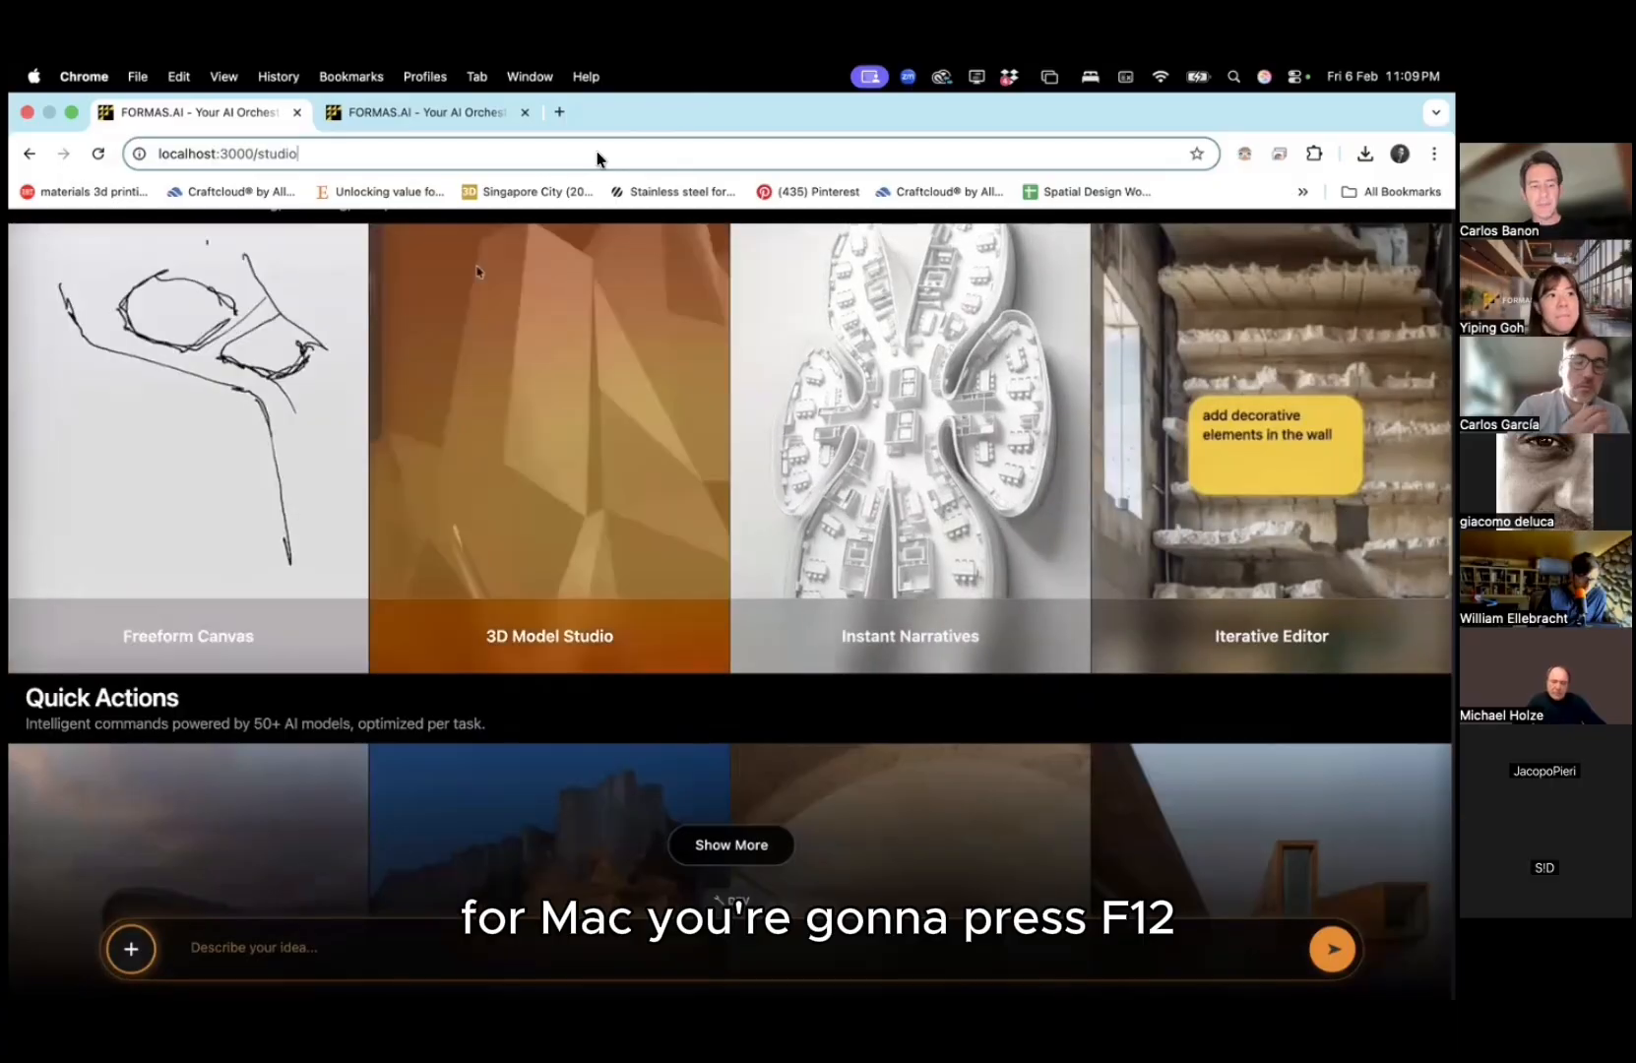
Step: Empty the Chrome cache, hard-reload the FORMAS.AI studio page and close the developer console
{"action": "key", "text": "F12"}
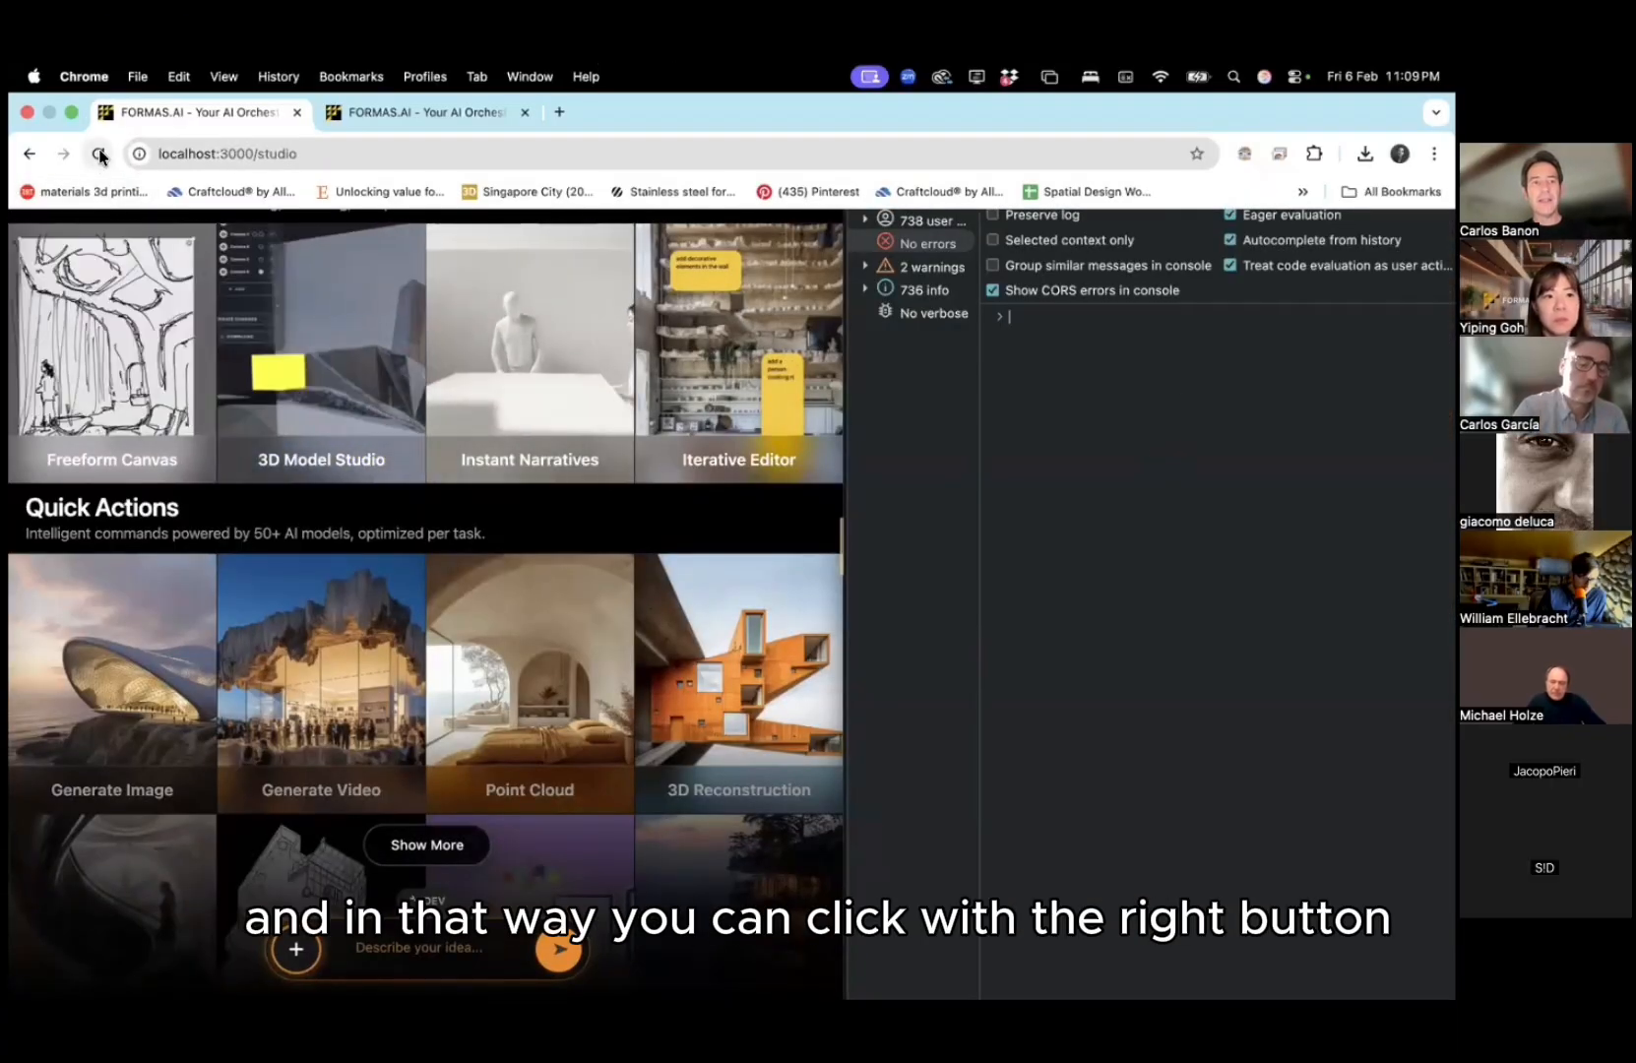
{"action": "right_click", "coordinate": [98, 154]}
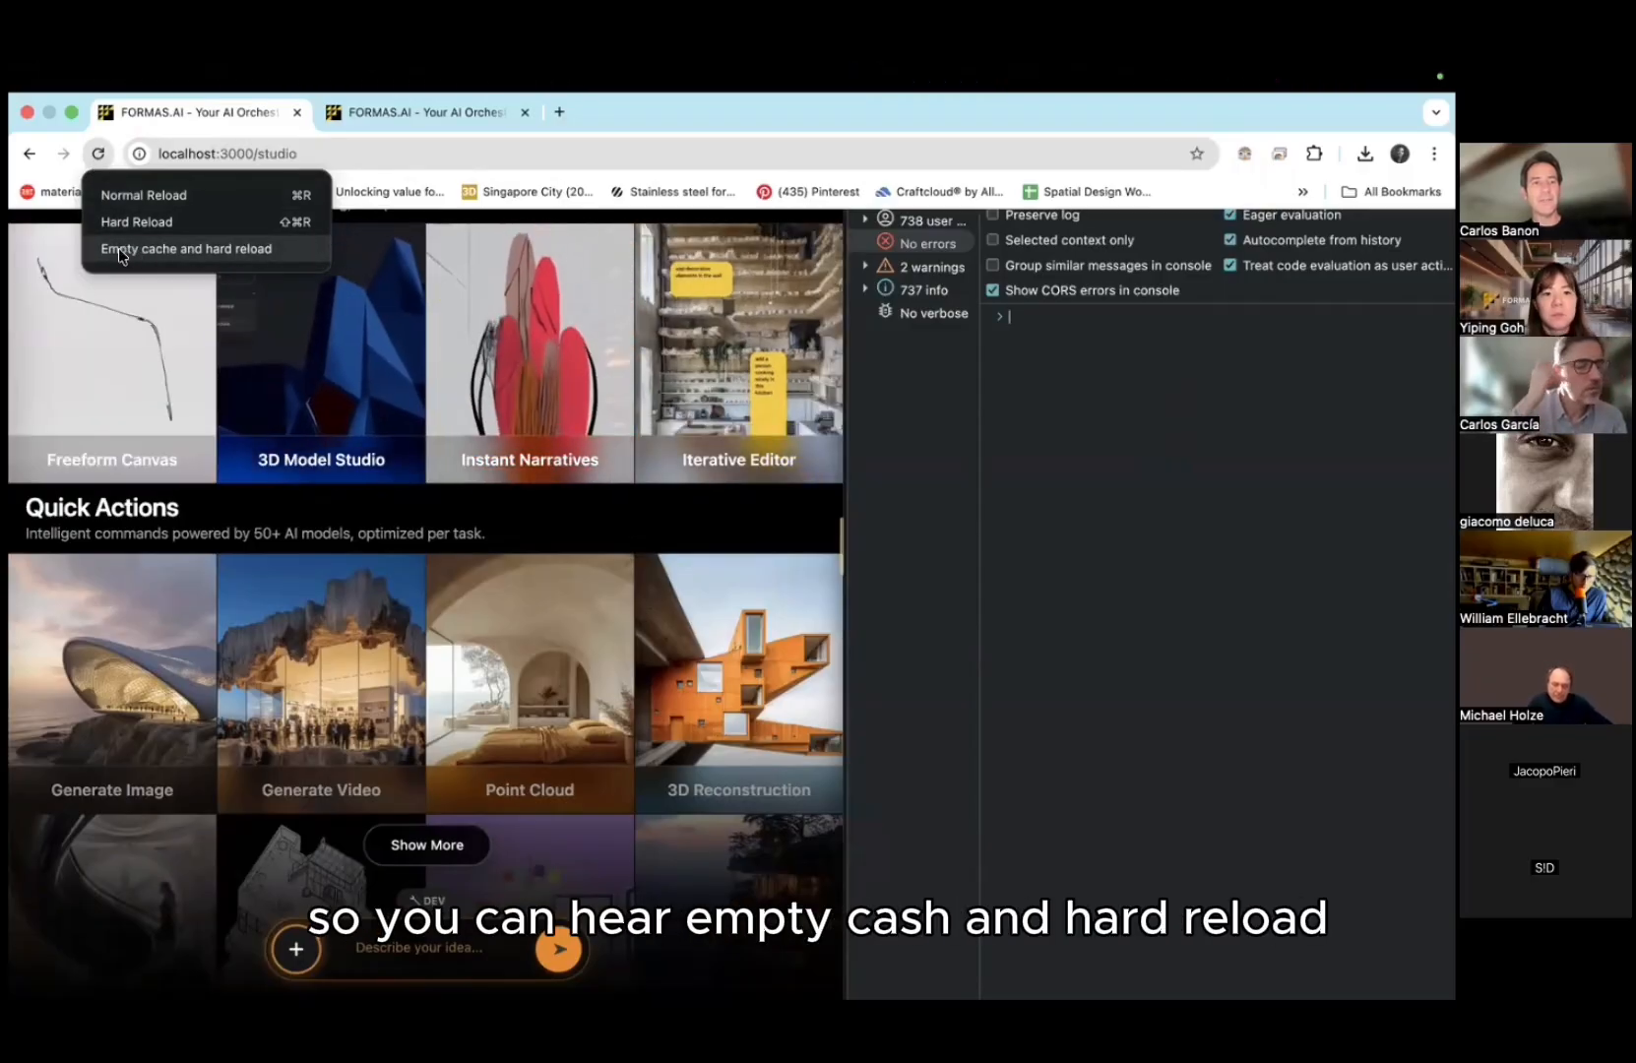
{"action": "left_click", "coordinate": [162, 248]}
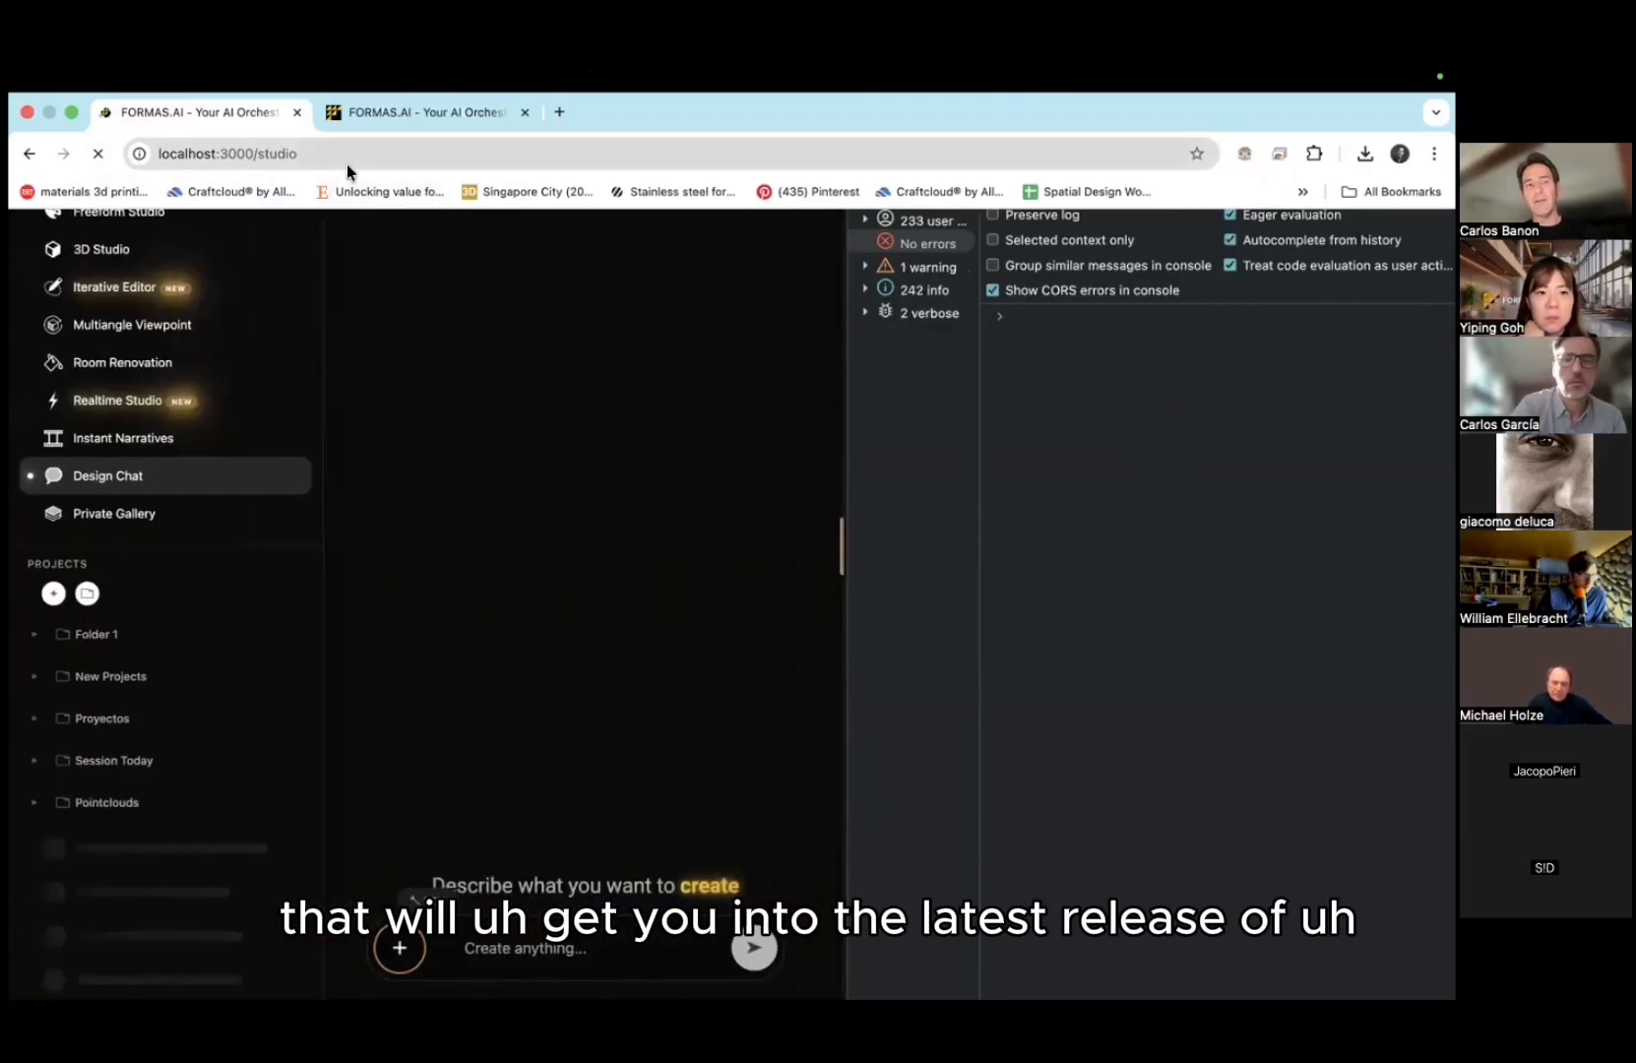
{"action": "left_click", "coordinate": [339, 165]}
{"action": "key", "text": "super+alt+i"}
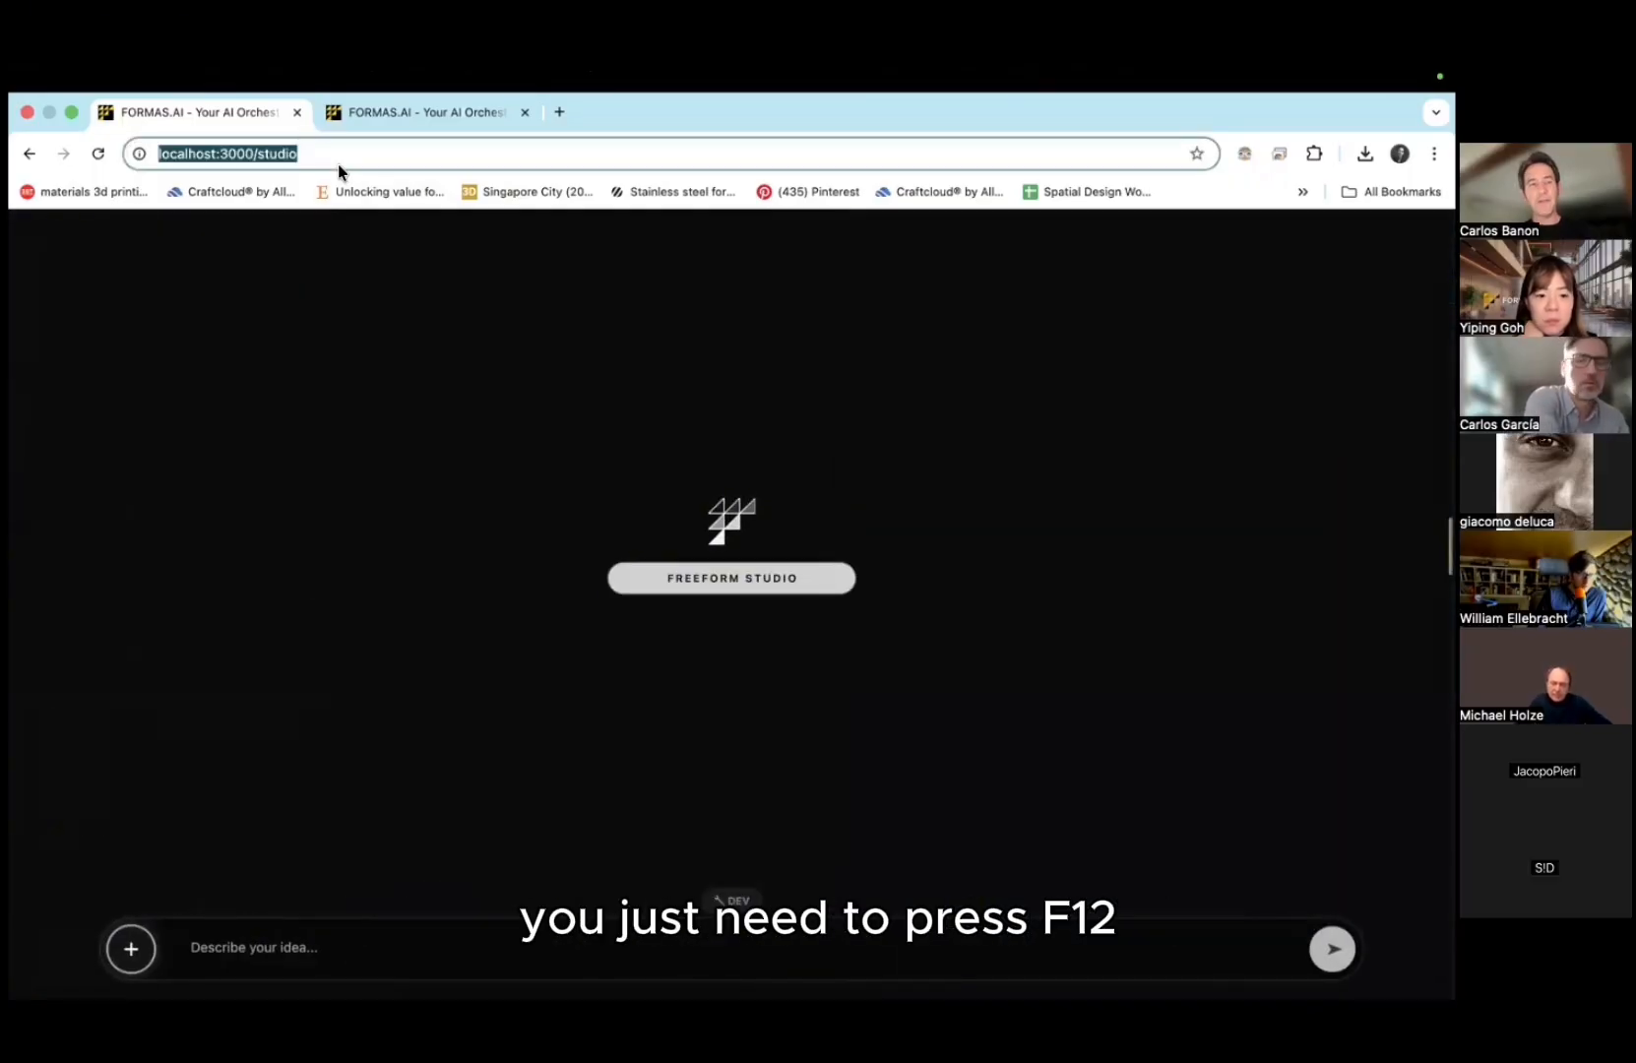
{"action": "key", "text": "Return"}
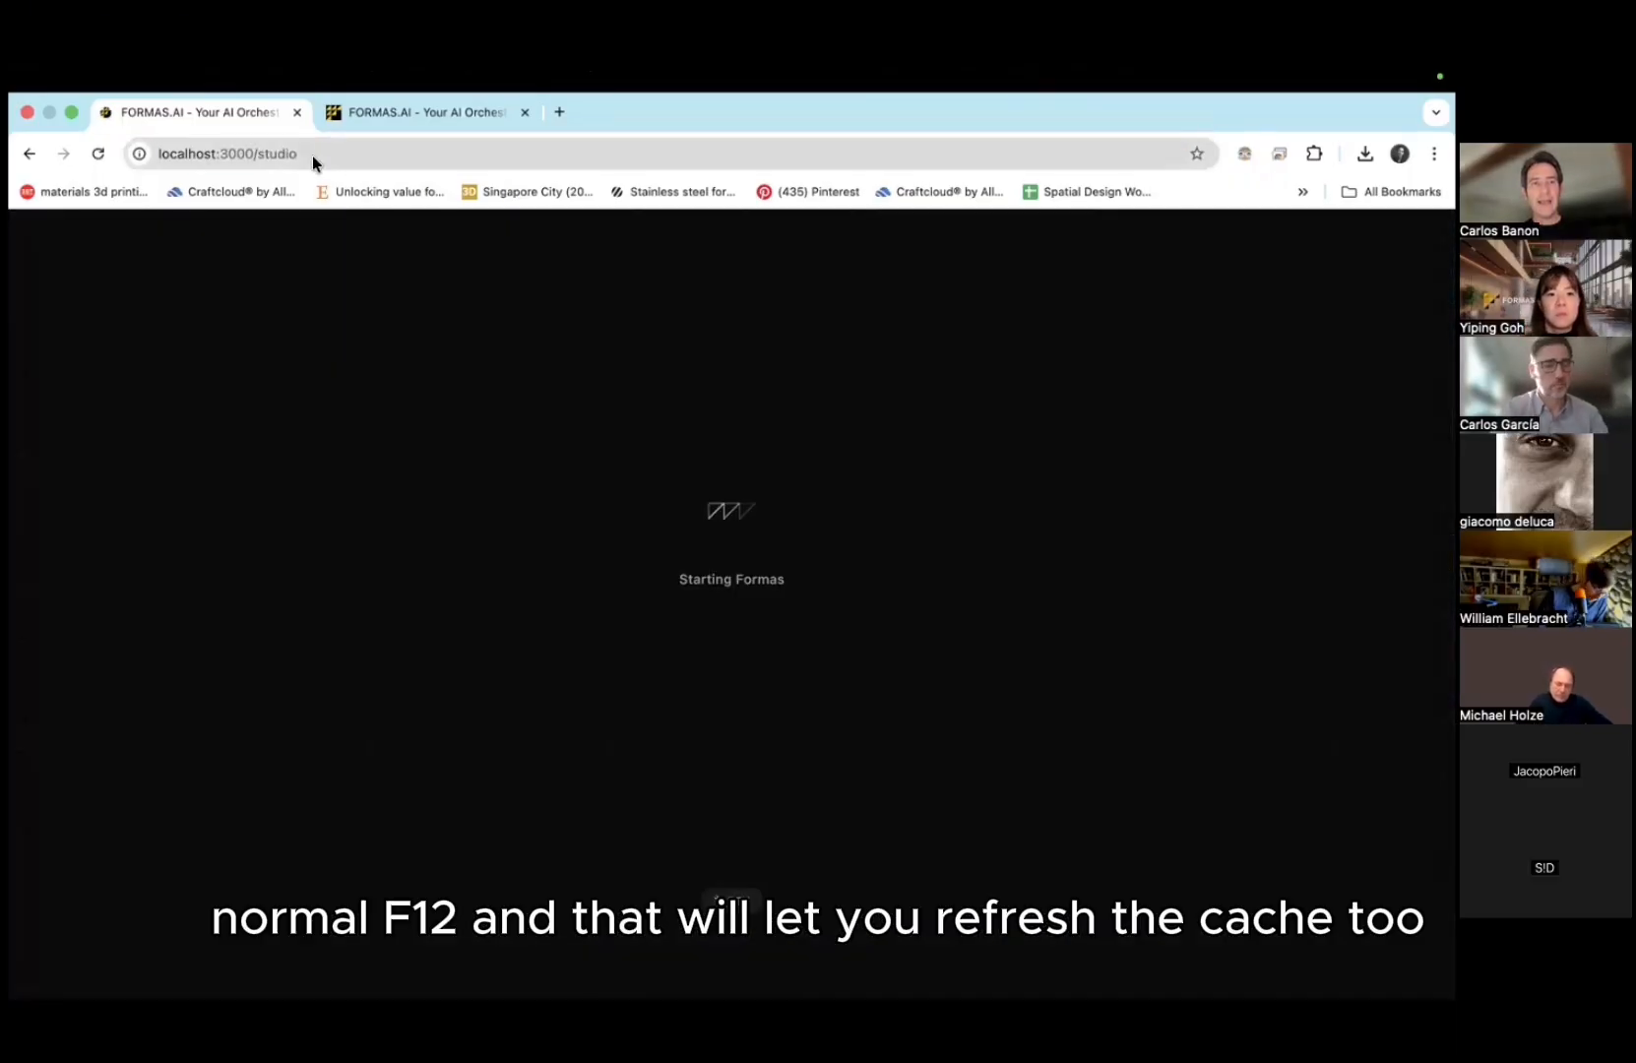
Step: Shorten the address to localhost:3000 and load the FORMAS.AI landing page
{"action": "left_click", "coordinate": [335, 161]}
{"action": "left_click", "coordinate": [334, 161]}
{"action": "key", "text": "BackSpace"}
{"action": "key", "text": "BackSpace"}
{"action": "key", "text": "BackSpace"}
{"action": "key", "text": "BackSpace"}
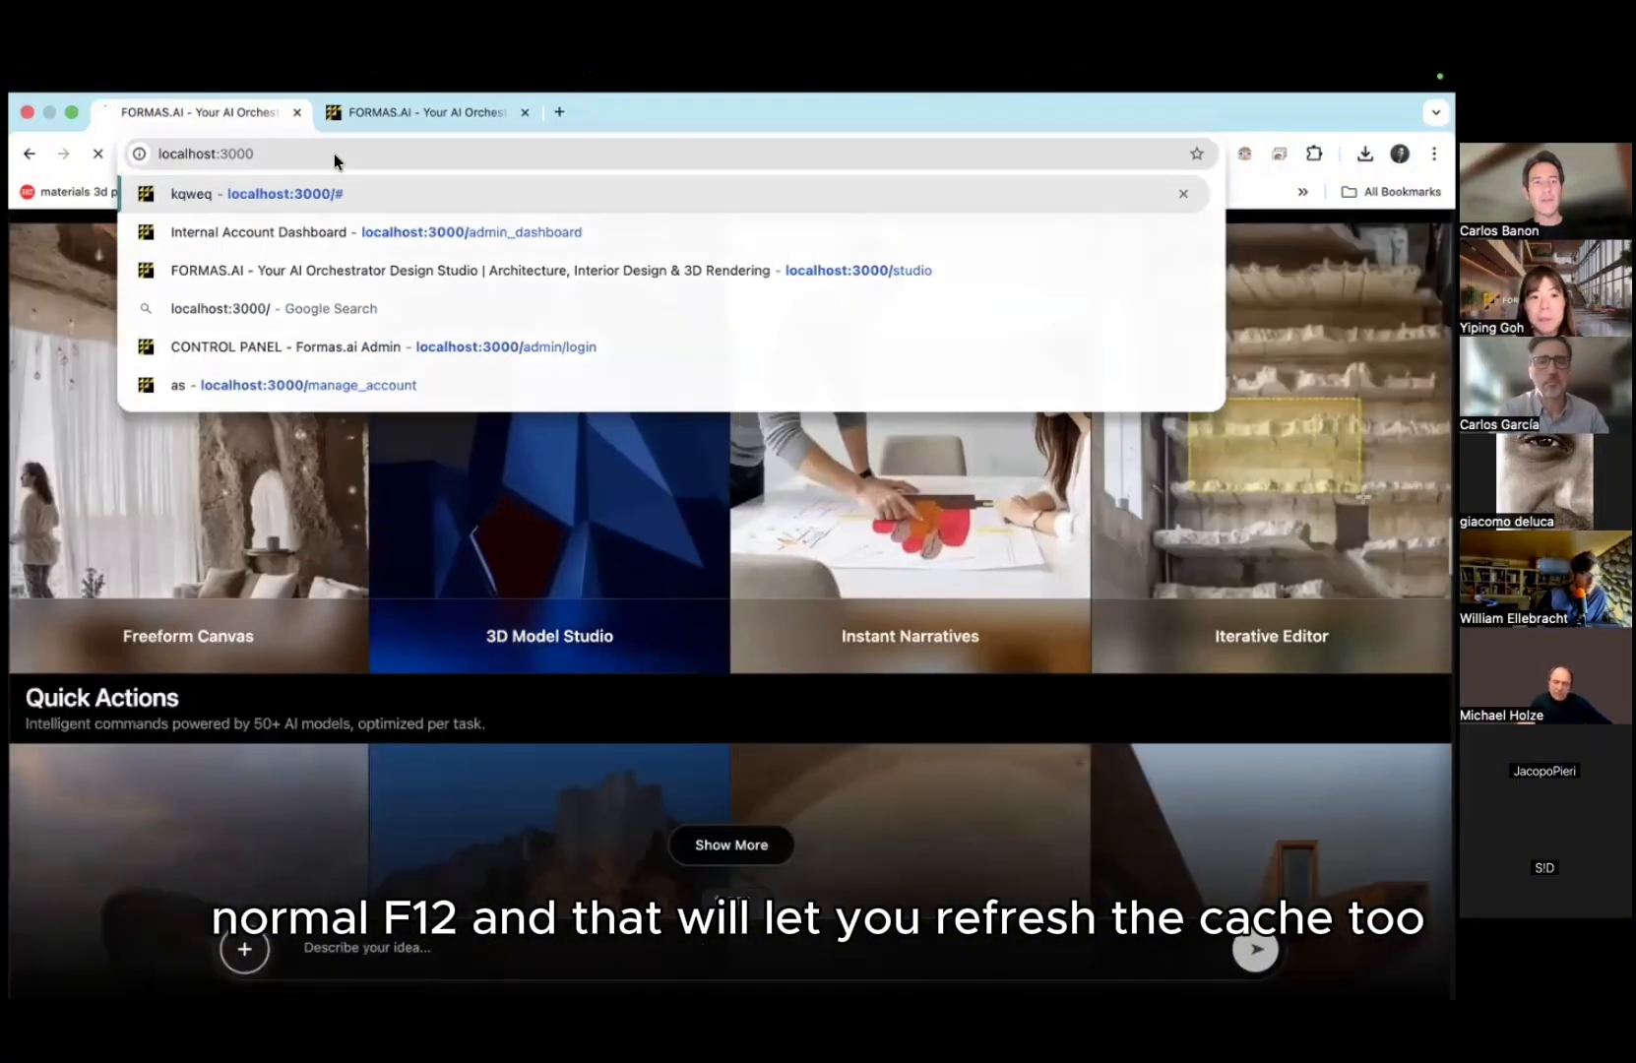
{"action": "key", "text": "Return"}
{"action": "left_click", "coordinate": [393, 159]}
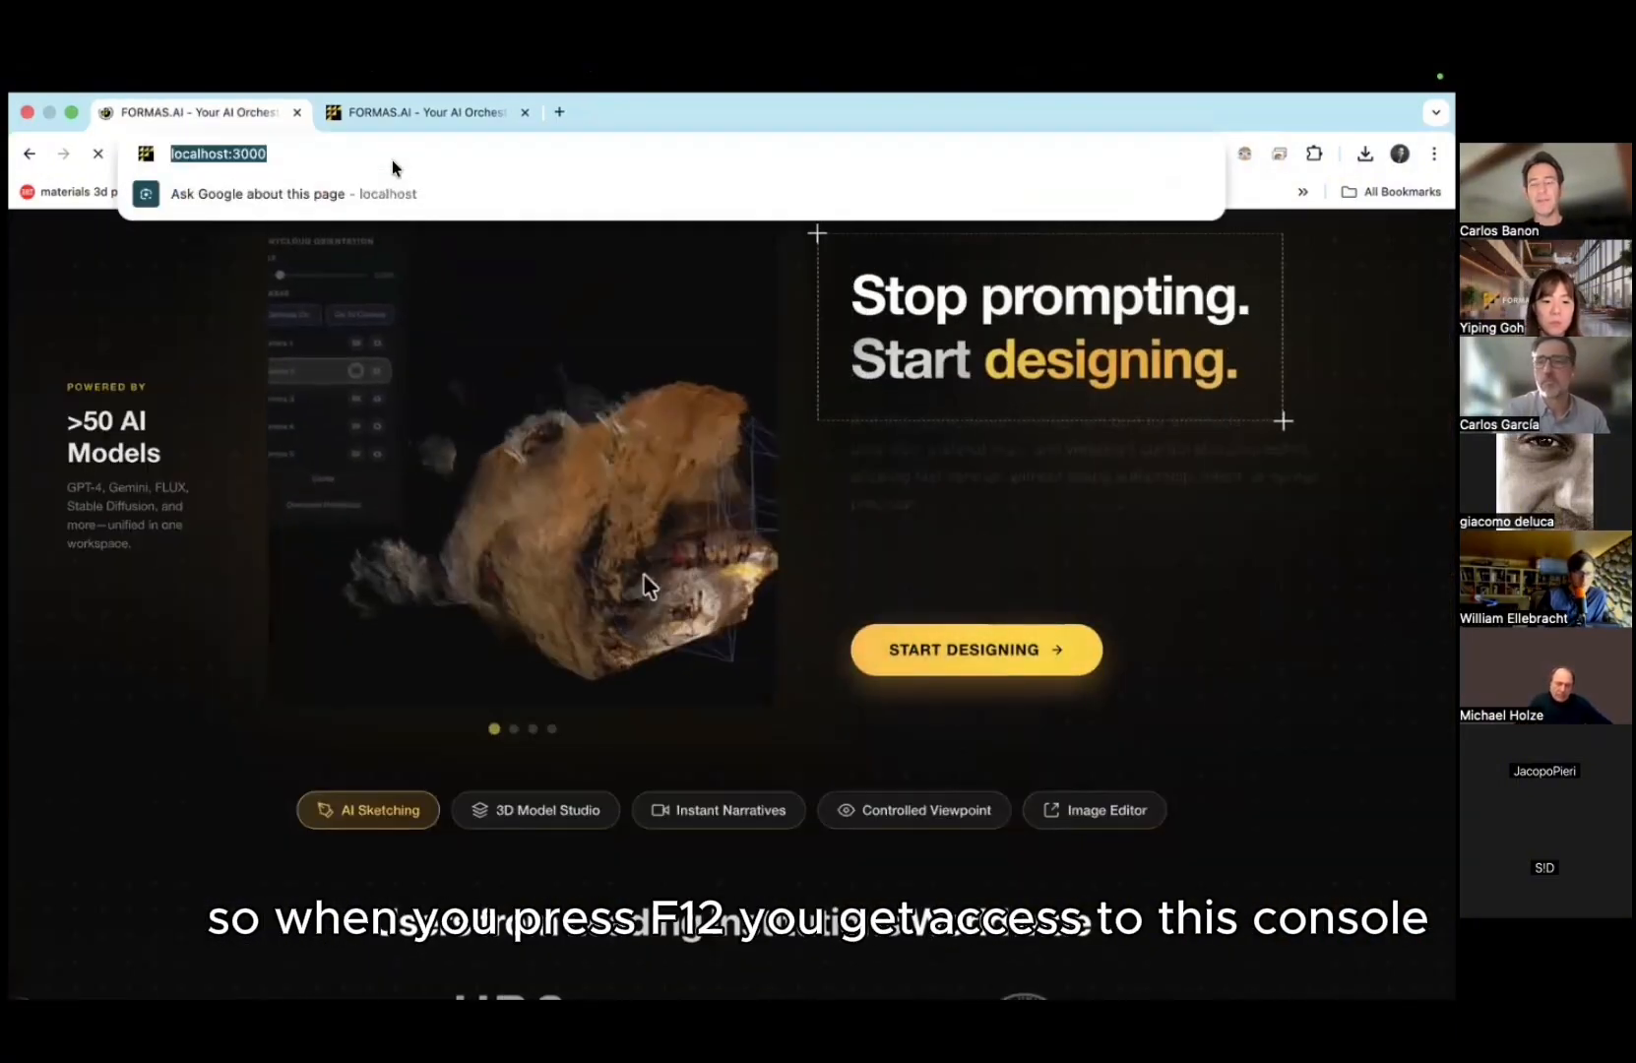
{"action": "key", "text": "F12"}
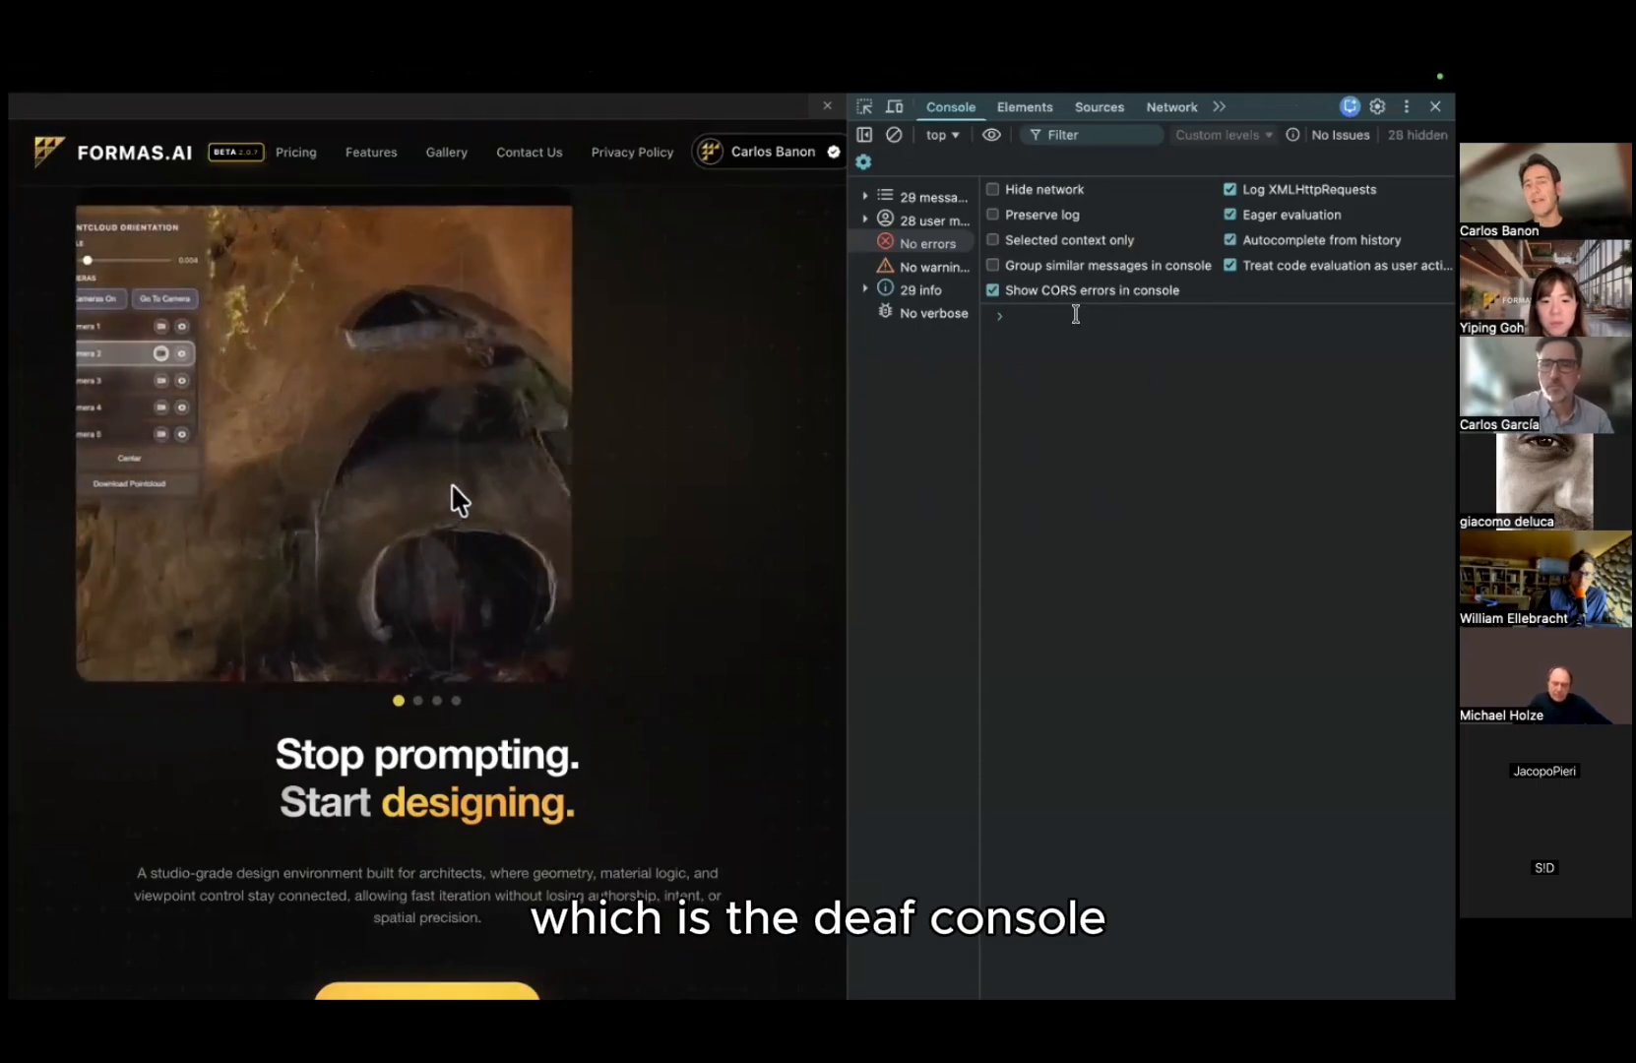
{"action": "mouse_move", "coordinate": [289, 76]}
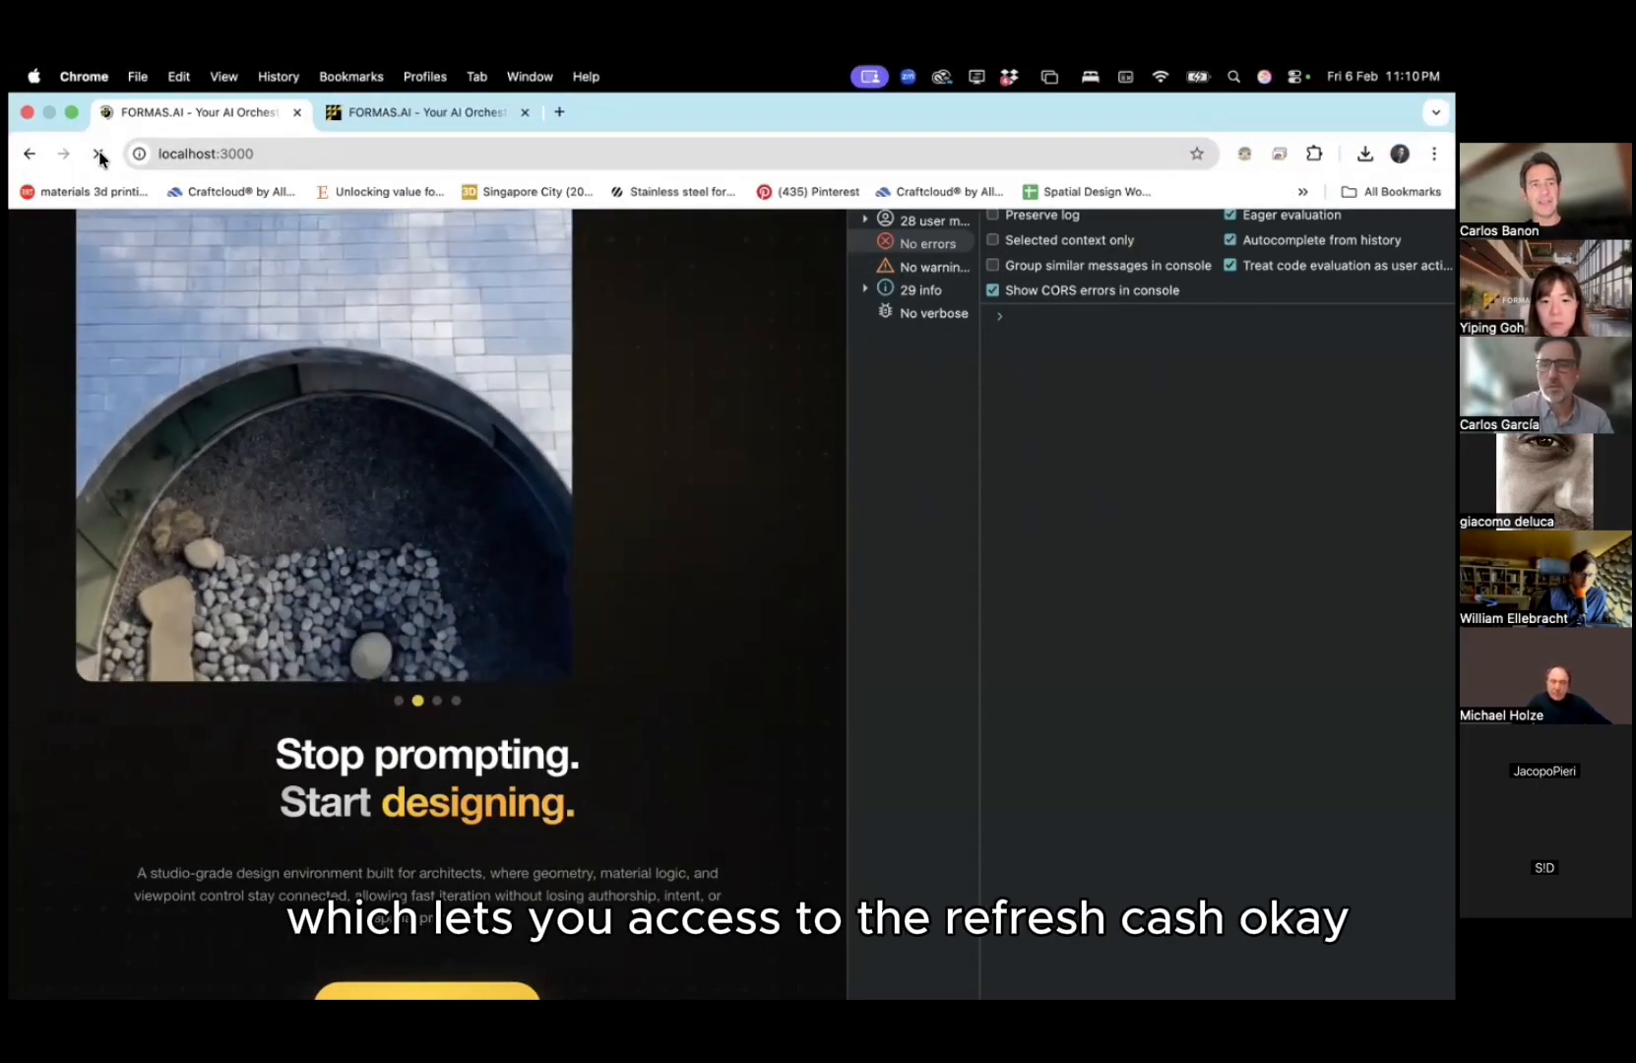
{"action": "left_click", "coordinate": [139, 155]}
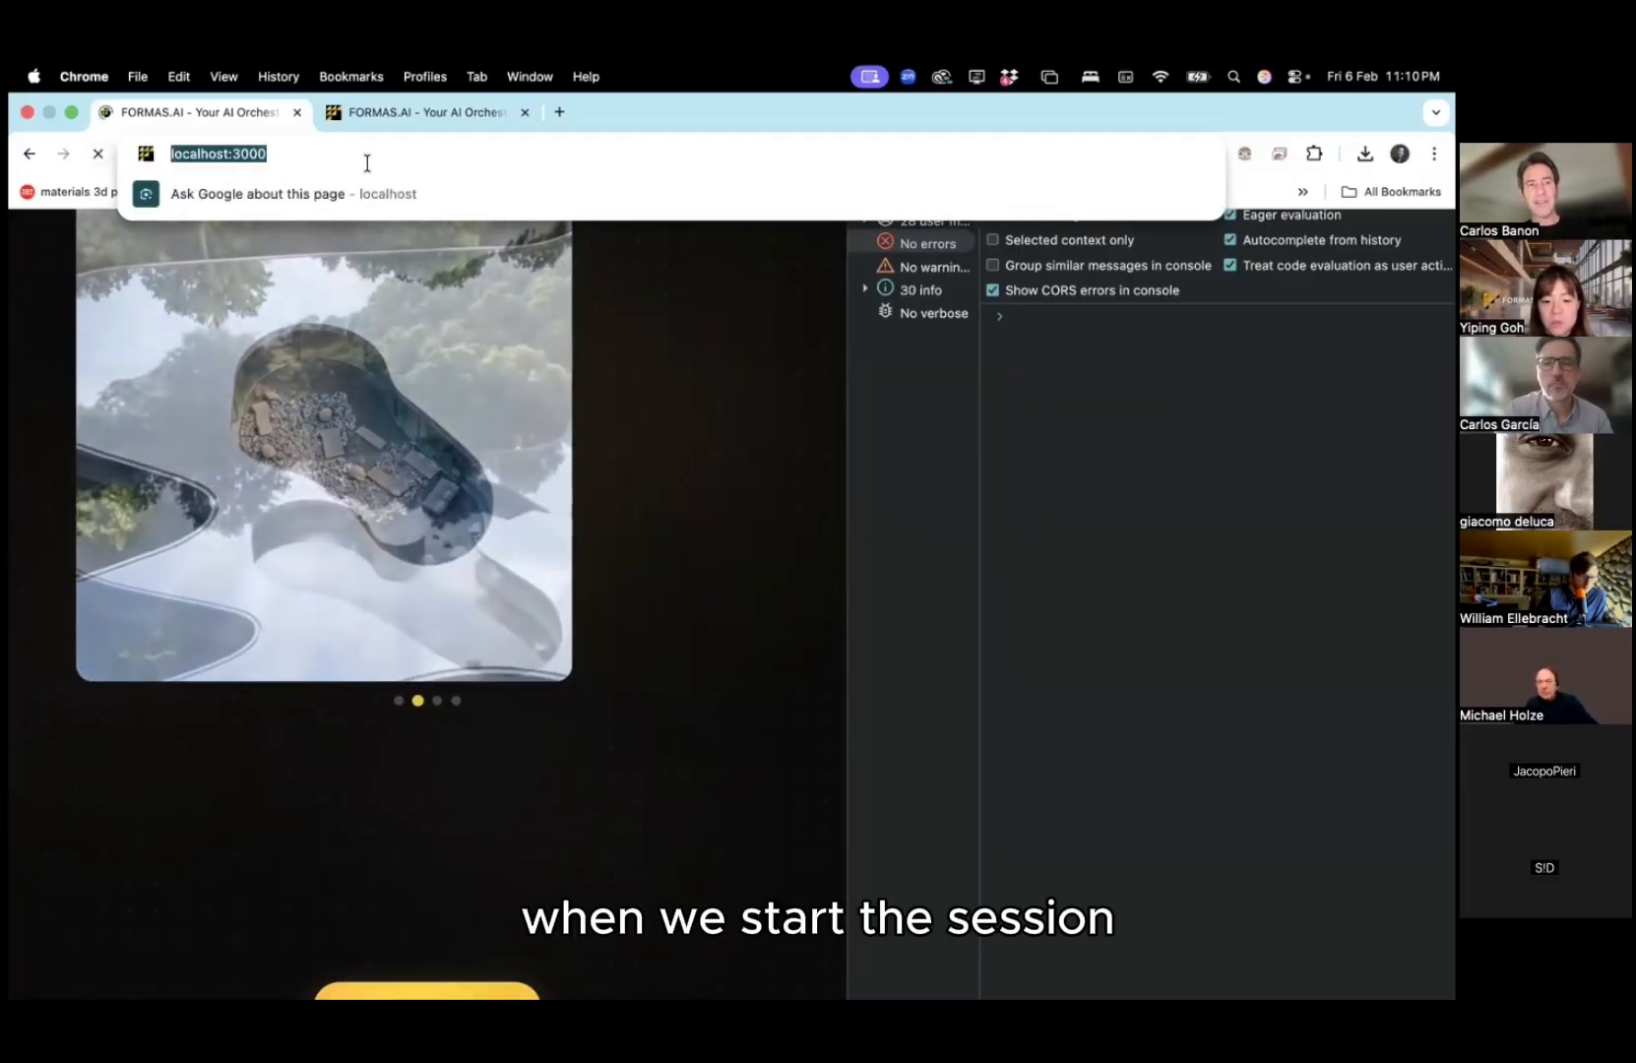
{"action": "left_click", "coordinate": [363, 162]}
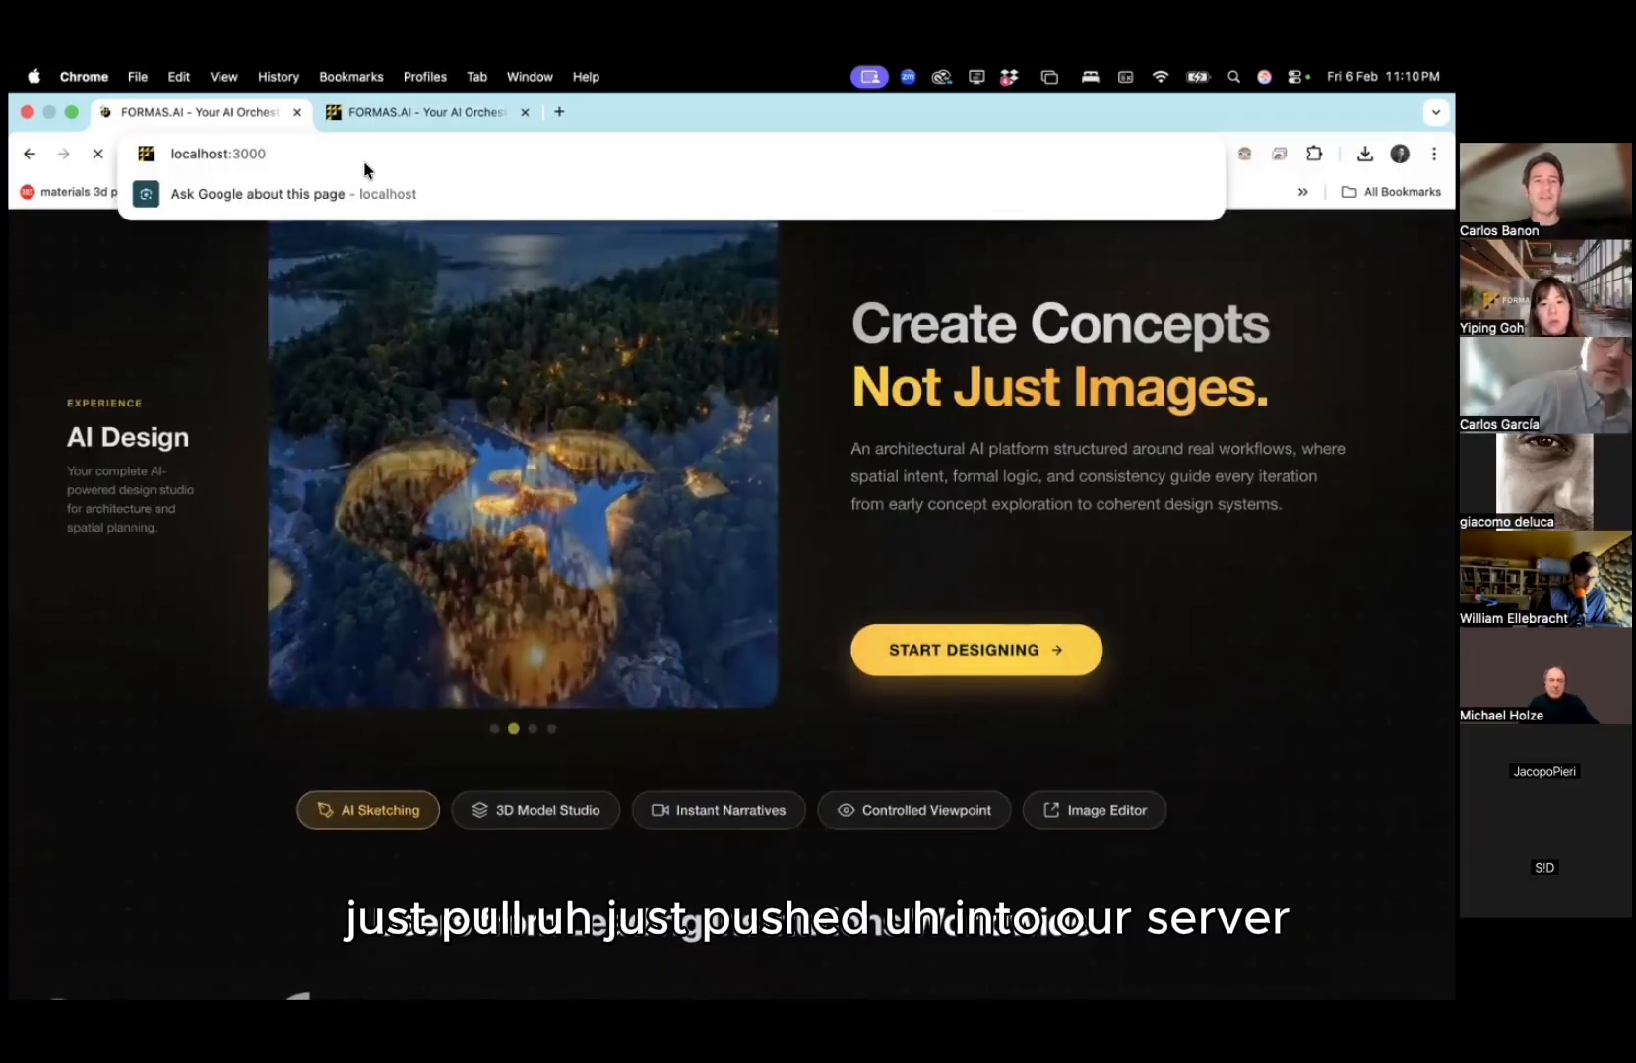
Step: On the live formas.ai tab, dismiss the Open Office Hours bar and log out from the account menu
{"action": "left_click", "coordinate": [438, 106]}
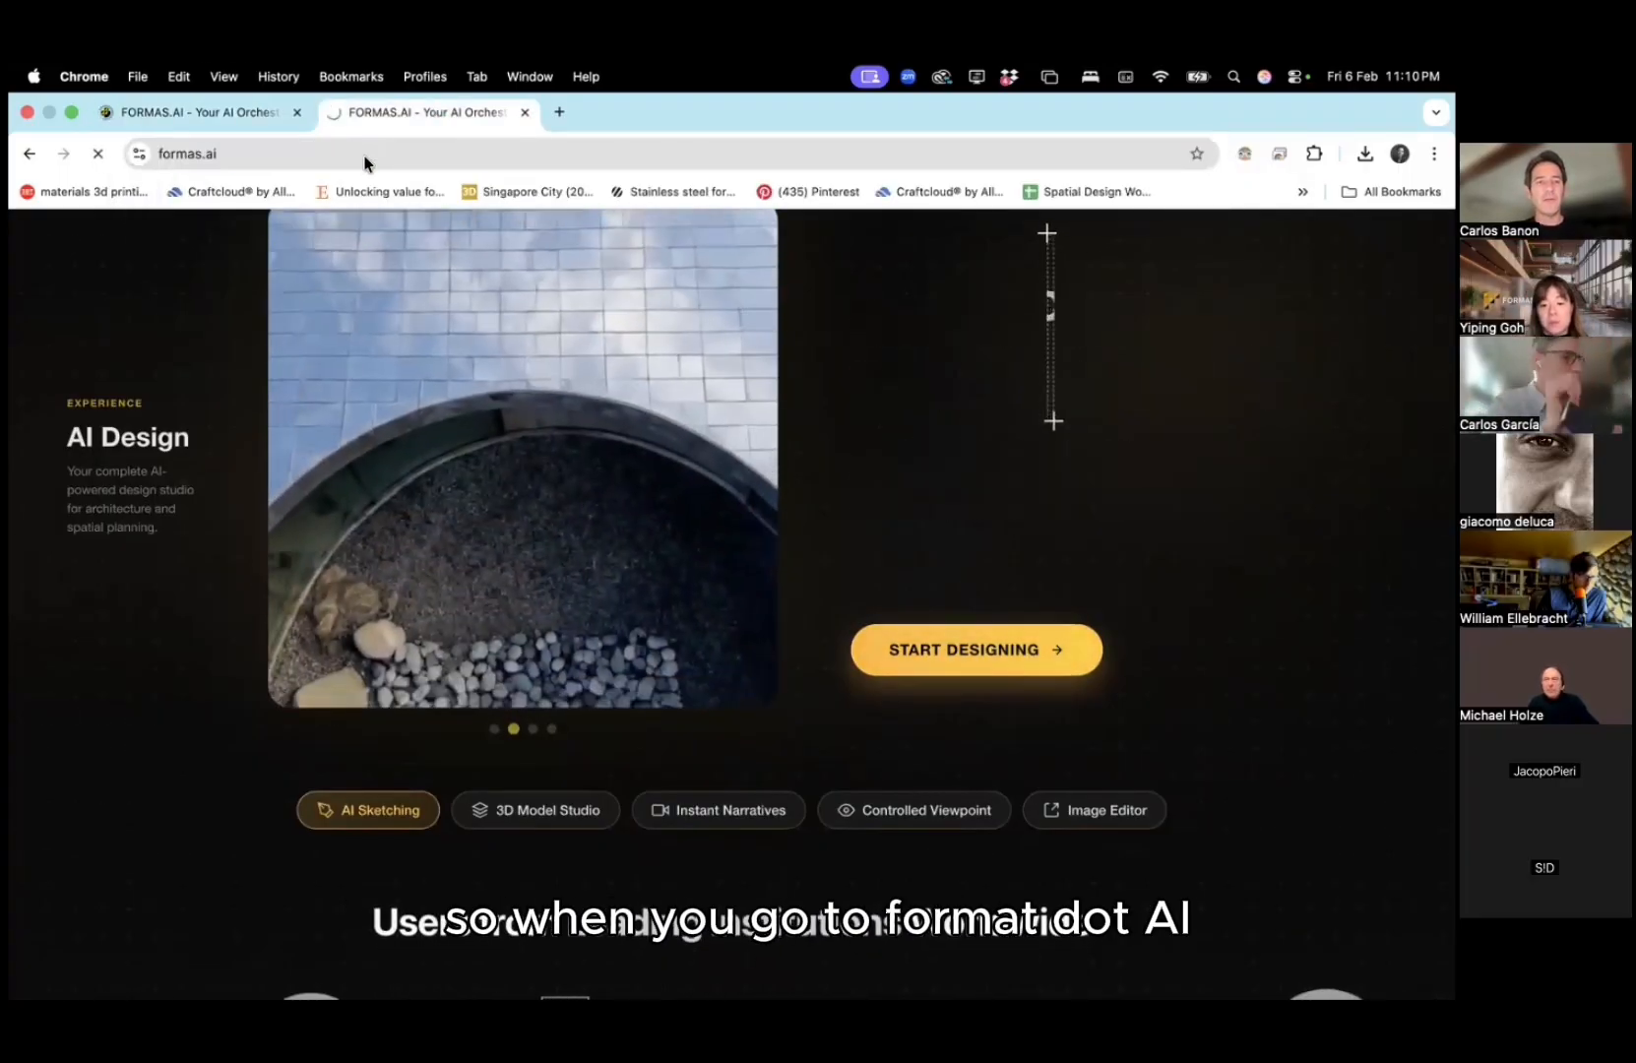
{"action": "key", "text": "super+Tab"}
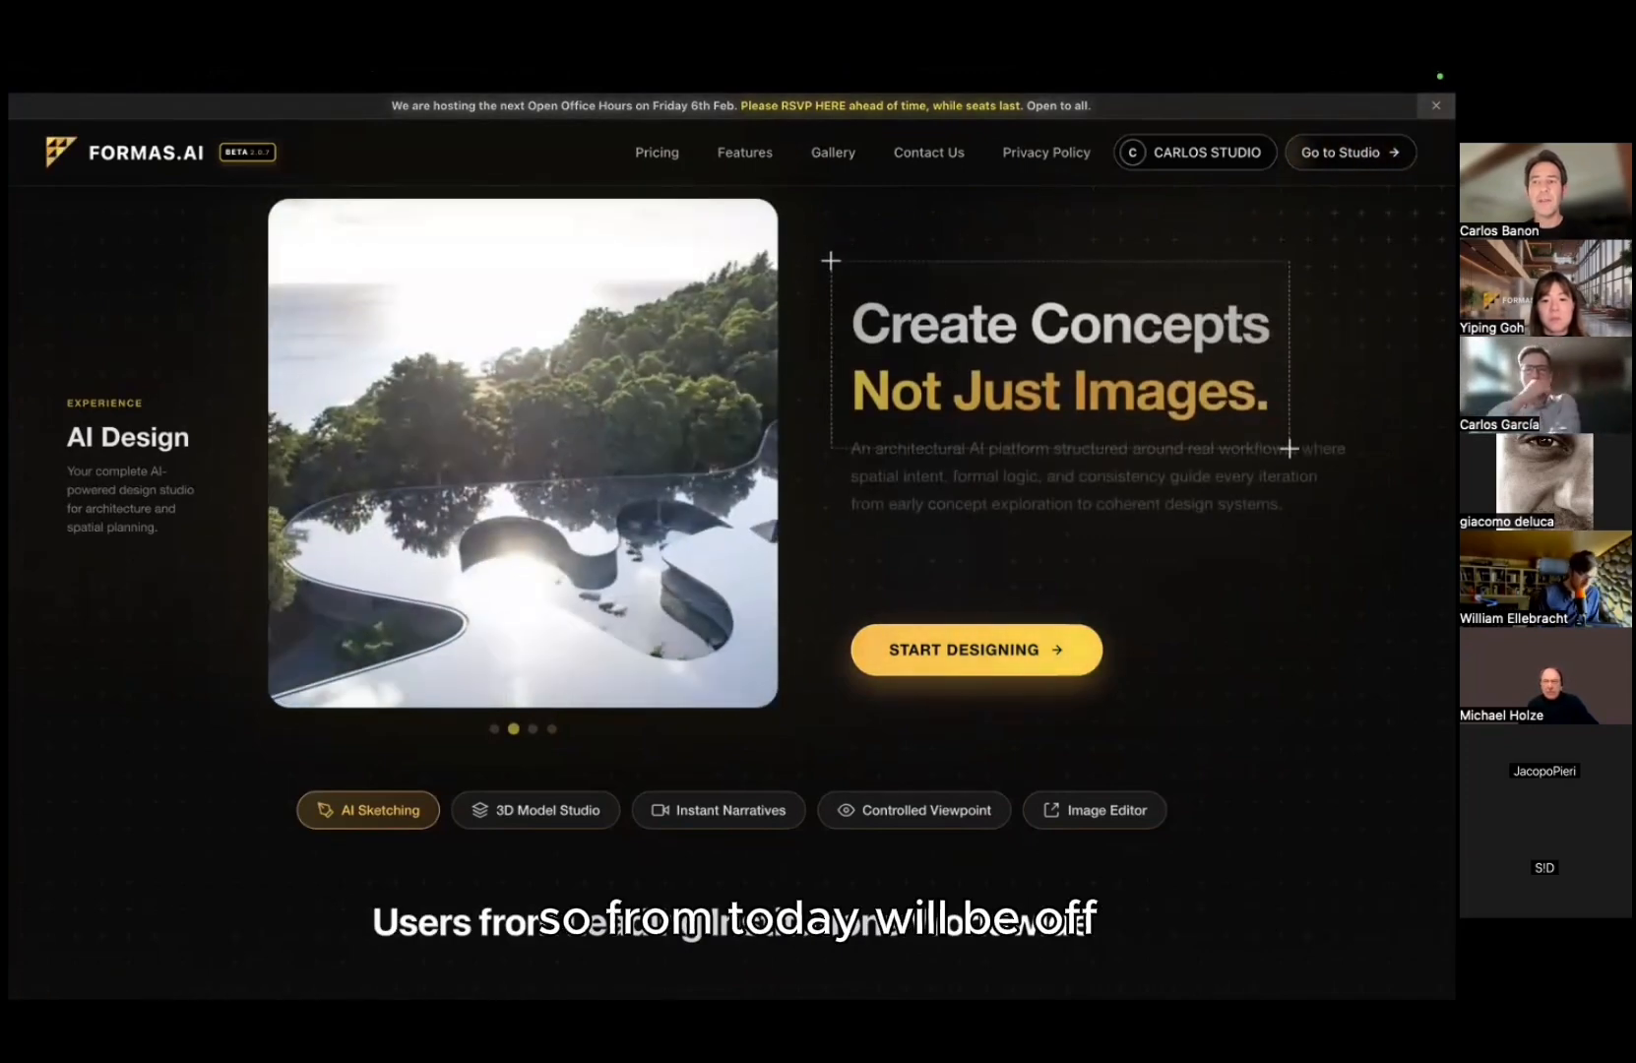
{"action": "left_click", "coordinate": [1436, 105]}
{"action": "left_click", "coordinate": [1221, 126]}
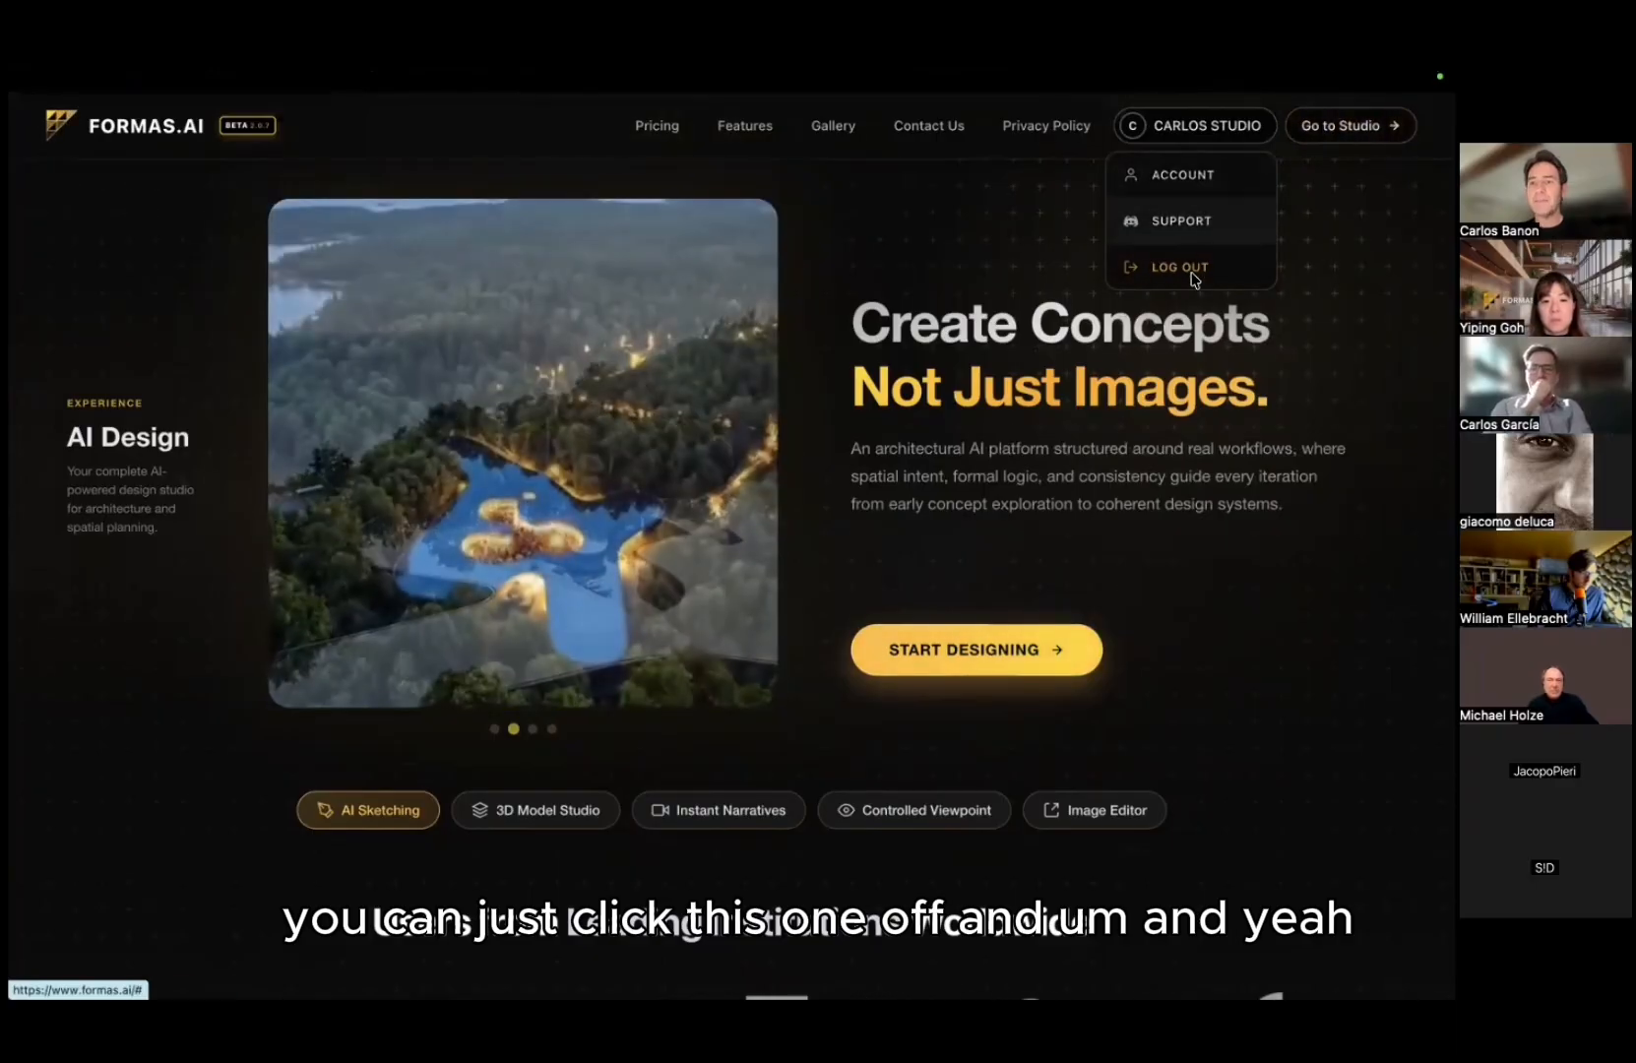
{"action": "left_click", "coordinate": [1184, 266]}
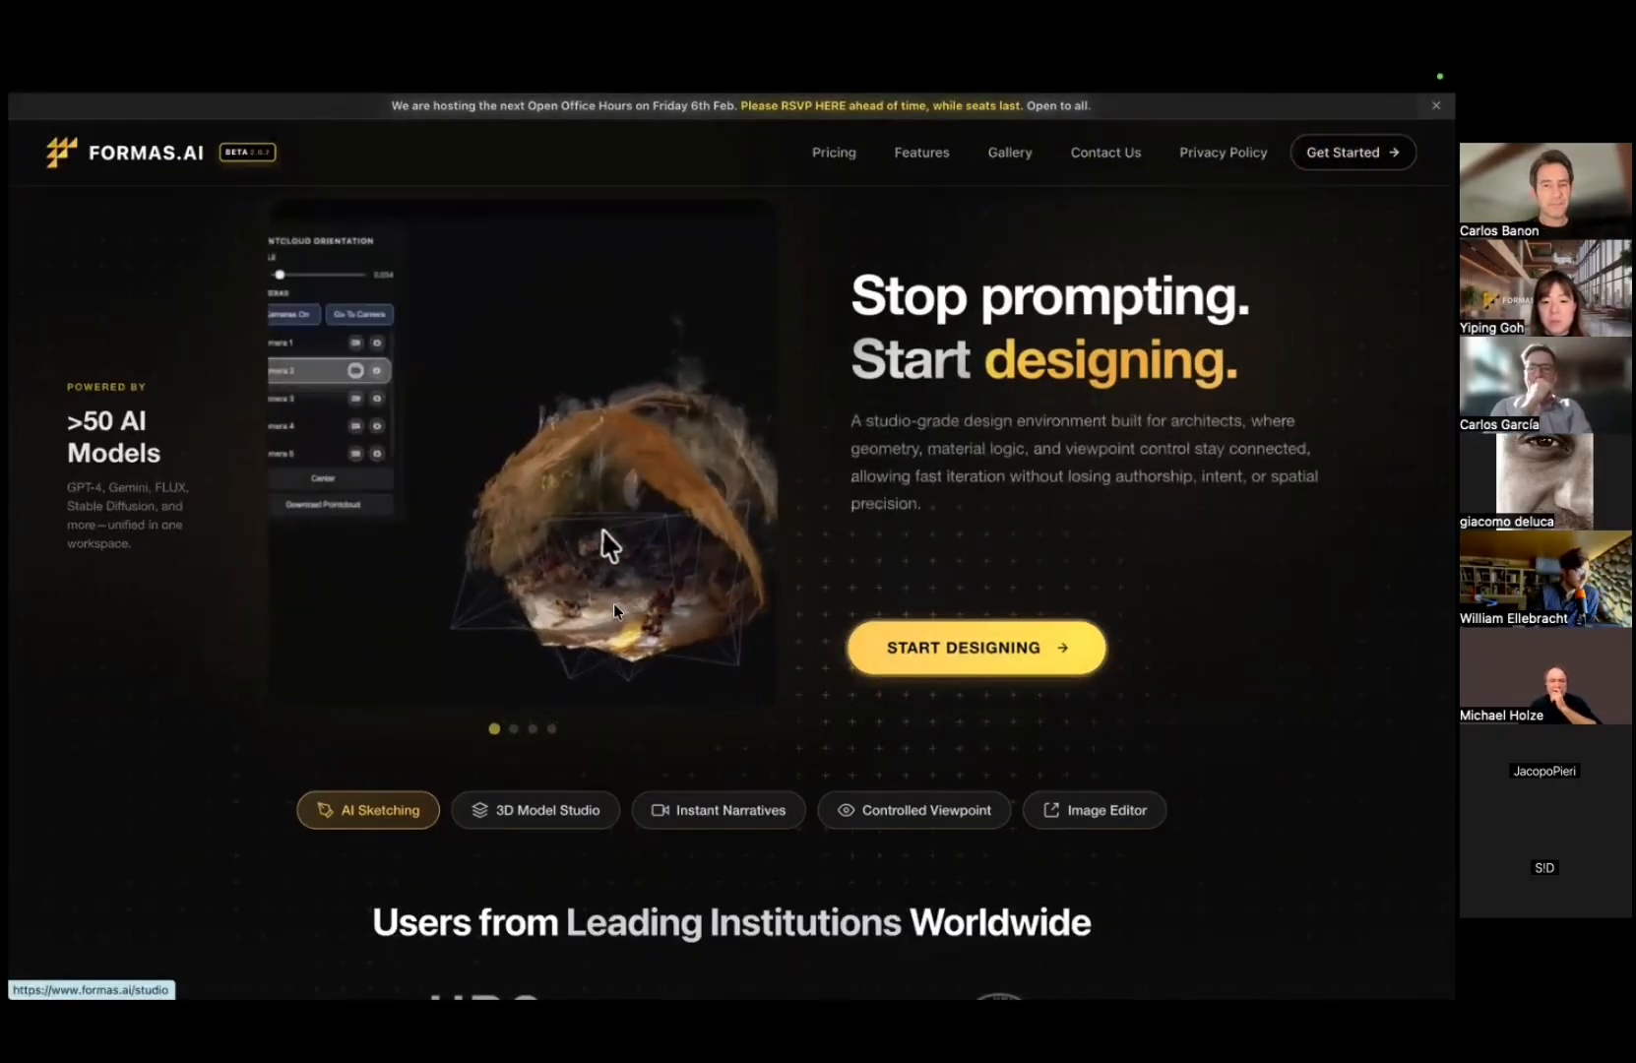
Step: Sign in via Start Designing using the saved account login and Chrome's autofilled password
{"action": "left_click", "coordinate": [881, 652]}
{"action": "left_click", "coordinate": [340, 506]}
{"action": "type", "text": "ai@"}
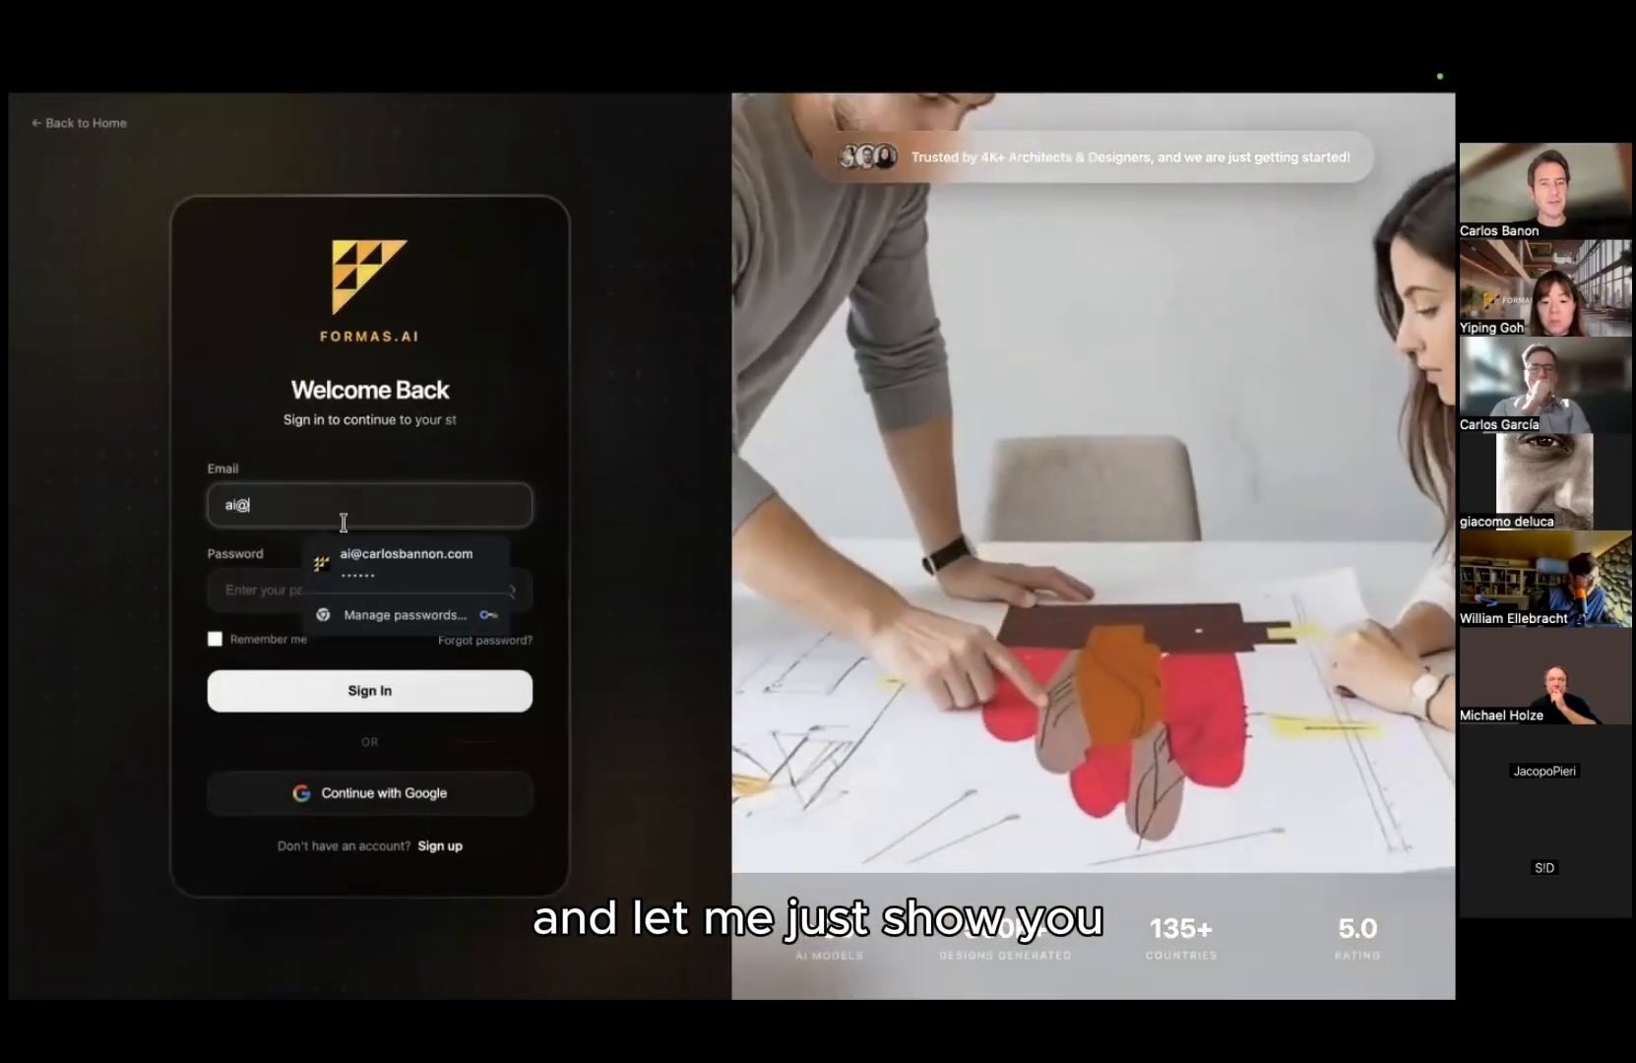
{"action": "left_click", "coordinate": [387, 560]}
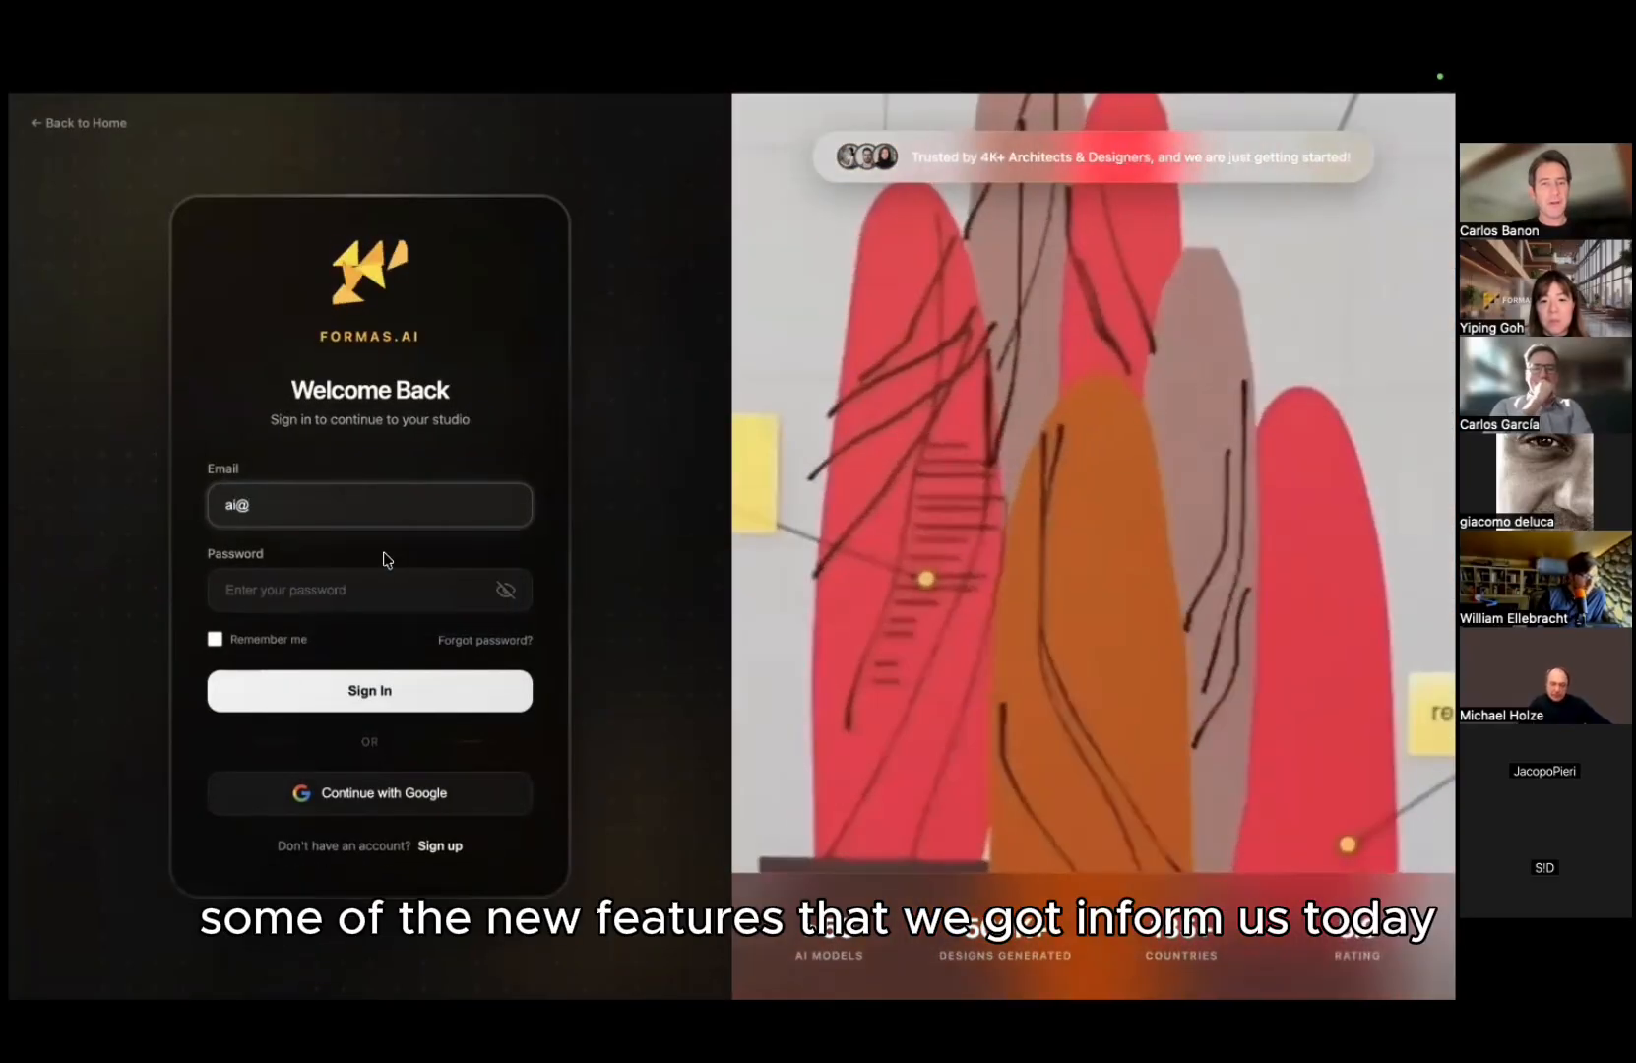
{"action": "left_click", "coordinate": [370, 689]}
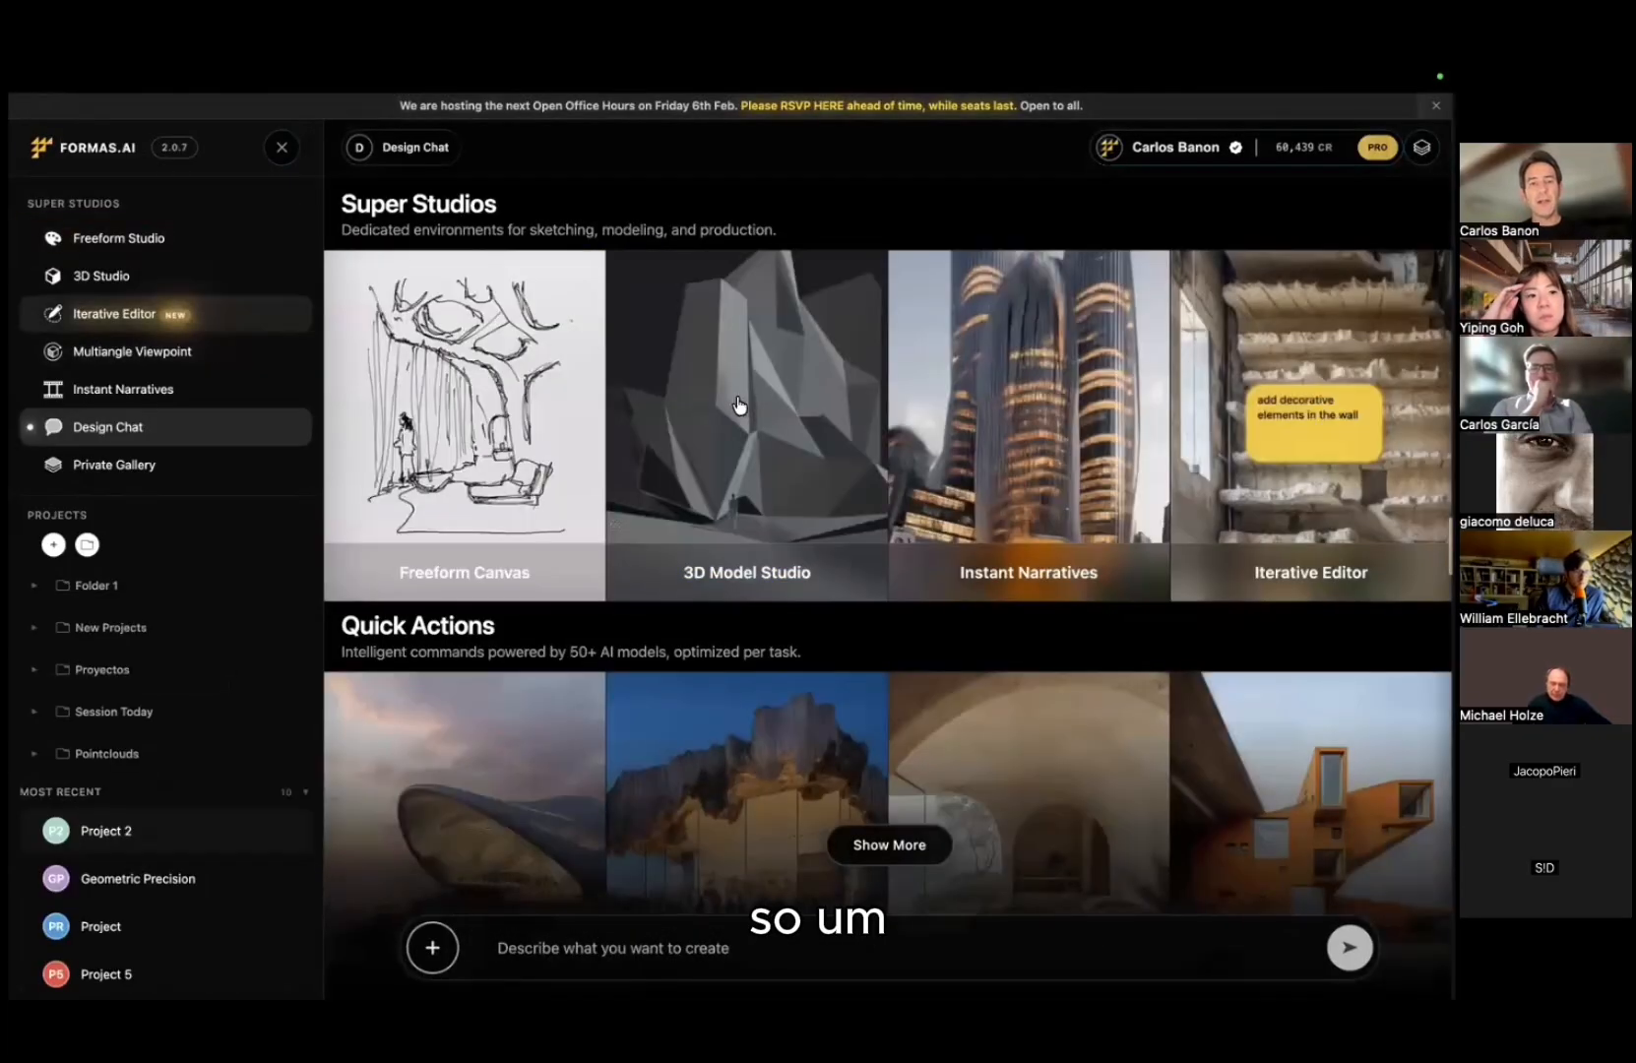
Step: Dismiss the saved-passwords prompt and open the Iterative Editor from the sidebar
{"action": "left_click", "coordinate": [117, 237]}
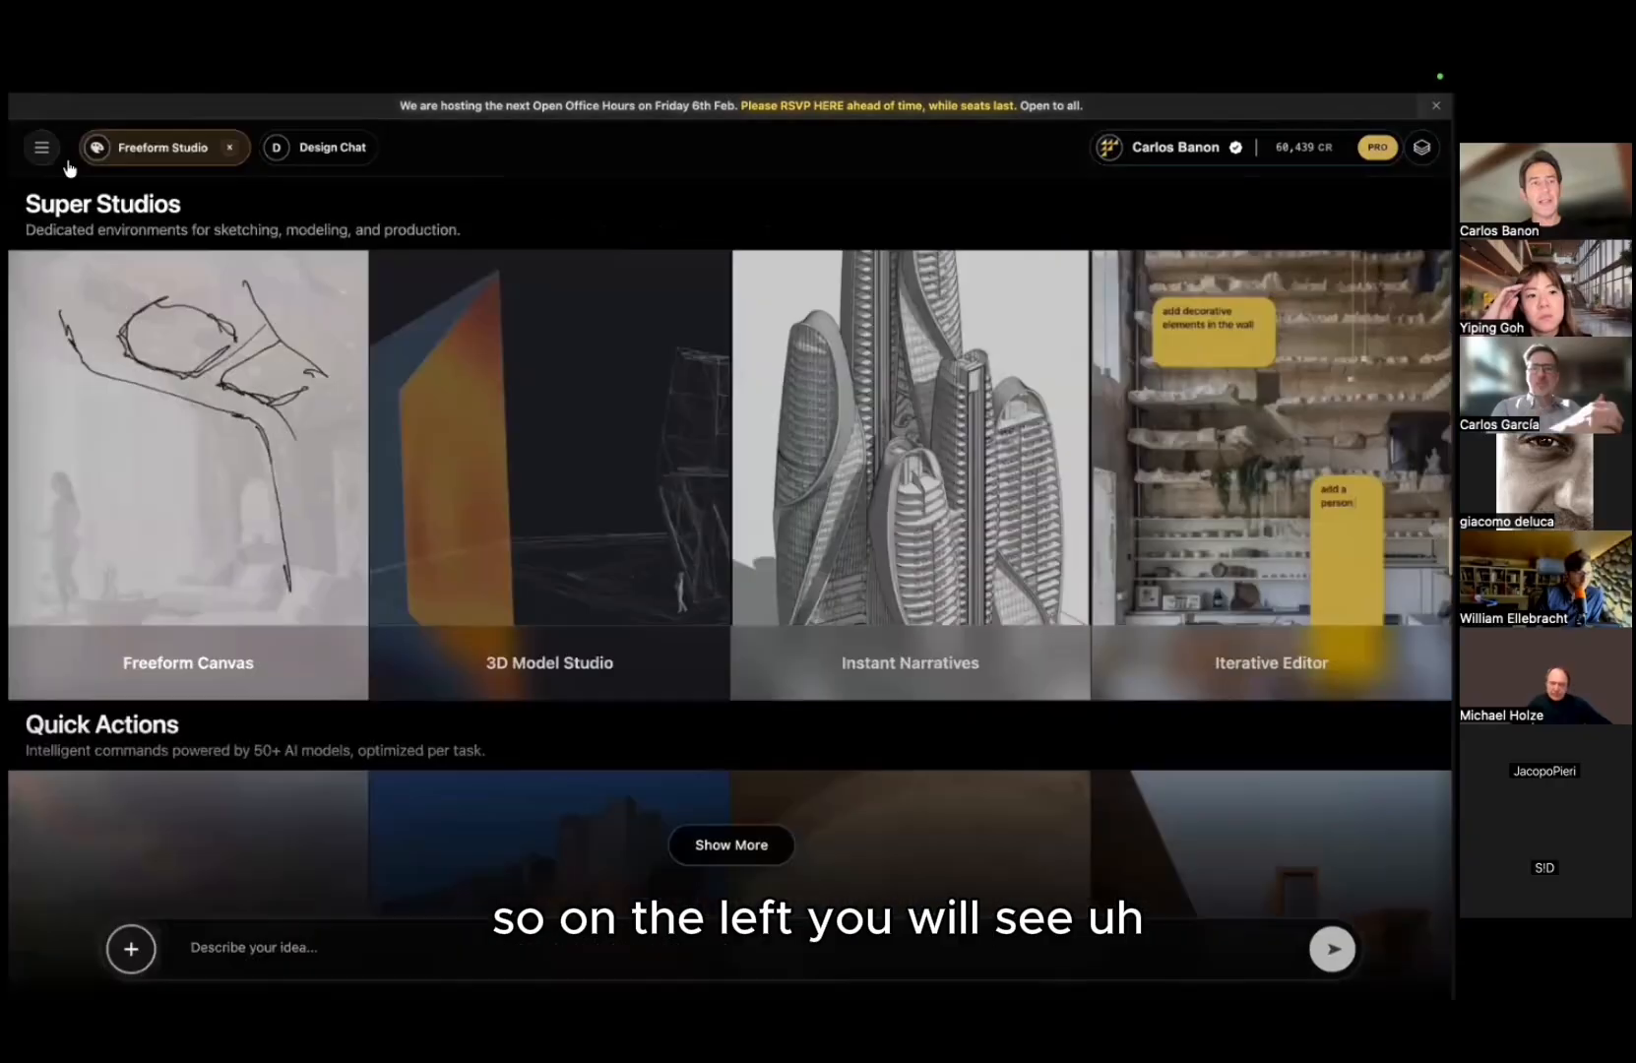
{"action": "key", "text": "Escape"}
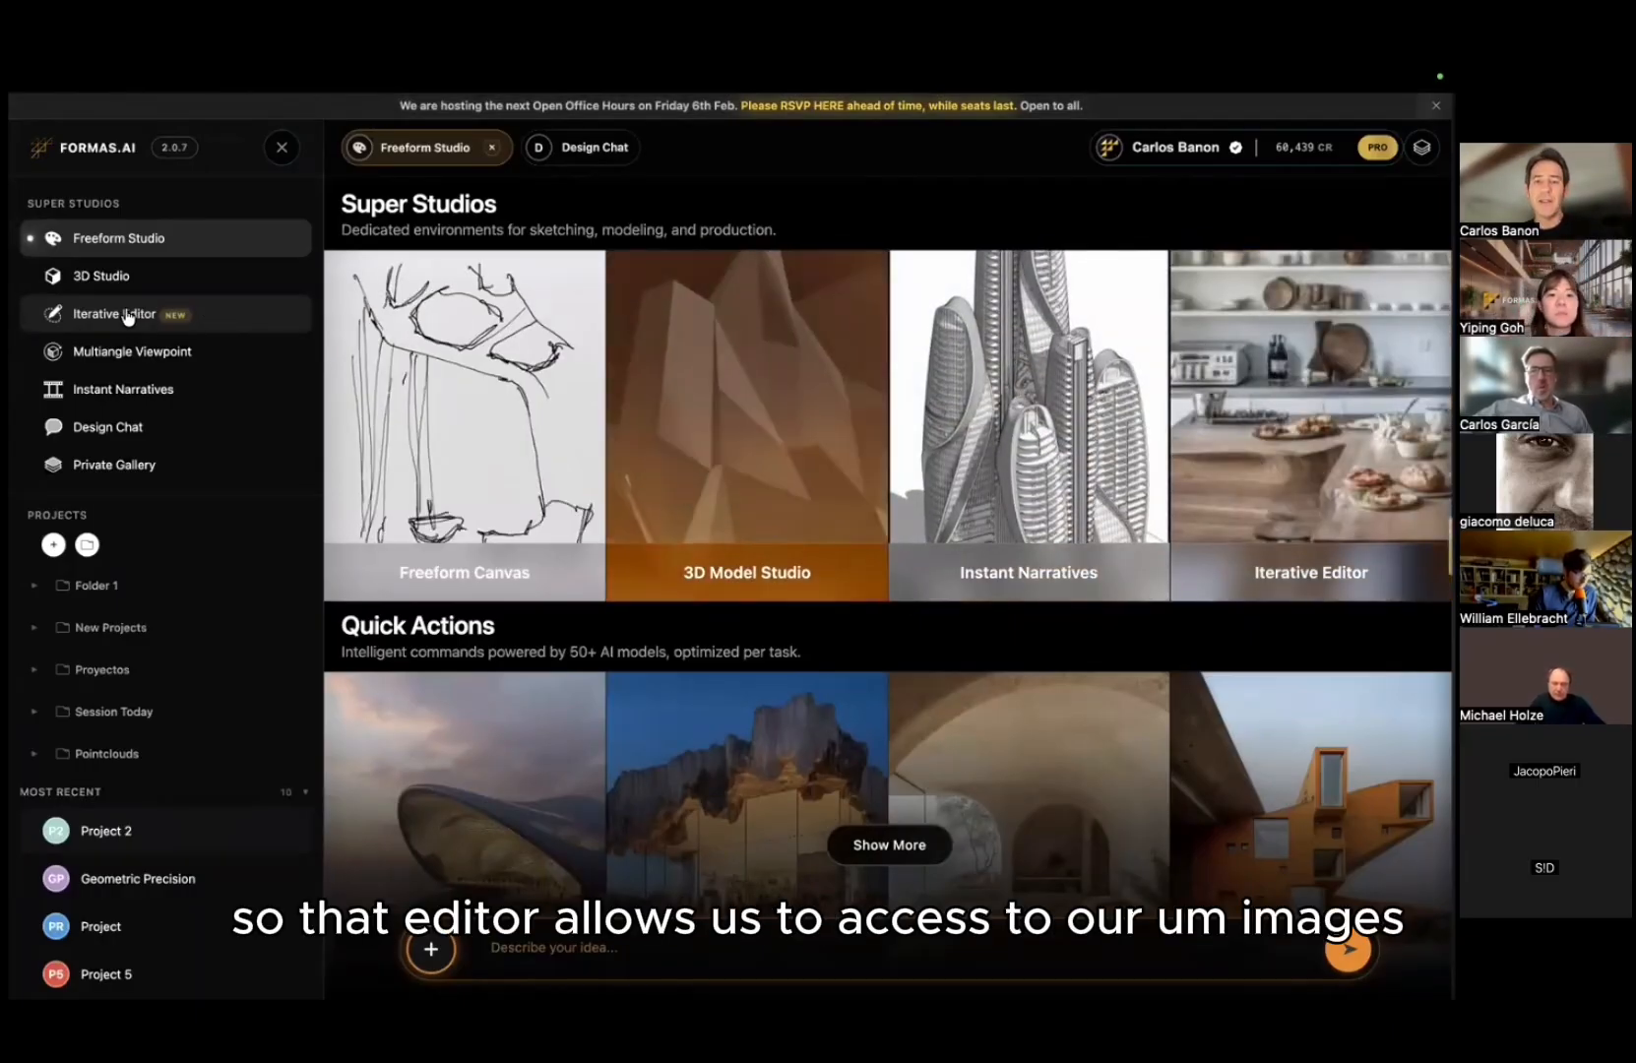
{"action": "left_click", "coordinate": [128, 316]}
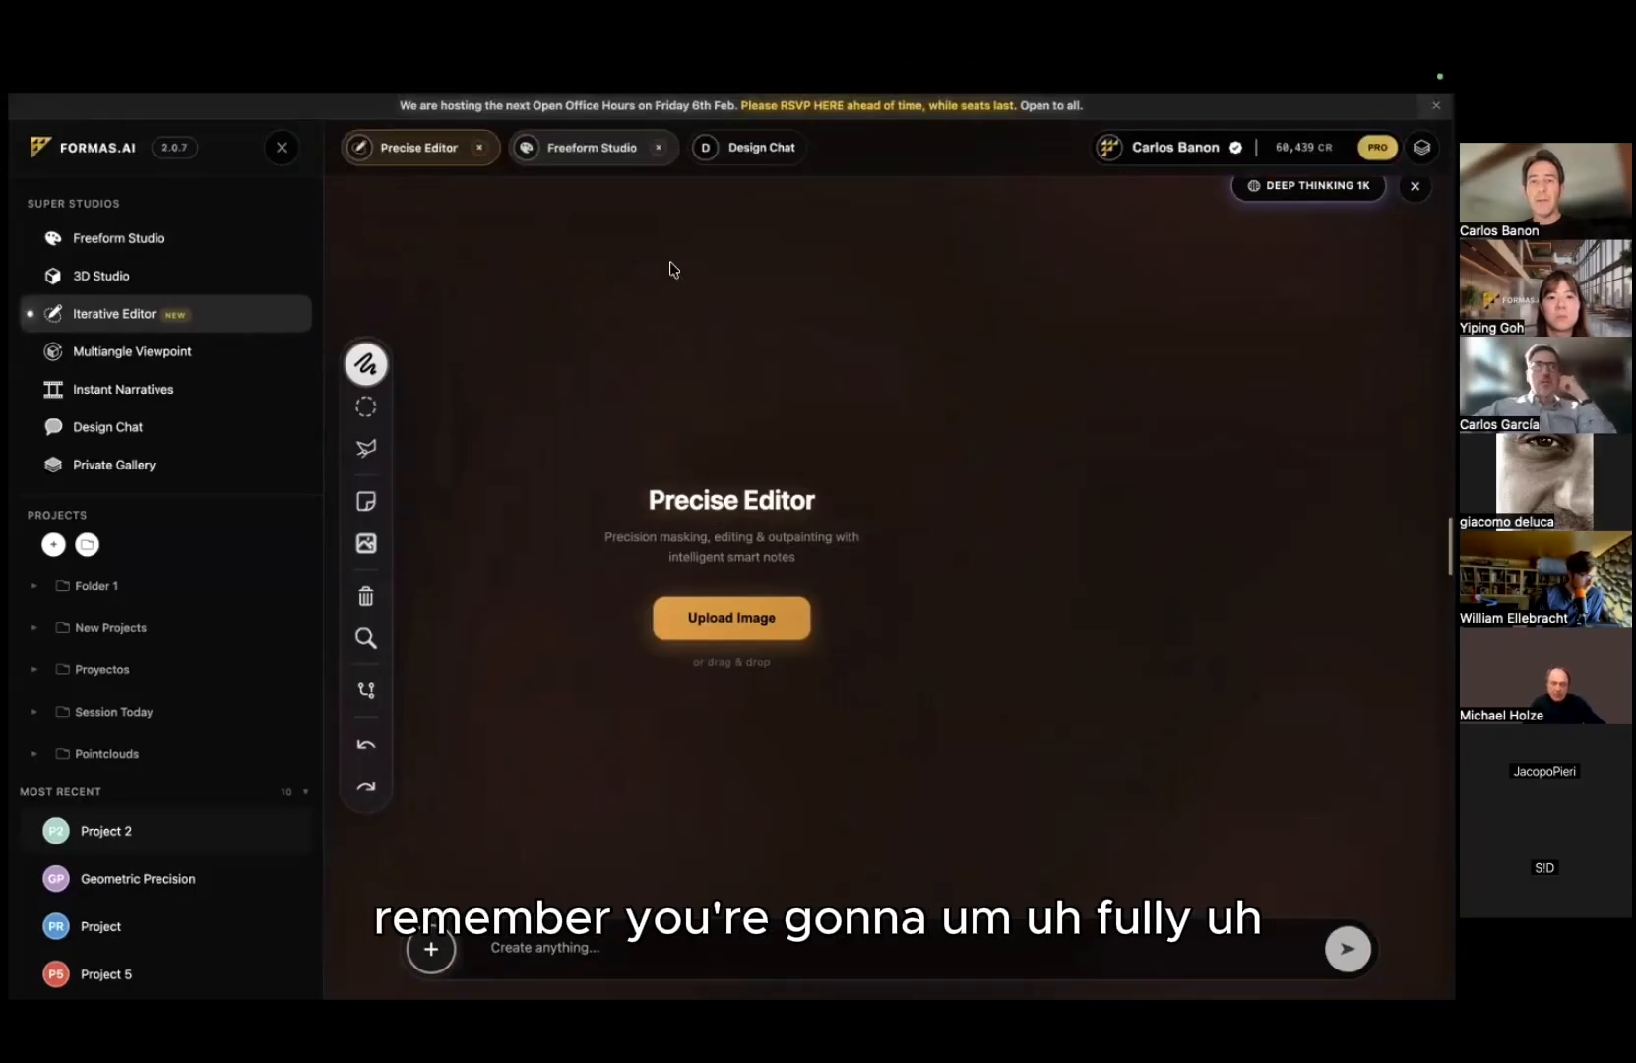
Step: Hard-reload the studio page from the reload button's extra options with the developer console open
{"action": "key", "text": "super+alt+j"}
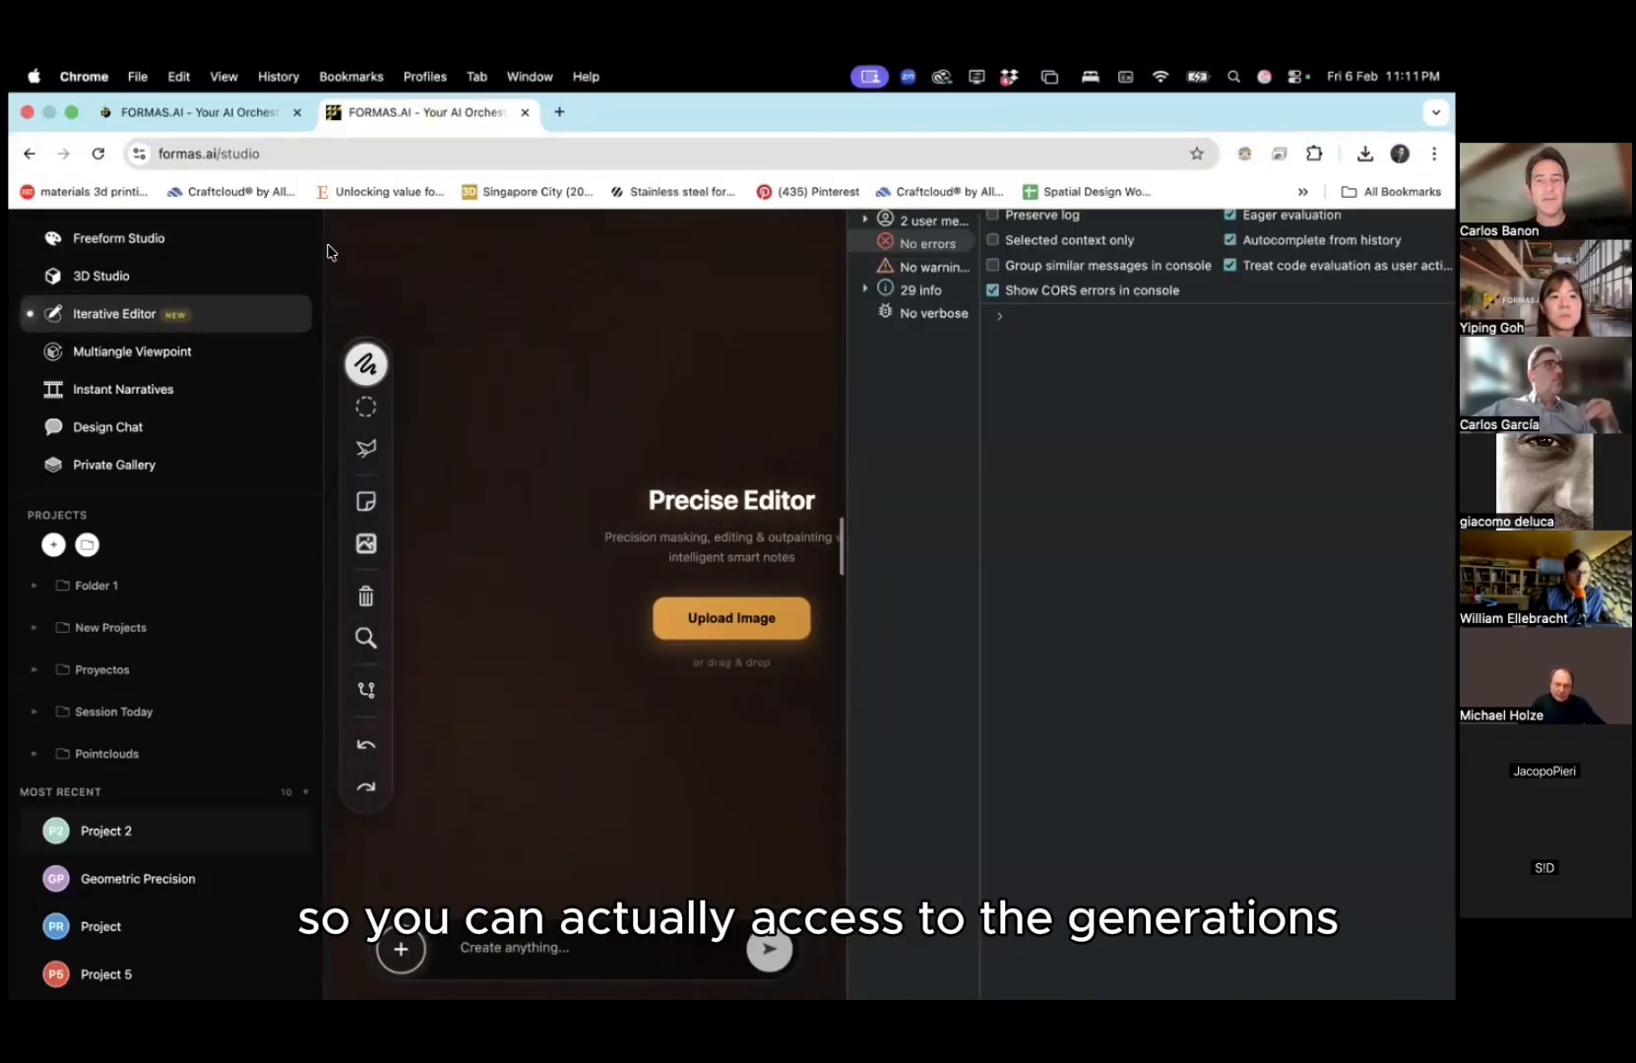
{"action": "right_click", "coordinate": [98, 154]}
{"action": "left_click", "coordinate": [207, 249]}
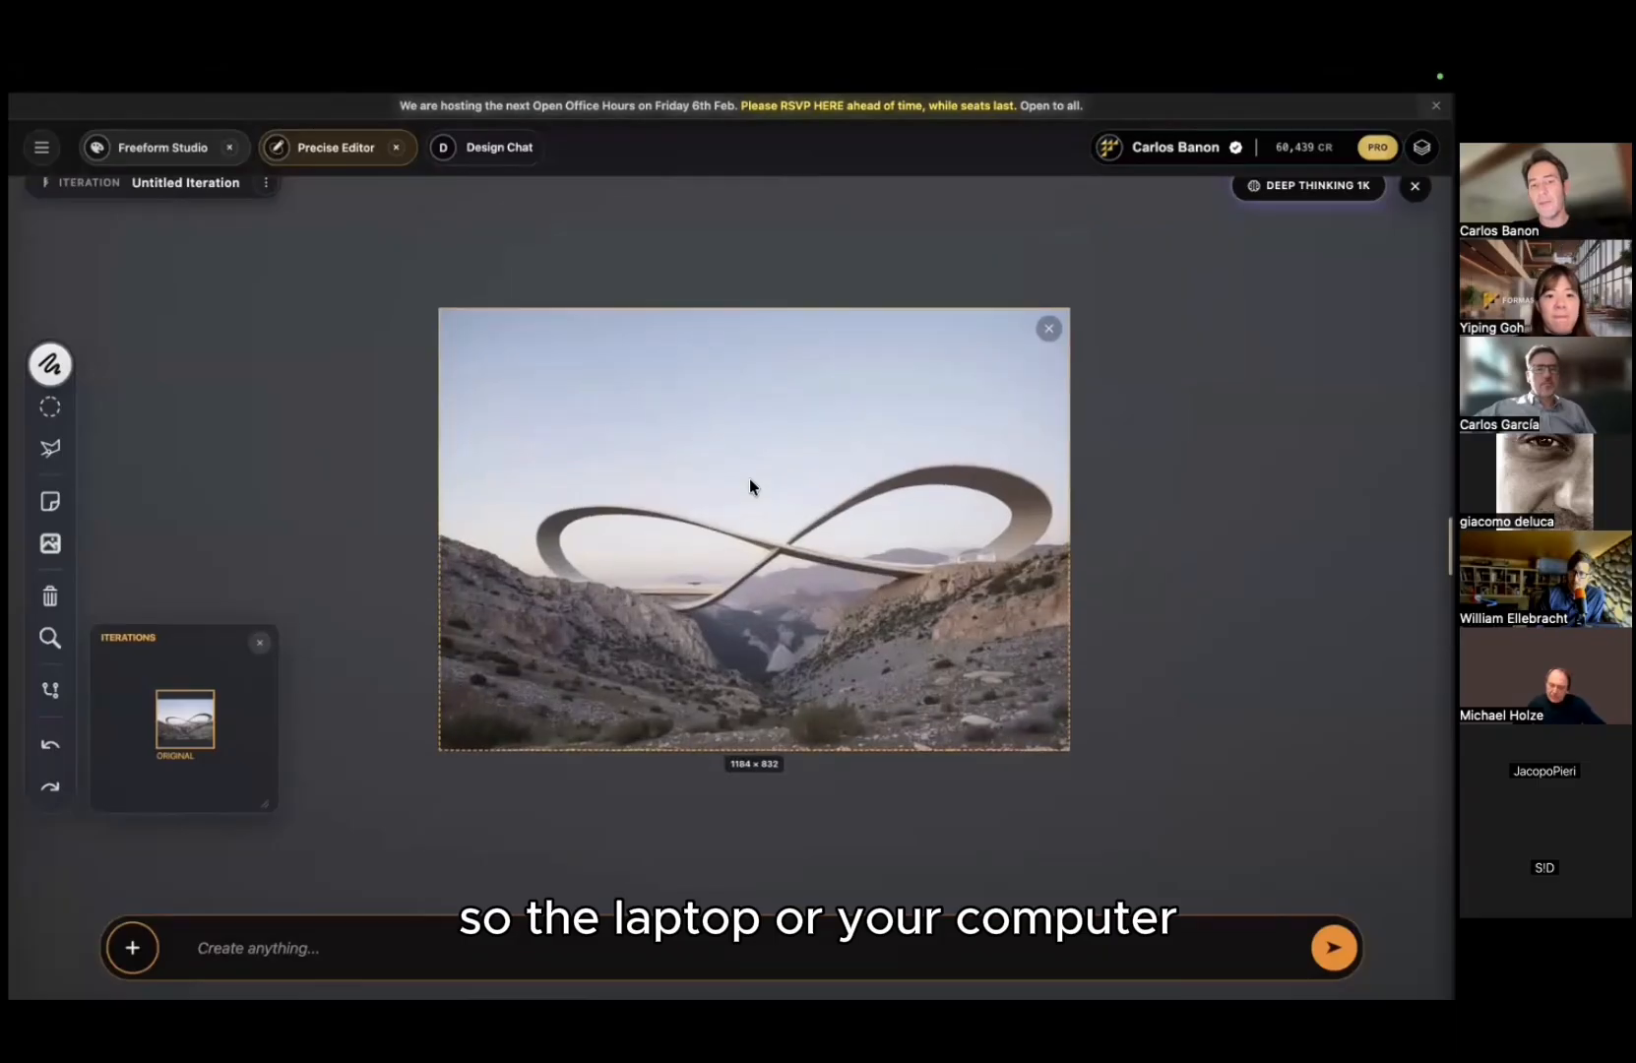
Step: Widen the bridge image's frame past both sides and trim top and bottom to 1346 × 610
{"action": "scroll", "coordinate": [754, 483], "scroll_direction": "up", "scroll_amount": 2}
{"action": "mouse_move", "coordinate": [754, 482]}
{"action": "middle_mouse_down"}
{"action": "mouse_move", "coordinate": [712, 472]}
{"action": "mouse_move", "coordinate": [745, 495]}
{"action": "mouse_move", "coordinate": [763, 483]}
{"action": "middle_mouse_up"}
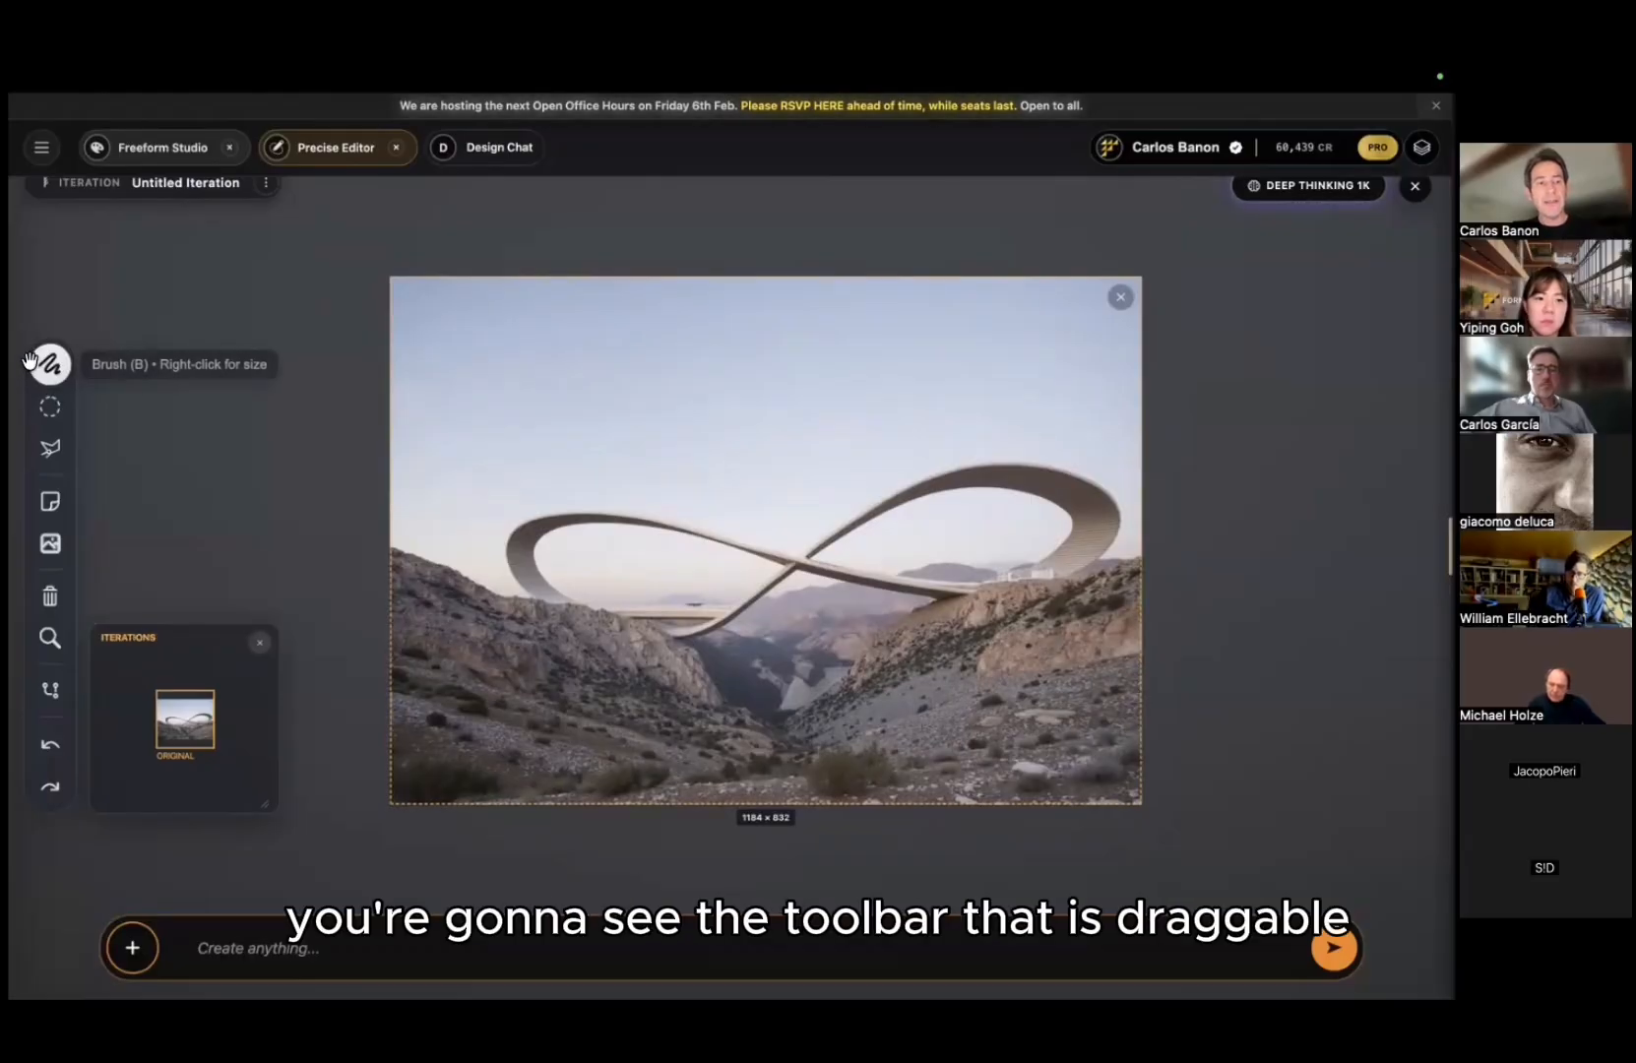
{"action": "left_click_drag", "start_coordinate": [146, 300], "coordinate": [70, 434]}
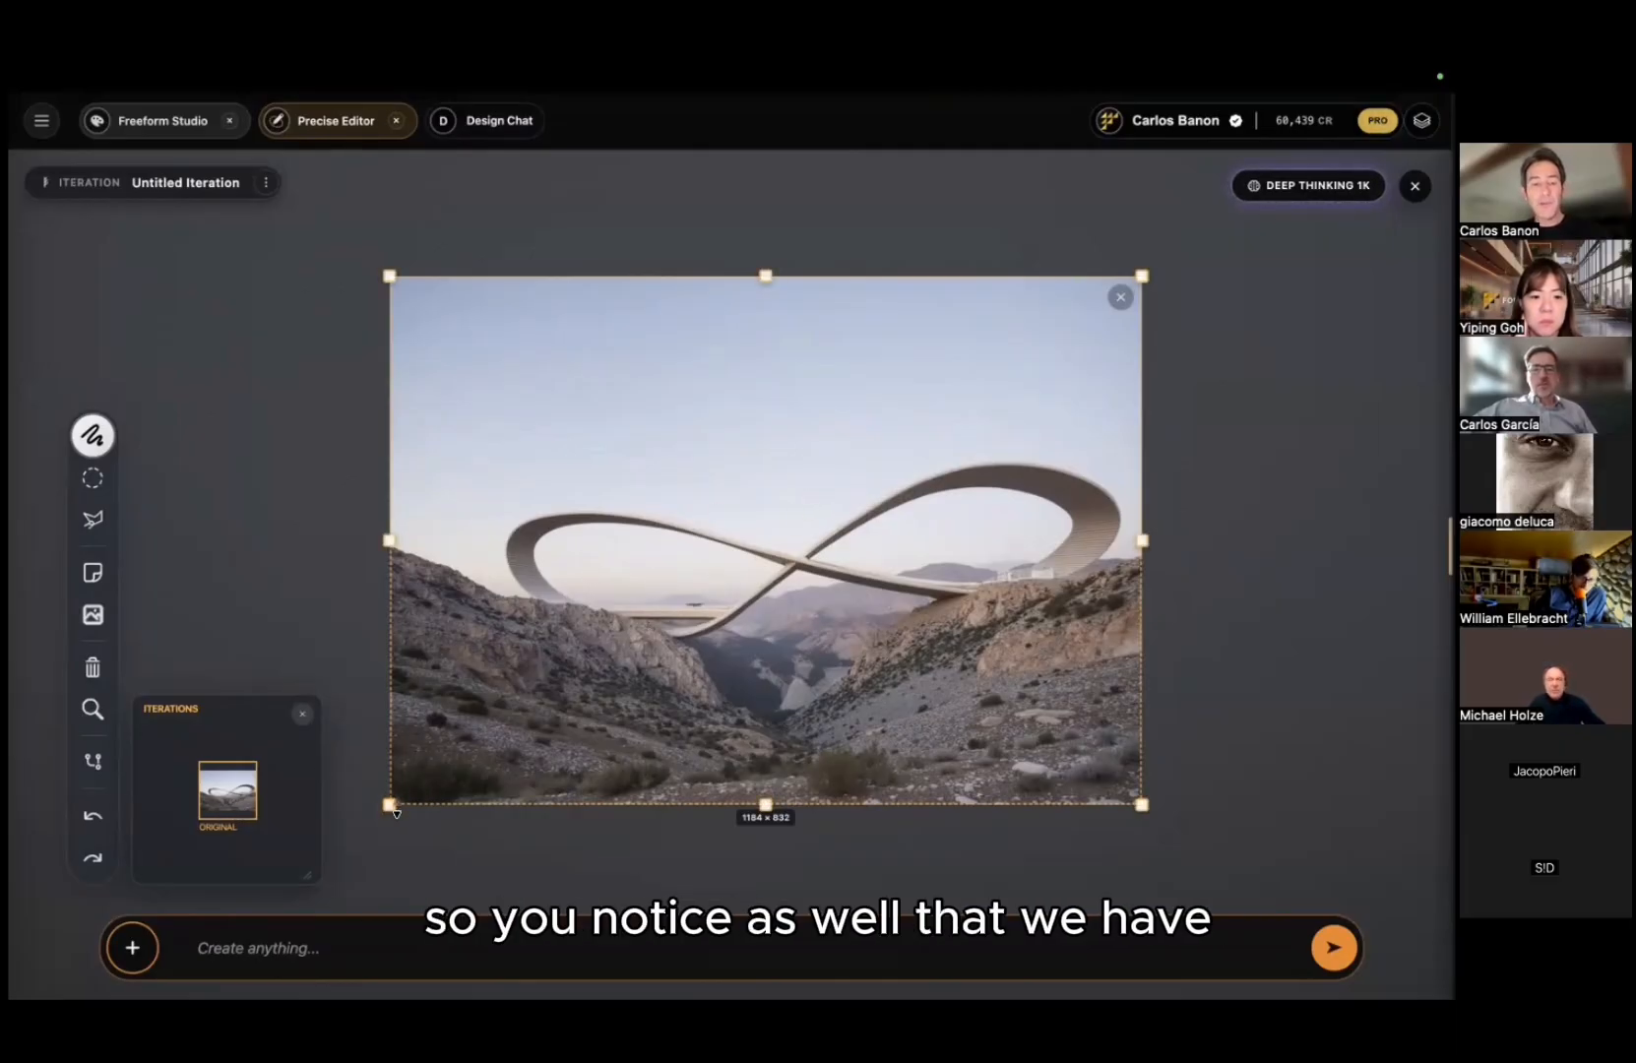
{"action": "left_click_drag", "start_coordinate": [412, 795], "coordinate": [349, 767]}
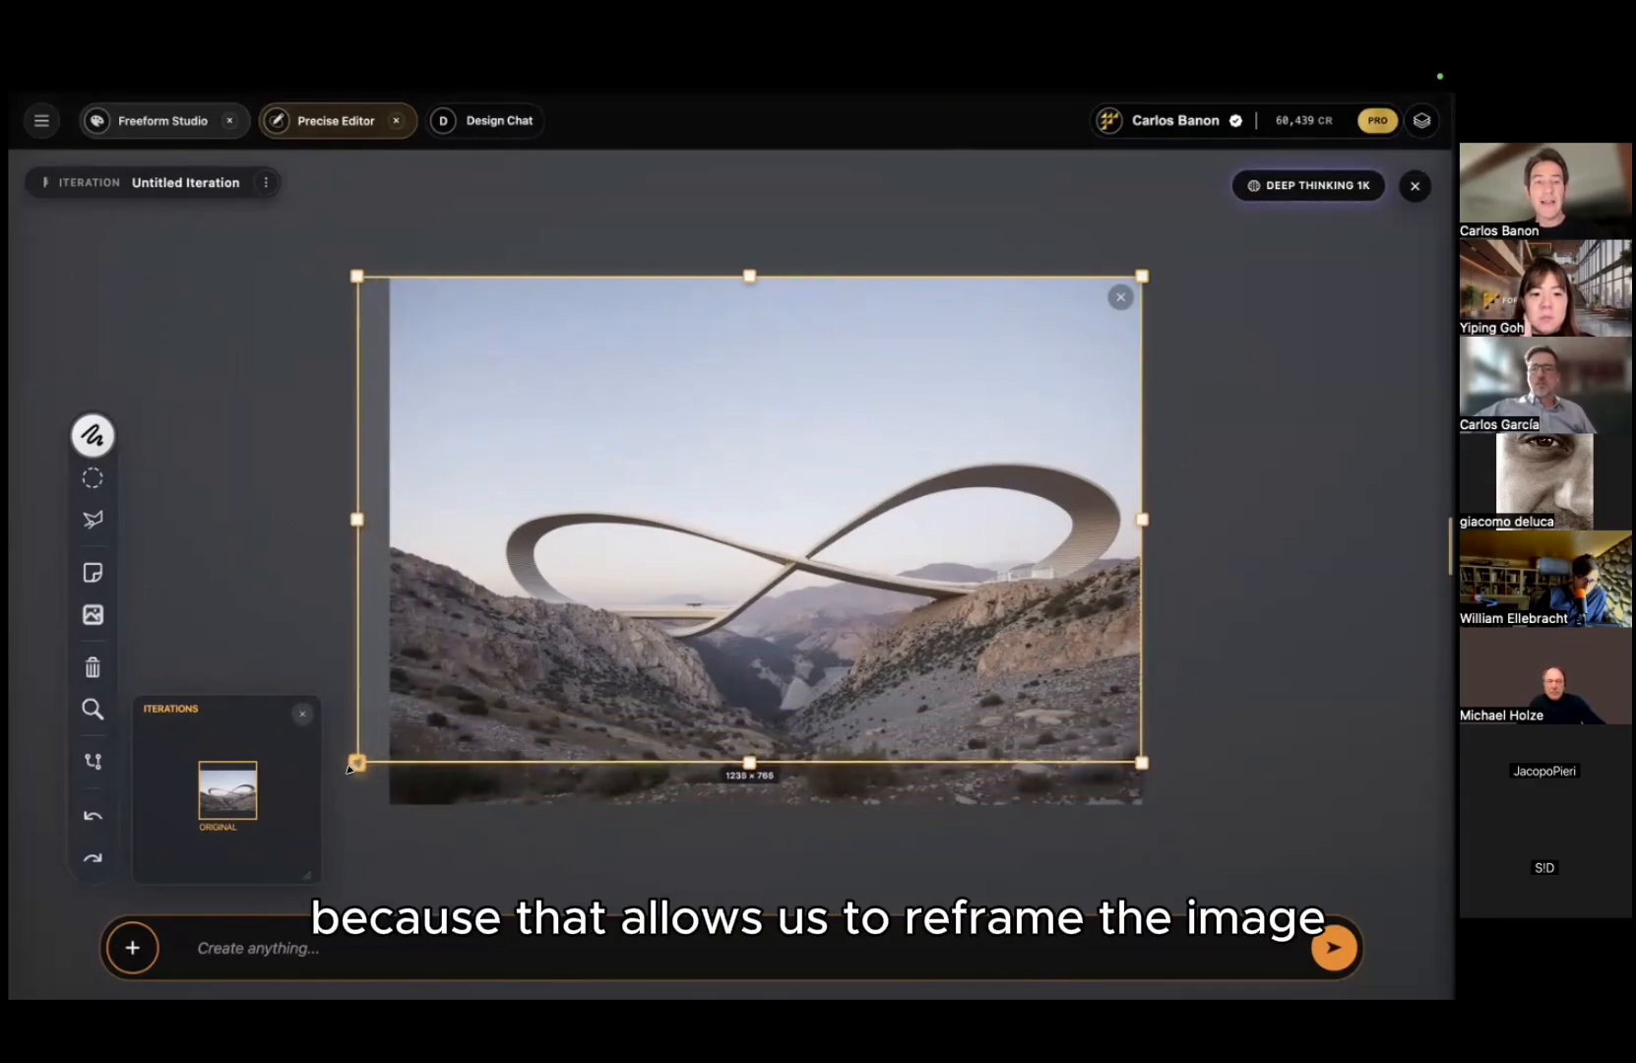
{"action": "left_click_drag", "start_coordinate": [1173, 311], "coordinate": [1243, 405]}
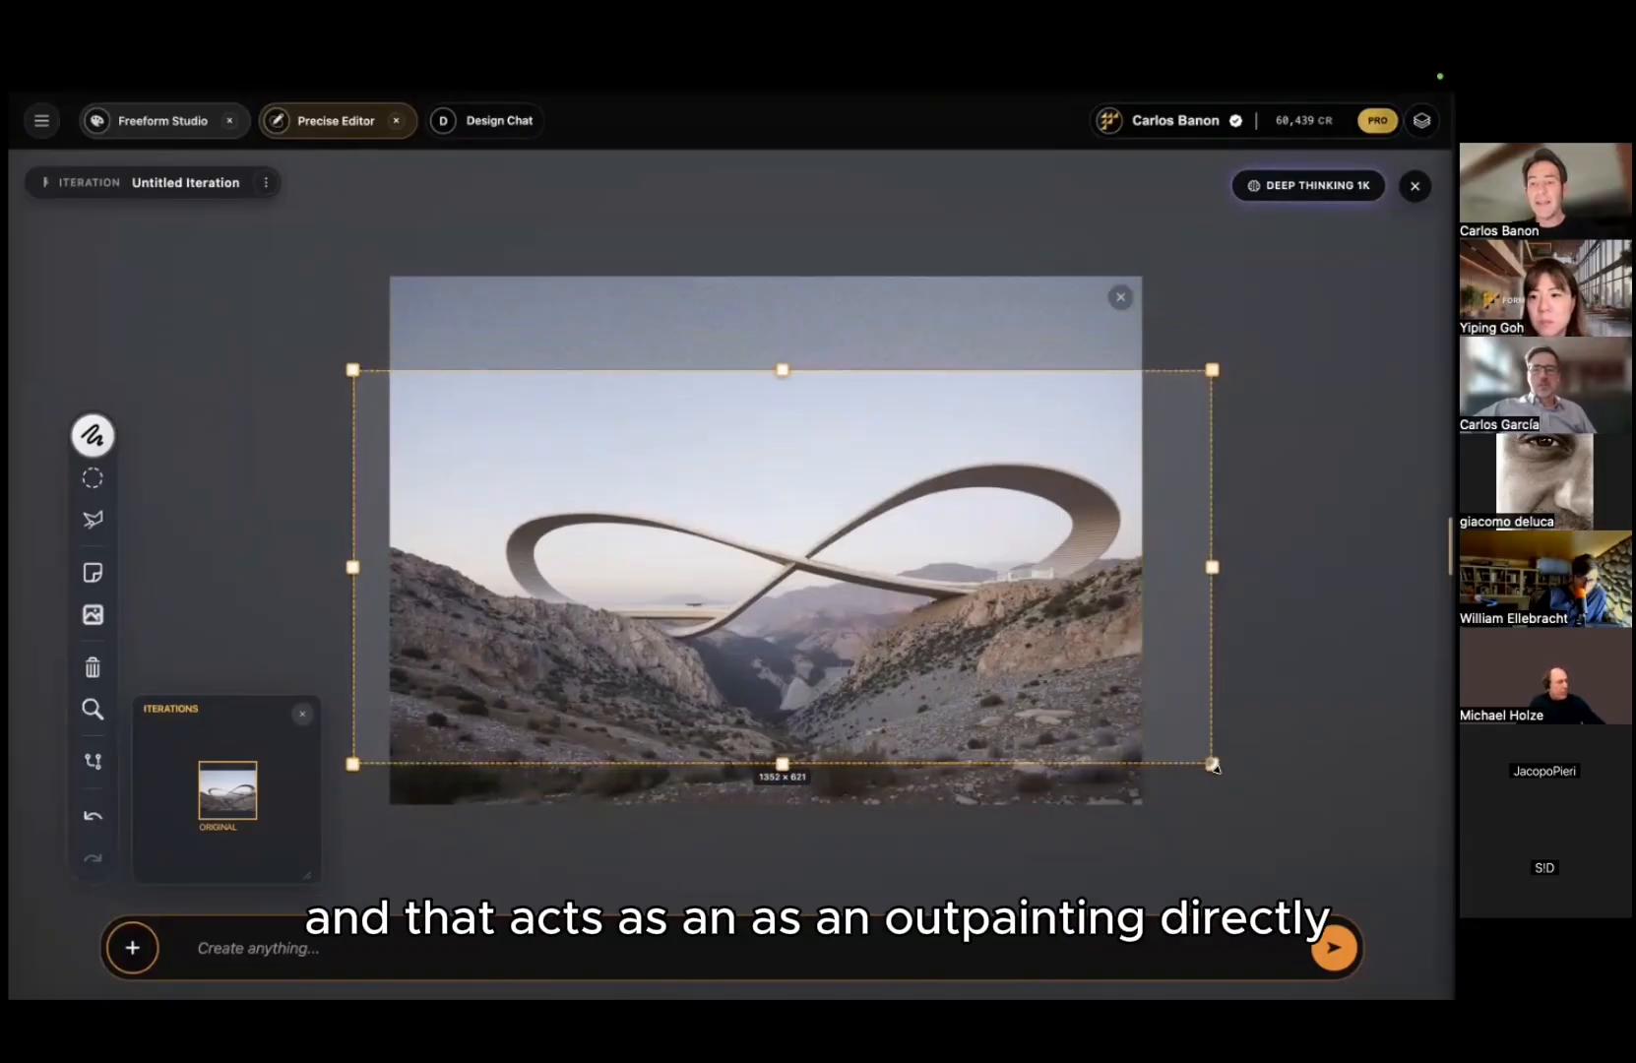
{"action": "left_click_drag", "start_coordinate": [1211, 759], "coordinate": [1207, 734]}
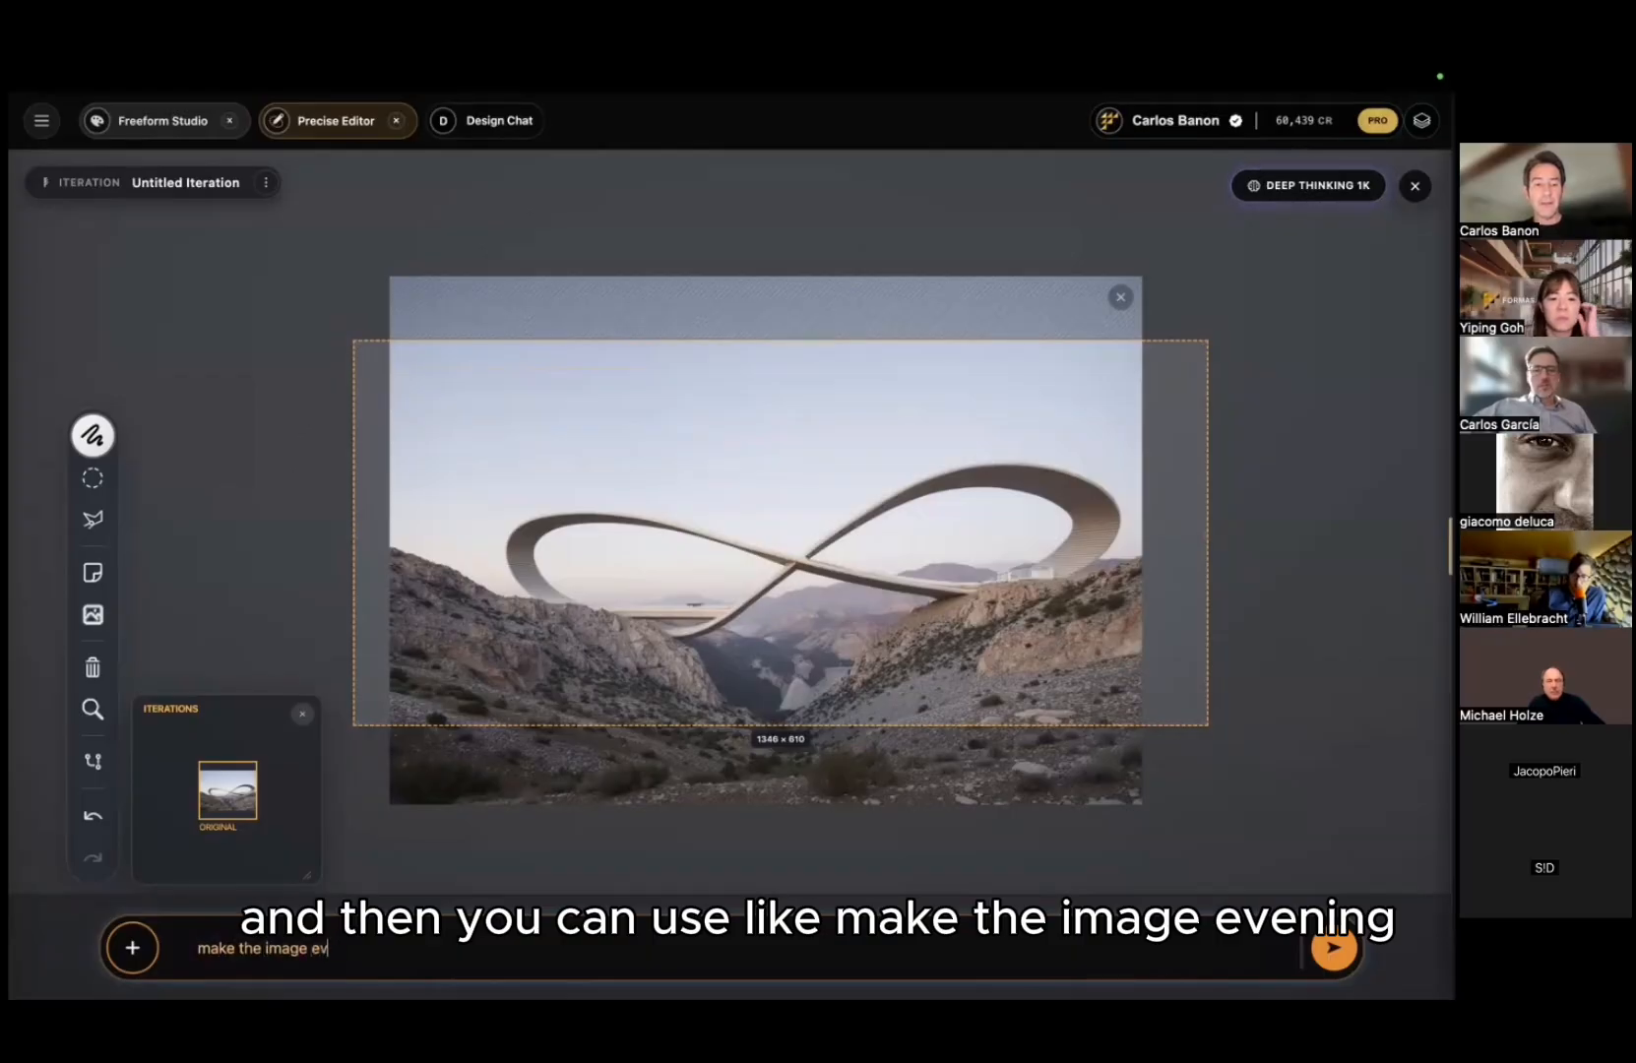
Step: Complete the prompt 'make the image evening light' and generate the outpaint
{"action": "type", "text": "inging"}
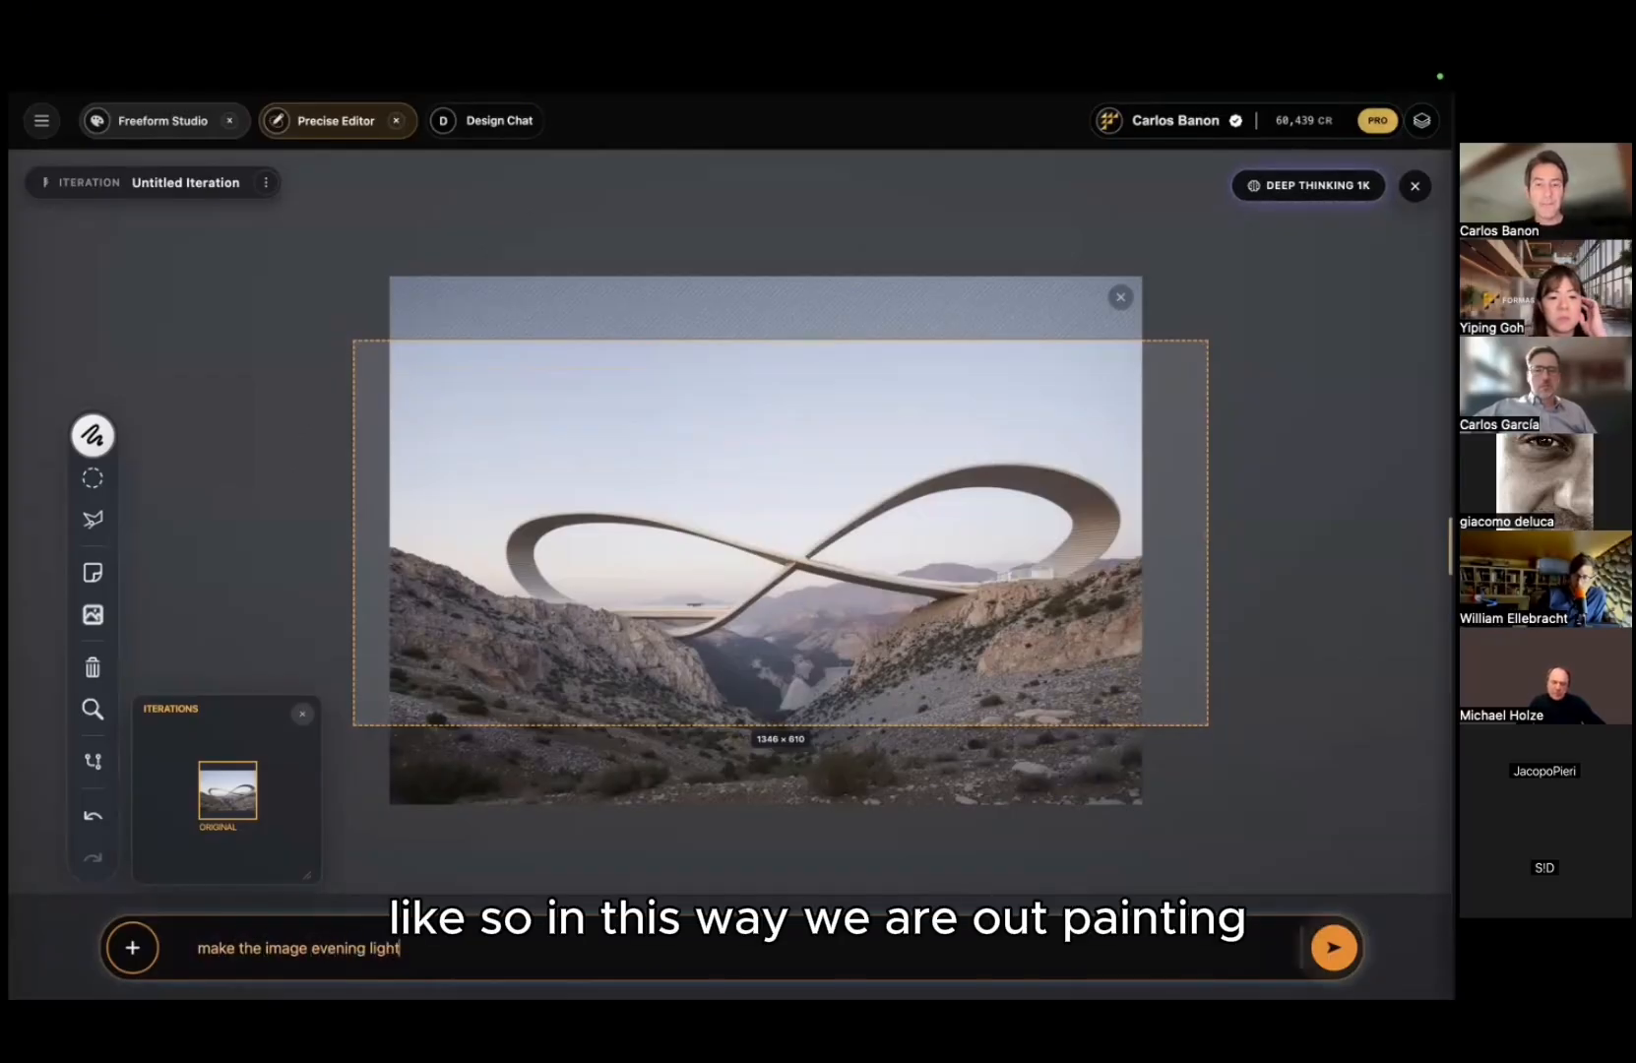
{"action": "key", "text": "Return"}
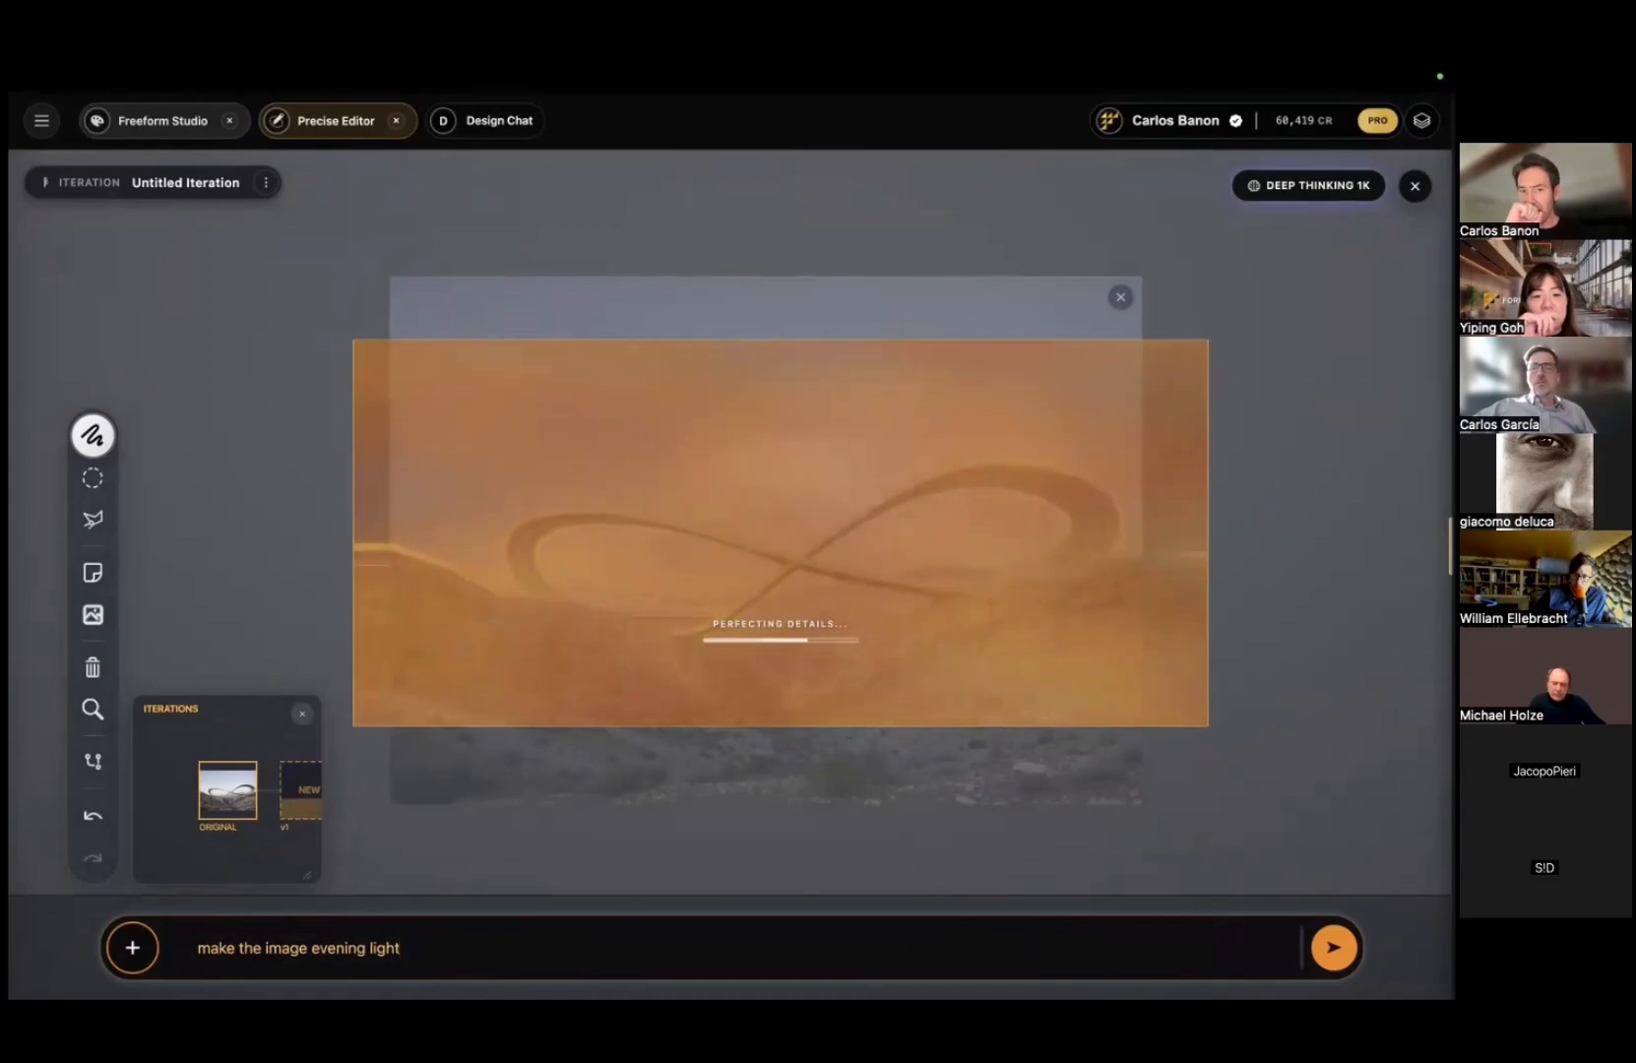
Step: View the v1 evening render in the gallery, toggle against the original, and finish on ORIGINAL
{"action": "left_click", "coordinate": [236, 796]}
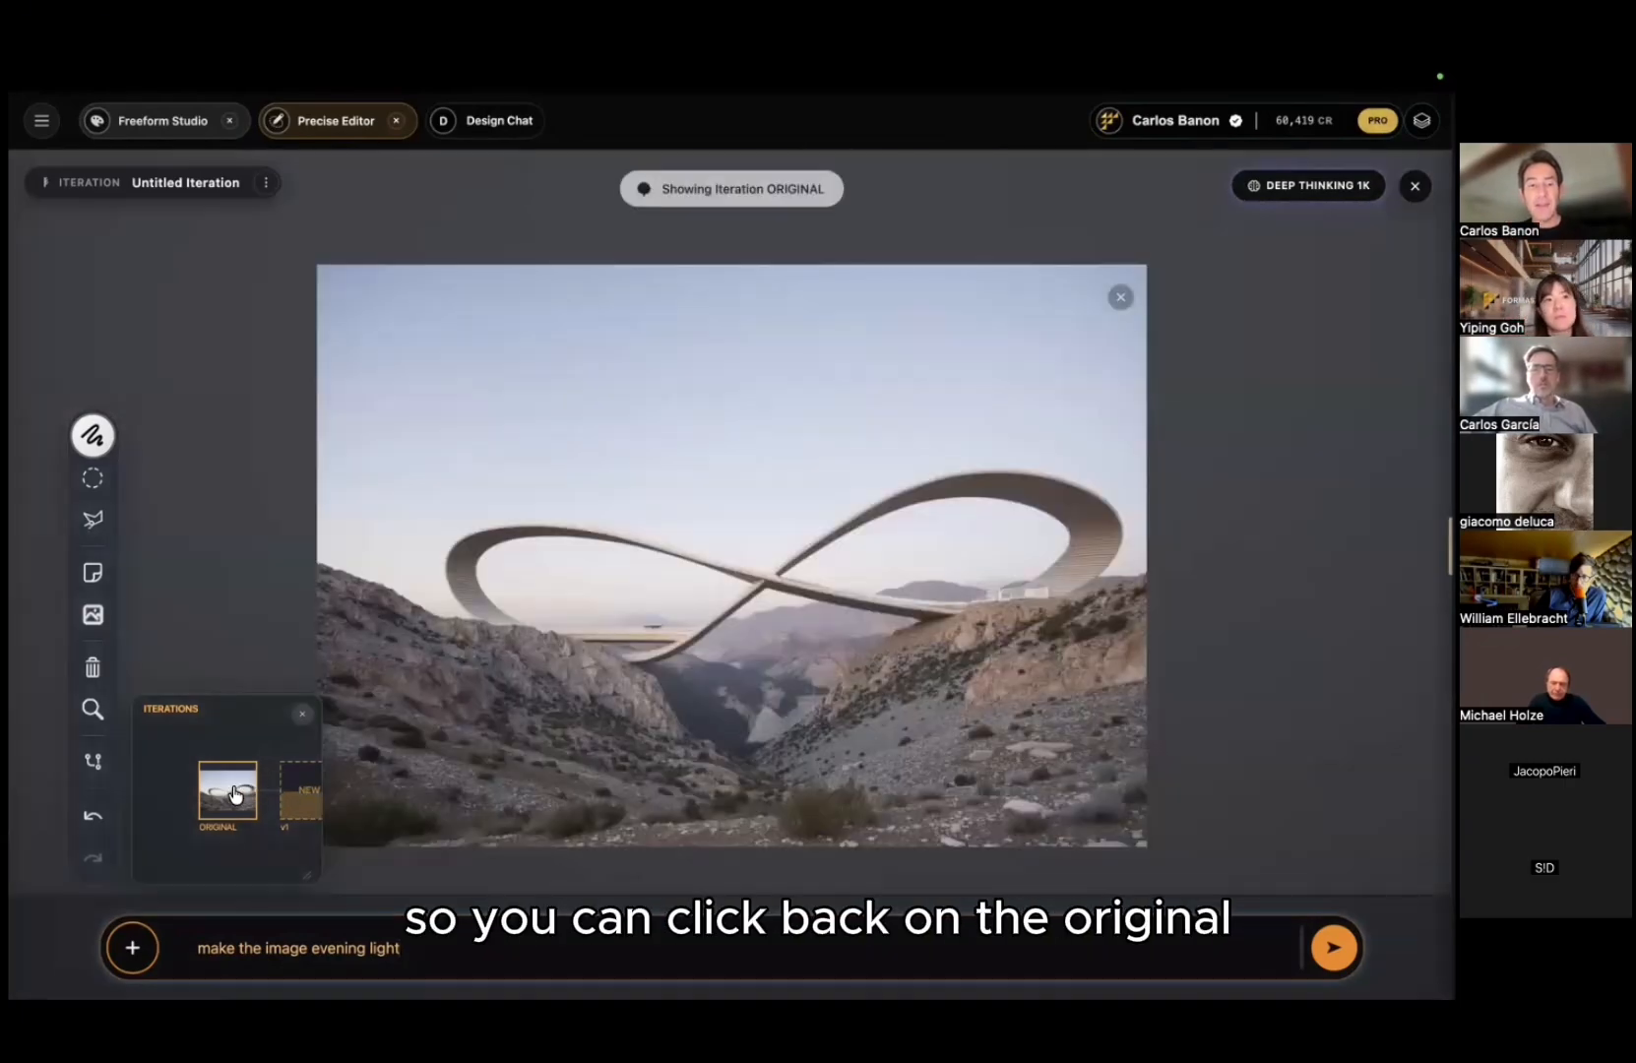
{"action": "left_click", "coordinate": [94, 756]}
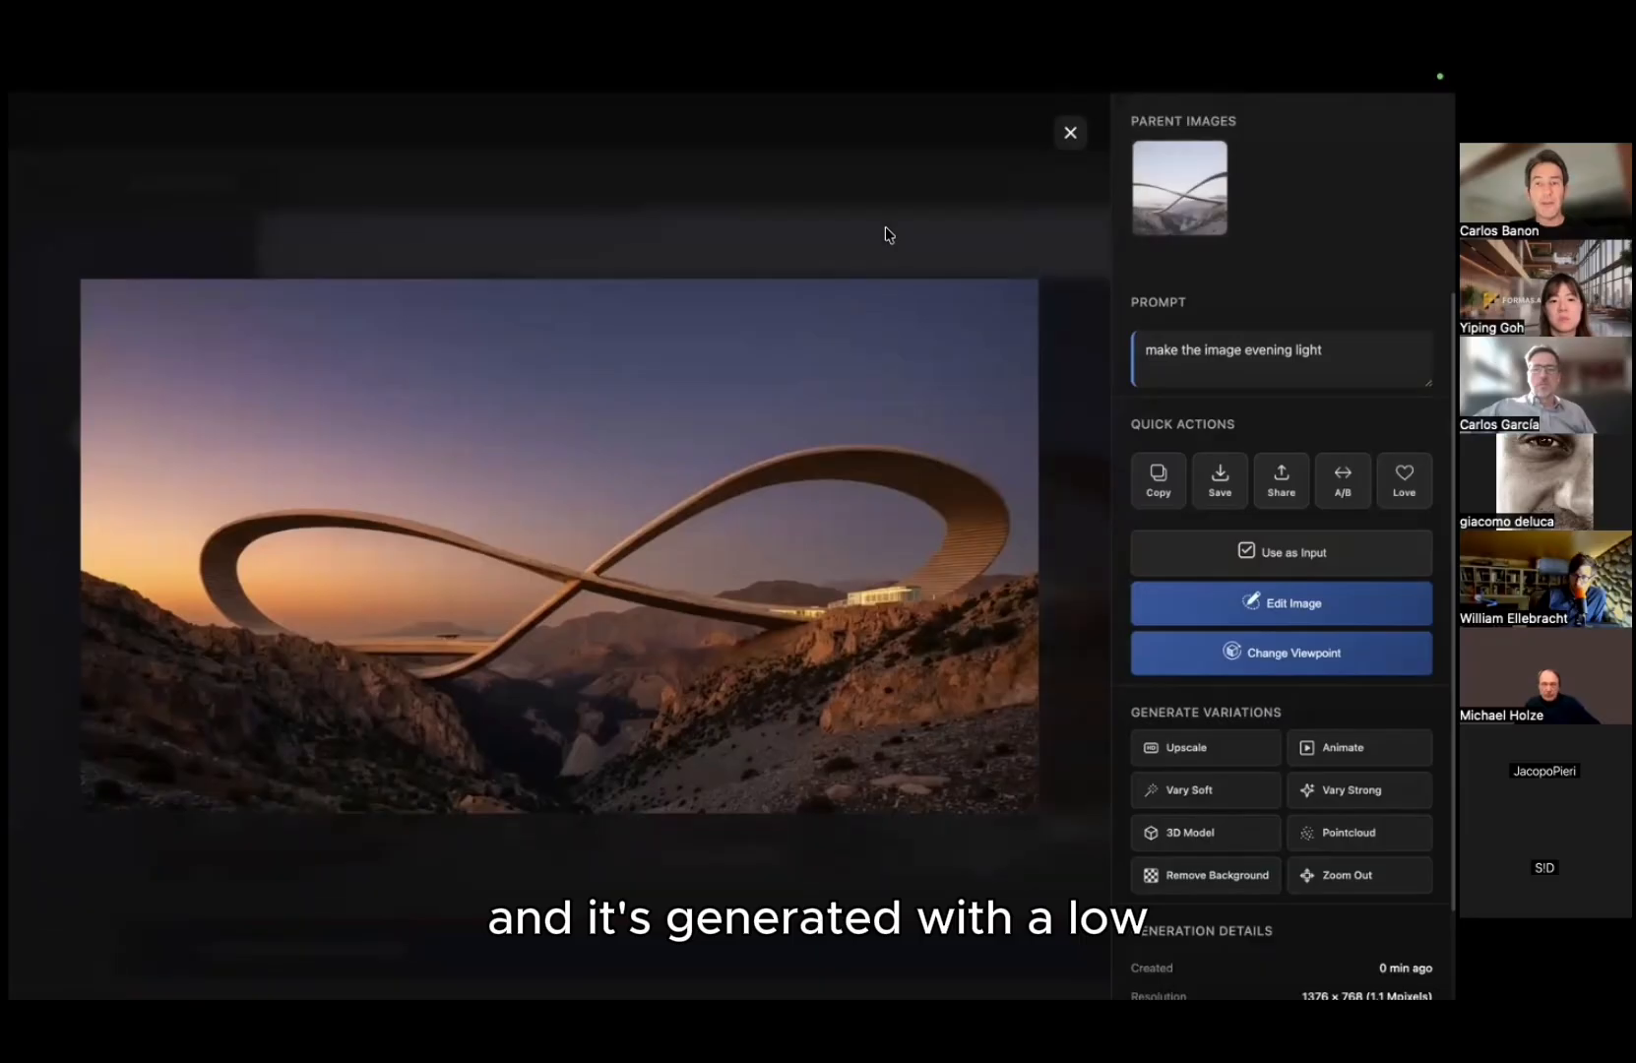
{"action": "left_click", "coordinate": [885, 226]}
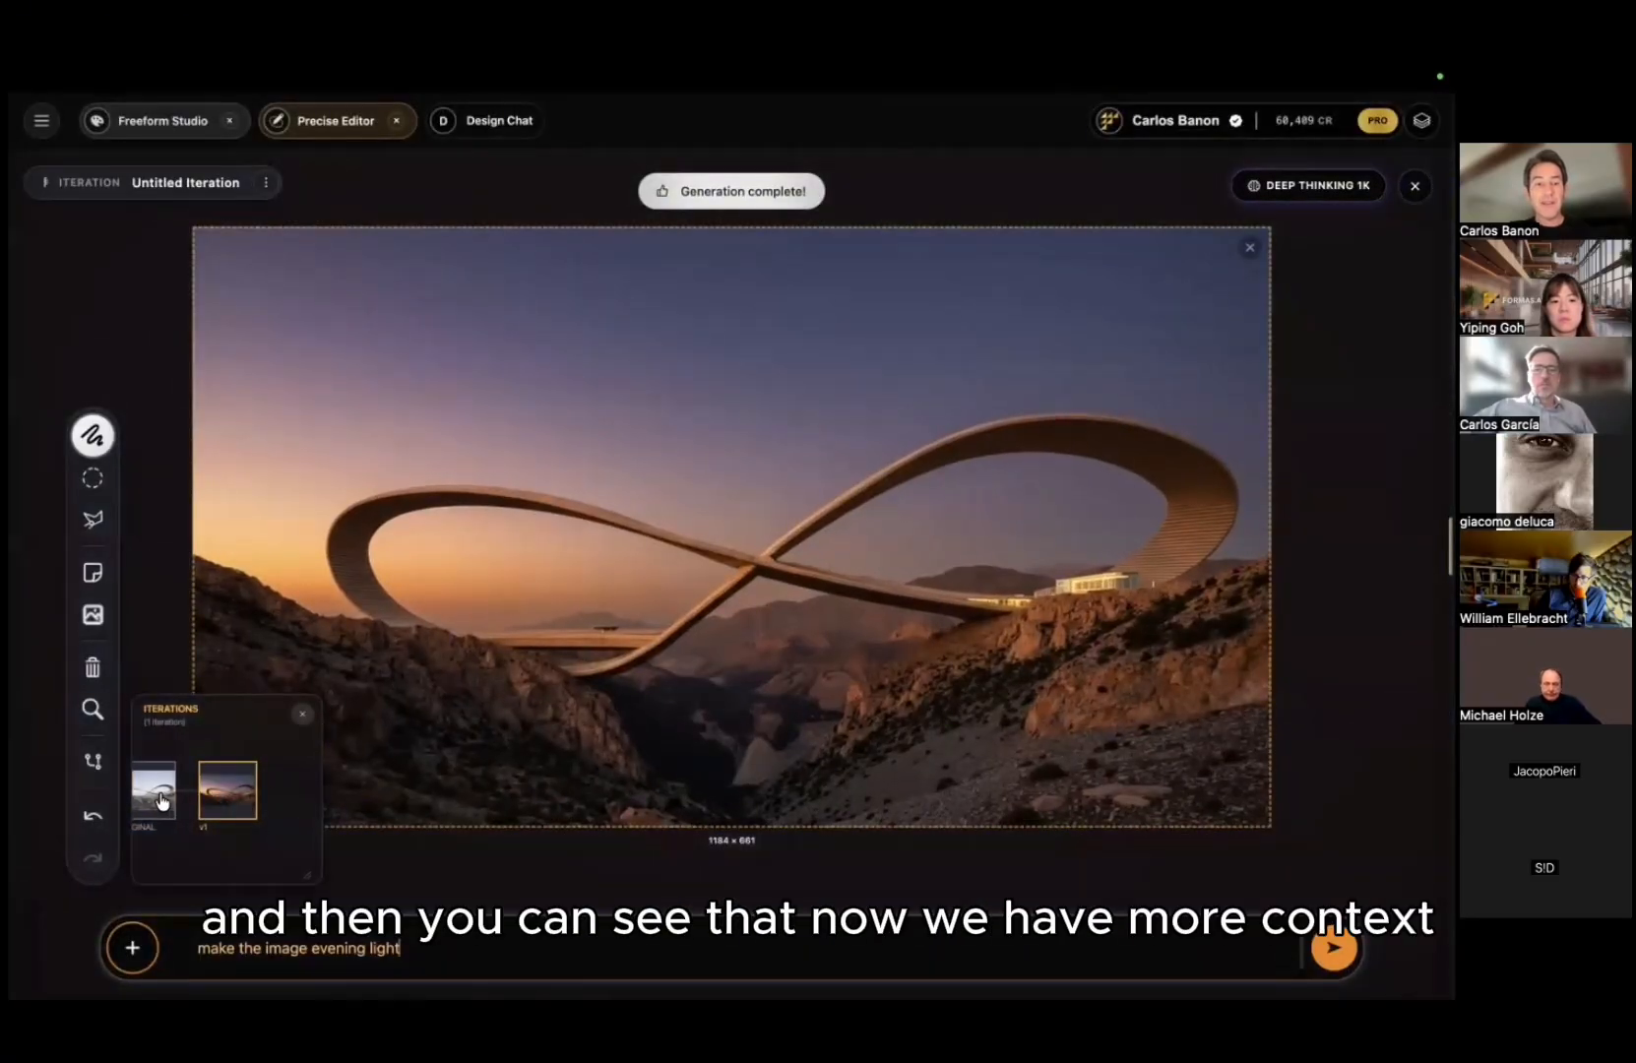
{"action": "left_click", "coordinate": [162, 801]}
{"action": "left_click", "coordinate": [296, 795]}
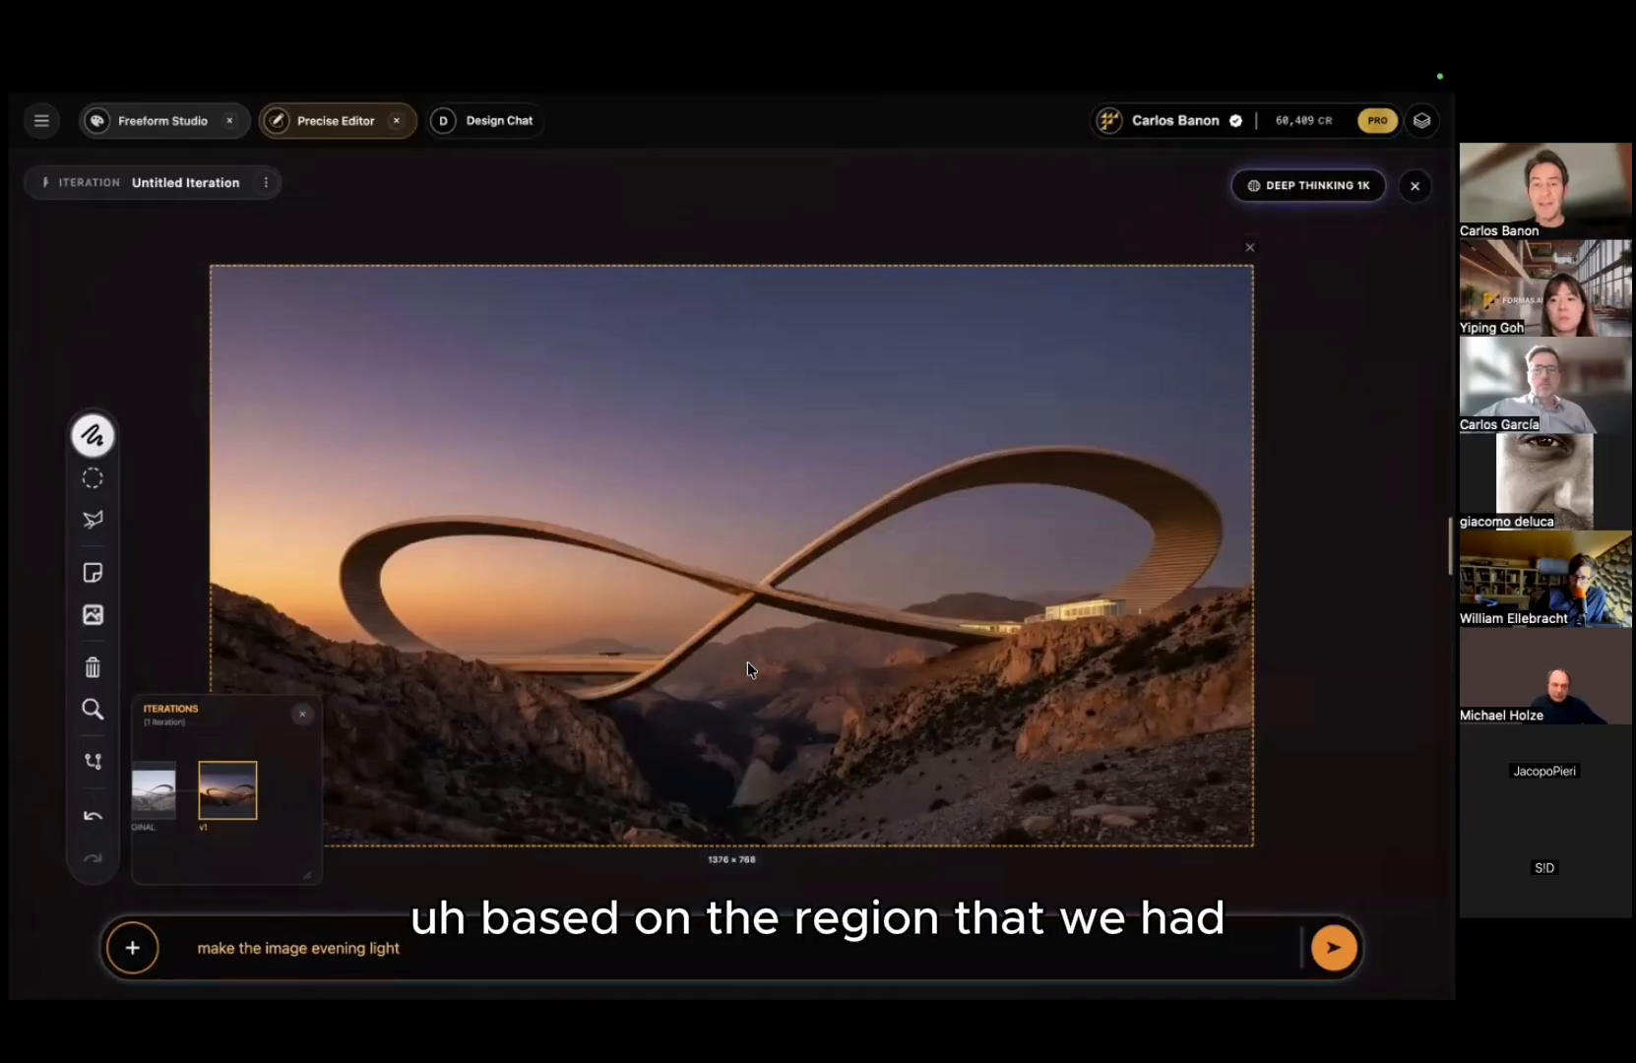
{"action": "left_click", "coordinate": [155, 795]}
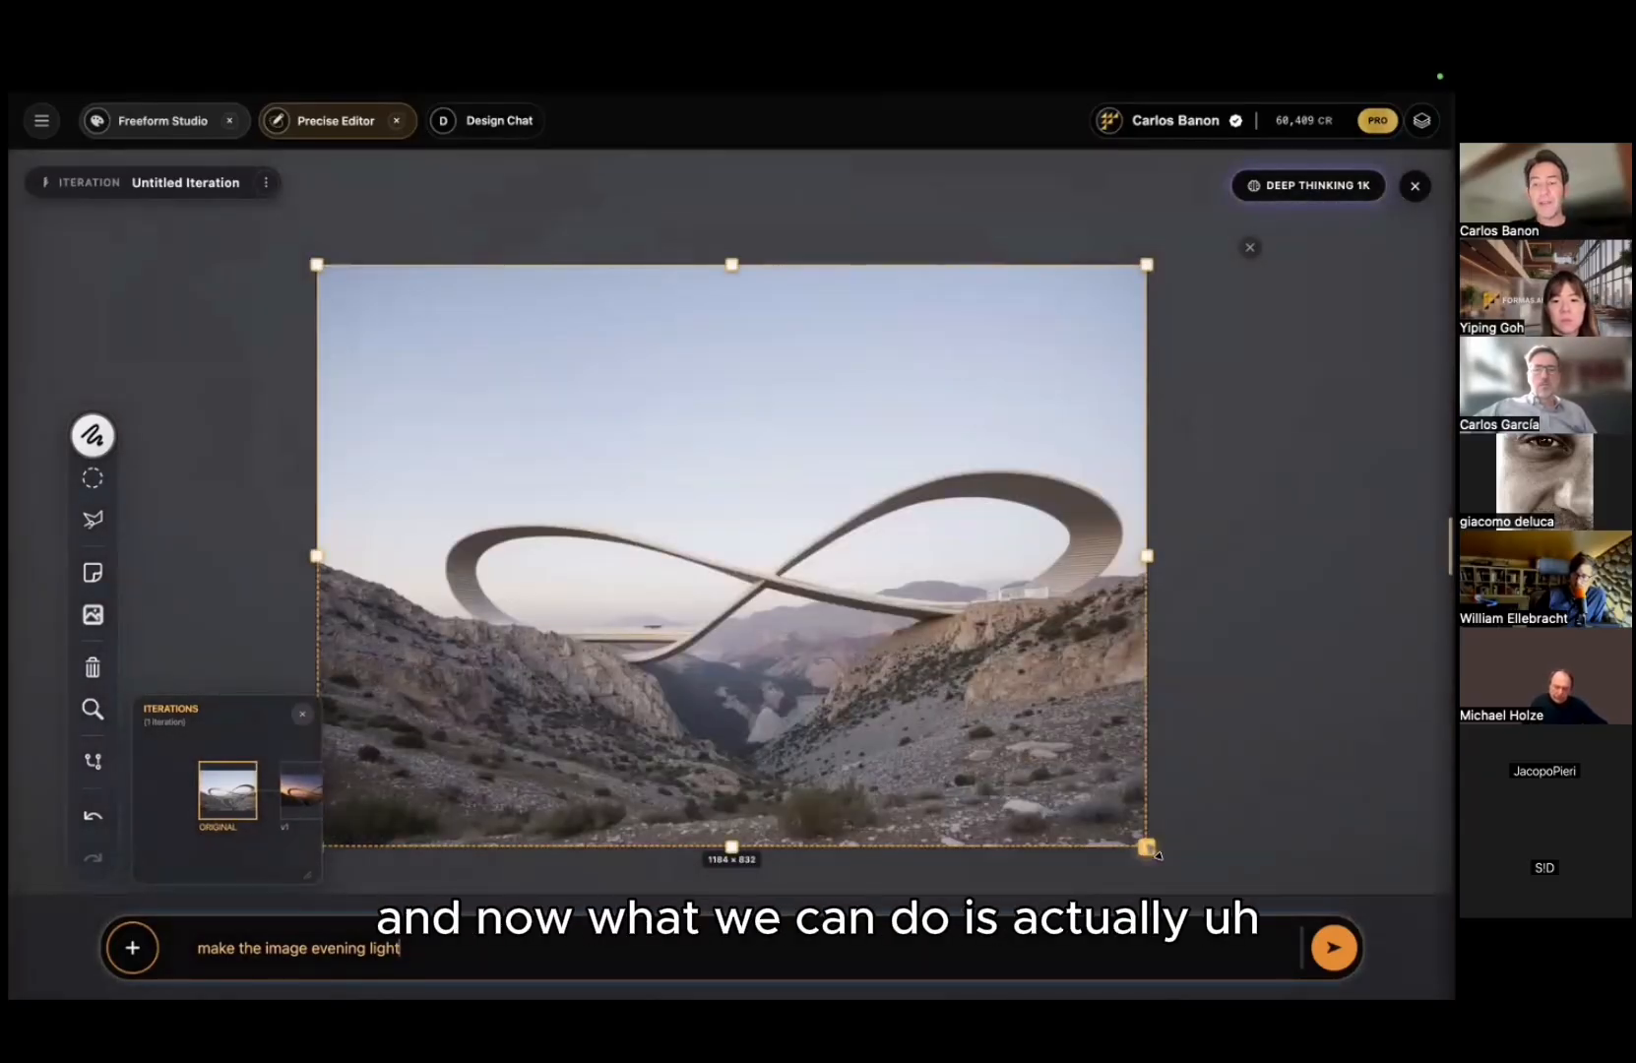
Step: Resize the frame to 343 × 450 over the right loop and enter 'closeup of thes image showing rufll. deh. add some people'
{"action": "left_click_drag", "start_coordinate": [1157, 853], "coordinate": [1164, 664]}
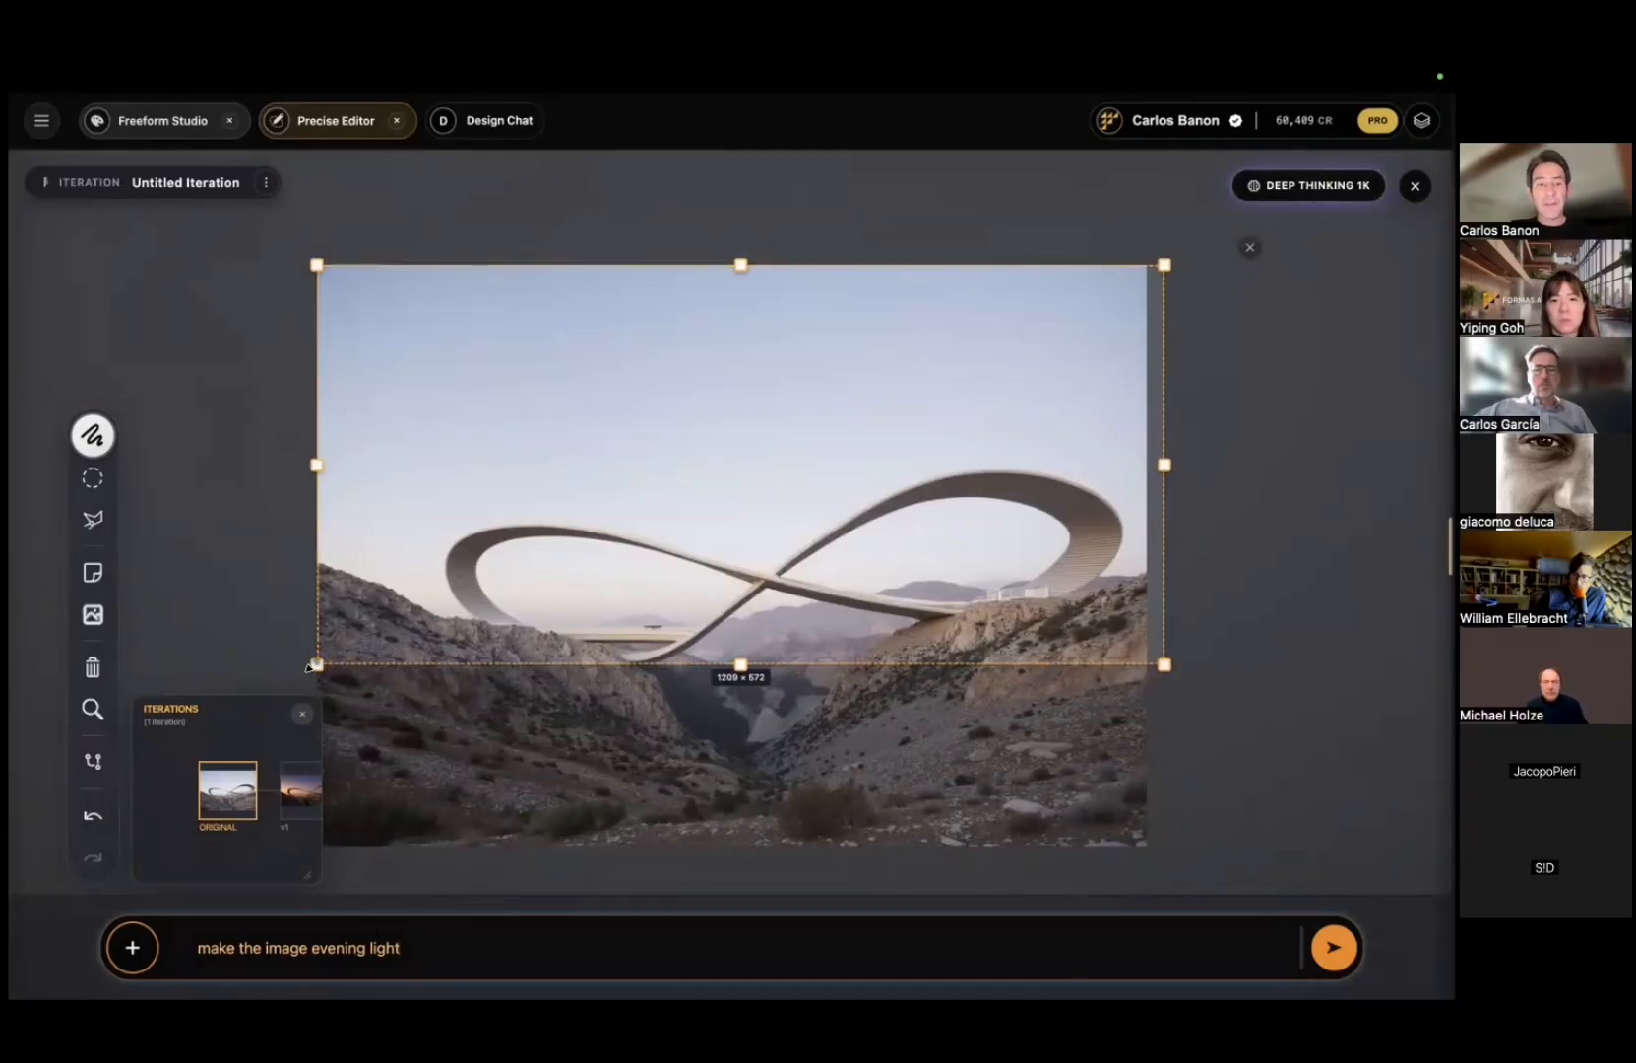
{"action": "left_click_drag", "start_coordinate": [316, 665], "coordinate": [926, 715]}
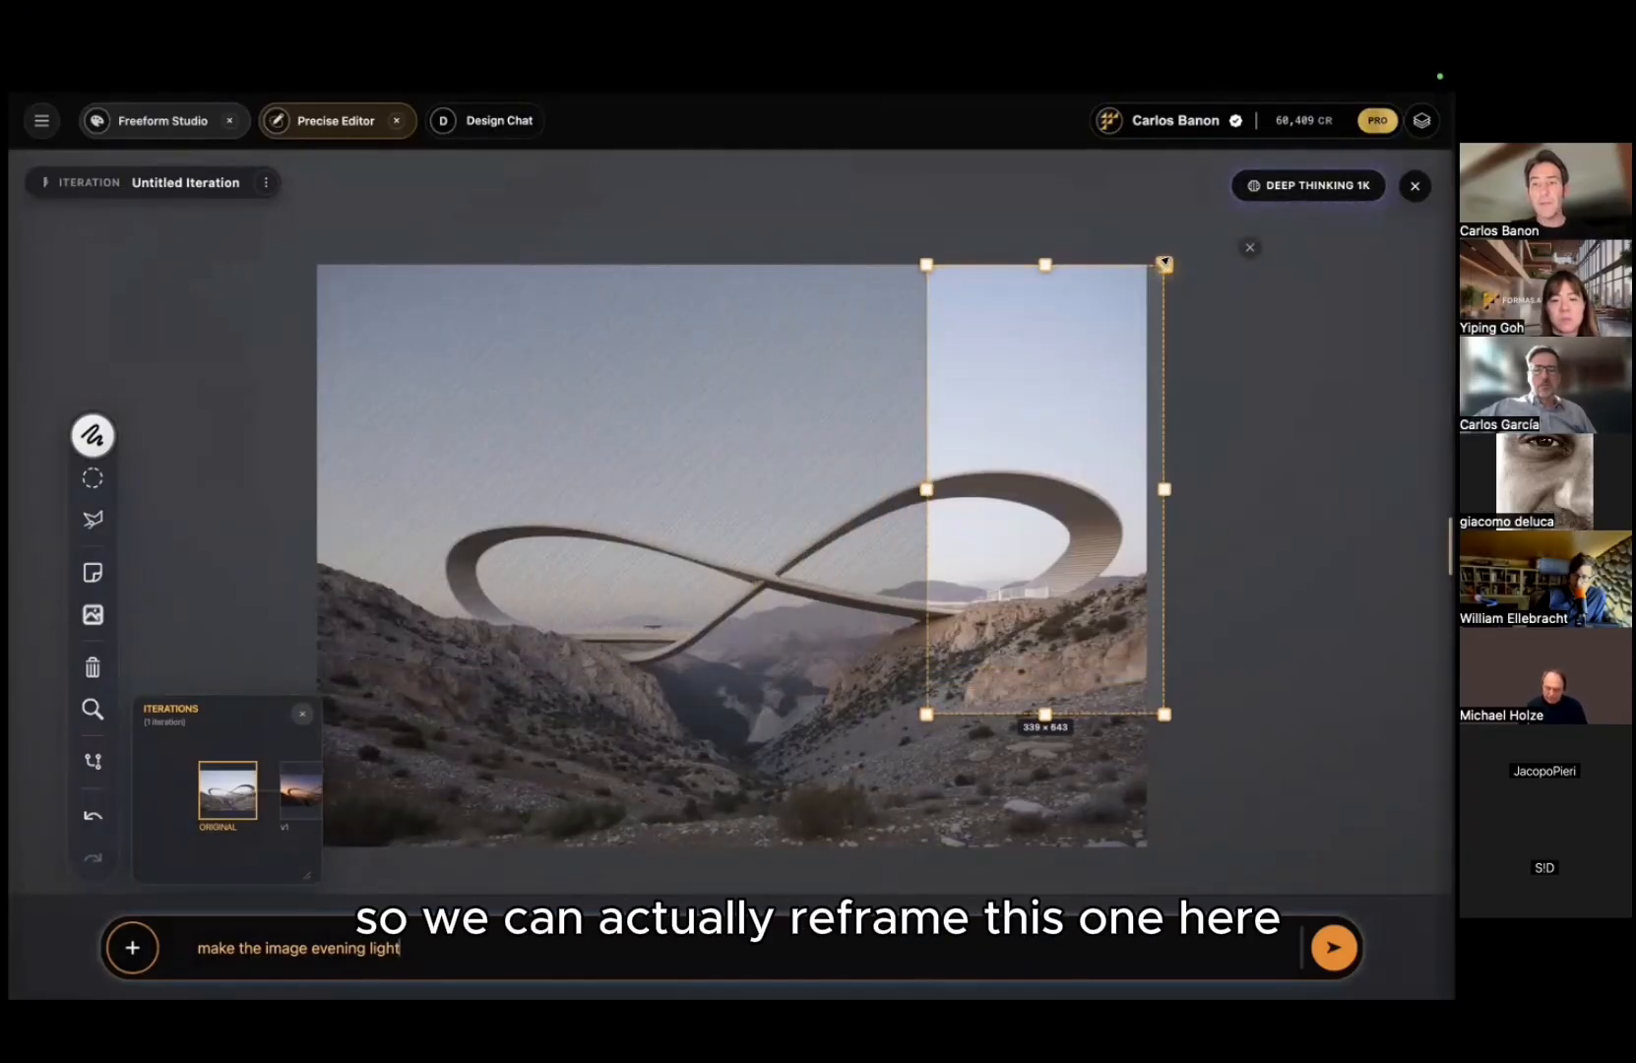
{"action": "left_click_drag", "start_coordinate": [1165, 264], "coordinate": [1170, 399]}
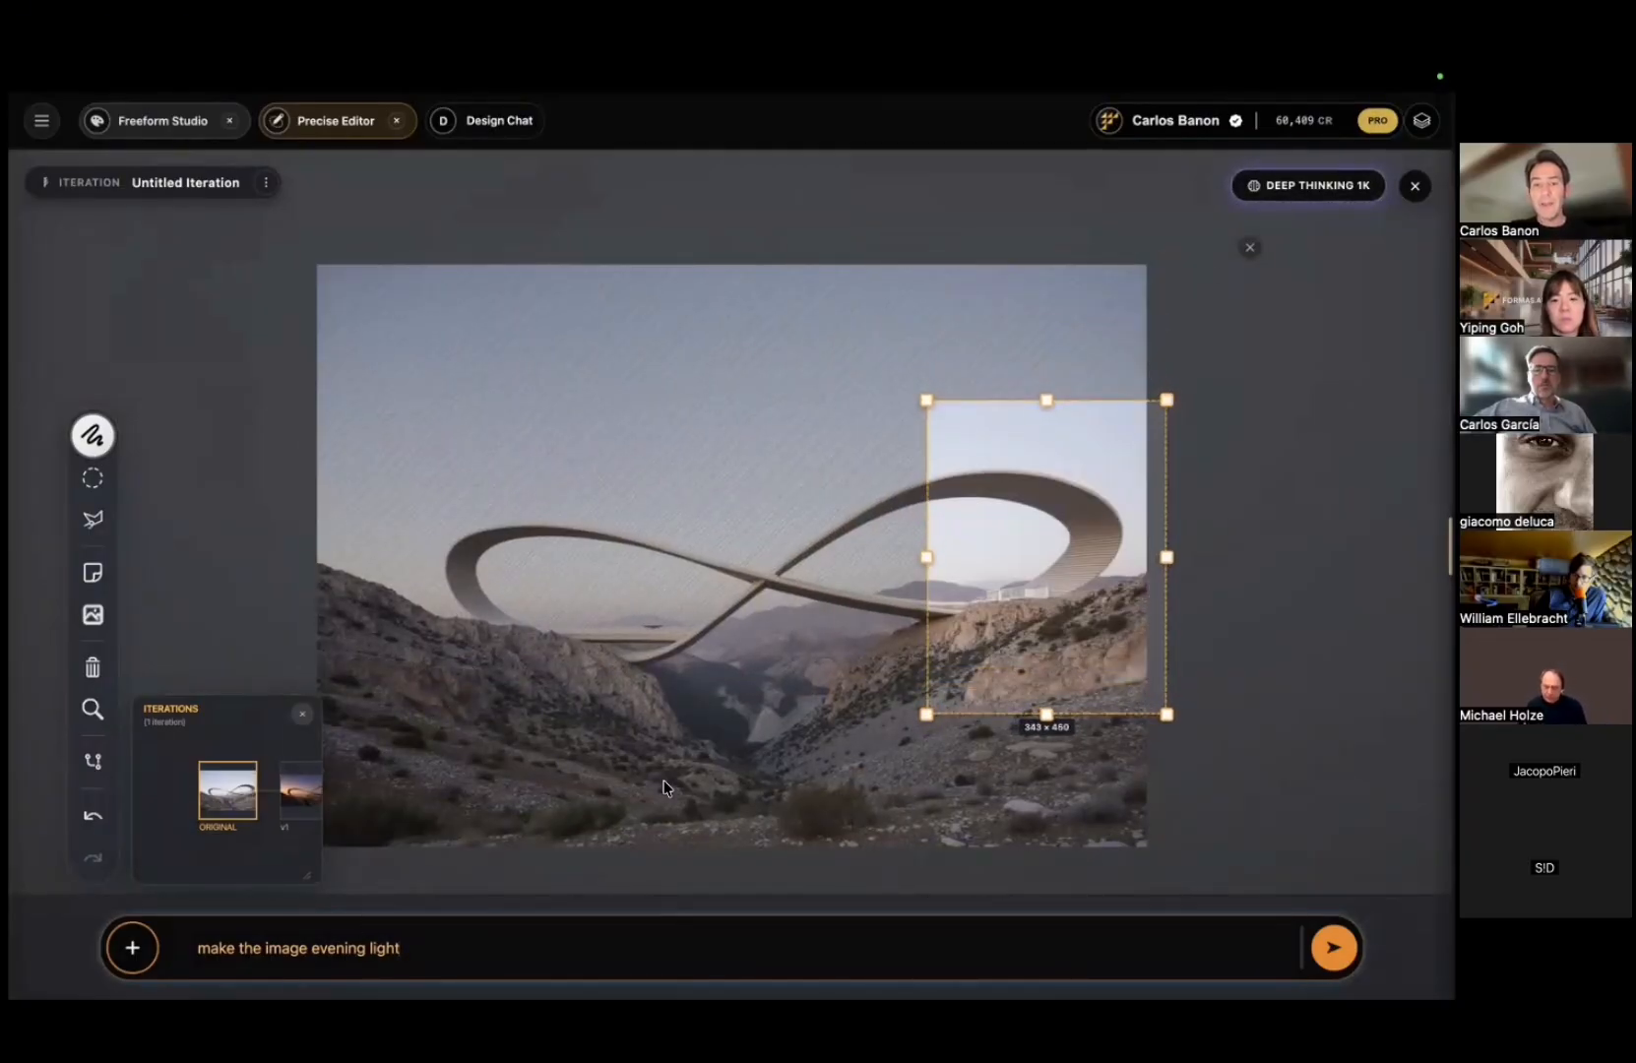
{"action": "key", "text": "ctrl+a"}
{"action": "type", "text": "clo"}
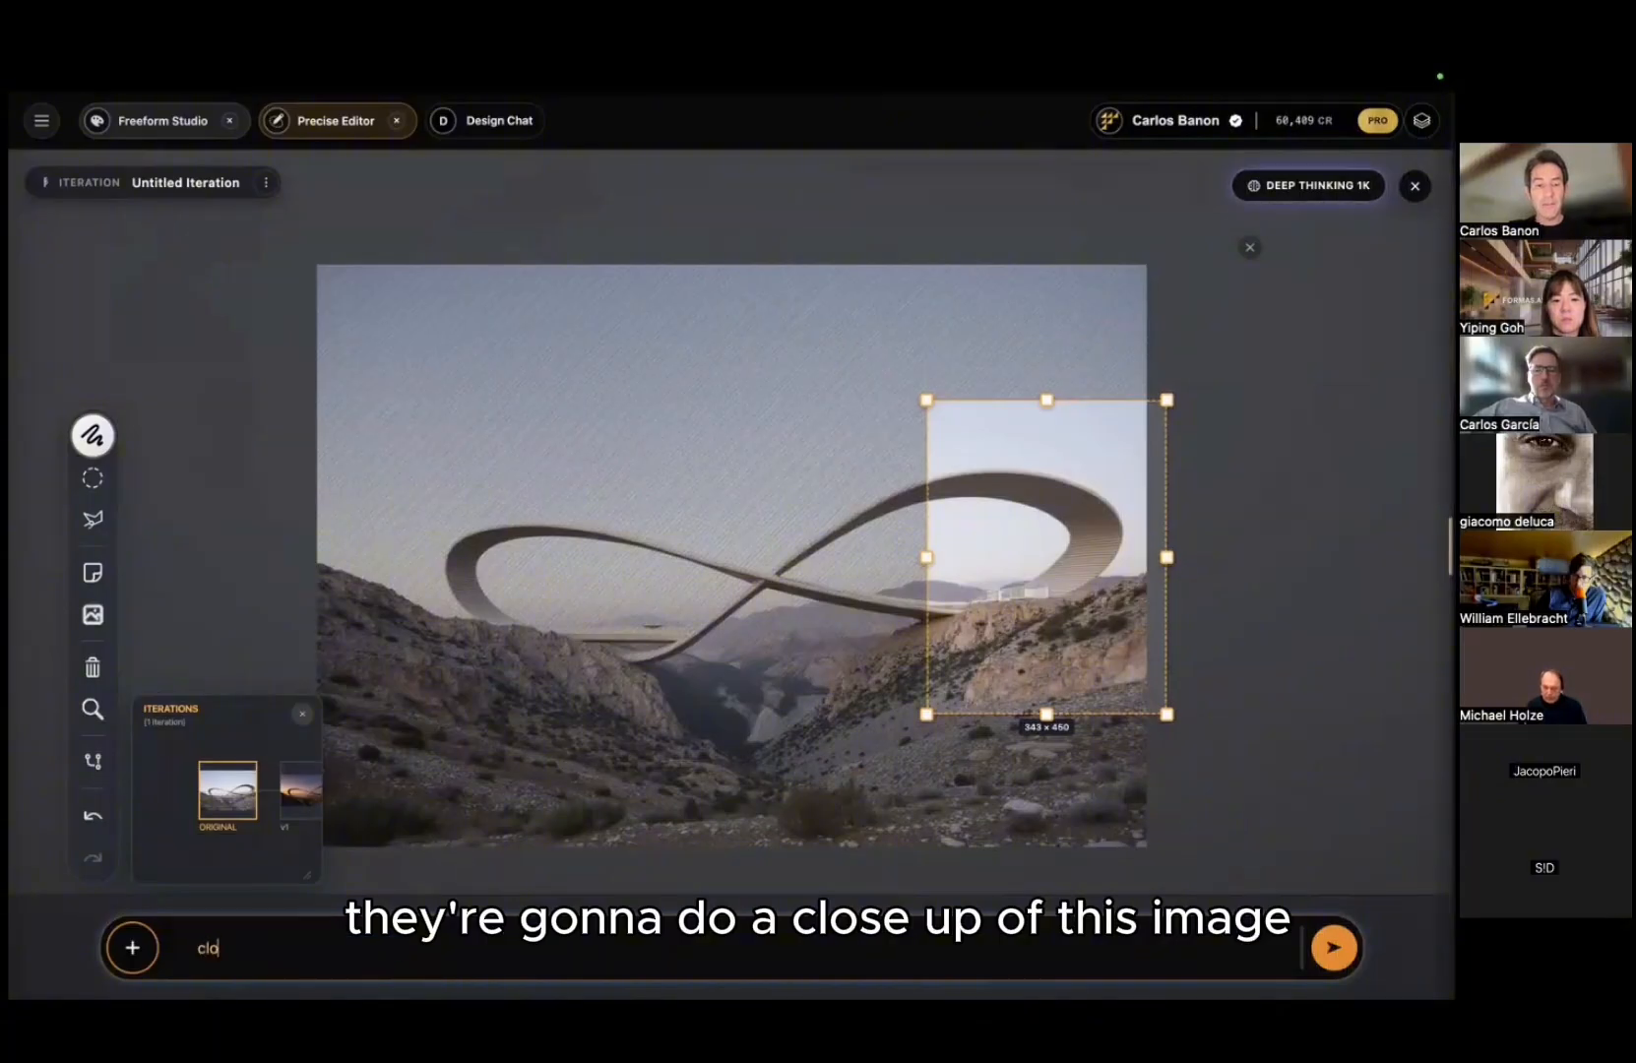
{"action": "type", "text": "seup of the"}
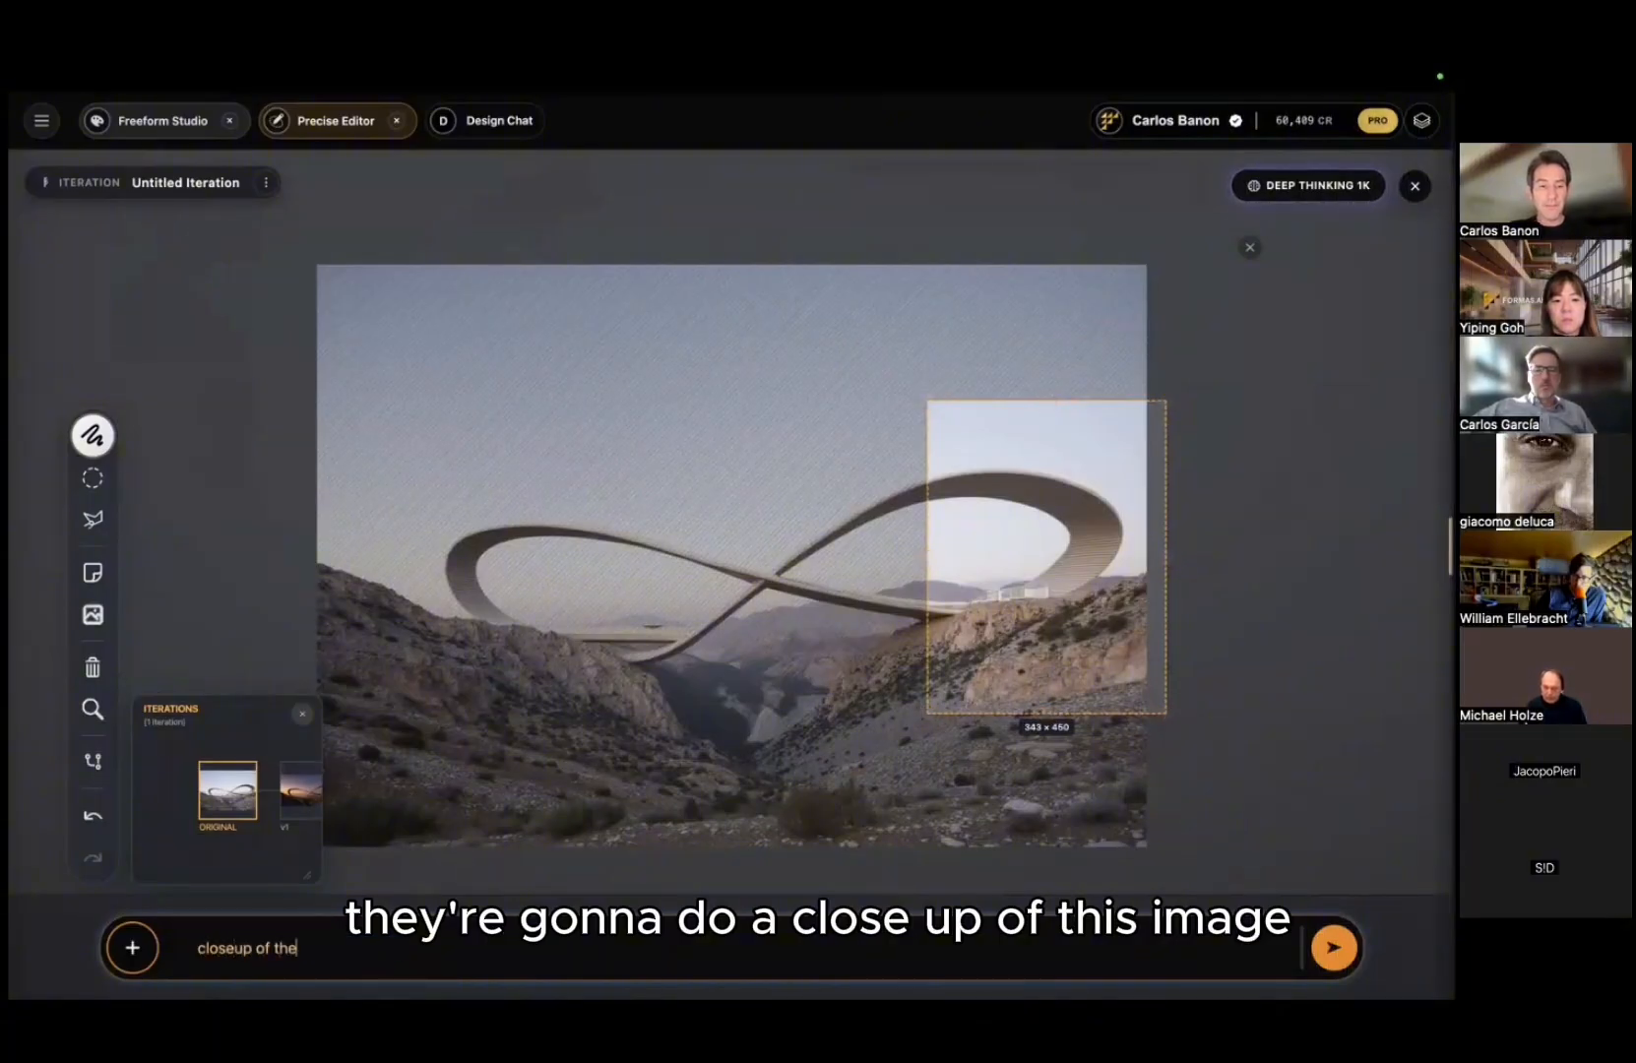
{"action": "key", "text": "BackSpace"}
{"action": "type", "text": "is image sh"}
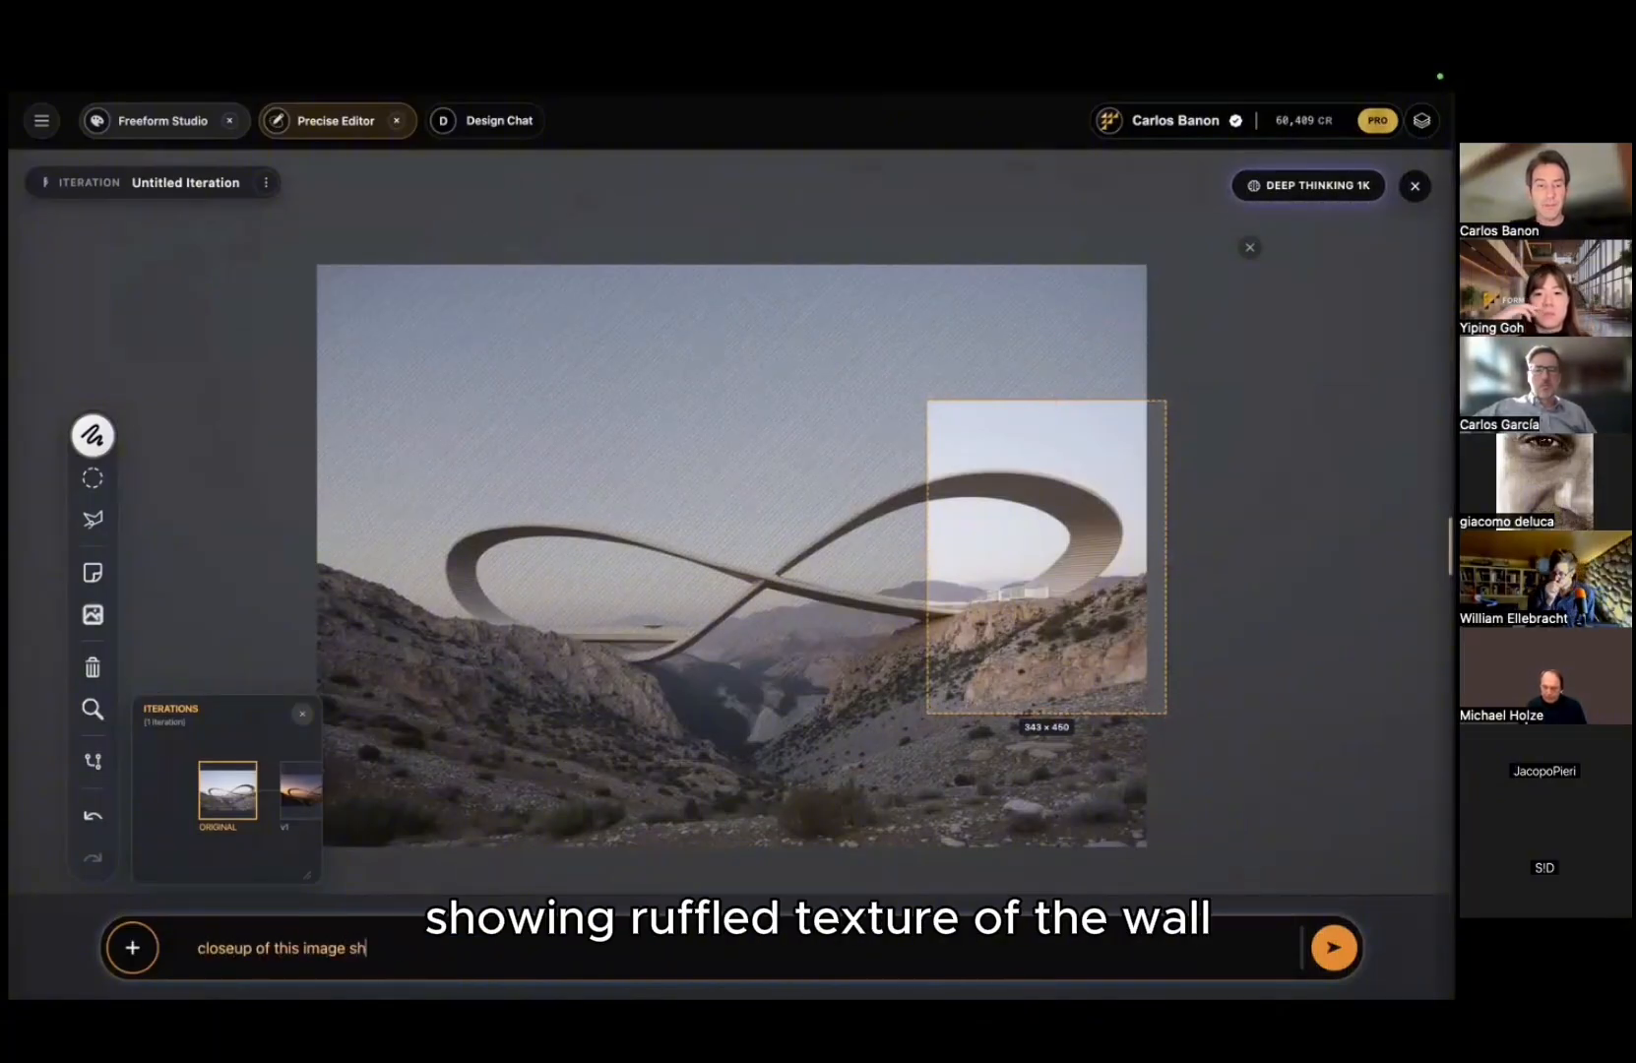
{"action": "type", "text": "owing ruffled texture of the wa"}
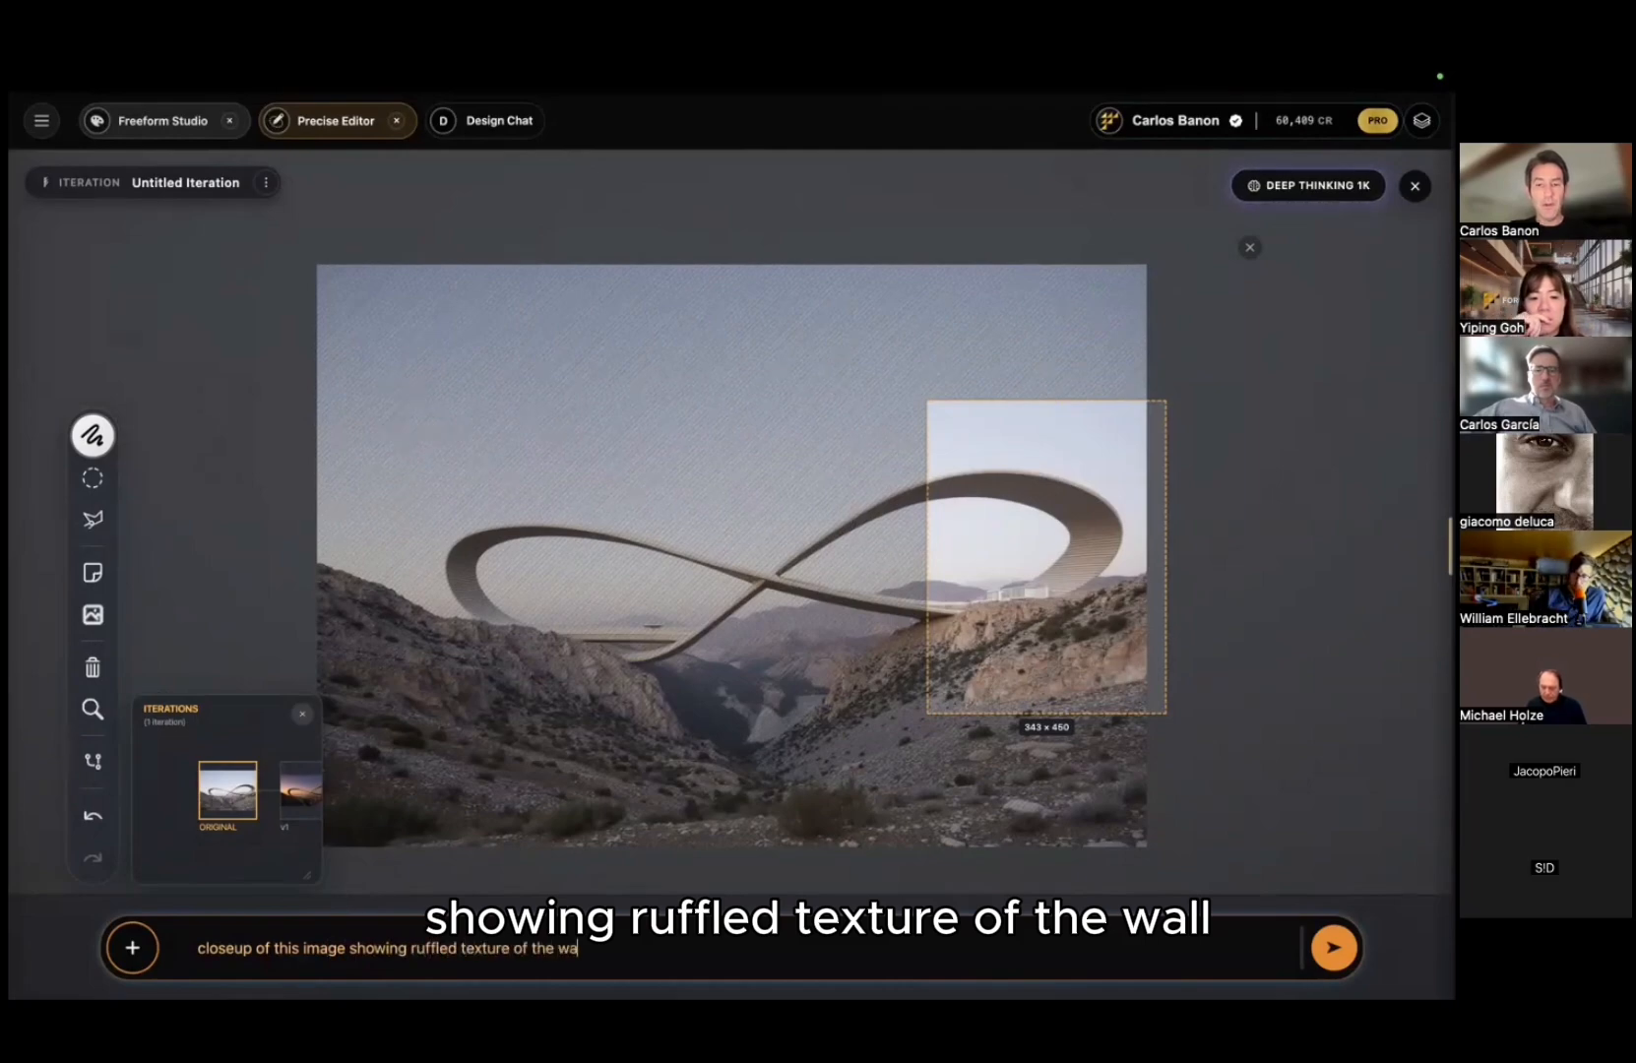
{"action": "type", "text": "ll. detail"}
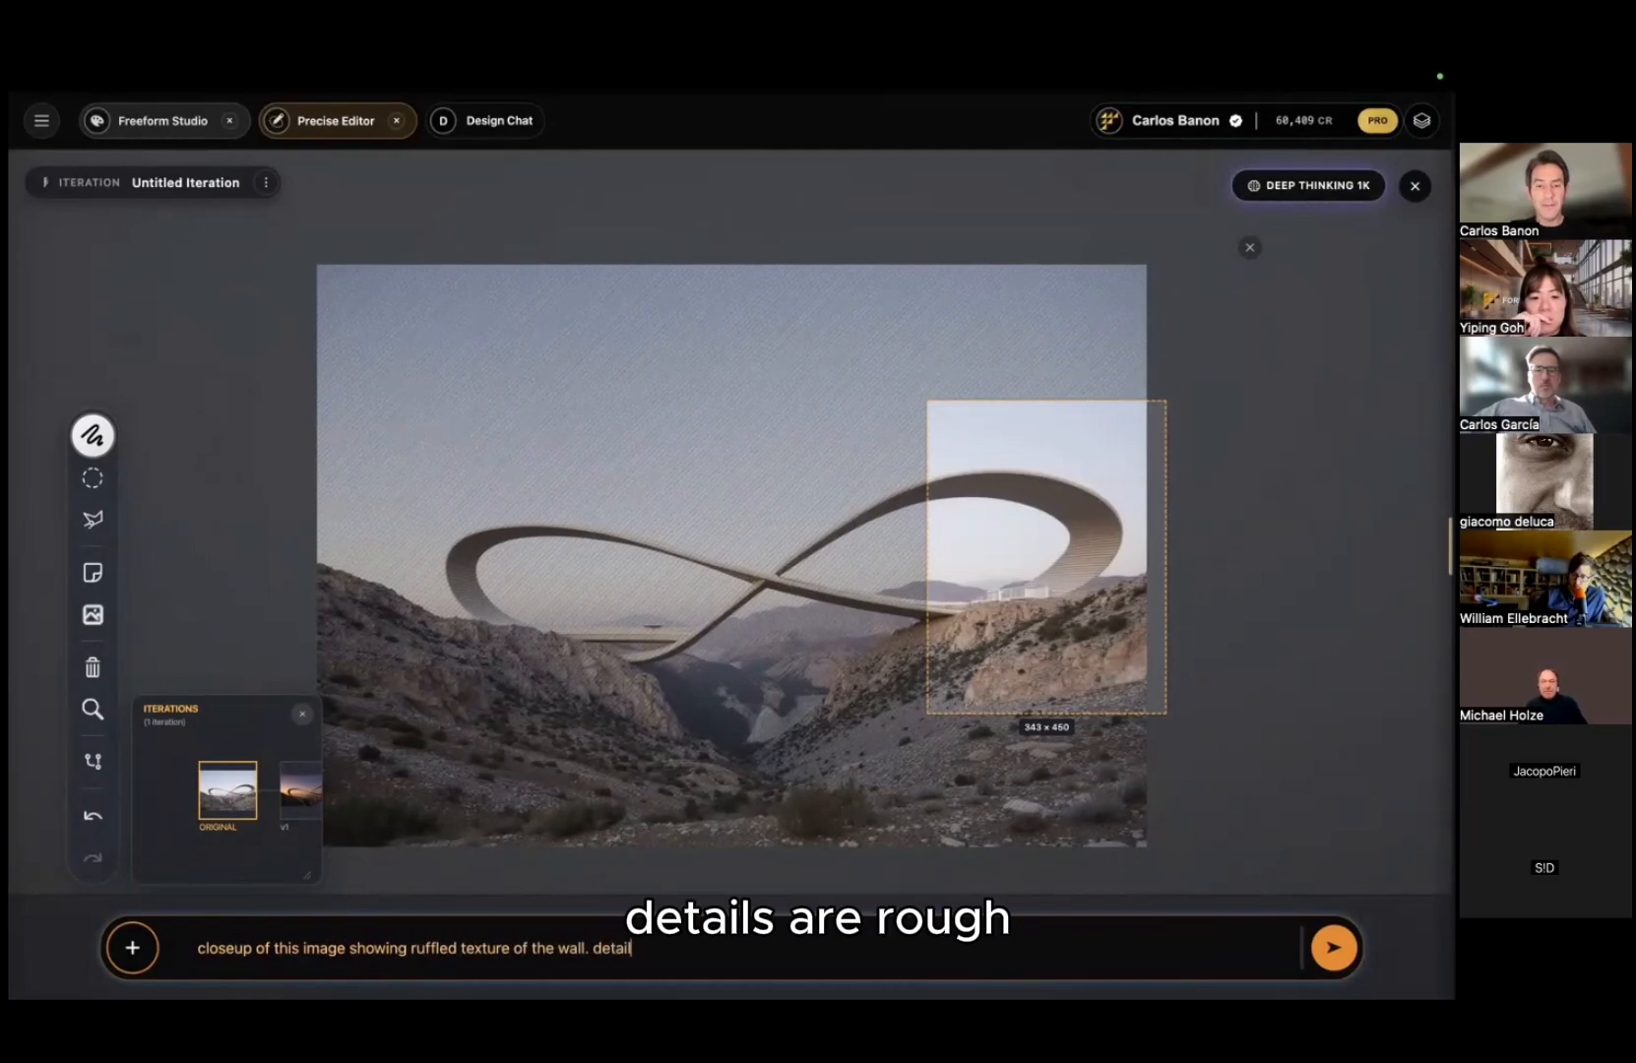
{"action": "type", "text": "h. add some"}
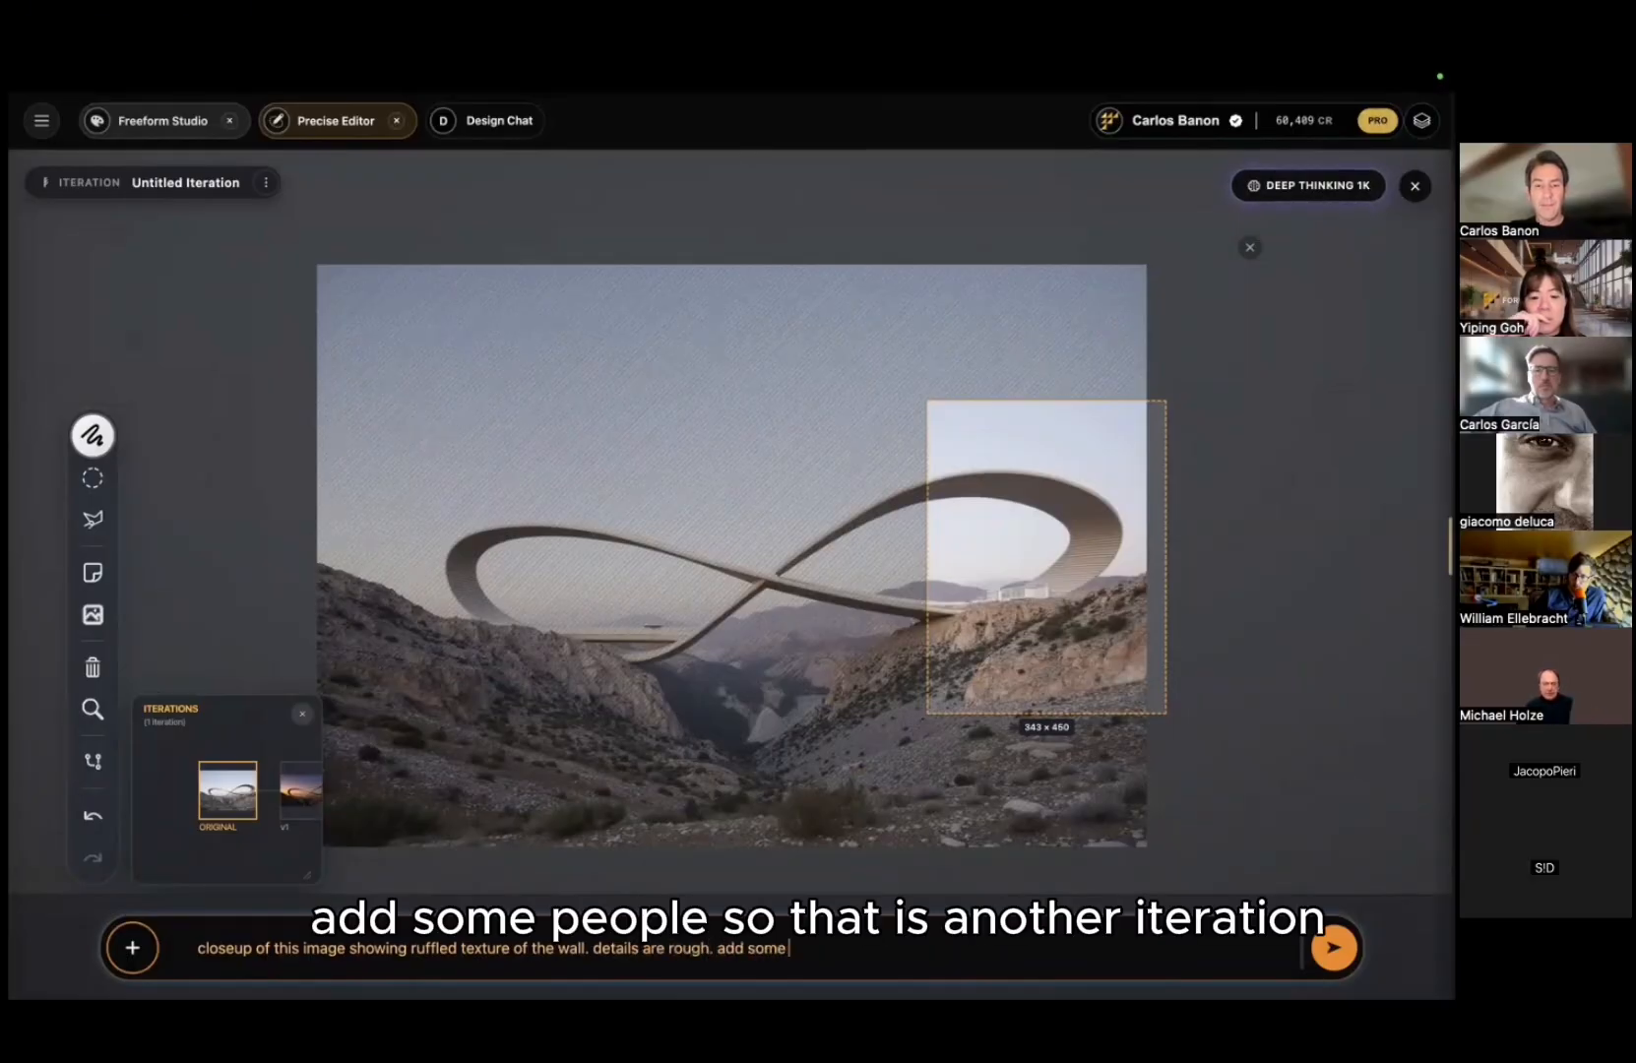
{"action": "type", "text": " people"}
Step: Submit the close-up prompt, then enlarge and pan the Iterations panel to show original, v1 and v2
{"action": "key", "text": "Return"}
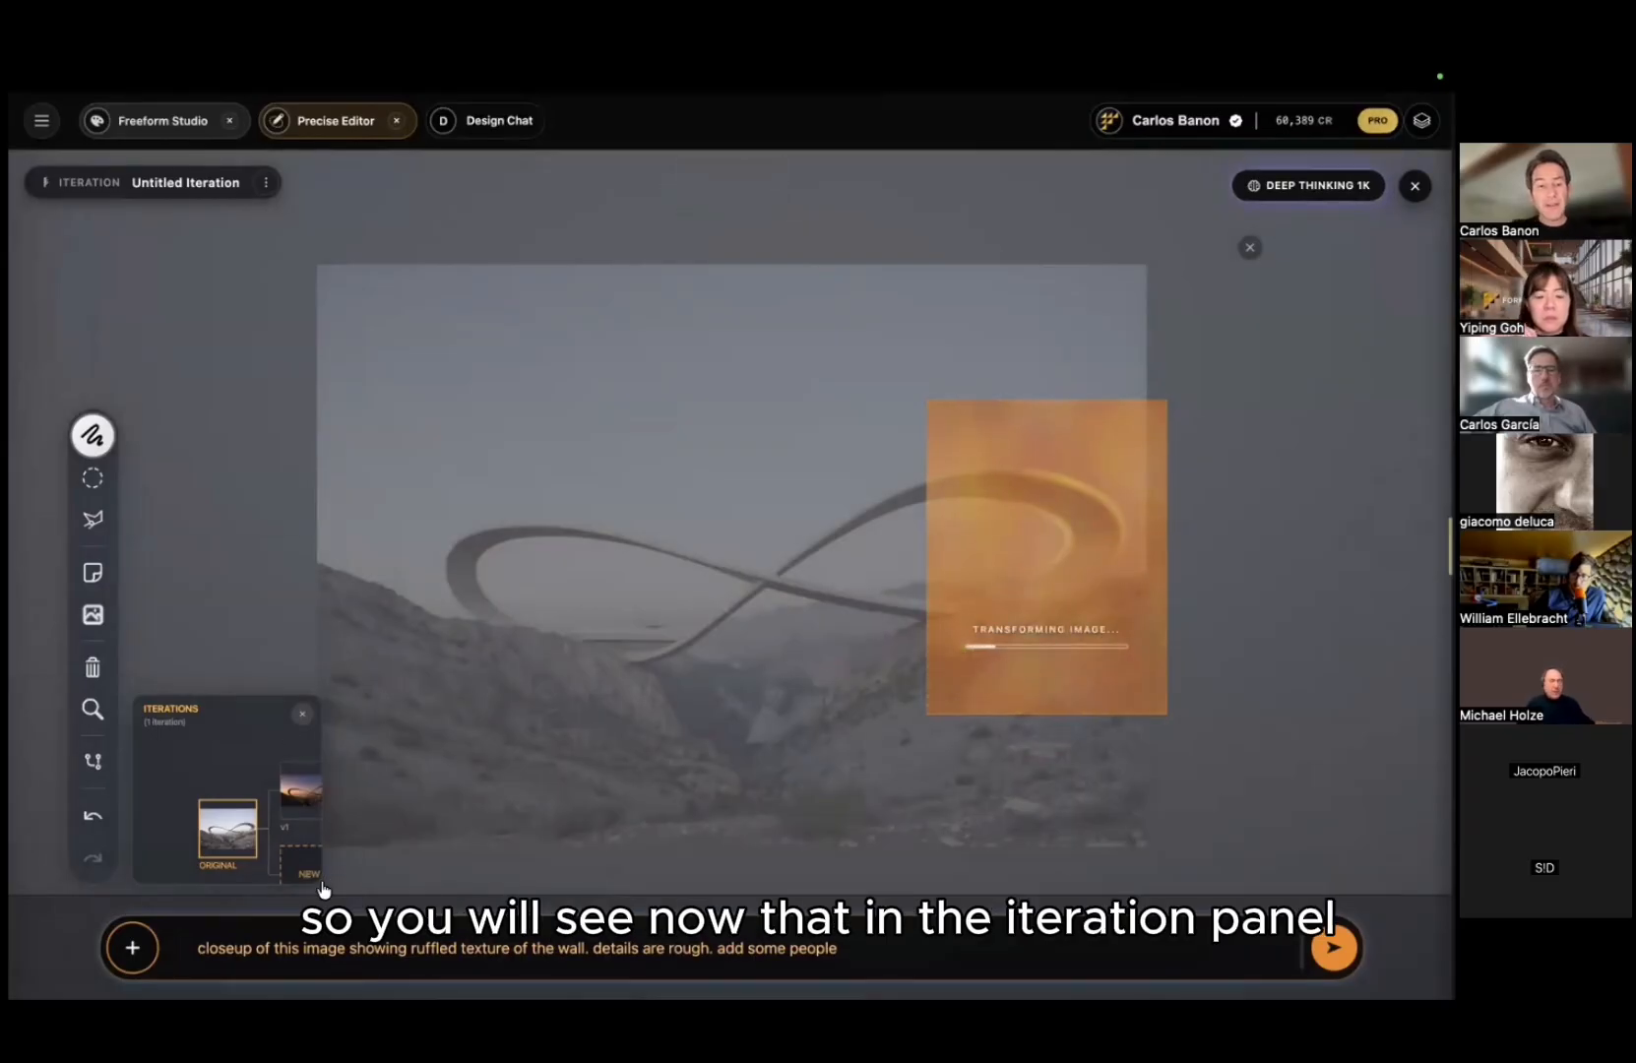
{"action": "left_click_drag", "start_coordinate": [317, 878], "coordinate": [416, 863]}
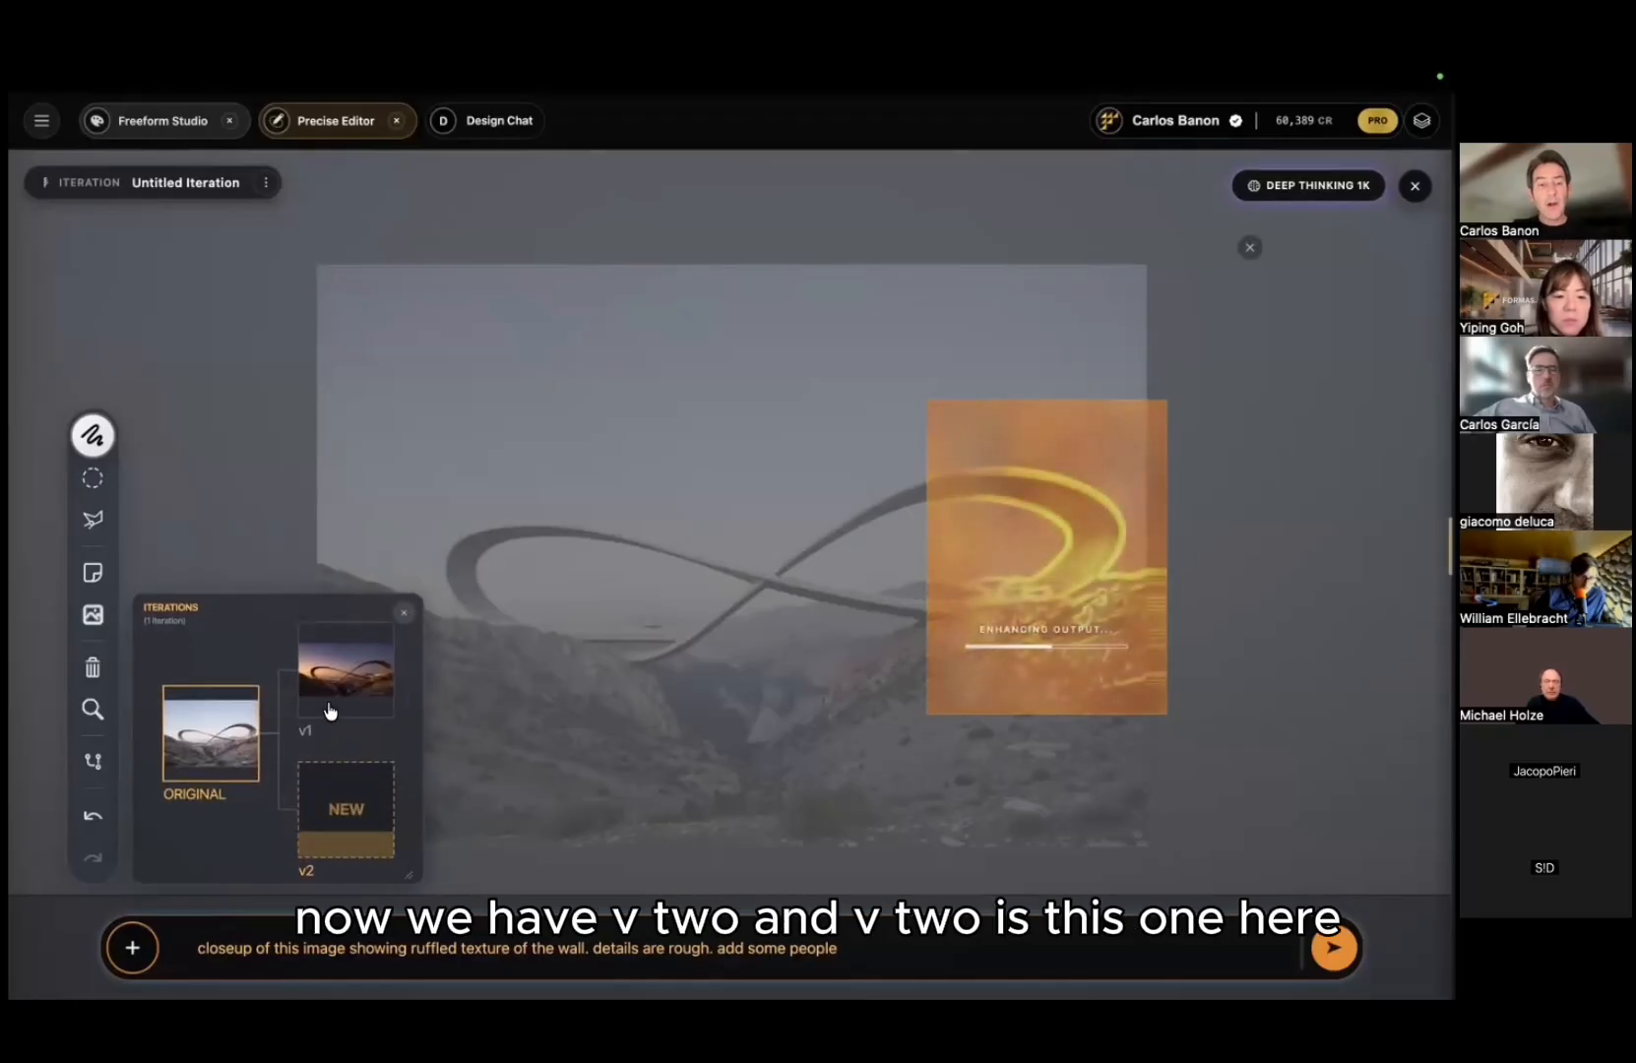
{"action": "left_click_drag", "start_coordinate": [252, 815], "coordinate": [221, 730]}
{"action": "scroll", "coordinate": [300, 763], "scroll_direction": "up", "scroll_amount": 2}
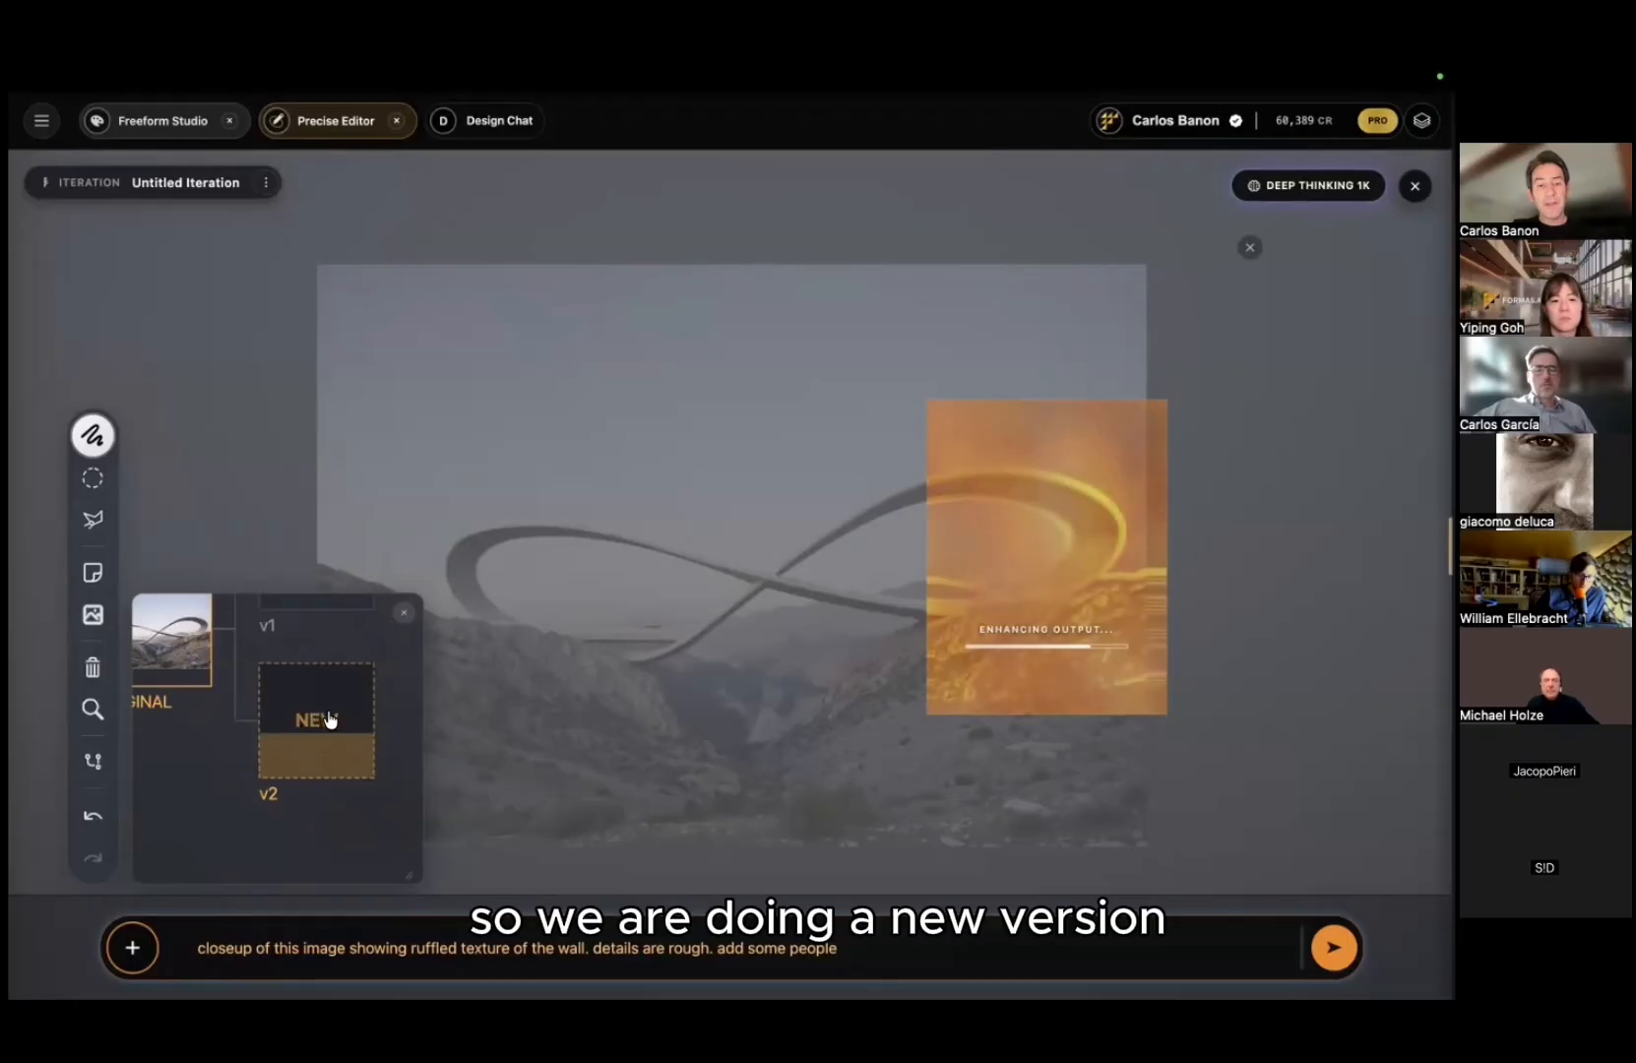
{"action": "left_click_drag", "start_coordinate": [224, 742], "coordinate": [263, 804]}
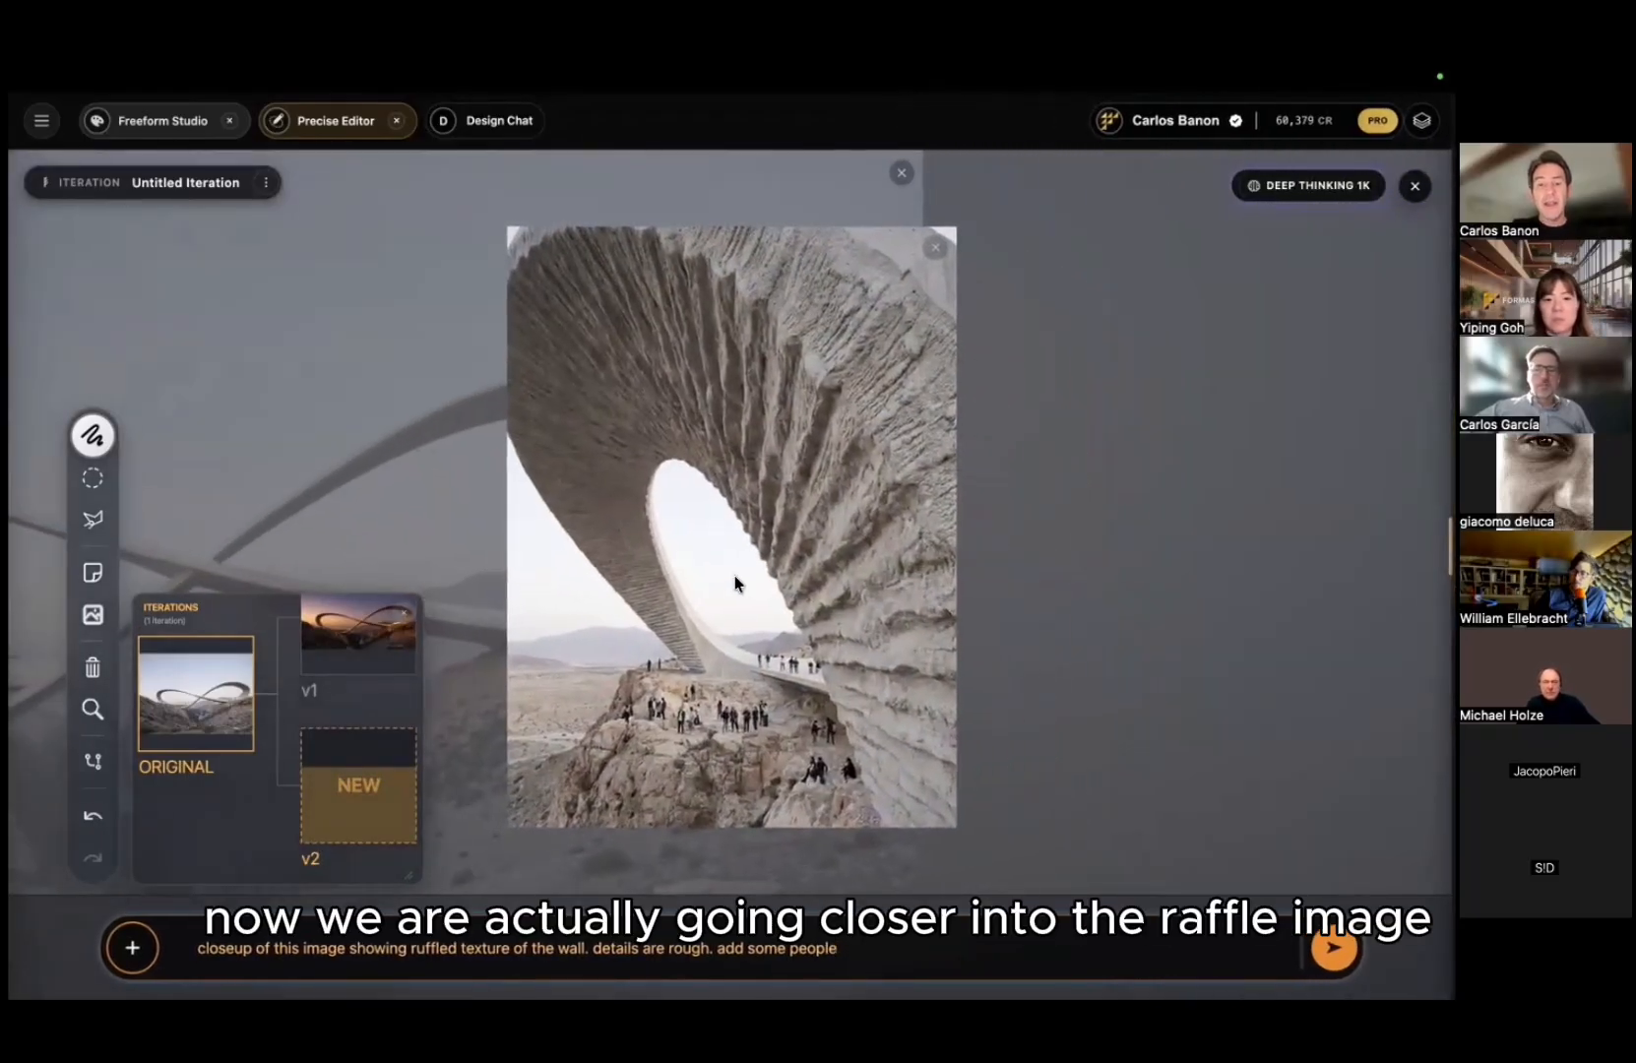
Step: Inspect the 336 × 450 close-up, then restore the original 1184 × 832 bridge image
{"action": "scroll", "coordinate": [734, 581], "scroll_direction": "up", "scroll_amount": 5}
{"action": "scroll", "coordinate": [735, 576], "scroll_direction": "up", "scroll_amount": 5}
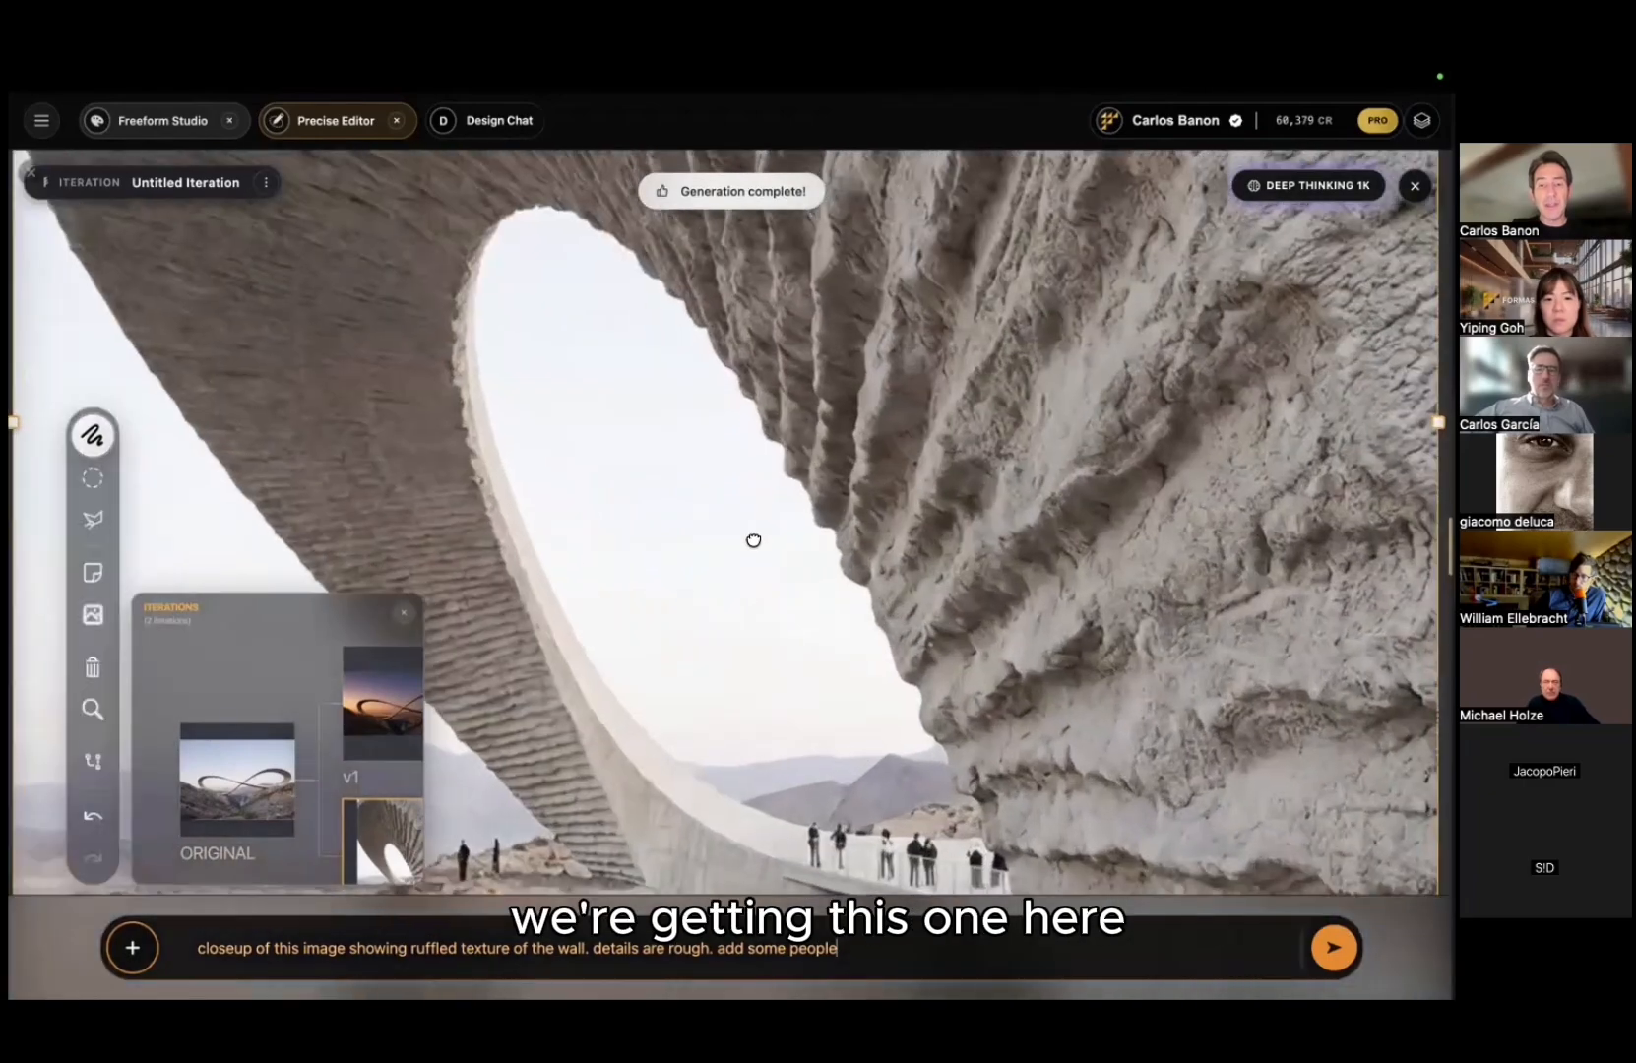
{"action": "scroll", "coordinate": [736, 576], "scroll_direction": "down", "scroll_amount": 5}
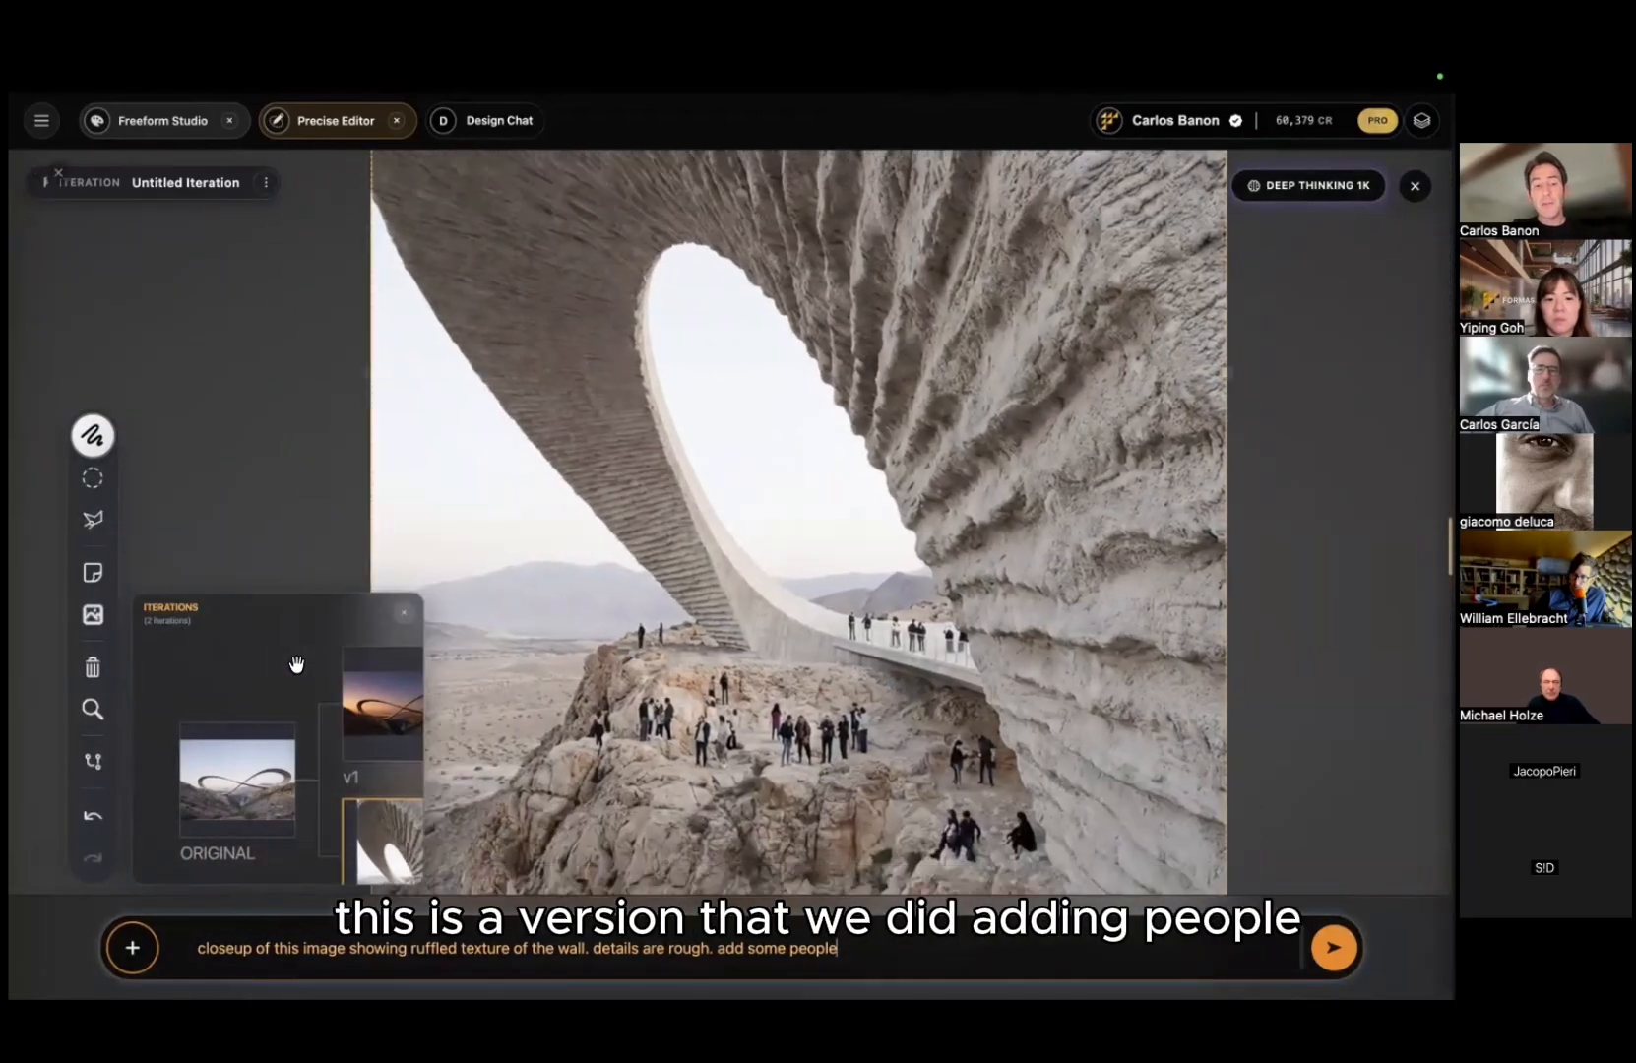
{"action": "left_click_drag", "start_coordinate": [295, 665], "coordinate": [227, 642]}
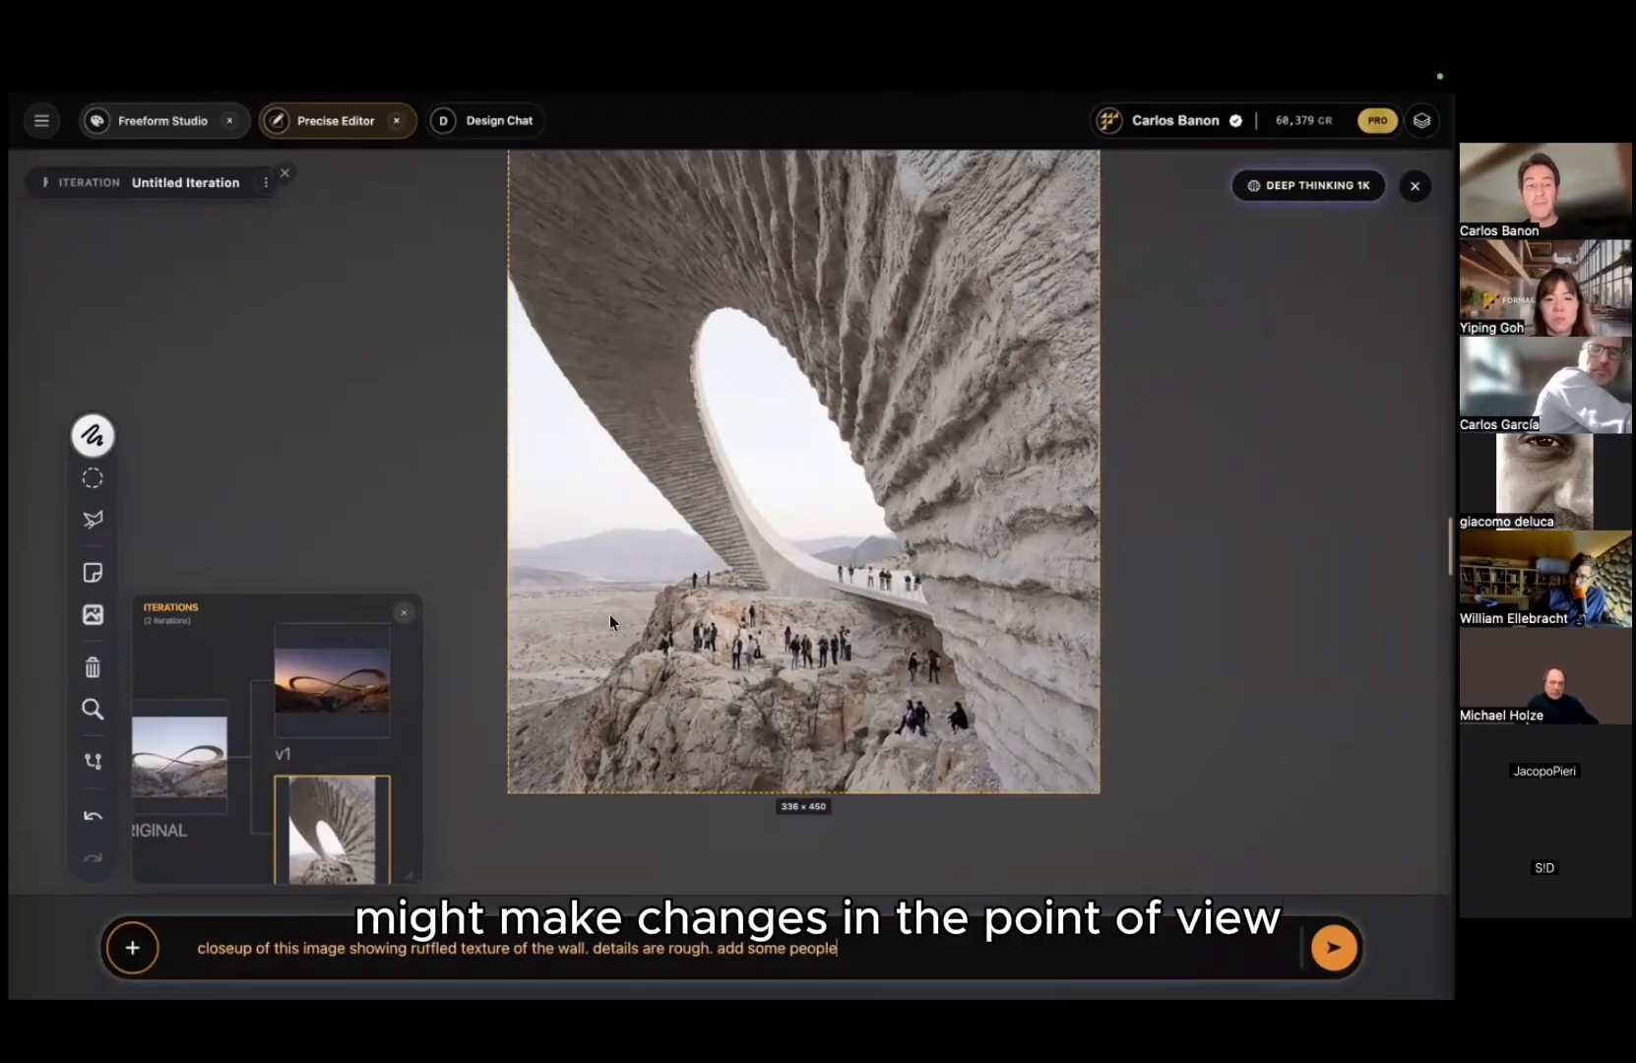
{"action": "left_click", "coordinate": [179, 758]}
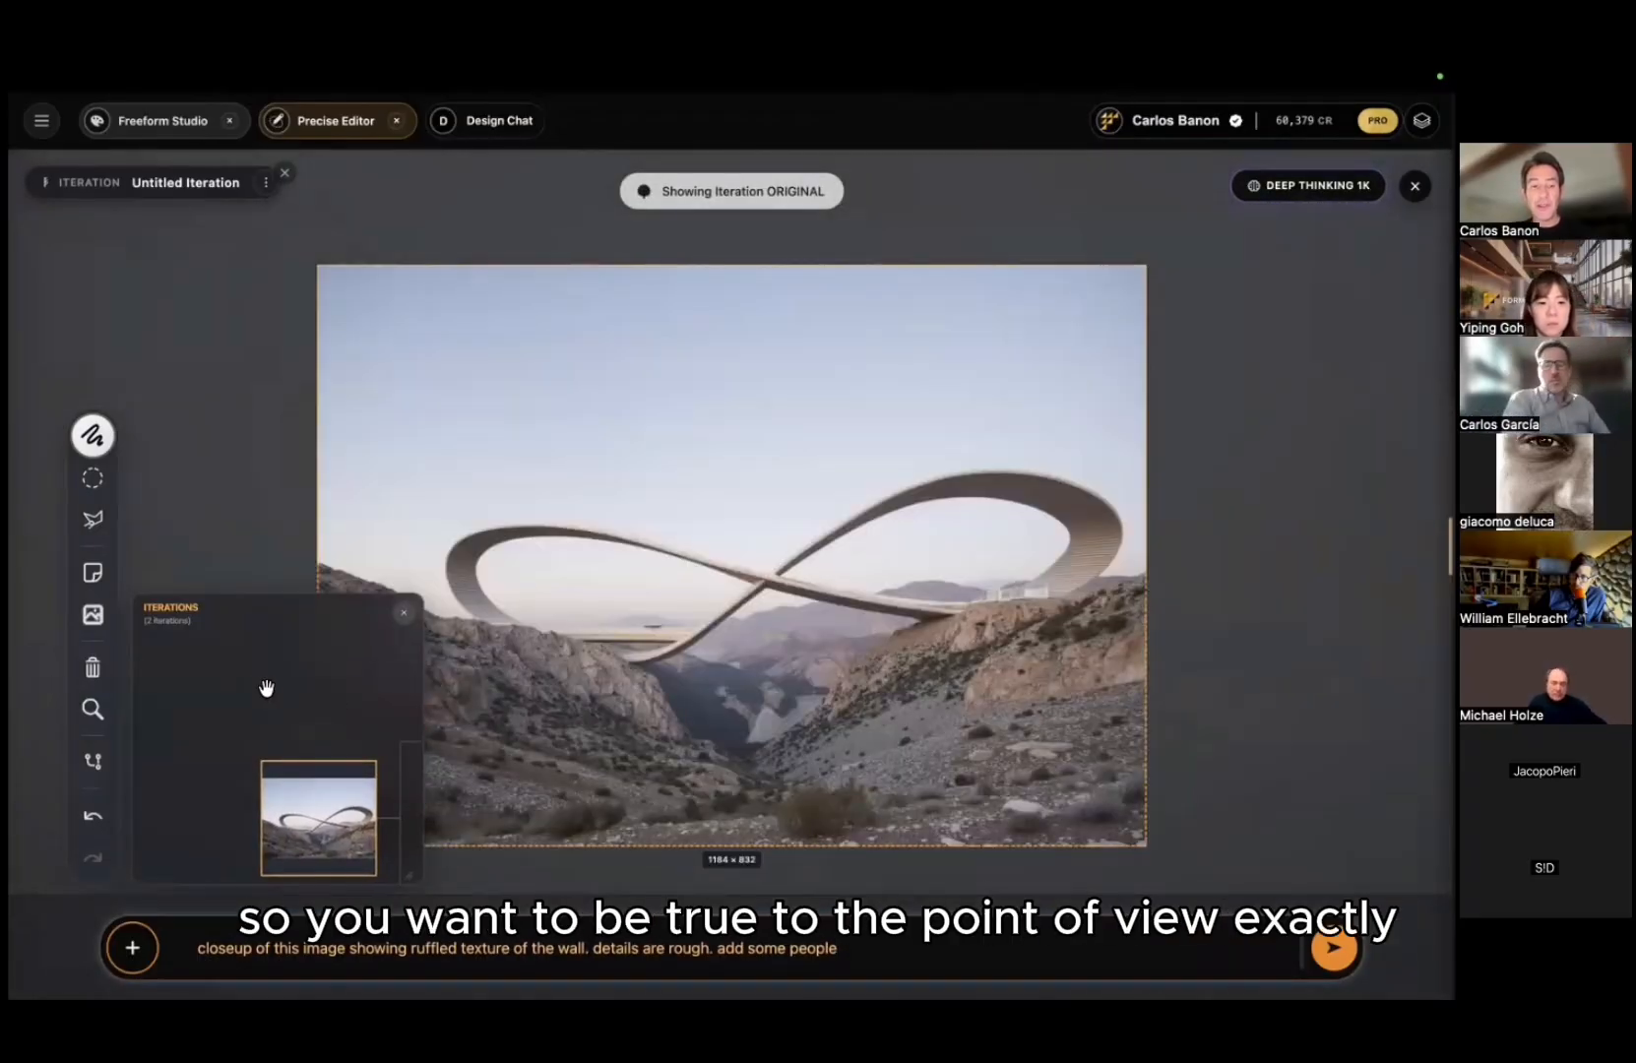
Step: Frame a 282 × 375 region over the bridge's upper right loop
{"action": "left_click", "coordinate": [406, 285]}
{"action": "left_click_drag", "start_coordinate": [317, 265], "coordinate": [989, 381]}
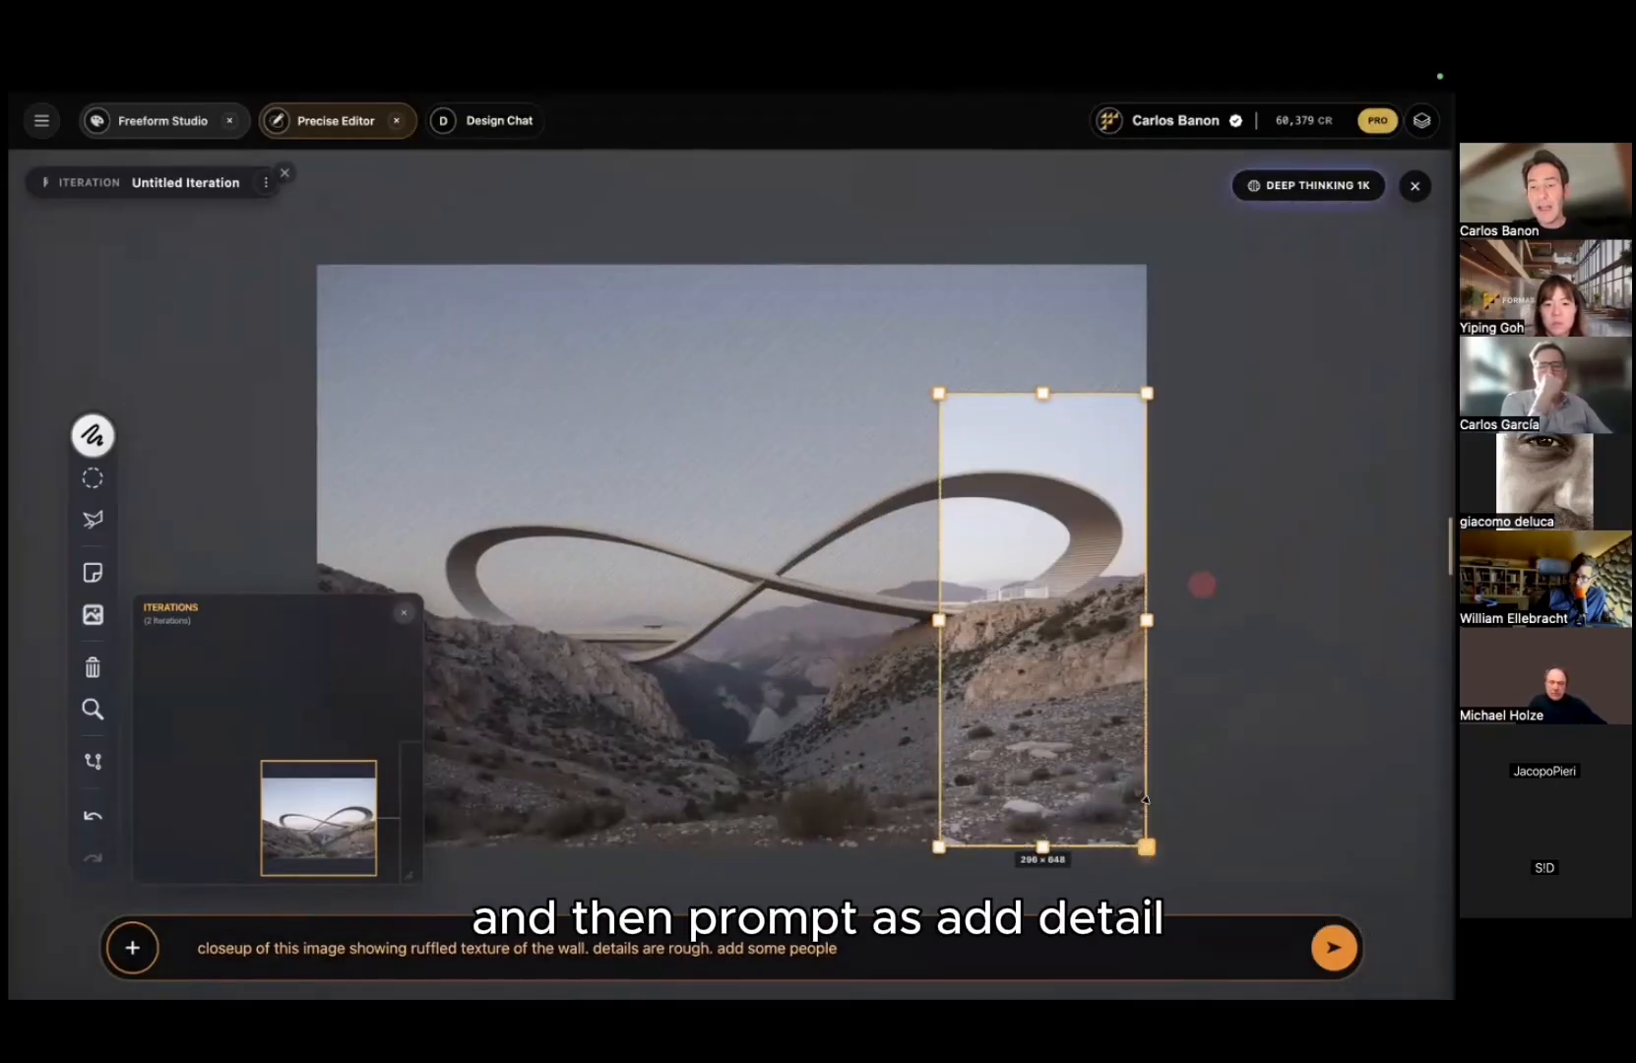
{"action": "left_click_drag", "start_coordinate": [1147, 847], "coordinate": [1138, 656]}
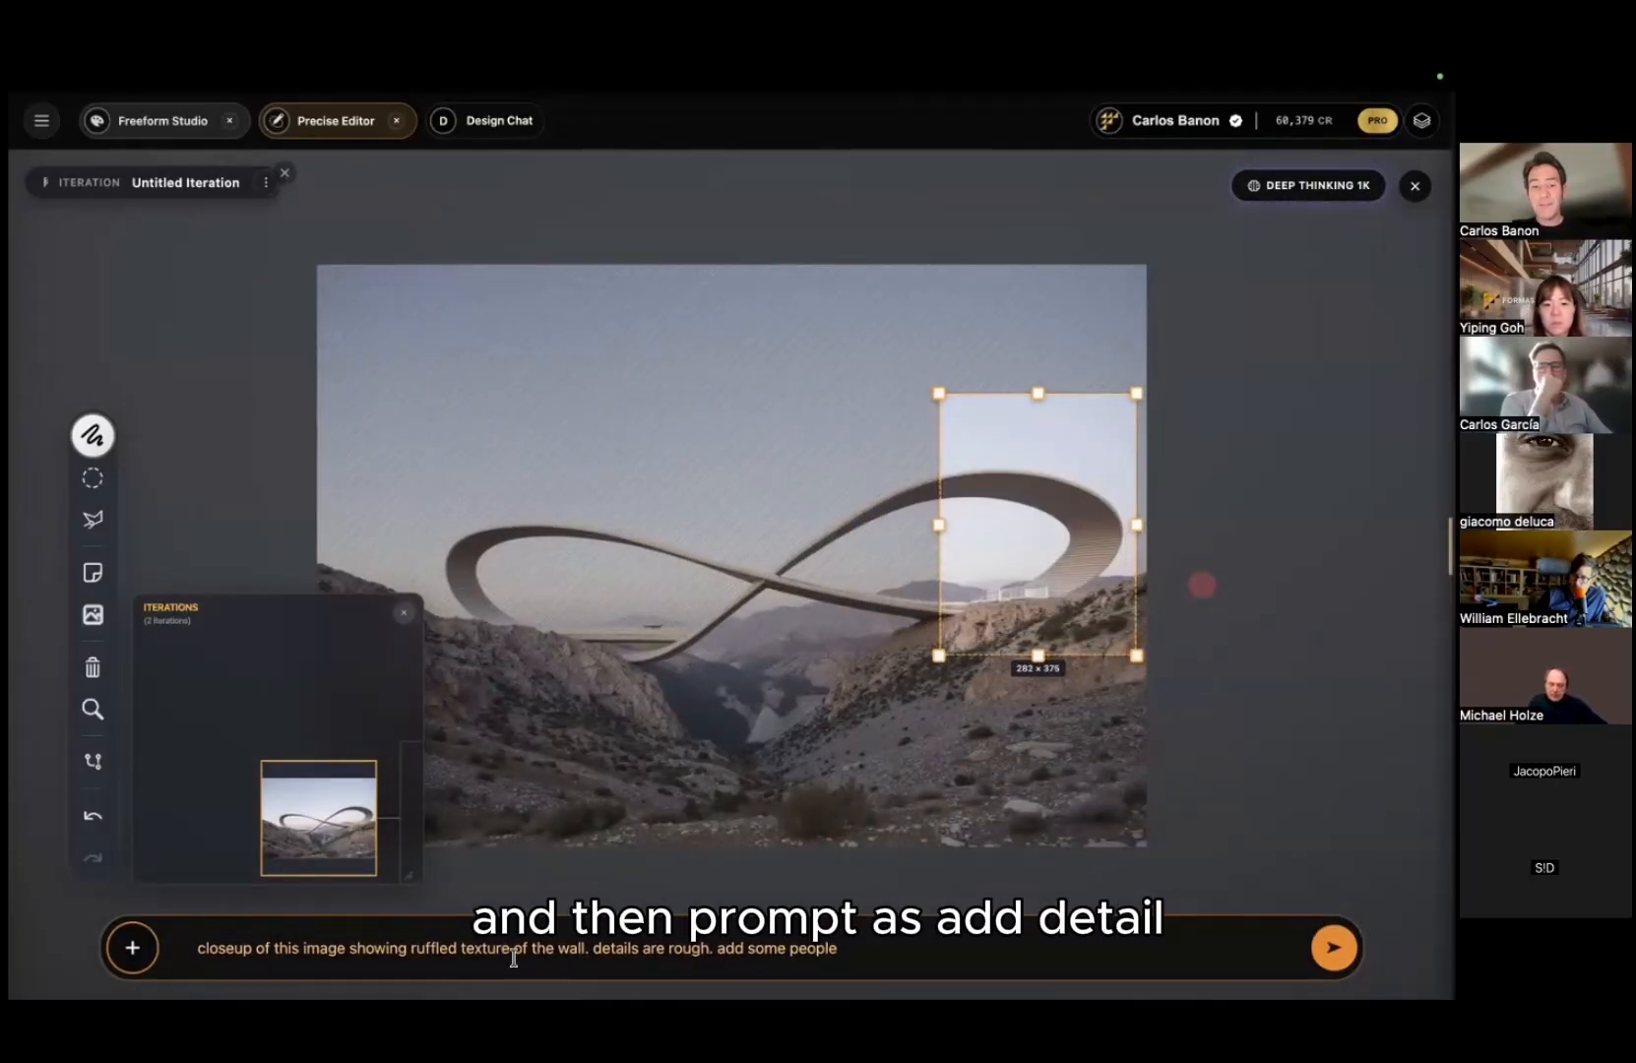
Step: Replace the prompt with 'add detail and keep the same point of view' and generate
{"action": "triple_click", "coordinate": [488, 945]}
{"action": "type", "text": "add dde"}
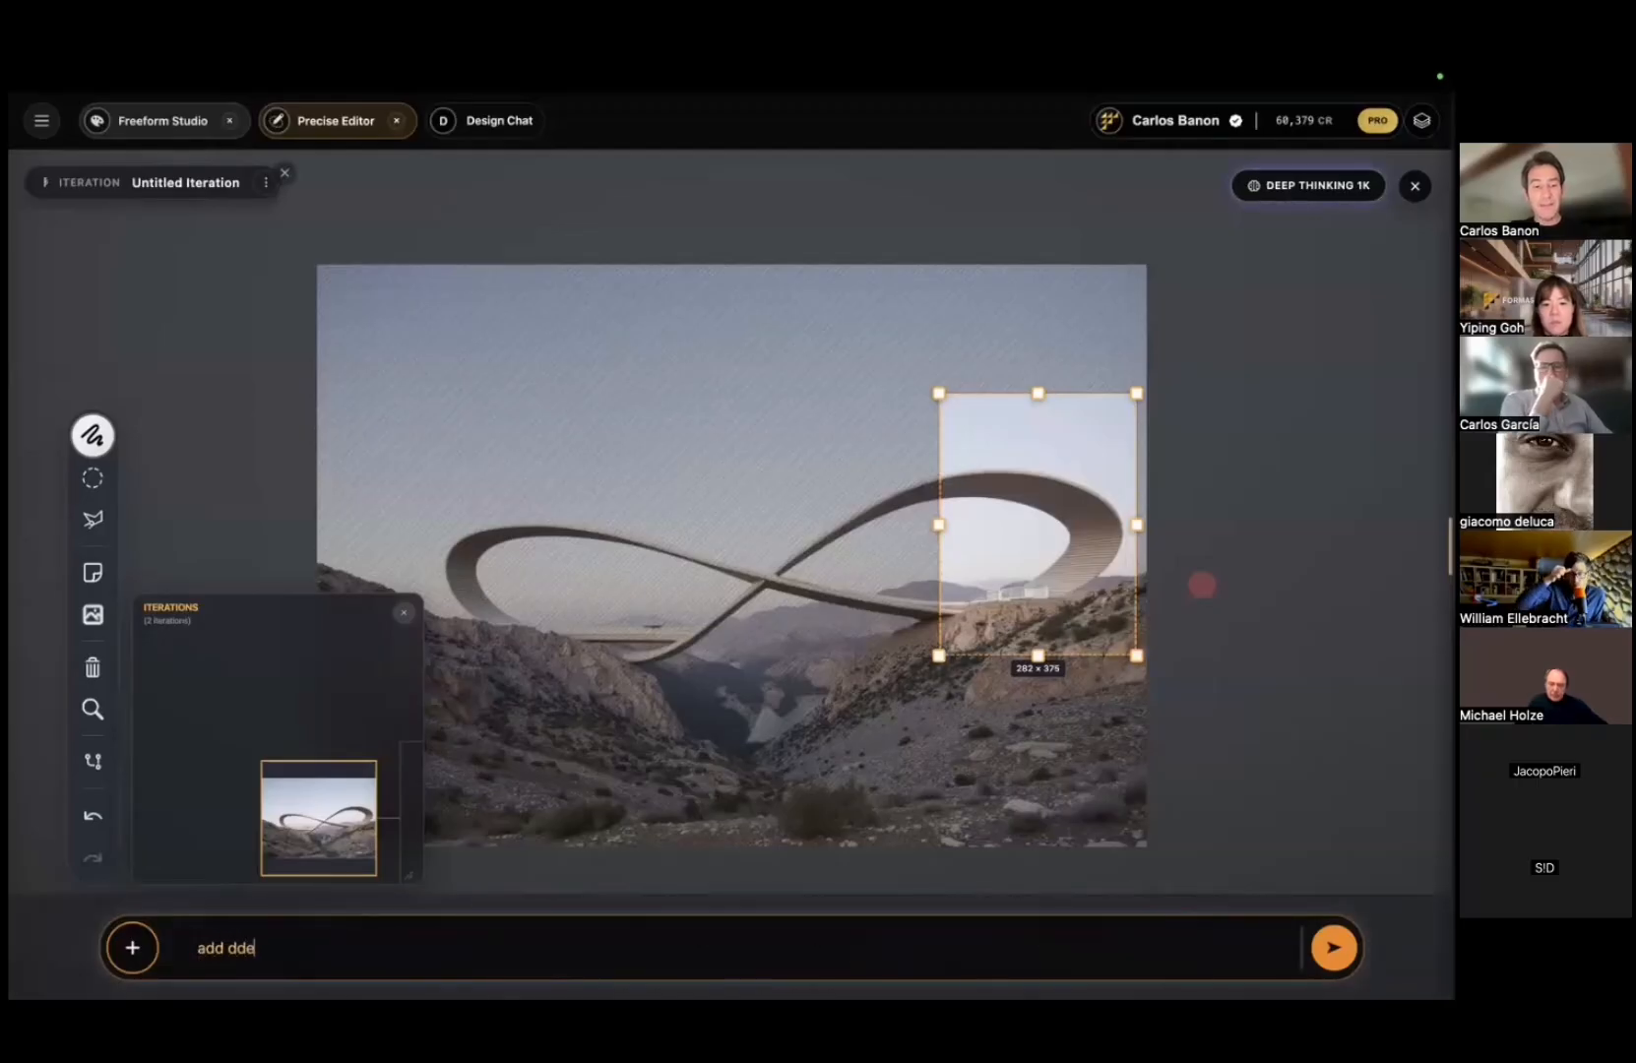
{"action": "type", "text": "ail and keep"}
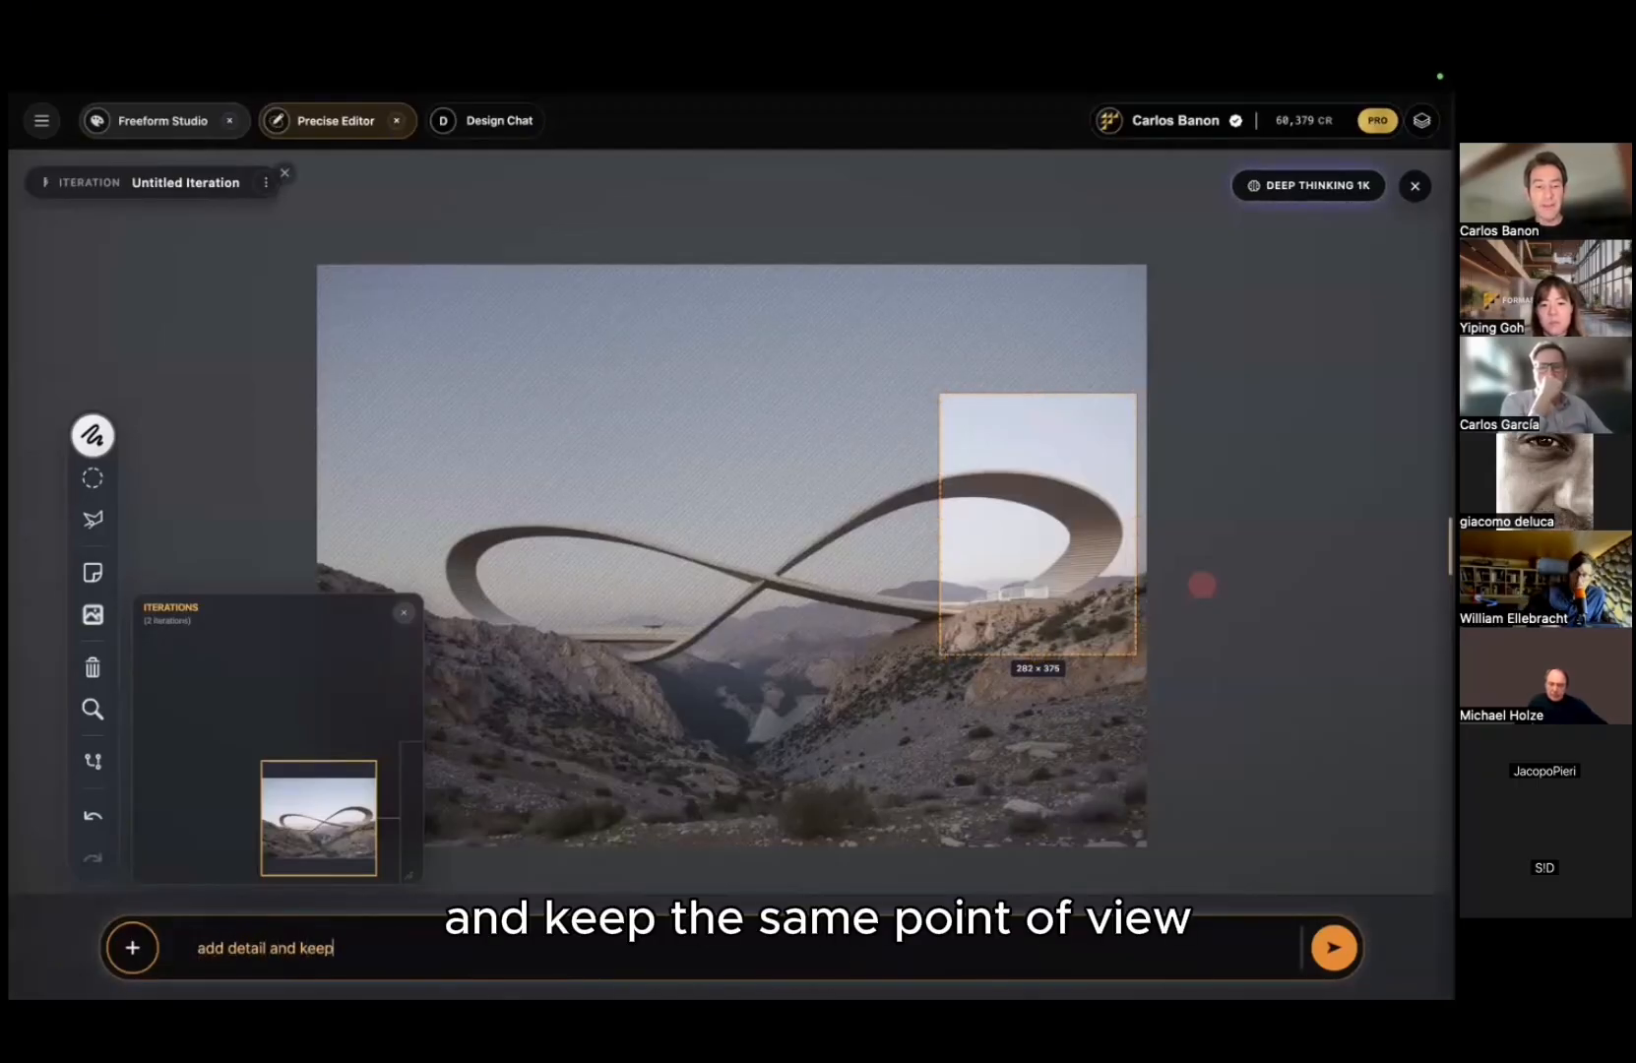
{"action": "type", "text": " the same point of"}
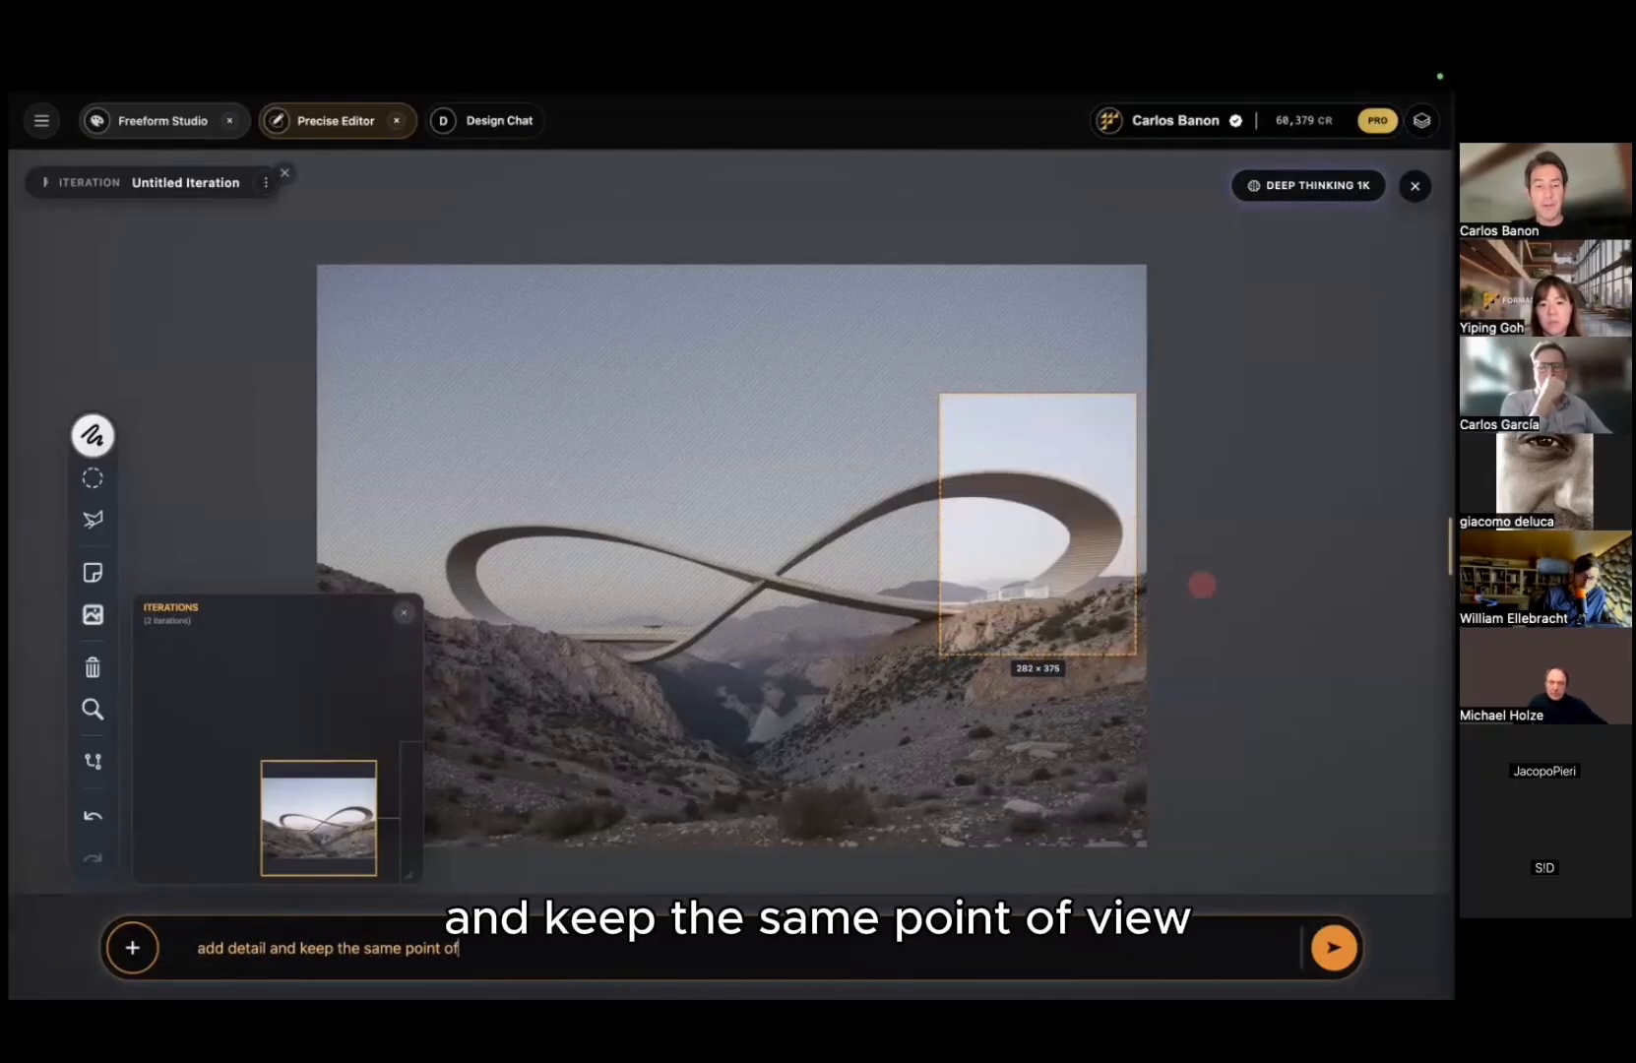
{"action": "type", "text": " view."}
{"action": "key", "text": "Return"}
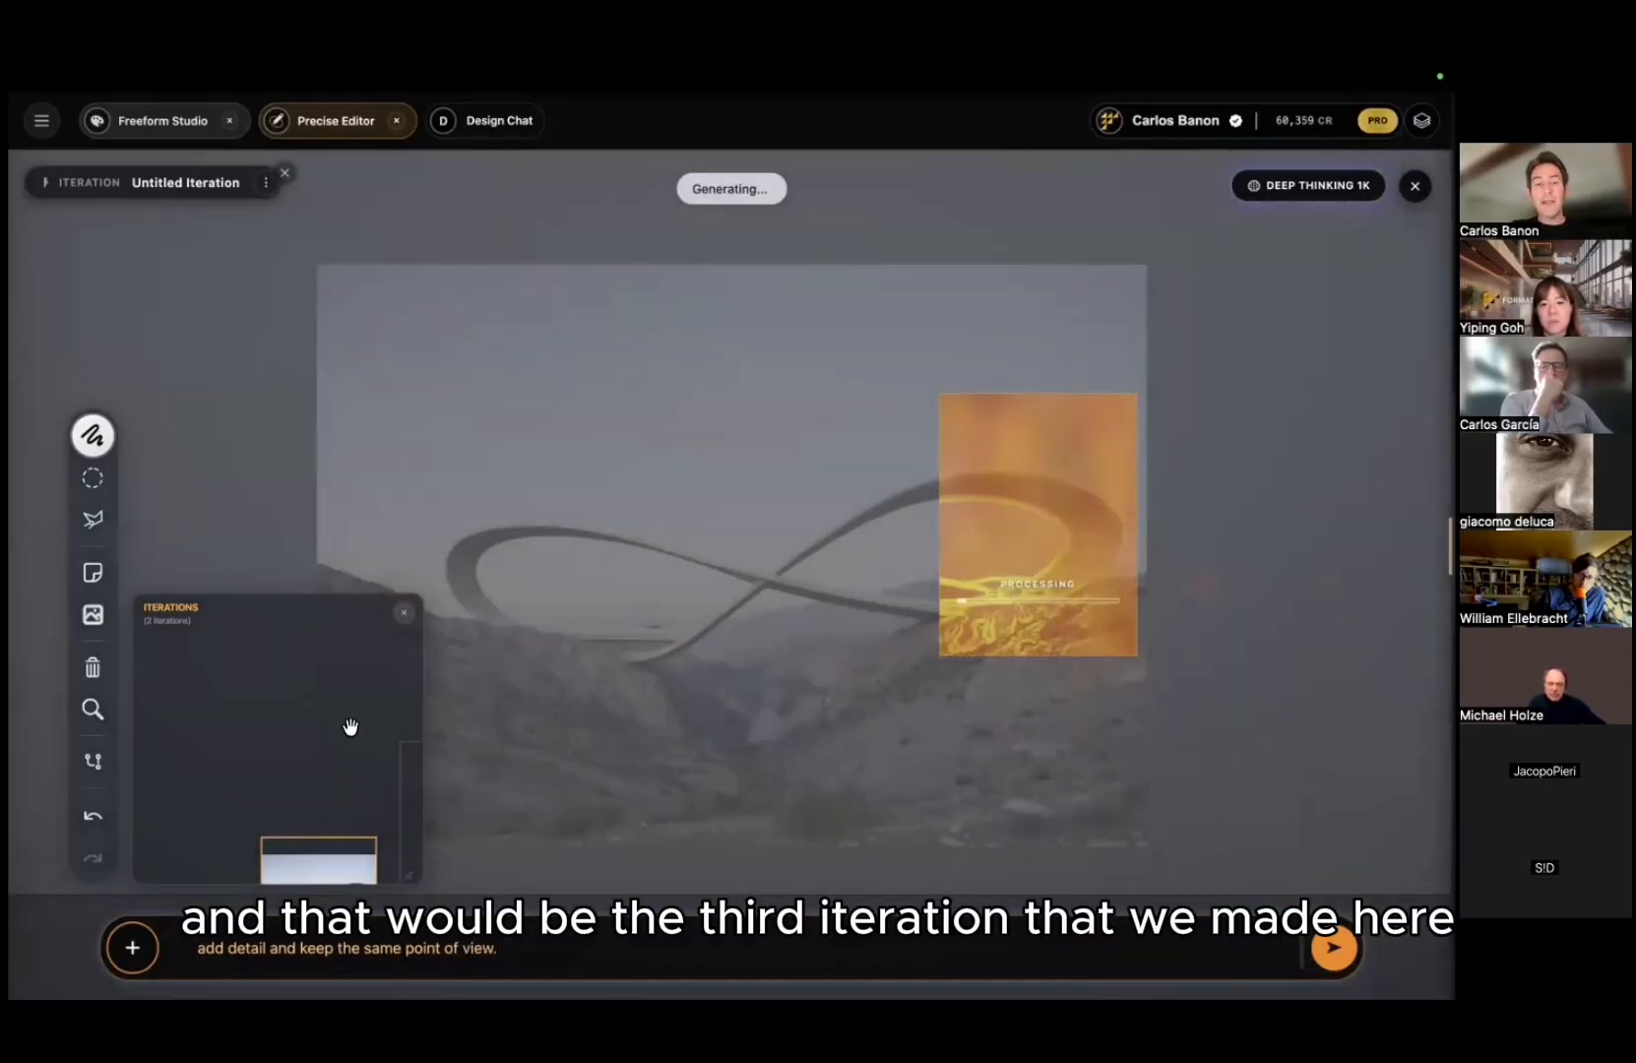
Step: Show the v2 arch close-up with people on the cliff and zoom in to inspect it
{"action": "mouse_move", "coordinate": [223, 596]}
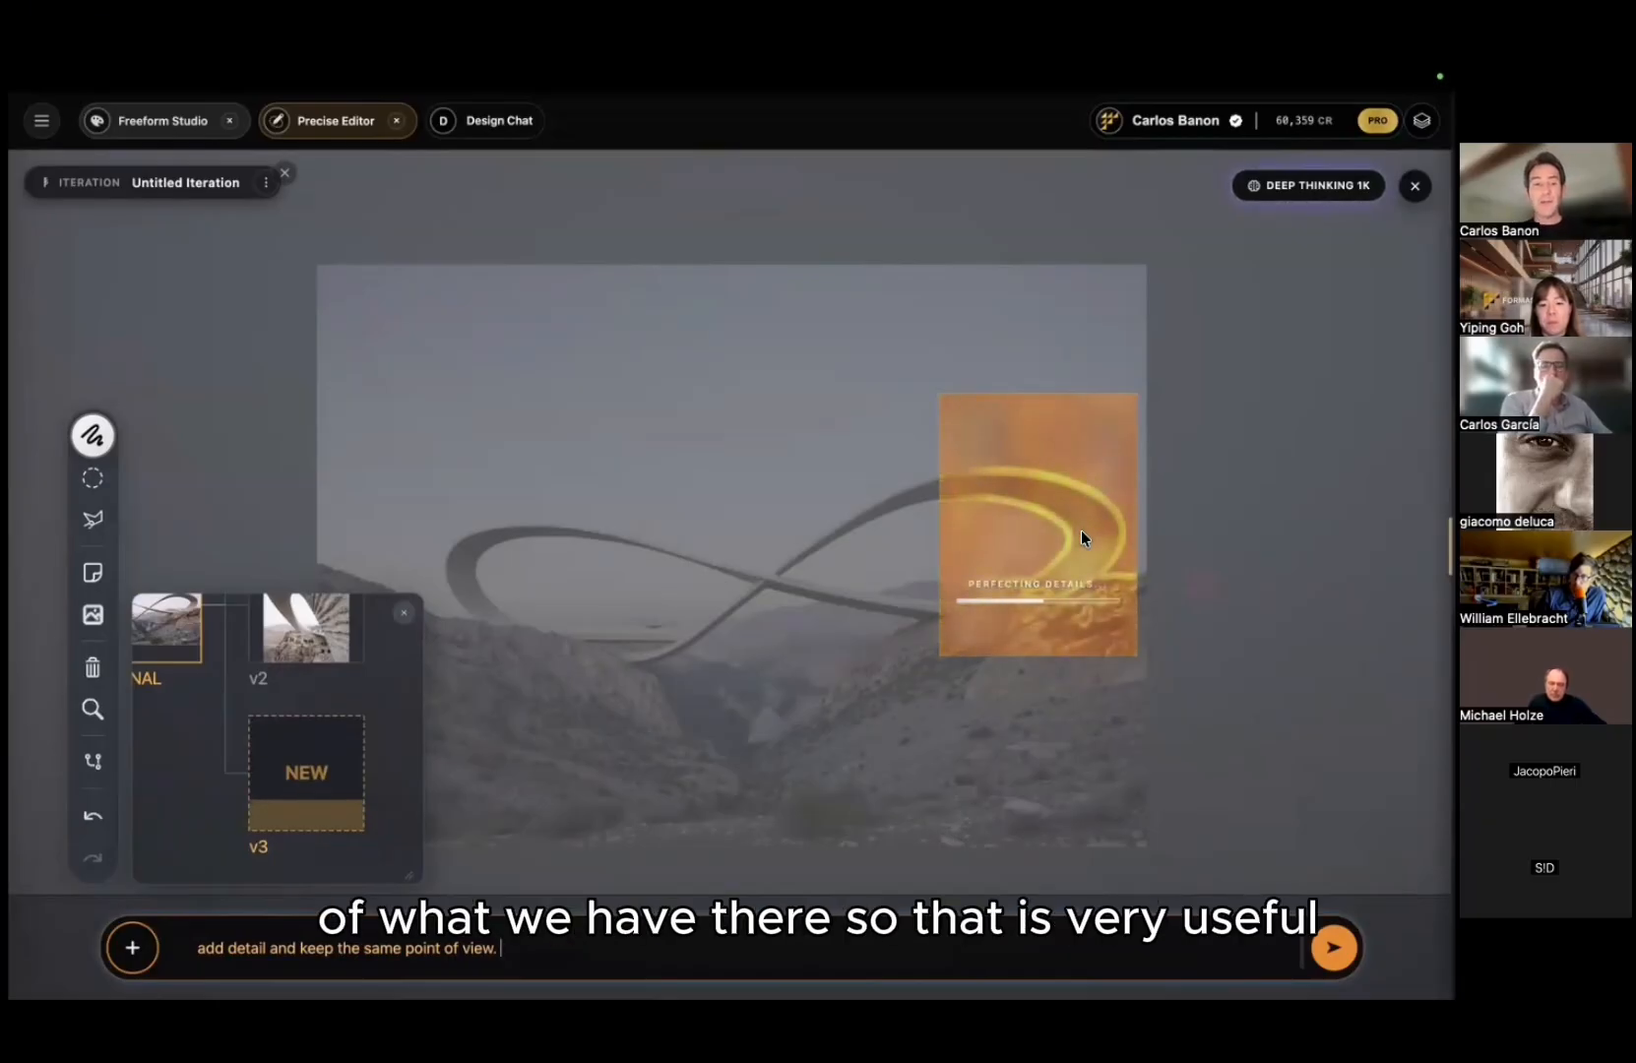
{"action": "left_click_drag", "start_coordinate": [216, 744], "coordinate": [175, 837]}
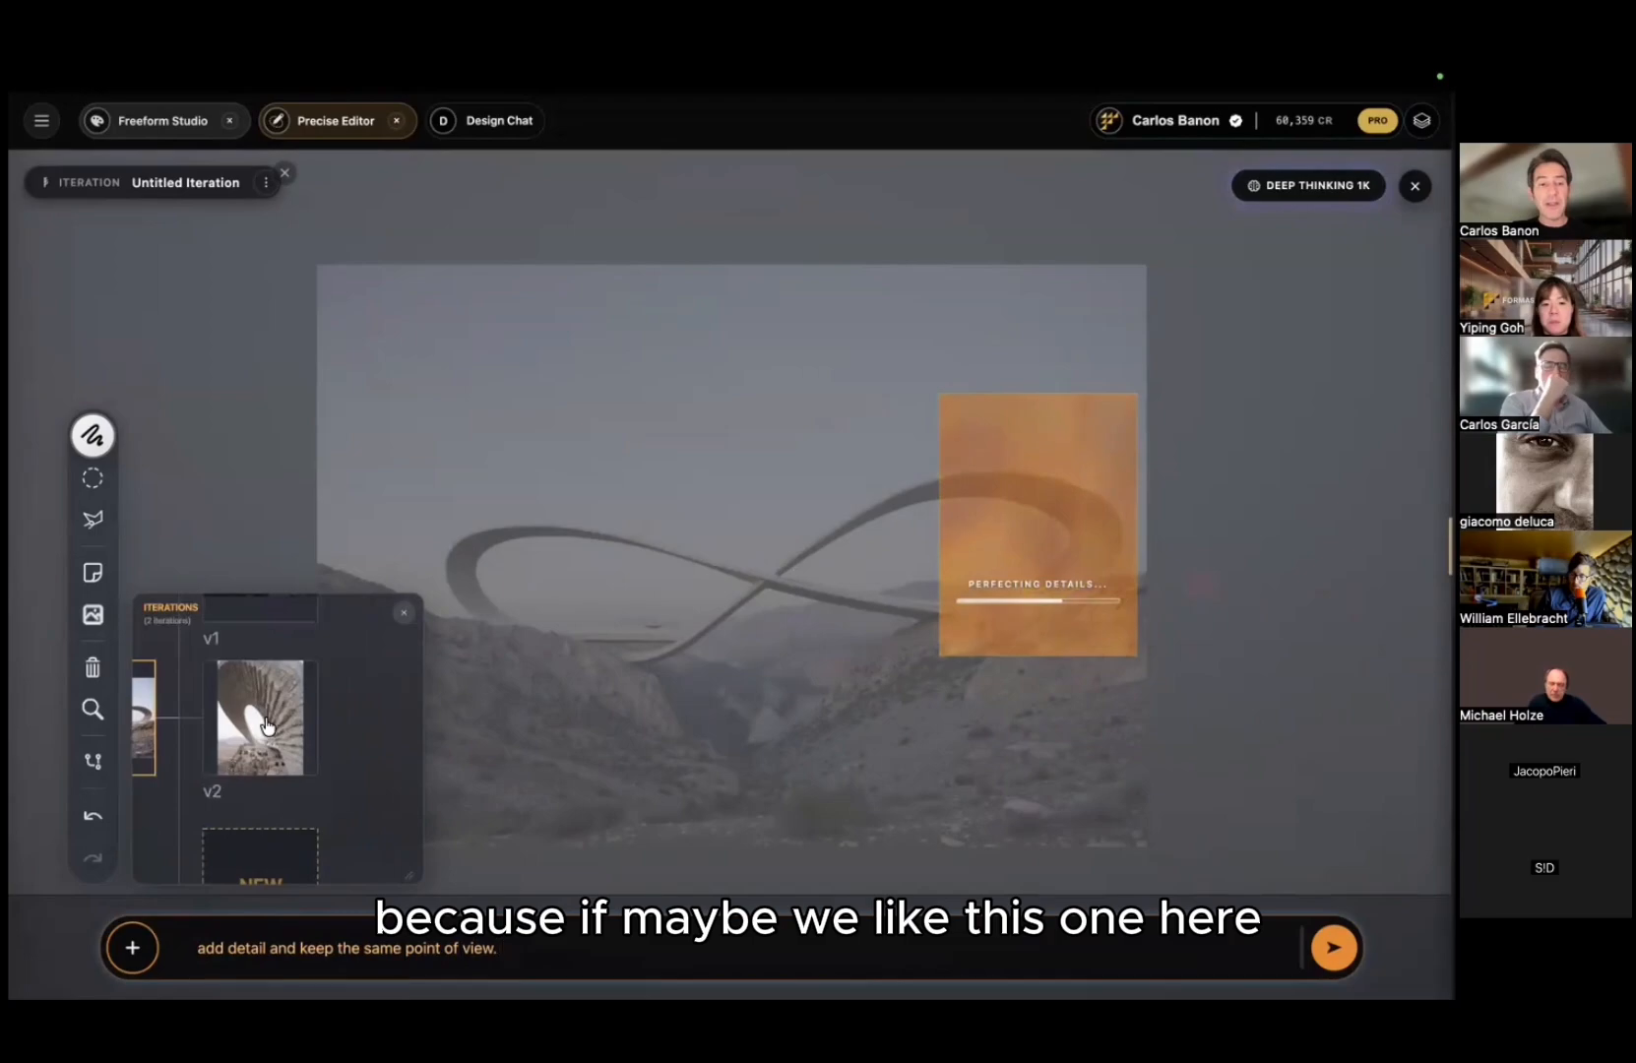
{"action": "left_click", "coordinate": [266, 726]}
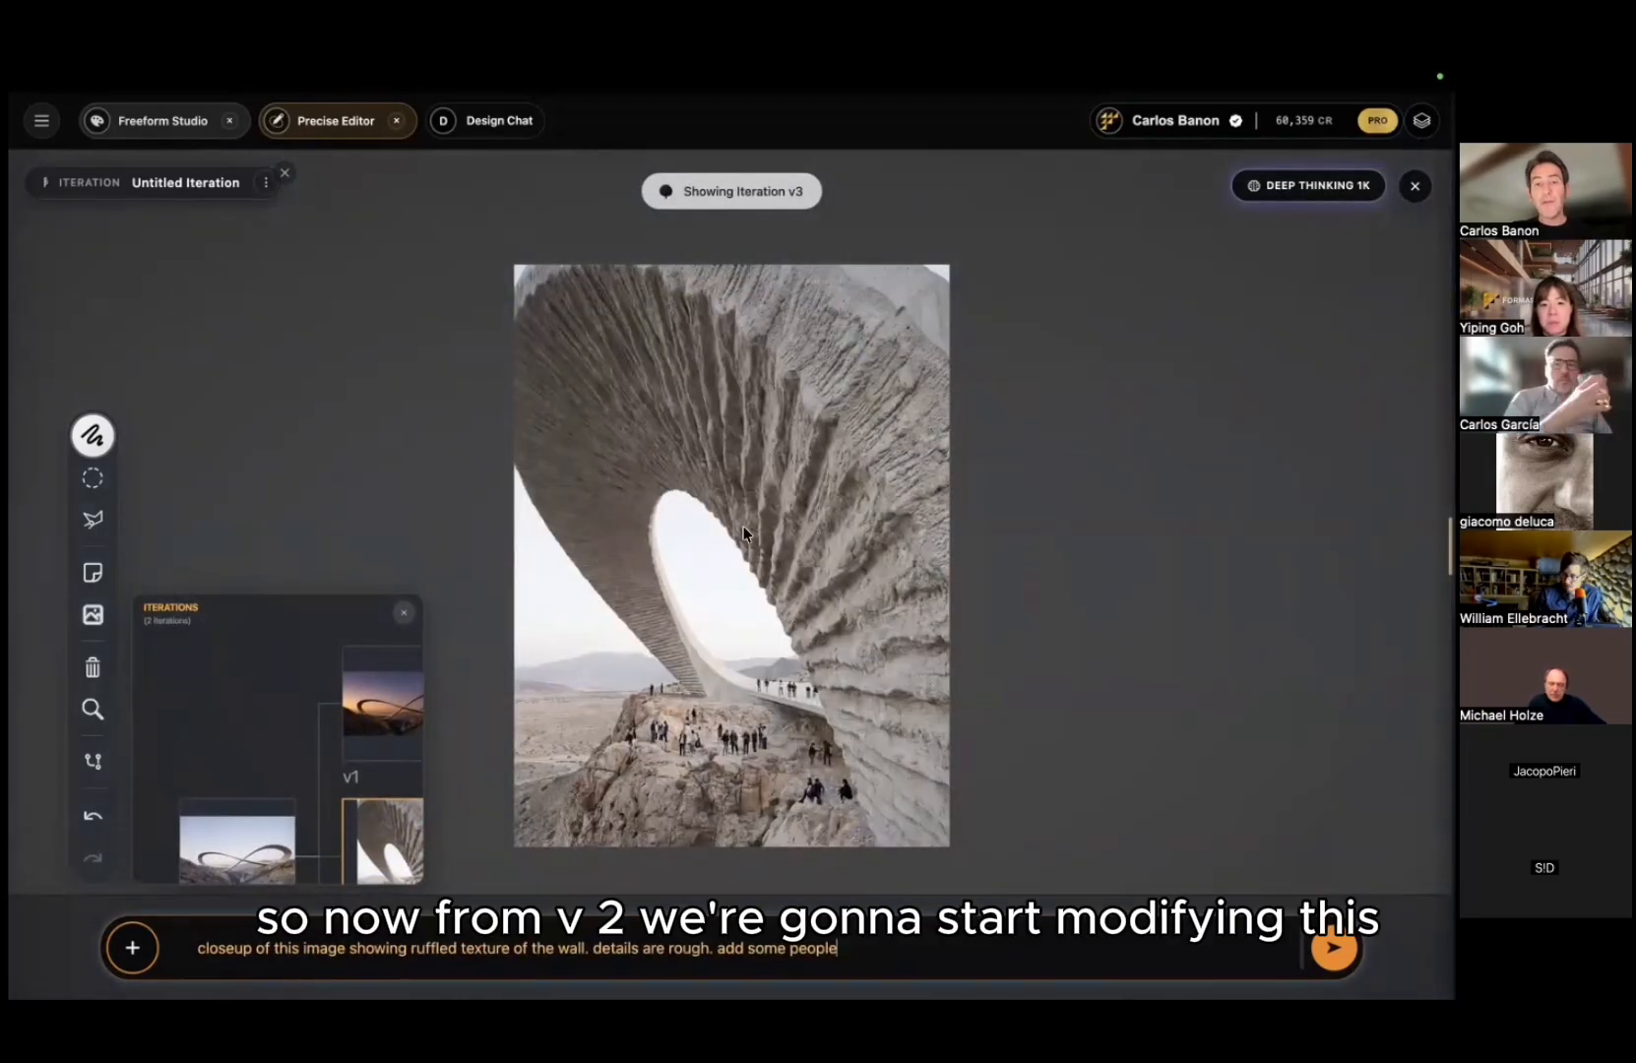
{"action": "scroll", "coordinate": [742, 655], "scroll_direction": "up", "scroll_amount": 10}
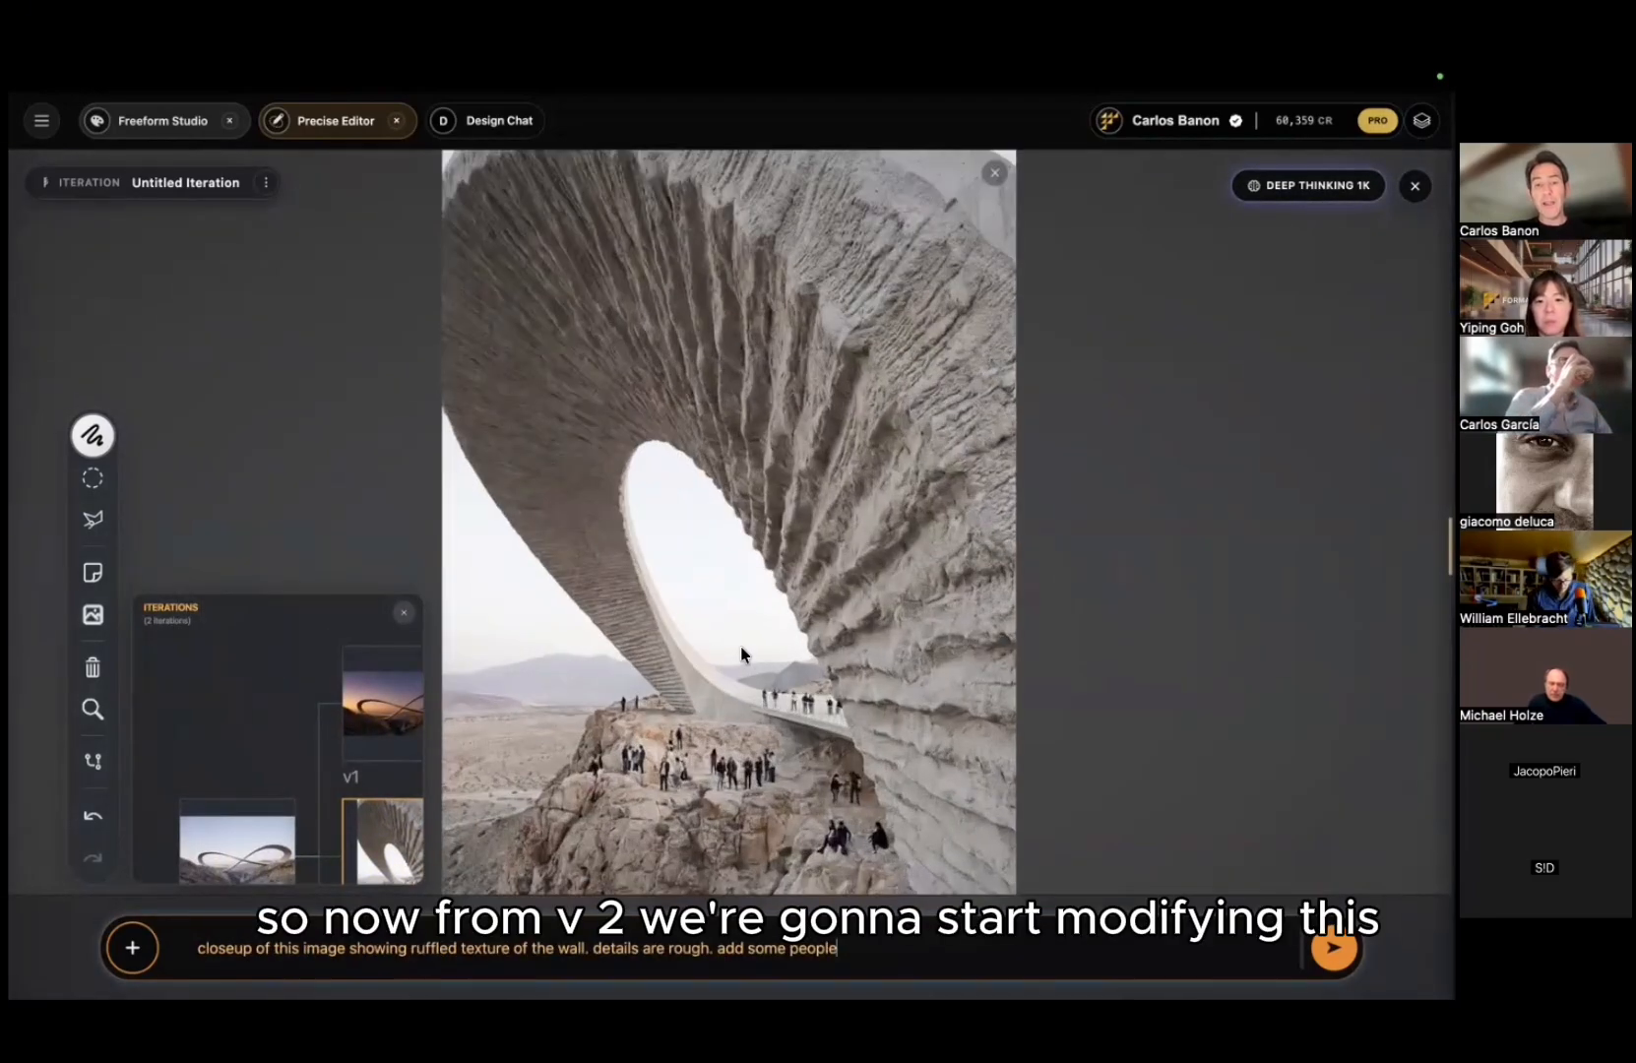
{"action": "scroll", "coordinate": [767, 535], "scroll_direction": "down", "scroll_amount": 10}
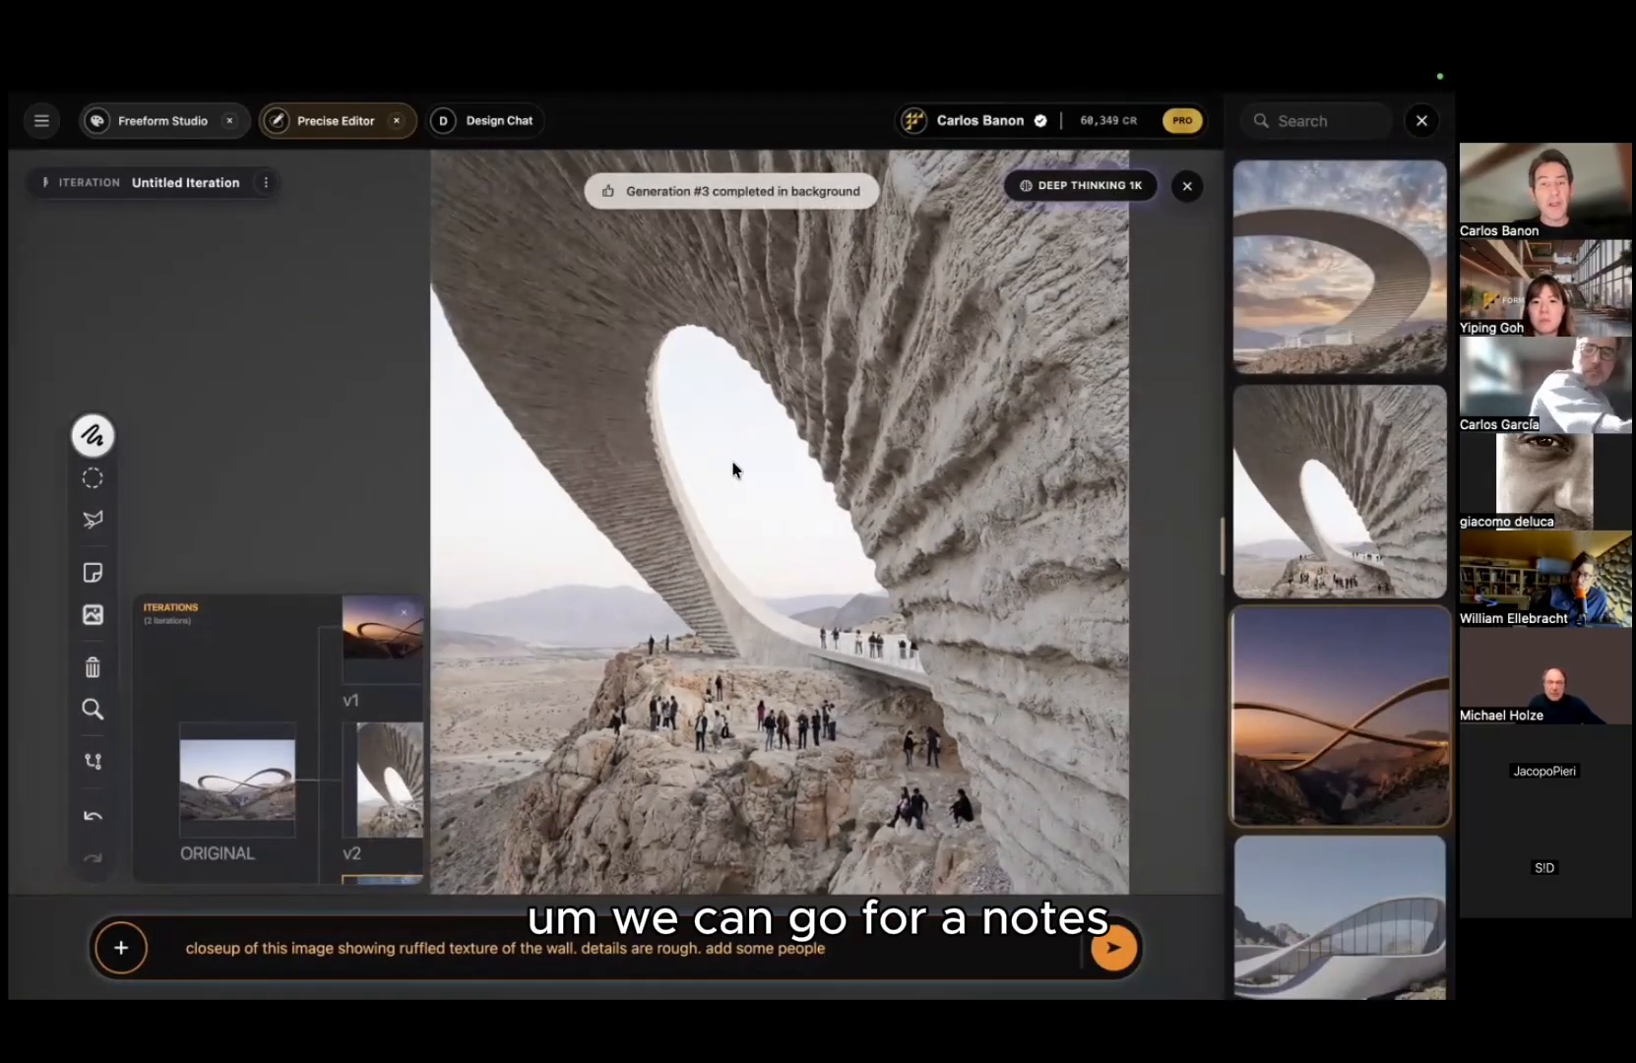
Step: Pin a note on the desert left of the arch asking for old buildings nearby as context
{"action": "left_click", "coordinate": [91, 574]}
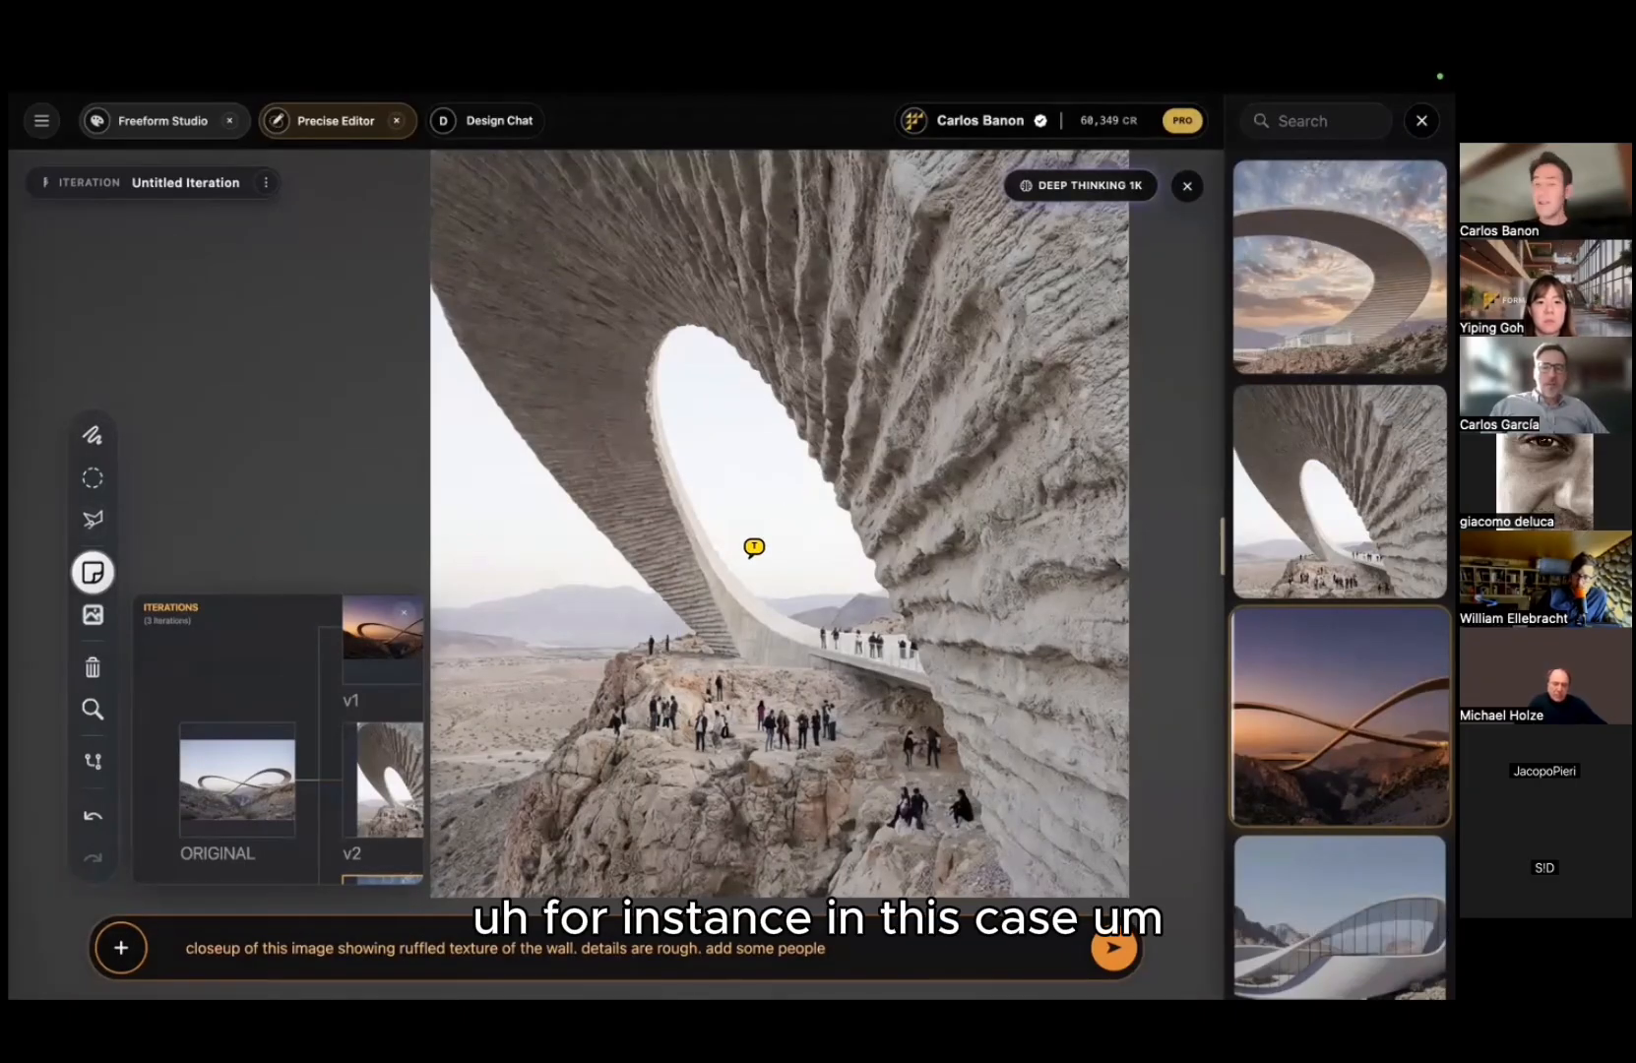
{"action": "left_click_drag", "start_coordinate": [743, 476], "coordinate": [804, 756]}
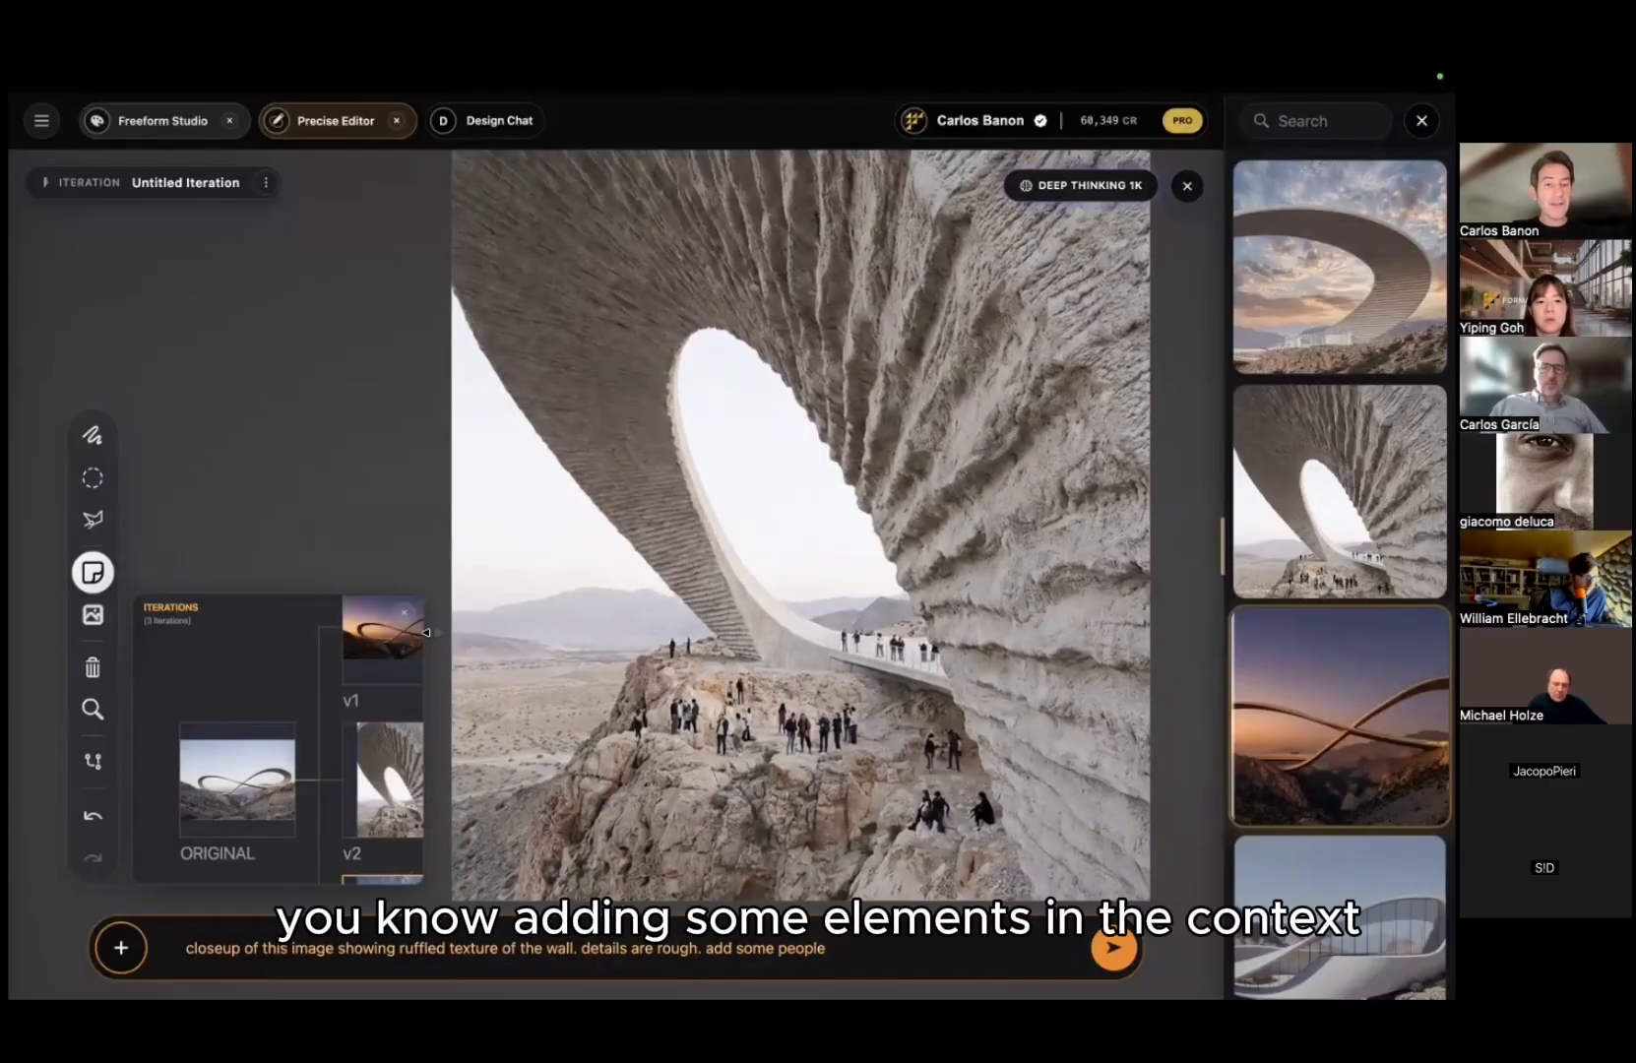
{"action": "left_click_drag", "start_coordinate": [526, 698], "coordinate": [311, 406]}
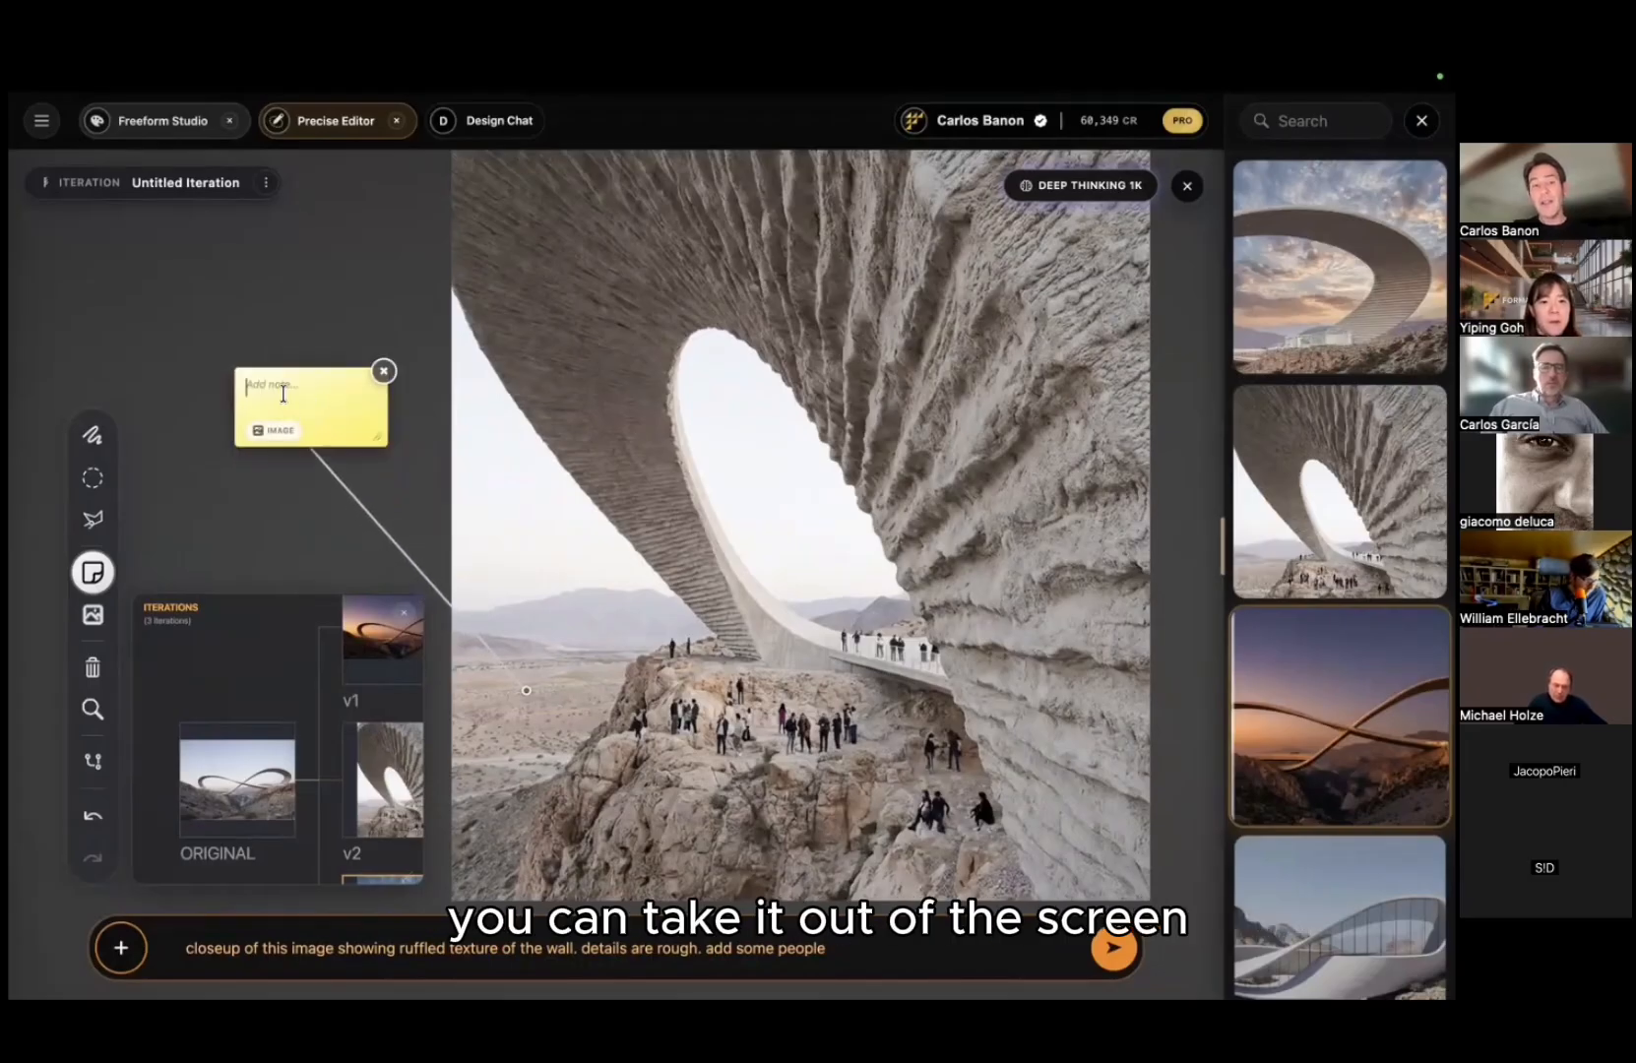
{"action": "type", "text": "add o"}
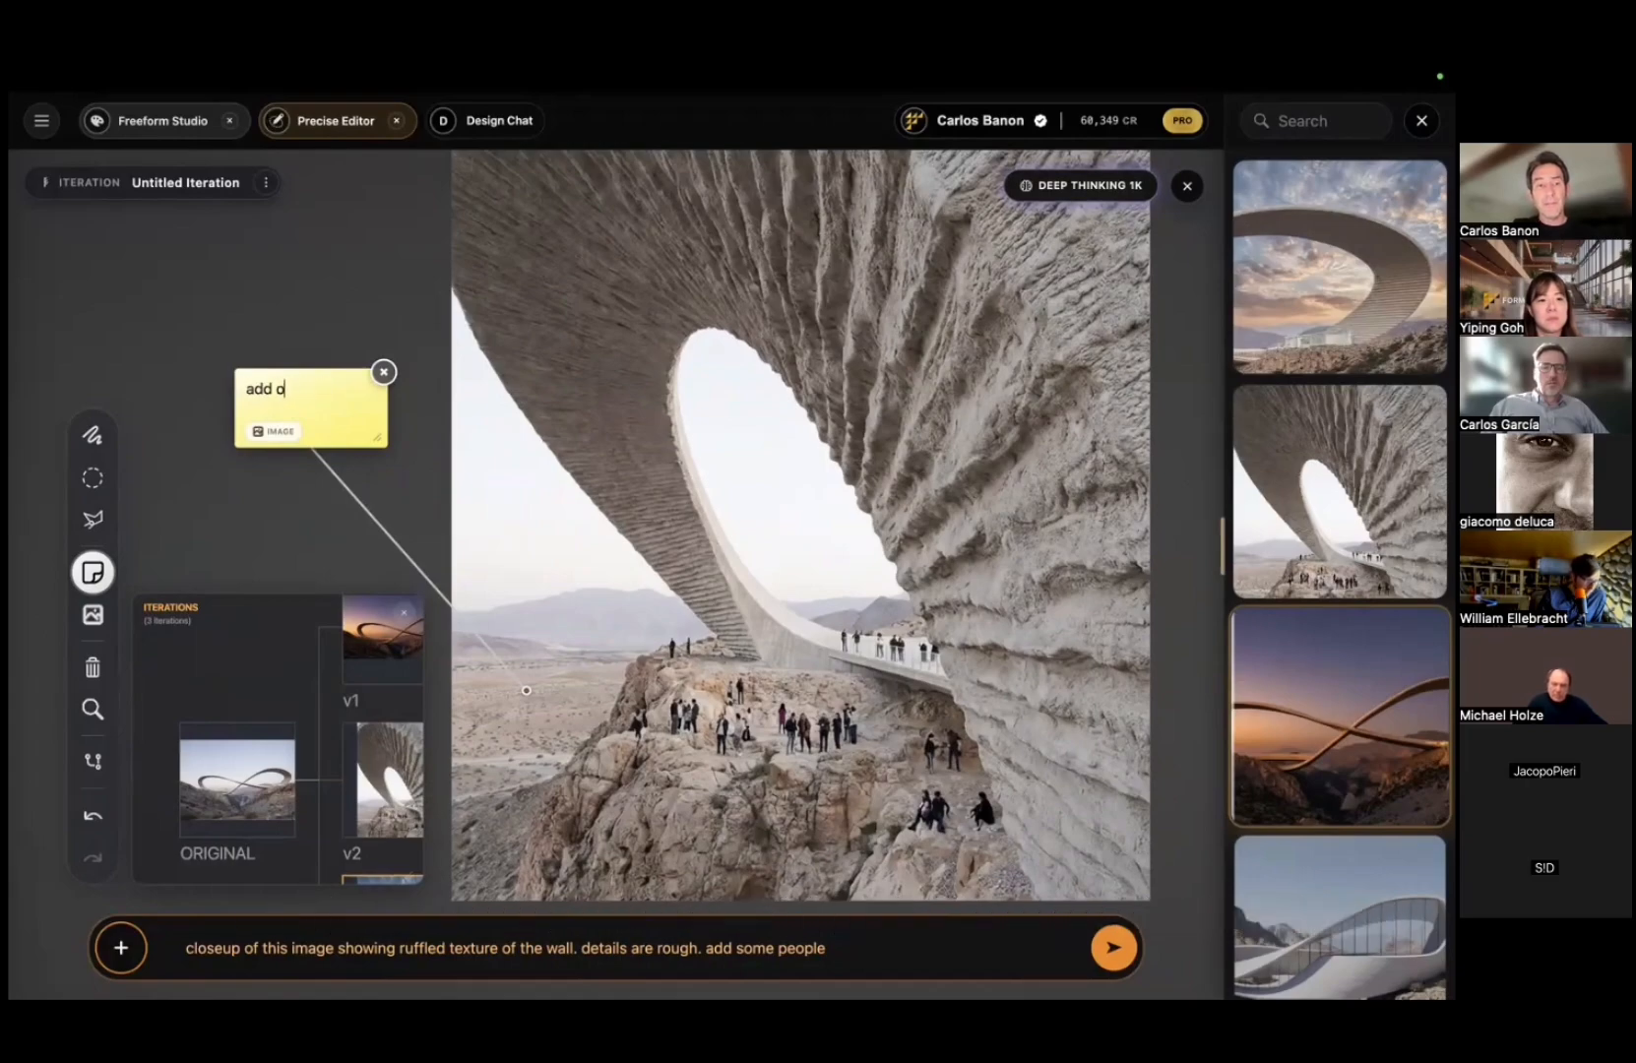
{"action": "type", "text": "ngs n"}
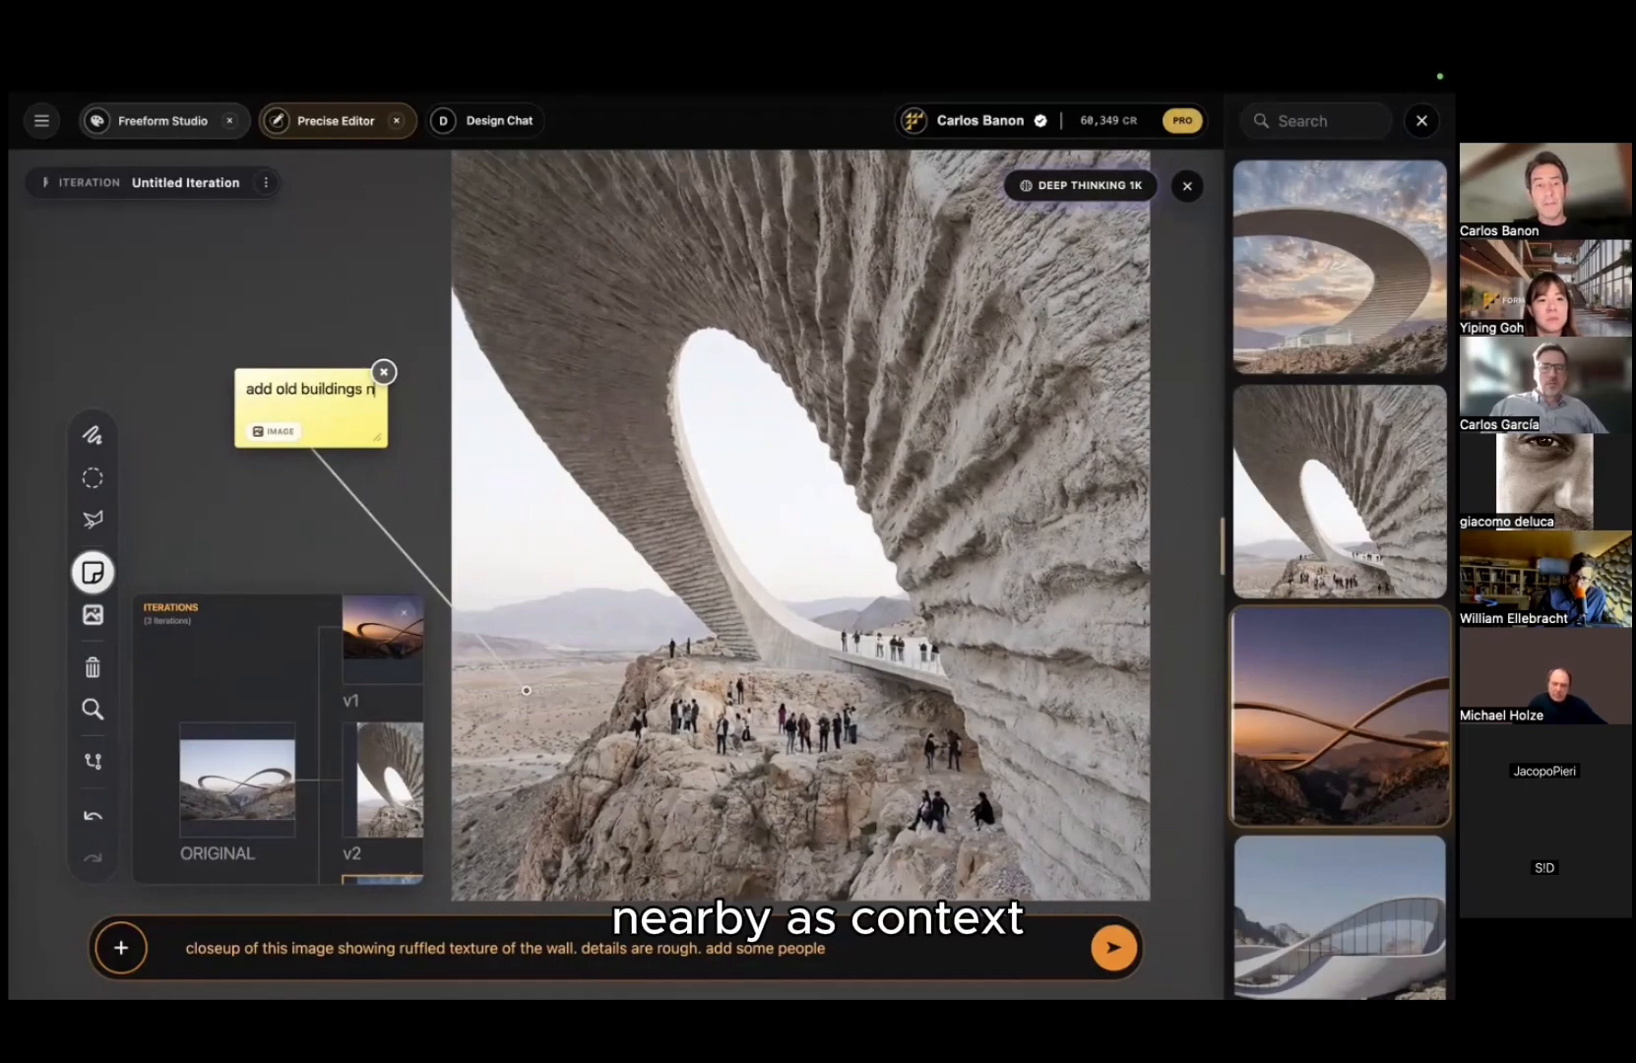
{"action": "type", "text": "earby as conte"}
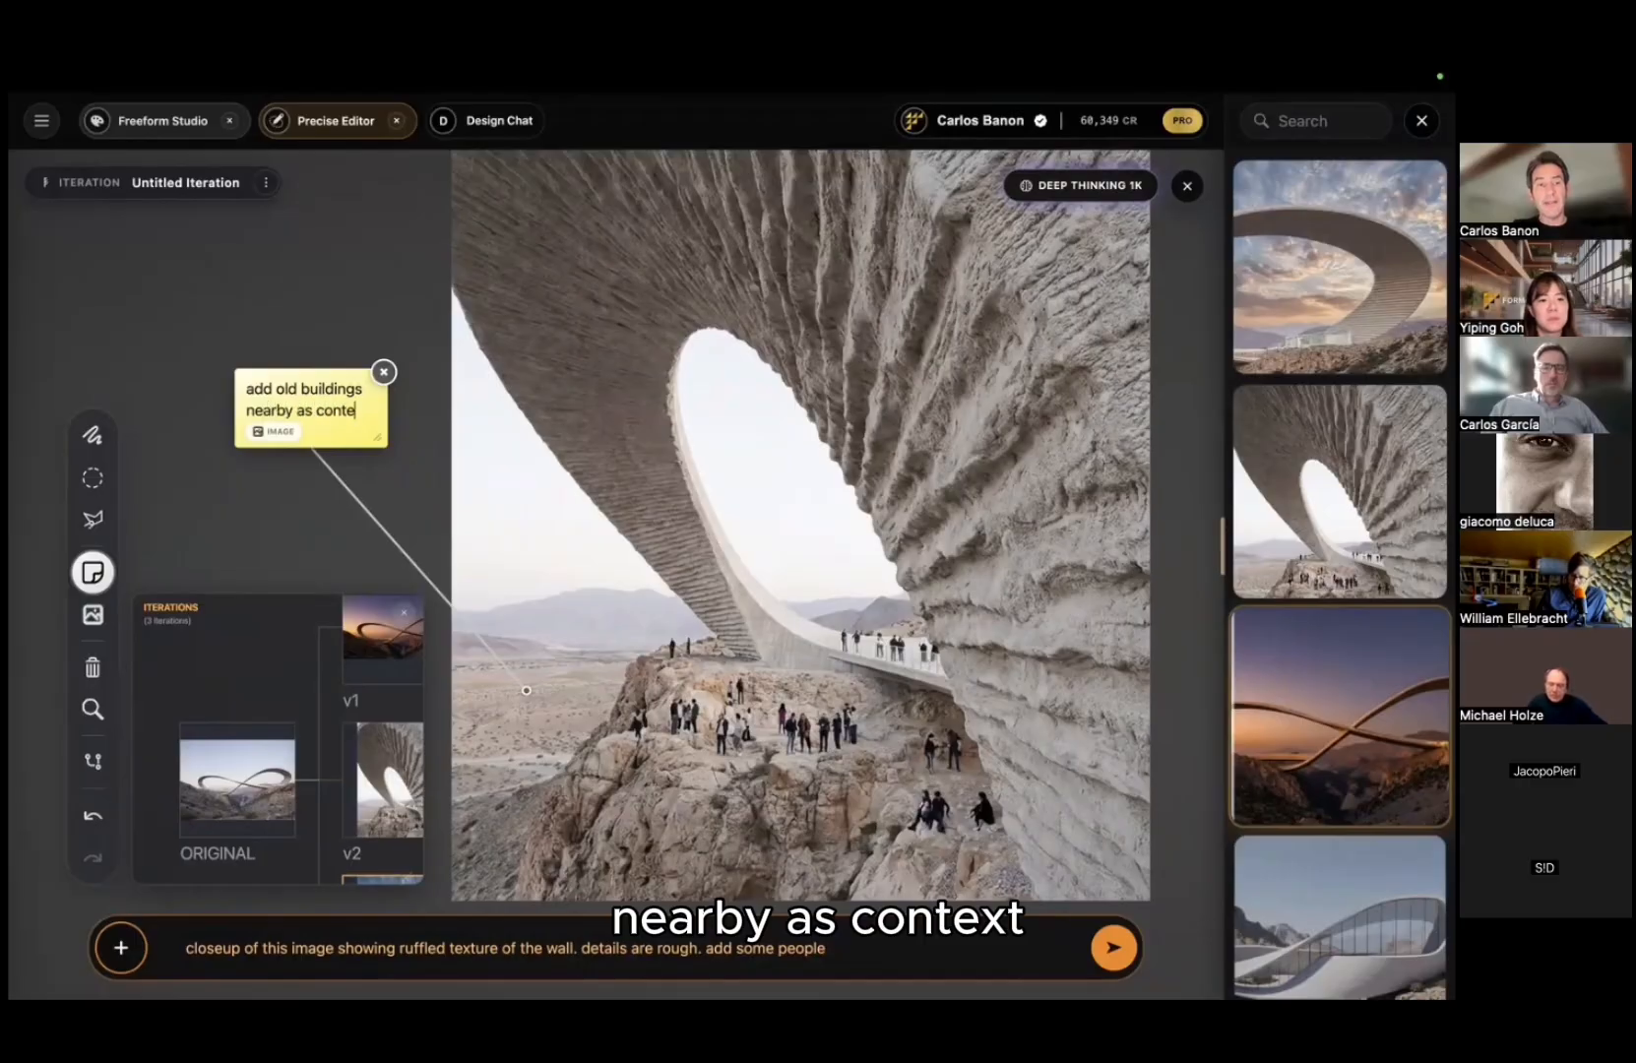
{"action": "type", "text": "xt"}
{"action": "left_click", "coordinate": [815, 642]}
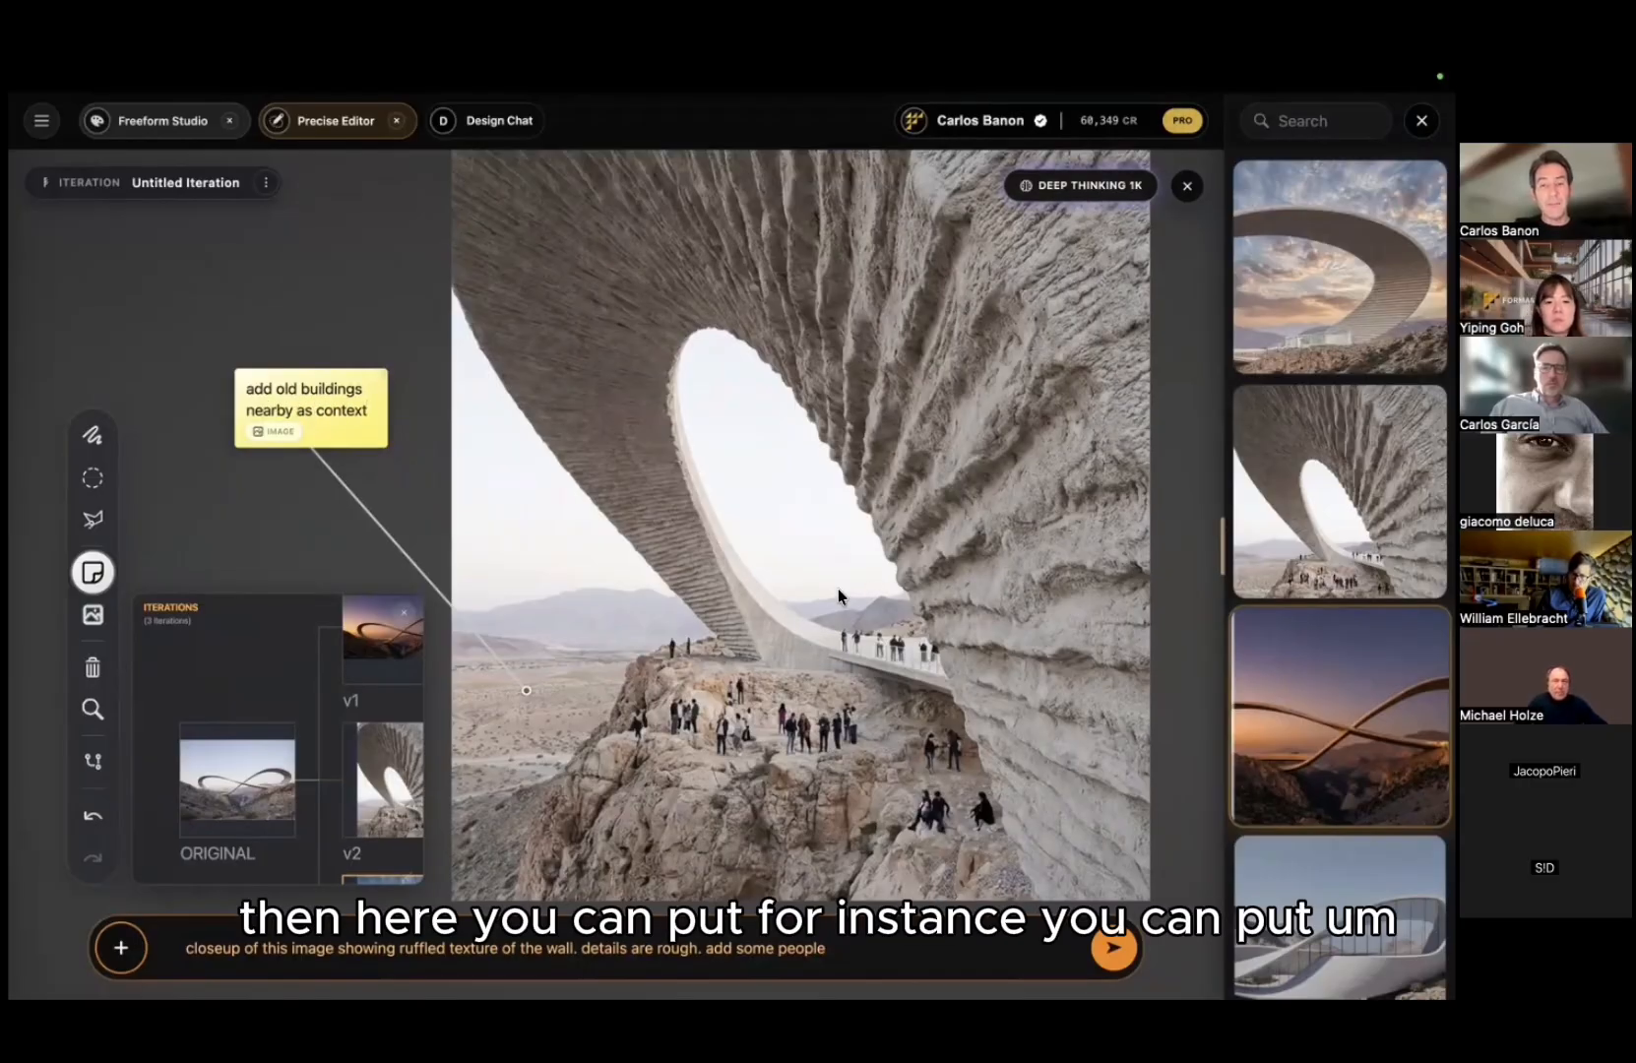
Step: Pin a second note near the walkway asking for more people
{"action": "left_click", "coordinate": [814, 616]}
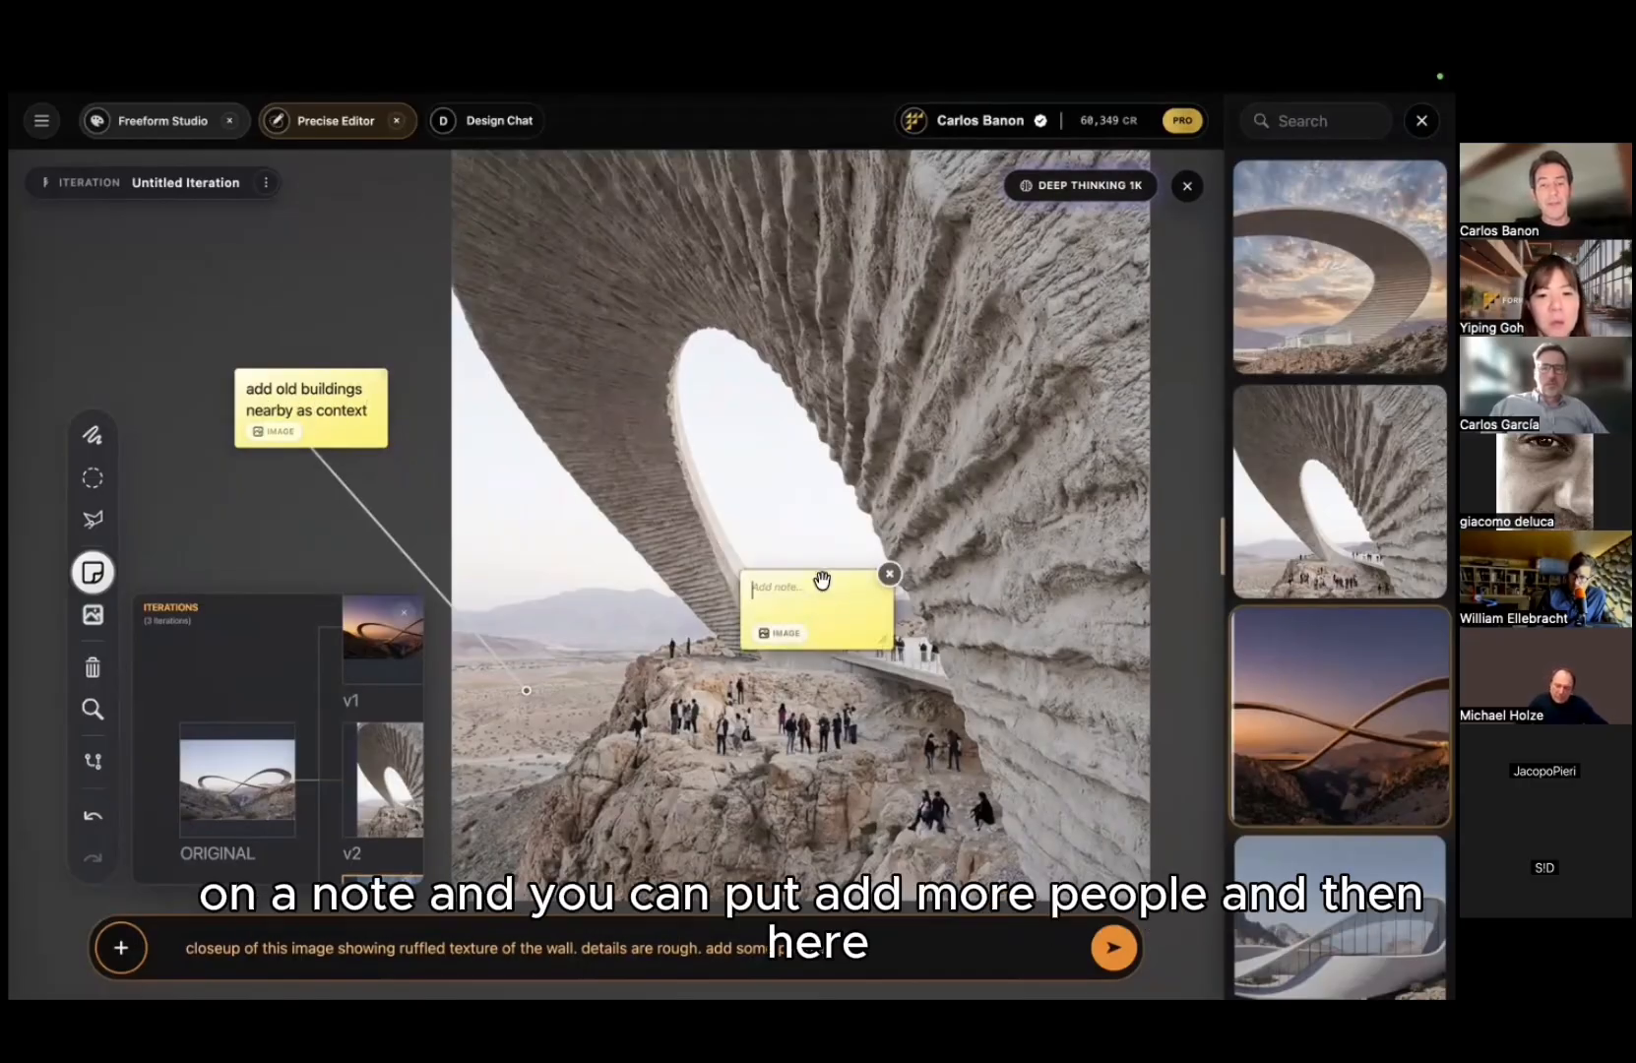
{"action": "left_click_drag", "start_coordinate": [820, 571], "coordinate": [823, 486]}
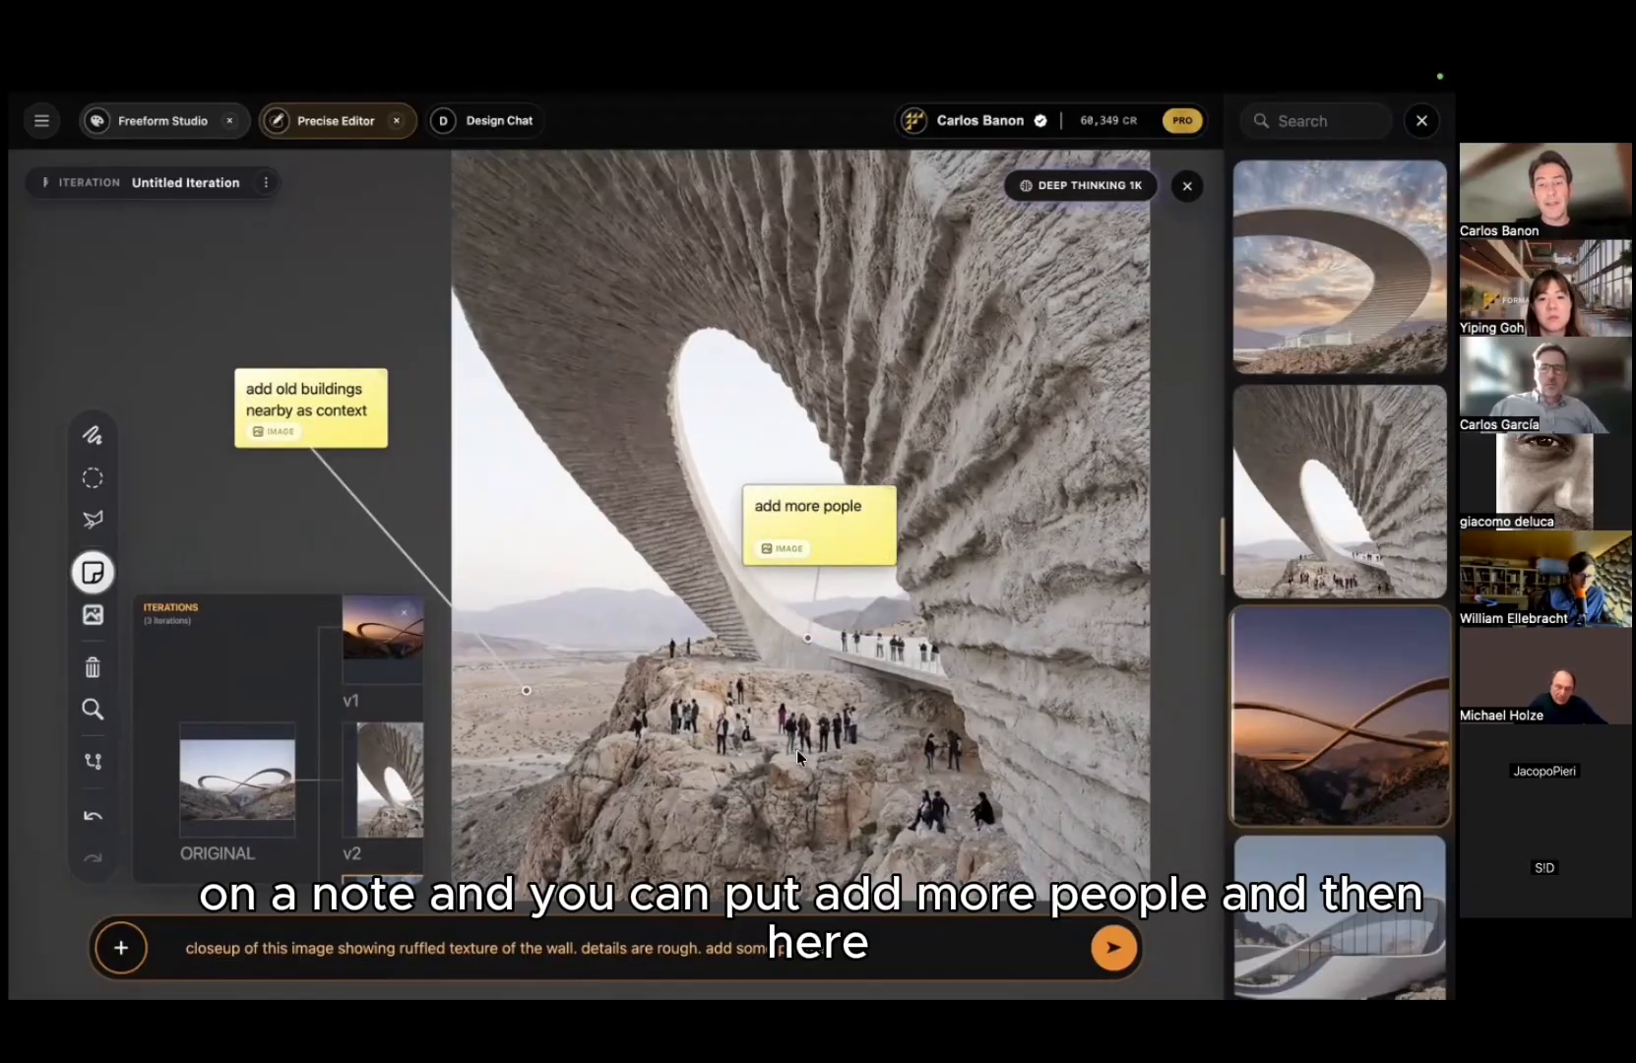
{"action": "key", "text": "BackSpace"}
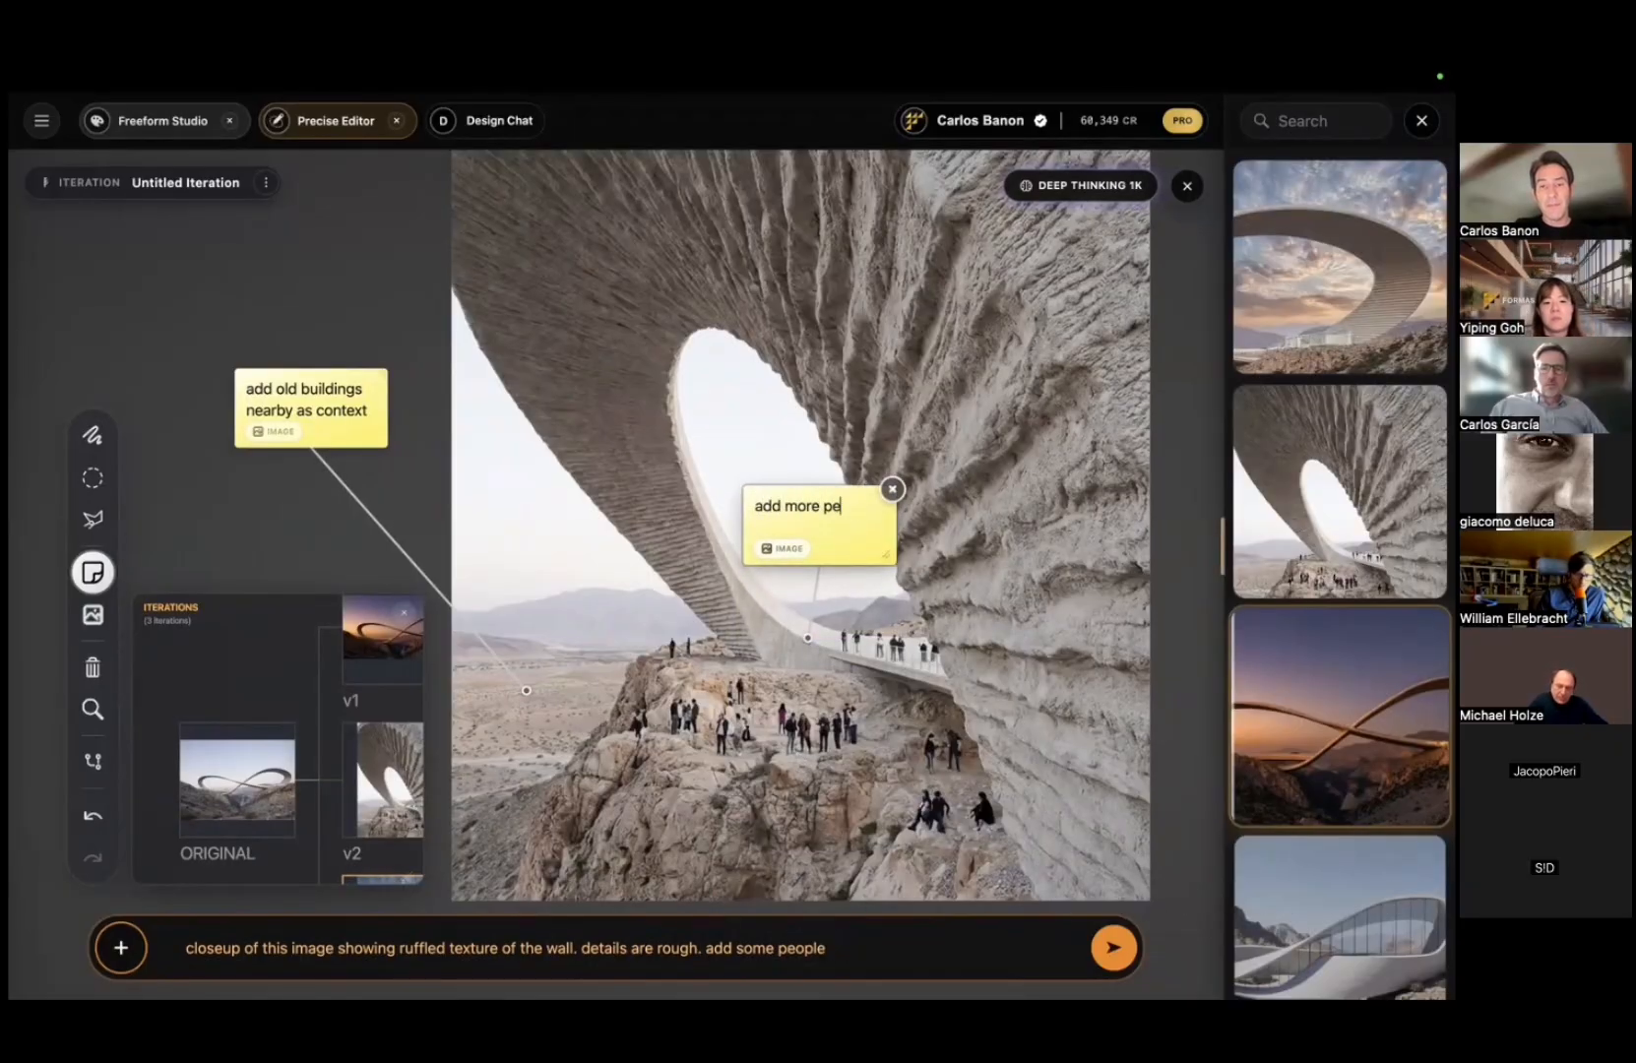
{"action": "type", "text": "ople"}
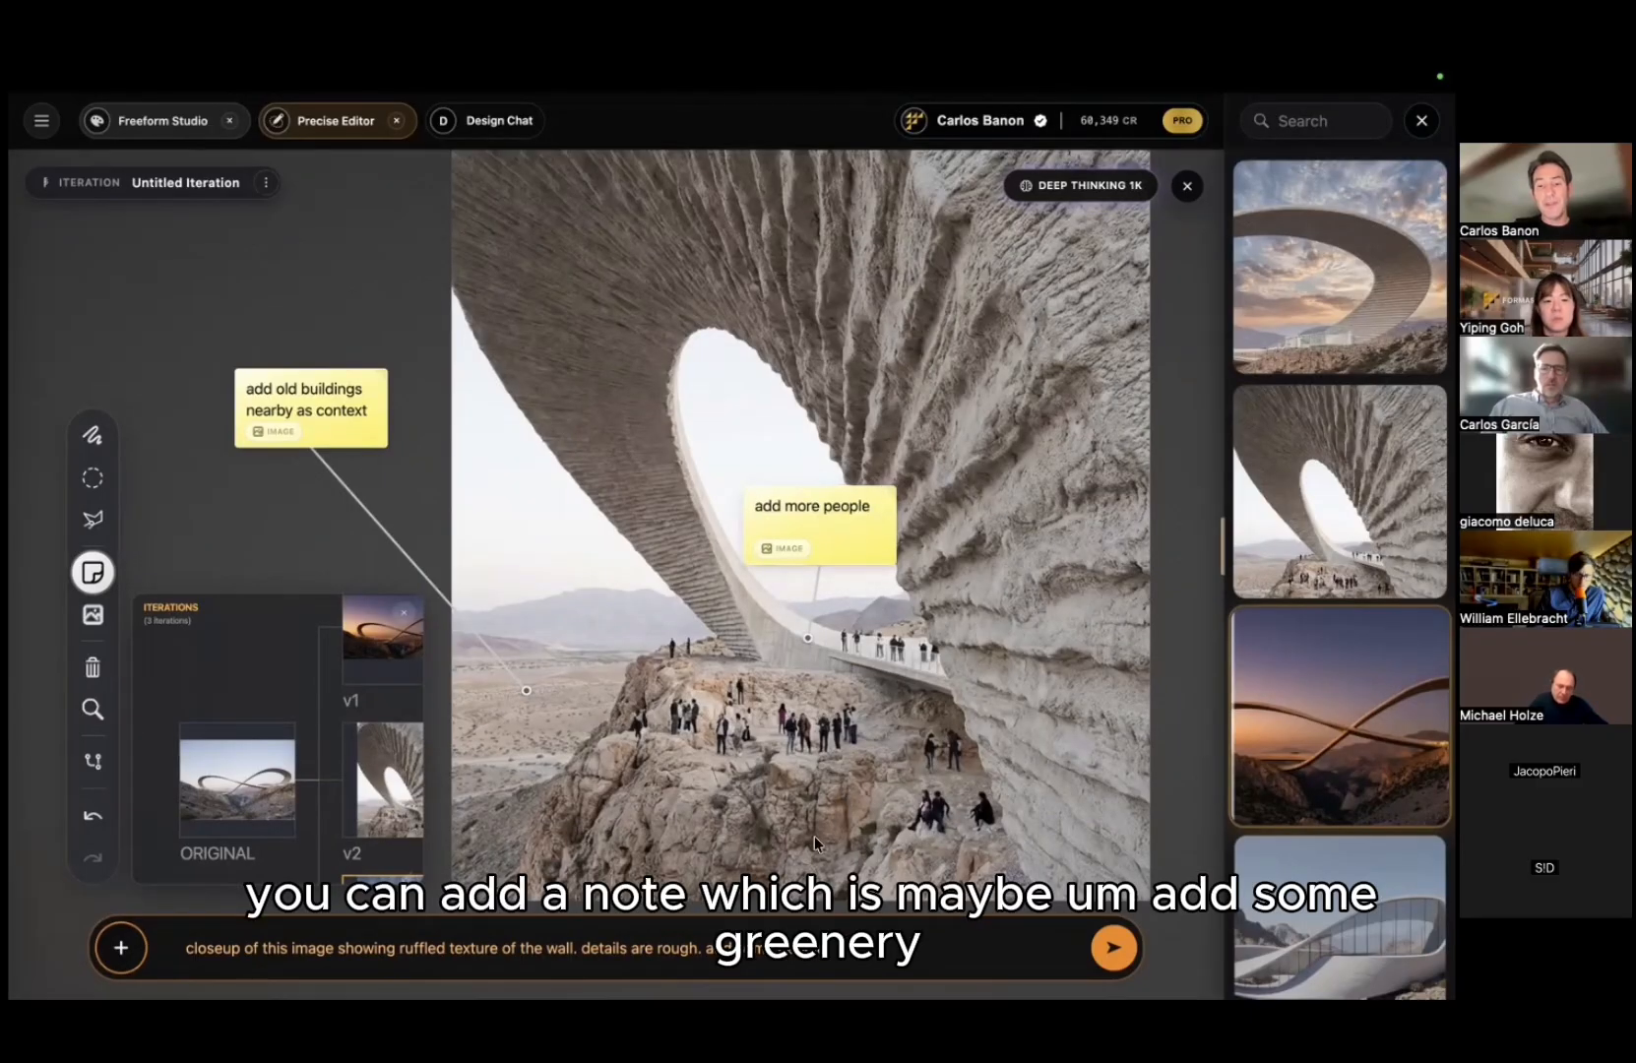
Step: Add a note 'add some greenery on this area' on the rocks and generate v3.1
{"action": "left_click", "coordinate": [814, 836]}
{"action": "left_click", "coordinate": [900, 711]}
{"action": "type", "text": "add"}
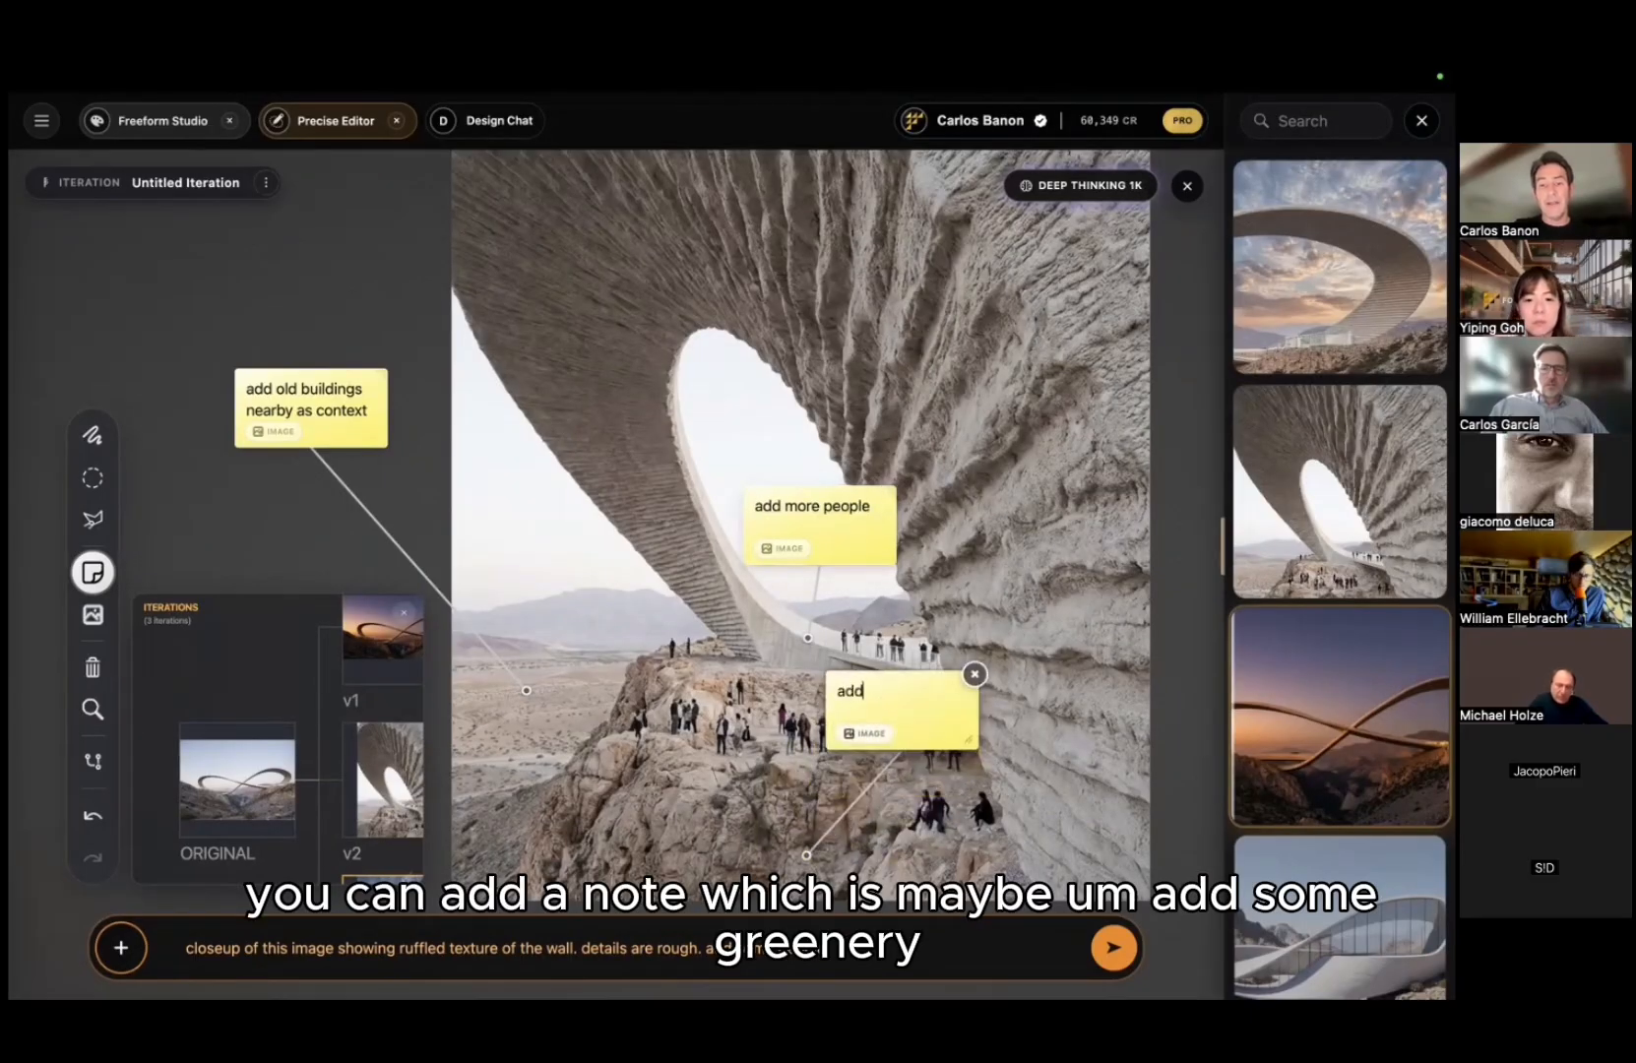
{"action": "type", "text": " some green"}
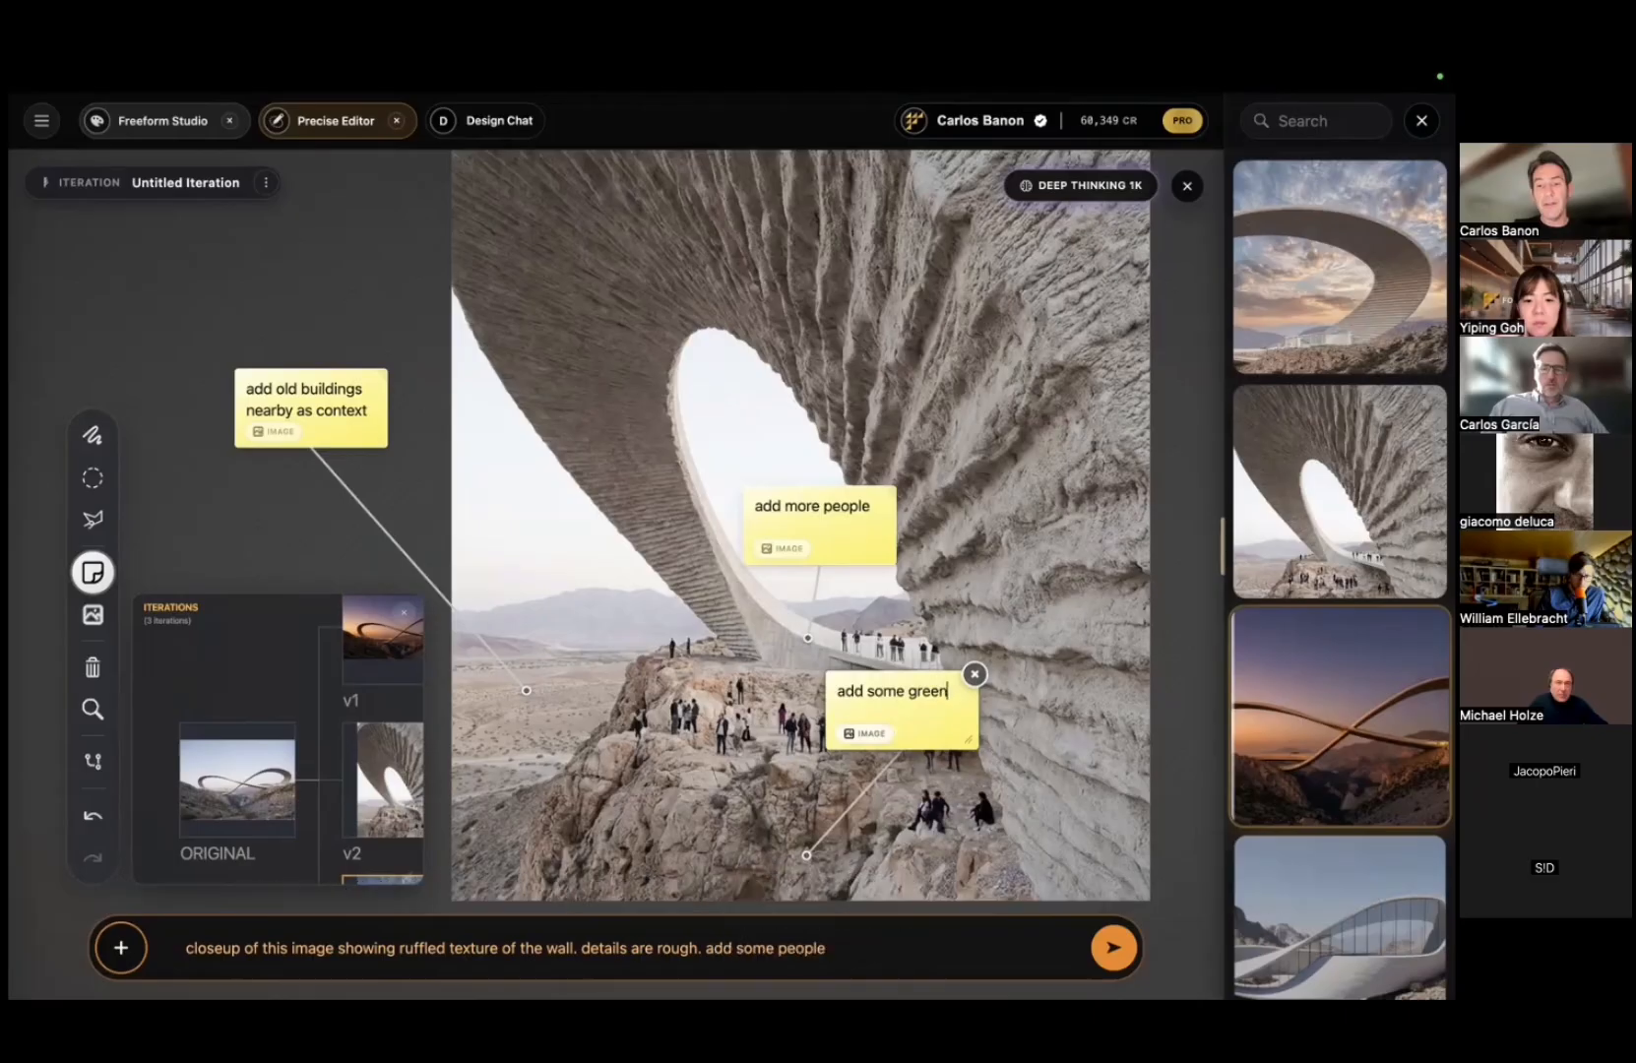
{"action": "type", "text": "ery on thi"}
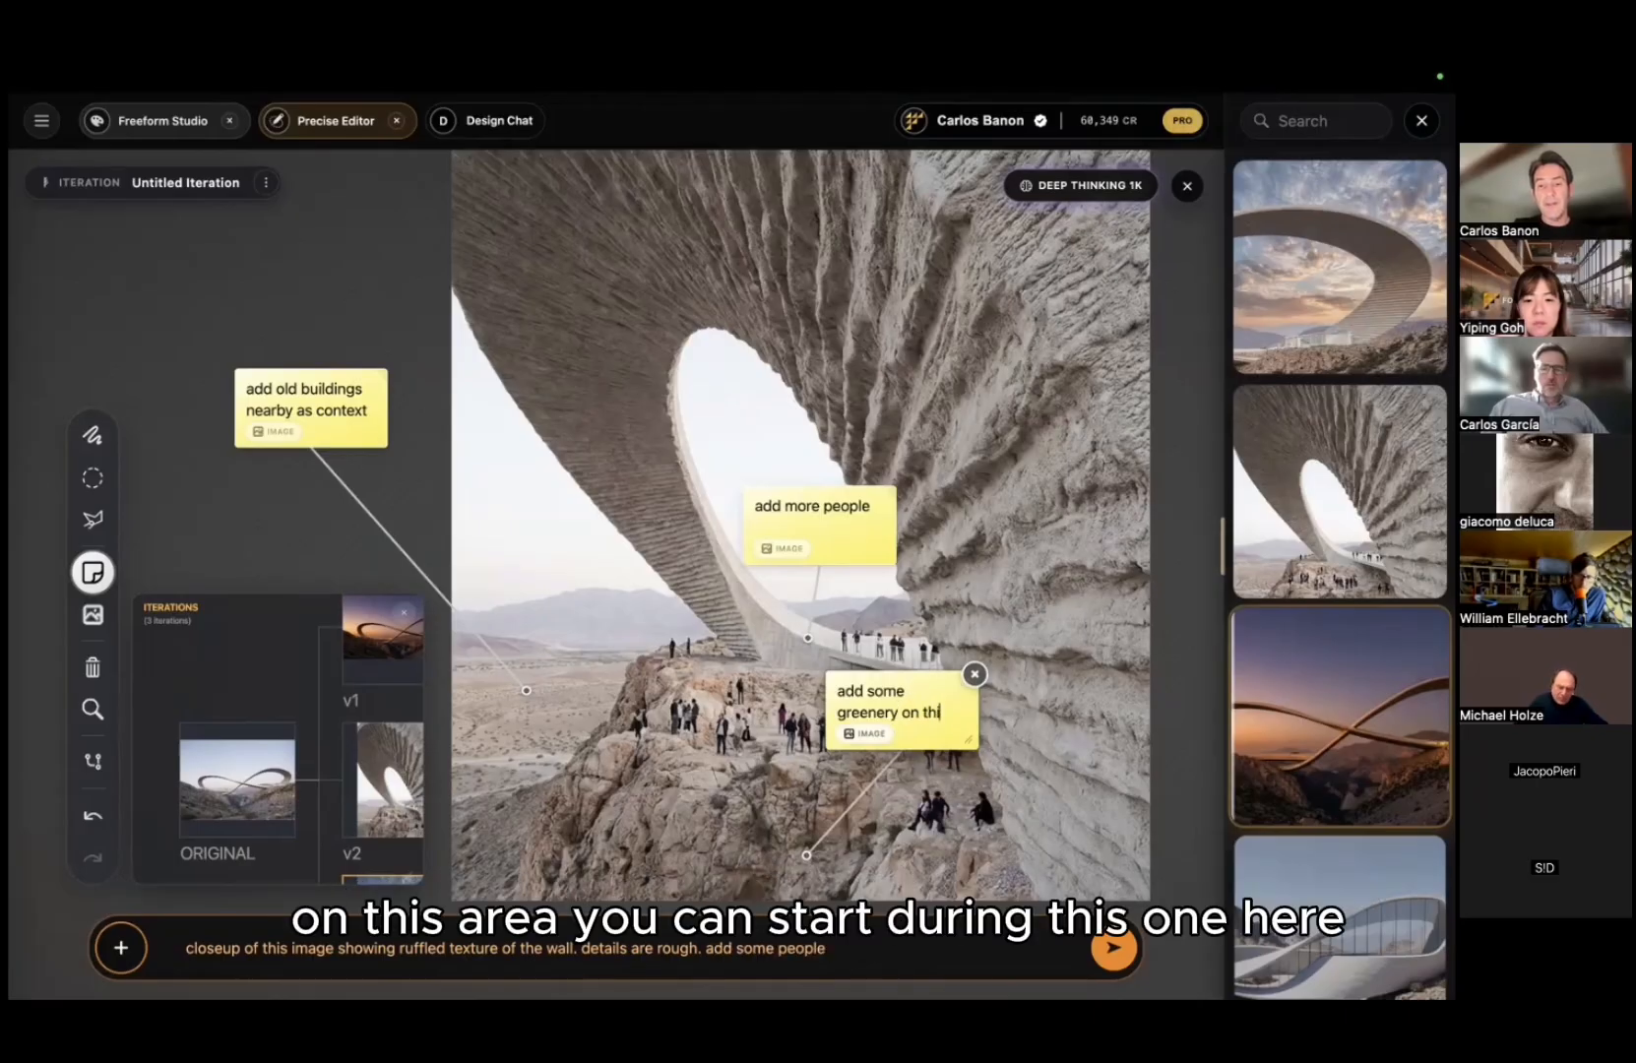
{"action": "type", "text": "s area"}
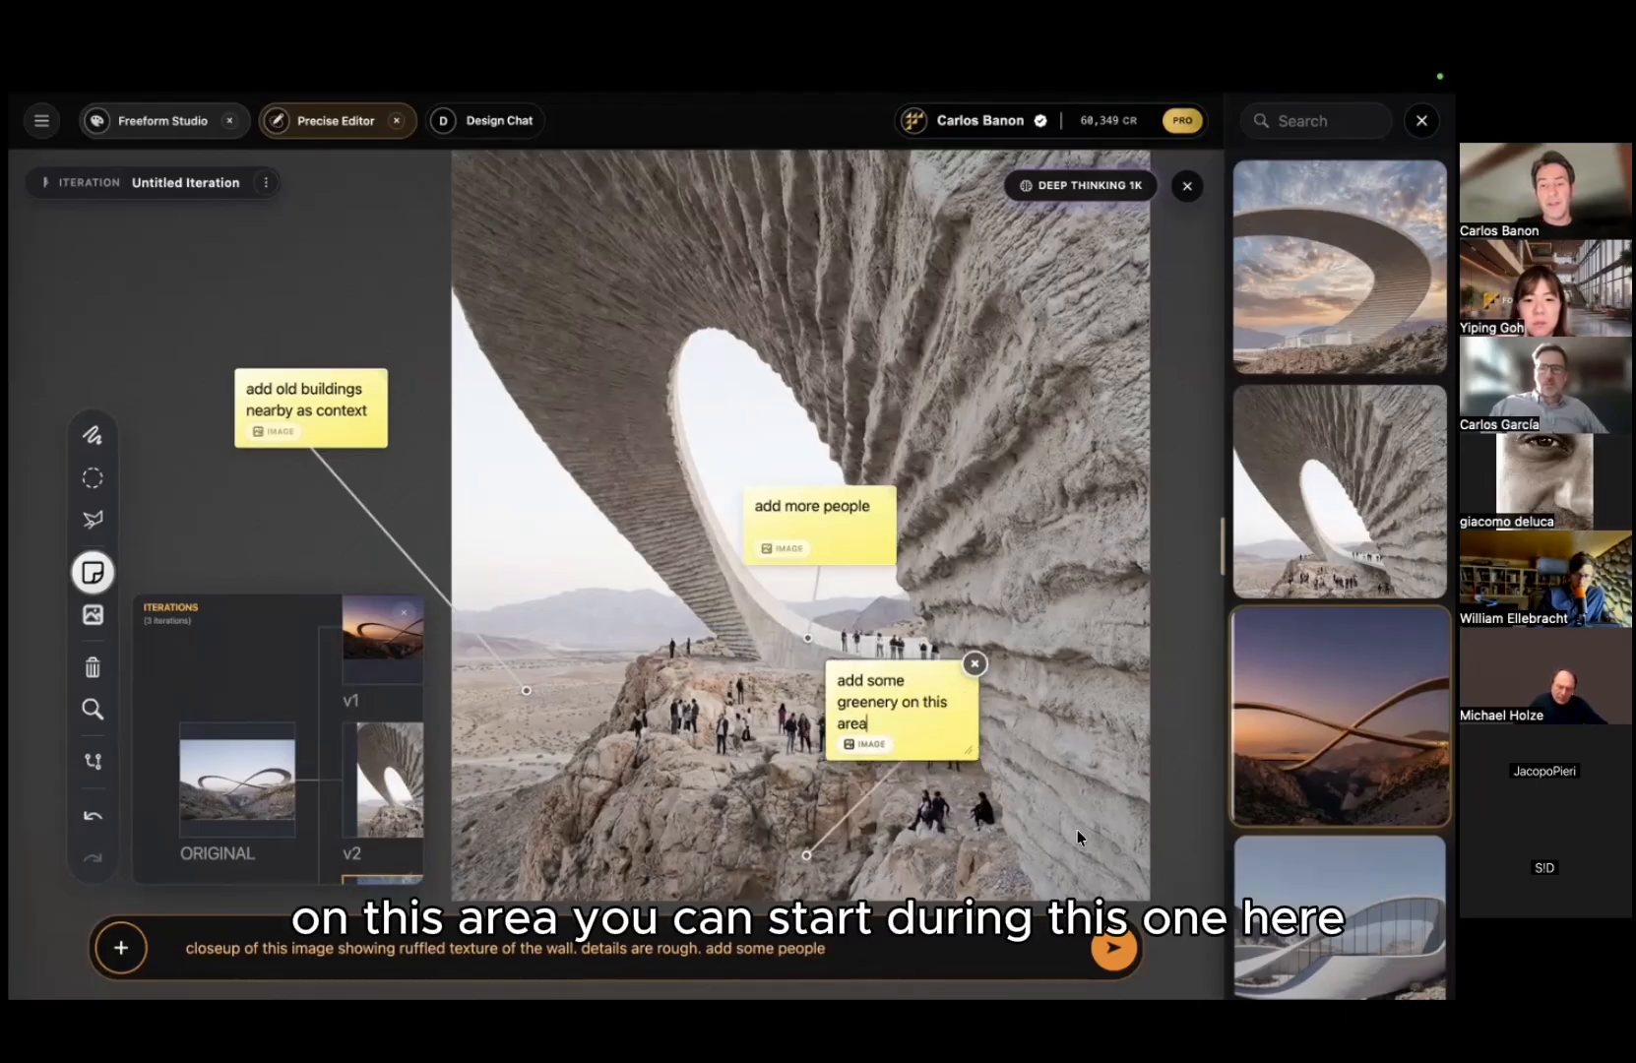
{"action": "left_click", "coordinate": [1111, 946]}
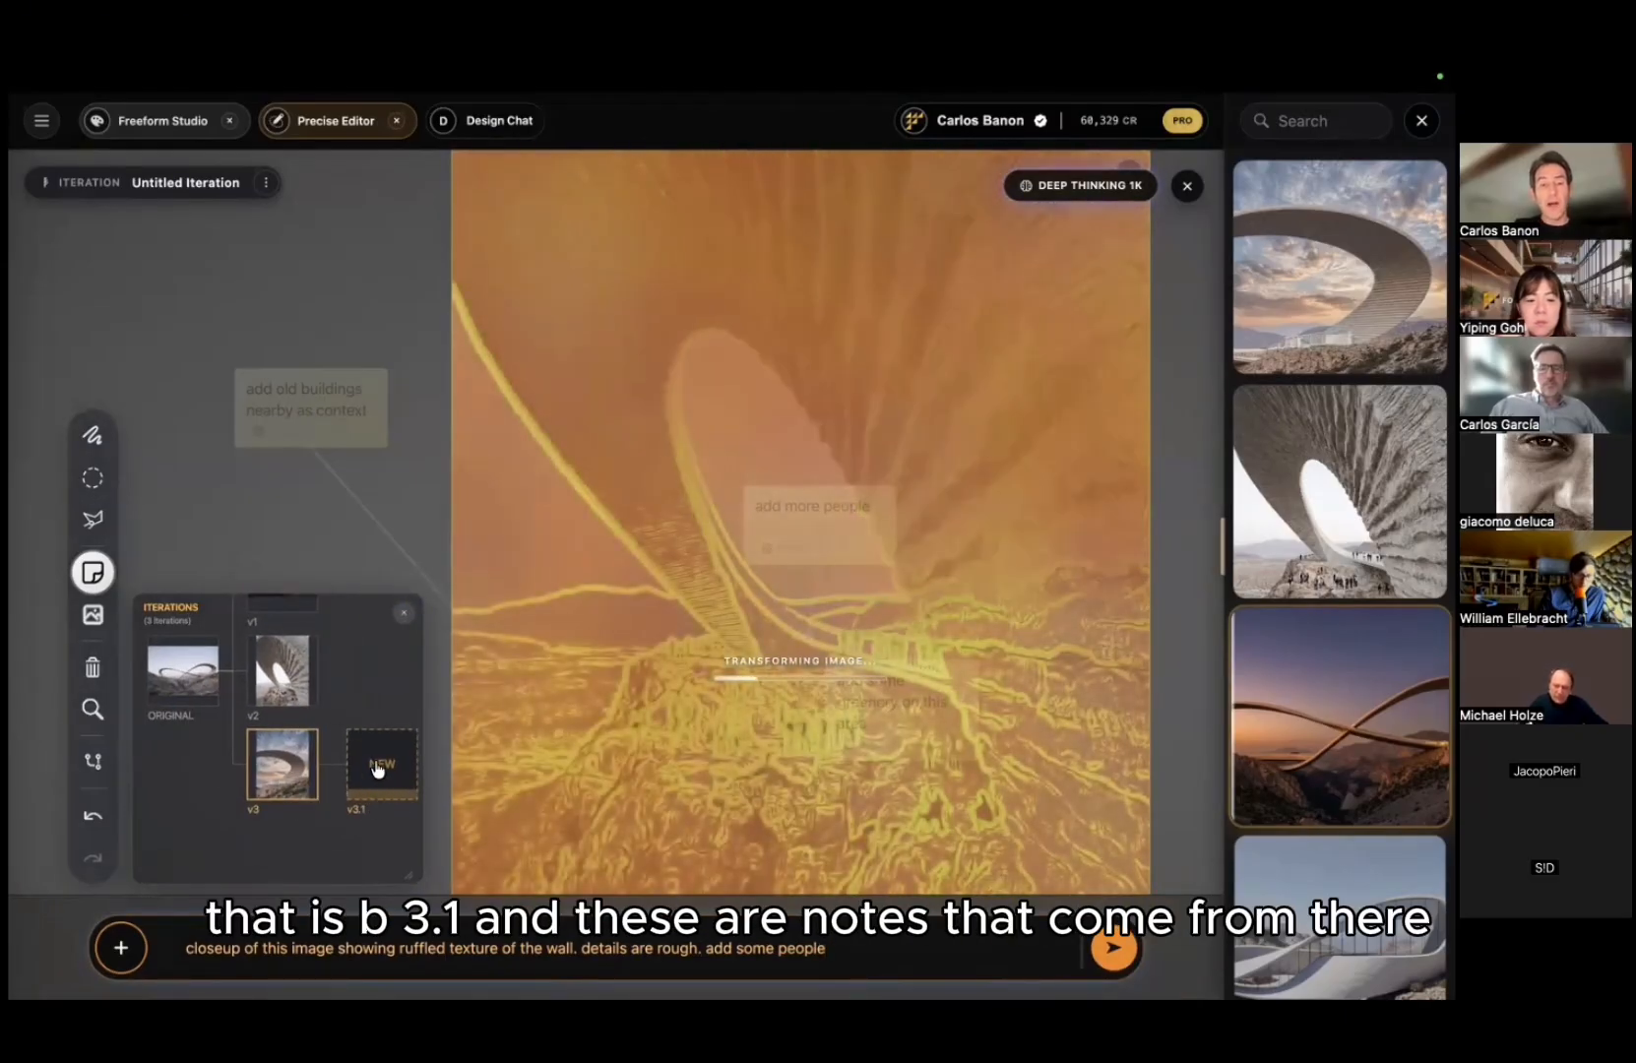
Step: Show the upscaled 896 × 1200 spiral iteration and open its details and 'add detail' prompt
{"action": "left_click", "coordinate": [298, 805]}
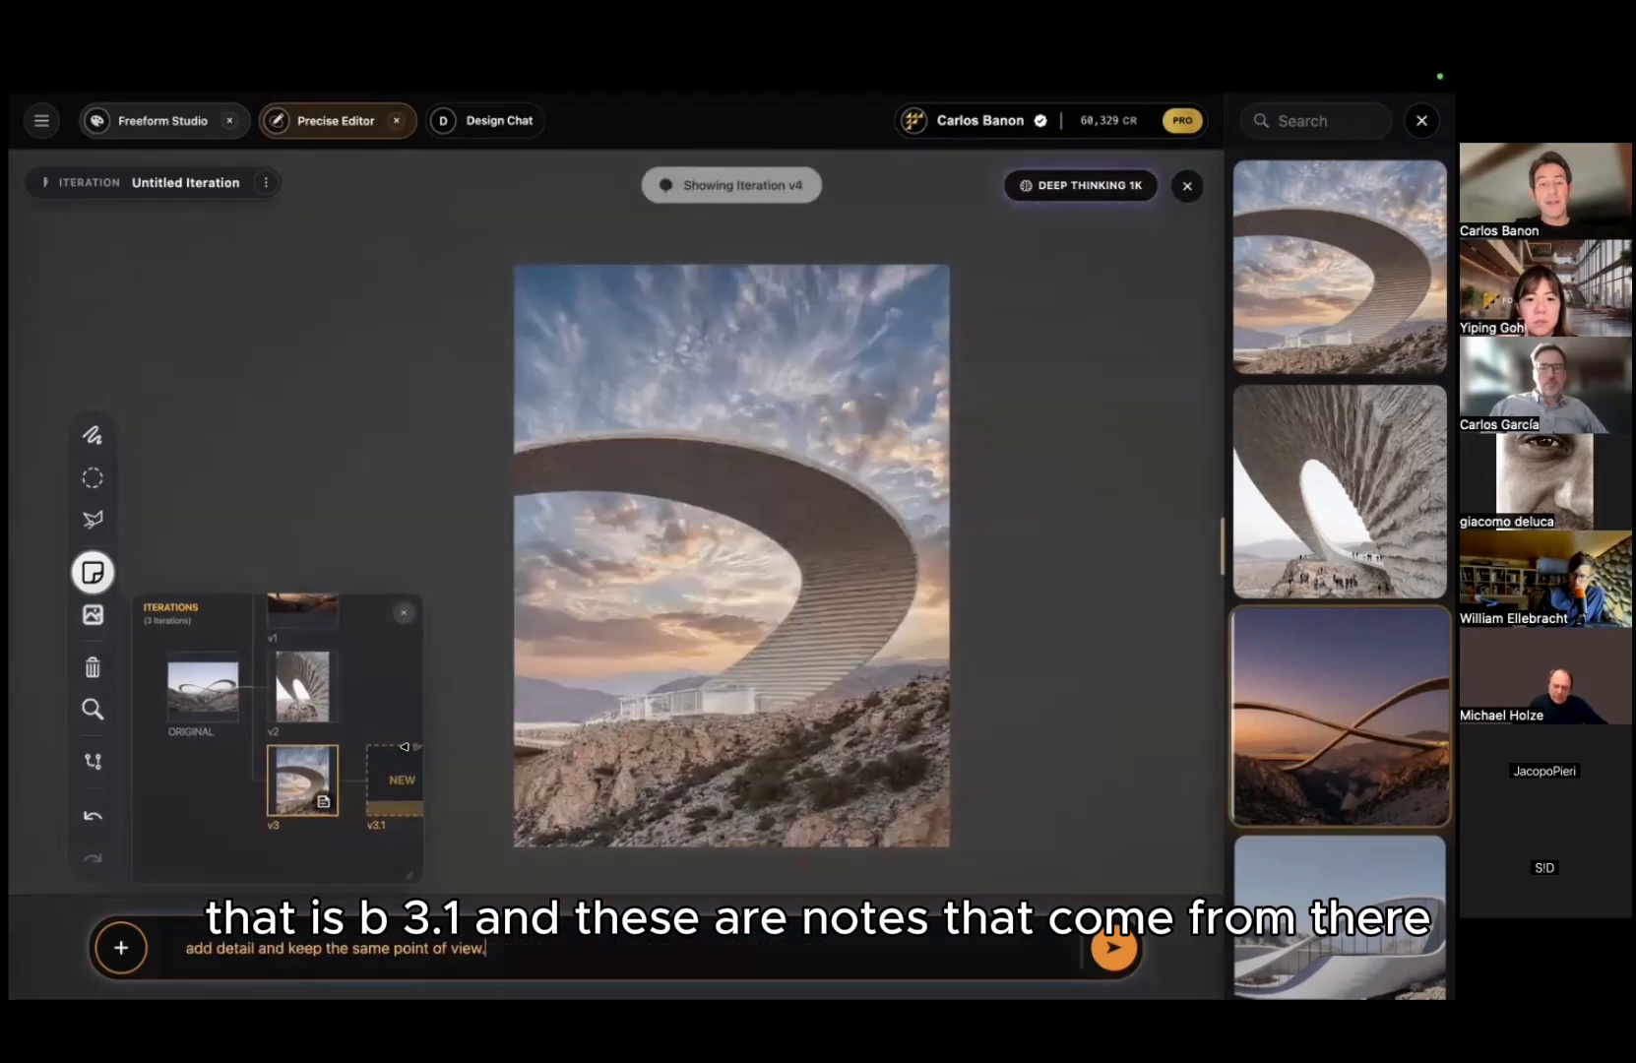
{"action": "scroll", "coordinate": [676, 594], "scroll_direction": "up", "scroll_amount": 10}
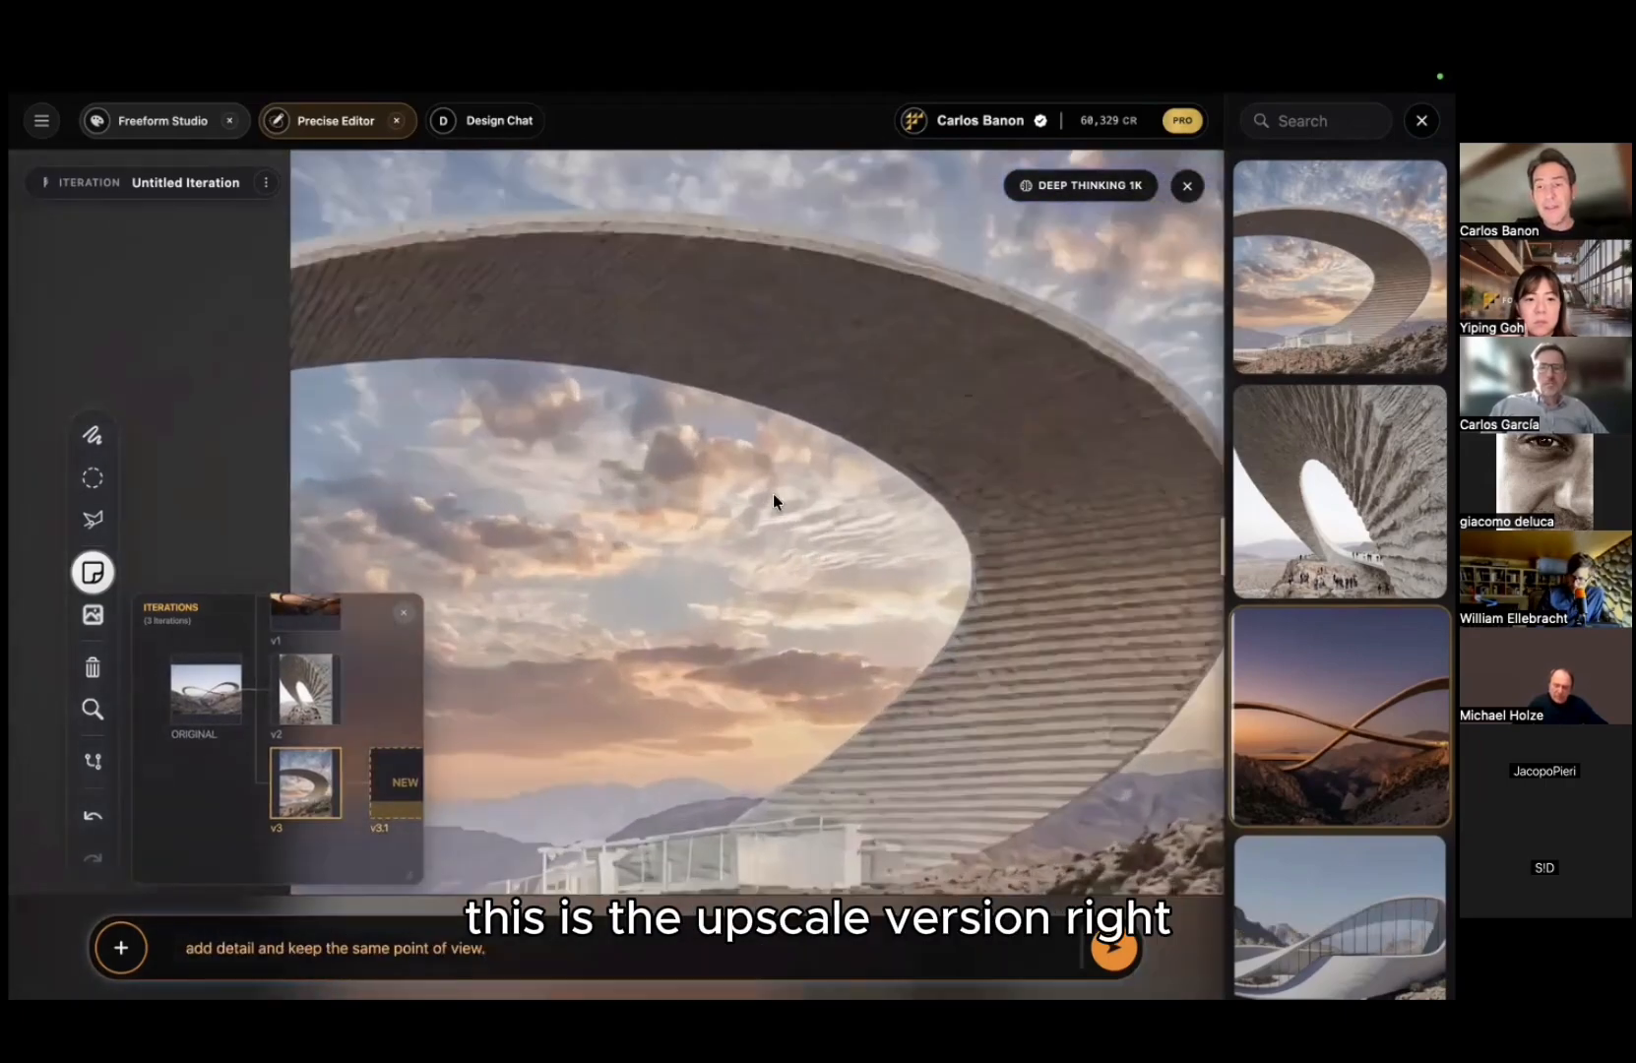
{"action": "left_click", "coordinate": [771, 477]}
{"action": "left_click", "coordinate": [842, 439]}
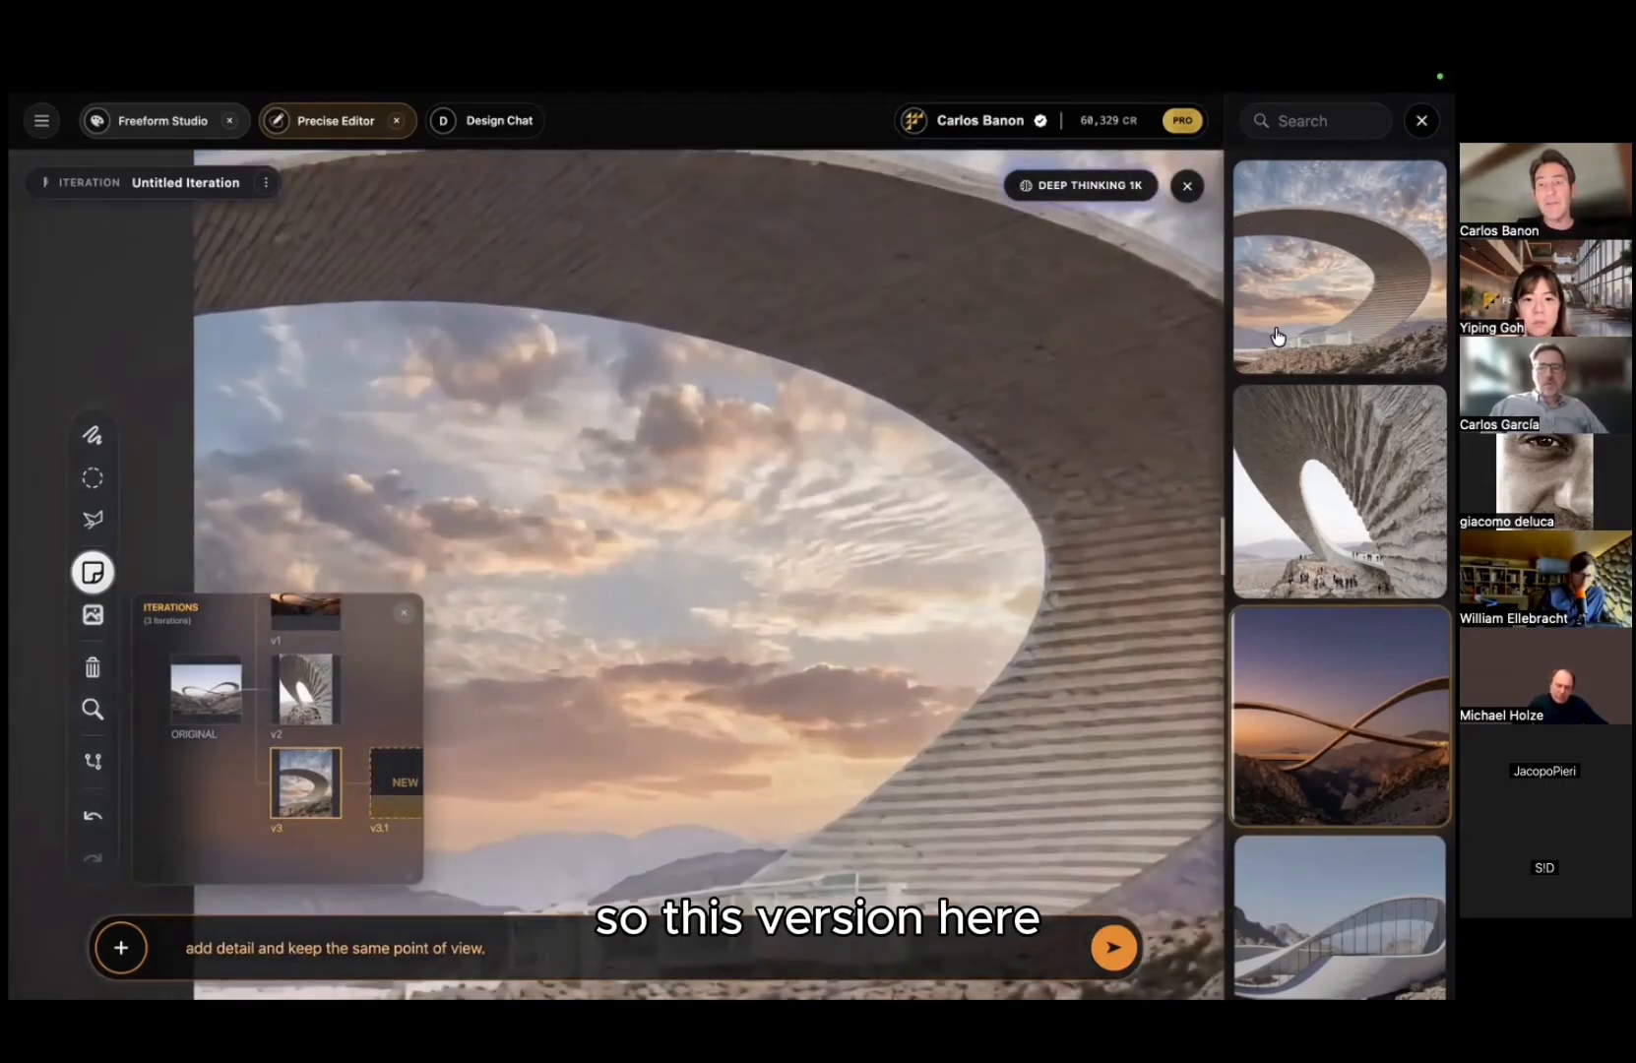
{"action": "left_click", "coordinate": [1275, 336]}
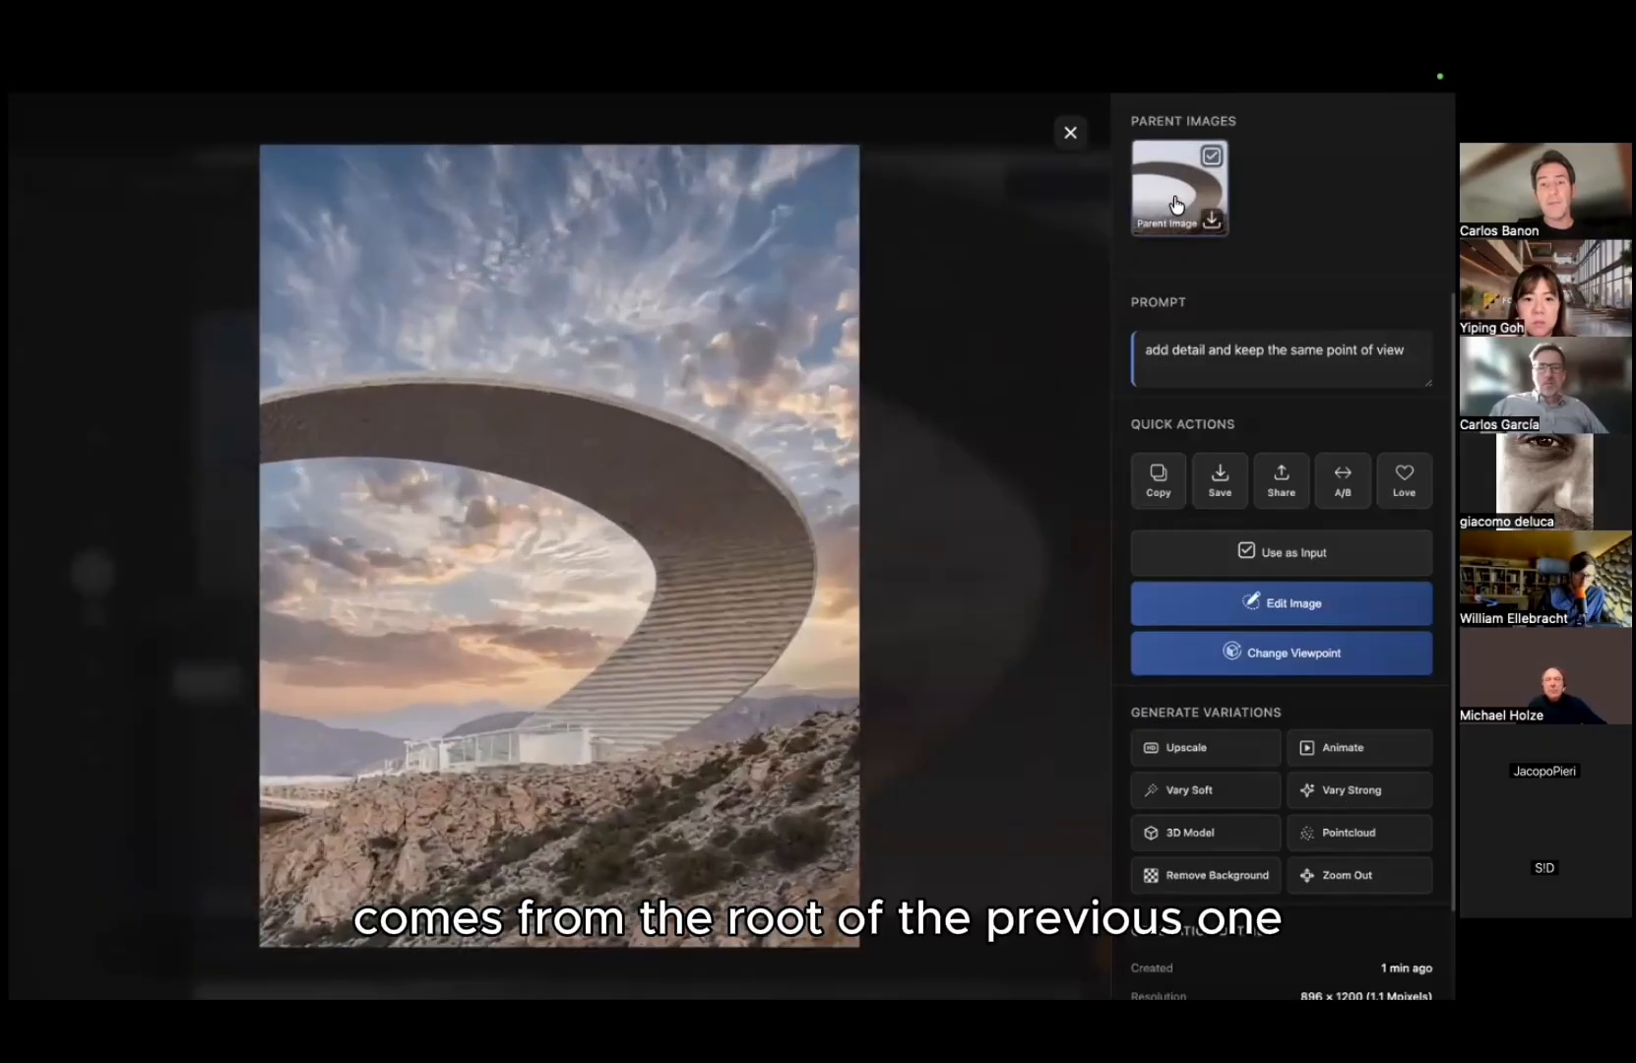
Step: Close the details and zoom and pan the Iterations tree to show v1 through v3.1
{"action": "left_click", "coordinate": [989, 372]}
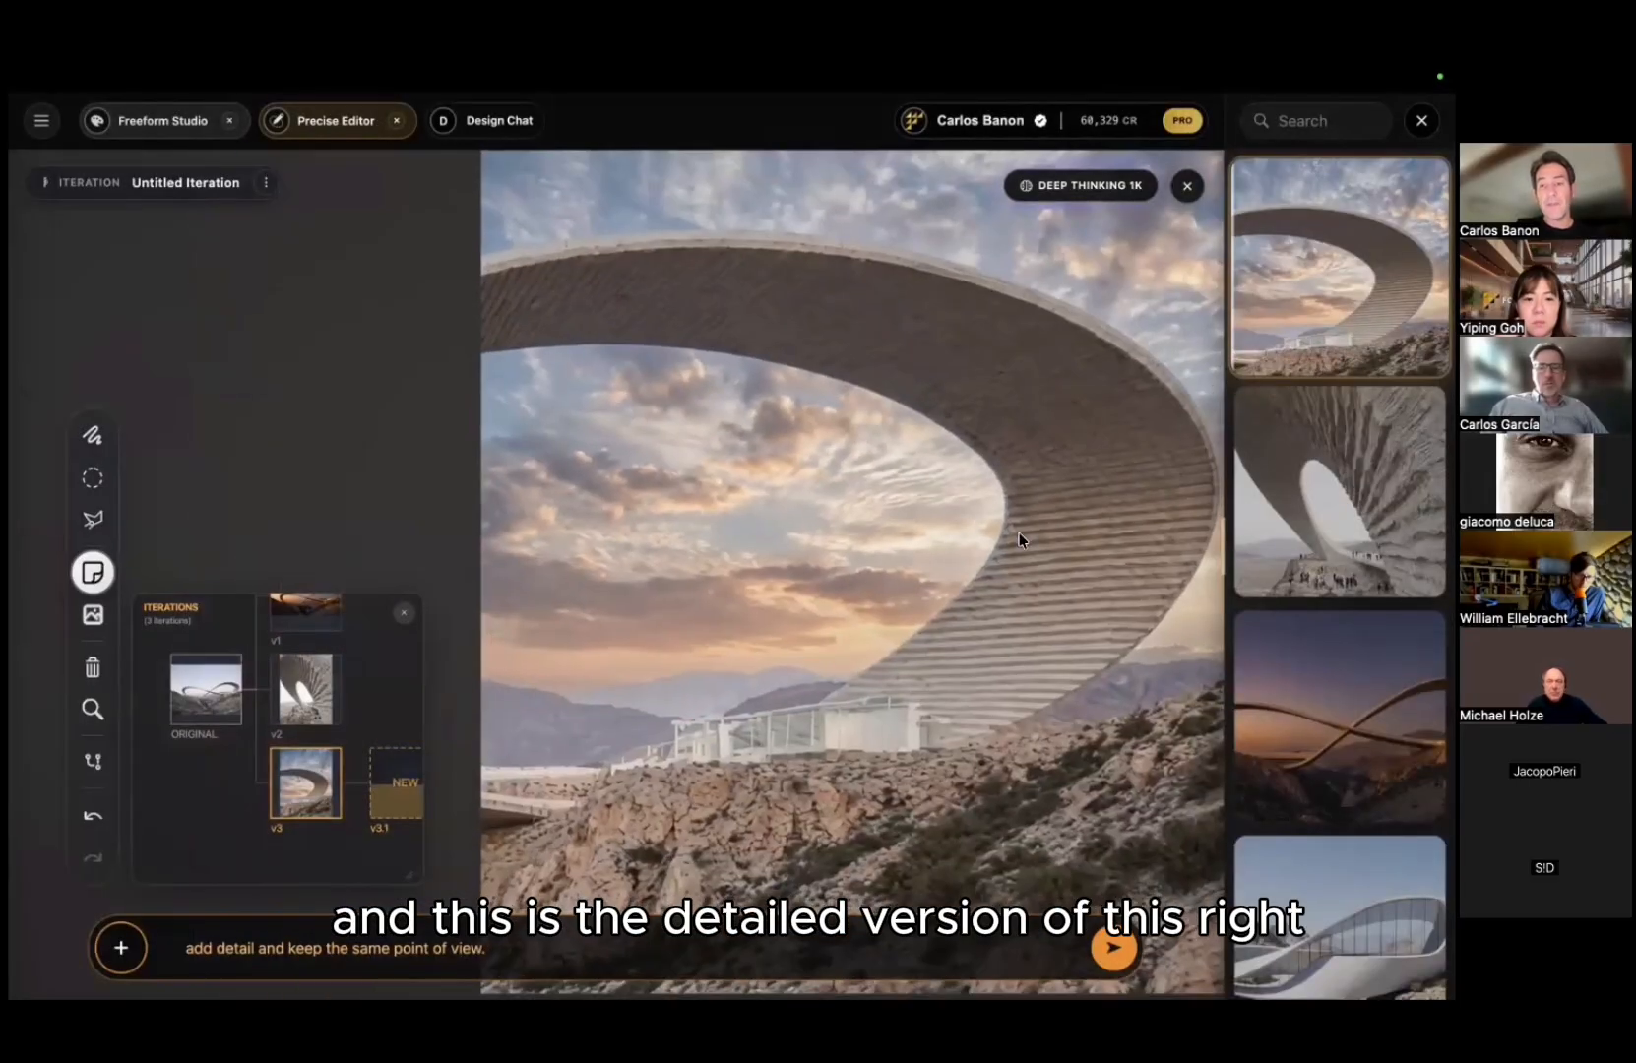
{"action": "key", "text": "Left"}
{"action": "scroll", "coordinate": [1041, 547], "scroll_direction": "up", "scroll_amount": 10}
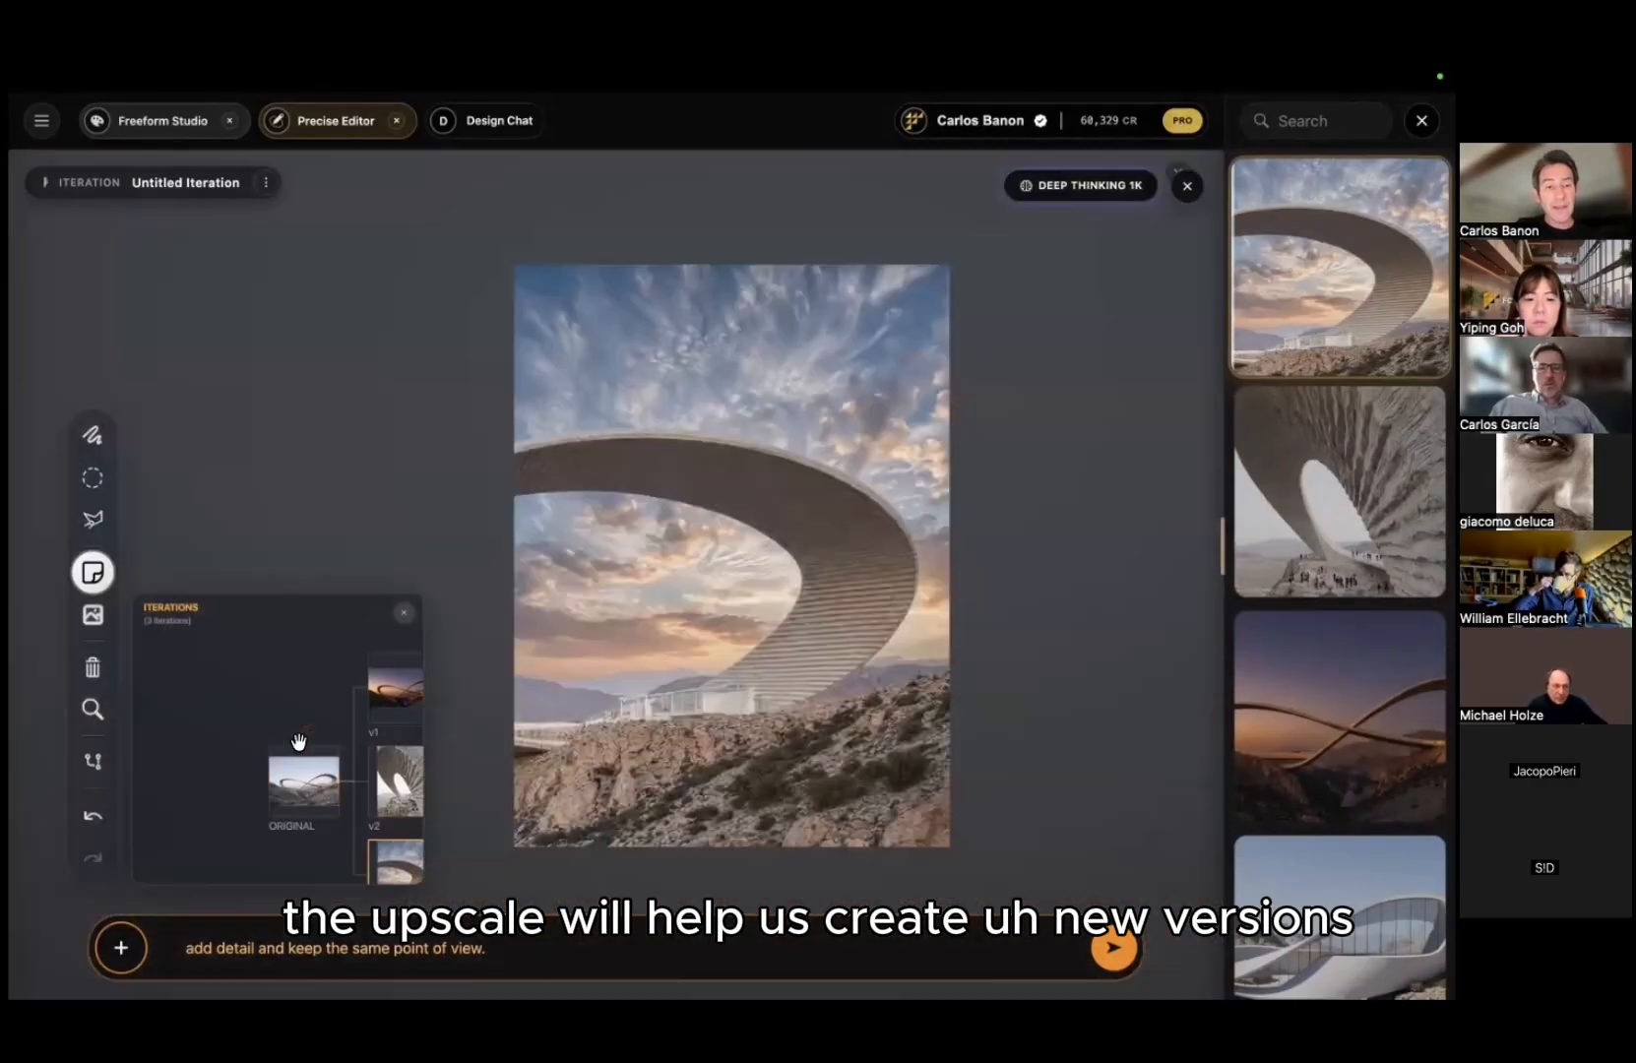
{"action": "left_click", "coordinate": [285, 701]}
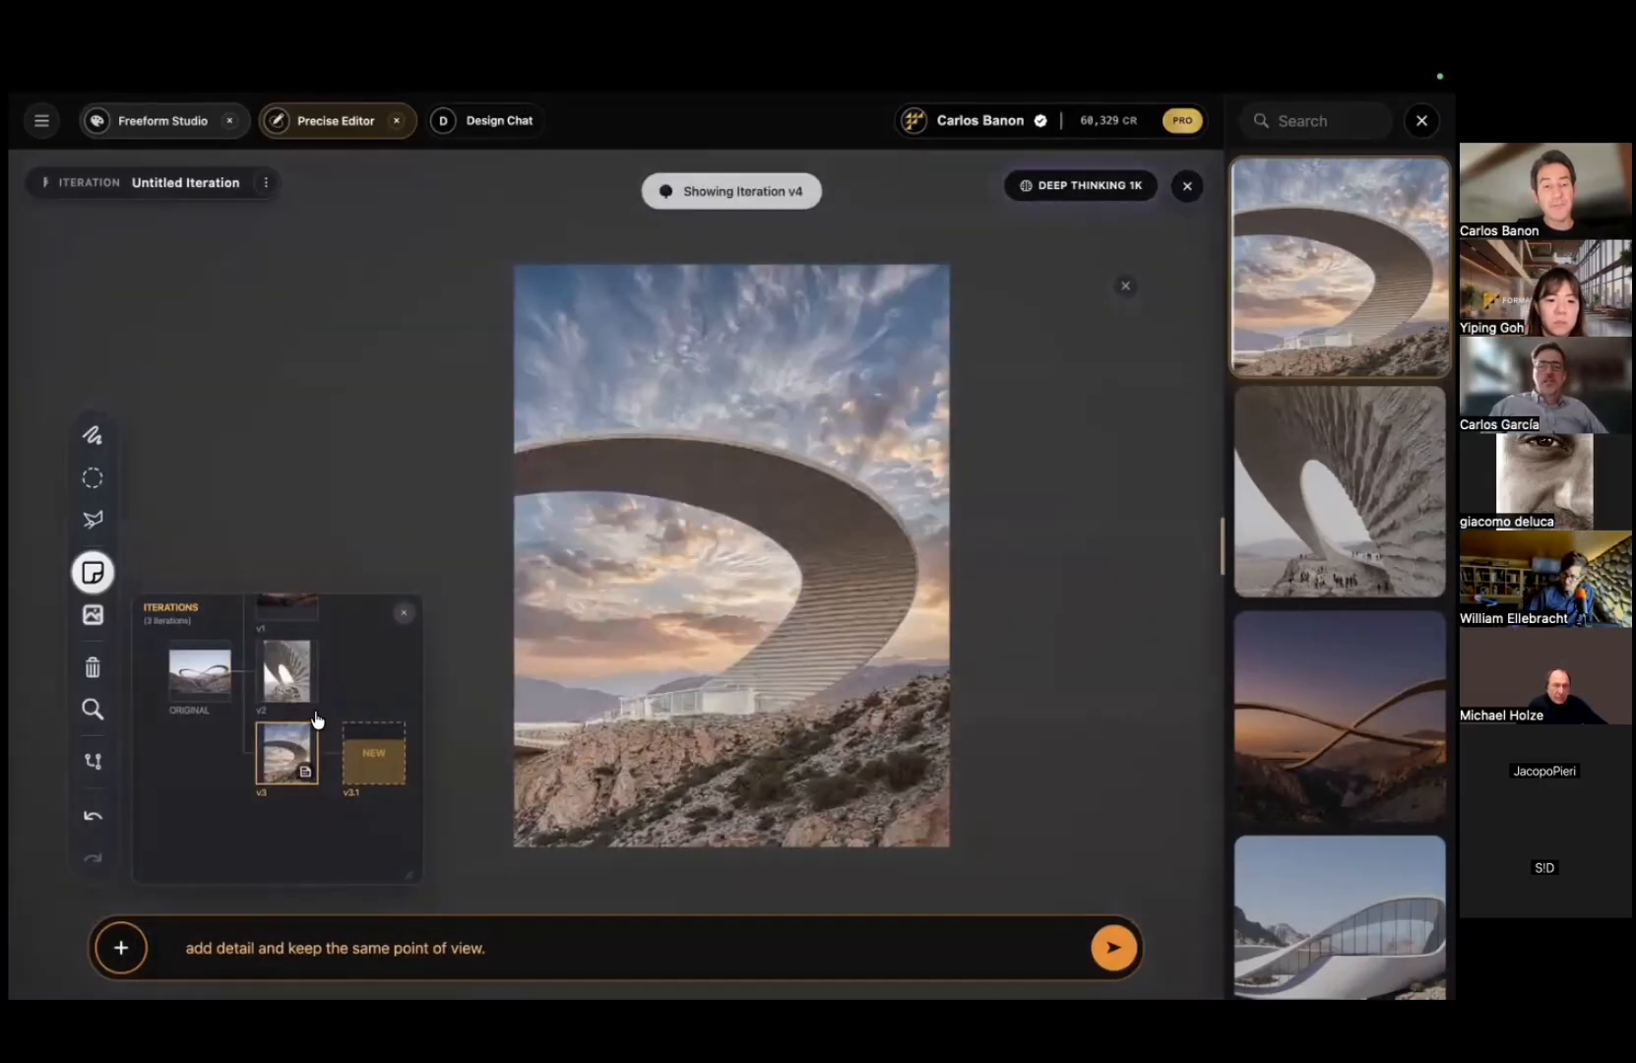
{"action": "scroll", "coordinate": [377, 640], "scroll_direction": "down", "scroll_amount": 2}
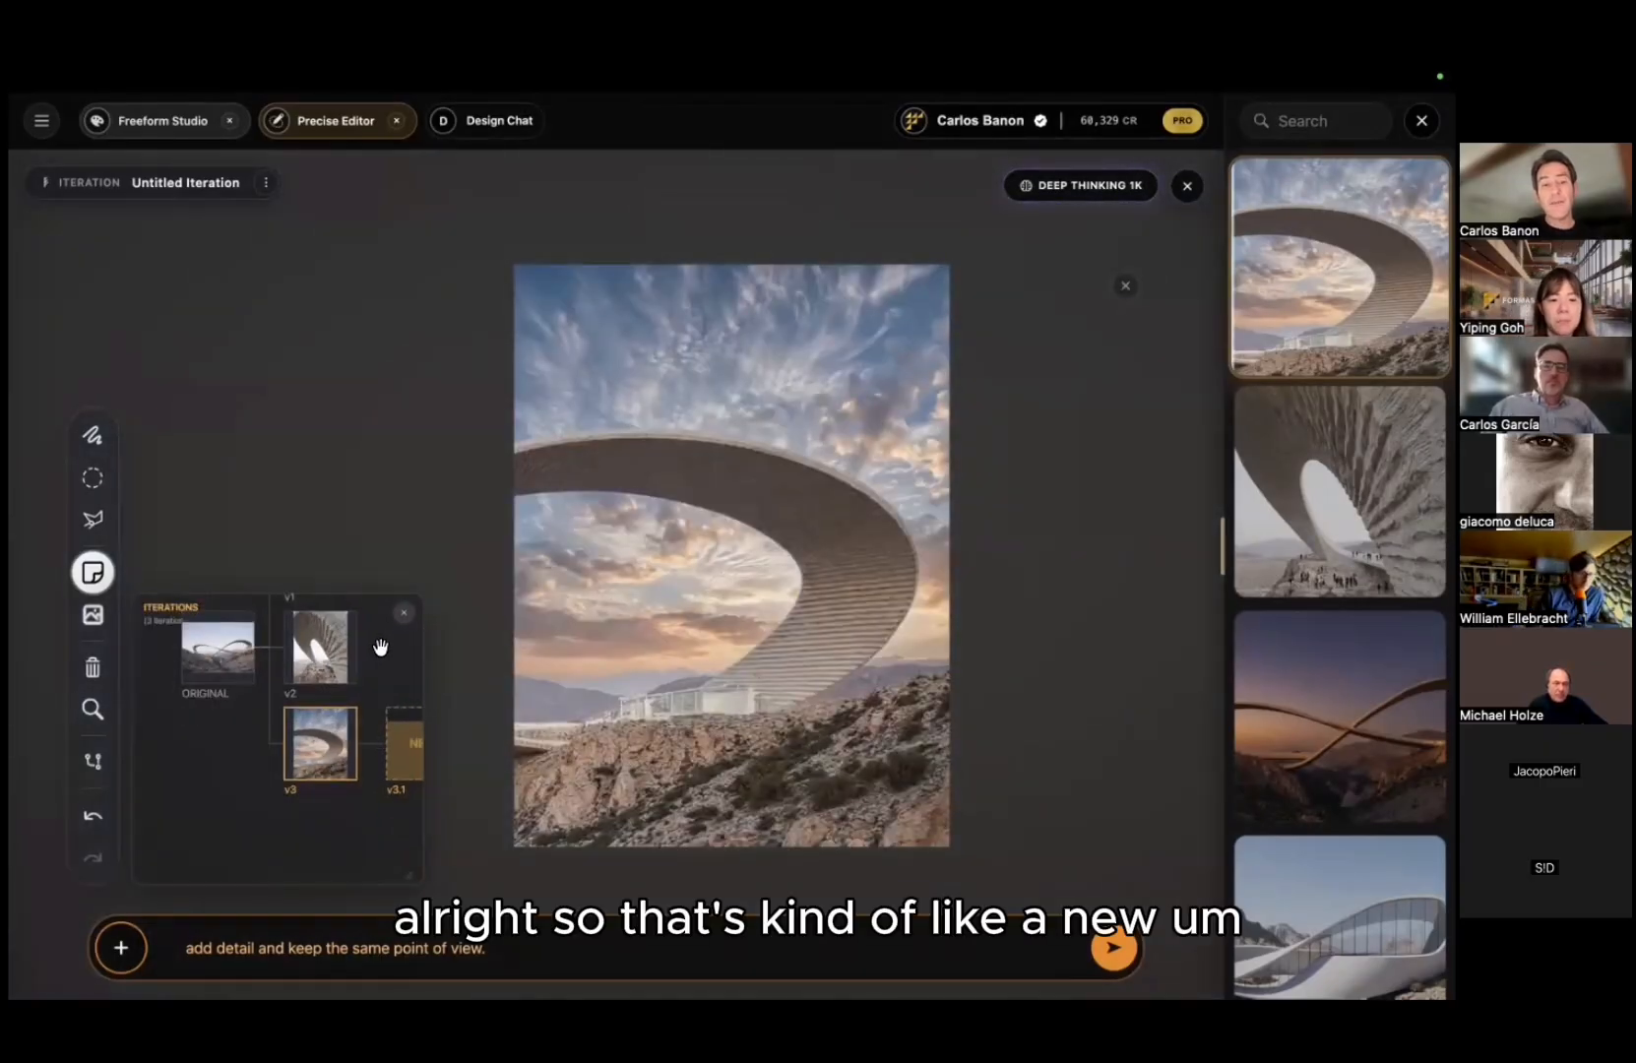
{"action": "left_click_drag", "start_coordinate": [380, 648], "coordinate": [285, 699]}
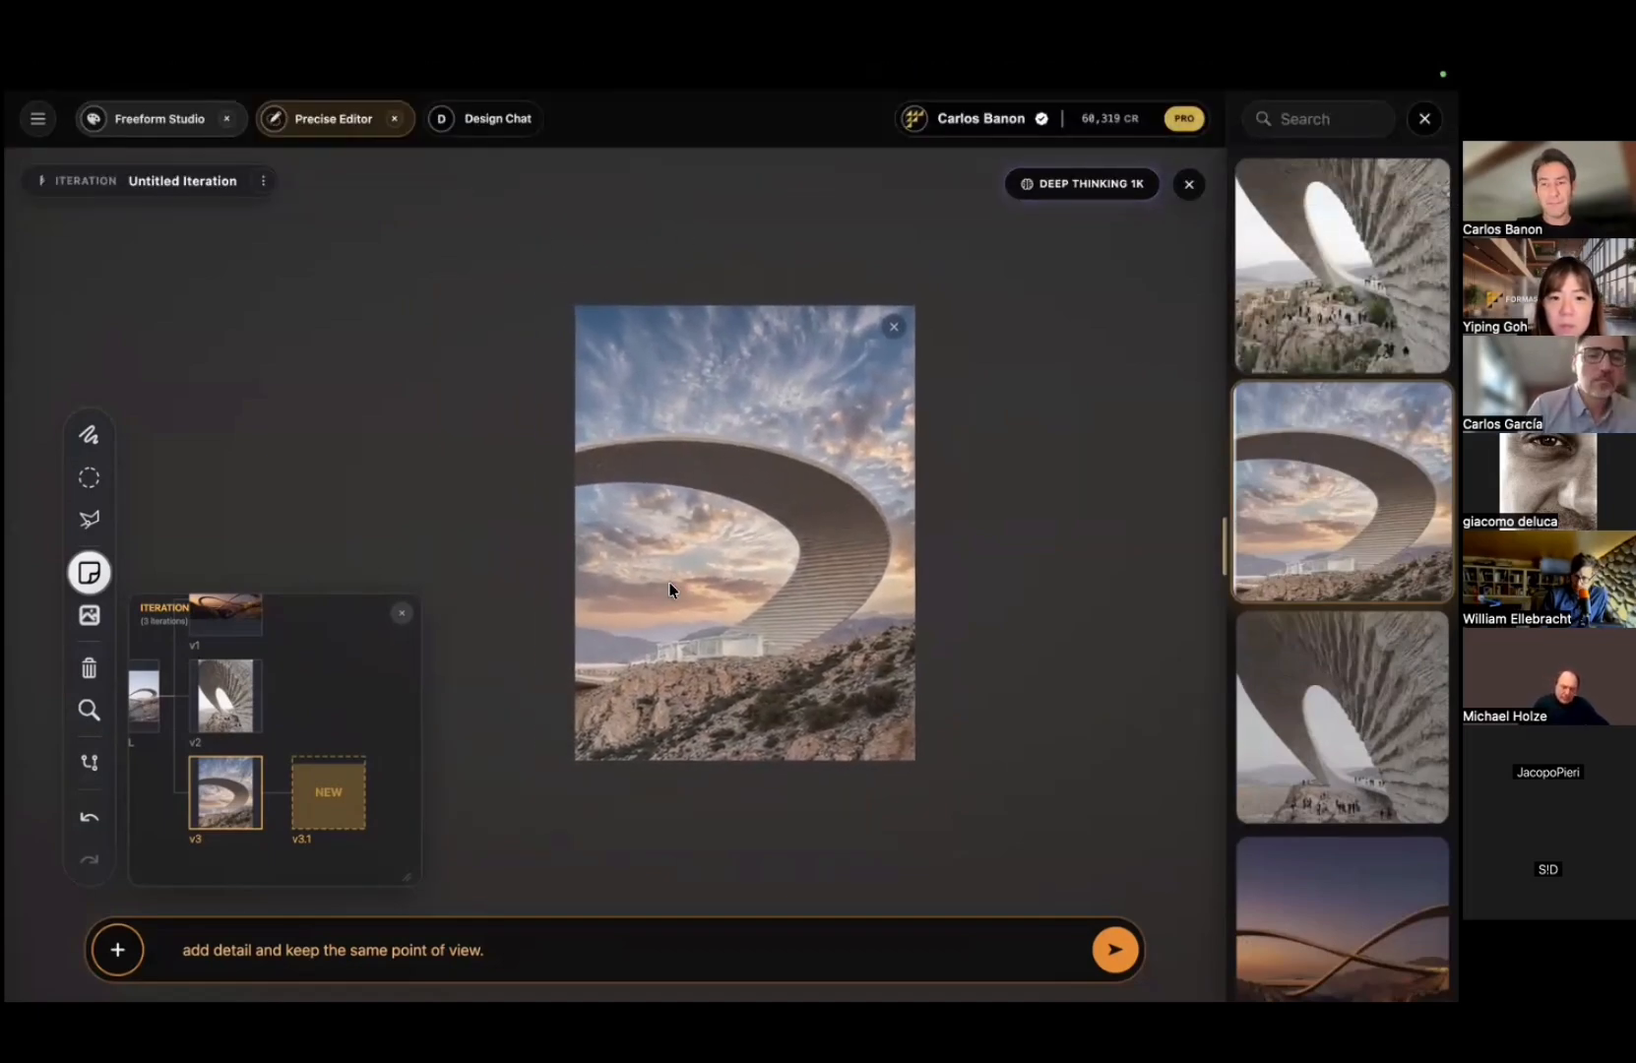
Step: Load the newest old-buildings render and open its details beside its note-annotated parent close-up
{"action": "left_click", "coordinate": [1304, 295]}
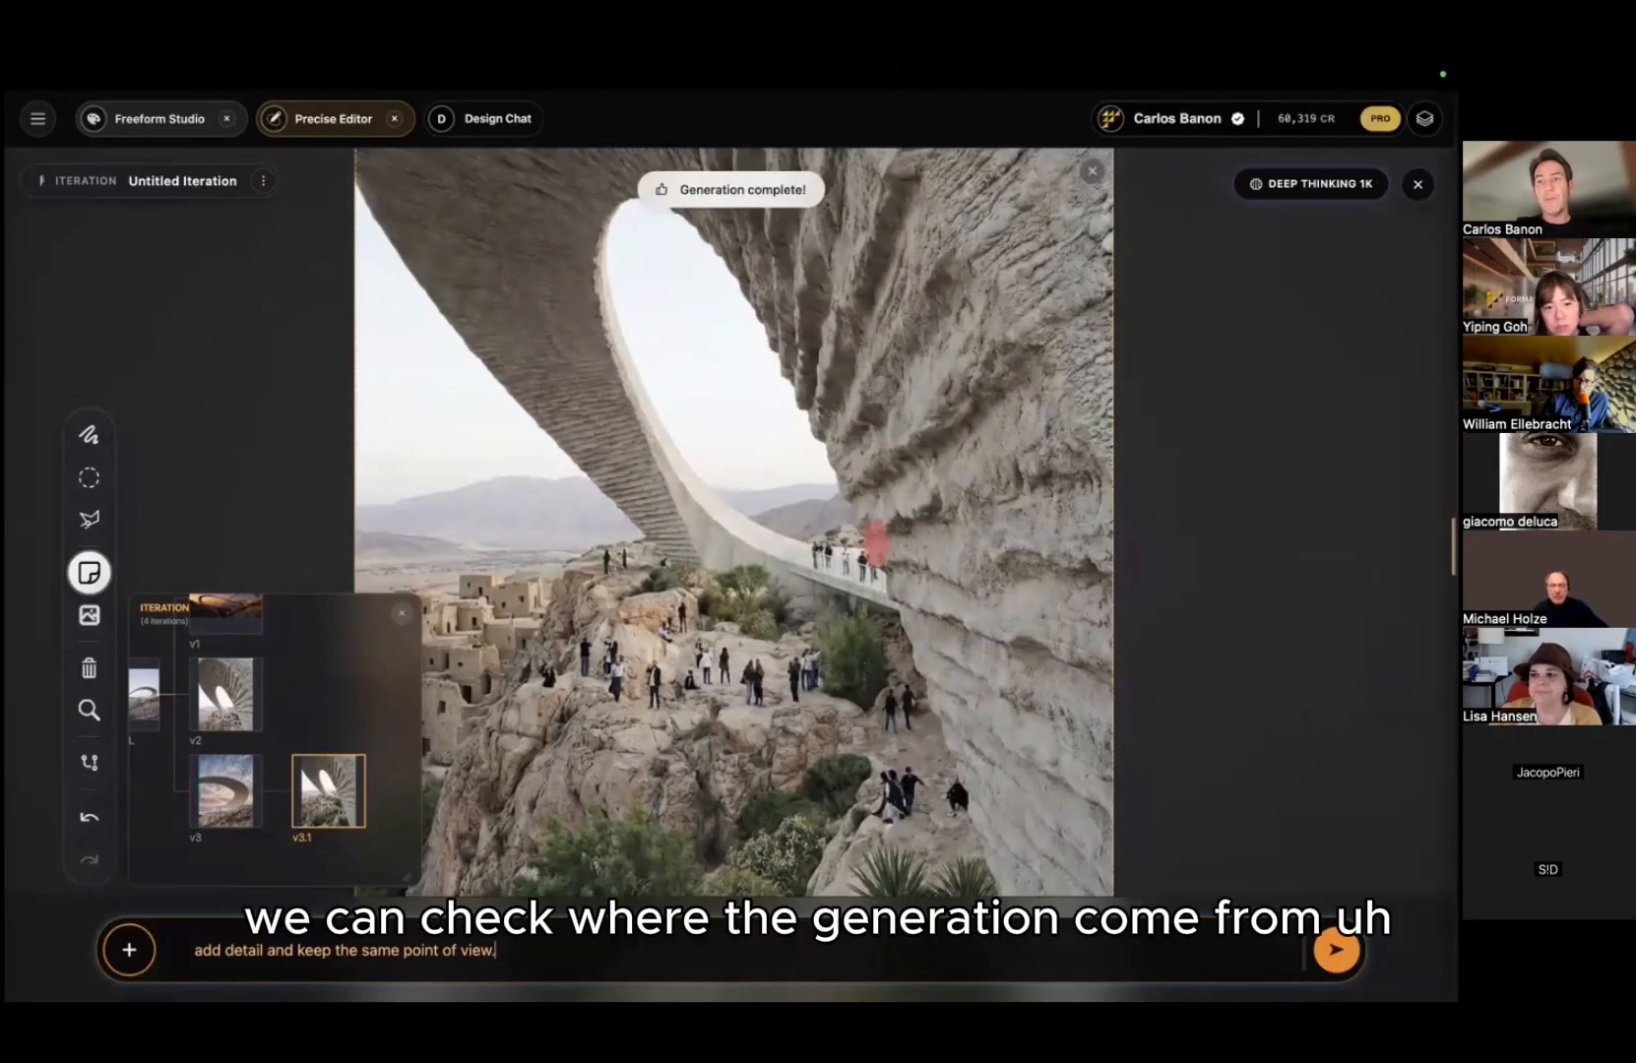
{"action": "scroll", "coordinate": [925, 223], "scroll_direction": "down", "scroll_amount": 5}
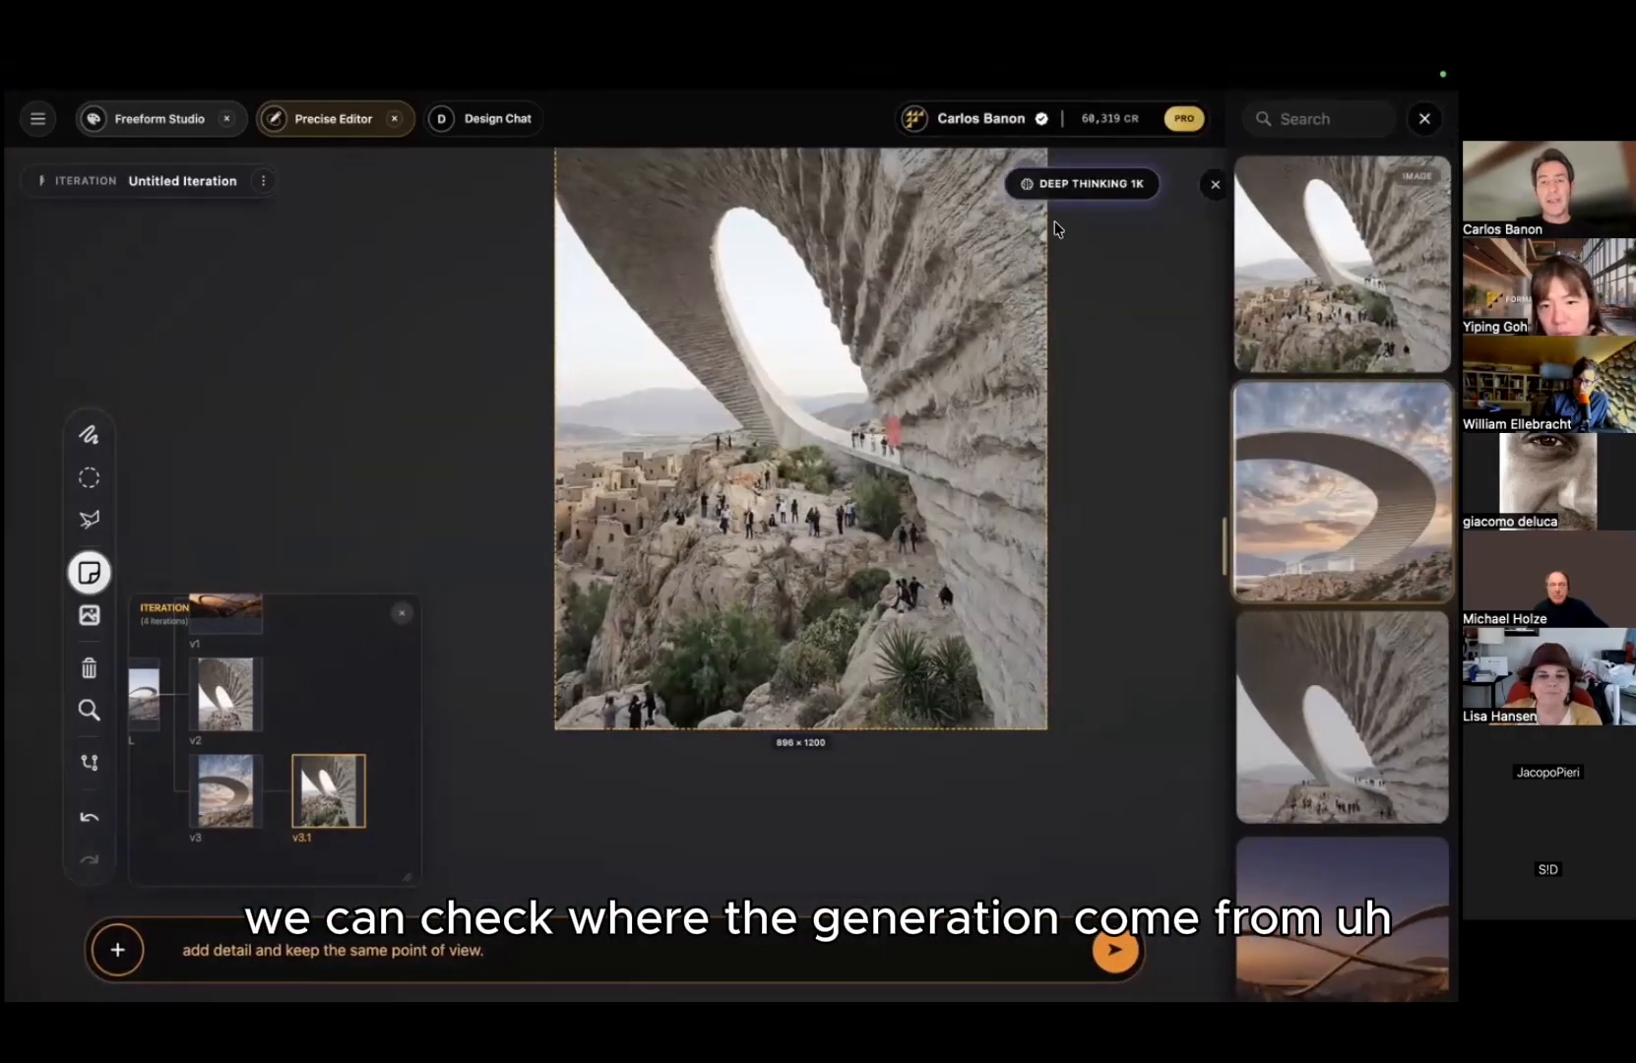
{"action": "left_click", "coordinate": [1301, 252]}
{"action": "scroll", "coordinate": [1174, 201], "scroll_direction": "up", "scroll_amount": 3}
{"action": "left_click", "coordinate": [1171, 196]}
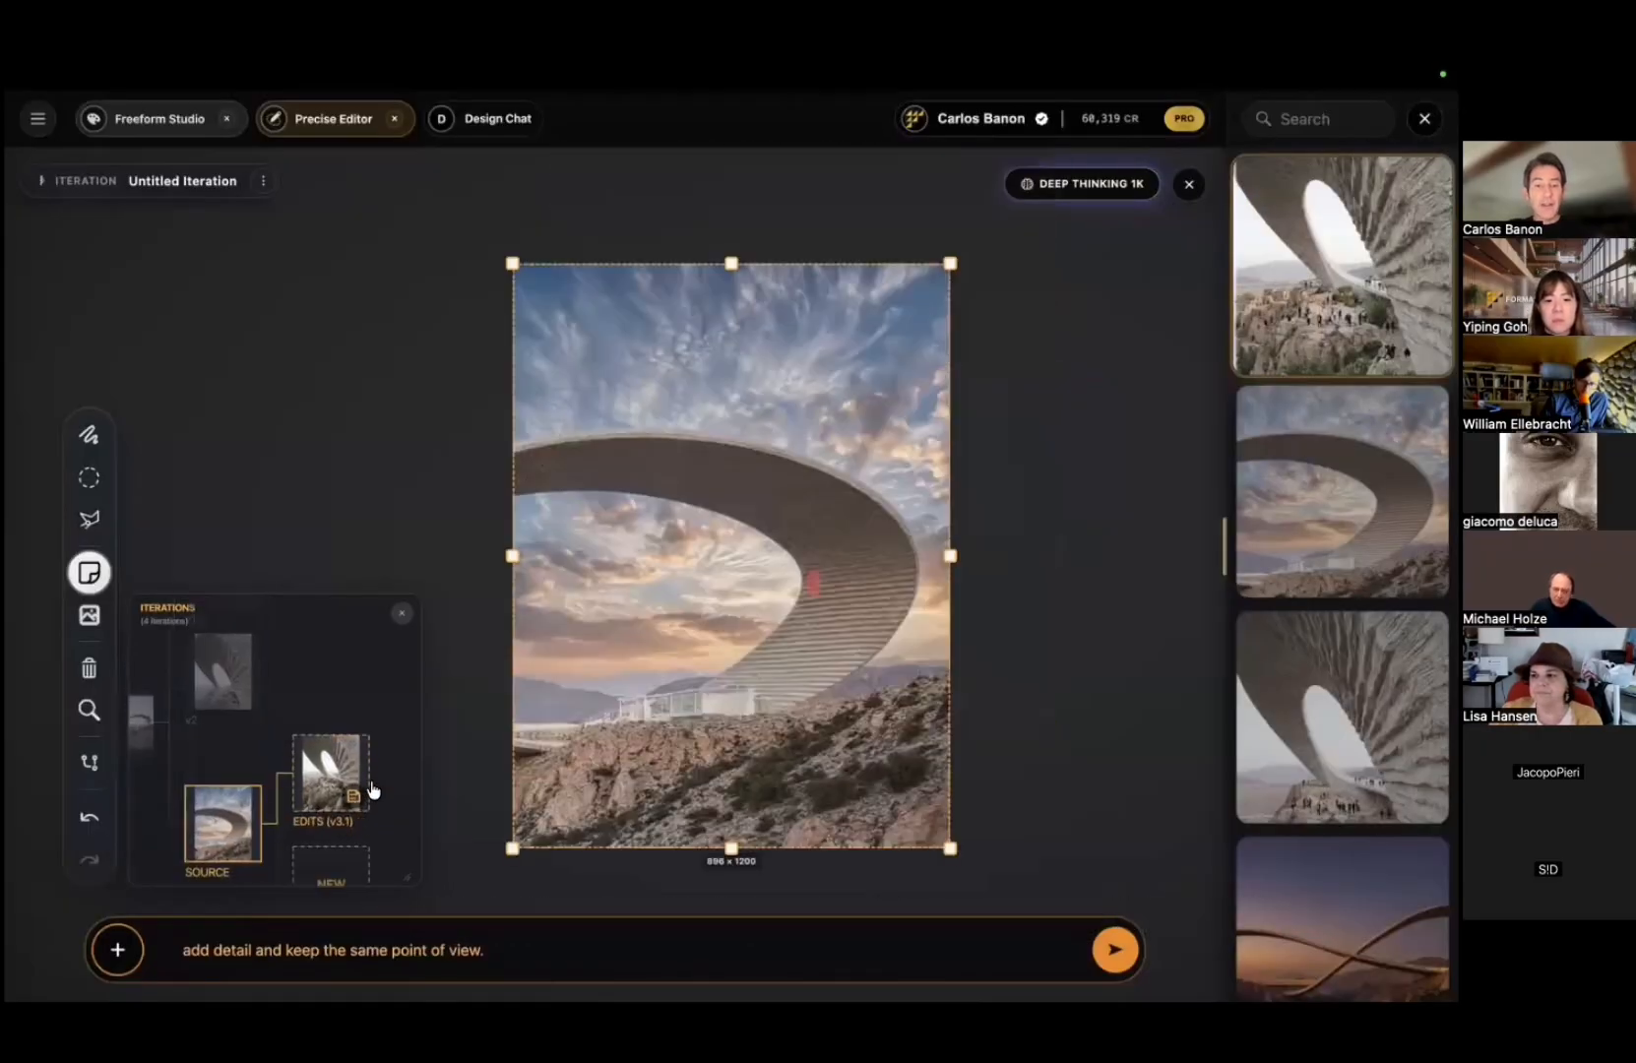
Step: Return to the note-annotated v3.1 iteration and save it to the library as 'Iteration_Office_hours'
{"action": "left_click", "coordinate": [372, 701]}
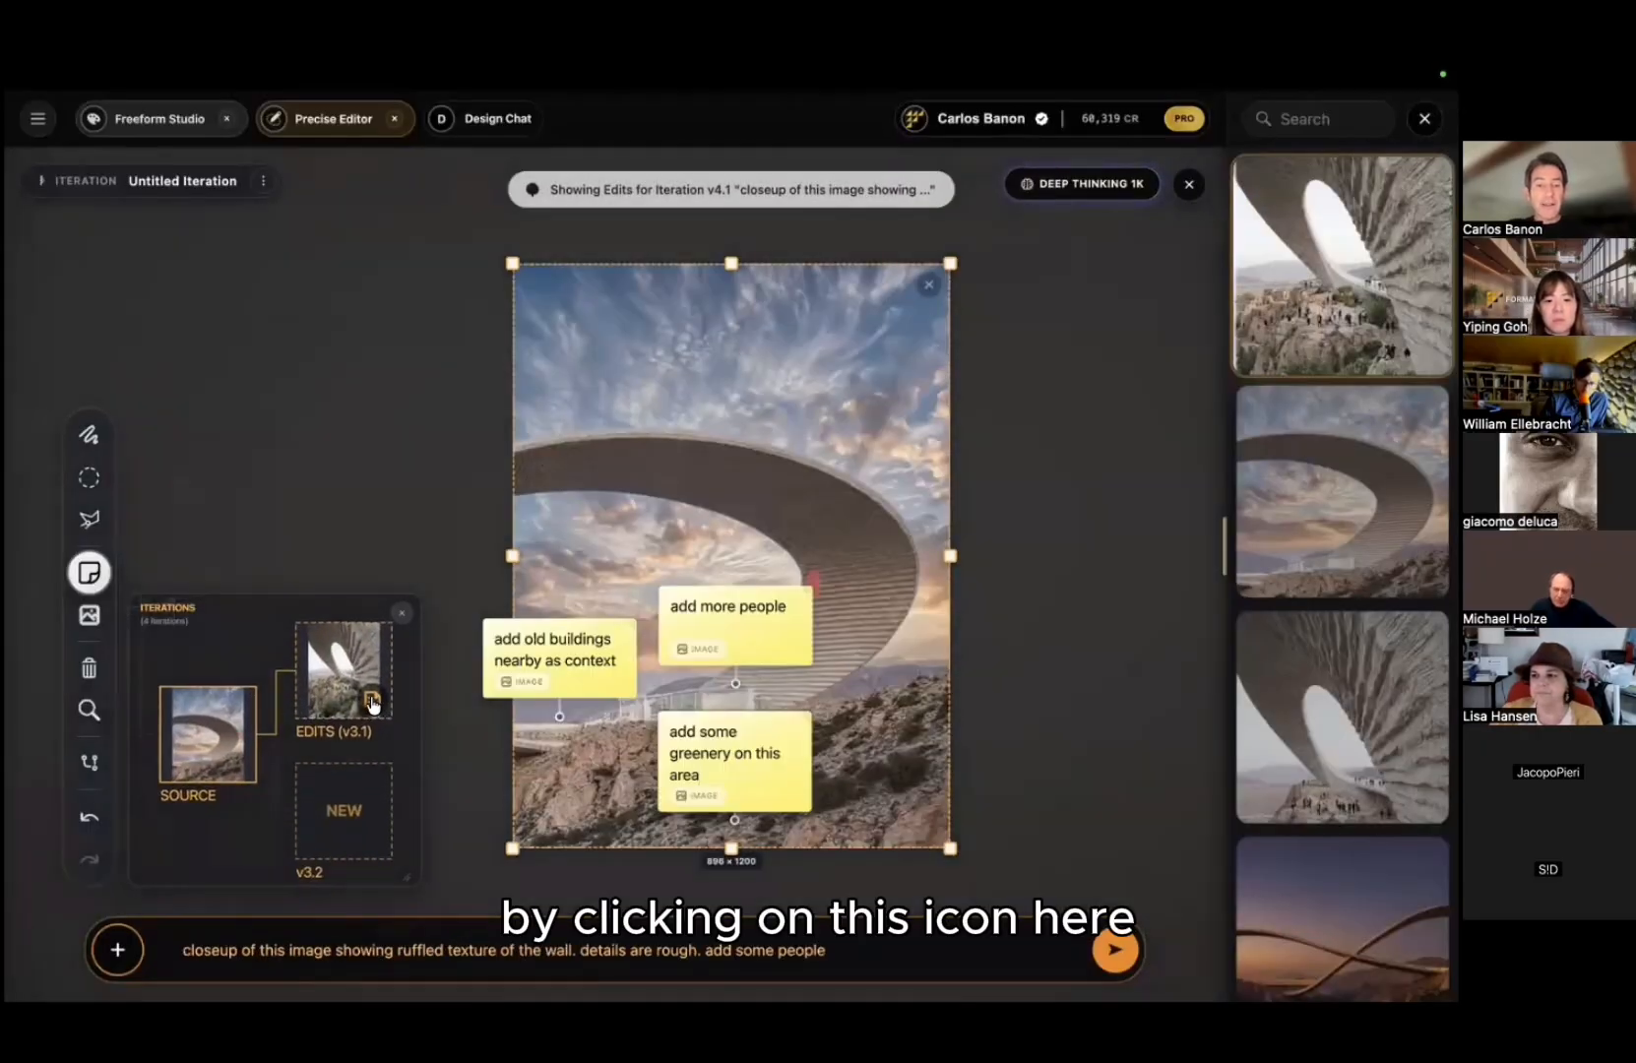
{"action": "left_click", "coordinate": [372, 699]}
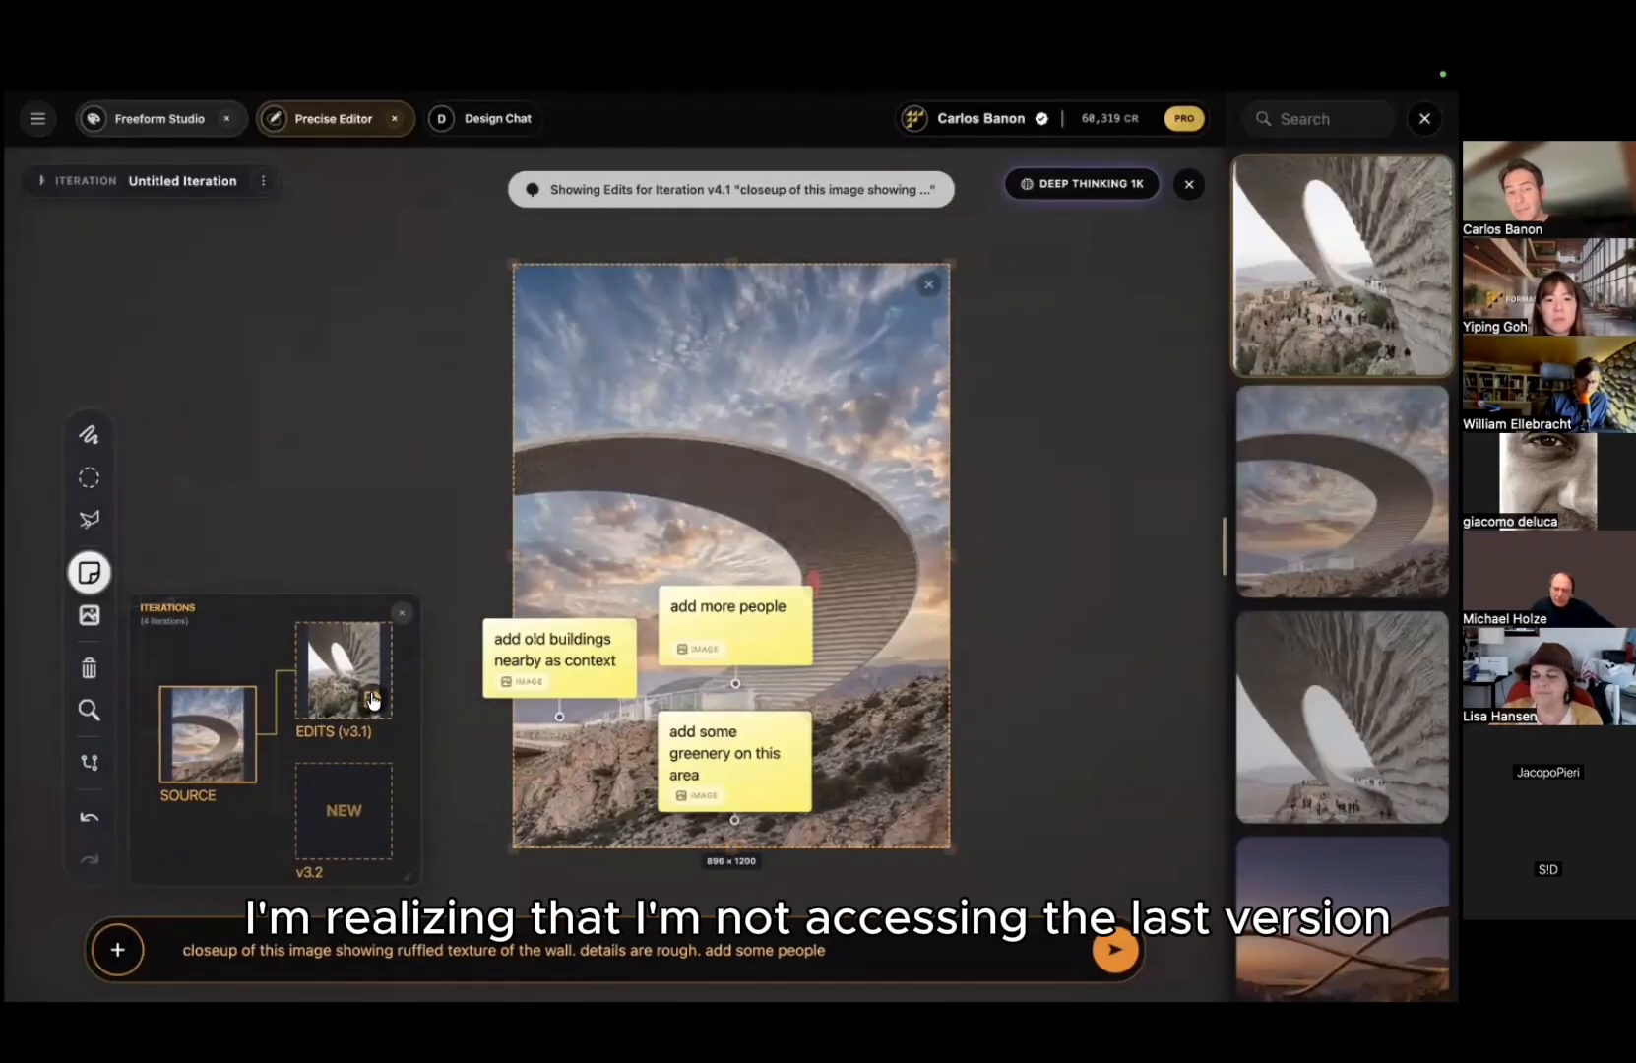
{"action": "left_click", "coordinate": [396, 366]}
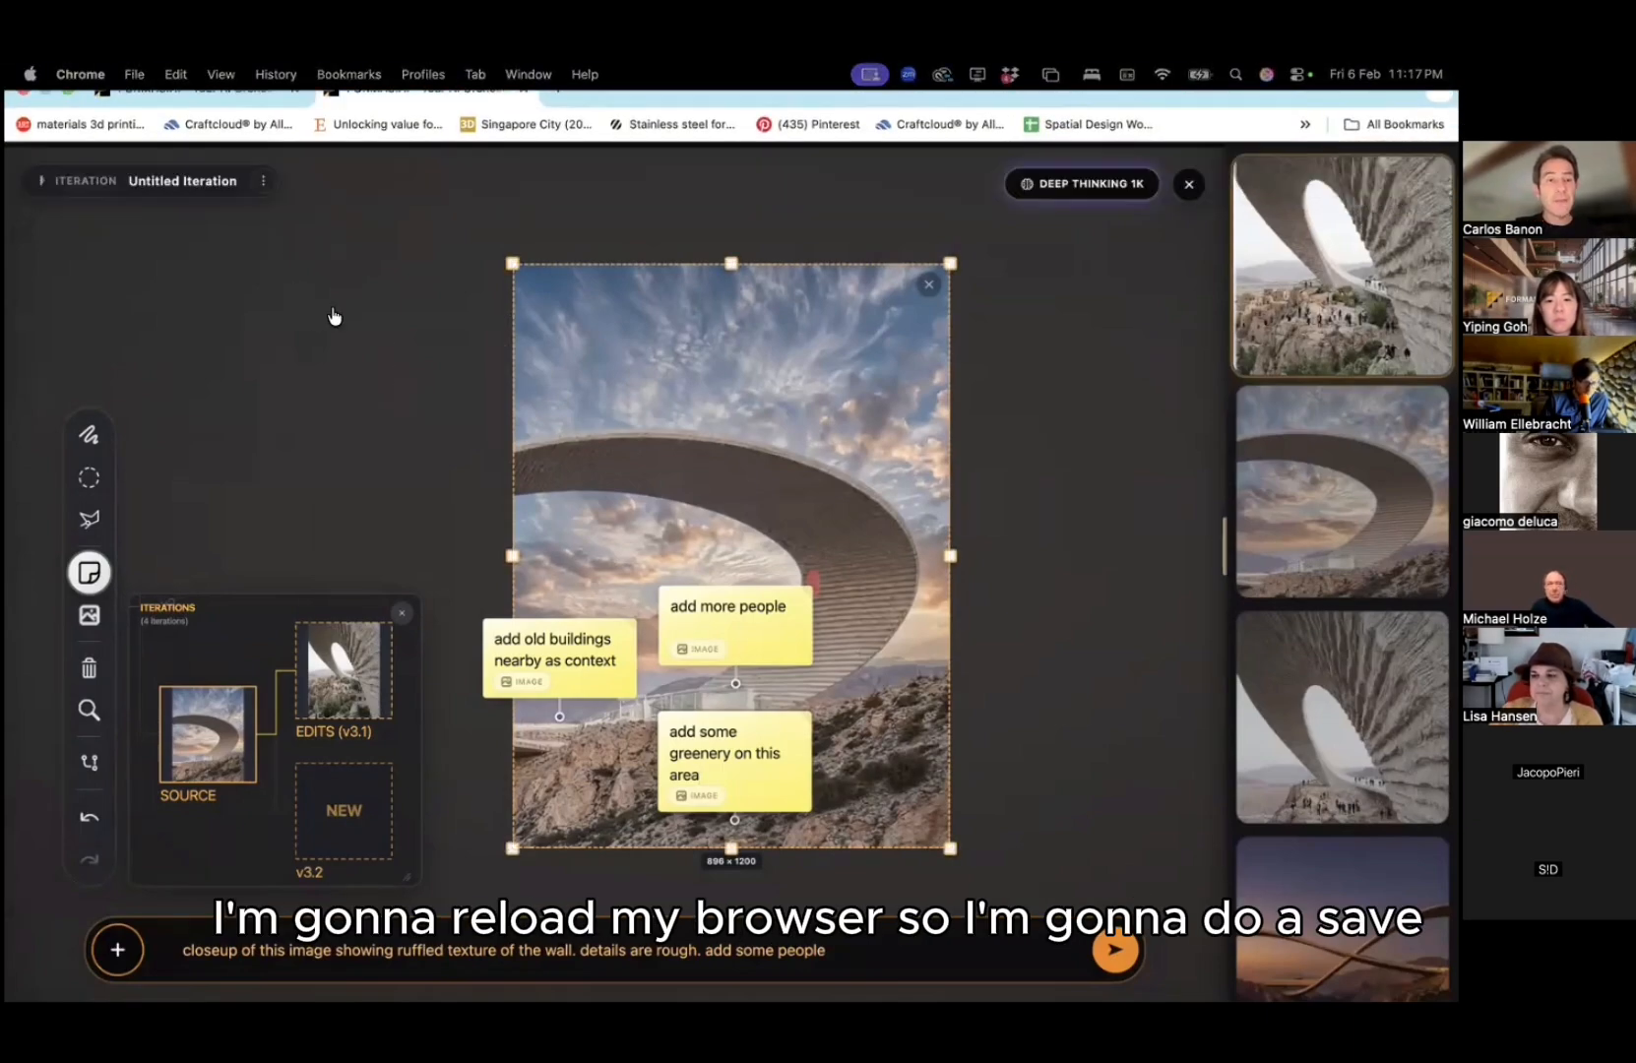
{"action": "left_click", "coordinate": [263, 180]}
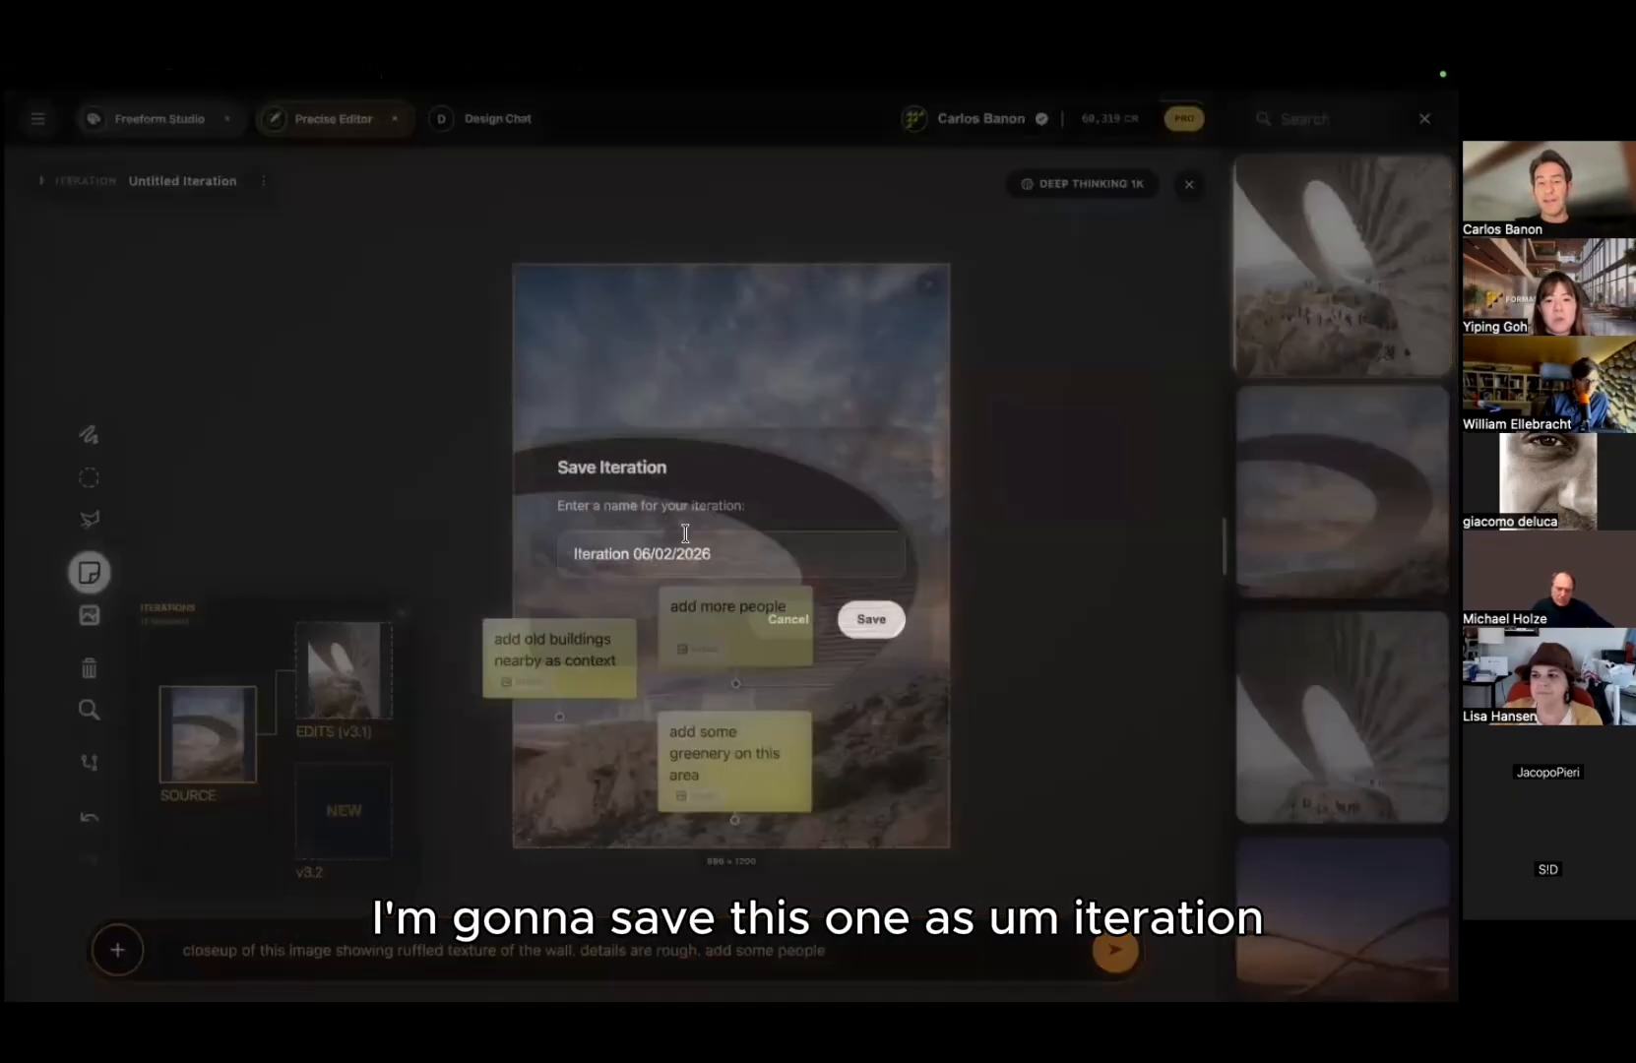
{"action": "type", "text": "Iteraion"}
{"action": "key", "text": "BackSpace"}
{"action": "key", "text": "BackSpace"}
{"action": "key", "text": "BackSpace"}
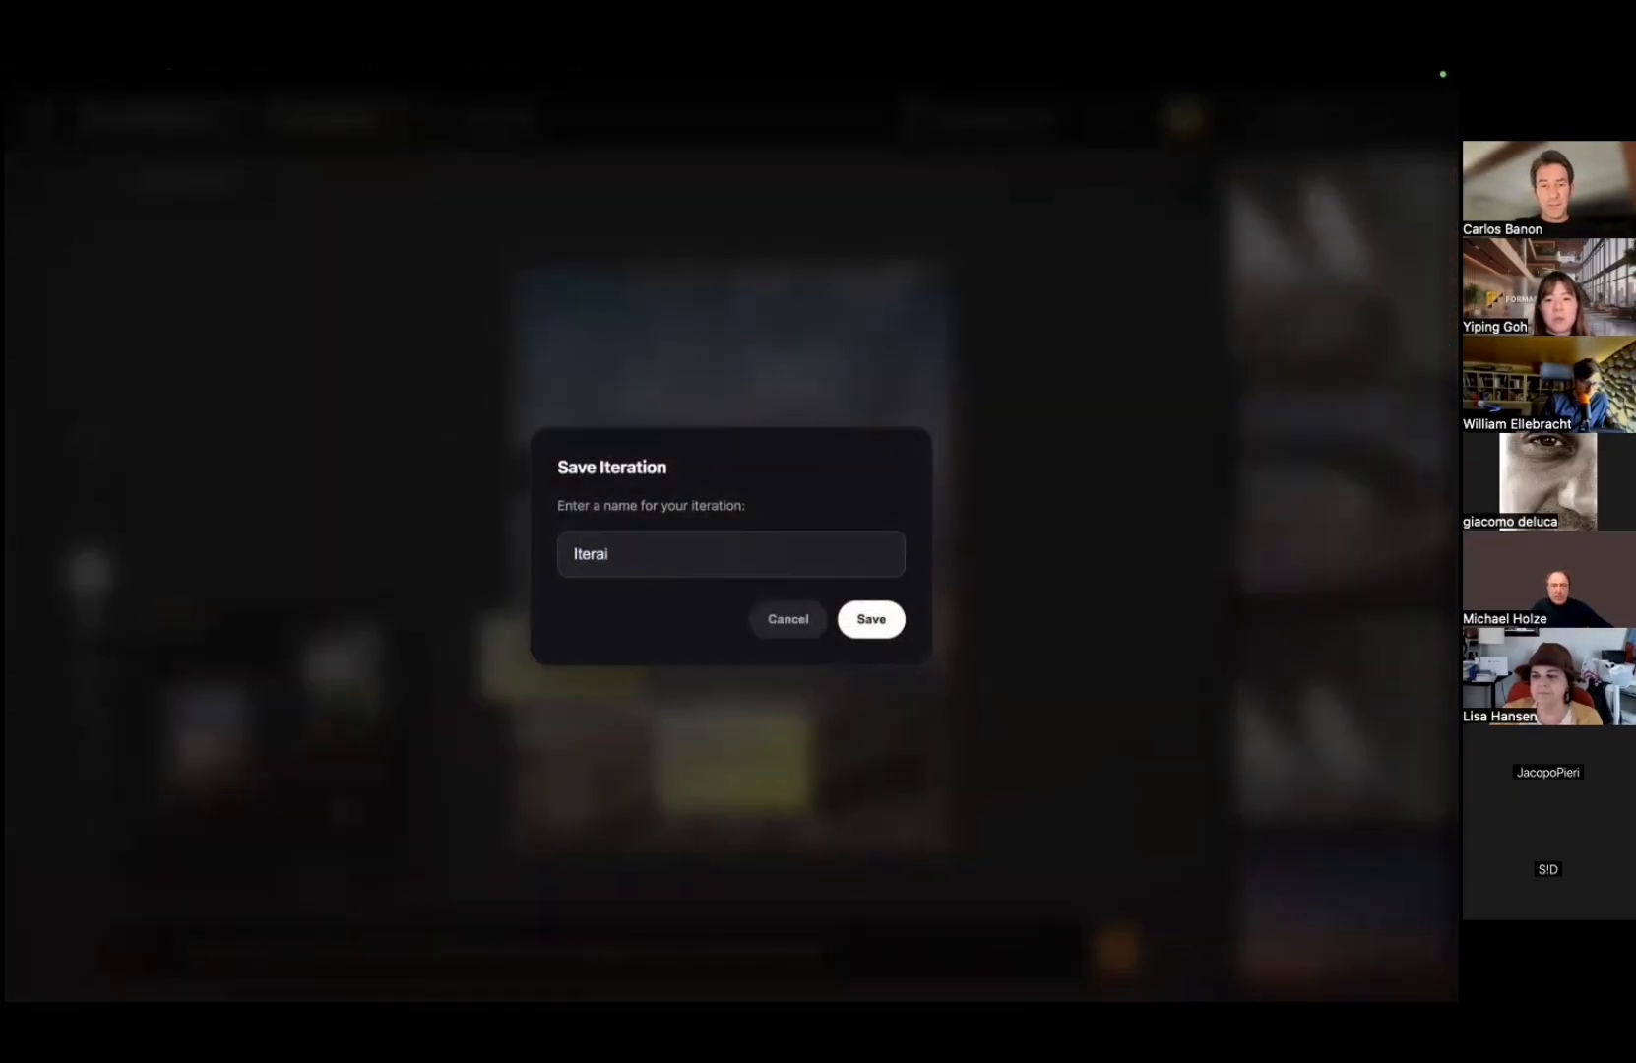
{"action": "type", "text": "tion_"}
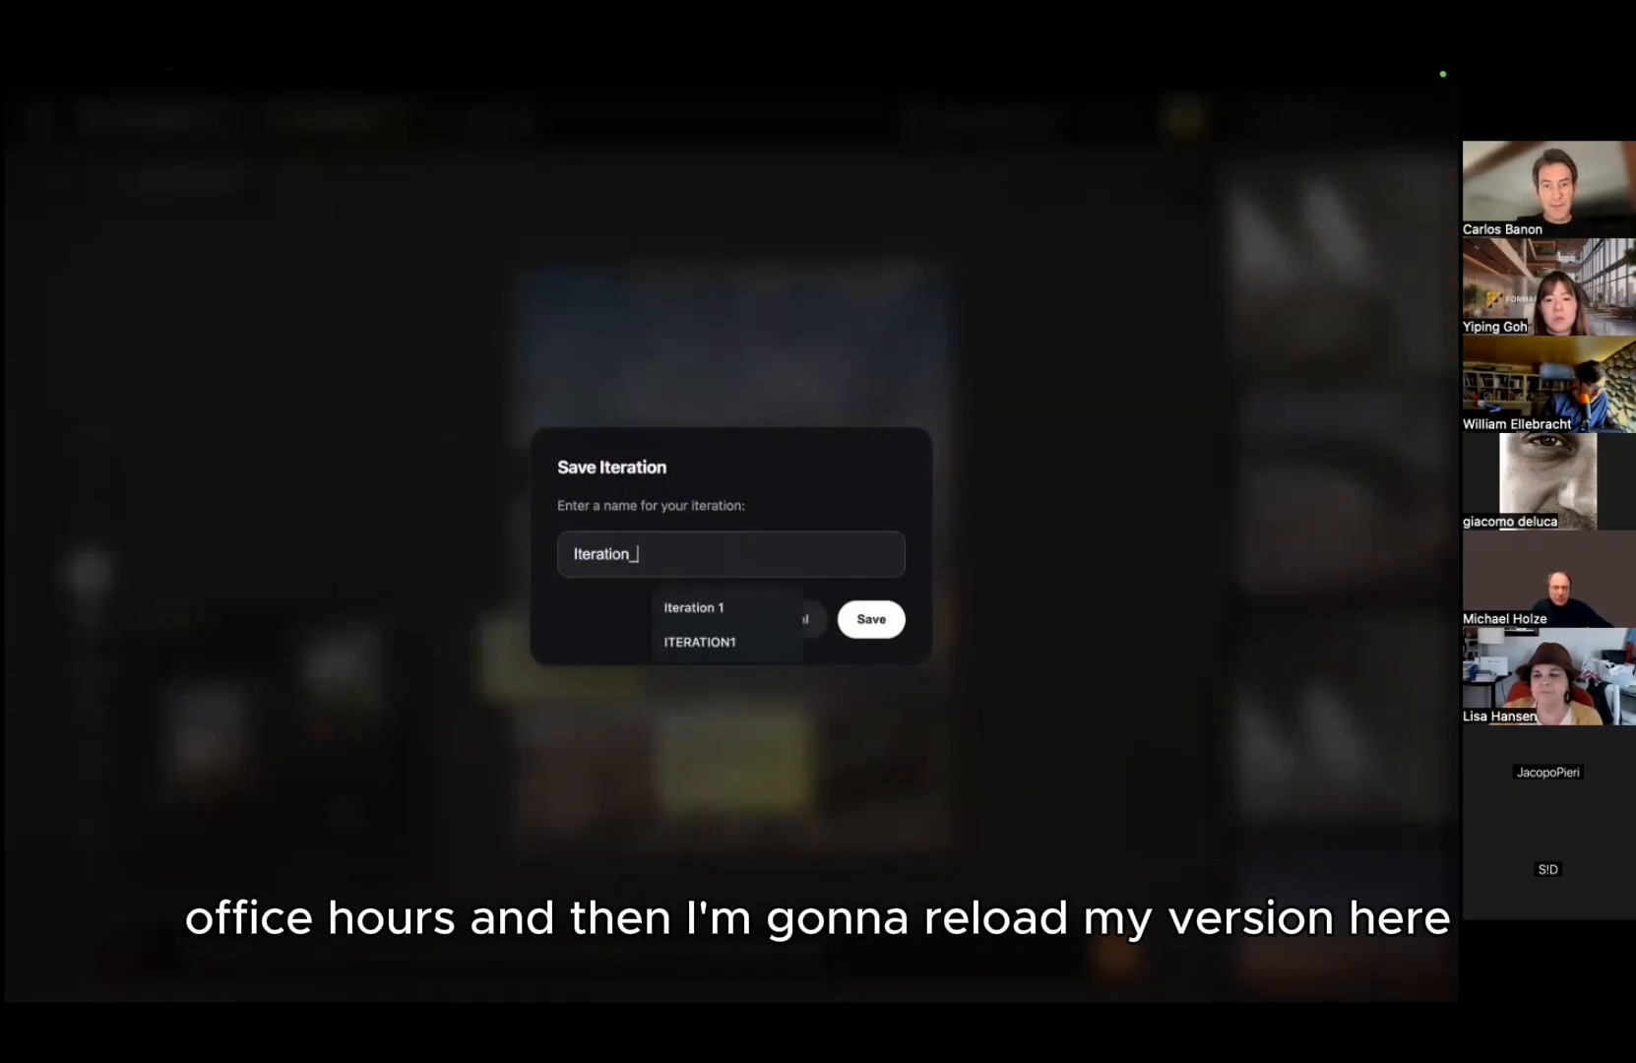
{"action": "type", "text": "Office_hours"}
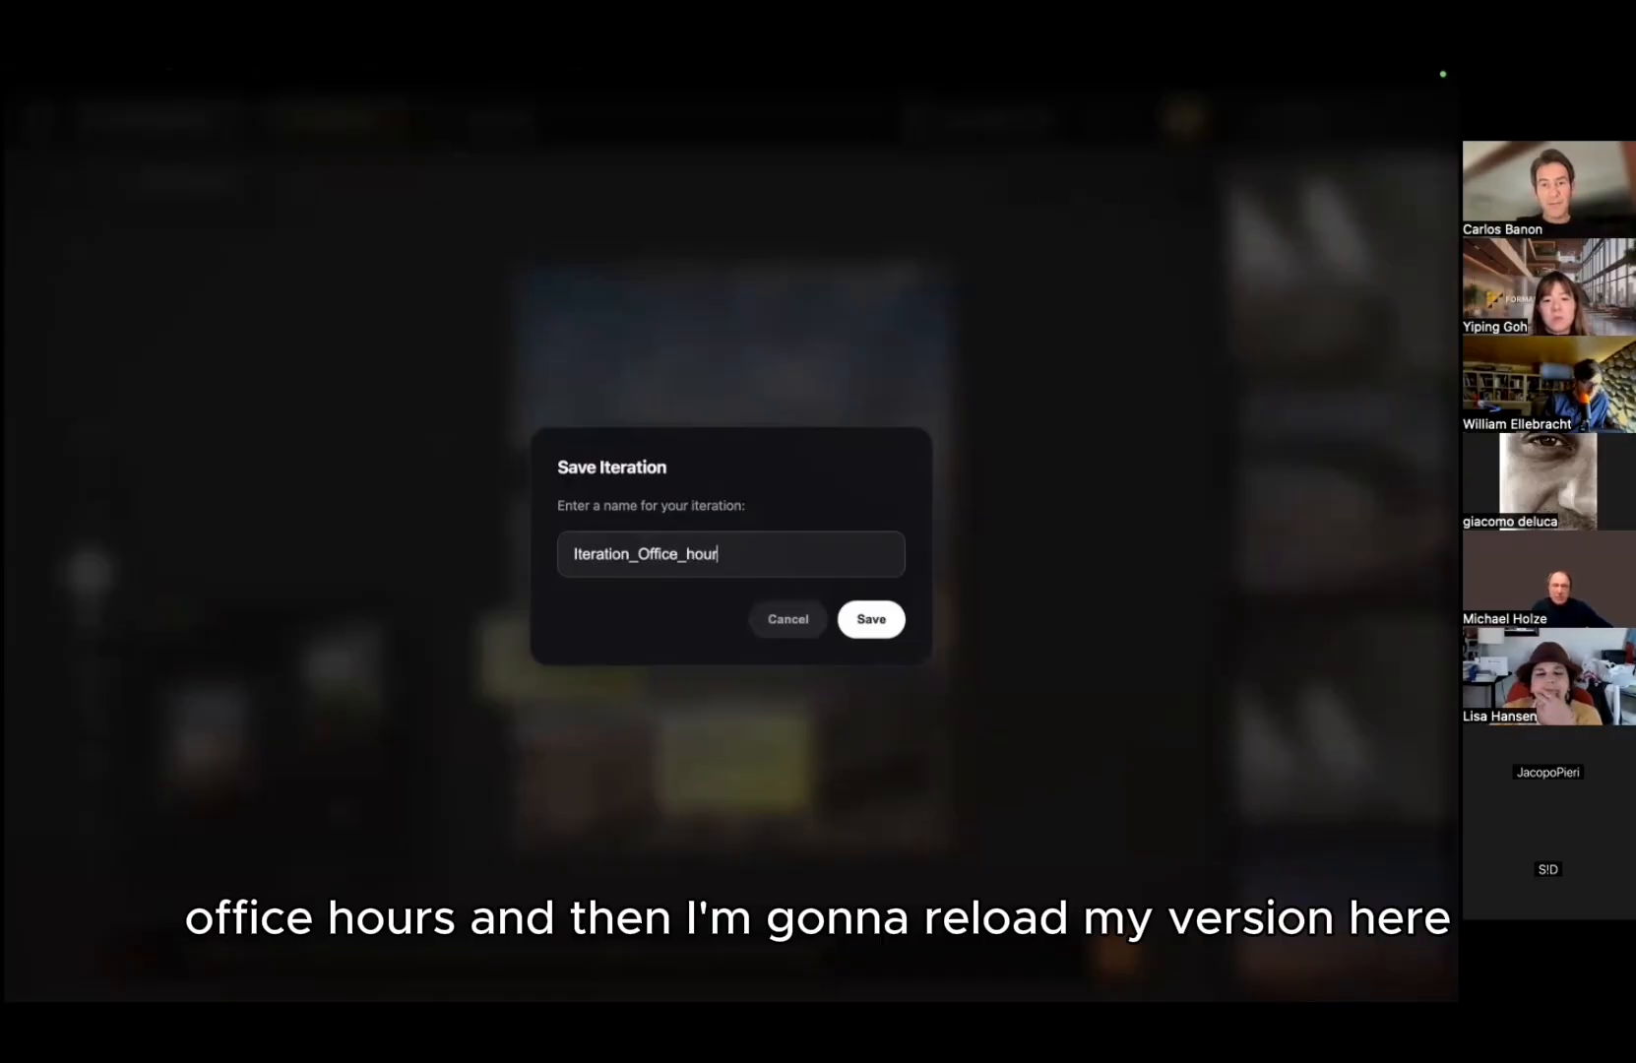
{"action": "key", "text": "Return"}
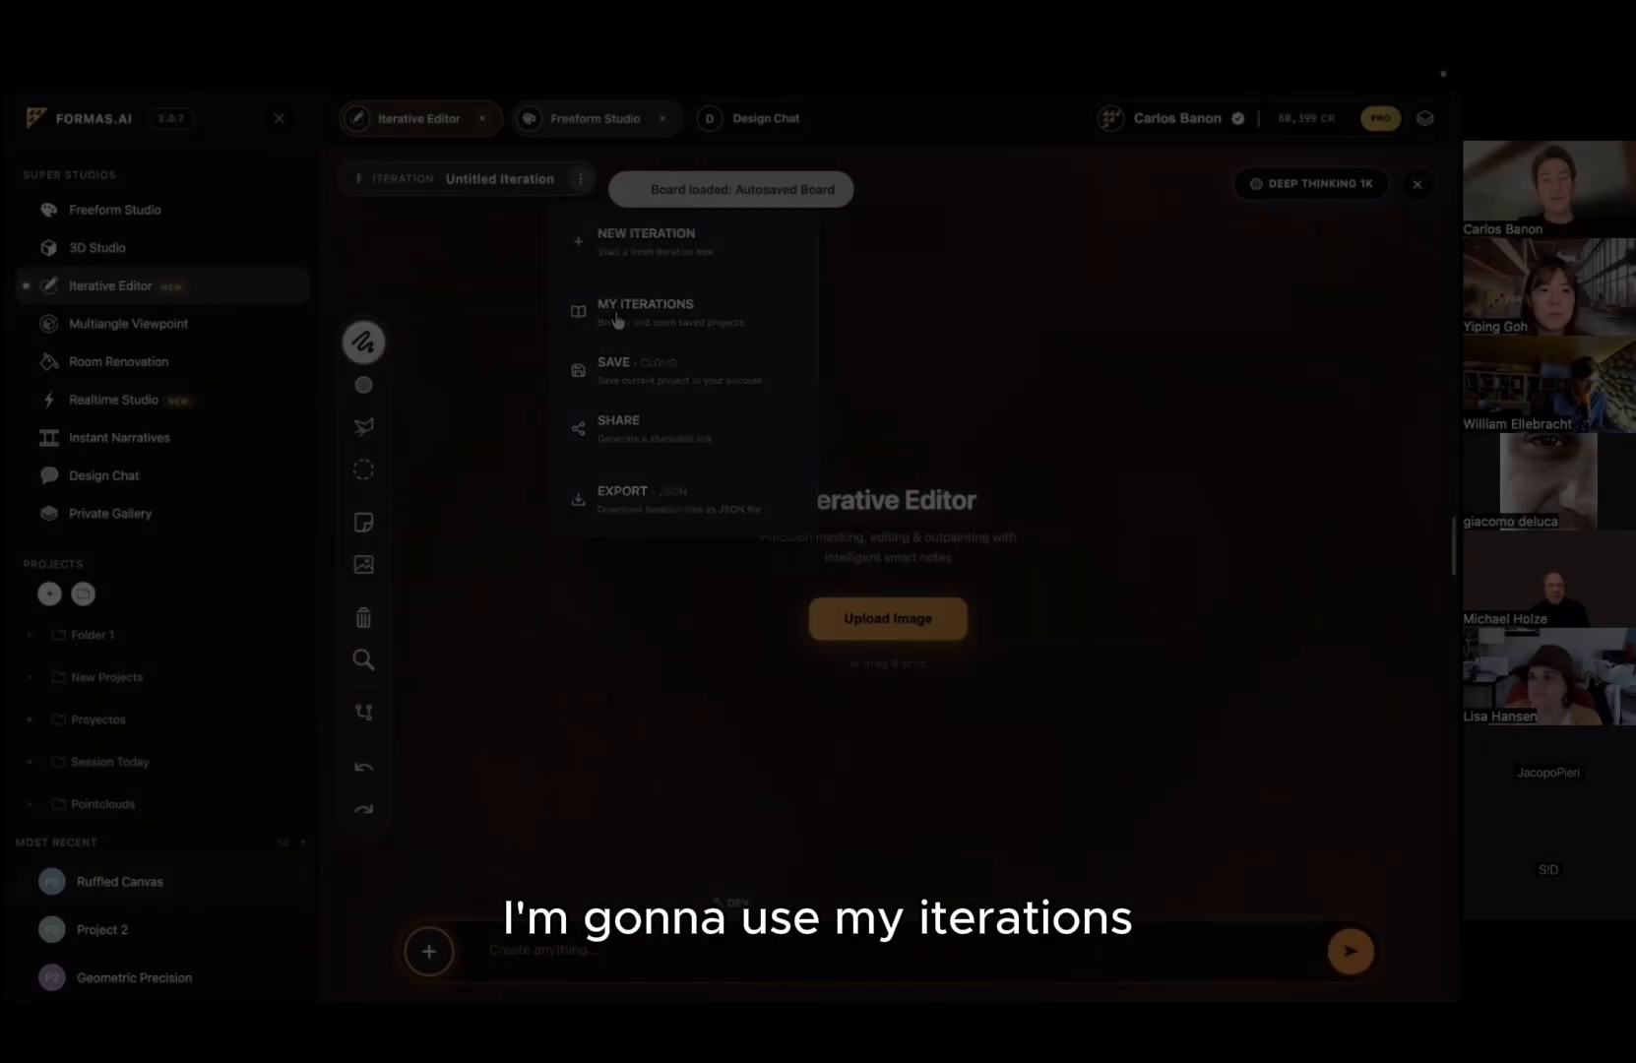
Step: Load ITERATION1, then reload Iteration_Office_hours from My Iterations and show its evening-light v2
{"action": "left_click", "coordinate": [630, 324]}
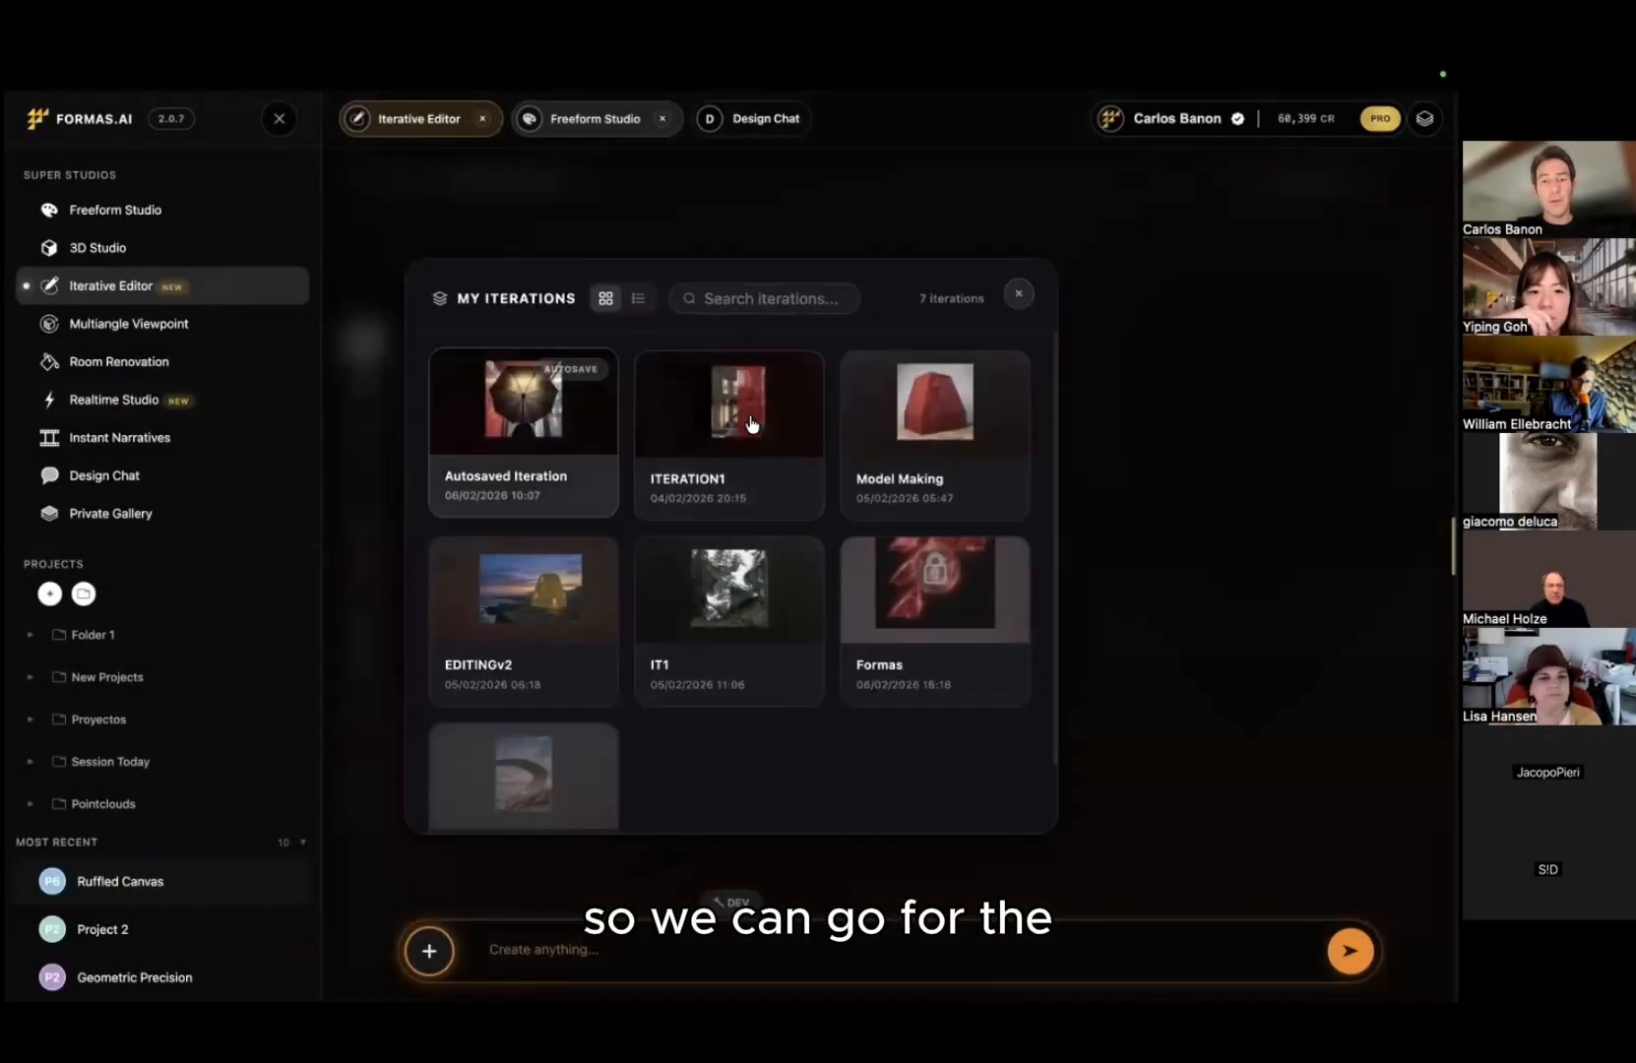
{"action": "left_click", "coordinate": [781, 436]}
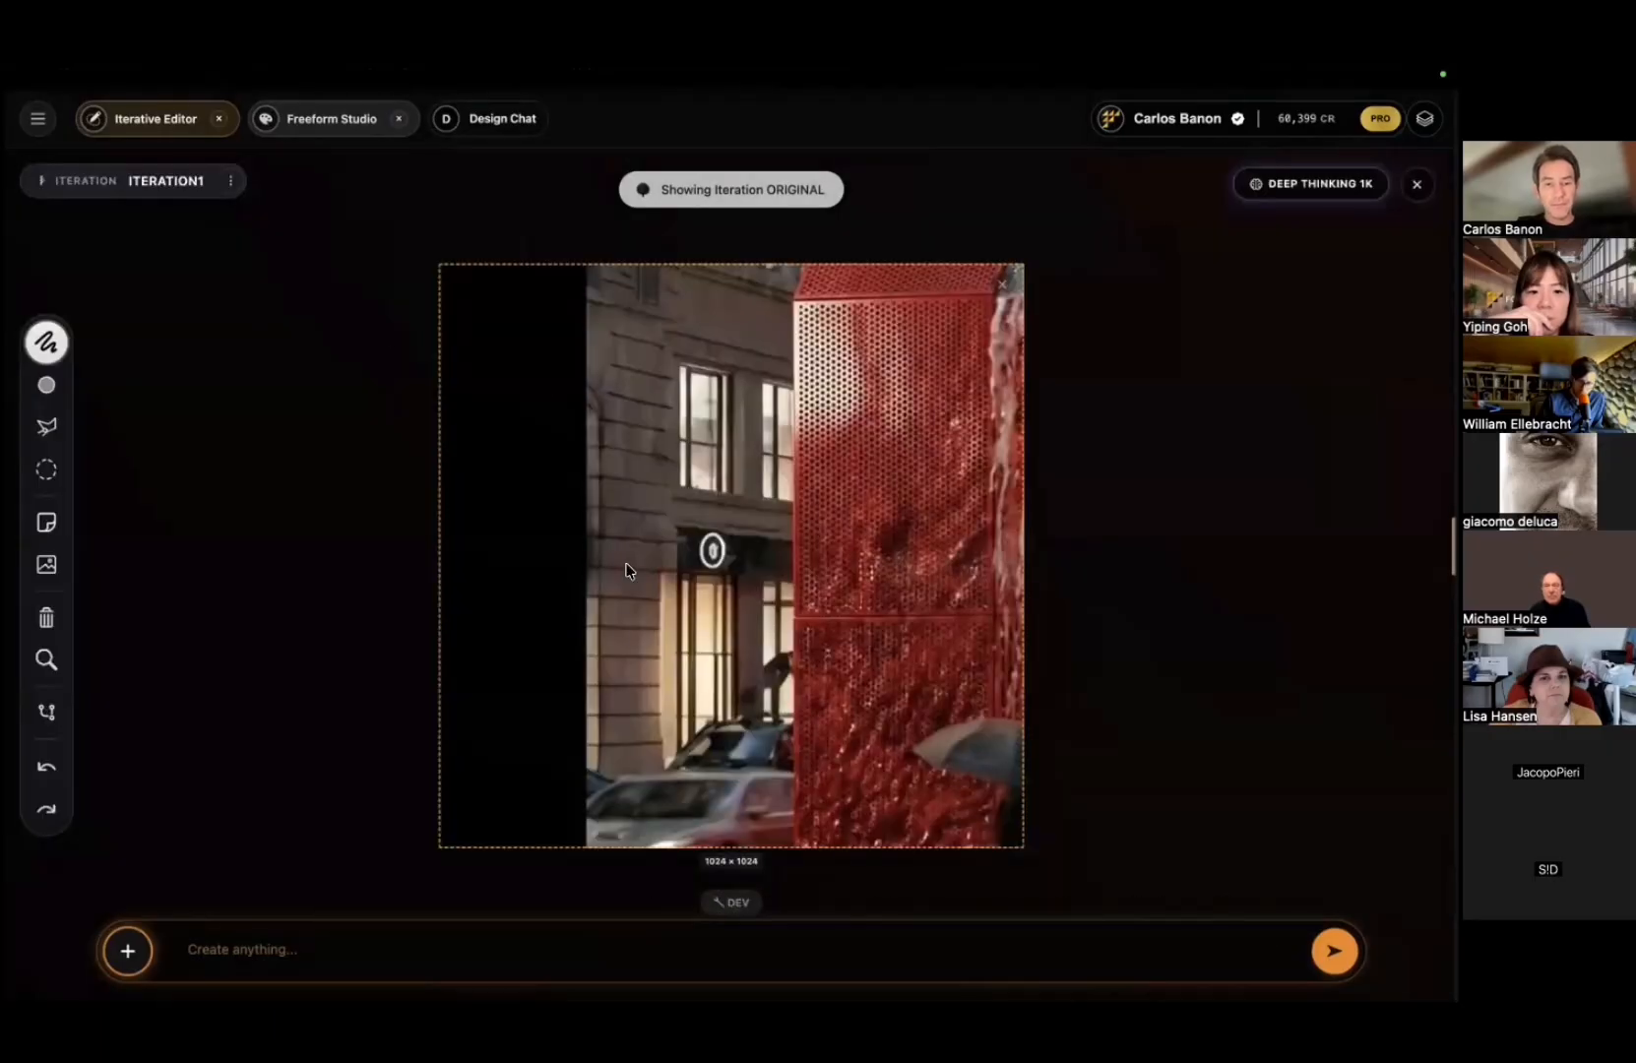
{"action": "key", "text": "super+o"}
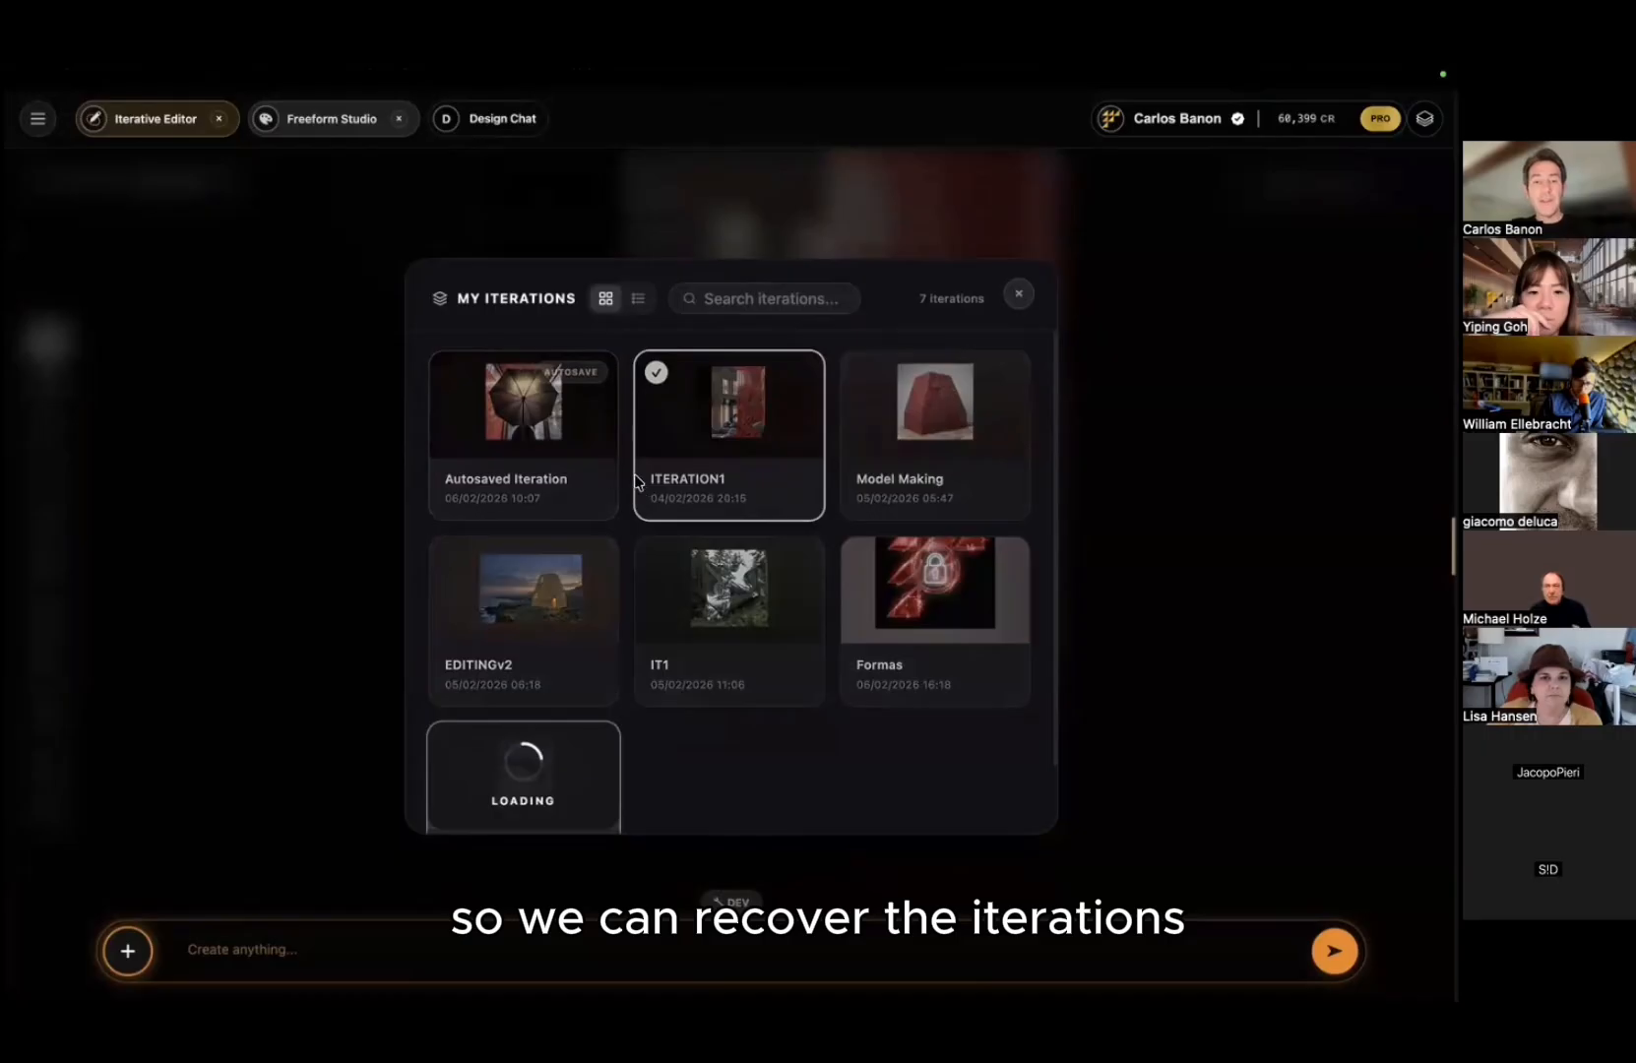
{"action": "left_click", "coordinate": [566, 508]}
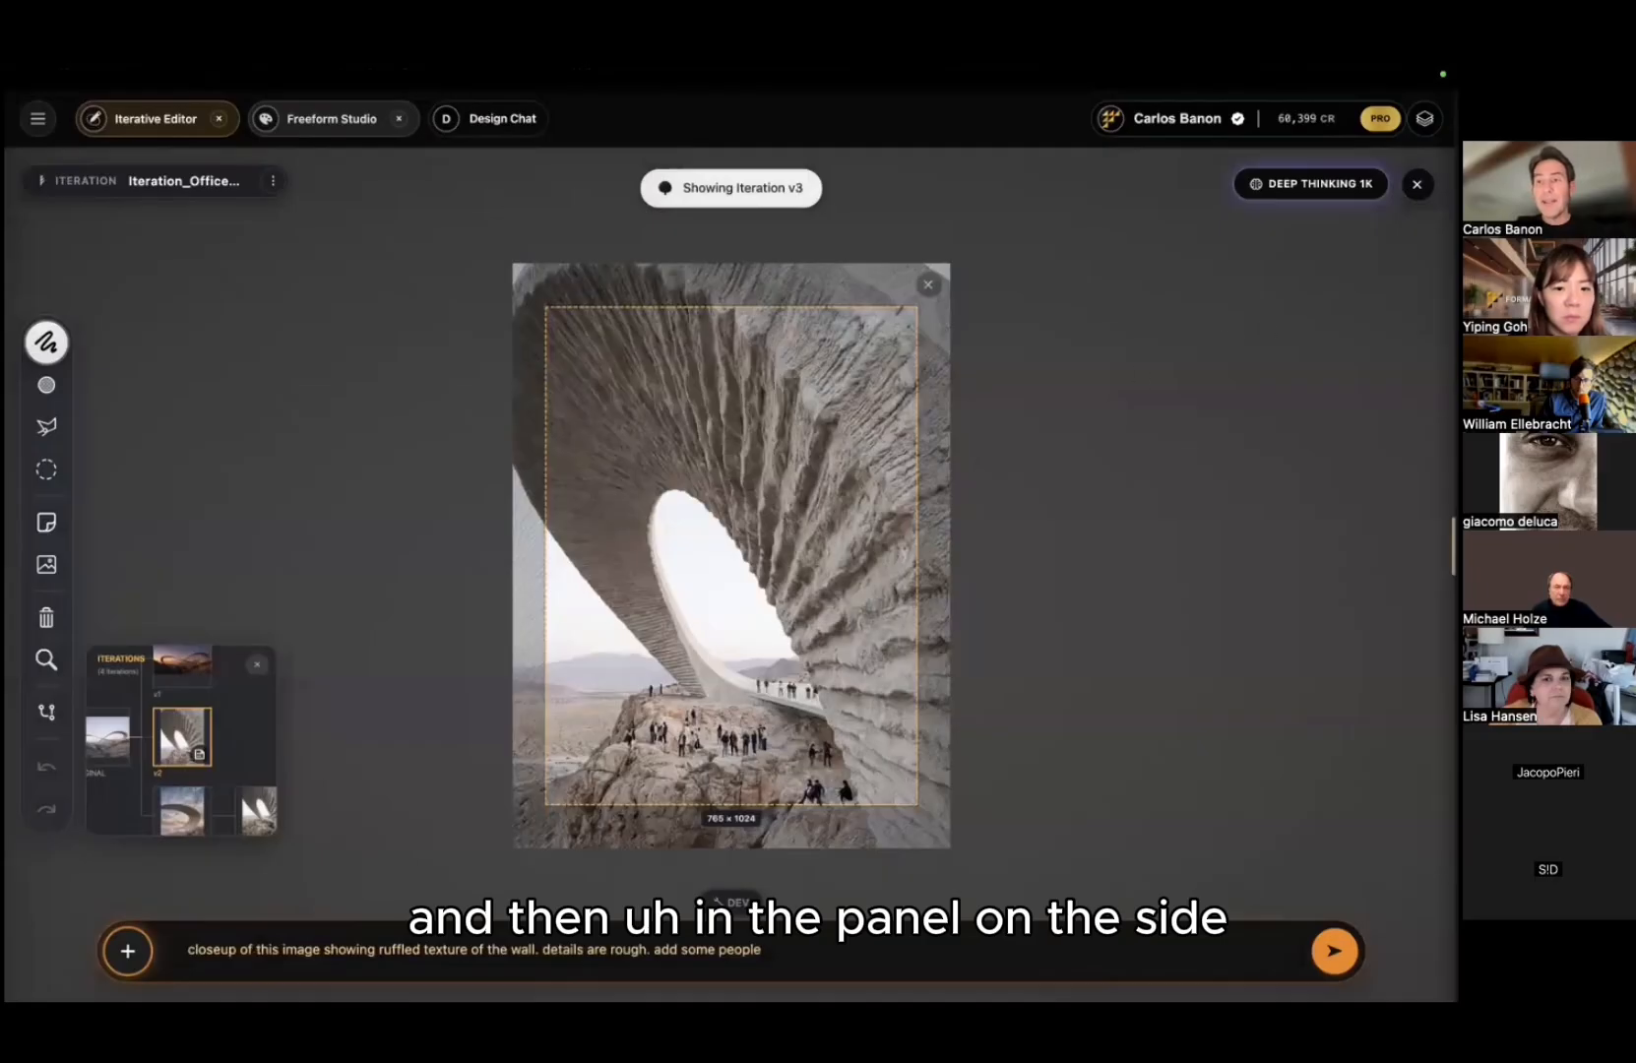
{"action": "left_click", "coordinate": [108, 738]}
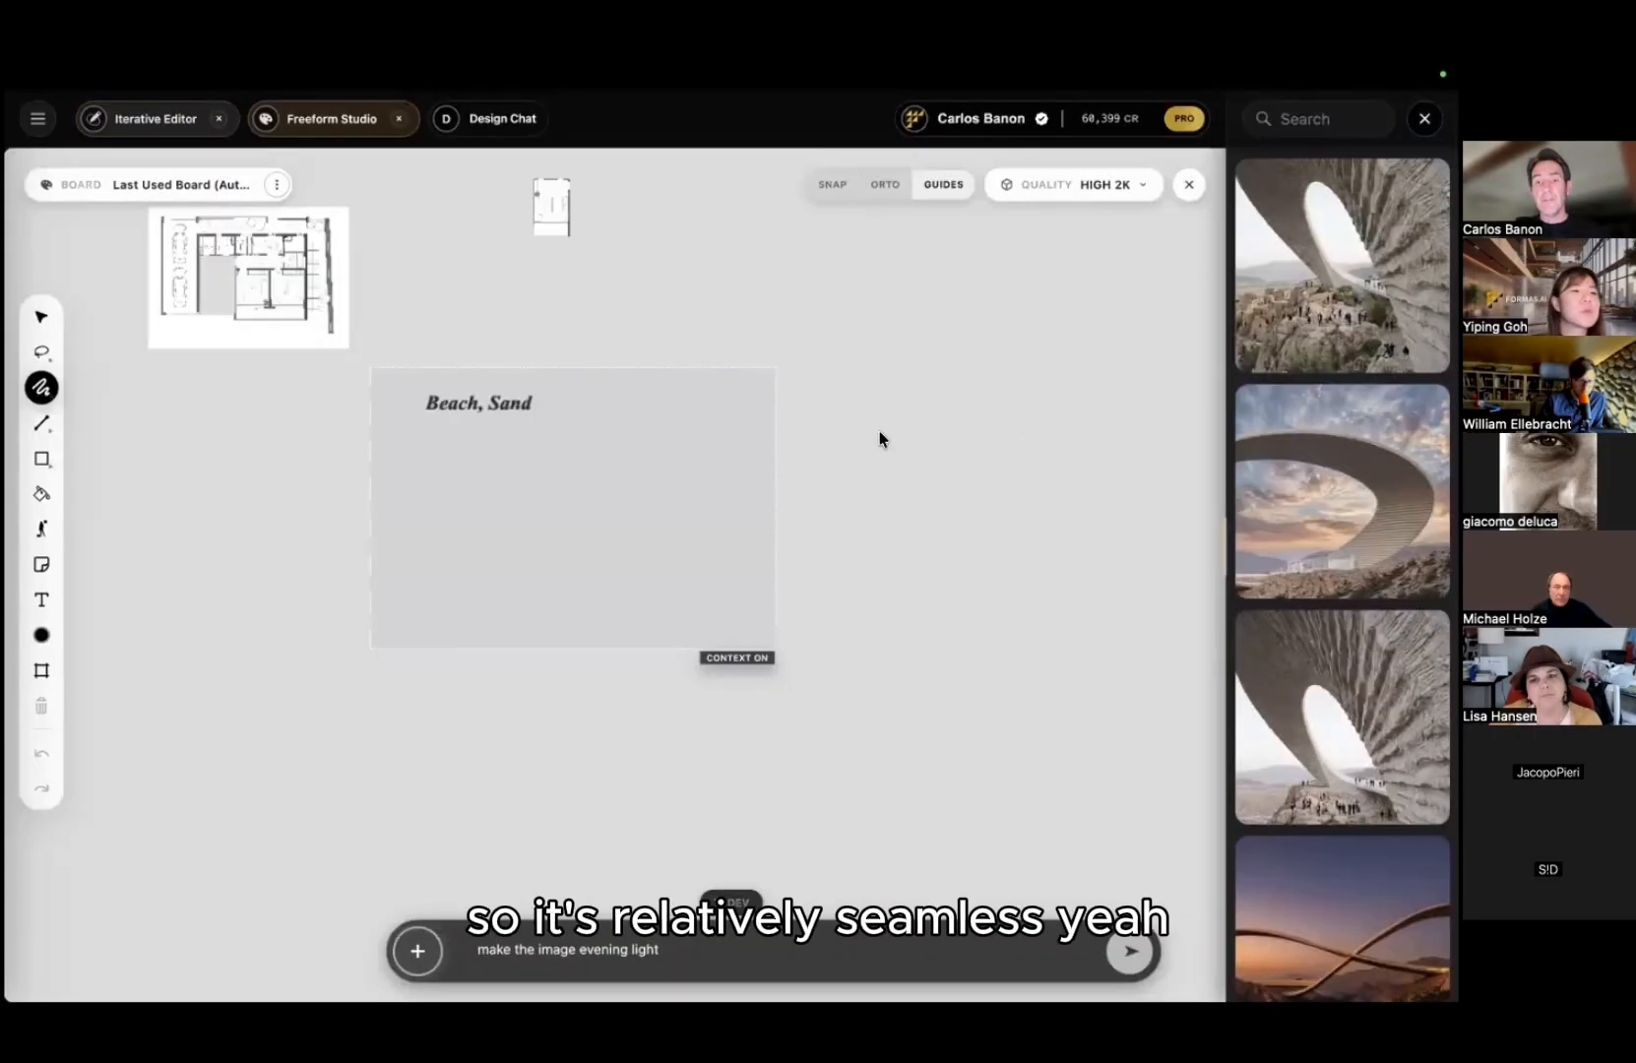
Step: Drop the stone-arch close-up onto the Freeform Studio board, move it up-right, and show its actions
{"action": "left_click_drag", "start_coordinate": [1343, 266], "coordinate": [591, 418]}
{"action": "scroll", "coordinate": [521, 413], "scroll_direction": "right", "scroll_amount": 2}
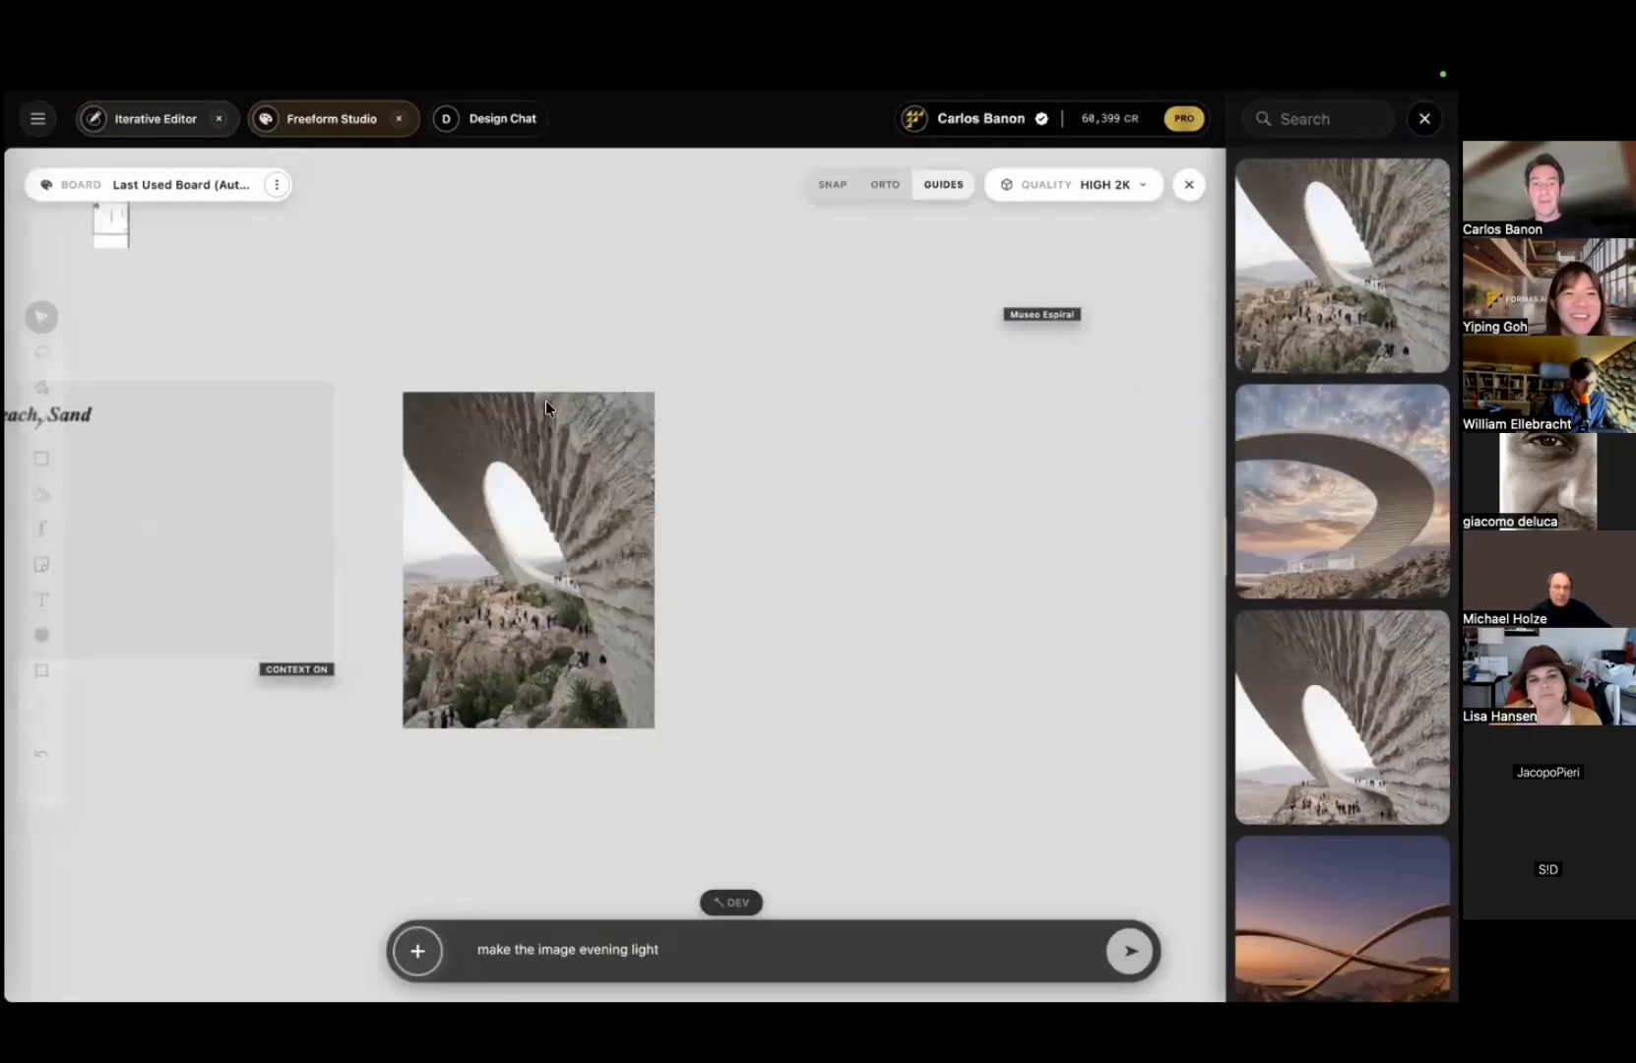
{"action": "scroll", "coordinate": [622, 420], "scroll_direction": "down", "scroll_amount": 1}
{"action": "left_click_drag", "start_coordinate": [624, 419], "coordinate": [766, 493]}
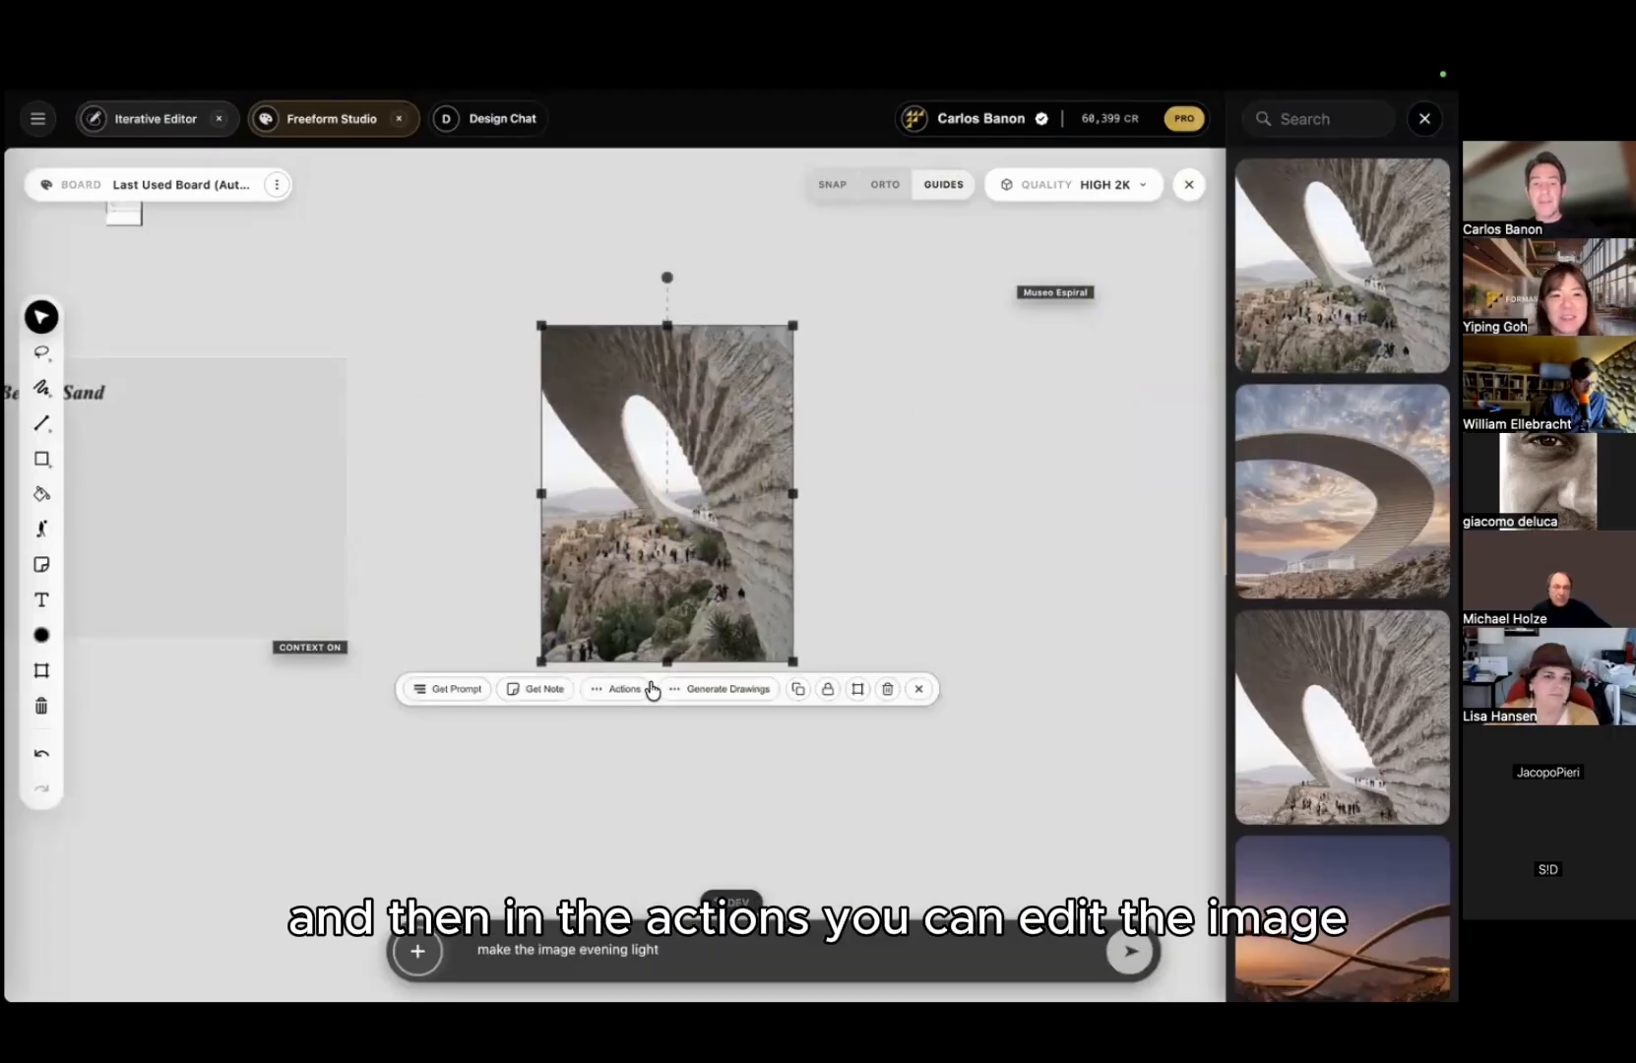
{"action": "left_click", "coordinate": [647, 690]}
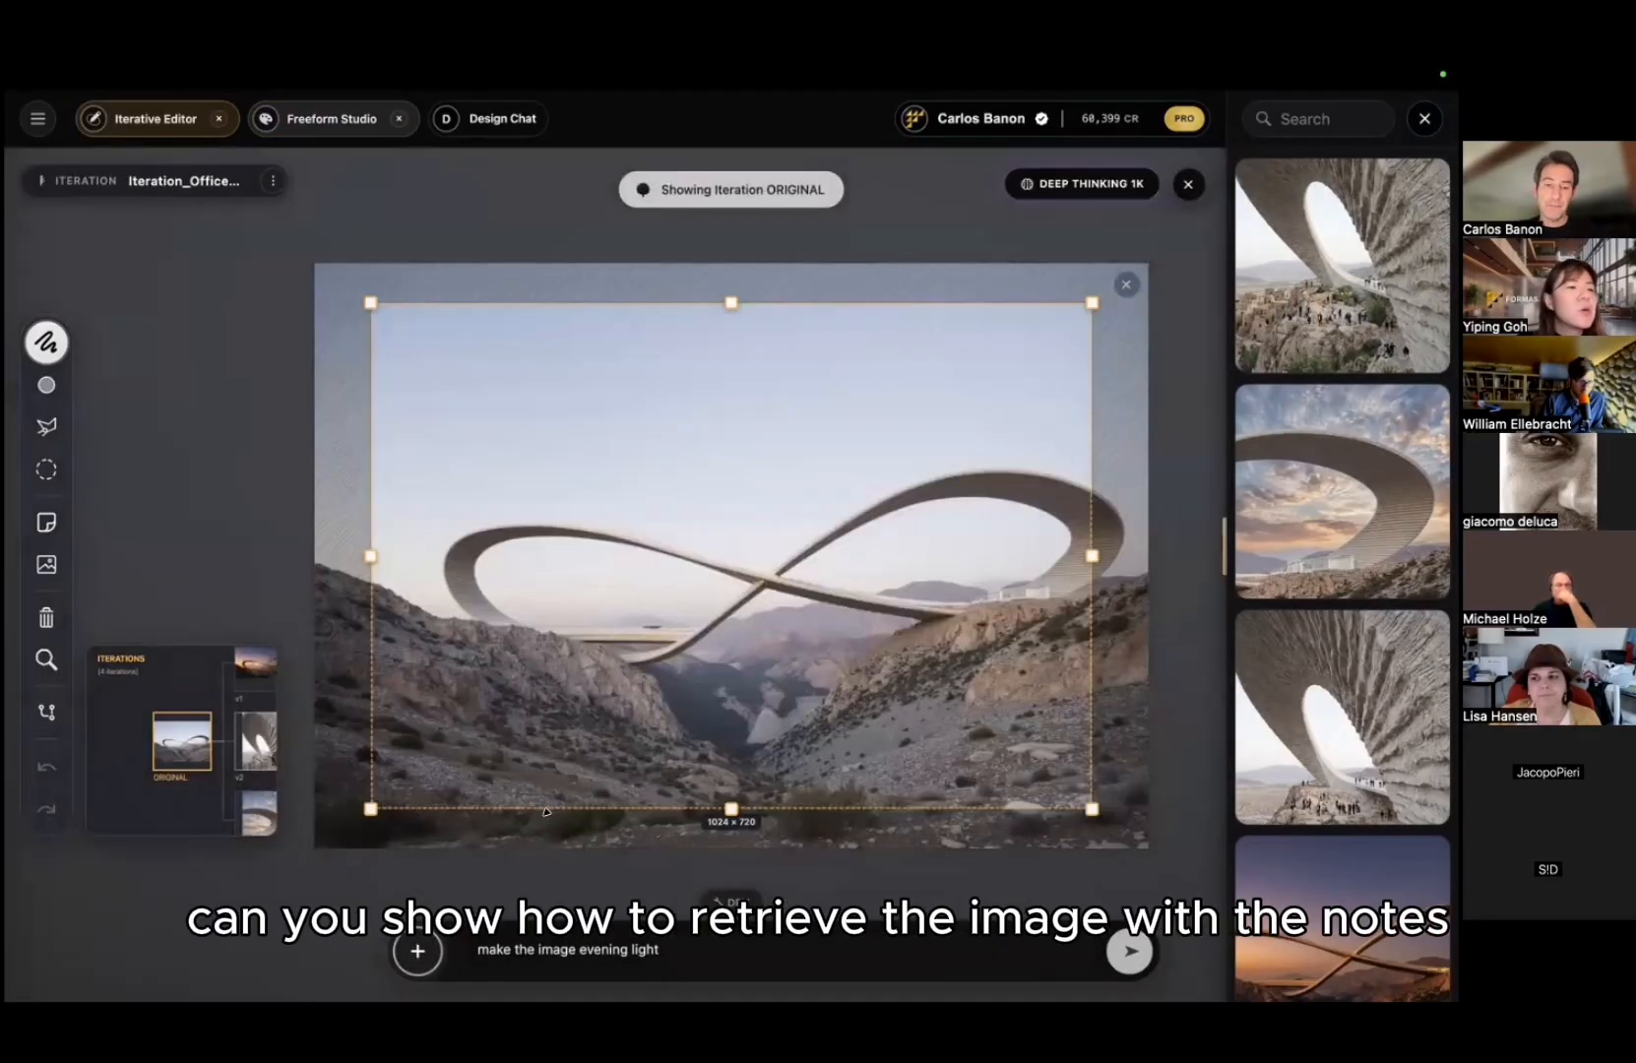
Step: Step through versions v3, v4 and v4.1, then pan the Iterations tree back to the evening-light version
{"action": "key", "text": "Right"}
{"action": "key", "text": "Down"}
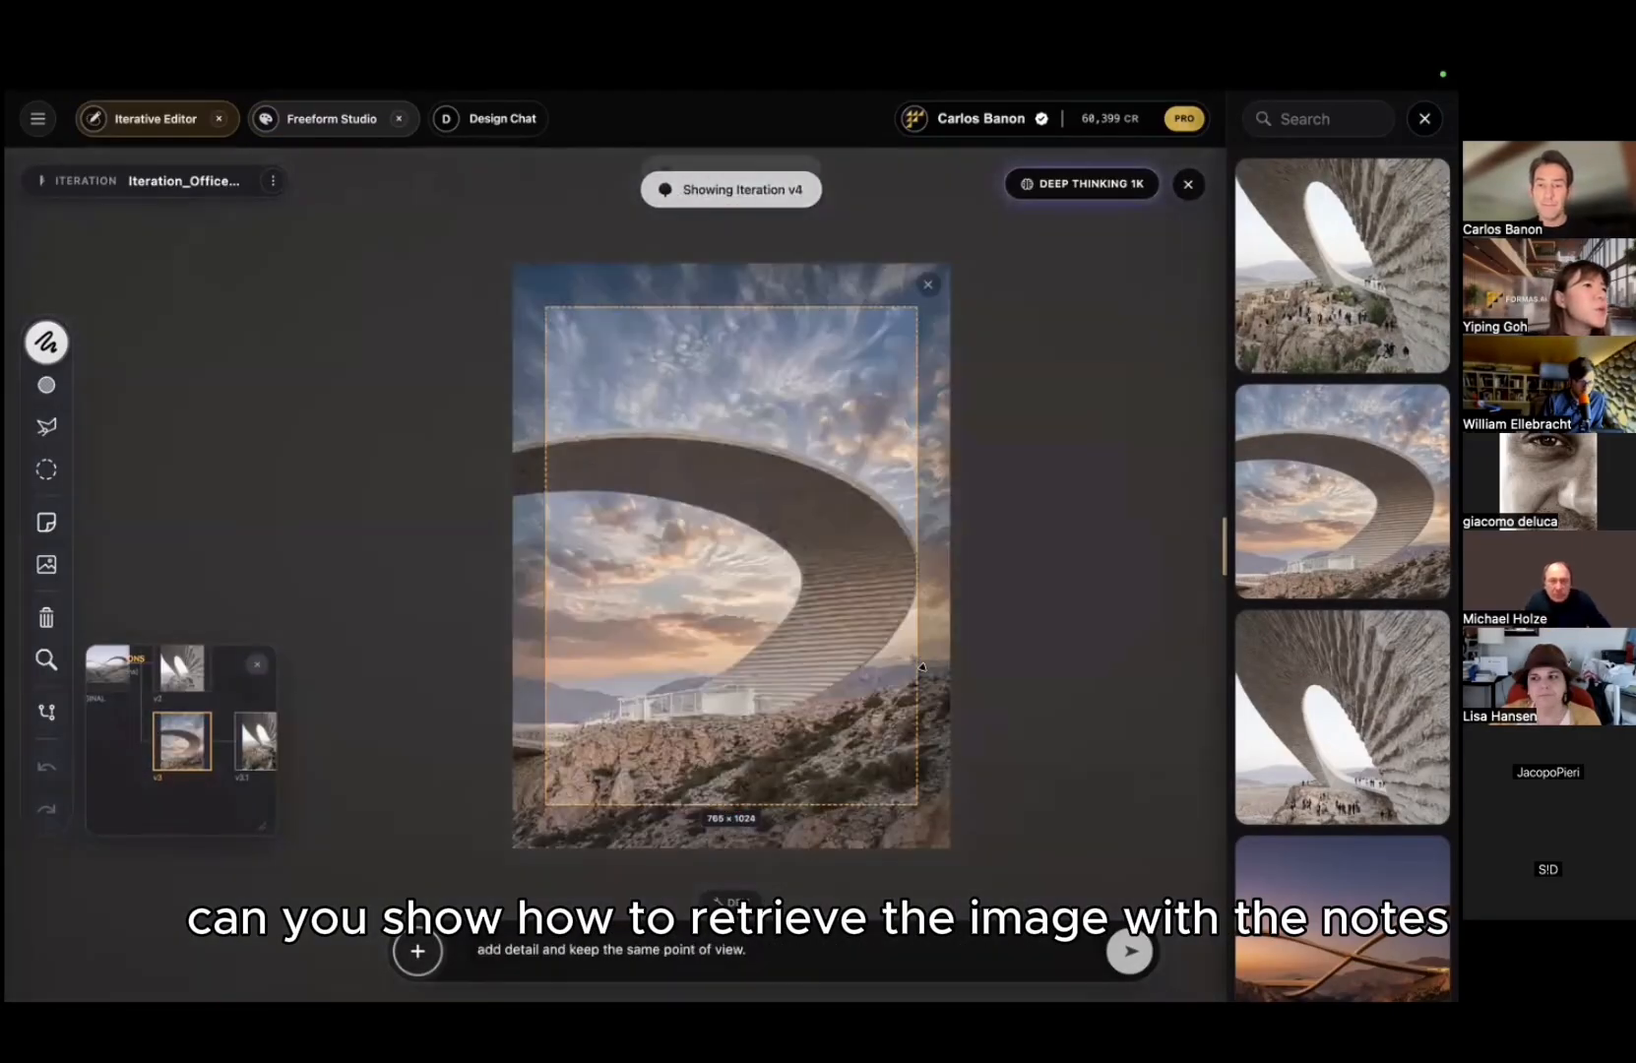
{"action": "key", "text": "Right"}
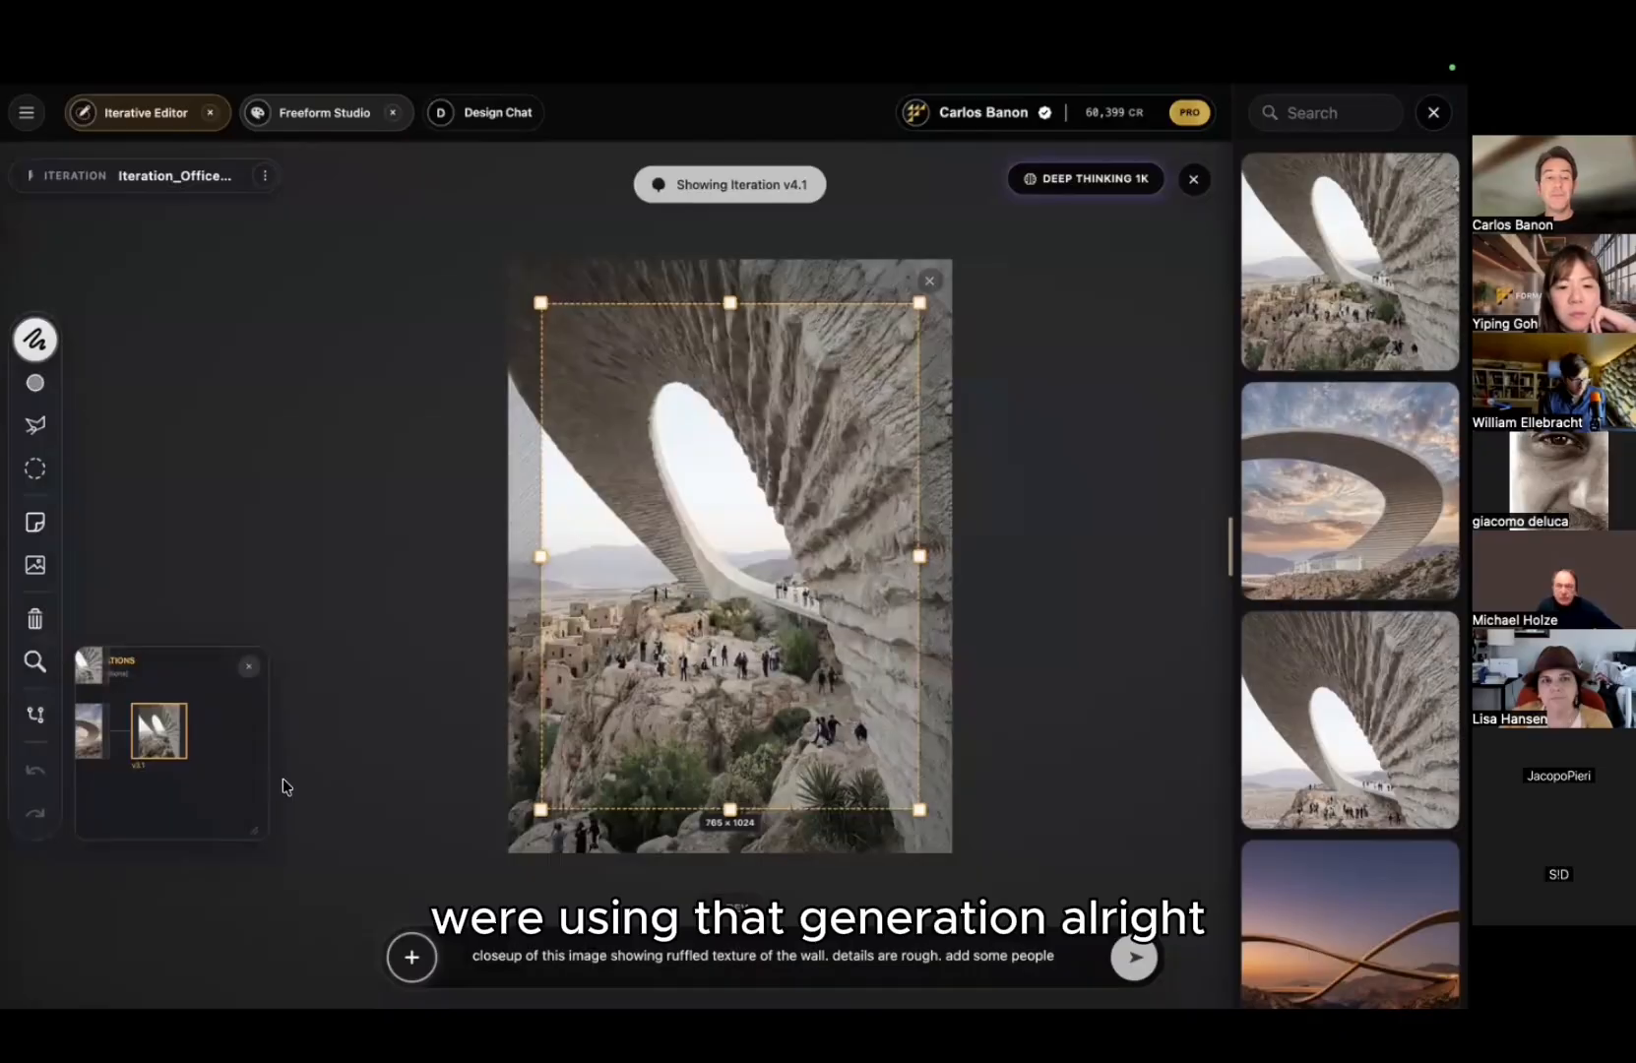
{"action": "left_click_drag", "start_coordinate": [211, 774], "coordinate": [283, 843]}
{"action": "left_click_drag", "start_coordinate": [160, 736], "coordinate": [160, 797]}
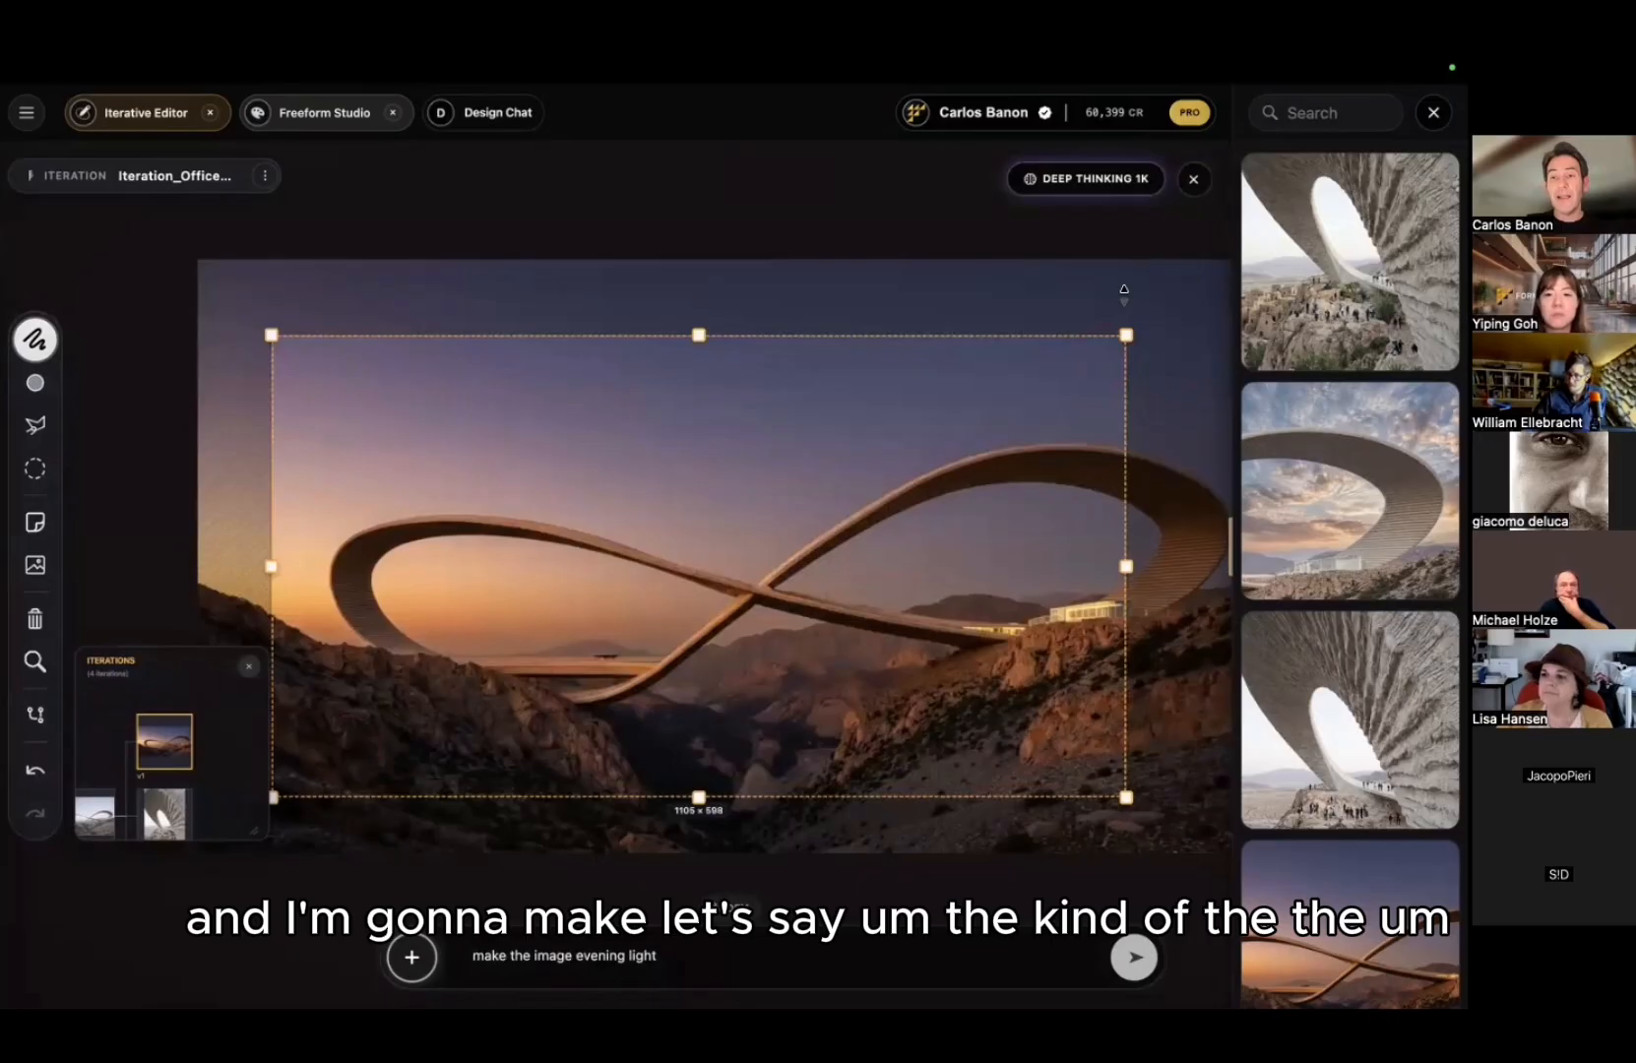
Step: Erase the sky inside the bridge ring's left loop
{"action": "left_click", "coordinate": [36, 340]}
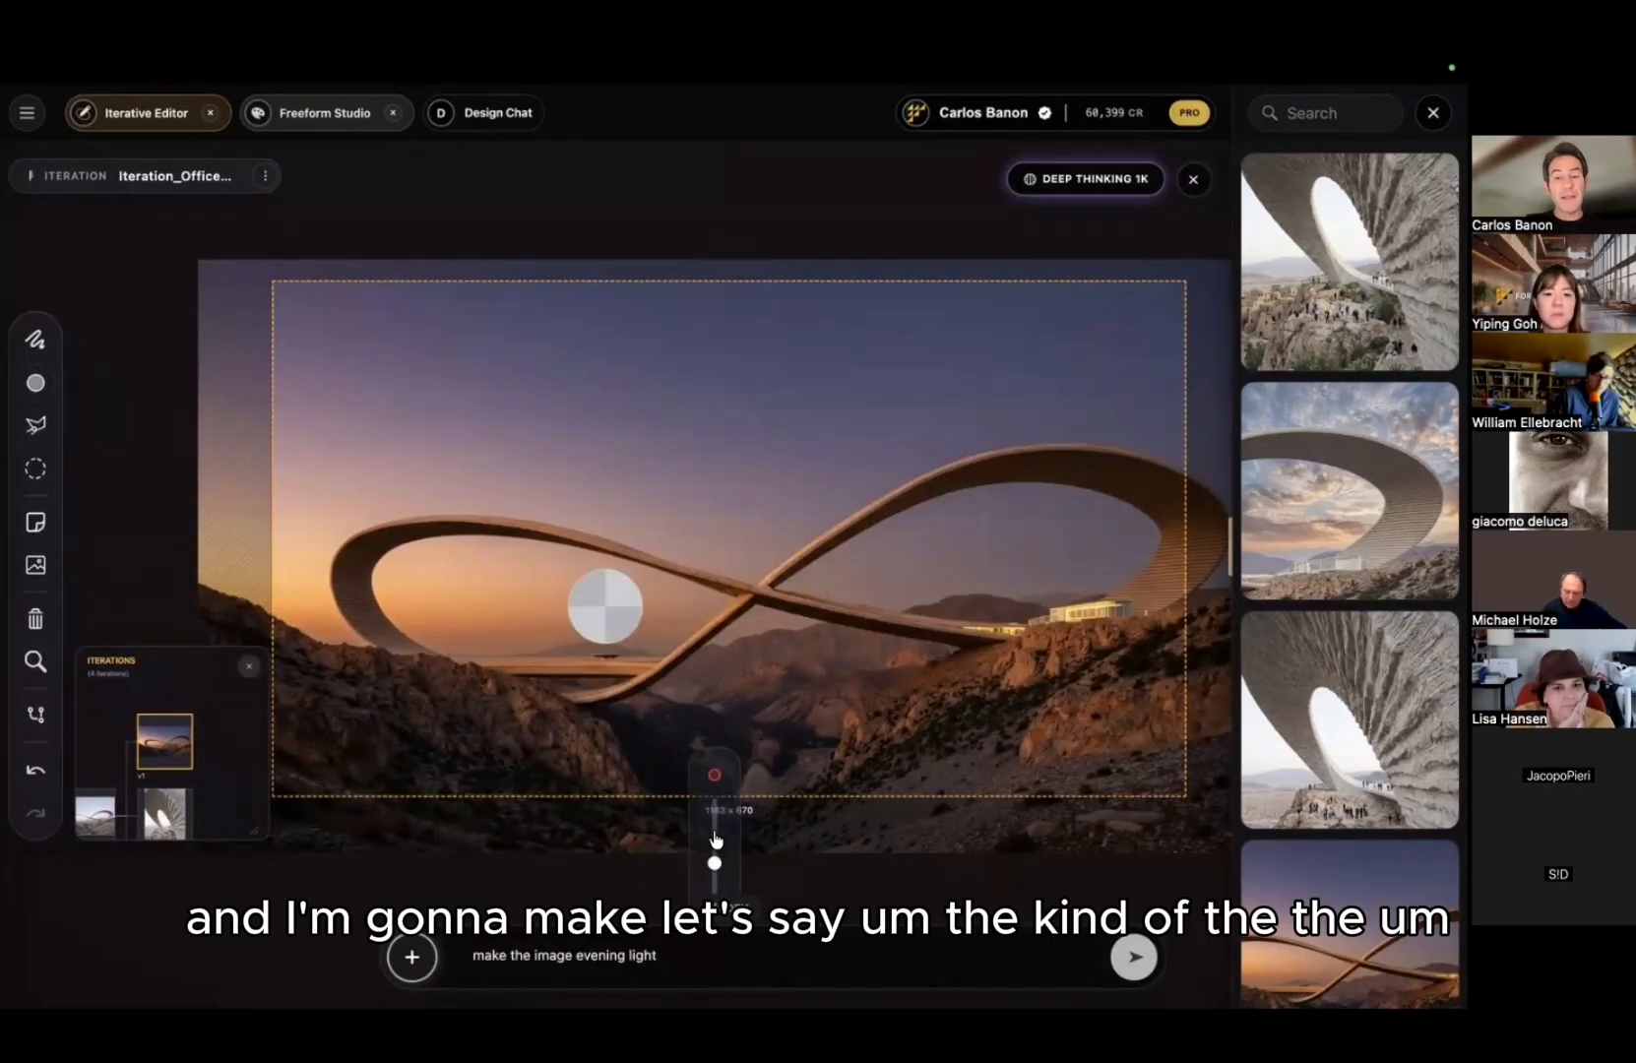
{"action": "left_click", "coordinate": [34, 385]}
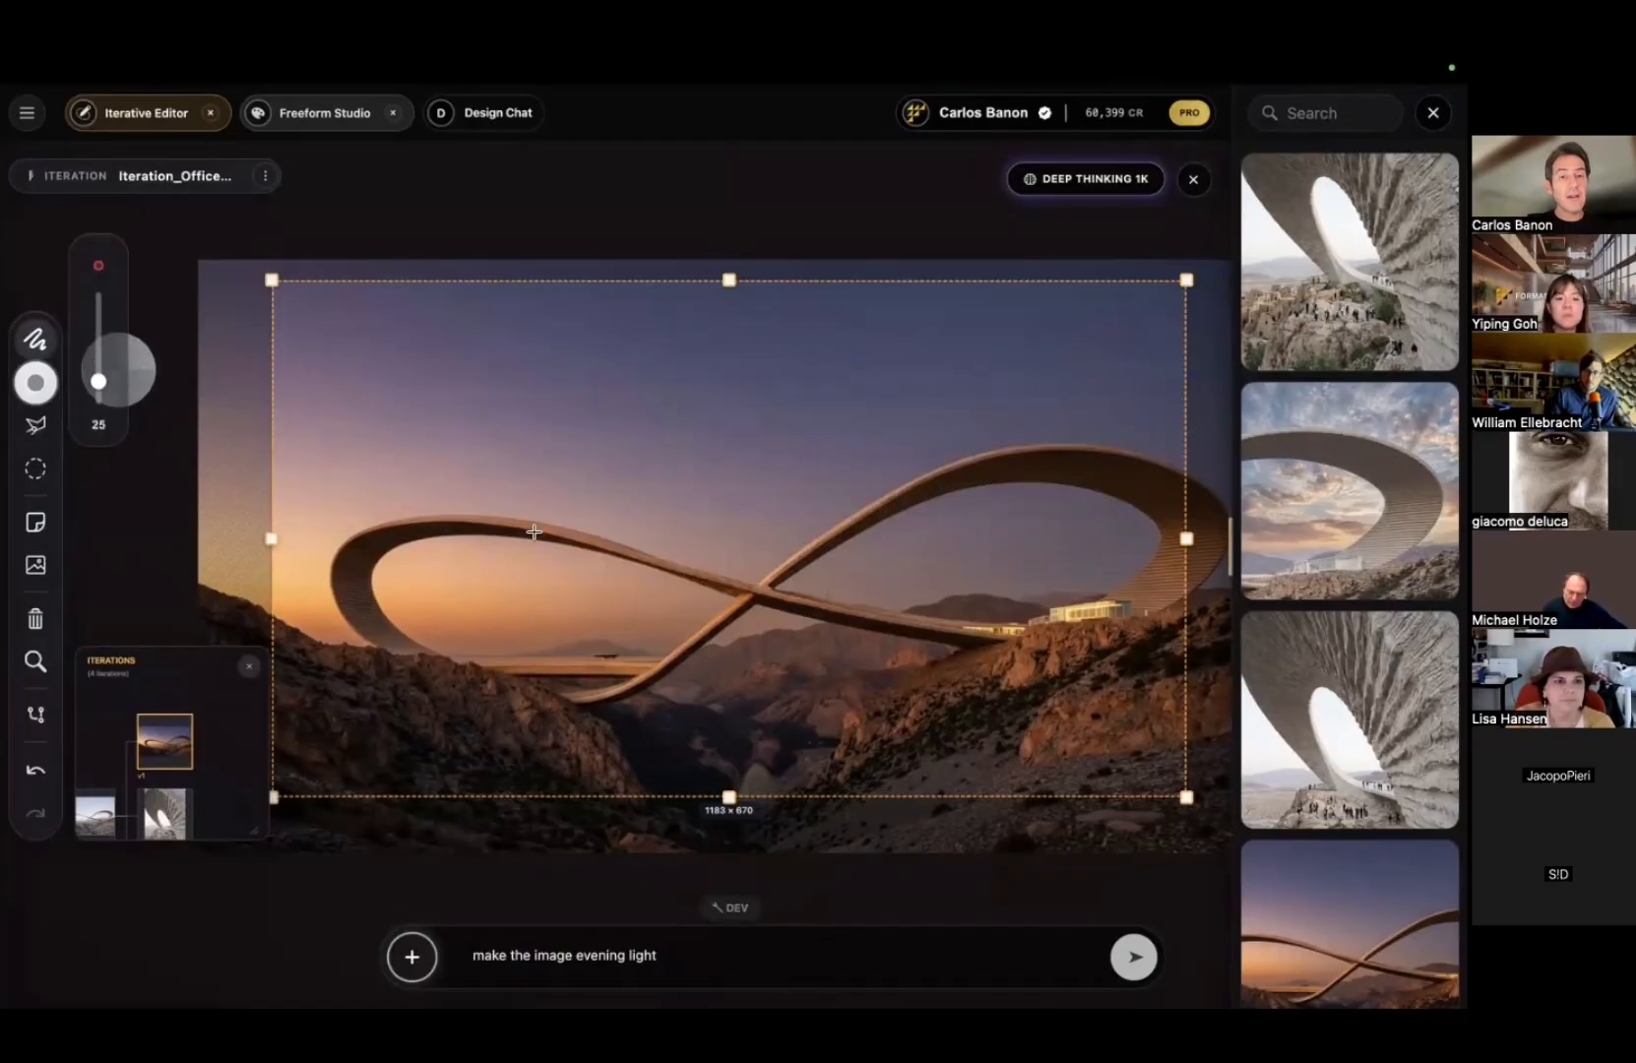
{"action": "mouse_move", "coordinate": [635, 589]}
{"action": "left_mouse_down"}
{"action": "mouse_move", "coordinate": [675, 610]}
{"action": "mouse_move", "coordinate": [727, 596]}
{"action": "left_mouse_up"}
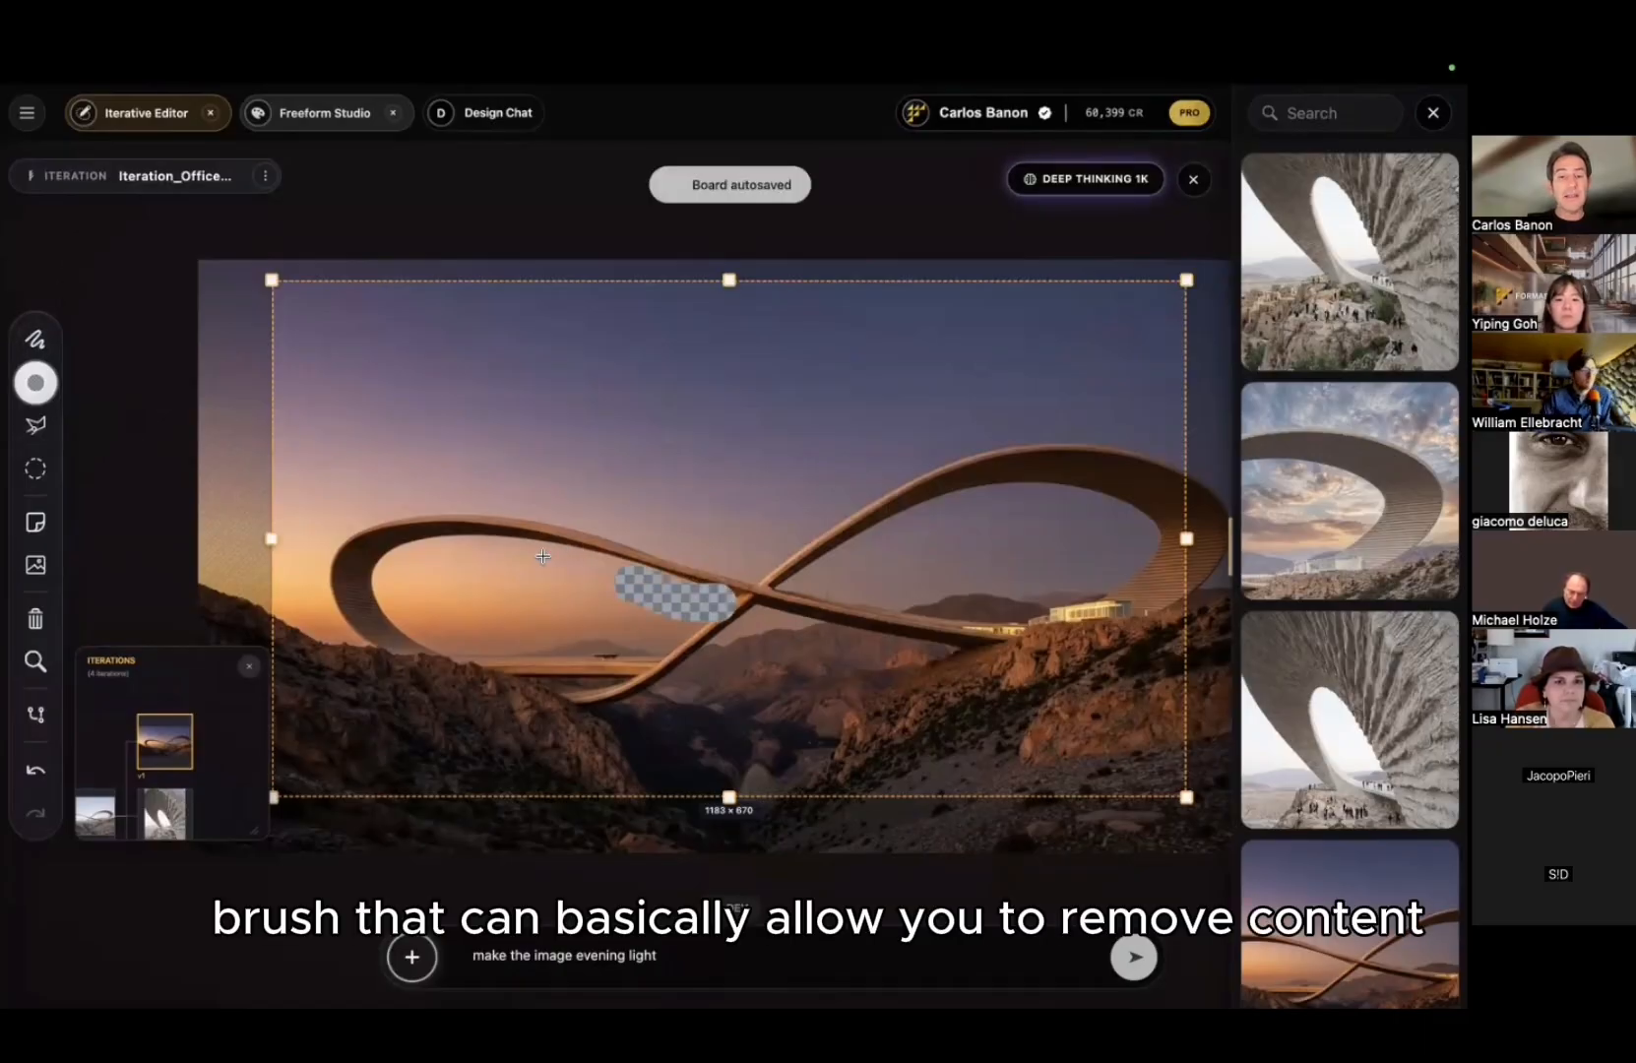
{"action": "mouse_move", "coordinate": [542, 557]}
{"action": "left_mouse_down"}
{"action": "mouse_move", "coordinate": [460, 548]}
{"action": "mouse_move", "coordinate": [380, 604]}
{"action": "mouse_move", "coordinate": [501, 661]}
{"action": "mouse_move", "coordinate": [614, 657]}
{"action": "mouse_move", "coordinate": [459, 620]}
{"action": "mouse_move", "coordinate": [458, 579]}
{"action": "mouse_move", "coordinate": [604, 596]}
{"action": "left_mouse_up"}
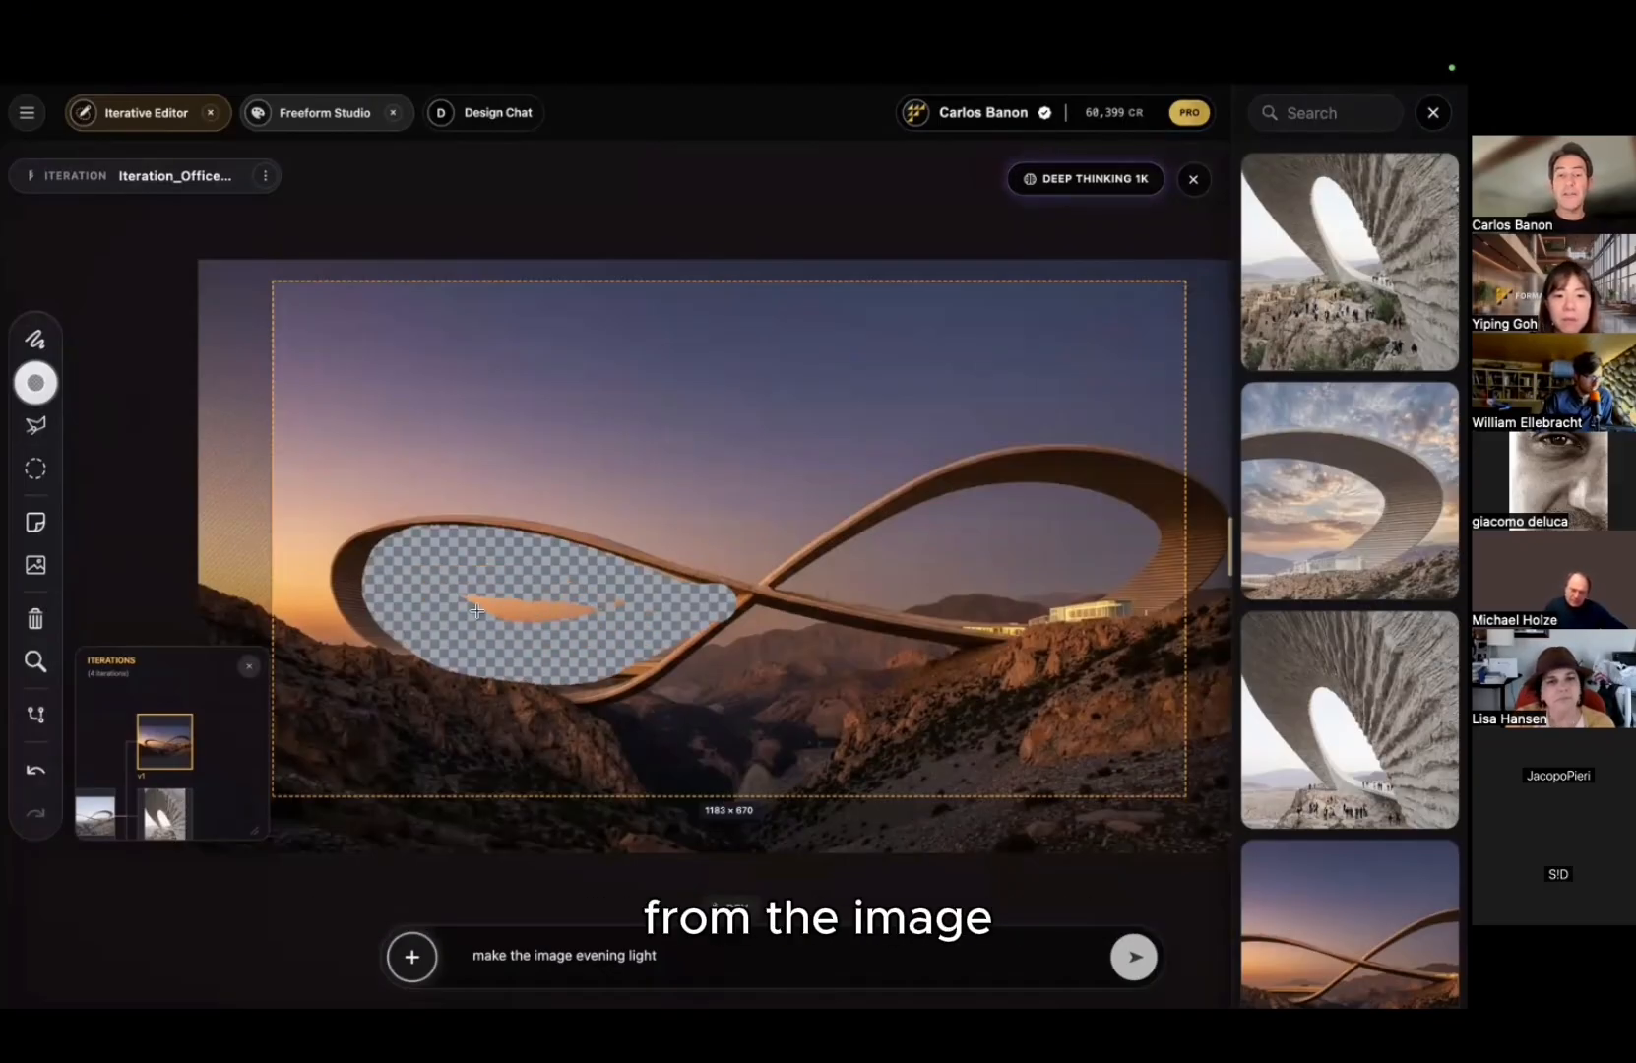
{"action": "left_click_drag", "start_coordinate": [476, 611], "coordinate": [467, 606]}
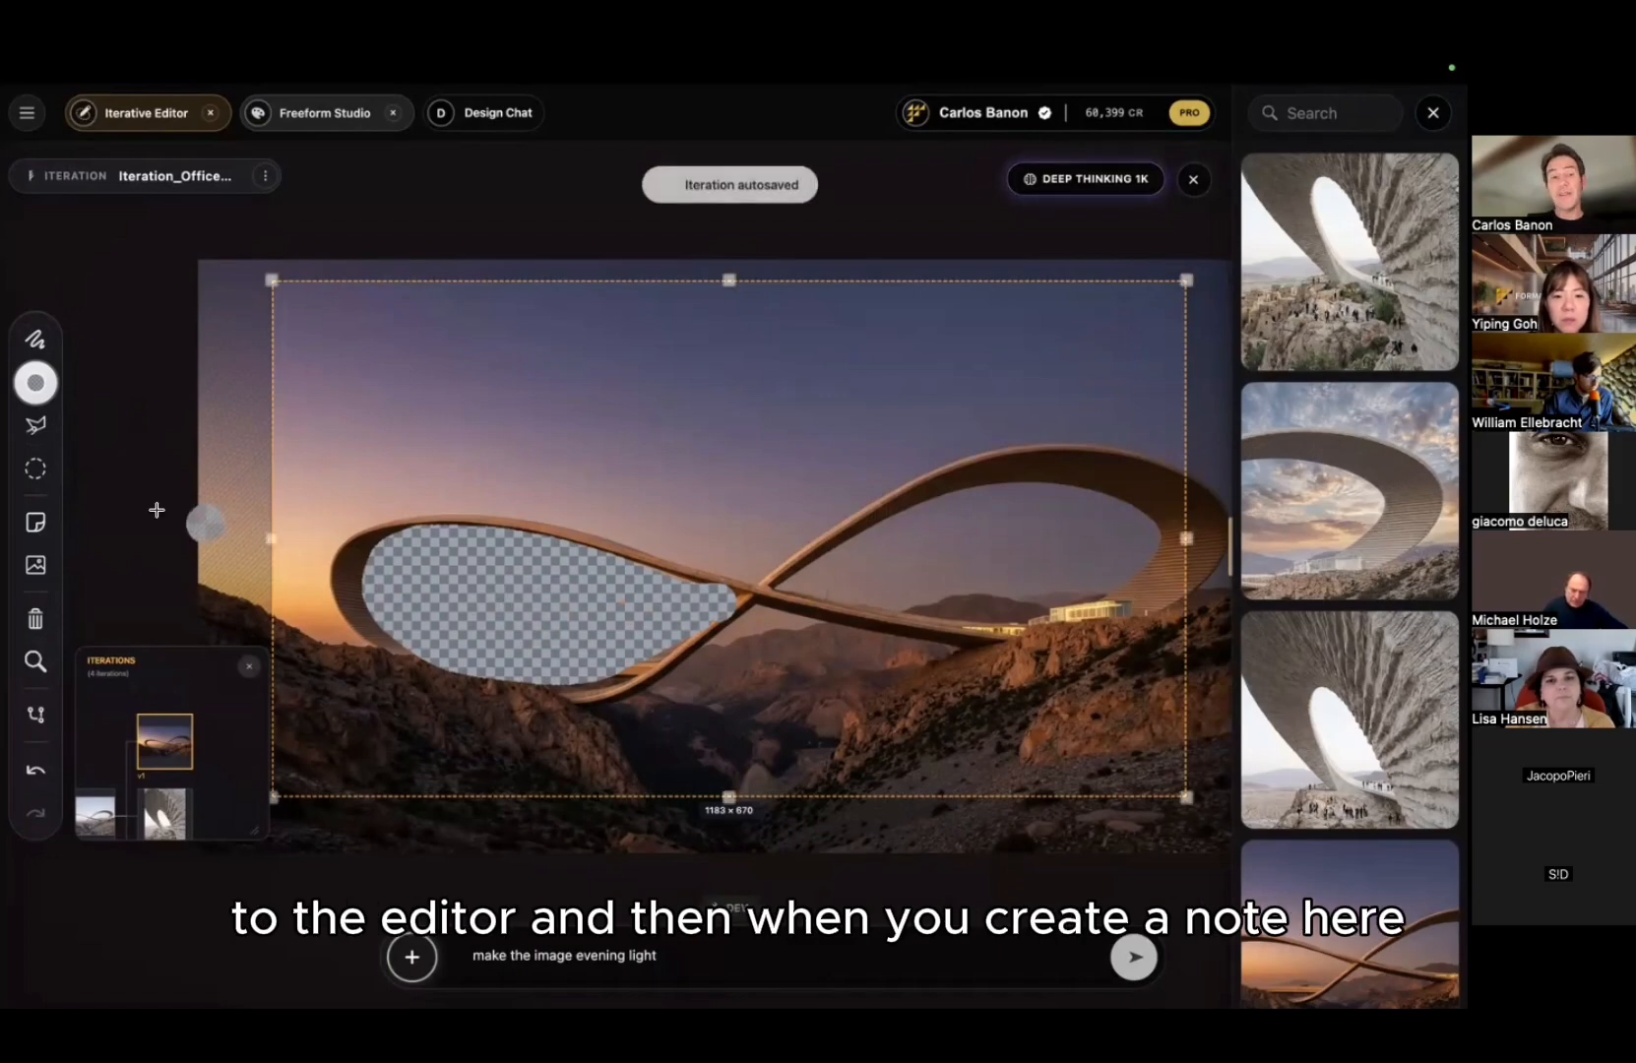
Step: Pin a note reading 'add glass with reflections here.' on the erased patch
{"action": "left_click", "coordinate": [35, 521]}
{"action": "left_click", "coordinate": [562, 594]}
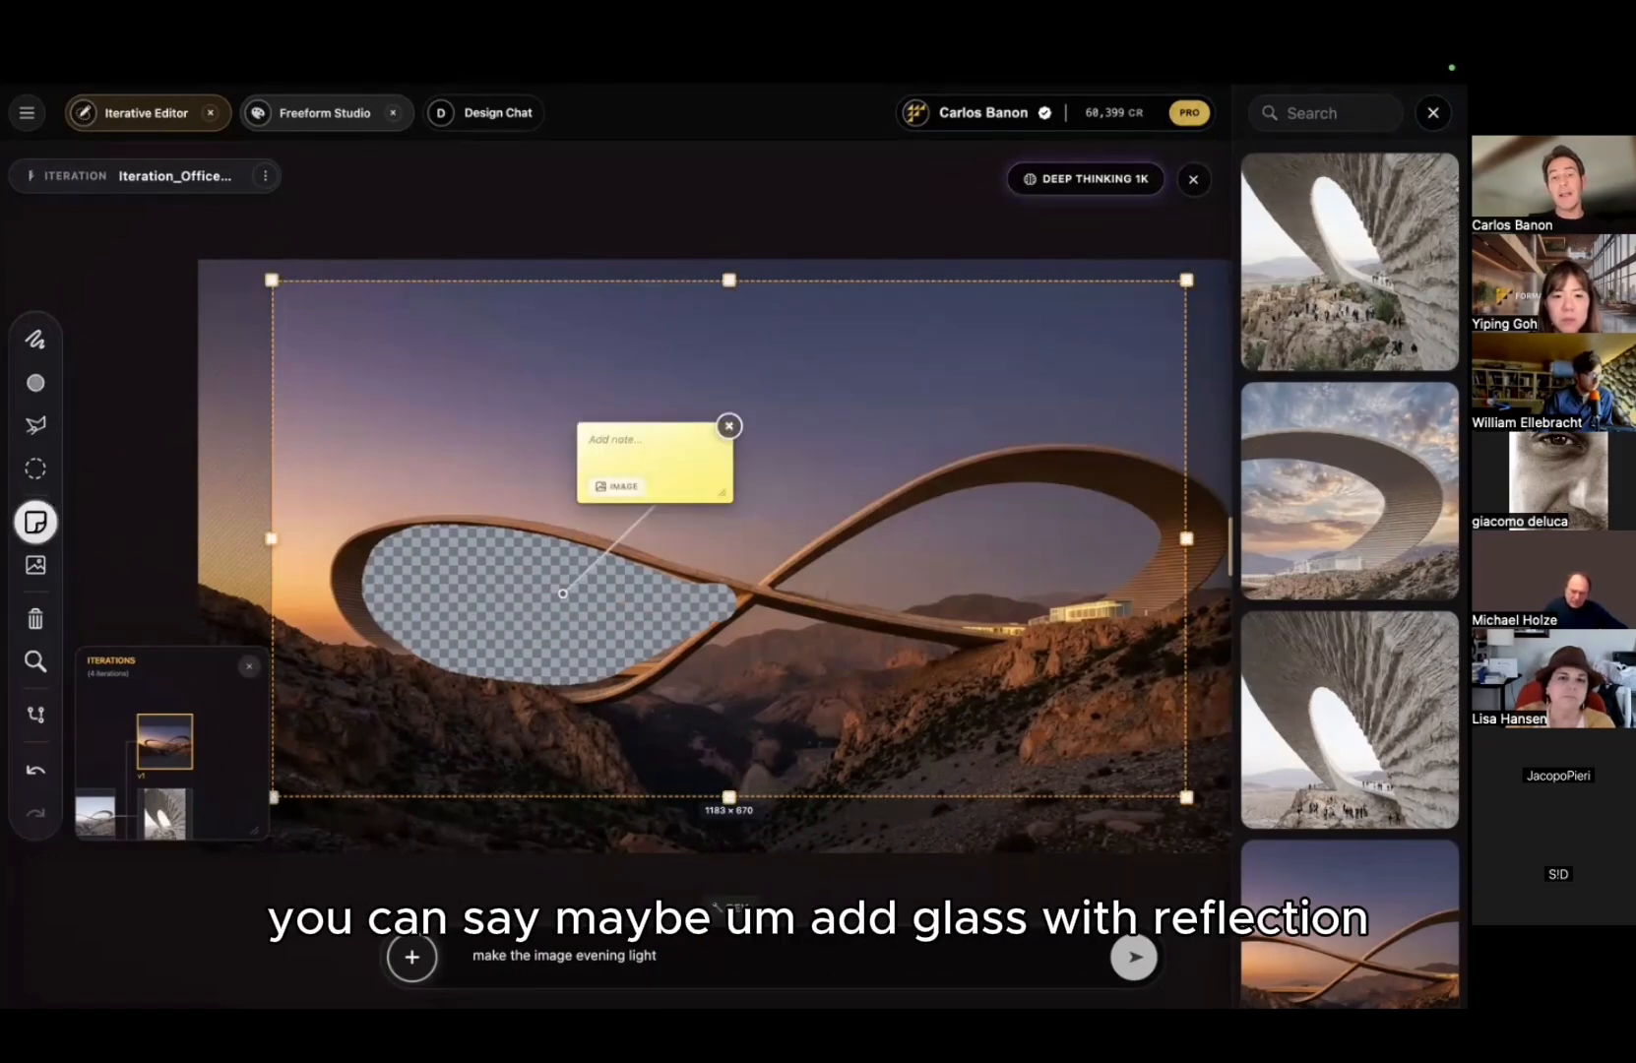
{"action": "type", "text": "add glass wi"}
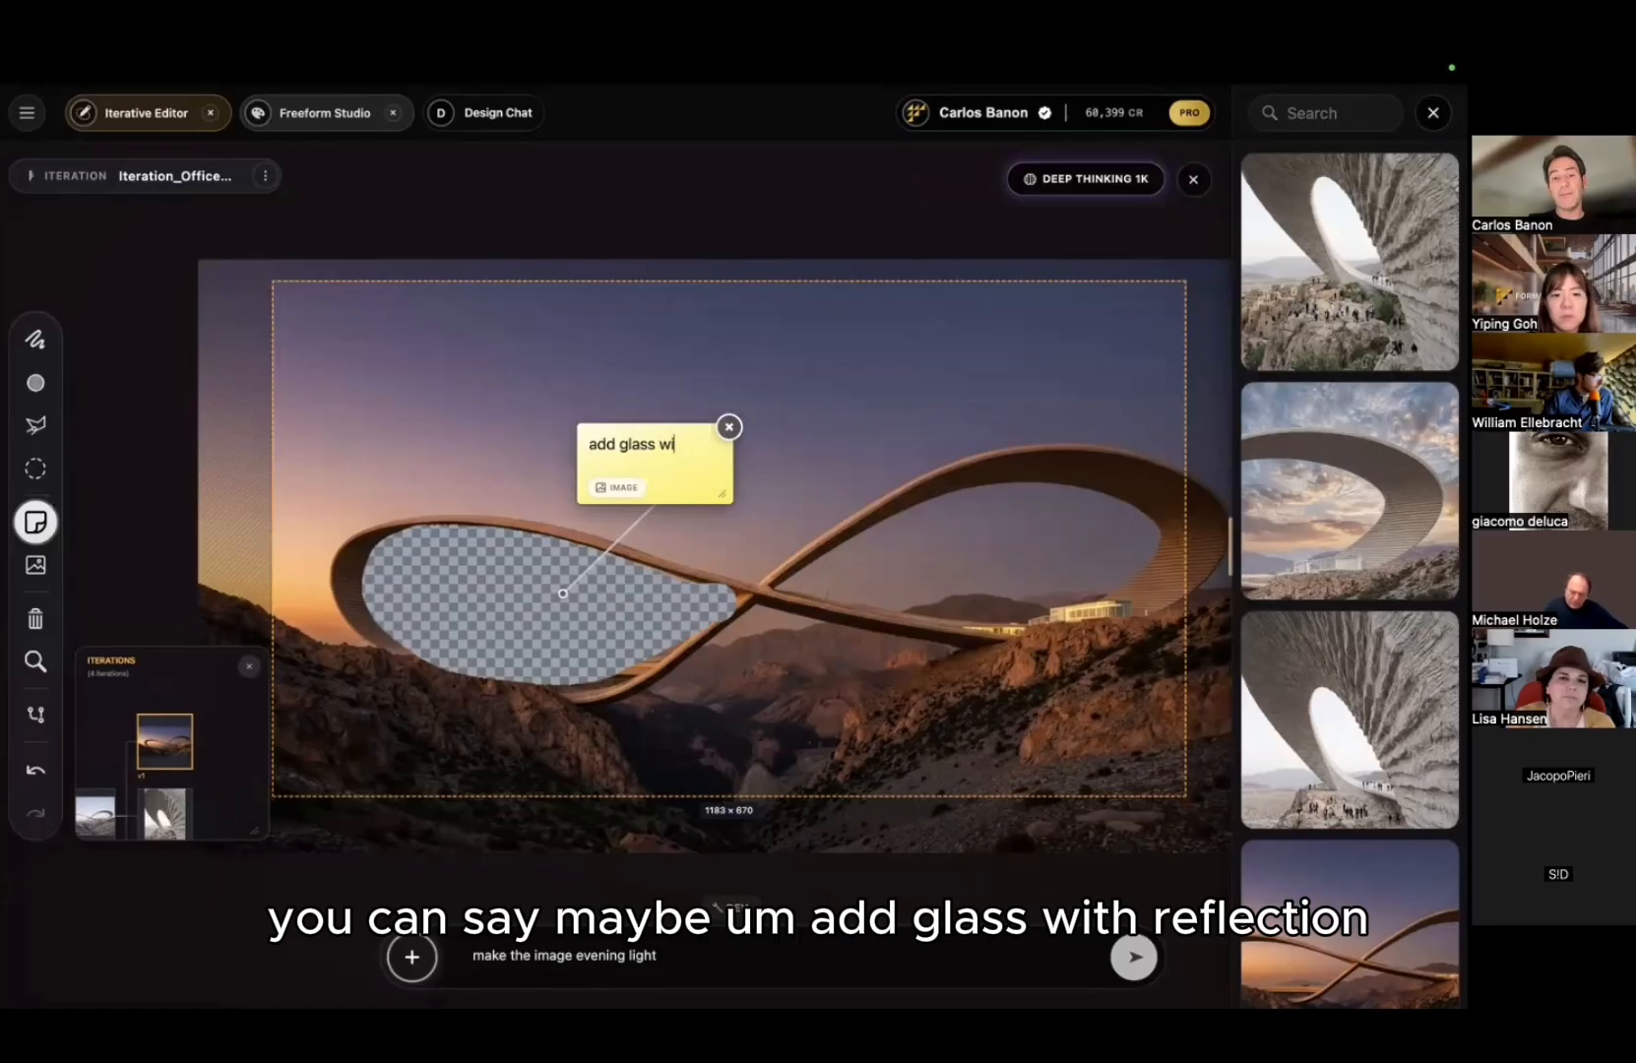
{"action": "type", "text": "th reflec"}
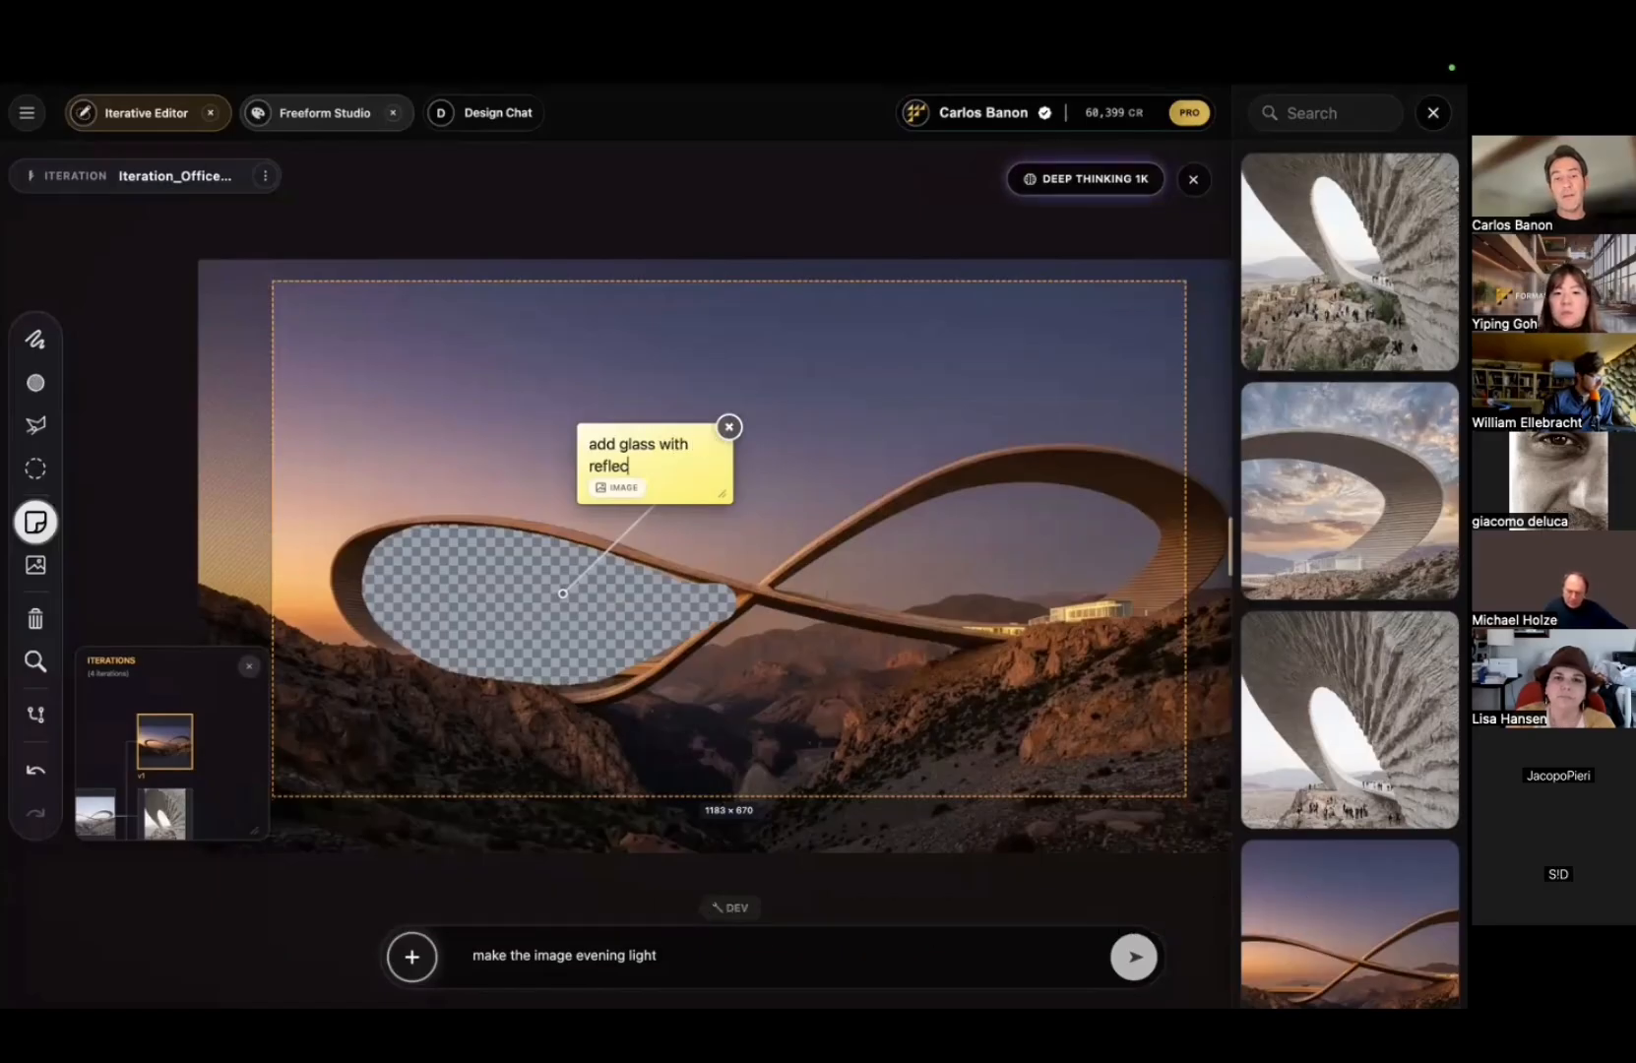
{"action": "type", "text": "tions here."}
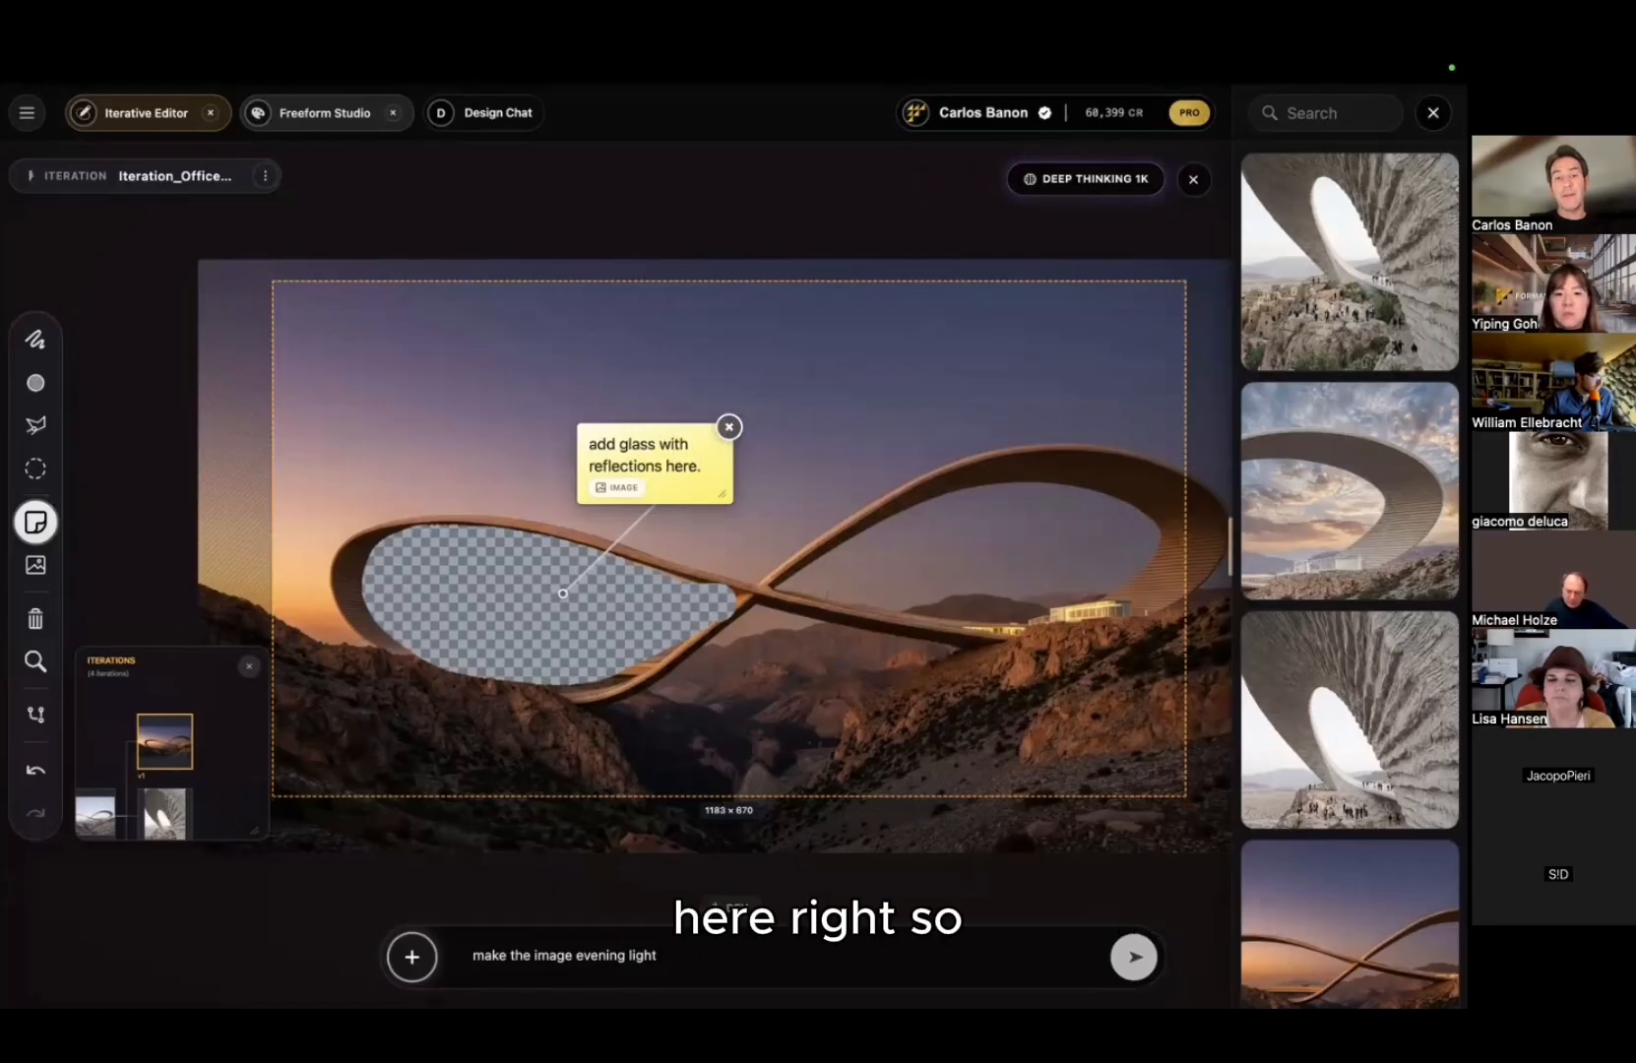
{"action": "left_click", "coordinate": [862, 662]}
{"action": "left_click_drag", "start_coordinate": [564, 594], "coordinate": [522, 598]}
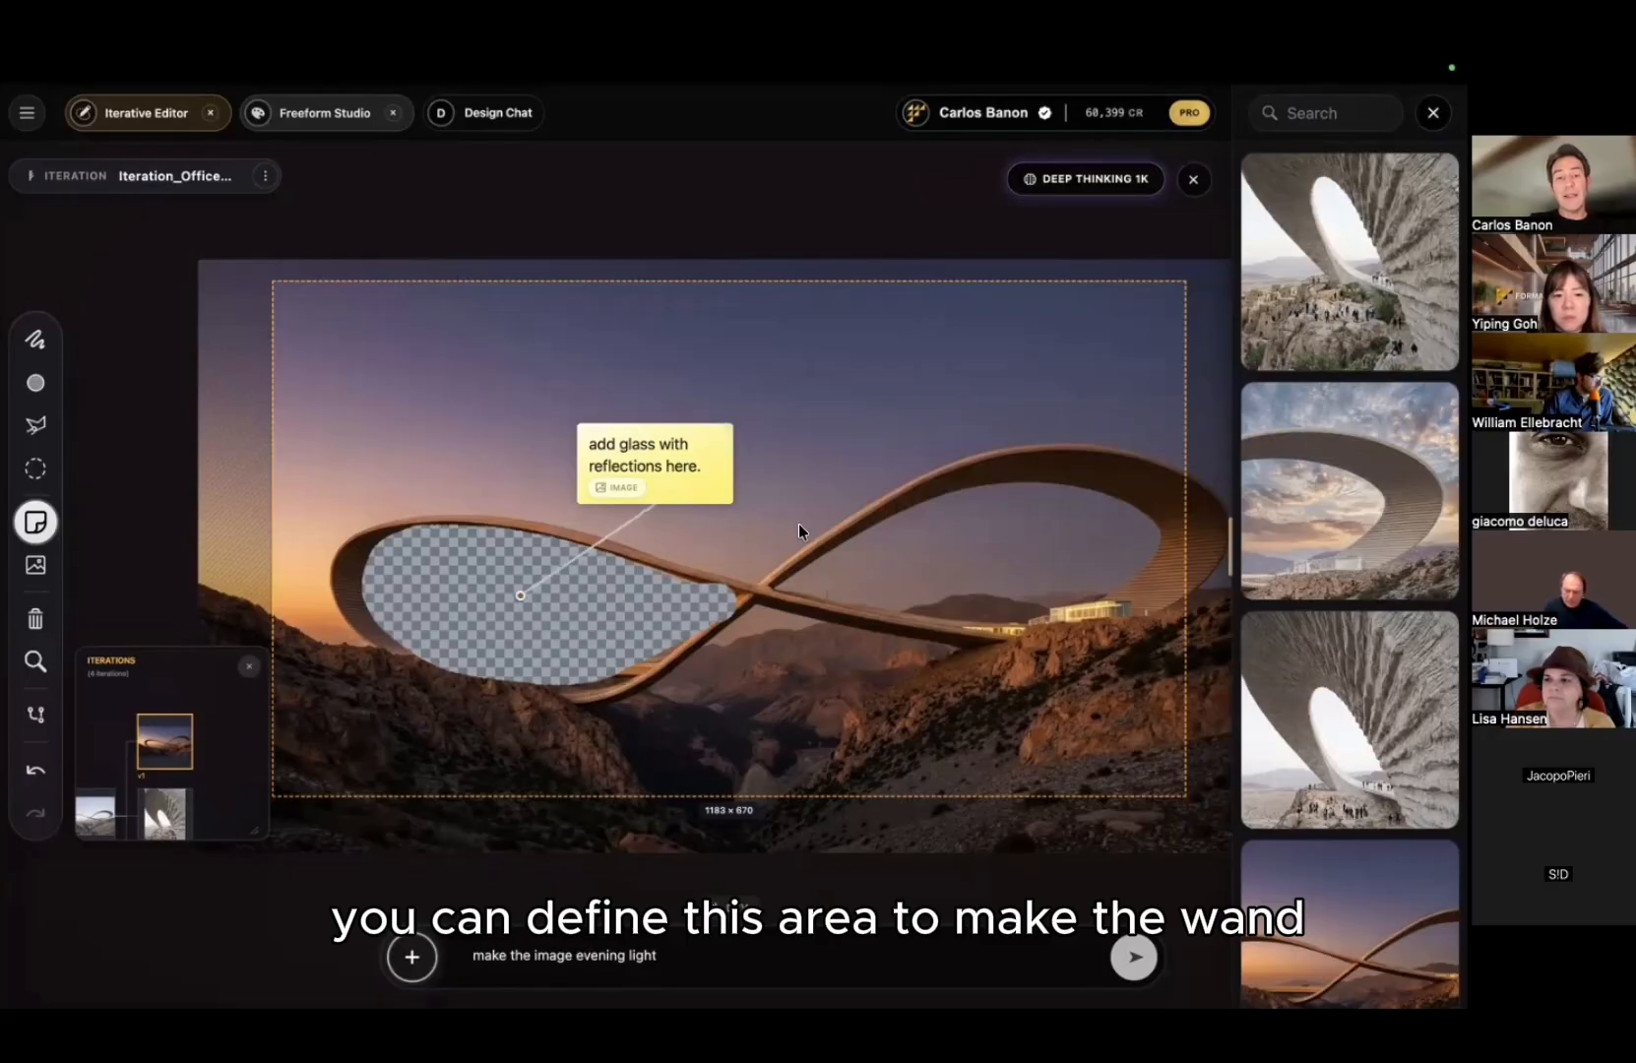
Step: Replace the evening-light prompt with 'keep the image as it is point of view constant'
{"action": "left_click", "coordinate": [914, 795]}
{"action": "triple_click", "coordinate": [763, 953]}
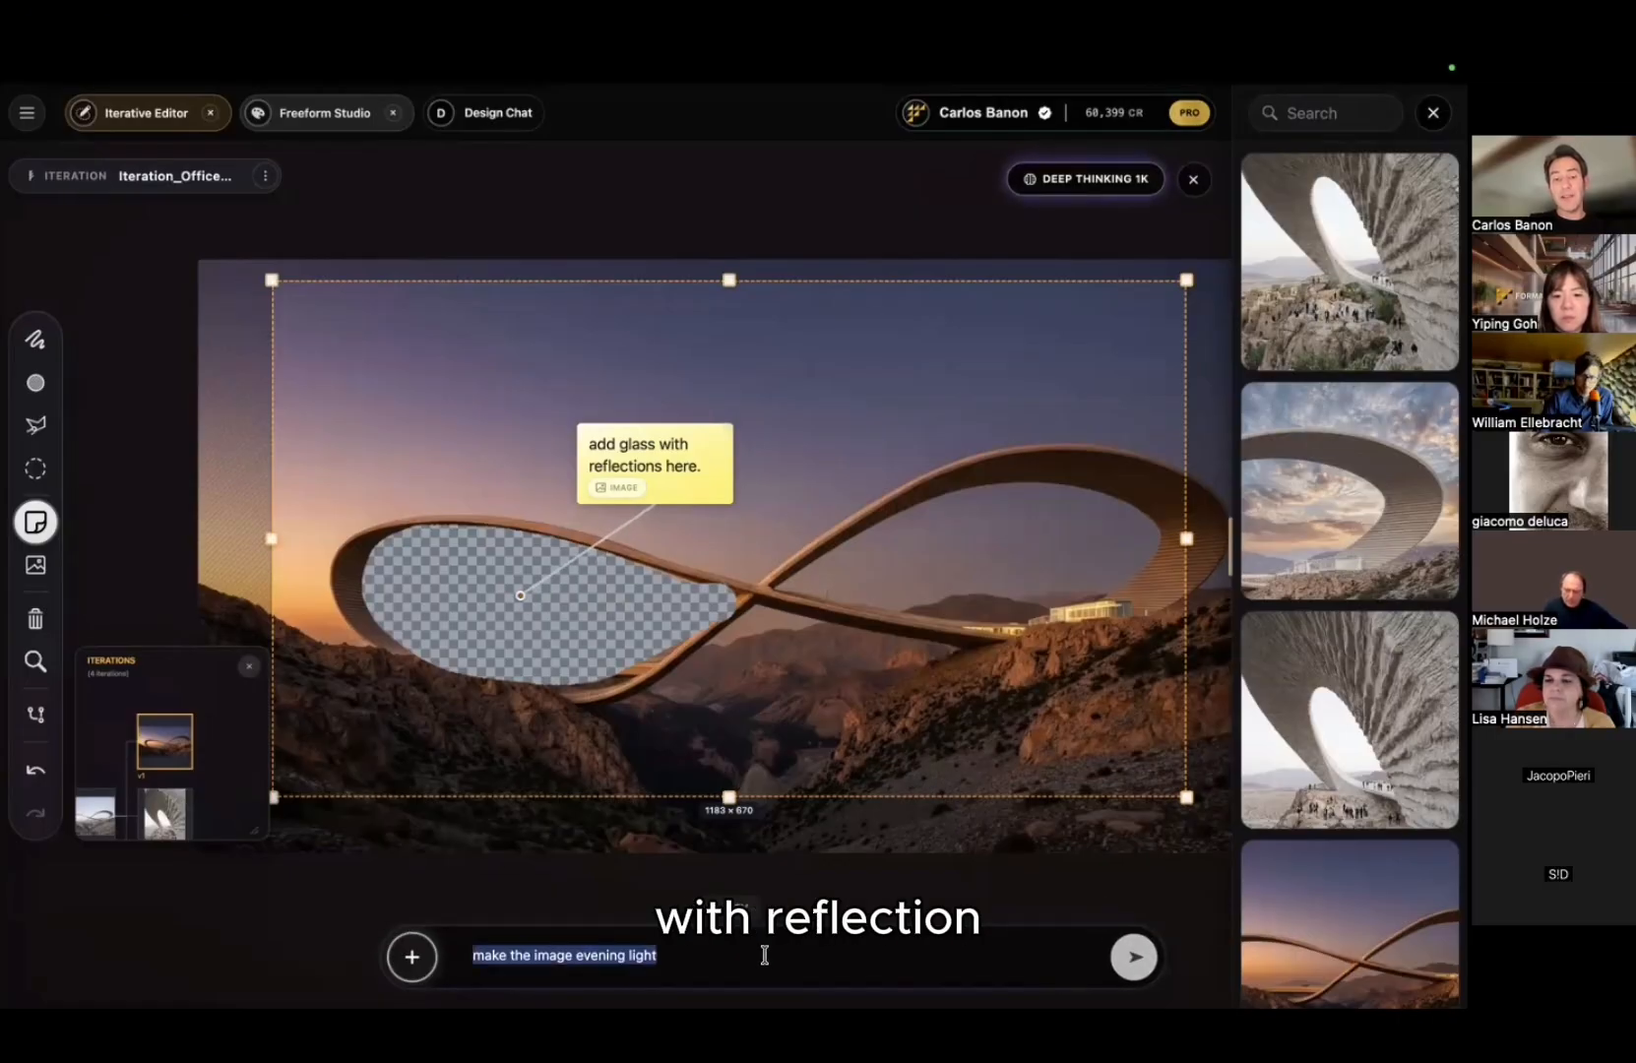
{"action": "key", "text": "BackSpace"}
{"action": "type", "text": "keep t"}
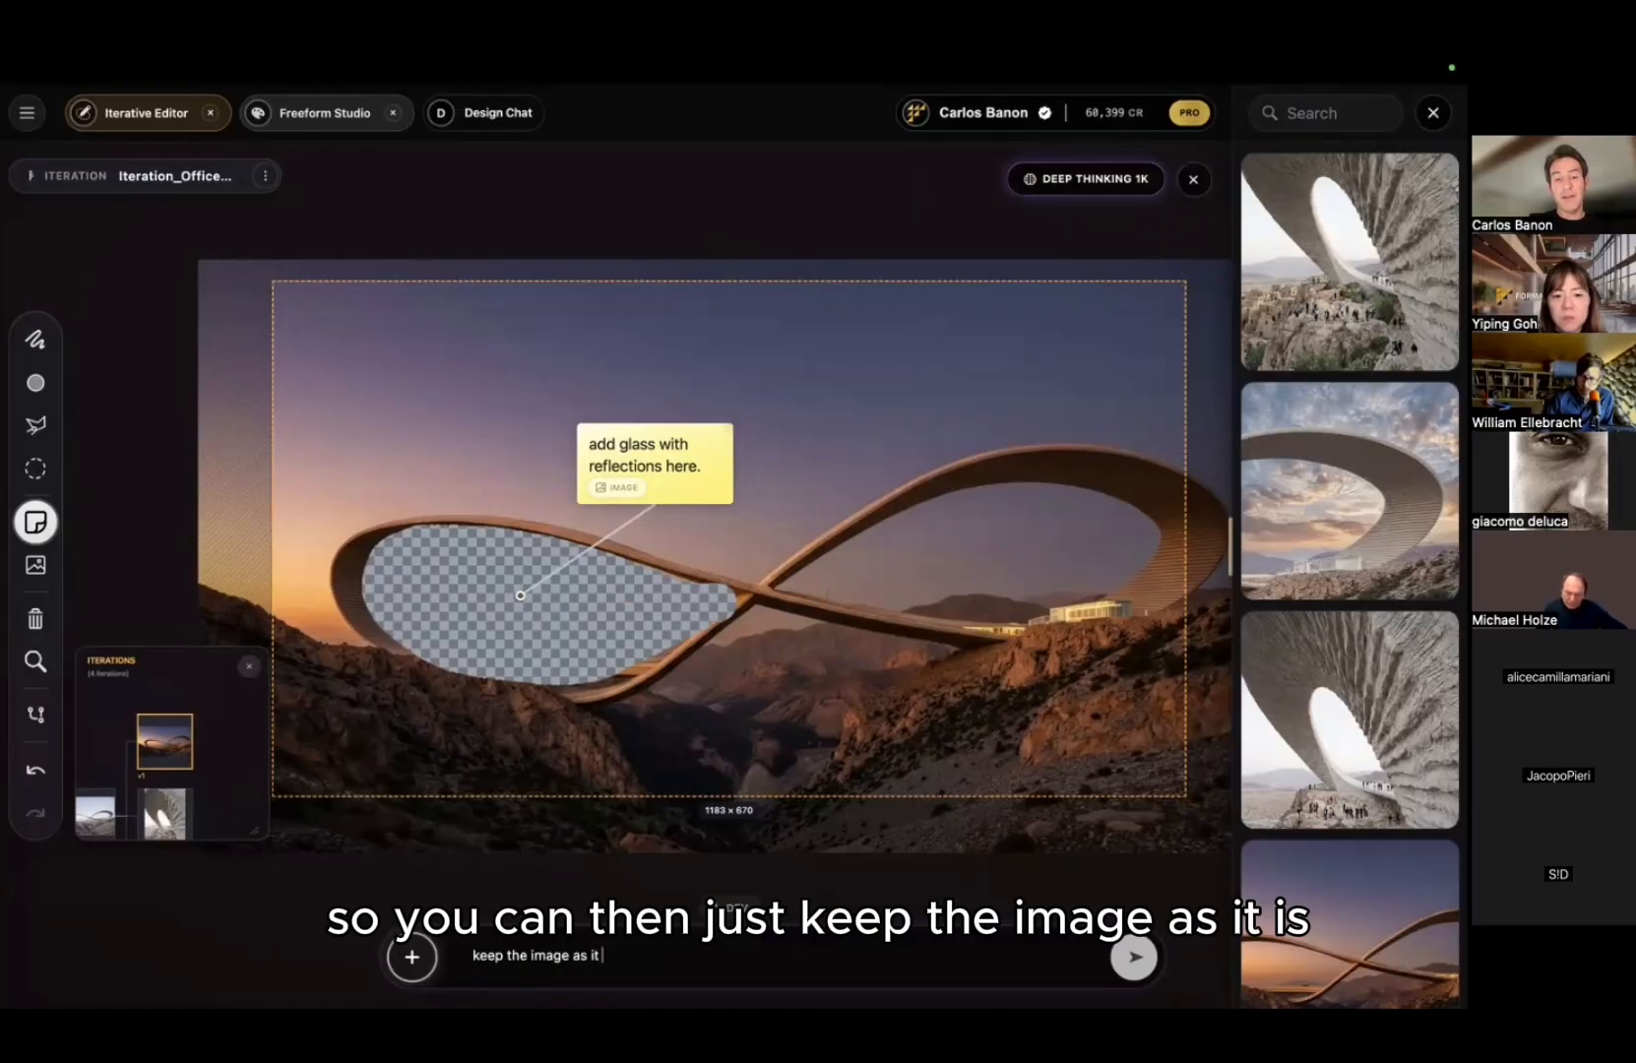
{"action": "type", "text": "he image as it is point o"}
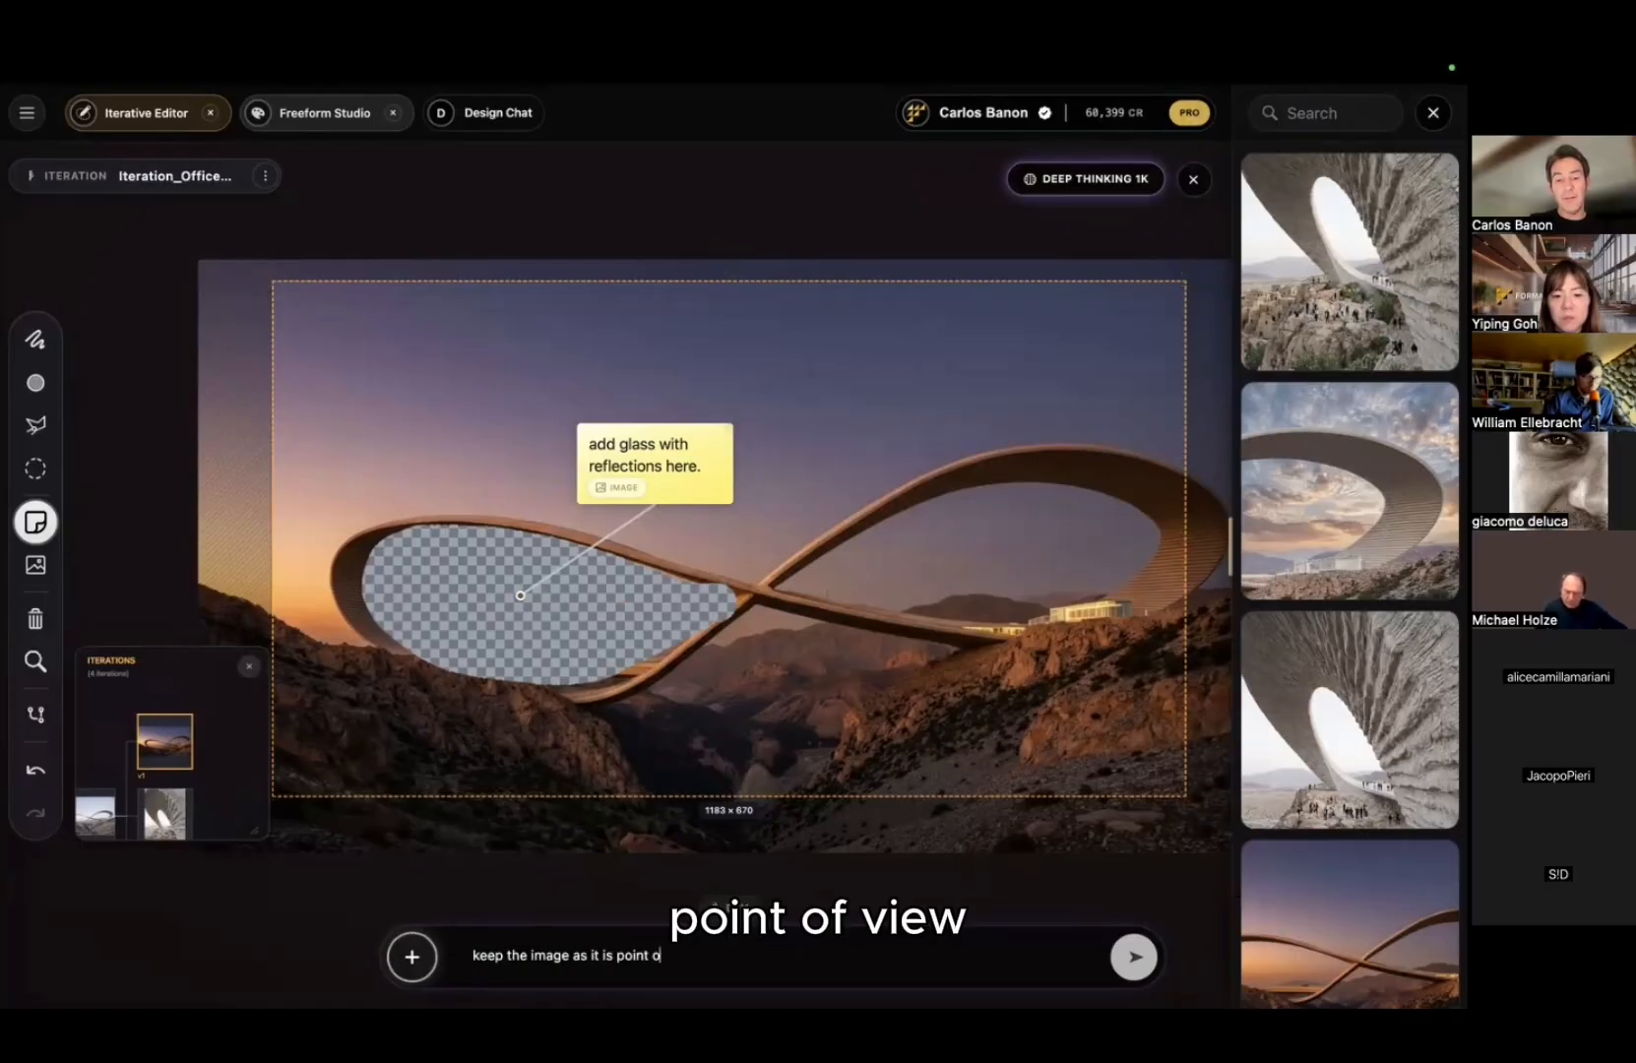
{"action": "type", "text": "f view s"}
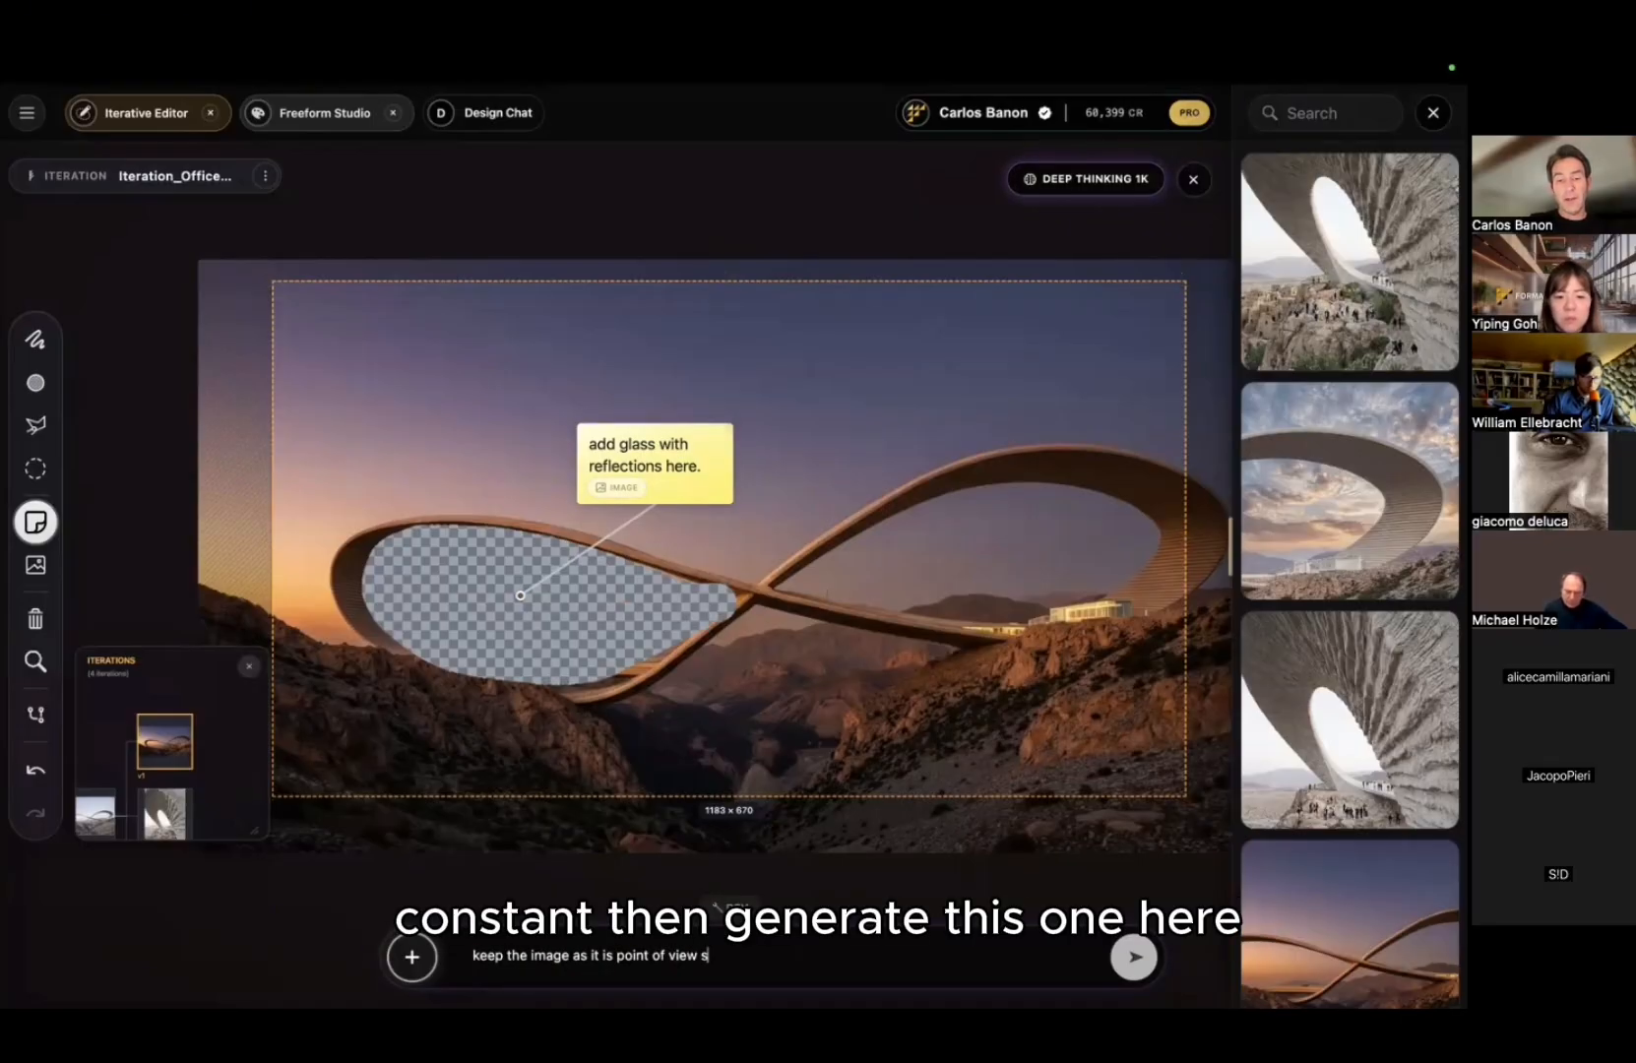
Step: Submit the glass-reflection edit, then view the original and v2 closeup iterations from the gallery
{"action": "left_click", "coordinate": [1132, 975]}
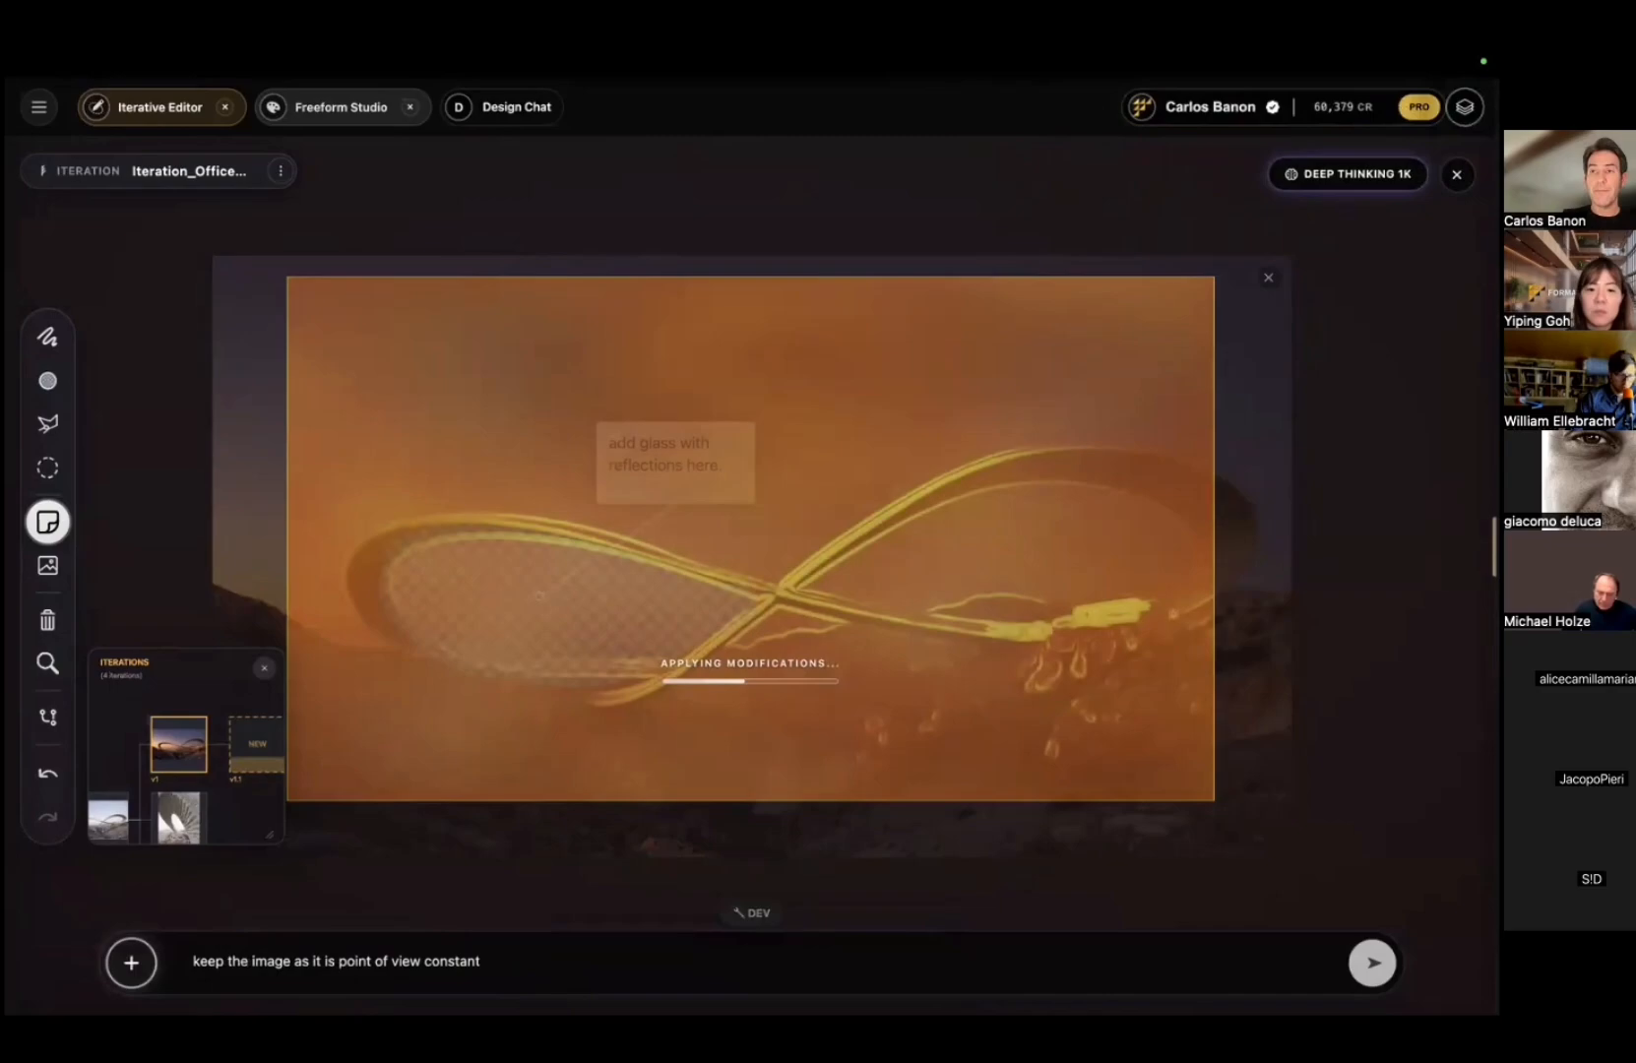
{"action": "left_click", "coordinate": [1465, 108]}
{"action": "left_click_drag", "start_coordinate": [702, 551], "coordinate": [628, 545]}
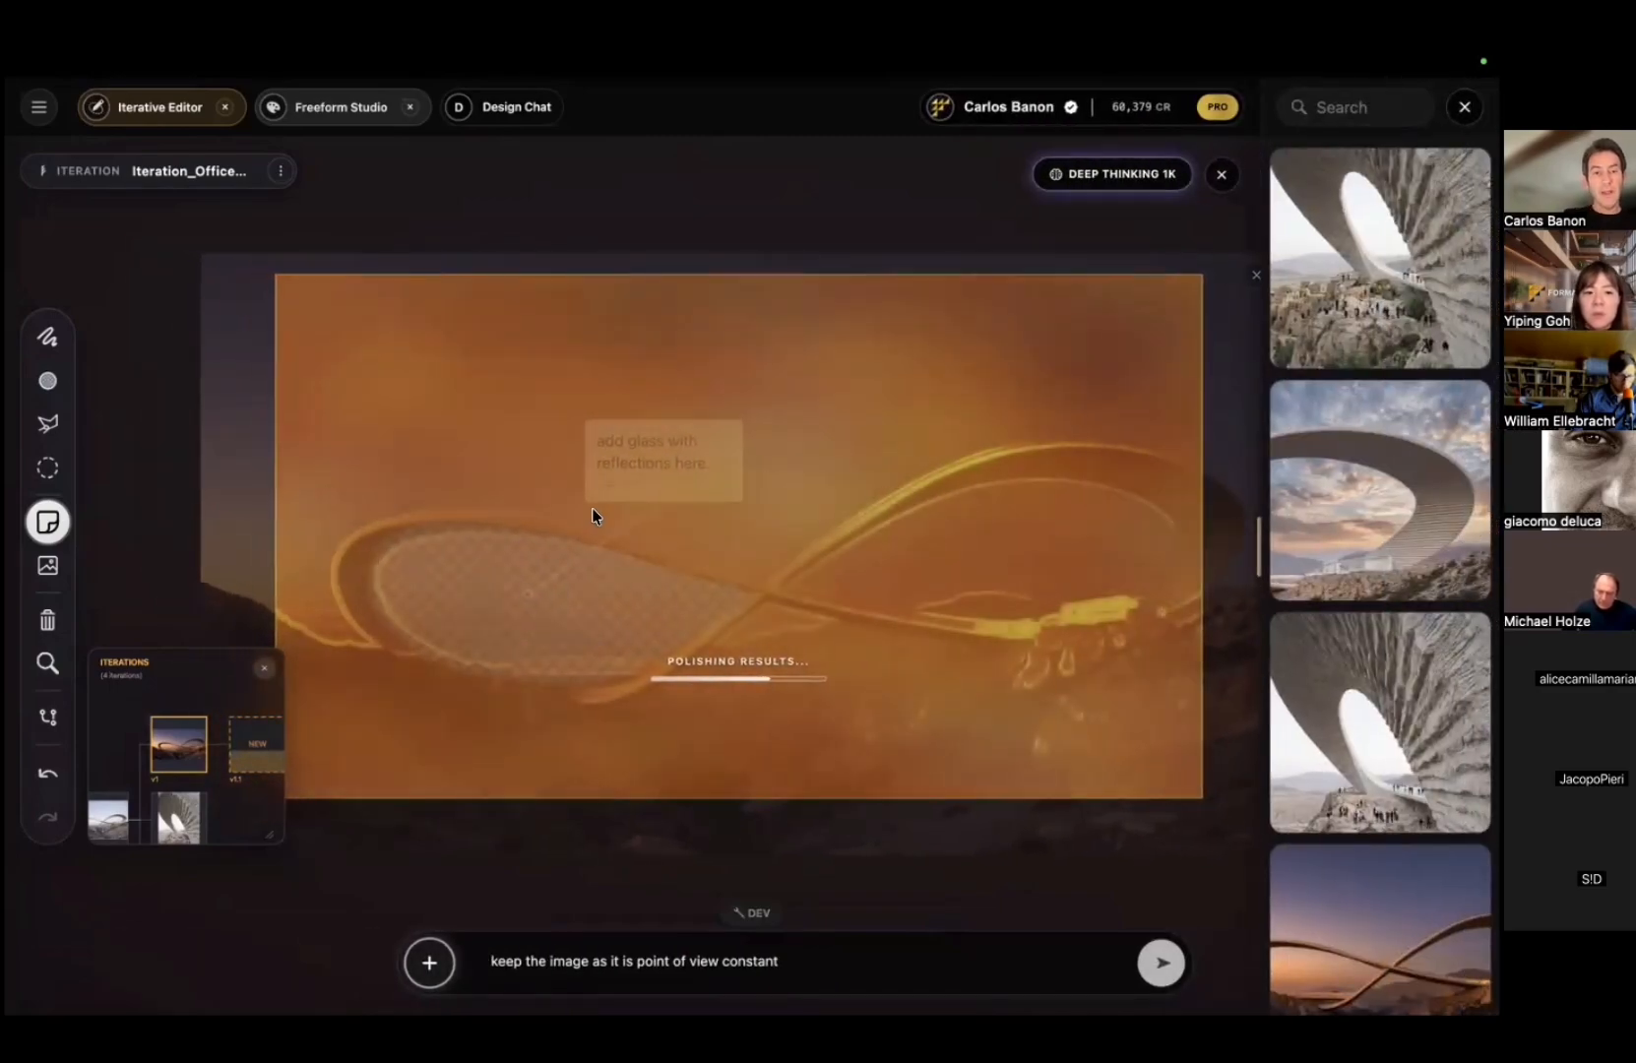
{"action": "left_click", "coordinate": [115, 822]}
{"action": "left_click", "coordinate": [254, 758]}
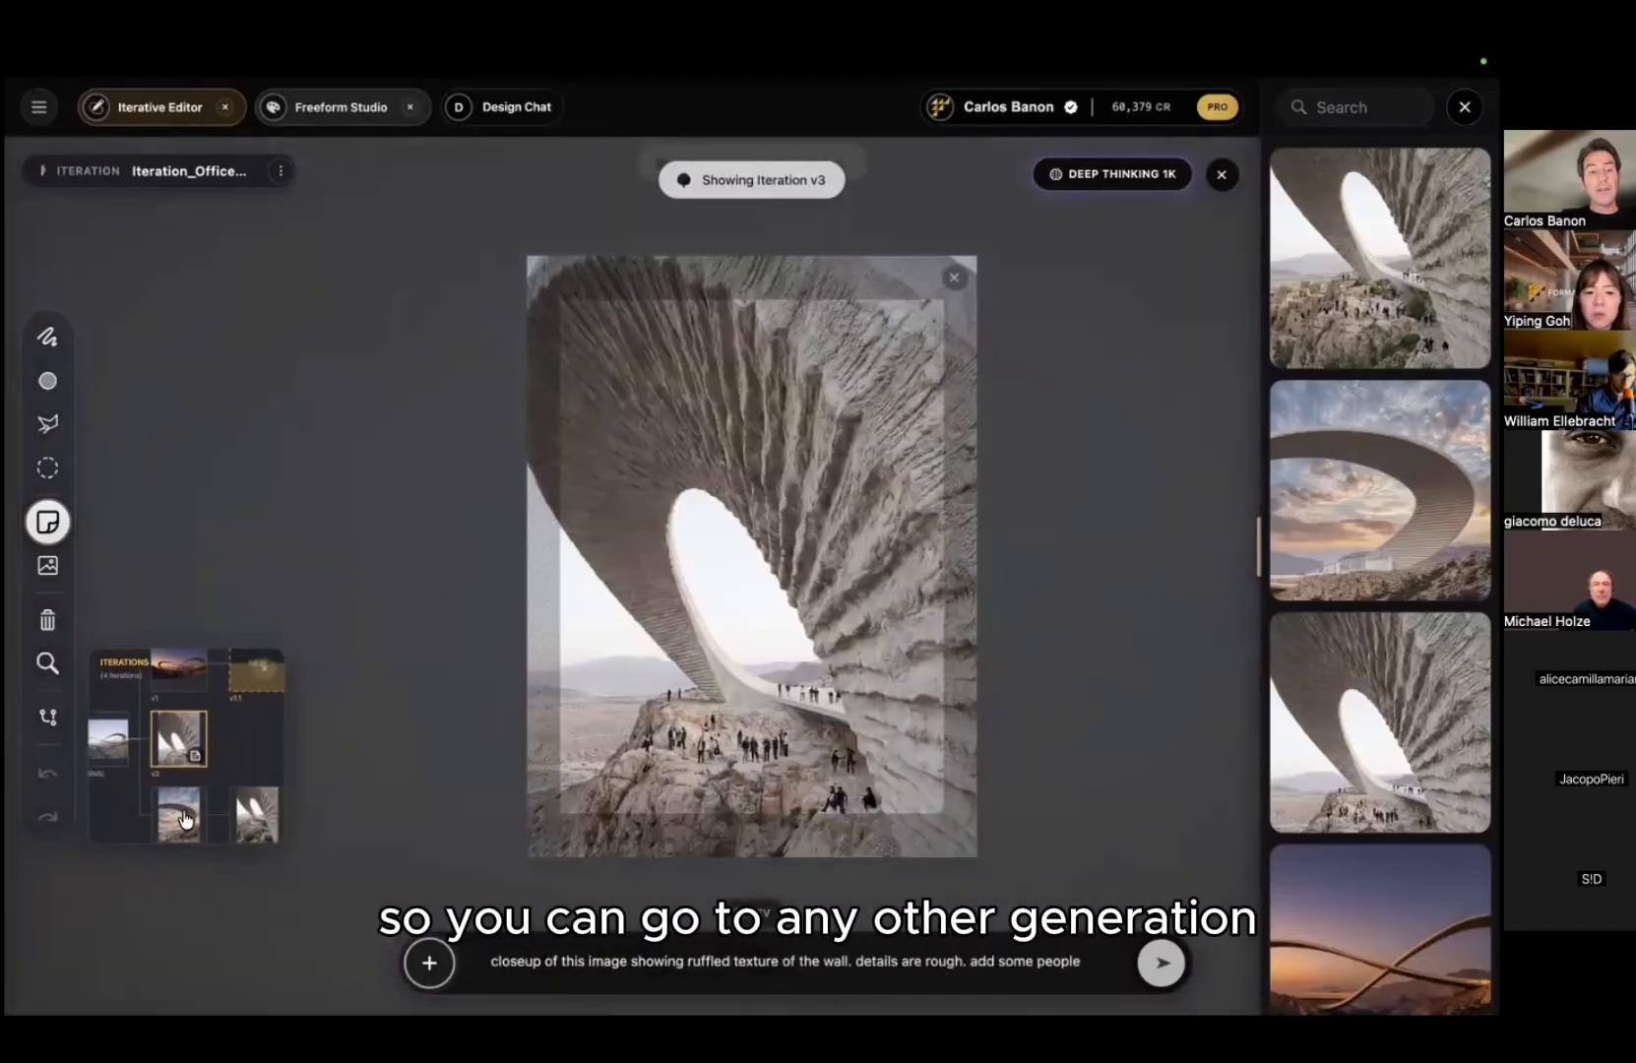
Step: Browse the sky-ring, v4, v3 and v2 iterations, then open v3.1 for editing
{"action": "left_click", "coordinate": [180, 815]}
{"action": "left_click", "coordinate": [204, 743]}
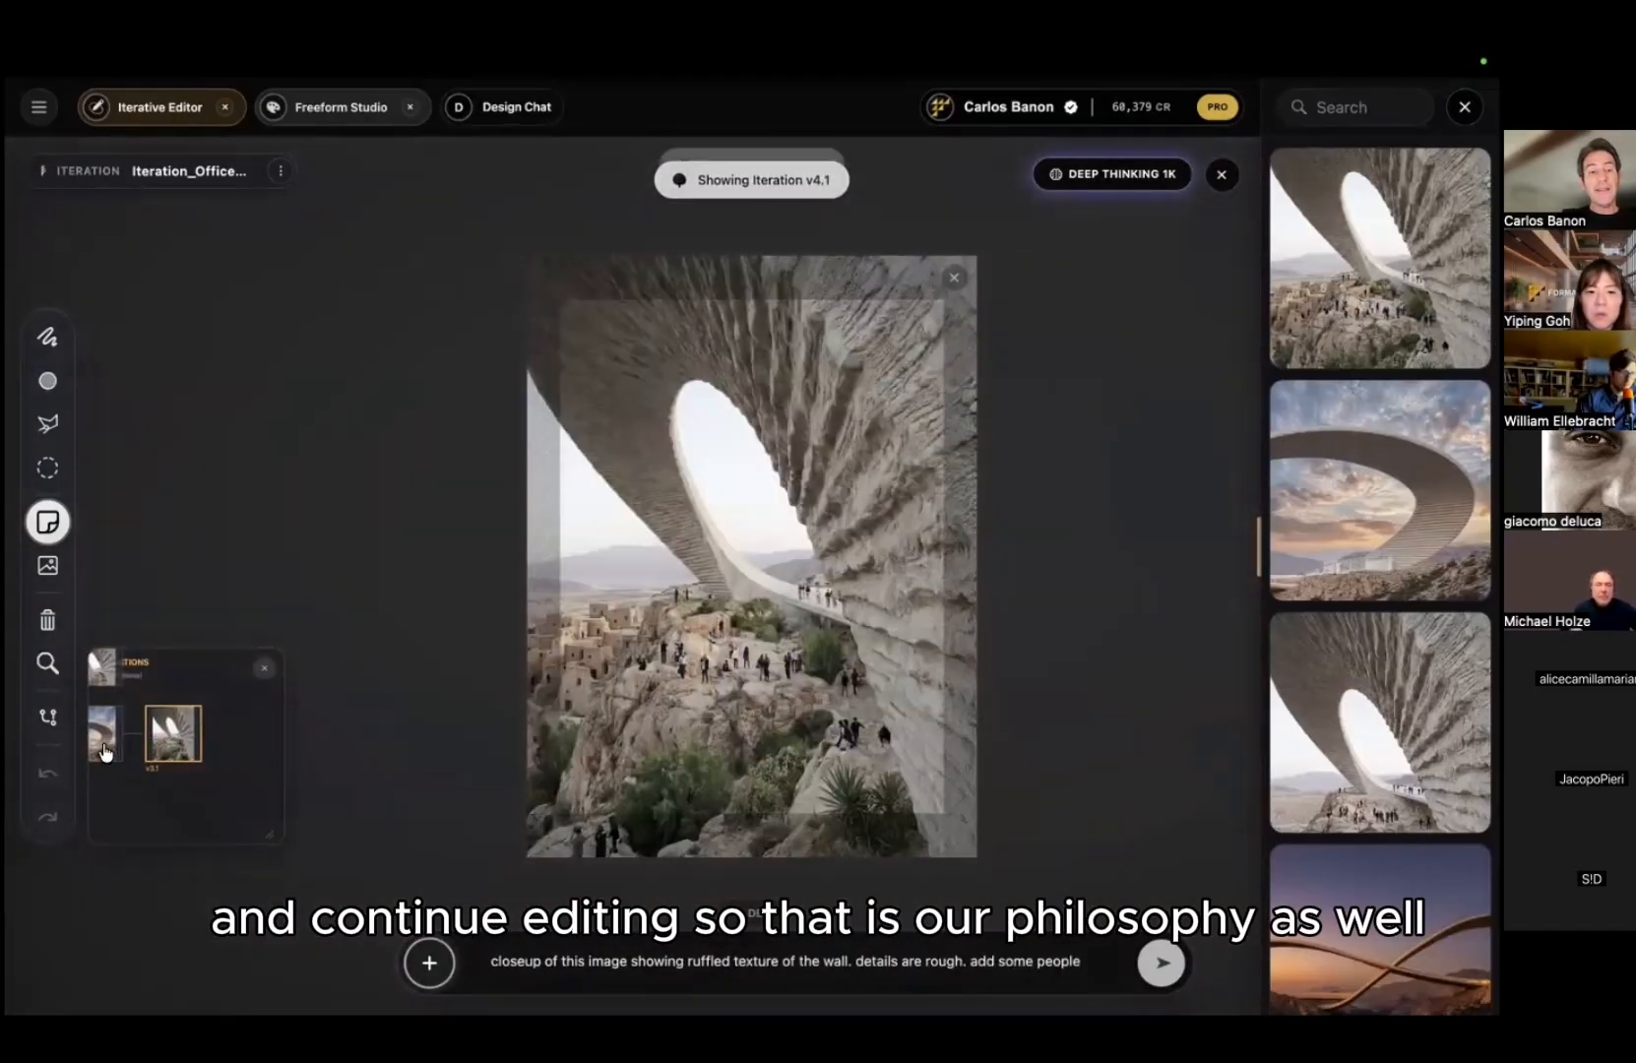
{"action": "left_click", "coordinate": [150, 715]}
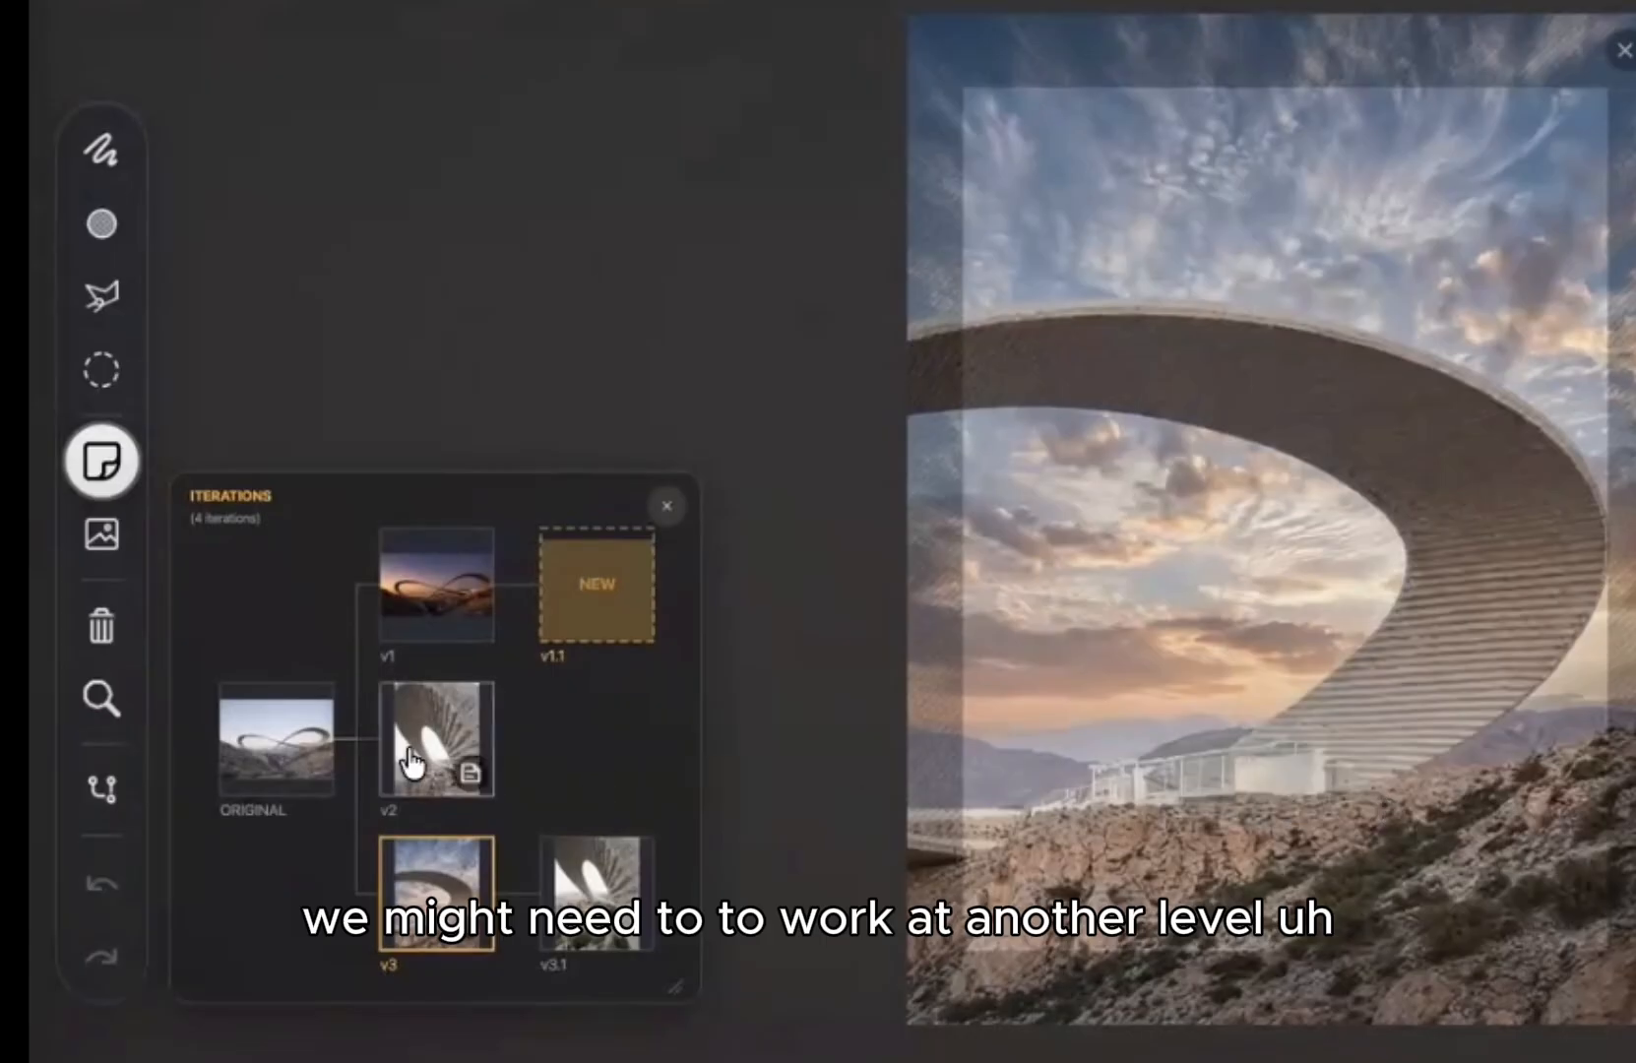
{"action": "left_click", "coordinate": [451, 752]}
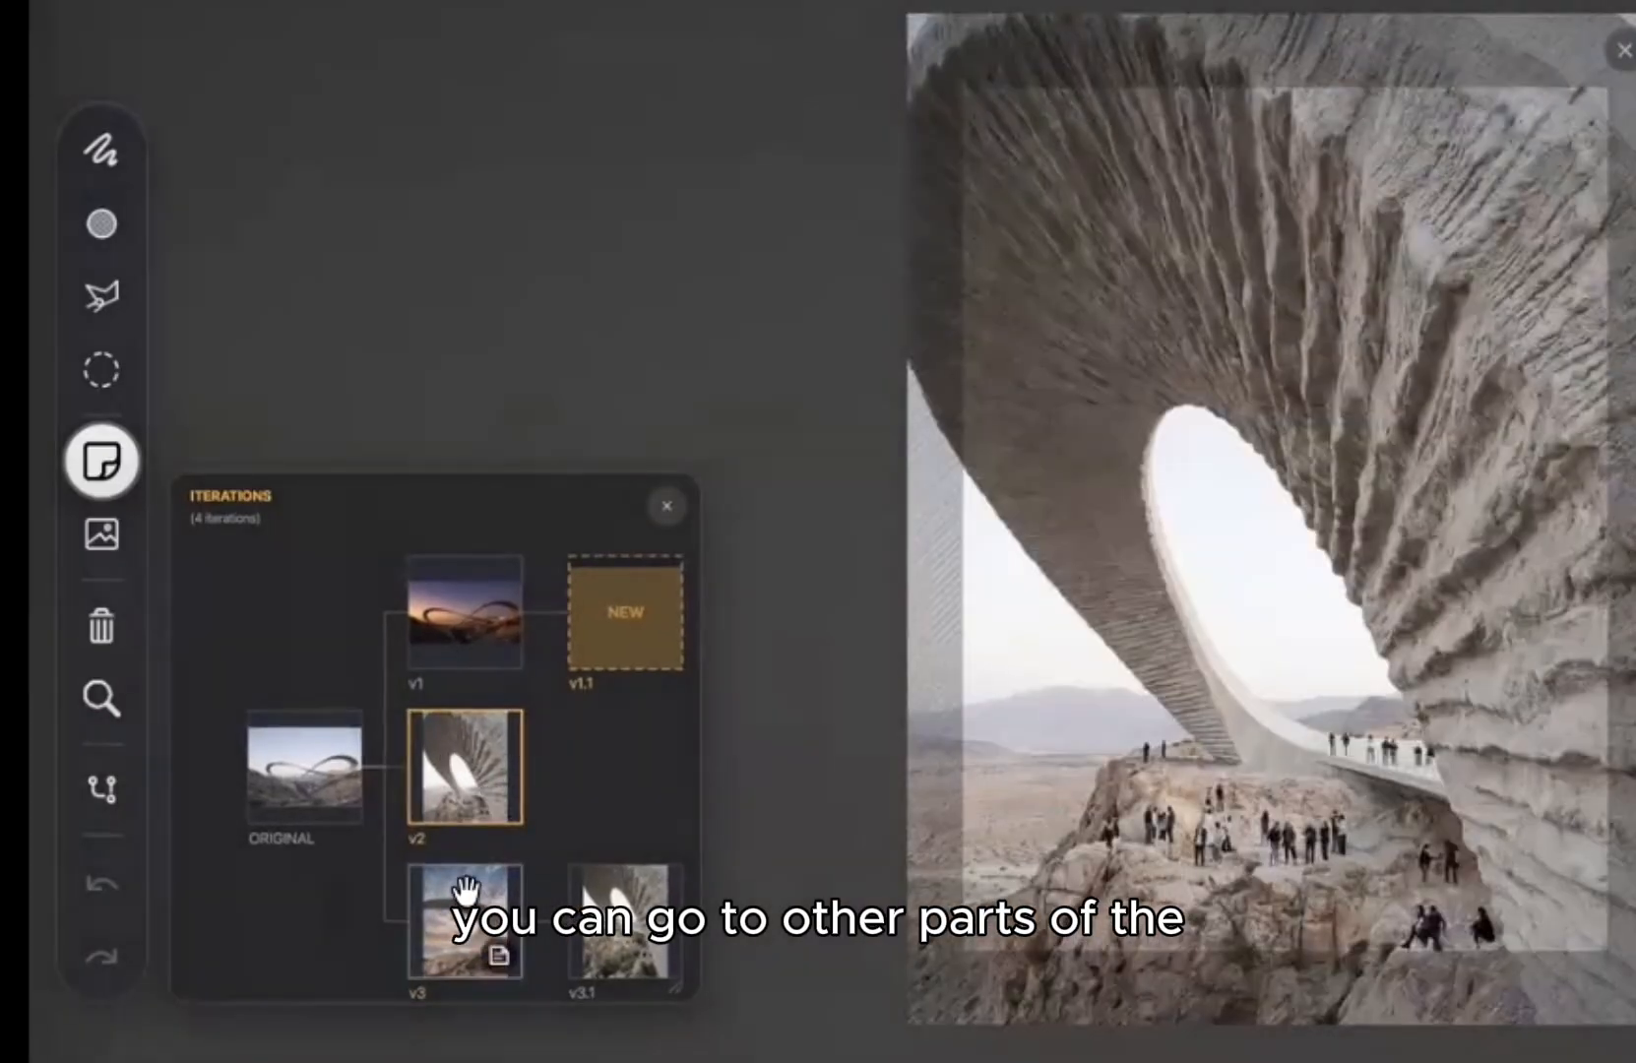
{"action": "left_click", "coordinate": [466, 904]}
{"action": "left_click", "coordinate": [631, 798]}
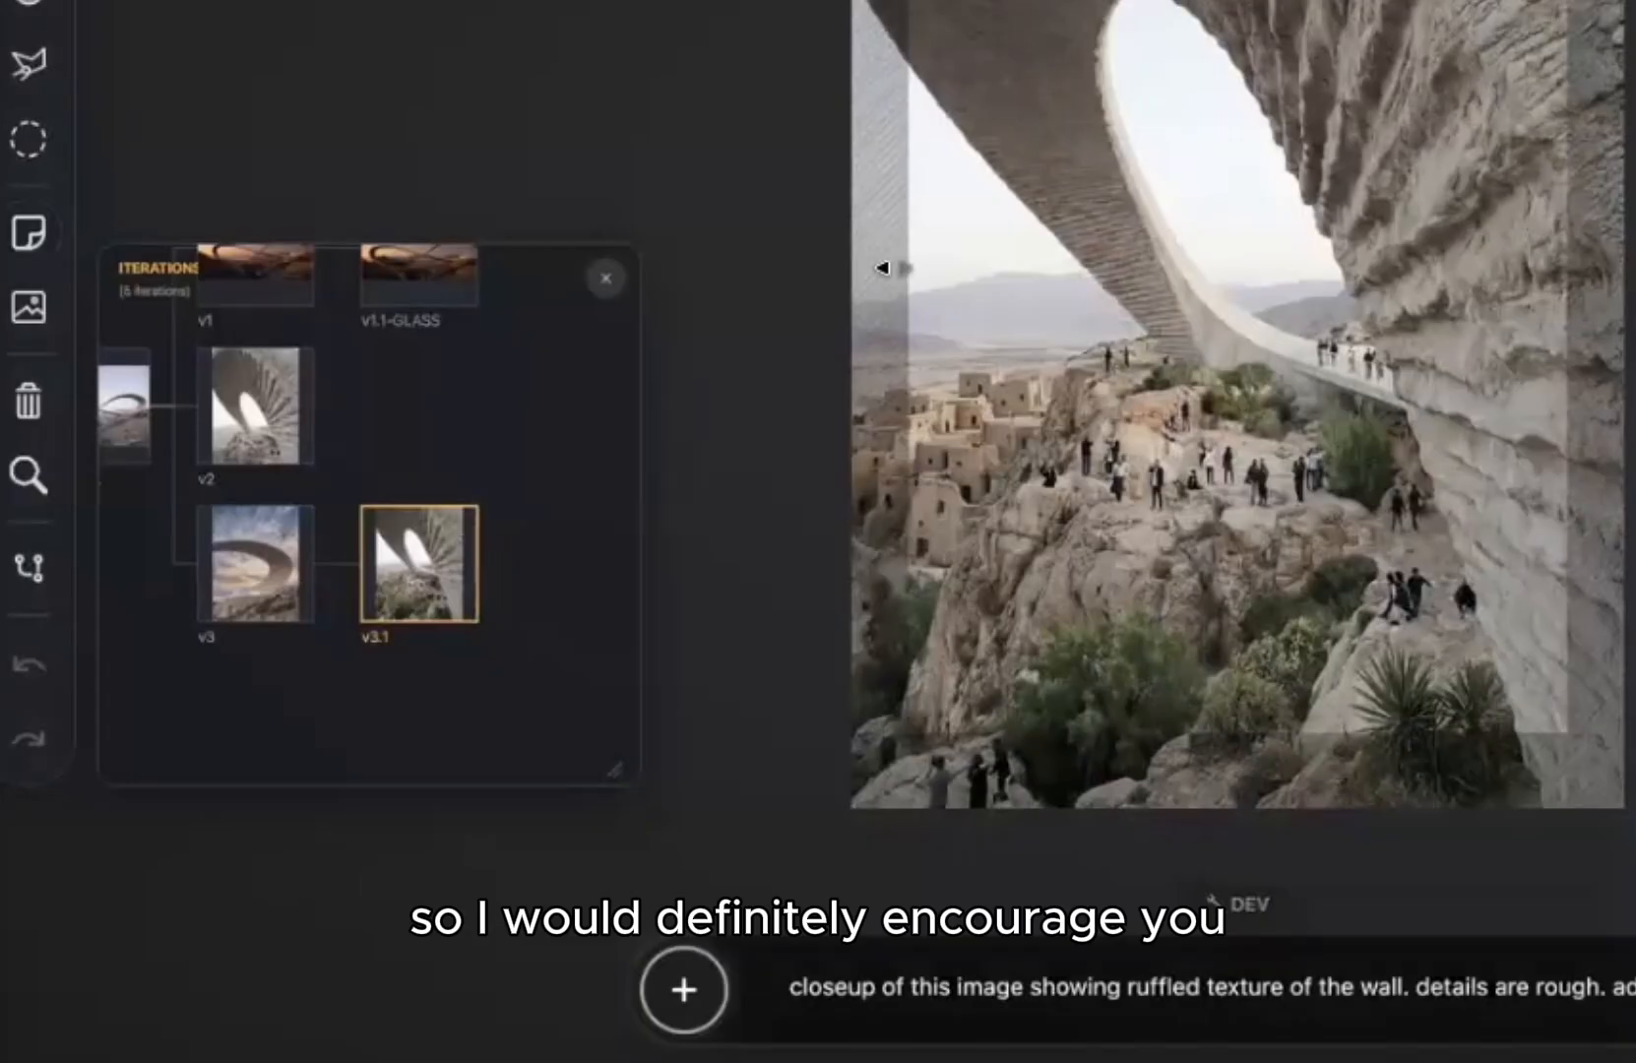
{"action": "scroll", "coordinate": [530, 468], "scroll_direction": "up", "scroll_amount": 5}
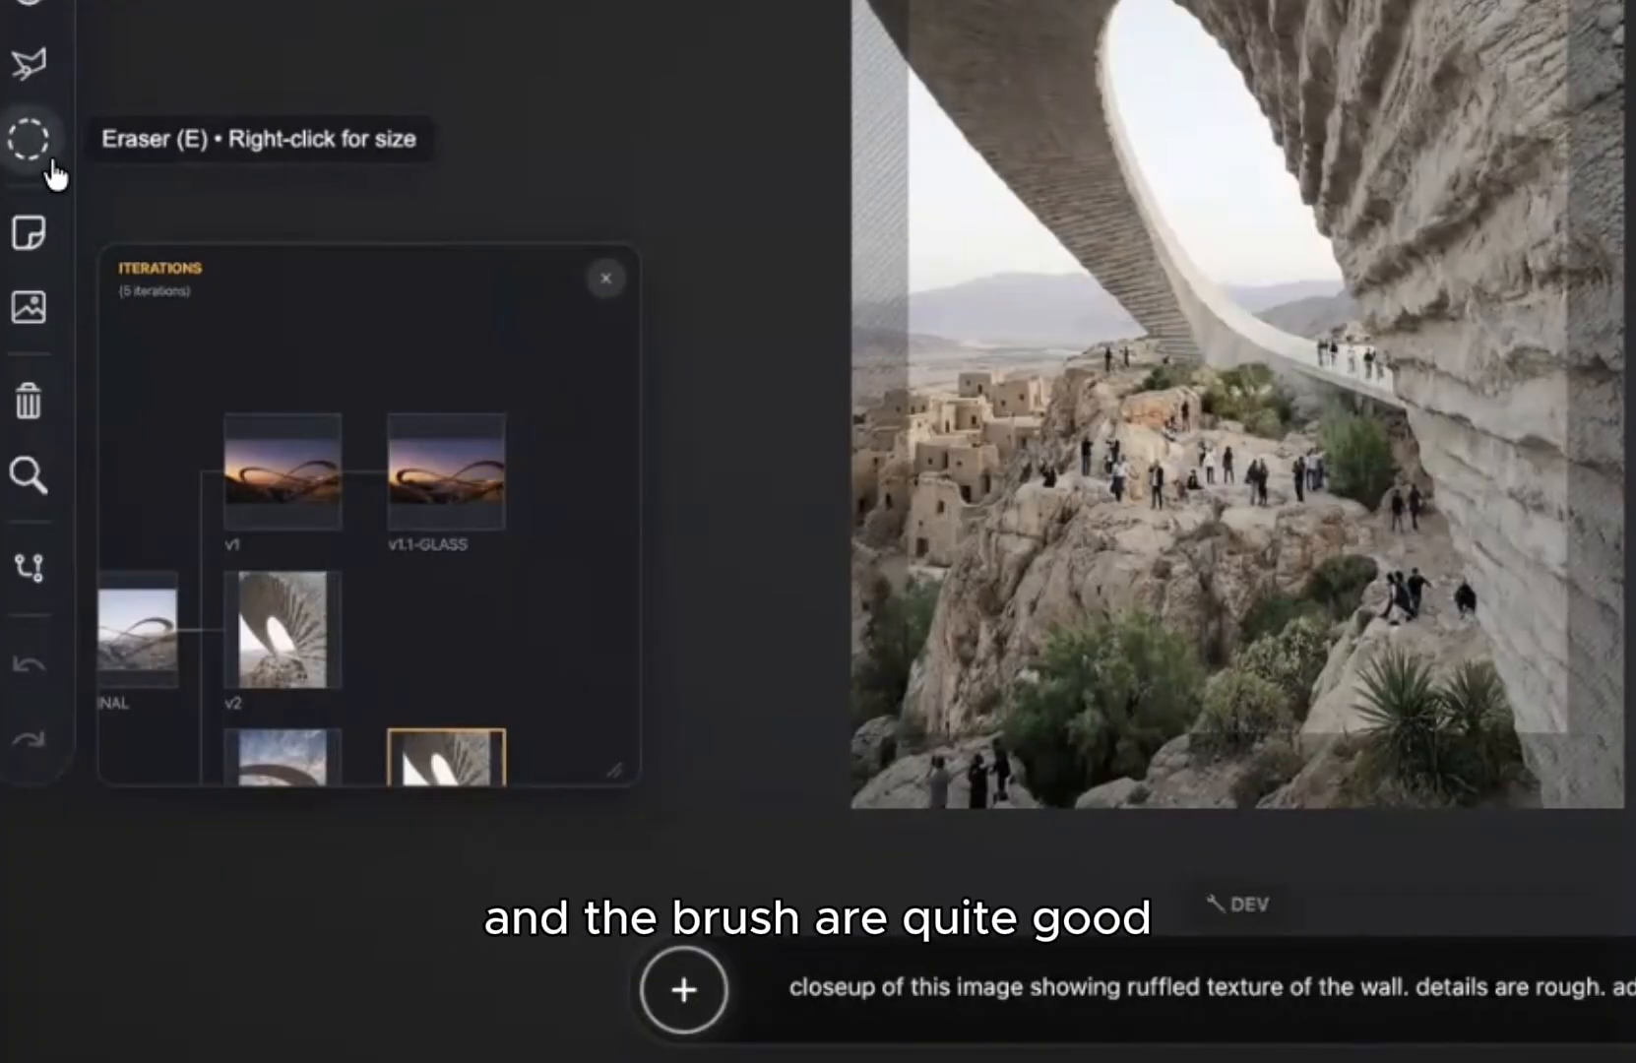
Step: Brush-sketch hanging lamp outlines with cords and shades beneath the arch
{"action": "left_click", "coordinate": [28, 2]}
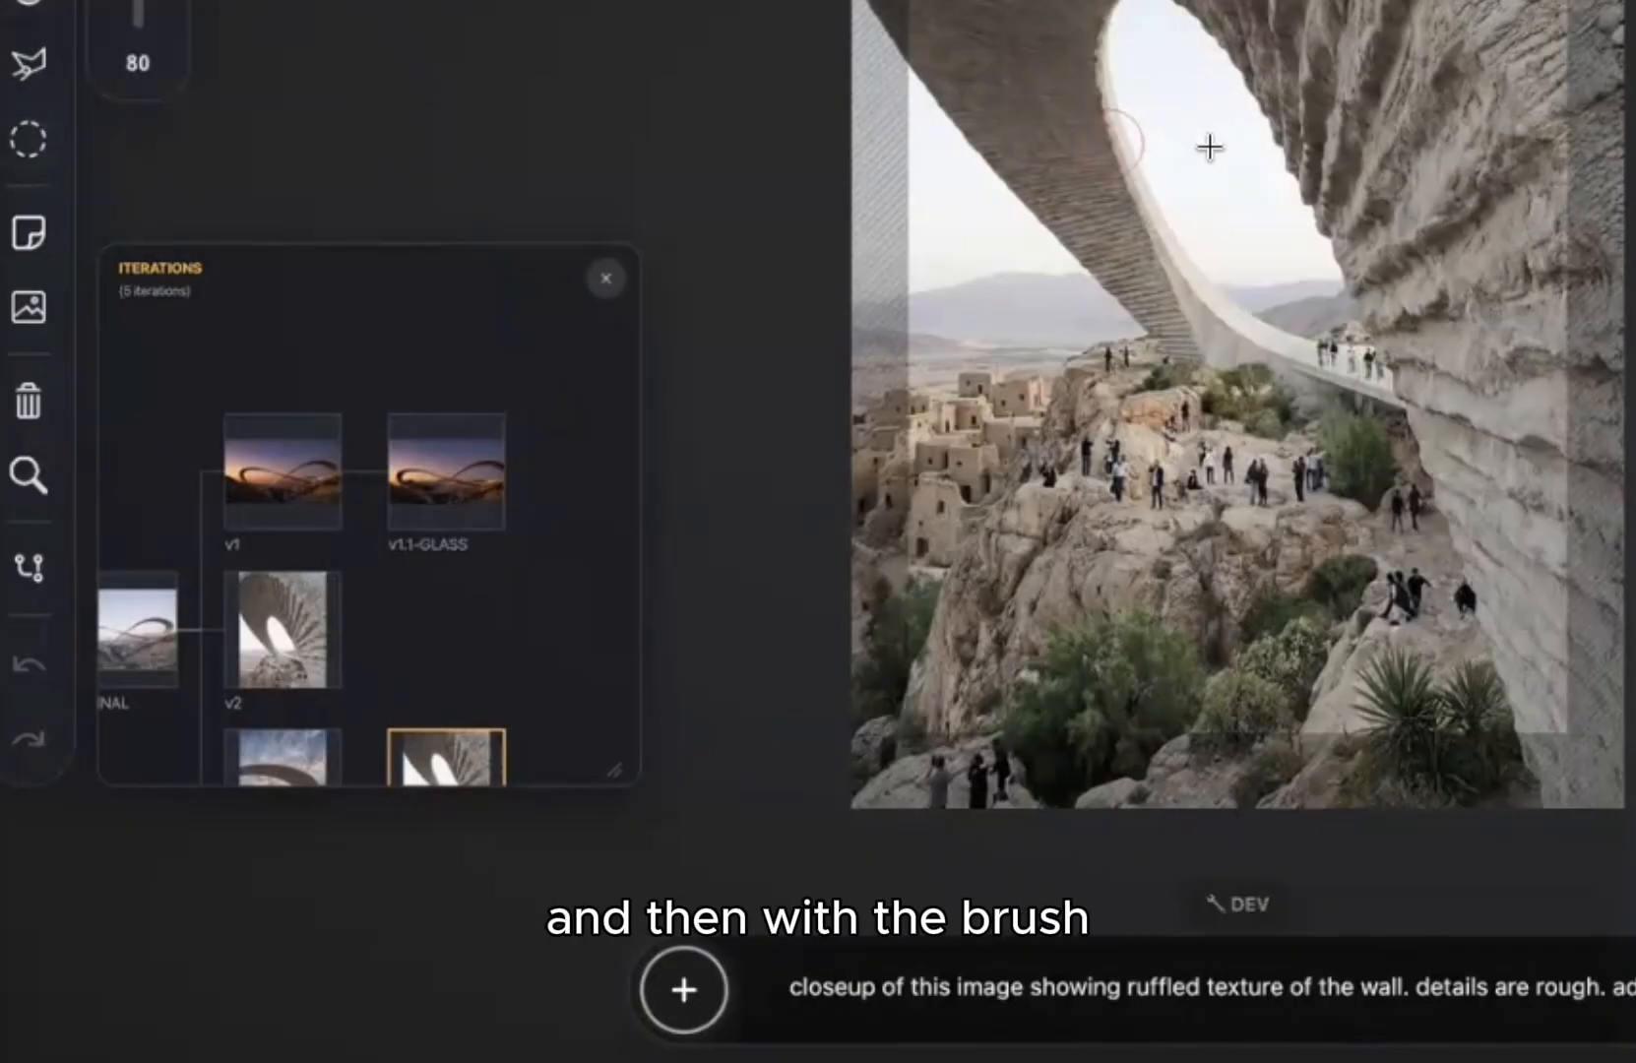
{"action": "mouse_move", "coordinate": [1078, 143]}
{"action": "left_mouse_down"}
{"action": "mouse_move", "coordinate": [1315, 108]}
{"action": "mouse_move", "coordinate": [1494, 10]}
{"action": "mouse_move", "coordinate": [1466, 364]}
{"action": "left_mouse_up"}
{"action": "key", "text": "ctrl+z"}
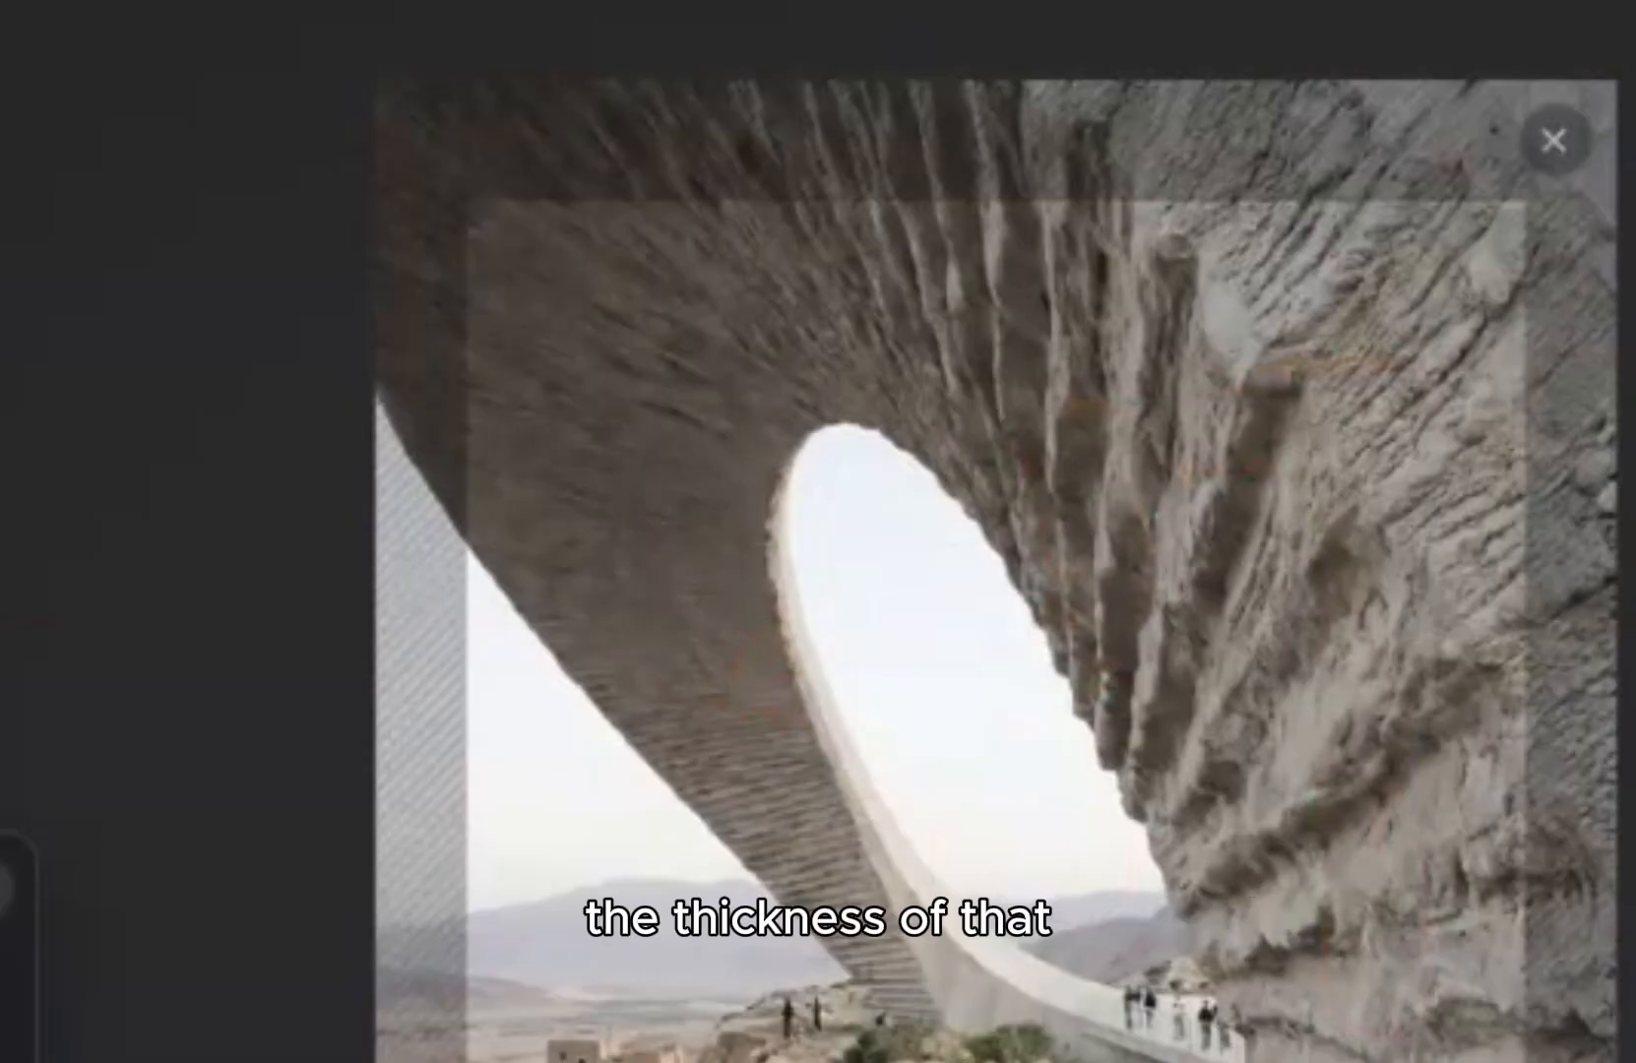
{"action": "mouse_move", "coordinate": [849, 277]}
{"action": "left_mouse_down"}
{"action": "mouse_move", "coordinate": [847, 530]}
{"action": "mouse_move", "coordinate": [924, 576]}
{"action": "mouse_move", "coordinate": [838, 536]}
{"action": "left_mouse_up"}
{"action": "left_click_drag", "start_coordinate": [1216, 356], "coordinate": [1215, 618]}
{"action": "left_click_drag", "start_coordinate": [1092, 628], "coordinate": [1305, 670]}
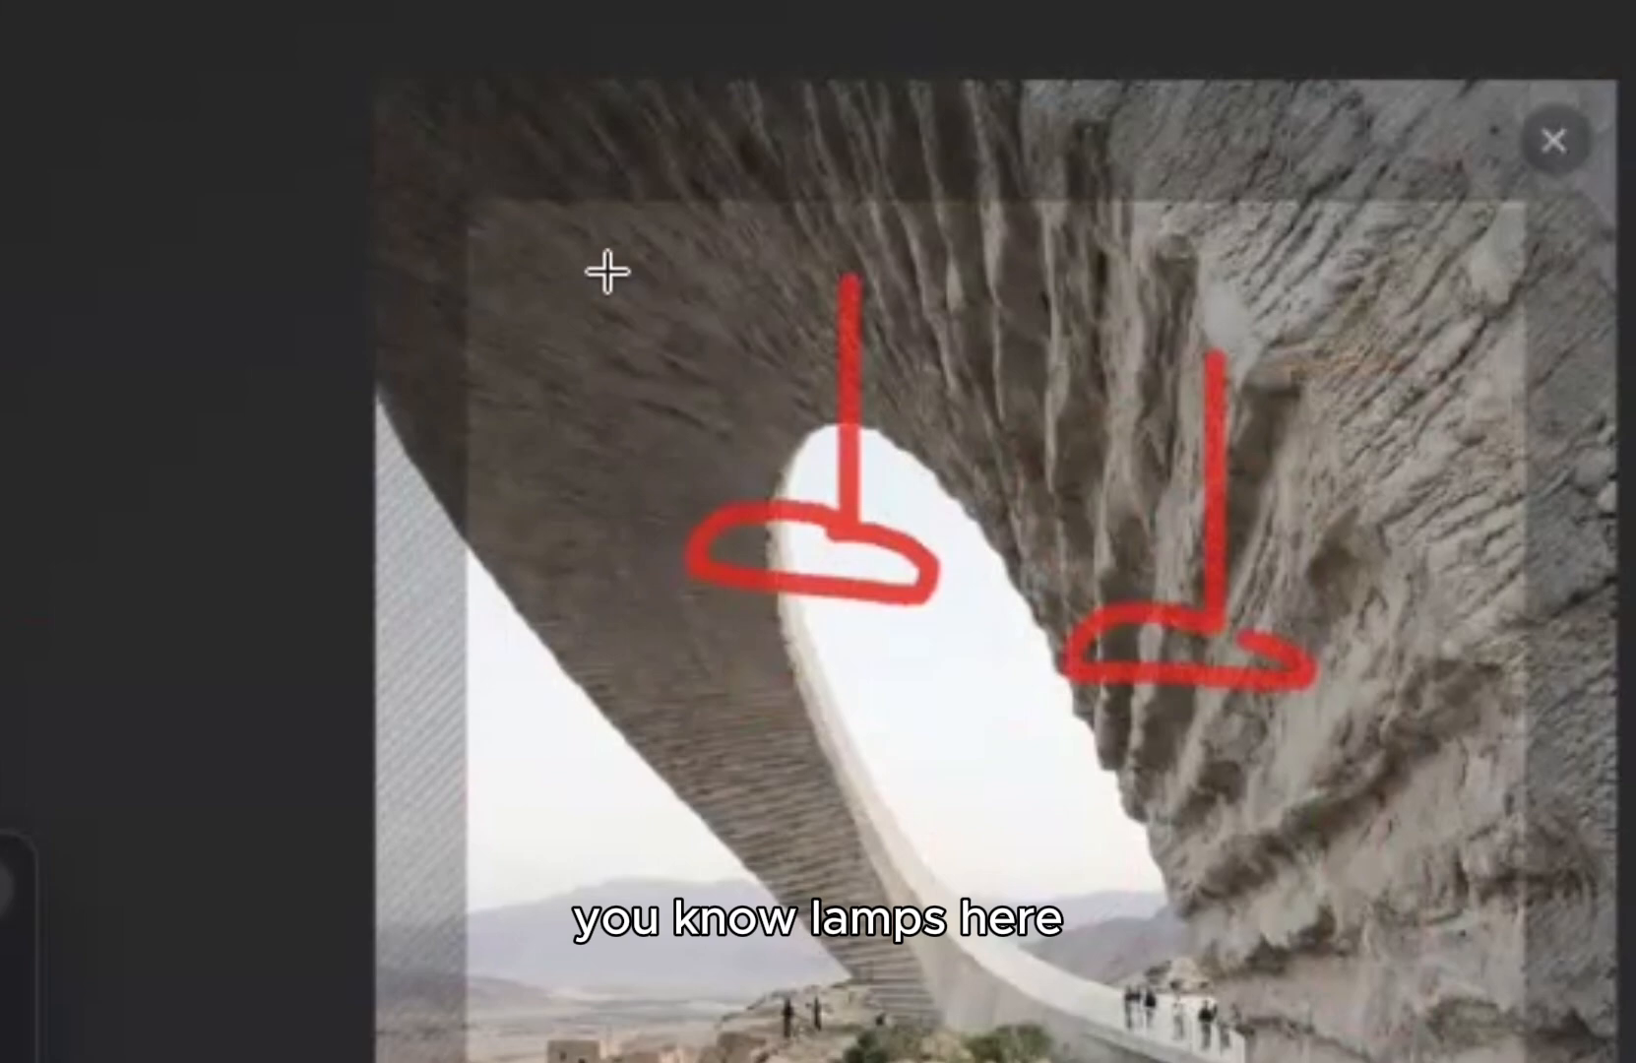
{"action": "mouse_move", "coordinate": [602, 268]}
{"action": "left_mouse_down"}
{"action": "mouse_move", "coordinate": [522, 837]}
{"action": "mouse_move", "coordinate": [700, 886]}
{"action": "left_mouse_up"}
{"action": "left_click_drag", "start_coordinate": [631, 825], "coordinate": [709, 872]}
{"action": "mouse_move", "coordinate": [819, 798]}
{"action": "left_mouse_down"}
{"action": "mouse_move", "coordinate": [796, 997]}
{"action": "mouse_move", "coordinate": [864, 989]}
{"action": "left_mouse_up"}
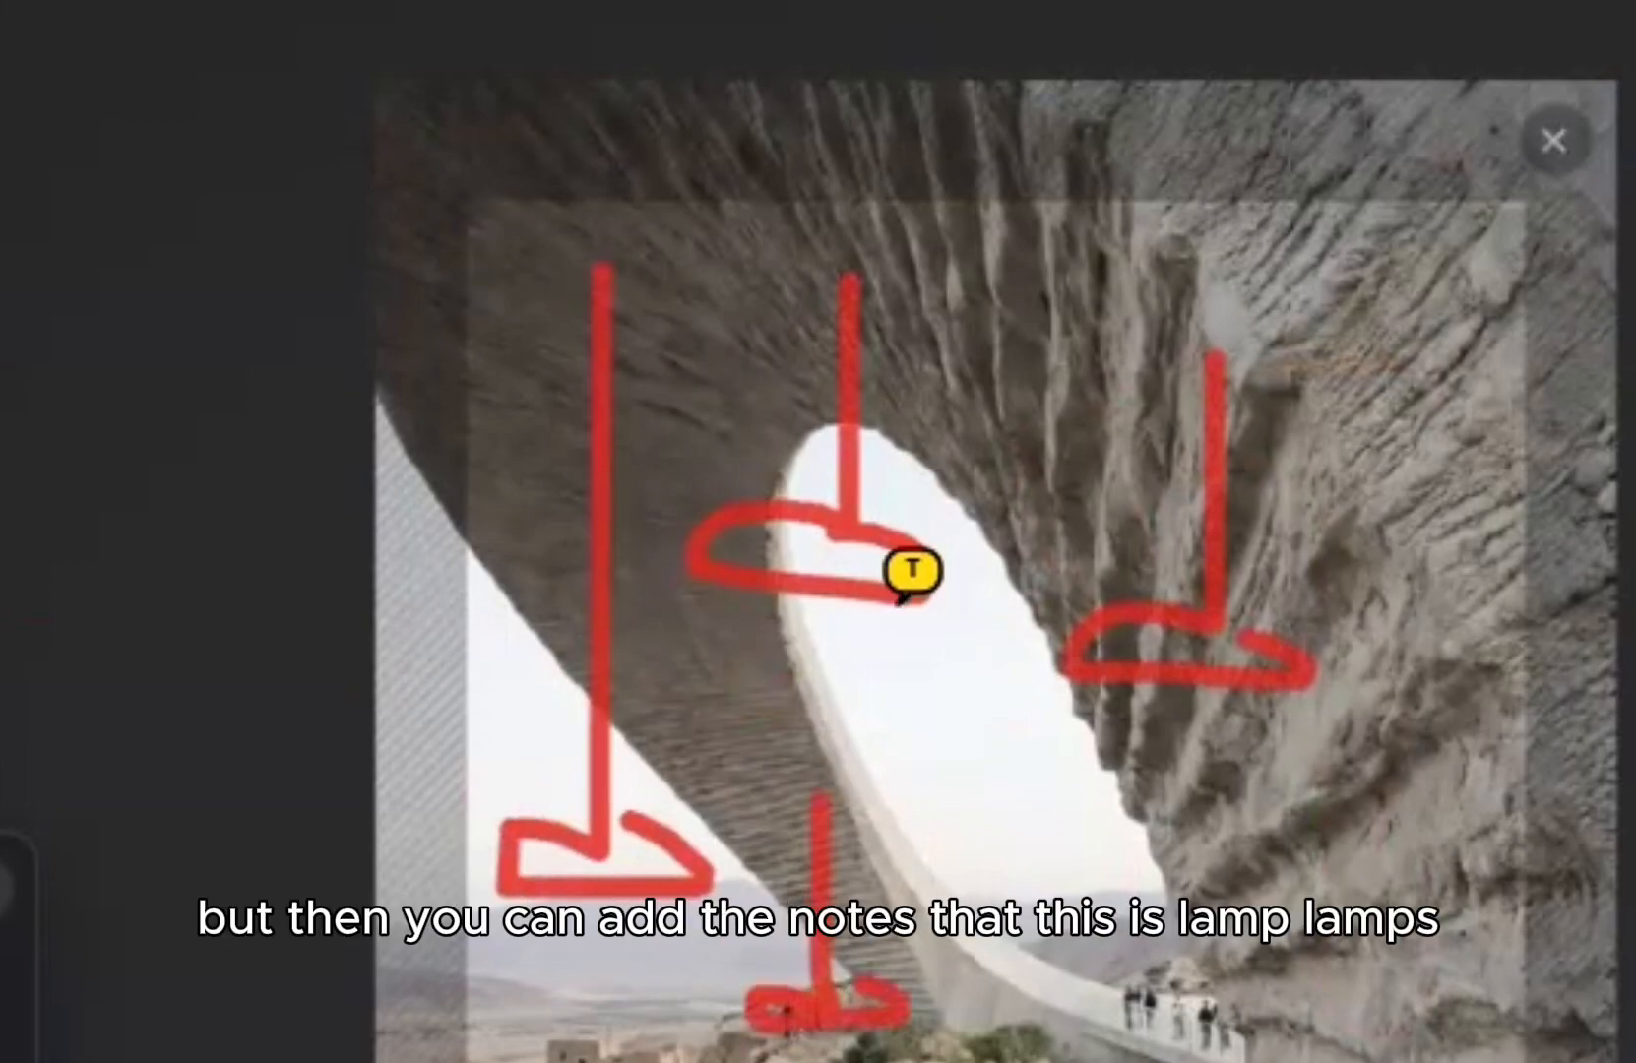
Step: Attach a 'lamps white pendant' note to the middle lamp sketch
{"action": "left_click", "coordinate": [829, 560]}
{"action": "type", "text": "lamps w"}
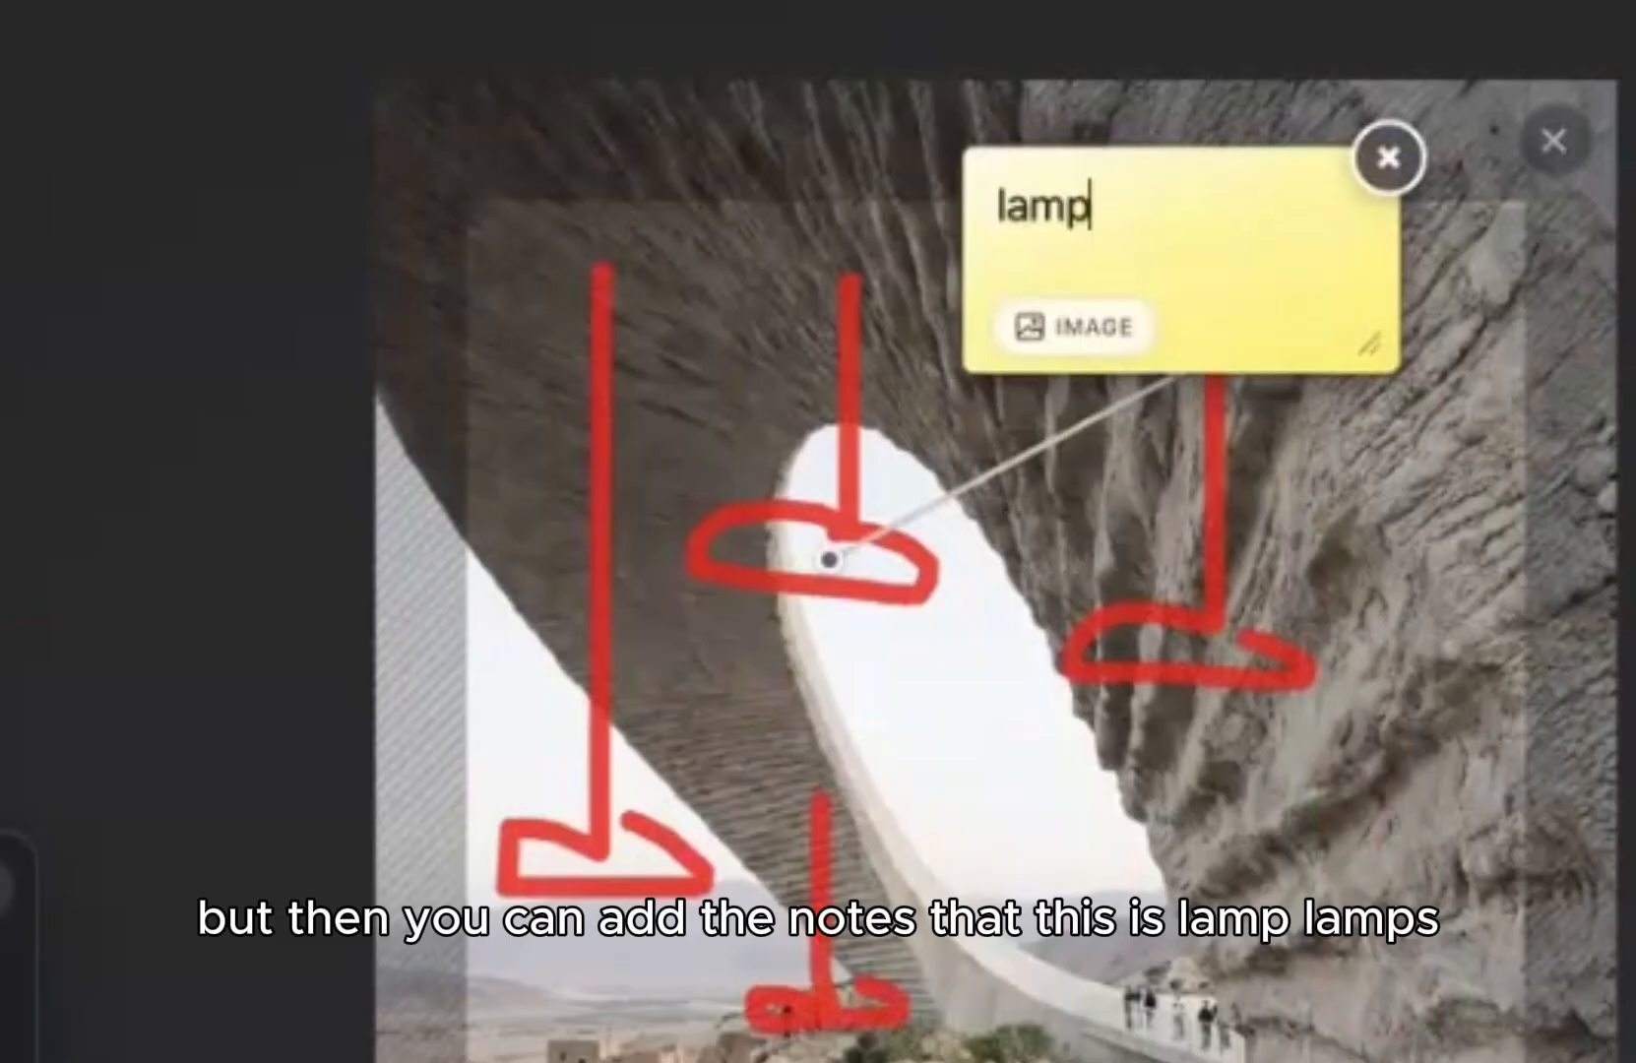
{"action": "key", "text": "BackSpace"}
{"action": "key", "text": "BackSpace"}
{"action": "key", "text": "BackSpace"}
{"action": "key", "text": "BackSpace"}
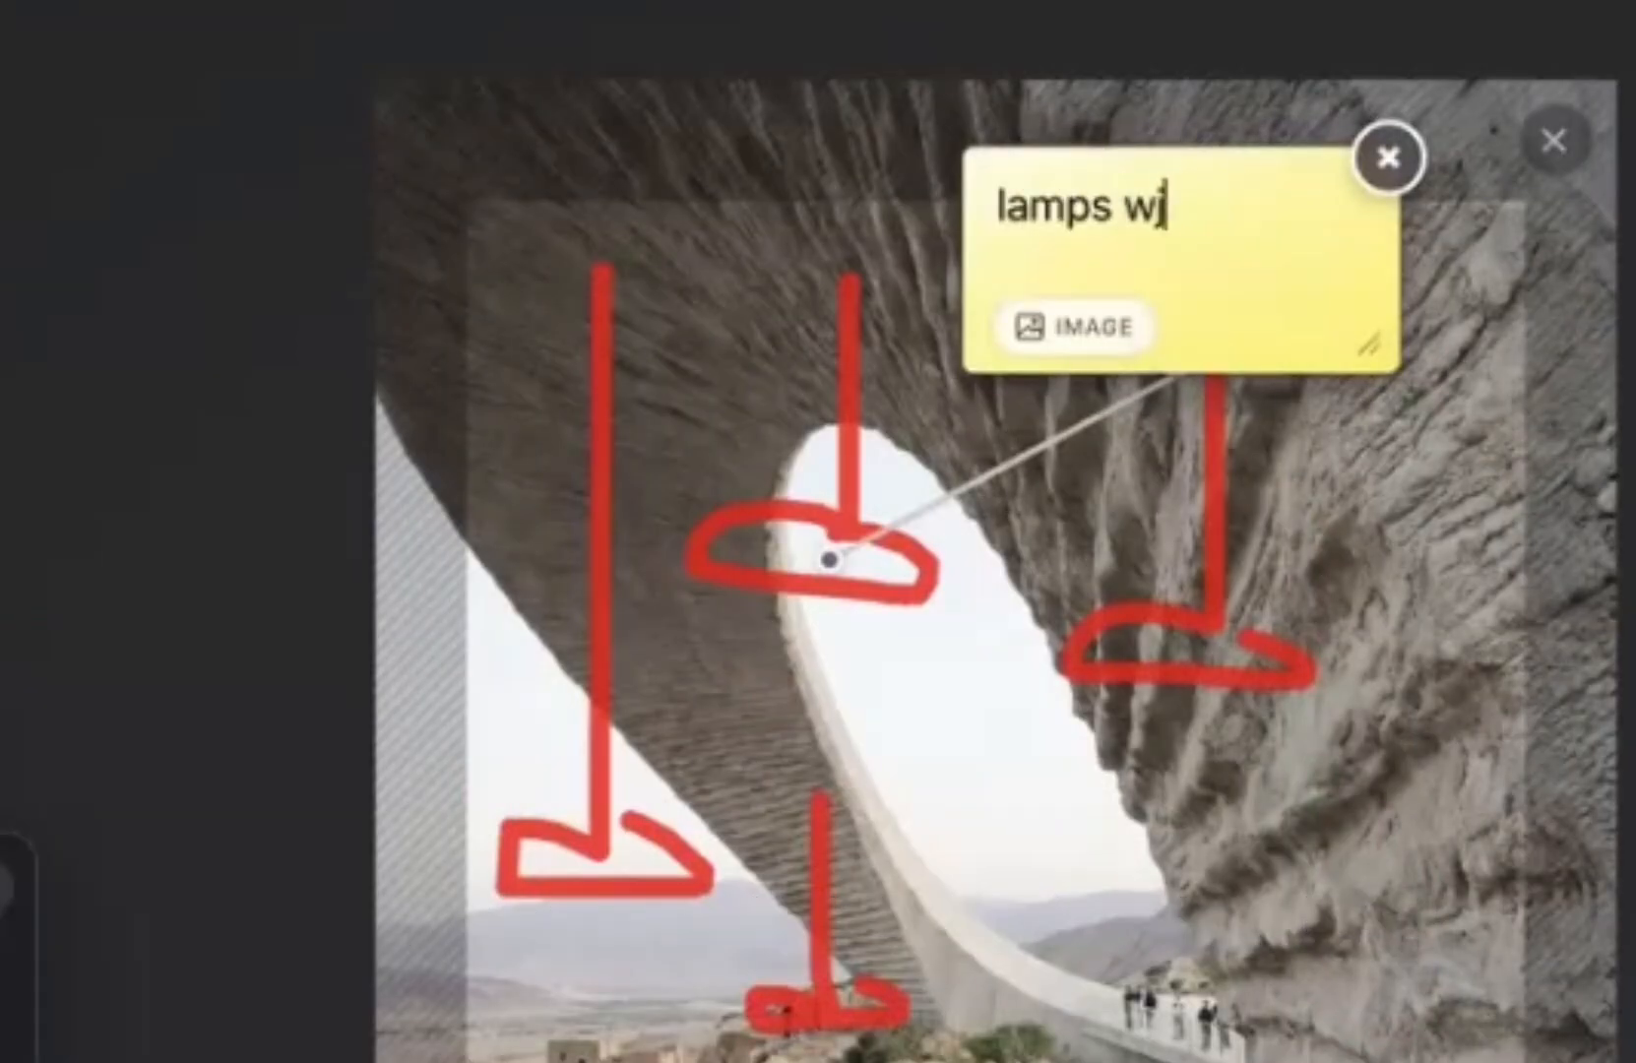
{"action": "type", "text": "dant"}
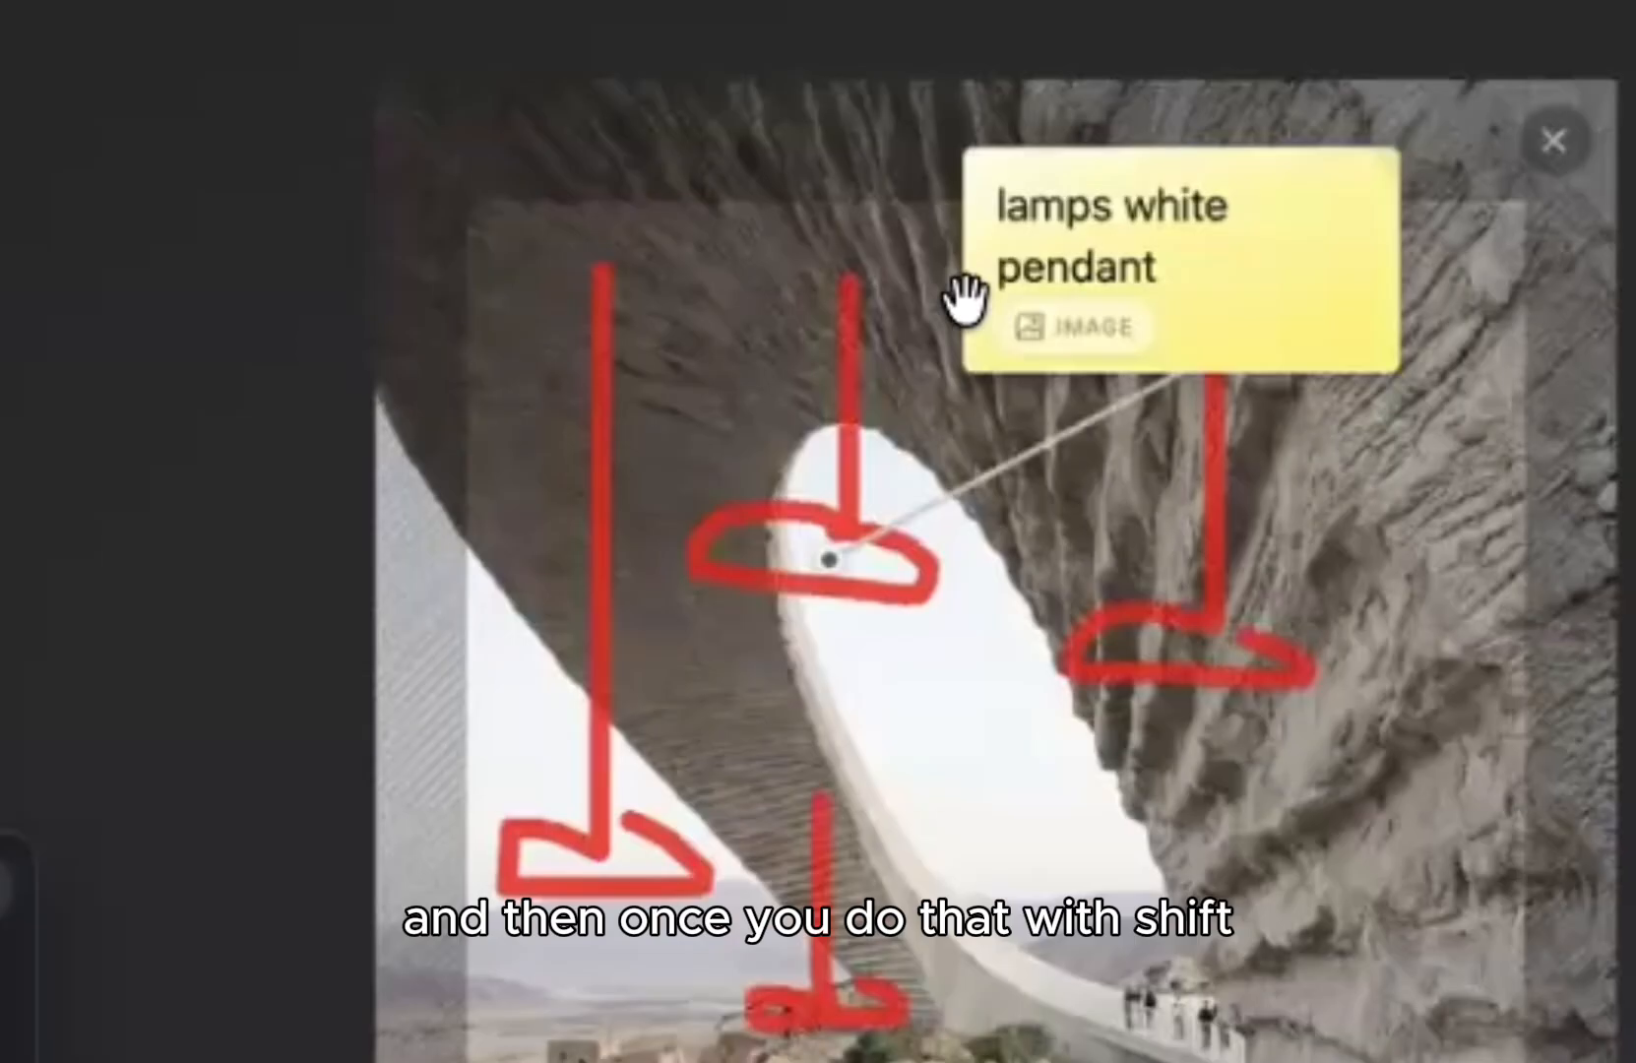
{"action": "left_click", "coordinate": [899, 511]}
Step: Link the note to the remaining lamps and move it clear of the image
{"action": "left_click", "coordinate": [830, 561], "text": "shift"}
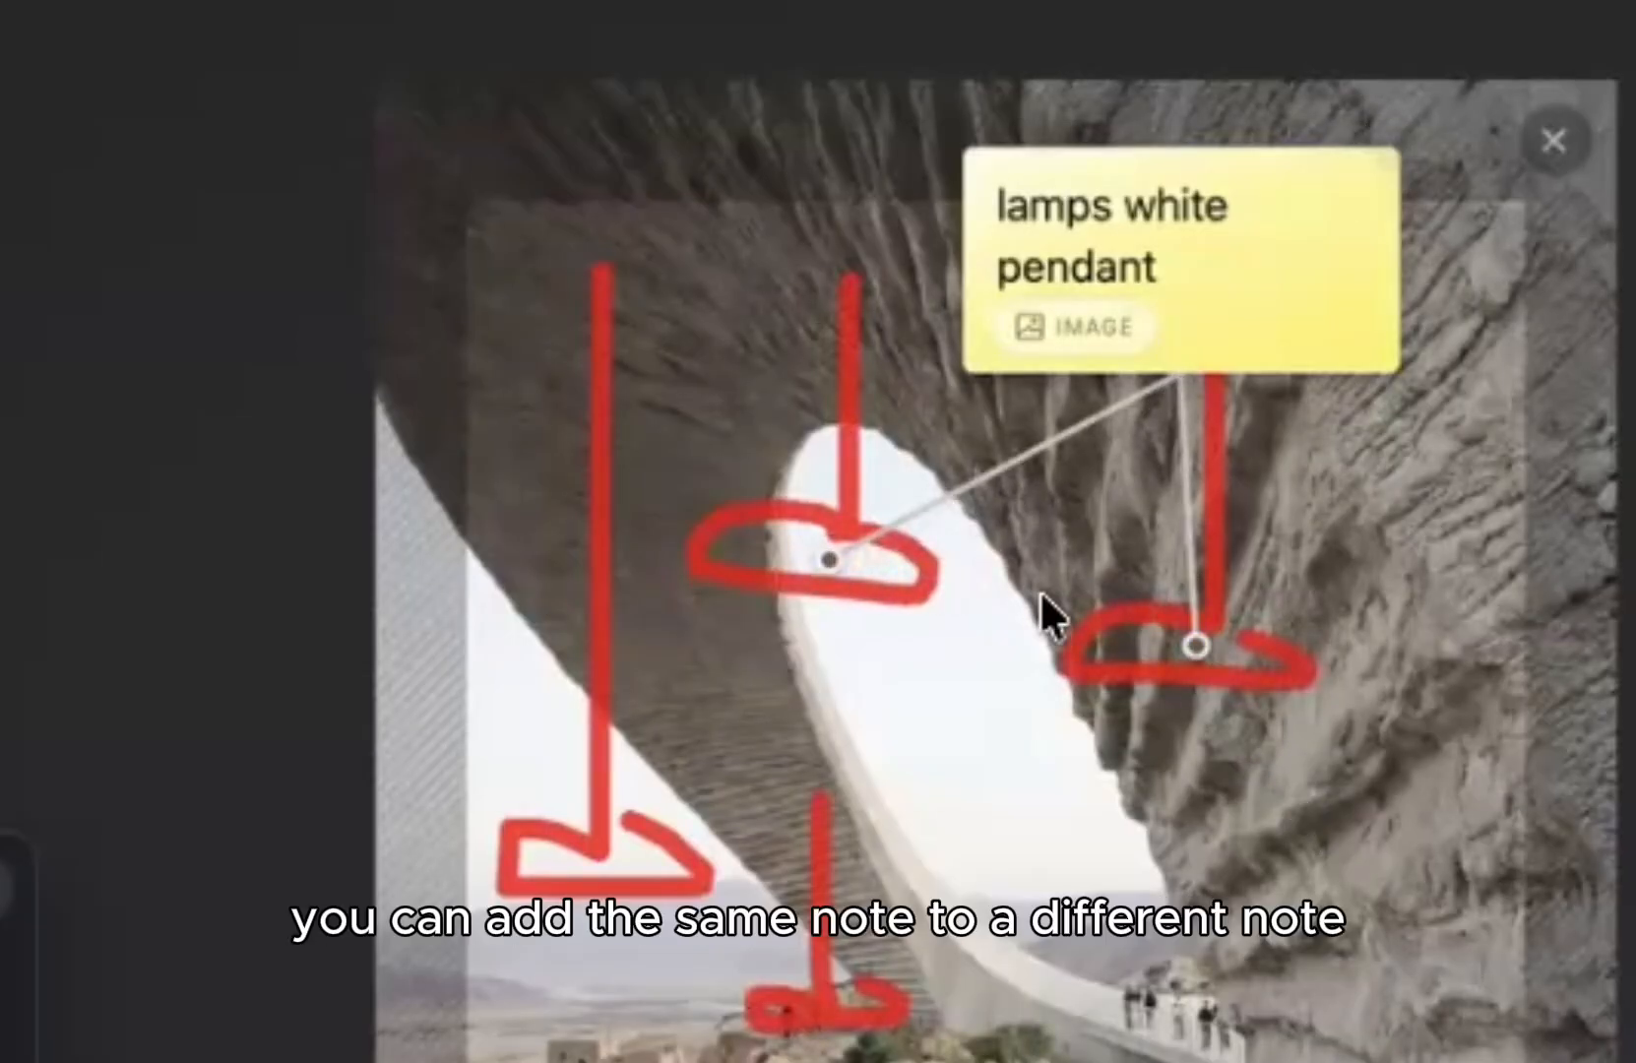
{"action": "left_click_drag", "start_coordinate": [837, 554], "coordinate": [601, 845]}
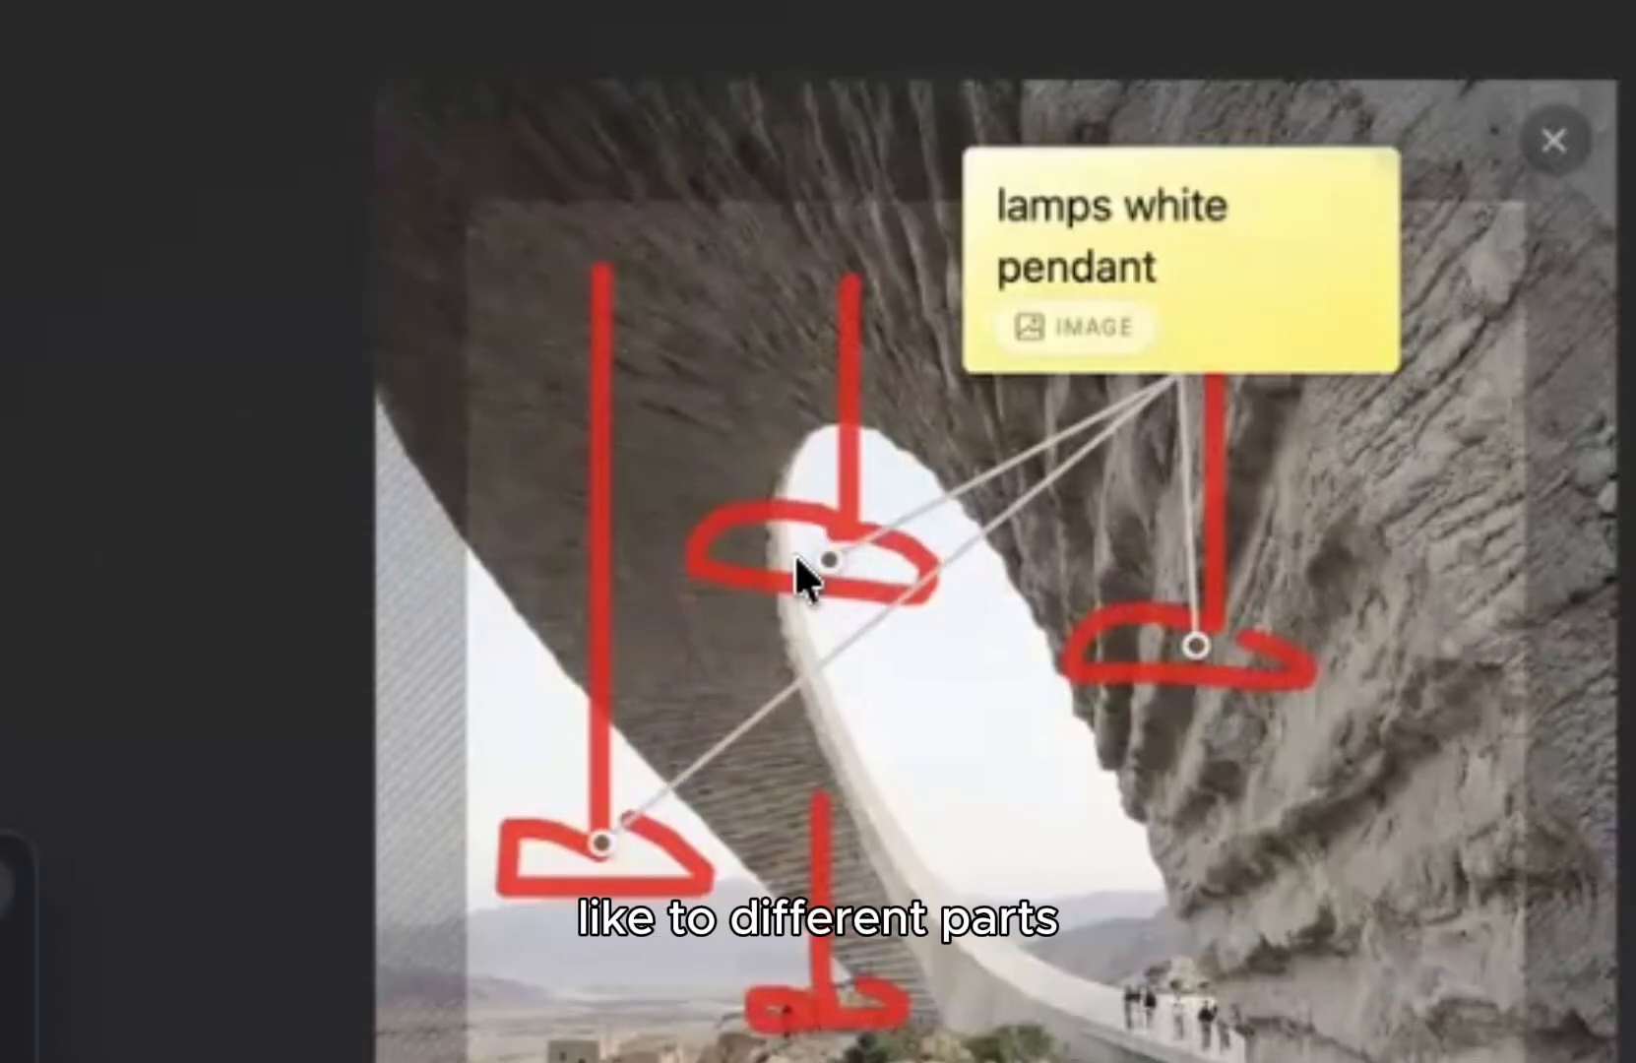
{"action": "left_click_drag", "start_coordinate": [827, 543], "coordinate": [813, 1006]}
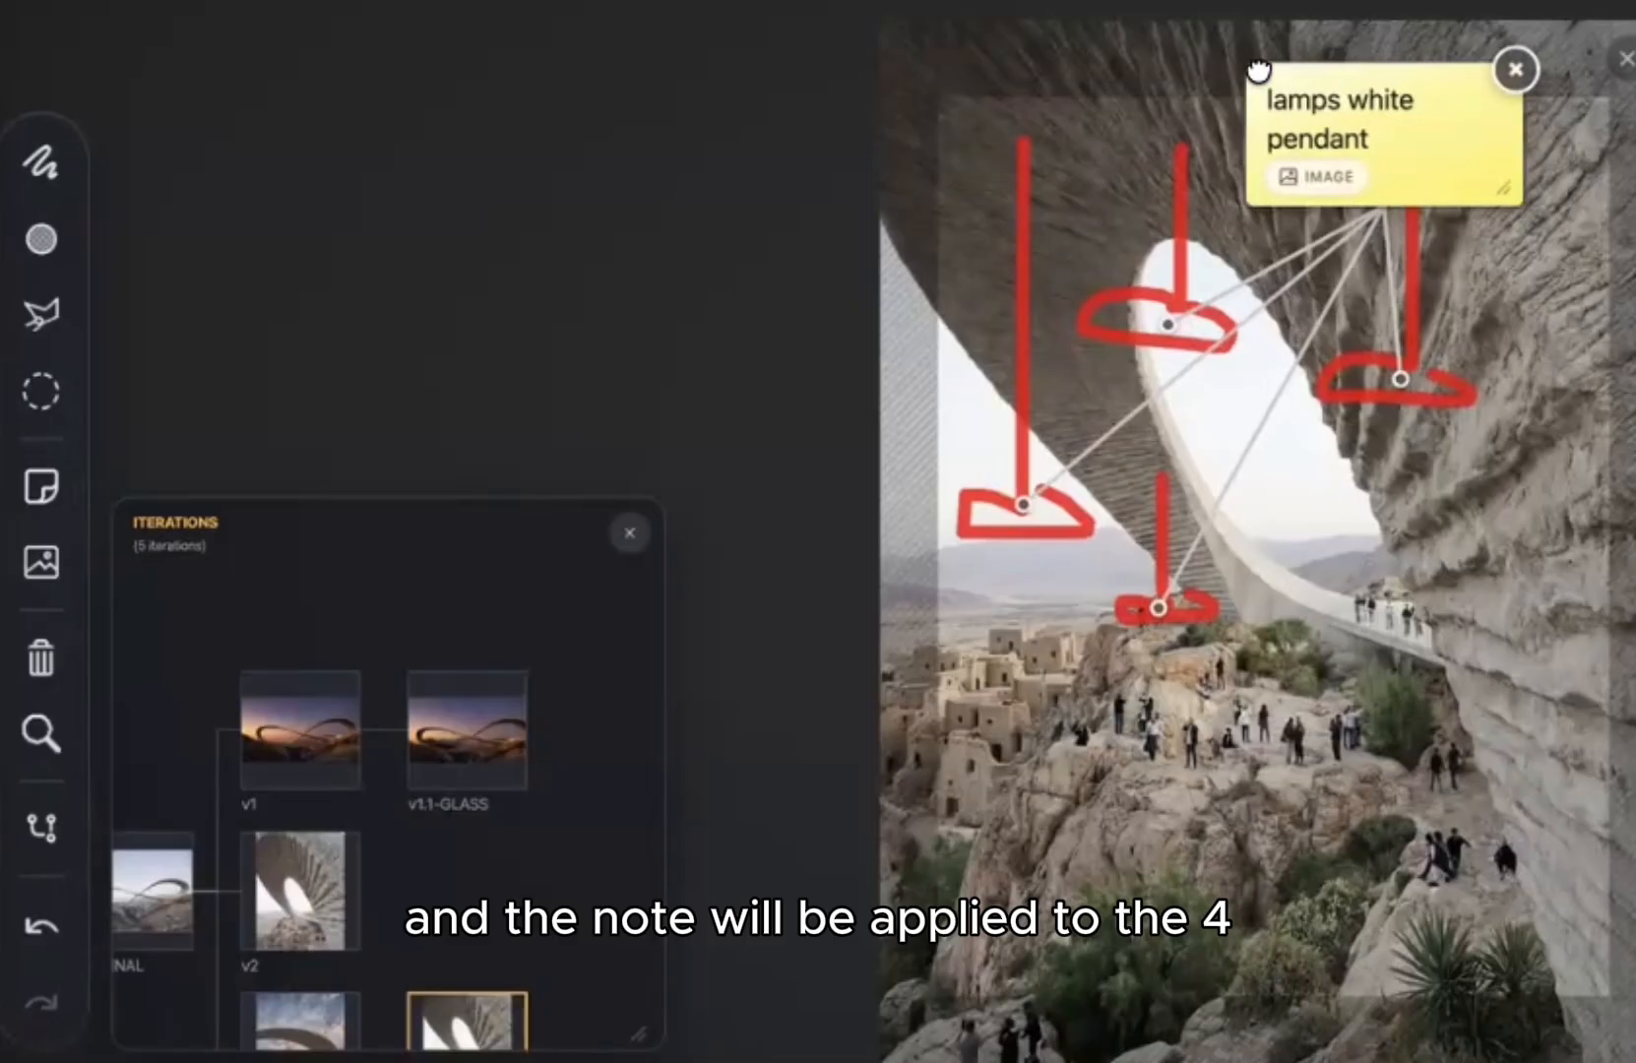
{"action": "left_click_drag", "start_coordinate": [1031, 157], "coordinate": [527, 156]}
{"action": "left_click_drag", "start_coordinate": [974, 69], "coordinate": [1635, 252]}
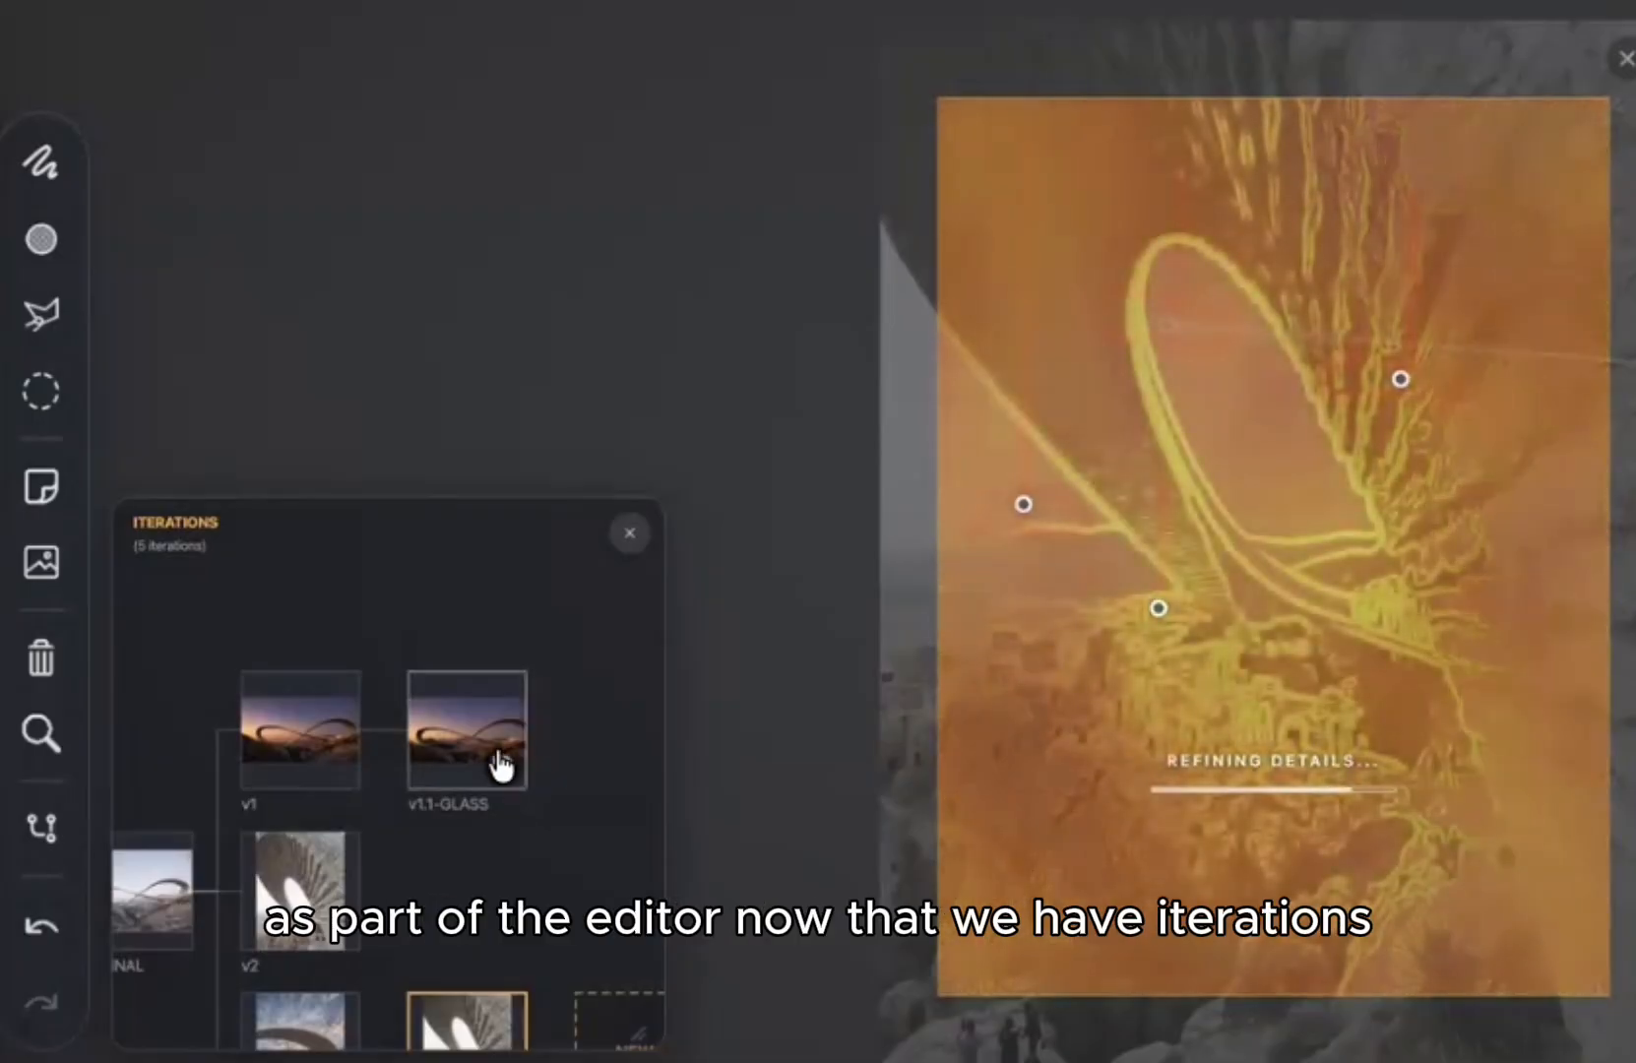
Step: Drag across the full-screen view of the white-pendant-lamp render
{"action": "left_click_drag", "start_coordinate": [500, 818], "coordinate": [534, 675]}
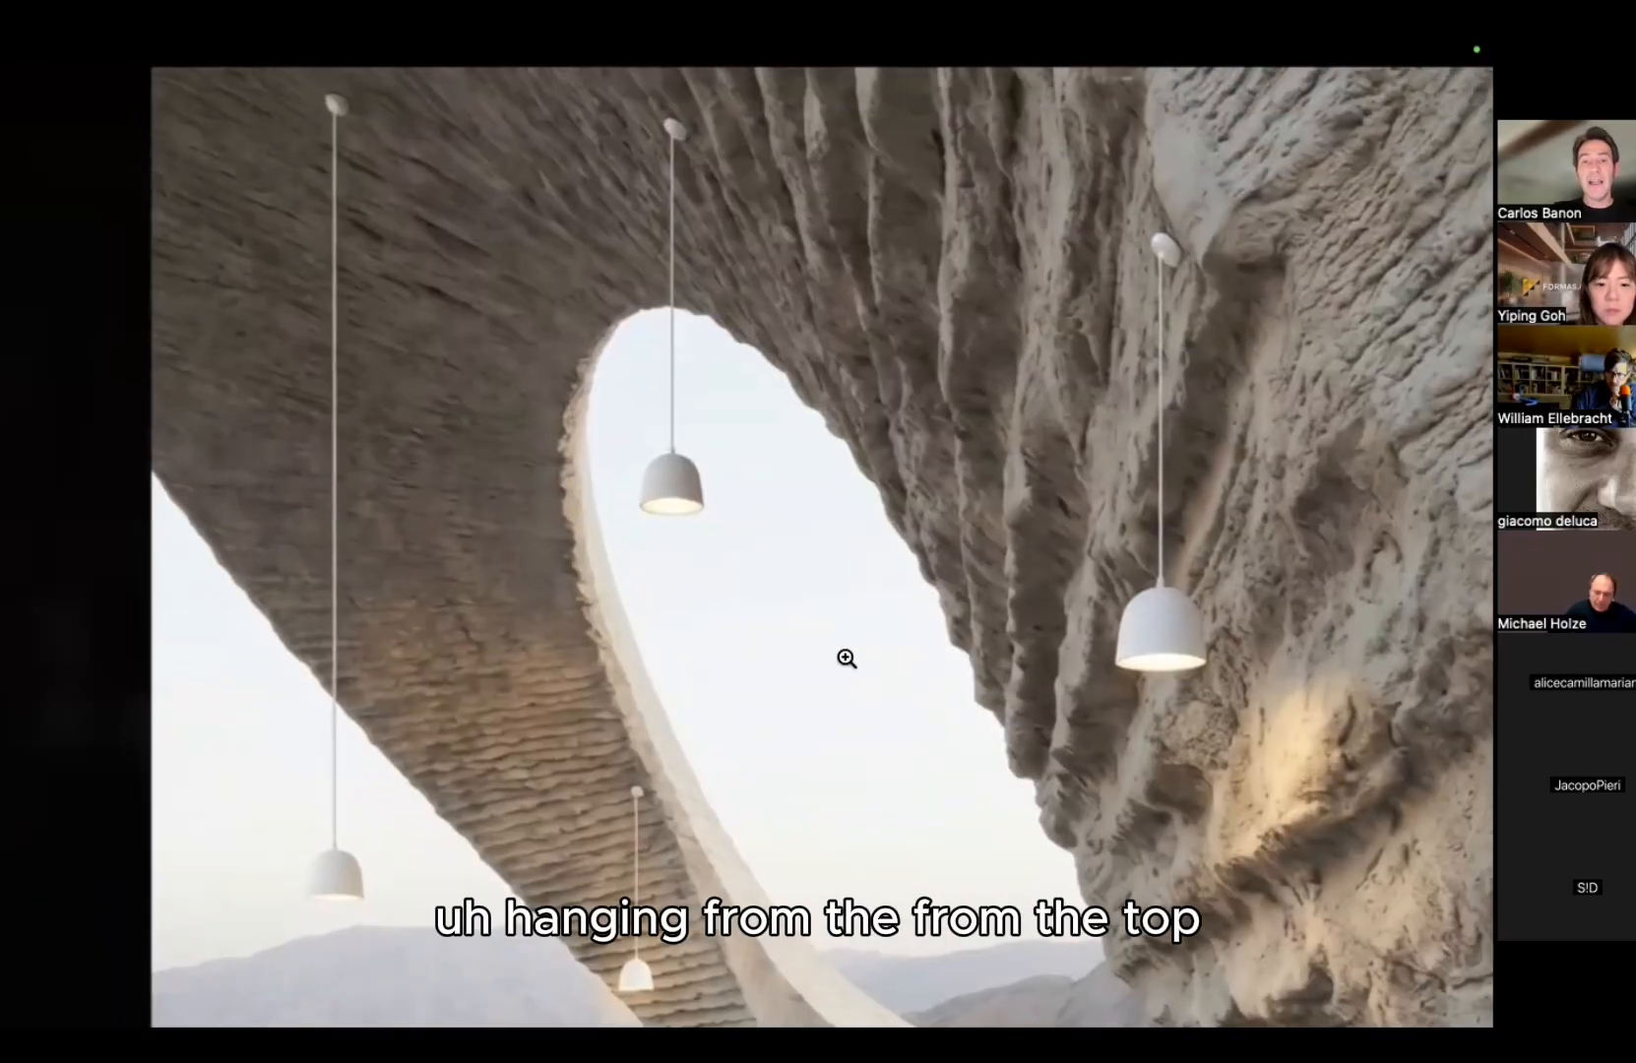
Step: Exit full-screen and open the lamp render's details to compare it with its parent
{"action": "left_click", "coordinate": [845, 657]}
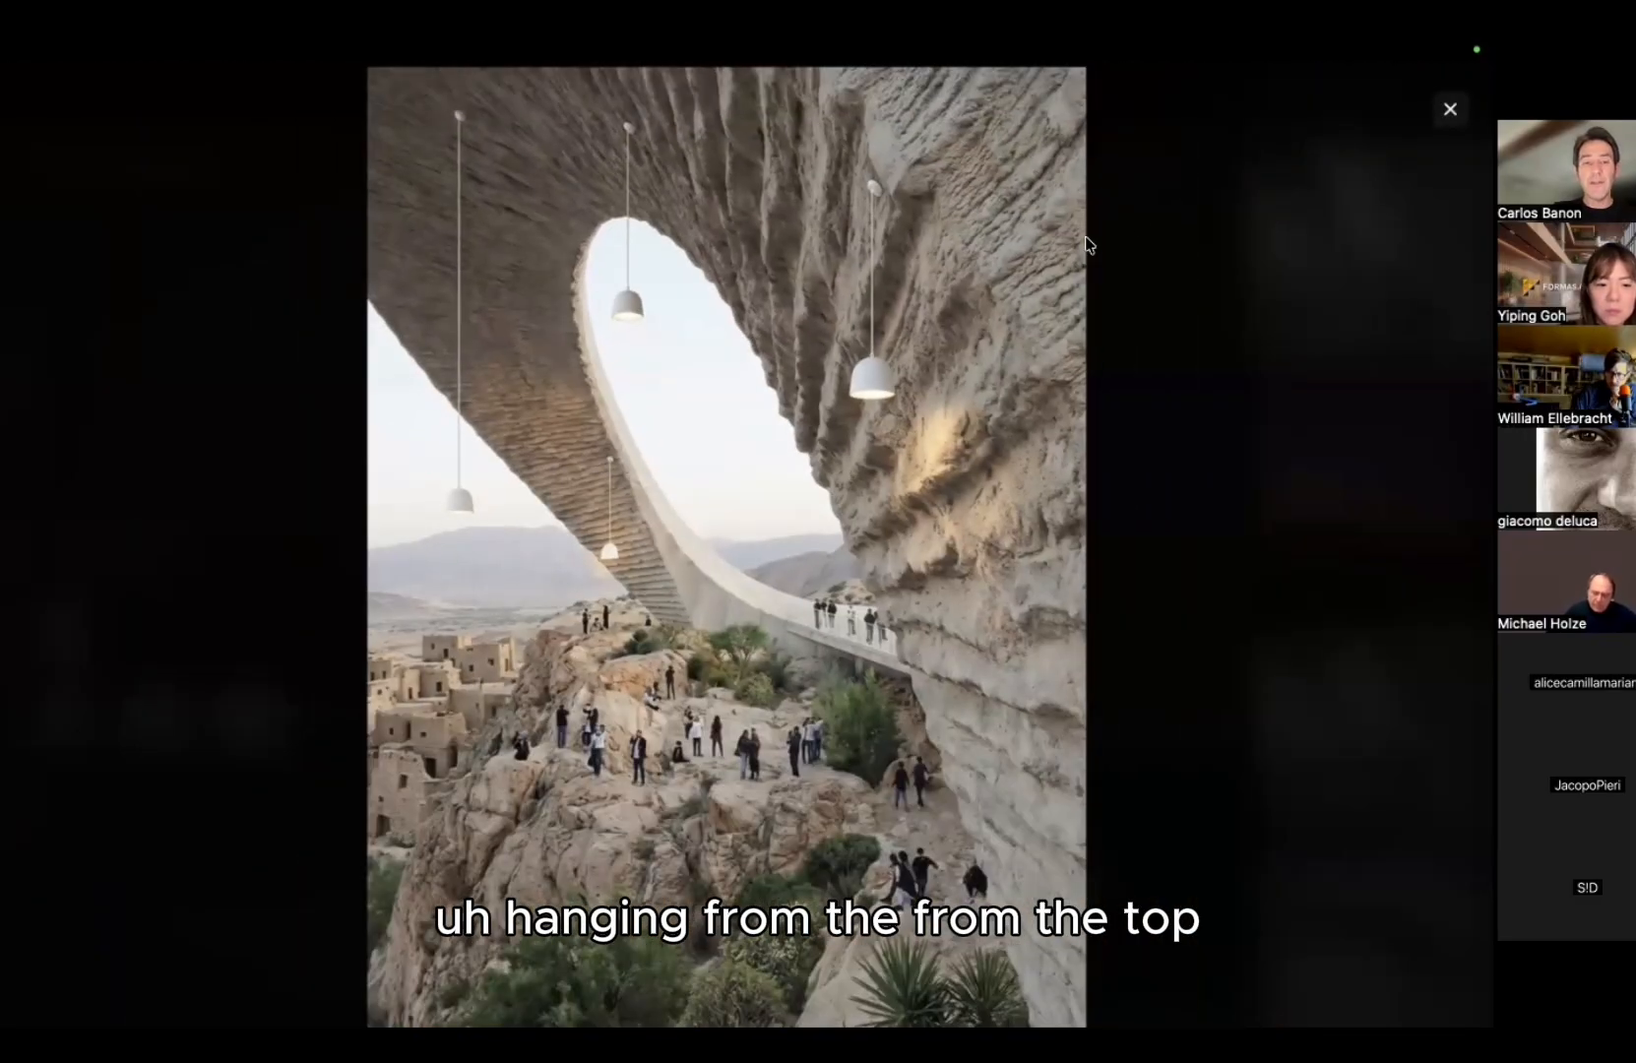
{"action": "left_click", "coordinate": [1450, 109]}
{"action": "left_click", "coordinate": [1369, 246]}
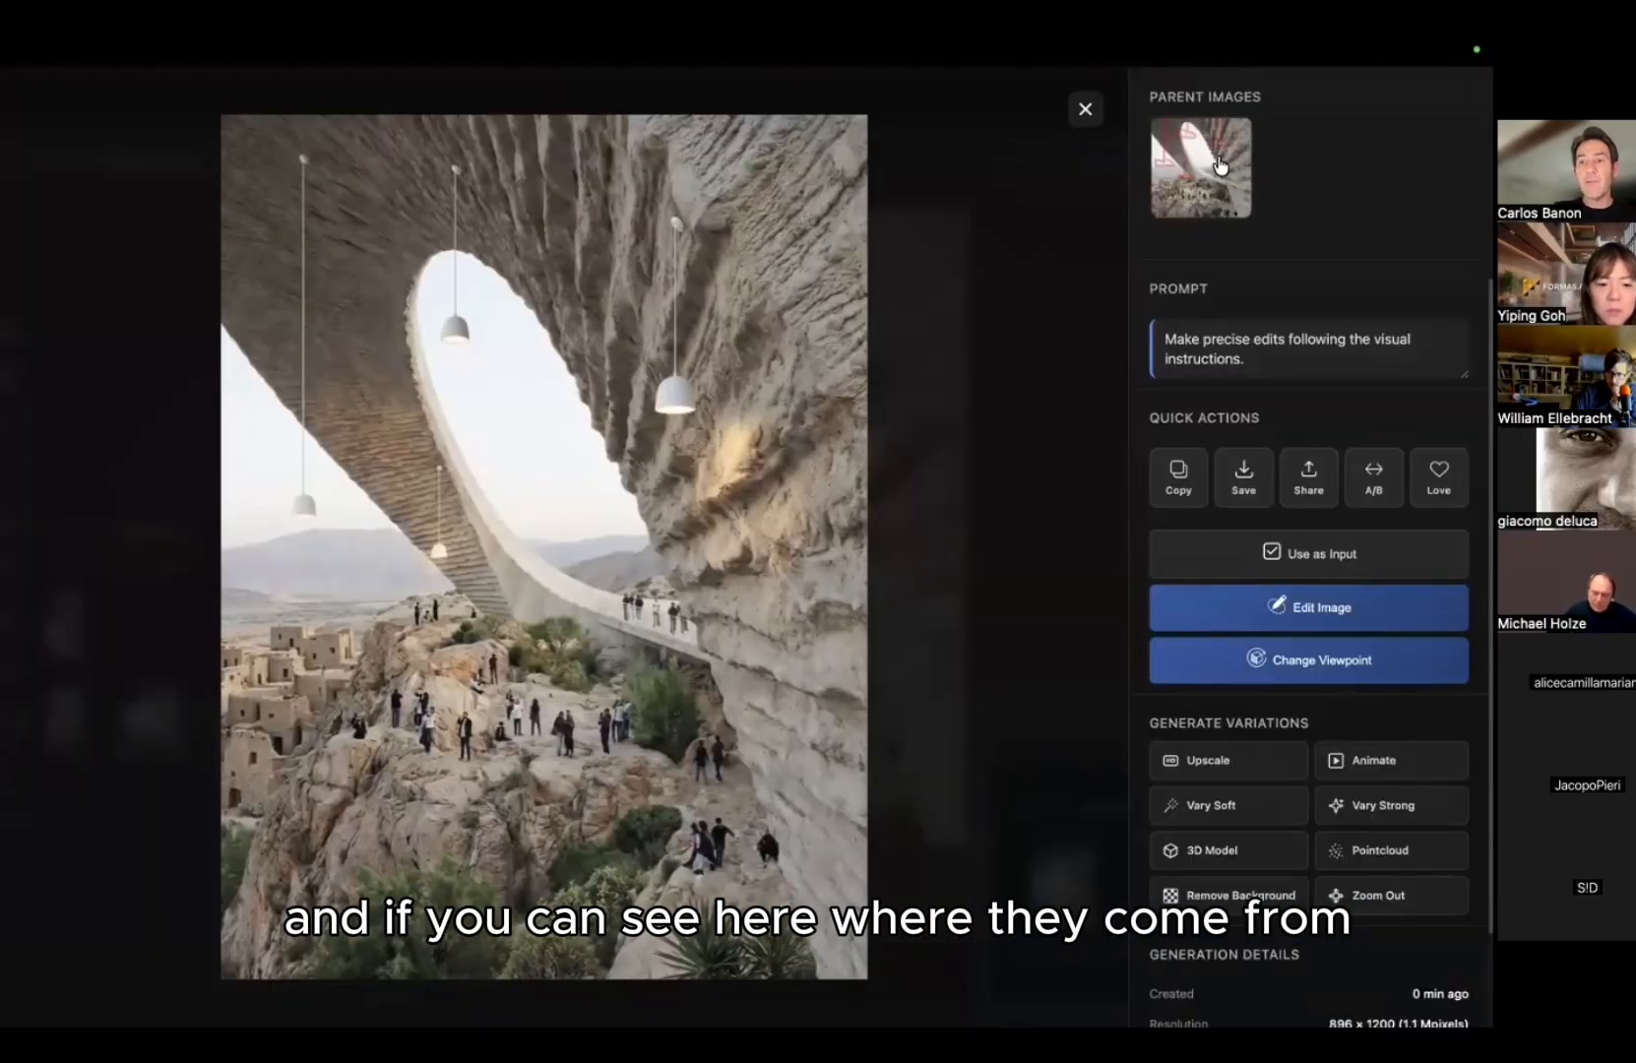
{"action": "left_click", "coordinate": [1193, 170]}
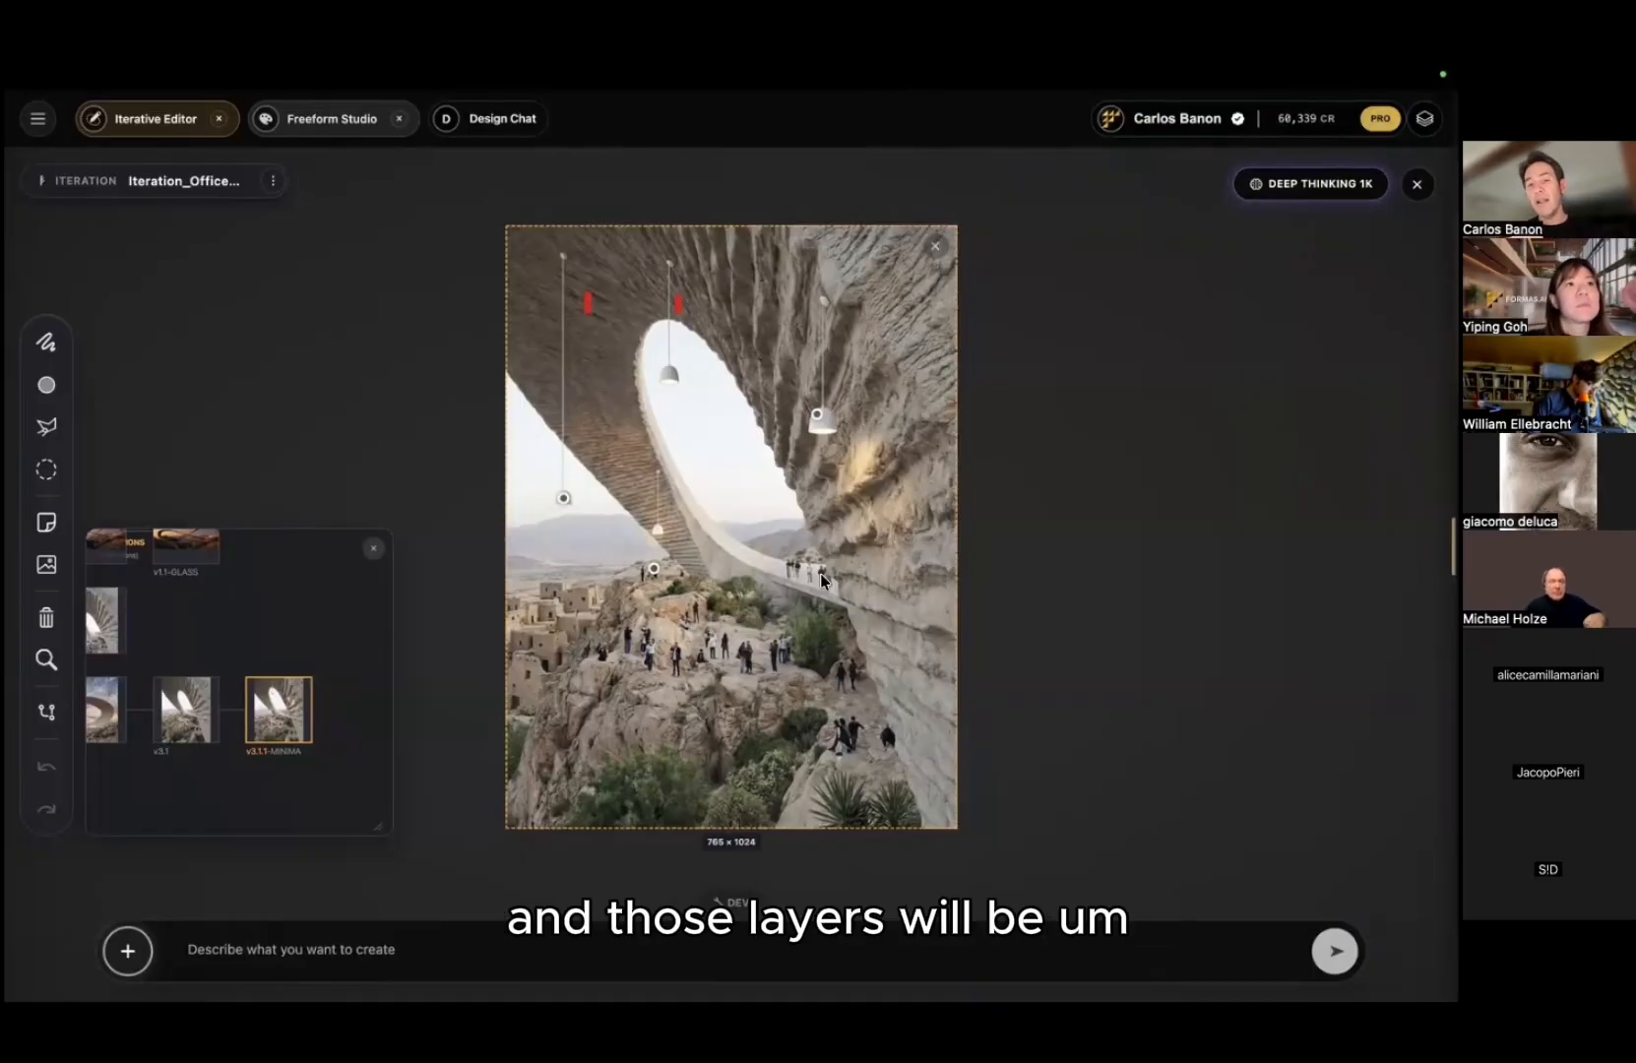
Step: Select the lamp-hung bridge image on the editor canvas
{"action": "left_click", "coordinate": [700, 598]}
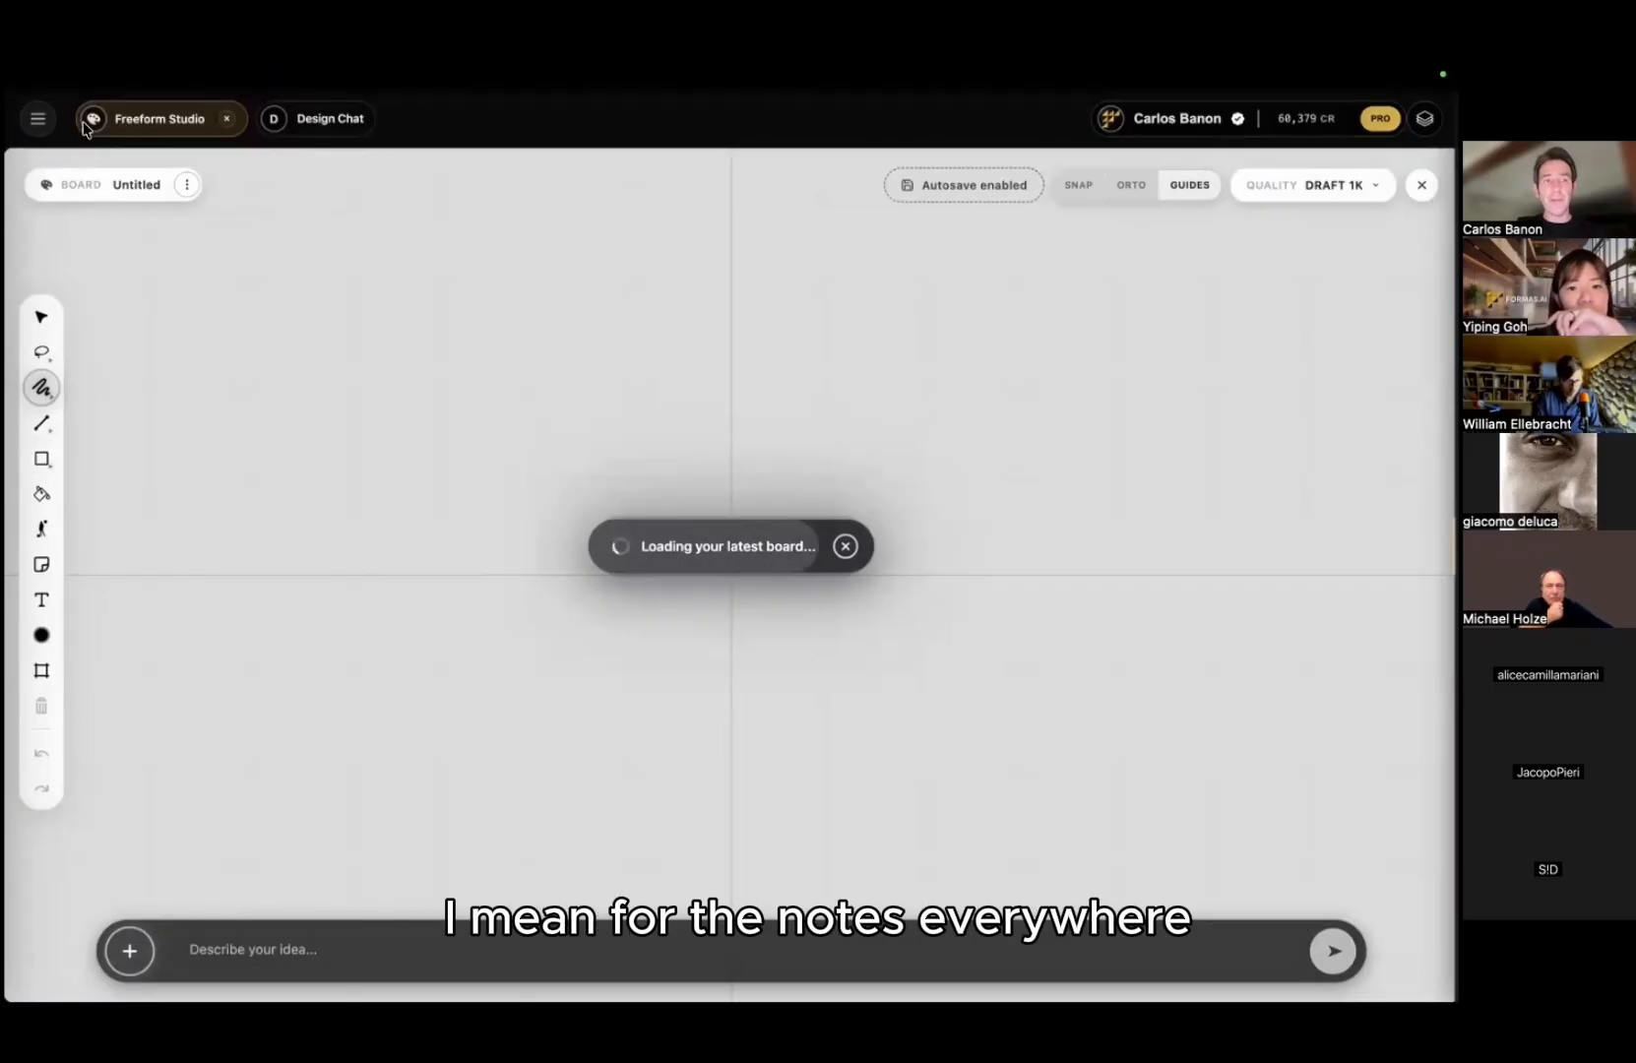
Step: Switch to a new Iterative Editor and drag the lamp-hung cliff arch image onto its canvas
{"action": "left_click", "coordinate": [39, 118]}
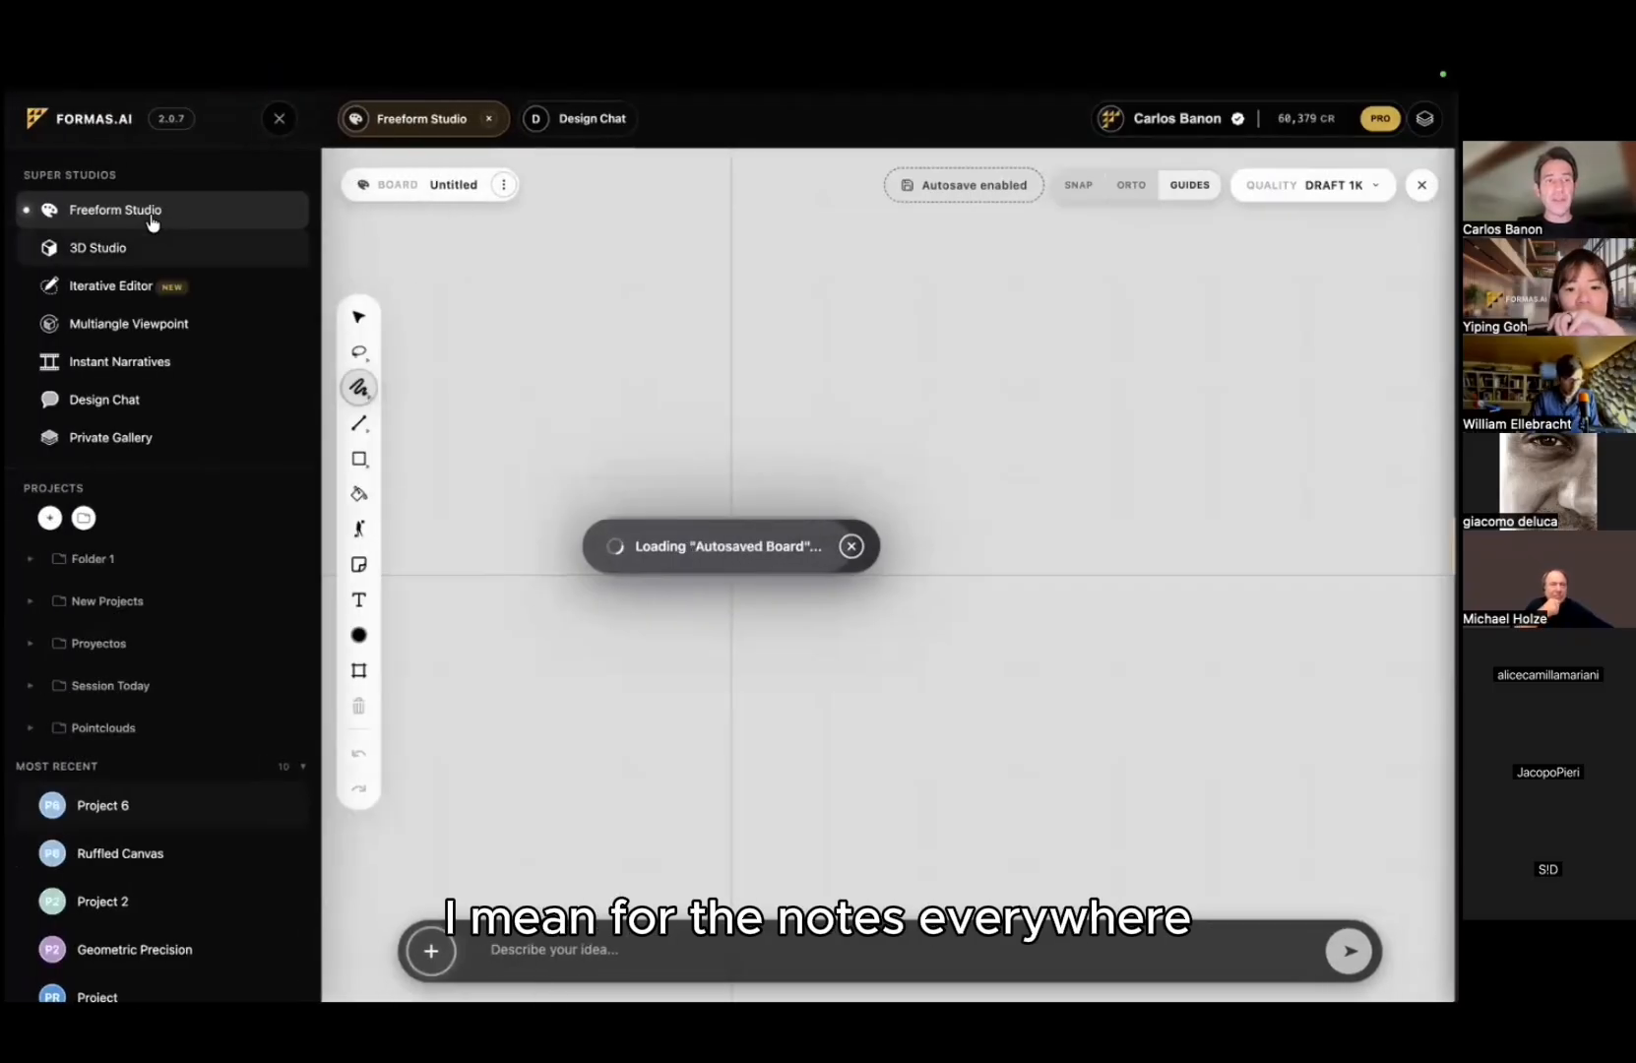
{"action": "left_click", "coordinate": [147, 290]}
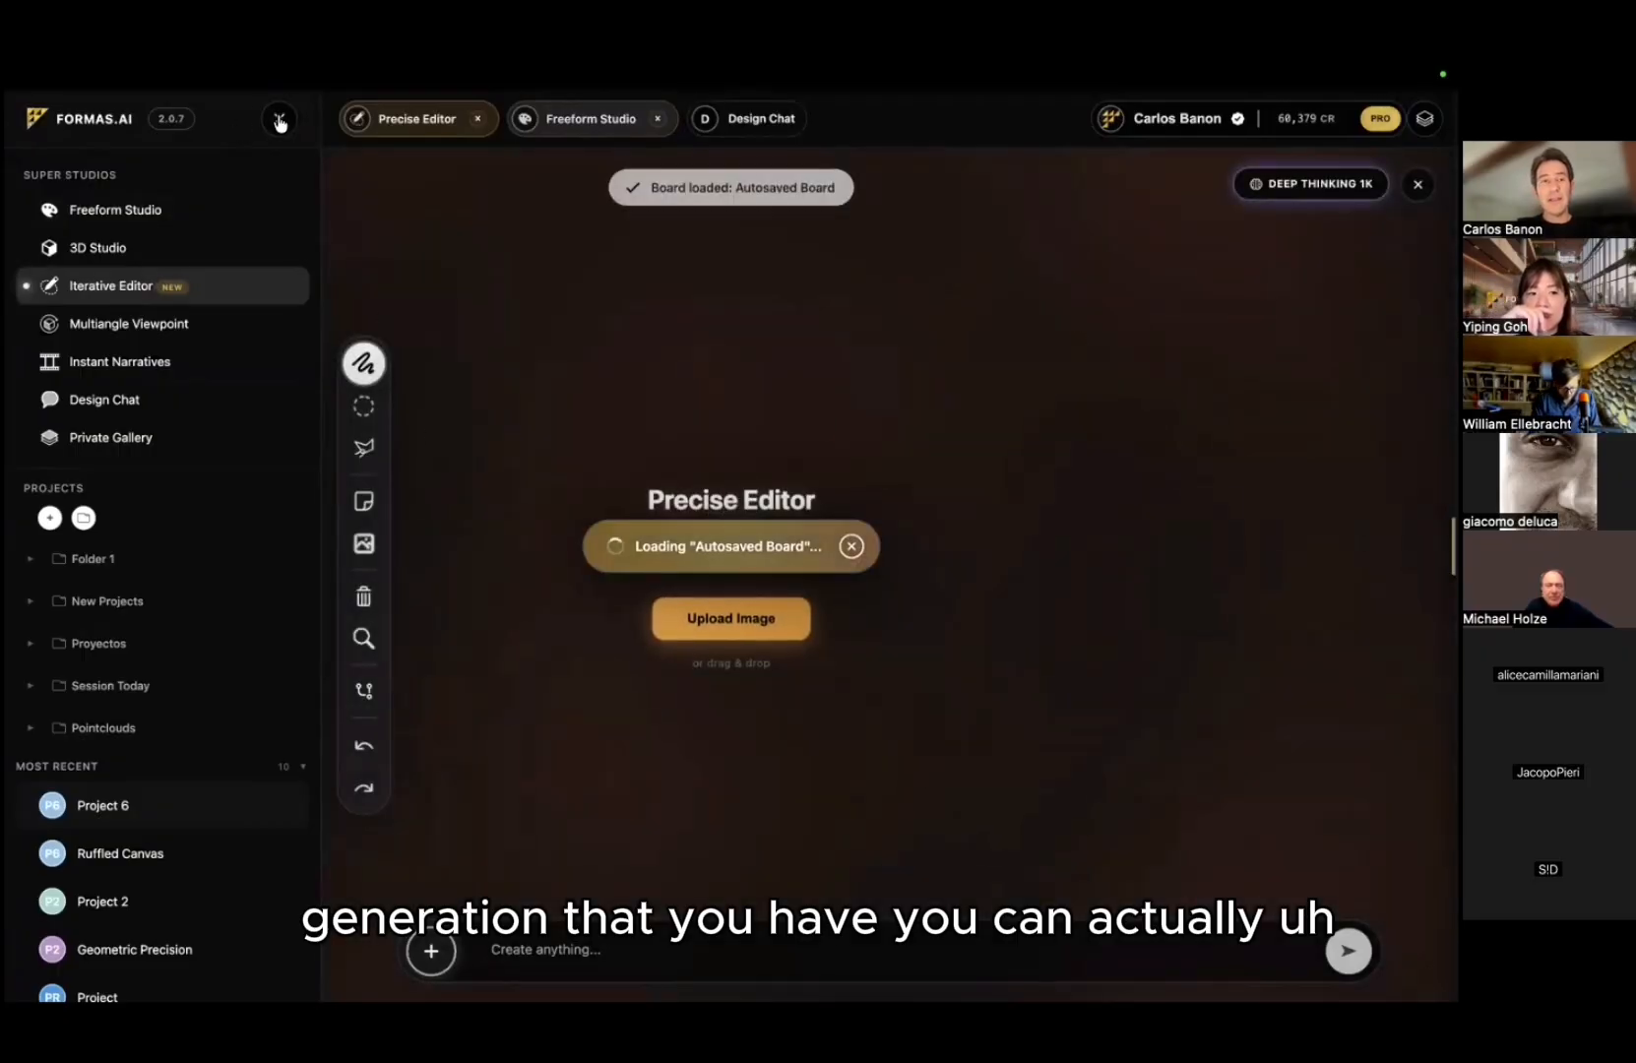
{"action": "left_click", "coordinate": [1424, 119]}
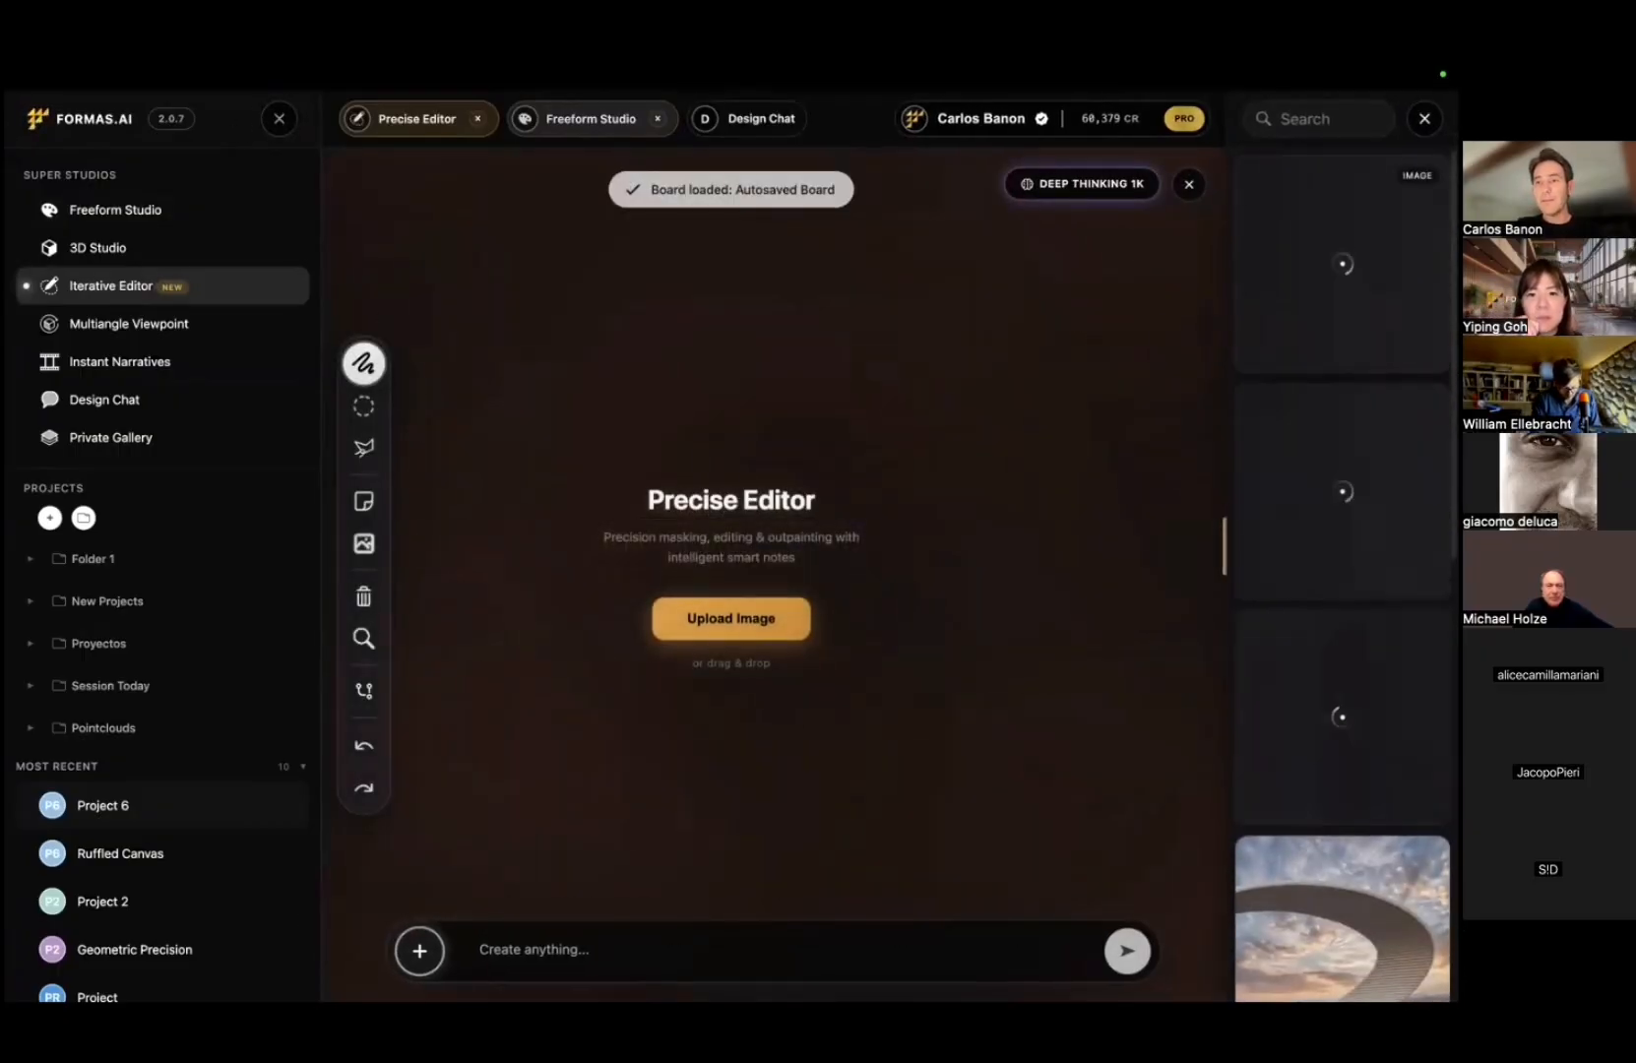
{"action": "left_click_drag", "start_coordinate": [1342, 263], "coordinate": [670, 660]}
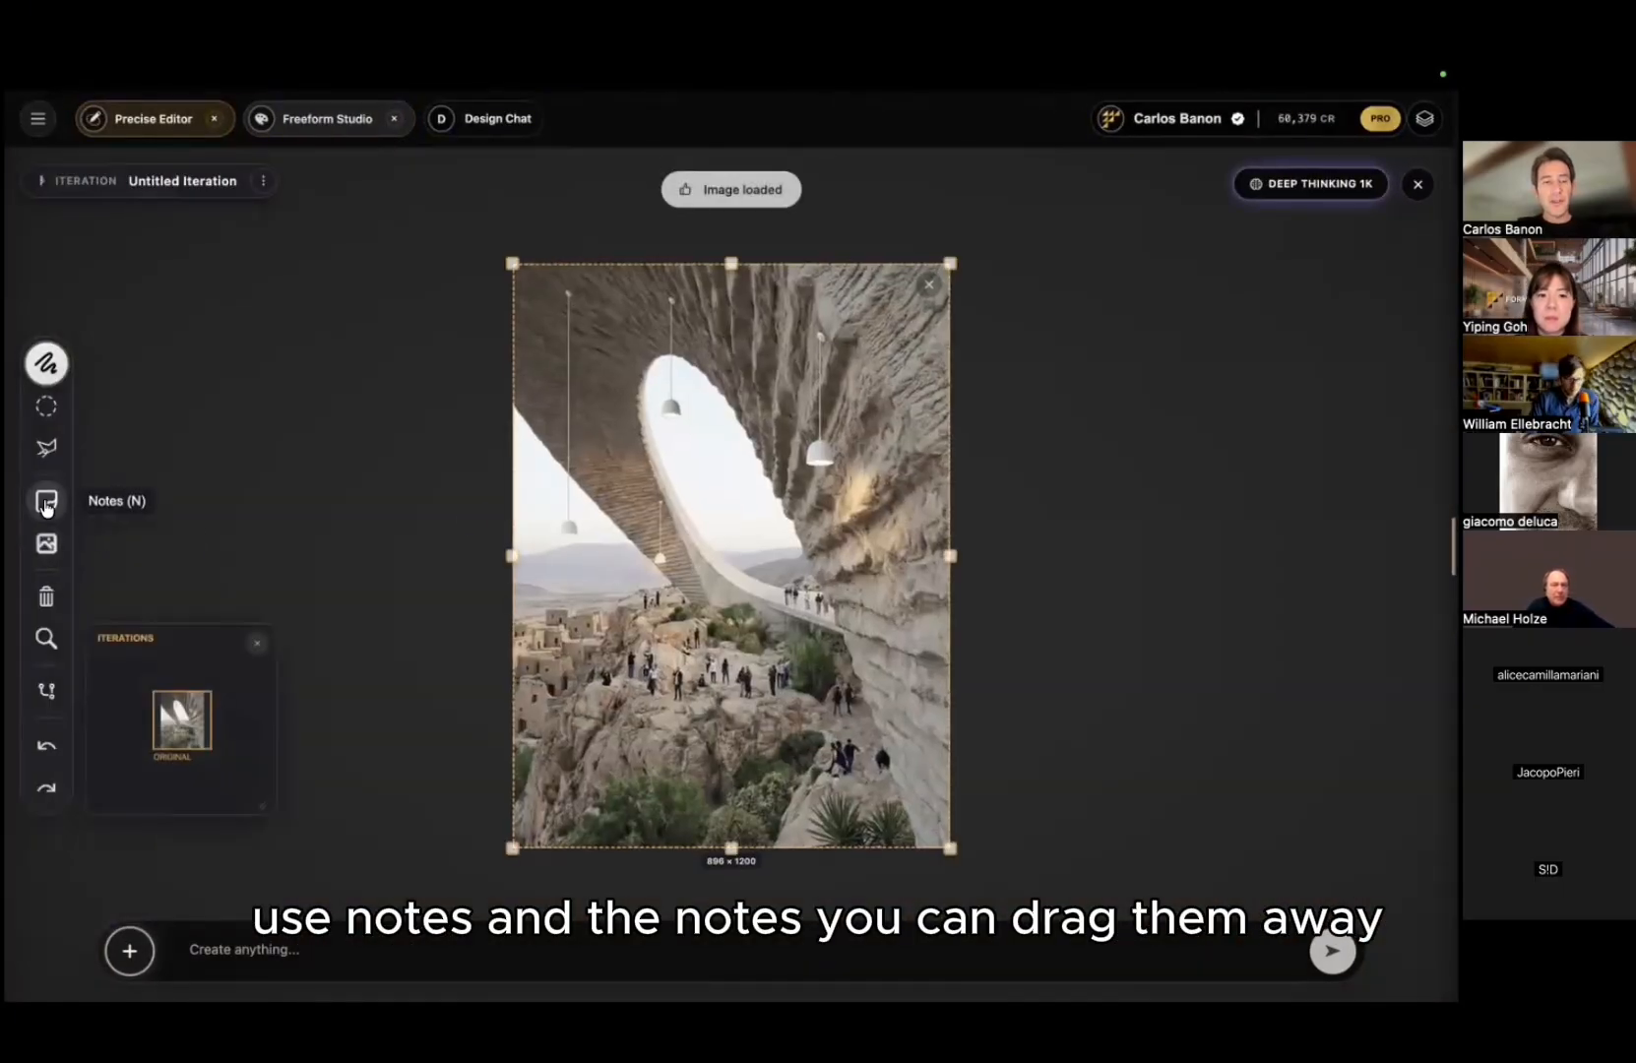
{"action": "left_click", "coordinate": [46, 501]}
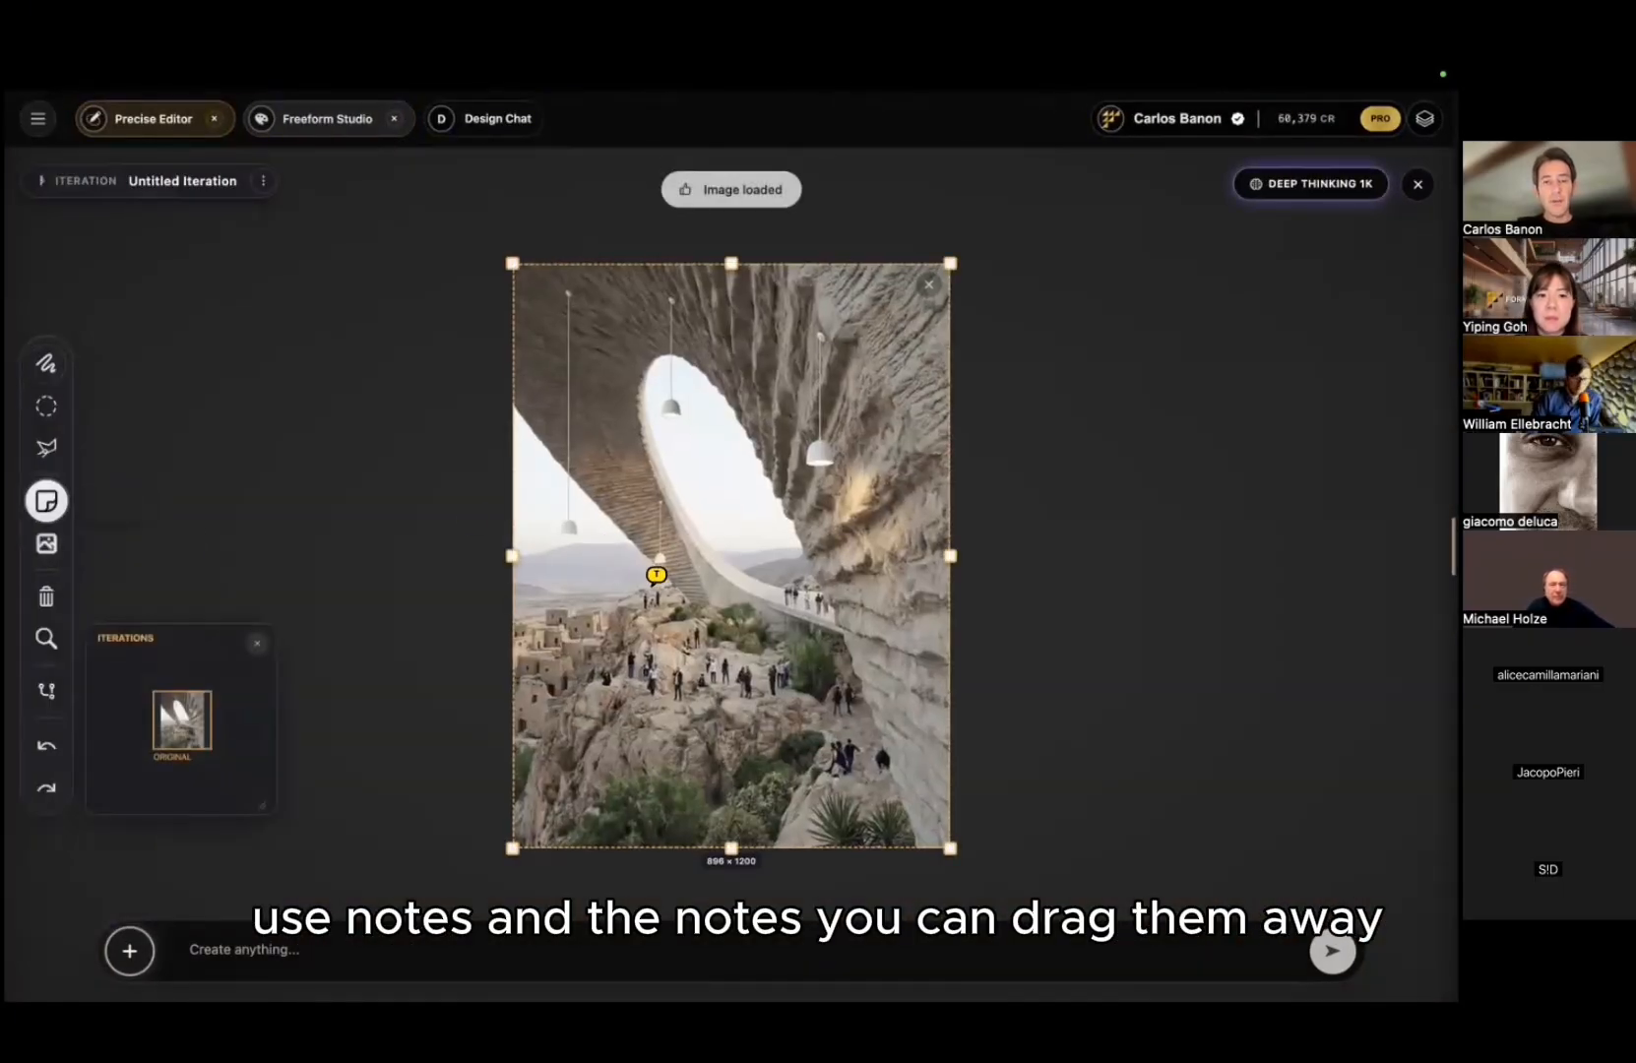
Step: Pin a note on the hillside reading 'this is going to be grass everywhere'
{"action": "left_click_drag", "start_coordinate": [641, 624], "coordinate": [355, 431]}
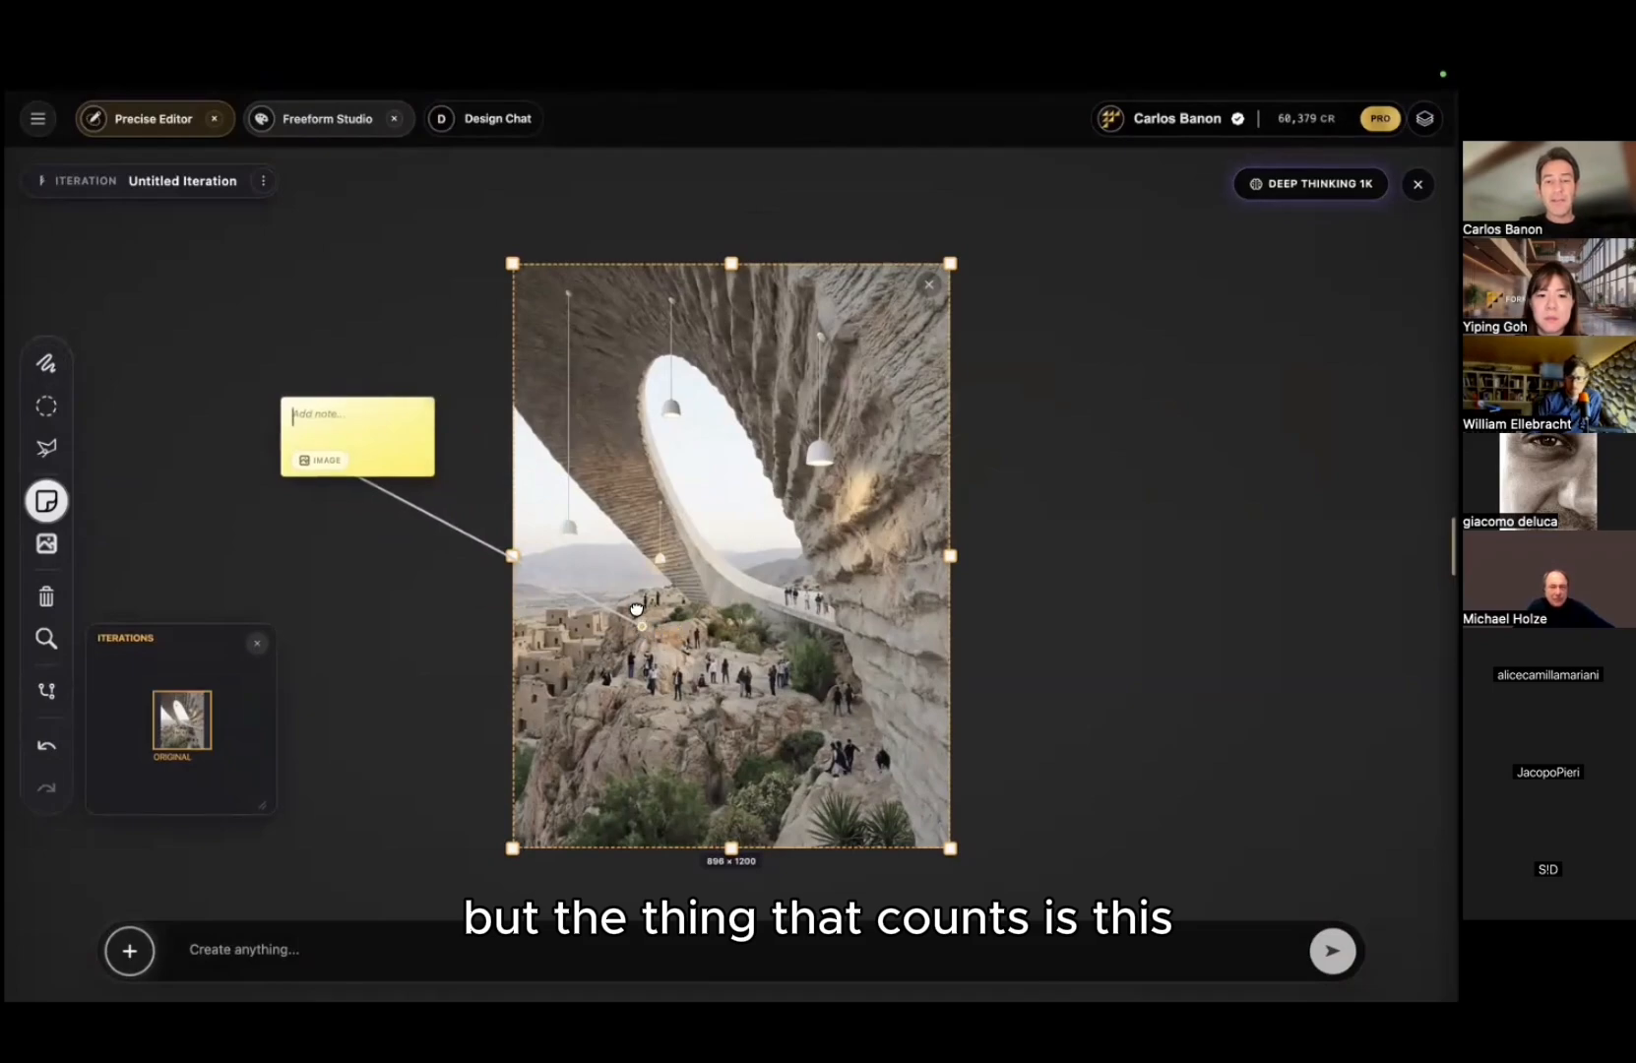
{"action": "left_click_drag", "start_coordinate": [421, 399], "coordinate": [237, 301]}
{"action": "left_click_drag", "start_coordinate": [250, 372], "coordinate": [230, 364]}
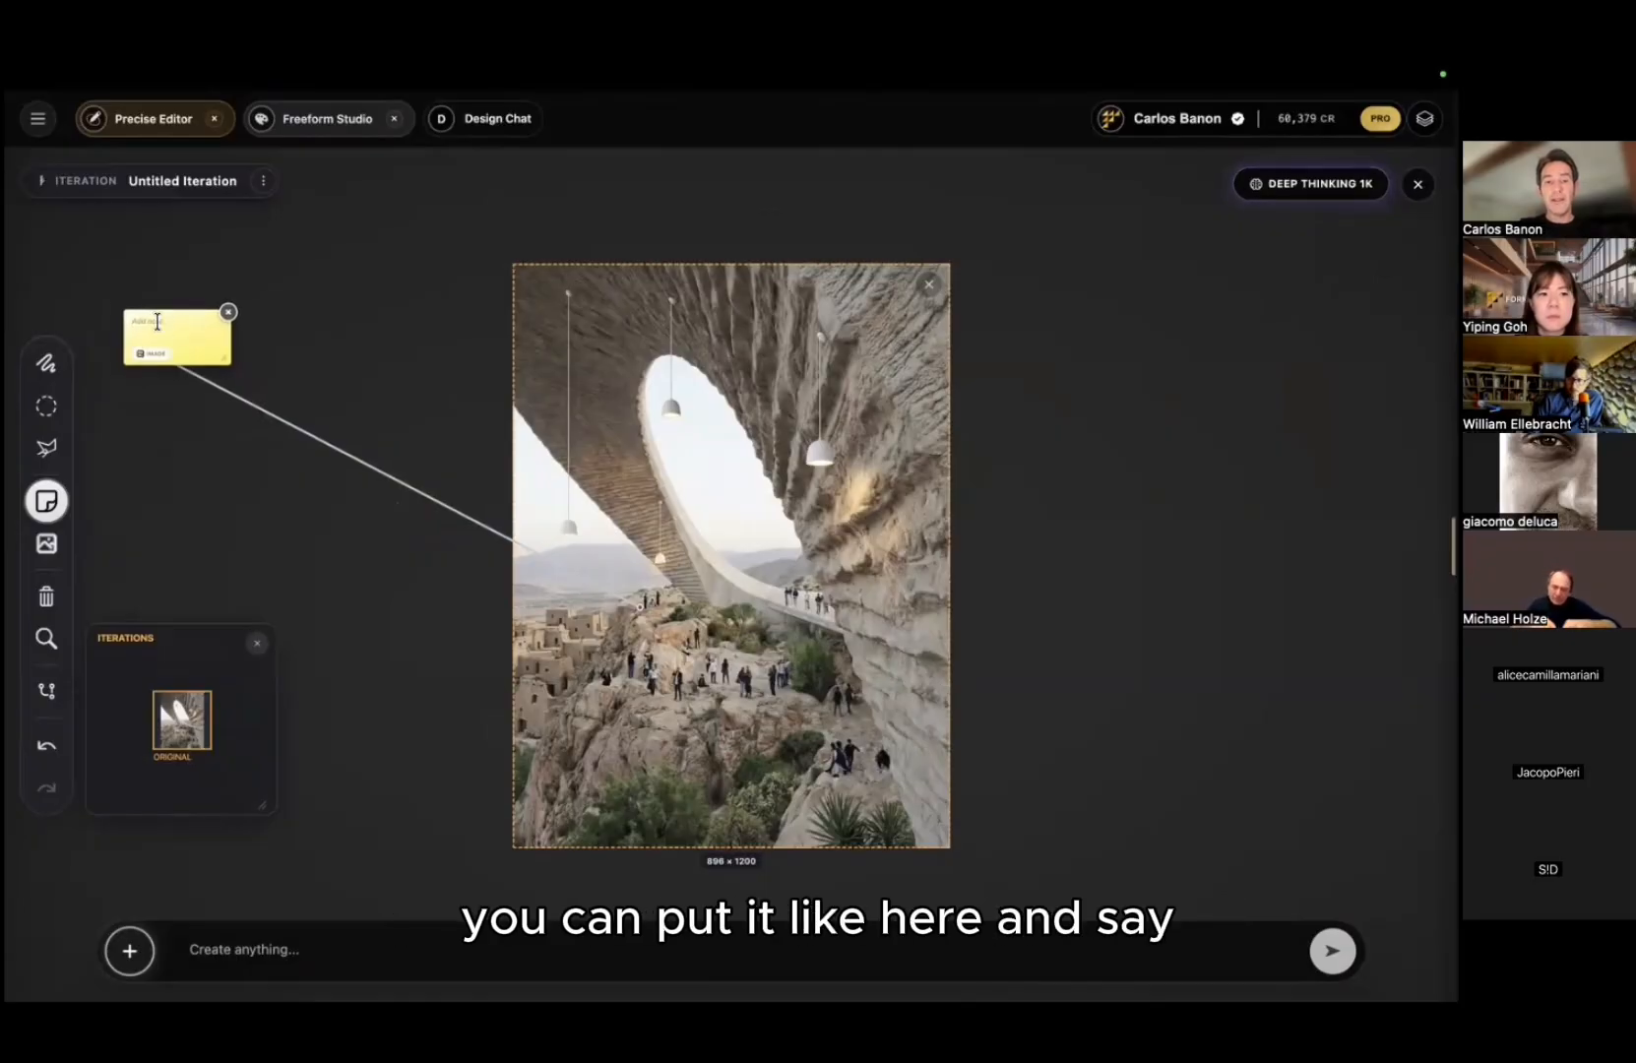
{"action": "type", "text": "this is going to be gra"}
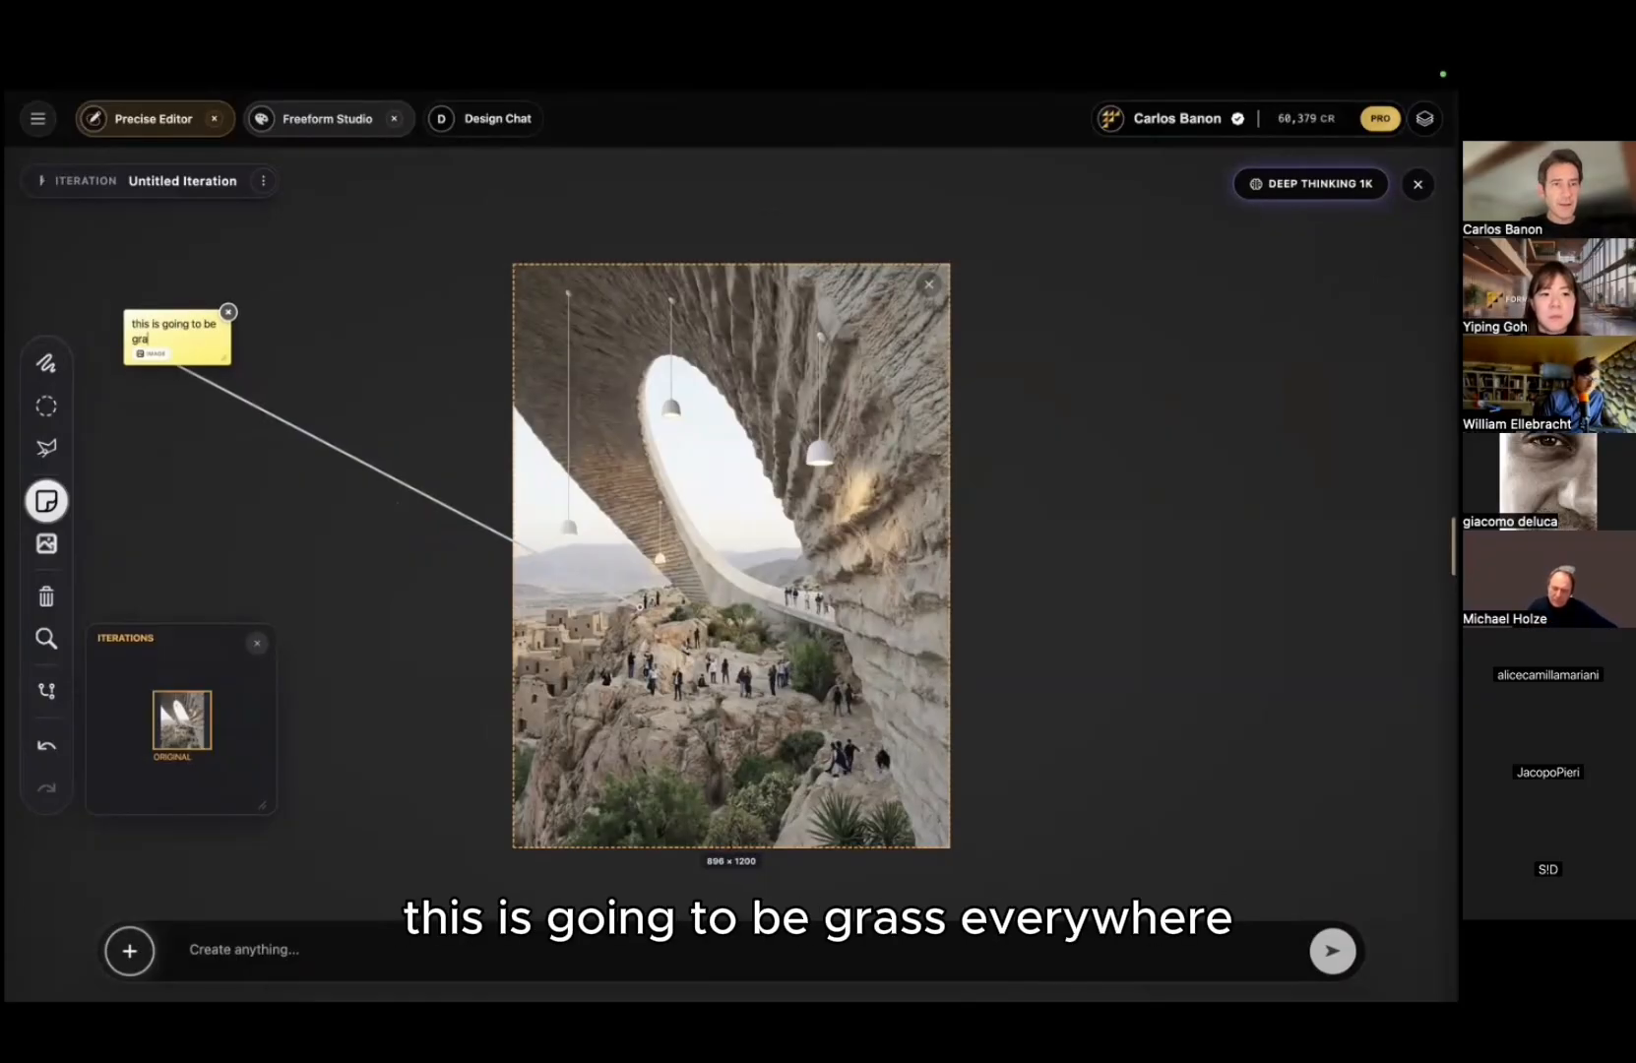
{"action": "type", "text": "ss everywhere"}
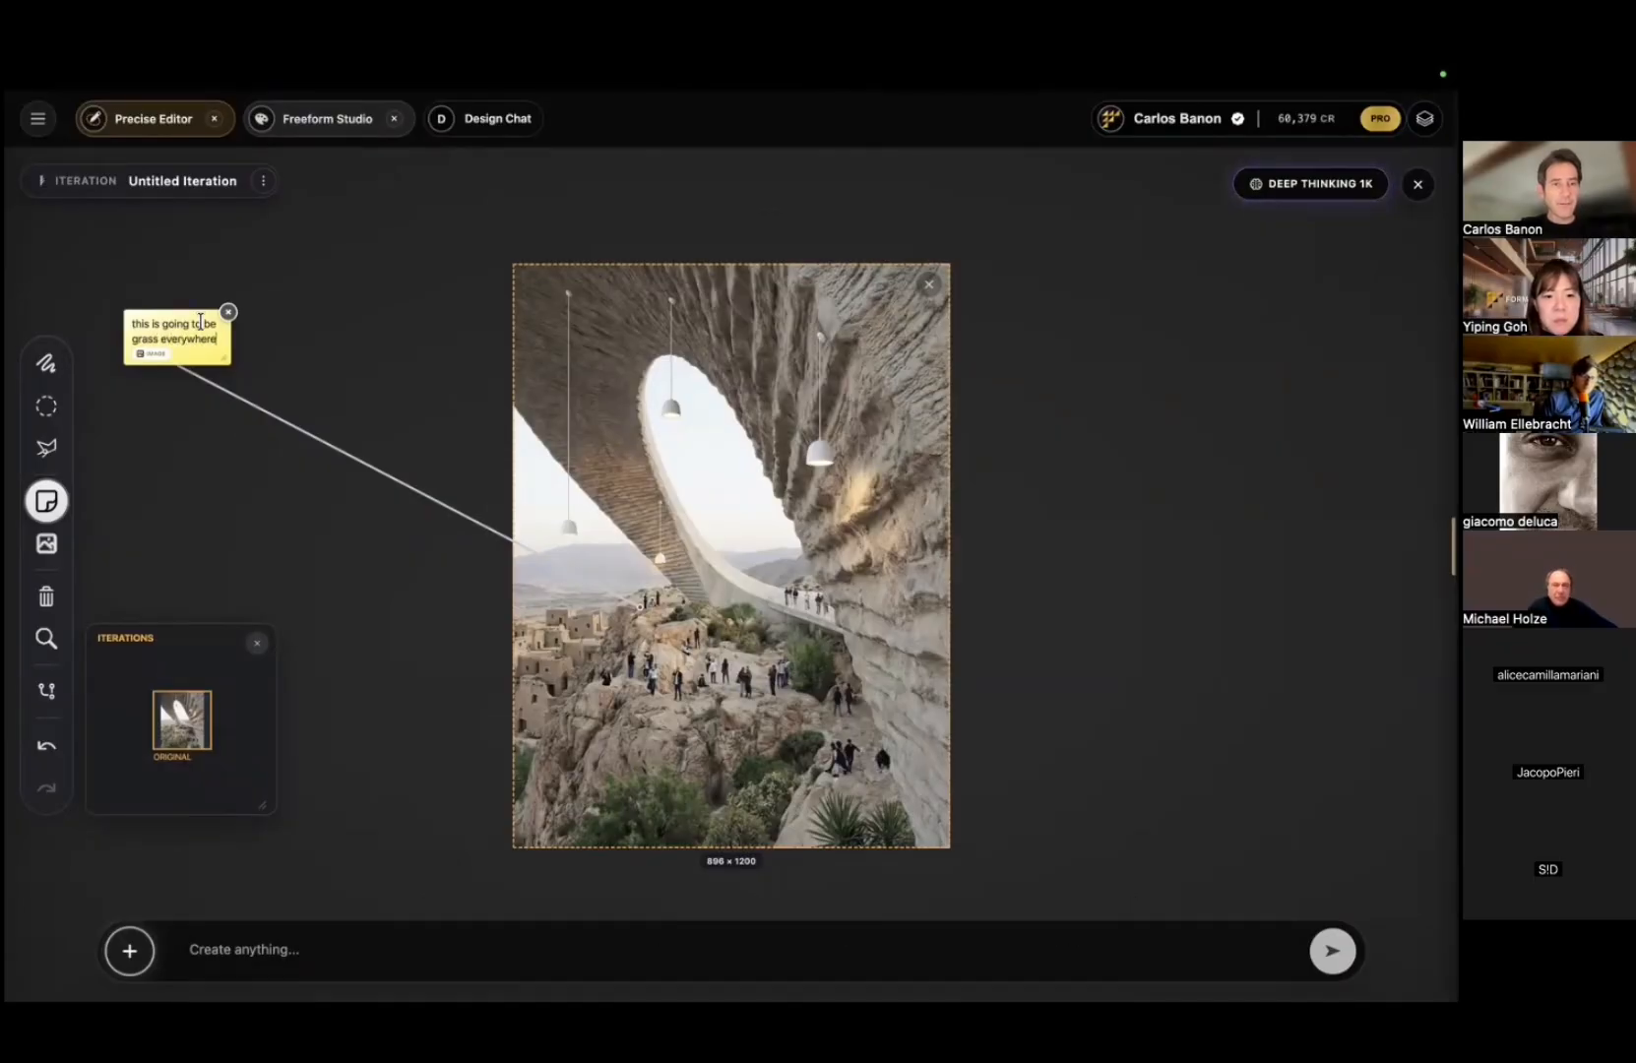
Step: Add a 'wood, everywhere' note on the cliff arch and generate the note-driven edit
{"action": "left_click", "coordinate": [881, 554]}
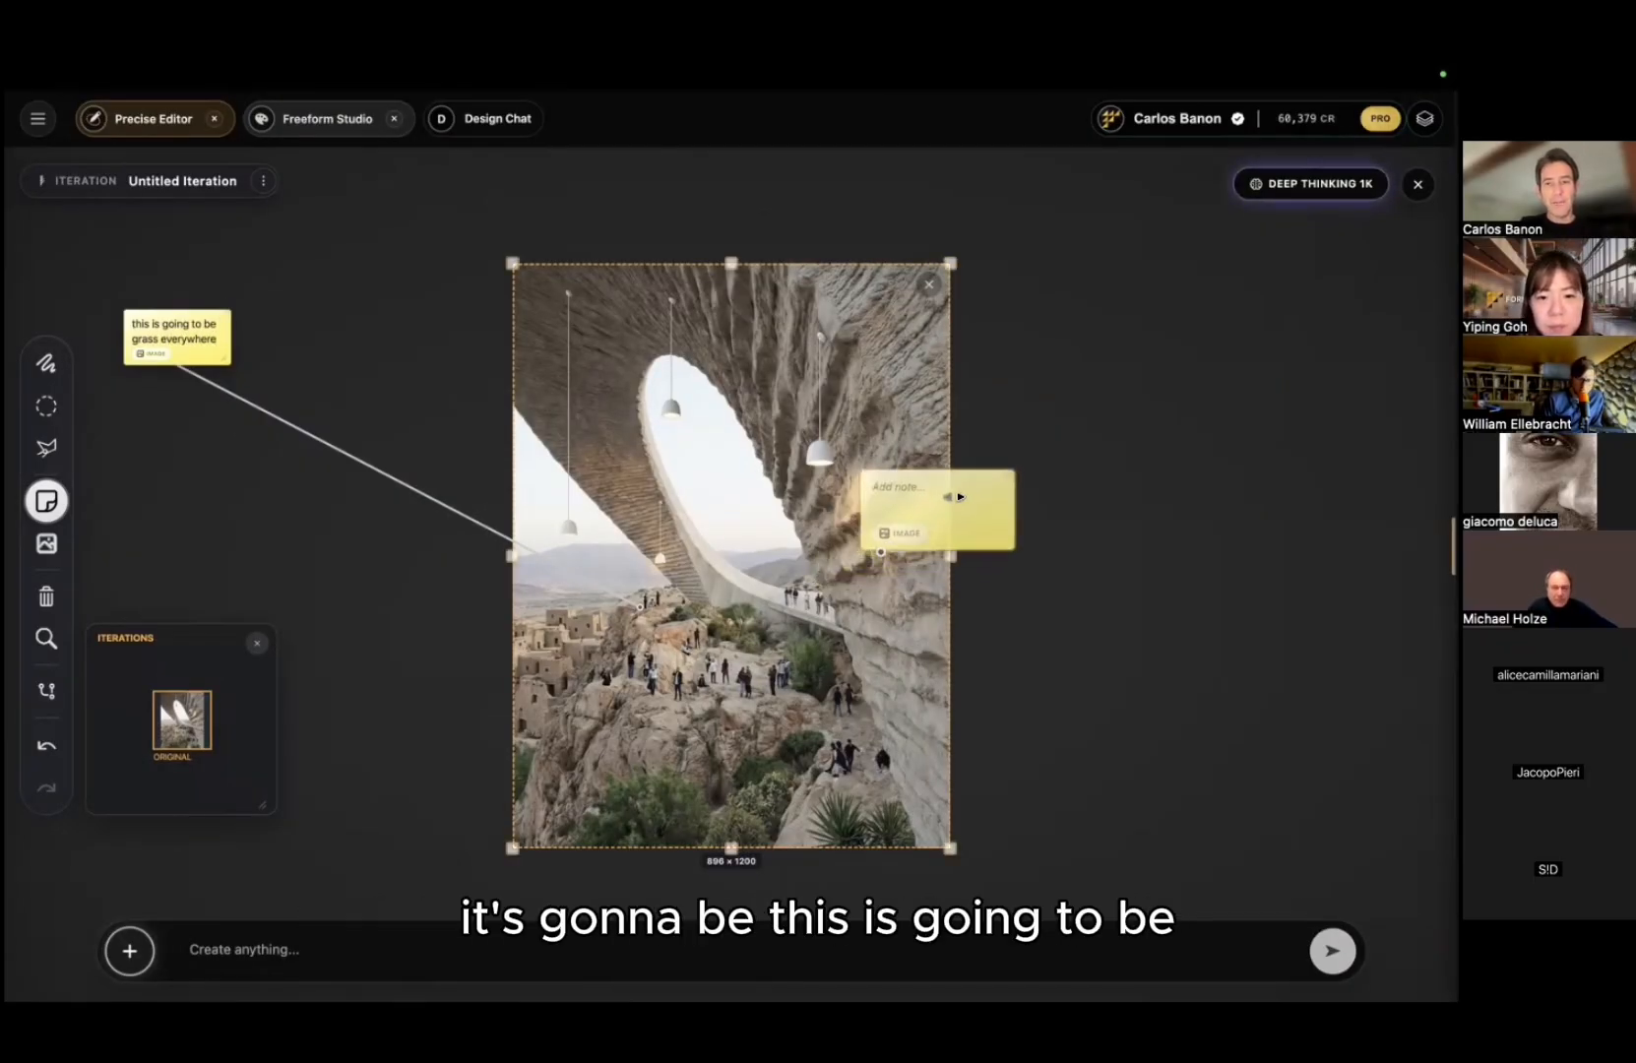
{"action": "type", "text": "this is going ot"}
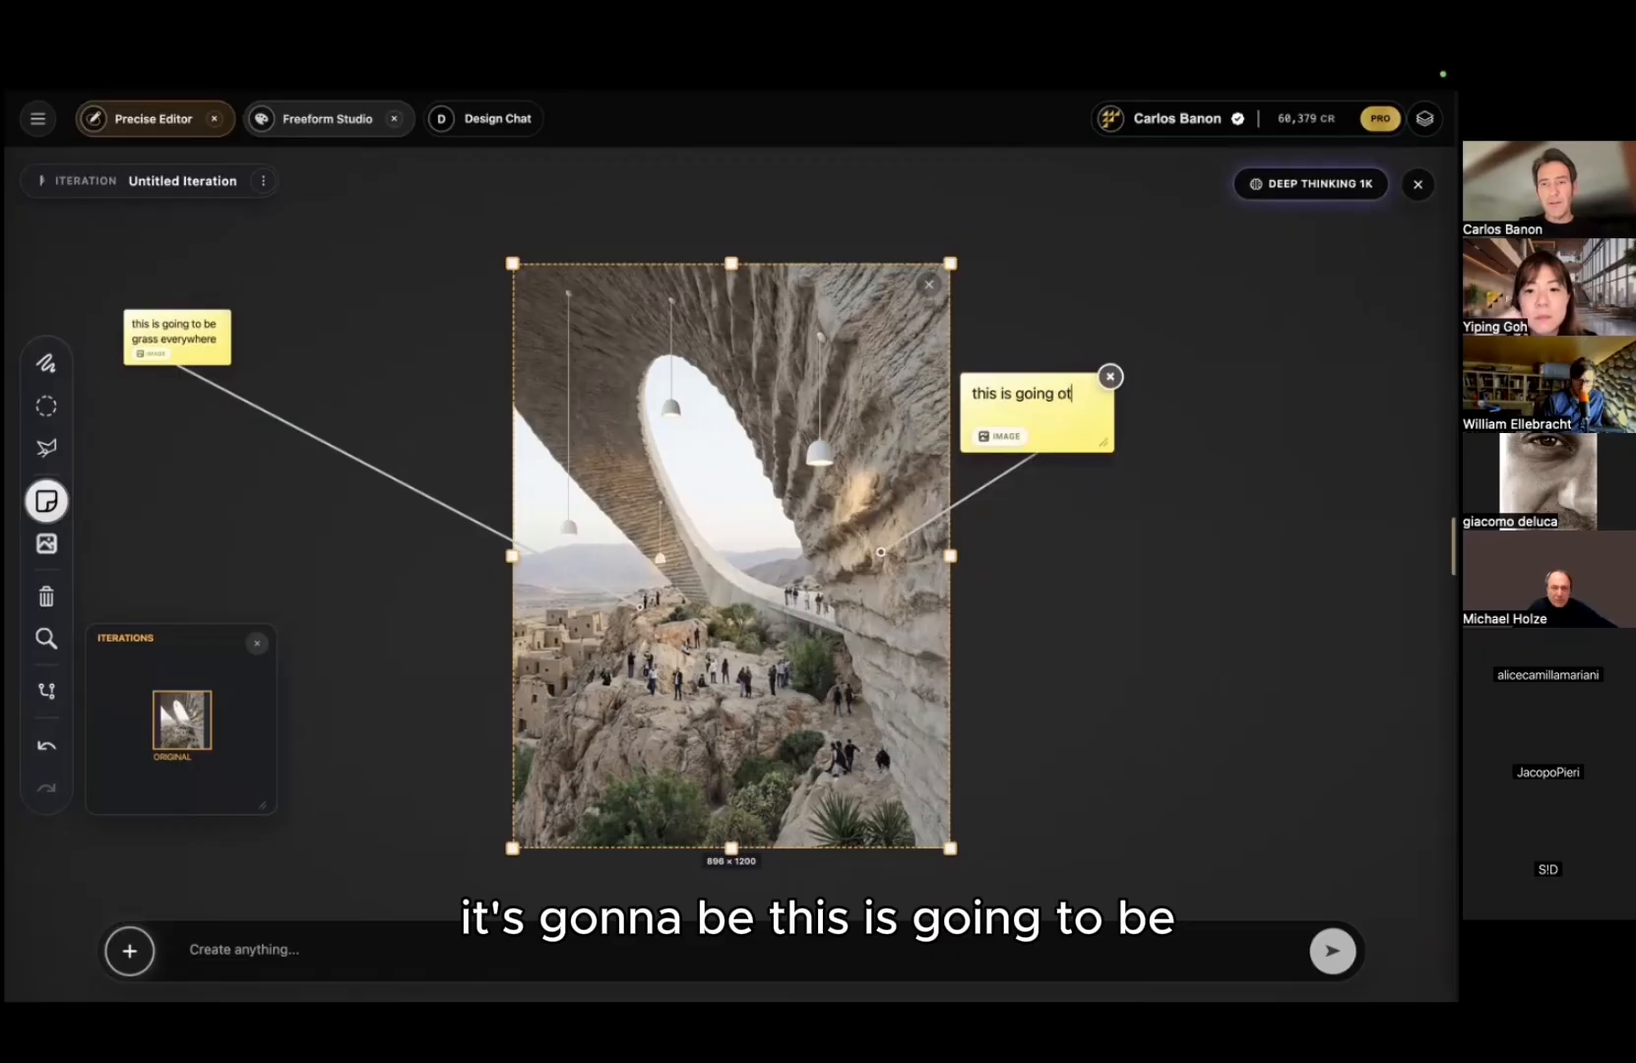
{"action": "type", "text": " be"}
{"action": "key", "text": "BackSpace"}
{"action": "key", "text": "BackSpace"}
{"action": "key", "text": "BackSpace"}
{"action": "key", "text": "BackSpace"}
{"action": "key", "text": "BackSpace"}
{"action": "type", "text": "to"}
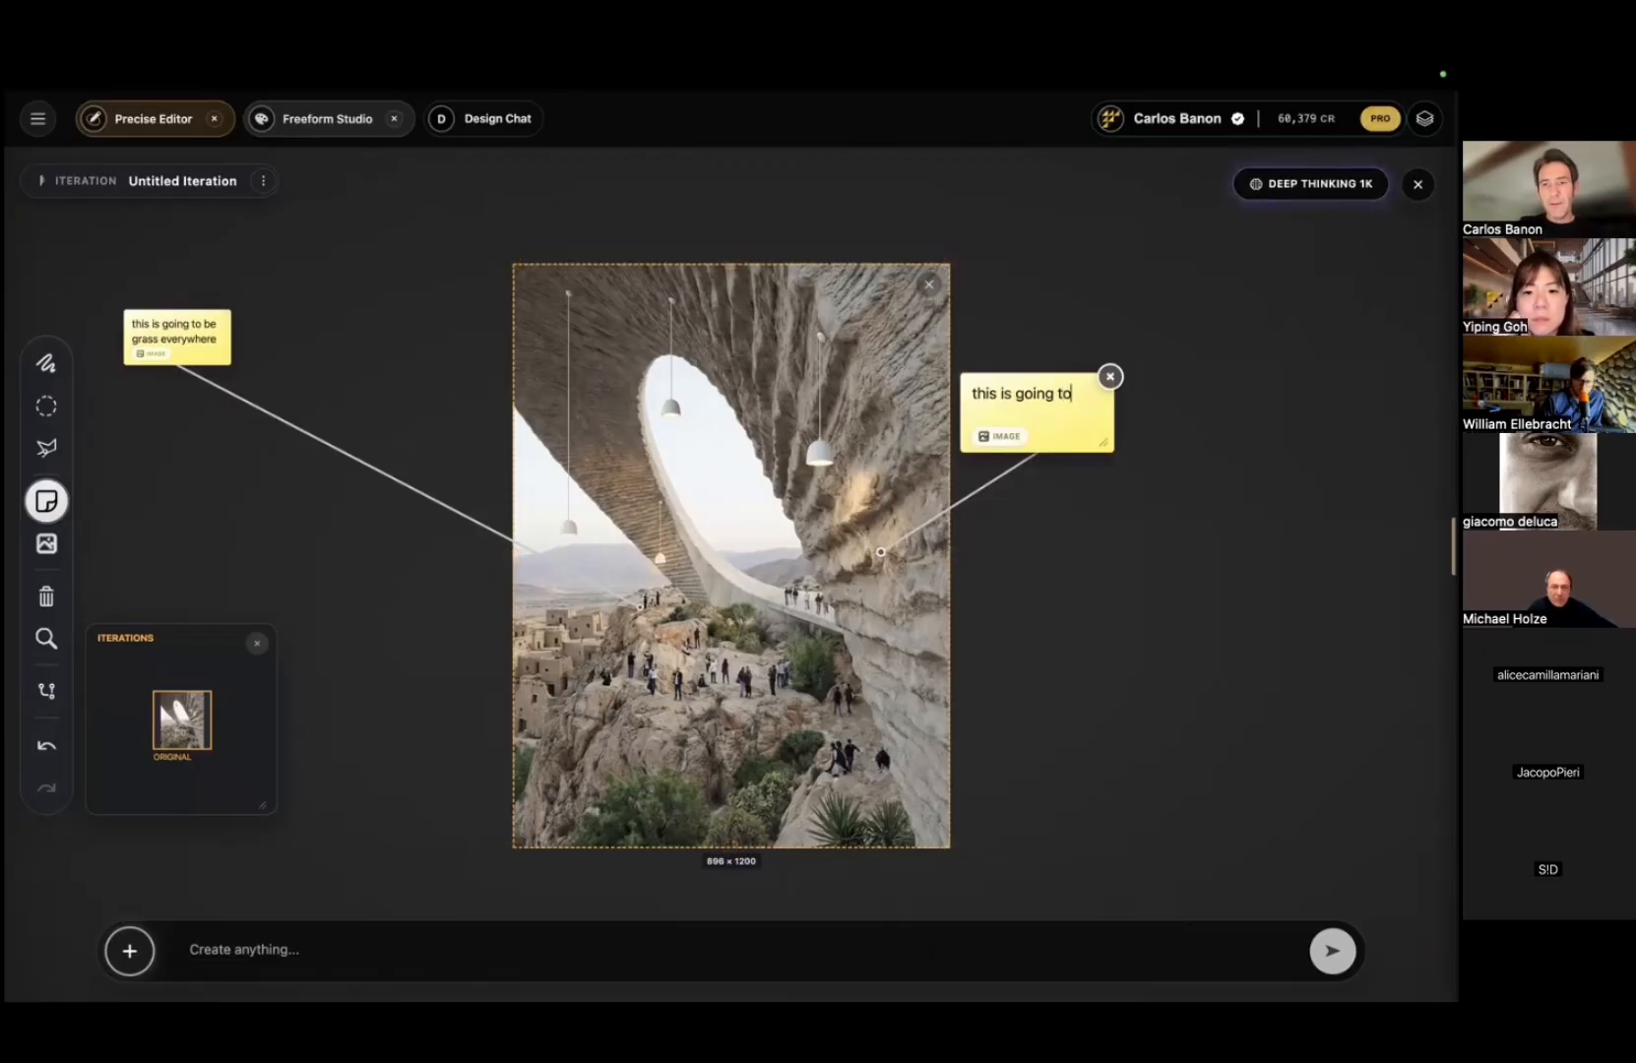
{"action": "type", "text": " be wood, everywhere"}
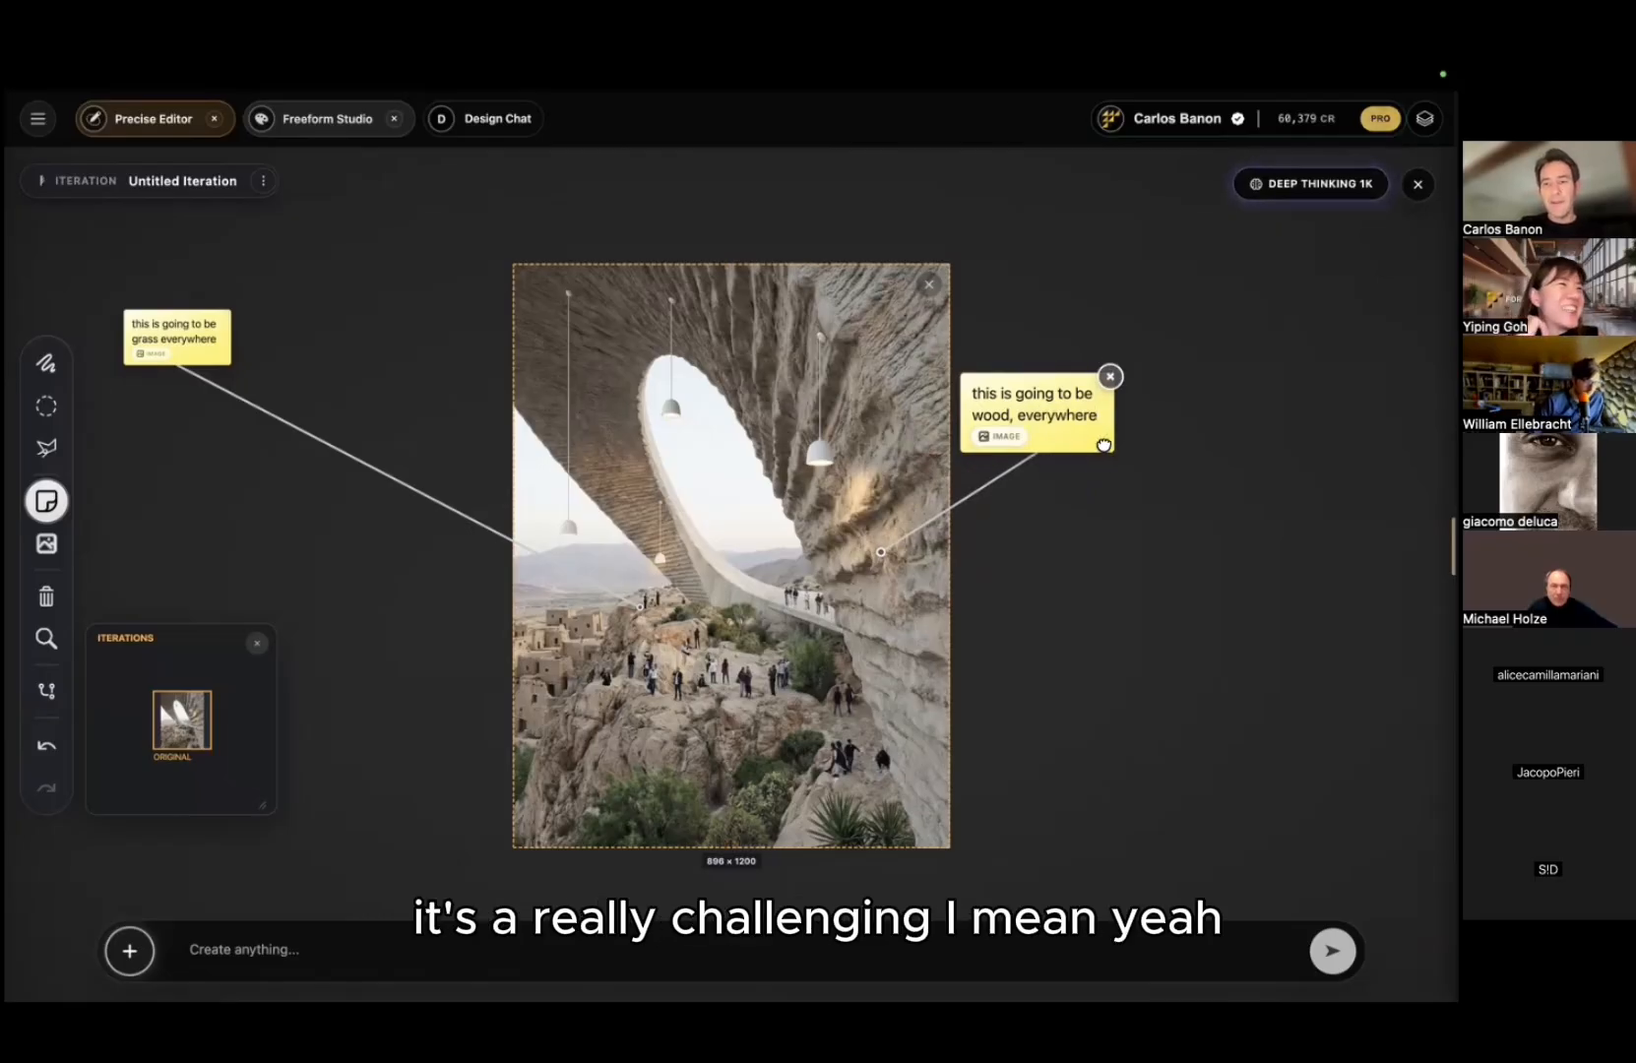
{"action": "left_click_drag", "start_coordinate": [1104, 445], "coordinate": [1087, 427]}
{"action": "left_click", "coordinate": [349, 945]}
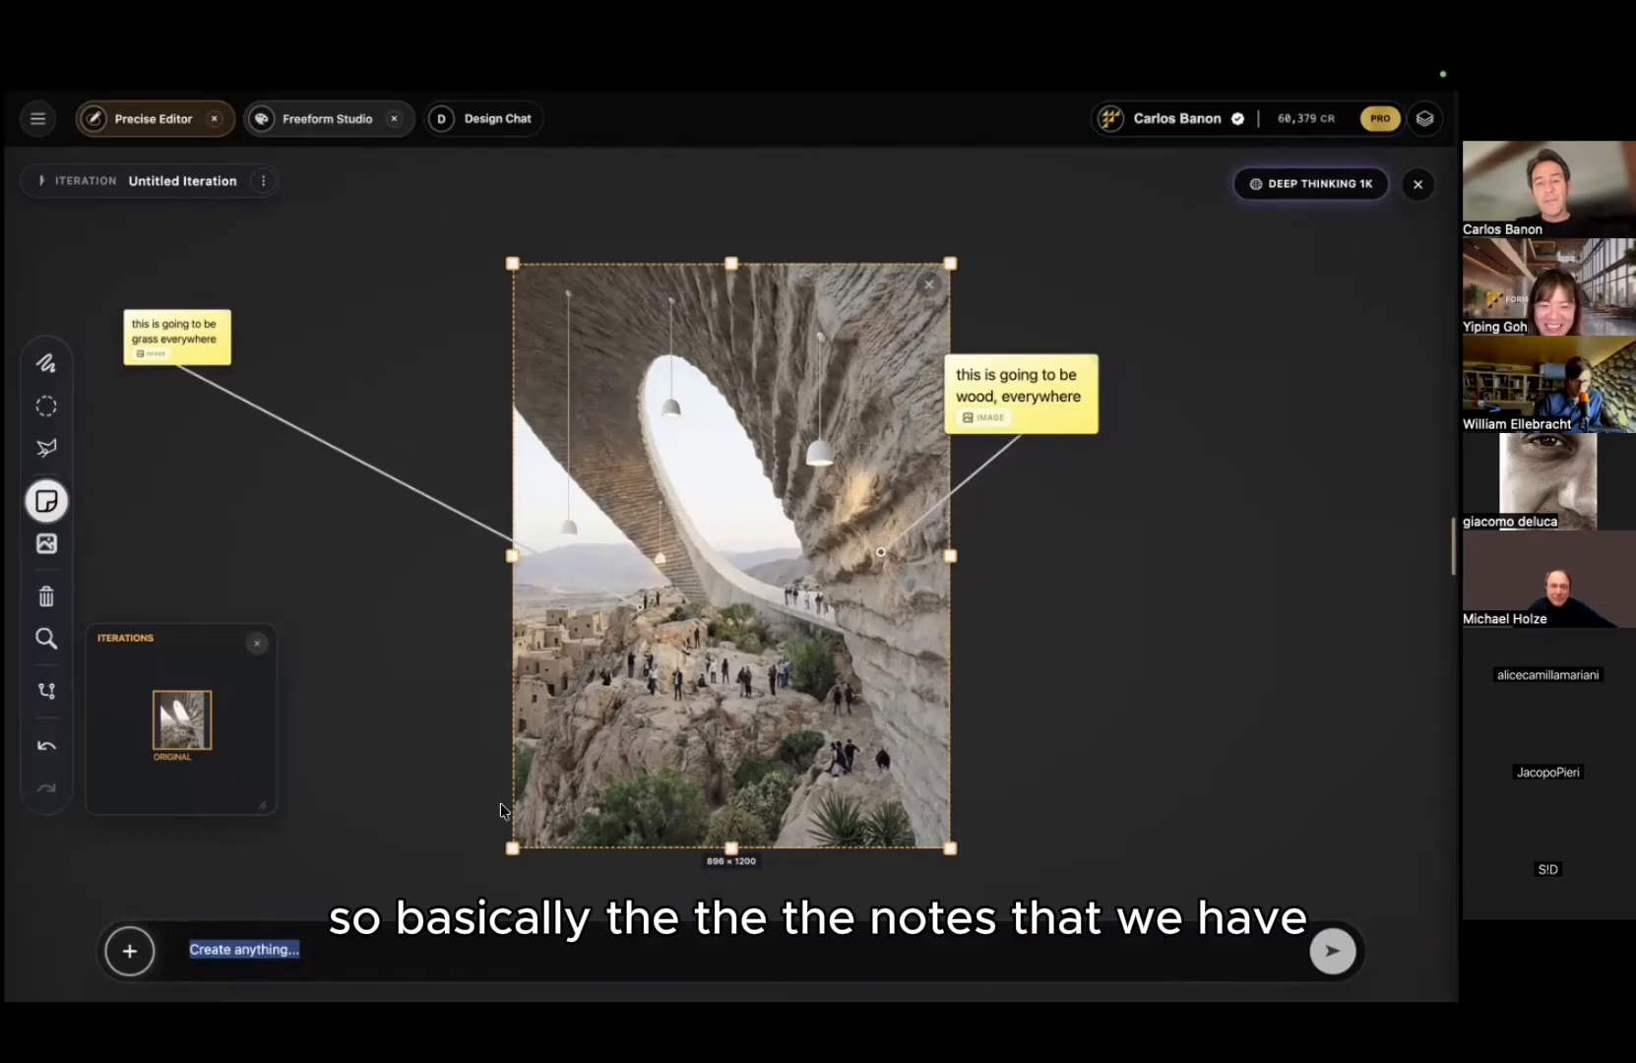
{"action": "left_click", "coordinate": [343, 954]}
Step: Generate the edit that makes the arch wood and the hillside grass, then open the 896 × 1200 result full-screen
{"action": "key", "text": "Return"}
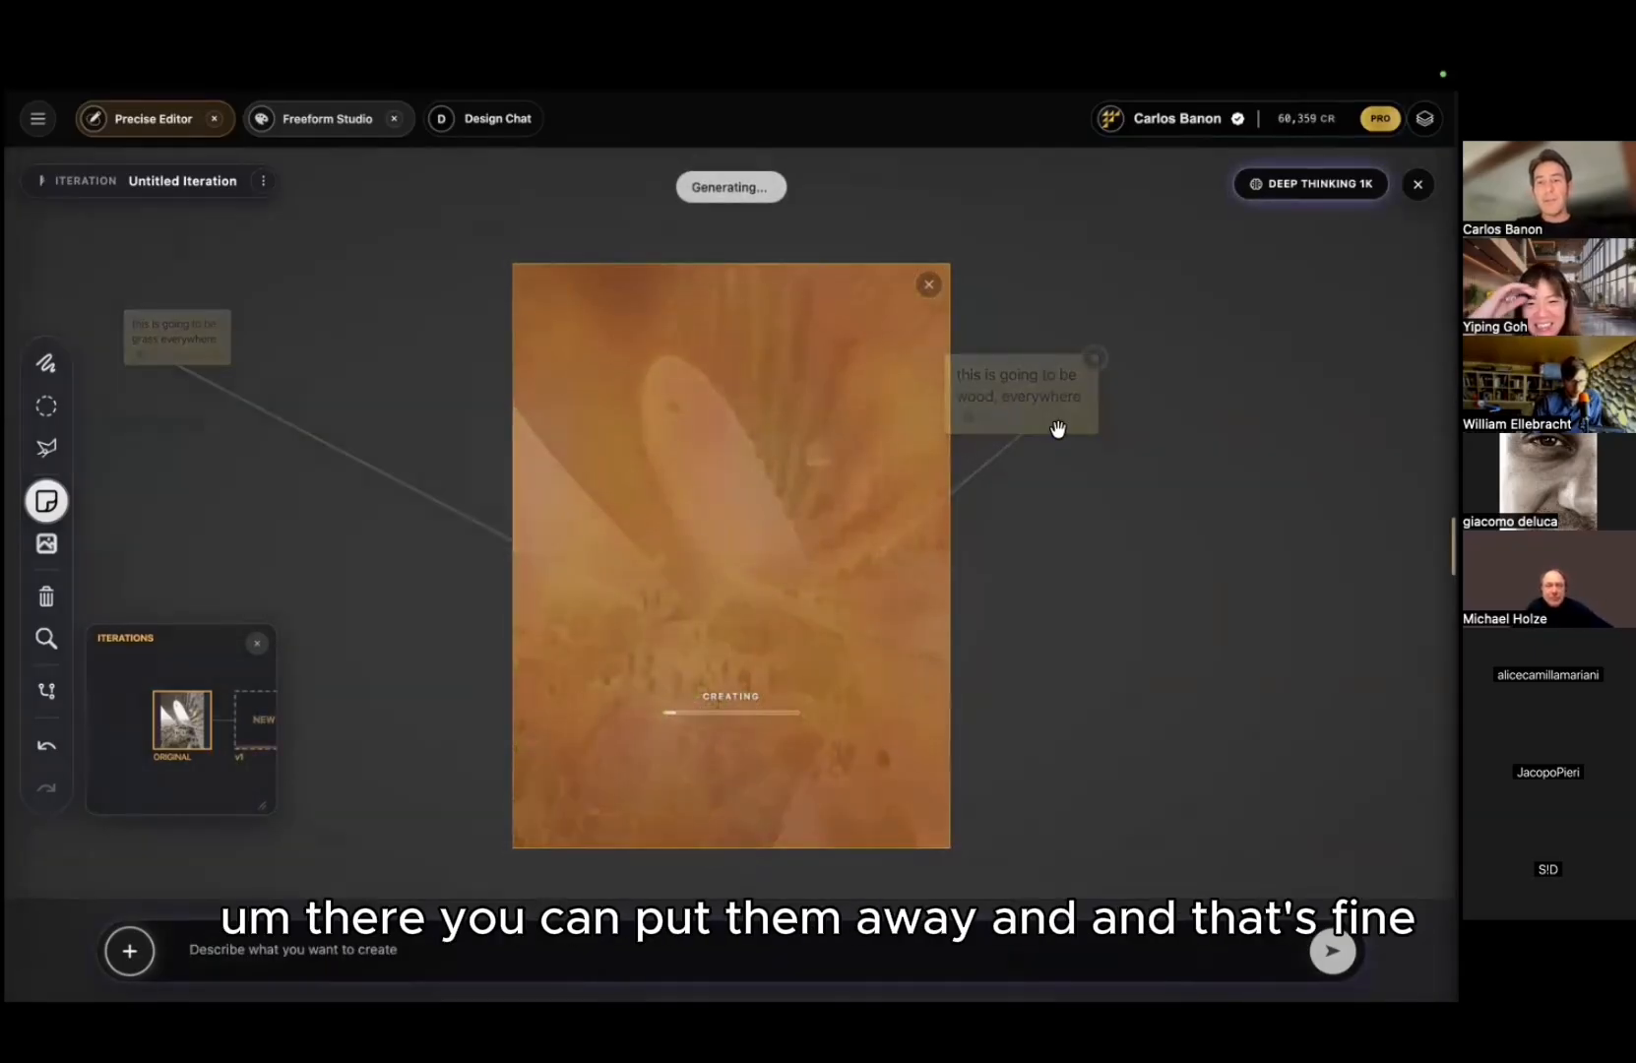
{"action": "left_click_drag", "start_coordinate": [1059, 430], "coordinate": [1082, 431]}
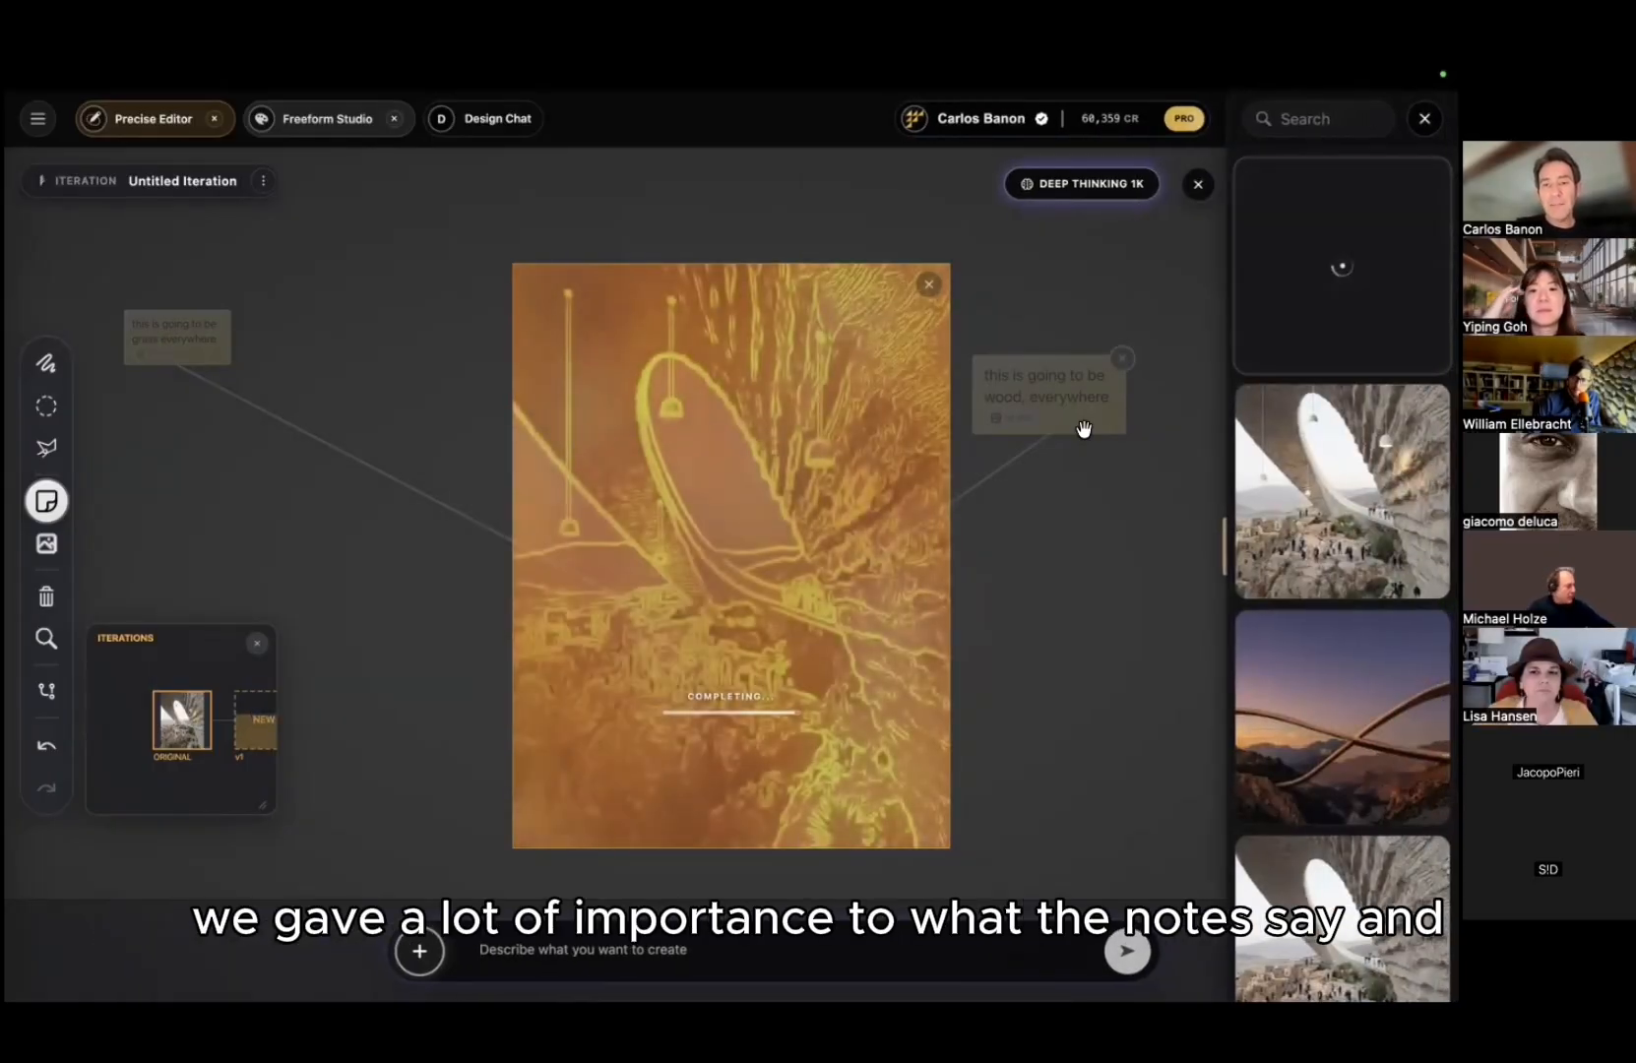
{"action": "left_click", "coordinate": [1314, 301]}
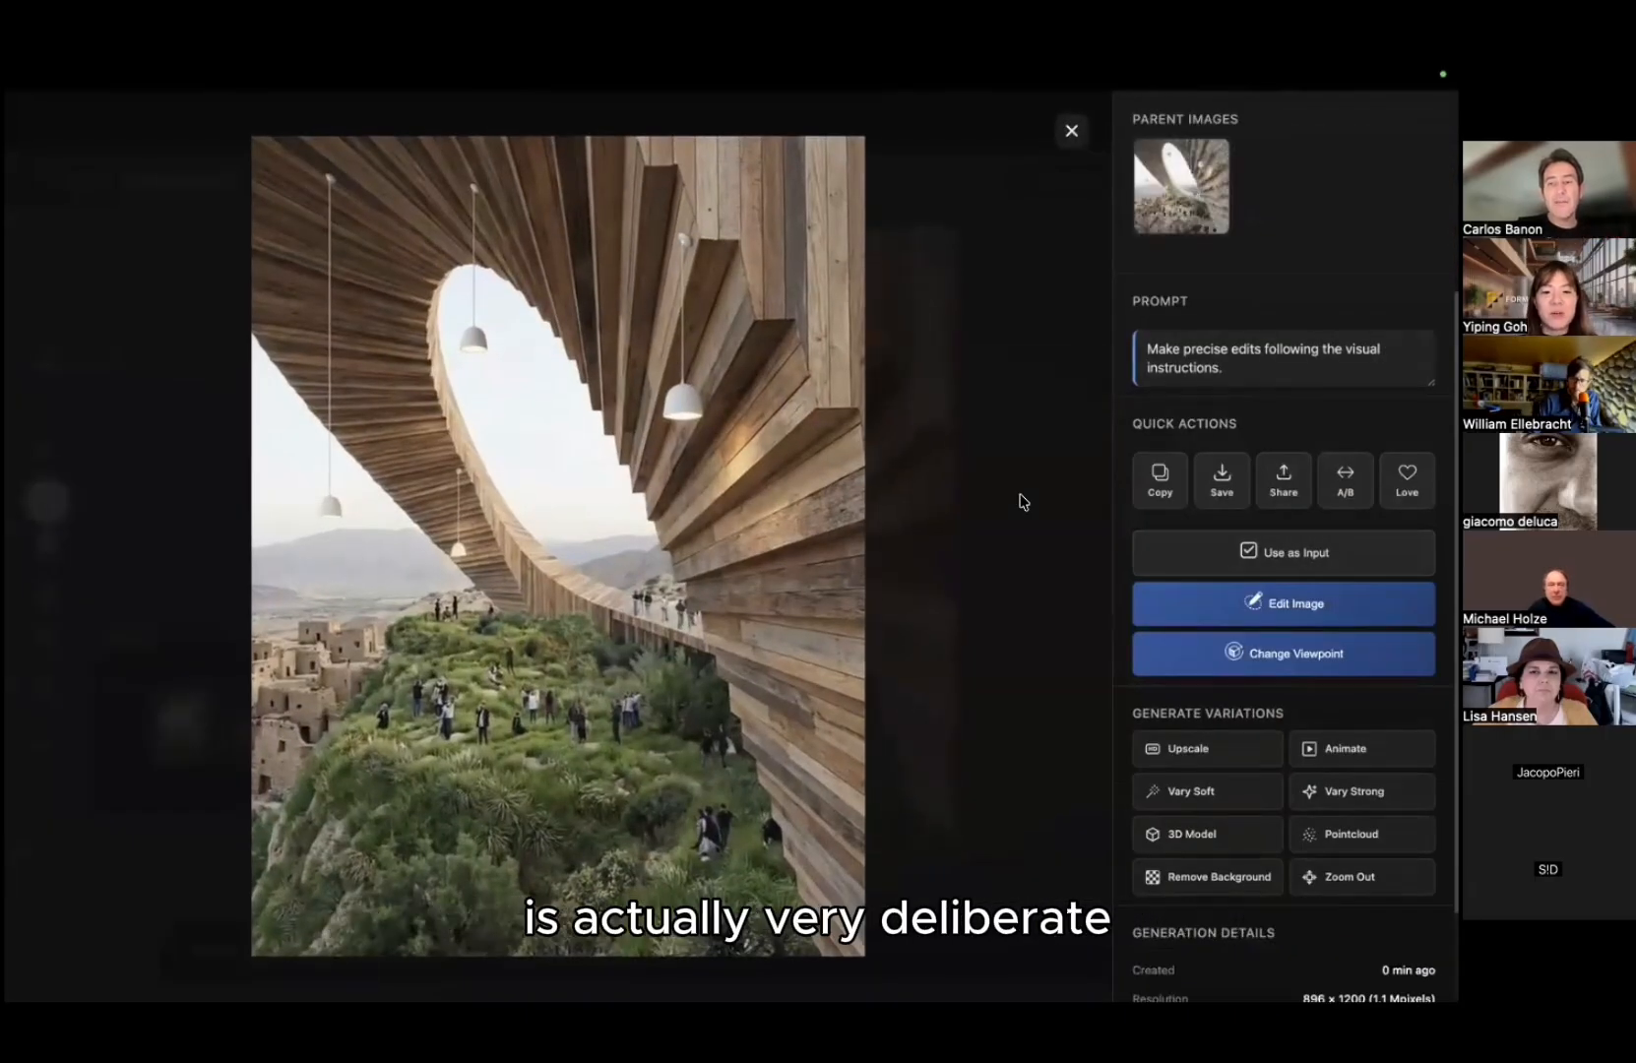
Step: A/B compare the timber-clad, grassy render with the original rock image, then return to the editor with it as v1
{"action": "left_click", "coordinate": [1181, 197]}
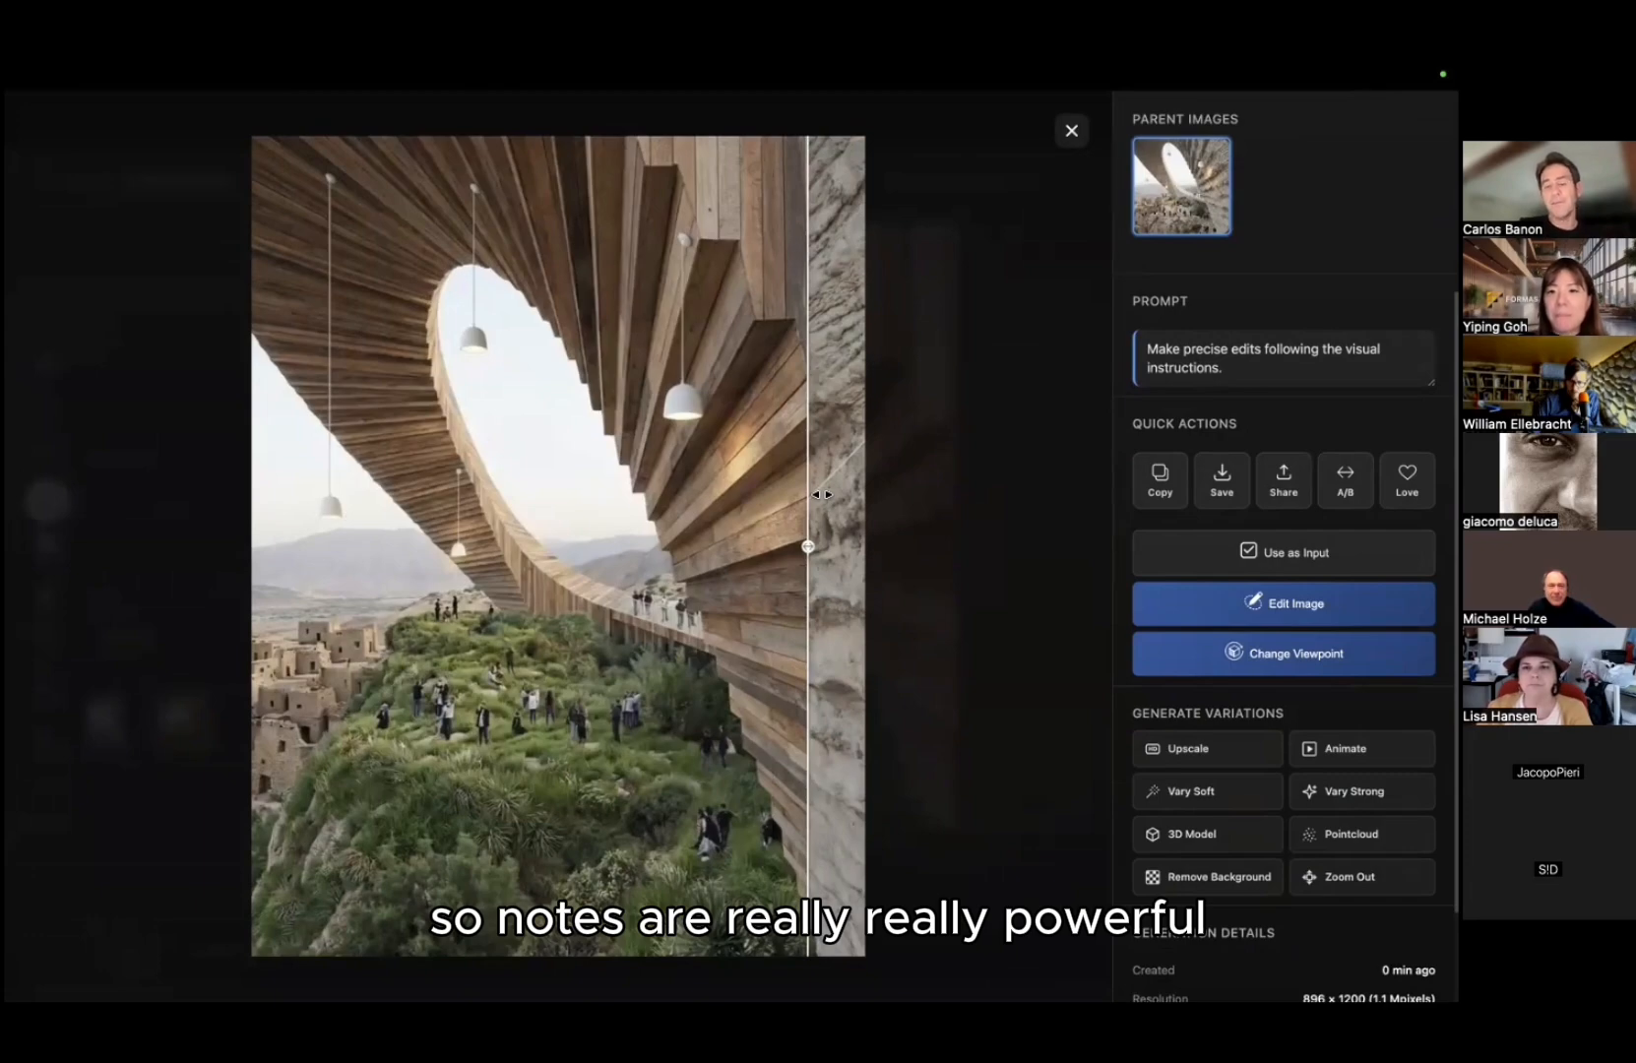
{"action": "left_click", "coordinate": [985, 447]}
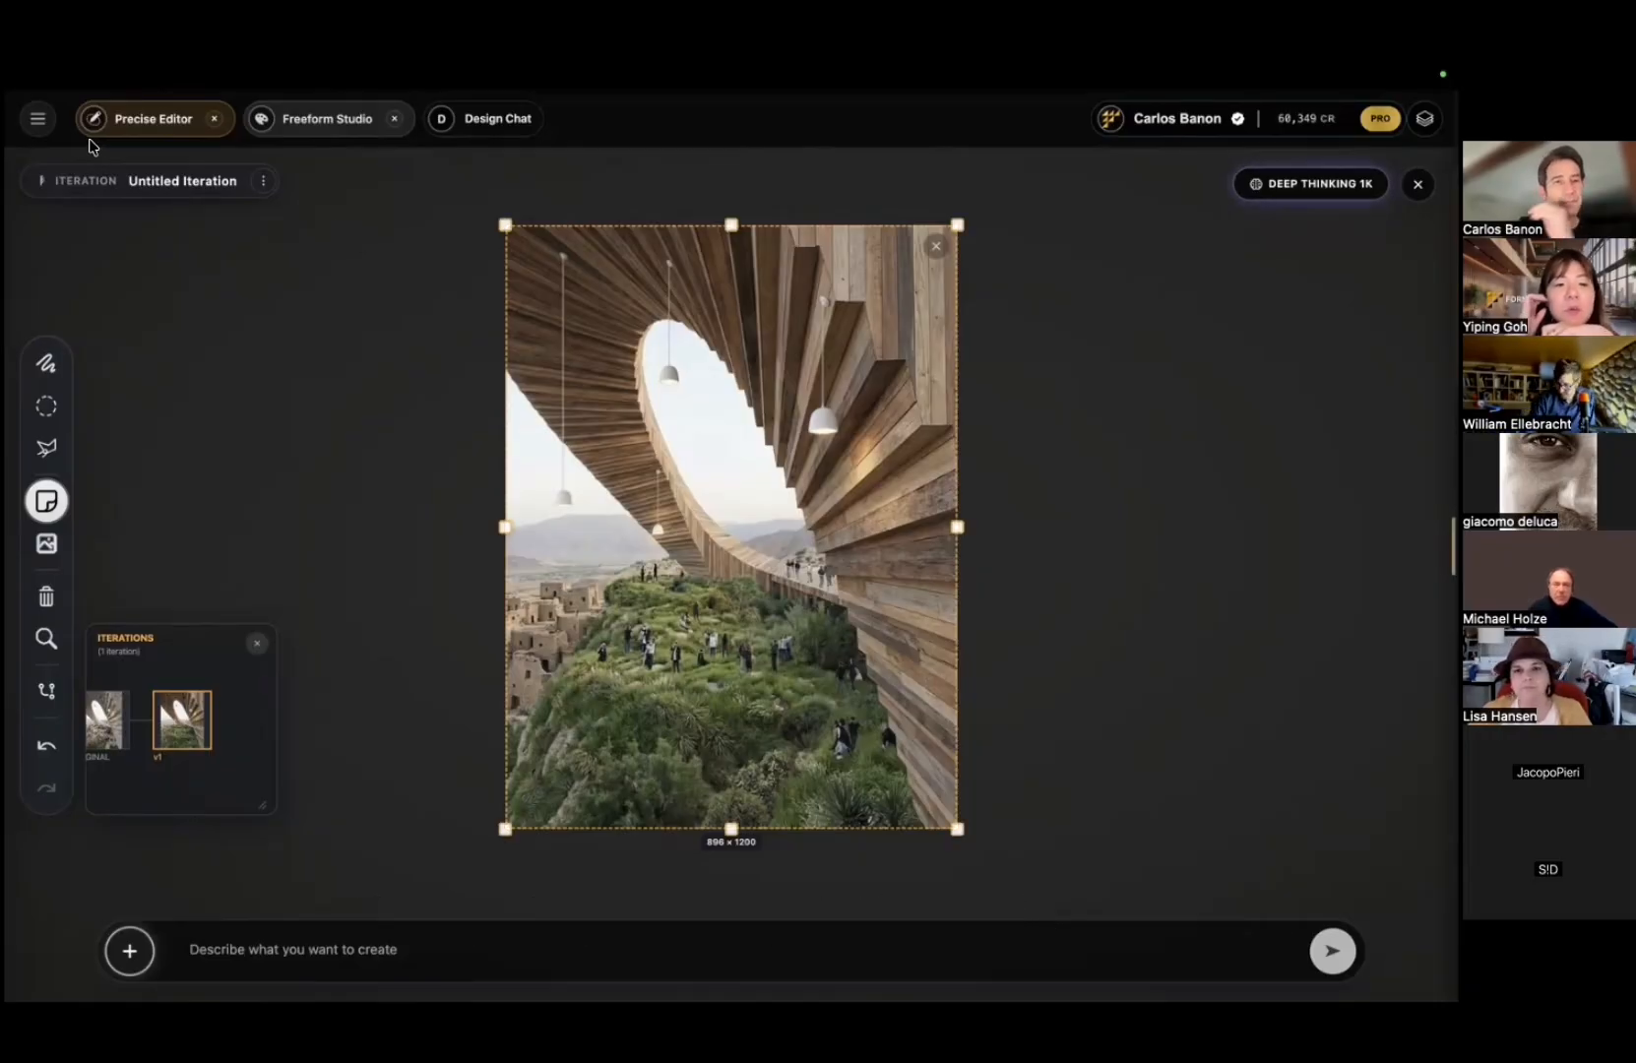
Step: Extend the outpainting frame to the left, widen it to 1360 x 740 and raise its top edge
{"action": "scroll", "coordinate": [335, 418], "scroll_direction": "down", "scroll_amount": 3}
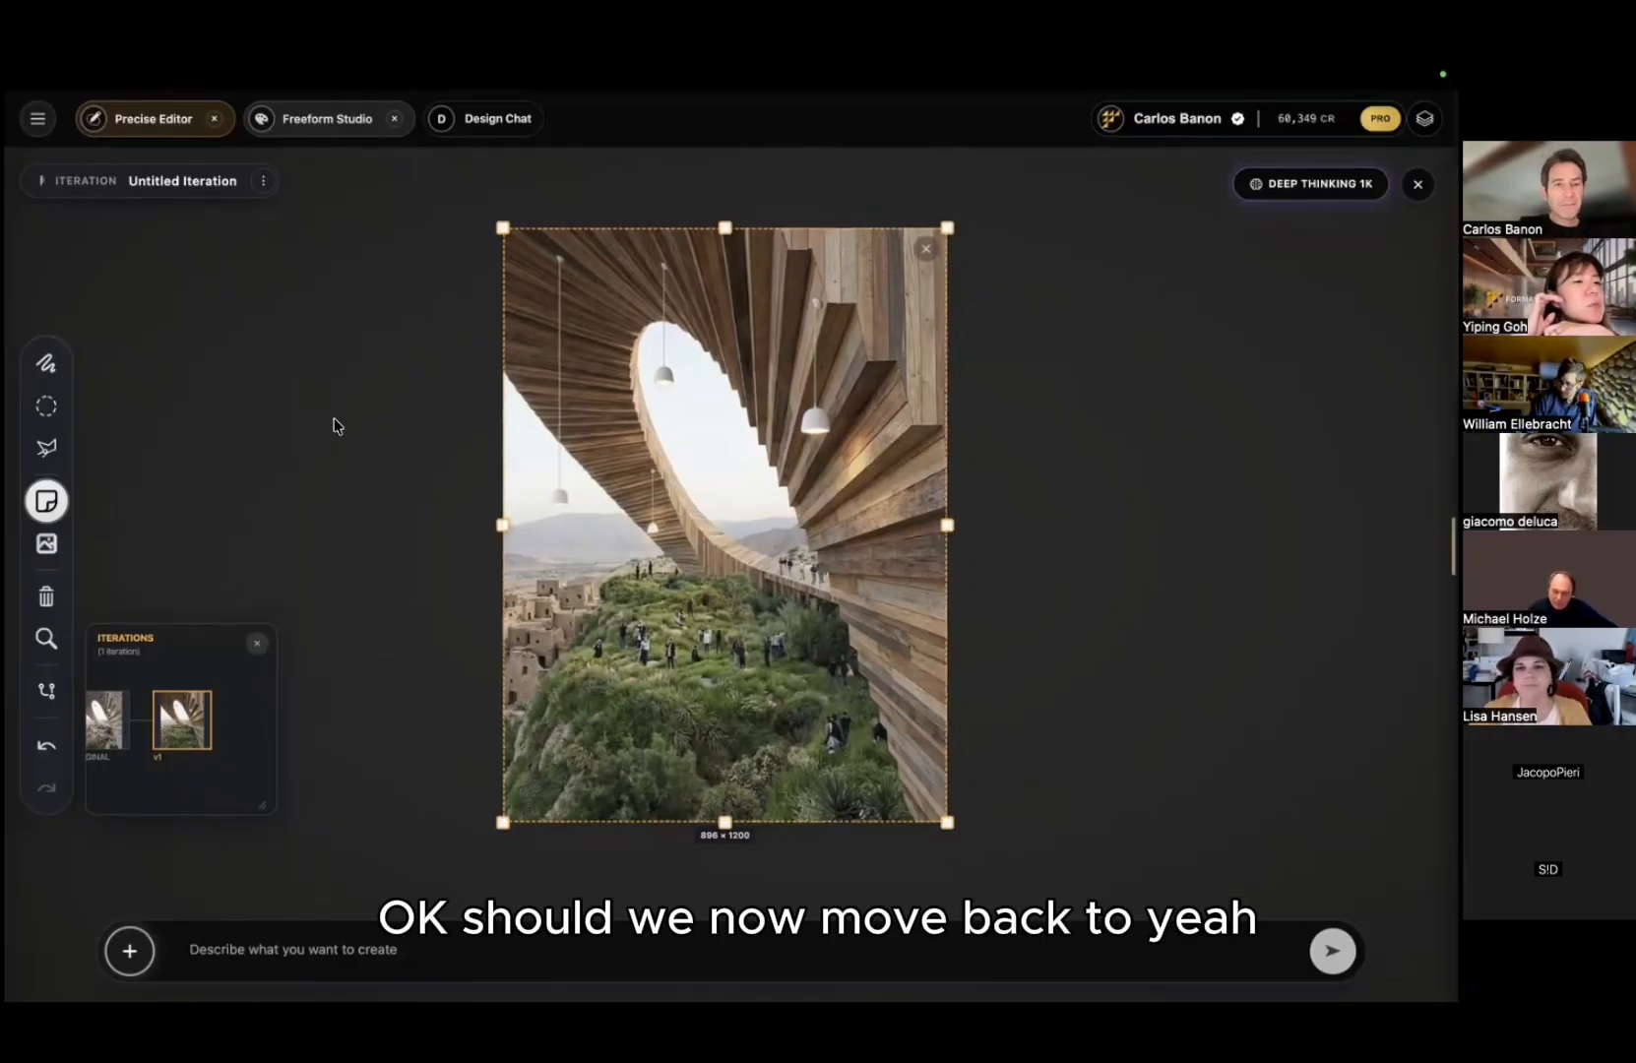
{"action": "left_click_drag", "start_coordinate": [472, 262], "coordinate": [370, 377]}
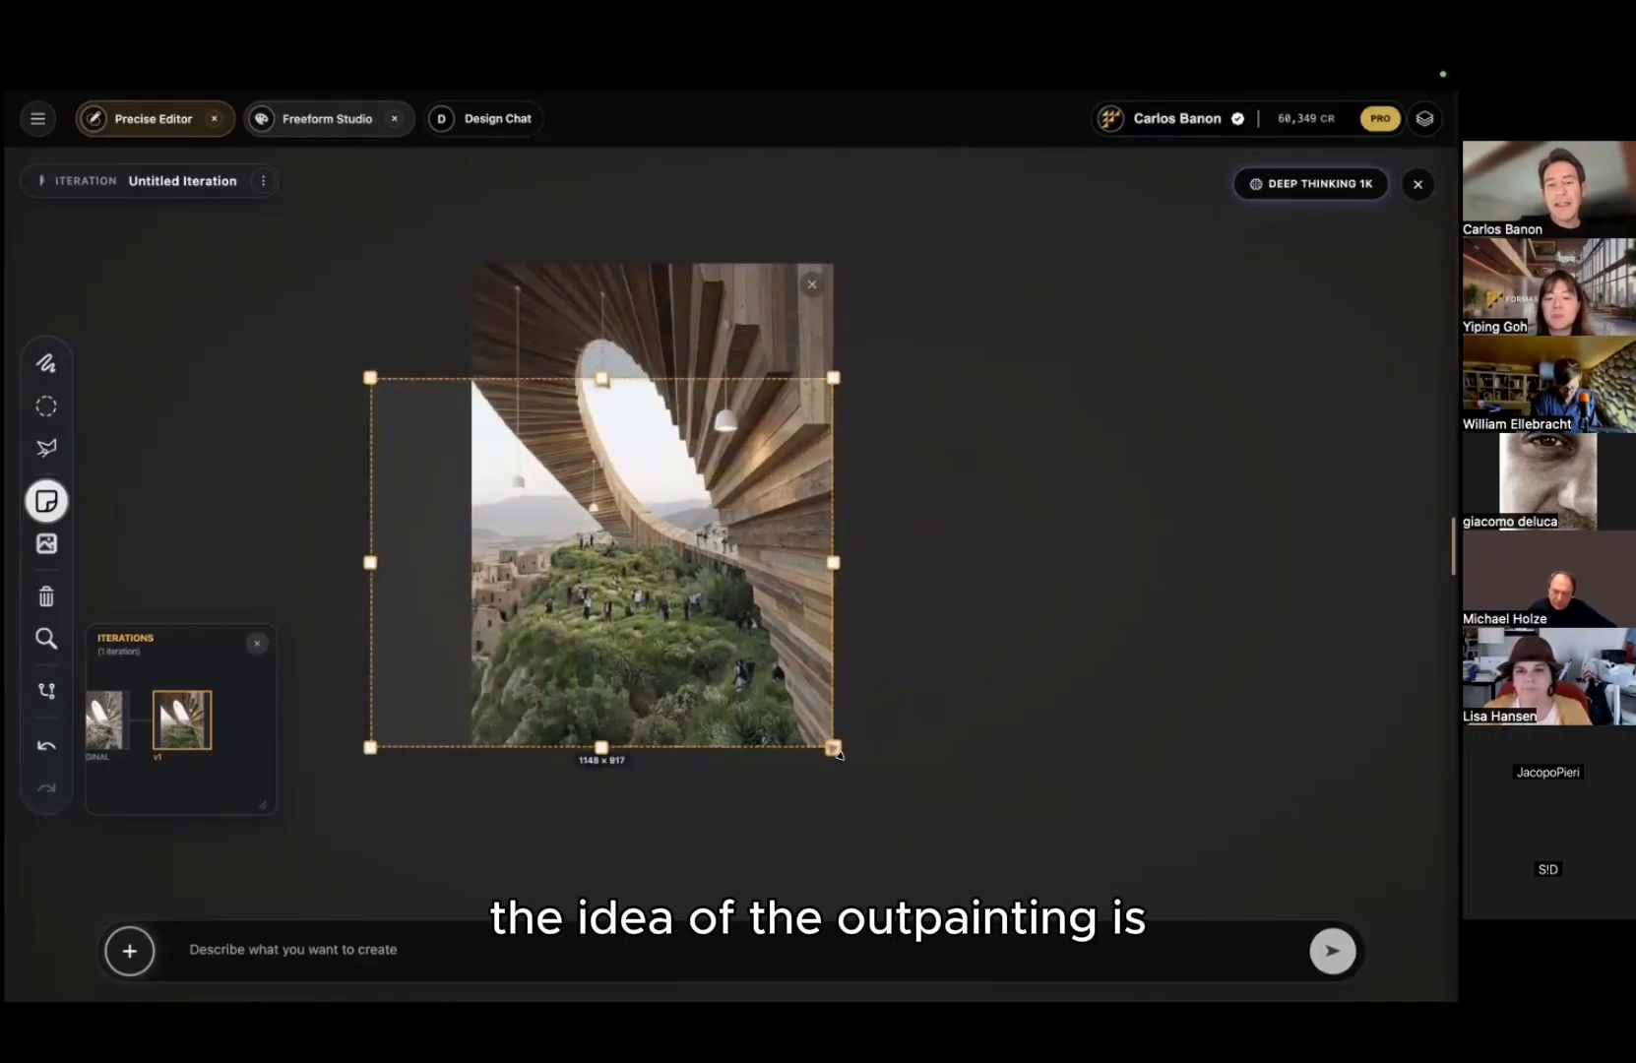
{"action": "left_click_drag", "start_coordinate": [838, 753], "coordinate": [918, 675]}
{"action": "left_click", "coordinate": [766, 573]}
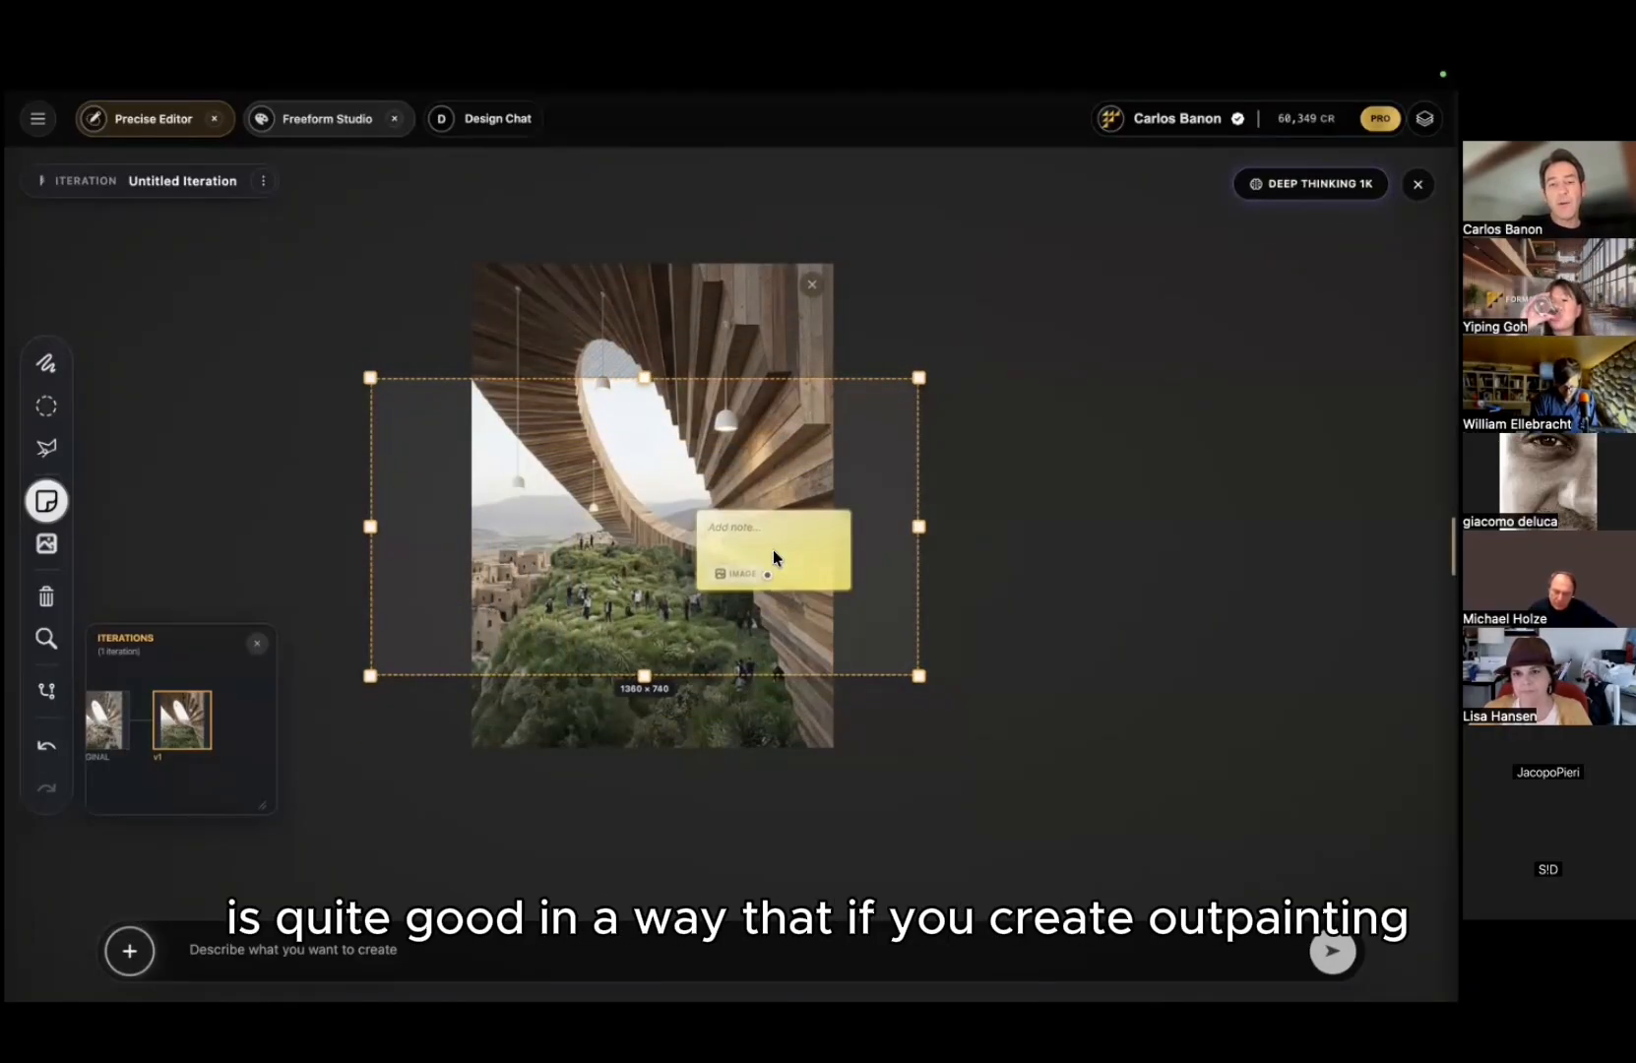
{"action": "key", "text": "Escape"}
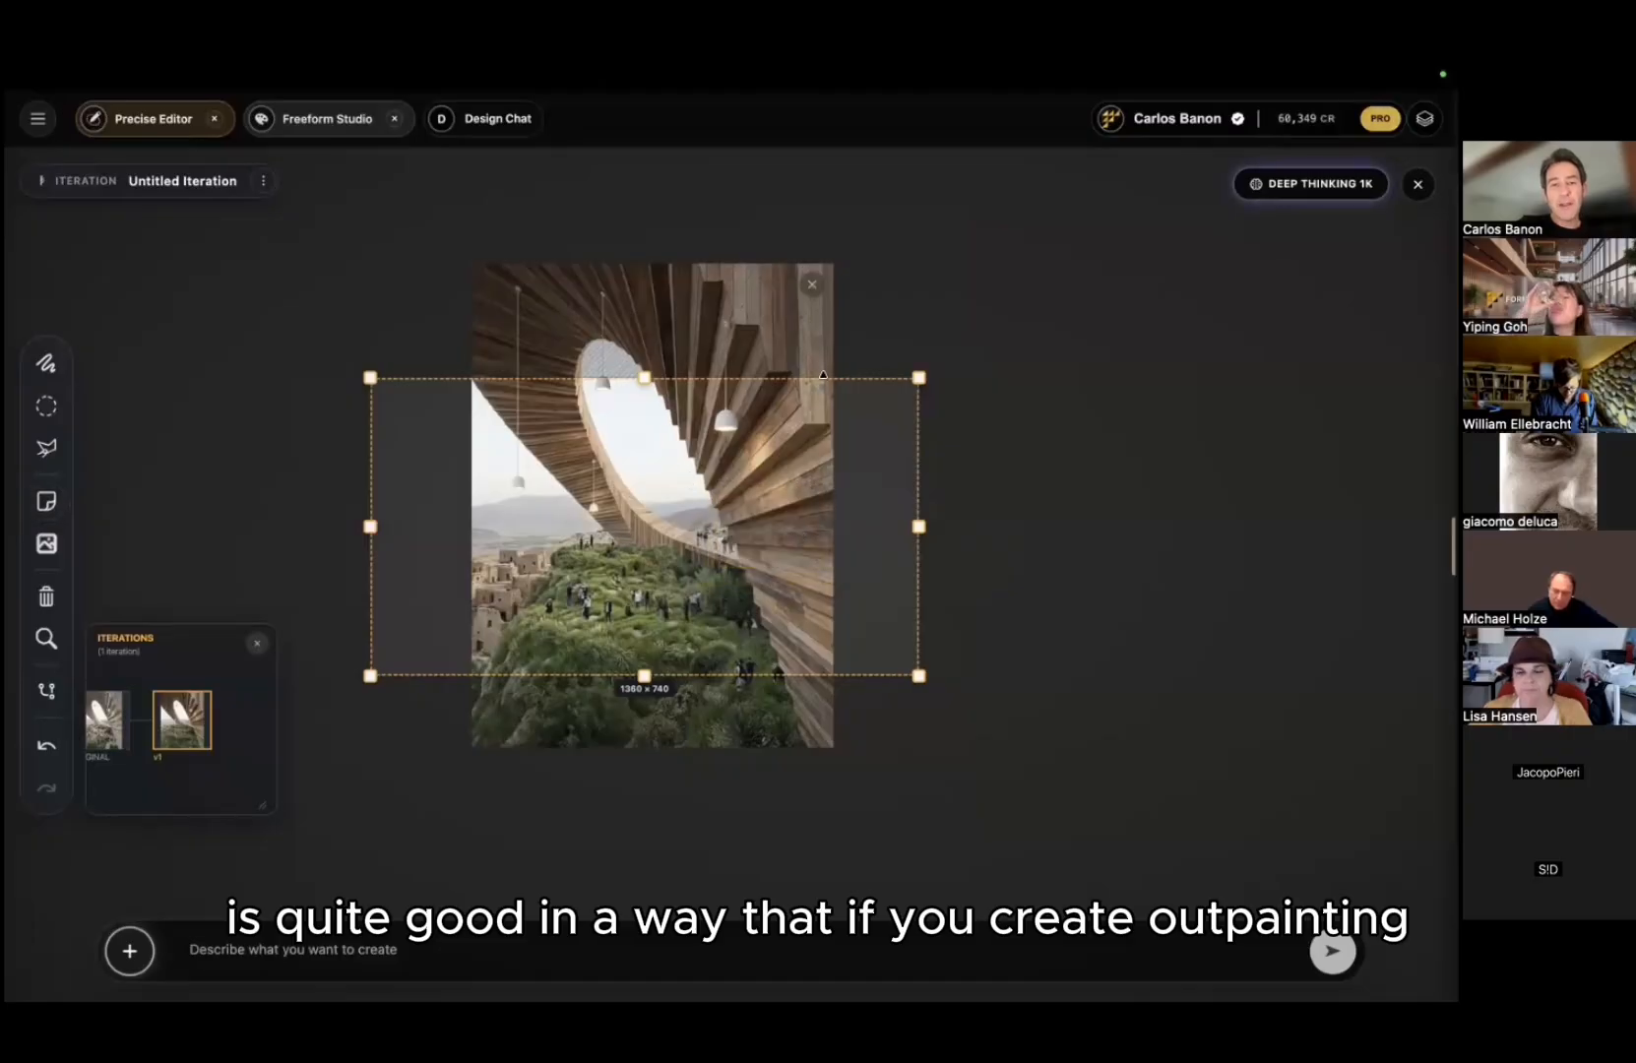
{"action": "left_click_drag", "start_coordinate": [917, 377], "coordinate": [920, 333]}
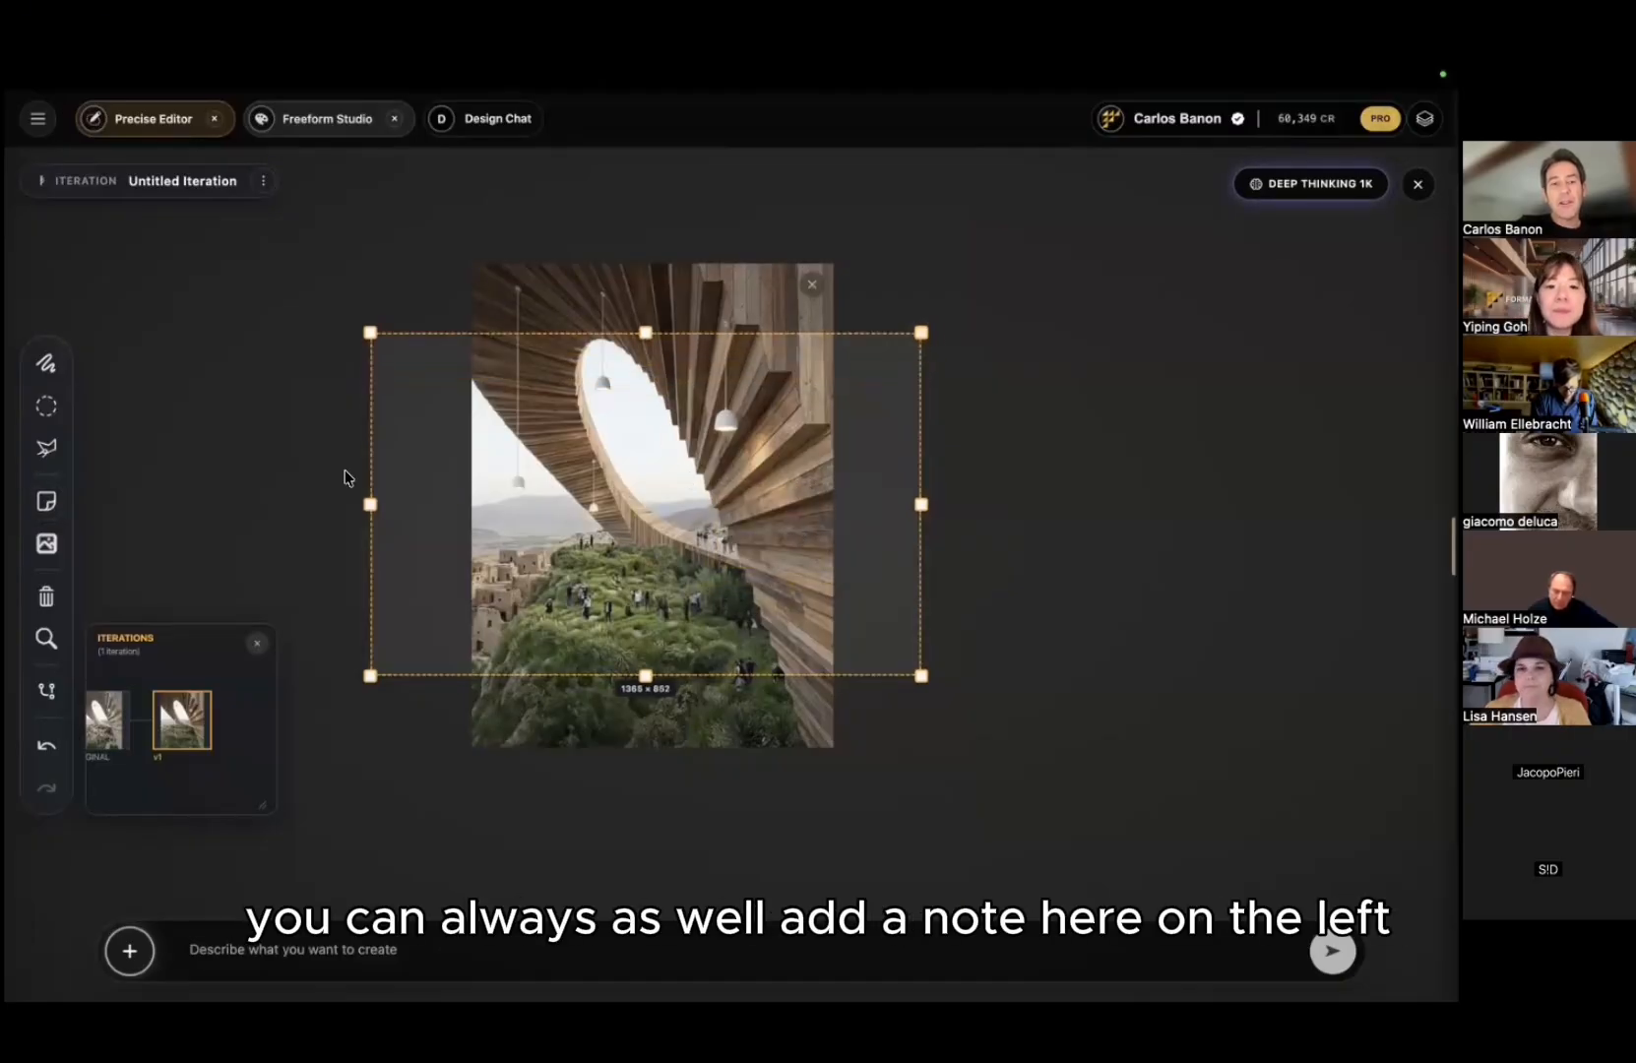
Step: Pin a note in the left extension reading 'i want to see the sea on this part'
{"action": "left_click", "coordinate": [46, 501]}
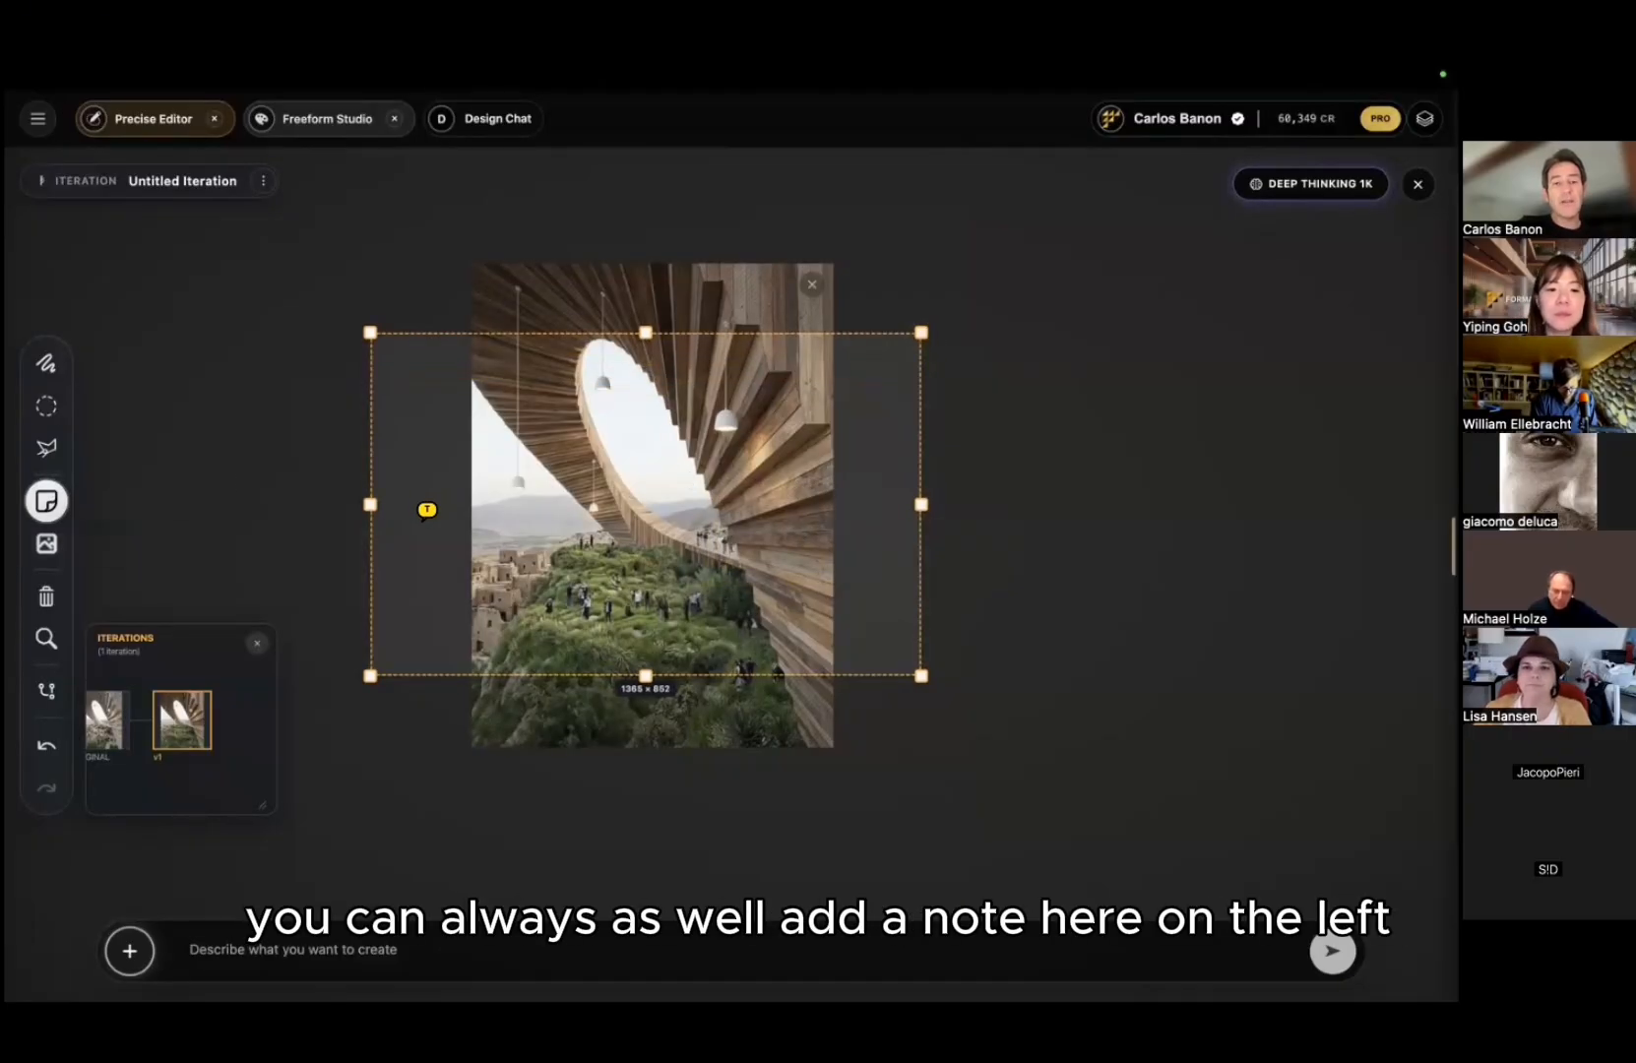
{"action": "left_click", "coordinate": [429, 511]}
{"action": "left_click", "coordinate": [292, 400]}
{"action": "type", "text": "i want to see the se"}
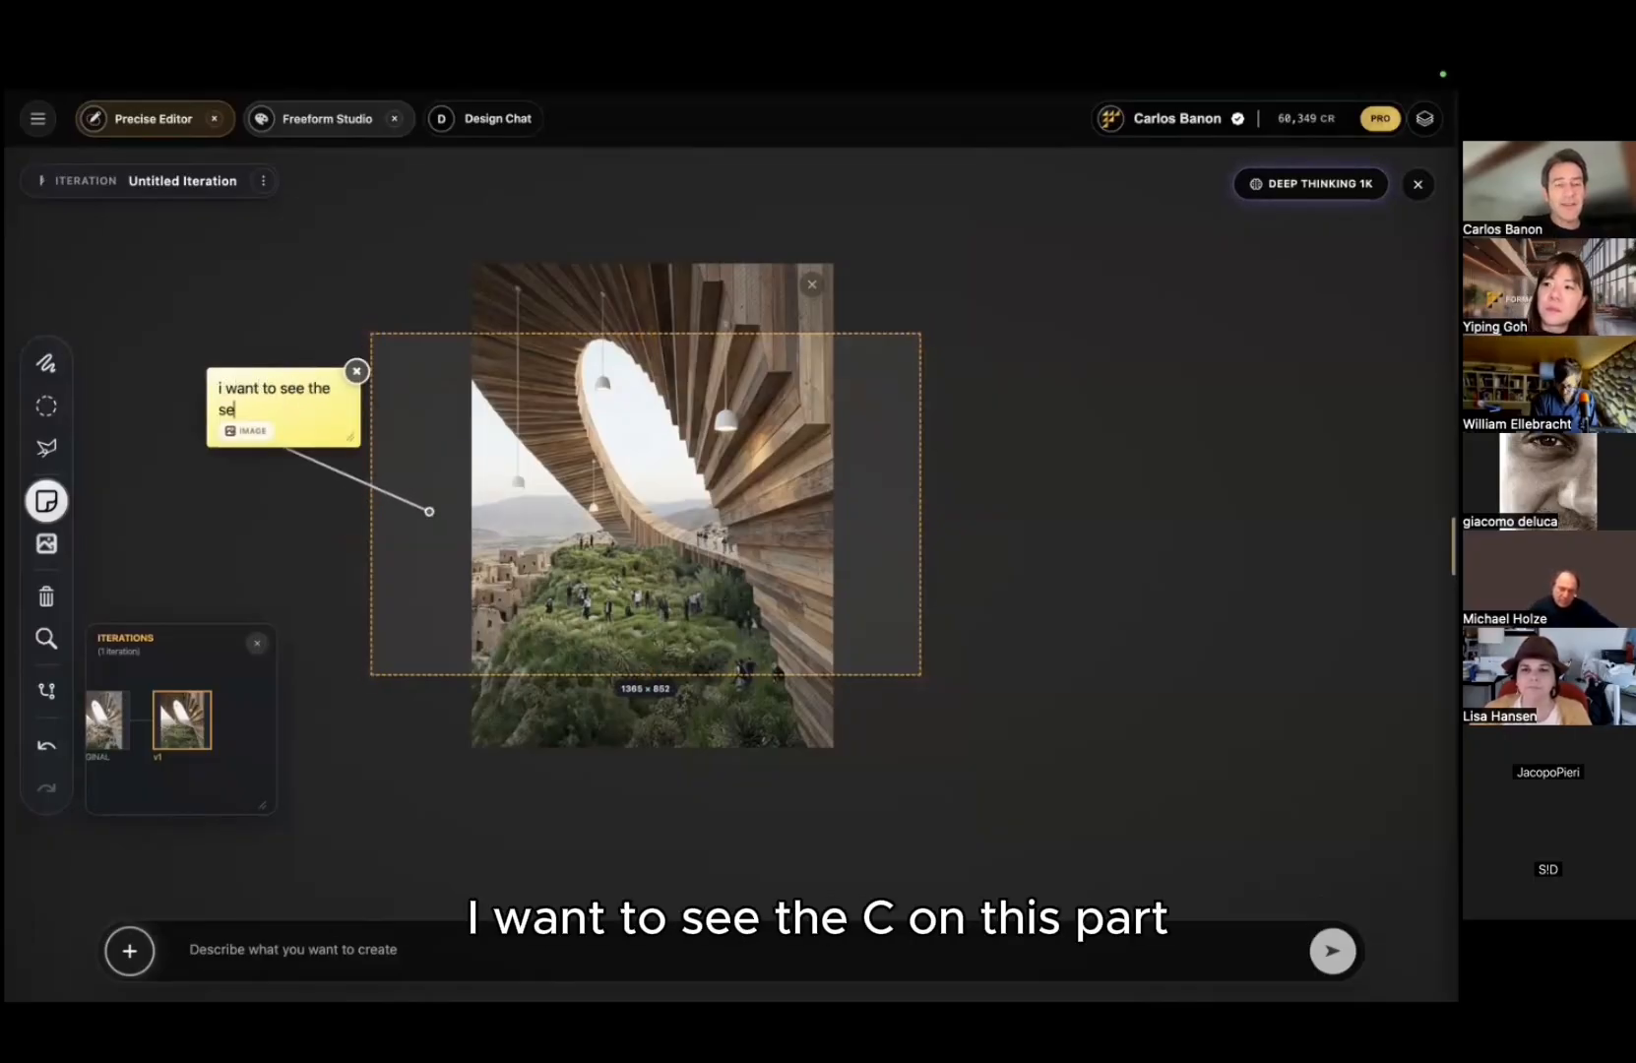
{"action": "type", "text": "a on this part"}
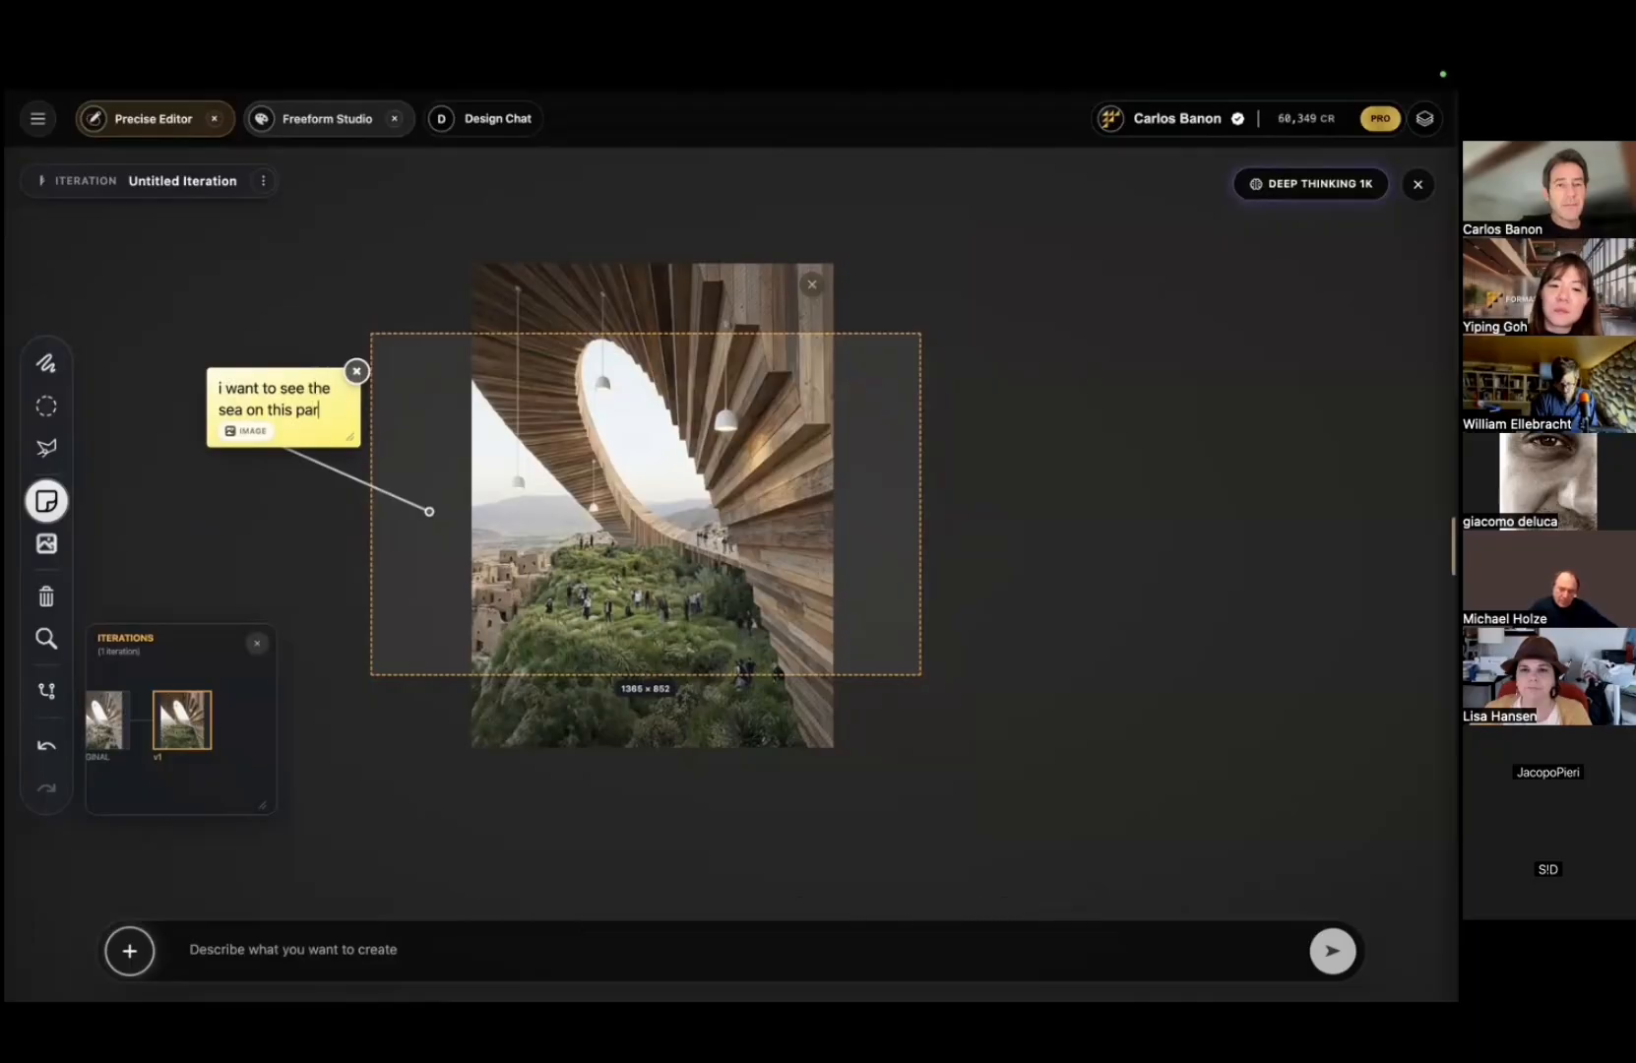
{"action": "left_click", "coordinate": [792, 647]}
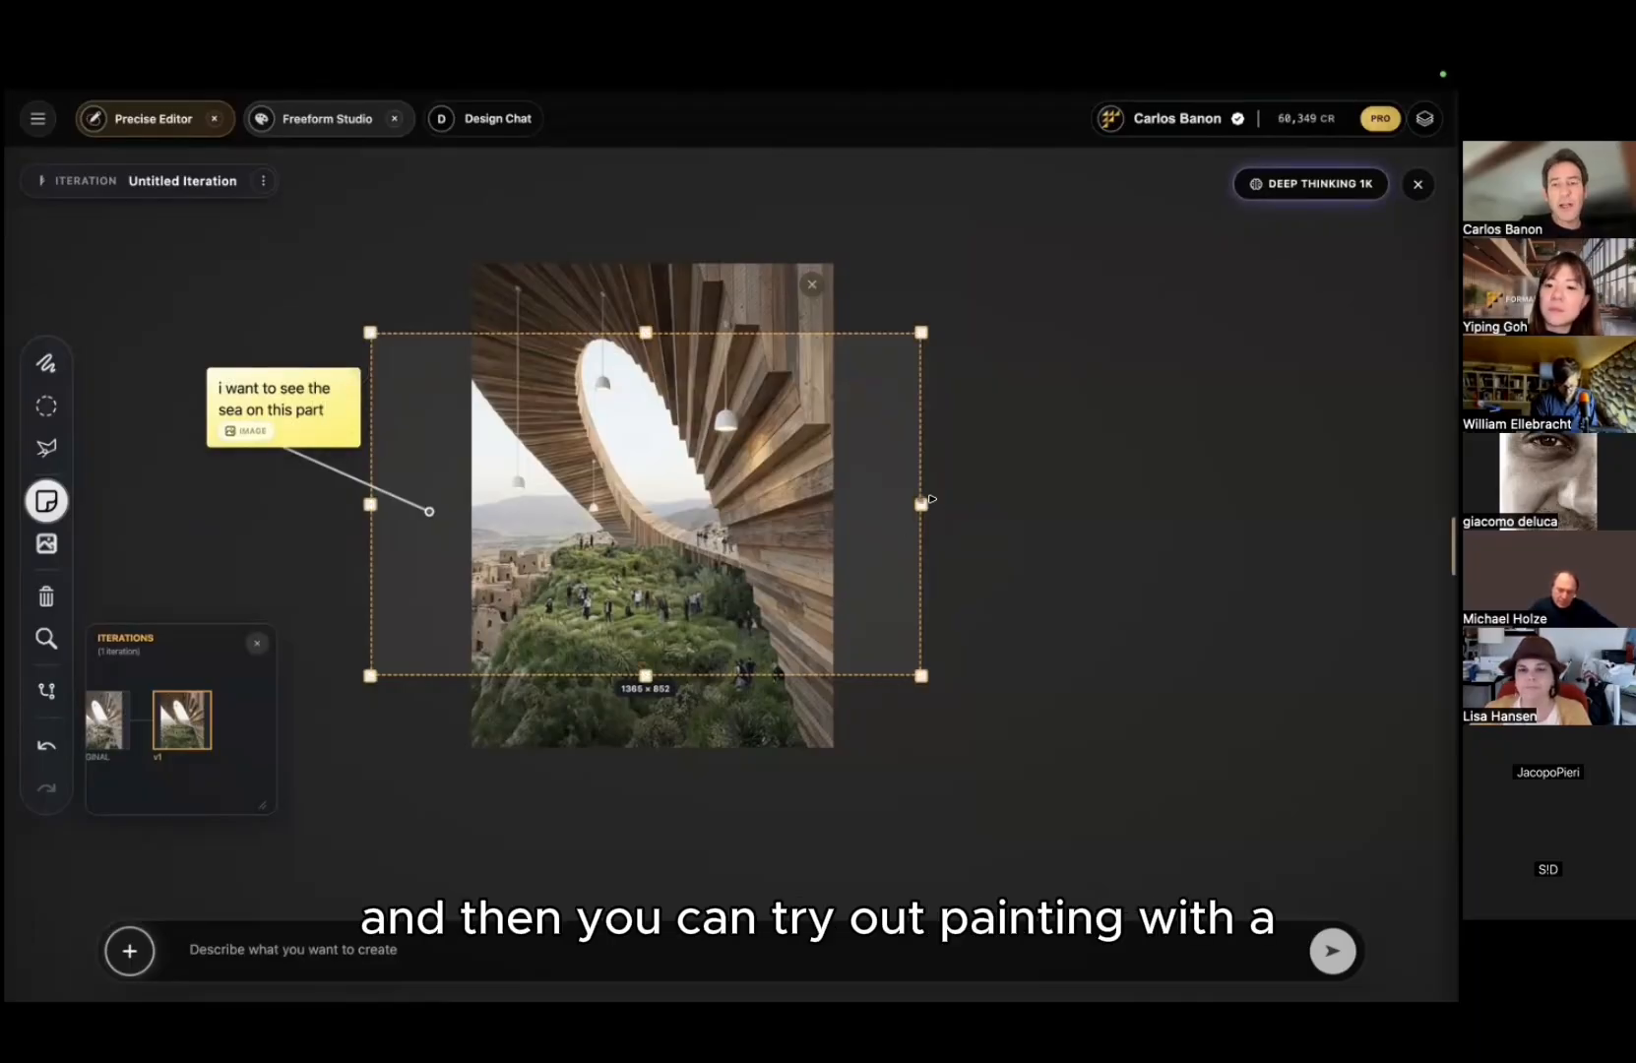
Step: Trim the right side, extend further left, and generate the expansion with the prompt 'kexpand'
{"action": "left_click_drag", "start_coordinate": [928, 499], "coordinate": [896, 502]}
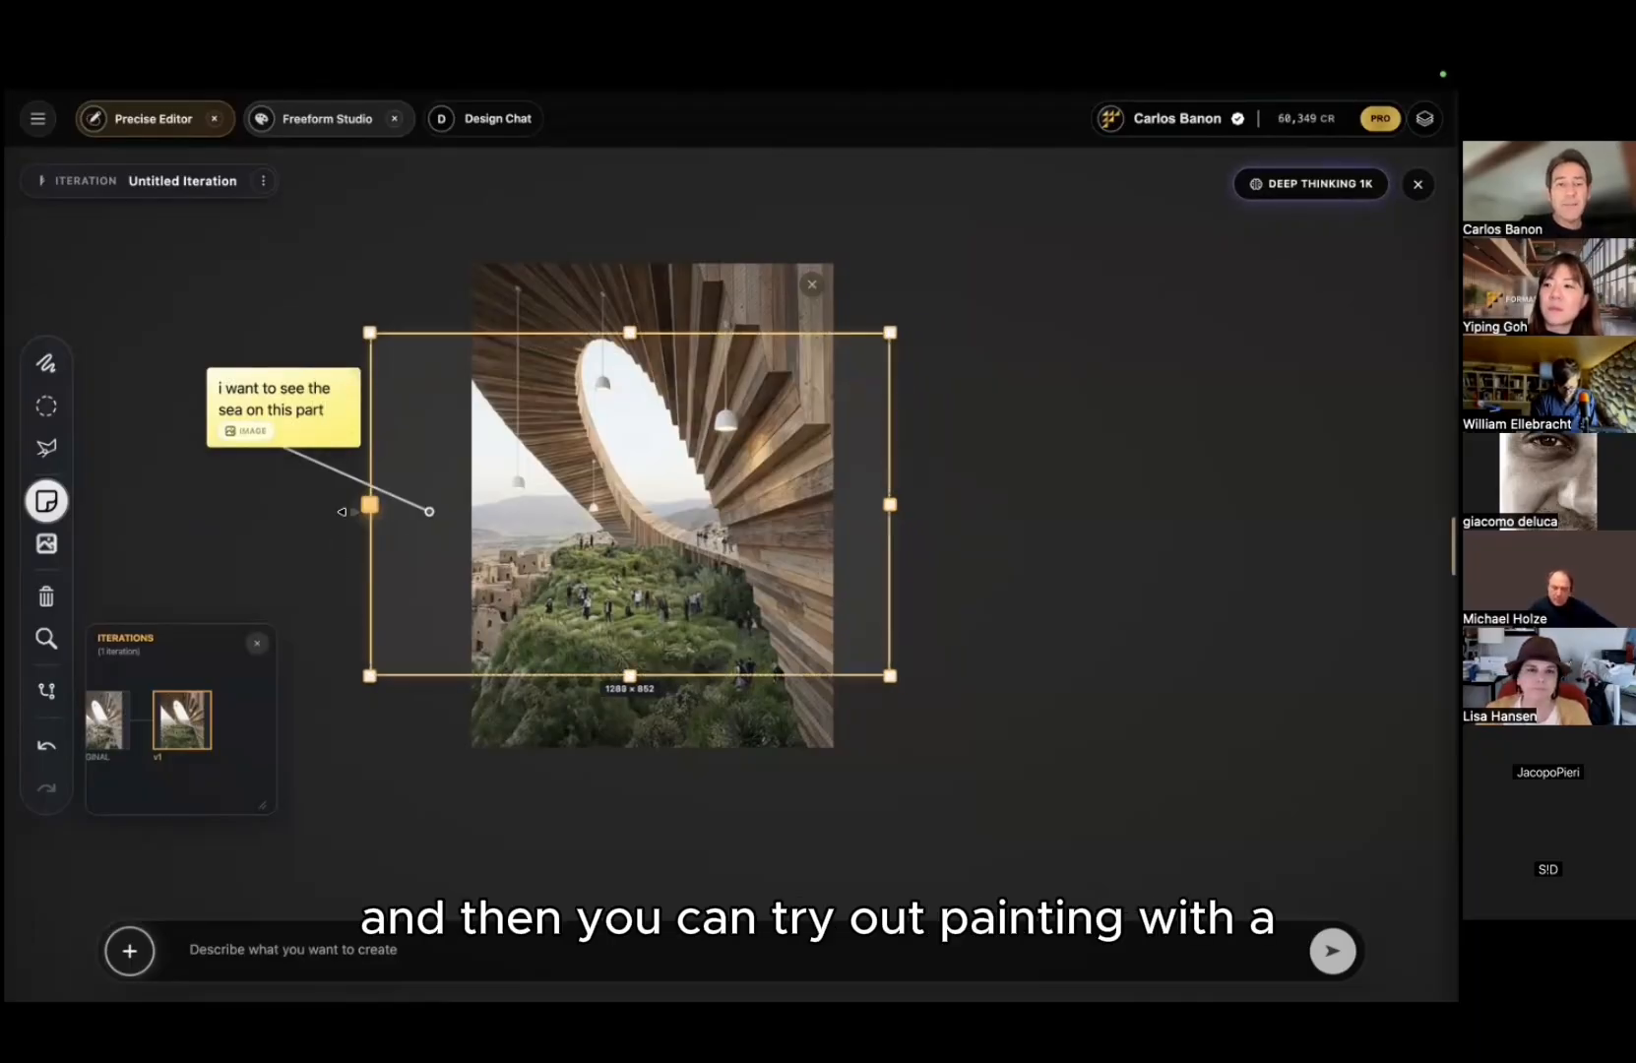
{"action": "mouse_move", "coordinate": [370, 504]}
{"action": "left_mouse_down"}
{"action": "mouse_move", "coordinate": [342, 504]}
{"action": "mouse_move", "coordinate": [391, 522]}
{"action": "left_mouse_up"}
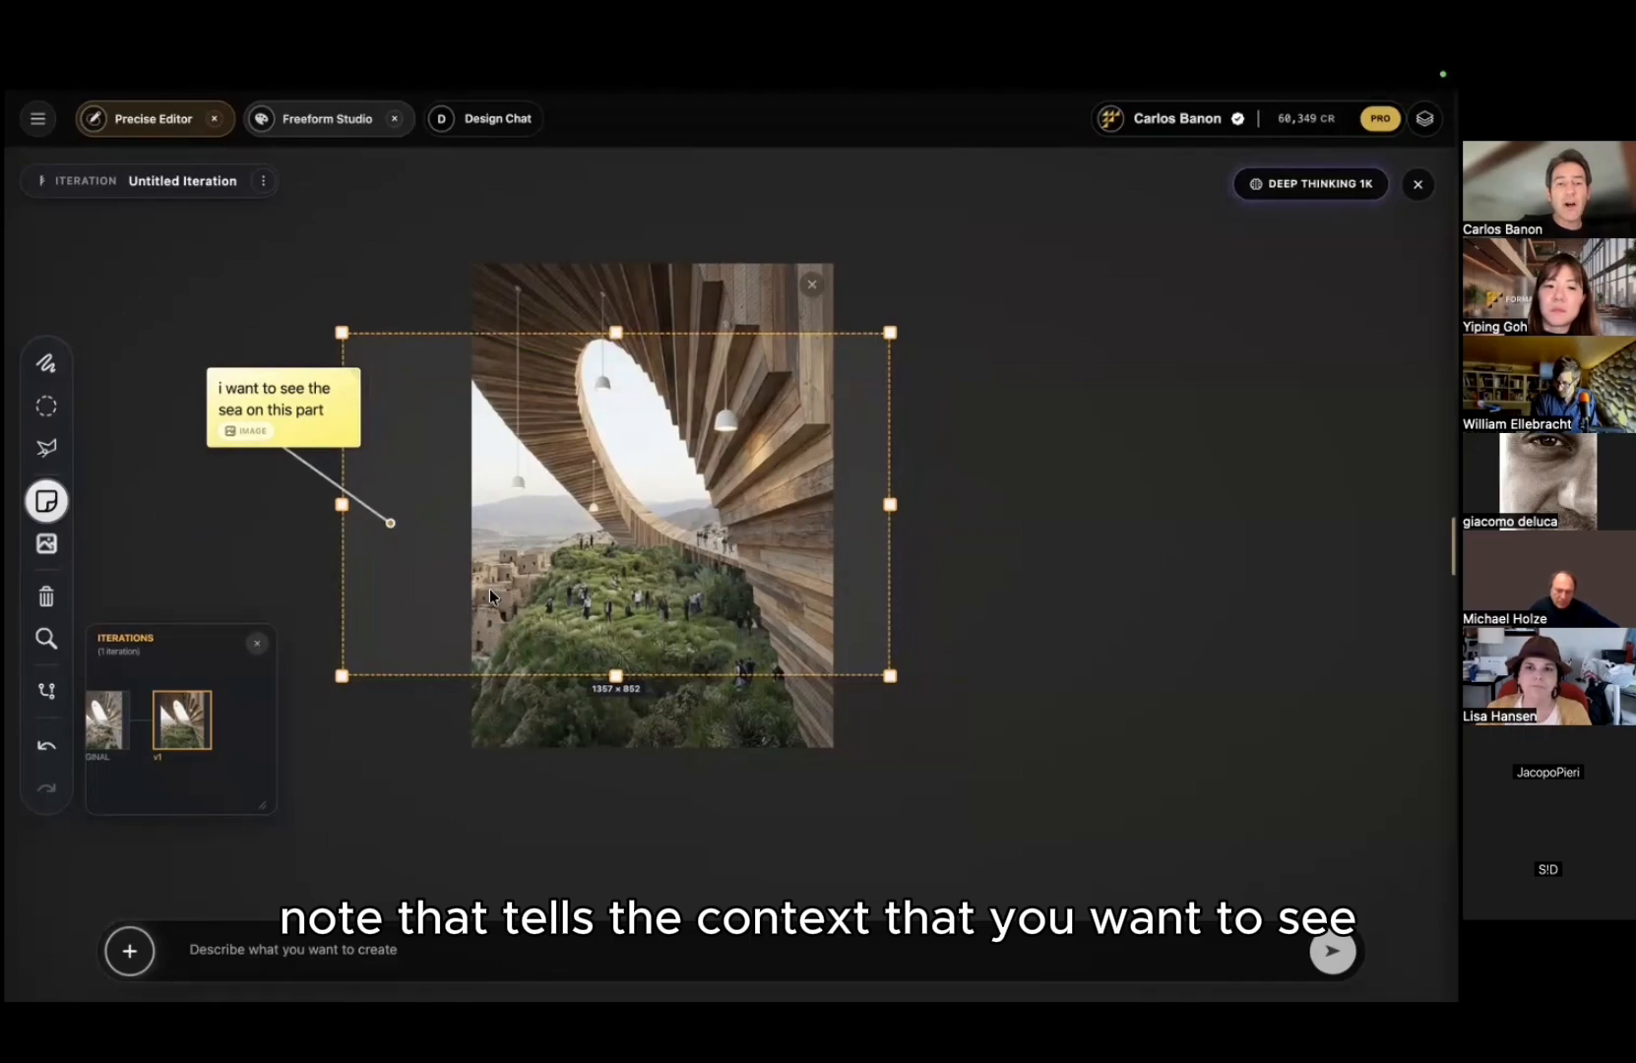
{"action": "left_click", "coordinate": [482, 947]}
{"action": "type", "text": "keep the image as"}
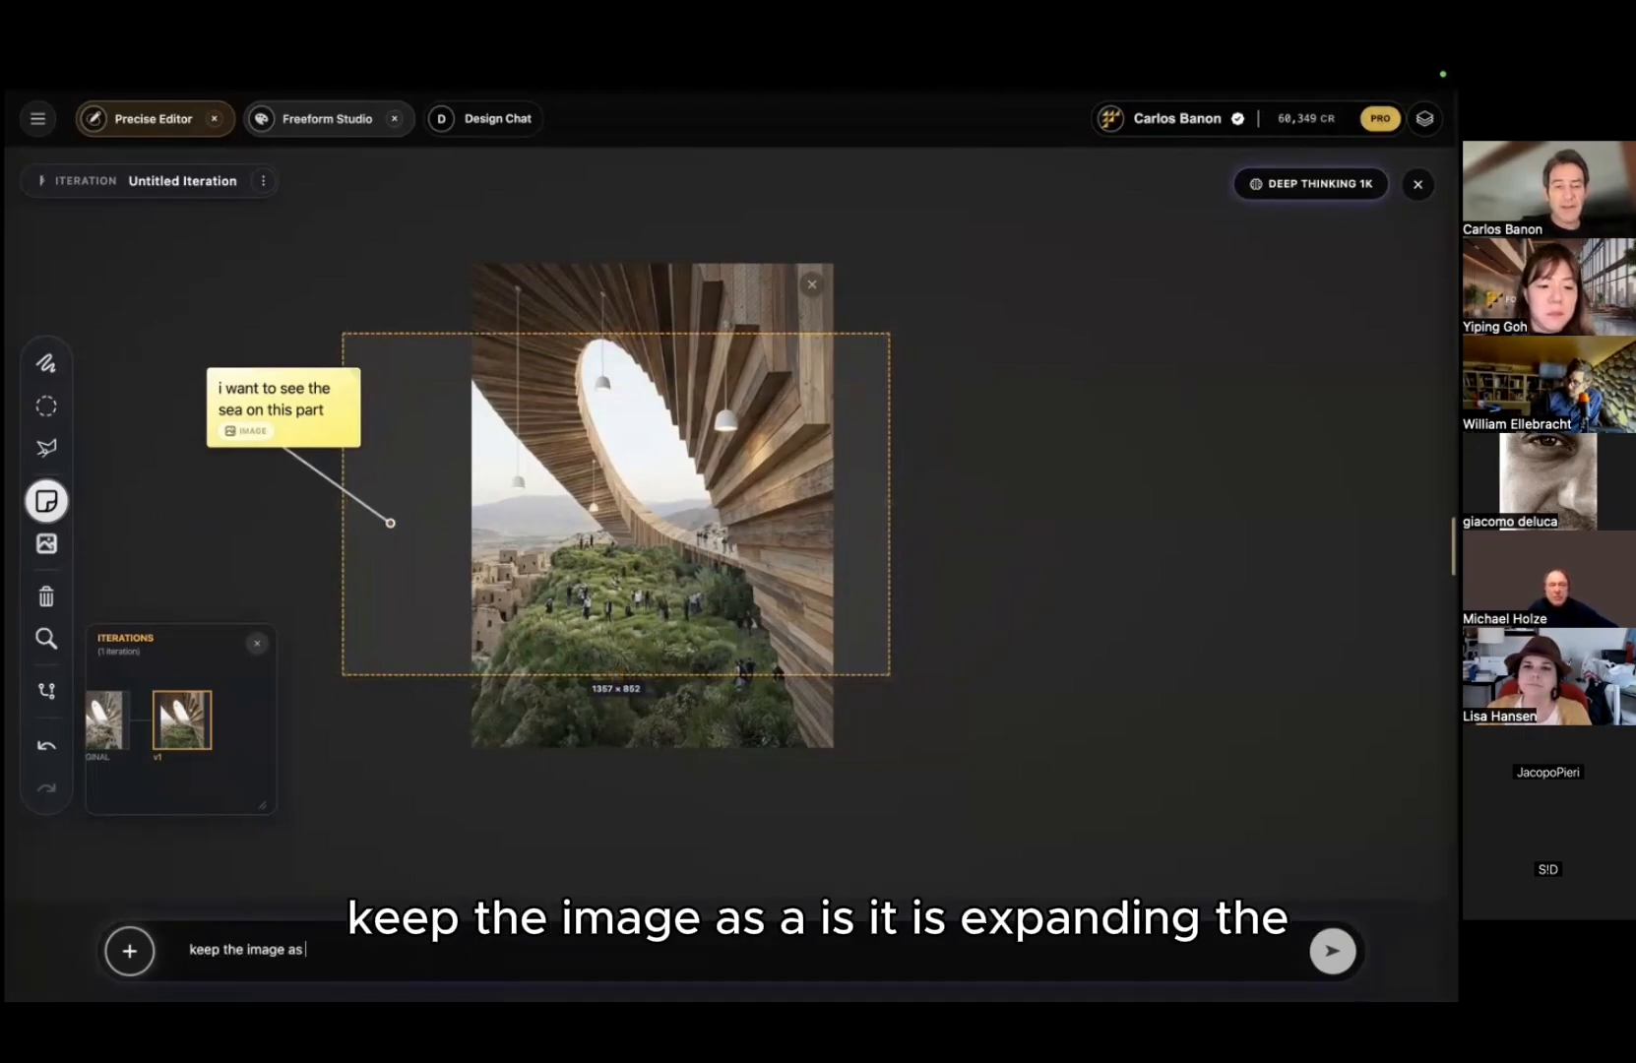
{"action": "type", "text": "xpanding the context"}
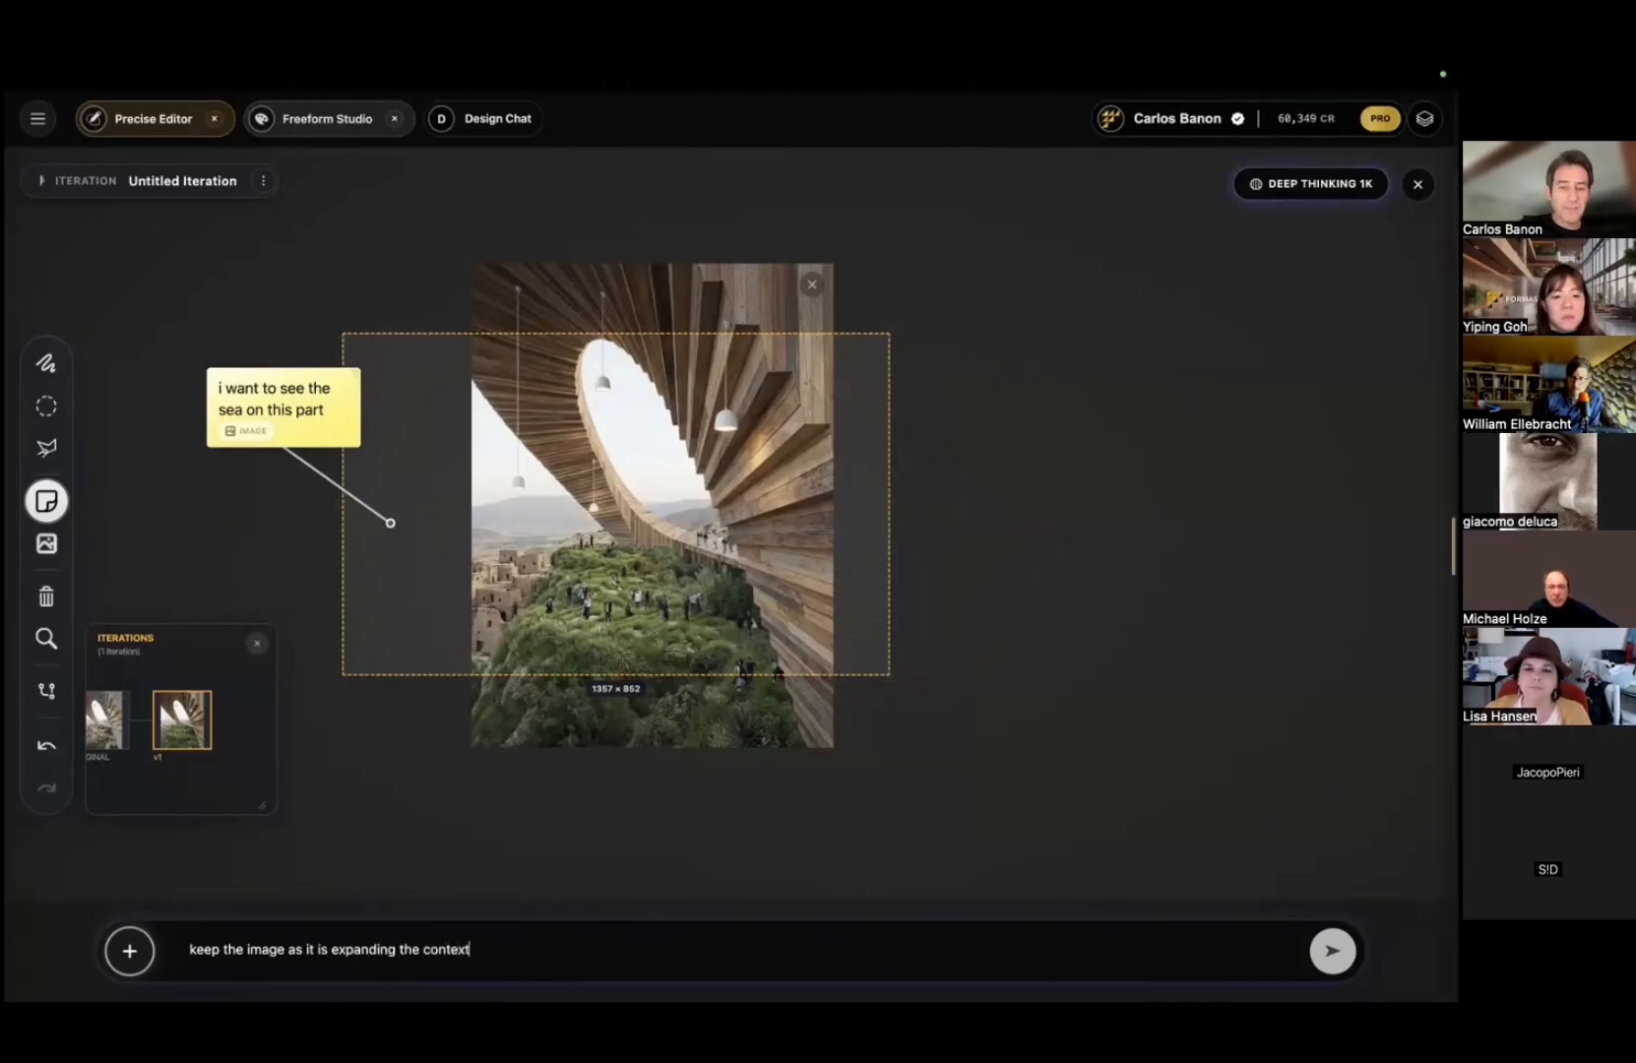
{"action": "key", "text": "Return"}
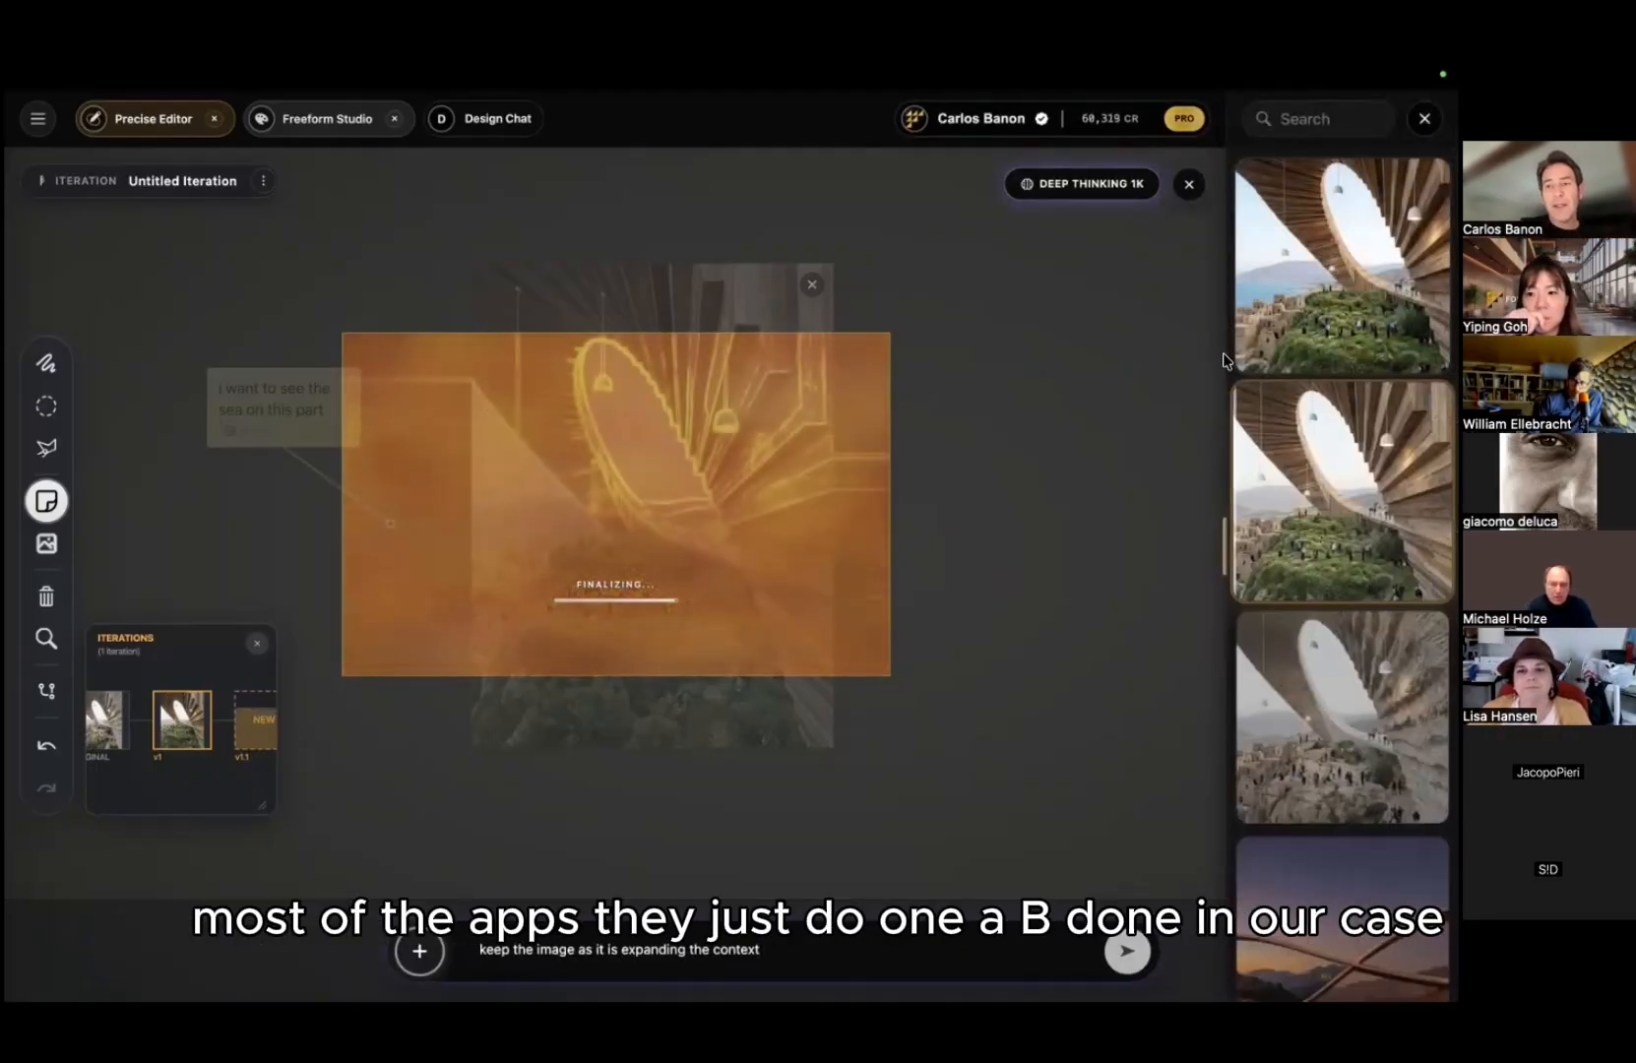
Step: Open the 1264 × 848 sea-view outpaint, with sea and an old village at left, in detail view
{"action": "left_click", "coordinate": [1285, 340]}
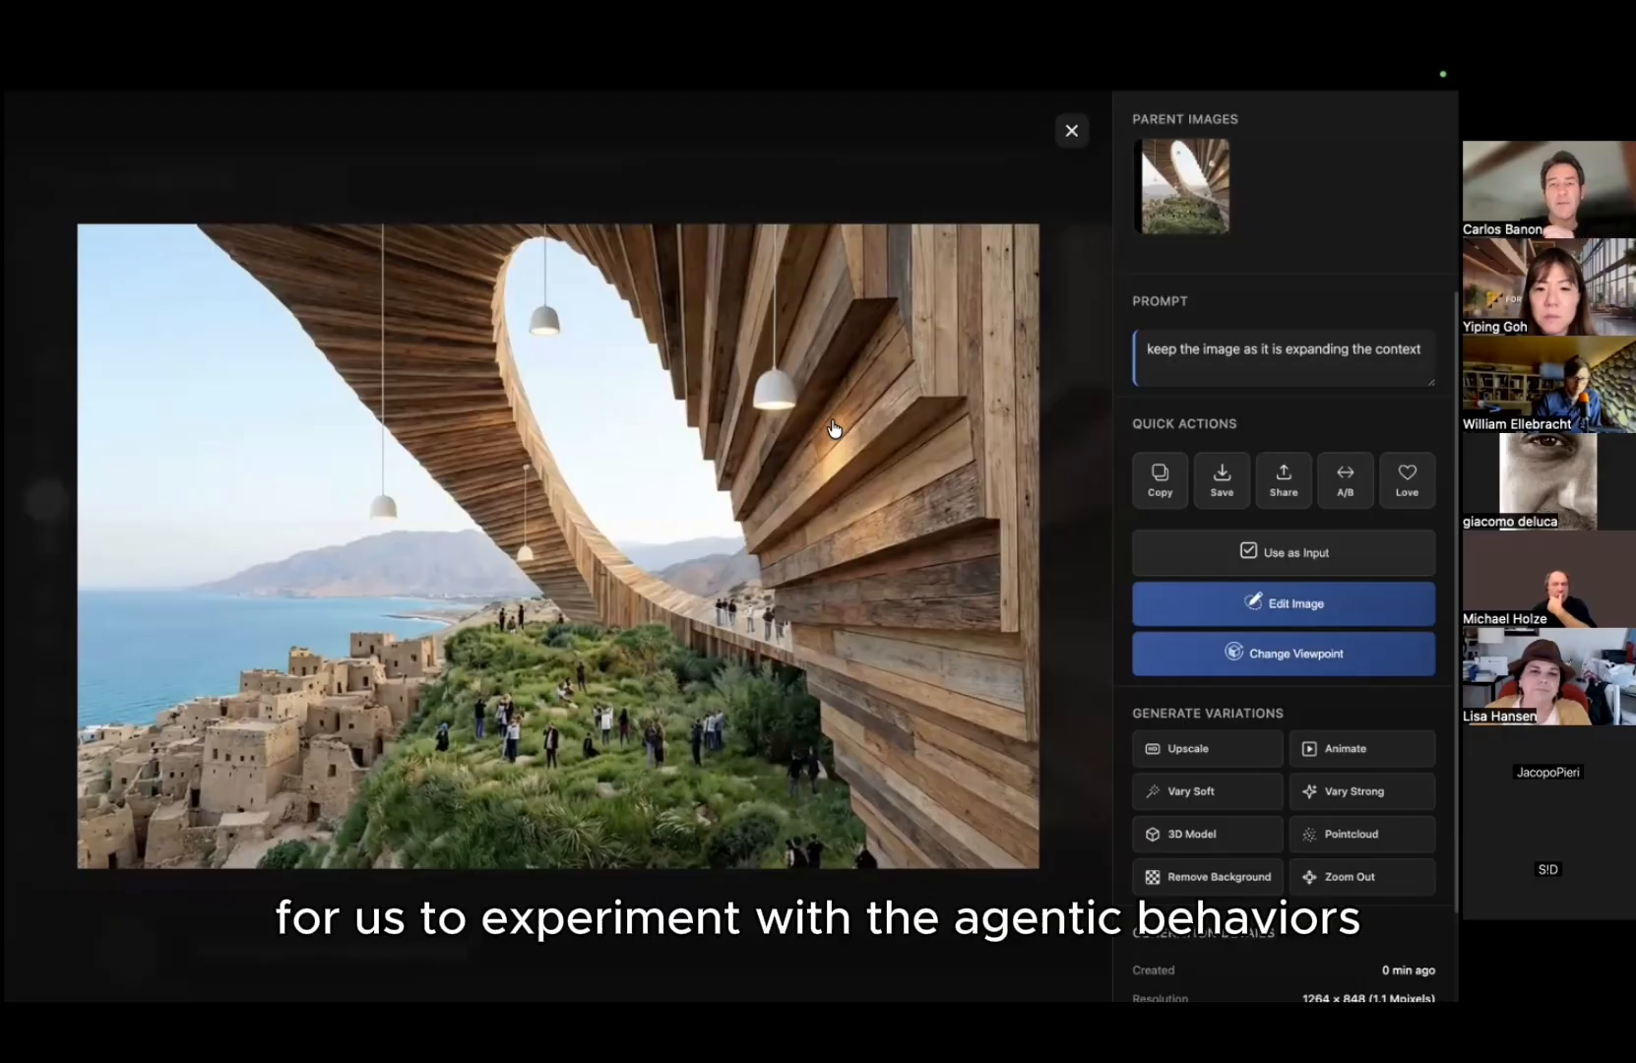
Step: Return to the editor, select the 1269 × 852 v1.1 sea-view image on the canvas, and show the studios list
{"action": "key", "text": "Escape"}
{"action": "left_click", "coordinate": [700, 575]}
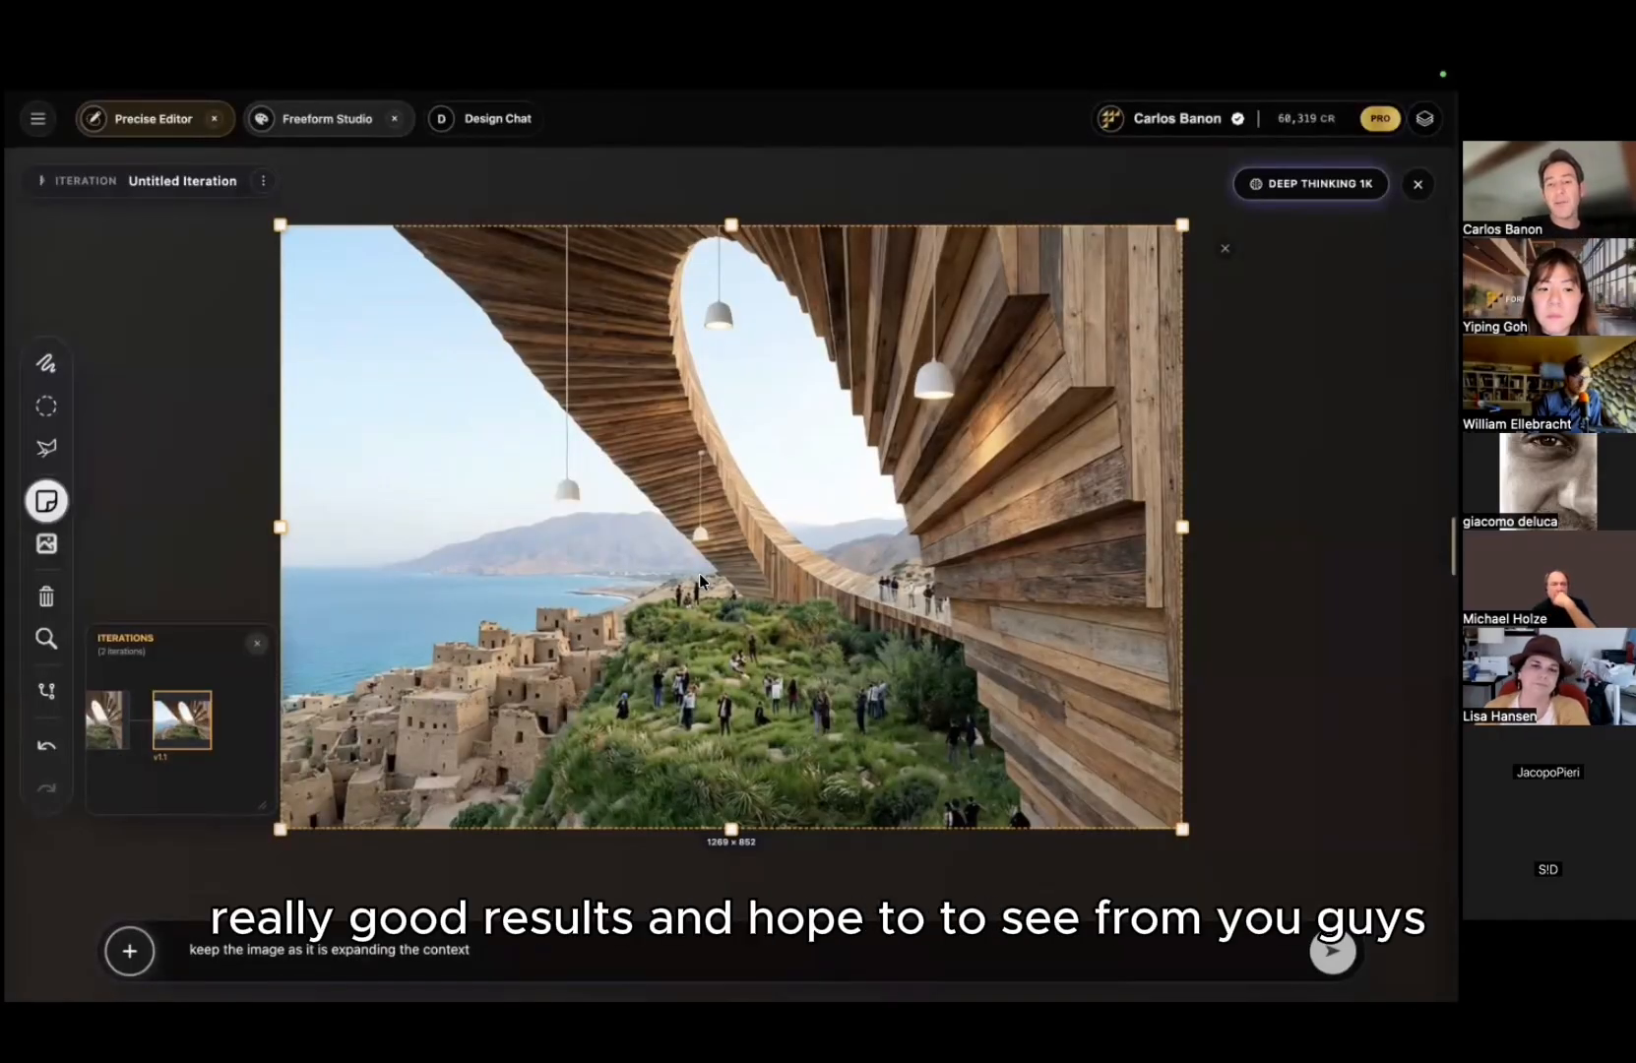
{"action": "left_click", "coordinate": [699, 577]}
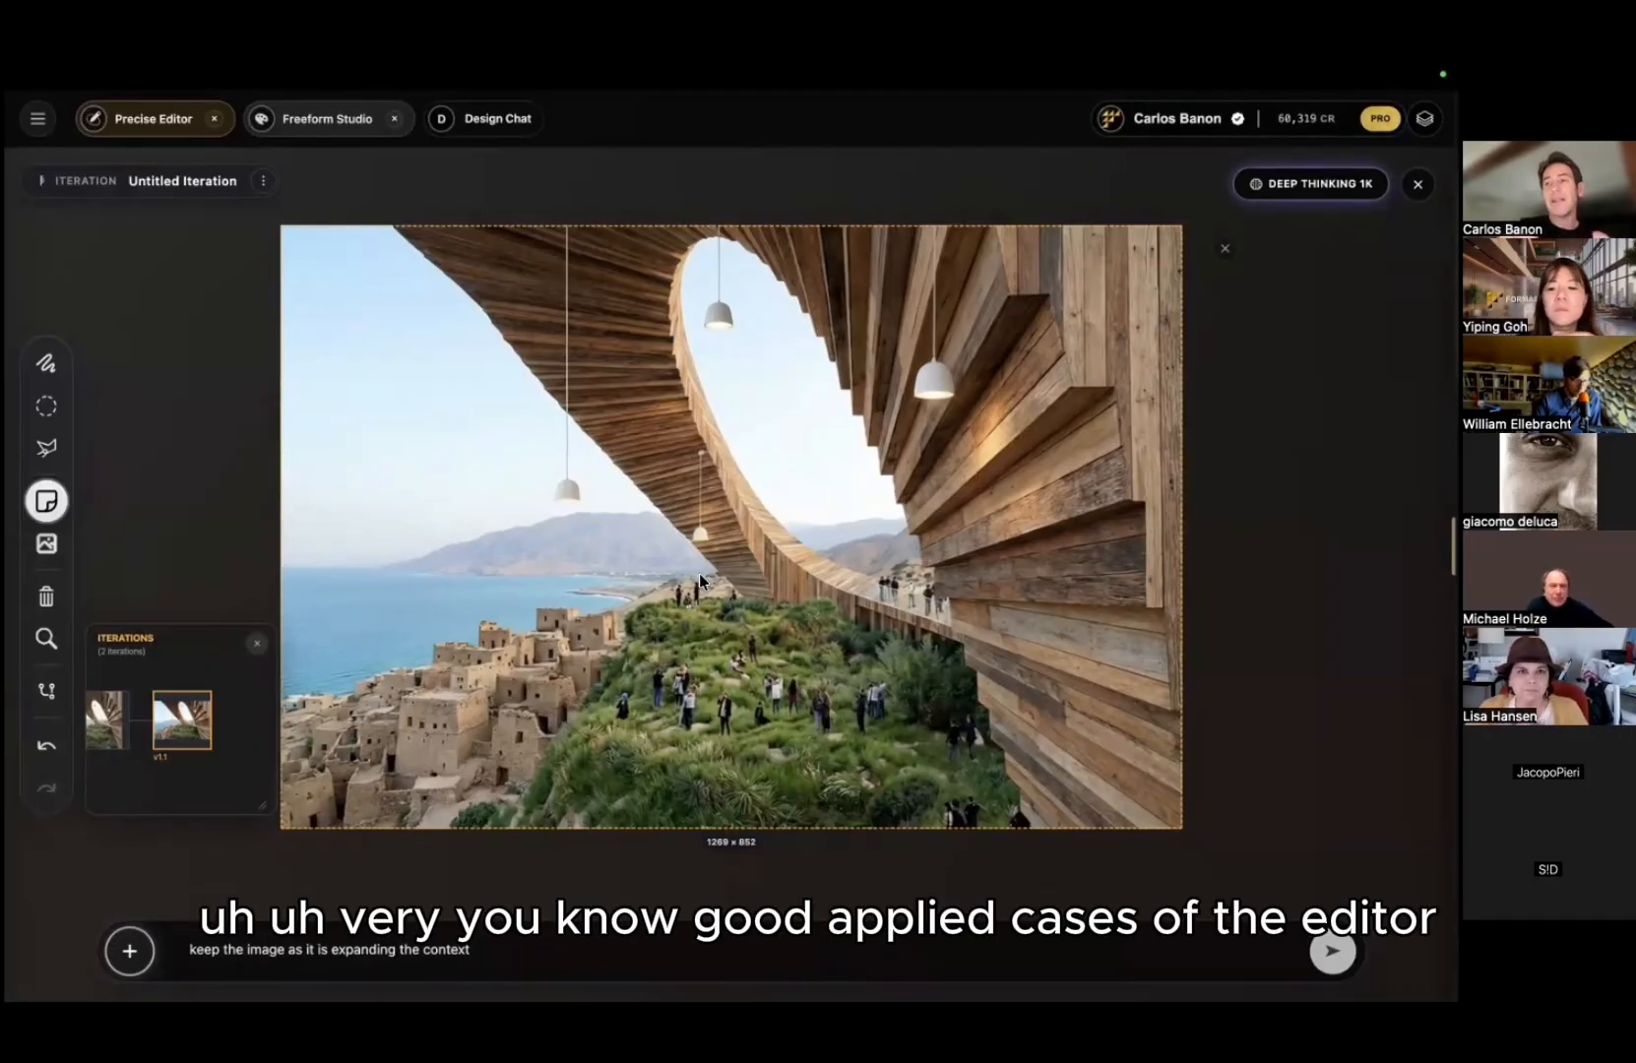
{"action": "scroll", "coordinate": [528, 558], "scroll_direction": "down", "scroll_amount": 3}
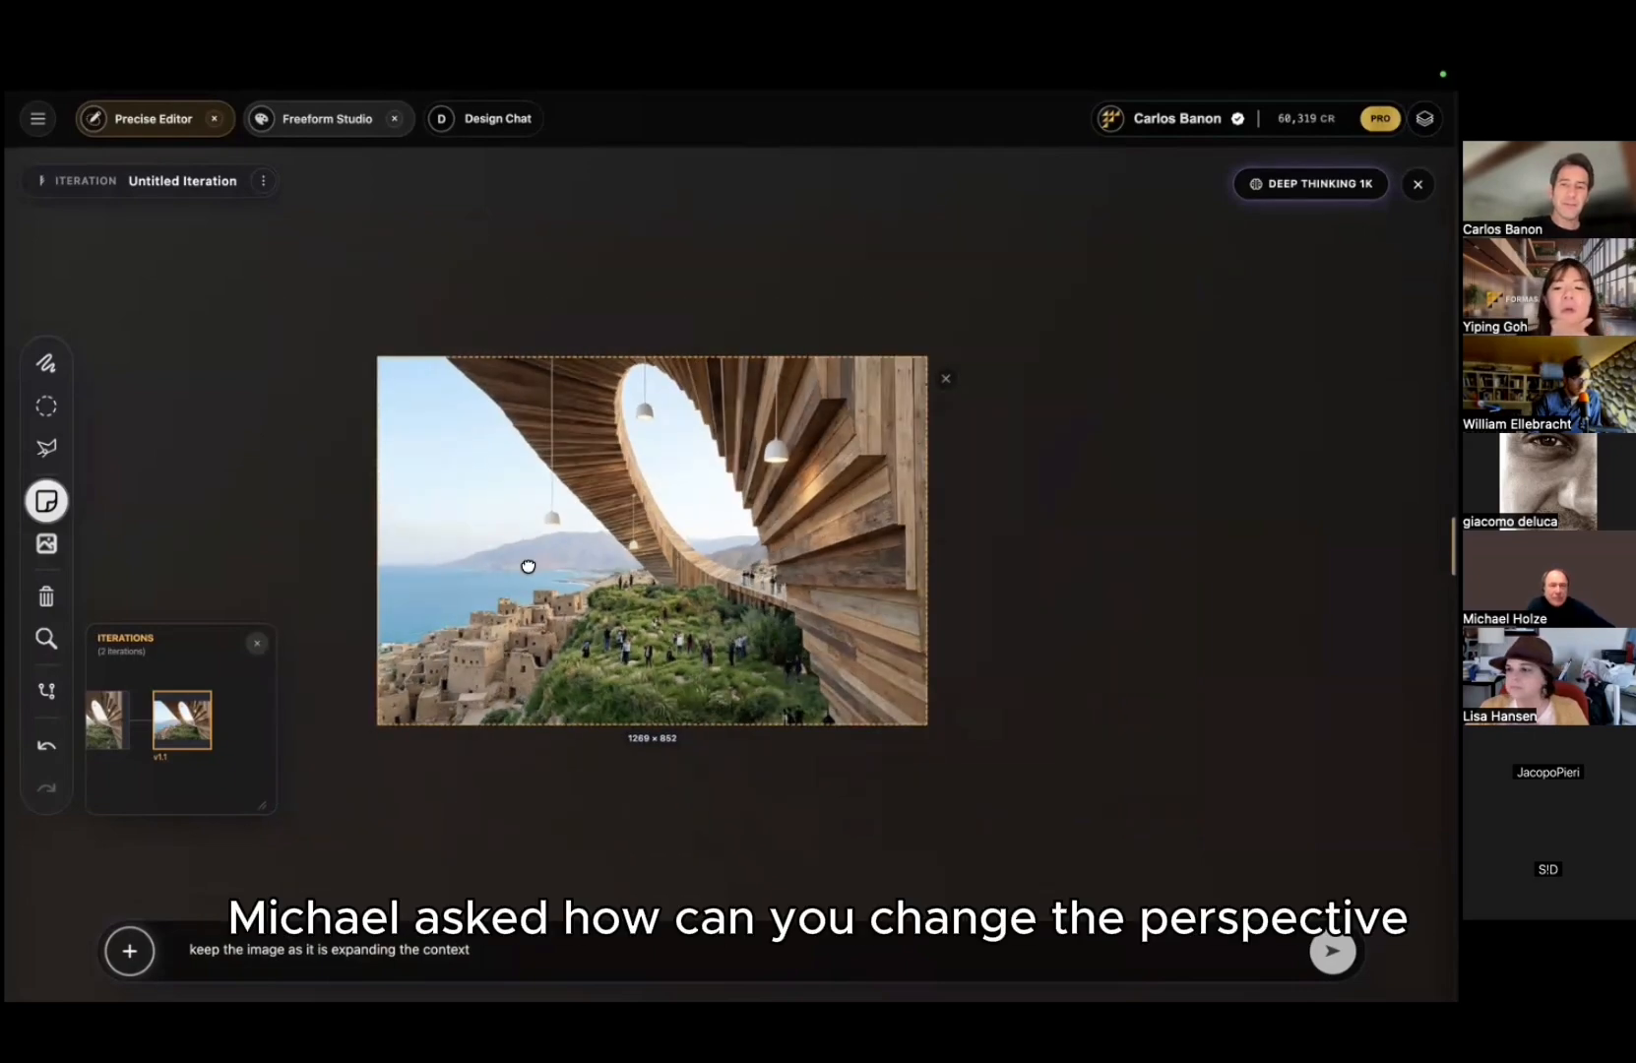
{"action": "mouse_move", "coordinate": [479, 69]}
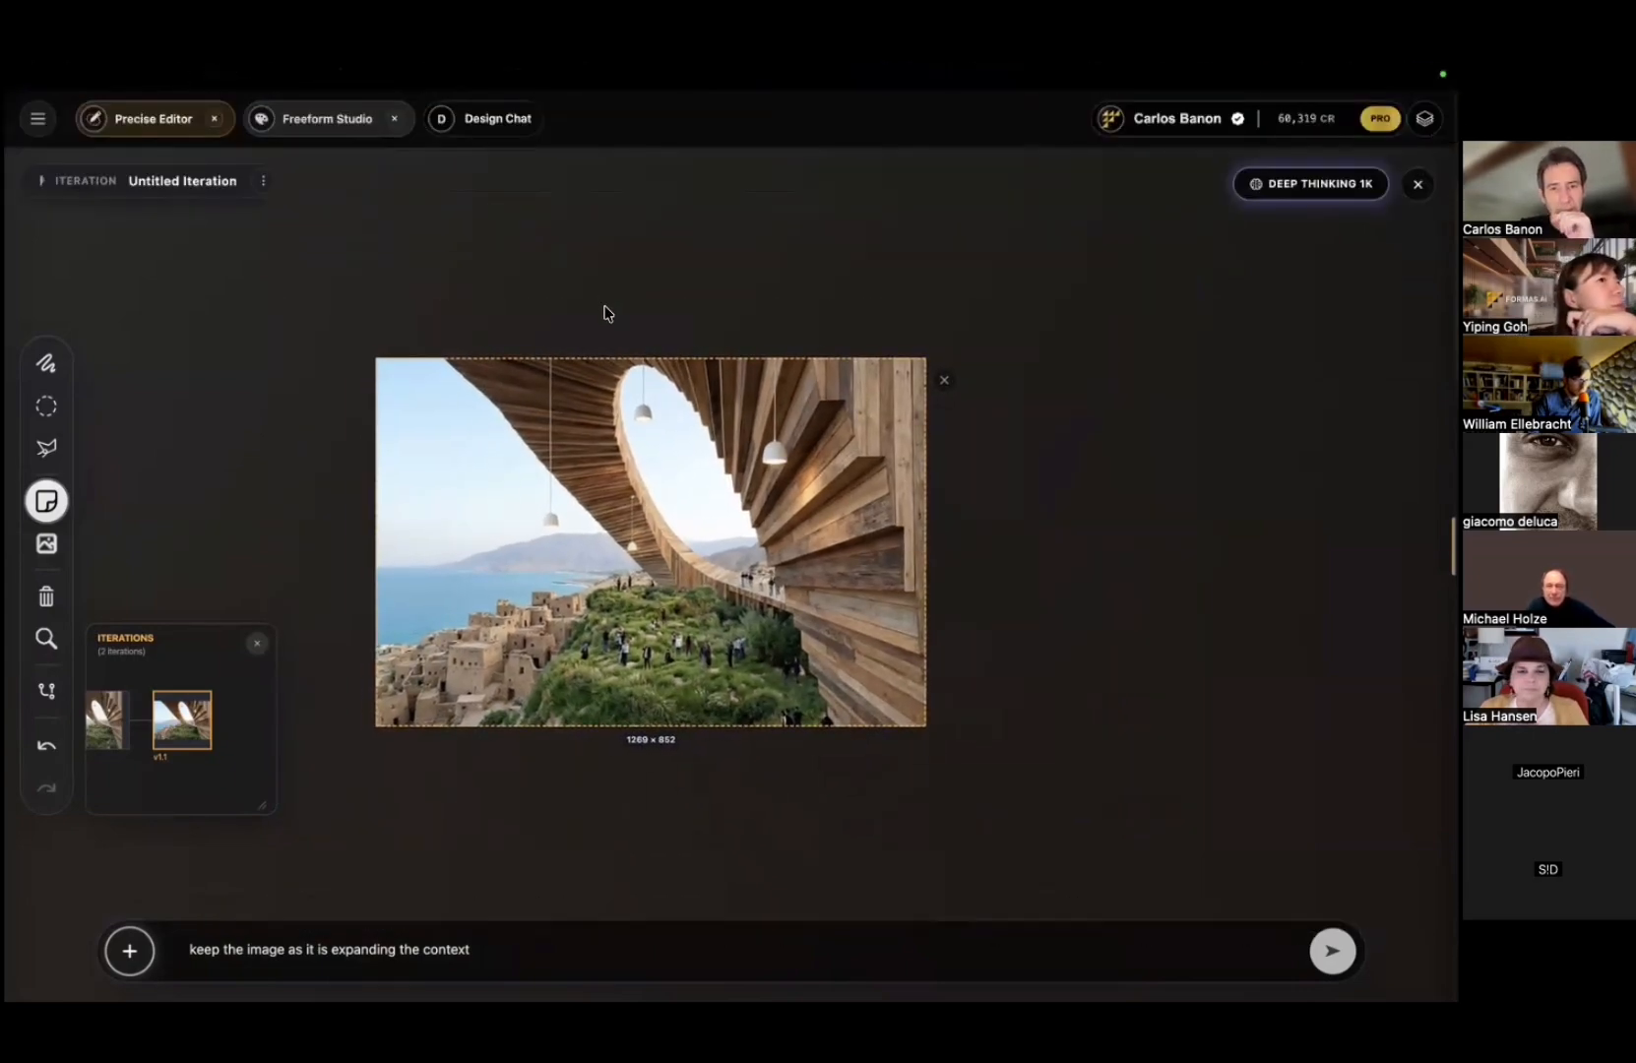
{"action": "left_click", "coordinate": [576, 497]}
{"action": "scroll", "coordinate": [580, 487], "scroll_direction": "up", "scroll_amount": 3}
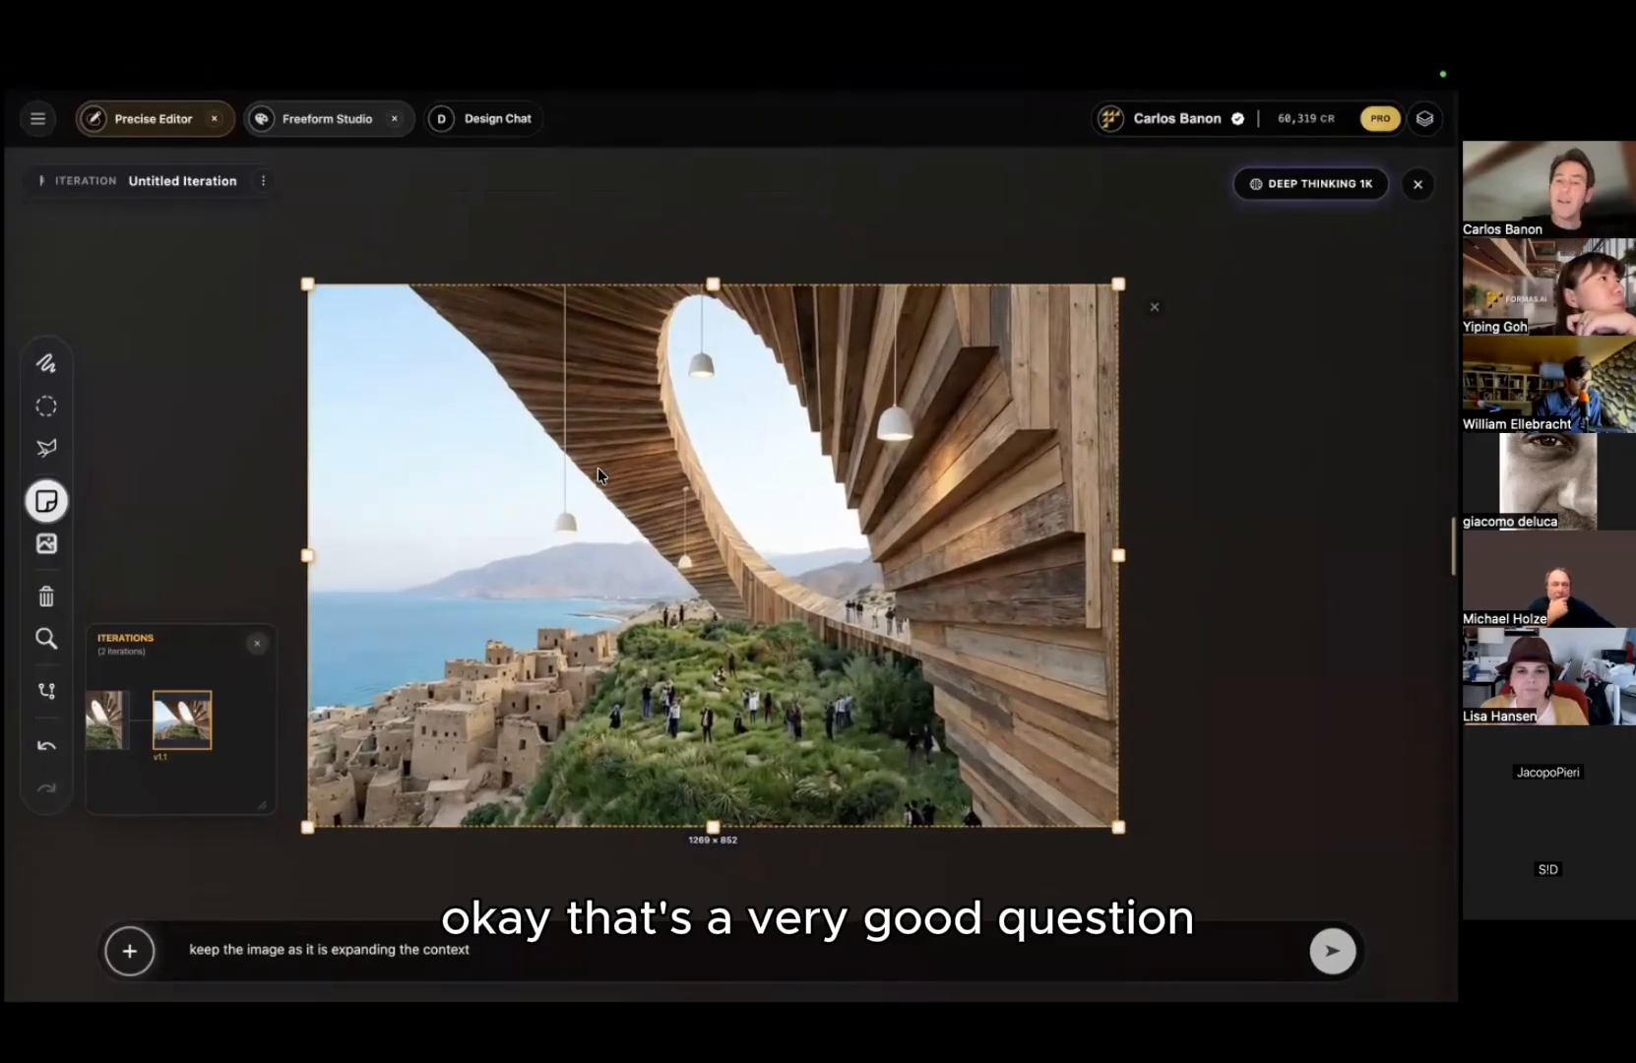
{"action": "left_click", "coordinate": [38, 118]}
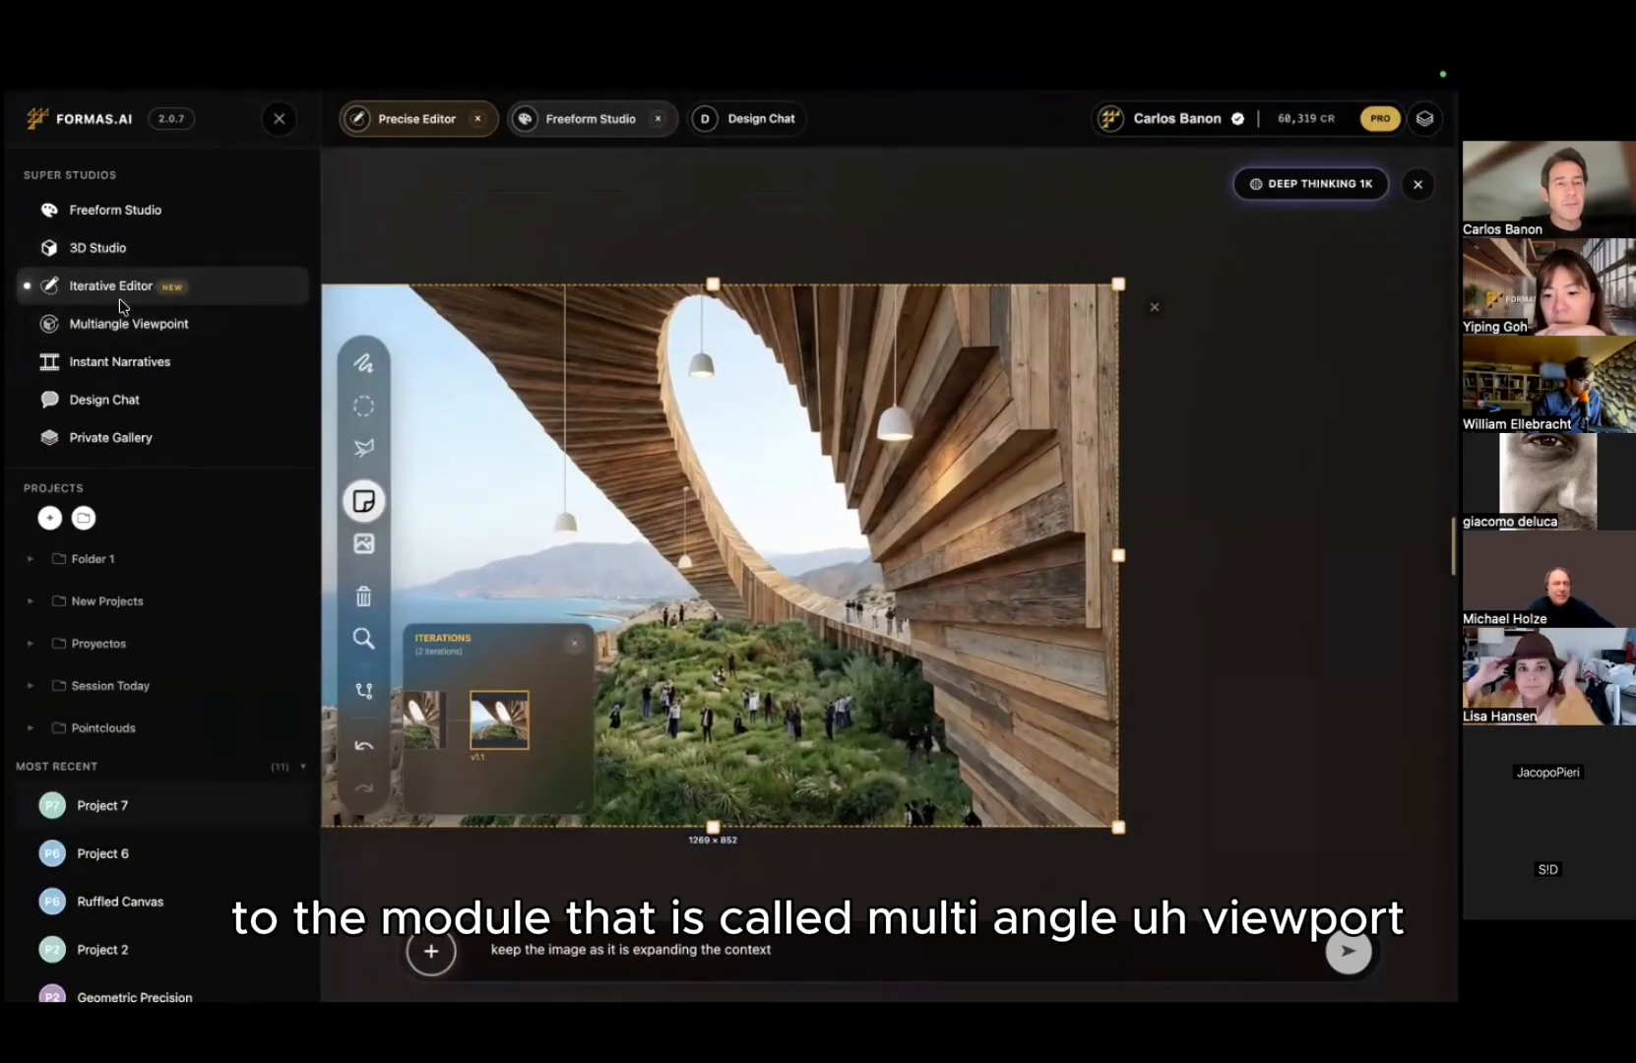
Step: Switch to Multiangle Viewpoint and drag the expanded image from the gallery into it
{"action": "left_click", "coordinate": [190, 328]}
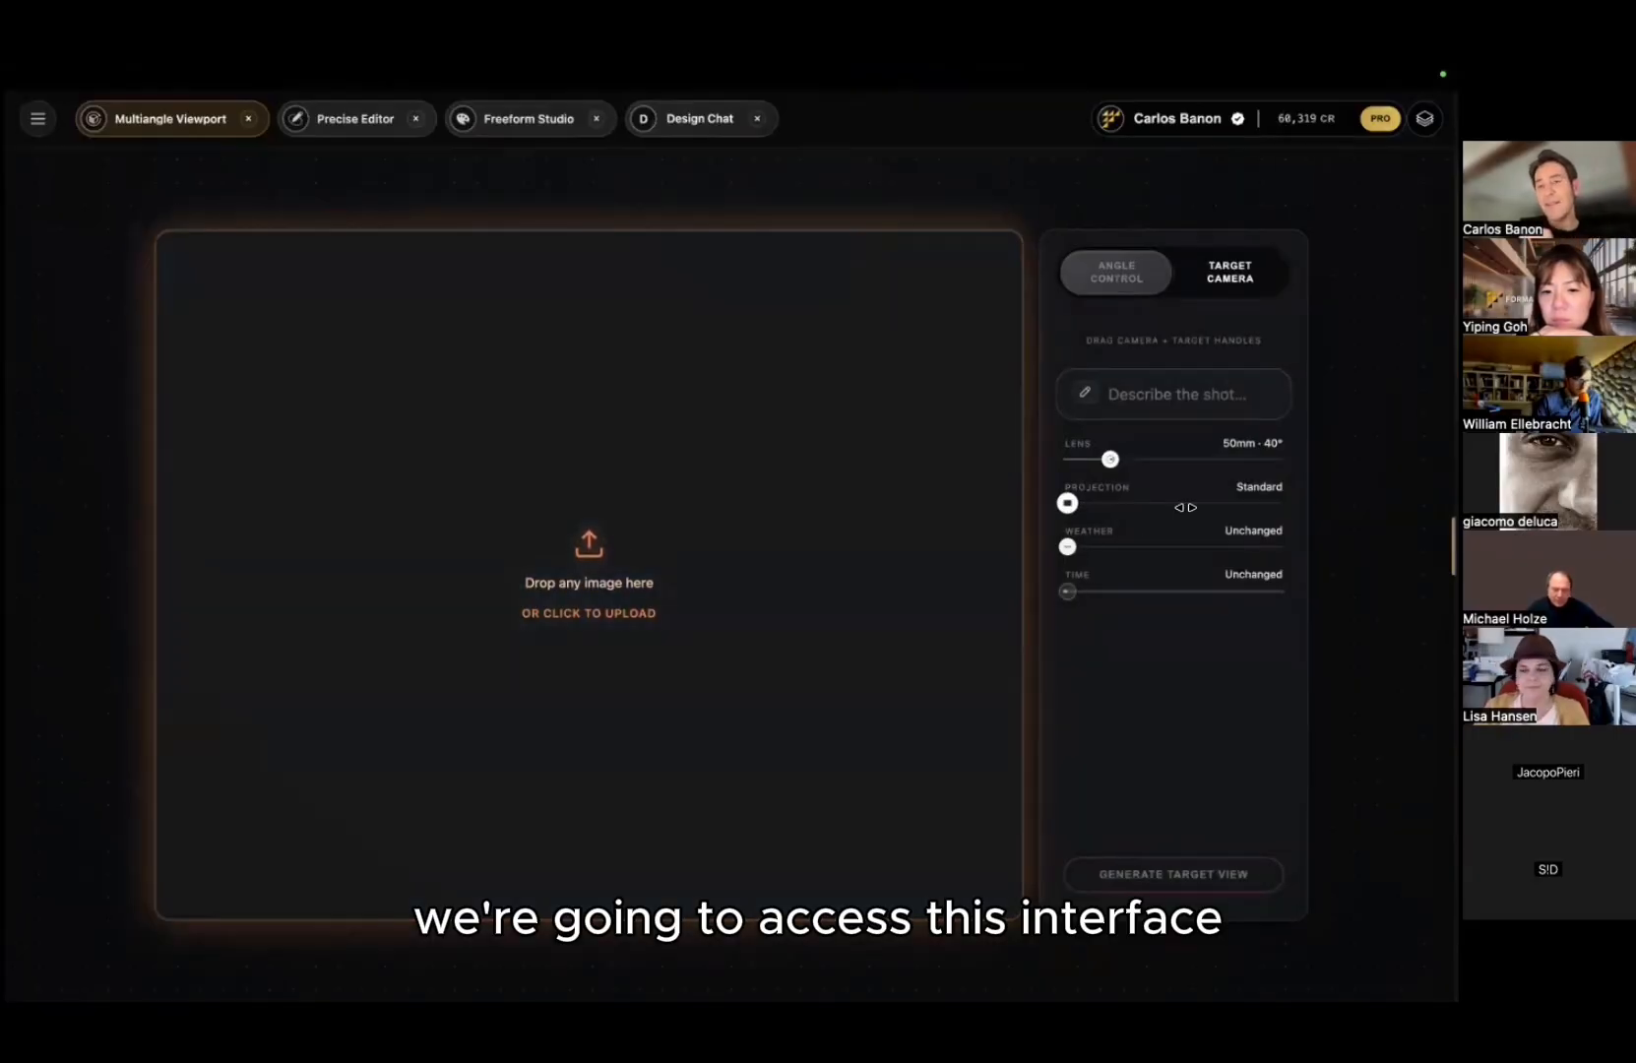
{"action": "left_click", "coordinate": [1425, 118]}
{"action": "left_click_drag", "start_coordinate": [1340, 266], "coordinate": [601, 477]}
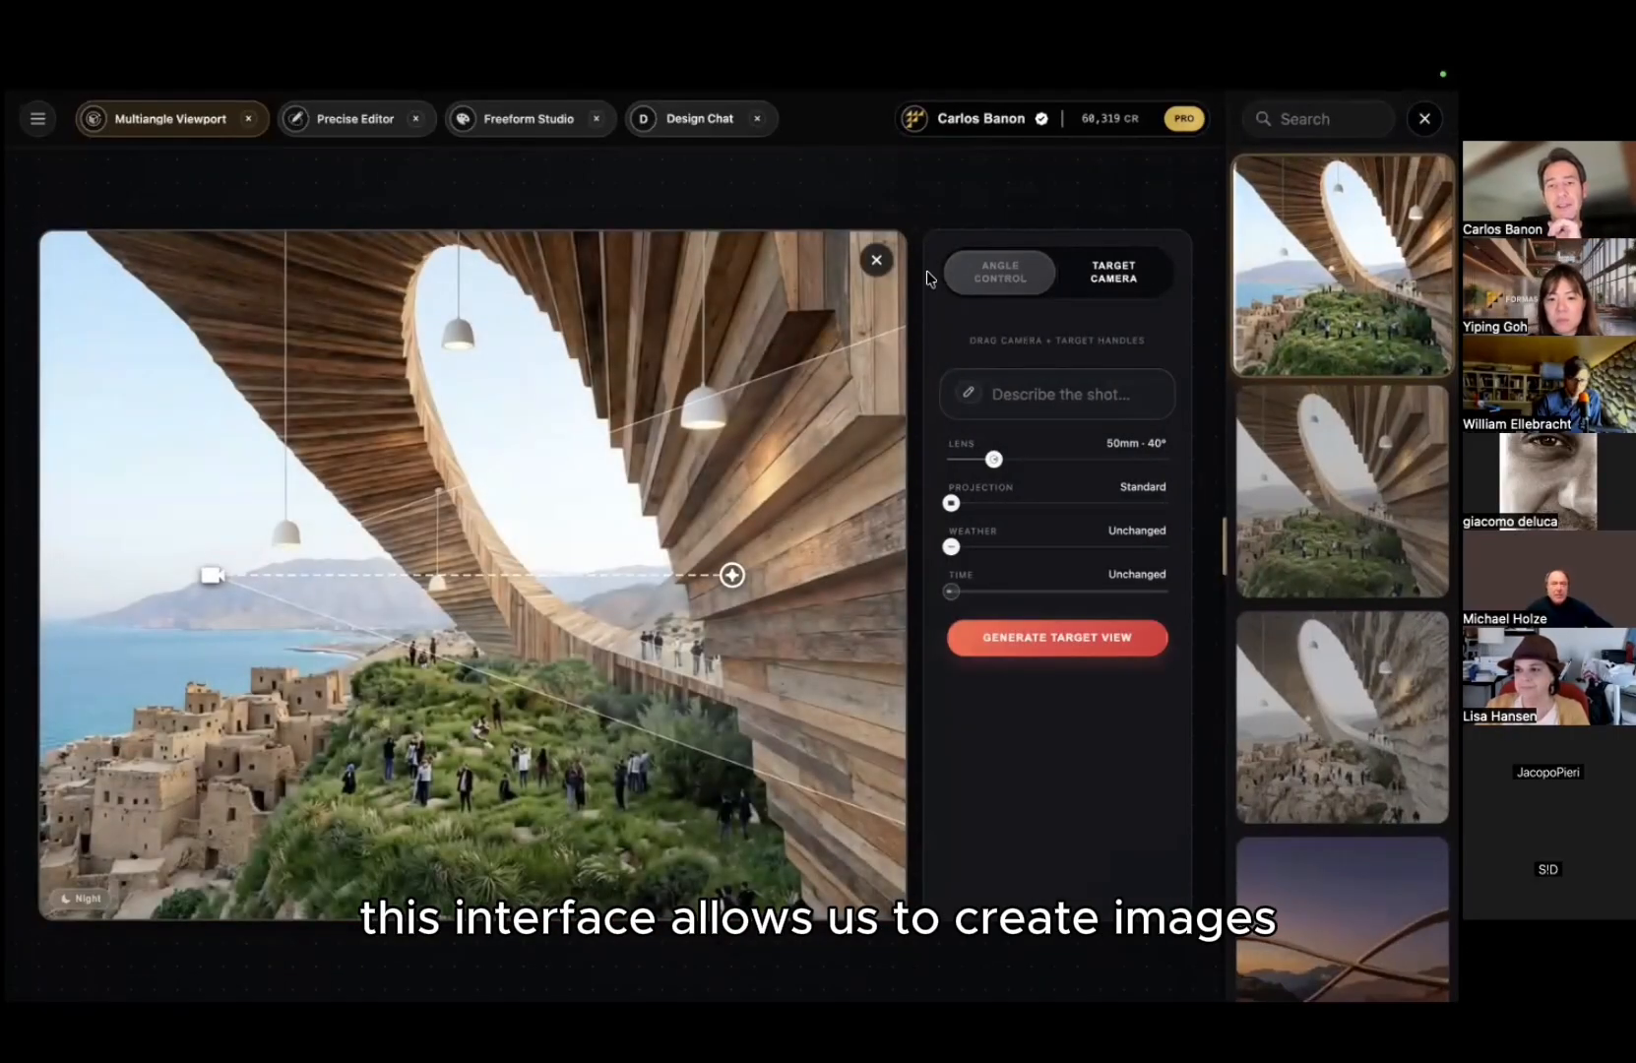
{"action": "left_click", "coordinate": [1102, 277]}
{"action": "mouse_move", "coordinate": [867, 264]}
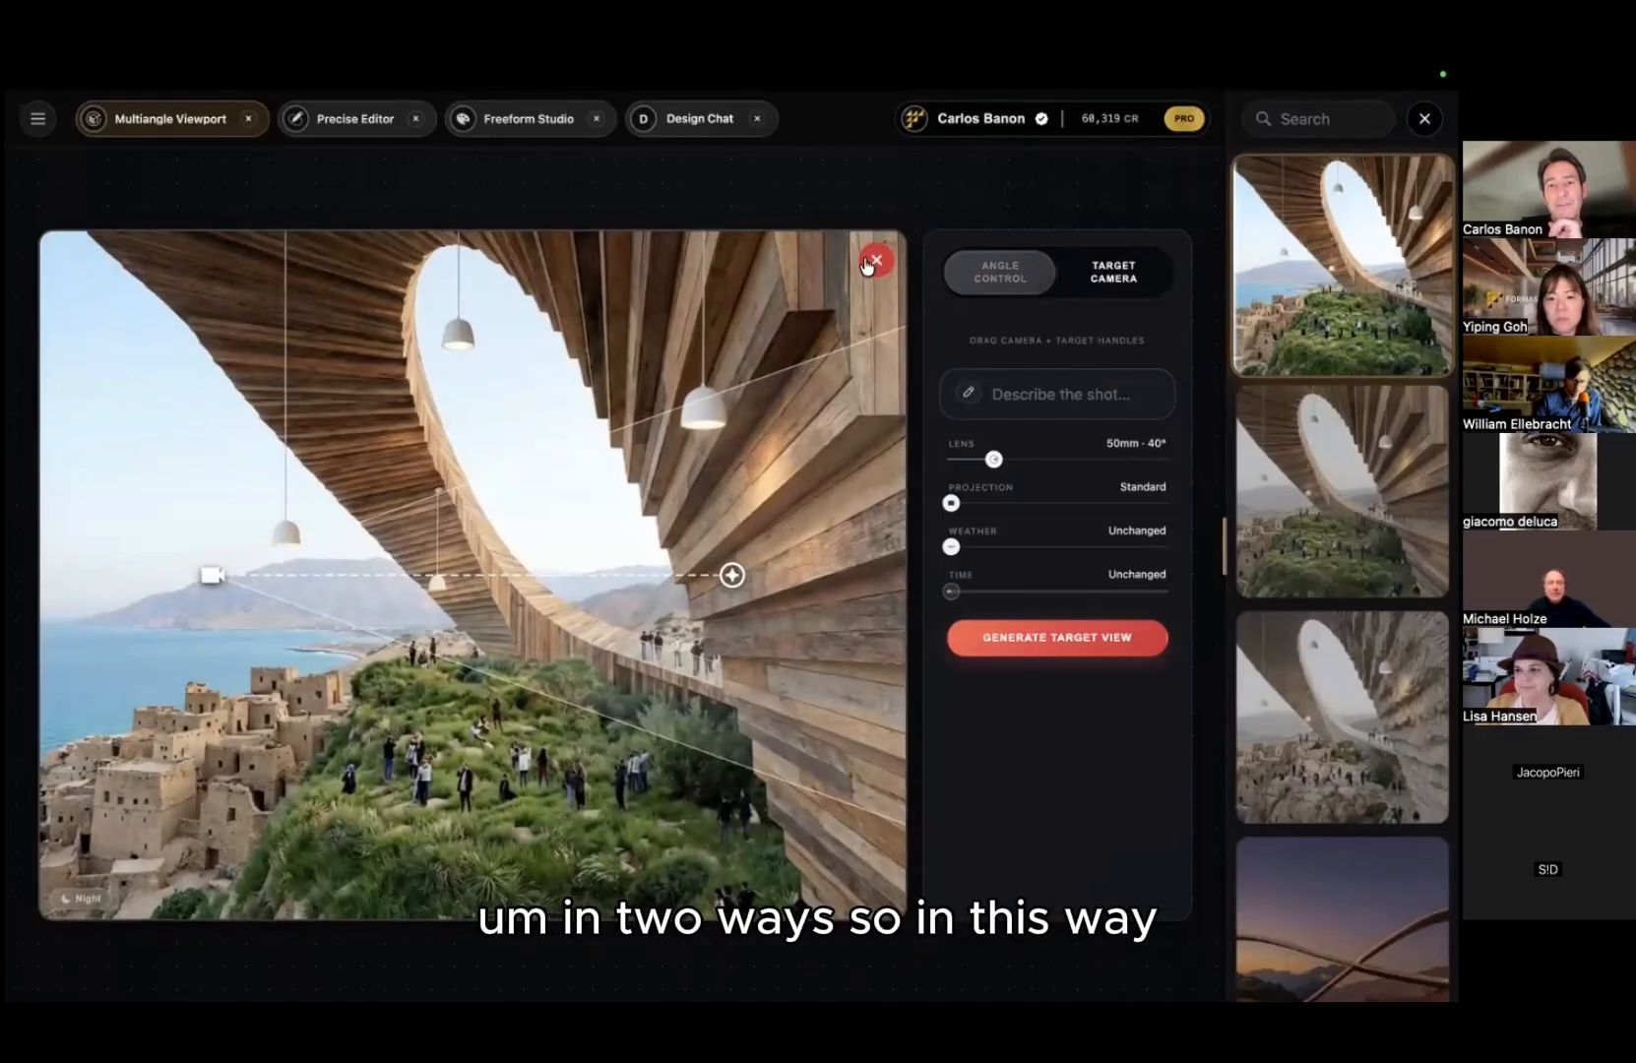
Step: Reload the site at localhost:3000/#, decline the autosaved board, and drag the expanded image into the studio again
{"action": "mouse_move", "coordinate": [413, 74]}
{"action": "left_click", "coordinate": [316, 162]}
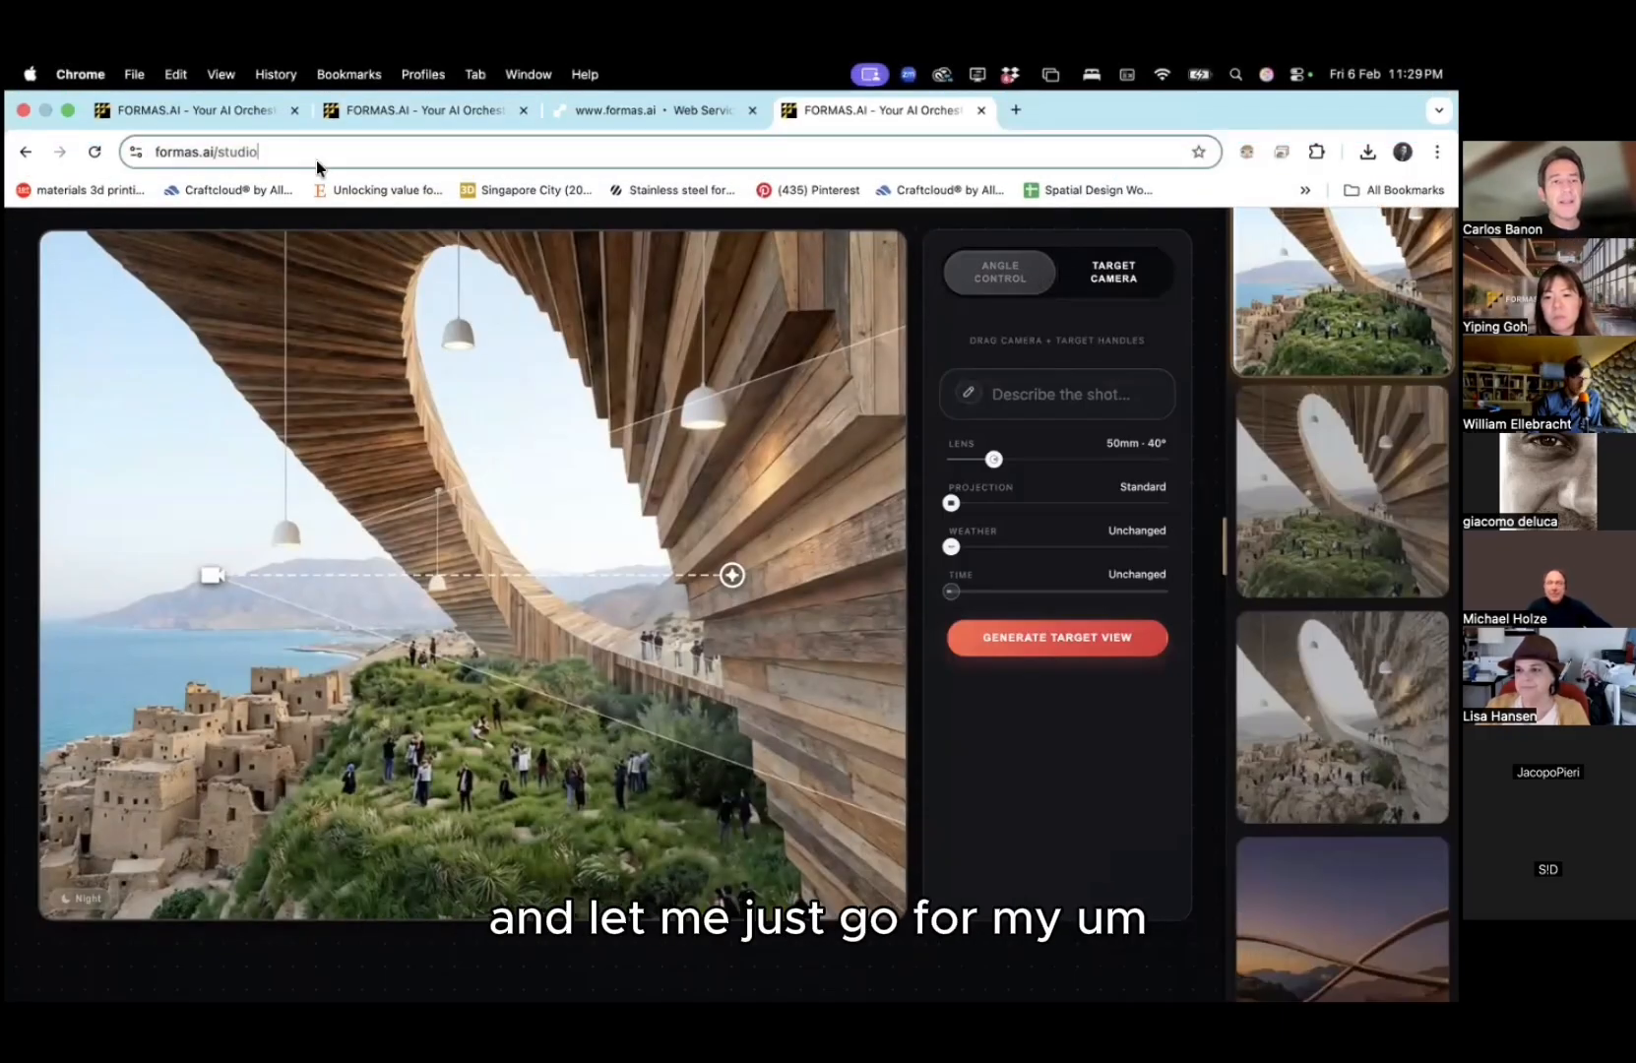
{"action": "type", "text": "localhost:3000/#"}
{"action": "key", "text": "Return"}
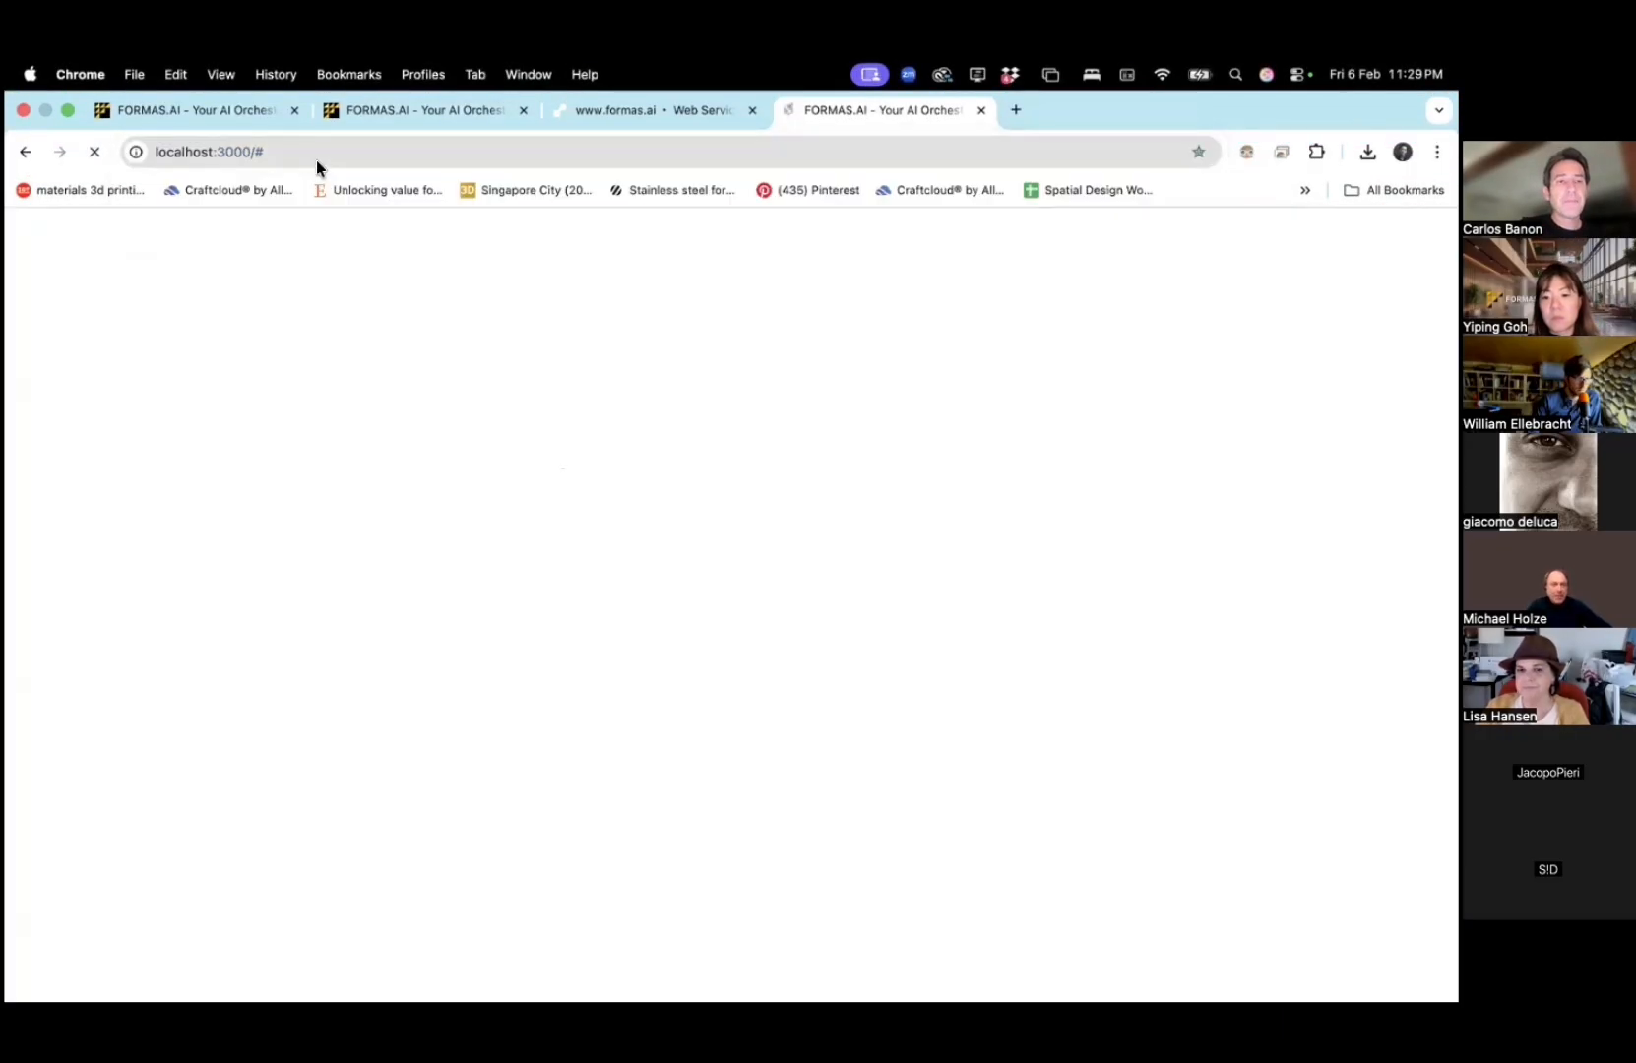
{"action": "left_click", "coordinate": [1353, 150]}
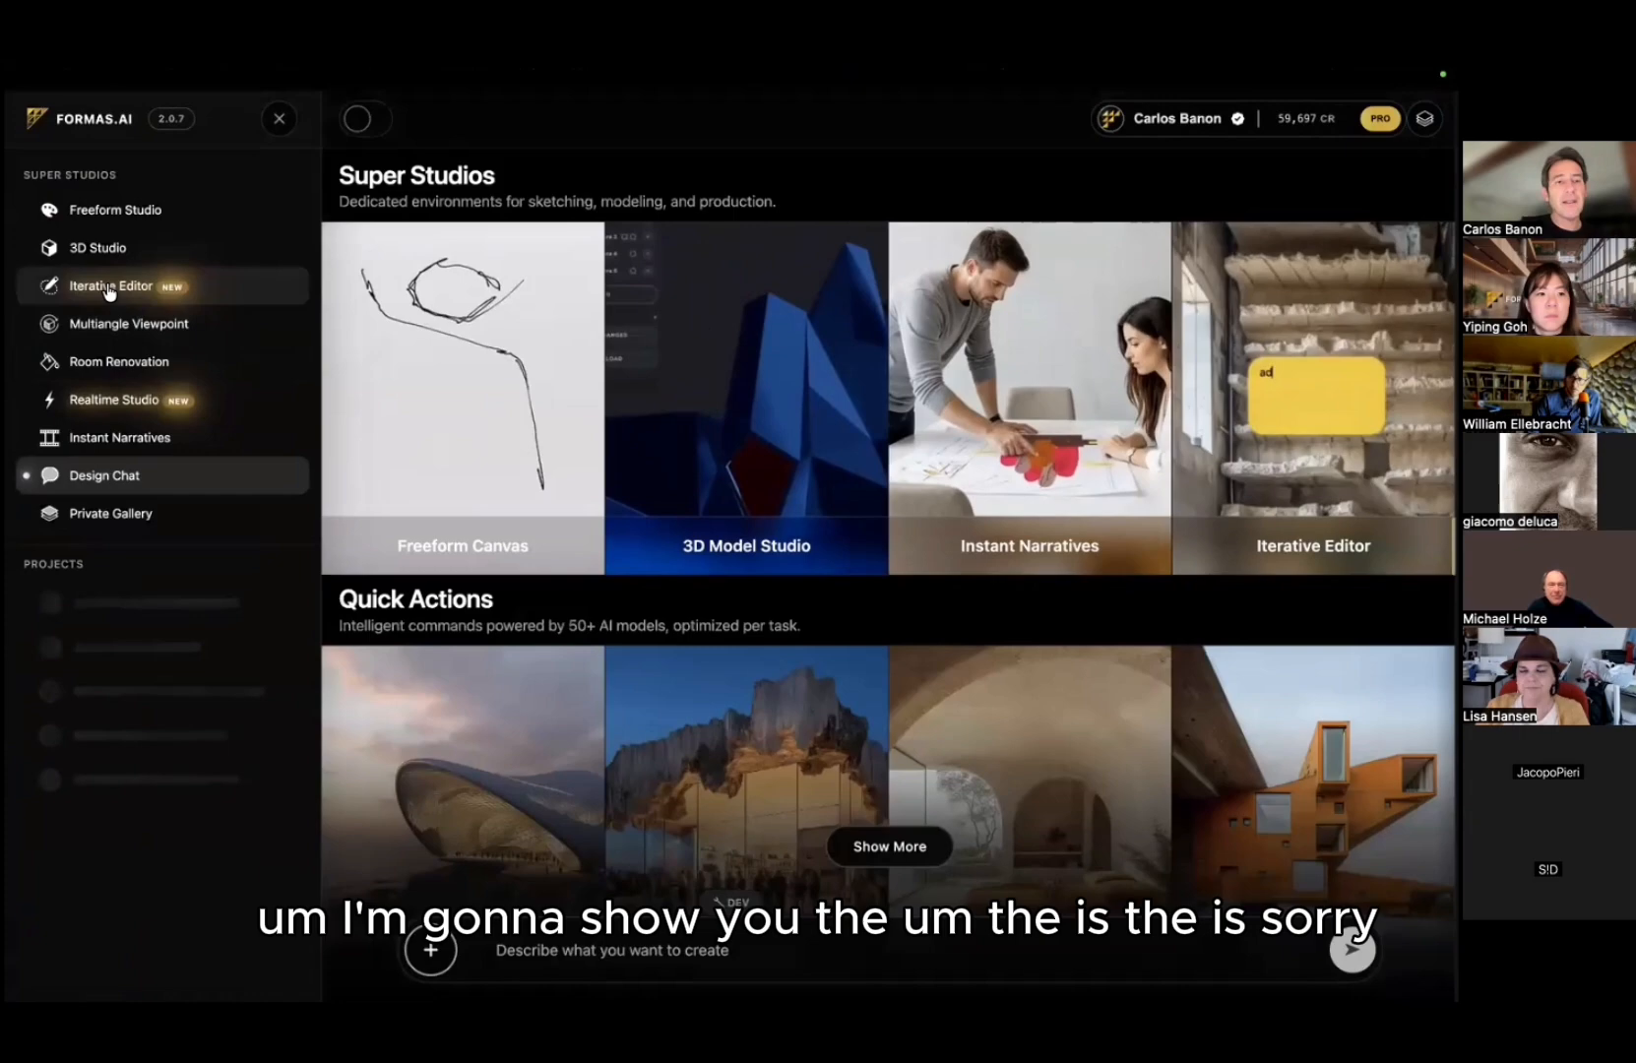
{"action": "left_click", "coordinate": [127, 196]}
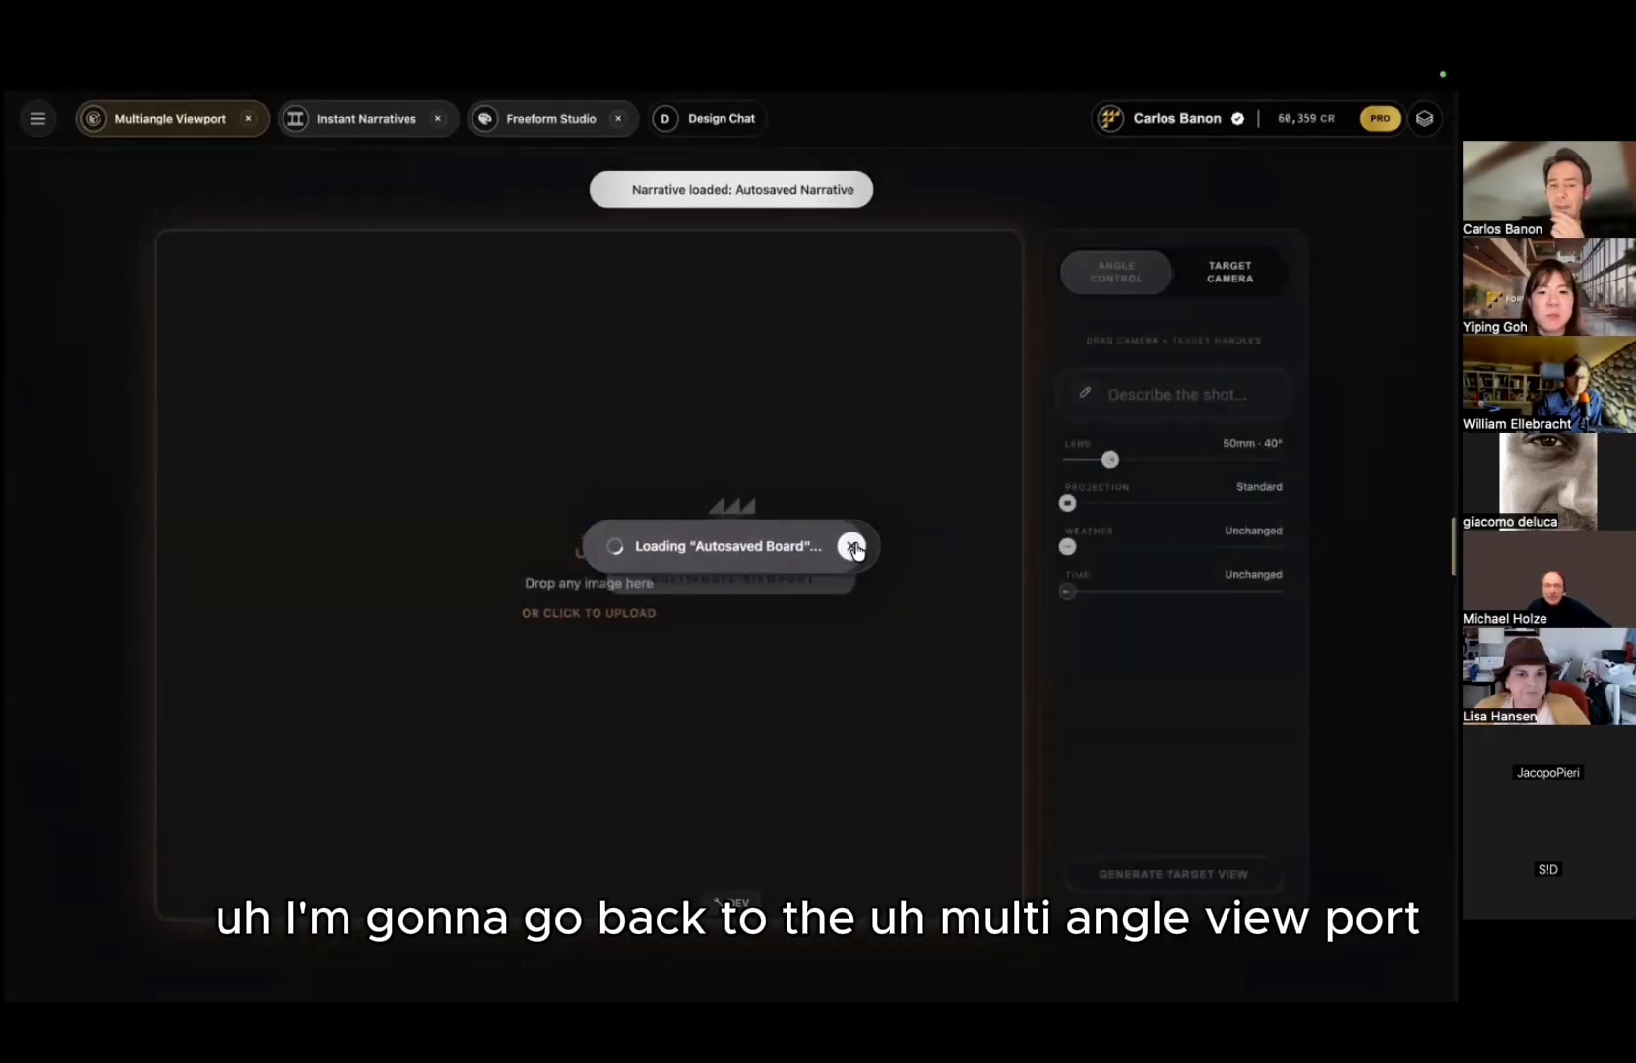
{"action": "left_click", "coordinate": [851, 547]}
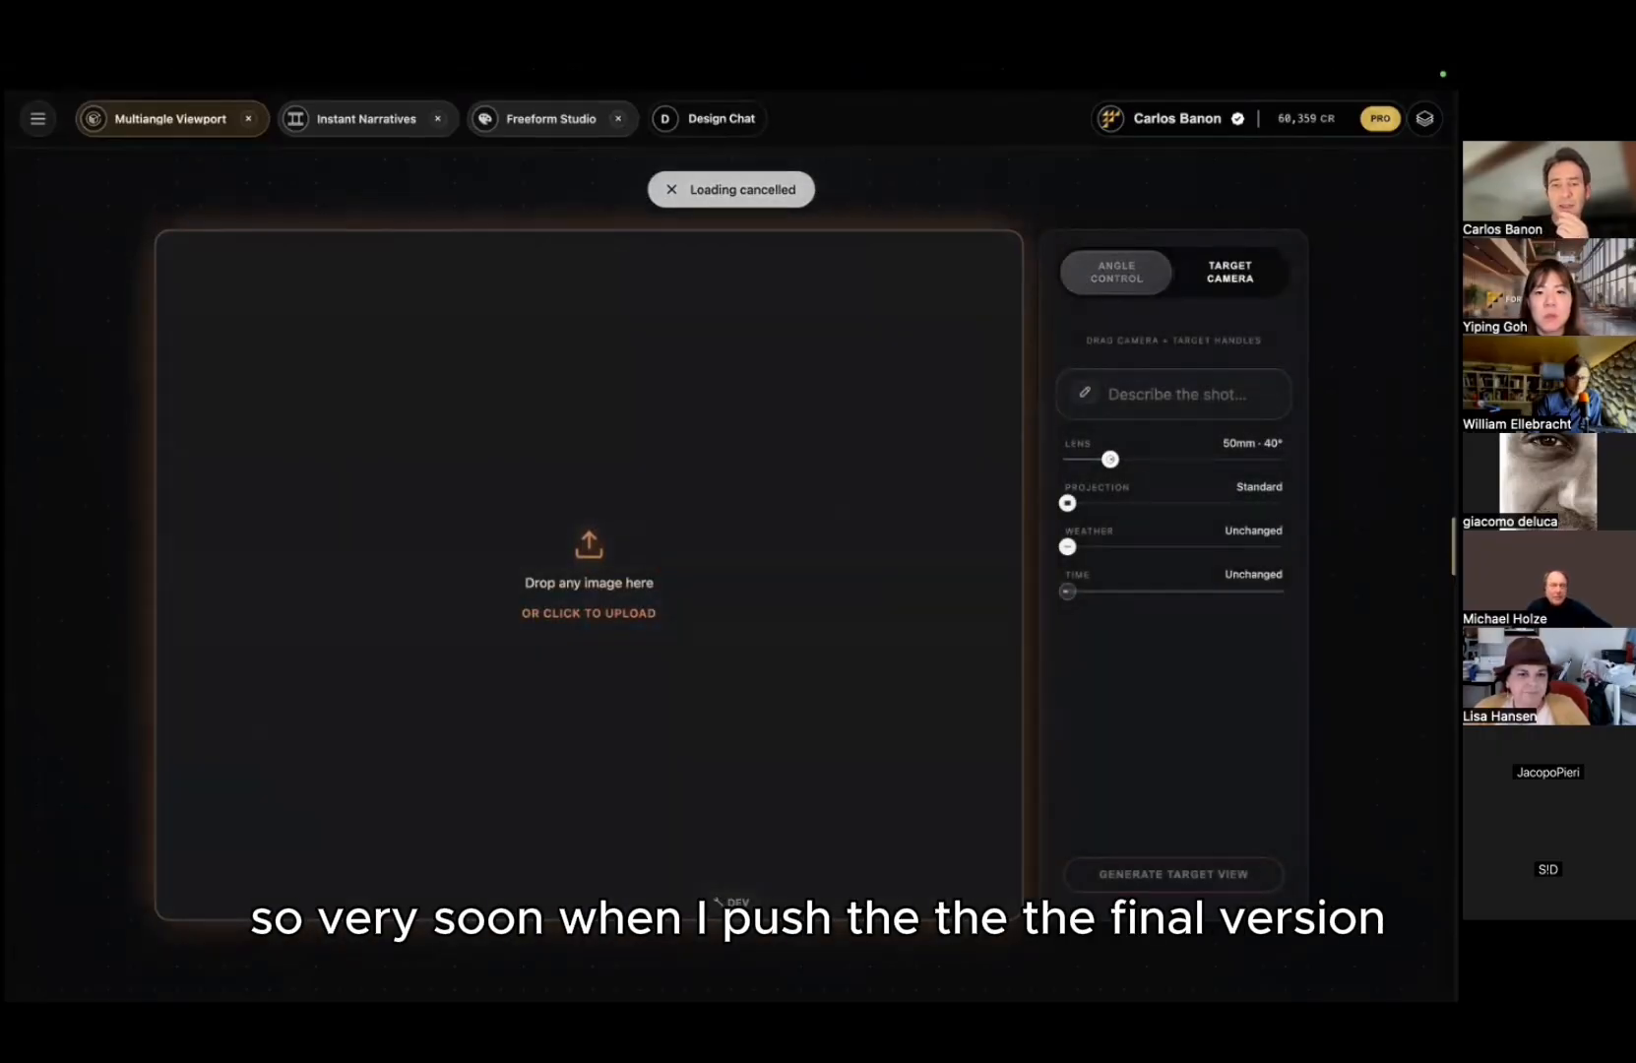
{"action": "left_click", "coordinate": [1424, 118]}
{"action": "left_click_drag", "start_coordinate": [1334, 264], "coordinate": [540, 673]}
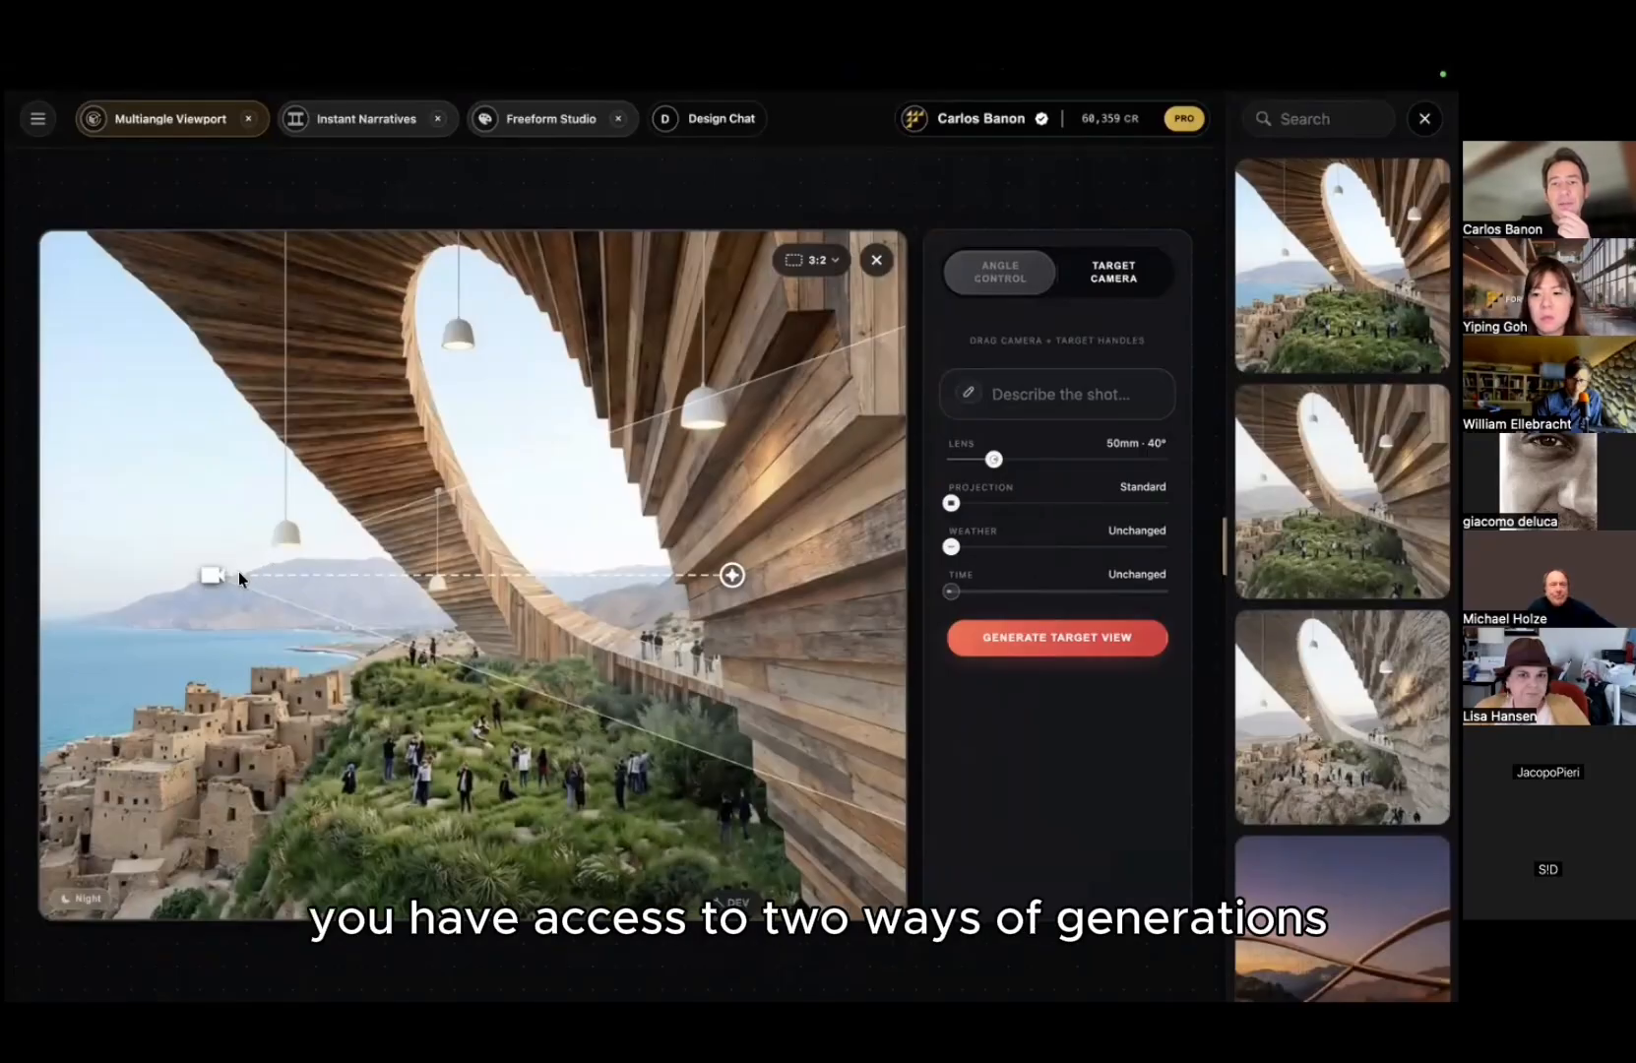
Step: In Angle Control, set the viewpoint to 322° orbit and -7° elevation and add it as an angle
{"action": "left_click", "coordinate": [1021, 273]}
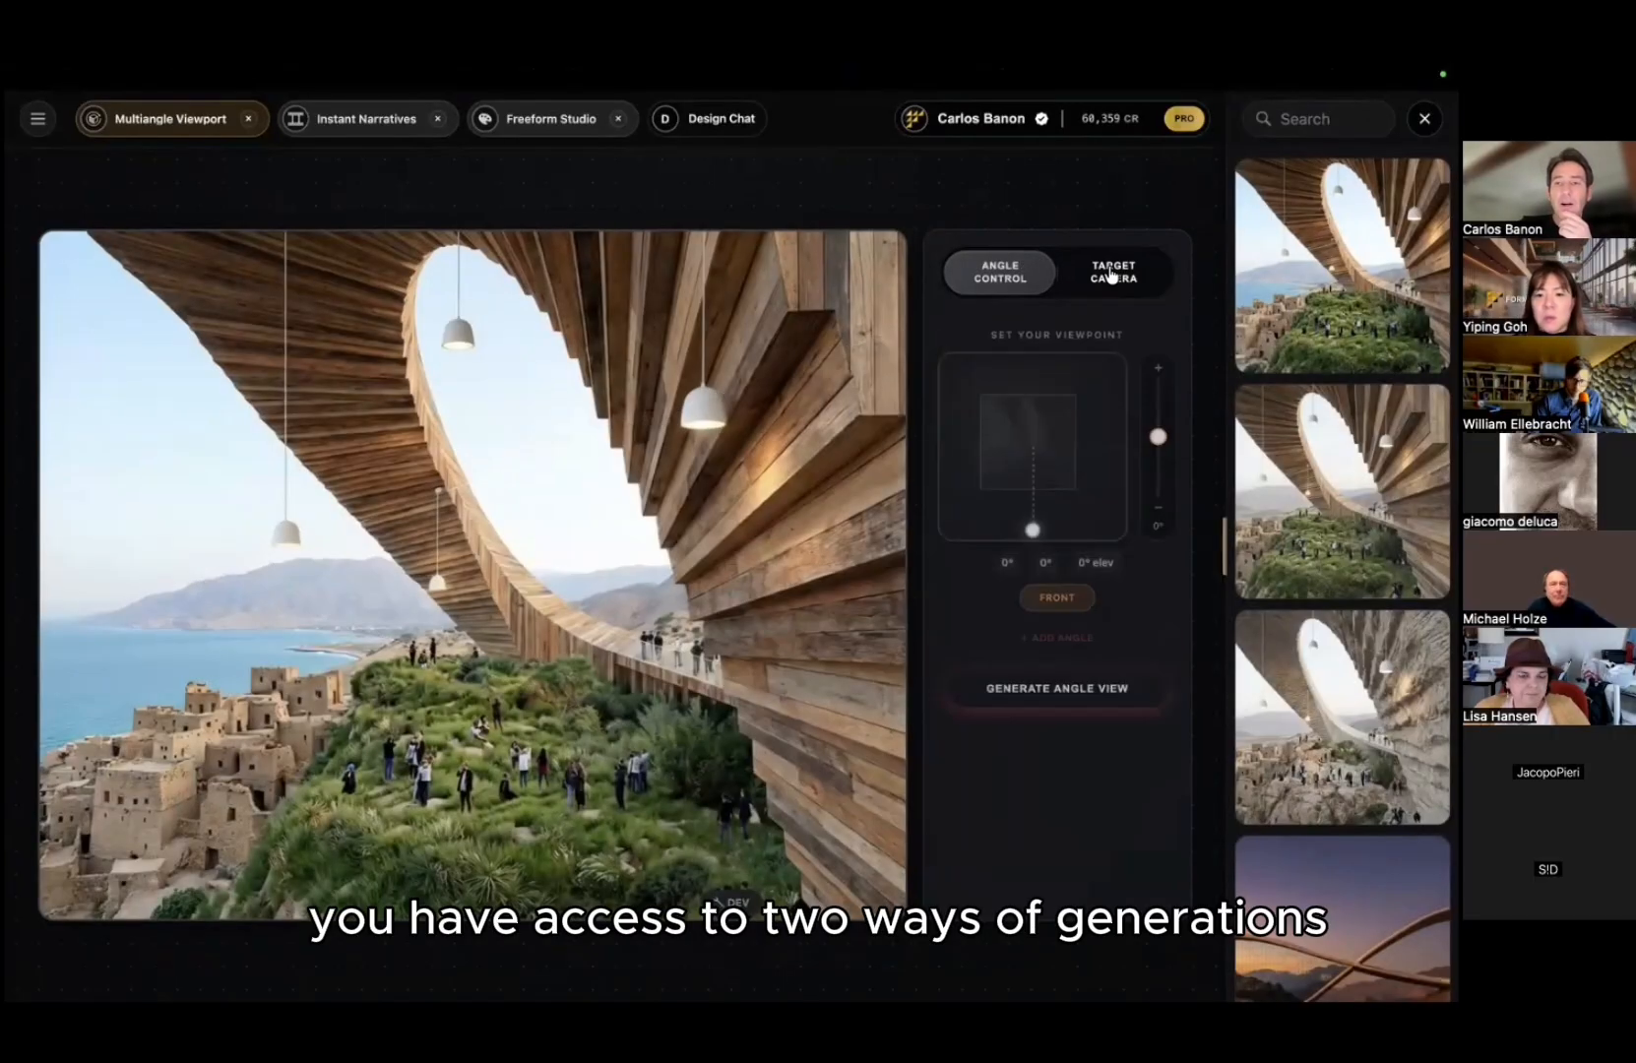
{"action": "left_click", "coordinate": [1102, 278]}
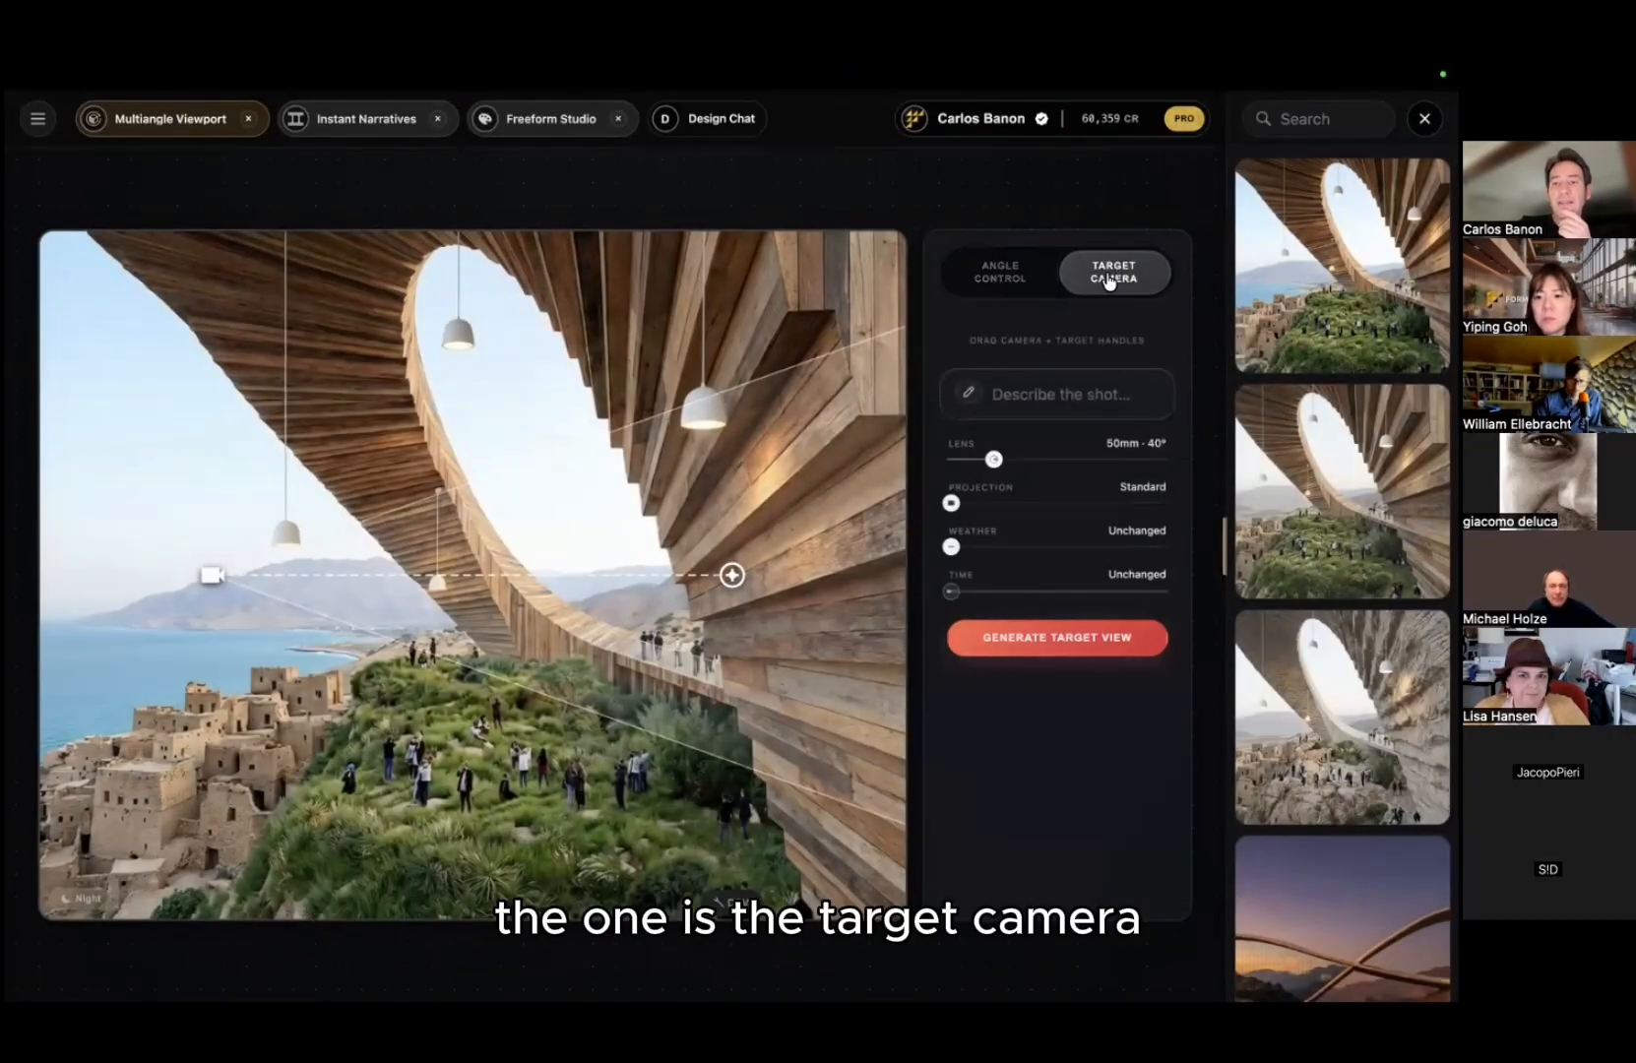
{"action": "left_click", "coordinate": [997, 276]}
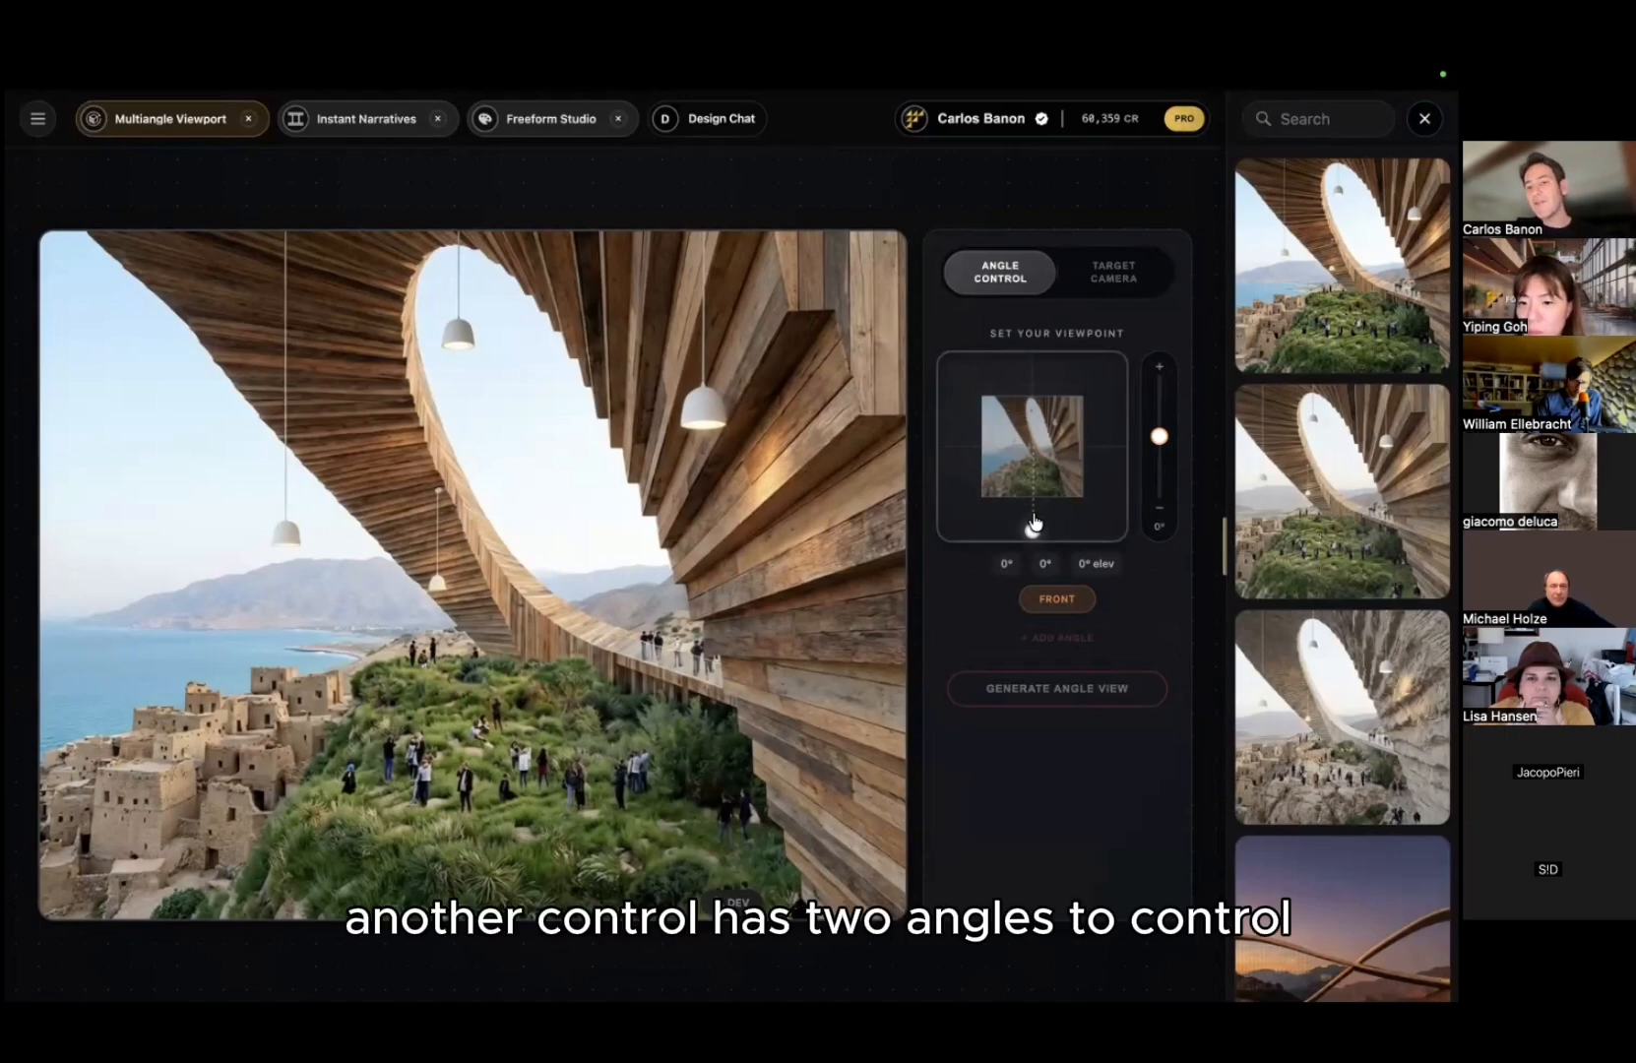
{"action": "left_click_drag", "start_coordinate": [1032, 533], "coordinate": [981, 524]}
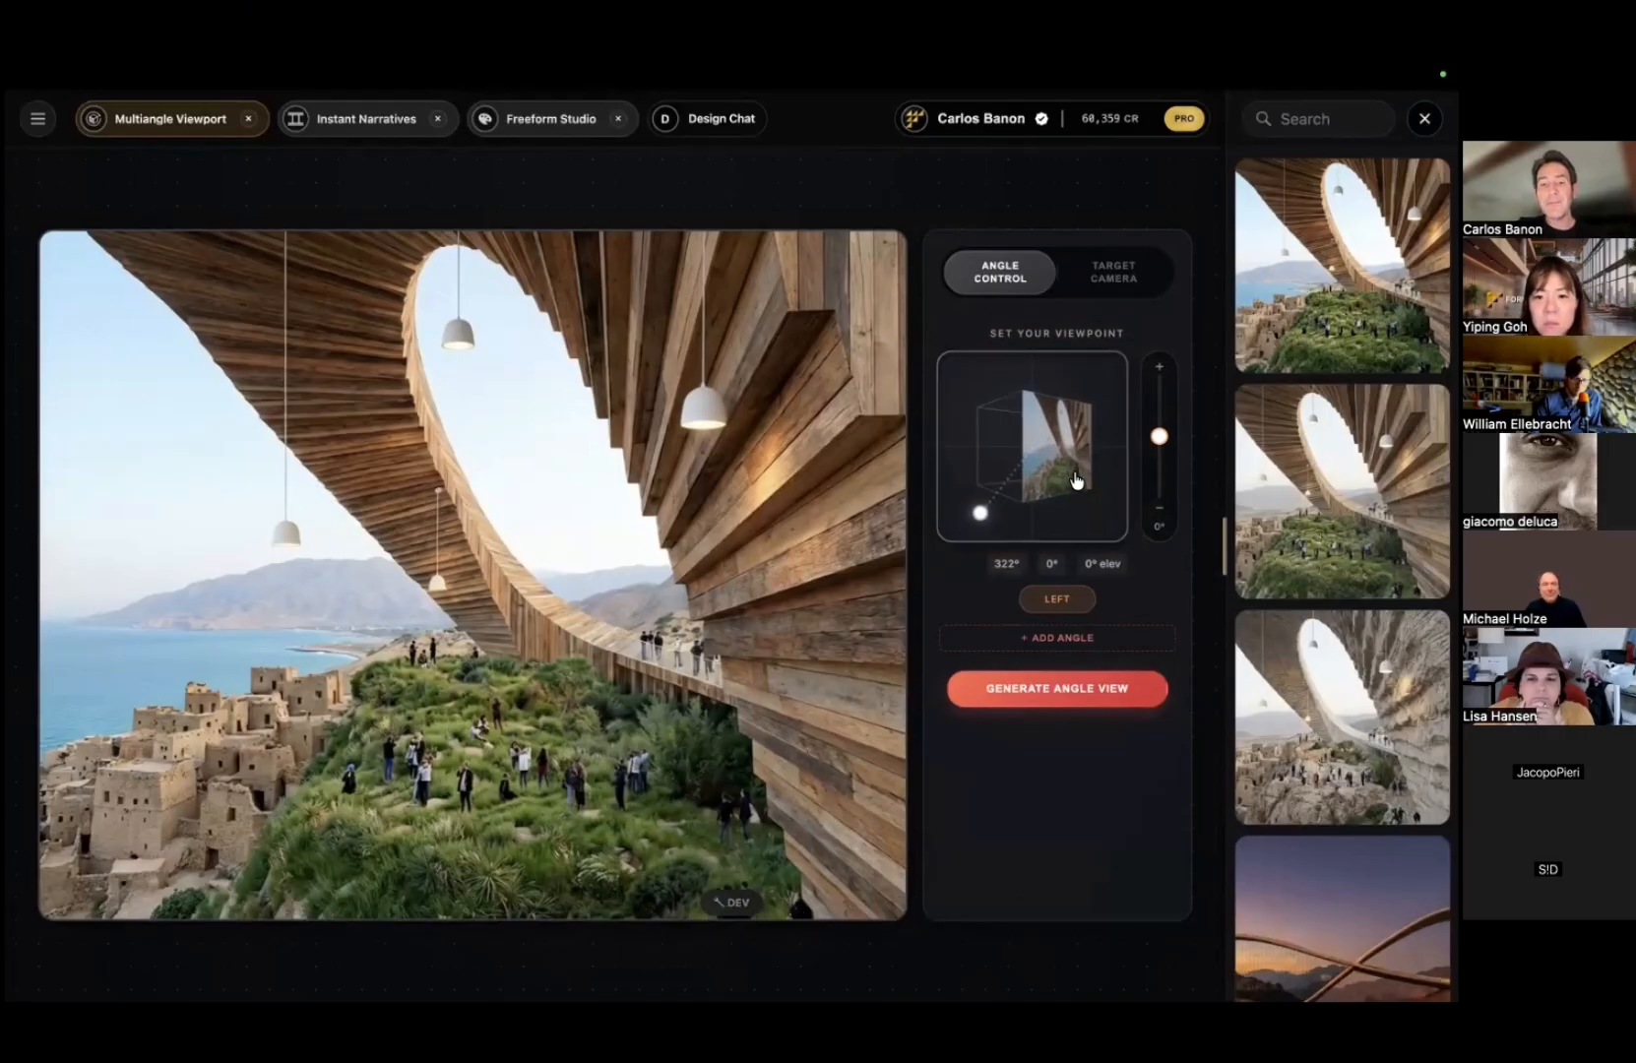
{"action": "left_click_drag", "start_coordinate": [1160, 436], "coordinate": [1162, 443]}
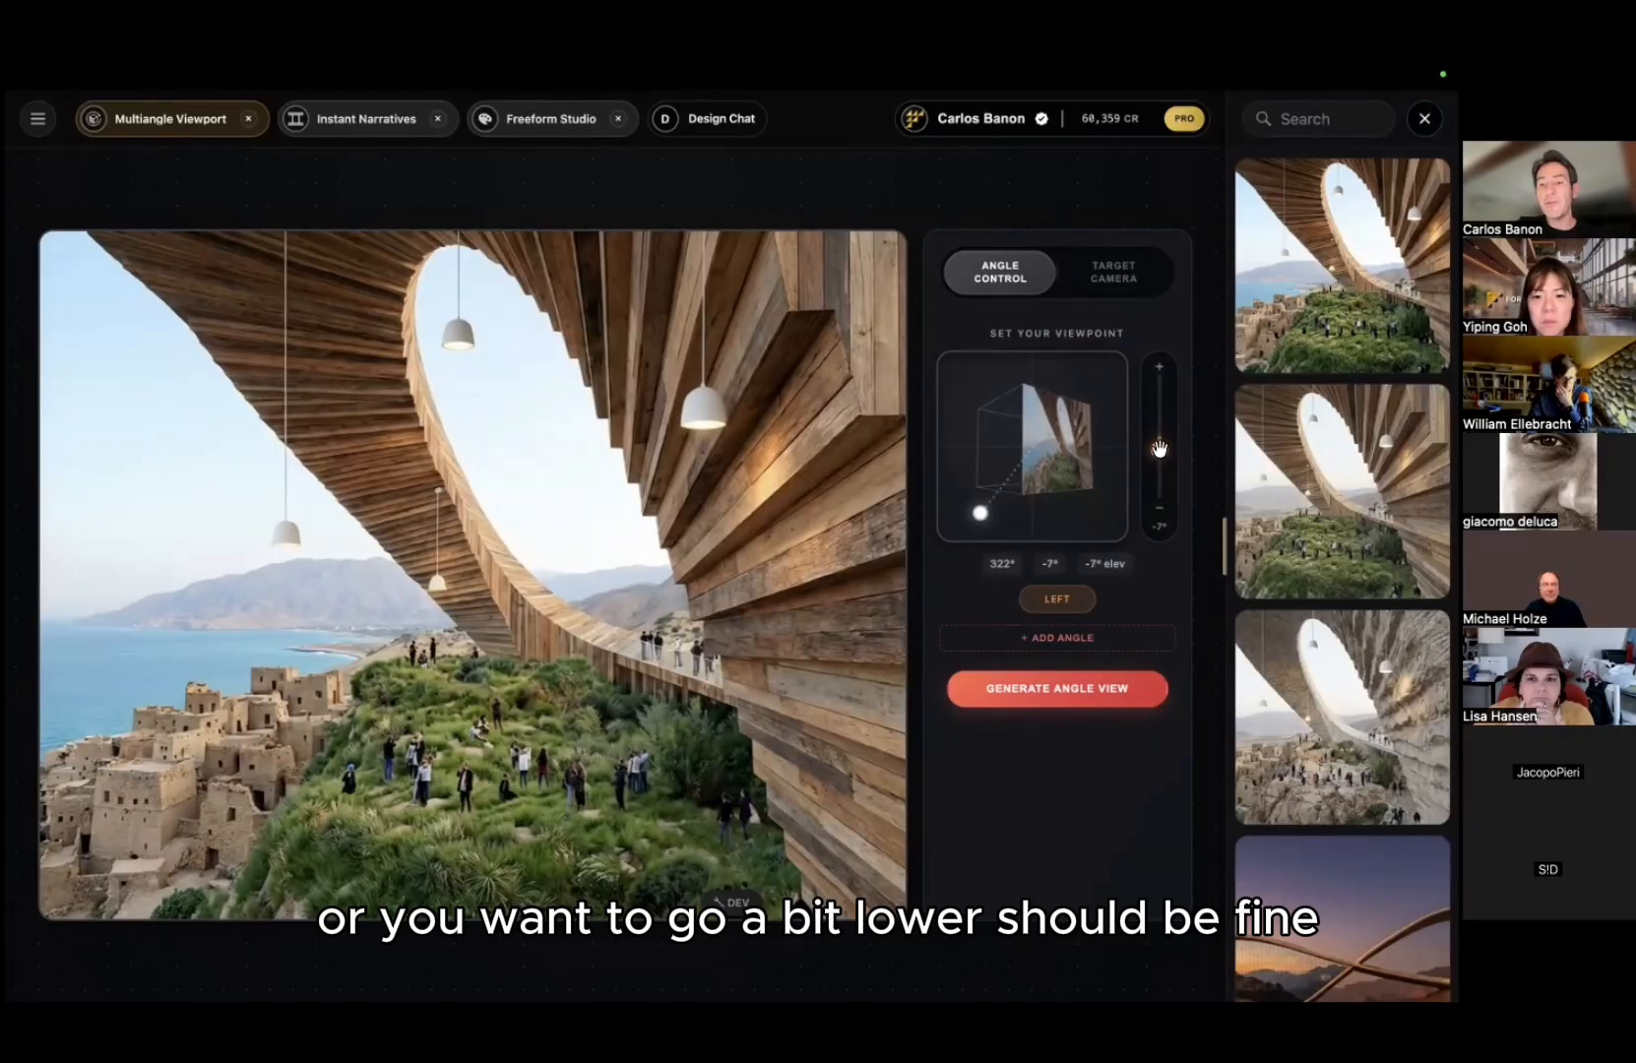
{"action": "left_click", "coordinate": [1038, 637]}
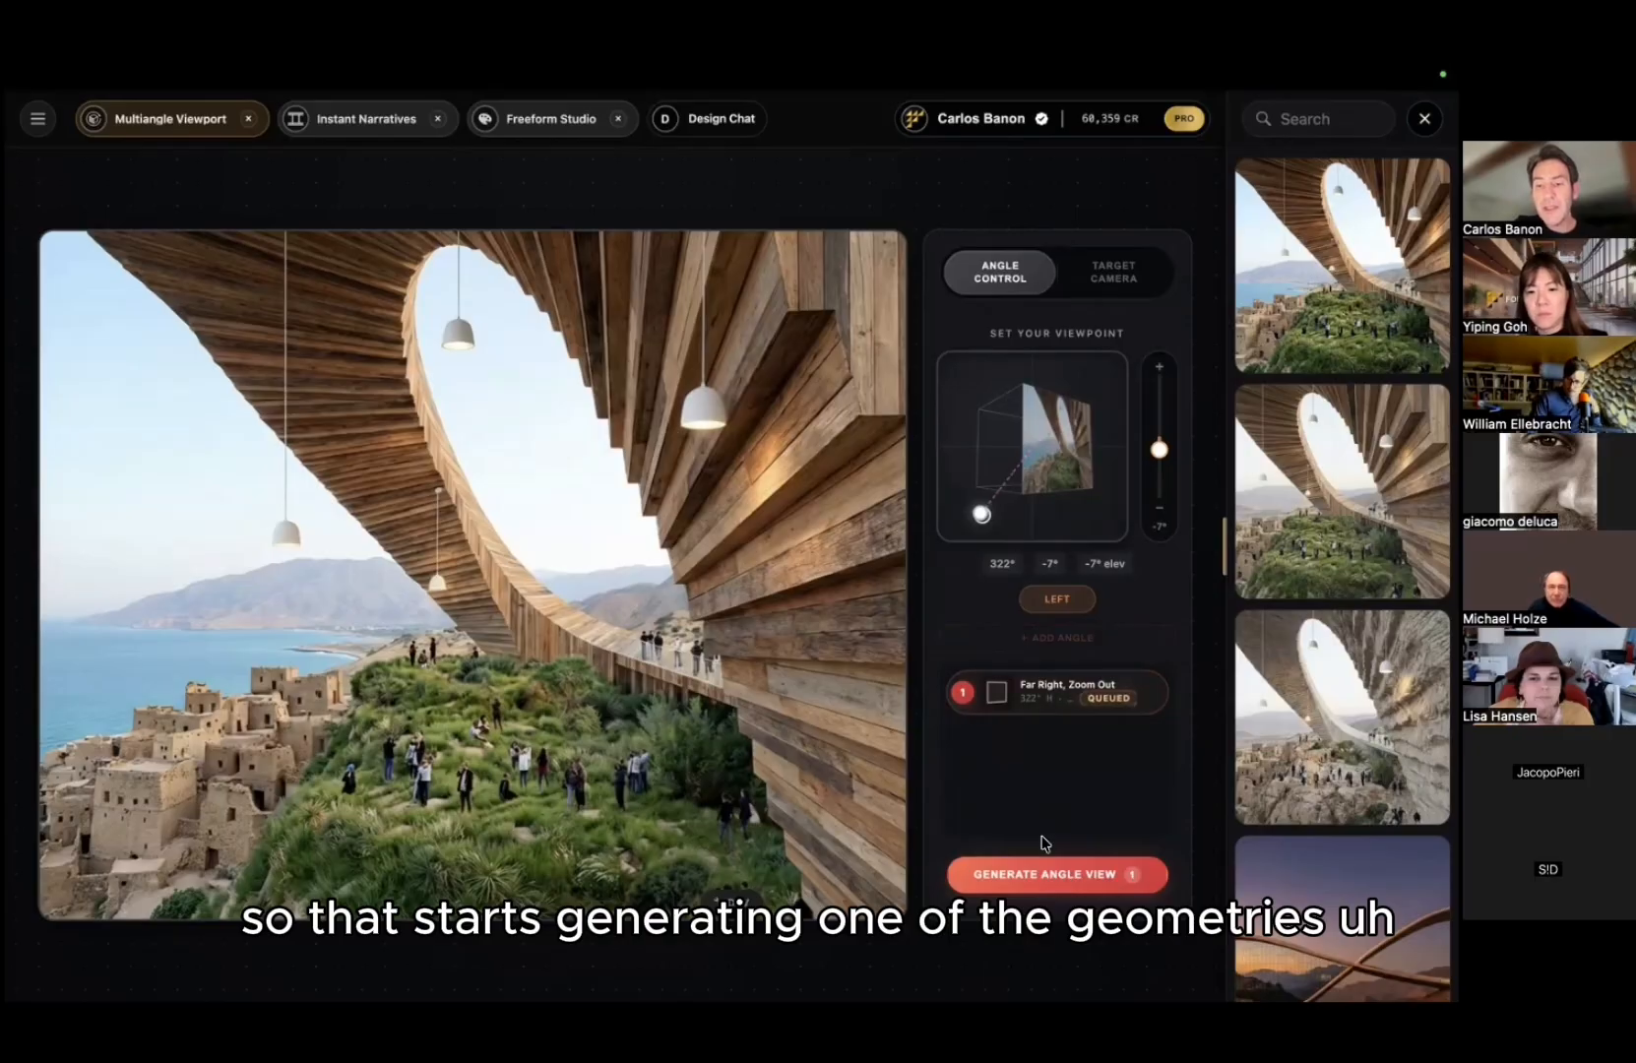
Step: Generate the queued far-right view, then add a second, elevated left-side angle at 296°
{"action": "left_click", "coordinate": [1059, 873]}
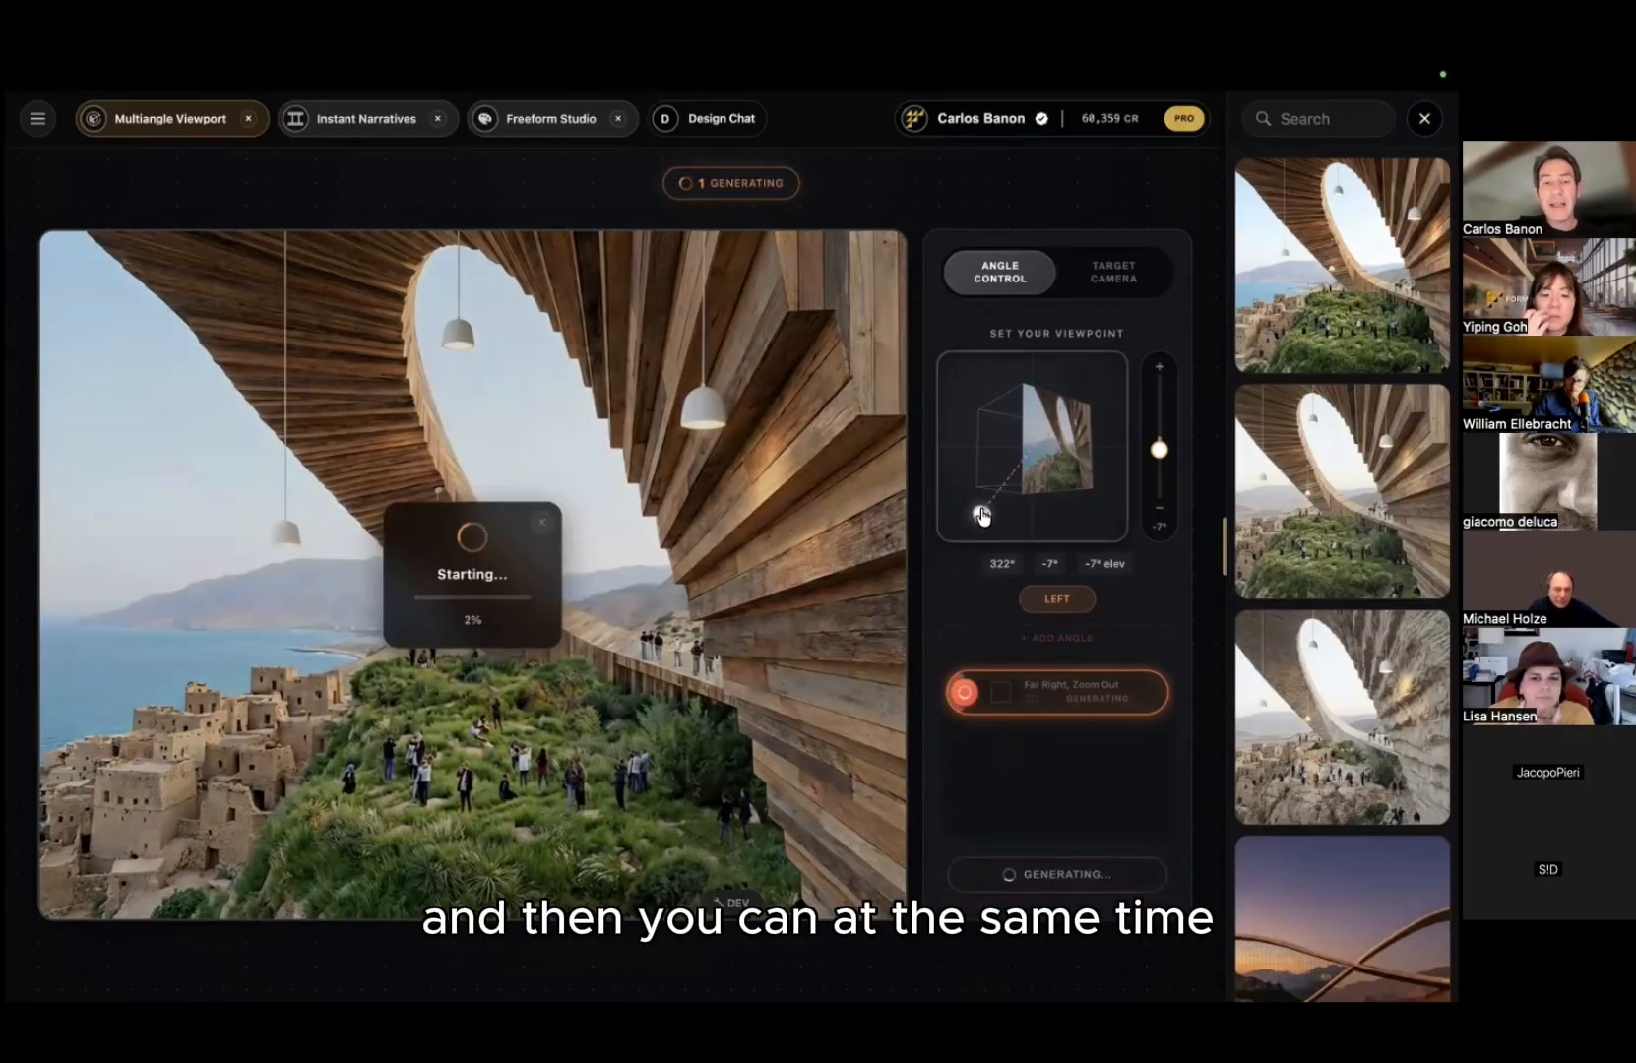
{"action": "left_click_drag", "start_coordinate": [981, 512], "coordinate": [957, 483]}
{"action": "left_click_drag", "start_coordinate": [1159, 449], "coordinate": [1159, 424]}
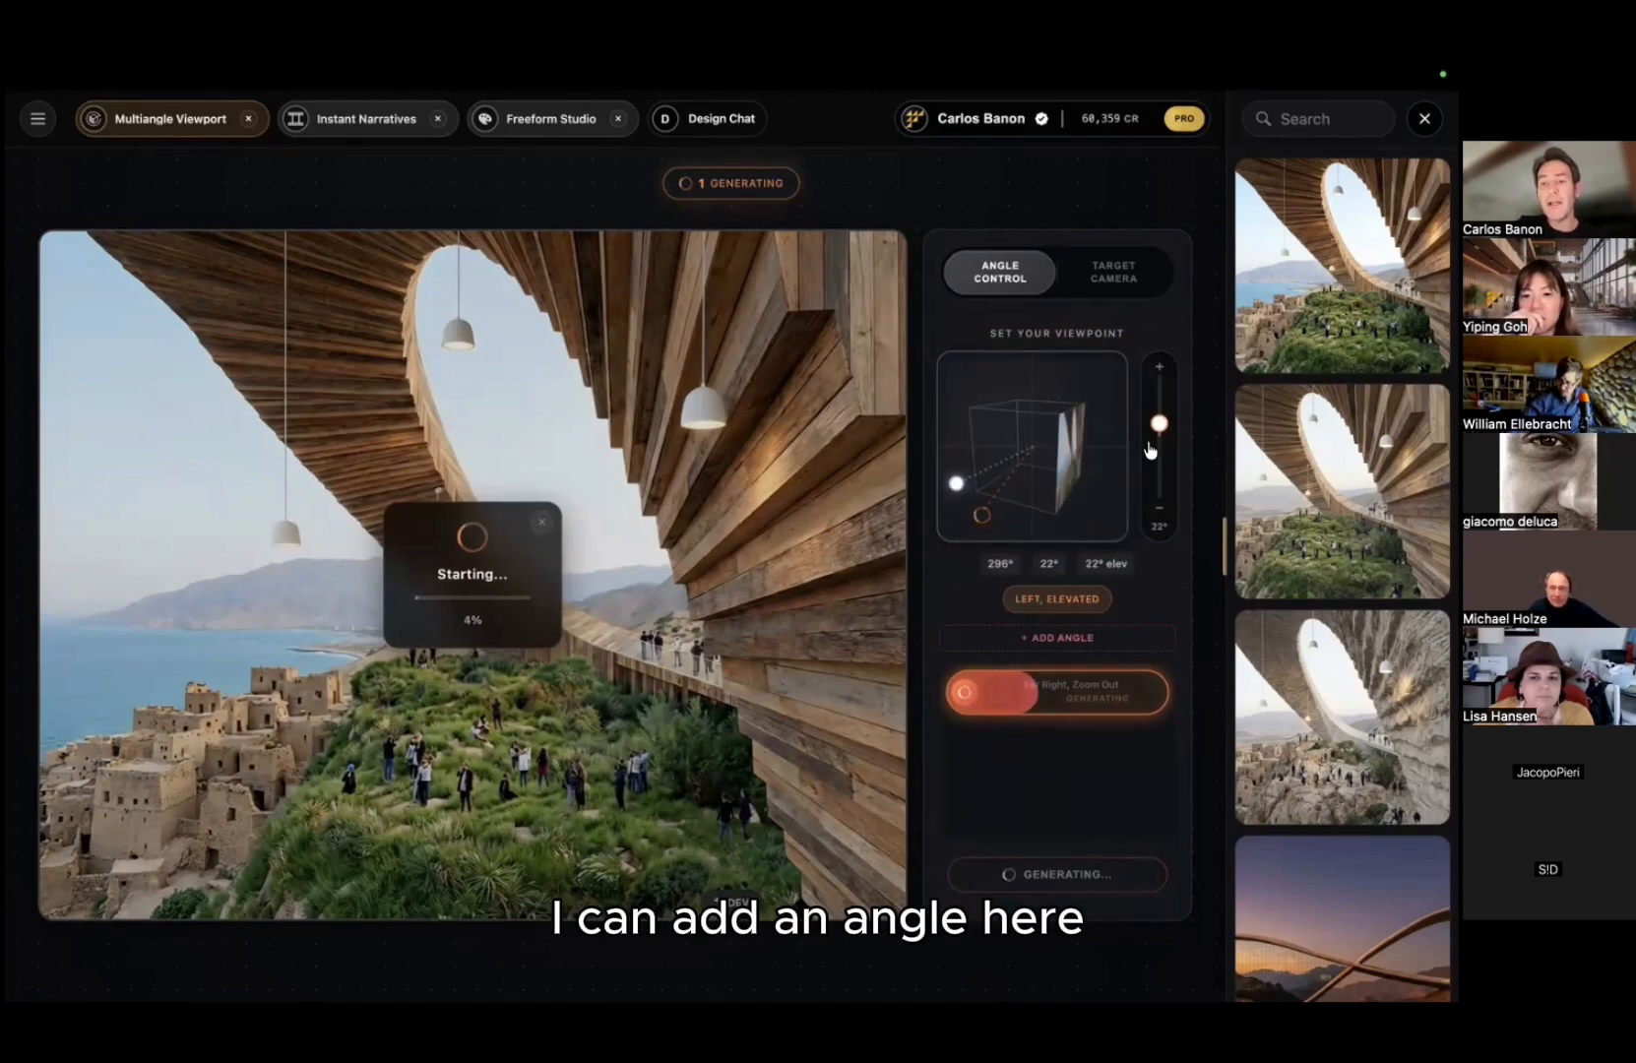
{"action": "left_click", "coordinate": [1069, 641]}
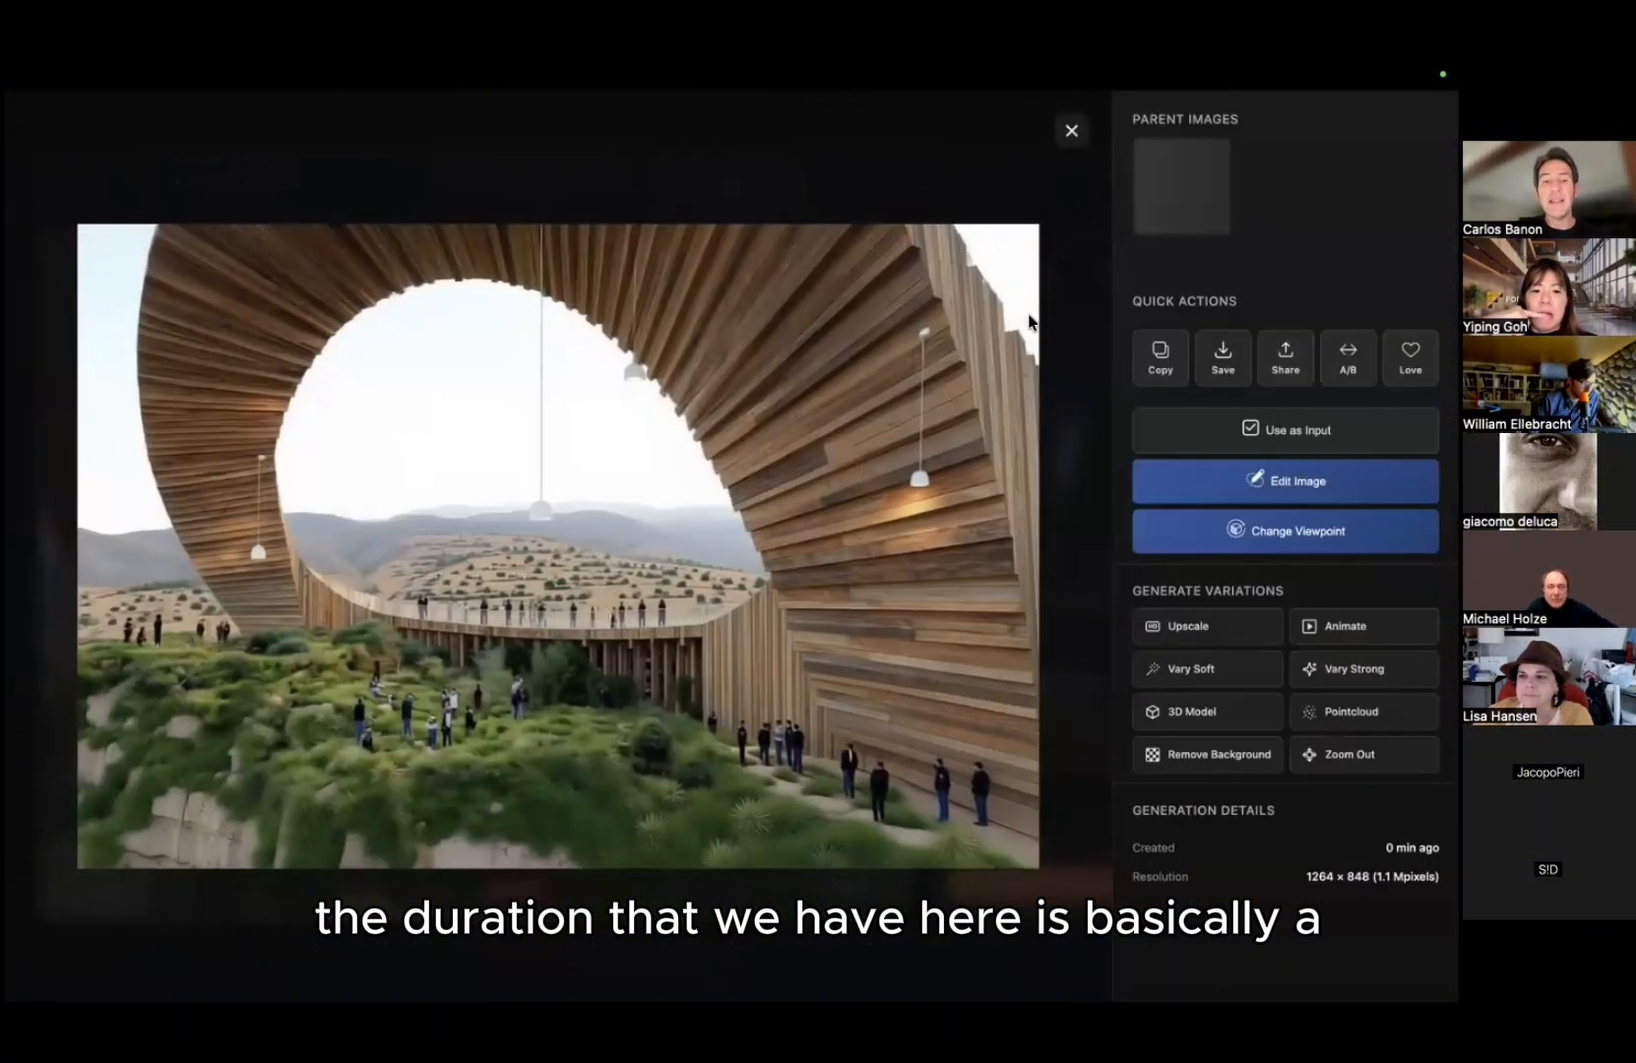
Step: A/B compare a generated view with its parent, then go back to the original image in Target Camera mode
{"action": "left_click", "coordinate": [1188, 208]}
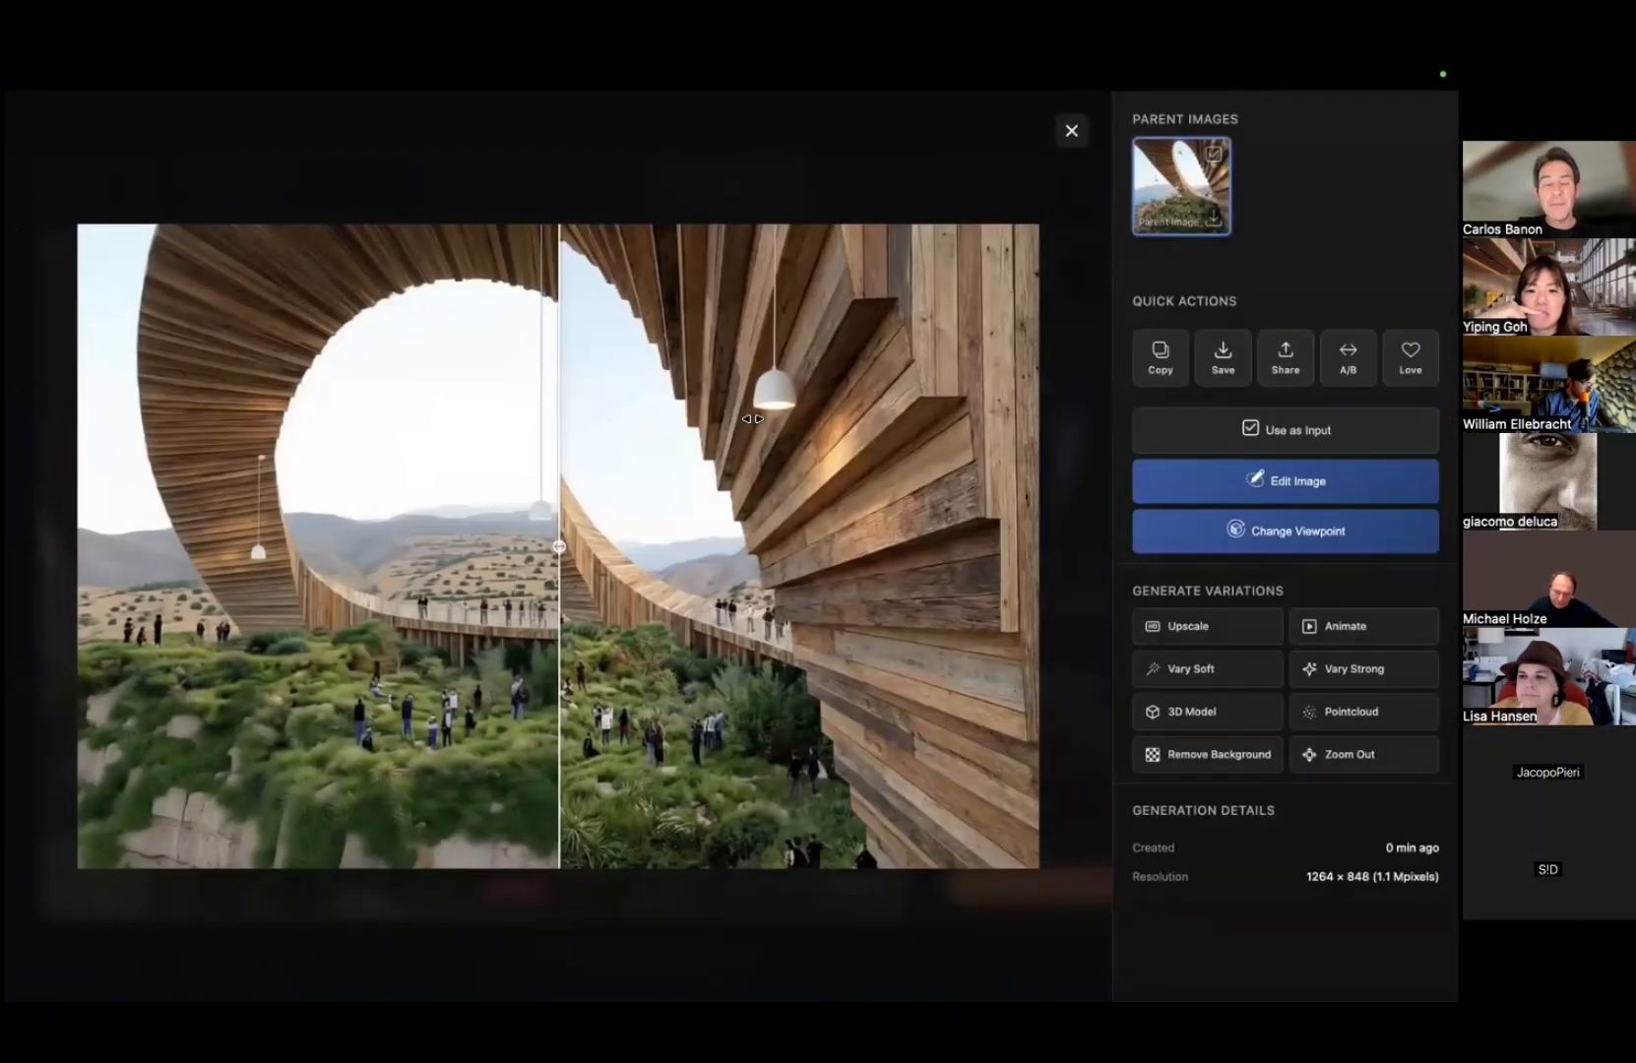
{"action": "left_click_drag", "start_coordinate": [89, 438], "coordinate": [79, 394]}
{"action": "left_click", "coordinate": [935, 209]}
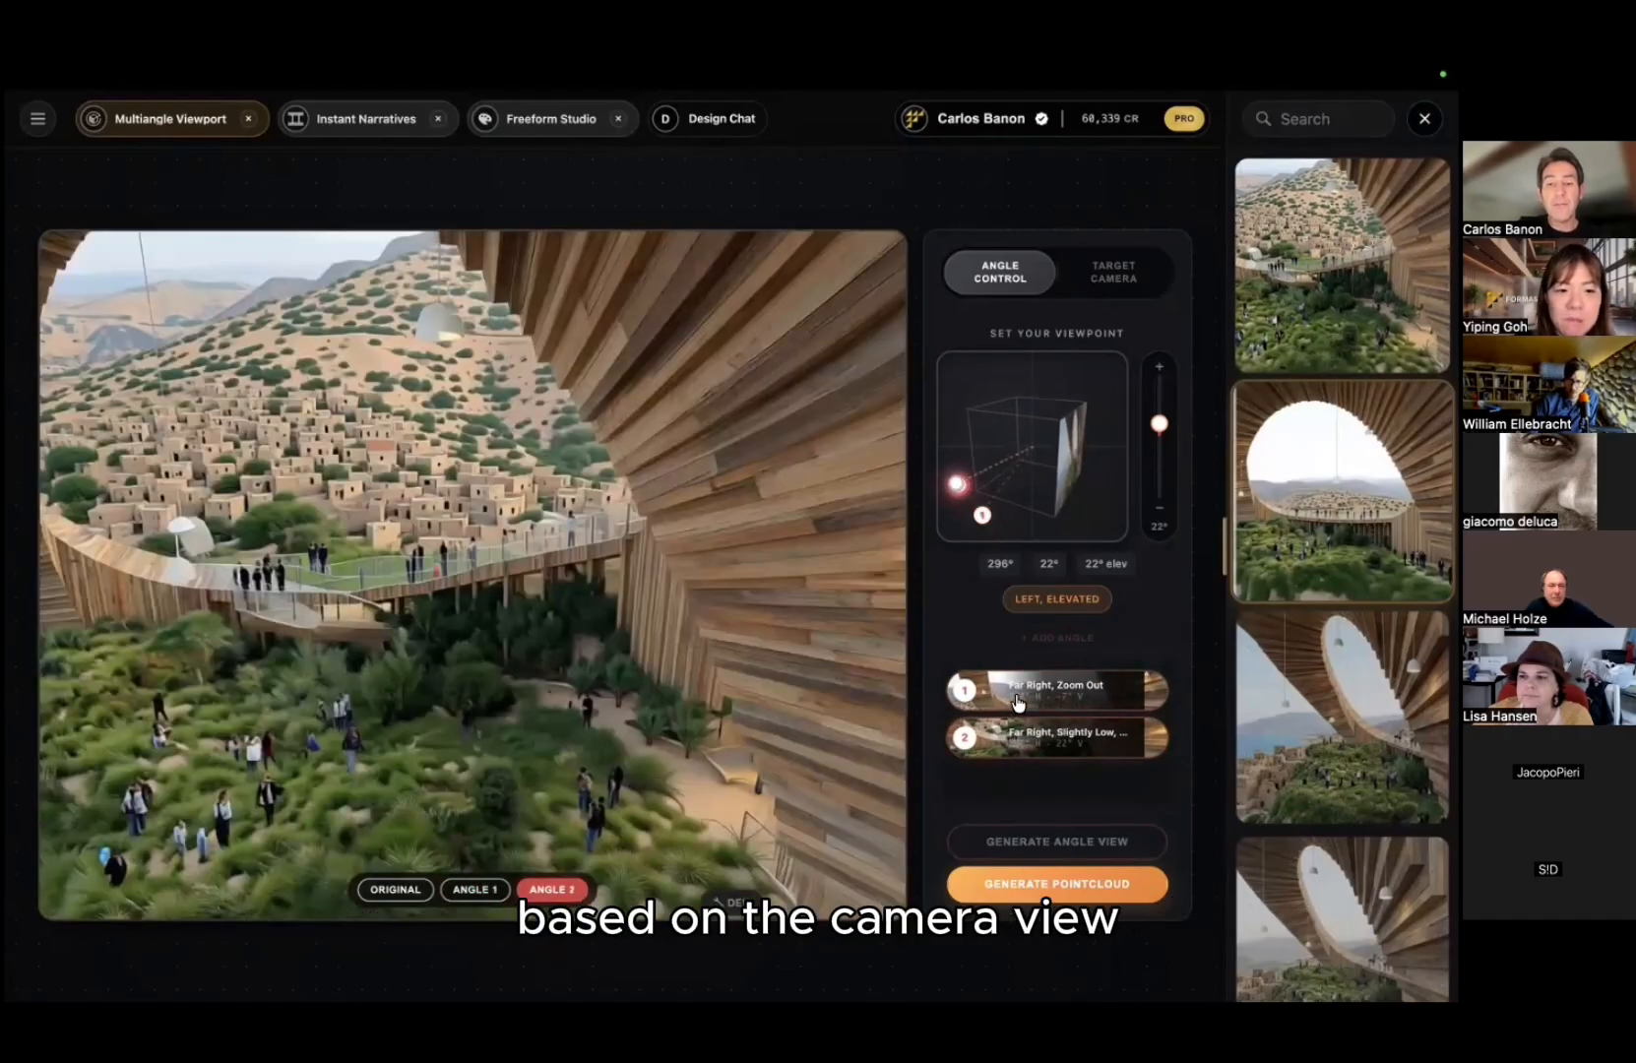
{"action": "left_click", "coordinate": [1018, 702]}
{"action": "left_click", "coordinate": [406, 901]}
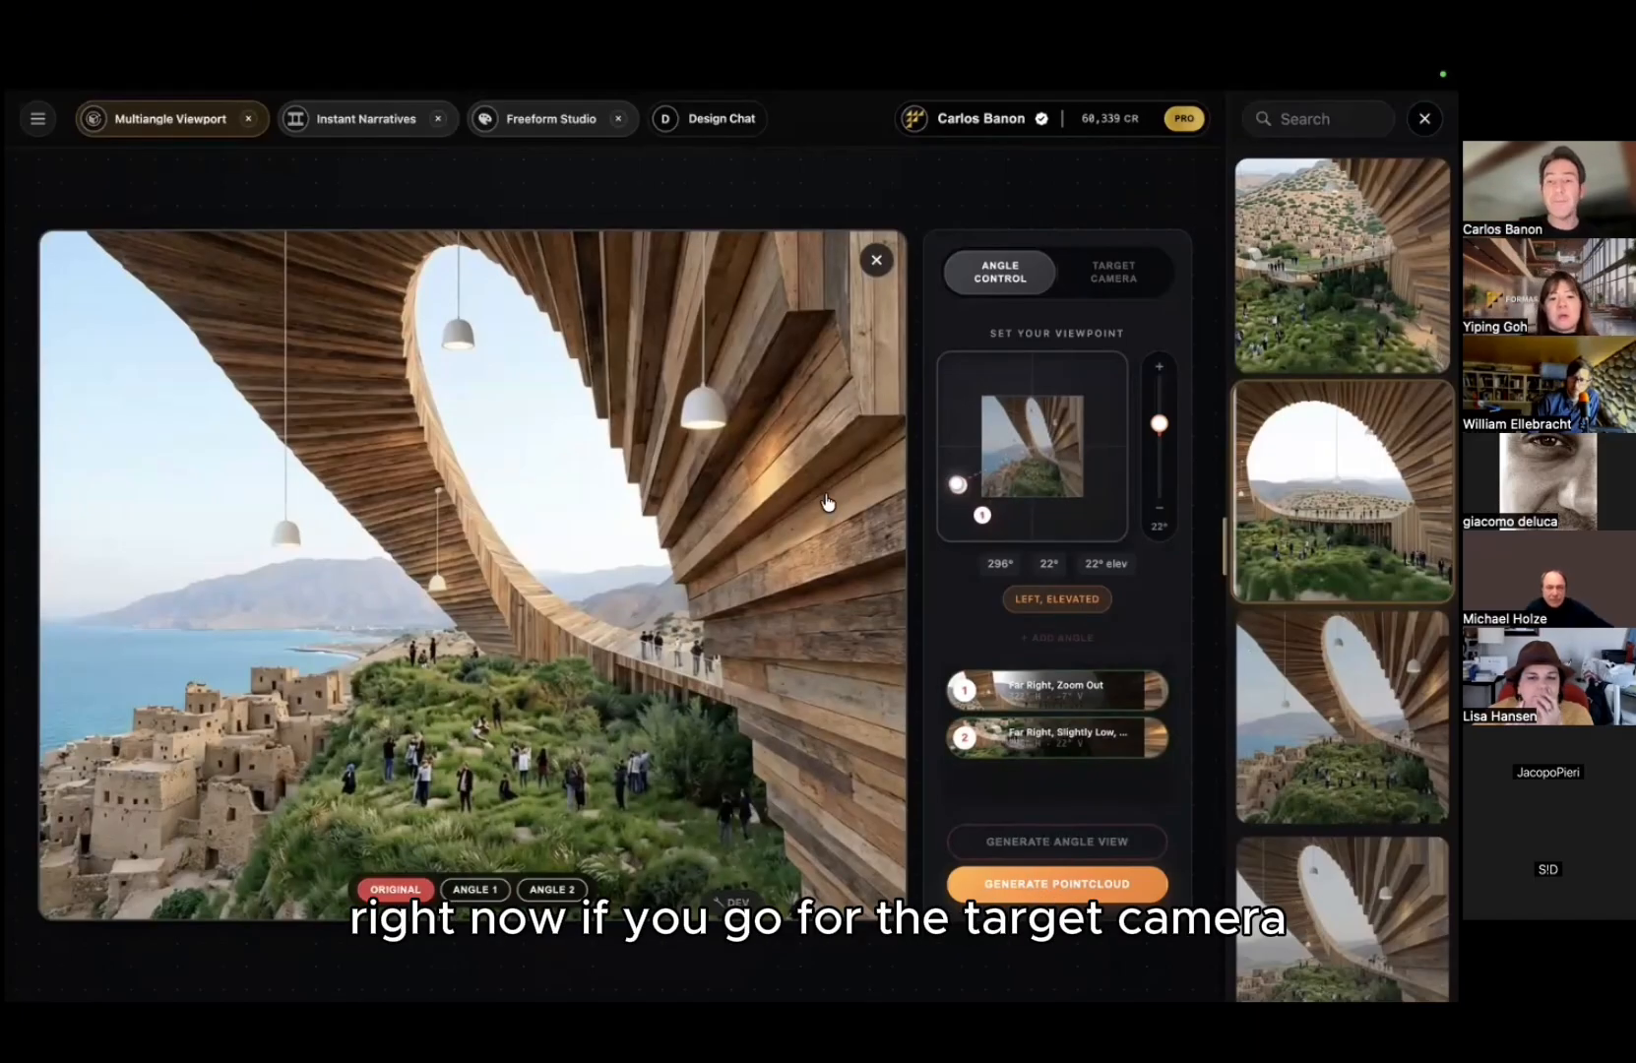
{"action": "left_click", "coordinate": [1100, 276]}
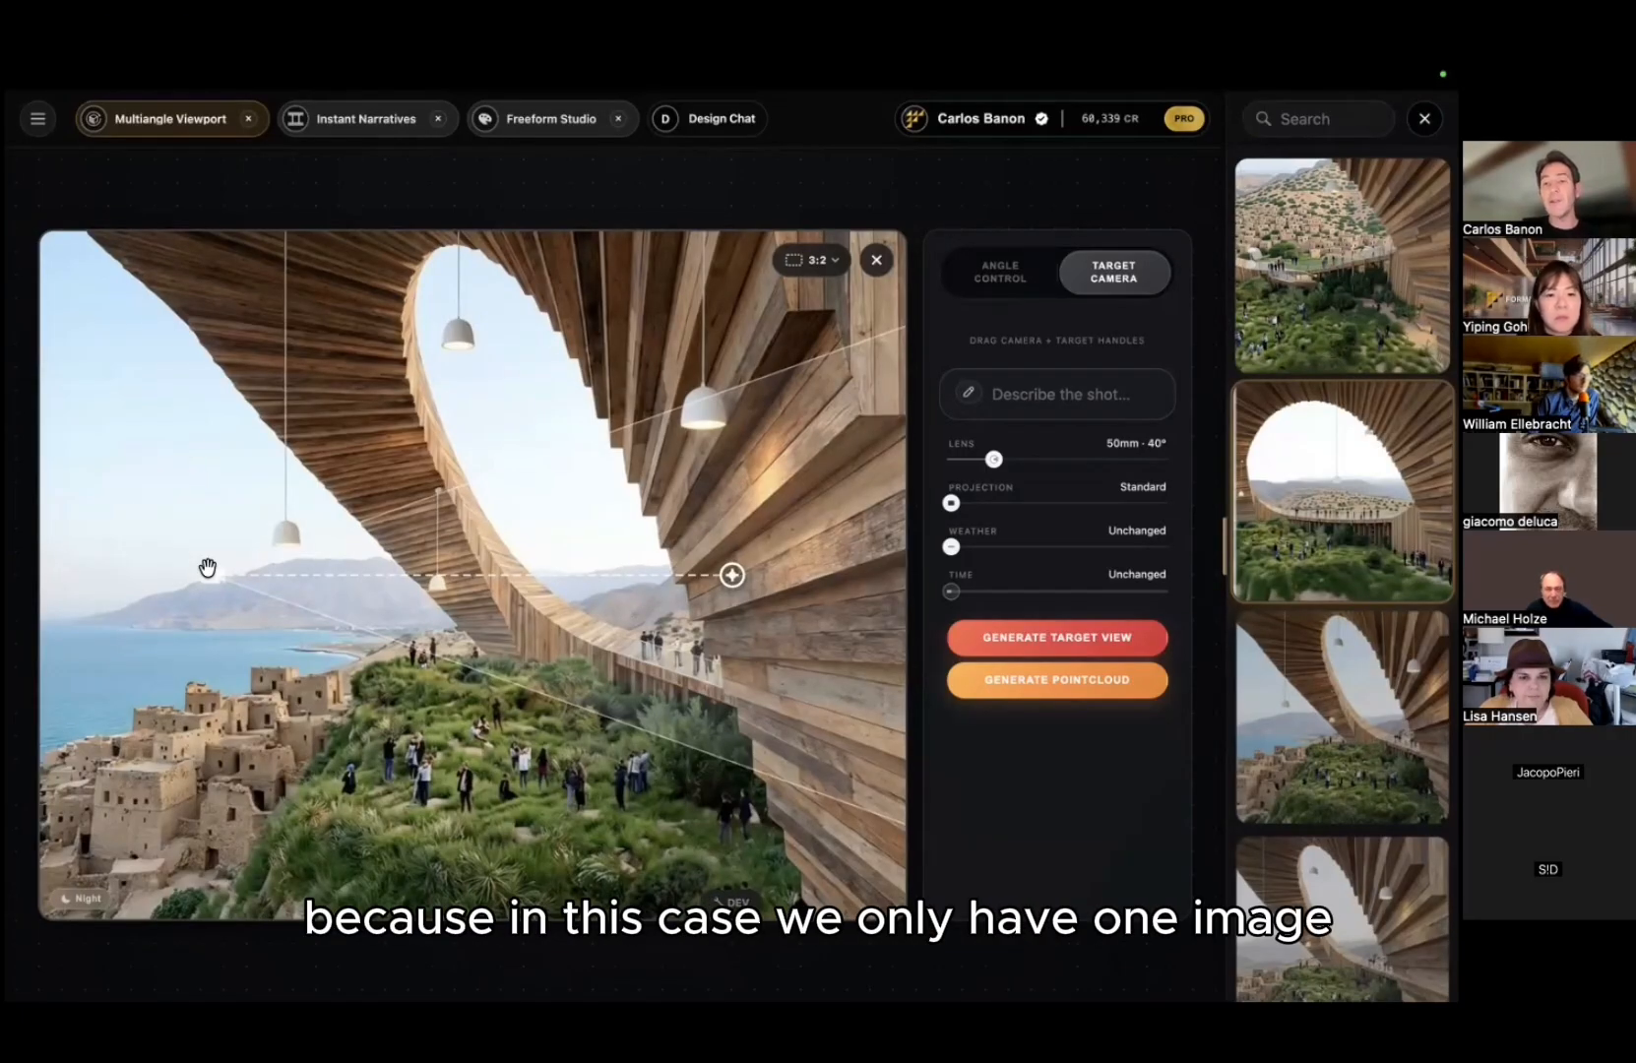
Step: Place the camera near the walkway aimed at the sea, with a 19mm lens and Day lighting
{"action": "left_click_drag", "start_coordinate": [207, 568], "coordinate": [650, 630]}
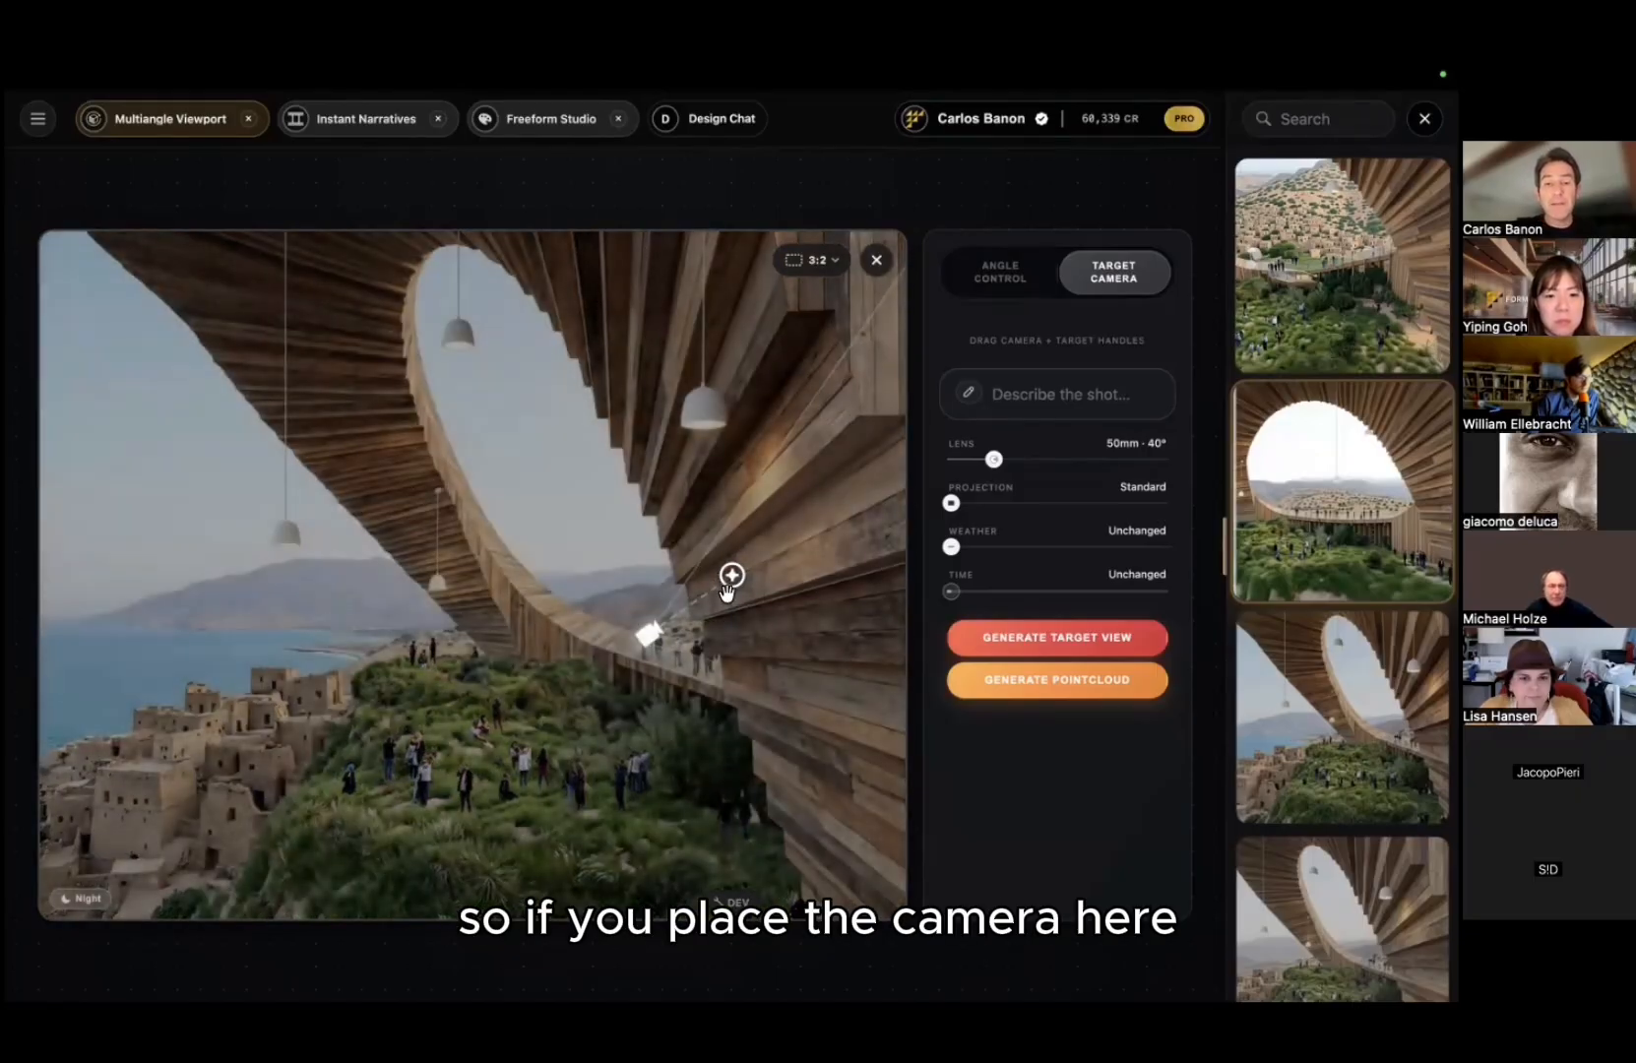
{"action": "left_click_drag", "start_coordinate": [731, 575], "coordinate": [66, 625]}
{"action": "left_click_drag", "start_coordinate": [994, 459], "coordinate": [960, 459]}
{"action": "left_click", "coordinate": [87, 899]}
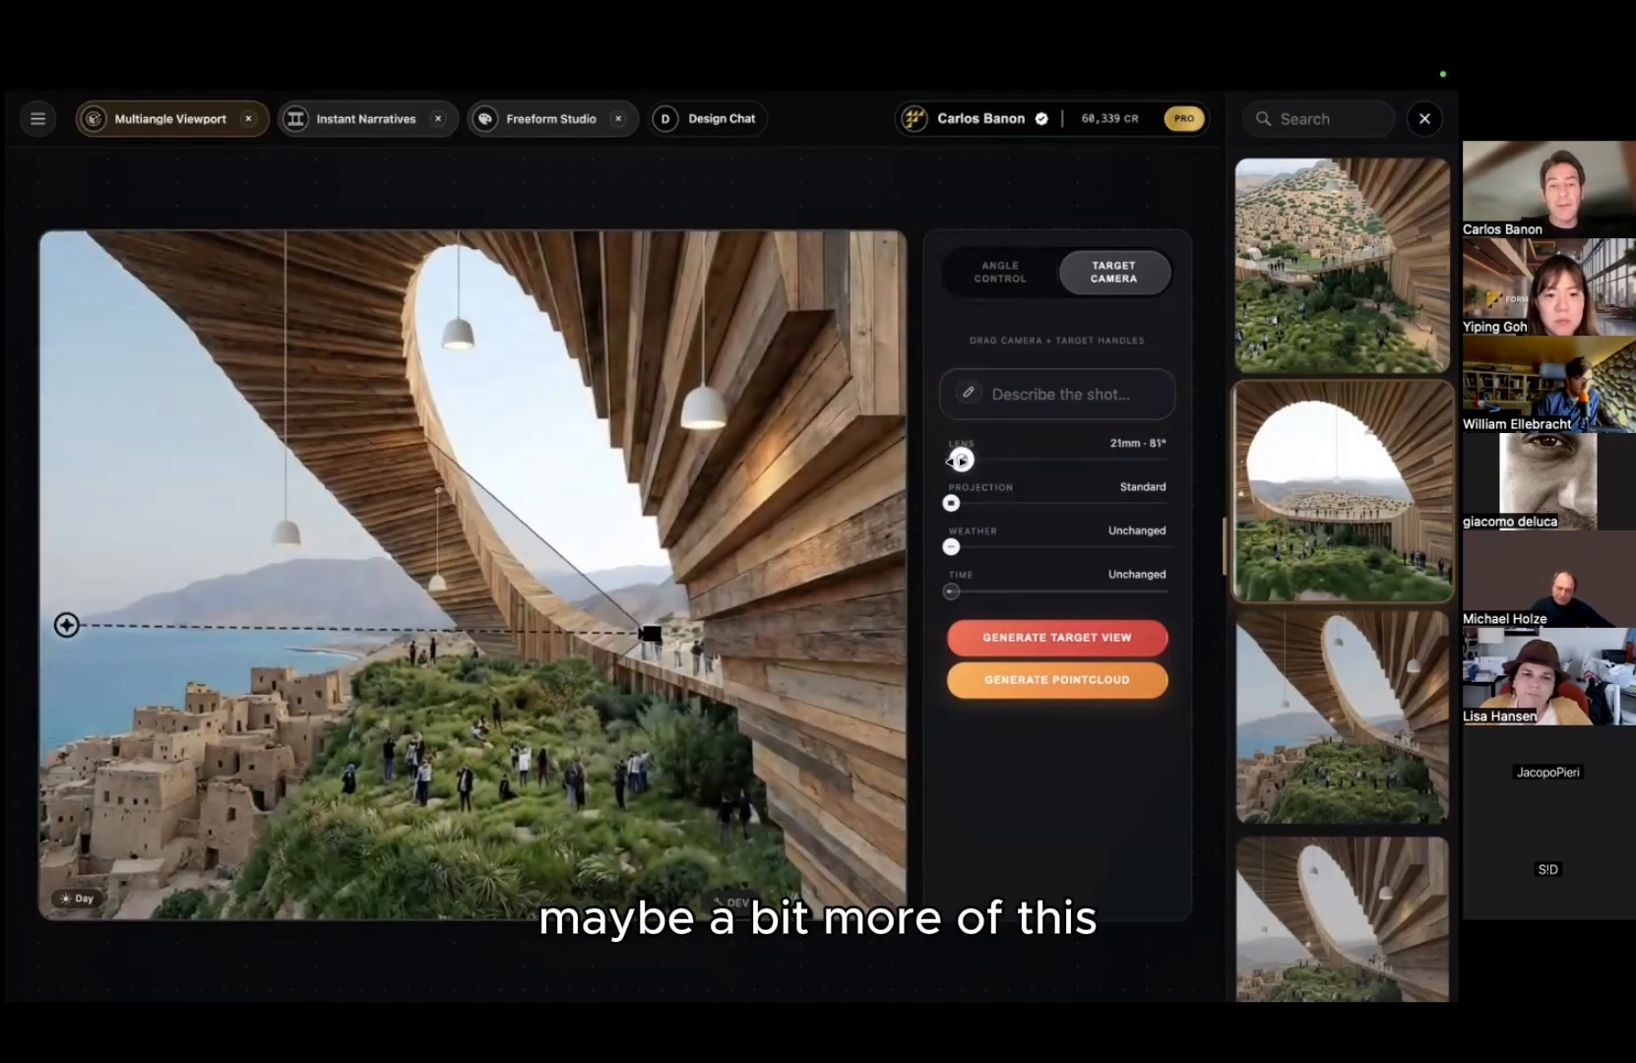
Step: Describe the shot as a person's POV looking at the sea from the wooden platform, then generate the target view
{"action": "left_click", "coordinate": [1077, 394]}
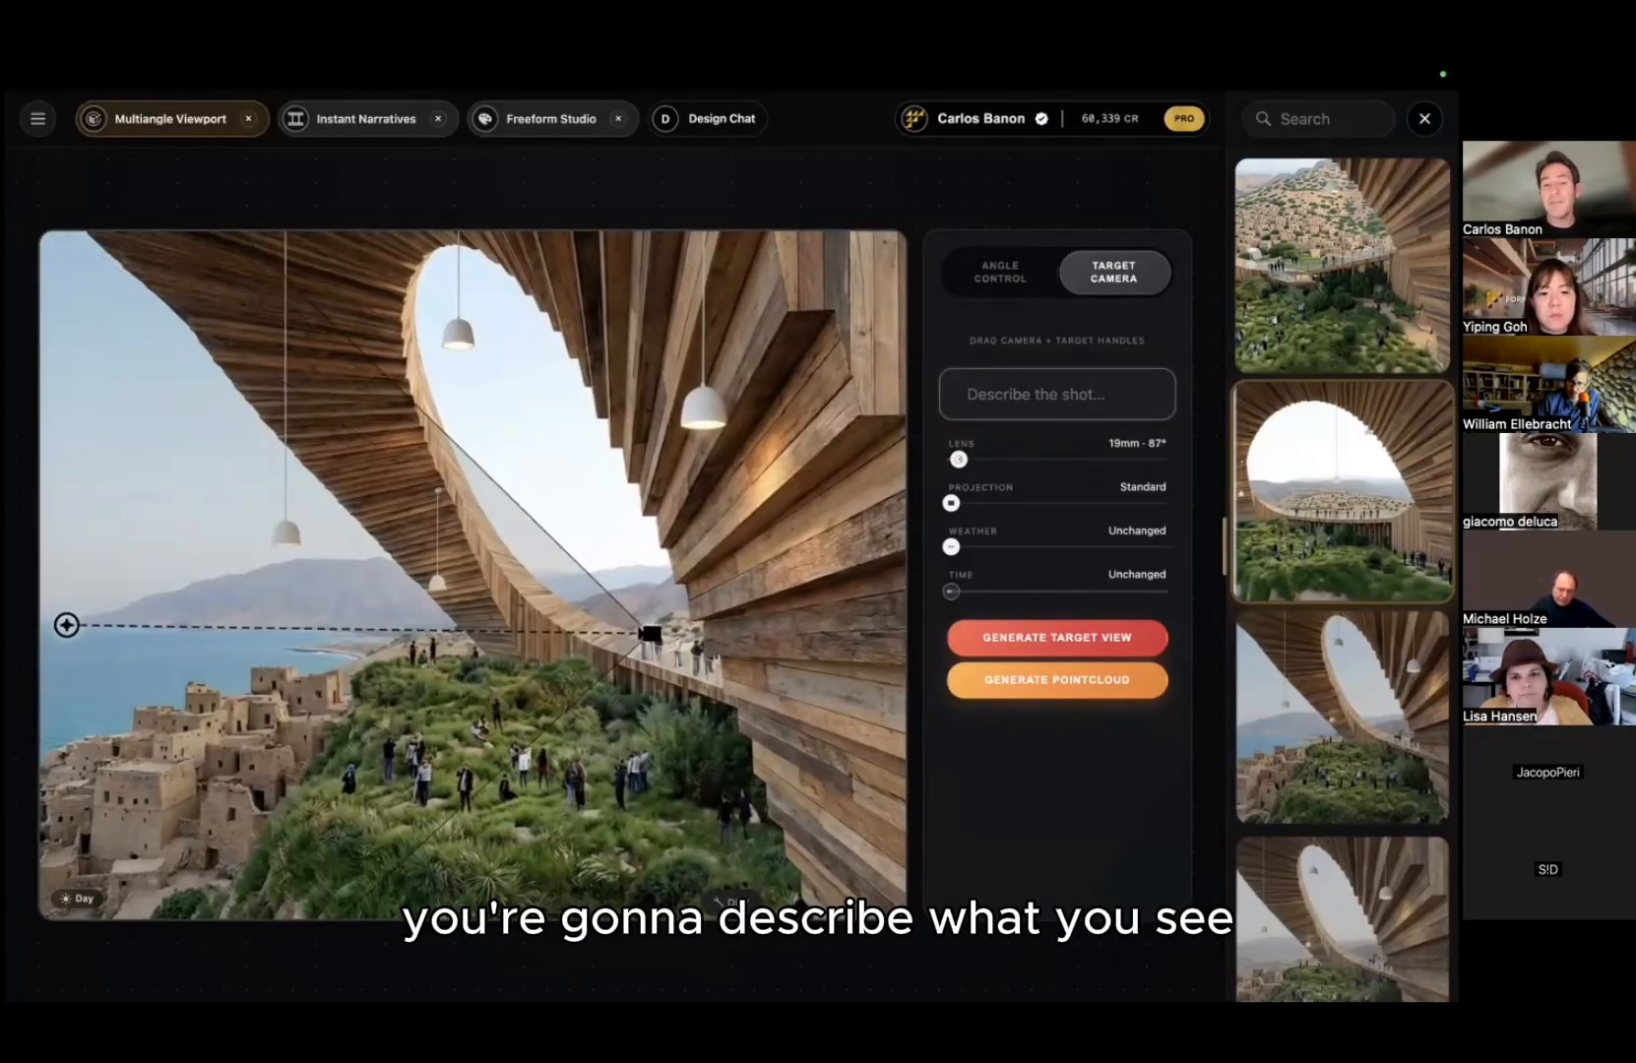
{"action": "type", "text": "view POV f"}
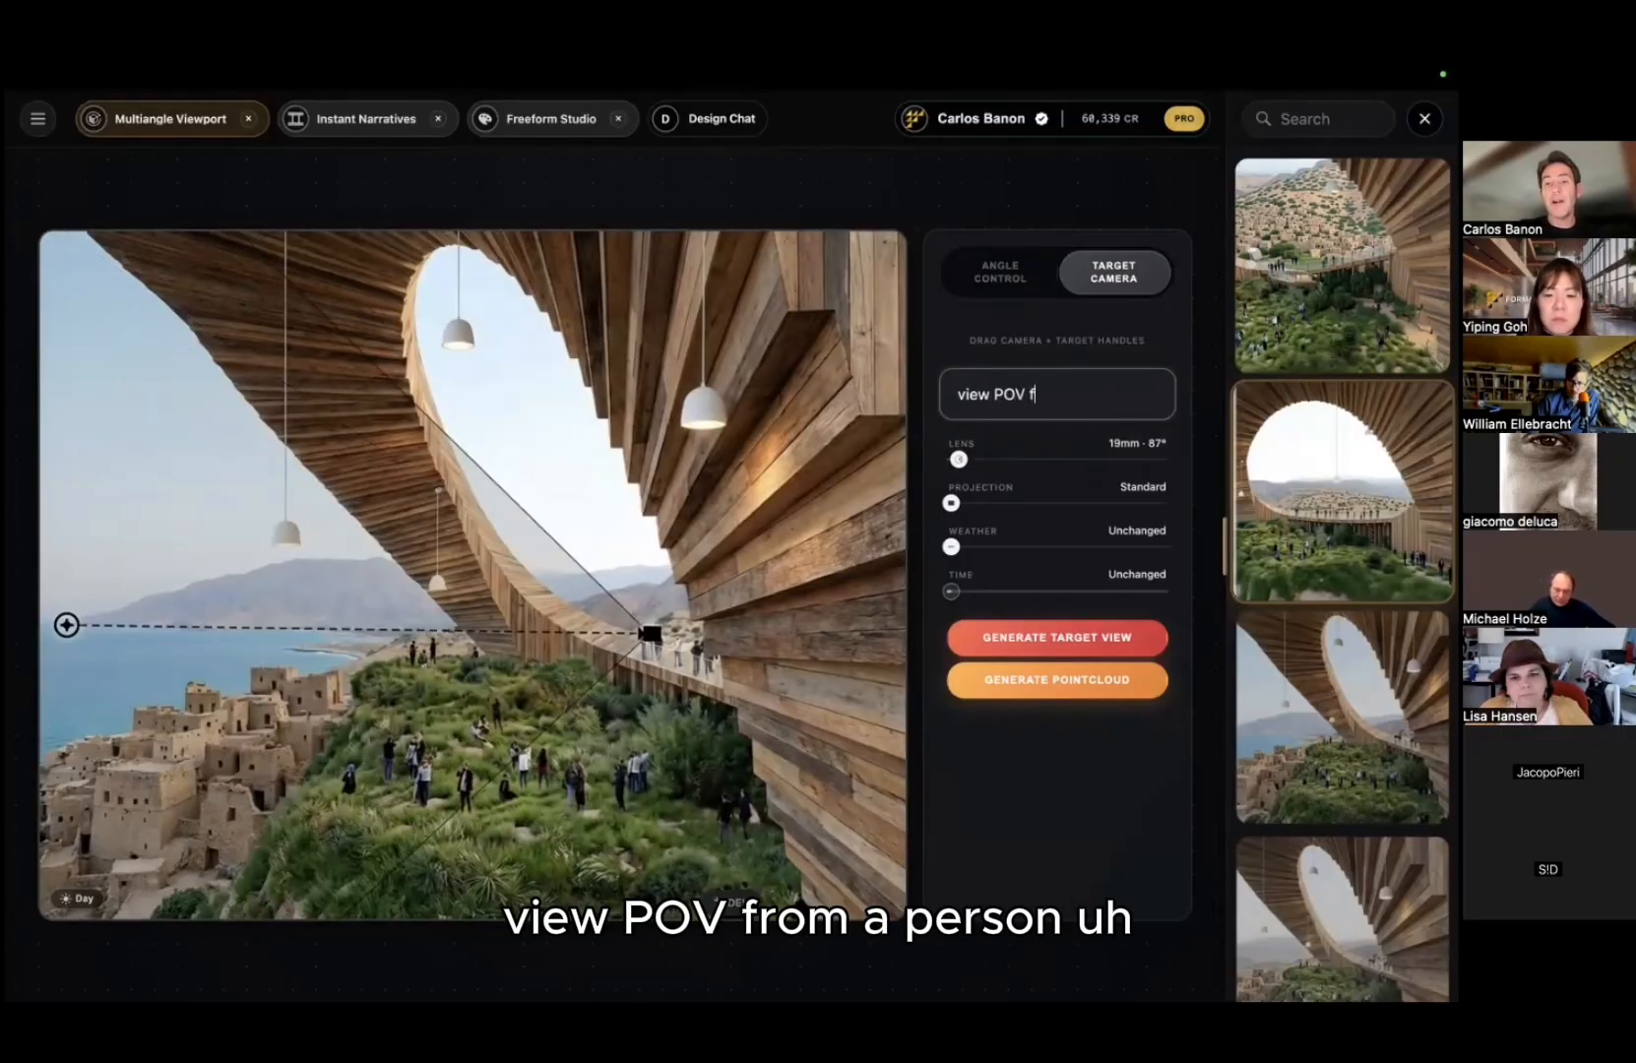
{"action": "type", "text": "rom a perso"}
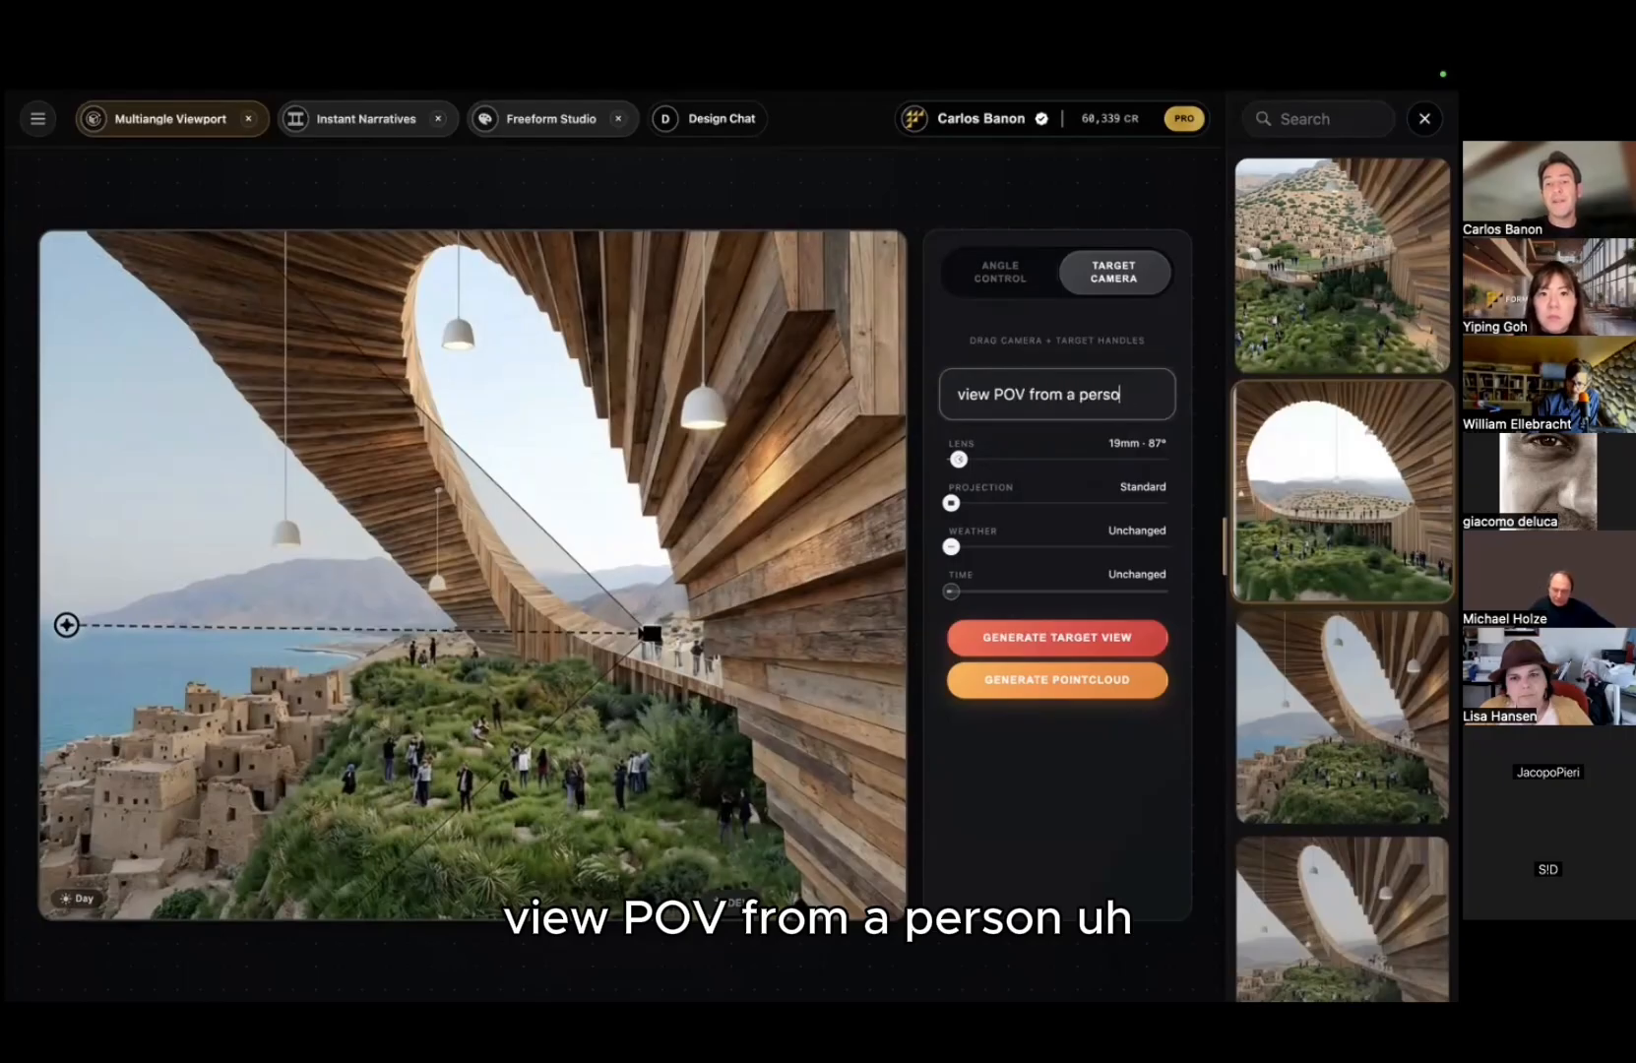
{"action": "type", "text": "n looking at"}
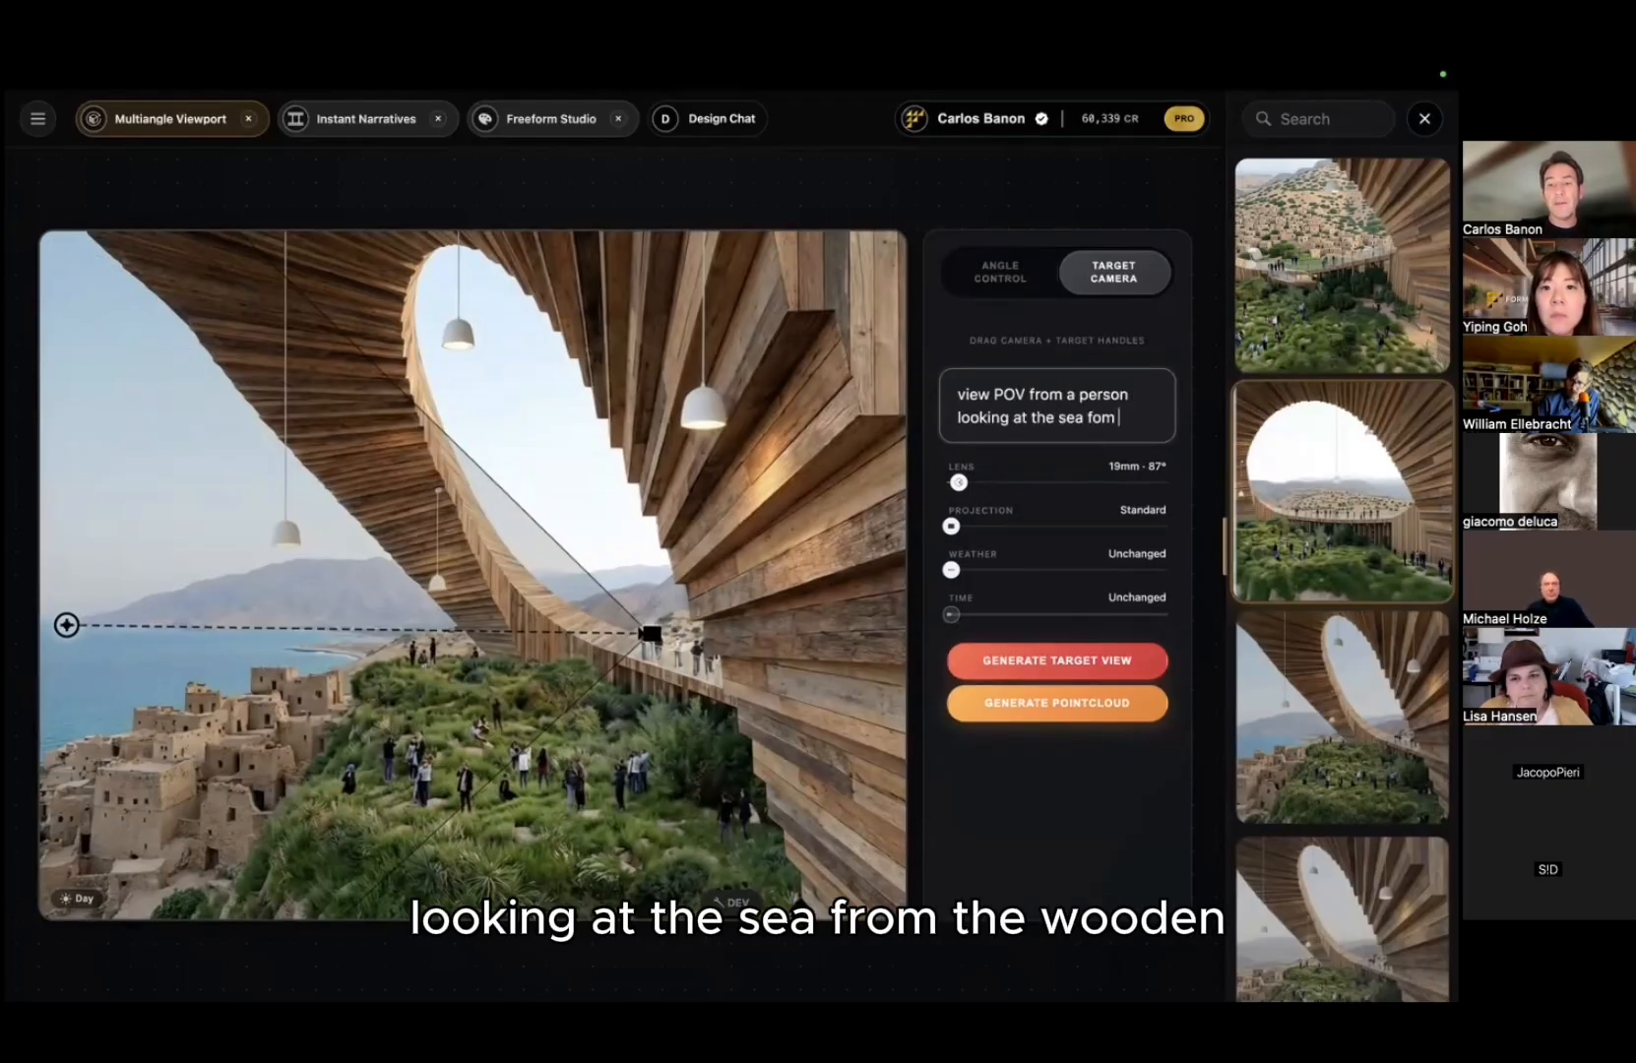
{"action": "type", "text": " the sea from the wooden "}
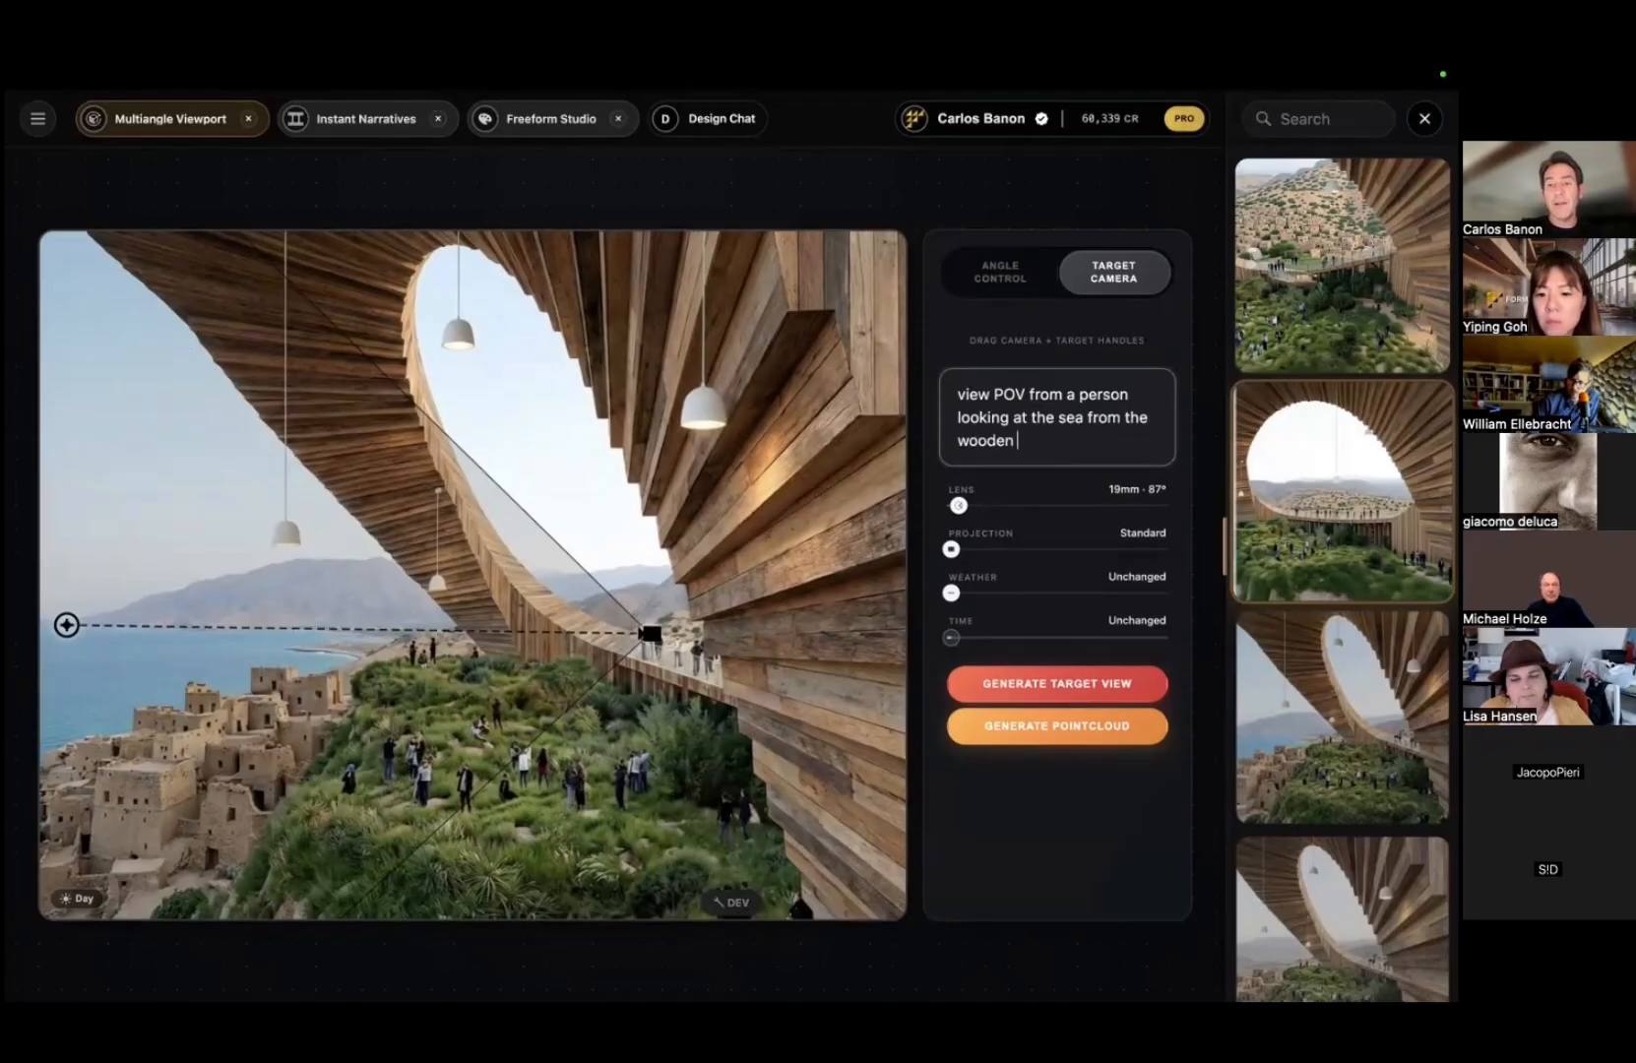
{"action": "type", "text": "pa"}
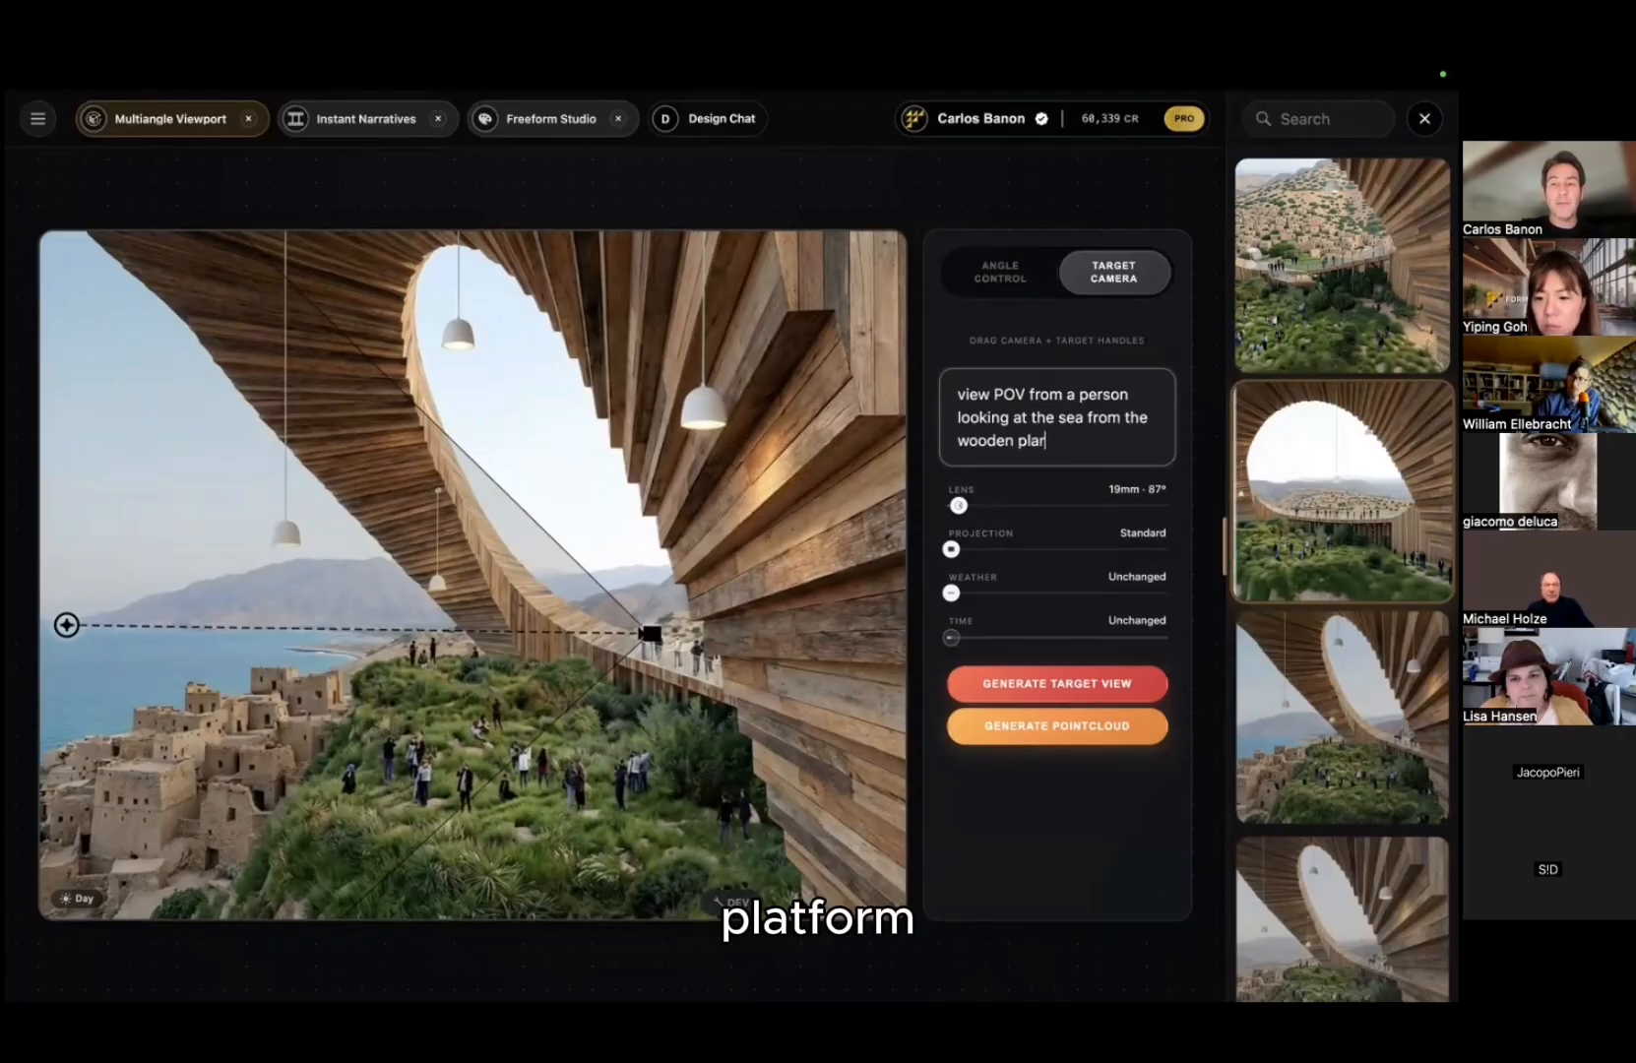
{"action": "key", "text": "BackSpace"}
{"action": "type", "text": "tro"}
{"action": "key", "text": "BackSpace"}
{"action": "type", "text": "form"}
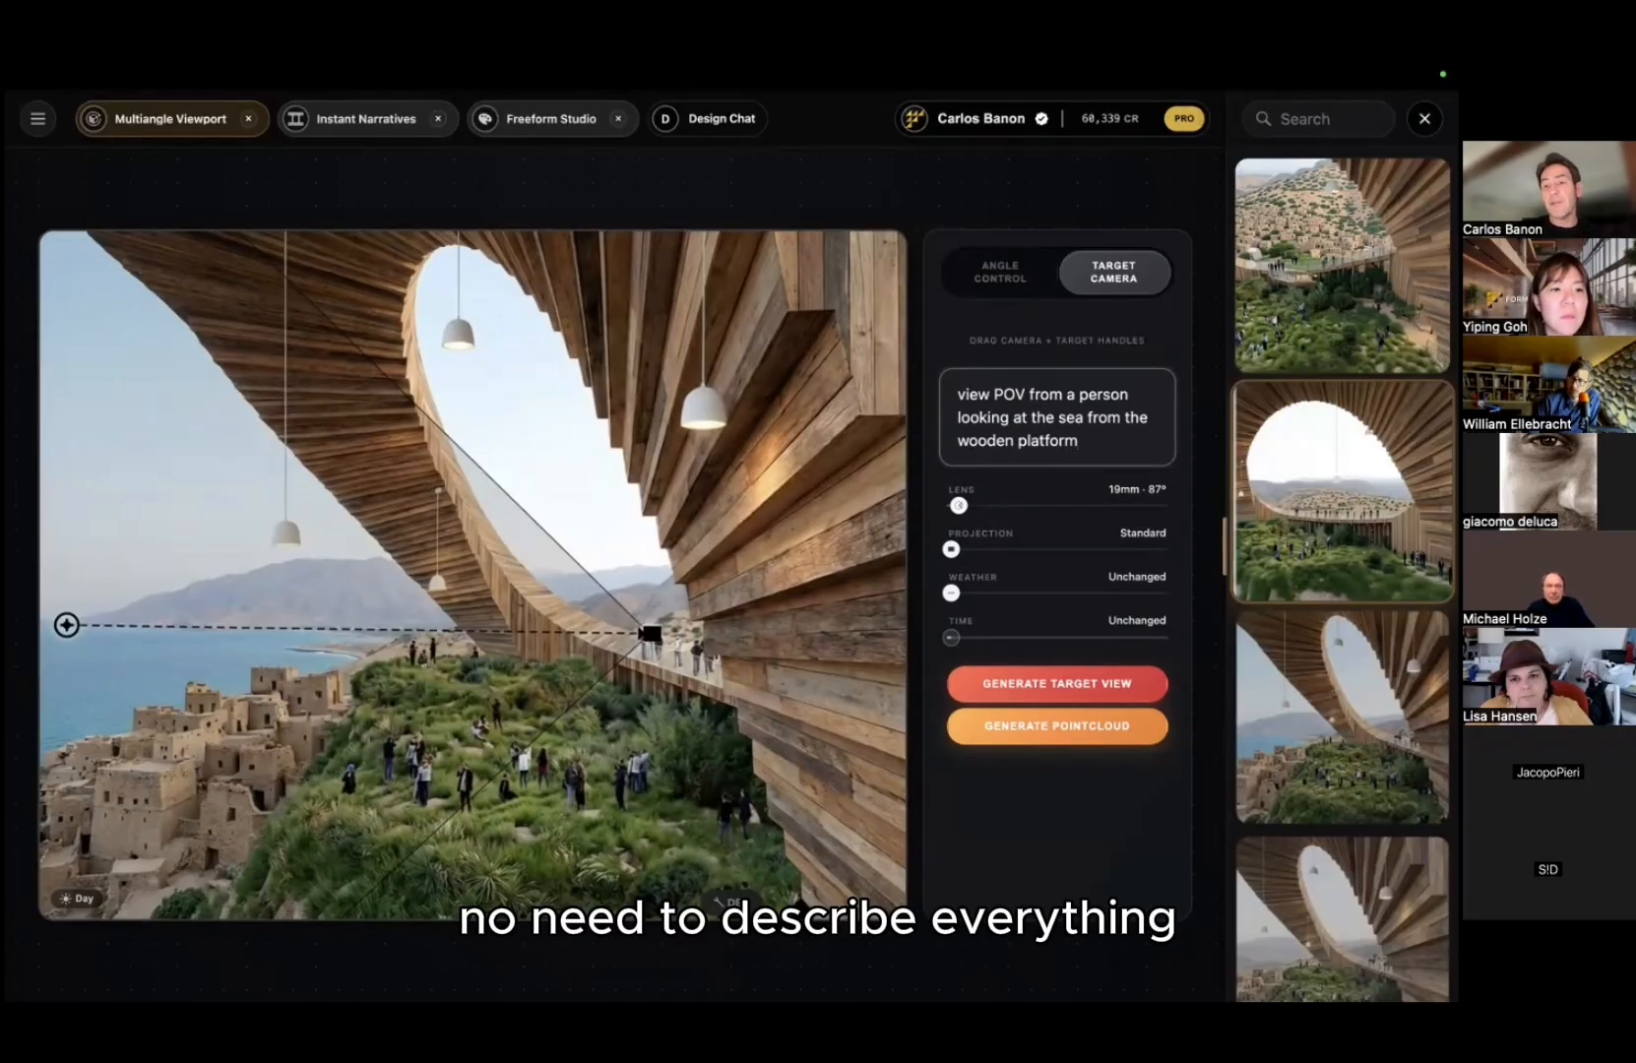
{"action": "left_click", "coordinate": [1047, 688]}
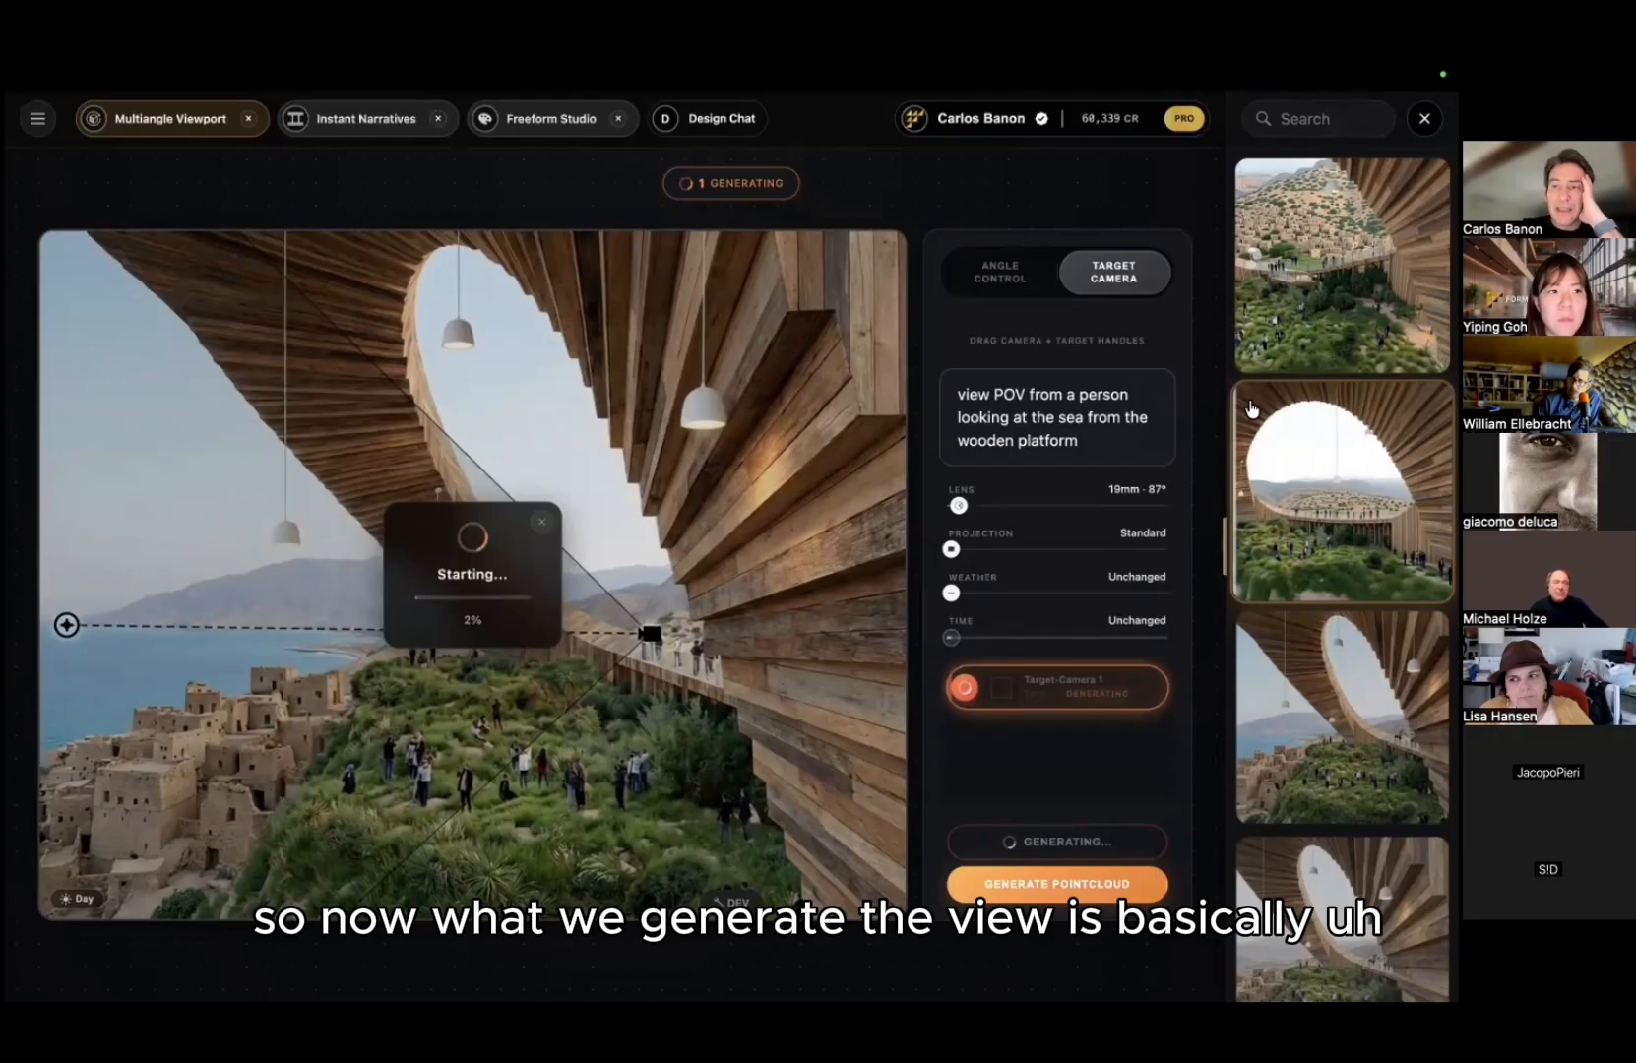
{"action": "left_click", "coordinate": [1425, 119]}
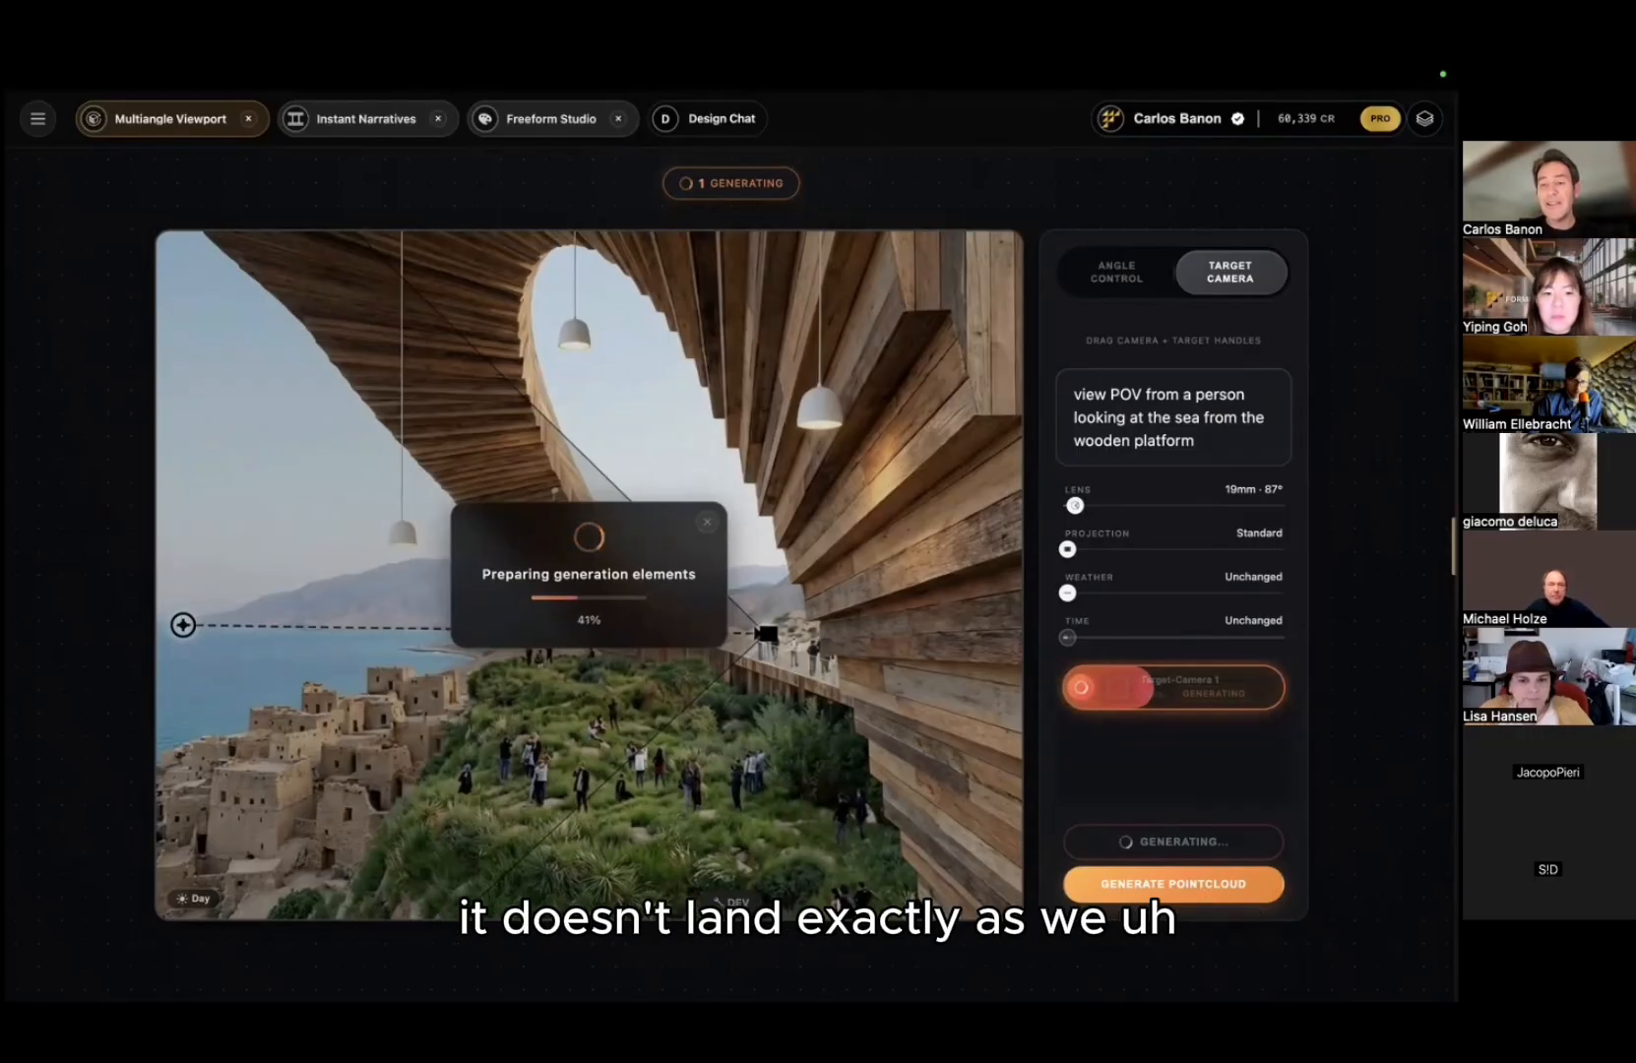
{"action": "key", "text": "Escape"}
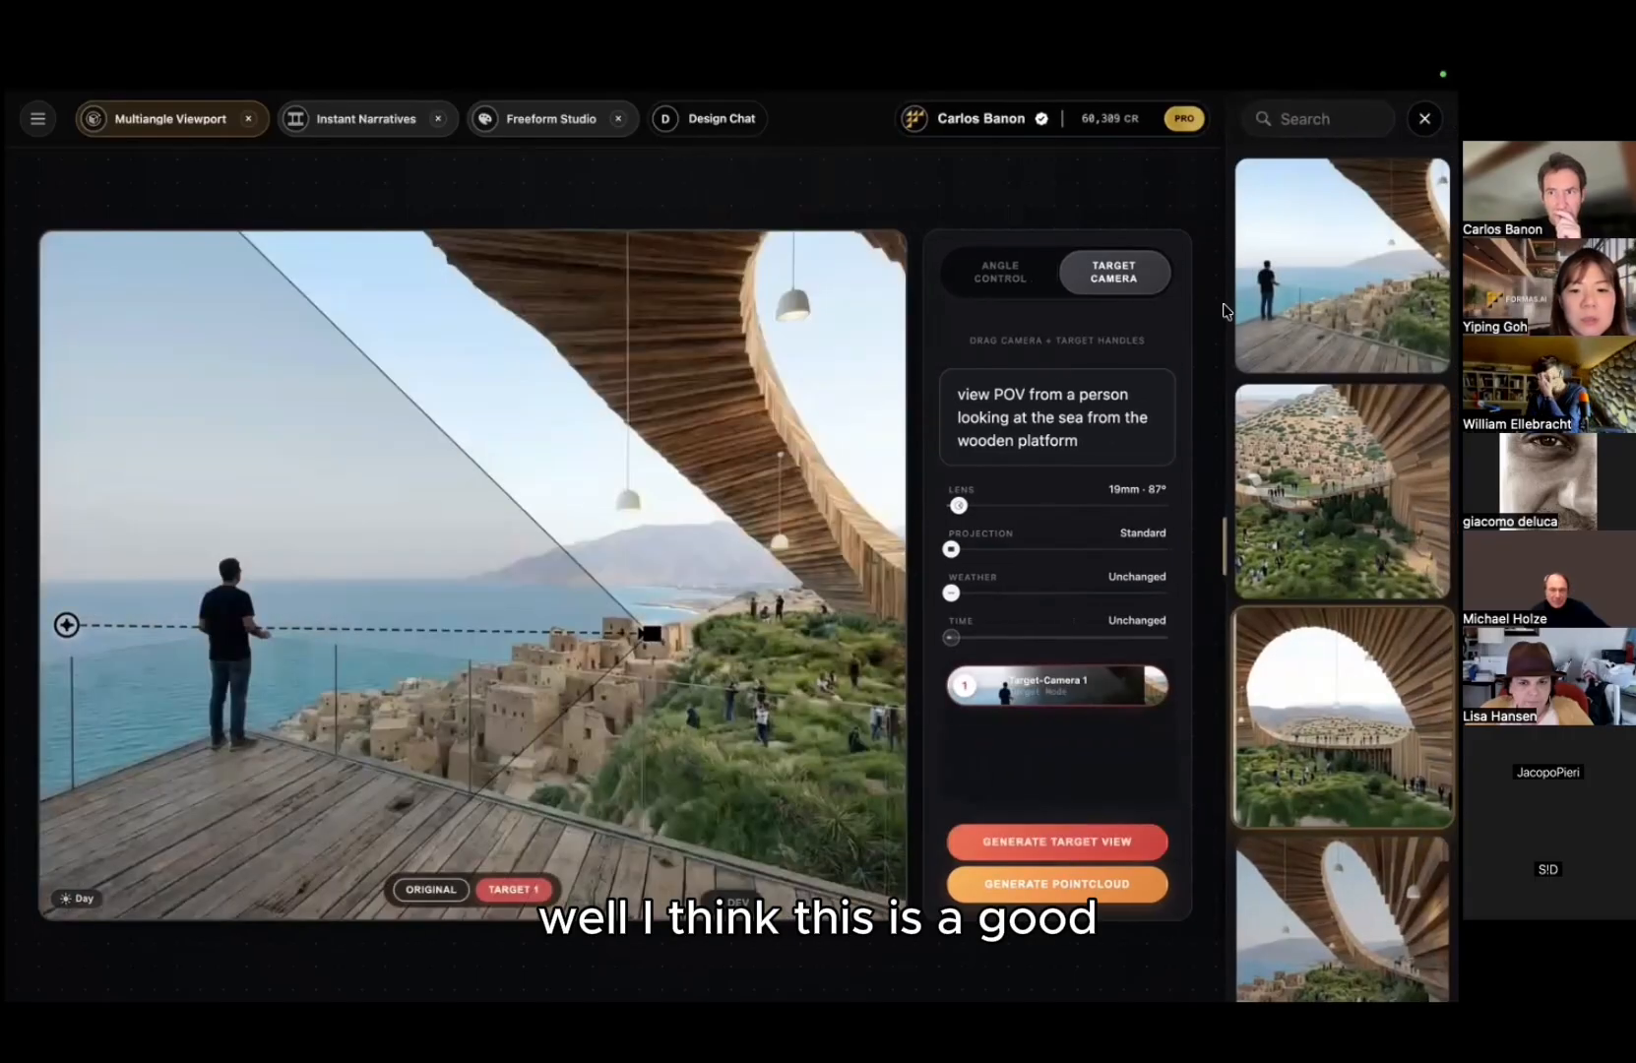
Step: Inspect the new platform view enlarged in the lightbox, then close it
{"action": "left_click", "coordinate": [1378, 251]}
{"action": "left_click", "coordinate": [740, 473]}
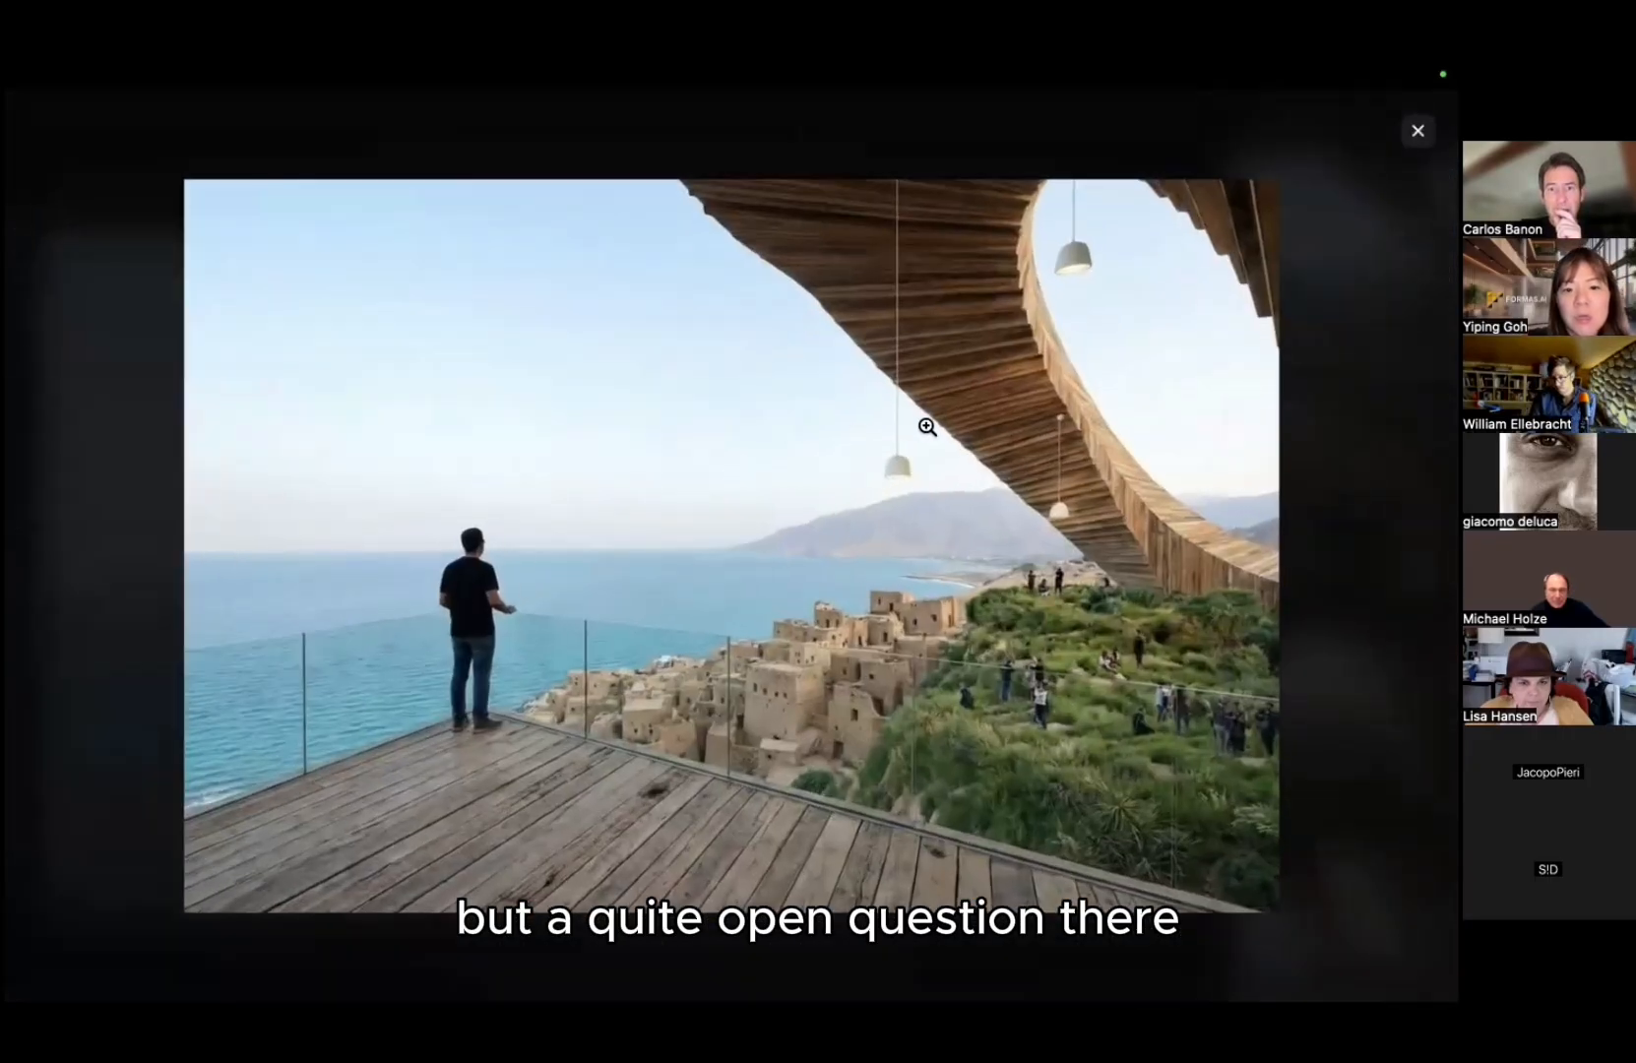
{"action": "scroll", "coordinate": [775, 429], "scroll_direction": "up", "scroll_amount": 1}
{"action": "left_click_drag", "start_coordinate": [888, 408], "coordinate": [402, 442]}
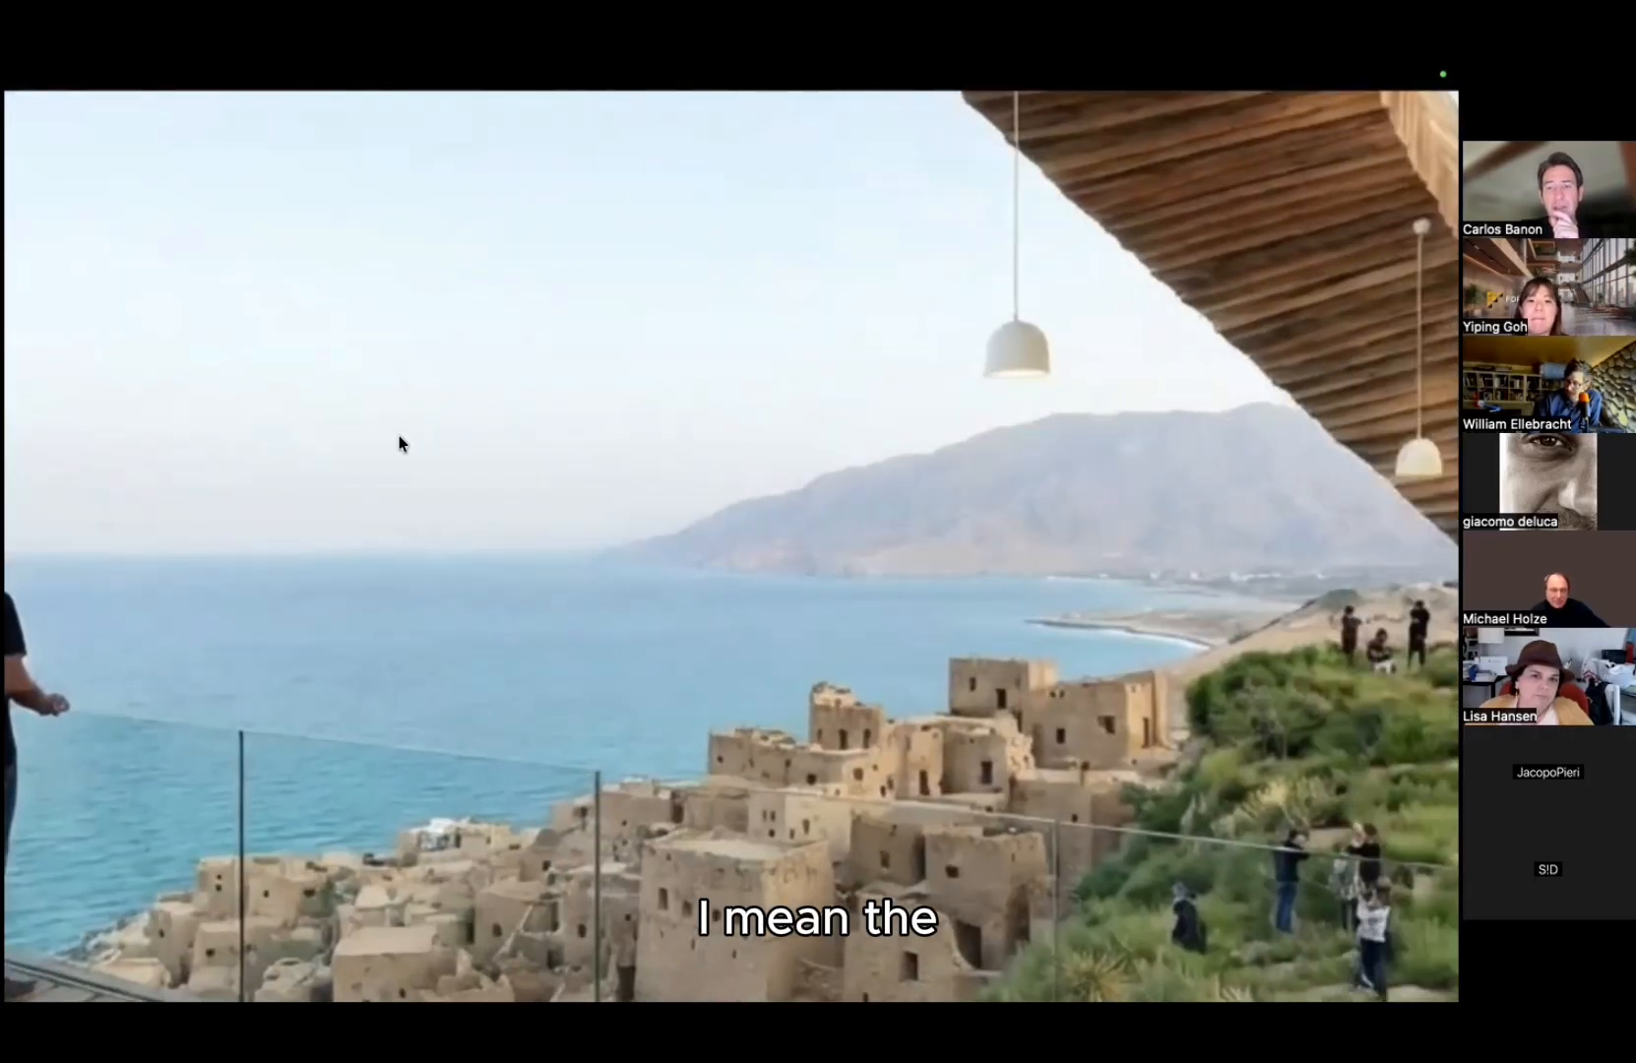
{"action": "left_click", "coordinate": [811, 398]}
{"action": "key", "text": "Escape"}
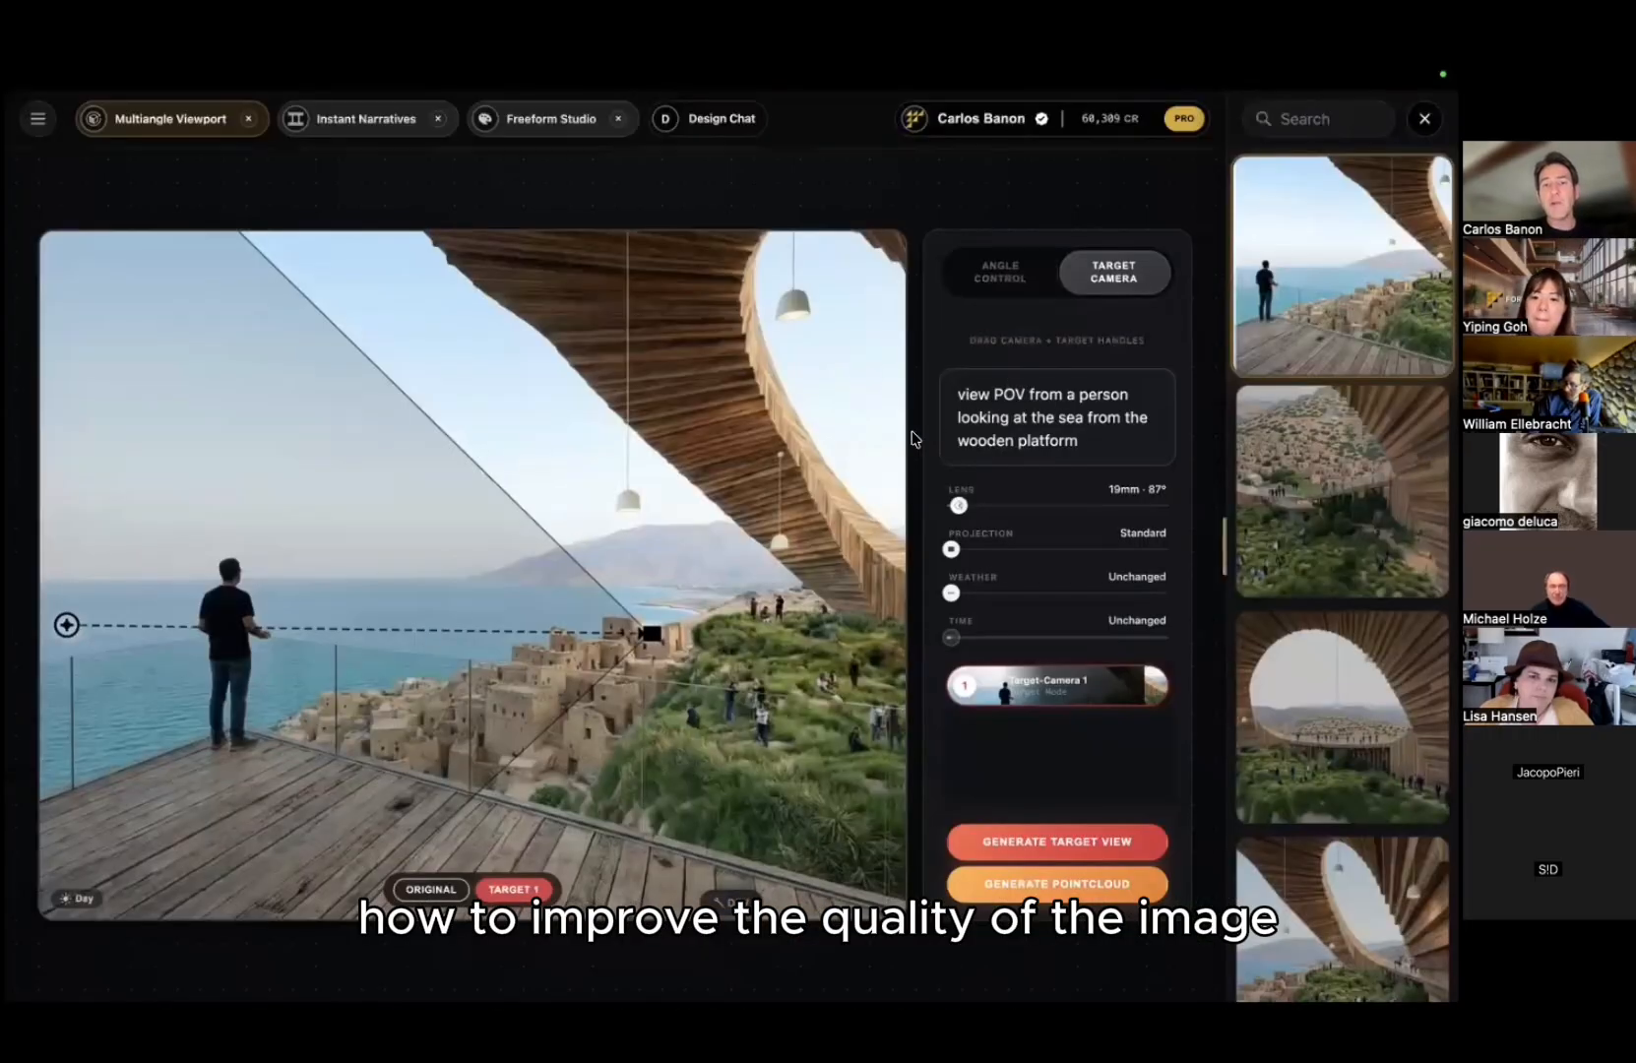
{"action": "scroll", "coordinate": [1344, 507], "scroll_direction": "down", "scroll_amount": 2}
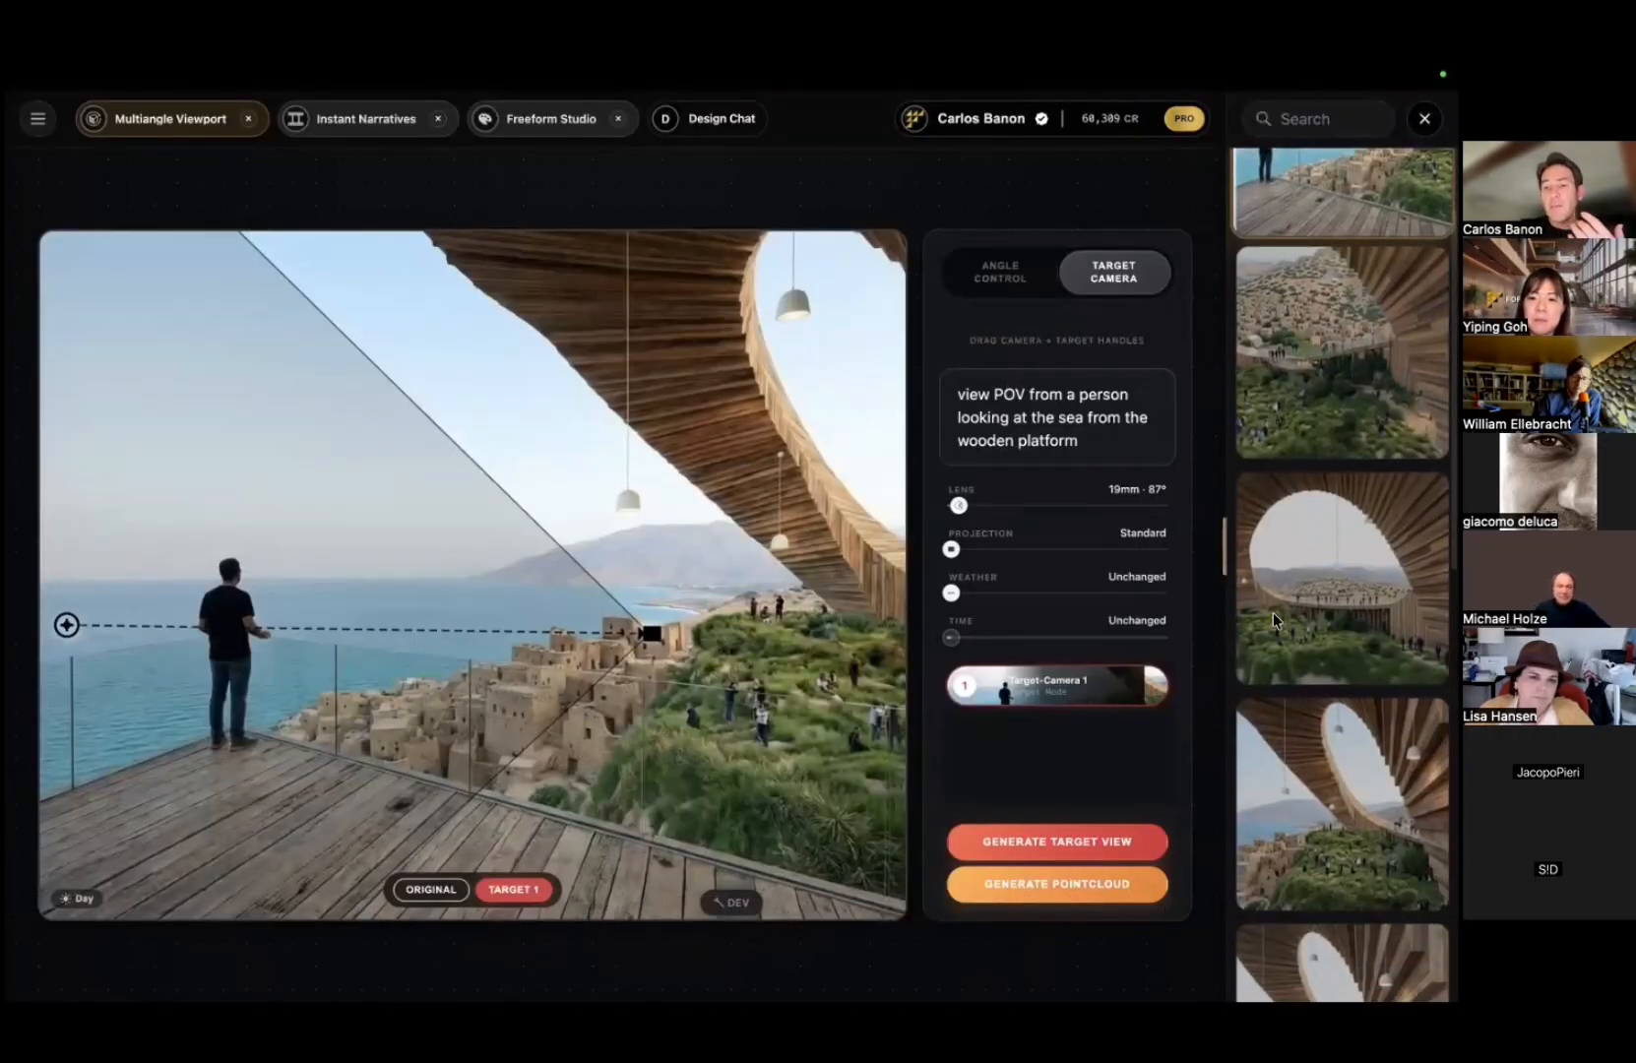
Step: Open the 1264 × 848 timber-ring view's details and make the browser full screen
{"action": "left_click", "coordinate": [1342, 753]}
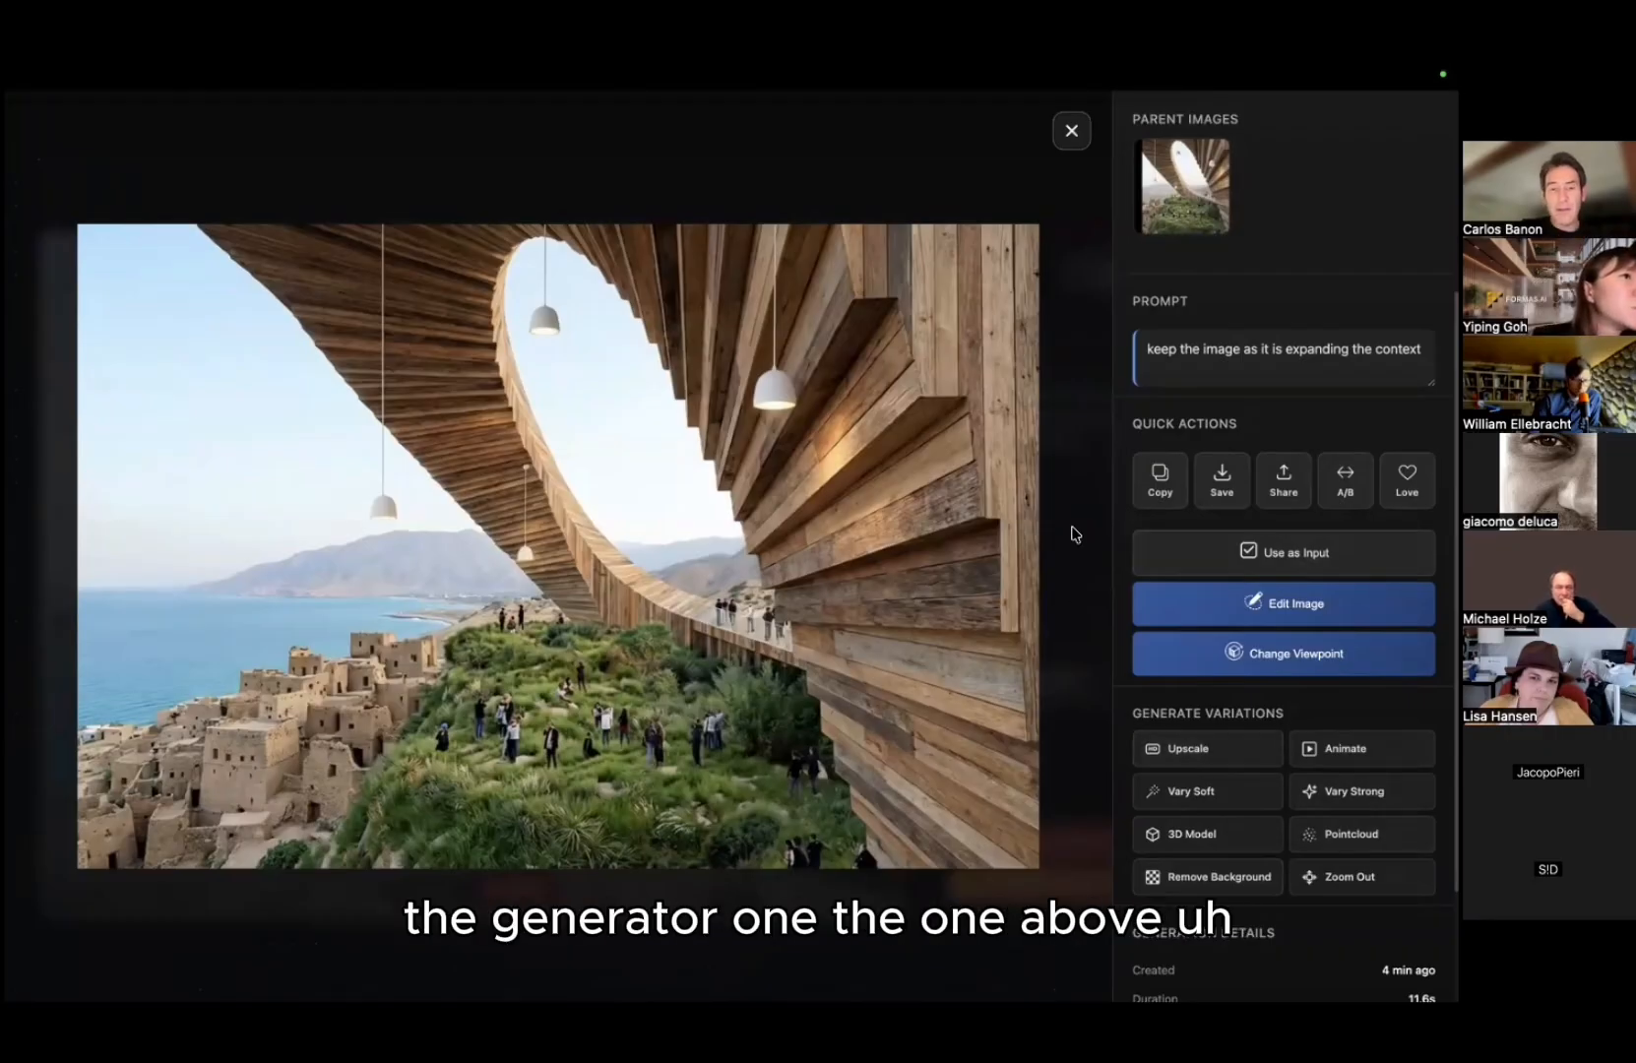
{"action": "left_click", "coordinate": [1072, 372]}
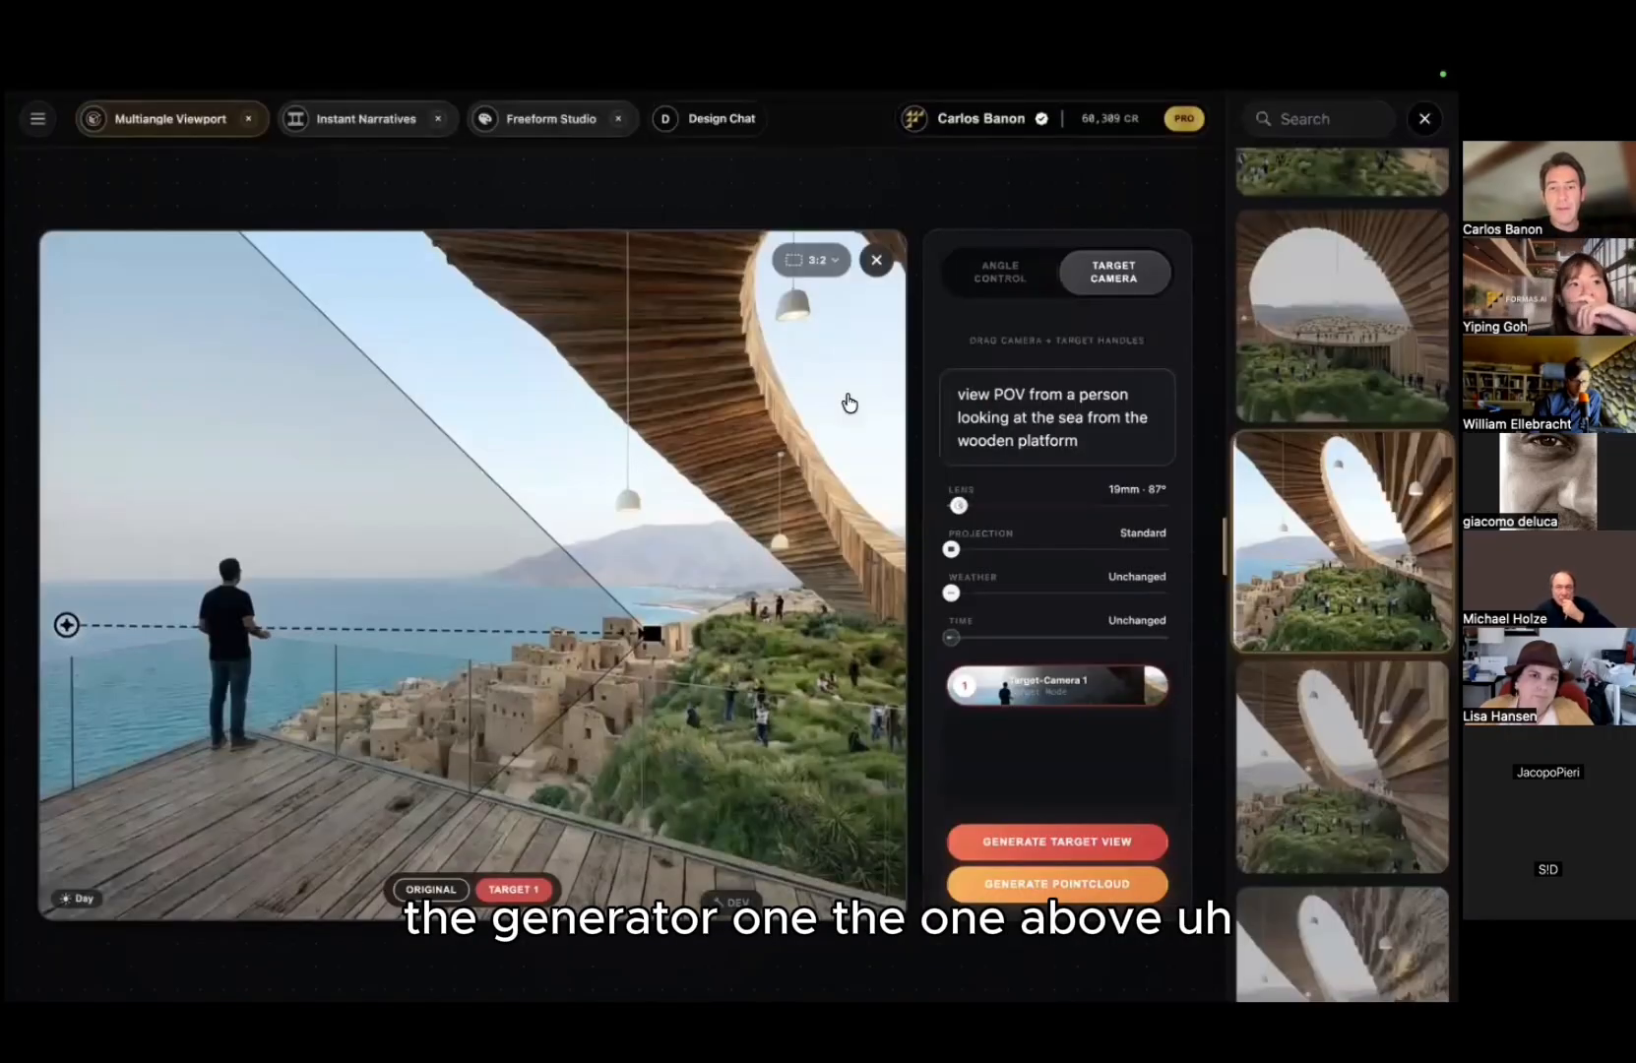
{"action": "left_click", "coordinate": [1279, 529]}
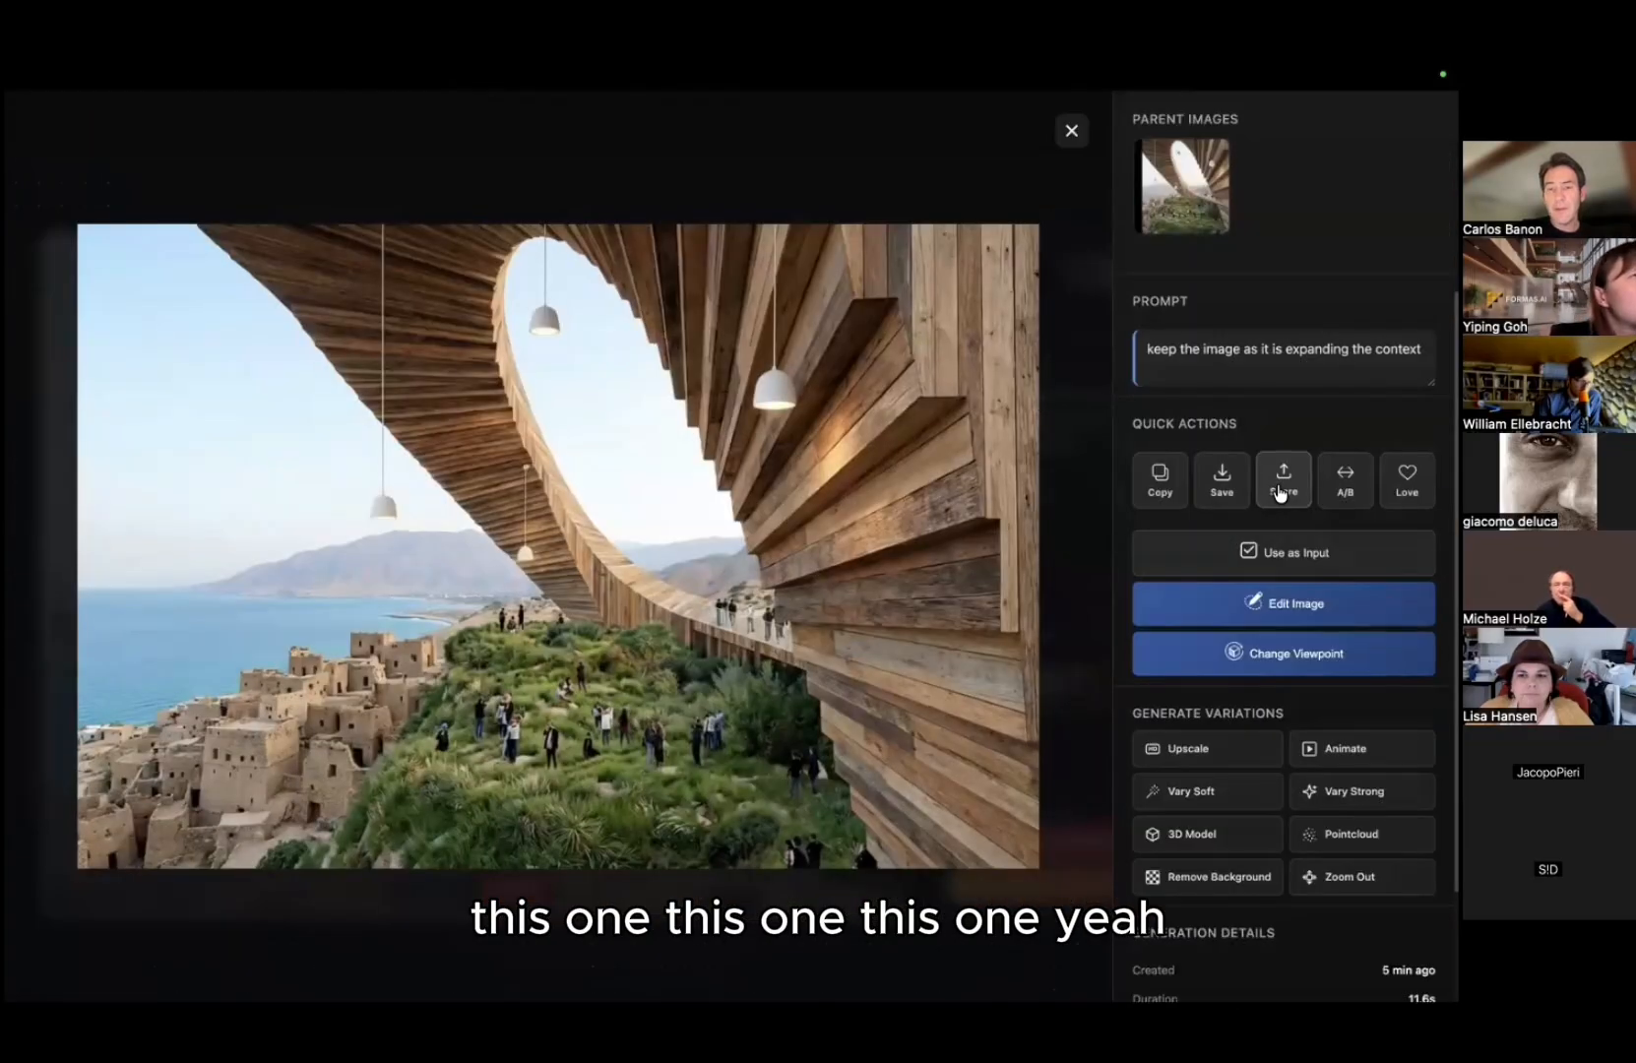
{"action": "left_click", "coordinate": [1280, 493]}
{"action": "left_click", "coordinate": [1286, 502]}
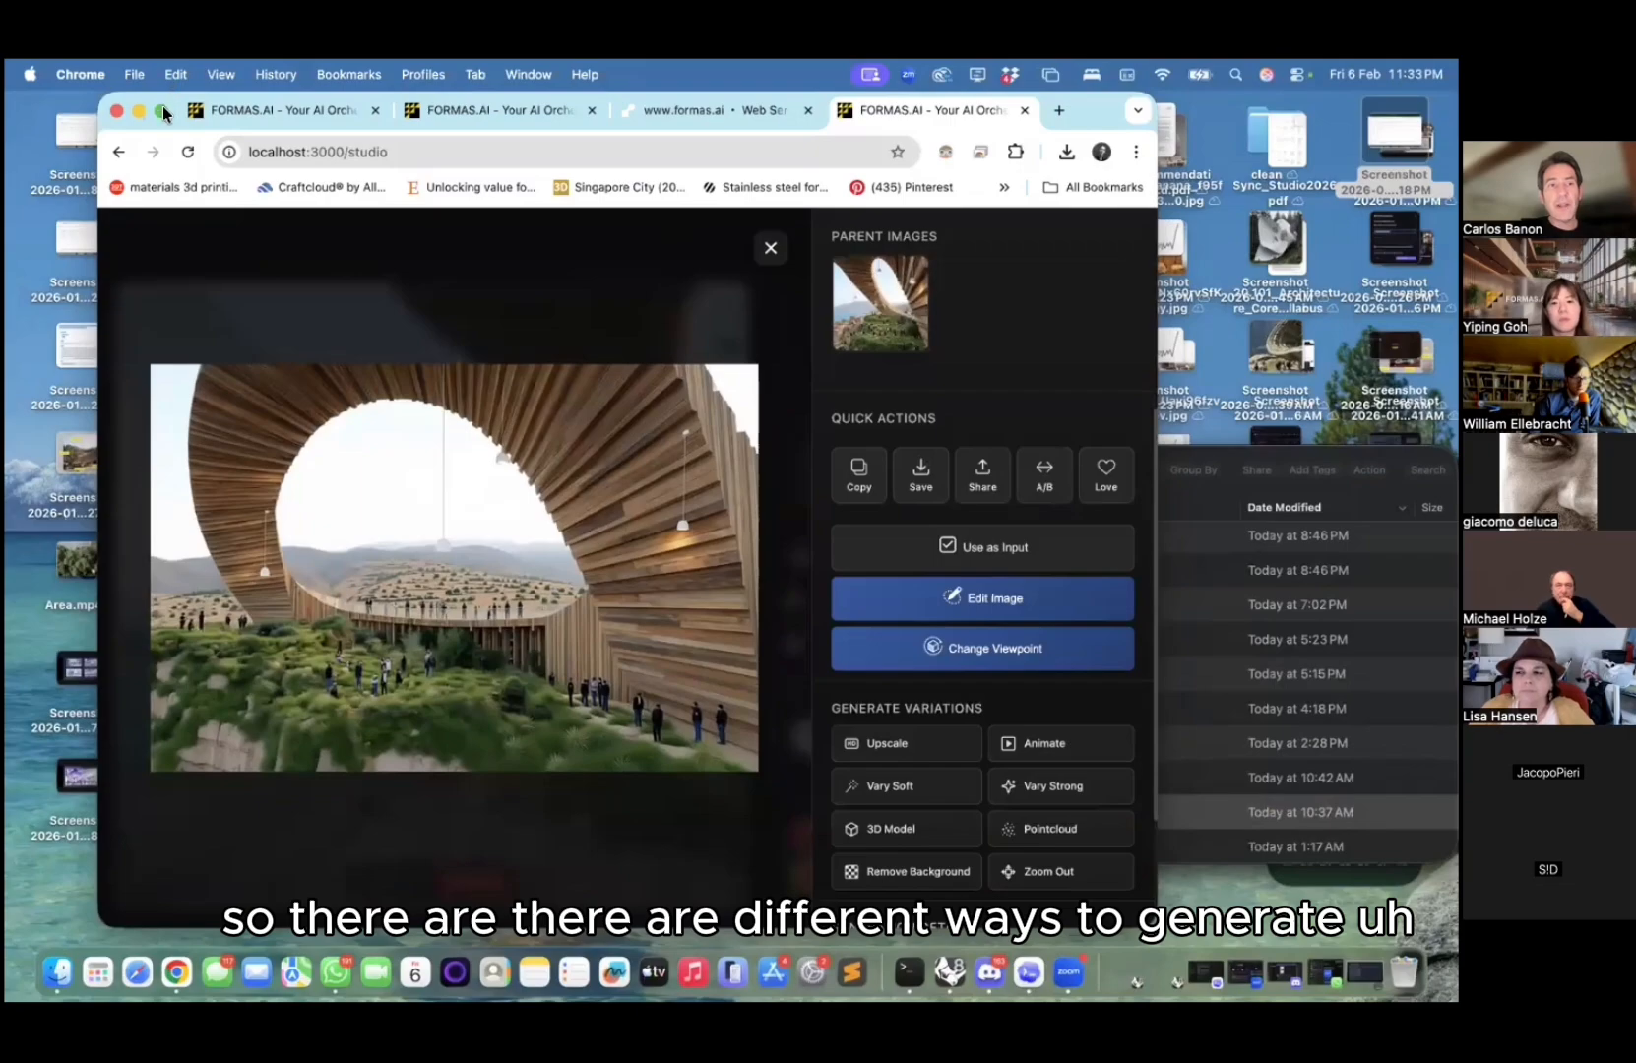
{"action": "left_click", "coordinate": [161, 110]}
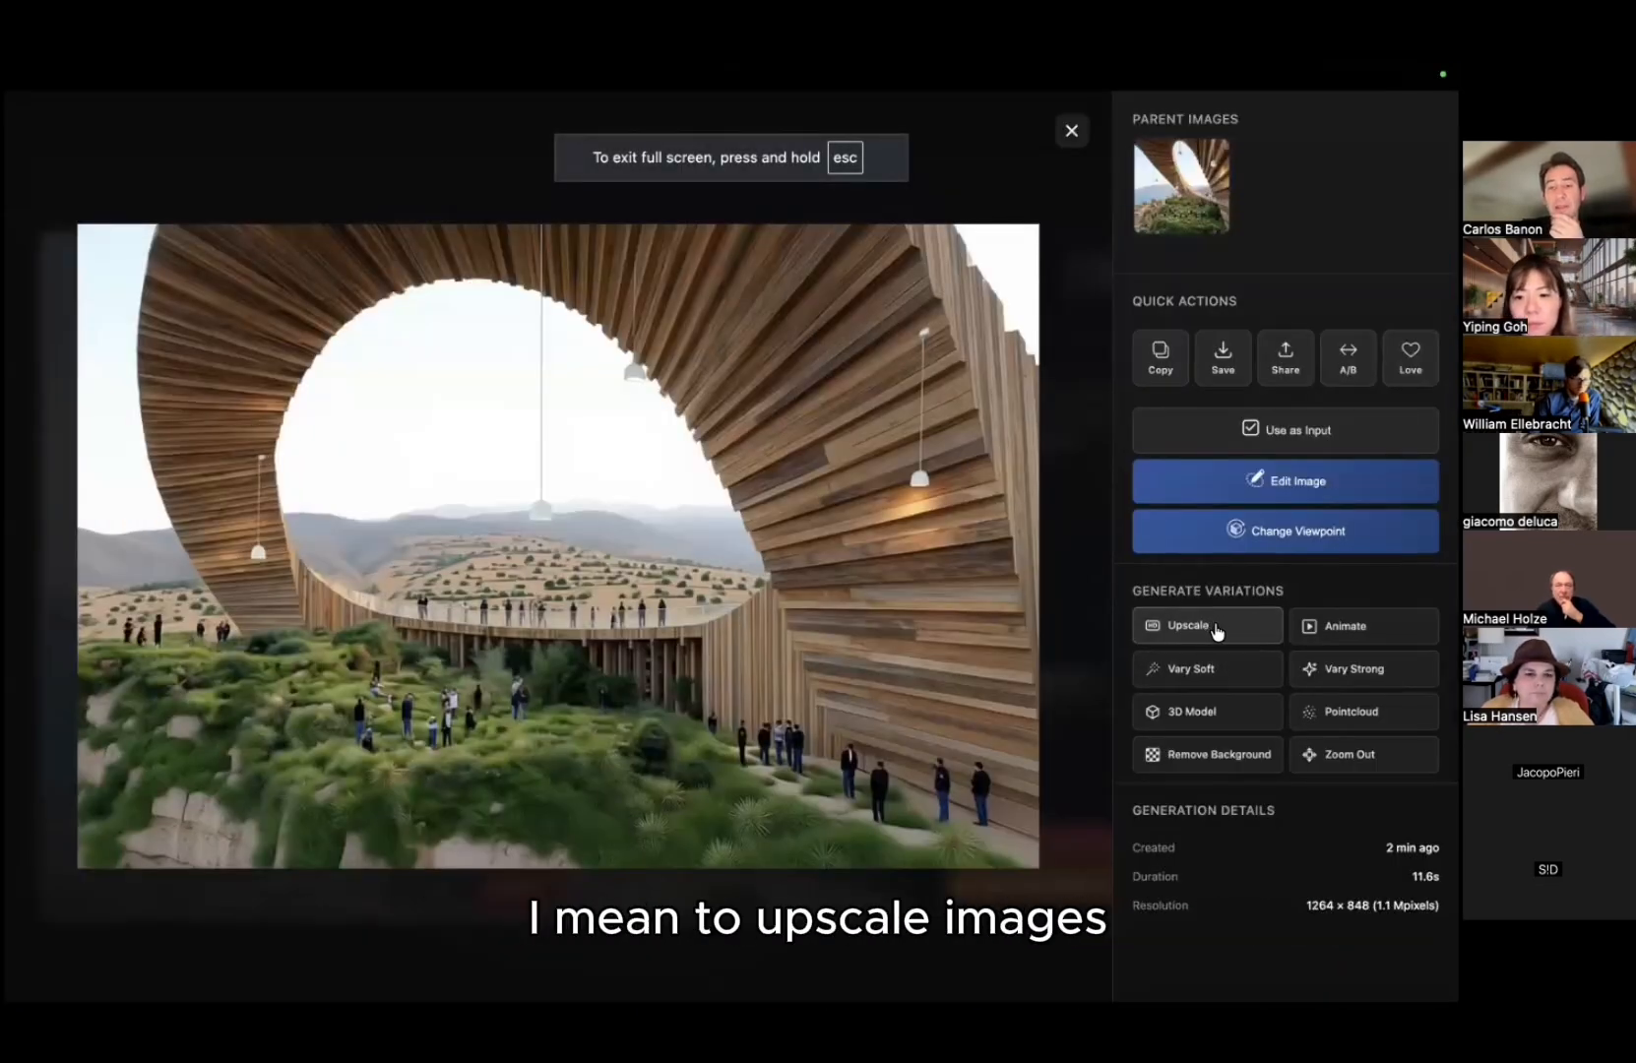
Step: Upscale the timber-ring image 2x to 2528 × 1696 (Precise, High), then open the village view full size
{"action": "left_click", "coordinate": [1217, 632]}
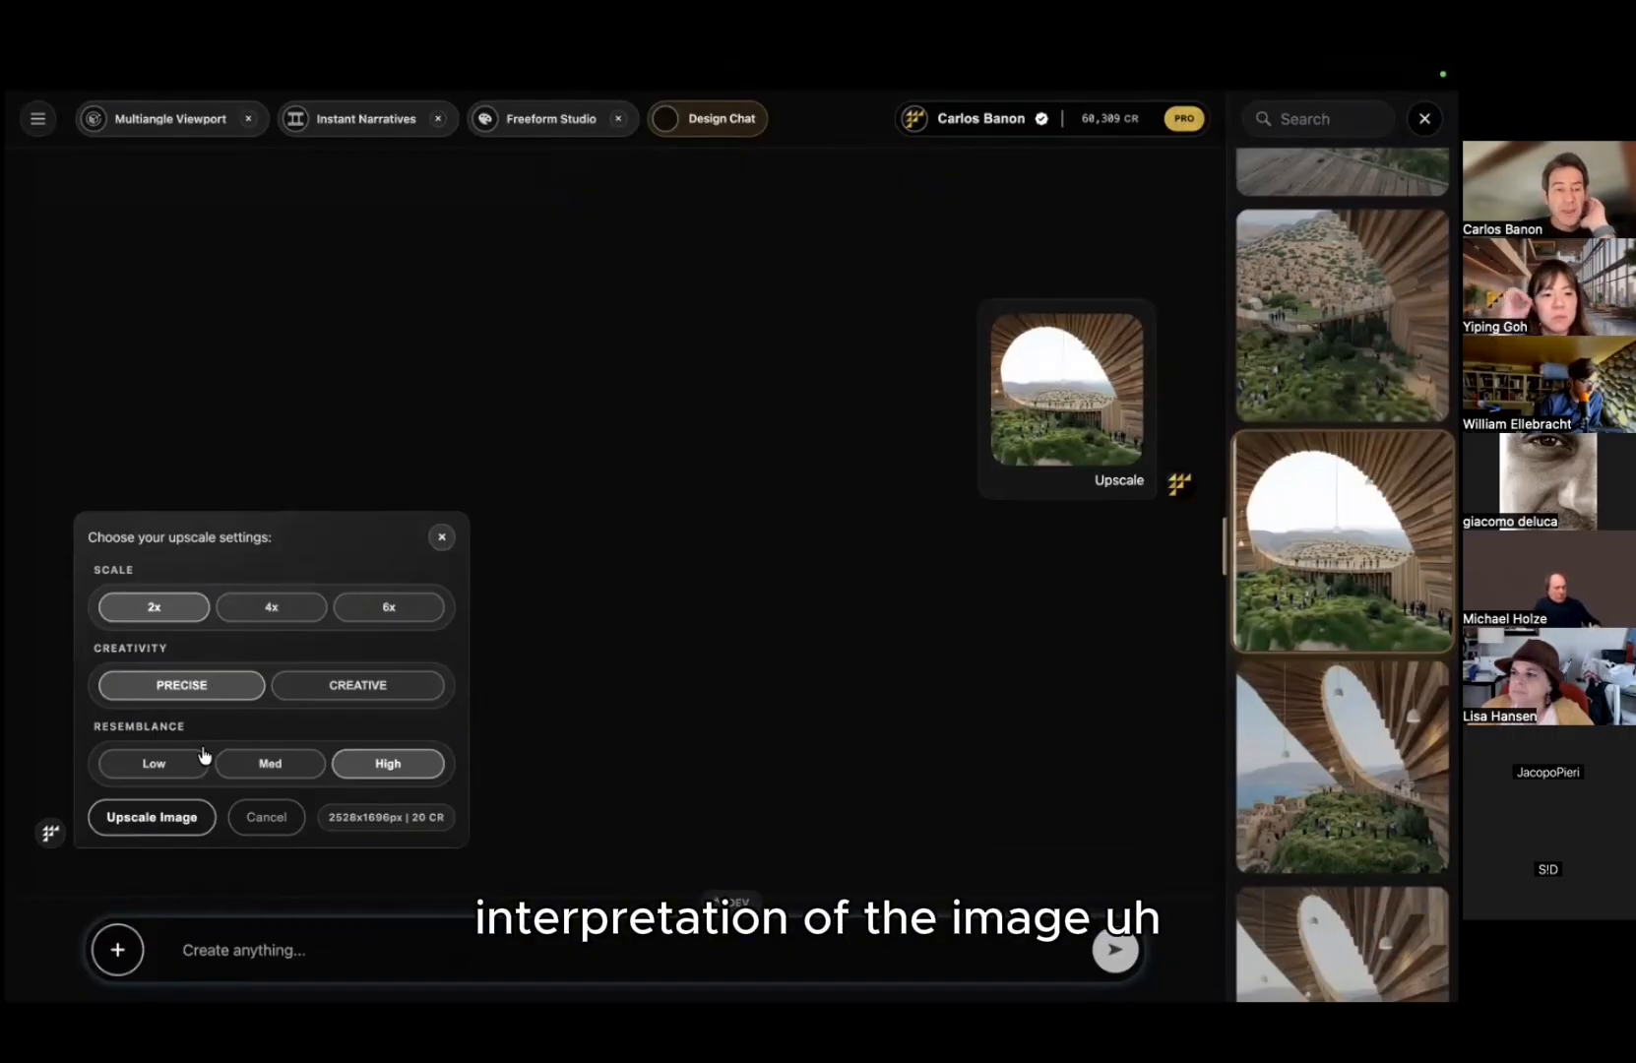
{"action": "left_click", "coordinate": [158, 818]}
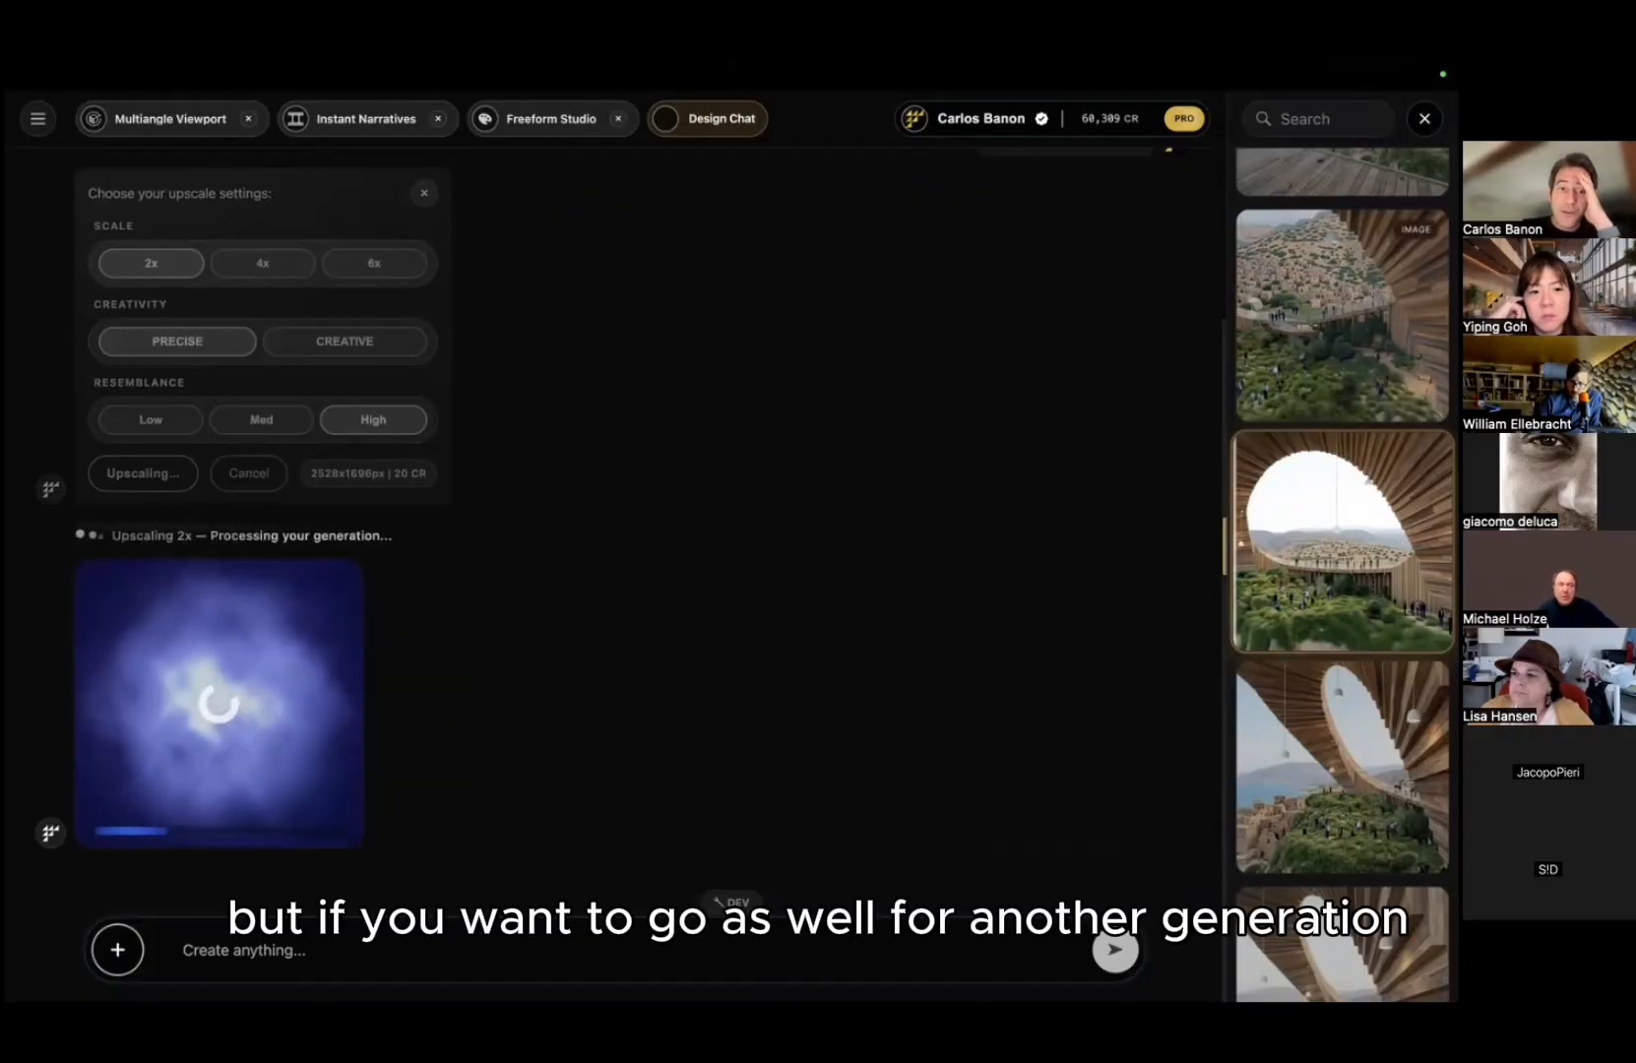
{"action": "left_click", "coordinate": [1234, 447]}
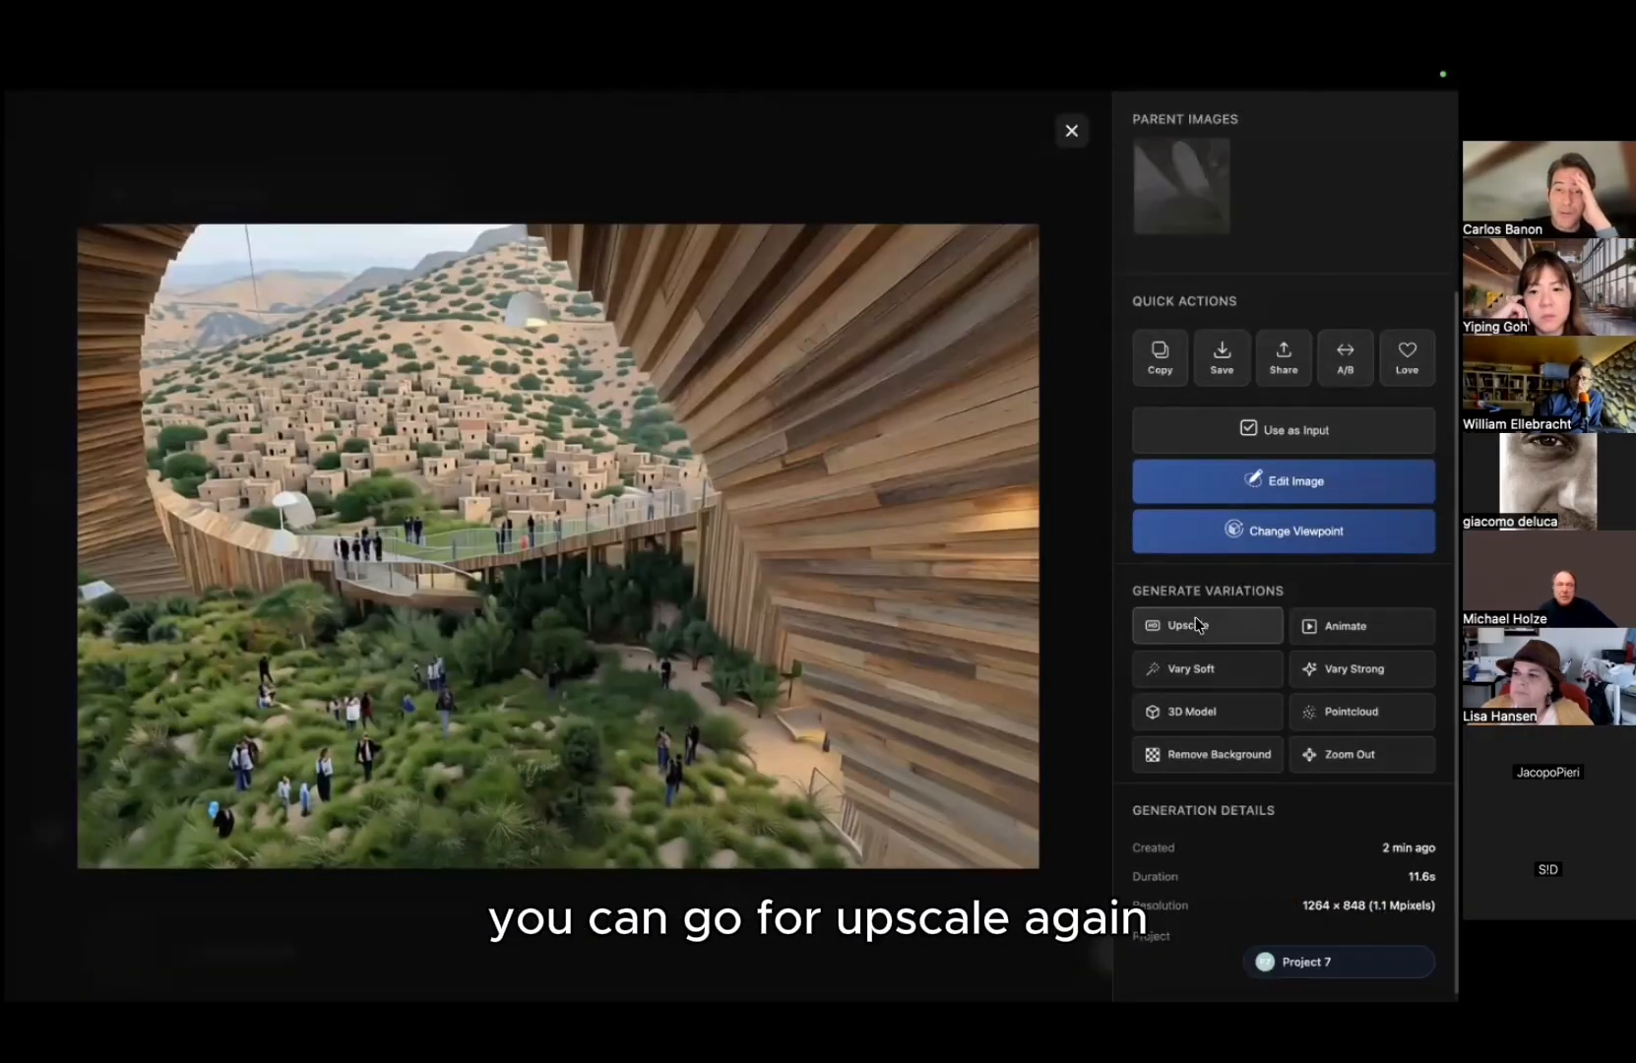
Step: Upscale the hillside-village view 2x in Creative mode with Med resemblance
{"action": "left_click", "coordinate": [1176, 625]}
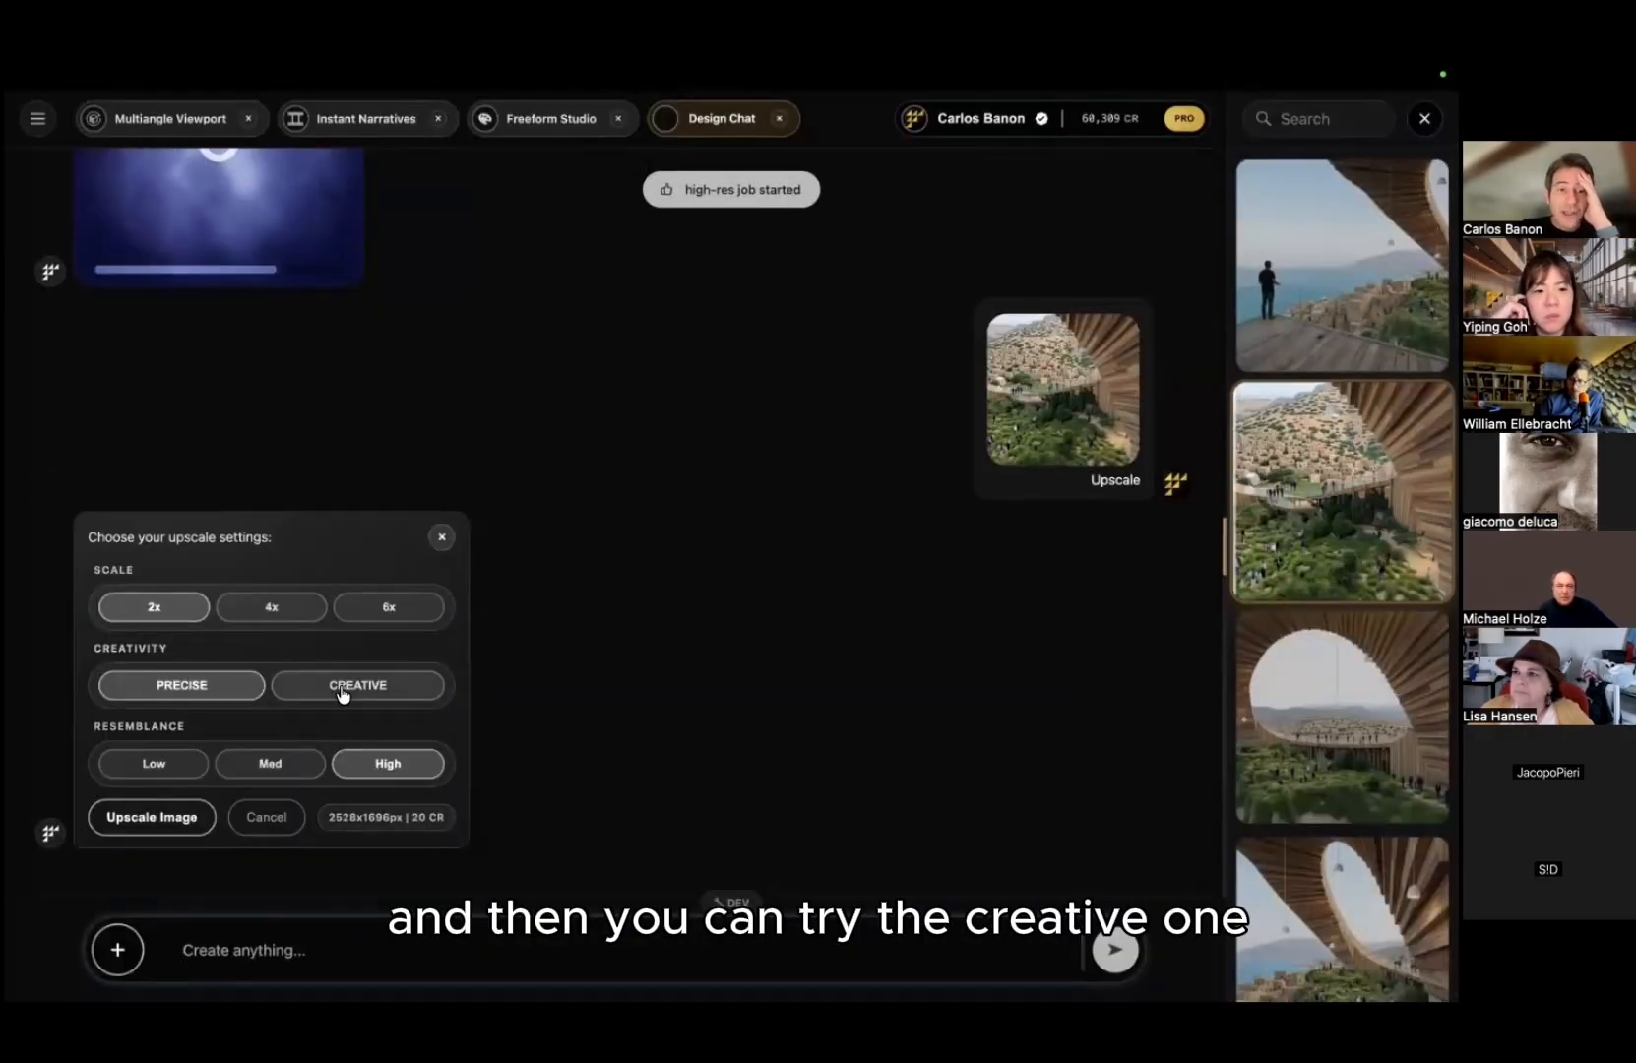
{"action": "left_click", "coordinate": [342, 689]}
{"action": "left_click", "coordinate": [264, 768]}
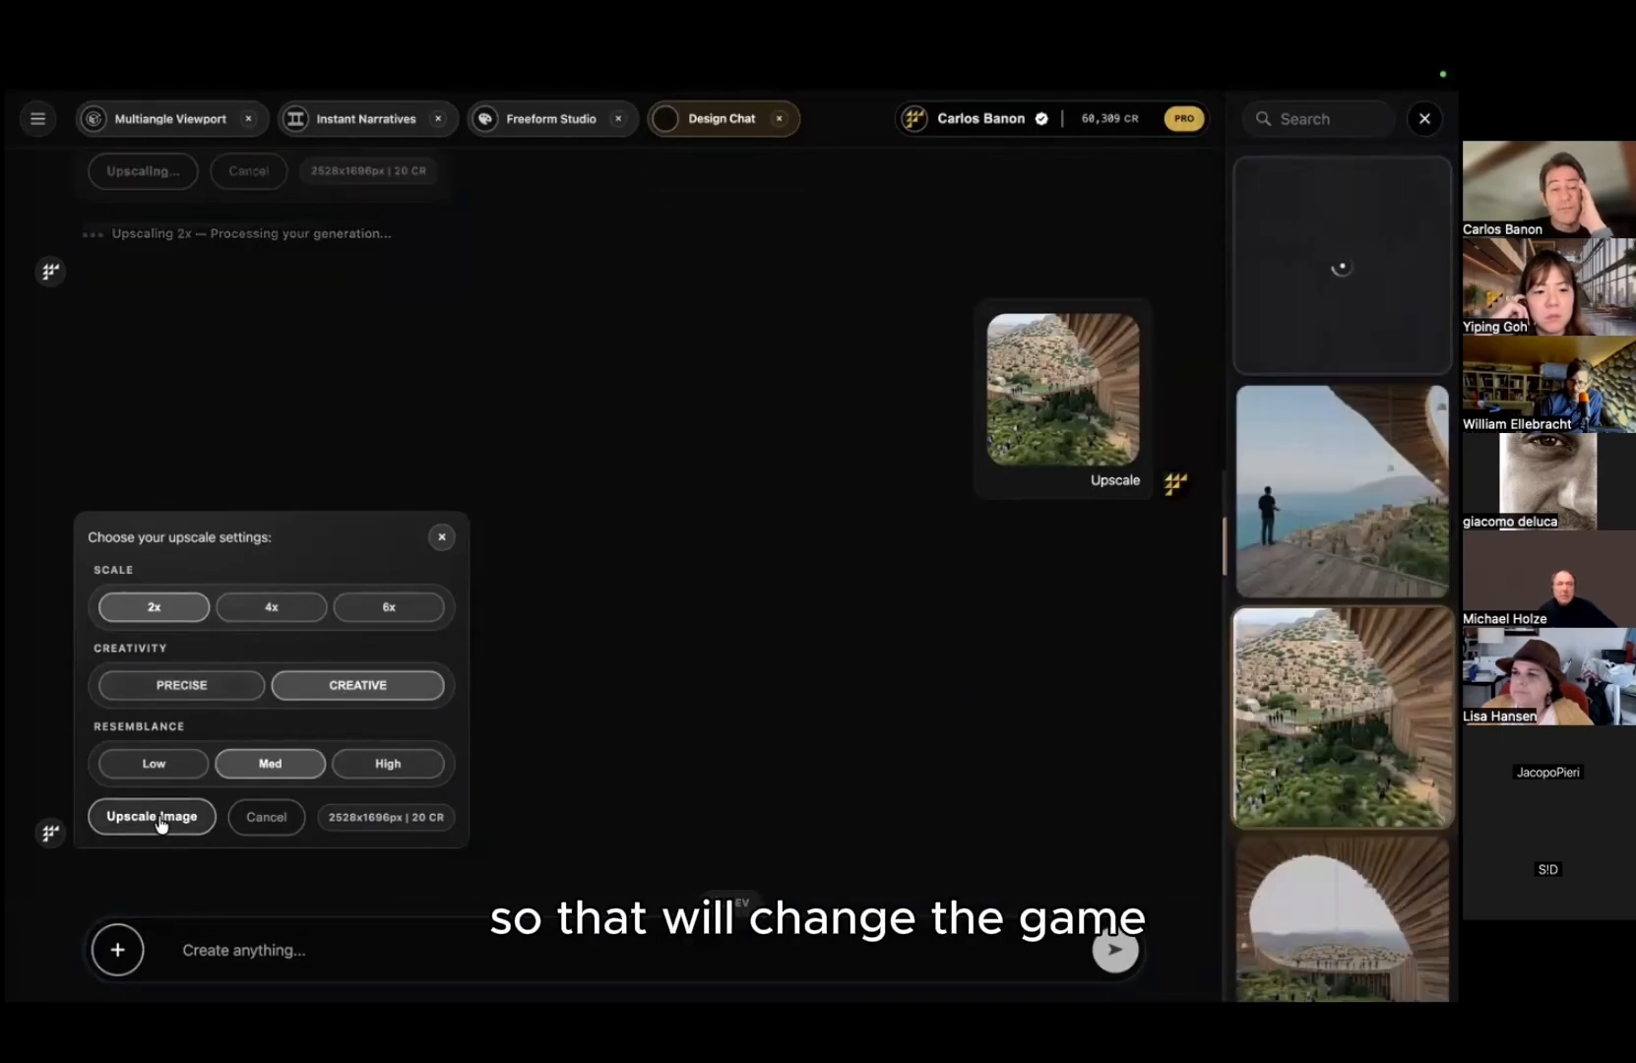
{"action": "left_click", "coordinate": [155, 817]}
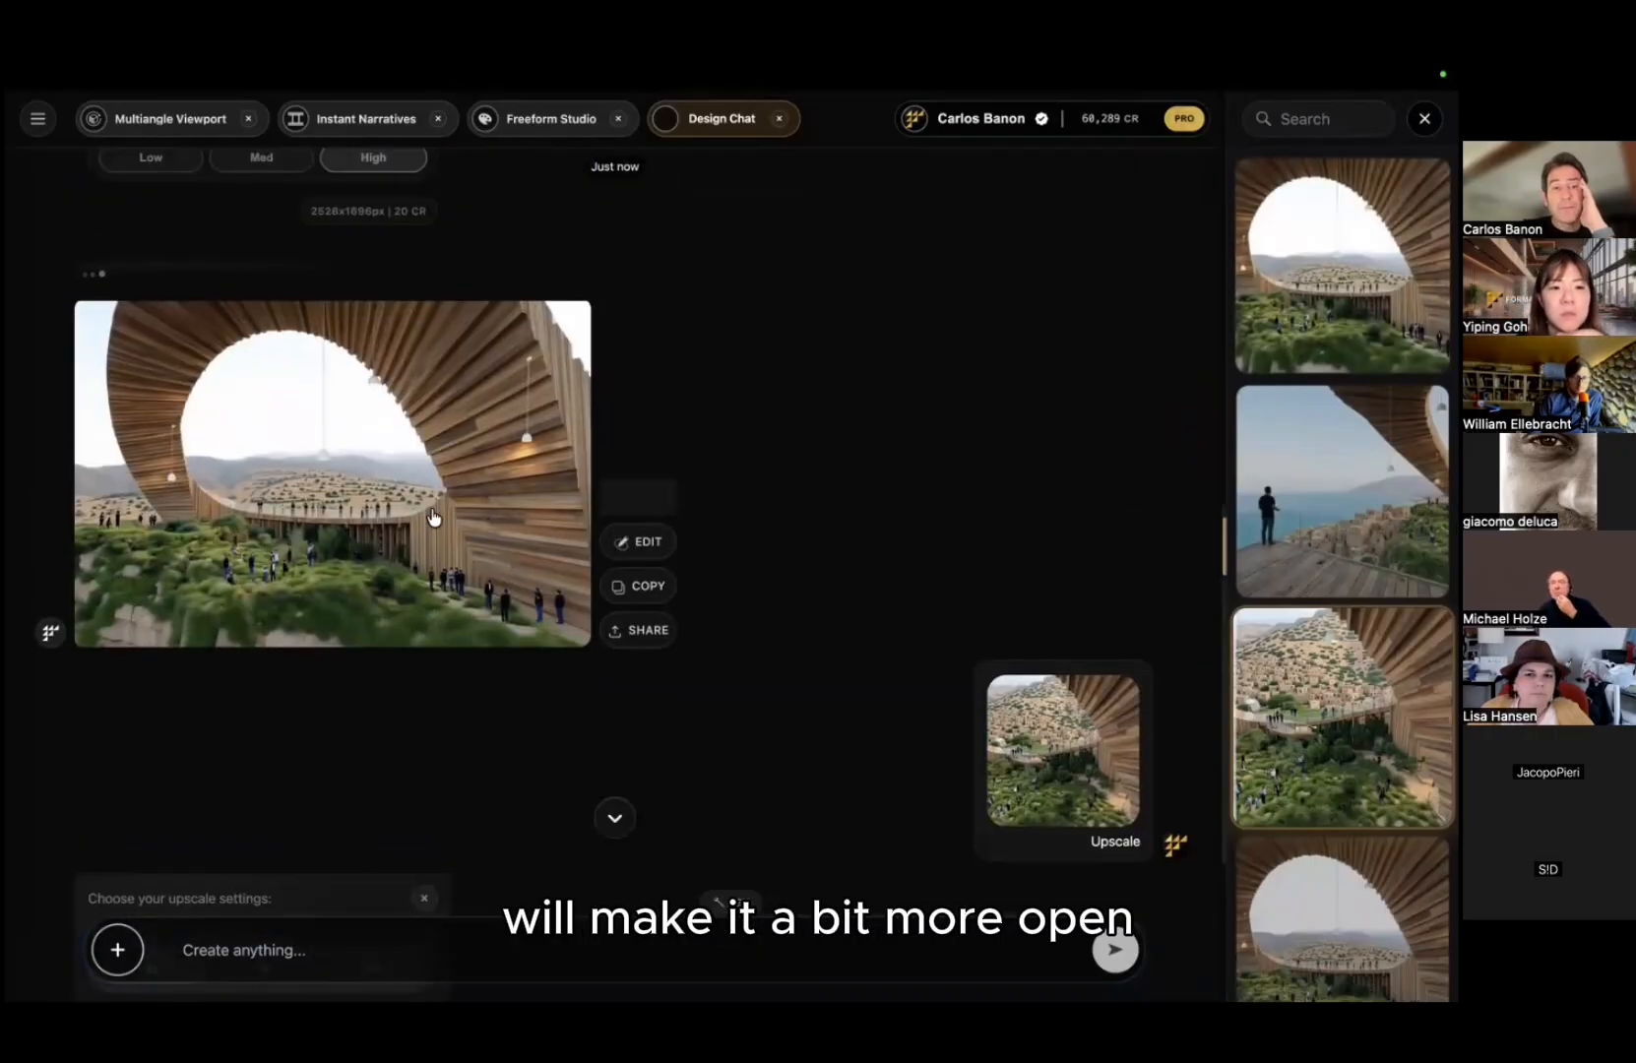
Step: Inspect the upscaled arch and village images full size, then open the 2528 × 1696 arch upscale's details
{"action": "left_click", "coordinate": [557, 500]}
{"action": "left_click", "coordinate": [679, 521]}
{"action": "scroll", "coordinate": [694, 633], "scroll_direction": "up", "scroll_amount": 5}
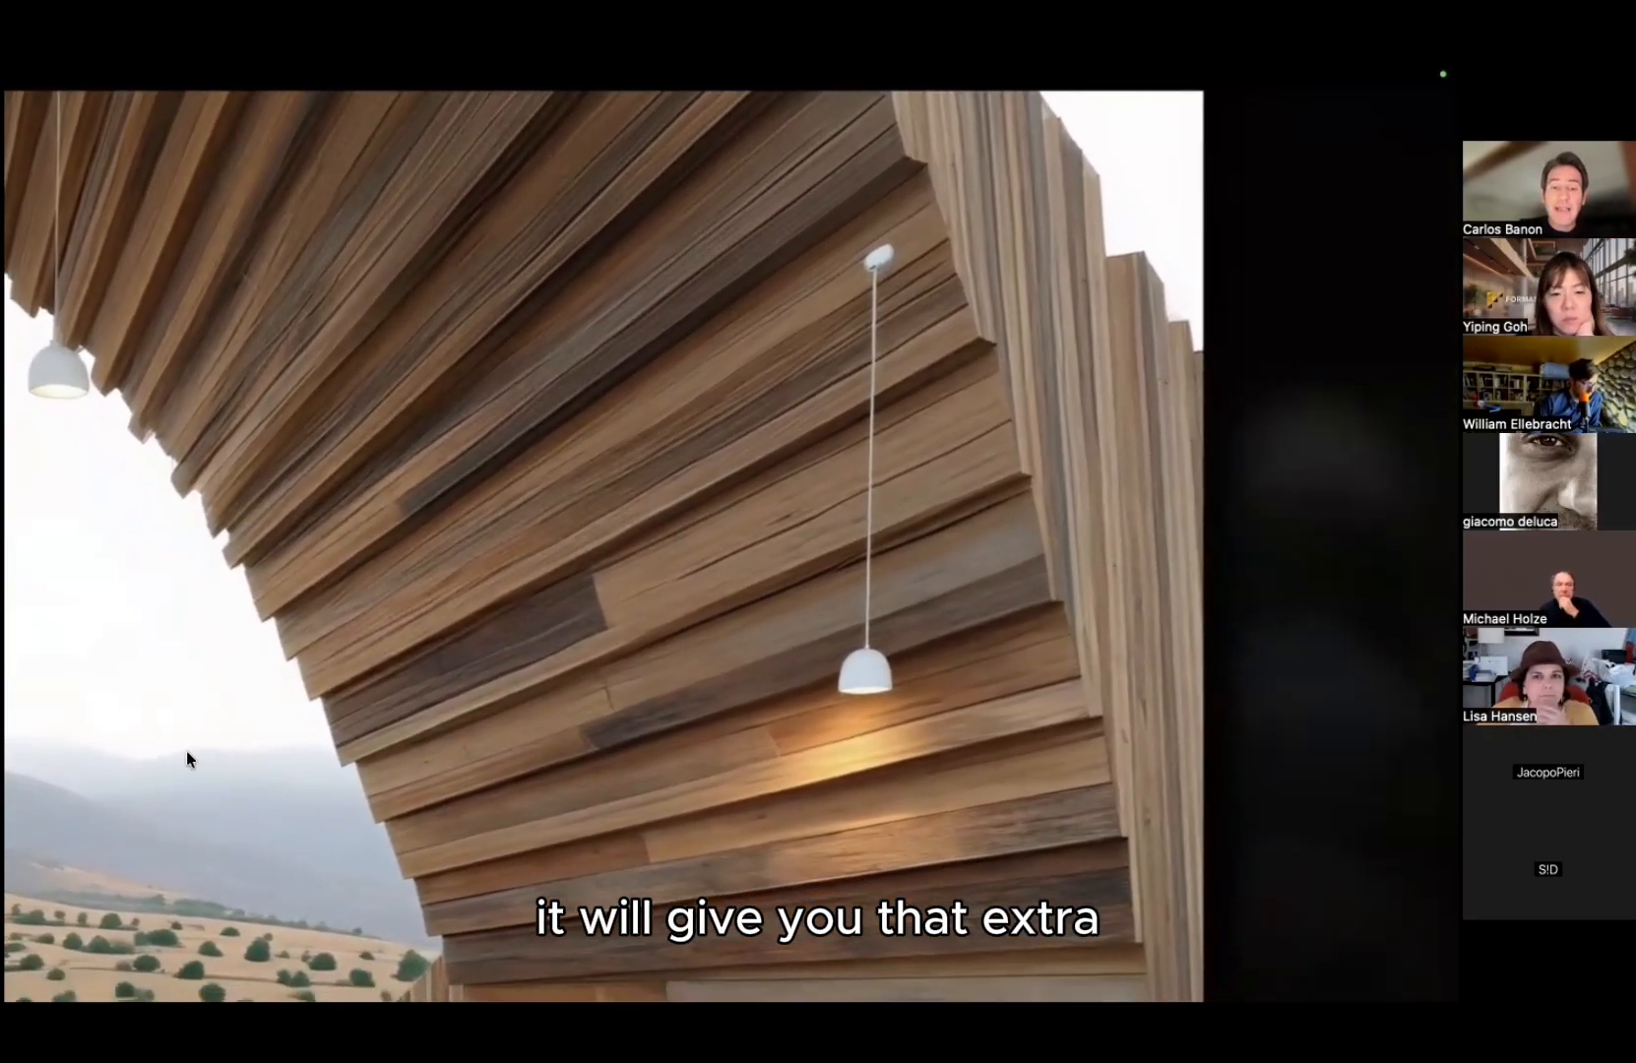
{"action": "scroll", "coordinate": [416, 497], "scroll_direction": "down", "scroll_amount": 5}
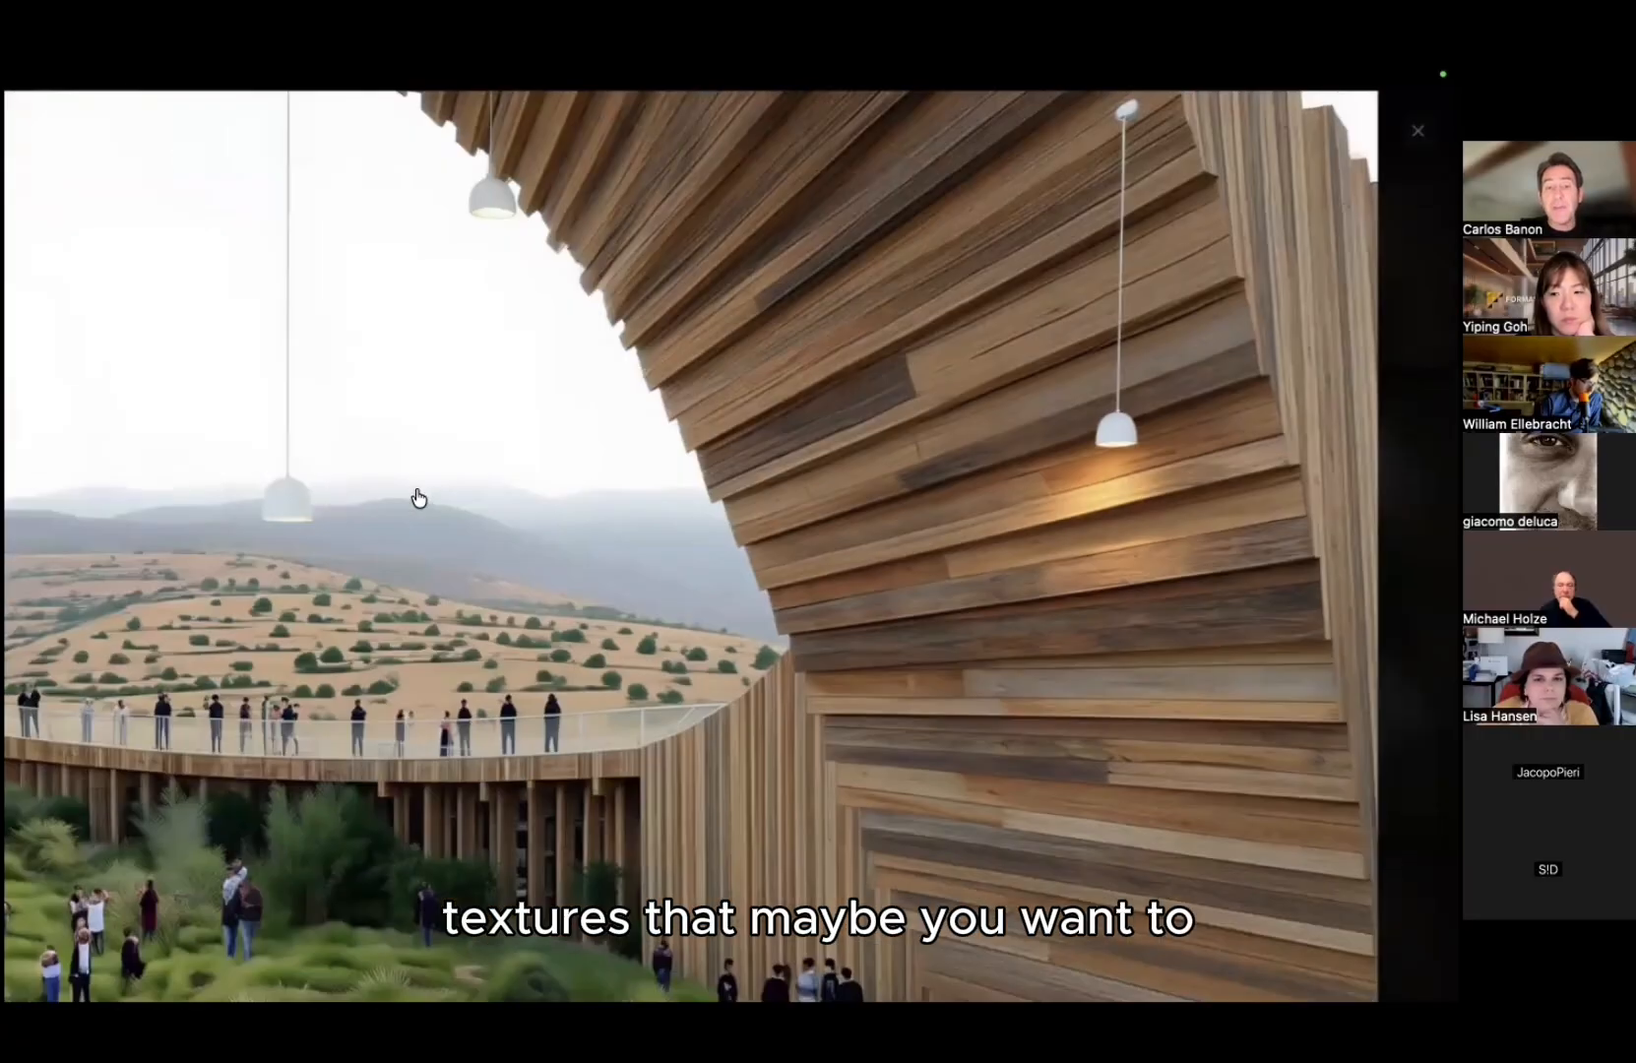
{"action": "key", "text": "Escape"}
{"action": "scroll", "coordinate": [775, 498], "scroll_direction": "down", "scroll_amount": 8}
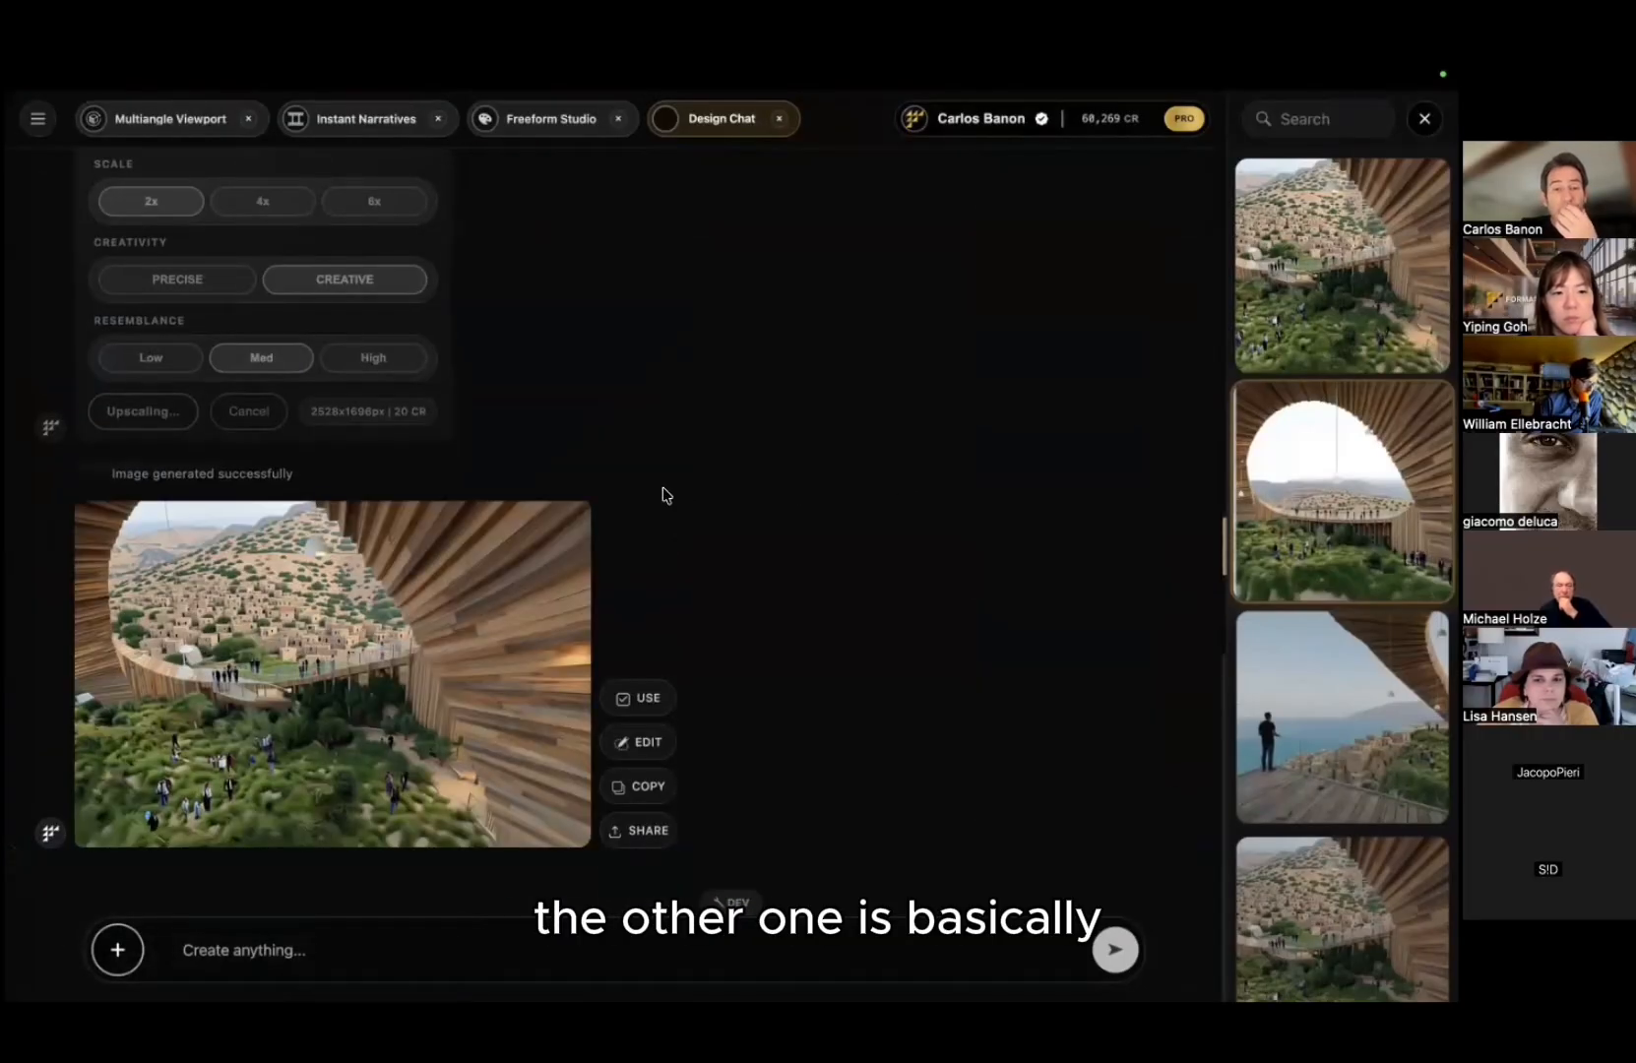
{"action": "left_click", "coordinate": [472, 630]}
{"action": "scroll", "coordinate": [574, 419], "scroll_direction": "up", "scroll_amount": 5}
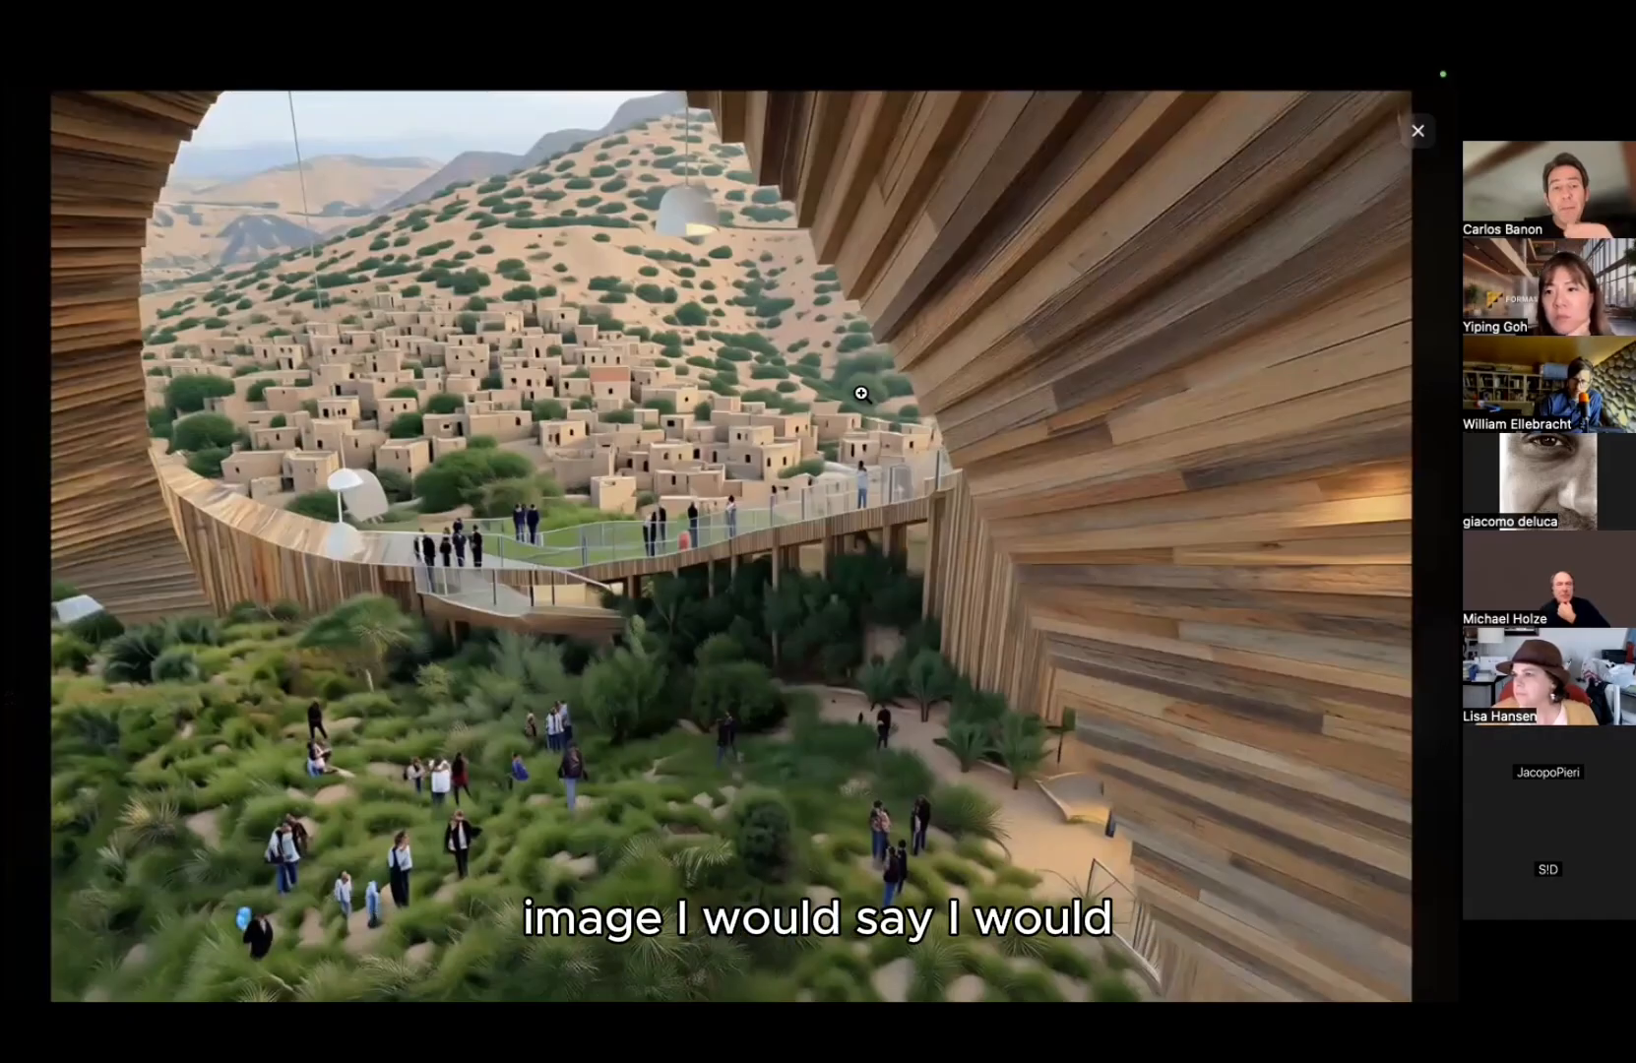
{"action": "key", "text": "Escape"}
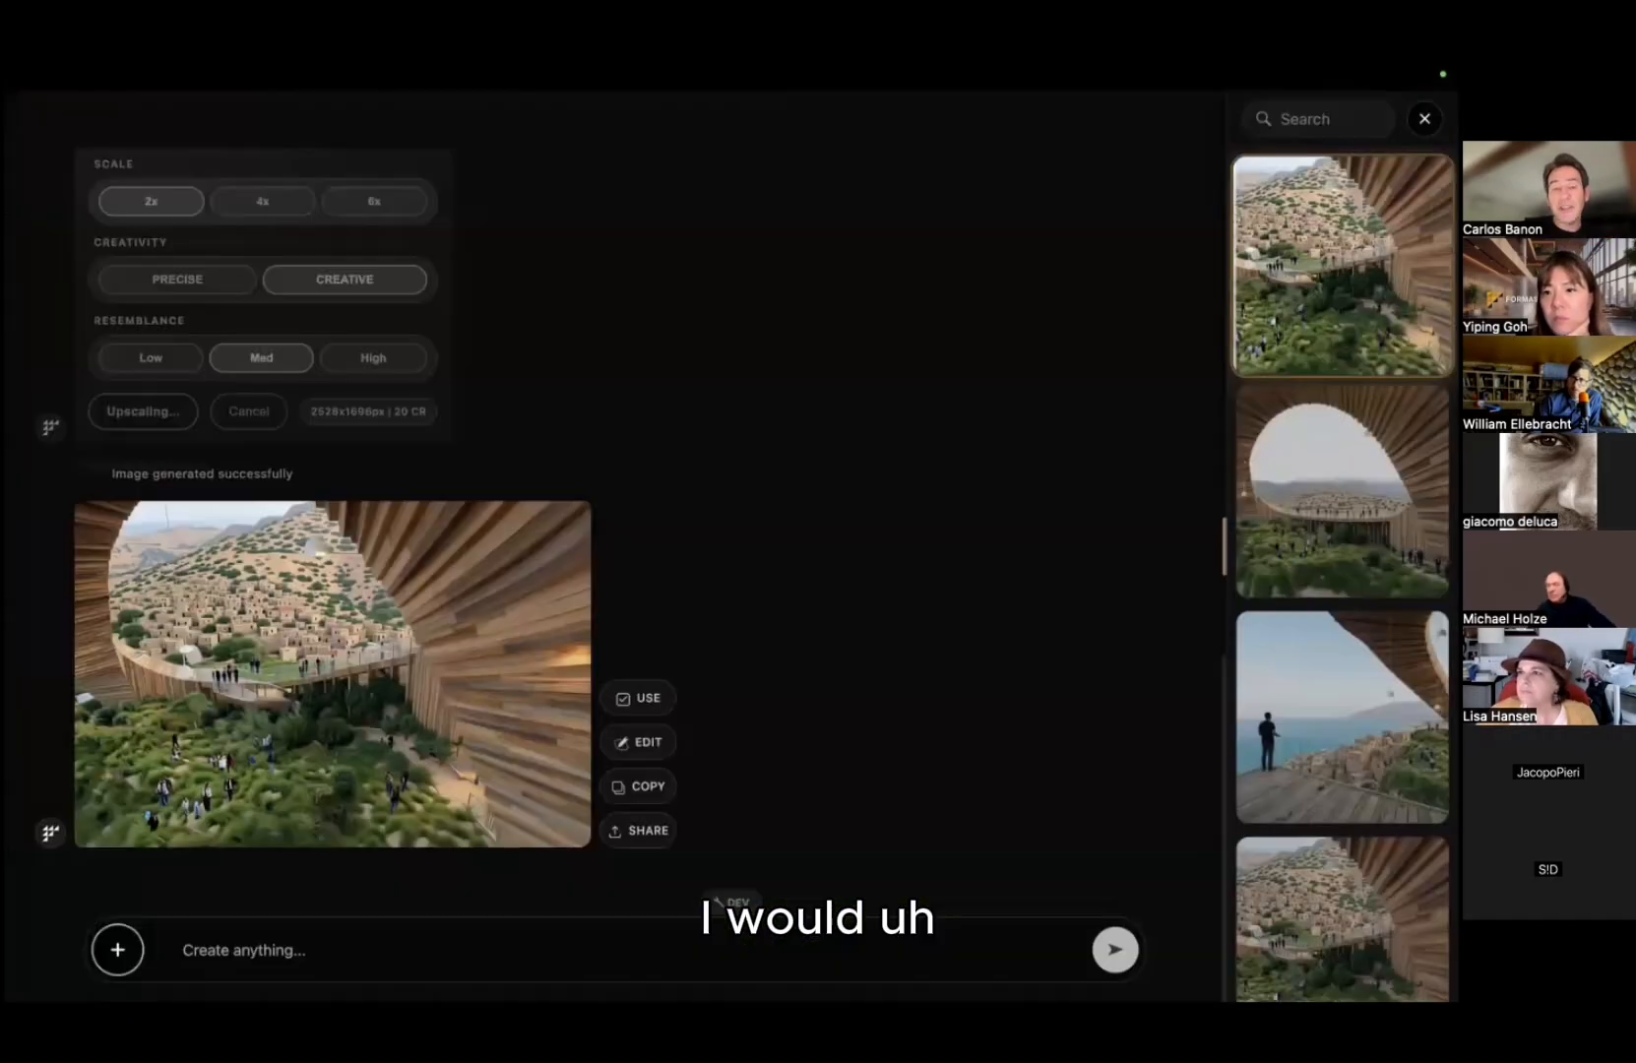
{"action": "left_click", "coordinate": [1263, 491]}
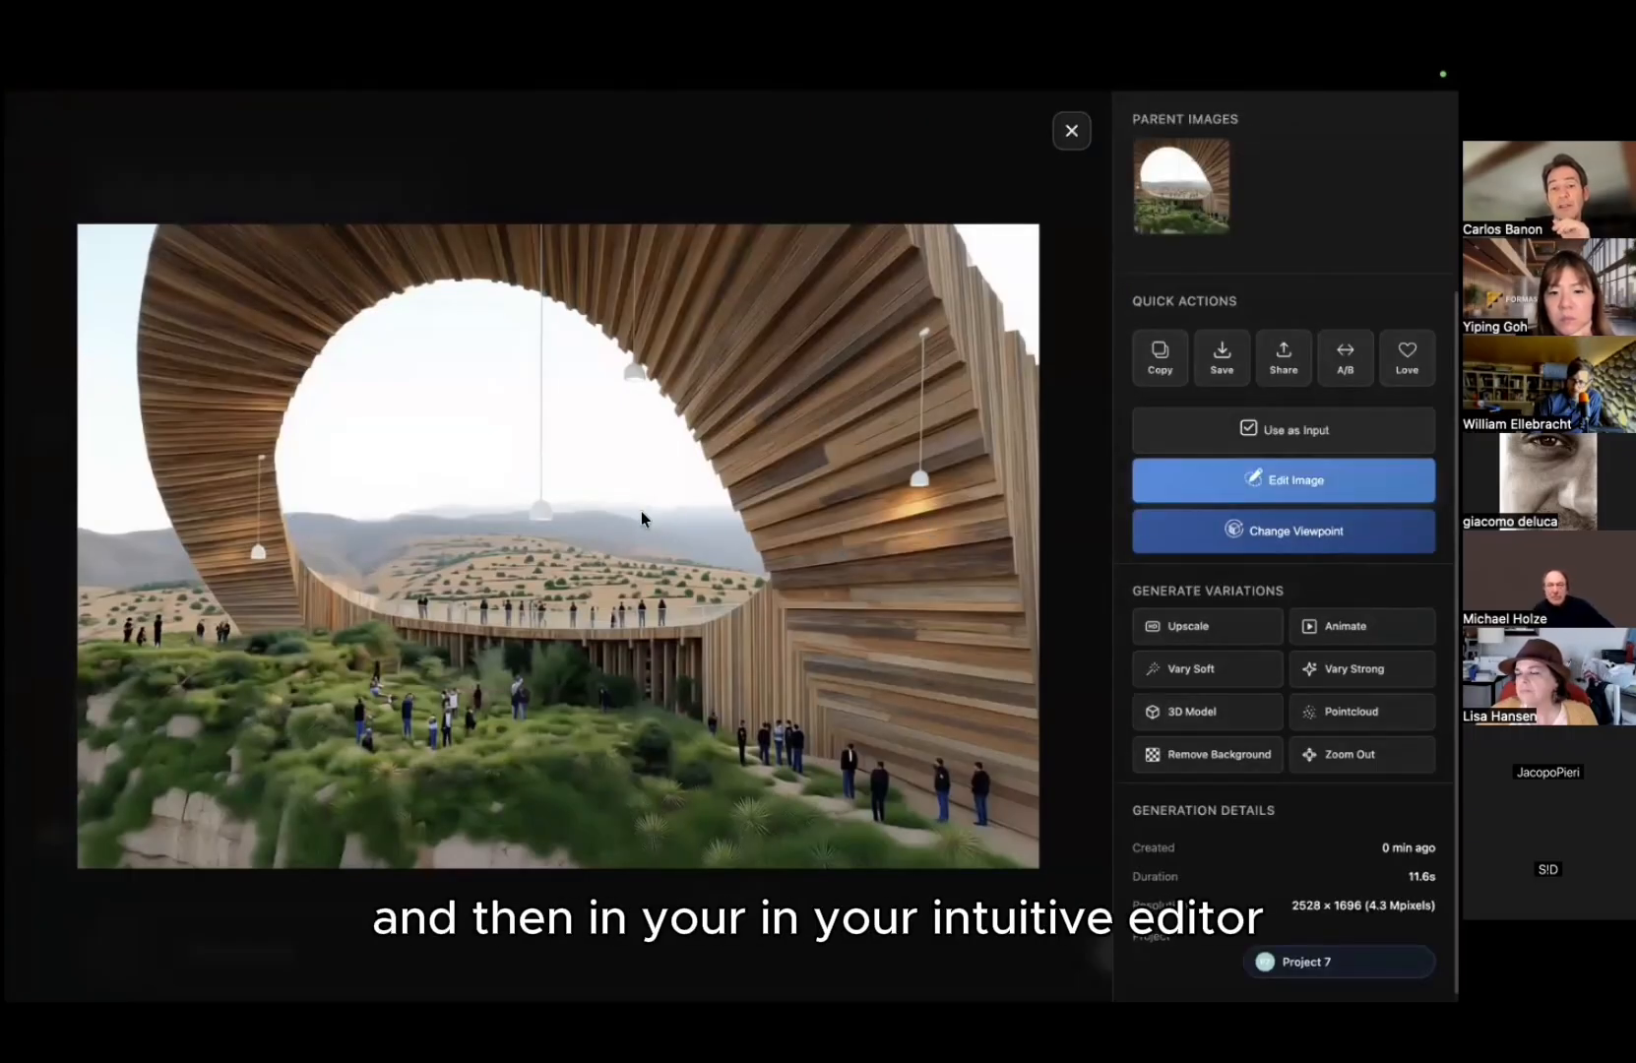
Step: Start an image edit with the region frame fitted around the left wooden section
{"action": "left_click", "coordinate": [1282, 481]}
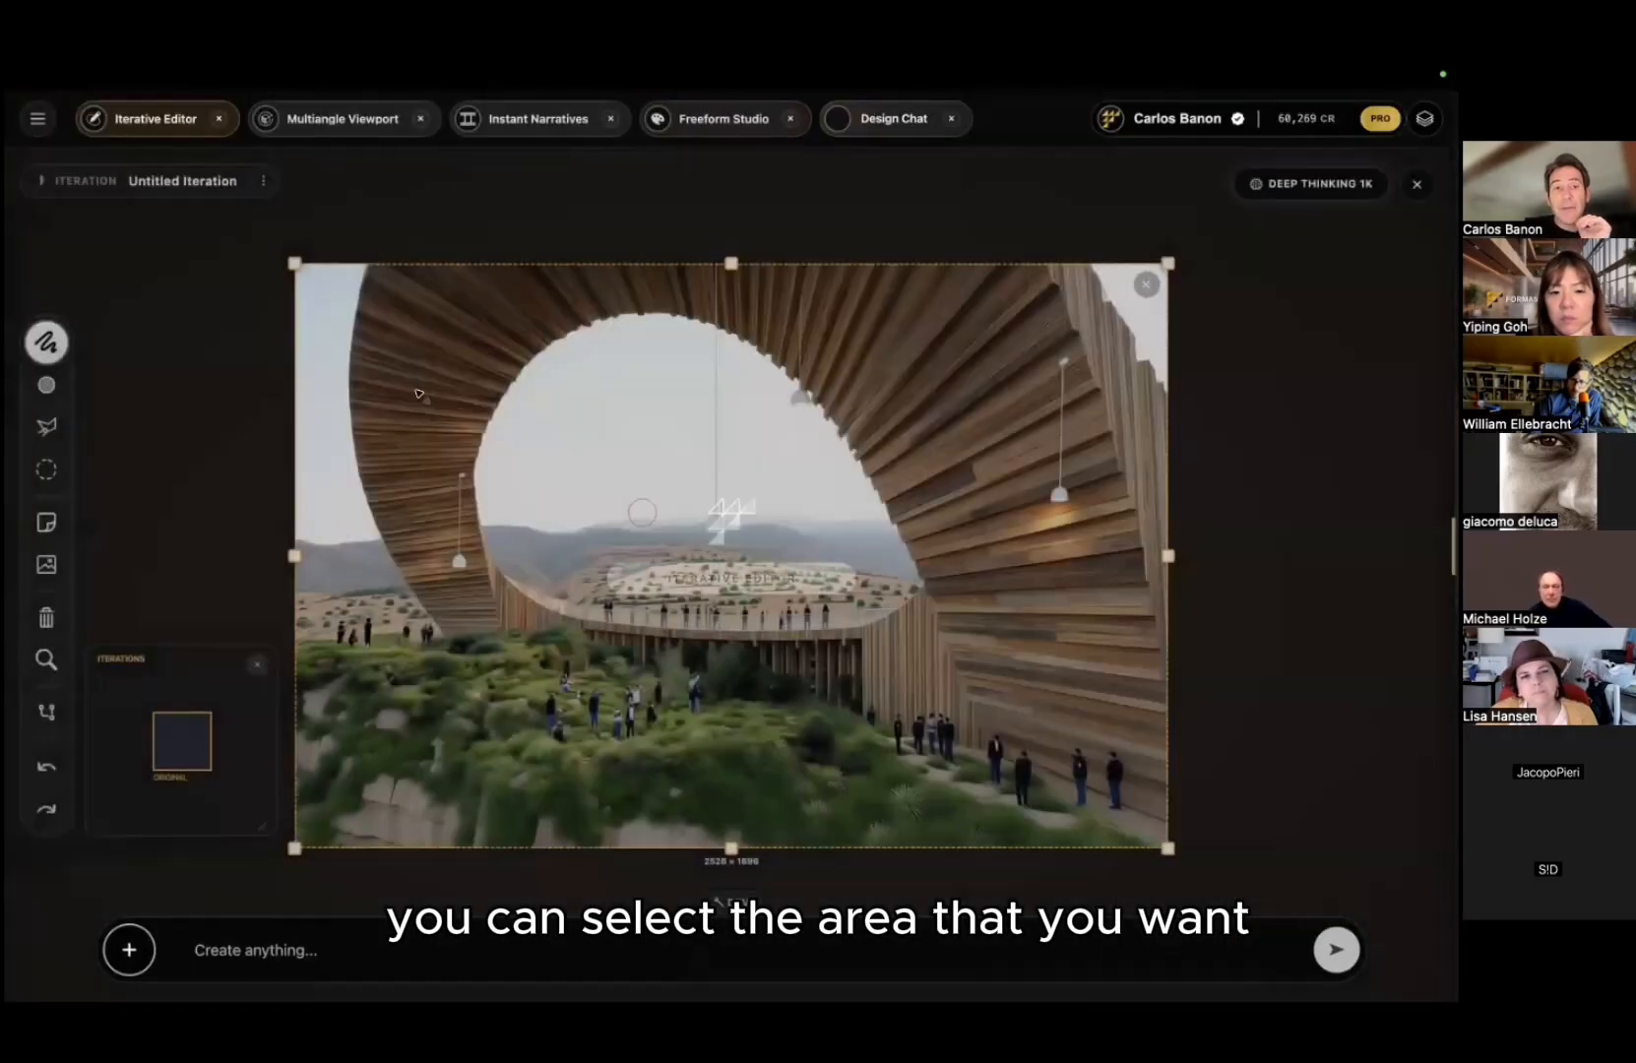
{"action": "left_click_drag", "start_coordinate": [295, 263], "coordinate": [470, 449]}
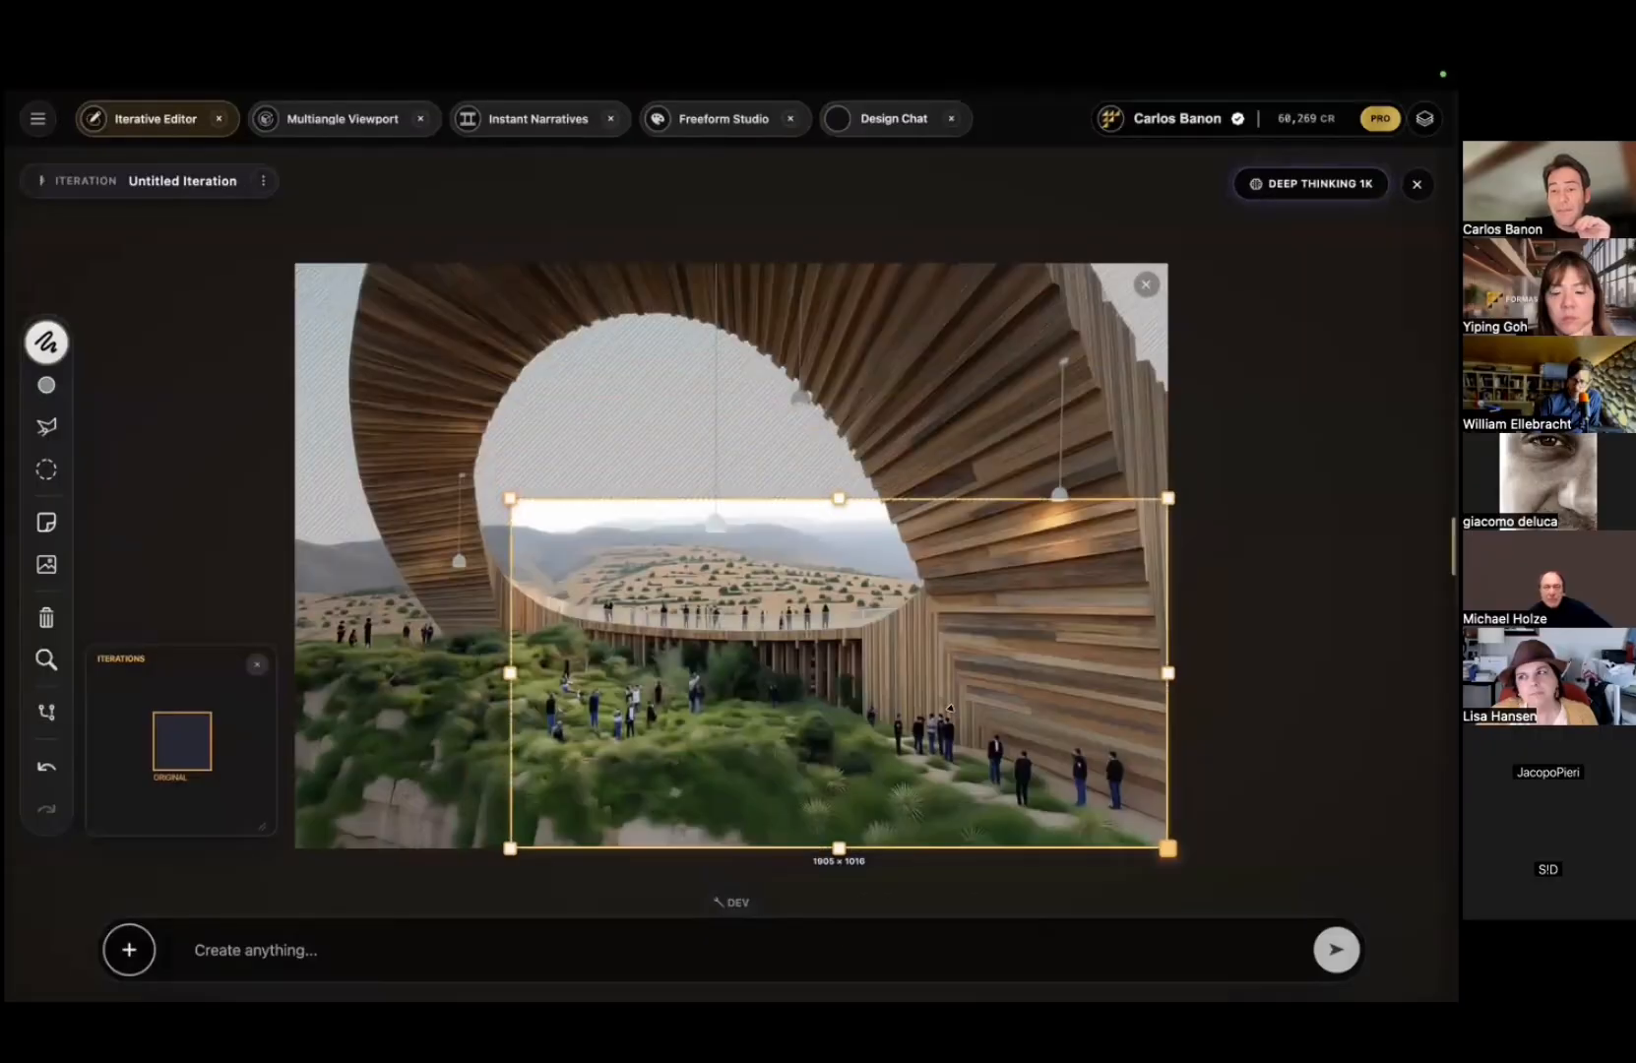
{"action": "left_click_drag", "start_coordinate": [1168, 848], "coordinate": [848, 671]}
{"action": "left_click_drag", "start_coordinate": [509, 499], "coordinate": [324, 365]}
{"action": "left_click_drag", "start_coordinate": [853, 677], "coordinate": [583, 710]}
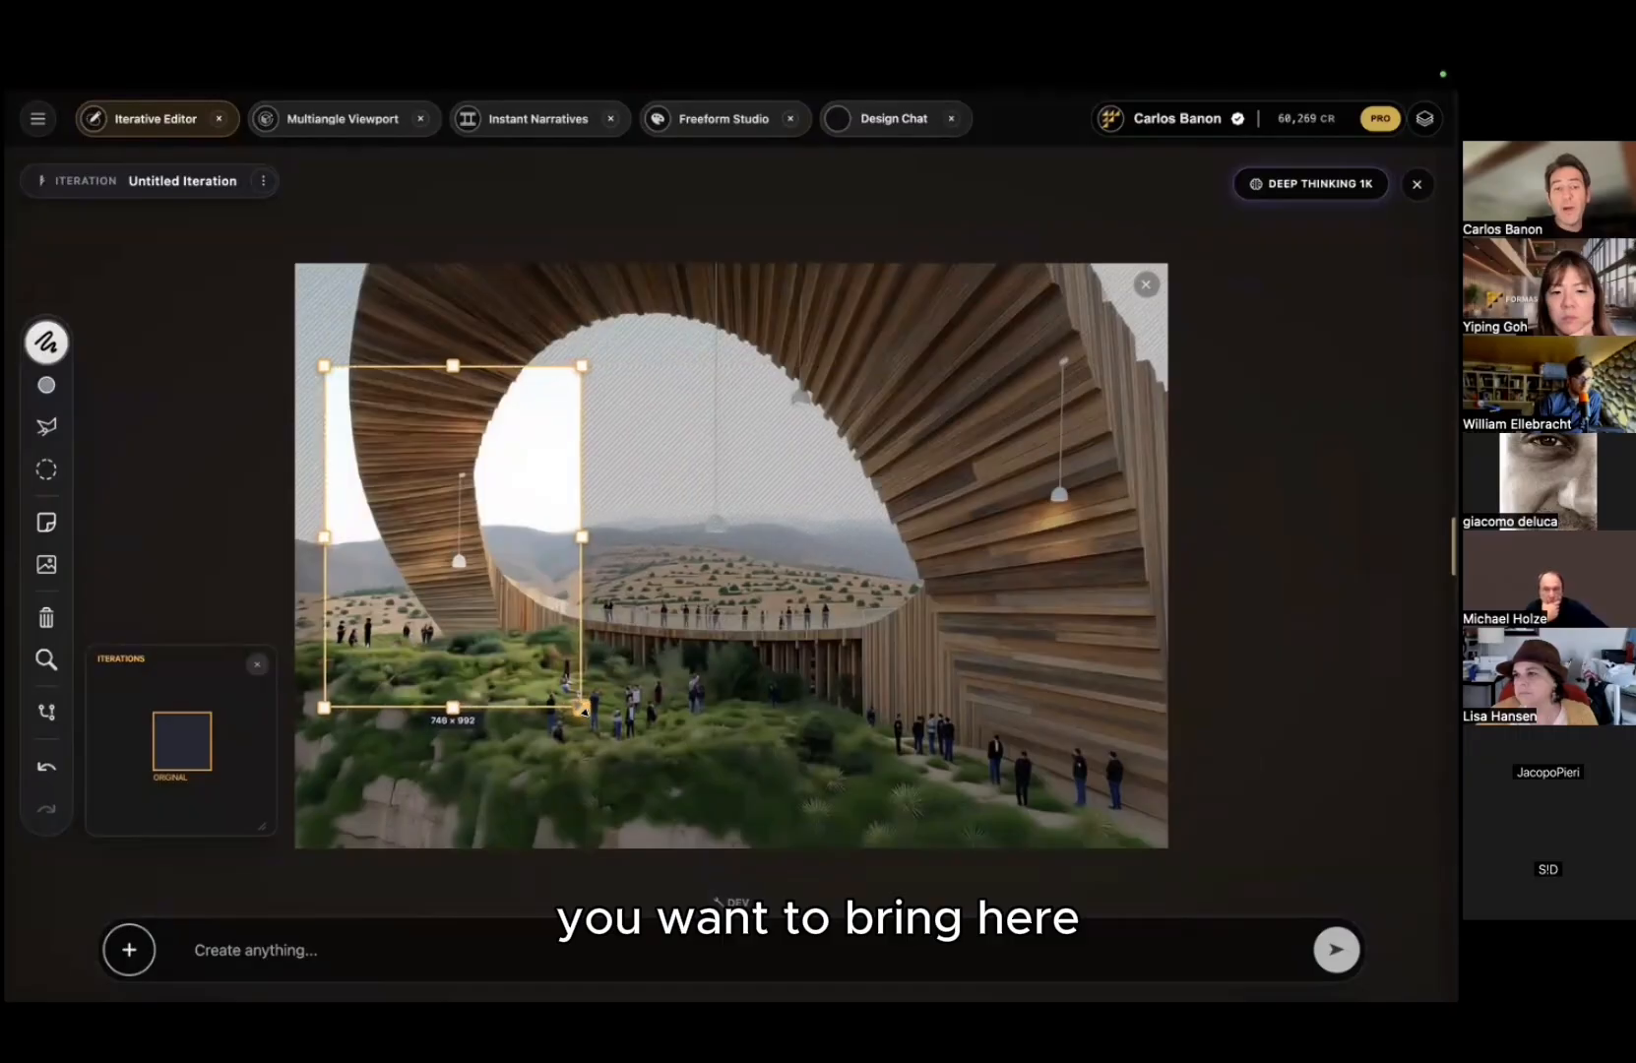
Step: Submit a prompt to add texture to the wood and richer detail
{"action": "left_click", "coordinate": [405, 943]}
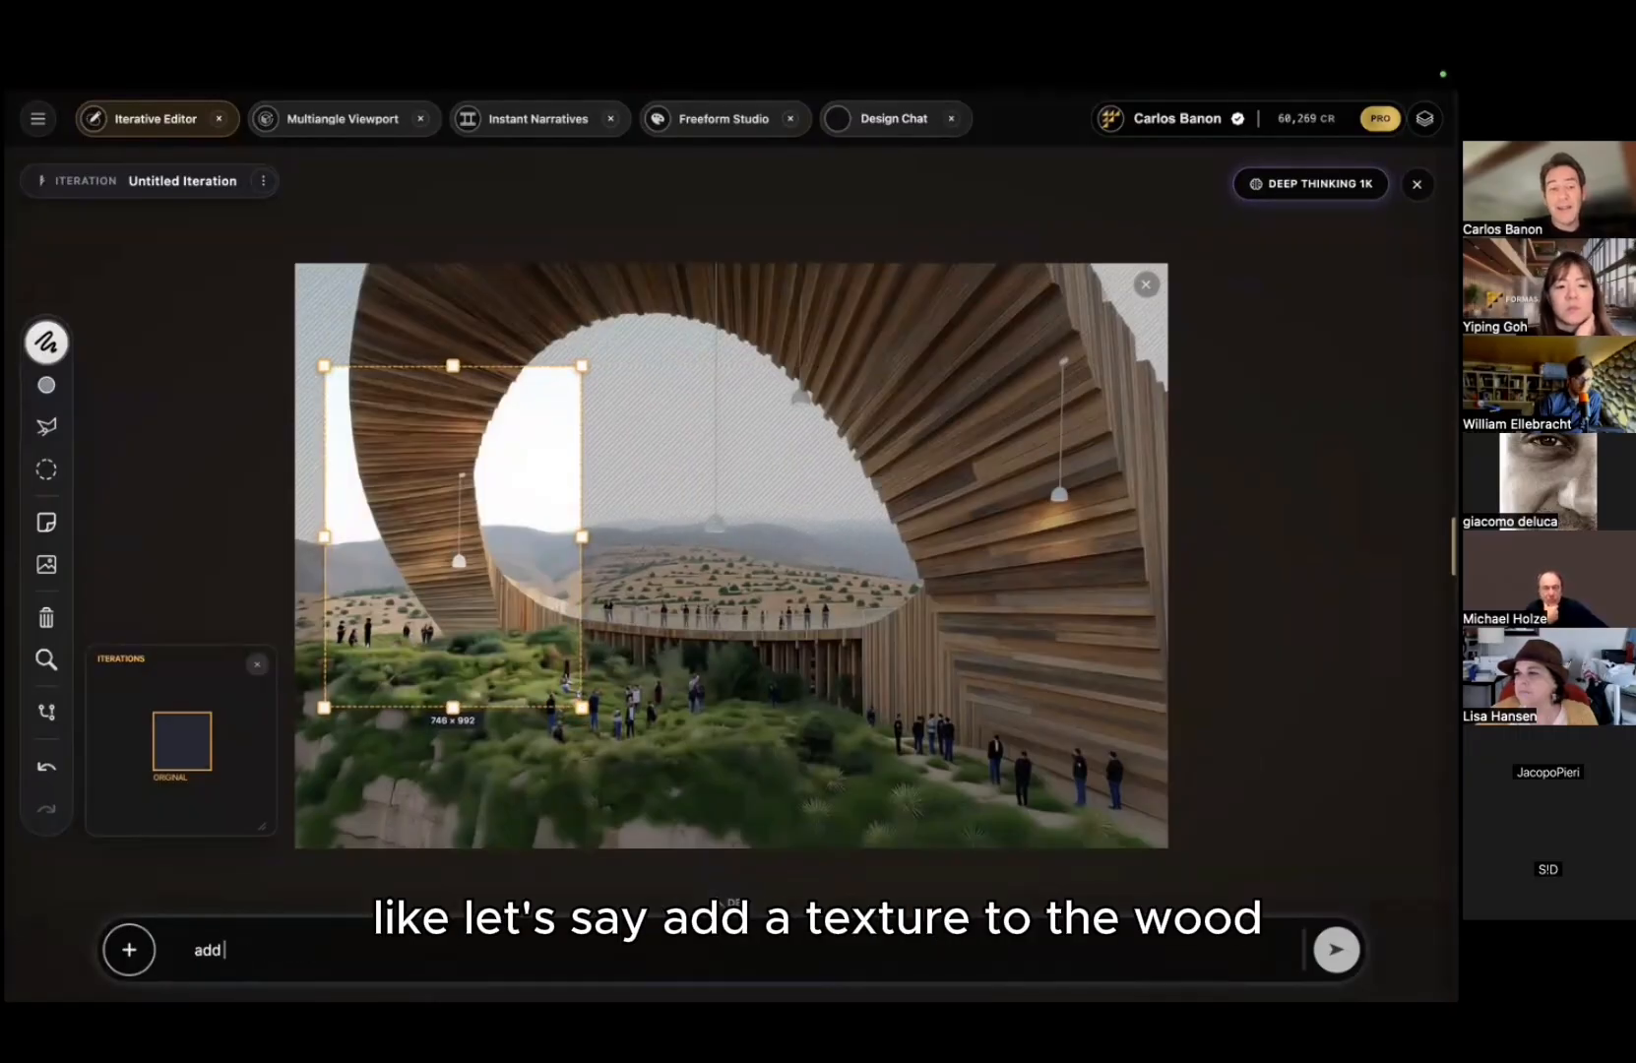
{"action": "type", "text": "add texture to d"}
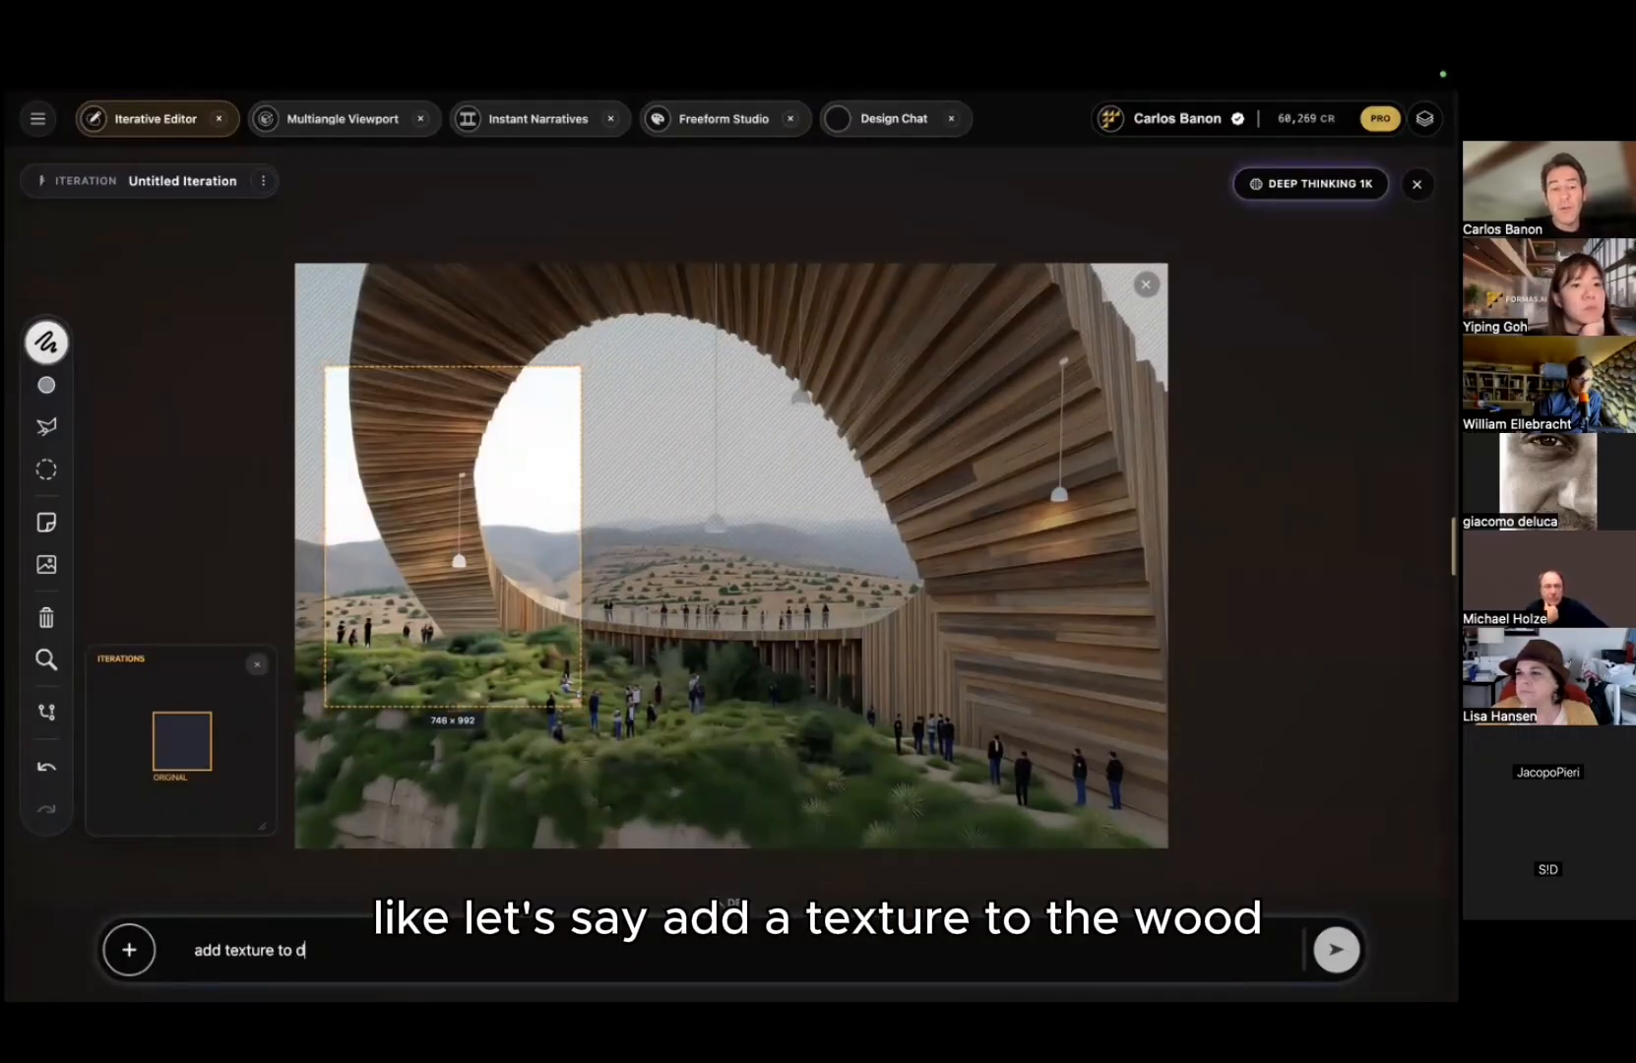
{"action": "key", "text": "BackSpace"}
{"action": "type", "text": "the"}
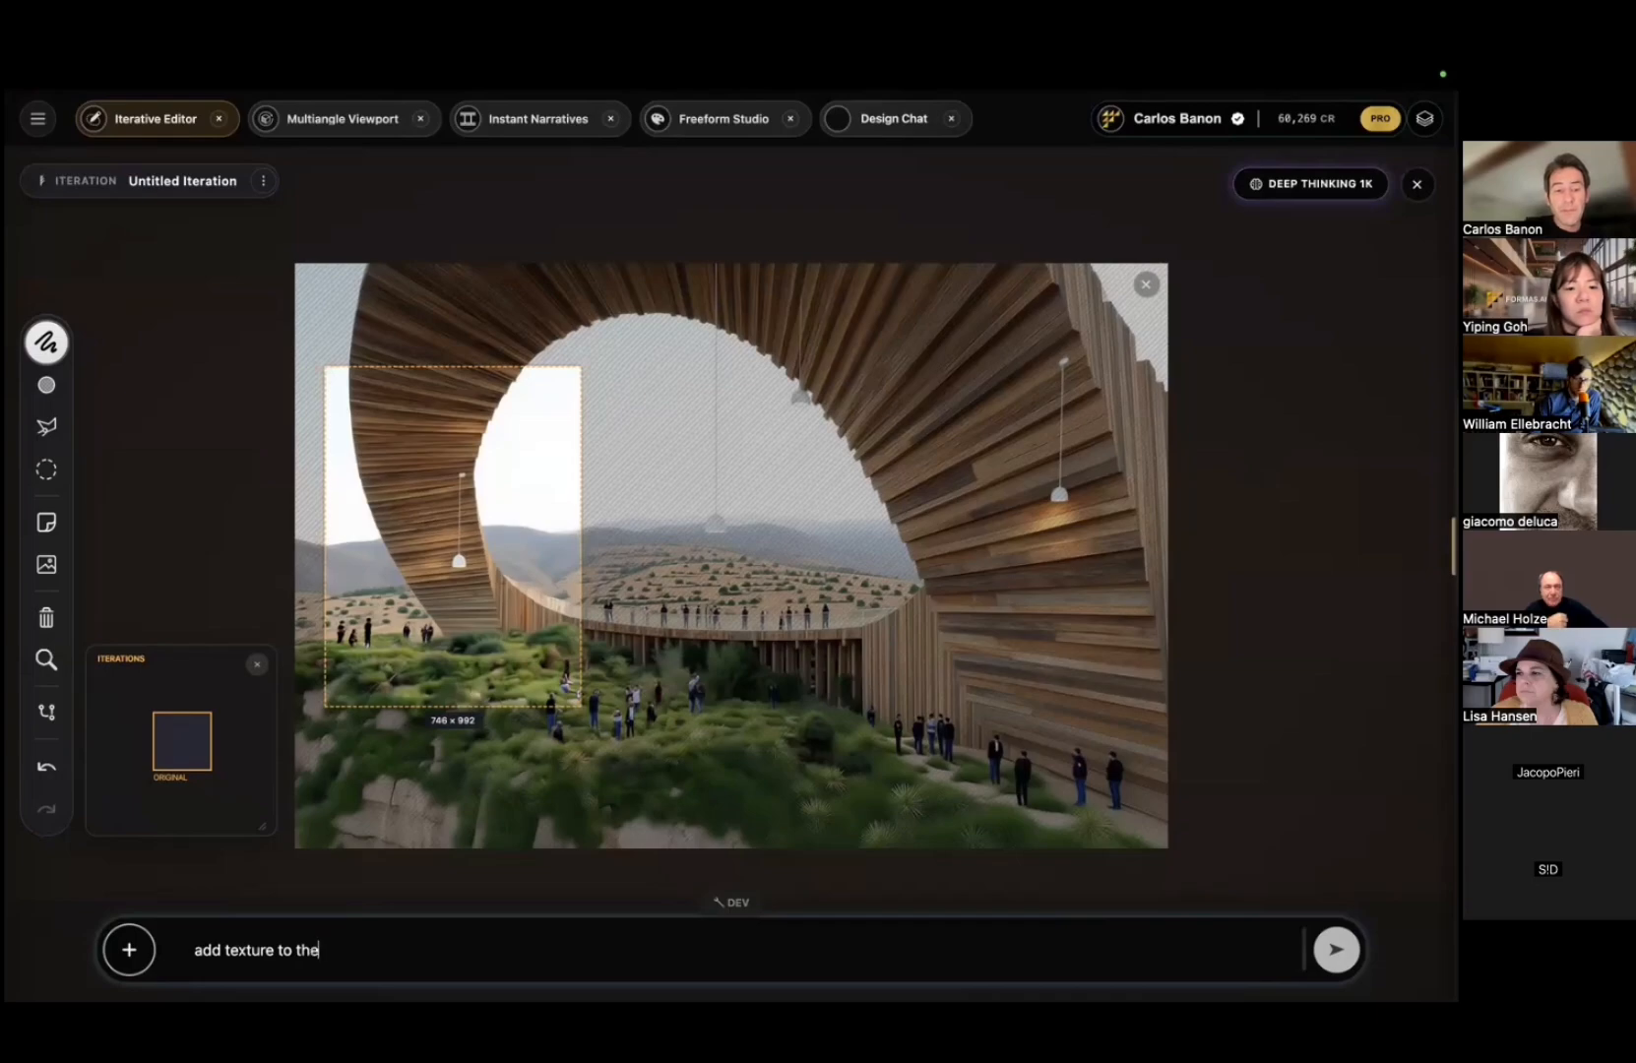
{"action": "type", "text": " wood nd incr"}
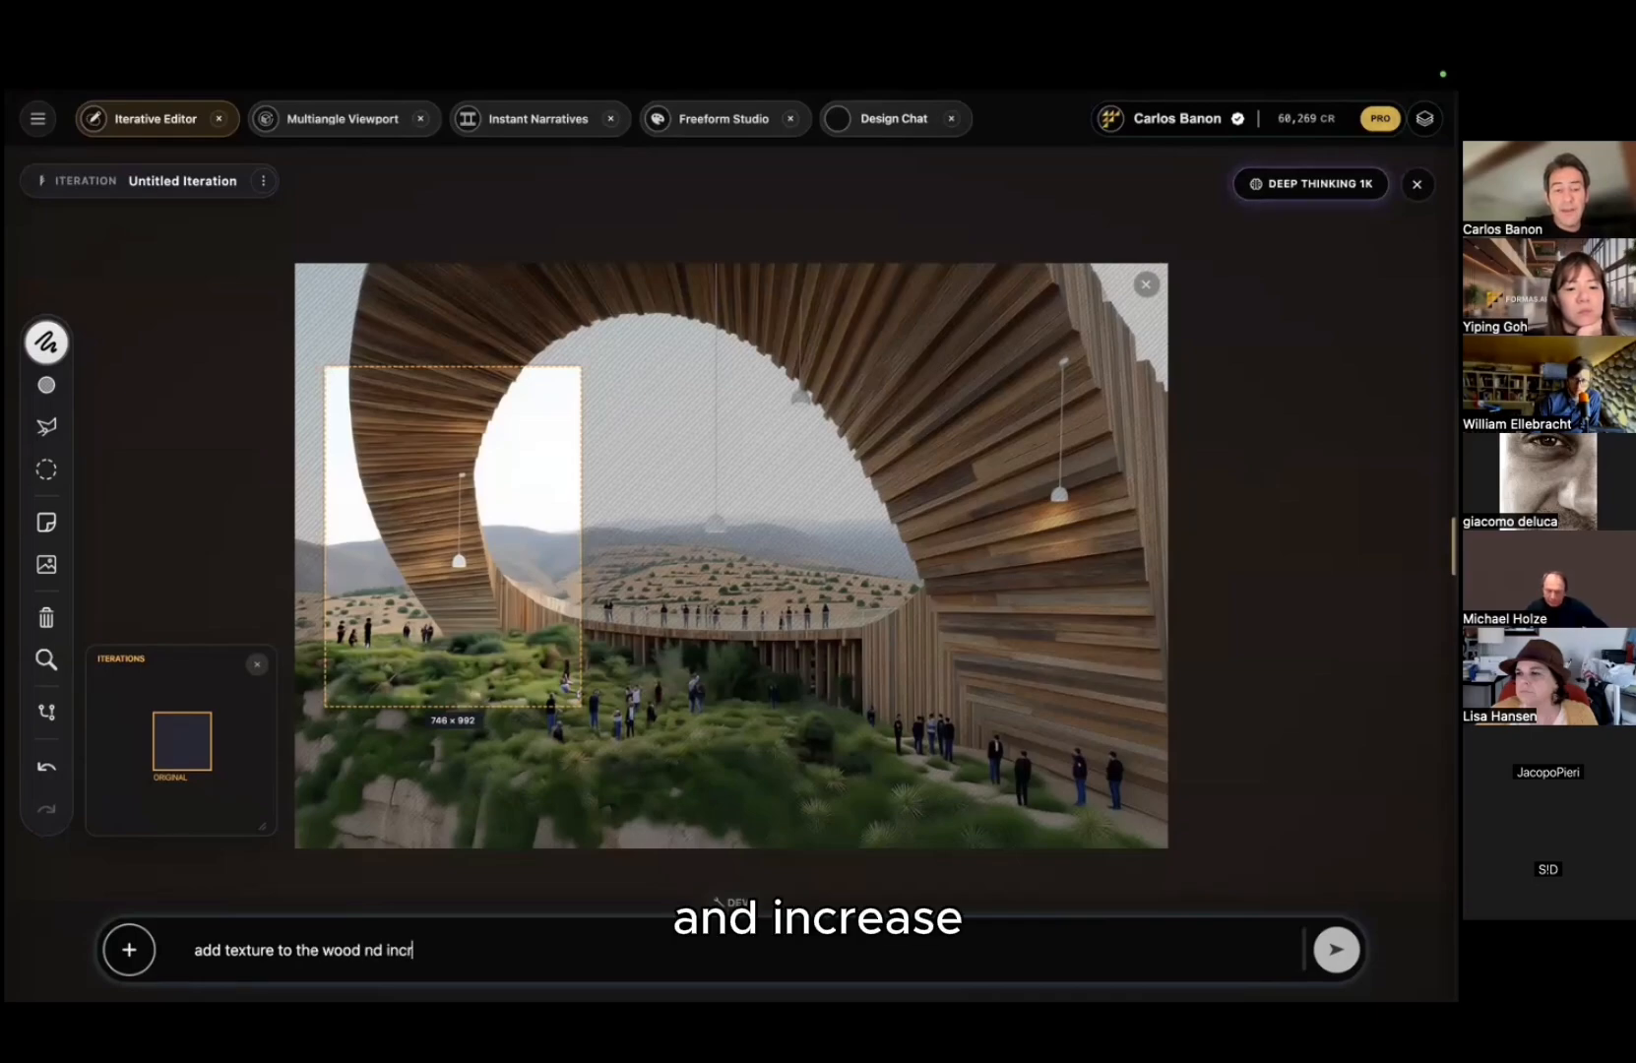
{"action": "key", "text": "BackSpace"}
{"action": "key", "text": "BackSpace"}
{"action": "key", "text": "BackSpace"}
{"action": "key", "text": "BackSpace"}
{"action": "key", "text": "BackSpace"}
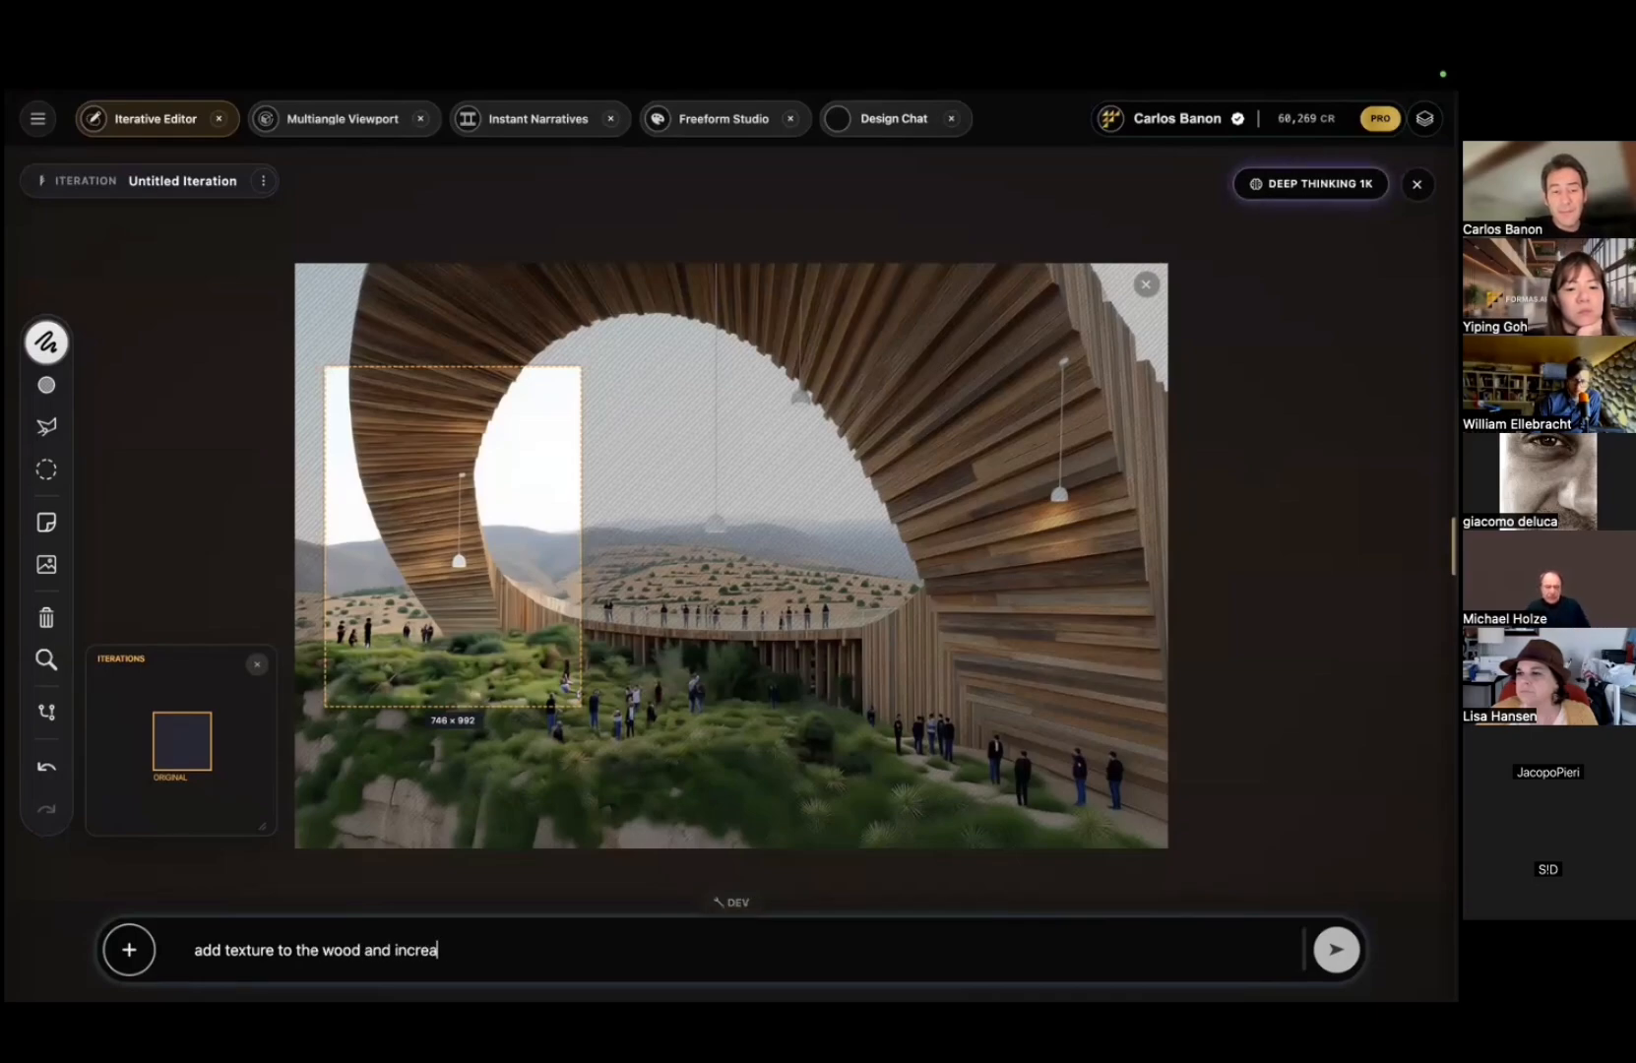
{"action": "type", "text": "t"}
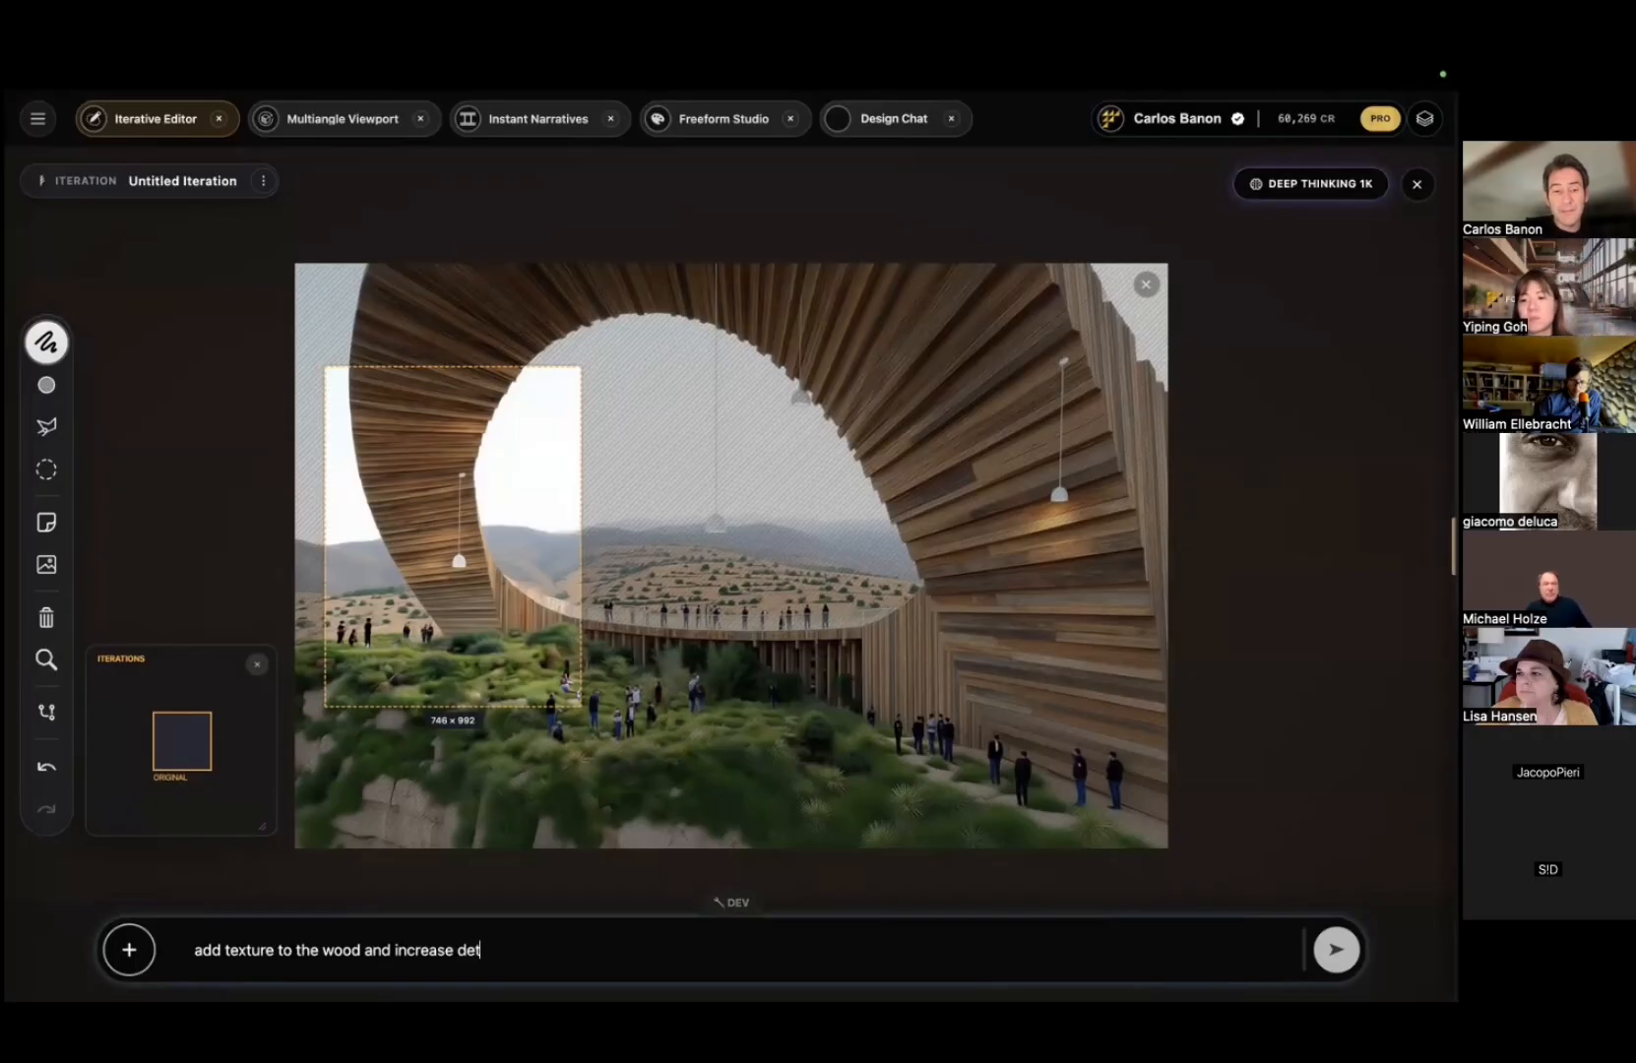
{"action": "type", "text": "ail to the natural e"}
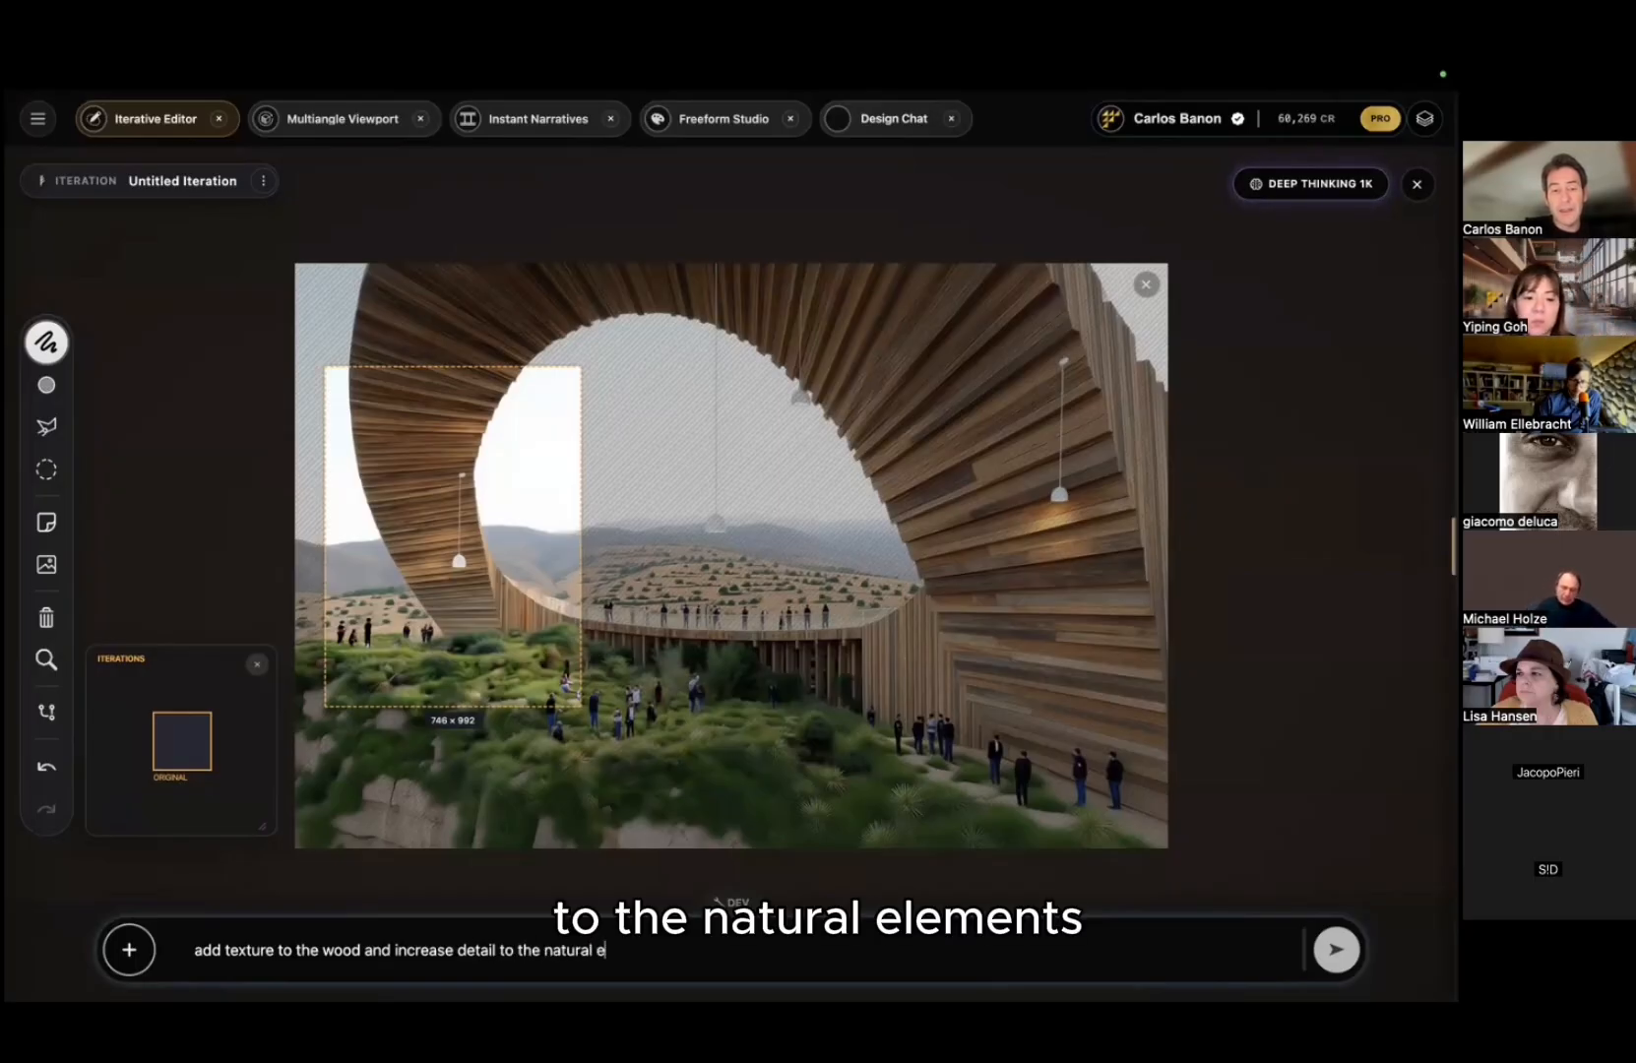
{"action": "type", "text": "ts."}
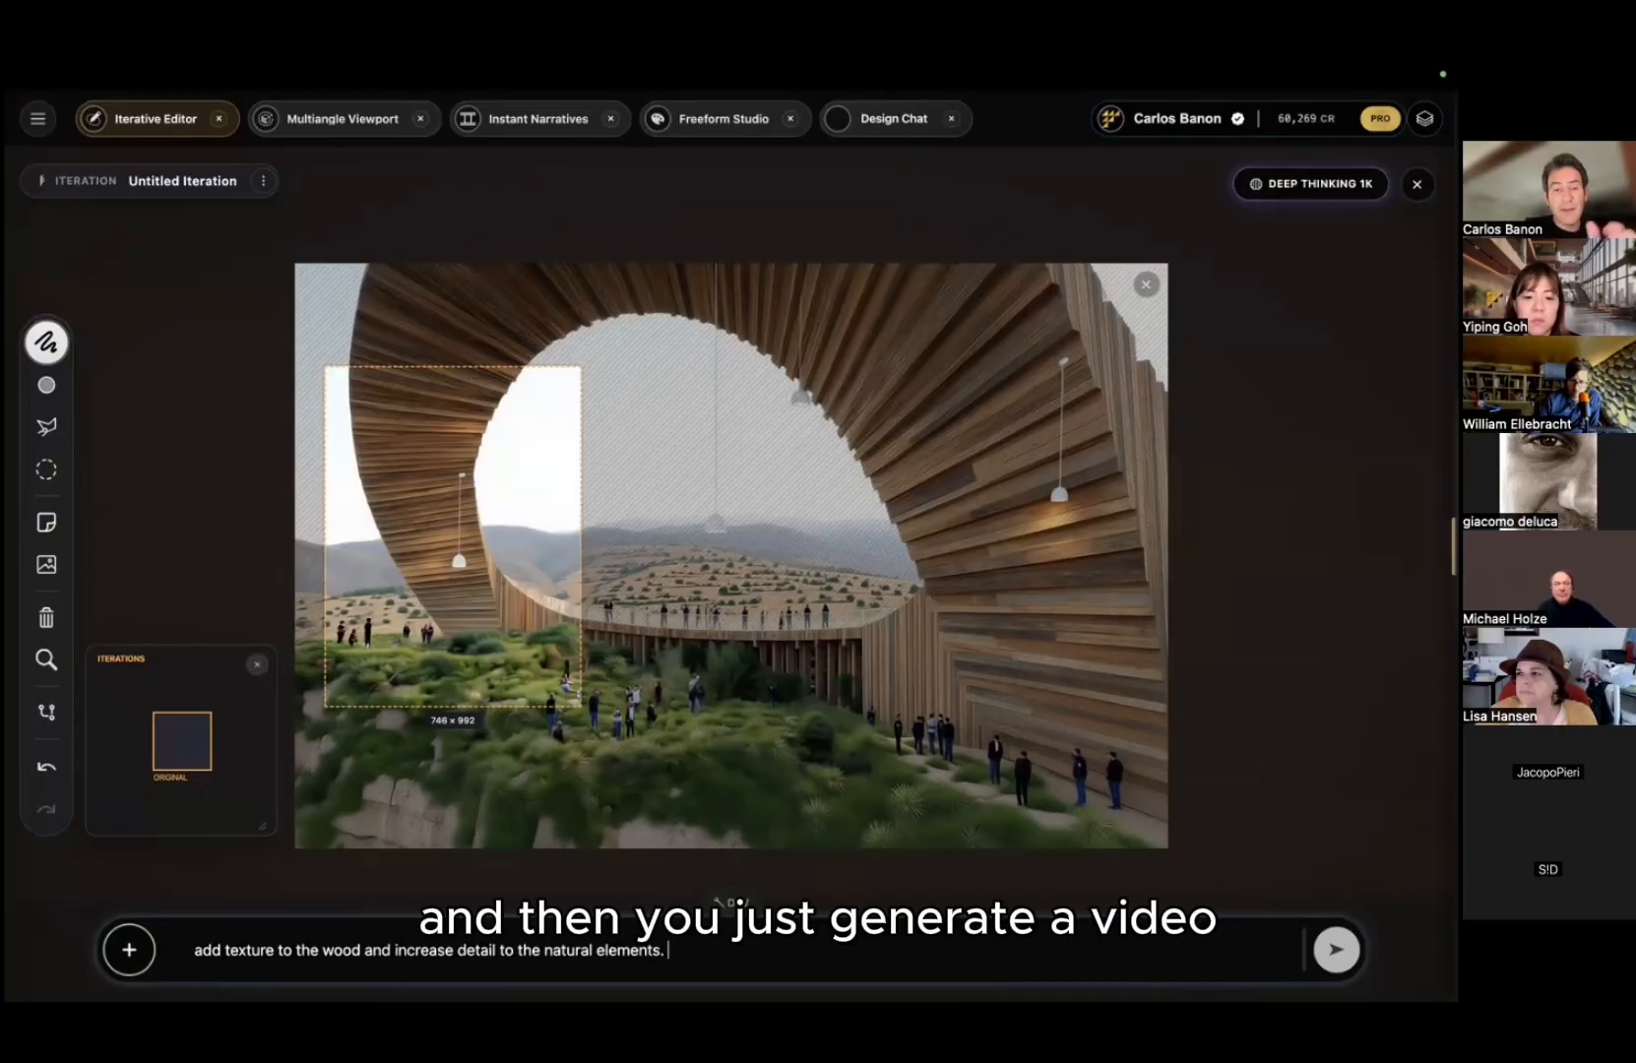
{"action": "key", "text": "Return"}
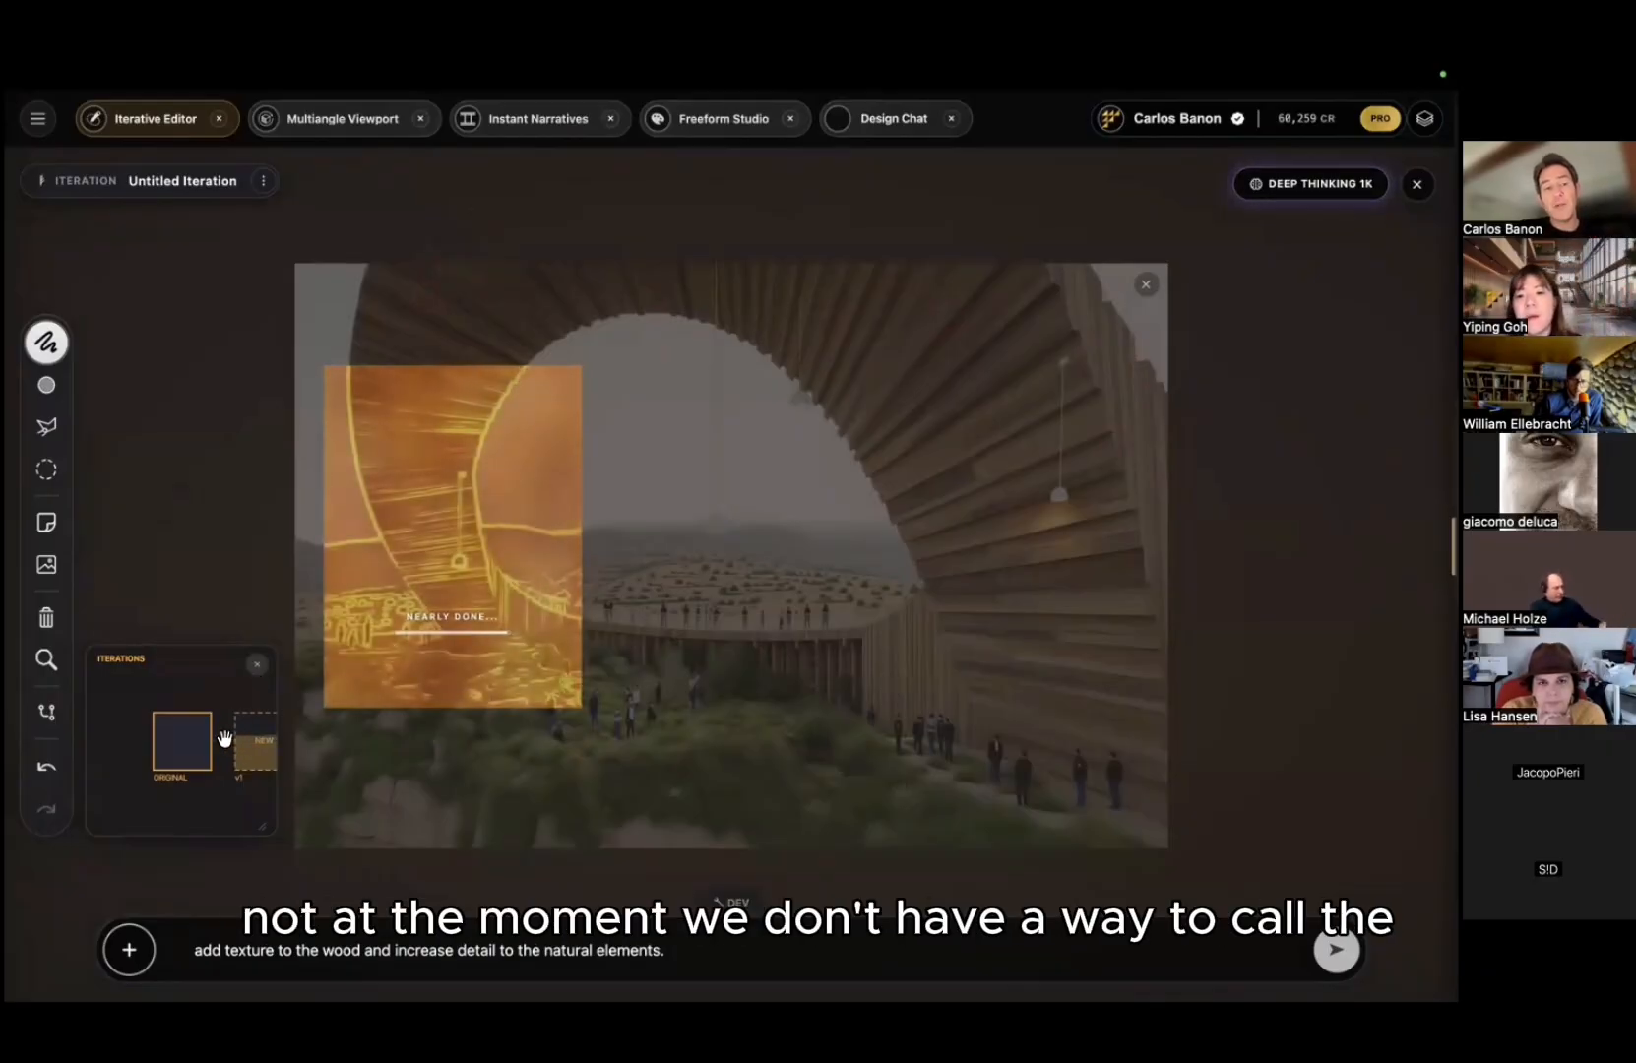
Step: Bring the new iteration into view, then switch to the Multiangle Viewport studio
{"action": "left_click_drag", "start_coordinate": [224, 739], "coordinate": [148, 740]}
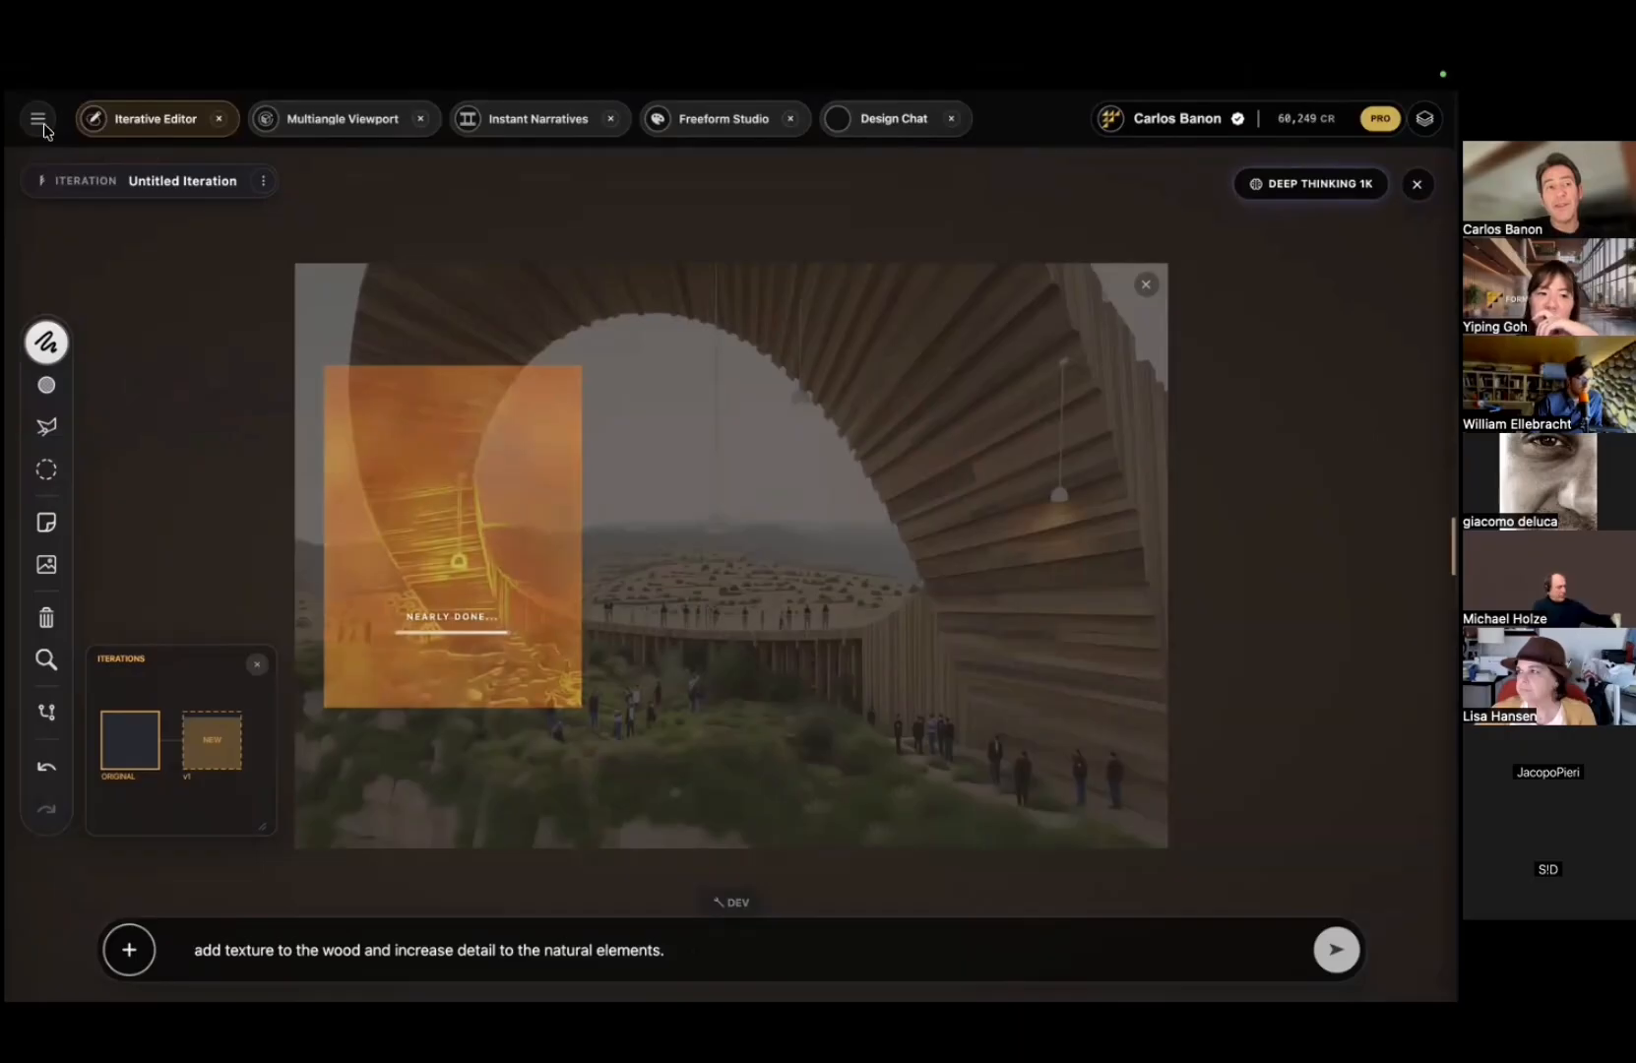
{"action": "left_click", "coordinate": [38, 117]}
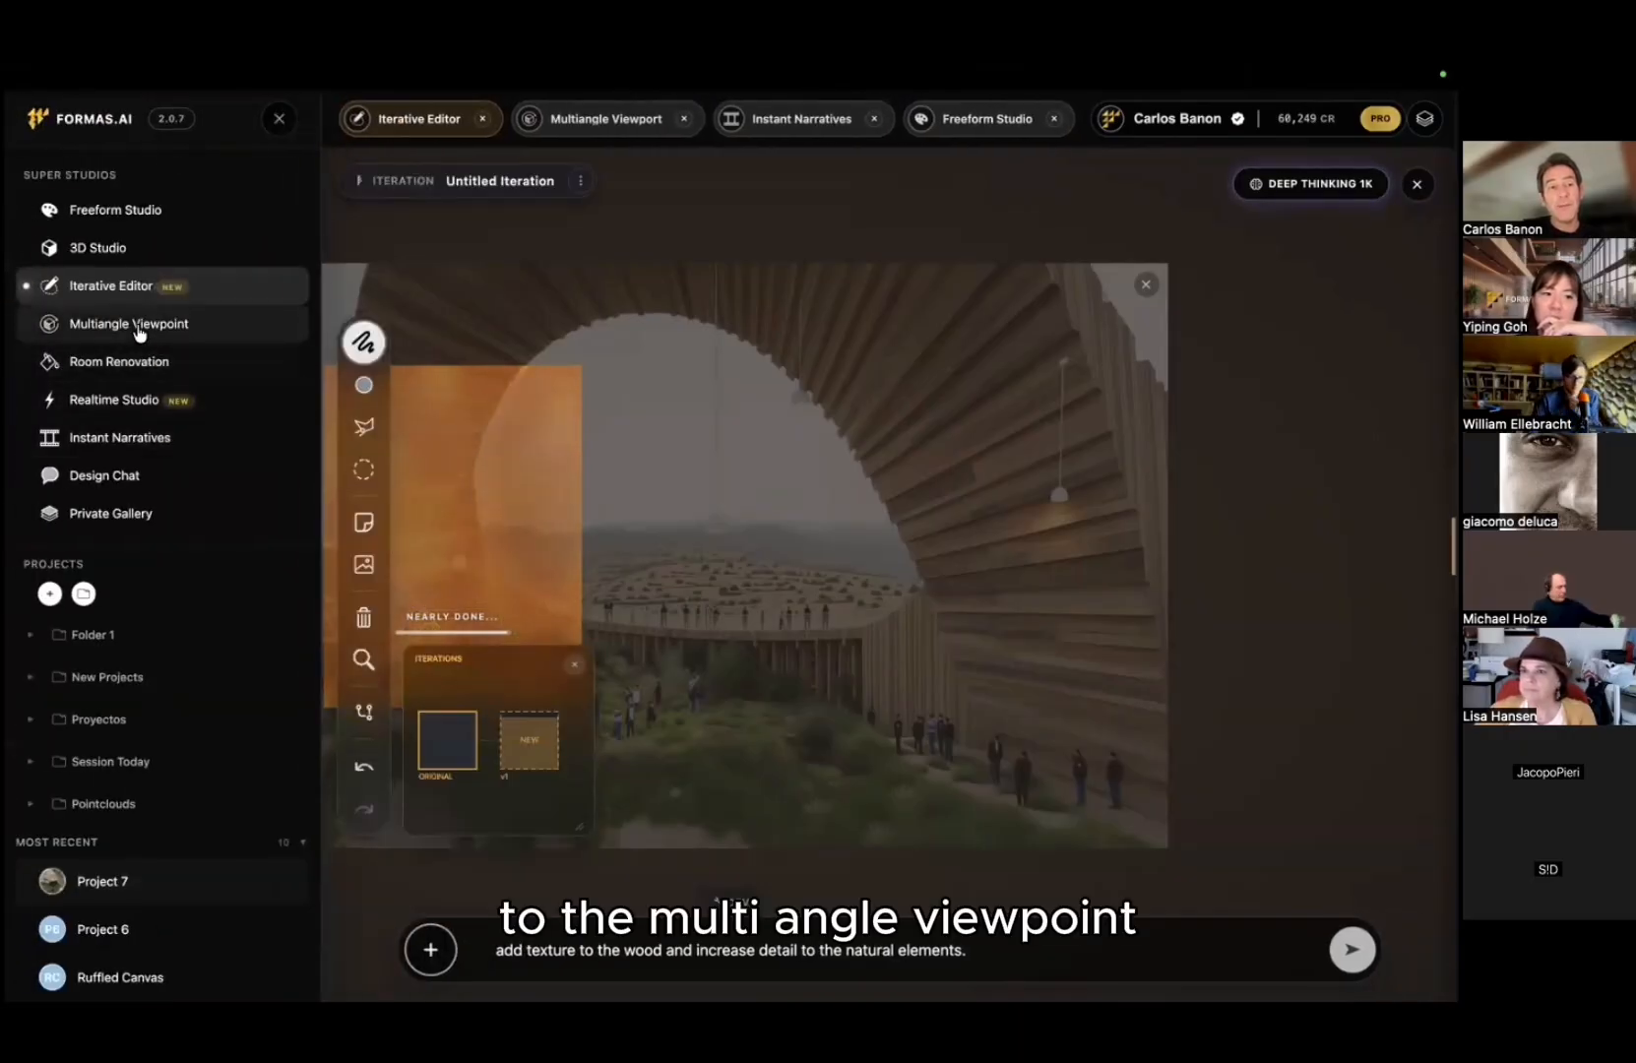
{"action": "left_click", "coordinate": [148, 323]}
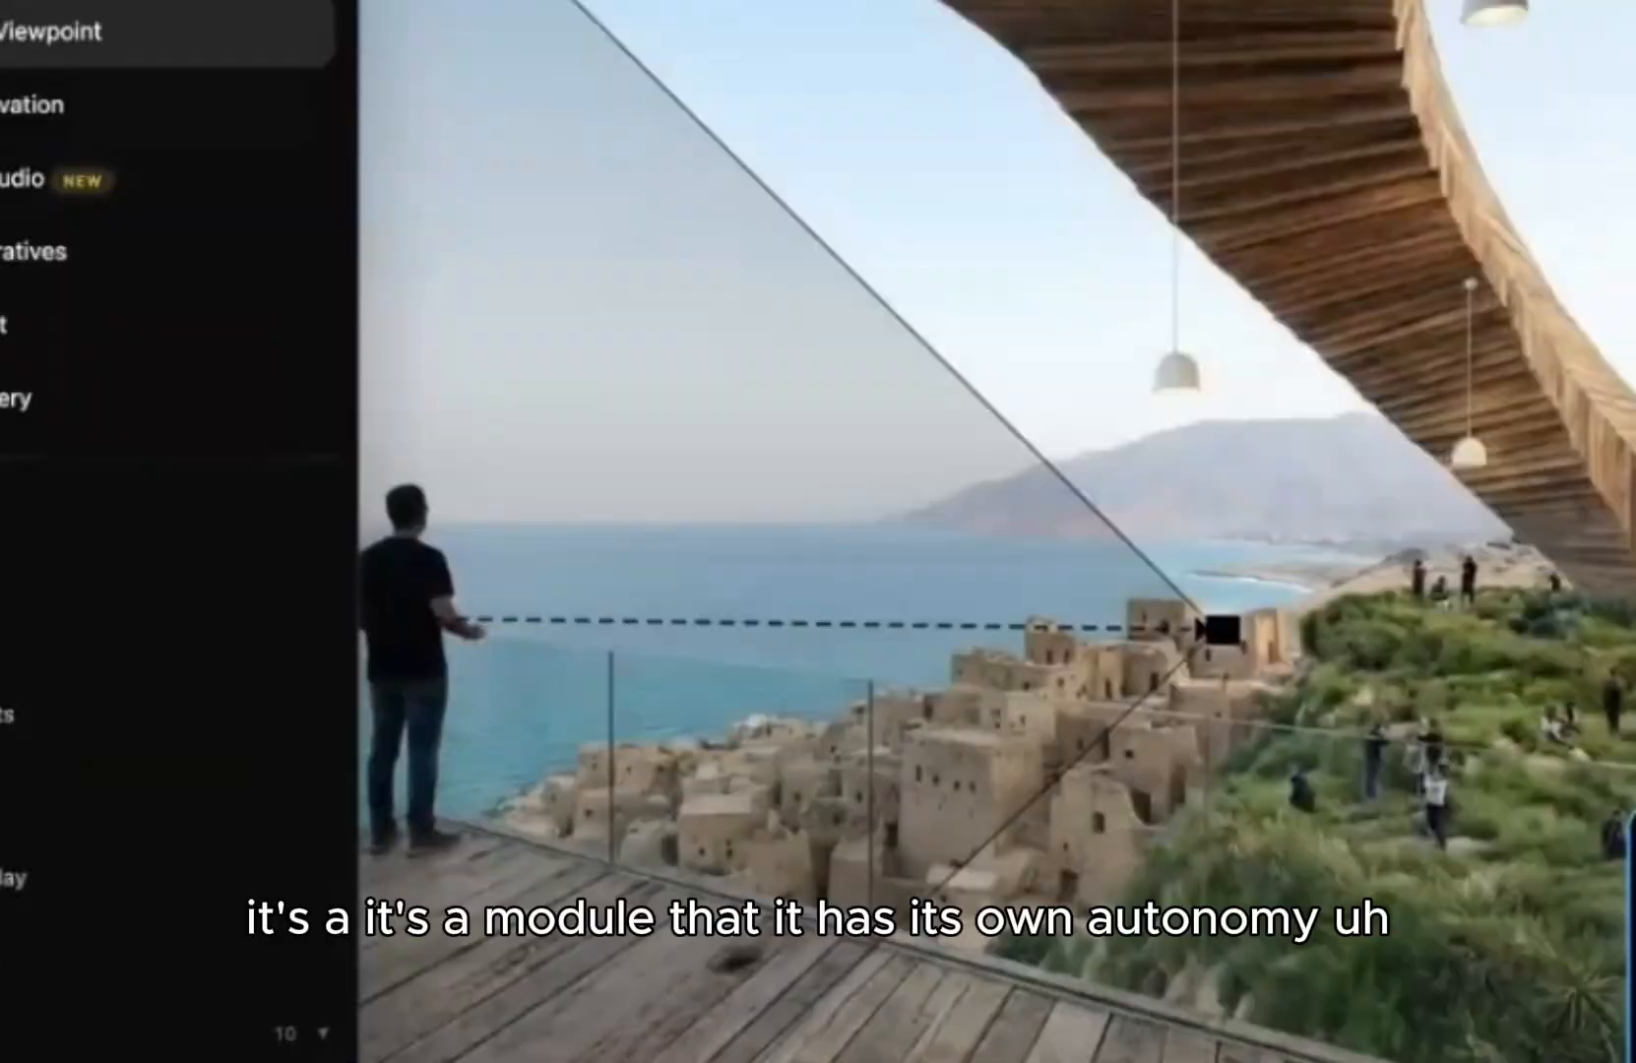
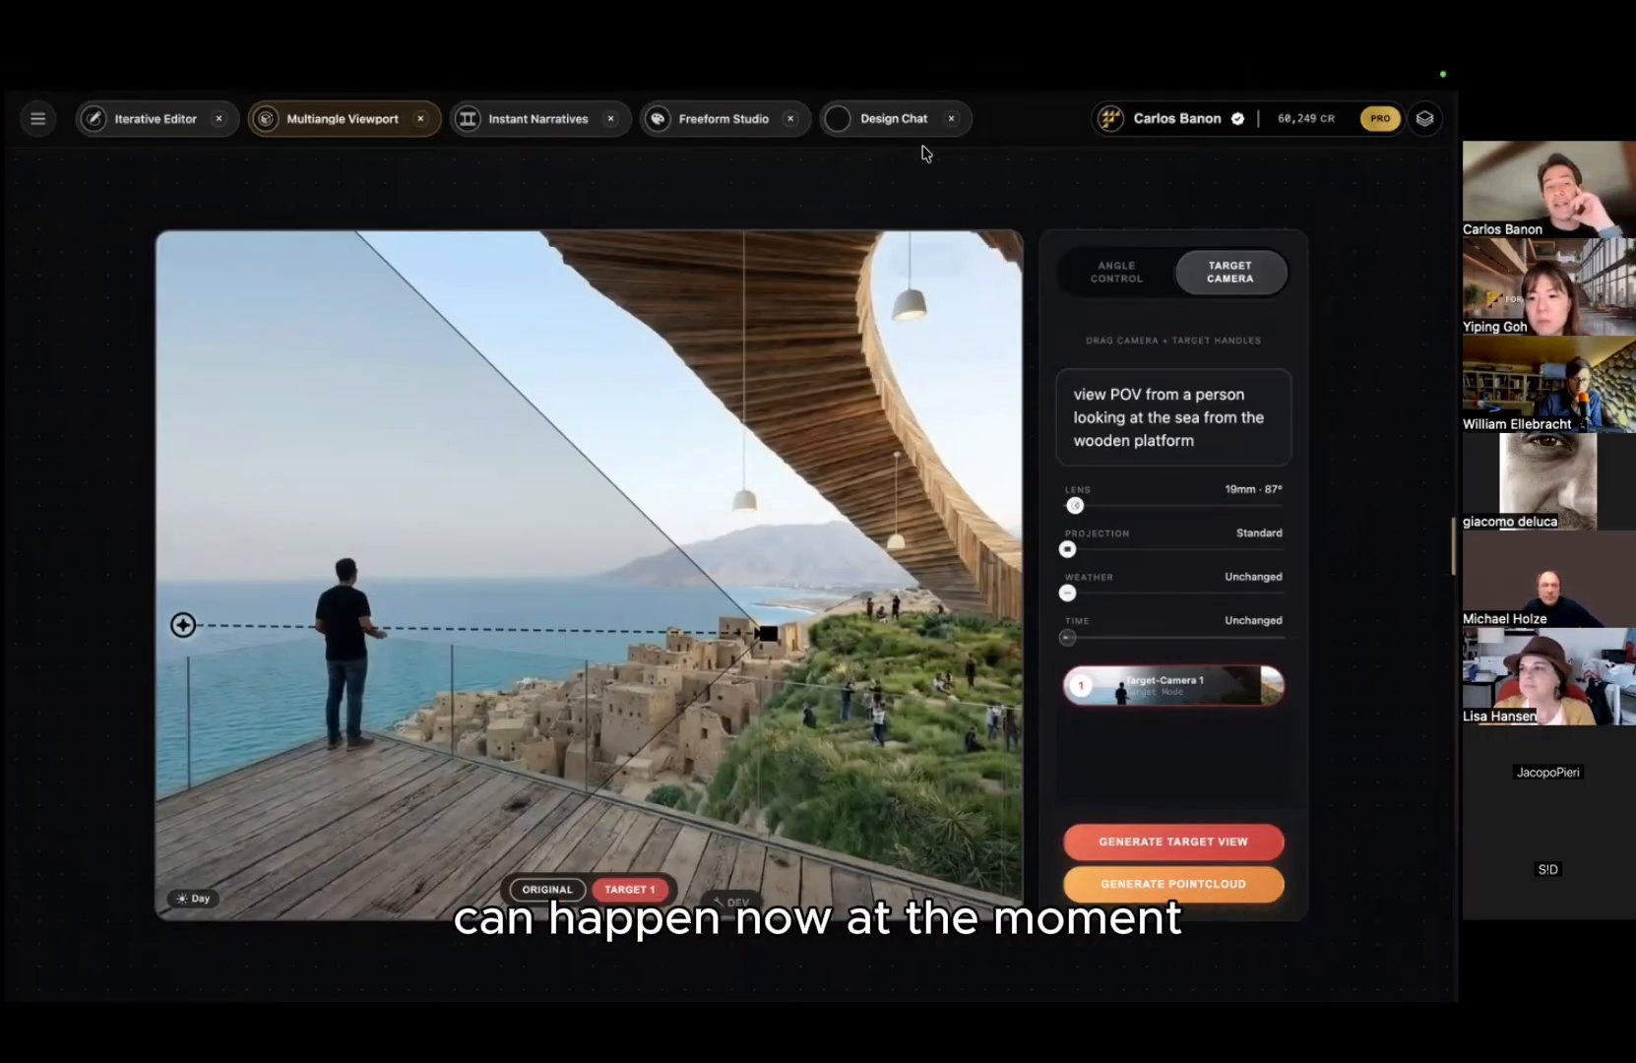
Step: Load the curved-arch sunset image of the ring structure from the gallery into Multiangle Viewport
{"action": "left_click", "coordinate": [34, 123]}
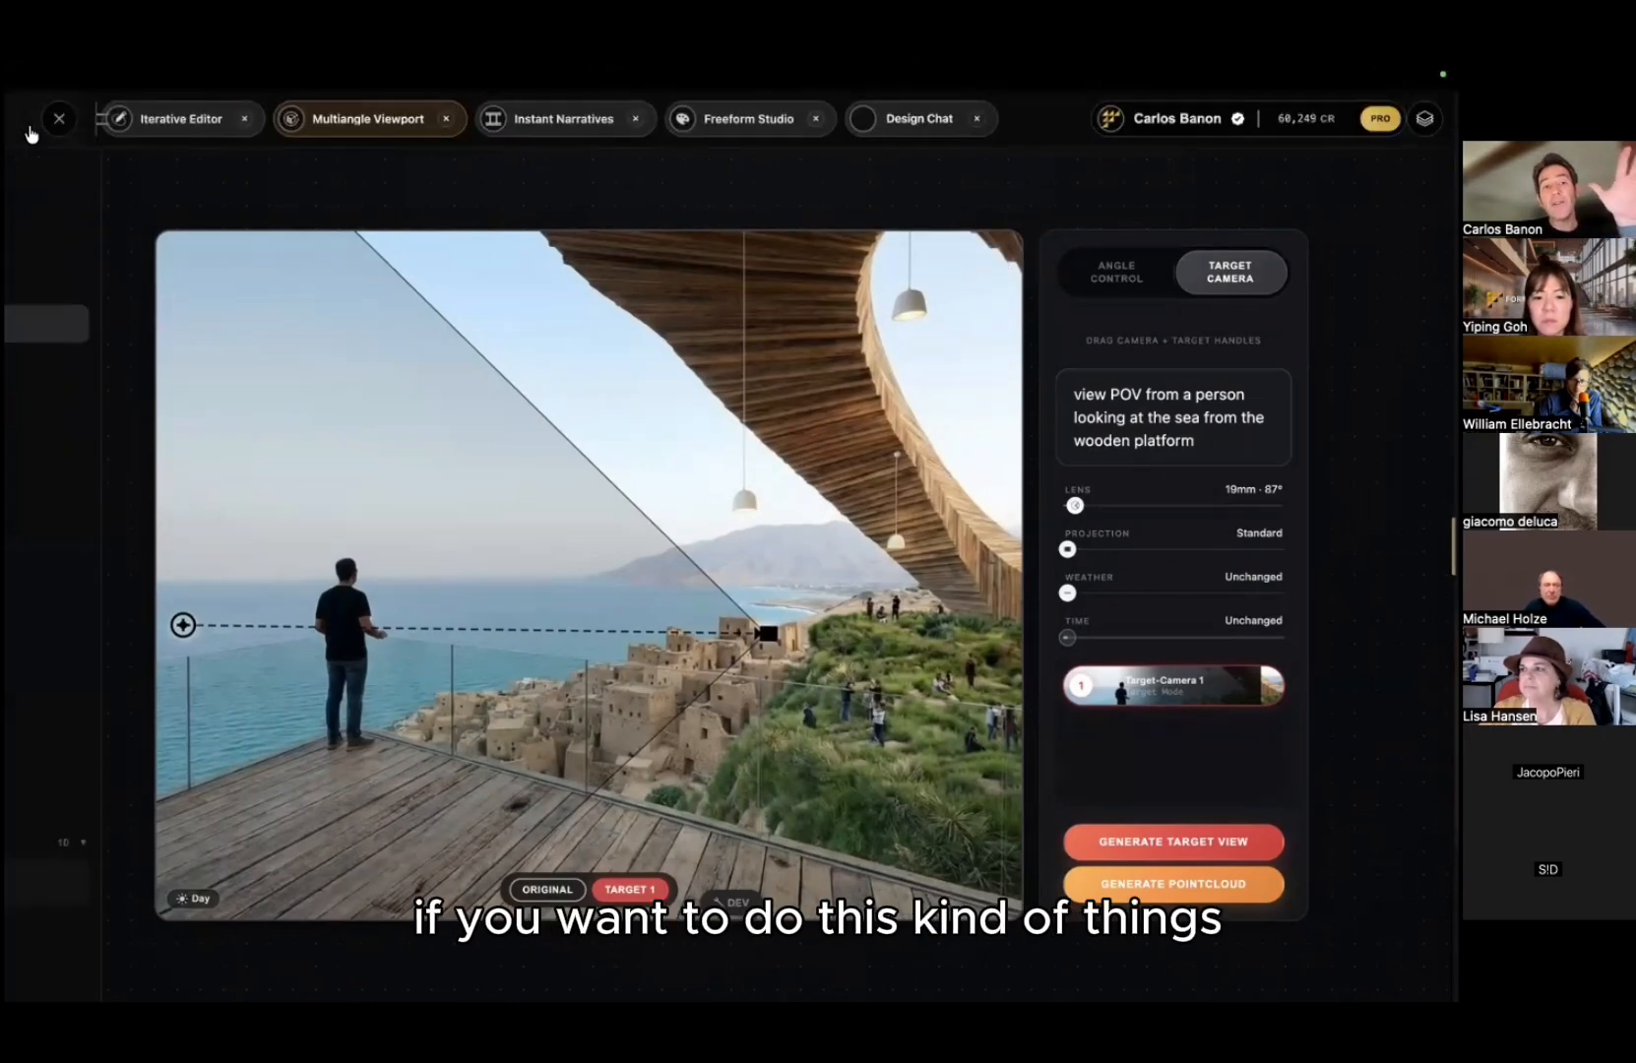
{"action": "left_click", "coordinate": [275, 120]}
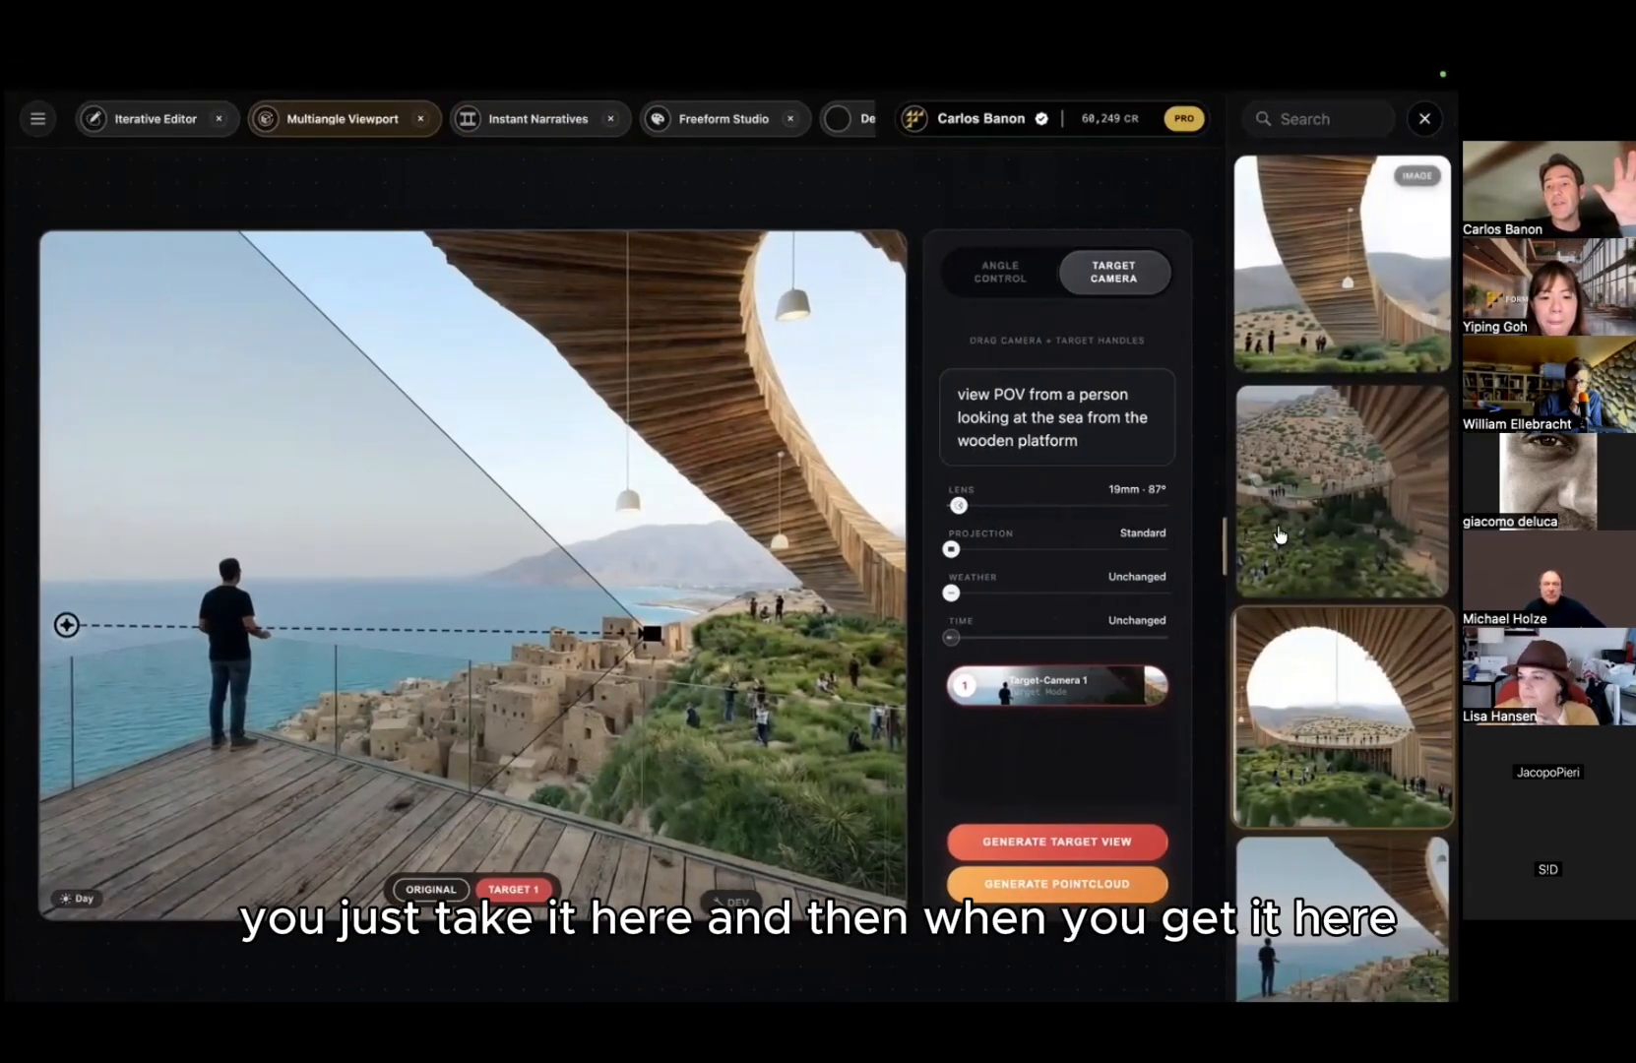
{"action": "left_click", "coordinate": [1358, 512]}
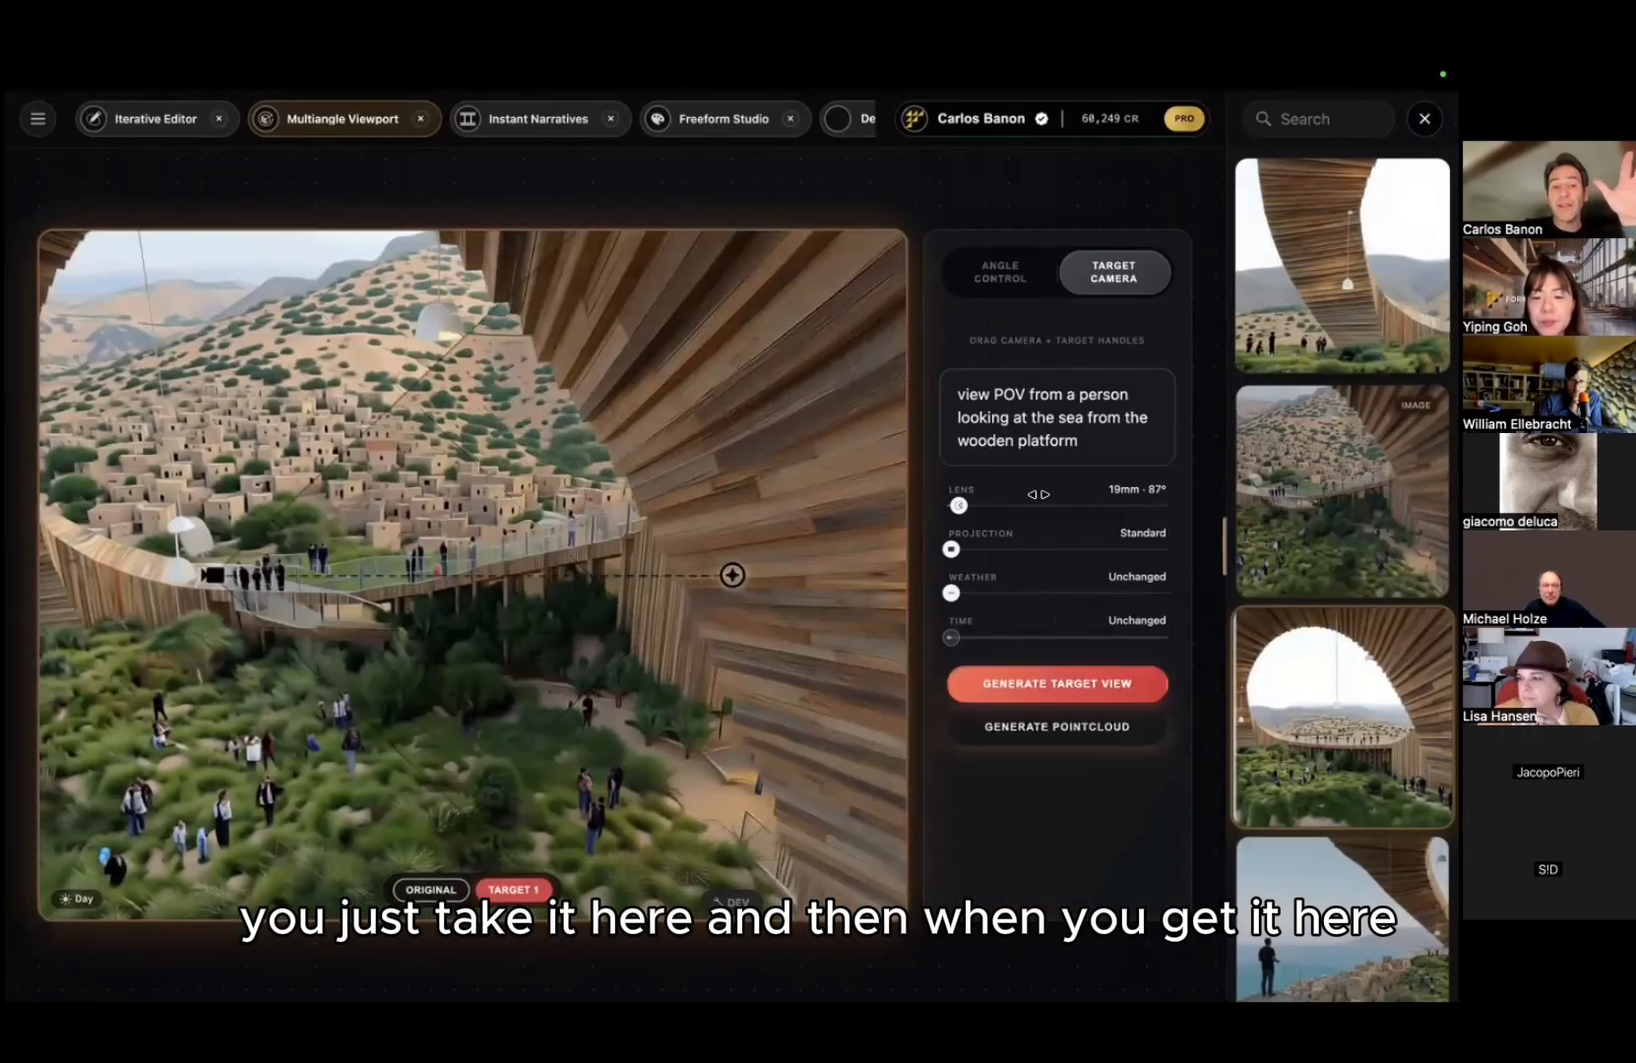
{"action": "scroll", "coordinate": [1279, 766], "scroll_direction": "down", "scroll_amount": 3}
{"action": "scroll", "coordinate": [1280, 766], "scroll_direction": "down", "scroll_amount": 15}
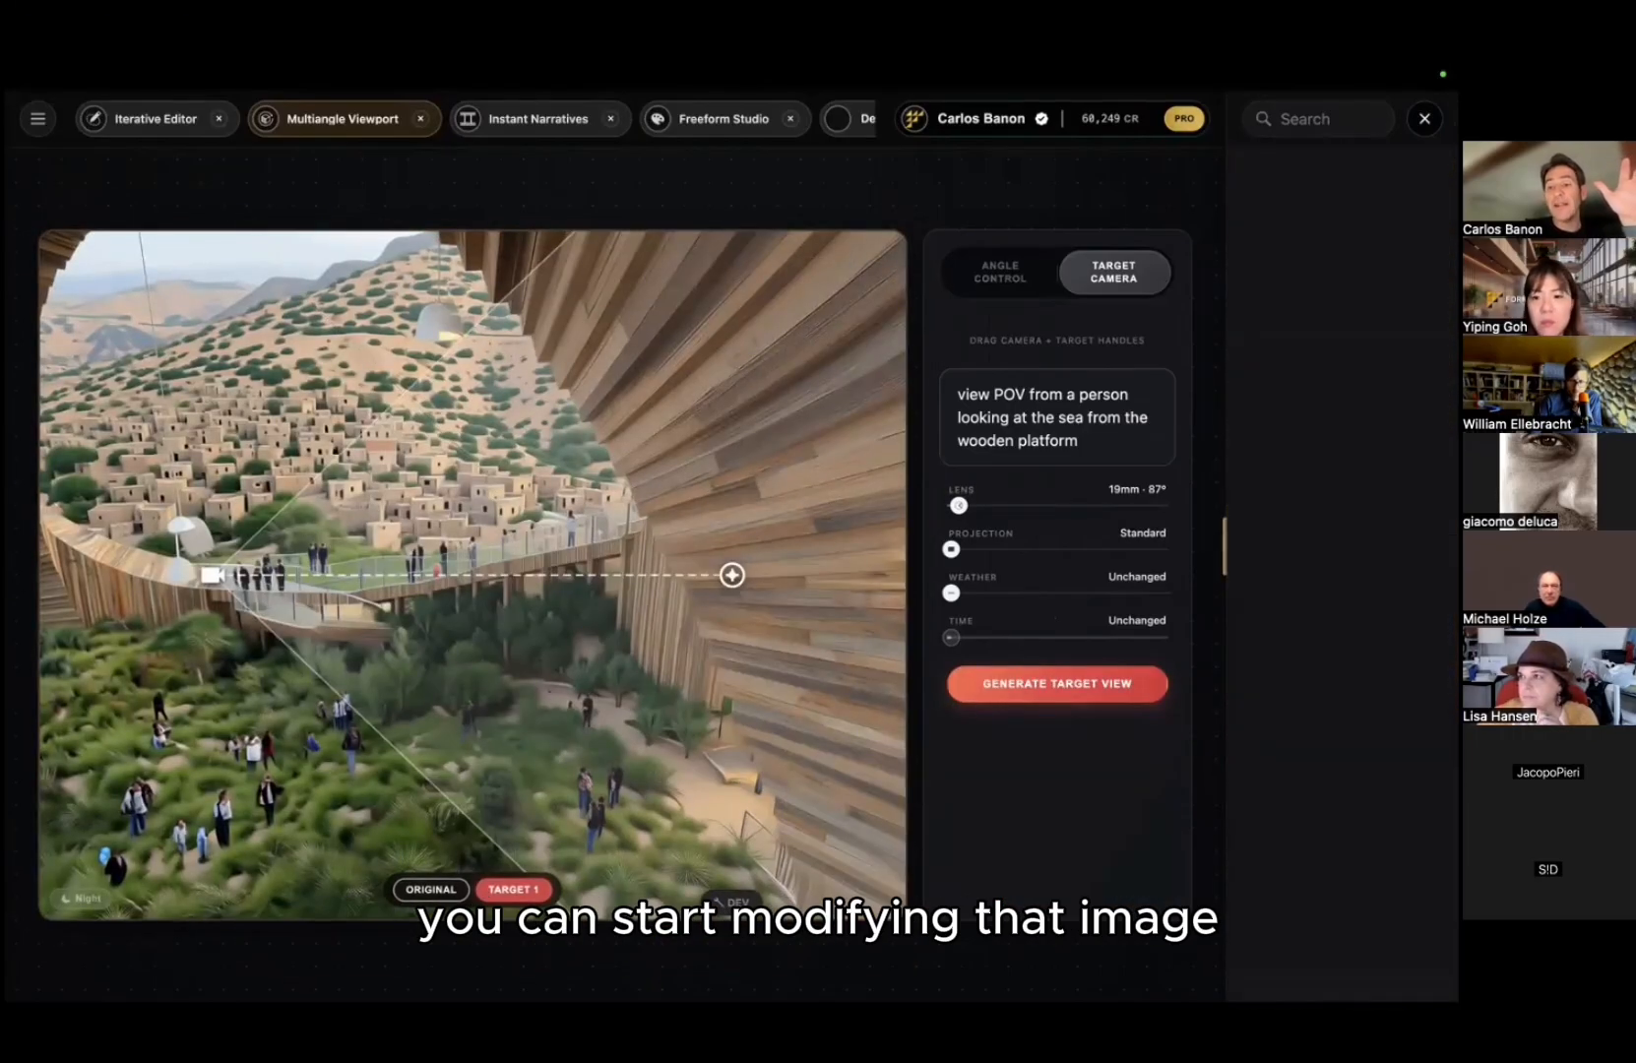
{"action": "left_click", "coordinate": [1329, 547]}
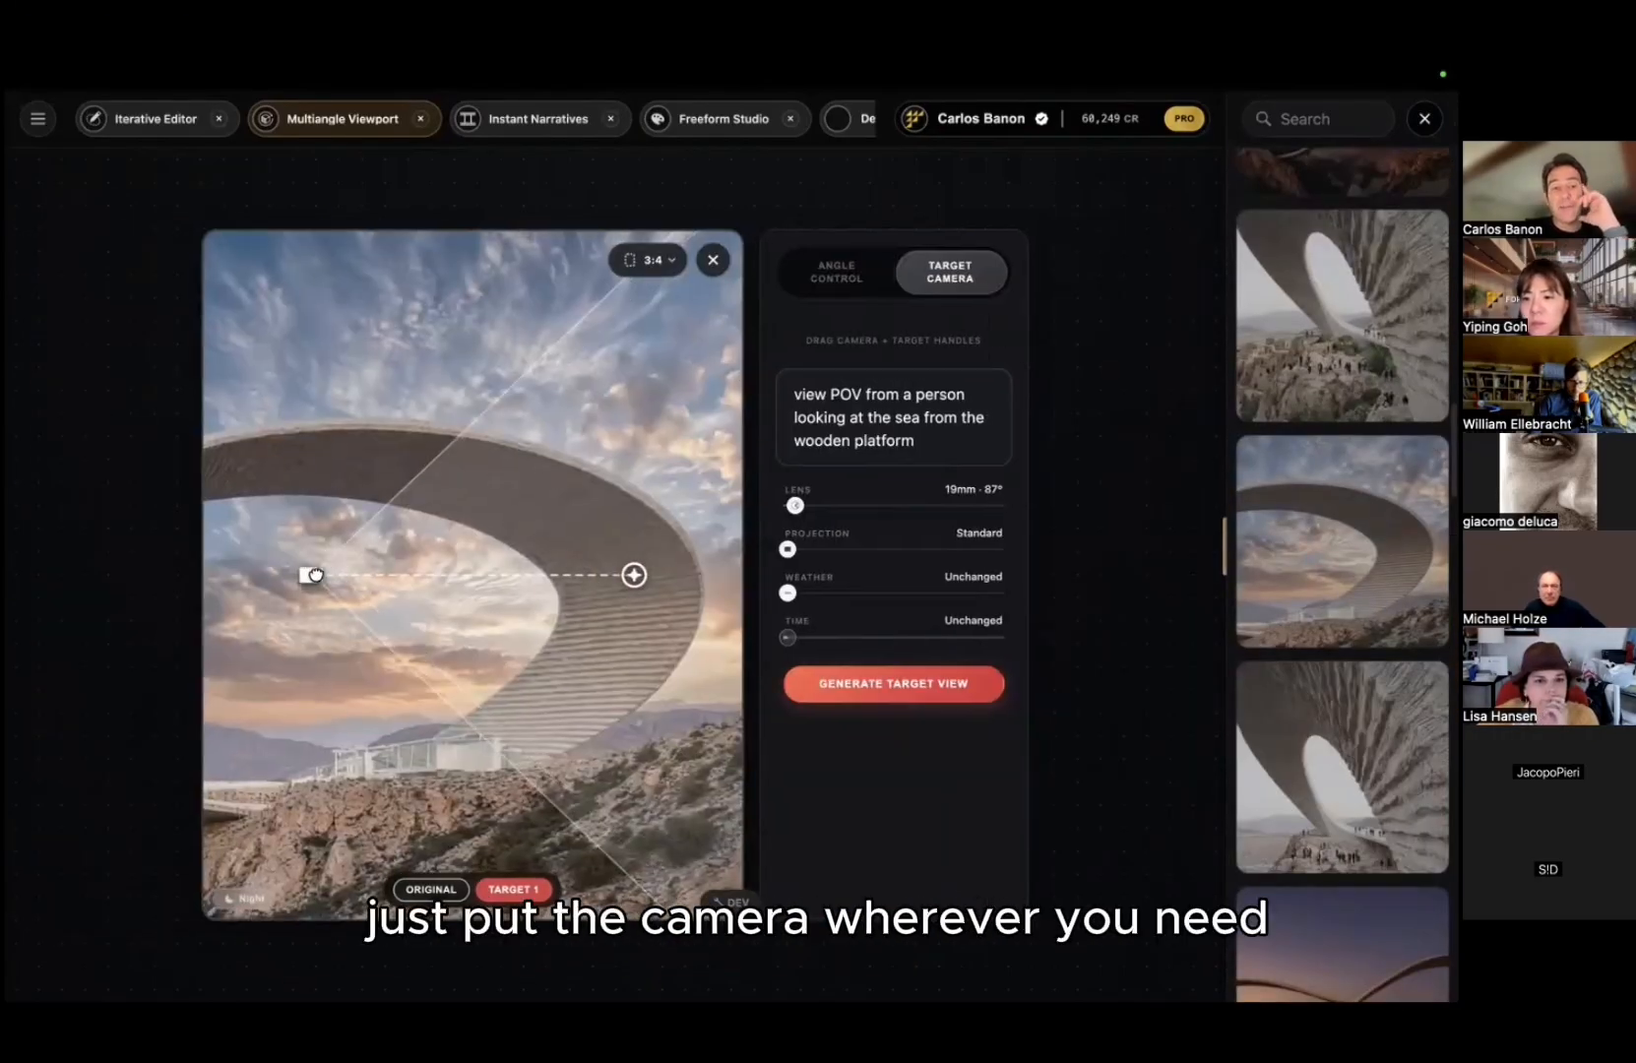
Step: Drop the camera beneath the ring aimed upward, generate 'view from below', and open the top result
{"action": "left_click_drag", "start_coordinate": [314, 573], "coordinate": [328, 759]}
{"action": "left_click_drag", "start_coordinate": [626, 575], "coordinate": [562, 602]}
{"action": "key", "text": "ctrl+a"}
{"action": "type", "text": "view b"}
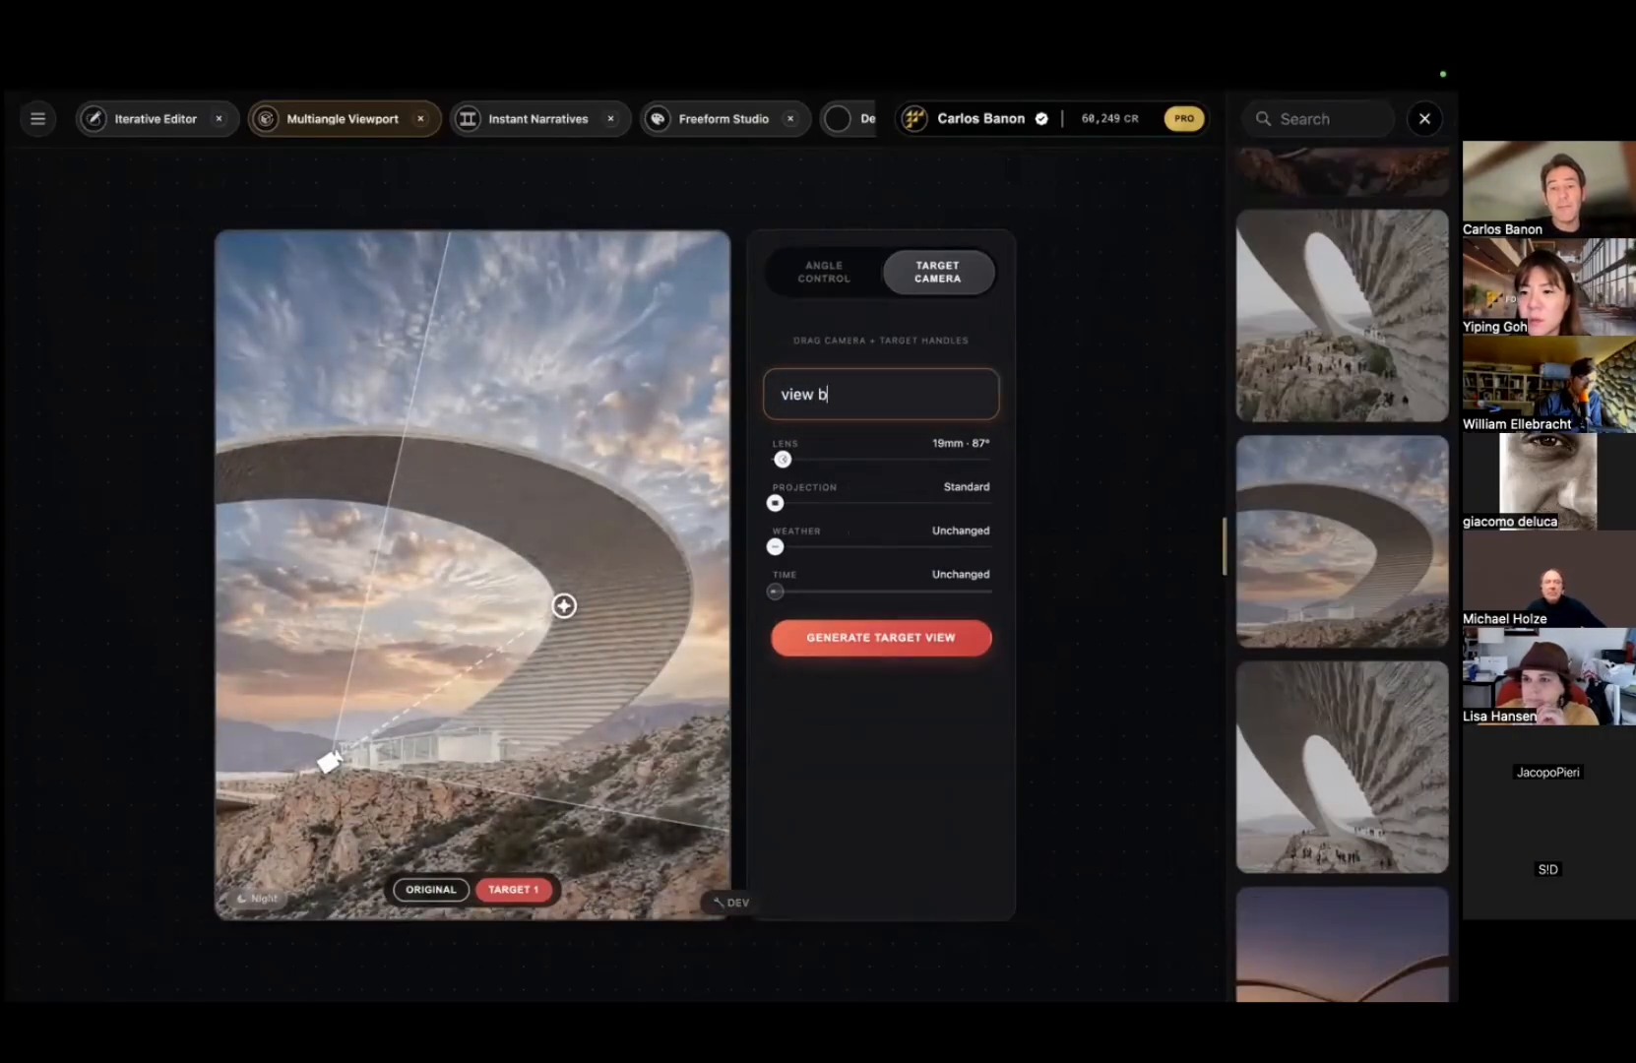
{"action": "key", "text": "BackSpace"}
{"action": "type", "text": "from below"}
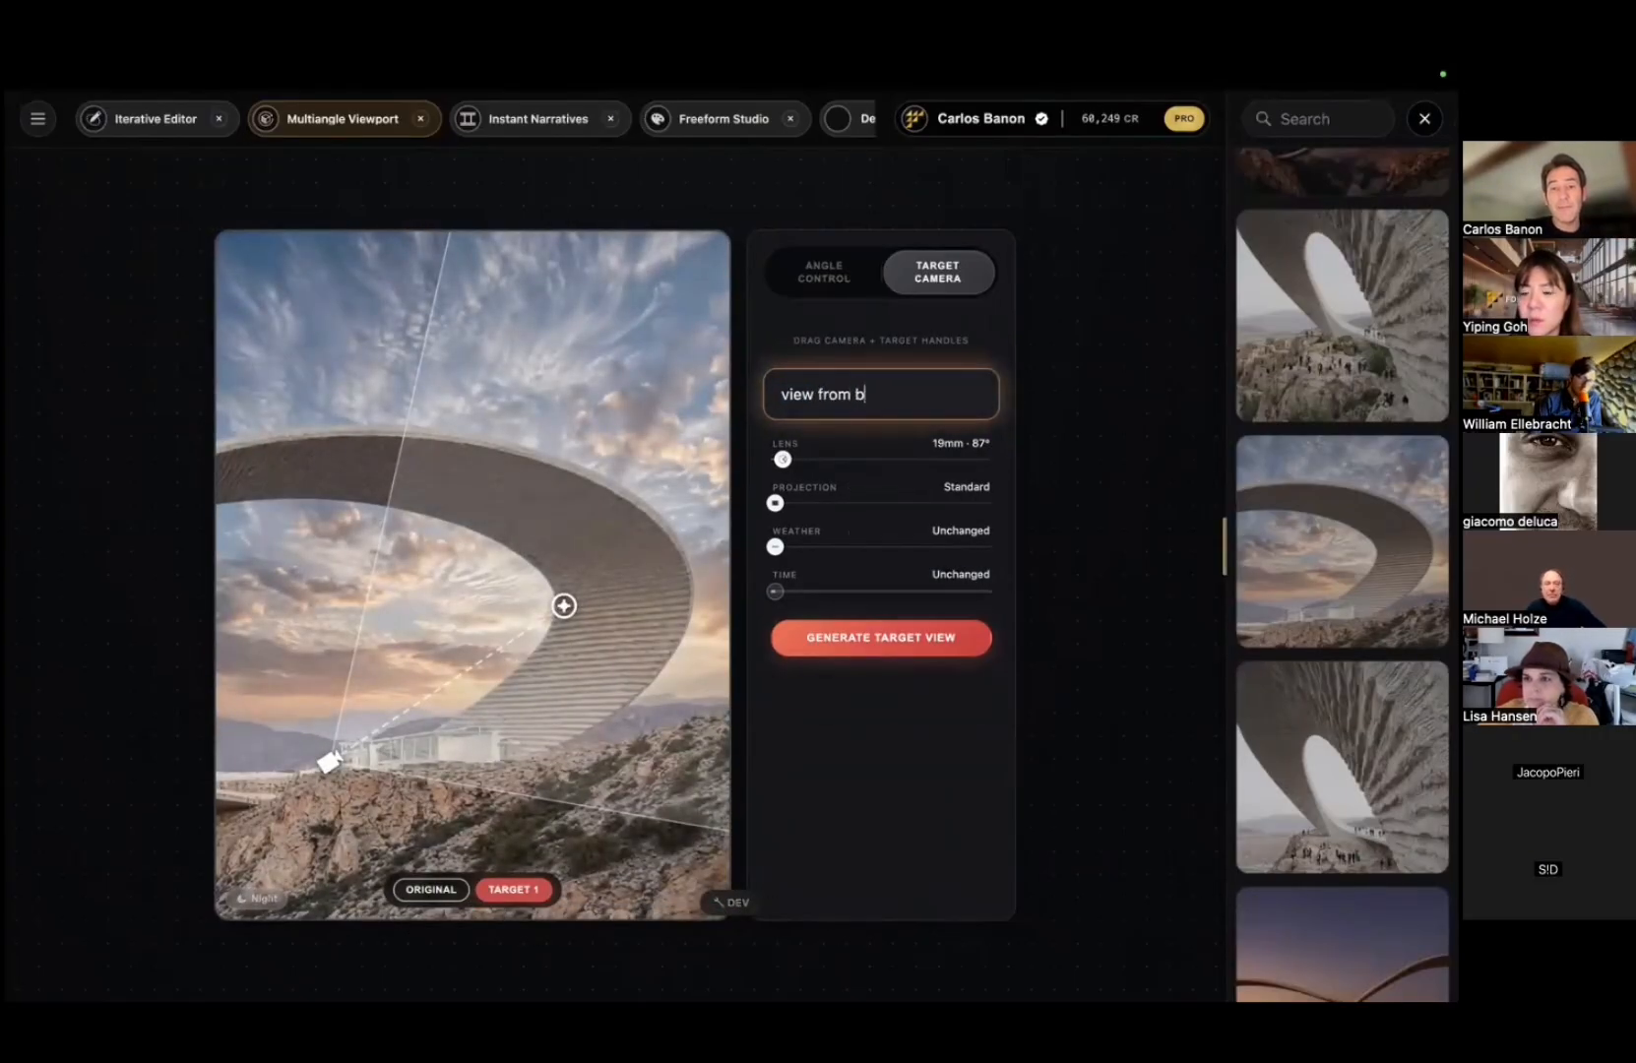
{"action": "key", "text": "Return"}
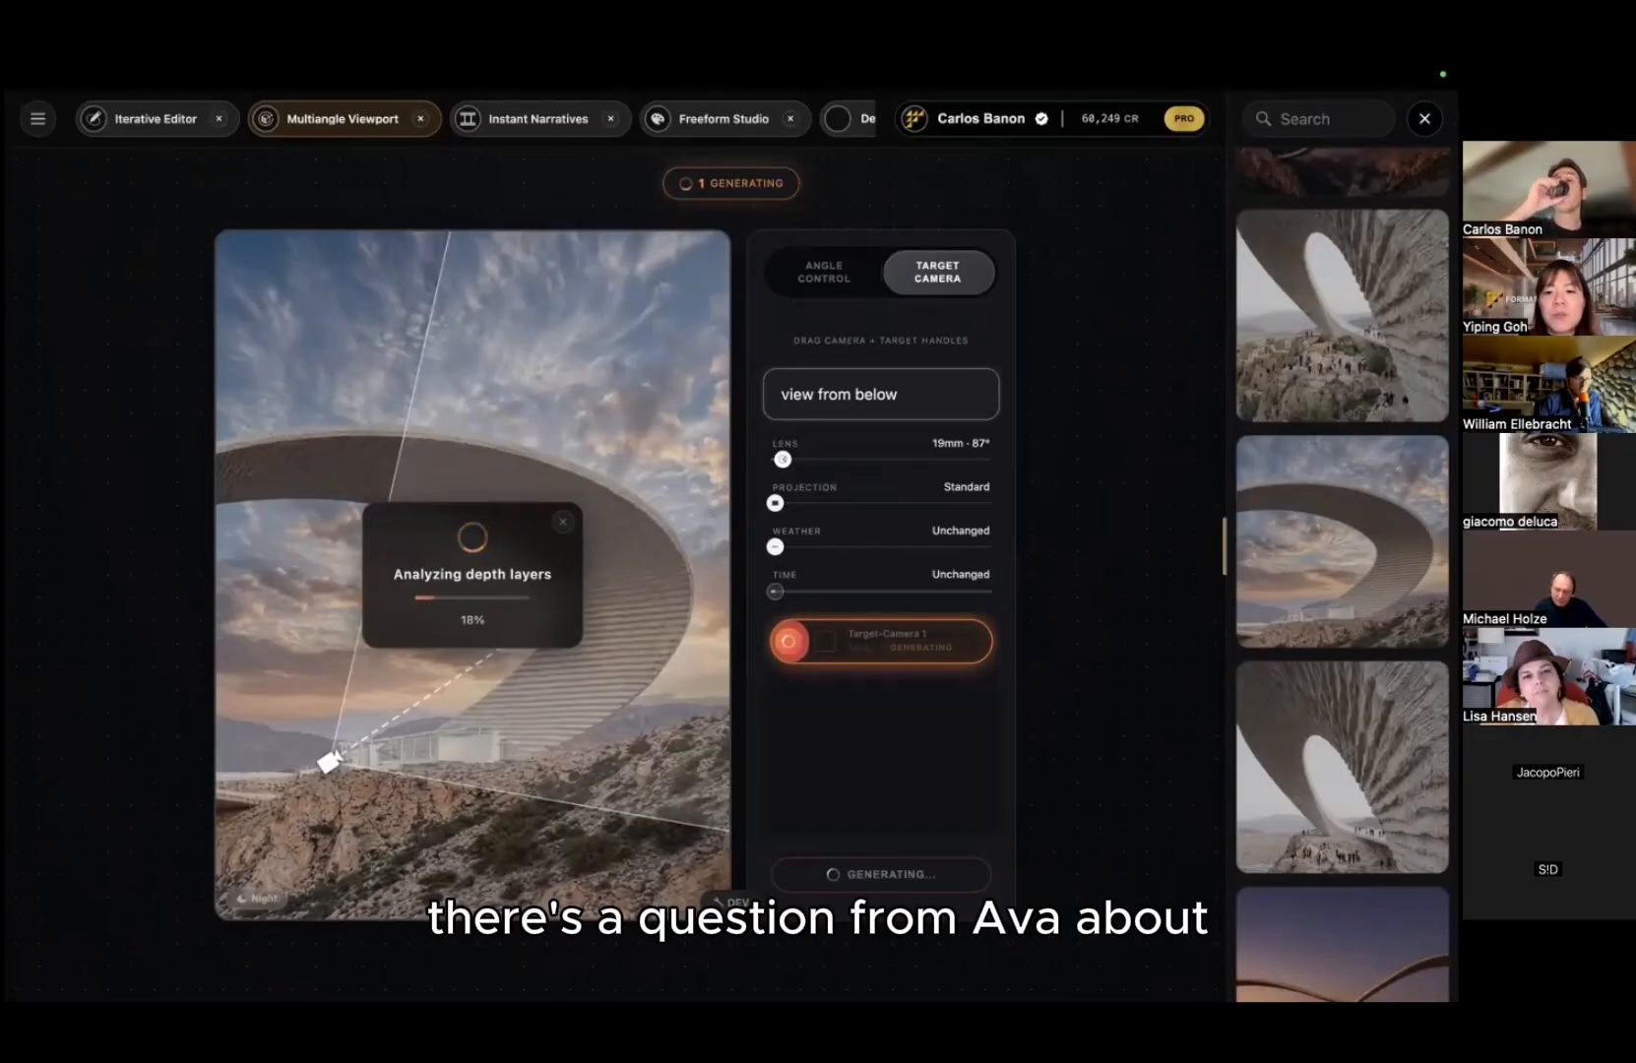
{"action": "scroll", "coordinate": [1299, 344], "scroll_direction": "up", "scroll_amount": 15}
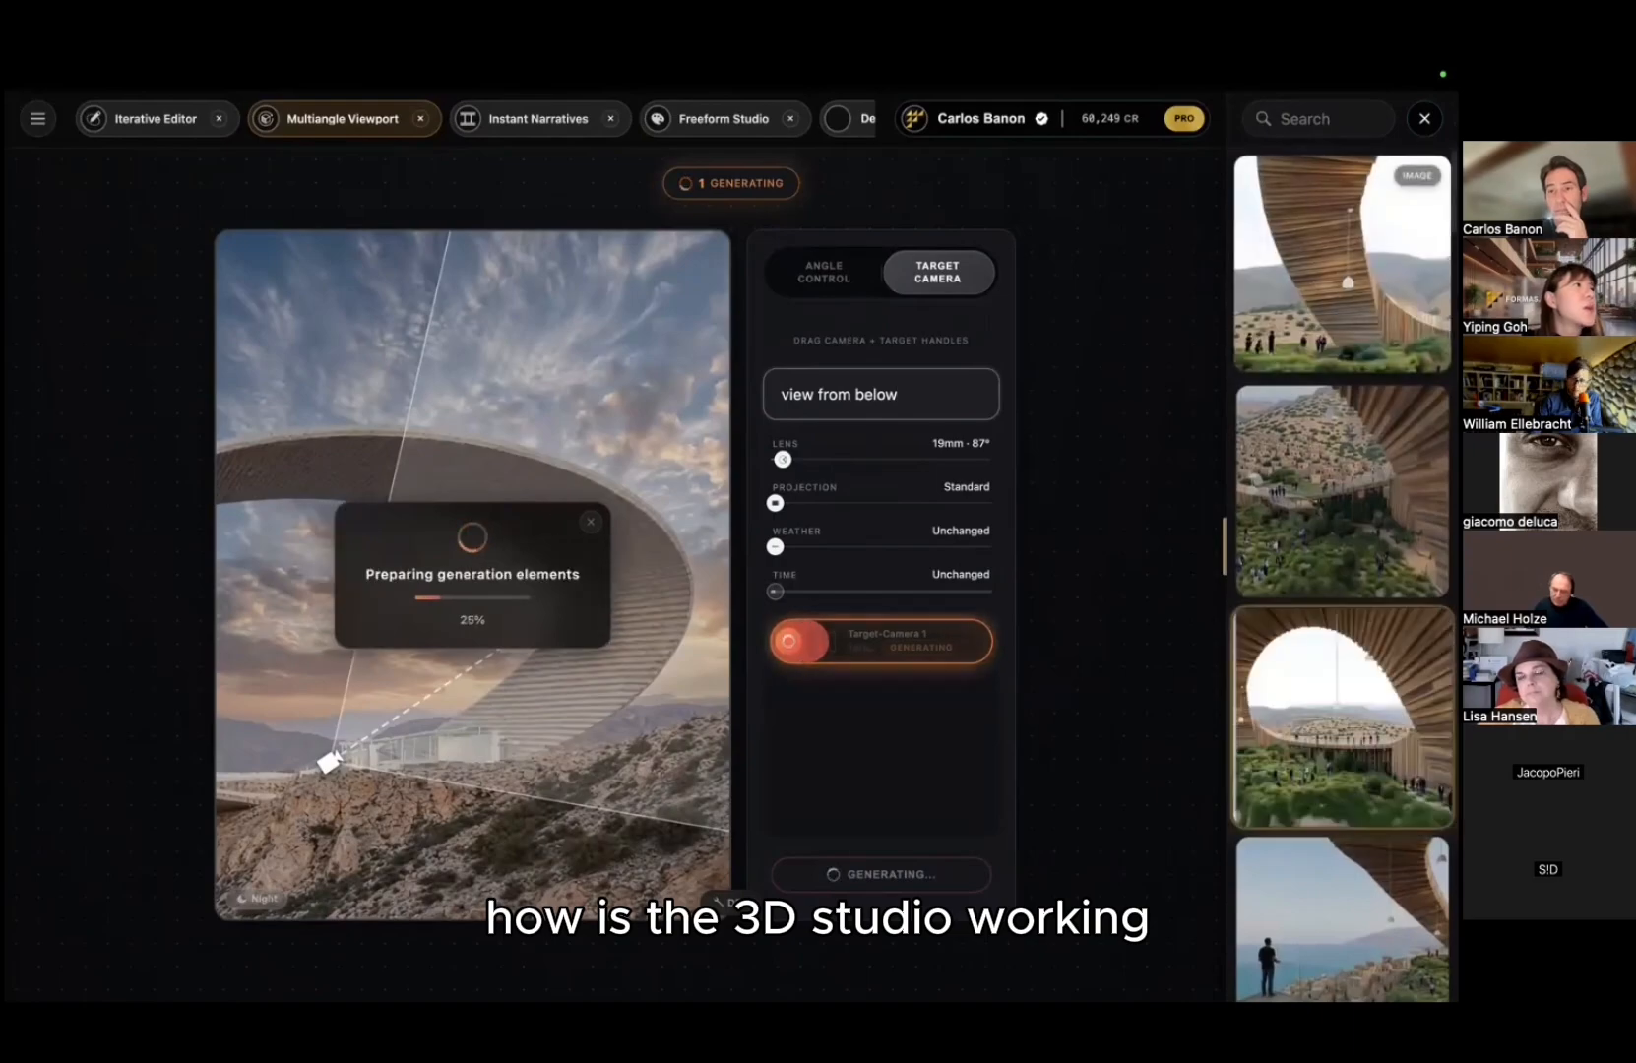
{"action": "left_click", "coordinate": [1347, 281]}
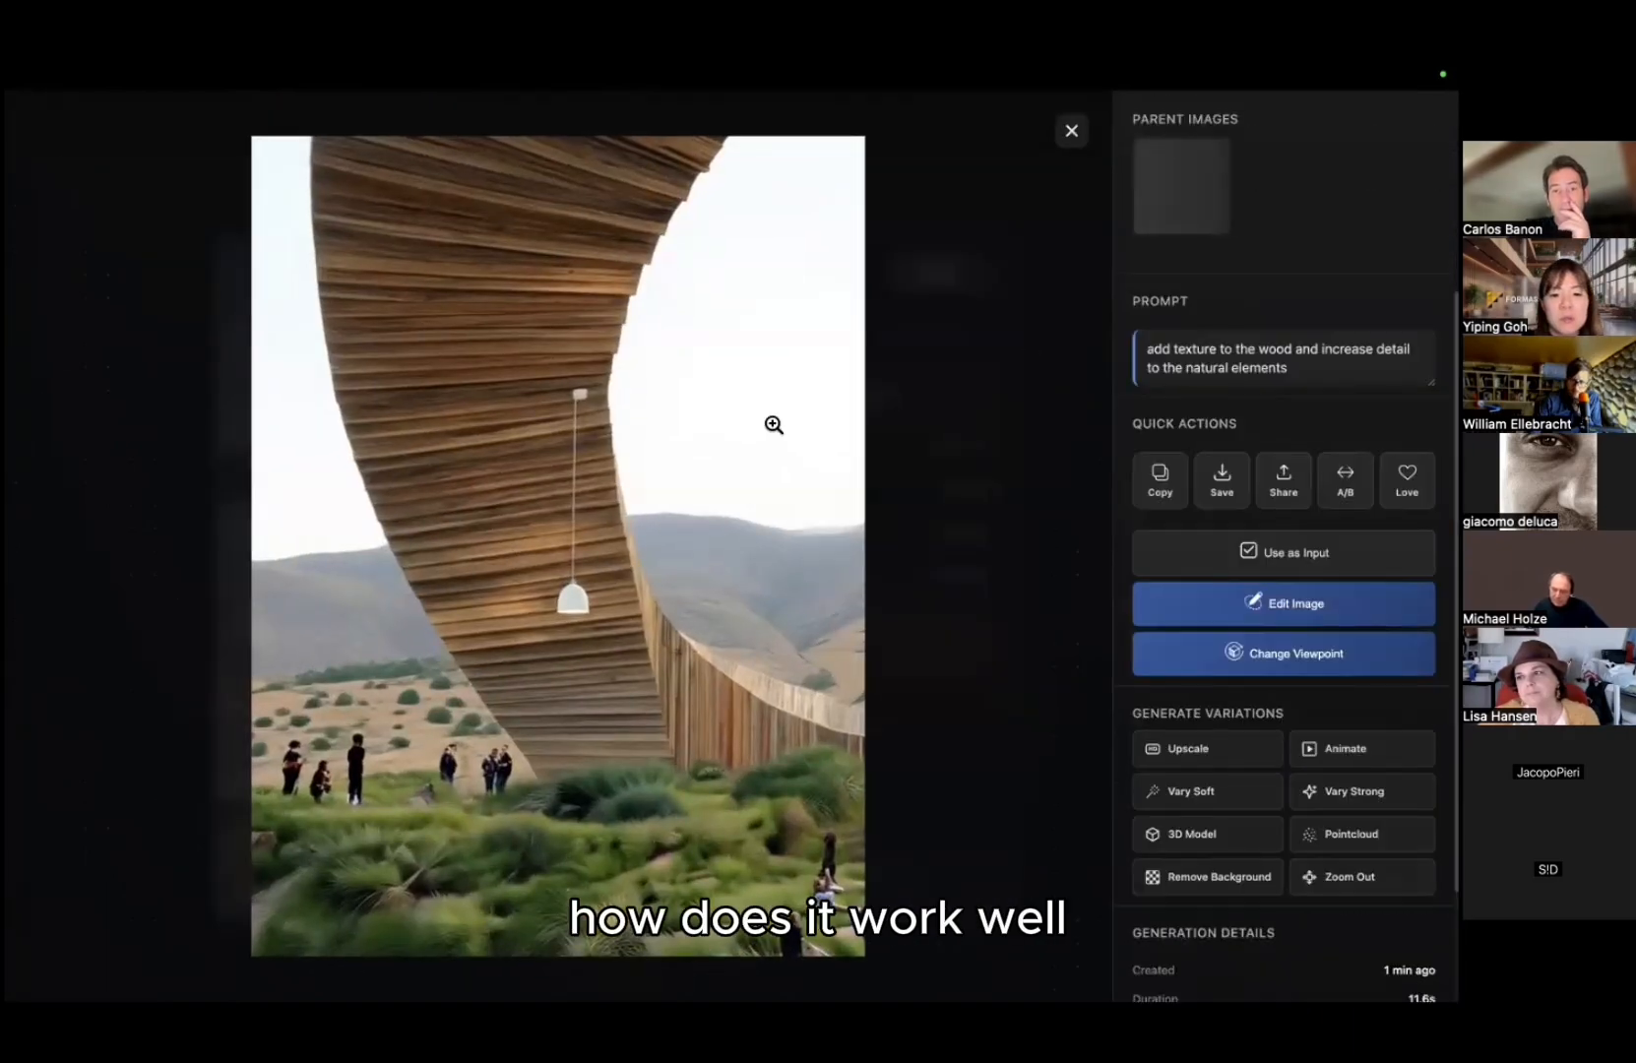
Step: Enlarge and close the top gallery image, then open 3D Studio's saved models list
{"action": "left_click", "coordinate": [774, 425]}
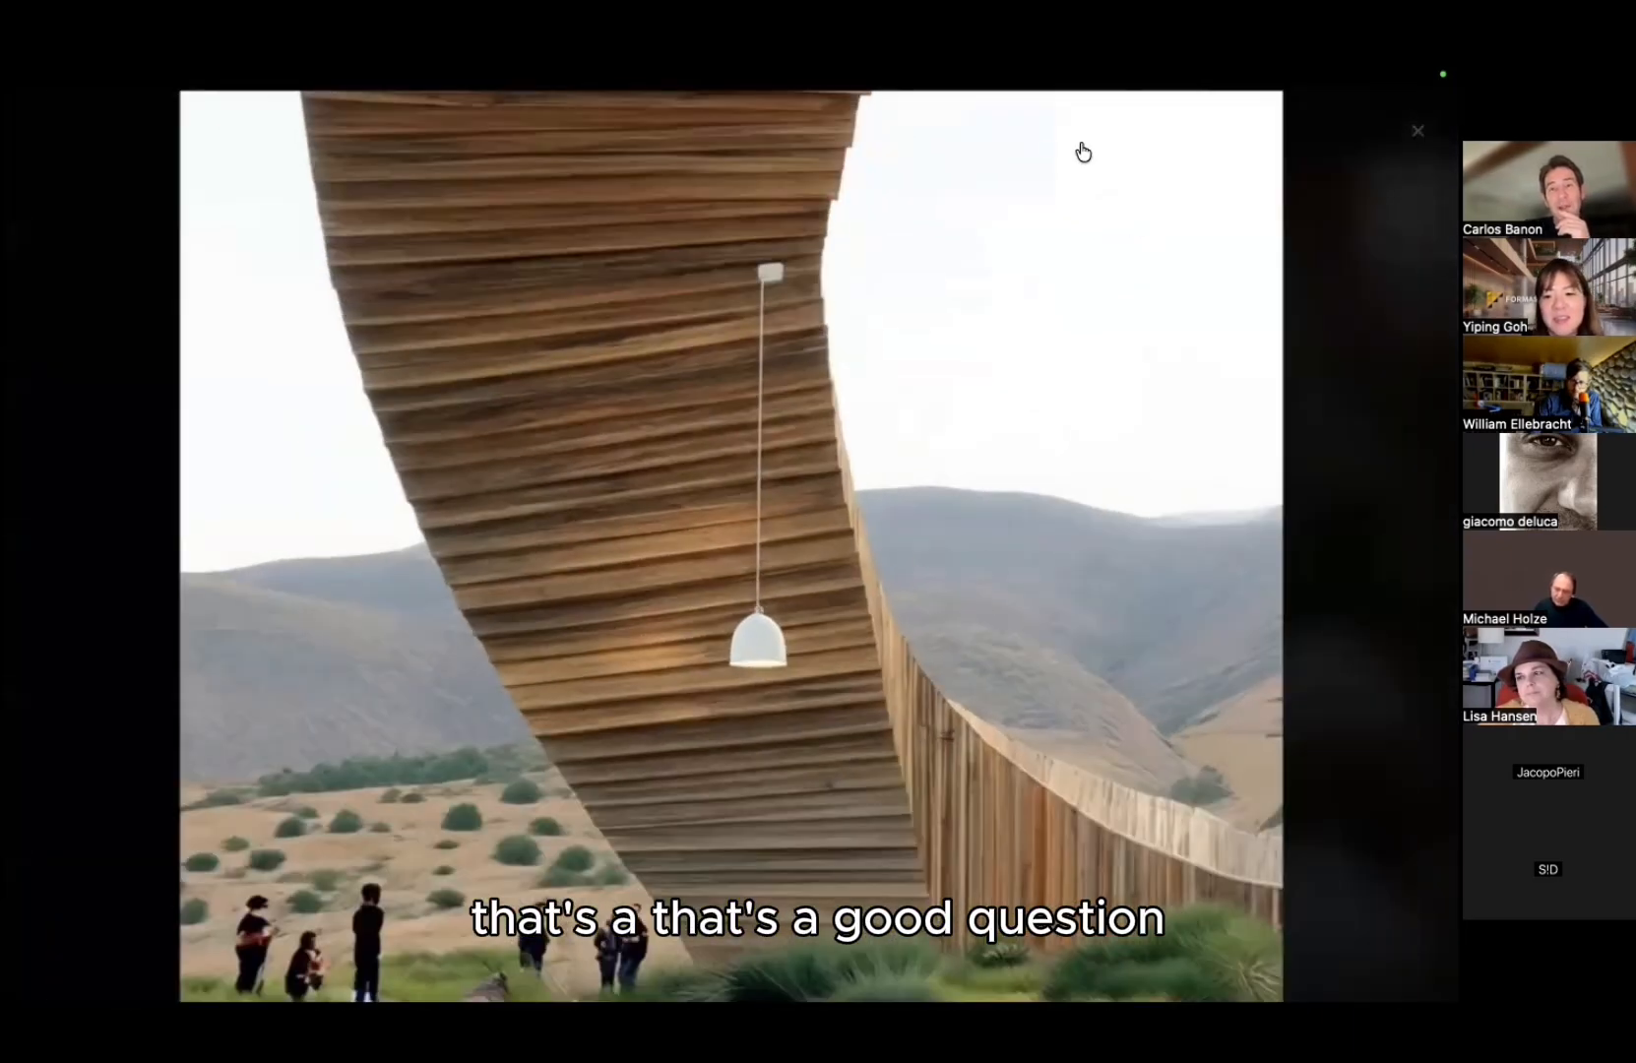
{"action": "left_click", "coordinate": [1083, 151]}
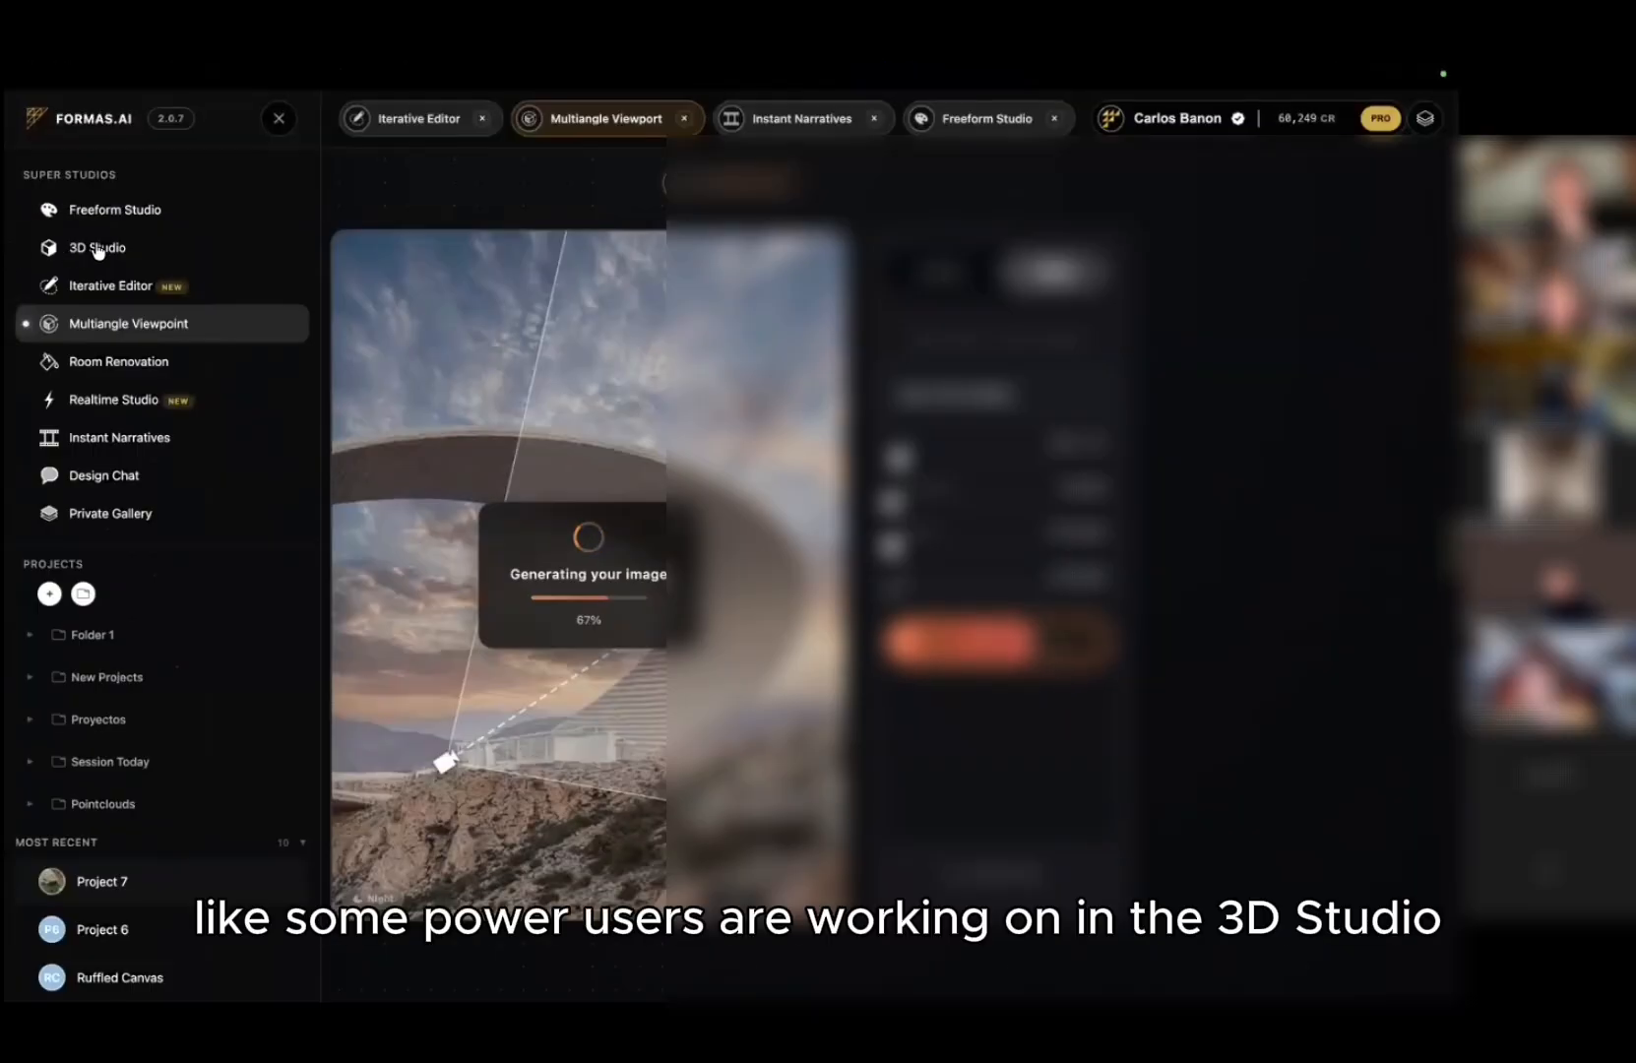
{"action": "left_click", "coordinate": [97, 250]}
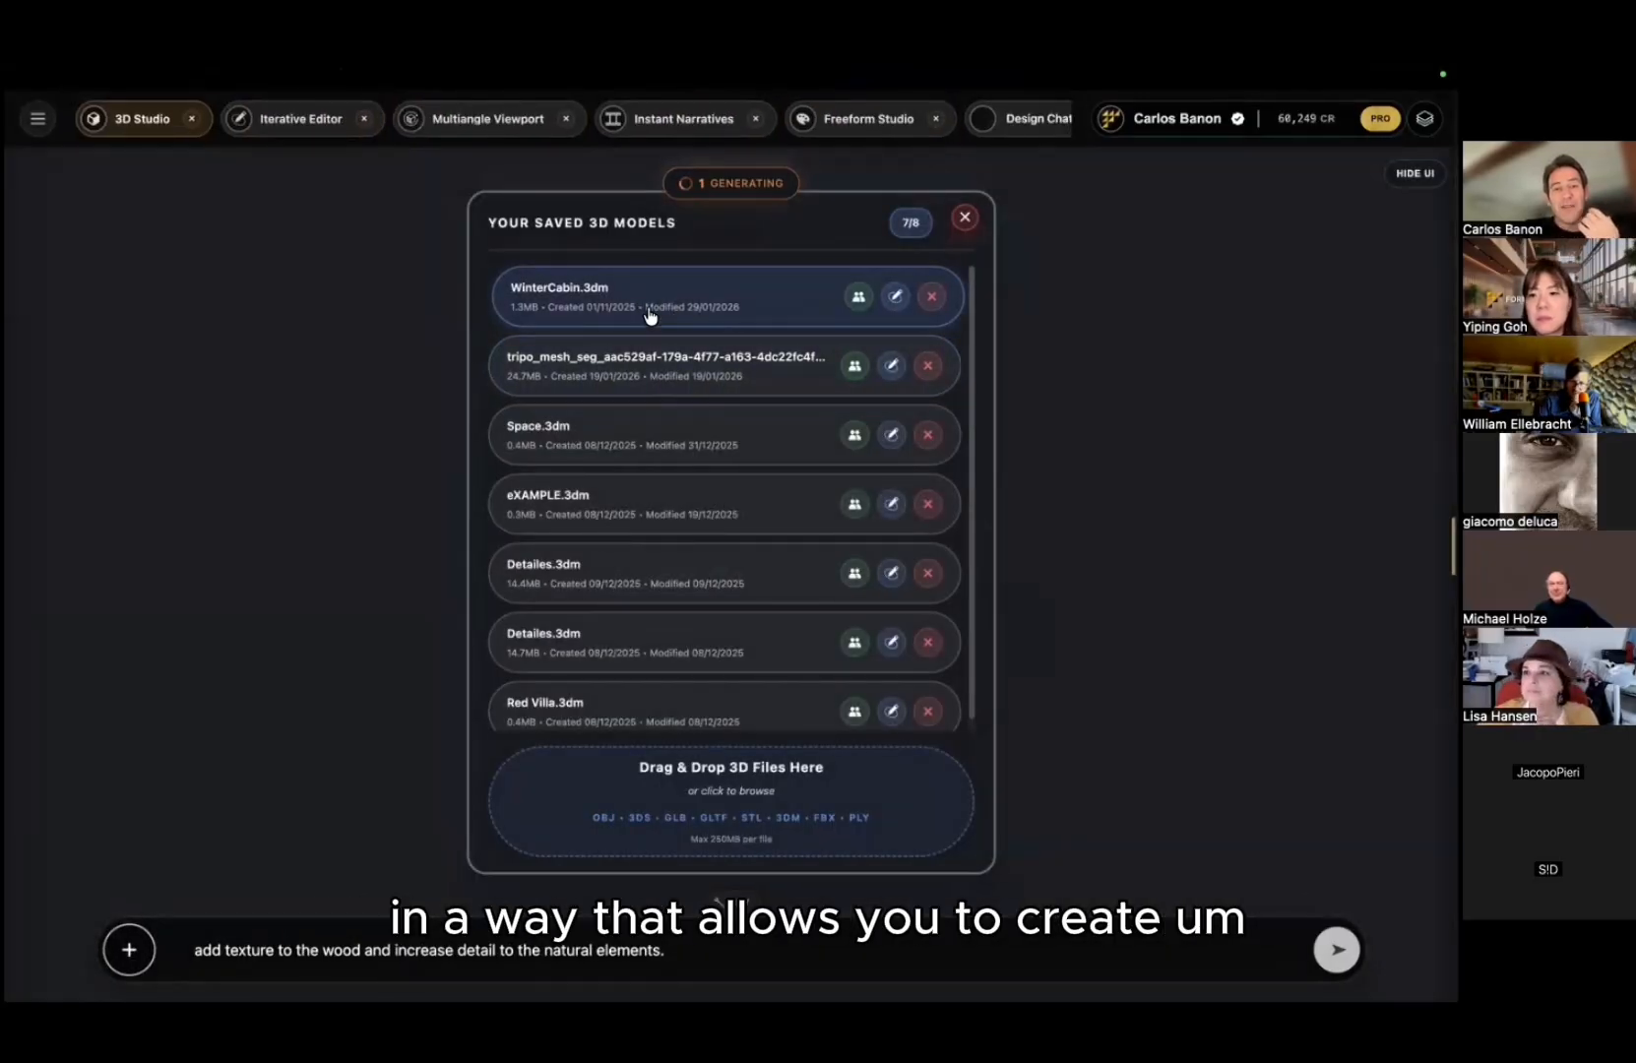
Step: Load the Red Villa.3dm model after WinterCabin.3dm fails to open, and orbit around it
{"action": "left_click", "coordinate": [650, 315]}
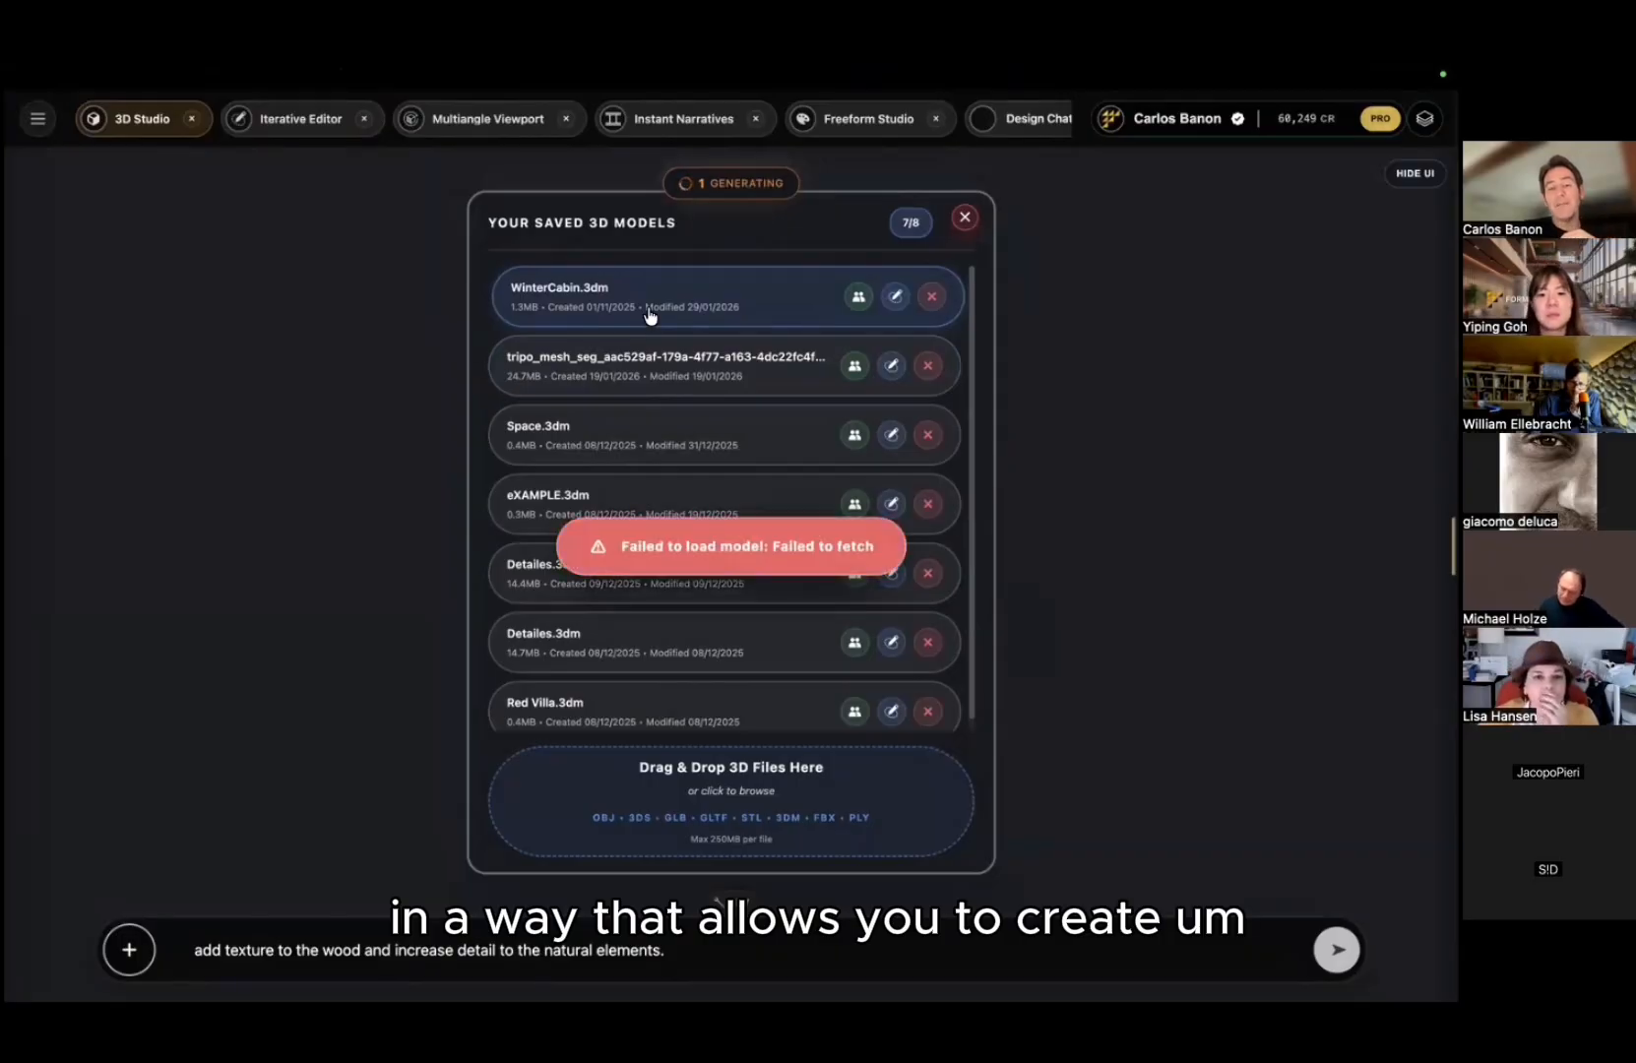
{"action": "scroll", "coordinate": [661, 660], "scroll_direction": "down", "scroll_amount": 1}
{"action": "left_click", "coordinate": [621, 690]}
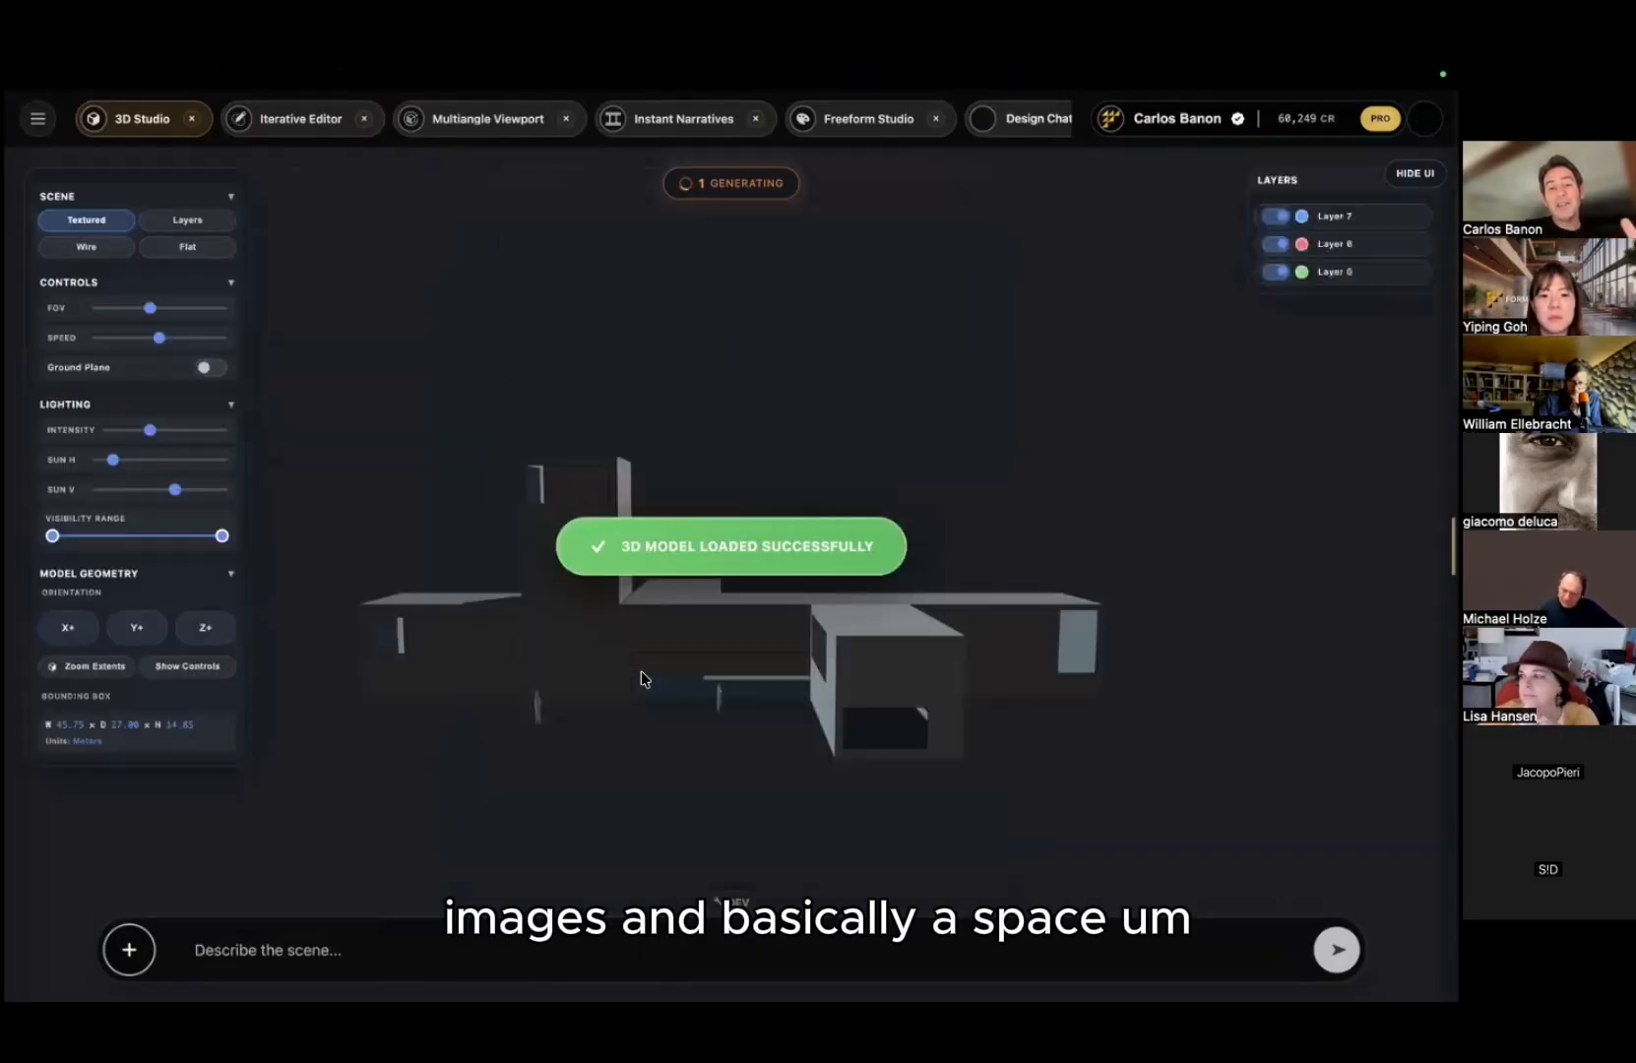
{"action": "left_click_drag", "start_coordinate": [733, 650], "coordinate": [777, 544]}
{"action": "scroll", "coordinate": [778, 540], "scroll_direction": "up", "scroll_amount": 3}
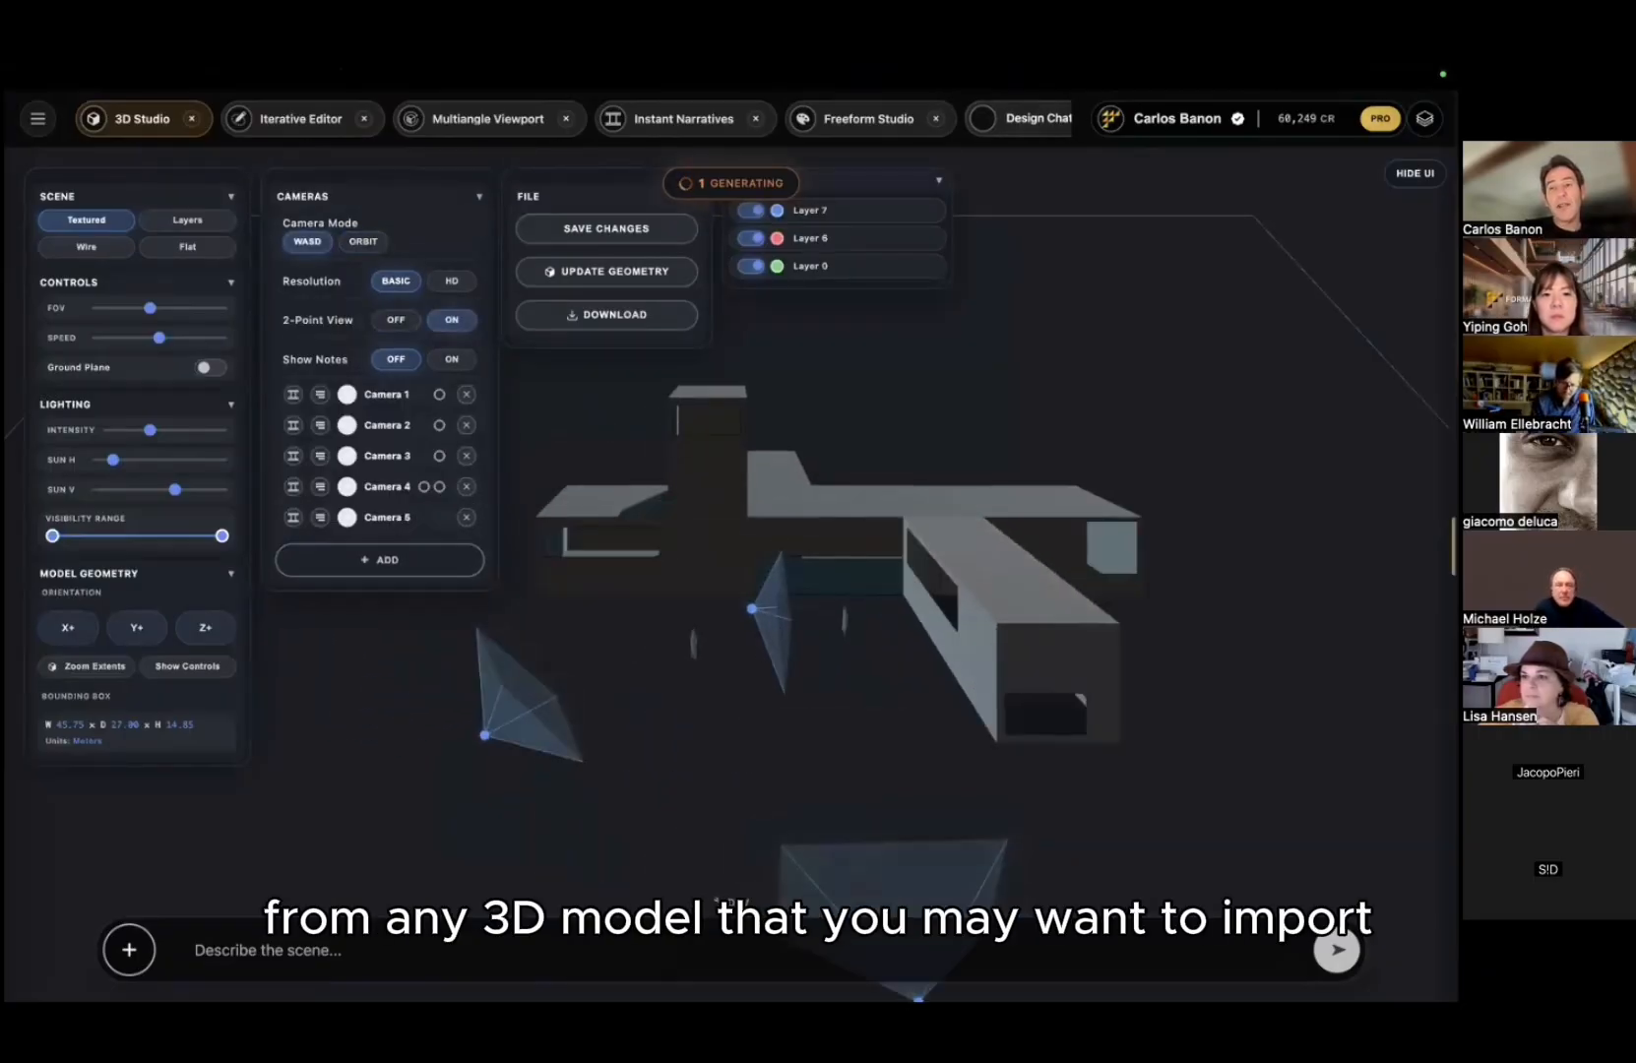
Step: Hide the UI panels and jump to Camera 1's viewpoint with its rendered image
{"action": "left_click", "coordinate": [1414, 174]}
{"action": "left_click_drag", "start_coordinate": [861, 480], "coordinate": [796, 551]}
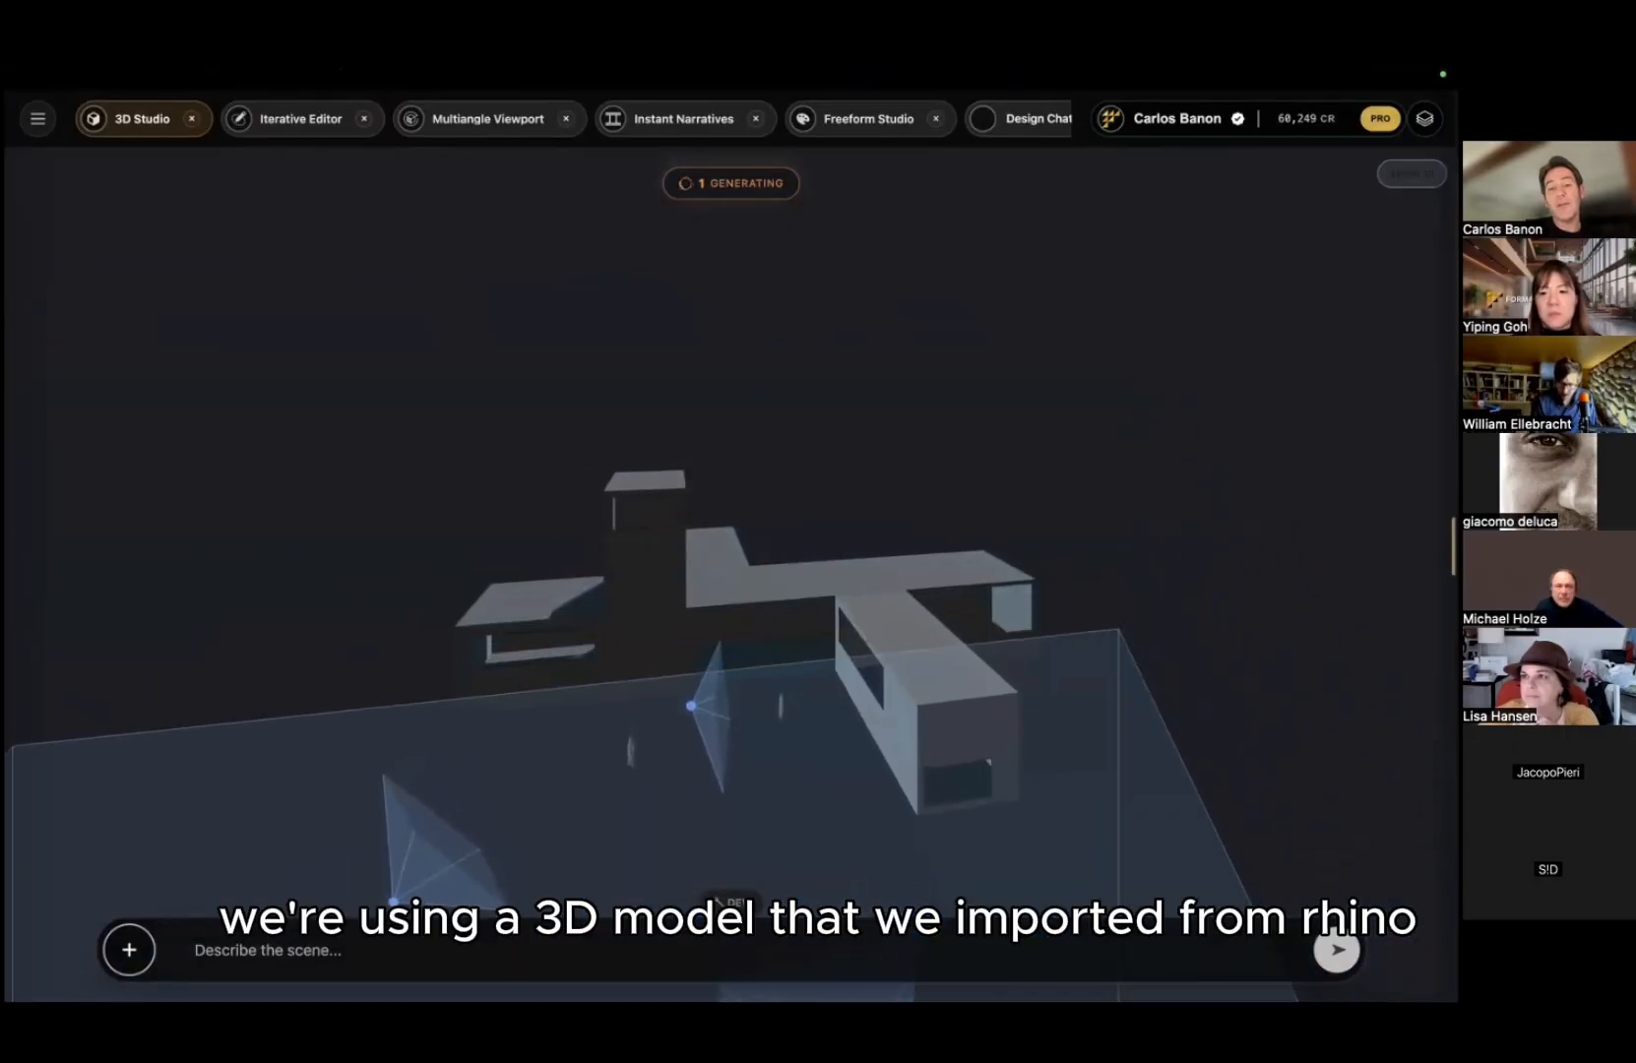
{"action": "left_click_drag", "start_coordinate": [927, 442], "coordinate": [349, 743]}
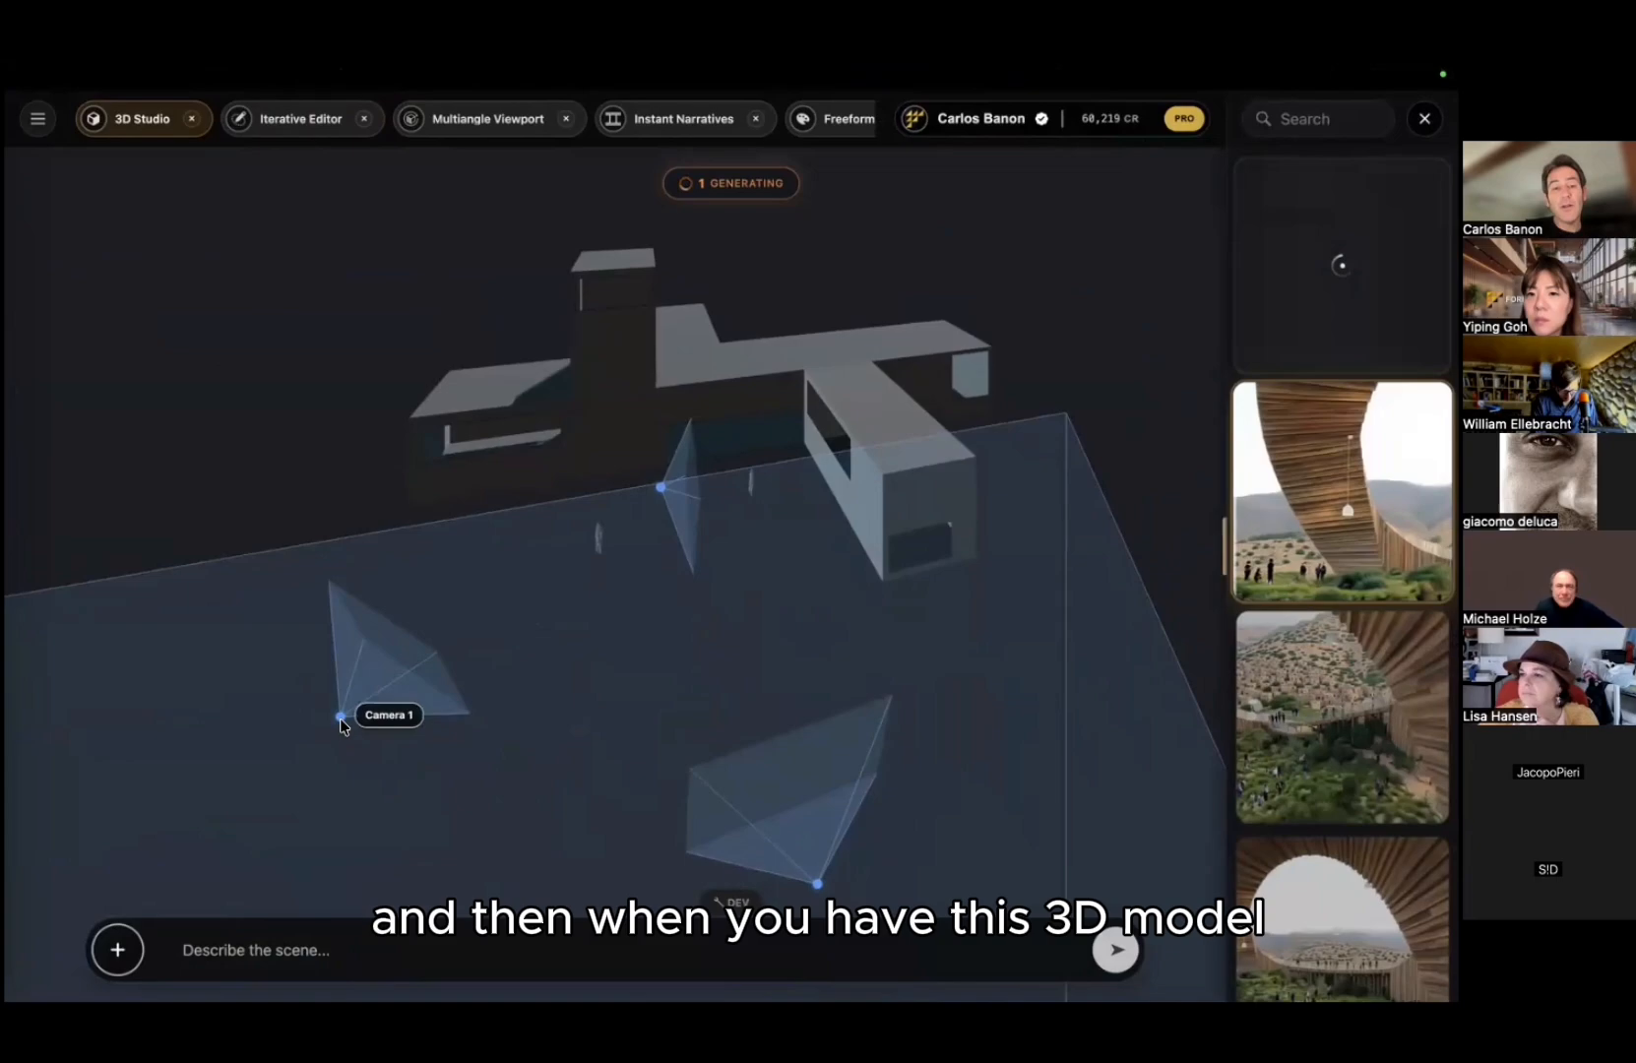
{"action": "left_click", "coordinate": [340, 718]}
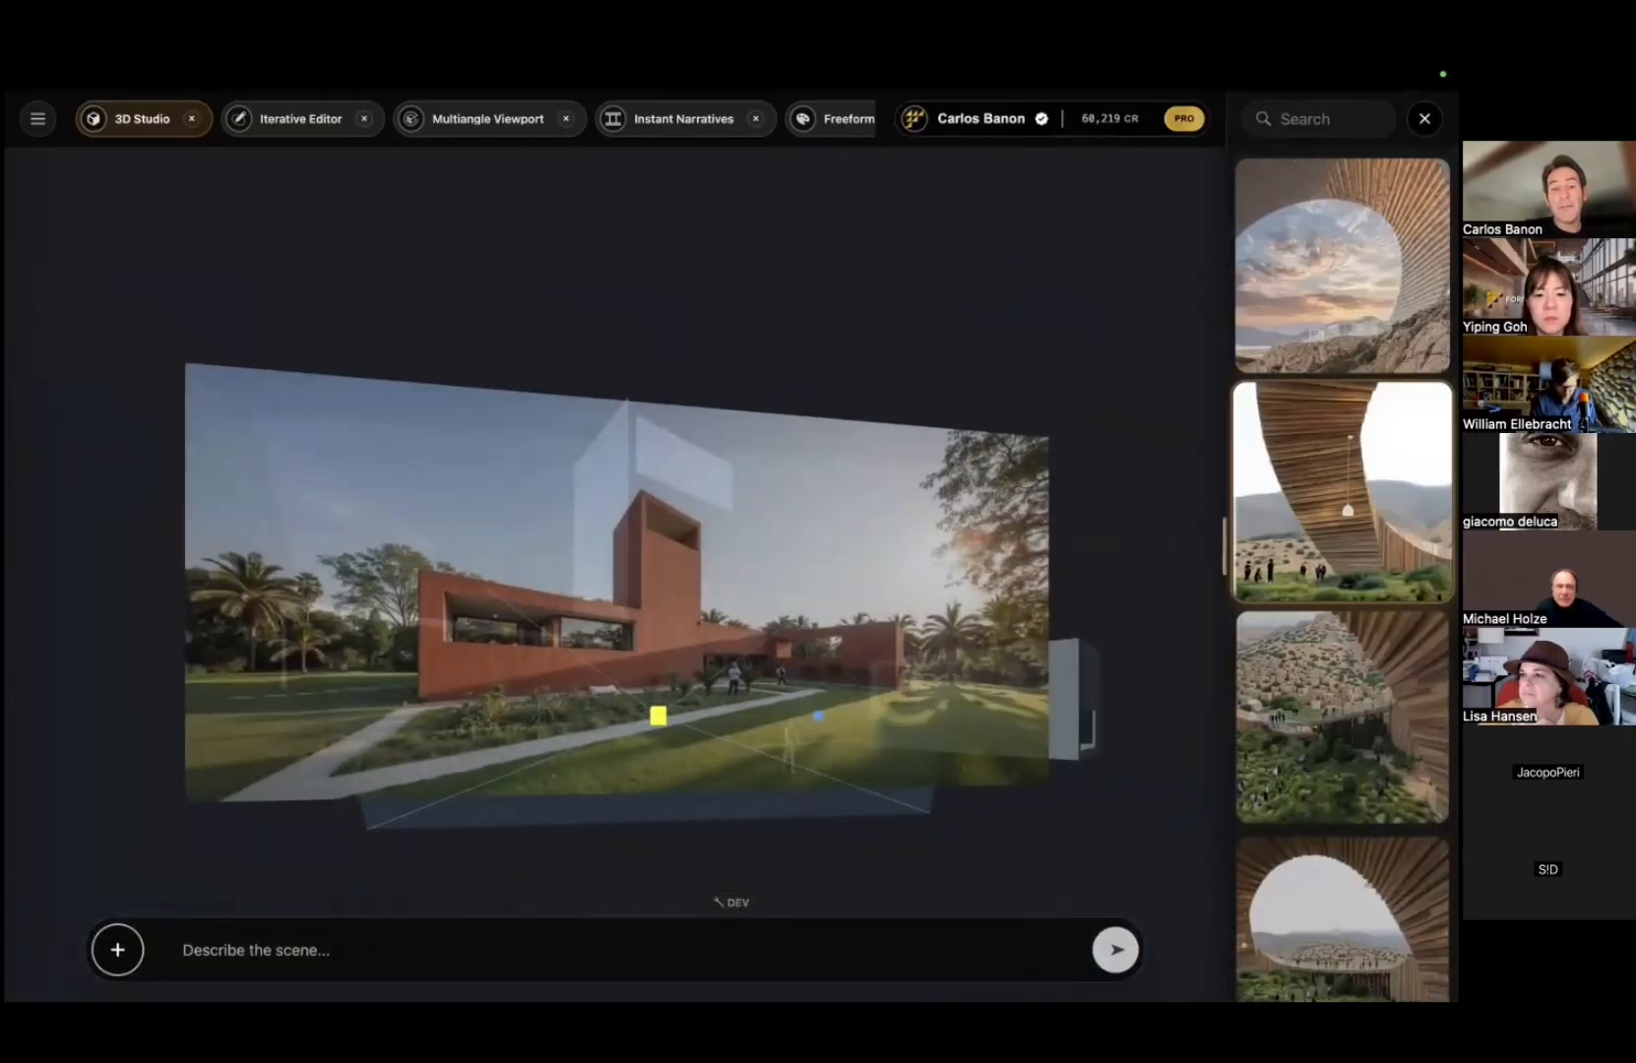
Step: Leave Camera 1's render, back out to the grey villa model, and orbit it in Orbit mode
{"action": "left_click", "coordinate": [666, 713]}
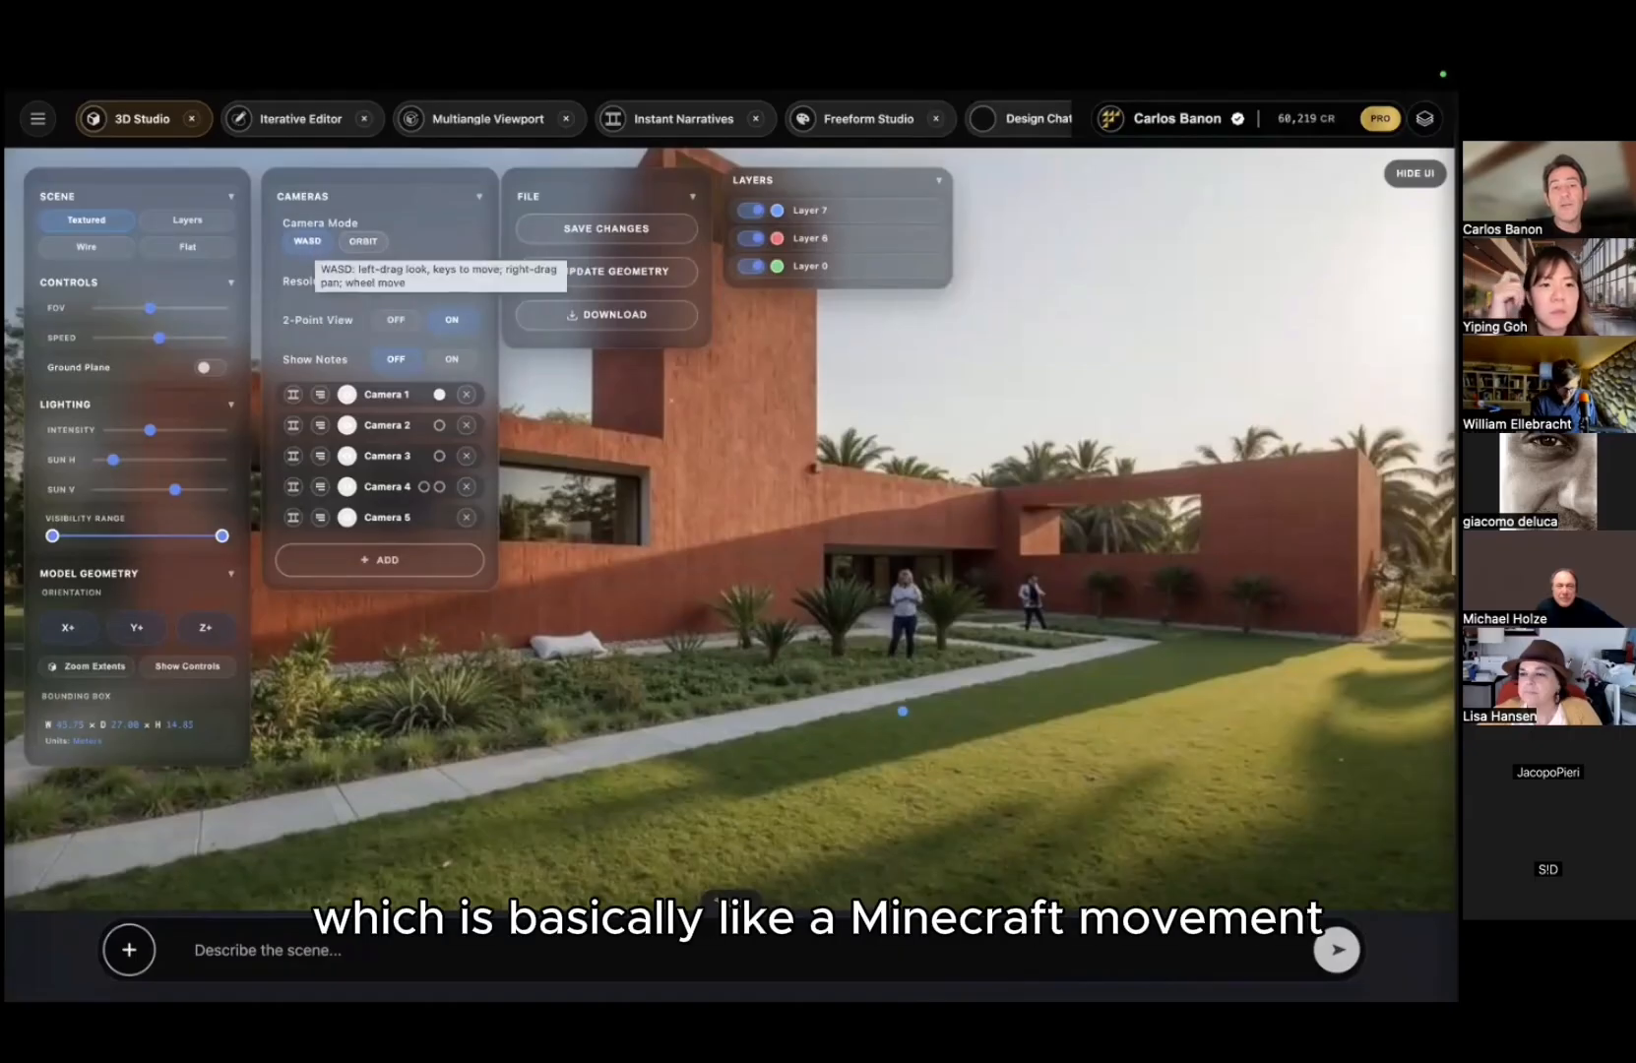
{"action": "key", "text": "d"}
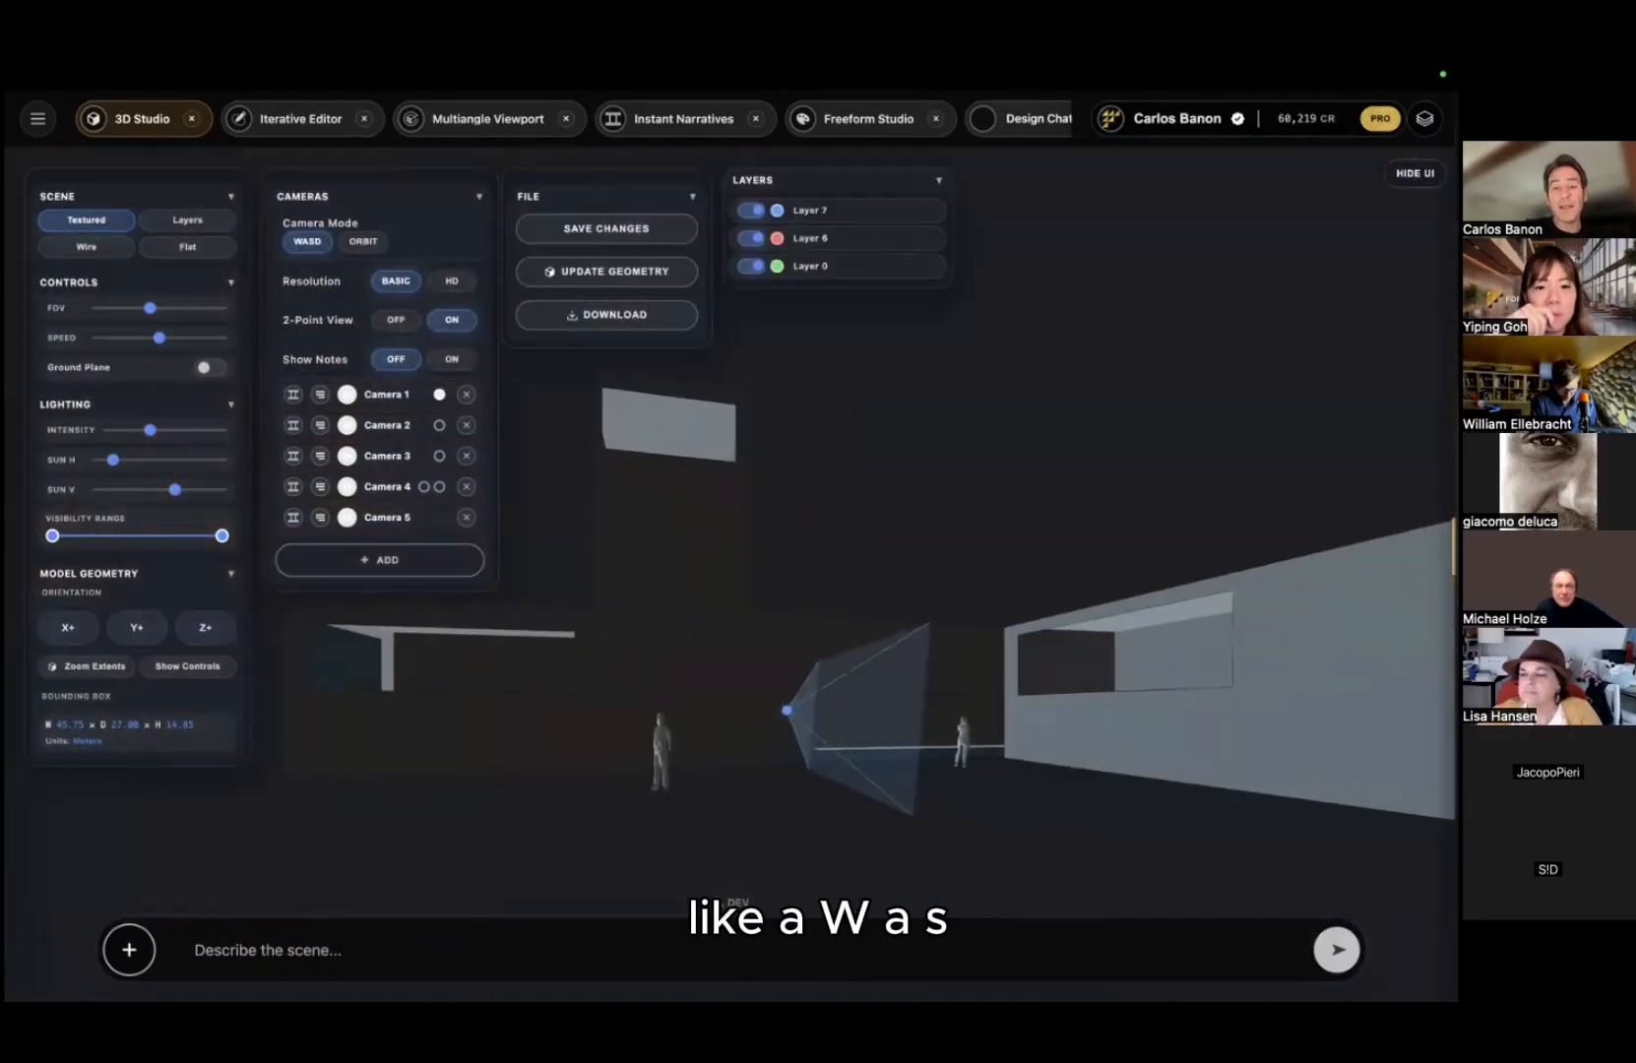
{"action": "left_click", "coordinate": [360, 241]}
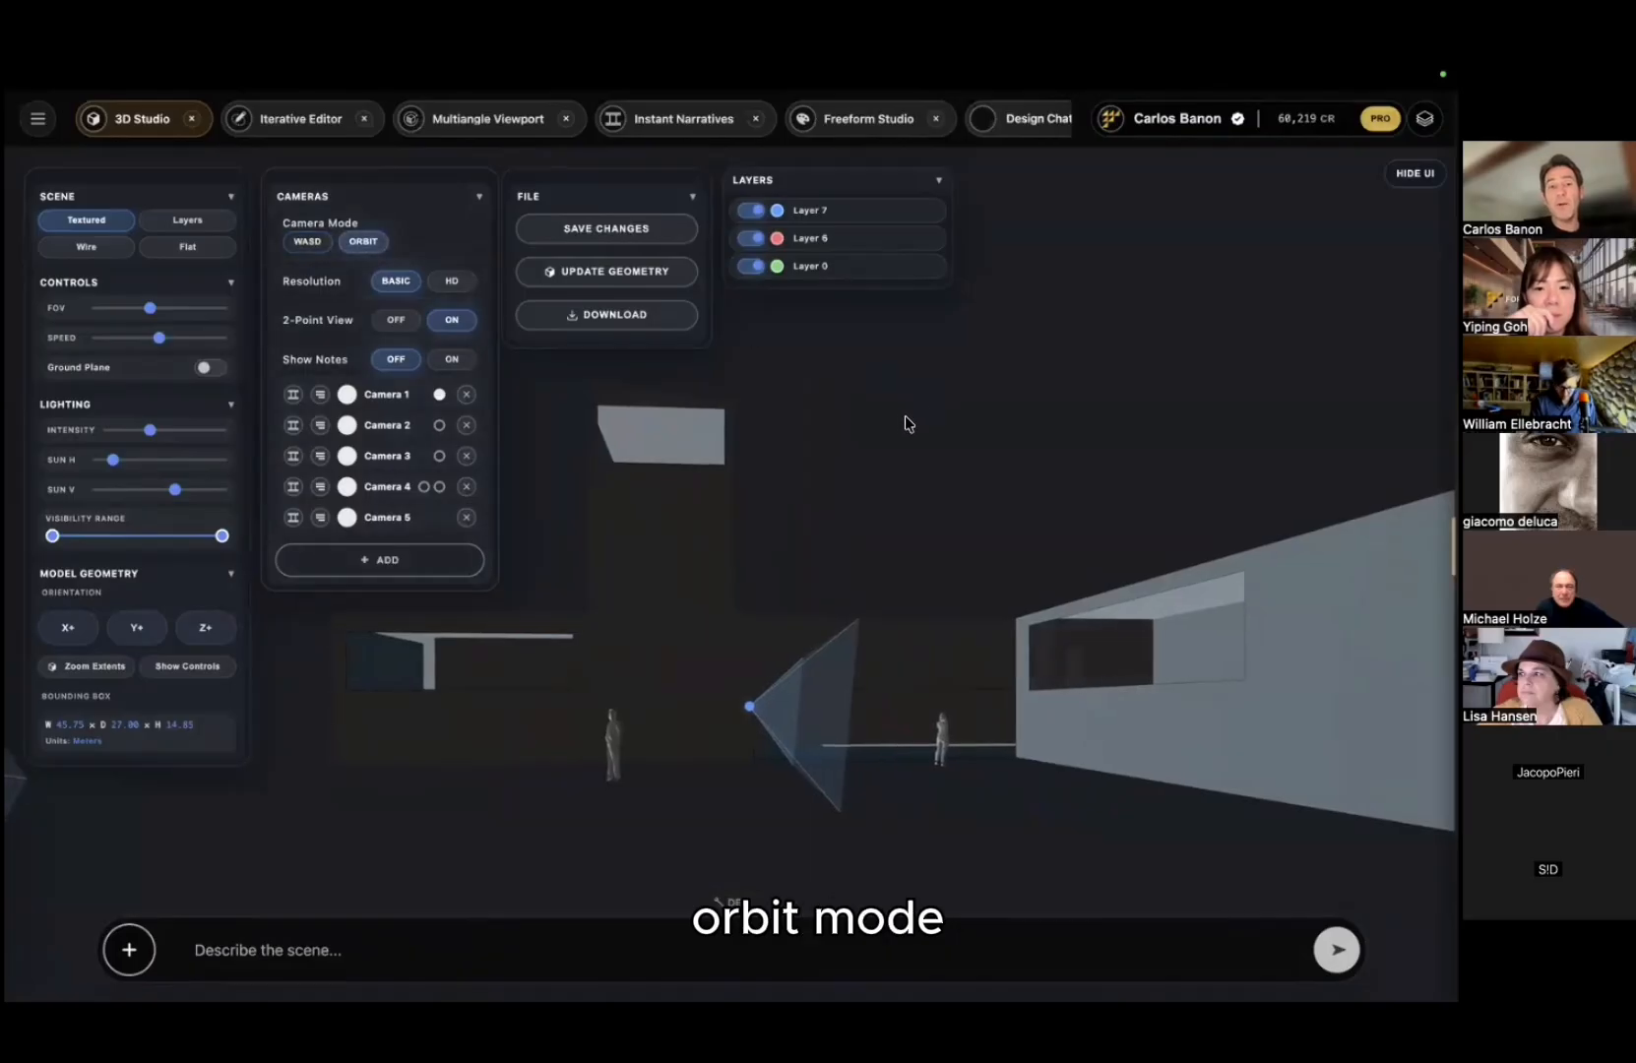
{"action": "left_click_drag", "start_coordinate": [906, 423], "coordinate": [638, 596]}
Step: Pin a note reading 'concrete wll' on the villa's wall
{"action": "double_click", "coordinate": [876, 560]}
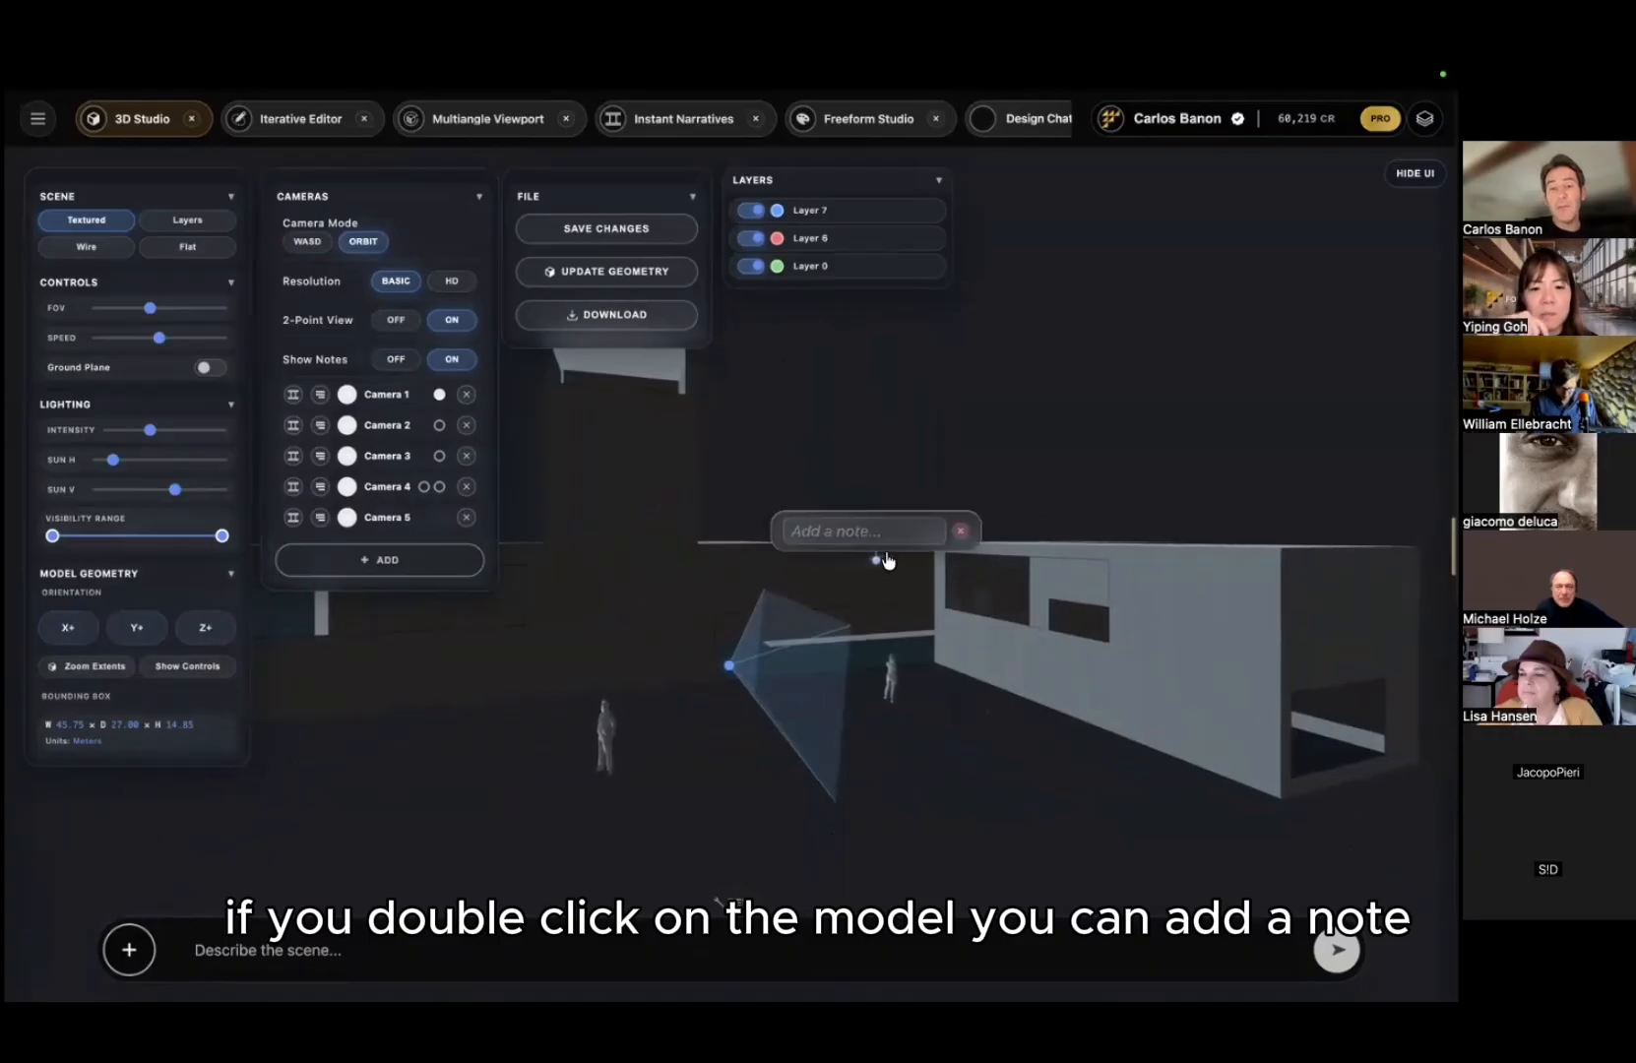
{"action": "left_click", "coordinate": [893, 537]}
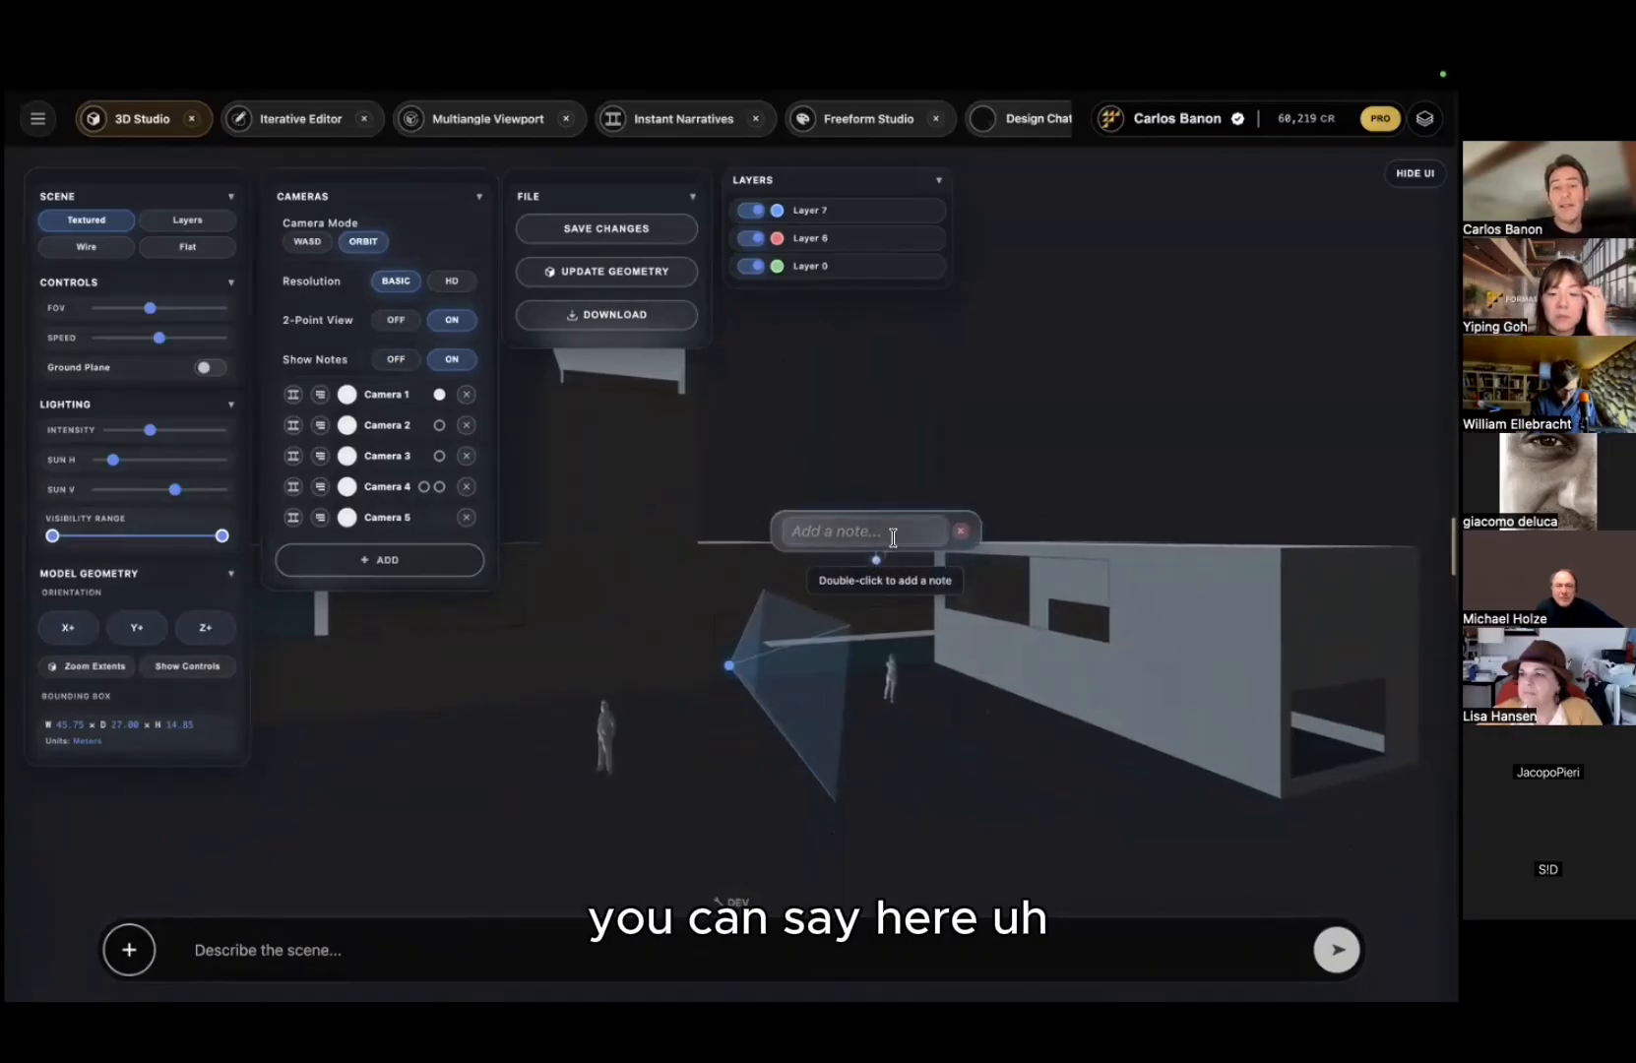
{"action": "type", "text": "concrete"}
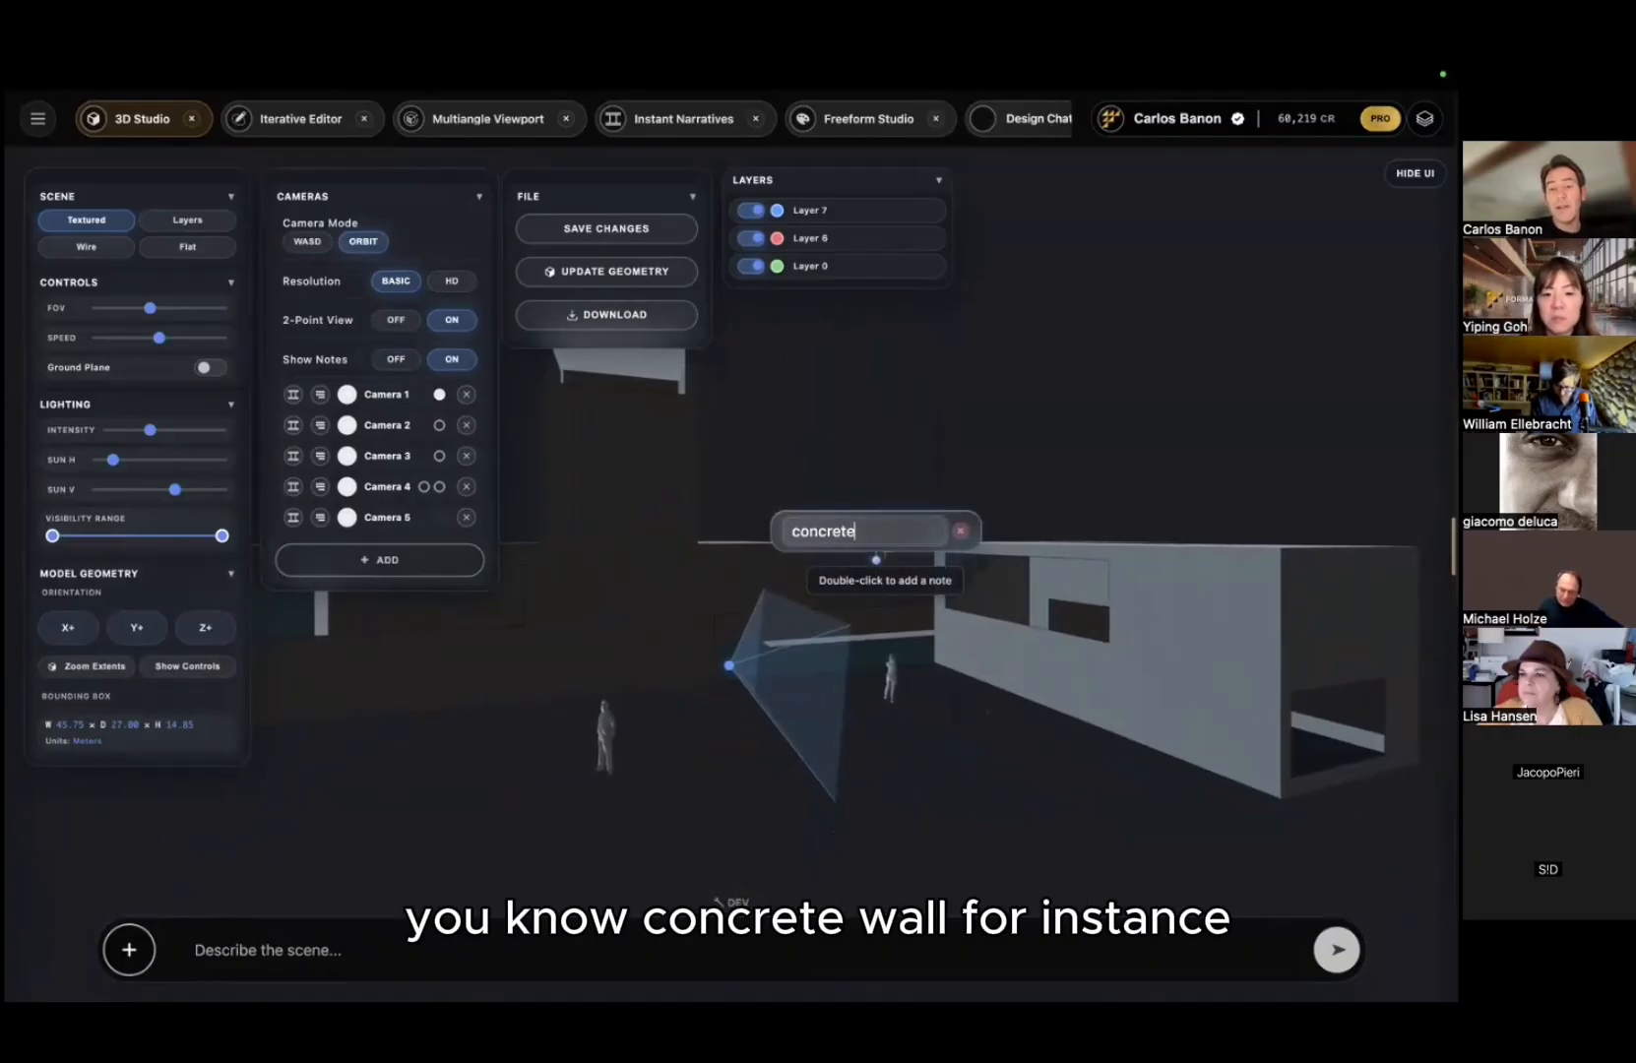
{"action": "type", "text": " wll"}
{"action": "key", "text": "Return"}
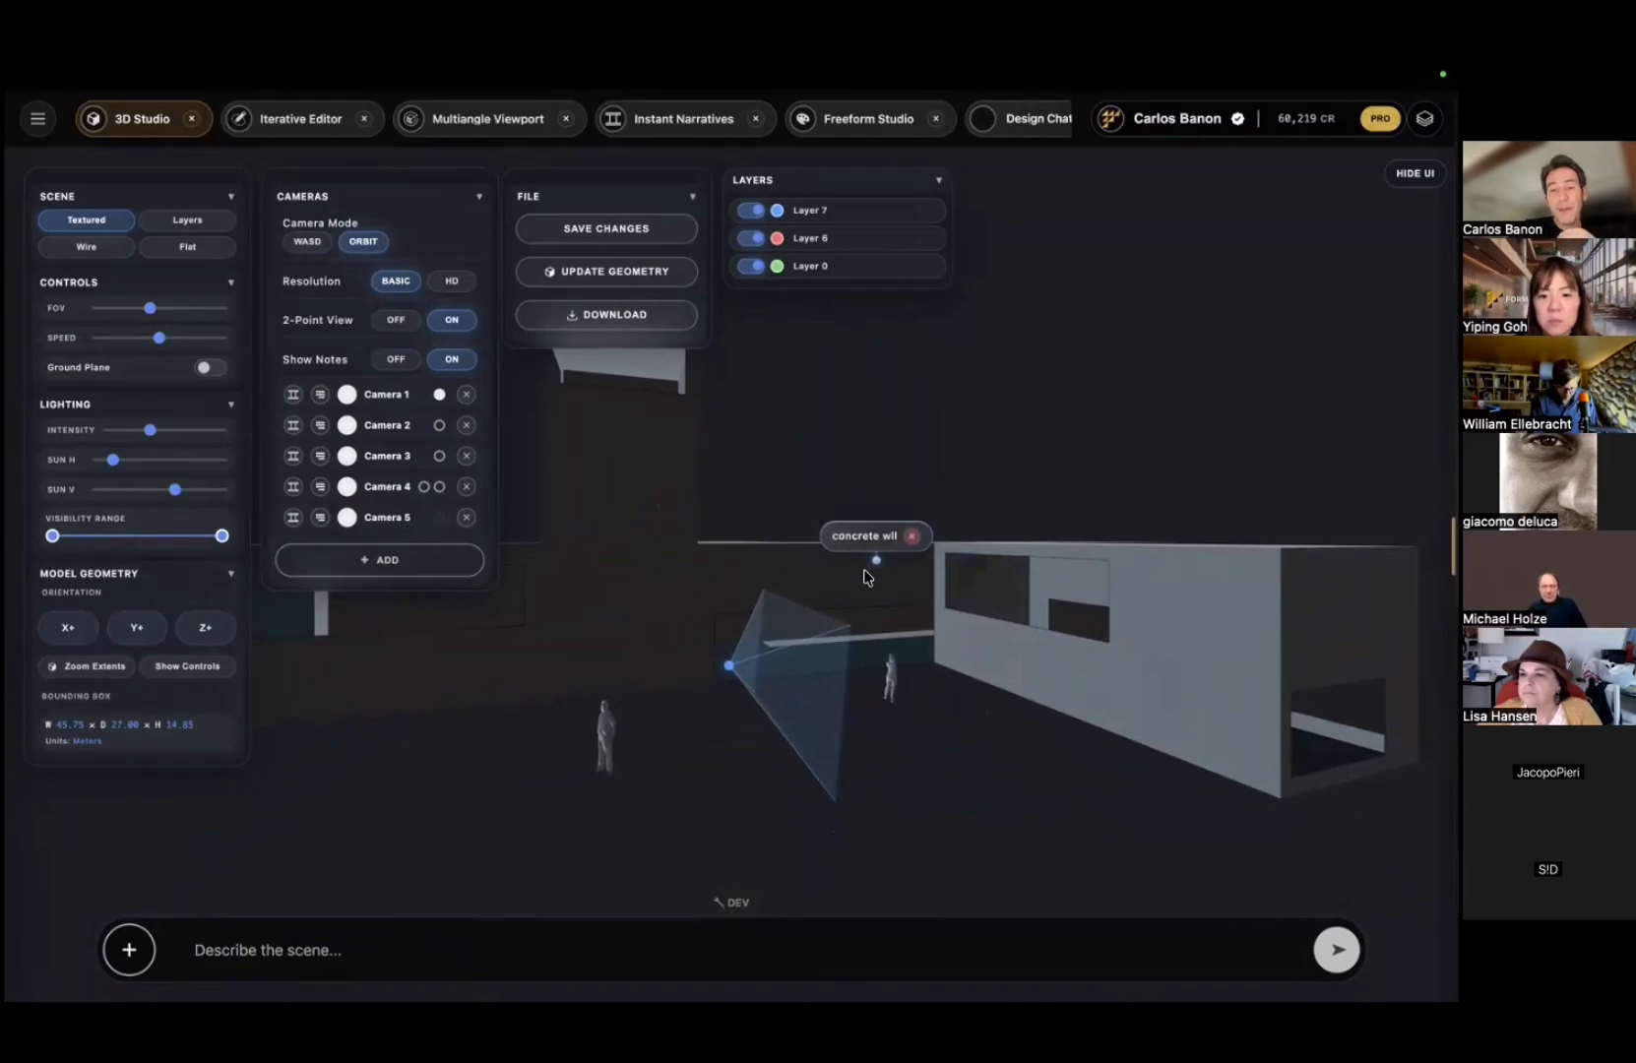
Step: Fly the view to the noted spot using Go There
{"action": "right_click", "coordinate": [654, 568]}
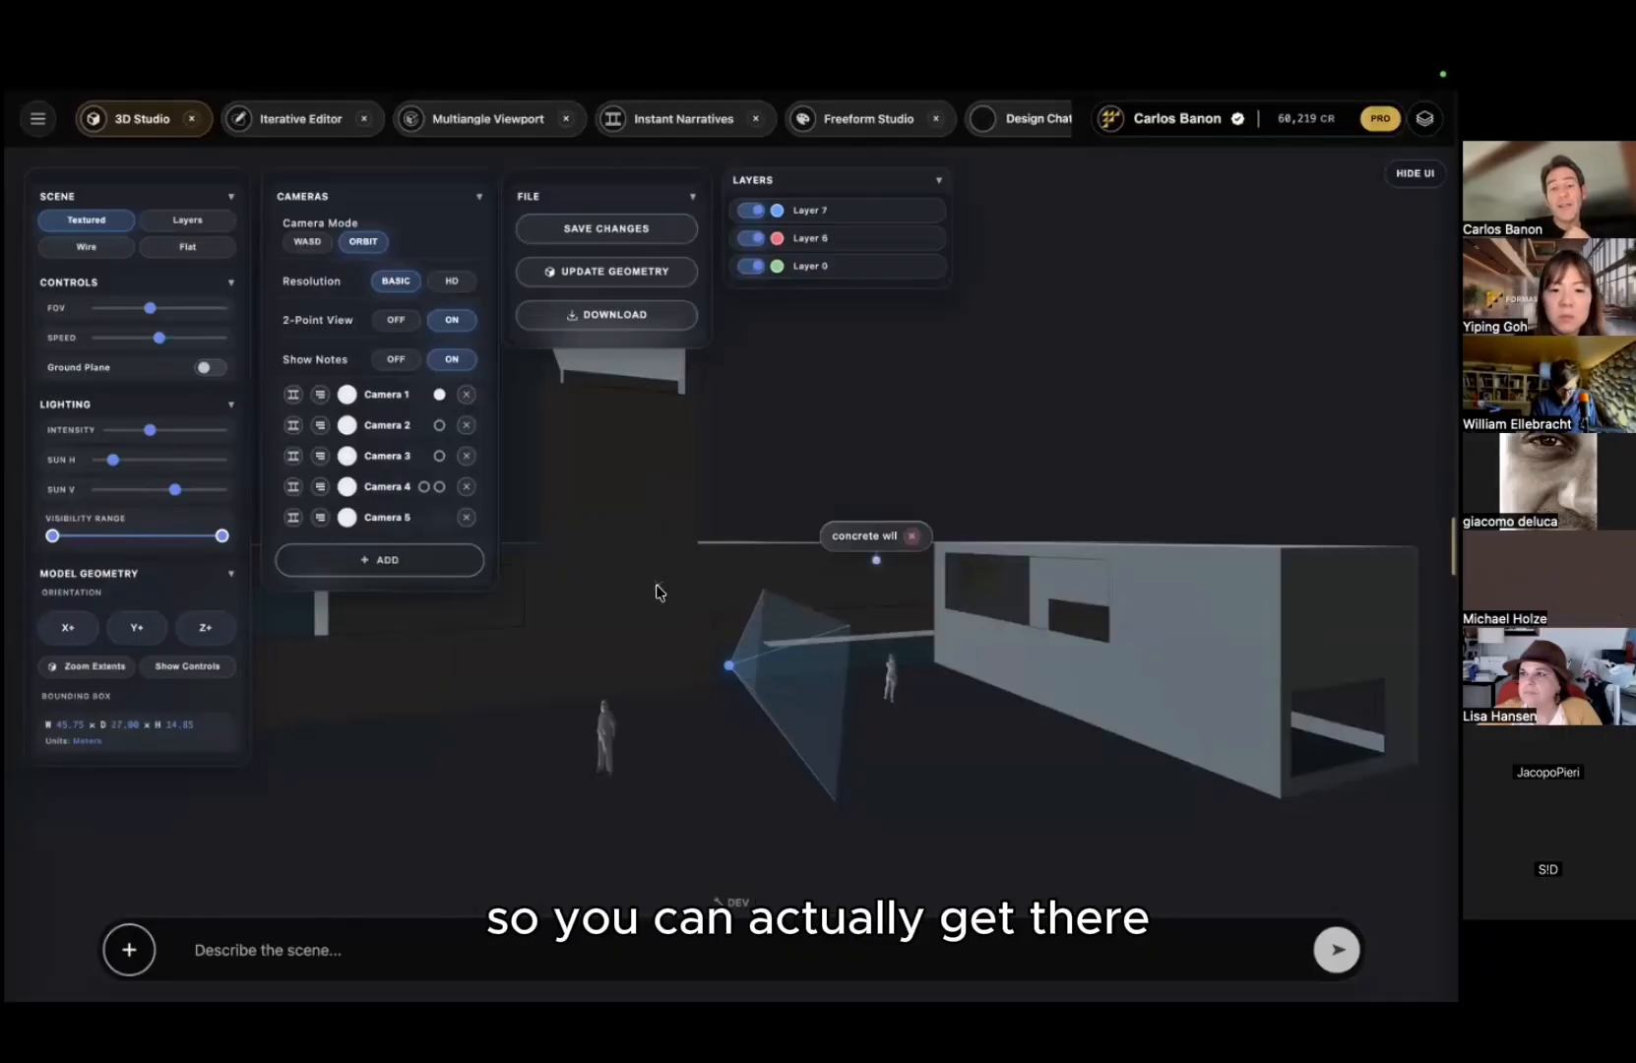
{"action": "right_click", "coordinate": [688, 592]}
{"action": "left_click", "coordinate": [702, 630]}
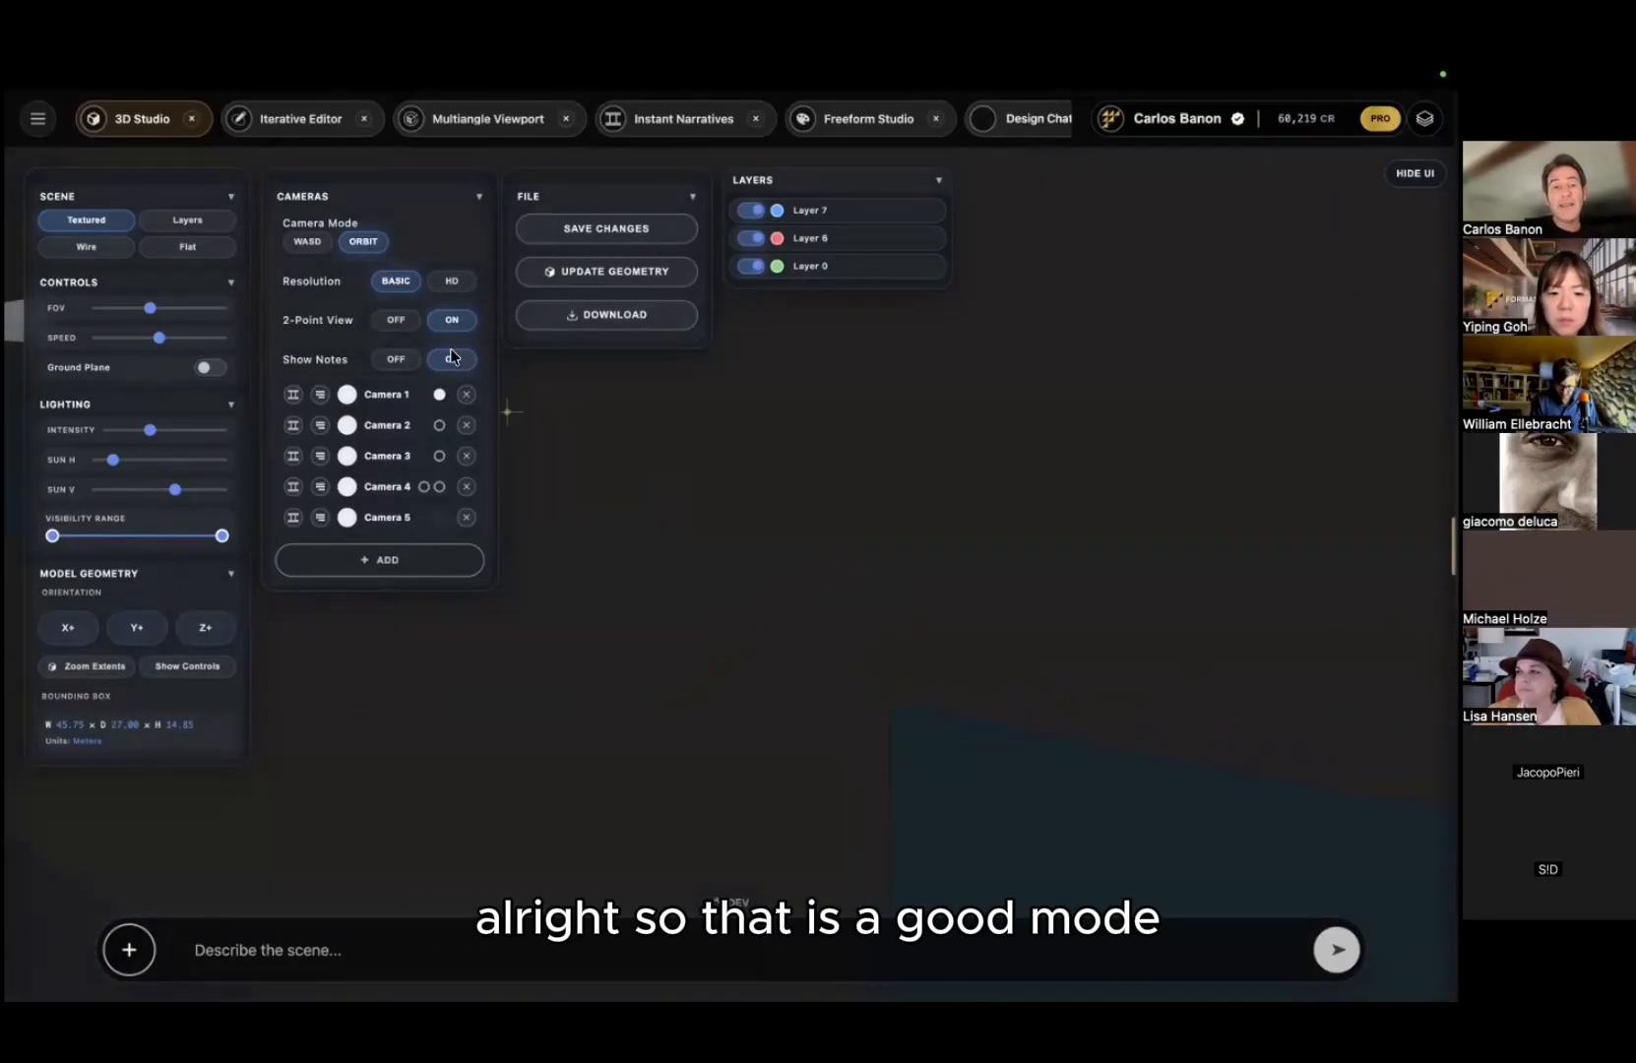
Step: Walk through the villa interior to face the noted wall and the standing figure
{"action": "left_click", "coordinate": [312, 249]}
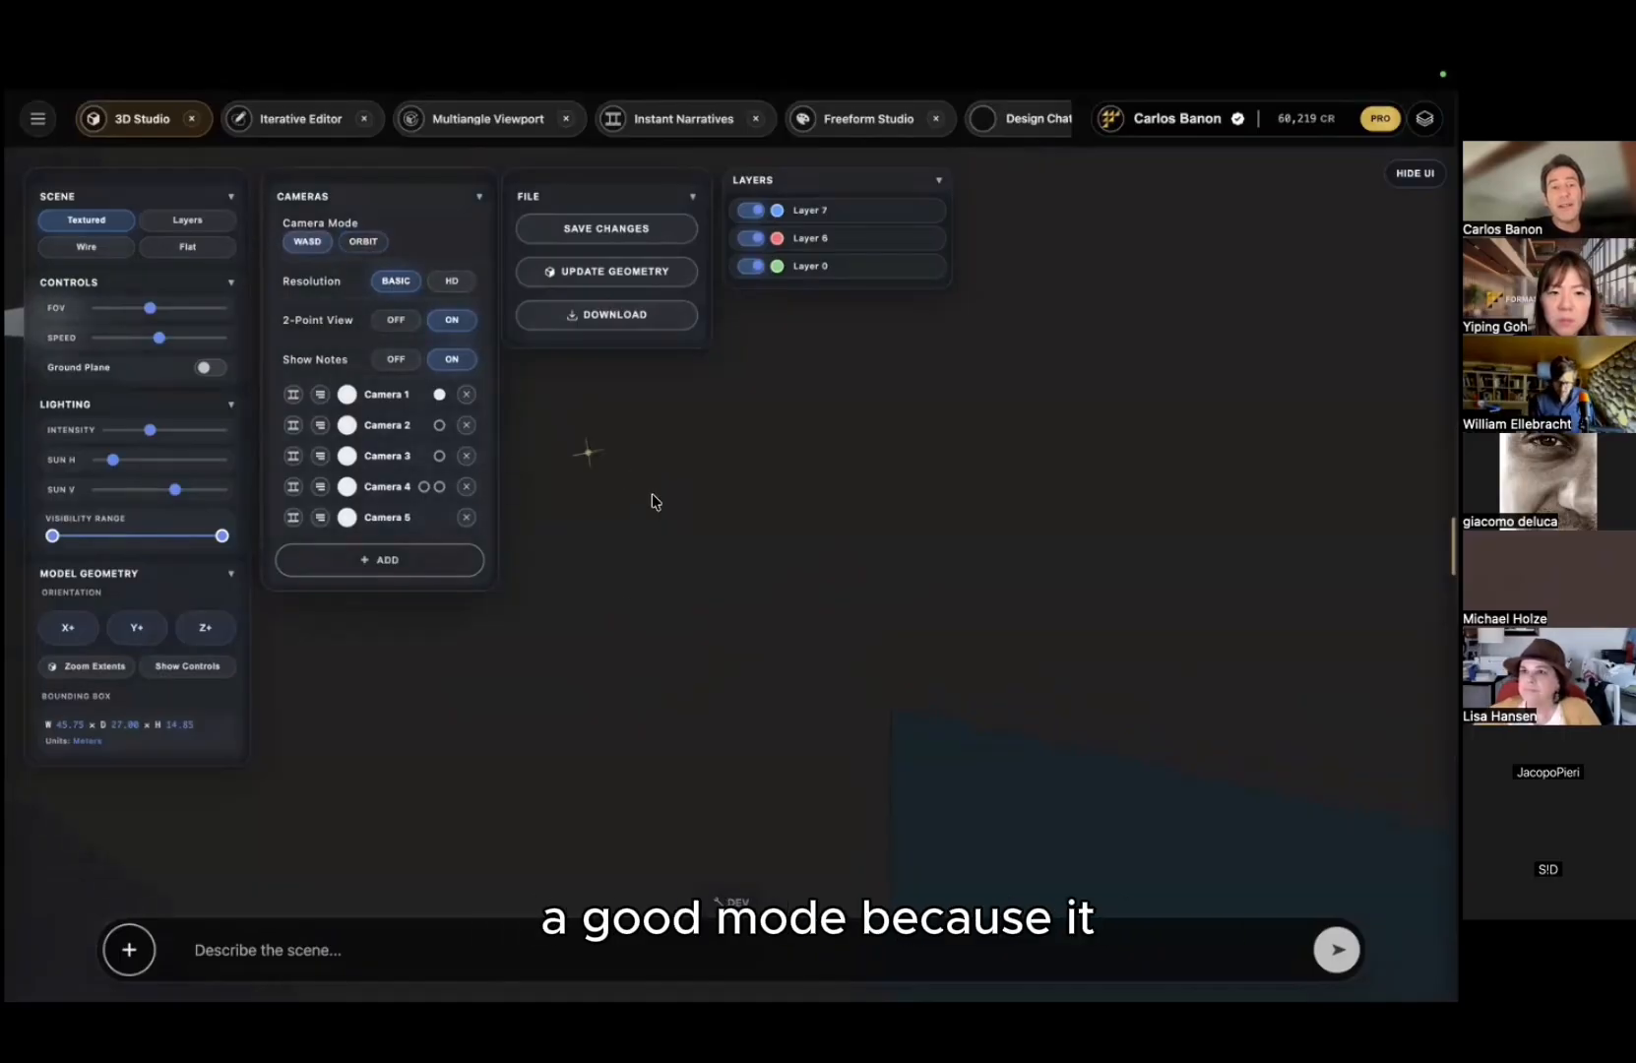
{"action": "key", "text": "s"}
{"action": "left_click_drag", "start_coordinate": [723, 520], "coordinate": [1277, 494]}
{"action": "key", "text": "w"}
{"action": "key", "text": "w"}
{"action": "left_click_drag", "start_coordinate": [951, 487], "coordinate": [1234, 462]}
{"action": "key", "text": "a"}
{"action": "key", "text": "s"}
{"action": "key", "text": "a"}
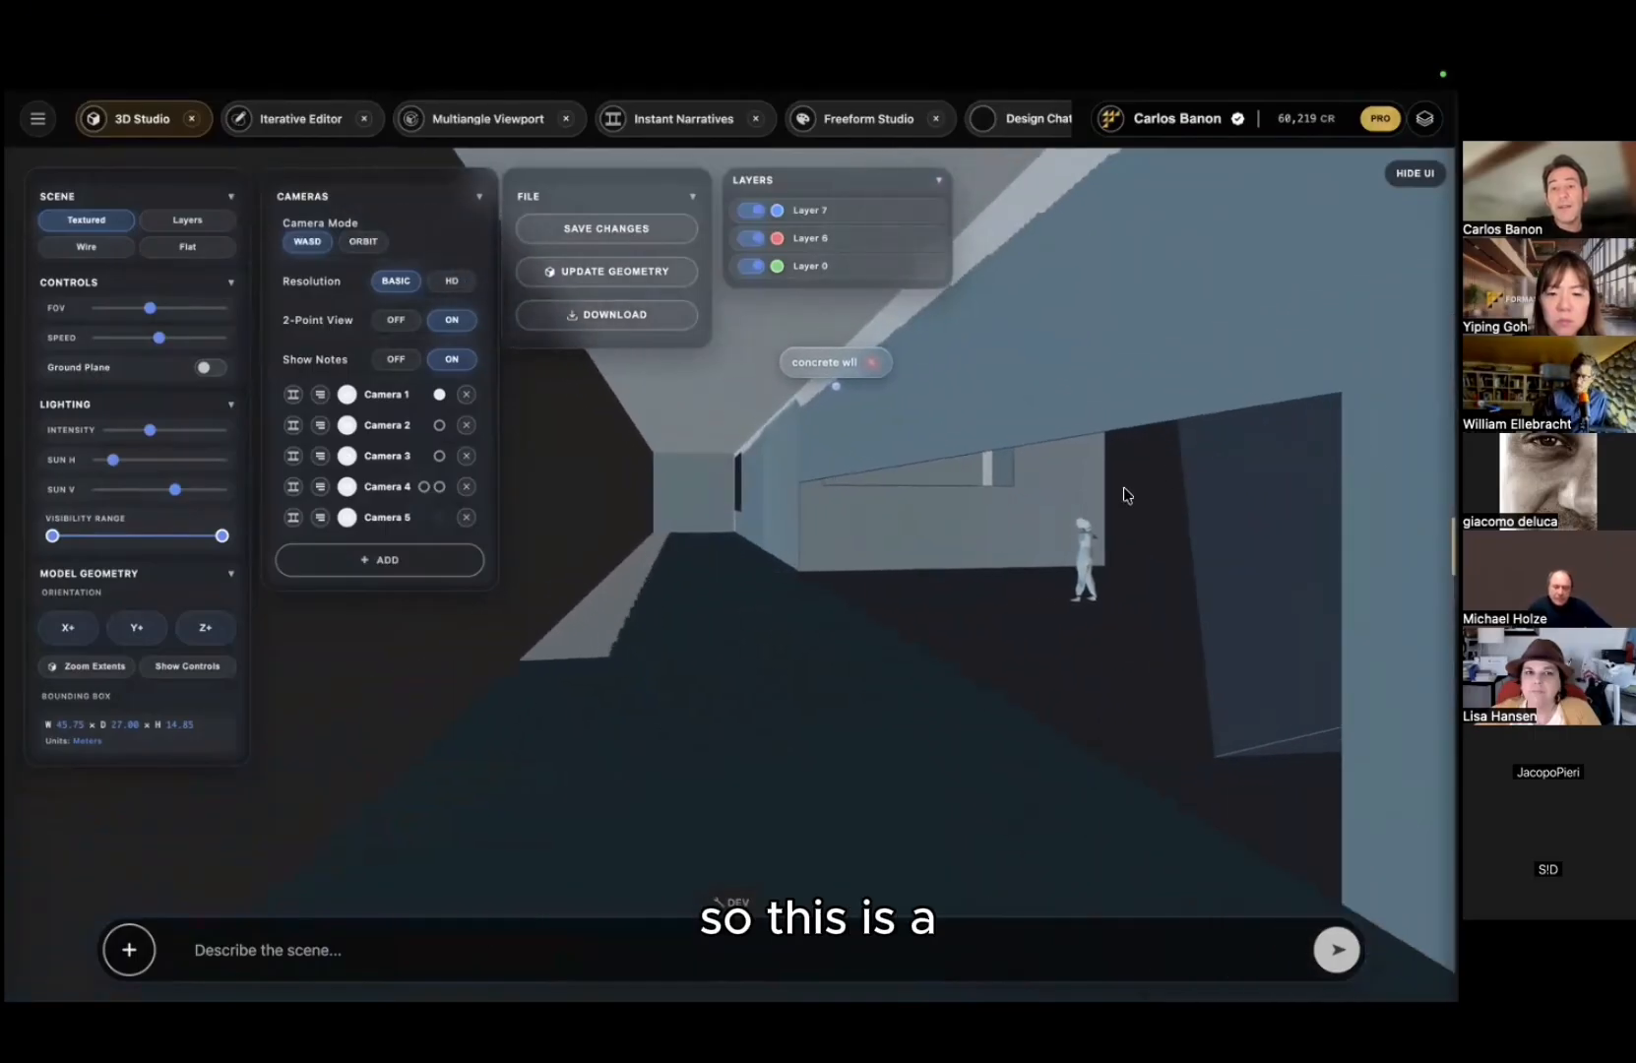
{"action": "left_click_drag", "start_coordinate": [1126, 493], "coordinate": [1159, 483]}
{"action": "key", "text": "s"}
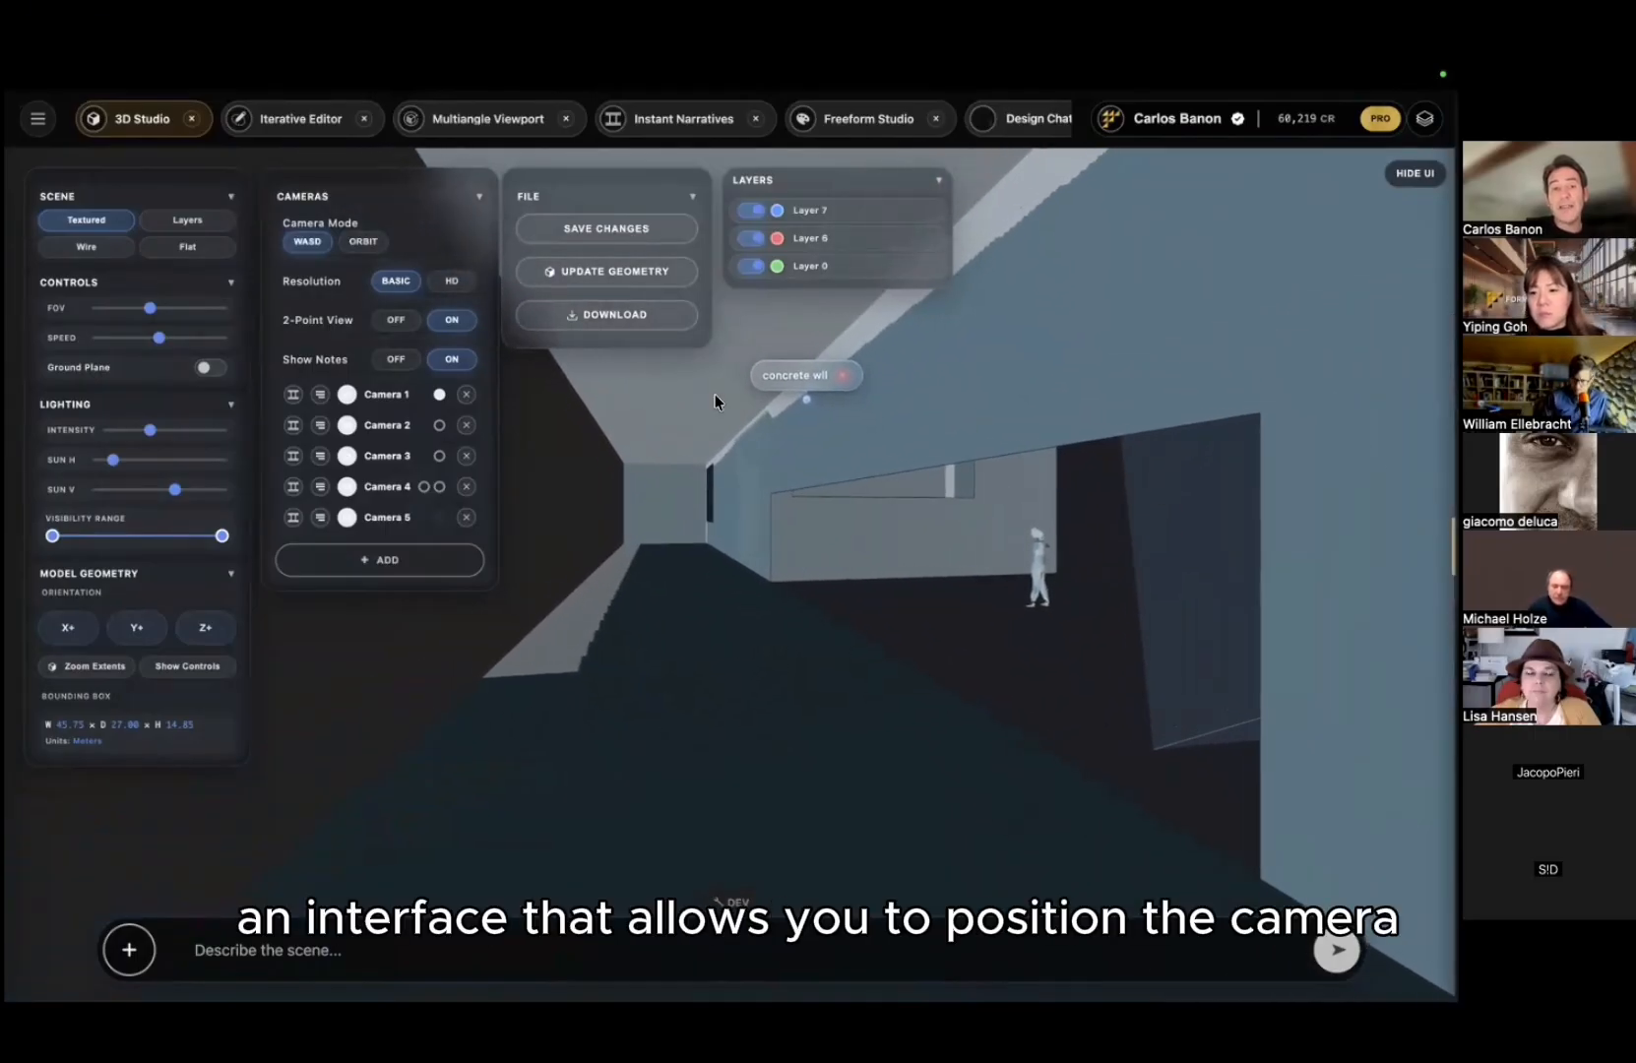
Step: Toggle 2-point view off and on, widen the FOV, and adjust the lighting intensity
{"action": "left_click", "coordinate": [397, 322]}
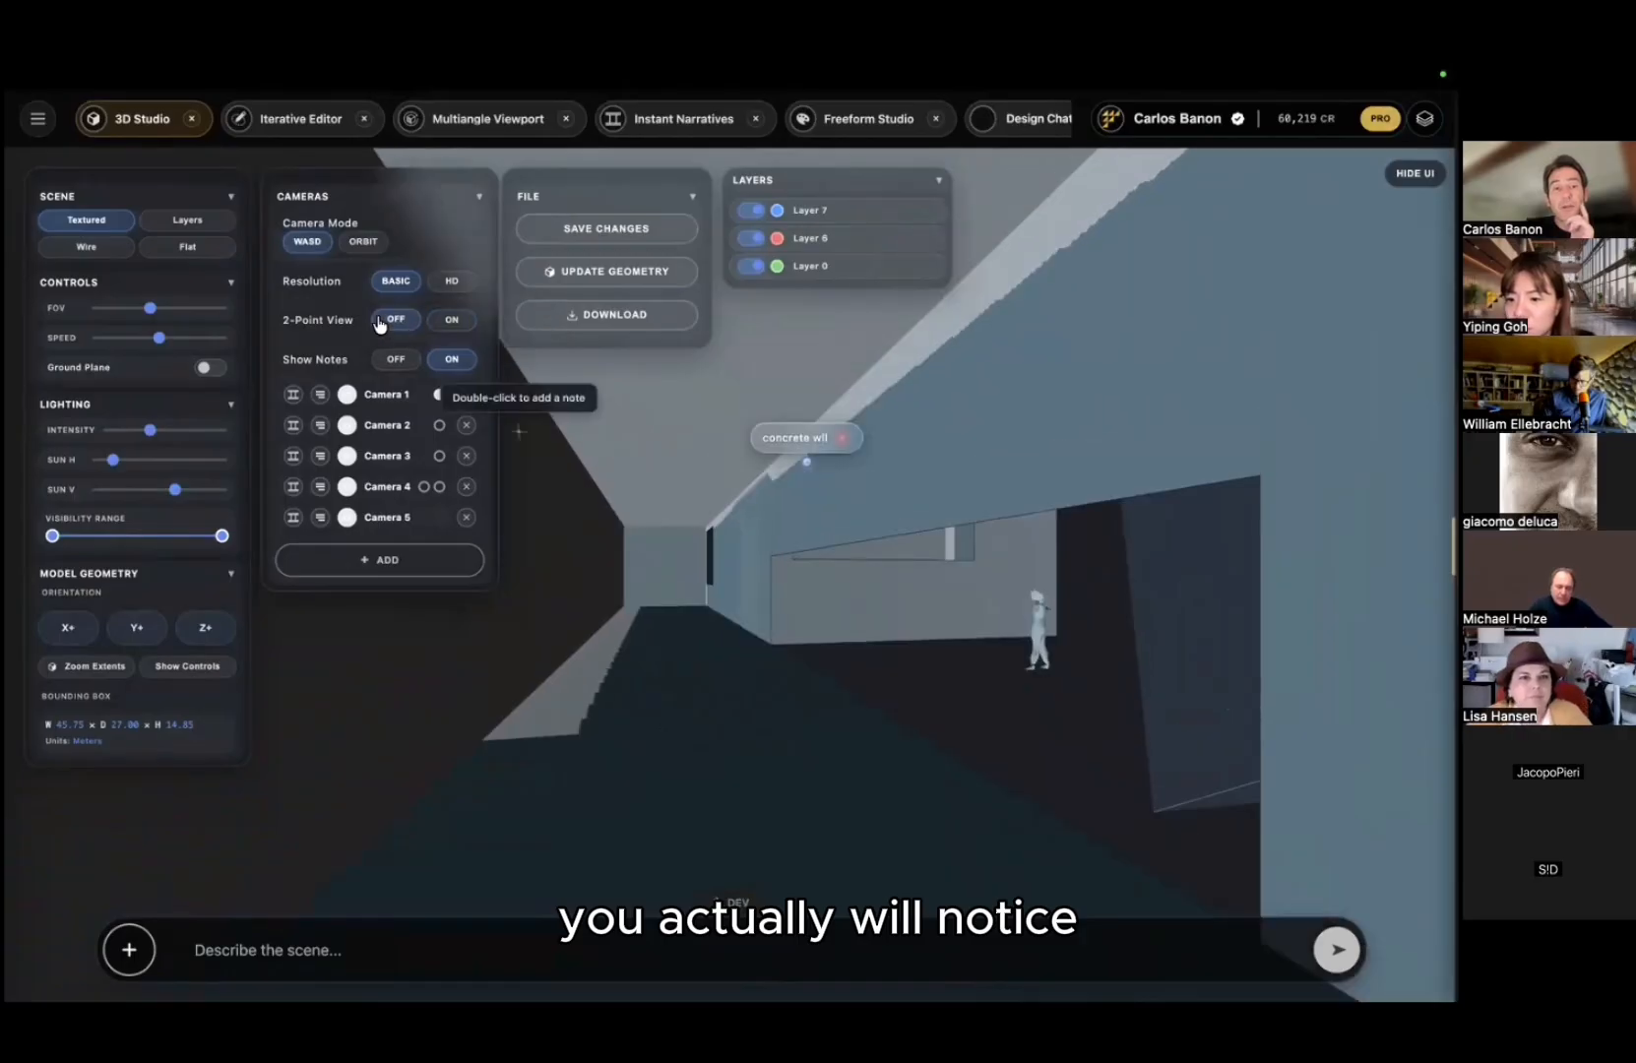
{"action": "left_click", "coordinate": [452, 321]}
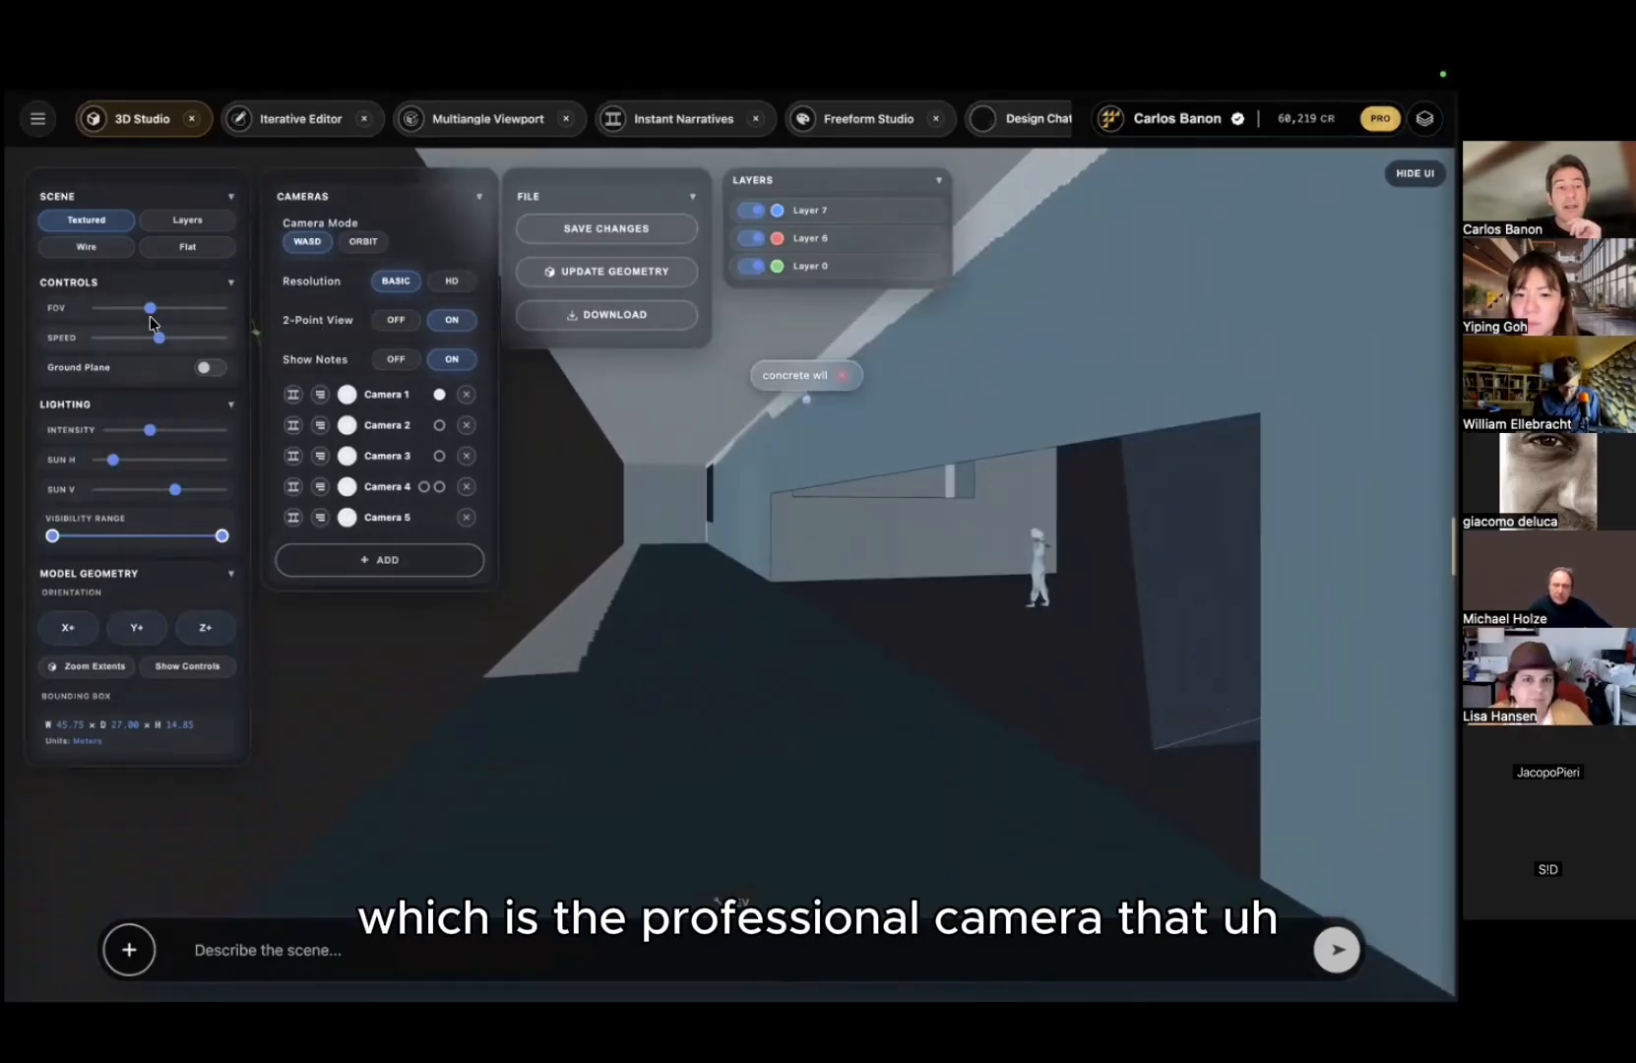
{"action": "left_click_drag", "start_coordinate": [149, 312], "coordinate": [190, 313]}
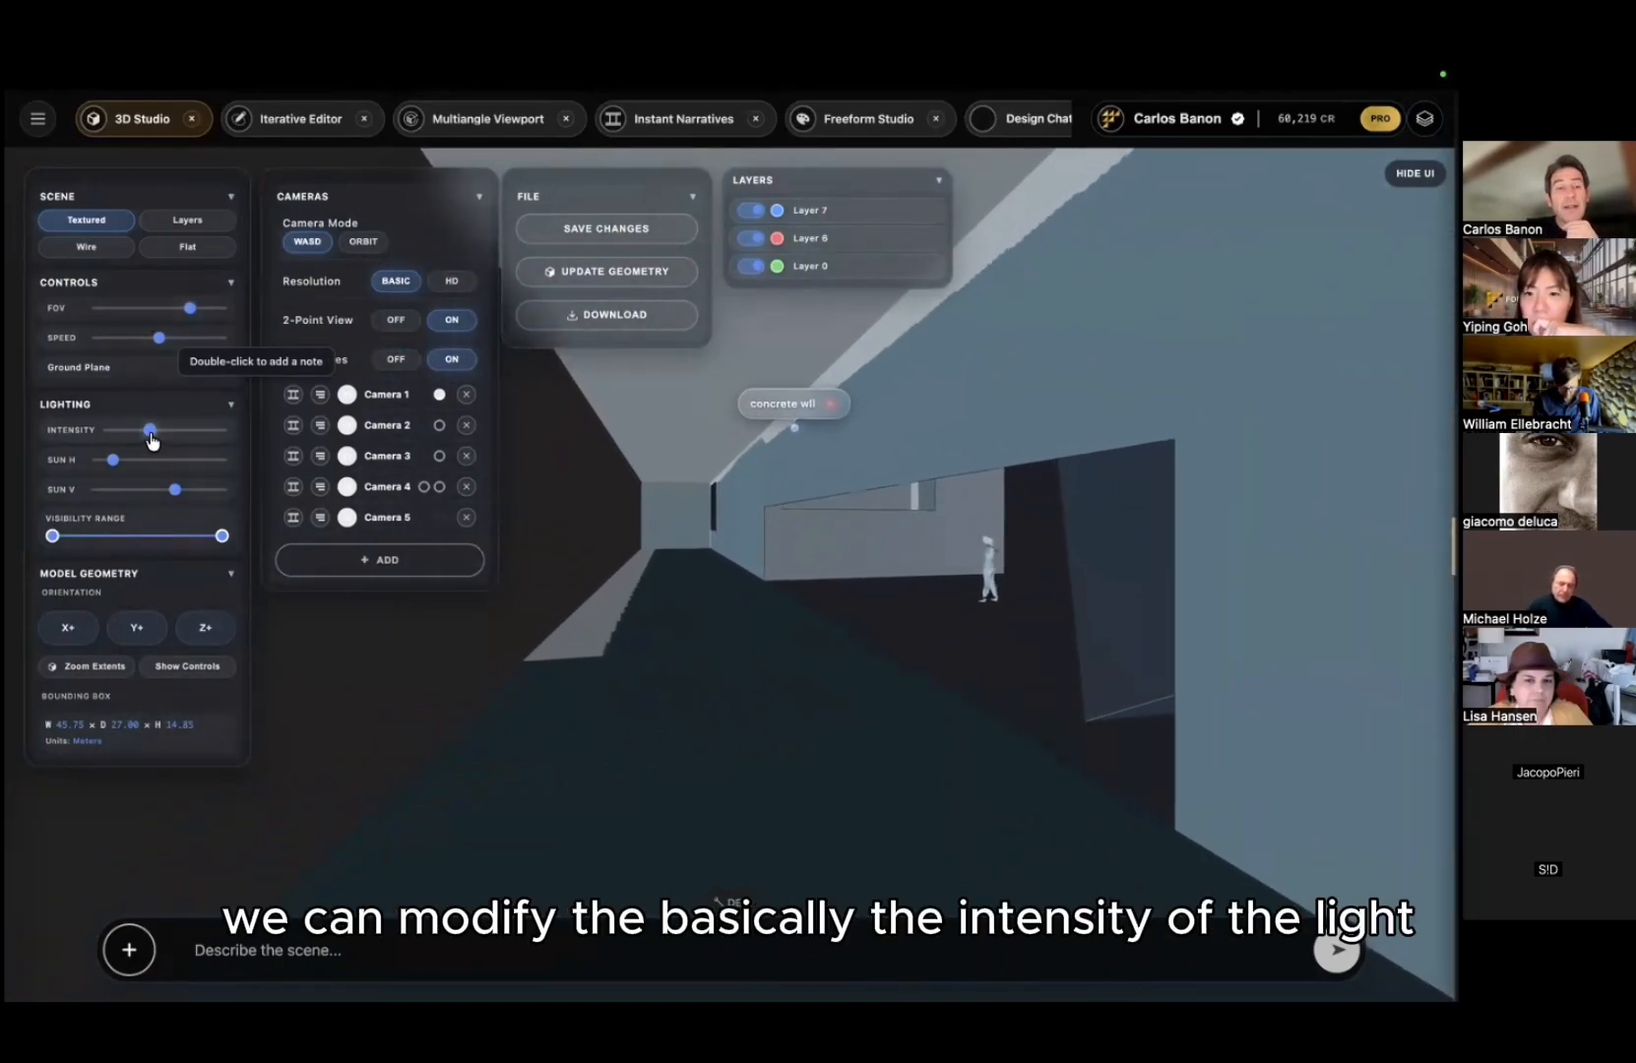
{"action": "left_click_drag", "start_coordinate": [153, 438], "coordinate": [142, 498]}
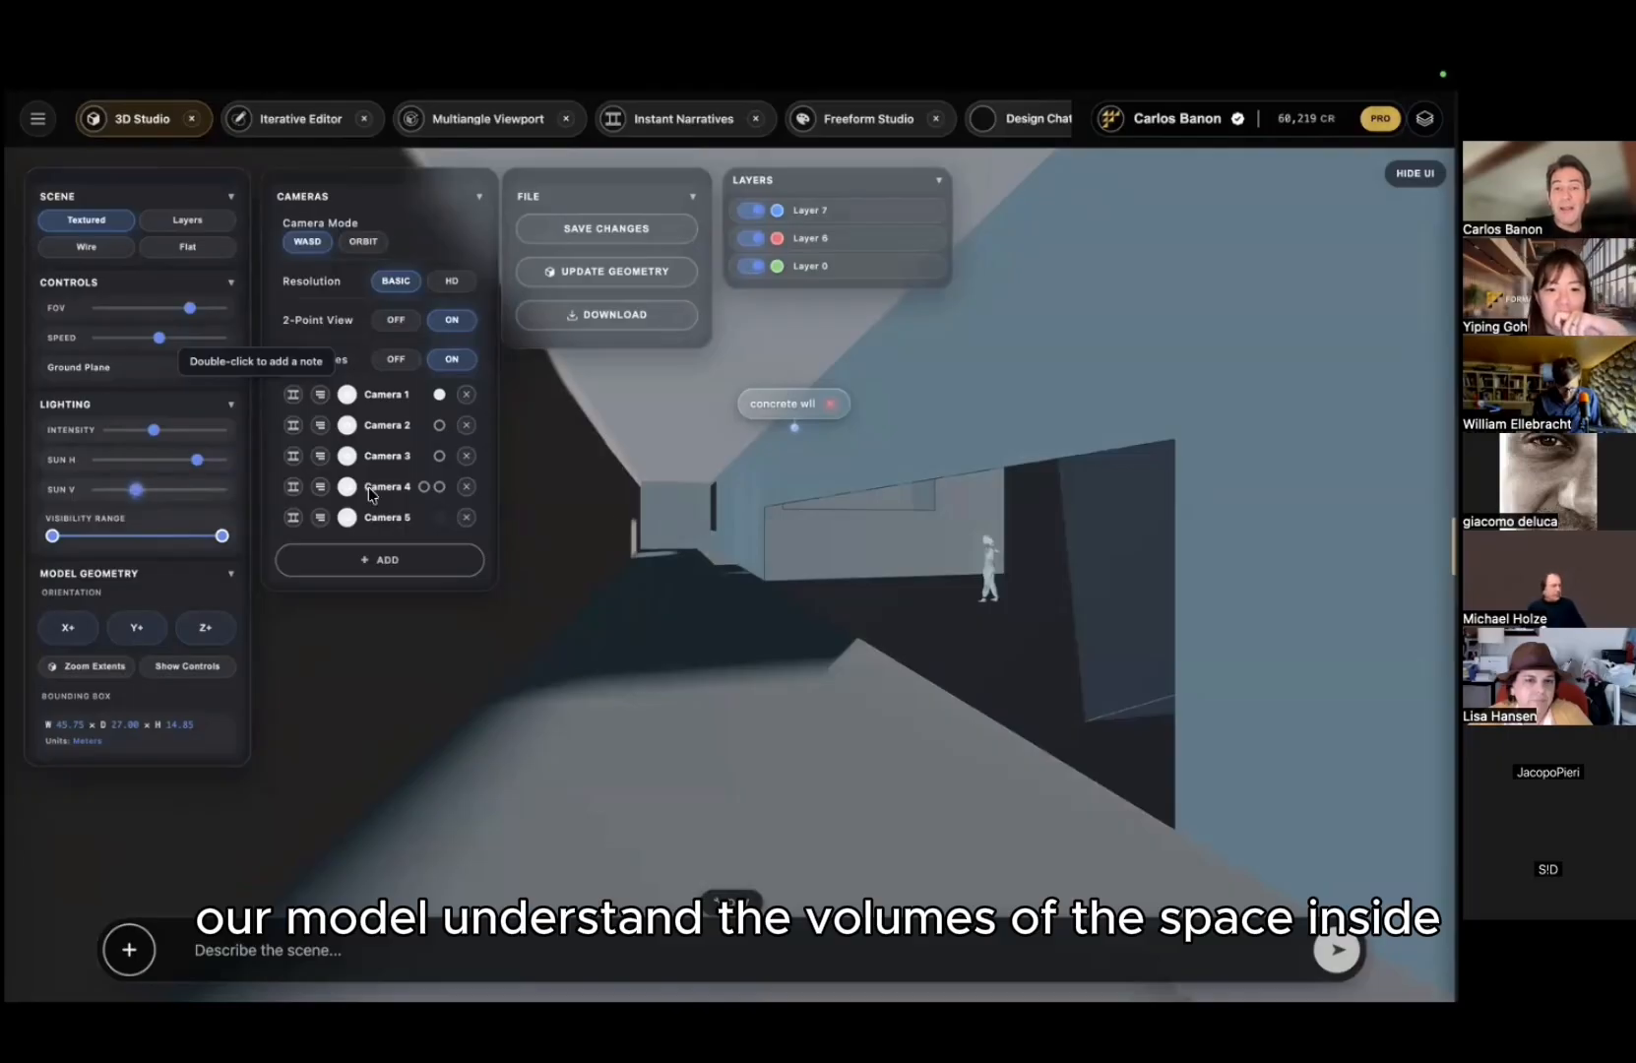
{"action": "left_click_drag", "start_coordinate": [721, 542], "coordinate": [850, 506]}
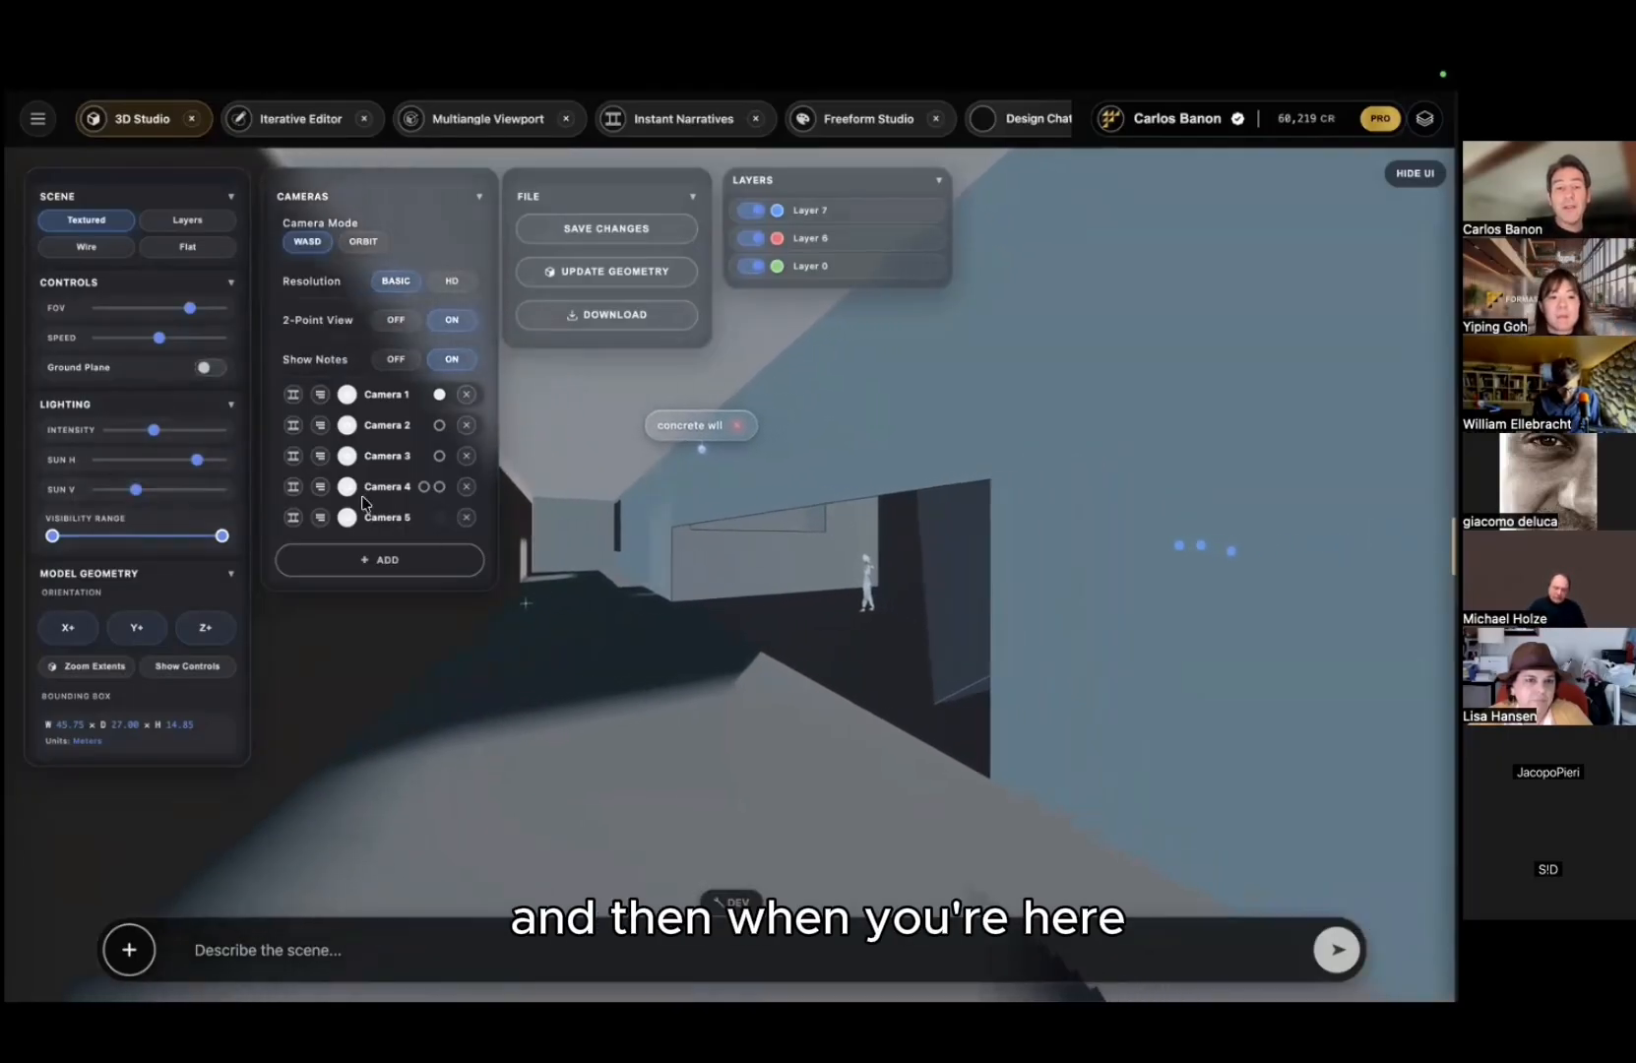
Step: Add notes 'concrete reflective fl' on the floor, 'a person wearing white' and 'grass landscape'
{"action": "left_click", "coordinate": [575, 653]}
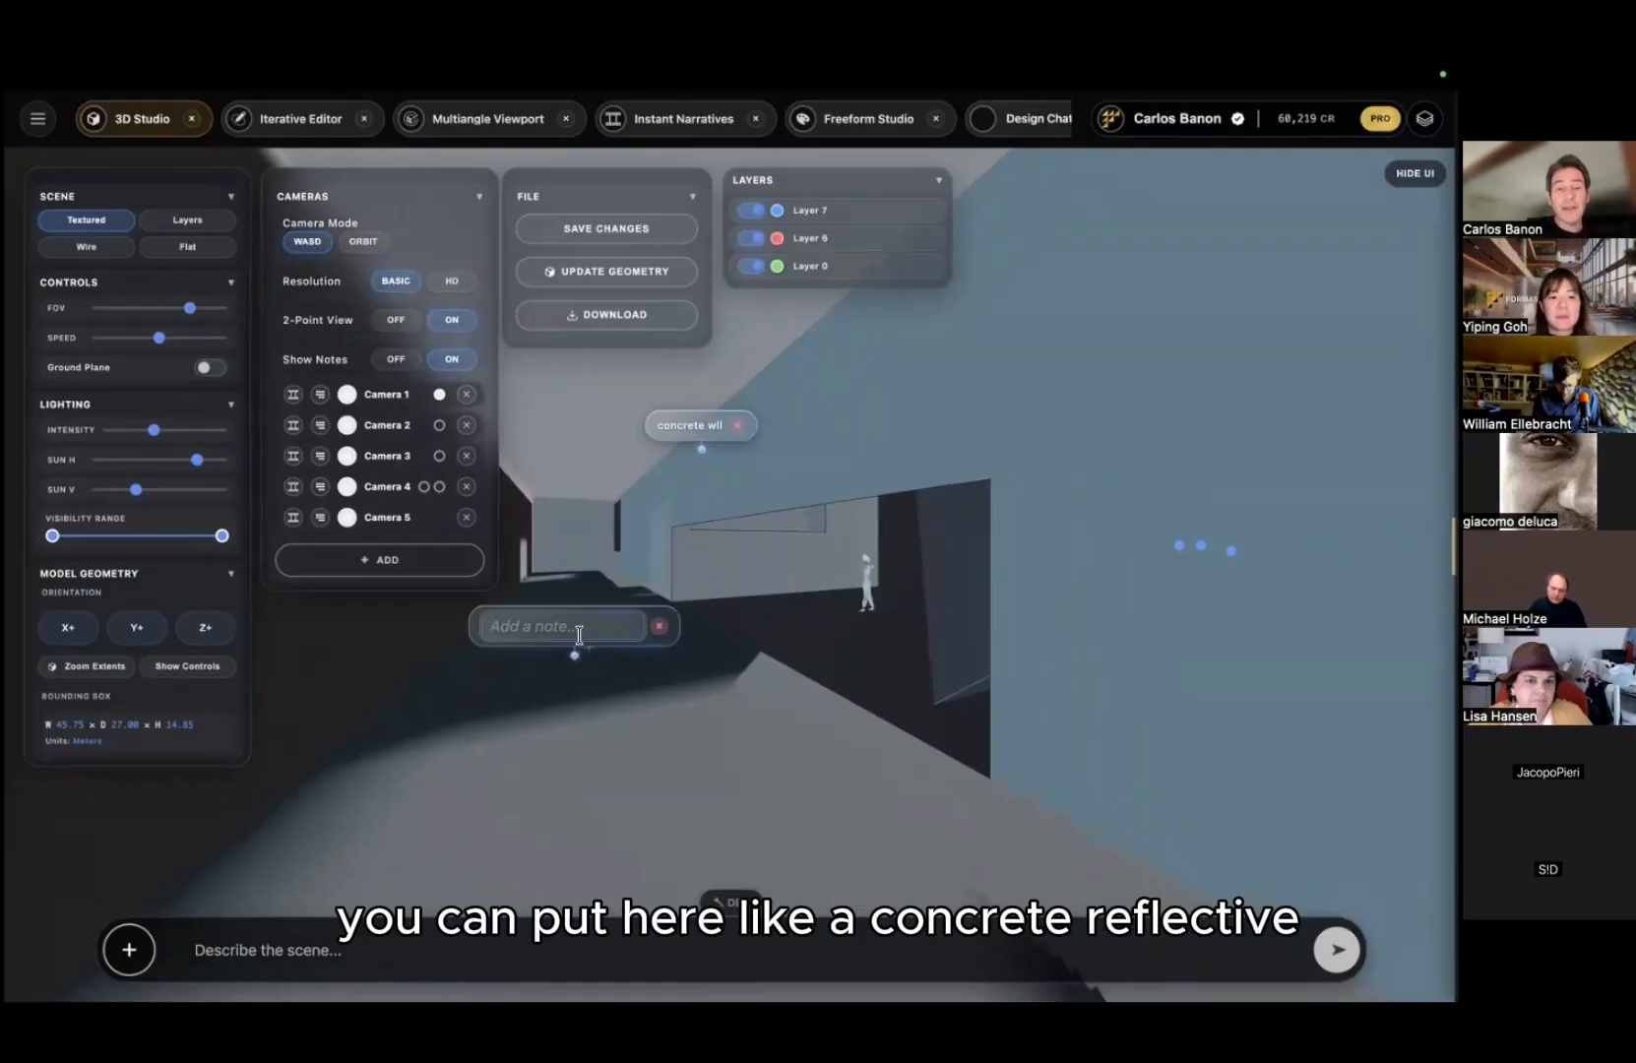
{"action": "type", "text": "concrete"}
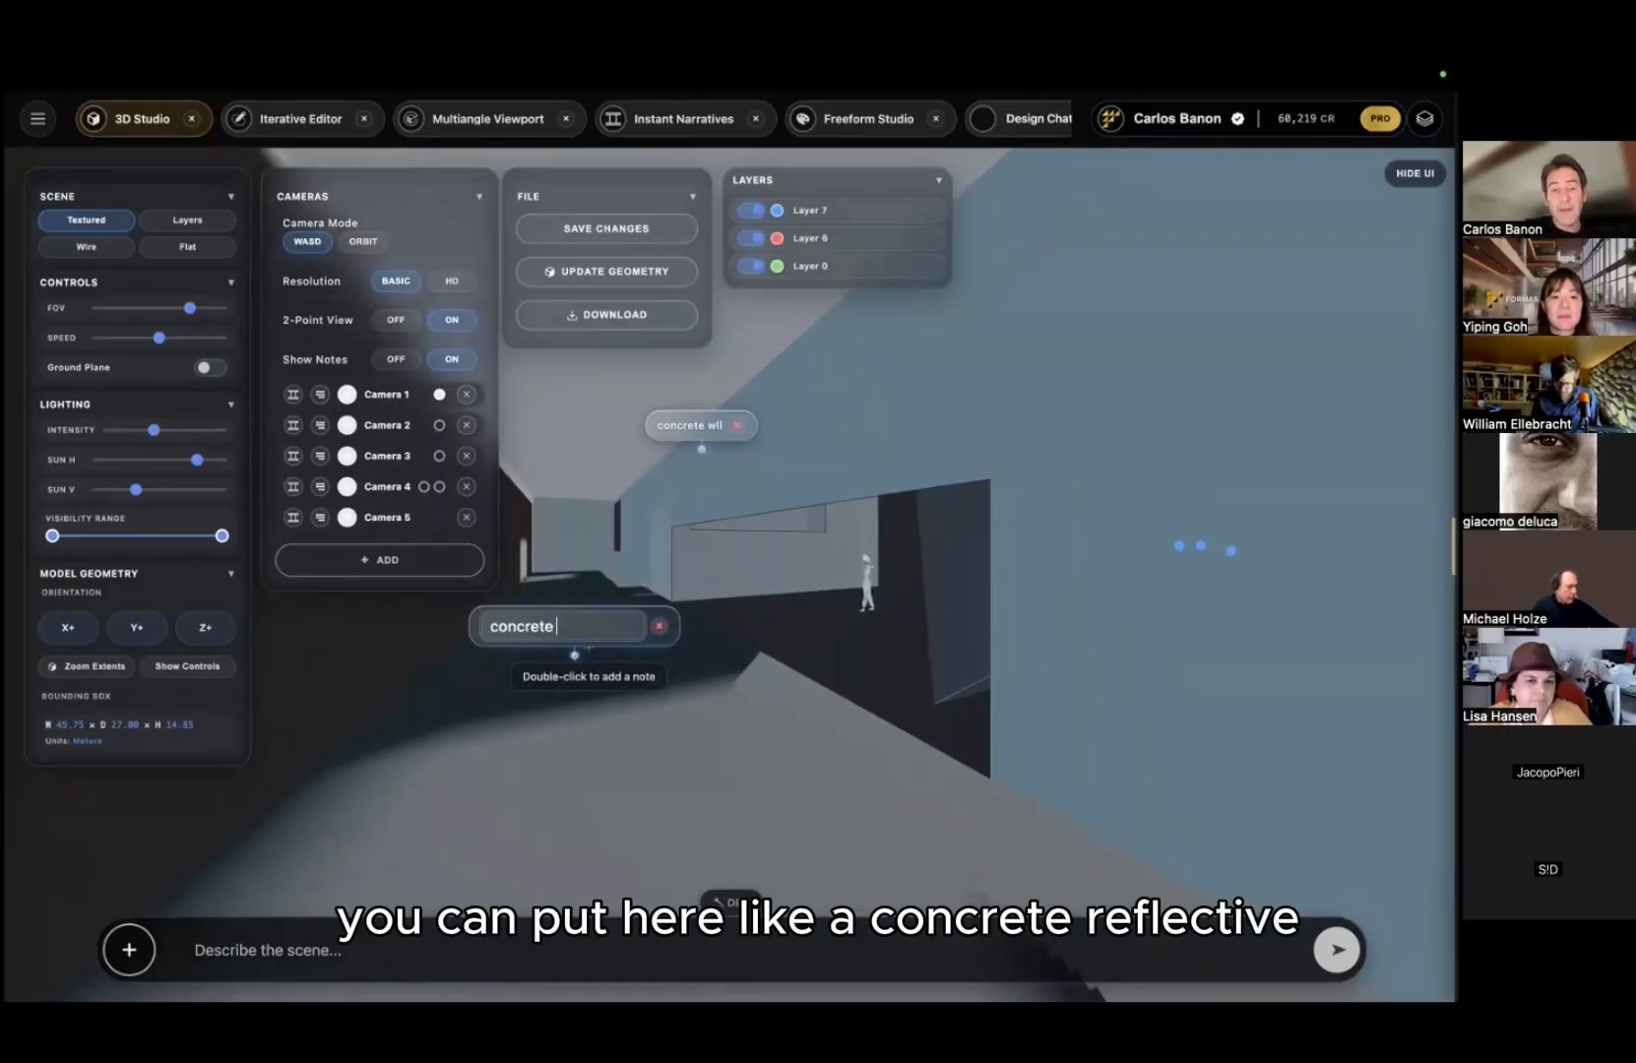
{"action": "type", "text": " reflec"}
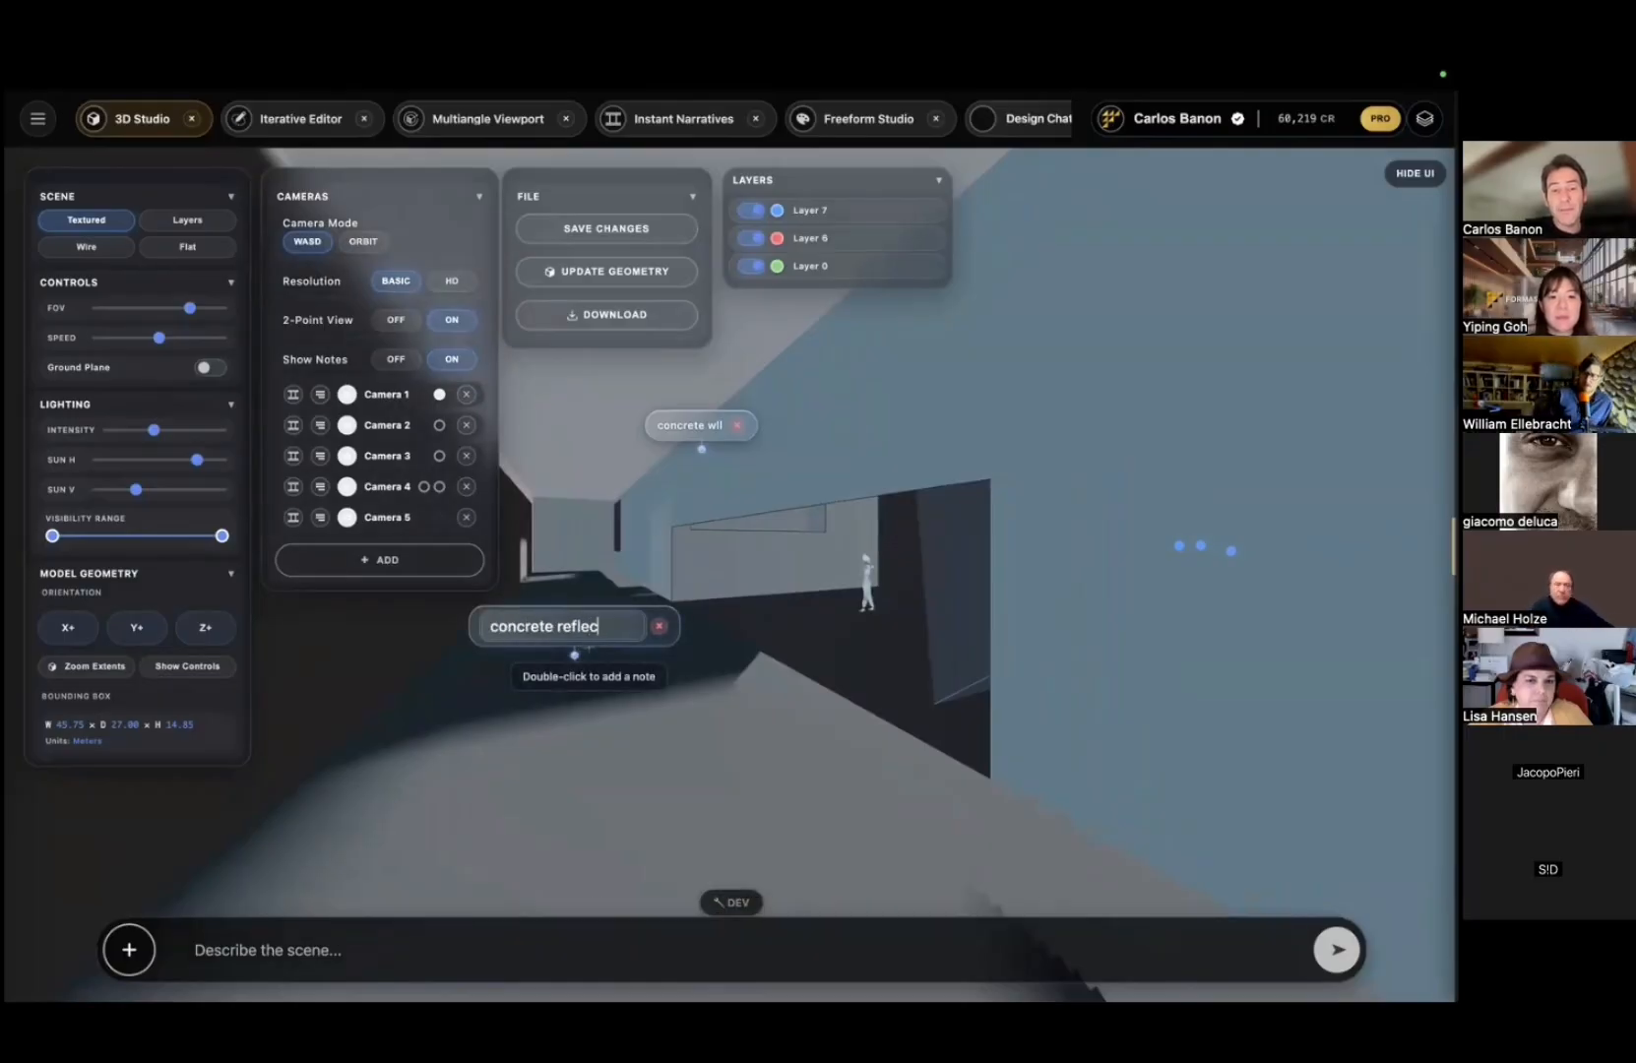
{"action": "type", "text": "tive floor"}
{"action": "key", "text": "Return"}
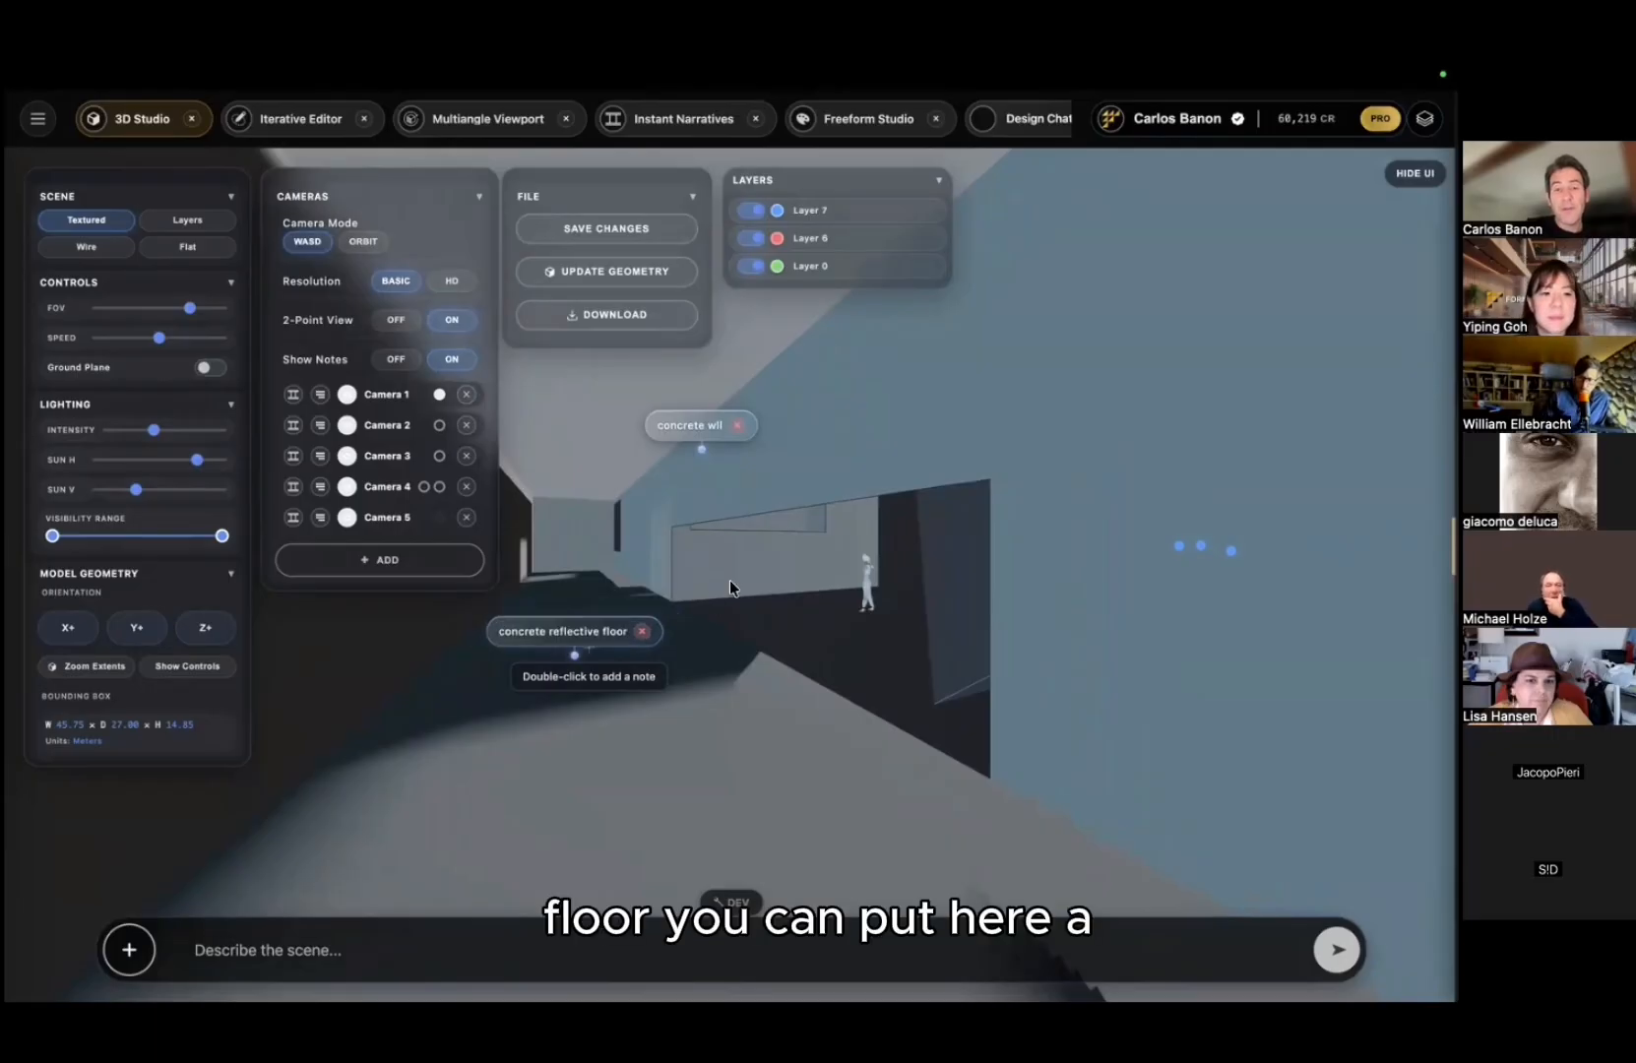
{"action": "double_click", "coordinate": [850, 562]}
{"action": "type", "text": "a per"}
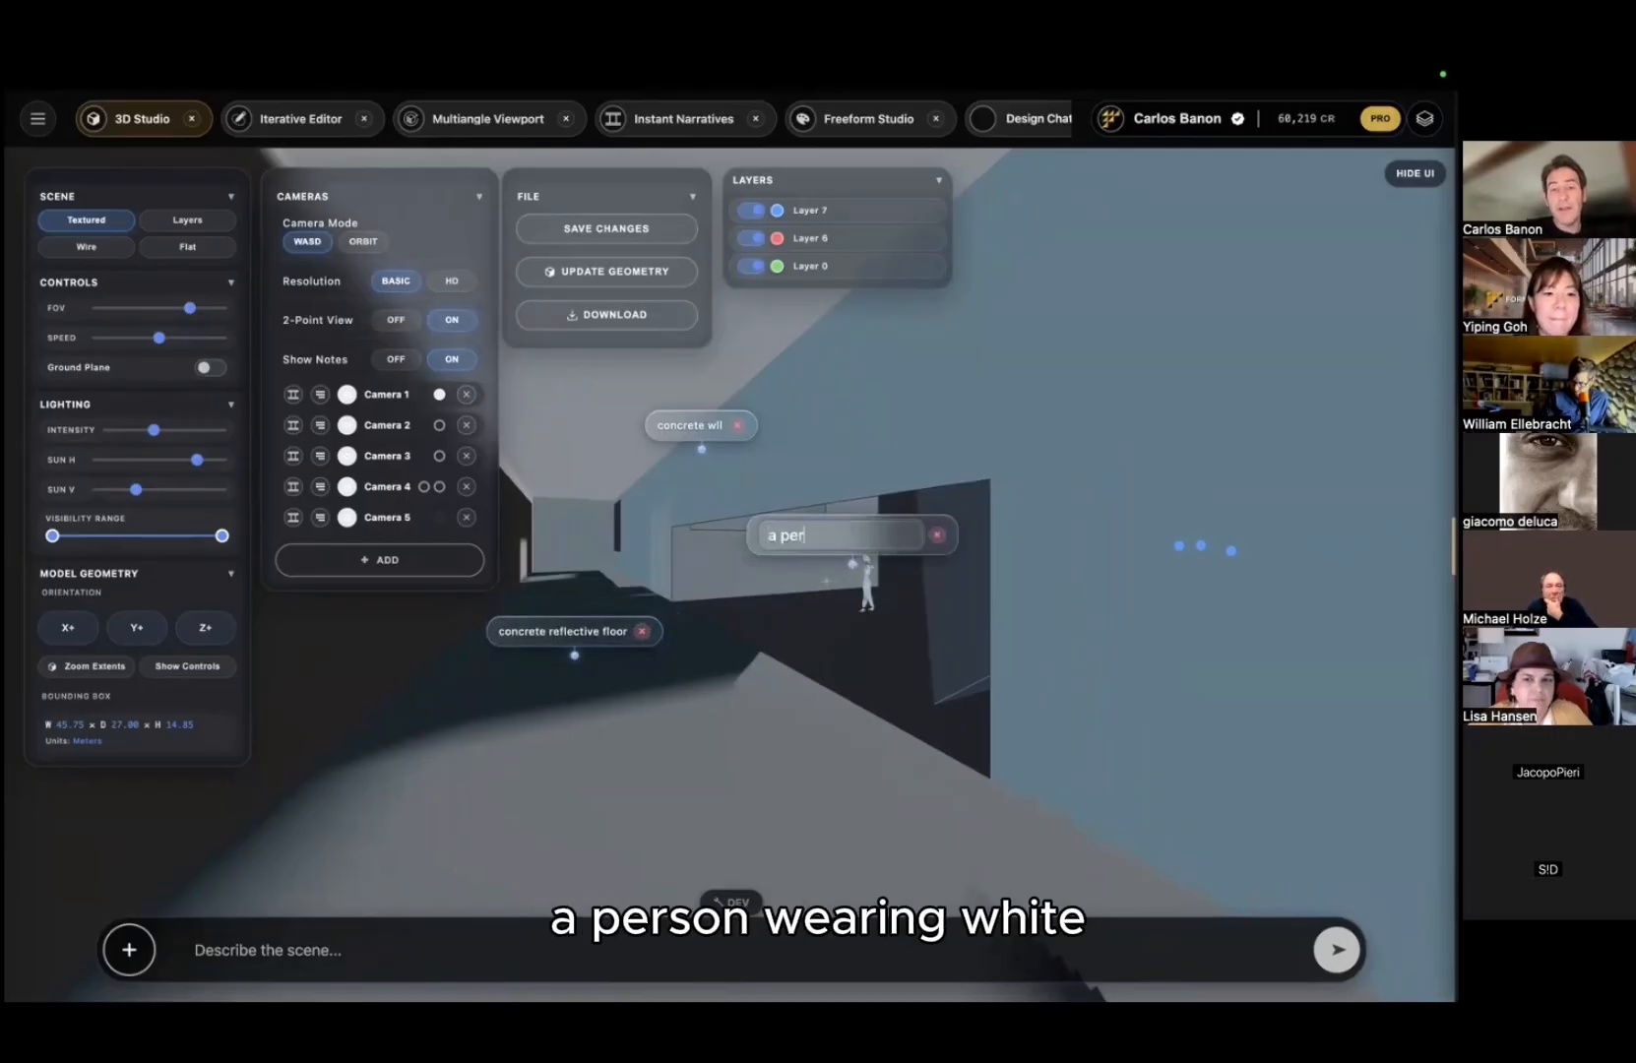
{"action": "type", "text": "son wear"}
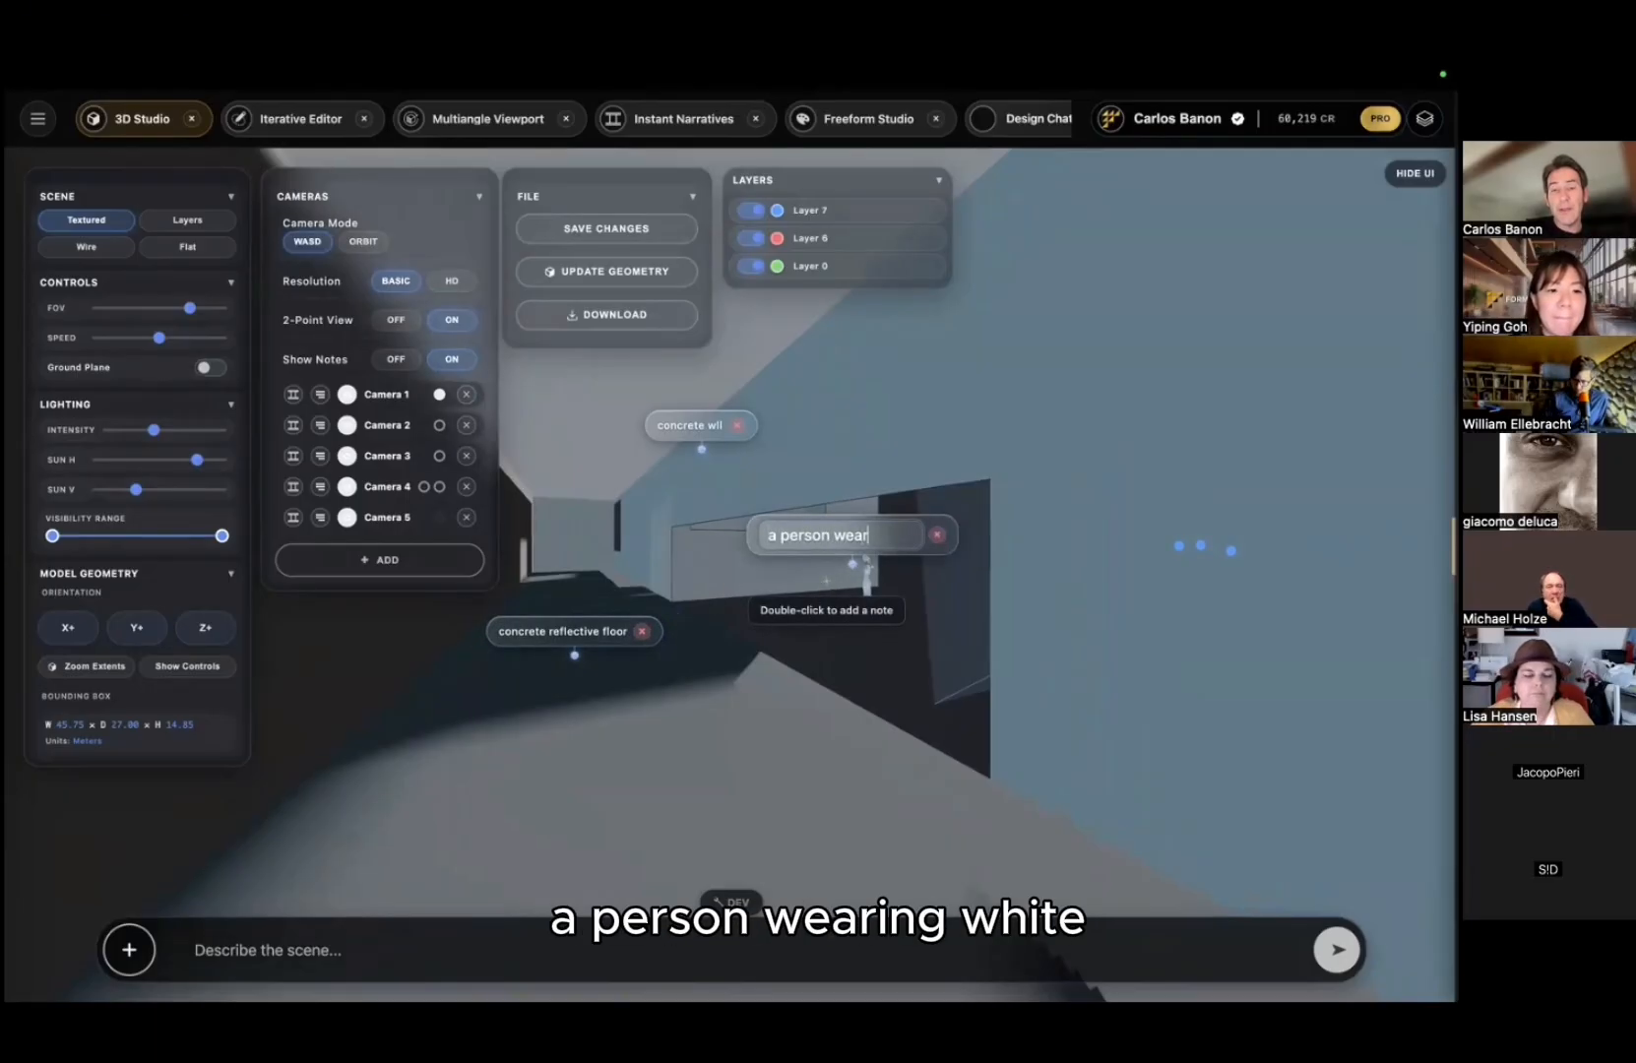
{"action": "type", "text": "ing white"}
{"action": "key", "text": "Return"}
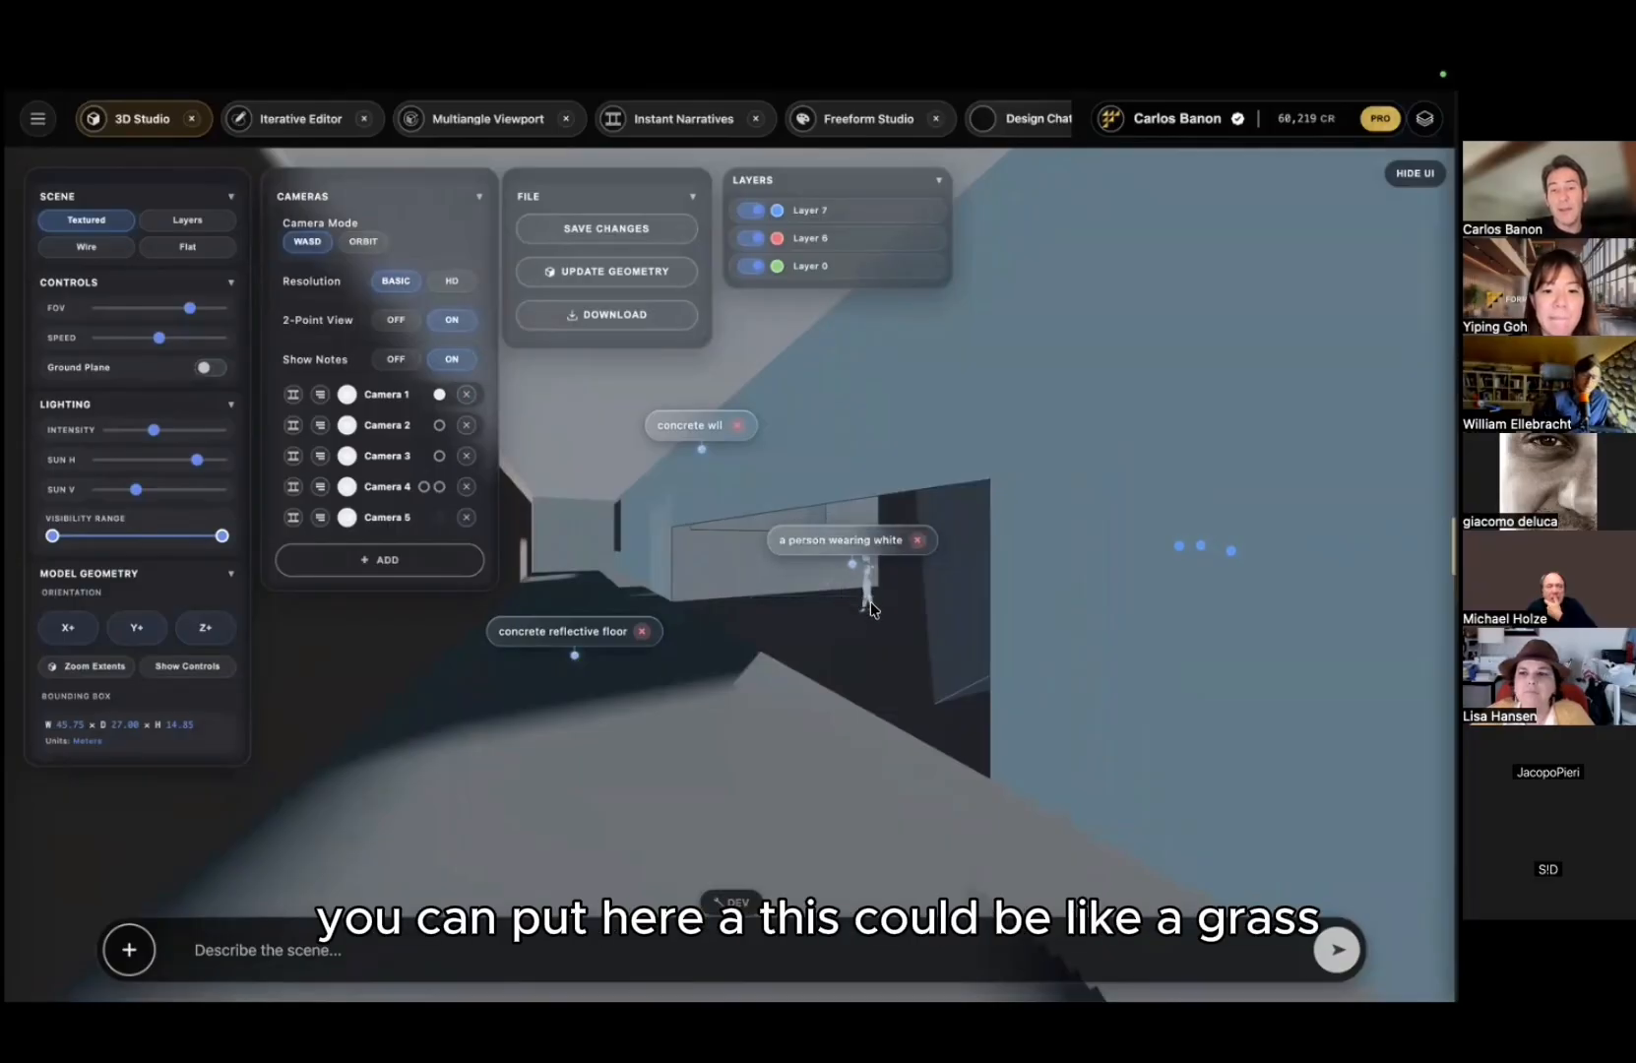
{"action": "double_click", "coordinate": [872, 603]}
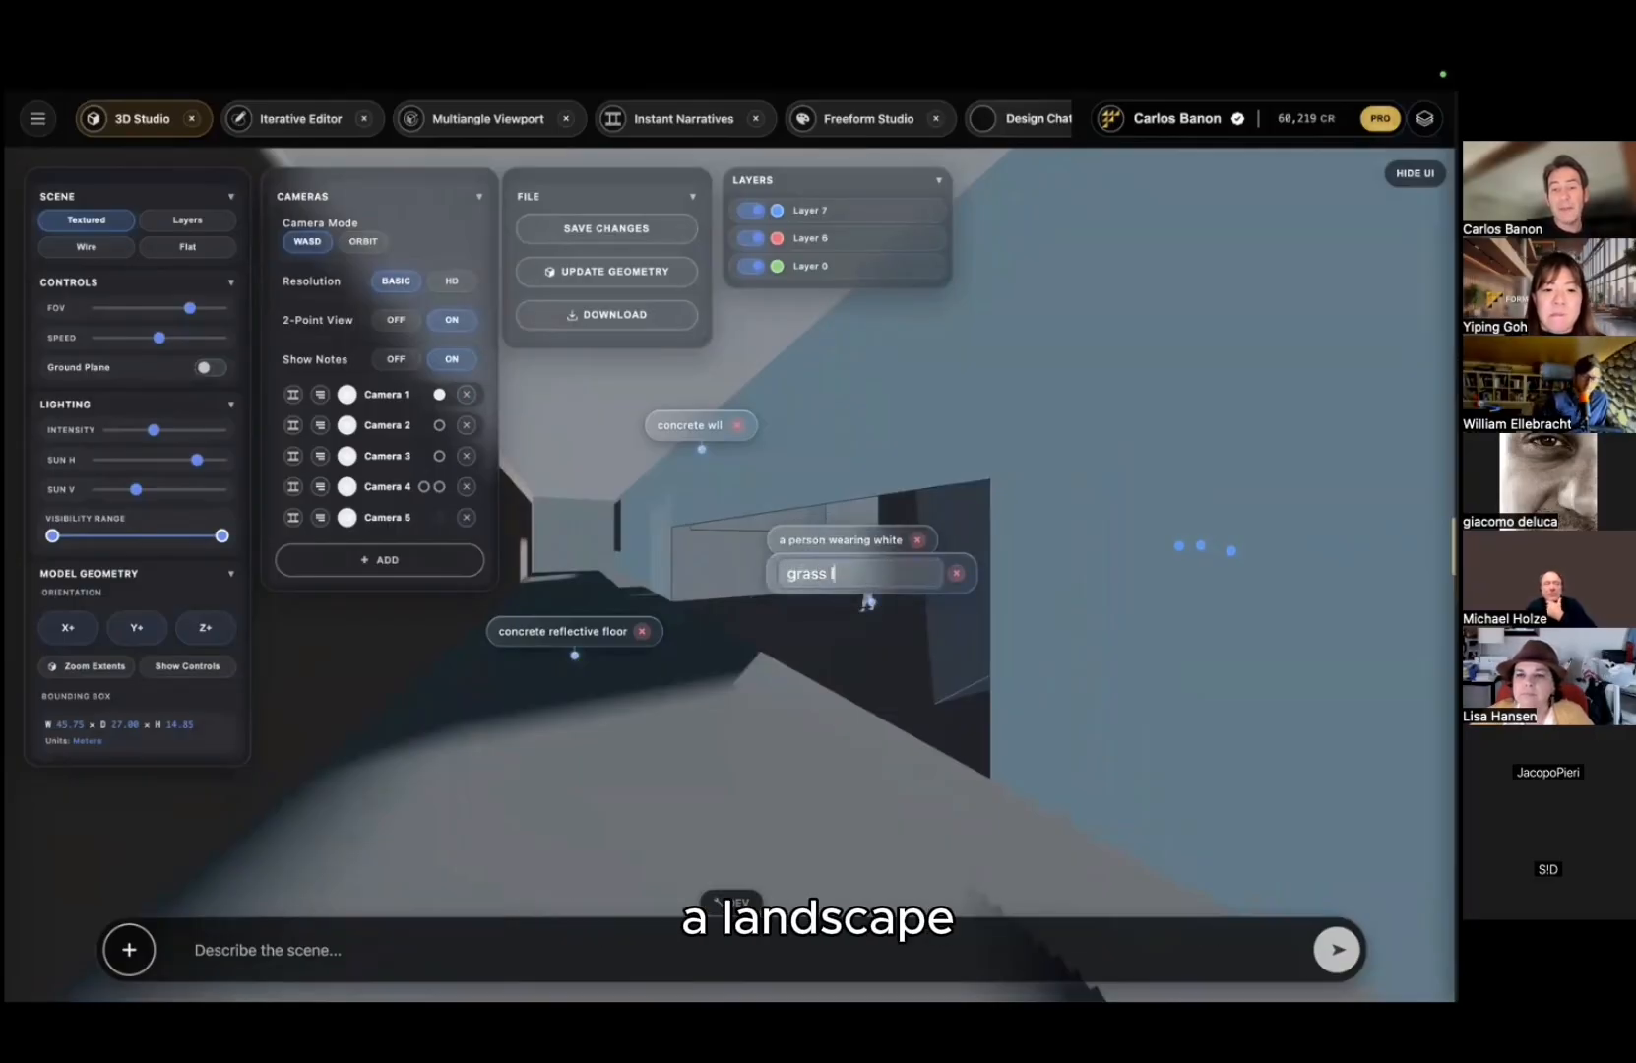
{"action": "type", "text": "grass landscape"}
{"action": "key", "text": "Return"}
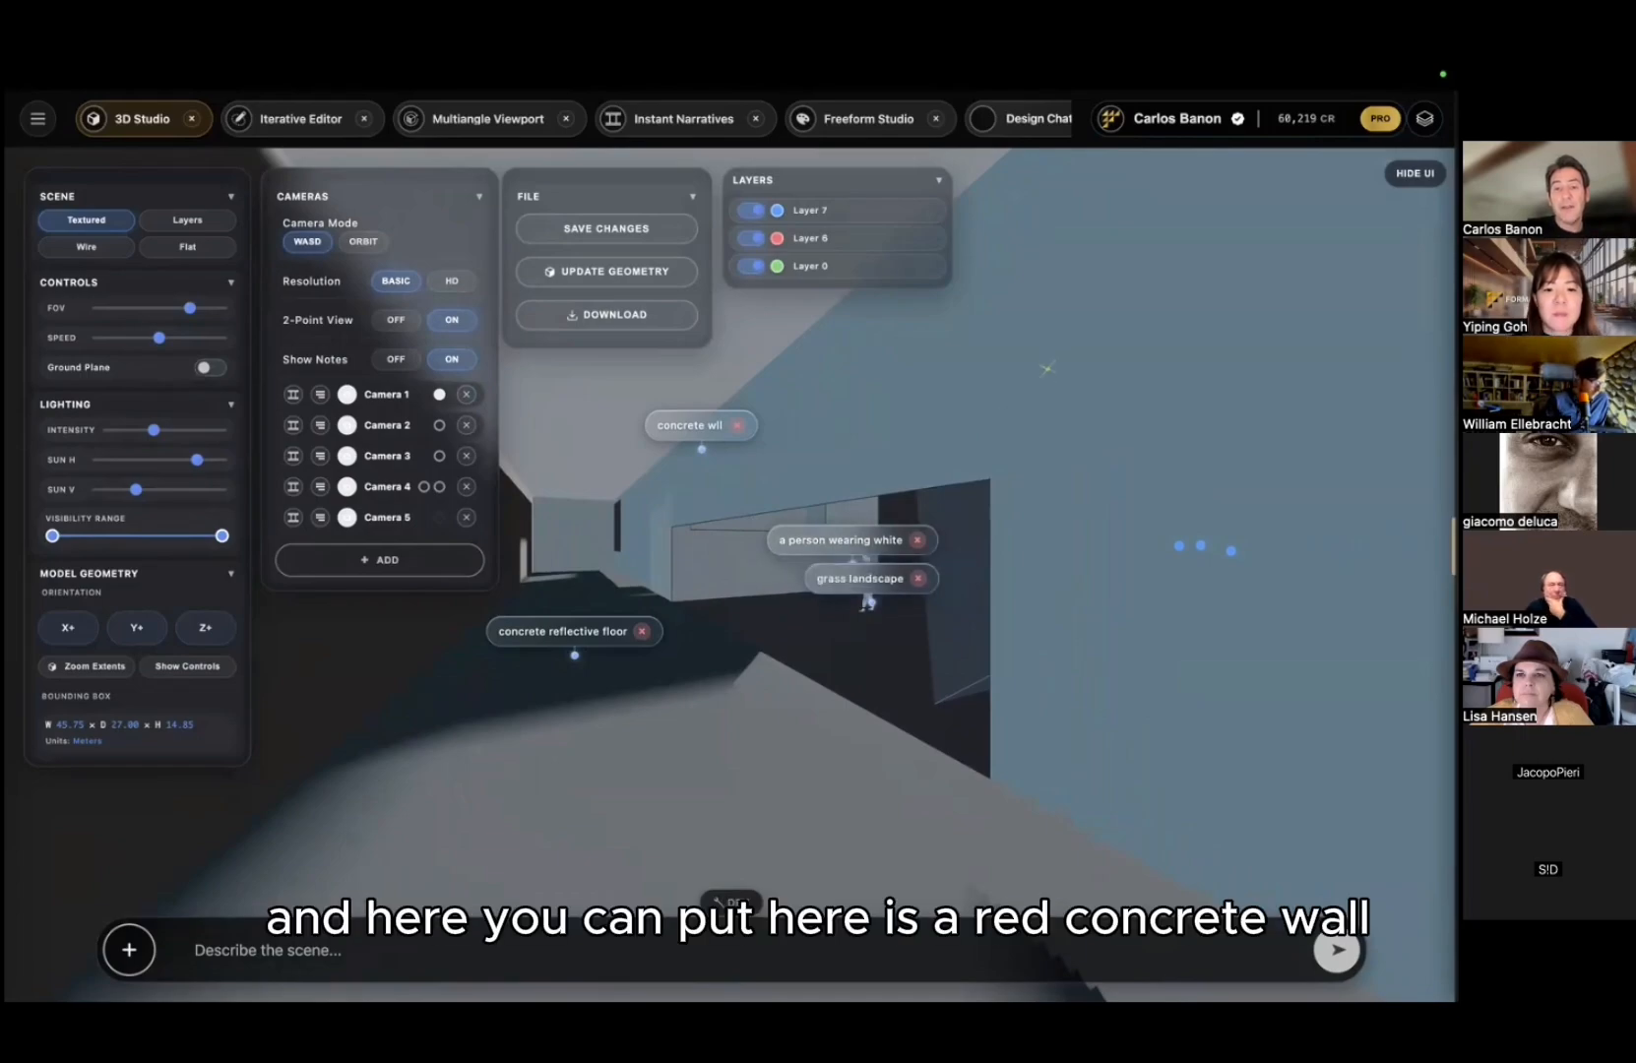
Step: Add notes 'red concrete wll' on the upper right wall and 'ledge shelf' at the left side
{"action": "double_click", "coordinate": [1049, 369]}
{"action": "type", "text": "red conc"}
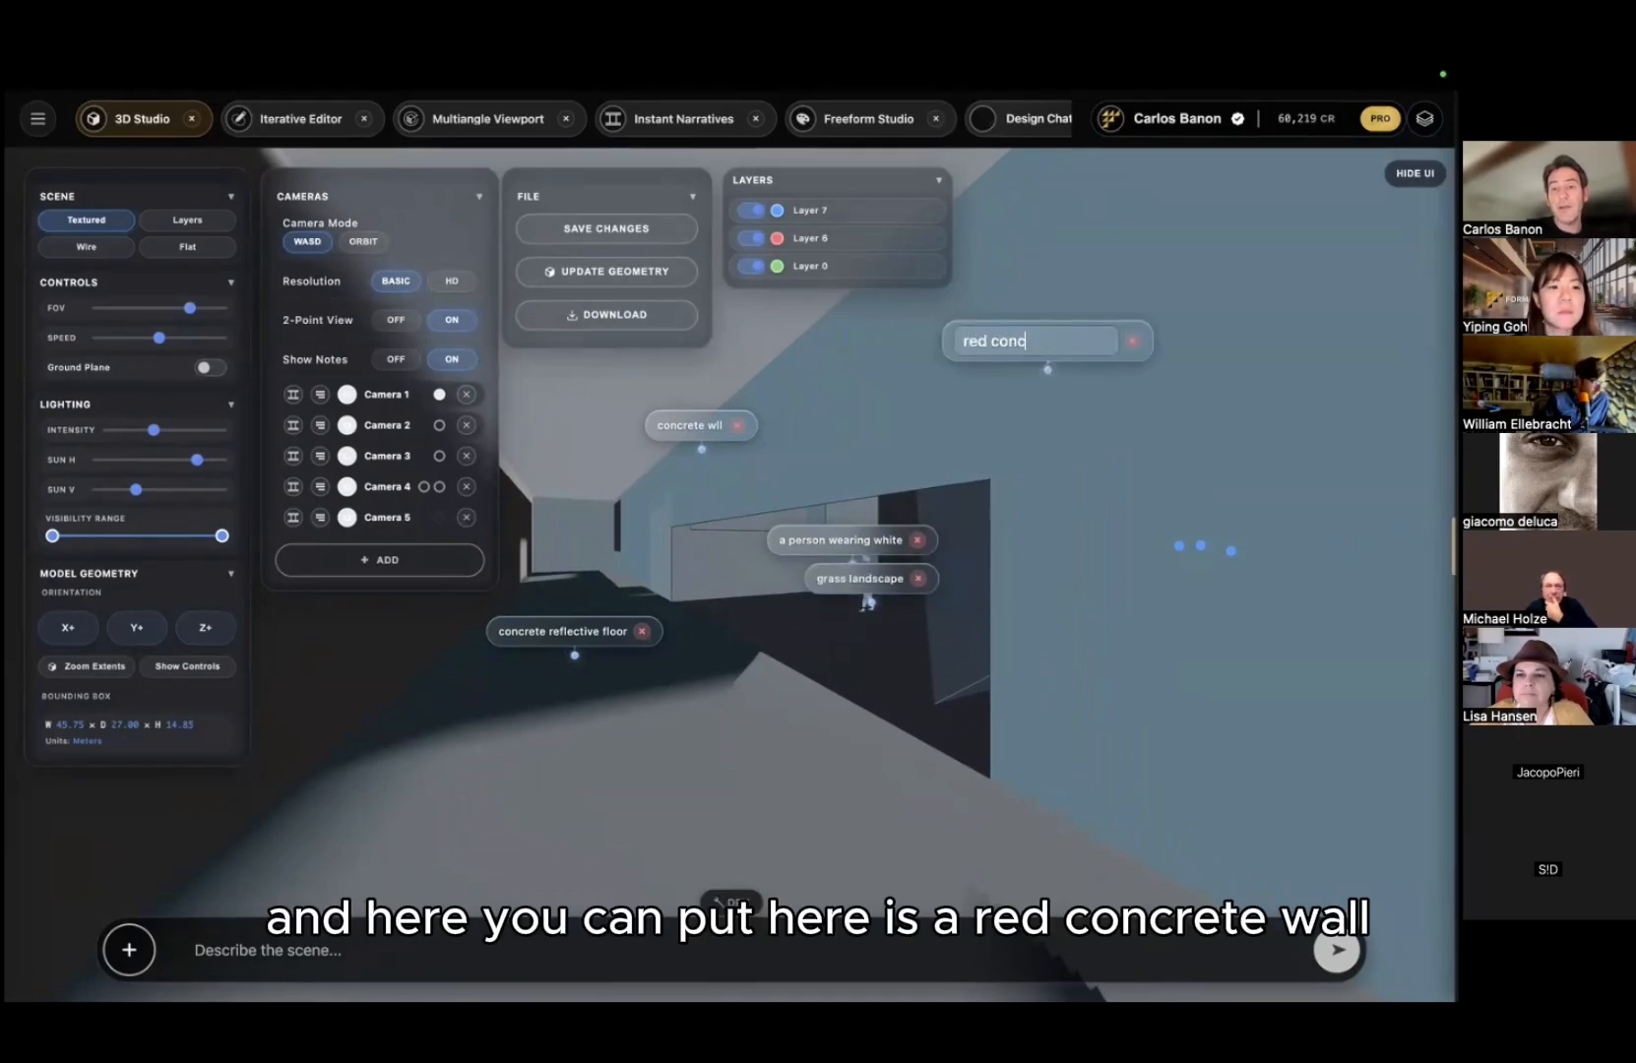
{"action": "type", "text": "rete wll"}
{"action": "key", "text": "Return"}
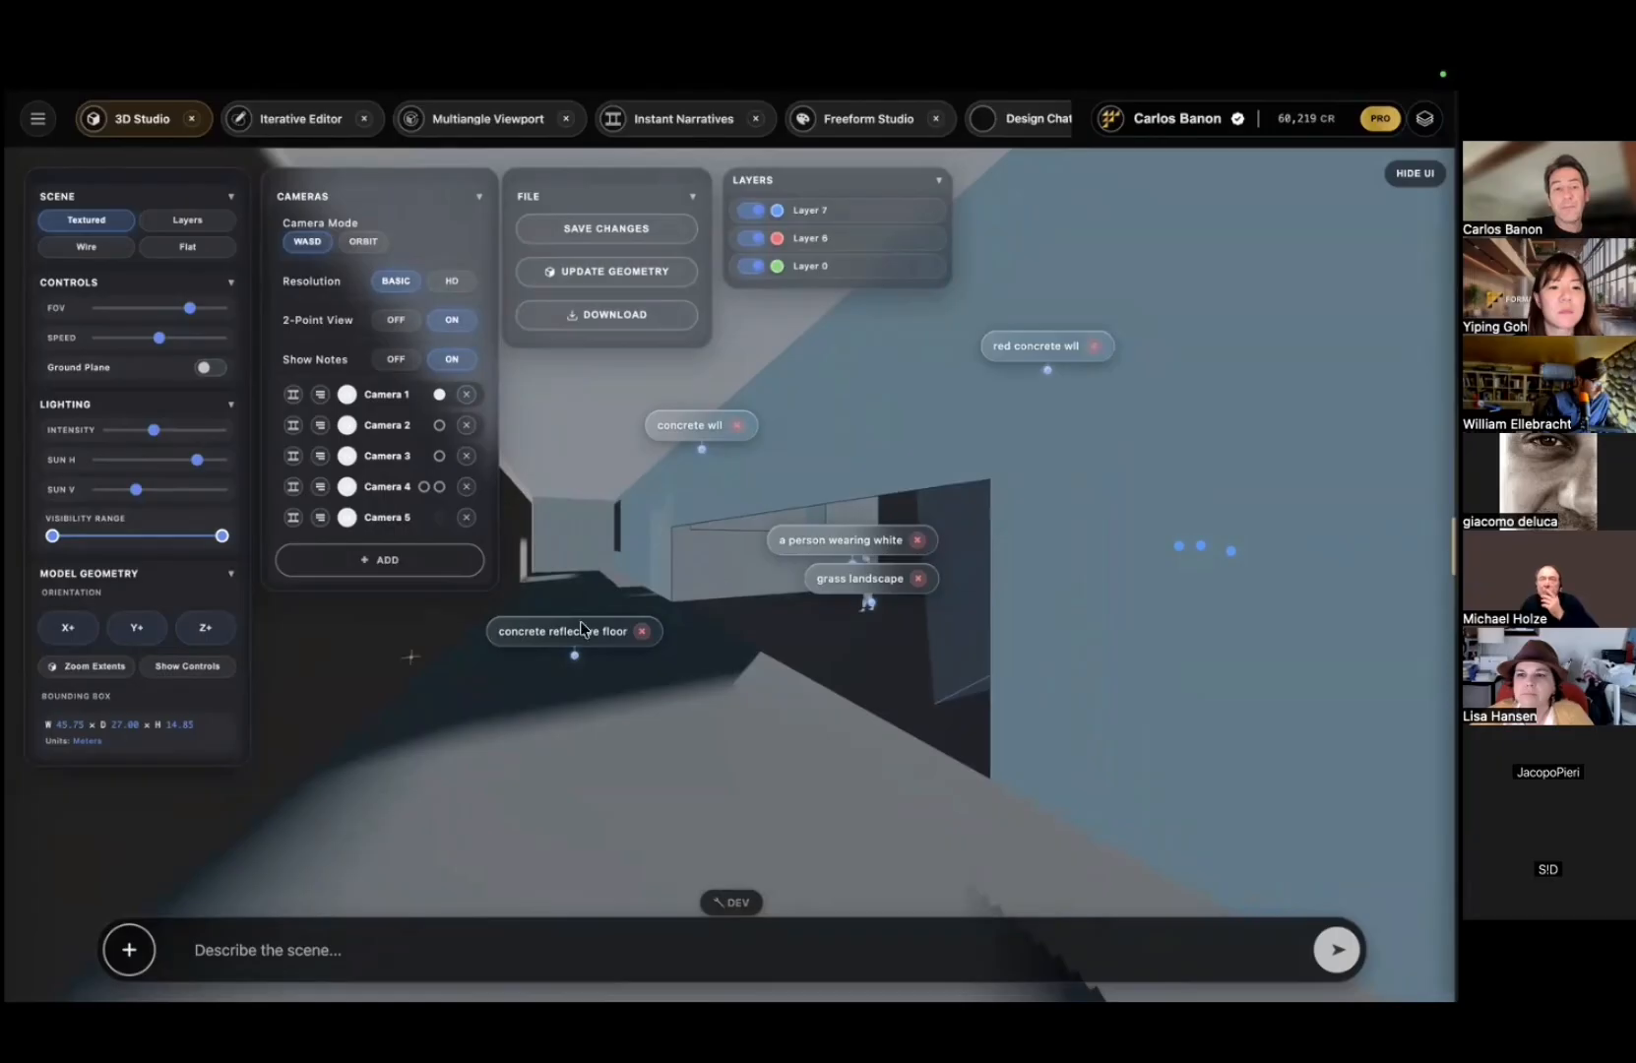
{"action": "double_click", "coordinate": [294, 649]}
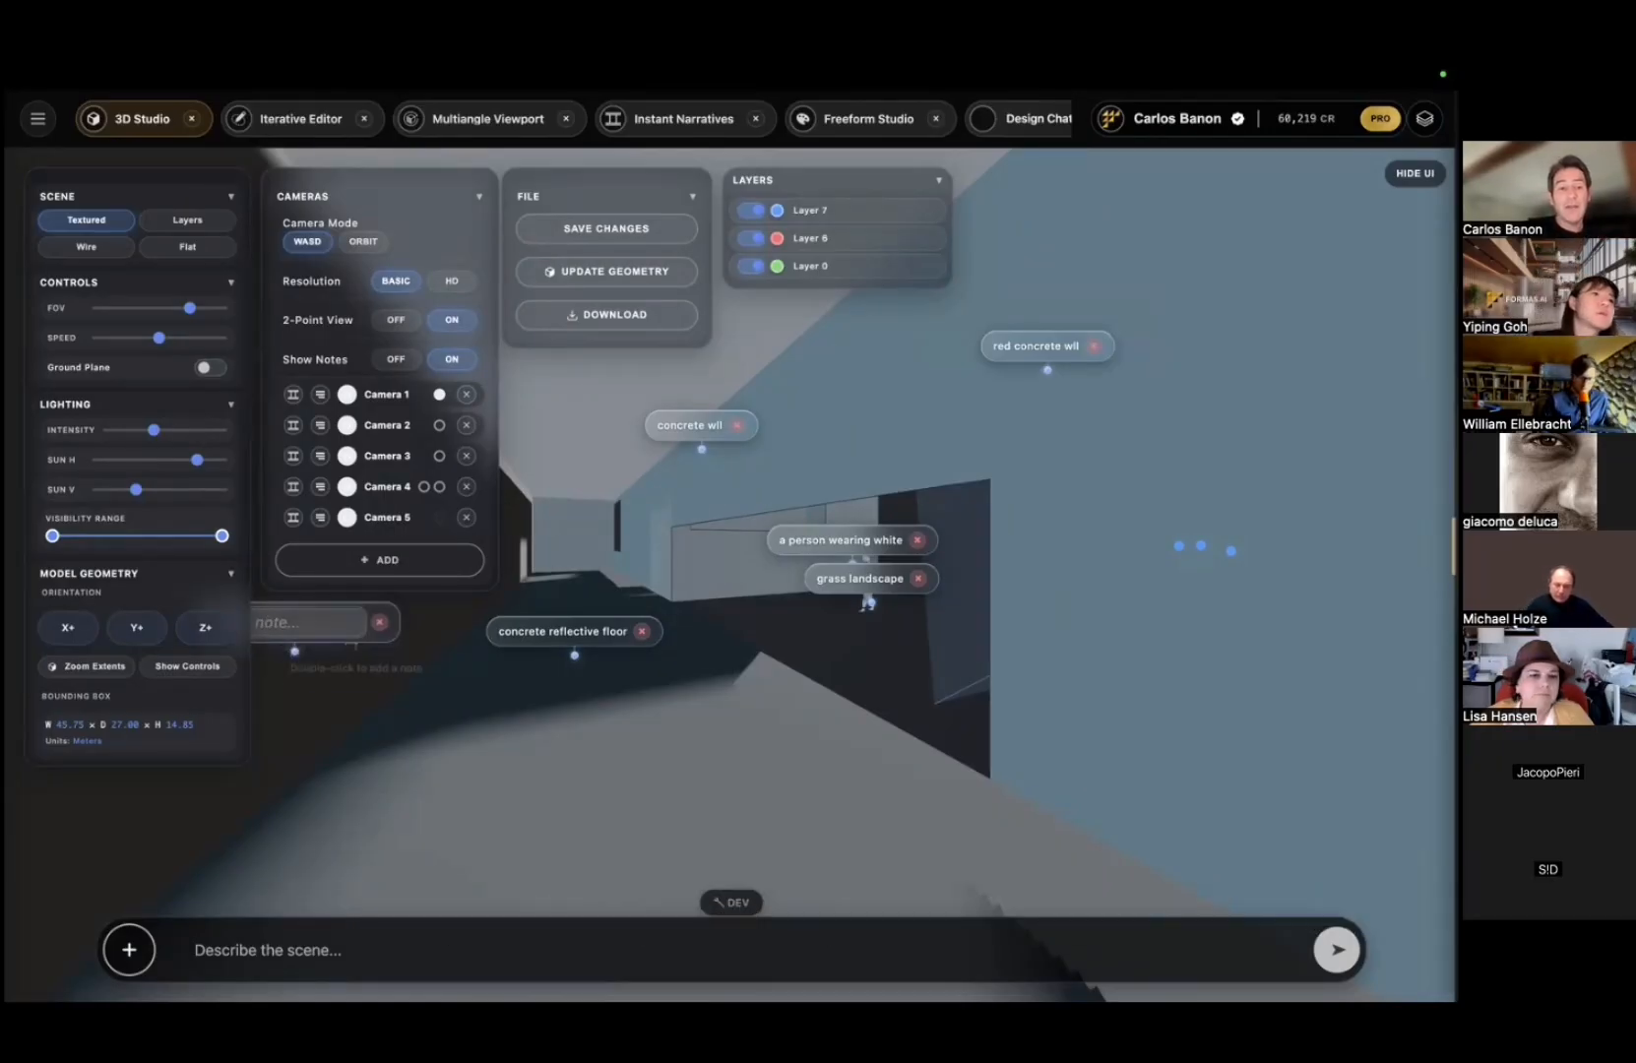
{"action": "type", "text": "ledge "}
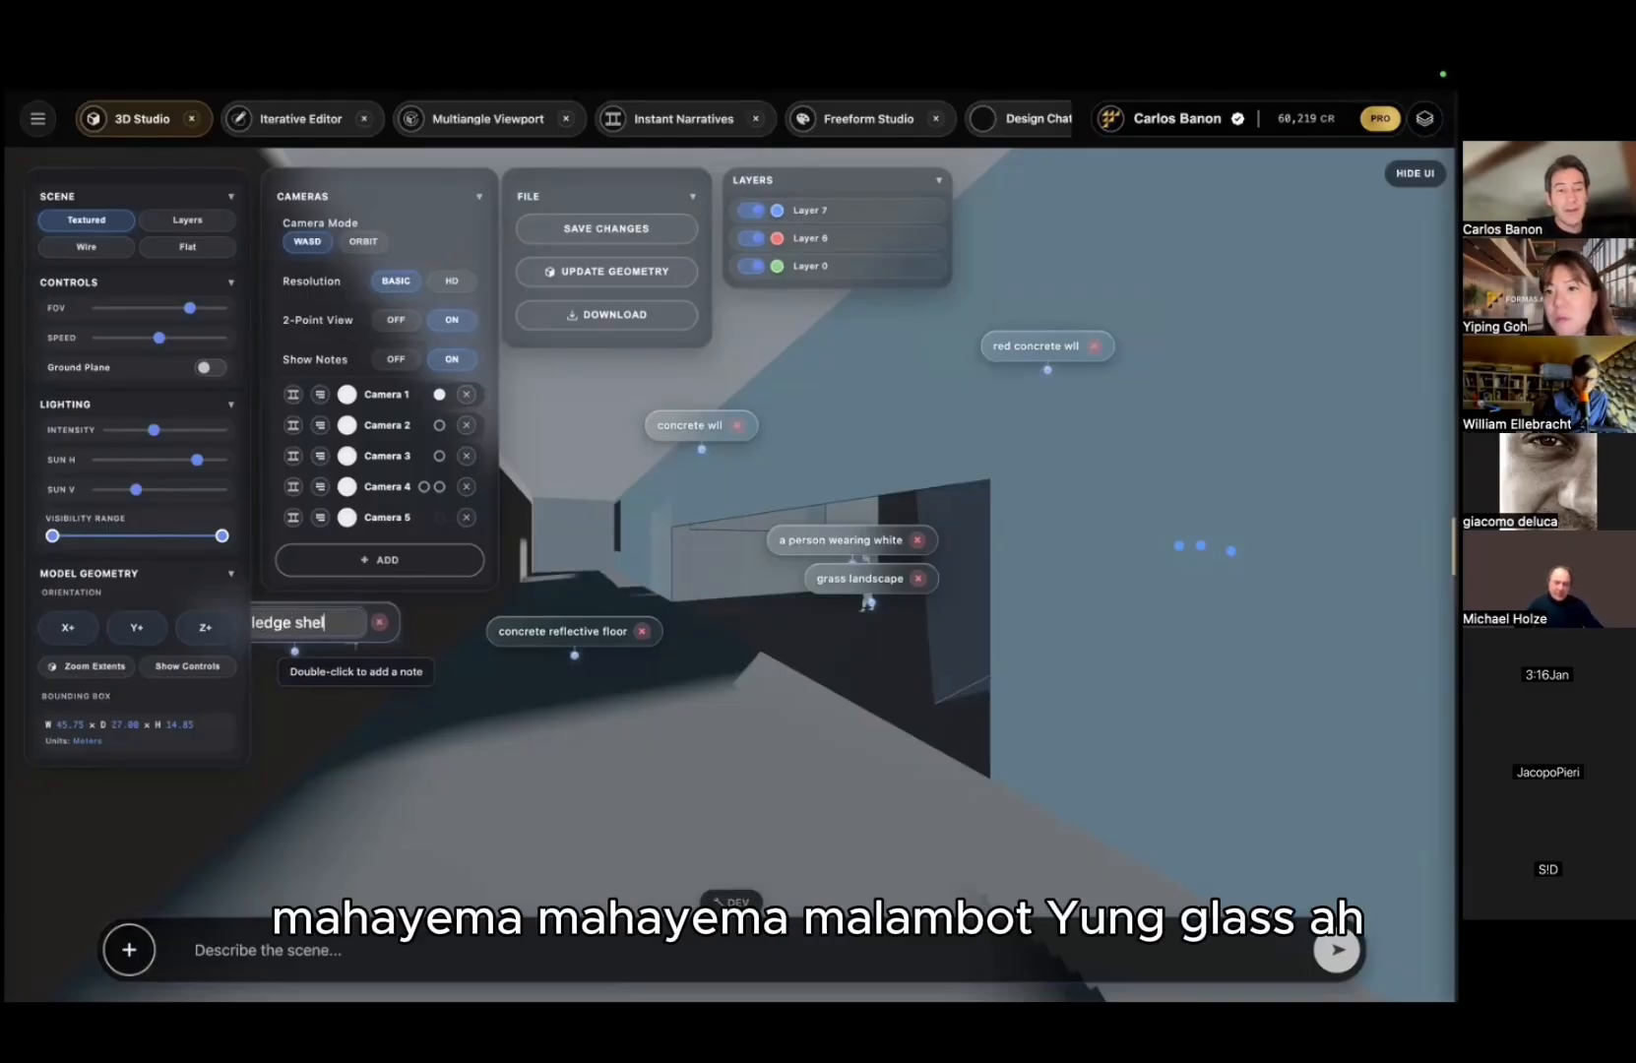
{"action": "type", "text": "shelf"}
{"action": "key", "text": "Return"}
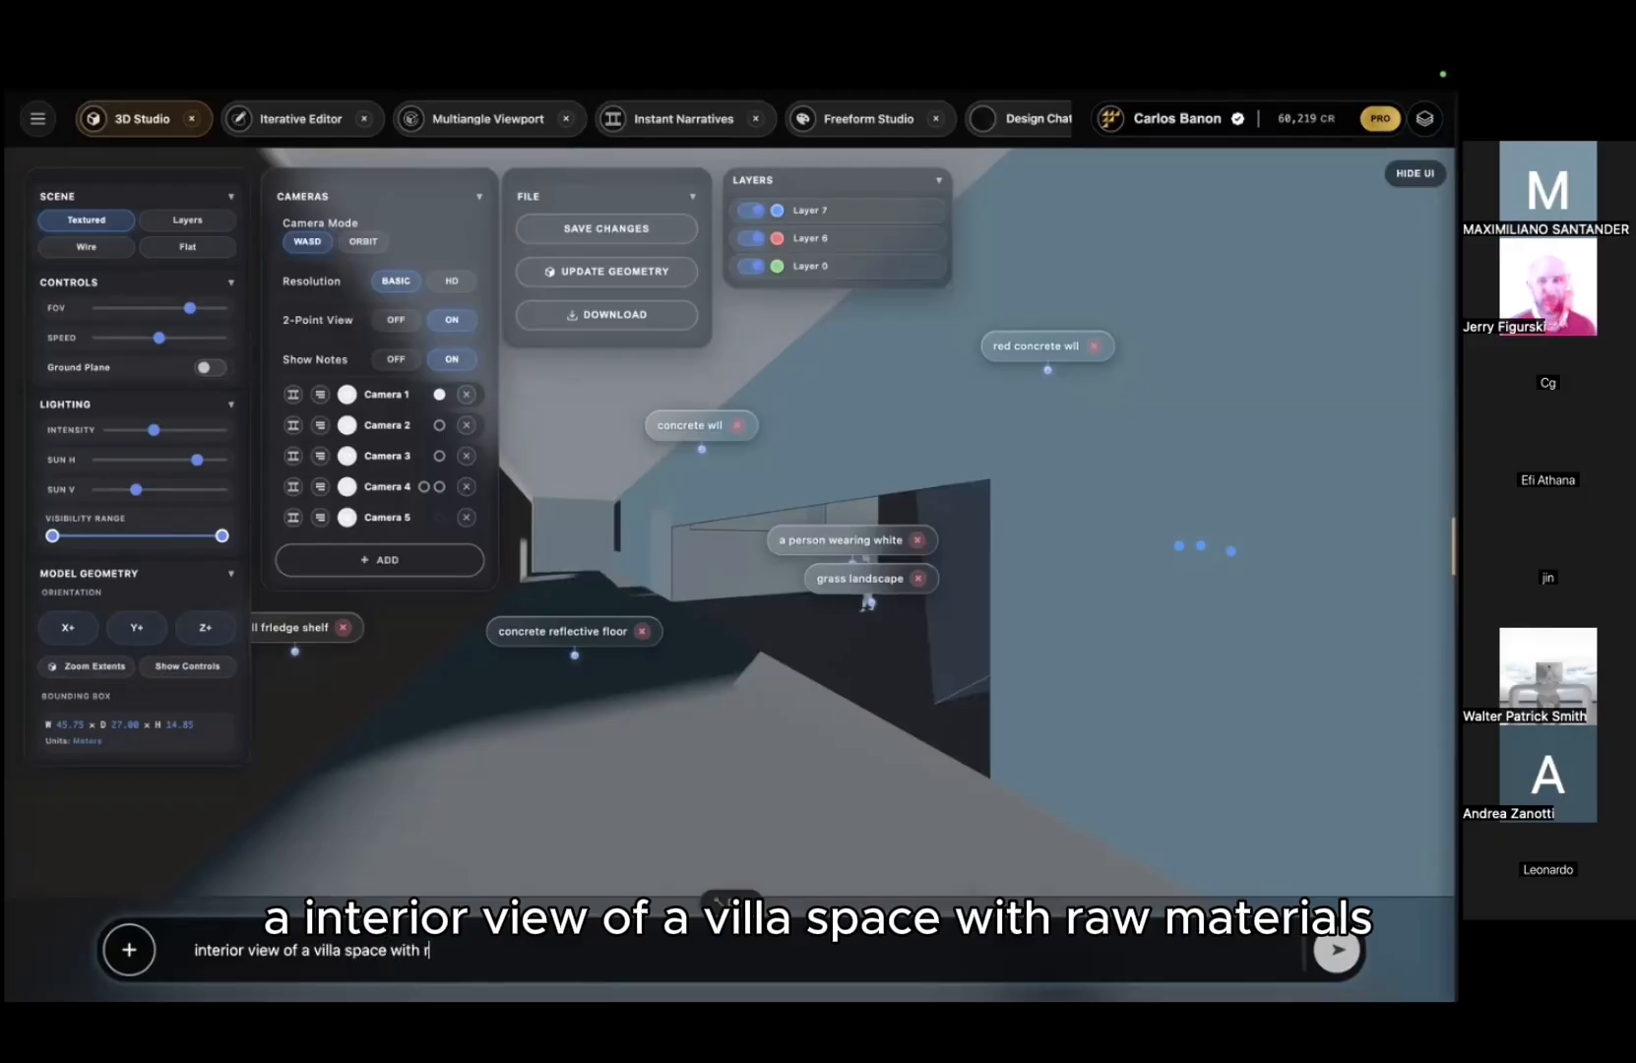
Step: Fix the prompt to 'interior view of a villa space with raw materials' and generate
{"action": "key", "text": "BackSpace"}
{"action": "key", "text": "BackSpace"}
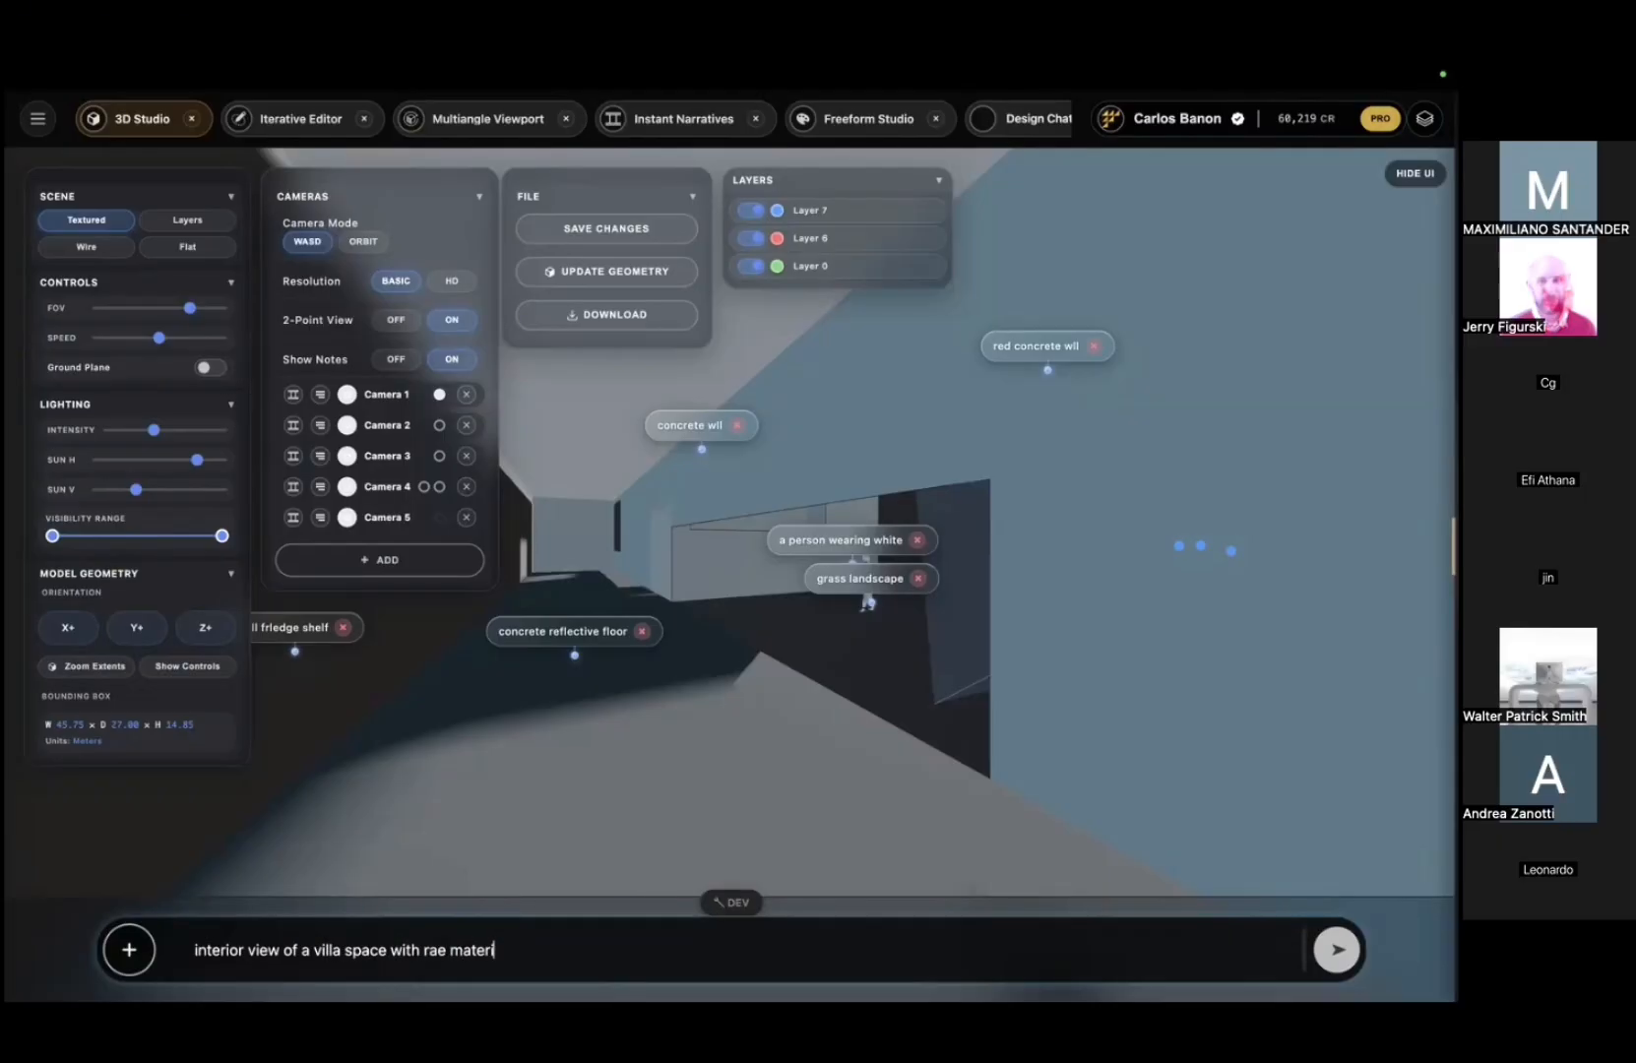
{"action": "key", "text": "BackSpace"}
{"action": "key", "text": "BackSpace"}
{"action": "key", "text": "BackSpace"}
{"action": "key", "text": "BackSpace"}
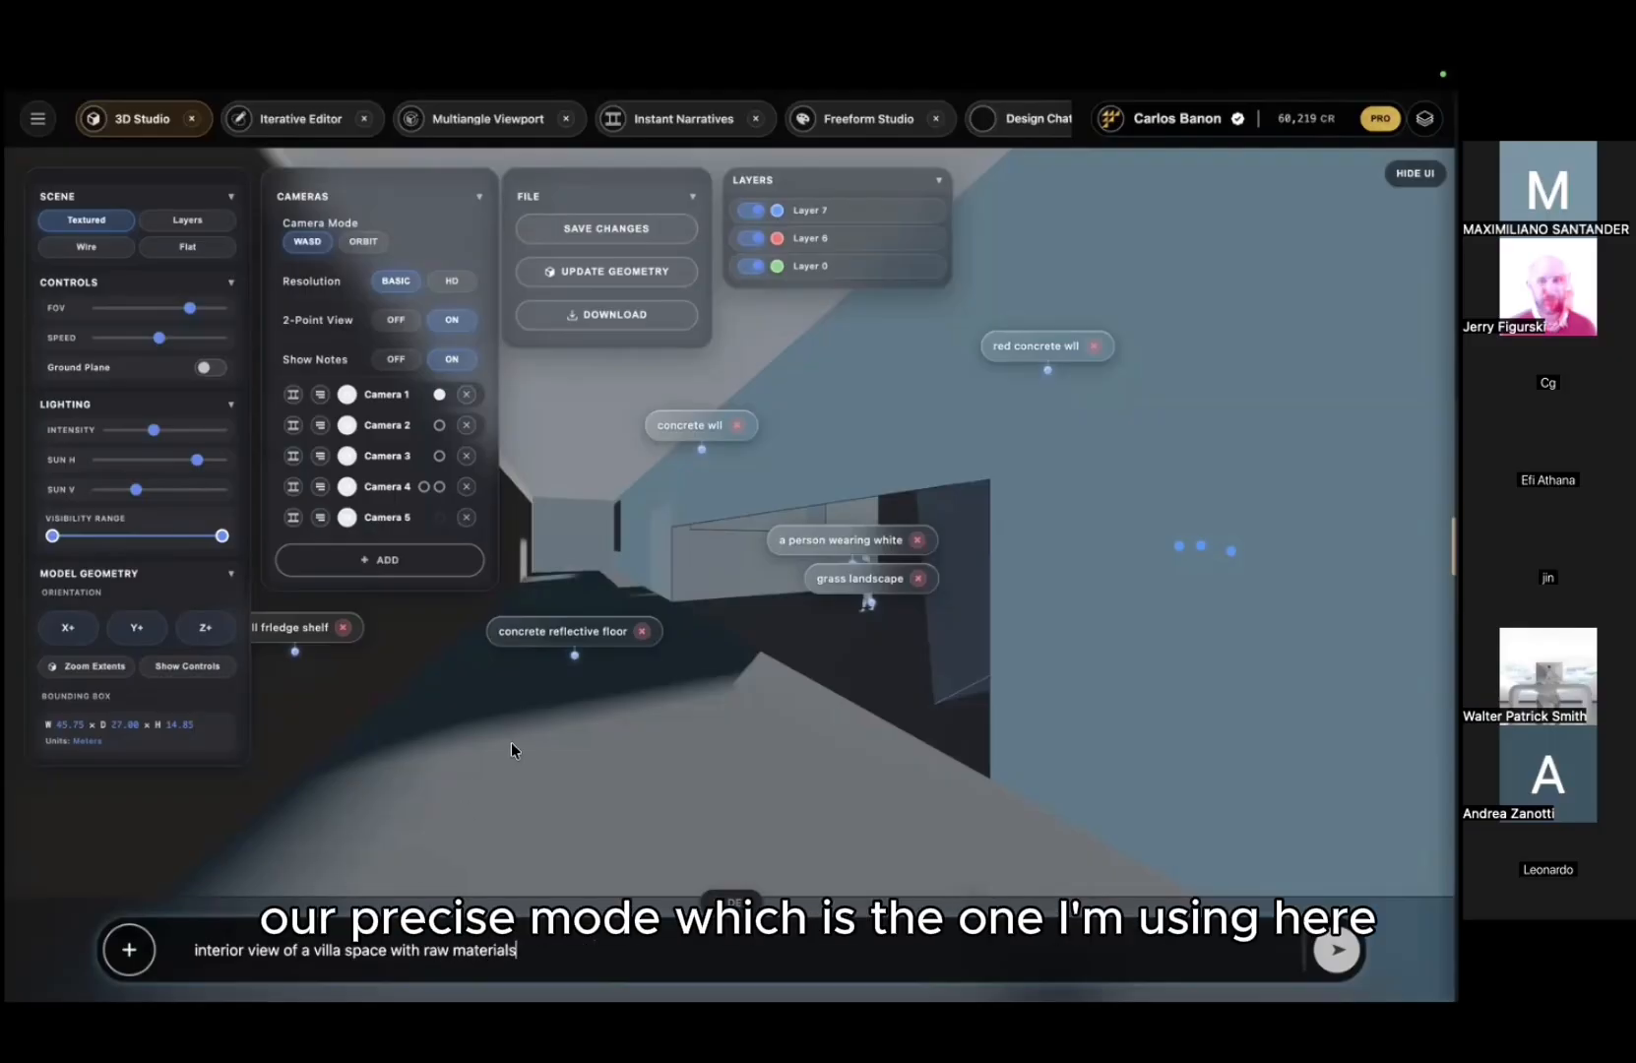
{"action": "key", "text": "Return"}
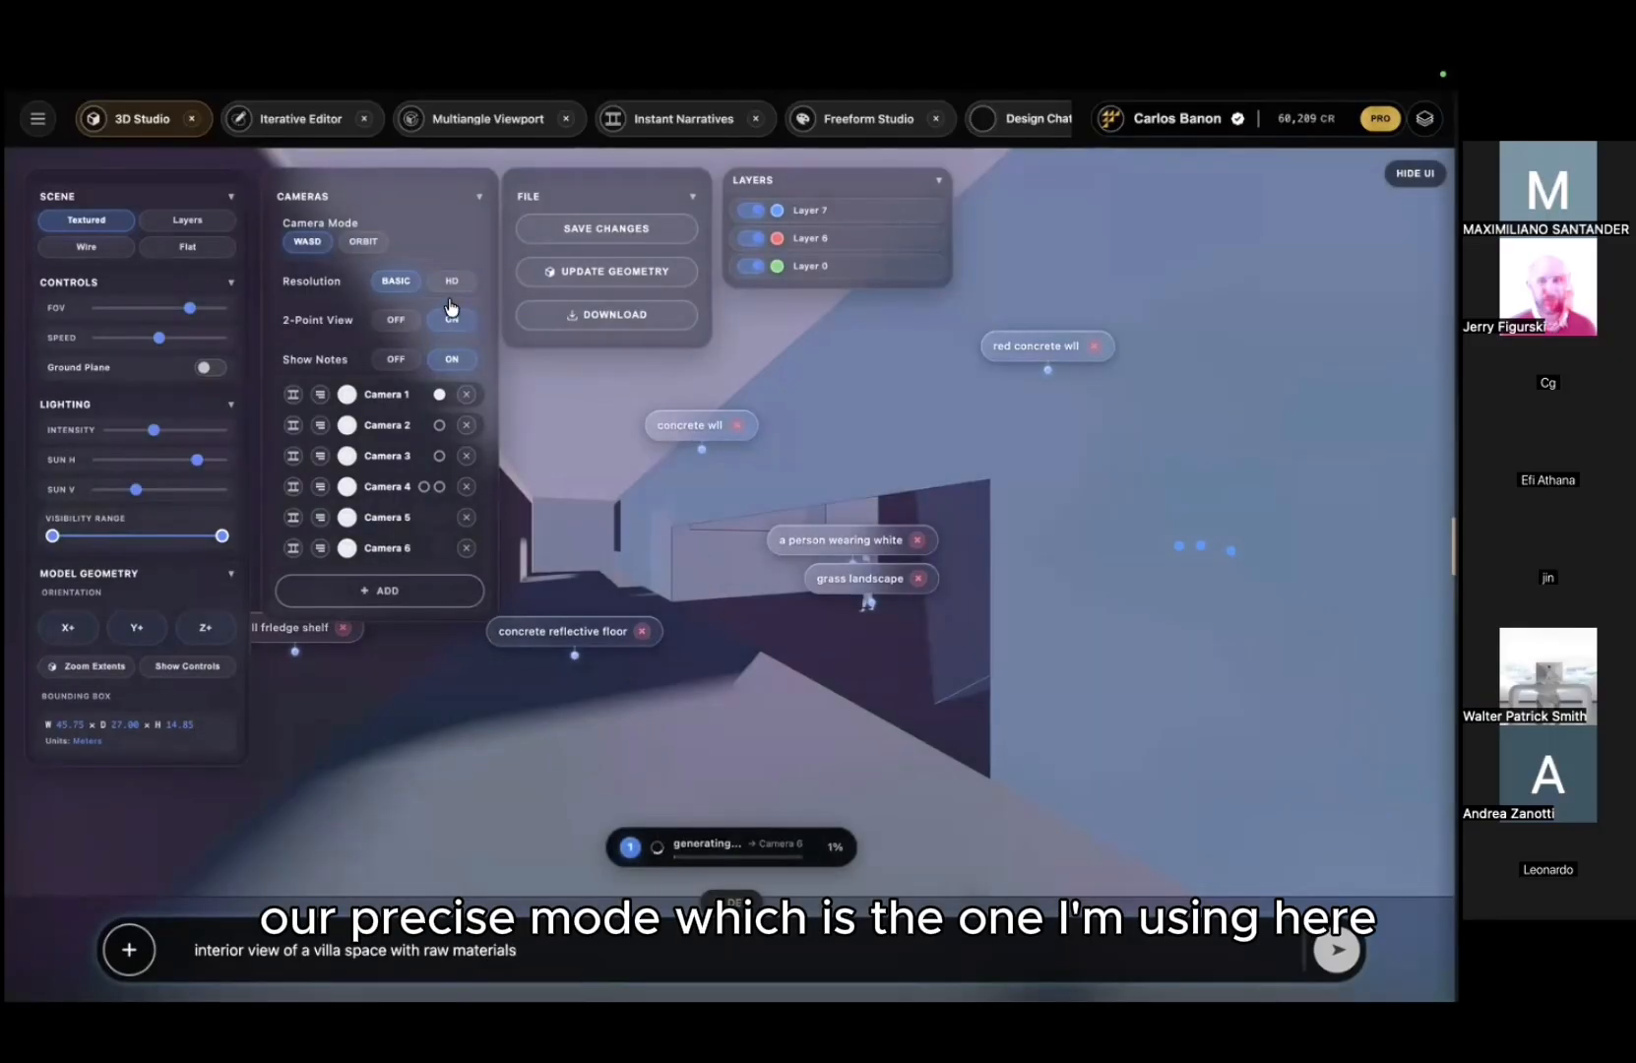
Step: Move the camera to a new interior angle and generate again in Context mode
{"action": "left_click", "coordinate": [652, 510]}
{"action": "key", "text": "w"}
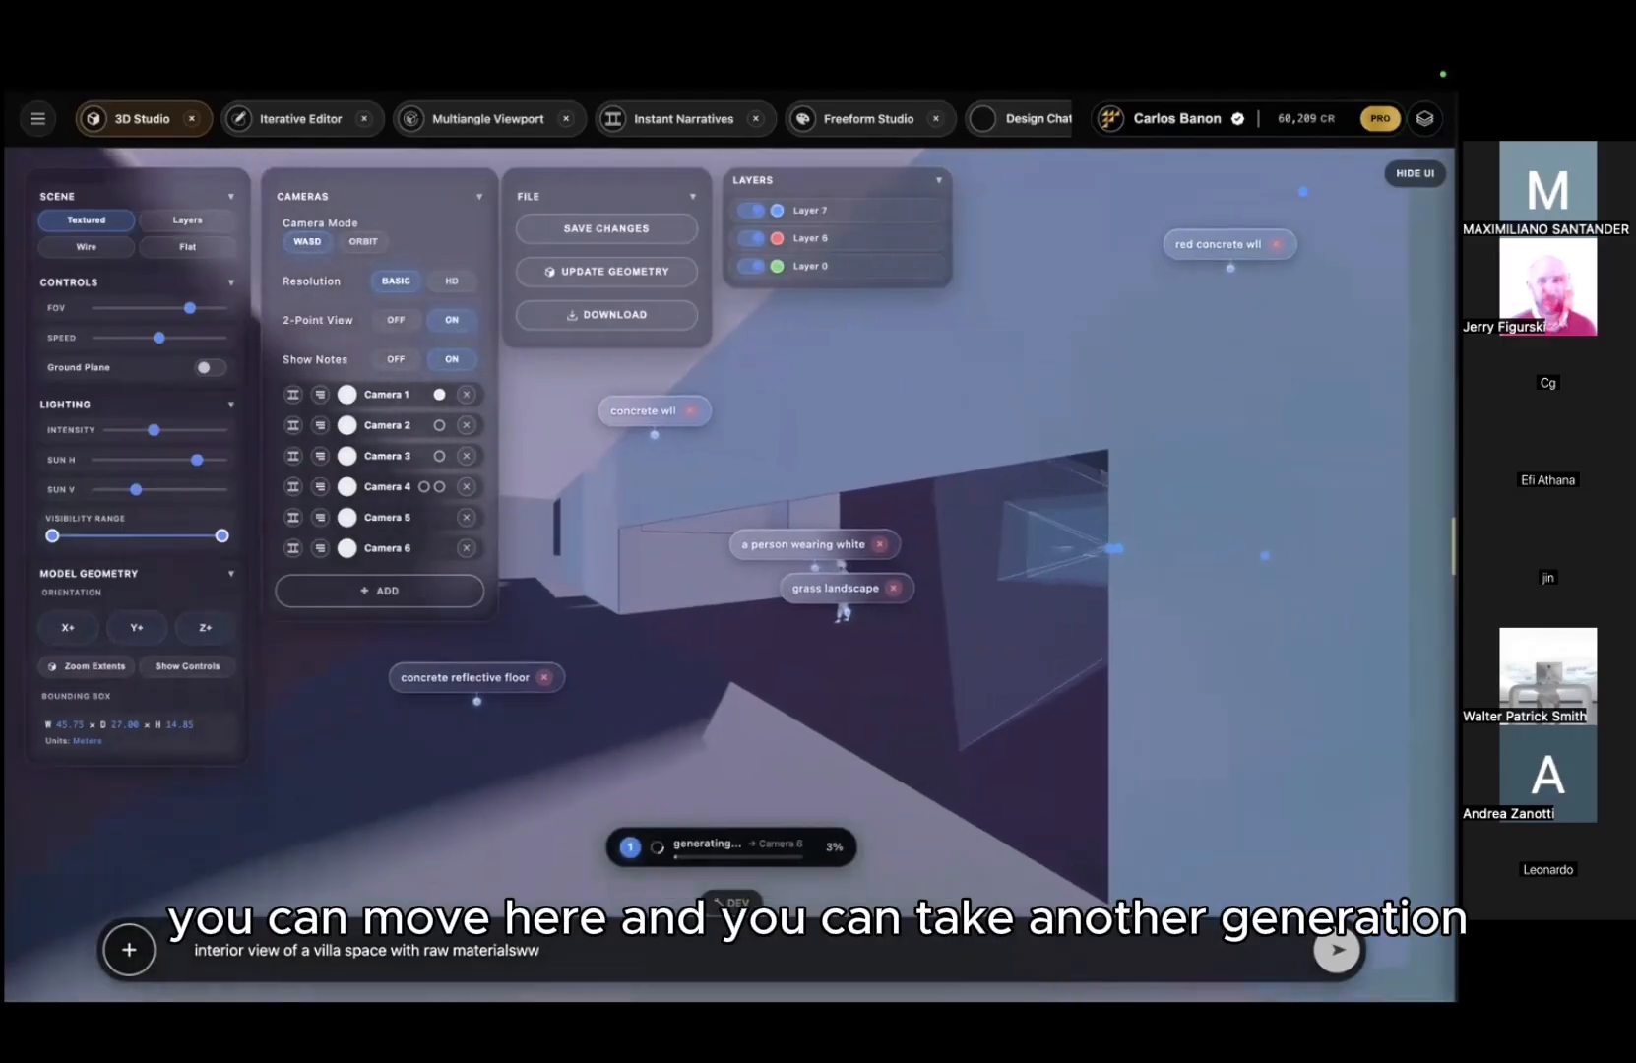
{"action": "key", "text": "a"}
{"action": "left_click_drag", "start_coordinate": [652, 511], "coordinate": [686, 510]}
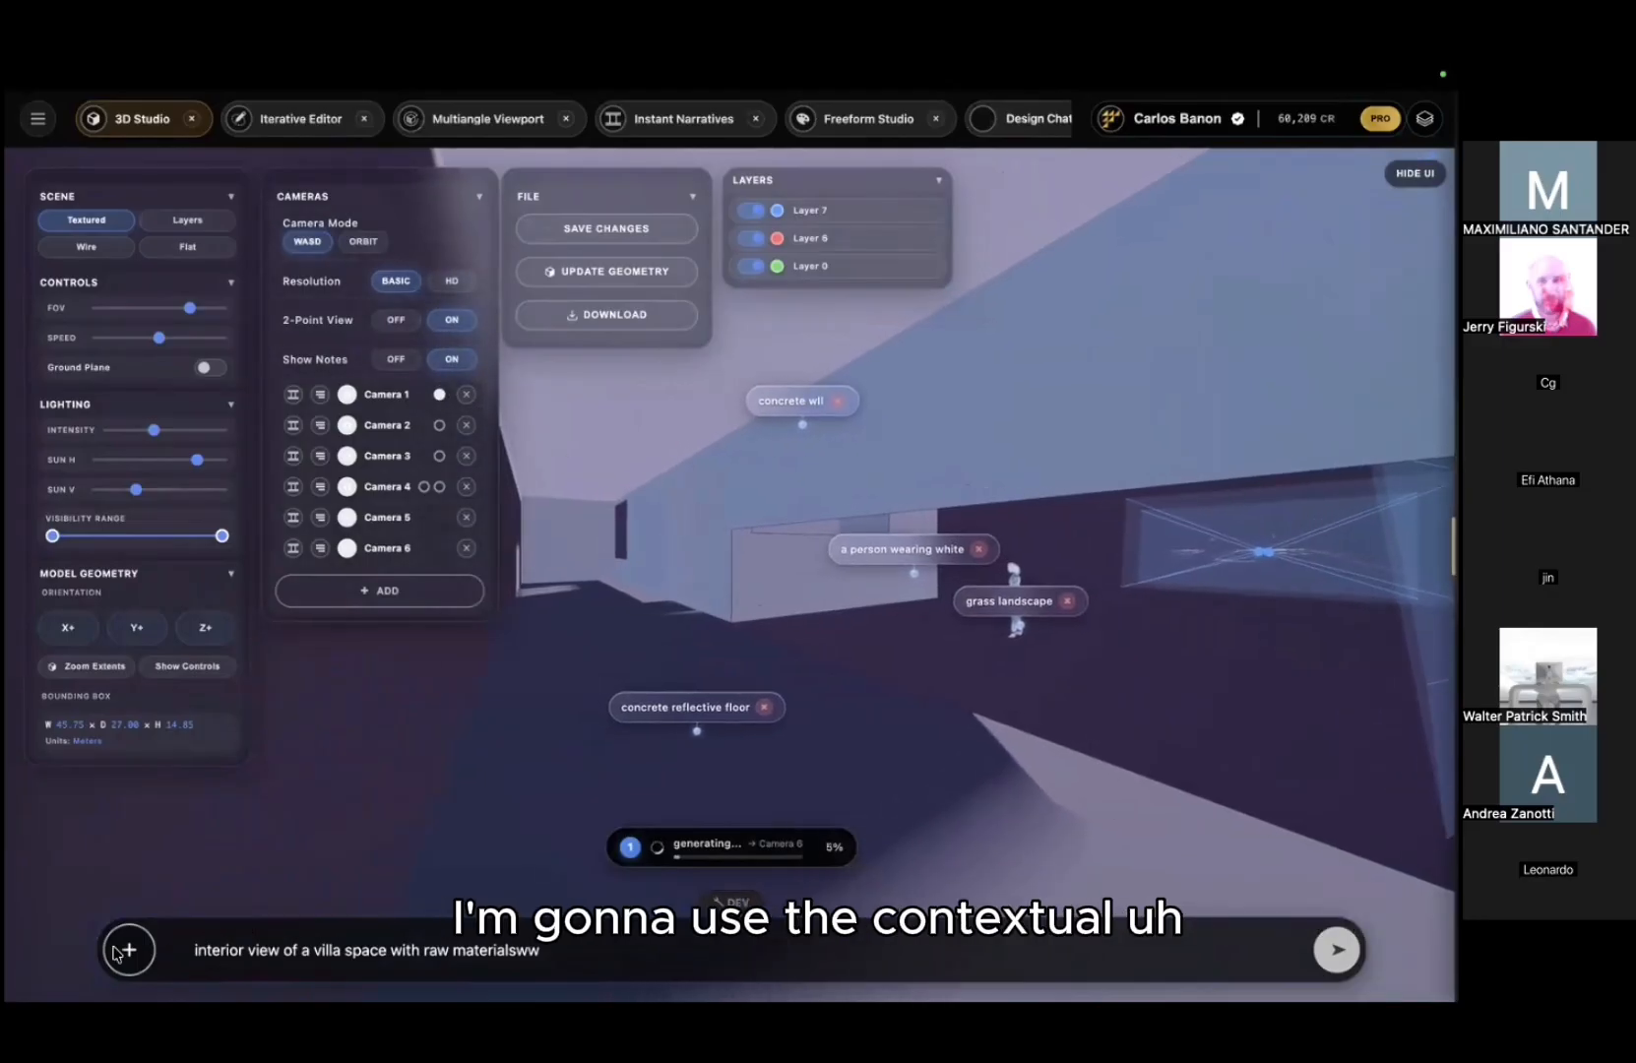
{"action": "left_click", "coordinate": [129, 950]}
{"action": "left_click", "coordinate": [254, 844]}
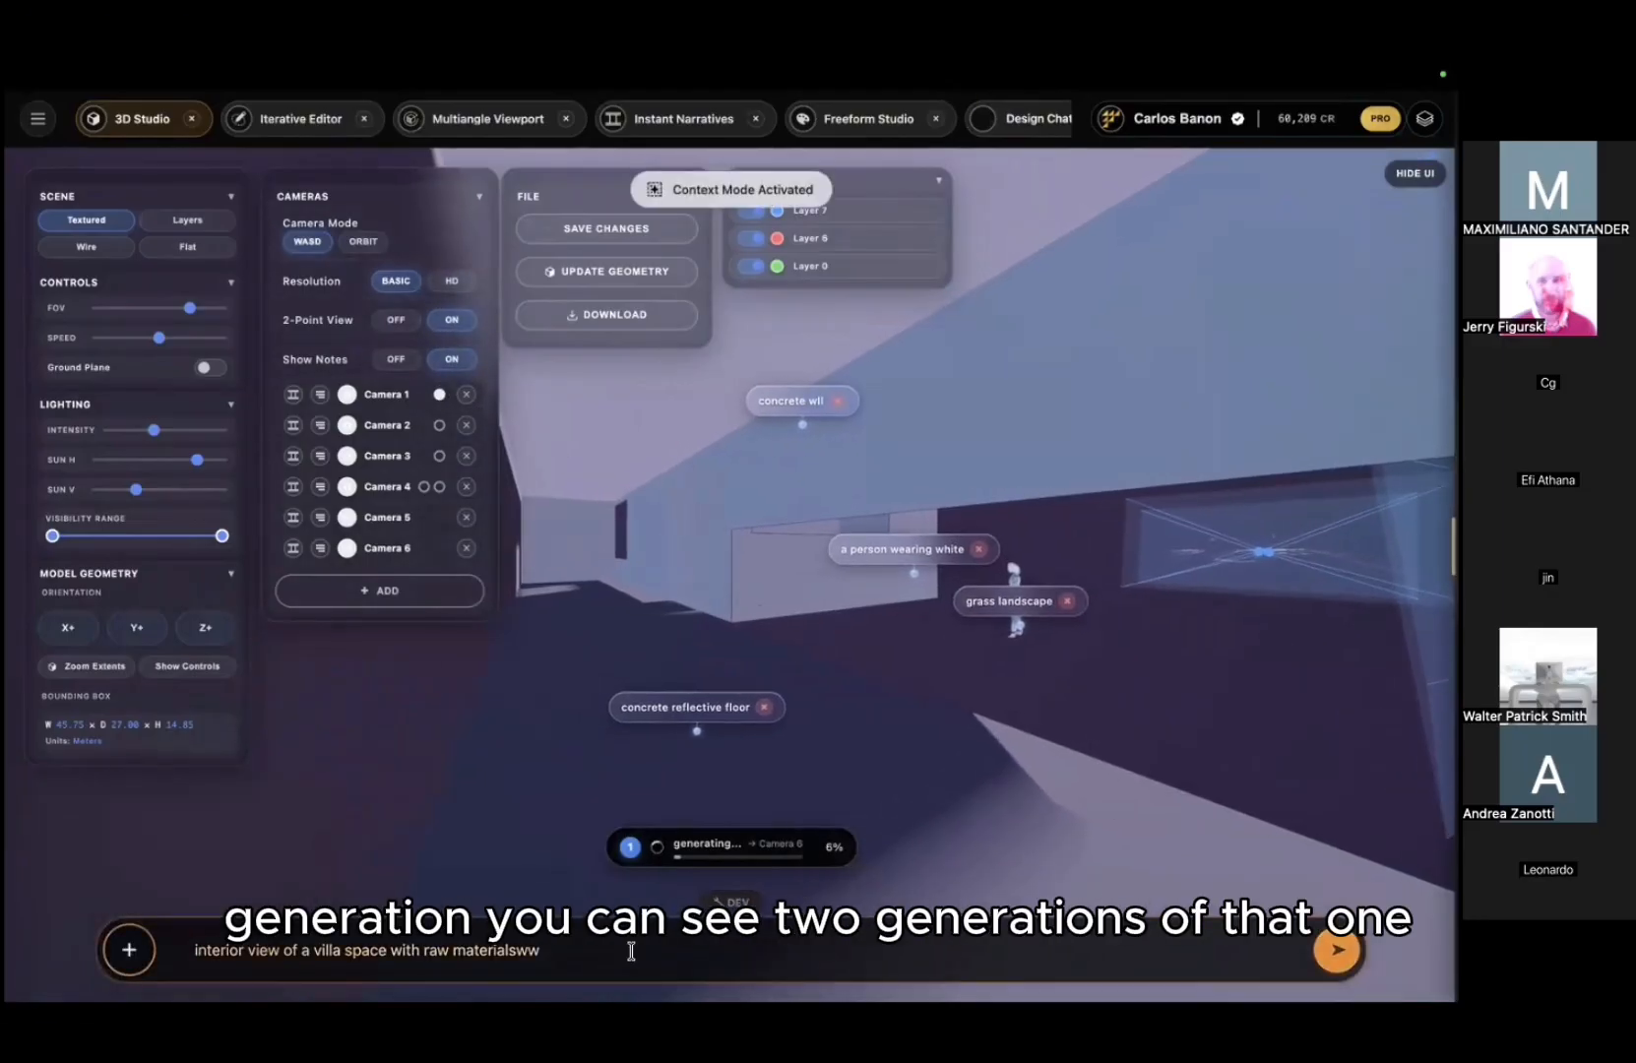
{"action": "key", "text": "Return"}
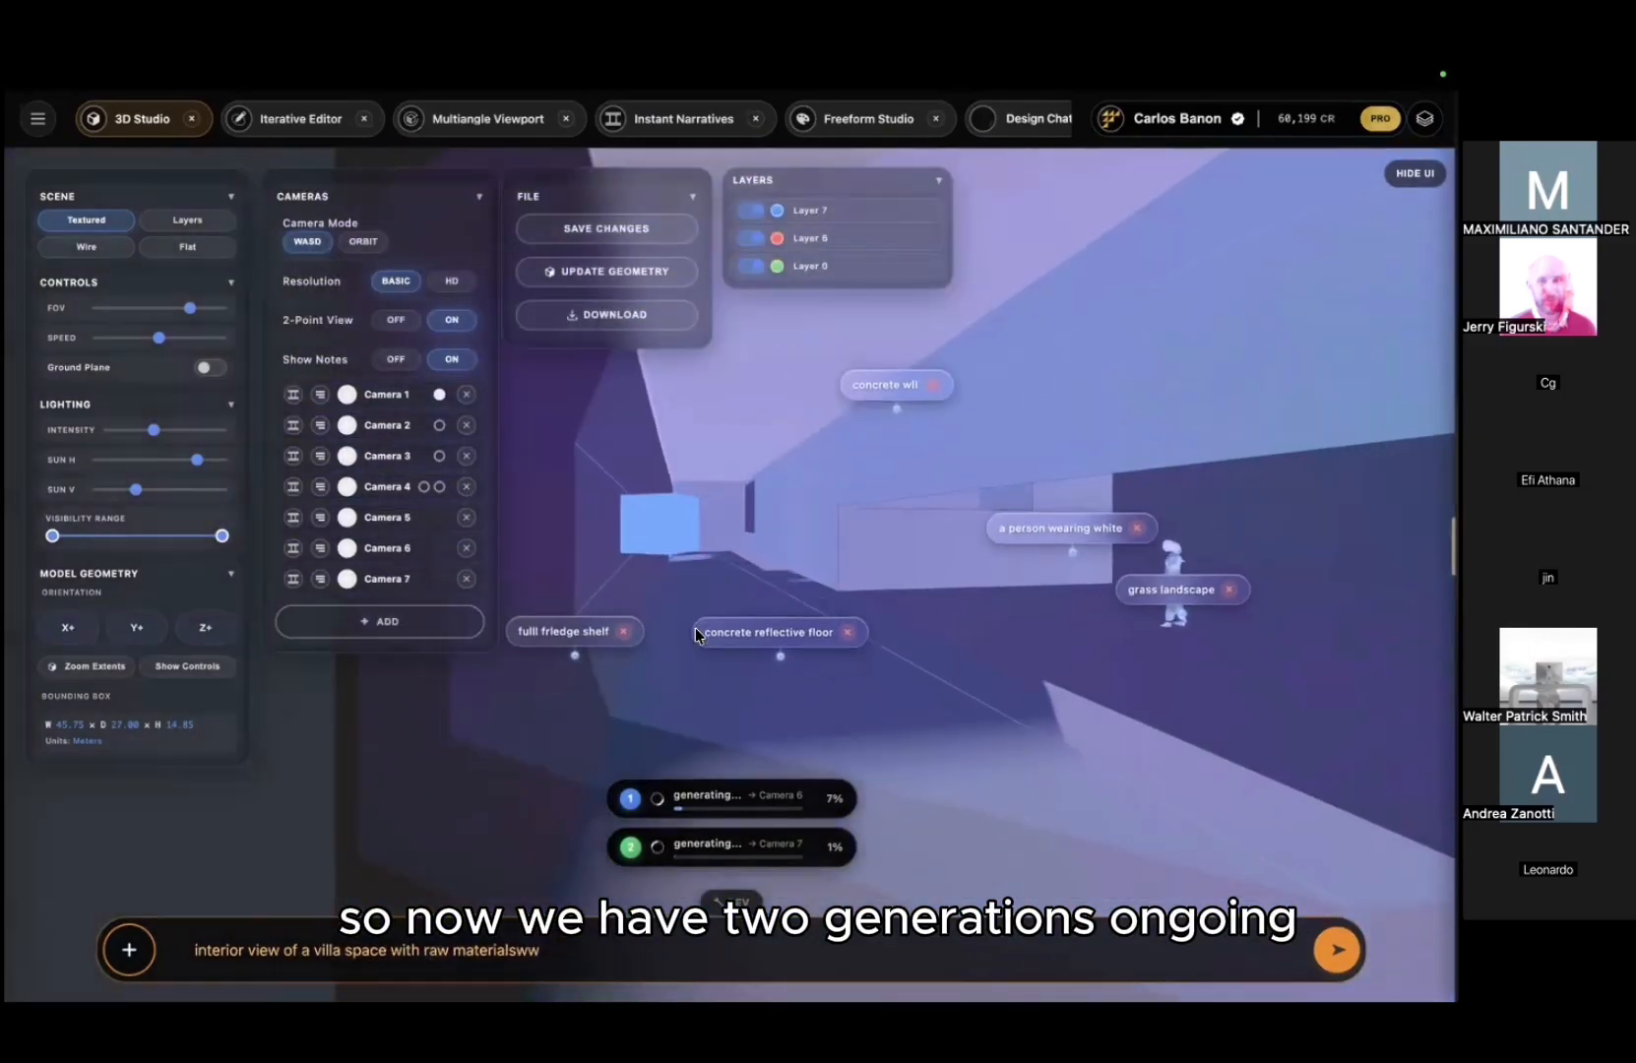
Step: Reposition the camera toward the notes and switch generation back to Precise mode
{"action": "key", "text": "s"}
{"action": "left_click_drag", "start_coordinate": [695, 628], "coordinate": [617, 641]}
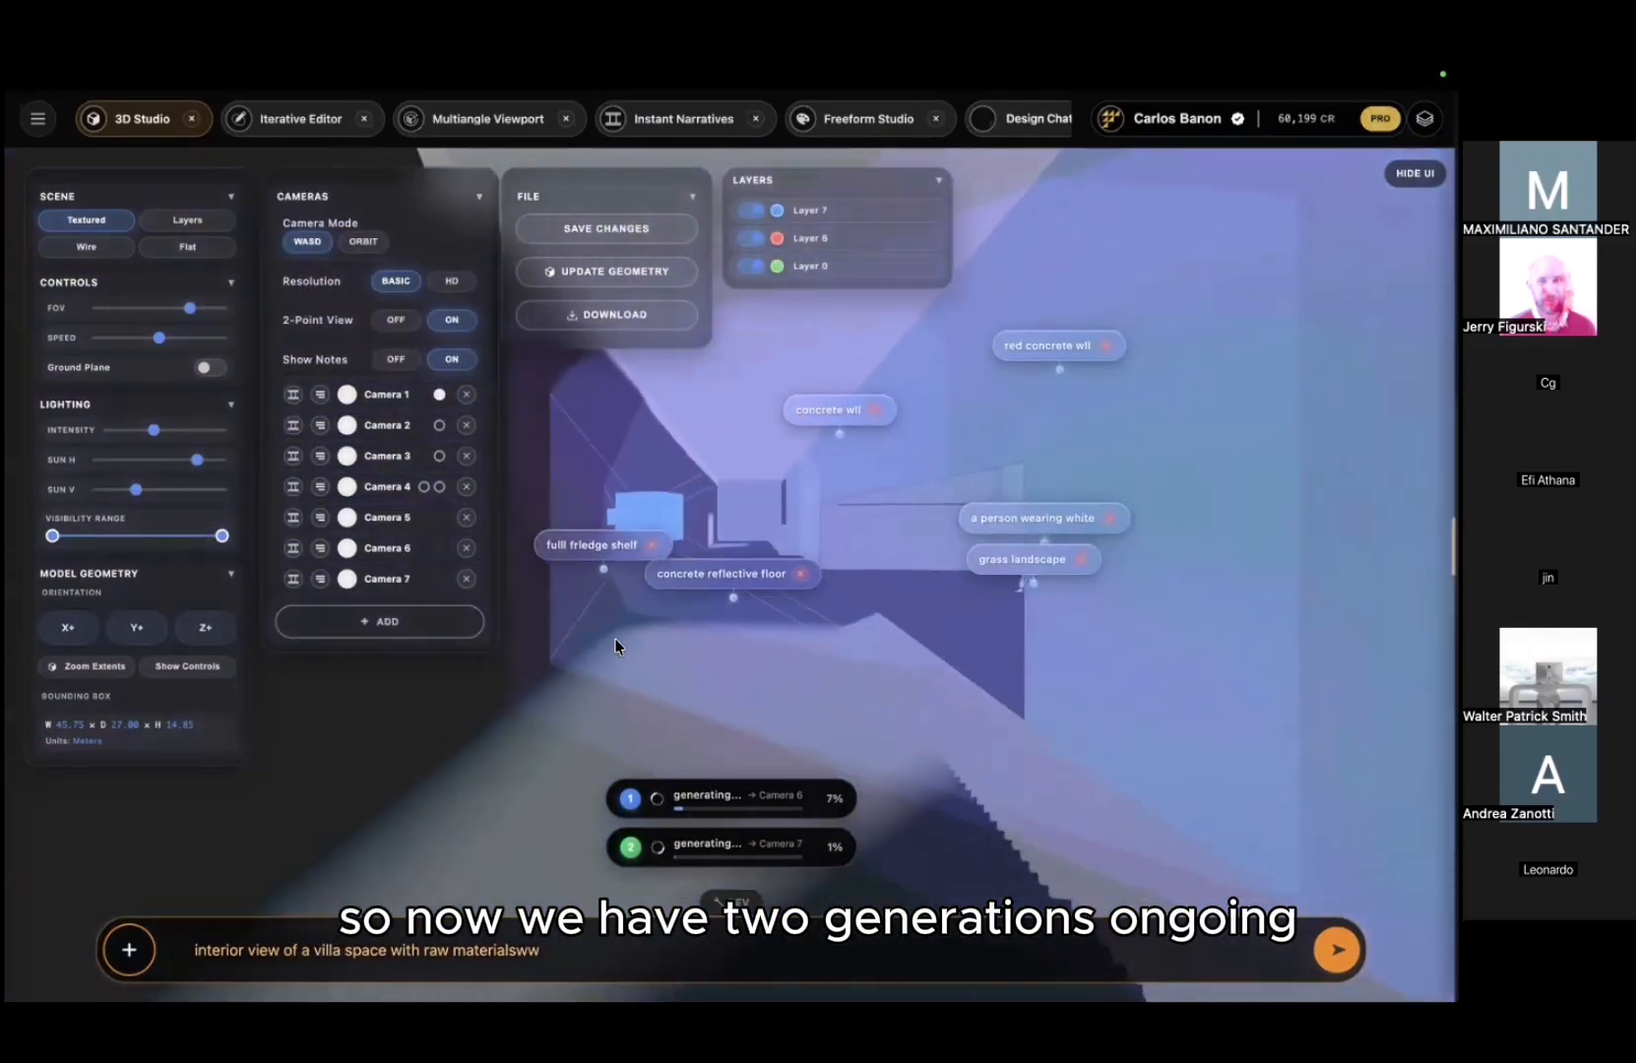
{"action": "key", "text": "d"}
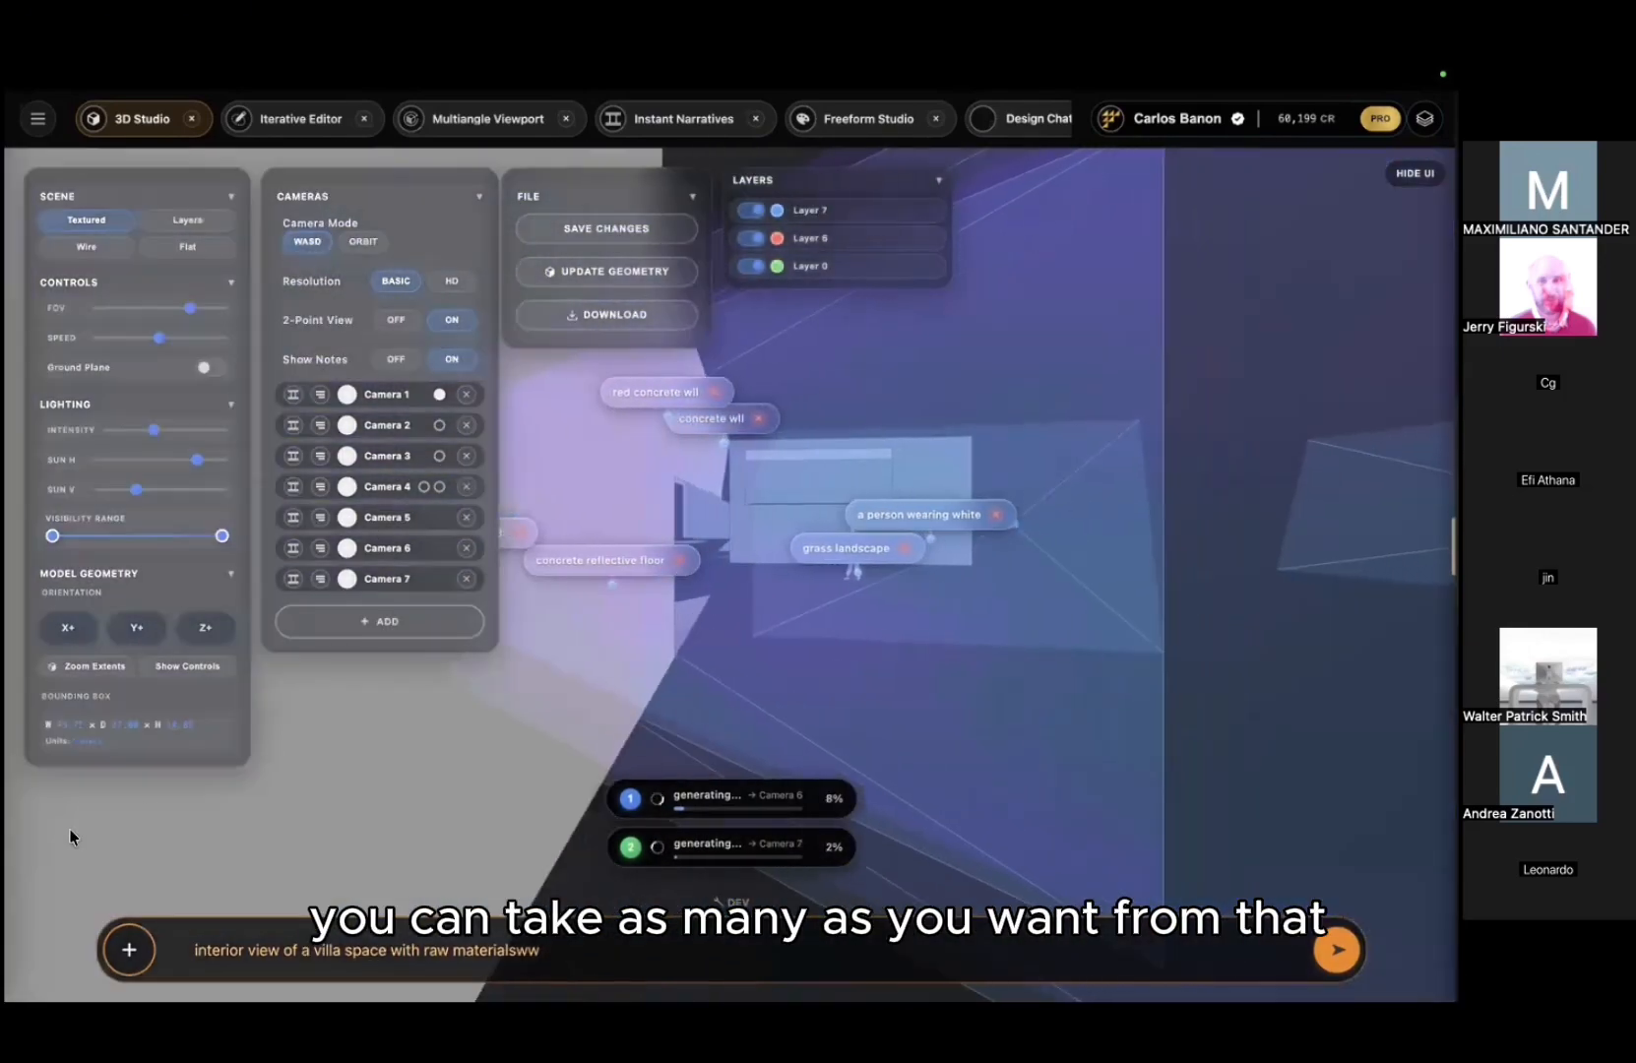
{"action": "left_click", "coordinate": [129, 942]}
{"action": "left_click", "coordinate": [176, 849]}
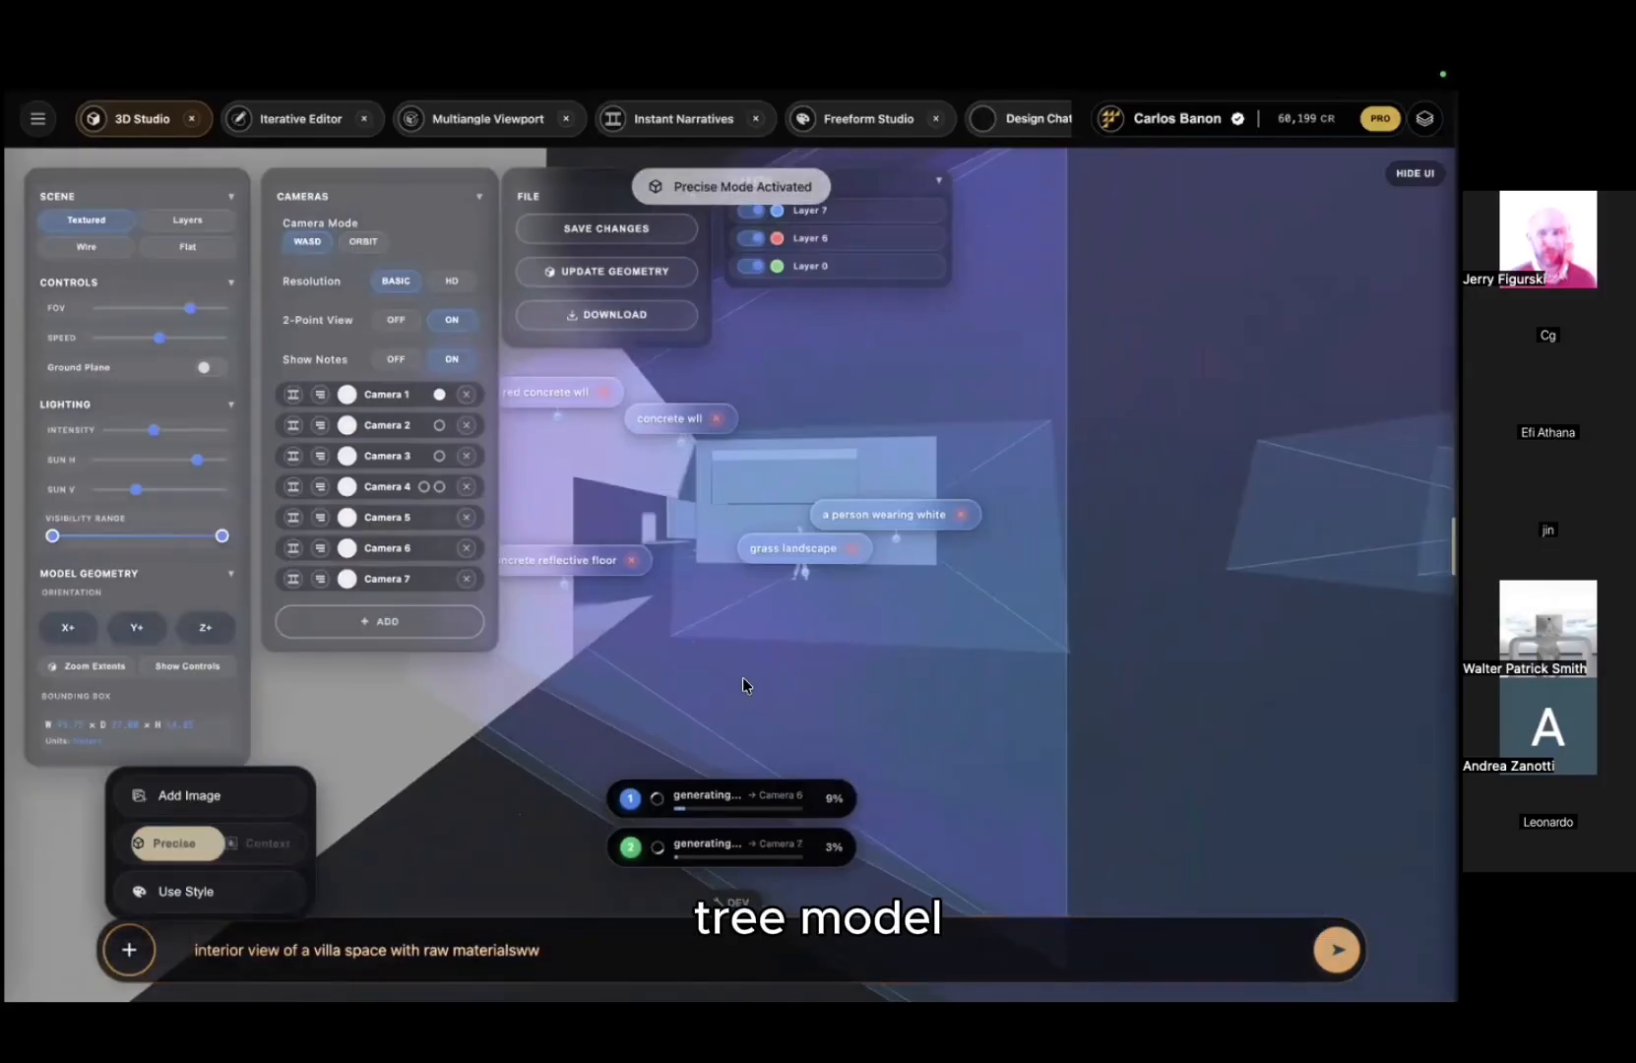
{"action": "key", "text": "w"}
{"action": "key", "text": "a"}
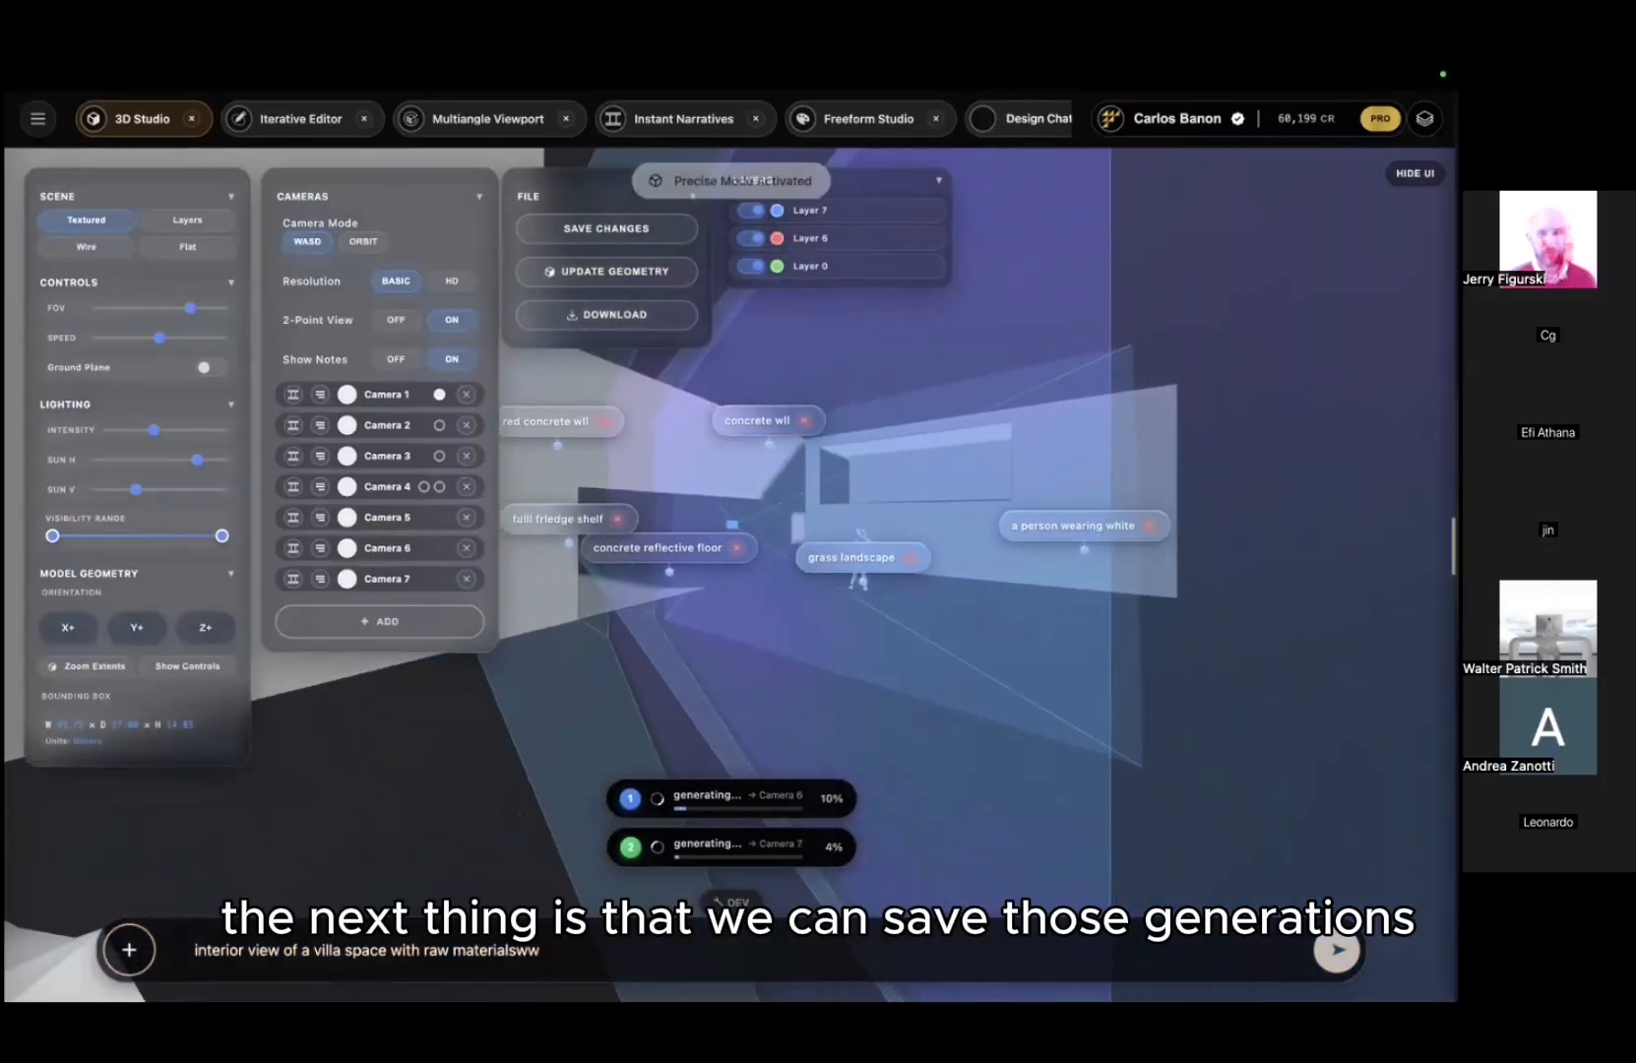
{"action": "left_click_drag", "start_coordinate": [825, 525], "coordinate": [972, 681]}
{"action": "left_click_drag", "start_coordinate": [888, 445], "coordinate": [866, 486]}
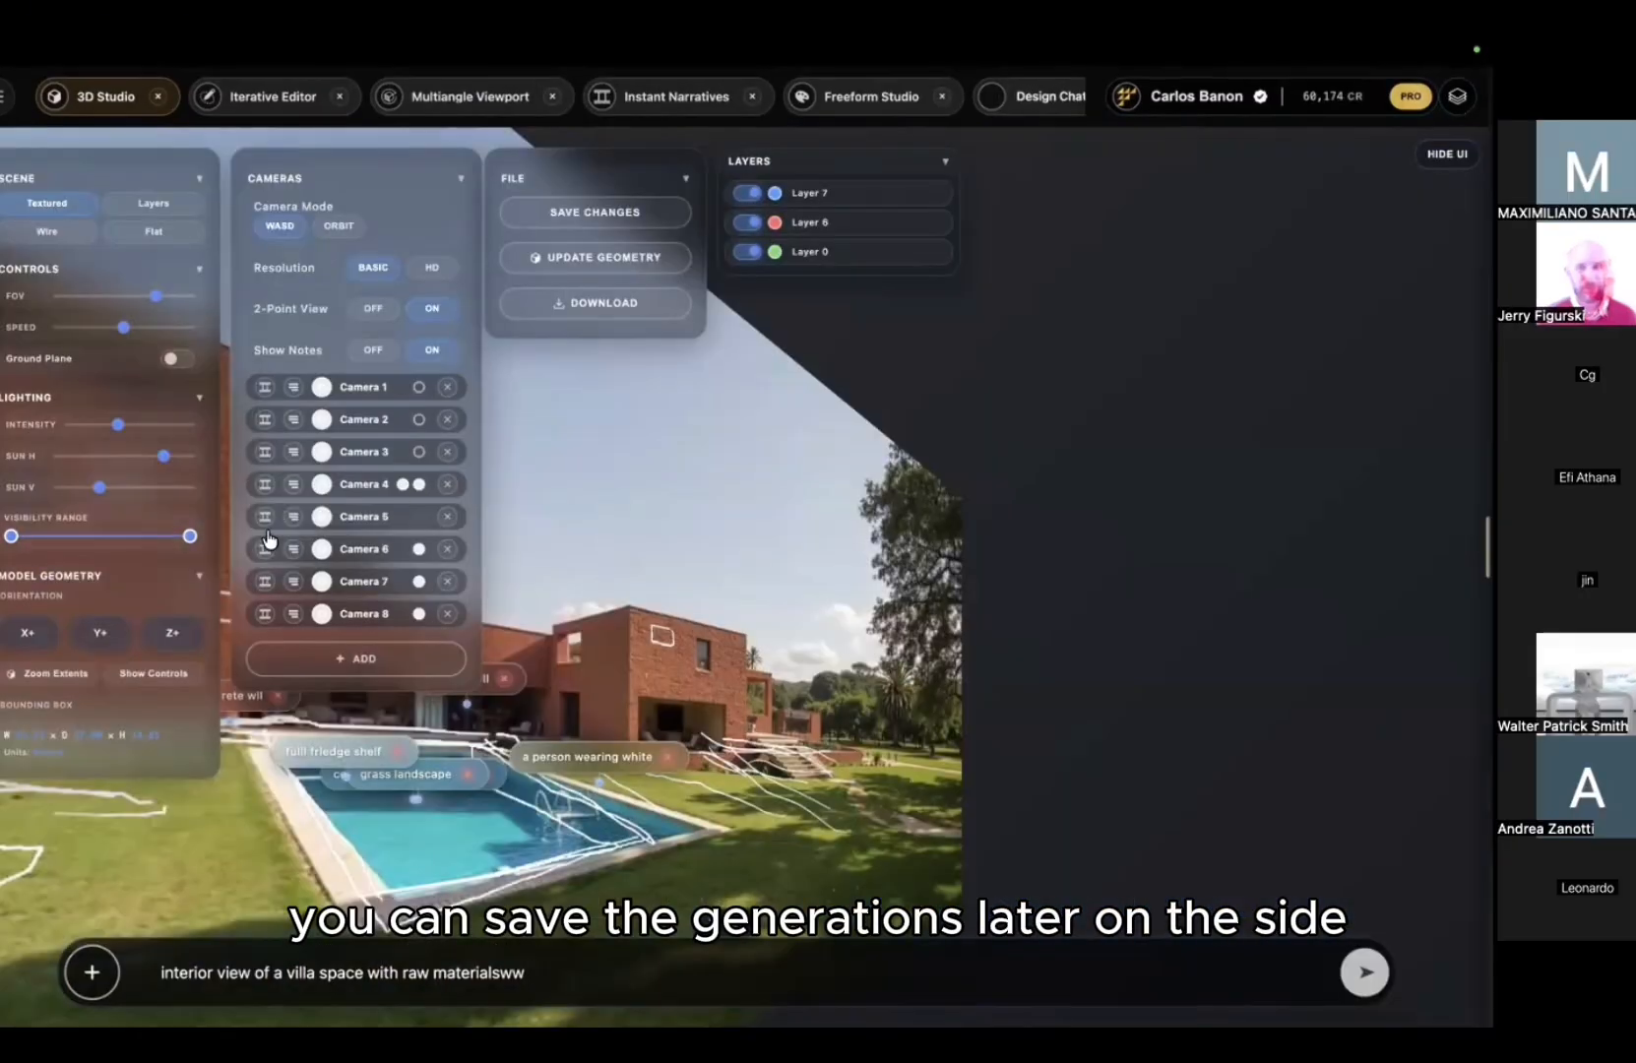
Step: Jump to Camera 8, then Camera 7's interior viewpoint, and show the model in wireframe
{"action": "left_click", "coordinate": [264, 614]}
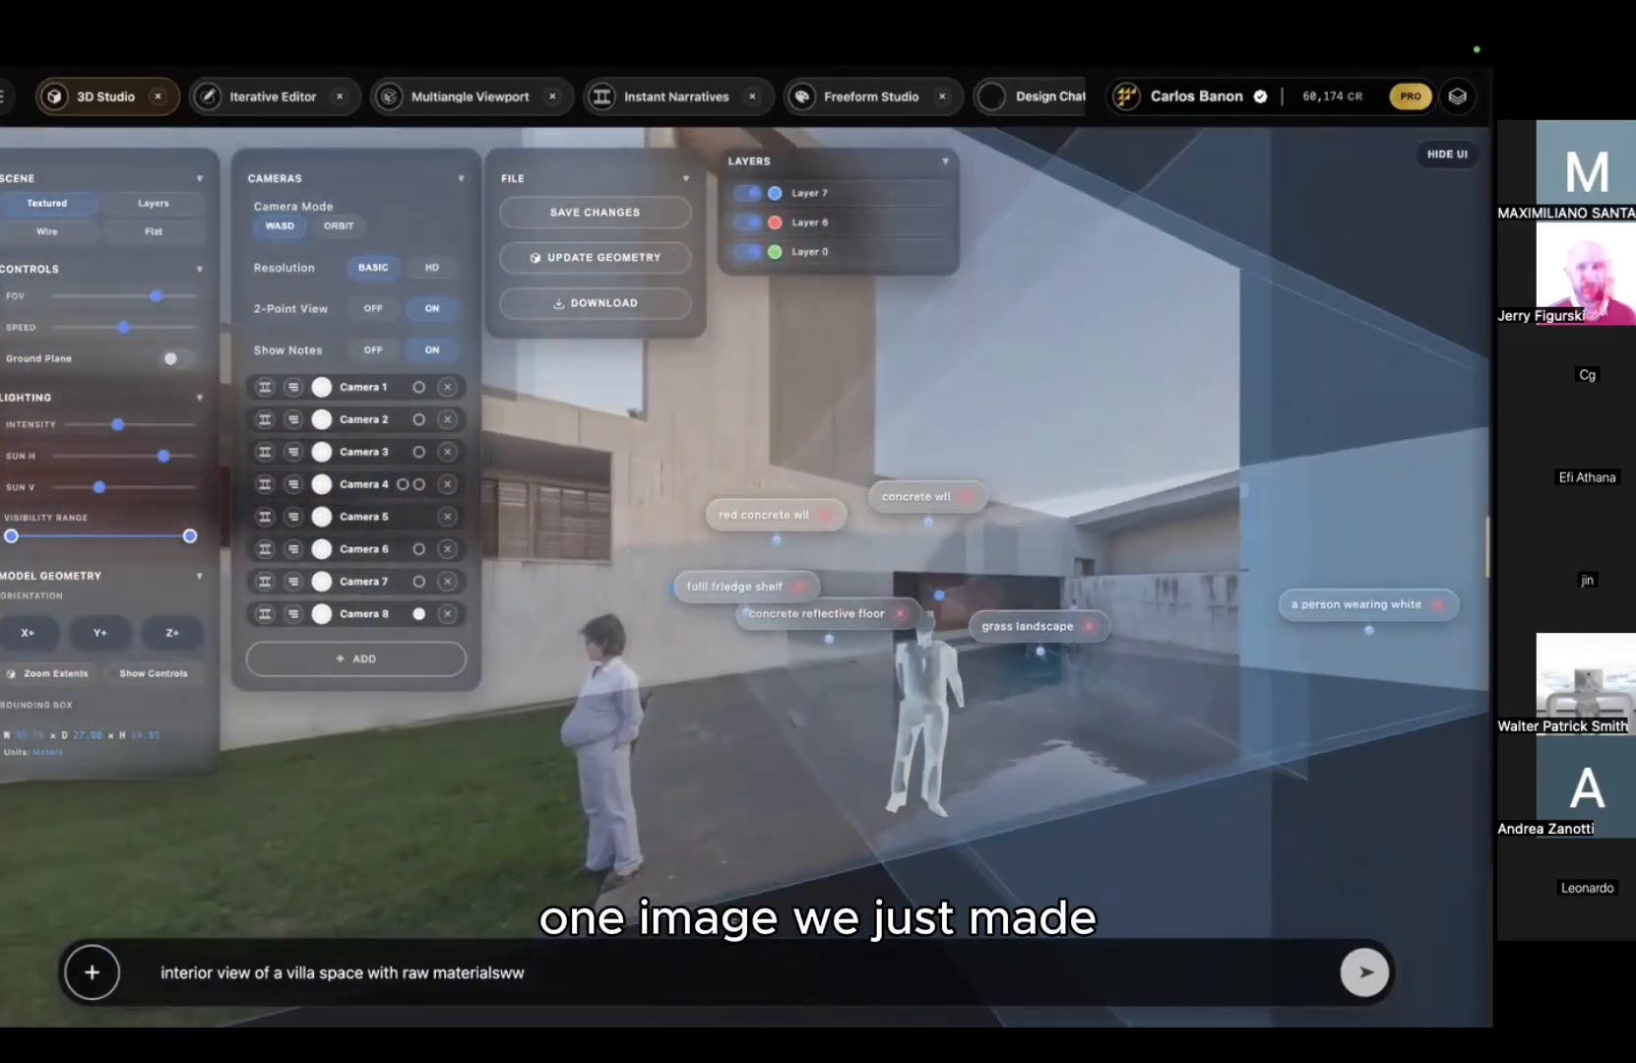
{"action": "key", "text": "s"}
{"action": "left_click", "coordinate": [267, 582]}
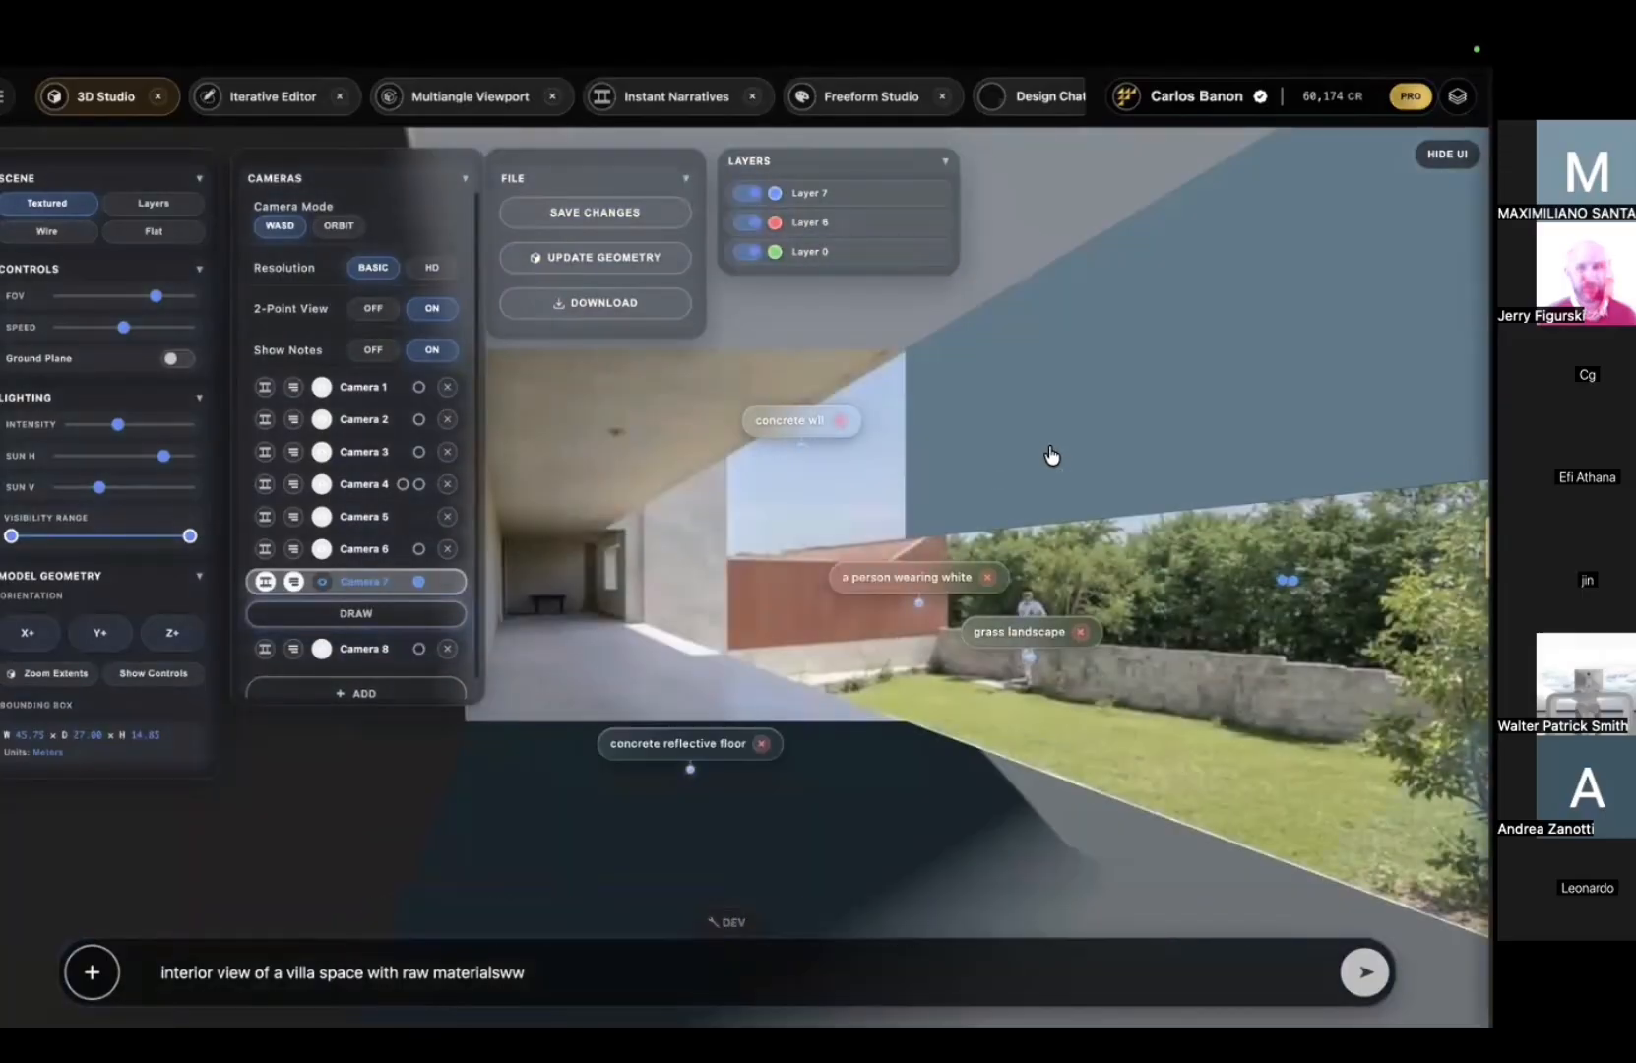
{"action": "left_click_drag", "start_coordinate": [1049, 455], "coordinate": [956, 431]}
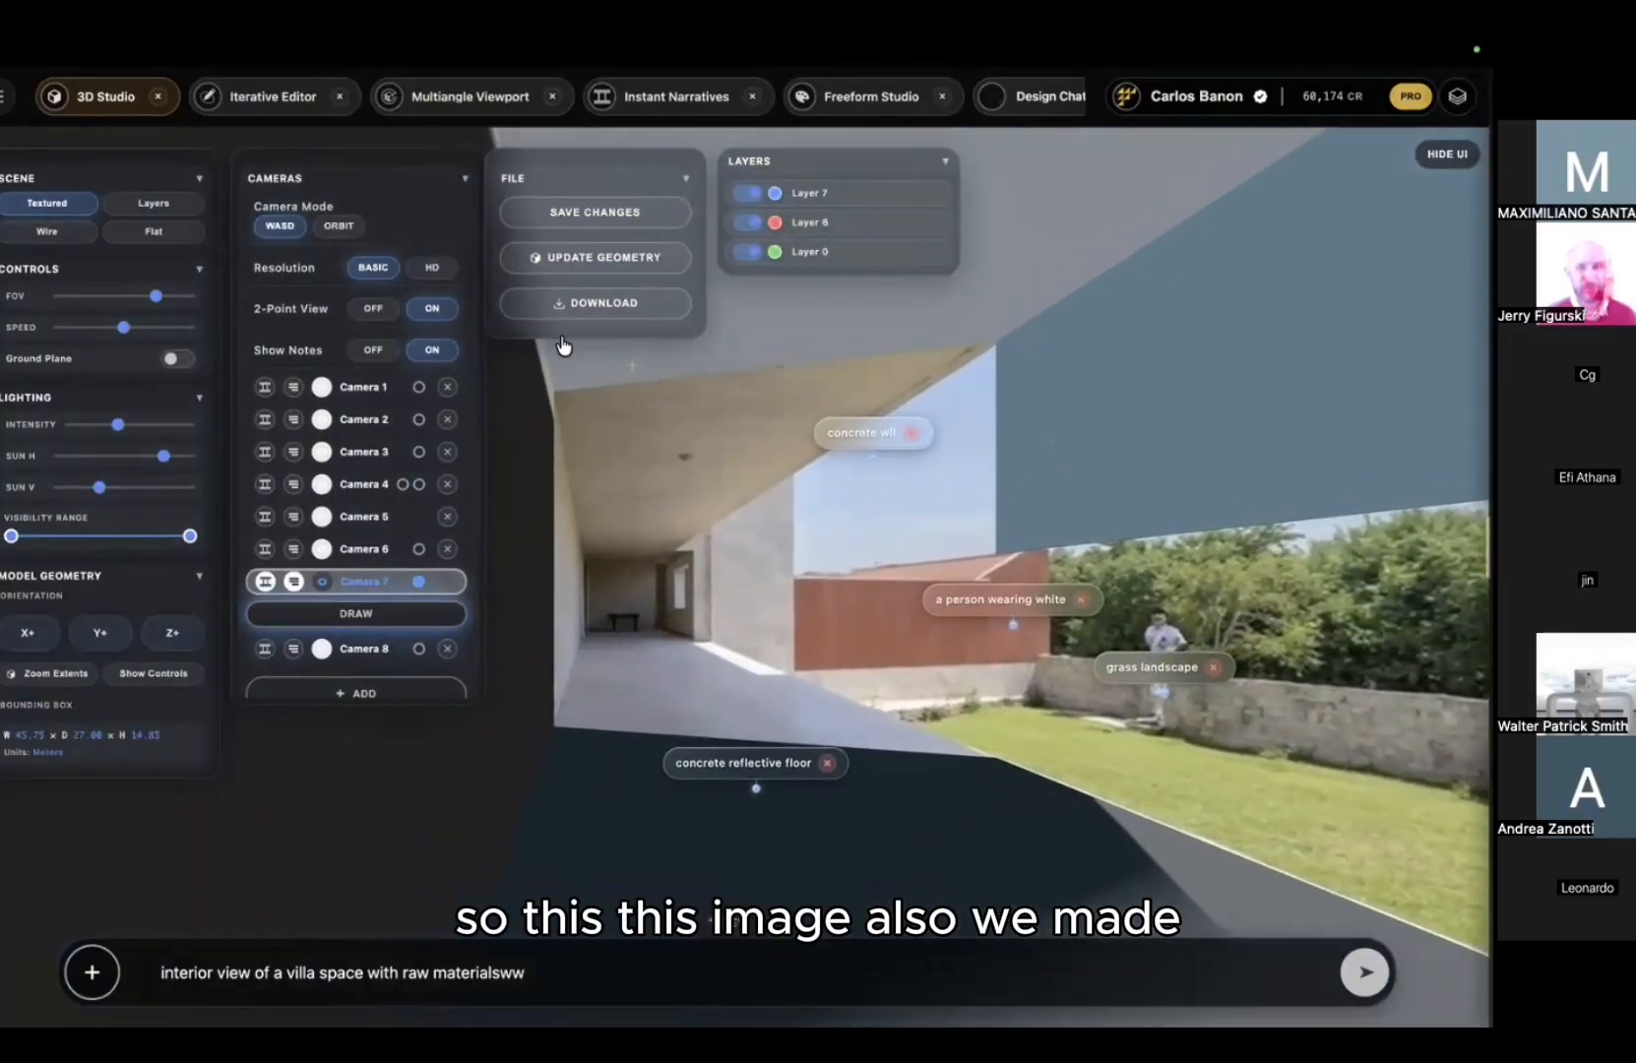
{"action": "left_click", "coordinate": [71, 234]}
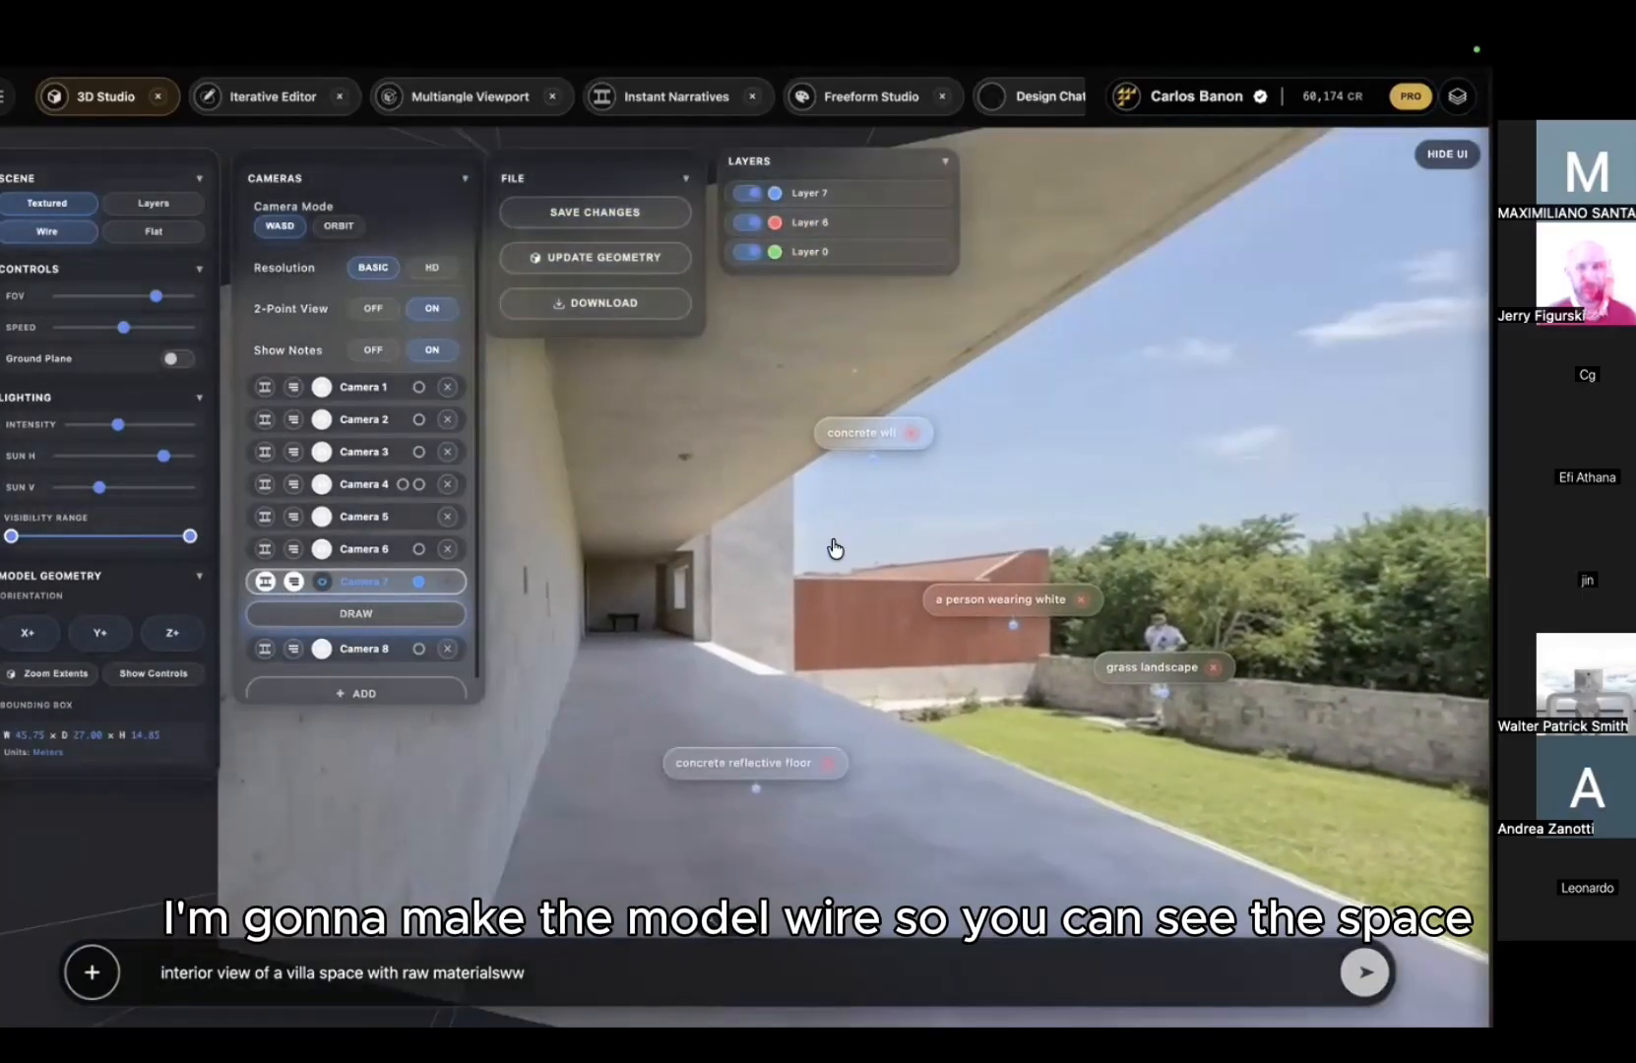
{"action": "mouse_move", "coordinate": [881, 517]}
{"action": "left_mouse_down"}
{"action": "mouse_move", "coordinate": [1014, 478]}
{"action": "mouse_move", "coordinate": [1063, 443]}
{"action": "mouse_move", "coordinate": [994, 428]}
{"action": "mouse_move", "coordinate": [906, 504]}
{"action": "left_mouse_up"}
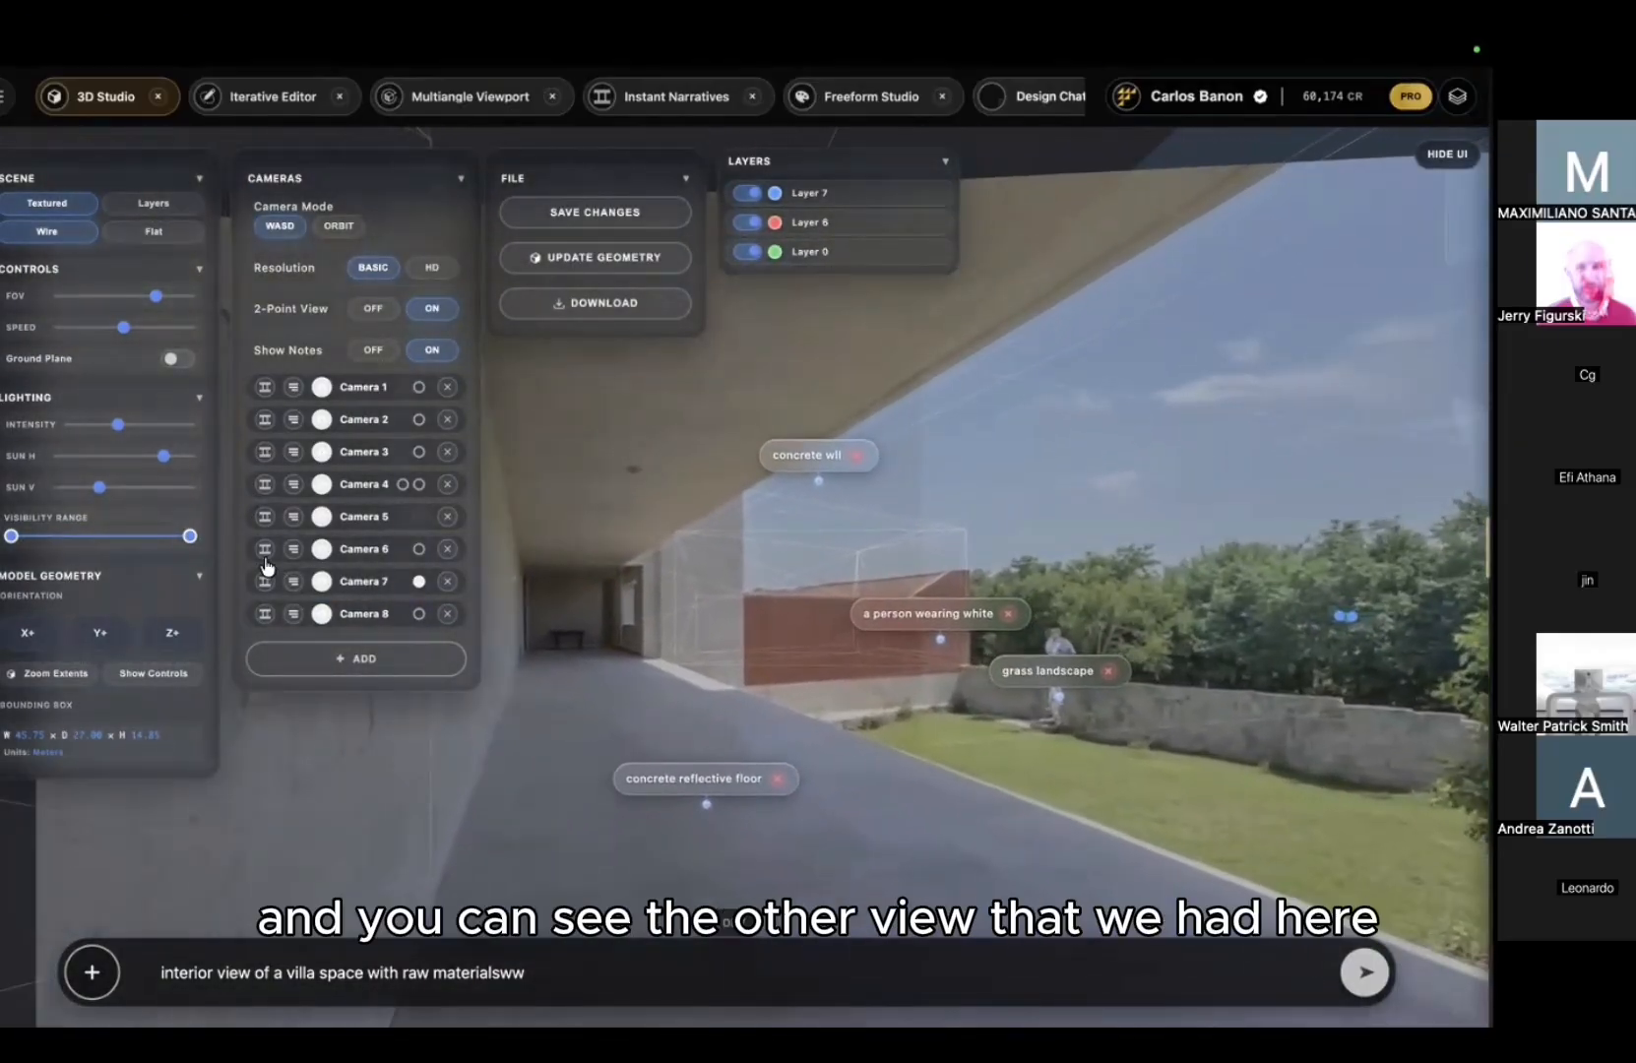
Step: Snap to Camera 6's corridor viewpoint and open the gallery of generated renders
{"action": "left_click", "coordinate": [263, 559]}
{"action": "left_click", "coordinate": [1117, 483]}
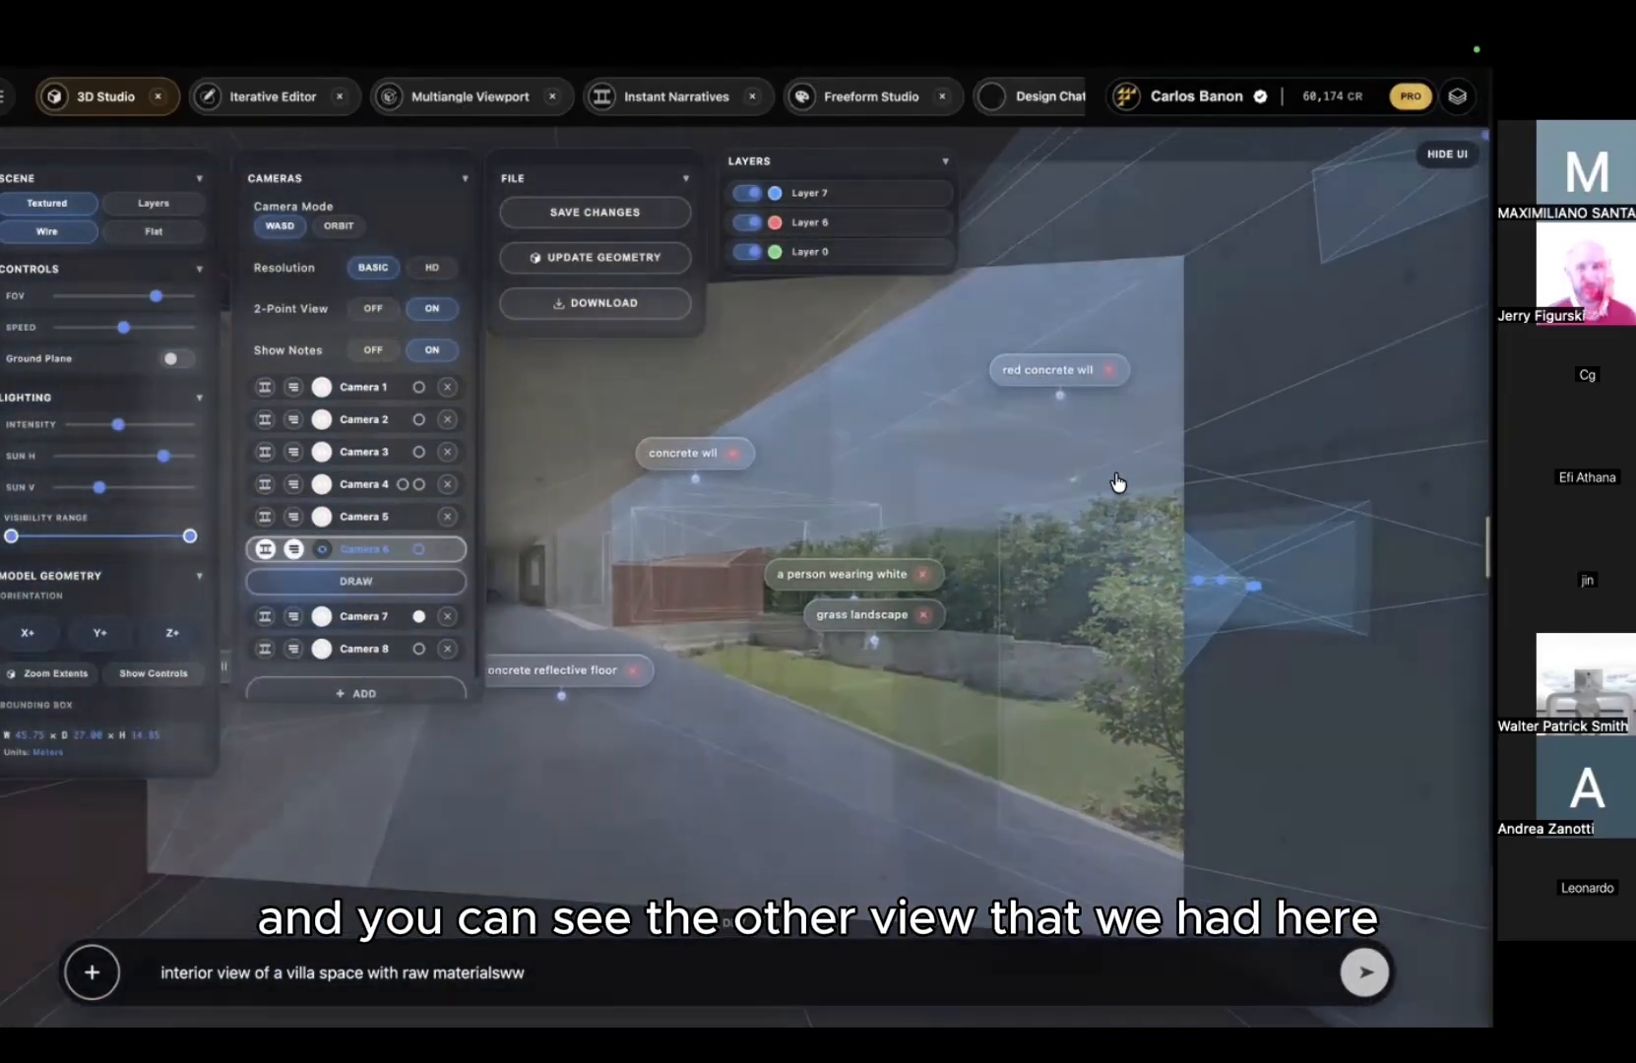
{"action": "left_click_drag", "start_coordinate": [1118, 482], "coordinate": [899, 486]}
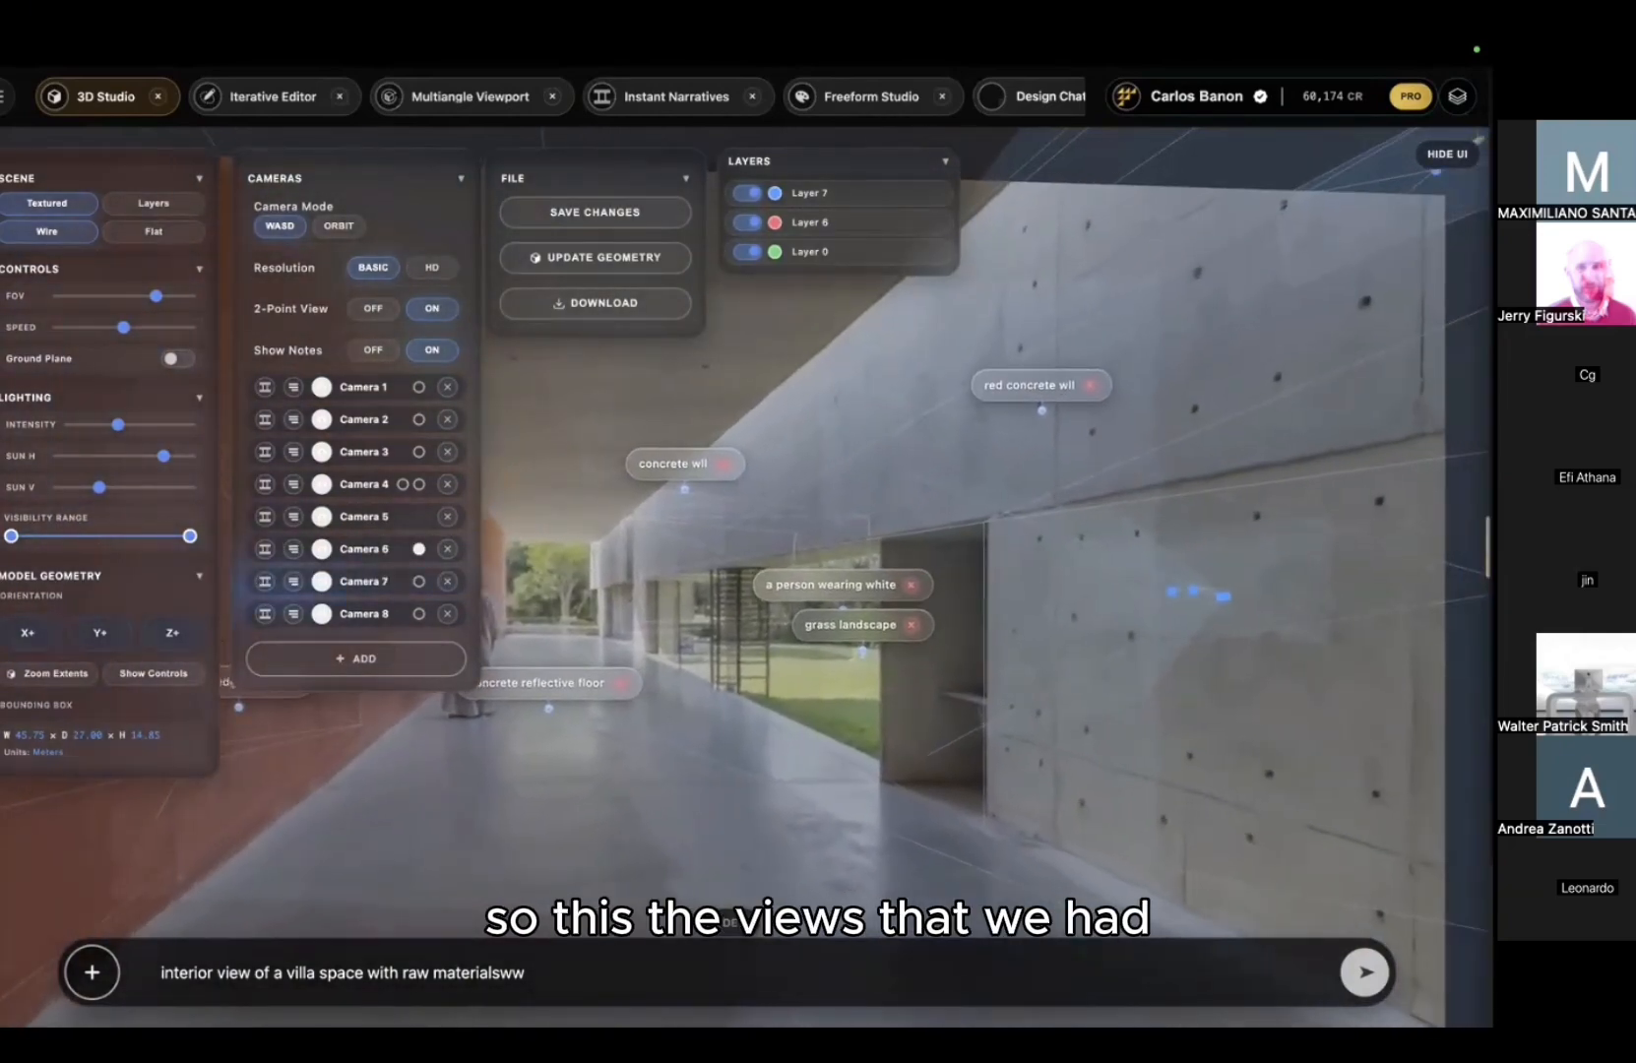
{"action": "left_click", "coordinate": [1458, 97]}
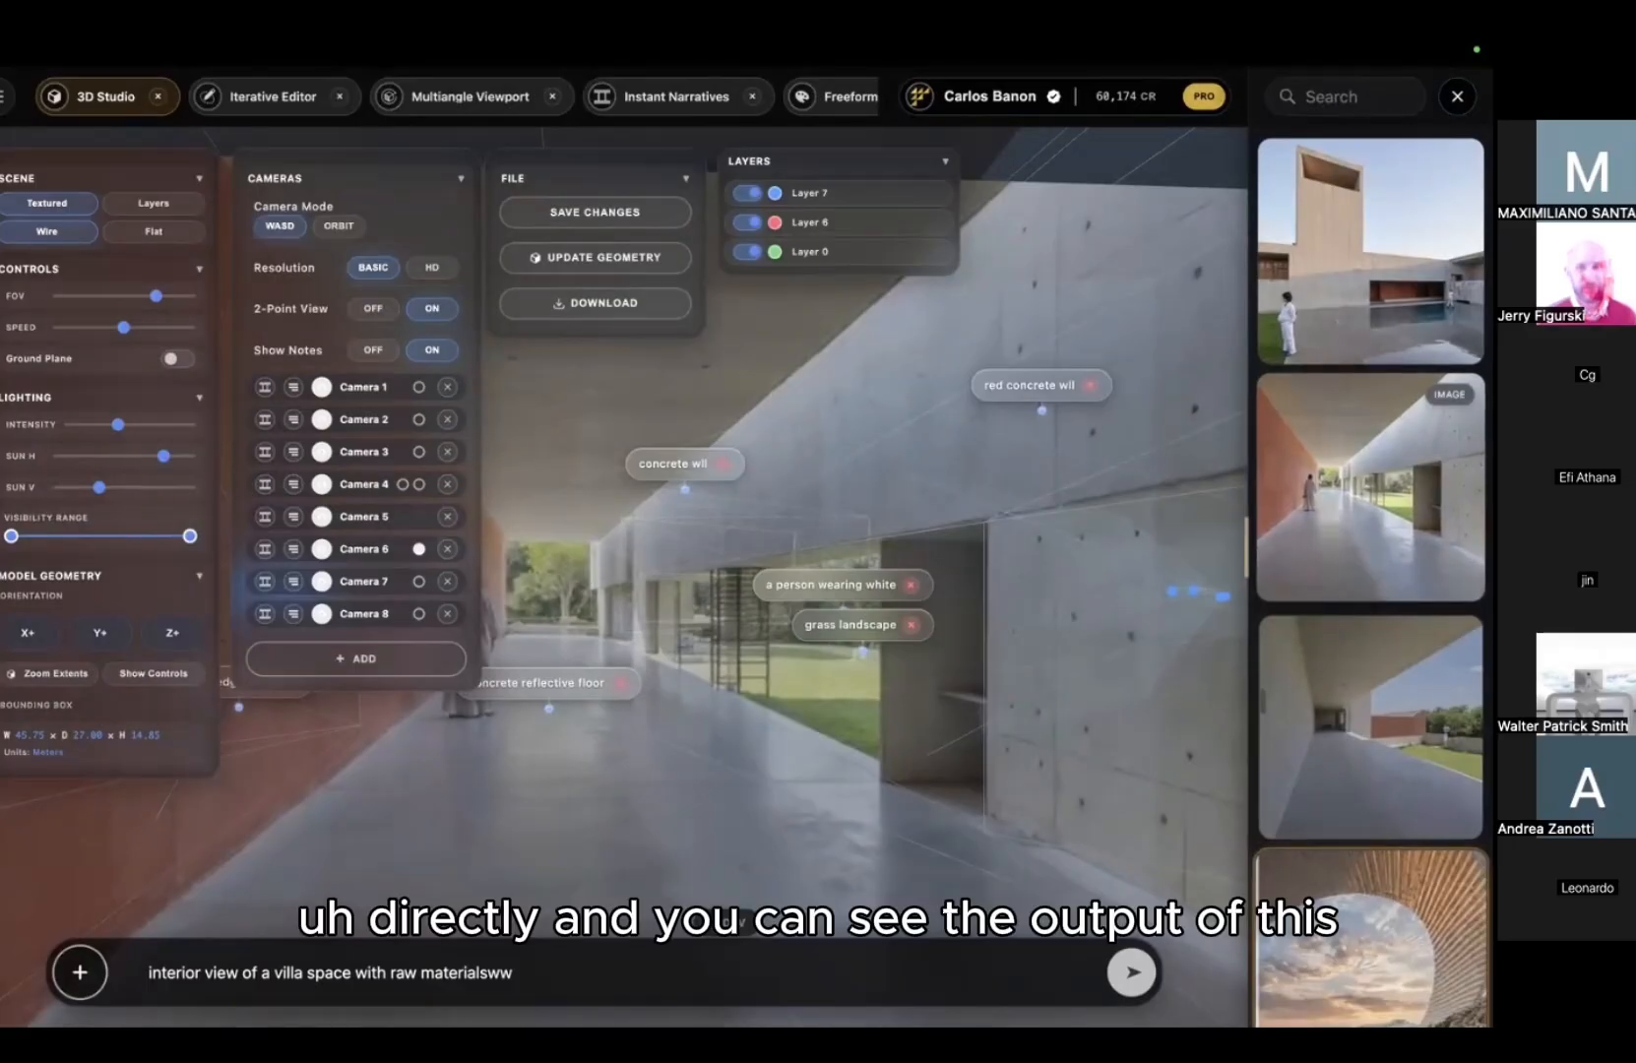
Step: Enlarge the corridor, courtyard and open-corridor renders one after another to review each
{"action": "left_click", "coordinate": [1370, 486]}
{"action": "left_click", "coordinate": [557, 467]}
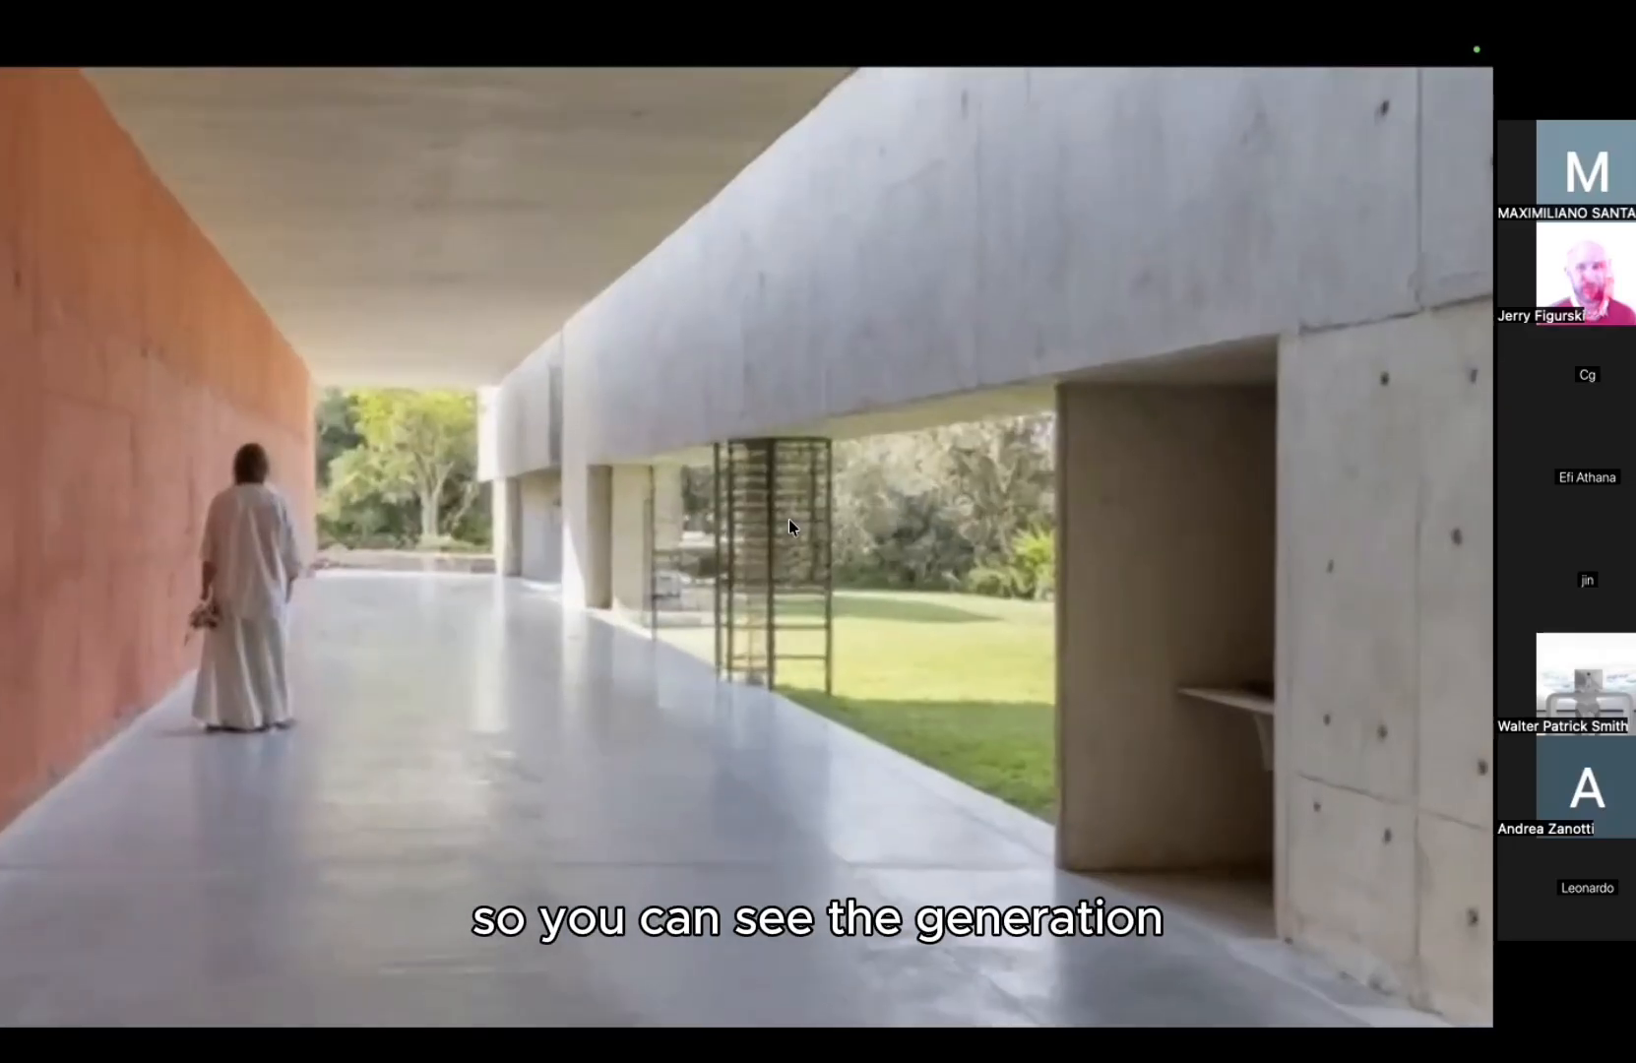
{"action": "scroll", "coordinate": [368, 619], "scroll_direction": "down", "scroll_amount": 3}
{"action": "key", "text": "Escape"}
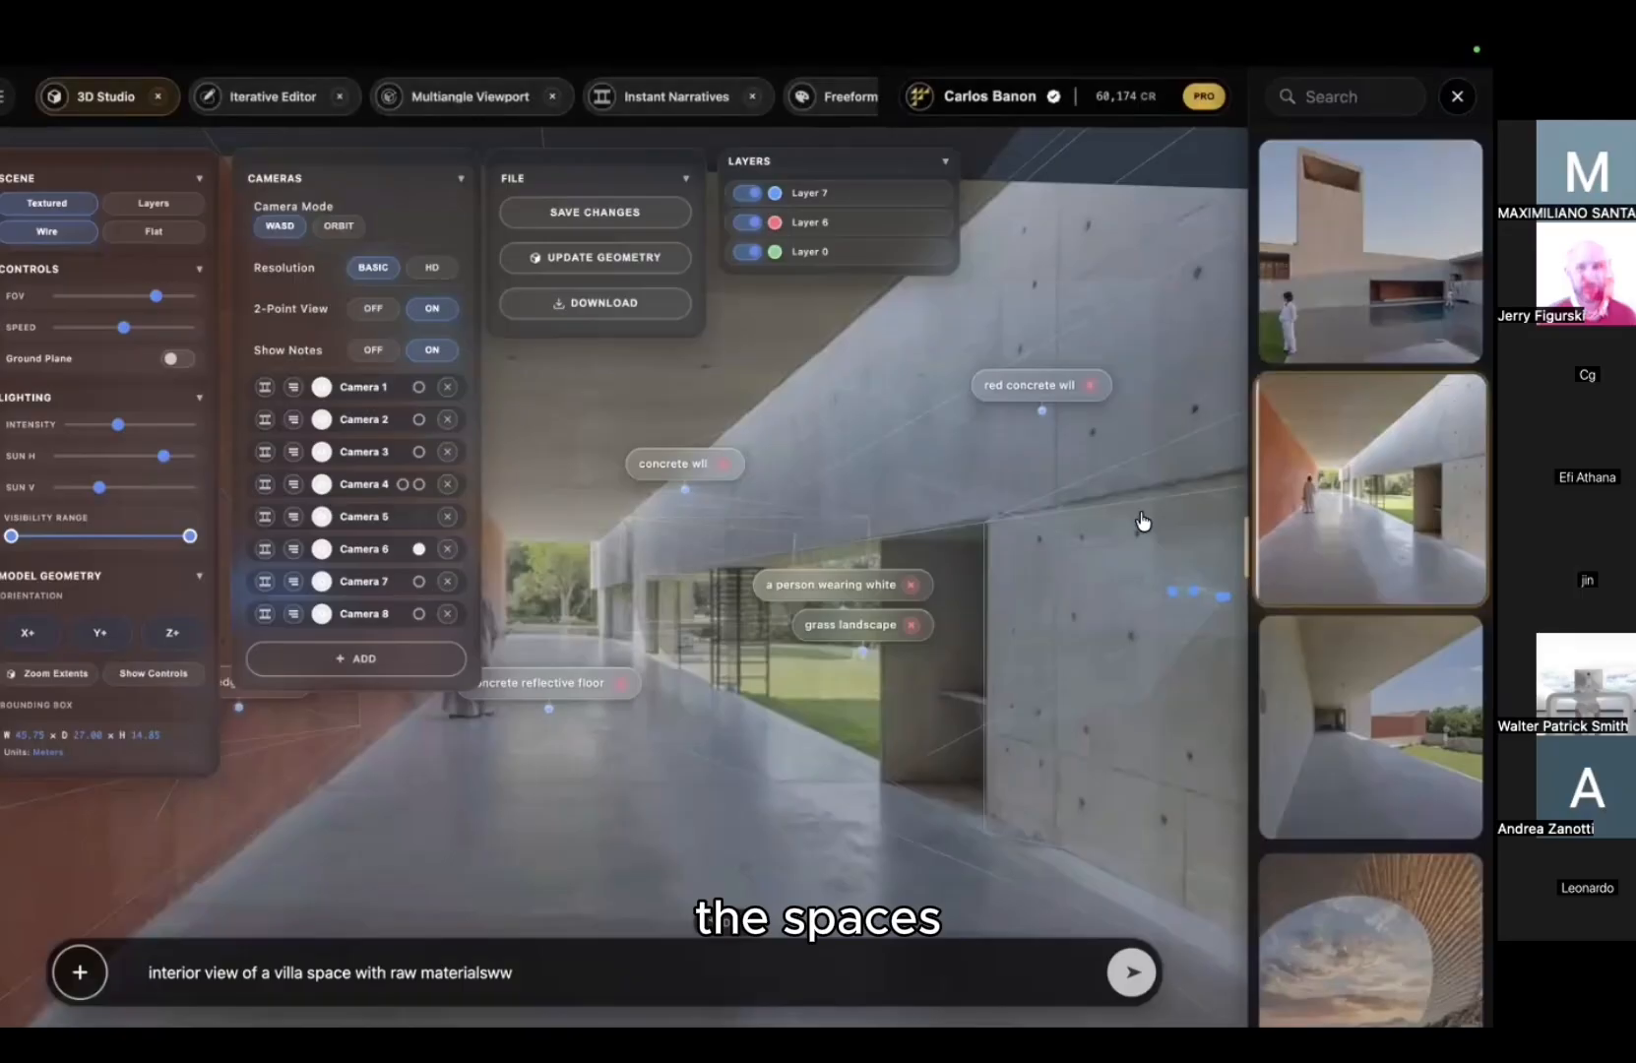
{"action": "left_click", "coordinate": [1329, 300]}
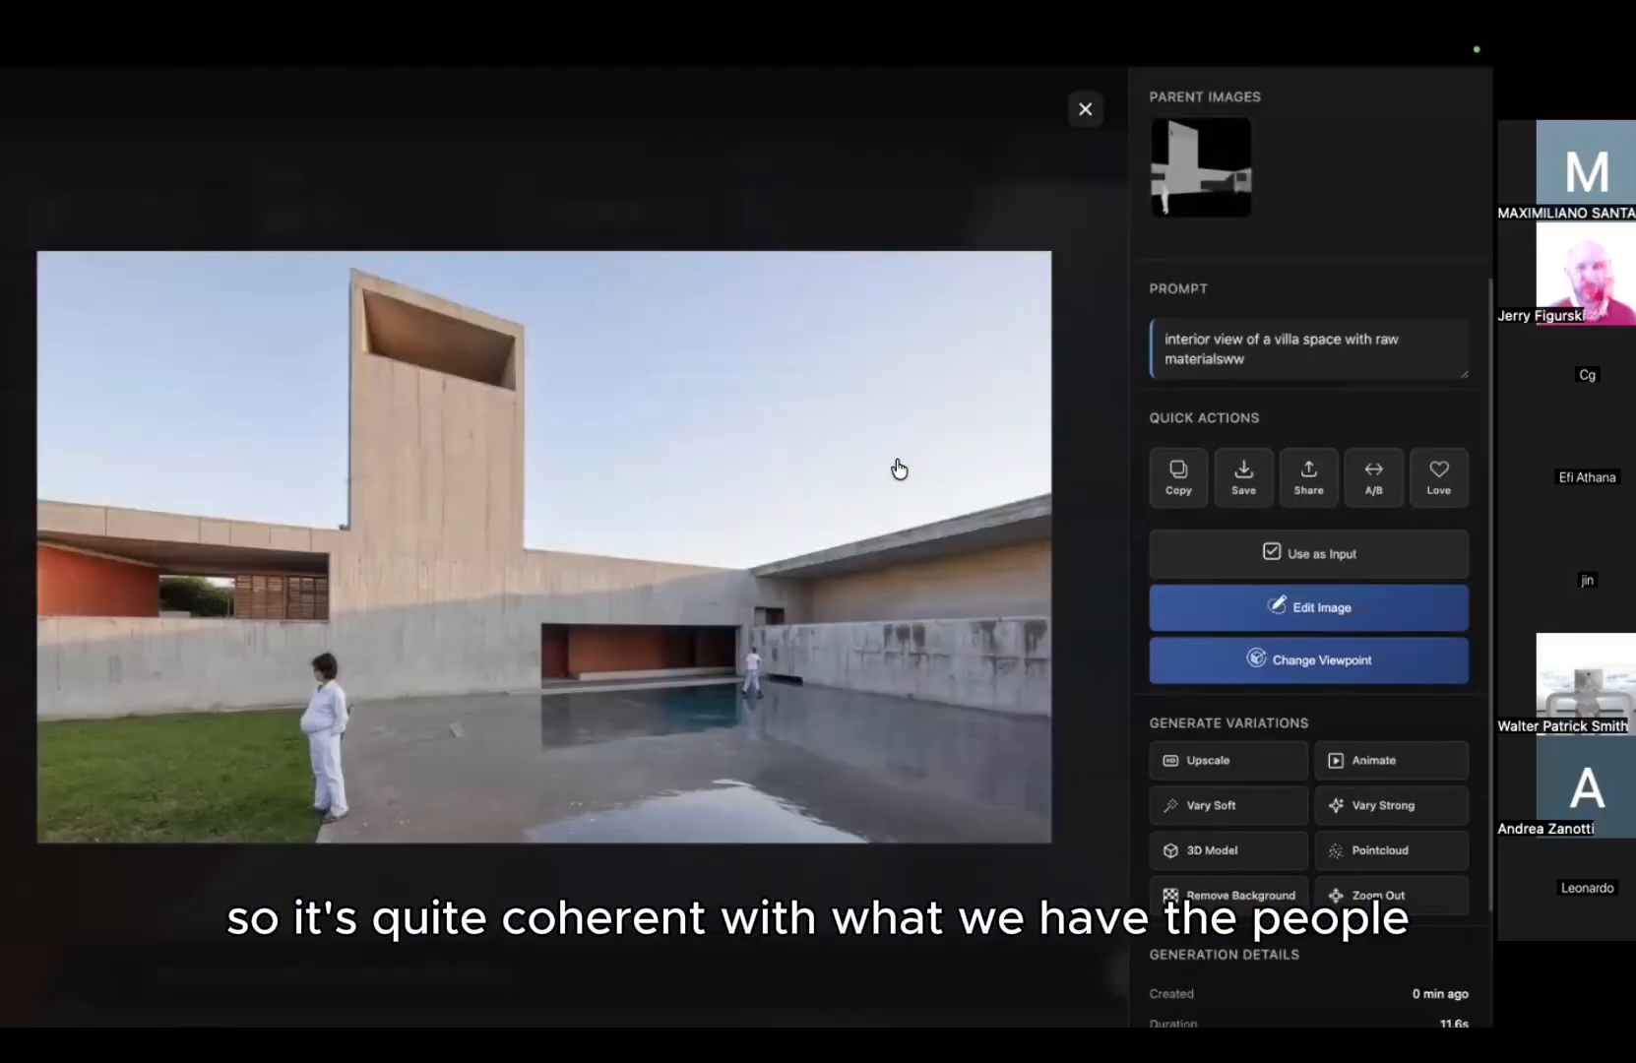
{"action": "left_click", "coordinate": [928, 482]}
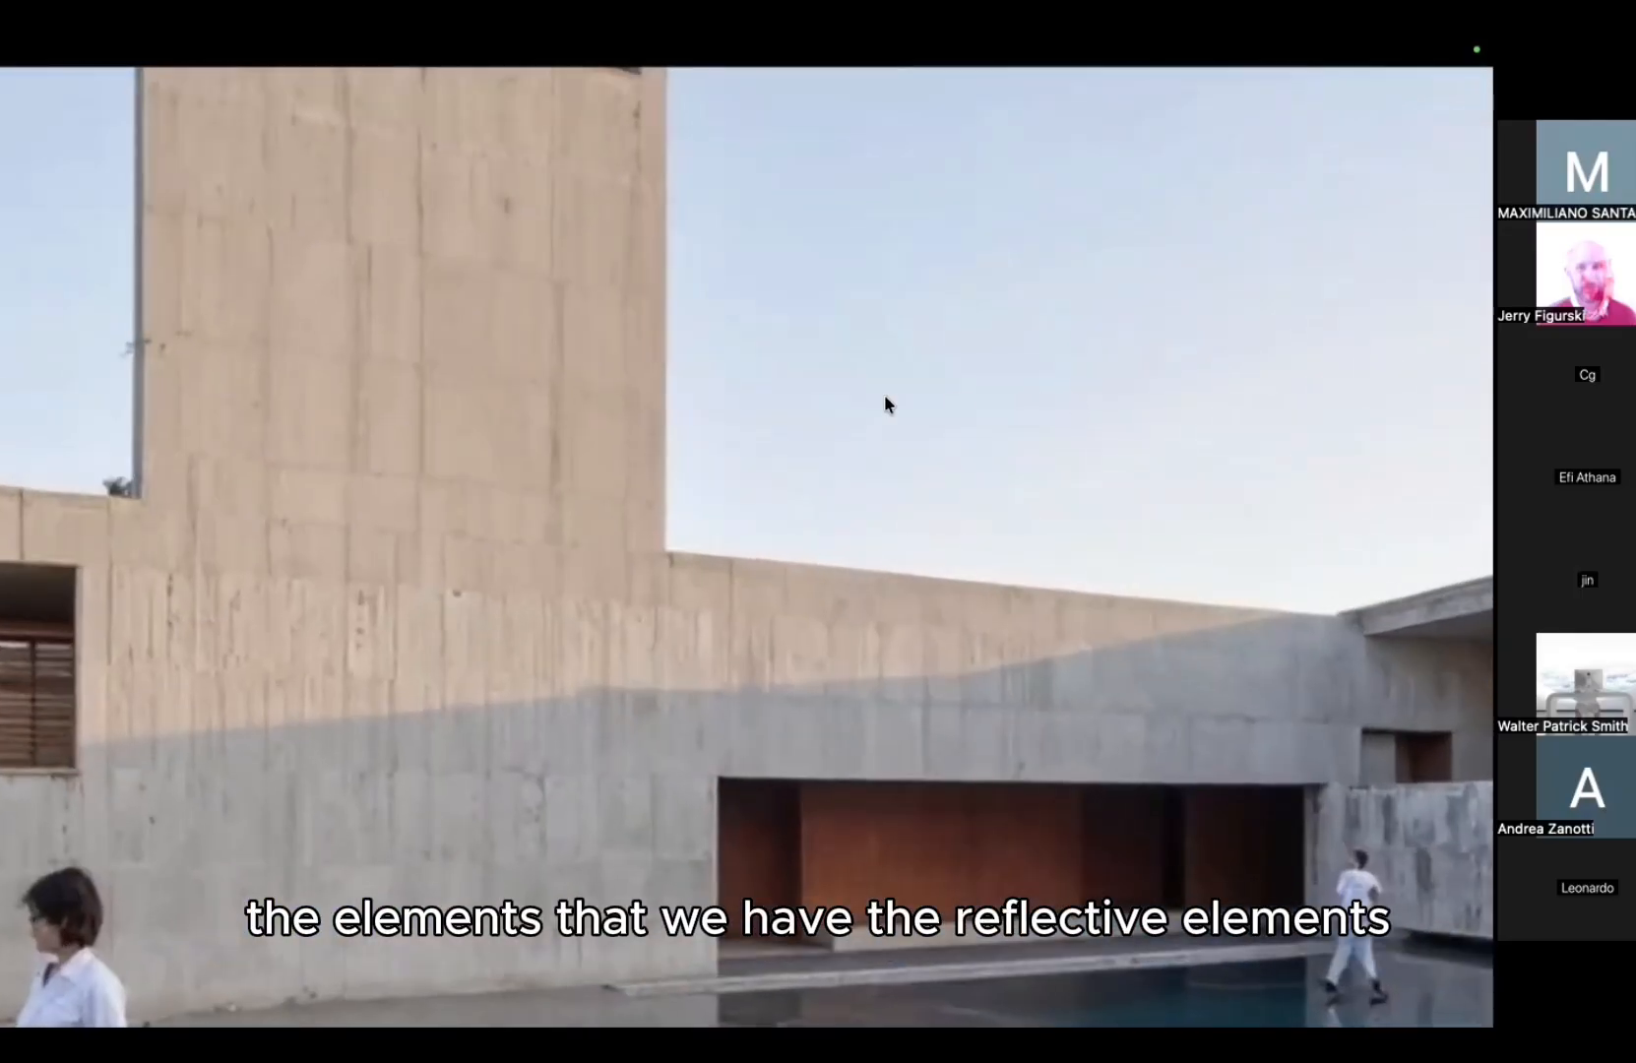
{"action": "left_click_drag", "start_coordinate": [885, 396], "coordinate": [496, 381]}
{"action": "left_click", "coordinate": [1004, 483]}
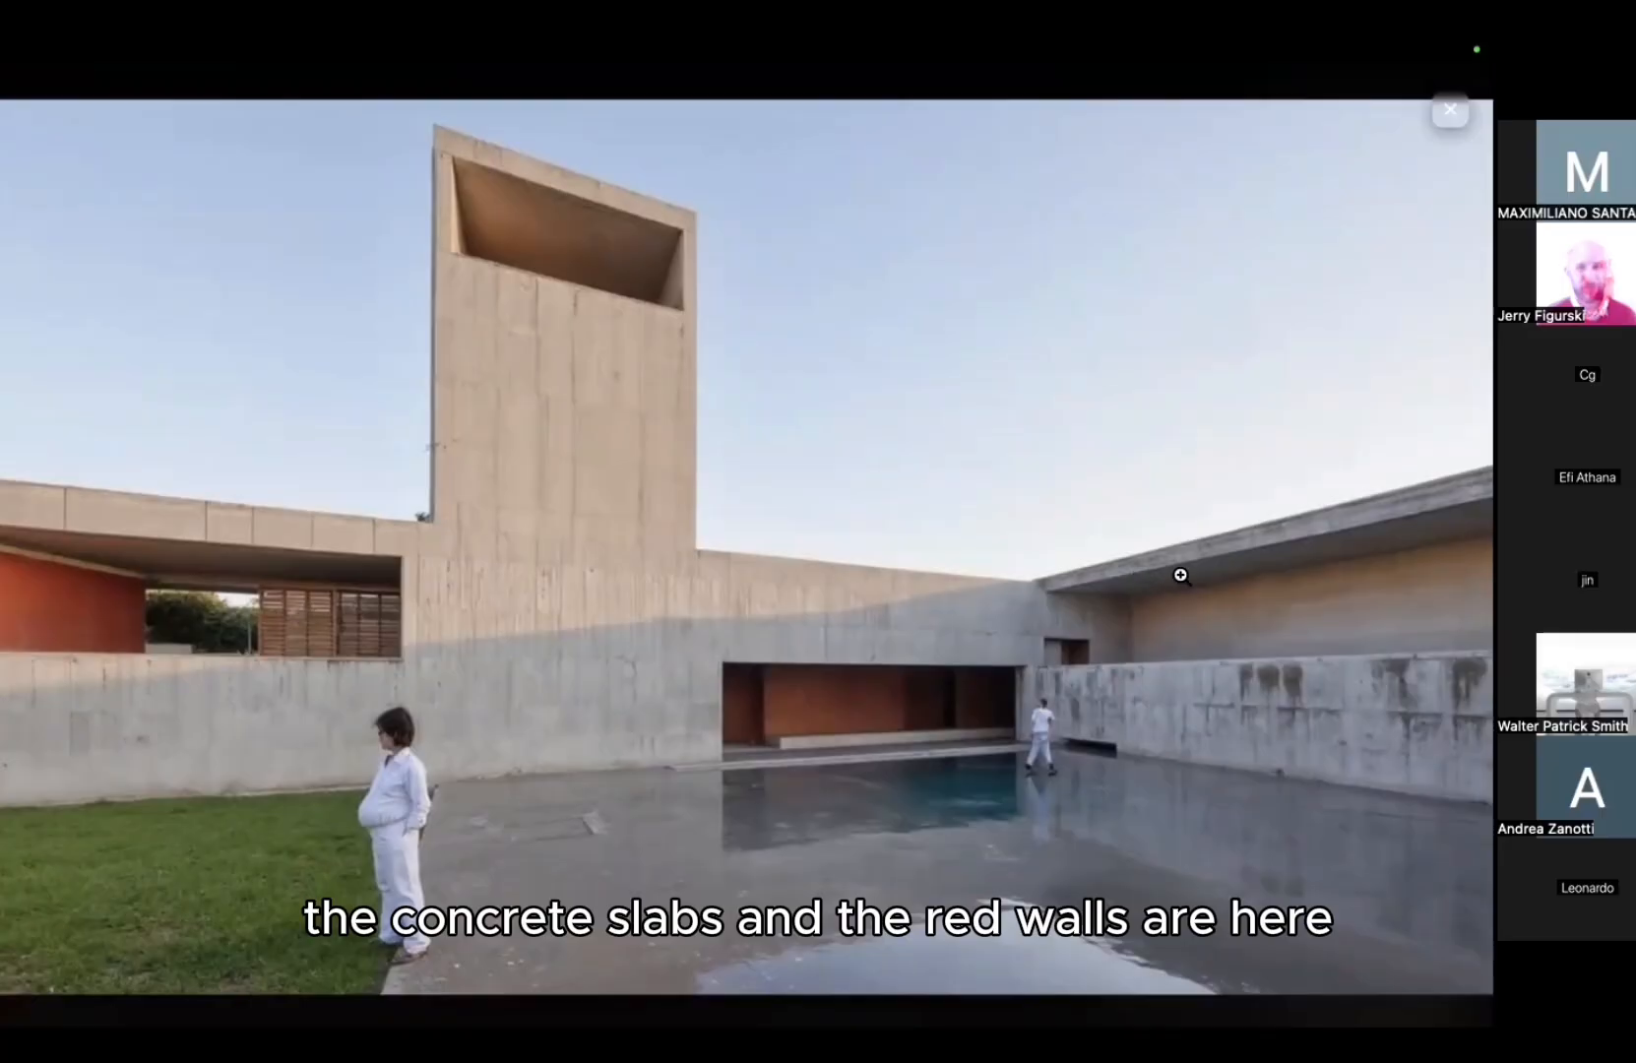
{"action": "key", "text": "Escape"}
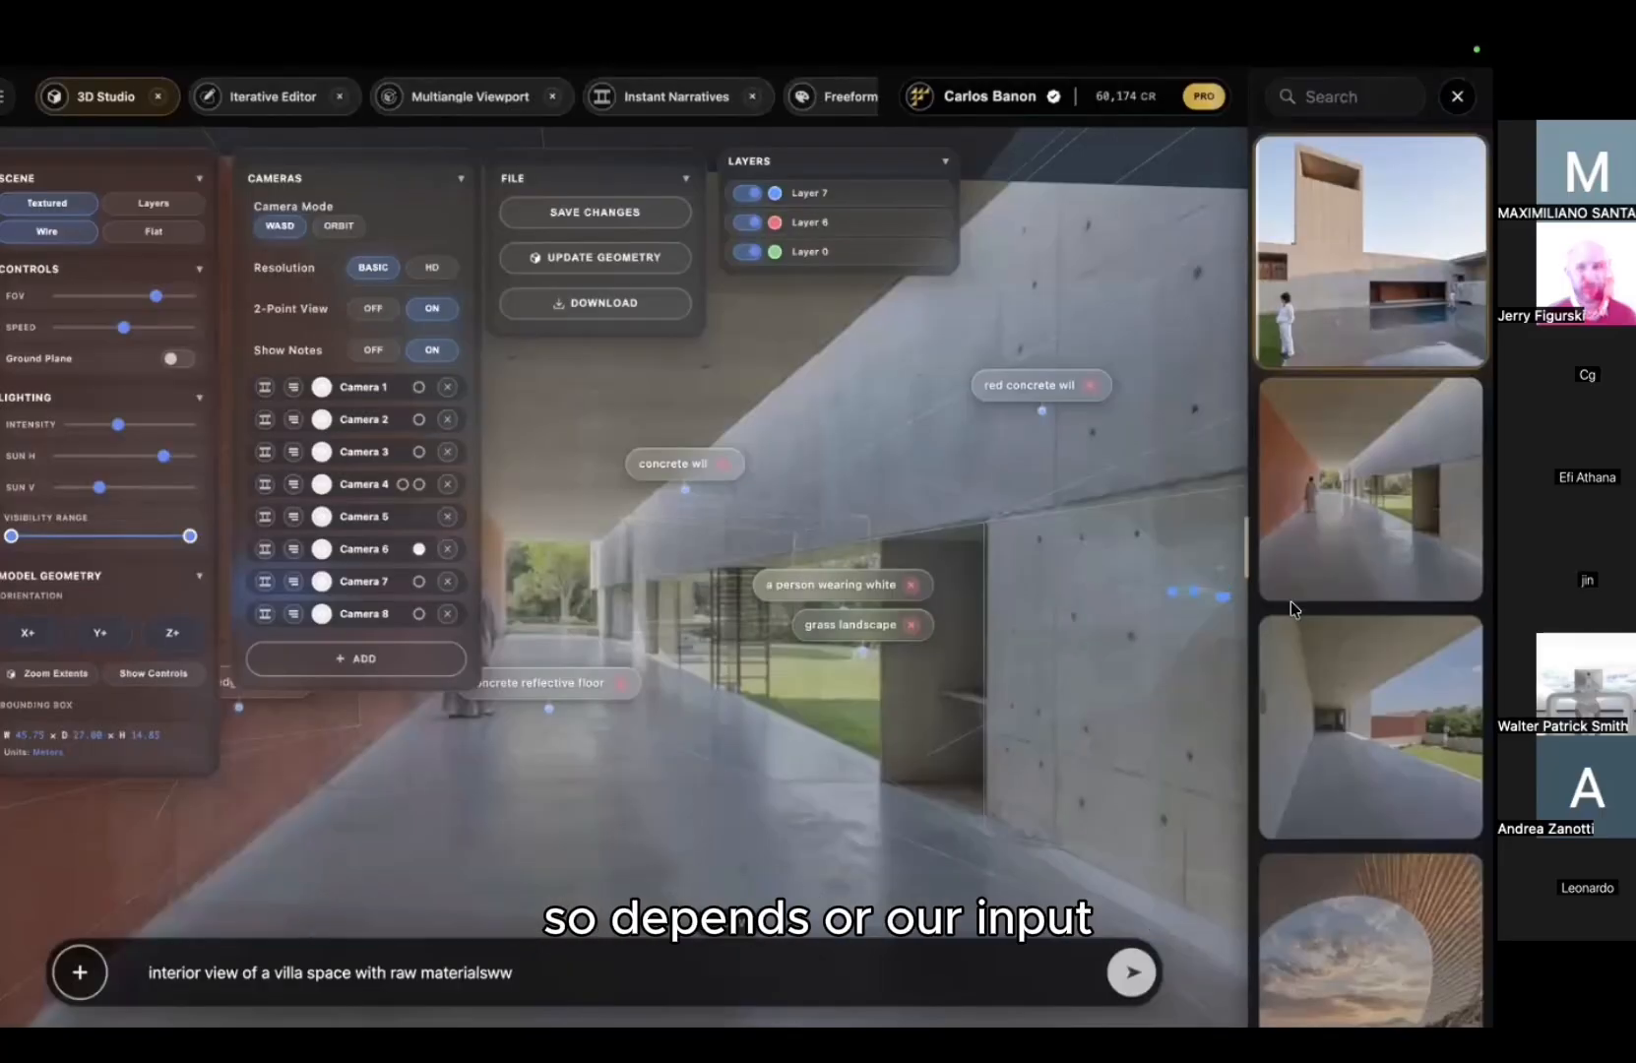
{"action": "left_click", "coordinate": [1305, 686]}
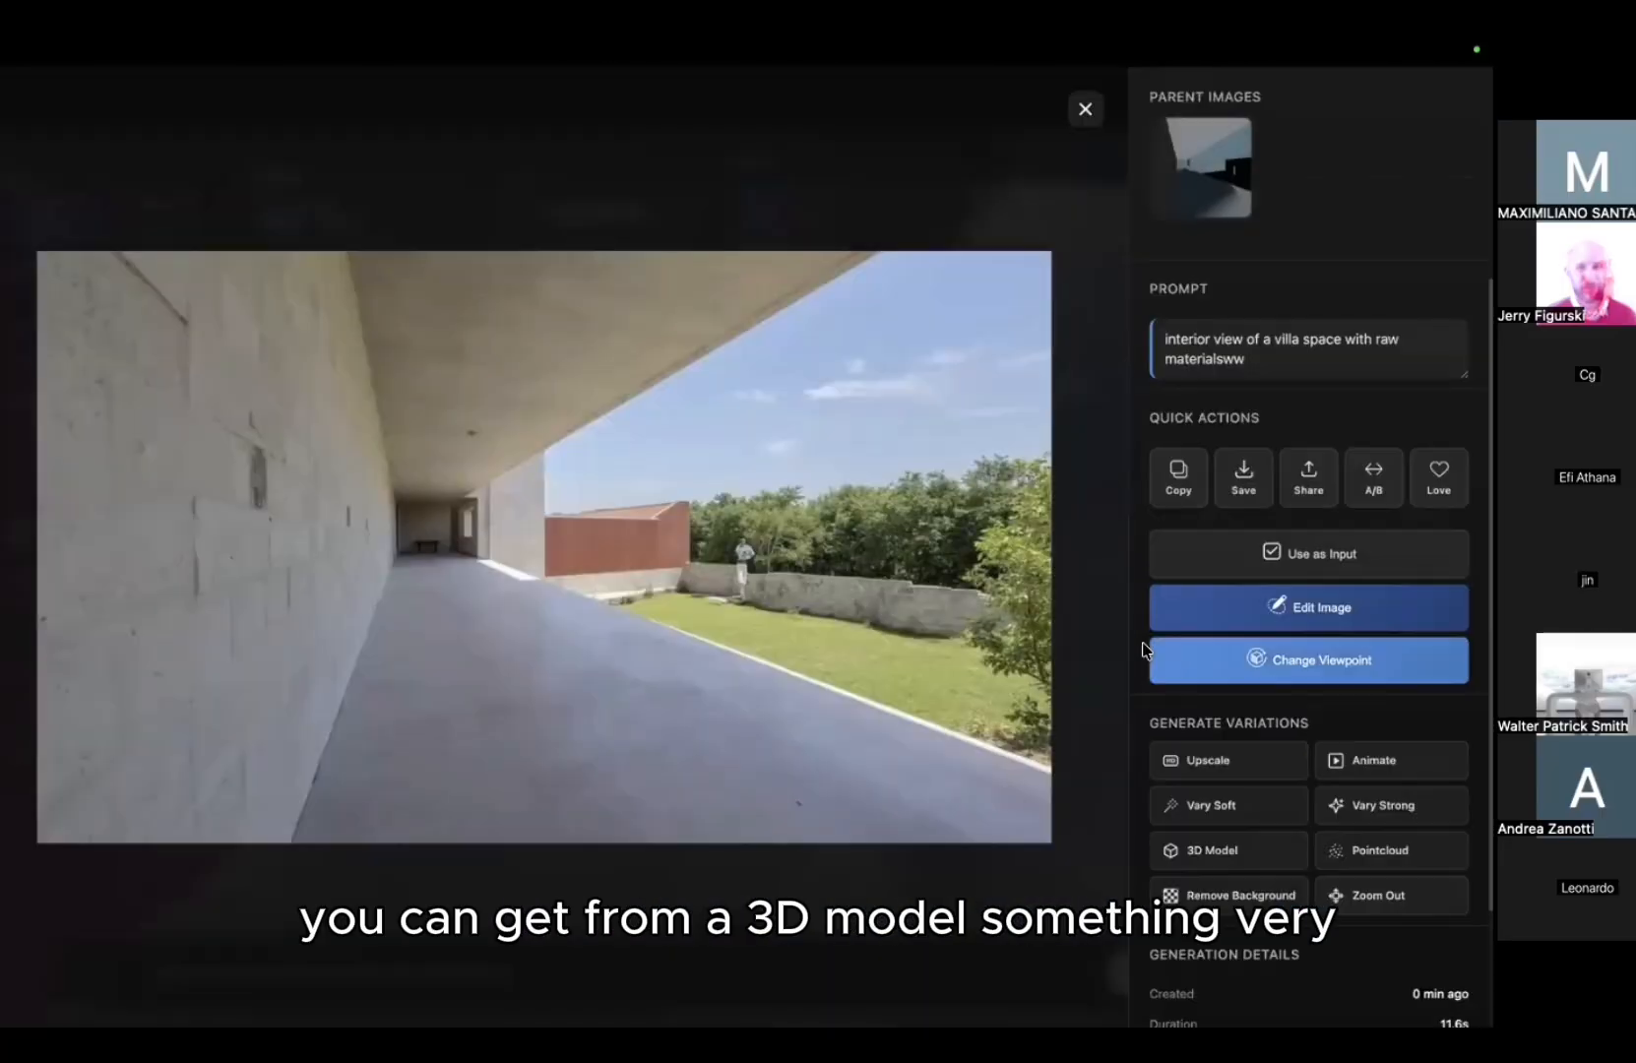
{"action": "key", "text": "Escape"}
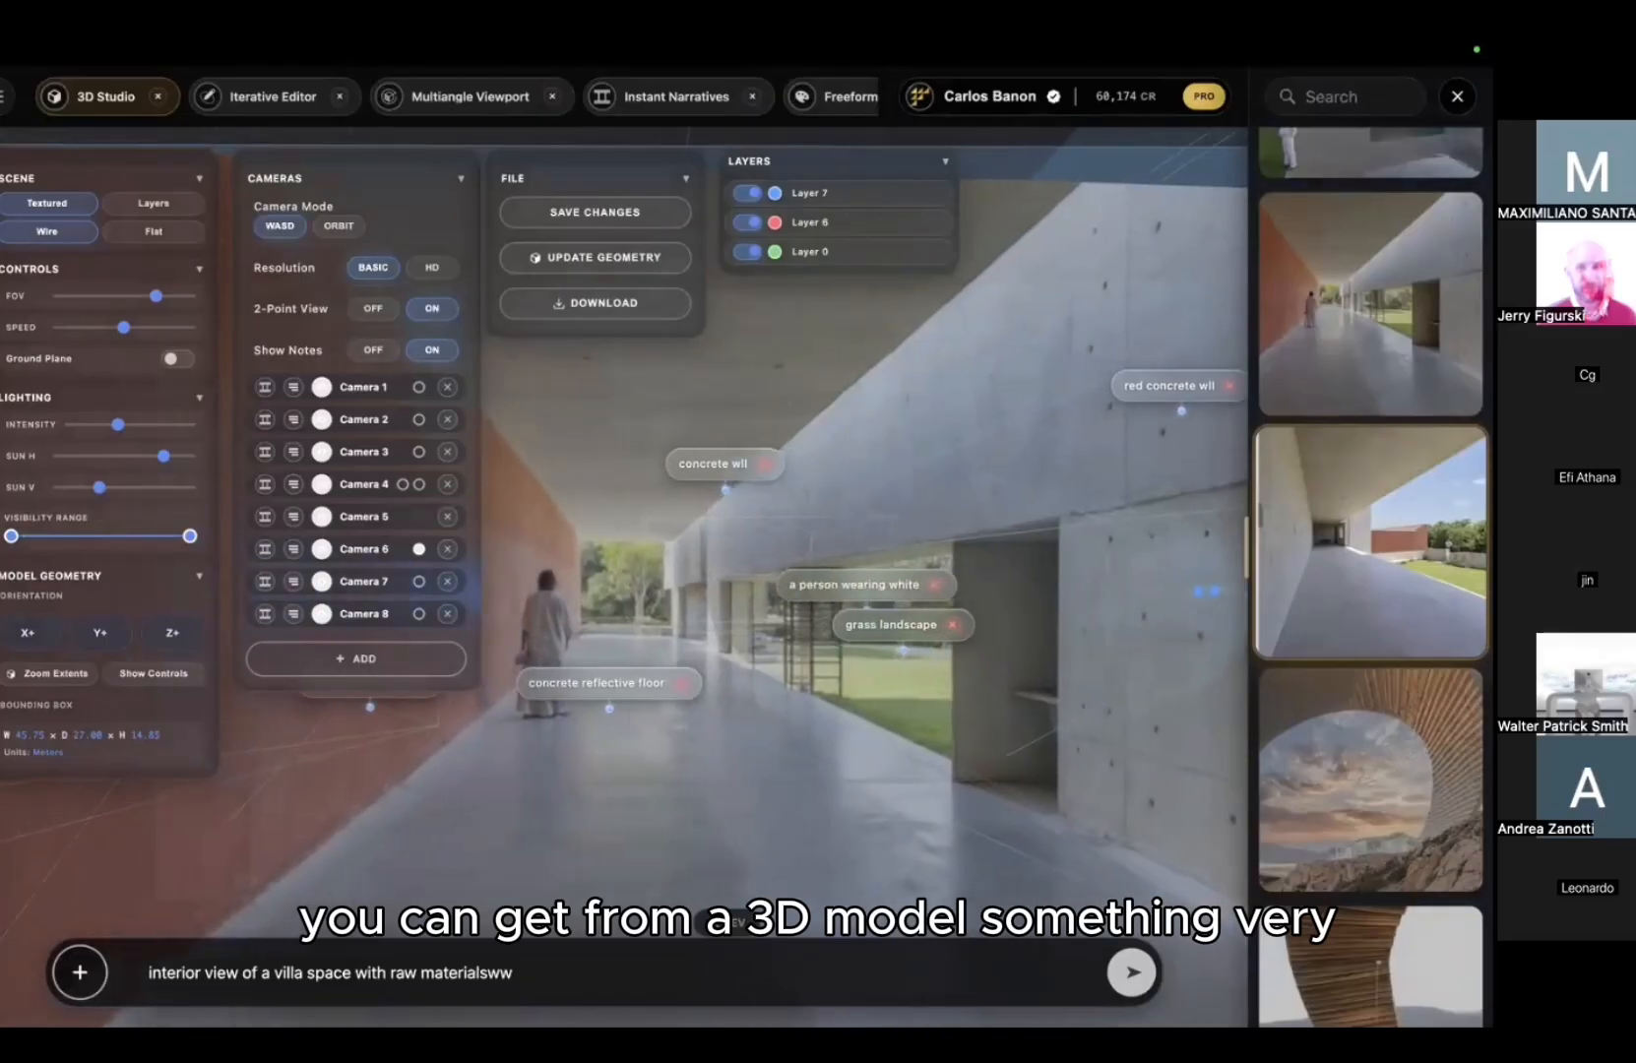
Step: Walk the camera around the villa and colour the model by its layers
{"action": "key", "text": "s"}
{"action": "left_click_drag", "start_coordinate": [748, 438], "coordinate": [501, 422]}
{"action": "key", "text": "d"}
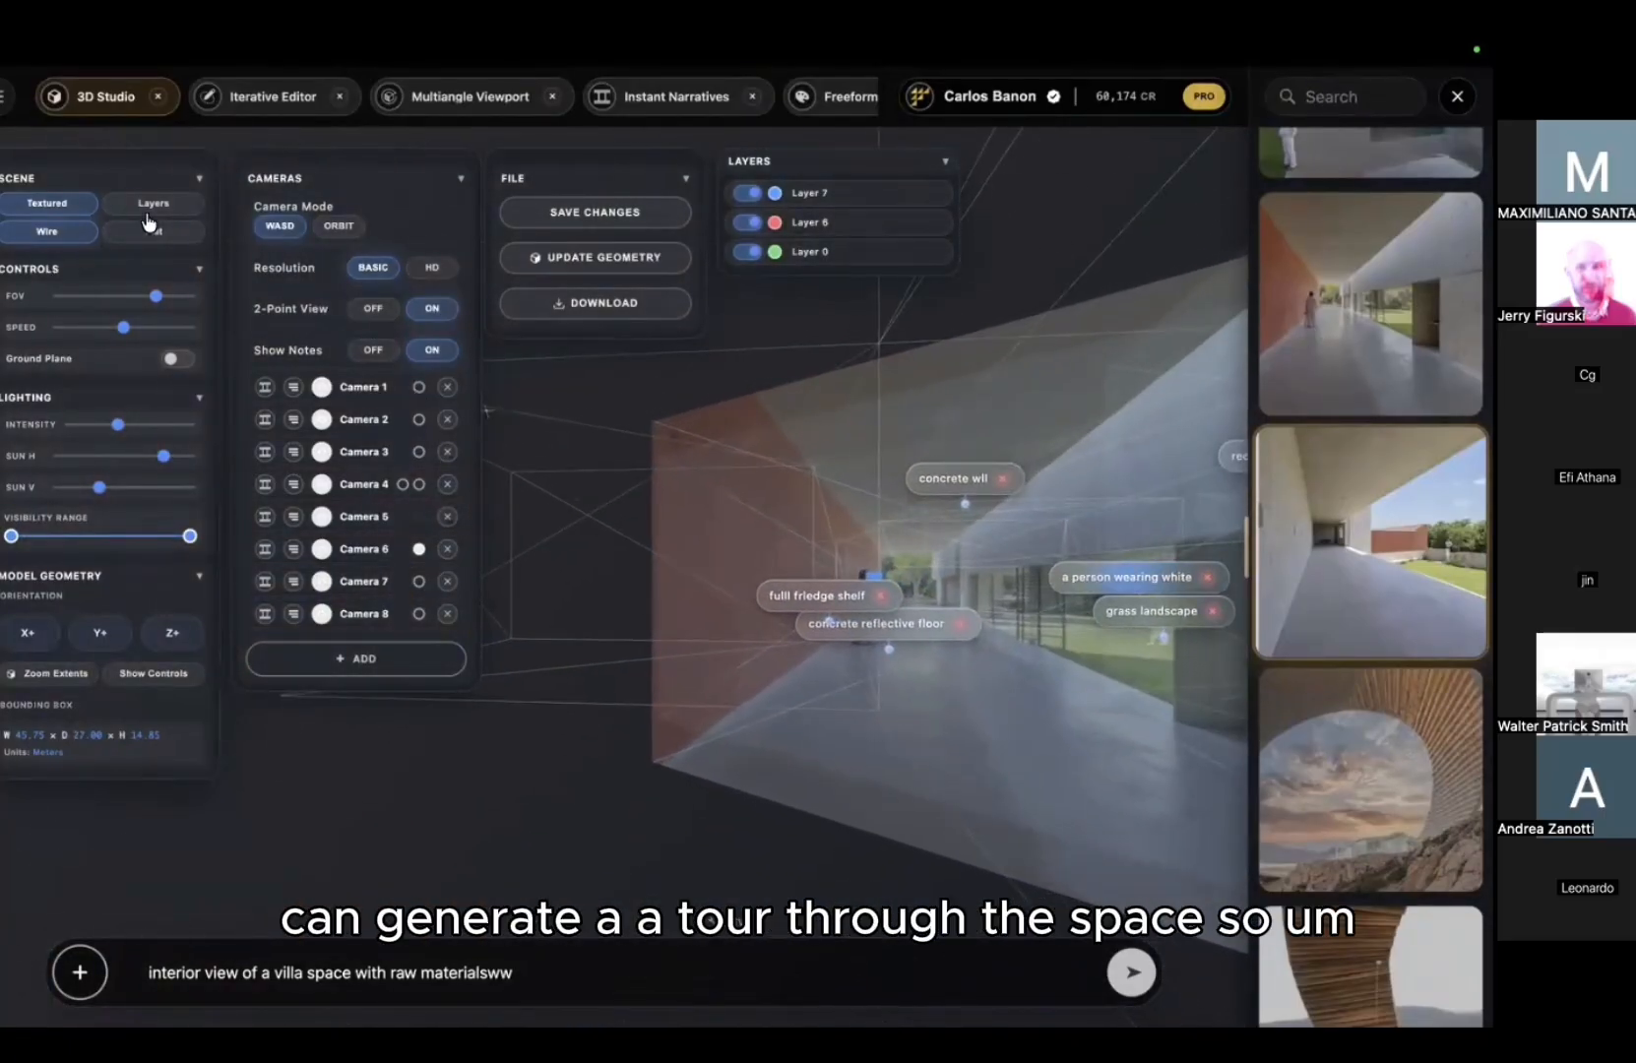
{"action": "left_click", "coordinate": [150, 223]}
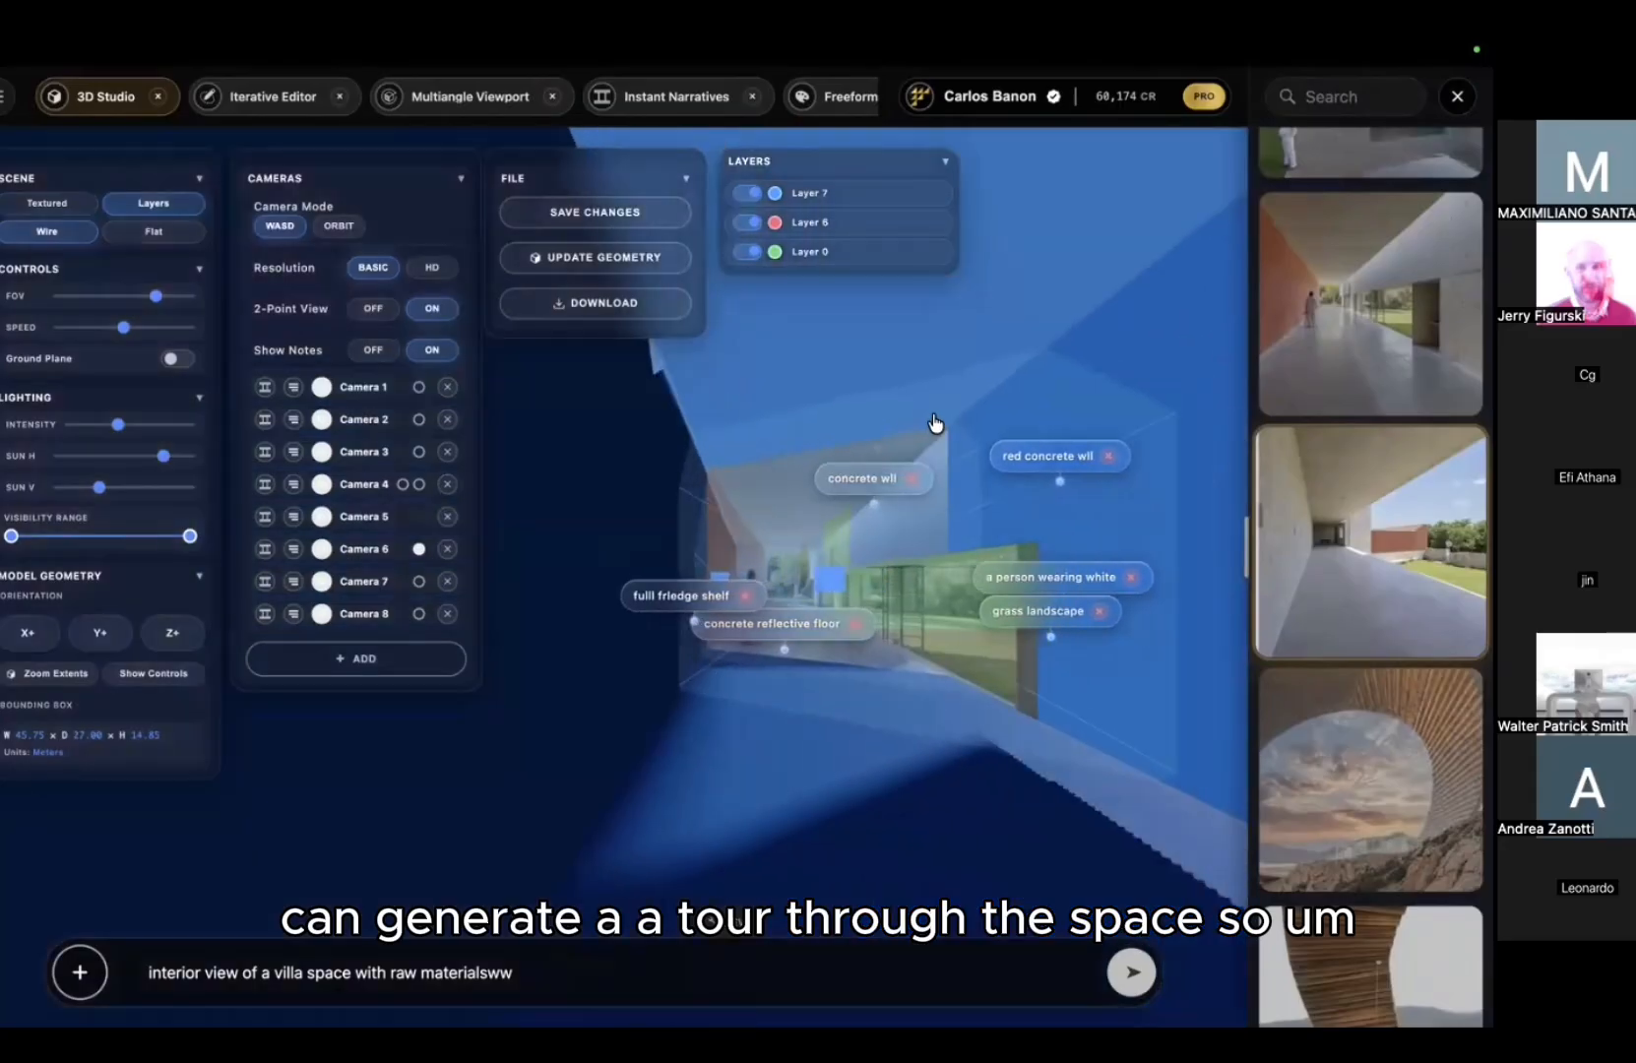
{"action": "key", "text": "d"}
{"action": "left_click_drag", "start_coordinate": [950, 420], "coordinate": [552, 314]}
{"action": "key", "text": "s"}
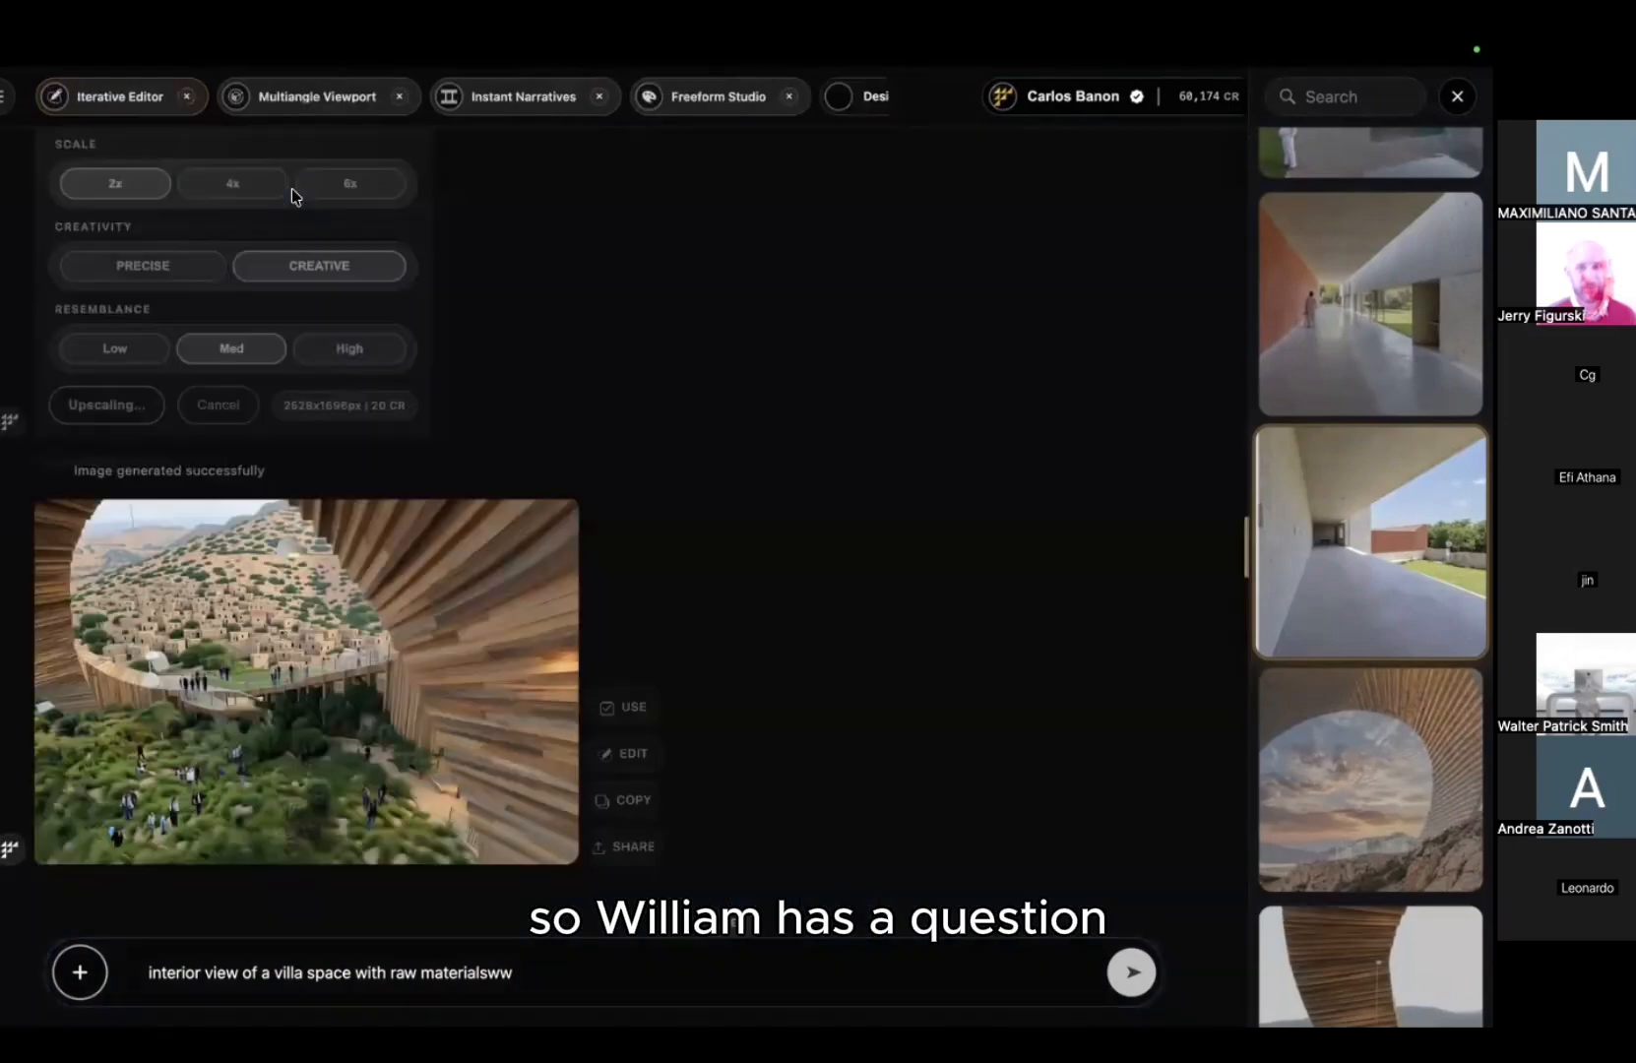
Step: Restart 3D Studio and load Detailes.3dm from Your Saved 3D Models
{"action": "left_click", "coordinate": [157, 95]}
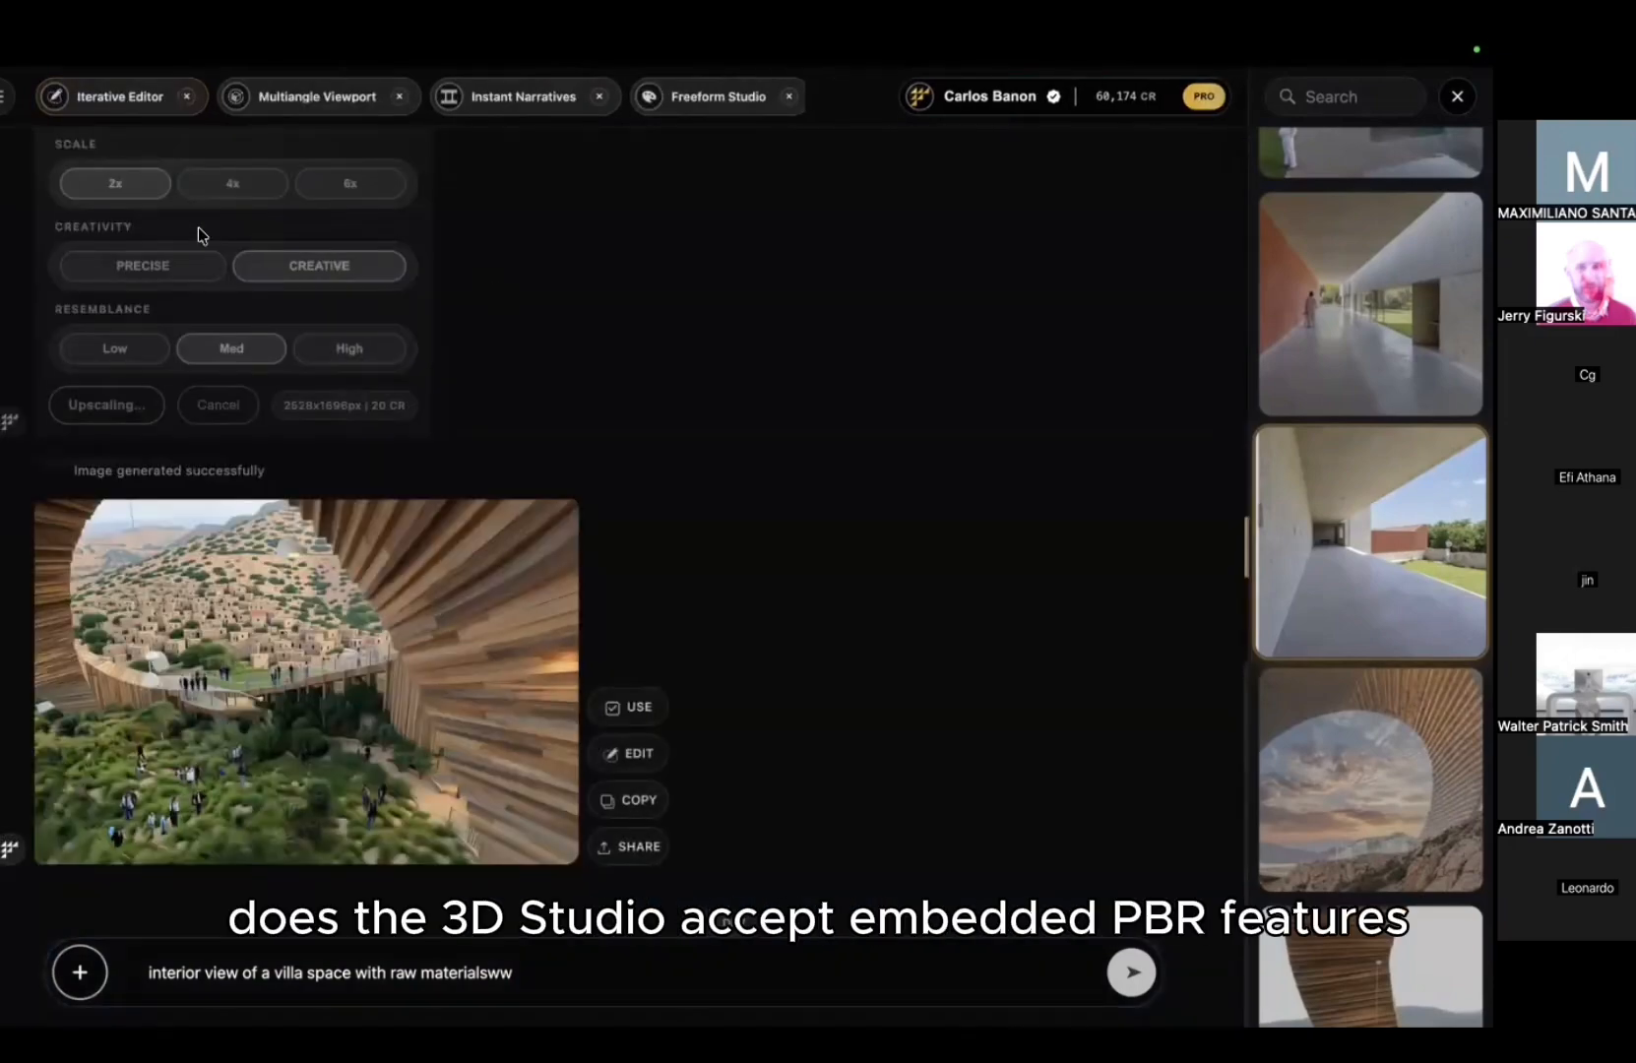
{"action": "left_click", "coordinate": [3, 104]}
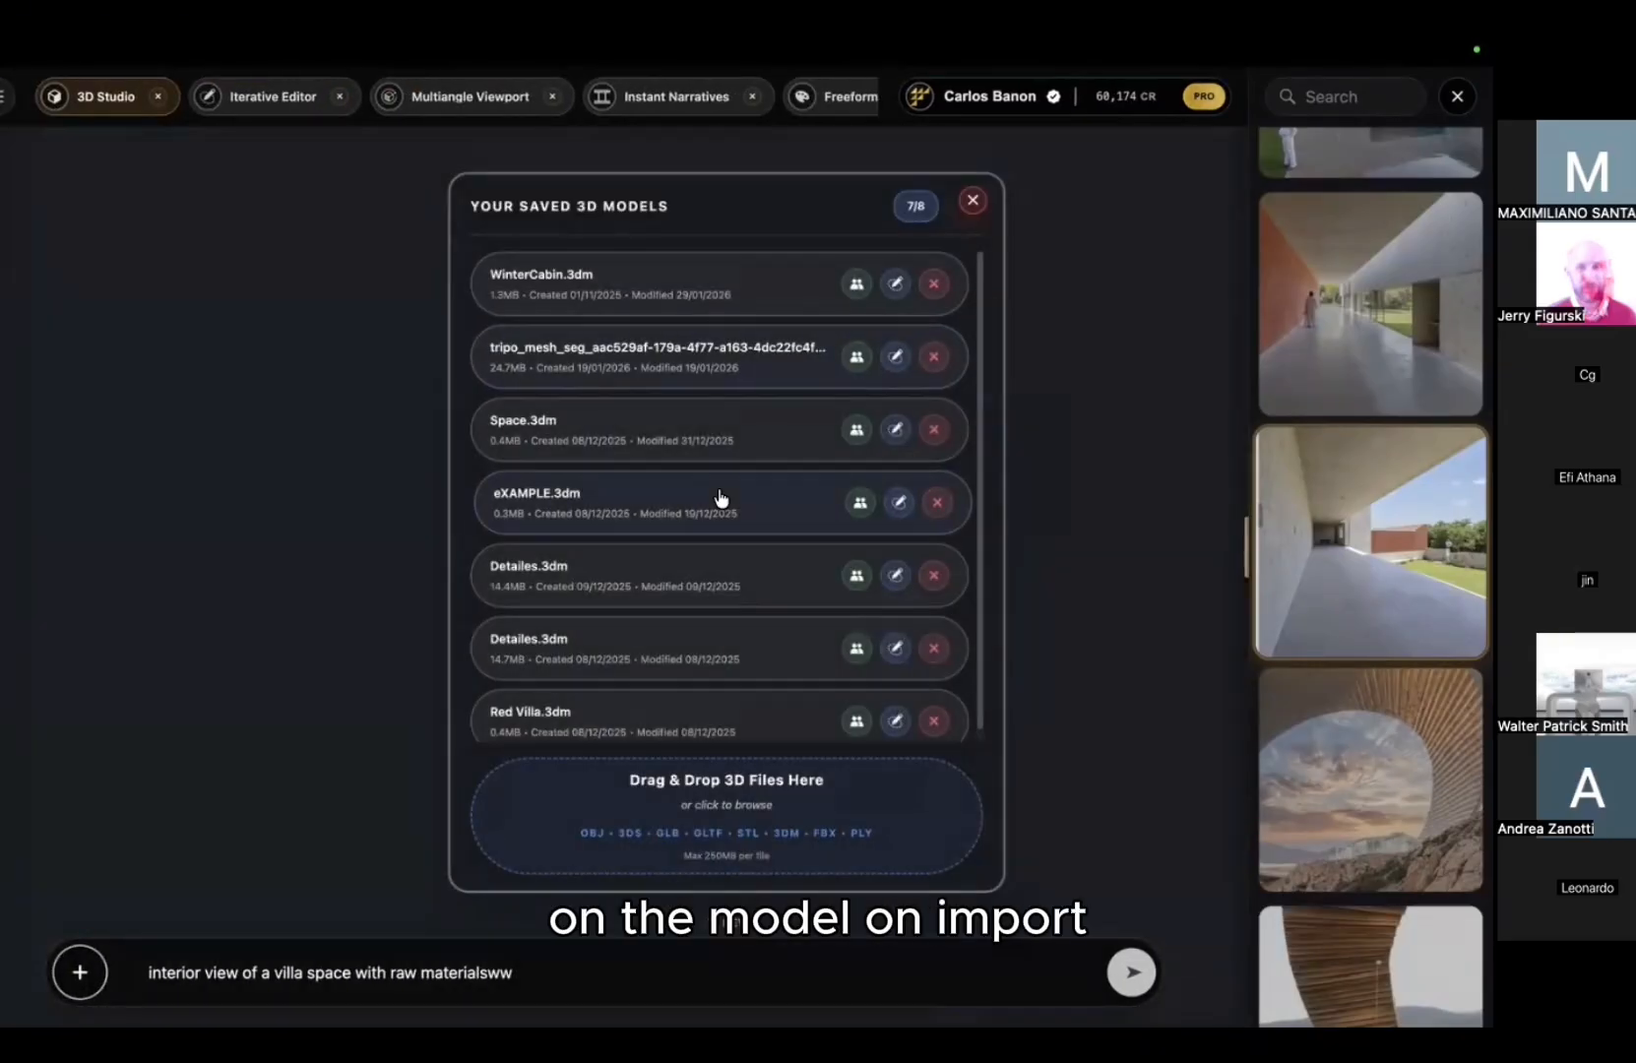
{"action": "scroll", "coordinate": [720, 500], "scroll_direction": "down", "scroll_amount": 1}
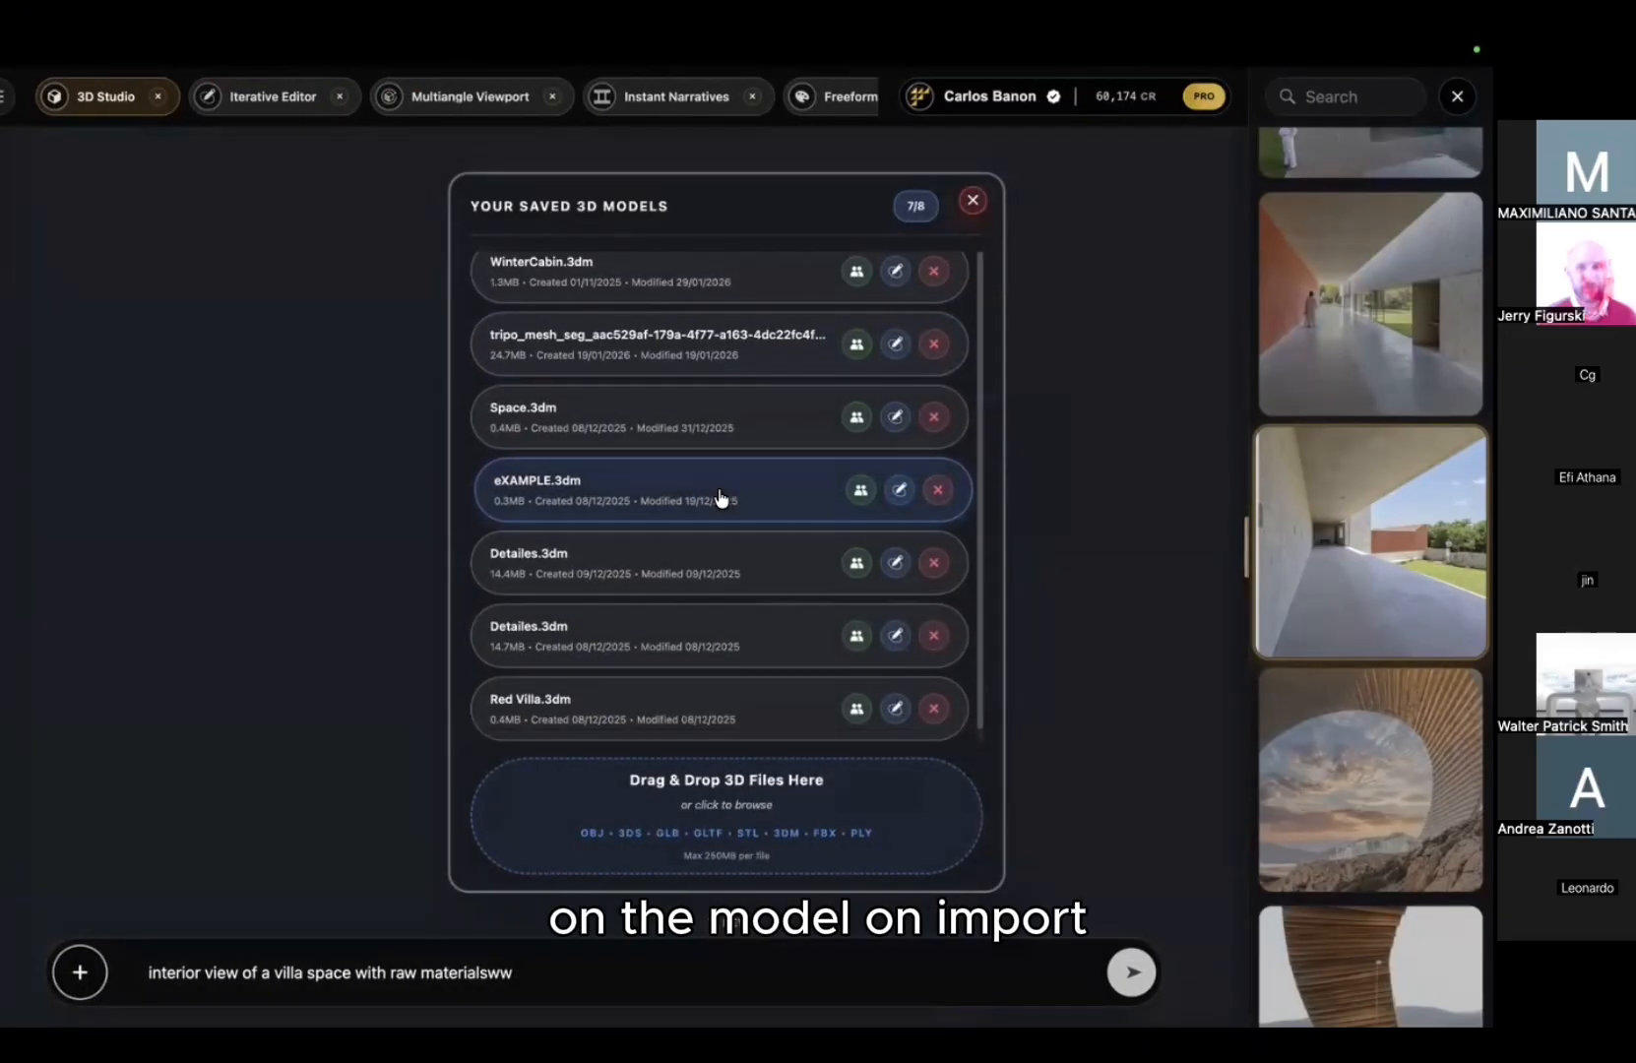
{"action": "left_click", "coordinate": [672, 637]}
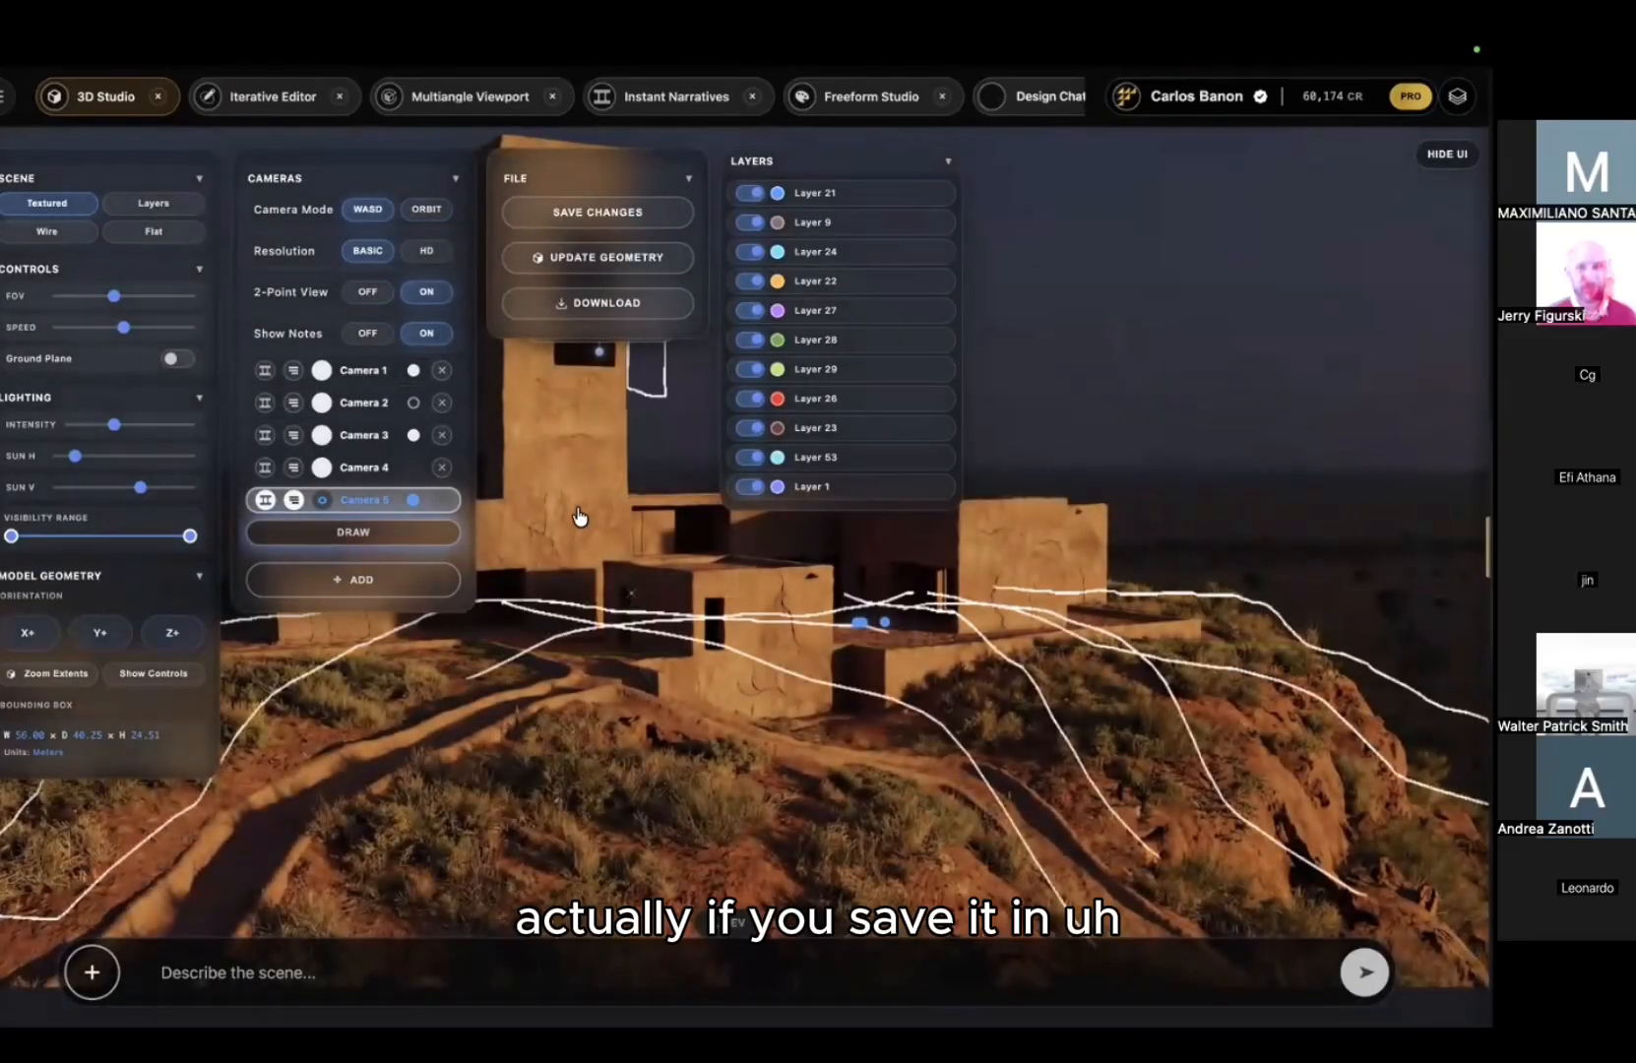
Step: View Camera 3's interior render with a wireframe overlay, then return to textured display
{"action": "left_click_drag", "start_coordinate": [604, 561], "coordinate": [549, 461]}
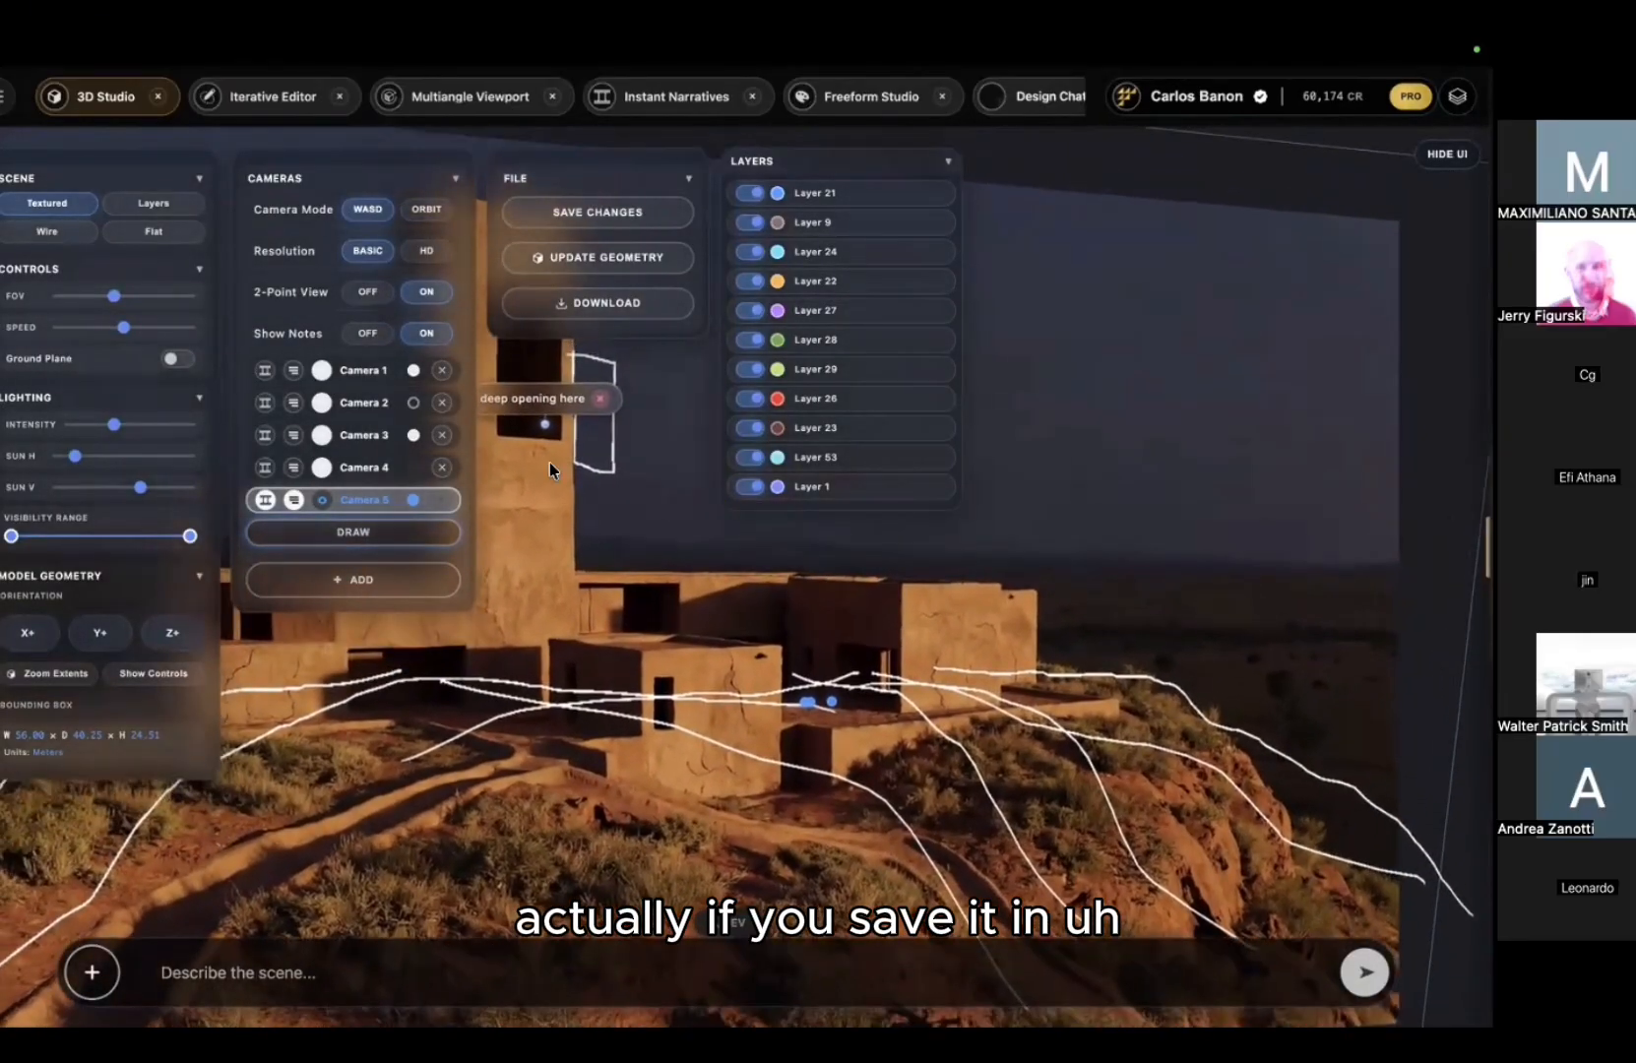
{"action": "left_click", "coordinate": [287, 436]}
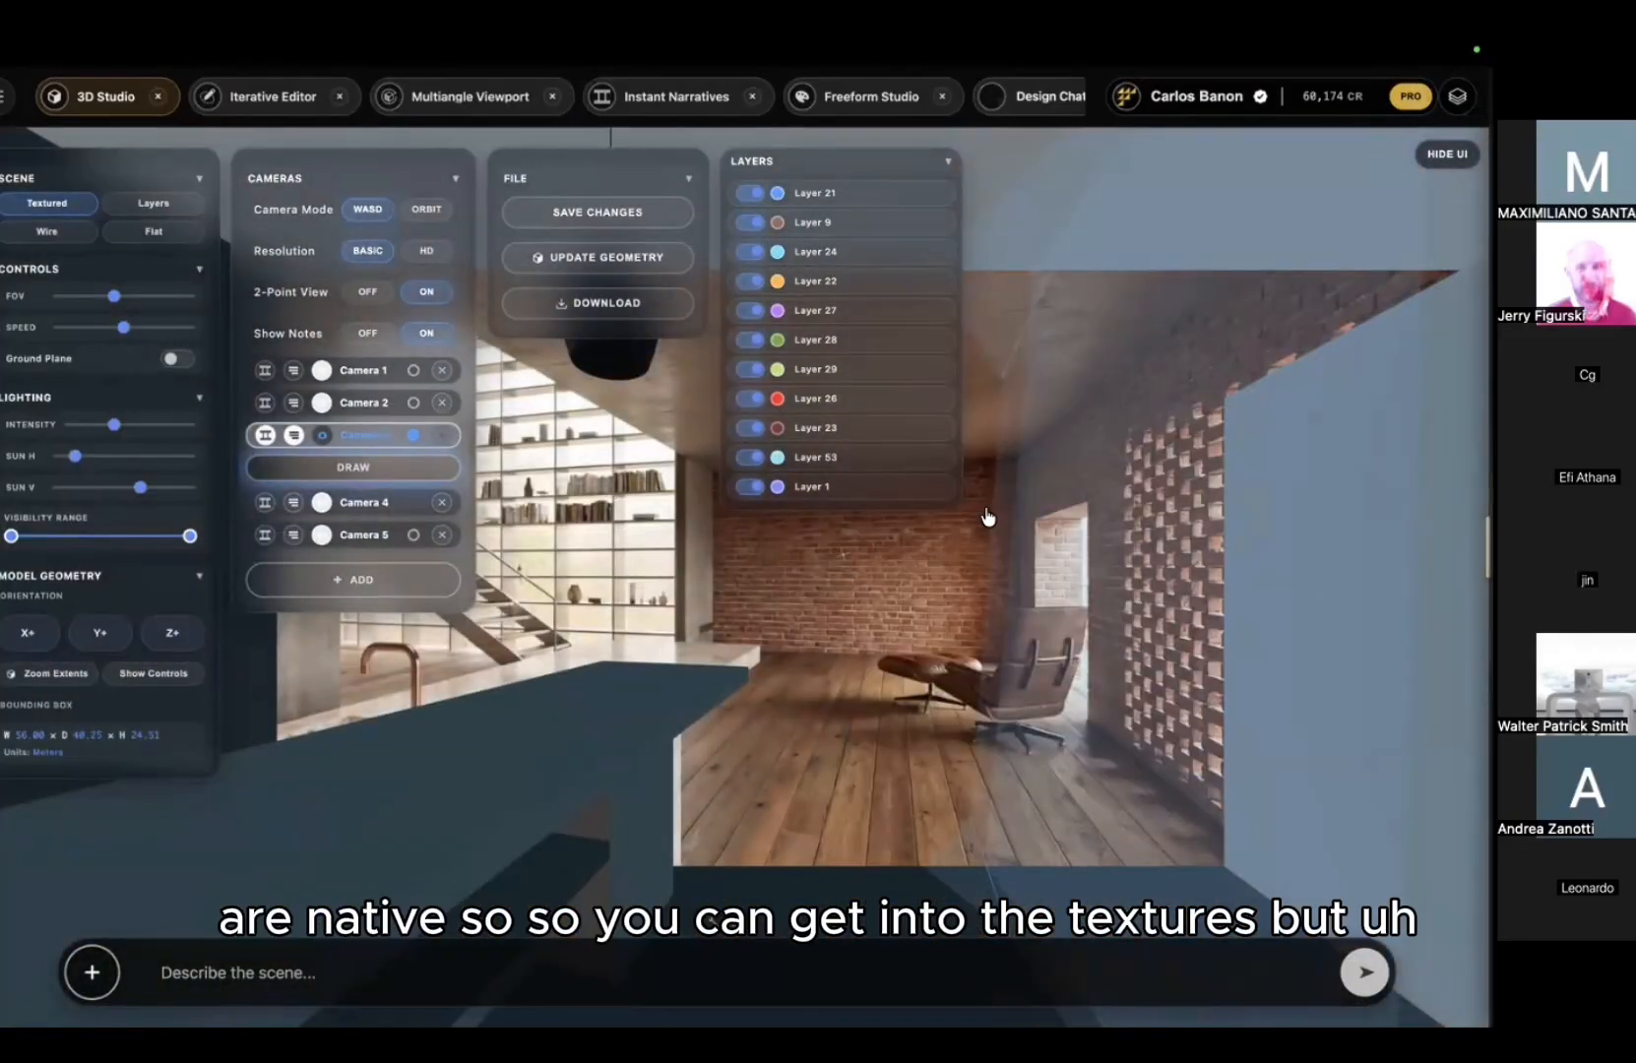
{"action": "left_click", "coordinate": [68, 236]}
{"action": "left_click_drag", "start_coordinate": [1009, 597], "coordinate": [634, 451]}
{"action": "left_click", "coordinate": [1447, 154]}
{"action": "scroll", "coordinate": [790, 439], "scroll_direction": "up", "scroll_amount": 10}
{"action": "scroll", "coordinate": [511, 592], "scroll_direction": "down", "scroll_amount": 5}
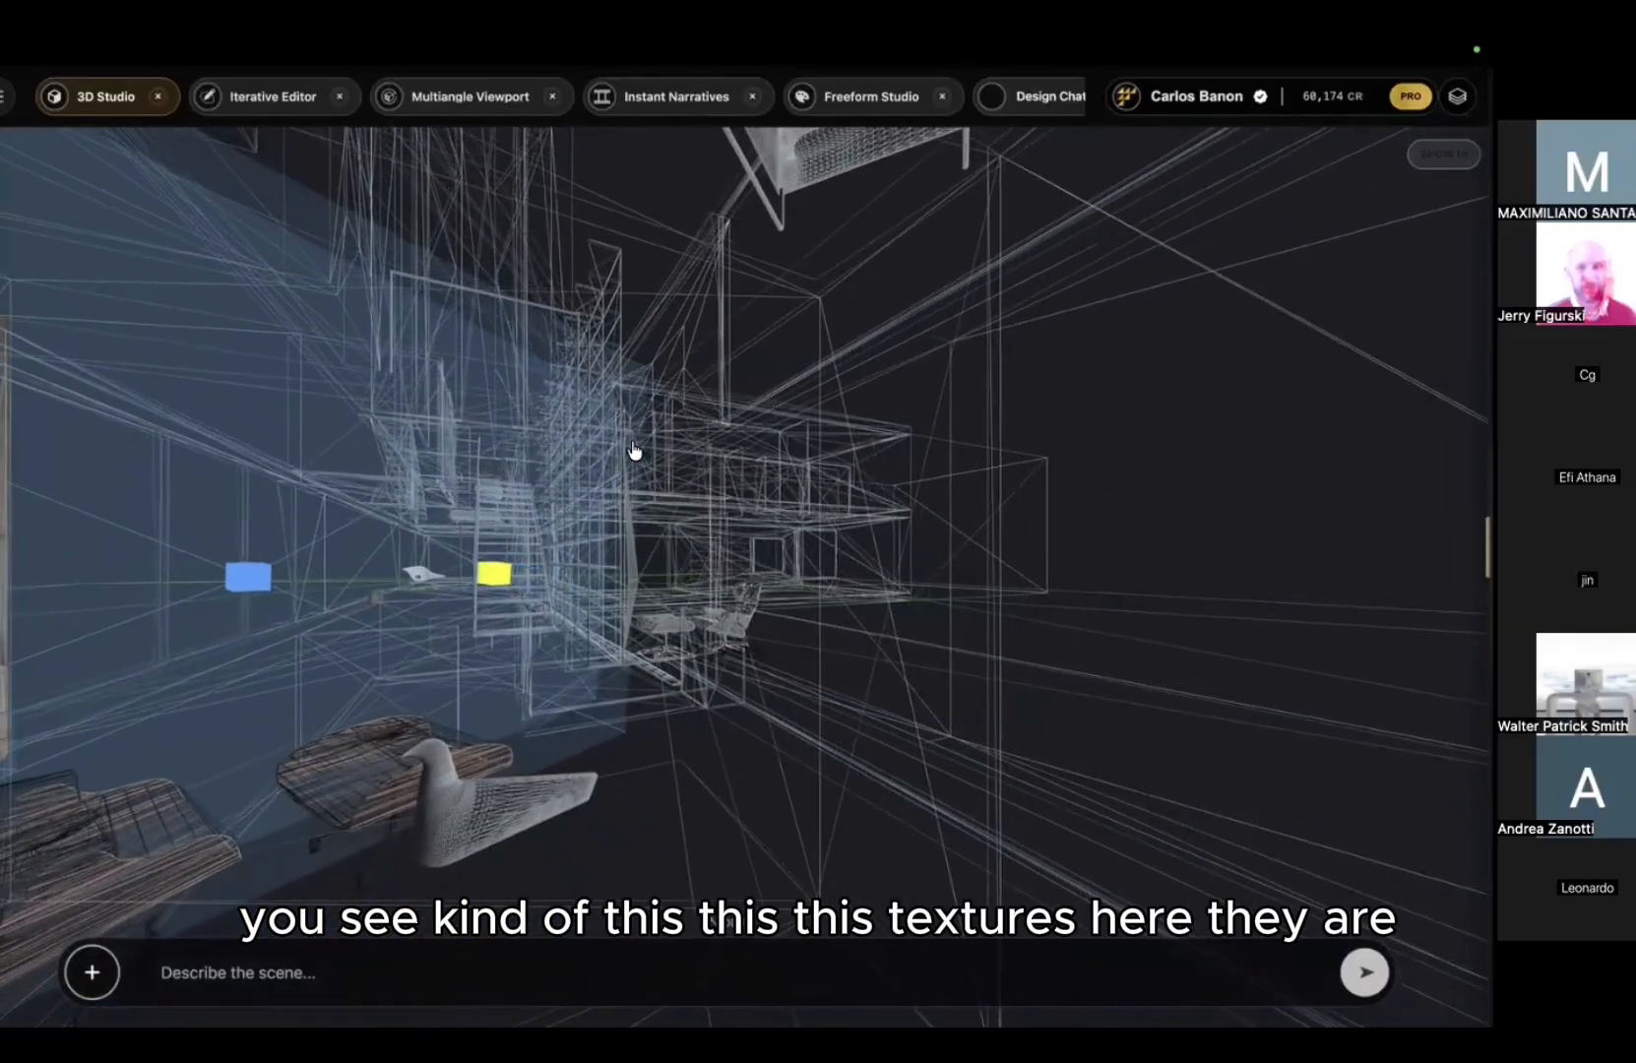
{"action": "scroll", "coordinate": [840, 453], "scroll_direction": "up", "scroll_amount": 6}
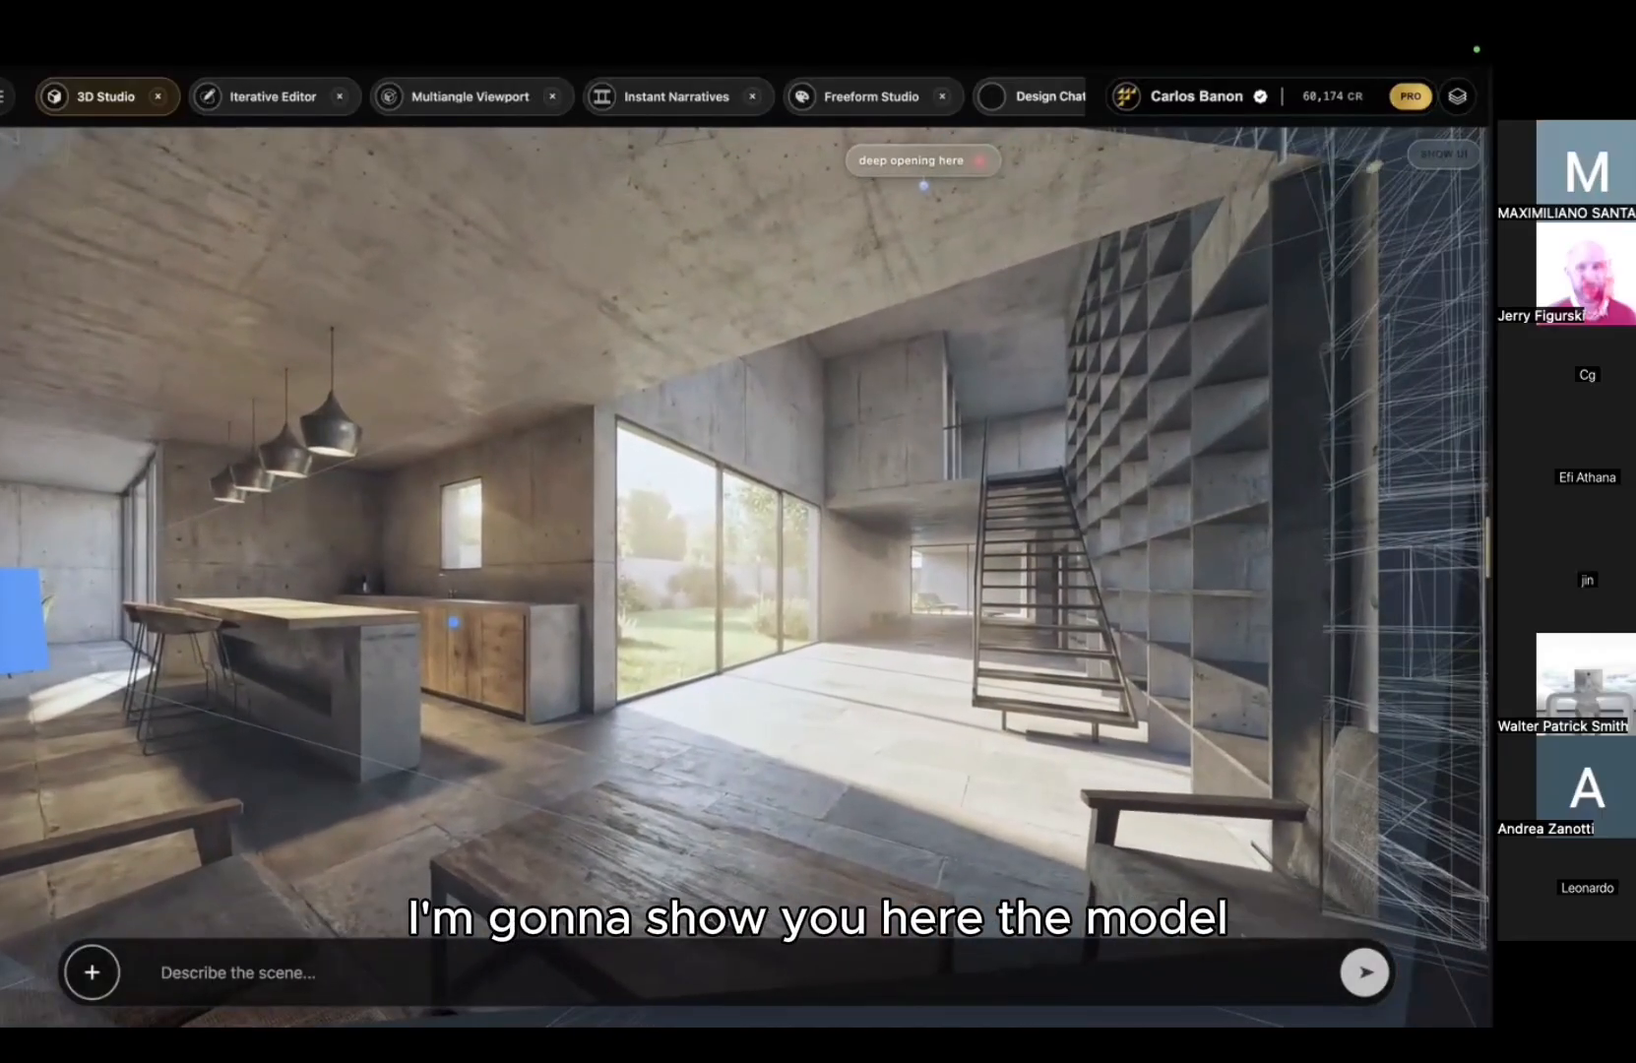
{"action": "mouse_move", "coordinate": [761, 170]}
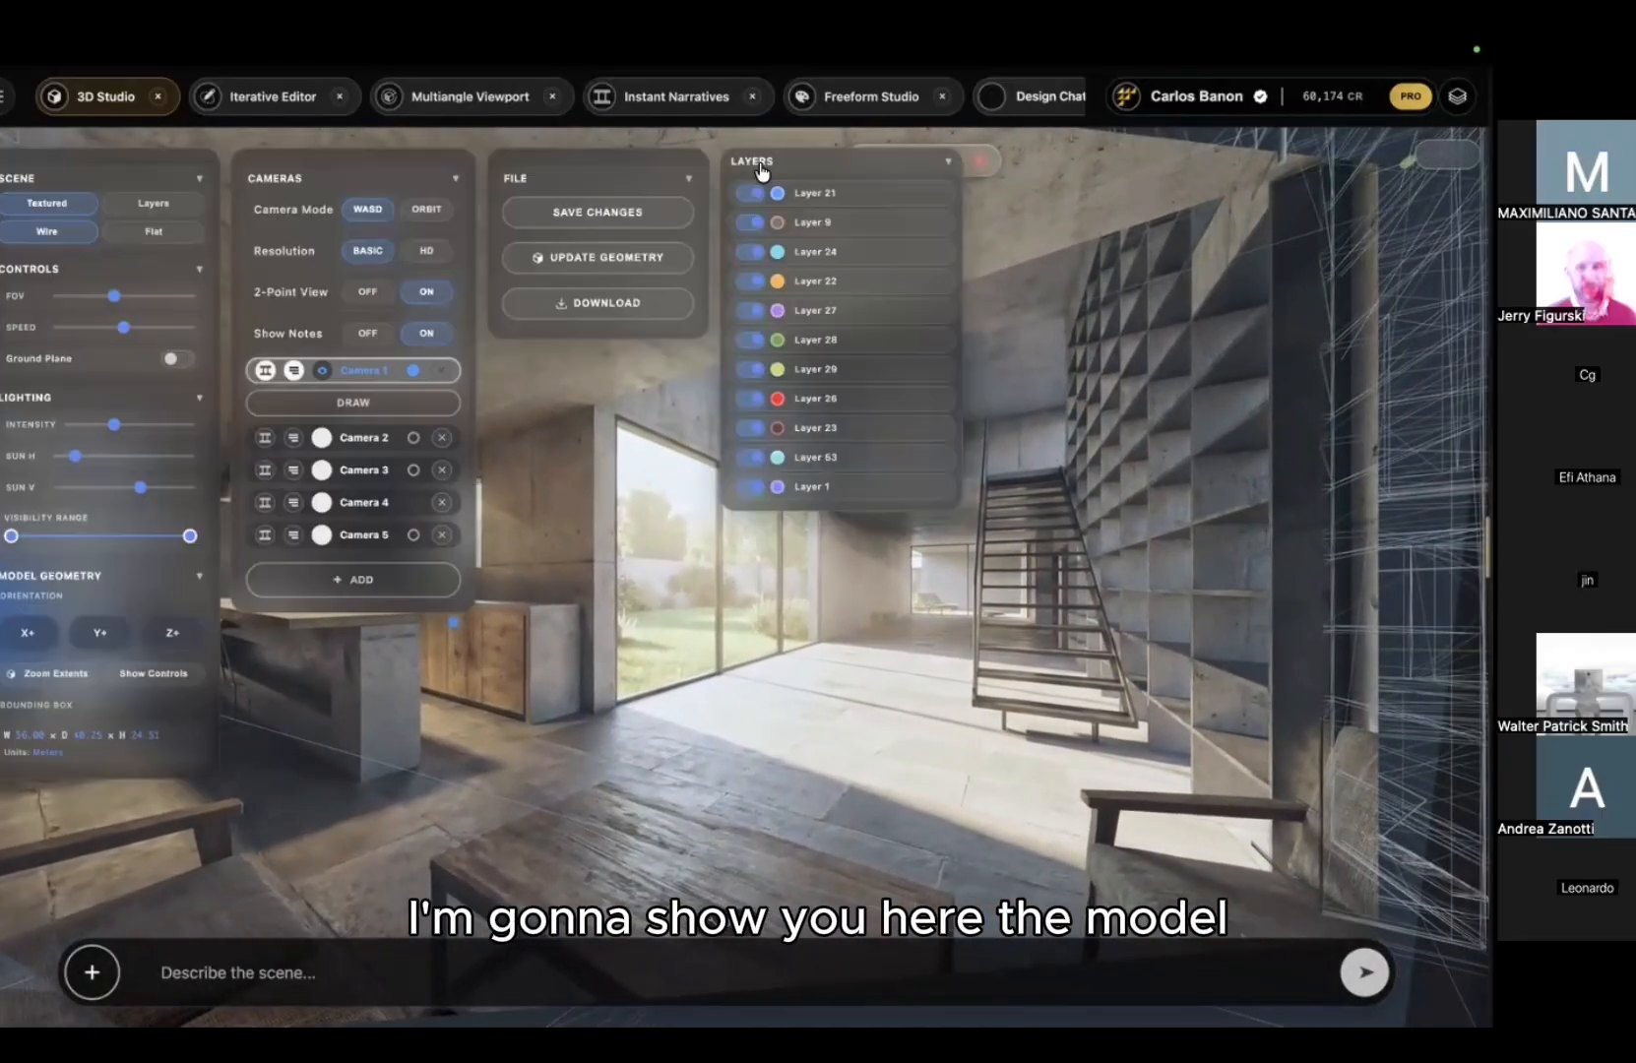
{"action": "left_click", "coordinate": [54, 204]}
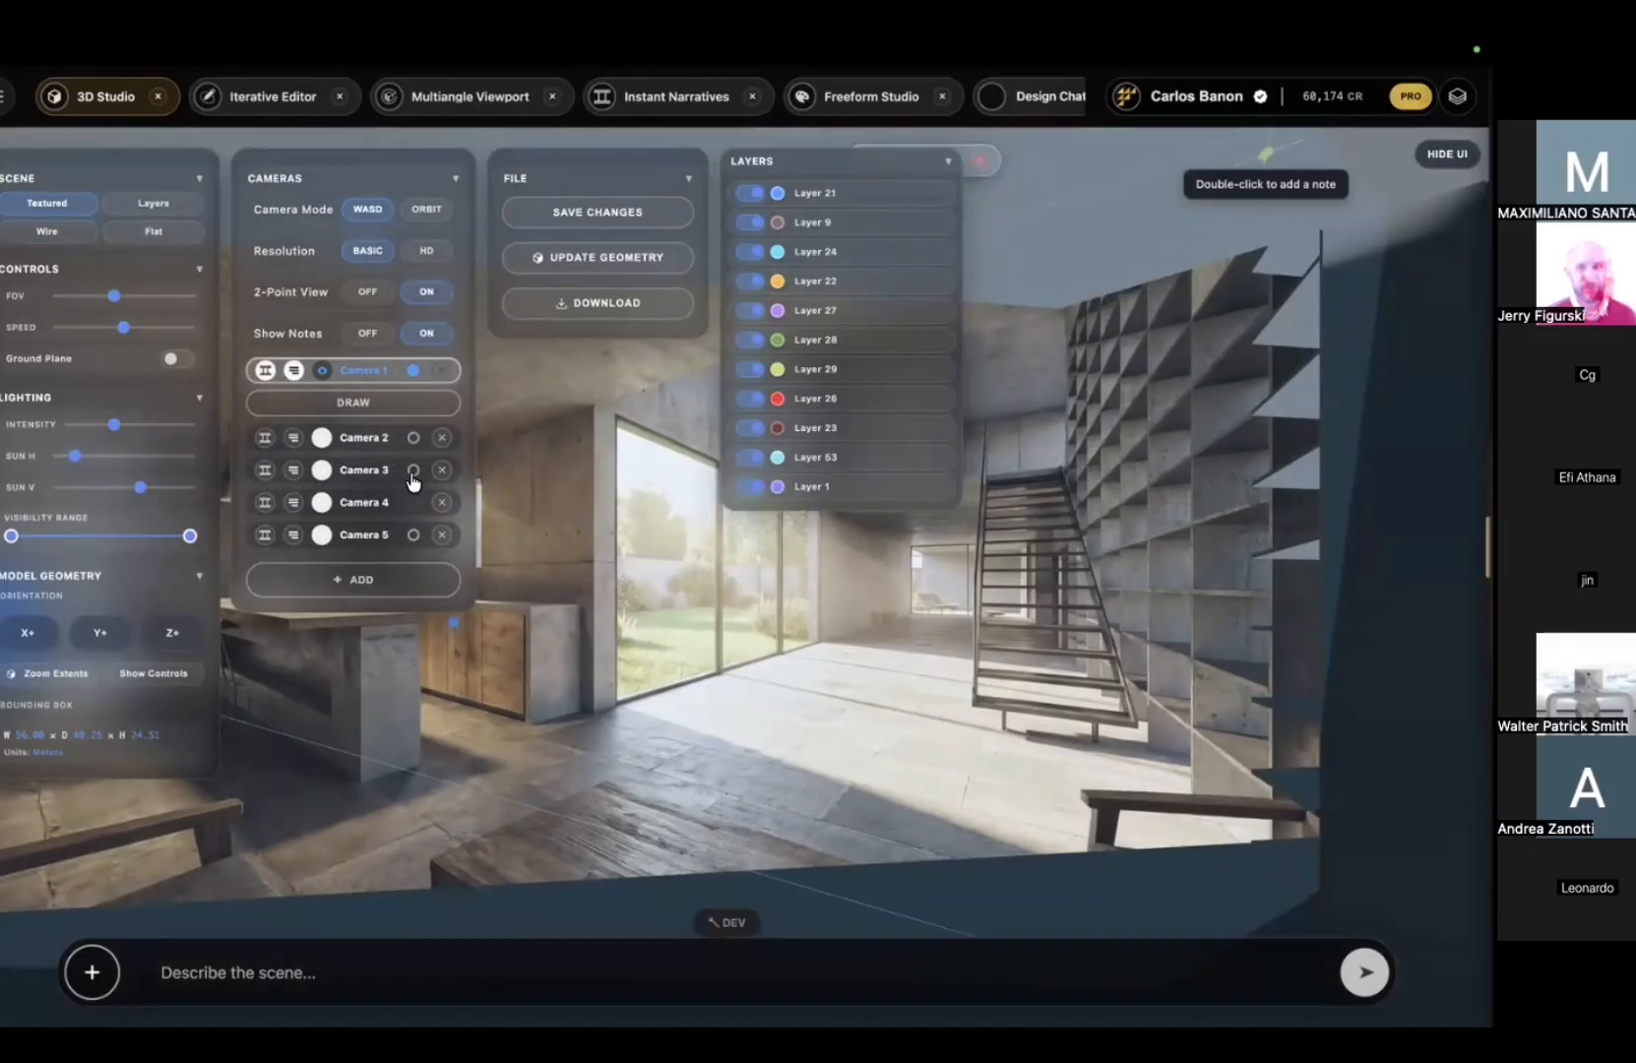
Step: Fly the camera from the interior staircase out to face the exterior facade
{"action": "key", "text": "w"}
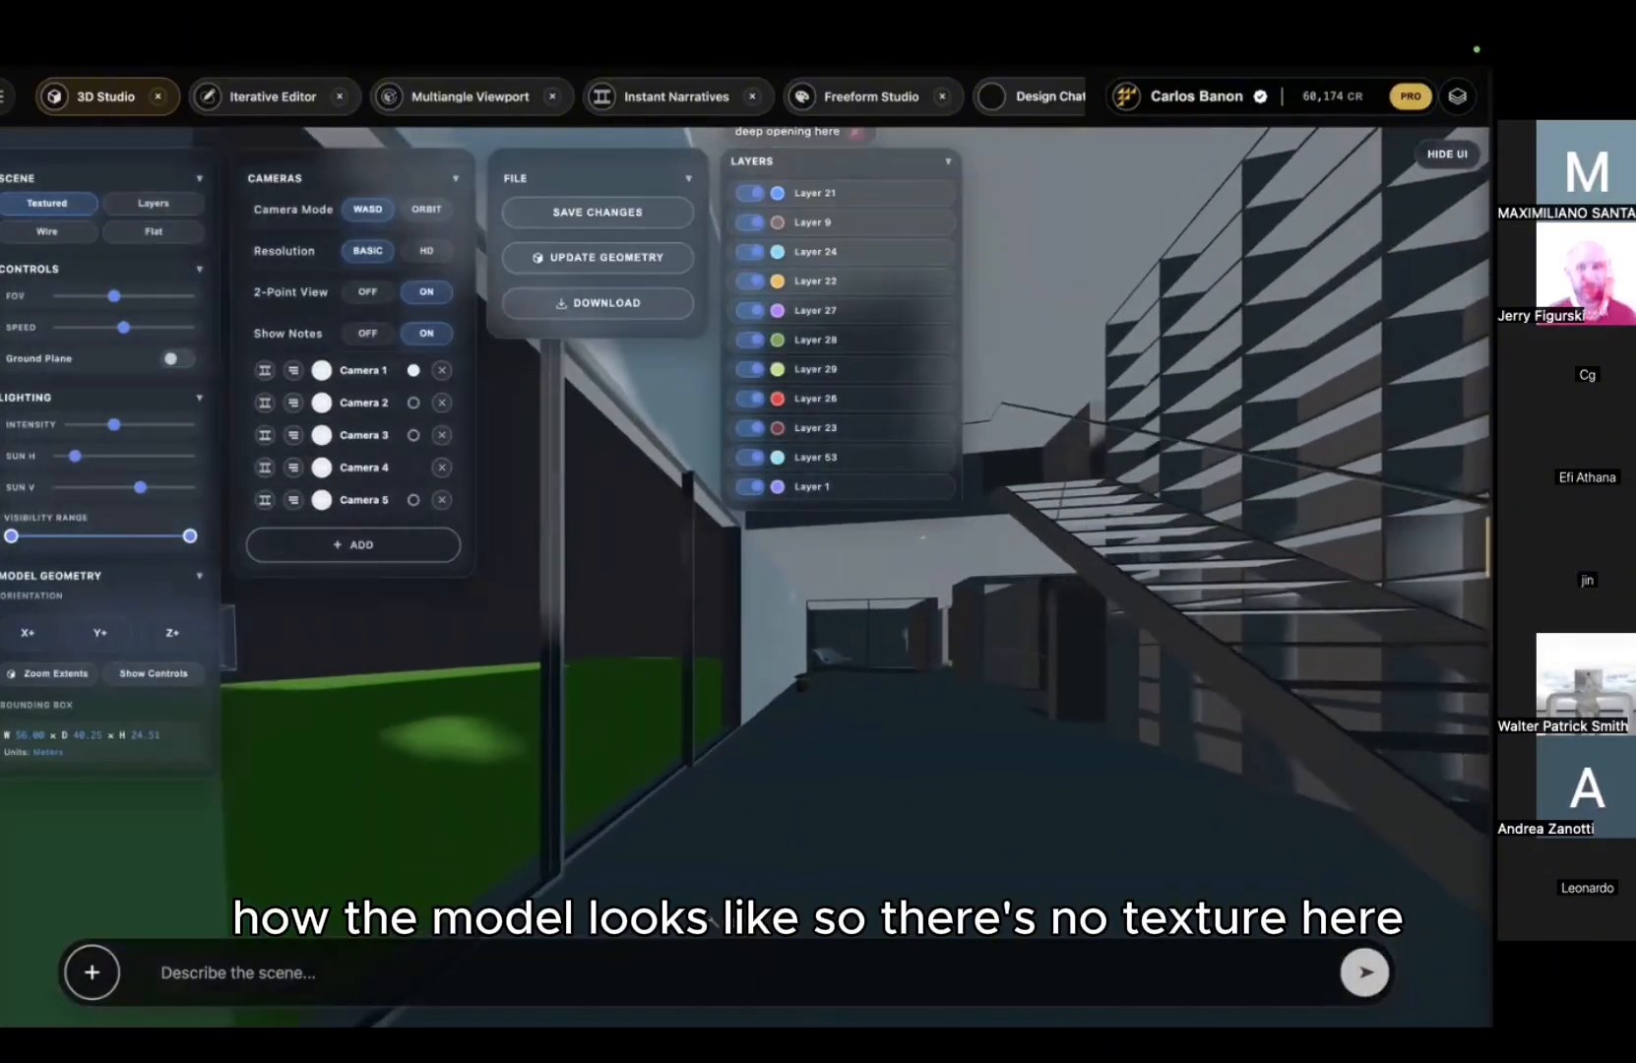
{"action": "left_click_drag", "start_coordinate": [923, 538], "coordinate": [1126, 562]}
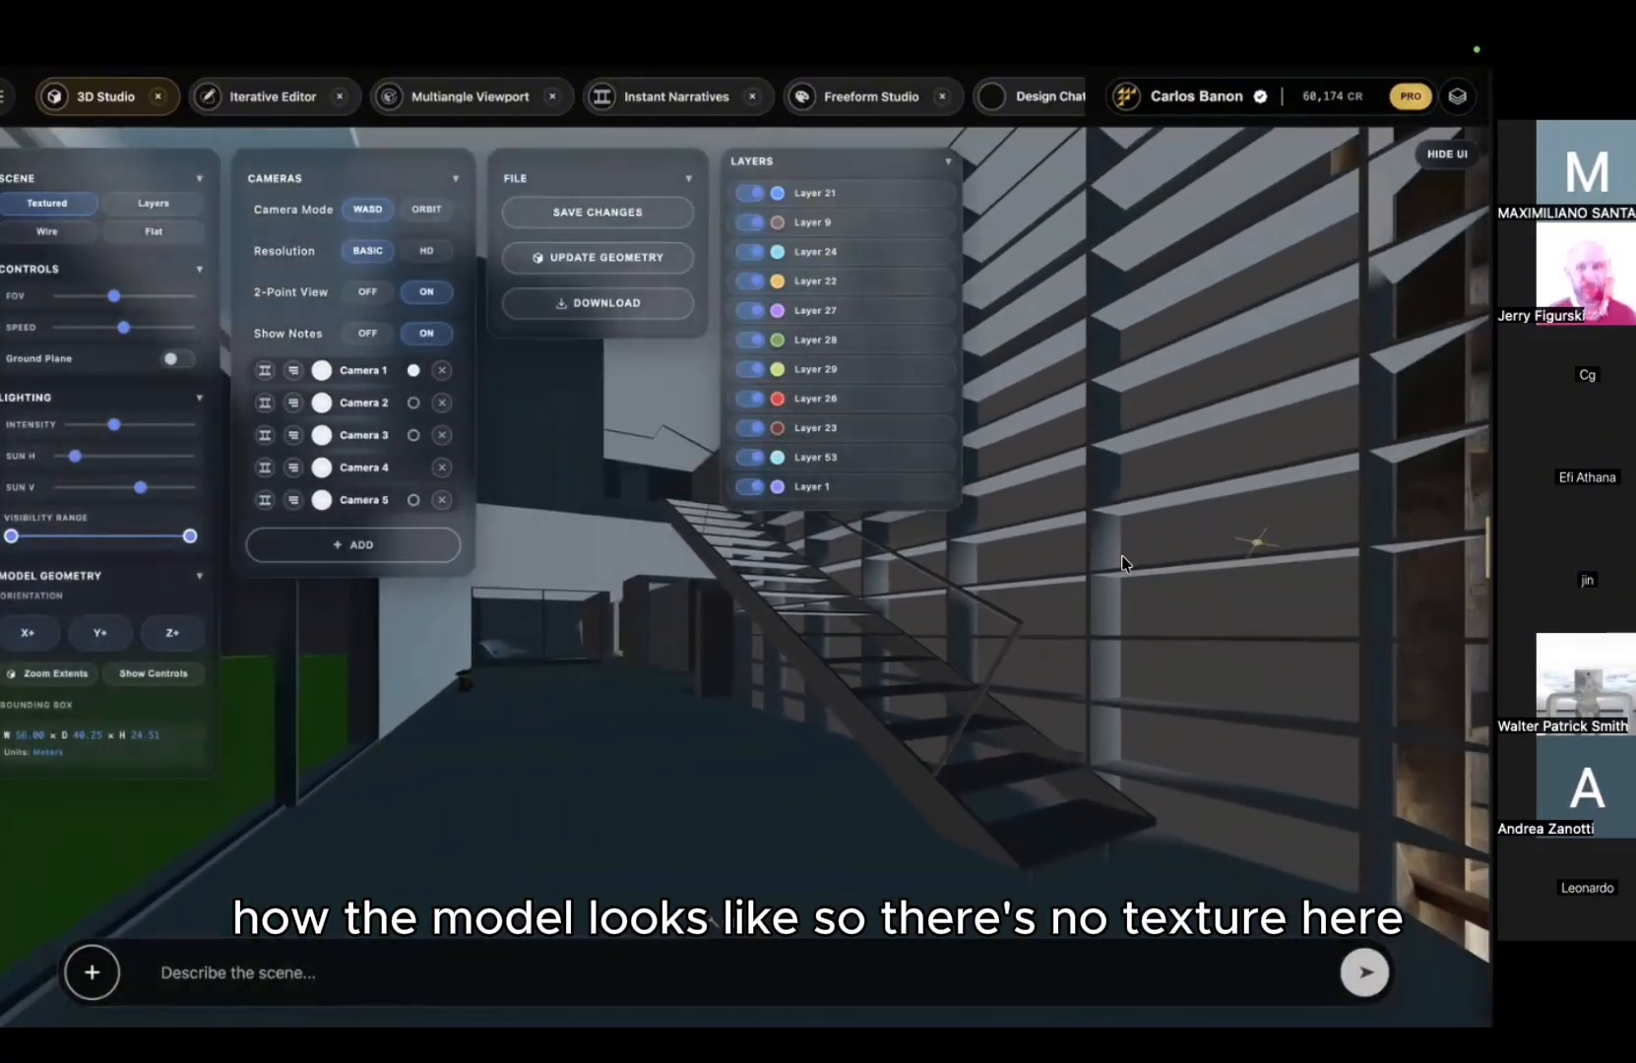
{"action": "key", "text": "s"}
{"action": "key", "text": "s"}
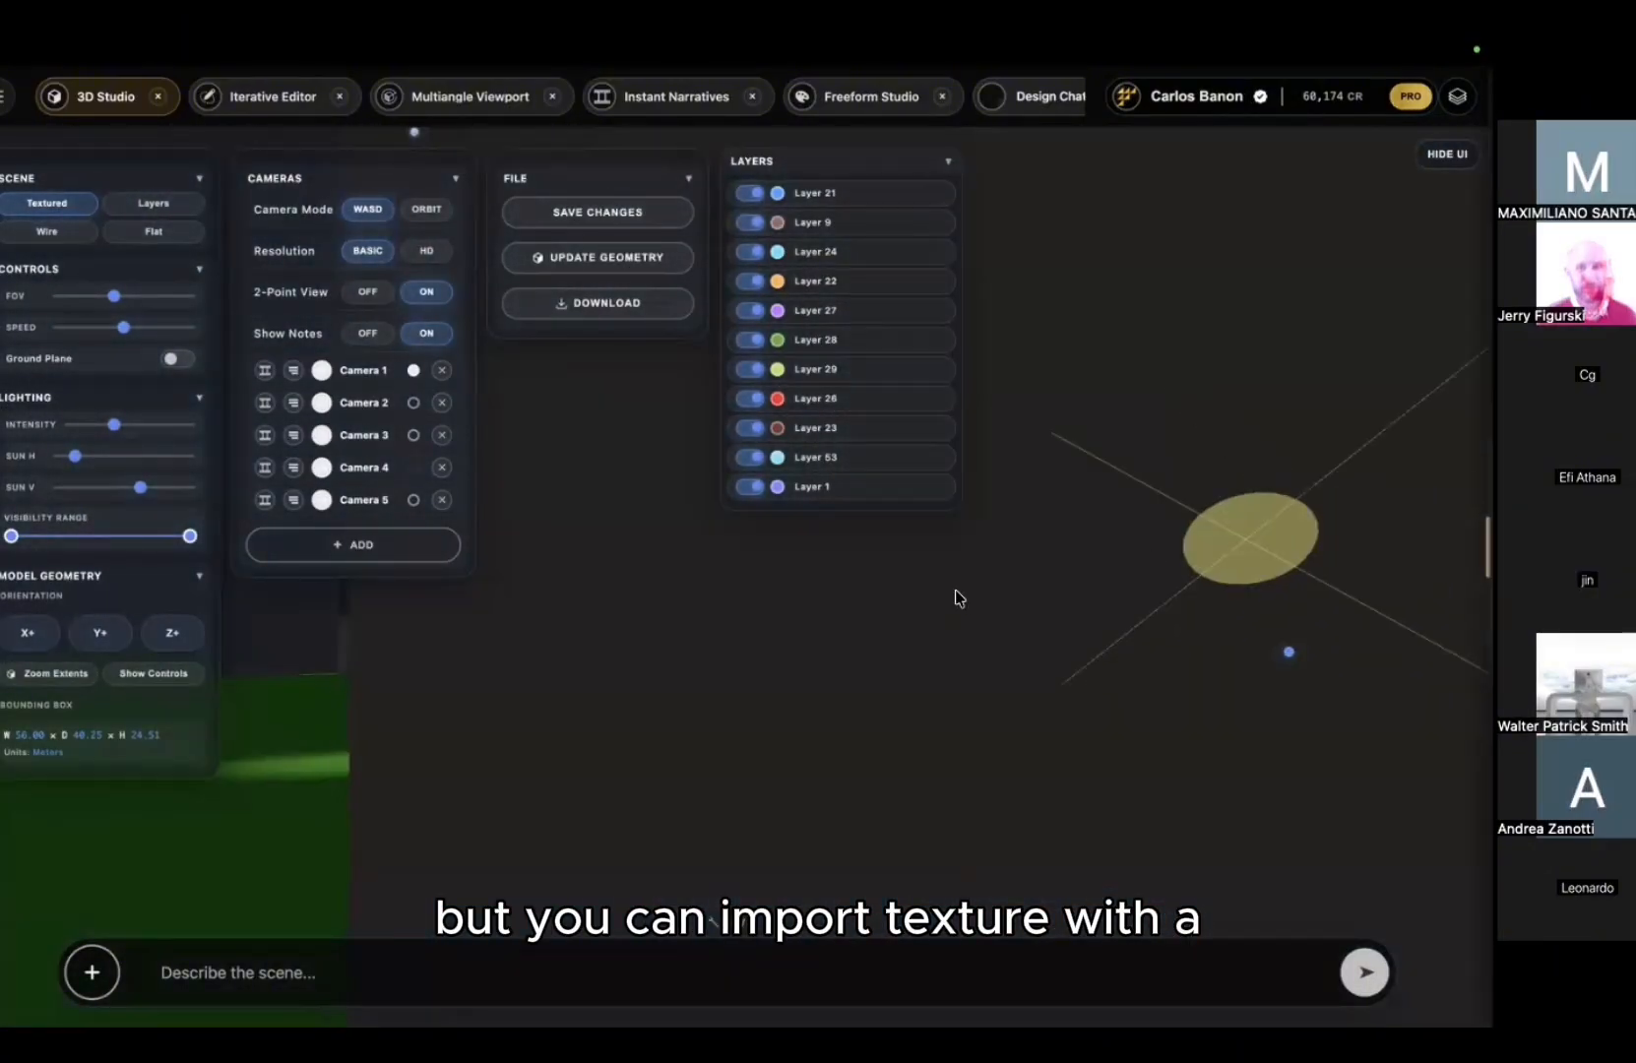
{"action": "key", "text": "a"}
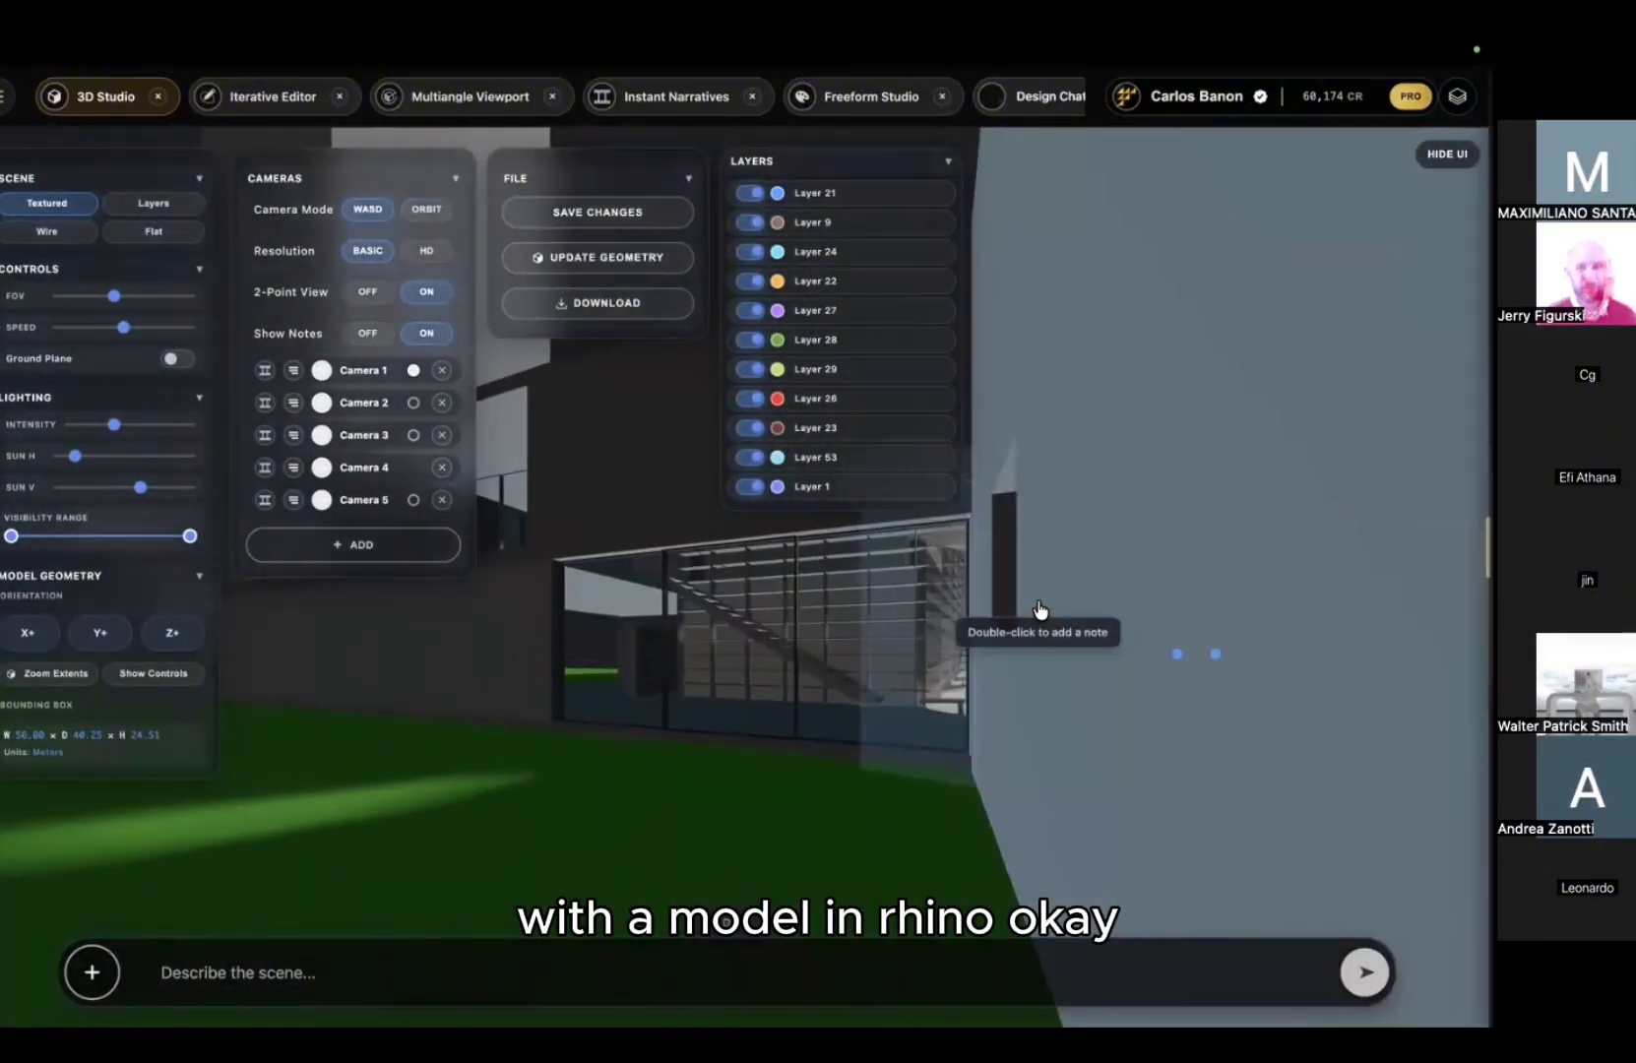
{"action": "left_click_drag", "start_coordinate": [1041, 610], "coordinate": [1278, 595]}
{"action": "key", "text": "s"}
{"action": "key", "text": "a"}
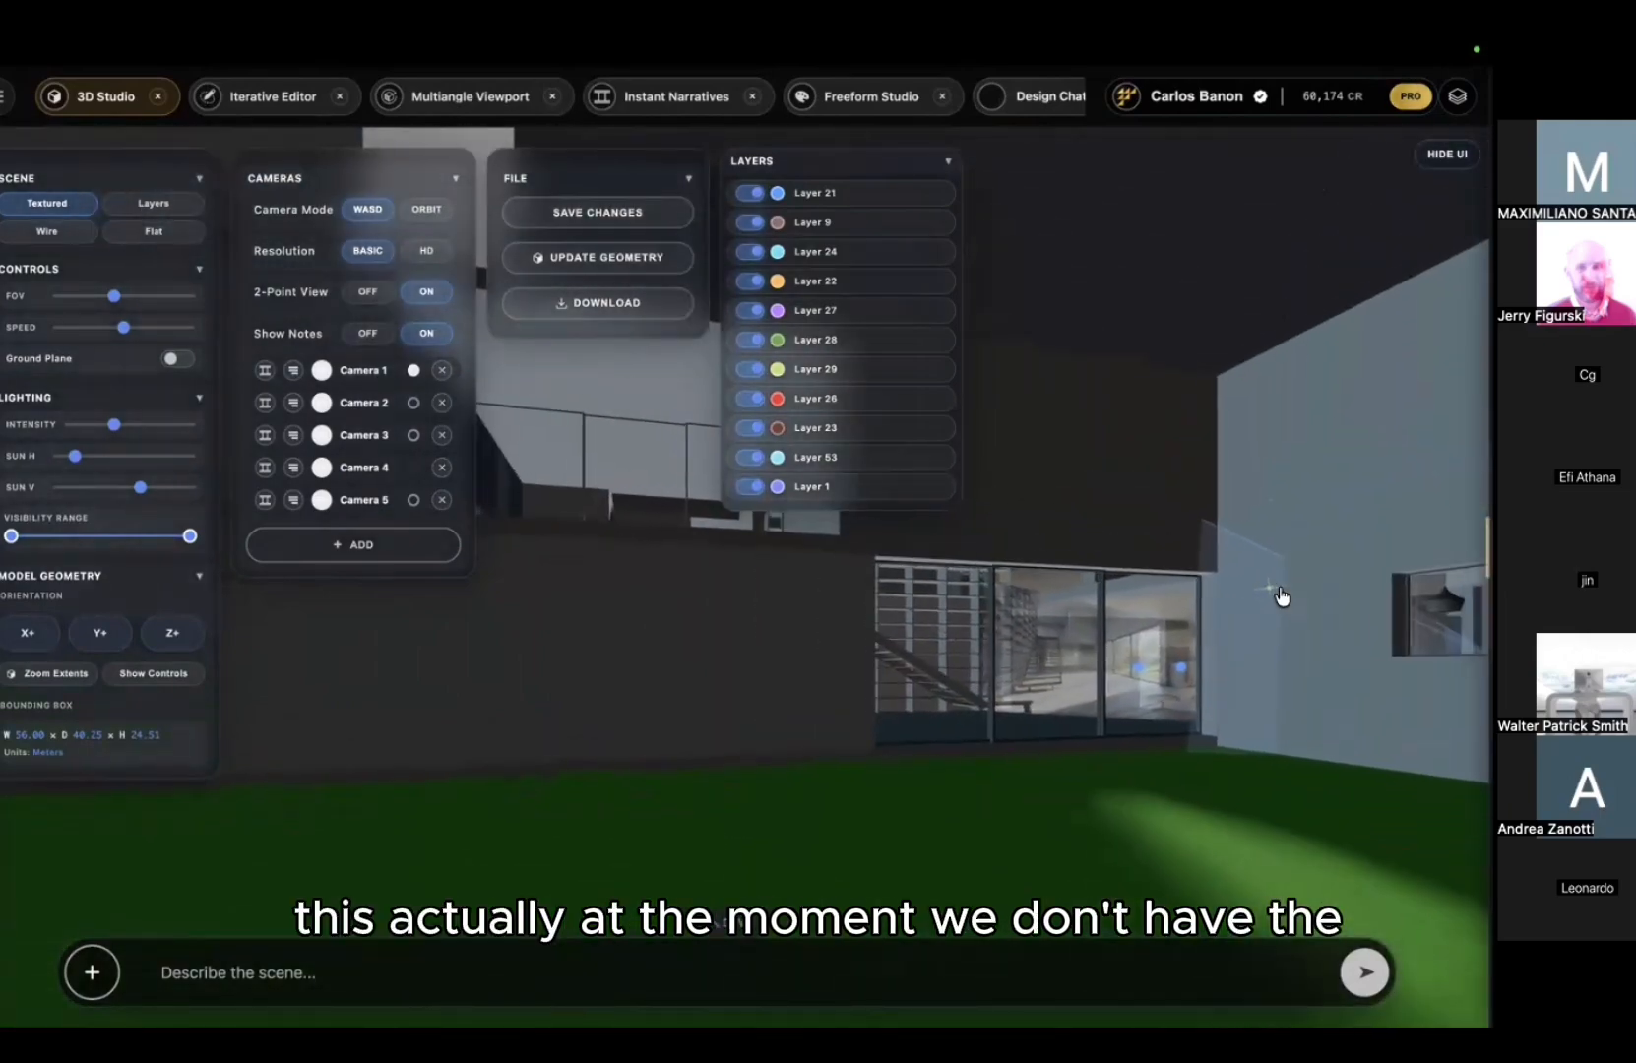
{"action": "key", "text": "s"}
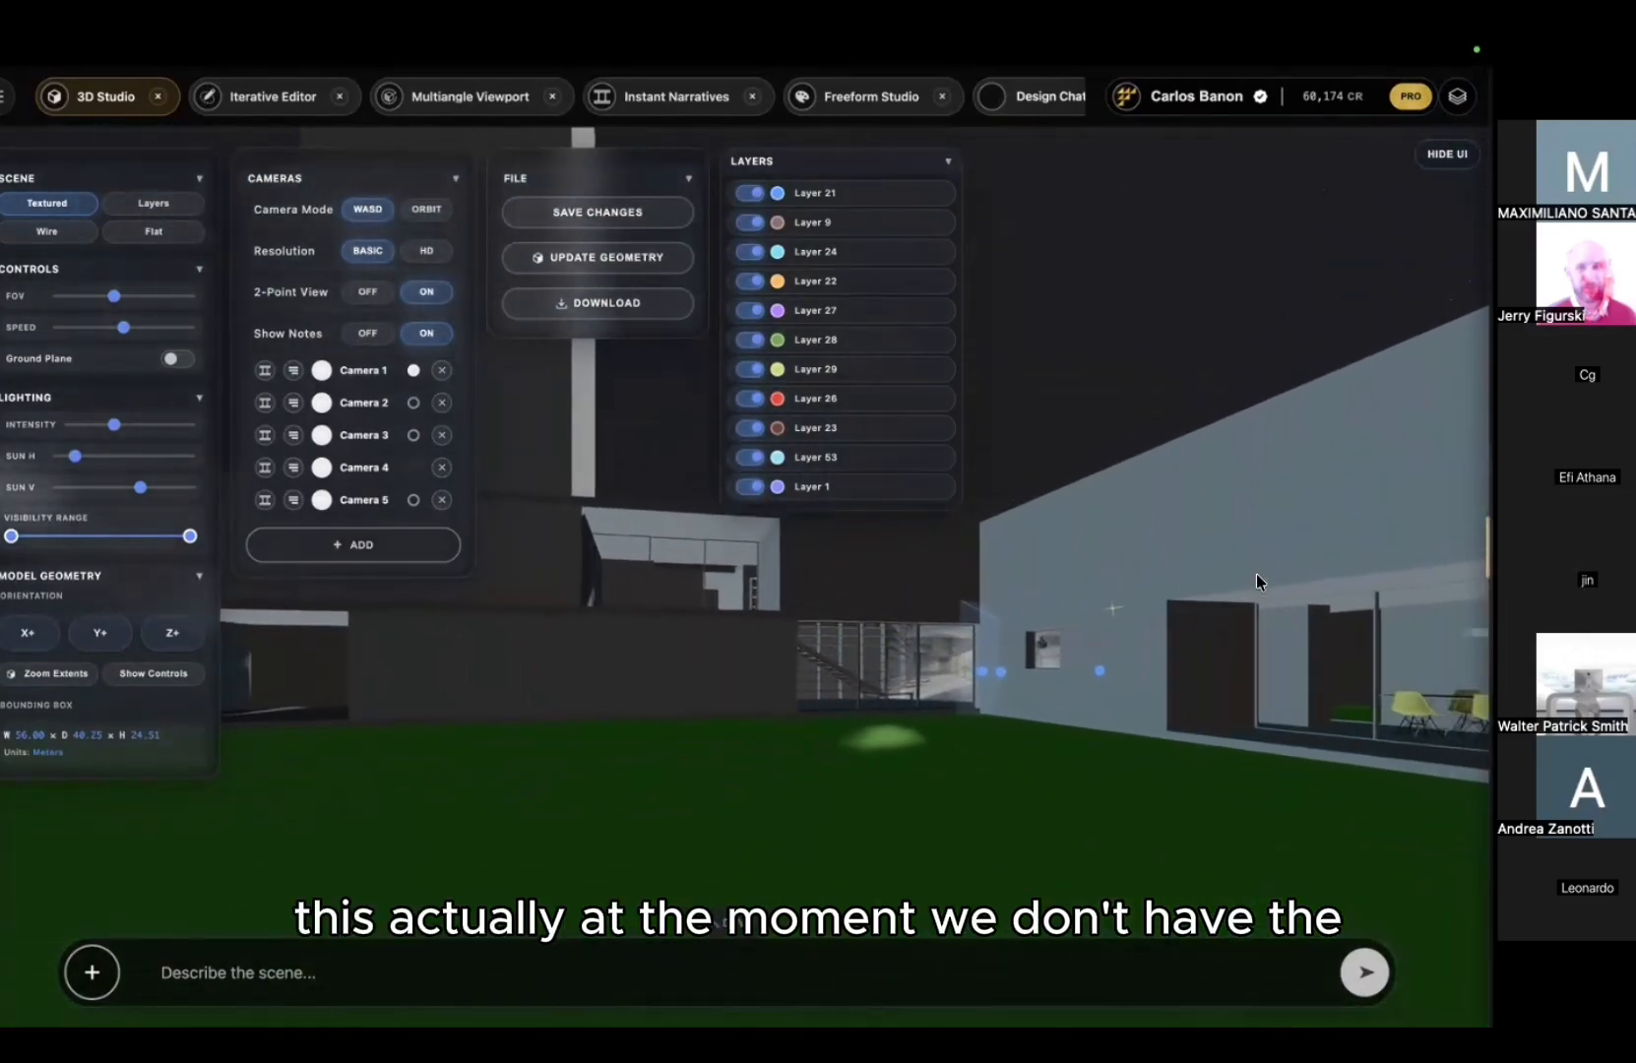
{"action": "key", "text": "s"}
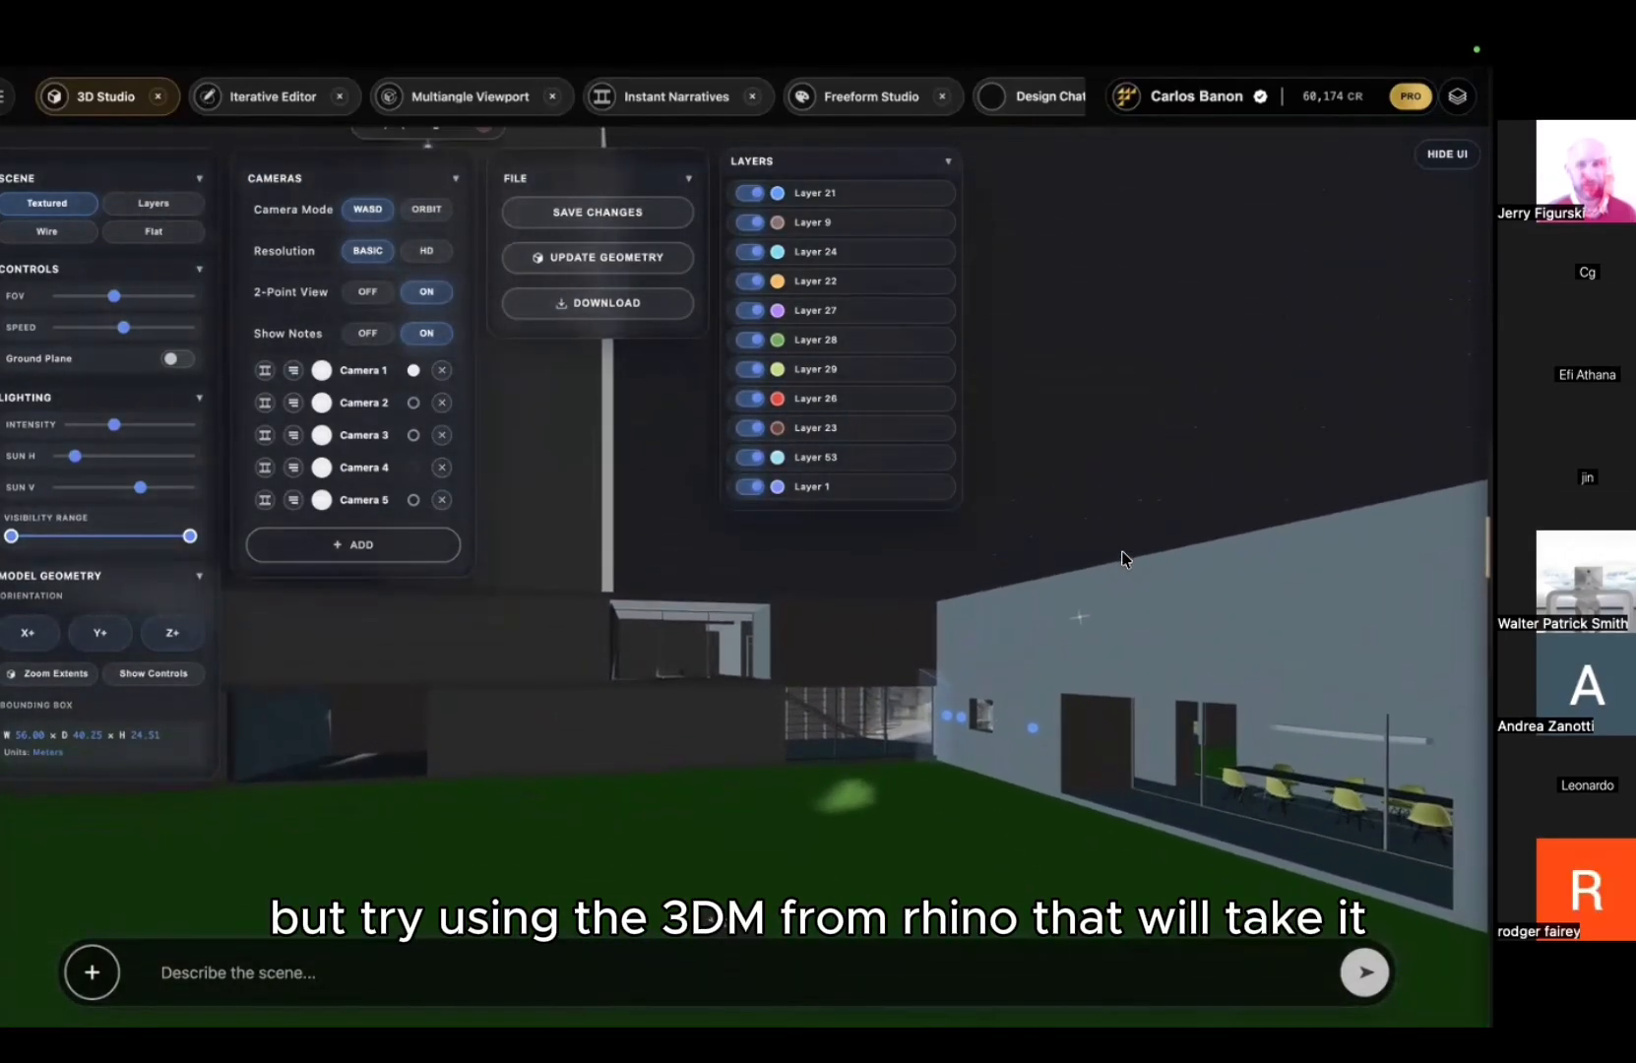
{"action": "key", "text": "s"}
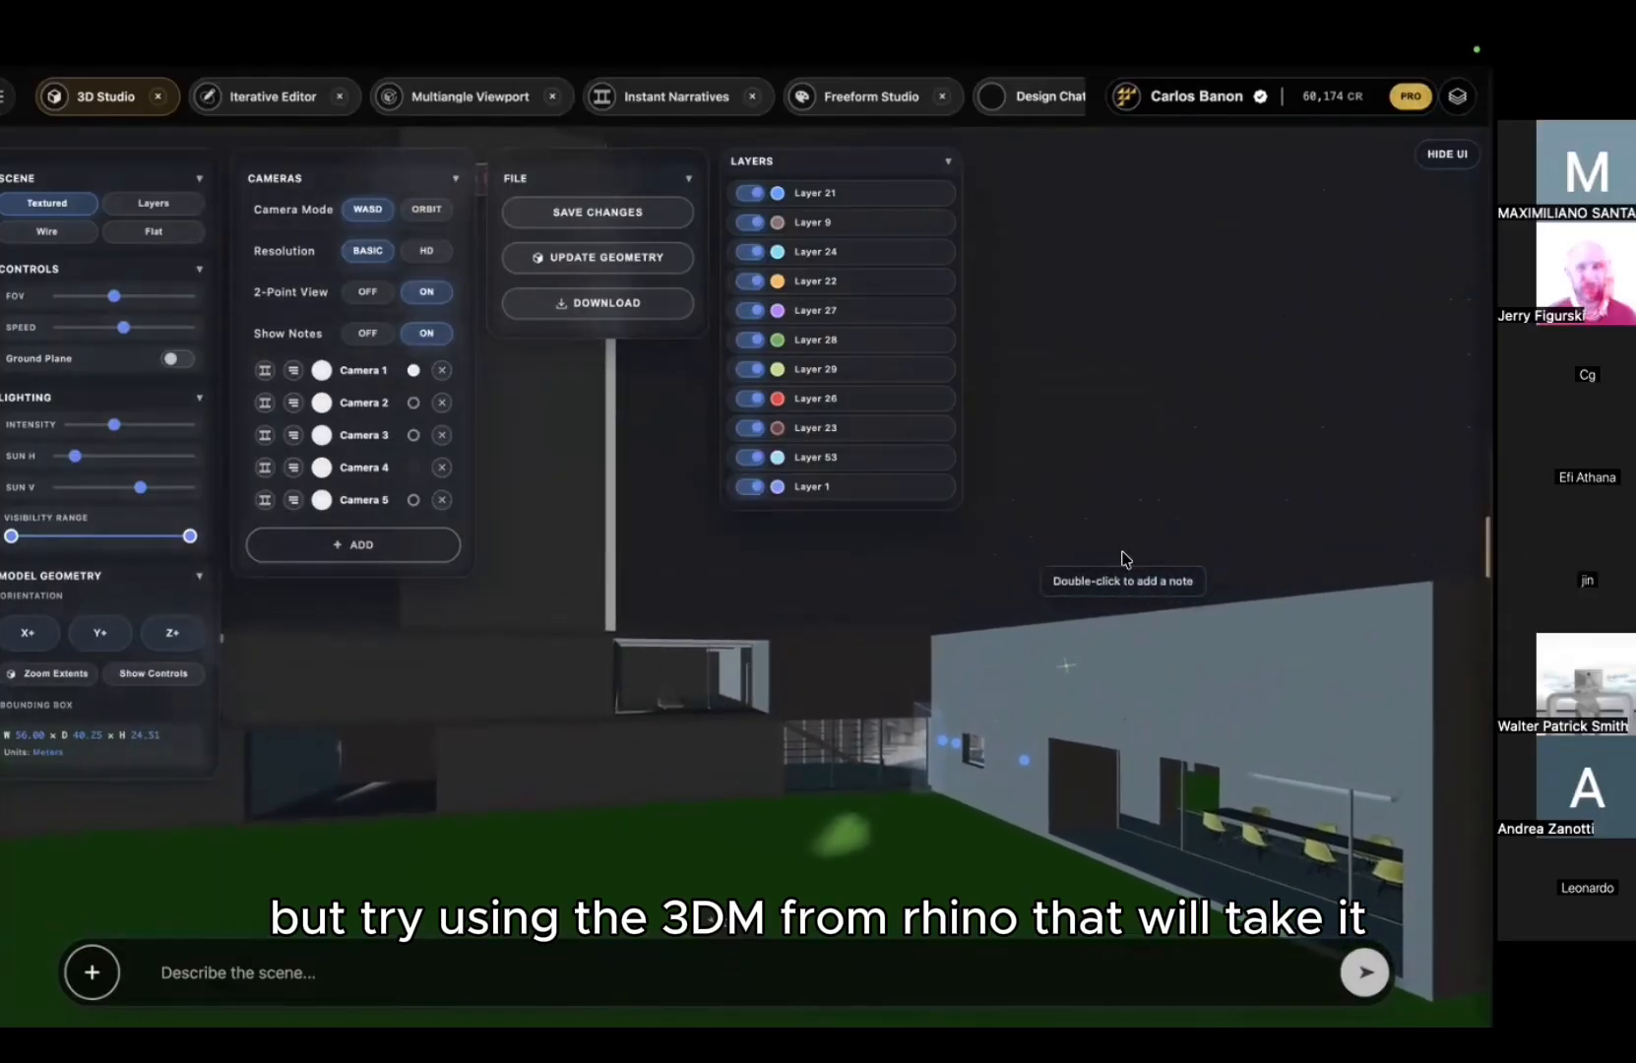
{"action": "left_click_drag", "start_coordinate": [1123, 553], "coordinate": [1098, 612]}
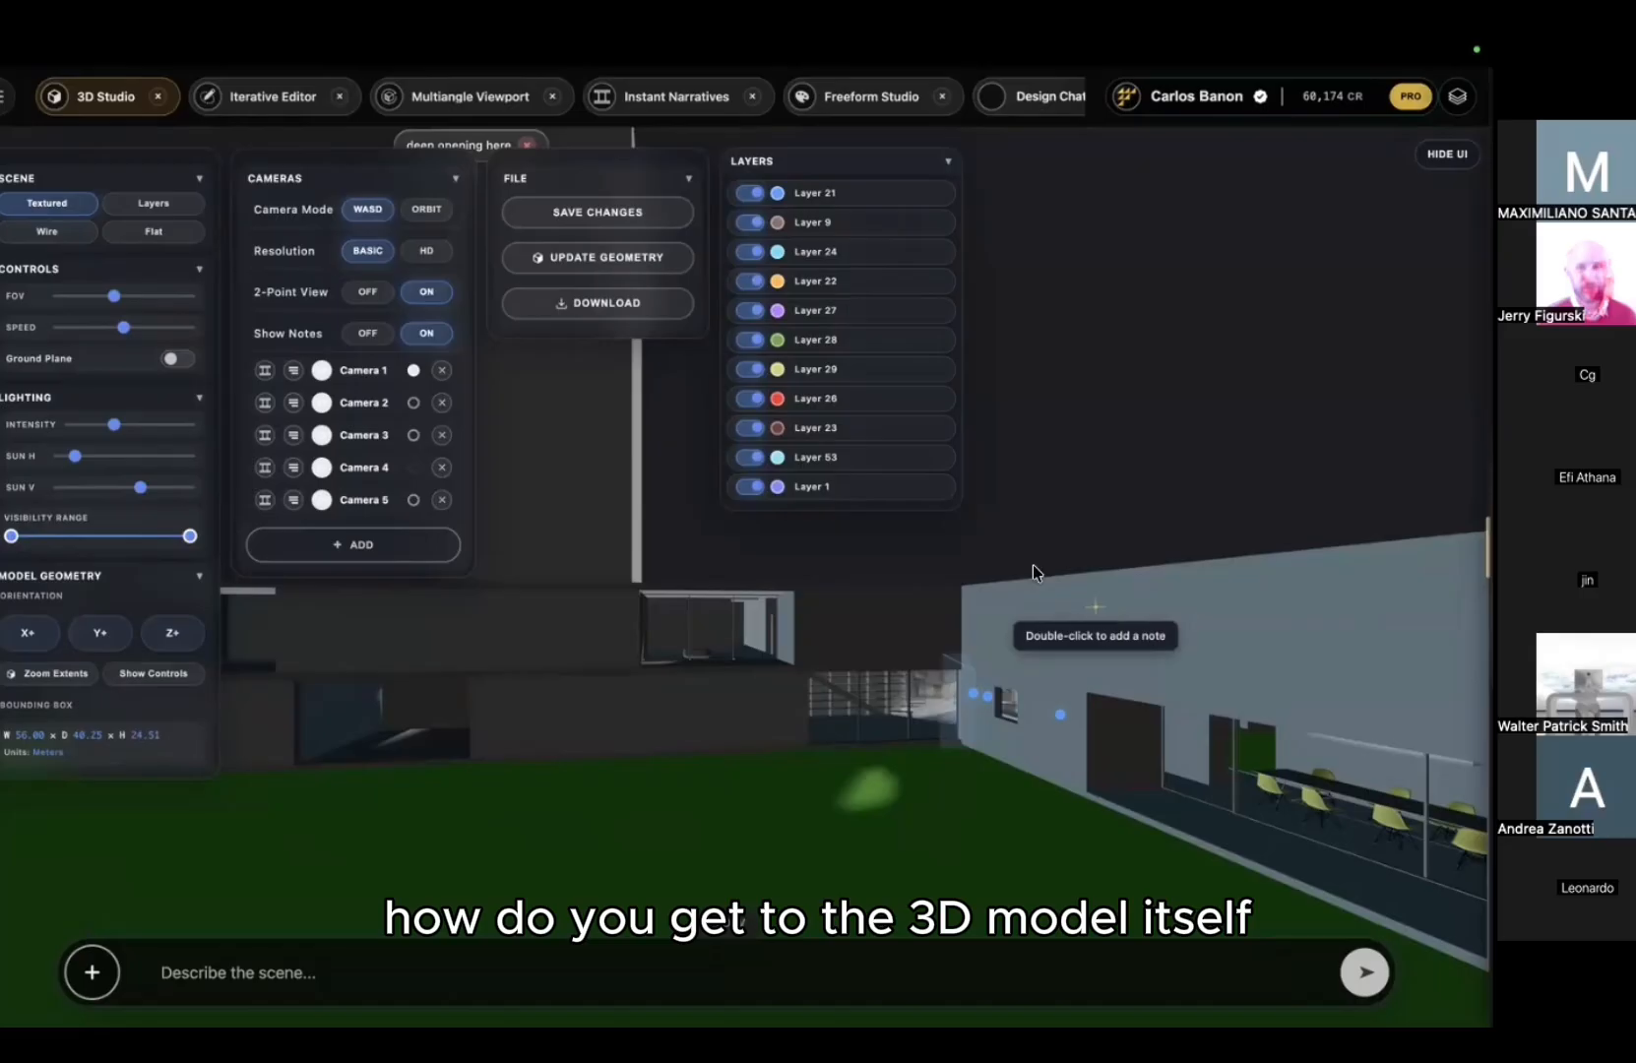
Step: Fly back into the left building and forward past the staircase
{"action": "key", "text": "s"}
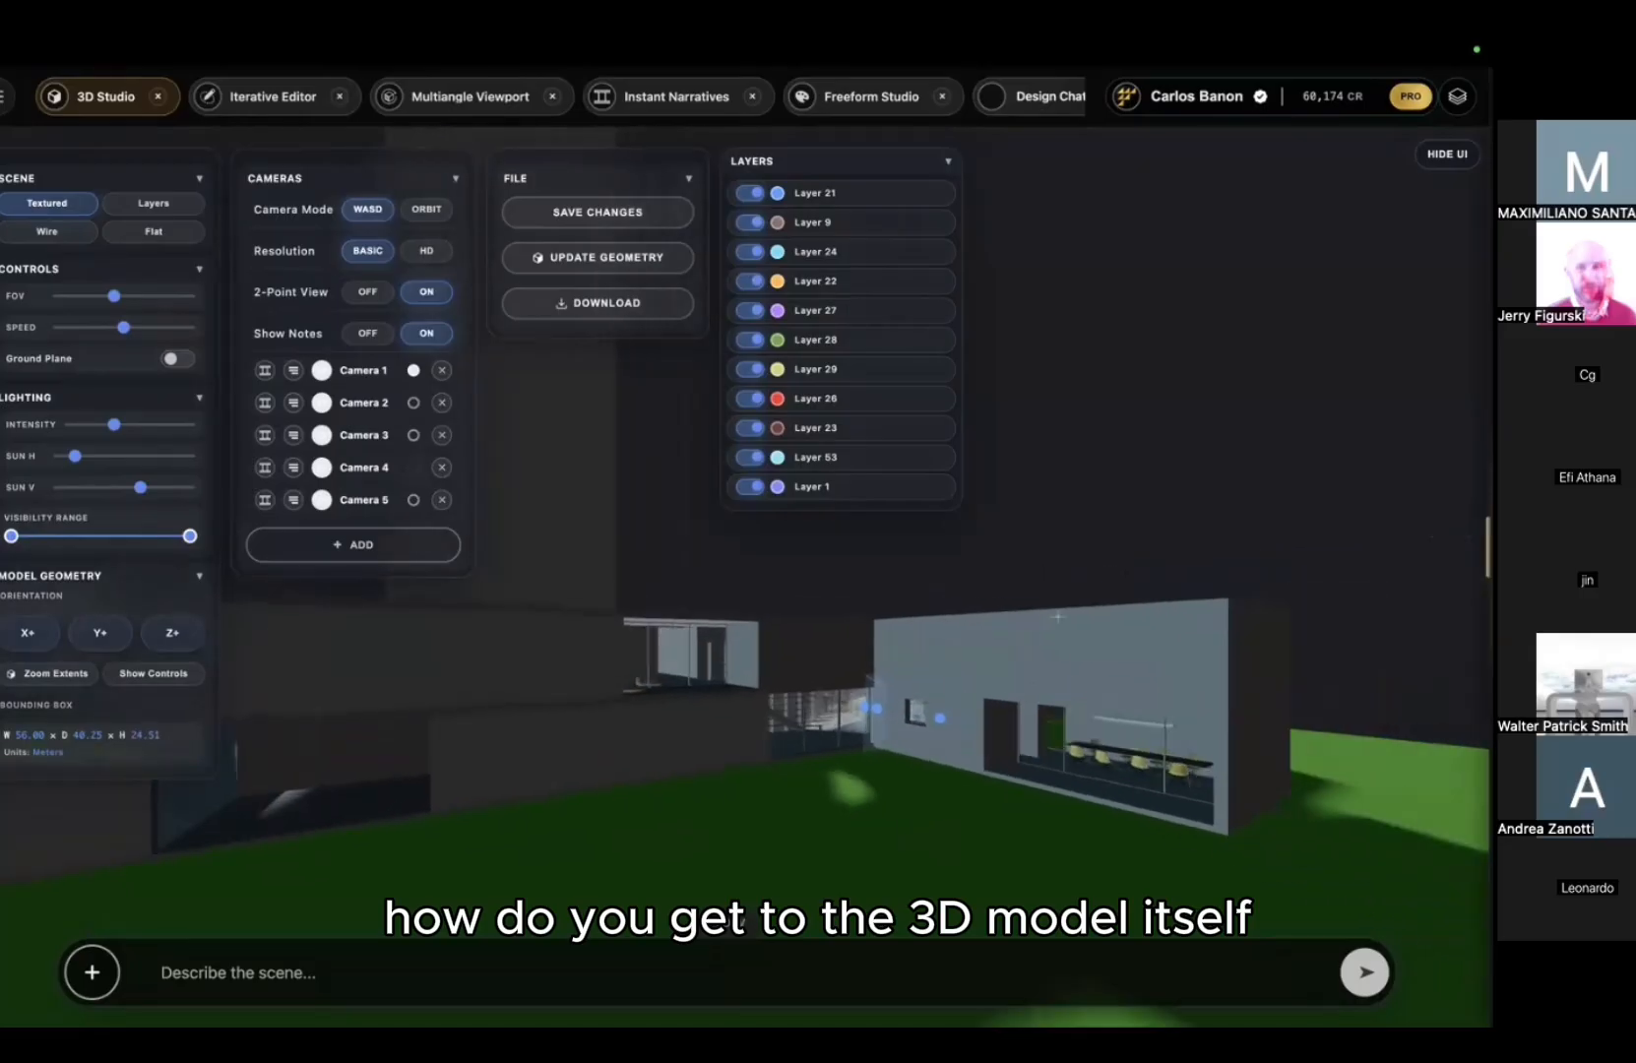
{"action": "key", "text": "a"}
{"action": "left_click_drag", "start_coordinate": [1057, 617], "coordinate": [1186, 622]}
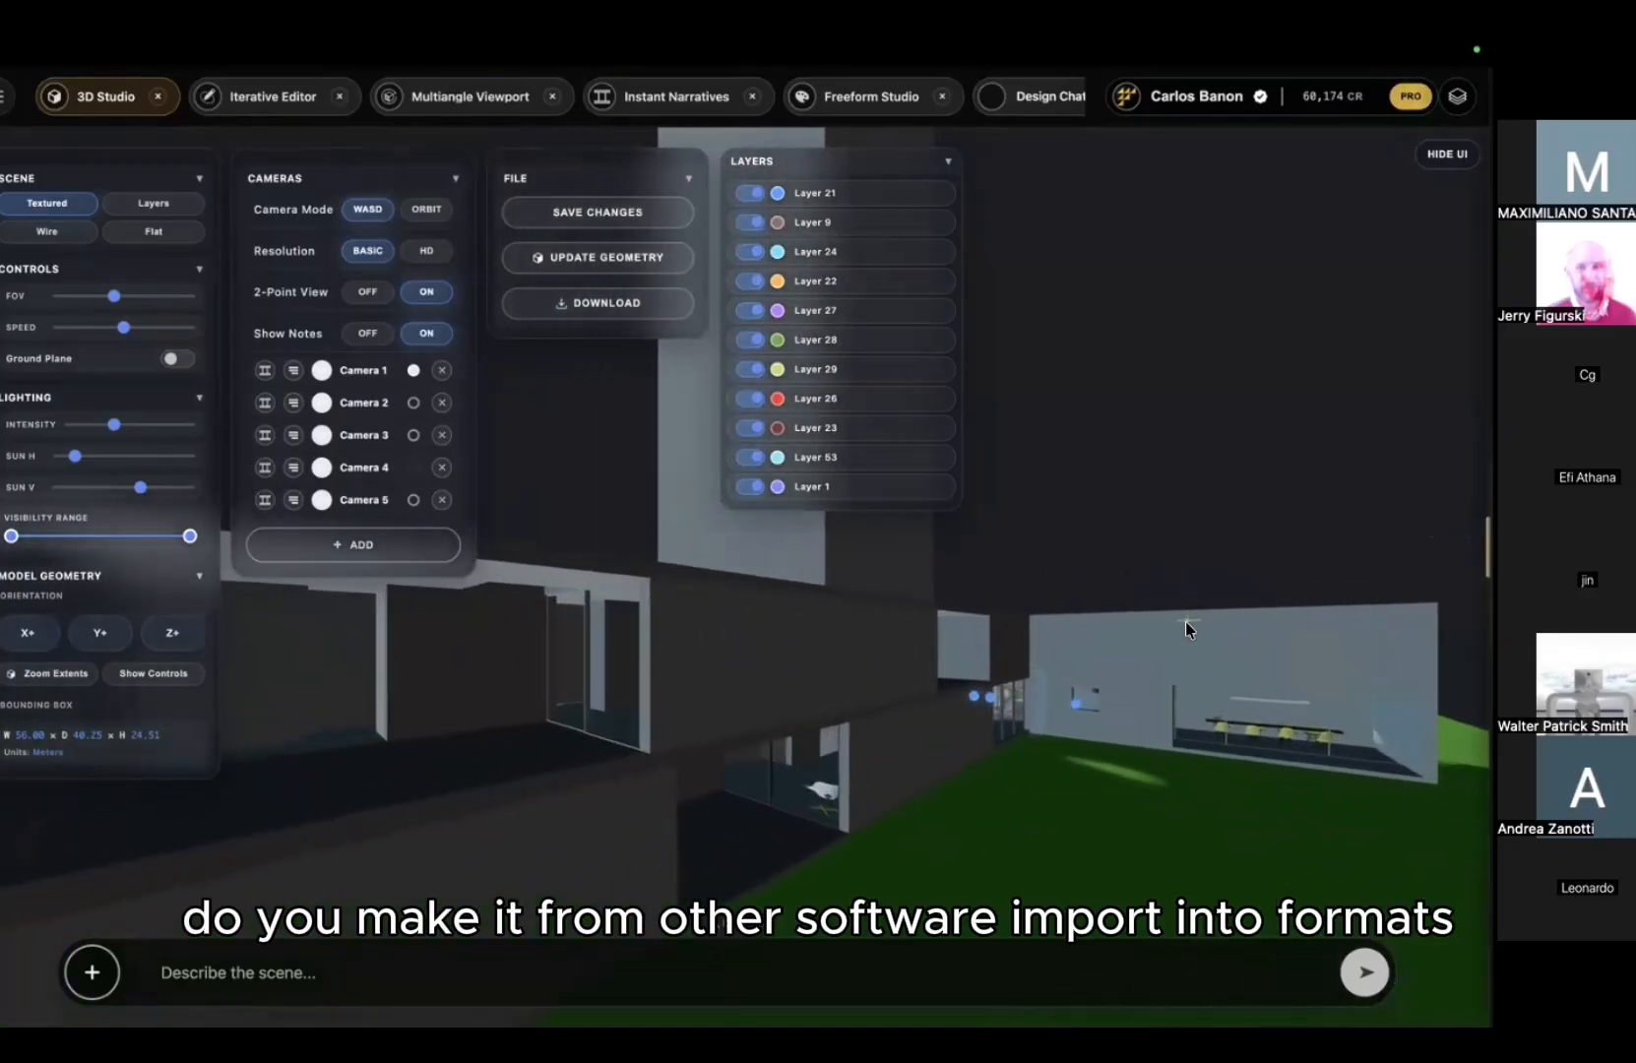
{"action": "key", "text": "w"}
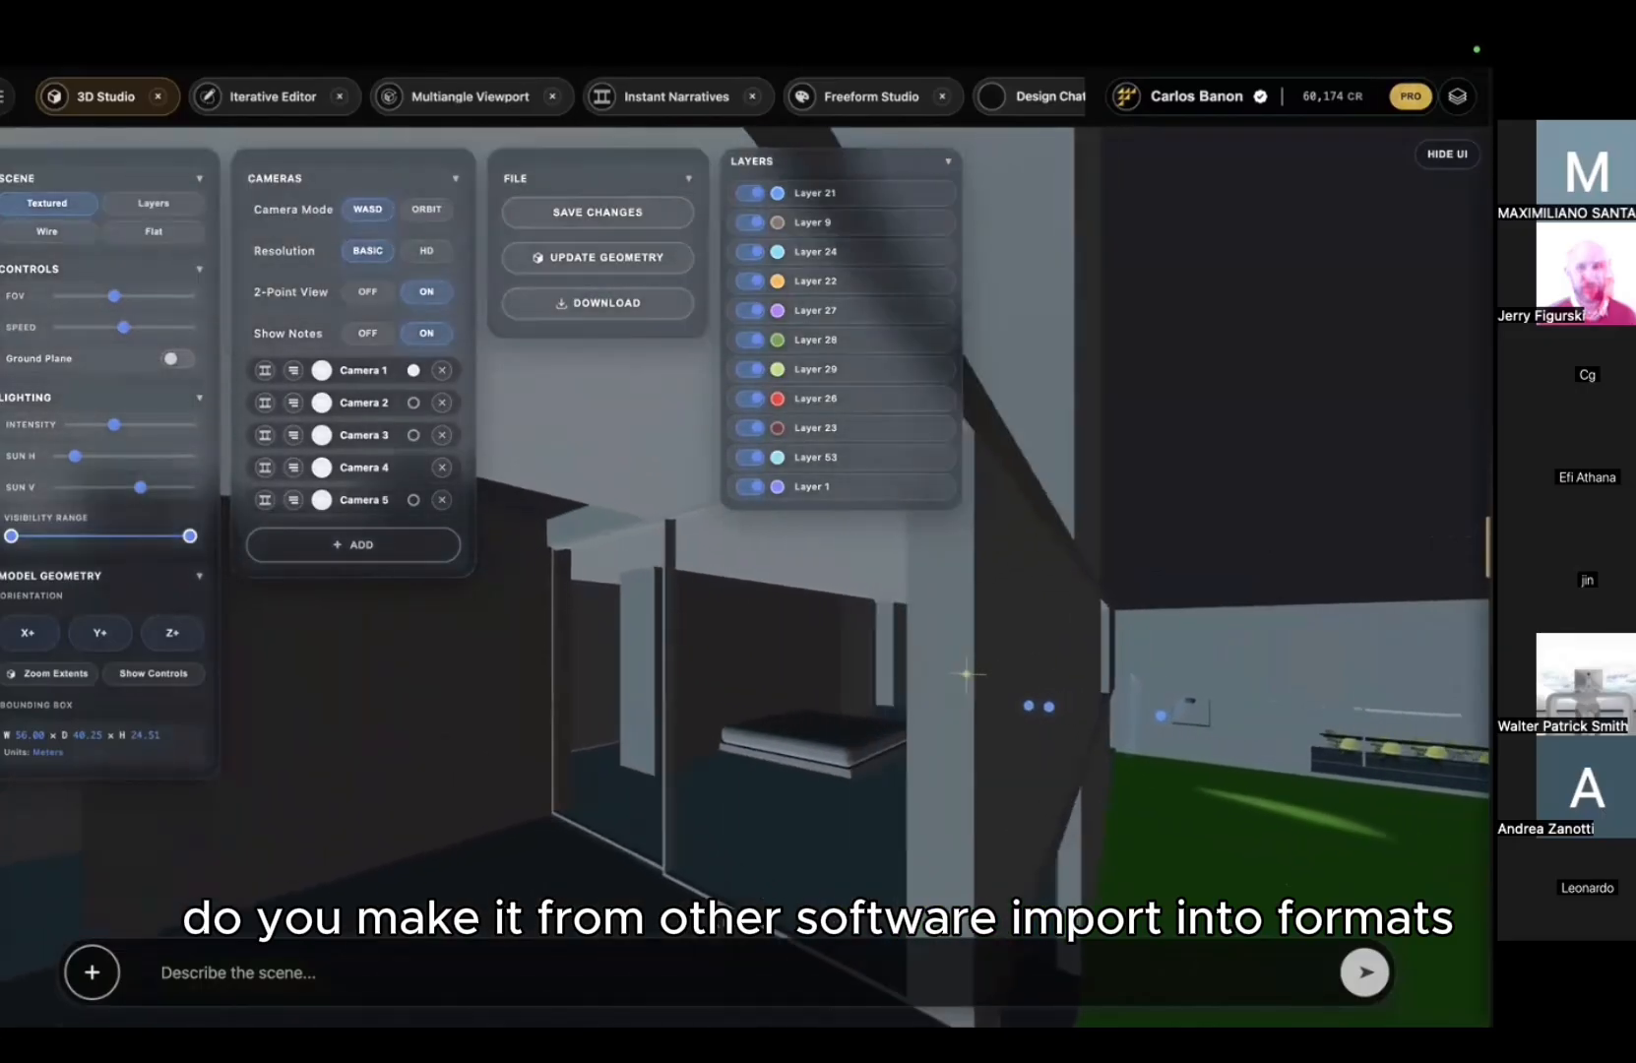
{"action": "key", "text": "w"}
{"action": "left_click_drag", "start_coordinate": [966, 675], "coordinate": [1279, 649]}
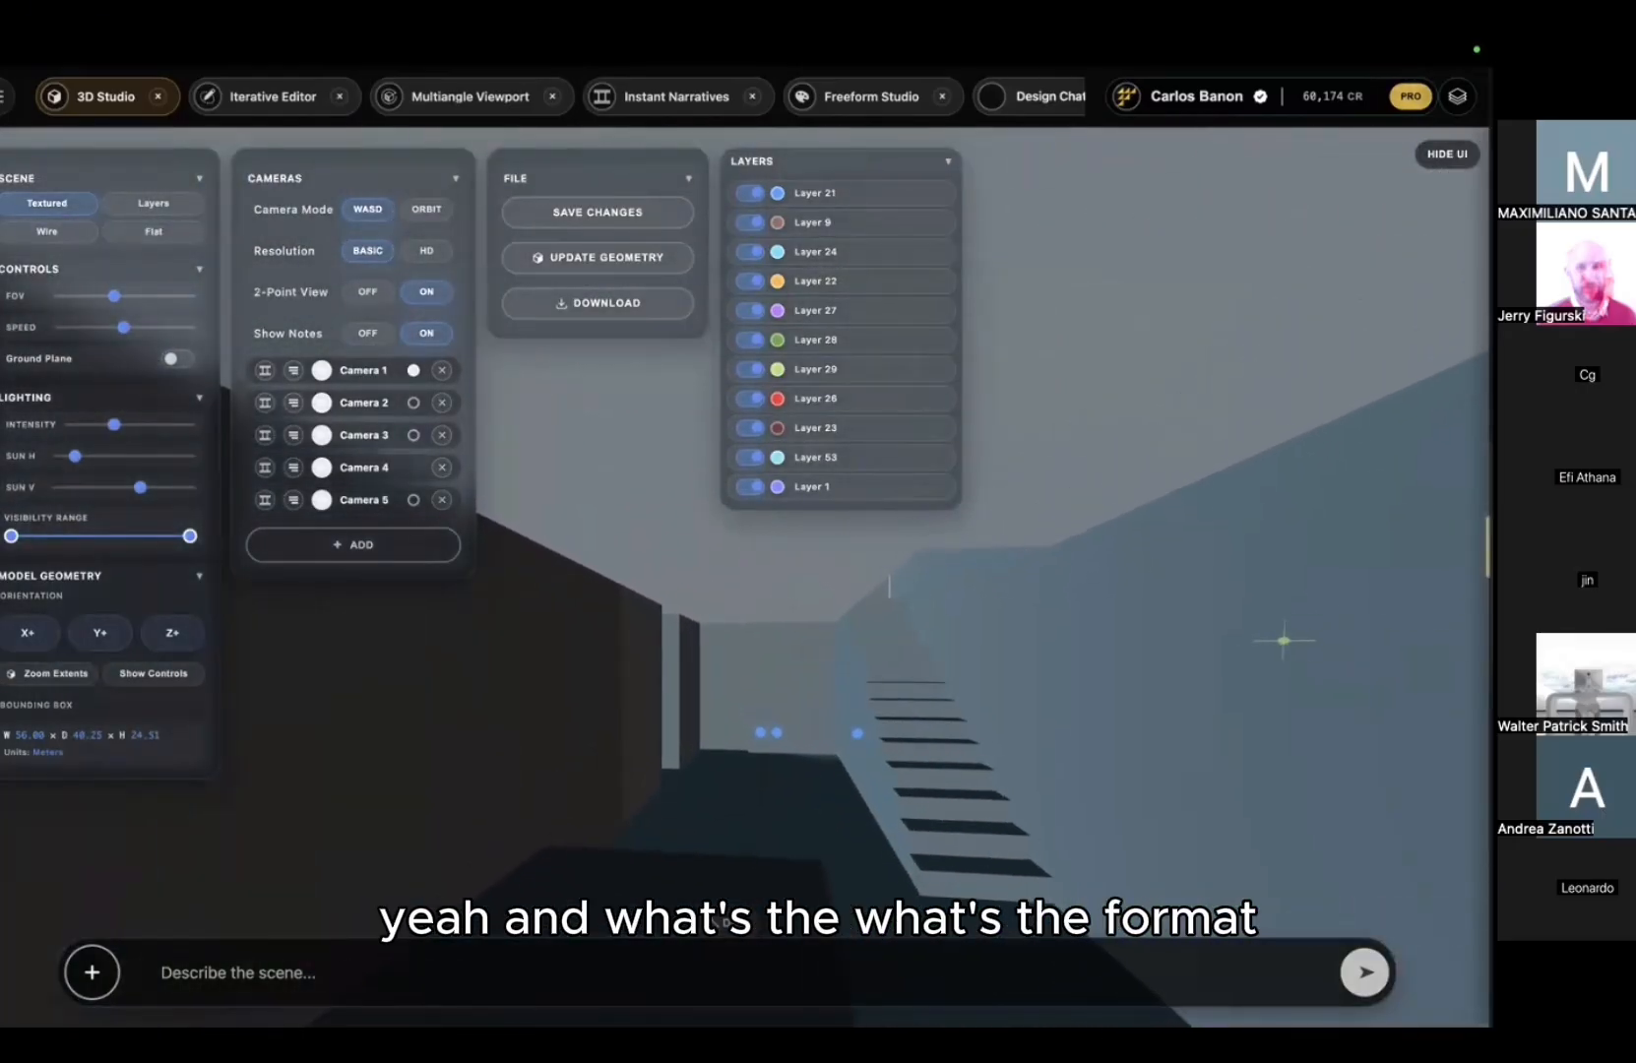
{"action": "key", "text": "w"}
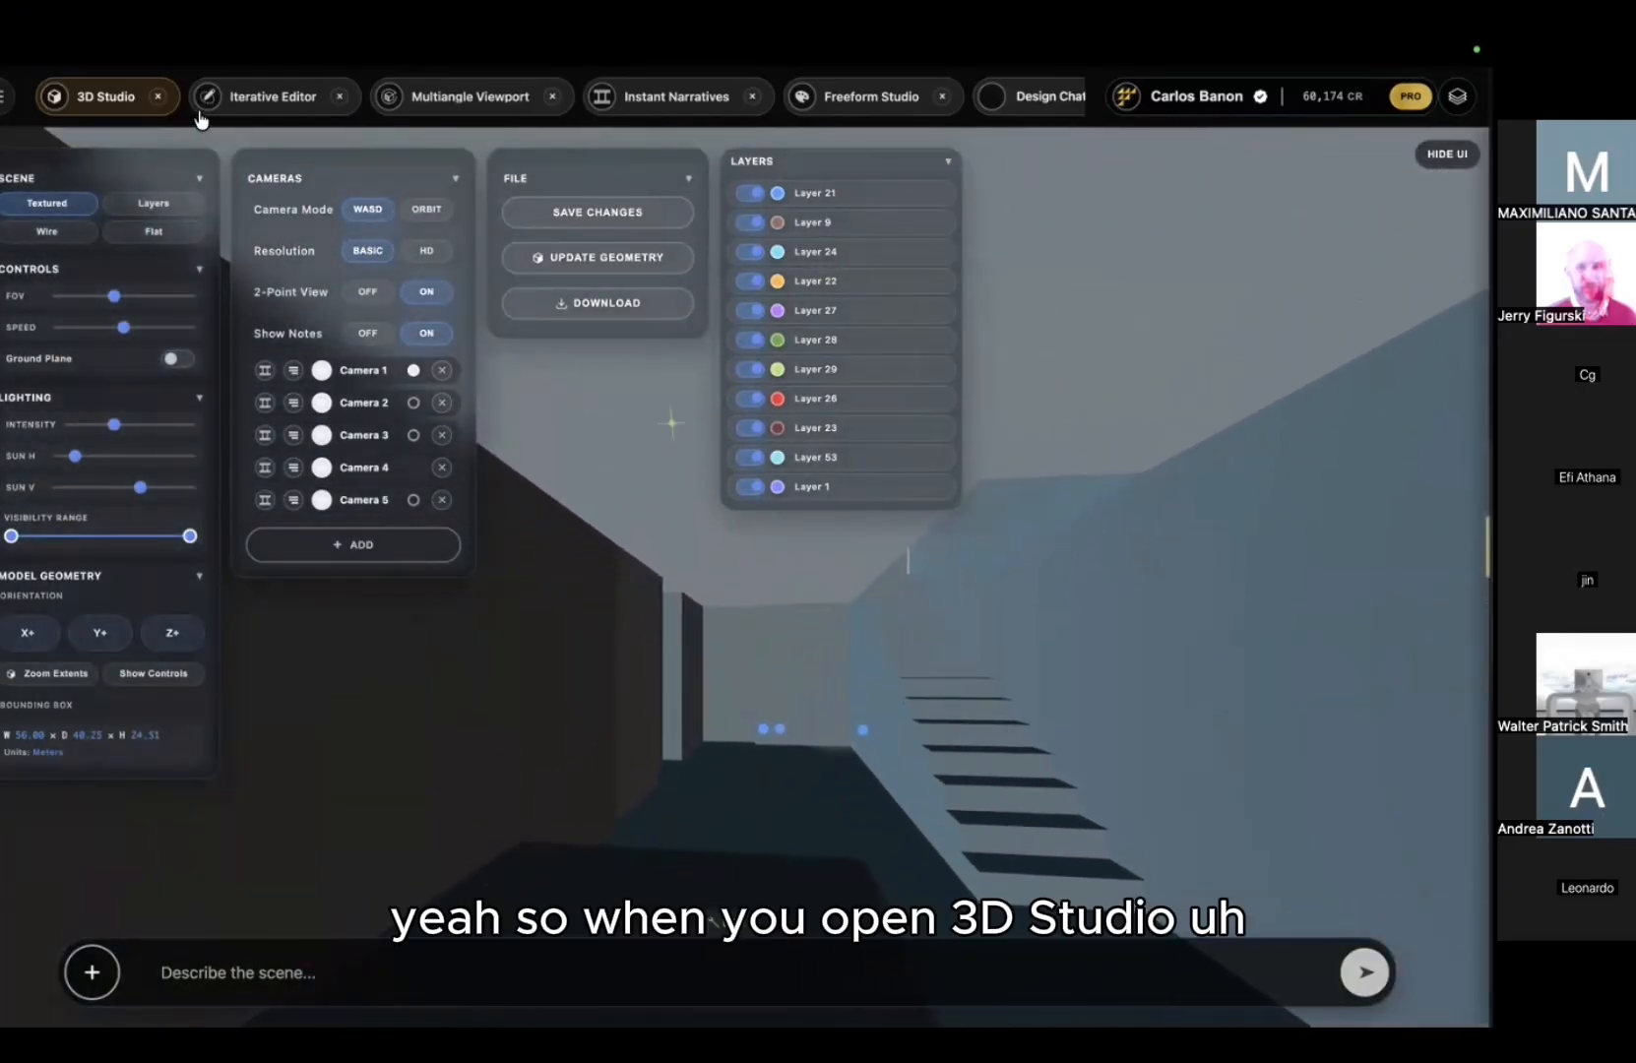
Step: Close 3D Studio and start a fresh session to list the saved models
{"action": "left_click", "coordinate": [157, 96]}
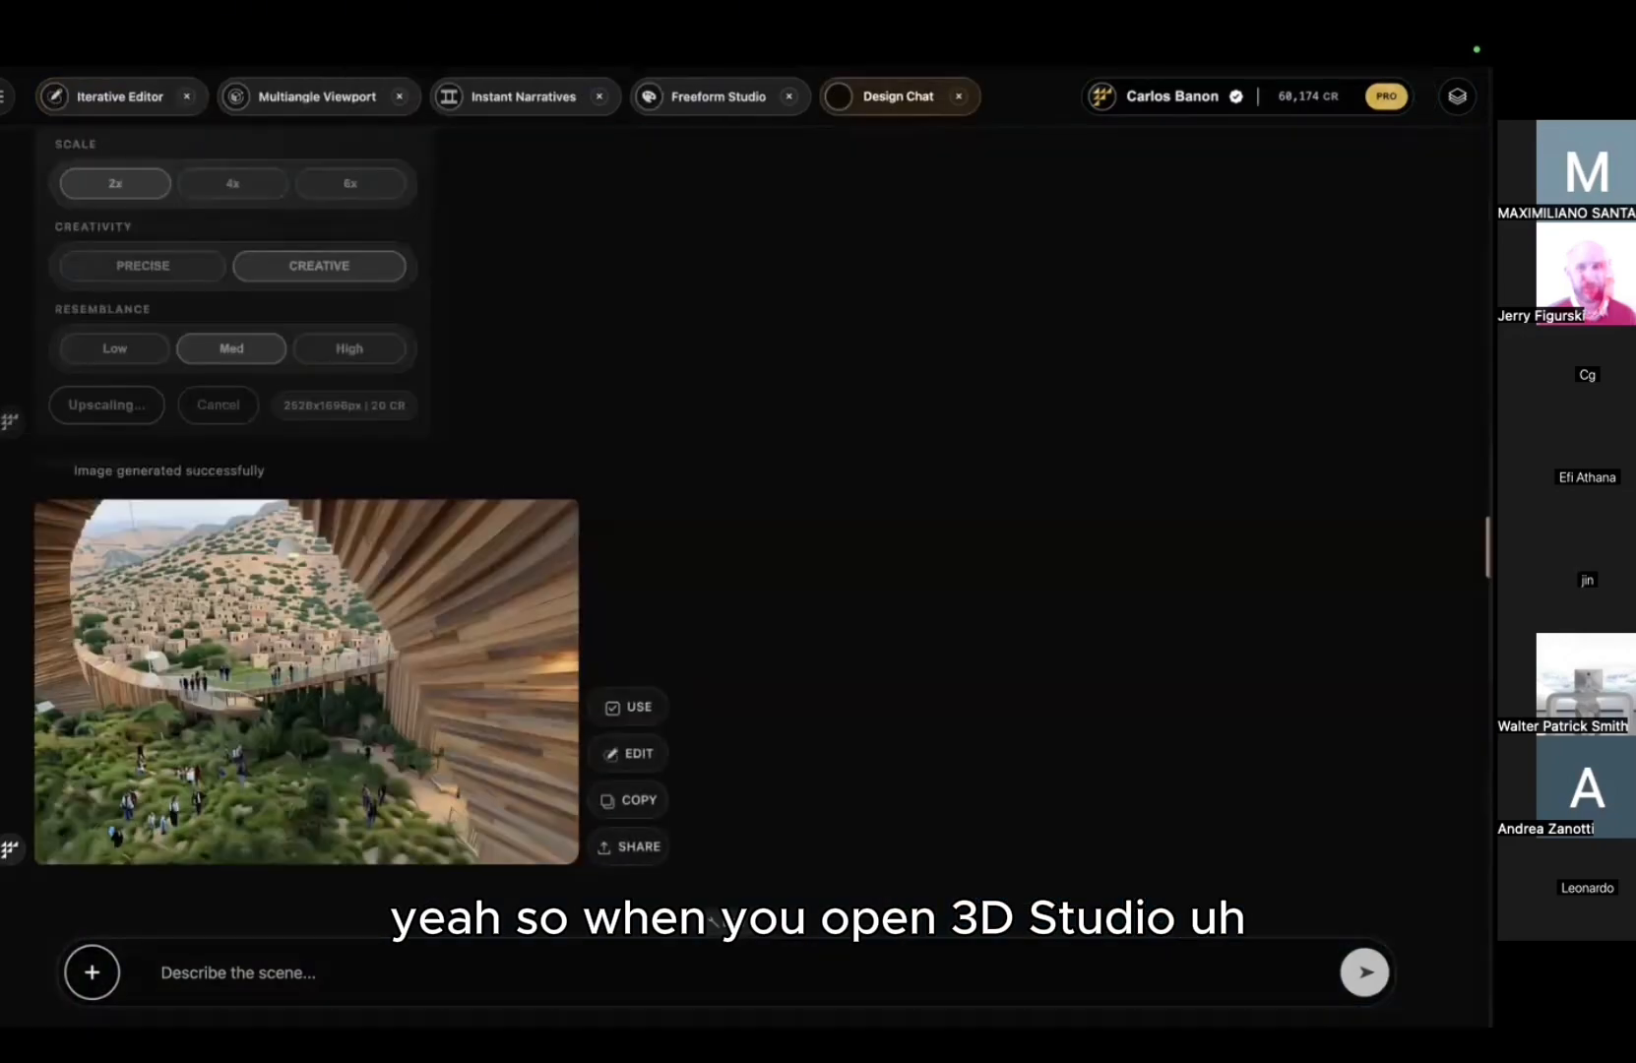
{"action": "left_click", "coordinate": [4, 95]}
{"action": "left_click", "coordinate": [128, 238]}
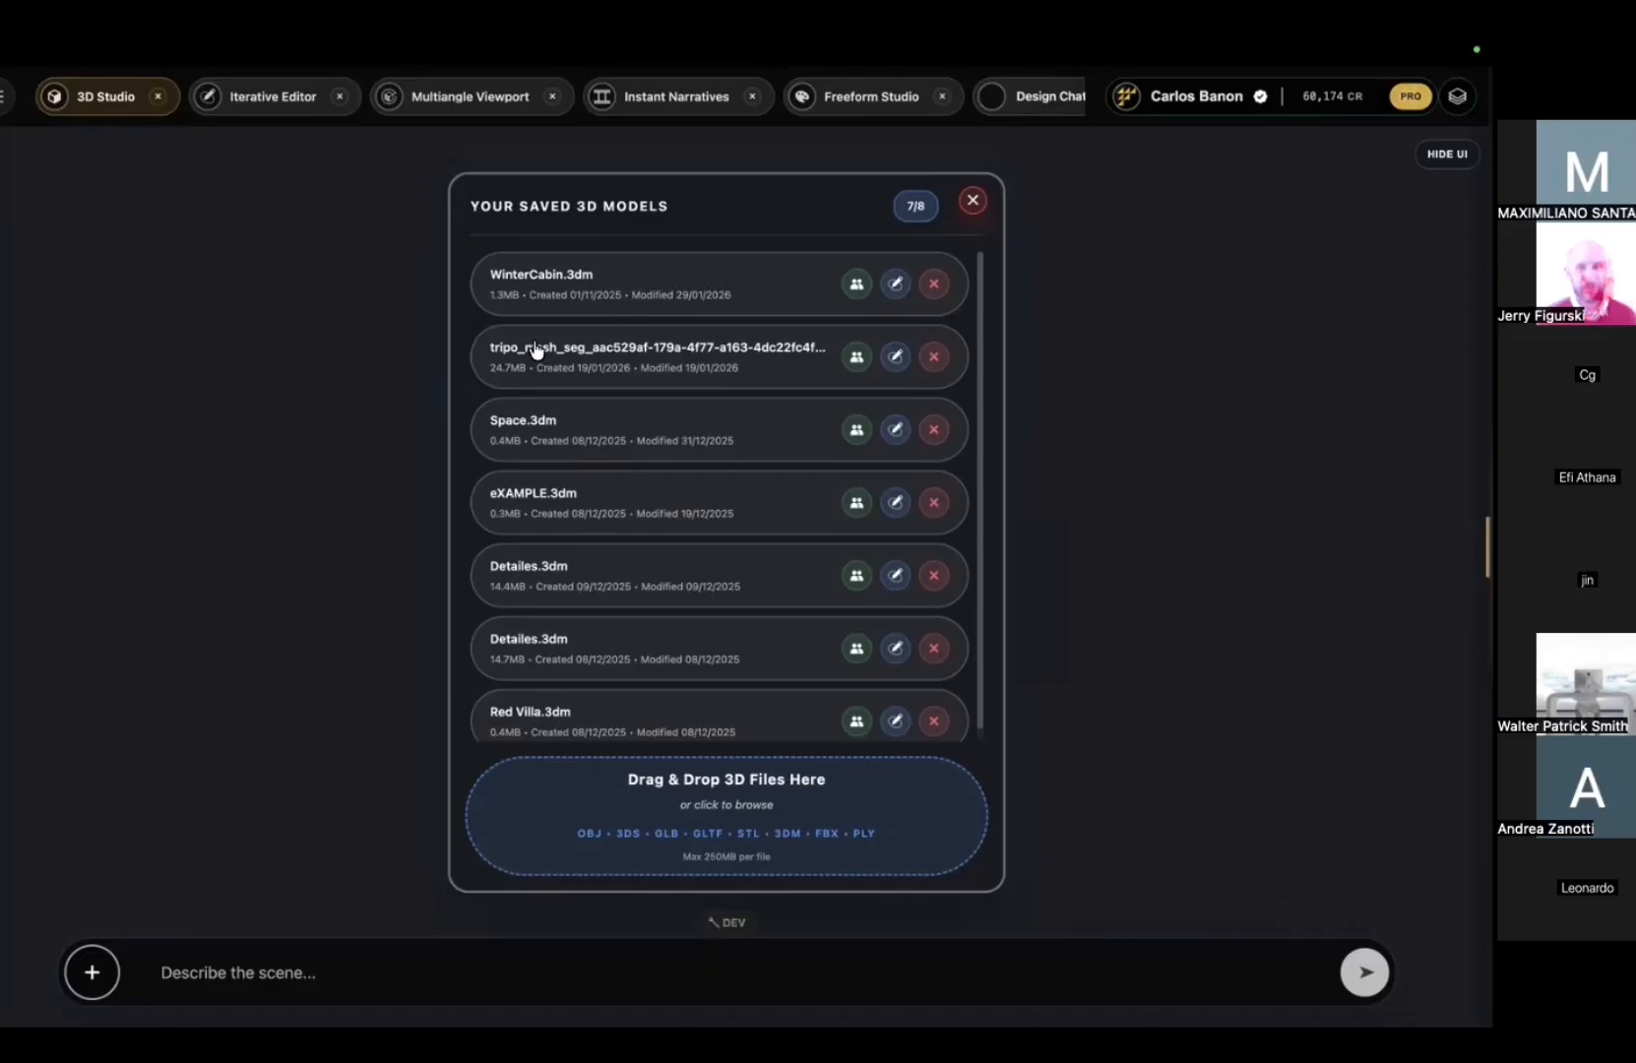
Step: Open Freeform Studio briefly, pan its blank canvas, then close it
{"action": "left_click", "coordinate": [5, 100]}
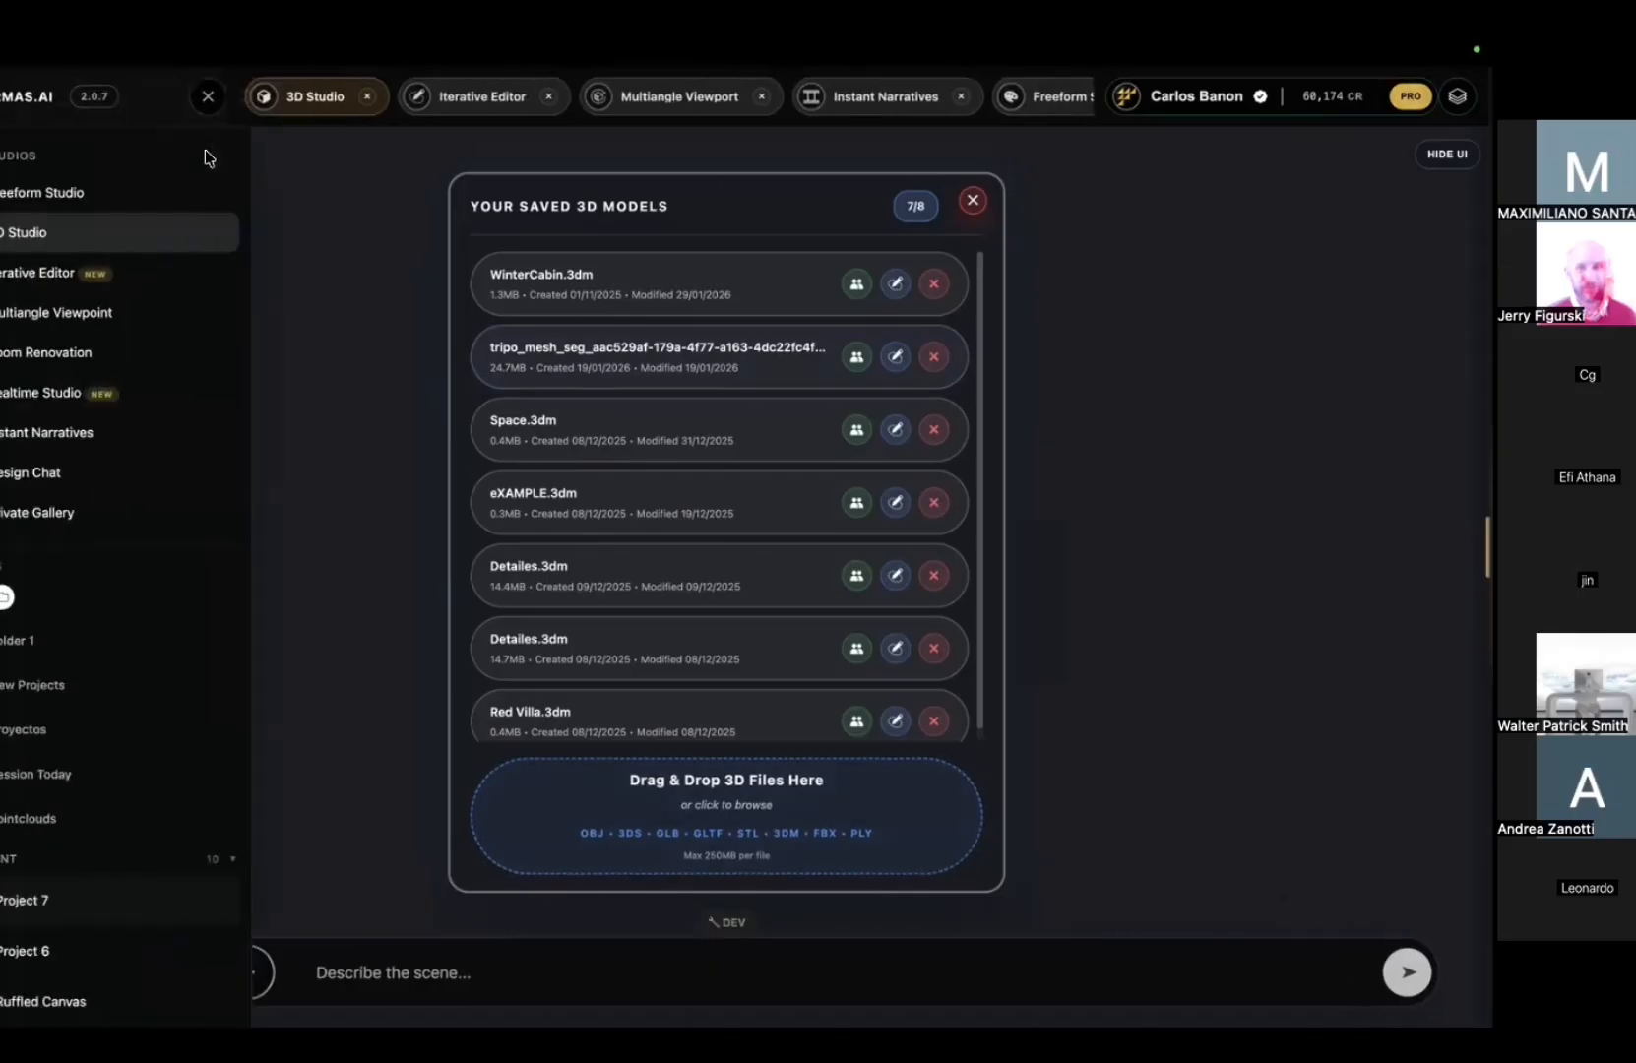
{"action": "left_click", "coordinate": [137, 192]}
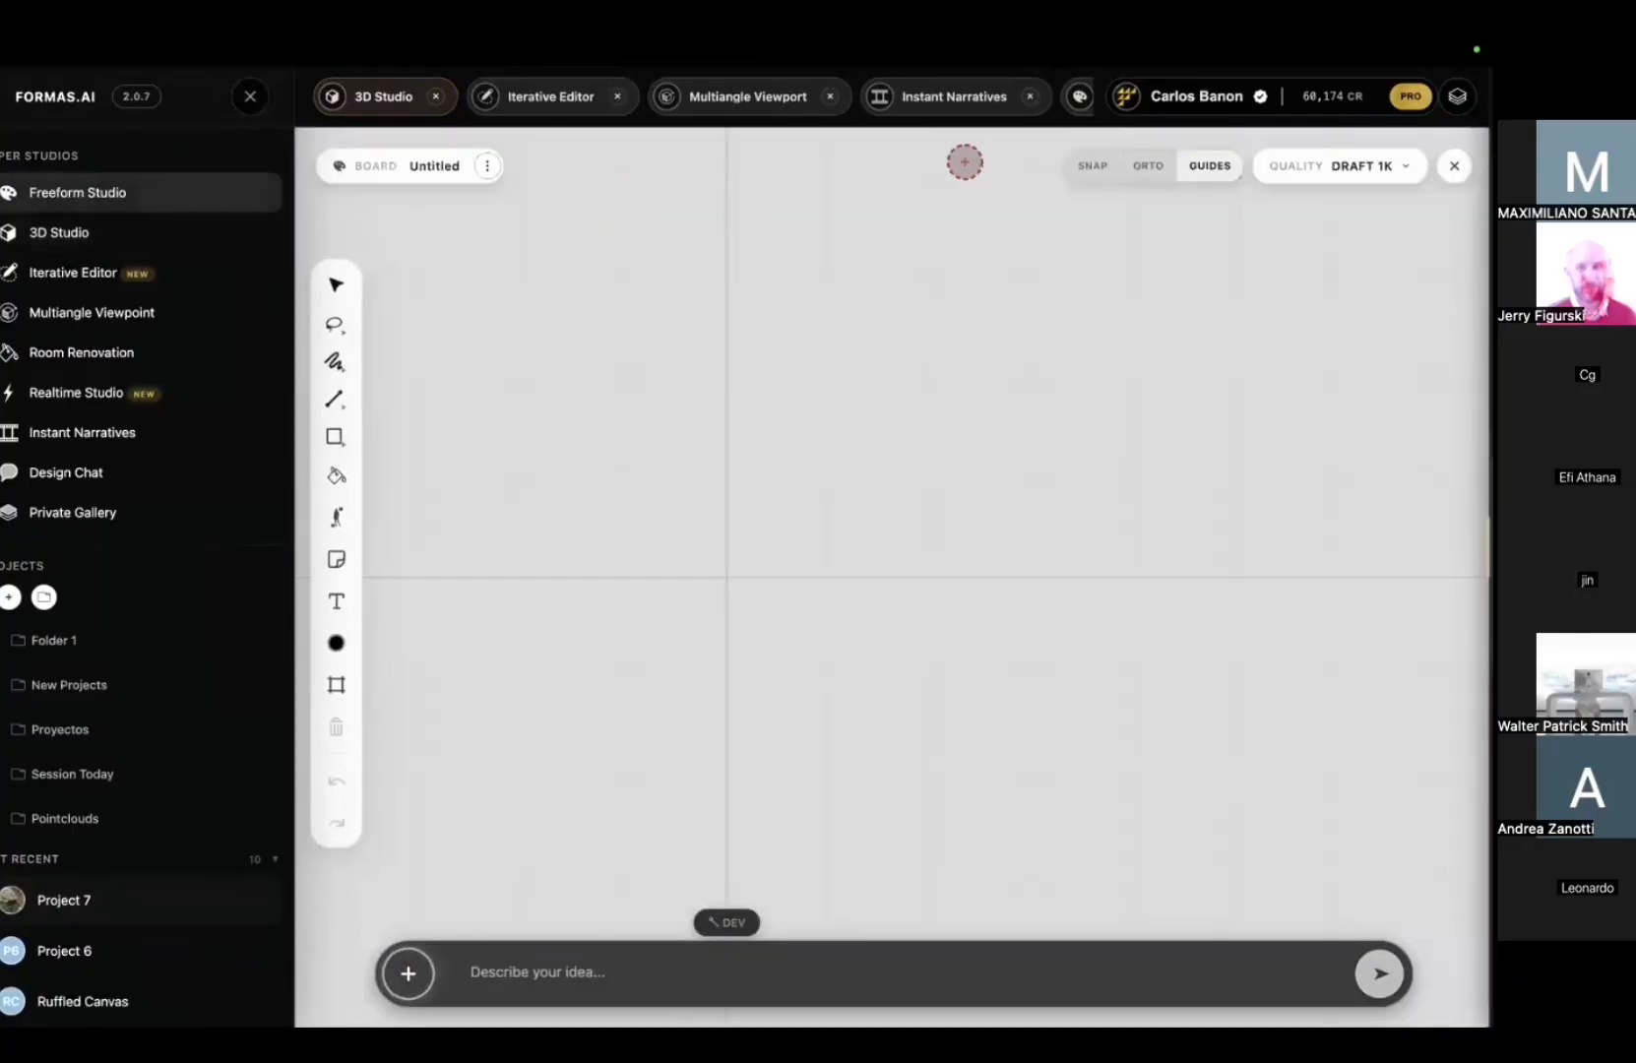
{"action": "left_click", "coordinate": [250, 97]}
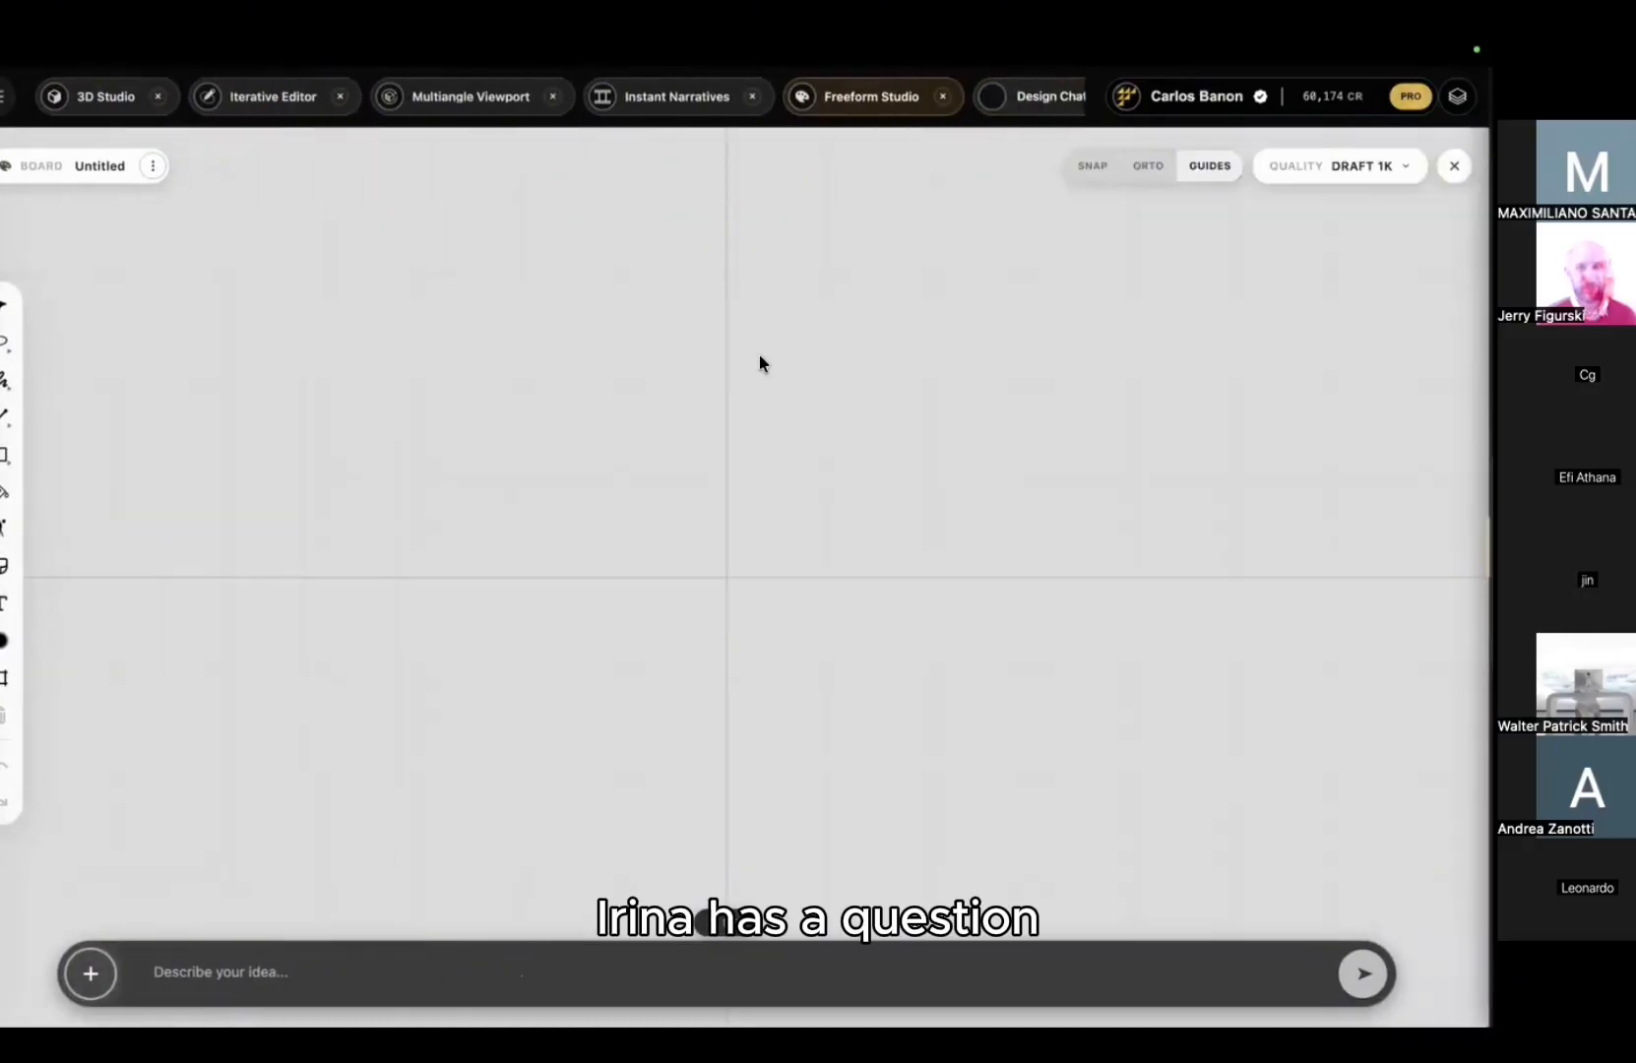
{"action": "scroll", "coordinate": [691, 277], "scroll_direction": "down", "scroll_amount": 1}
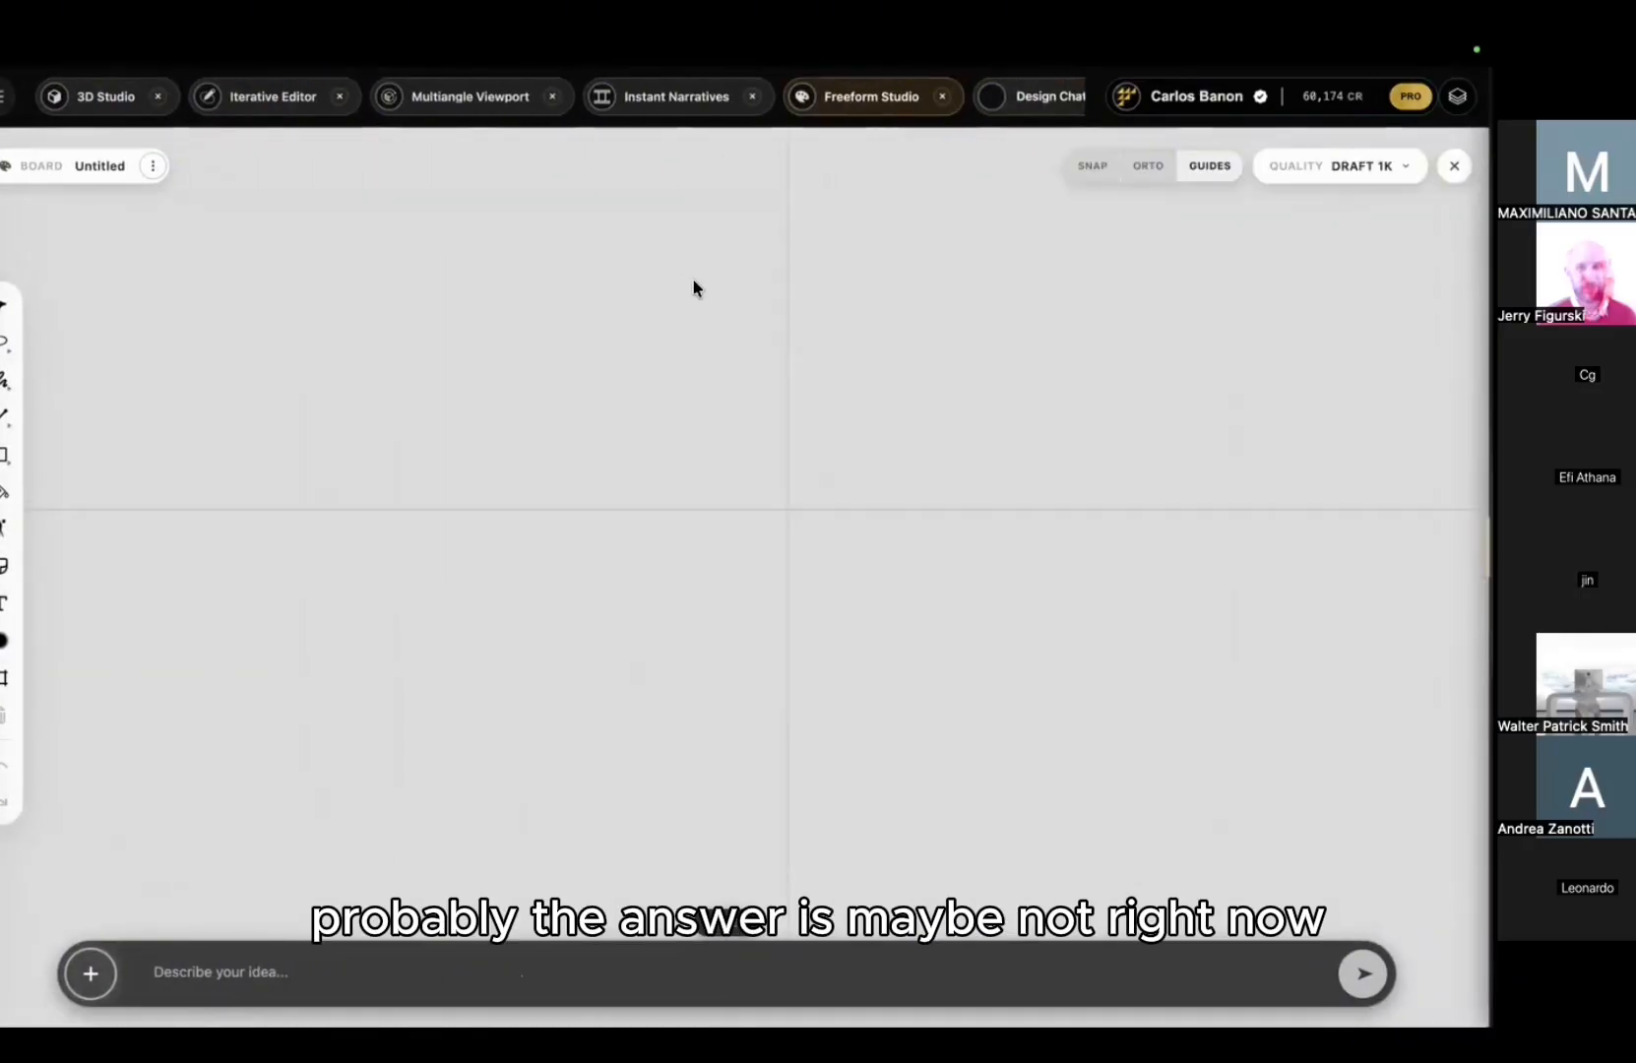
{"action": "scroll", "coordinate": [1033, 241], "scroll_direction": "up", "scroll_amount": 1}
{"action": "middle_click_drag", "start_coordinate": [1019, 242], "coordinate": [1037, 228]}
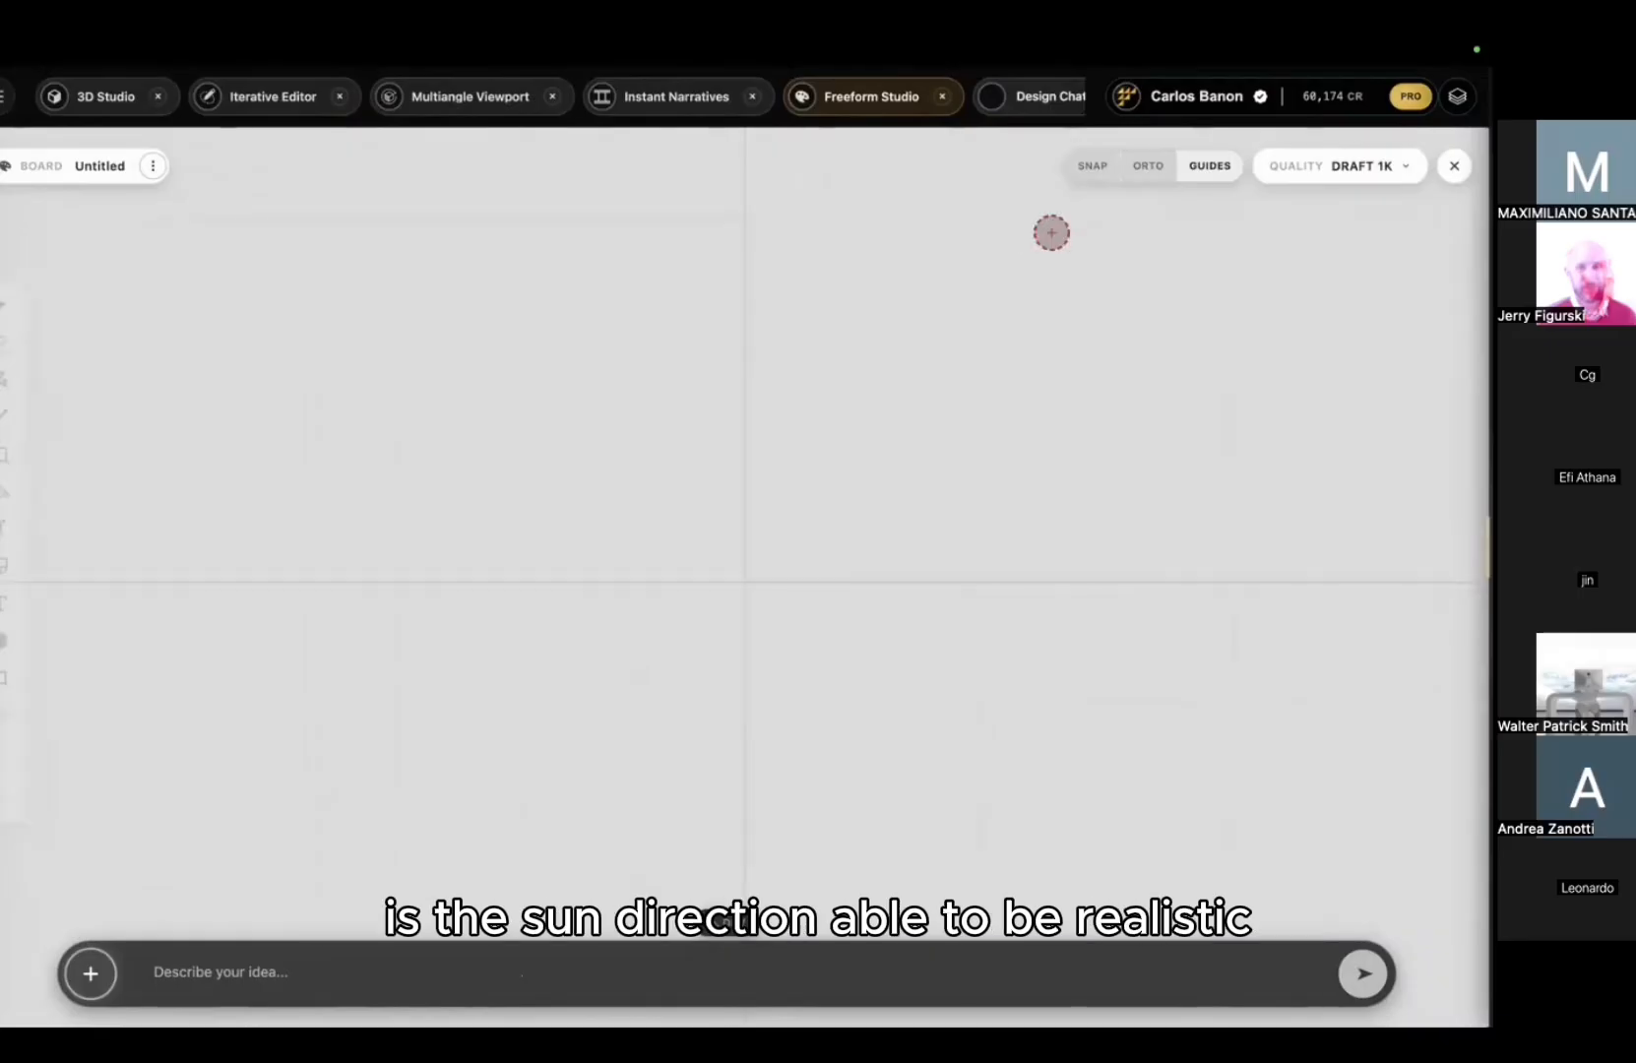
{"action": "left_click", "coordinate": [943, 98]}
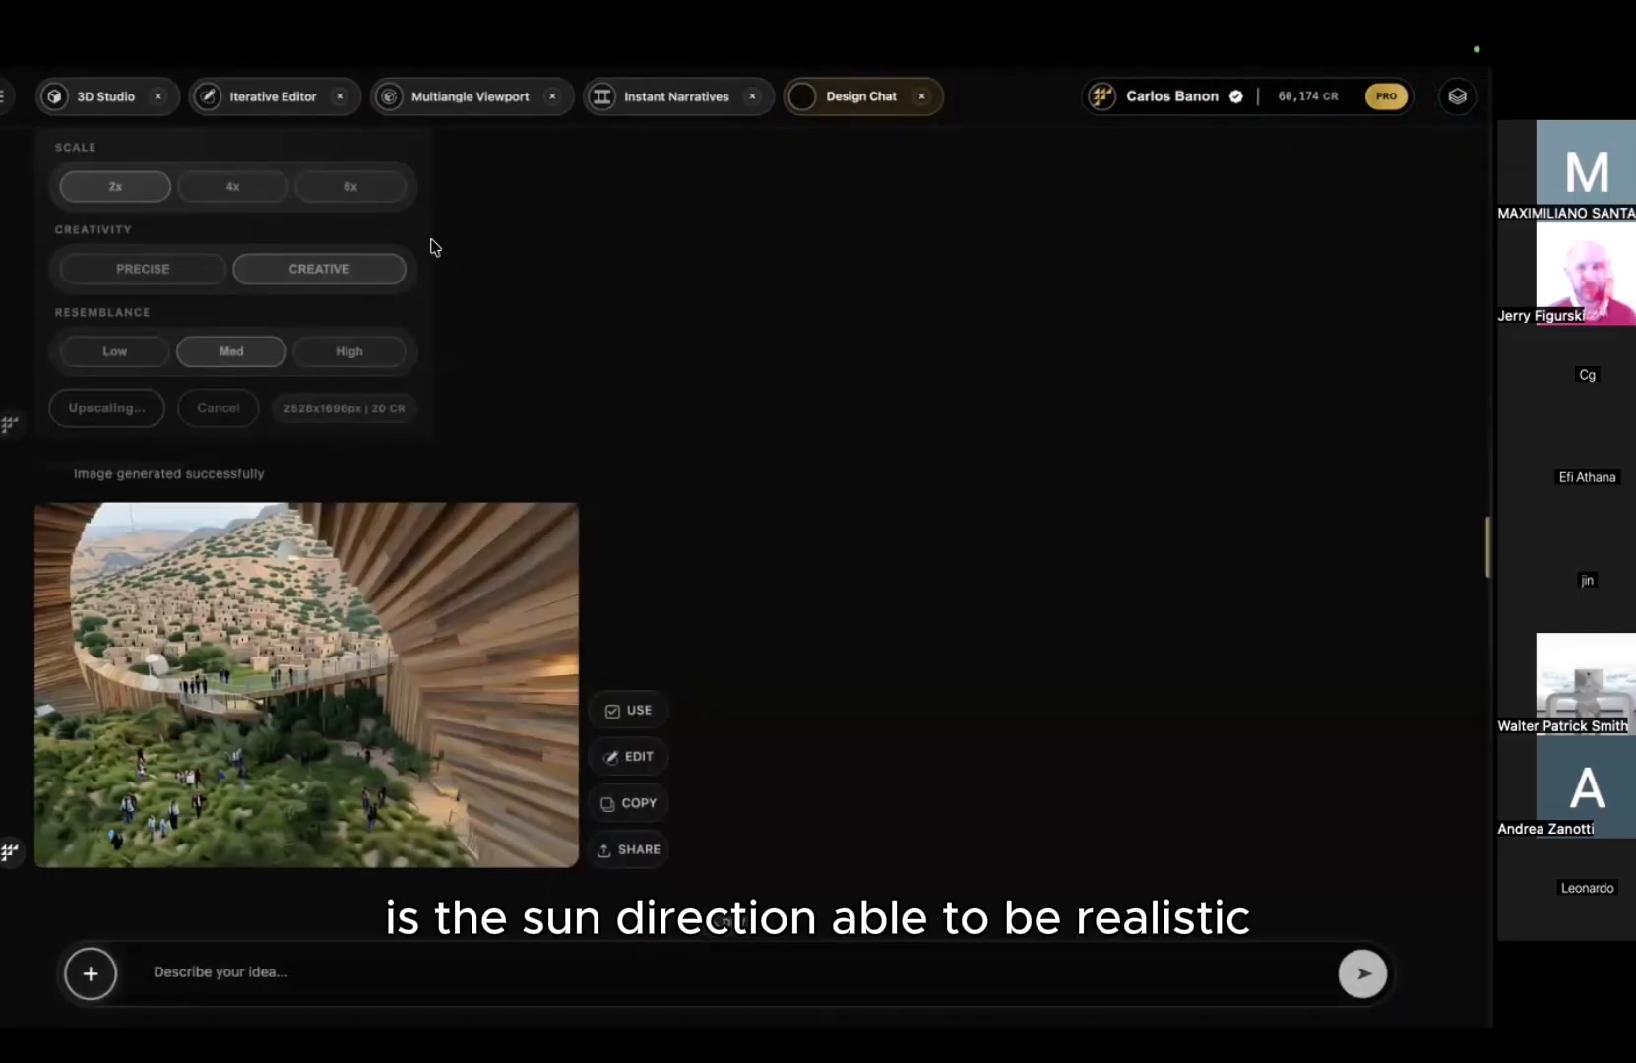
Step: Reopen 3D Studio and load the saved Space.3dm model
{"action": "left_click", "coordinate": [3, 99]}
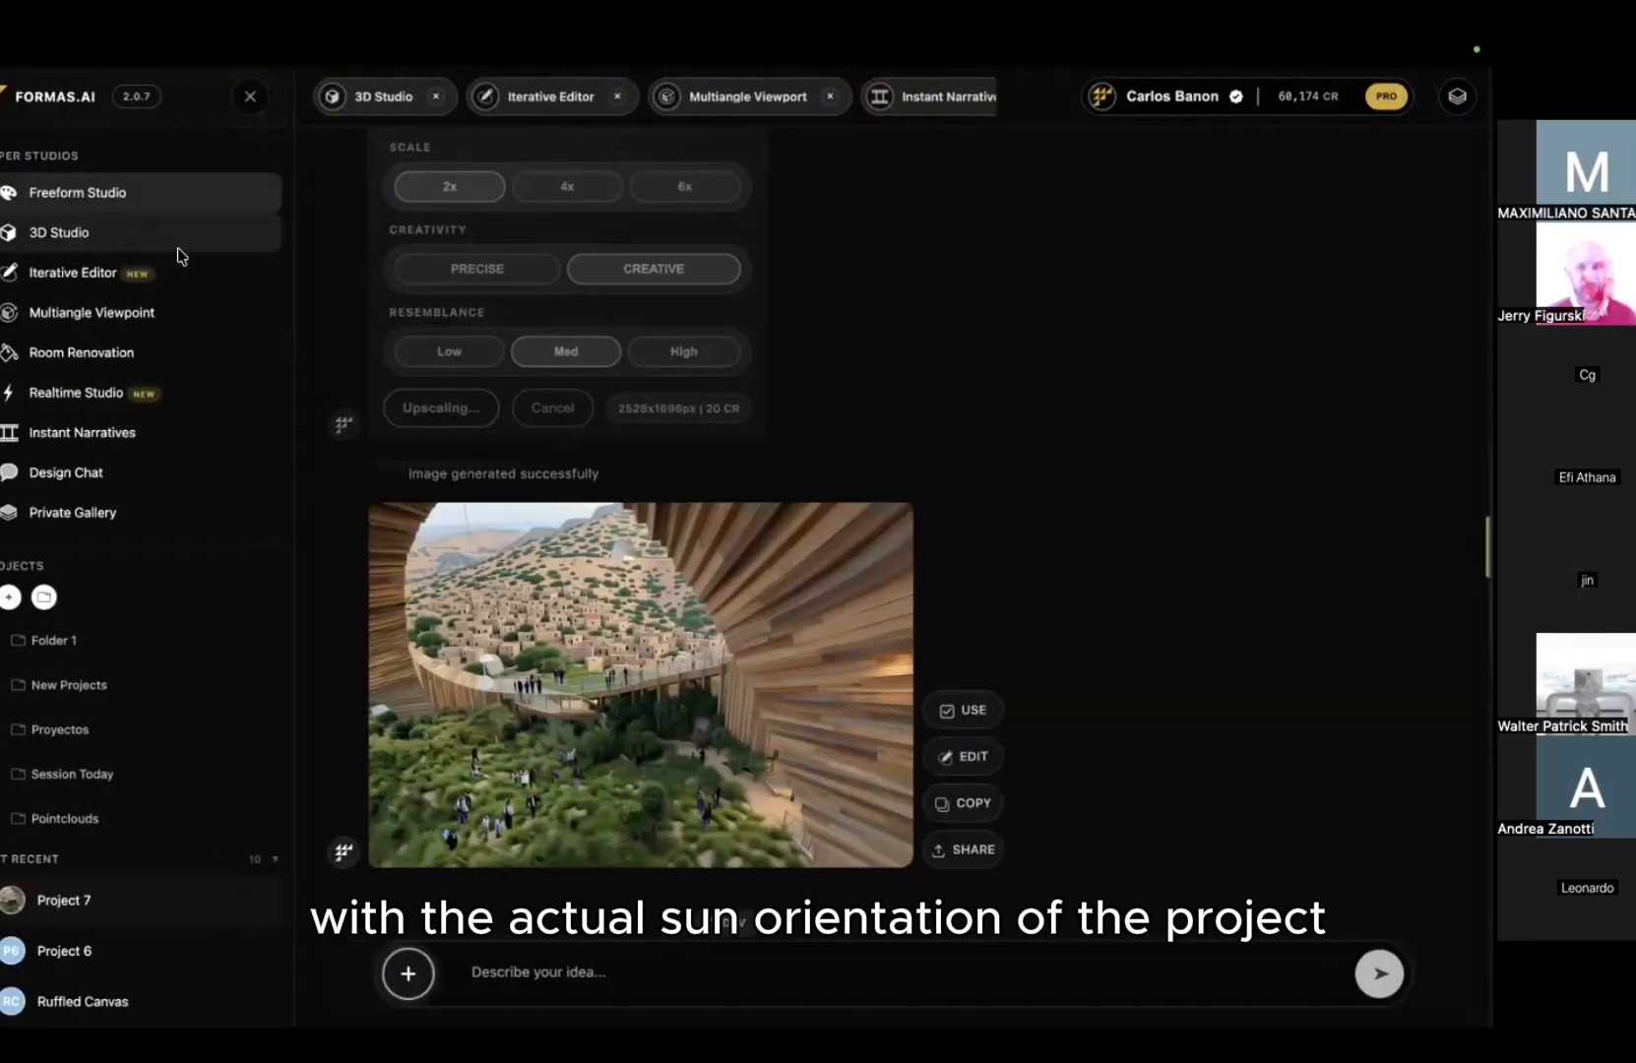
{"action": "left_click", "coordinate": [174, 248]}
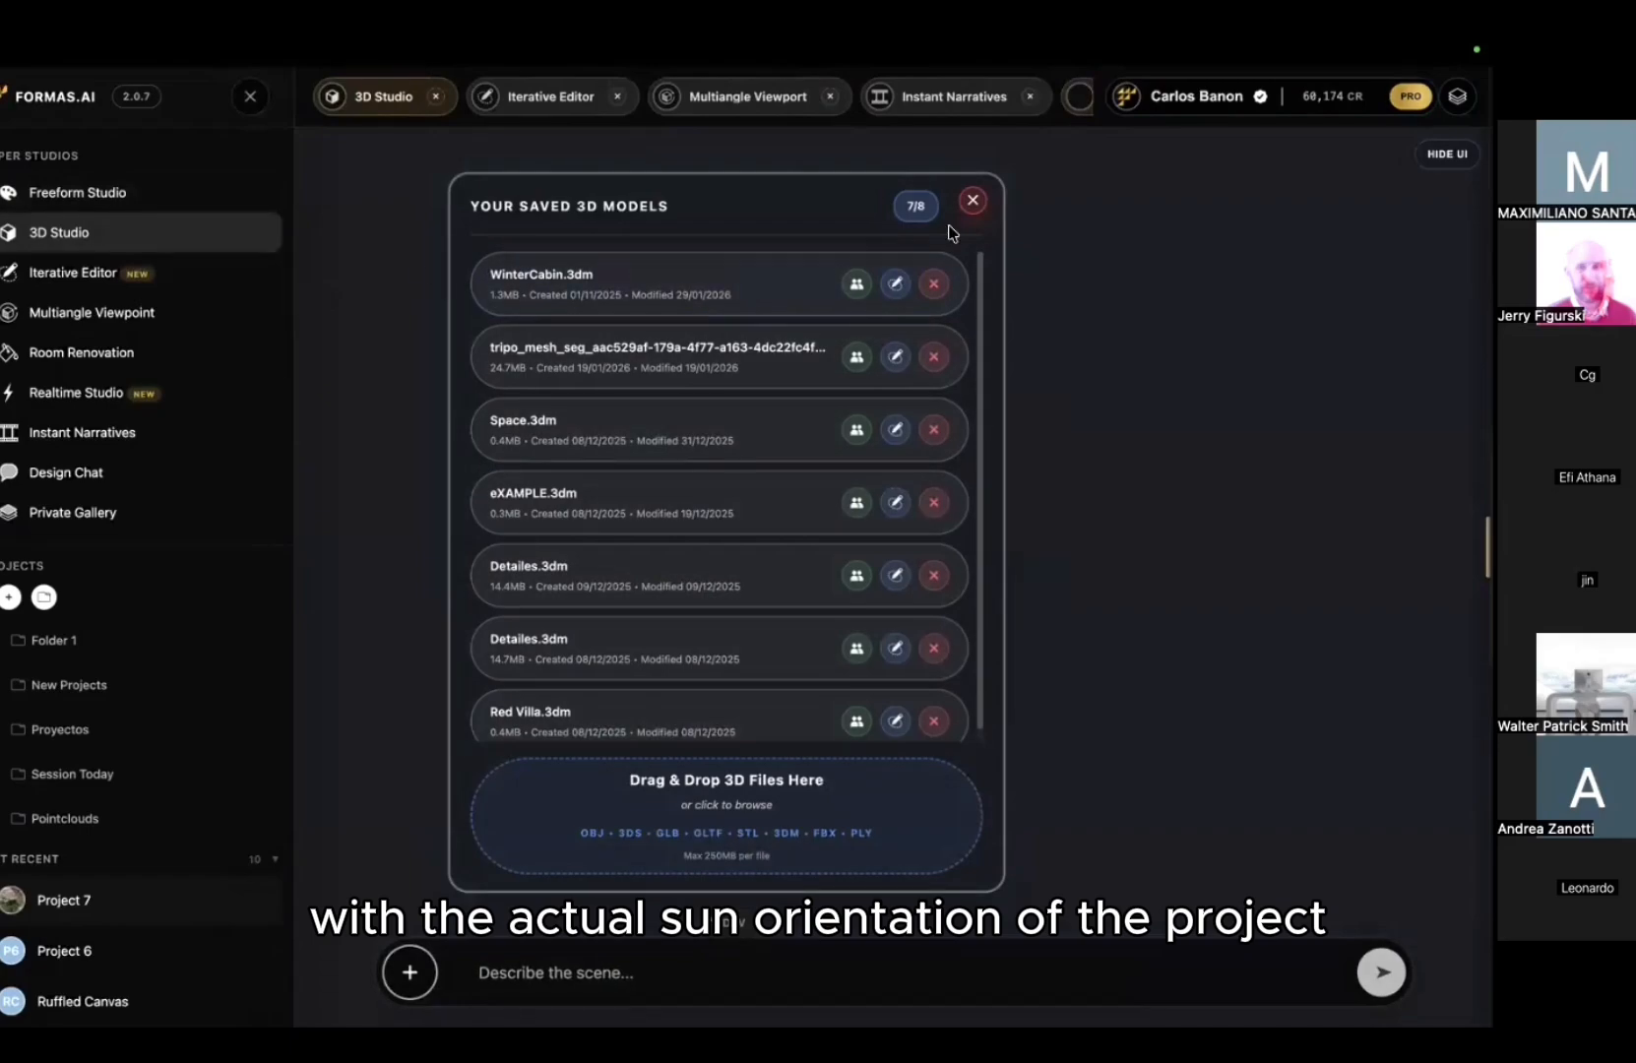
{"action": "left_click", "coordinate": [633, 436]}
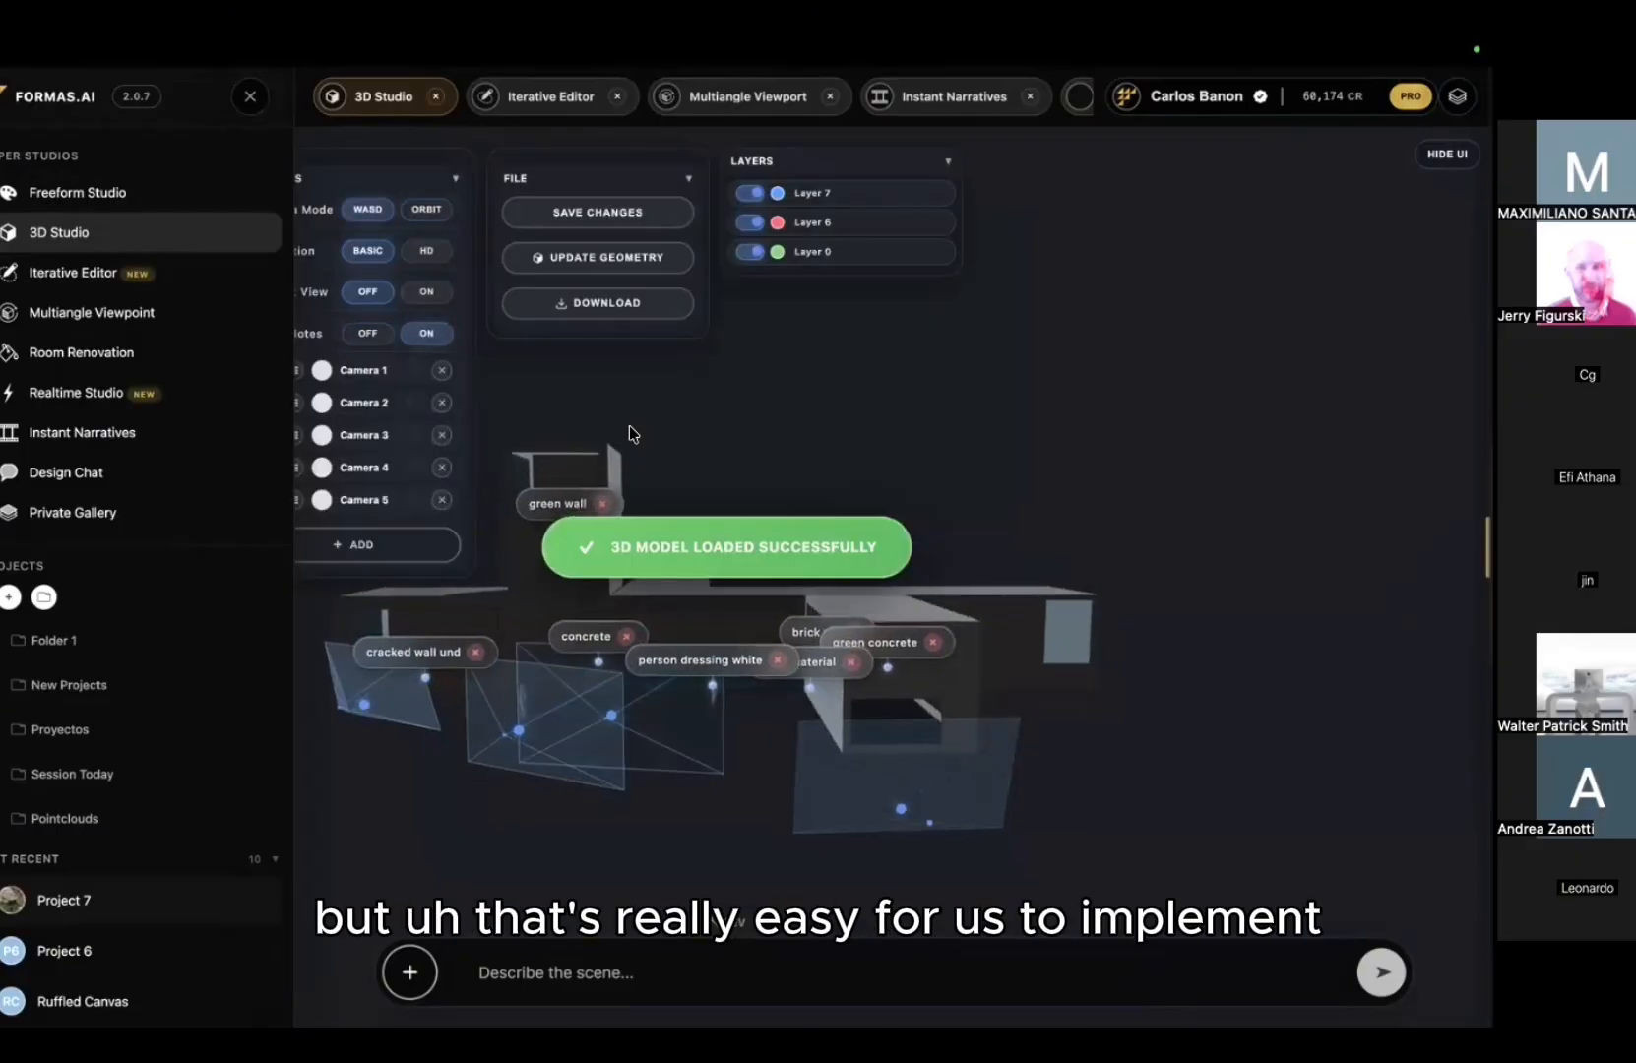
{"action": "left_click", "coordinate": [250, 95]}
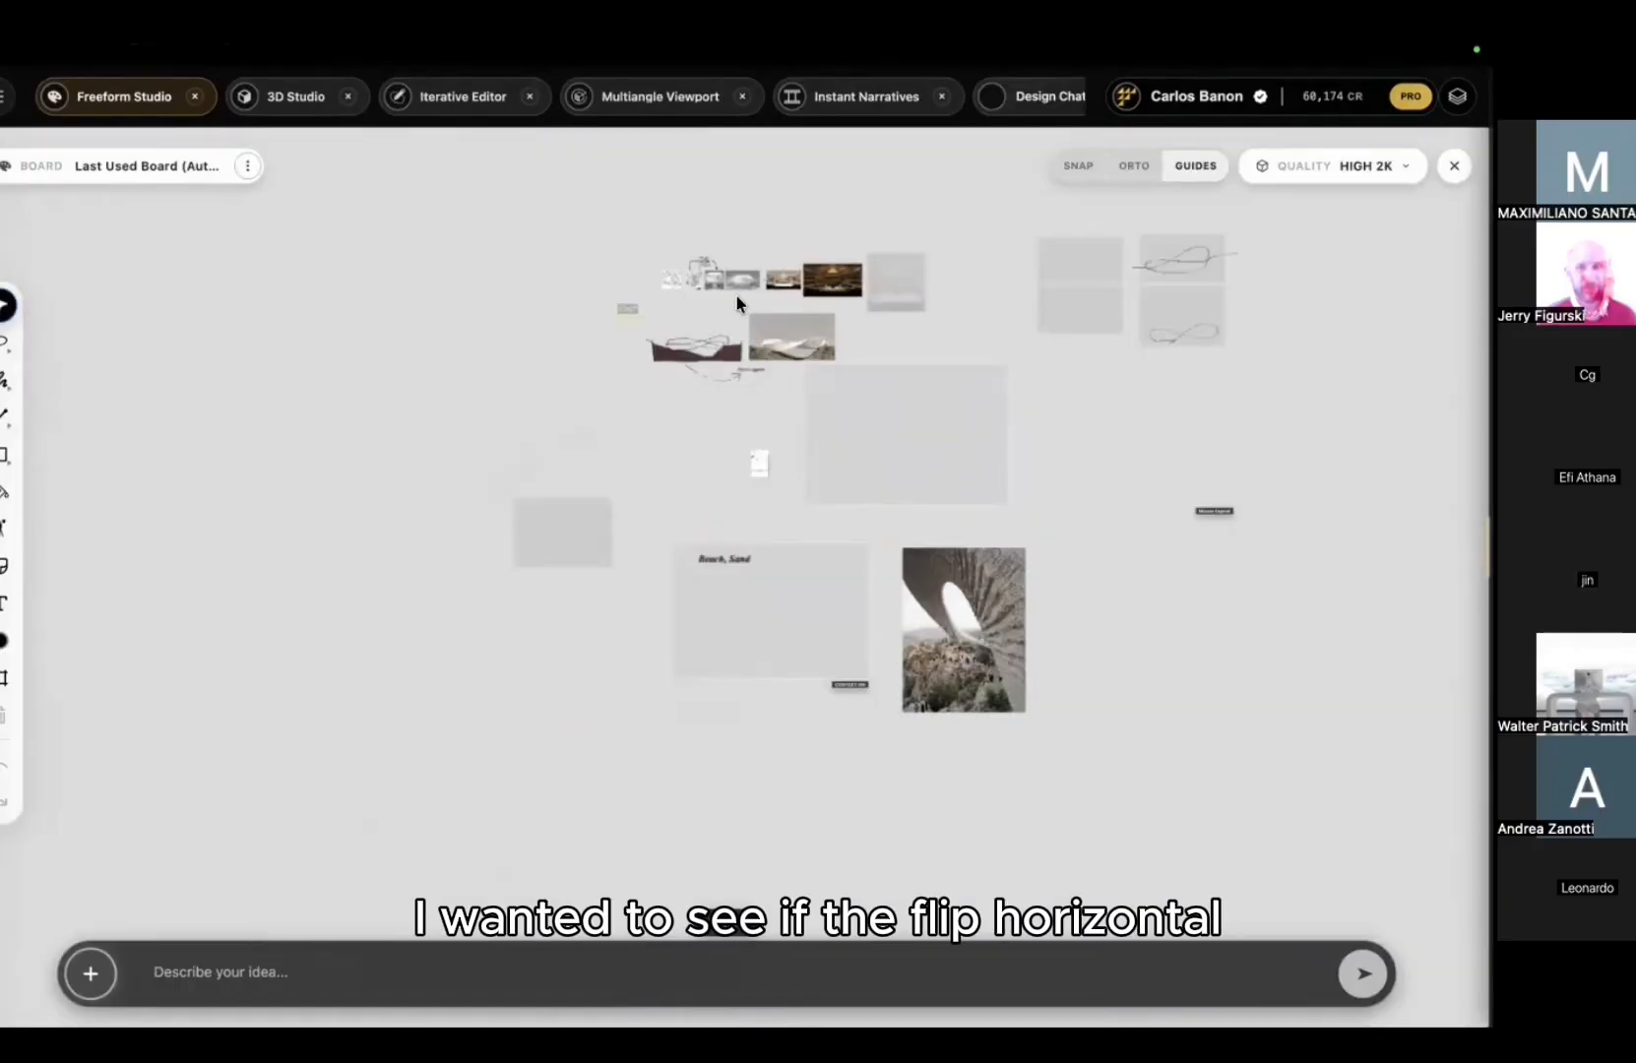
{"action": "scroll", "coordinate": [735, 303], "scroll_direction": "up", "scroll_amount": 10}
{"action": "middle_click_drag", "start_coordinate": [794, 254], "coordinate": [527, 587]}
{"action": "scroll", "coordinate": [526, 591], "scroll_direction": "down", "scroll_amount": 3}
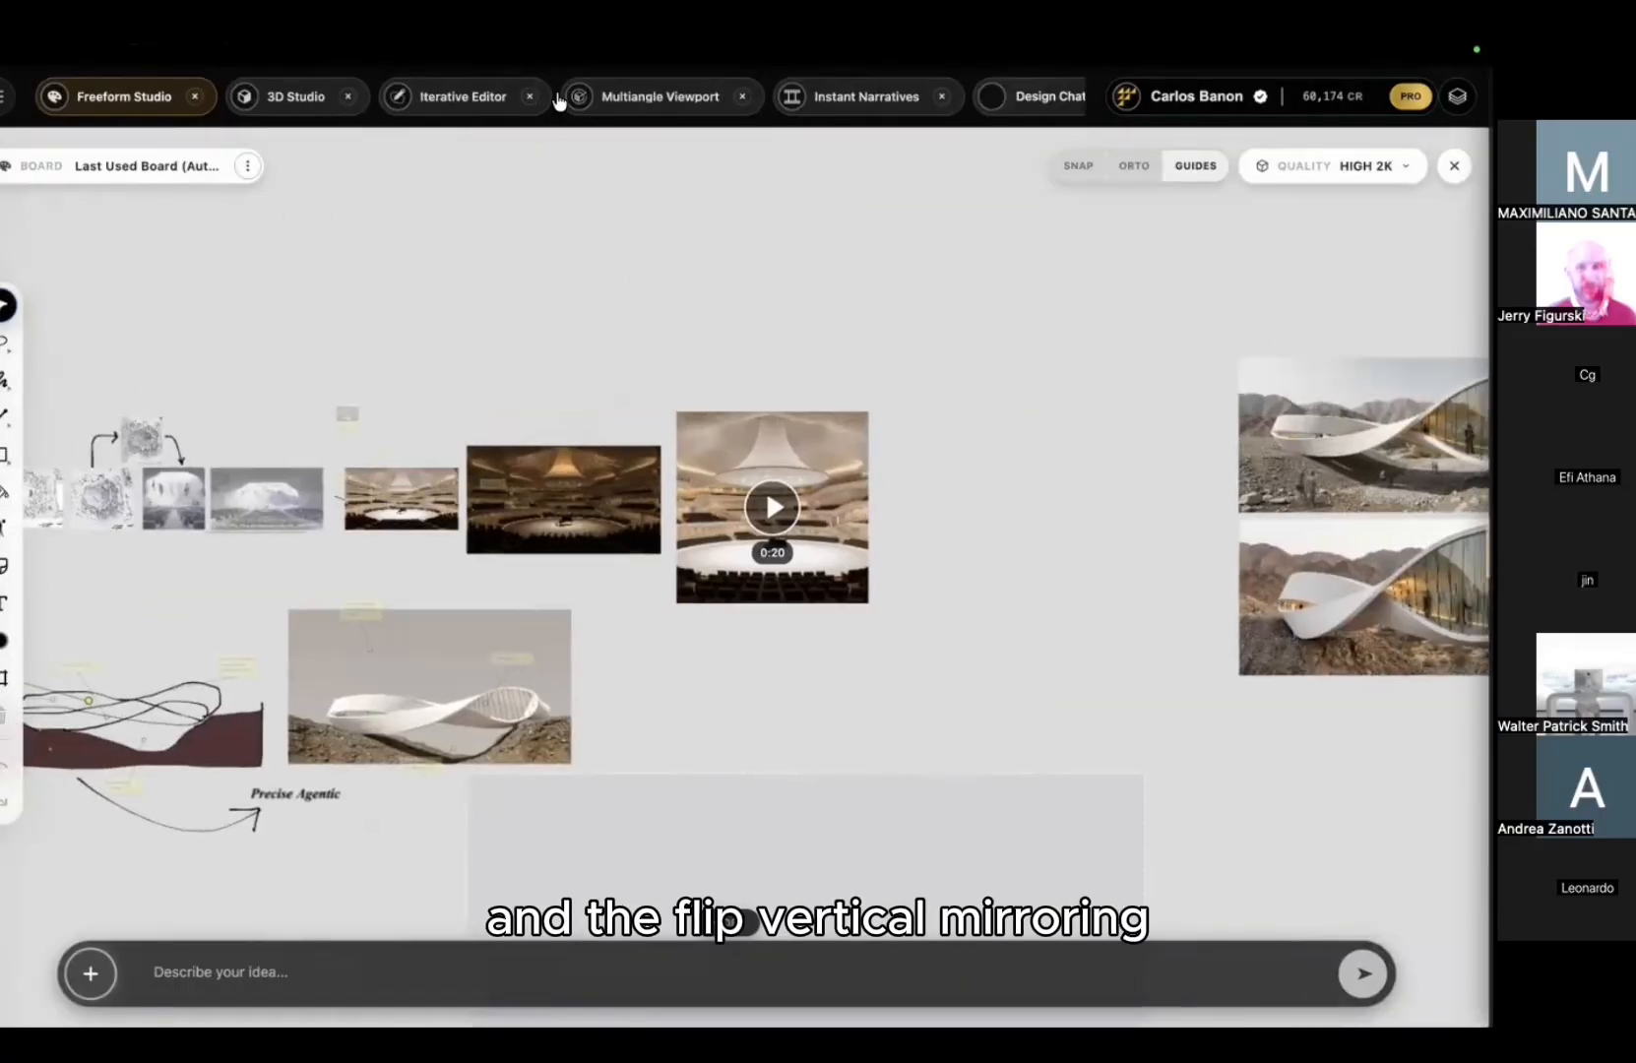
{"action": "left_click", "coordinate": [347, 96]}
{"action": "left_click", "coordinate": [378, 97]}
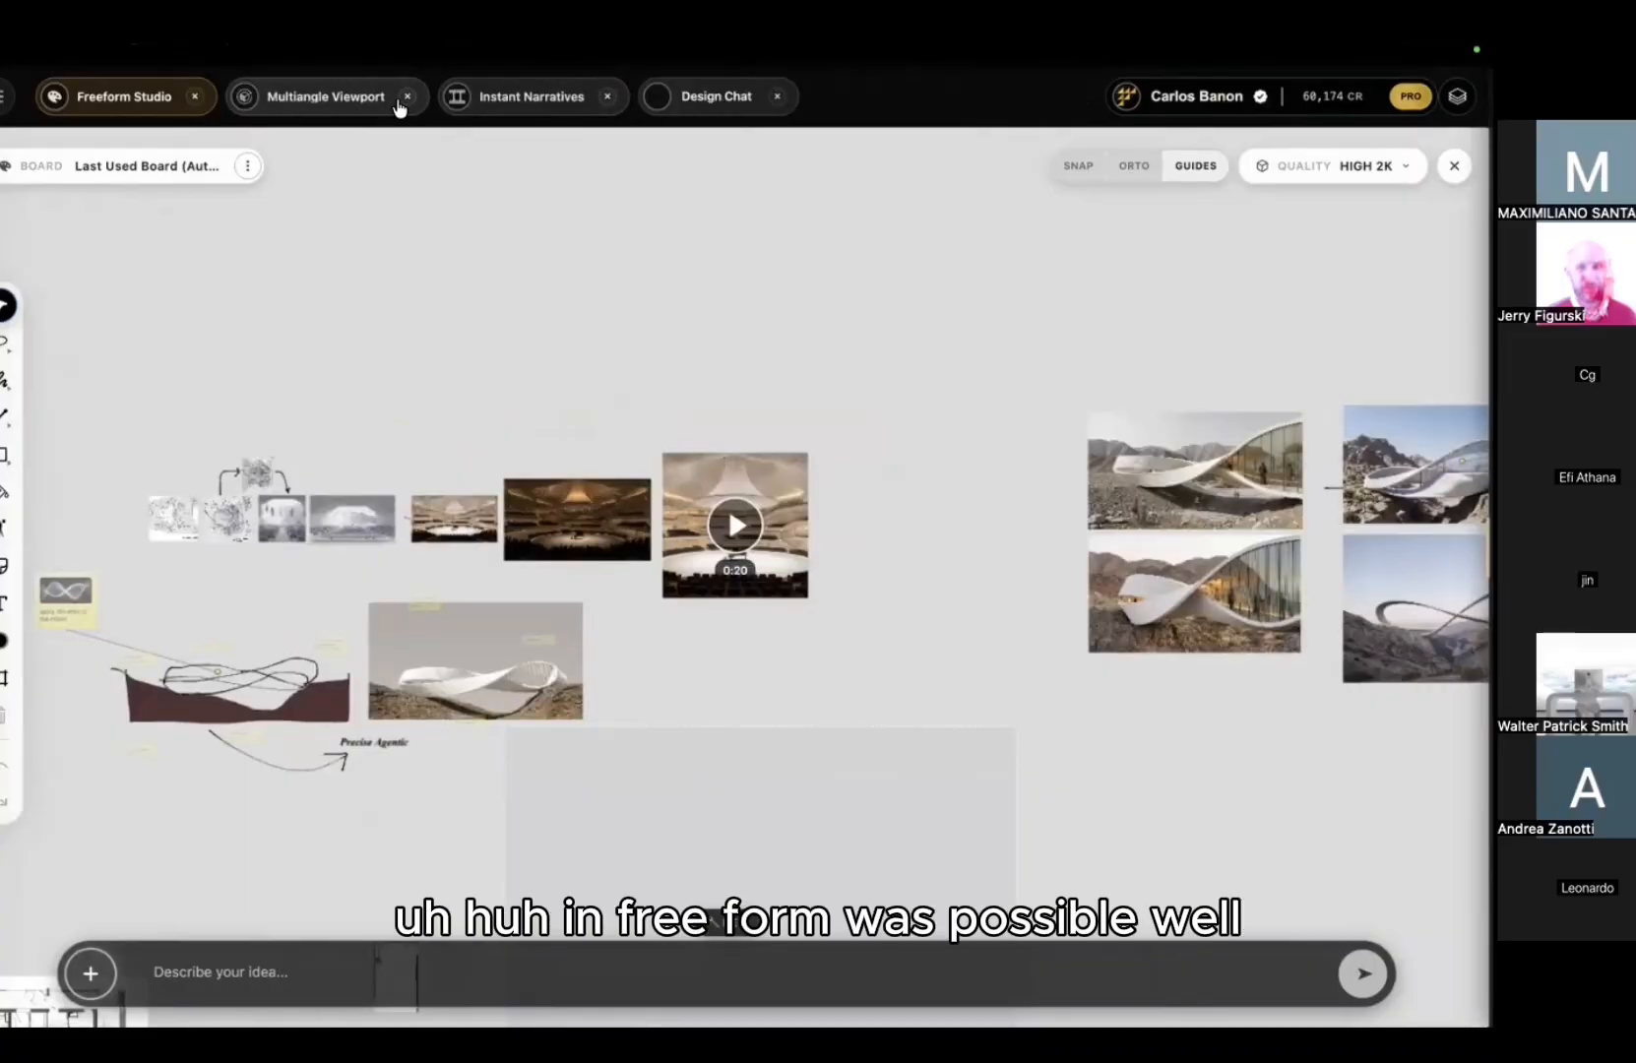
{"action": "left_click", "coordinate": [404, 96]}
{"action": "left_click", "coordinate": [392, 97]}
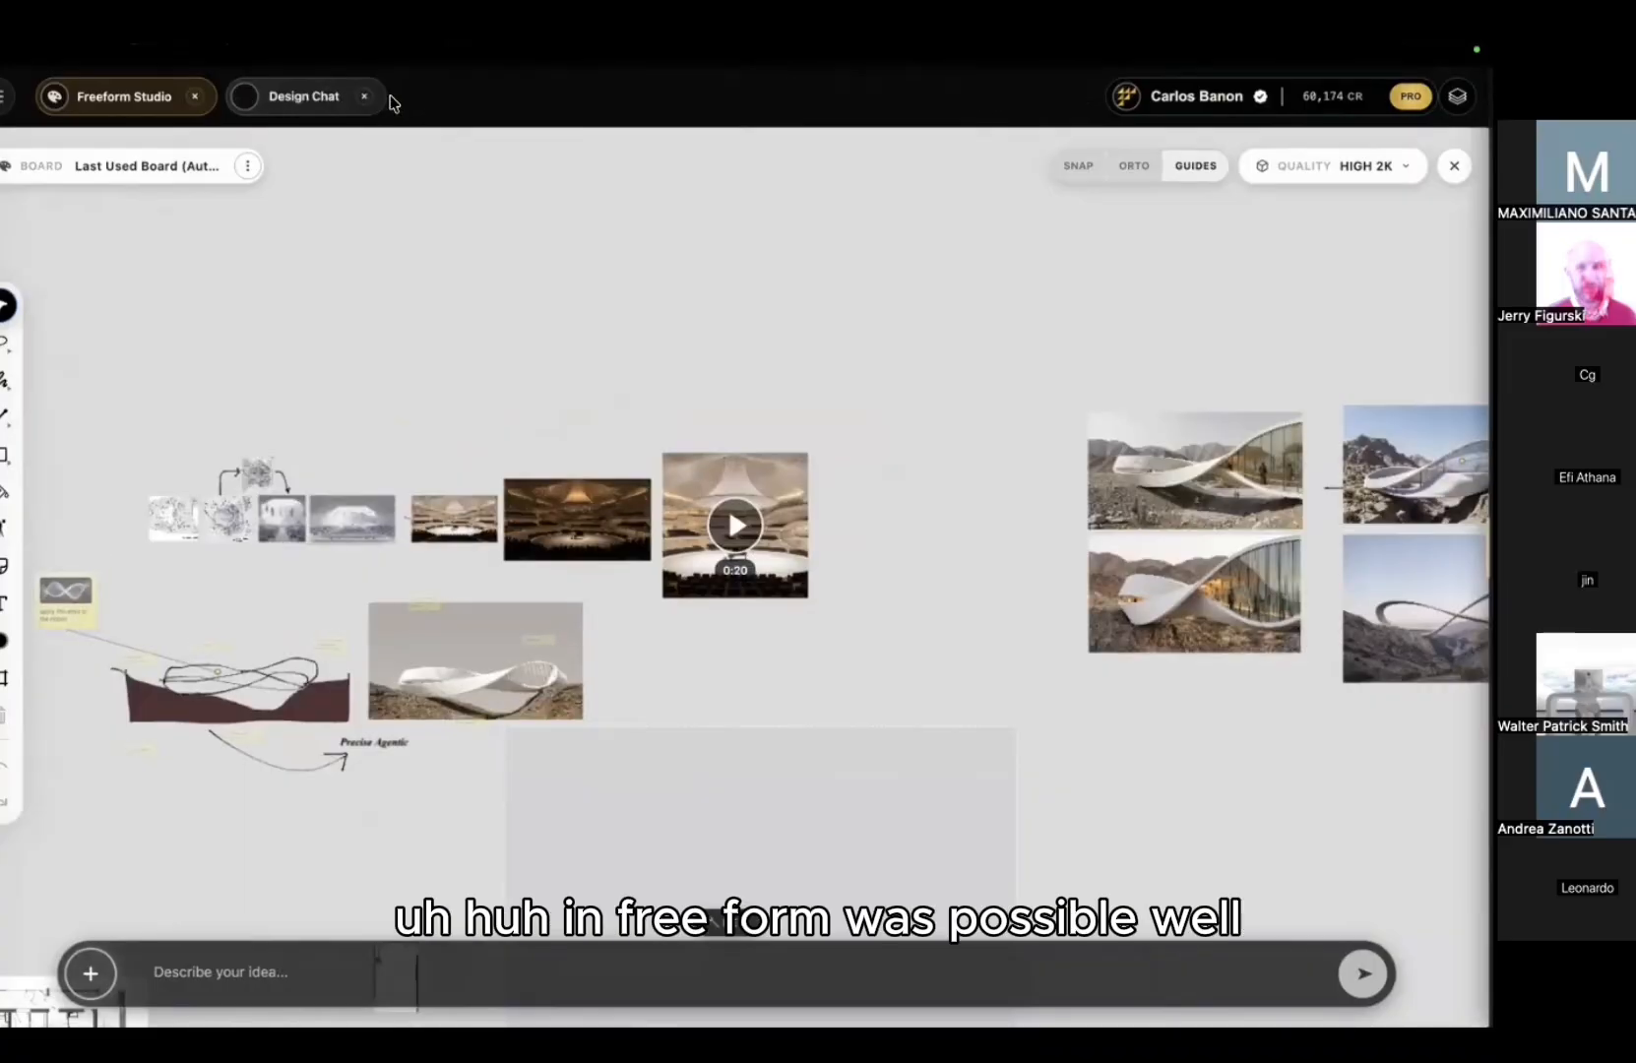
{"action": "scroll", "coordinate": [597, 474], "scroll_direction": "up", "scroll_amount": 10}
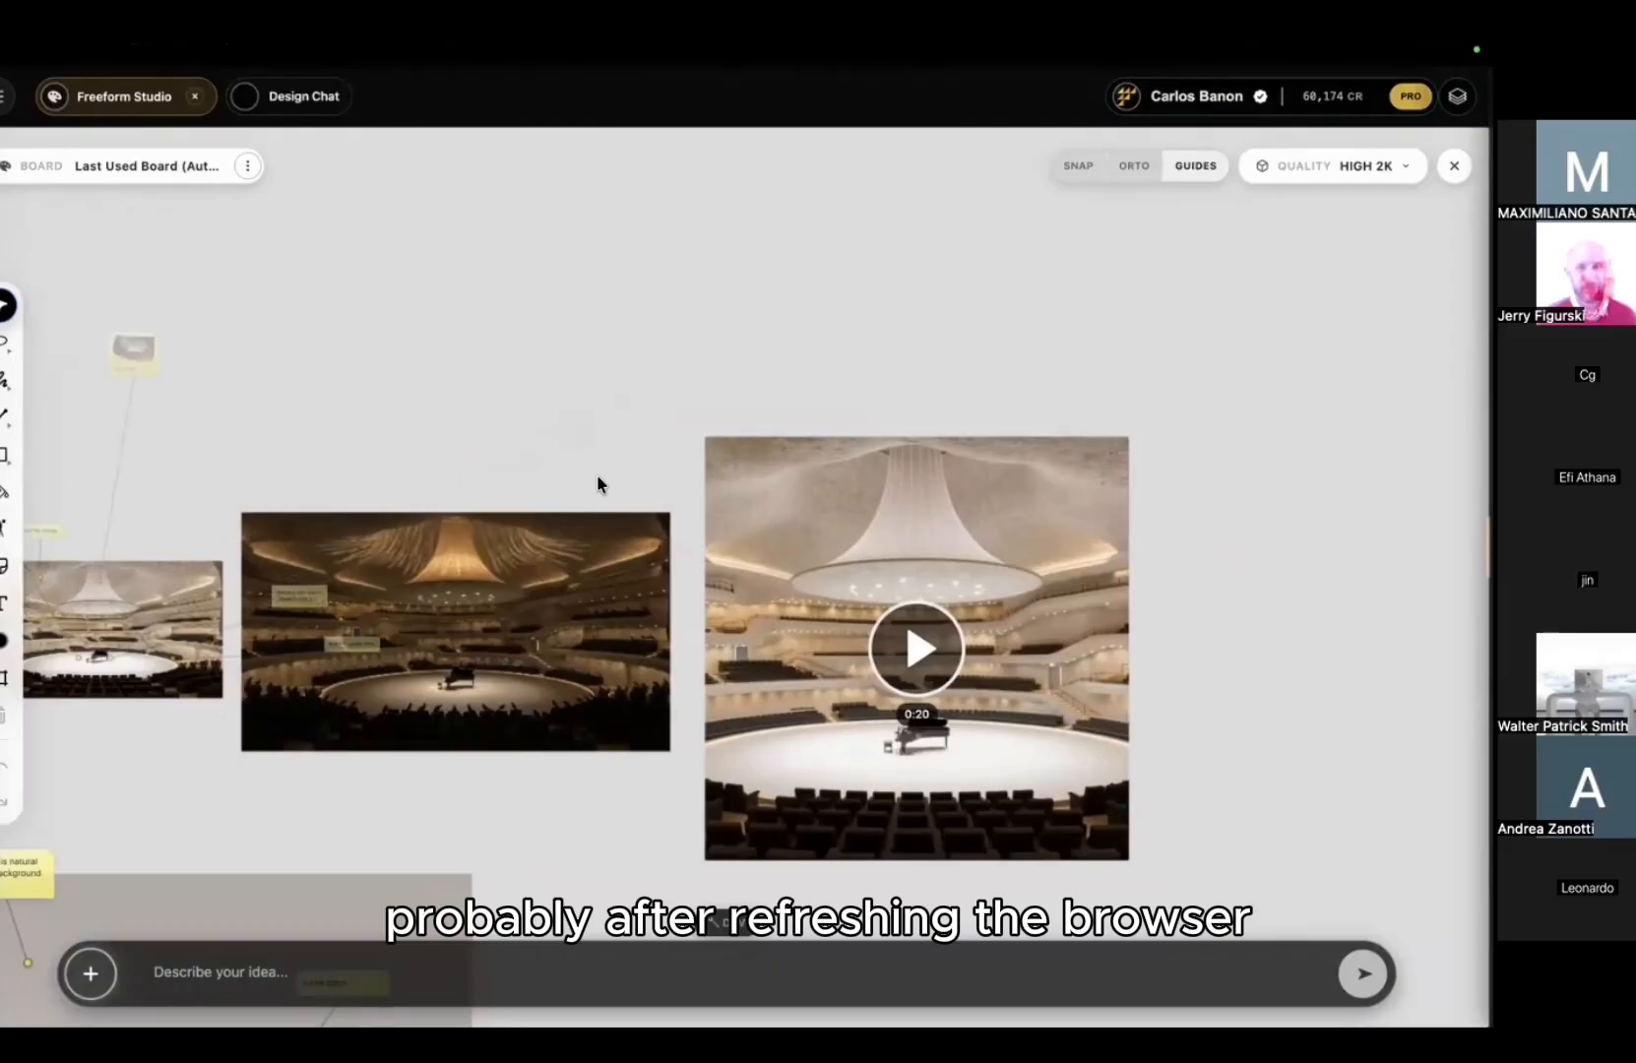
{"action": "scroll", "coordinate": [597, 475], "scroll_direction": "up", "scroll_amount": 3}
{"action": "scroll", "coordinate": [678, 438], "scroll_direction": "left", "scroll_amount": 3}
{"action": "left_click", "coordinate": [677, 498]}
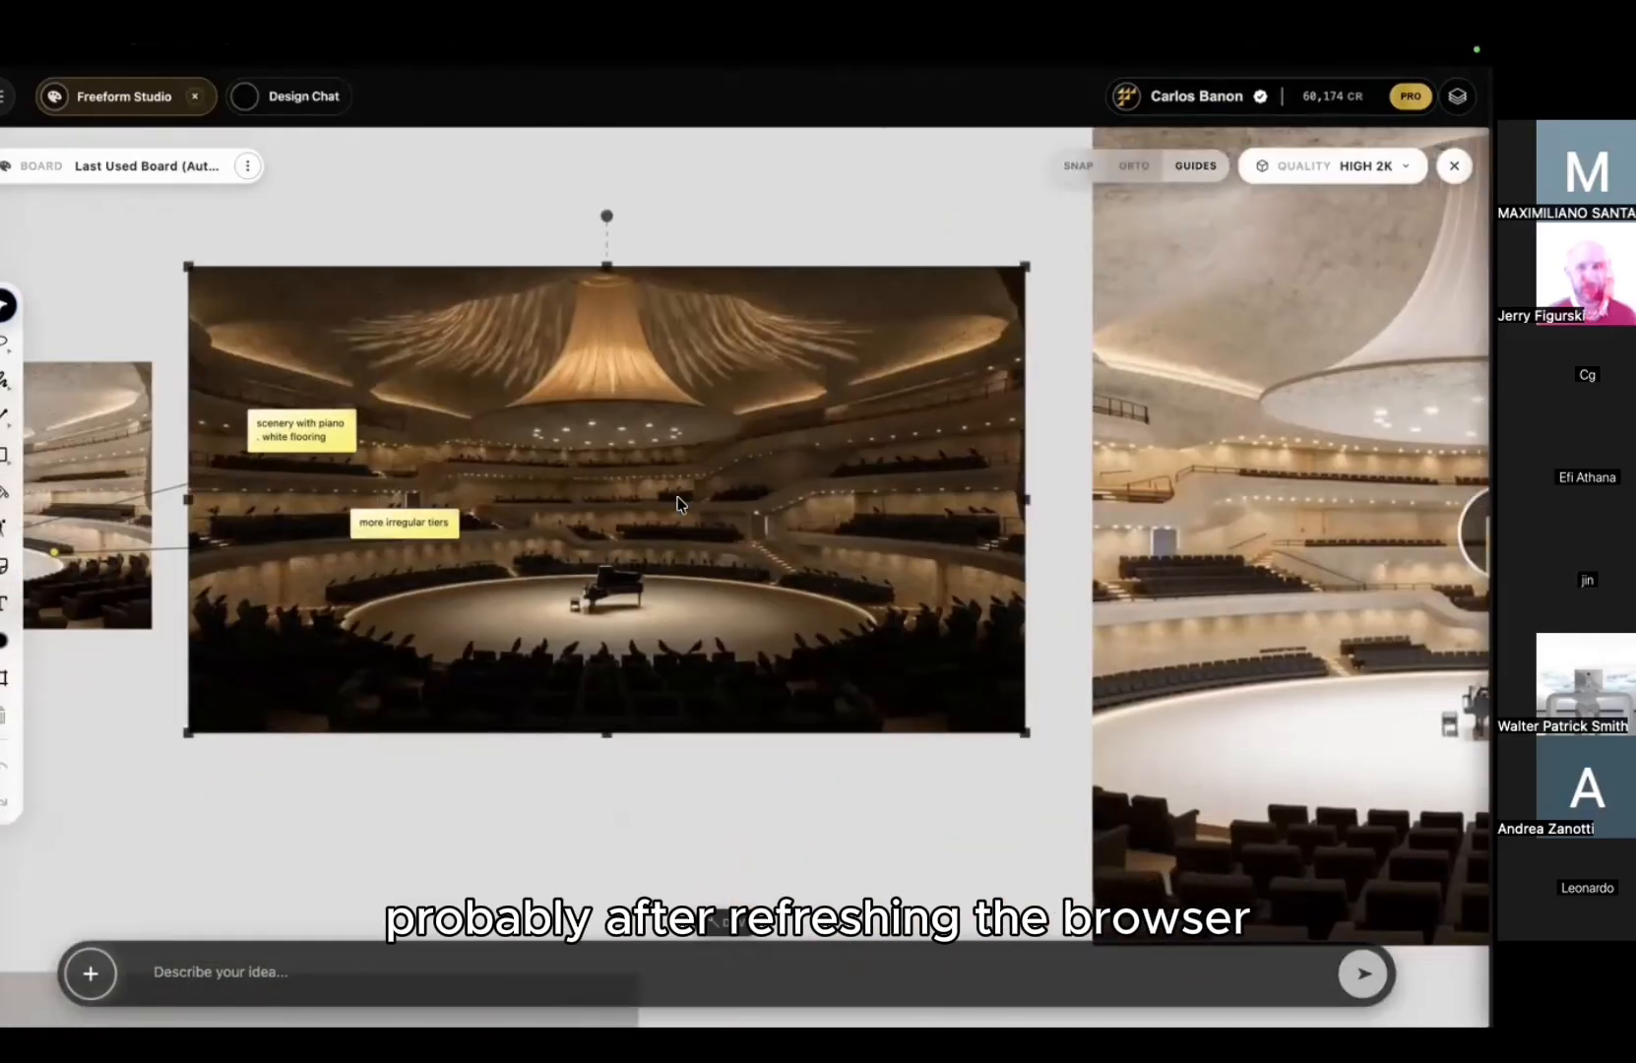
{"action": "right_click", "coordinate": [695, 419]}
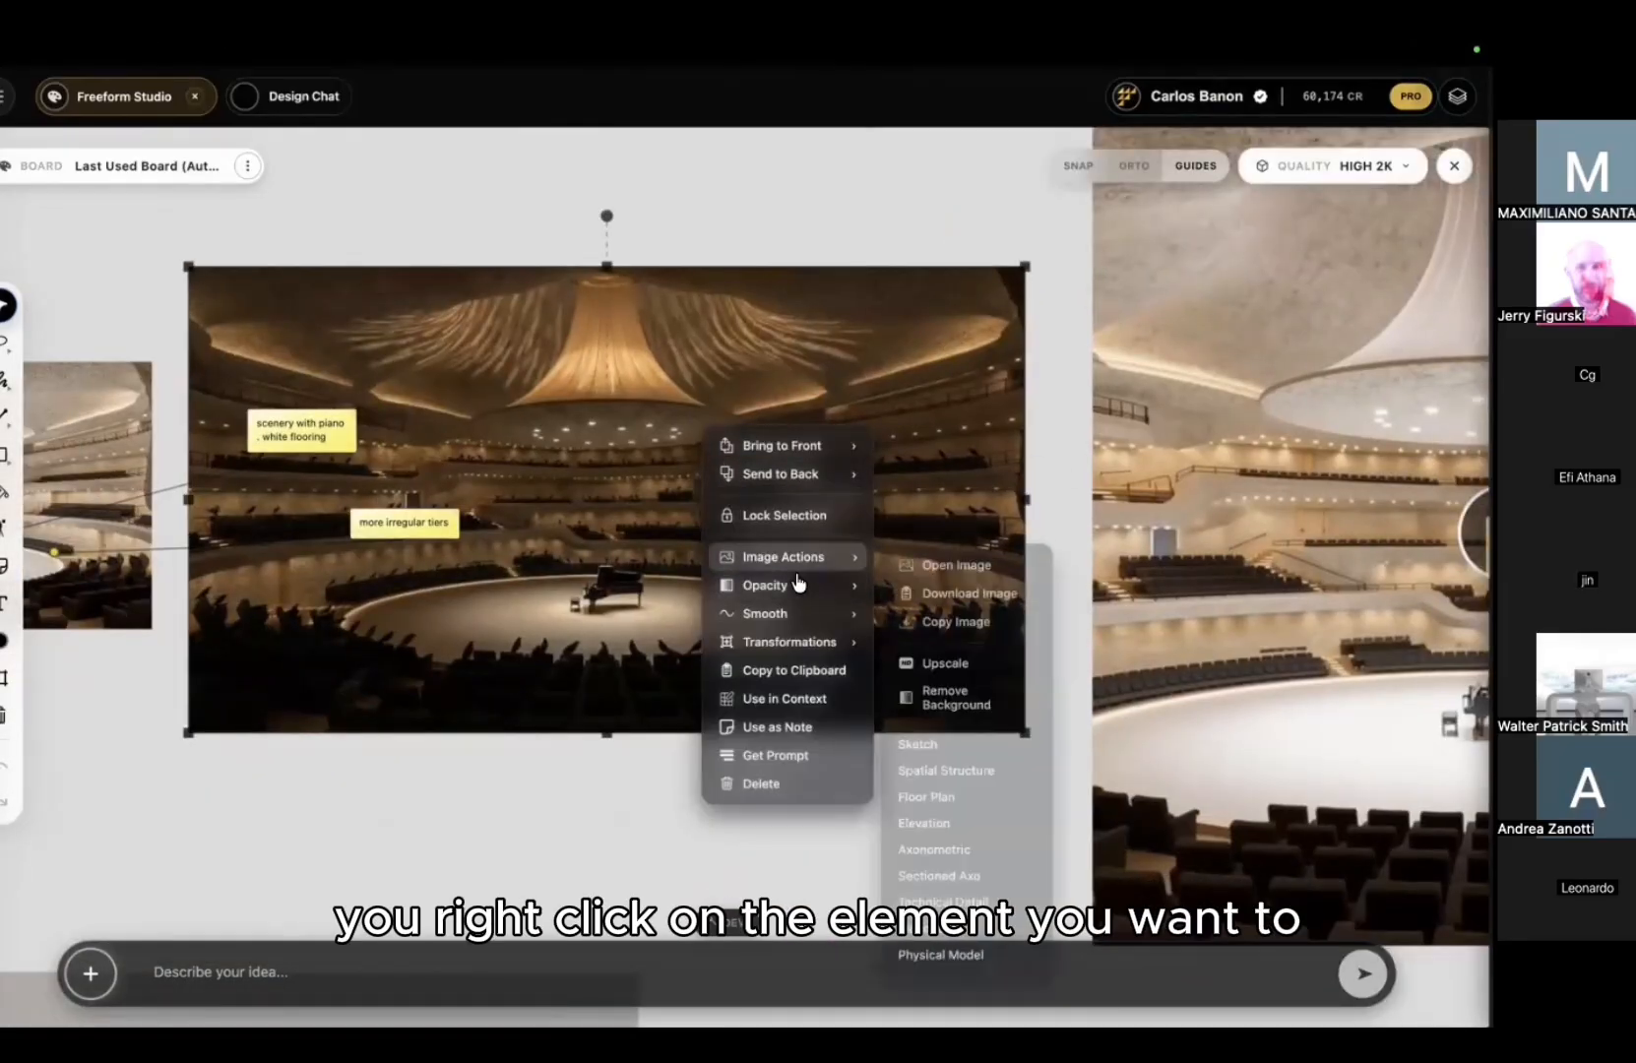
{"action": "mouse_move", "coordinate": [805, 652]}
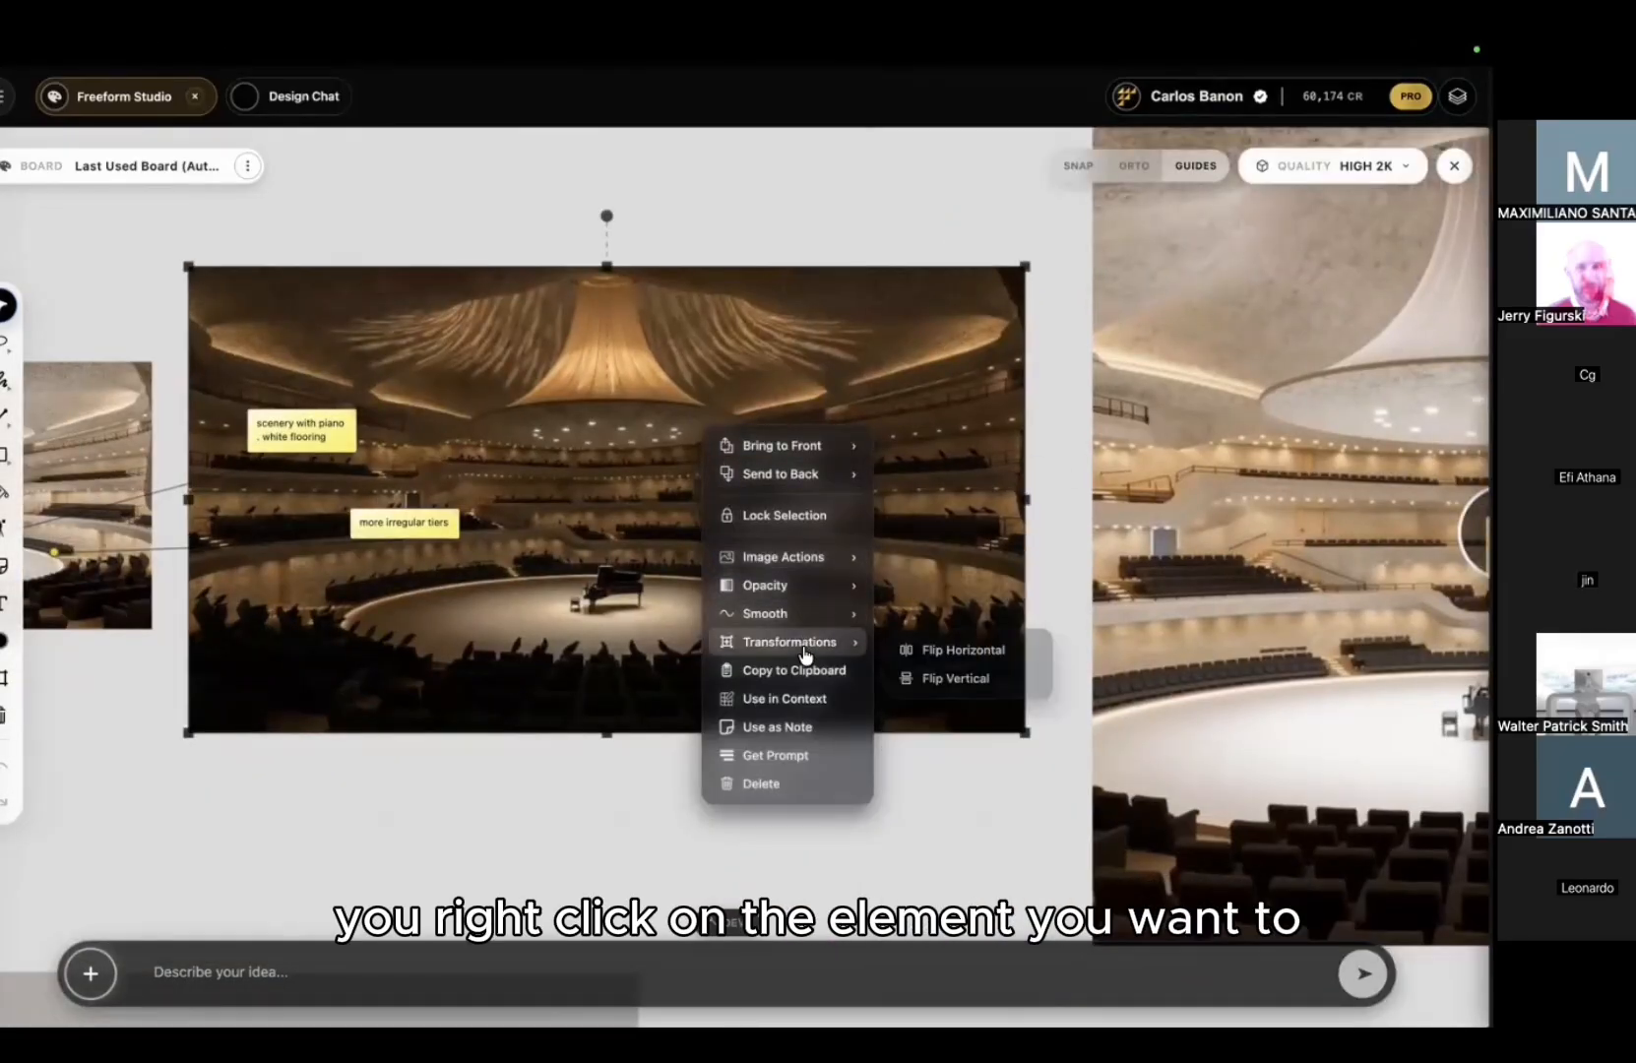
{"action": "left_click", "coordinate": [932, 652]}
{"action": "mouse_move", "coordinate": [852, 648]}
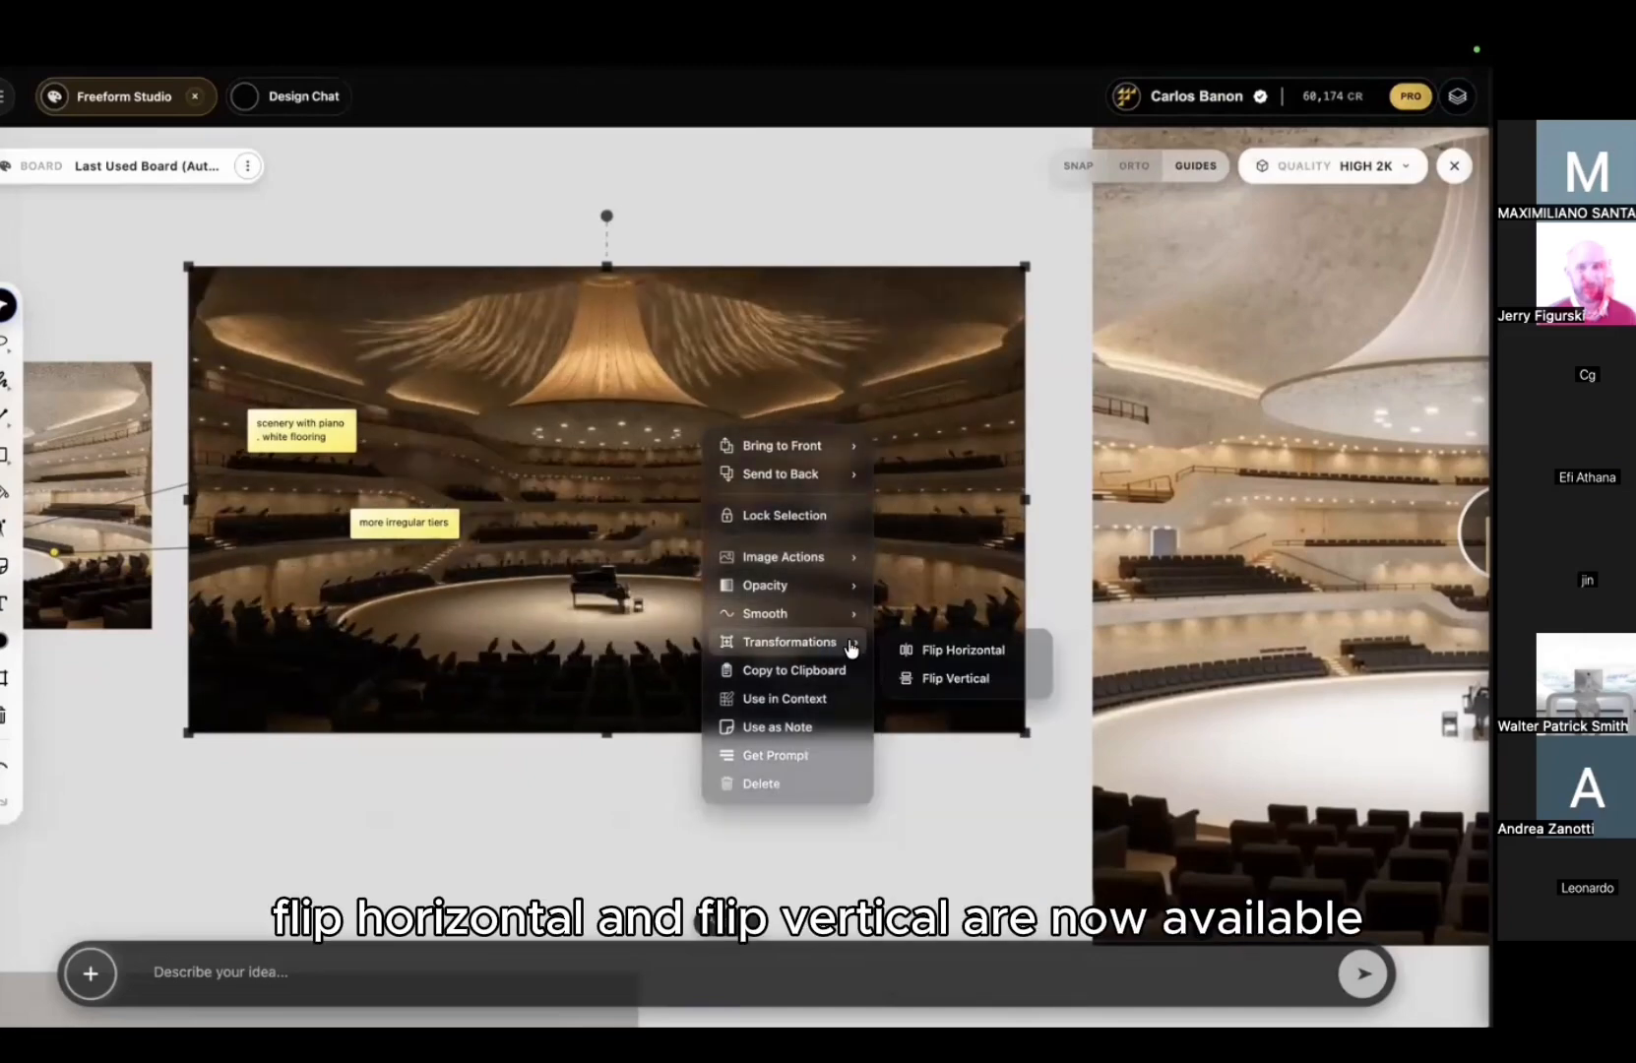
{"action": "left_click", "coordinate": [928, 654]}
{"action": "right_click", "coordinate": [716, 621]}
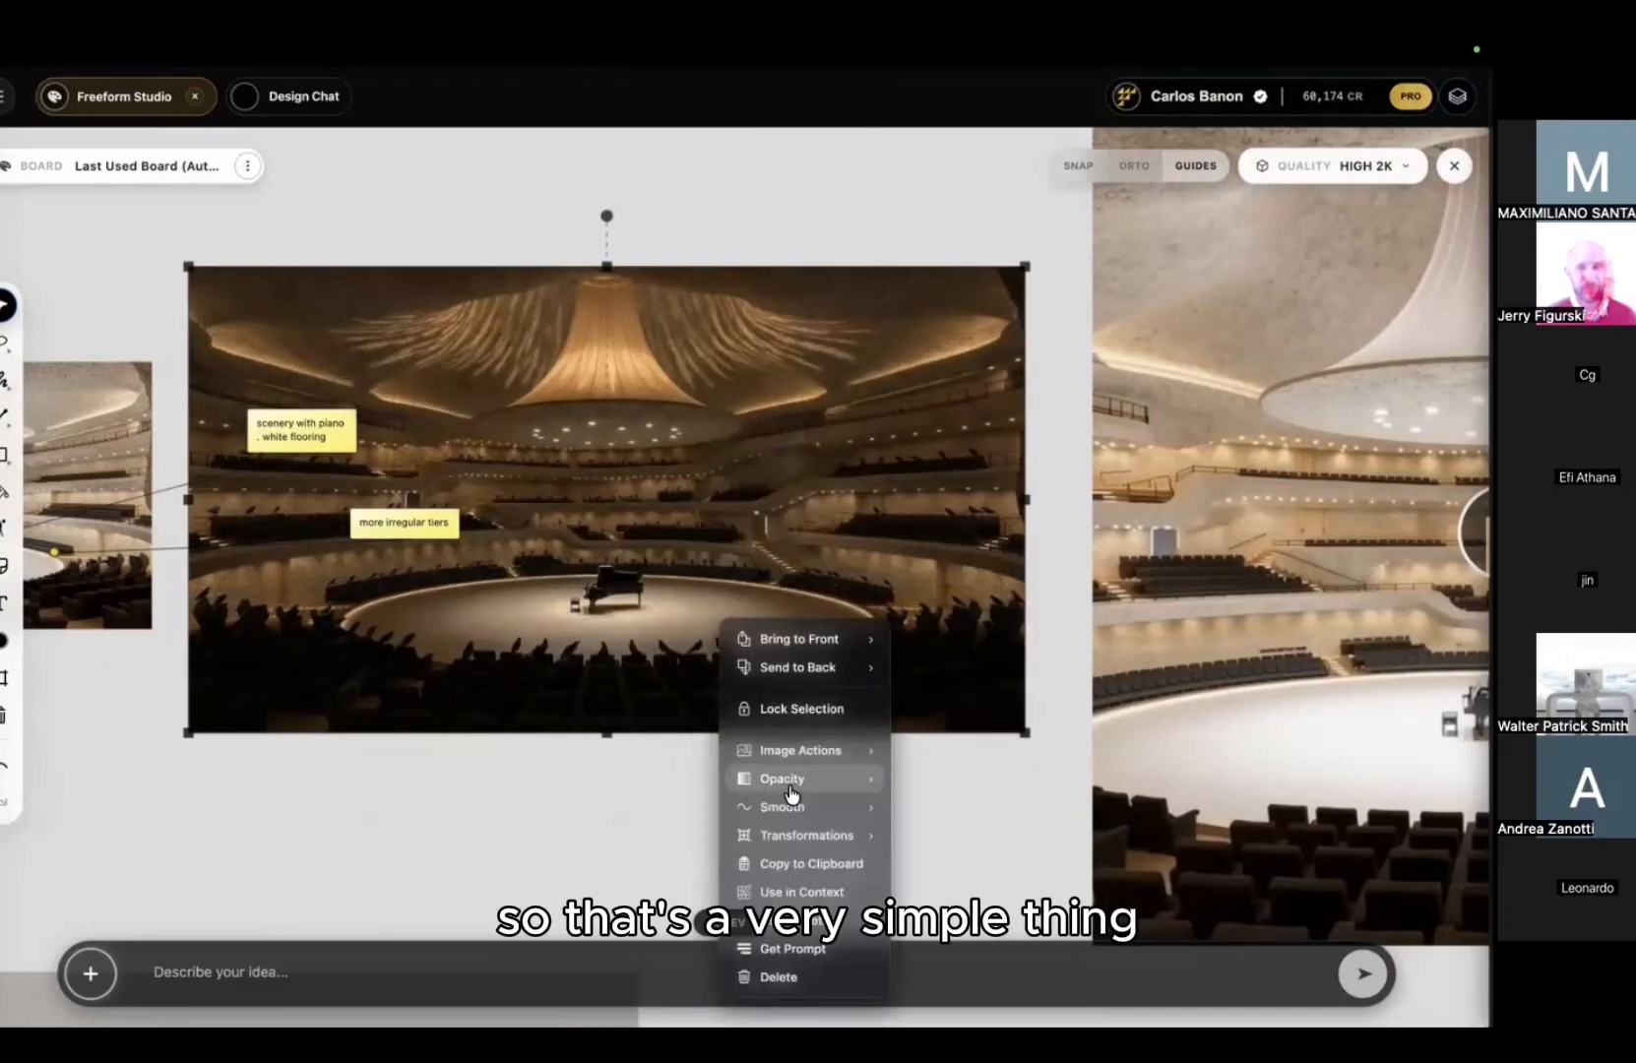
{"action": "mouse_move", "coordinate": [810, 837]}
{"action": "left_click", "coordinate": [948, 871]}
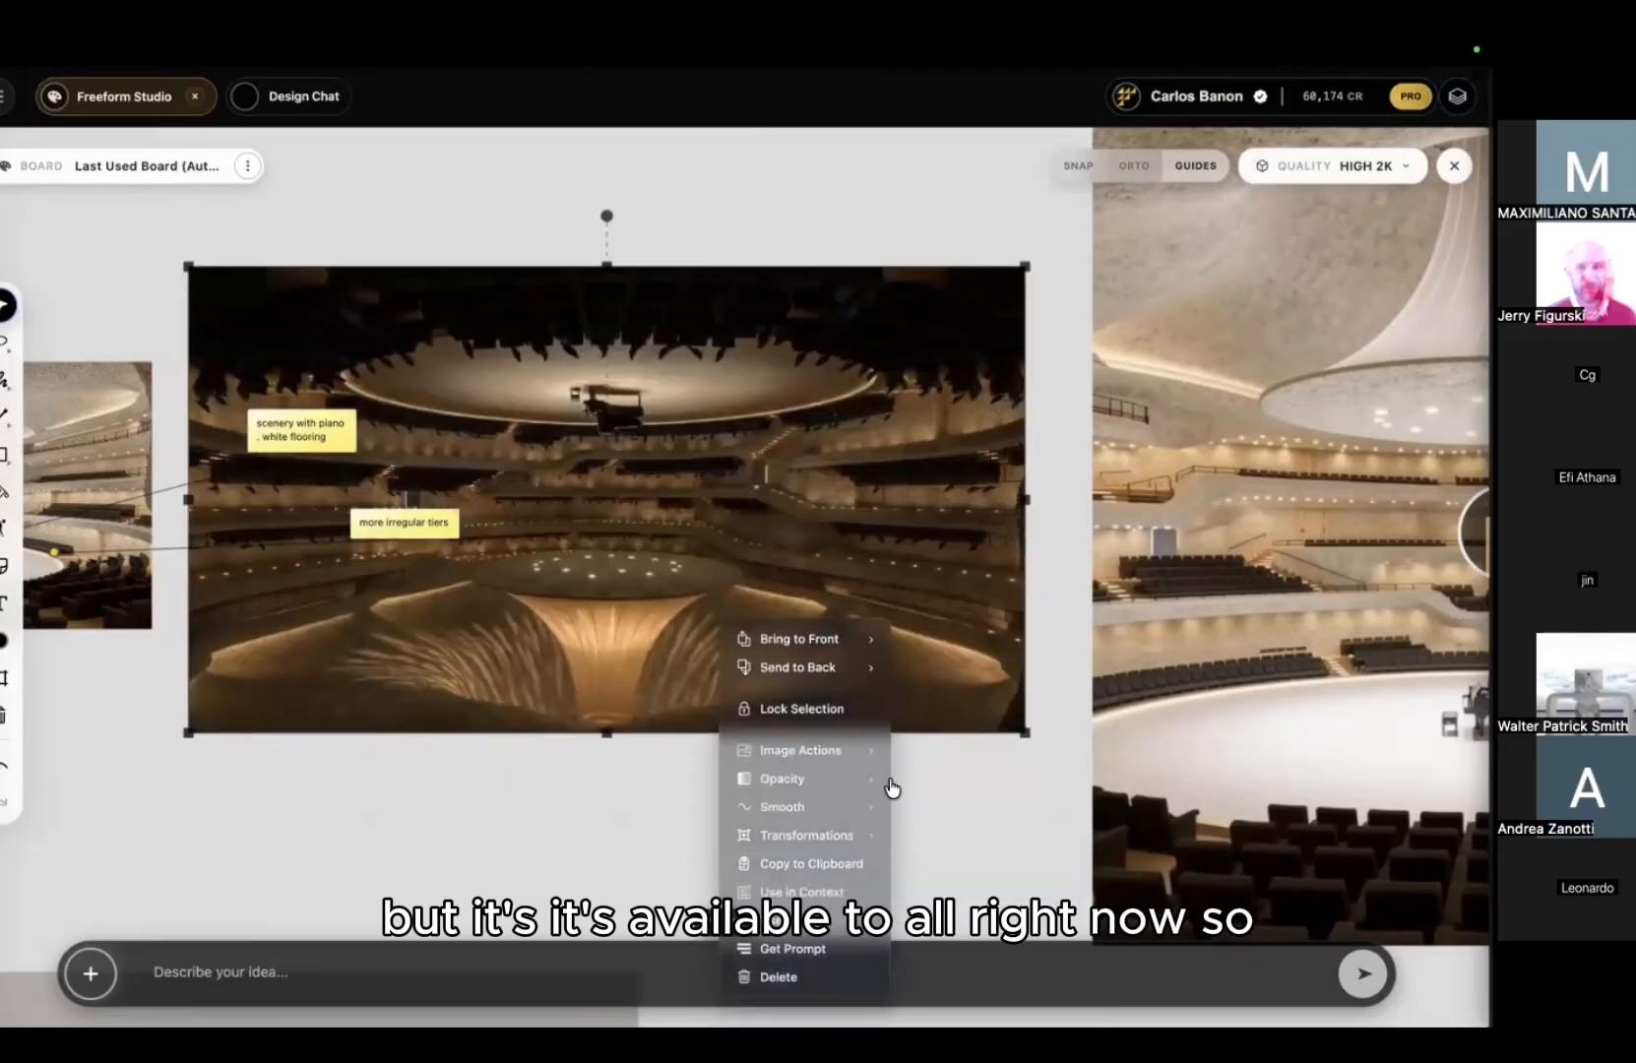
{"action": "right_click", "coordinate": [773, 580]}
{"action": "mouse_move", "coordinate": [870, 809]}
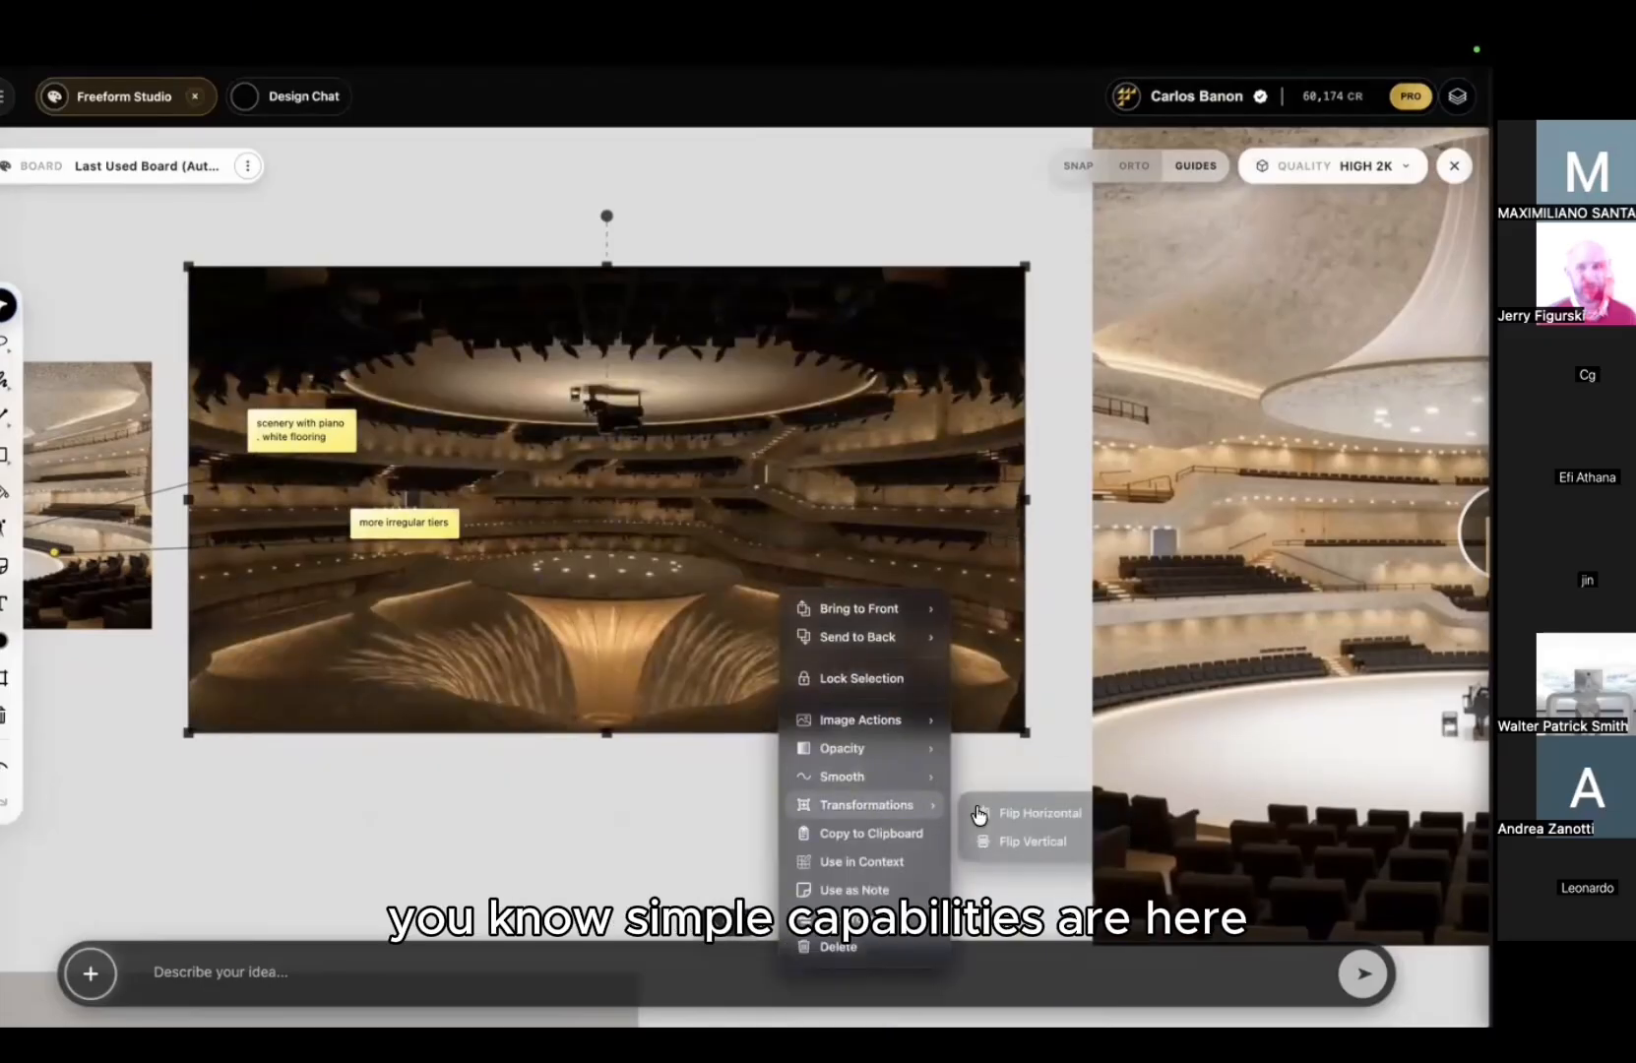
{"action": "left_click", "coordinate": [1020, 837]}
{"action": "scroll", "coordinate": [686, 568], "scroll_direction": "down", "scroll_amount": 5}
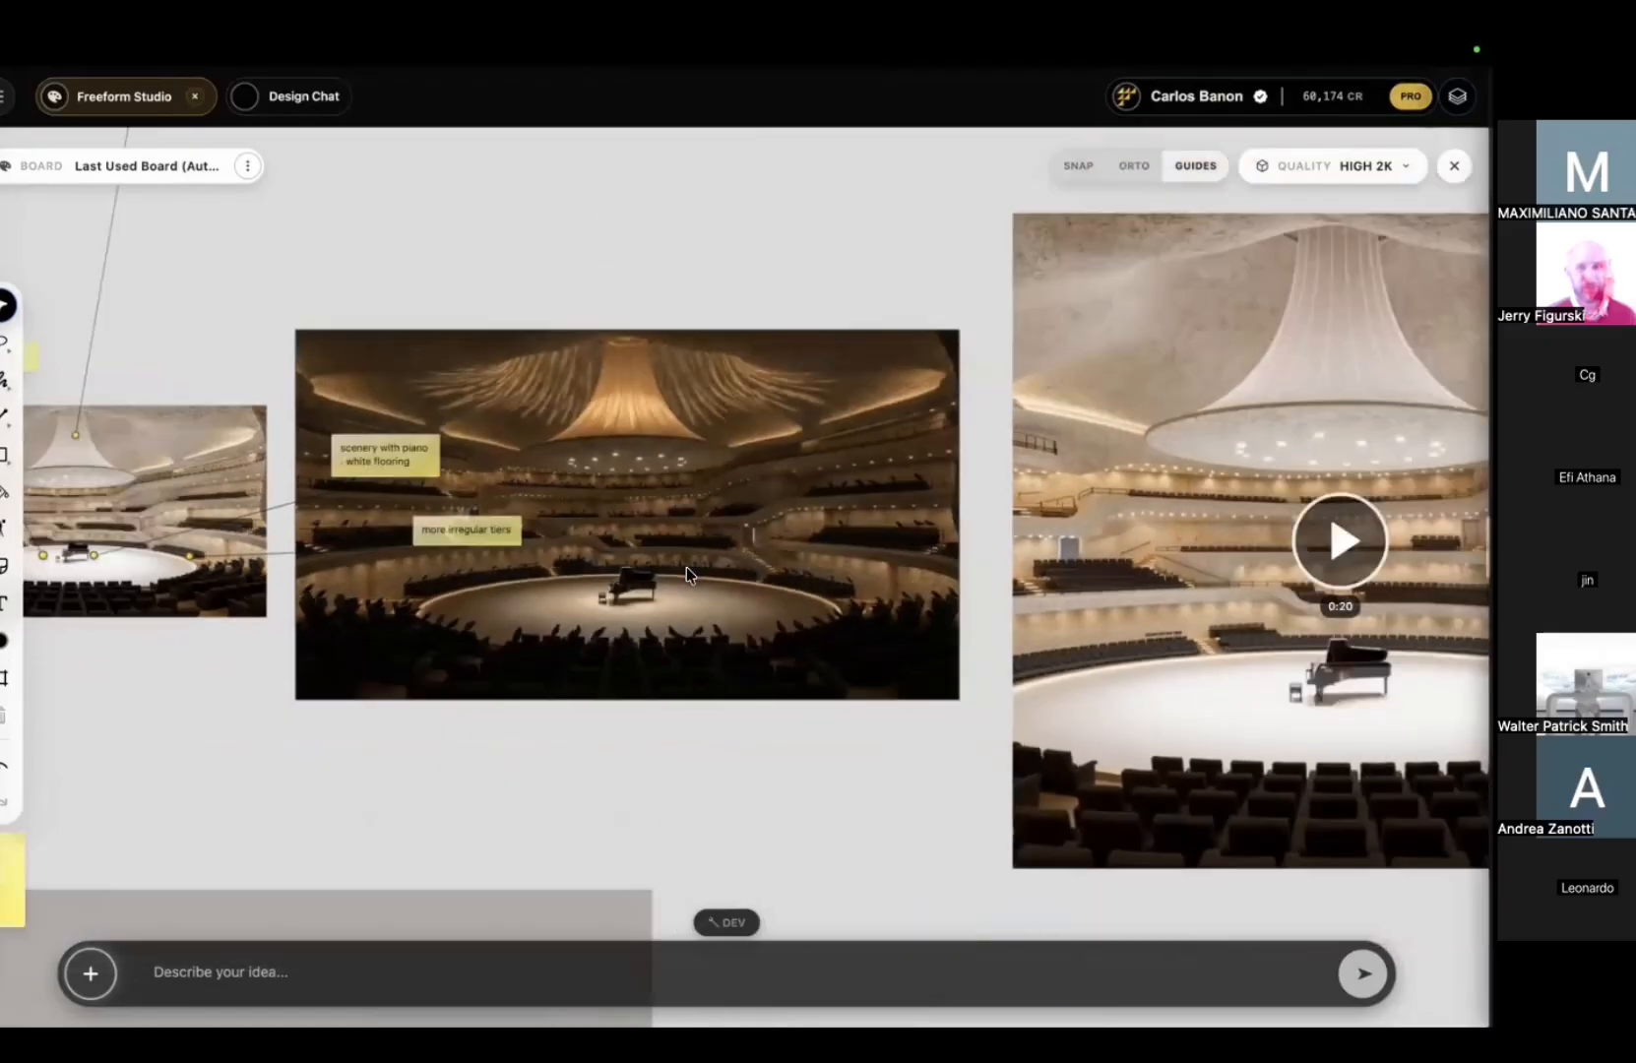
{"action": "left_click", "coordinate": [723, 454]}
Step: Pan across the board to find and select the dark concert-hall image
{"action": "right_click", "coordinate": [729, 463]}
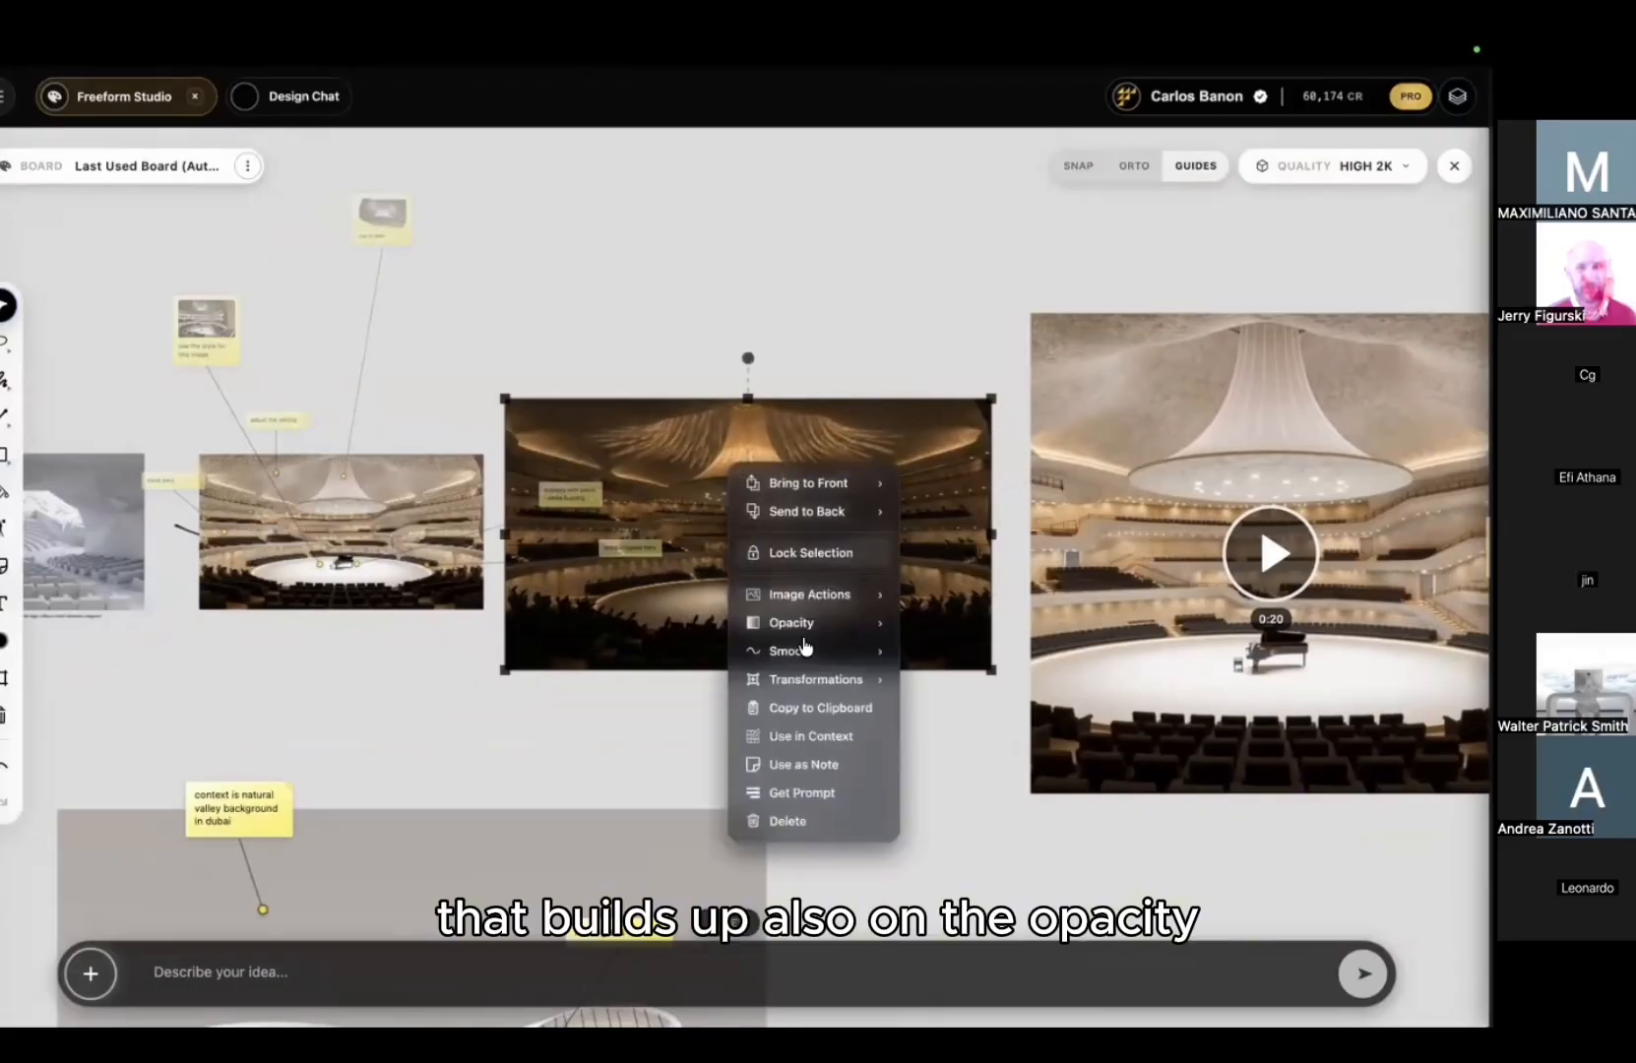
{"action": "mouse_move", "coordinate": [827, 624]}
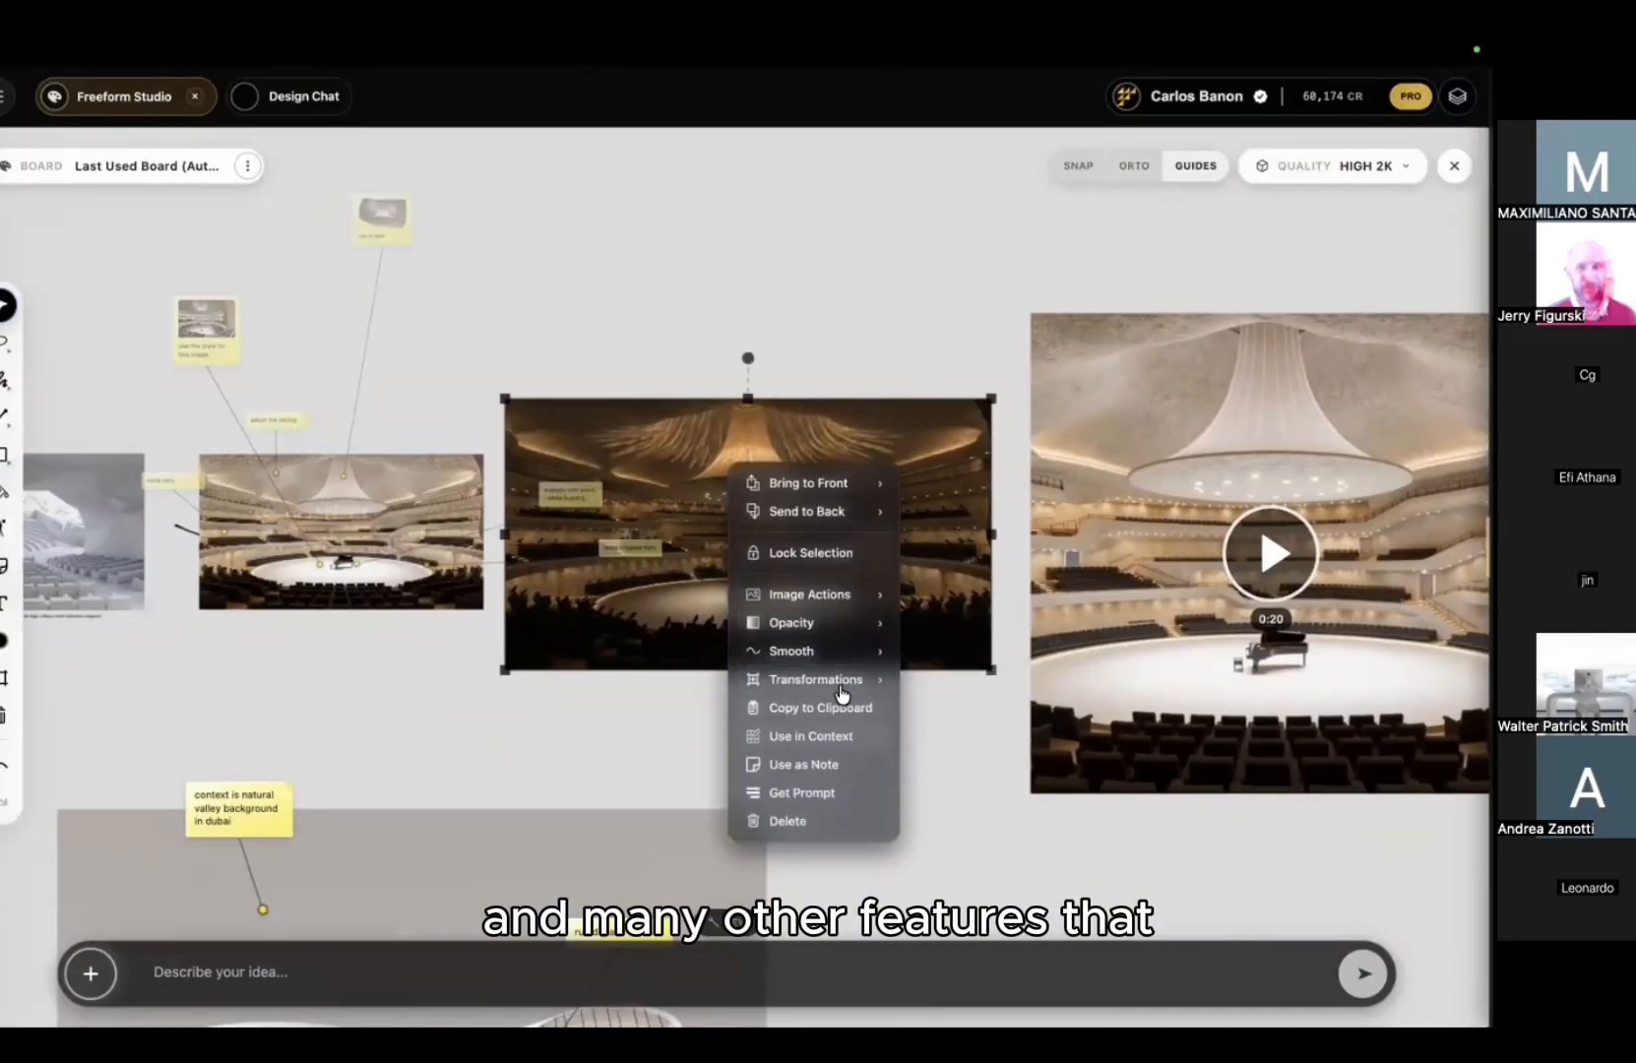
{"action": "left_click", "coordinate": [859, 356]}
{"action": "scroll", "coordinate": [761, 414], "scroll_direction": "right", "scroll_amount": 5}
{"action": "scroll", "coordinate": [761, 414], "scroll_direction": "up", "scroll_amount": 2}
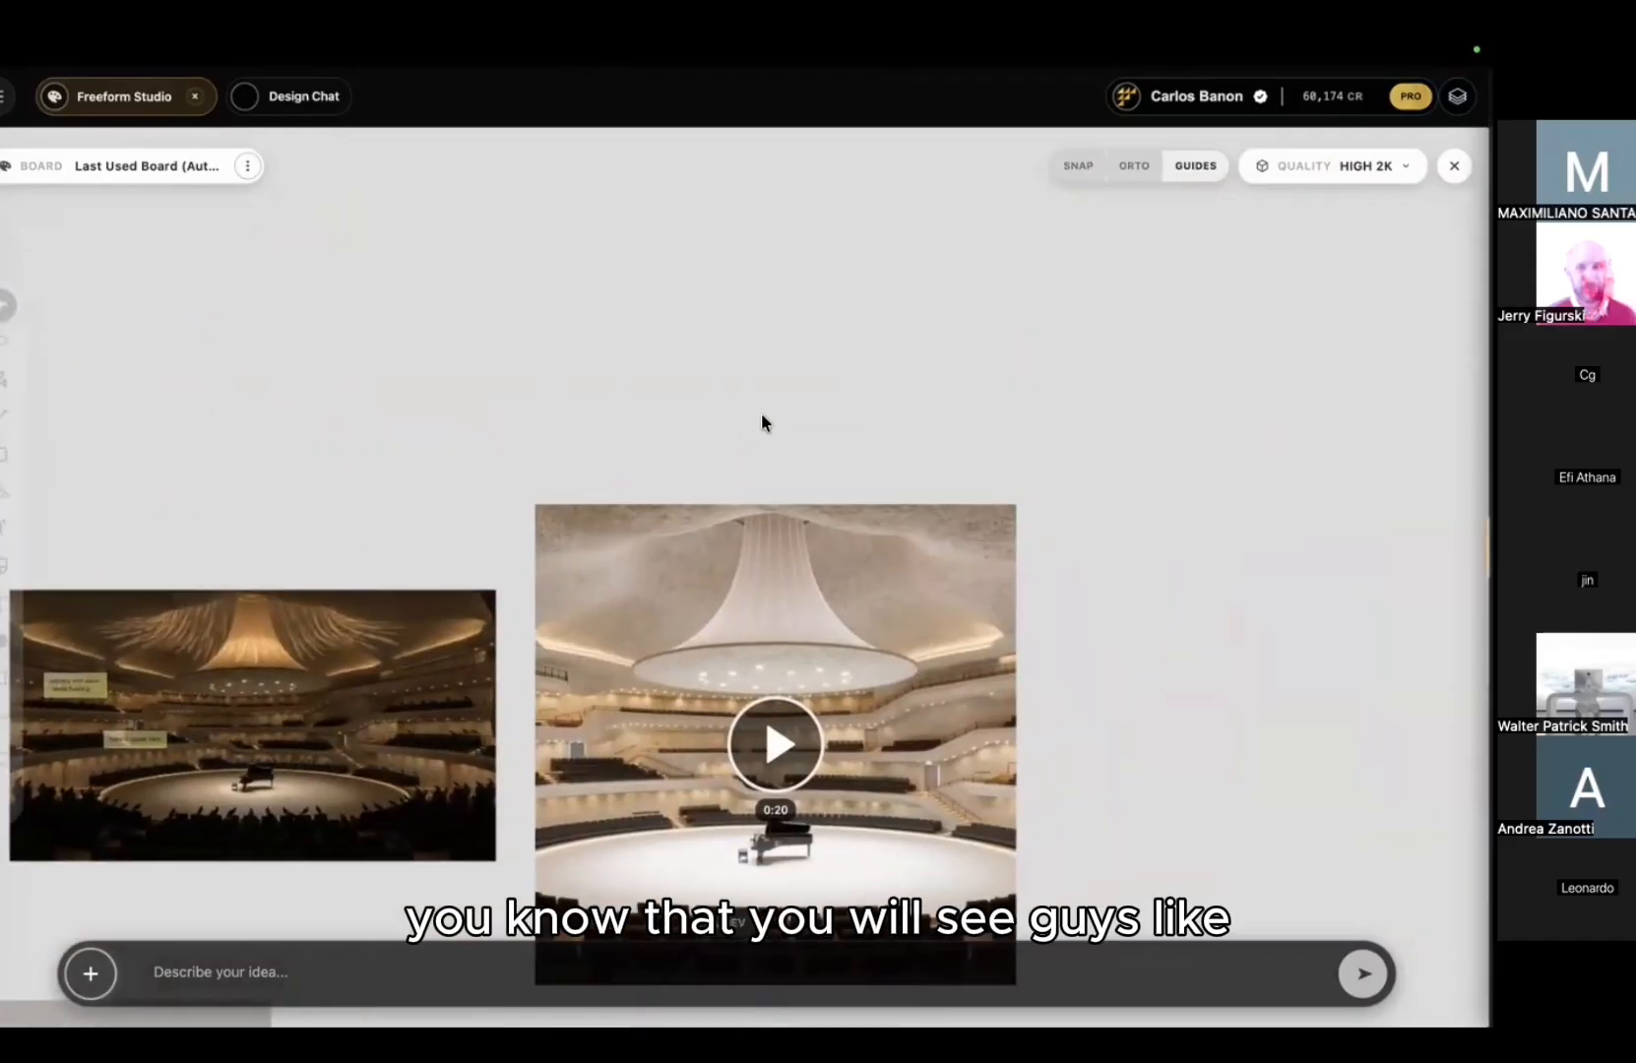
{"action": "middle_click_drag", "start_coordinate": [366, 467], "coordinate": [631, 458]}
{"action": "middle_click_drag", "start_coordinate": [148, 615], "coordinate": [630, 557]}
{"action": "scroll", "coordinate": [869, 427], "scroll_direction": "up", "scroll_amount": 5}
{"action": "middle_click_drag", "start_coordinate": [868, 427], "coordinate": [353, 250]}
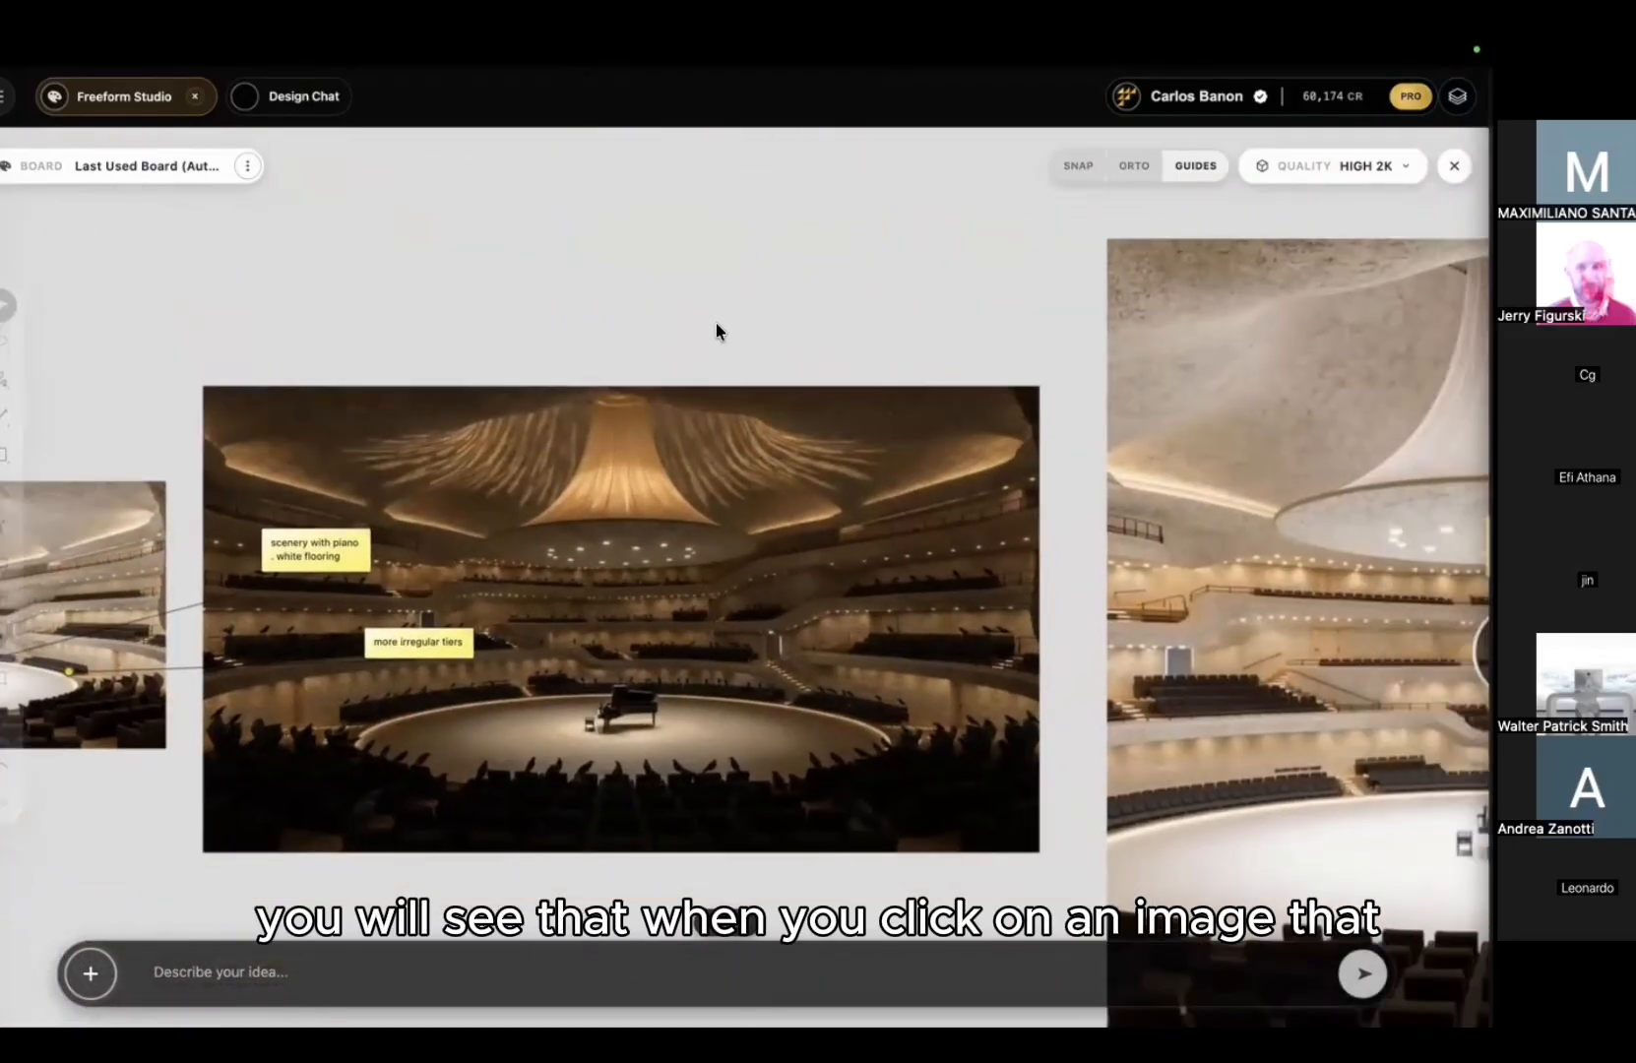
{"action": "left_click", "coordinate": [710, 453]}
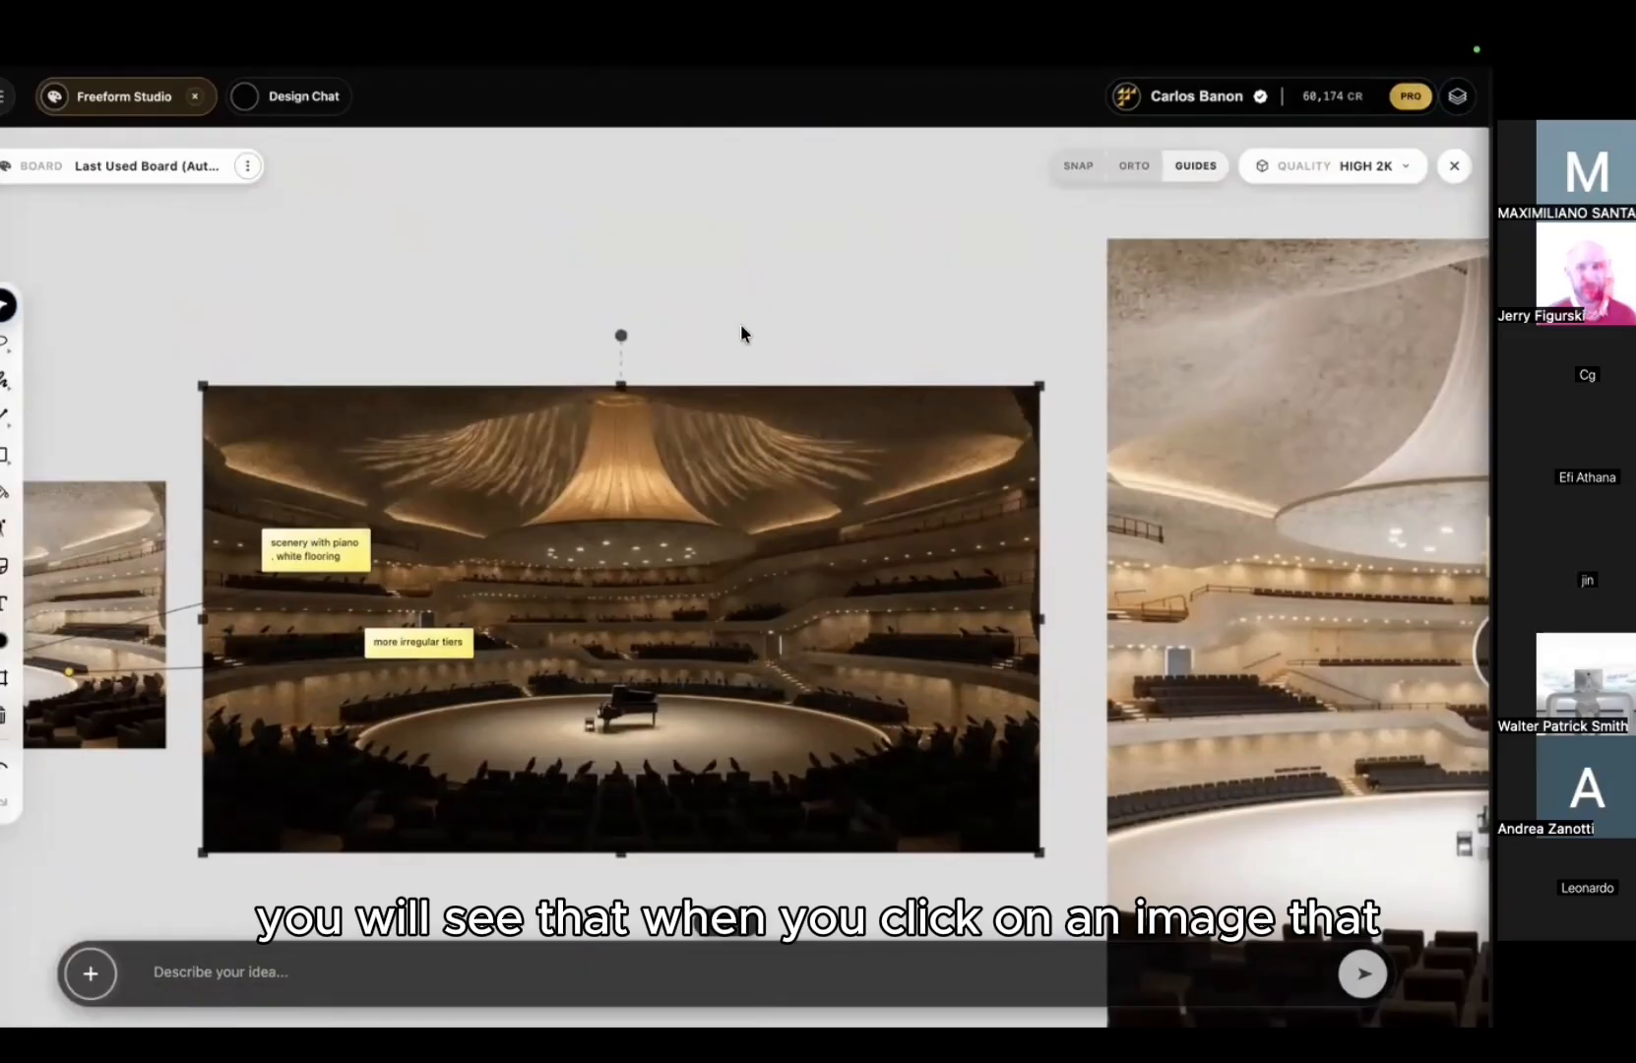
{"action": "left_click_drag", "start_coordinate": [742, 325], "coordinate": [588, 384]}
{"action": "scroll", "coordinate": [586, 537], "scroll_direction": "down", "scroll_amount": 5}
Step: Duplicate the concert-hall image above the original and turn the copy into a yellow note
{"action": "left_click", "coordinate": [923, 377]}
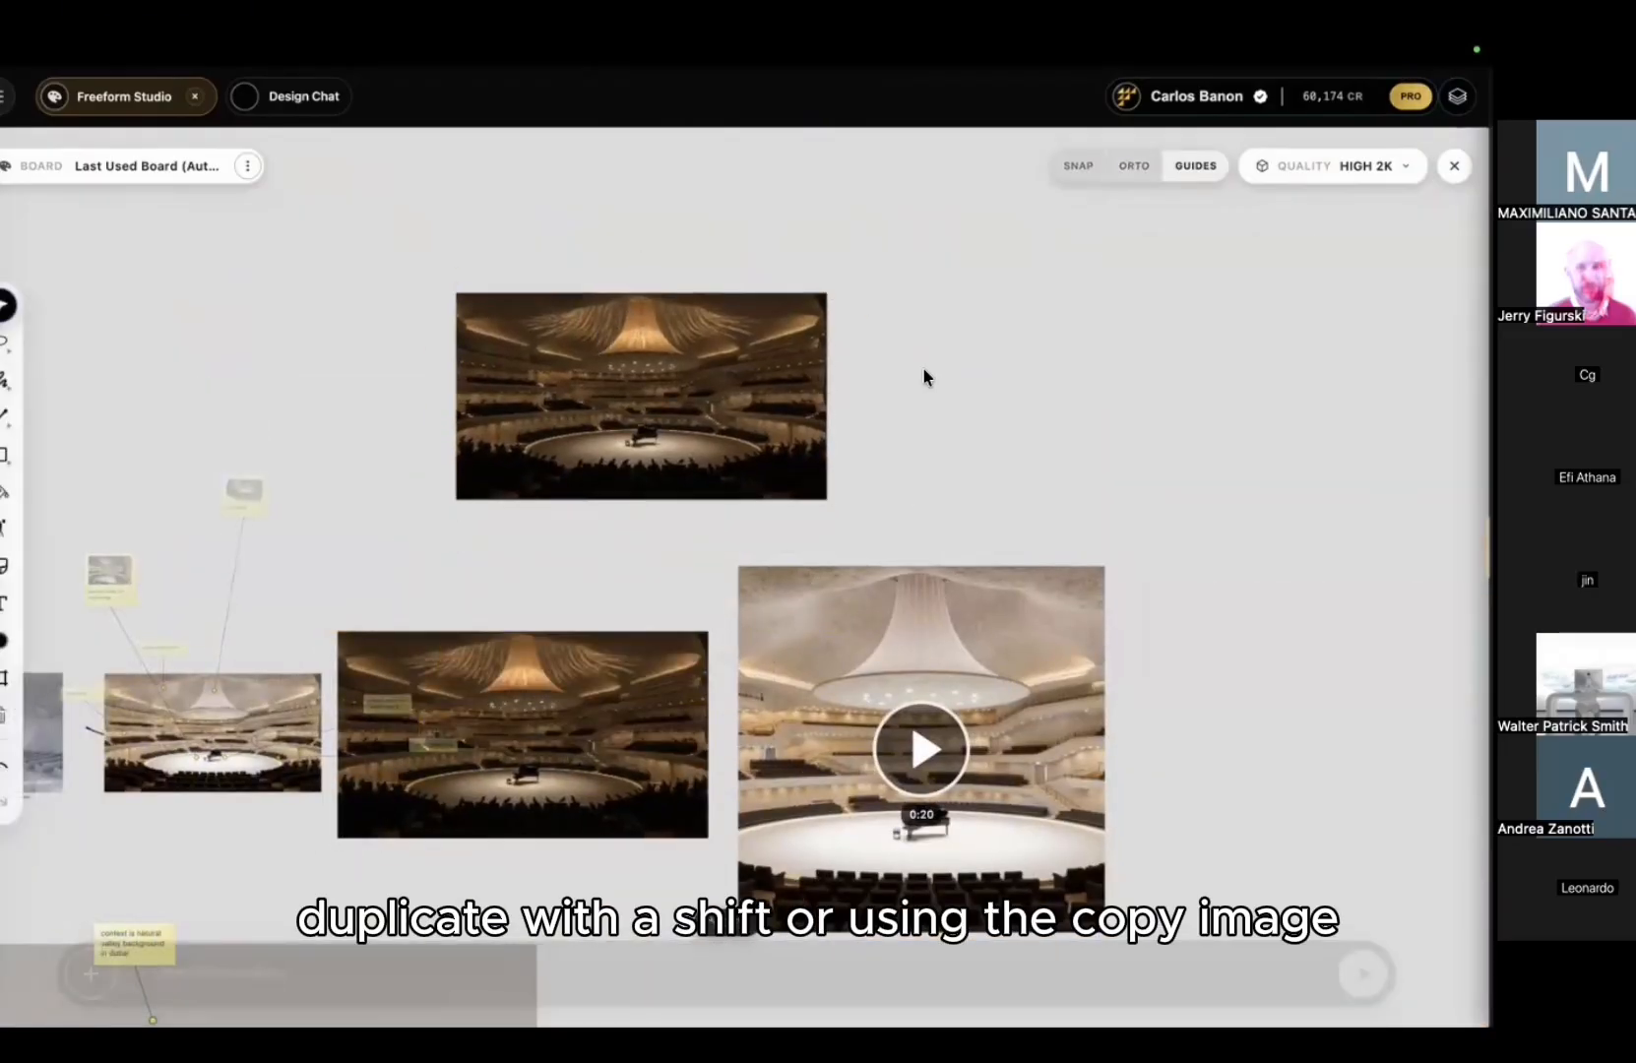
{"action": "scroll", "coordinate": [664, 462], "scroll_direction": "up", "scroll_amount": 5}
{"action": "scroll", "coordinate": [993, 428], "scroll_direction": "up", "scroll_amount": 3}
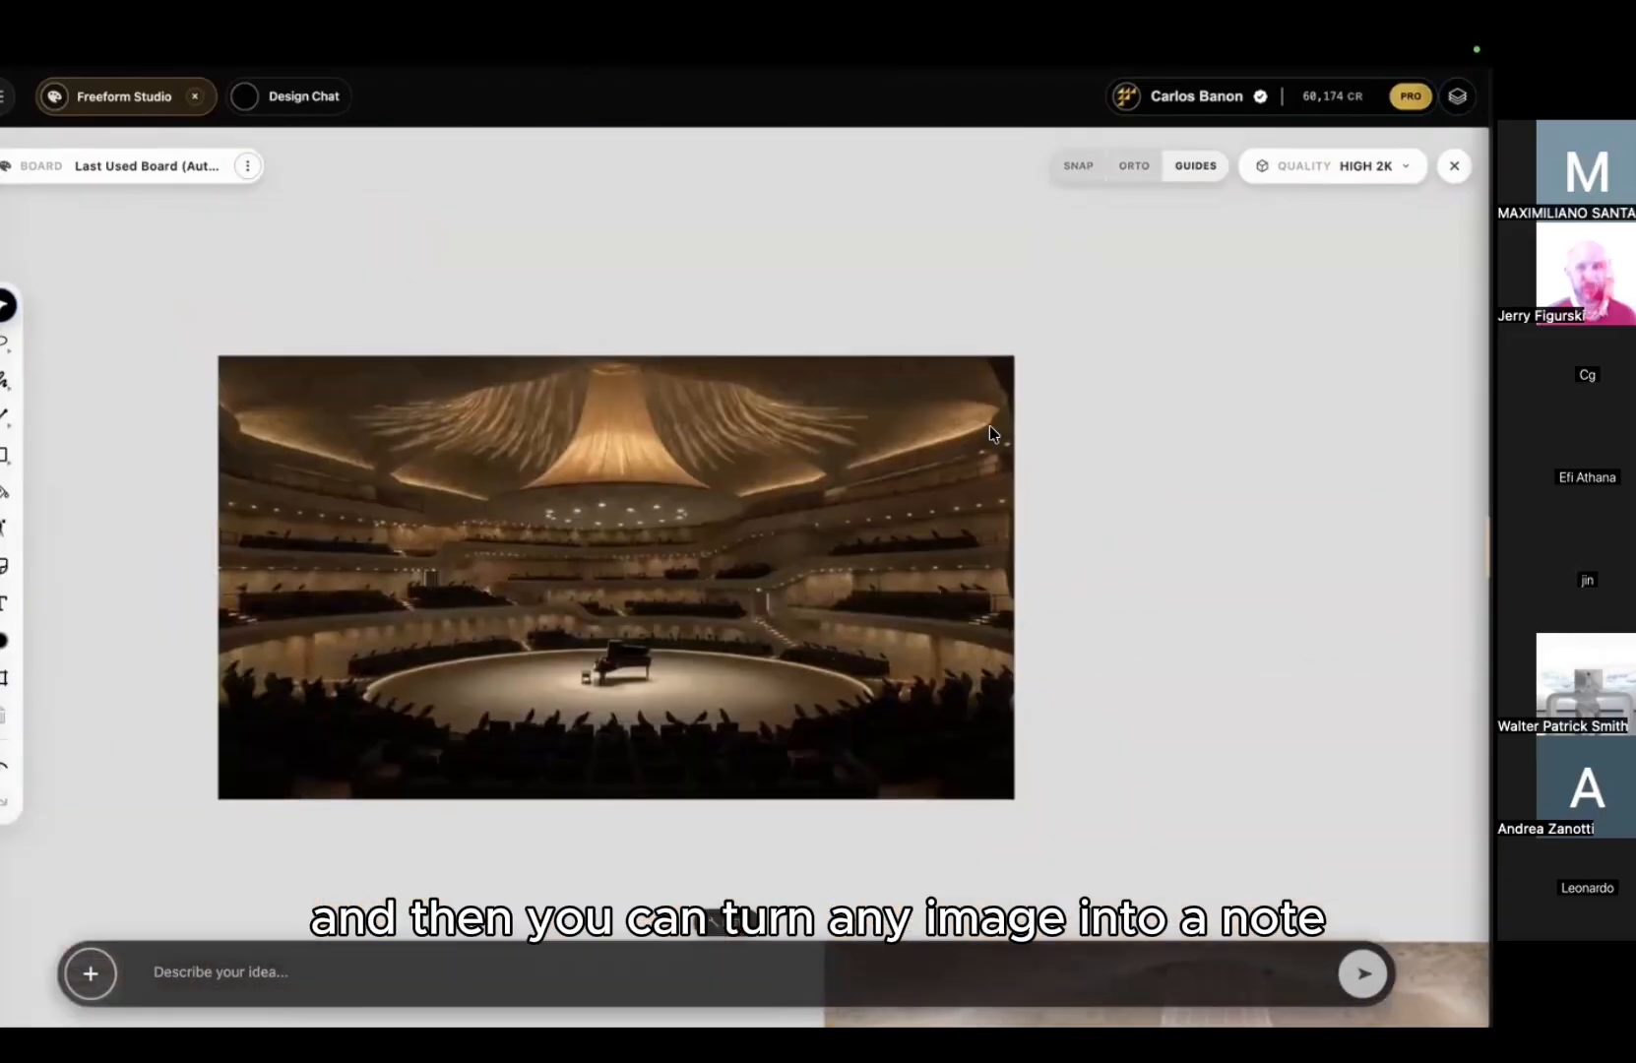
{"action": "left_click", "coordinate": [832, 476]}
{"action": "right_click", "coordinate": [649, 588]}
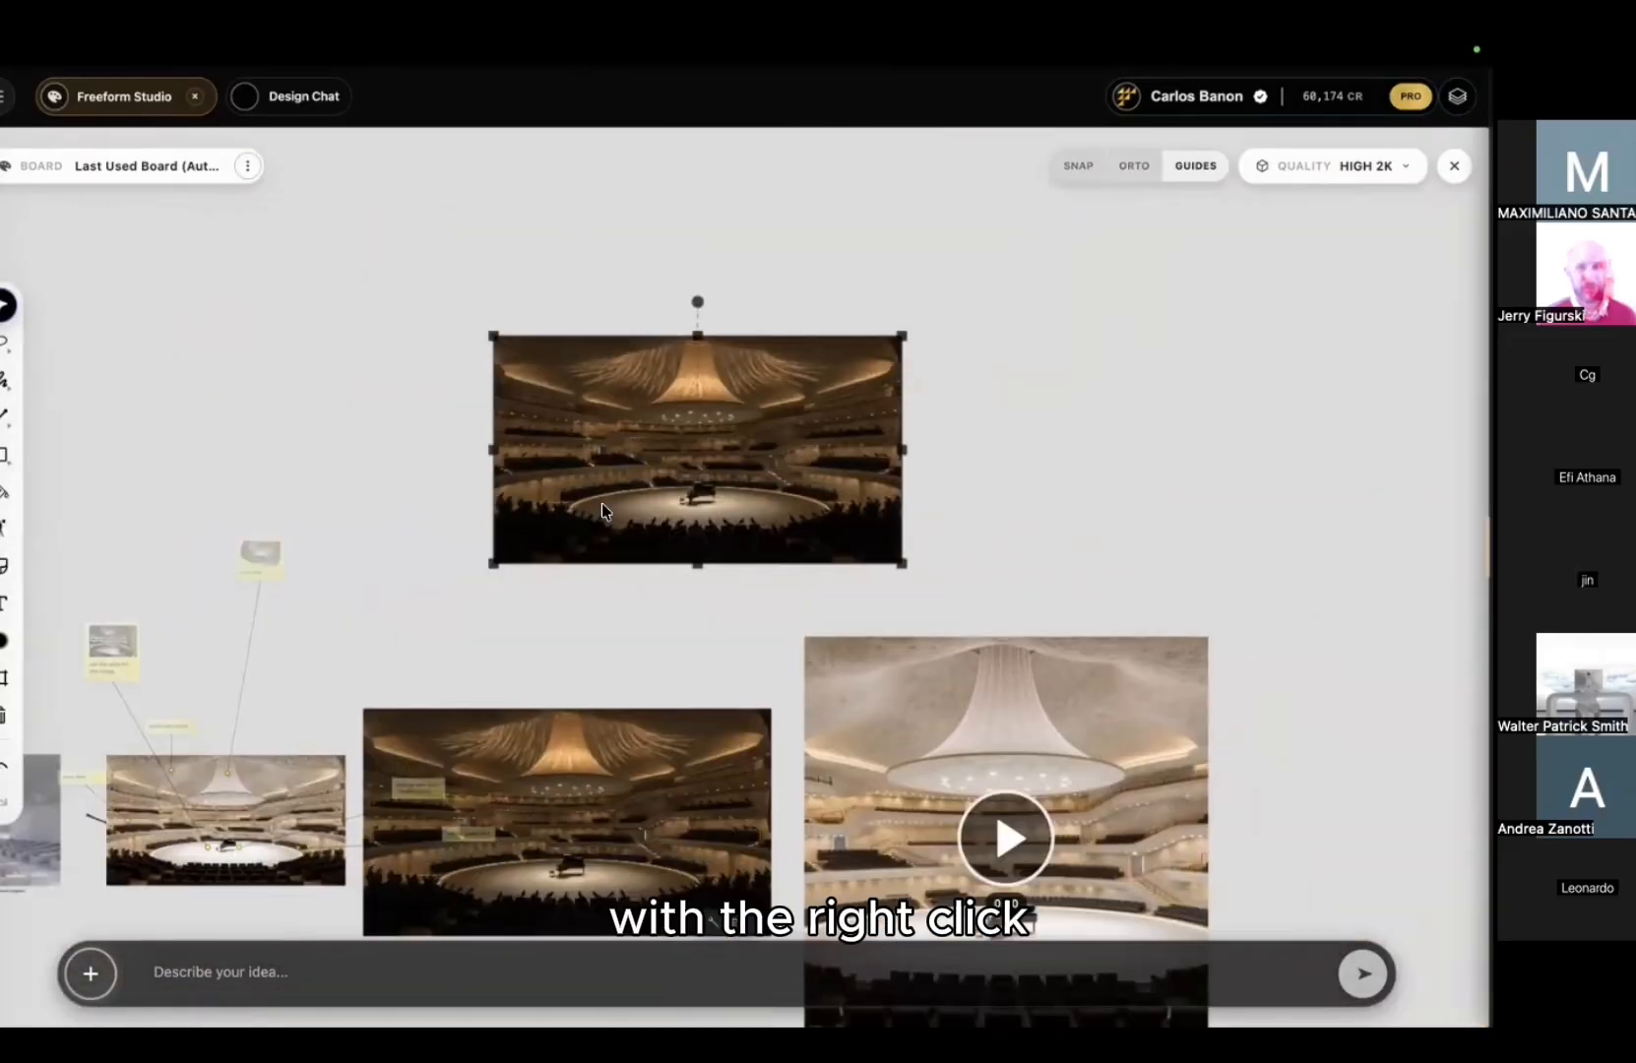
{"action": "right_click", "coordinate": [618, 520]}
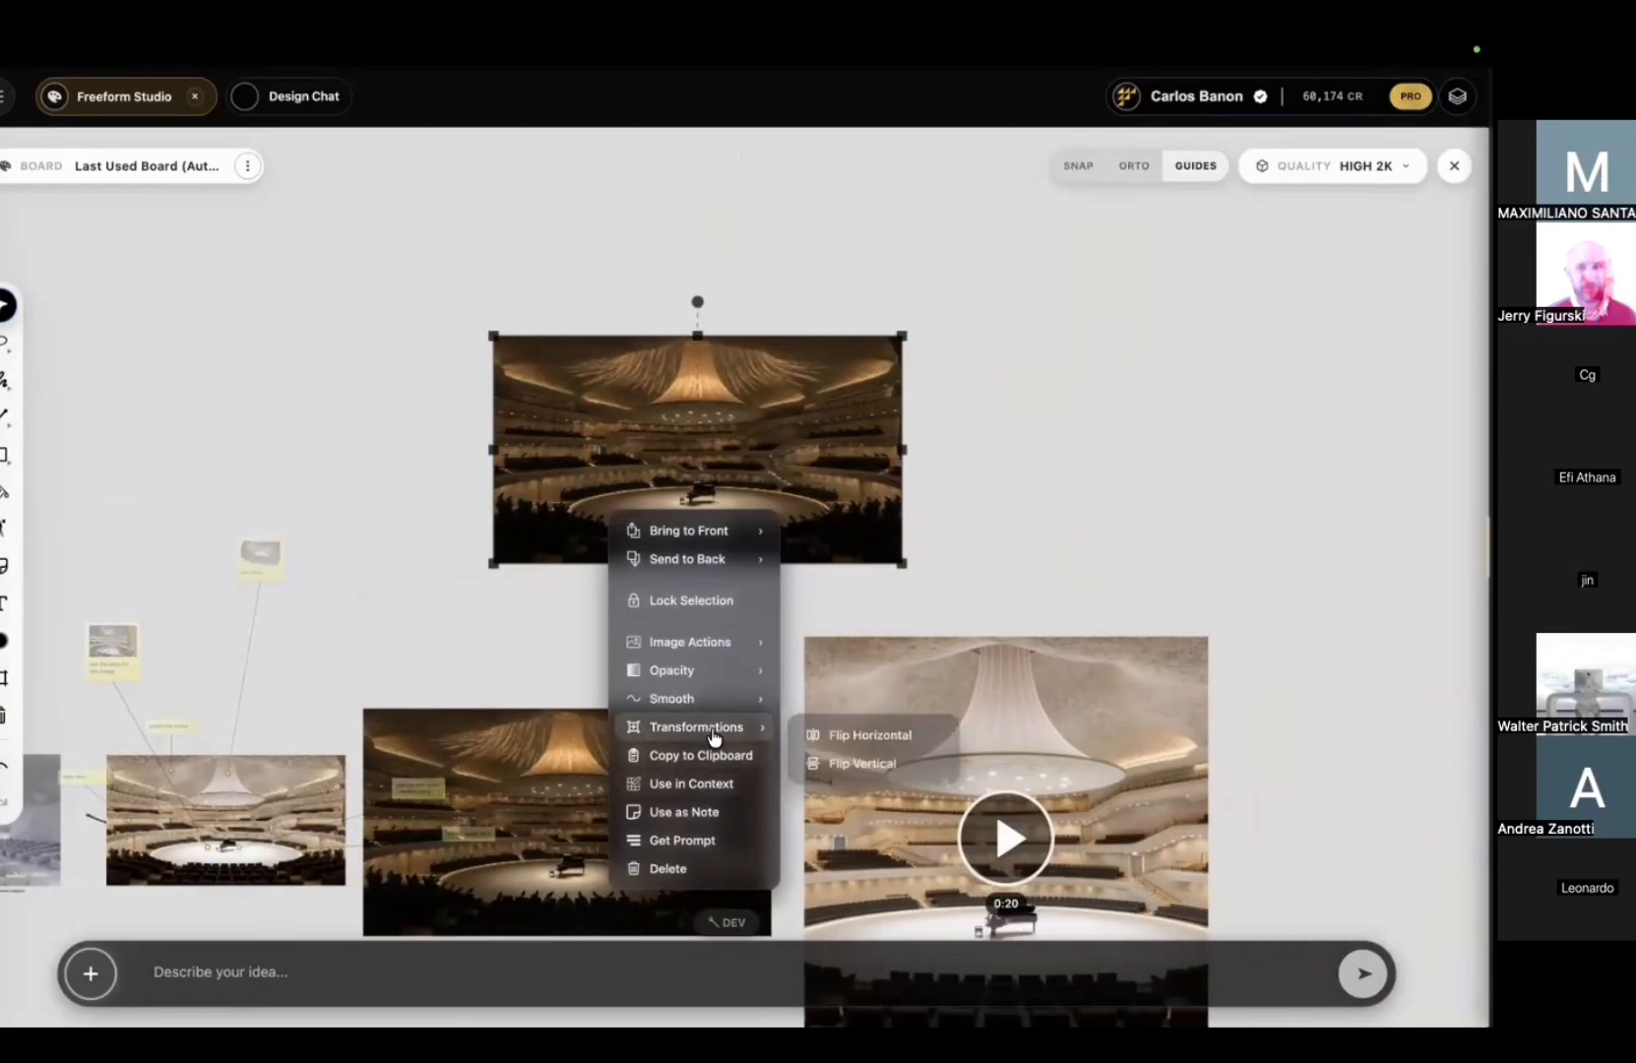
{"action": "mouse_move", "coordinate": [713, 650]}
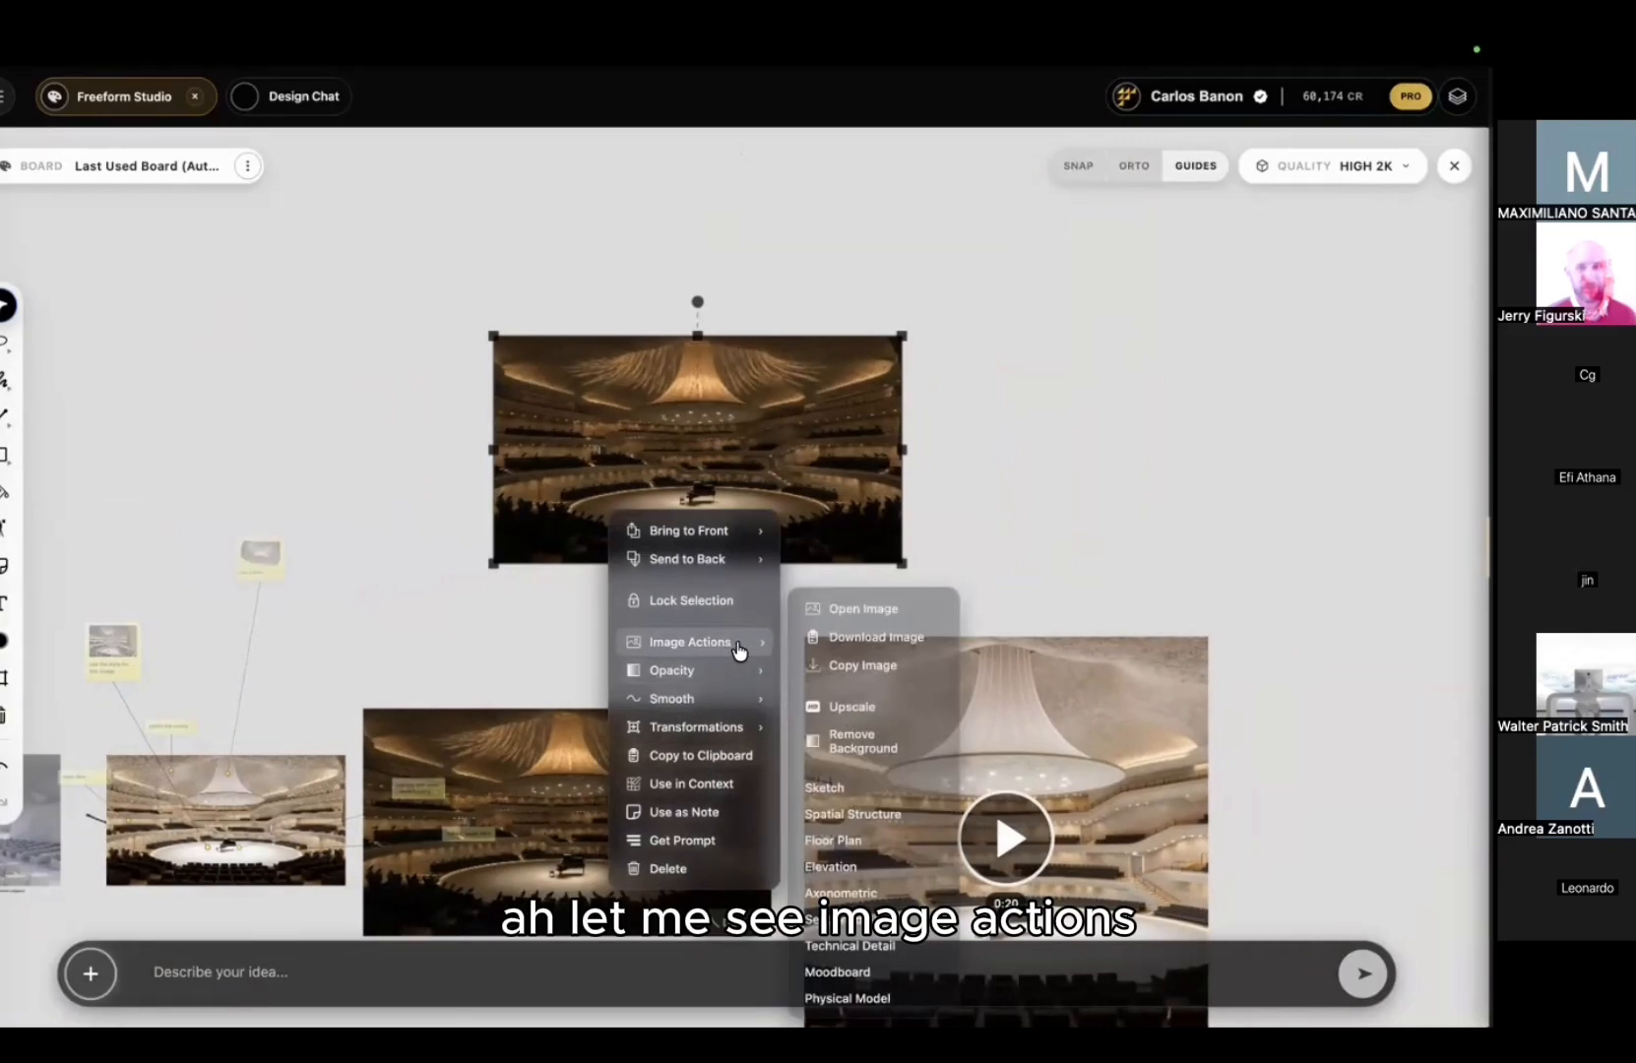
{"action": "left_click", "coordinate": [684, 814]}
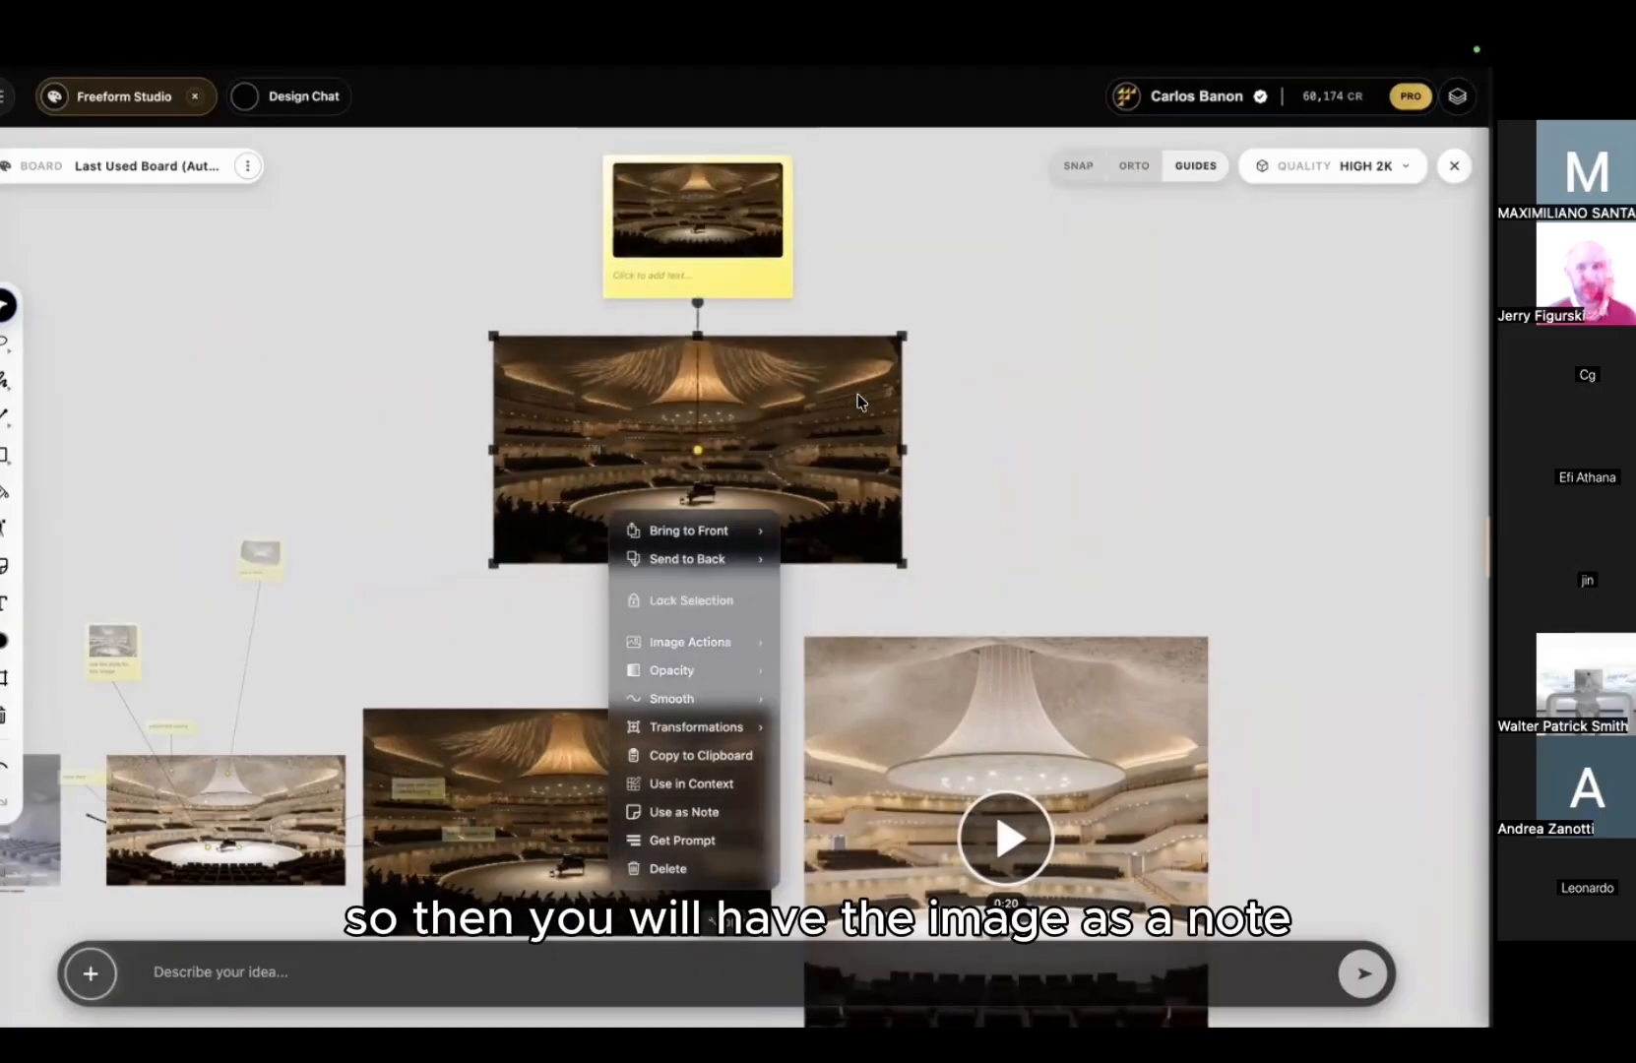
Step: Delete the copied concert-hall image from the board
{"action": "left_click_drag", "start_coordinate": [1074, 346], "coordinate": [764, 443]}
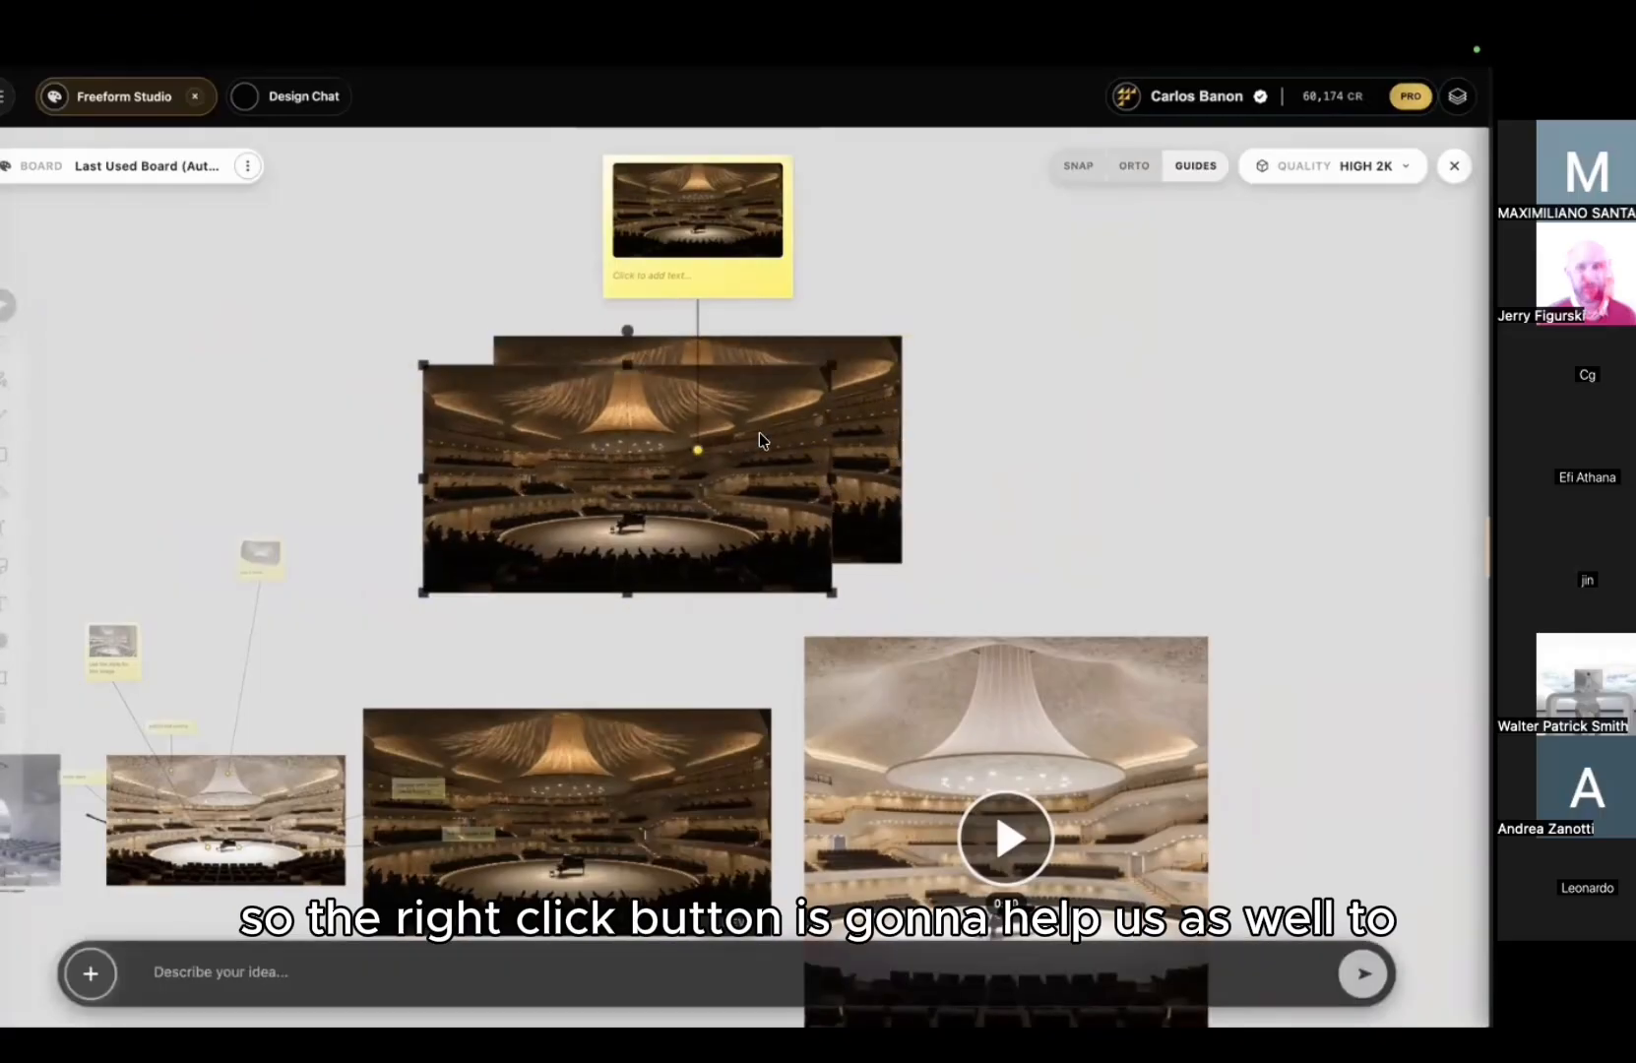
{"action": "key", "text": "Delete"}
{"action": "left_click_drag", "start_coordinate": [928, 333], "coordinate": [837, 405]}
{"action": "key", "text": "Delete"}
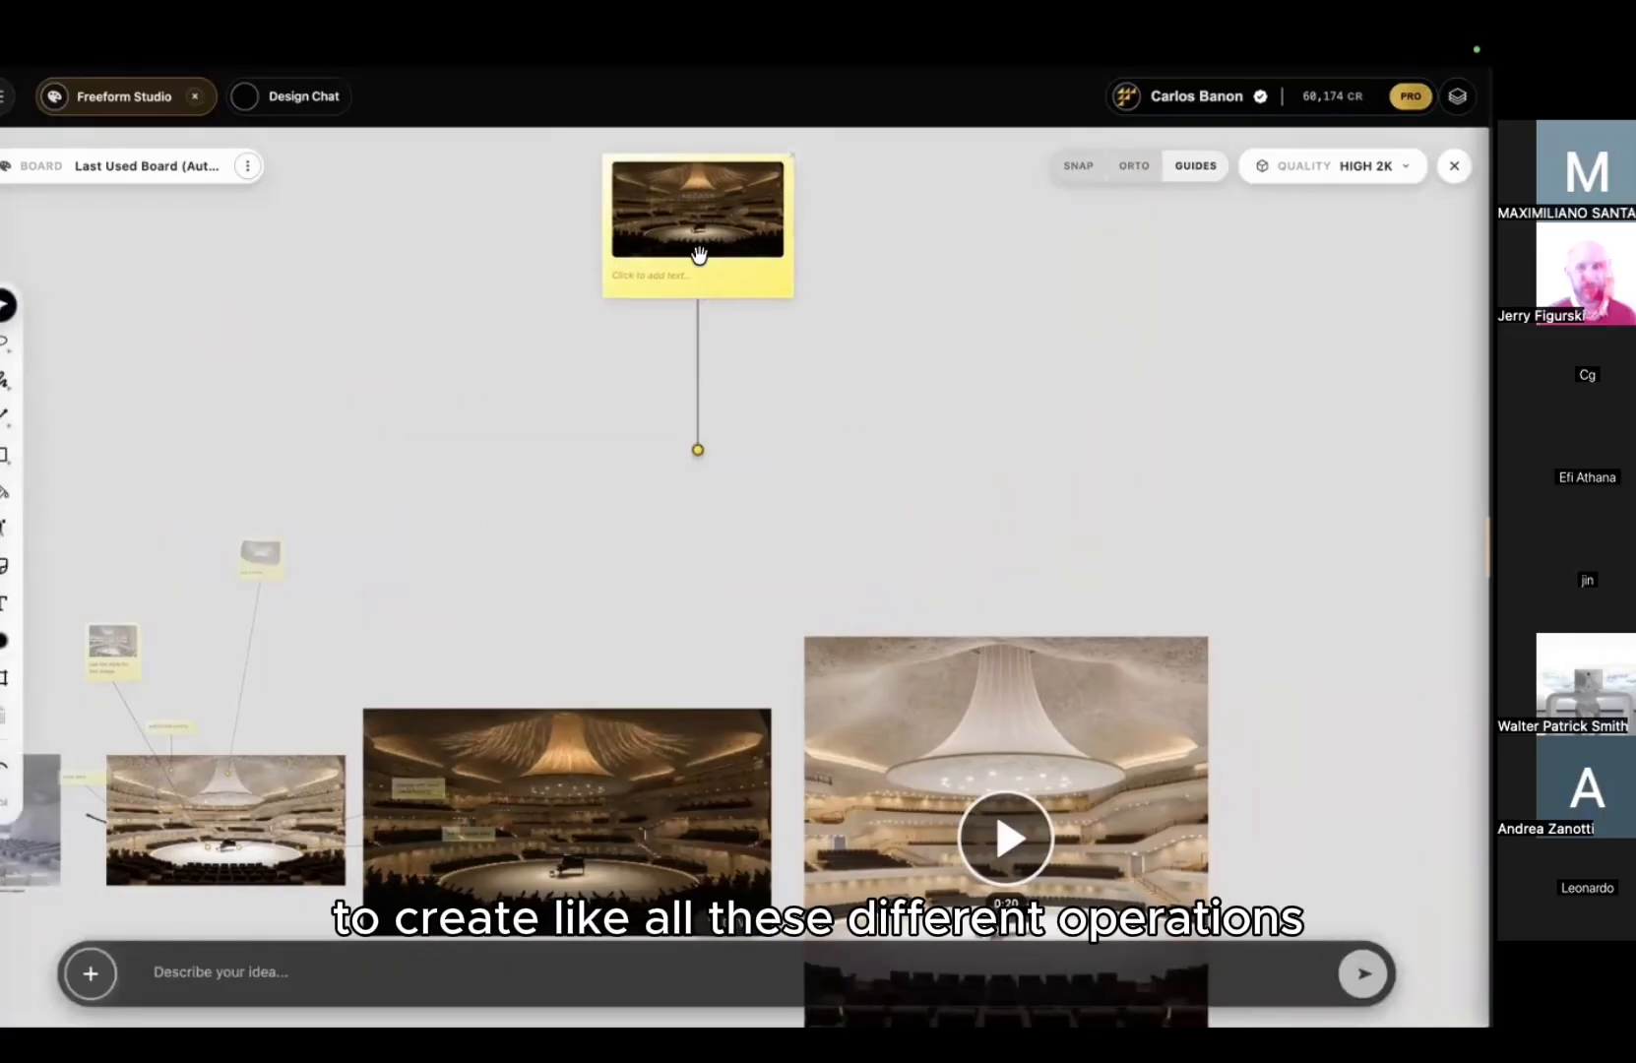
Step: Move the picture note left, free its connector end on empty board, and enlarge it
{"action": "left_click_drag", "start_coordinate": [698, 254], "coordinate": [559, 261]}
{"action": "left_click", "coordinate": [697, 450]}
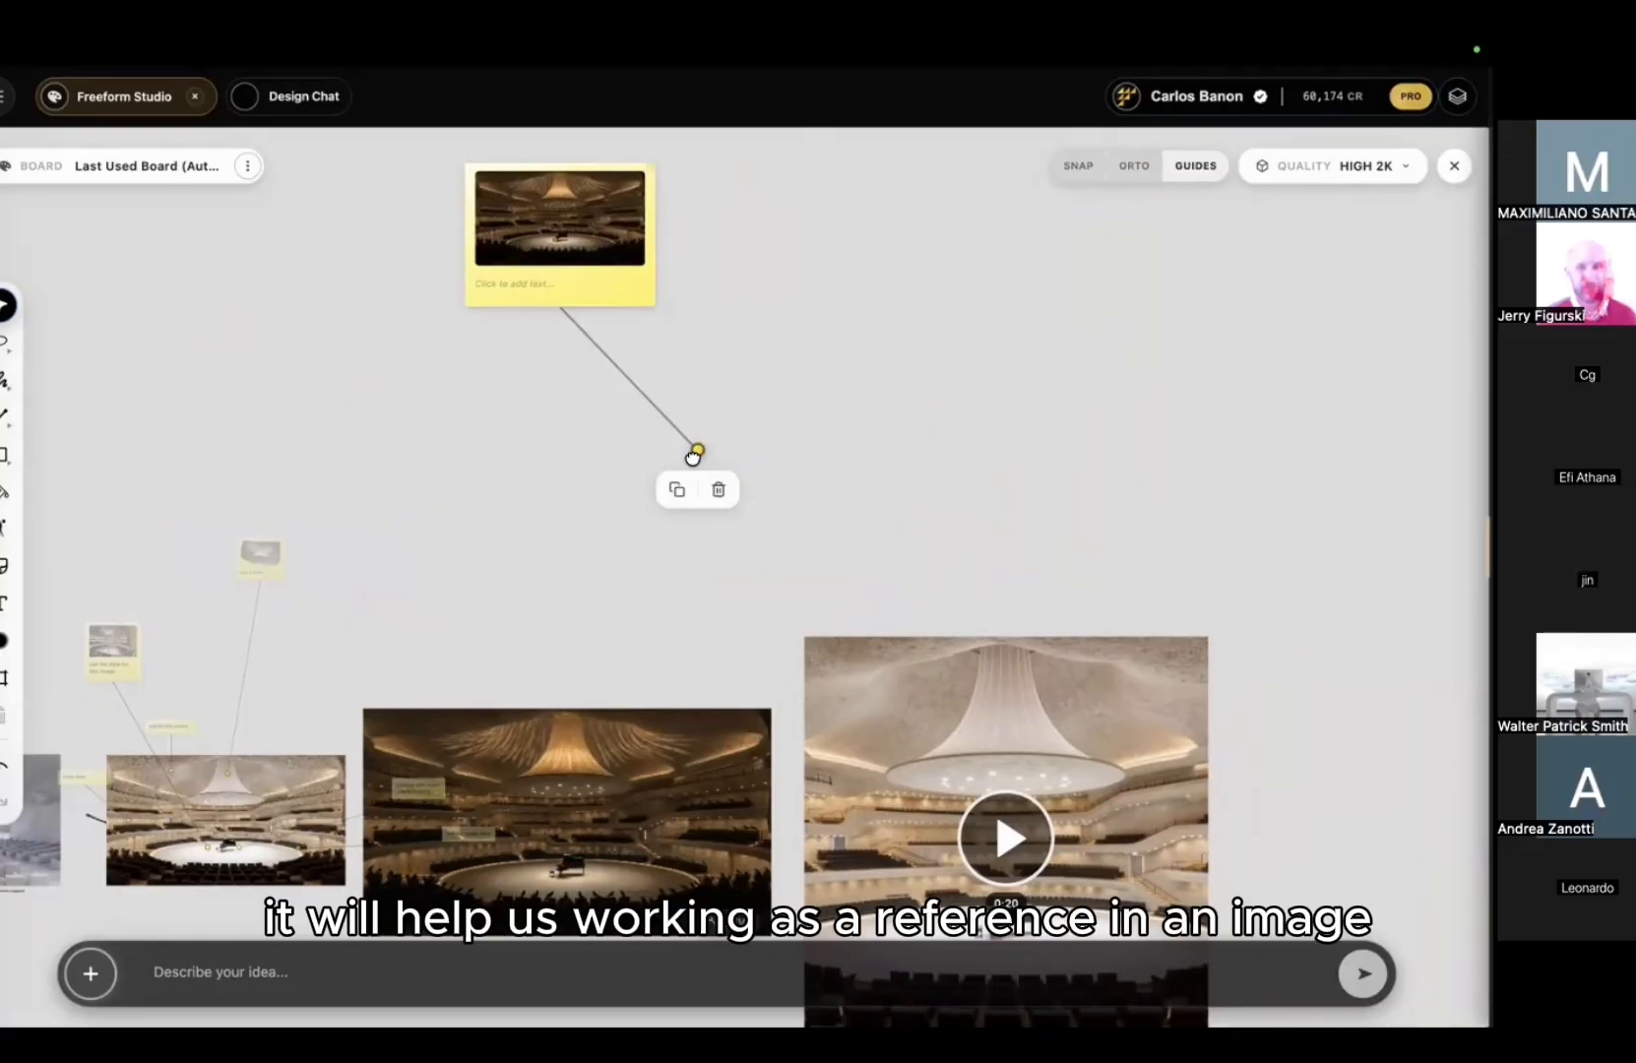
{"action": "left_click_drag", "start_coordinate": [697, 449], "coordinate": [578, 709]}
{"action": "left_click_drag", "start_coordinate": [596, 793], "coordinate": [852, 549]}
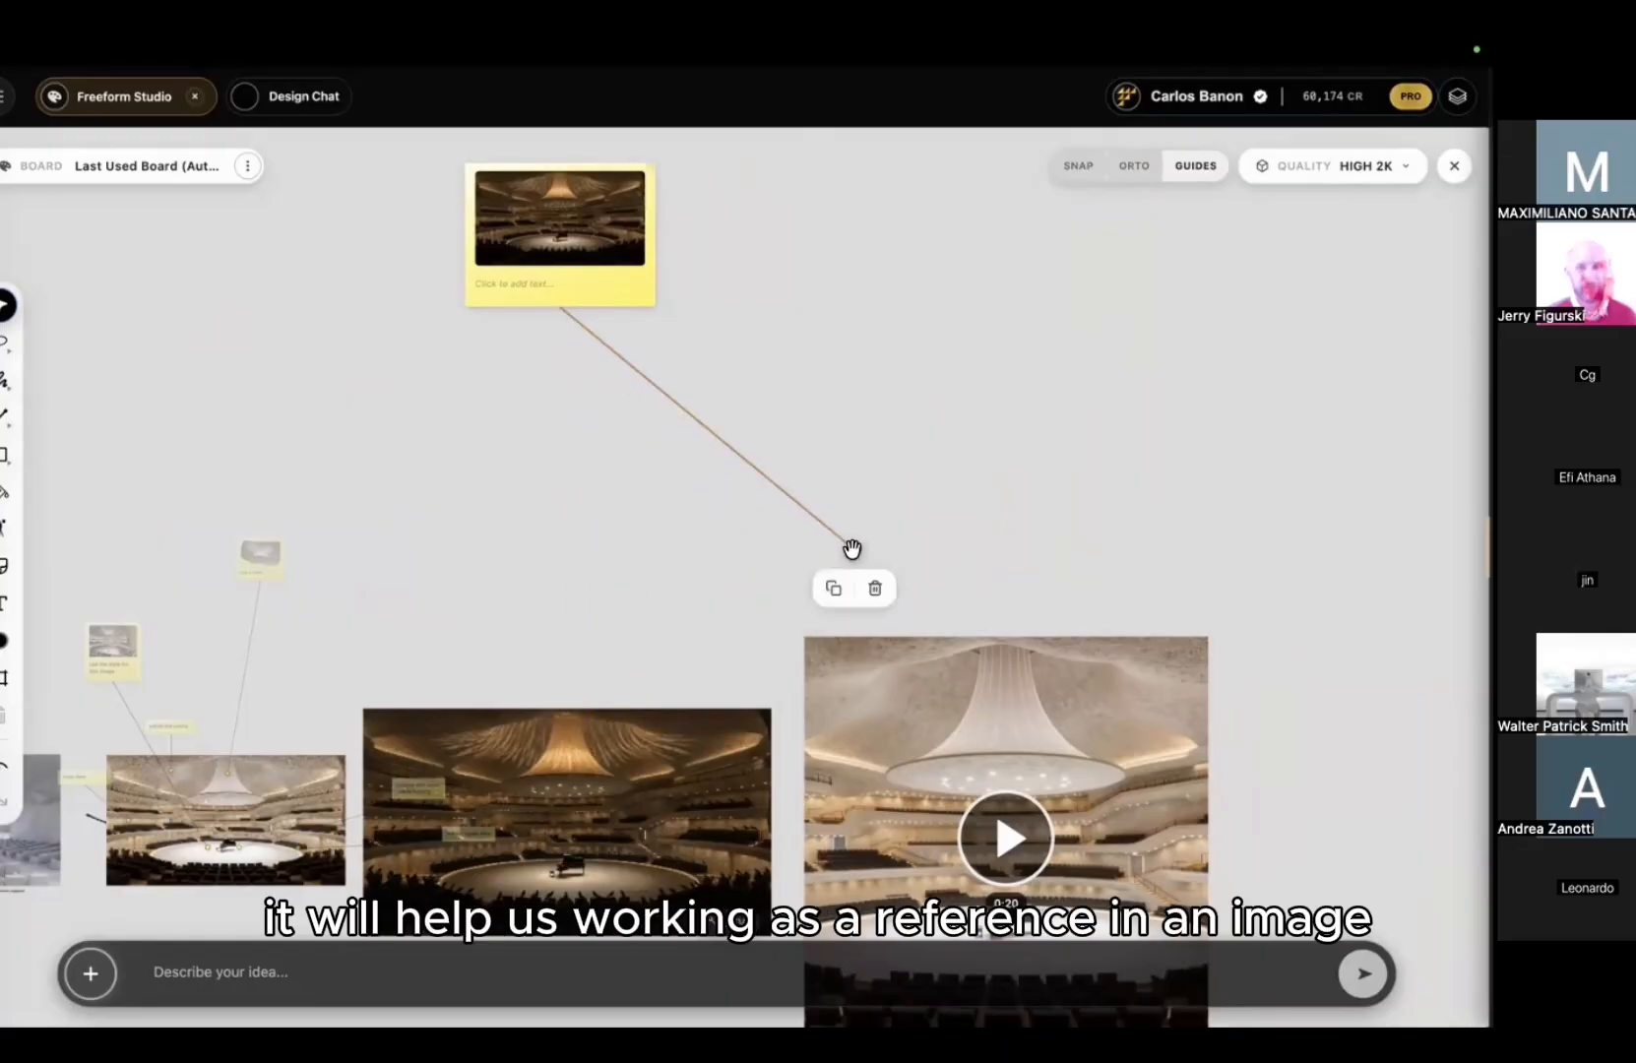
{"action": "left_click", "coordinate": [794, 311]}
{"action": "left_click_drag", "start_coordinate": [657, 298], "coordinate": [672, 313]}
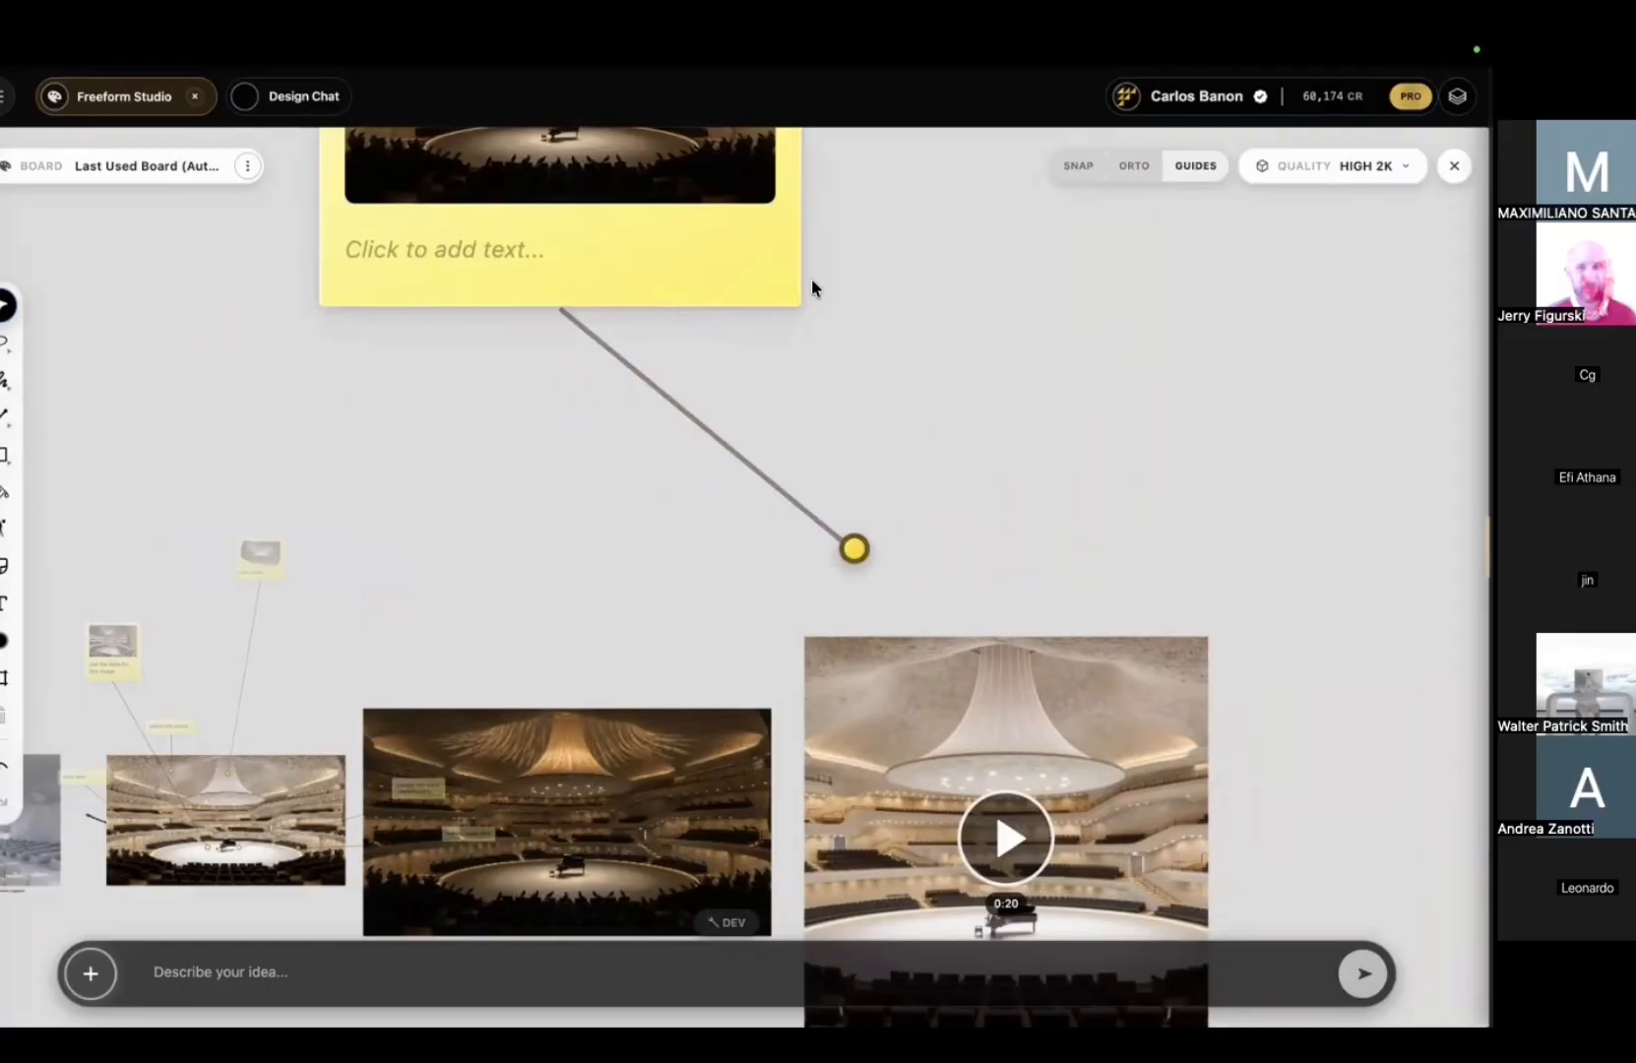
{"action": "scroll", "coordinate": [793, 439], "scroll_direction": "up", "scroll_amount": 3}
{"action": "scroll", "coordinate": [770, 523], "scroll_direction": "down", "scroll_amount": 3, "text": "ctrl"}
{"action": "mouse_move", "coordinate": [758, 563]}
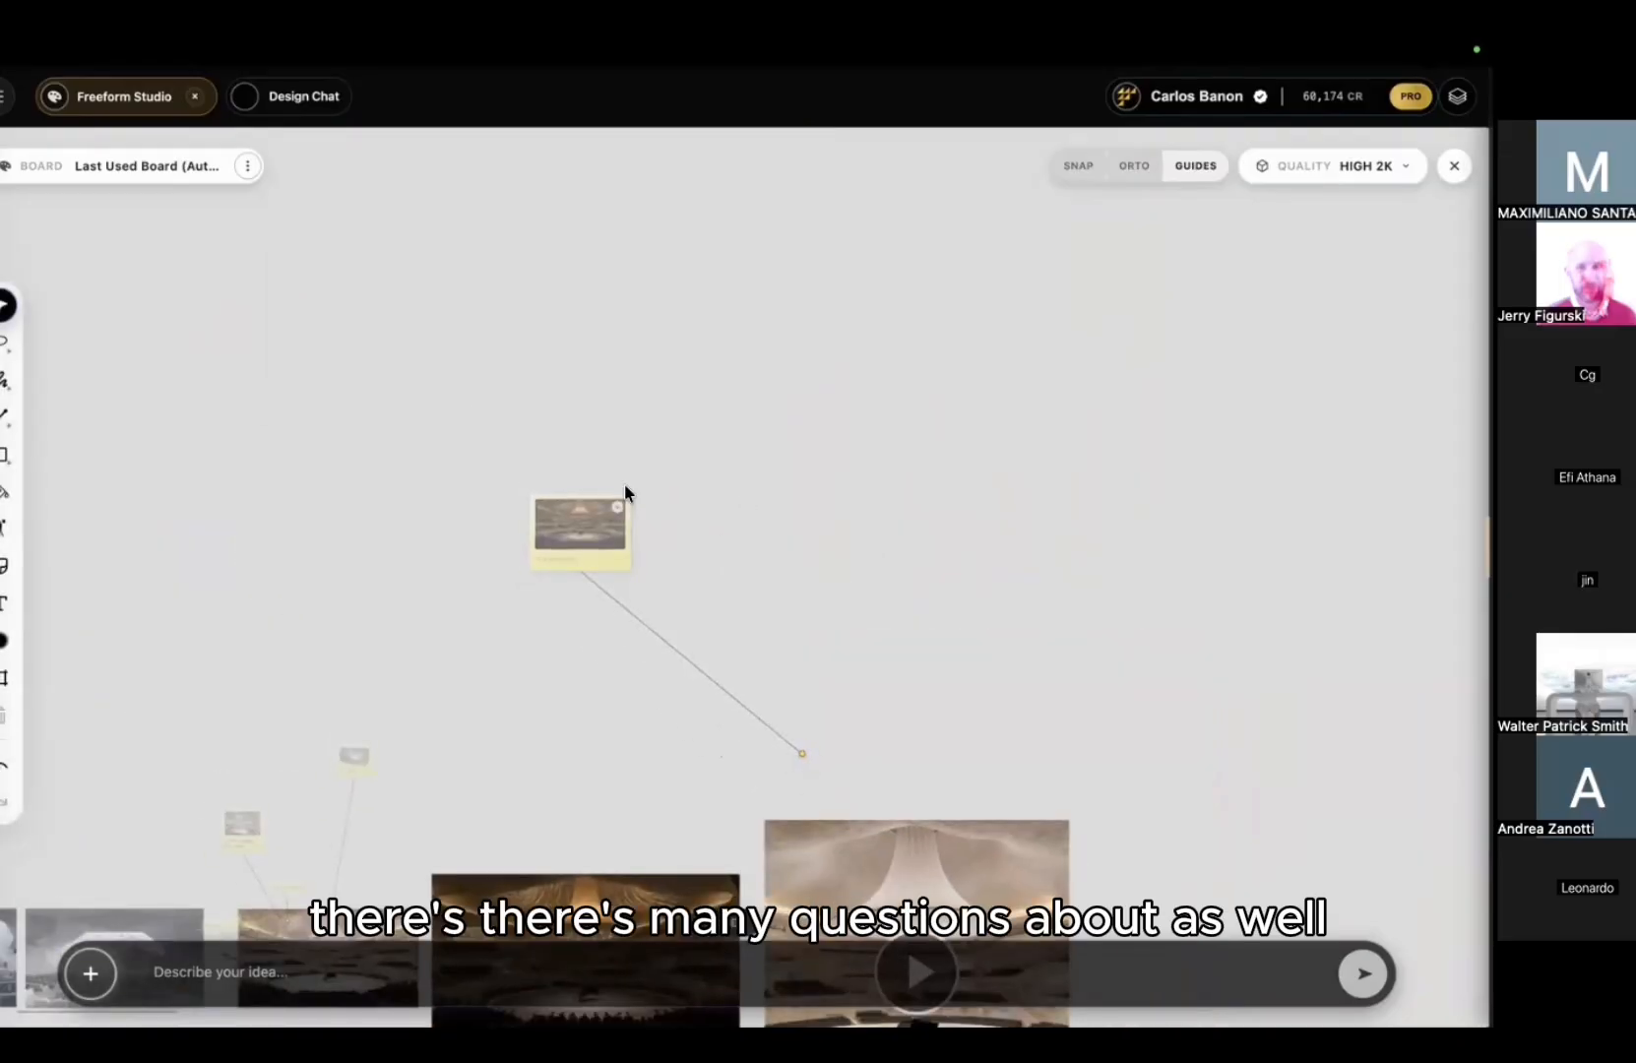
Step: Remove the note's picture, close extra tabs, reload the studio and reopen the Freeform Canvas
{"action": "left_click", "coordinate": [617, 507]}
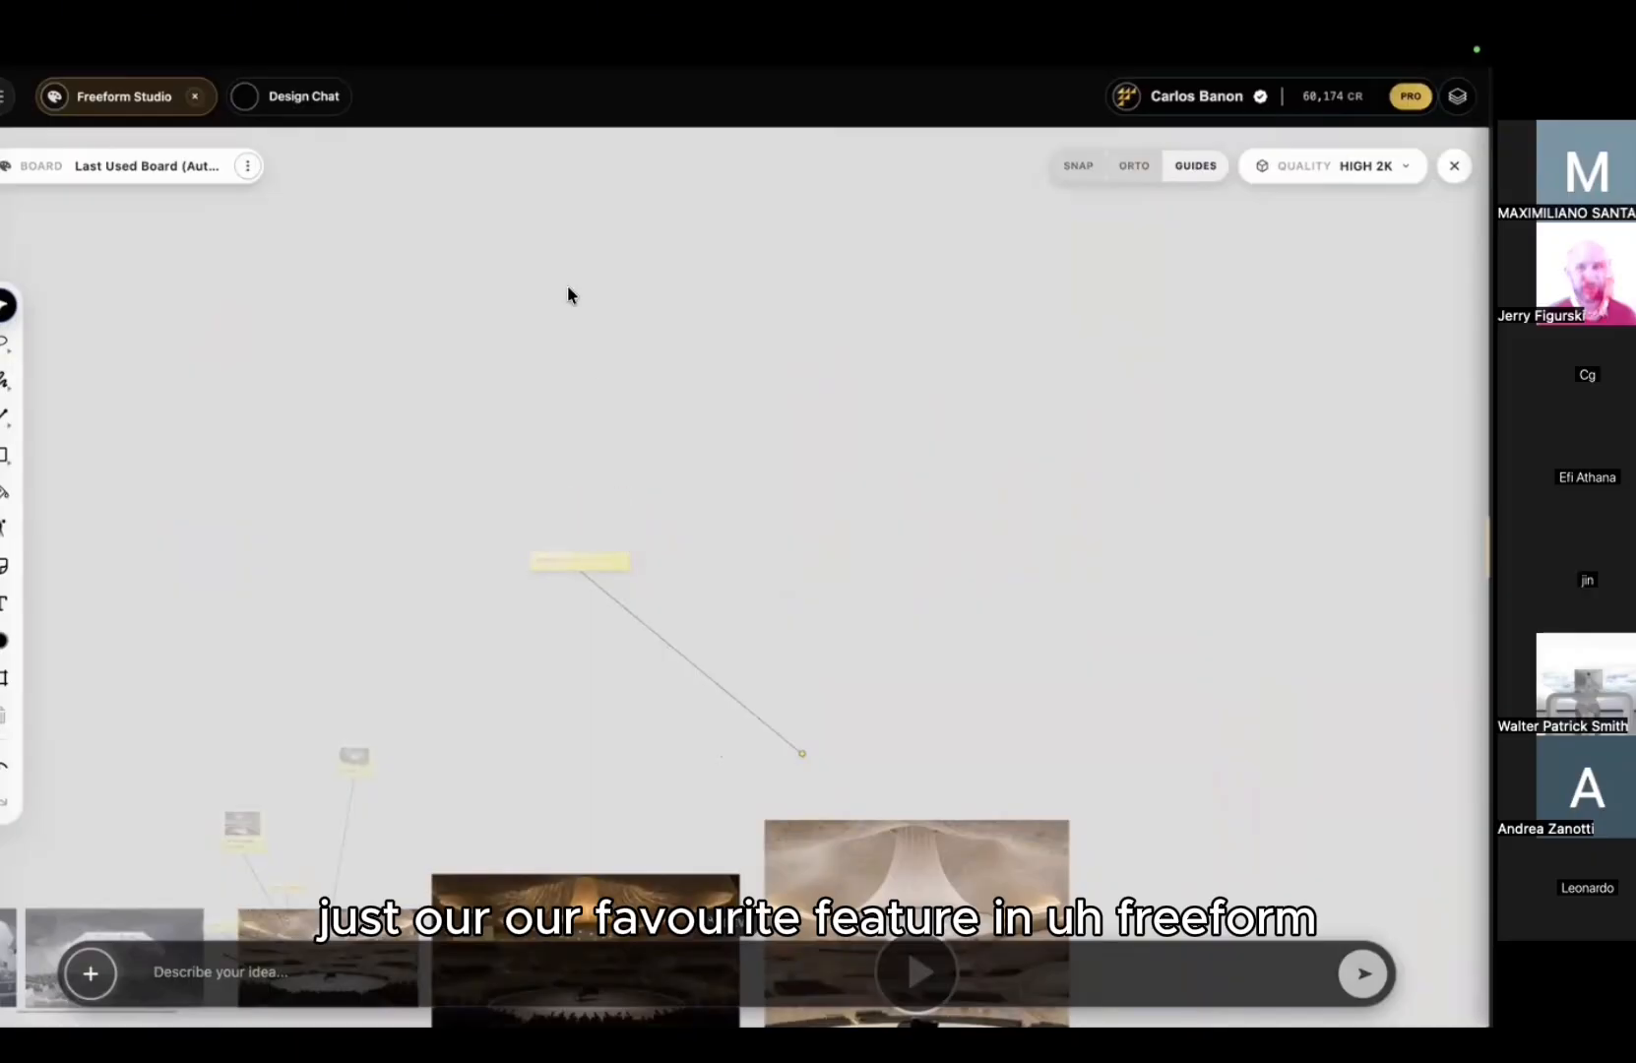
{"action": "mouse_move", "coordinate": [497, 39]}
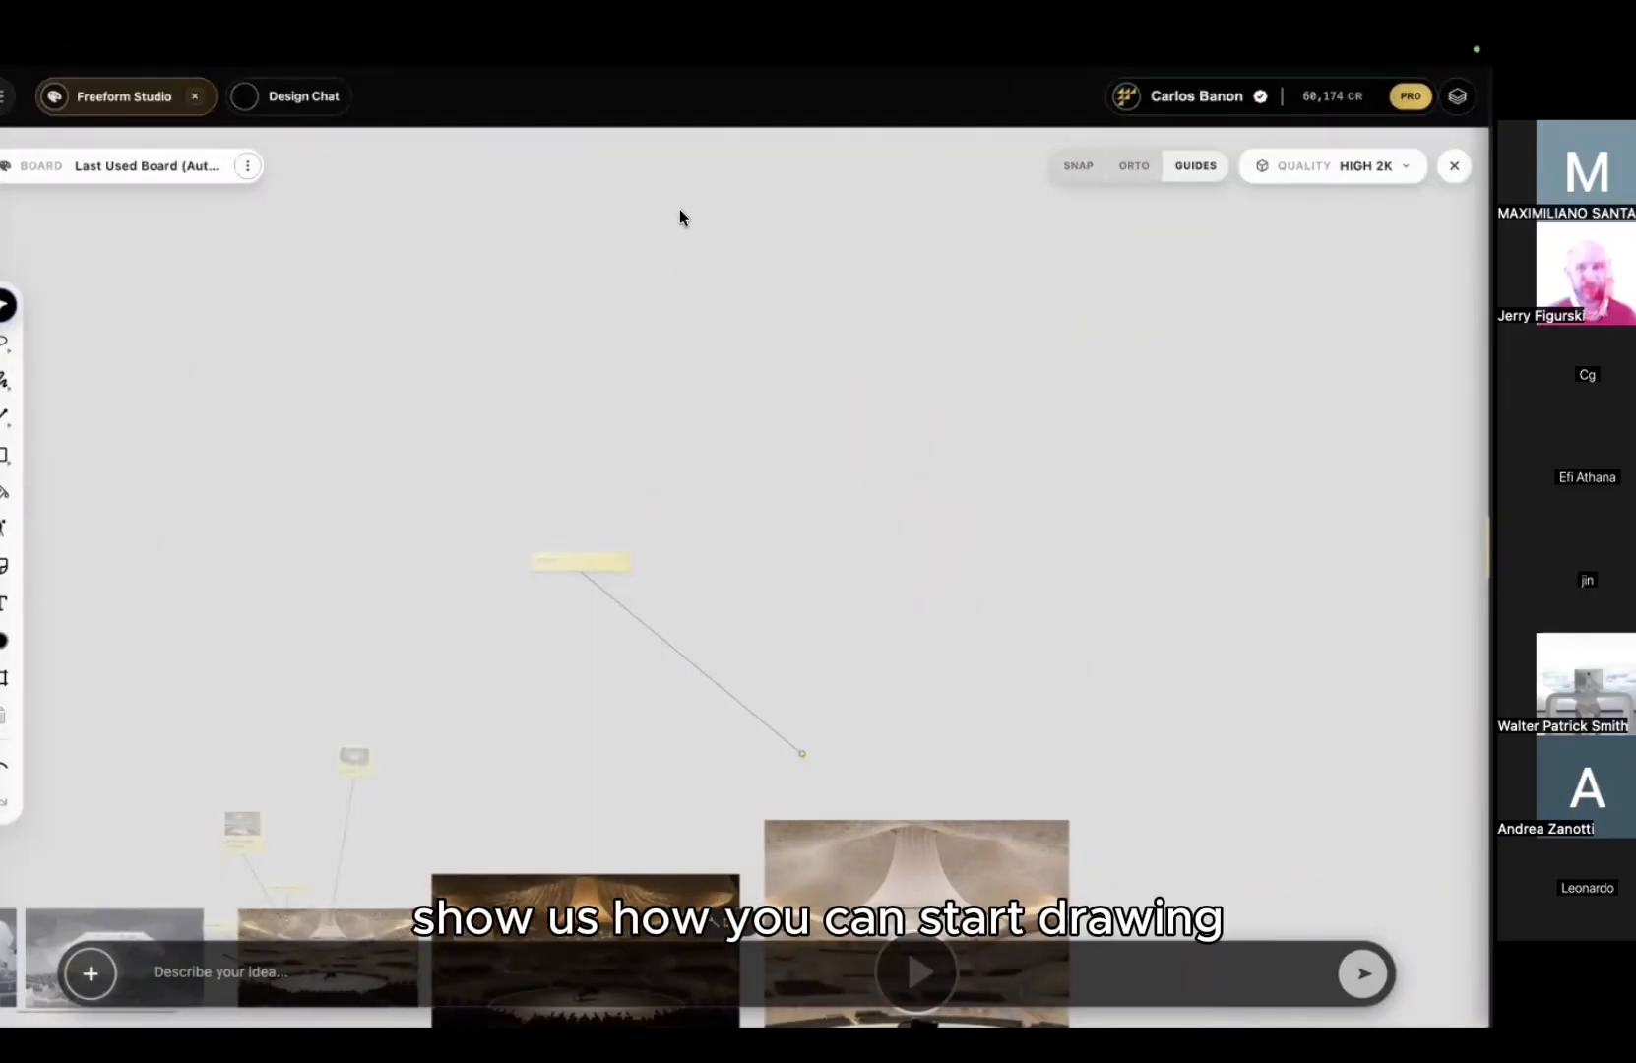
{"action": "mouse_move", "coordinate": [732, 76]}
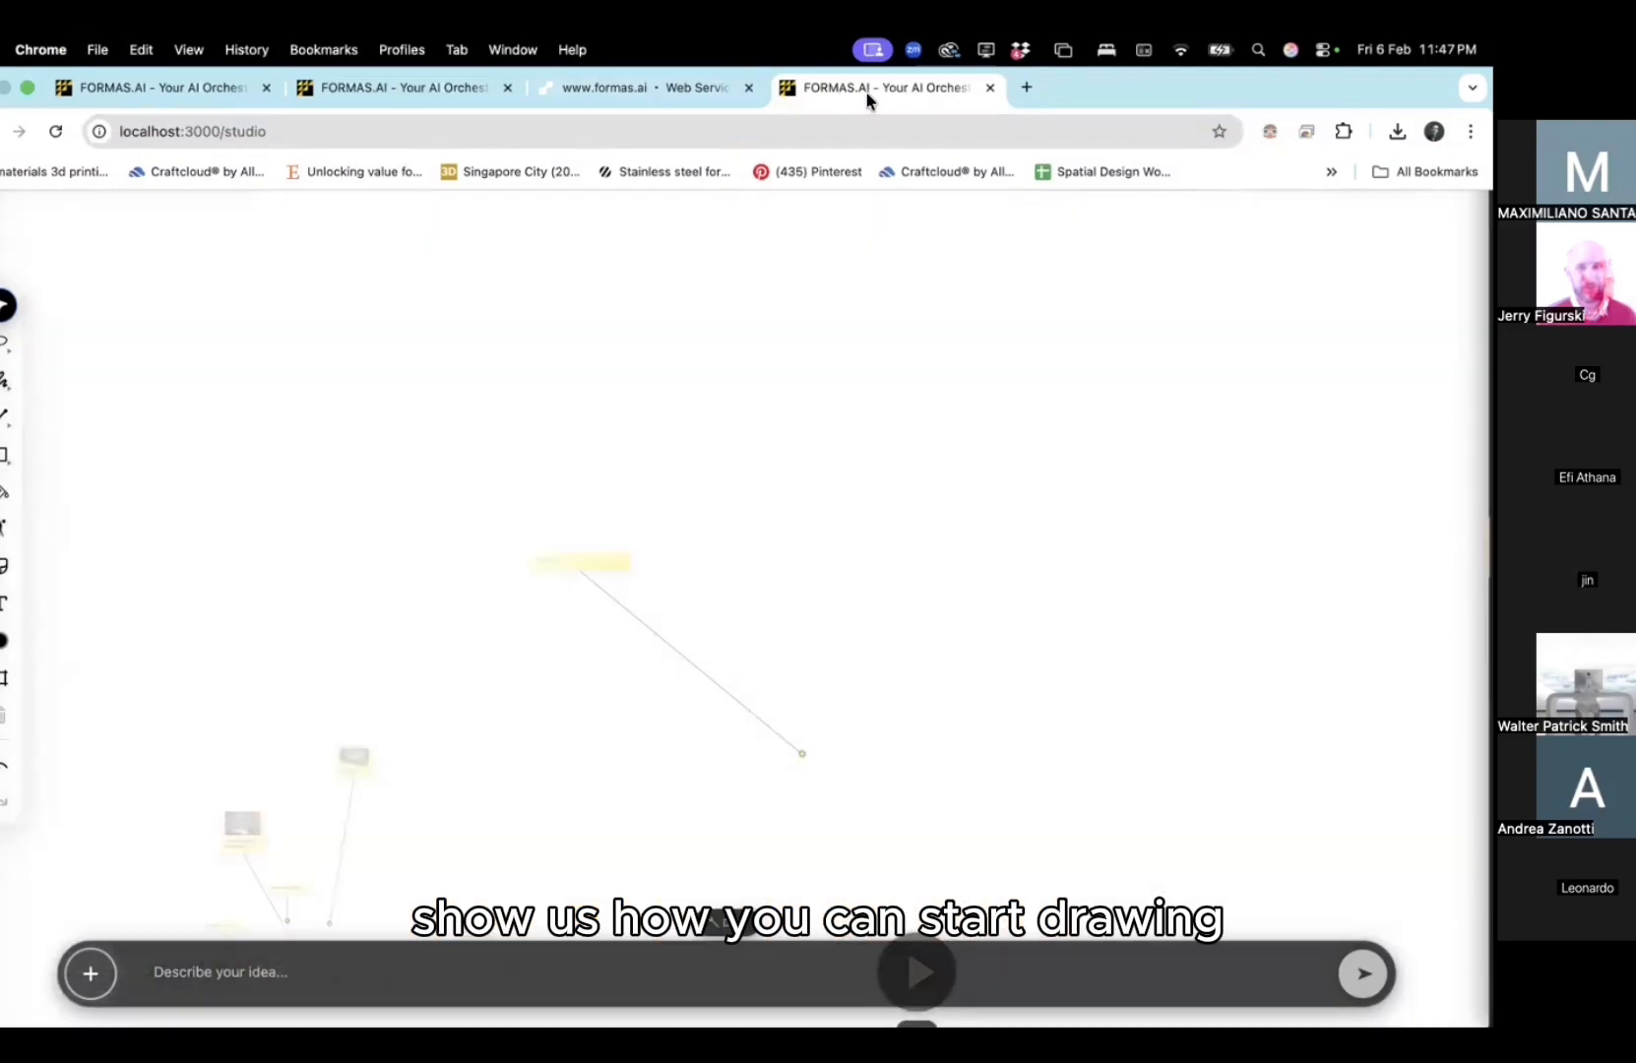
{"action": "key", "text": "super+w"}
{"action": "key", "text": "super+w"}
{"action": "key", "text": "super+w"}
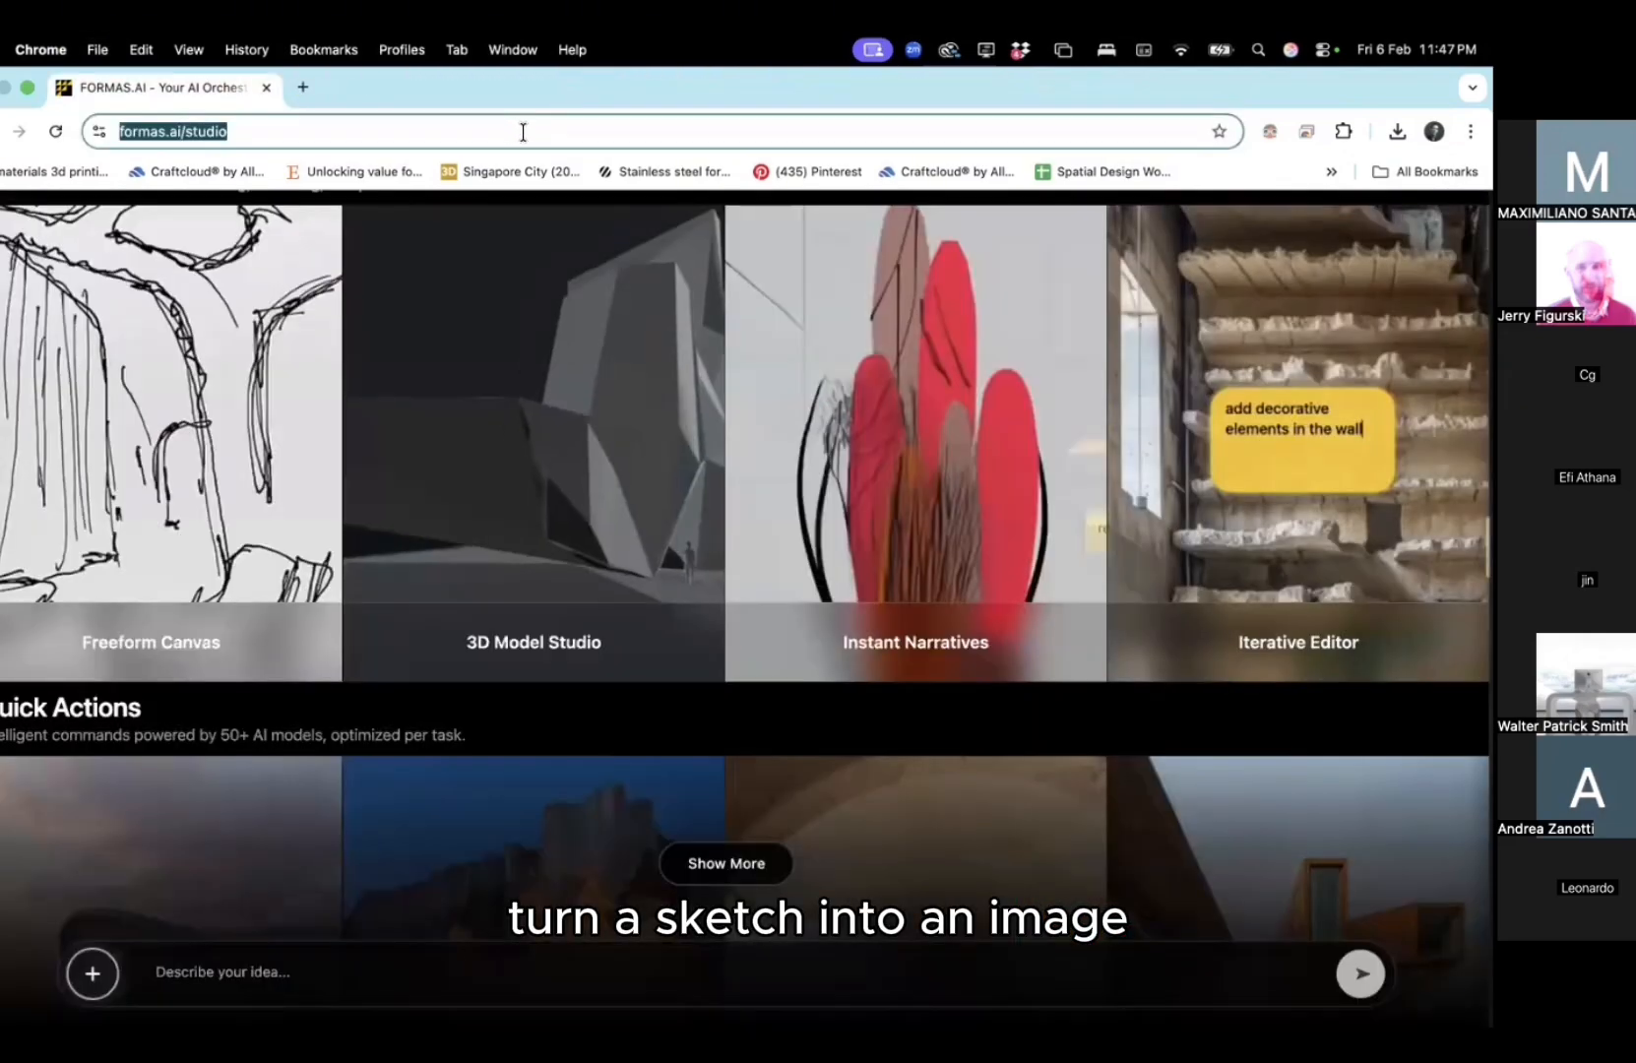
{"action": "key", "text": "Return"}
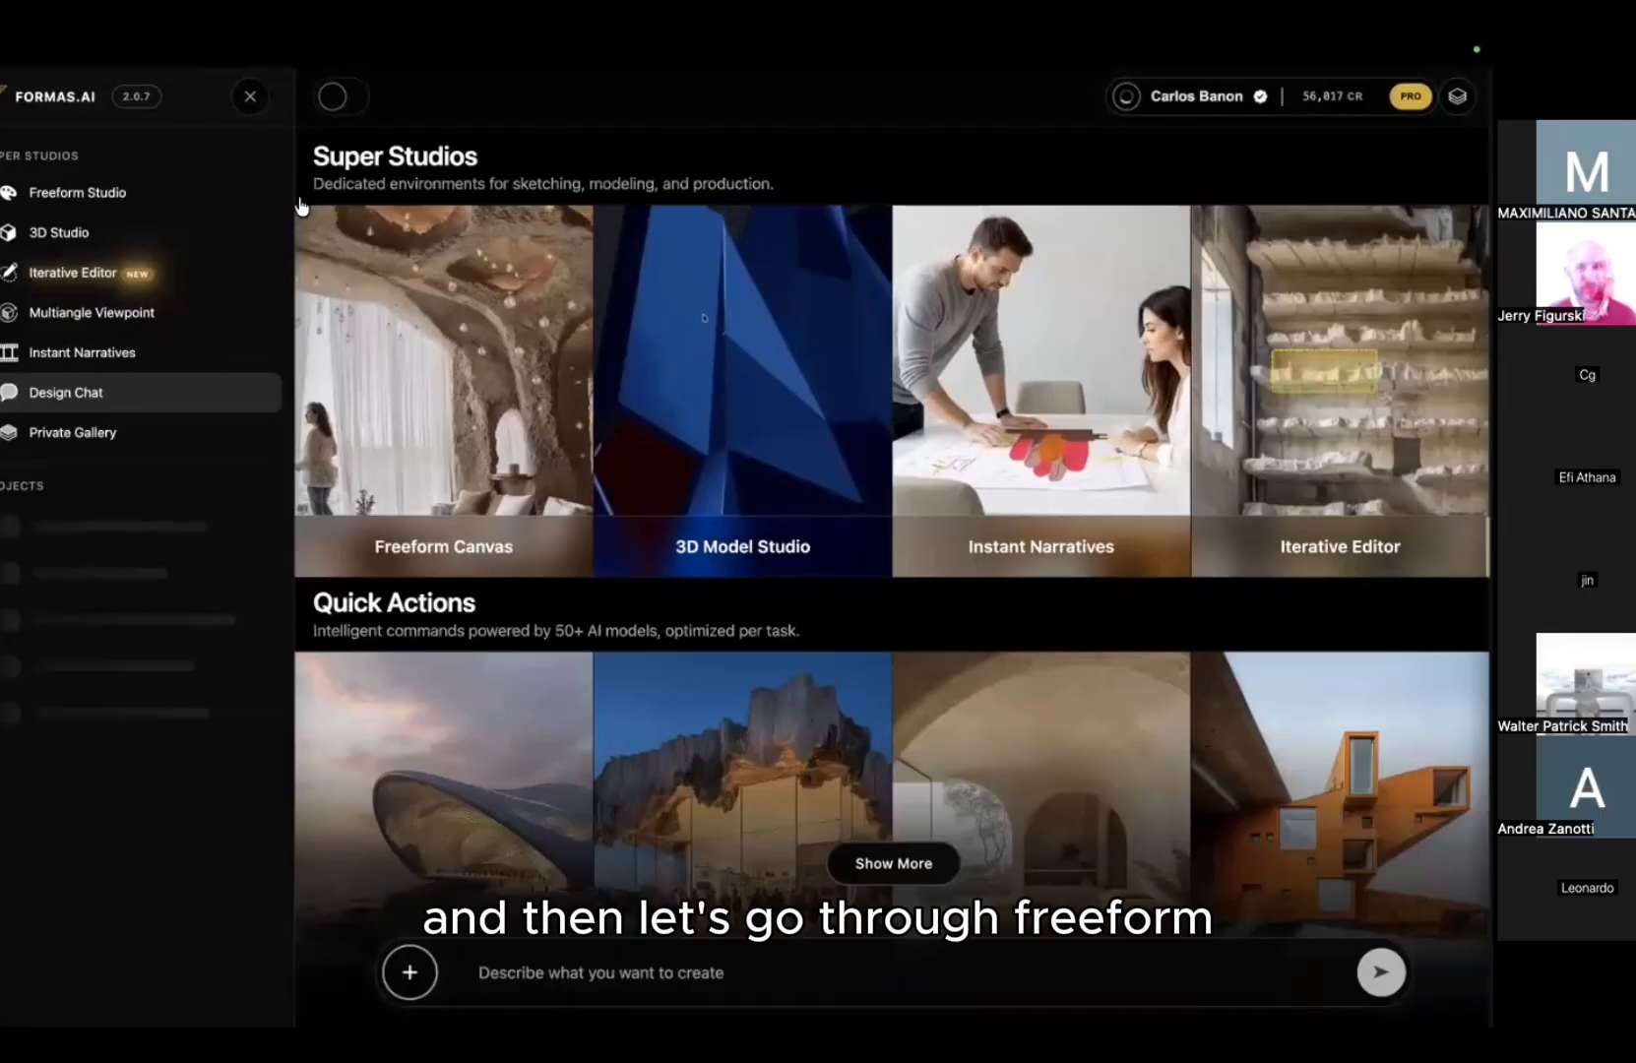
{"action": "left_click", "coordinate": [116, 205]}
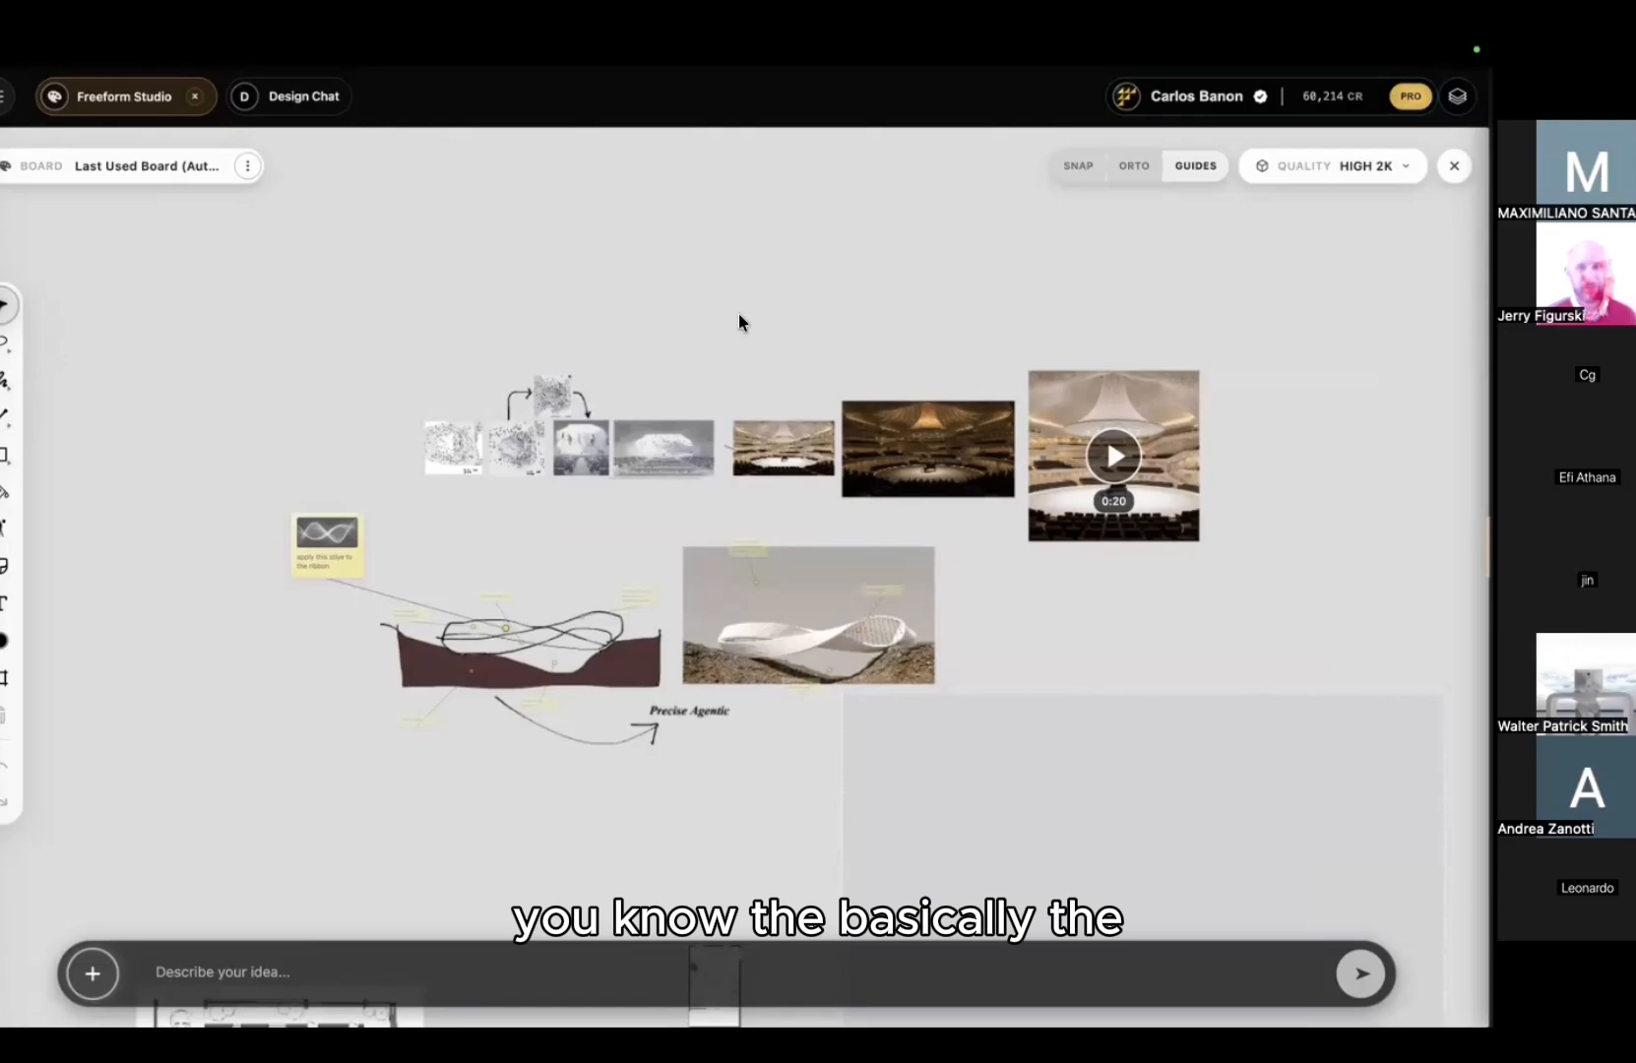
Step: Zoom onto the annotated ribbon sketch and shift the ribbon-style sticky note right
{"action": "left_click_drag", "start_coordinate": [738, 313], "coordinate": [784, 327]}
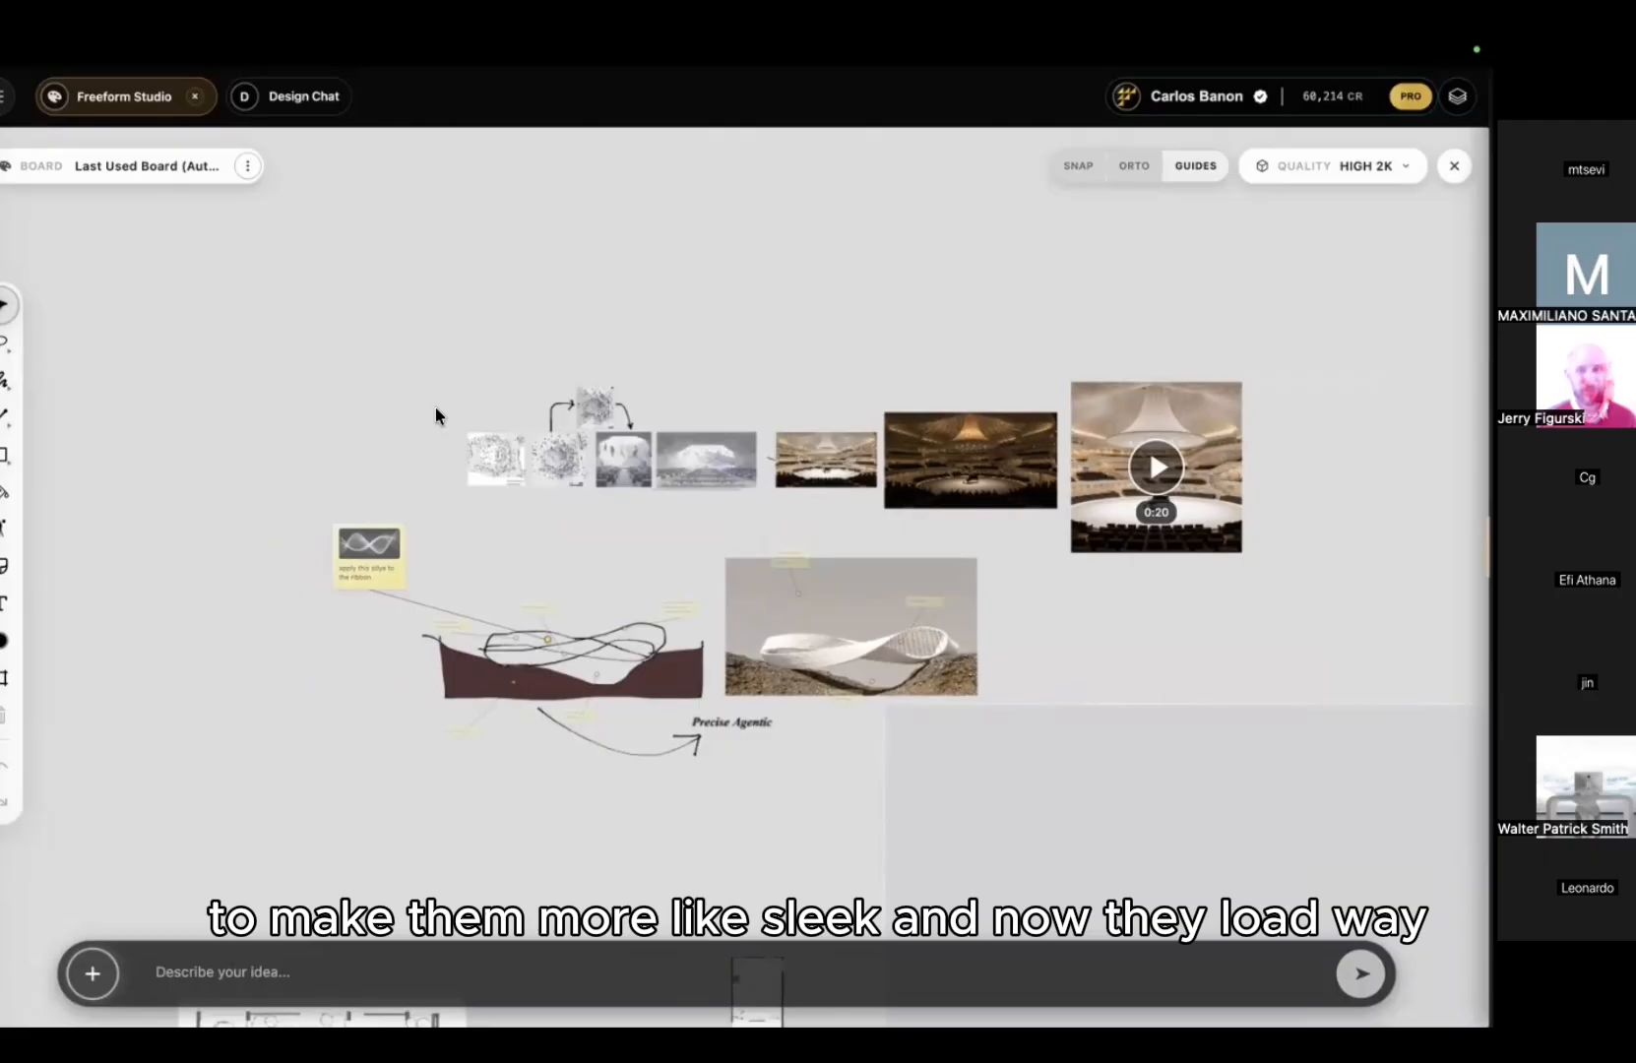
{"action": "scroll", "coordinate": [438, 347], "scroll_direction": "up", "scroll_amount": 3}
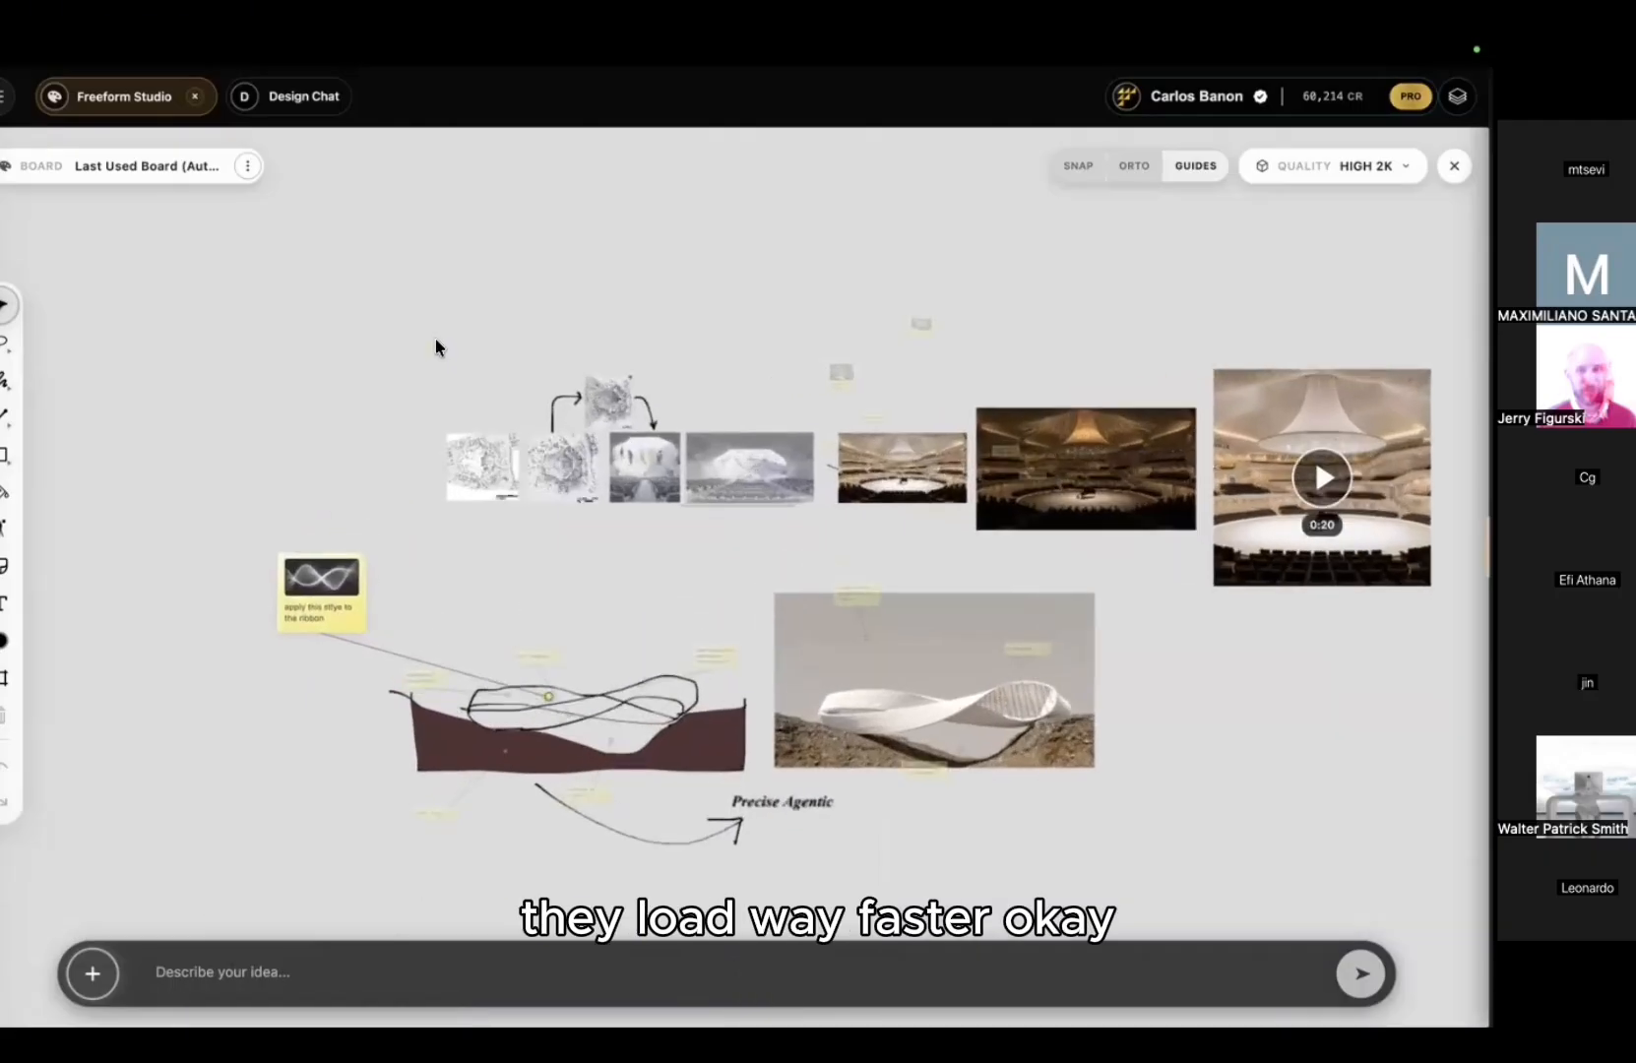
{"action": "scroll", "coordinate": [444, 424], "scroll_direction": "up", "scroll_amount": 5}
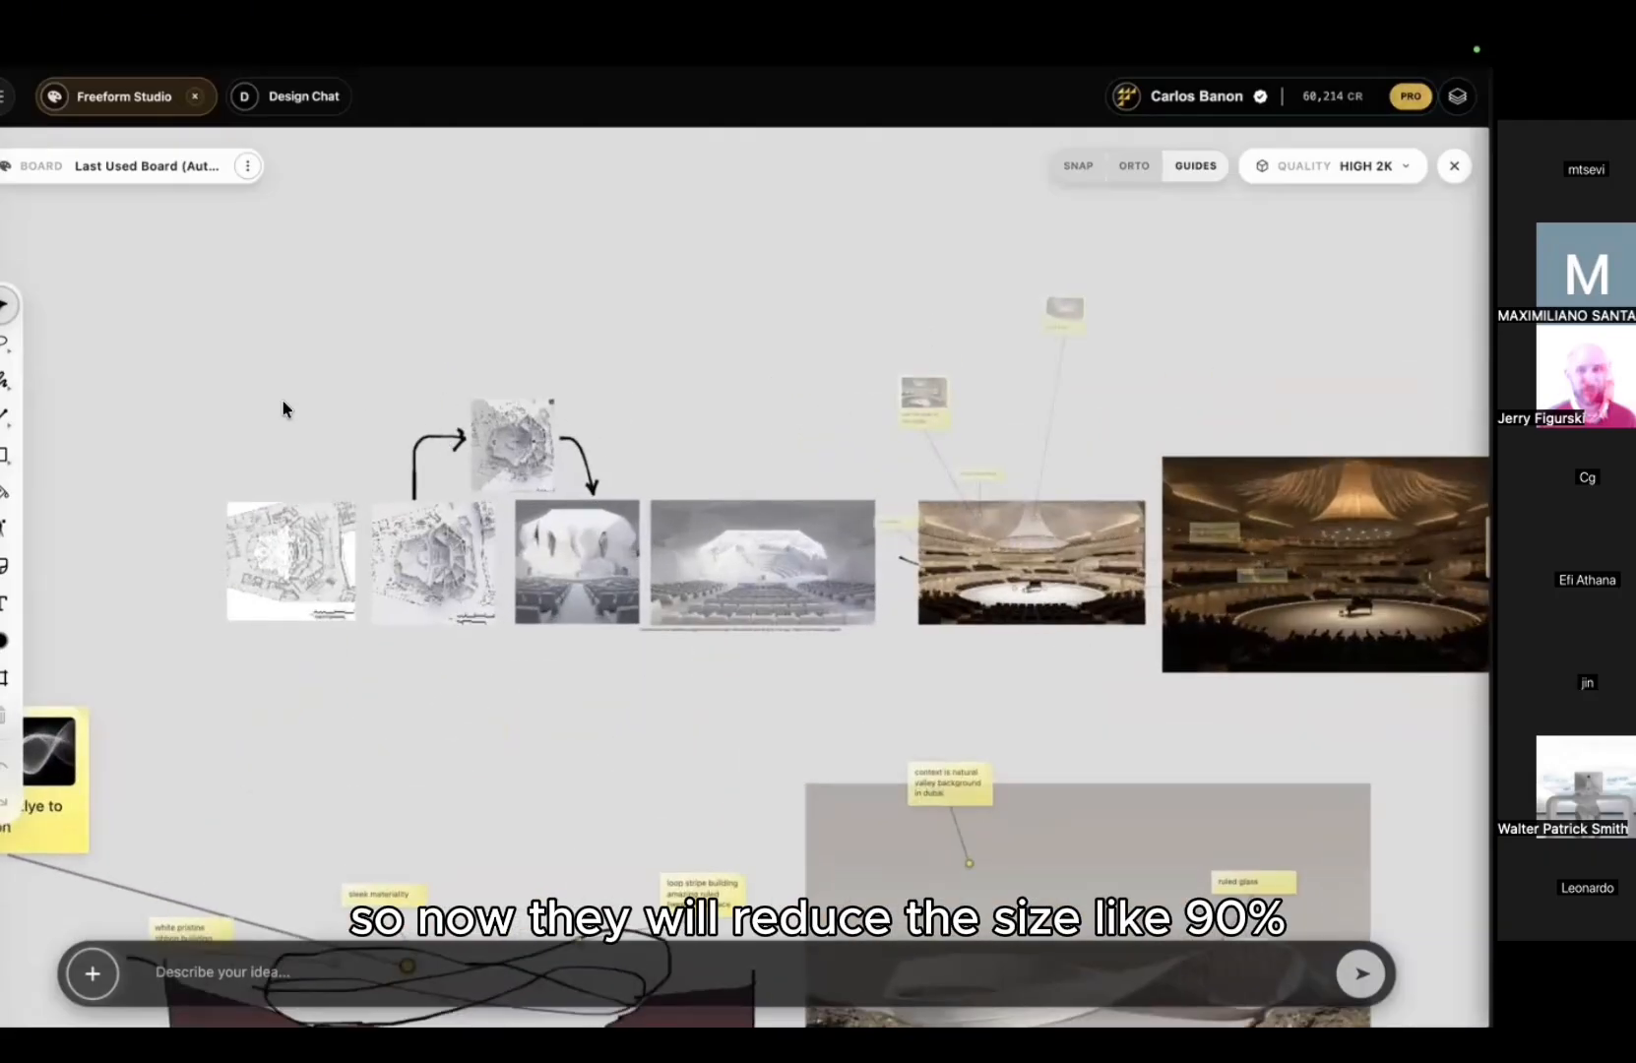
{"action": "left_click_drag", "start_coordinate": [287, 407], "coordinate": [448, 395]}
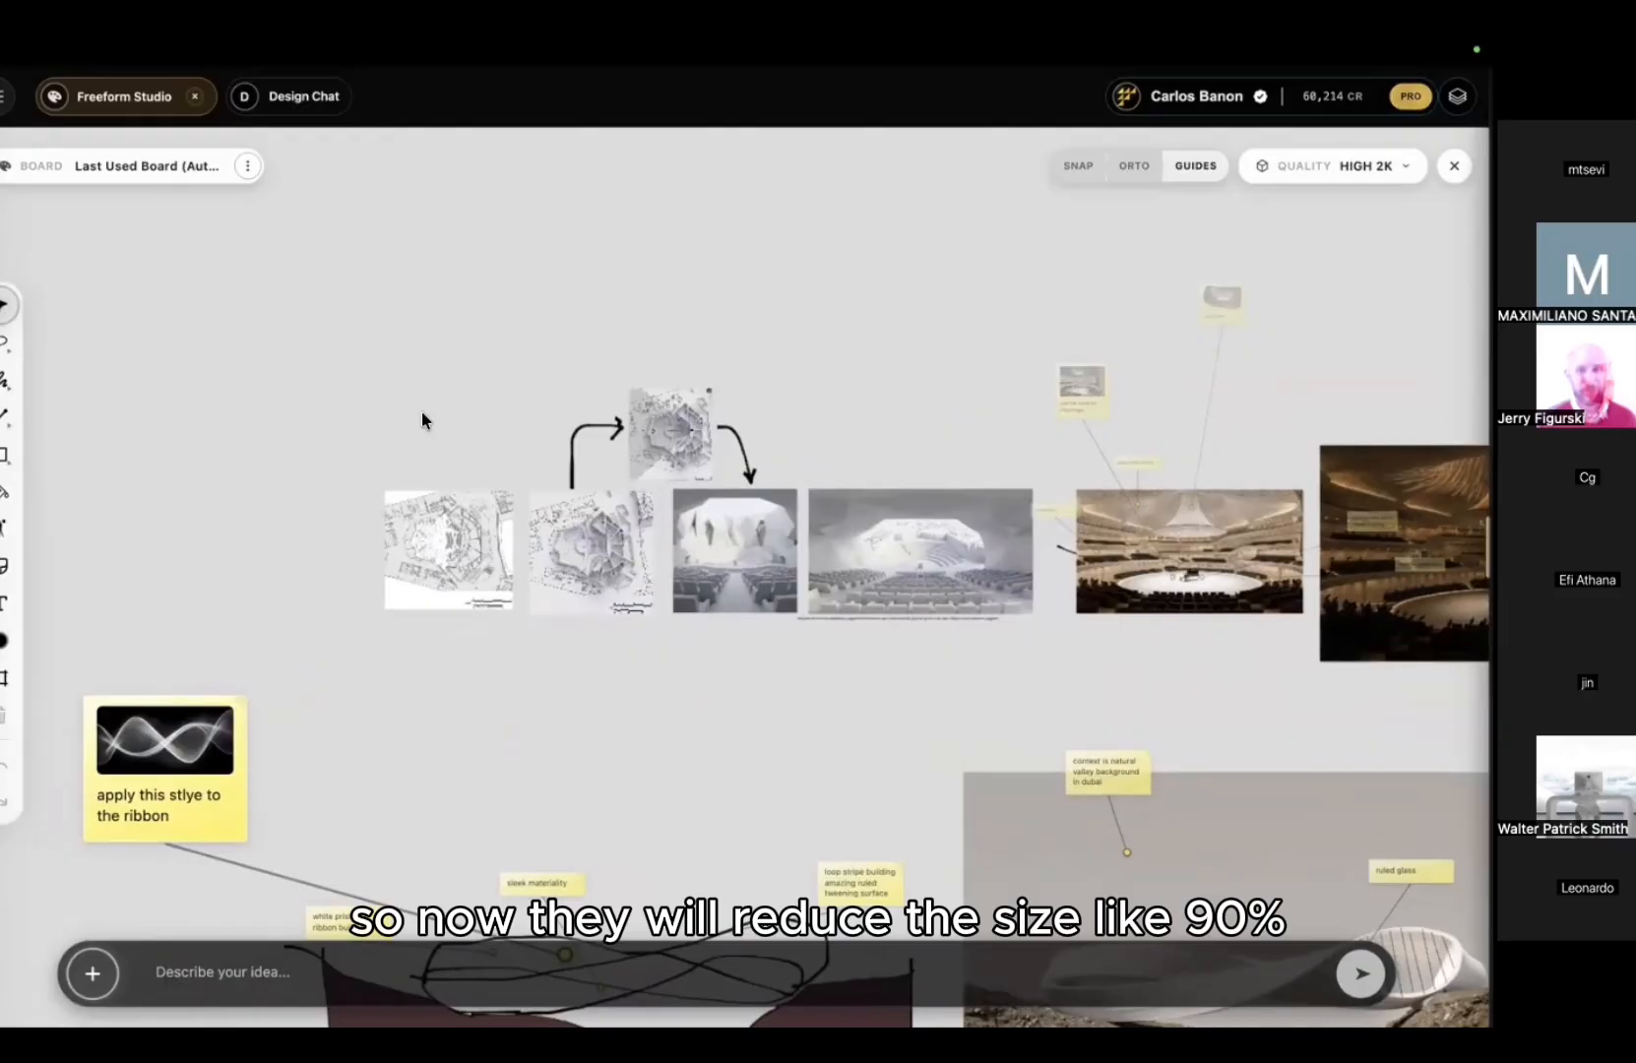
{"action": "scroll", "coordinate": [421, 411], "scroll_direction": "up", "scroll_amount": 4}
{"action": "left_click_drag", "start_coordinate": [216, 544], "coordinate": [453, 402]}
{"action": "scroll", "coordinate": [467, 387], "scroll_direction": "down", "scroll_amount": 5}
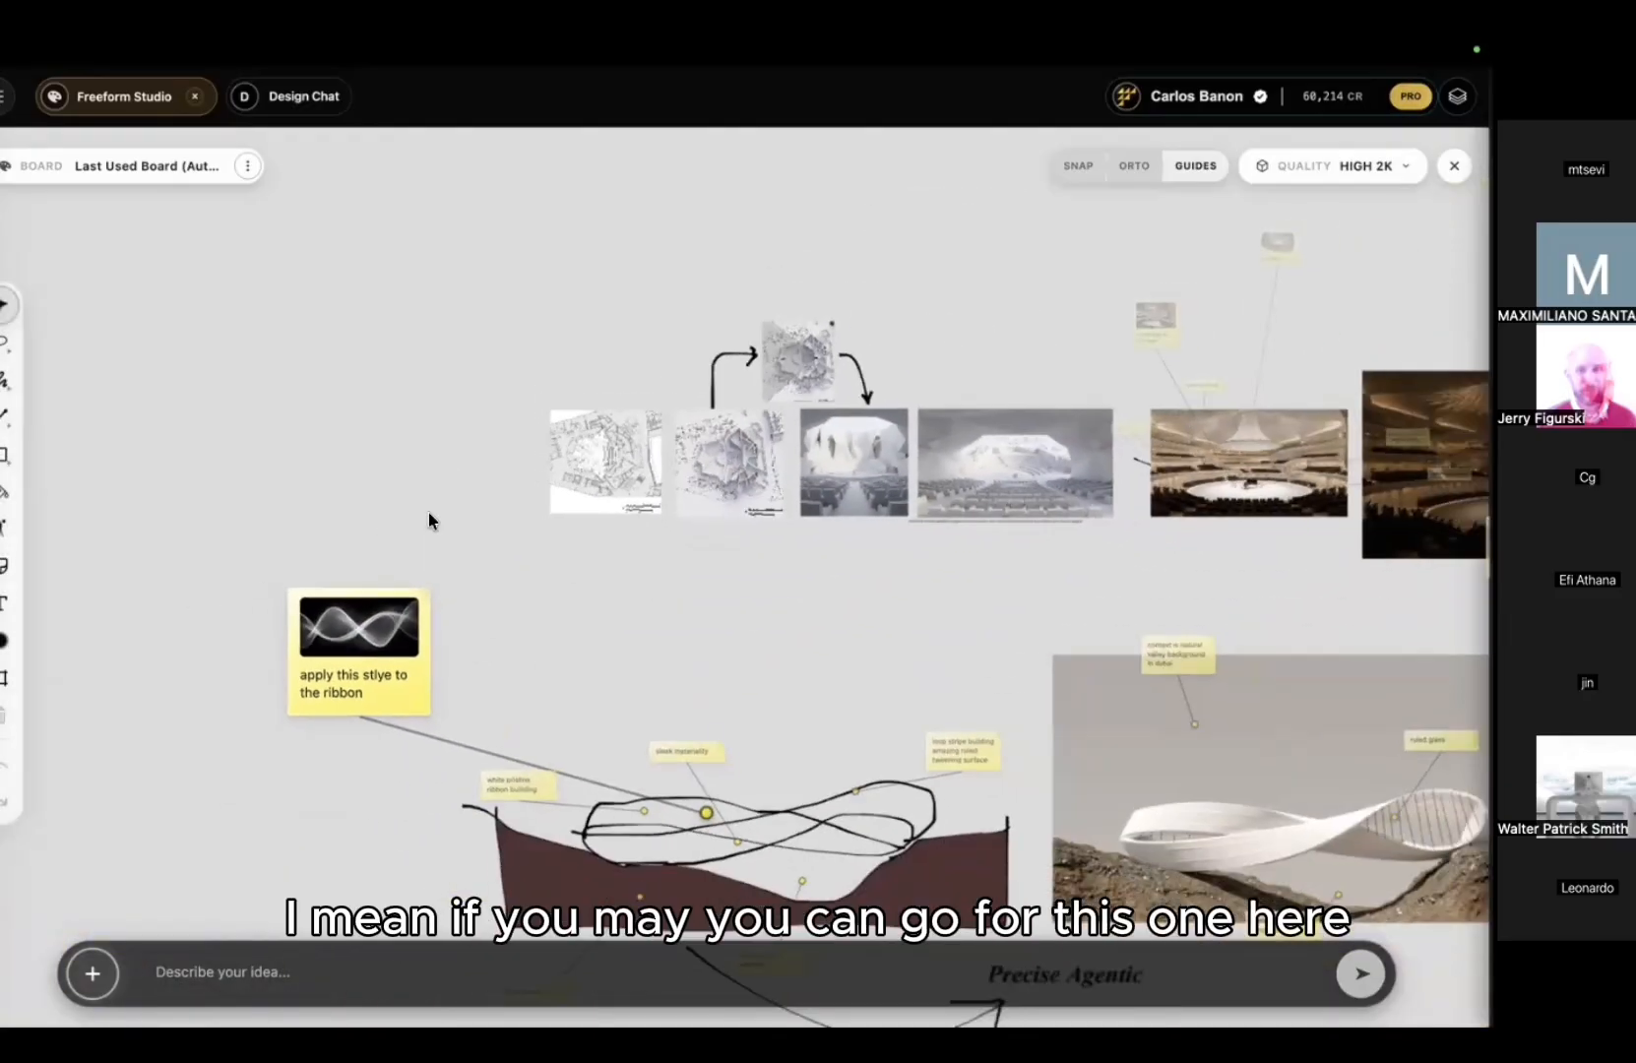
{"action": "left_click_drag", "start_coordinate": [428, 510], "coordinate": [351, 347]}
{"action": "scroll", "coordinate": [498, 540], "scroll_direction": "up", "scroll_amount": 4}
{"action": "left_click_drag", "start_coordinate": [498, 539], "coordinate": [547, 402]}
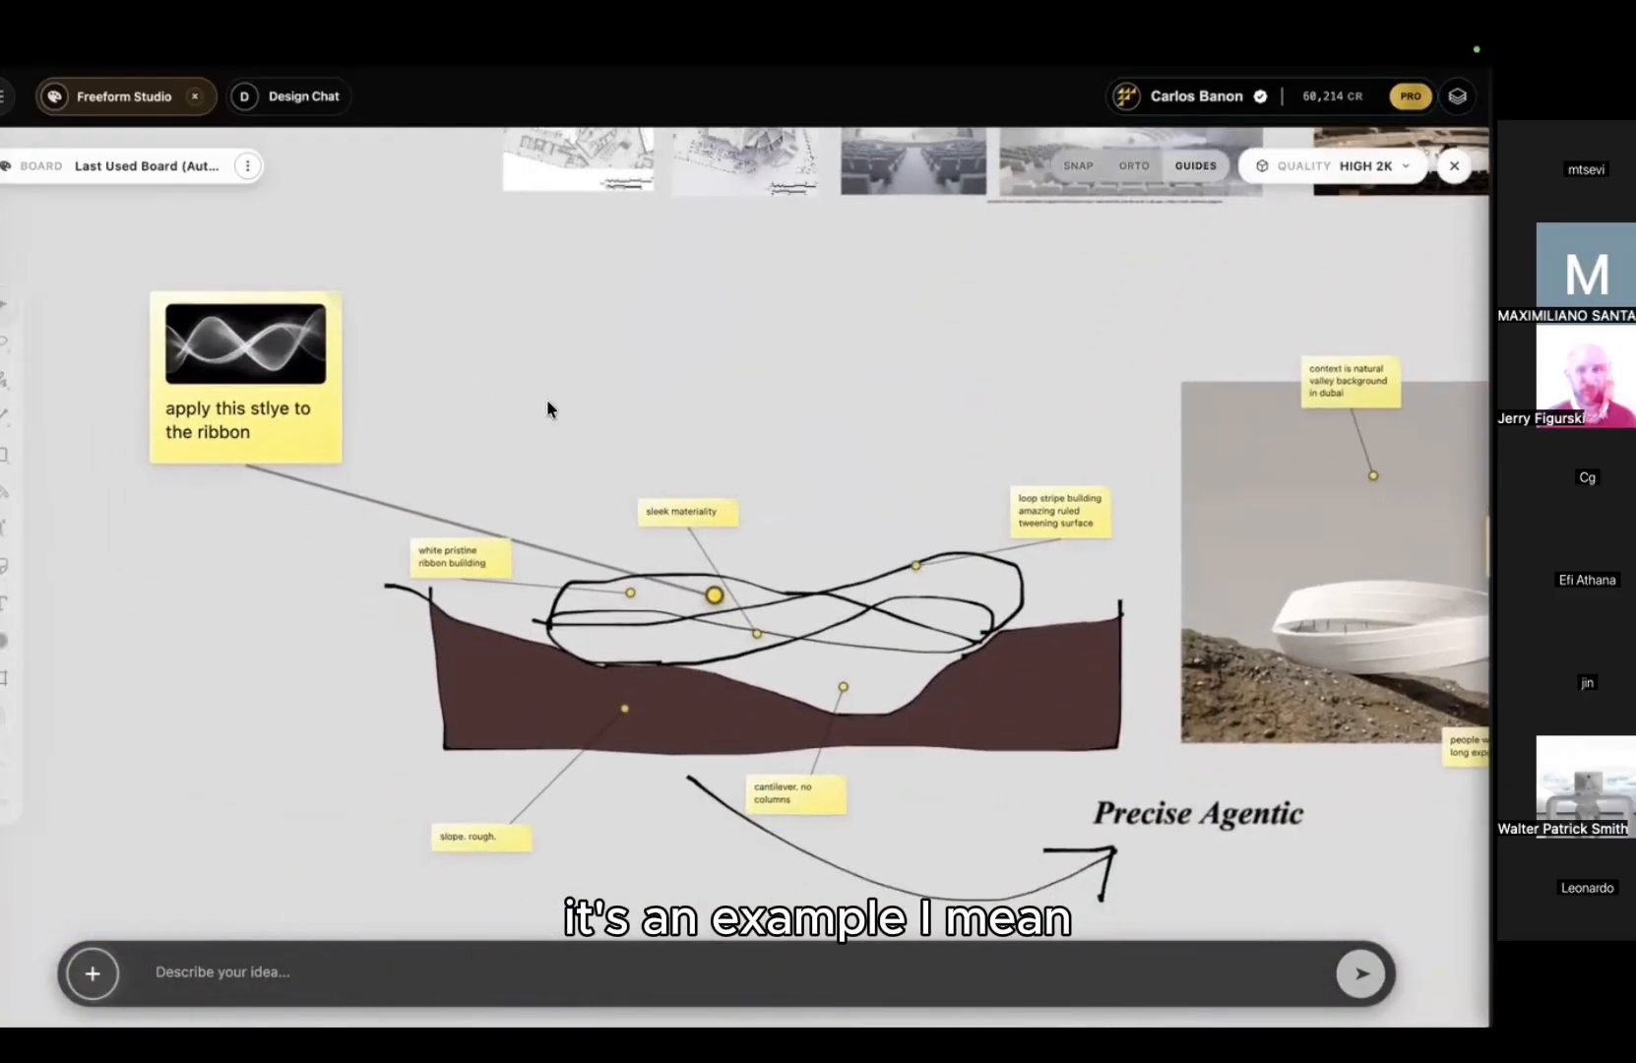
{"action": "left_click_drag", "start_coordinate": [296, 387], "coordinate": [416, 383]}
Step: Bring empty board space below the sketch into view with the brush tool ready
{"action": "scroll", "coordinate": [589, 376], "scroll_direction": "up", "scroll_amount": 4}
{"action": "left_click_drag", "start_coordinate": [579, 367], "coordinate": [463, 211]}
{"action": "left_click", "coordinate": [580, 501]}
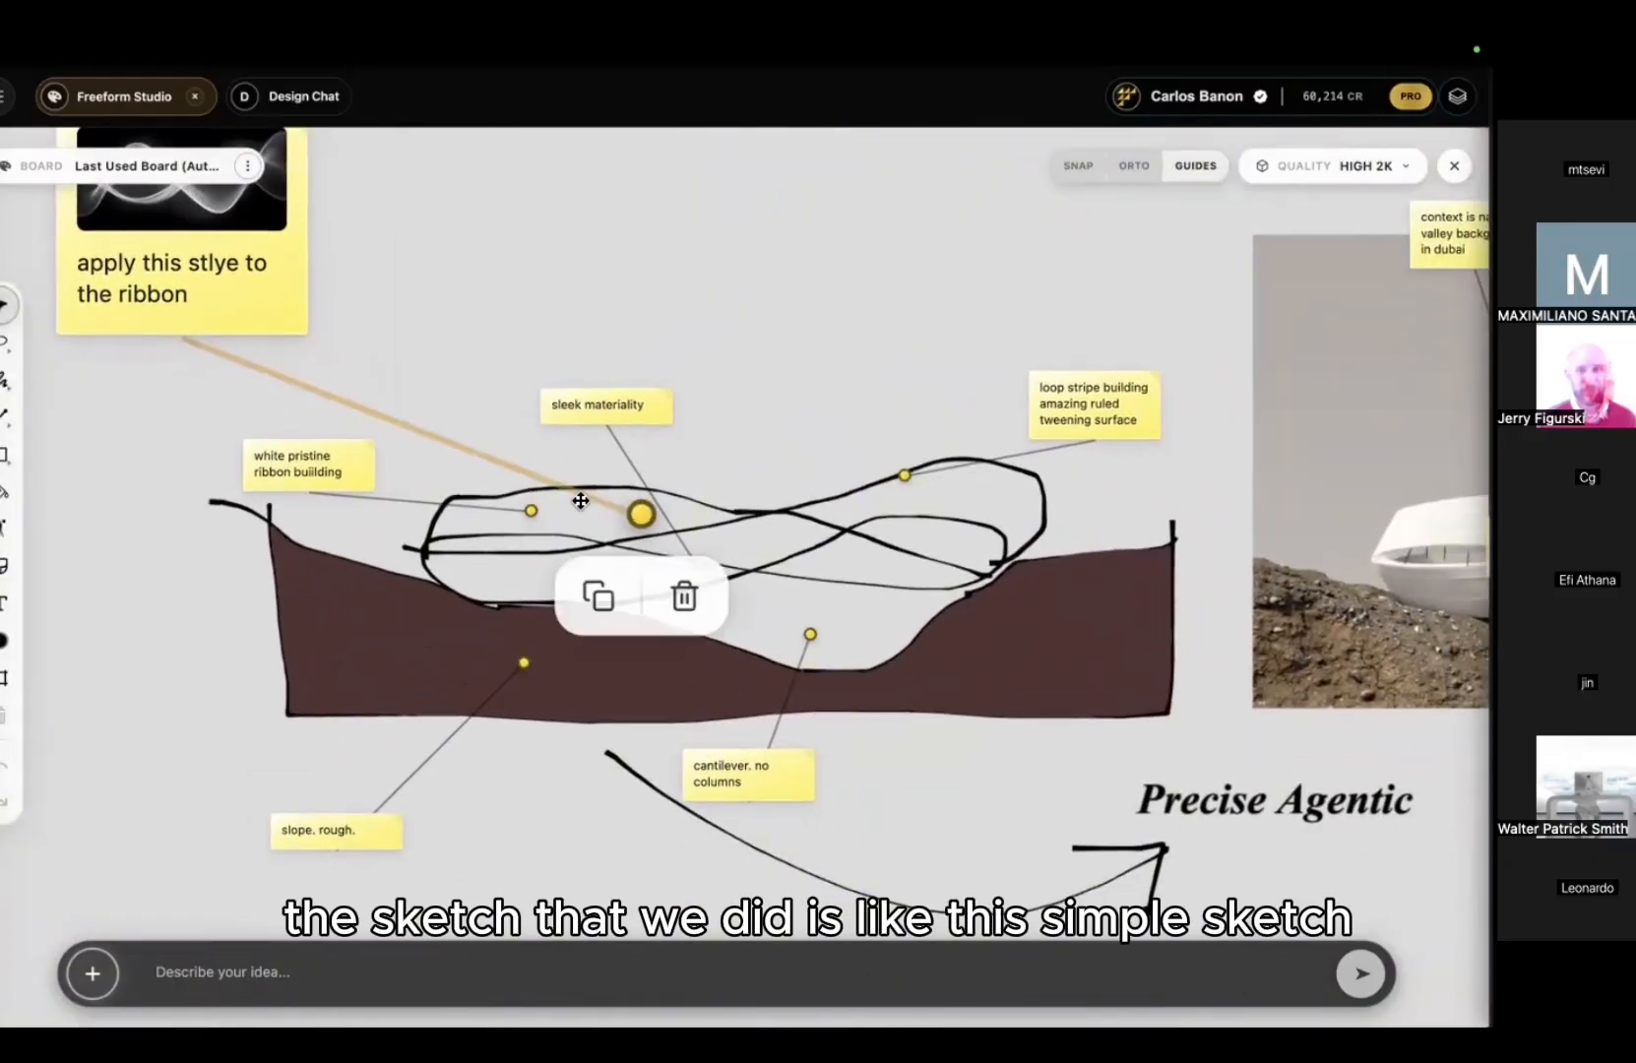
{"action": "scroll", "coordinate": [558, 548], "scroll_direction": "down", "scroll_amount": 8}
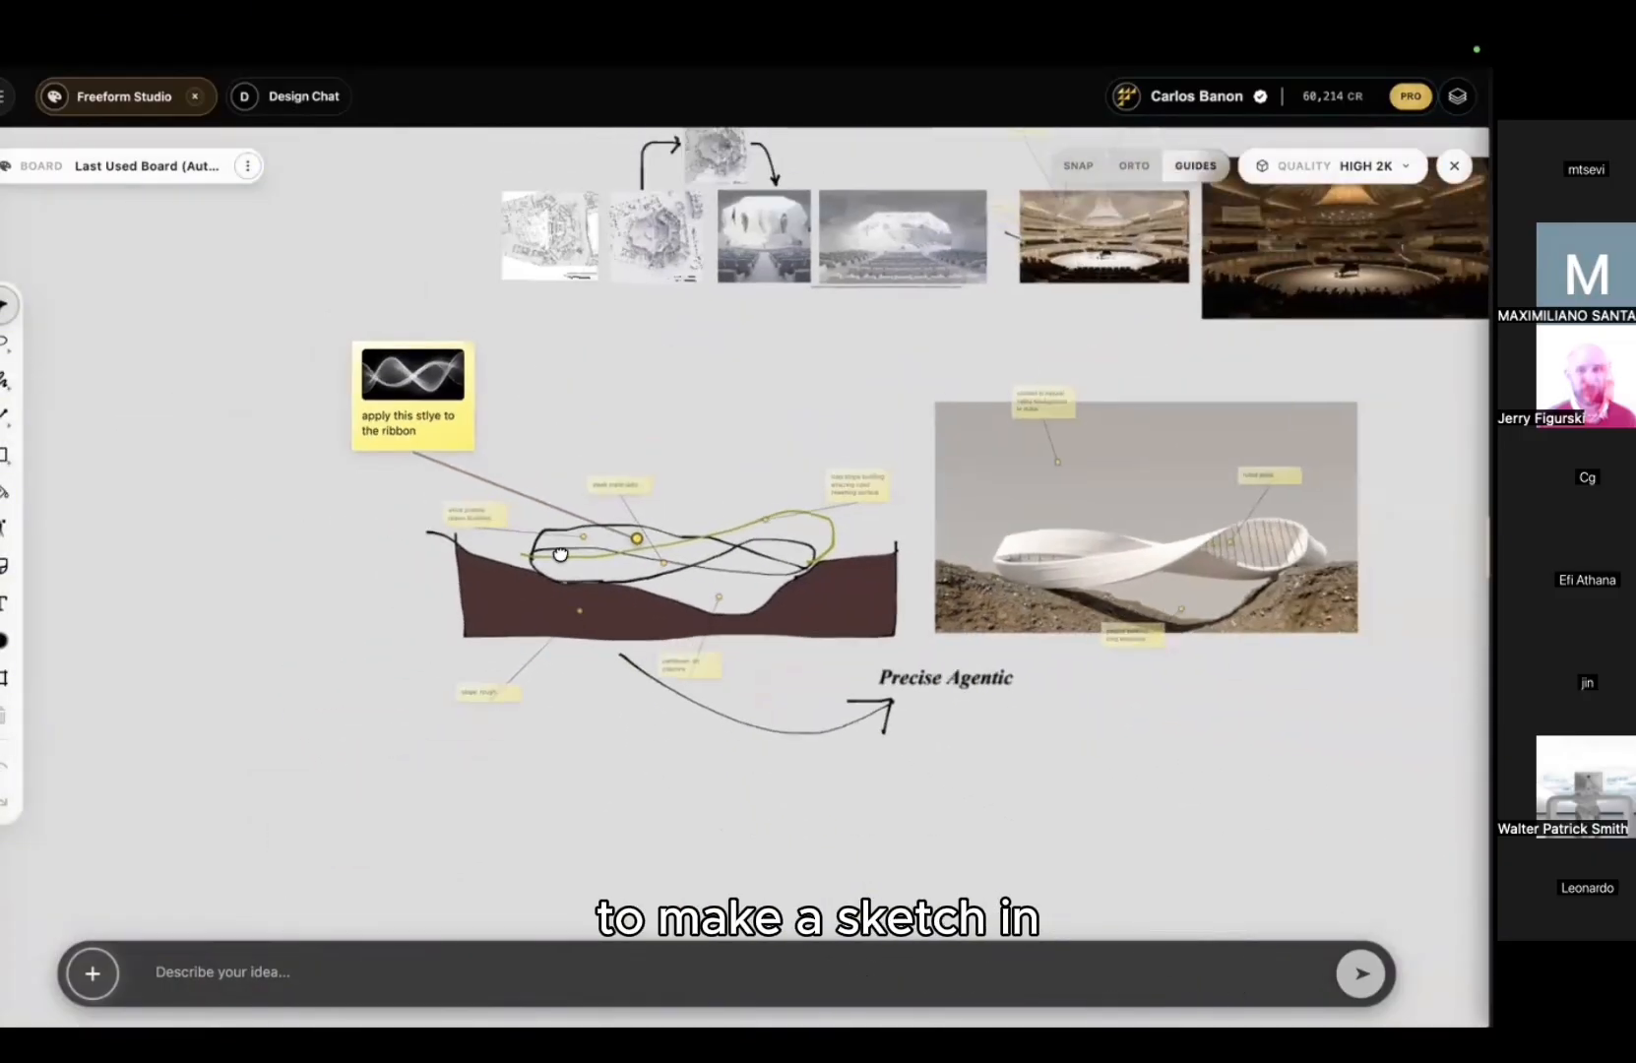
{"action": "middle_click_drag", "start_coordinate": [560, 554], "coordinate": [459, 330]}
{"action": "scroll", "coordinate": [518, 494], "scroll_direction": "down", "scroll_amount": 2}
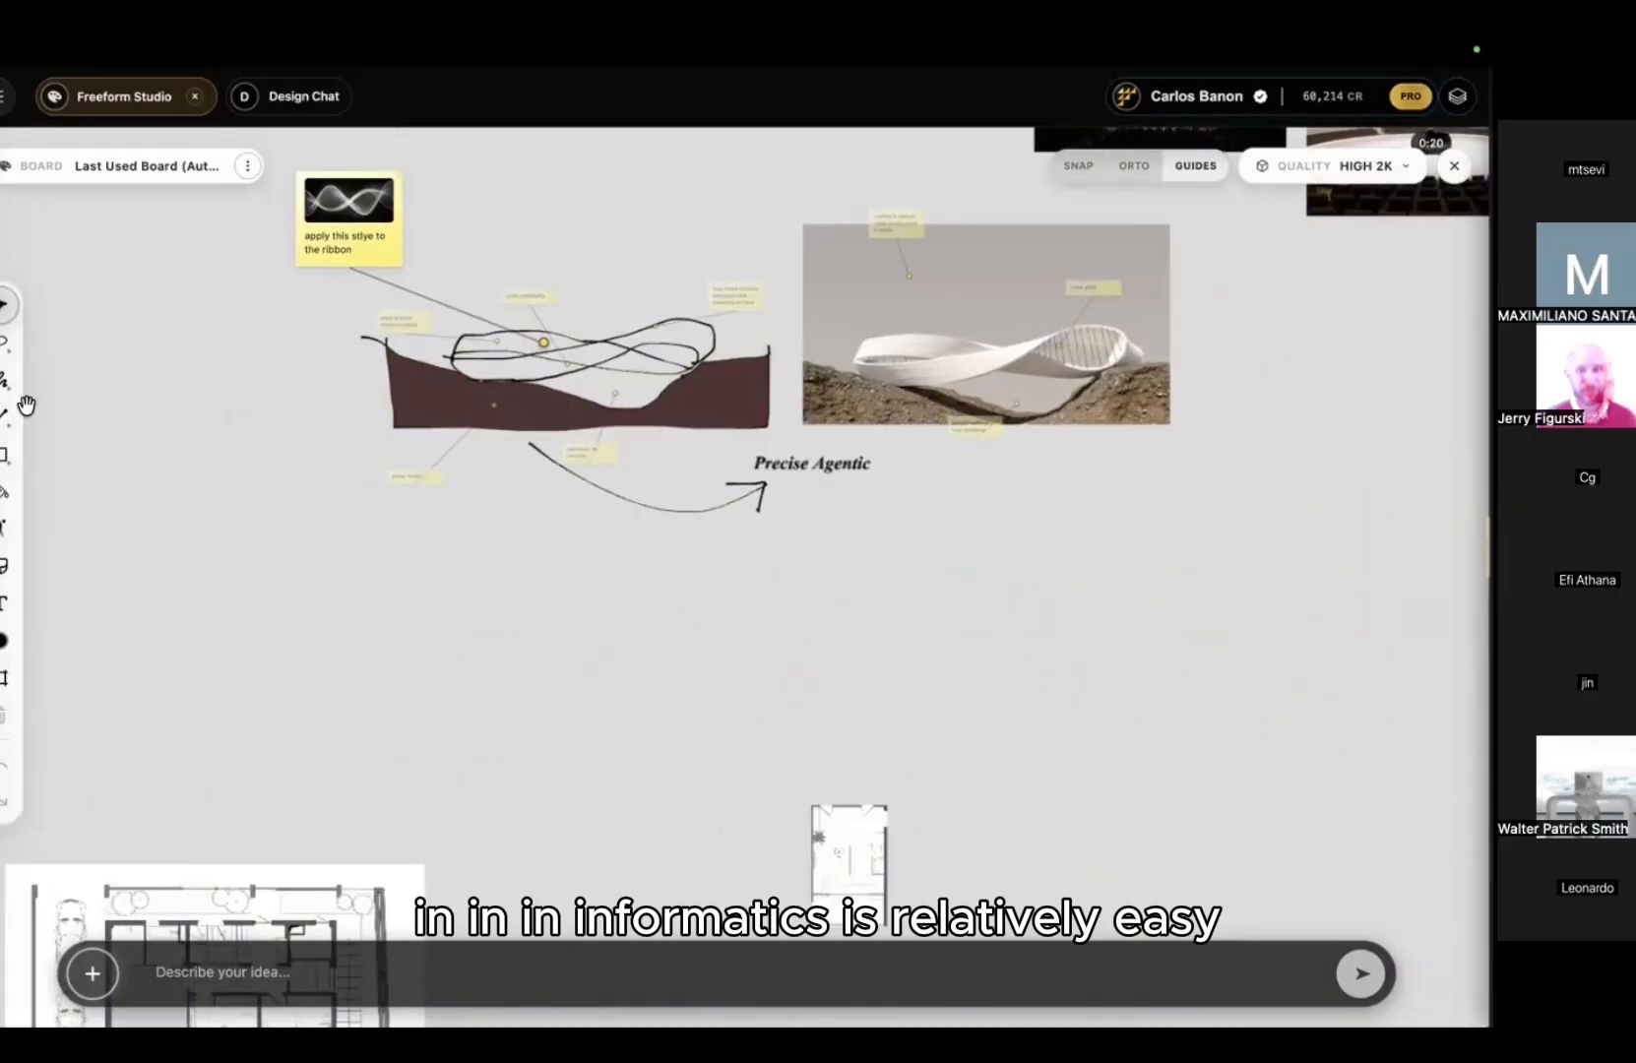
{"action": "left_click", "coordinate": [4, 384]}
Step: Freehand-draw a figure-eight loop below the example ribbon sketch
{"action": "left_click_drag", "start_coordinate": [584, 652], "coordinate": [659, 668]}
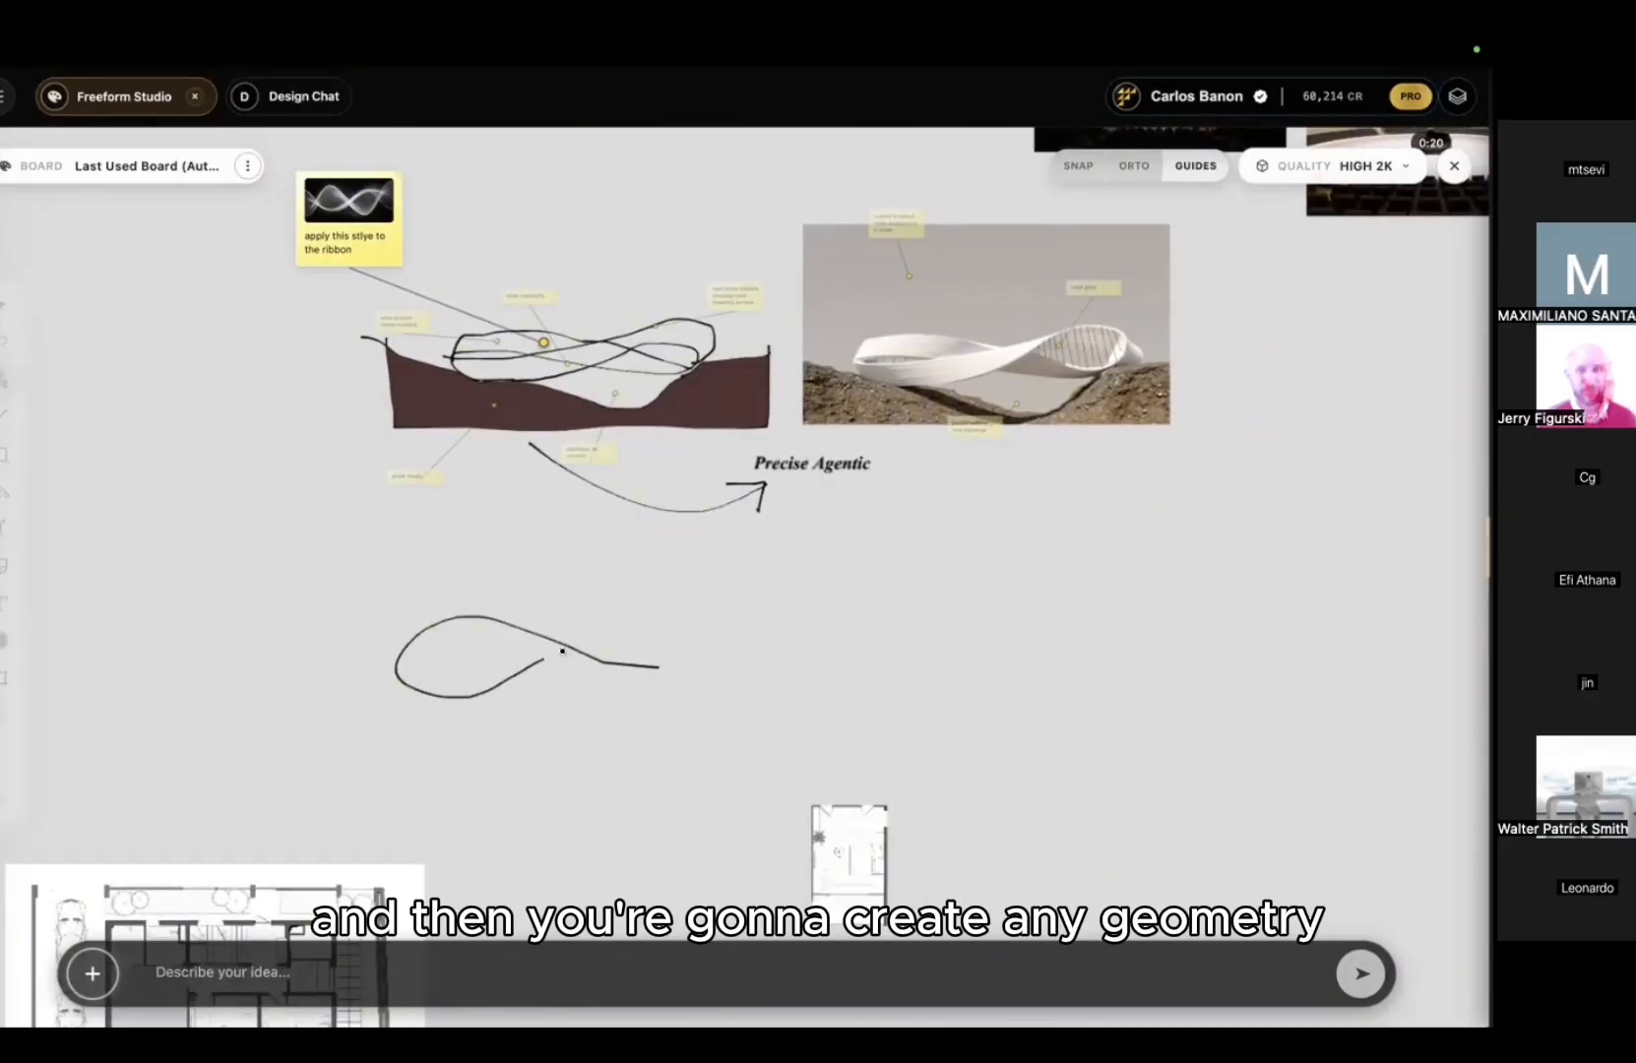
{"action": "mouse_move", "coordinate": [706, 605]}
{"action": "left_mouse_down"}
{"action": "mouse_move", "coordinate": [740, 650]}
{"action": "mouse_move", "coordinate": [642, 670]}
{"action": "mouse_move", "coordinate": [595, 632]}
{"action": "mouse_move", "coordinate": [534, 646]}
{"action": "mouse_move", "coordinate": [674, 619]}
{"action": "mouse_move", "coordinate": [770, 646]}
{"action": "mouse_move", "coordinate": [695, 671]}
{"action": "left_mouse_up"}
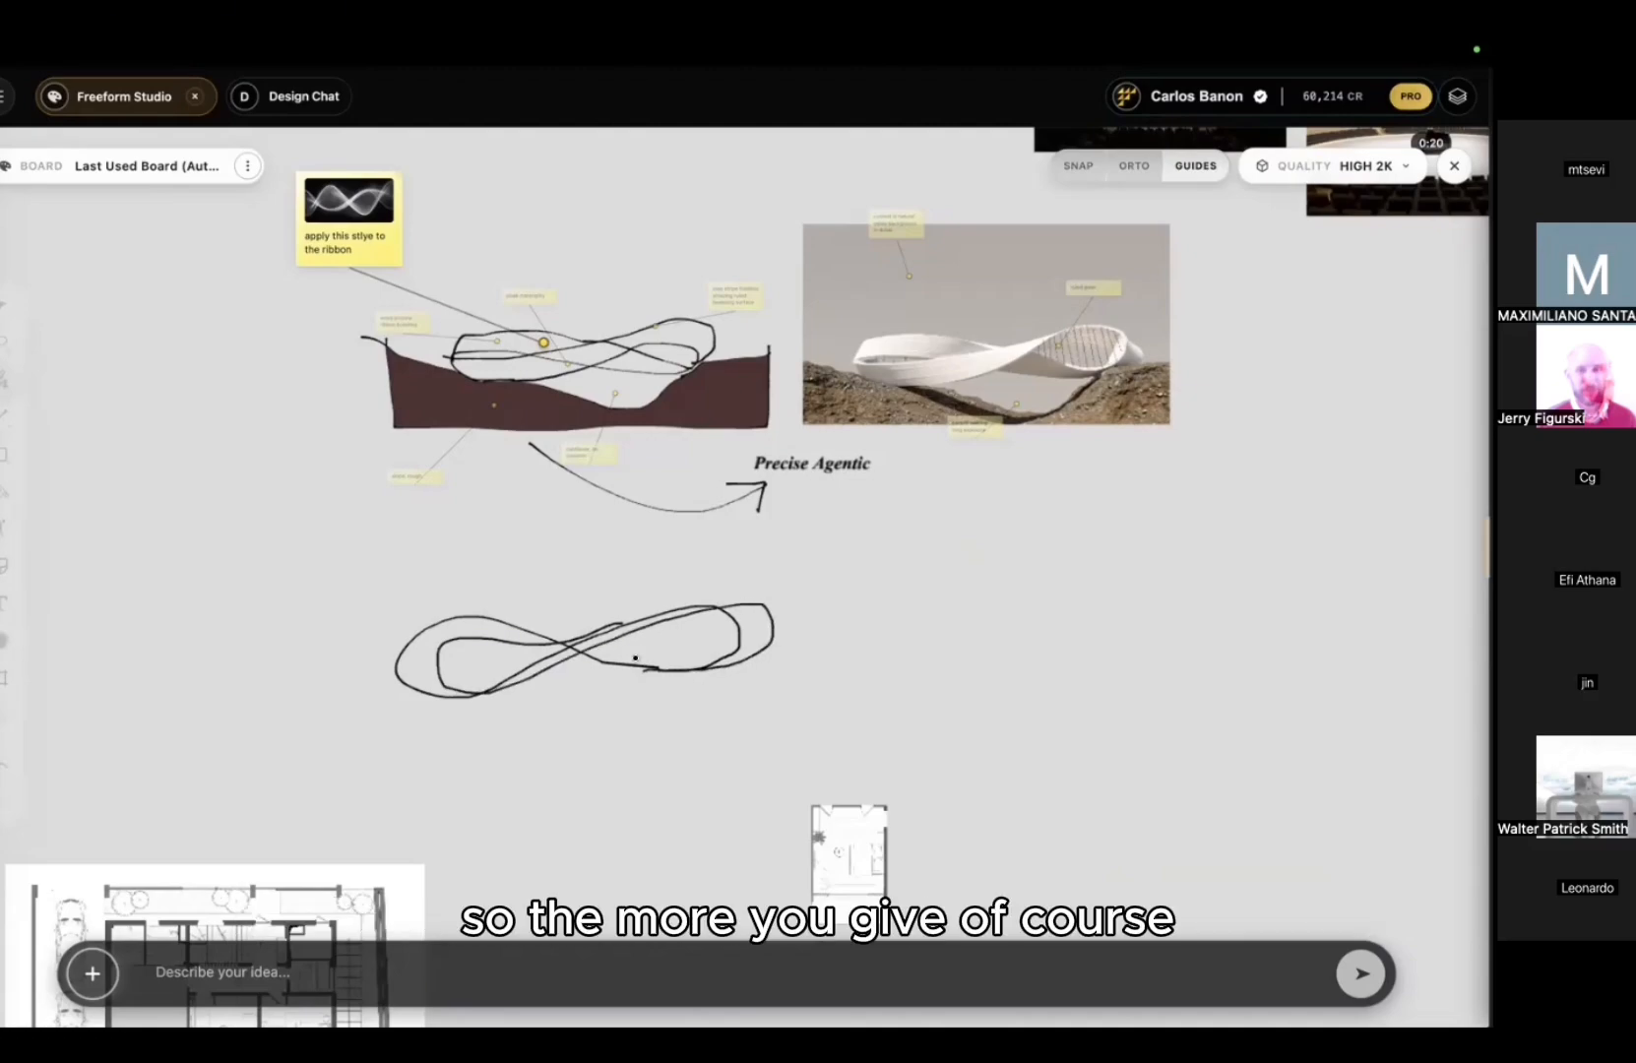
{"action": "left_click_drag", "start_coordinate": [621, 624], "coordinate": [768, 605]}
{"action": "scroll", "coordinate": [519, 676], "scroll_direction": "up", "scroll_amount": 3}
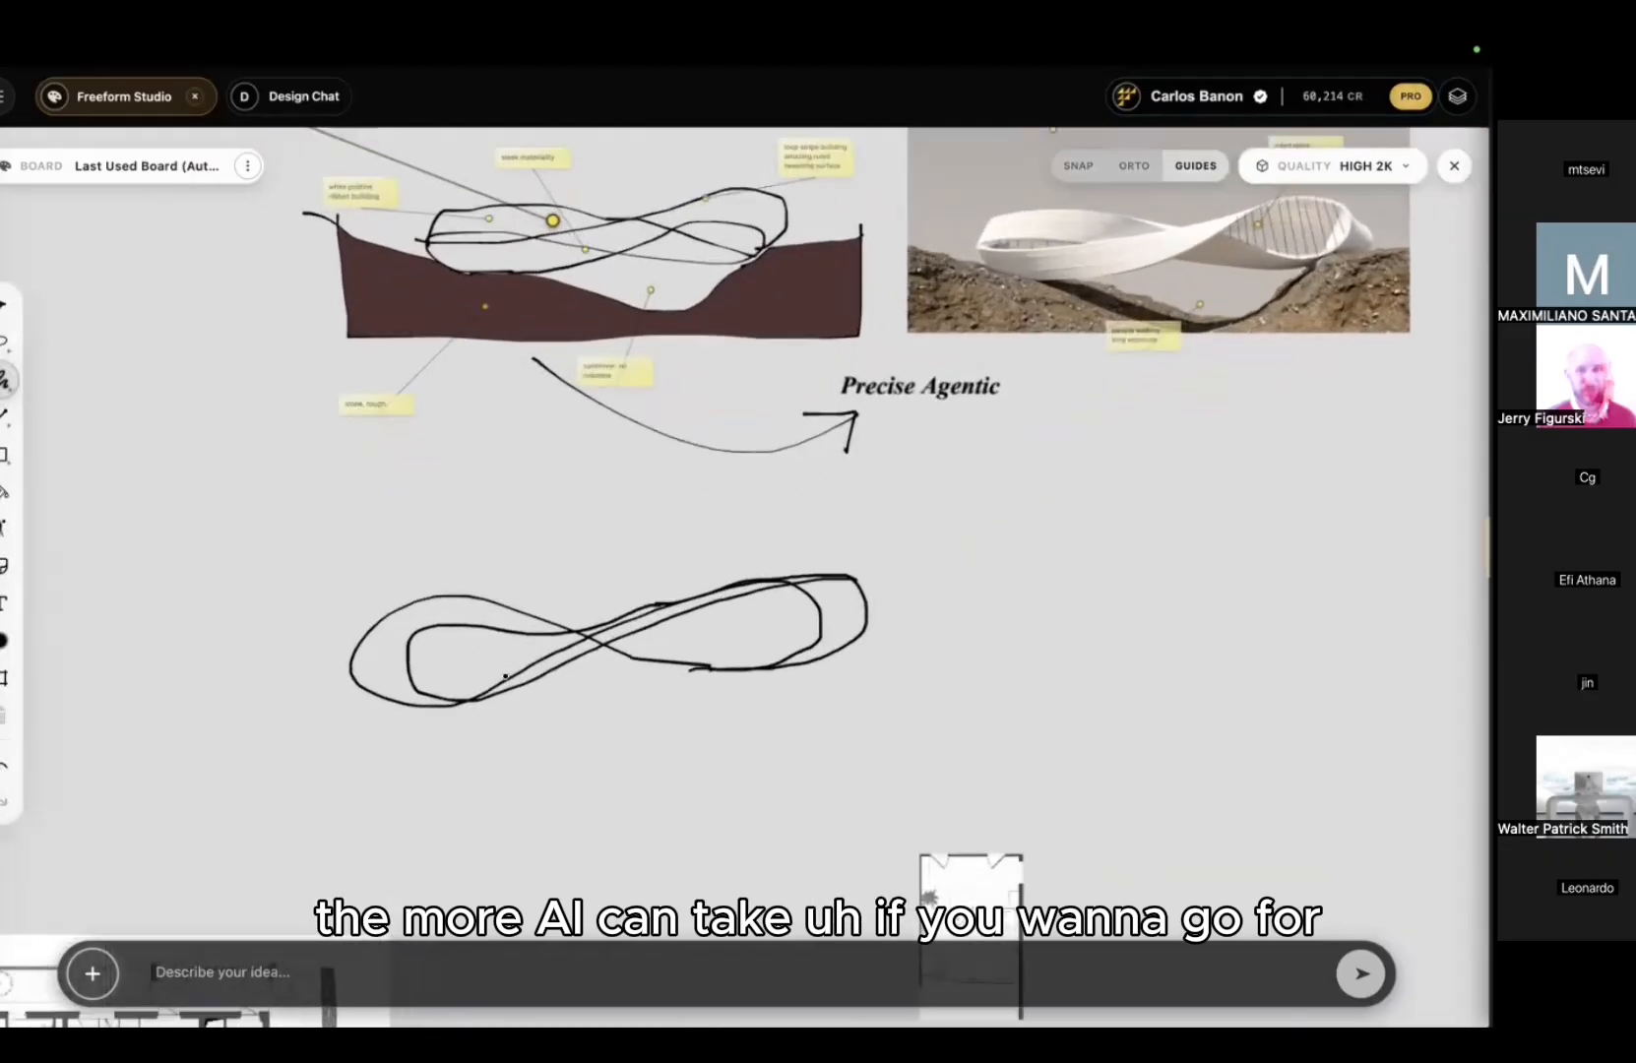
Step: Add a long ground line beneath the loop with a V-shaped diagonal support
{"action": "mouse_move", "coordinate": [222, 666]}
{"action": "left_mouse_down"}
{"action": "mouse_move", "coordinate": [340, 671]}
{"action": "mouse_move", "coordinate": [448, 715]}
{"action": "left_mouse_up"}
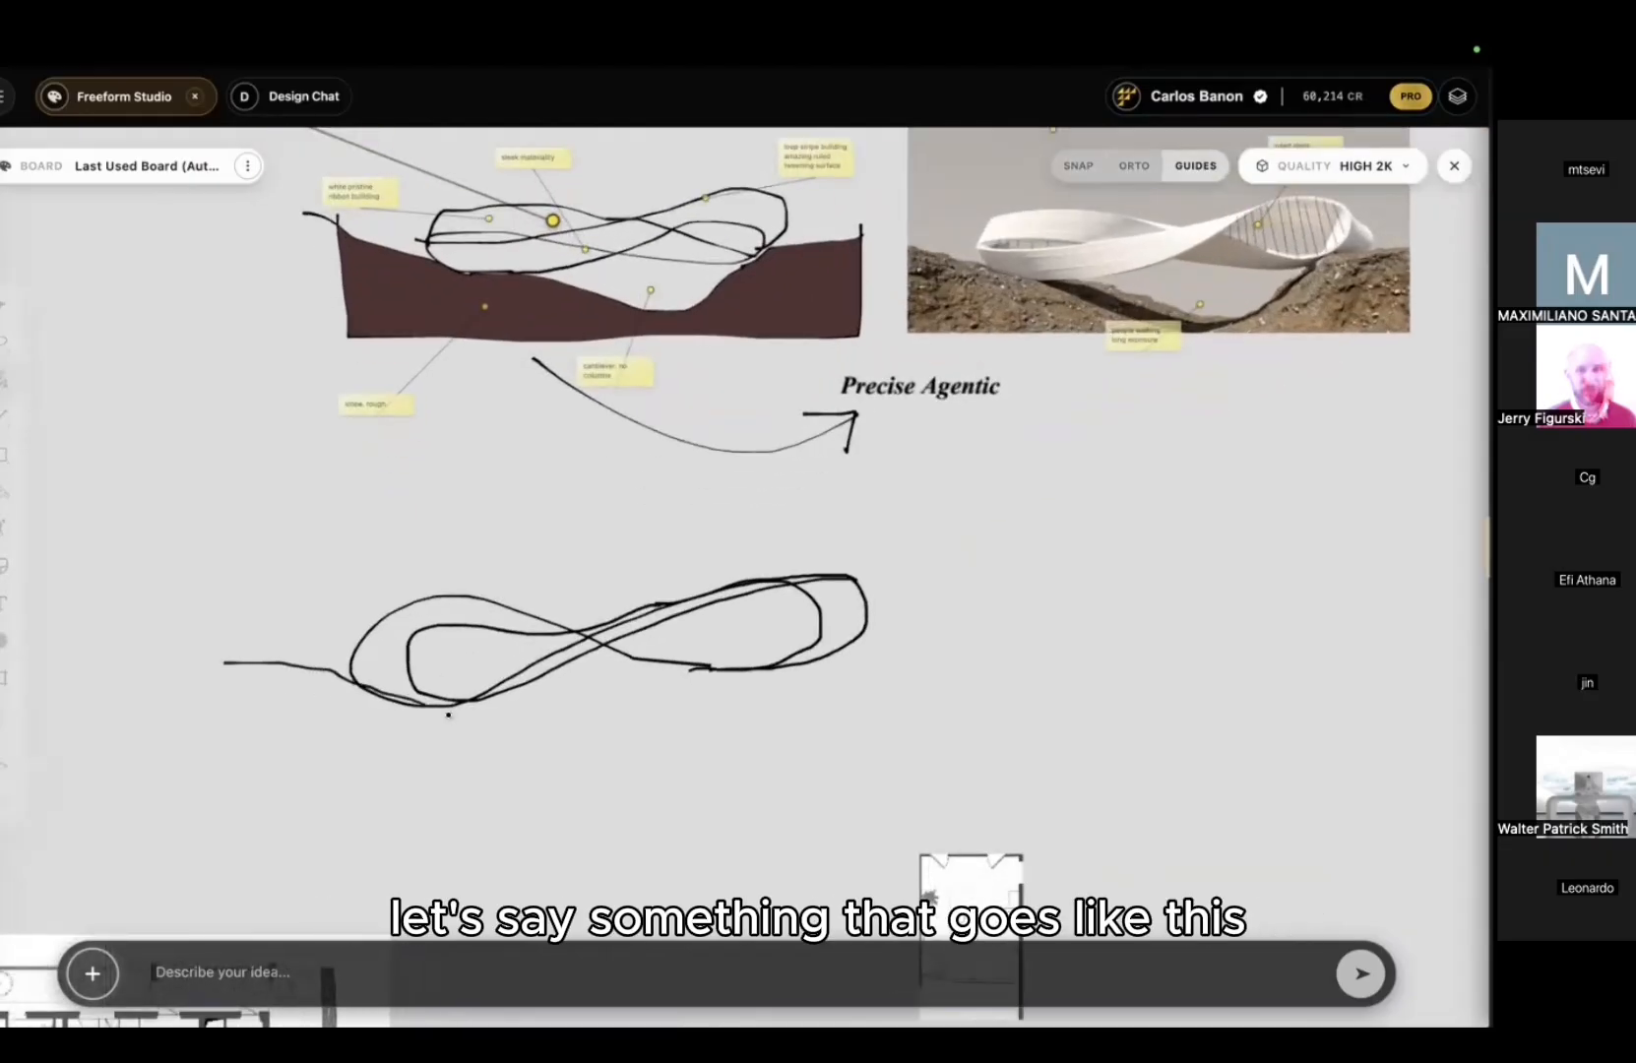
{"action": "left_click_drag", "start_coordinate": [743, 734], "coordinate": [1011, 729]}
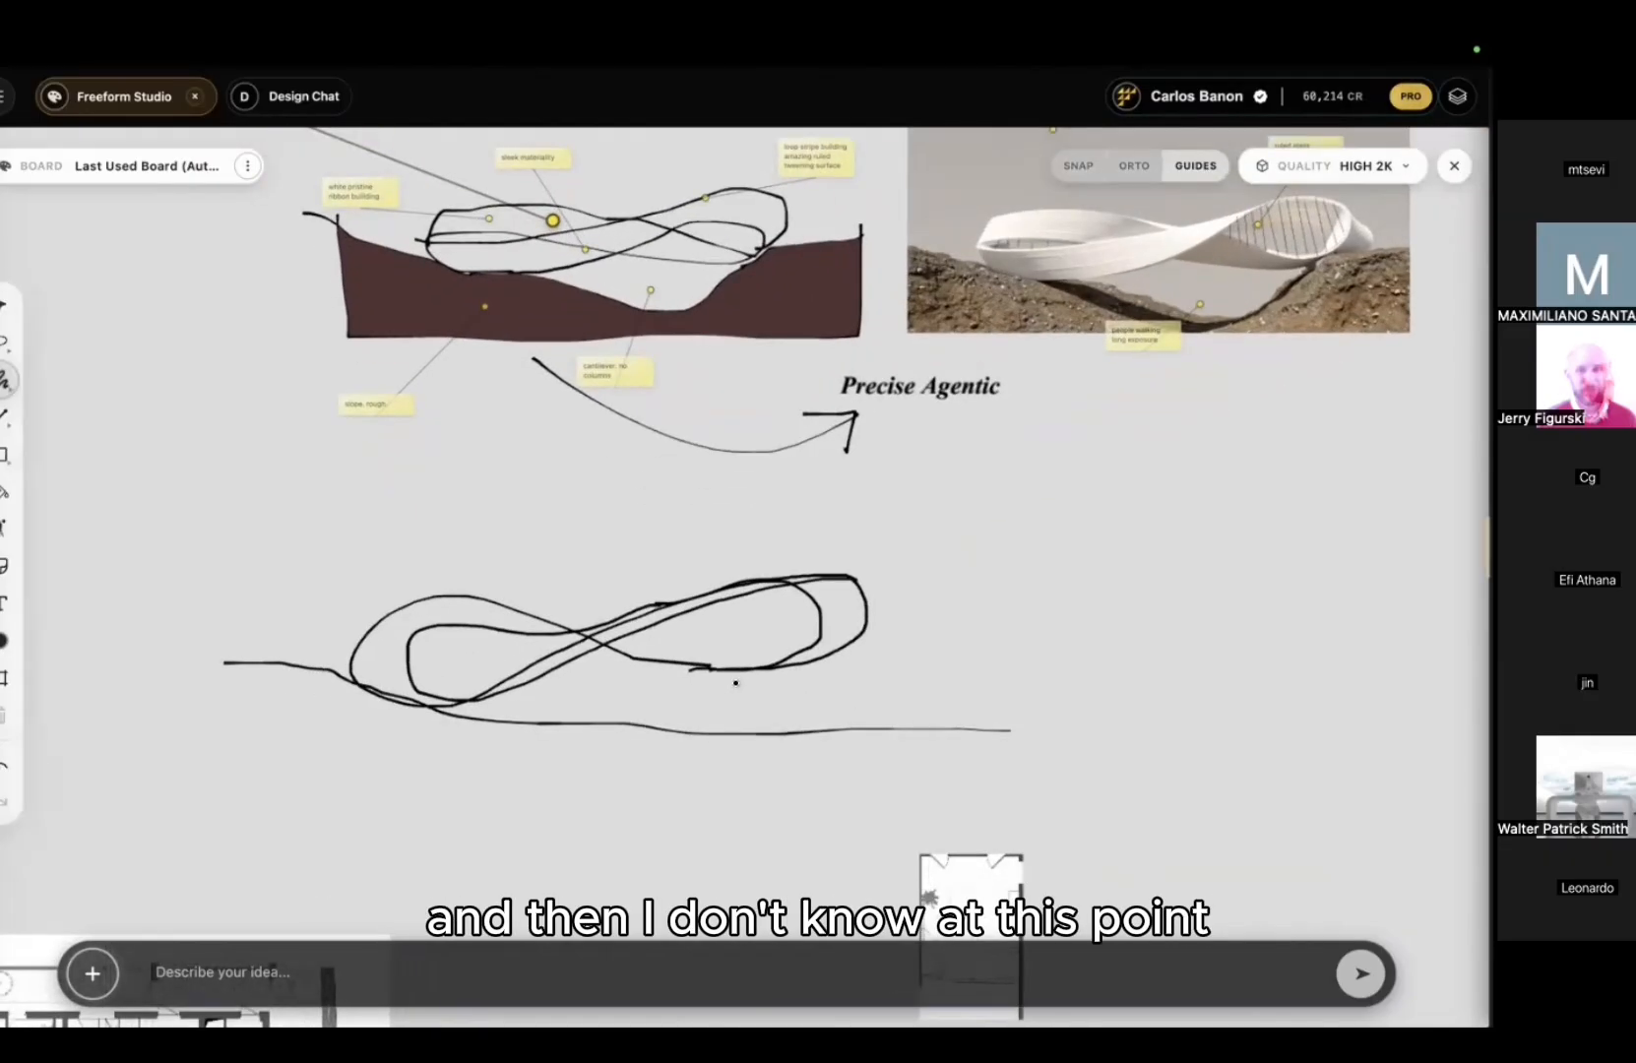
{"action": "left_click_drag", "start_coordinate": [657, 667], "coordinate": [758, 733]}
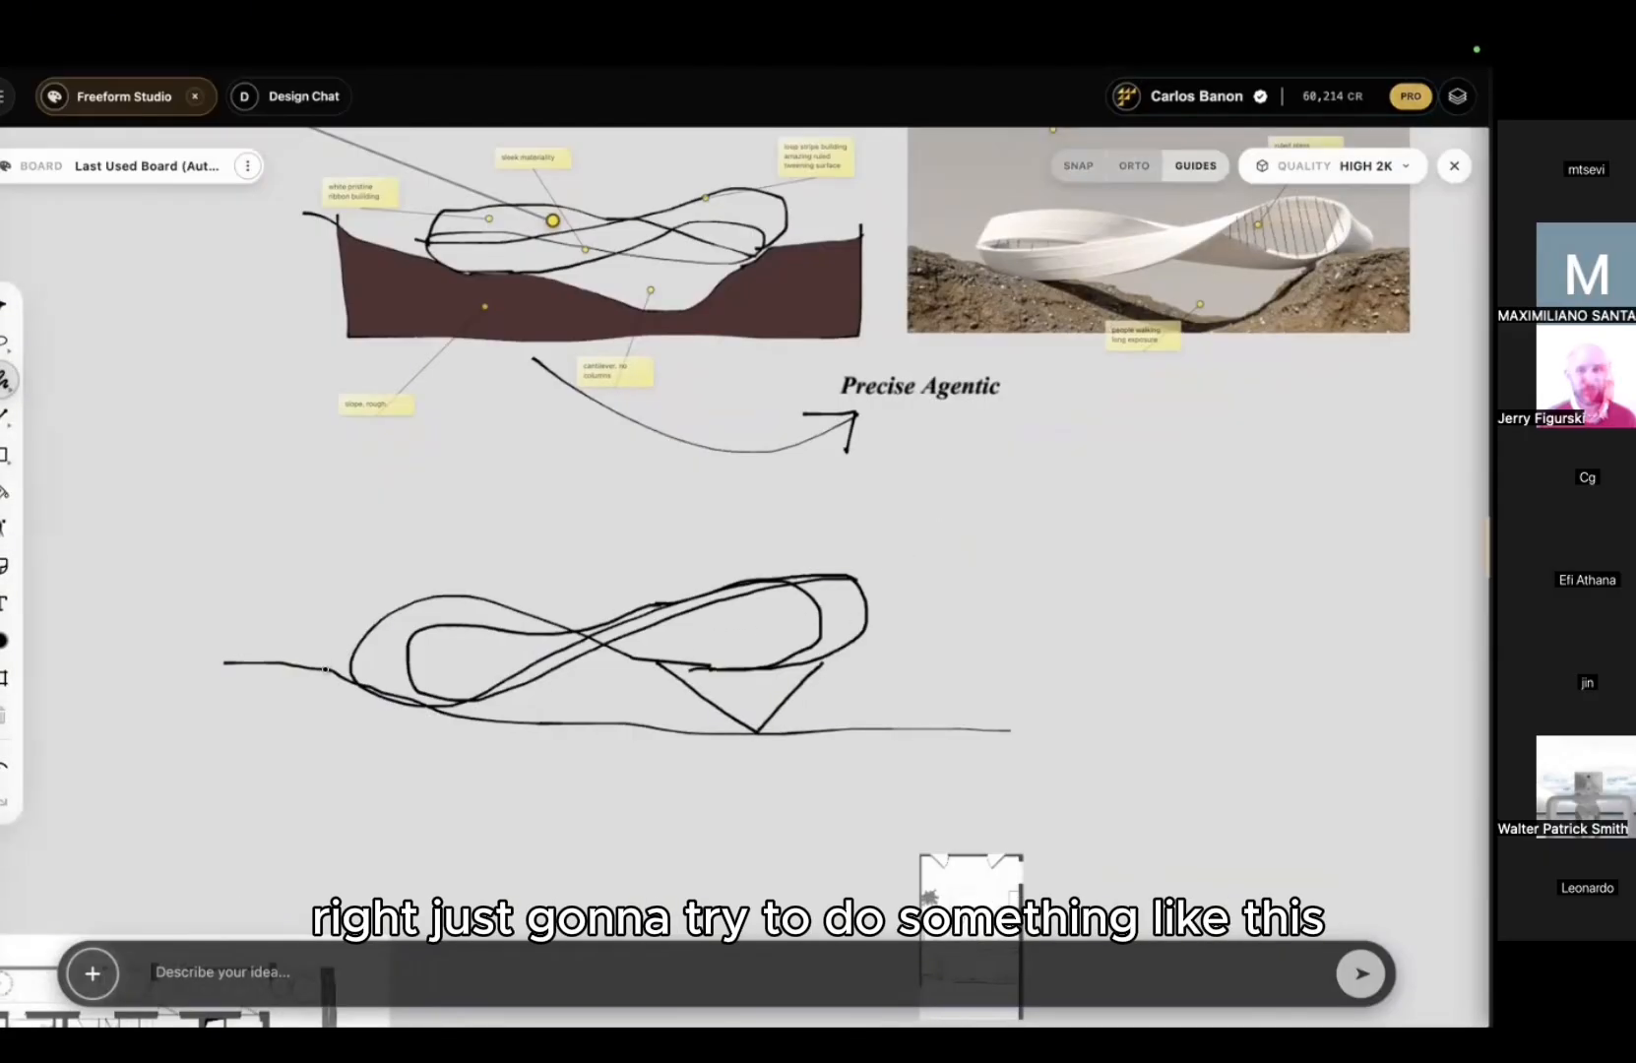
{"action": "left_click_drag", "start_coordinate": [365, 642], "coordinate": [261, 668]}
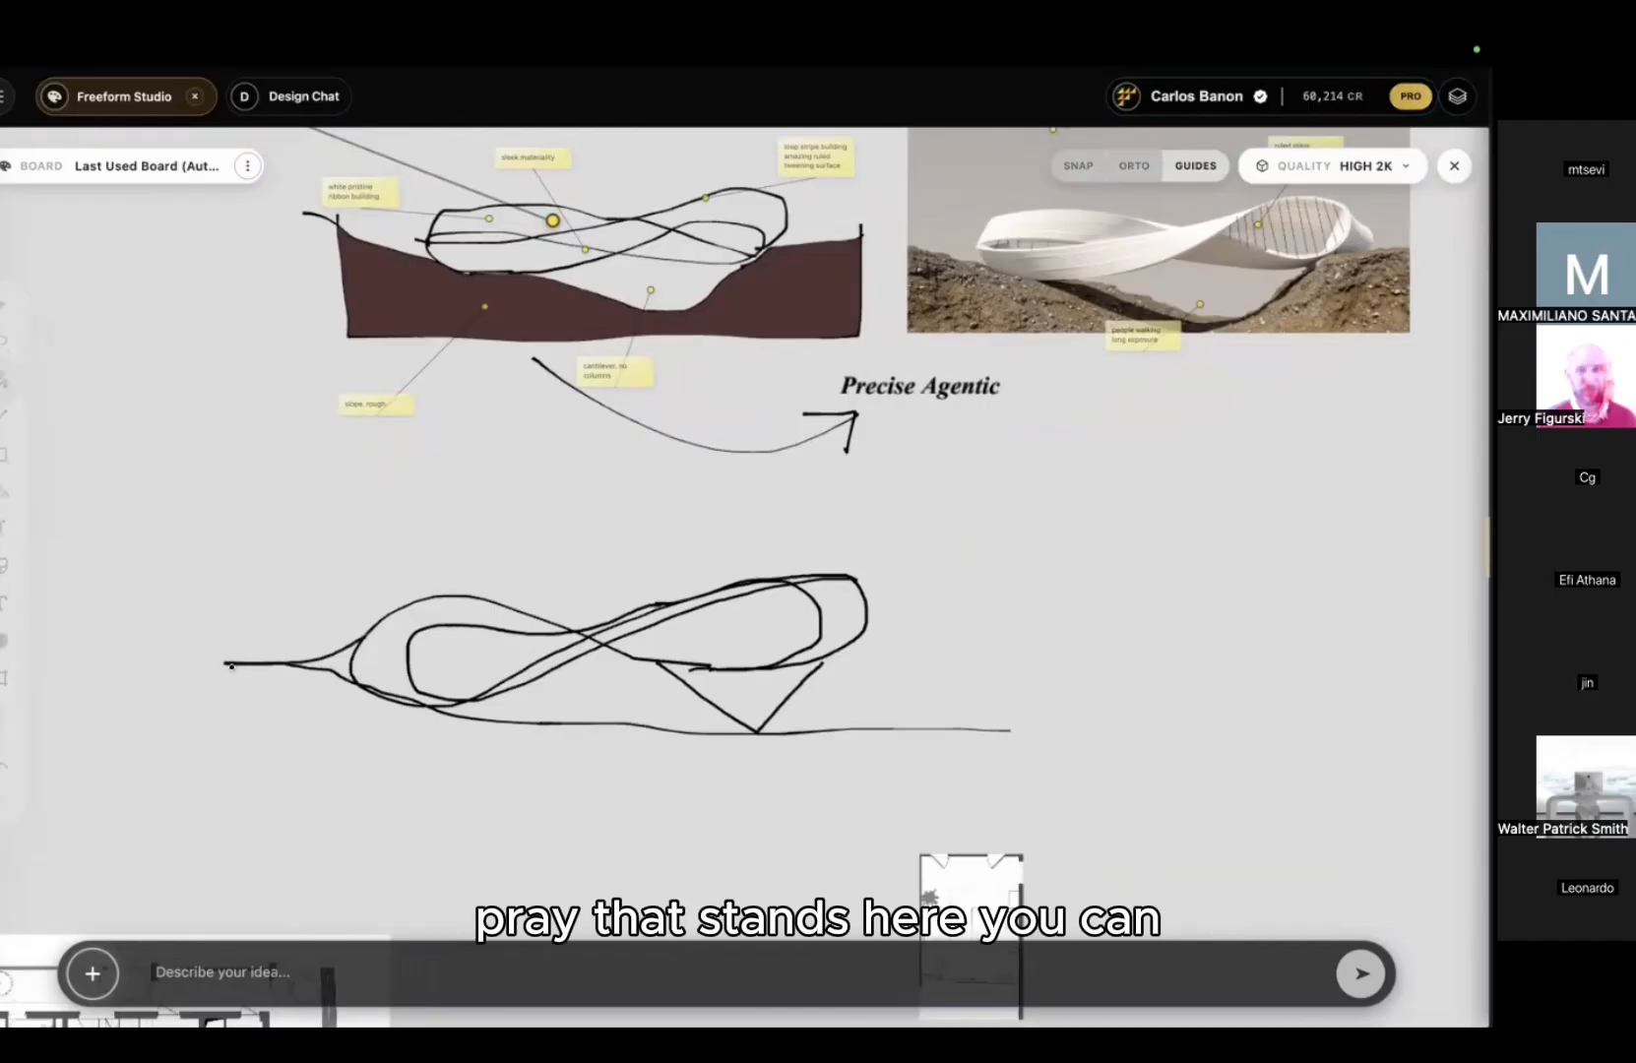
{"action": "scroll", "coordinate": [261, 679], "scroll_direction": "up", "scroll_amount": 5}
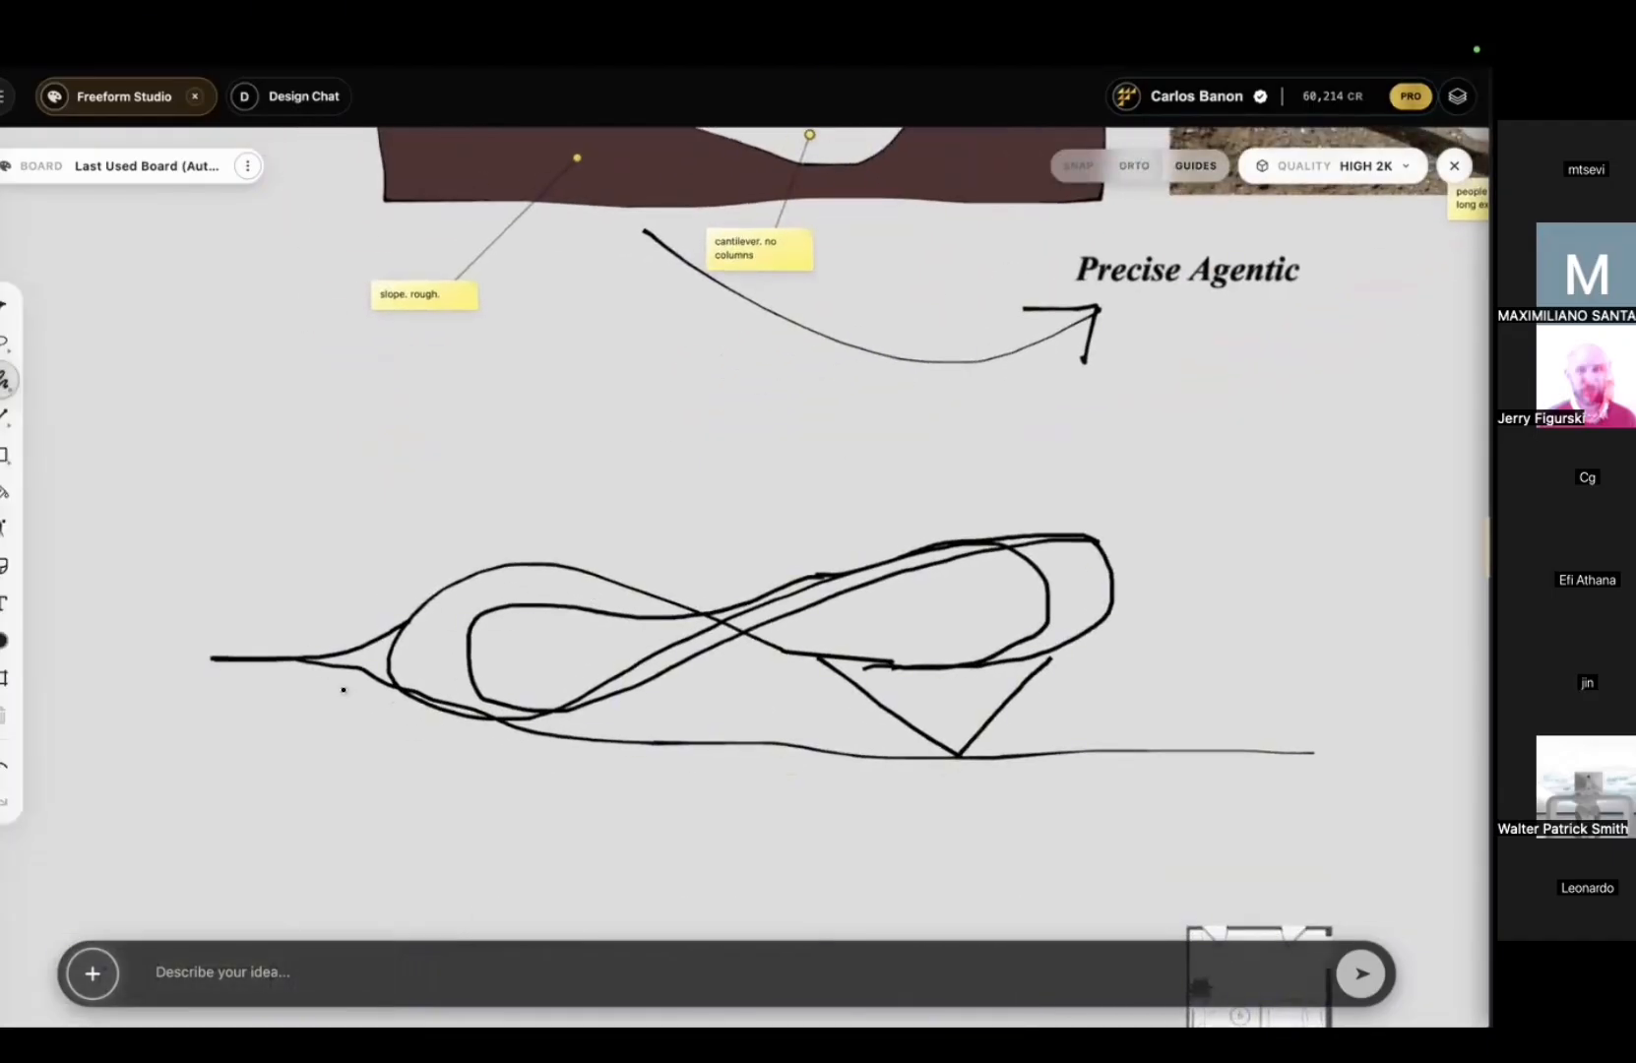
Step: Reduce the pen size and draw thin contour lines inside the left wedge and inner loop
{"action": "scroll", "coordinate": [341, 676], "scroll_direction": "up", "scroll_amount": 10}
{"action": "right_click", "coordinate": [379, 520]}
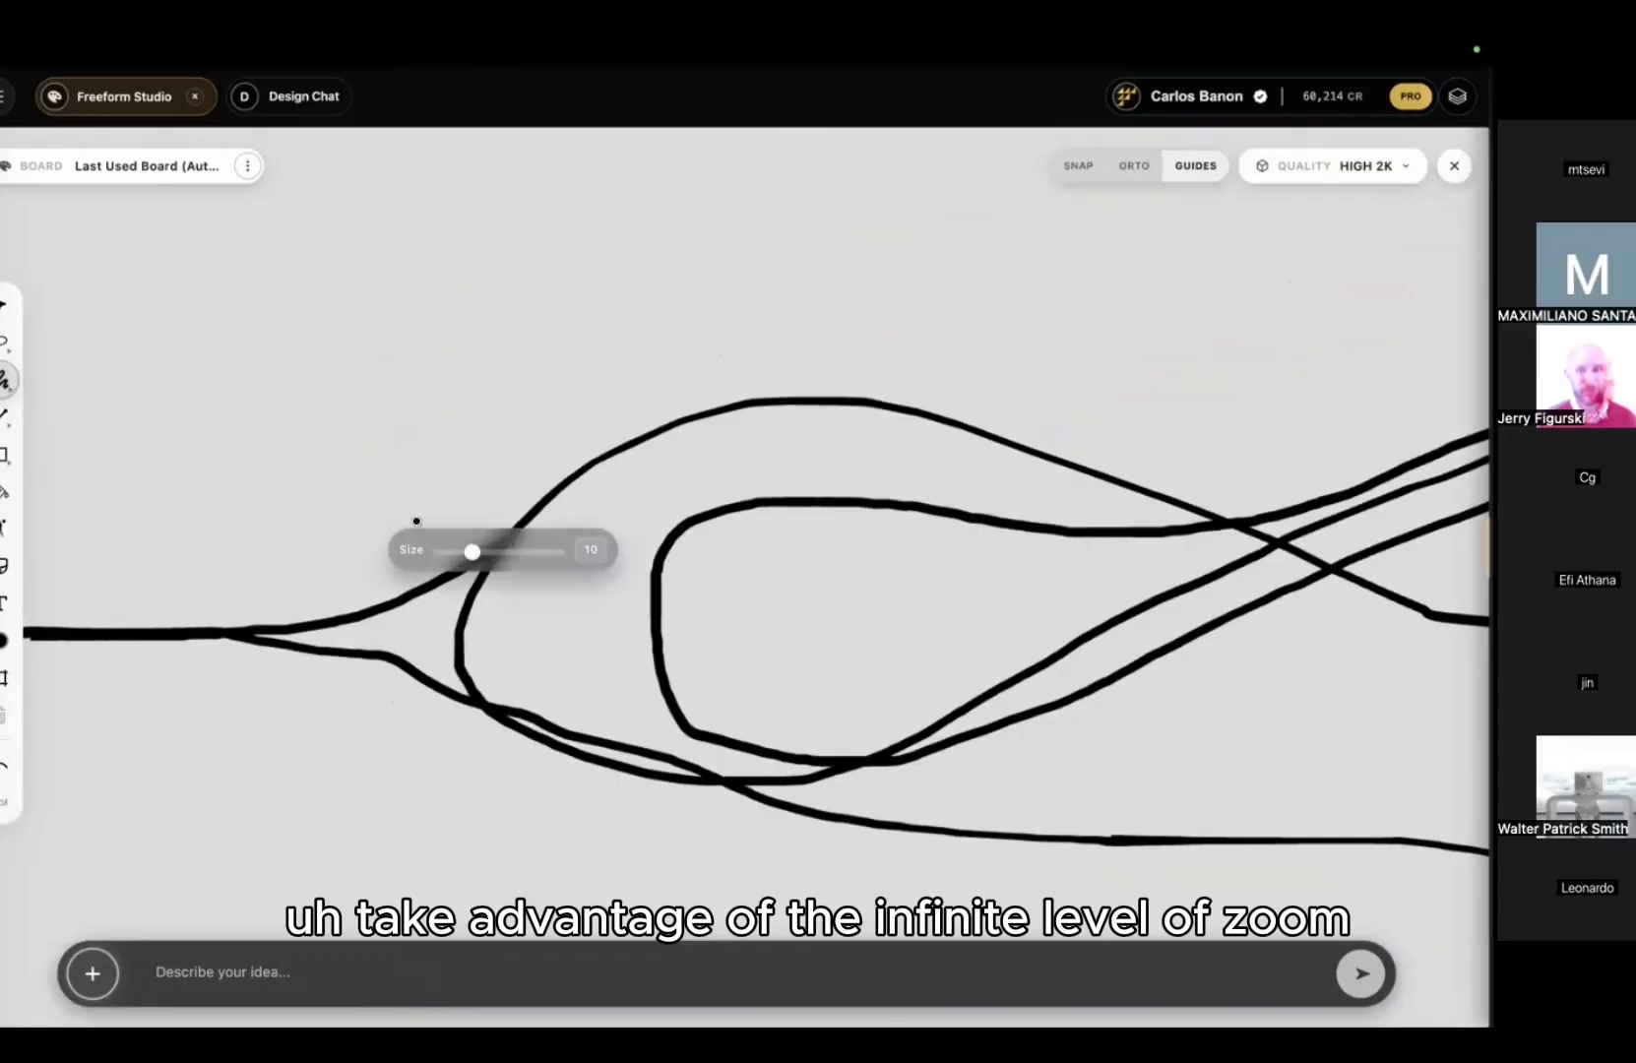
{"action": "left_click_drag", "start_coordinate": [470, 556], "coordinate": [456, 557]}
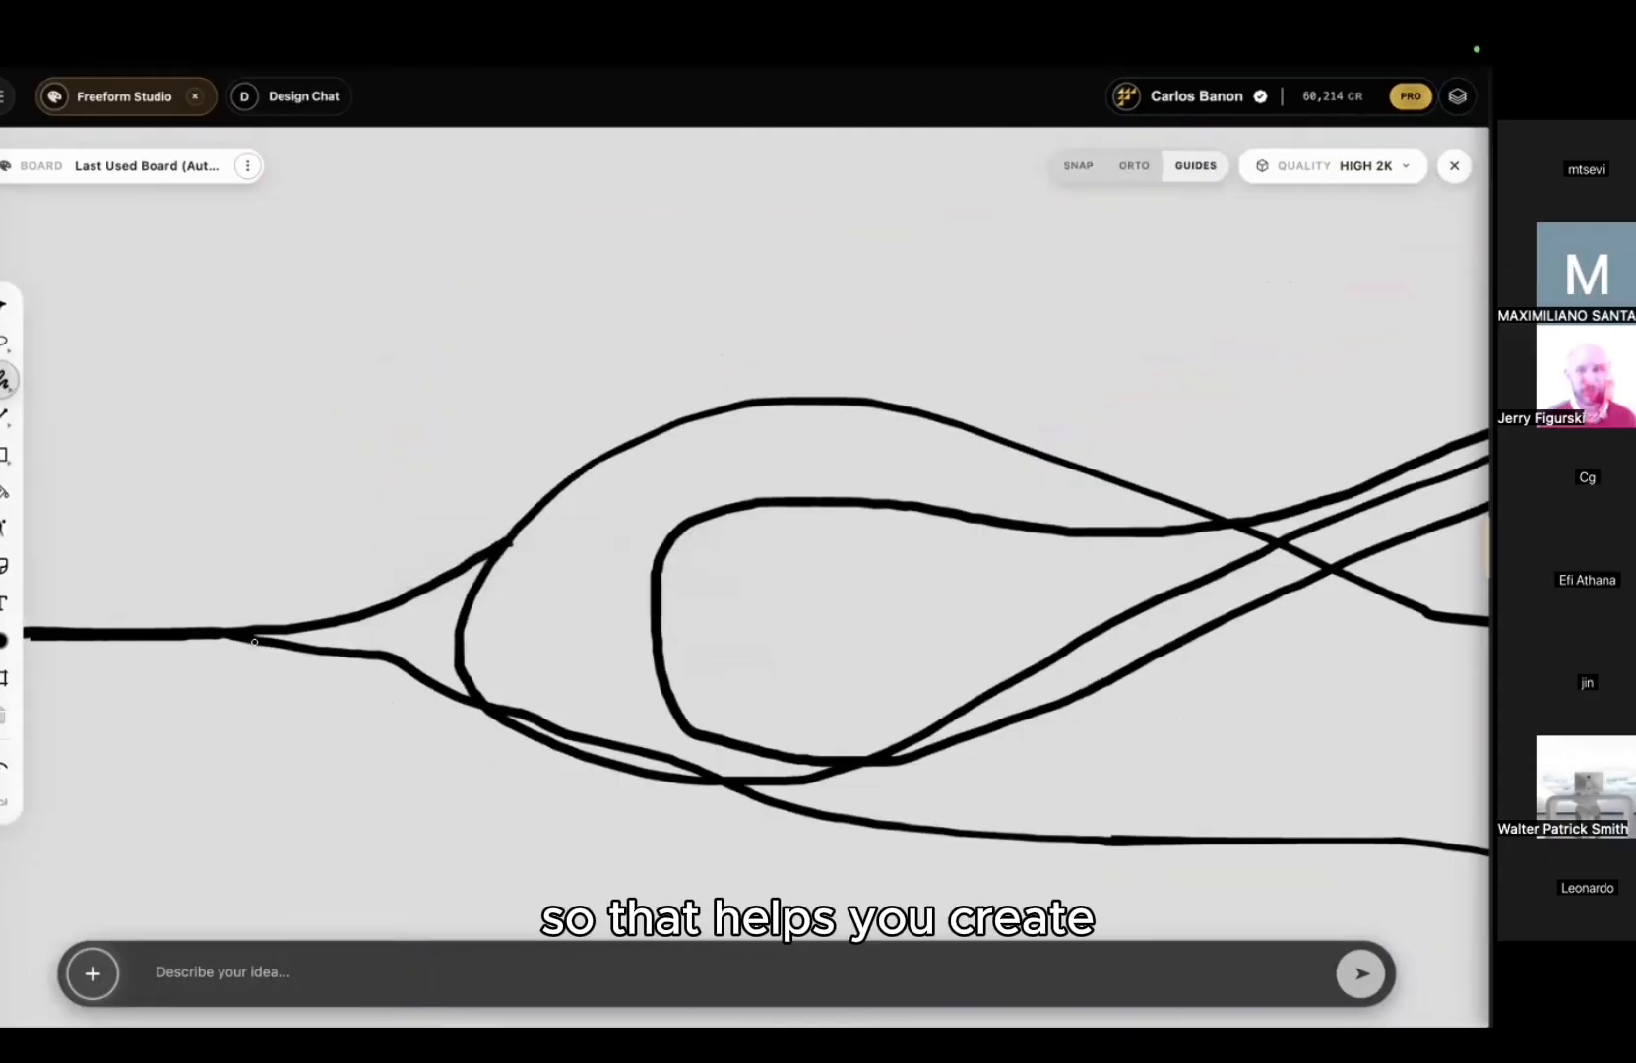
{"action": "left_click_drag", "start_coordinate": [254, 642], "coordinate": [475, 622]}
{"action": "scroll", "coordinate": [610, 571], "scroll_direction": "down", "scroll_amount": 2}
{"action": "left_click_drag", "start_coordinate": [1137, 533], "coordinate": [983, 505]}
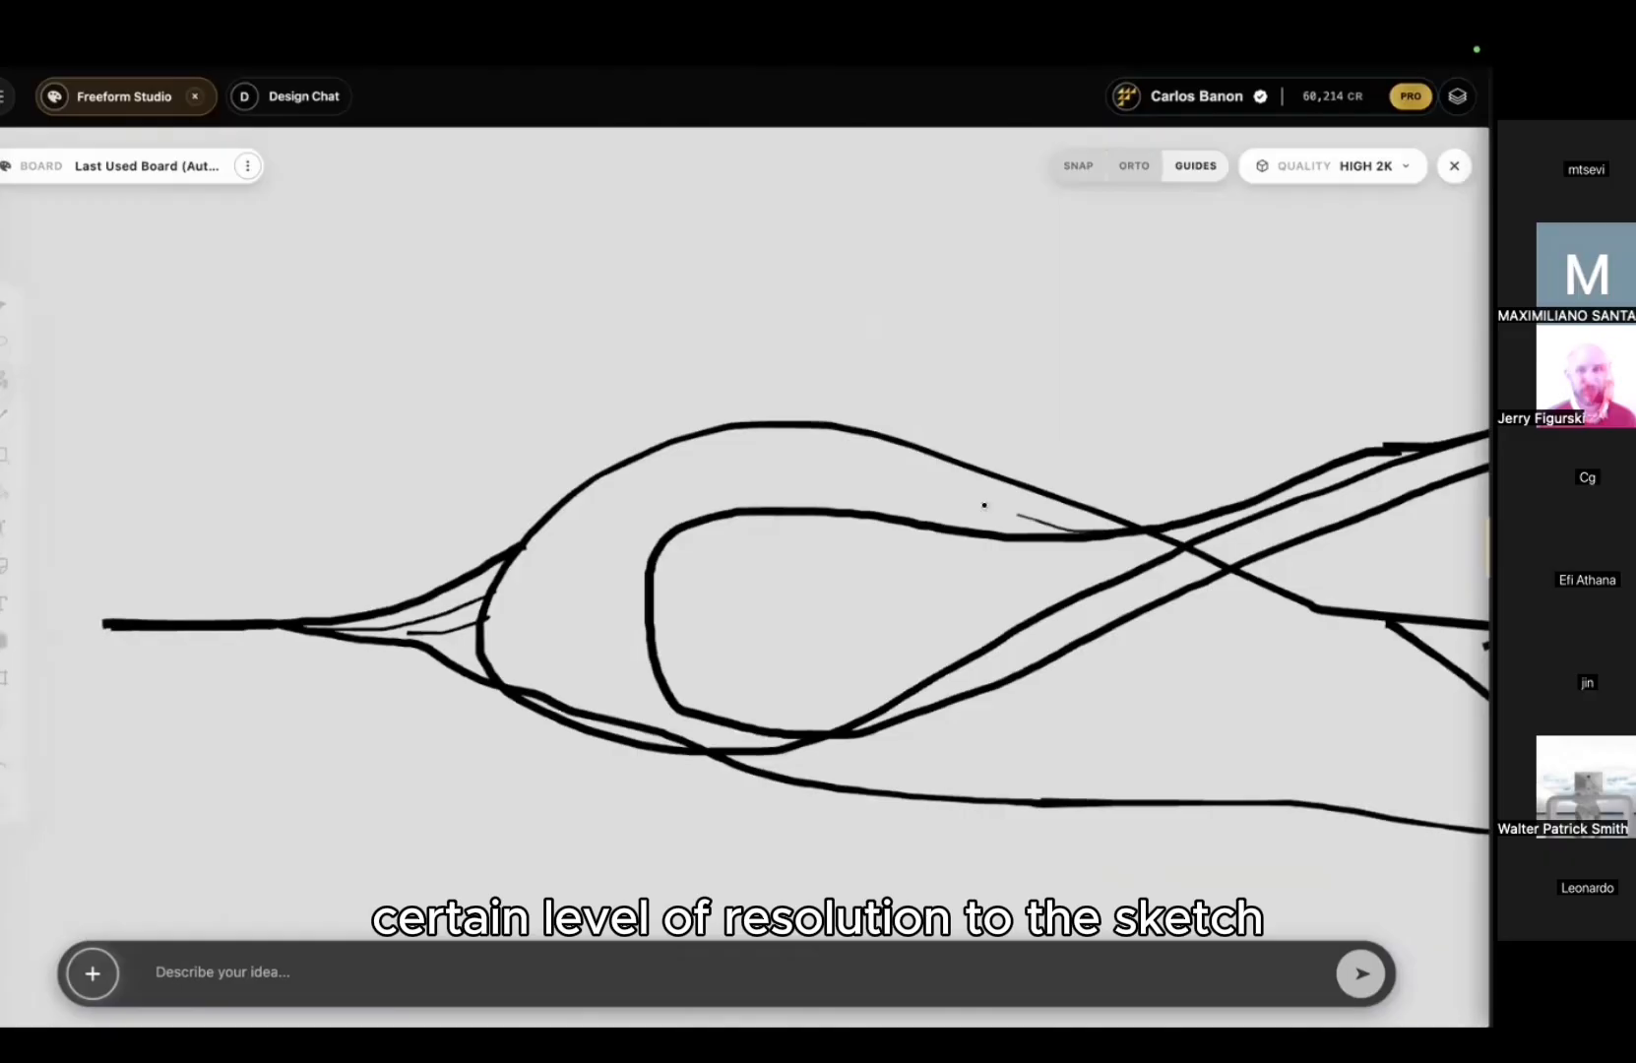
{"action": "left_click_drag", "start_coordinate": [596, 571], "coordinate": [613, 685]}
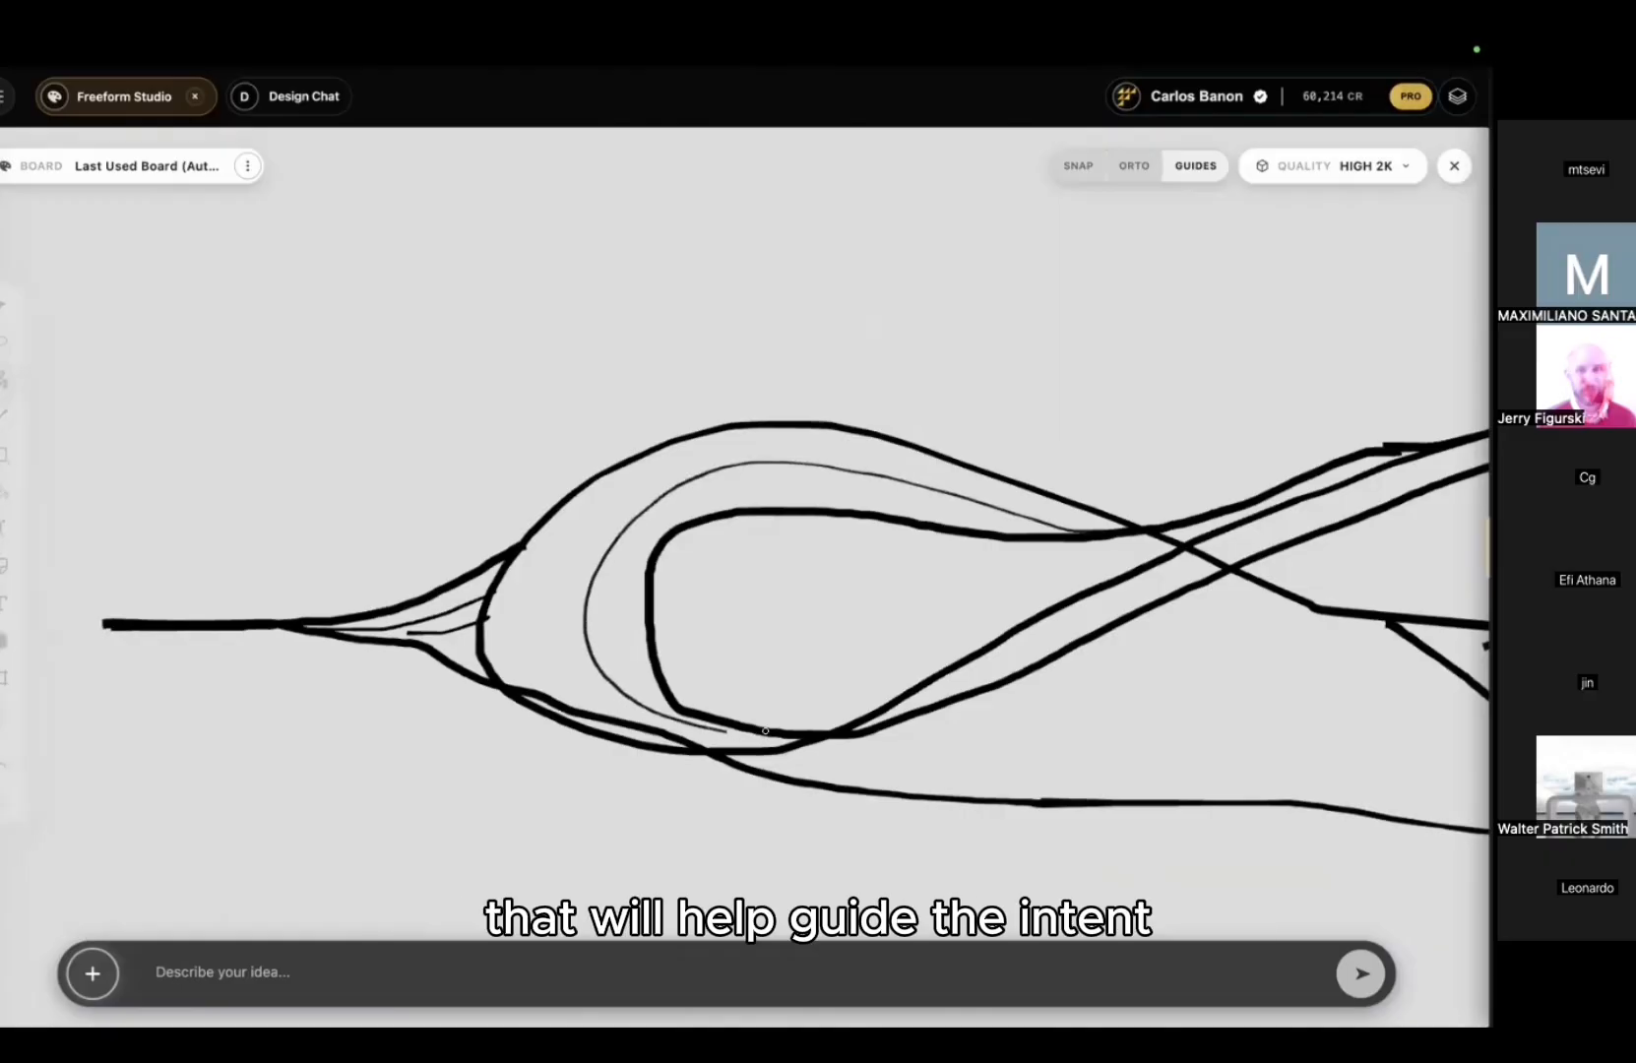
{"action": "mouse_move", "coordinate": [766, 730]}
{"action": "left_mouse_down"}
{"action": "mouse_move", "coordinate": [557, 708]}
{"action": "mouse_move", "coordinate": [529, 595]}
{"action": "mouse_move", "coordinate": [674, 463]}
{"action": "mouse_move", "coordinate": [926, 450]}
{"action": "mouse_move", "coordinate": [1094, 533]}
{"action": "left_mouse_up"}
Step: Add thin contours along the outer loop and around the right loop's top and end
{"action": "middle_click_drag", "start_coordinate": [1205, 515], "coordinate": [470, 513]}
{"action": "left_click_drag", "start_coordinate": [679, 488], "coordinate": [934, 405]}
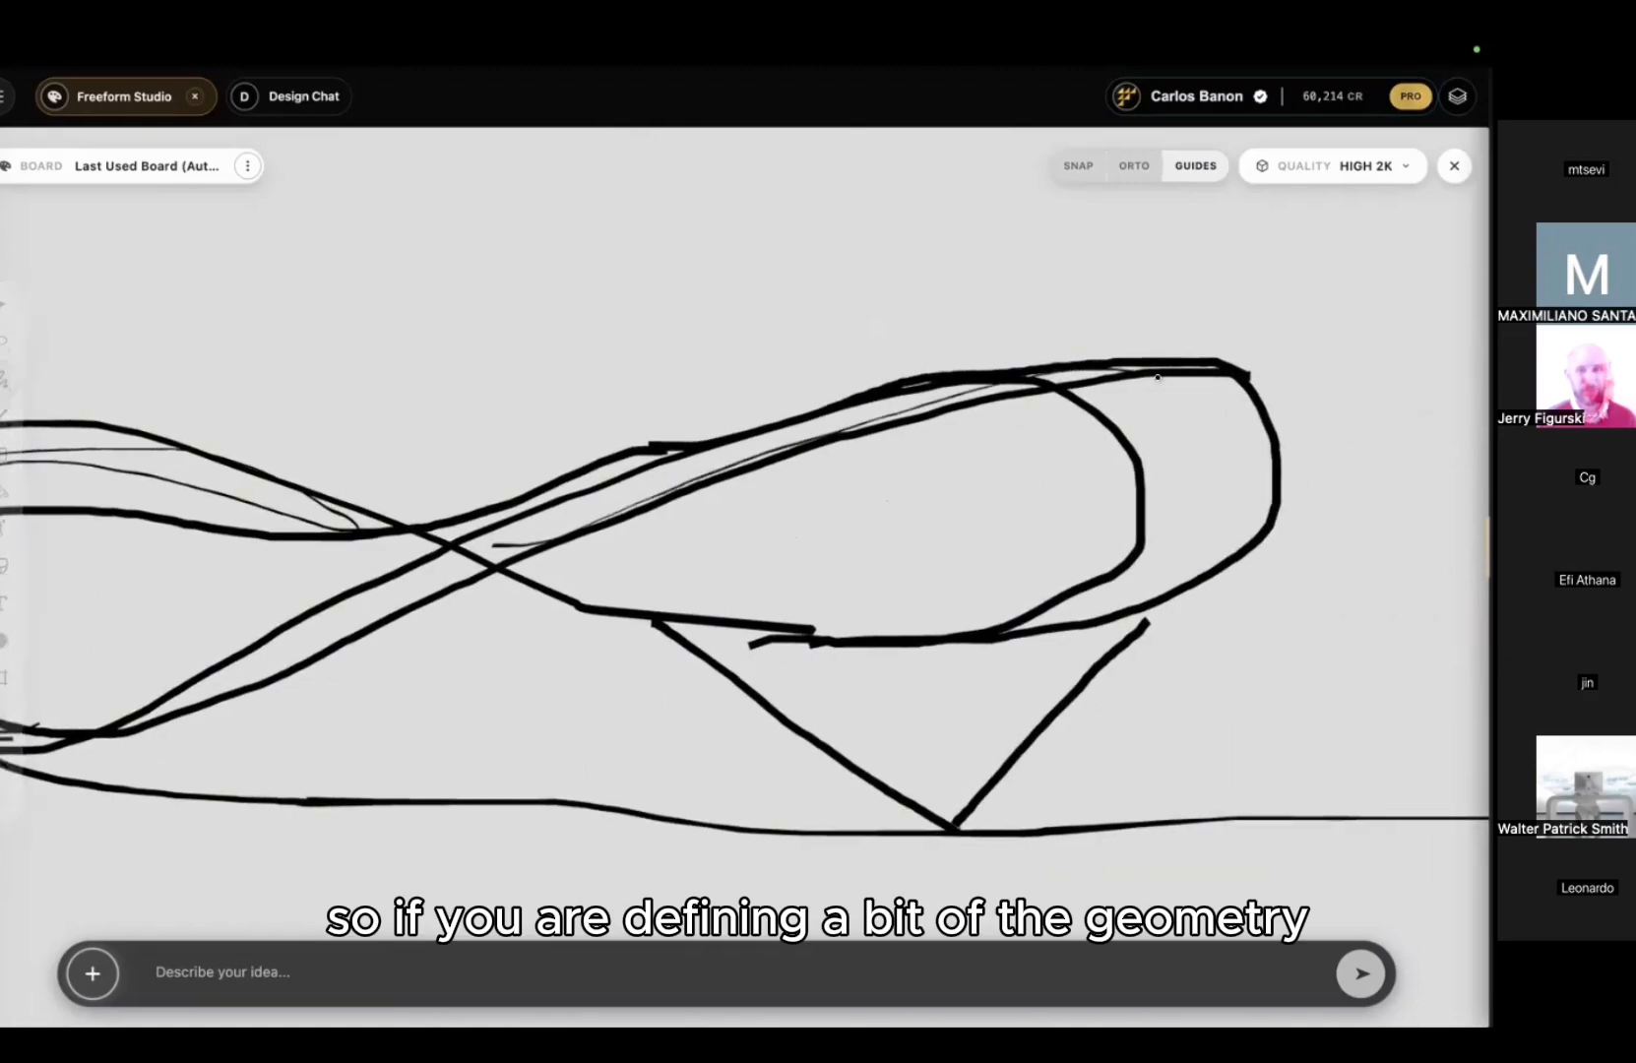
{"action": "left_click_drag", "start_coordinate": [1158, 376], "coordinate": [1194, 430]}
{"action": "left_click_drag", "start_coordinate": [1043, 614], "coordinate": [1261, 474]}
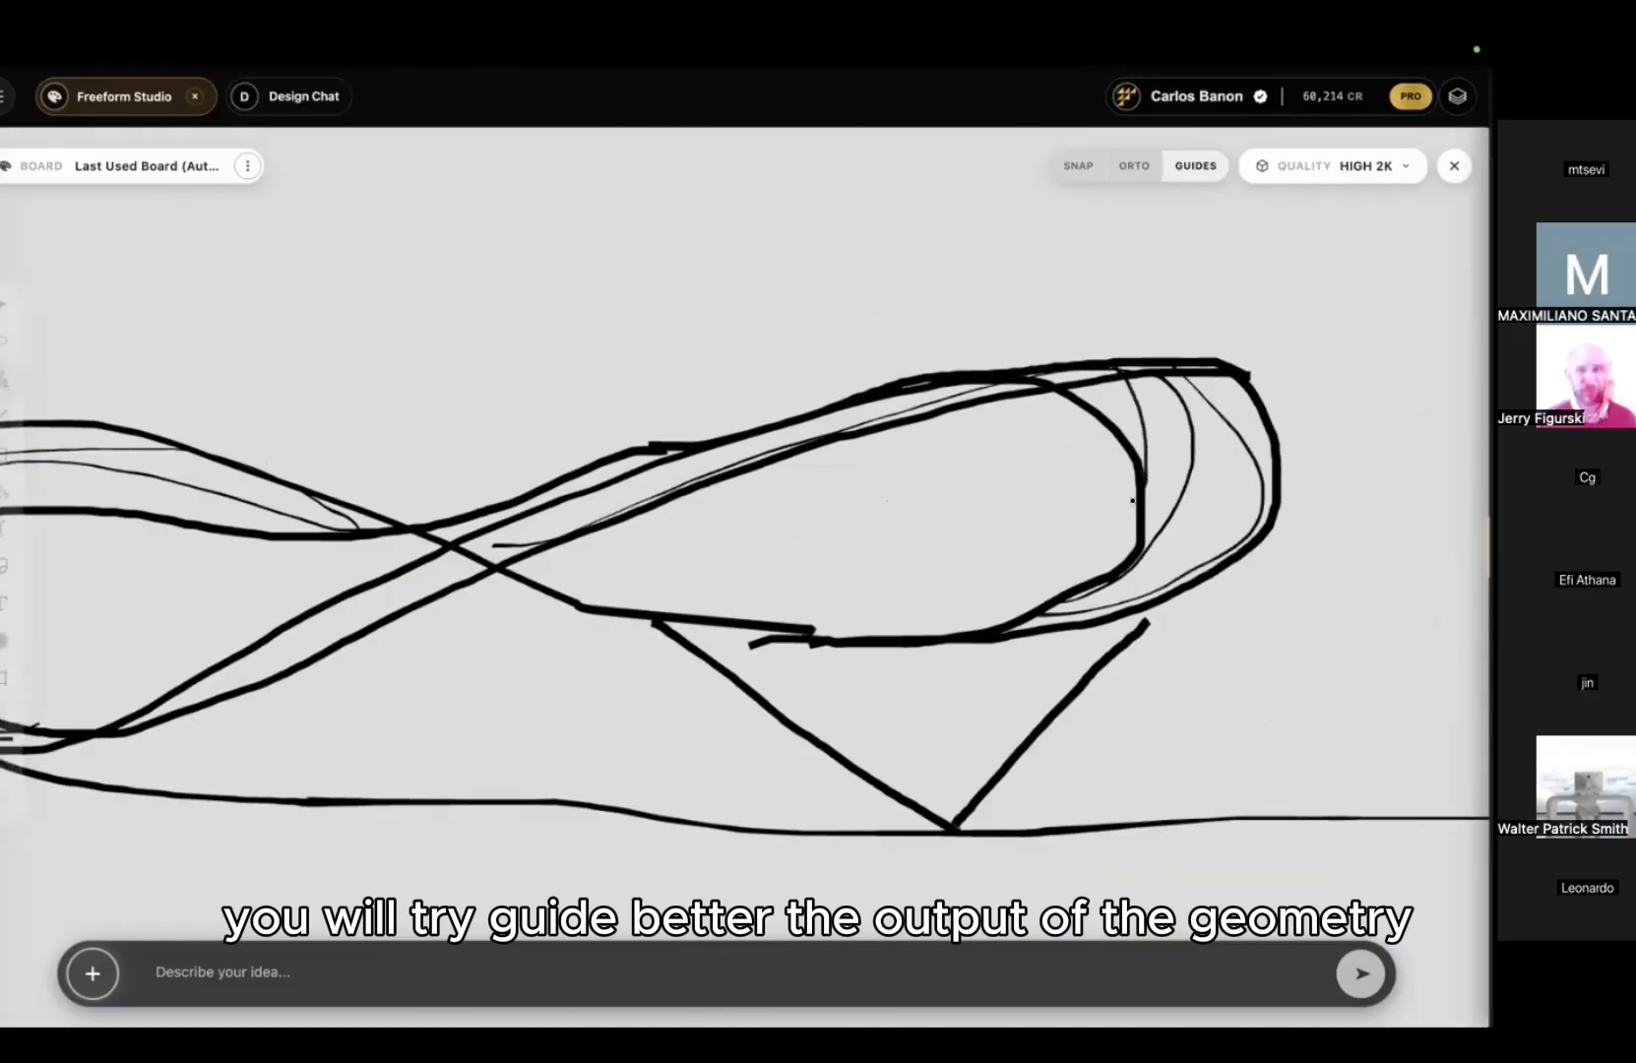
{"action": "scroll", "coordinate": [1254, 469], "scroll_direction": "down", "scroll_amount": 3}
{"action": "scroll", "coordinate": [1205, 613], "scroll_direction": "up", "scroll_amount": 5}
Step: Draw small curves where the V support's right and left legs meet the loop
{"action": "middle_click_drag", "start_coordinate": [1205, 613], "coordinate": [1157, 570]}
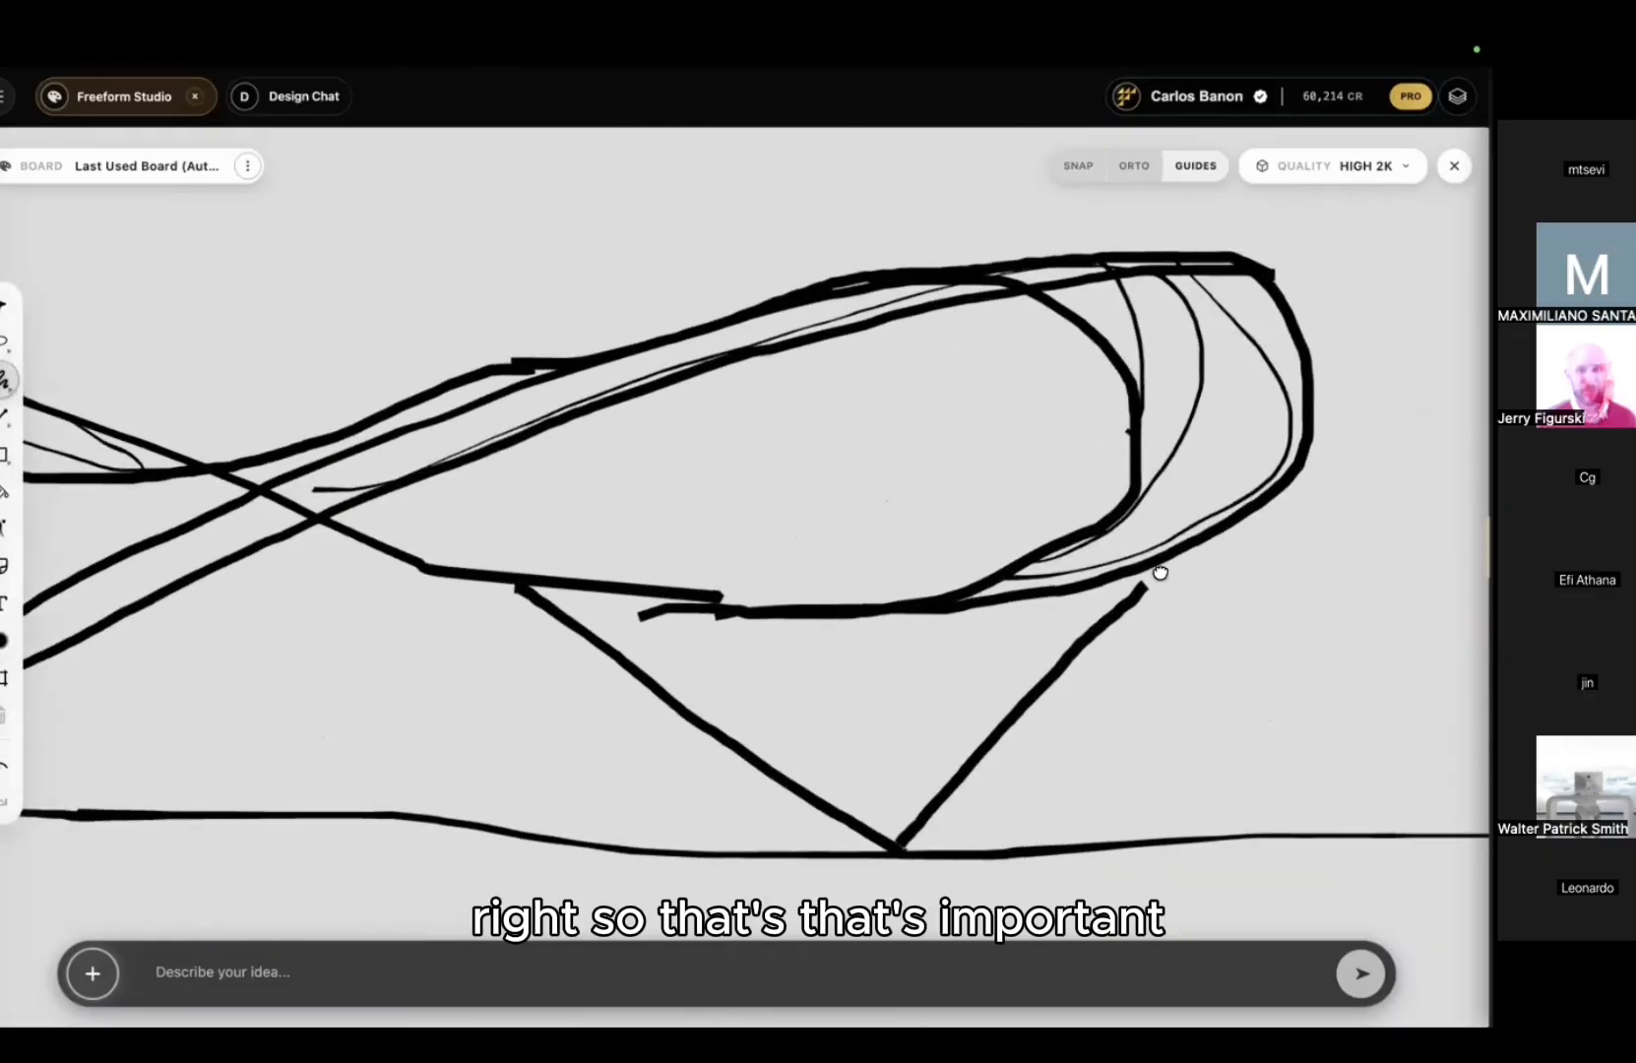
{"action": "left_click", "coordinate": [1100, 528]}
{"action": "left_click_drag", "start_coordinate": [1098, 543], "coordinate": [1122, 525]}
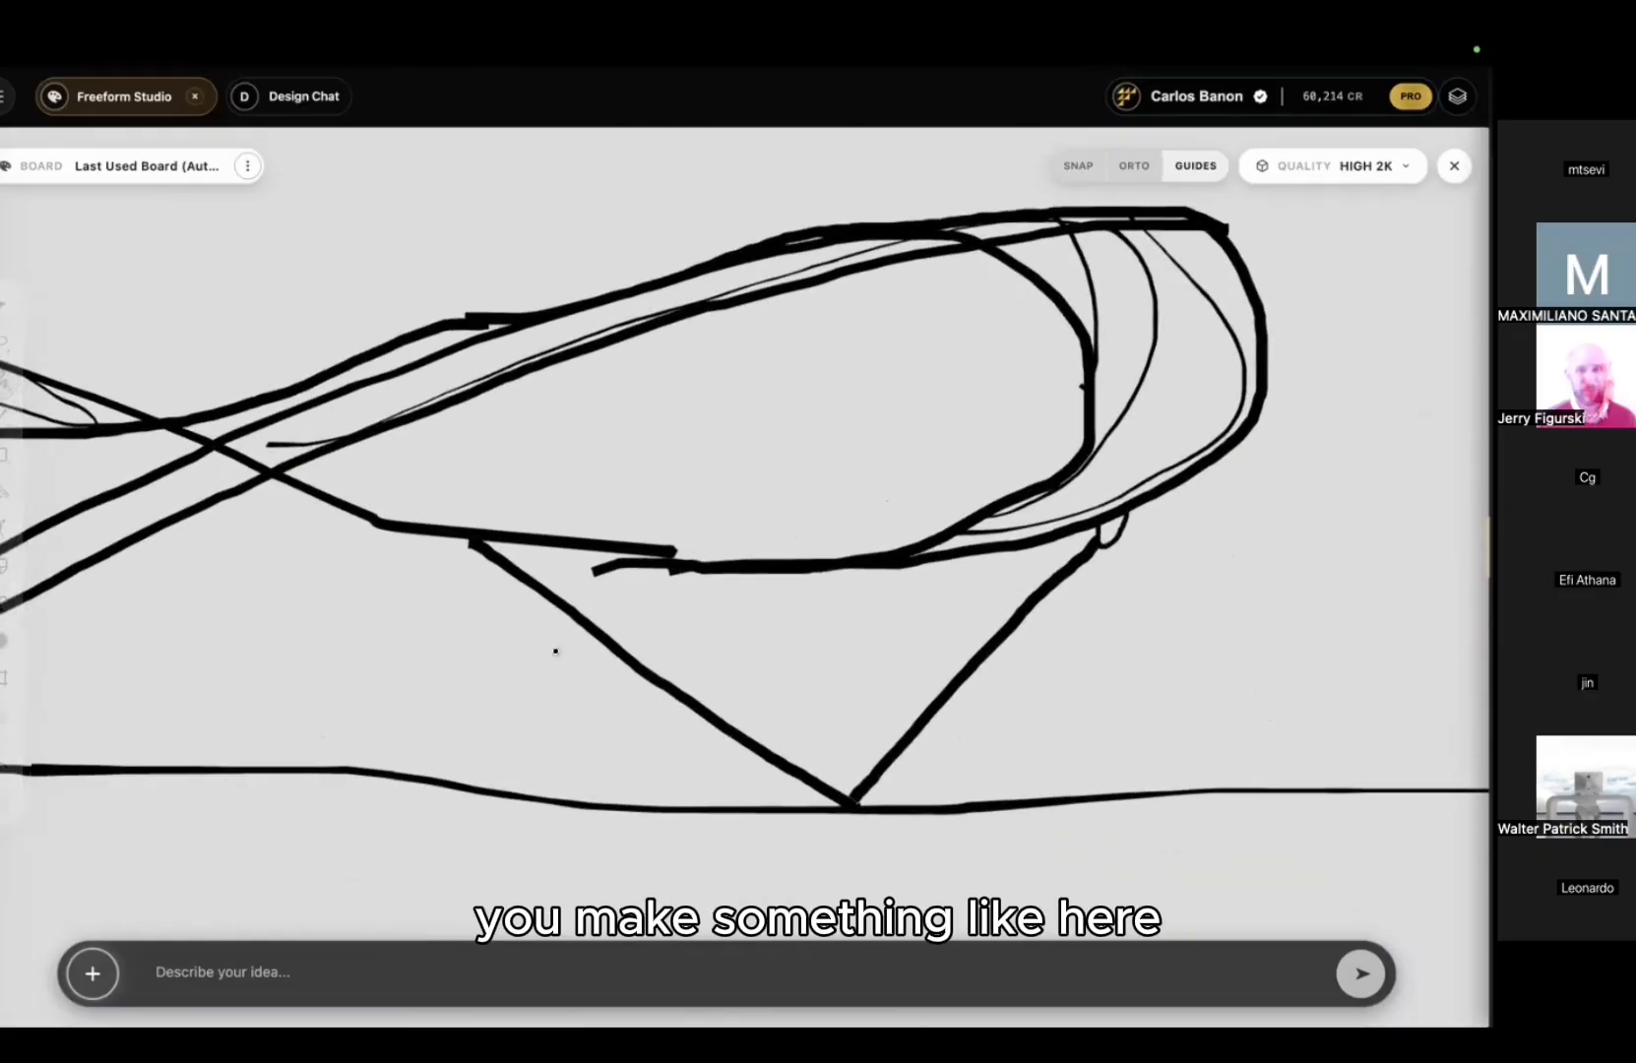
{"action": "left_click_drag", "start_coordinate": [448, 538], "coordinate": [489, 545]}
{"action": "scroll", "coordinate": [490, 545], "scroll_direction": "down", "scroll_amount": 2}
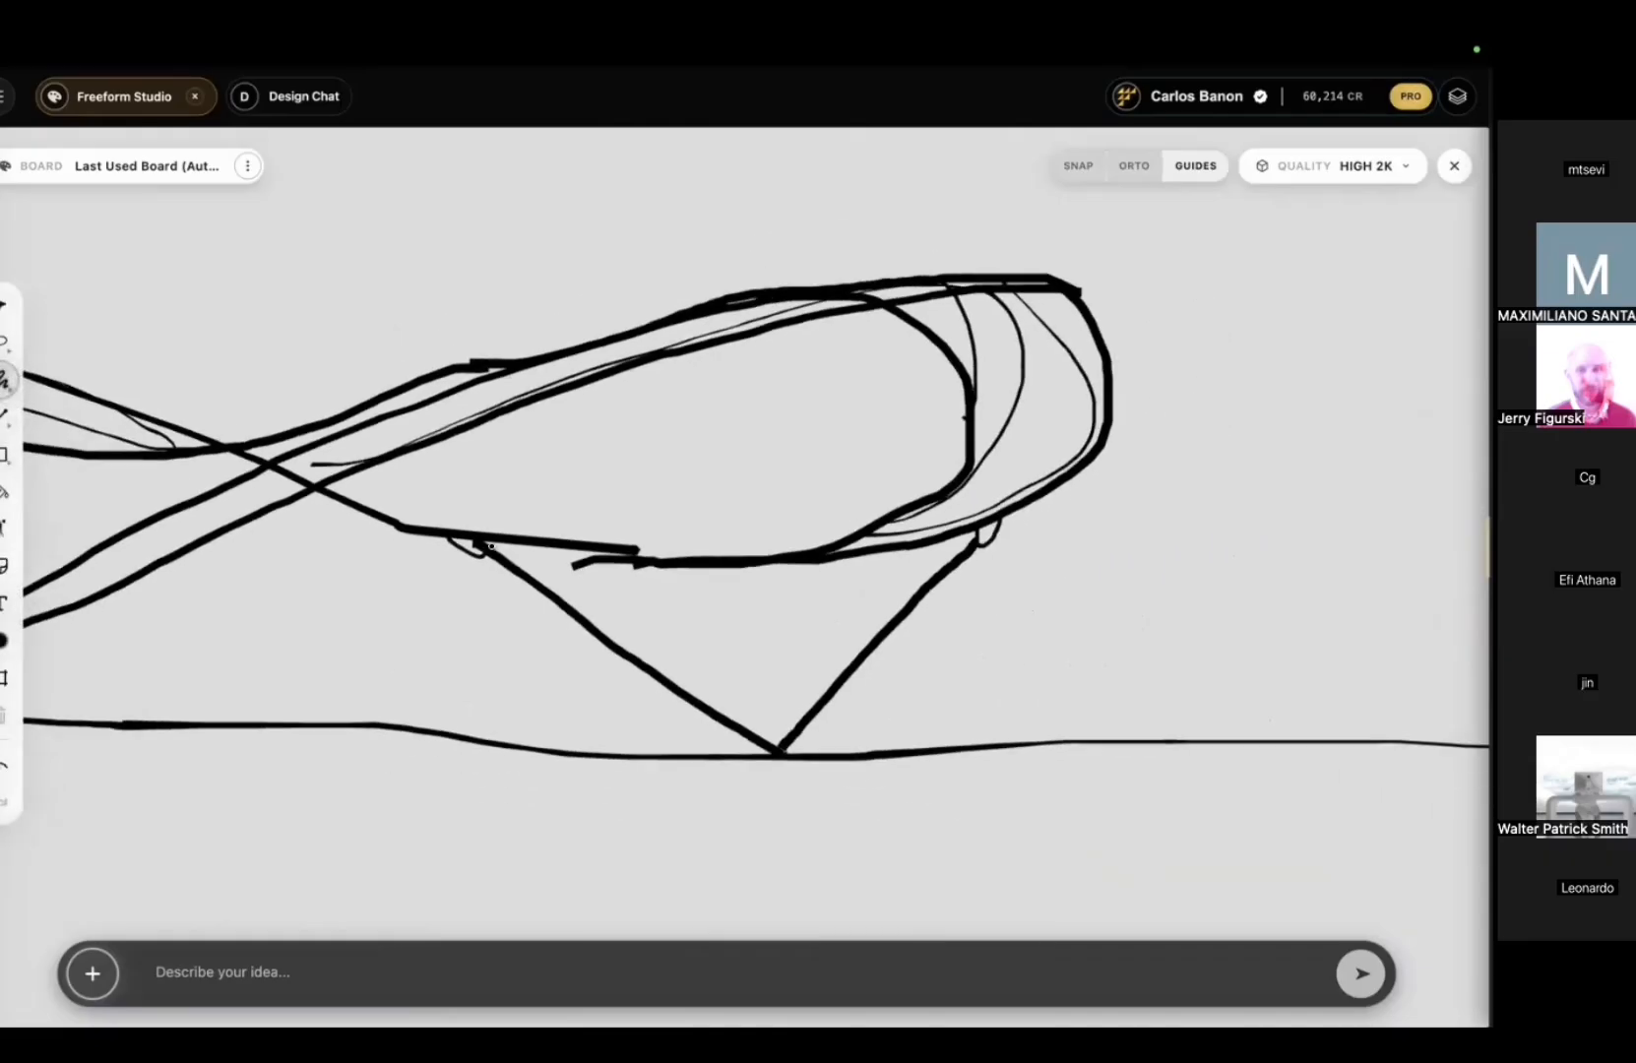
{"action": "middle_click_drag", "start_coordinate": [491, 545], "coordinate": [730, 482]}
{"action": "scroll", "coordinate": [736, 492], "scroll_direction": "down", "scroll_amount": 2}
{"action": "scroll", "coordinate": [737, 494], "scroll_direction": "right", "scroll_amount": 1}
{"action": "scroll", "coordinate": [737, 495], "scroll_direction": "left", "scroll_amount": 3}
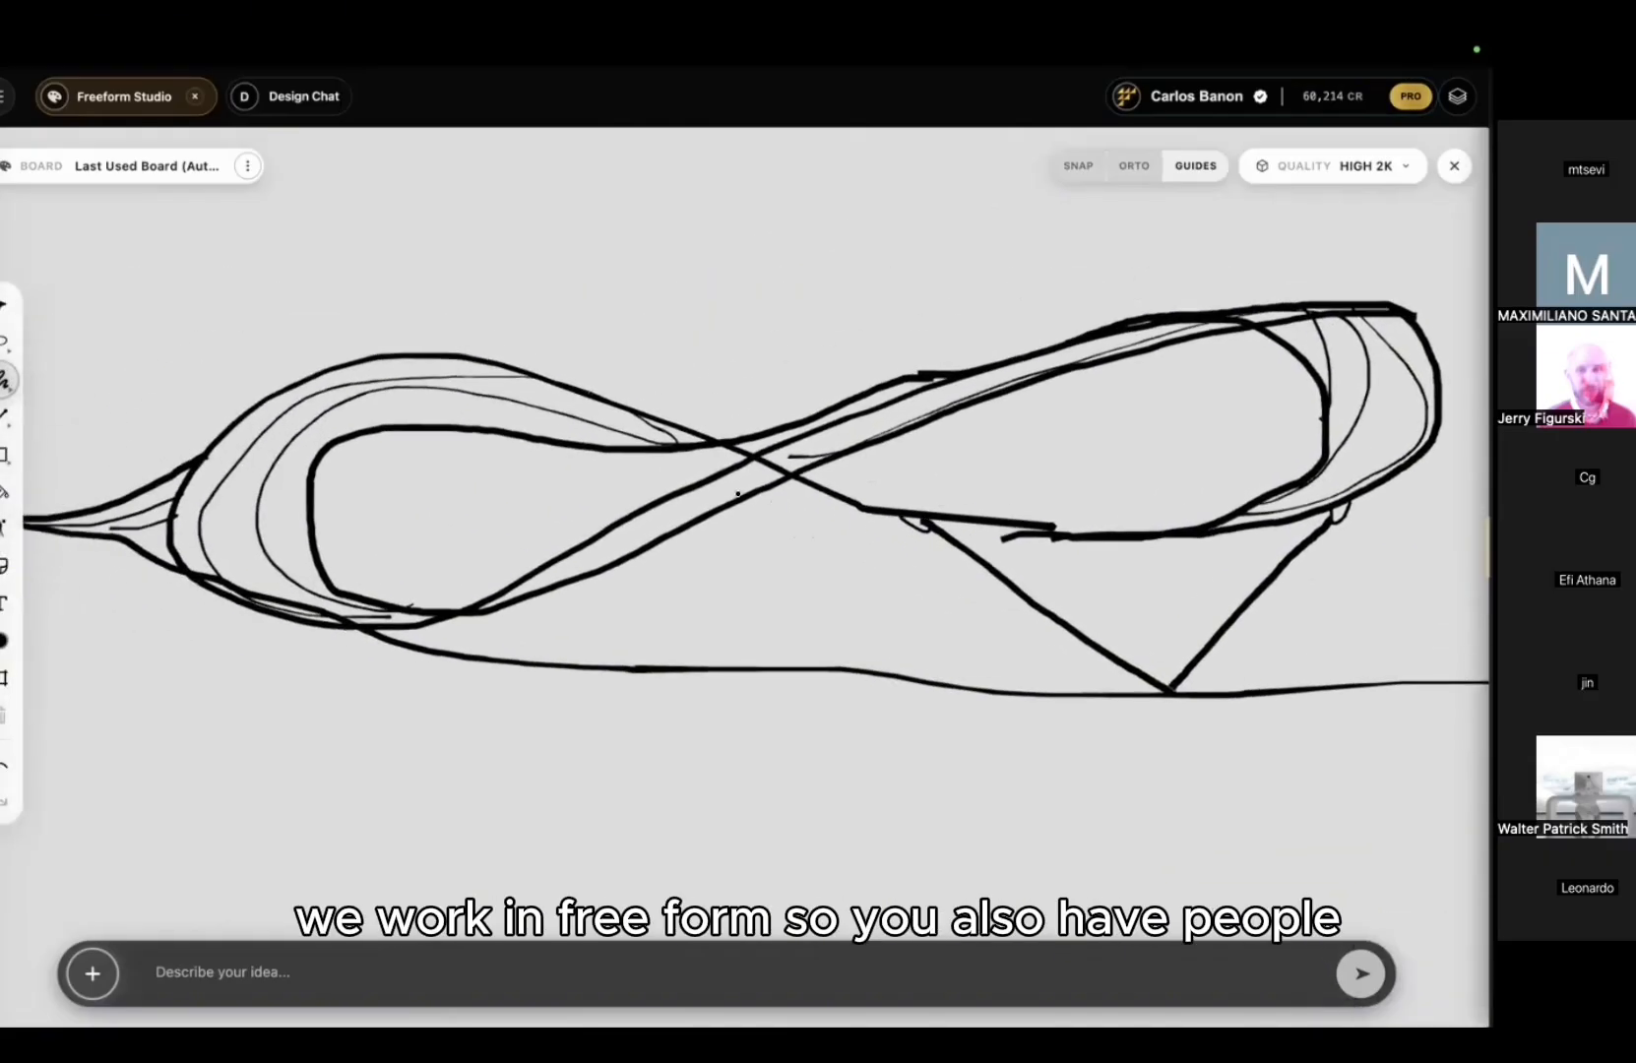
{"action": "scroll", "coordinate": [738, 494], "scroll_direction": "left", "scroll_amount": 1}
{"action": "scroll", "coordinate": [738, 494], "scroll_direction": "down", "scroll_amount": 1}
Step: Place a standing person silhouette on the ground line under the loop and resize it
{"action": "left_click", "coordinate": [5, 534]}
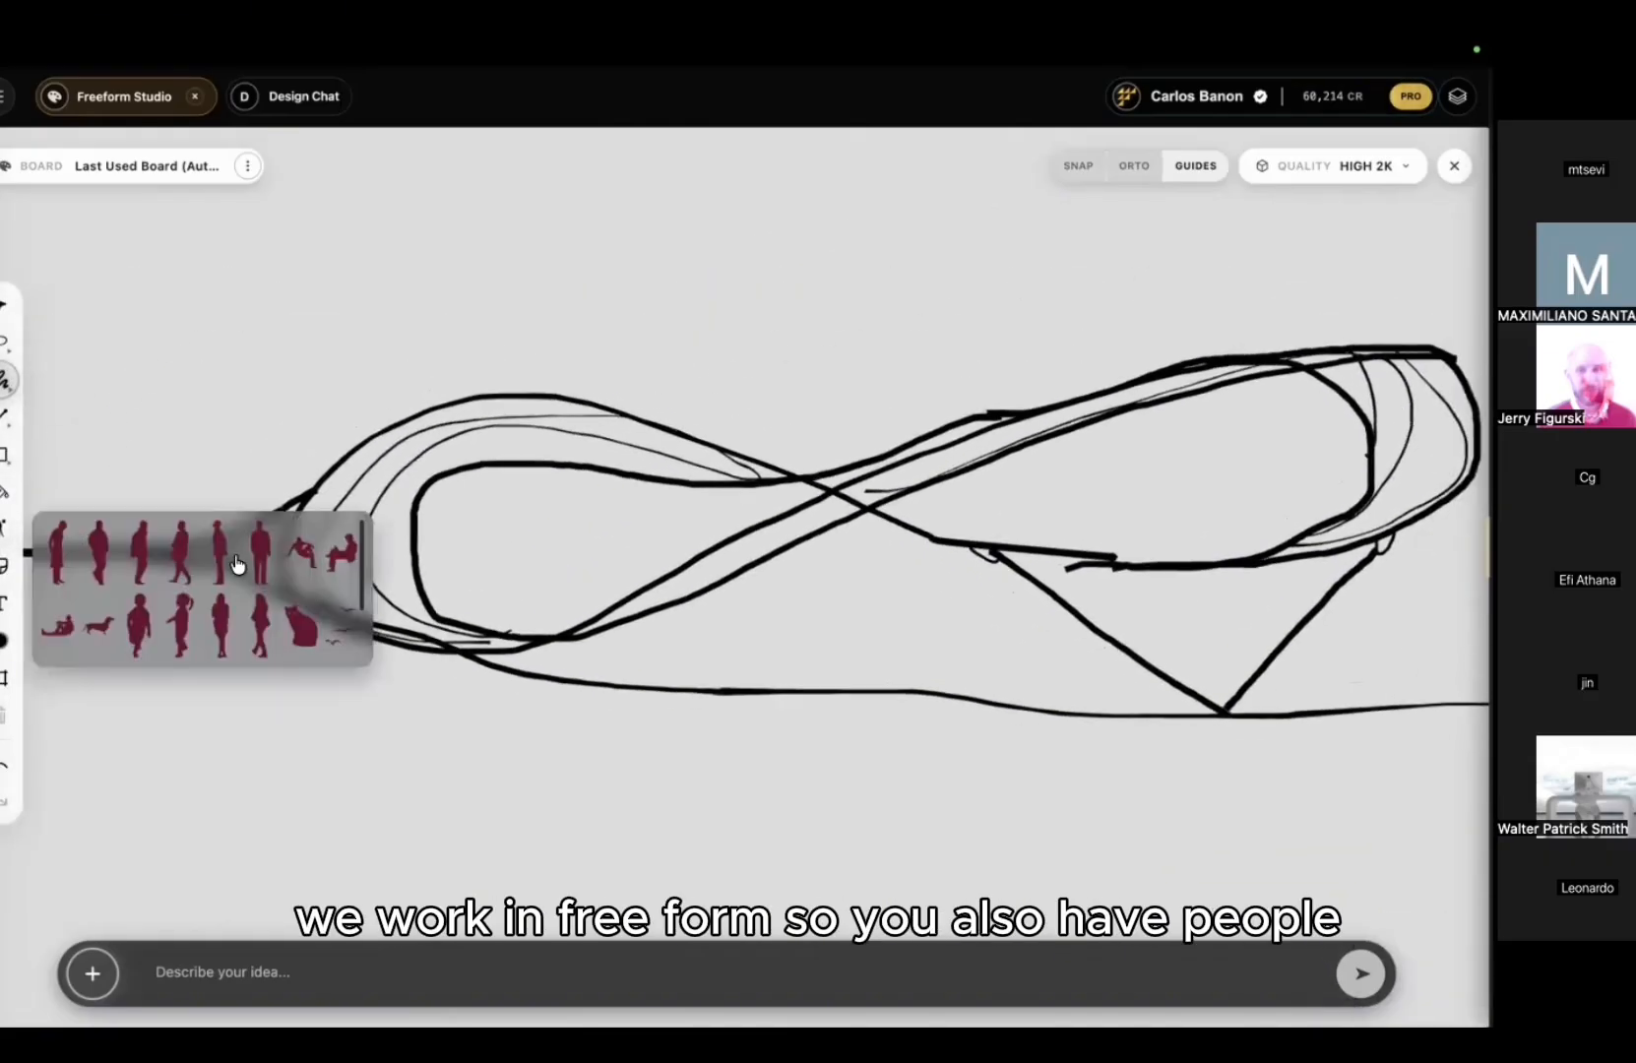
{"action": "left_click", "coordinate": [216, 554]}
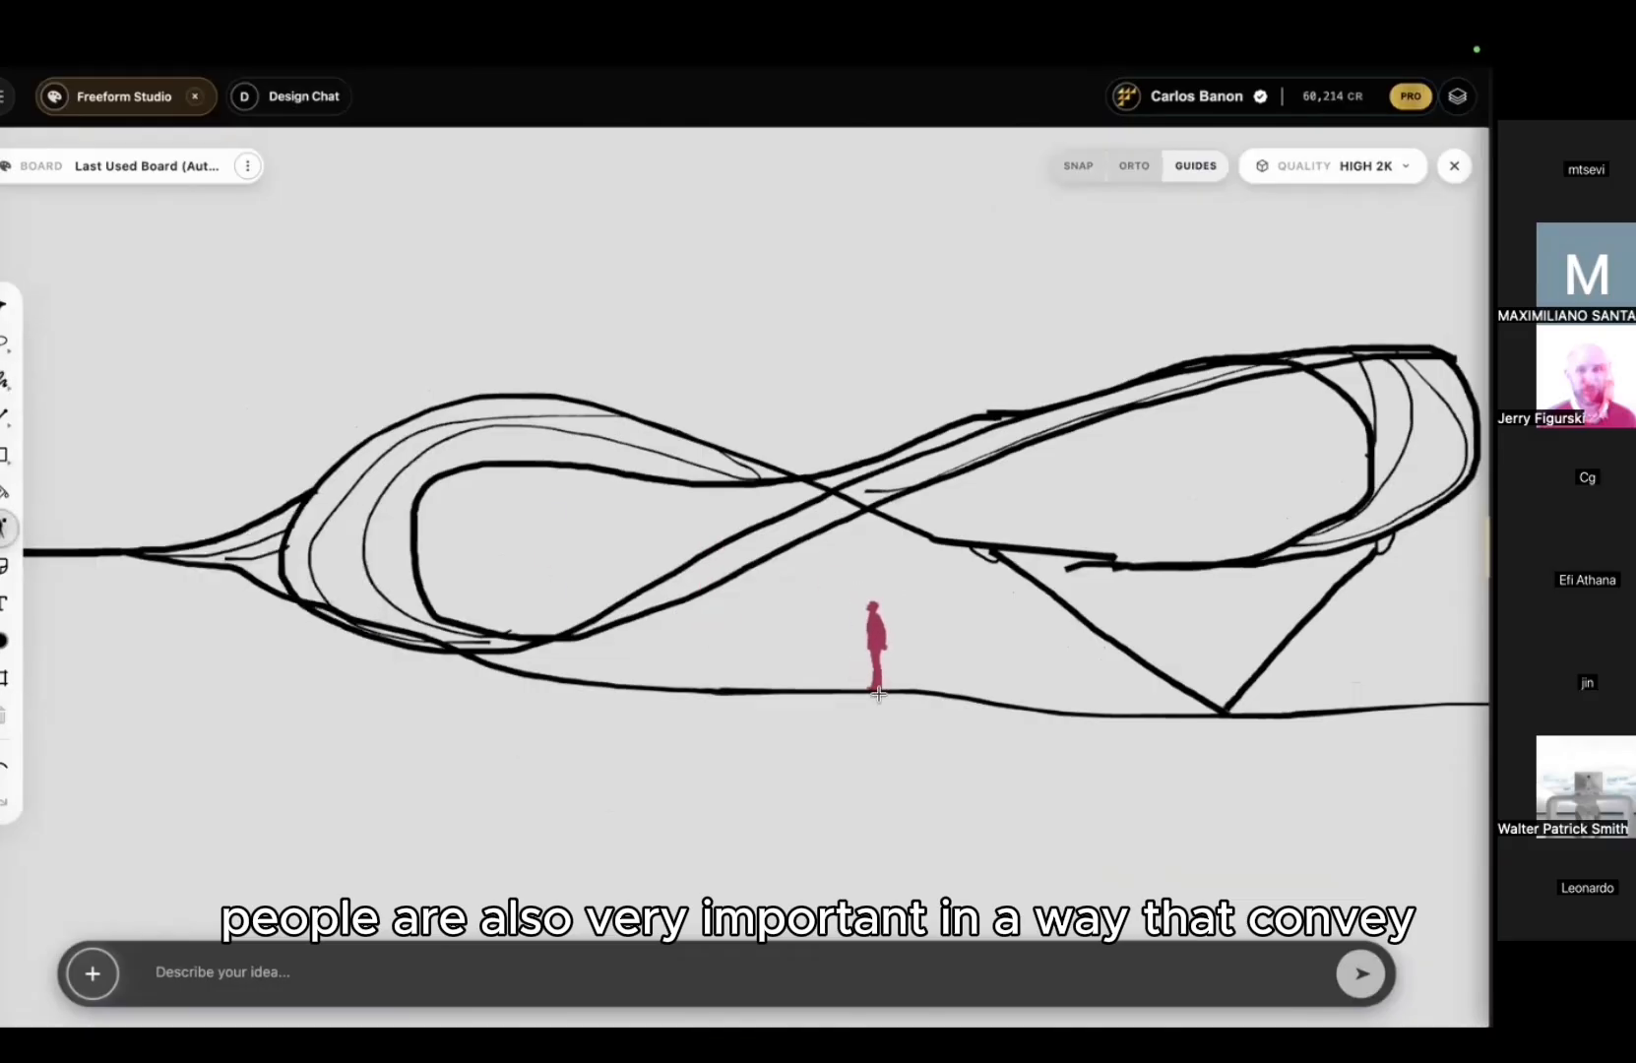
{"action": "left_click", "coordinate": [885, 638]}
{"action": "scroll", "coordinate": [885, 638], "scroll_direction": "up", "scroll_amount": 2}
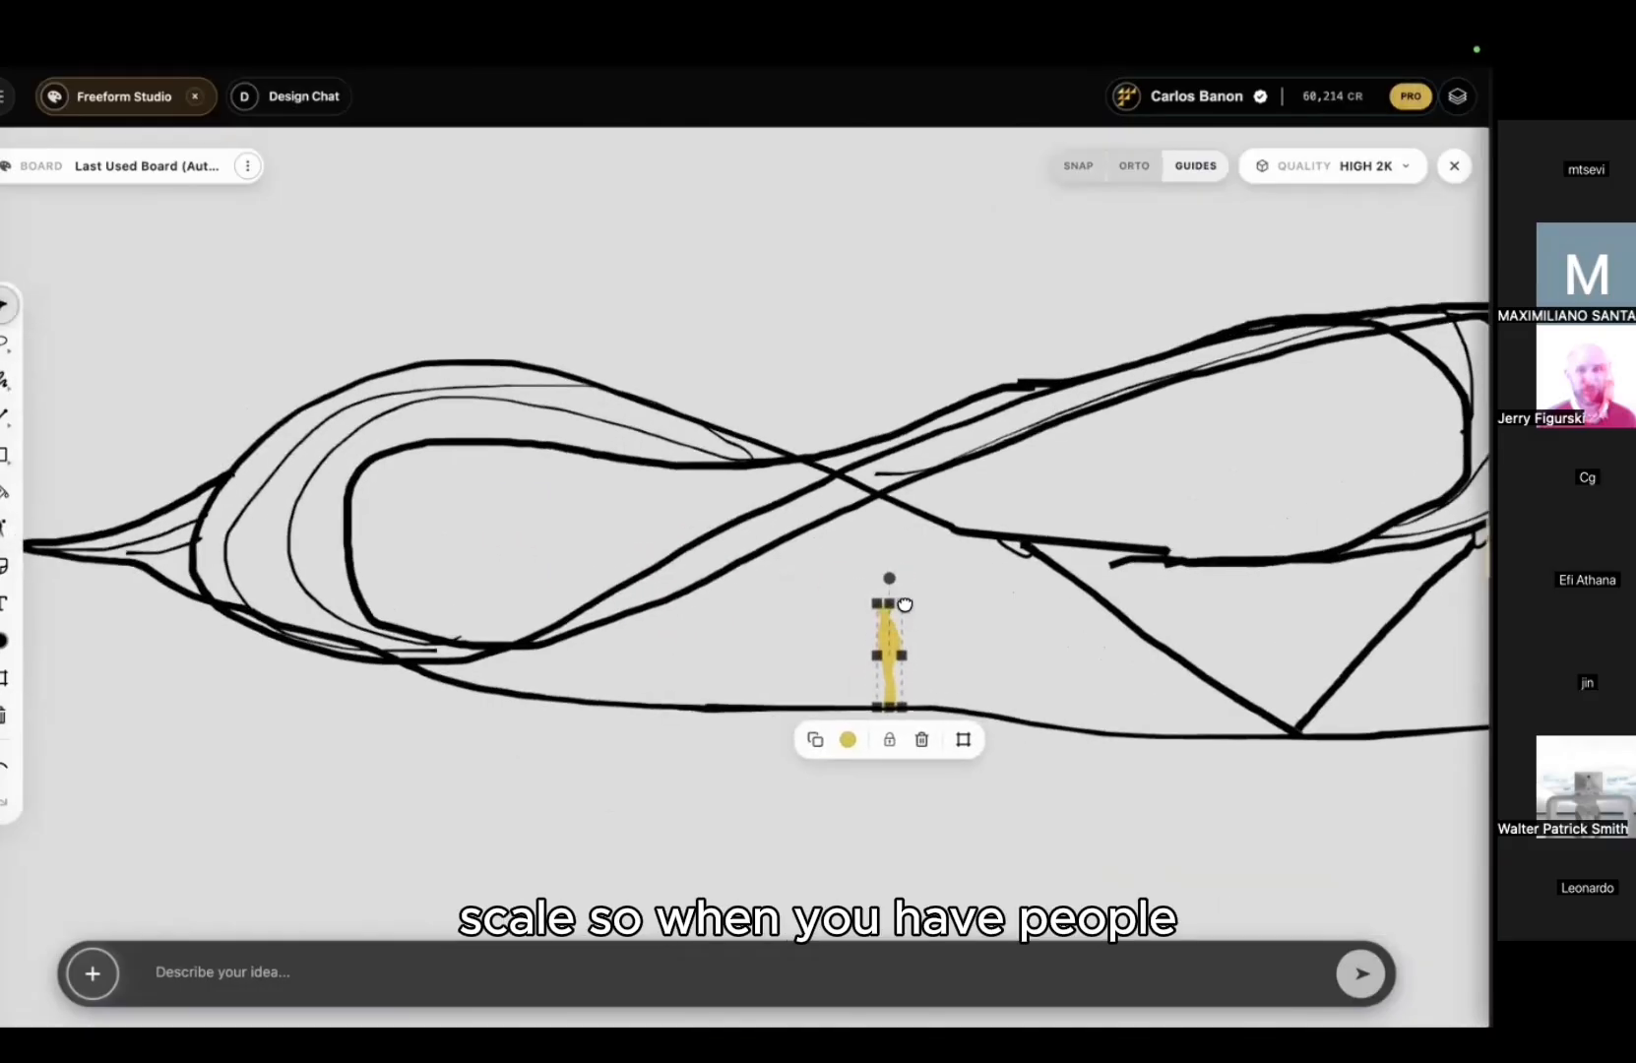
{"action": "left_click_drag", "start_coordinate": [905, 607], "coordinate": [898, 645]}
{"action": "left_click", "coordinate": [905, 630]}
{"action": "left_click", "coordinate": [894, 664]}
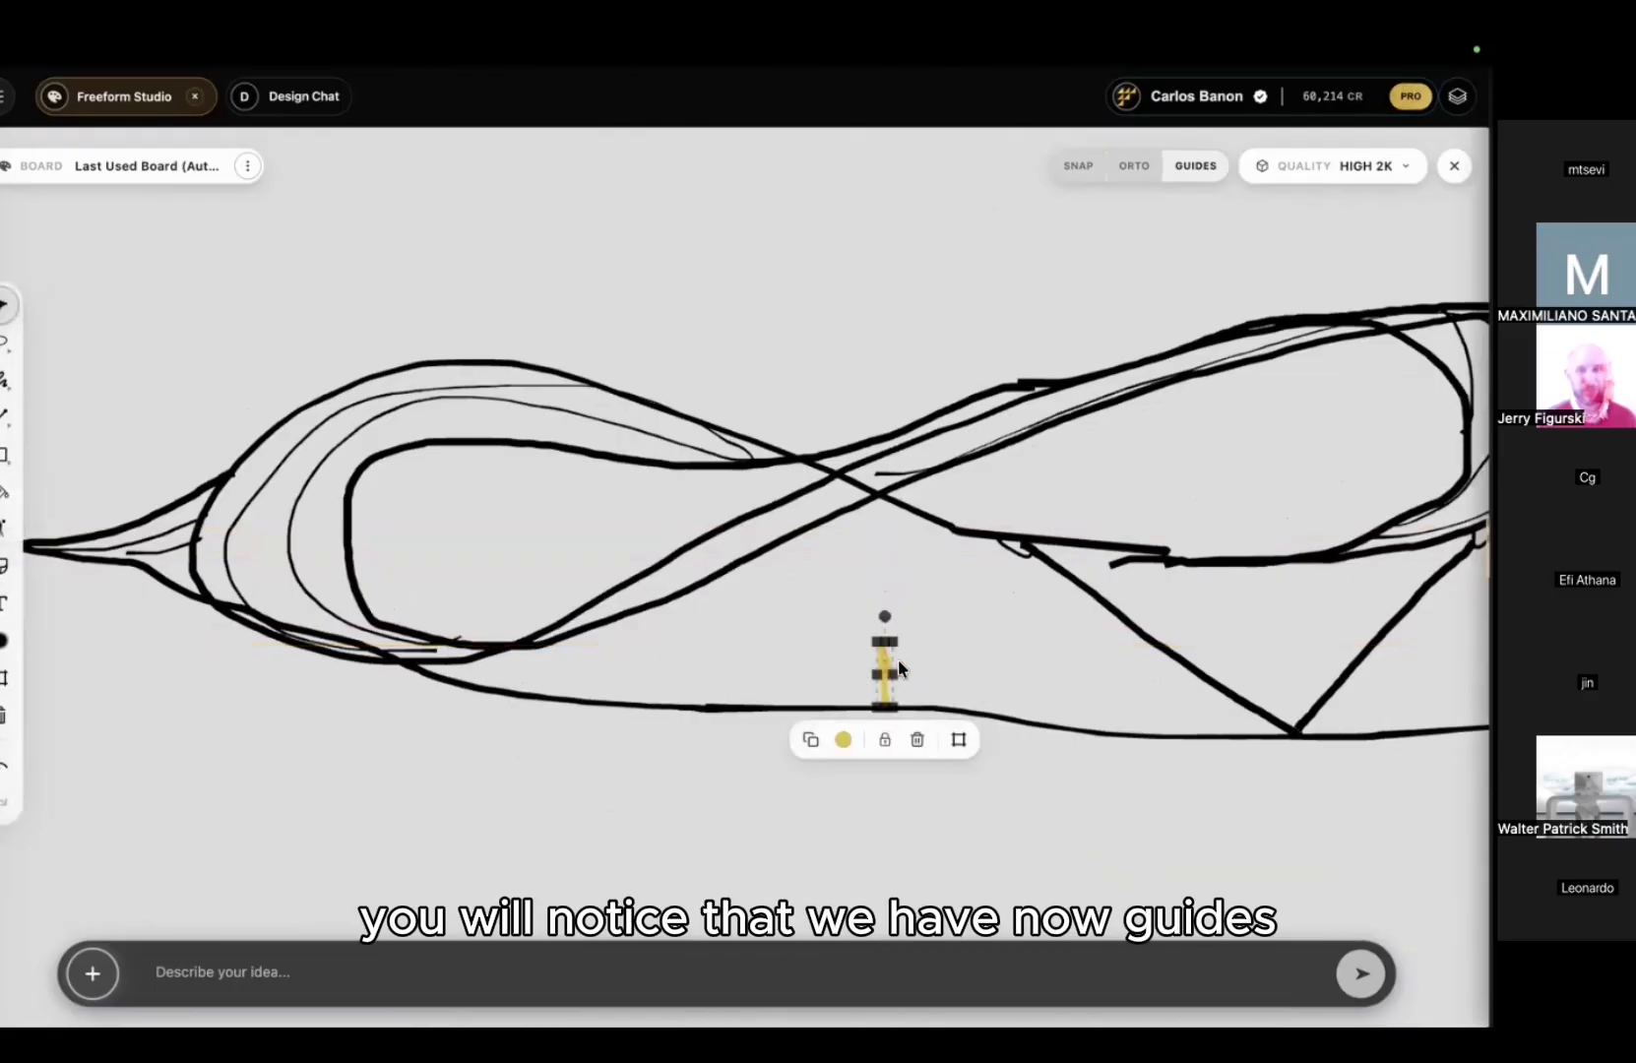
{"action": "middle_click_drag", "start_coordinate": [959, 599], "coordinate": [858, 587]}
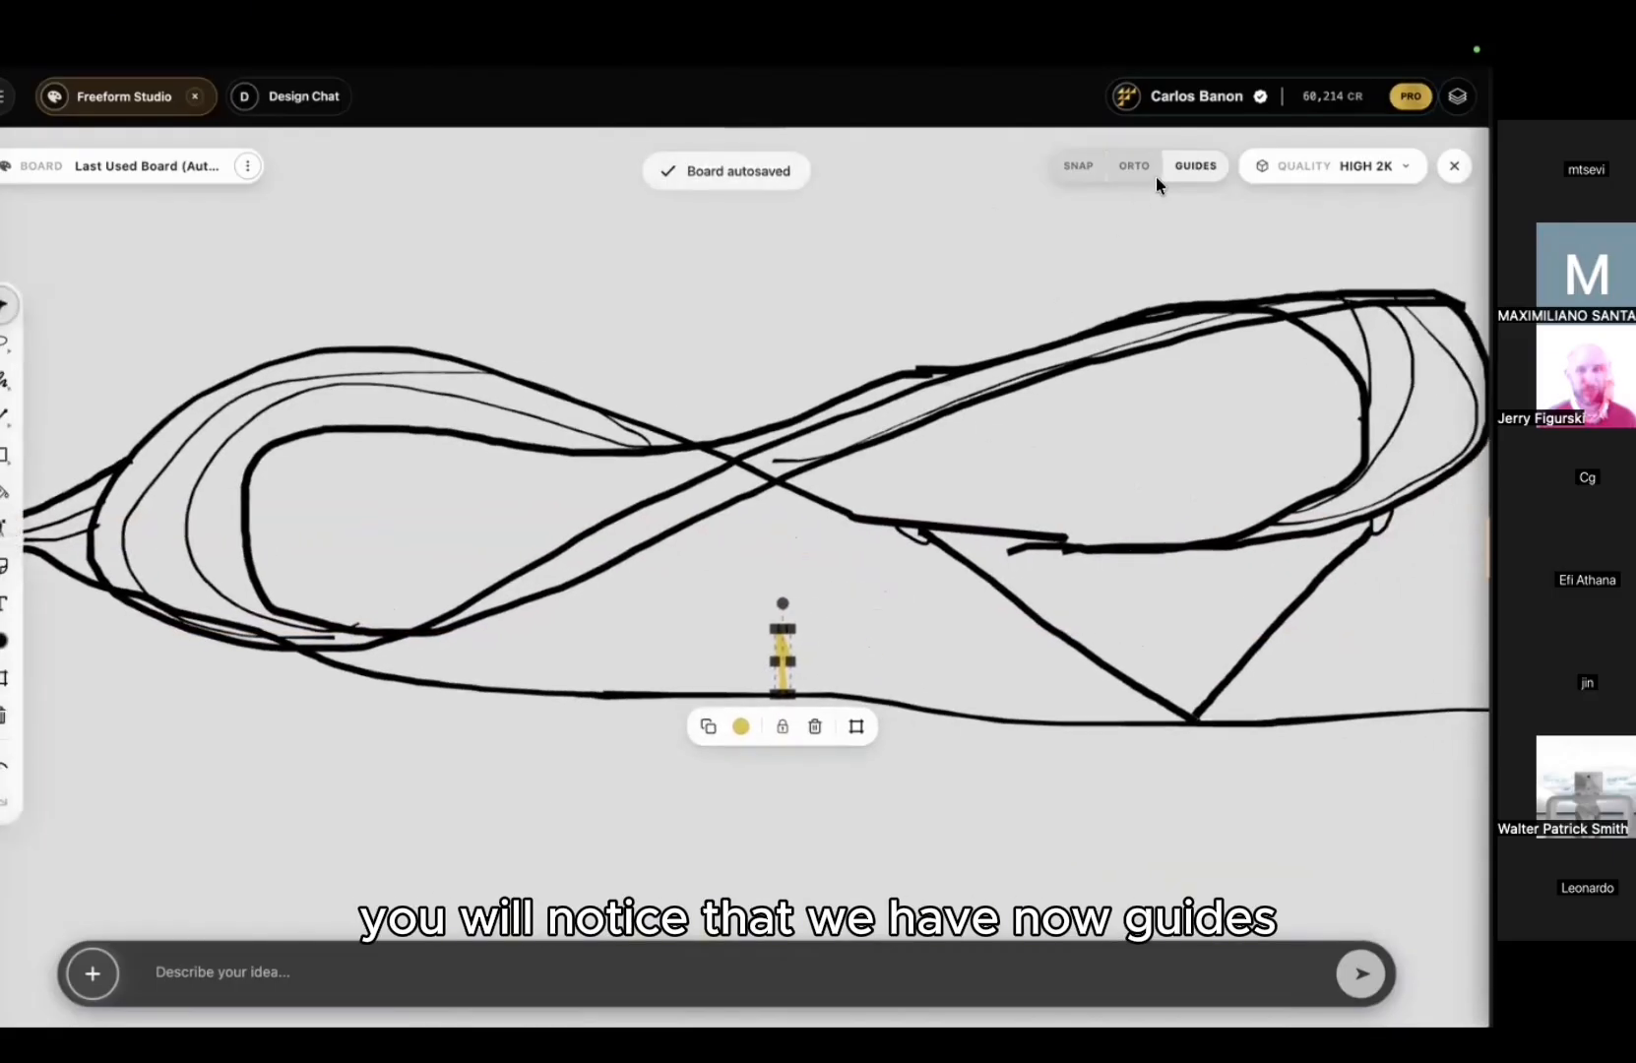
{"action": "scroll", "coordinate": [710, 284], "scroll_direction": "down", "scroll_amount": 3}
{"action": "middle_click_drag", "start_coordinate": [545, 310], "coordinate": [299, 464]}
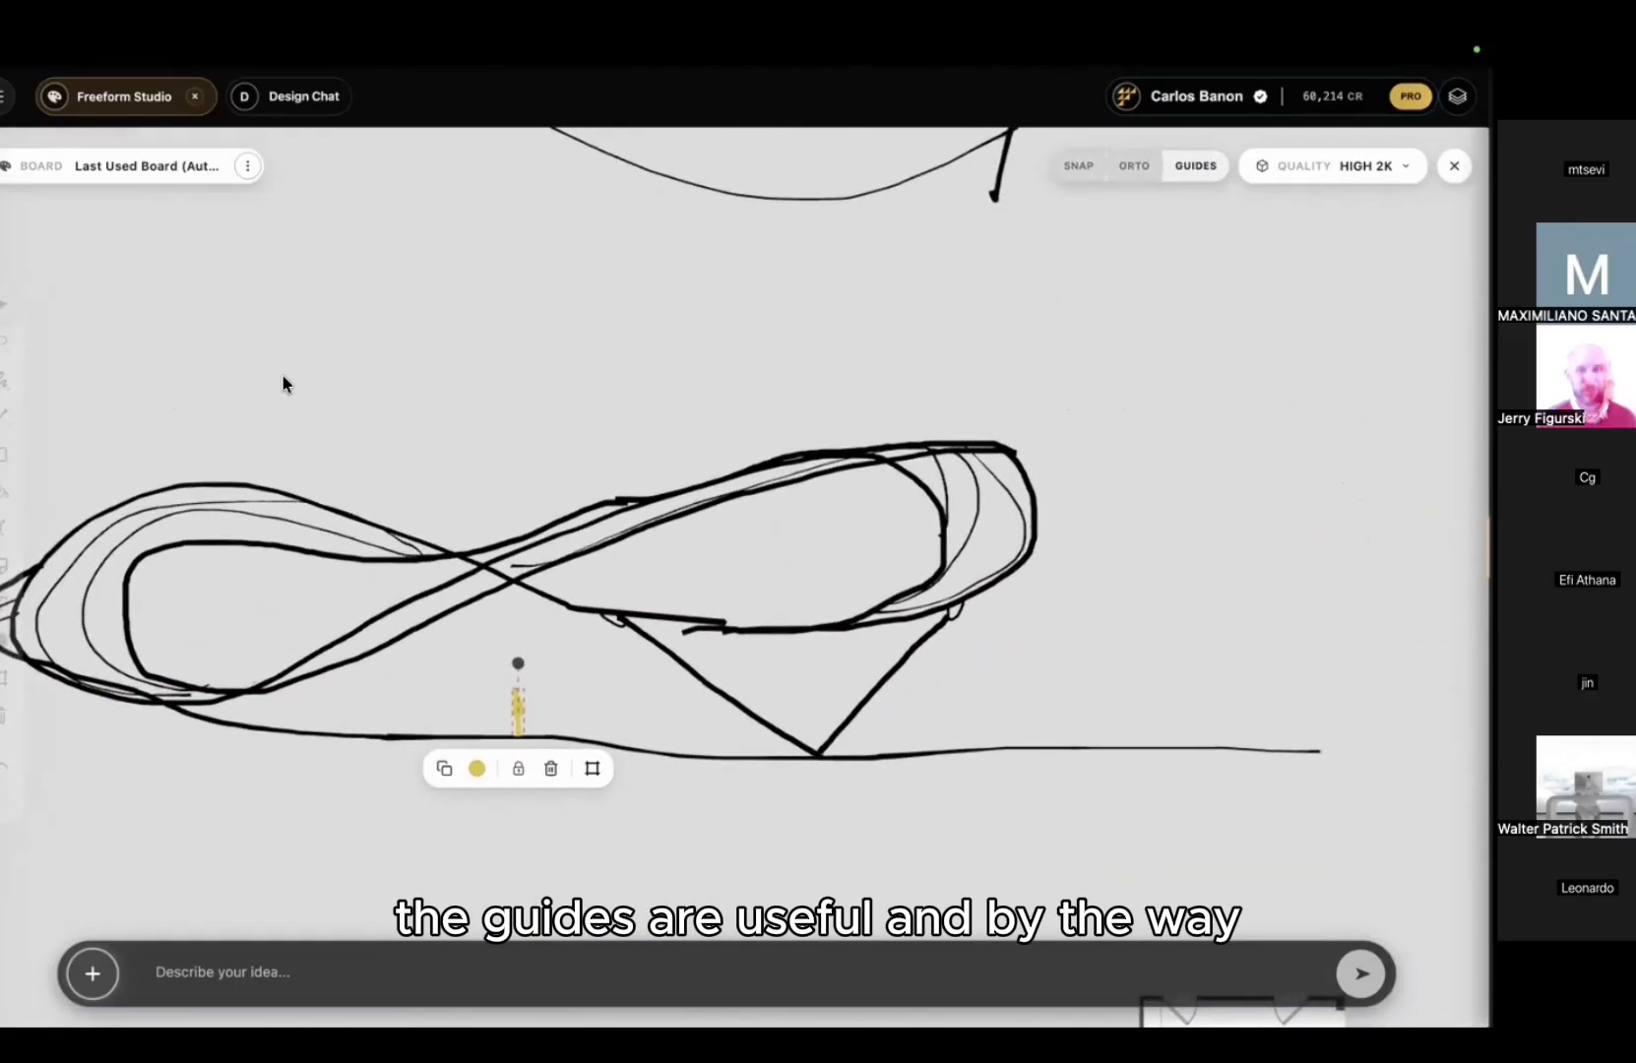
{"action": "left_click", "coordinate": [5, 456]}
{"action": "left_click_drag", "start_coordinate": [158, 249], "coordinate": [278, 346]}
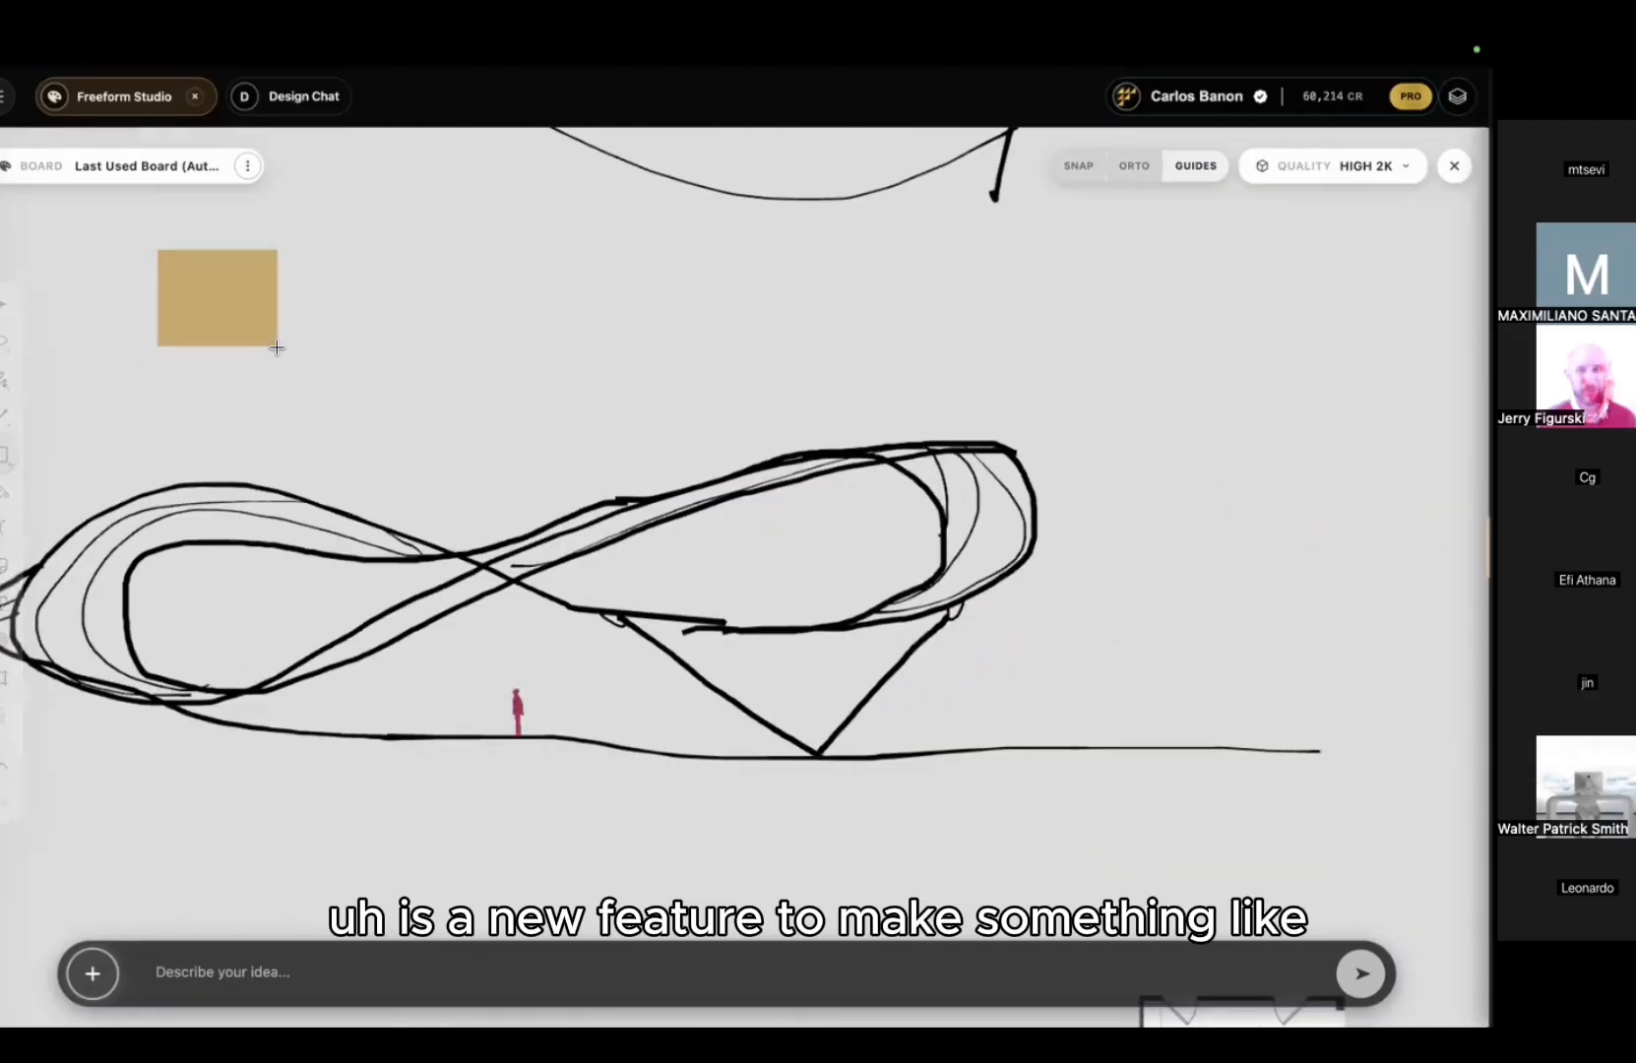
{"action": "left_click_drag", "start_coordinate": [187, 288], "coordinate": [519, 363], "text": "alt+shift"}
{"action": "scroll", "coordinate": [574, 264], "scroll_direction": "up", "scroll_amount": 3}
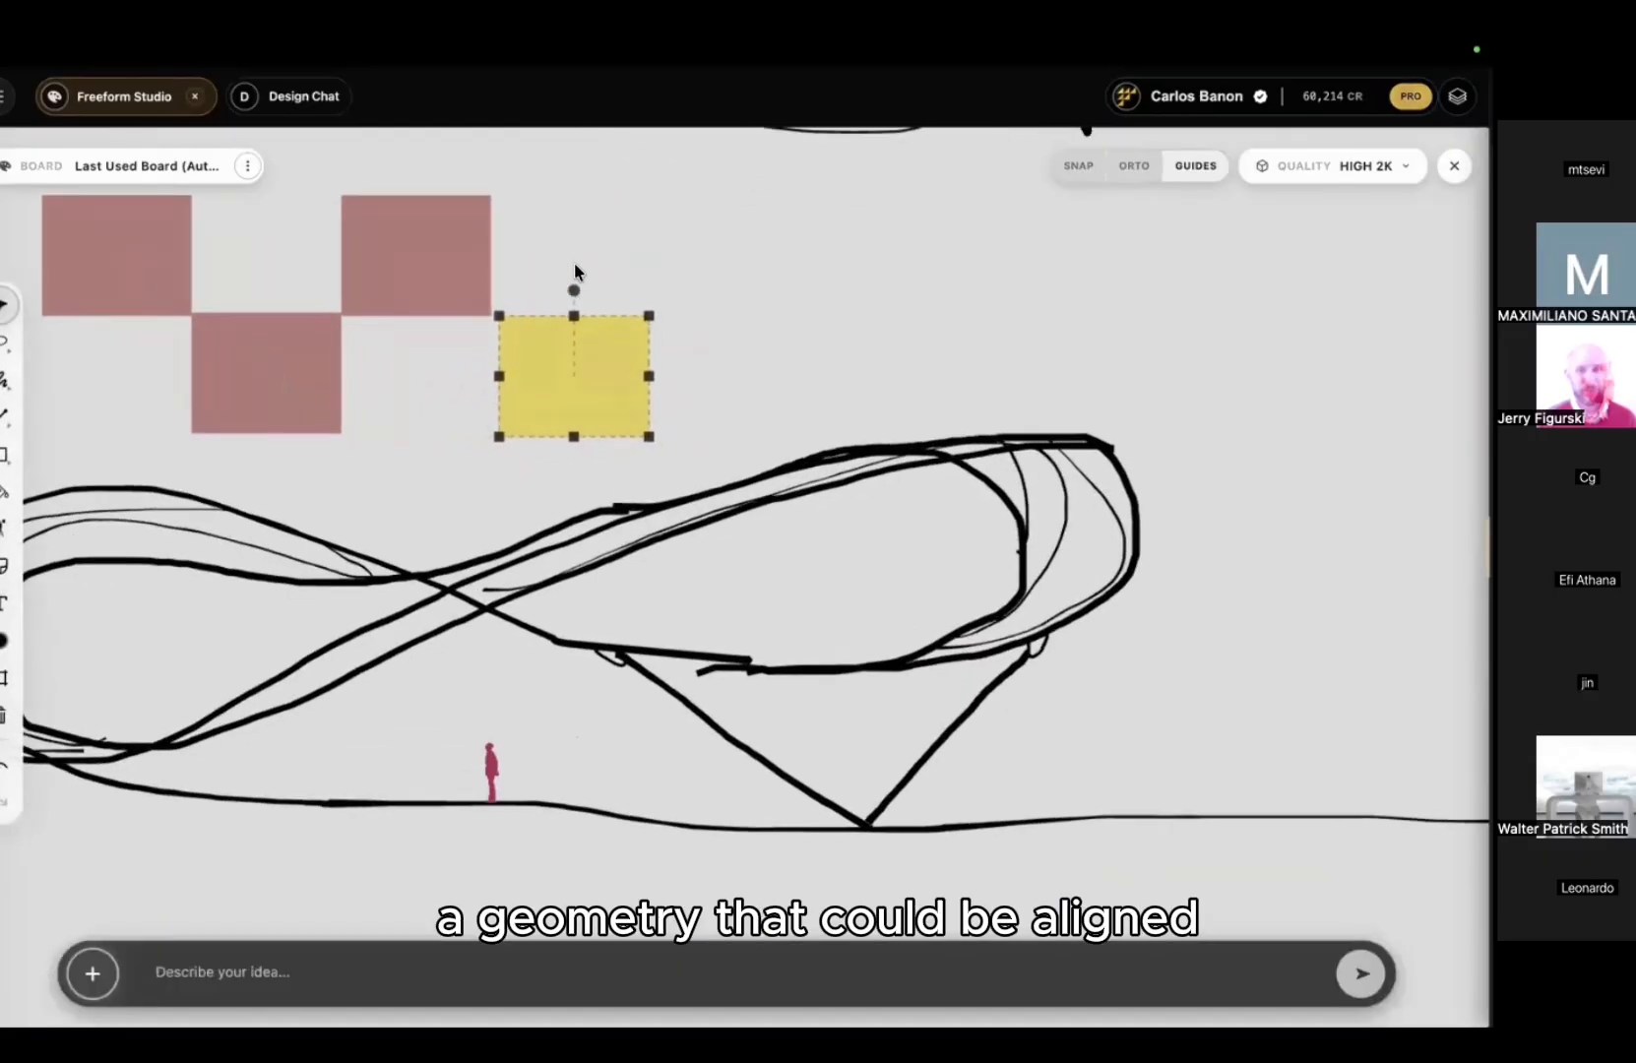
{"action": "left_click", "coordinate": [574, 262]}
{"action": "left_click", "coordinate": [440, 263]}
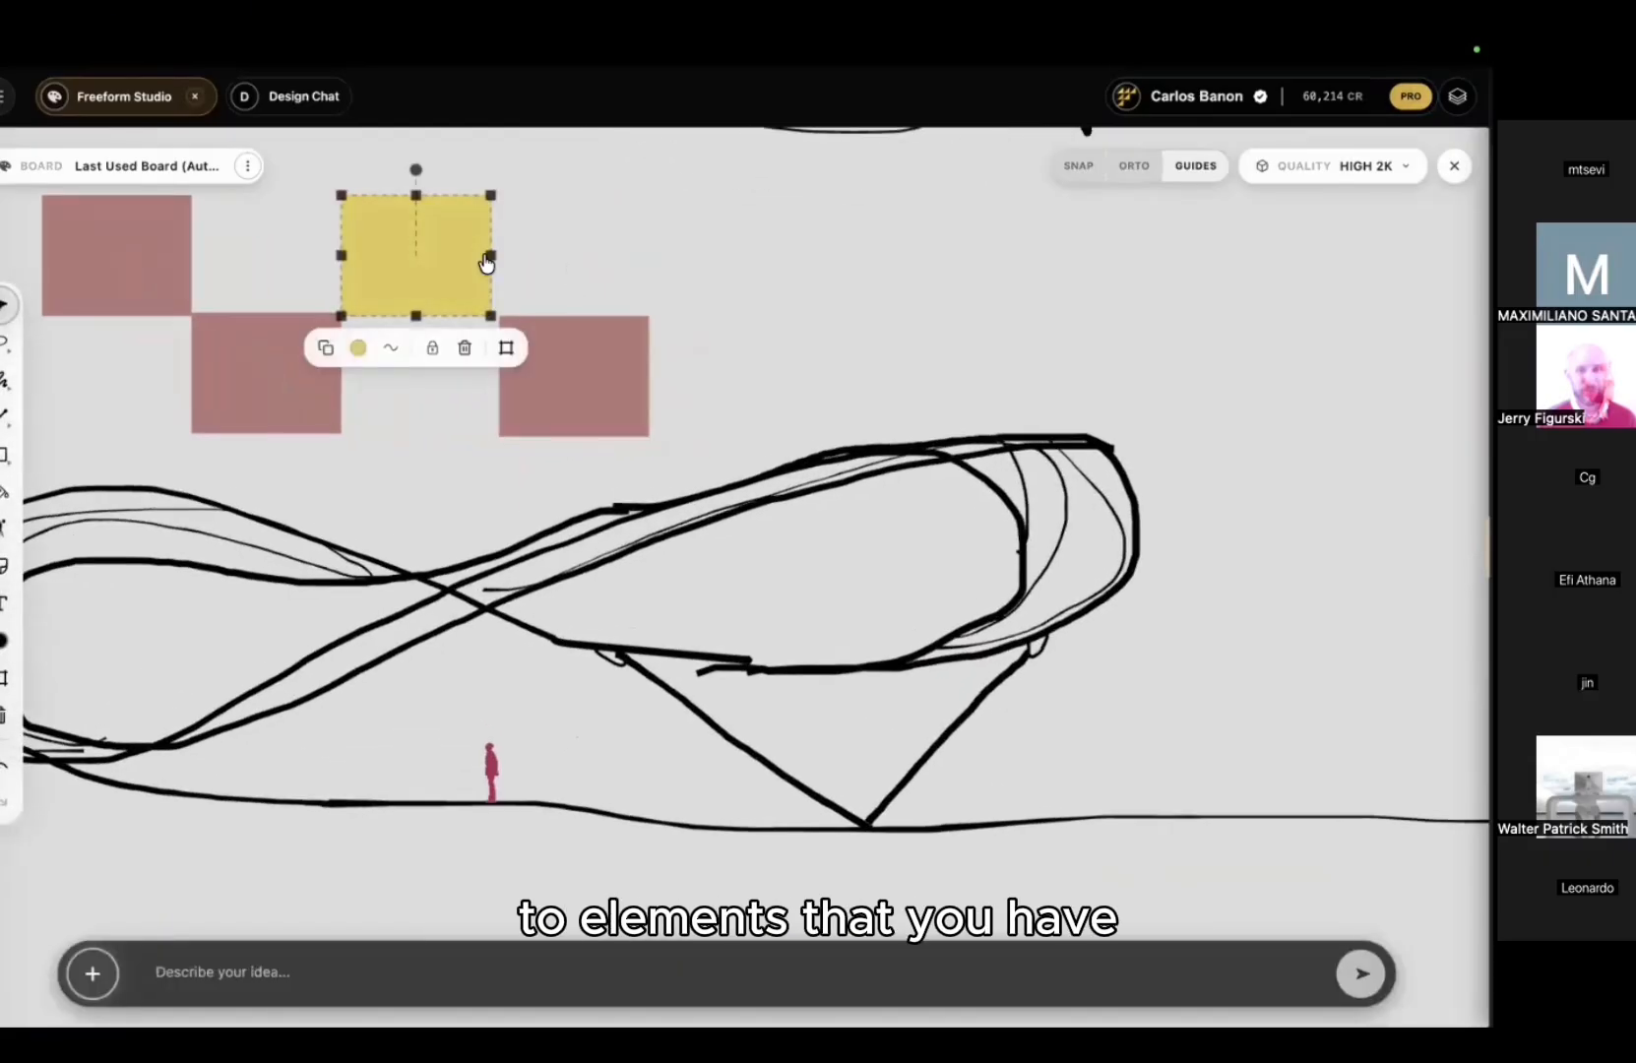
{"action": "left_click_drag", "start_coordinate": [486, 261], "coordinate": [573, 258]}
{"action": "left_click", "coordinate": [646, 263]}
{"action": "left_click", "coordinate": [243, 364]}
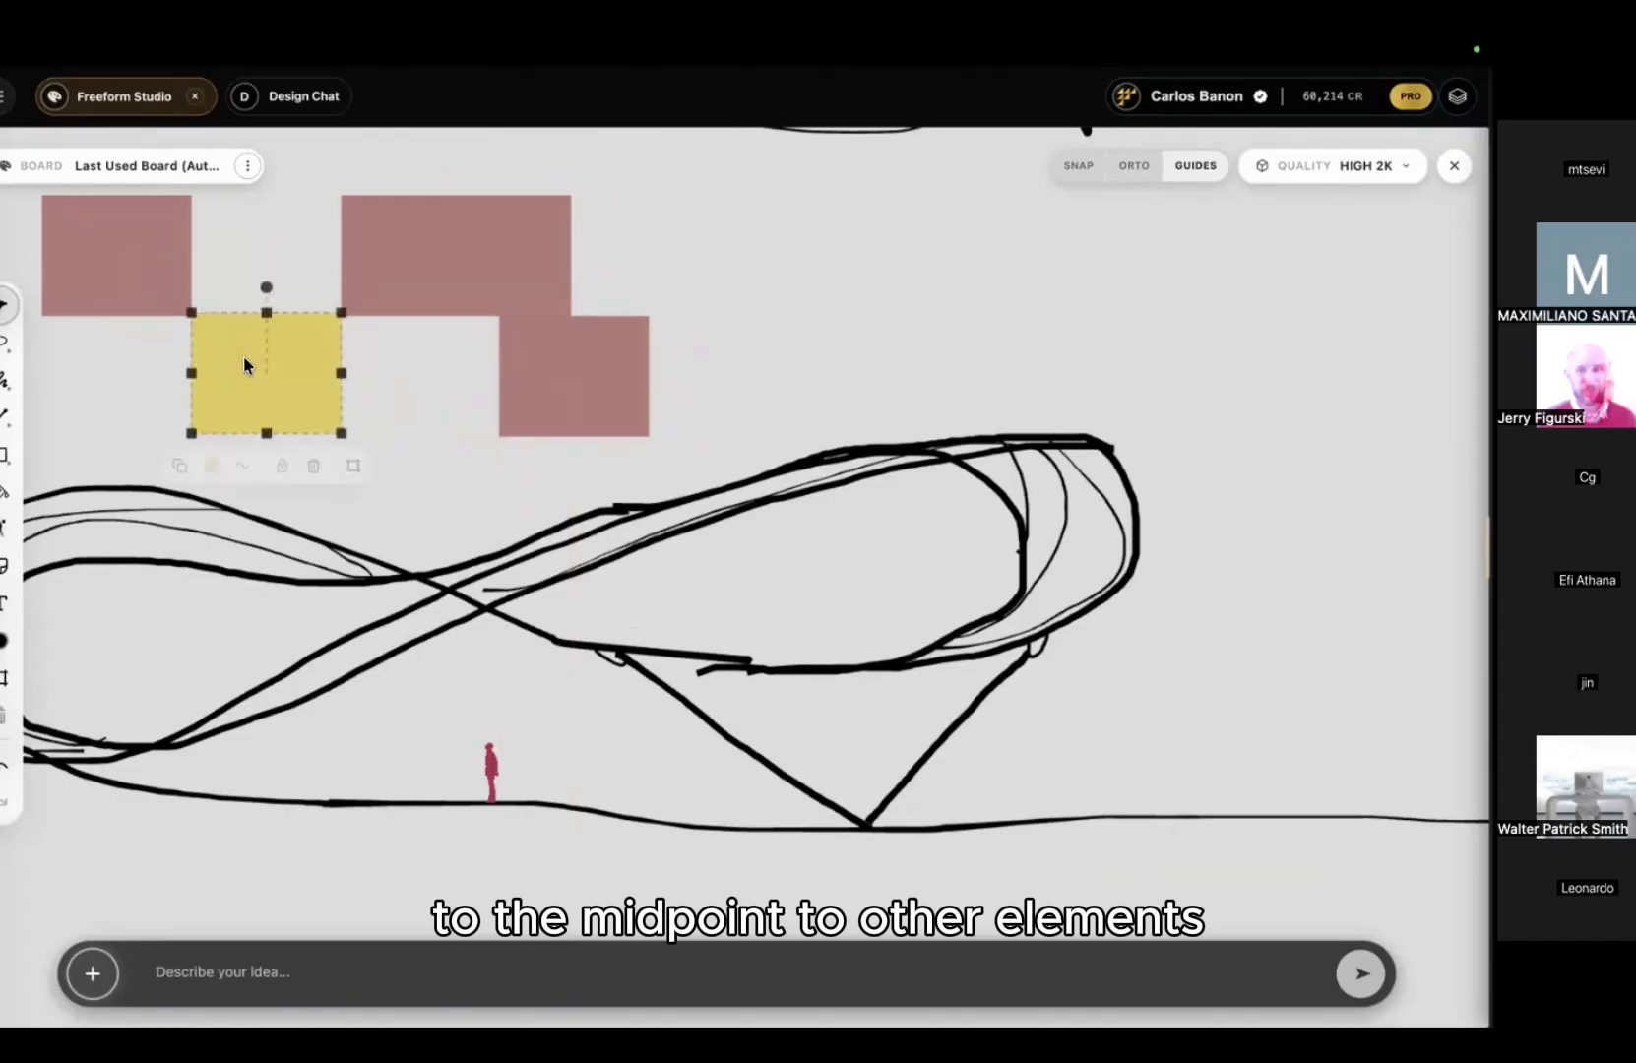
{"action": "left_click_drag", "start_coordinate": [343, 383], "coordinate": [375, 377]}
{"action": "left_click", "coordinate": [743, 259]}
{"action": "scroll", "coordinate": [743, 259], "scroll_direction": "down", "scroll_amount": 3}
{"action": "scroll", "coordinate": [756, 274], "scroll_direction": "left", "scroll_amount": 1}
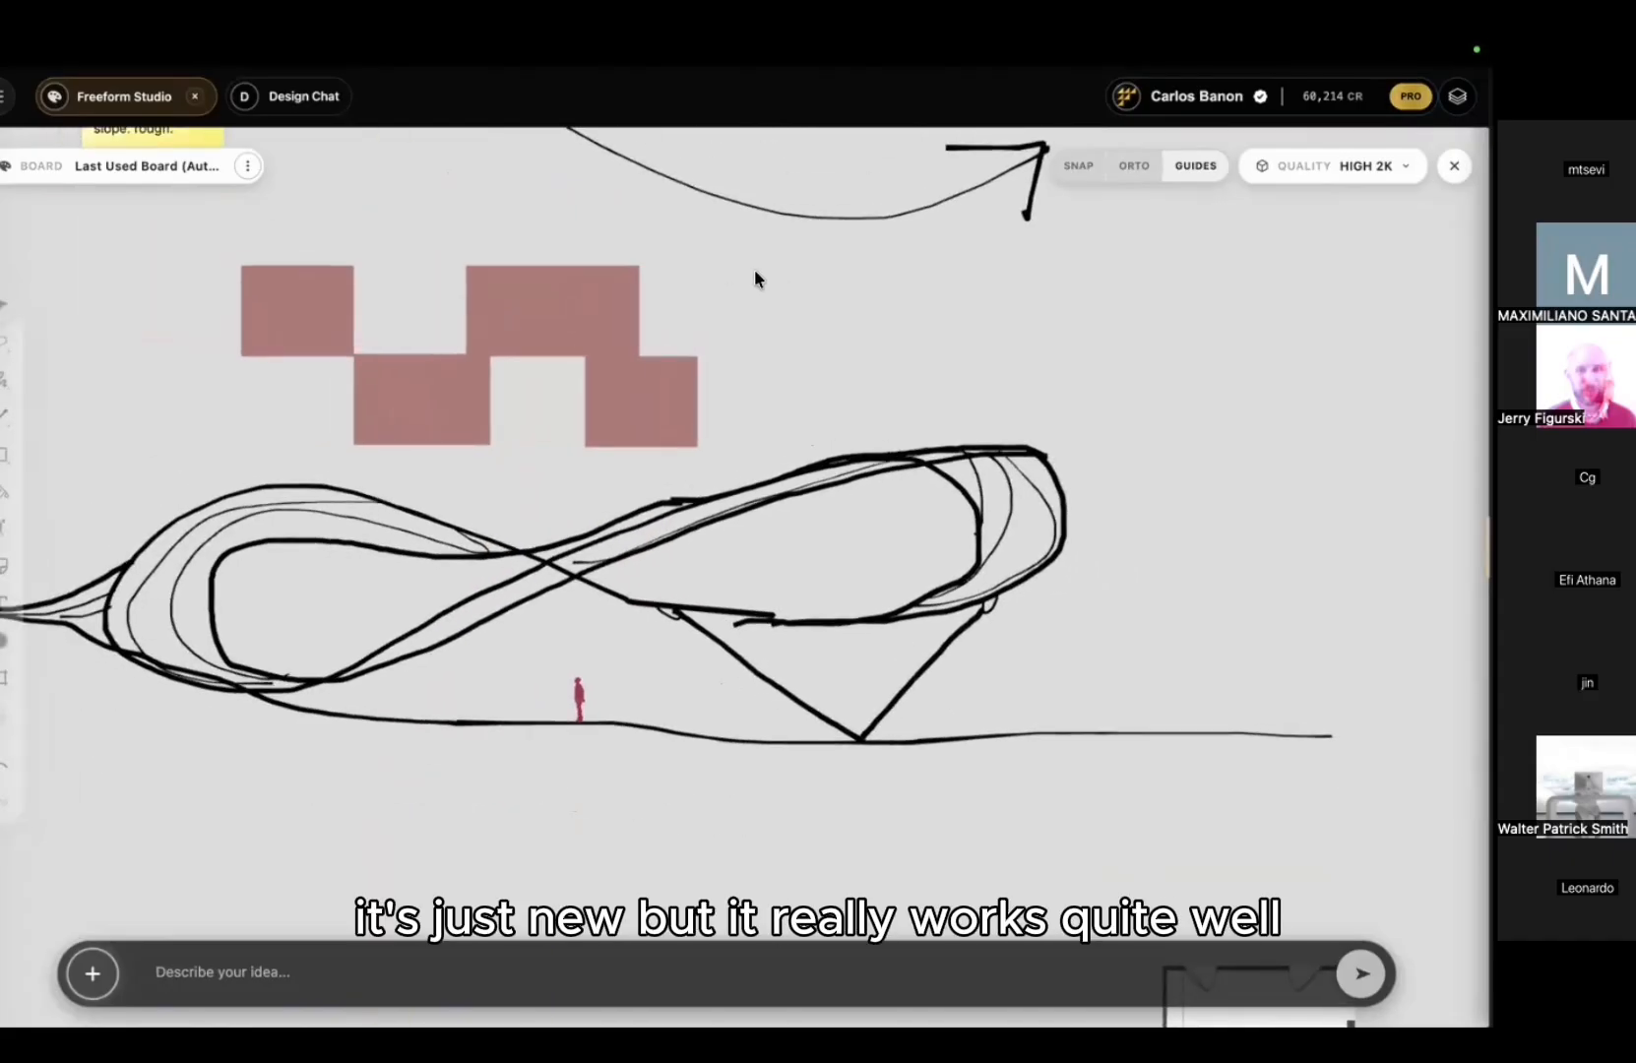
{"action": "left_click_drag", "start_coordinate": [754, 269], "coordinate": [288, 387]}
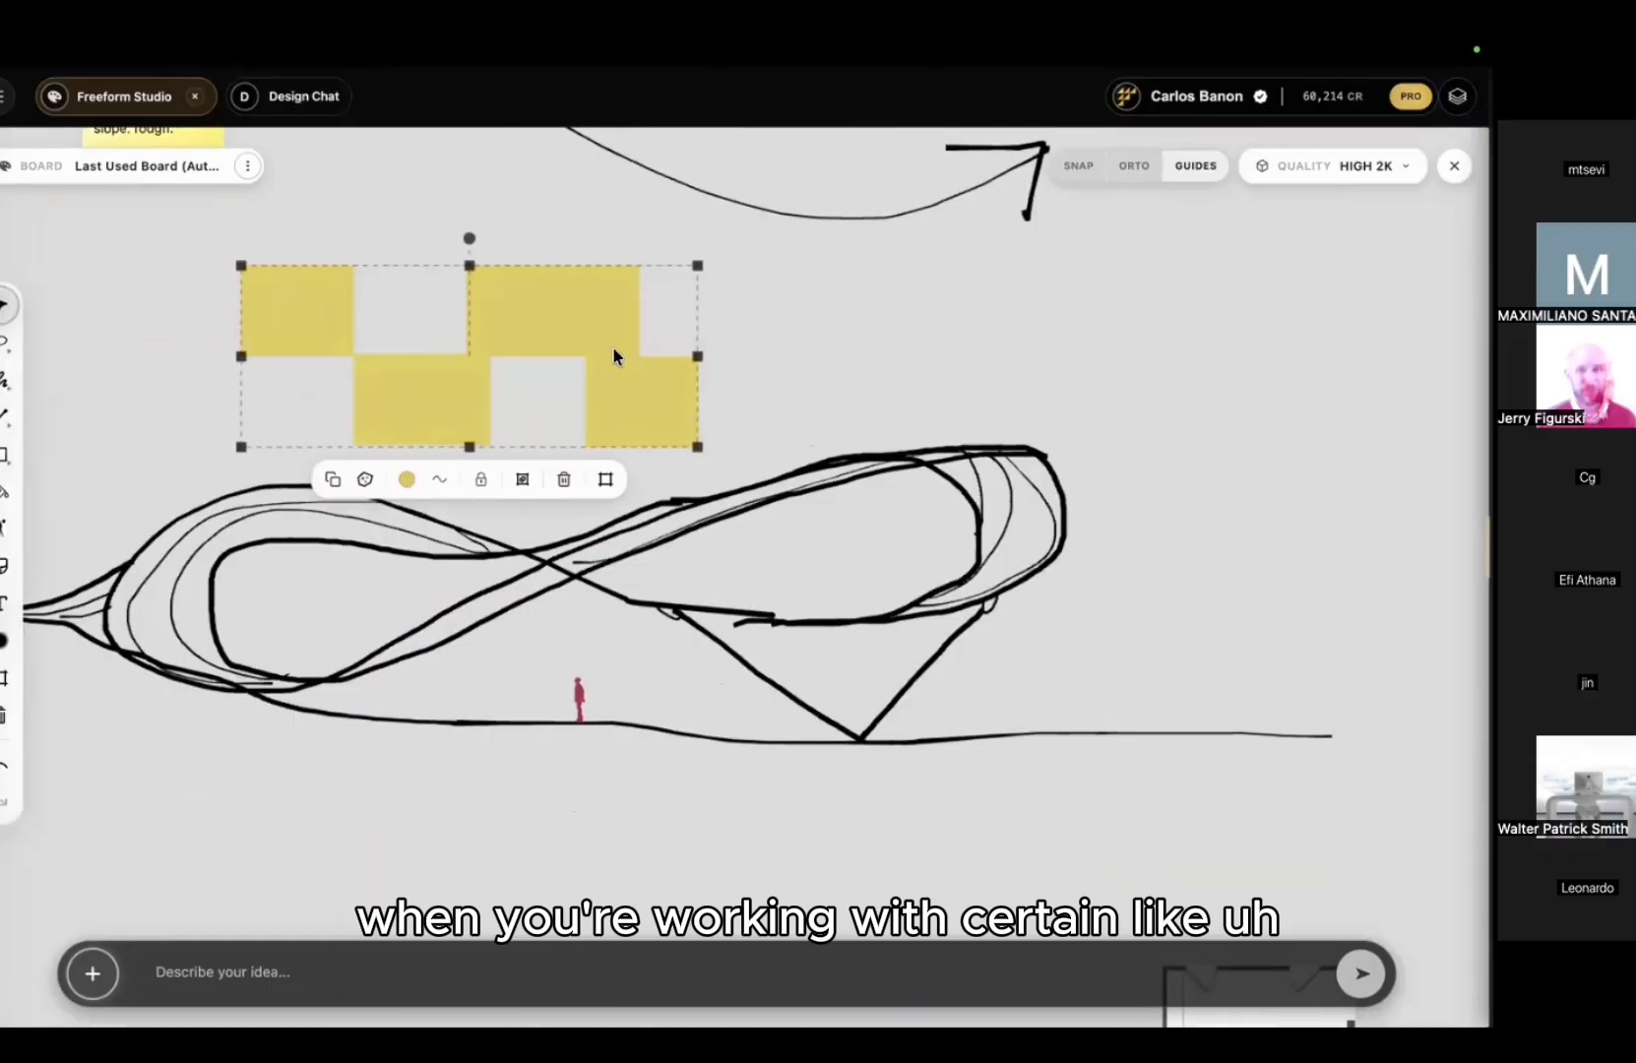
{"action": "key", "text": "Delete"}
Step: Delete the left and right freehand diagonal strokes of the V support
{"action": "scroll", "coordinate": [612, 358], "scroll_direction": "down", "scroll_amount": 3}
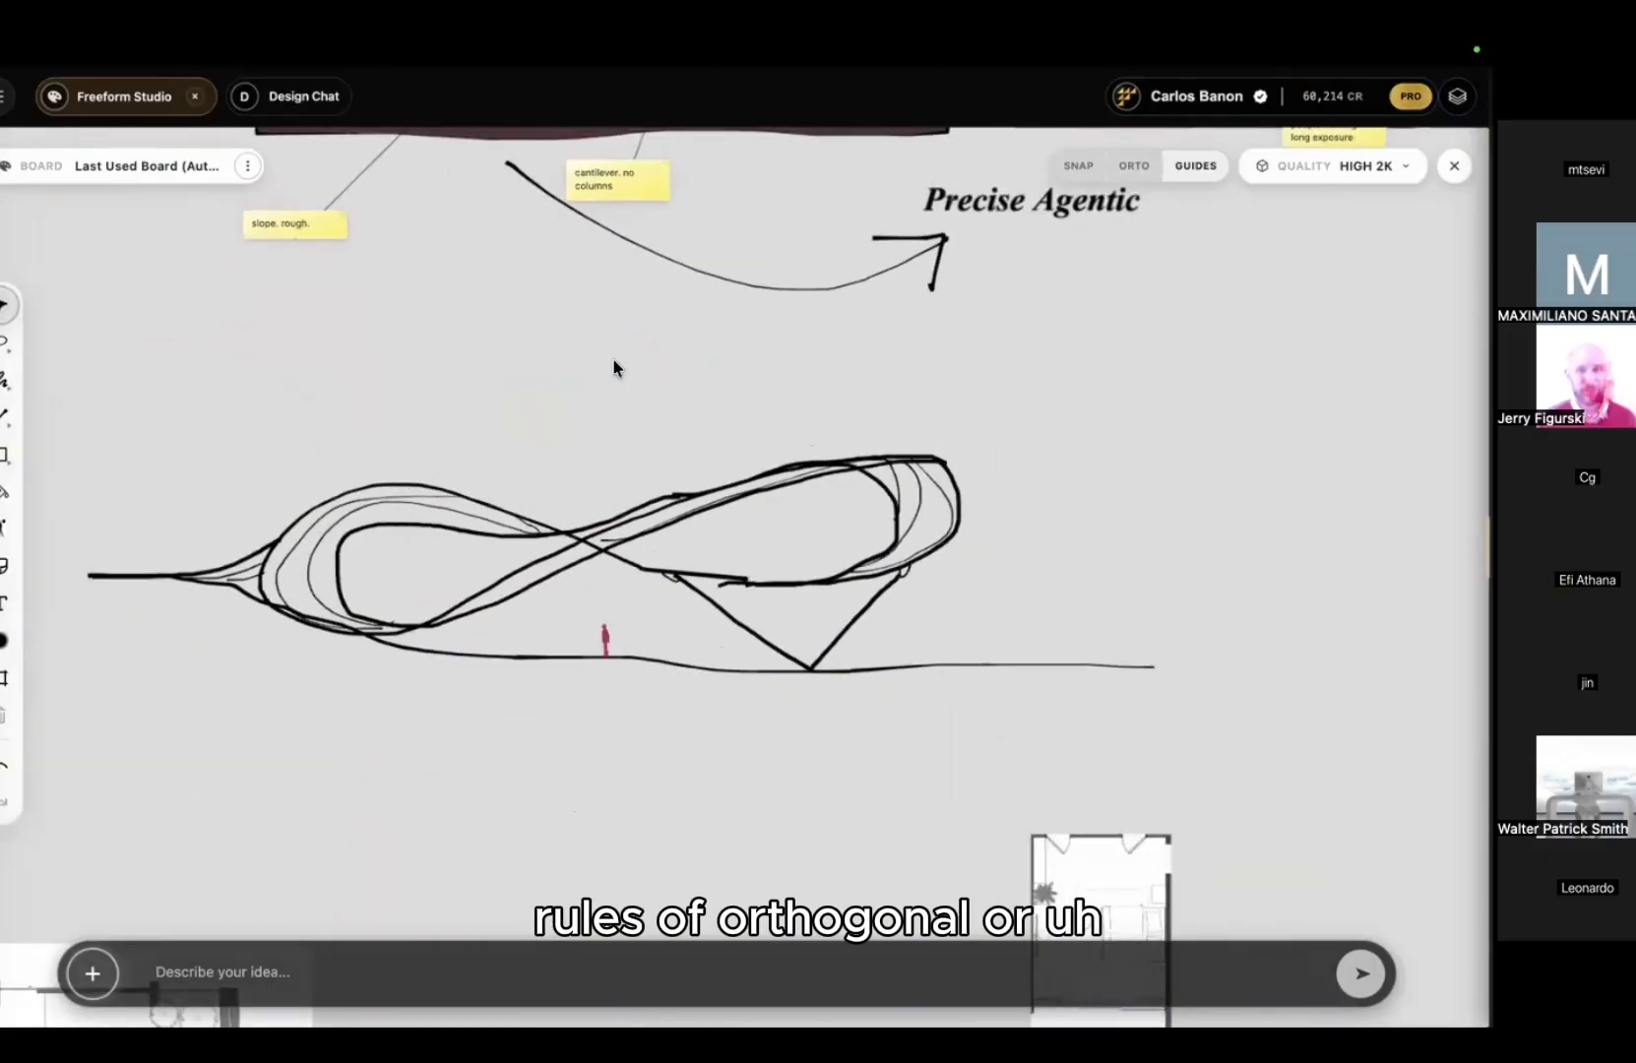
{"action": "scroll", "coordinate": [656, 439], "scroll_direction": "up", "scroll_amount": 4}
{"action": "scroll", "coordinate": [644, 453], "scroll_direction": "up", "scroll_amount": 2}
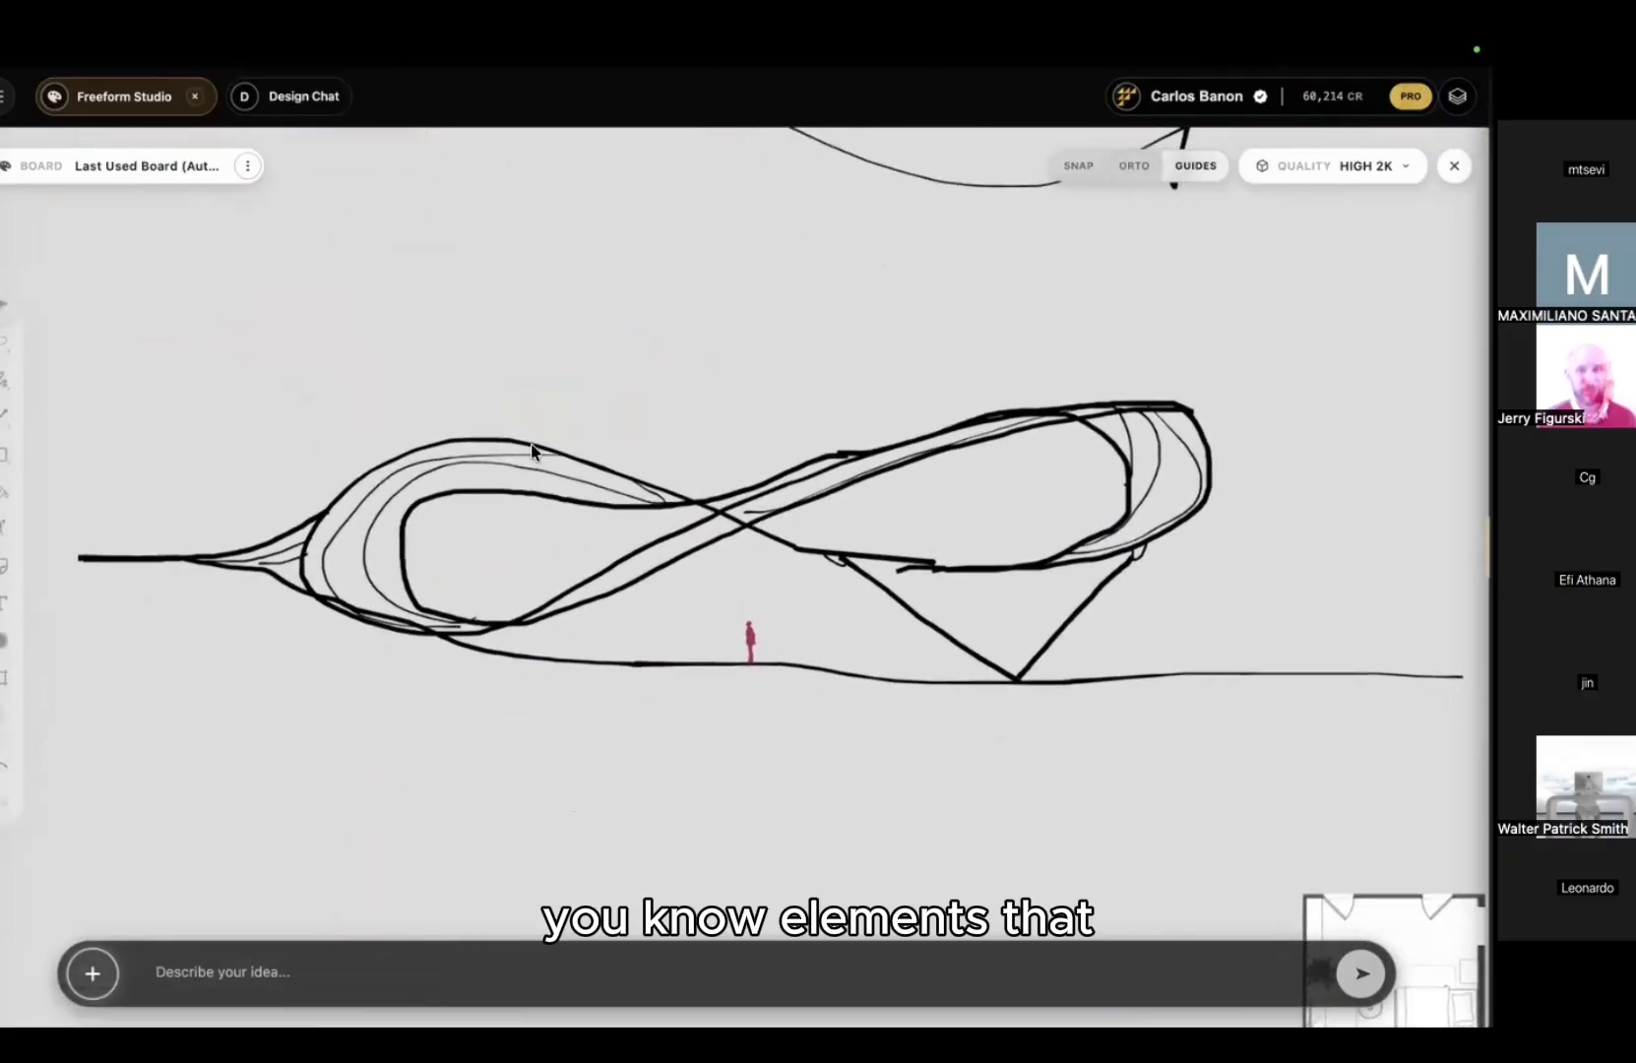
{"action": "scroll", "coordinate": [531, 411], "scroll_direction": "up", "scroll_amount": 2}
{"action": "scroll", "coordinate": [530, 410], "scroll_direction": "down", "scroll_amount": 2}
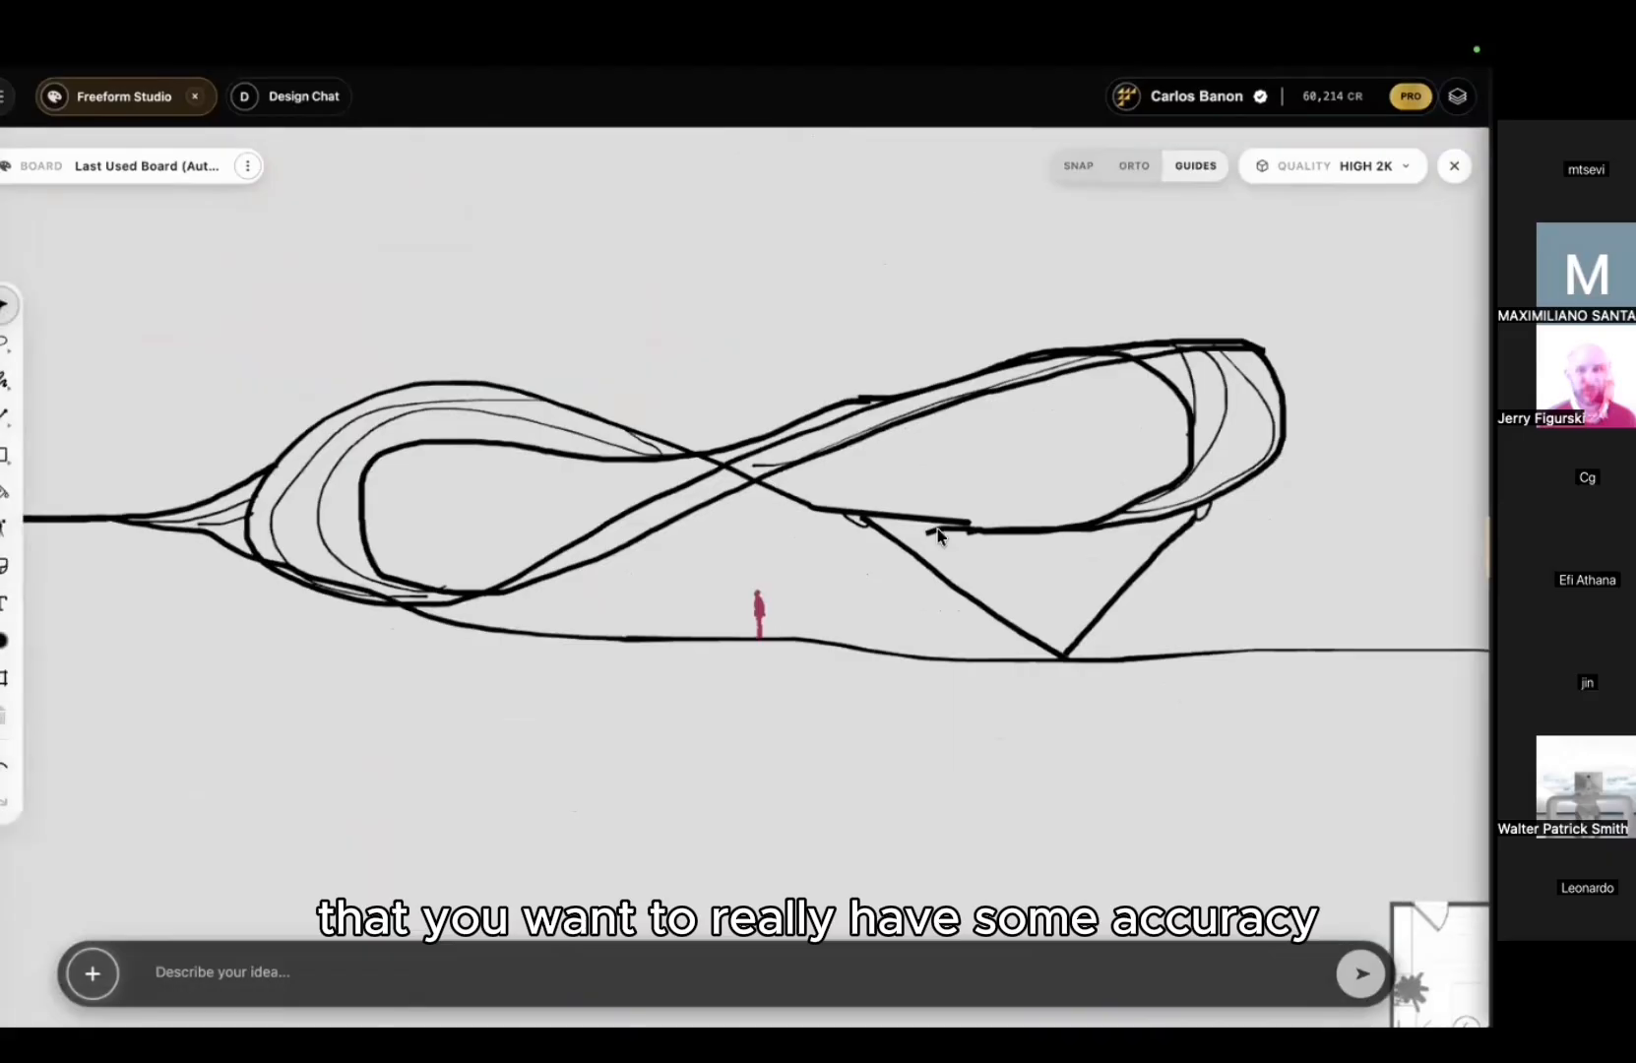
{"action": "left_click_drag", "start_coordinate": [1172, 595], "coordinate": [910, 627]}
{"action": "left_click", "coordinate": [965, 589]}
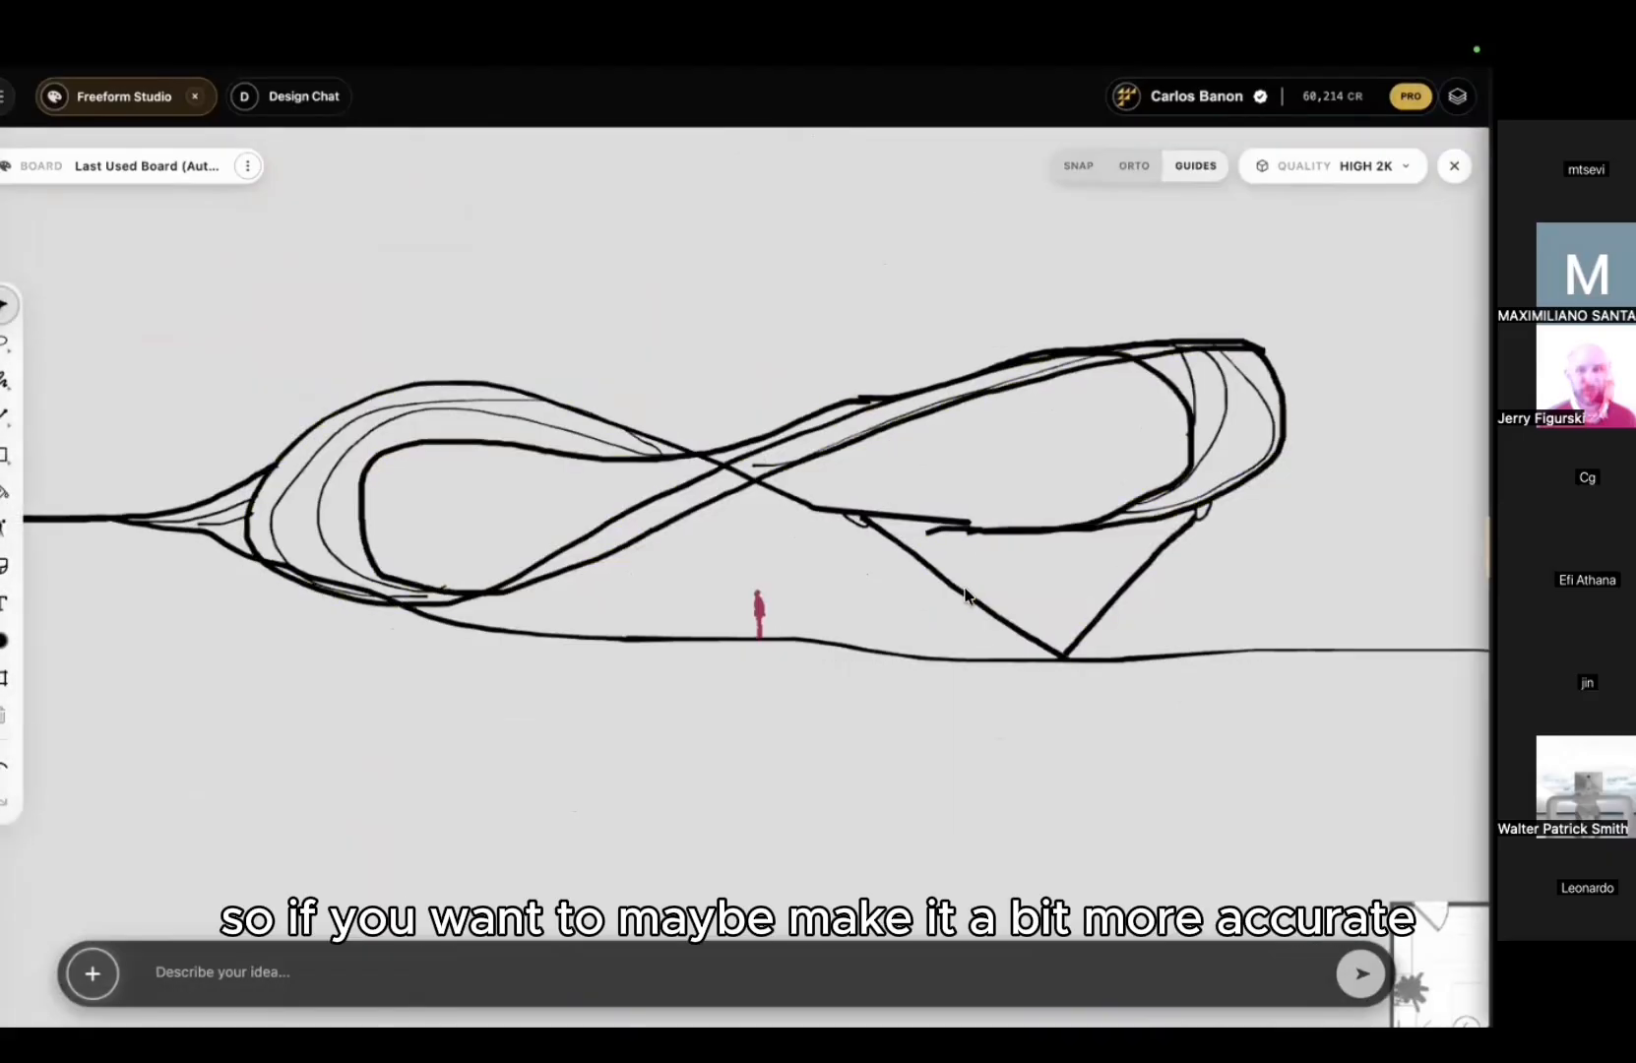
{"action": "key", "text": "Delete"}
{"action": "left_click", "coordinate": [1085, 613]}
{"action": "key", "text": "Delete"}
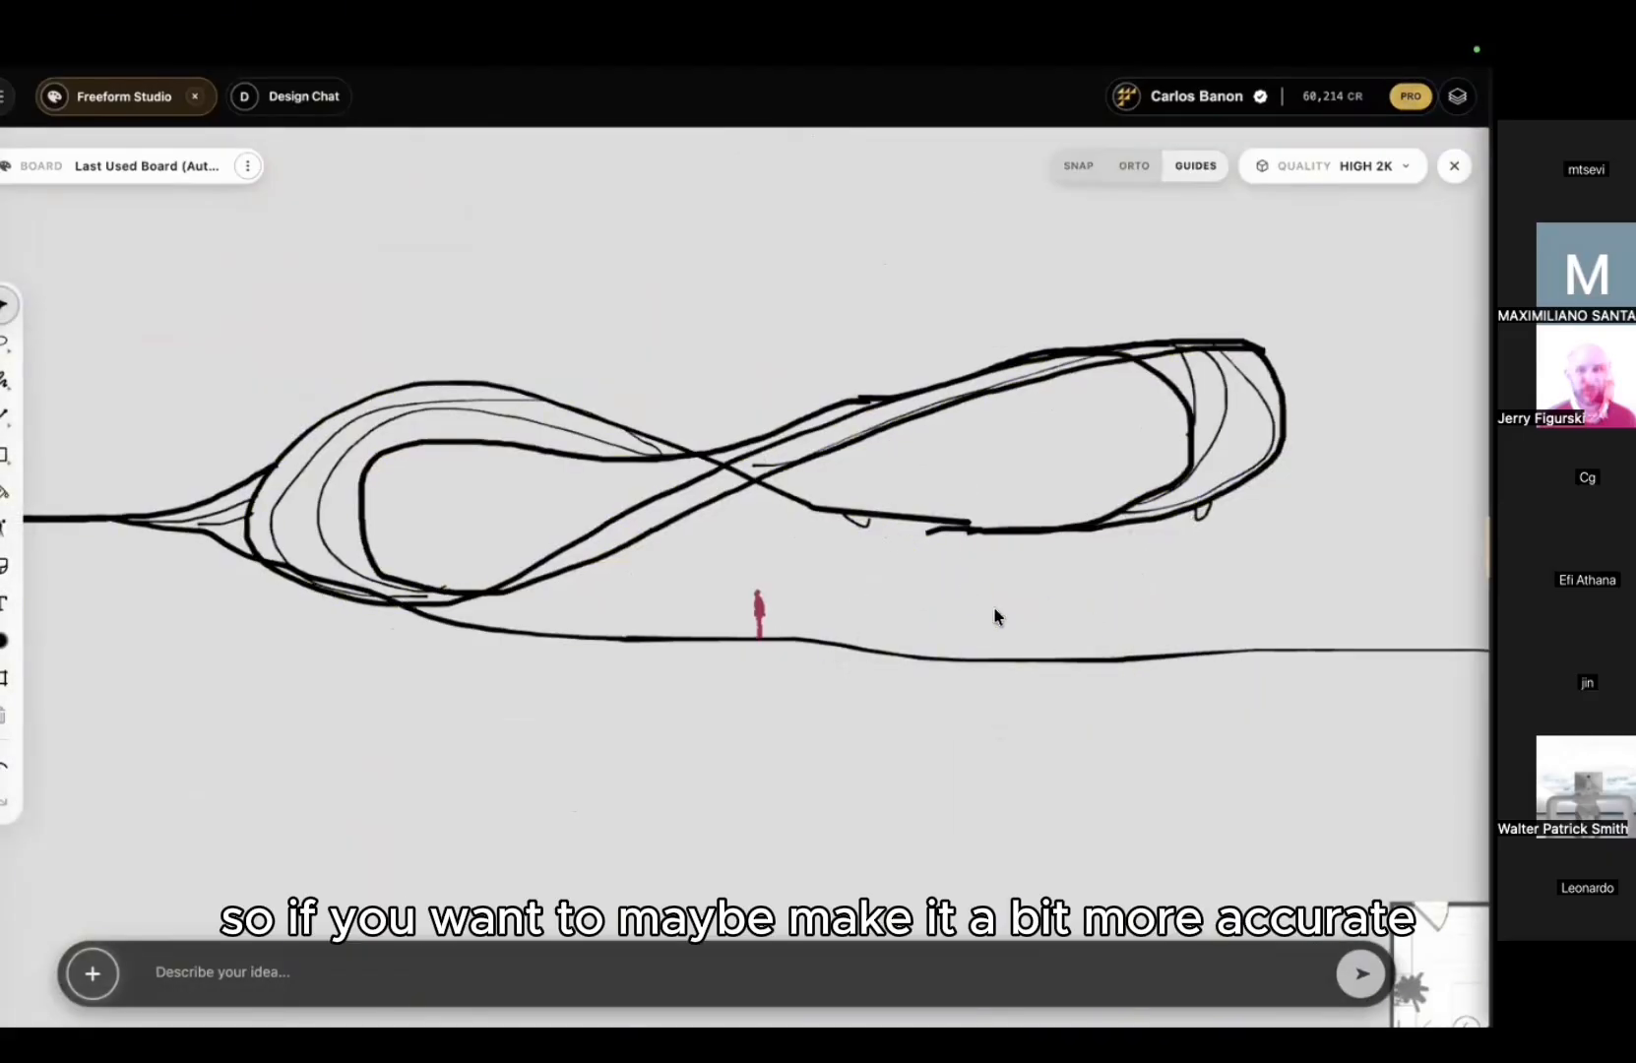
Step: Set line thickness to 9 and draw two straight lines forming the V on the ground
{"action": "right_click", "coordinate": [538, 454]}
{"action": "left_click_drag", "start_coordinate": [630, 497], "coordinate": [641, 497]}
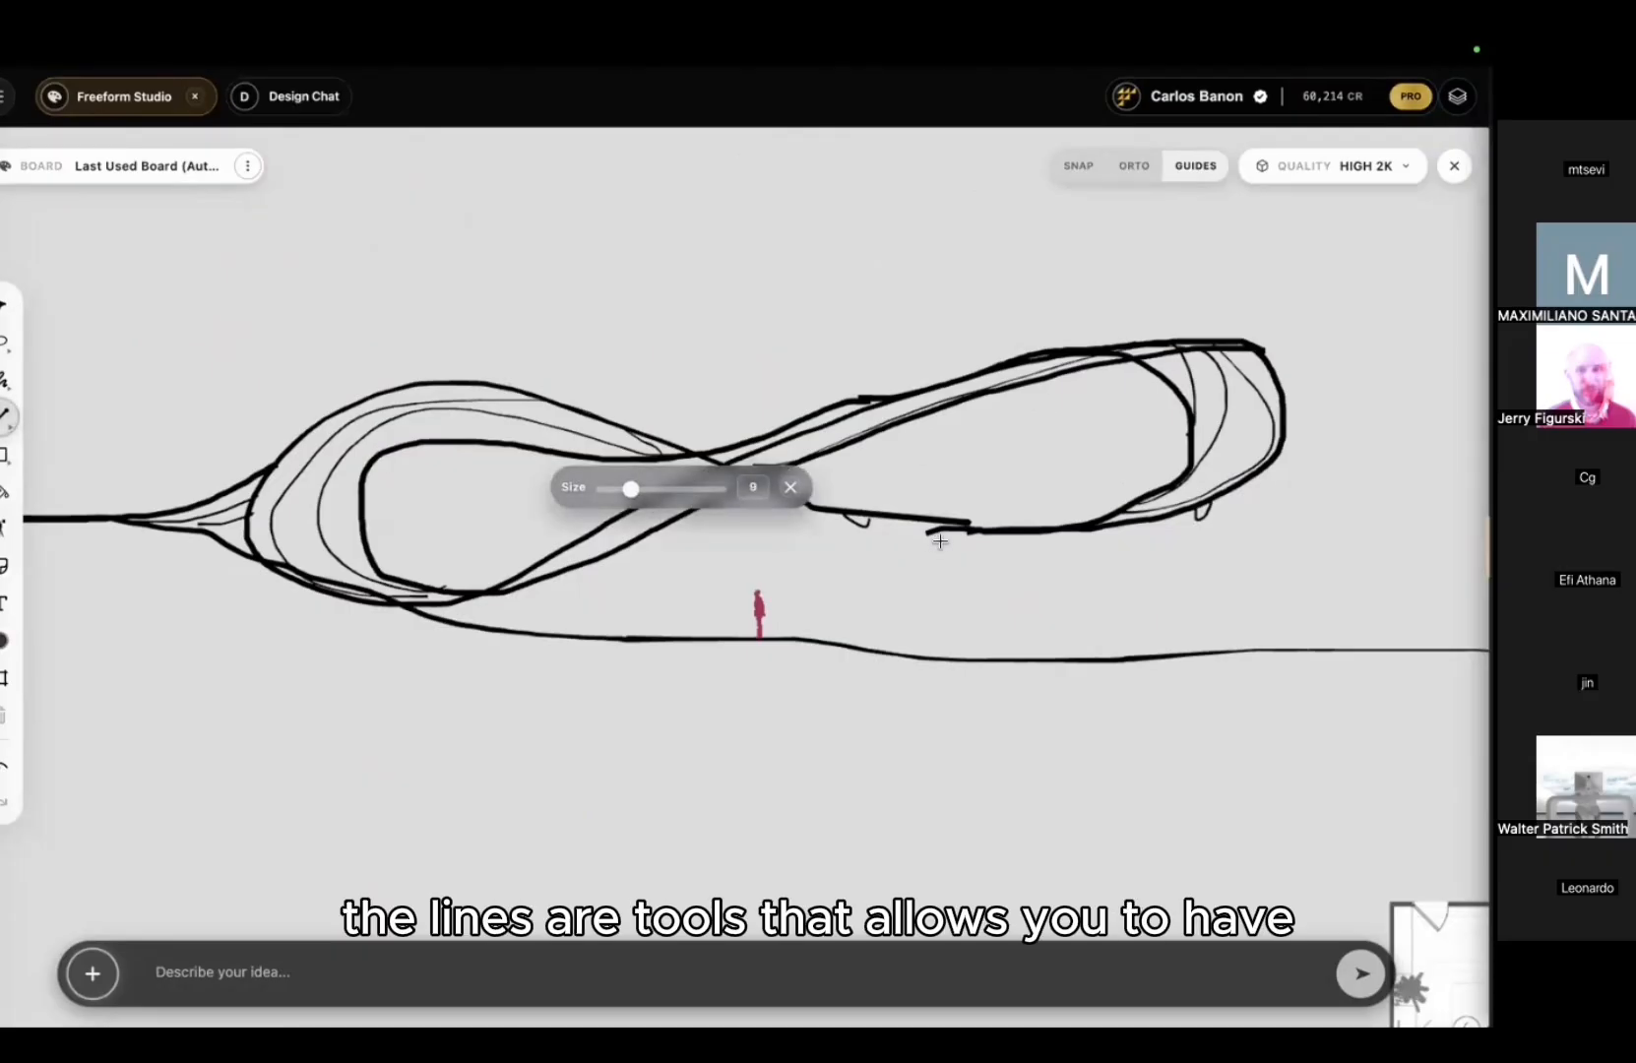
{"action": "left_click_drag", "start_coordinate": [917, 518], "coordinate": [1044, 661]}
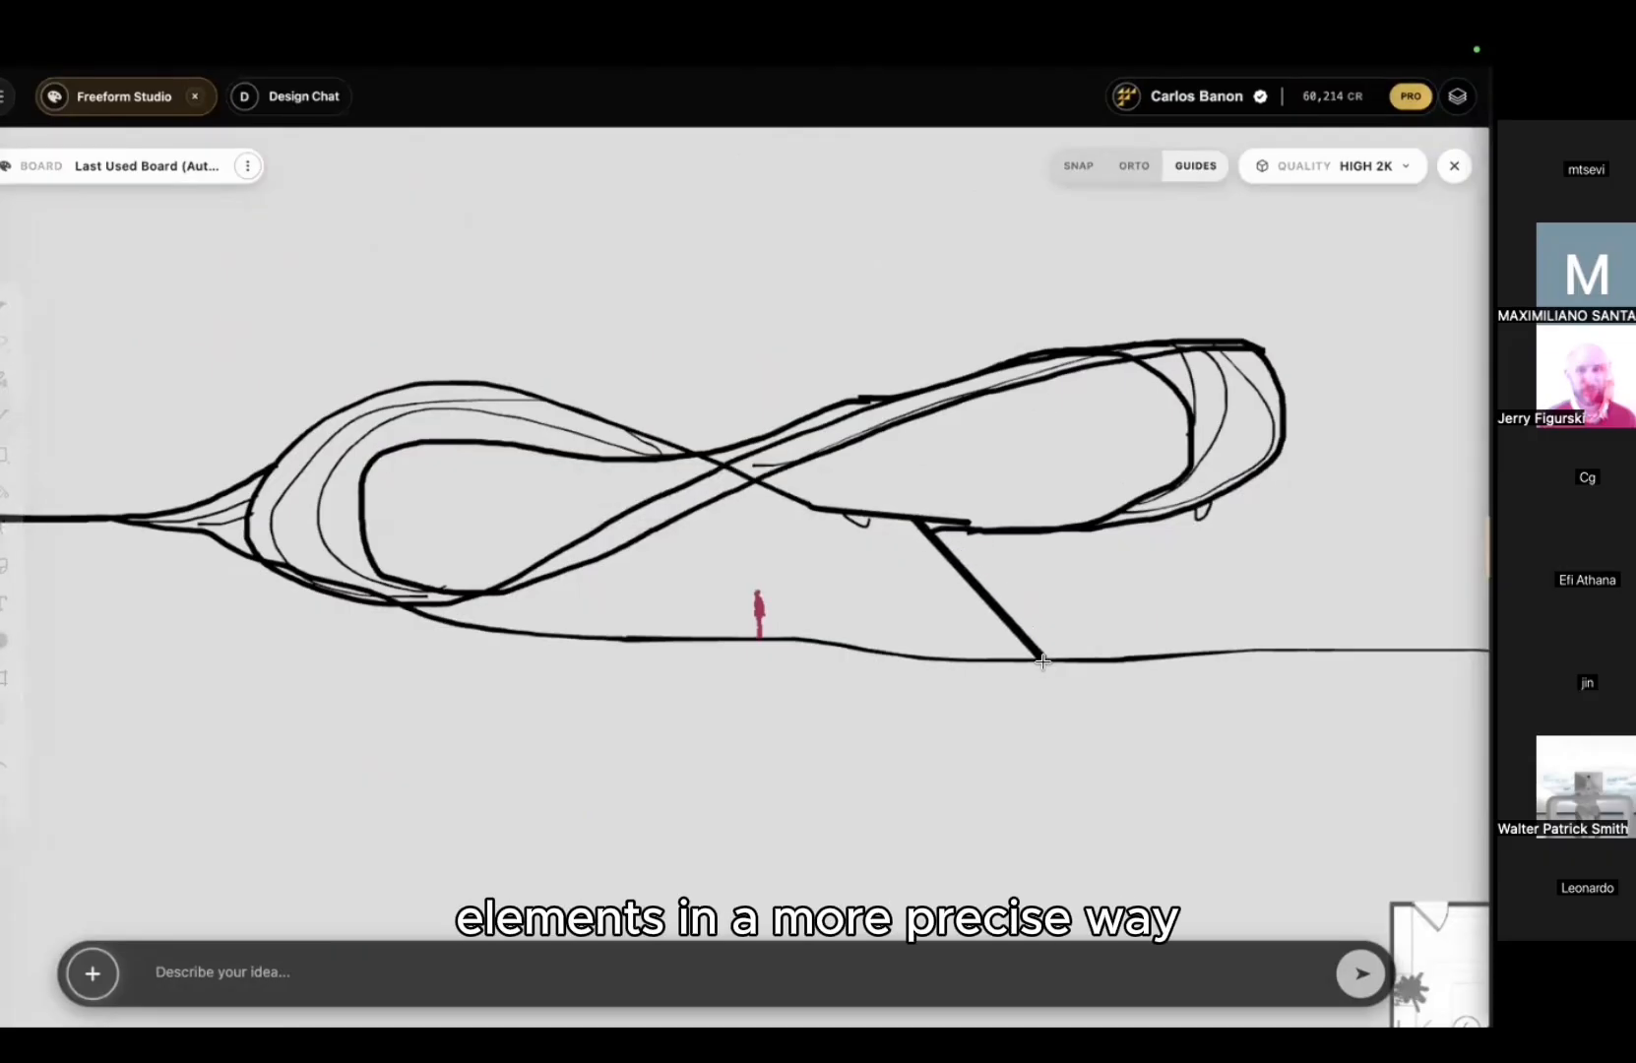
{"action": "left_click_drag", "start_coordinate": [1099, 596], "coordinate": [1110, 534]}
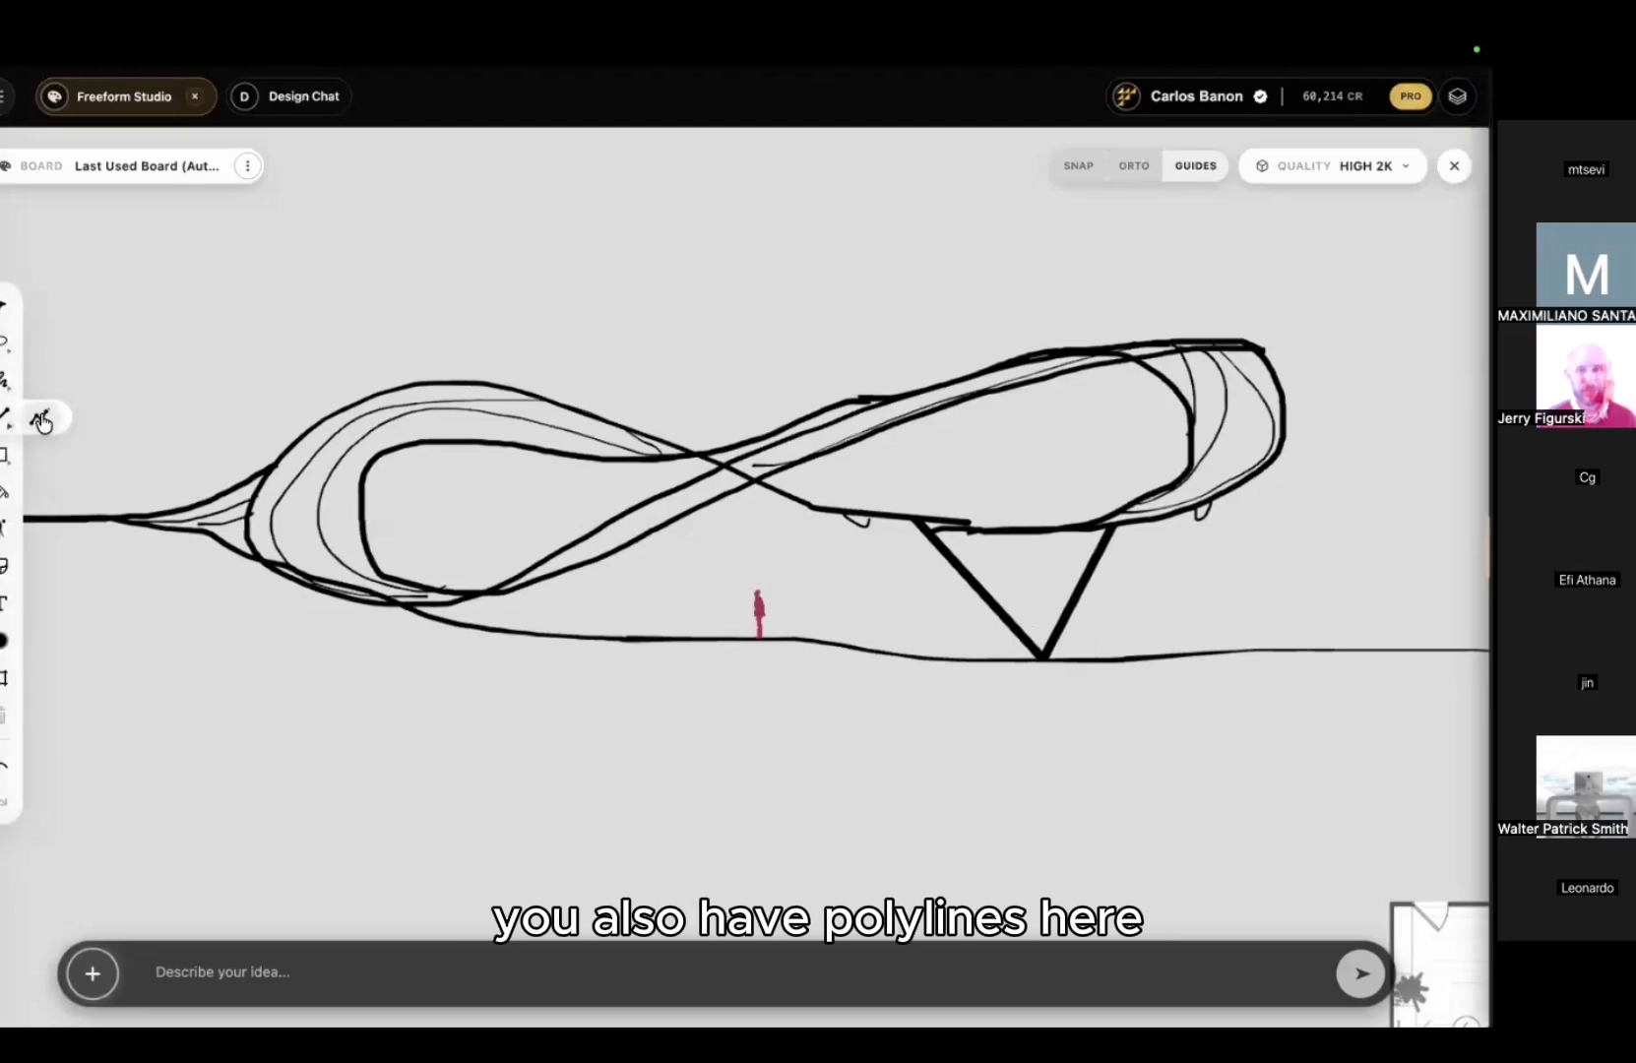
{"action": "left_click", "coordinate": [41, 421]}
{"action": "left_click", "coordinate": [248, 346]}
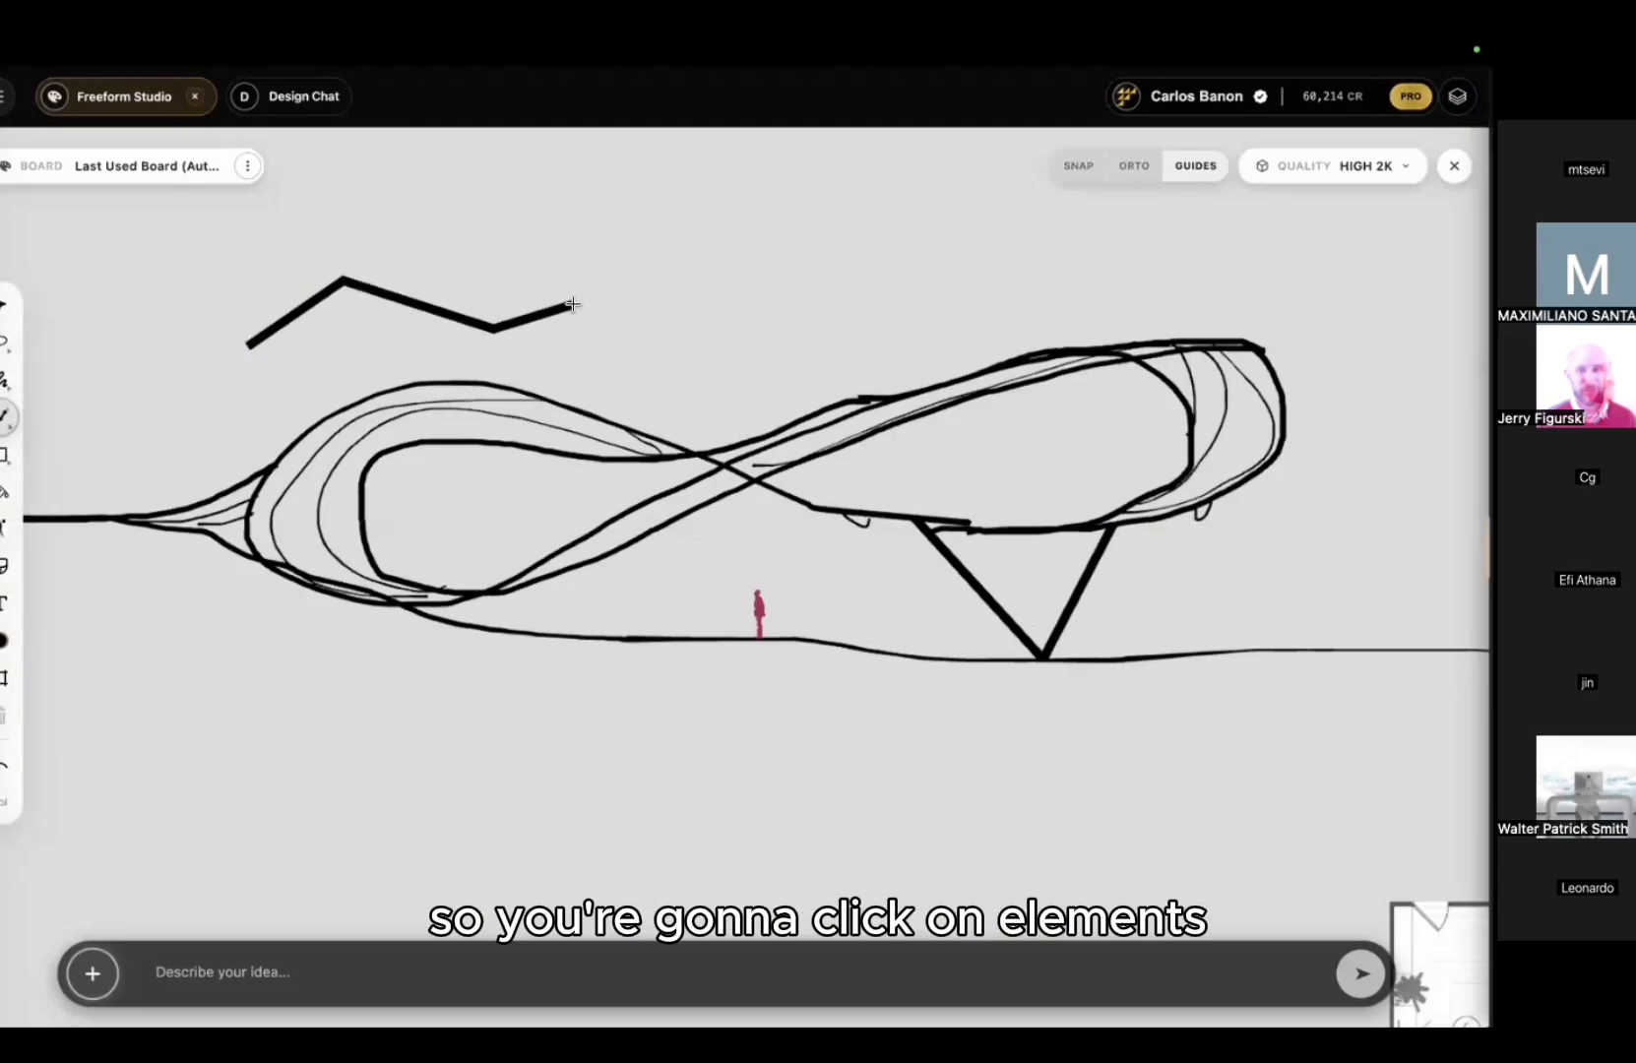
{"action": "left_click", "coordinate": [645, 310]}
{"action": "left_click_drag", "start_coordinate": [660, 340], "coordinate": [733, 347]}
{"action": "left_click", "coordinate": [661, 195]}
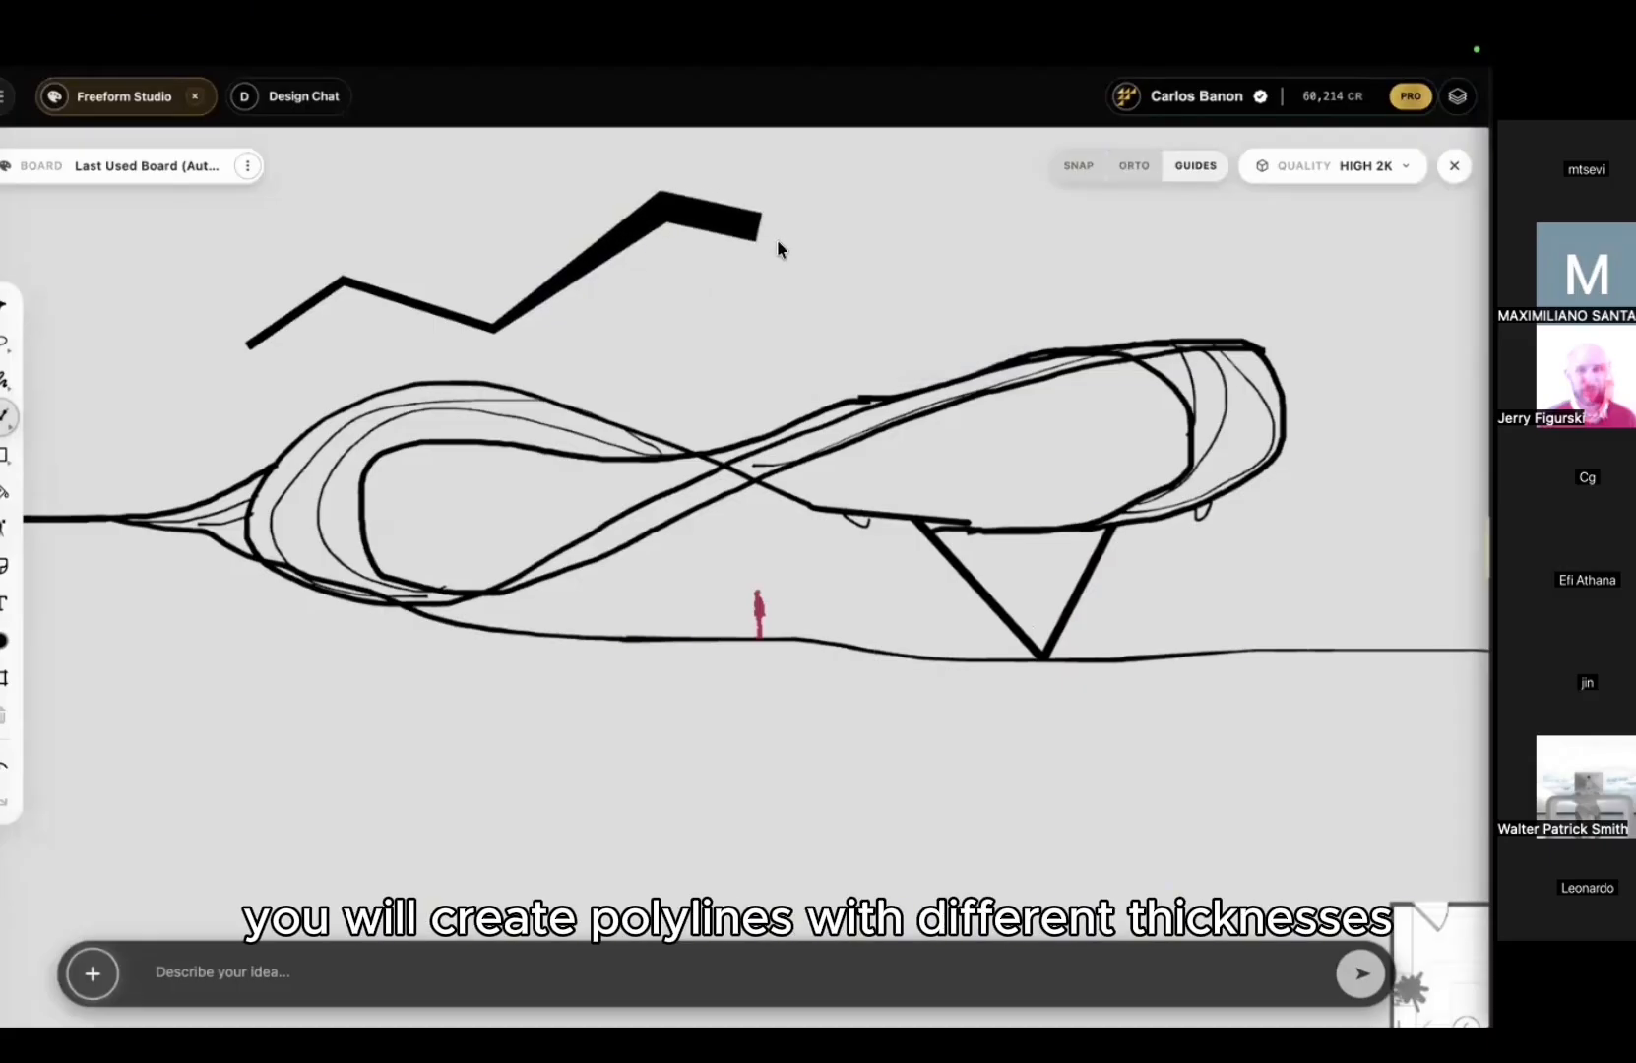
{"action": "left_click", "coordinate": [790, 247]}
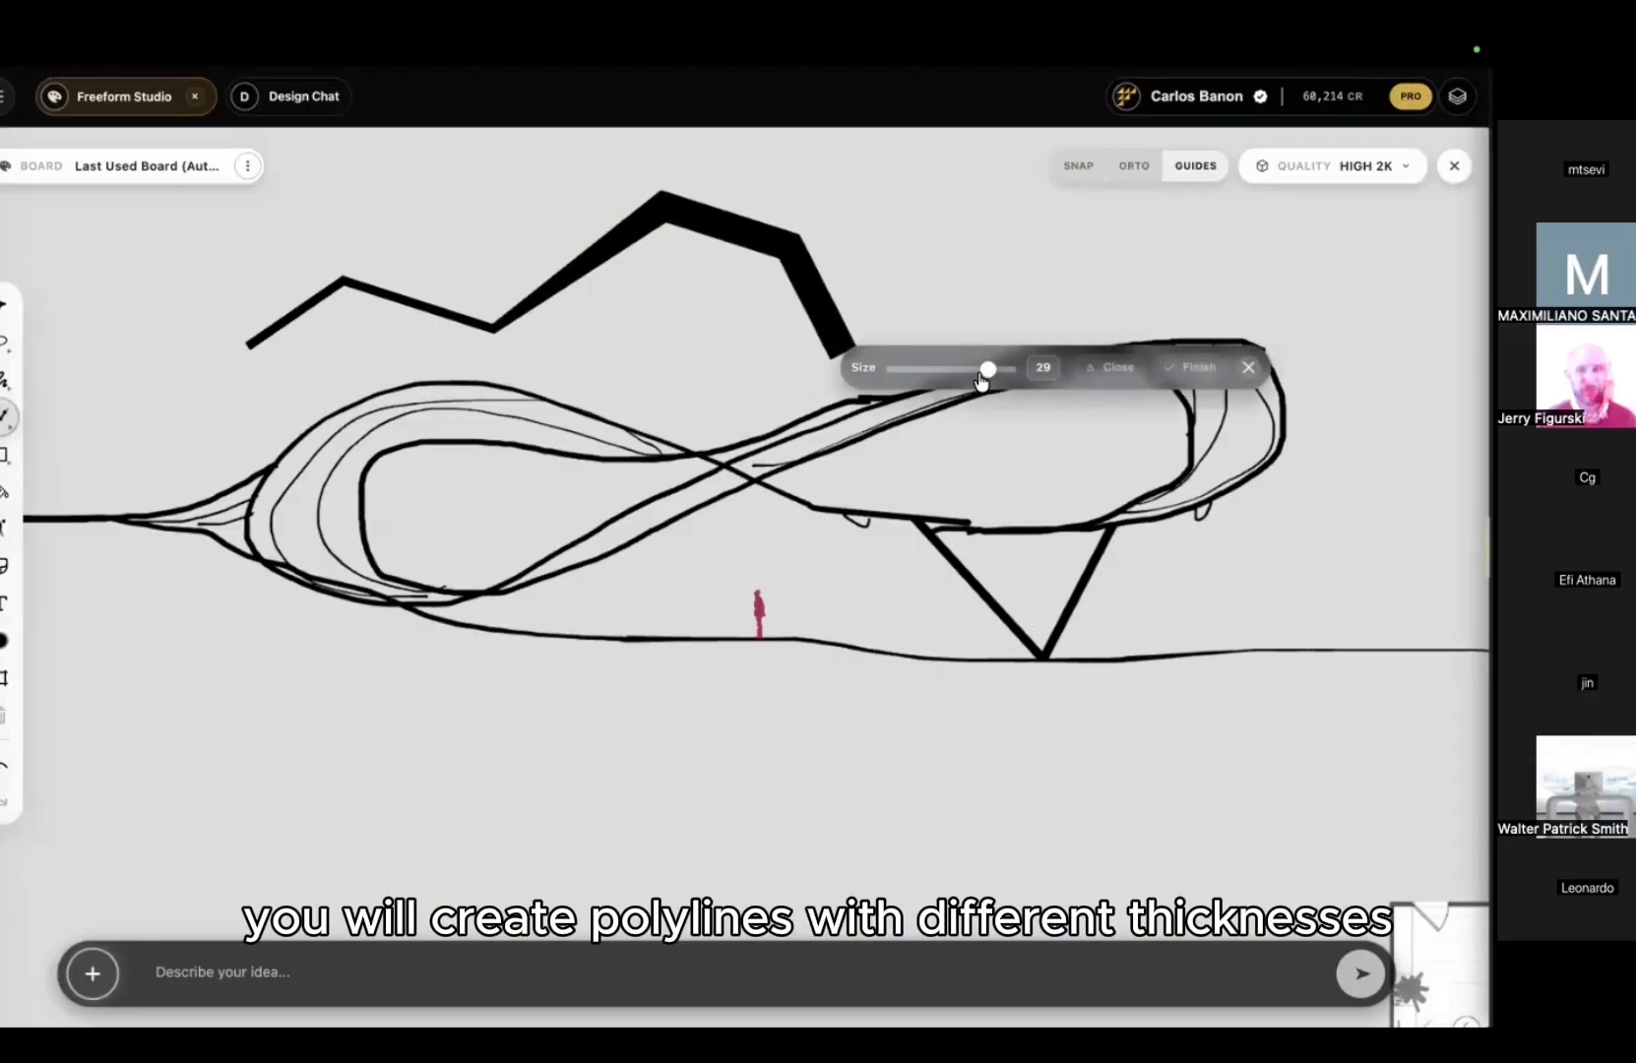
{"action": "left_click", "coordinate": [756, 396]}
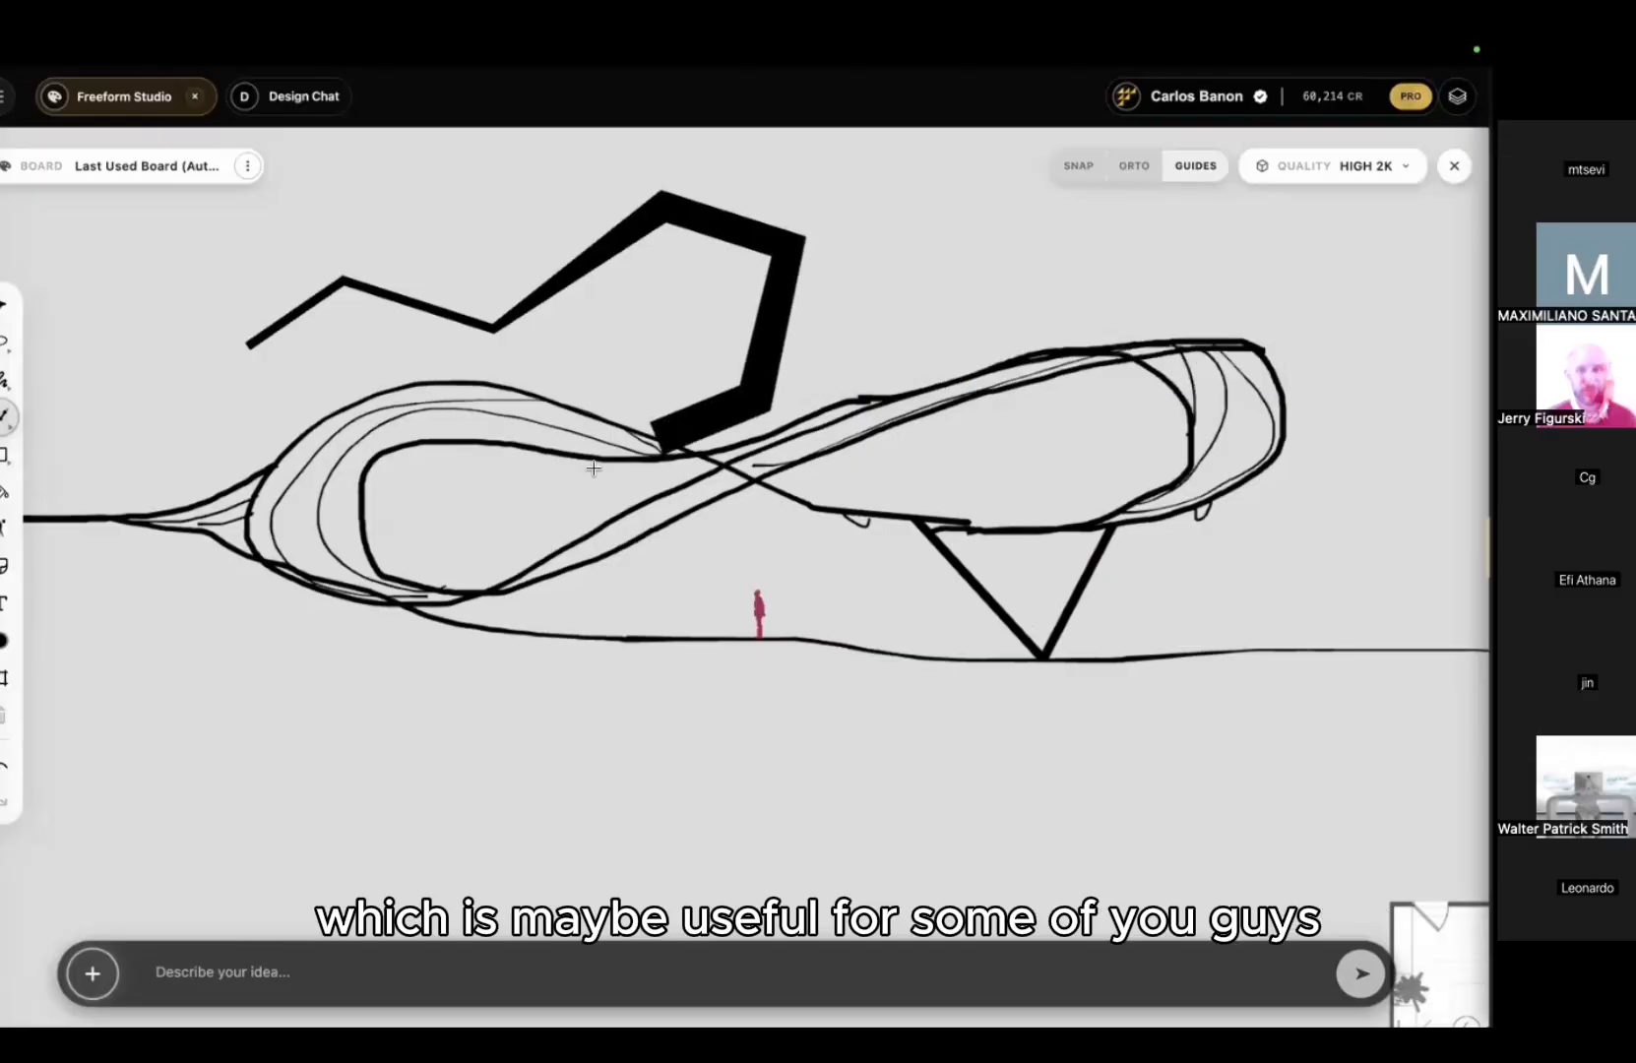
{"action": "left_click", "coordinate": [553, 492]}
{"action": "left_click", "coordinate": [254, 412]}
{"action": "left_click", "coordinate": [250, 345]}
{"action": "key", "text": "Escape"}
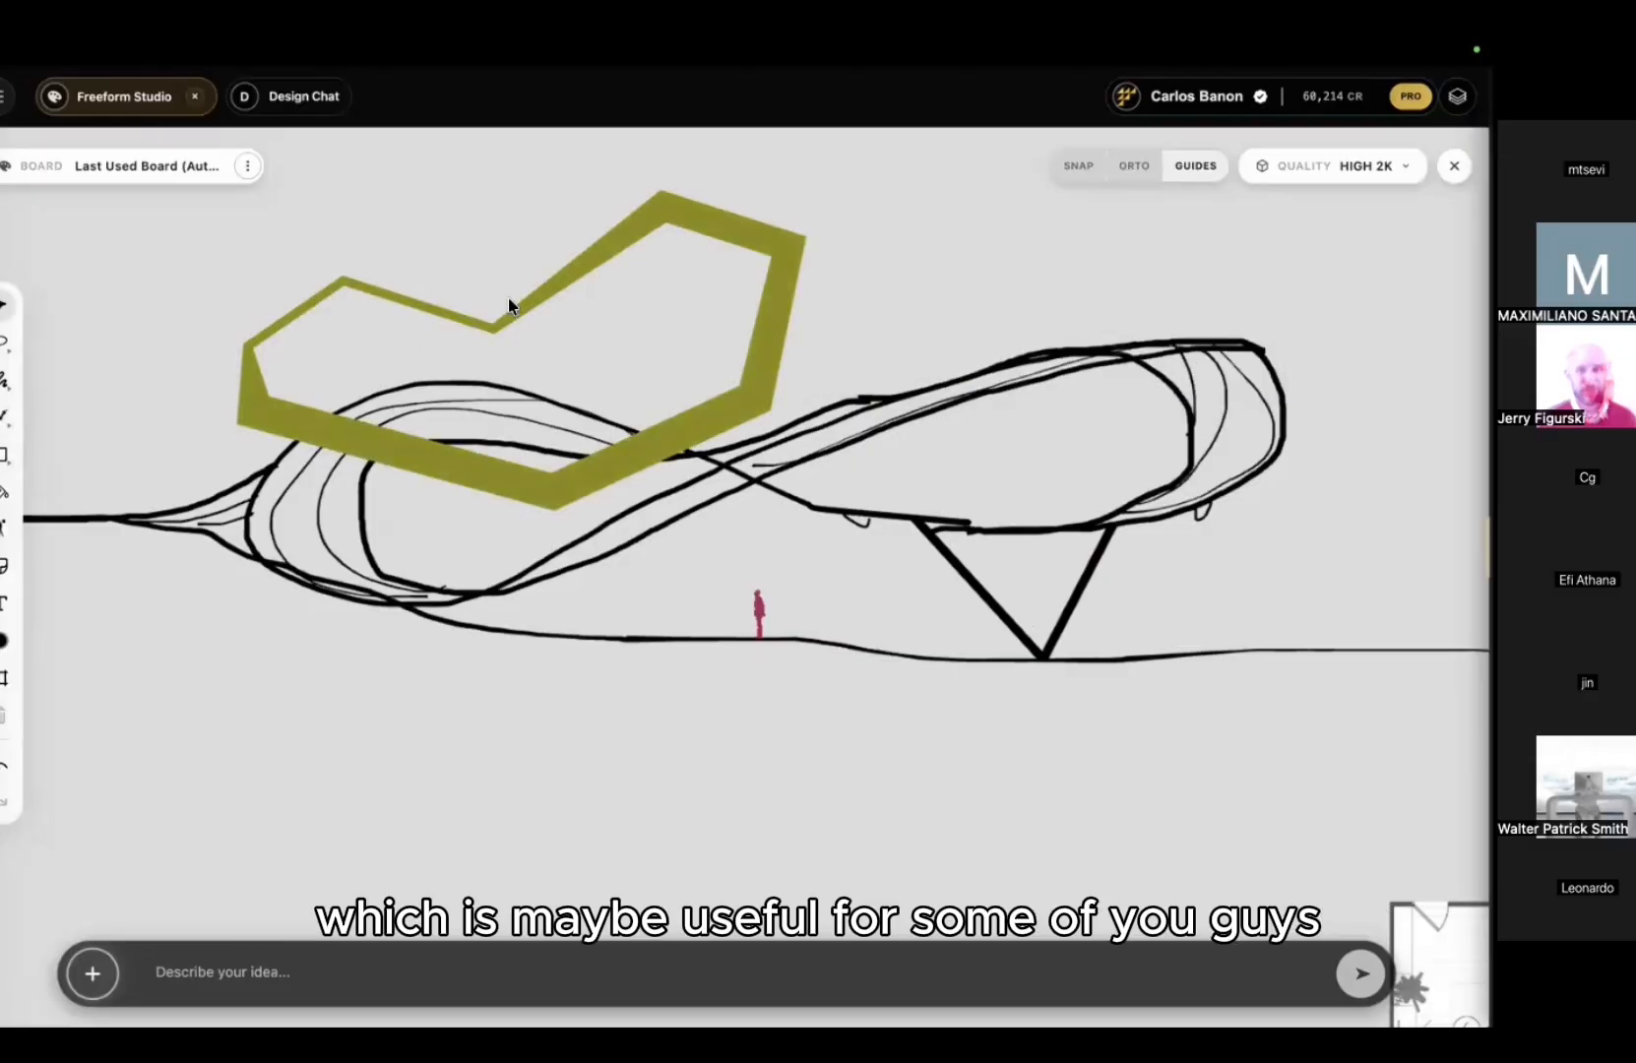
{"action": "scroll", "coordinate": [514, 301], "scroll_direction": "down", "scroll_amount": 3}
{"action": "left_click_drag", "start_coordinate": [637, 257], "coordinate": [324, 208]}
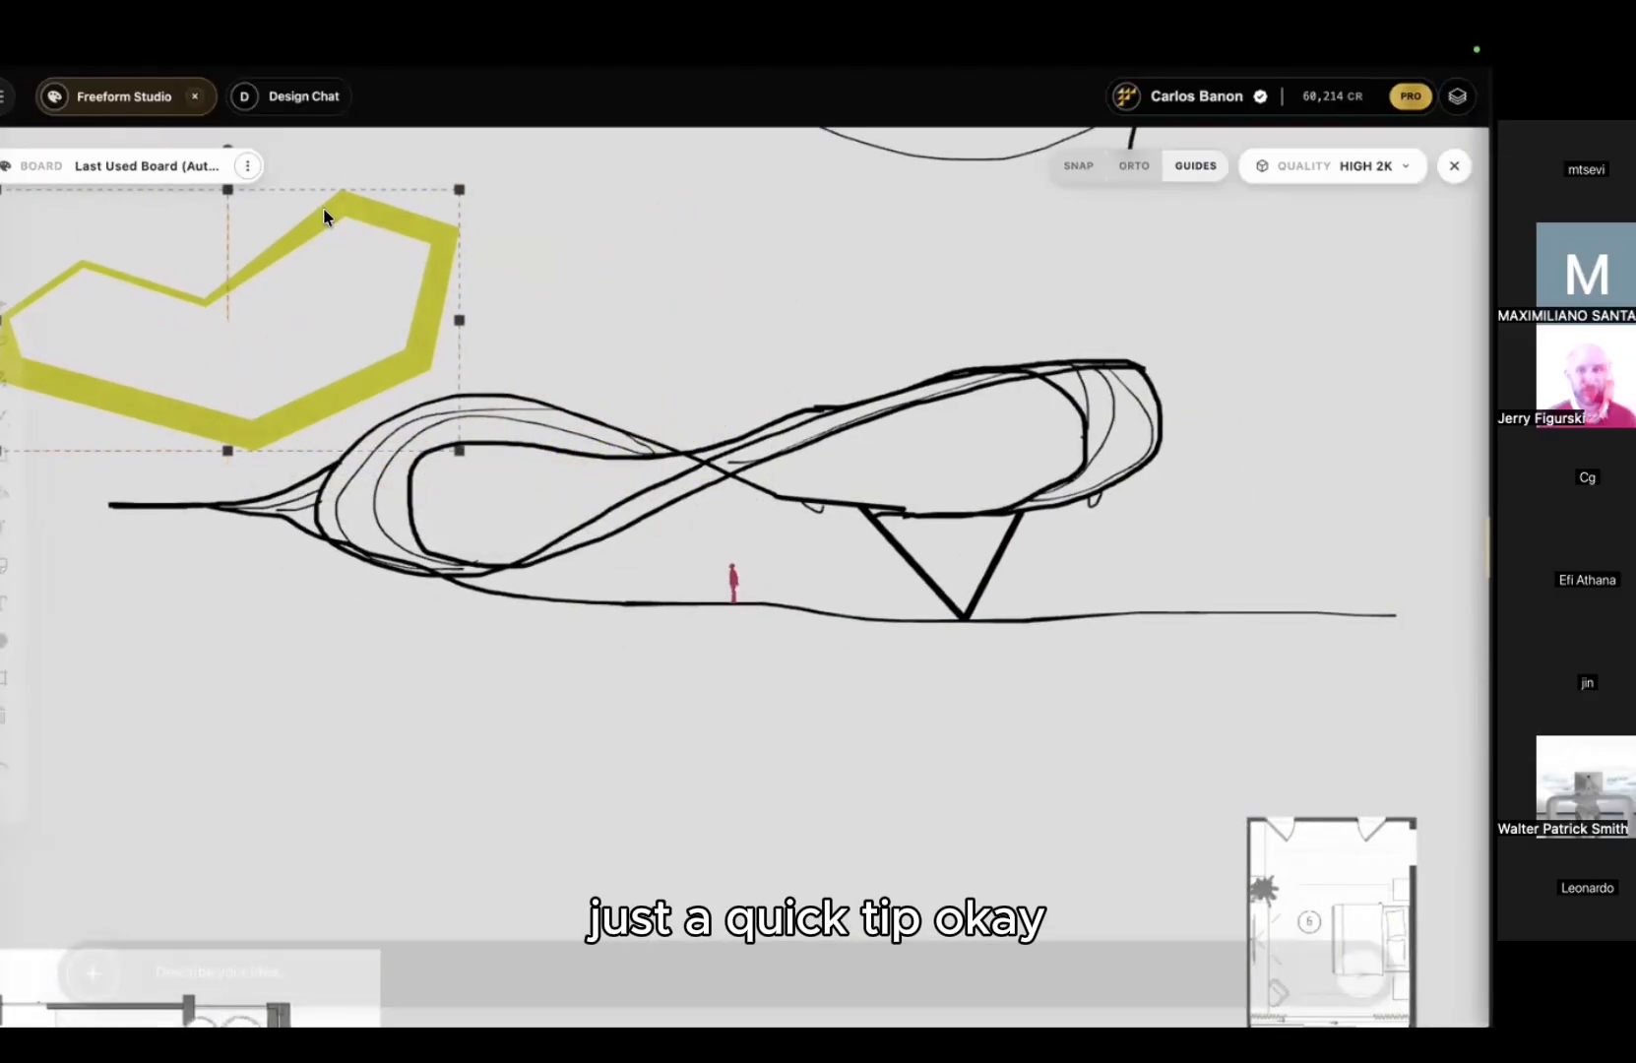
{"action": "key", "text": "Delete"}
{"action": "scroll", "coordinate": [553, 407], "scroll_direction": "down", "scroll_amount": 3}
{"action": "scroll", "coordinate": [553, 407], "scroll_direction": "down", "scroll_amount": 3}
{"action": "scroll", "coordinate": [552, 406], "scroll_direction": "left", "scroll_amount": 3}
{"action": "left_click", "coordinate": [5, 379]}
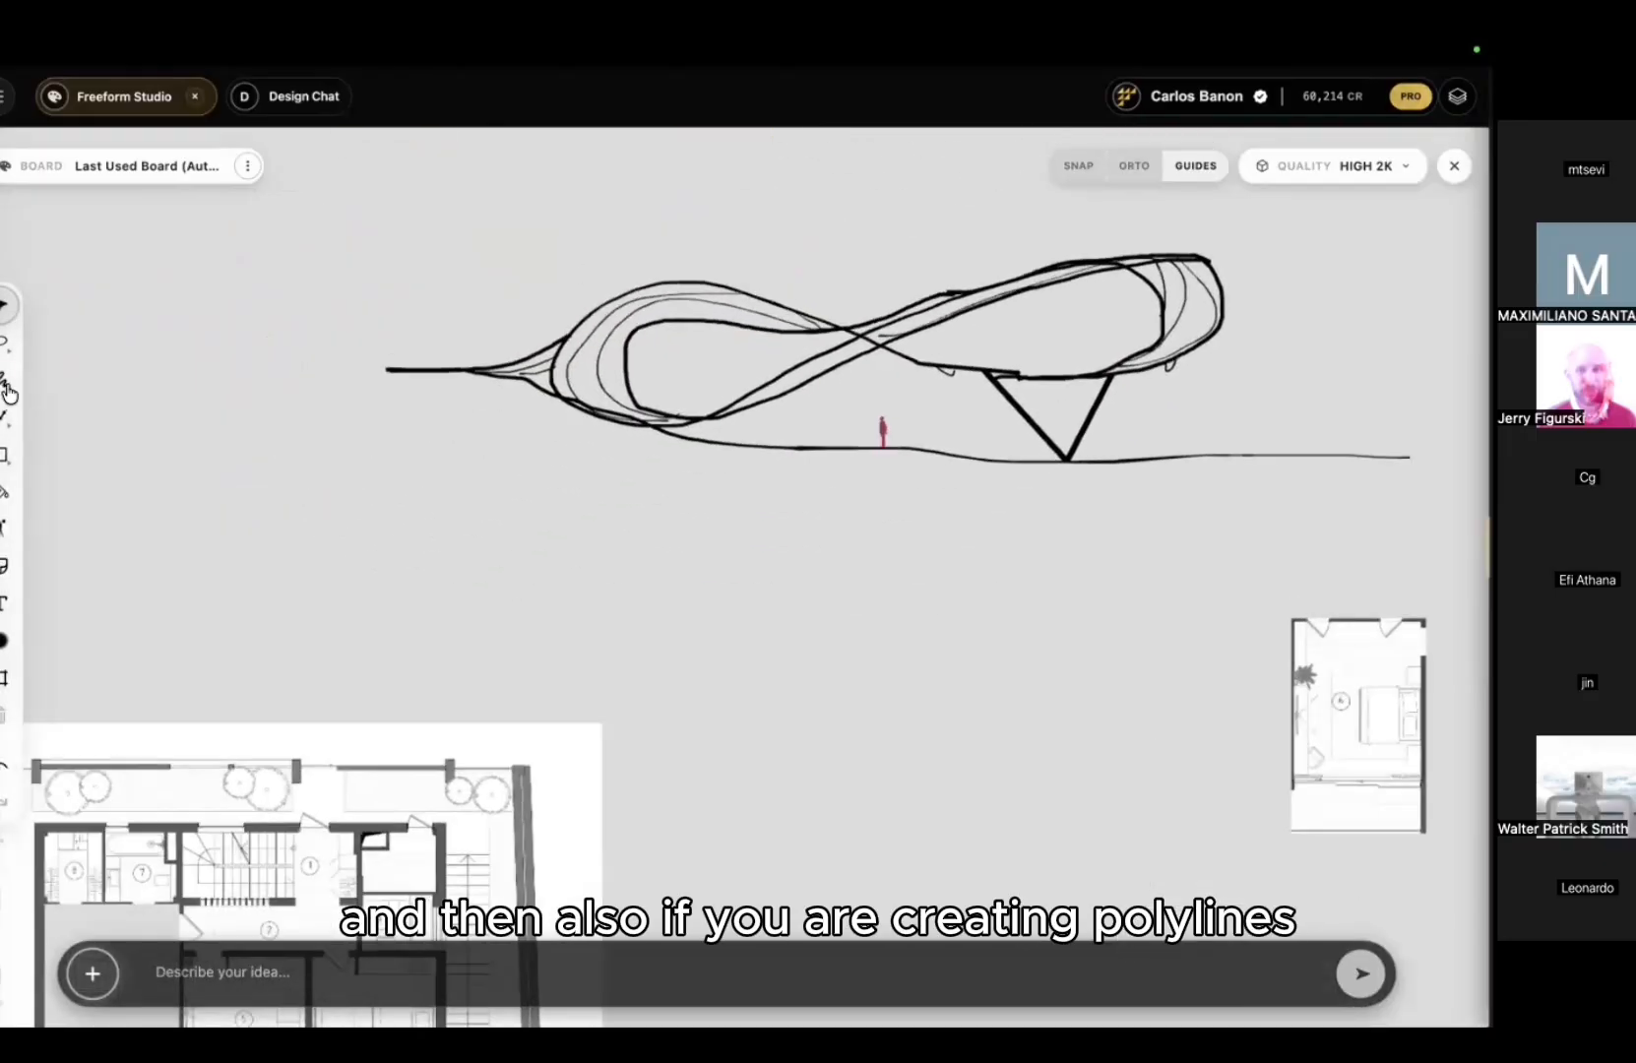
{"action": "left_click", "coordinate": [5, 416]}
{"action": "left_click", "coordinate": [179, 438]}
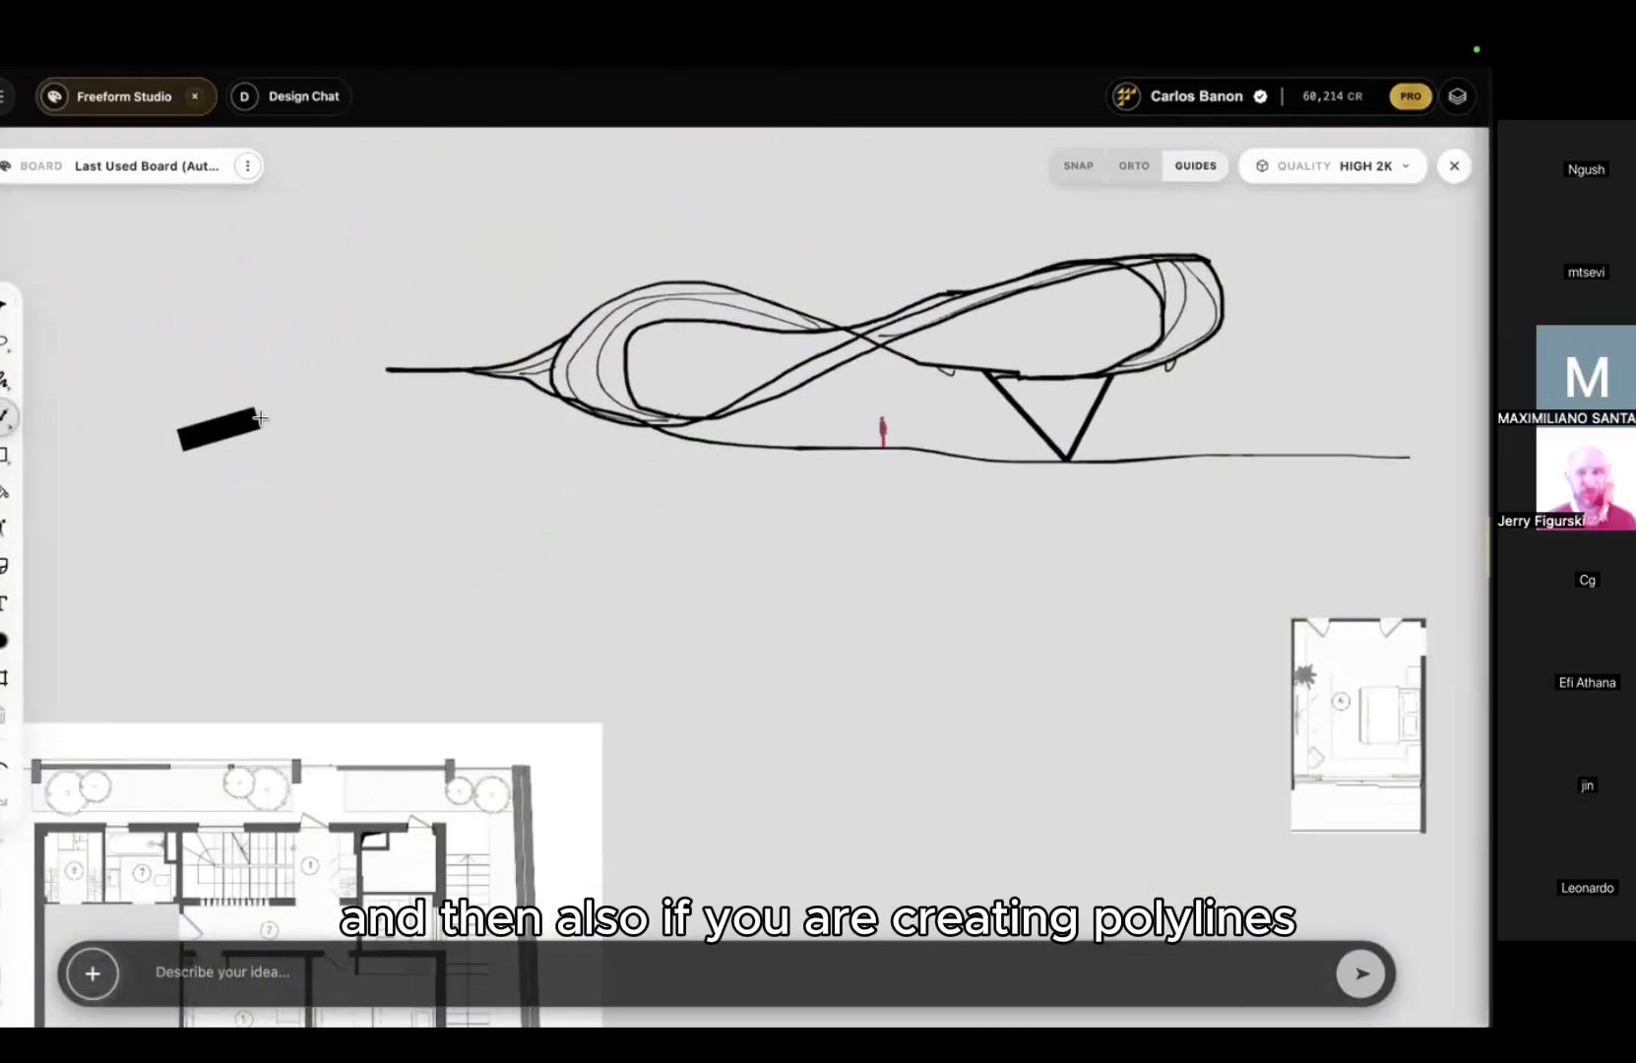
{"action": "left_click", "coordinate": [261, 408]}
{"action": "left_click", "coordinate": [418, 479]}
{"action": "left_click", "coordinate": [500, 593]}
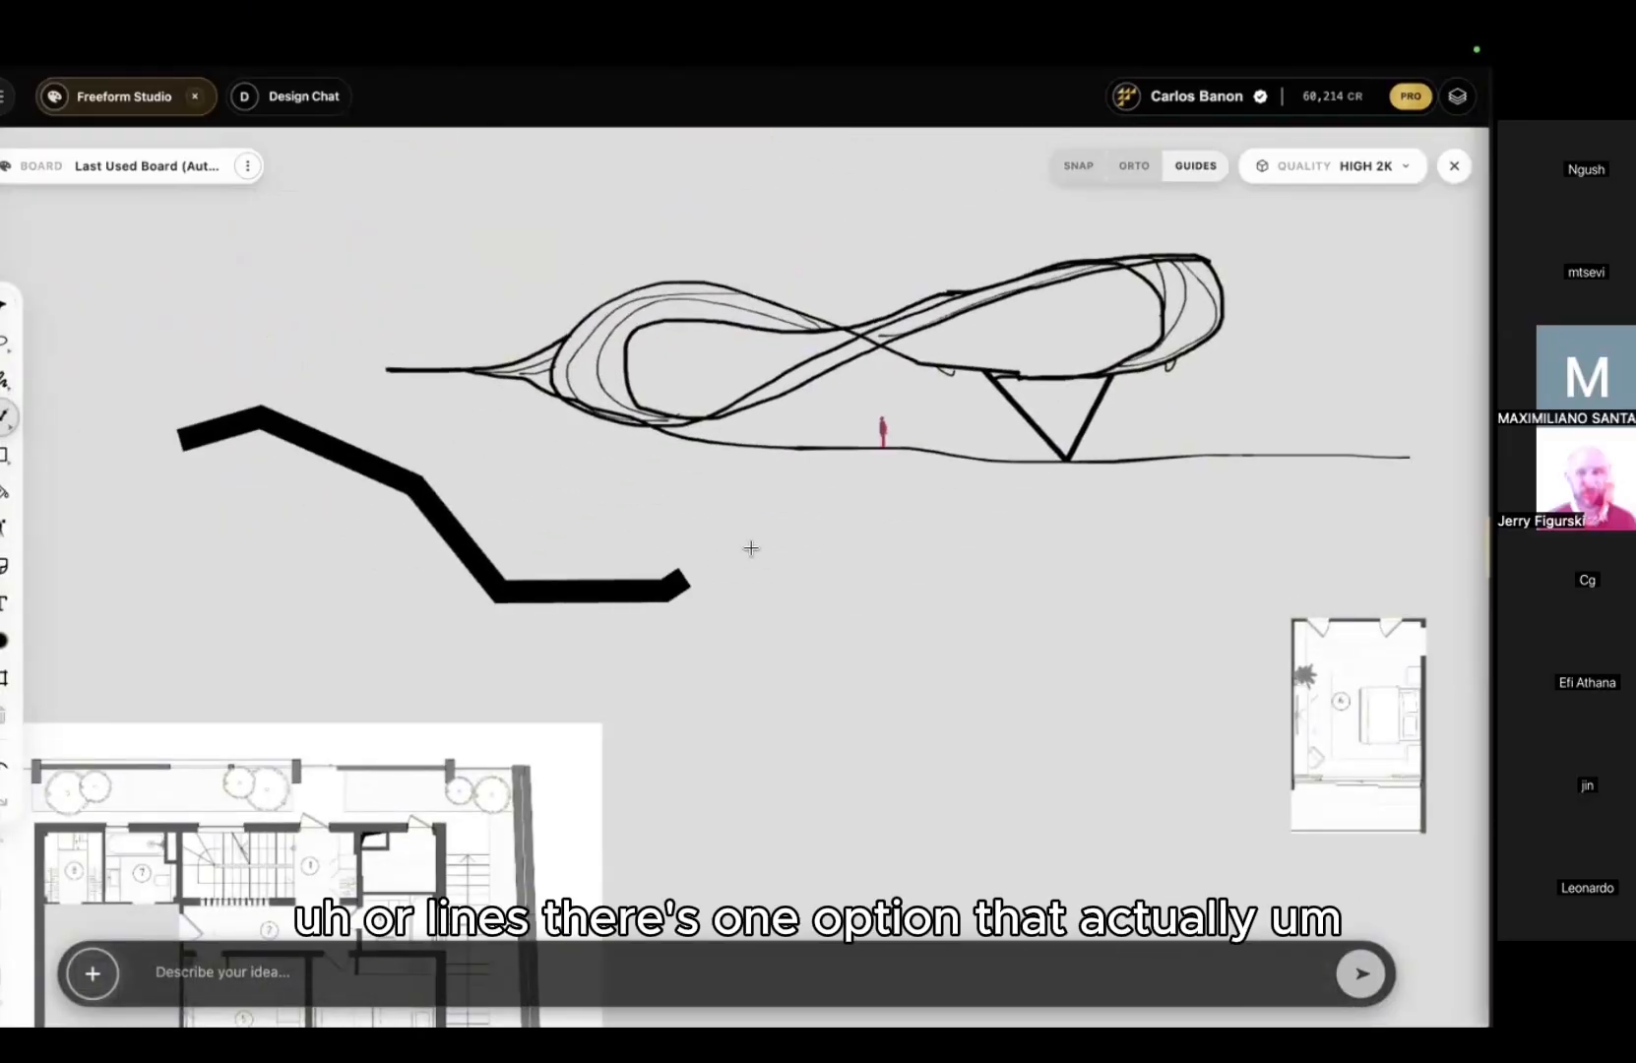
{"action": "double_click", "coordinate": [807, 547]}
{"action": "left_click", "coordinate": [629, 514]}
{"action": "key", "text": "Delete"}
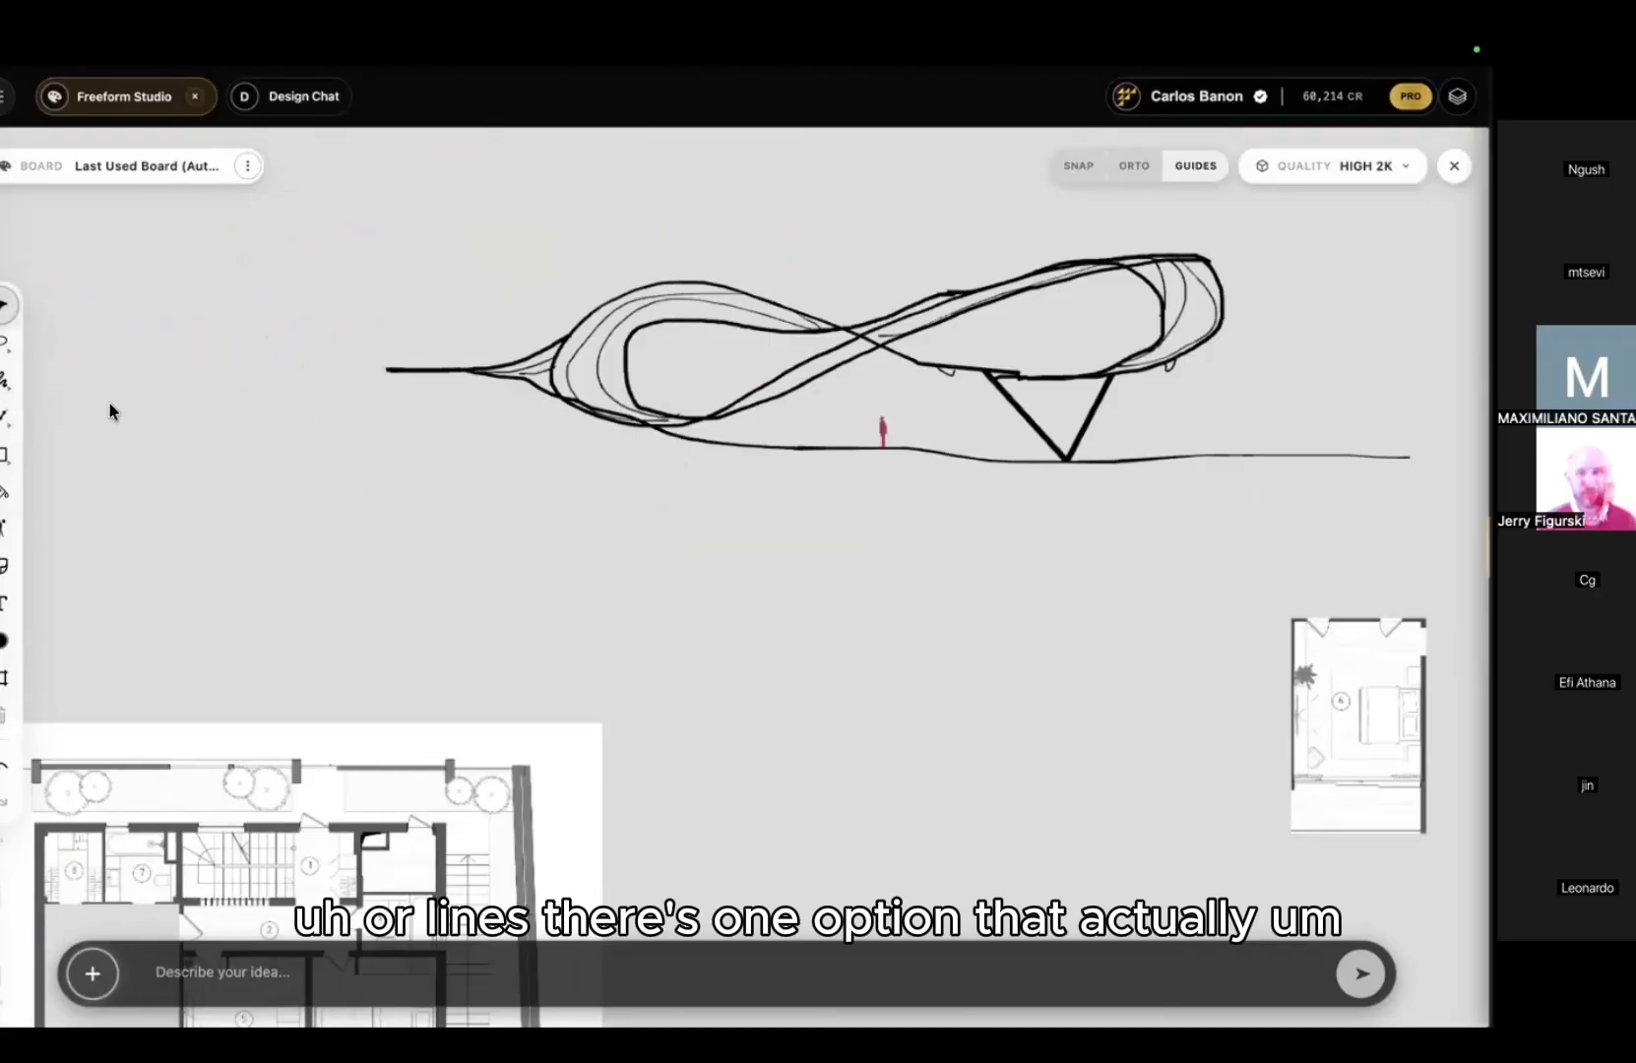
{"action": "left_click", "coordinate": [5, 415]}
{"action": "left_click", "coordinate": [187, 531]}
{"action": "left_click", "coordinate": [325, 468]}
{"action": "left_click", "coordinate": [441, 568]}
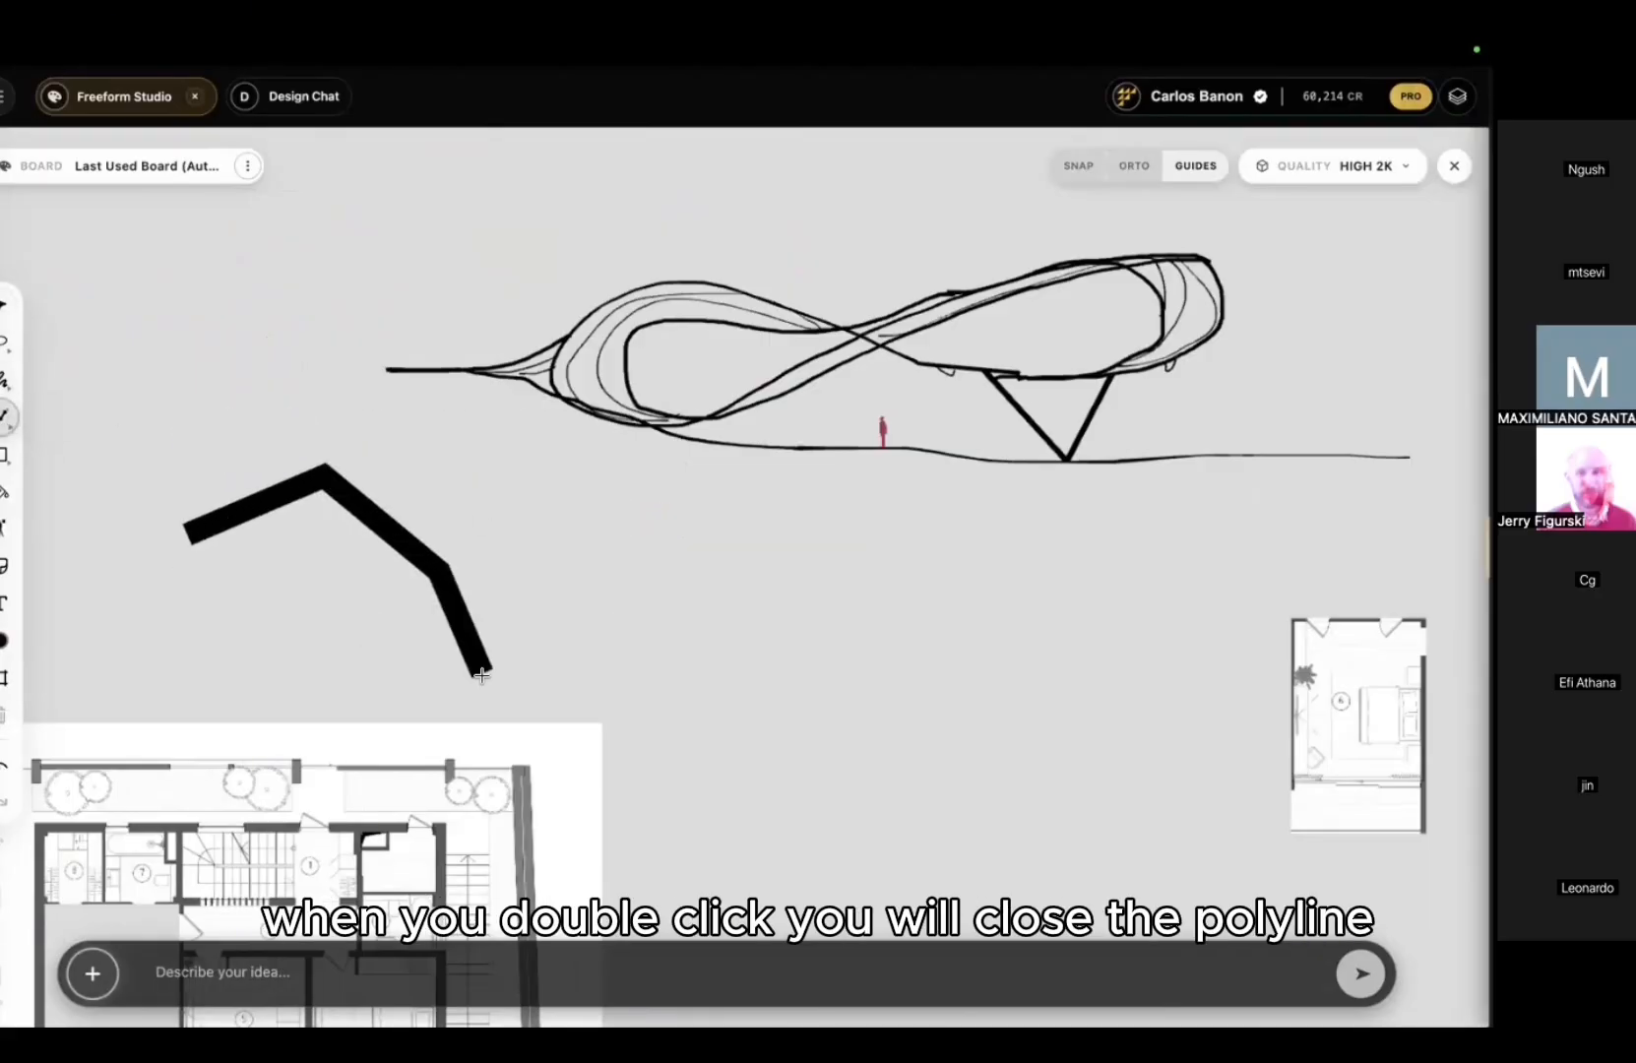
{"action": "left_click", "coordinate": [483, 679]}
{"action": "left_click", "coordinate": [649, 676]}
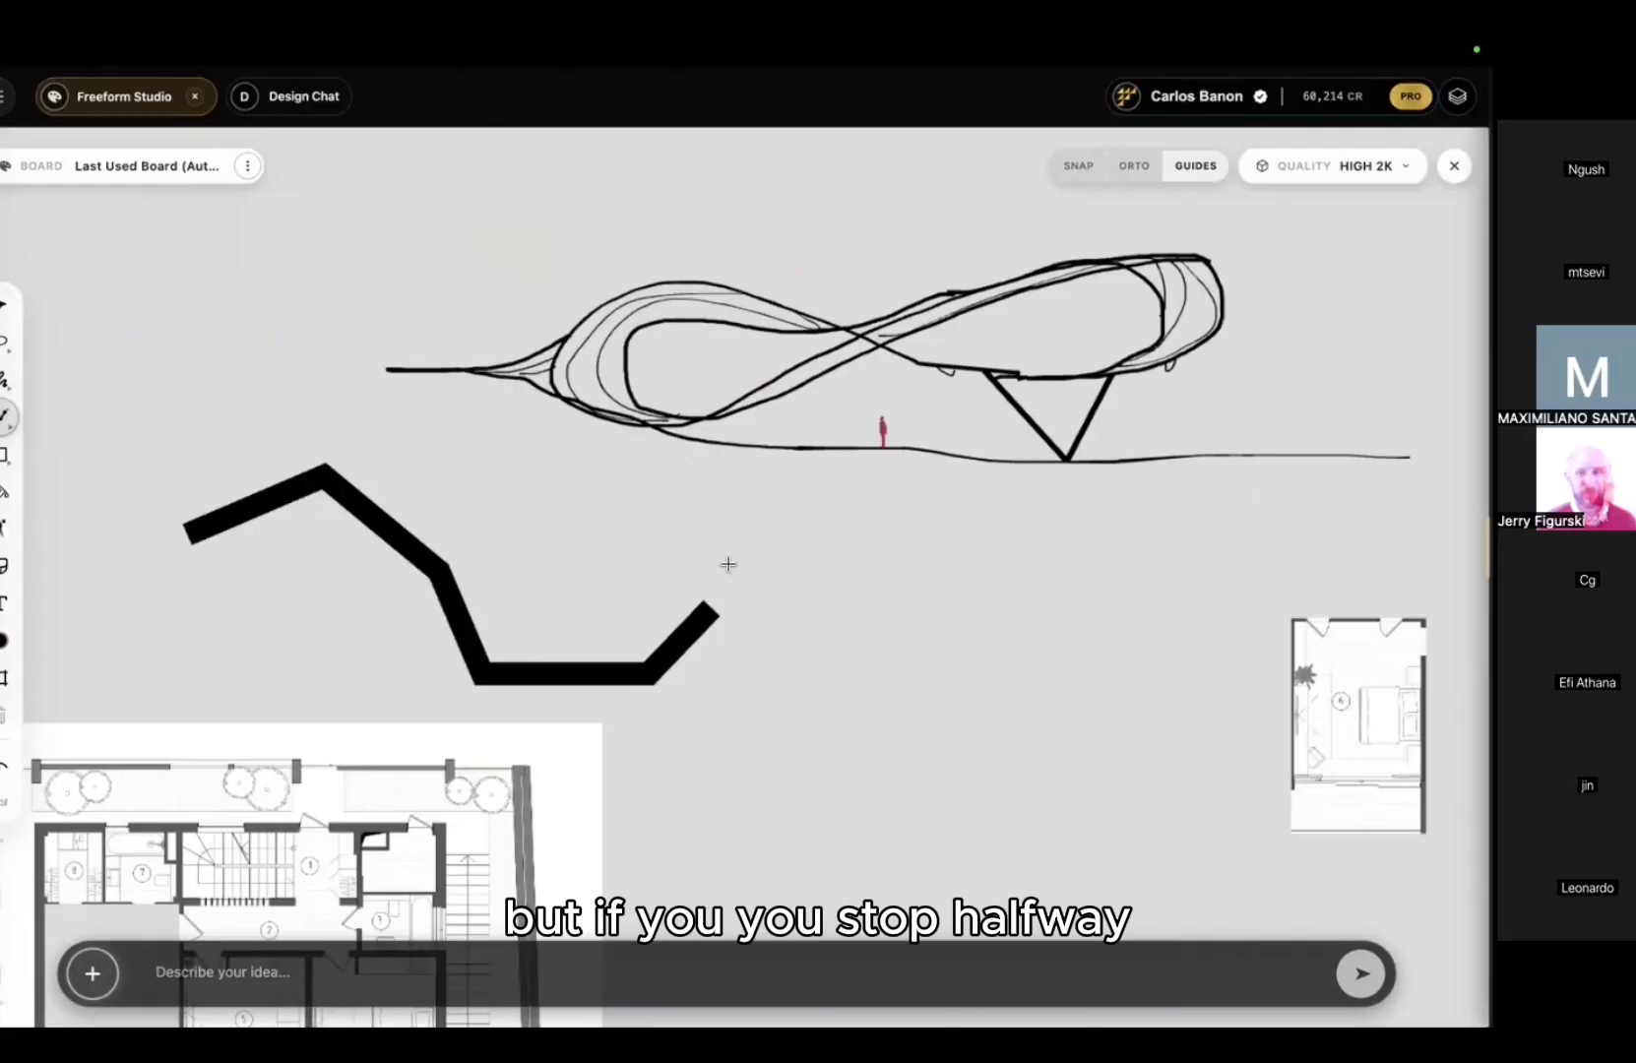
{"action": "right_click", "coordinate": [684, 633]}
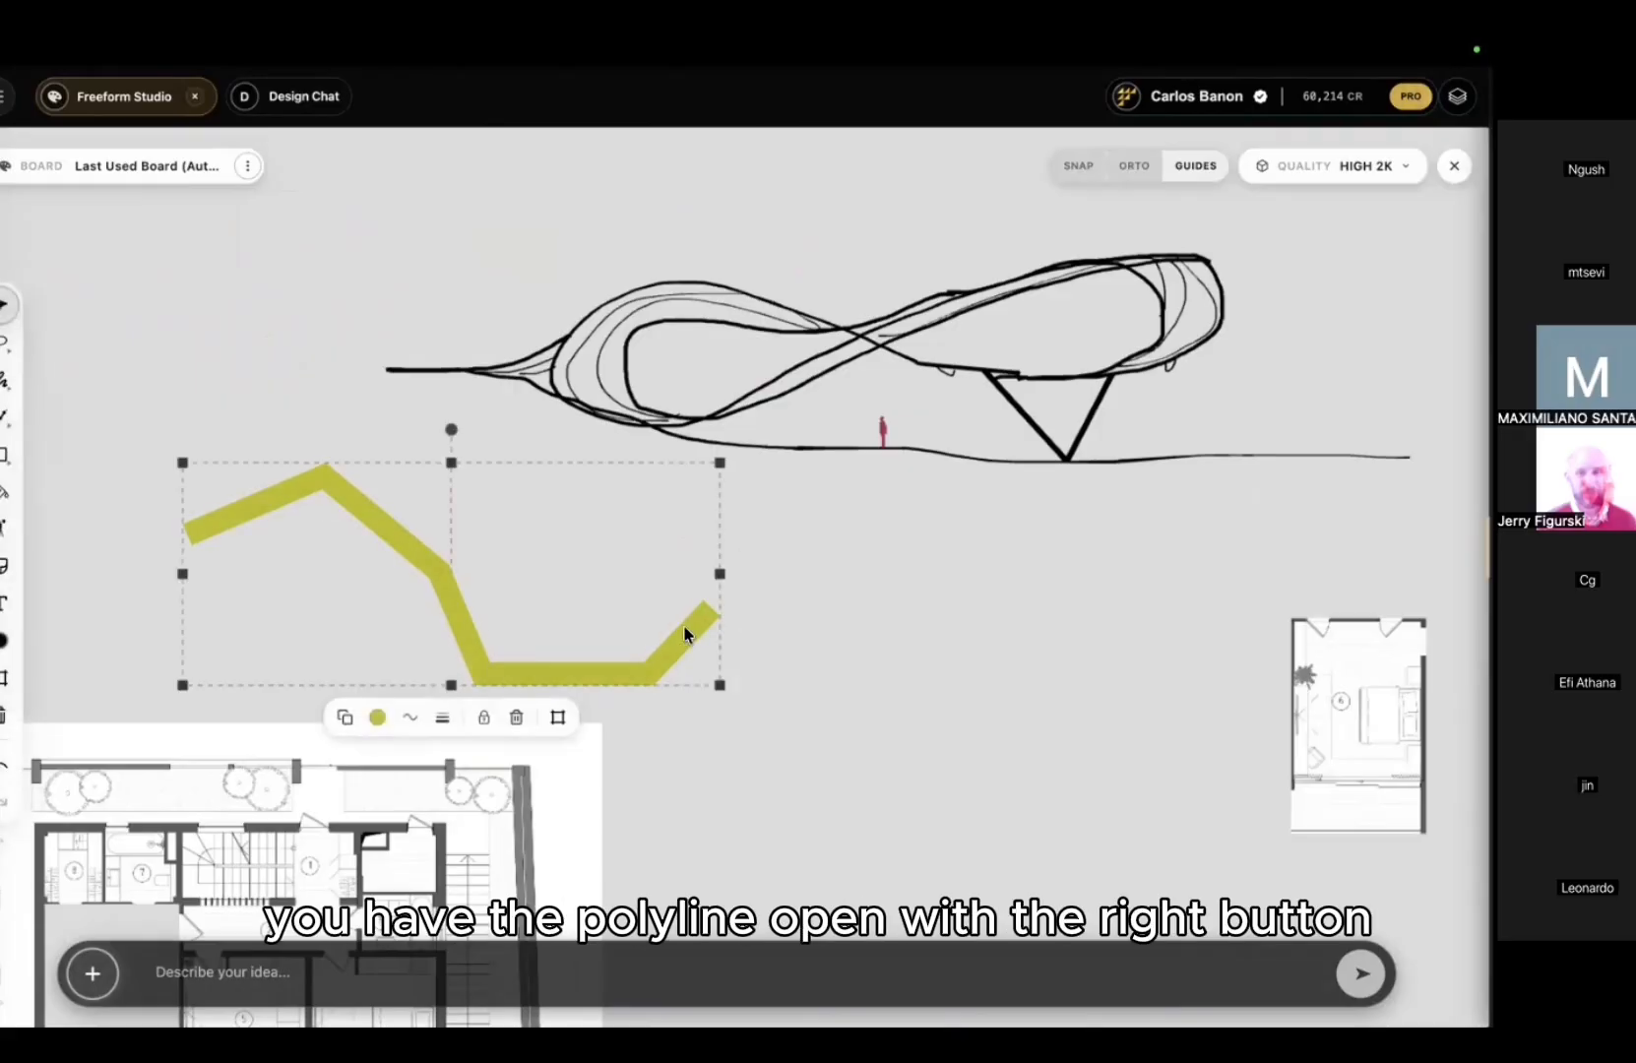
{"action": "right_click", "coordinate": [682, 624]}
{"action": "left_click", "coordinate": [660, 605]}
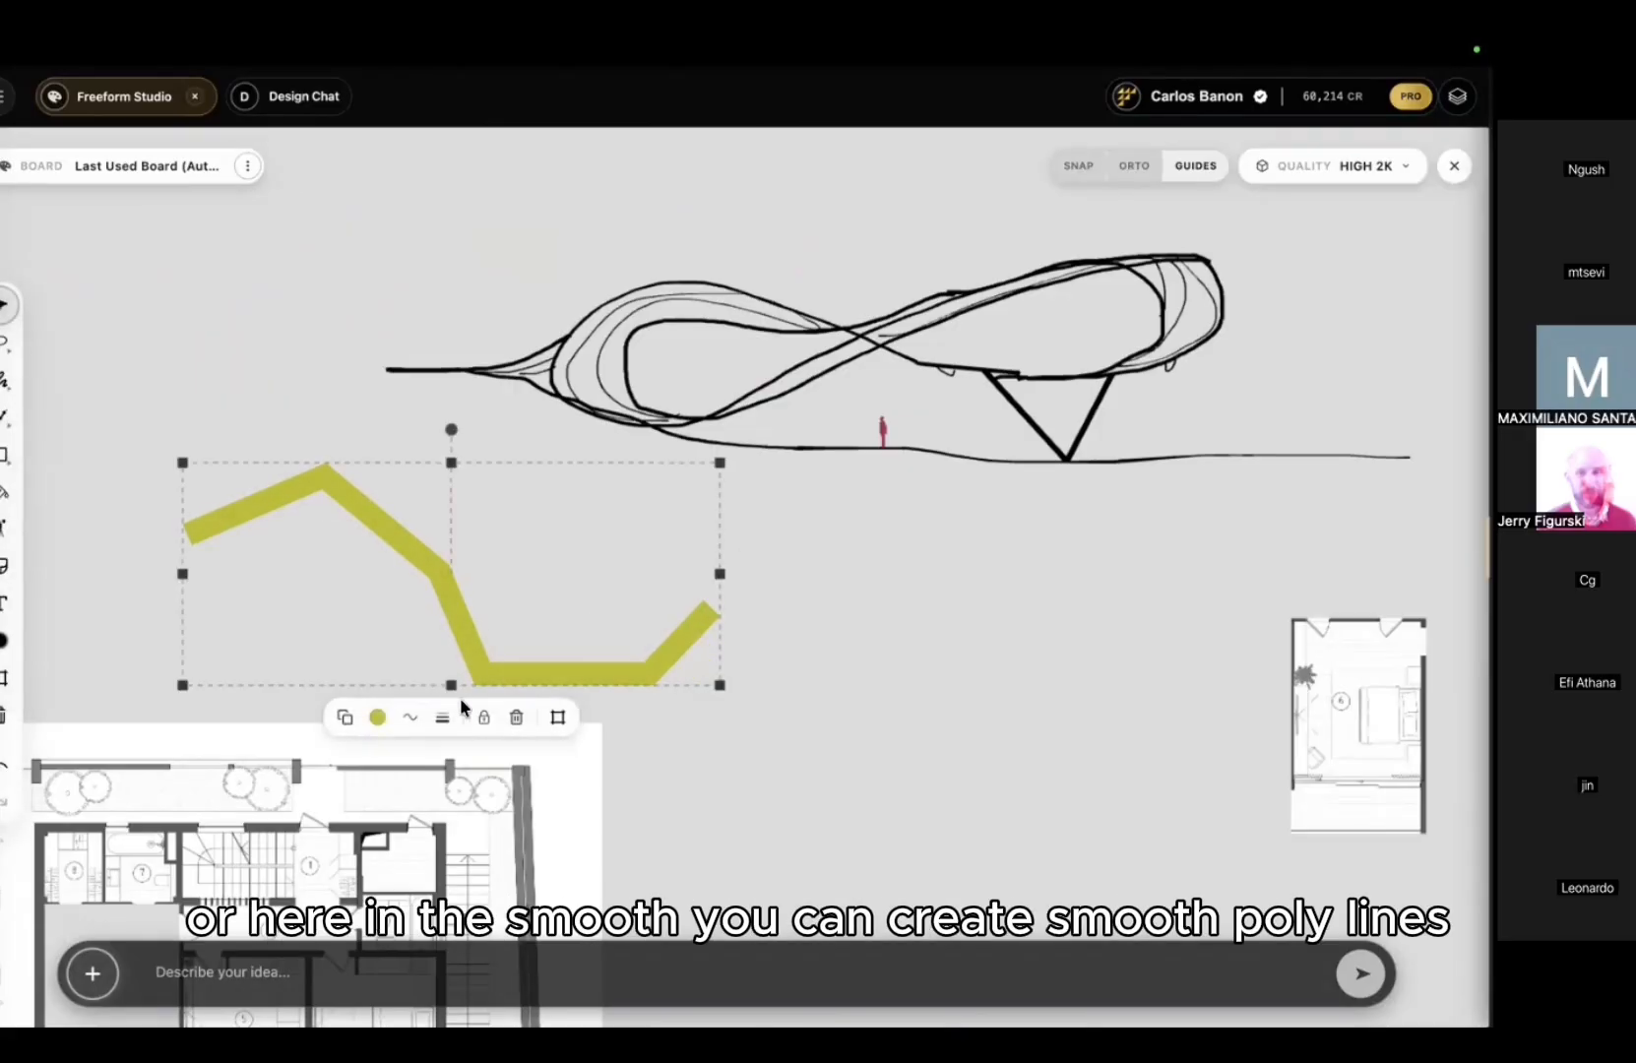
{"action": "left_click", "coordinate": [411, 719]}
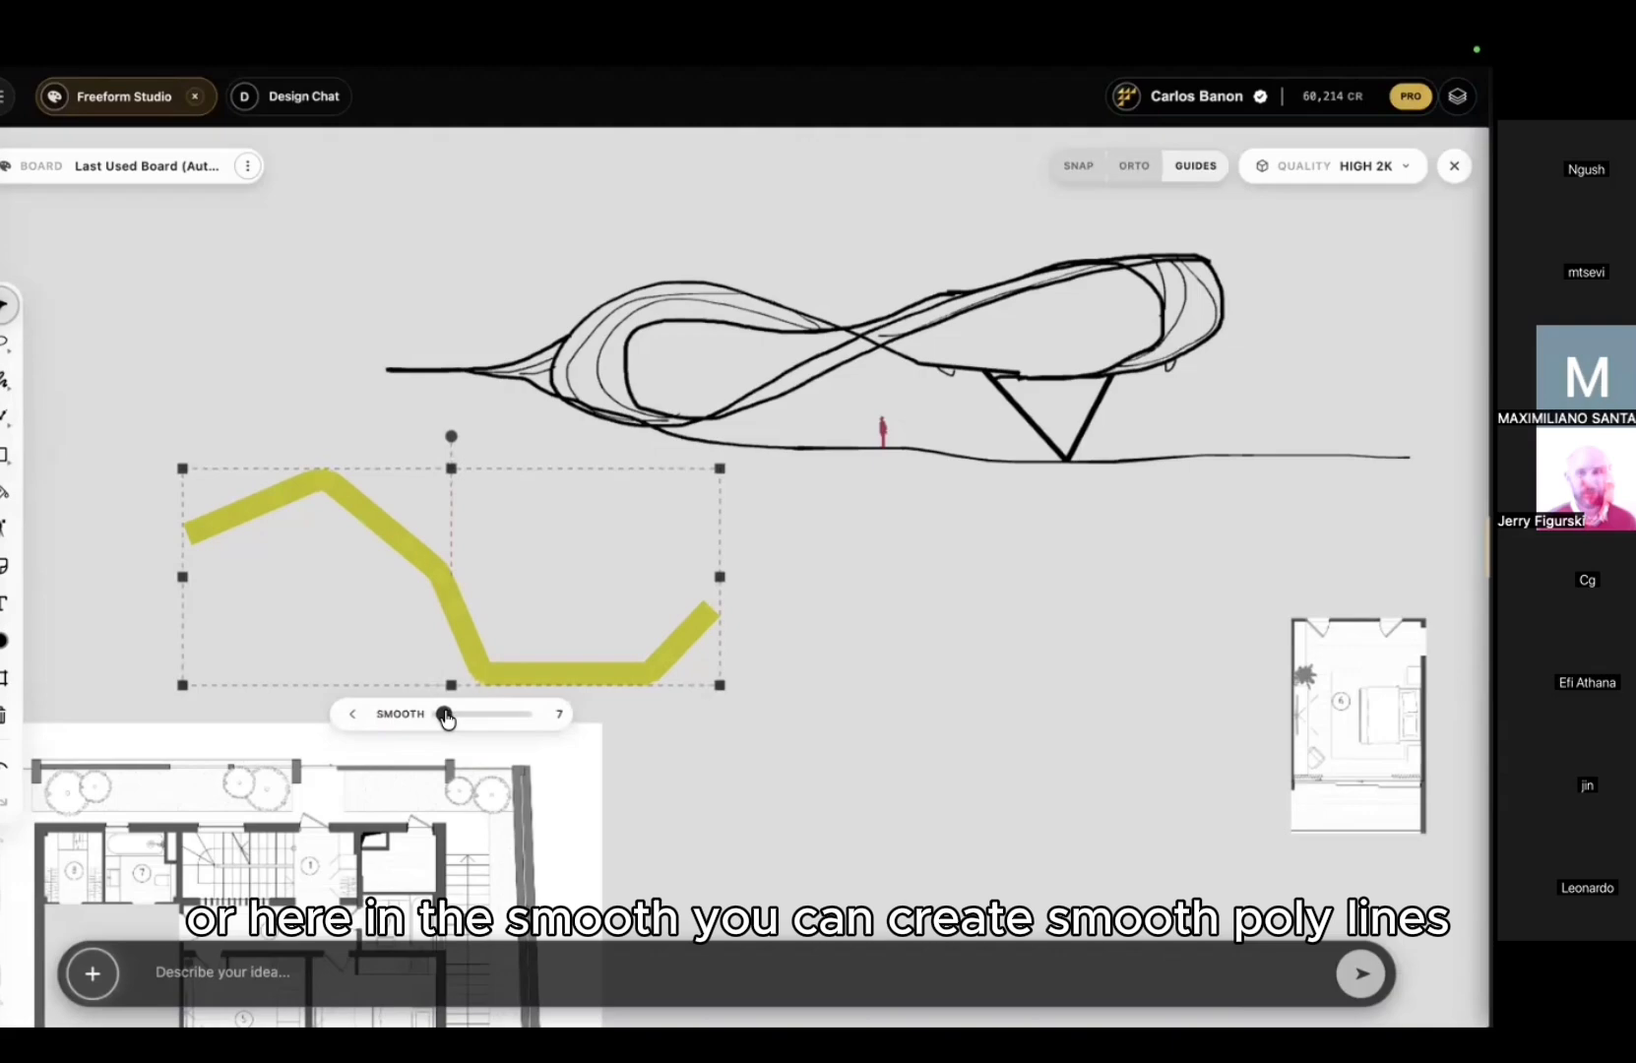
{"action": "left_click_drag", "start_coordinate": [445, 716], "coordinate": [510, 714]}
{"action": "left_click", "coordinate": [745, 724]}
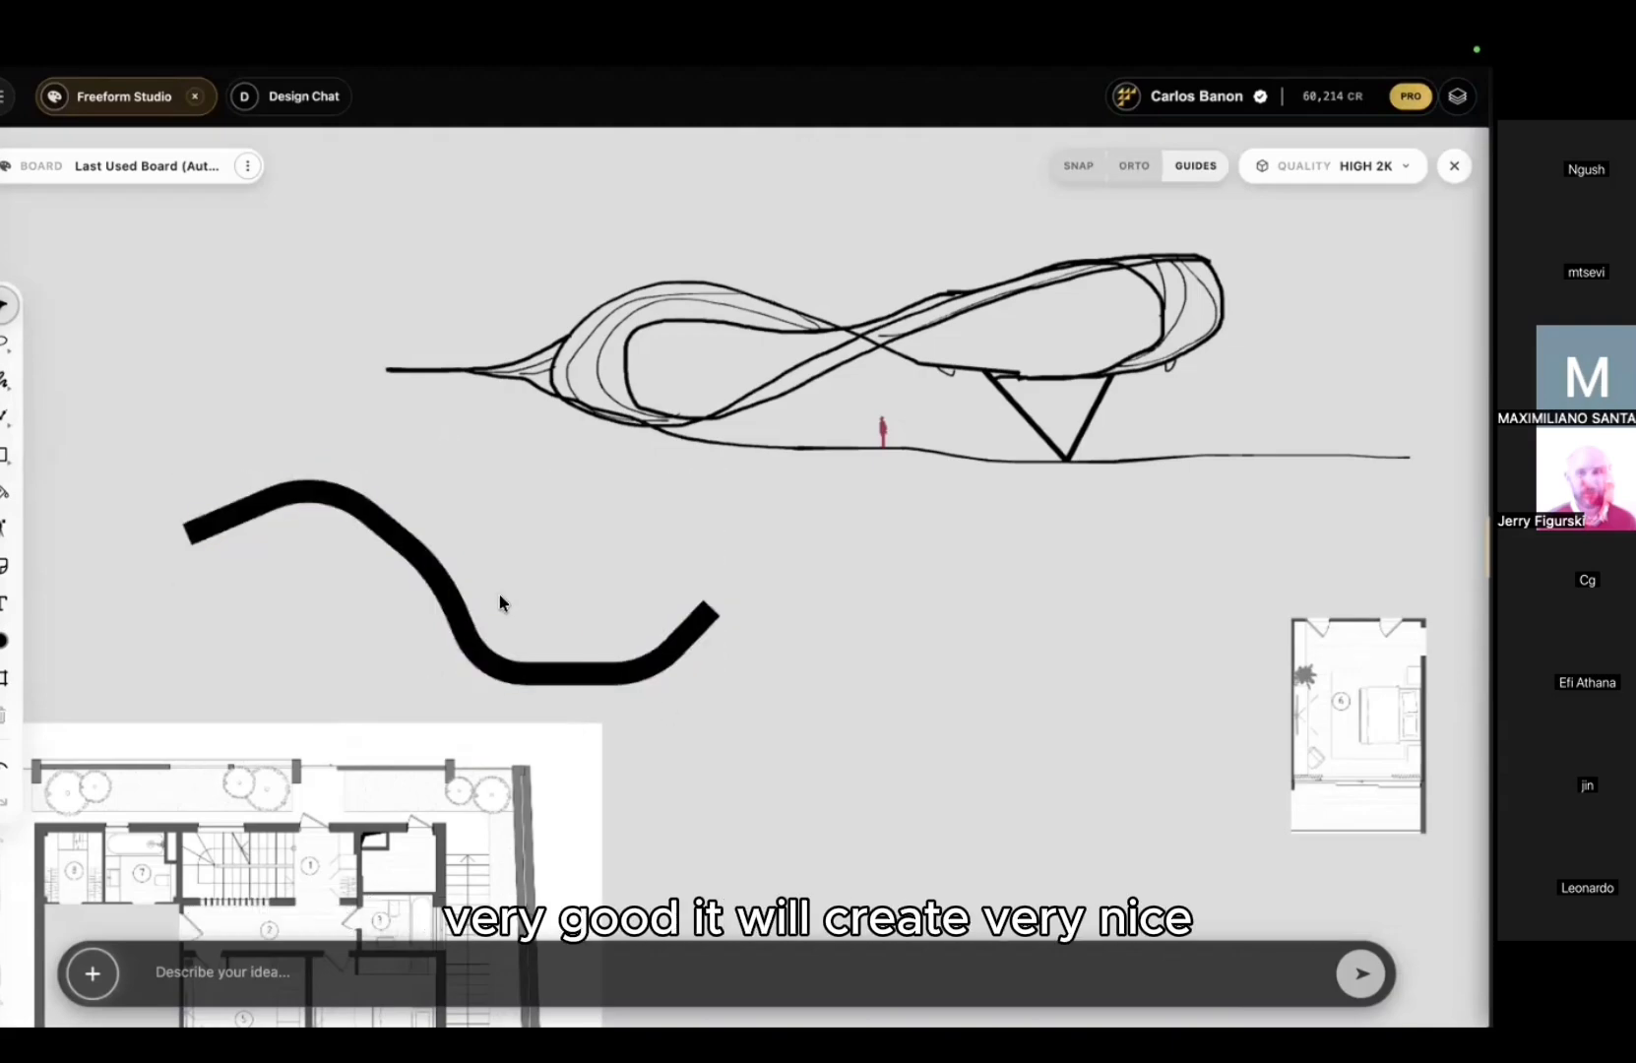
{"action": "scroll", "coordinate": [457, 603], "scroll_direction": "up", "scroll_amount": 3}
{"action": "left_click", "coordinate": [394, 577]}
{"action": "left_click_drag", "start_coordinate": [394, 577], "coordinate": [694, 519]}
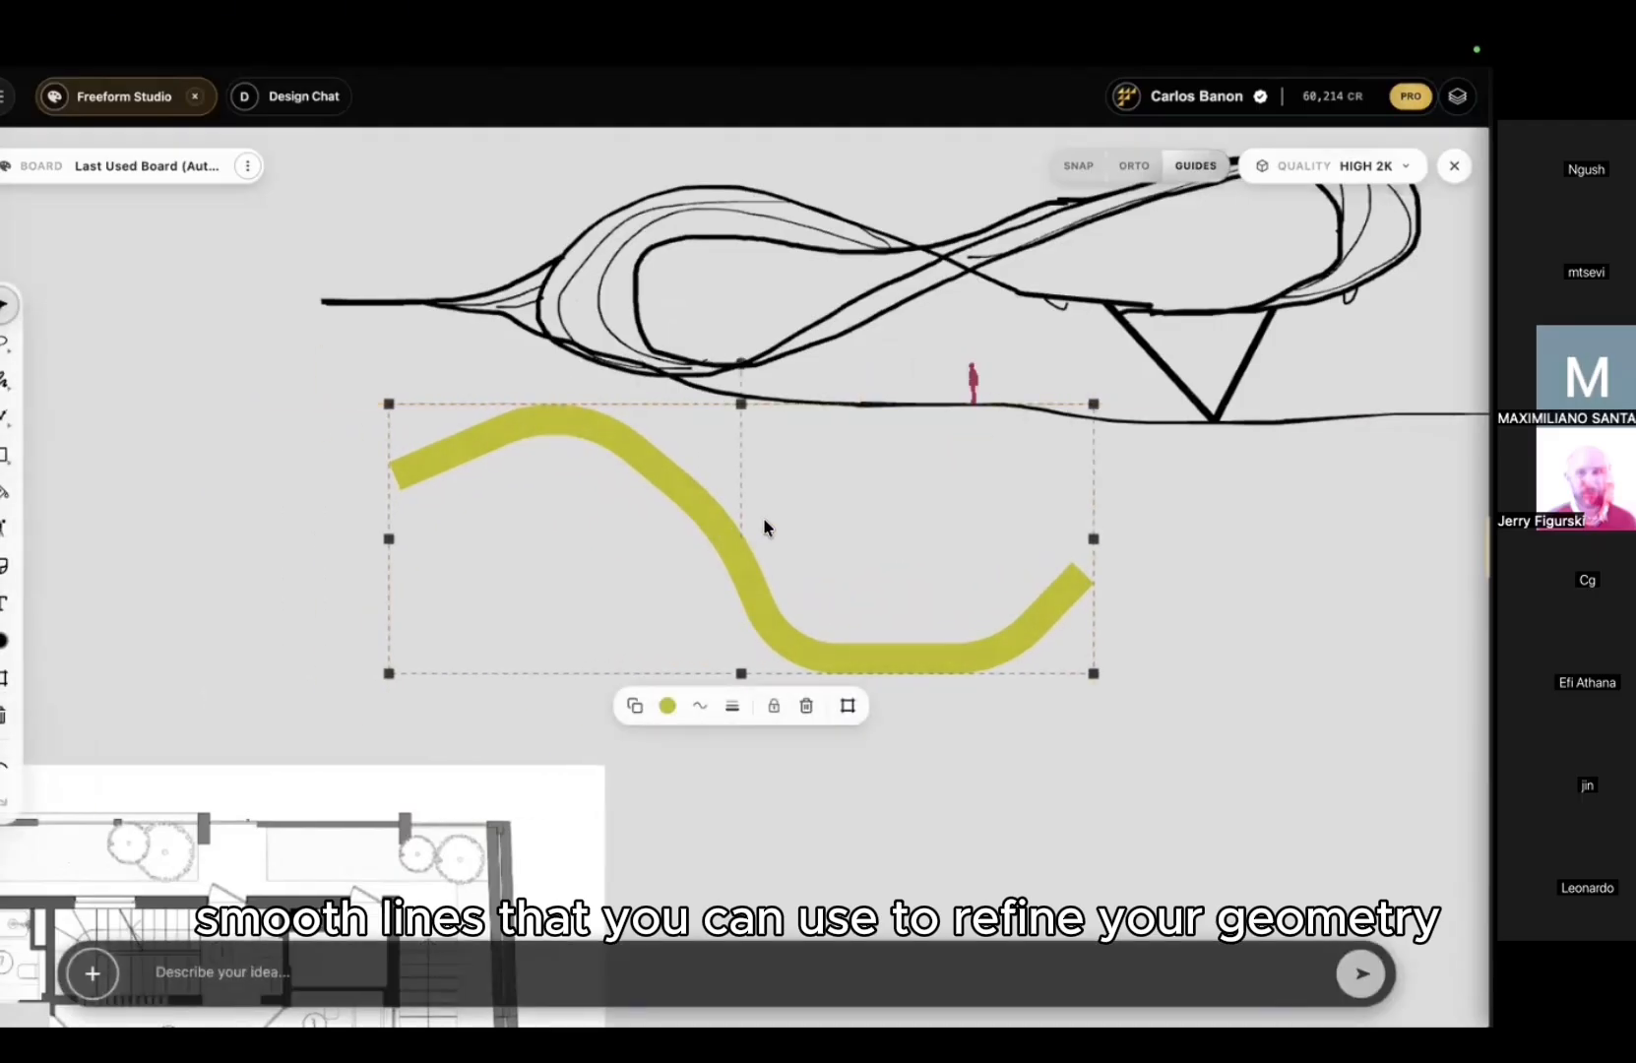
{"action": "key", "text": "Delete"}
{"action": "left_click", "coordinate": [4, 384]}
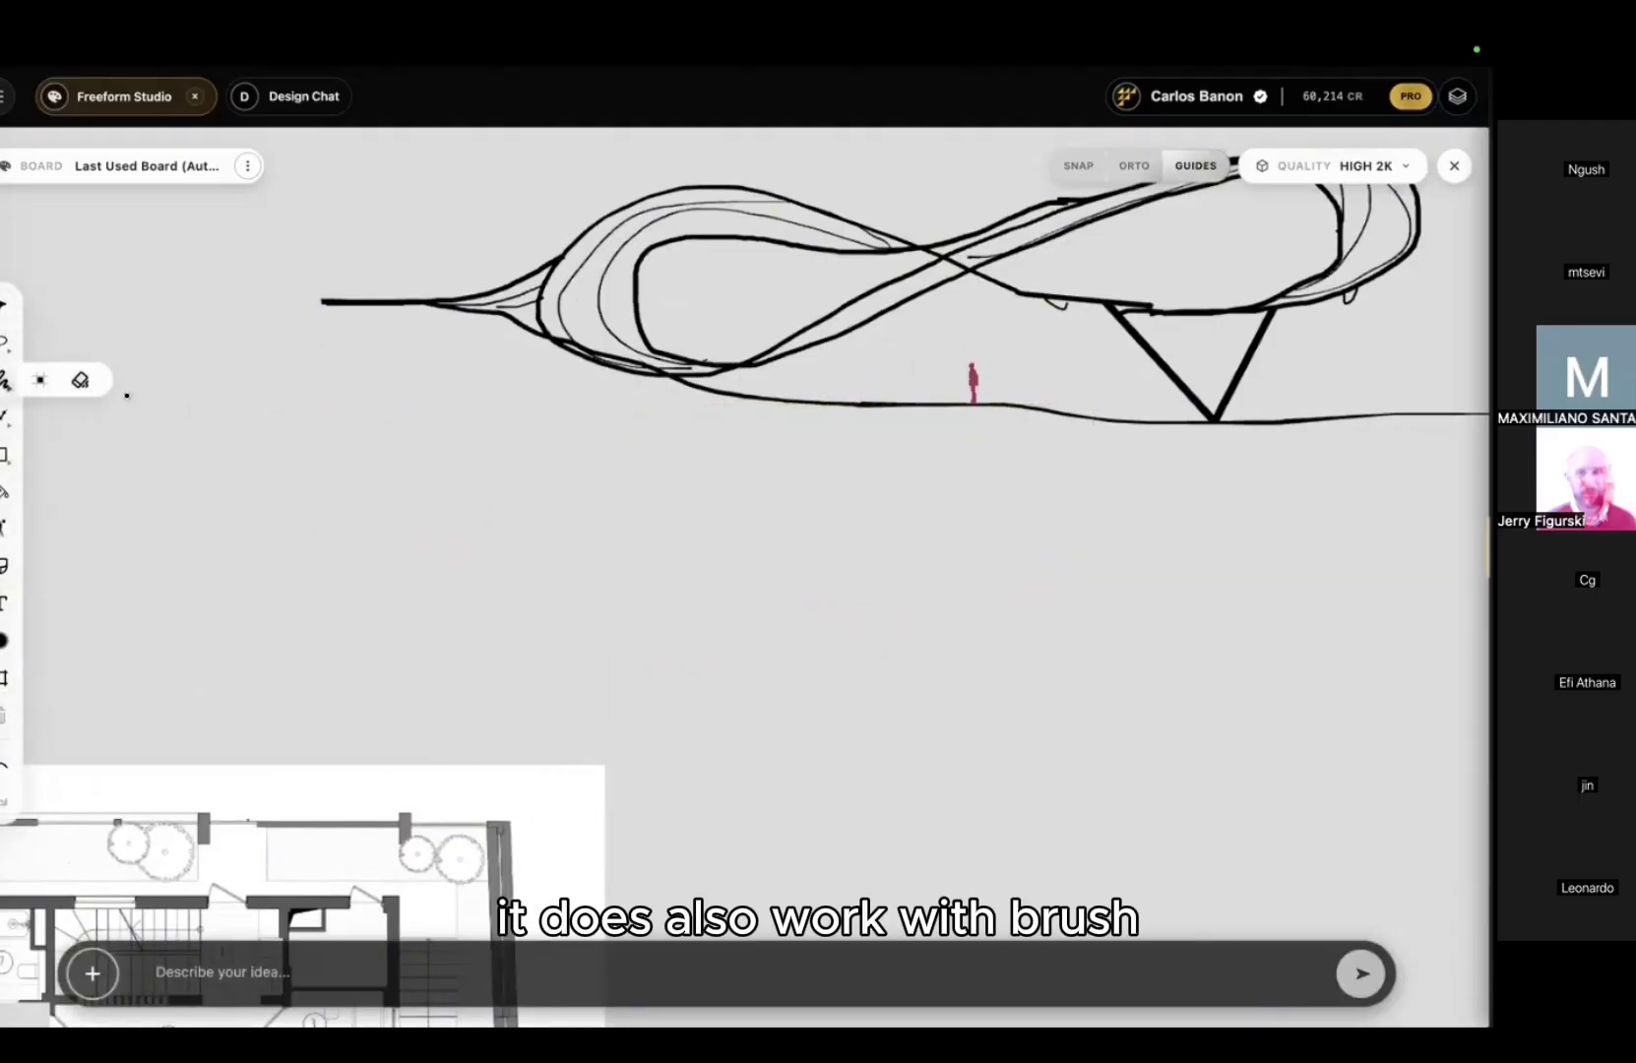
{"action": "left_click_drag", "start_coordinate": [335, 607], "coordinate": [387, 521]}
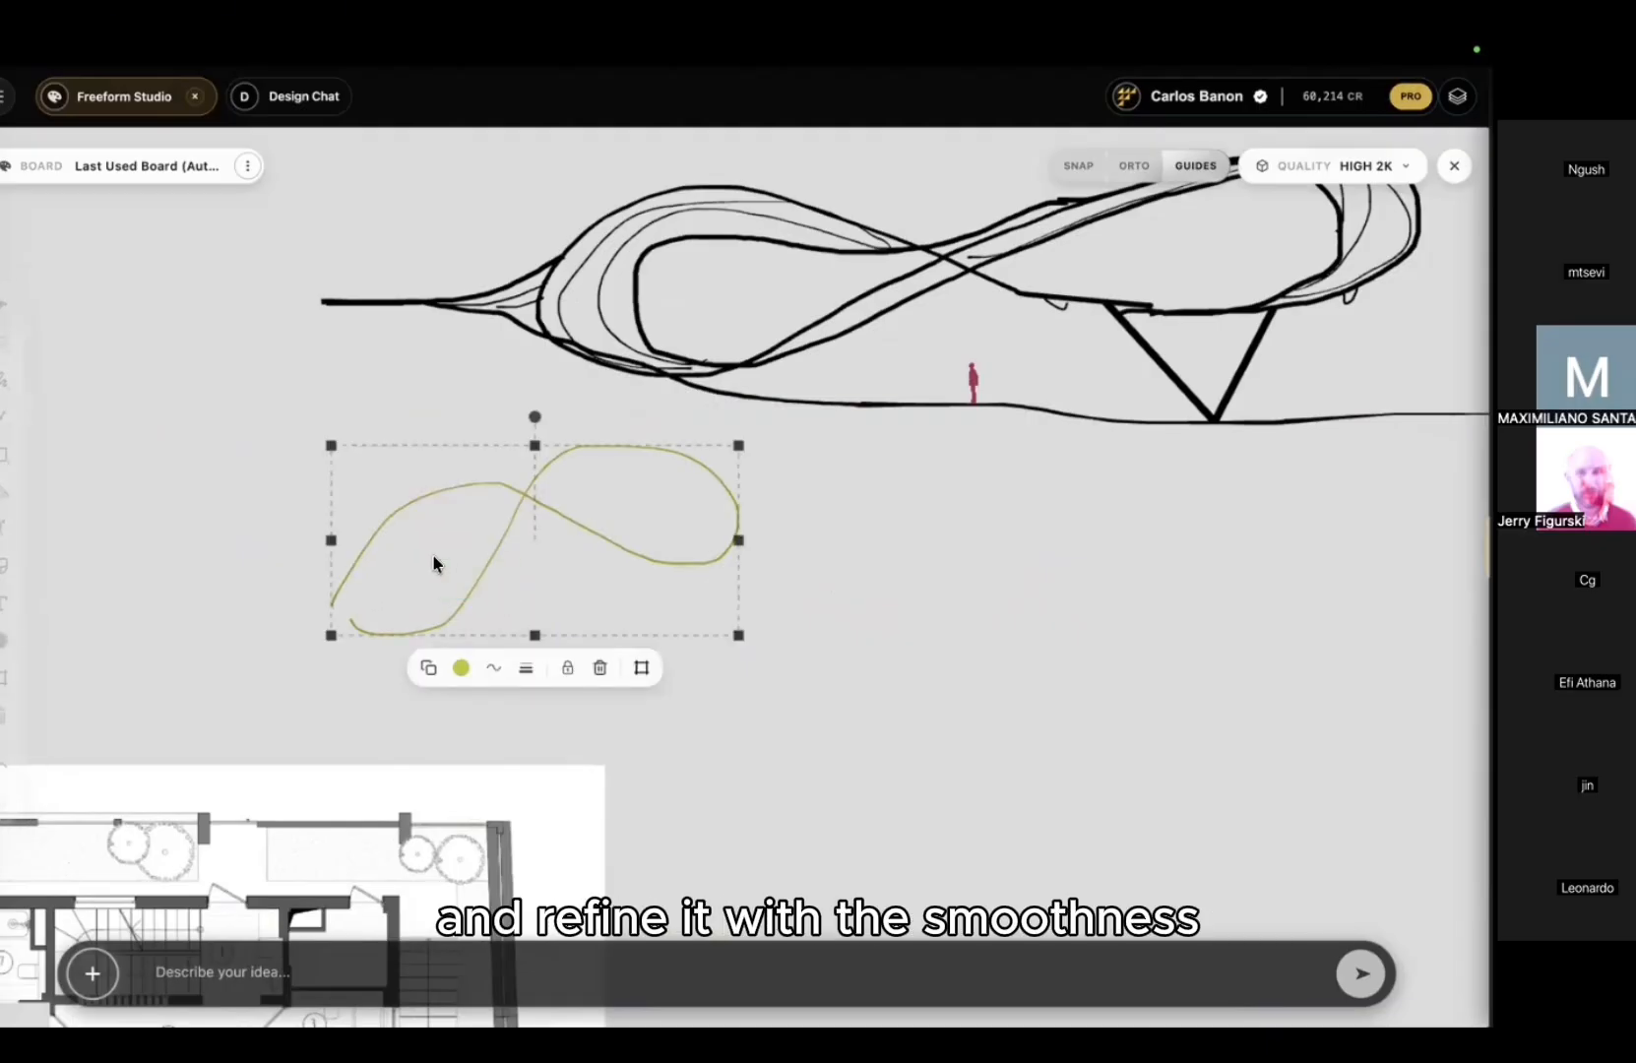
{"action": "right_click", "coordinate": [433, 557]}
{"action": "mouse_move", "coordinate": [500, 708]}
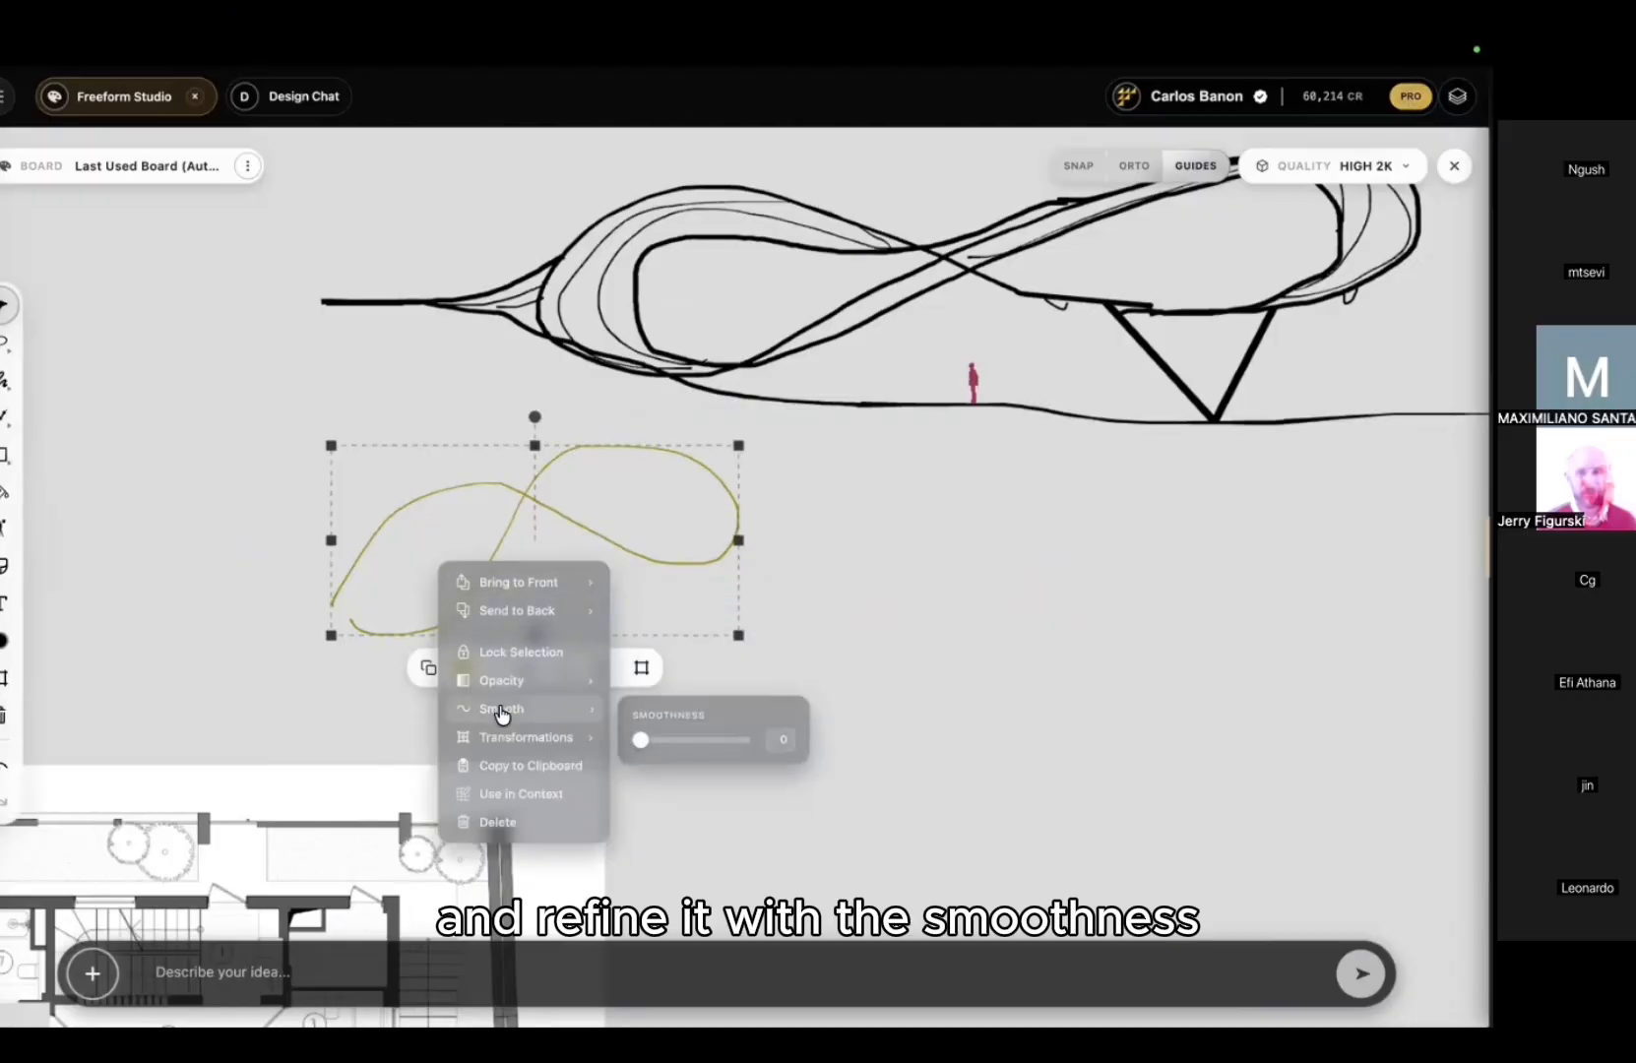
{"action": "left_click_drag", "start_coordinate": [640, 740], "coordinate": [729, 734]}
{"action": "left_click", "coordinate": [583, 545]}
{"action": "scroll", "coordinate": [526, 536], "scroll_direction": "up", "scroll_amount": 2}
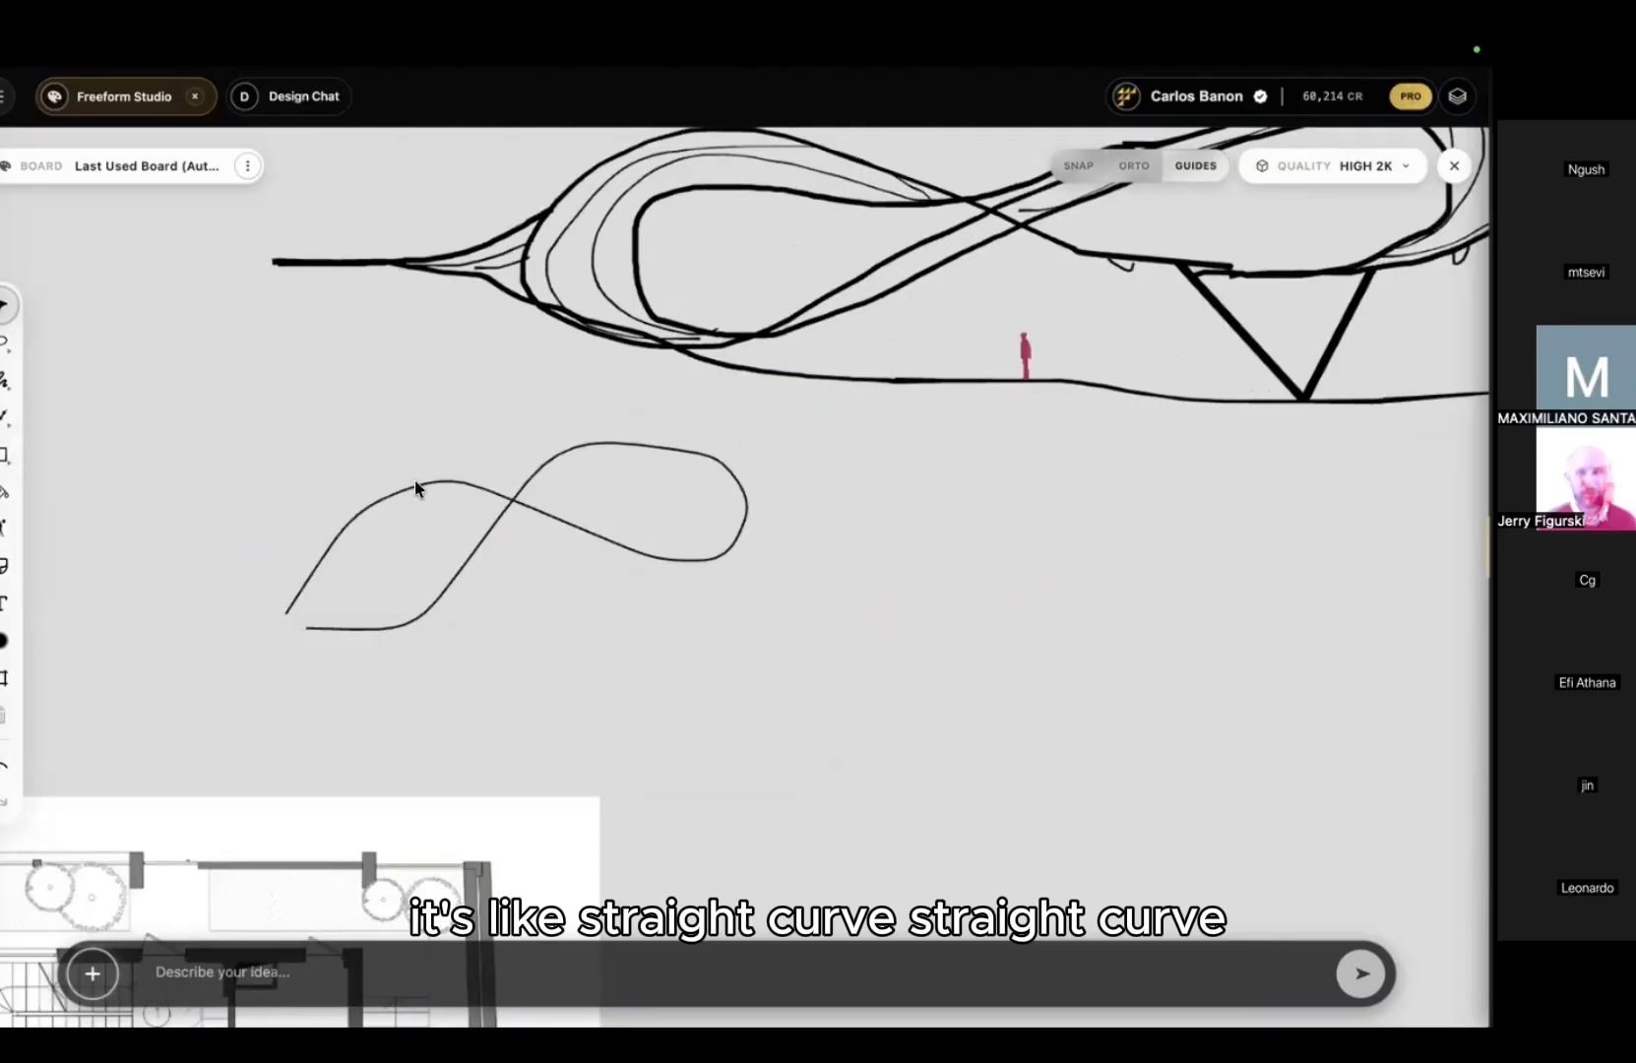
{"action": "left_click_drag", "start_coordinate": [780, 456], "coordinate": [697, 513]}
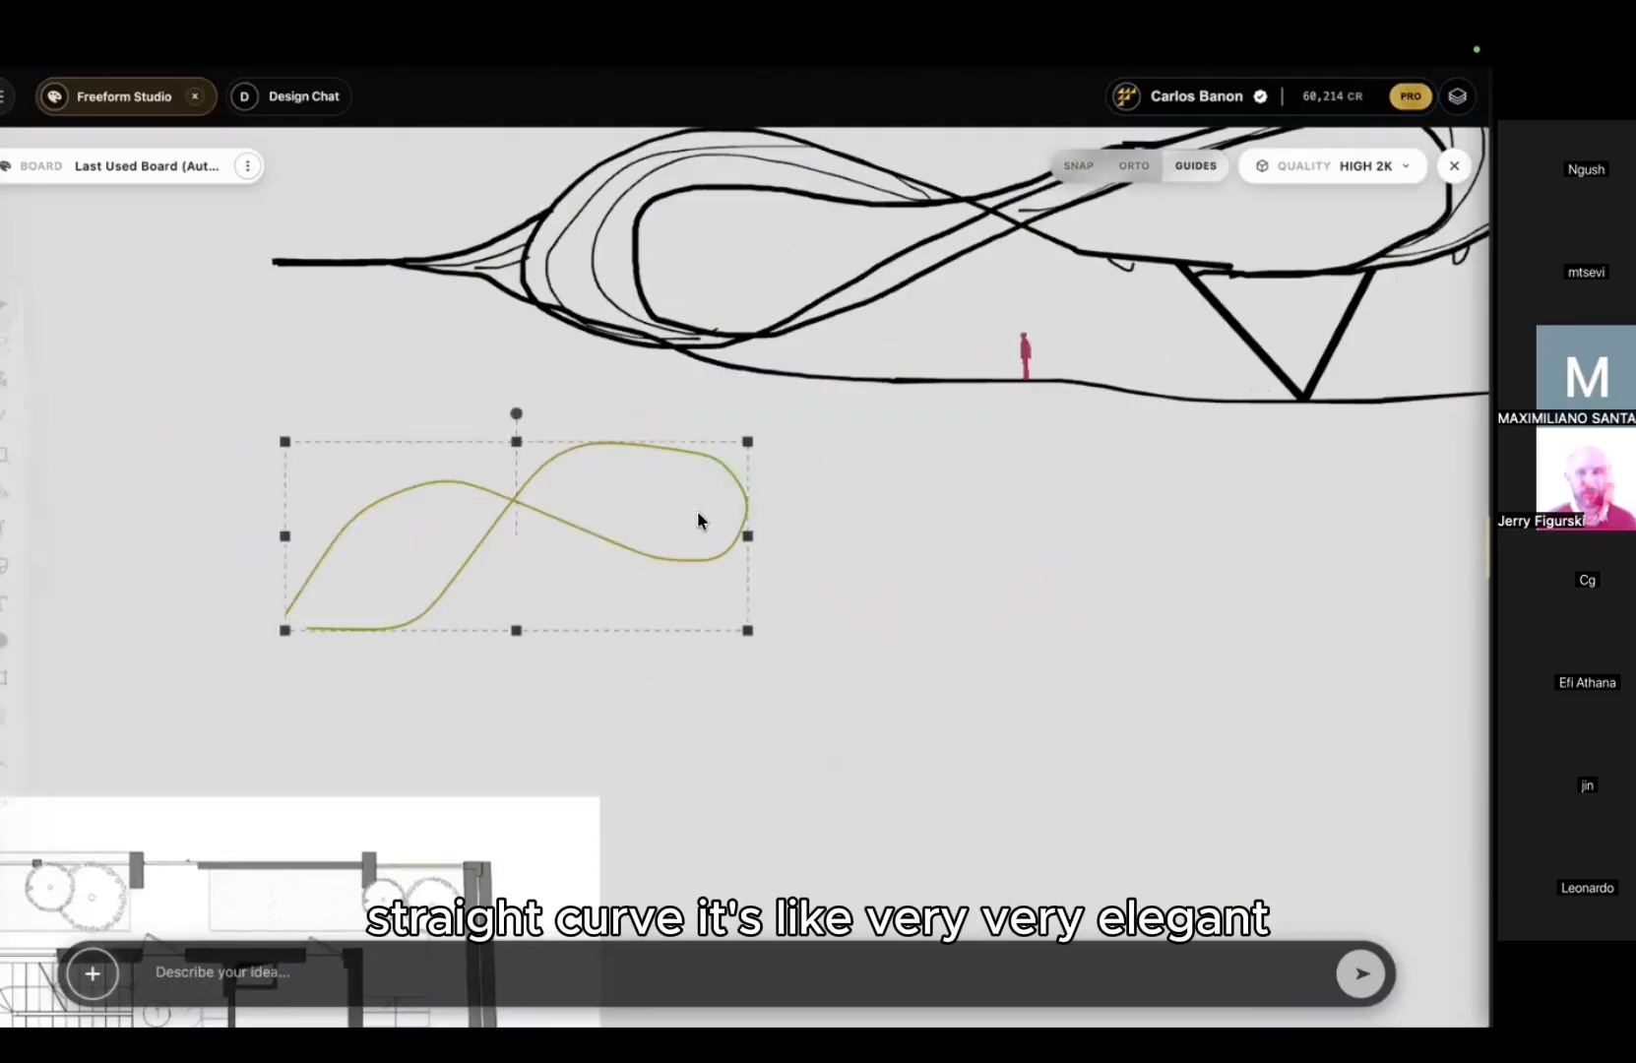
{"action": "key", "text": "Delete"}
{"action": "scroll", "coordinate": [950, 423], "scroll_direction": "down", "scroll_amount": 3}
{"action": "middle_click_drag", "start_coordinate": [950, 423], "coordinate": [681, 627]}
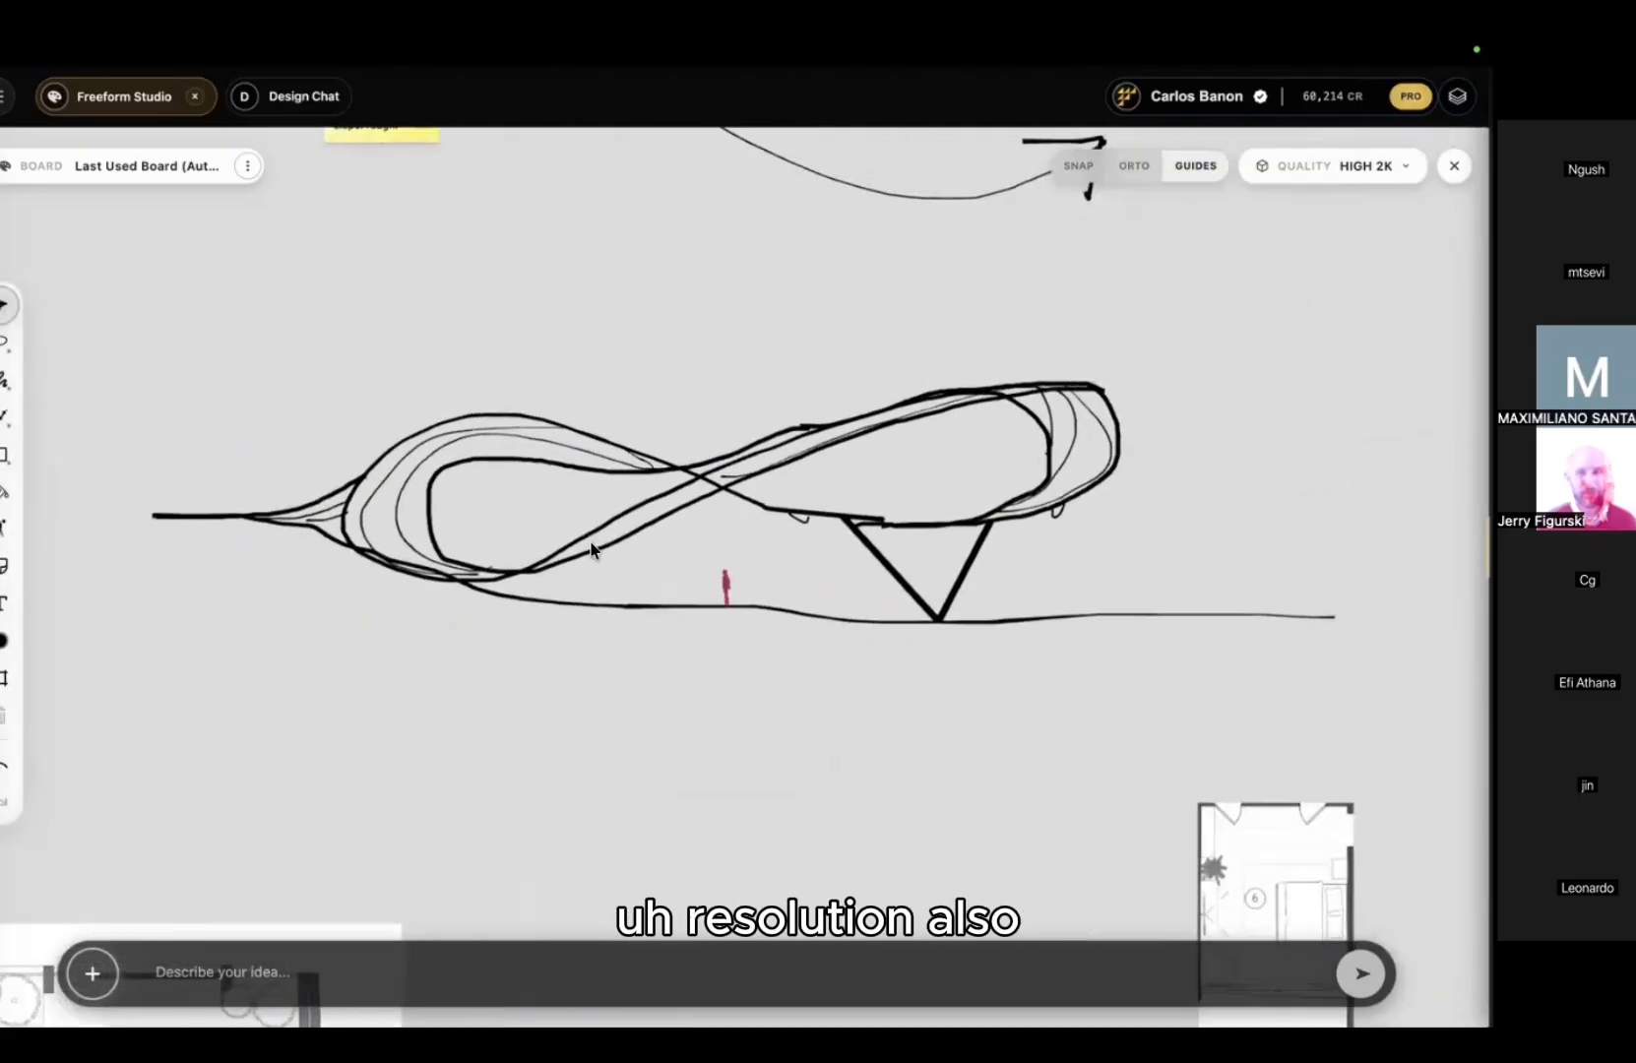
Step: Try brown bucket fills on the loop's bands, then undo them
{"action": "scroll", "coordinate": [590, 549], "scroll_direction": "up", "scroll_amount": 3}
{"action": "middle_click_drag", "start_coordinate": [596, 554], "coordinate": [615, 570]}
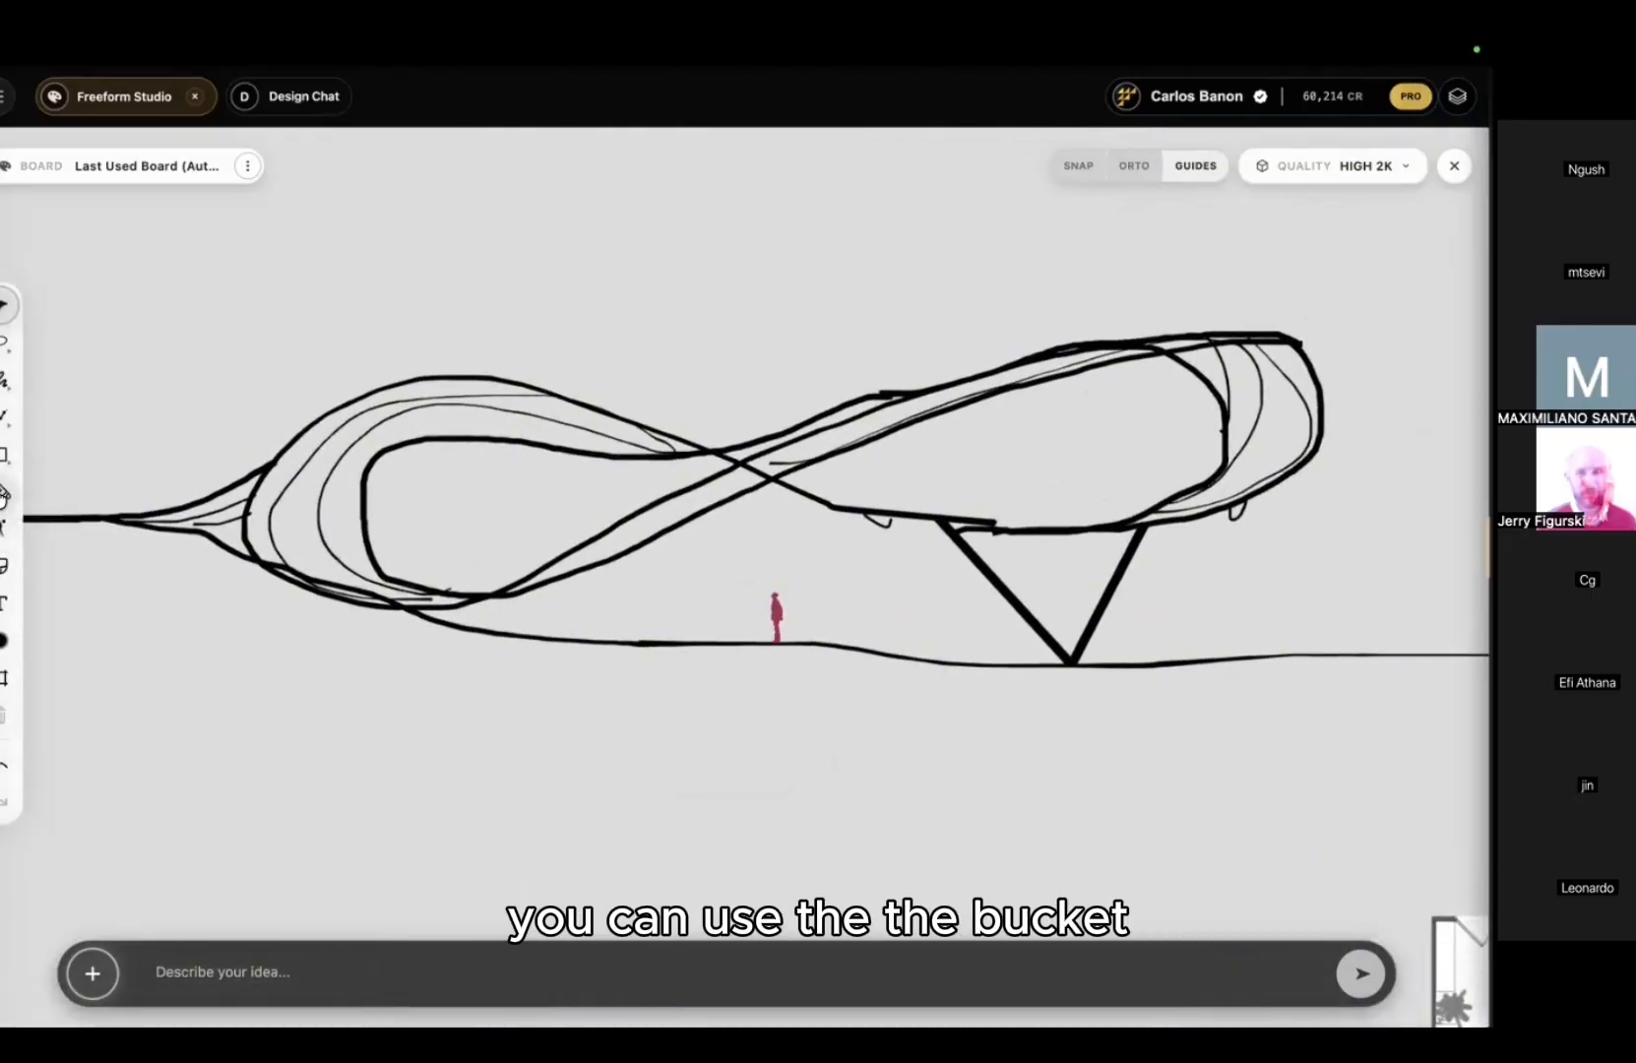
{"action": "left_click", "coordinate": [296, 479]}
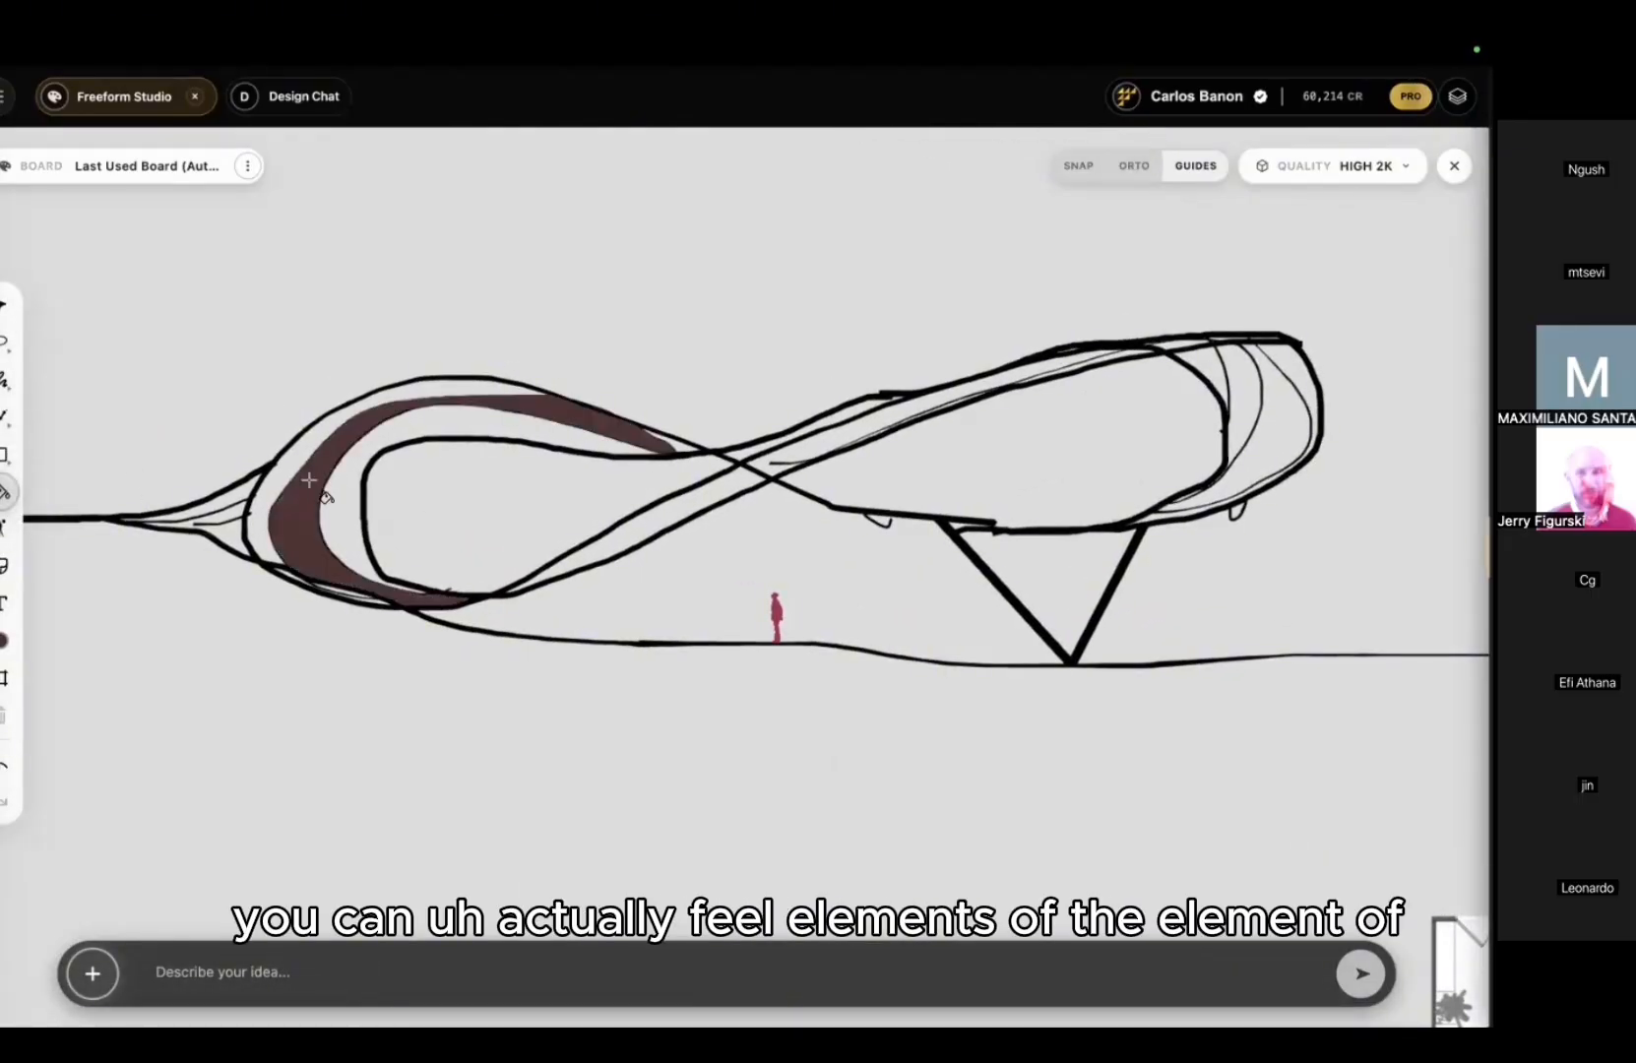
{"action": "left_click", "coordinate": [758, 480]}
{"action": "left_click", "coordinate": [763, 466]}
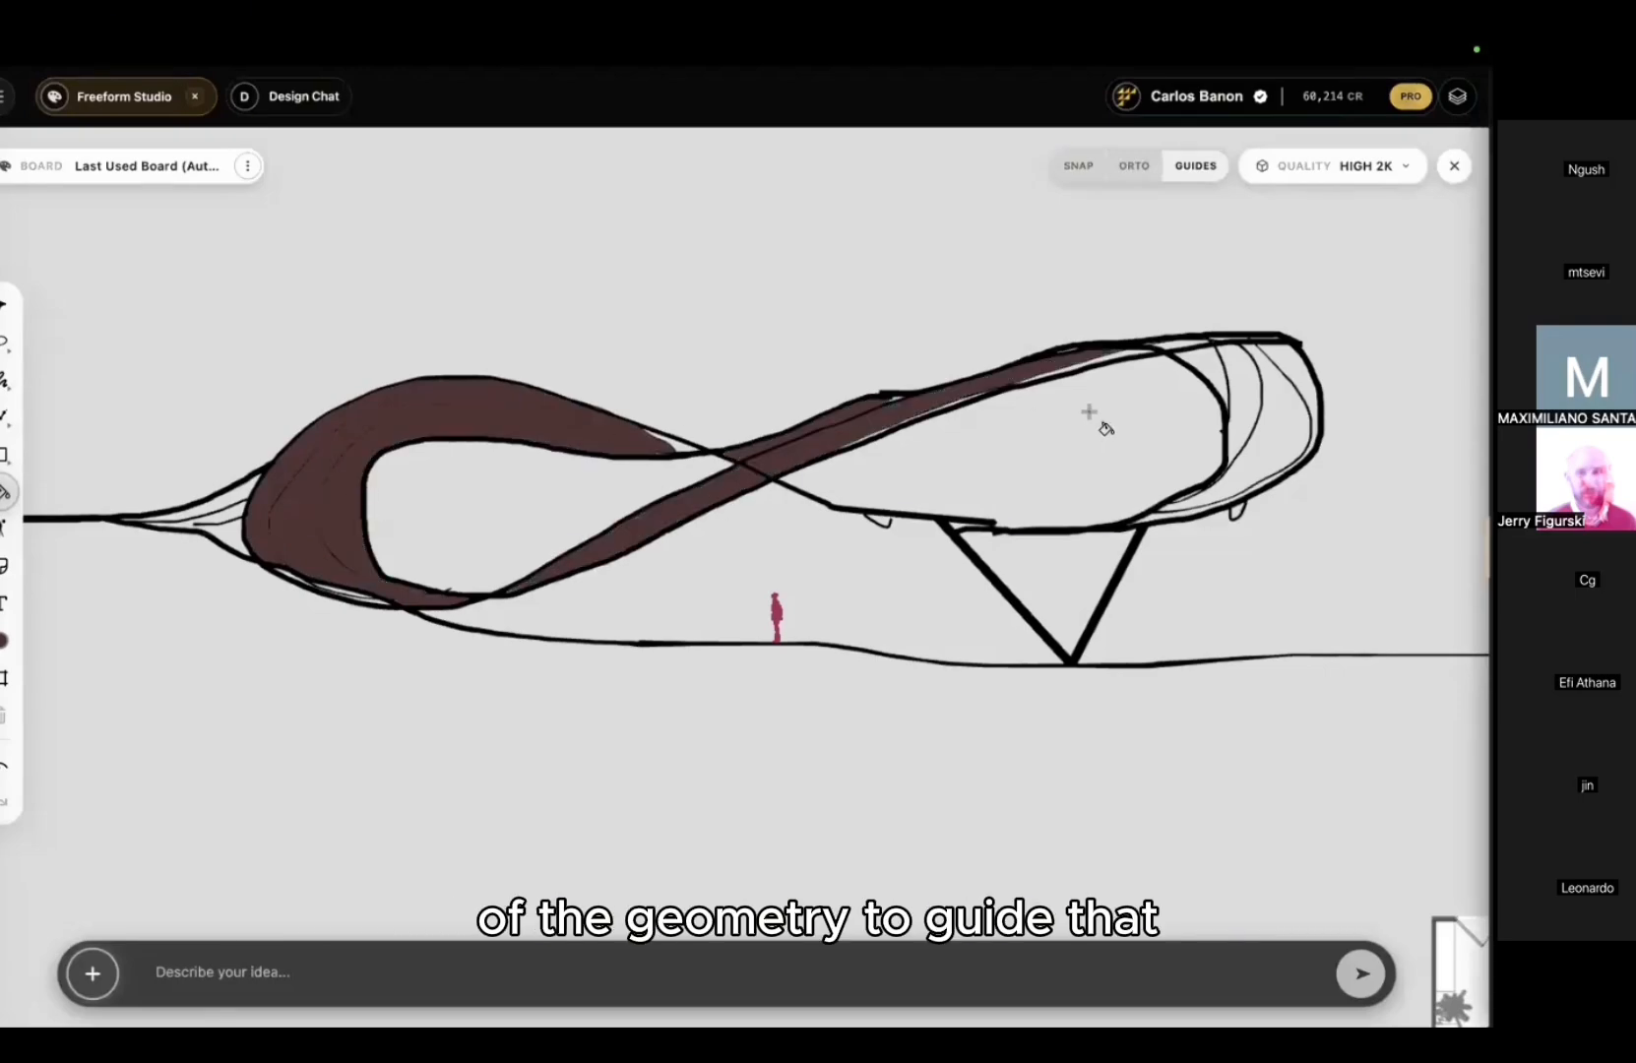
{"action": "left_click", "coordinate": [1246, 362]}
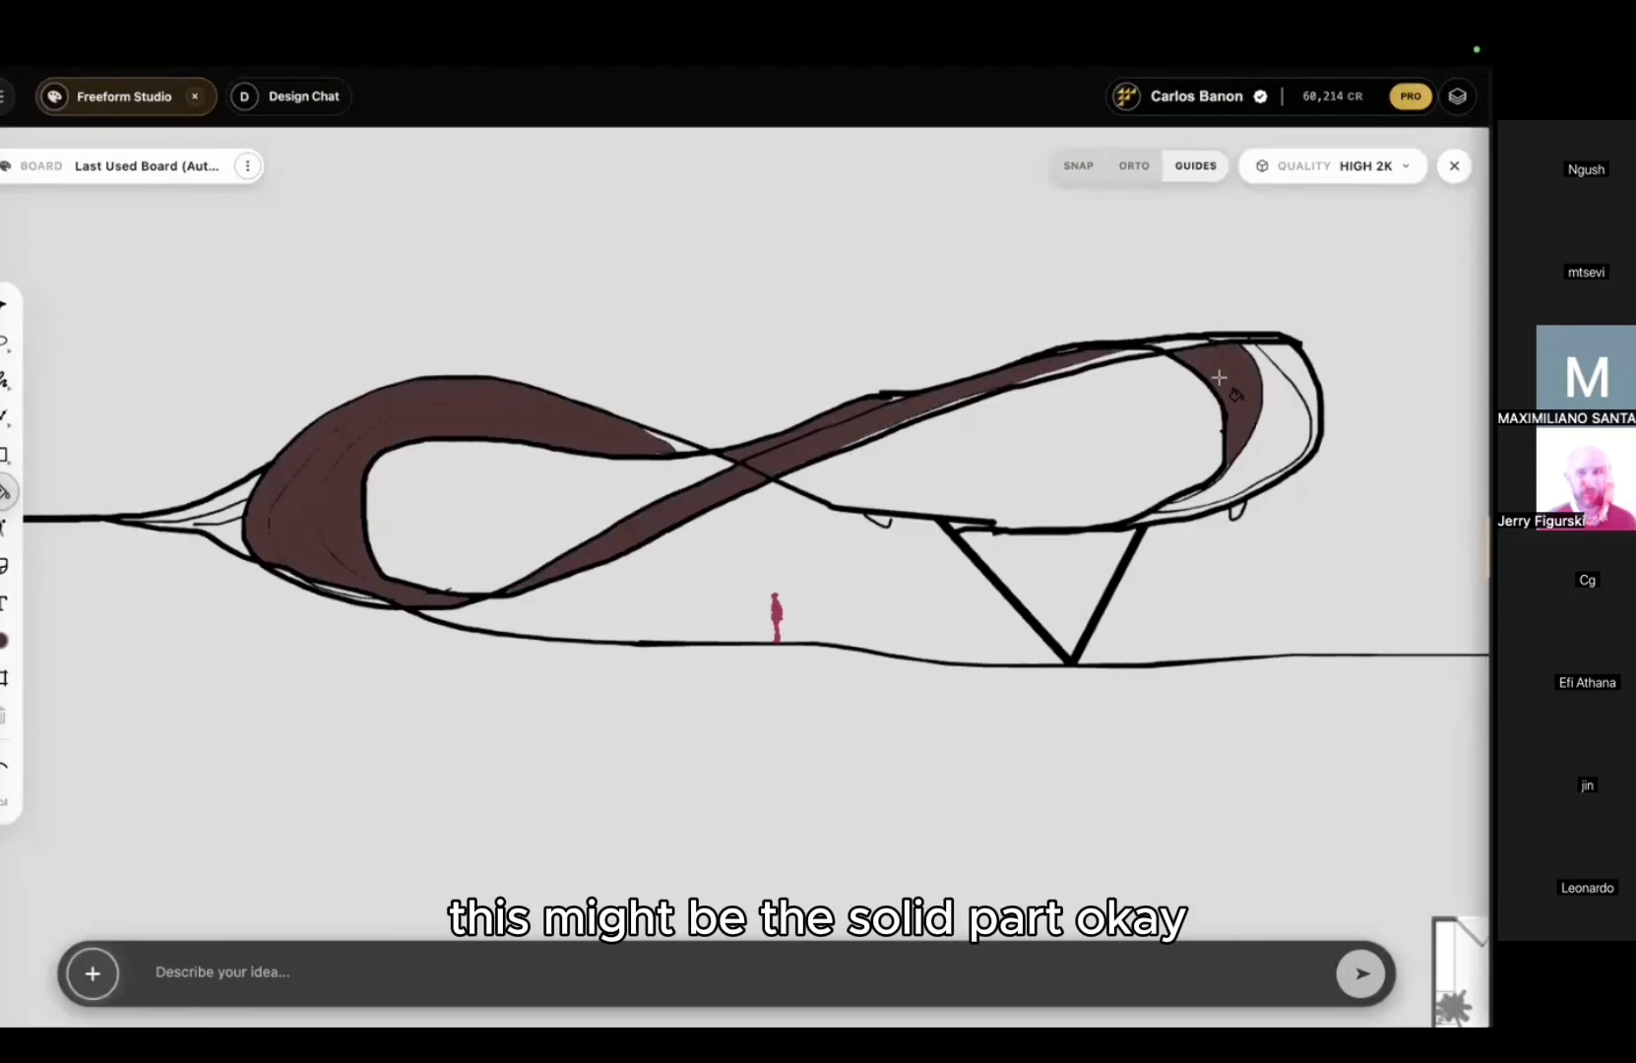
{"action": "key", "text": "super+z"}
{"action": "key", "text": "super+z"}
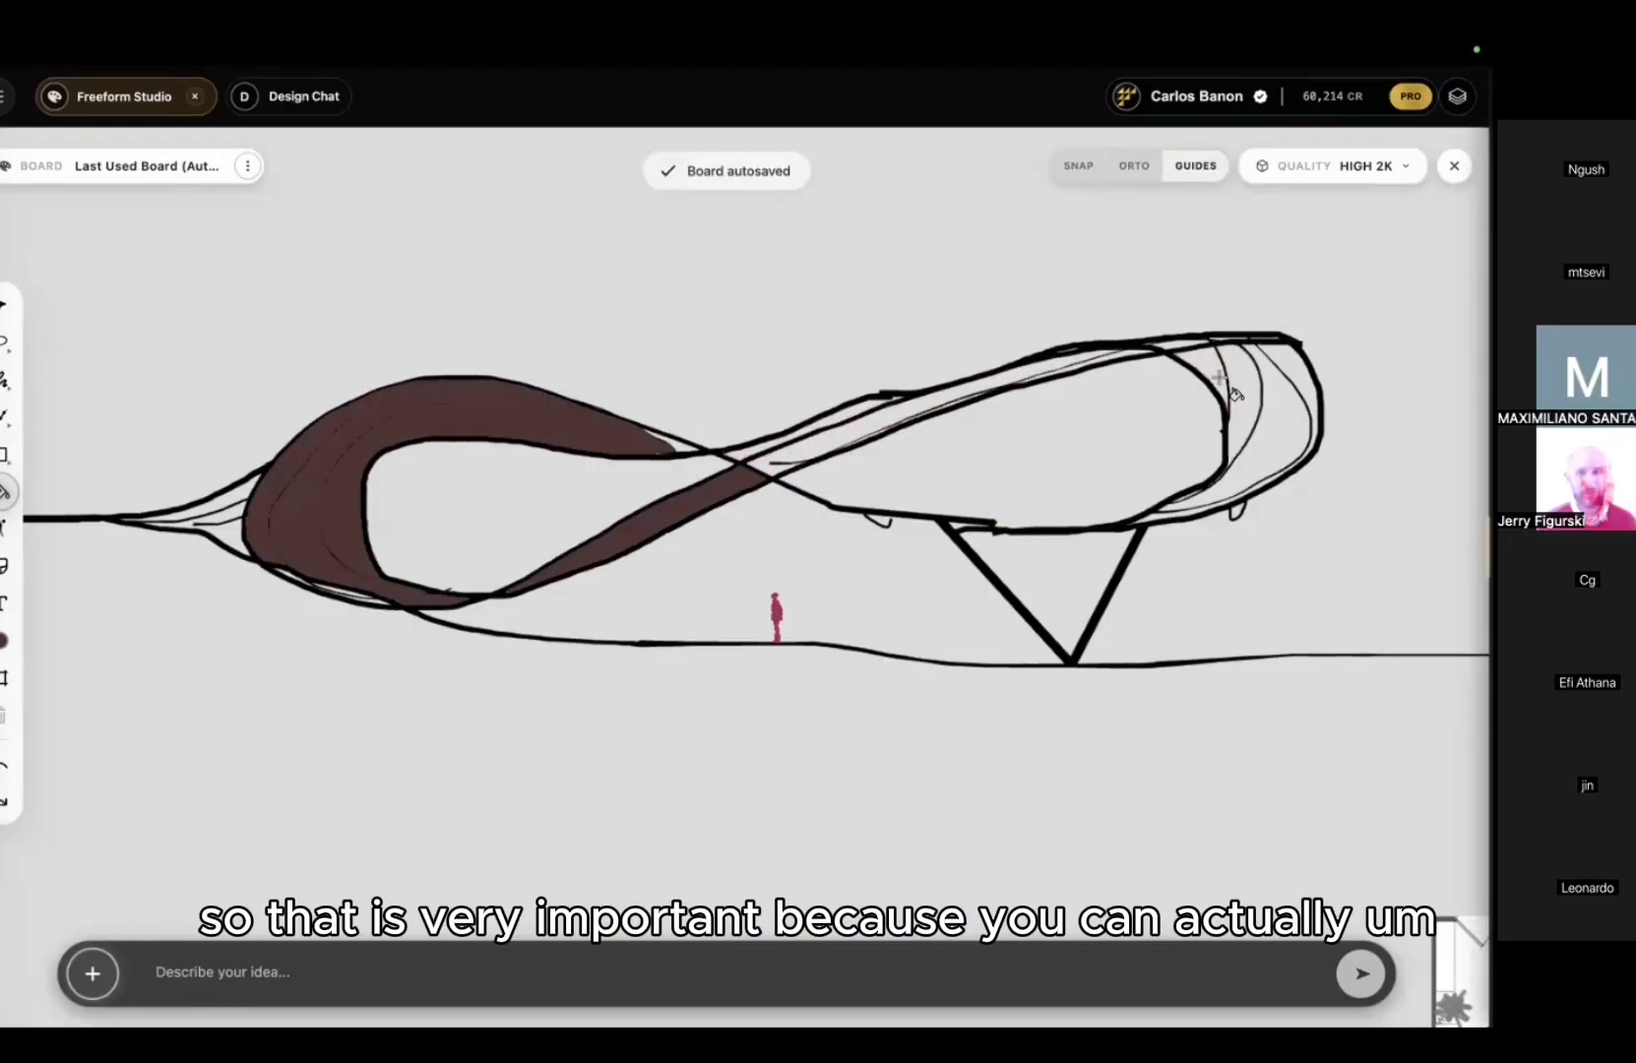
{"action": "key", "text": "super+z"}
{"action": "key", "text": "super+z"}
{"action": "key", "text": "super+z"}
{"action": "key", "text": "super+z"}
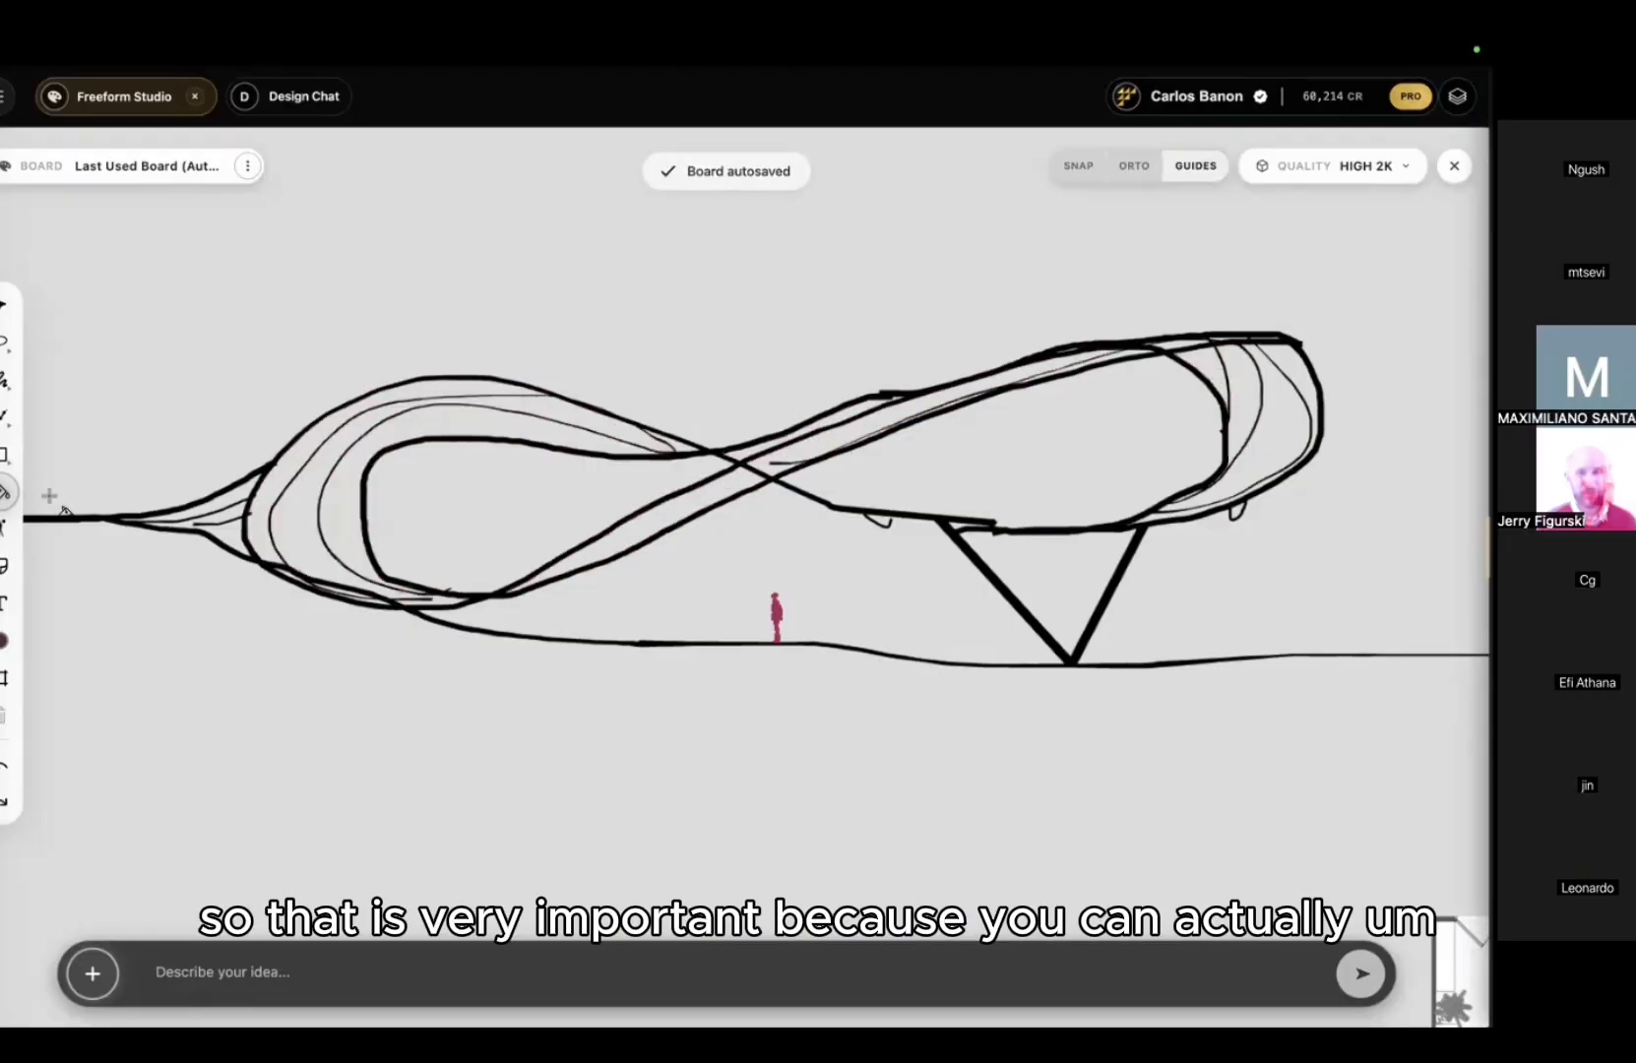
Step: Fill the inner, outer, diagonal and right-loop bands with yellow-green
{"action": "right_click", "coordinate": [163, 425]}
{"action": "left_click", "coordinate": [16, 496]}
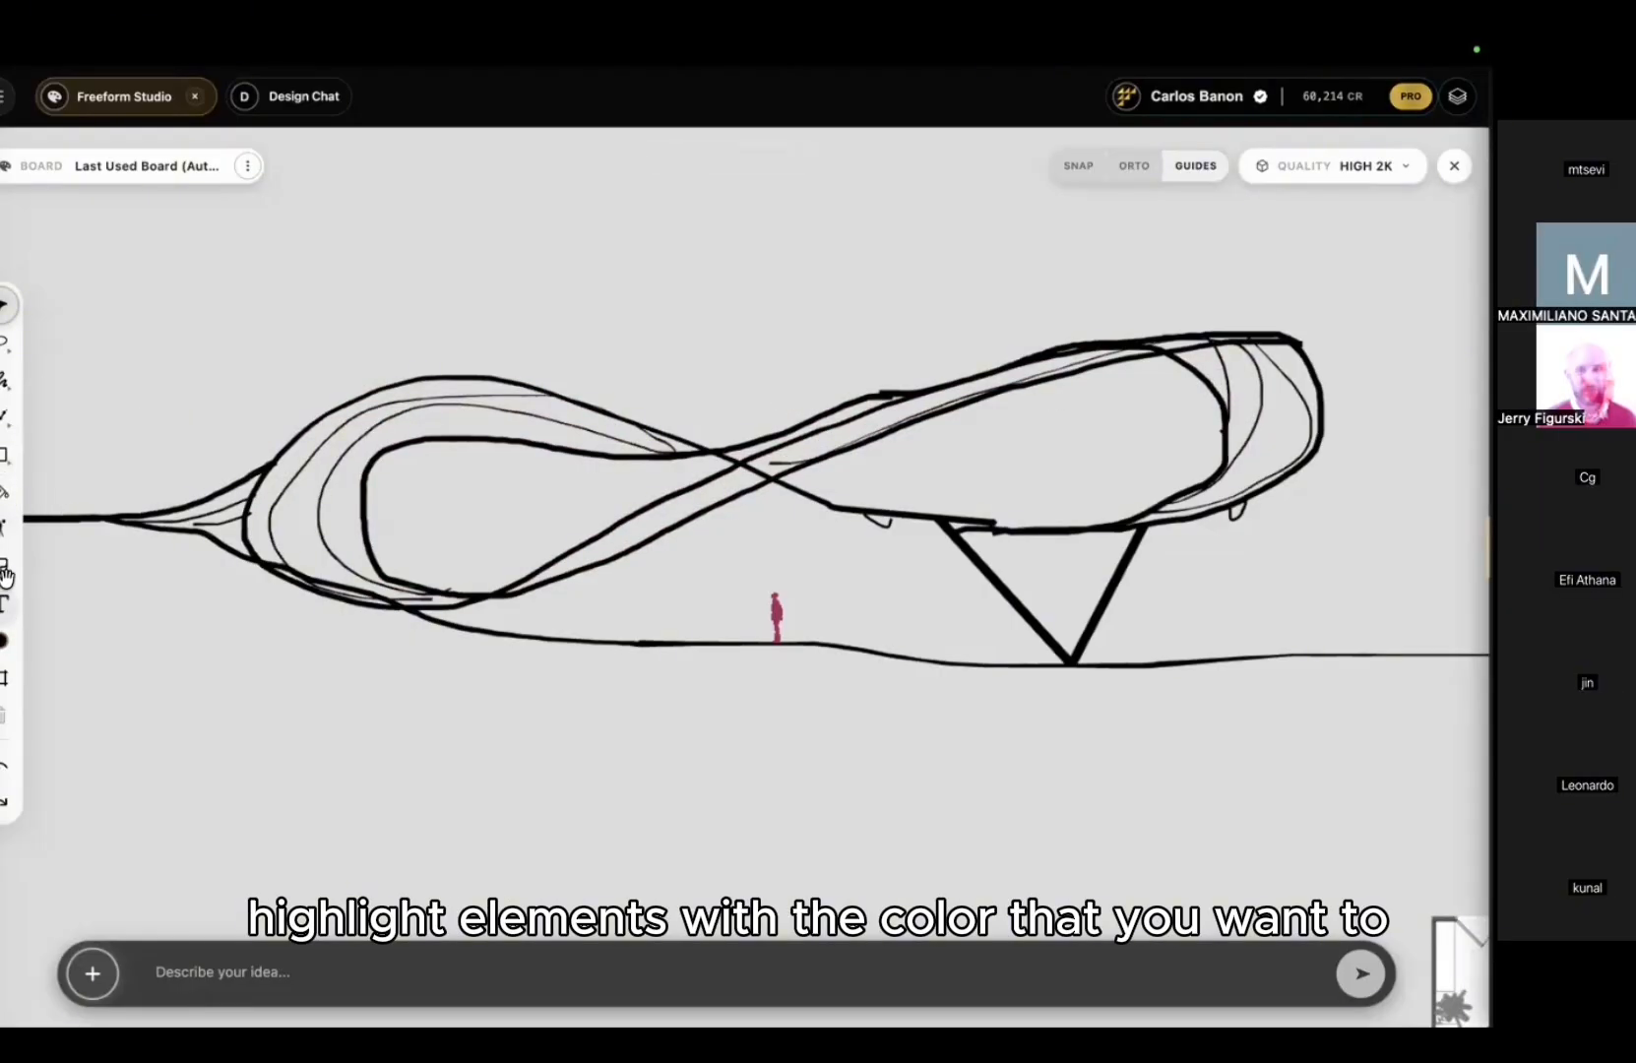
{"action": "left_click", "coordinate": [5, 641]}
{"action": "left_click", "coordinate": [94, 677]}
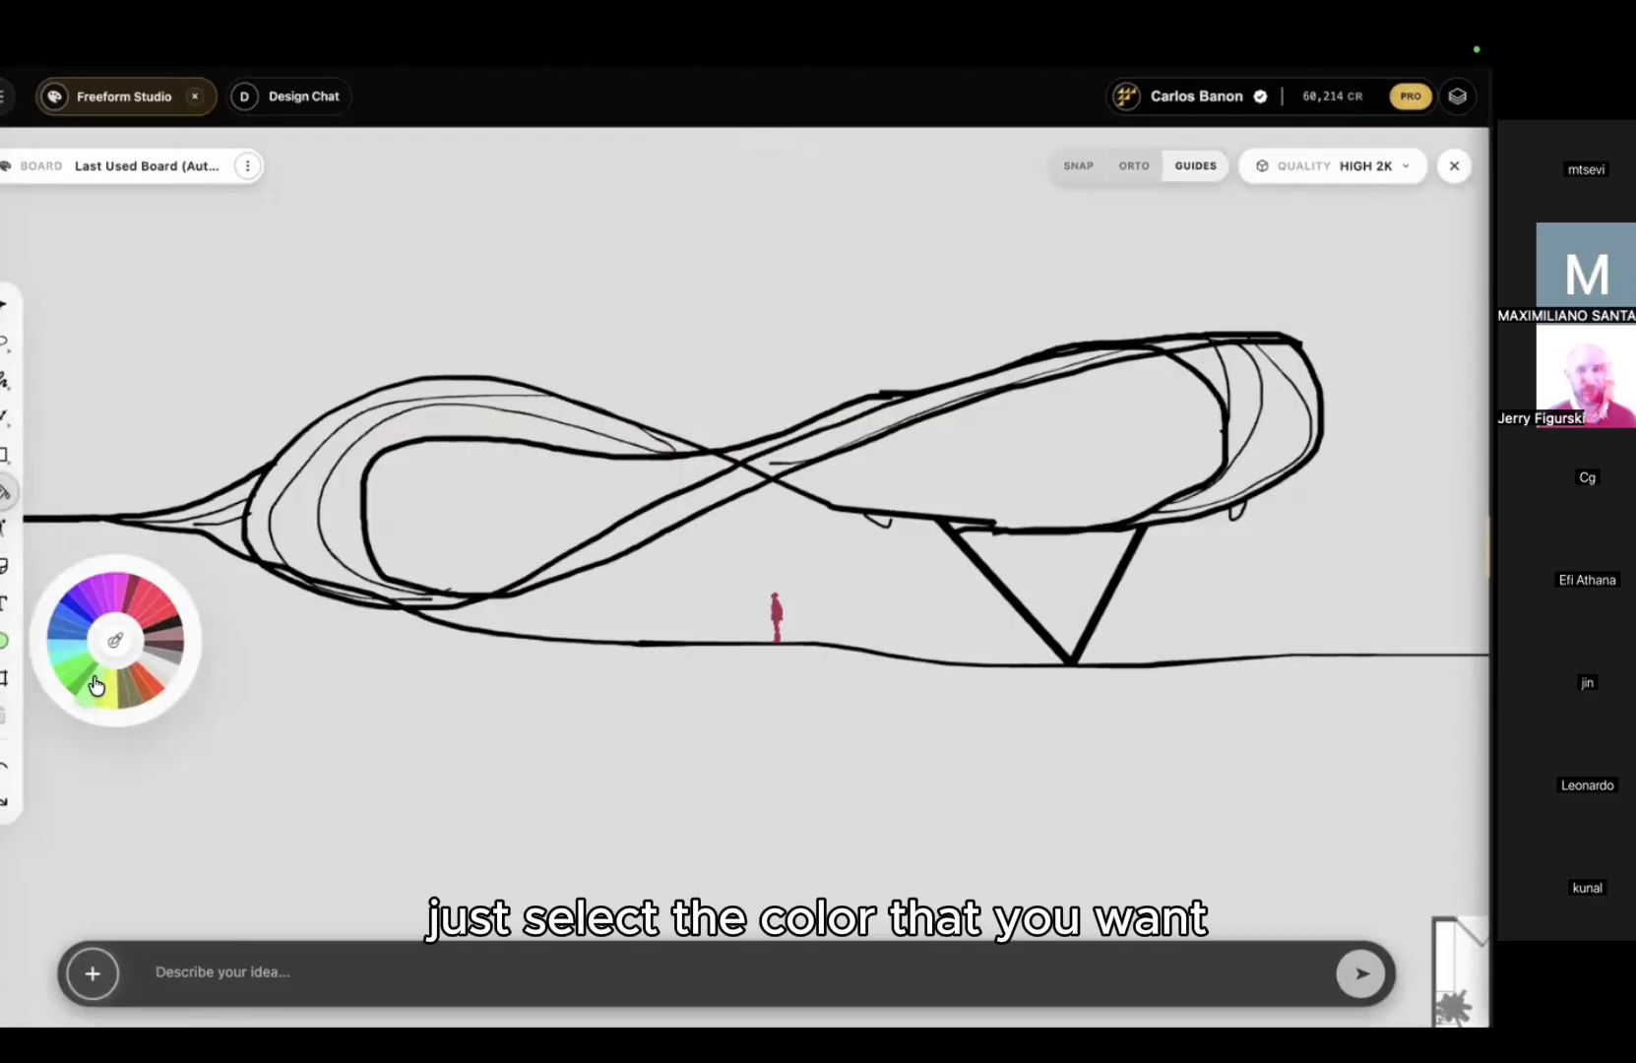
{"action": "left_click", "coordinate": [295, 524]}
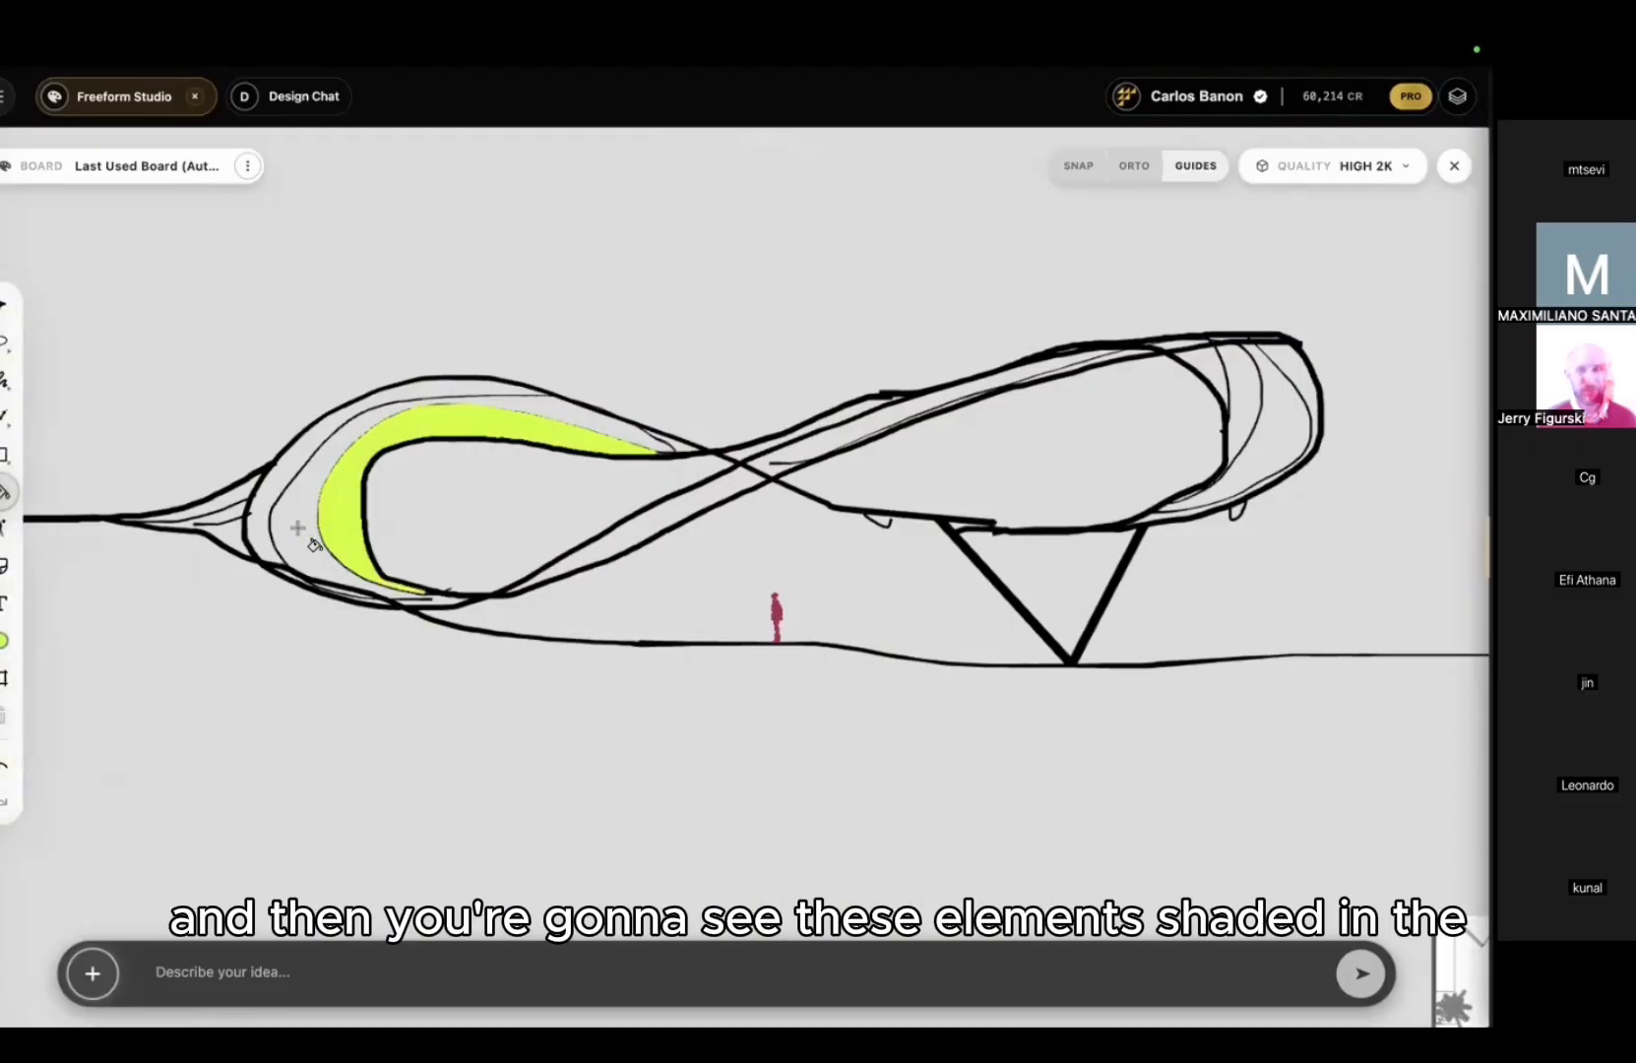
{"action": "left_click", "coordinate": [292, 479]}
{"action": "left_click", "coordinate": [806, 446]}
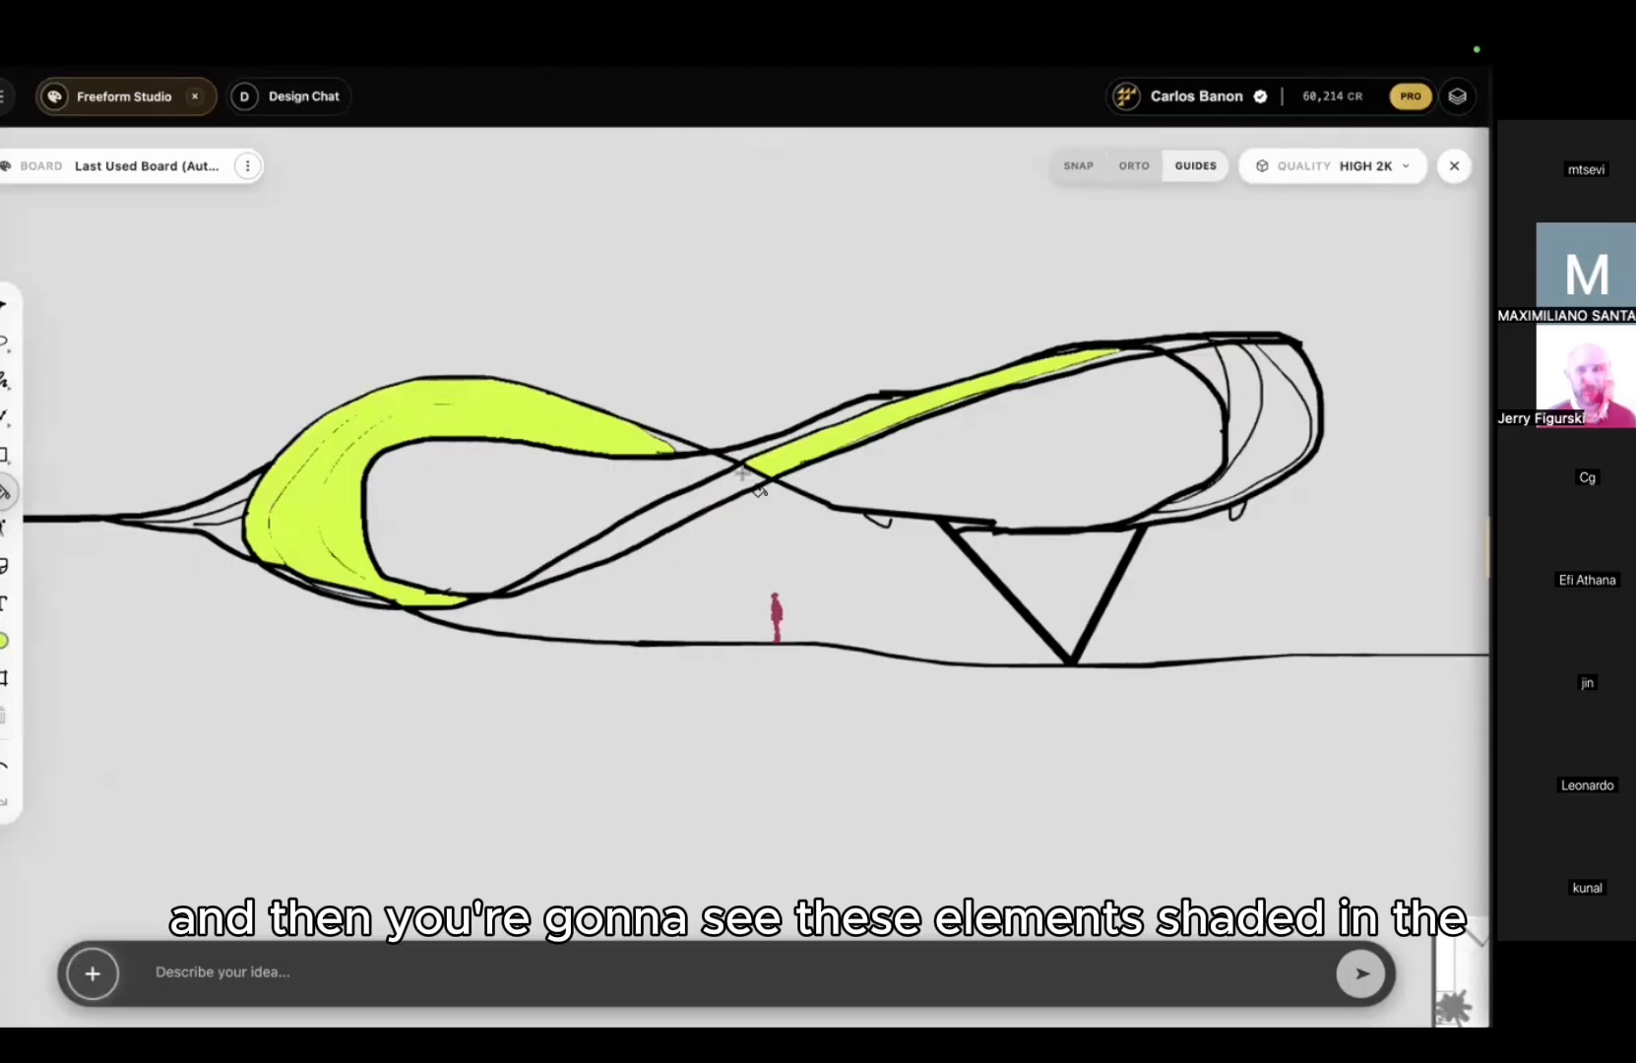
{"action": "left_click", "coordinate": [754, 455]}
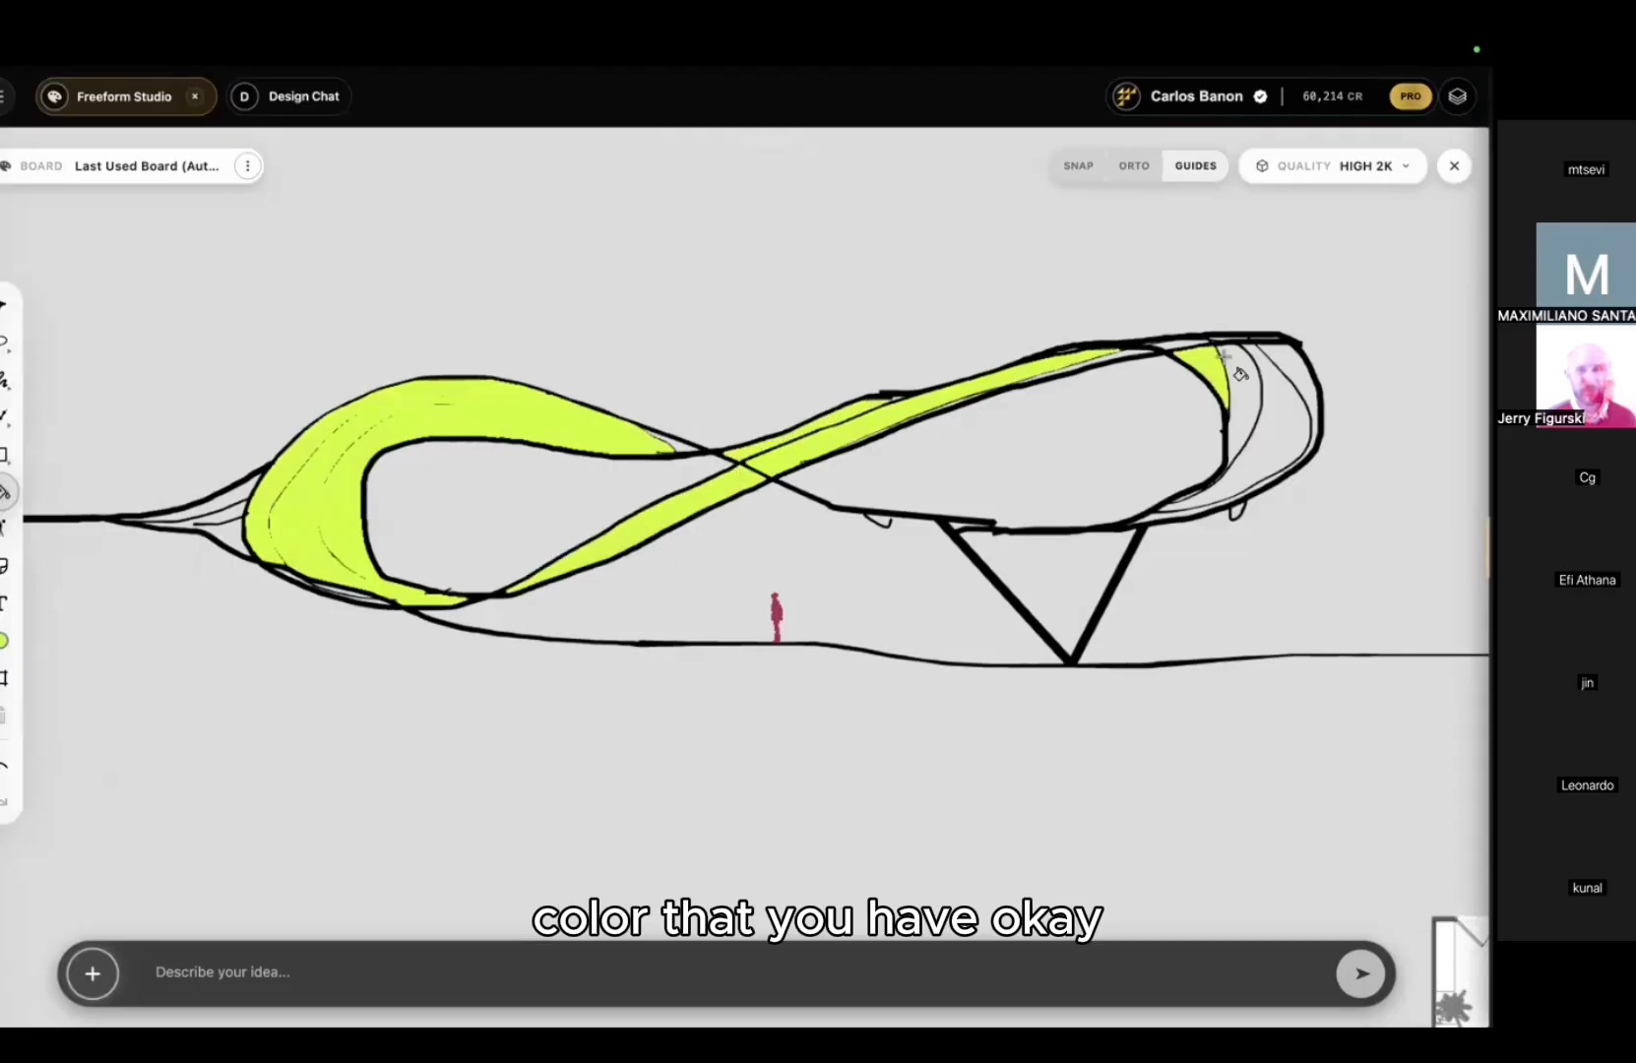
{"action": "left_click", "coordinate": [1274, 390]}
{"action": "left_click", "coordinate": [1279, 365]}
{"action": "scroll", "coordinate": [1290, 372], "scroll_direction": "down", "scroll_amount": 3}
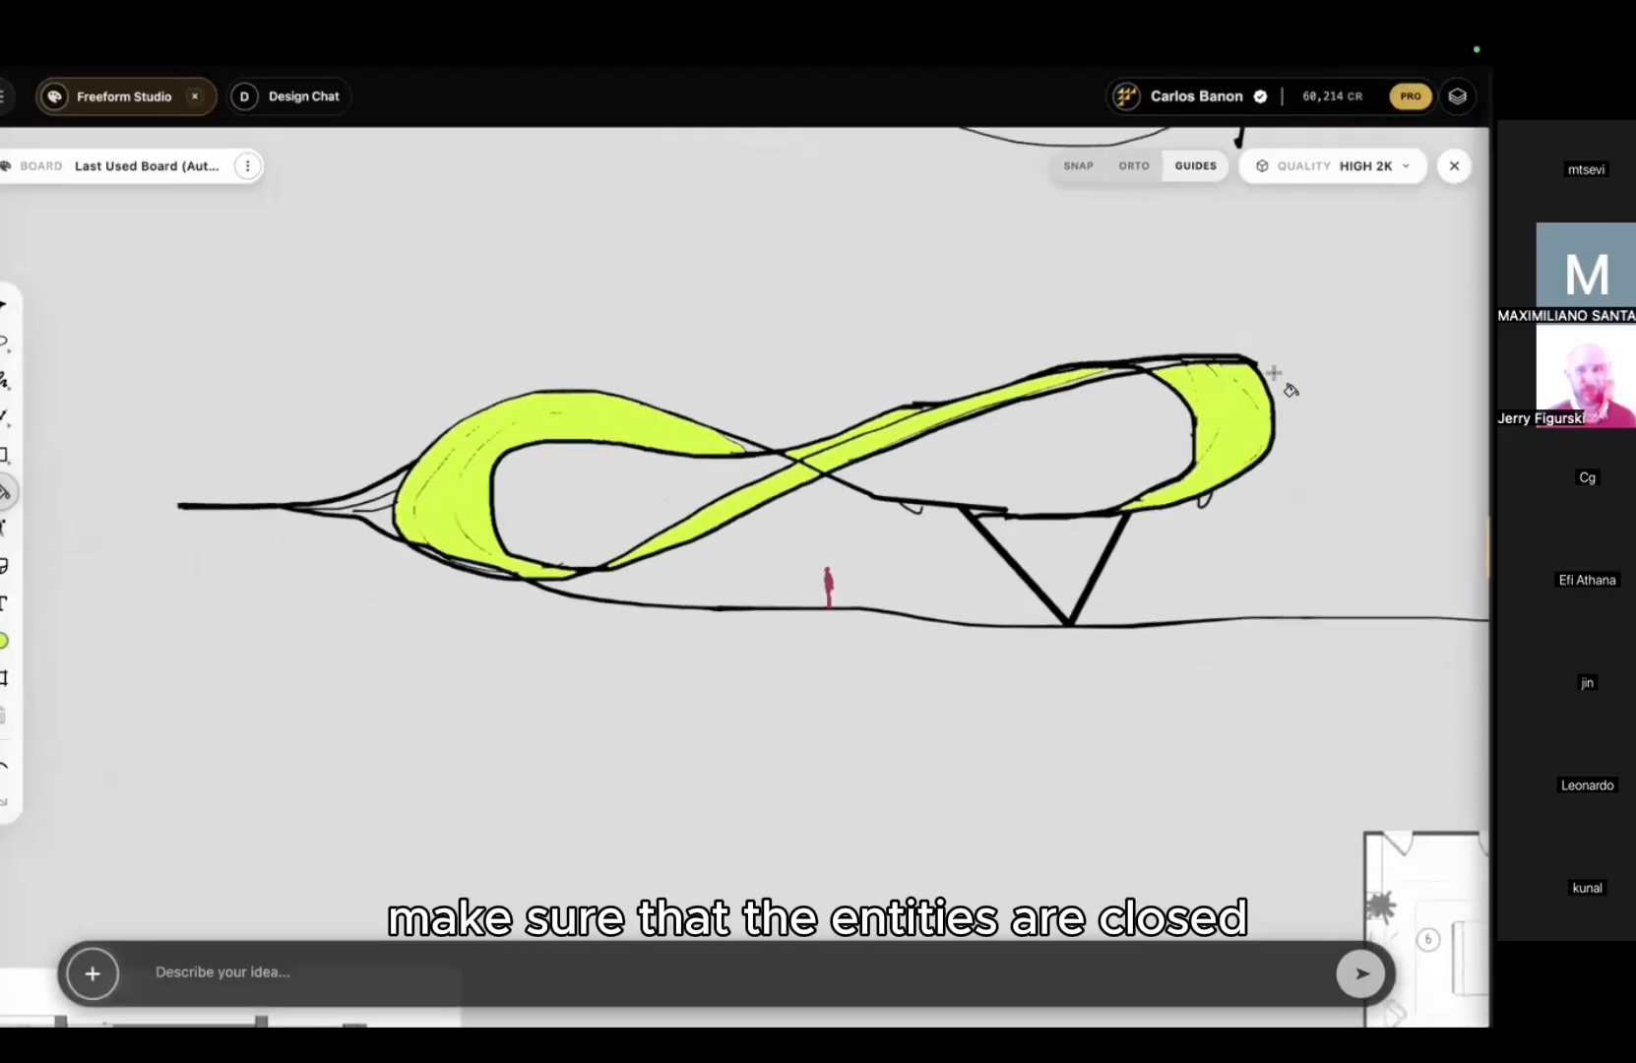
{"action": "middle_click_drag", "start_coordinate": [1277, 379], "coordinate": [1165, 467]}
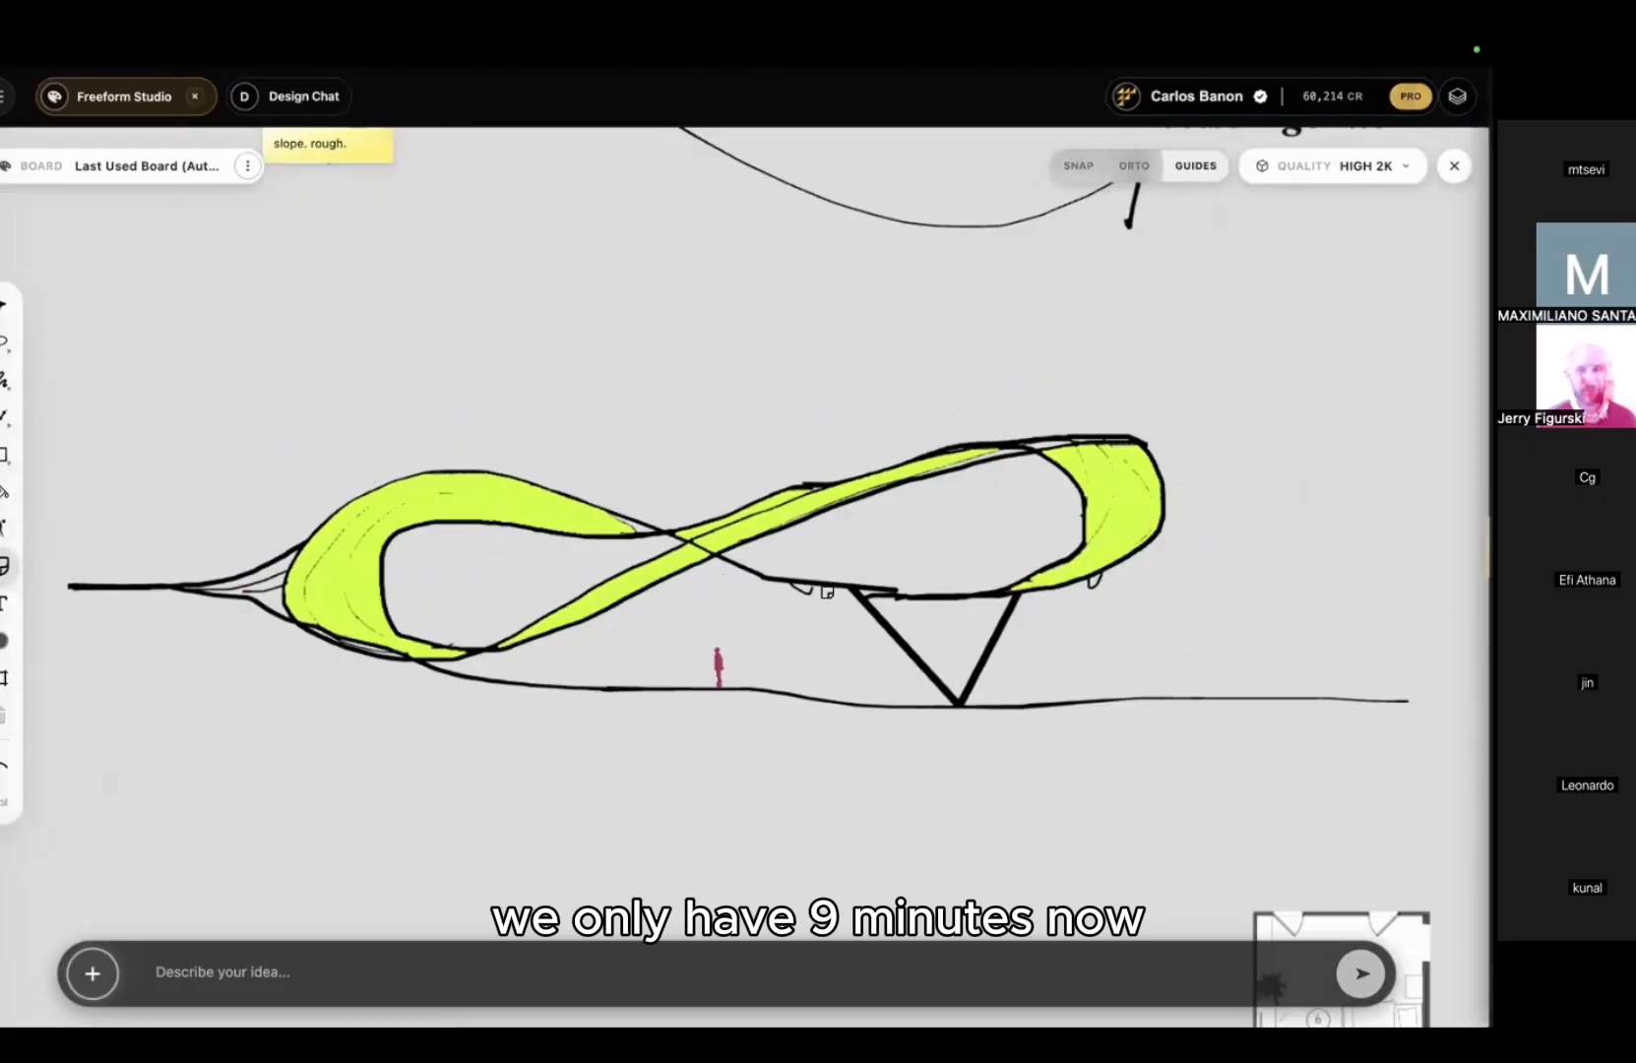
Step: Add leader notes 'thin column' on the column and 'white ribbon' on the ribbon
{"action": "mouse_move", "coordinate": [877, 622]}
{"action": "left_mouse_down"}
{"action": "mouse_move", "coordinate": [1220, 434]}
{"action": "mouse_move", "coordinate": [1270, 380]}
{"action": "left_mouse_up"}
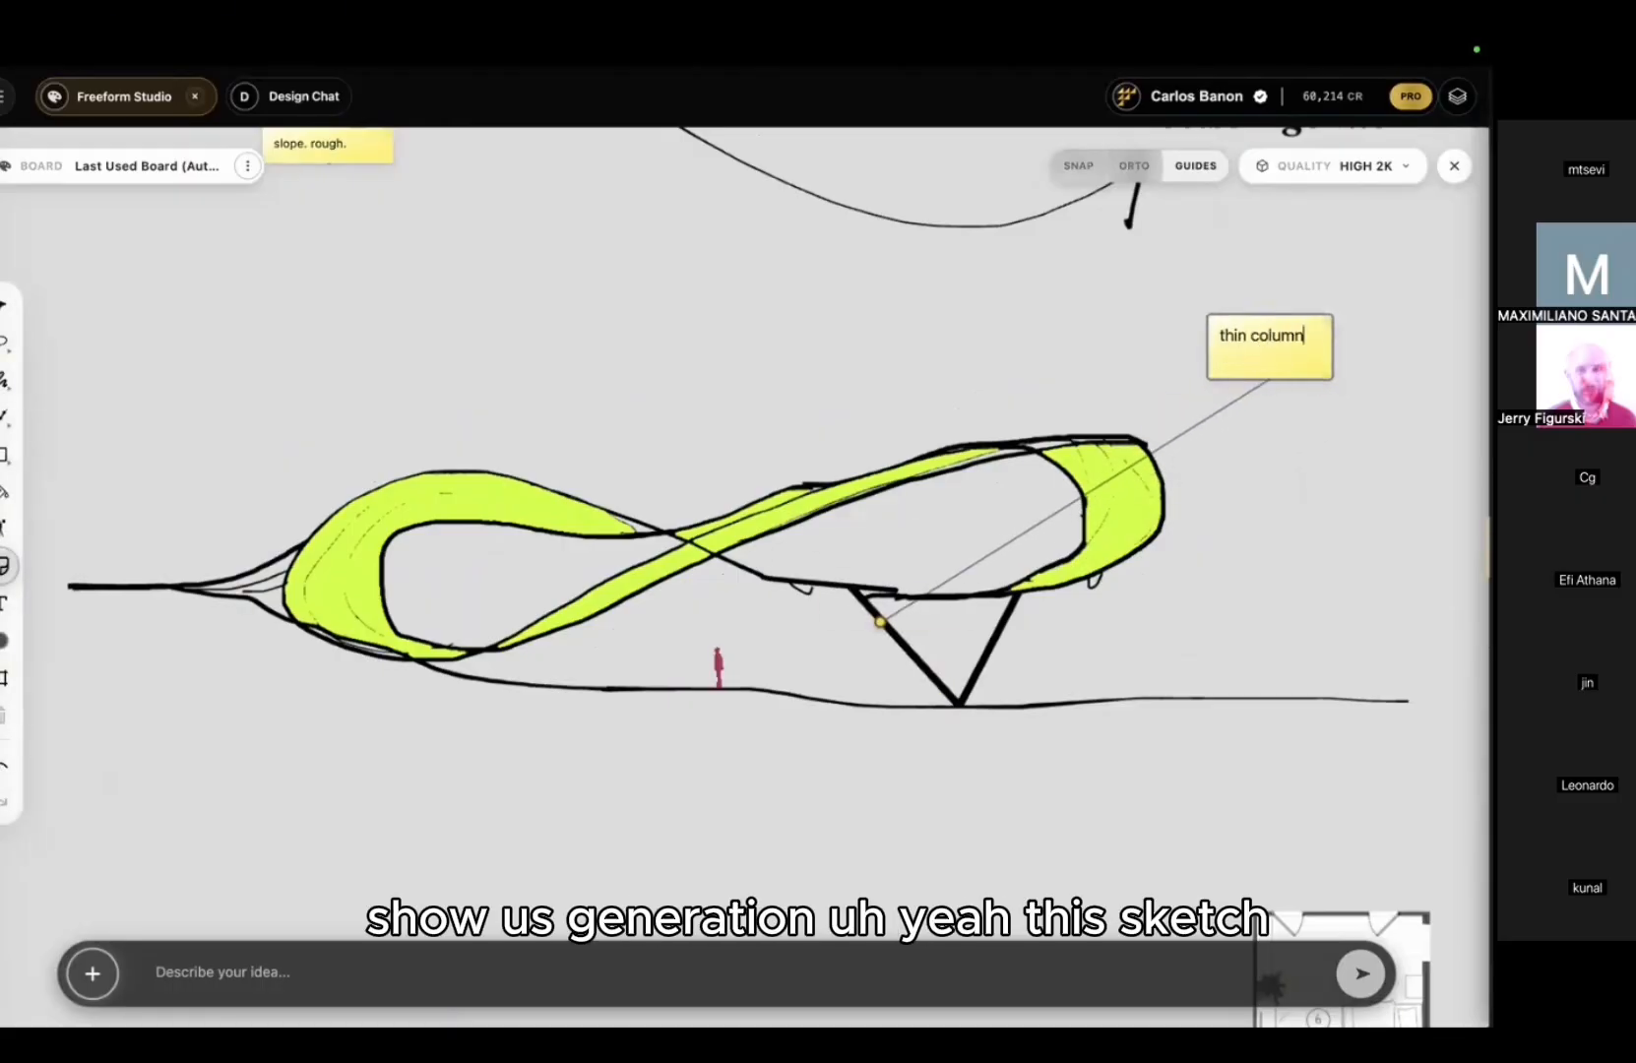
{"action": "key", "text": "Return"}
{"action": "left_click_drag", "start_coordinate": [394, 489], "coordinate": [387, 324]}
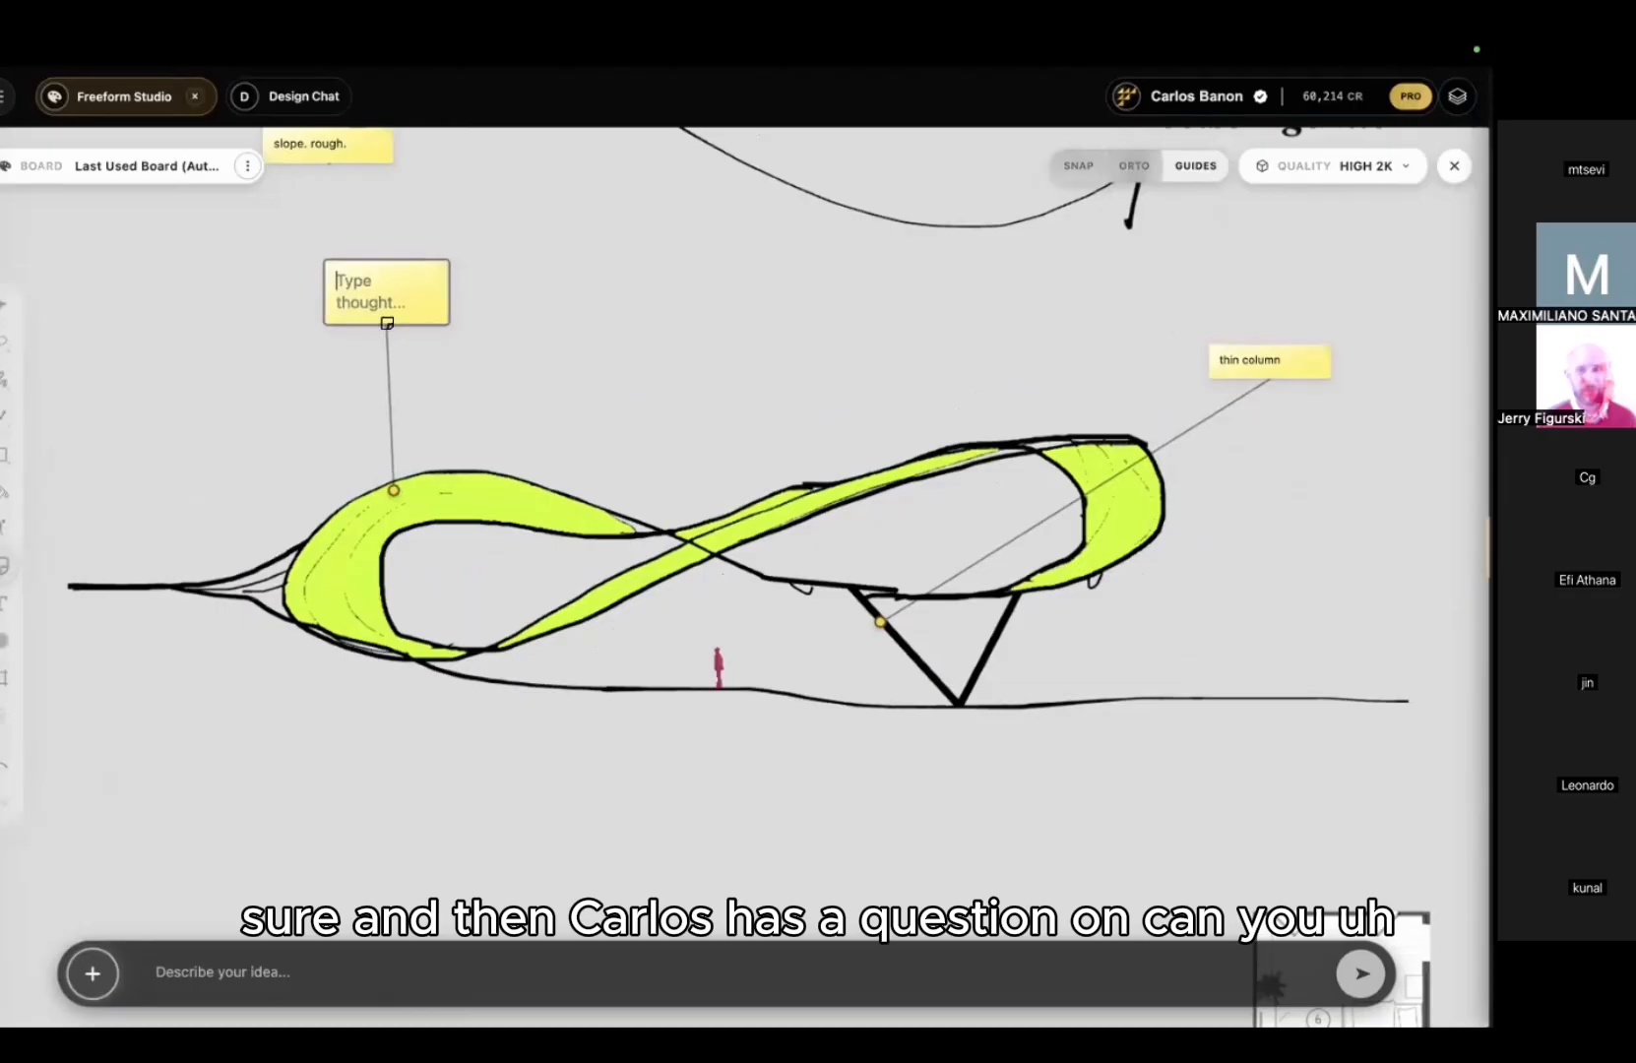
{"action": "type", "text": "white ribbon"}
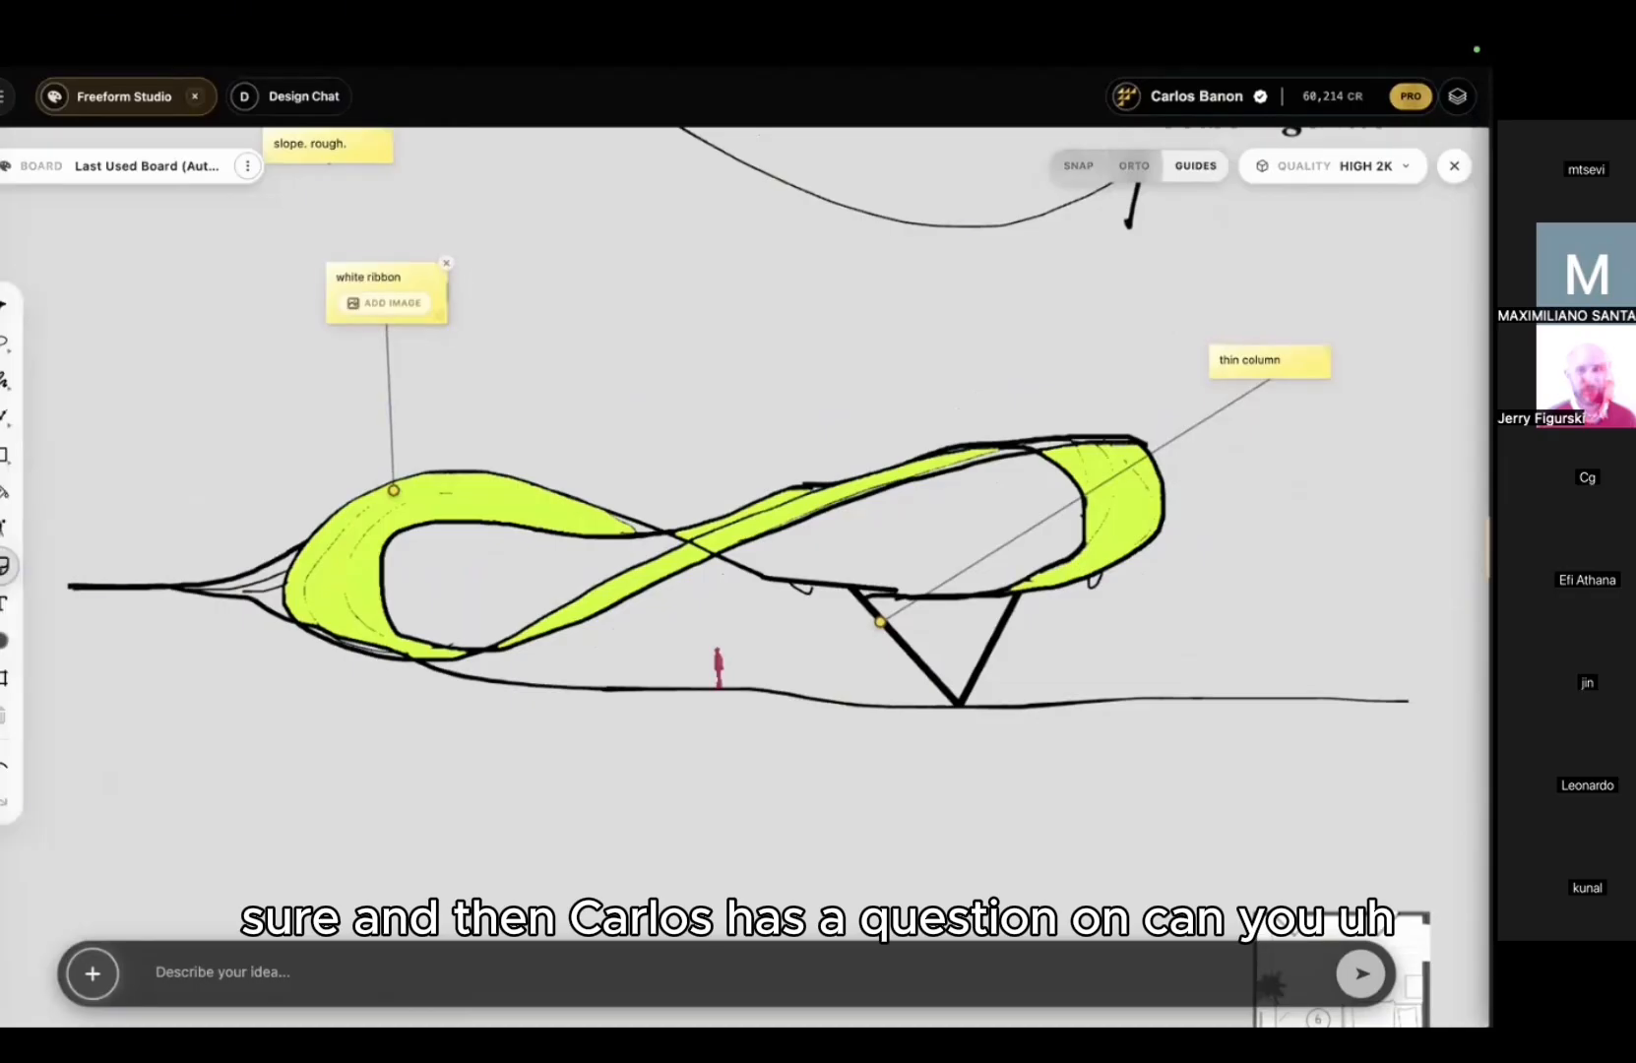
{"action": "key", "text": "Return"}
Step: Add leader notes 'raw ground' at the left ground and 'people' on the standing figure
{"action": "left_click_drag", "start_coordinate": [222, 533], "coordinate": [160, 419]}
{"action": "type", "text": "raw"}
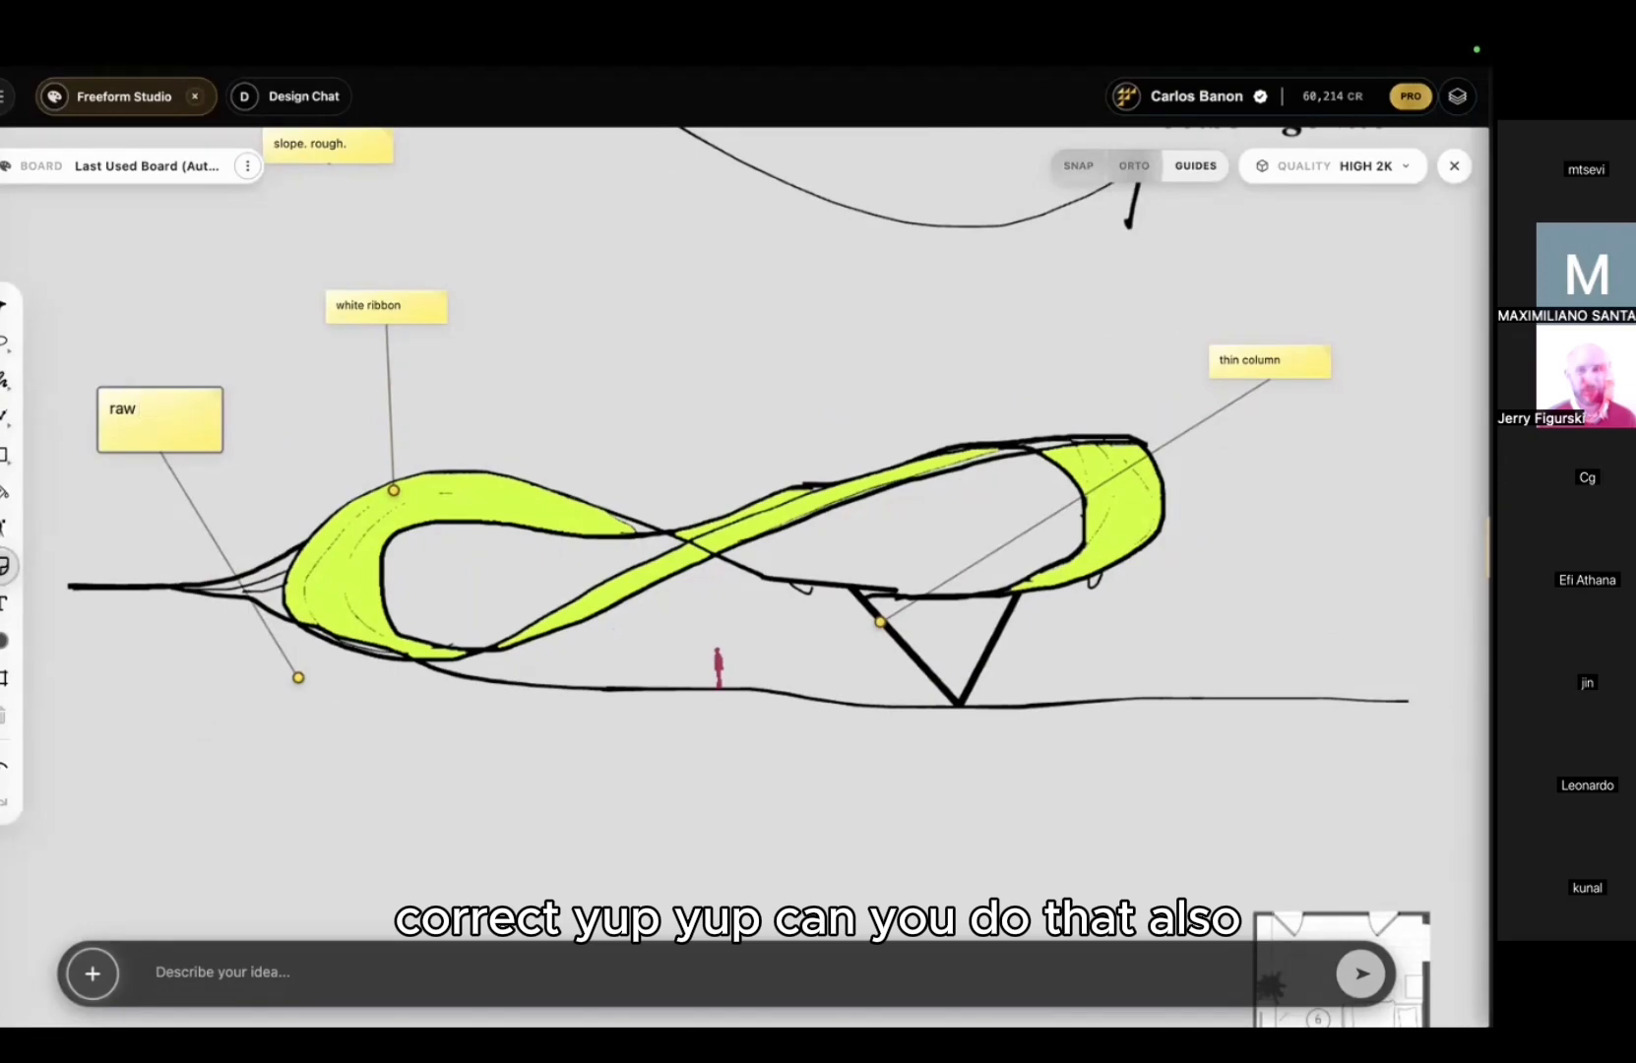
{"action": "type", "text": " ground"}
{"action": "key", "text": "Return"}
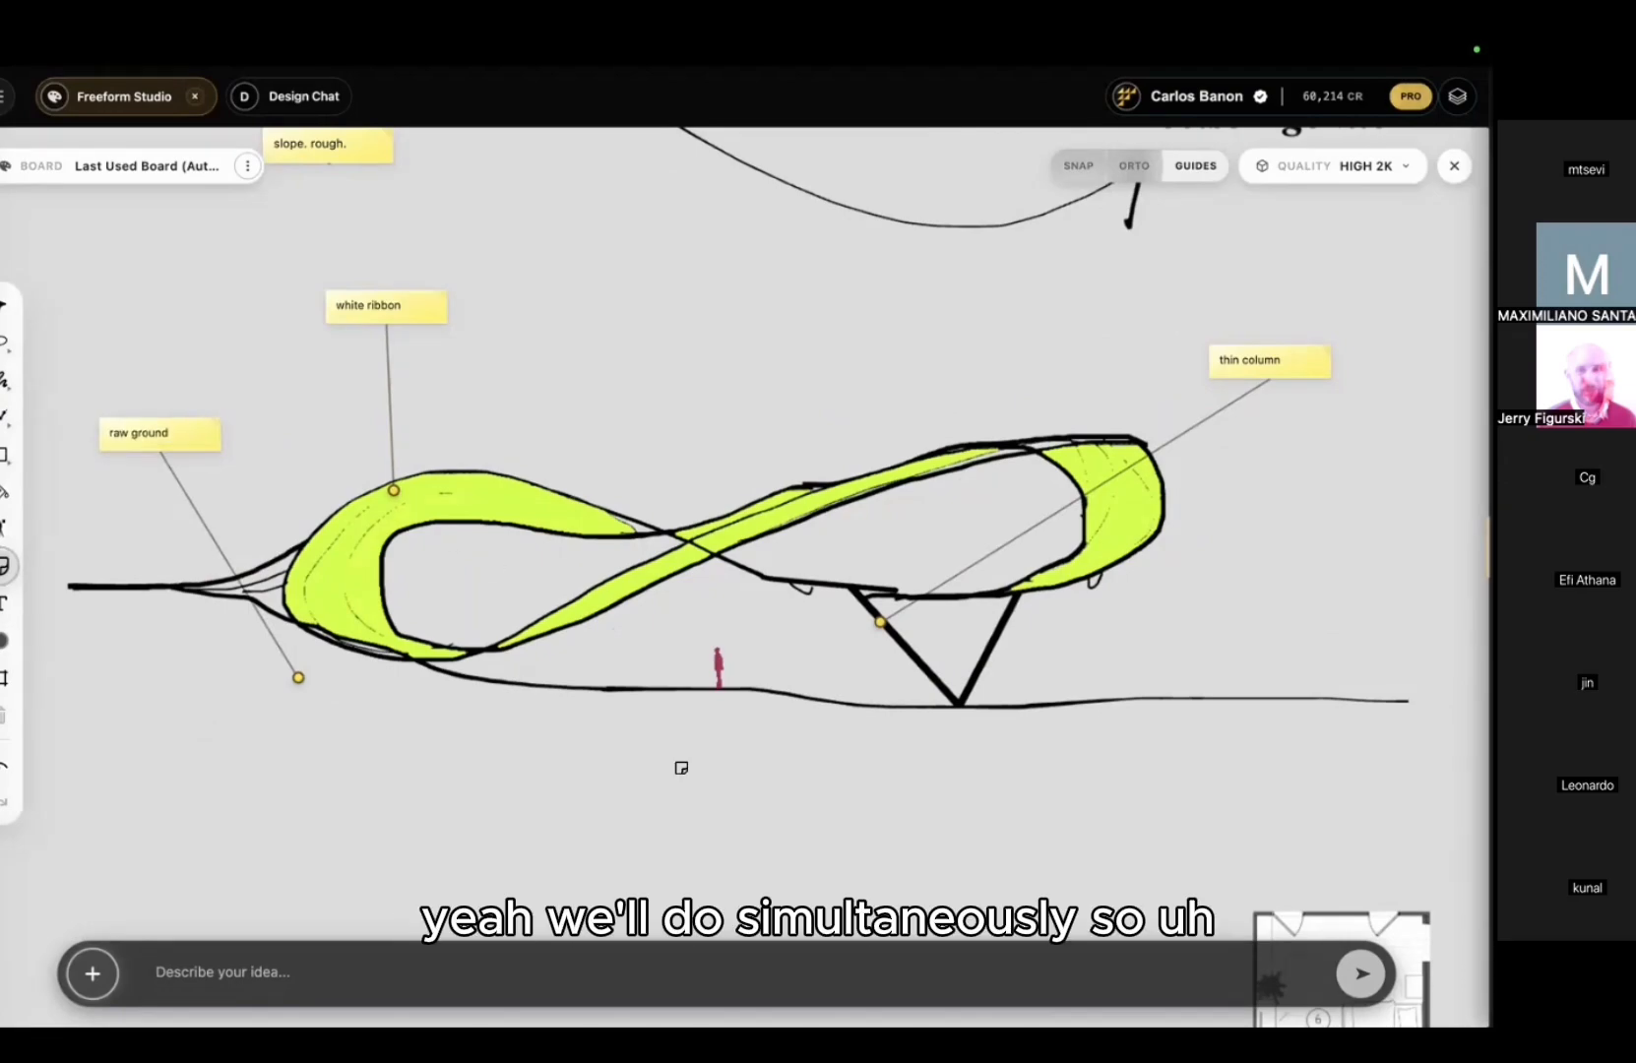
{"action": "left_click_drag", "start_coordinate": [722, 659], "coordinate": [1418, 517]}
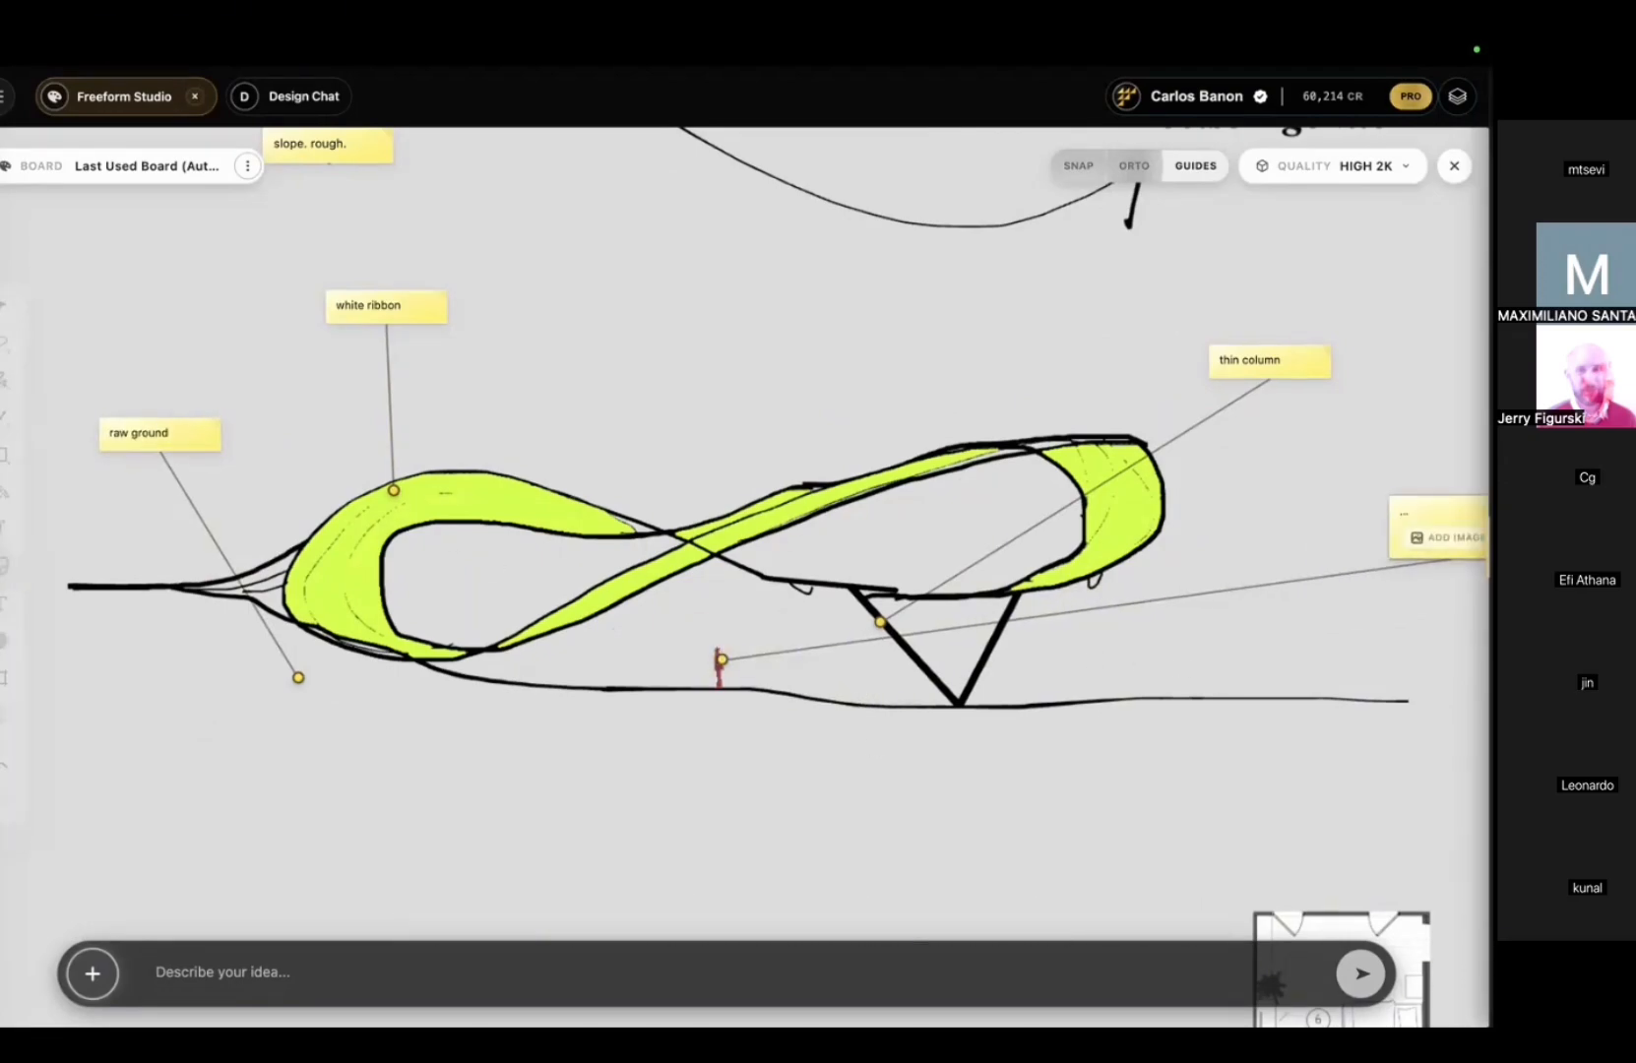
{"action": "type", "text": "people"}
{"action": "key", "text": "Return"}
{"action": "scroll", "coordinate": [871, 581], "scroll_direction": "down", "scroll_amount": 3}
{"action": "scroll", "coordinate": [871, 581], "scroll_direction": "right", "scroll_amount": 2}
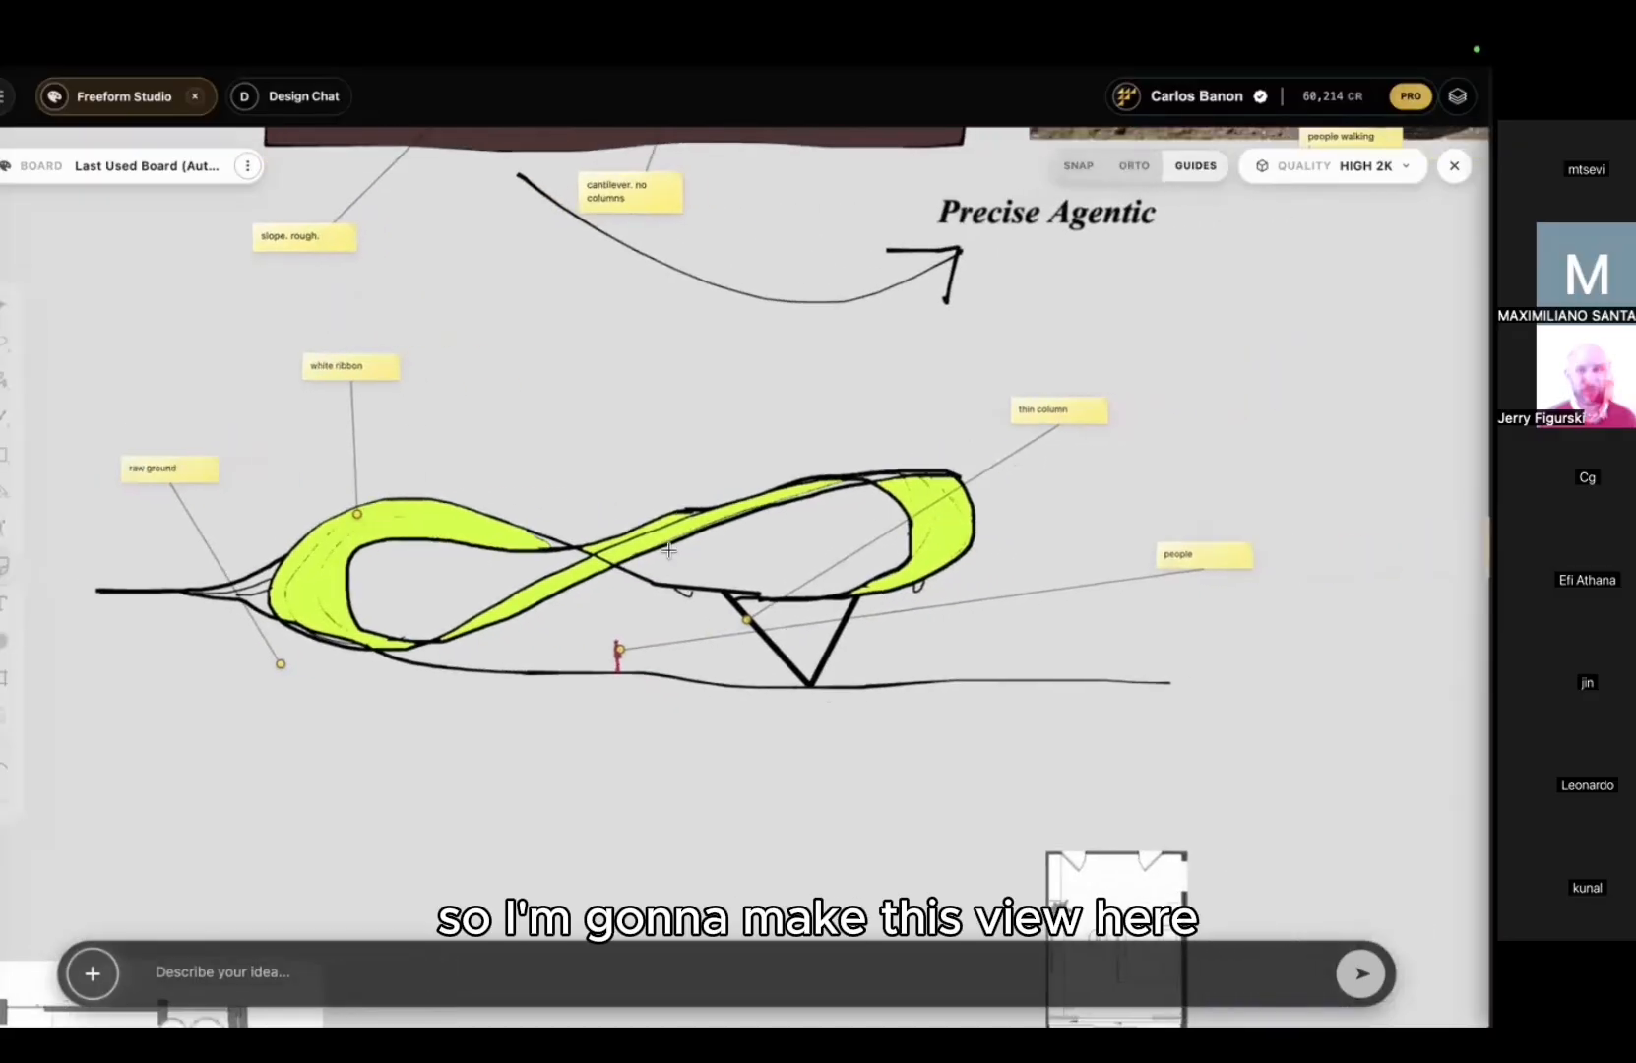
Step: Frame the annotated sketch at 38:17 and set render quality to Good 1K
{"action": "mouse_move", "coordinate": [114, 407]}
{"action": "left_mouse_down"}
{"action": "mouse_move", "coordinate": [1216, 711]}
{"action": "mouse_move", "coordinate": [1046, 777]}
{"action": "left_mouse_up"}
{"action": "middle_click_drag", "start_coordinate": [797, 480], "coordinate": [828, 536]}
{"action": "scroll", "coordinate": [828, 536], "scroll_direction": "down", "scroll_amount": 2}
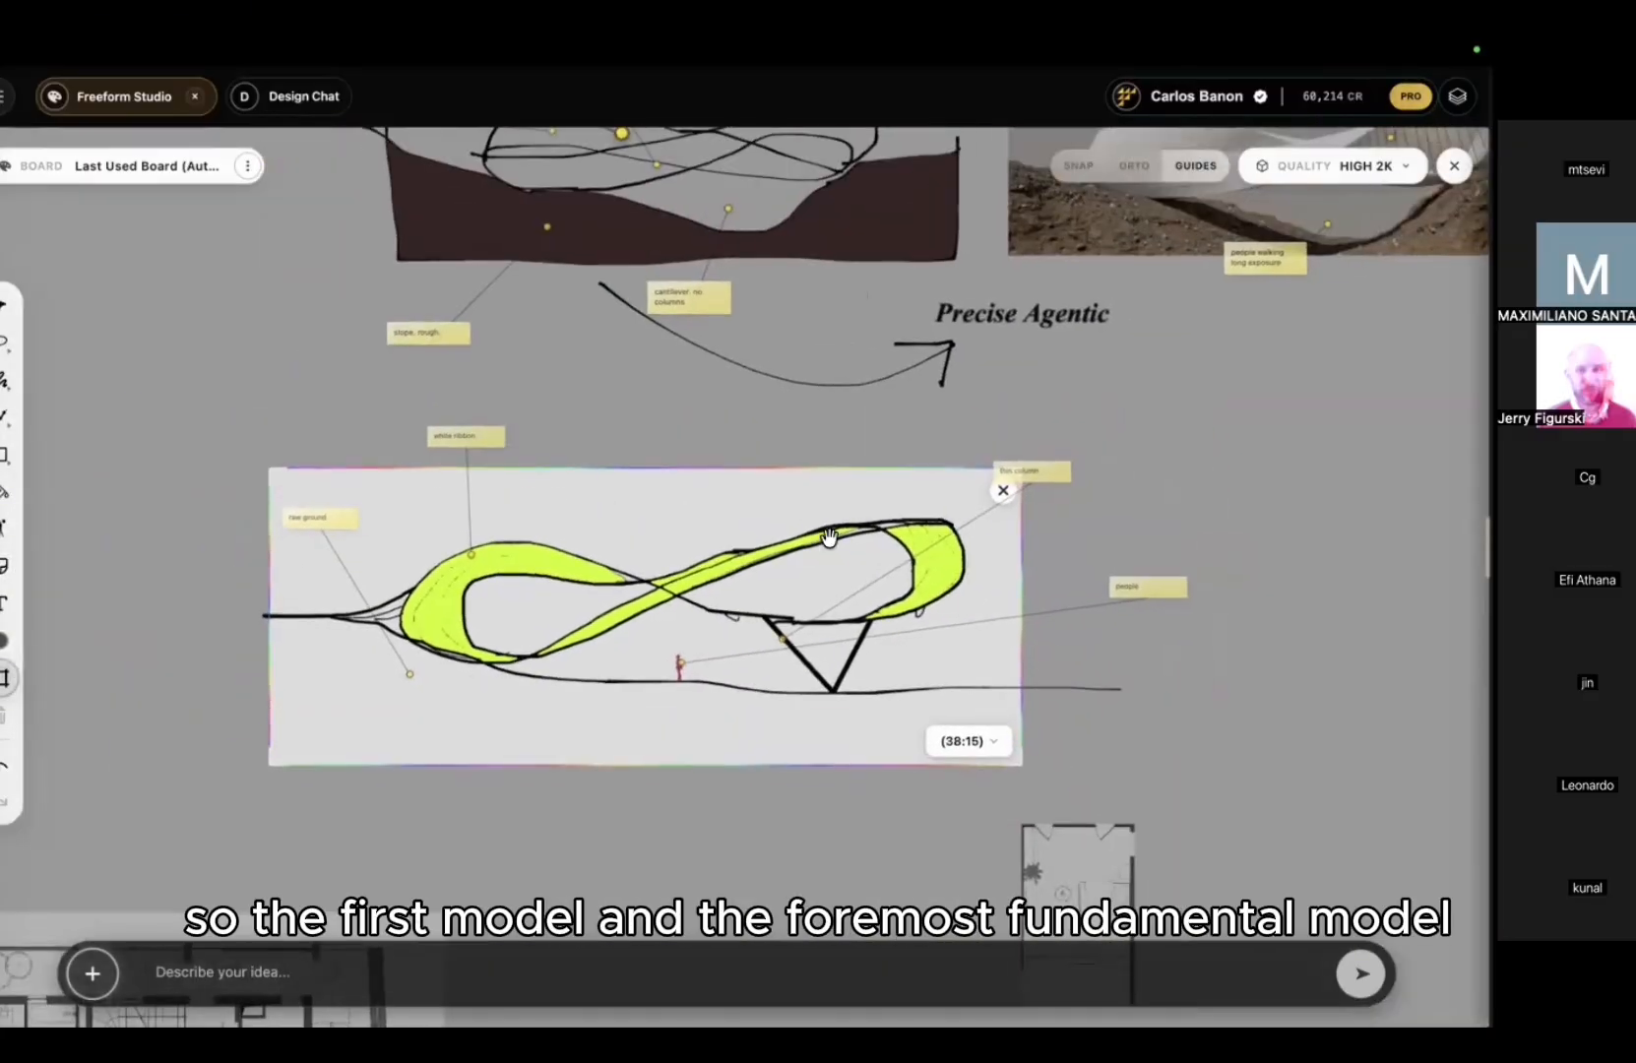
{"action": "left_click_drag", "start_coordinate": [269, 470], "coordinate": [269, 430]}
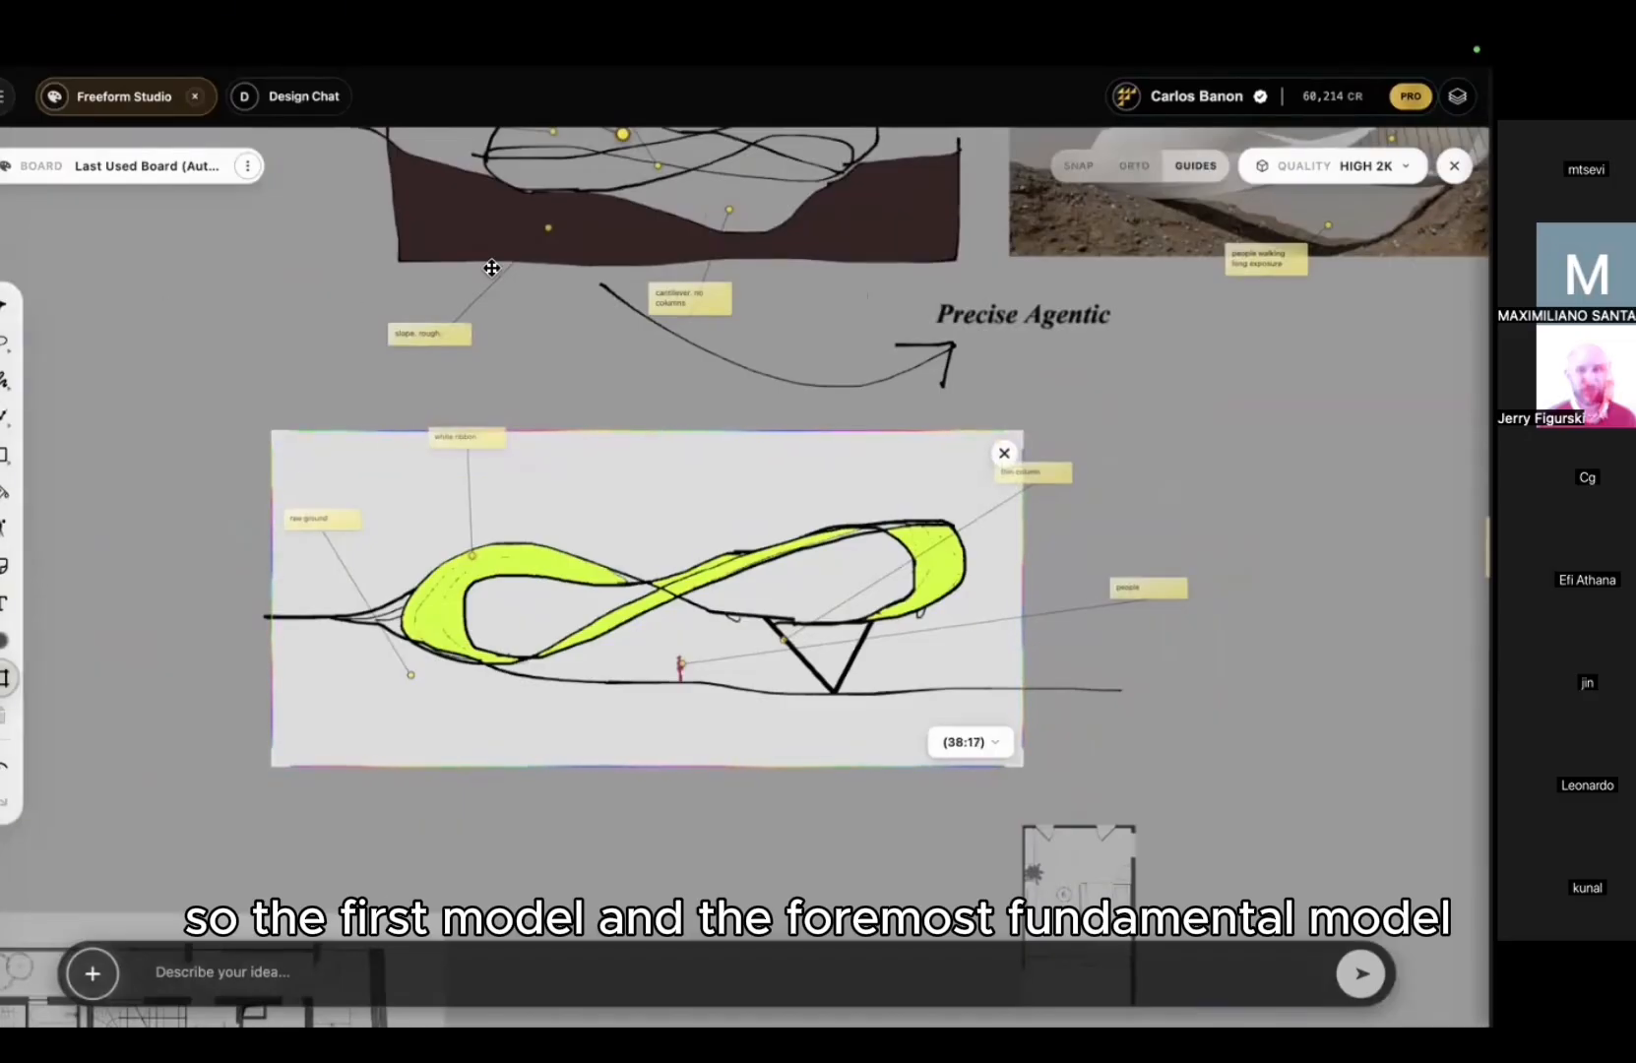
{"action": "left_click", "coordinate": [1336, 165]}
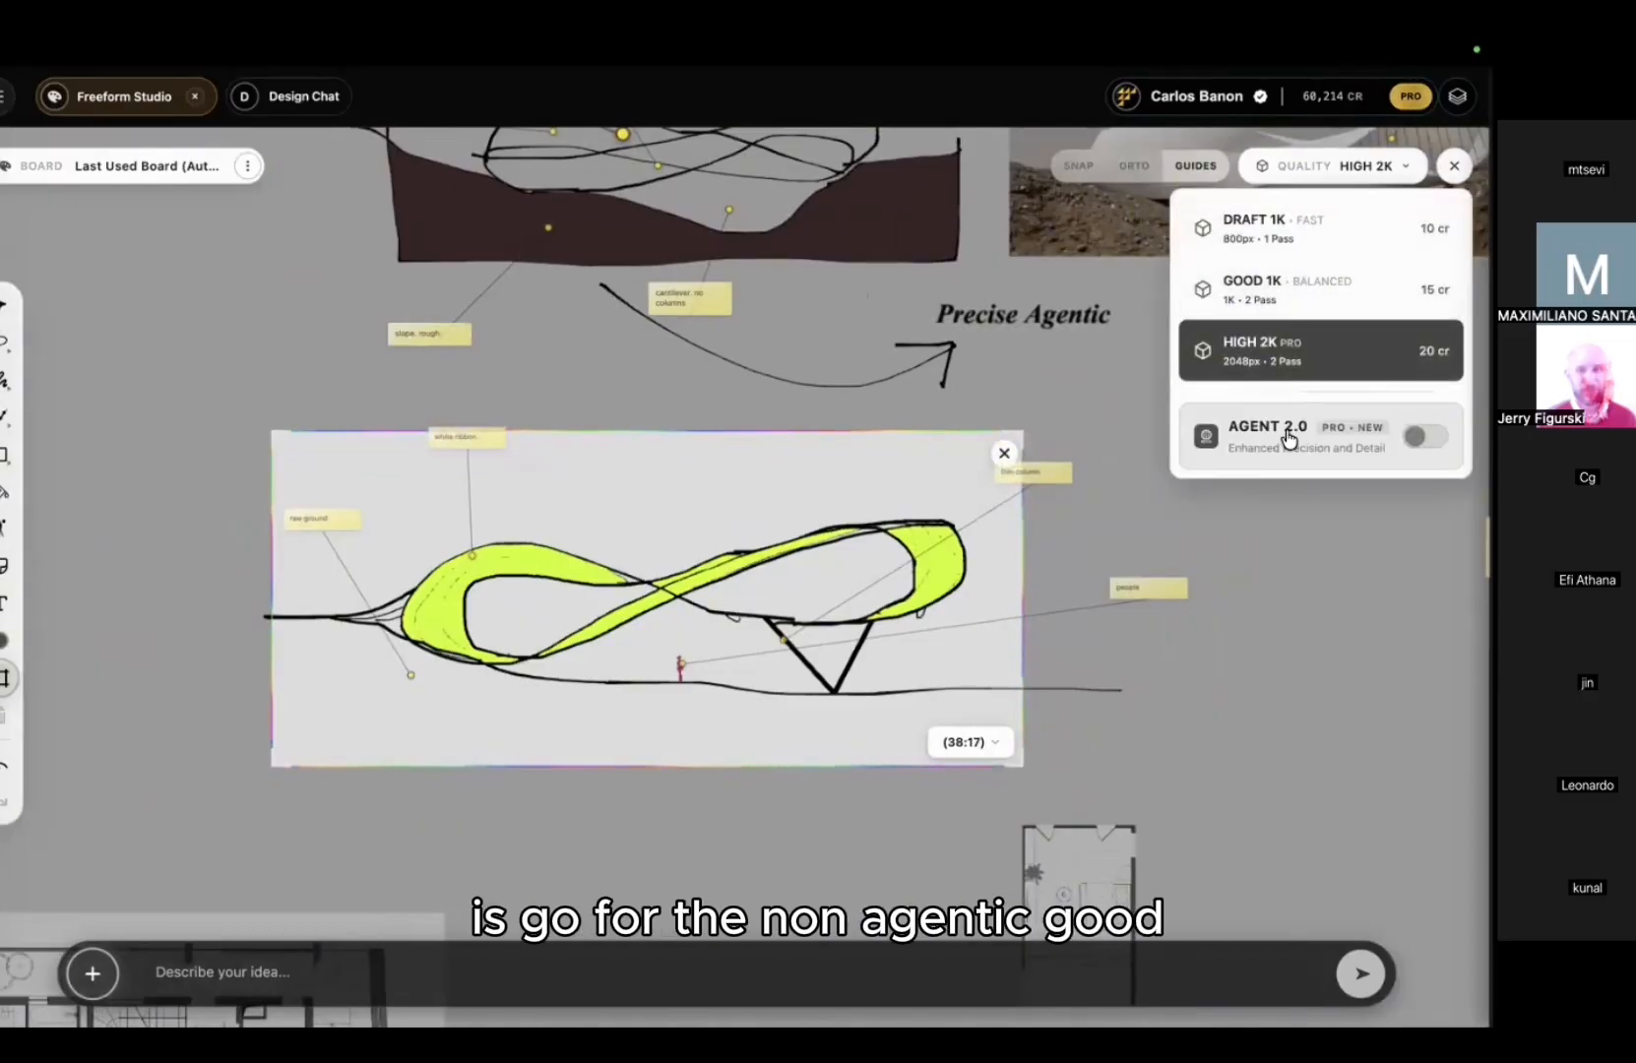
{"action": "left_click", "coordinate": [1302, 288]}
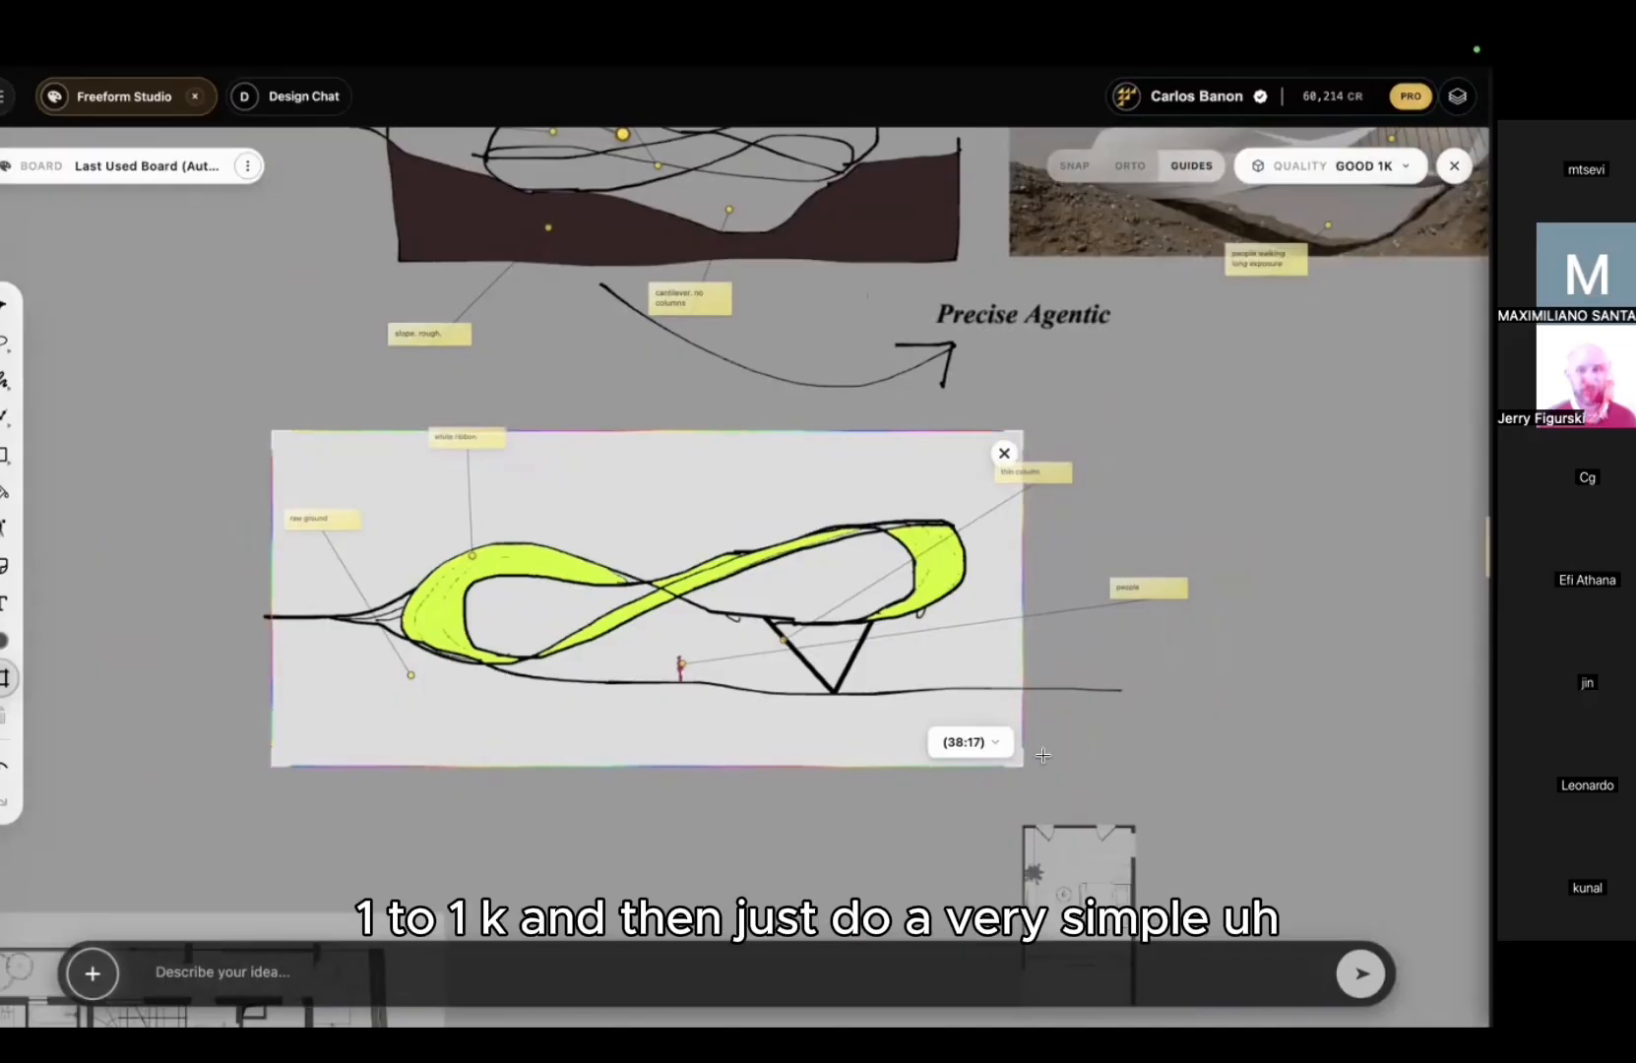
{"action": "left_click", "coordinate": [464, 976]}
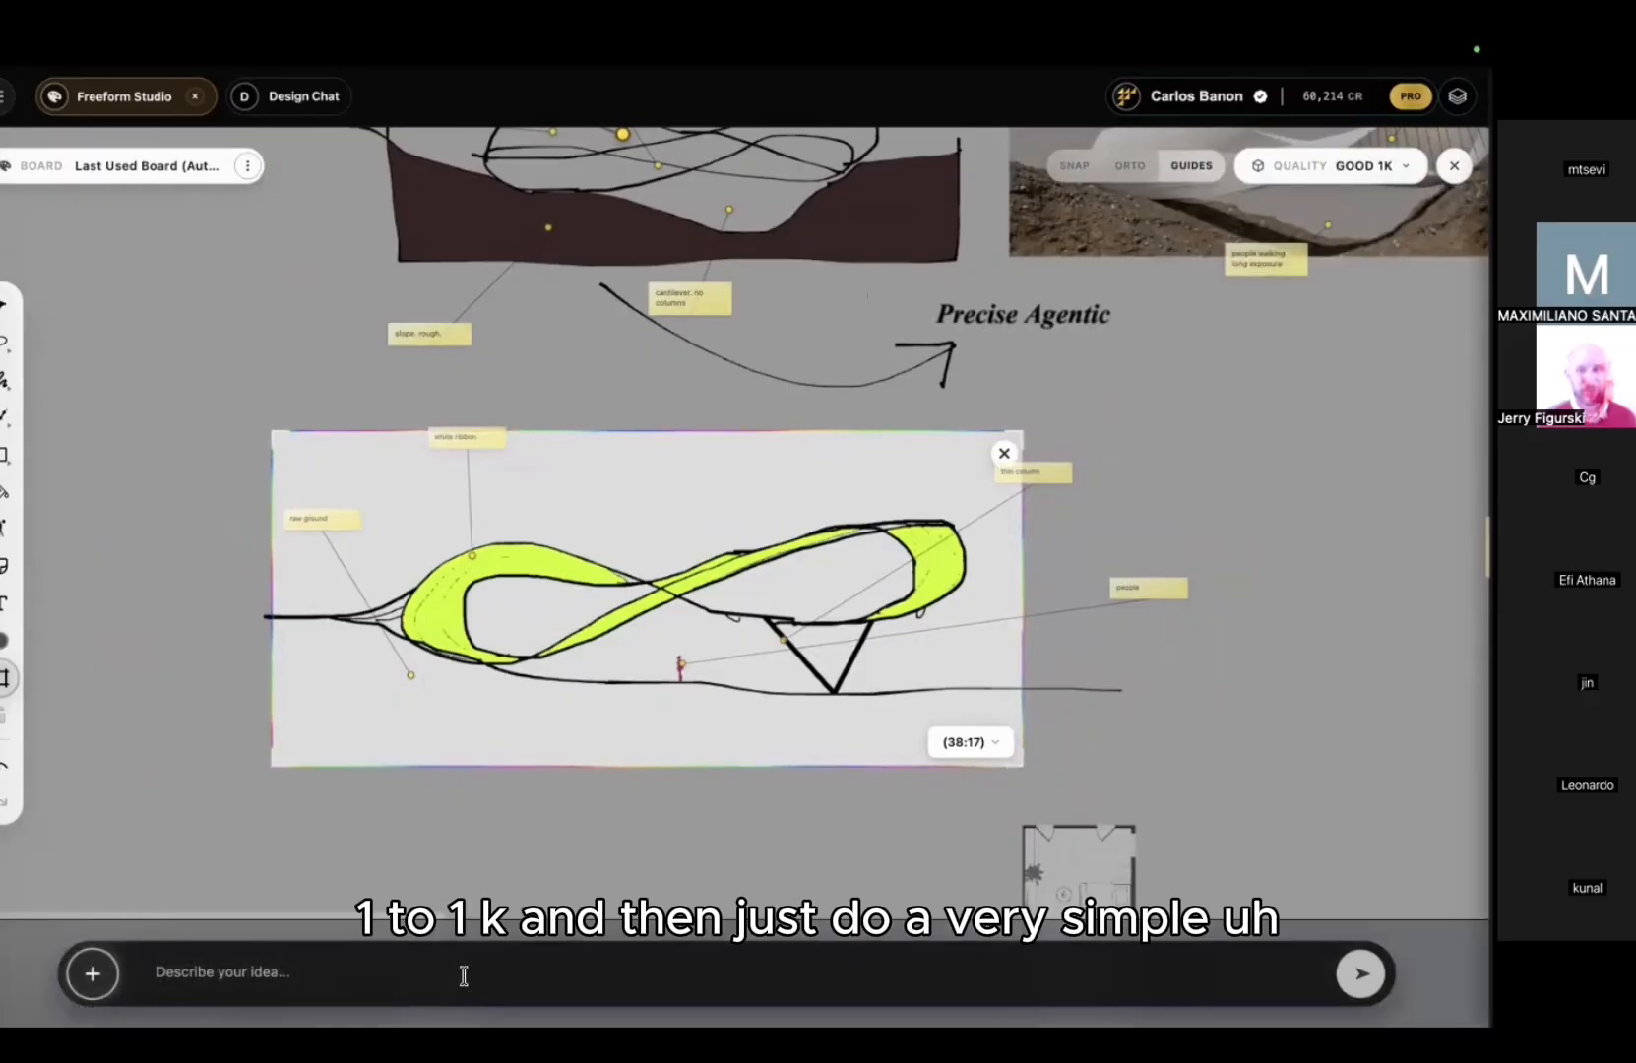
Step: Submit the prompt 'front view of a loop building on a slope. white material. ruffled…' to render
{"action": "type", "text": "front view of a"}
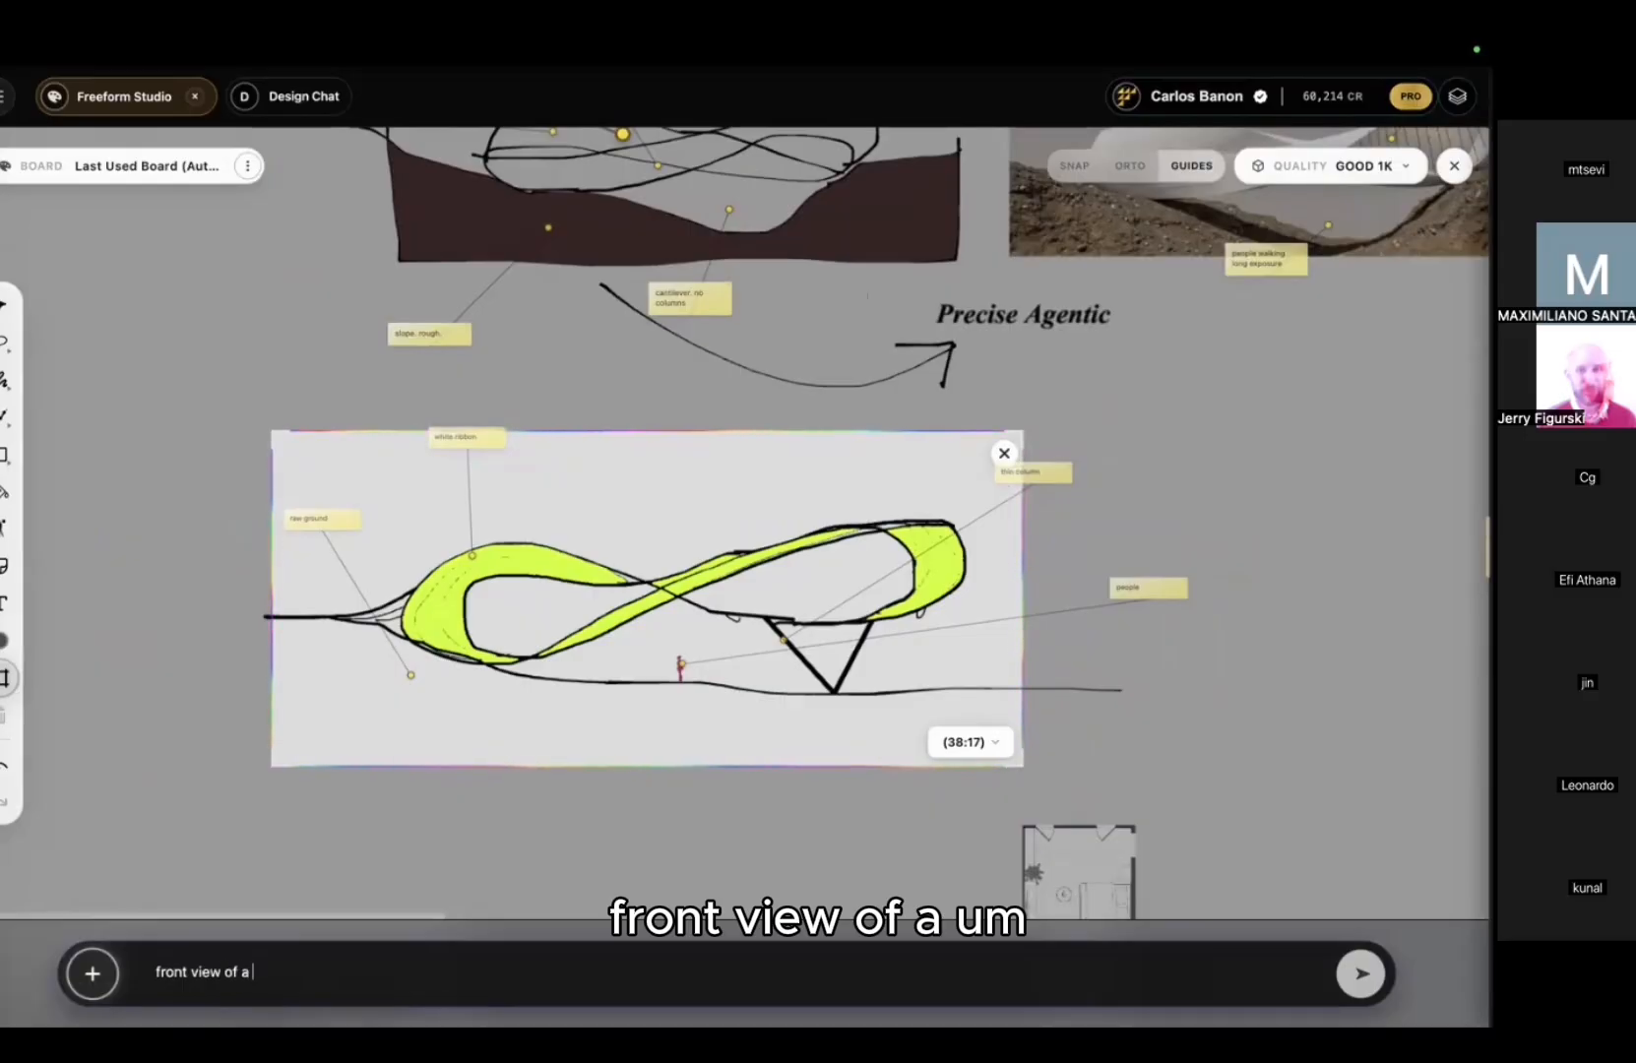
{"action": "type", "text": " loop building on a slope. w"}
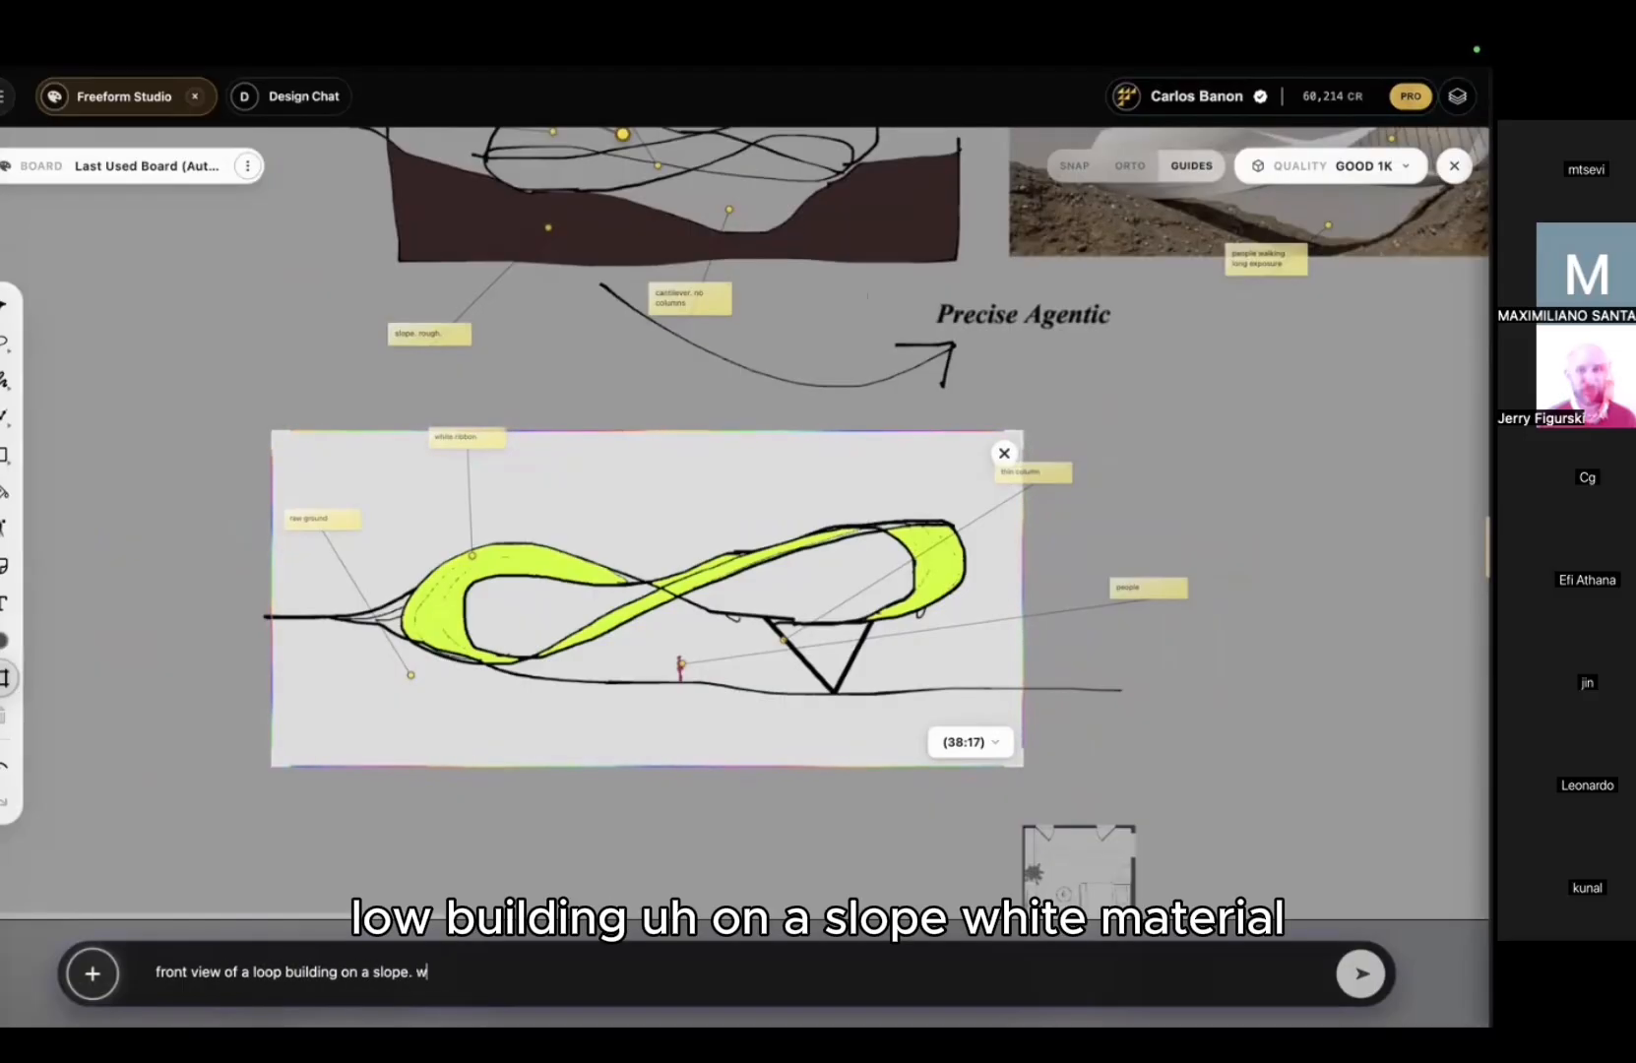
{"action": "type", "text": "hite material. r"}
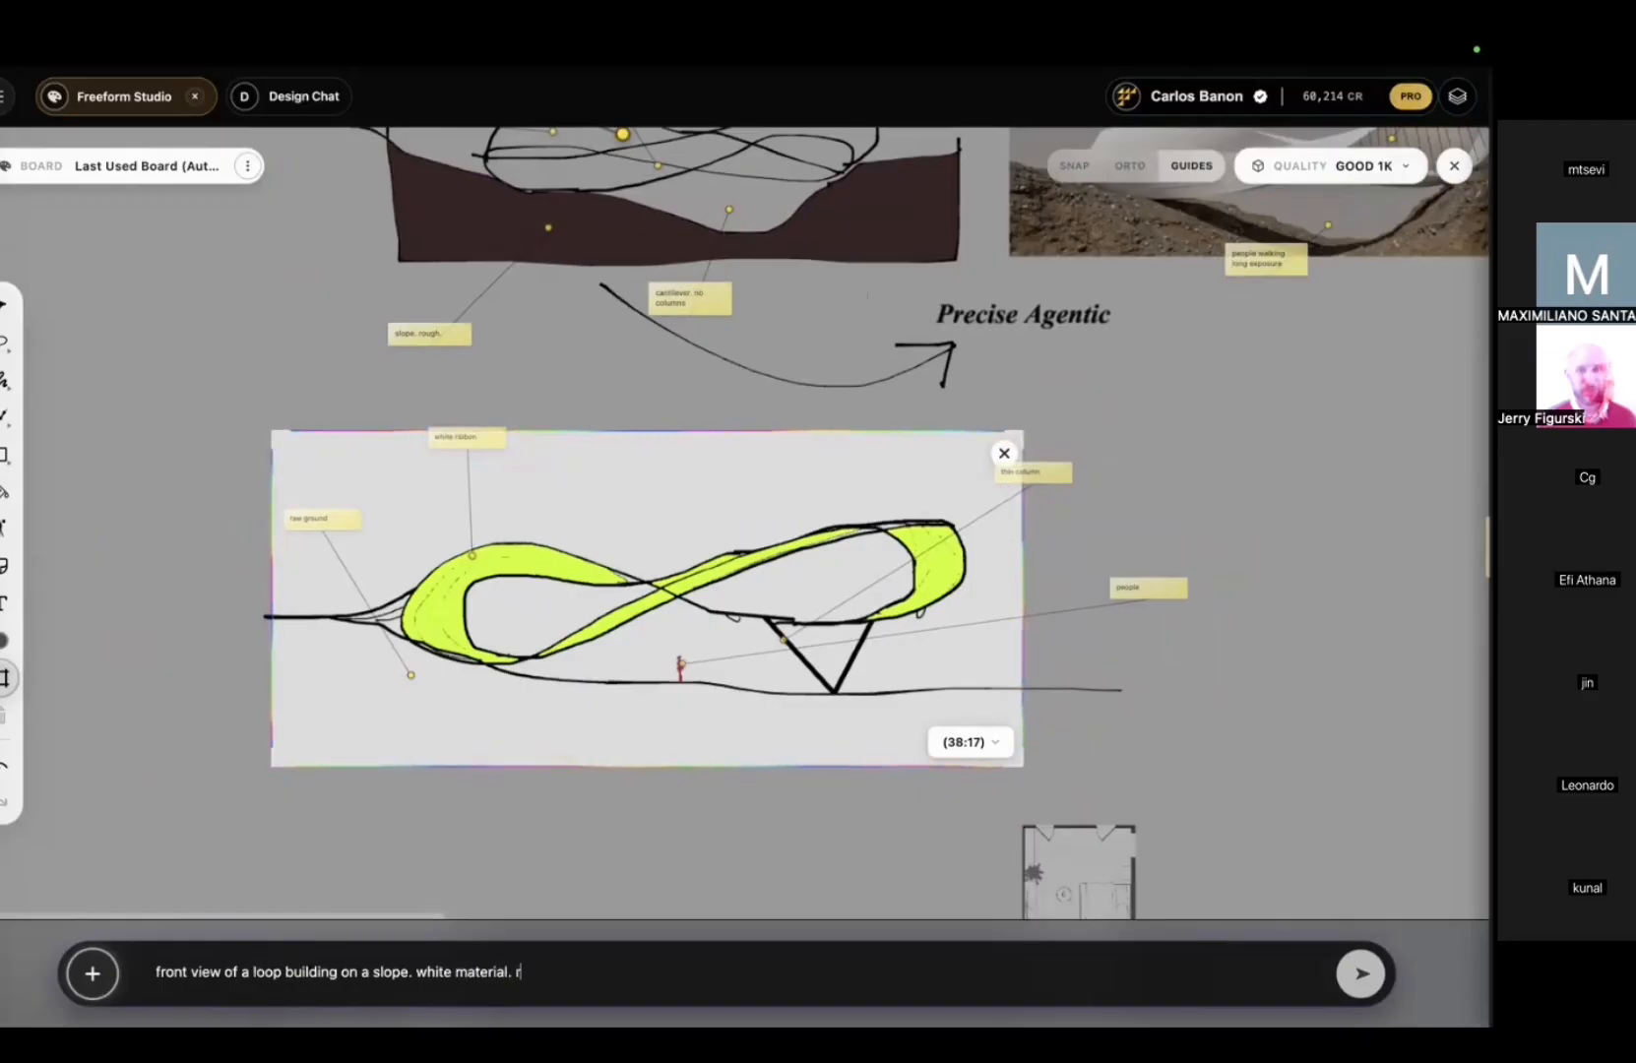
{"action": "type", "text": "uffled geometry. on top fo thin vertical V"}
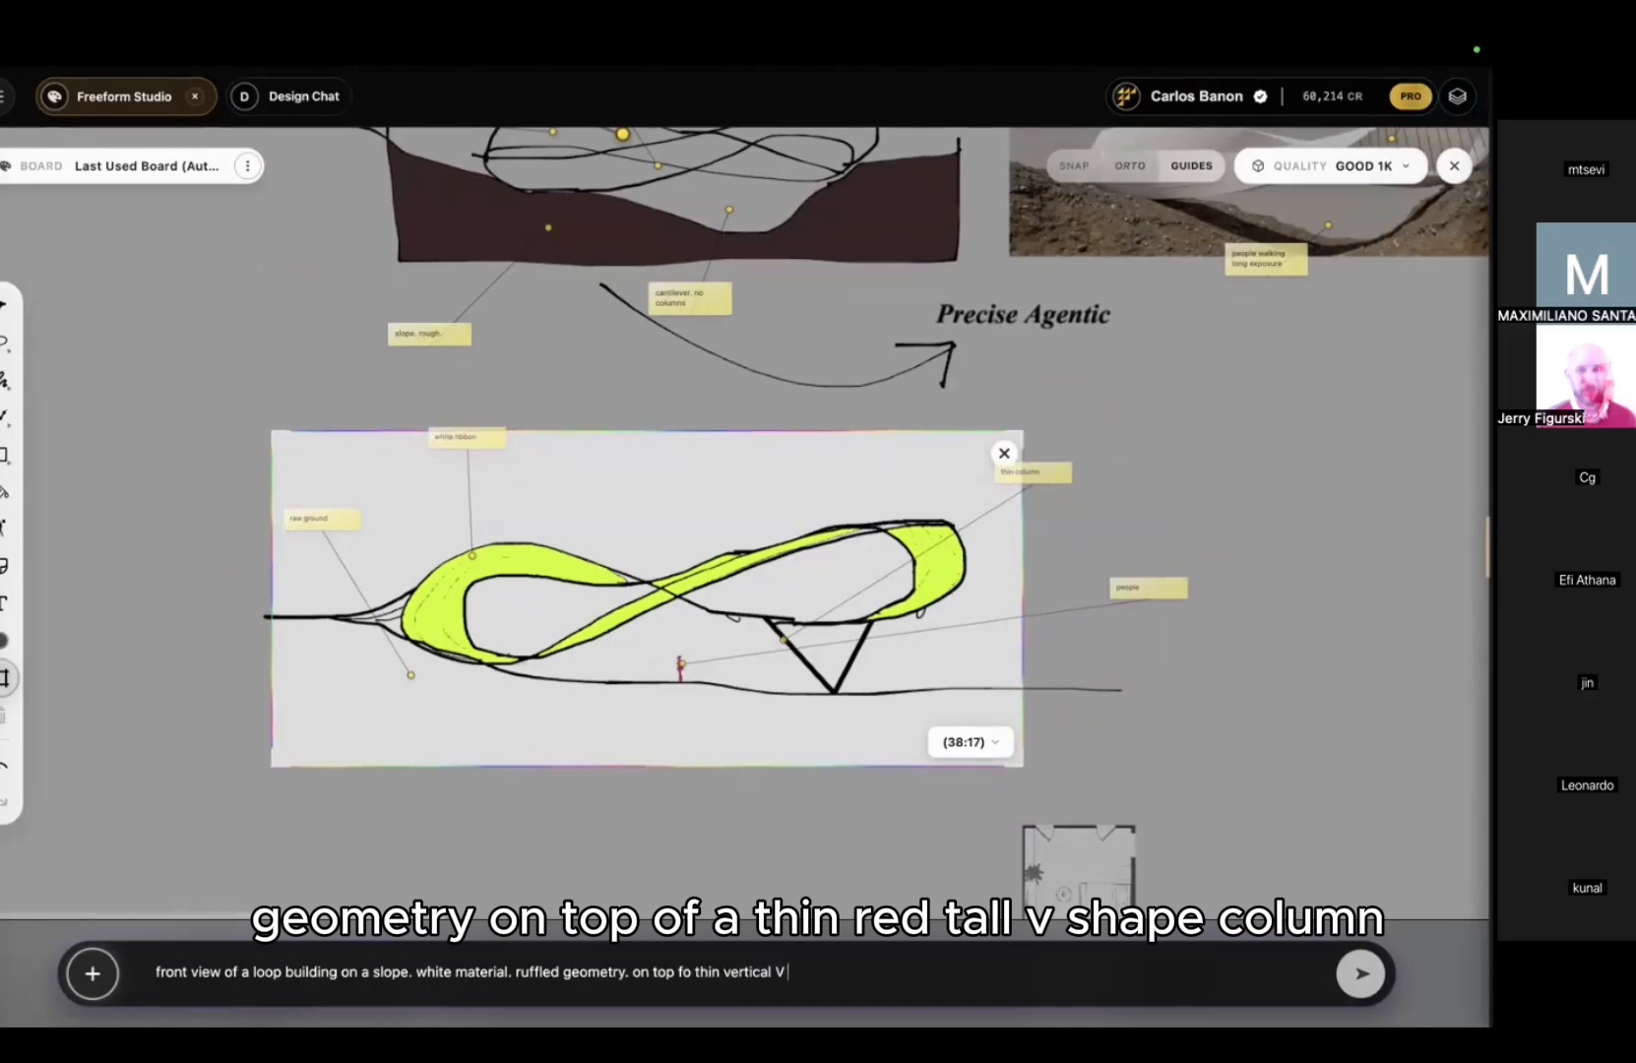
{"action": "type", "text": "oum"}
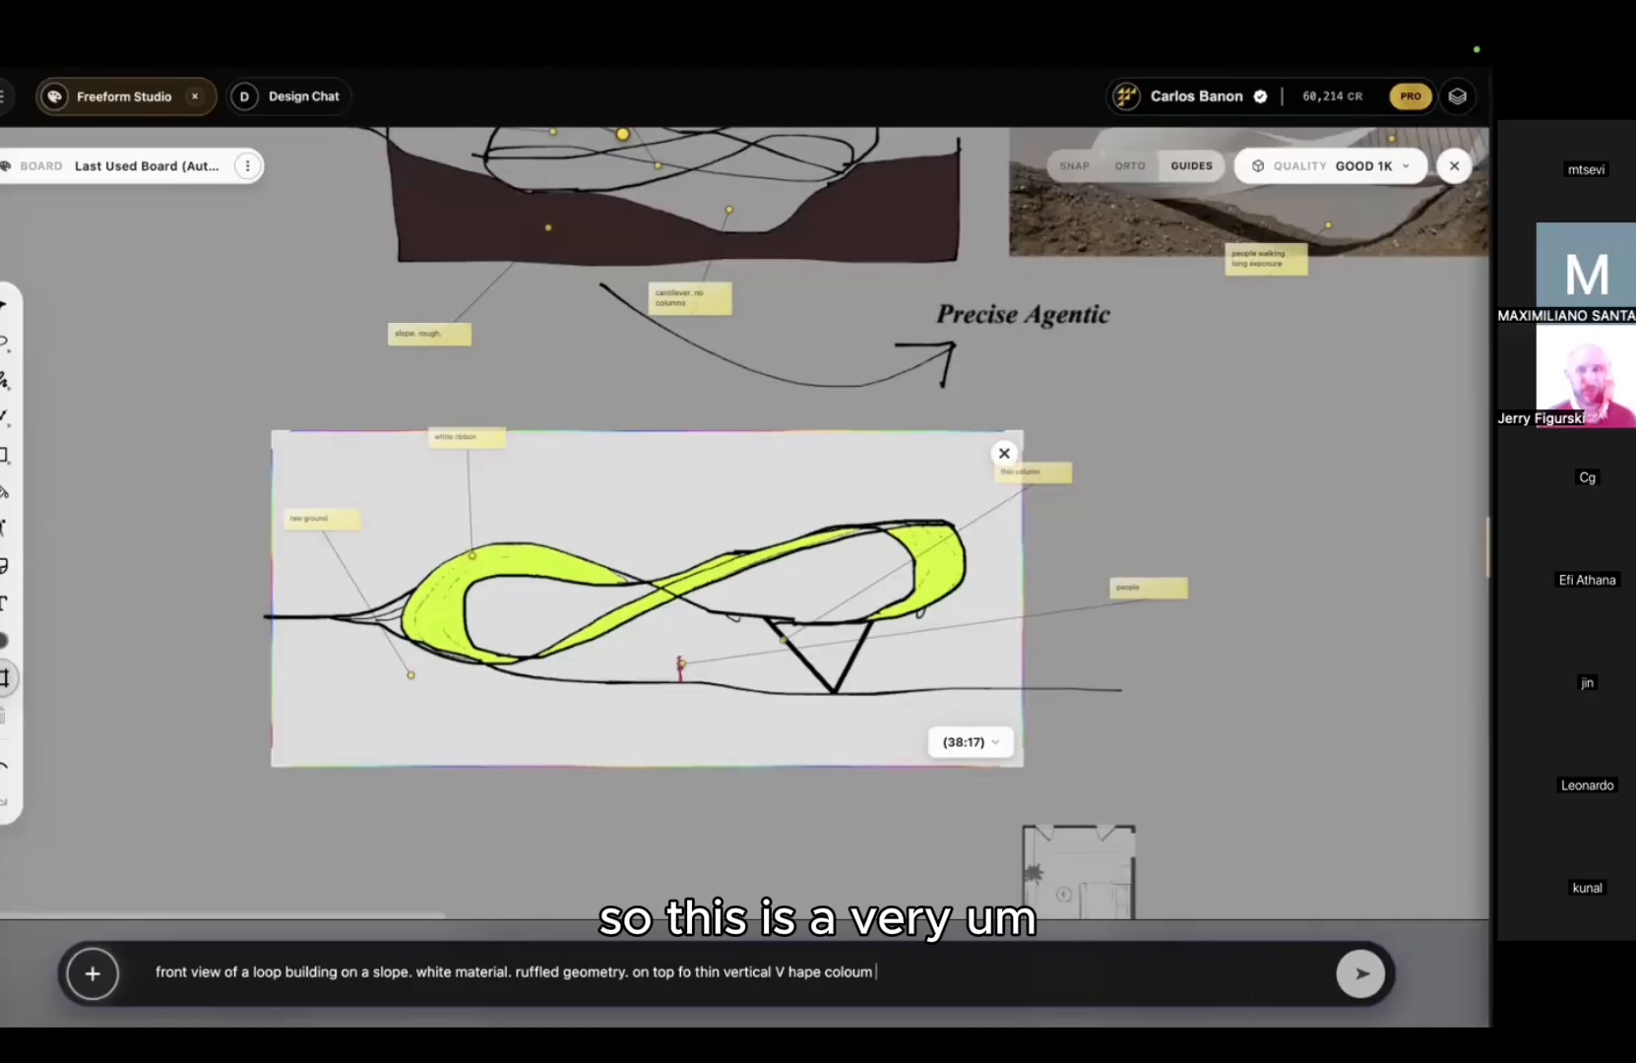
{"action": "key", "text": "Return"}
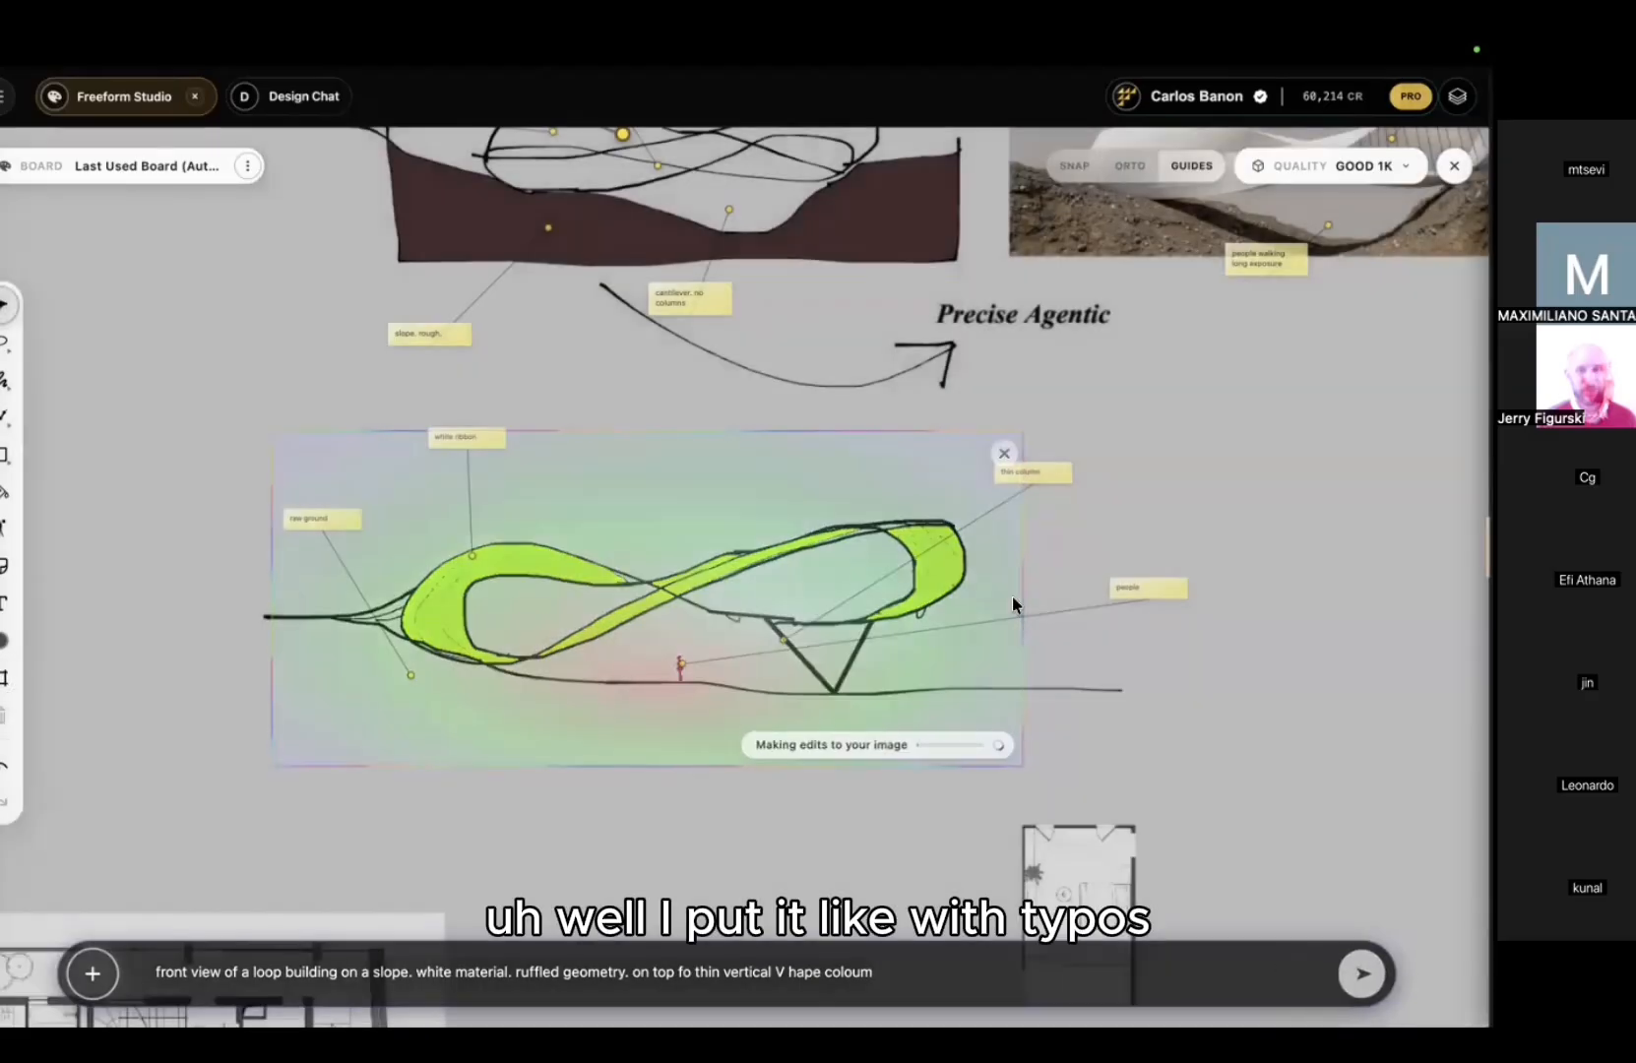
Step: Enable Agent 2.0 at High 2K 2.0 quality, then open the finished loop render enlarged
{"action": "middle_click_drag", "start_coordinate": [936, 575], "coordinate": [839, 557]}
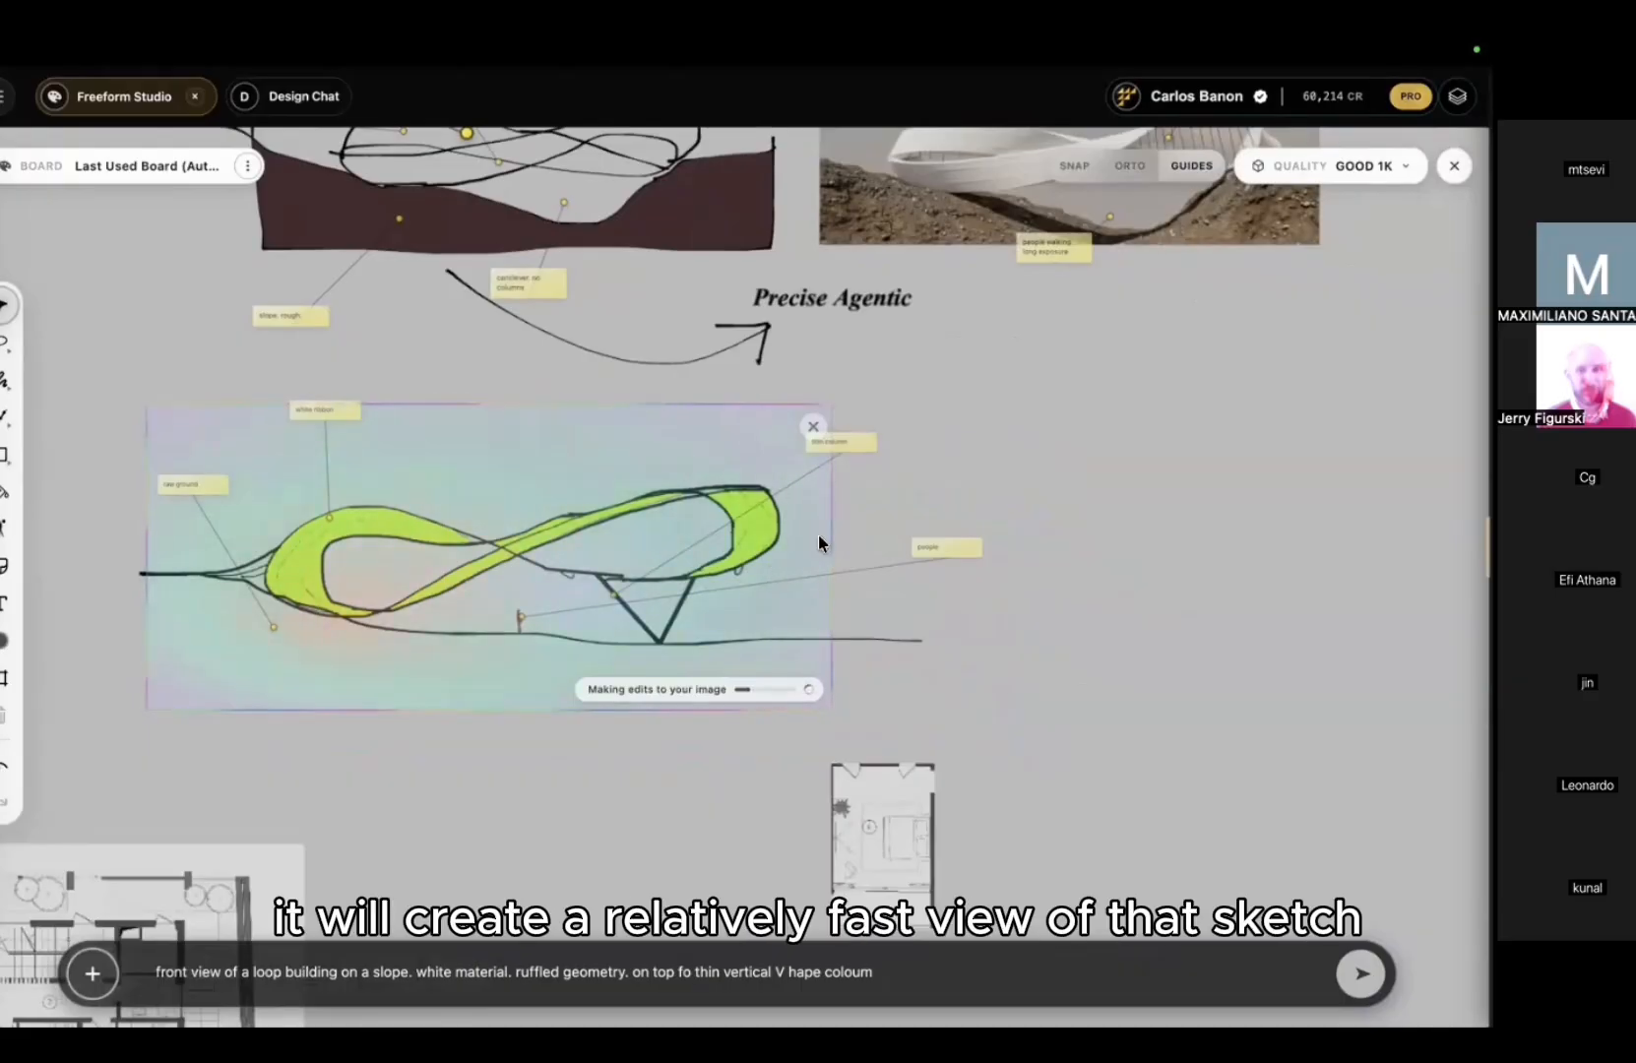
{"action": "middle_click_drag", "start_coordinate": [534, 519], "coordinate": [565, 522]}
{"action": "scroll", "coordinate": [565, 516], "scroll_direction": "down", "scroll_amount": 3}
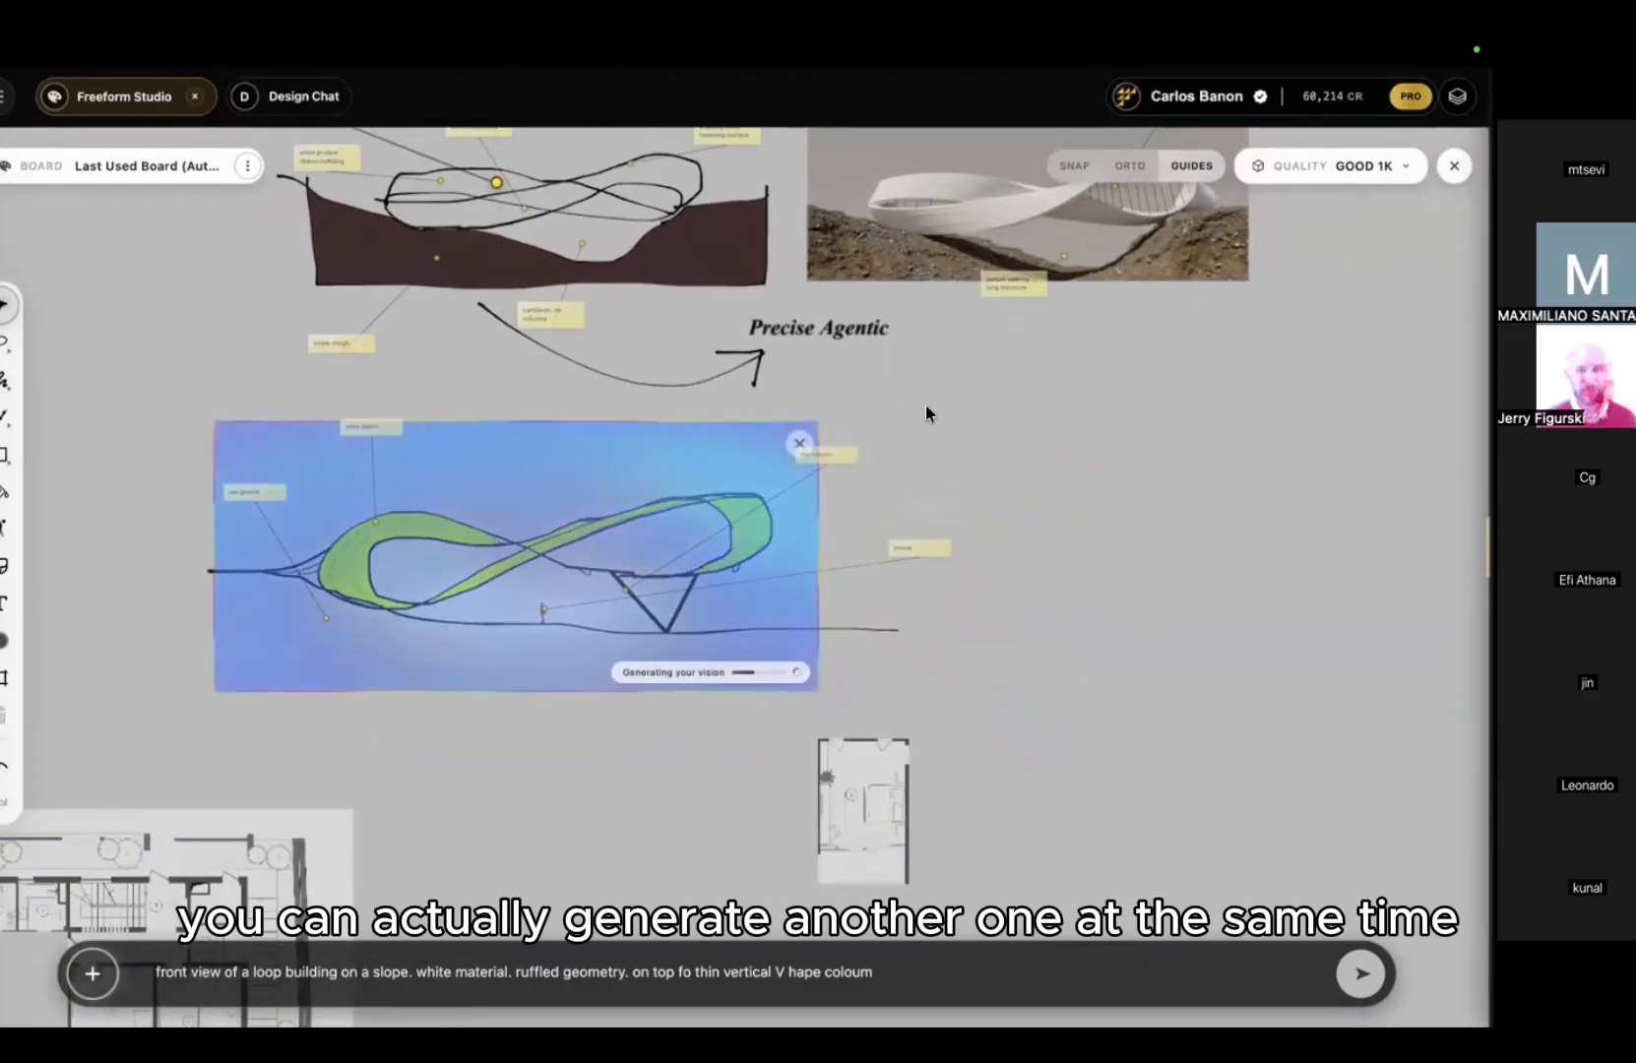
{"action": "left_click", "coordinate": [1324, 165]}
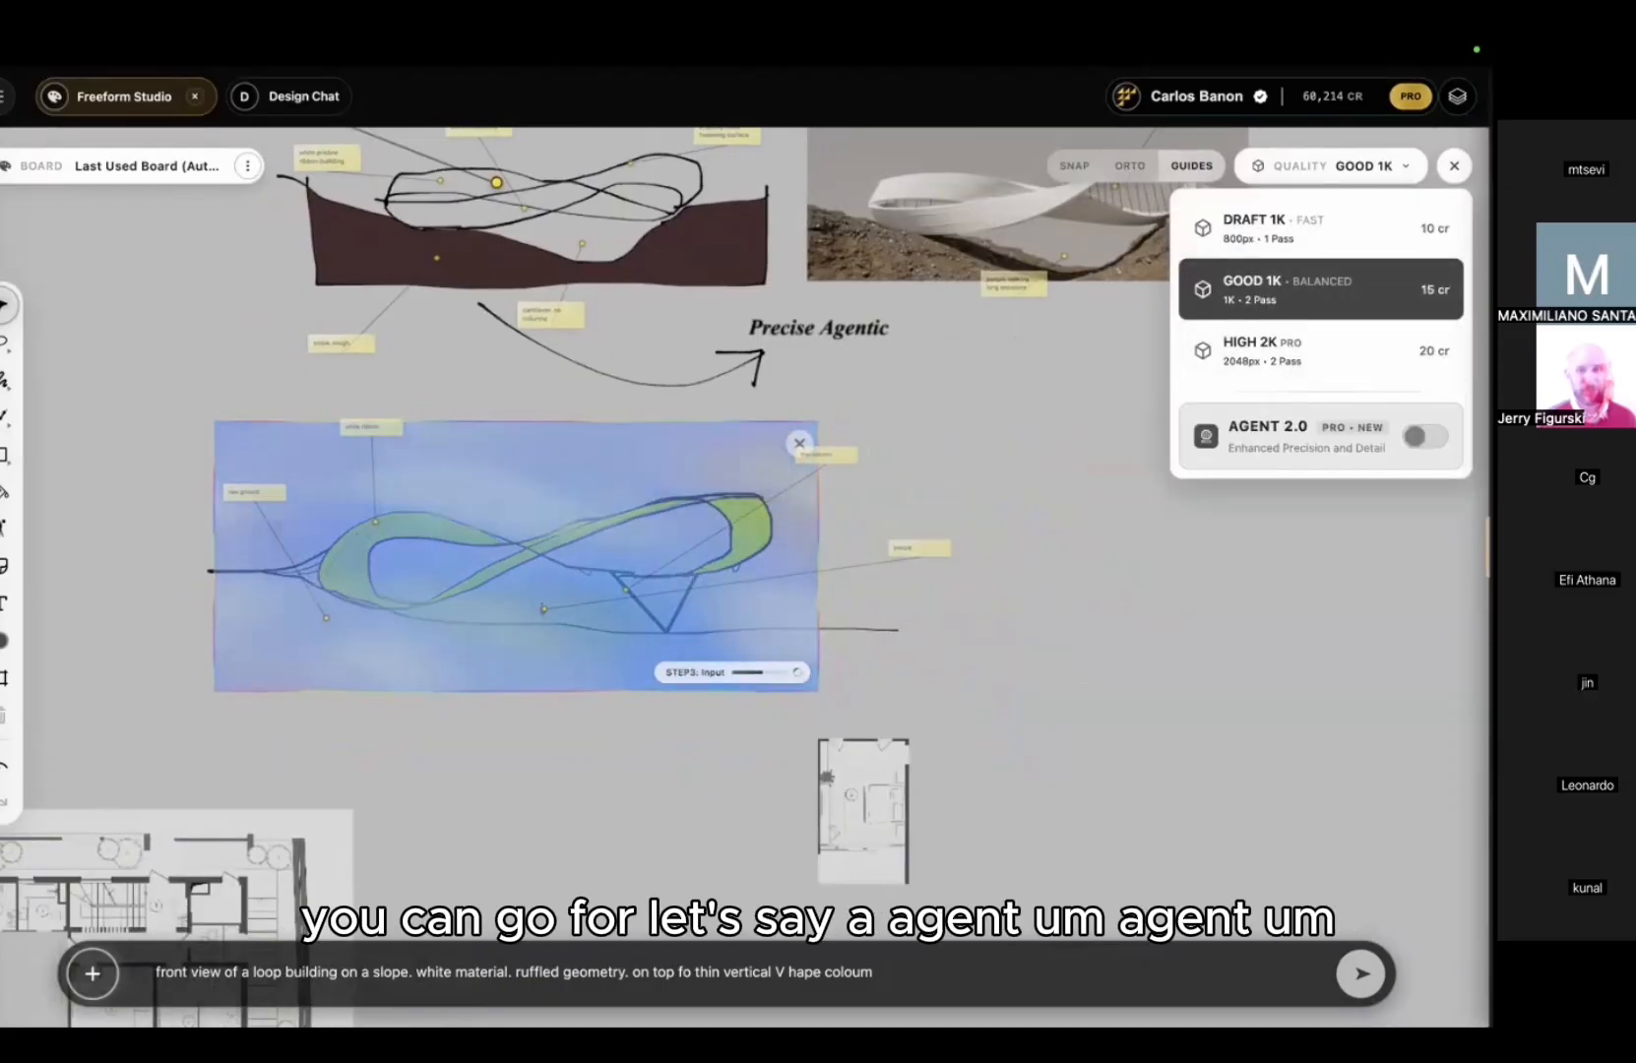
{"action": "left_click", "coordinate": [1424, 436]}
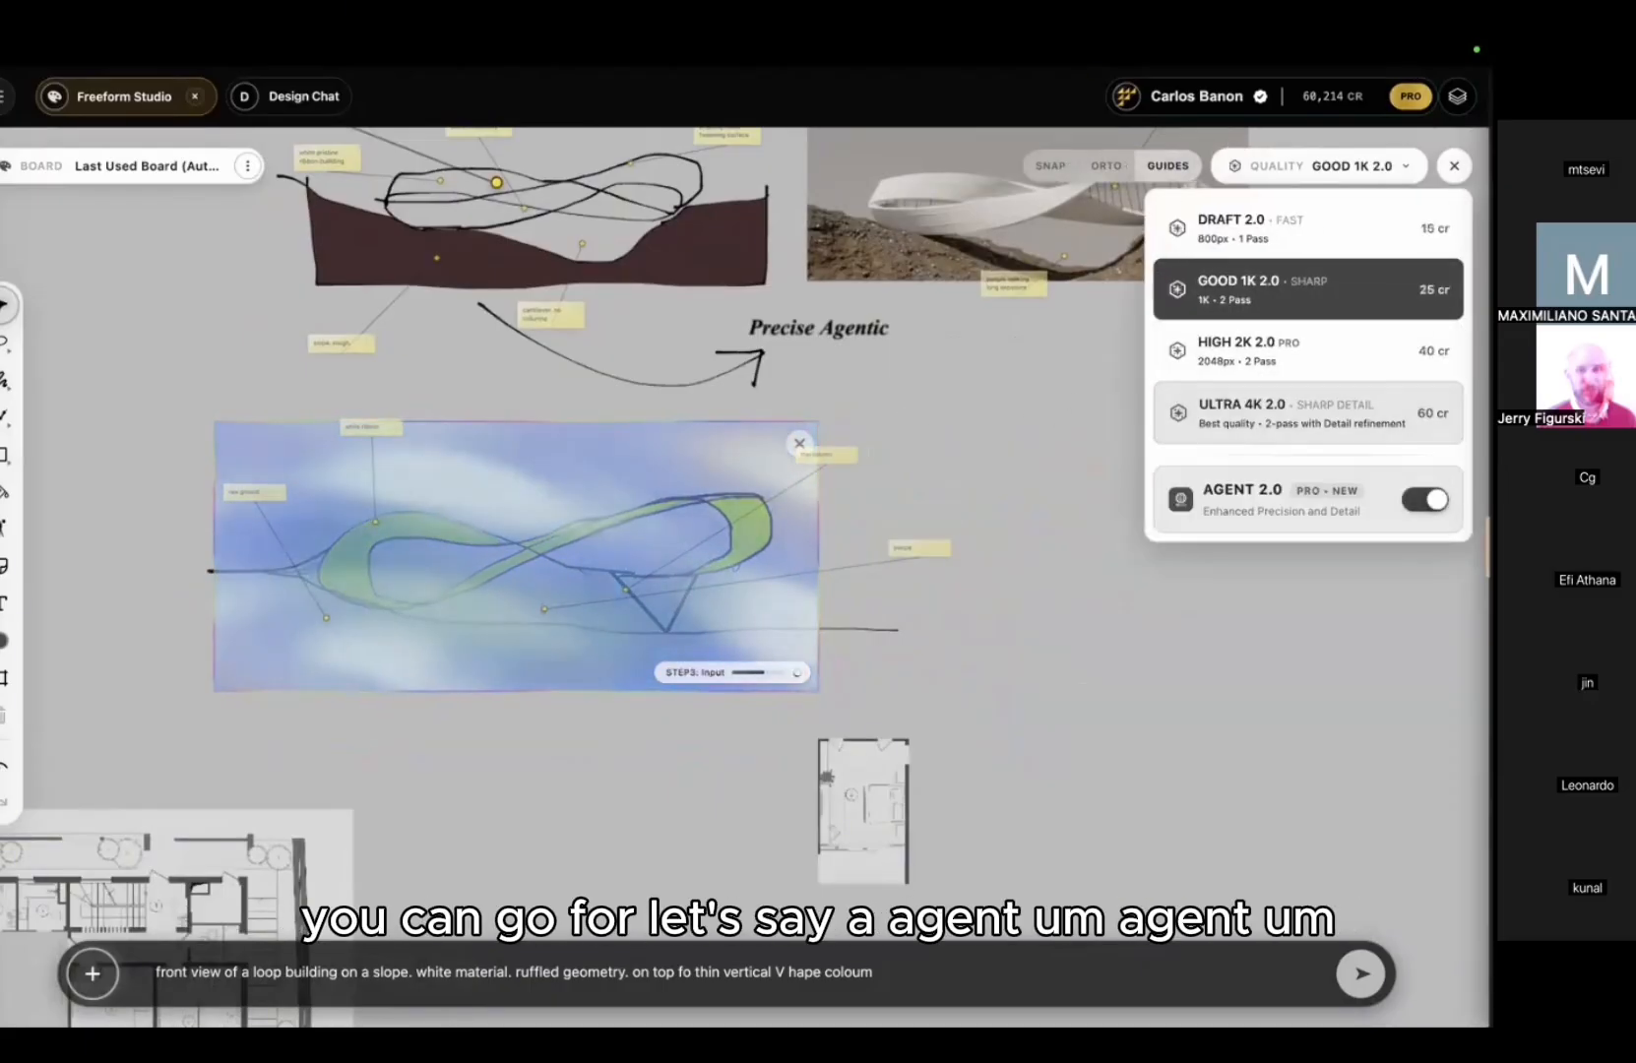
{"action": "left_click", "coordinate": [1305, 362]}
{"action": "left_click_drag", "start_coordinate": [987, 494], "coordinate": [1041, 464]}
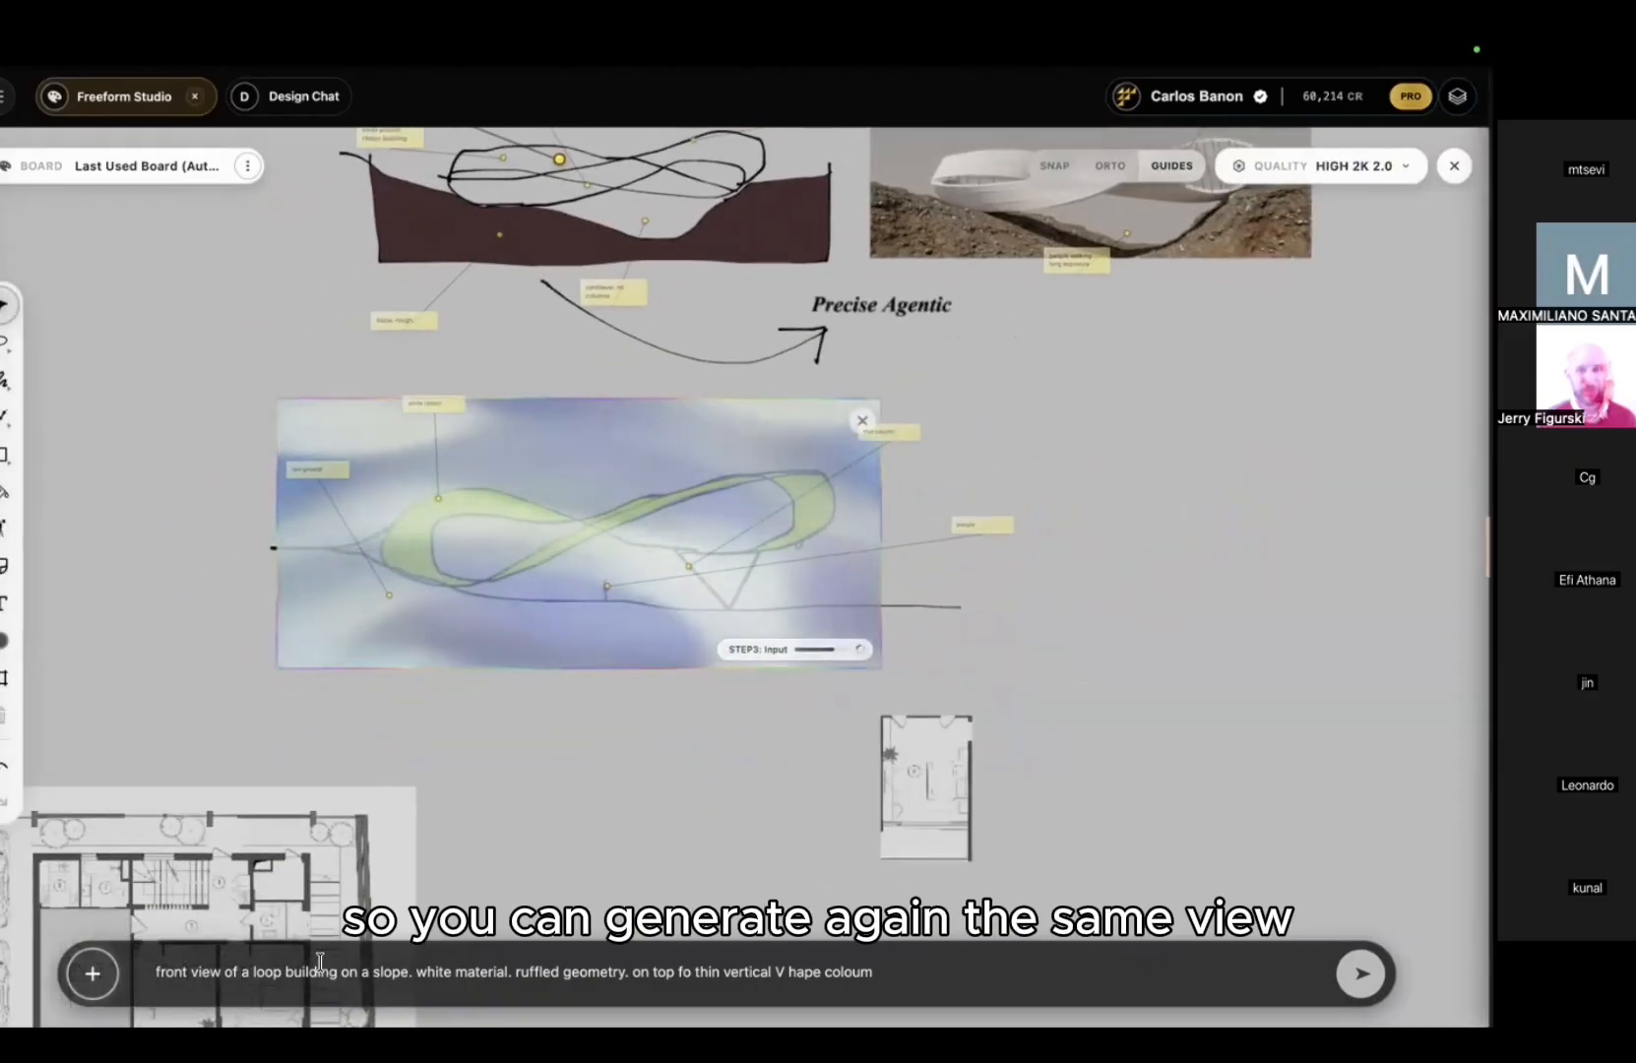
{"action": "left_click", "coordinate": [346, 985]}
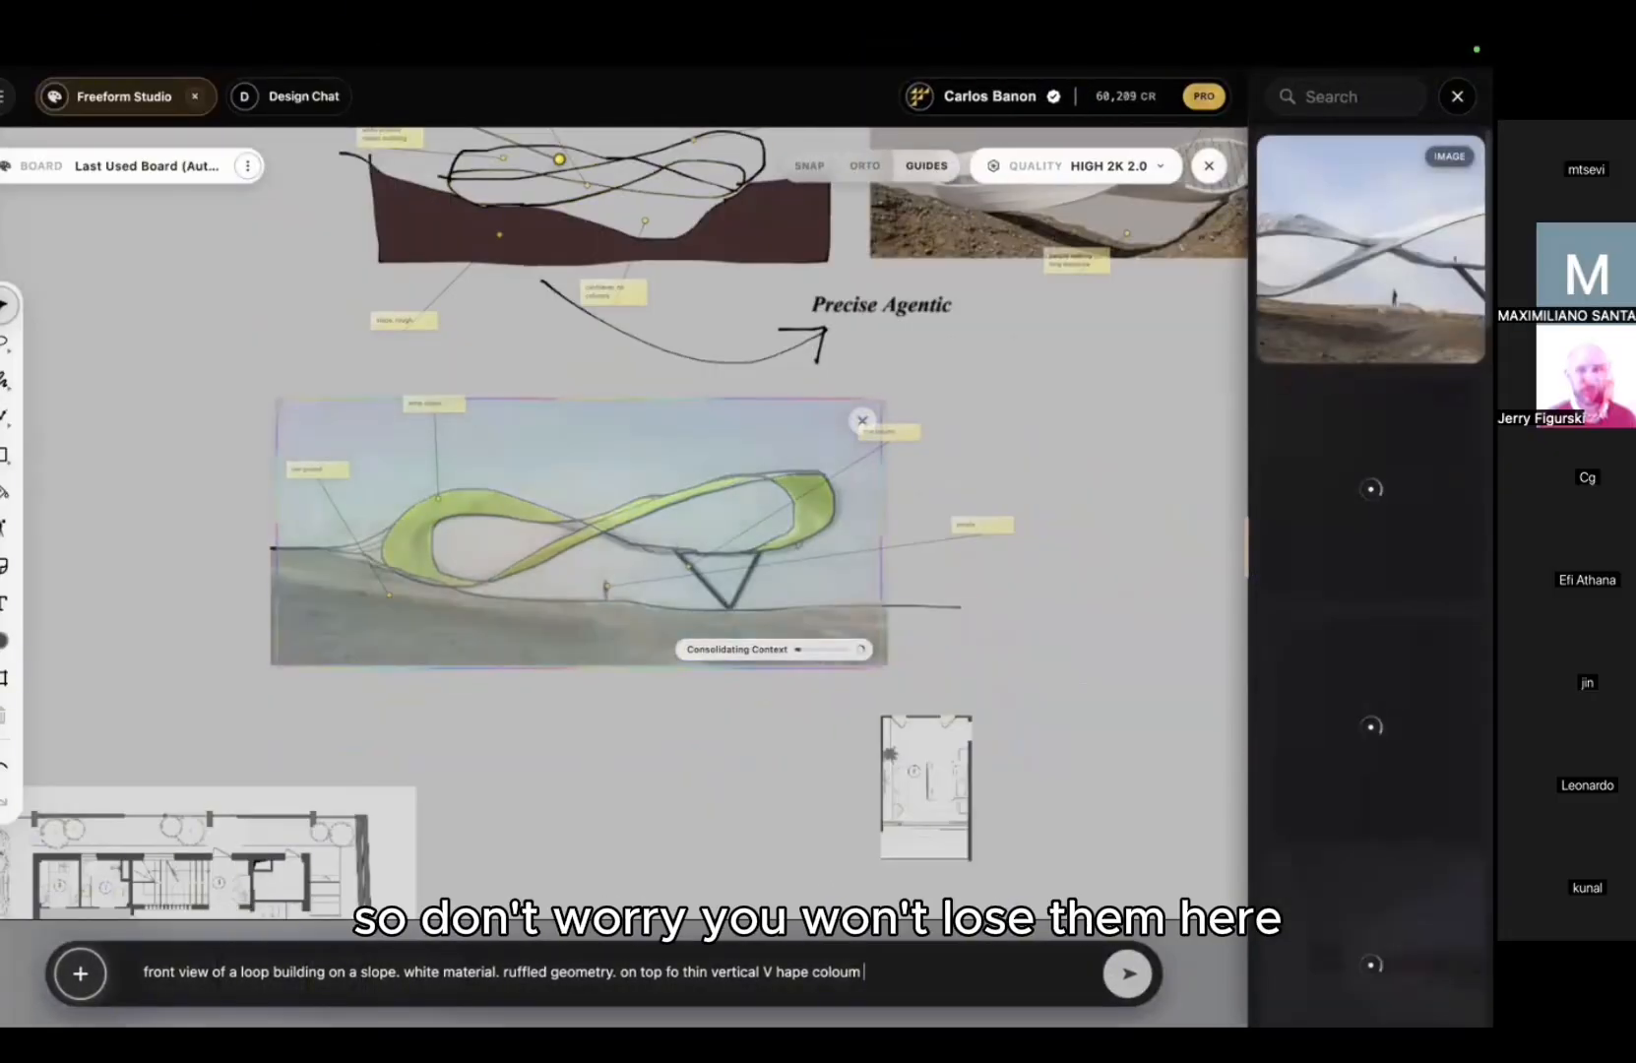
{"action": "left_click", "coordinate": [495, 537]}
{"action": "left_click", "coordinate": [467, 540]}
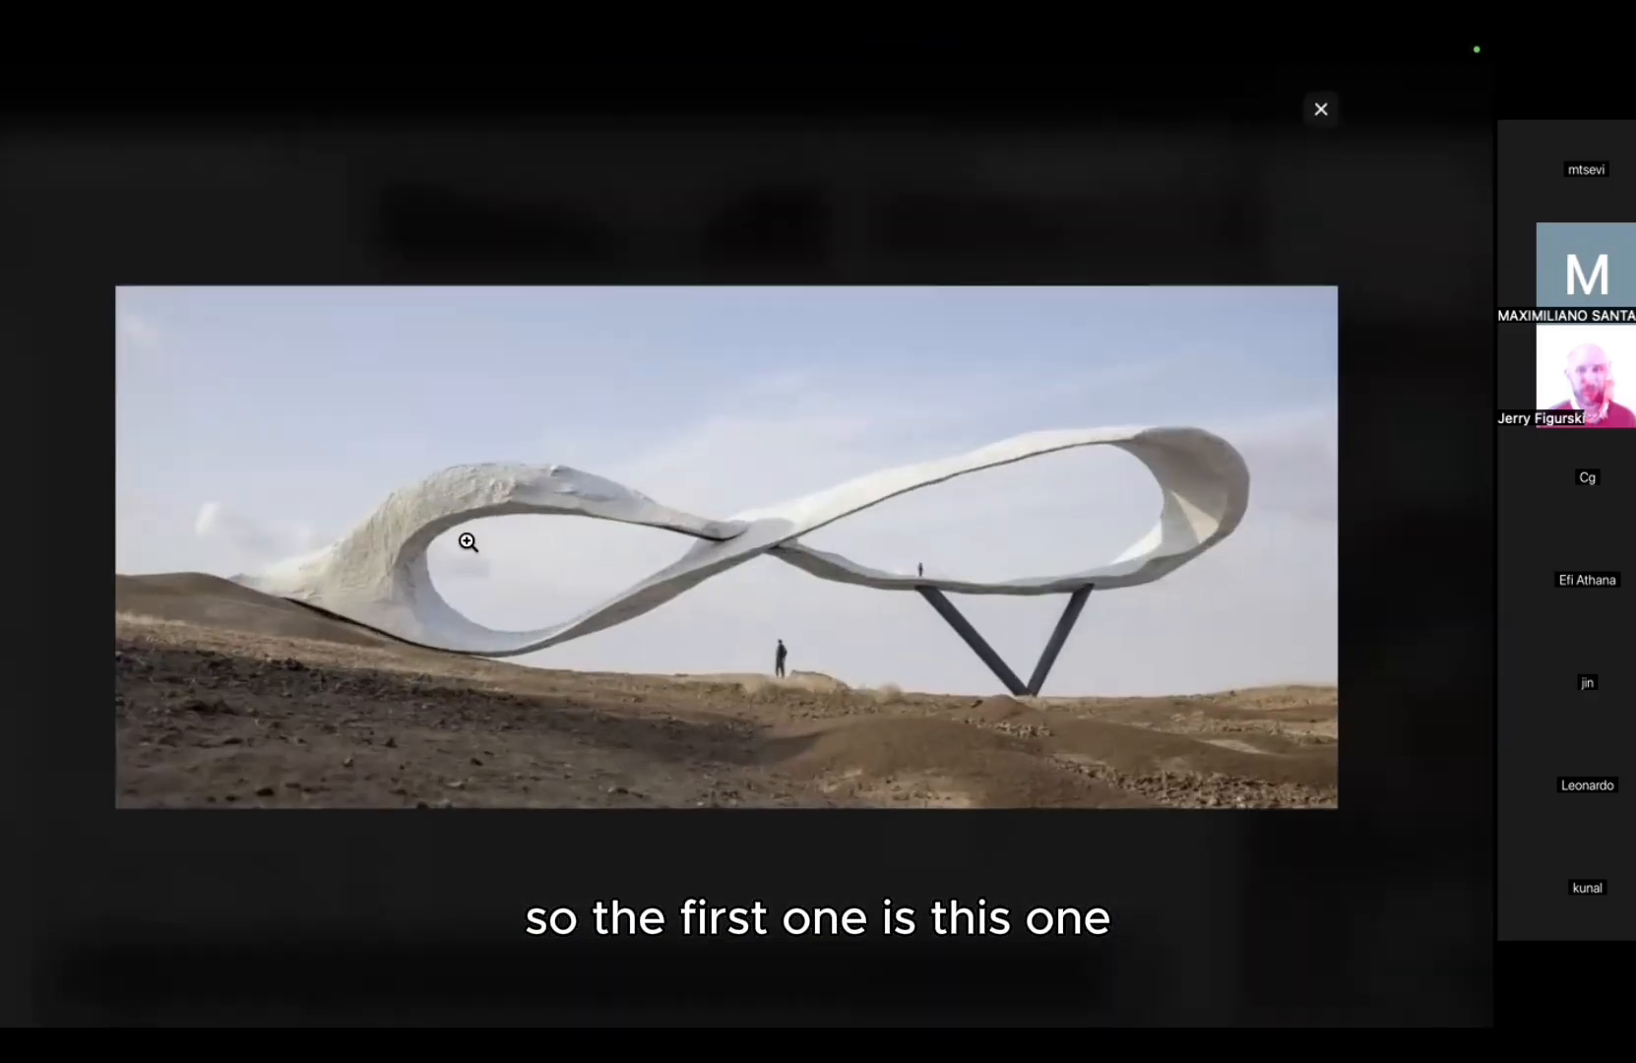
Step: Zoom into the render's right loop, zoom back out, and close the preview
{"action": "left_click", "coordinate": [468, 541]}
{"action": "left_click_drag", "start_coordinate": [763, 573], "coordinate": [101, 555]}
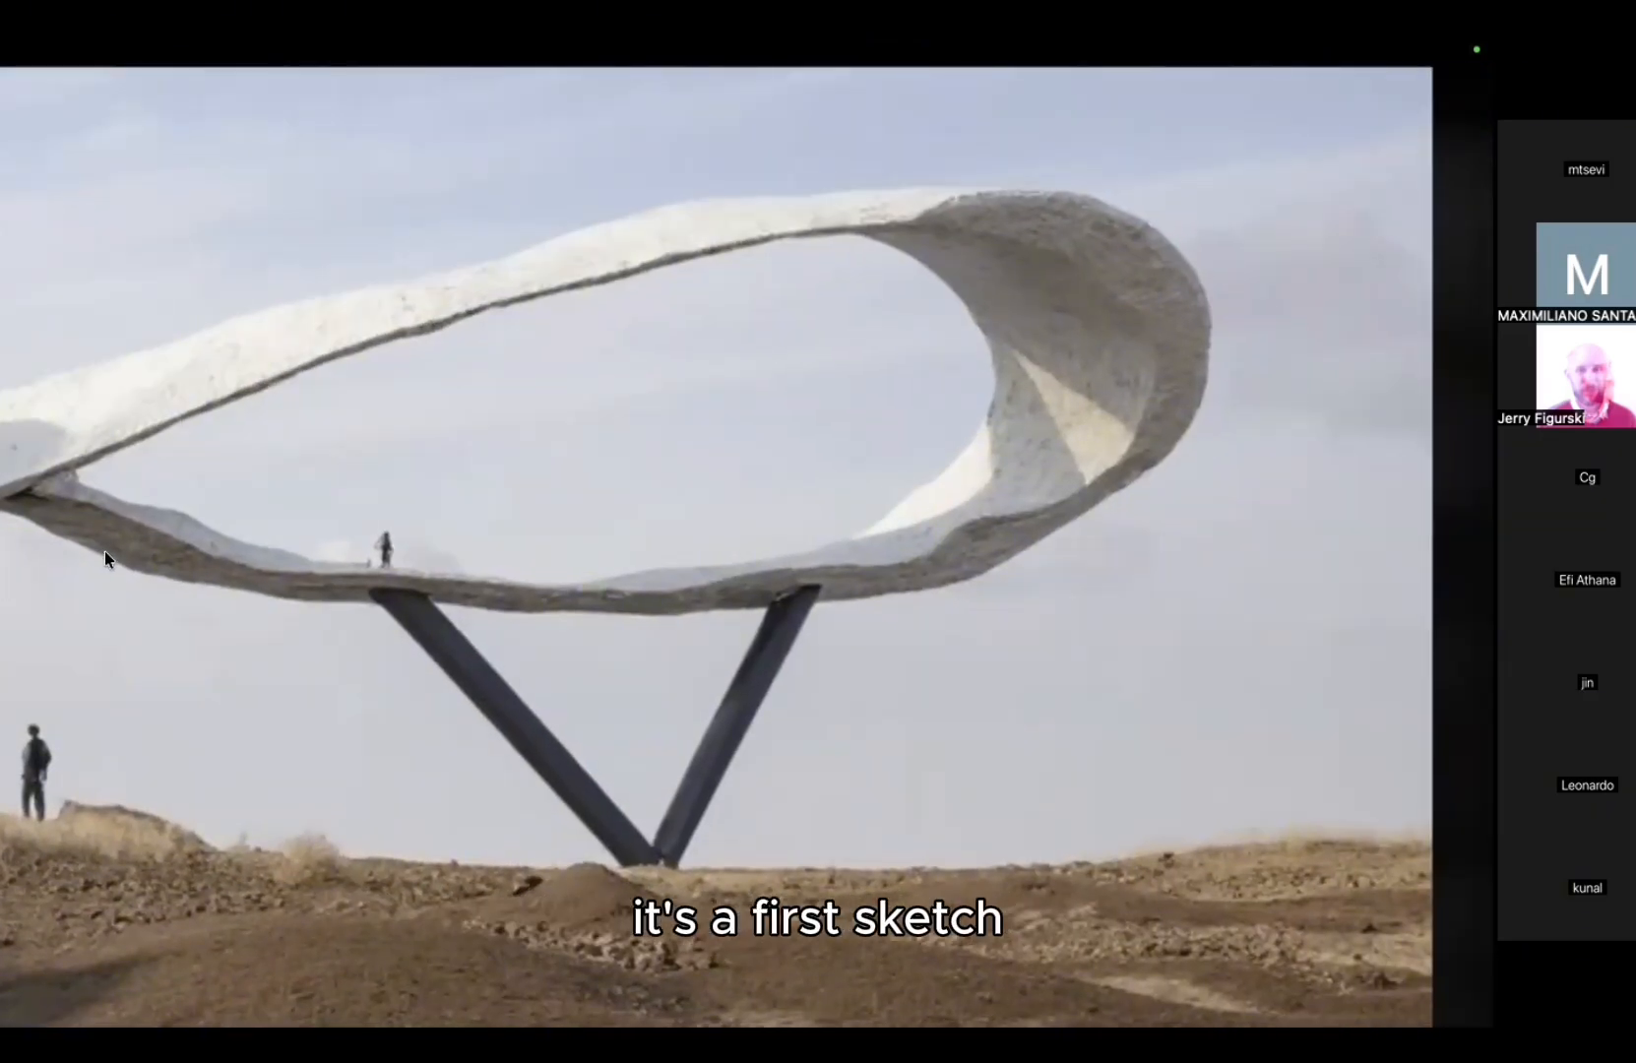
{"action": "left_click", "coordinate": [105, 554]}
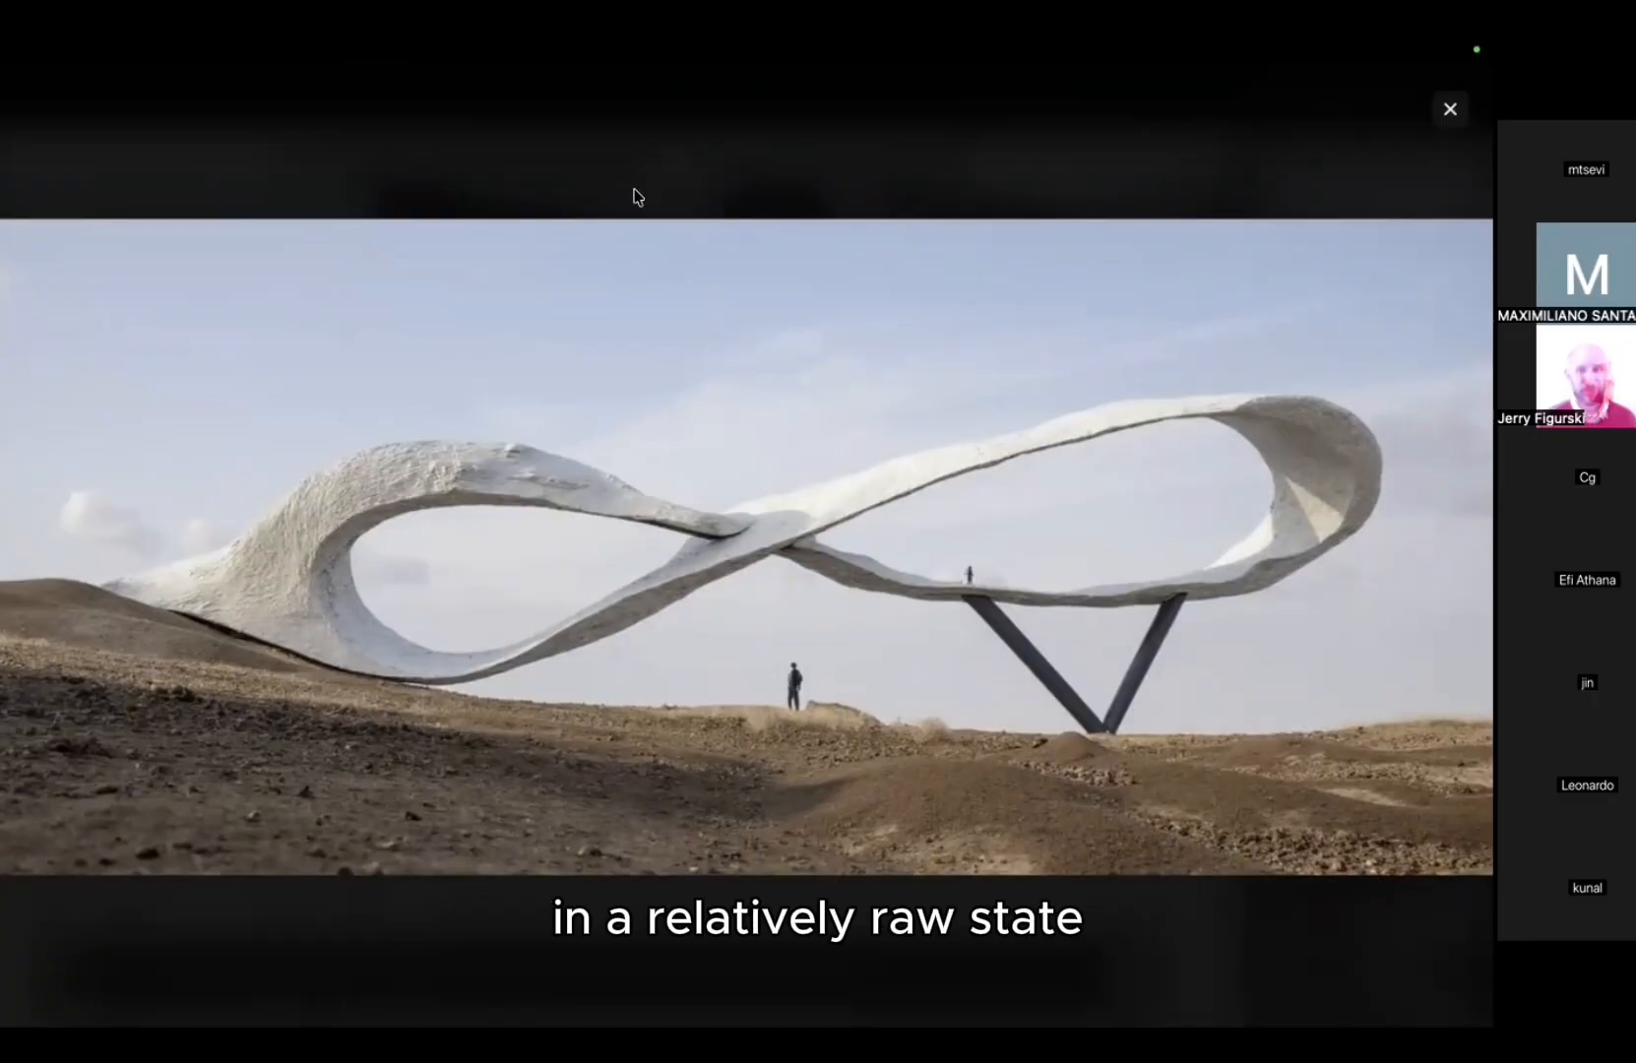
{"action": "left_click", "coordinate": [638, 197]}
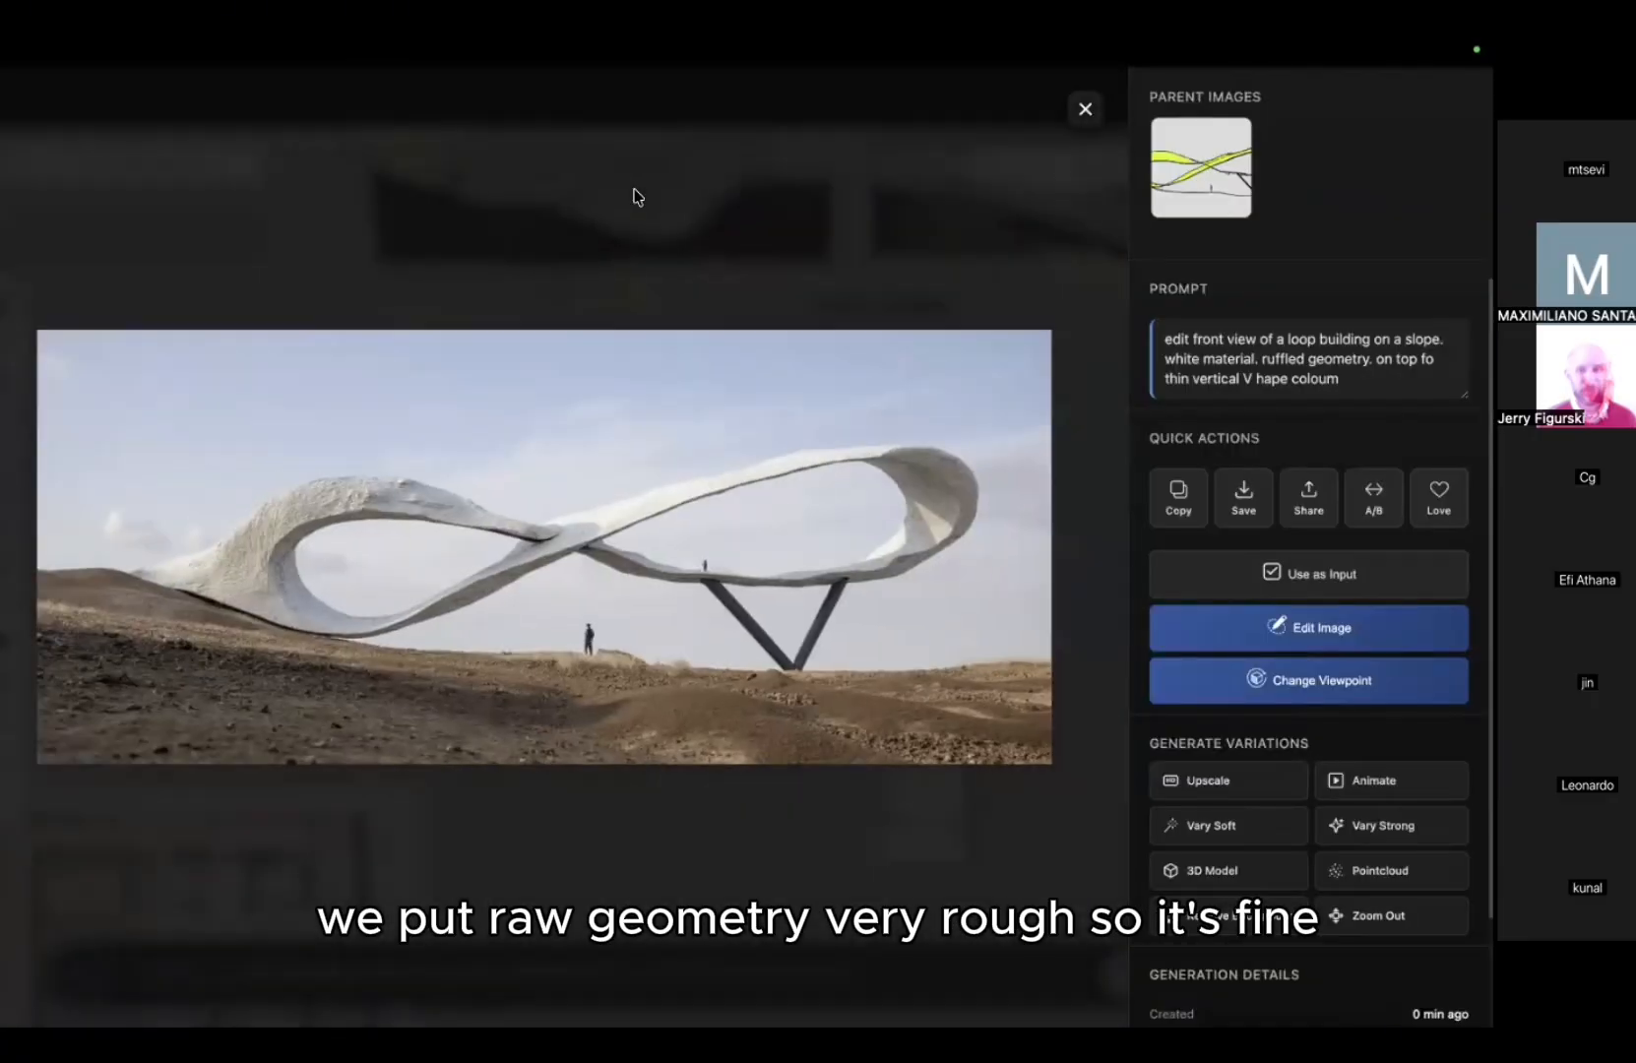
{"action": "left_click", "coordinate": [636, 193]}
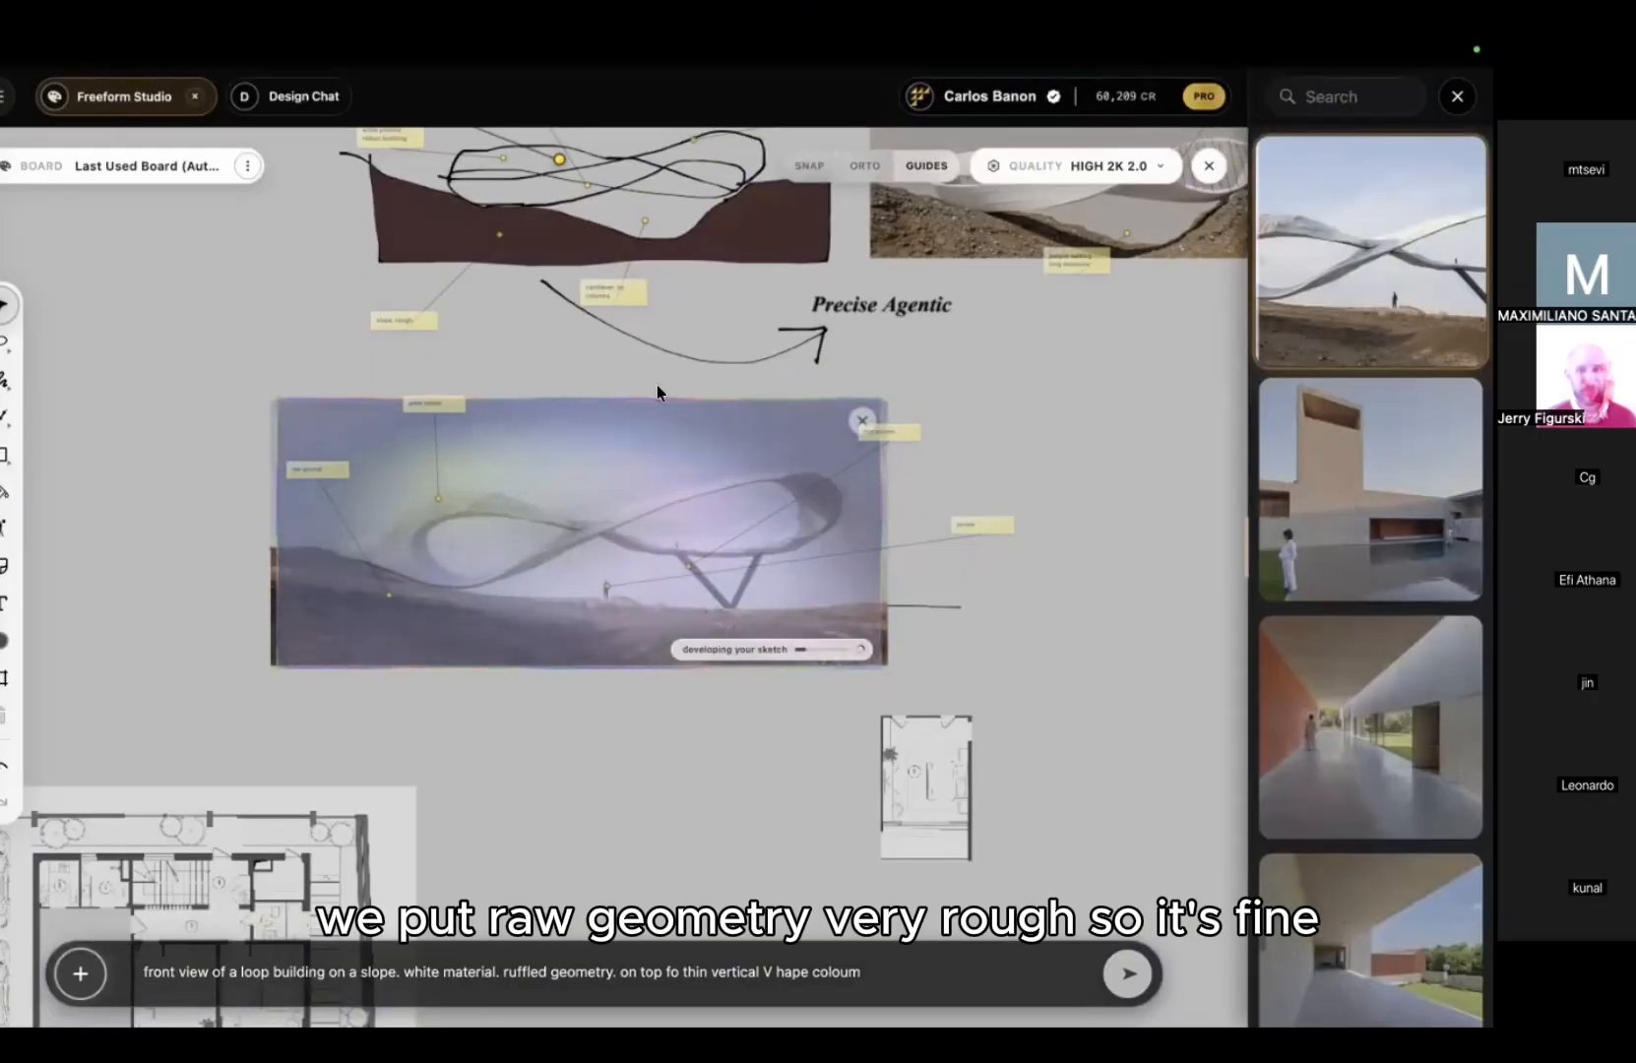
Step: Move the first render to the left of the sketch frame on the board
{"action": "left_click_drag", "start_coordinate": [625, 475], "coordinate": [177, 476]}
{"action": "middle_click_drag", "start_coordinate": [211, 475], "coordinate": [498, 496]}
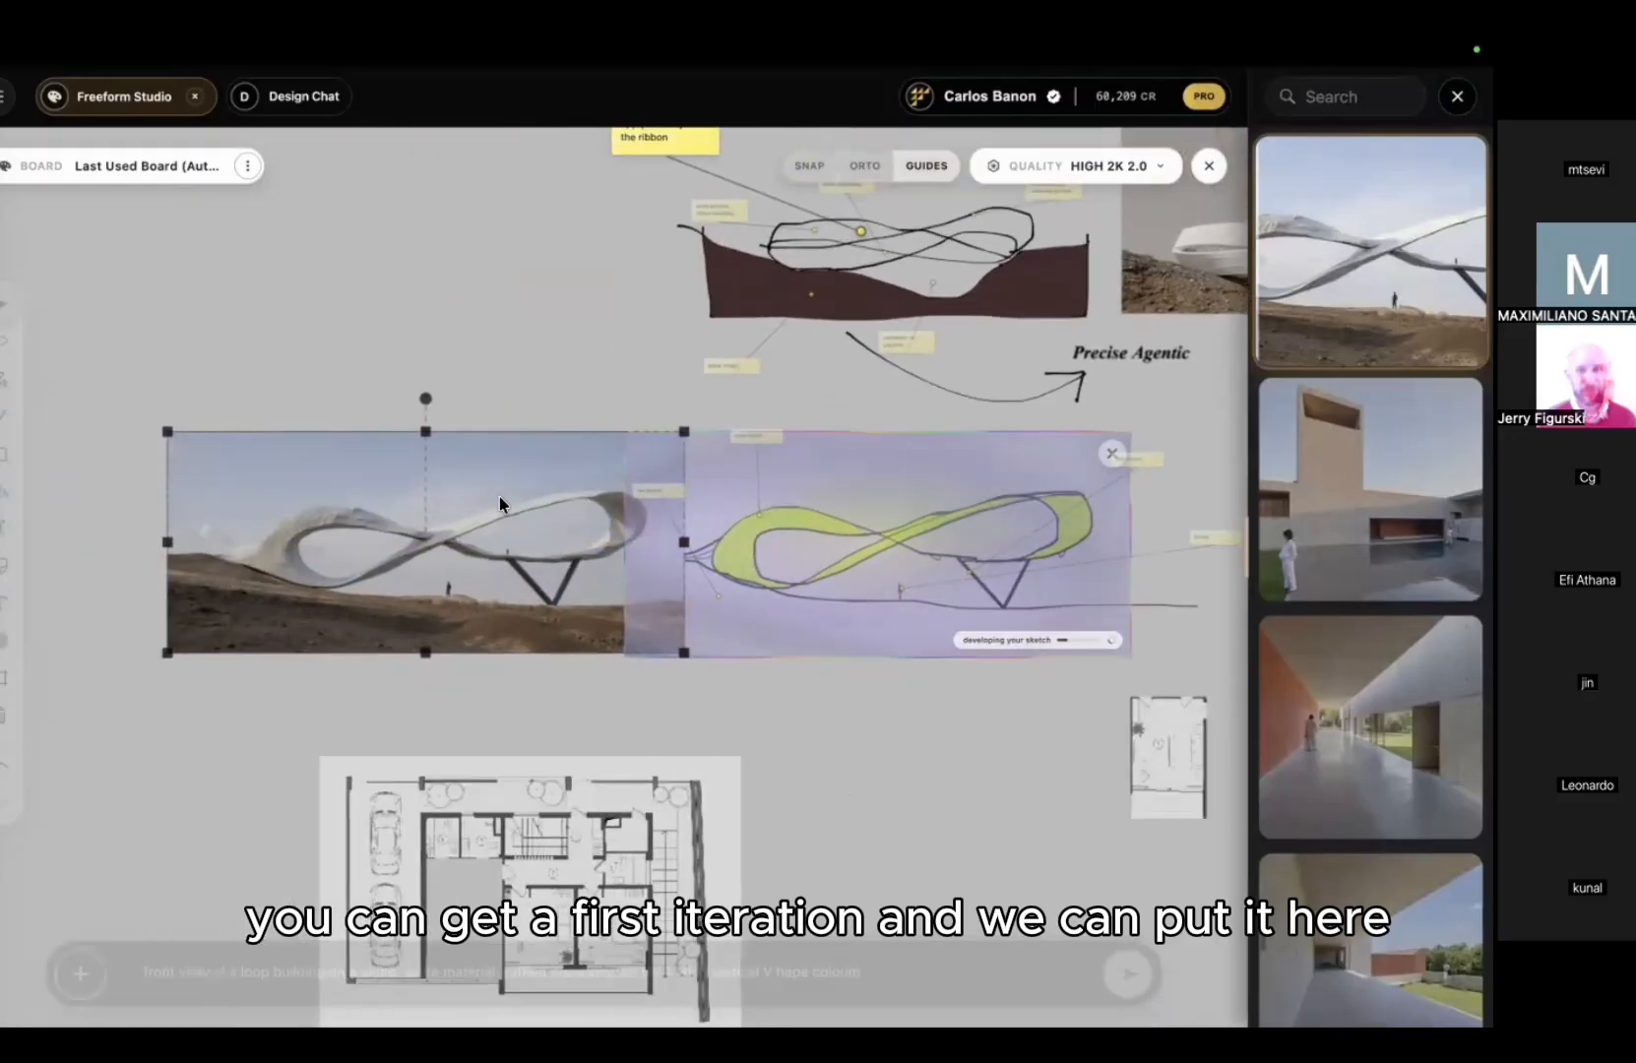
{"action": "left_click_drag", "start_coordinate": [492, 496], "coordinate": [393, 497]}
{"action": "scroll", "coordinate": [875, 513], "scroll_direction": "up", "scroll_amount": 3}
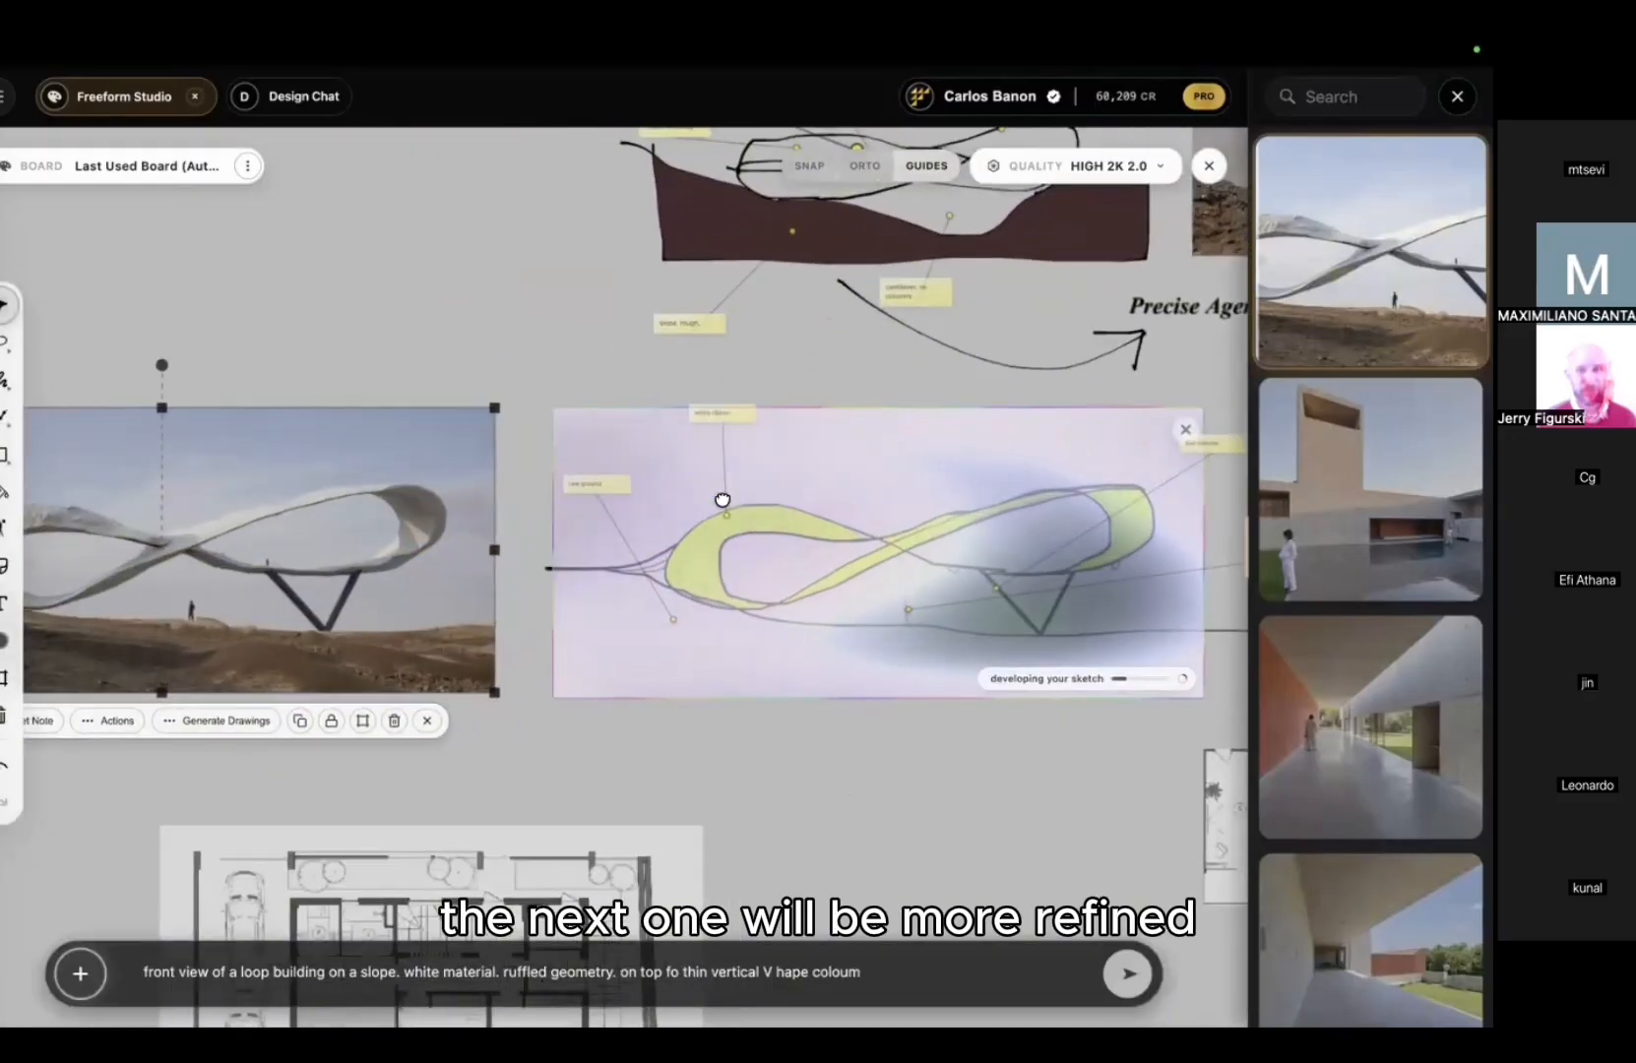
{"action": "middle_click_drag", "start_coordinate": [1011, 512], "coordinate": [741, 477]}
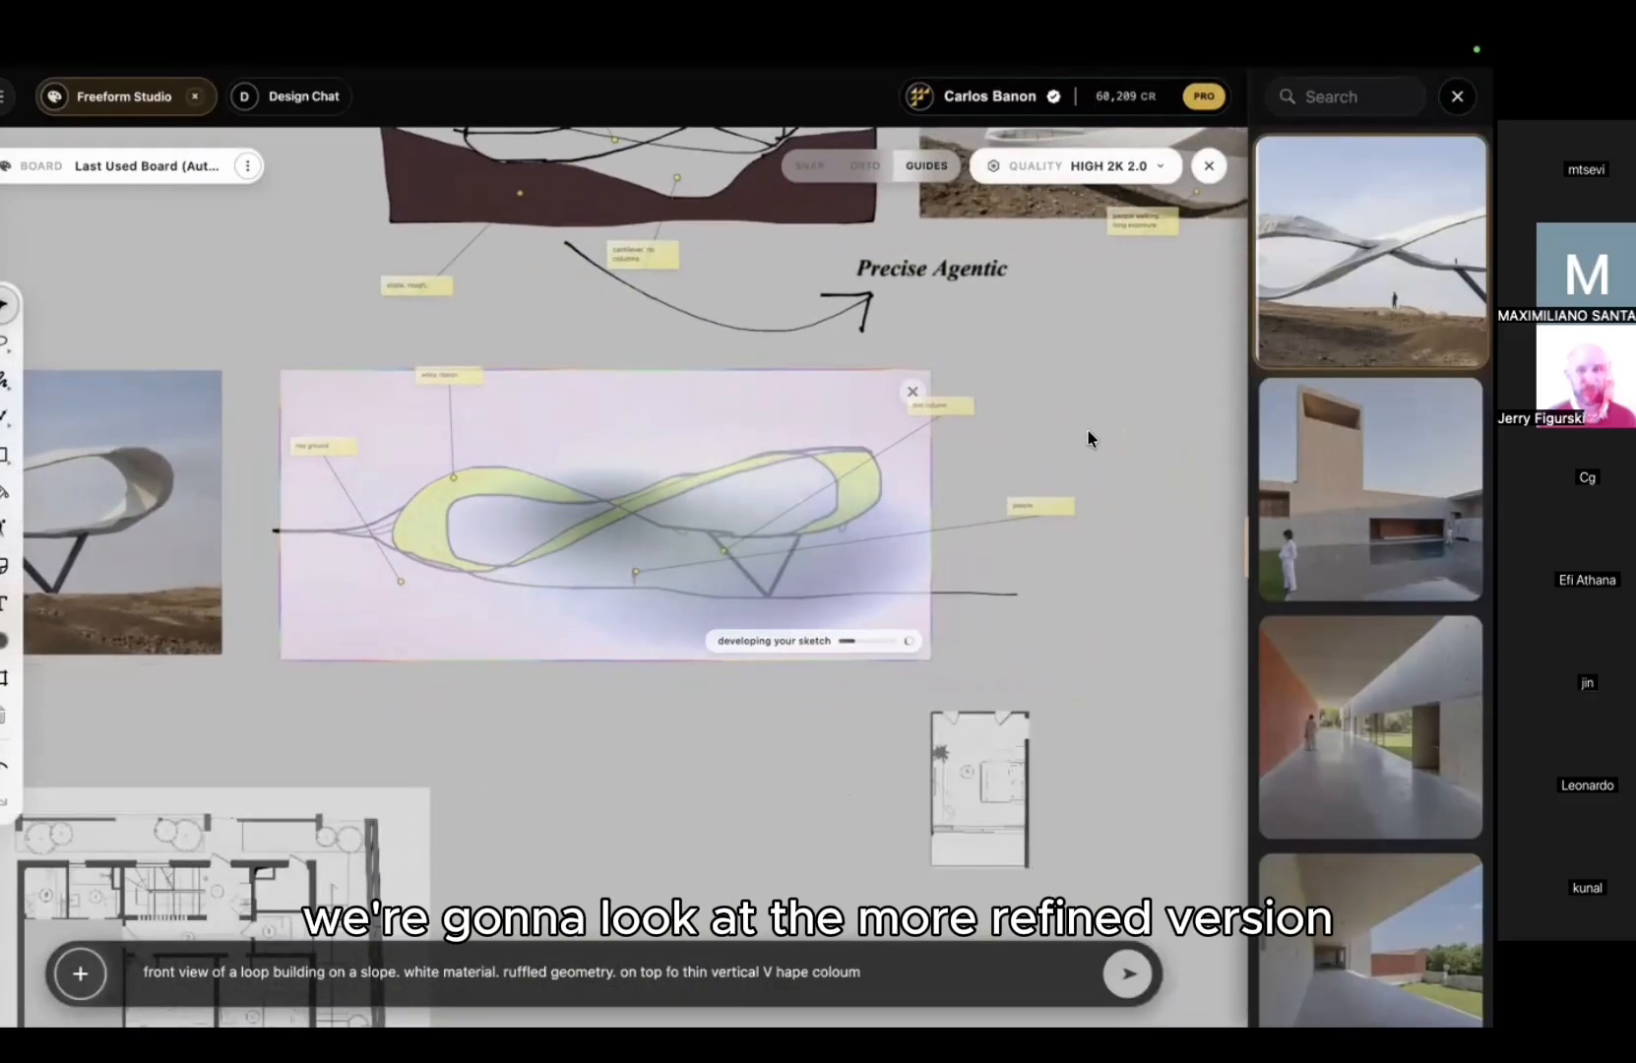
{"action": "middle_click_drag", "start_coordinate": [1050, 424], "coordinate": [1018, 414]}
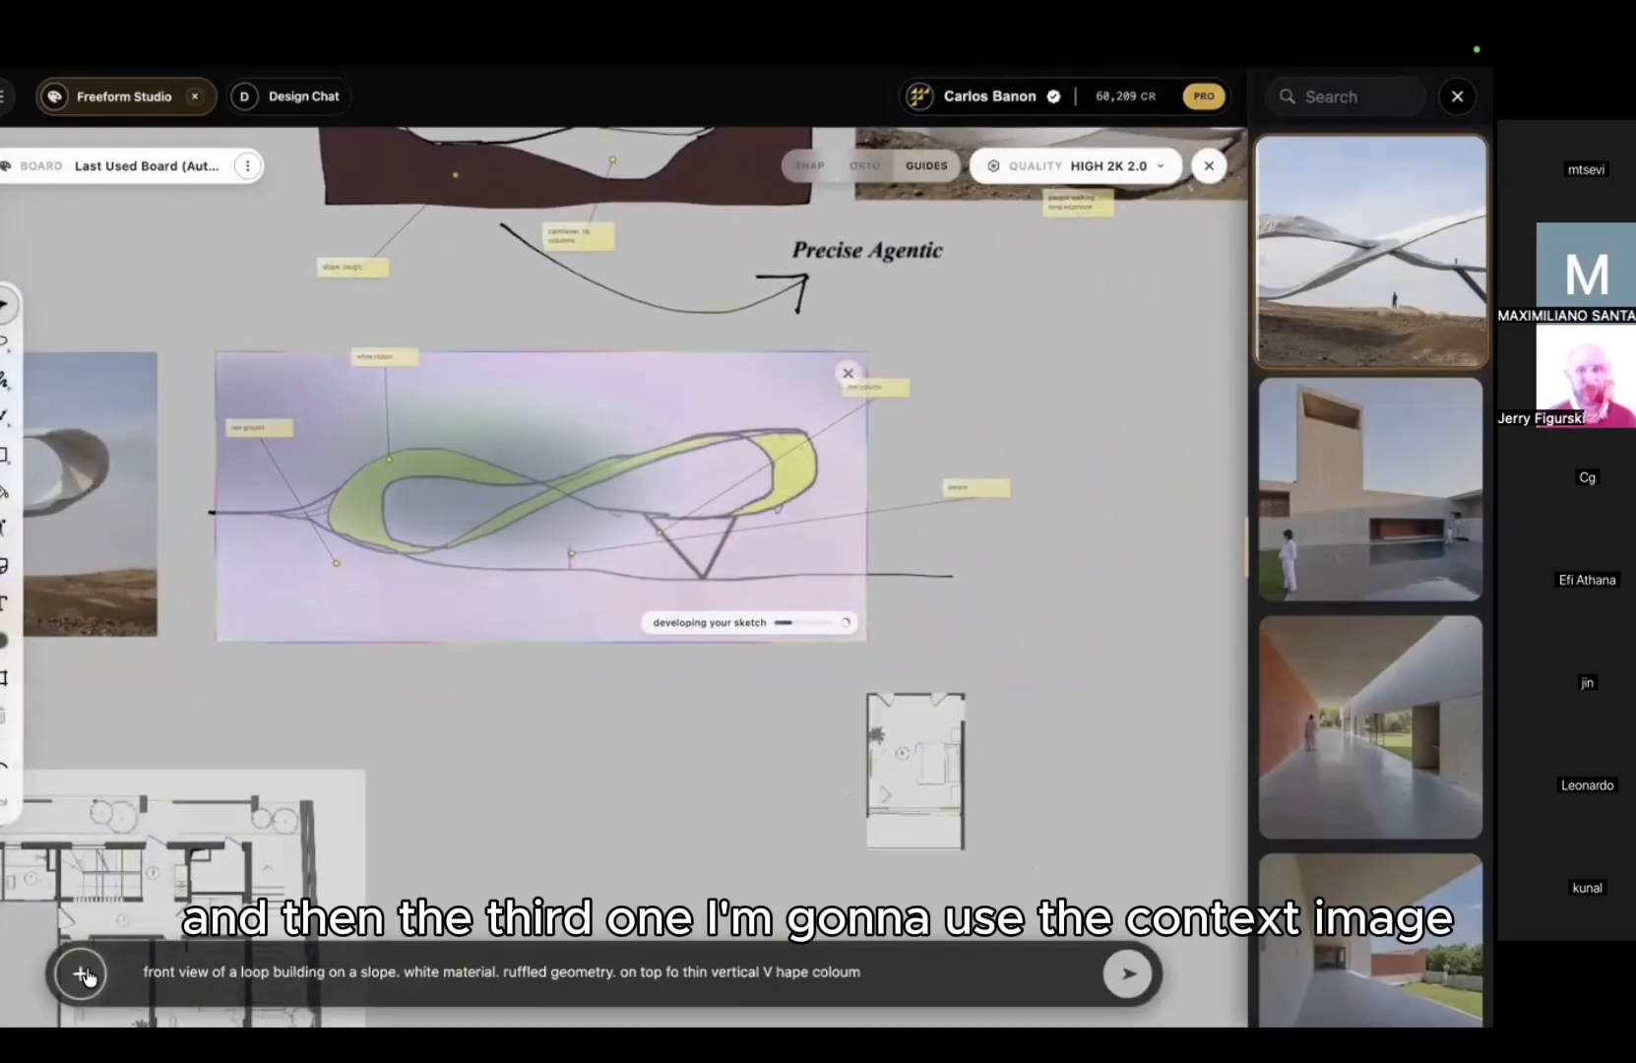
Step: Switch prompting to Context mode and place the cursor before 'V' in the prompt
{"action": "left_click", "coordinate": [81, 973]}
{"action": "left_click", "coordinate": [225, 859]}
{"action": "left_click", "coordinate": [442, 971]}
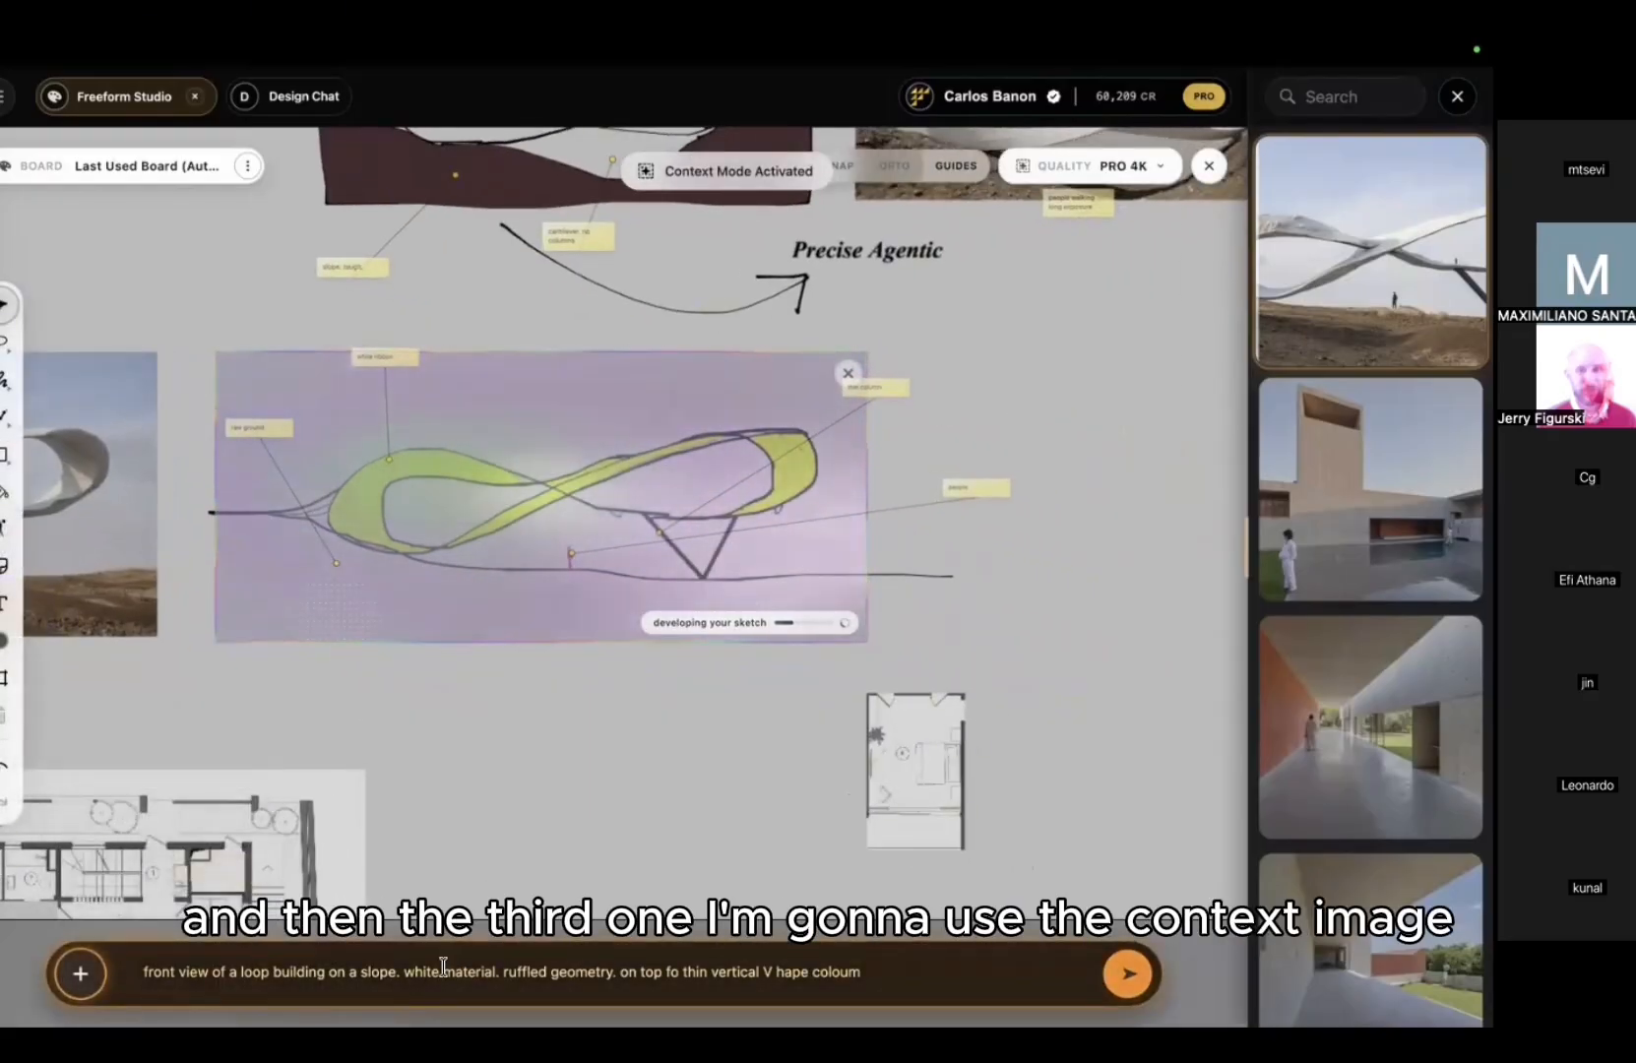
{"action": "left_click", "coordinate": [762, 971]}
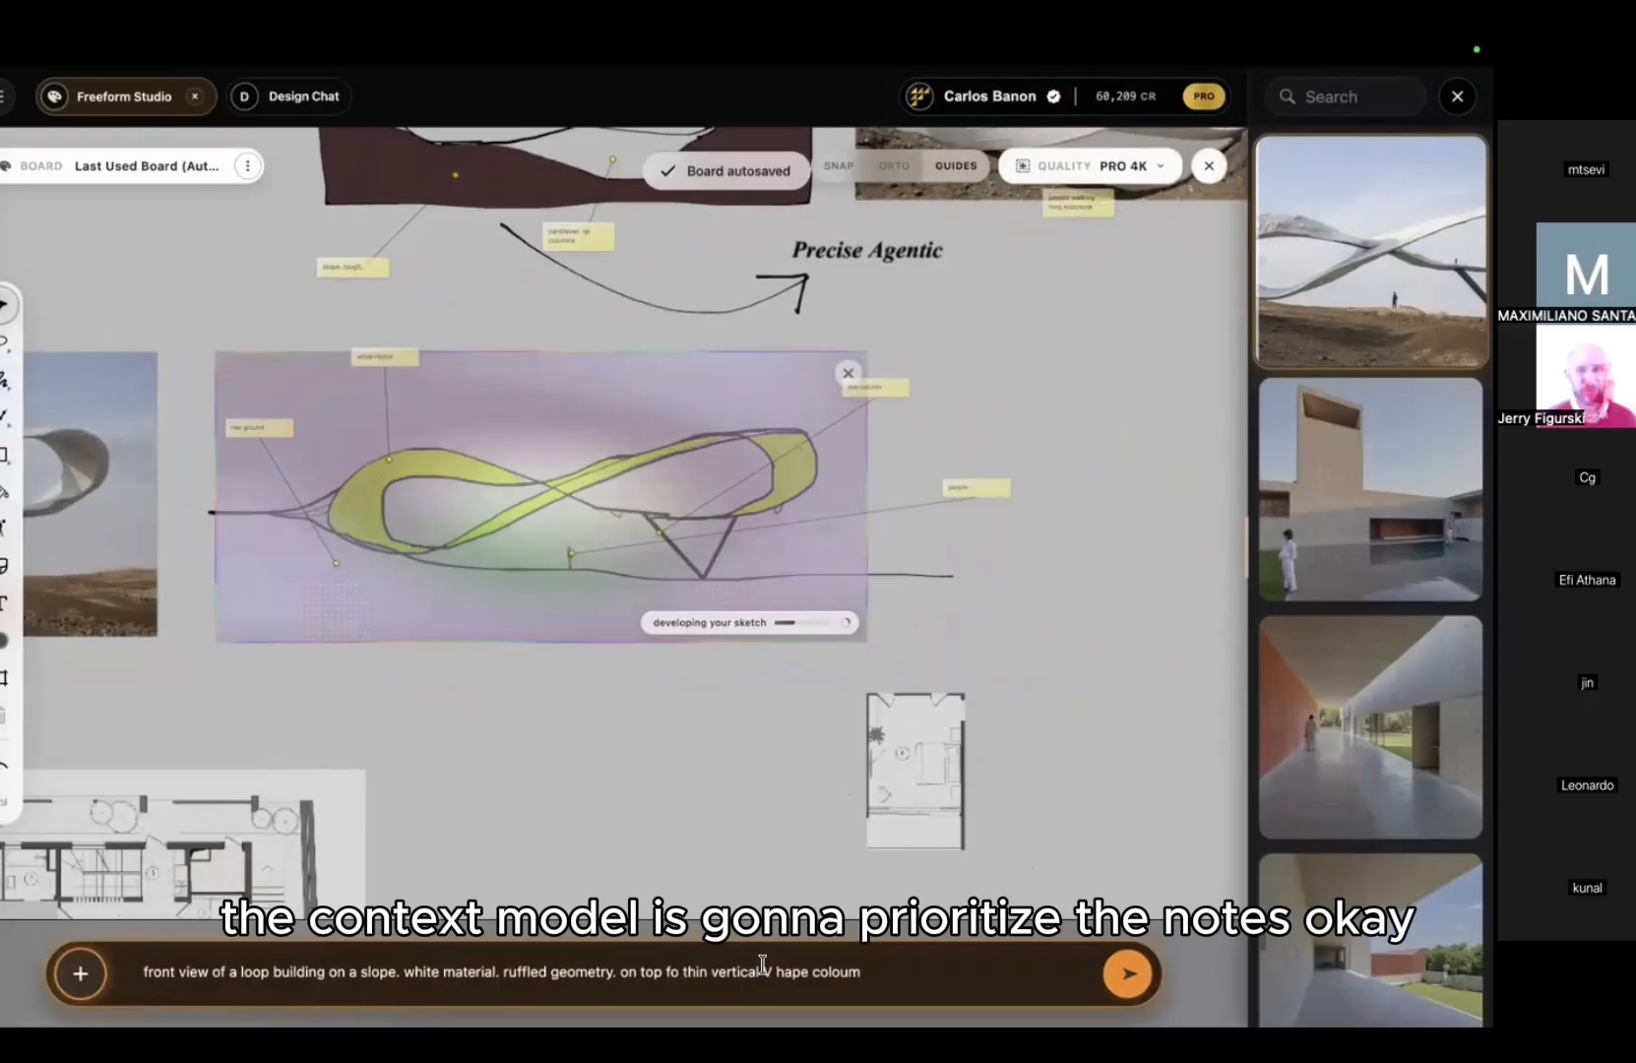
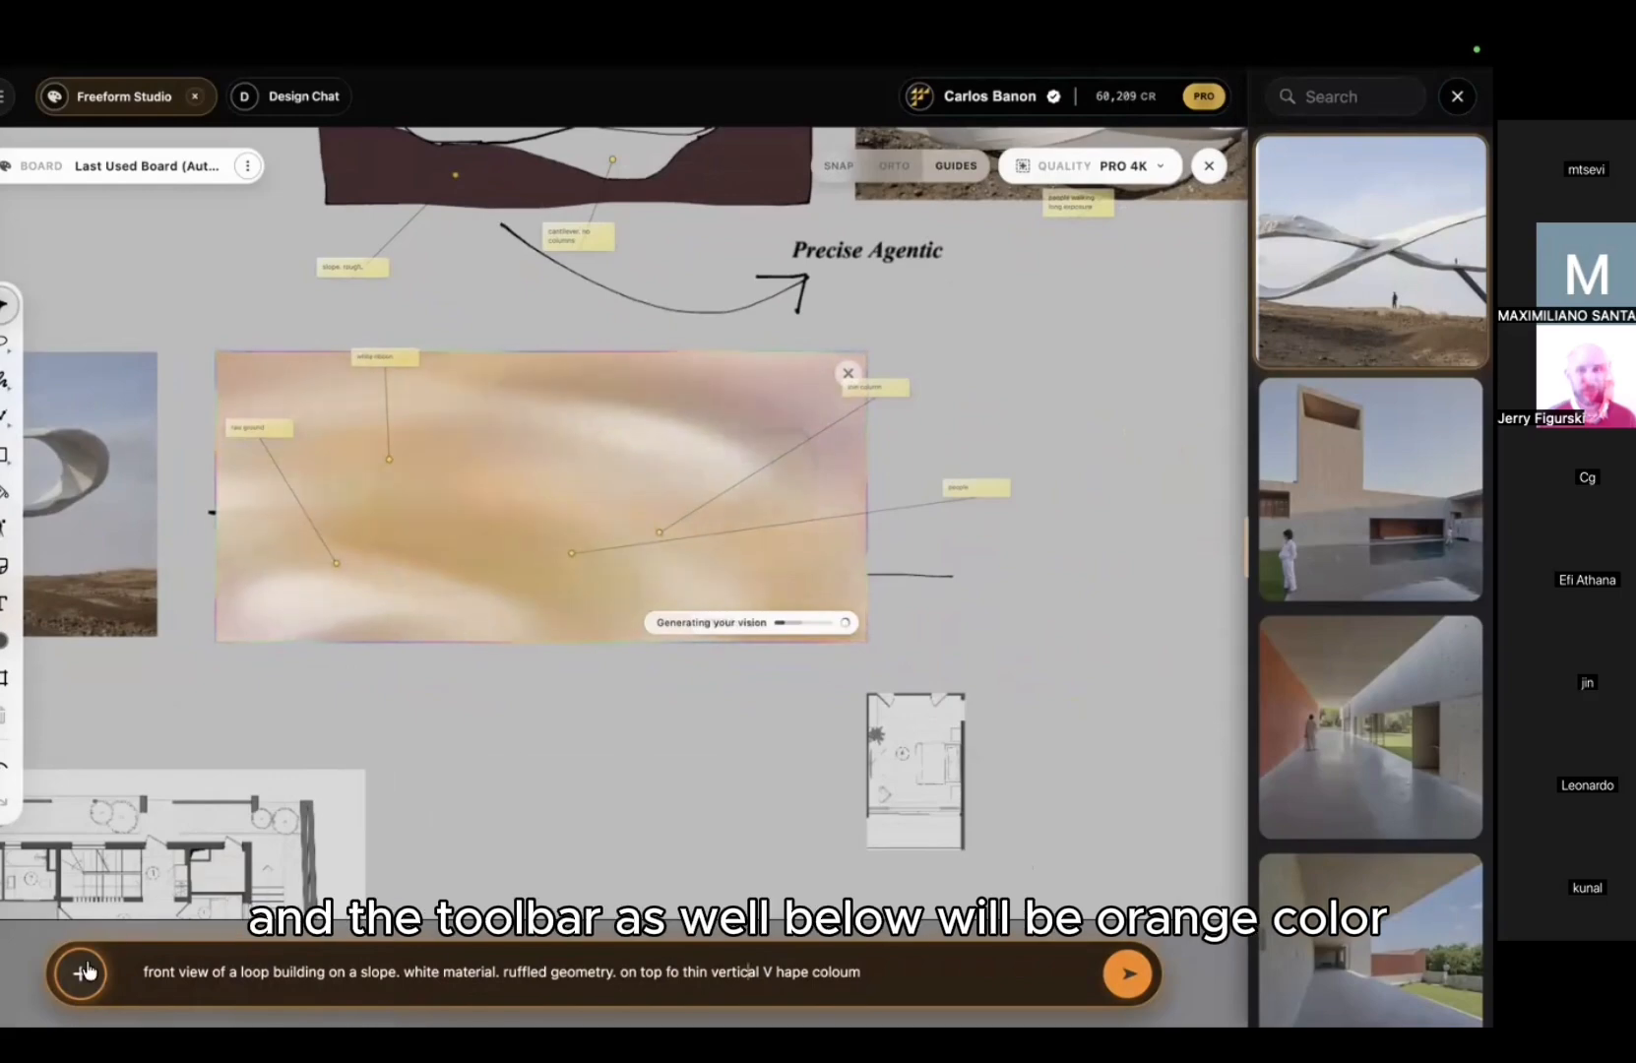
Step: Generate an Elevation drawing from the white ribbon-building render
{"action": "scroll", "coordinate": [955, 456], "scroll_direction": "down", "scroll_amount": 3}
{"action": "middle_click_drag", "start_coordinate": [954, 456], "coordinate": [648, 598]}
{"action": "scroll", "coordinate": [787, 355], "scroll_direction": "up", "scroll_amount": 3}
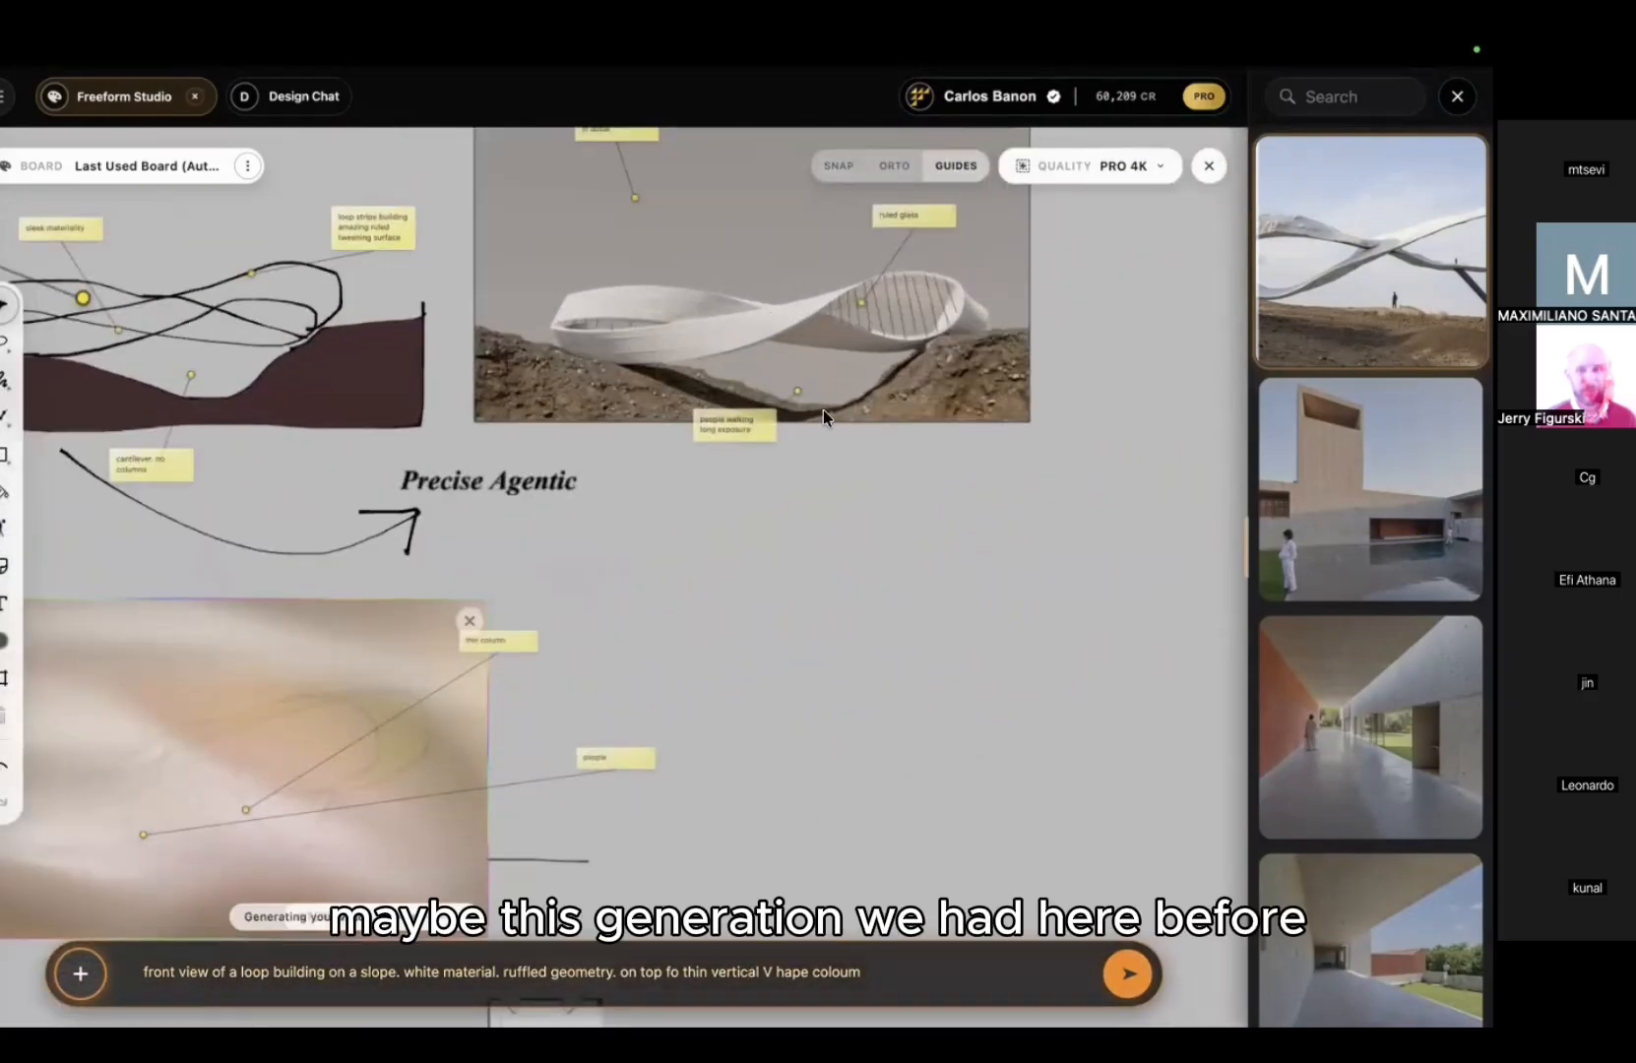
{"action": "left_click", "coordinate": [757, 338]}
{"action": "middle_click_drag", "start_coordinate": [816, 541], "coordinate": [675, 742]}
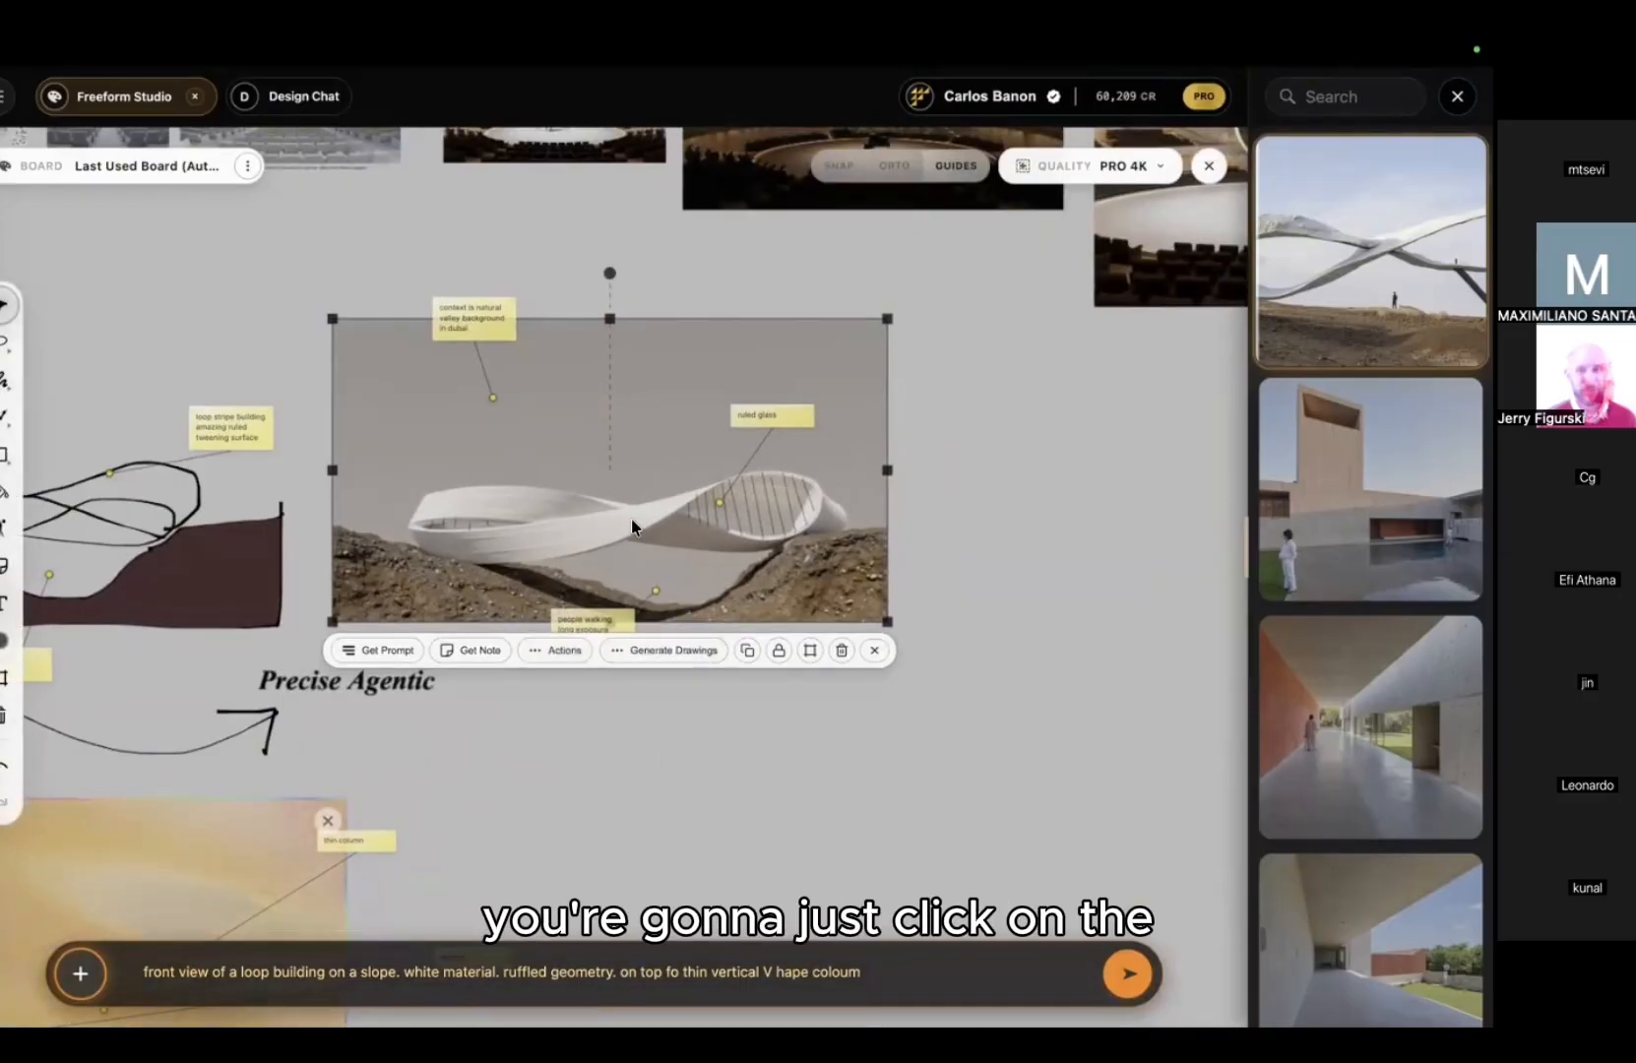
{"action": "left_click", "coordinate": [637, 652]}
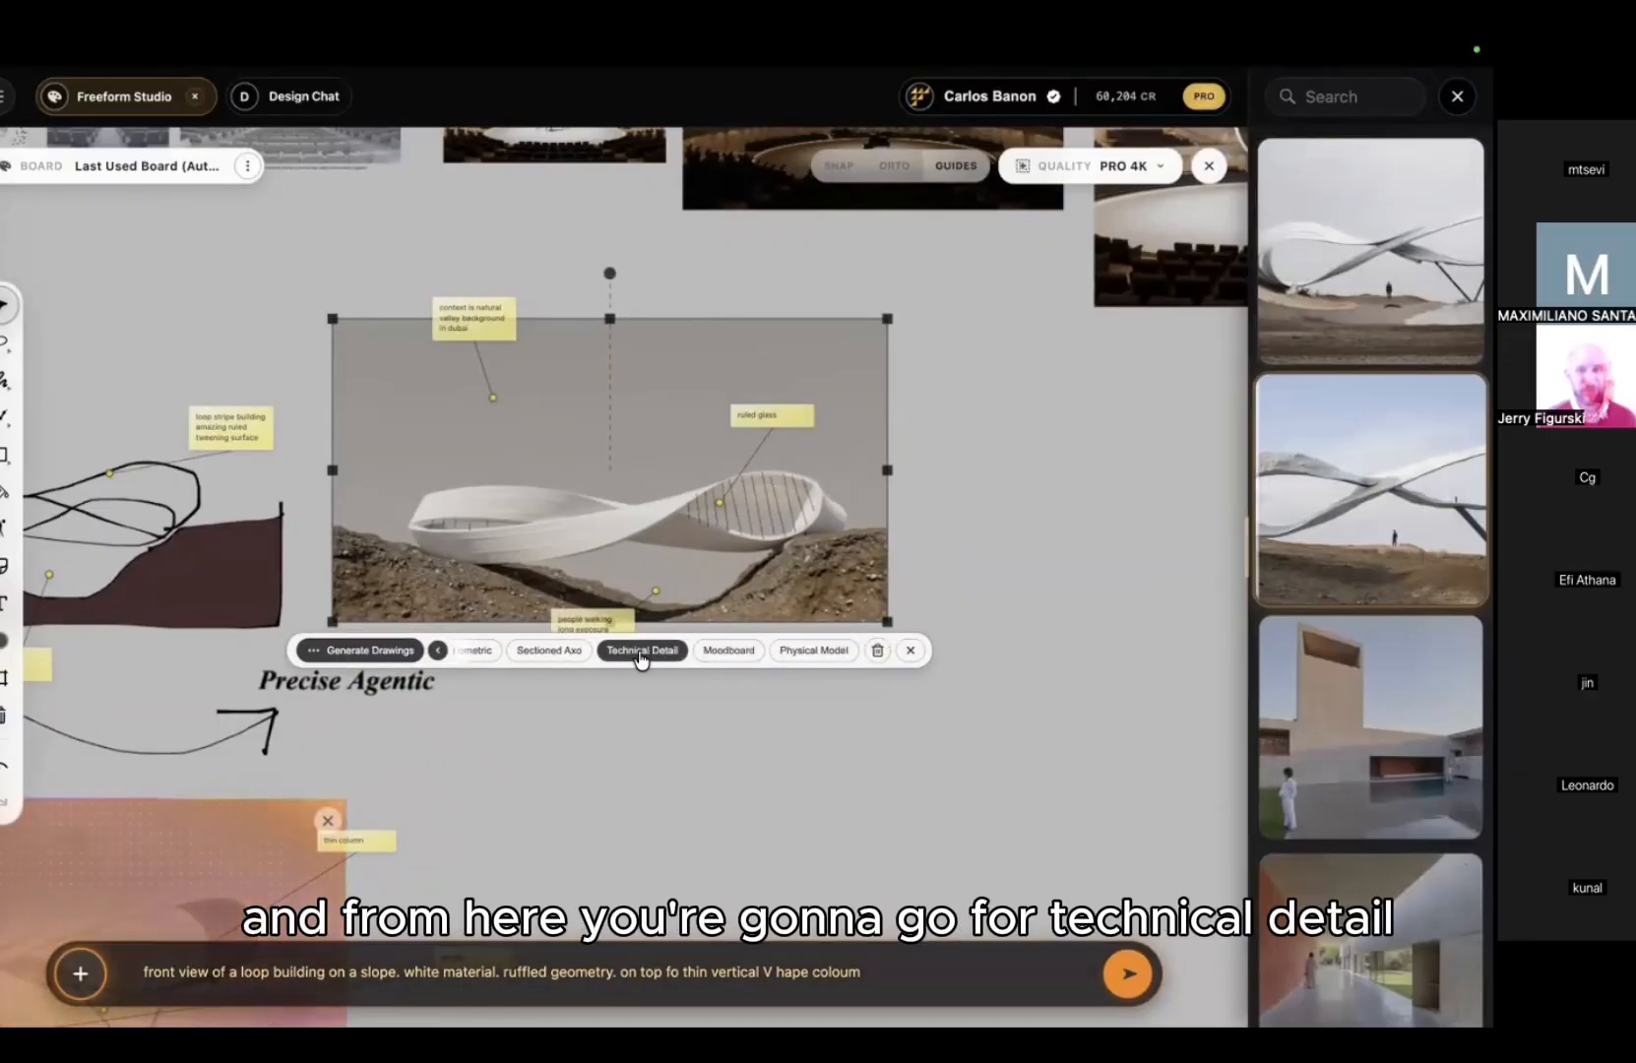
{"action": "left_click", "coordinate": [641, 653]}
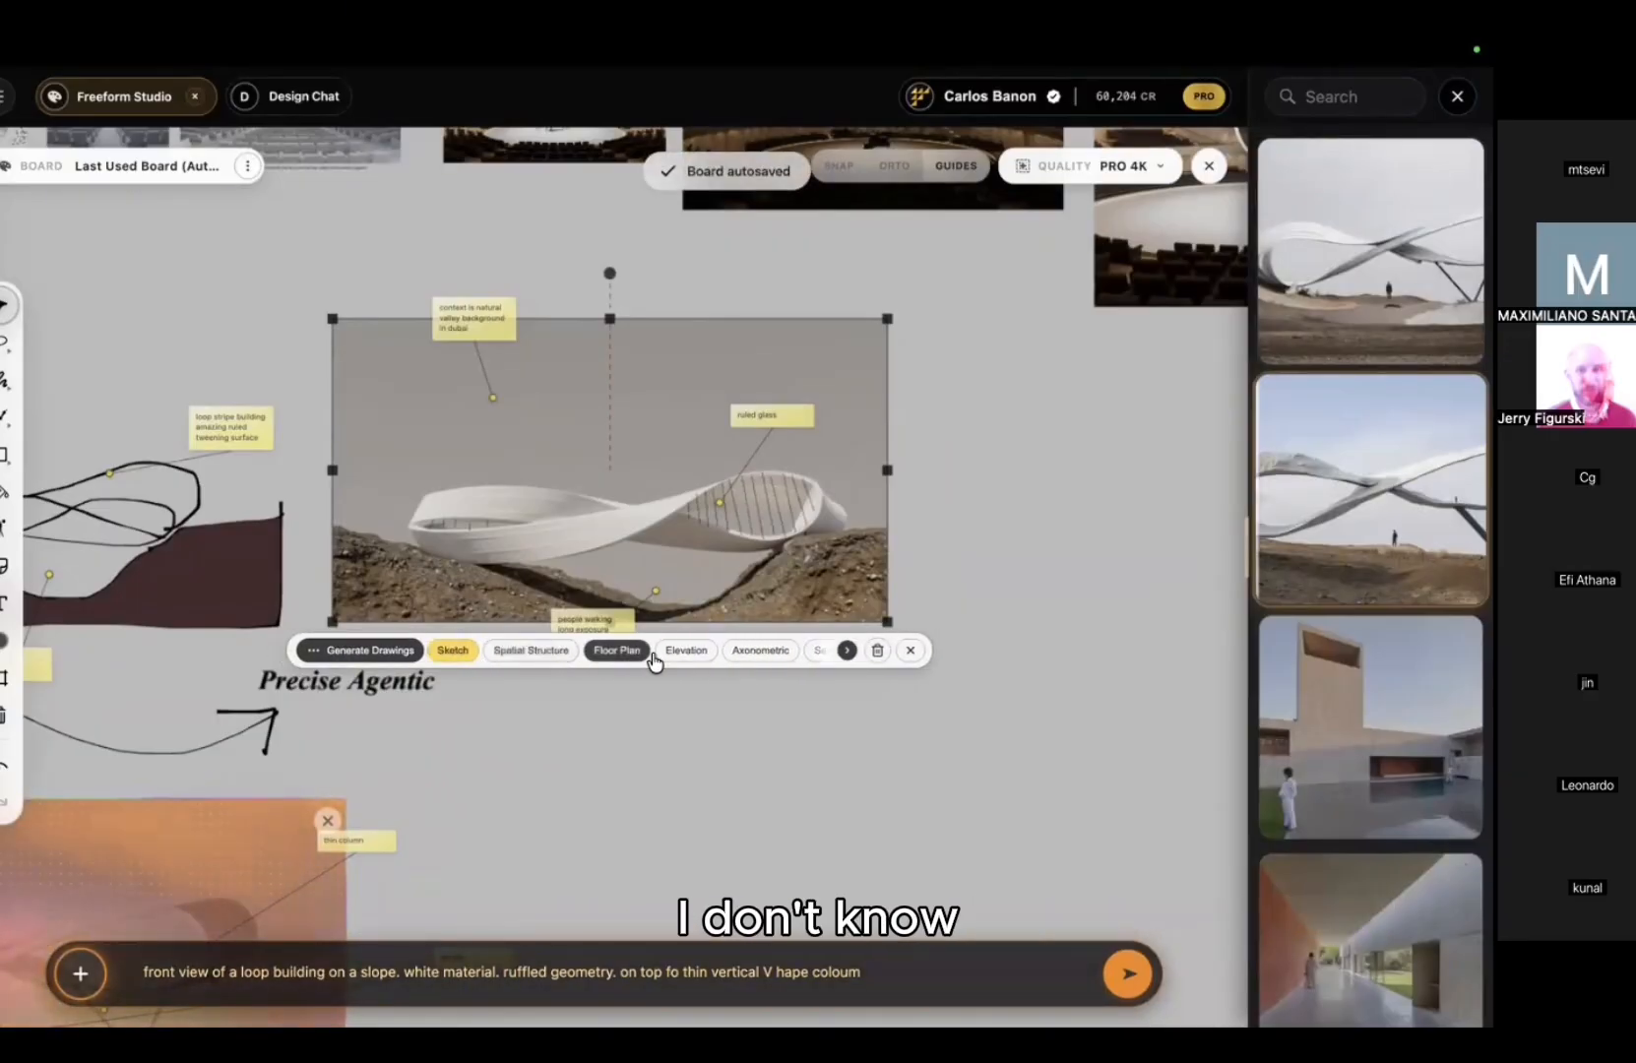
{"action": "left_click", "coordinate": [686, 651]}
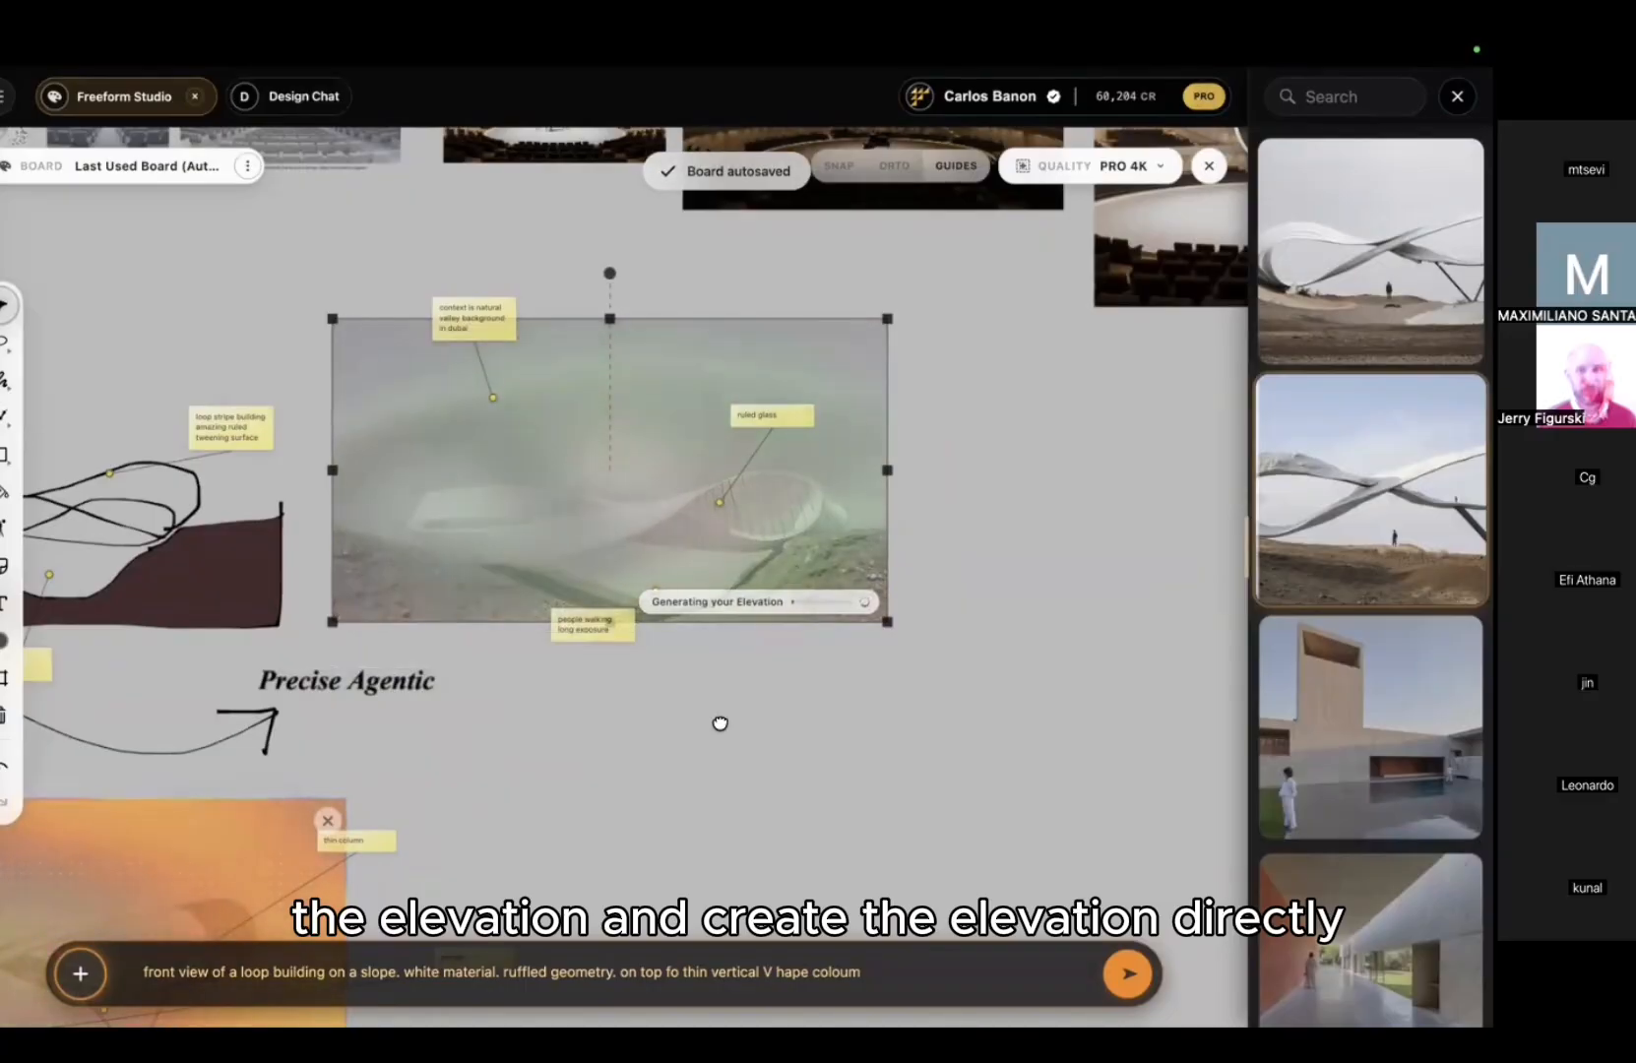
Step: Preview the newest ribbon image full-screen, zooming into its detail, then close it
{"action": "middle_click_drag", "start_coordinate": [720, 724], "coordinate": [621, 723]}
{"action": "left_click", "coordinate": [1354, 281]}
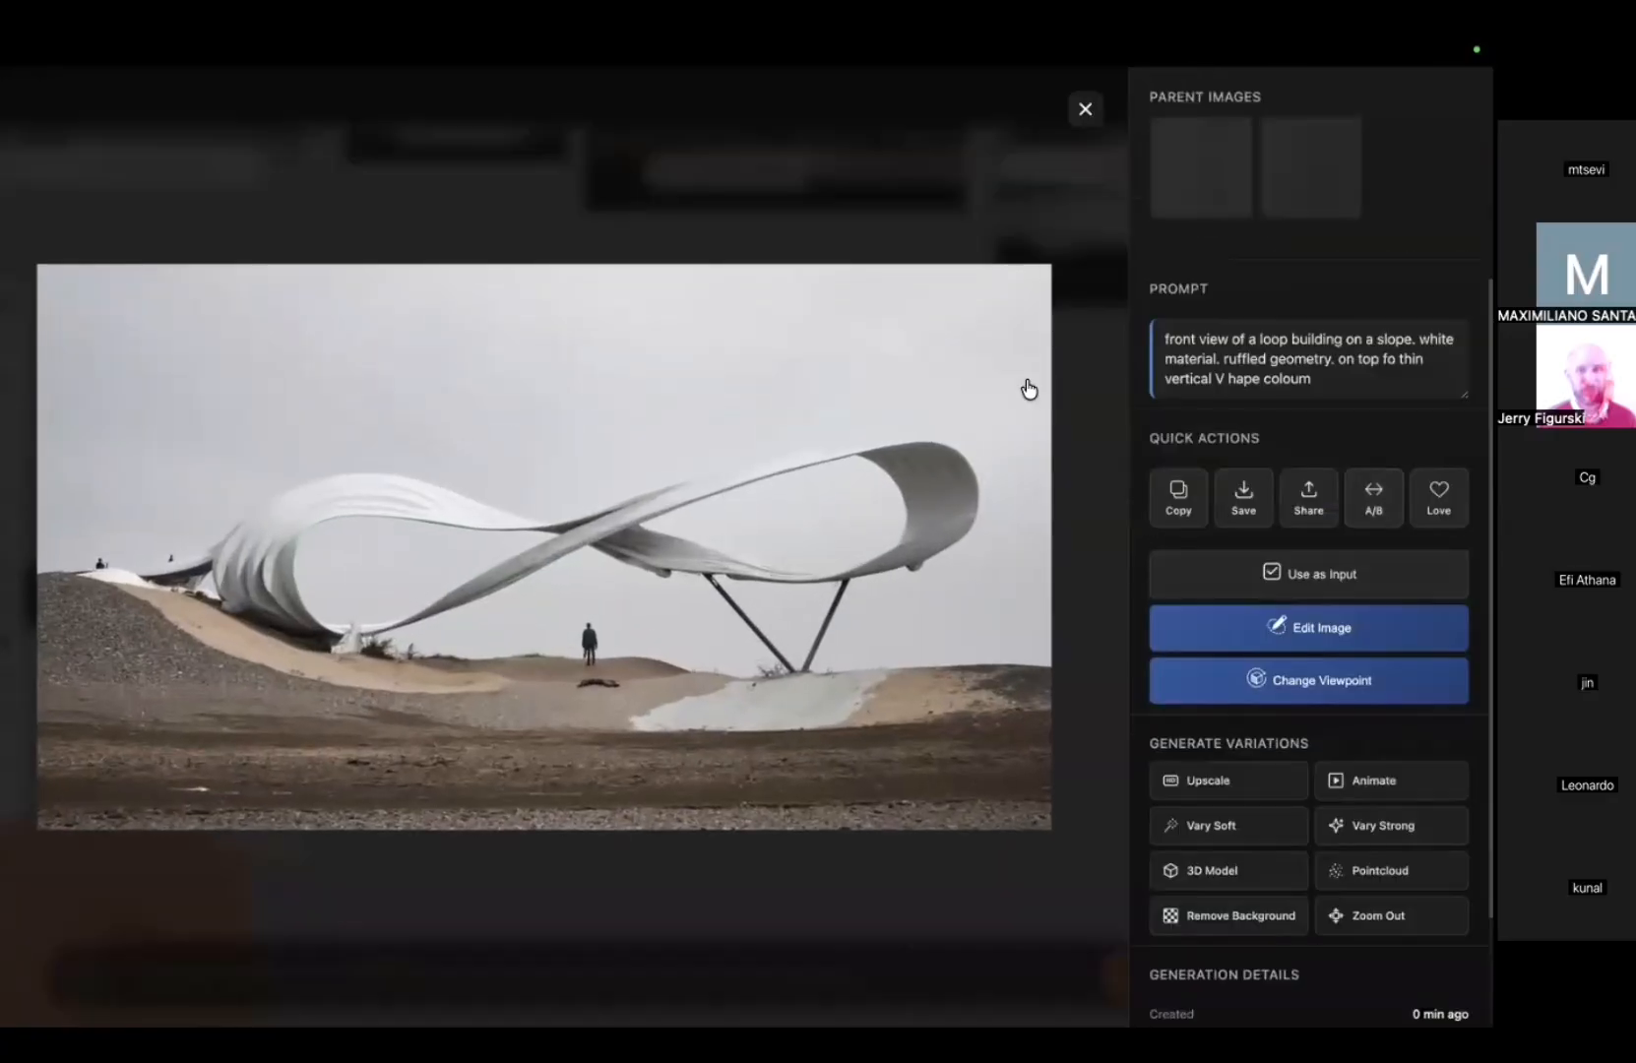
{"action": "left_click", "coordinate": [628, 548]}
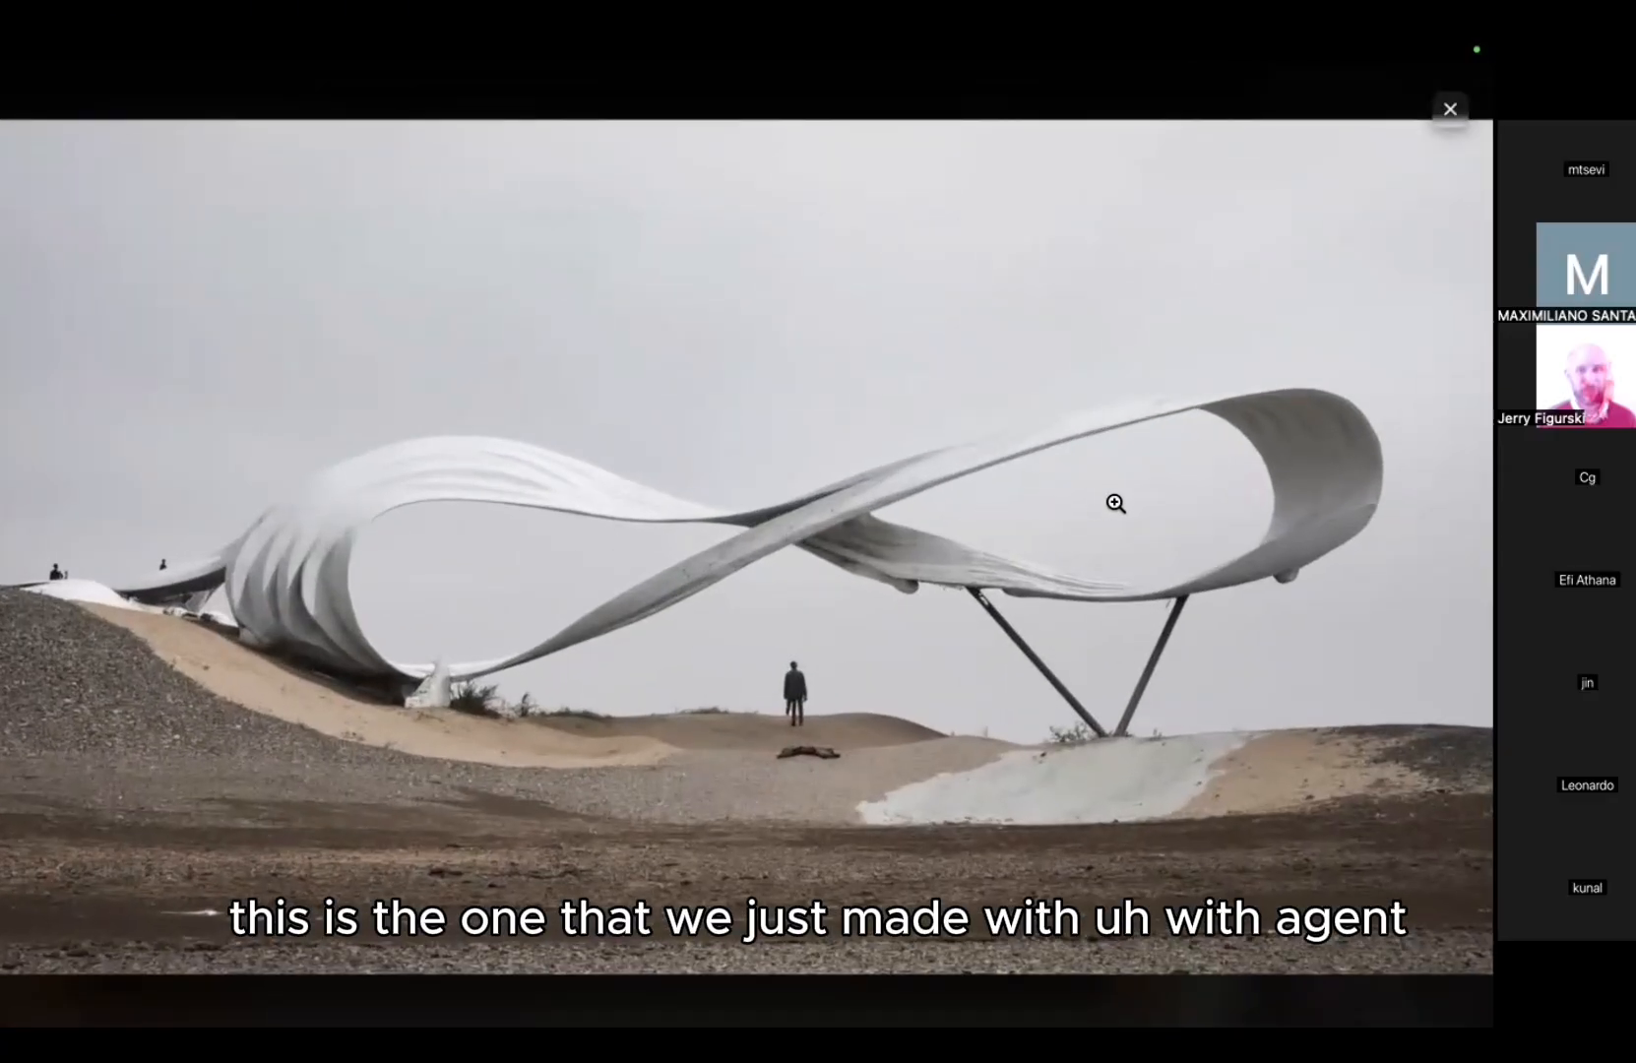
{"action": "left_click", "coordinate": [1144, 501]}
{"action": "left_click", "coordinate": [1160, 480]}
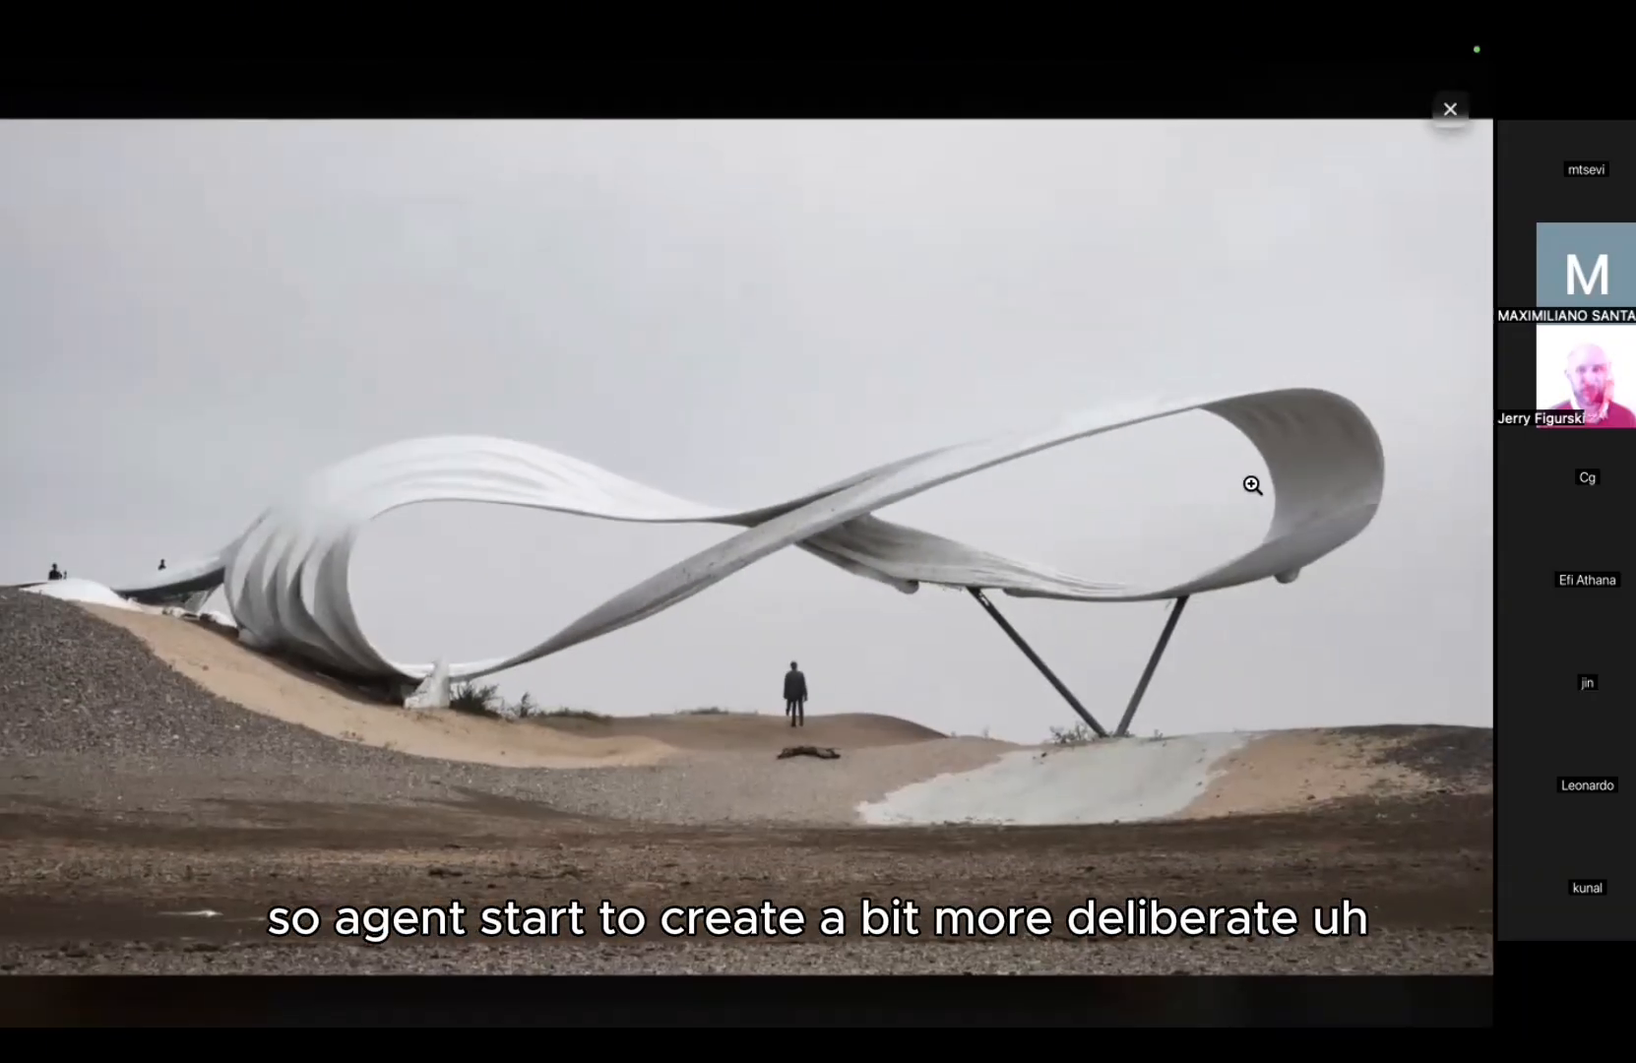
{"action": "left_click", "coordinate": [1176, 484]}
{"action": "key", "text": "Escape"}
Step: Pan across the board and select the dark concert-hall image
{"action": "scroll", "coordinate": [985, 493], "scroll_direction": "down", "scroll_amount": 2}
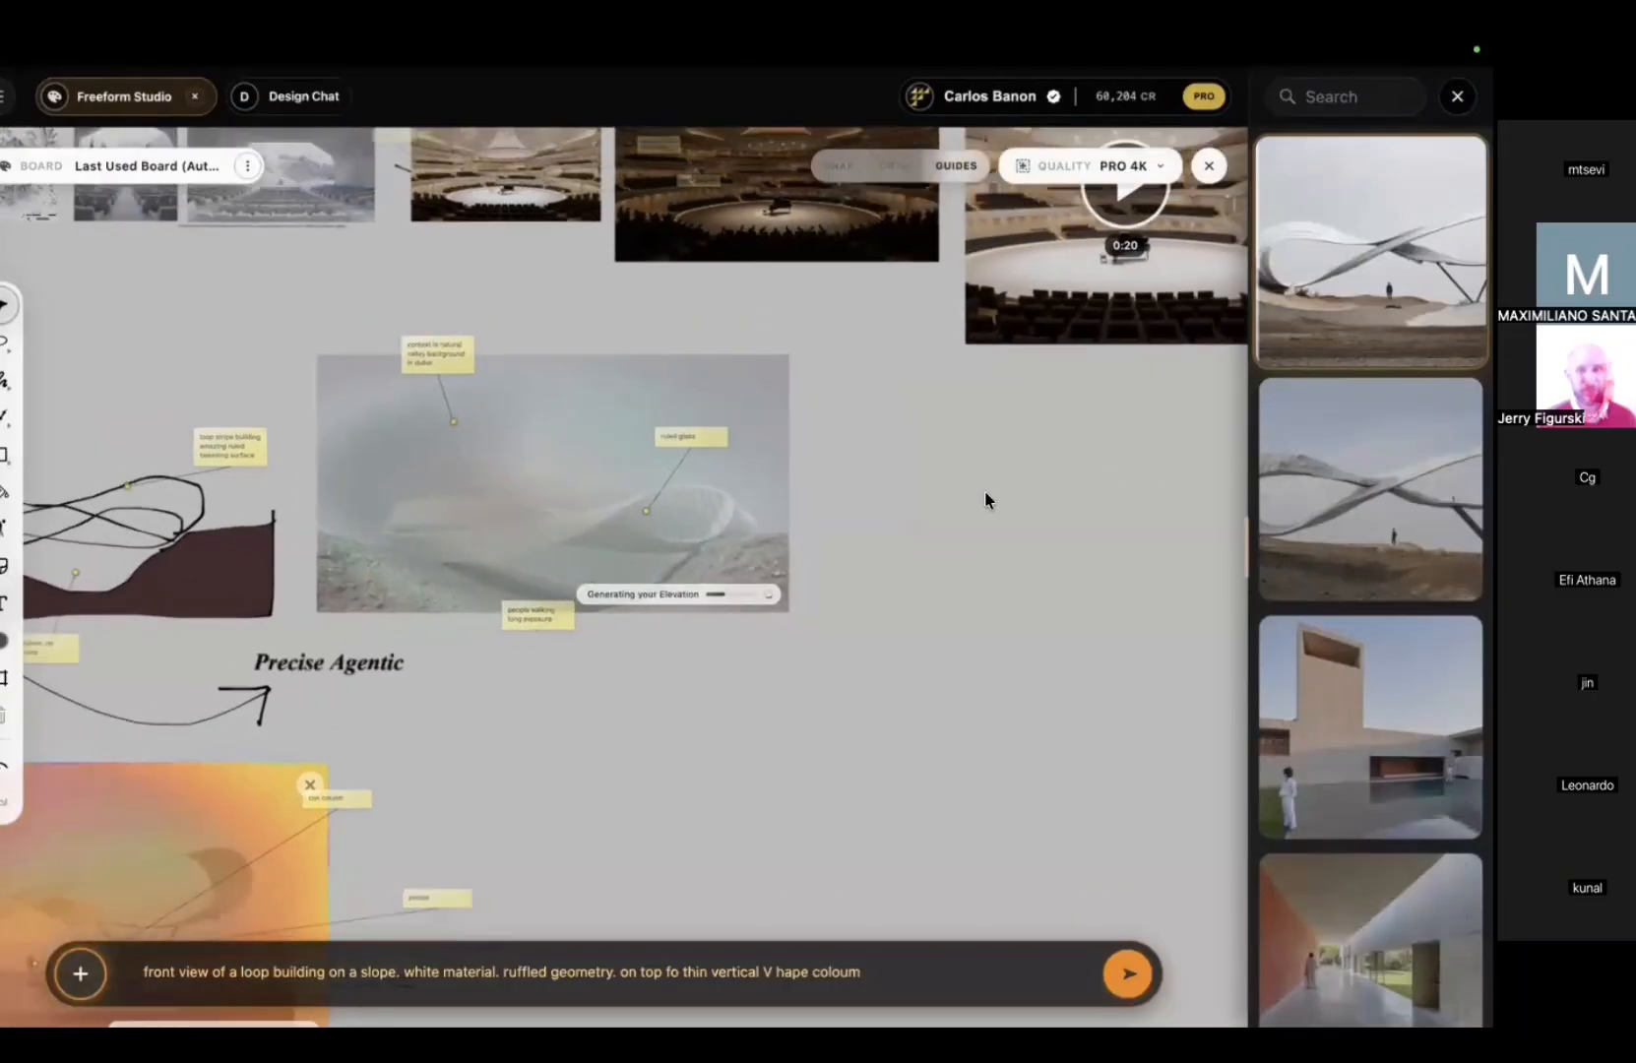
{"action": "mouse_move", "coordinate": [985, 493]}
{"action": "middle_mouse_down"}
{"action": "mouse_move", "coordinate": [835, 497]}
{"action": "mouse_move", "coordinate": [916, 508]}
{"action": "middle_mouse_up"}
{"action": "mouse_move", "coordinate": [661, 698]}
{"action": "middle_mouse_down"}
{"action": "mouse_move", "coordinate": [895, 698]}
{"action": "mouse_move", "coordinate": [976, 665]}
{"action": "middle_mouse_up"}
{"action": "scroll", "coordinate": [895, 695], "scroll_direction": "down", "scroll_amount": 2}
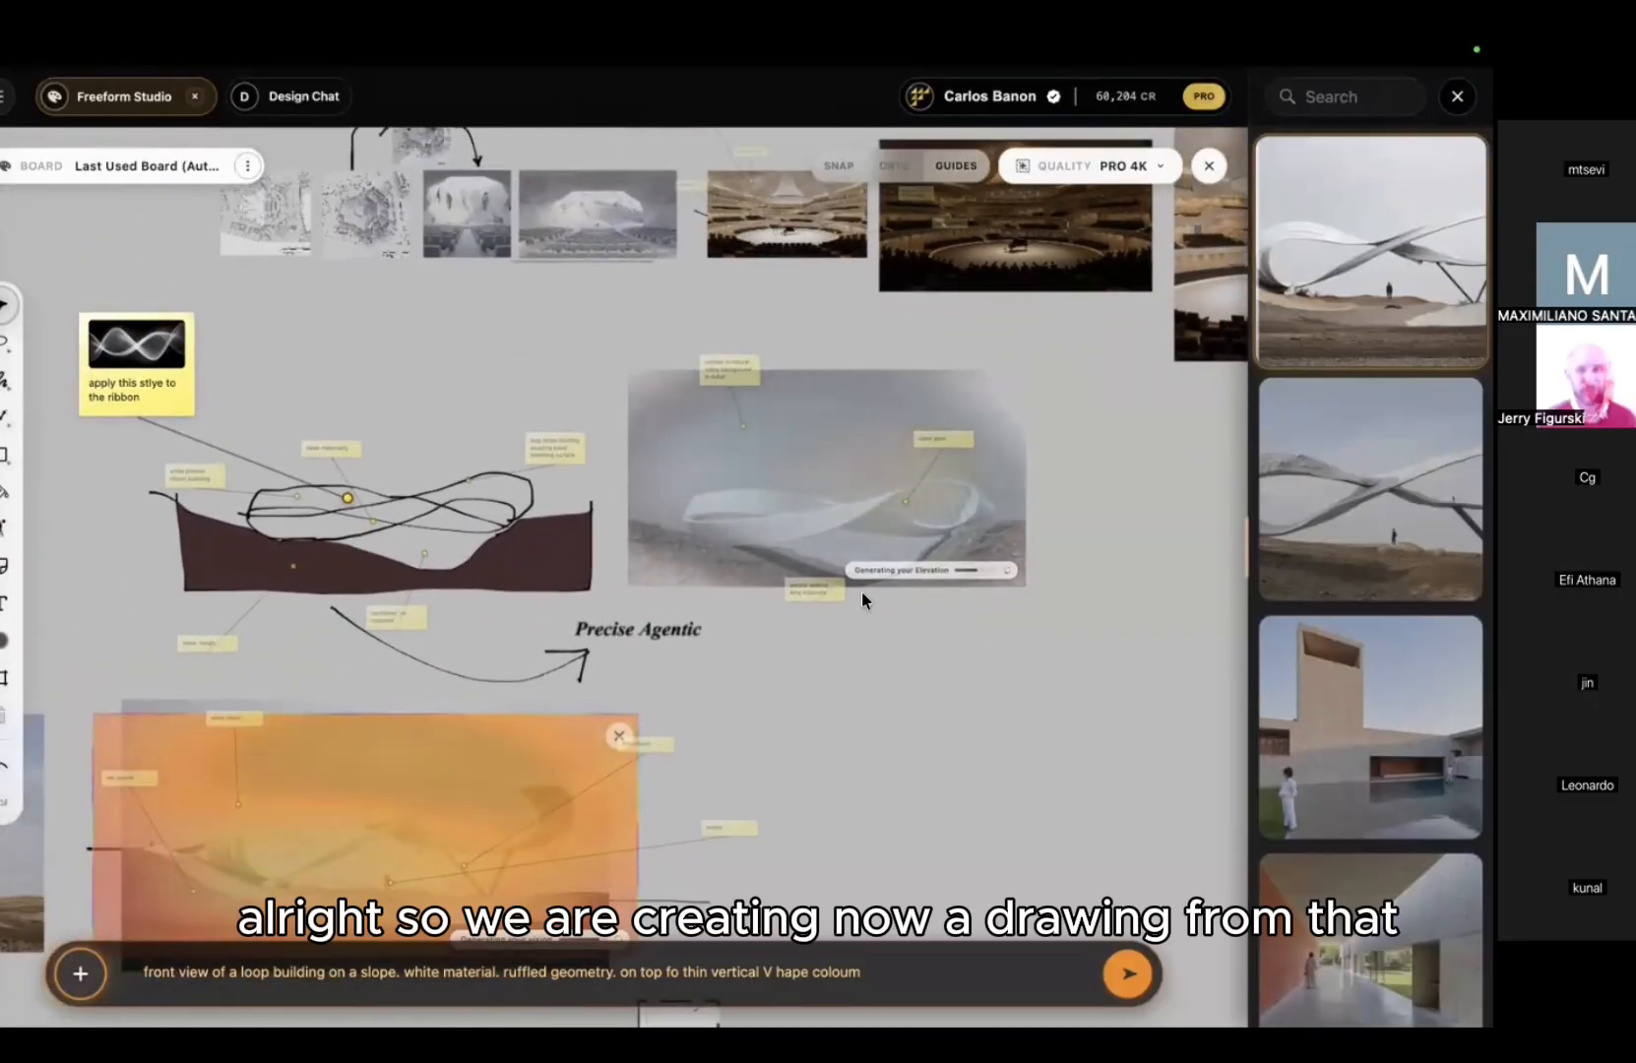
{"action": "middle_click_drag", "start_coordinate": [748, 635], "coordinate": [571, 832]}
{"action": "scroll", "coordinate": [498, 465], "scroll_direction": "up", "scroll_amount": 5}
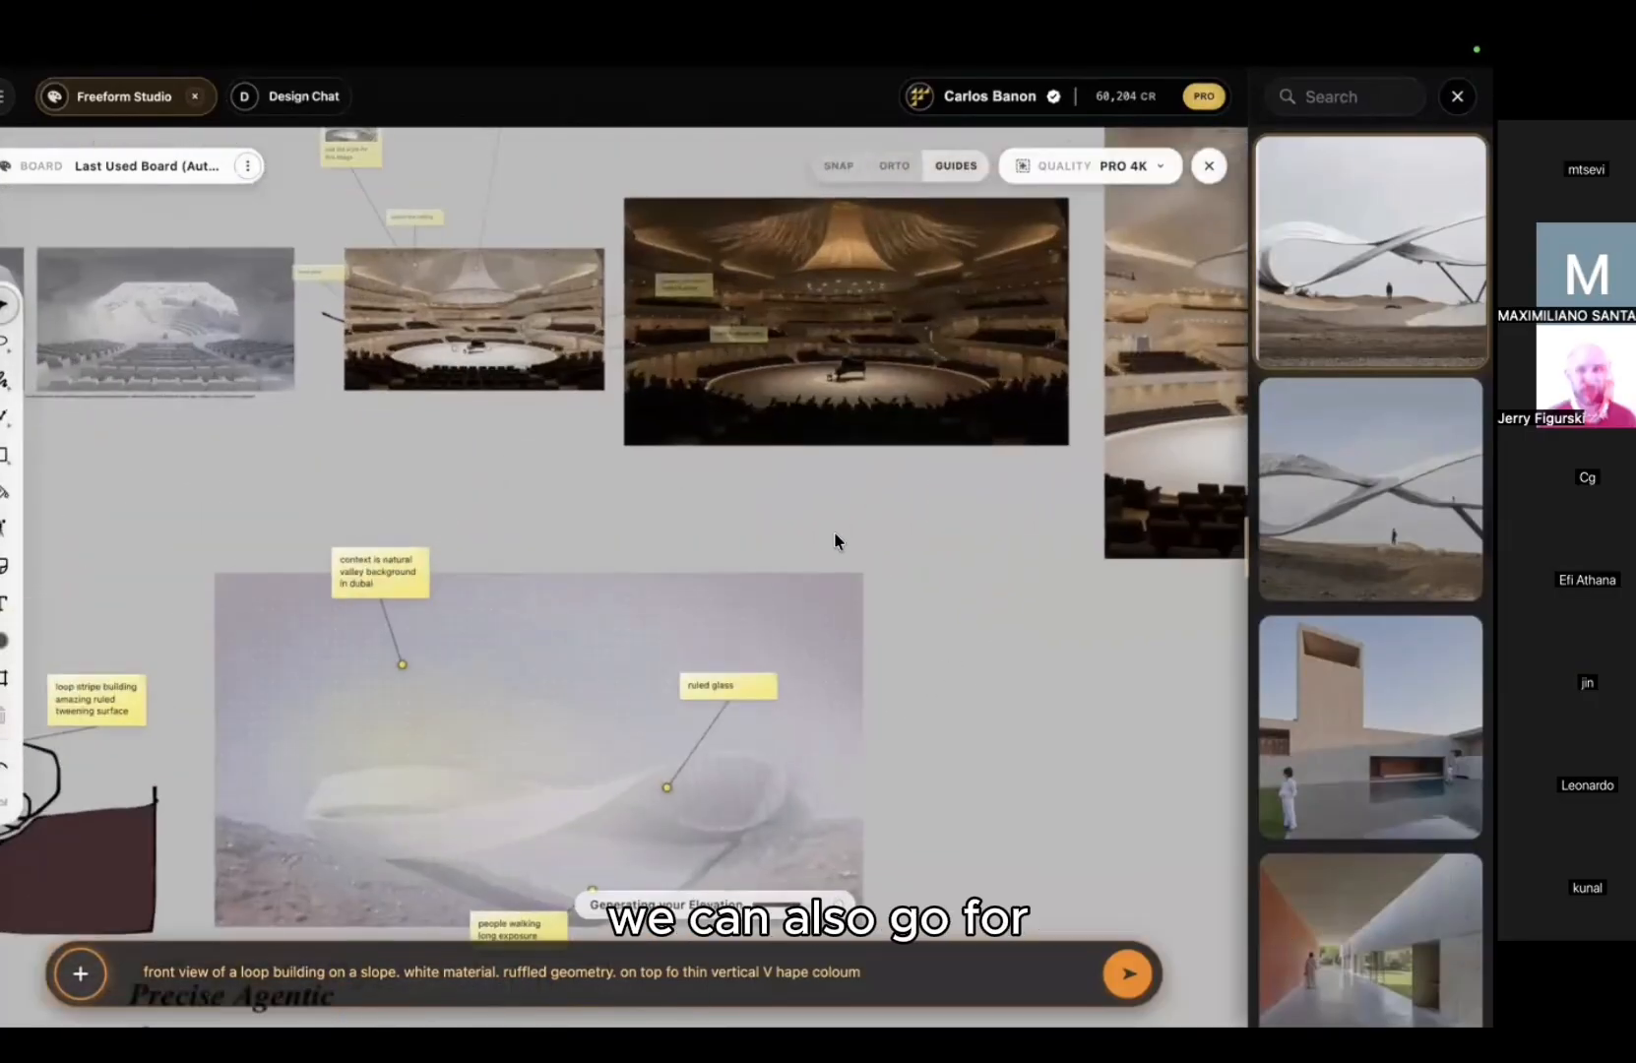
{"action": "middle_click_drag", "start_coordinate": [836, 540], "coordinate": [676, 679]}
{"action": "left_click", "coordinate": [630, 382]}
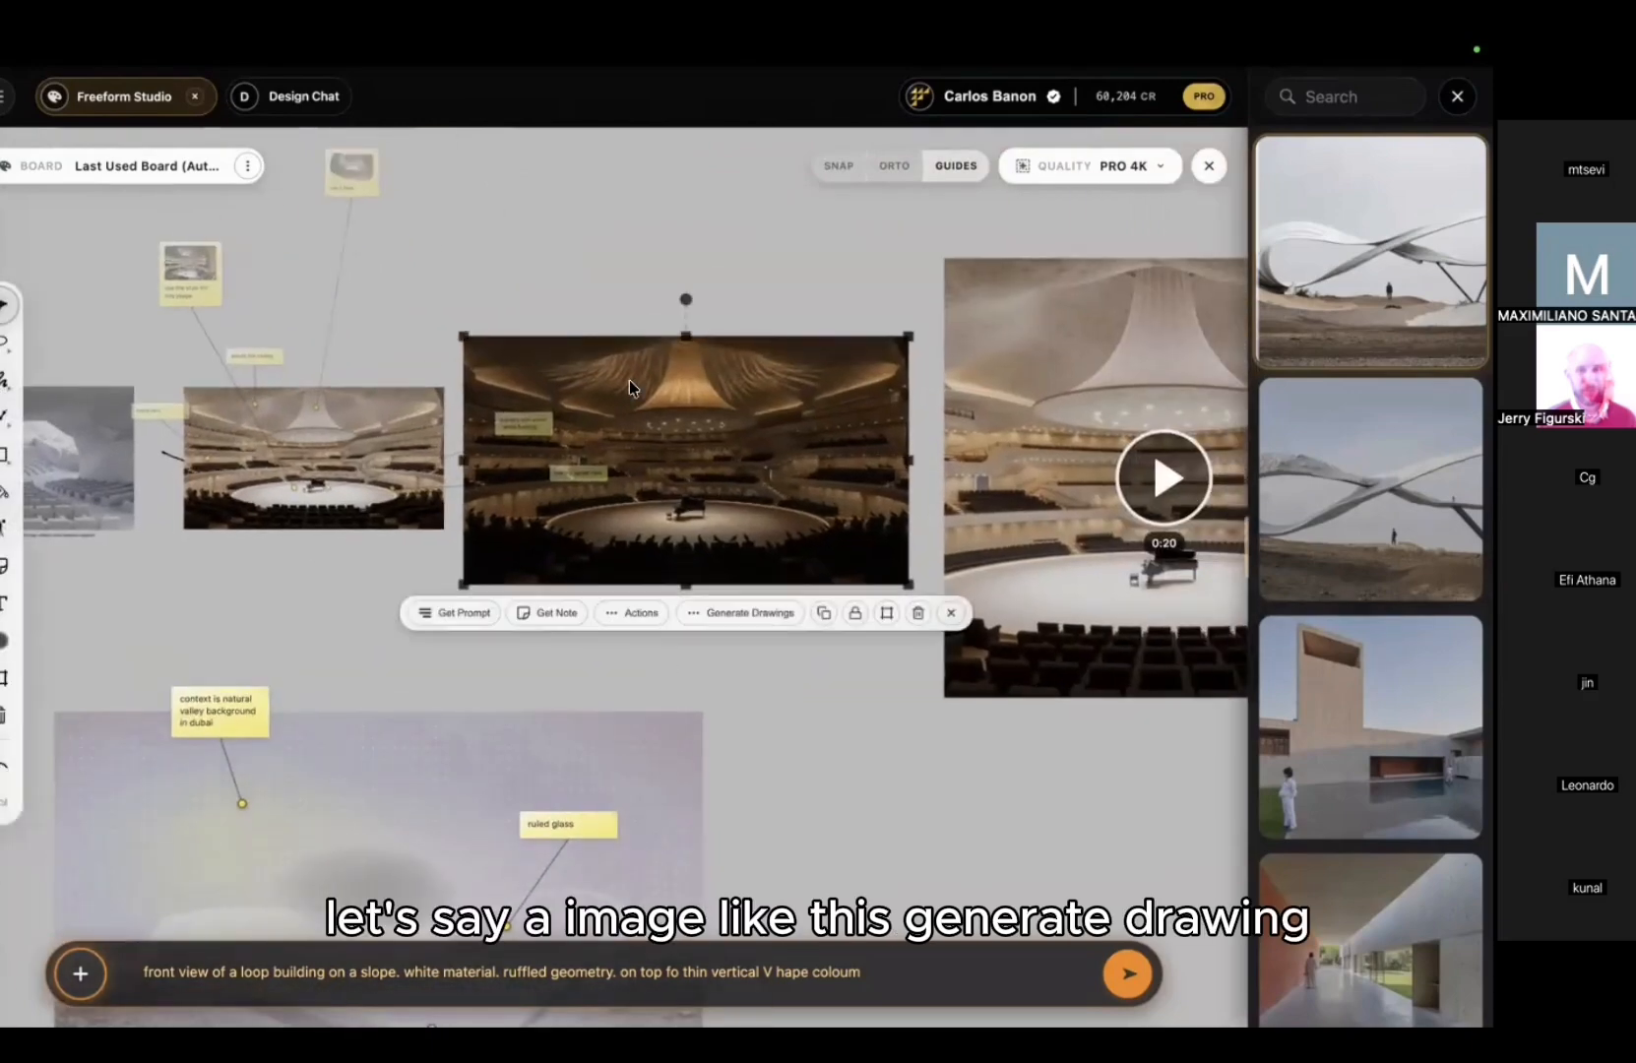
Step: Generate a Sectioned Axo drawing of the concert-hall image
{"action": "left_click", "coordinate": [741, 612]}
{"action": "scroll", "coordinate": [745, 622], "scroll_direction": "right", "scroll_amount": 3}
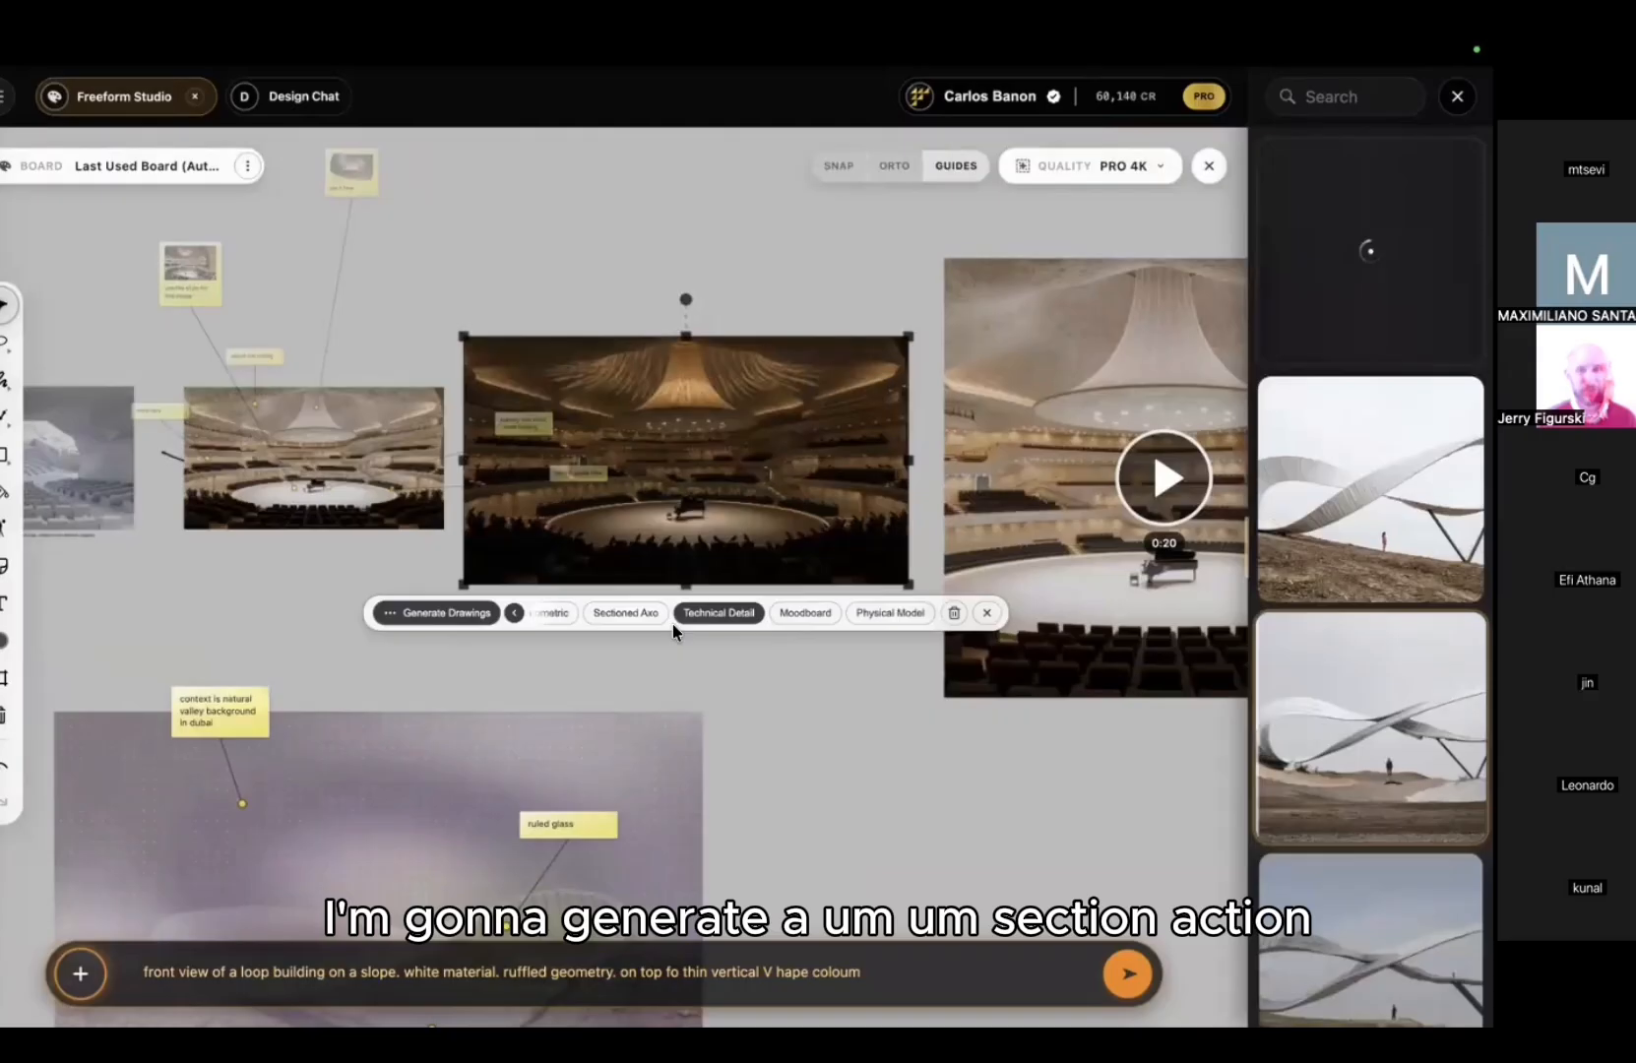
{"action": "left_click", "coordinate": [638, 613]}
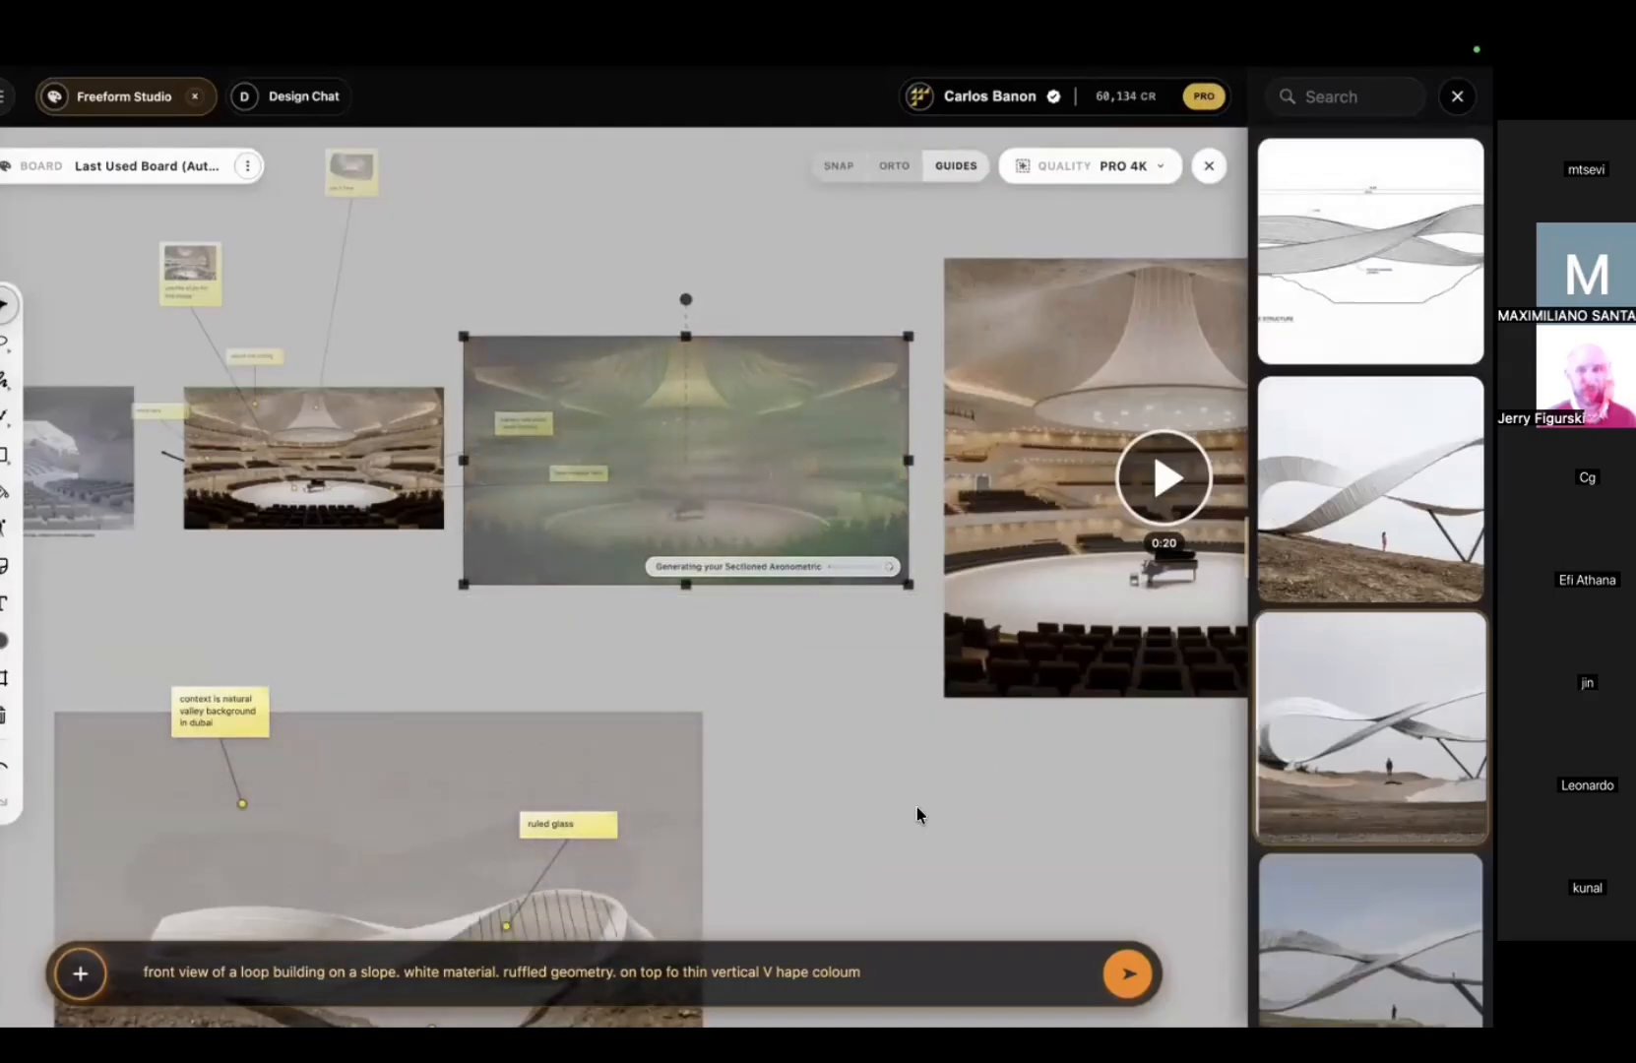
Step: Place the finished bridge elevation drawing to the right of its photo
{"action": "middle_click_drag", "start_coordinate": [917, 803], "coordinate": [845, 191]}
{"action": "scroll", "coordinate": [886, 459], "scroll_direction": "down", "scroll_amount": 2}
{"action": "left_click_drag", "start_coordinate": [412, 412], "coordinate": [790, 454]}
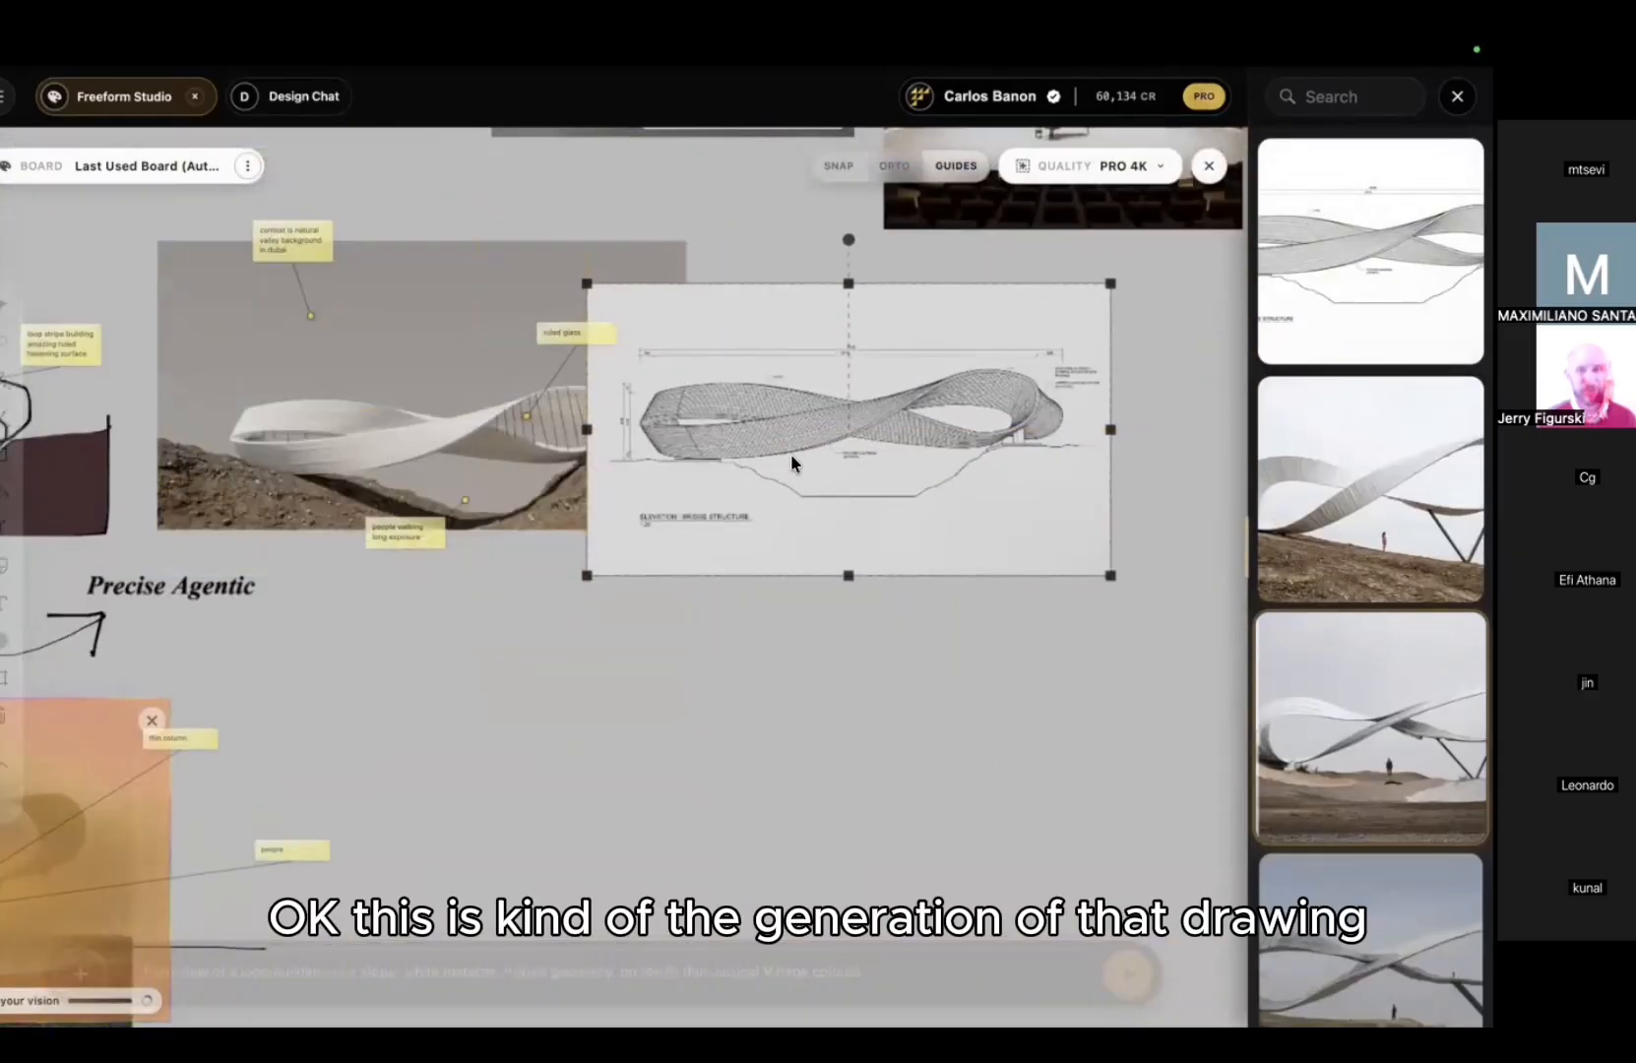
{"action": "middle_click_drag", "start_coordinate": [790, 454], "coordinate": [451, 469]}
{"action": "left_click_drag", "start_coordinate": [451, 469], "coordinate": [646, 465]}
Step: Open the ribbon render's details showing its prompt and parent images
{"action": "scroll", "coordinate": [648, 471], "scroll_direction": "up", "scroll_amount": 4}
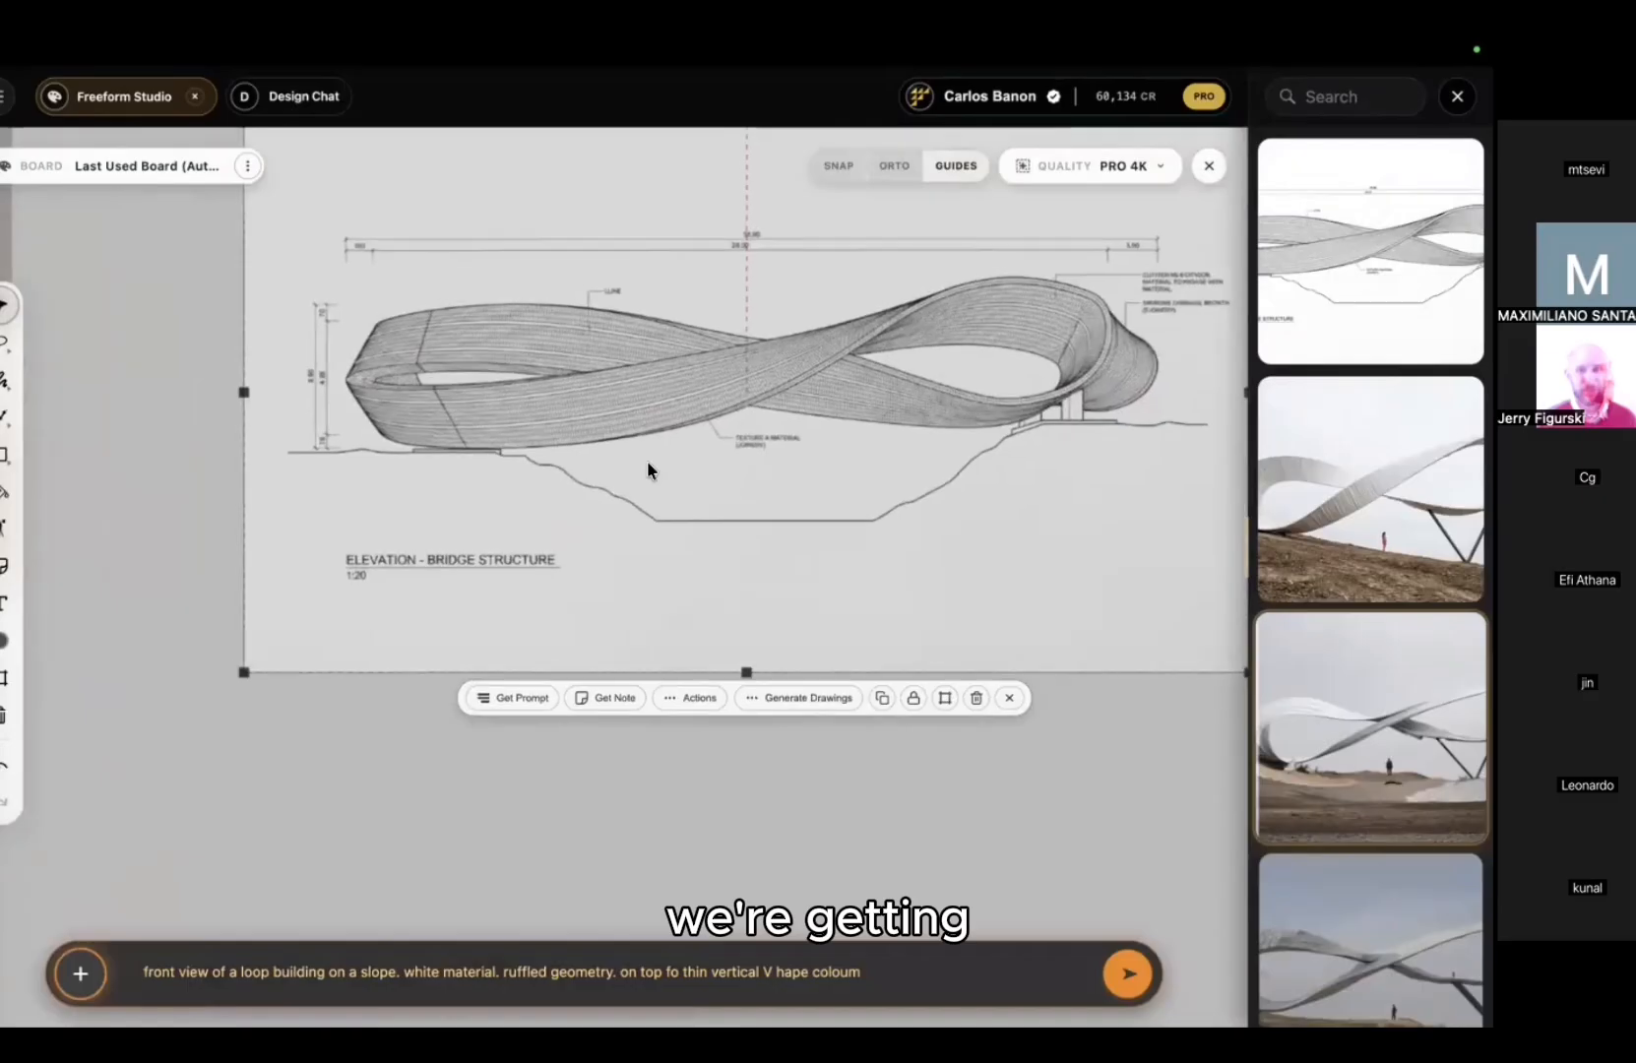
{"action": "scroll", "coordinate": [473, 367], "scroll_direction": "up", "scroll_amount": 2}
{"action": "scroll", "coordinate": [472, 362], "scroll_direction": "down", "scroll_amount": 2}
{"action": "scroll", "coordinate": [472, 361], "scroll_direction": "right", "scroll_amount": 3}
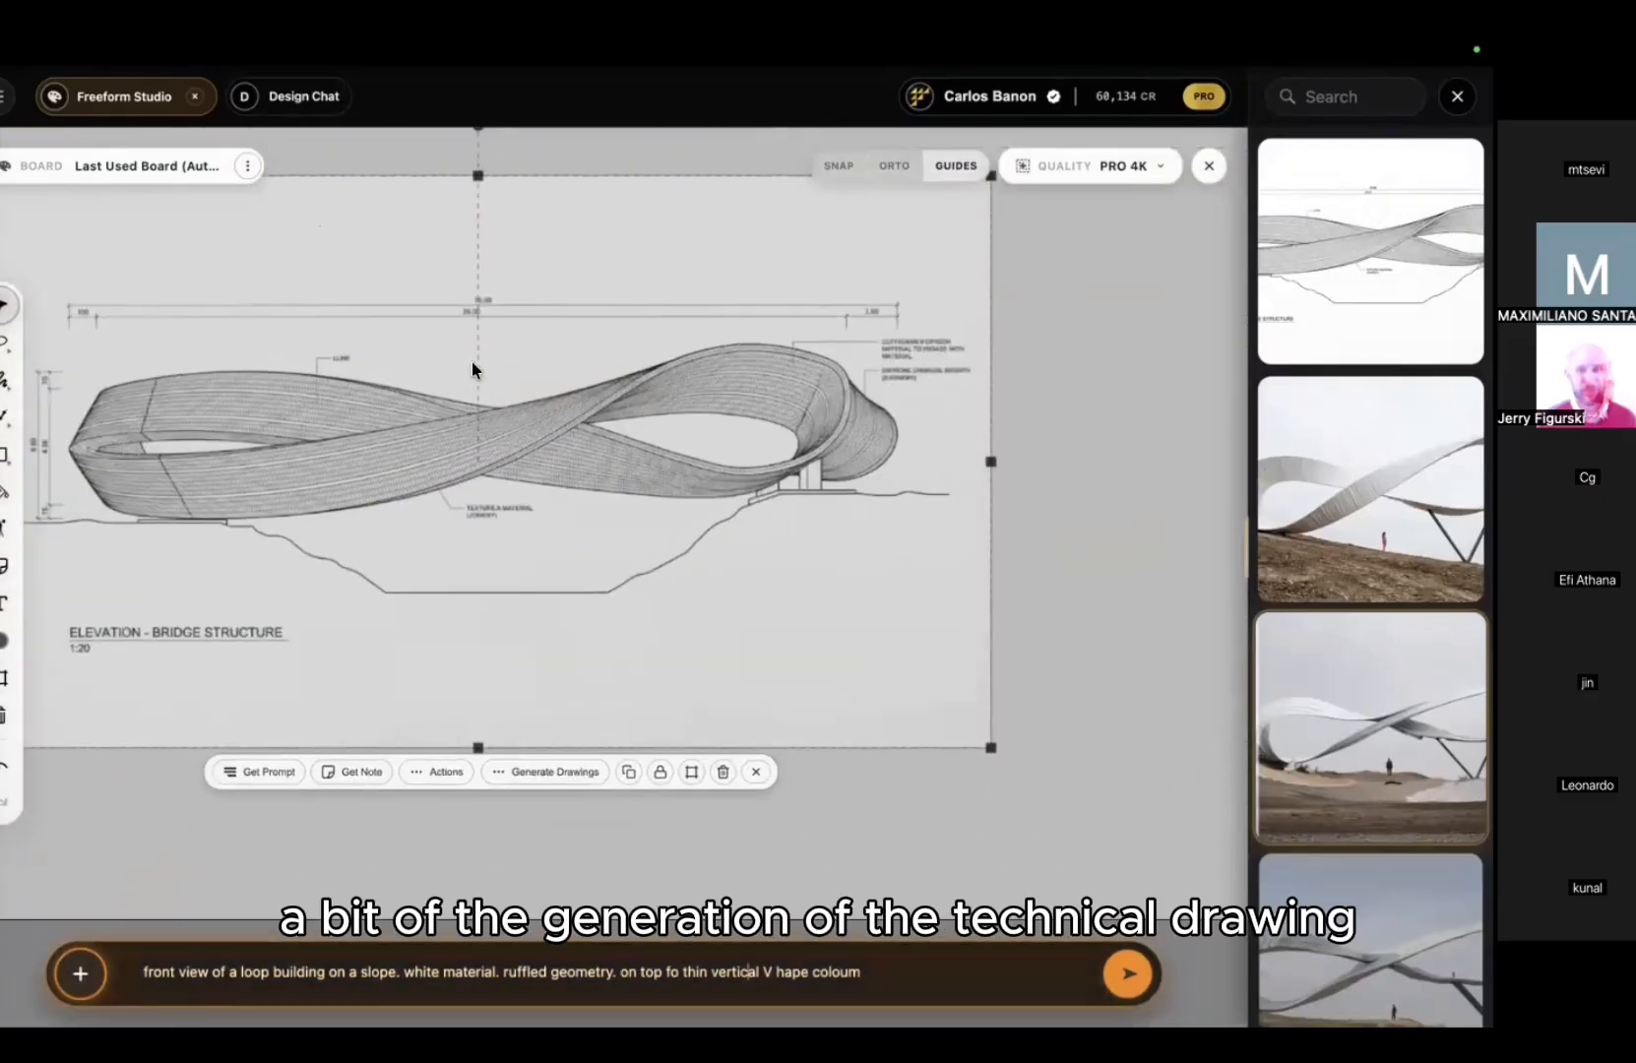
{"action": "scroll", "coordinate": [523, 371], "scroll_direction": "left", "scroll_amount": 1}
{"action": "scroll", "coordinate": [651, 399], "scroll_direction": "up", "scroll_amount": 2}
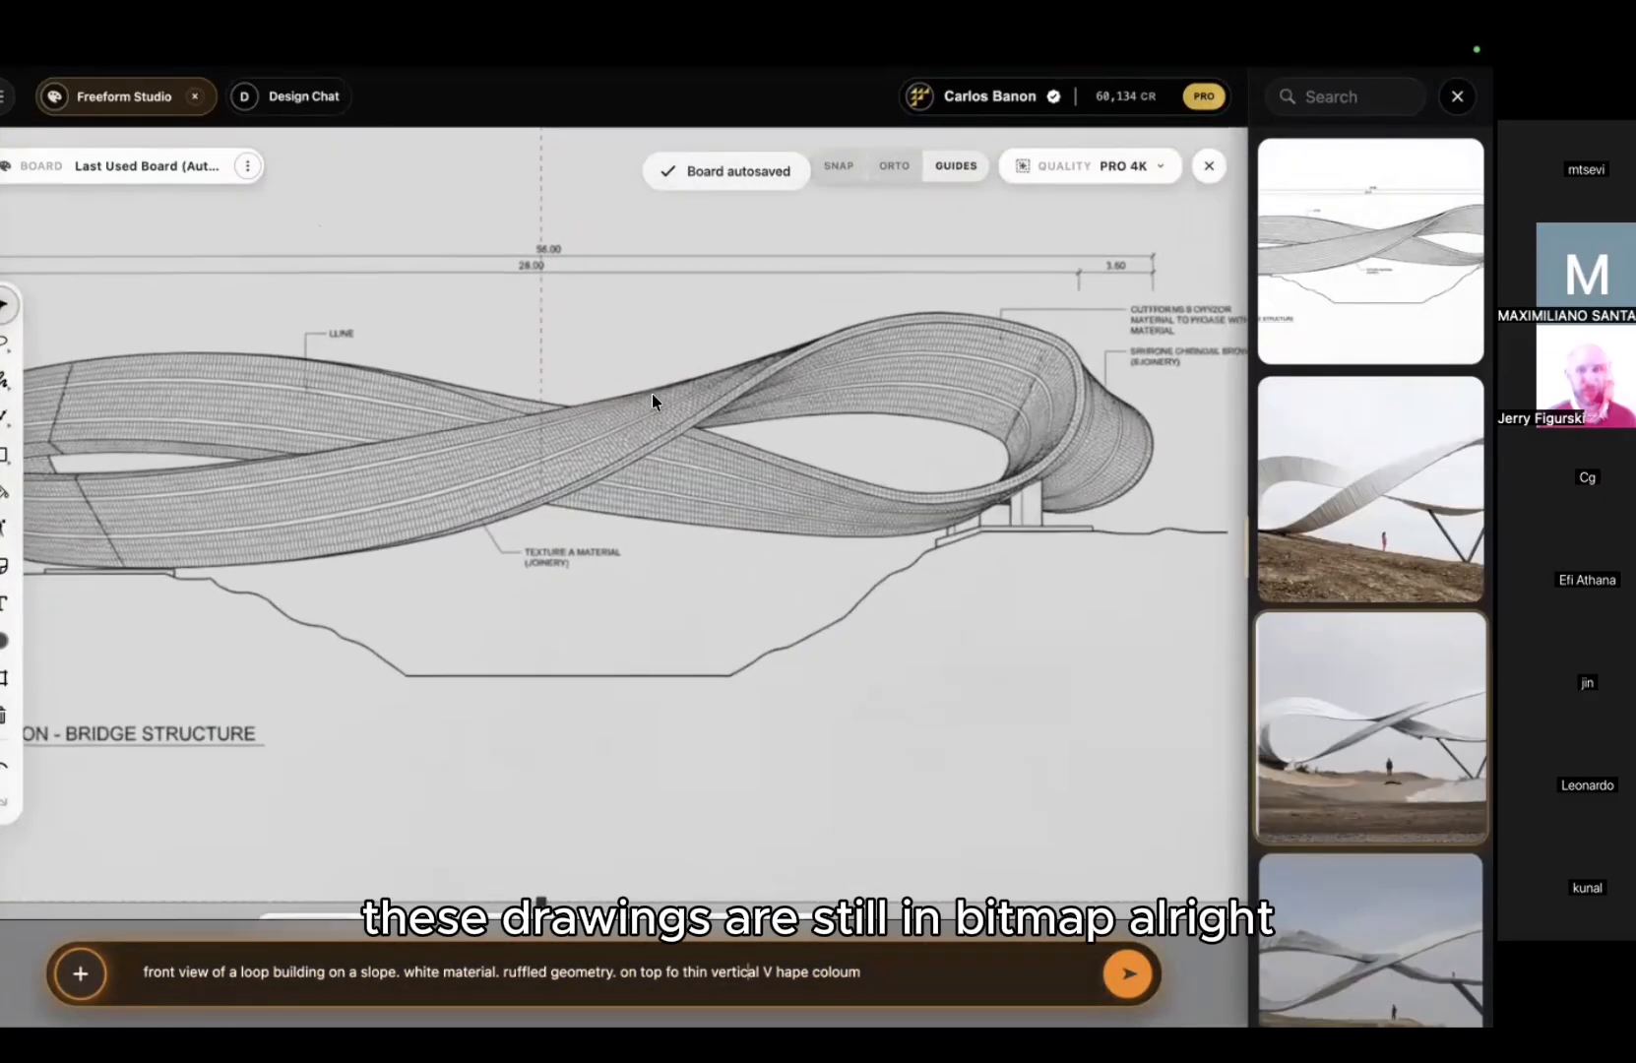
{"action": "scroll", "coordinate": [652, 399], "scroll_direction": "down", "scroll_amount": 1}
{"action": "scroll", "coordinate": [652, 401], "scroll_direction": "down", "scroll_amount": 5}
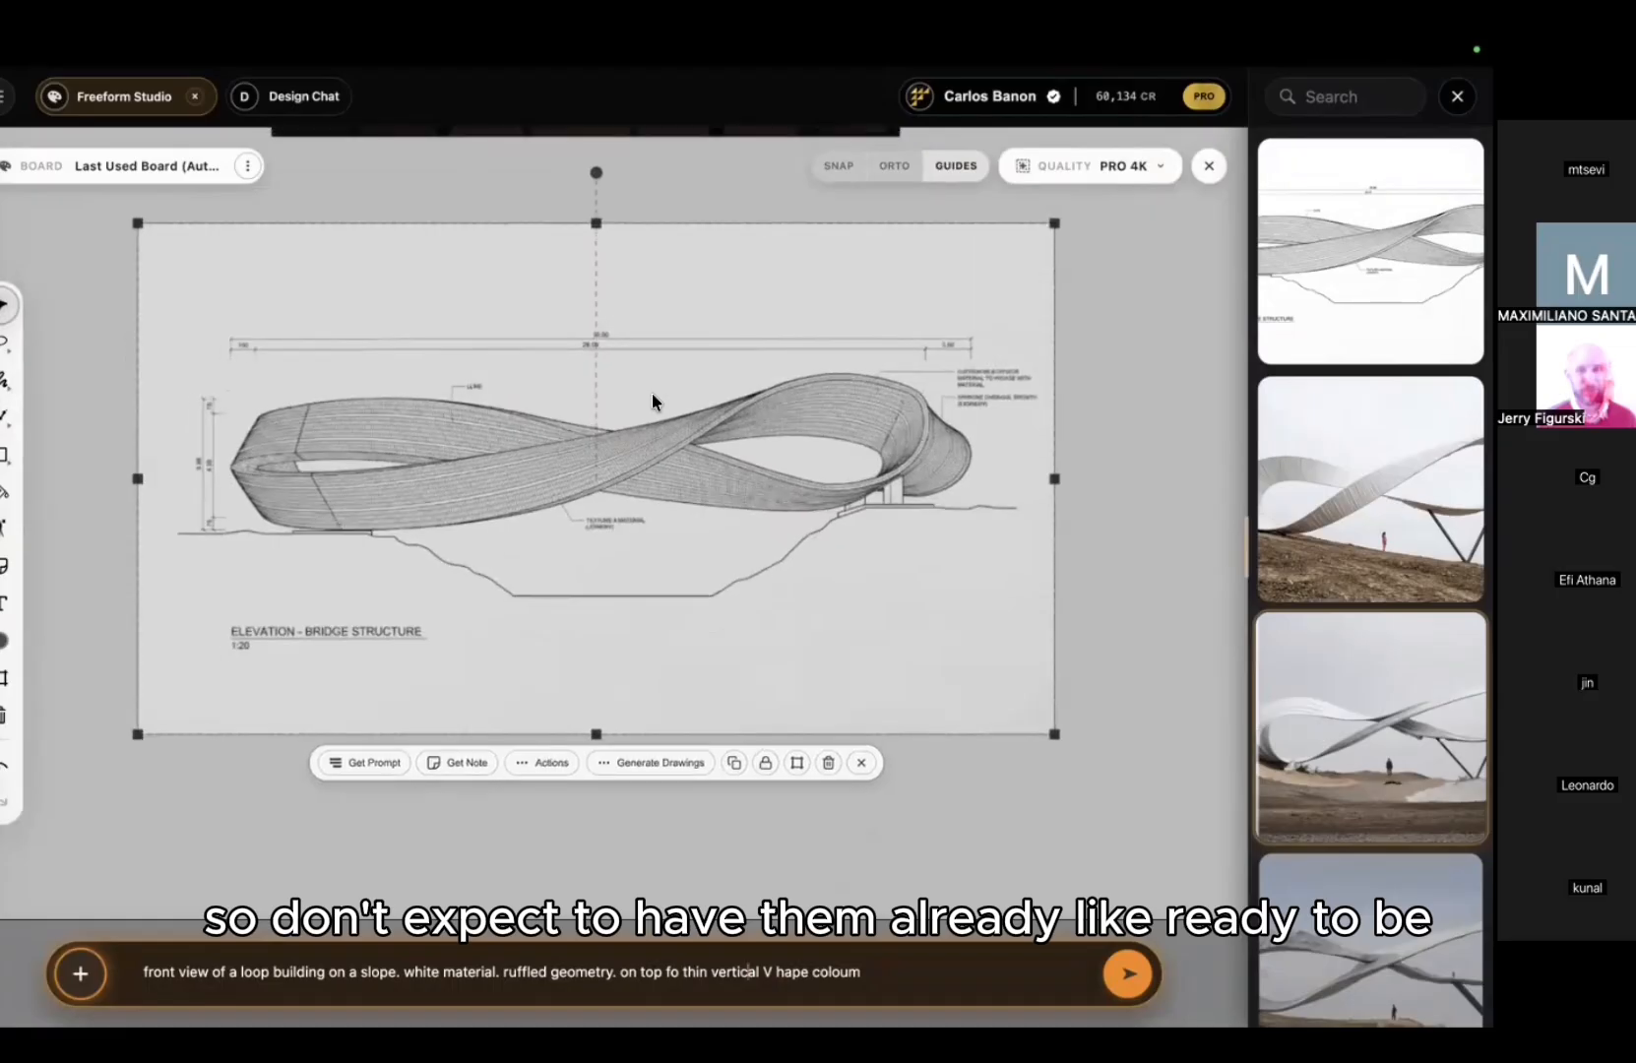
{"action": "scroll", "coordinate": [651, 395], "scroll_direction": "down", "scroll_amount": 1}
{"action": "middle_click_drag", "start_coordinate": [652, 396], "coordinate": [816, 396]}
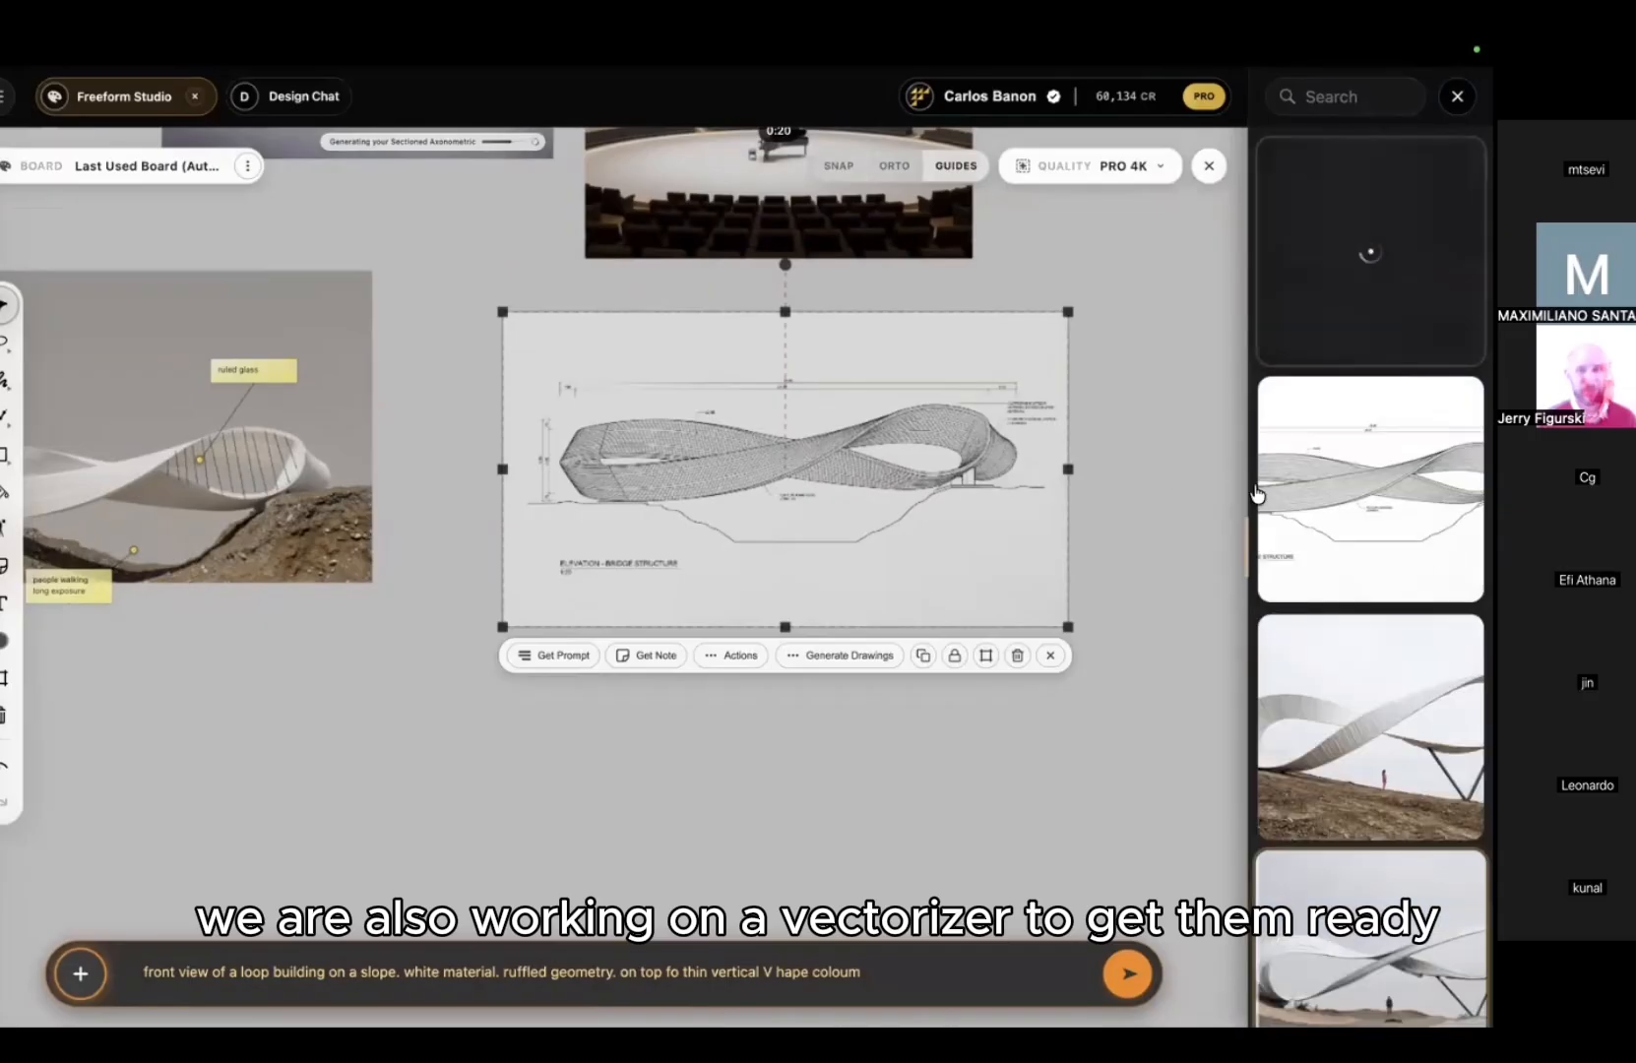
{"action": "left_click", "coordinate": [1304, 727]}
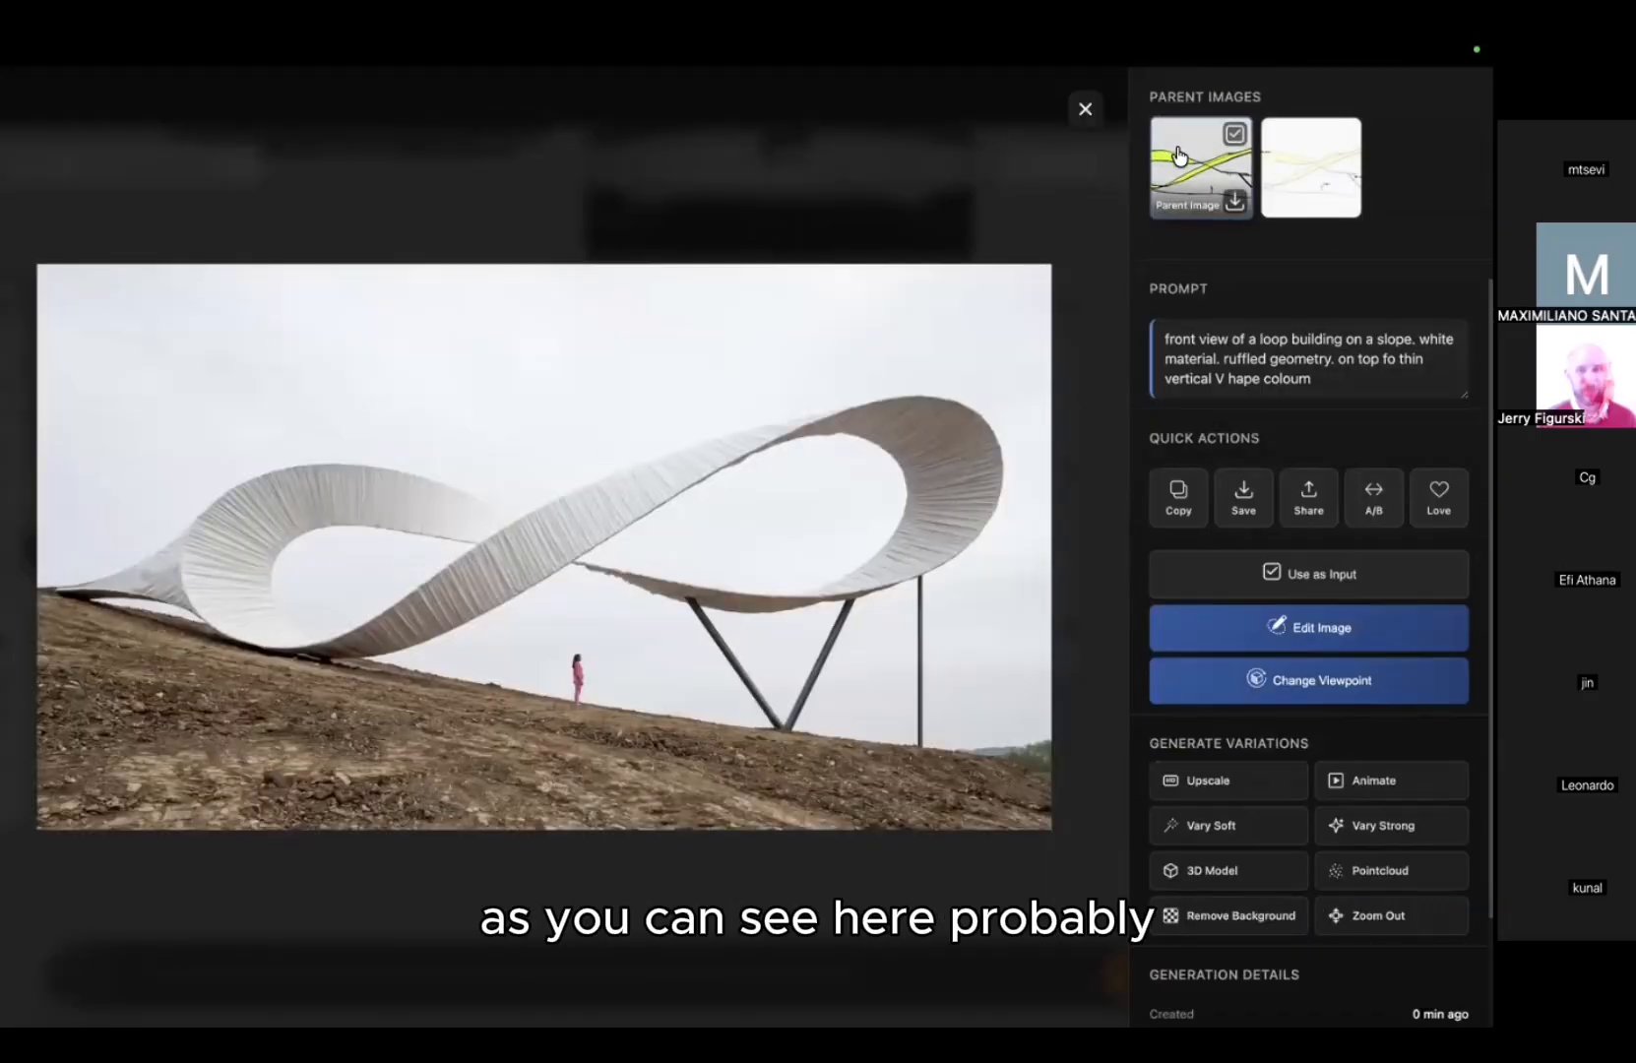
Step: Compare the render side by side with its sketch parent, then close the details
{"action": "left_click", "coordinate": [1201, 168]}
{"action": "mouse_move", "coordinate": [547, 537]}
{"action": "left_mouse_down"}
{"action": "mouse_move", "coordinate": [85, 524]}
{"action": "mouse_move", "coordinate": [1016, 473]}
{"action": "mouse_move", "coordinate": [639, 467]}
{"action": "mouse_move", "coordinate": [36, 506]}
{"action": "mouse_move", "coordinate": [1036, 463]}
{"action": "mouse_move", "coordinate": [1057, 513]}
{"action": "left_mouse_up"}
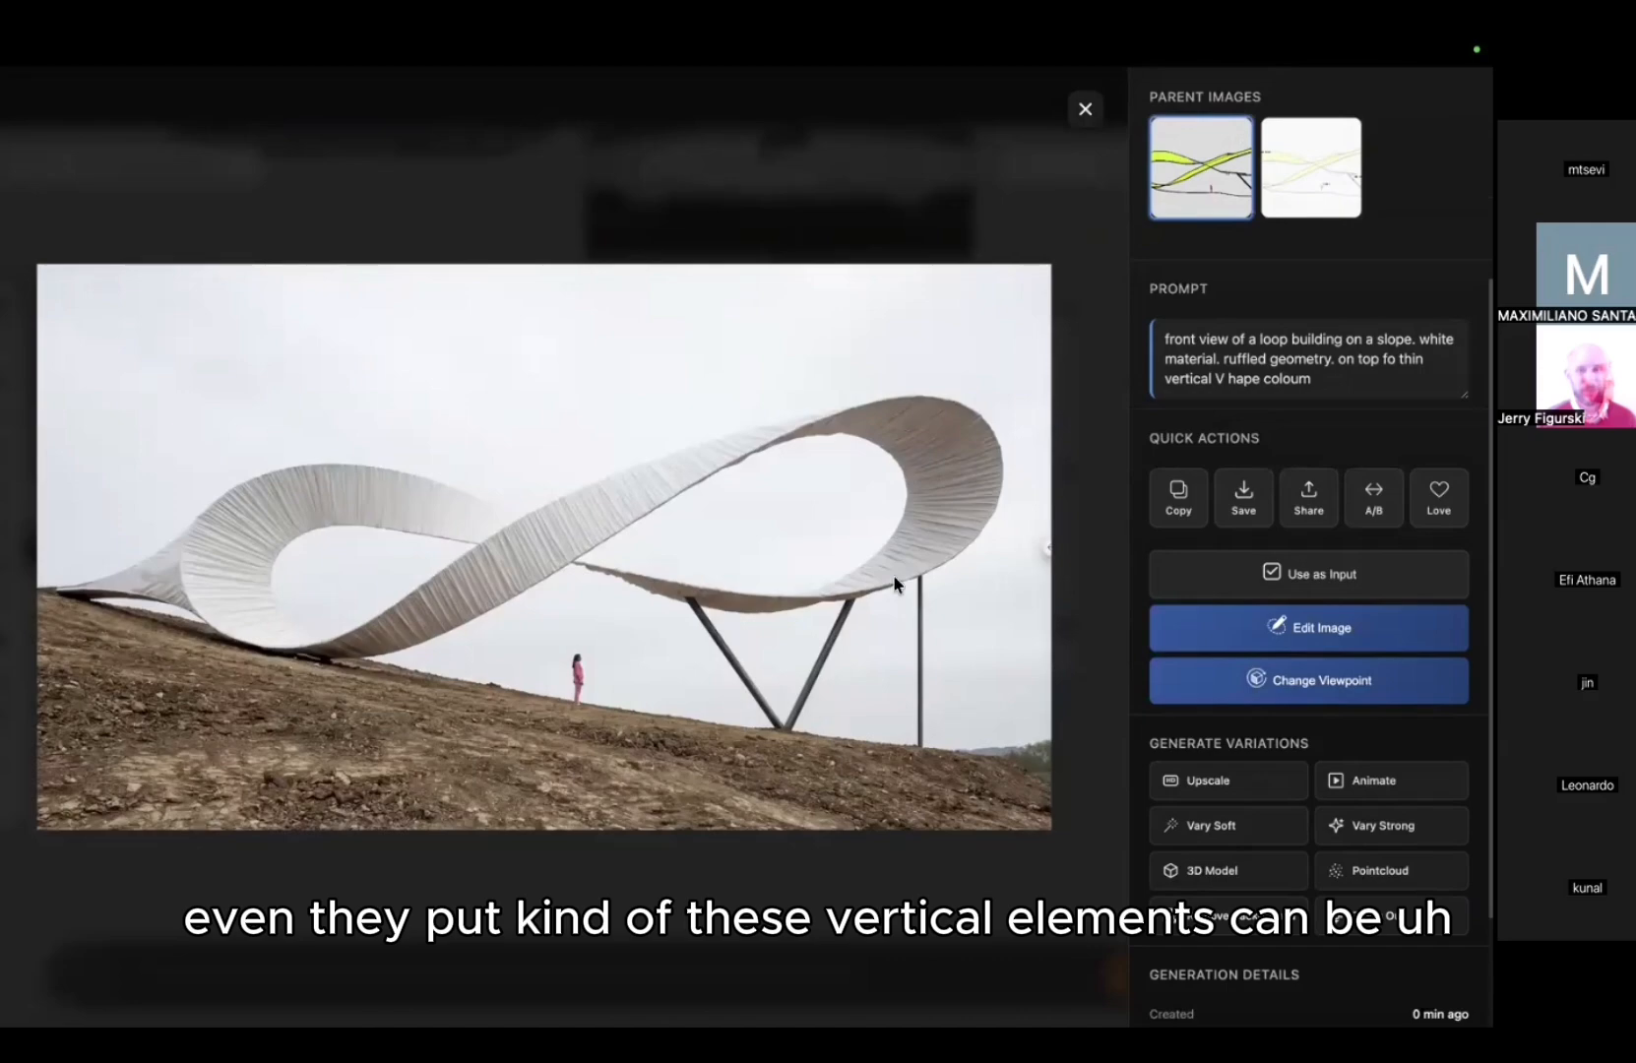
{"action": "left_click", "coordinate": [1229, 199]}
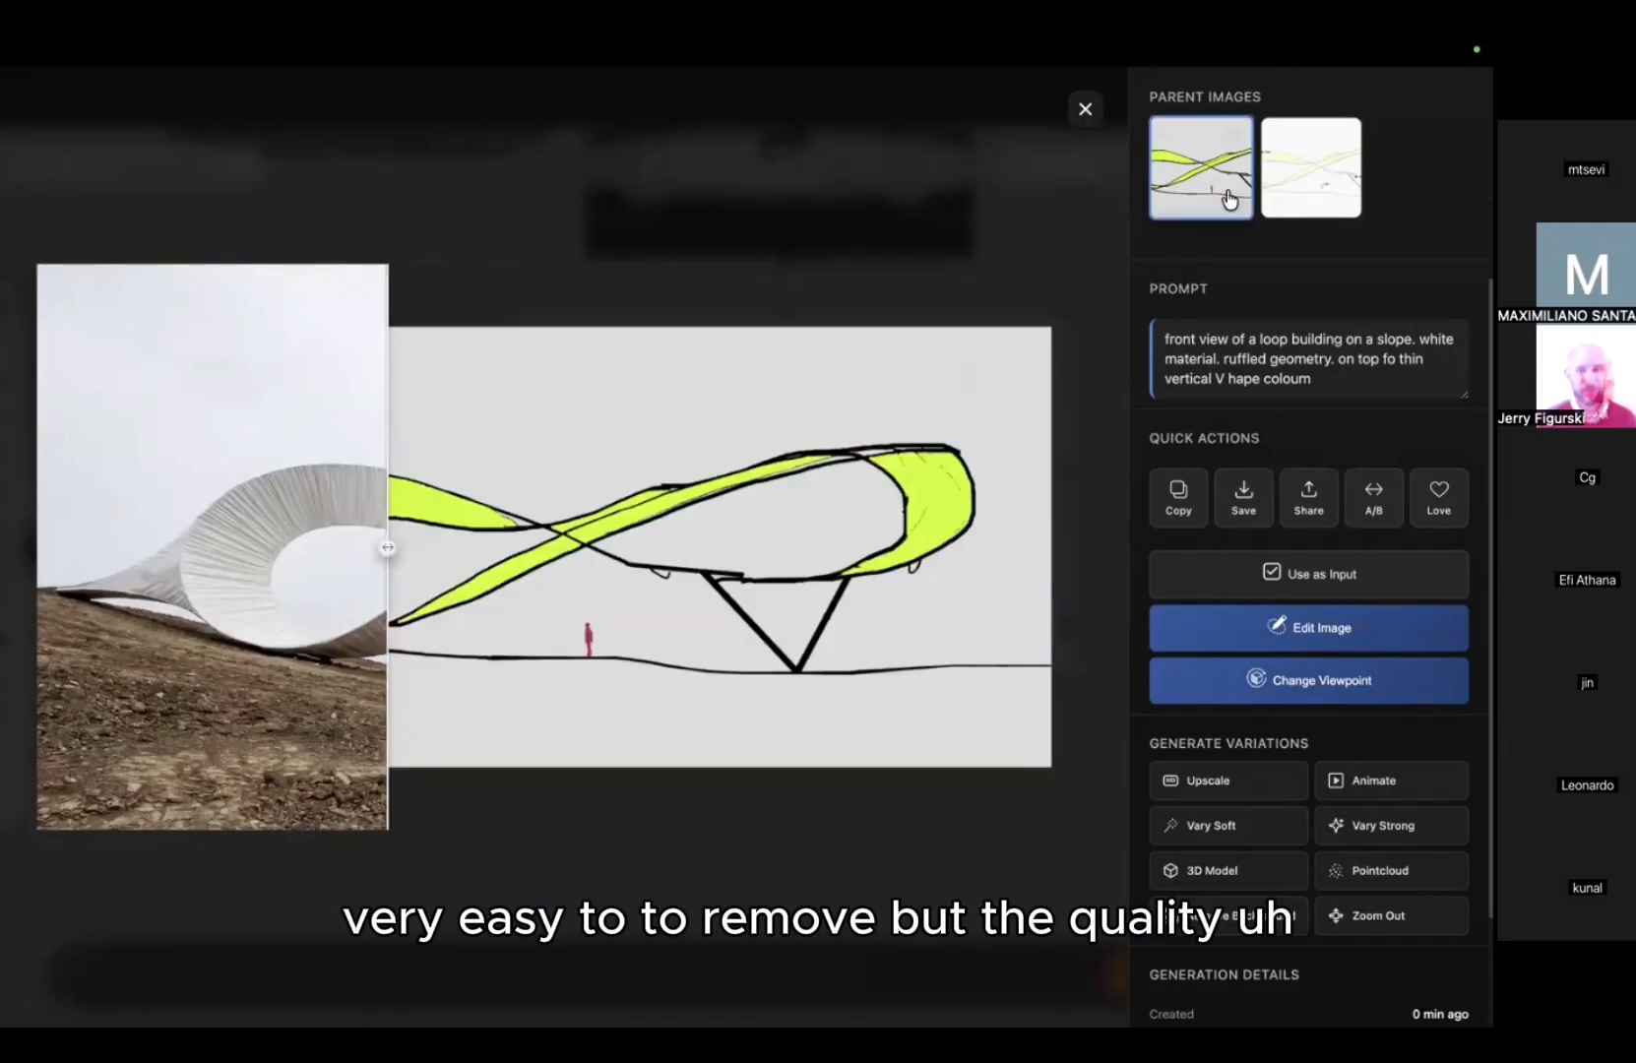
{"action": "key", "text": "Escape"}
Step: View the bridge render full-width, inspecting its ruffled surface, then return to the board
{"action": "scroll", "coordinate": [1370, 630], "scroll_direction": "up", "scroll_amount": 2}
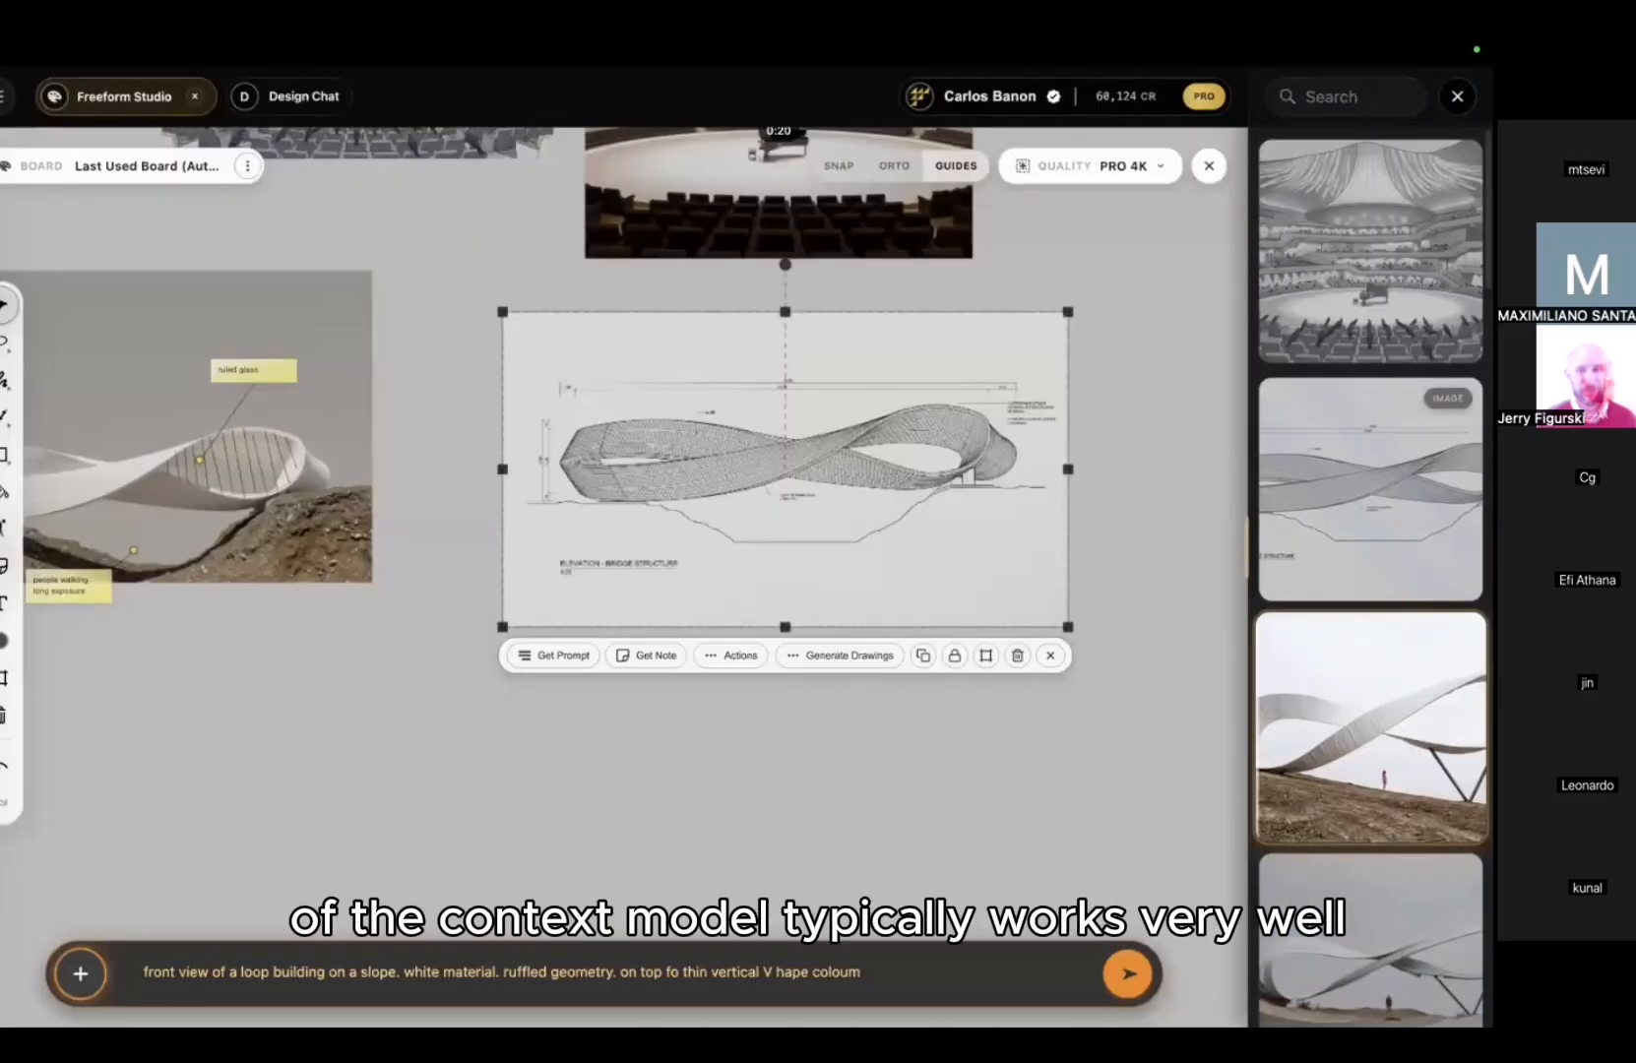
{"action": "left_click", "coordinate": [1370, 689]}
{"action": "left_click", "coordinate": [558, 652]}
{"action": "scroll", "coordinate": [334, 579], "scroll_direction": "up", "scroll_amount": 4}
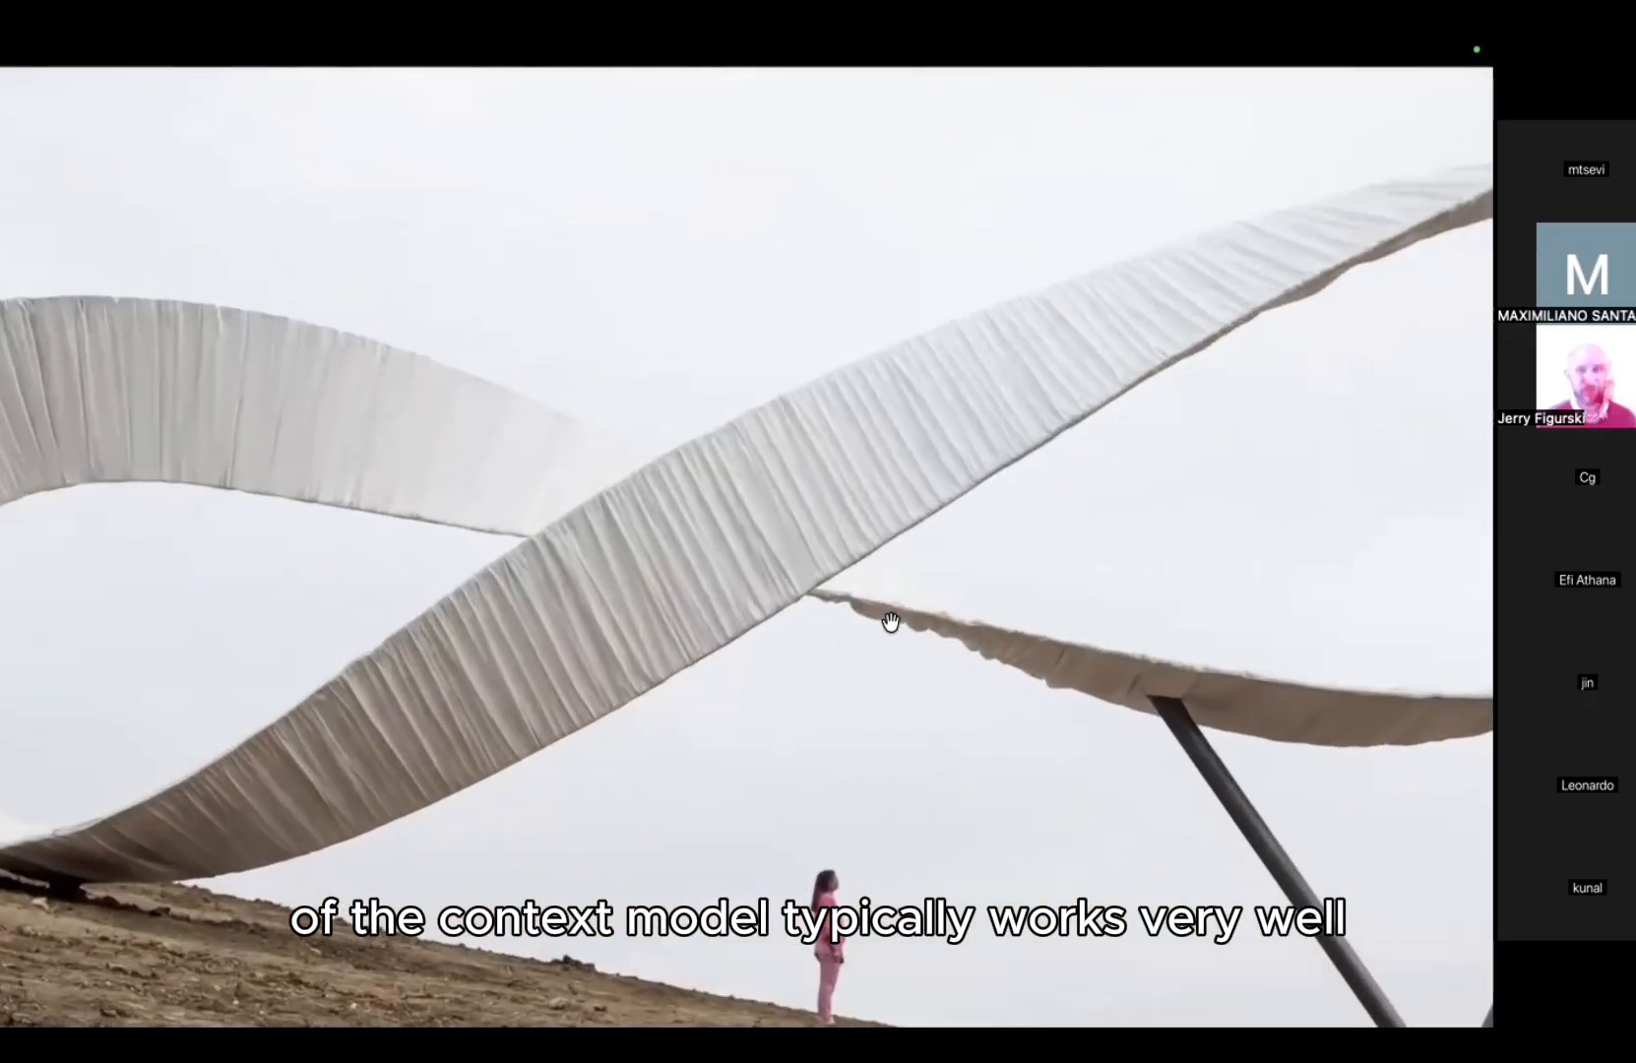
{"action": "left_click_drag", "start_coordinate": [887, 621], "coordinate": [1198, 474]}
{"action": "left_click", "coordinate": [1197, 473]}
{"action": "left_click", "coordinate": [1205, 108]}
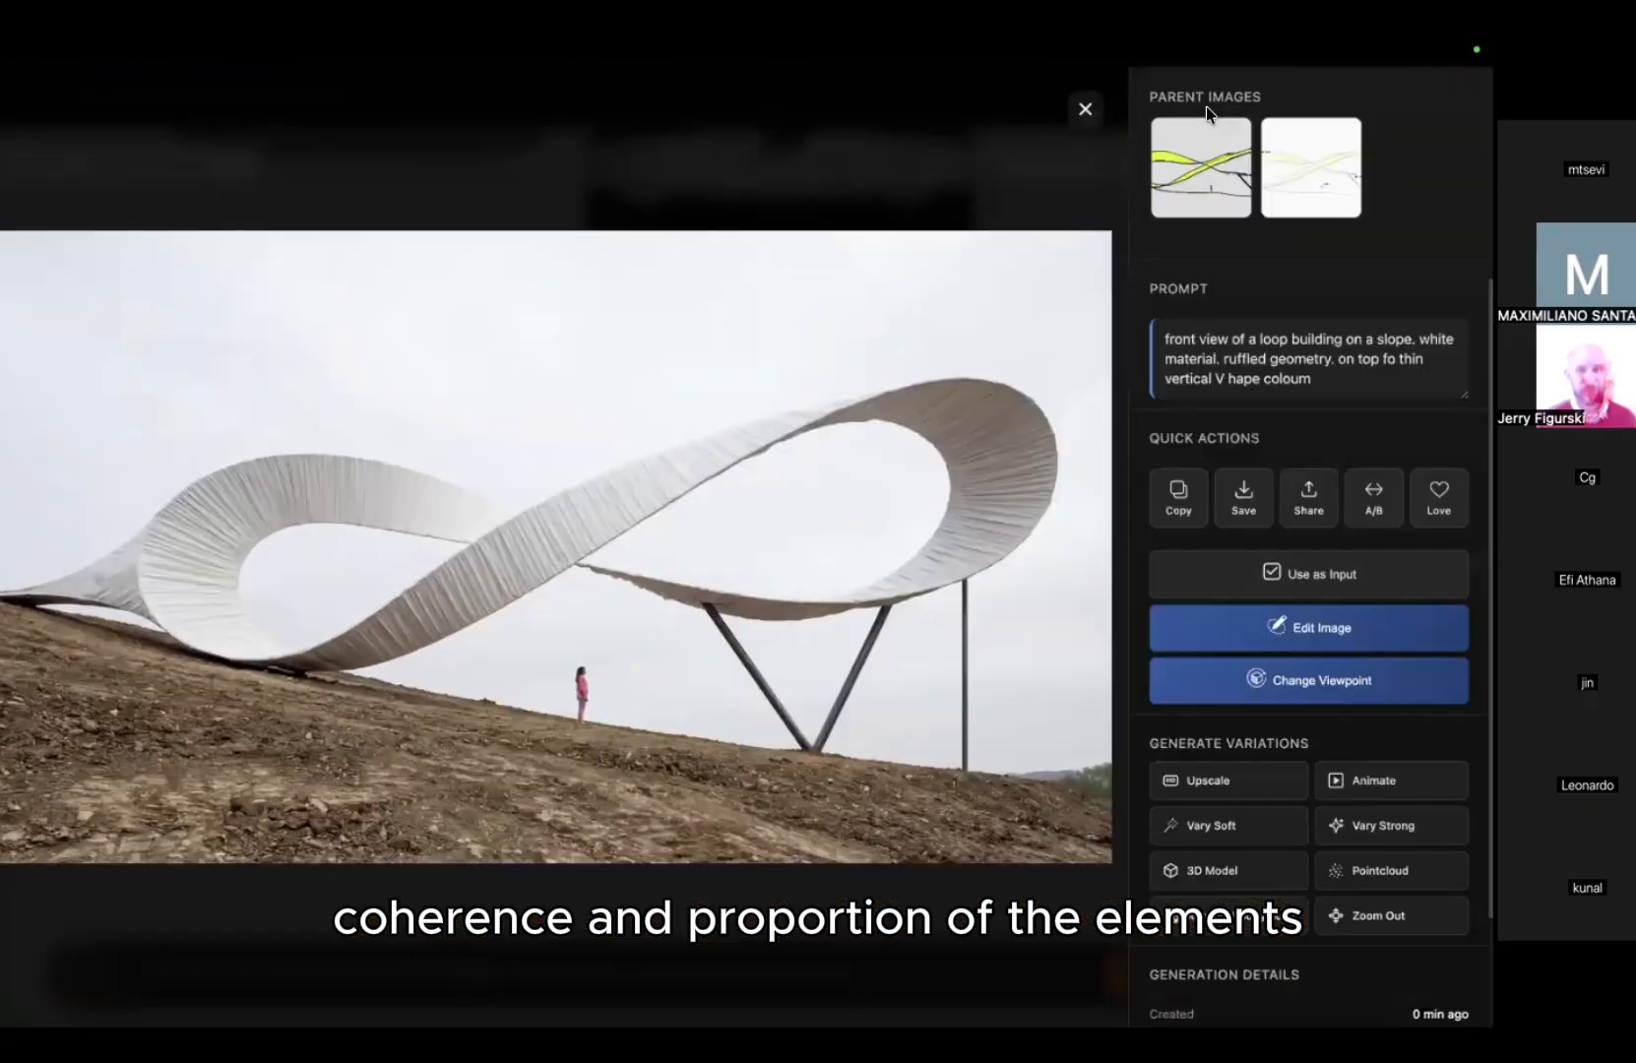
{"action": "left_click", "coordinate": [1081, 107]}
Step: Pan the board to bring the concert-hall sketch into view
{"action": "middle_click_drag", "start_coordinate": [857, 482], "coordinate": [921, 616]}
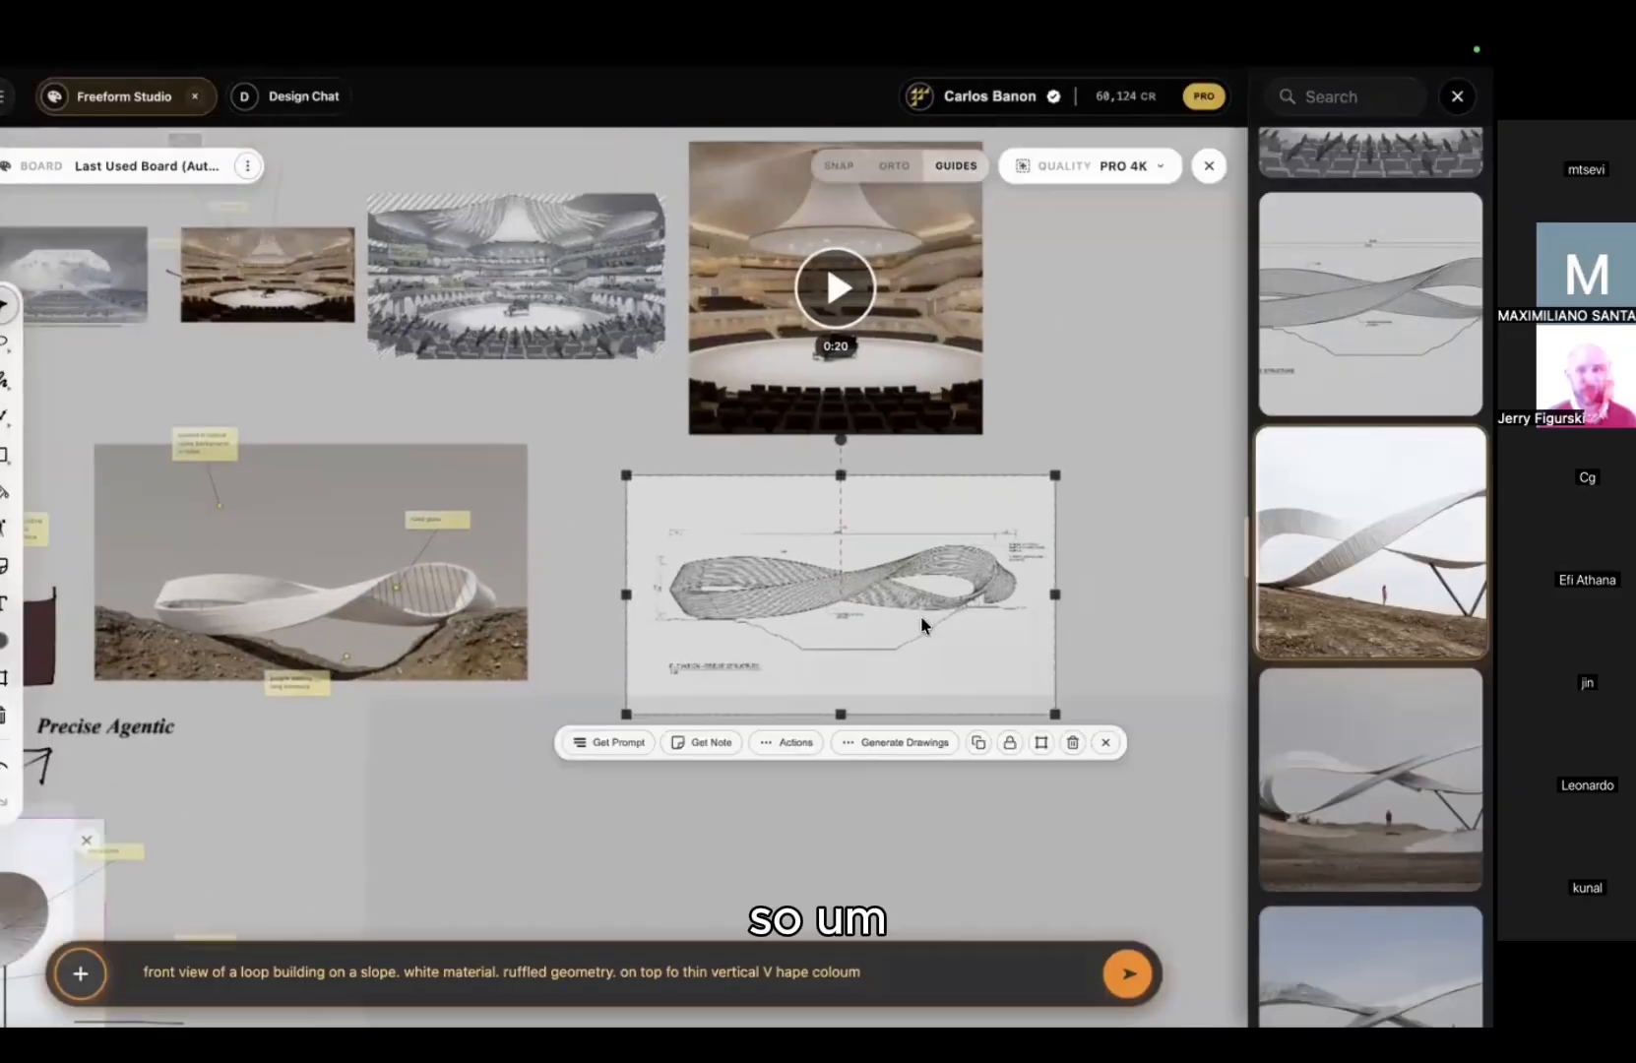
{"action": "scroll", "coordinate": [494, 285], "scroll_direction": "up", "scroll_amount": 5}
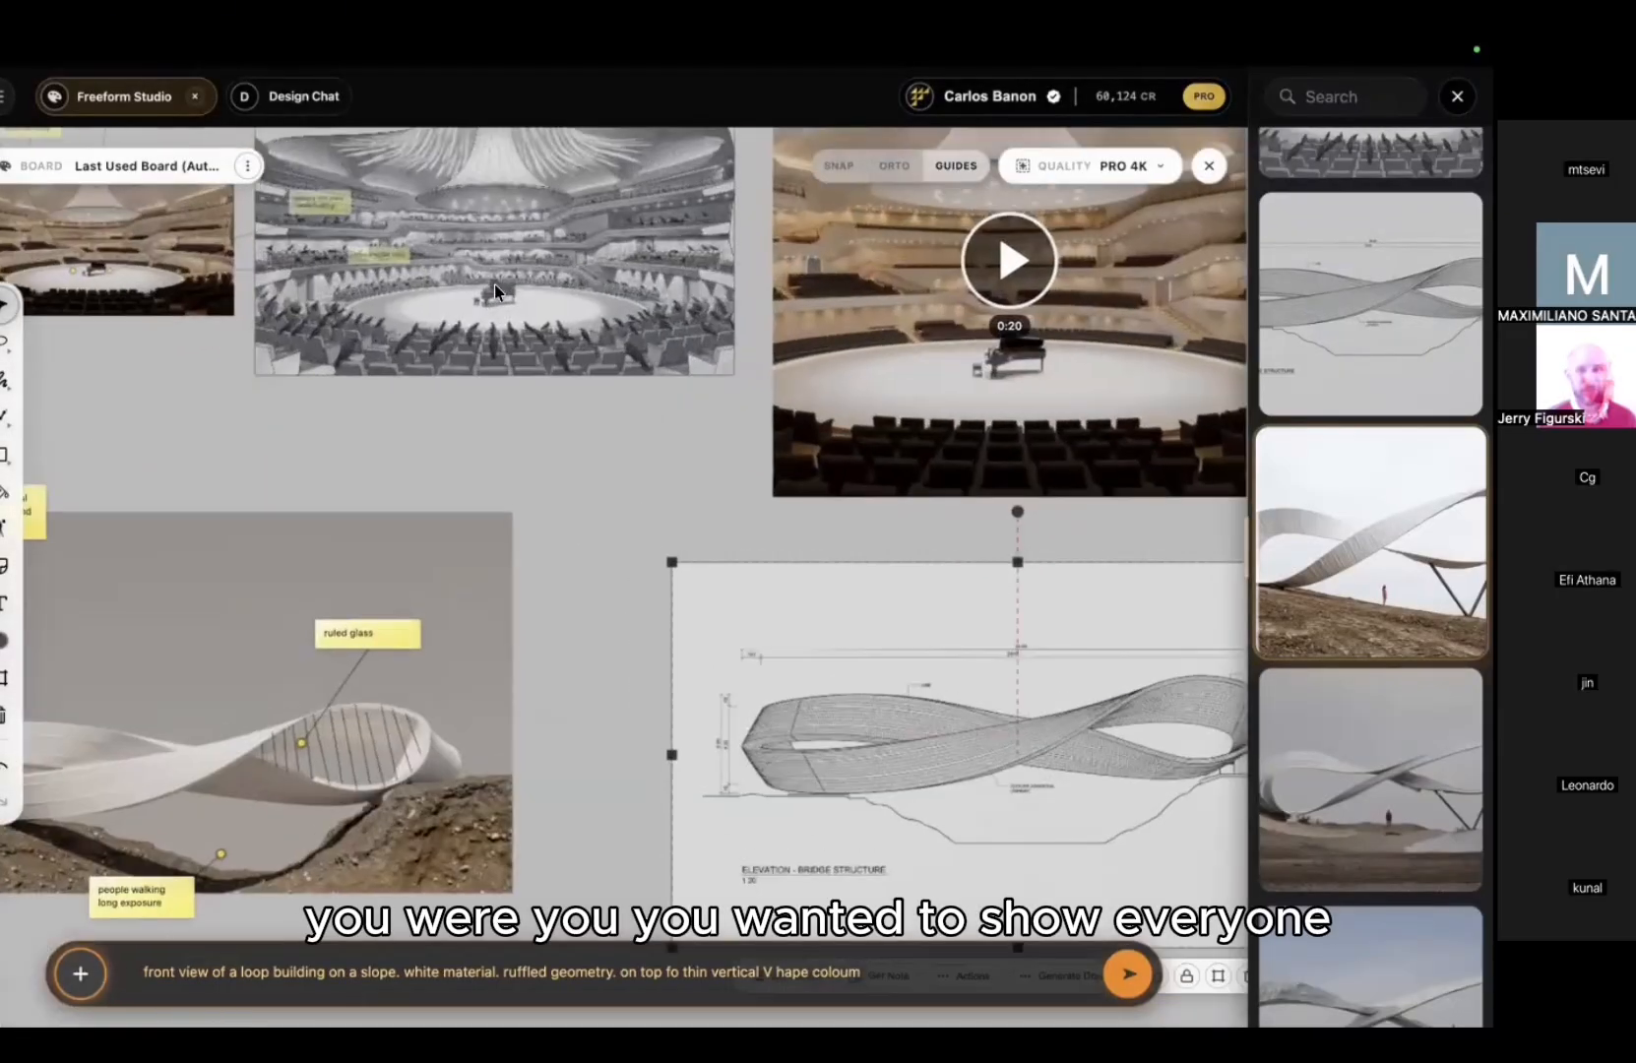
{"action": "mouse_move", "coordinate": [494, 286]}
{"action": "middle_mouse_down"}
{"action": "mouse_move", "coordinate": [613, 631]}
{"action": "mouse_move", "coordinate": [615, 615]}
{"action": "mouse_move", "coordinate": [891, 897]}
{"action": "middle_mouse_up"}
{"action": "scroll", "coordinate": [615, 615], "scroll_direction": "up", "scroll_amount": 3}
{"action": "scroll", "coordinate": [757, 764], "scroll_direction": "up", "scroll_amount": 5}
{"action": "scroll", "coordinate": [757, 495], "scroll_direction": "down", "scroll_amount": 10}
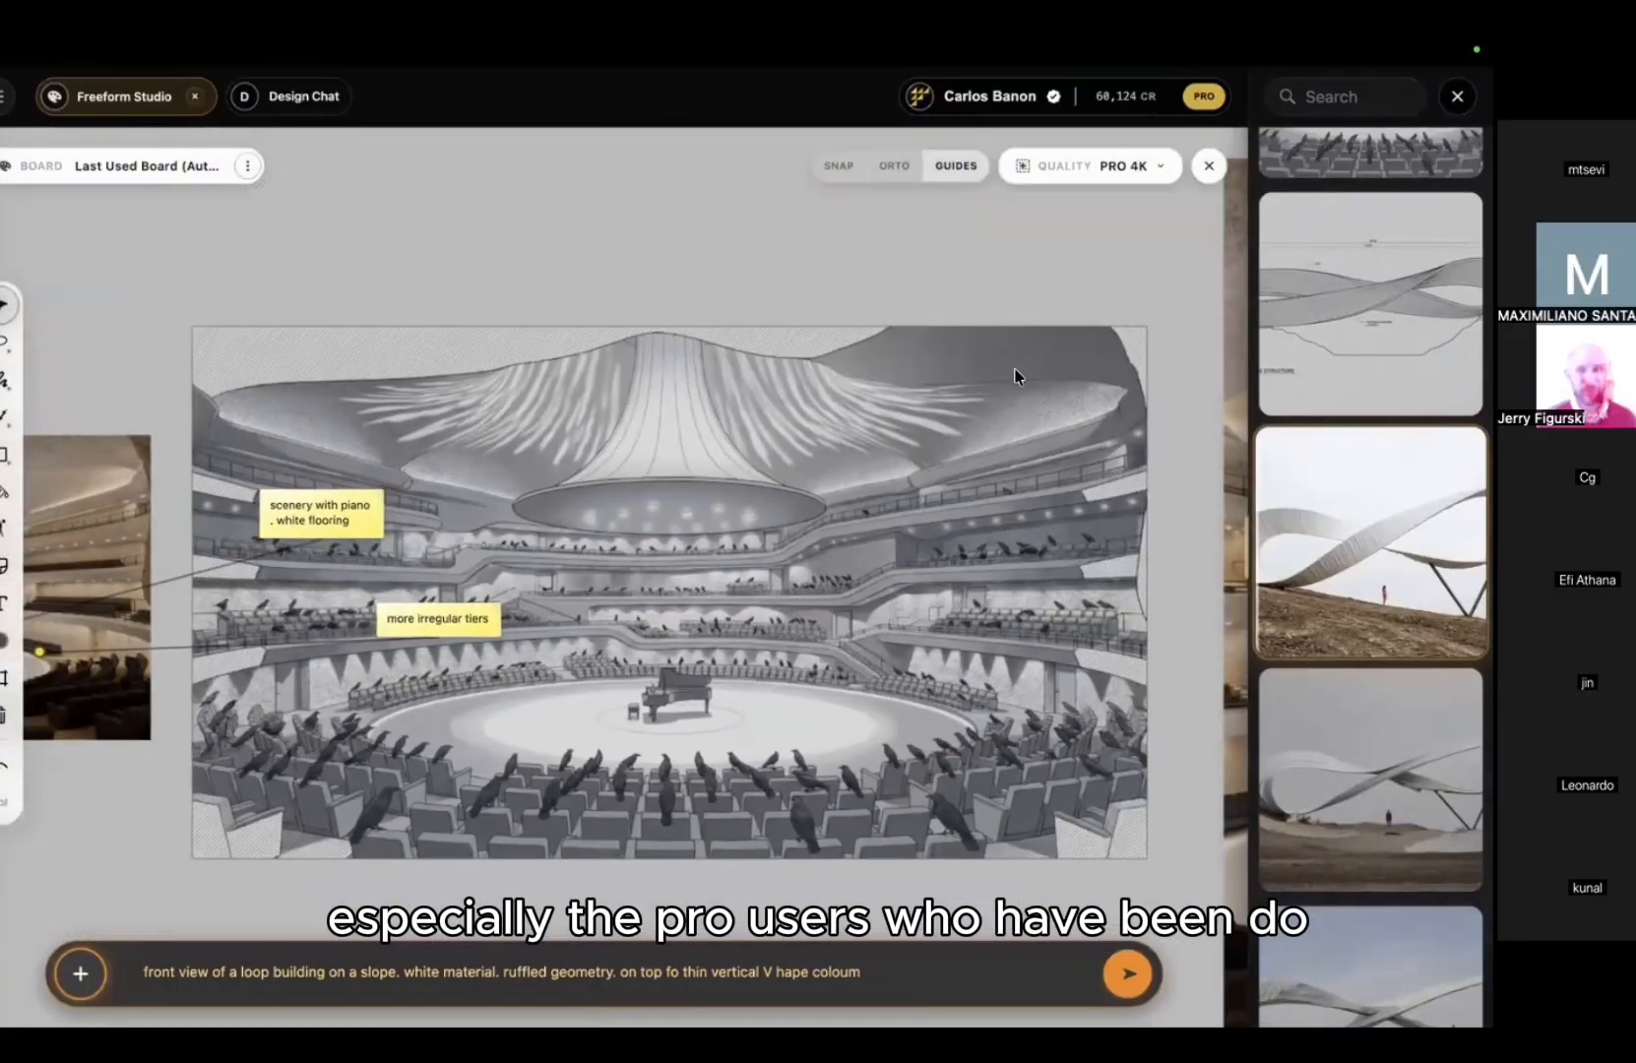
Step: Pan across to the group of four loop-building renders
{"action": "mouse_move", "coordinate": [643, 635]}
{"action": "left_mouse_down"}
{"action": "mouse_move", "coordinate": [642, 266]}
{"action": "mouse_move", "coordinate": [910, 255]}
{"action": "left_mouse_up"}
{"action": "middle_click_drag", "start_coordinate": [910, 255], "coordinate": [1069, 198]}
{"action": "scroll", "coordinate": [645, 640], "scroll_direction": "left", "scroll_amount": 5}
{"action": "scroll", "coordinate": [645, 640], "scroll_direction": "down", "scroll_amount": 8}
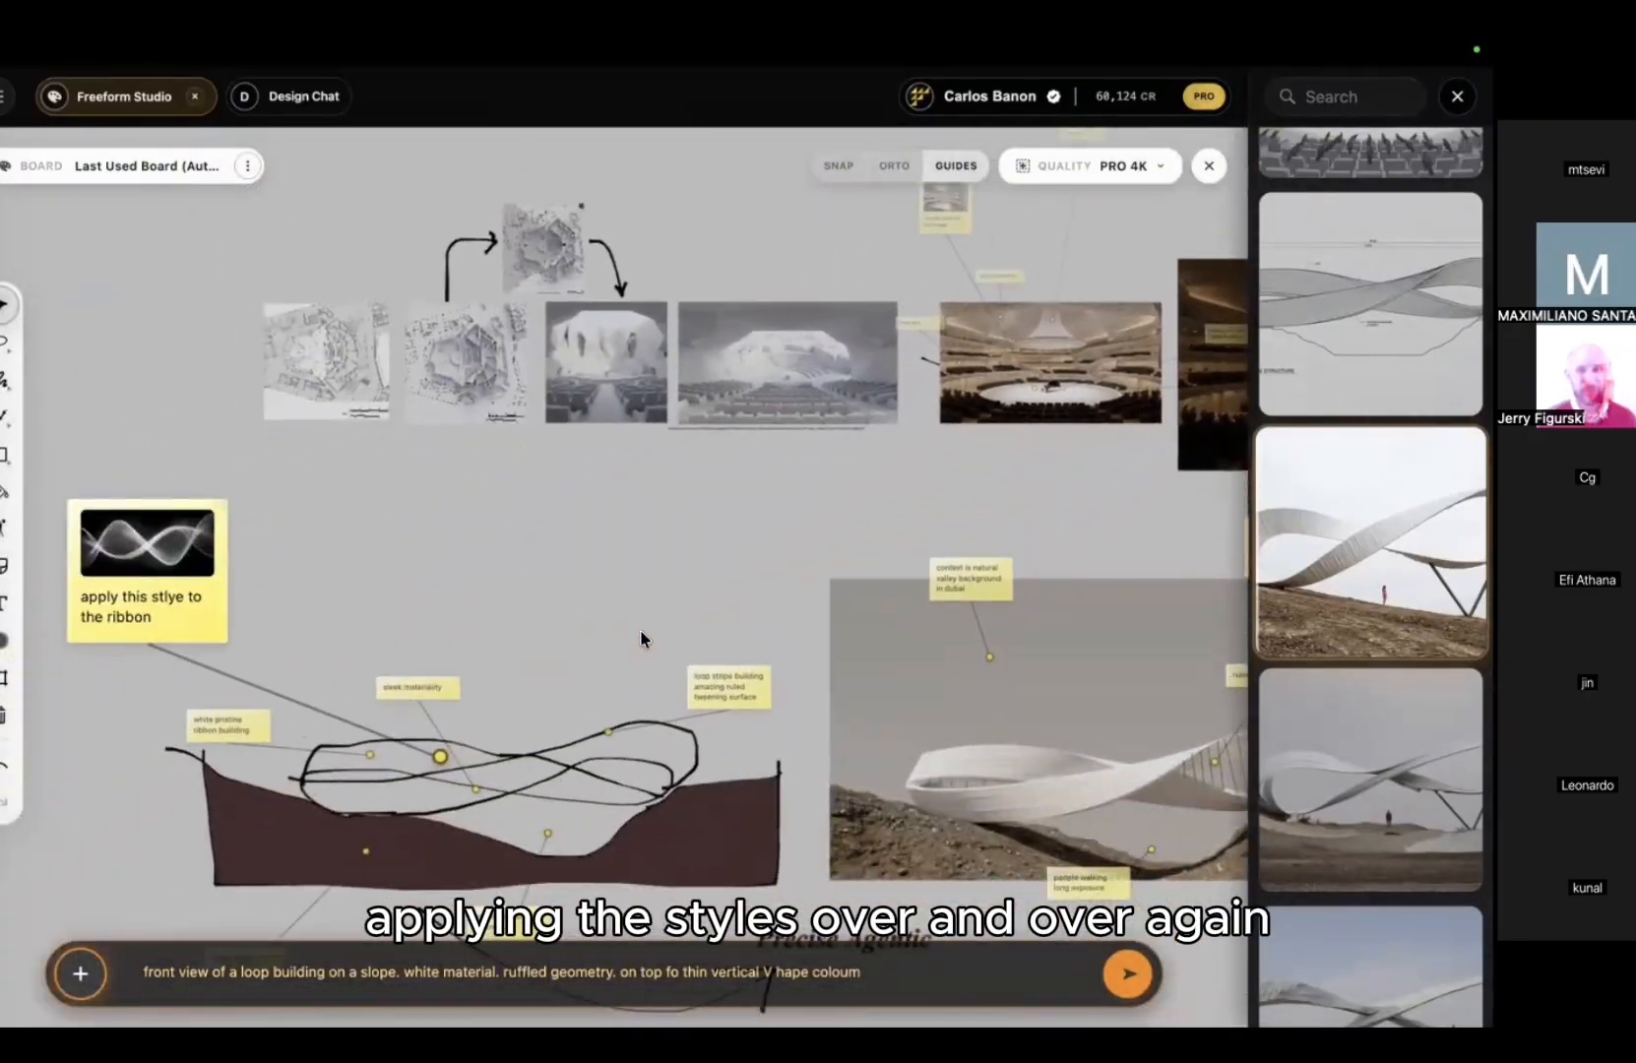
{"action": "scroll", "coordinate": [645, 640], "scroll_direction": "left", "scroll_amount": 6}
{"action": "scroll", "coordinate": [641, 629], "scroll_direction": "right", "scroll_amount": 4}
{"action": "scroll", "coordinate": [641, 629], "scroll_direction": "up", "scroll_amount": 2}
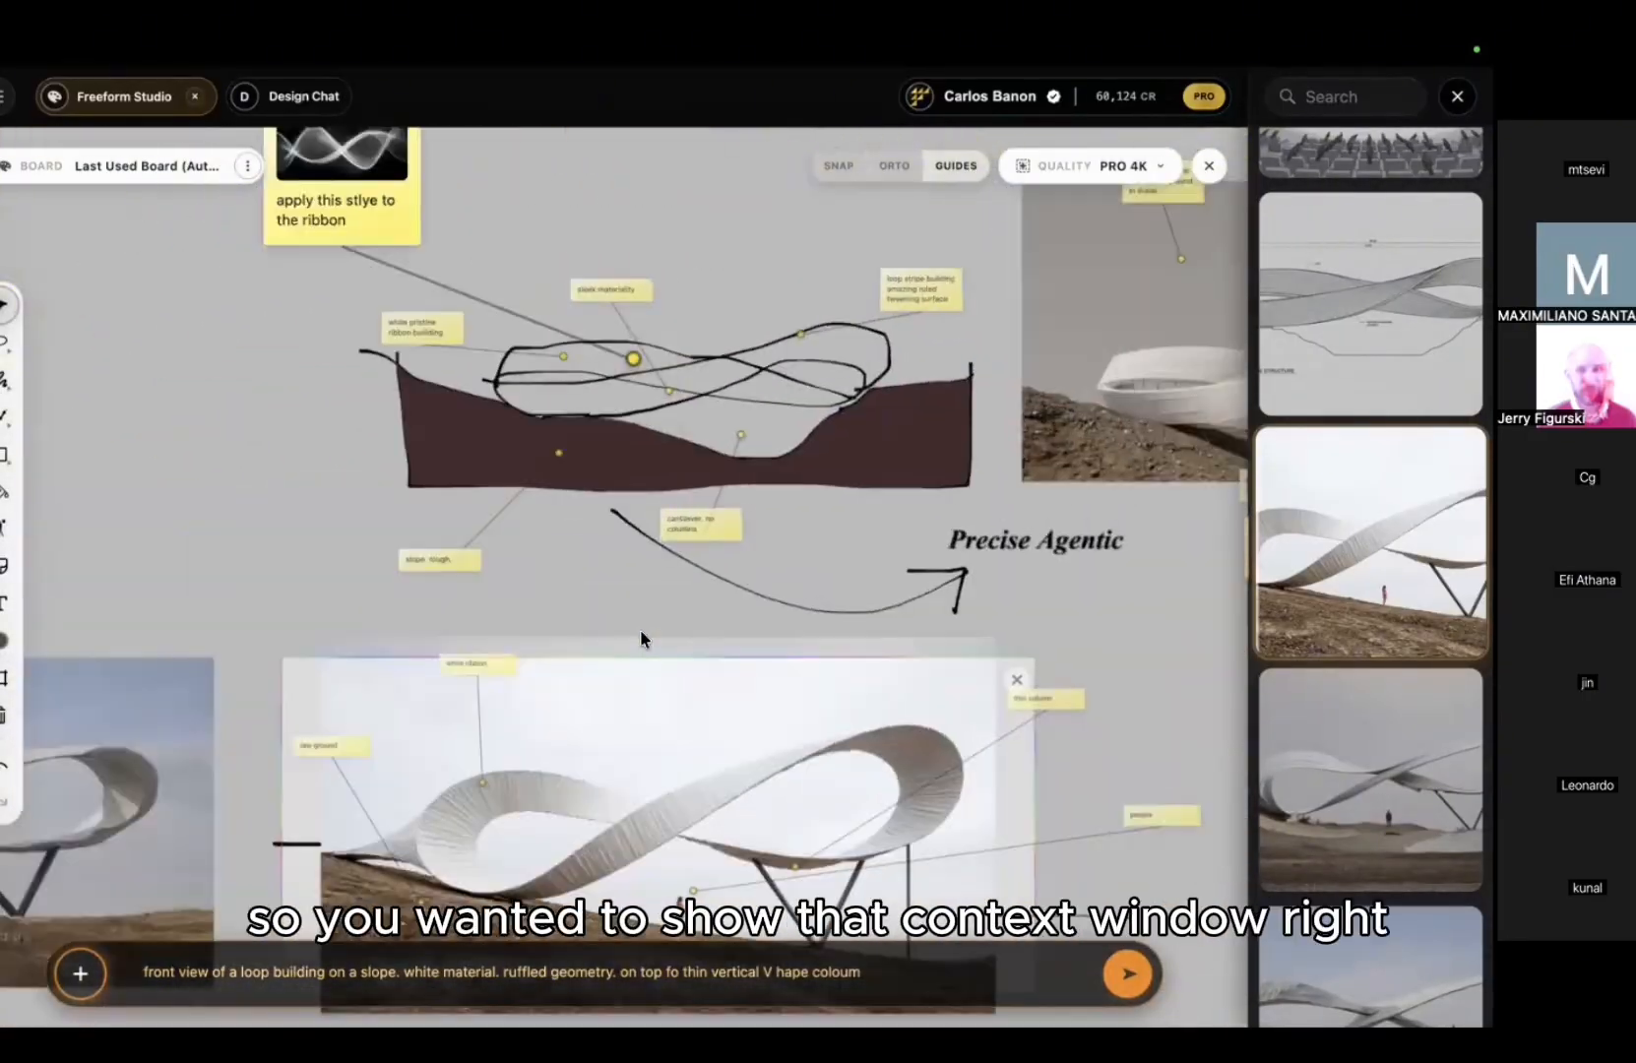
{"action": "scroll", "coordinate": [641, 629], "scroll_direction": "down", "scroll_amount": 5}
{"action": "scroll", "coordinate": [641, 629], "scroll_direction": "right", "scroll_amount": 4}
{"action": "scroll", "coordinate": [768, 509], "scroll_direction": "down", "scroll_amount": 2}
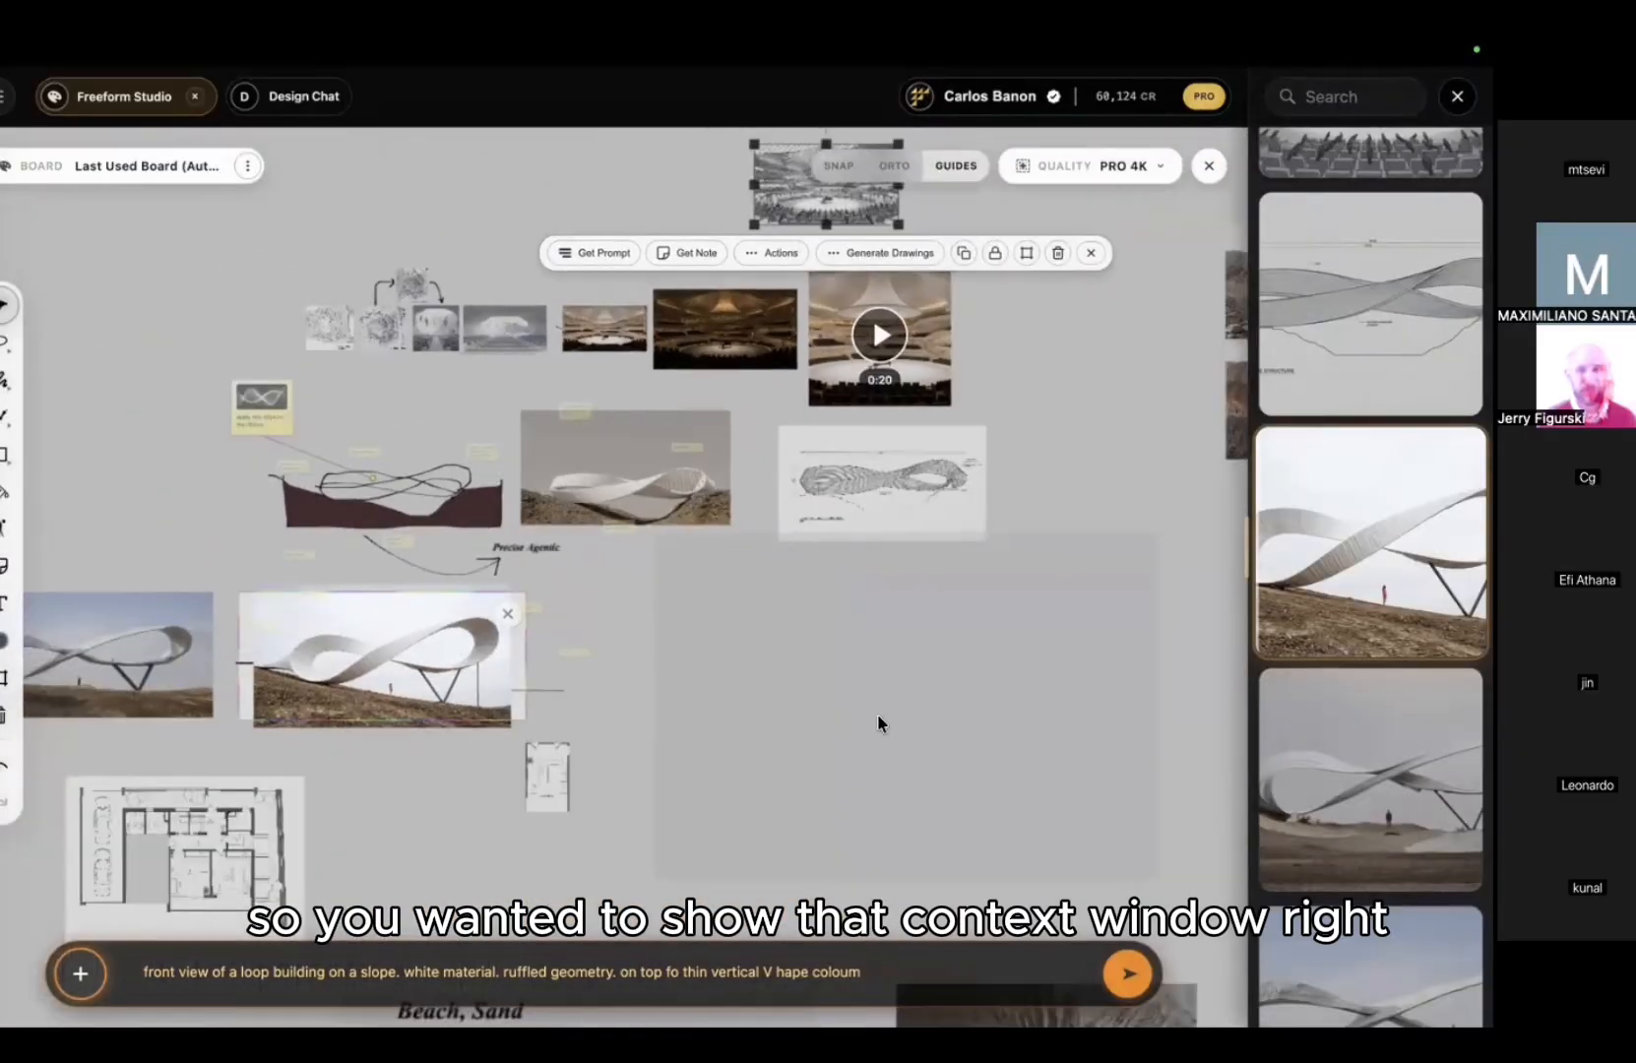
{"action": "scroll", "coordinate": [877, 714], "scroll_direction": "right", "scroll_amount": 4}
{"action": "scroll", "coordinate": [850, 494], "scroll_direction": "right", "scroll_amount": 4}
{"action": "scroll", "coordinate": [849, 494], "scroll_direction": "up", "scroll_amount": 2}
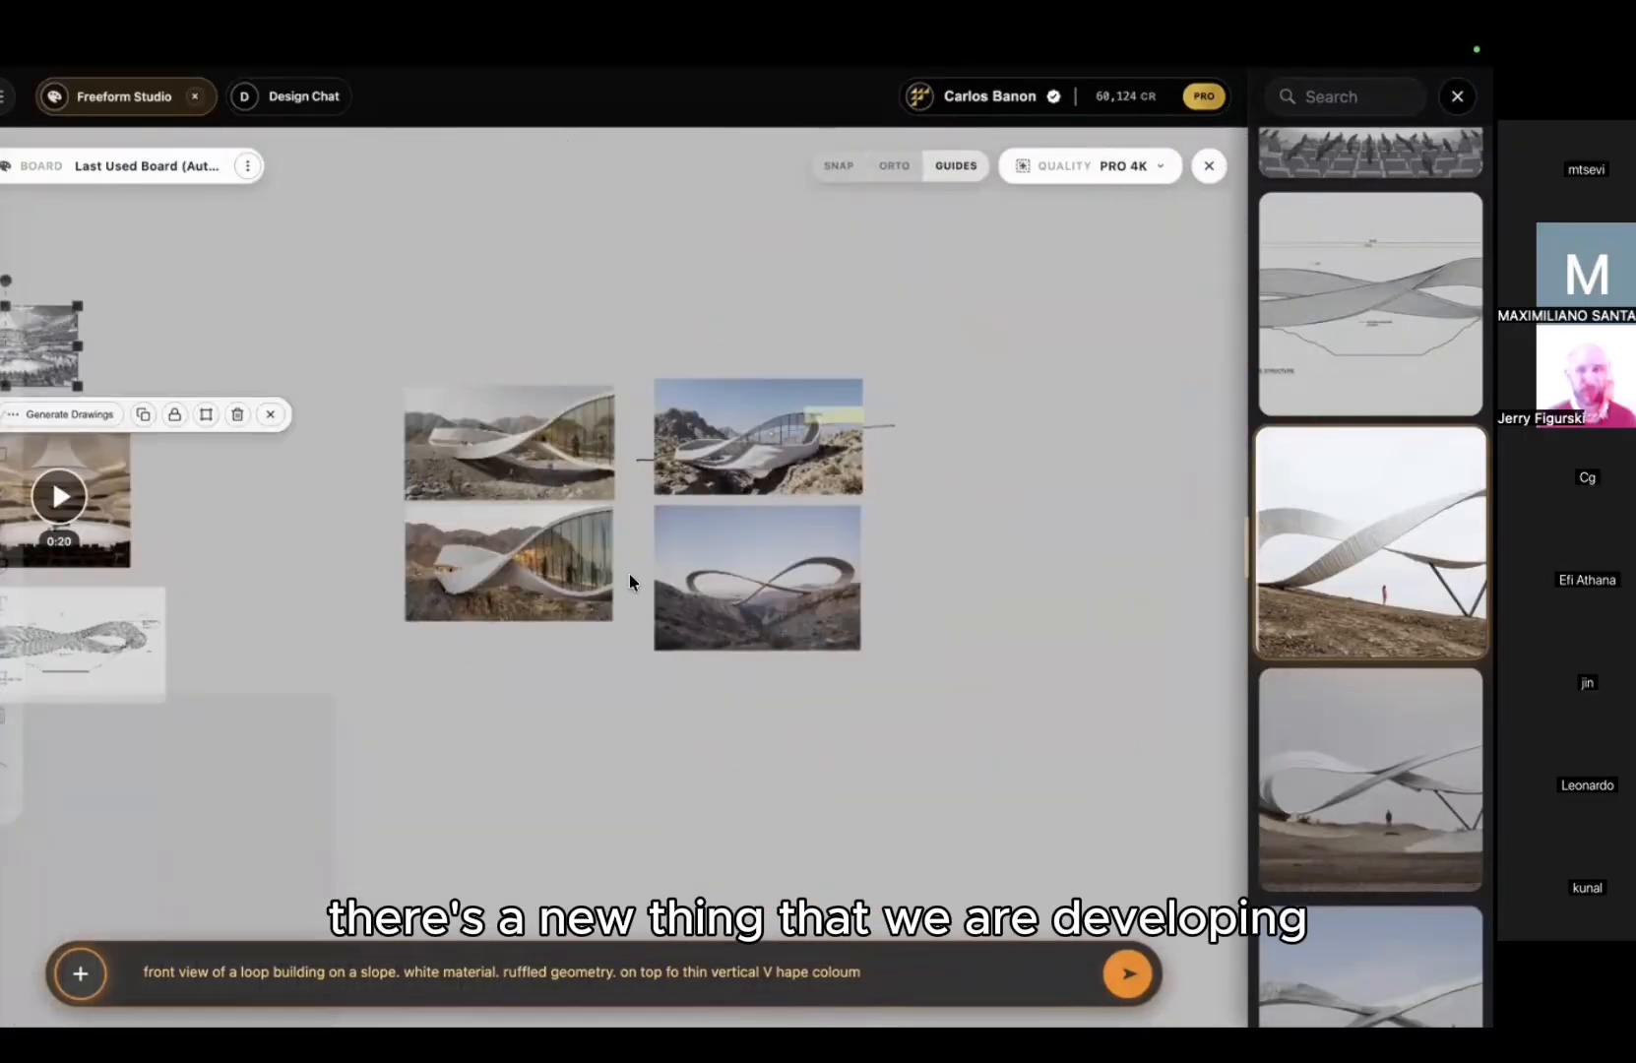
Step: Remove the glass note and delete the top-right and bottom-right loop renders
{"action": "left_click", "coordinate": [738, 552]}
{"action": "scroll", "coordinate": [658, 507], "scroll_direction": "up", "scroll_amount": 5}
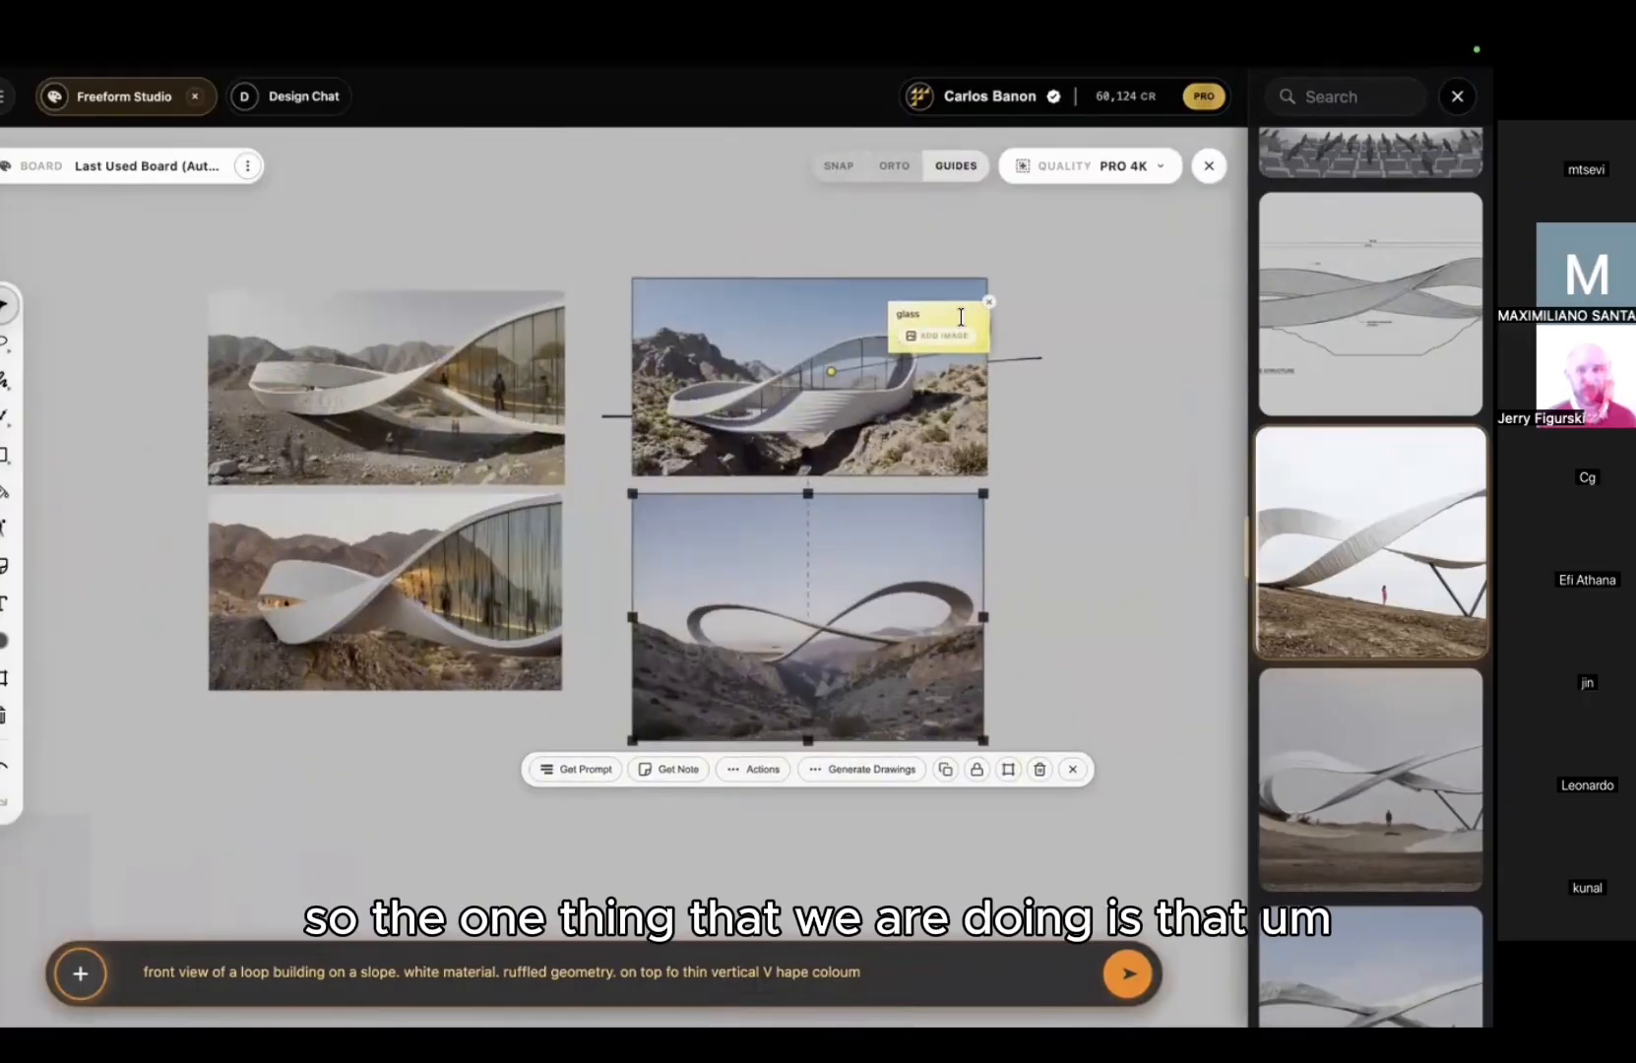
{"action": "left_click", "coordinate": [990, 305]}
{"action": "left_click", "coordinate": [821, 381]}
{"action": "key", "text": "Delete"}
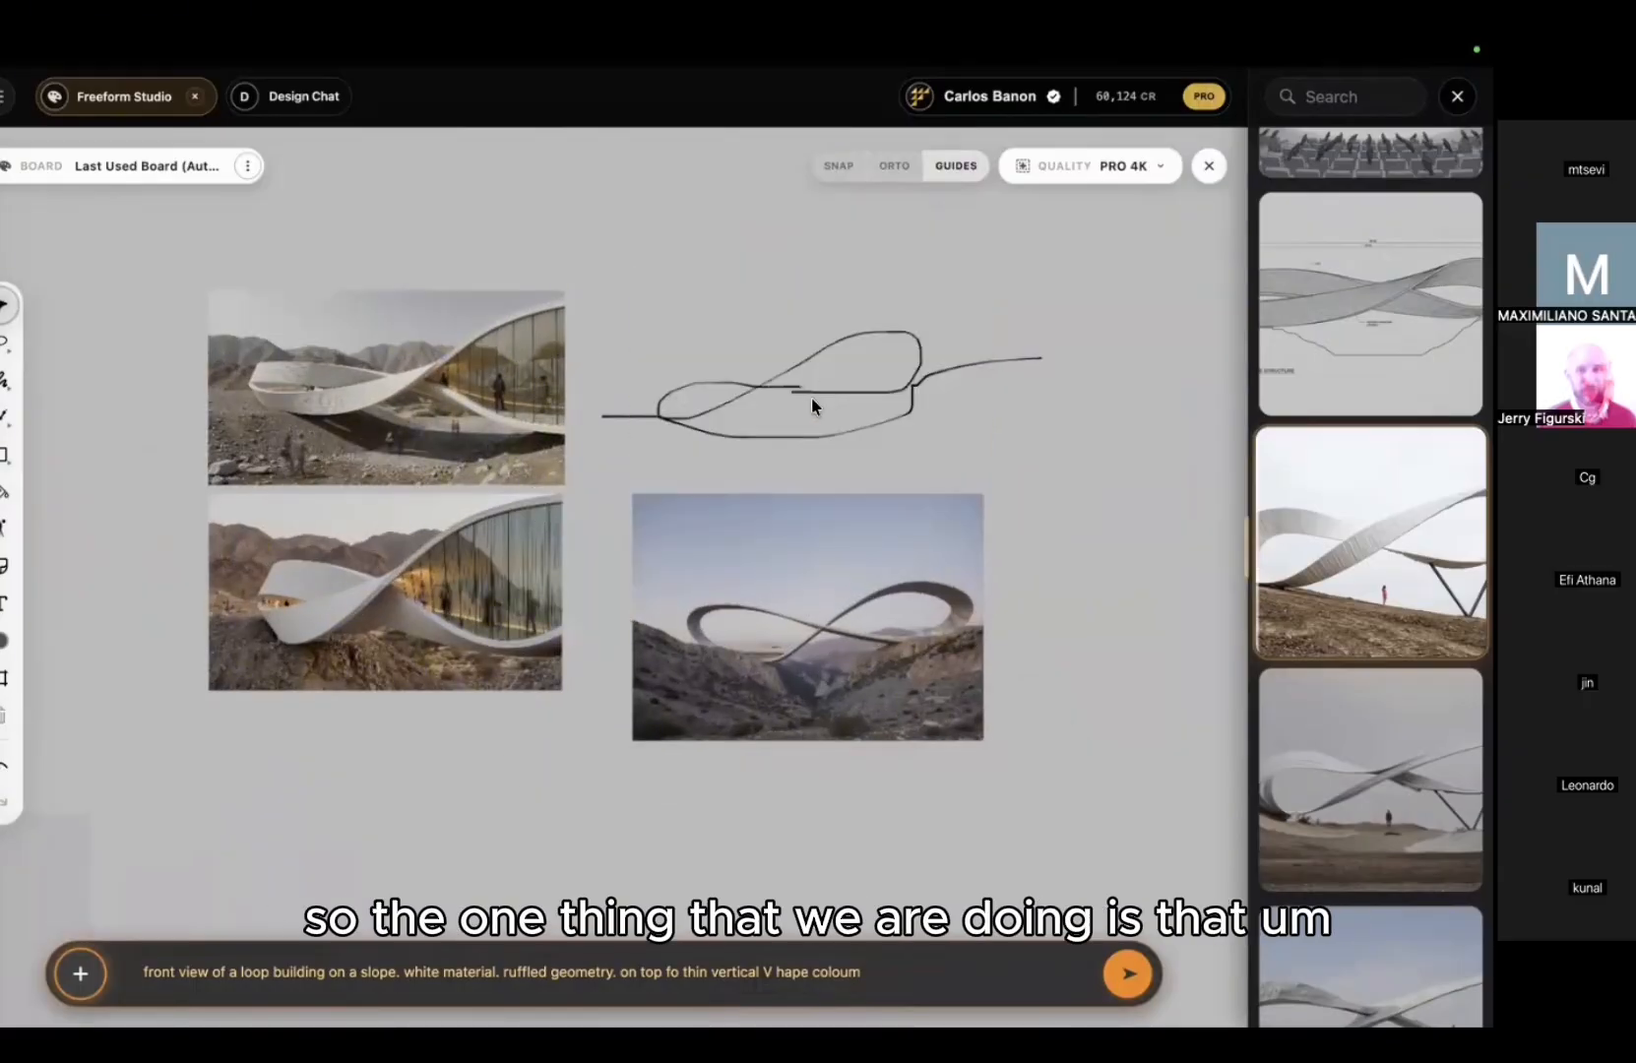
{"action": "left_click", "coordinate": [775, 530]}
{"action": "key", "text": "Delete"}
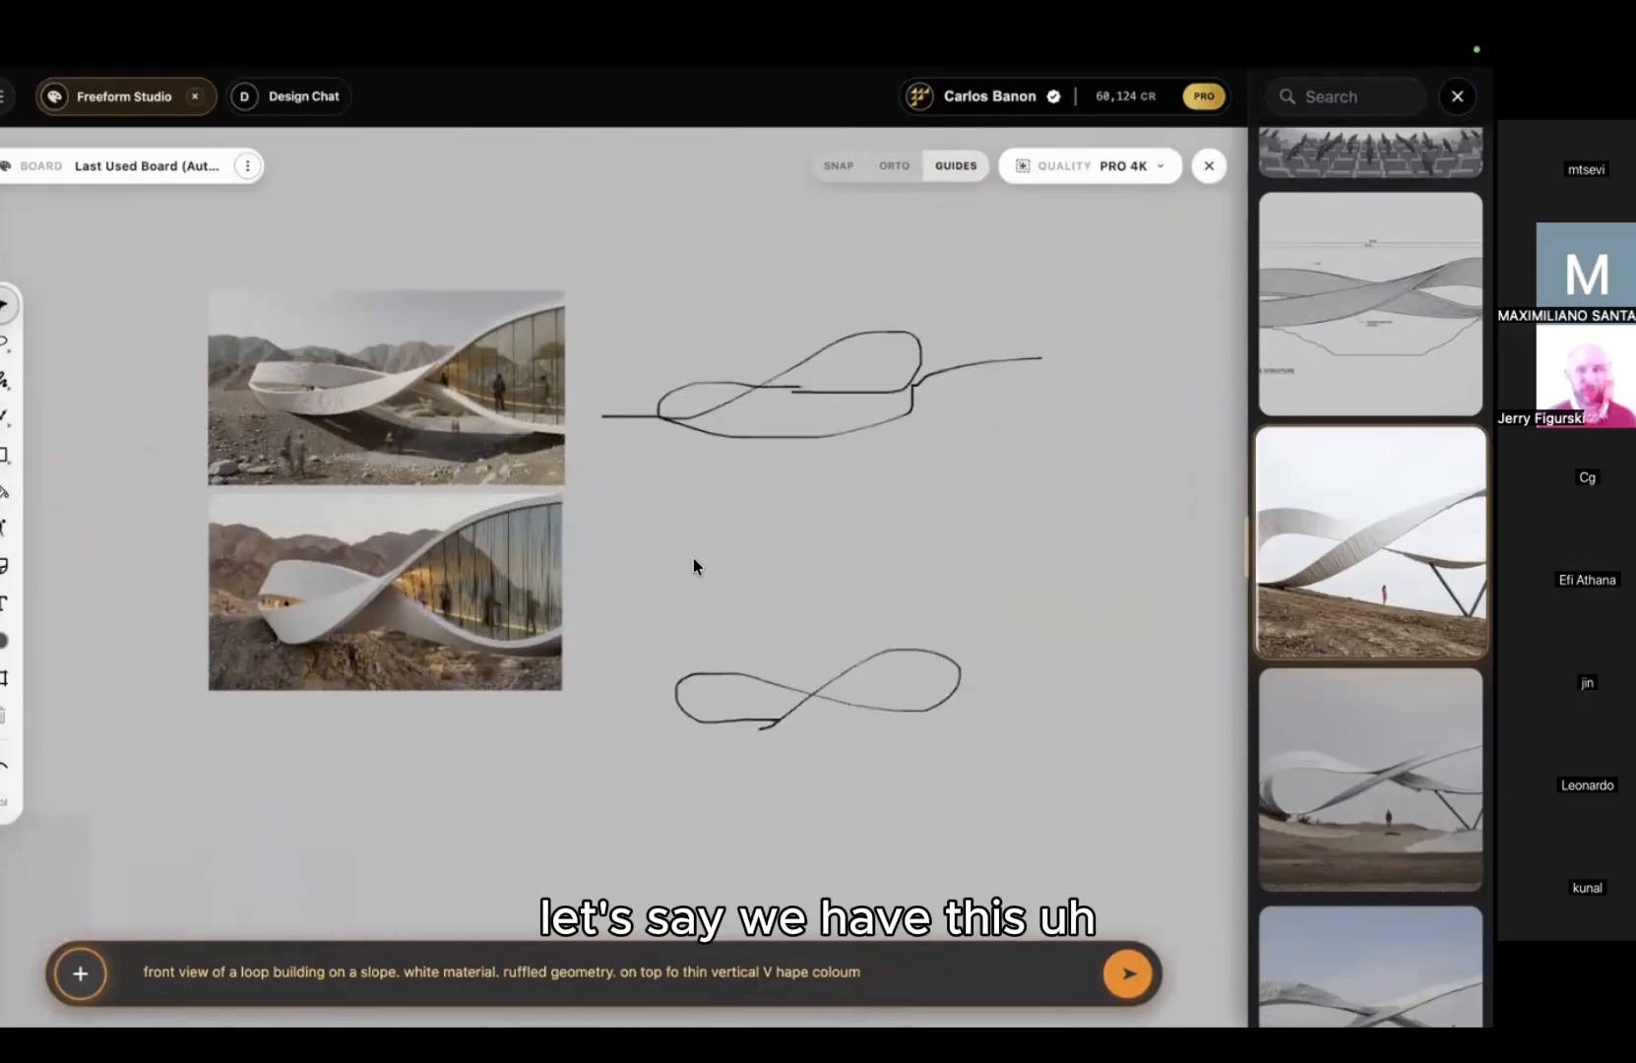
Step: Draw a large rectangle covering the remaining renders and sketches and bring up its options
{"action": "left_click", "coordinate": [438, 394]}
{"action": "scroll", "coordinate": [451, 439], "scroll_direction": "up", "scroll_amount": 5}
{"action": "middle_click_drag", "start_coordinate": [451, 427], "coordinate": [638, 463]}
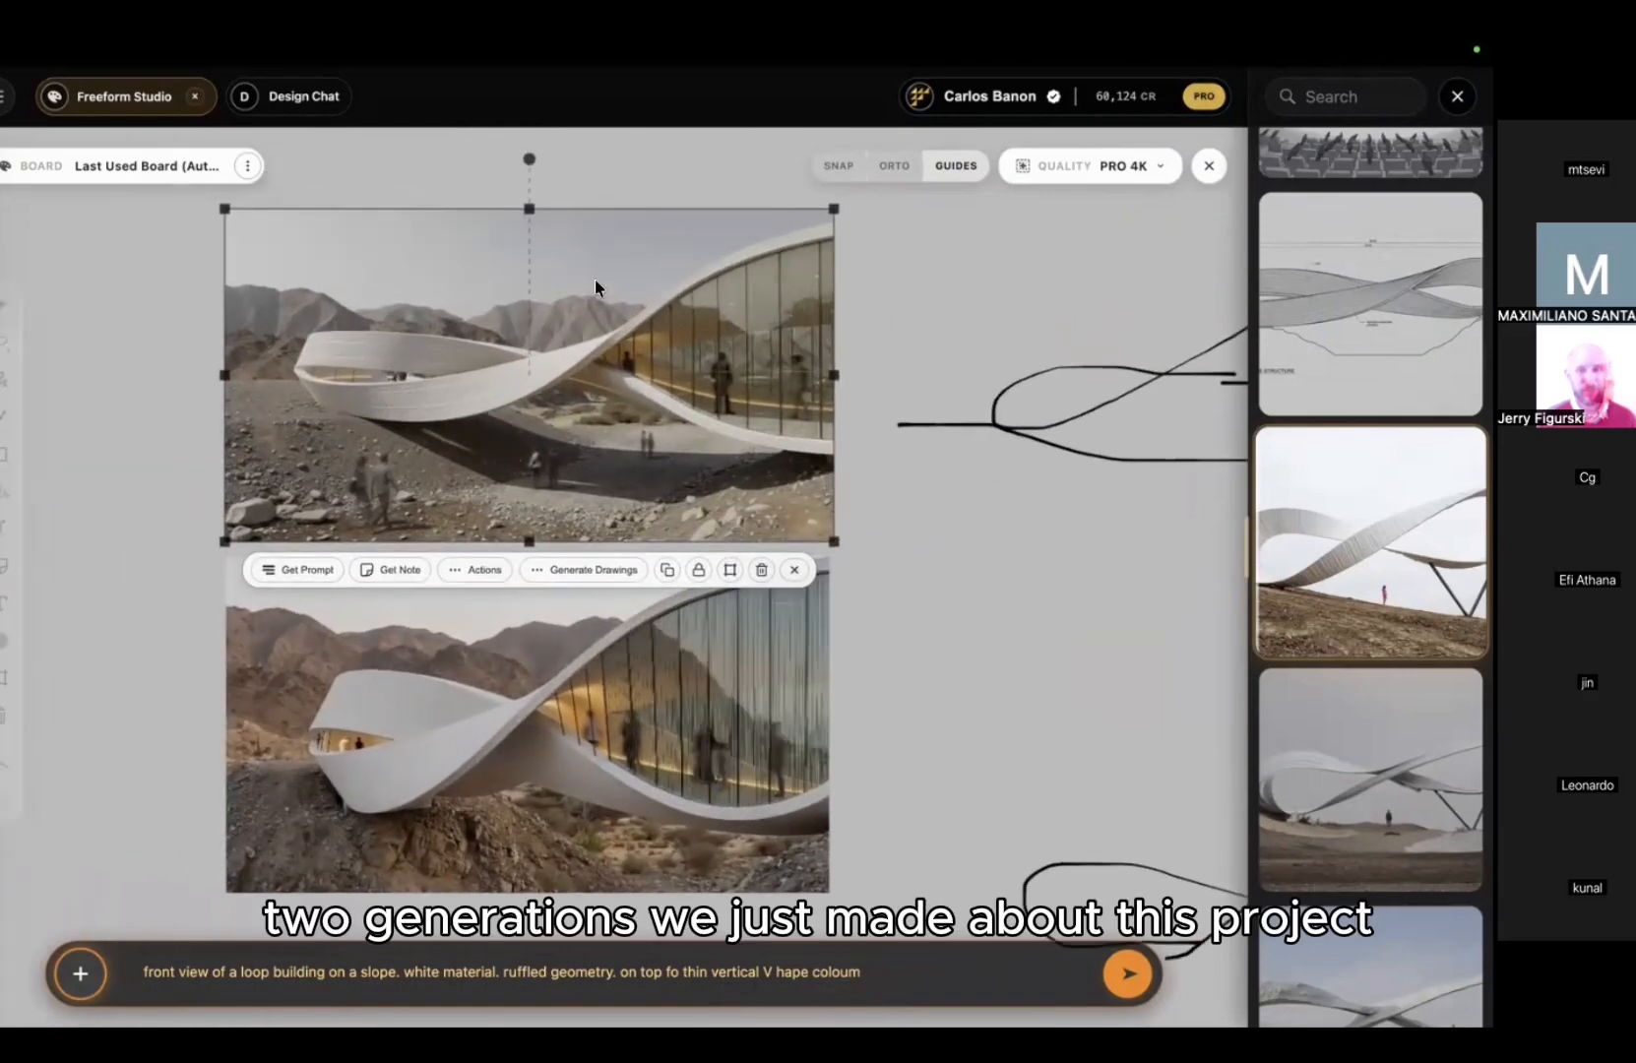
{"action": "scroll", "coordinate": [633, 673], "scroll_direction": "down", "scroll_amount": 5}
{"action": "middle_click_drag", "start_coordinate": [932, 679], "coordinate": [672, 653]}
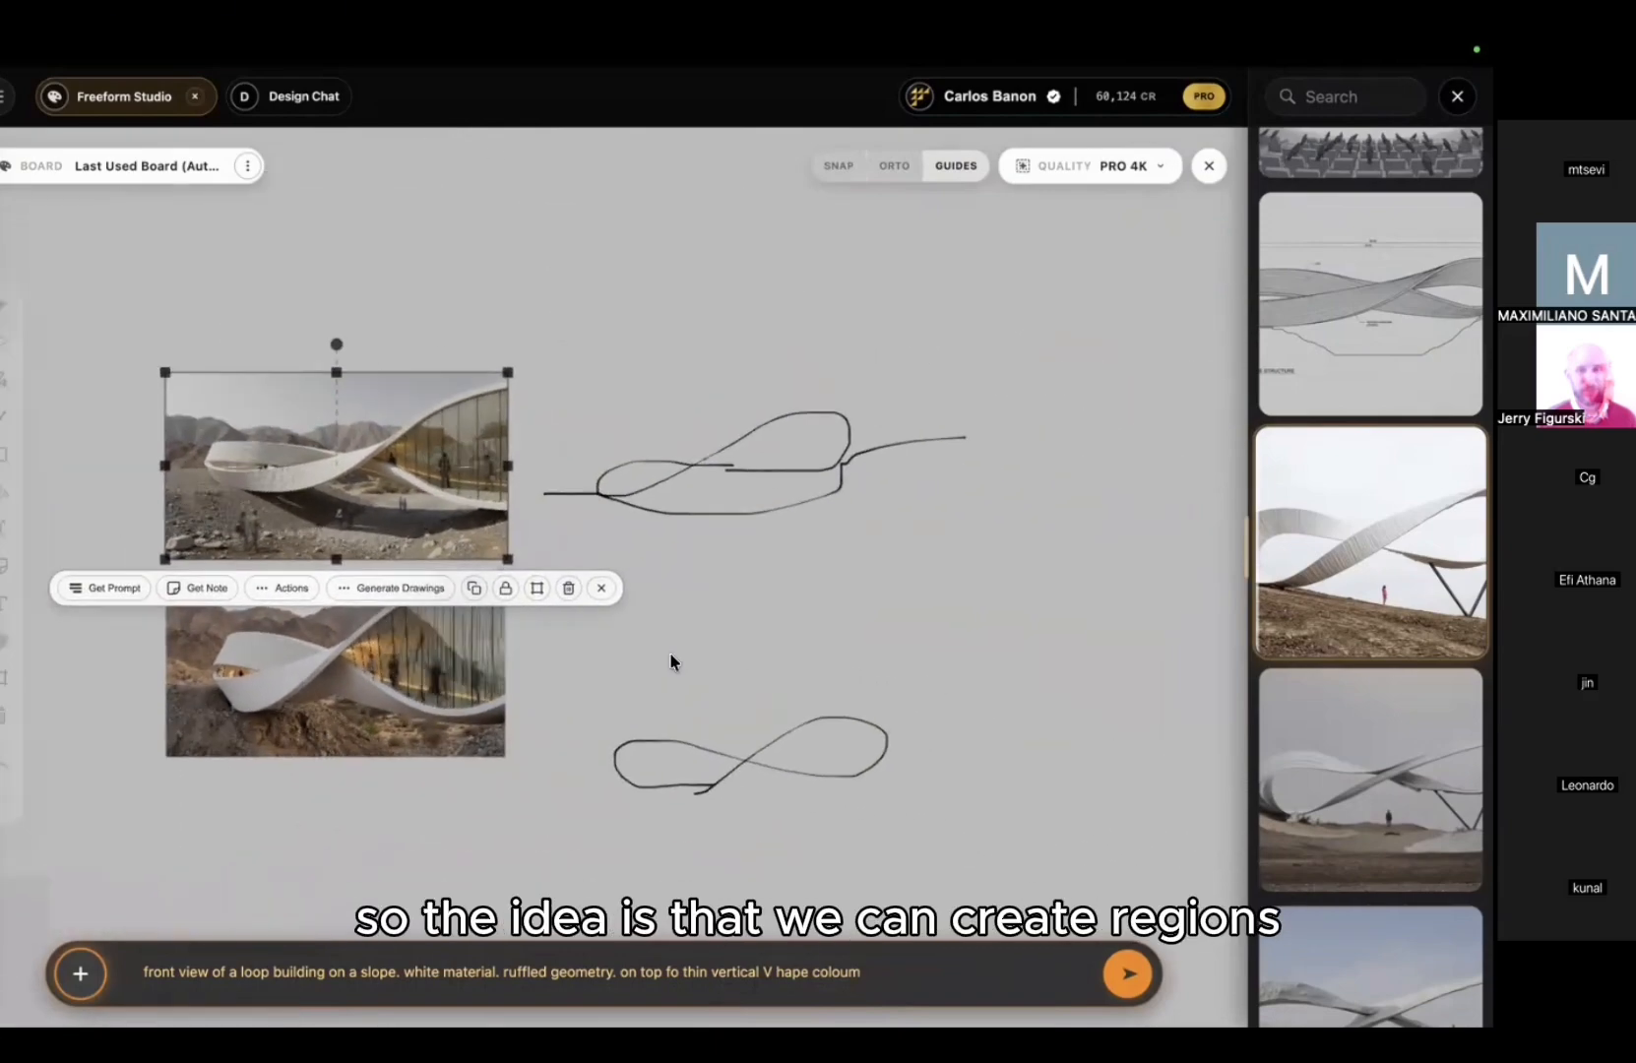
{"action": "scroll", "coordinate": [669, 651], "scroll_direction": "down", "scroll_amount": 3}
{"action": "left_click", "coordinate": [41, 406]}
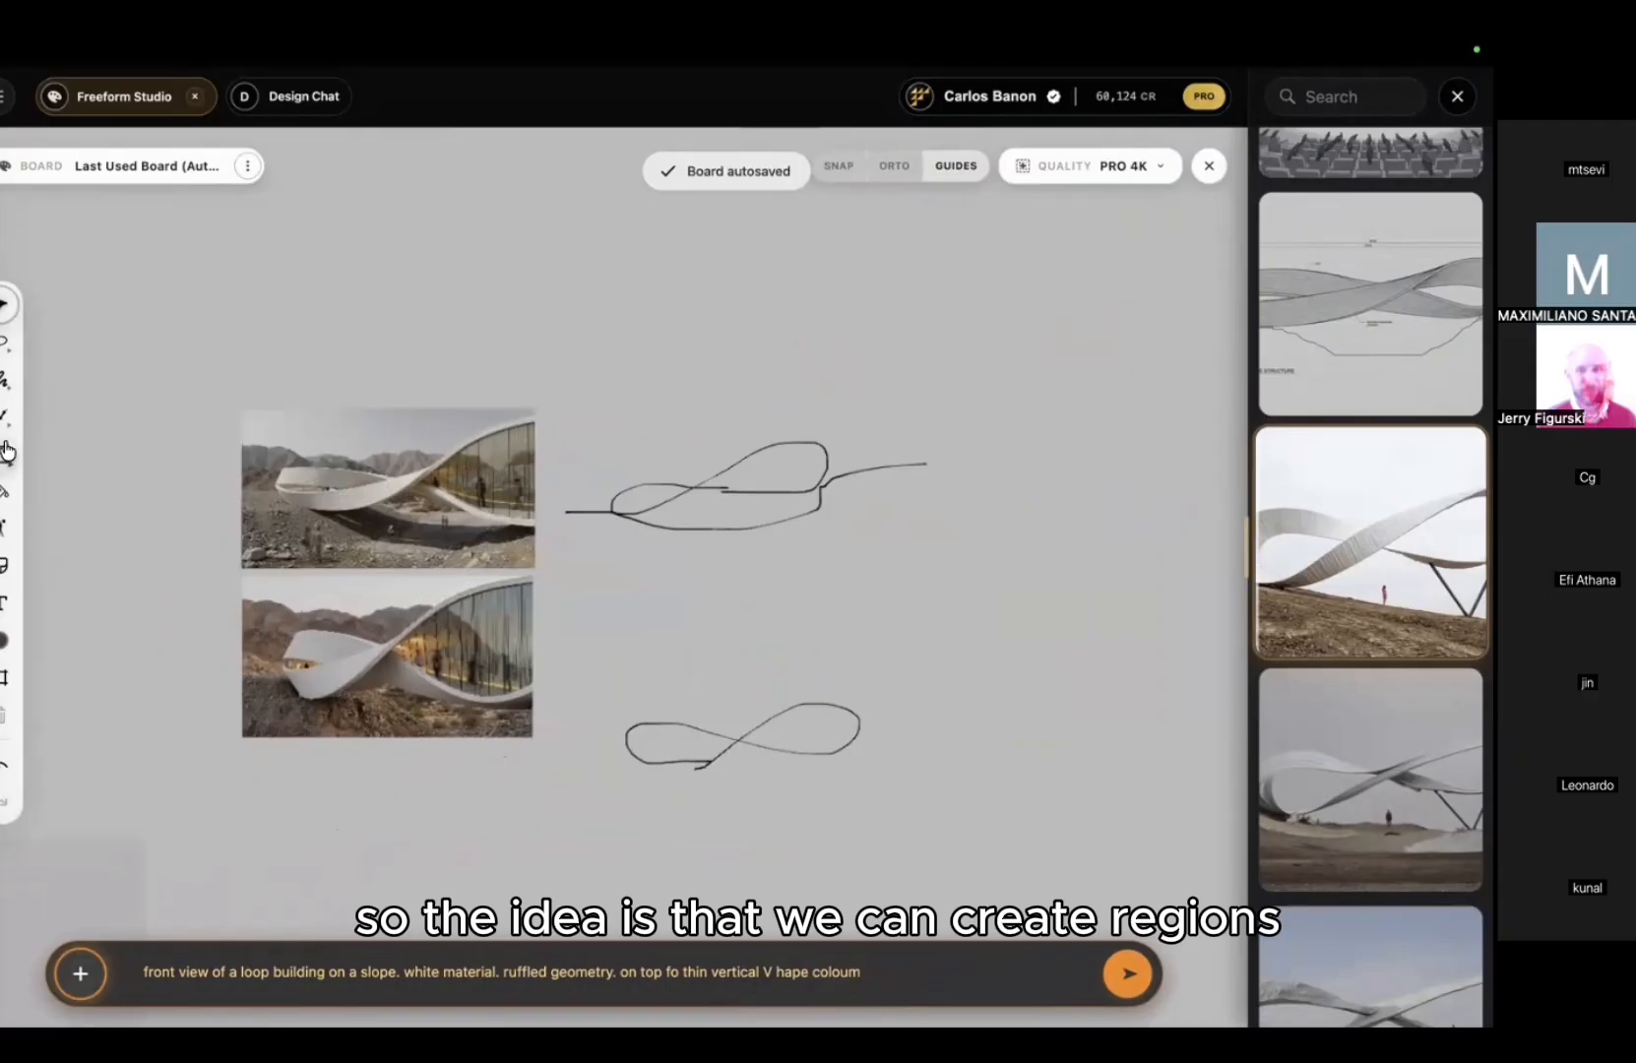
{"action": "mouse_move", "coordinate": [190, 234]}
{"action": "left_mouse_down"}
{"action": "mouse_move", "coordinate": [1048, 825]}
{"action": "mouse_move", "coordinate": [1042, 812]}
{"action": "left_mouse_up"}
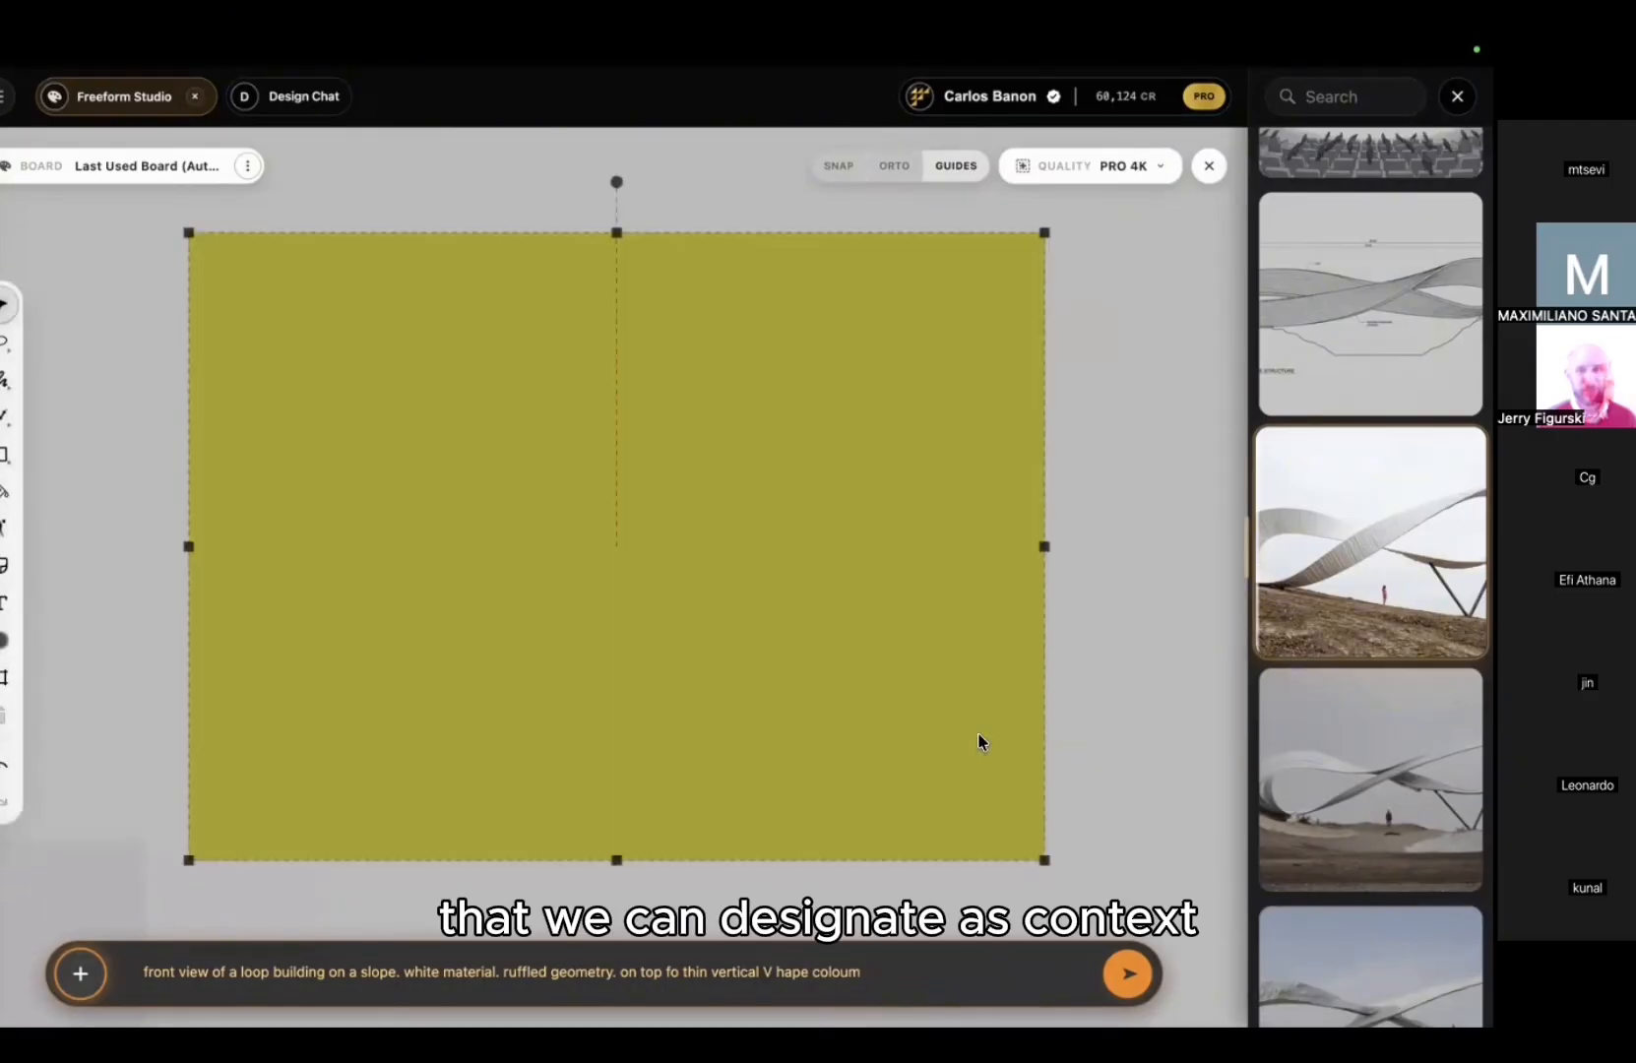
{"action": "right_click", "coordinate": [977, 732]}
Step: Turn the rectangle into a context region with Context (beta) > Create Context
{"action": "mouse_move", "coordinate": [1054, 862]}
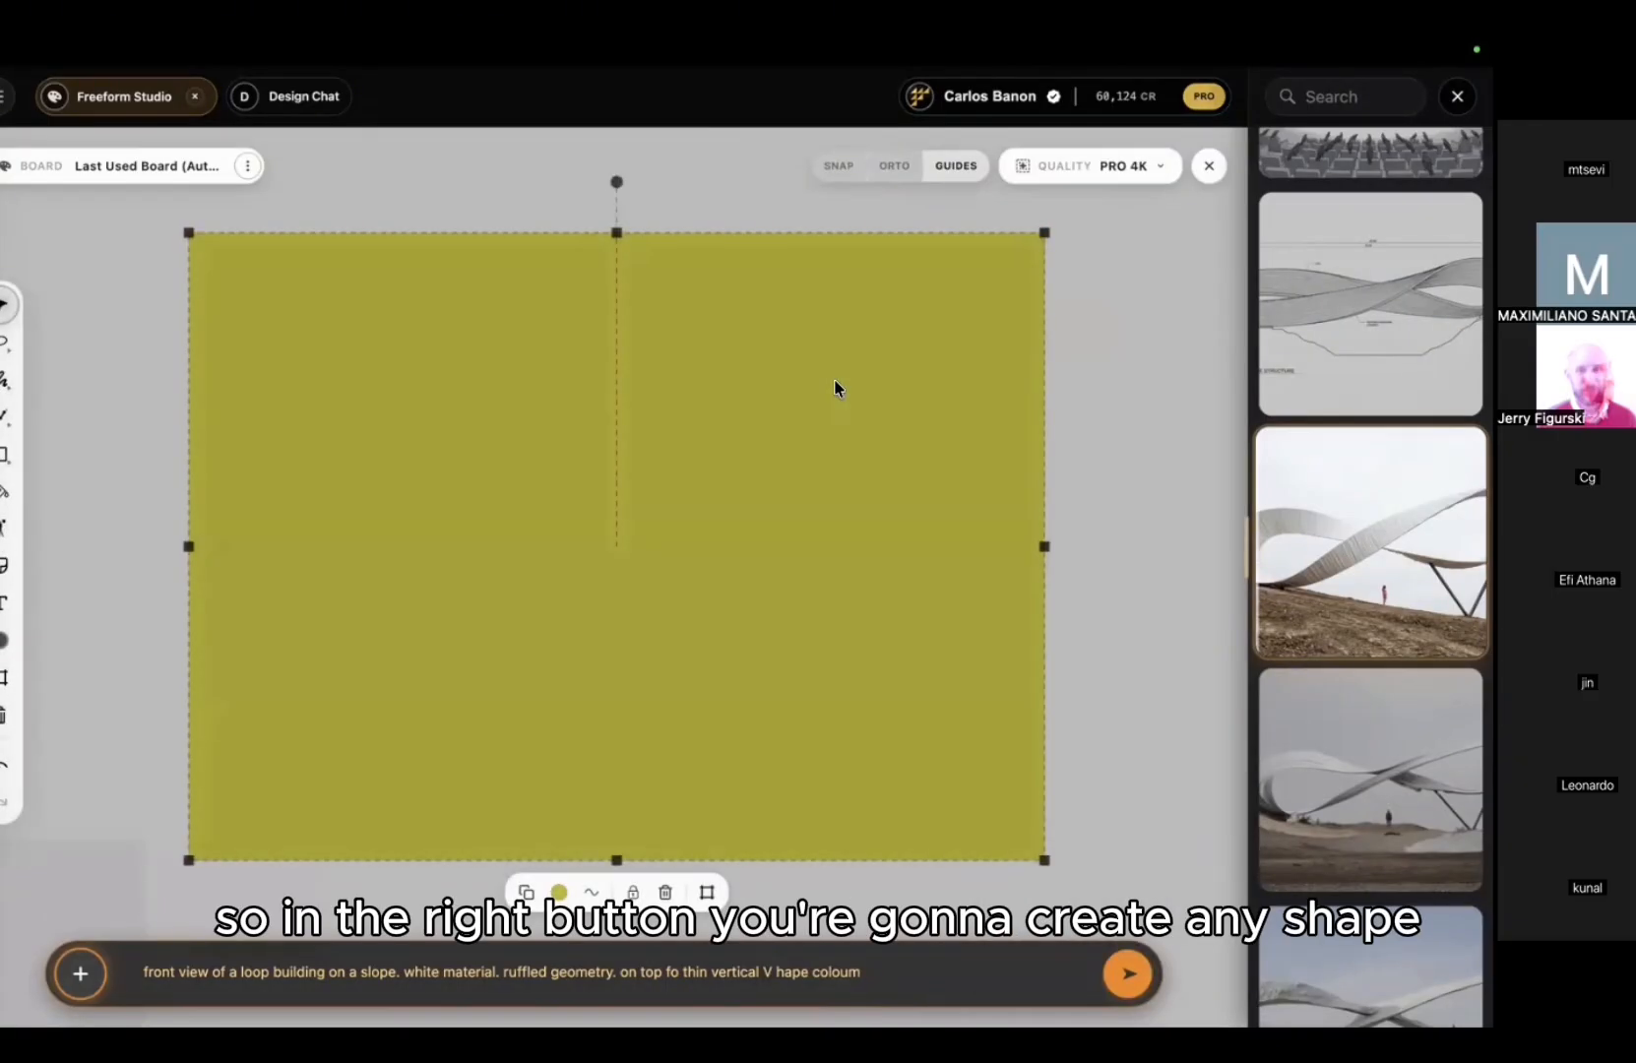
{"action": "right_click", "coordinate": [834, 379]}
{"action": "mouse_move", "coordinate": [921, 653]}
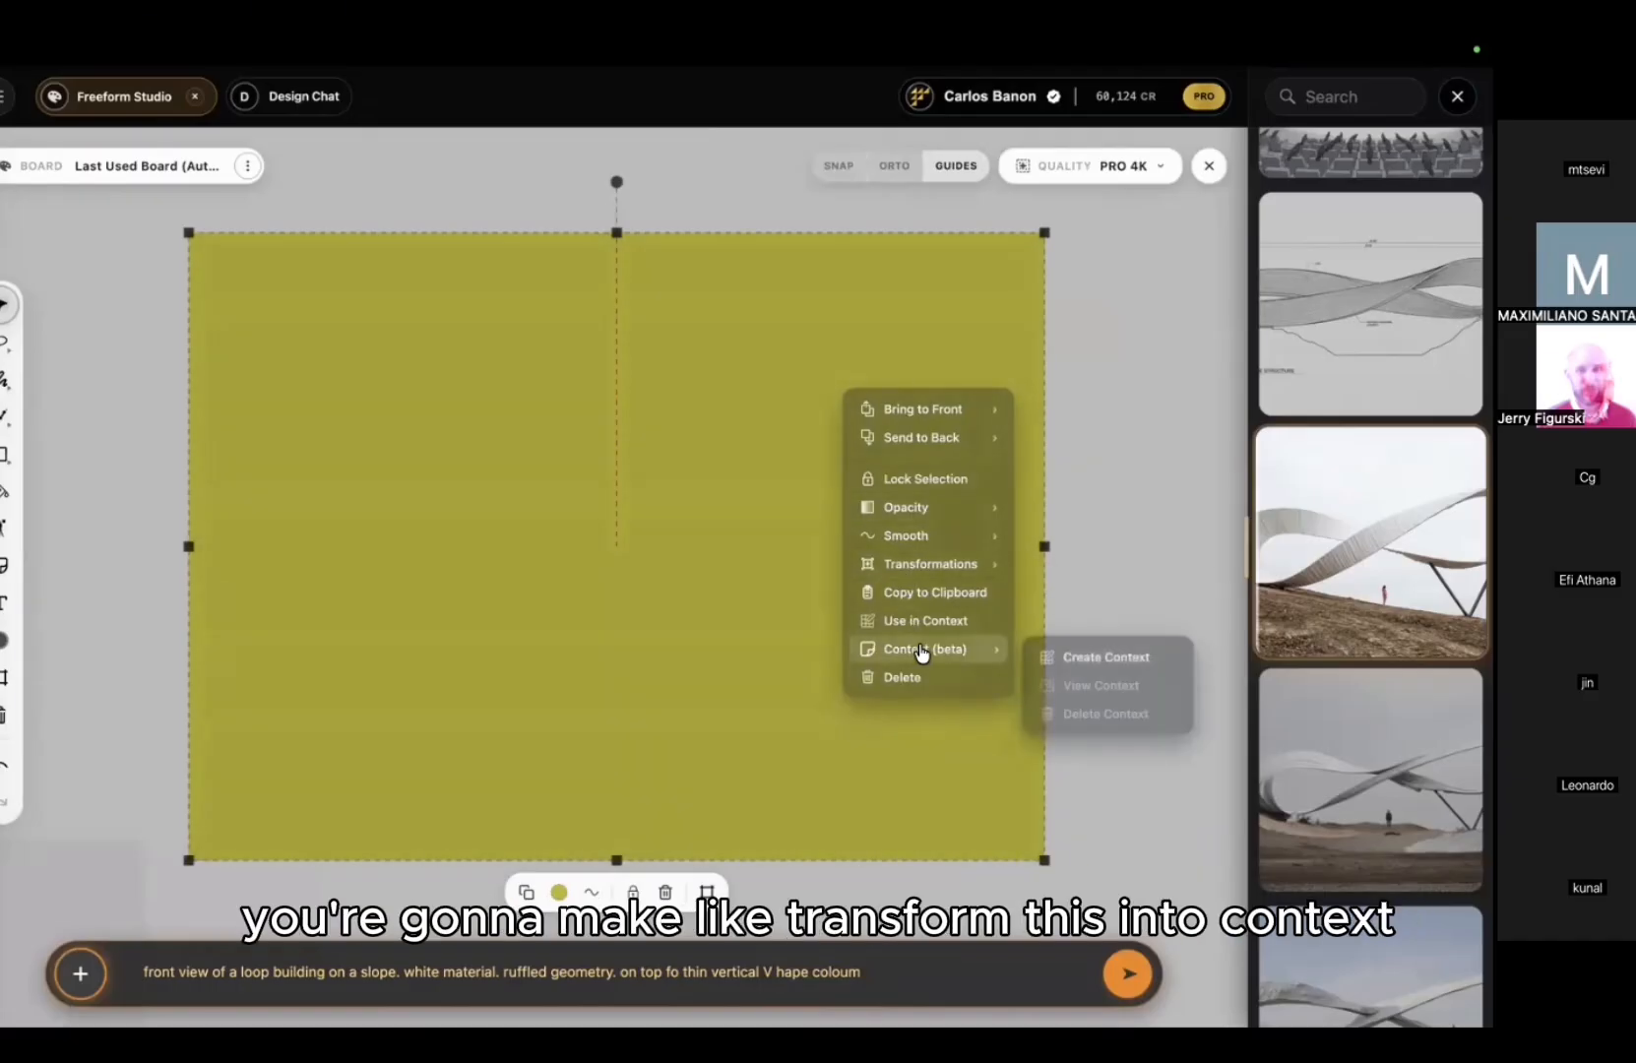
{"action": "left_click", "coordinate": [1083, 657]}
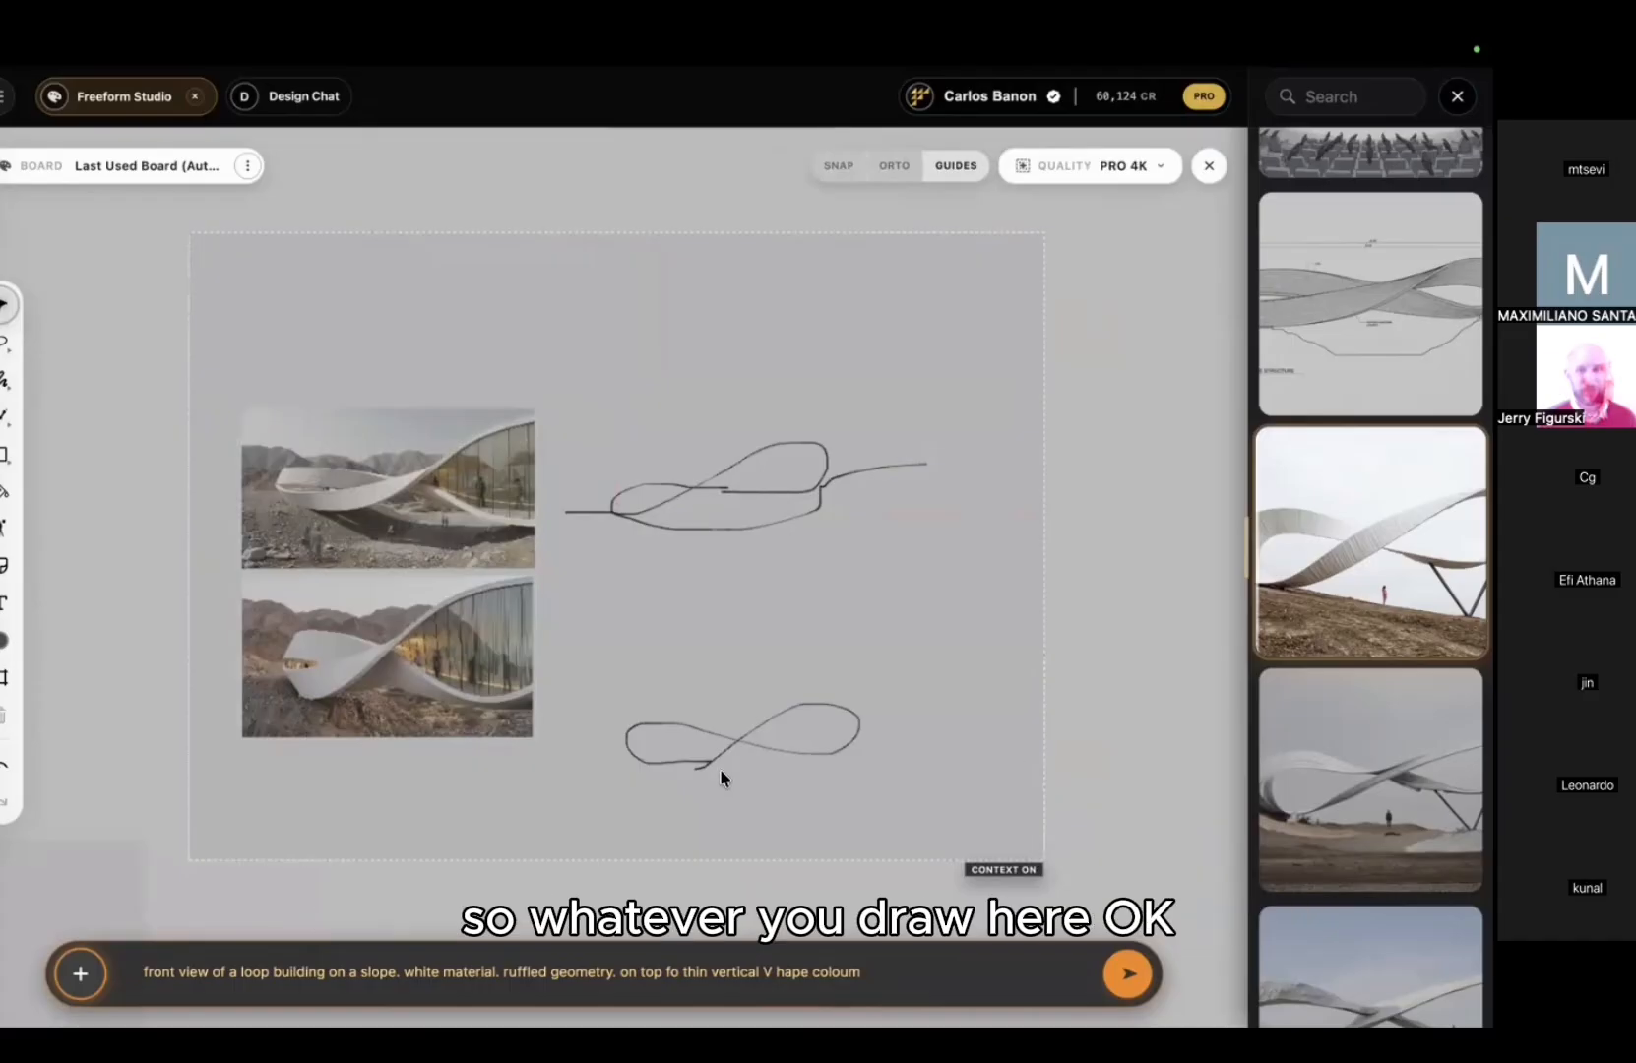
Step: Frame the lower loop sketch and replace the prompt with 'front view museum.'
{"action": "left_click", "coordinate": [6, 678]}
{"action": "left_click_drag", "start_coordinate": [597, 637], "coordinate": [889, 823]}
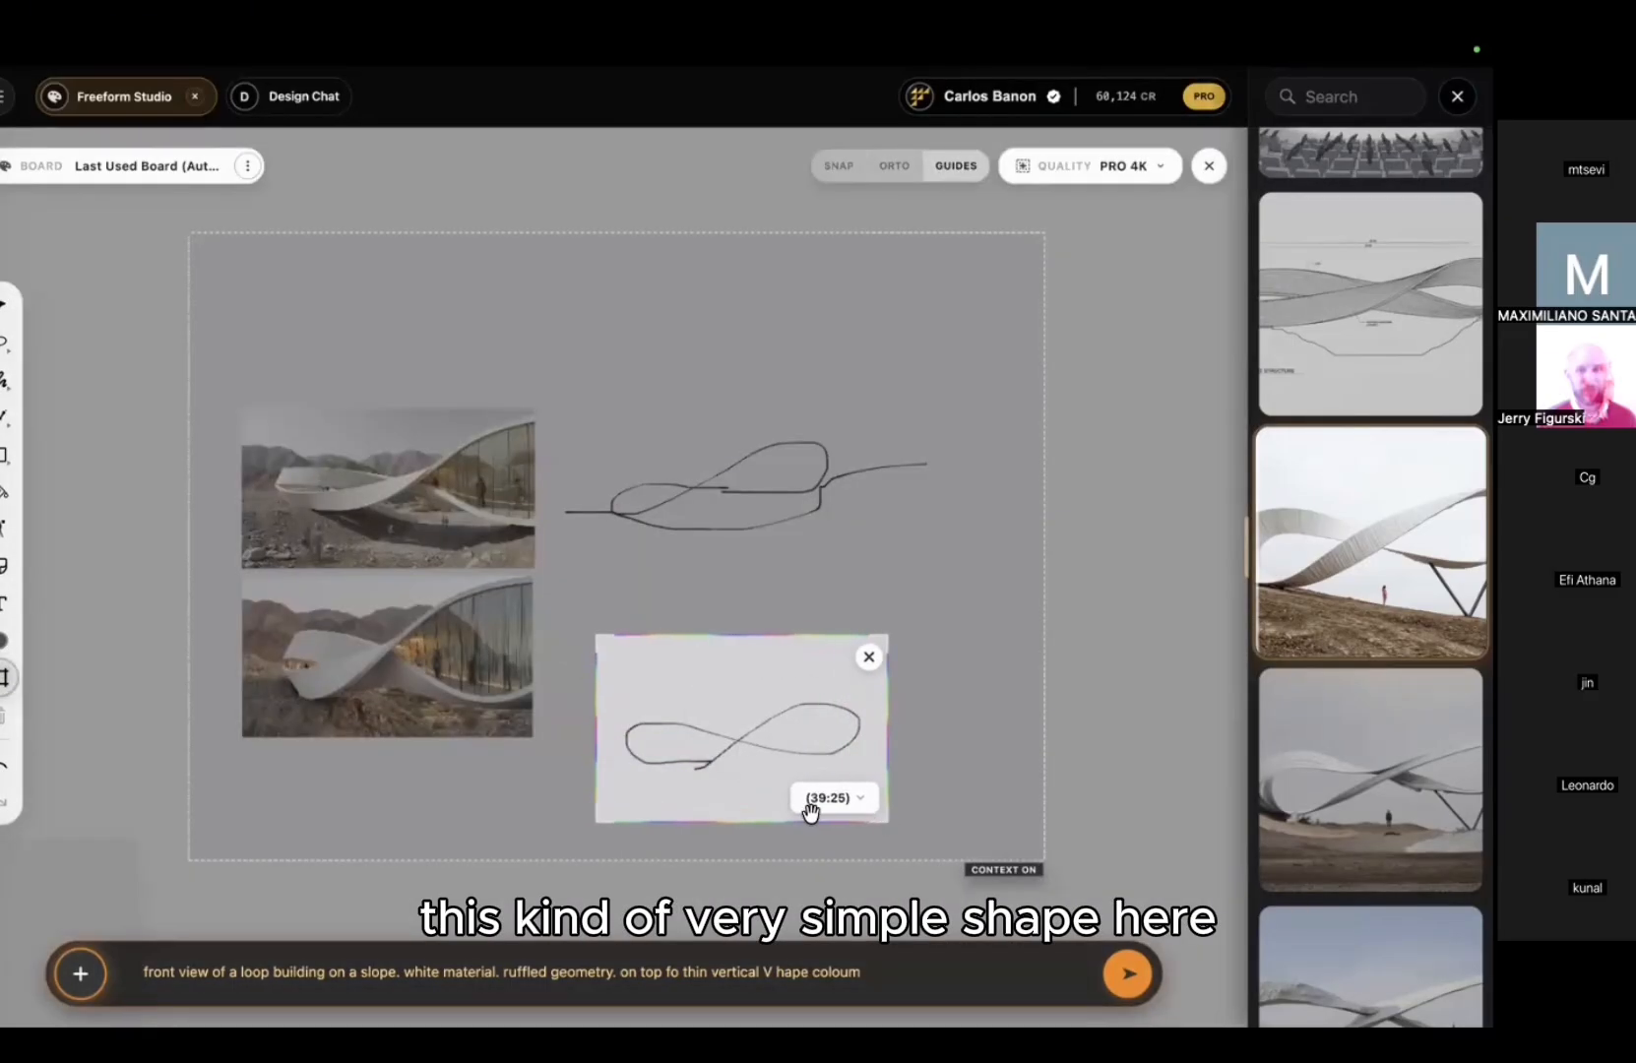
{"action": "triple_click", "coordinate": [219, 968]}
{"action": "type", "text": "front view museum."}
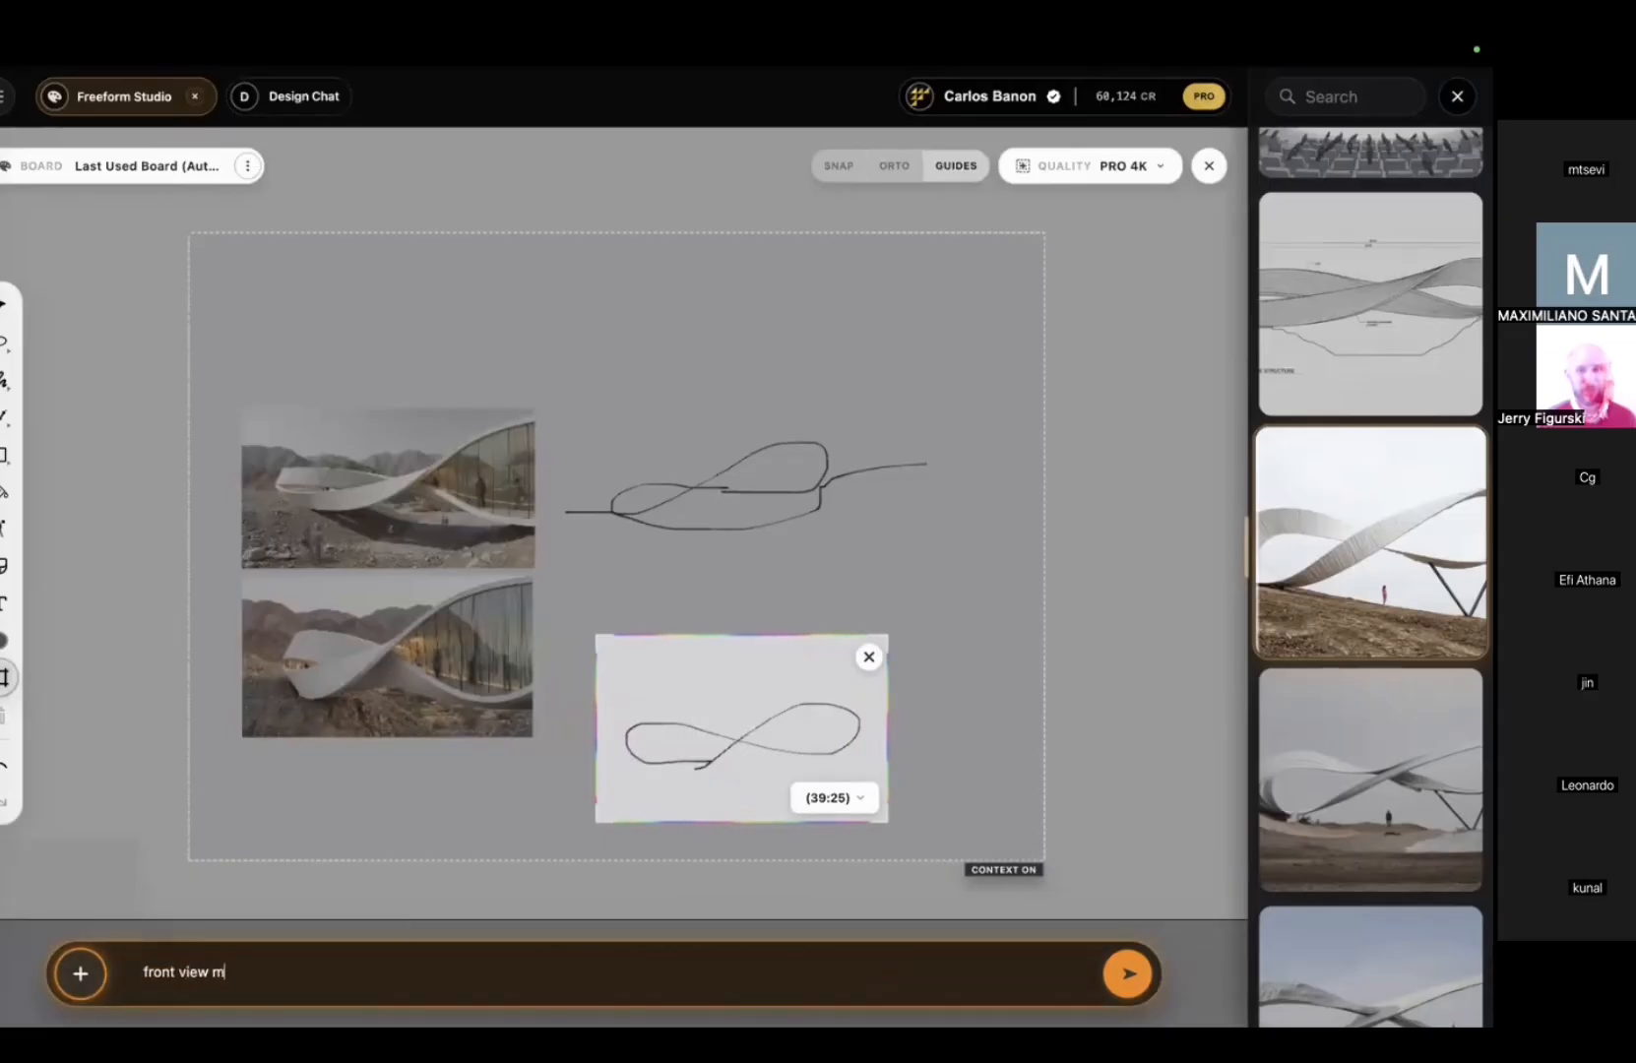
Step: Enable Precise mode, set High 2K quality, adjust the frame to 46:31, and generate
{"action": "left_click", "coordinate": [80, 974]}
{"action": "left_click", "coordinate": [118, 859]}
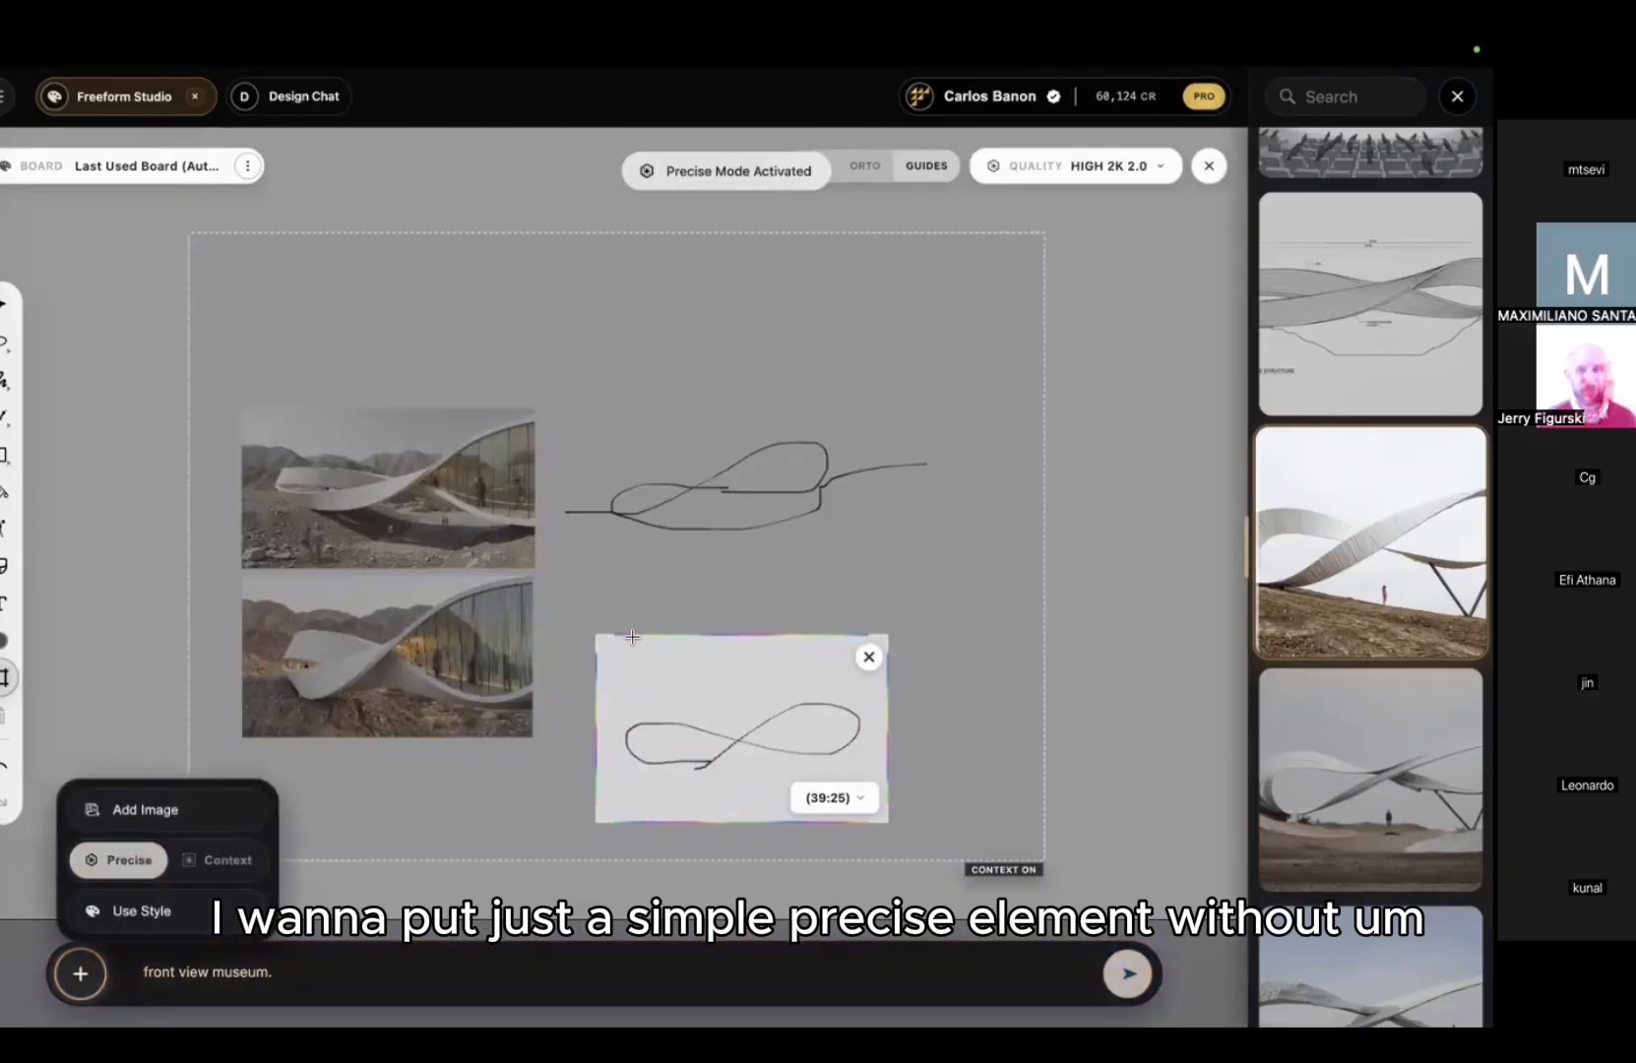
{"action": "left_click", "coordinate": [1110, 170]}
{"action": "left_click", "coordinate": [1061, 362]}
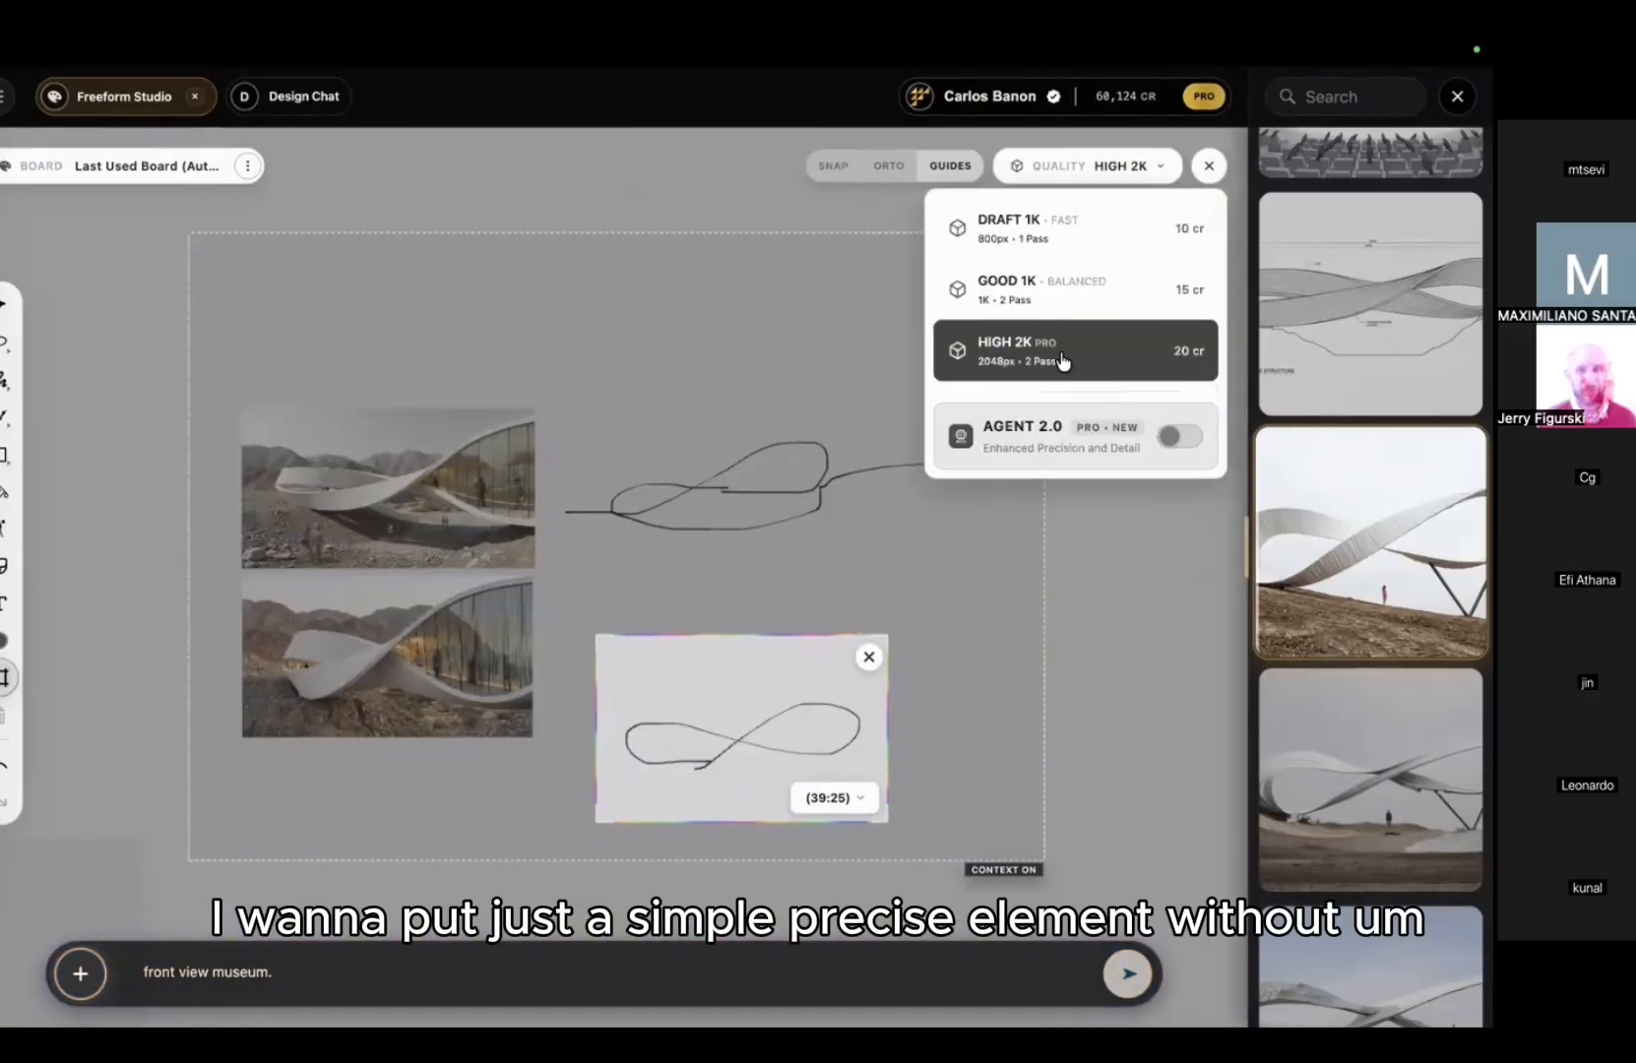
{"action": "left_click", "coordinate": [515, 985]}
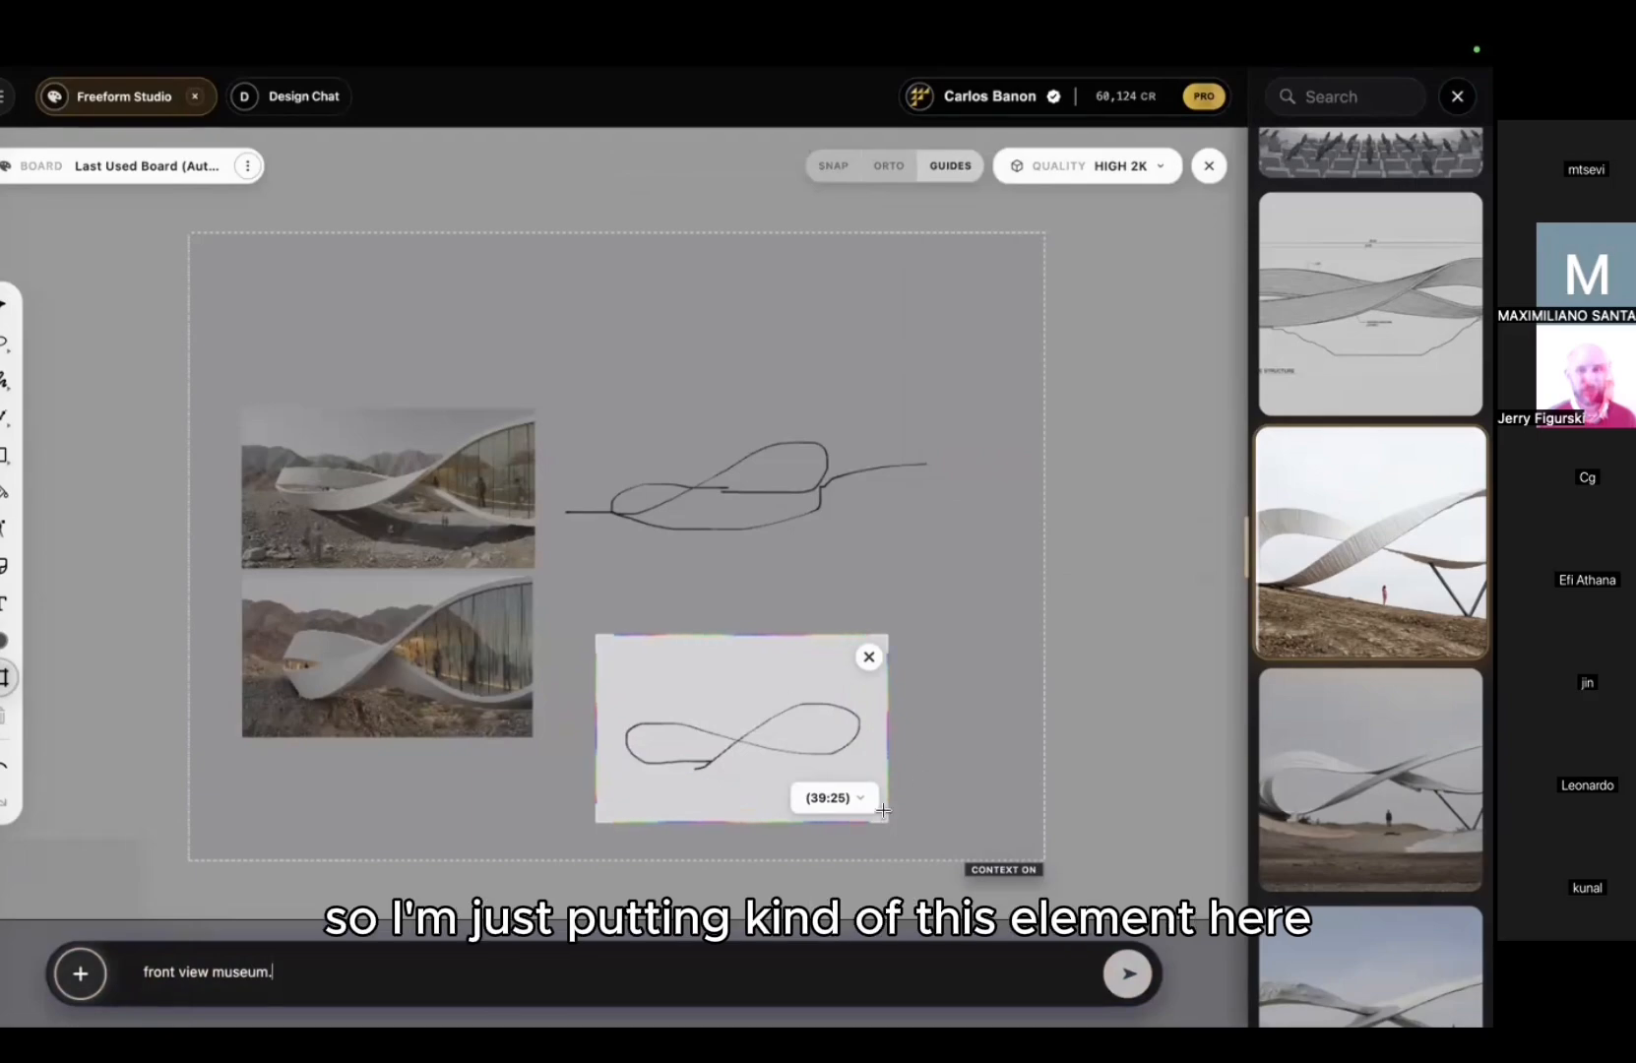
{"action": "mouse_move", "coordinate": [883, 810]}
{"action": "left_mouse_down"}
{"action": "mouse_move", "coordinate": [803, 829]}
{"action": "mouse_move", "coordinate": [876, 825]}
{"action": "left_mouse_up"}
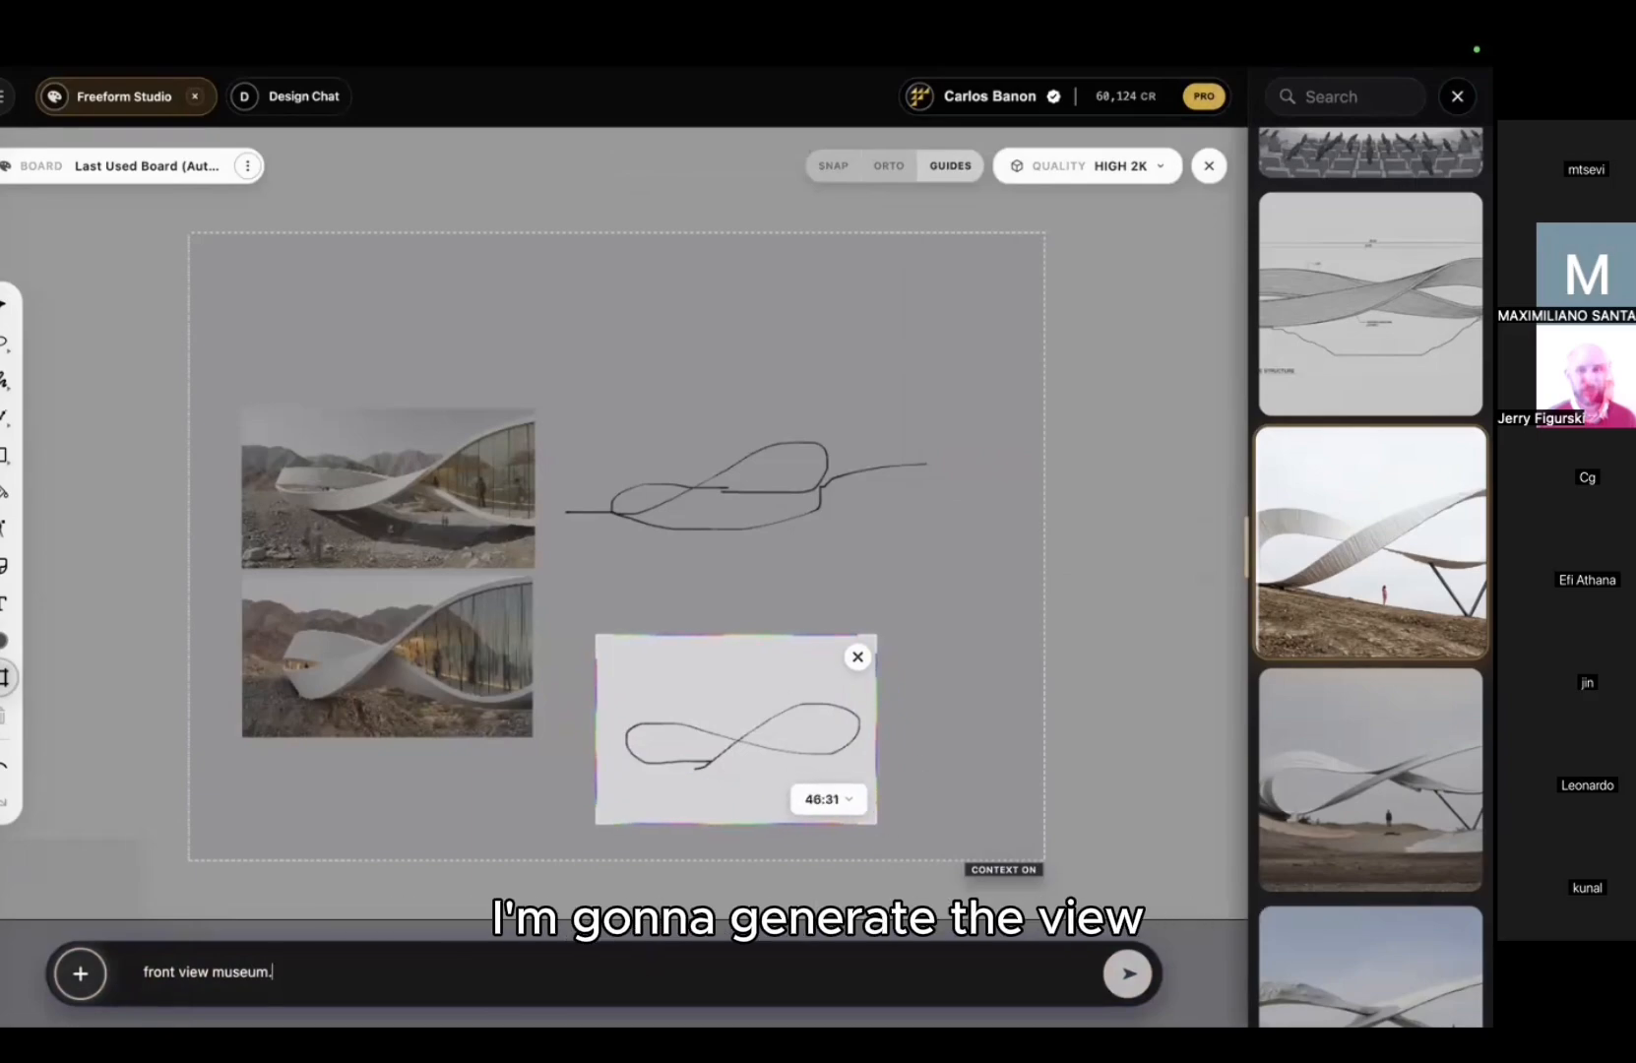
{"action": "key", "text": "Return"}
{"action": "scroll", "coordinate": [733, 586], "scroll_direction": "up", "scroll_amount": 5, "text": "ctrl"}
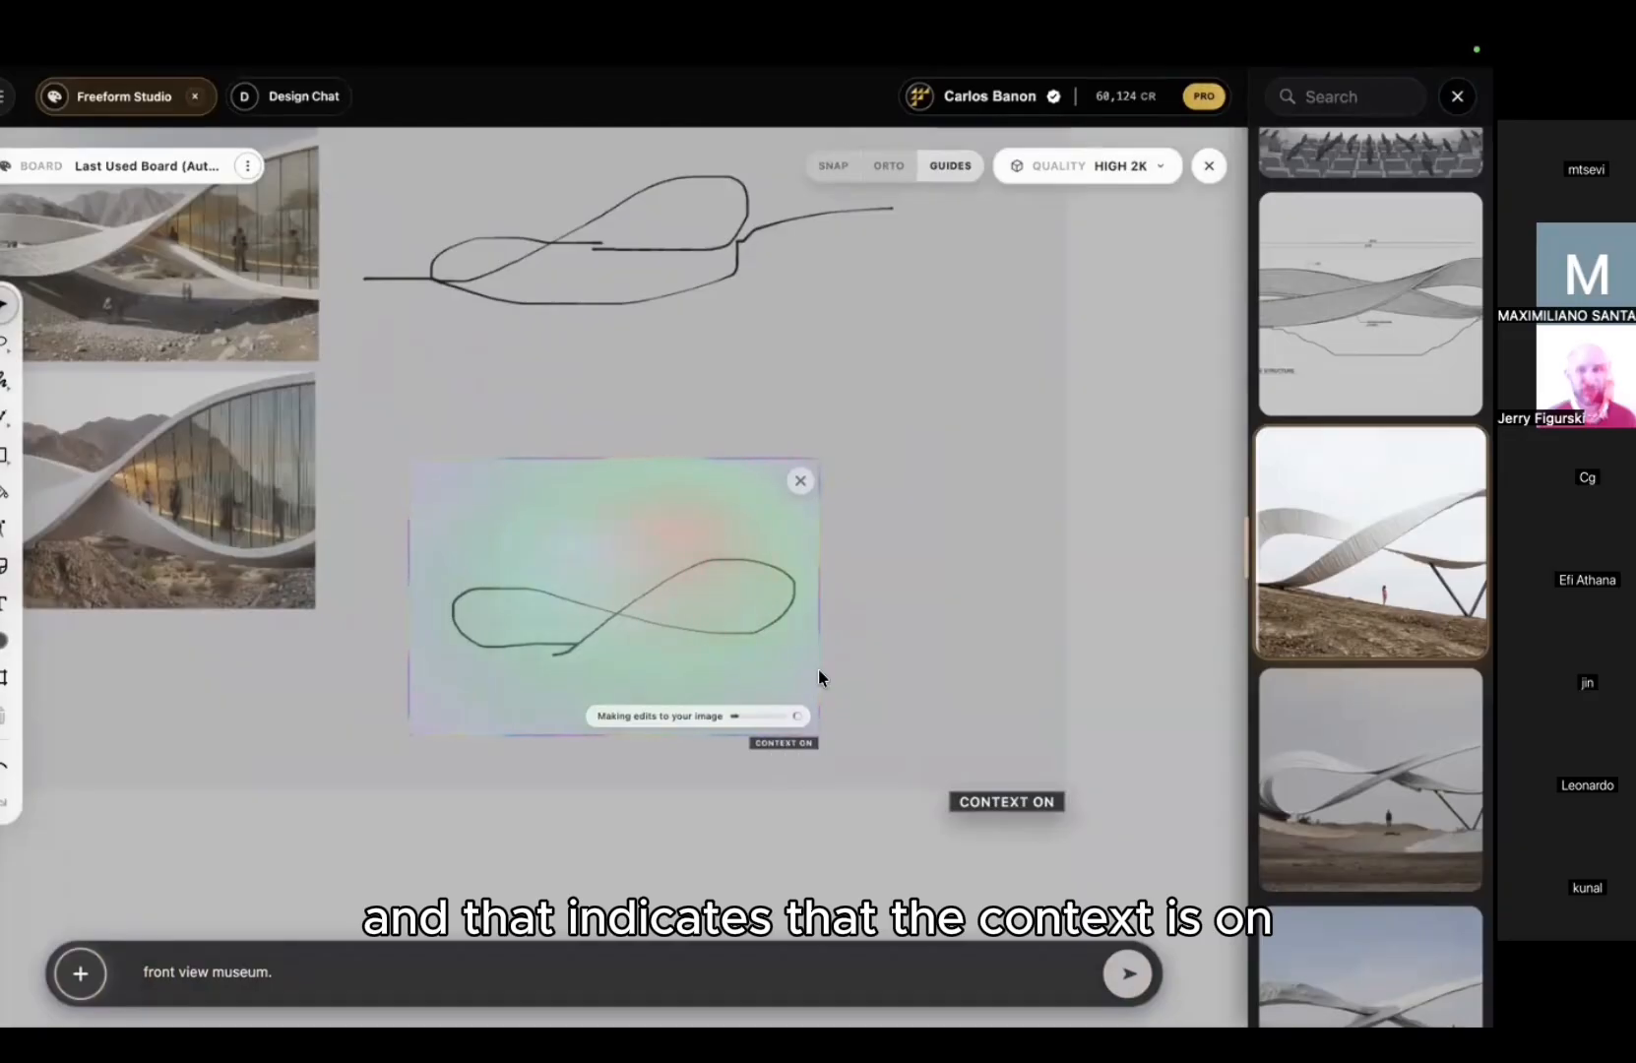
Step: Open View Context on the context region, read its site, materials and style summary, and close it
{"action": "scroll", "coordinate": [852, 531], "scroll_direction": "down", "scroll_amount": 5, "text": "ctrl"}
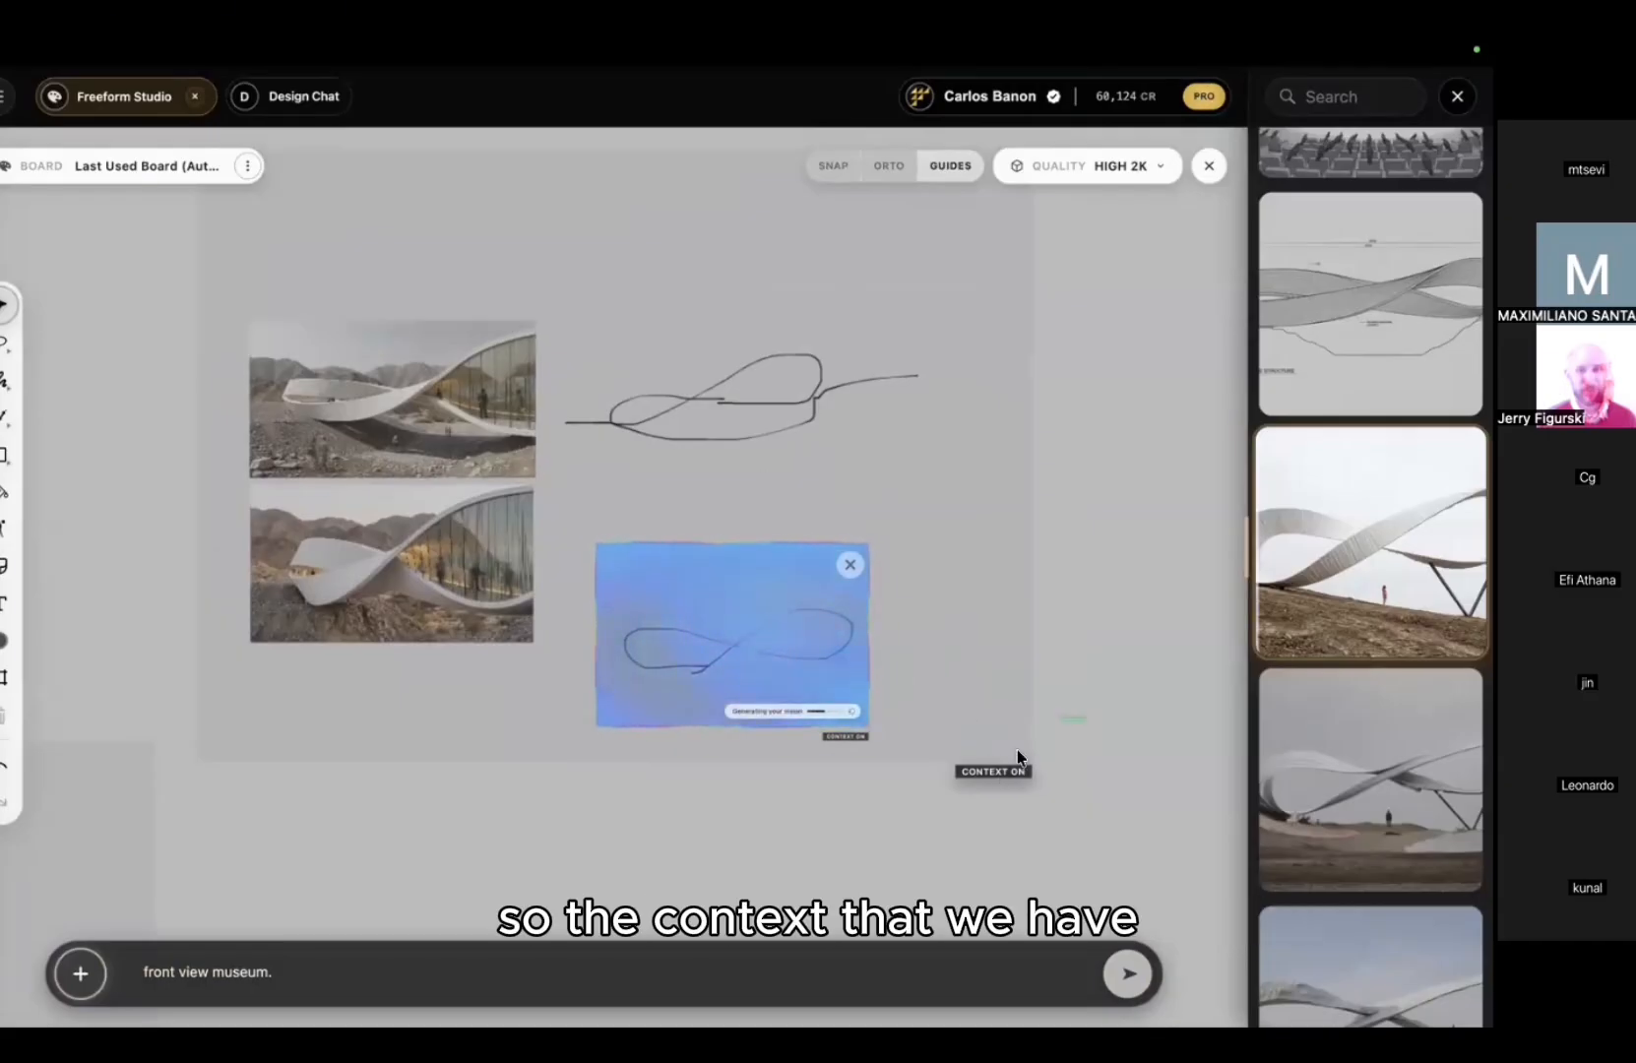
{"action": "left_click", "coordinate": [1021, 671]}
{"action": "right_click", "coordinate": [1023, 673]}
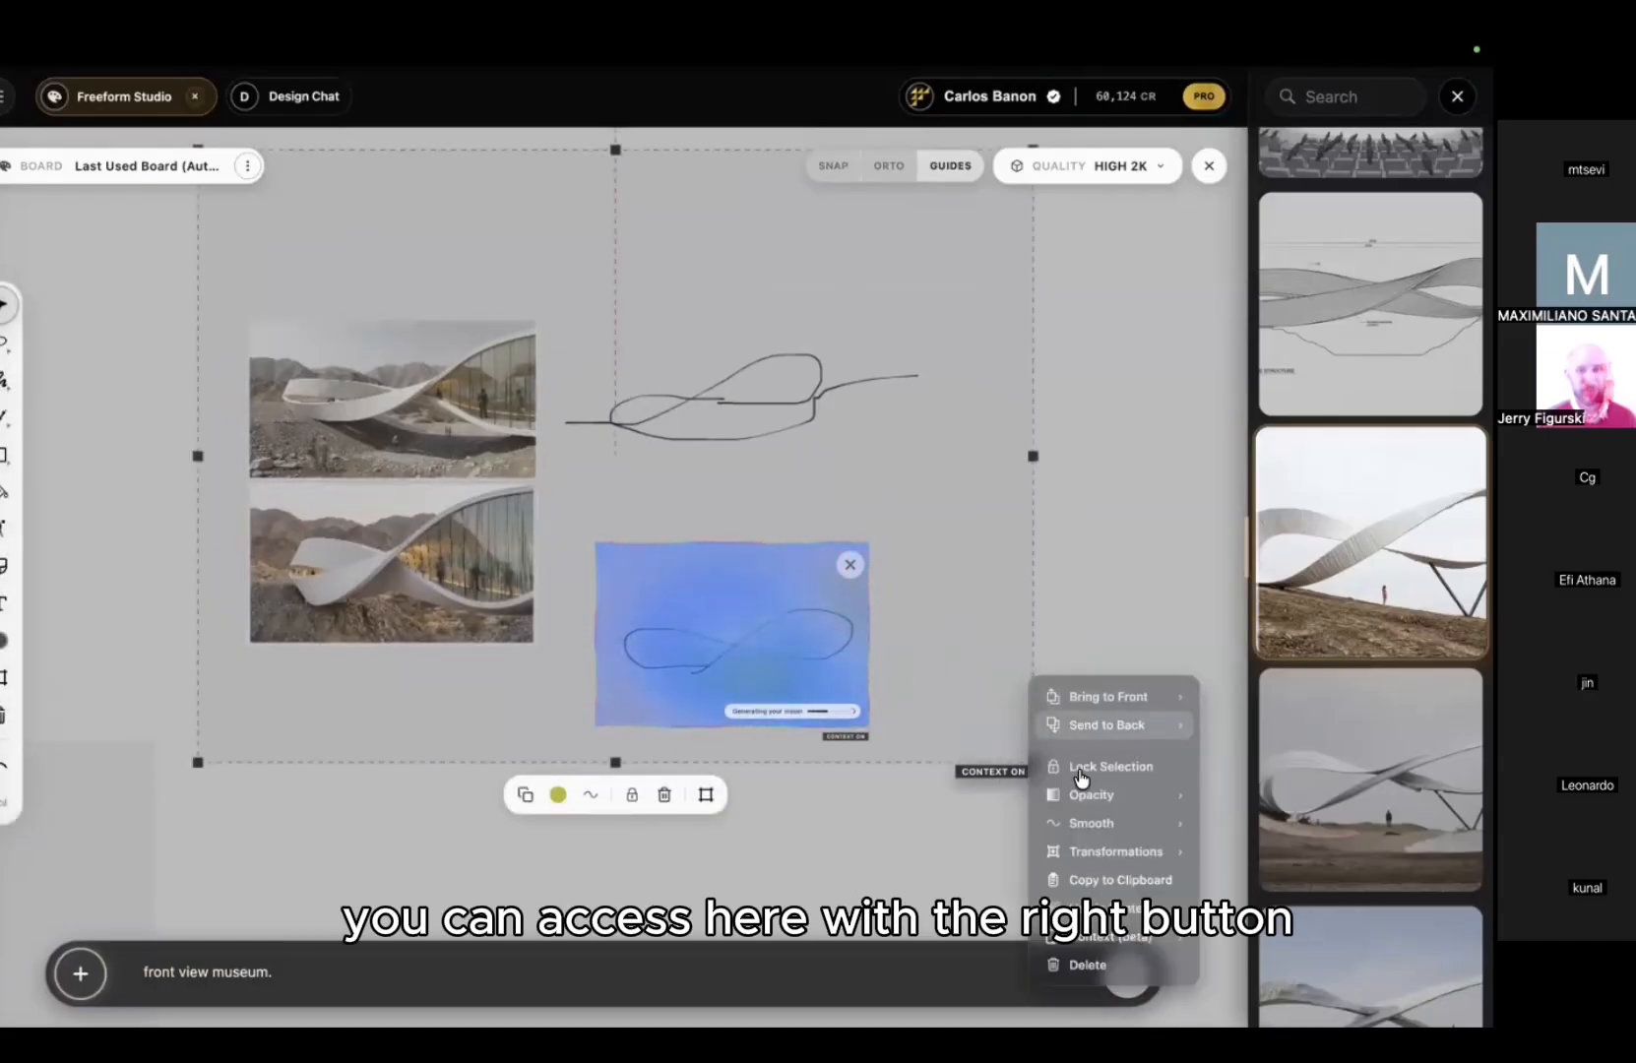
{"action": "left_click", "coordinate": [1076, 466]}
{"action": "left_click", "coordinate": [969, 250]}
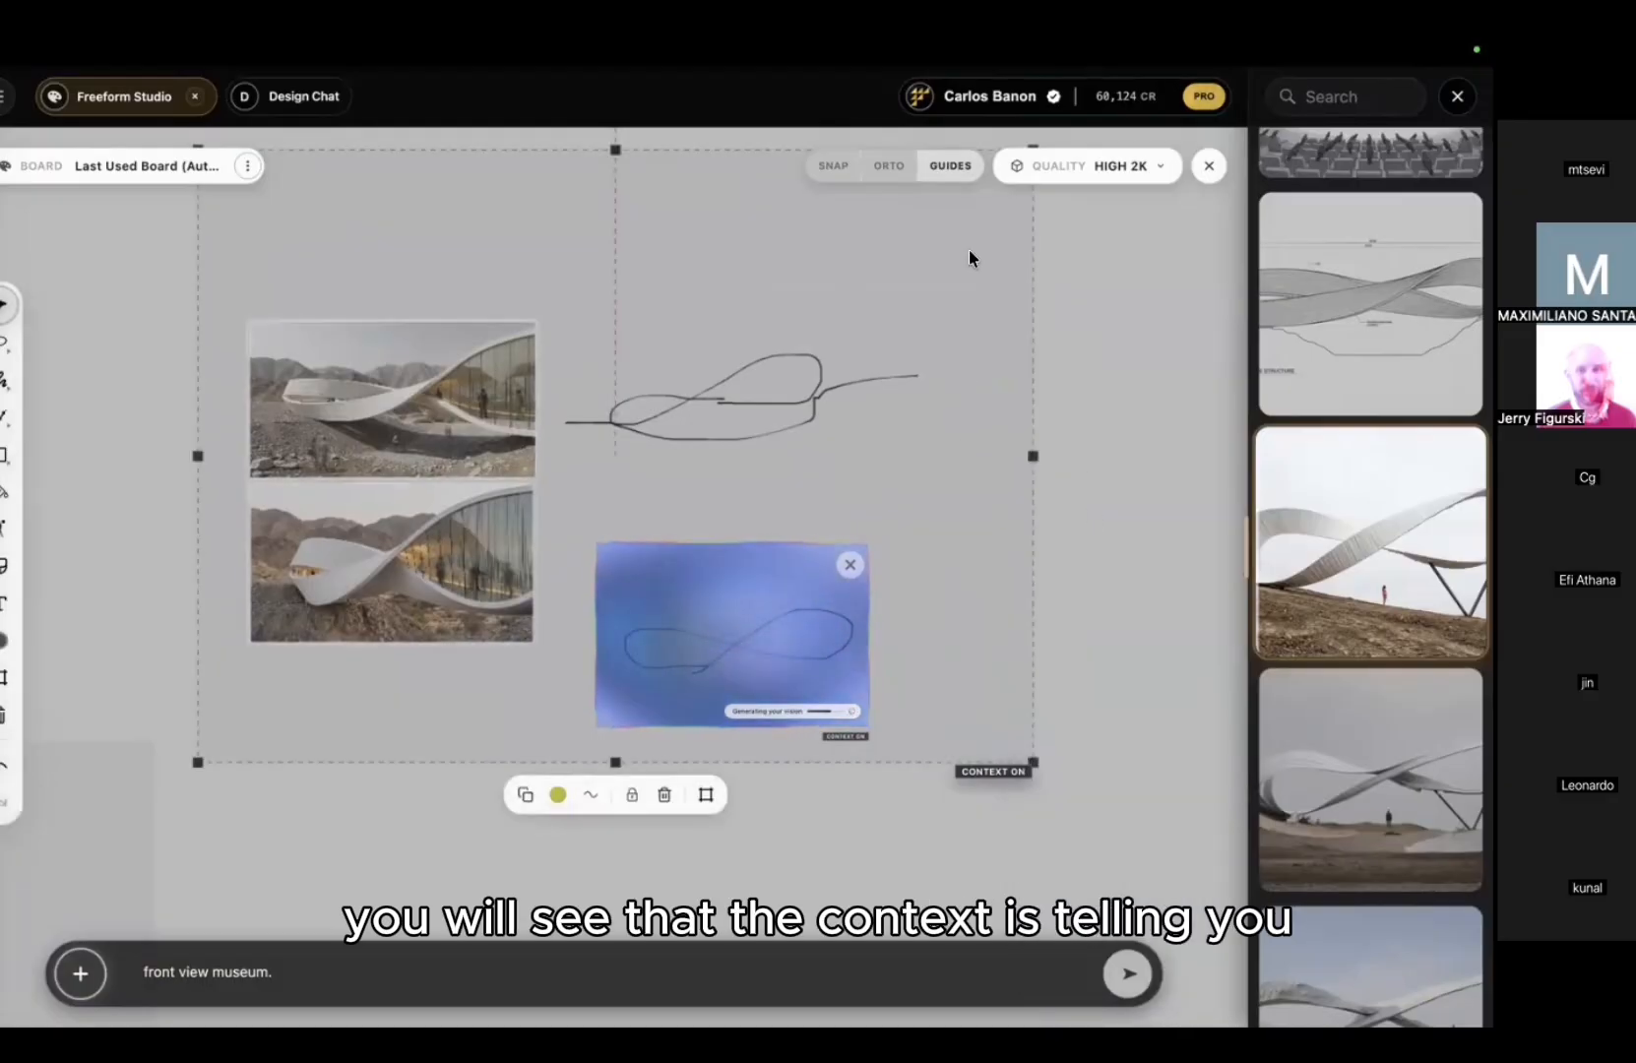
{"action": "right_click", "coordinate": [970, 252]}
{"action": "mouse_move", "coordinate": [1063, 522]}
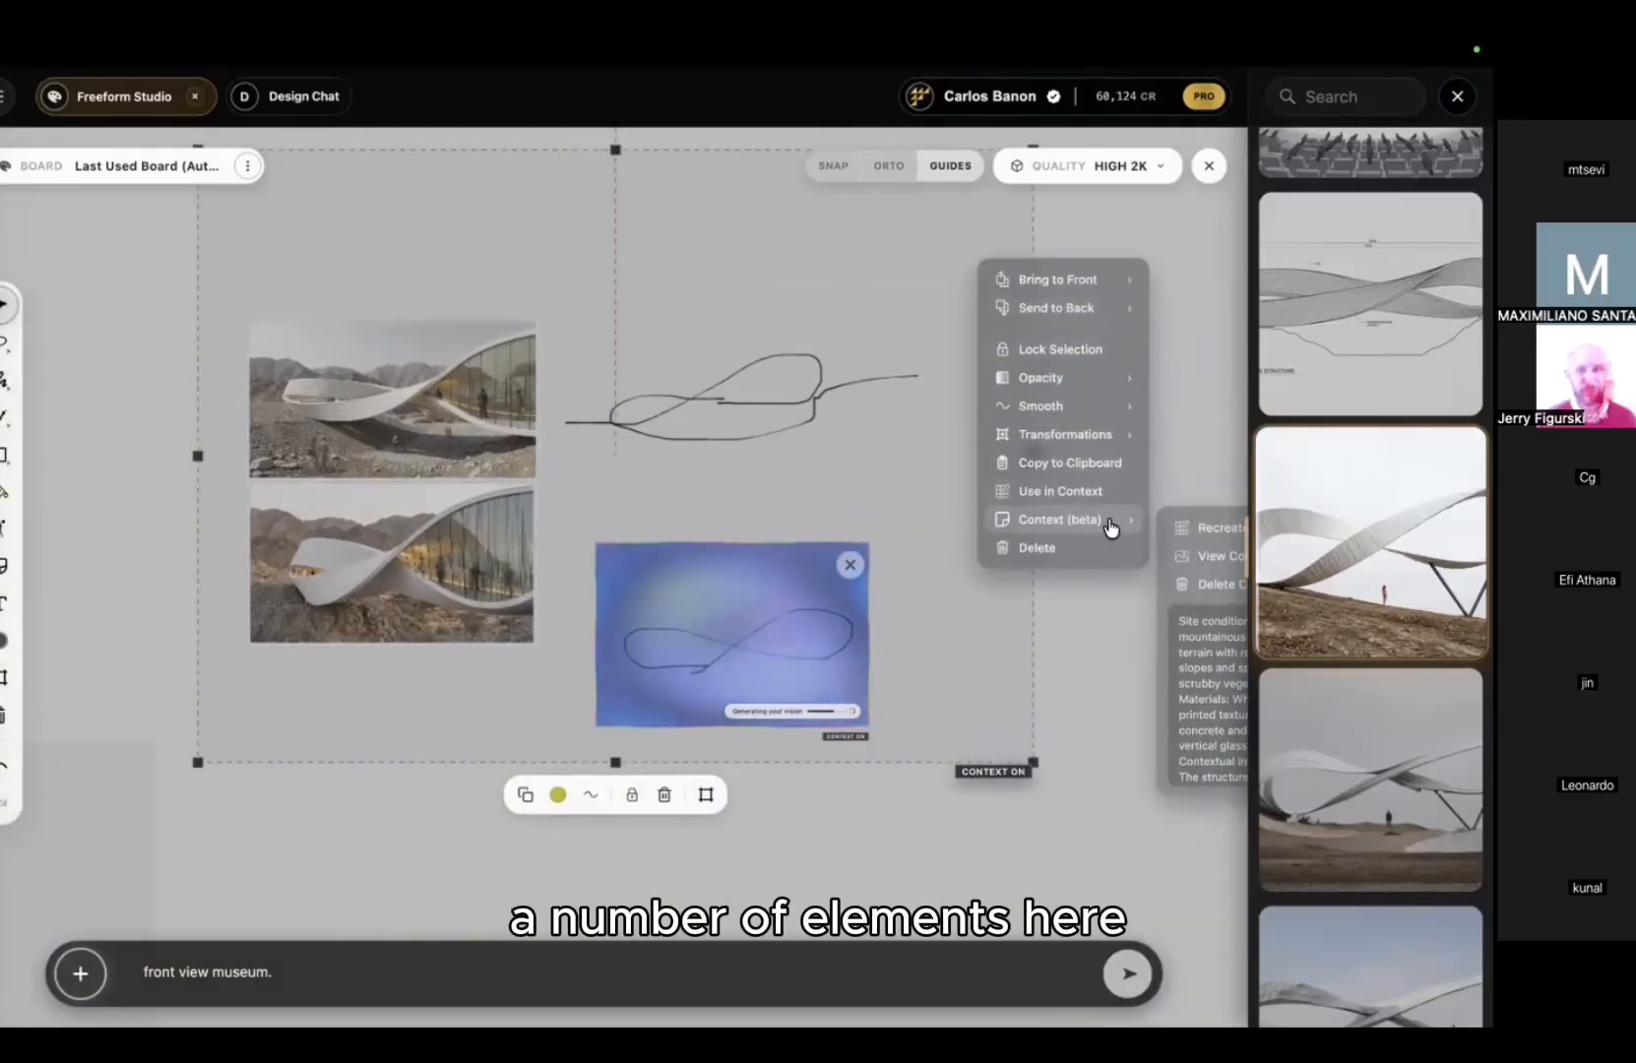
{"action": "left_click", "coordinate": [1200, 554]}
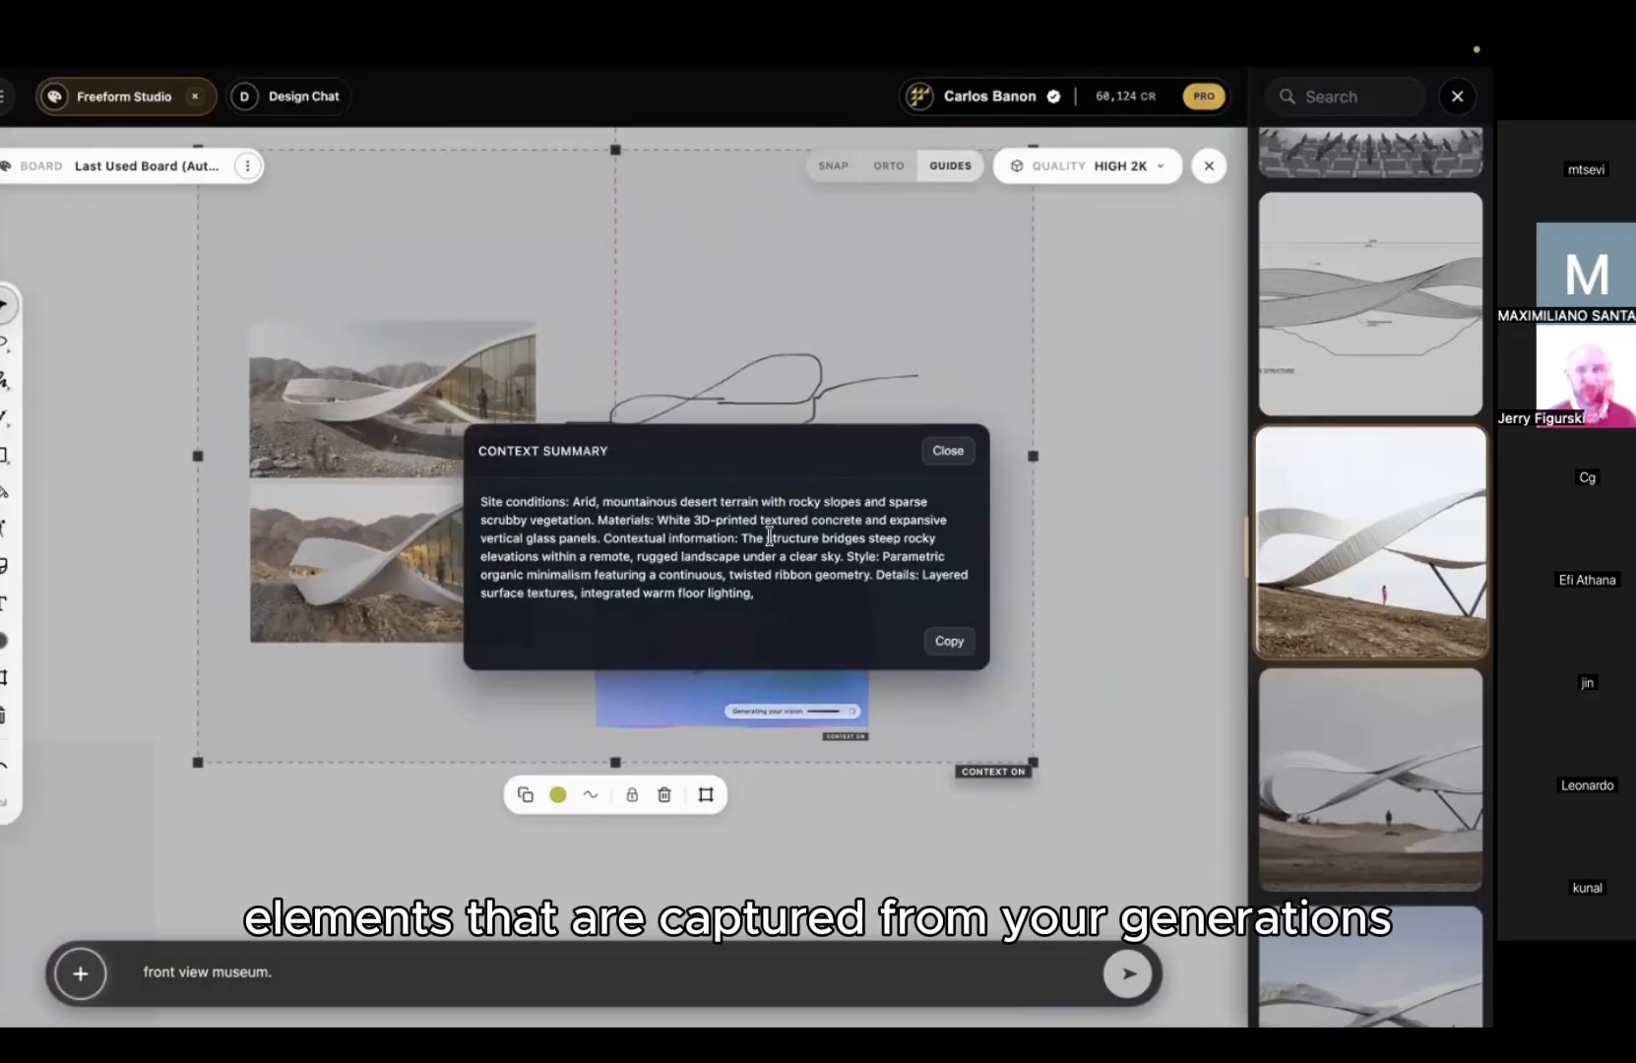
{"action": "left_click", "coordinate": [948, 451]}
{"action": "left_click", "coordinate": [1127, 425]}
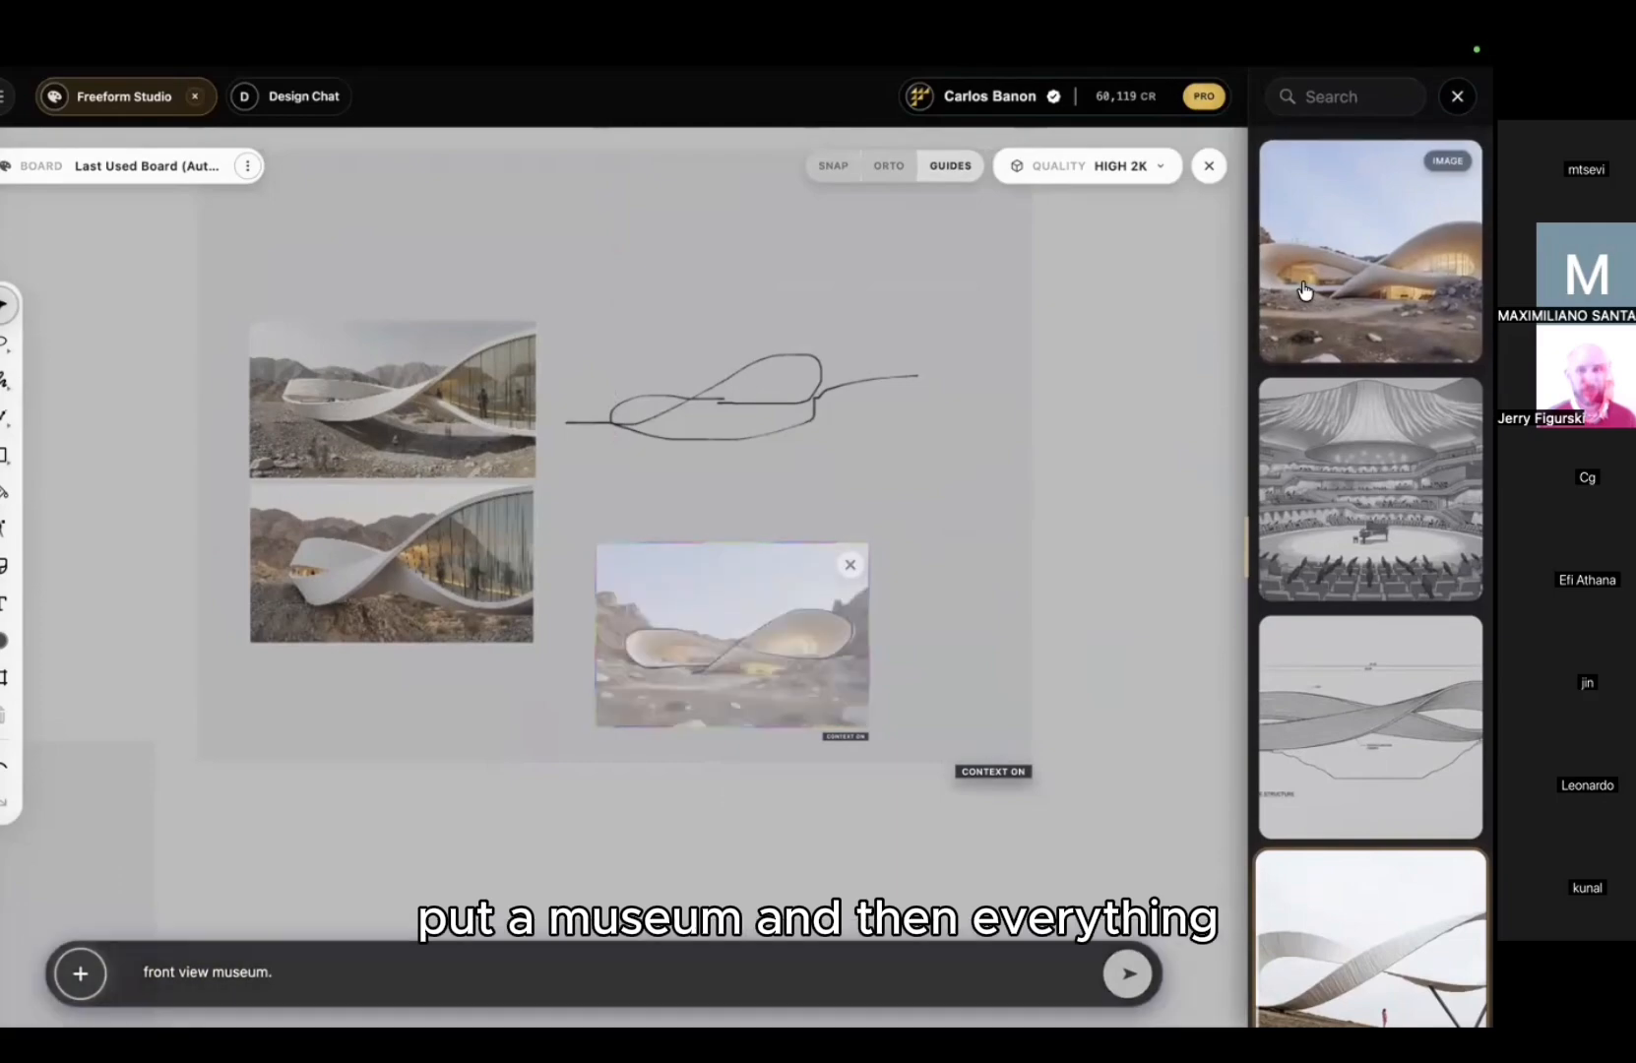
Step: Preview the newest museum render full-size, then close it
{"action": "left_click", "coordinate": [1304, 301]}
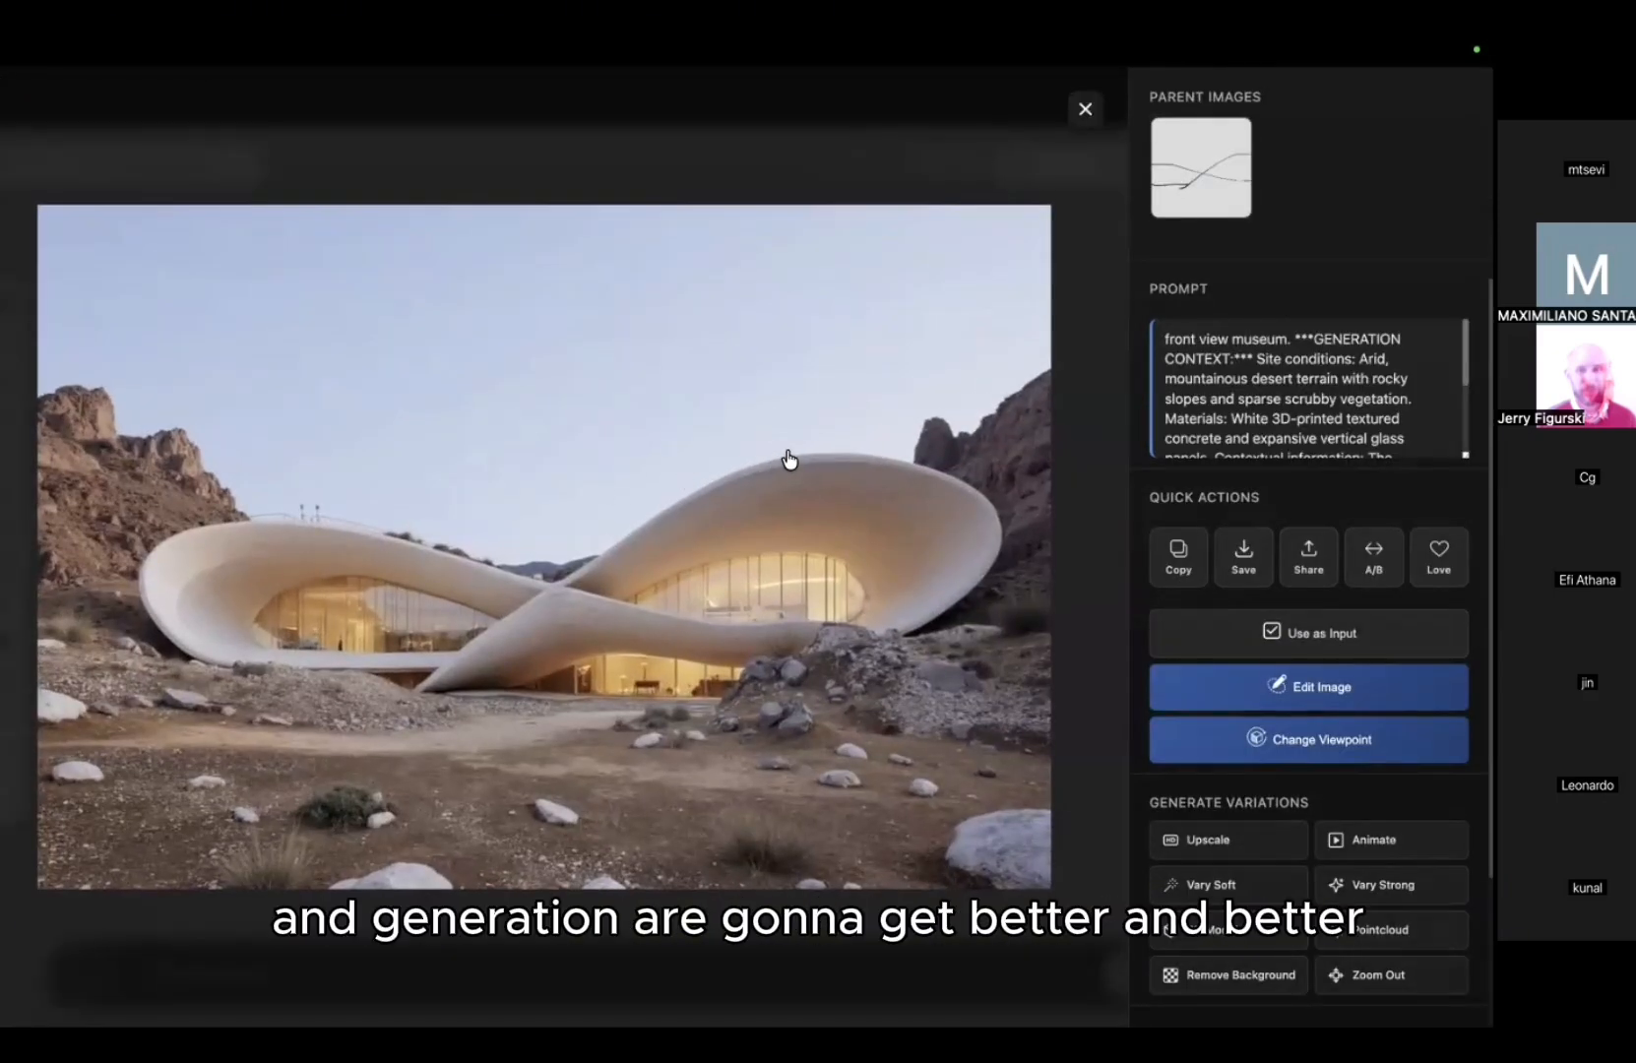
{"action": "left_click", "coordinate": [822, 194]}
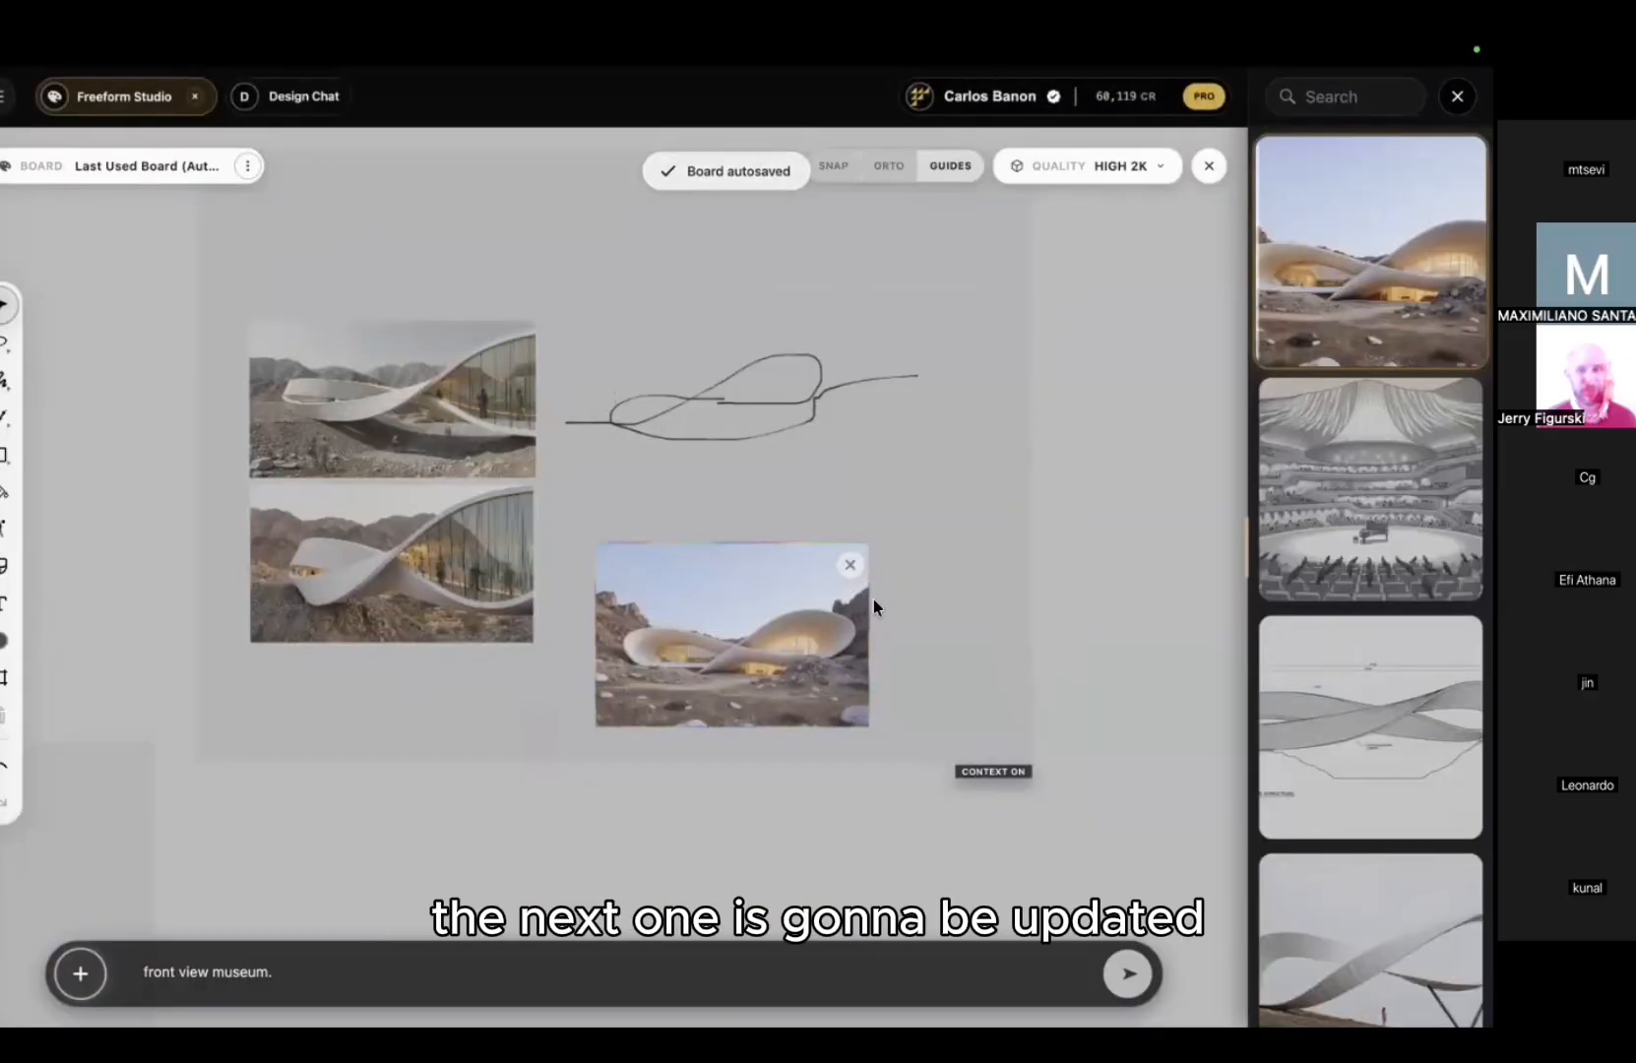
{"action": "middle_click_drag", "start_coordinate": [884, 522], "coordinate": [822, 598]}
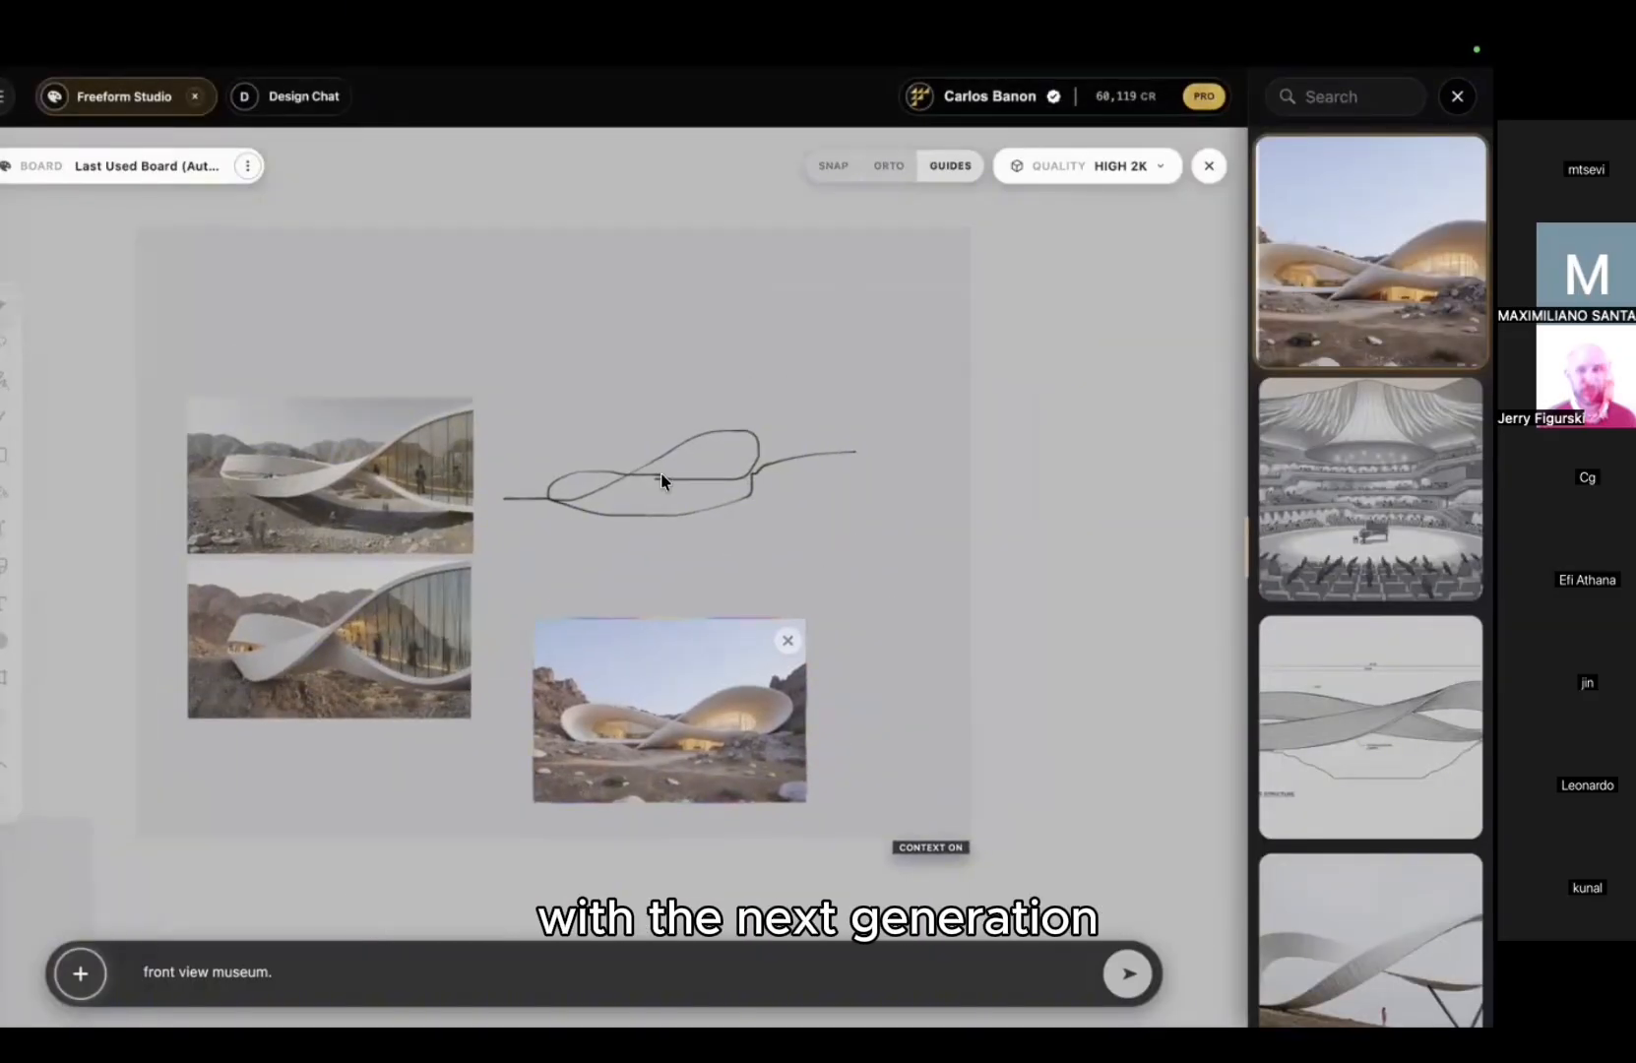
Step: Frame the freehand sketch and generate with Context mode enabled
{"action": "left_click", "coordinate": [4, 680]}
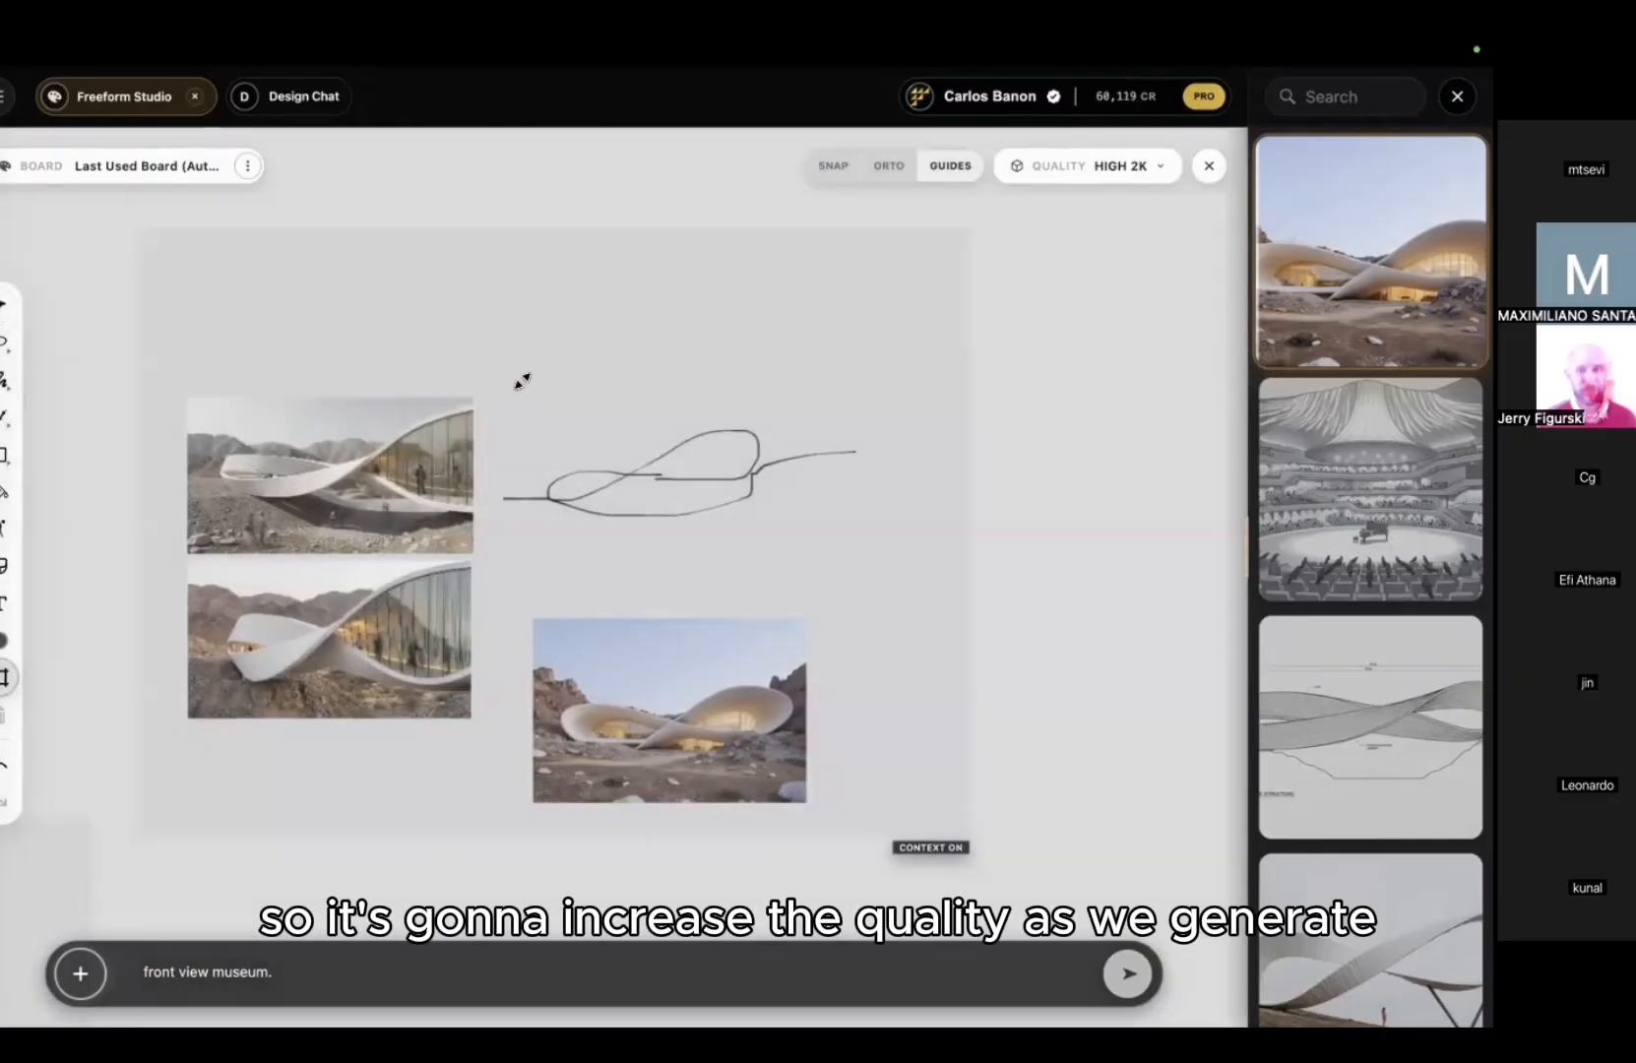
{"action": "left_click_drag", "start_coordinate": [491, 359], "coordinate": [862, 558]}
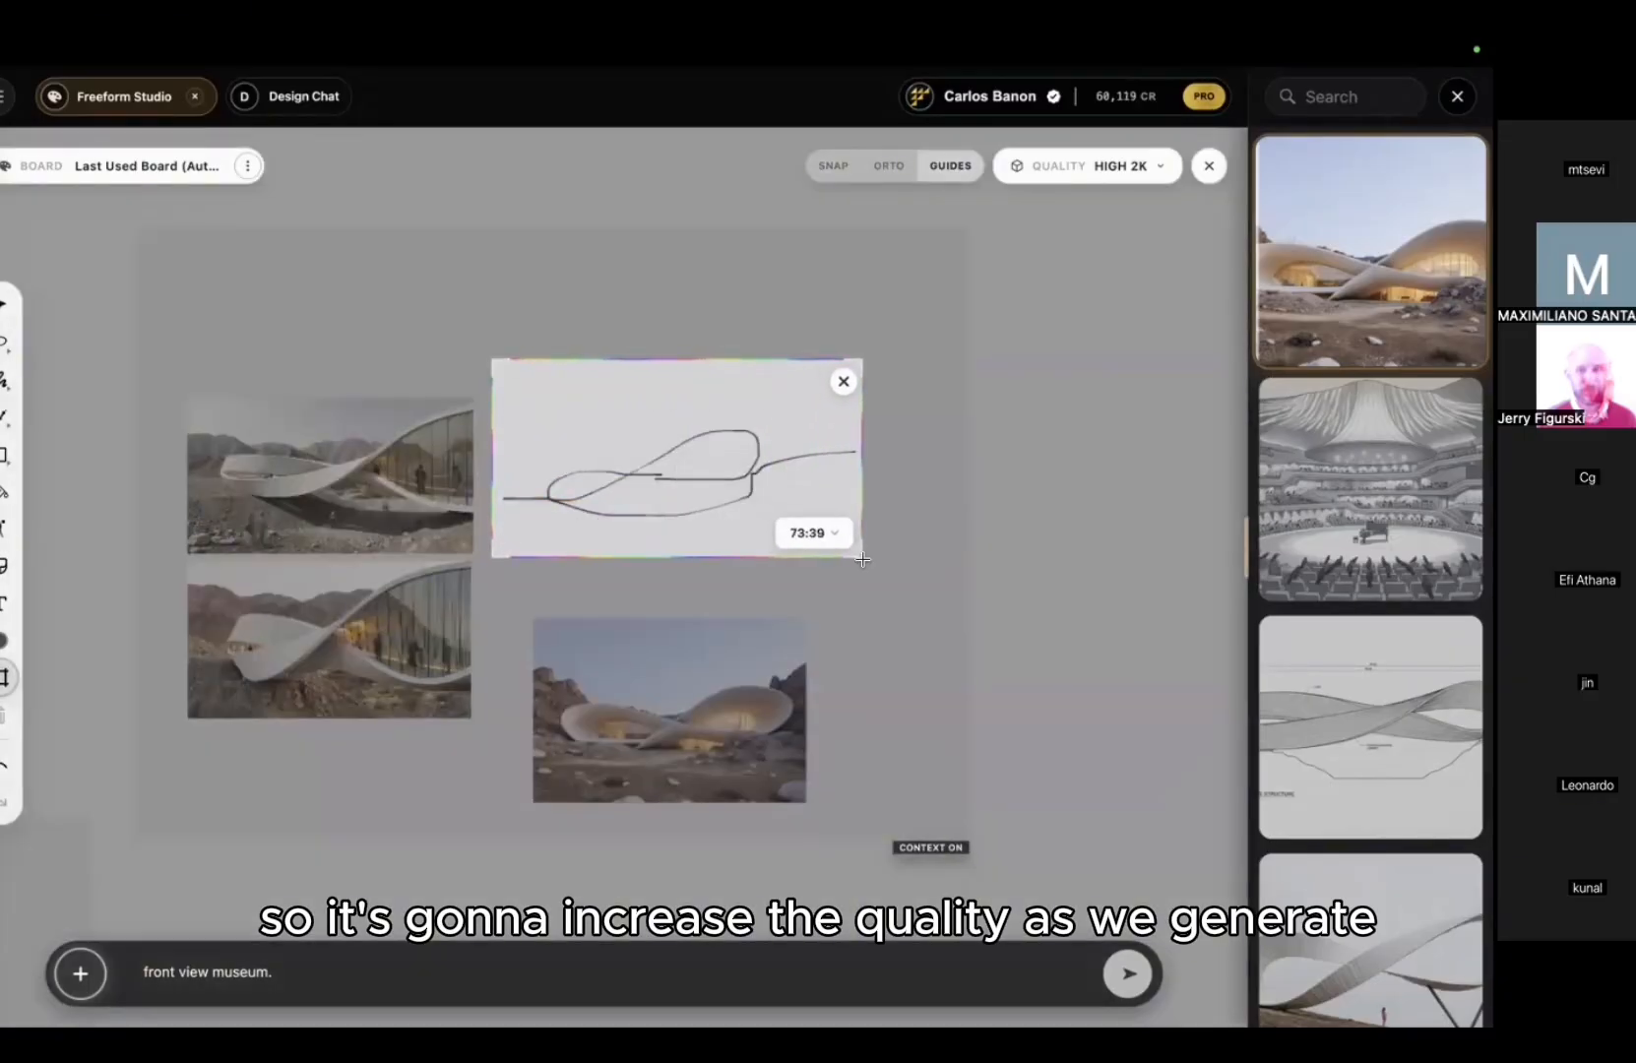
{"action": "left_click", "coordinate": [80, 974]}
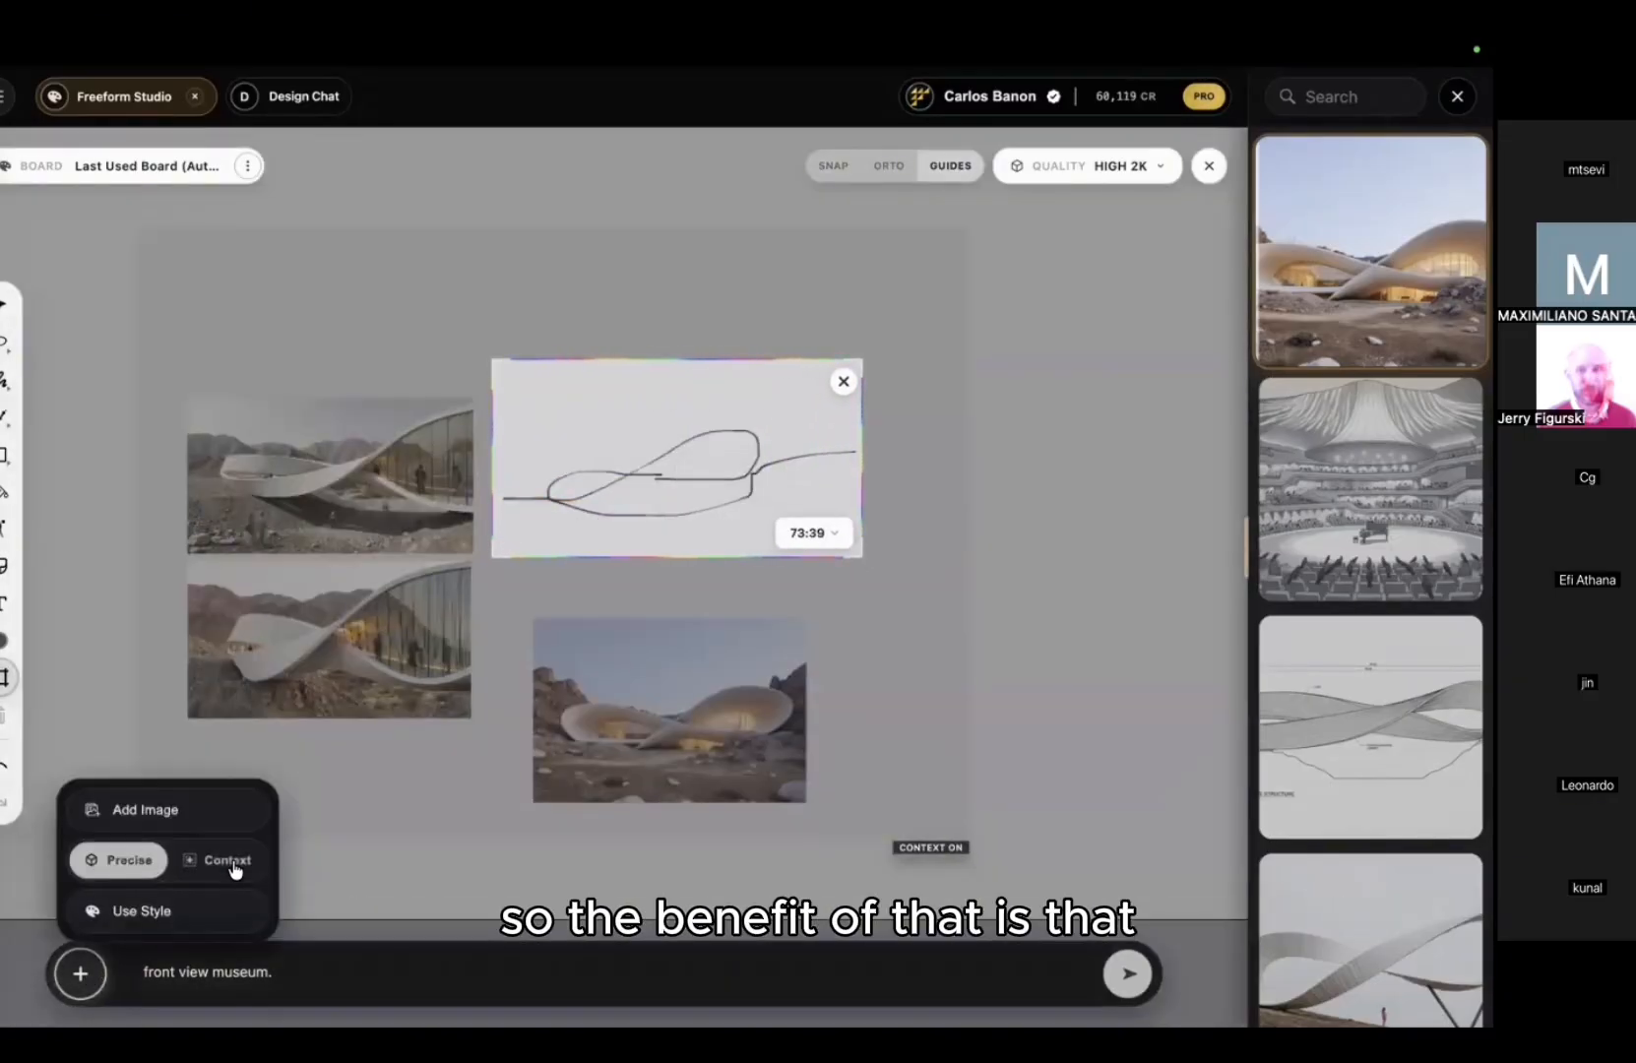
{"action": "left_click", "coordinate": [223, 860]}
{"action": "left_click", "coordinate": [295, 965]}
{"action": "key", "text": "Return"}
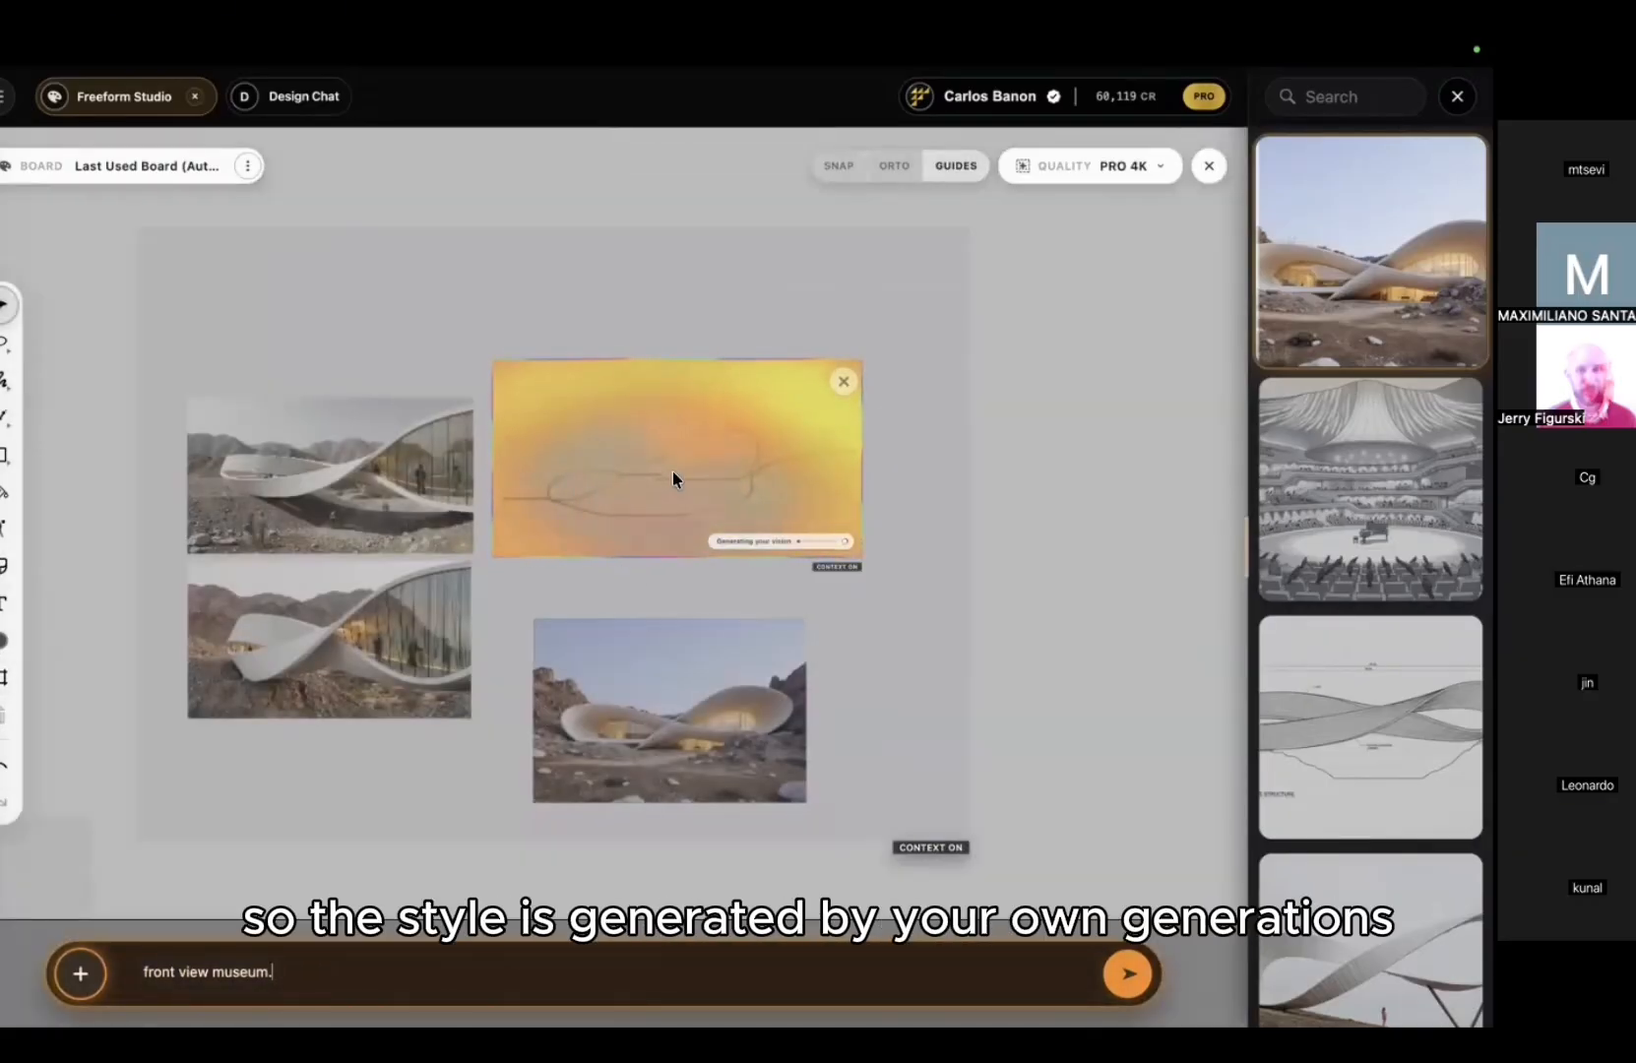
Step: Move the top museum image out of the context frame and back in, realigned
{"action": "scroll", "coordinate": [672, 471], "scroll_direction": "down", "scroll_amount": 3}
{"action": "type", "text": "v"}
{"action": "left_click_drag", "start_coordinate": [424, 472], "coordinate": [125, 365]}
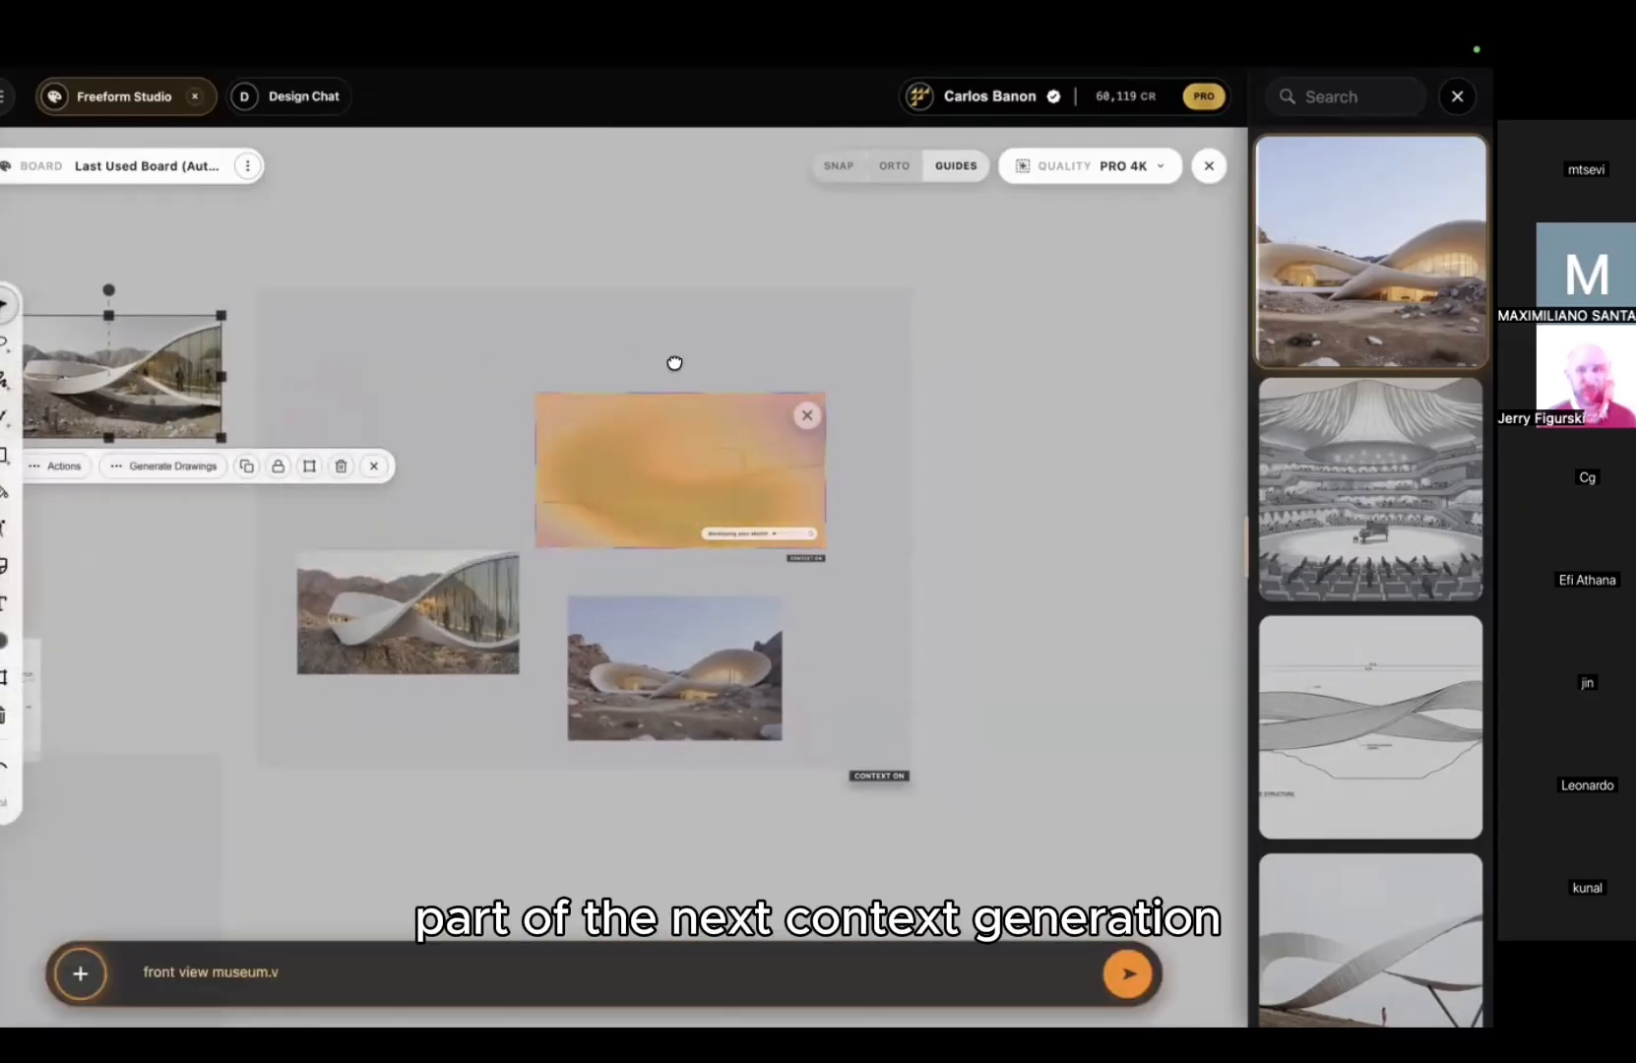
{"action": "middle_click_drag", "start_coordinate": [679, 361], "coordinate": [823, 360]}
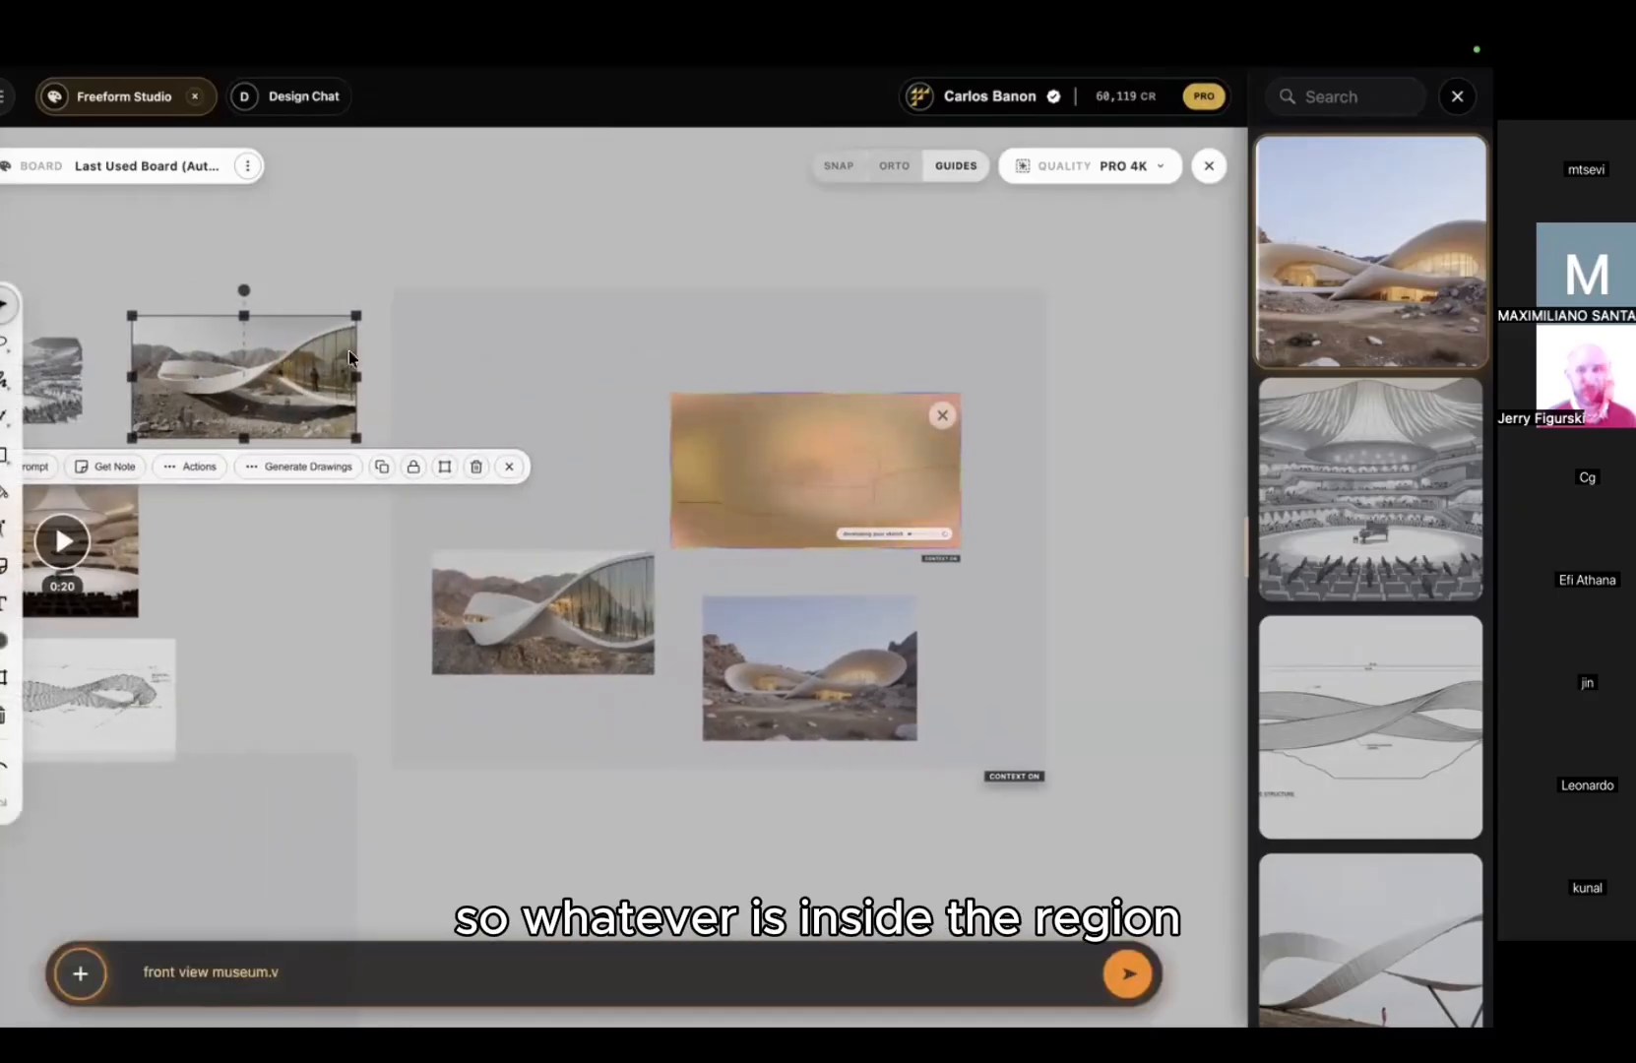
{"action": "left_click_drag", "start_coordinate": [281, 366], "coordinate": [580, 444]}
{"action": "left_click", "coordinate": [797, 252]}
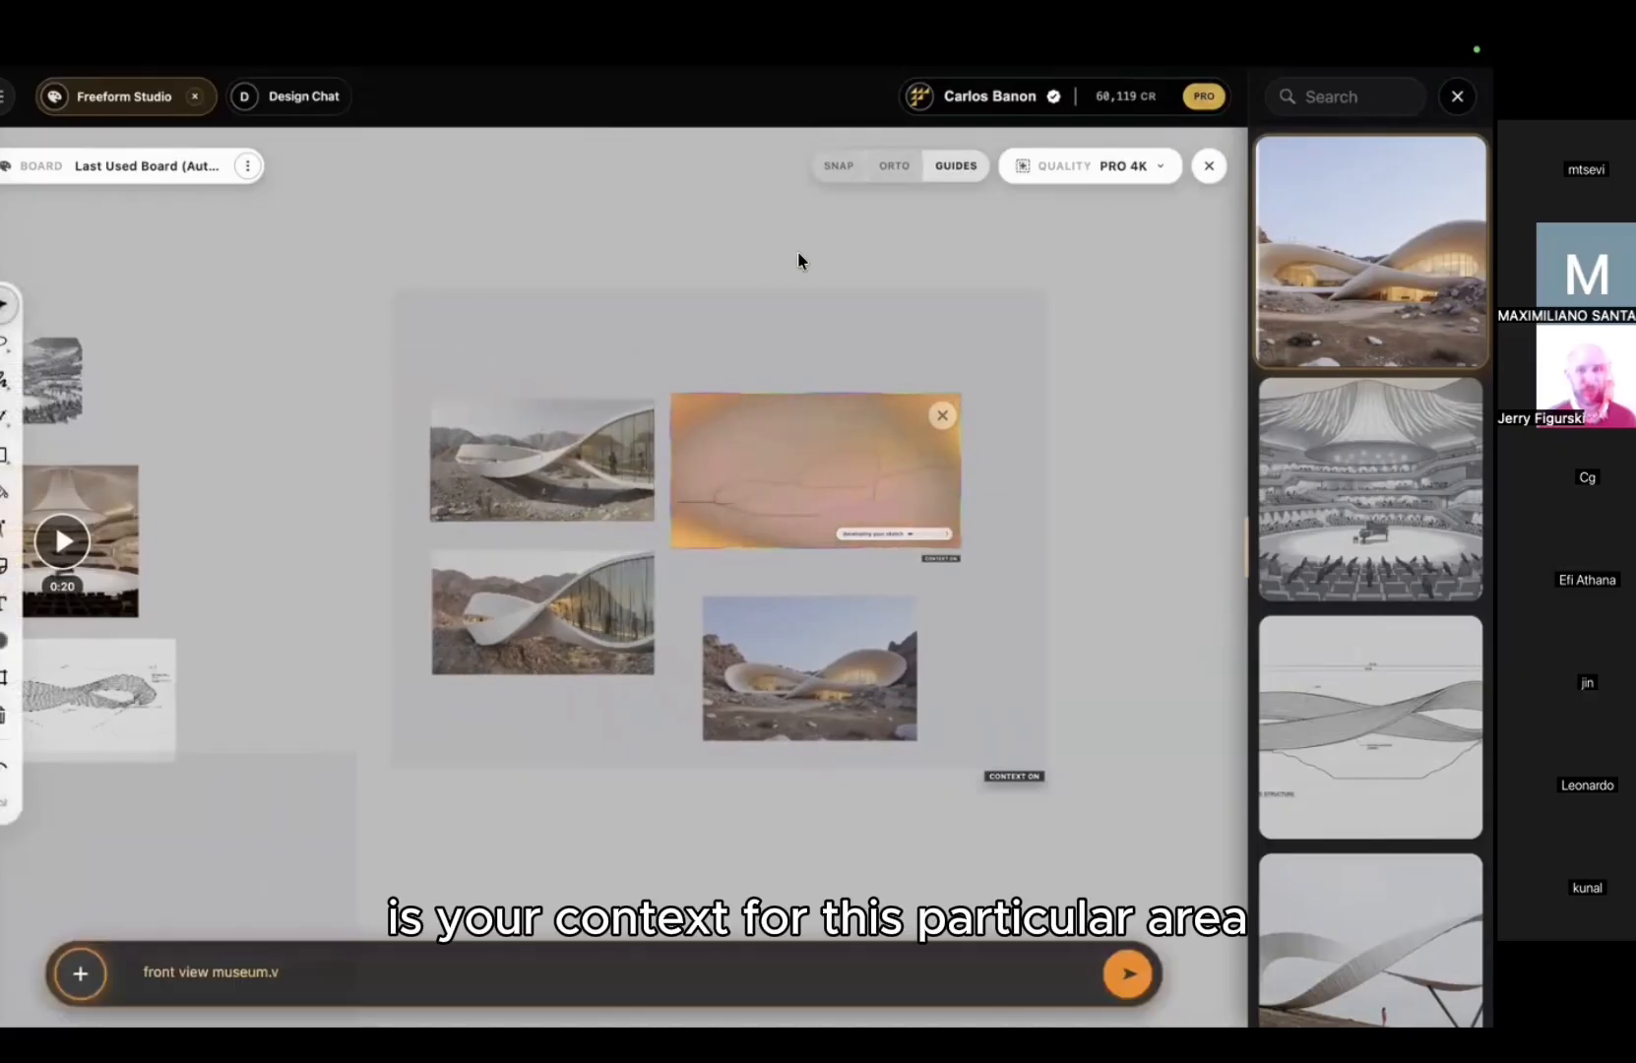
{"action": "middle_click_drag", "start_coordinate": [739, 269], "coordinate": [665, 228]}
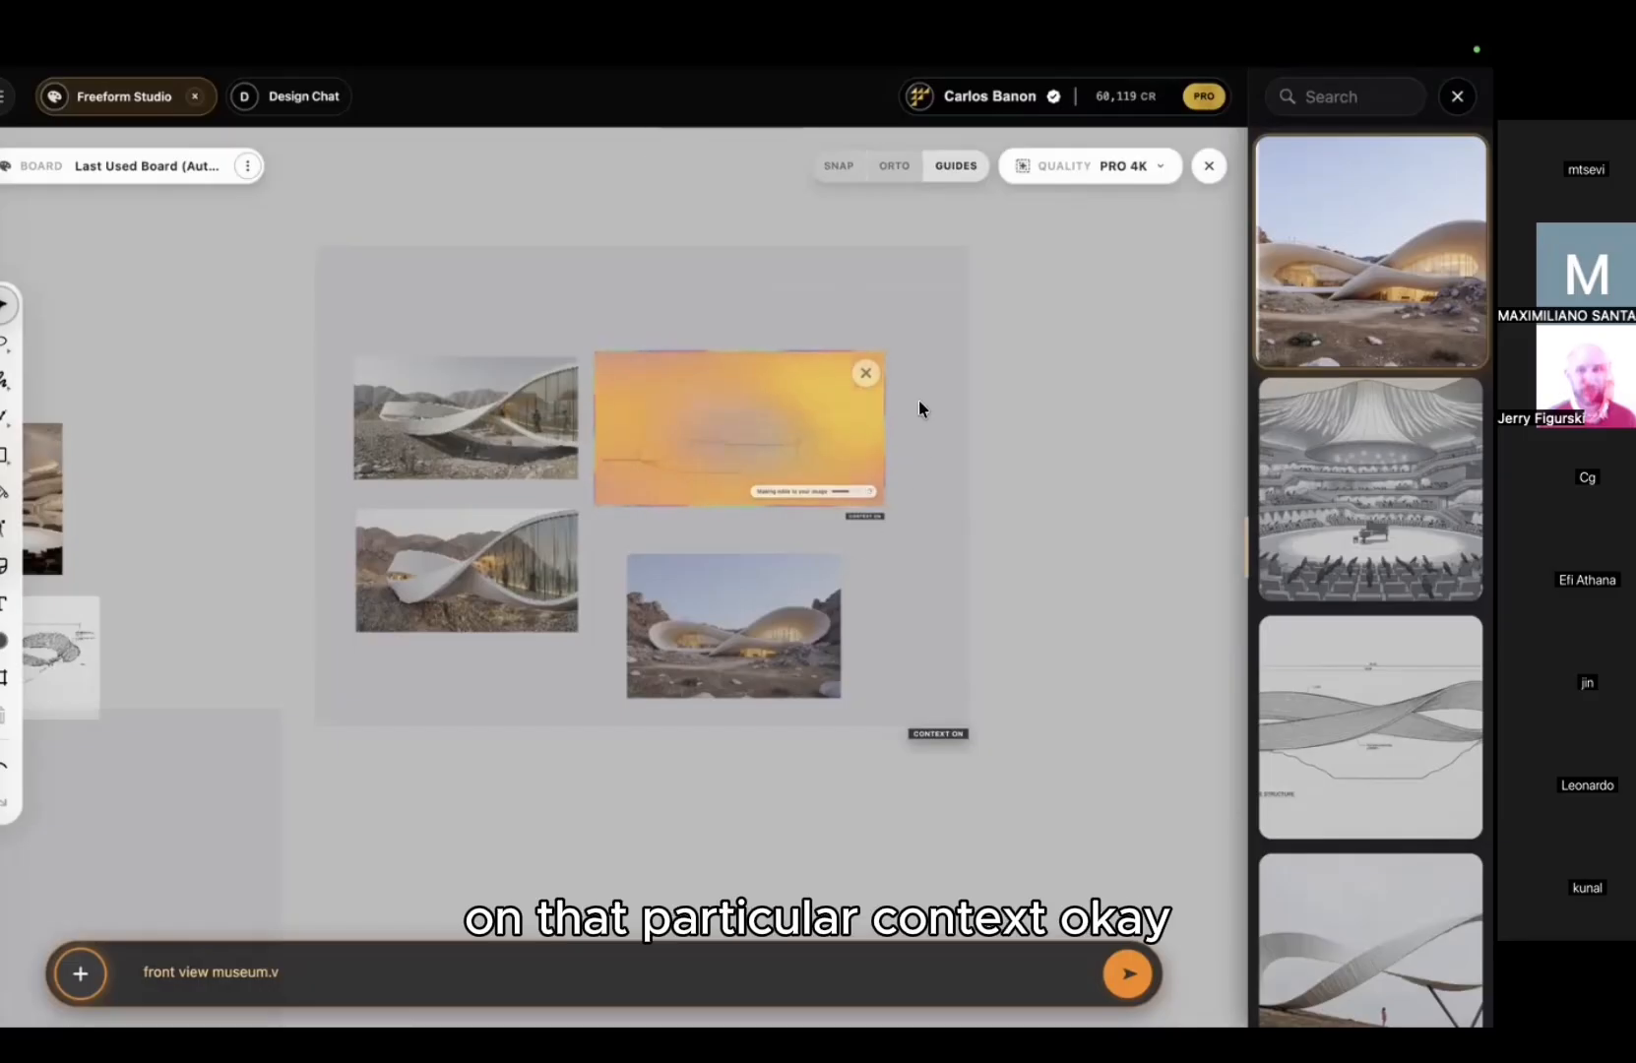
{"action": "left_click_drag", "start_coordinate": [1084, 315], "coordinate": [1004, 322]}
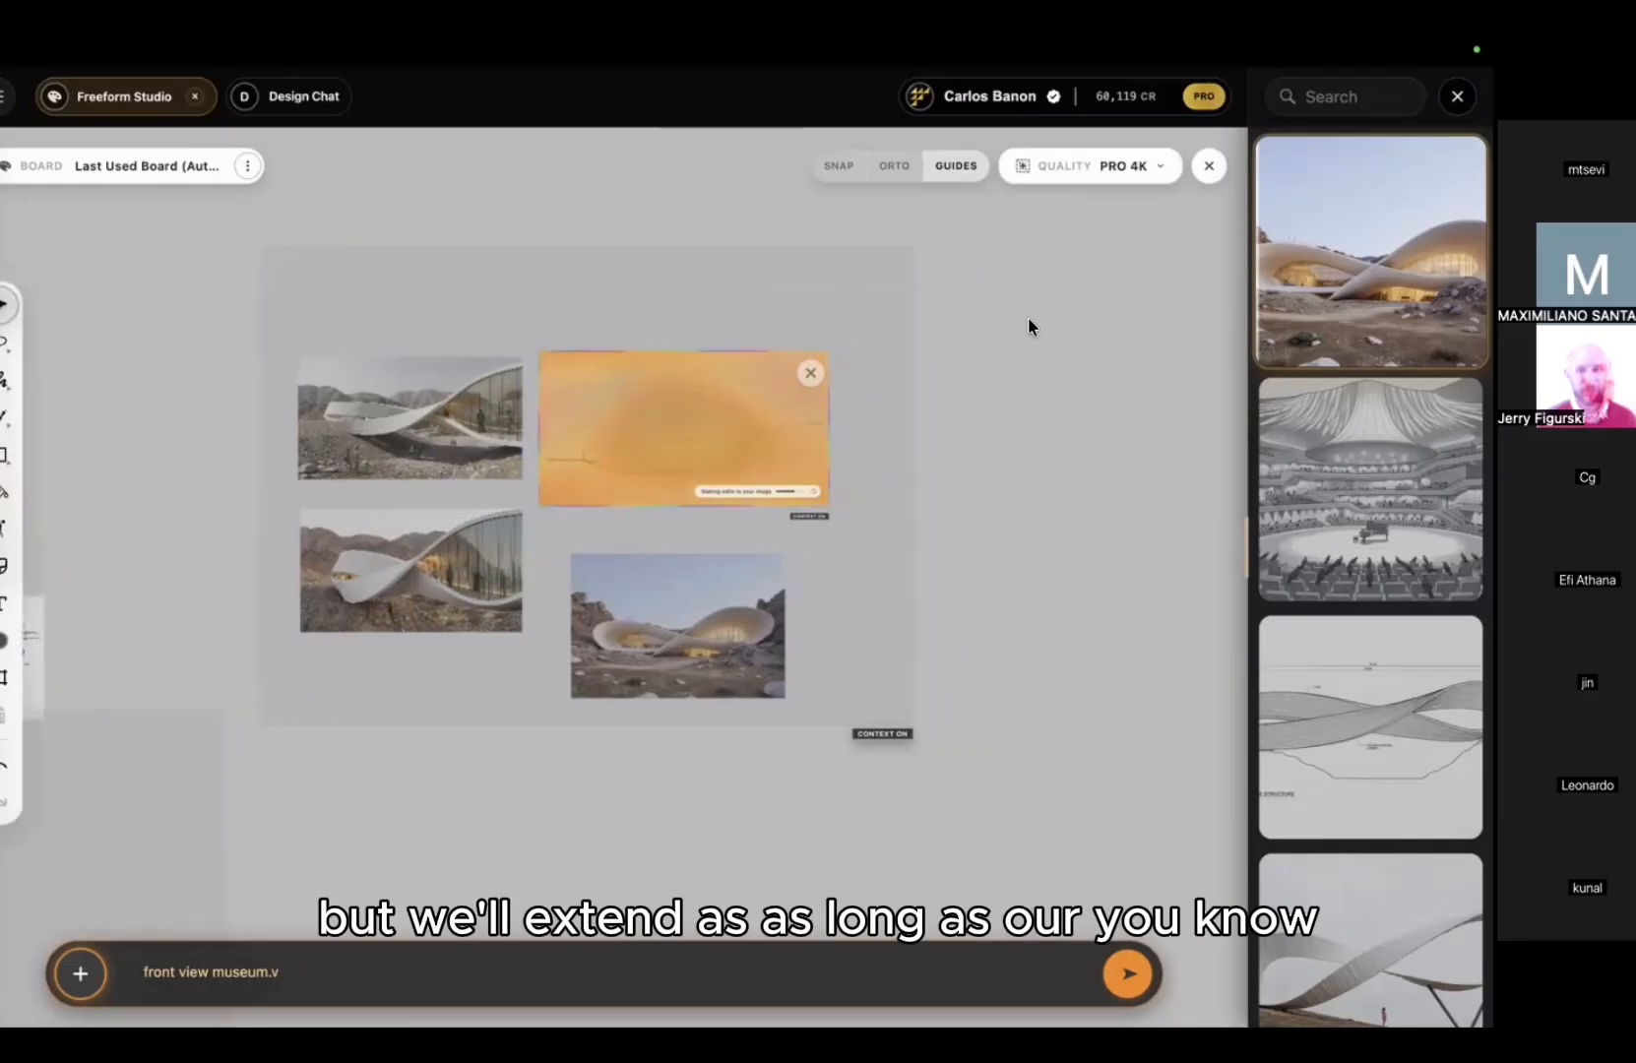
{"action": "scroll", "coordinate": [994, 313], "scroll_direction": "down", "scroll_amount": 1}
{"action": "left_click_drag", "start_coordinate": [1000, 312], "coordinate": [1036, 327]}
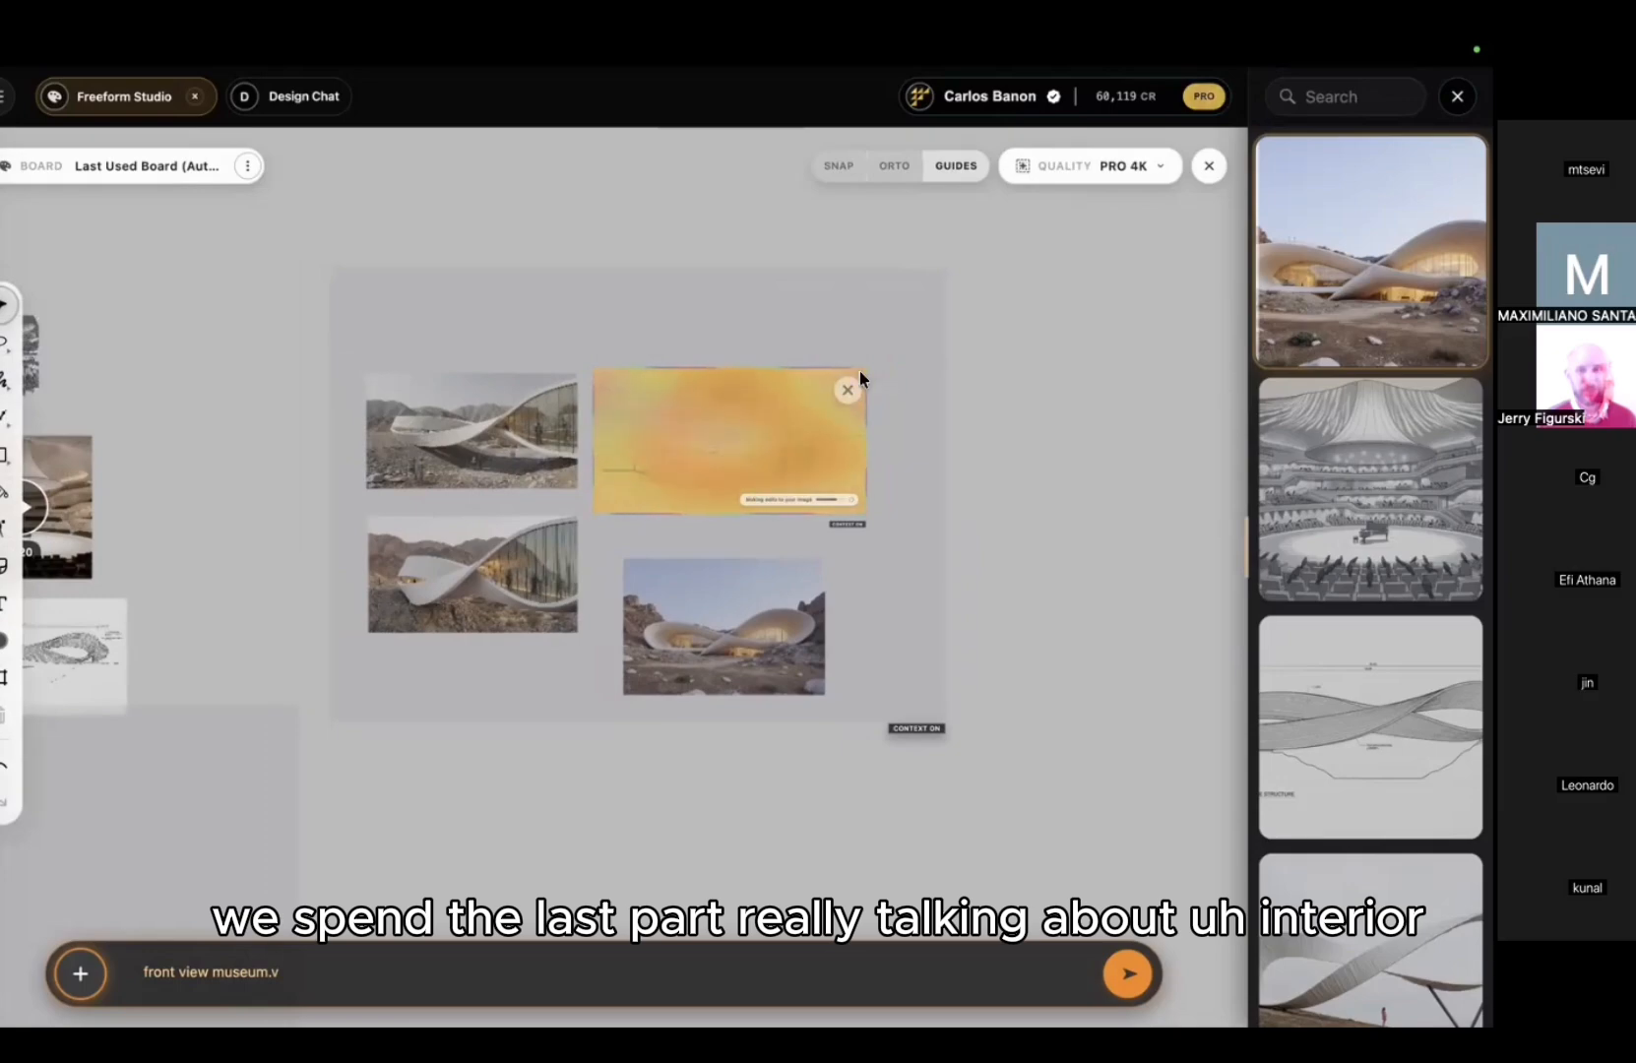
{"action": "scroll", "coordinate": [832, 391], "scroll_direction": "up", "scroll_amount": 3}
{"action": "scroll", "coordinate": [832, 391], "scroll_direction": "down", "scroll_amount": 2}
{"action": "scroll", "coordinate": [907, 399], "scroll_direction": "down", "scroll_amount": 3}
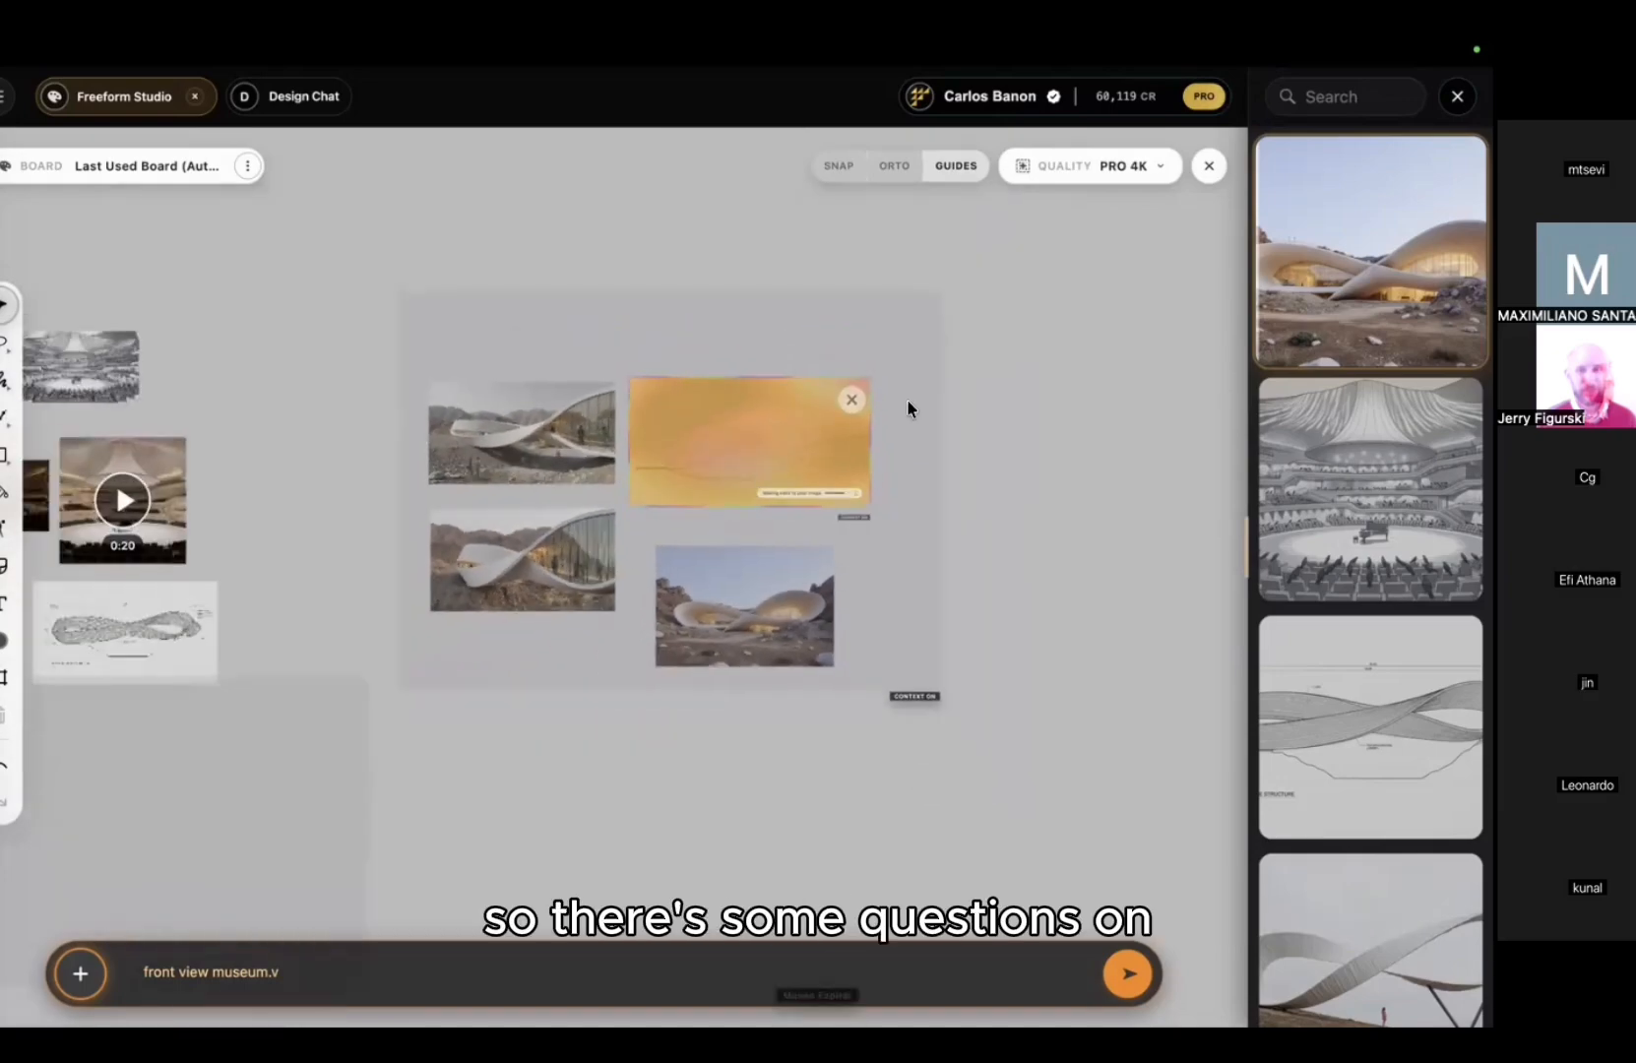
{"action": "scroll", "coordinate": [954, 417], "scroll_direction": "down", "scroll_amount": 2}
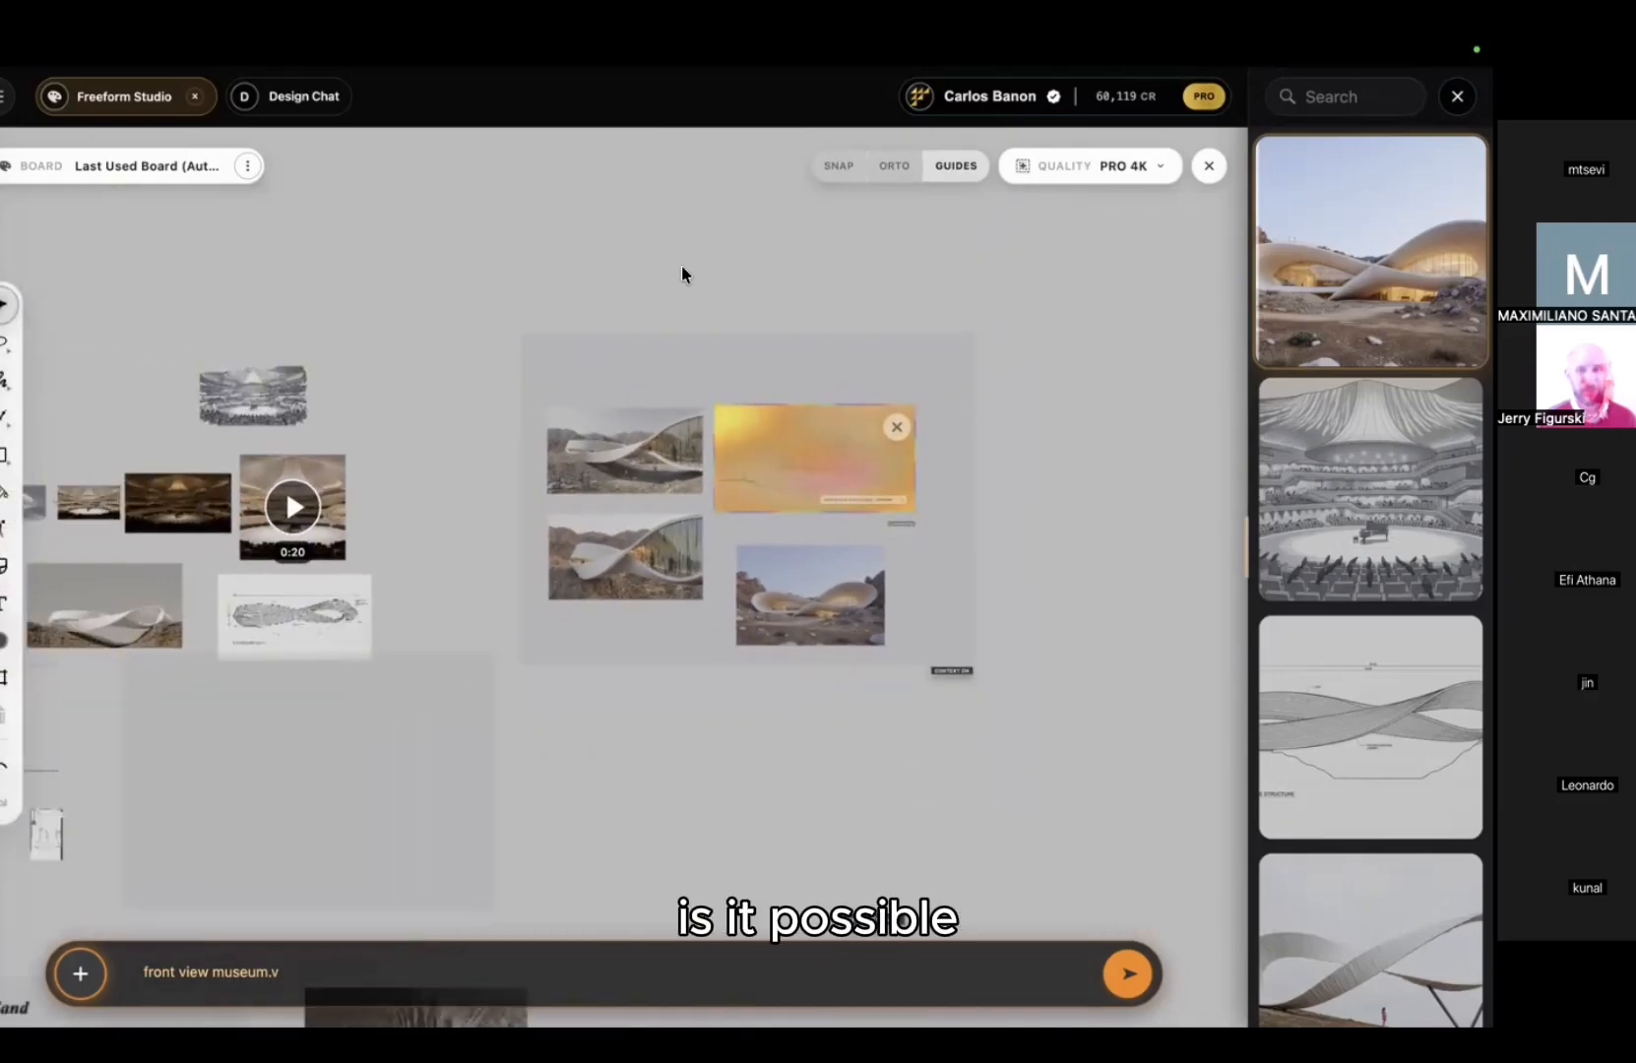
{"action": "middle_click_drag", "start_coordinate": [732, 292], "coordinate": [816, 300]}
{"action": "middle_click_drag", "start_coordinate": [574, 362], "coordinate": [737, 365]}
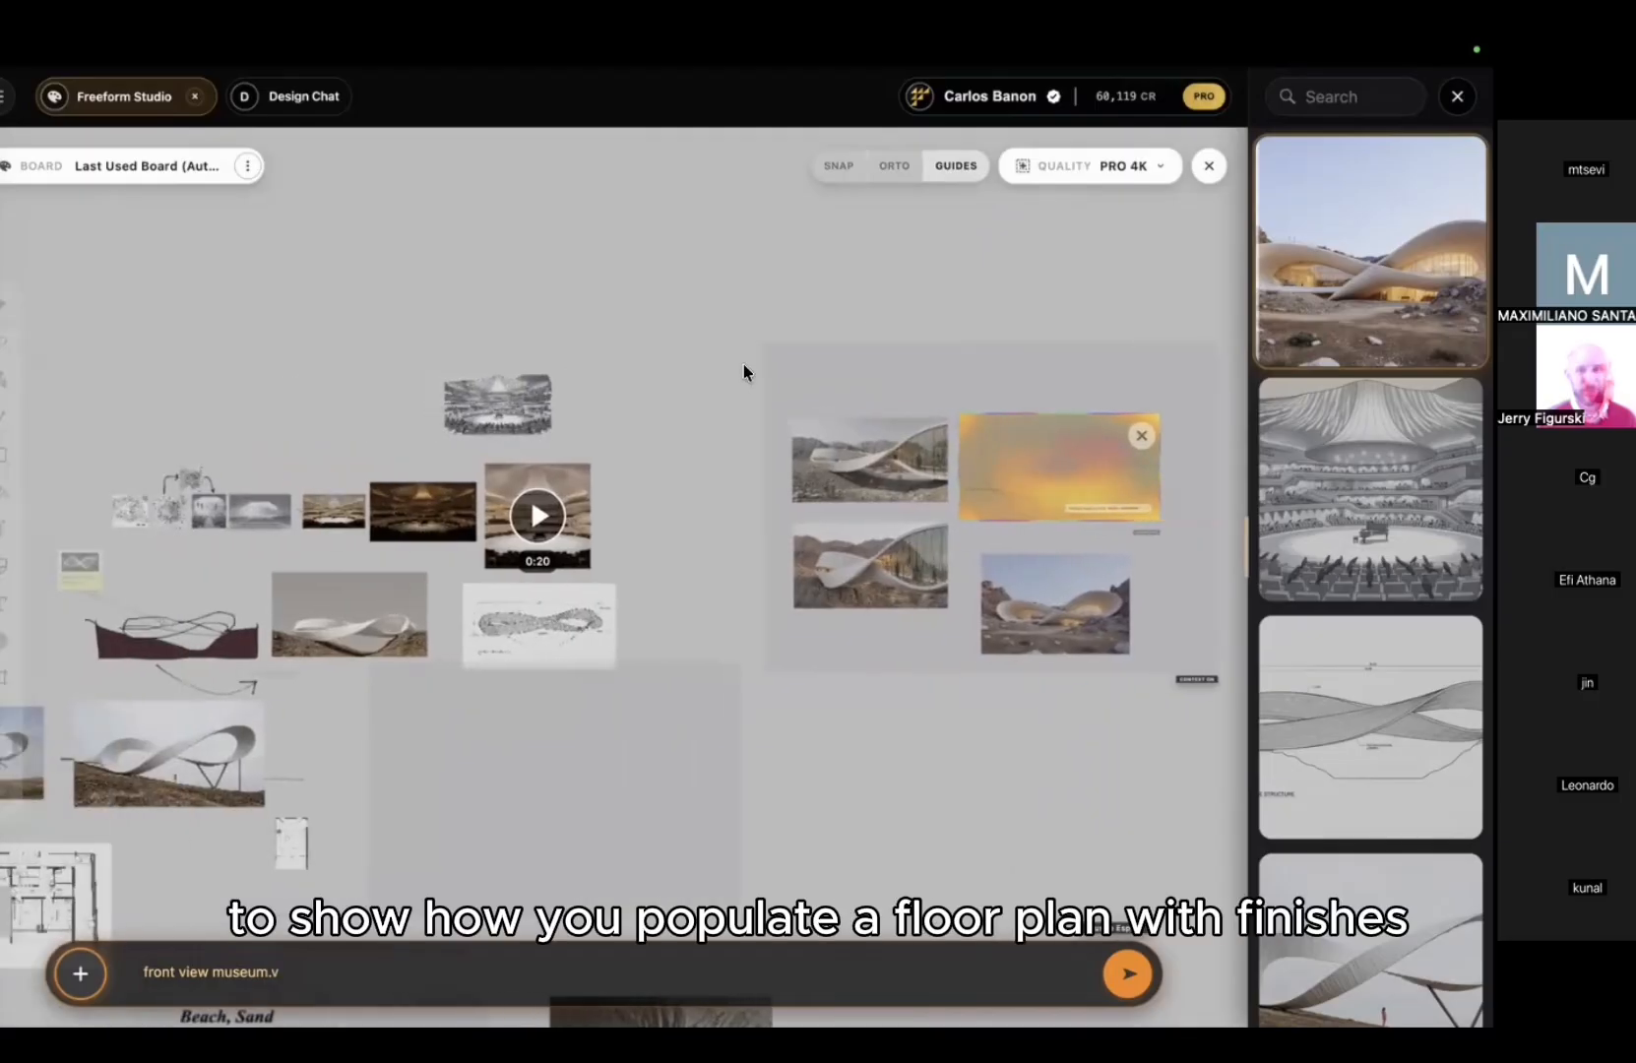
{"action": "scroll", "coordinate": [740, 398], "scroll_direction": "down", "scroll_amount": 2}
{"action": "middle_click_drag", "start_coordinate": [734, 478], "coordinate": [593, 458]}
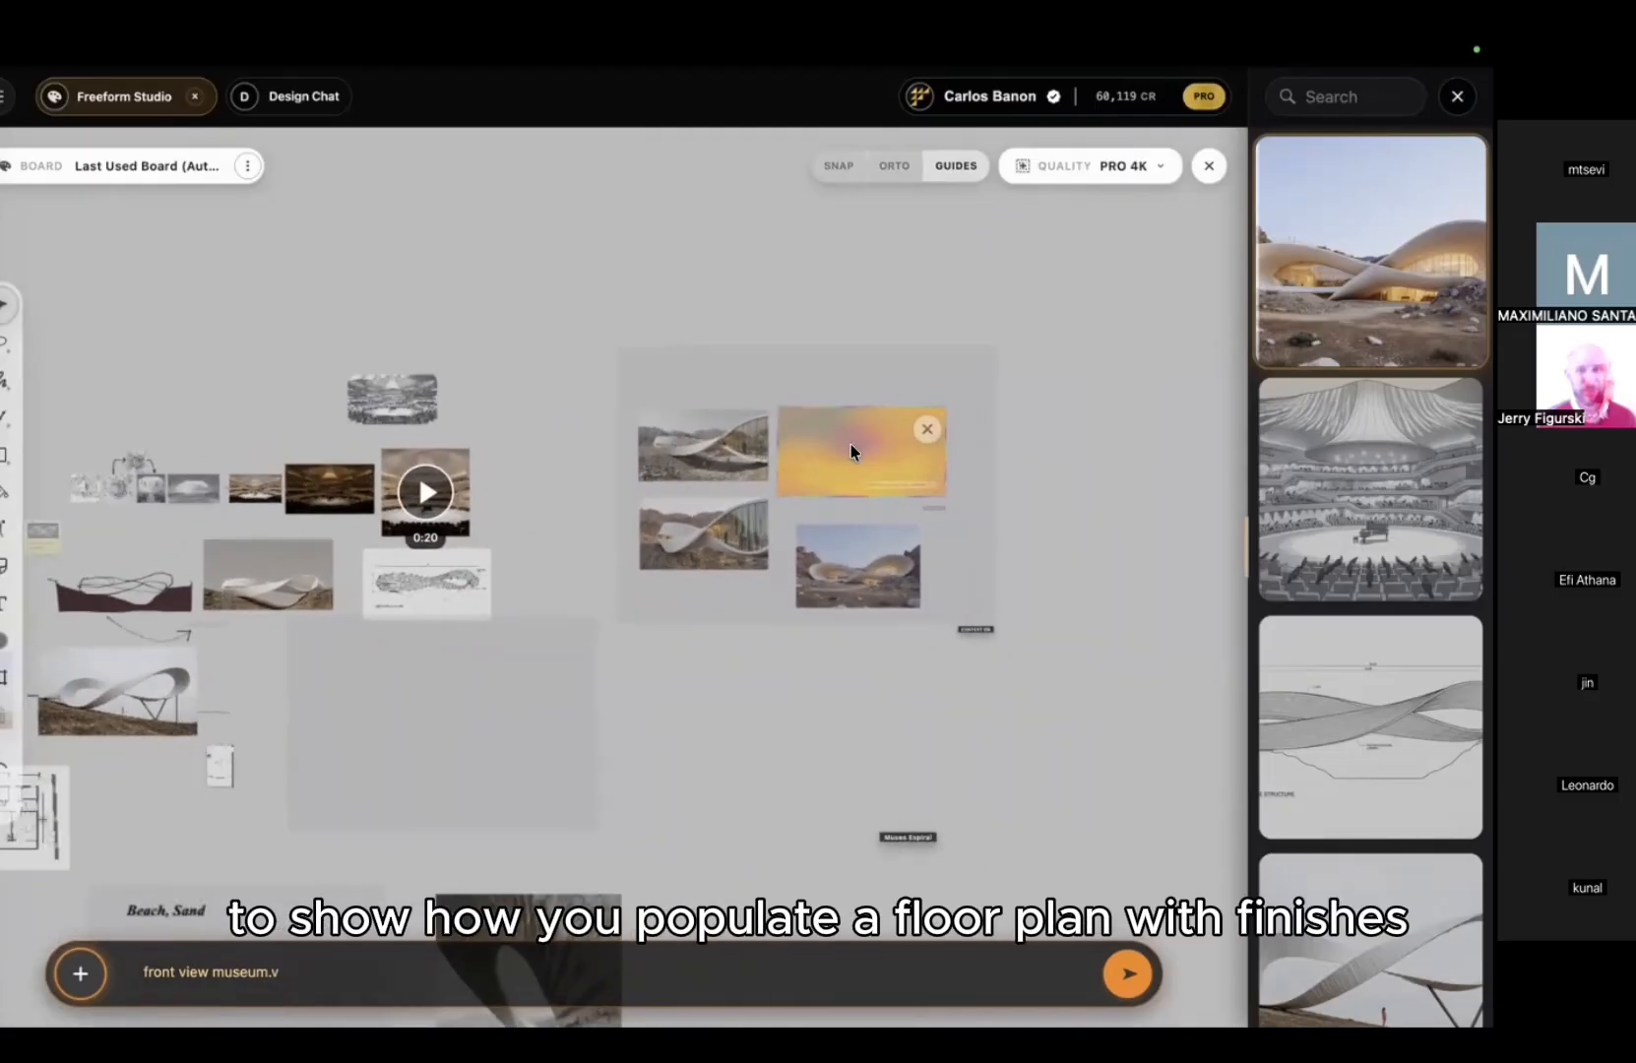
{"action": "scroll", "coordinate": [850, 444], "scroll_direction": "up", "scroll_amount": 4}
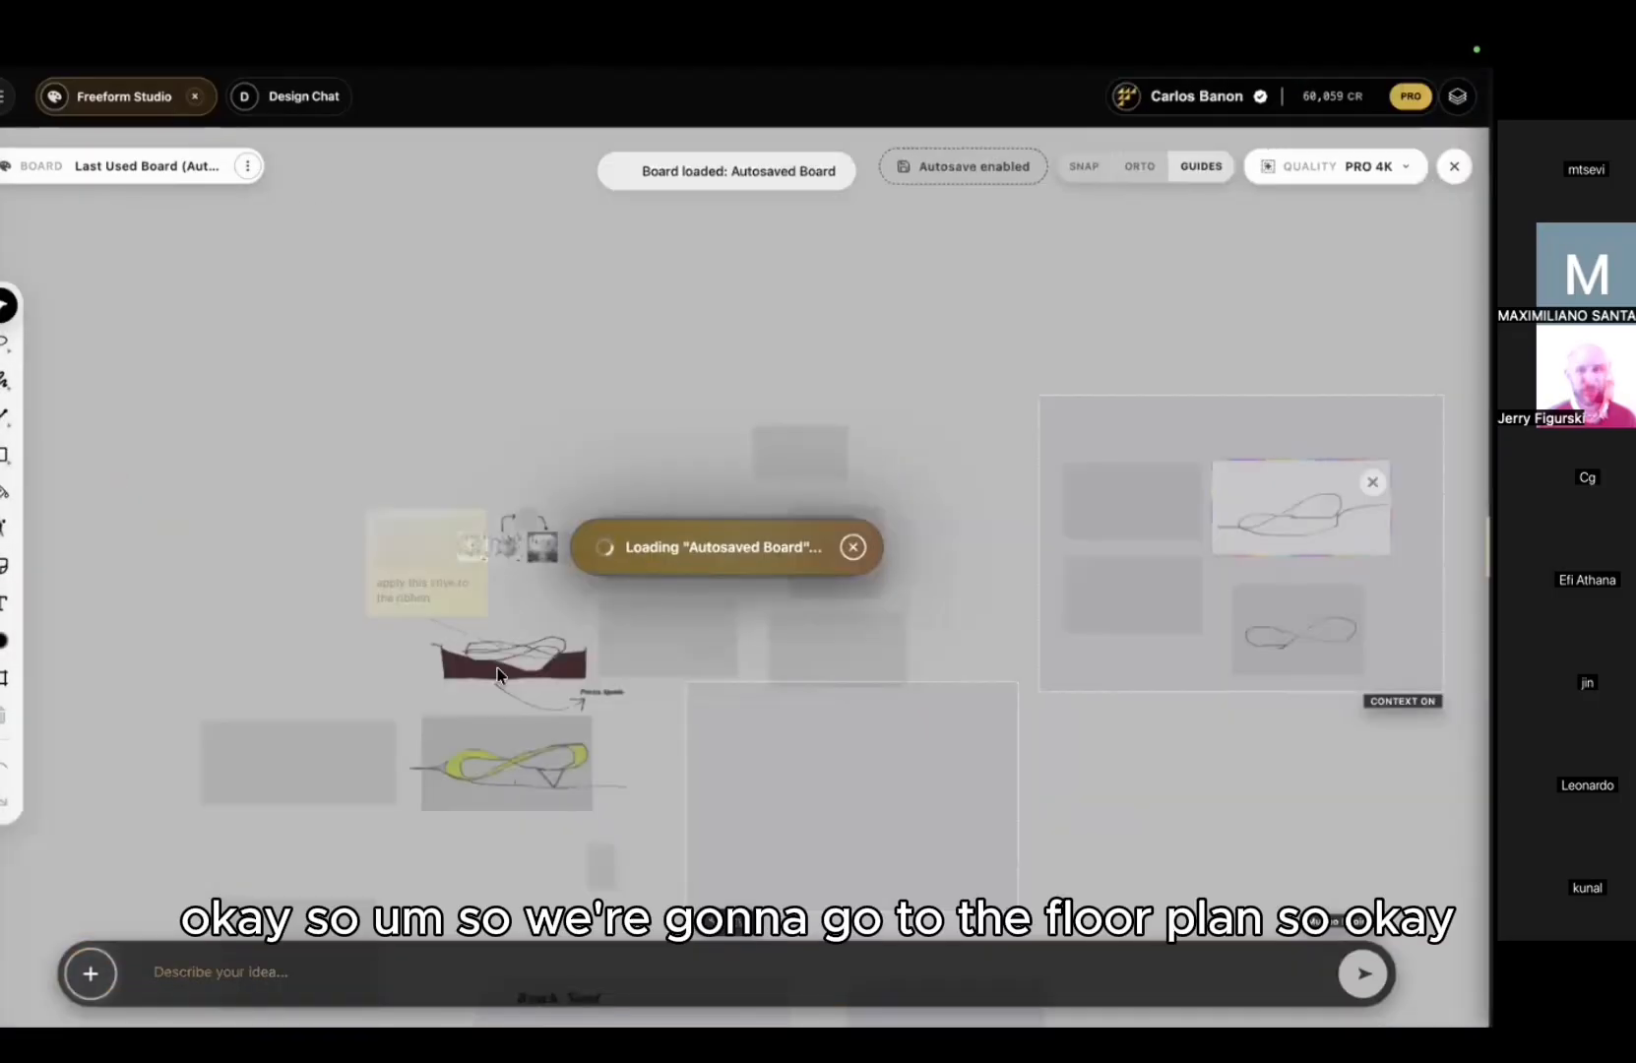
Step: Pan and zoom the board until the floor plan's rooms are centred in view
{"action": "scroll", "coordinate": [513, 603], "scroll_direction": "down", "scroll_amount": 3}
{"action": "middle_click_drag", "start_coordinate": [512, 596], "coordinate": [515, 281]}
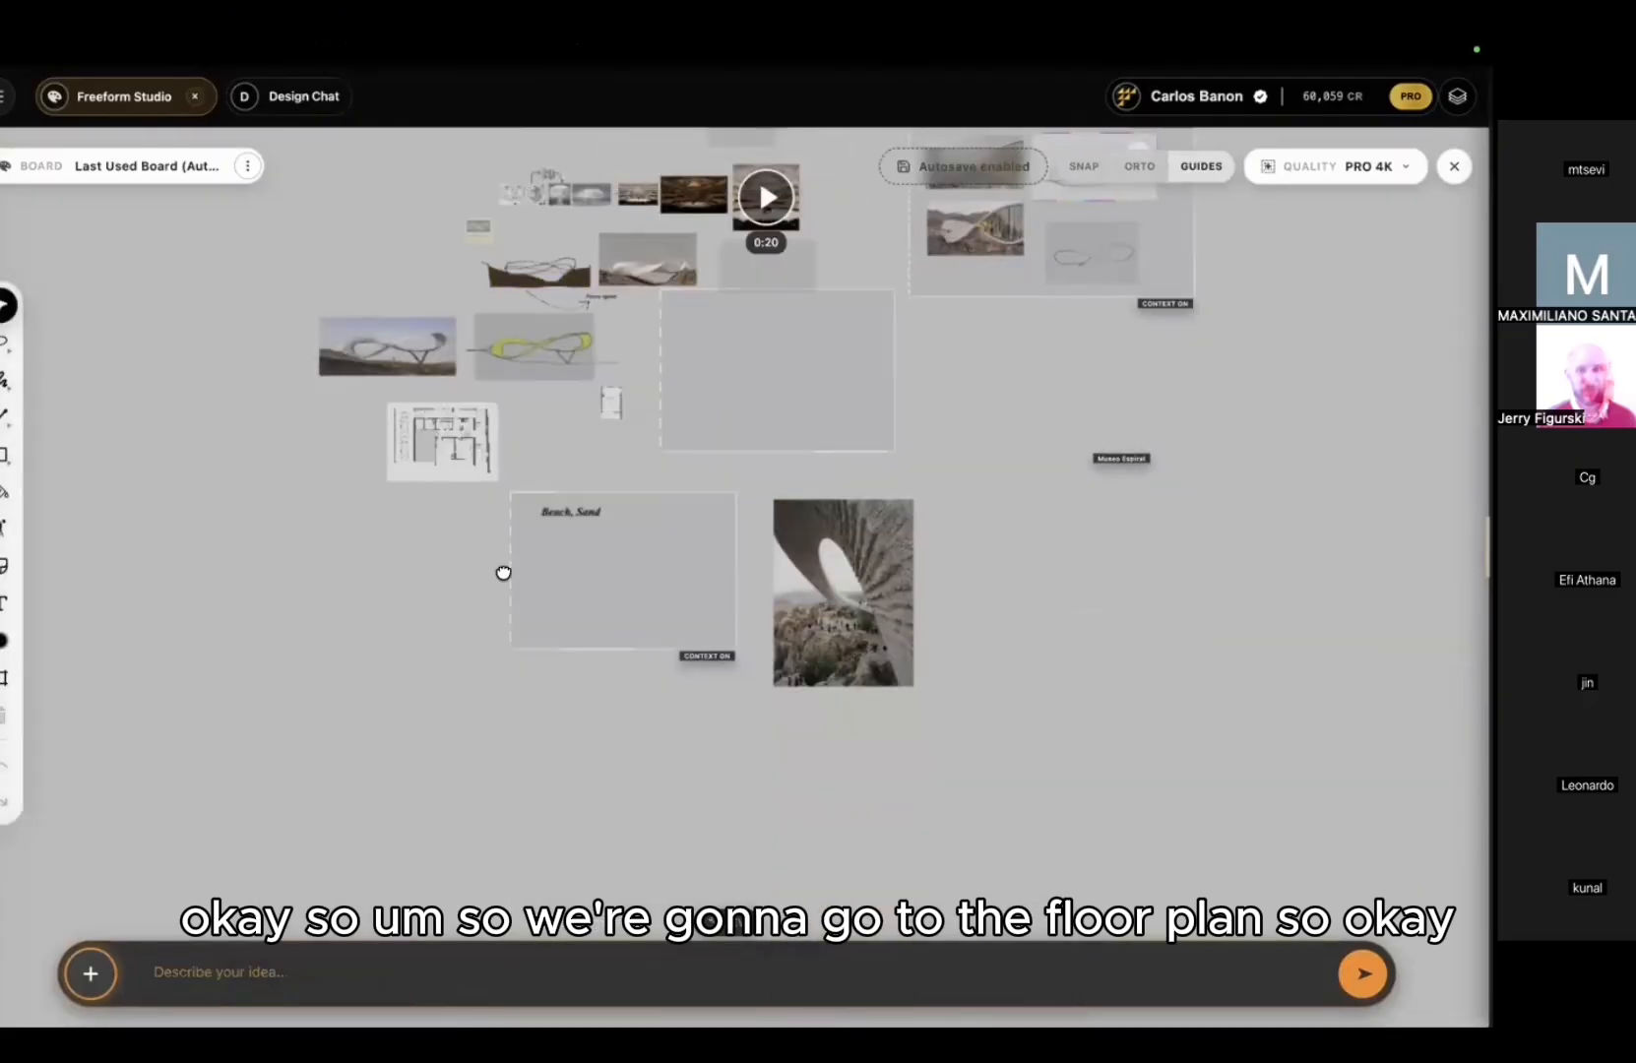
{"action": "middle_click_drag", "start_coordinate": [504, 573], "coordinate": [504, 372]}
{"action": "scroll", "coordinate": [511, 594], "scroll_direction": "down", "scroll_amount": 2}
{"action": "middle_click_drag", "start_coordinate": [513, 596], "coordinate": [496, 709]}
{"action": "left_click_drag", "start_coordinate": [460, 413], "coordinate": [489, 782]}
{"action": "scroll", "coordinate": [489, 781], "scroll_direction": "up", "scroll_amount": 3}
{"action": "scroll", "coordinate": [609, 602], "scroll_direction": "up", "scroll_amount": 3}
{"action": "middle_click_drag", "start_coordinate": [608, 576], "coordinate": [710, 376]}
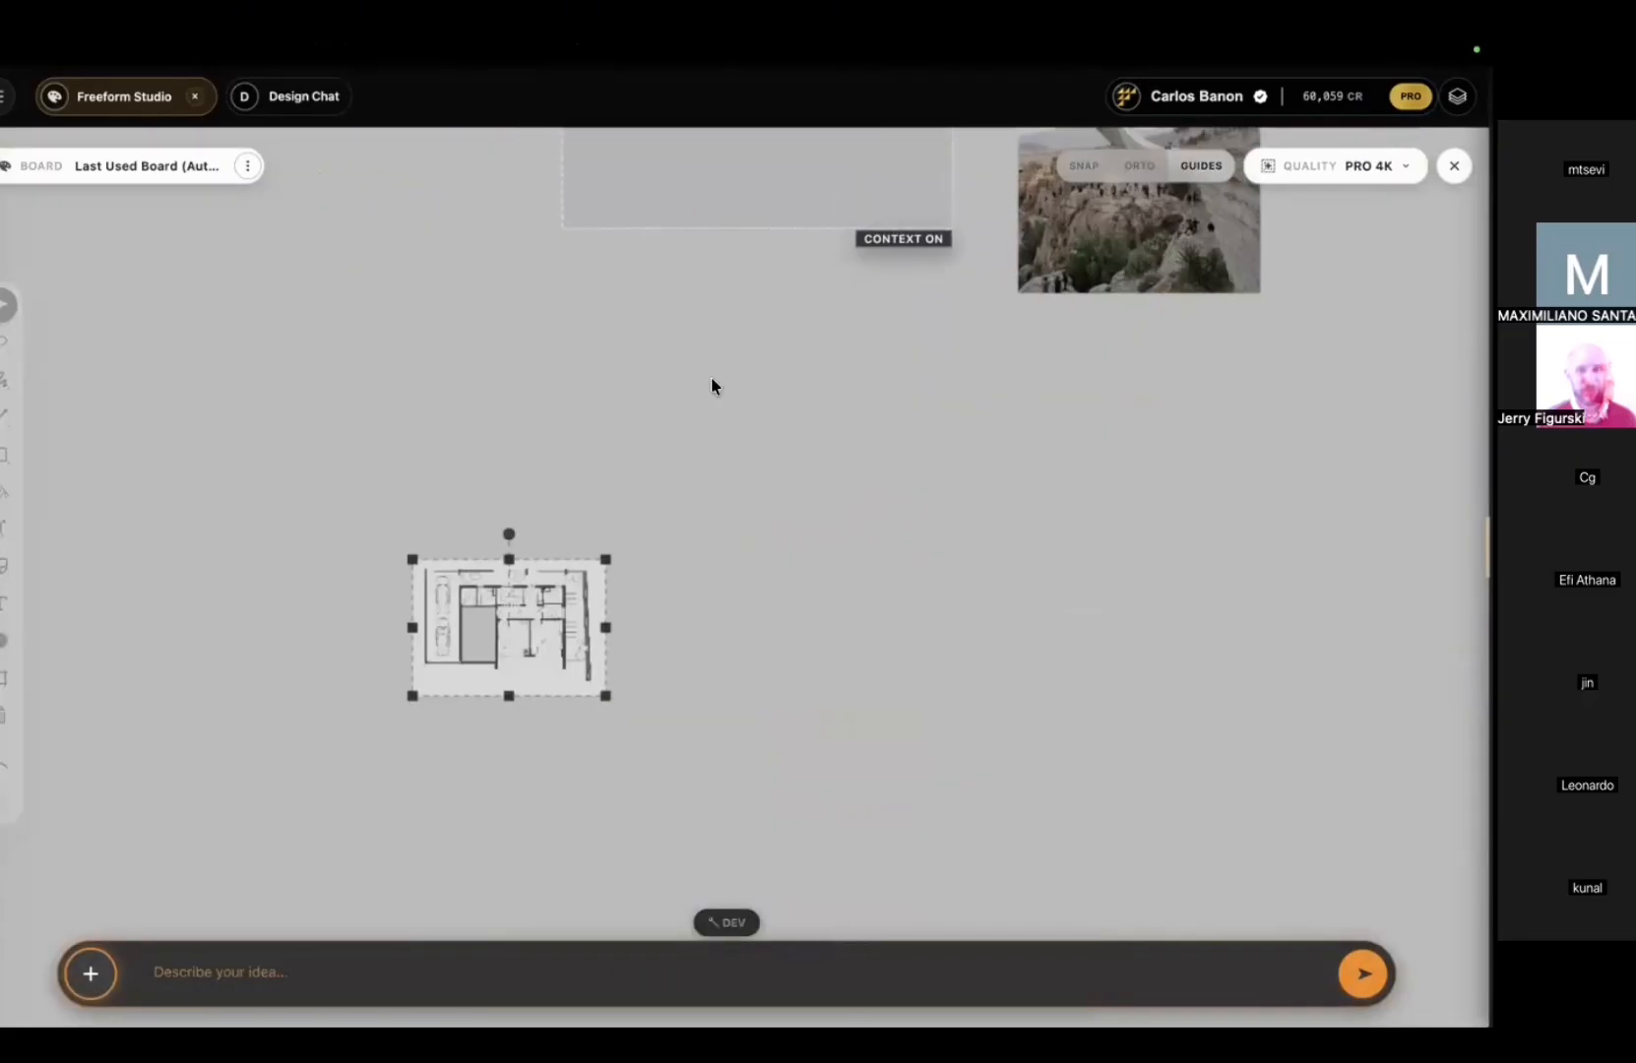
{"action": "scroll", "coordinate": [626, 593], "scroll_direction": "up", "scroll_amount": 7}
{"action": "middle_click_drag", "start_coordinate": [617, 593], "coordinate": [822, 442]}
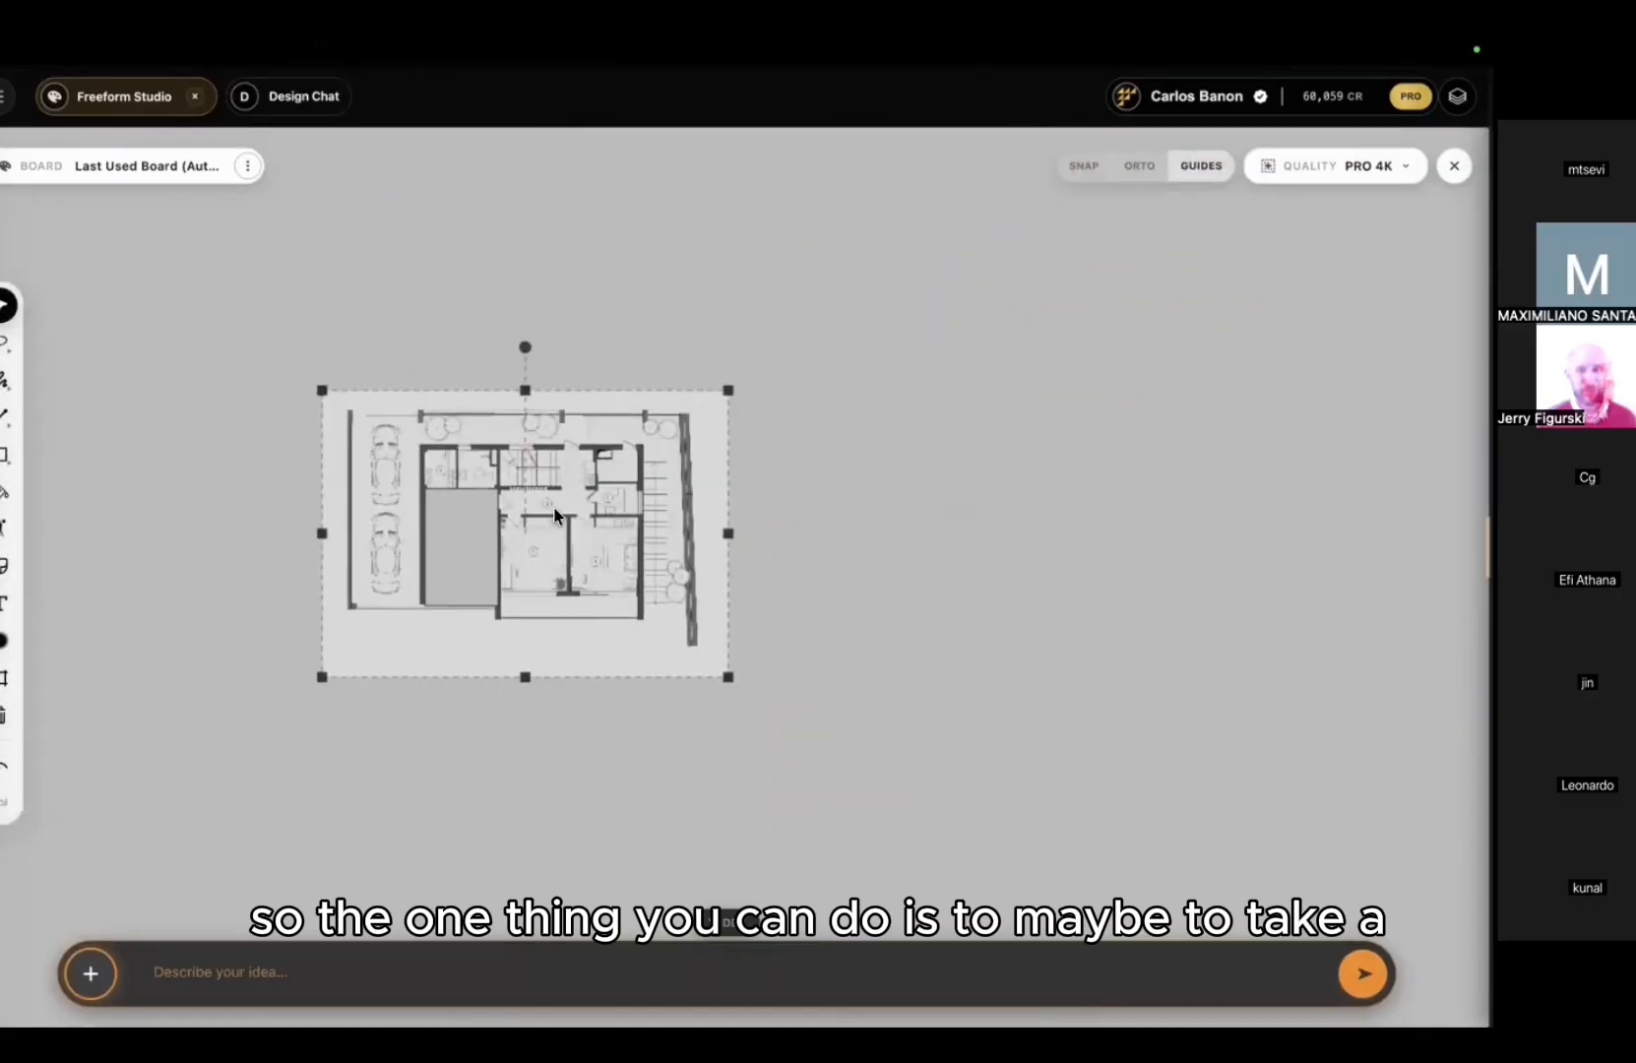
{"action": "scroll", "coordinate": [553, 506], "scroll_direction": "up", "scroll_amount": 5}
{"action": "middle_click_drag", "start_coordinate": [554, 505], "coordinate": [654, 406]}
{"action": "scroll", "coordinate": [734, 343], "scroll_direction": "up", "scroll_amount": 3}
{"action": "right_click", "coordinate": [733, 343]}
{"action": "key", "text": "Escape"}
{"action": "scroll", "coordinate": [734, 344], "scroll_direction": "down", "scroll_amount": 1}
{"action": "scroll", "coordinate": [654, 406], "scroll_direction": "down", "scroll_amount": 1}
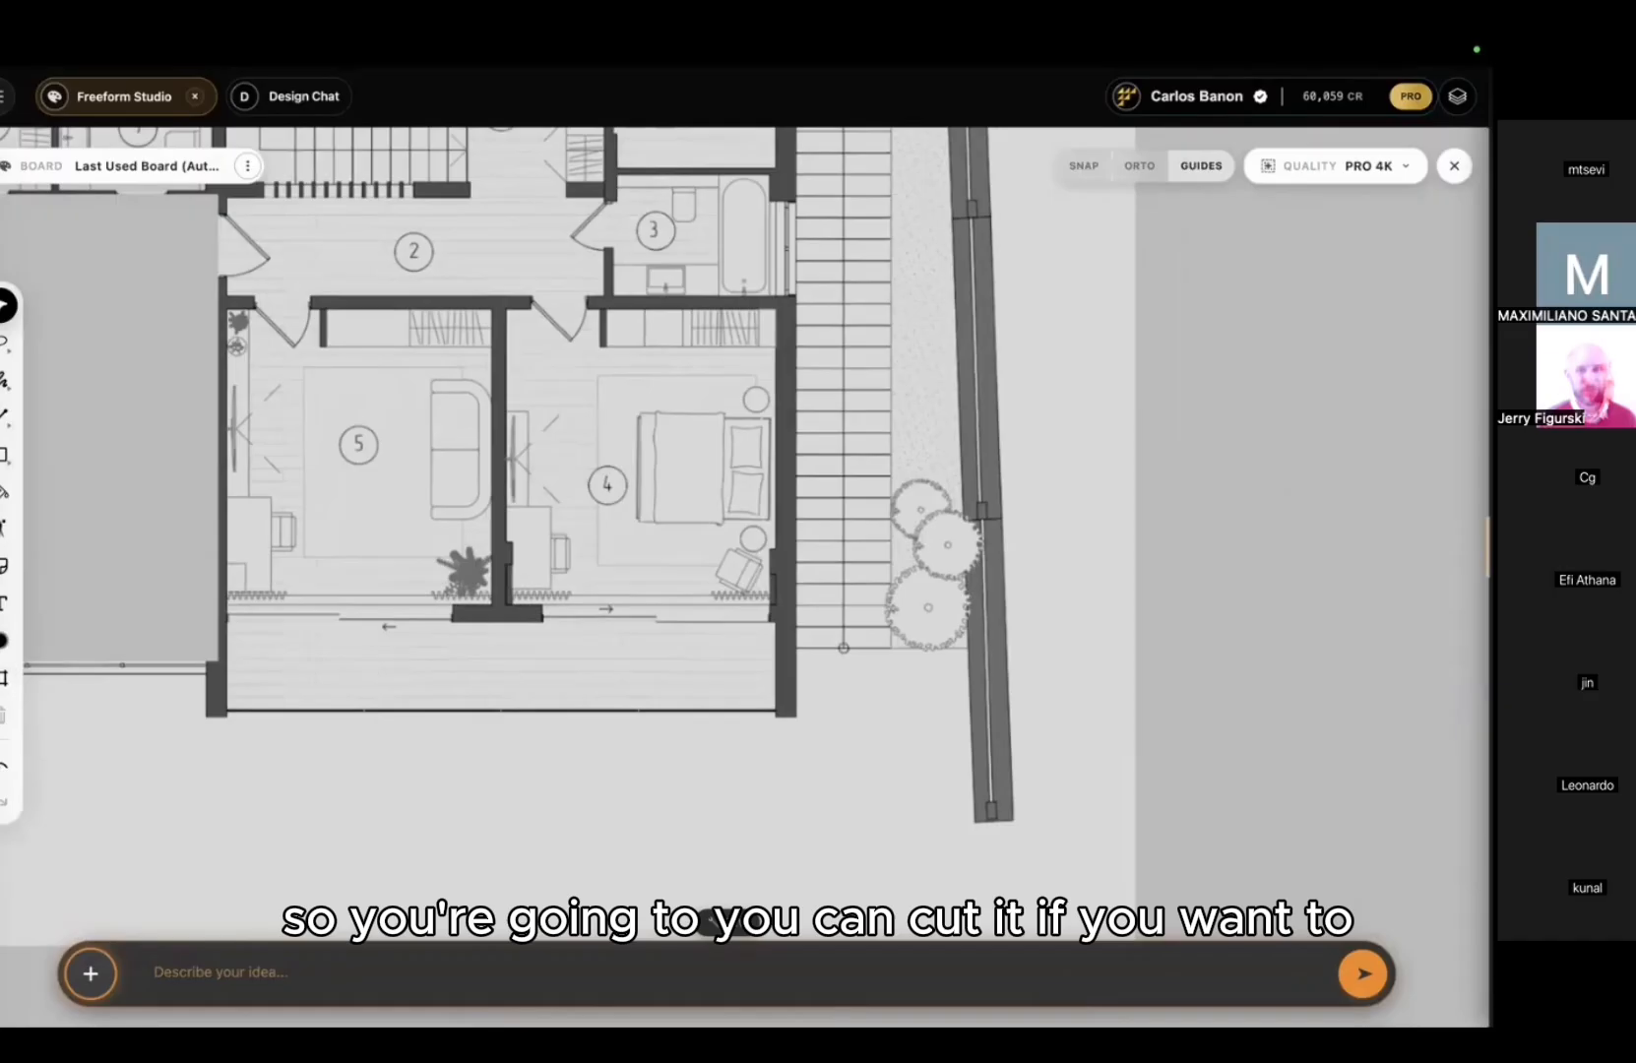
Step: Cut room 4 out of the floor plan with a rectangular cut selection
{"action": "left_click", "coordinate": [5, 379]}
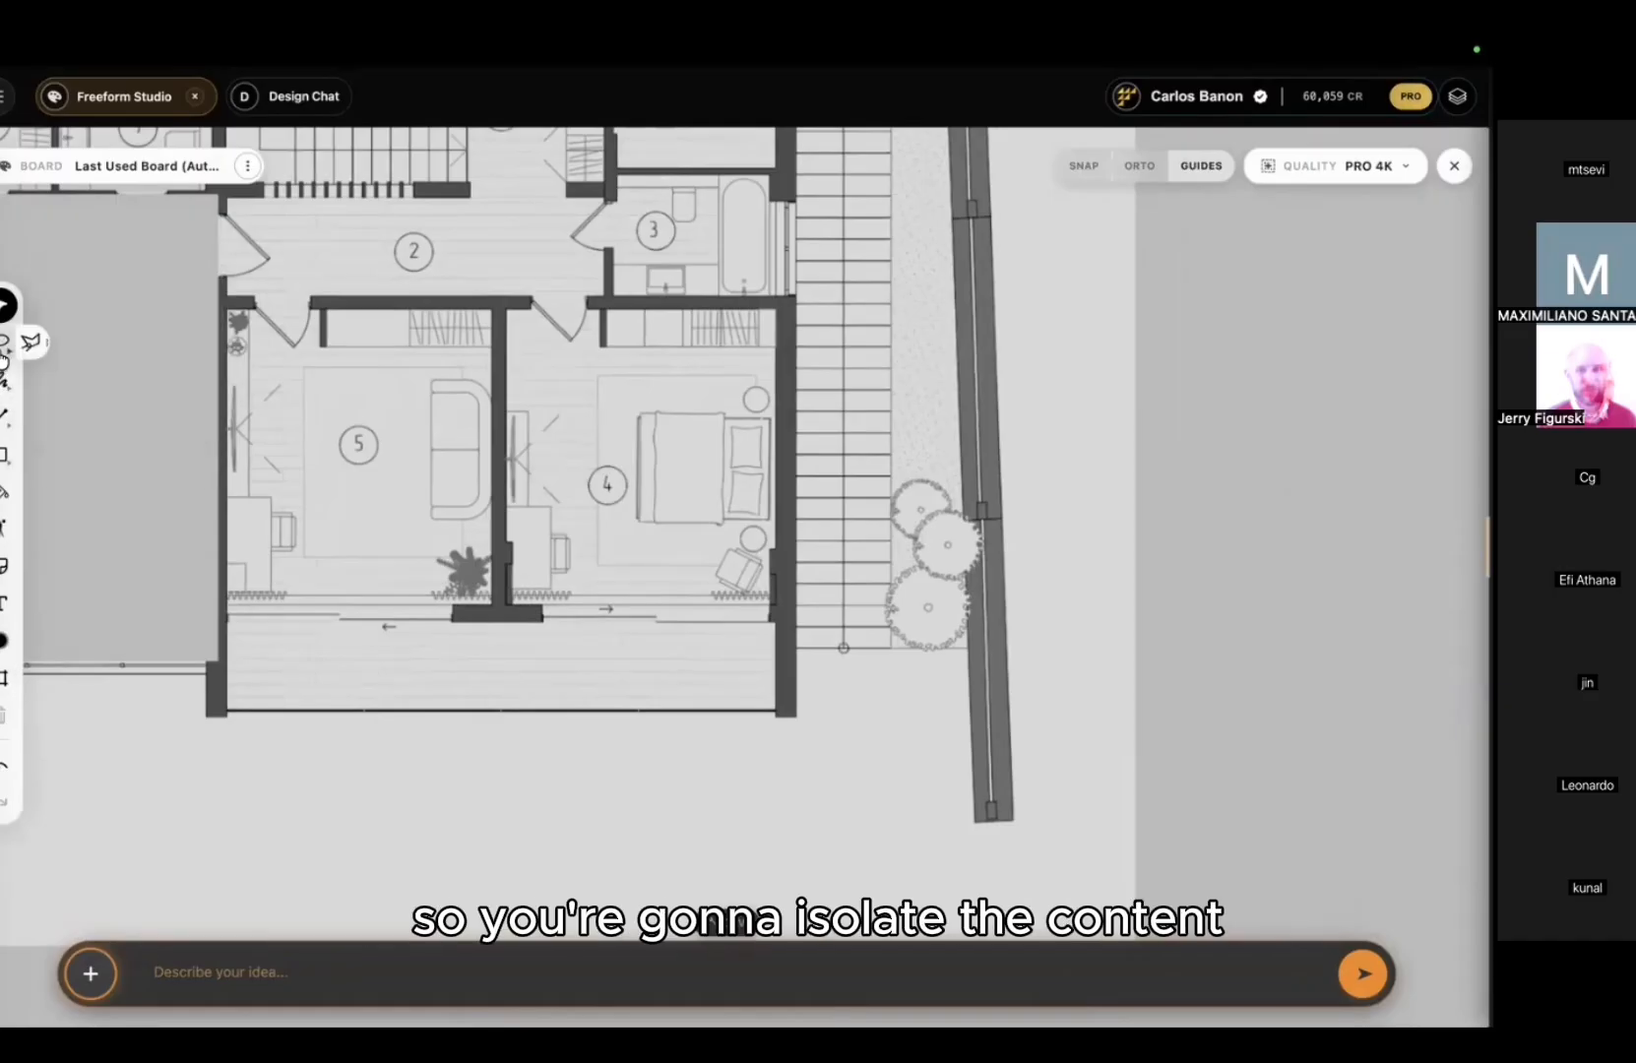
{"action": "left_click", "coordinate": [5, 341]}
{"action": "left_click", "coordinate": [79, 341]}
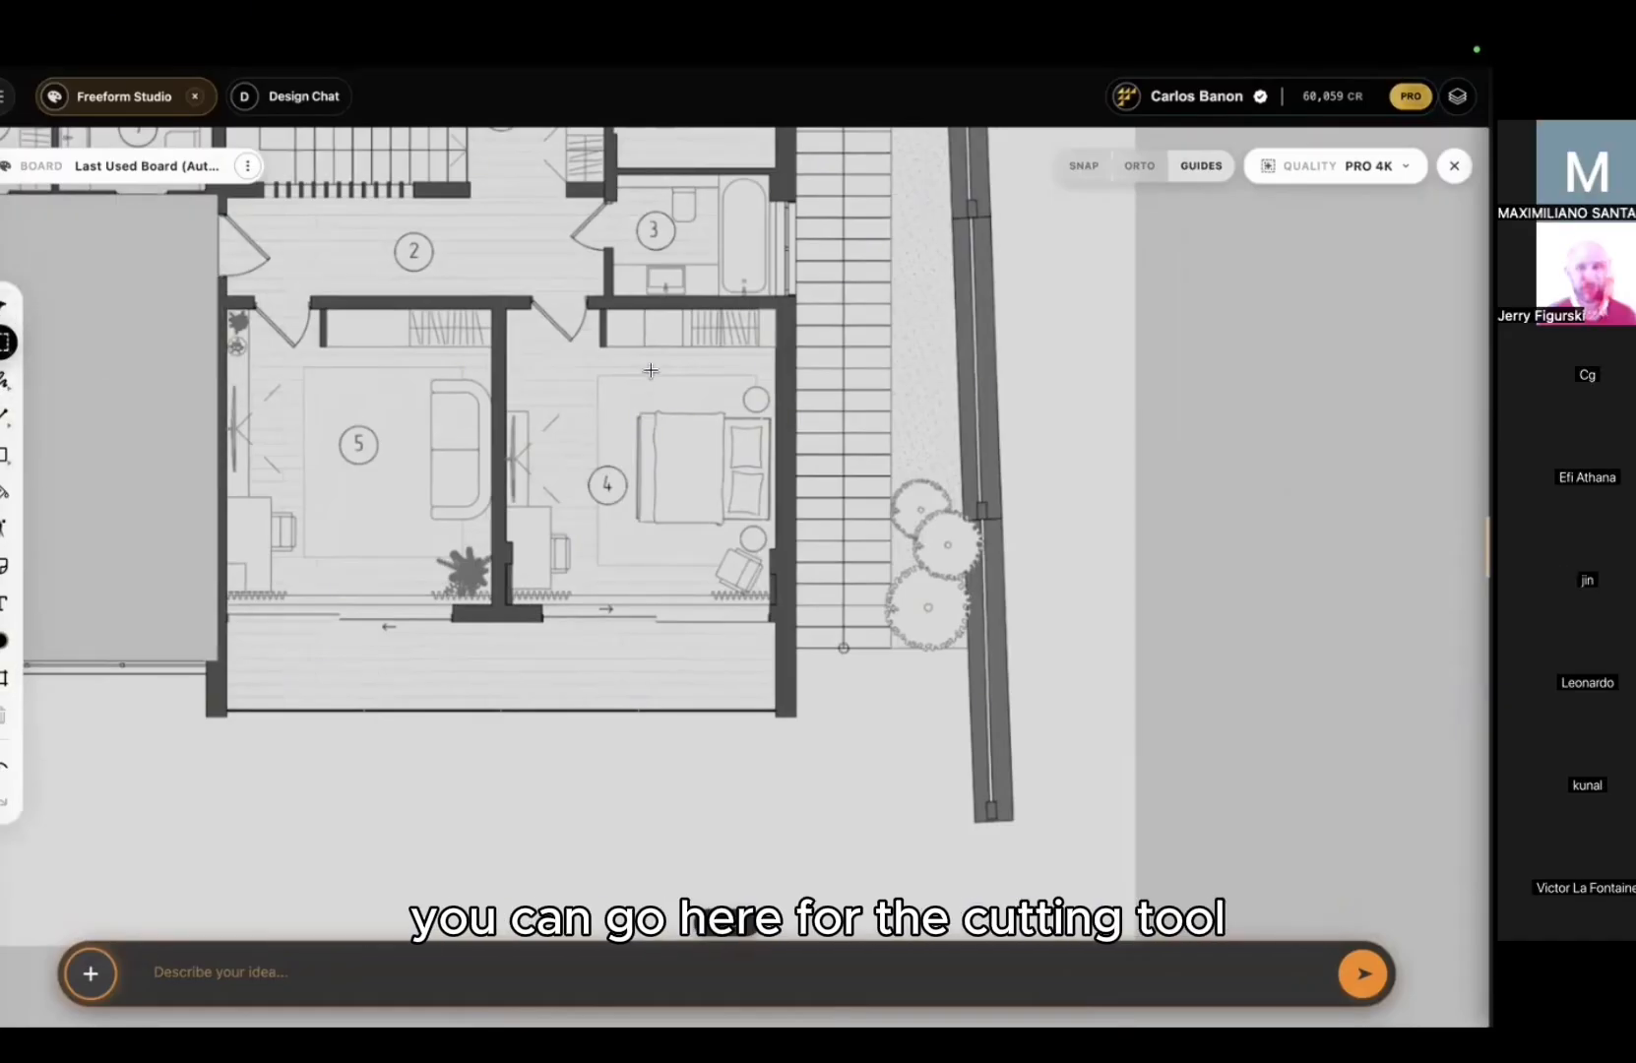
{"action": "left_click_drag", "start_coordinate": [498, 301], "coordinate": [675, 483]}
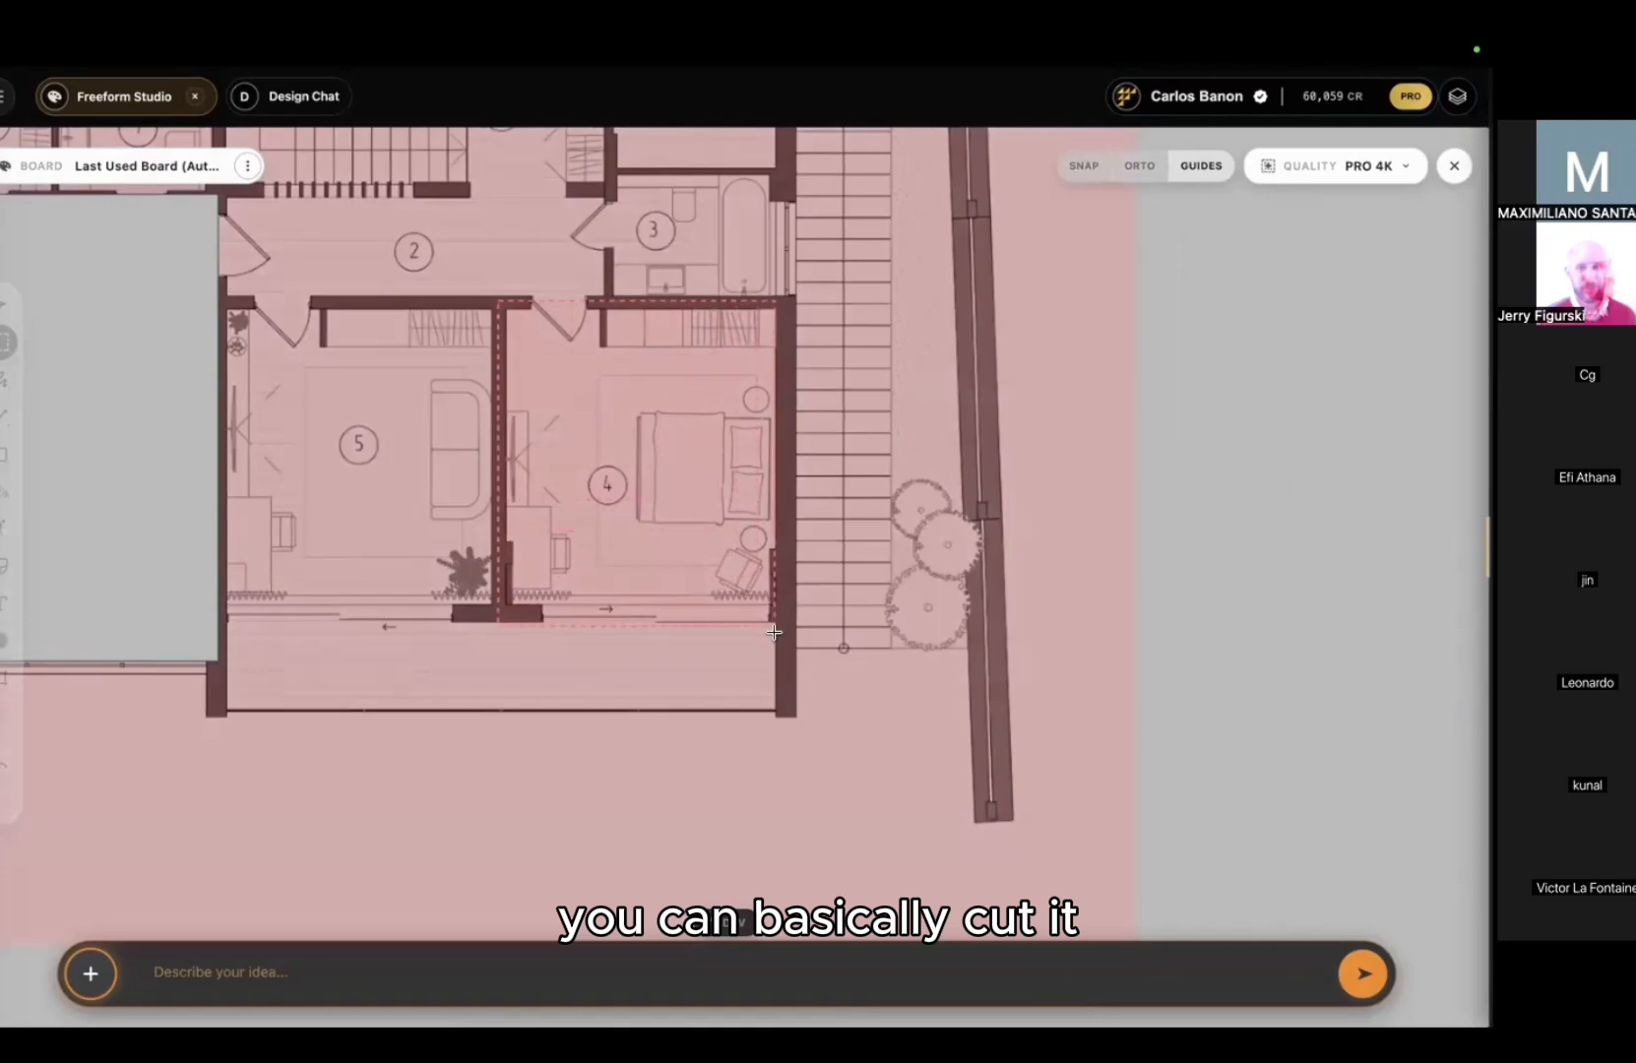
{"action": "left_click_drag", "start_coordinate": [779, 638], "coordinate": [781, 639]}
{"action": "scroll", "coordinate": [781, 640], "scroll_direction": "down", "scroll_amount": 4}
Step: Move the room 4 piece to the right of the plan and deselect it
{"action": "left_click_drag", "start_coordinate": [671, 558], "coordinate": [1309, 540]}
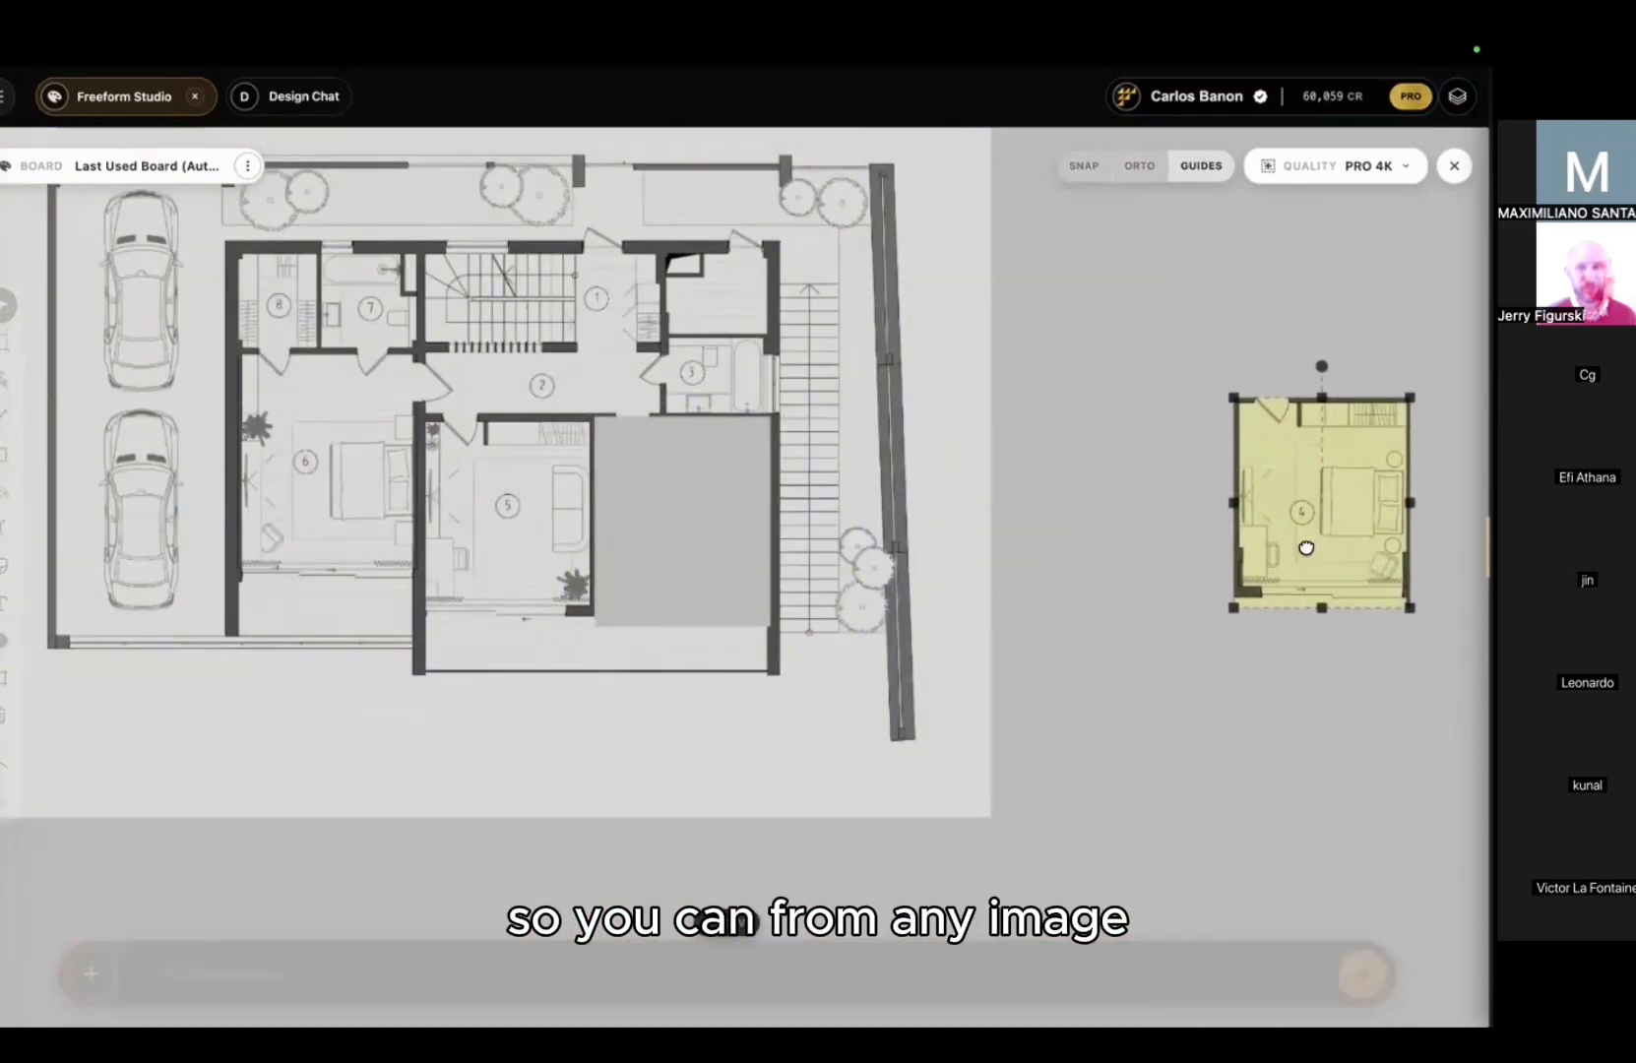
{"action": "middle_click_drag", "start_coordinate": [1309, 540], "coordinate": [889, 540]}
{"action": "left_click_drag", "start_coordinate": [893, 470], "coordinate": [932, 470]}
{"action": "scroll", "coordinate": [848, 522], "scroll_direction": "up", "scroll_amount": 4}
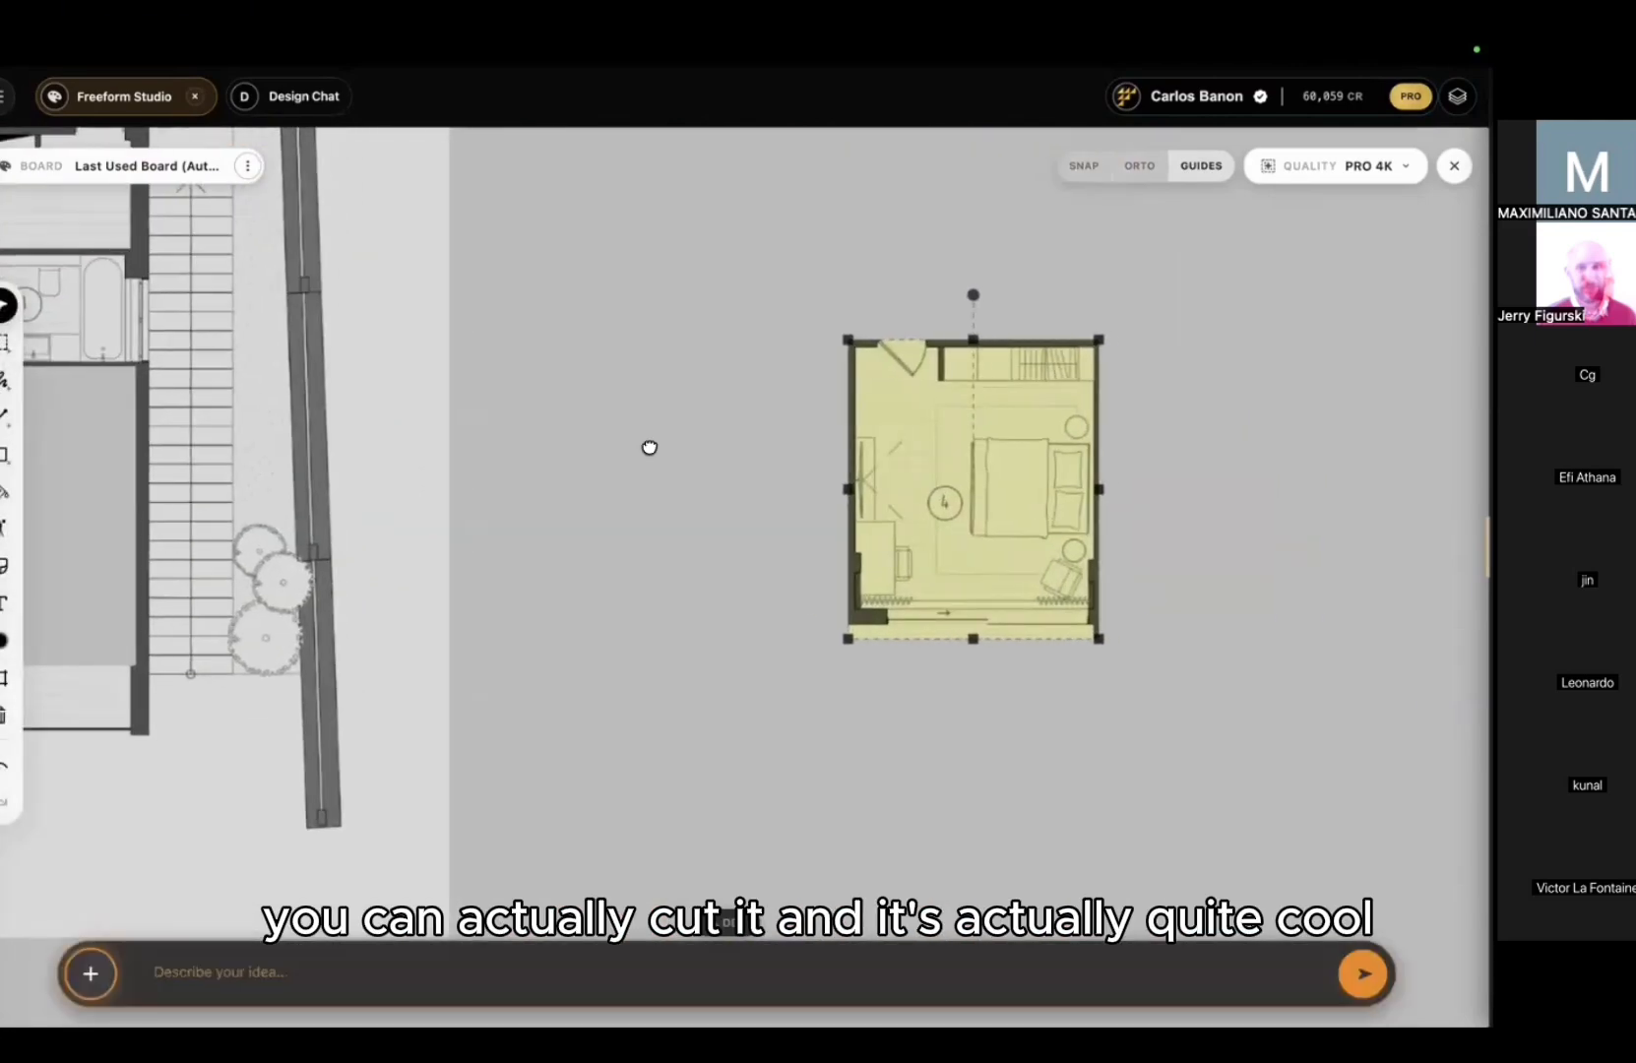
{"action": "middle_click_drag", "start_coordinate": [650, 446], "coordinate": [366, 420]}
{"action": "left_click", "coordinate": [1031, 422]}
Step: Draw a generation region over the cut-out bedroom 4 plan
{"action": "scroll", "coordinate": [733, 486], "scroll_direction": "up", "scroll_amount": 2}
{"action": "left_click", "coordinate": [702, 385]}
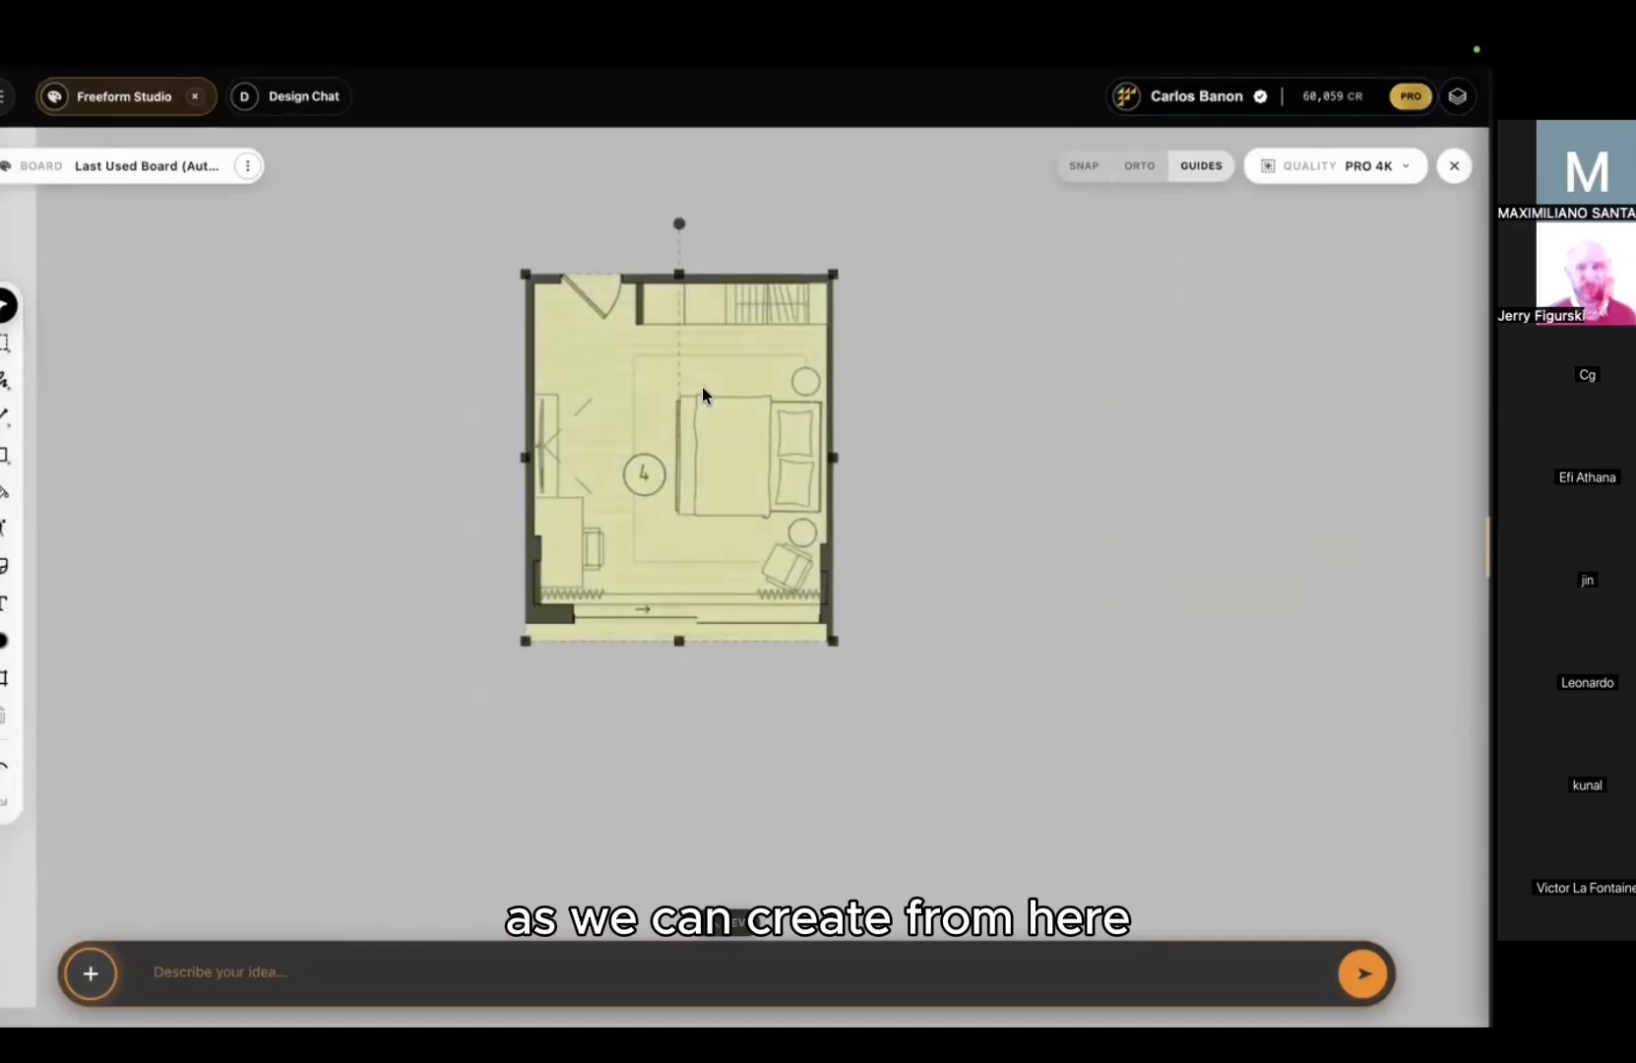
{"action": "right_click", "coordinate": [740, 509]}
{"action": "left_click", "coordinate": [886, 323]}
{"action": "middle_click_drag", "start_coordinate": [839, 330], "coordinate": [750, 417]}
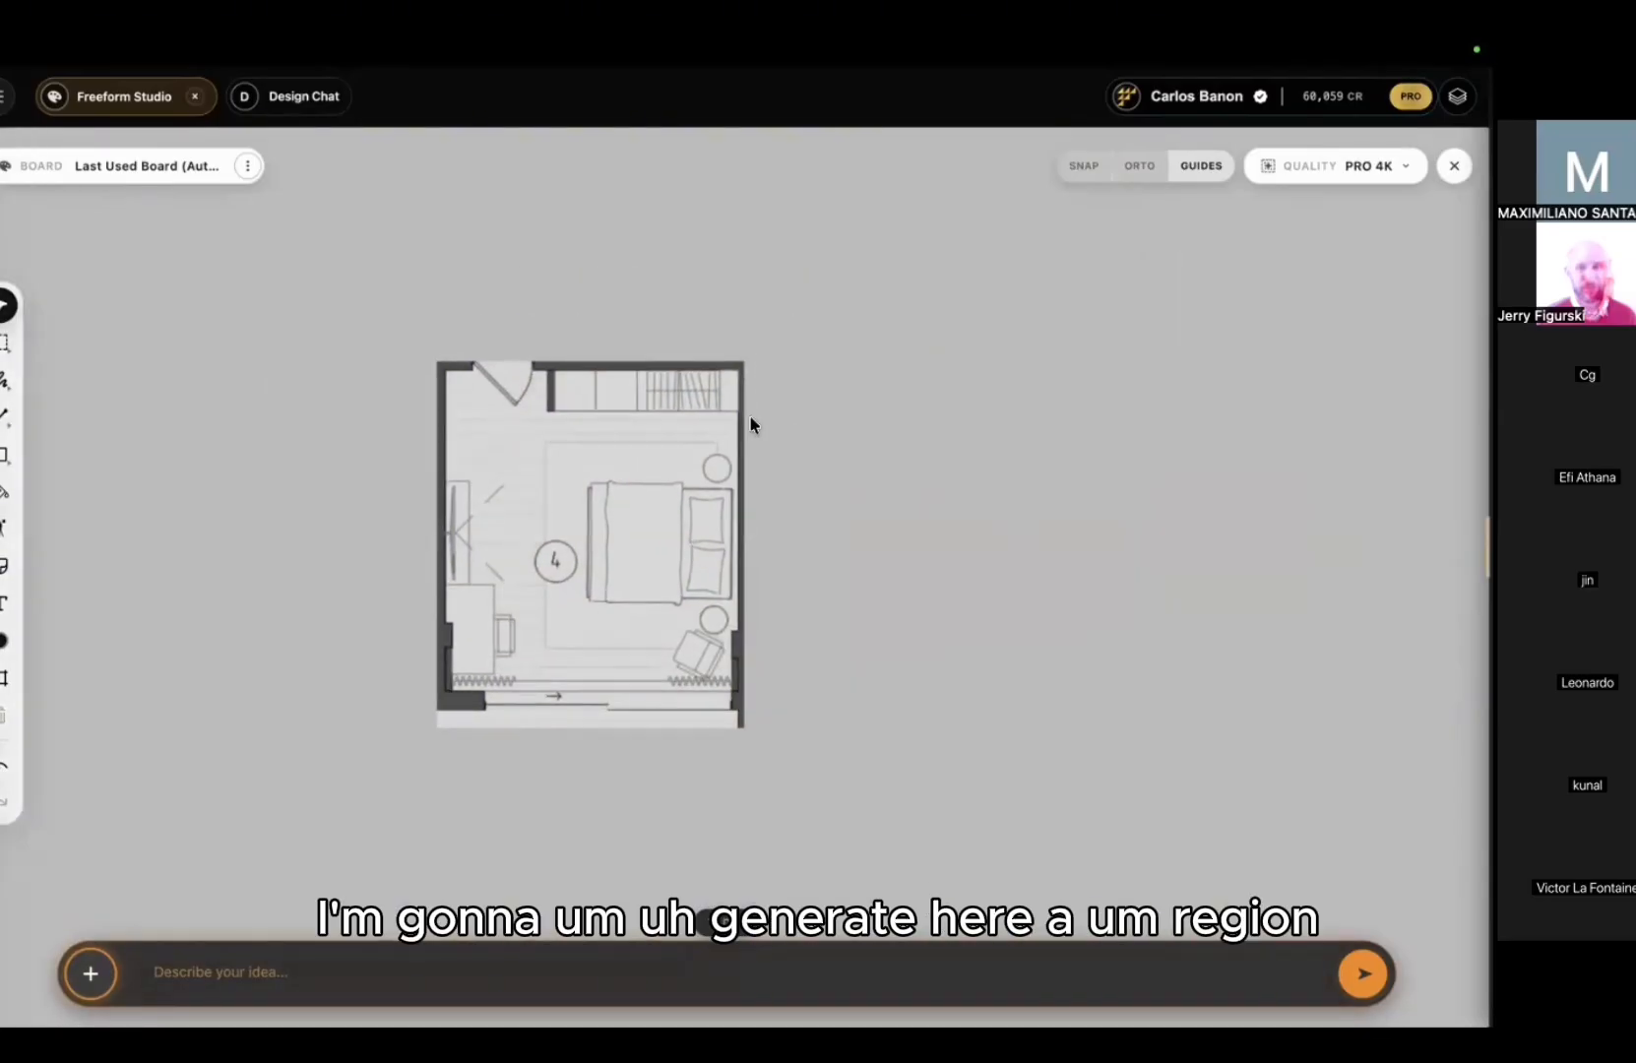
{"action": "left_click", "coordinate": [6, 678]}
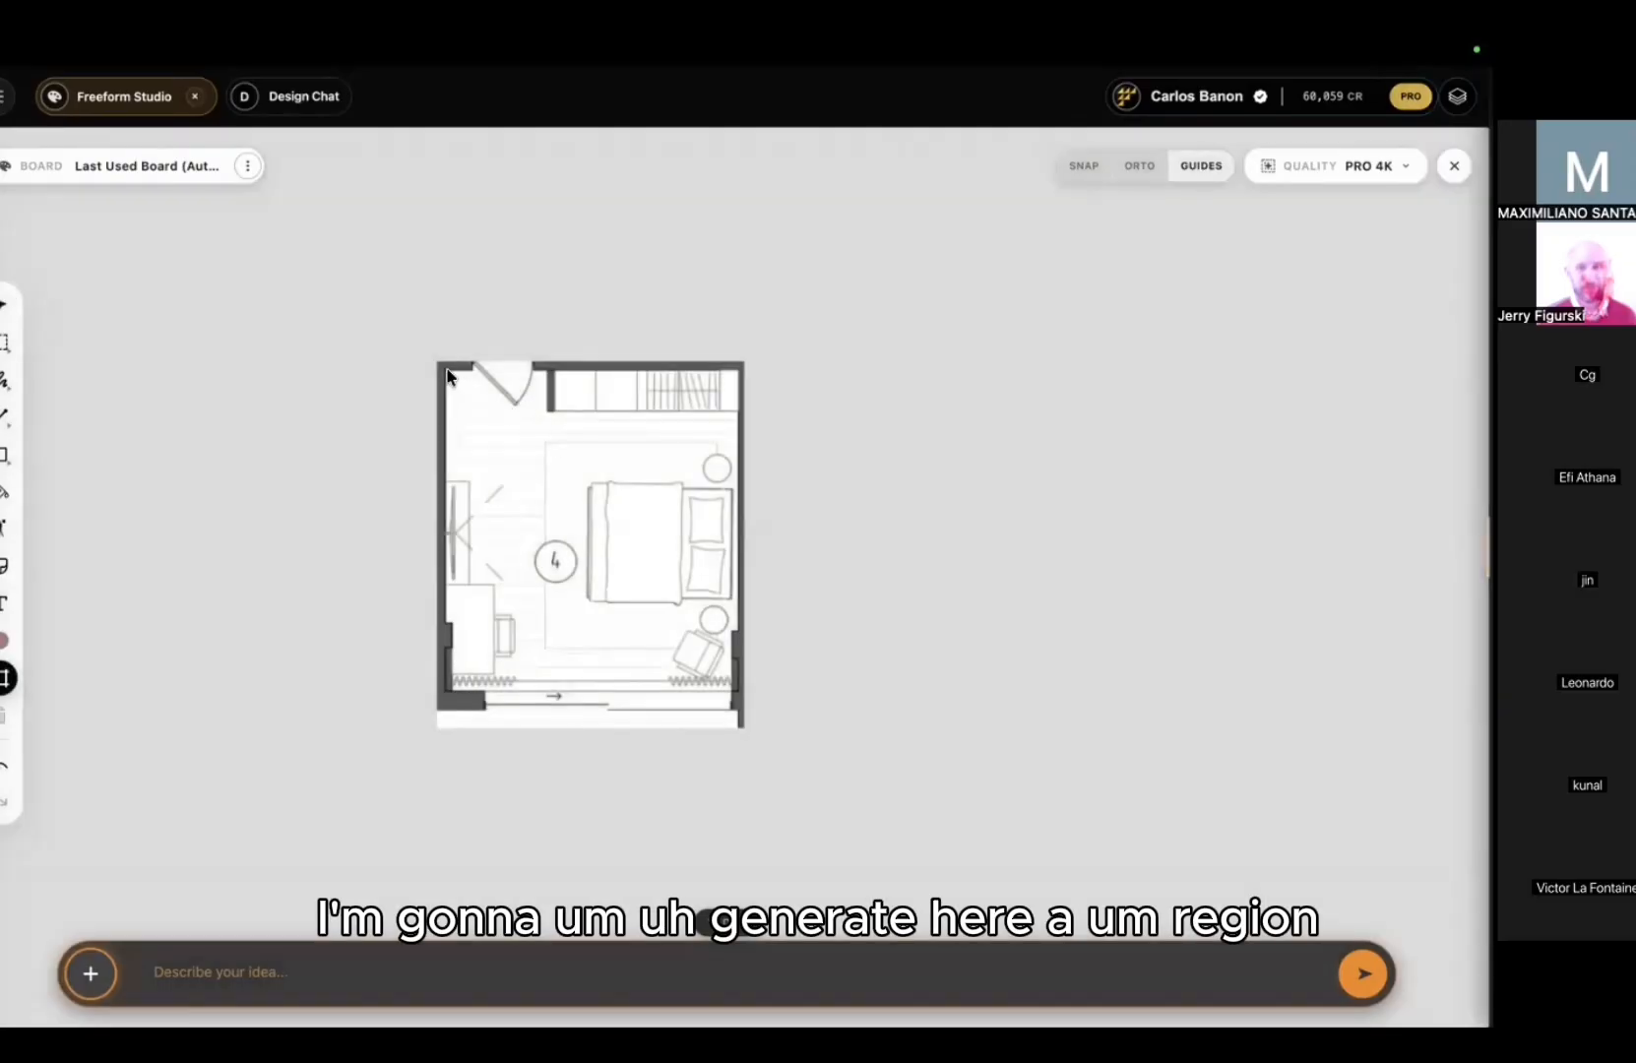
{"action": "left_click_drag", "start_coordinate": [443, 366], "coordinate": [741, 719]}
Step: Prompt a realistic top-view render: modern furniture, wooden floor, rattan carpet, nice natural light
{"action": "left_click", "coordinate": [304, 964]}
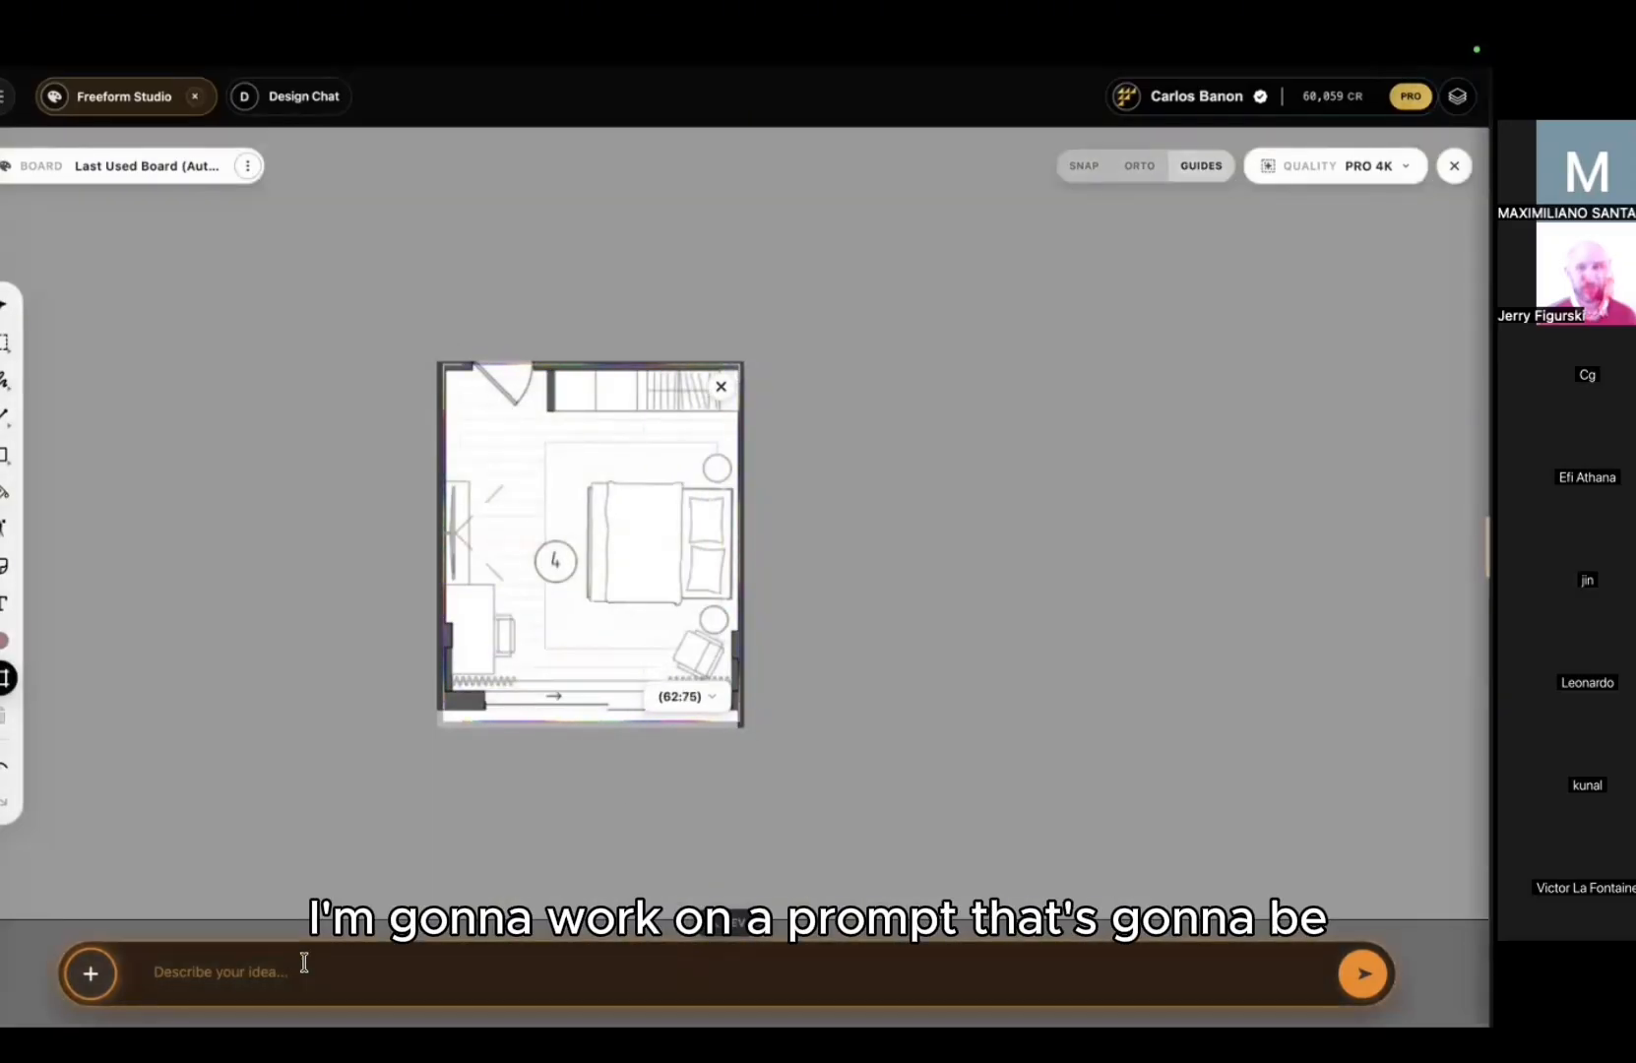
{"action": "type", "text": "s"}
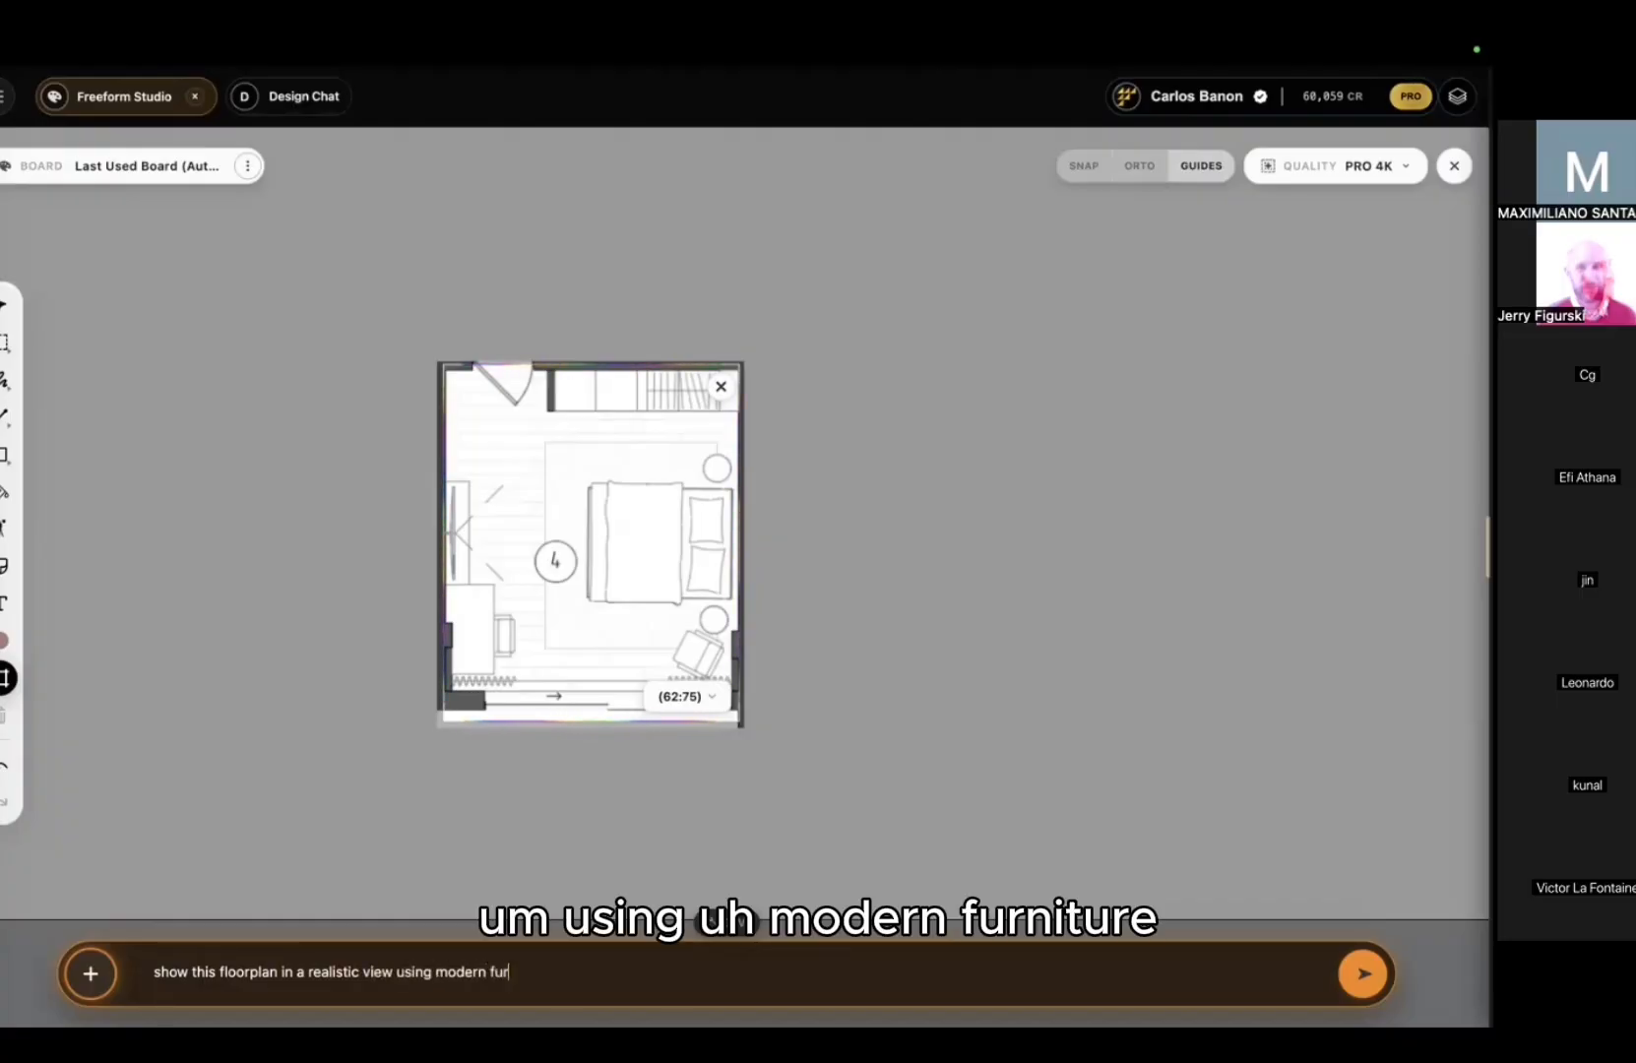
{"action": "type", "text": "ut"}
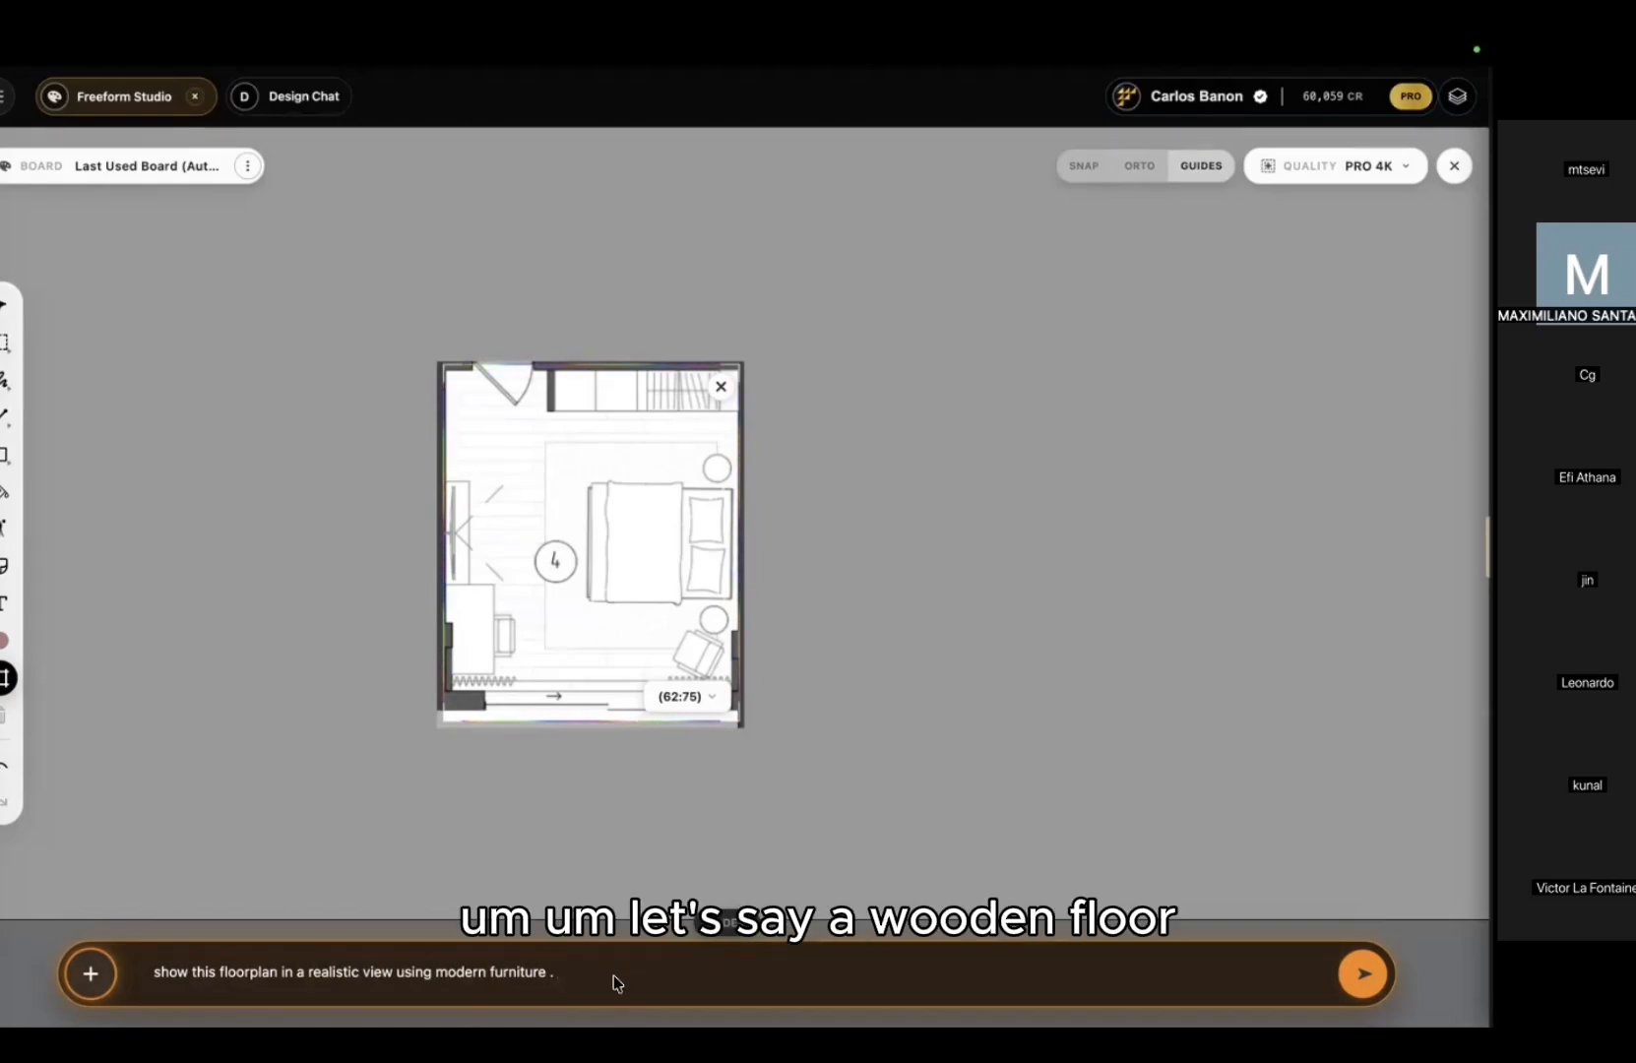
{"action": "type", "text": "wooden "}
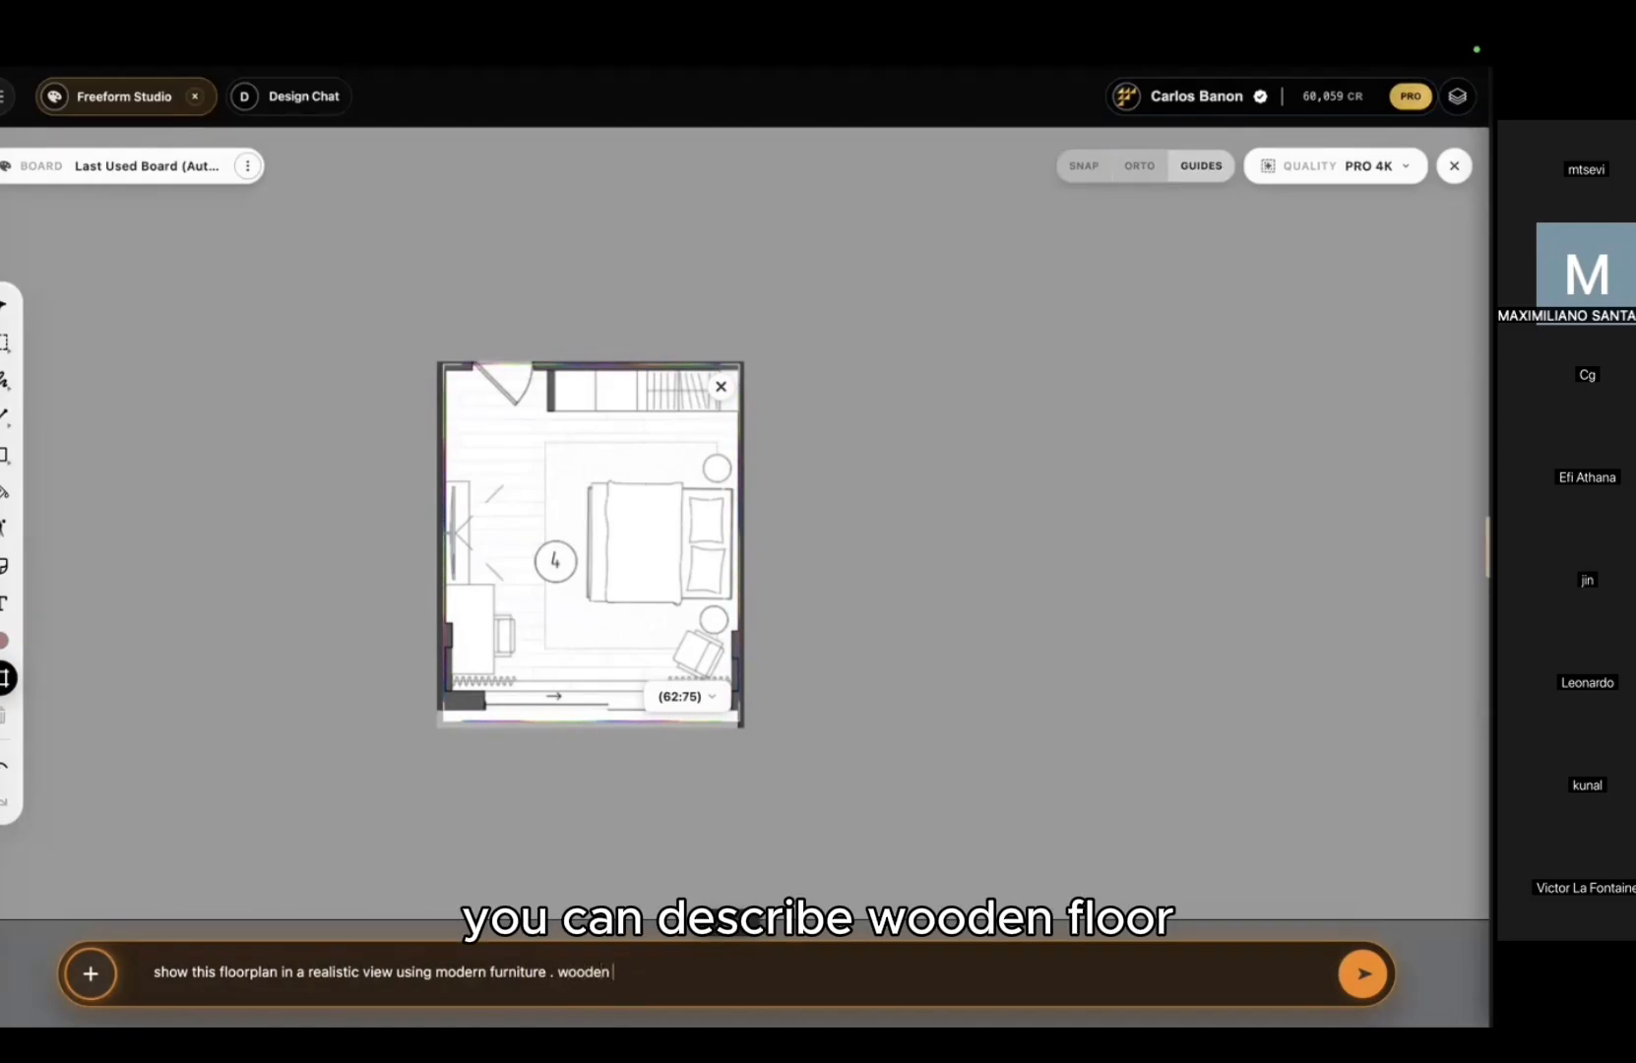
{"action": "type", "text": "floor"}
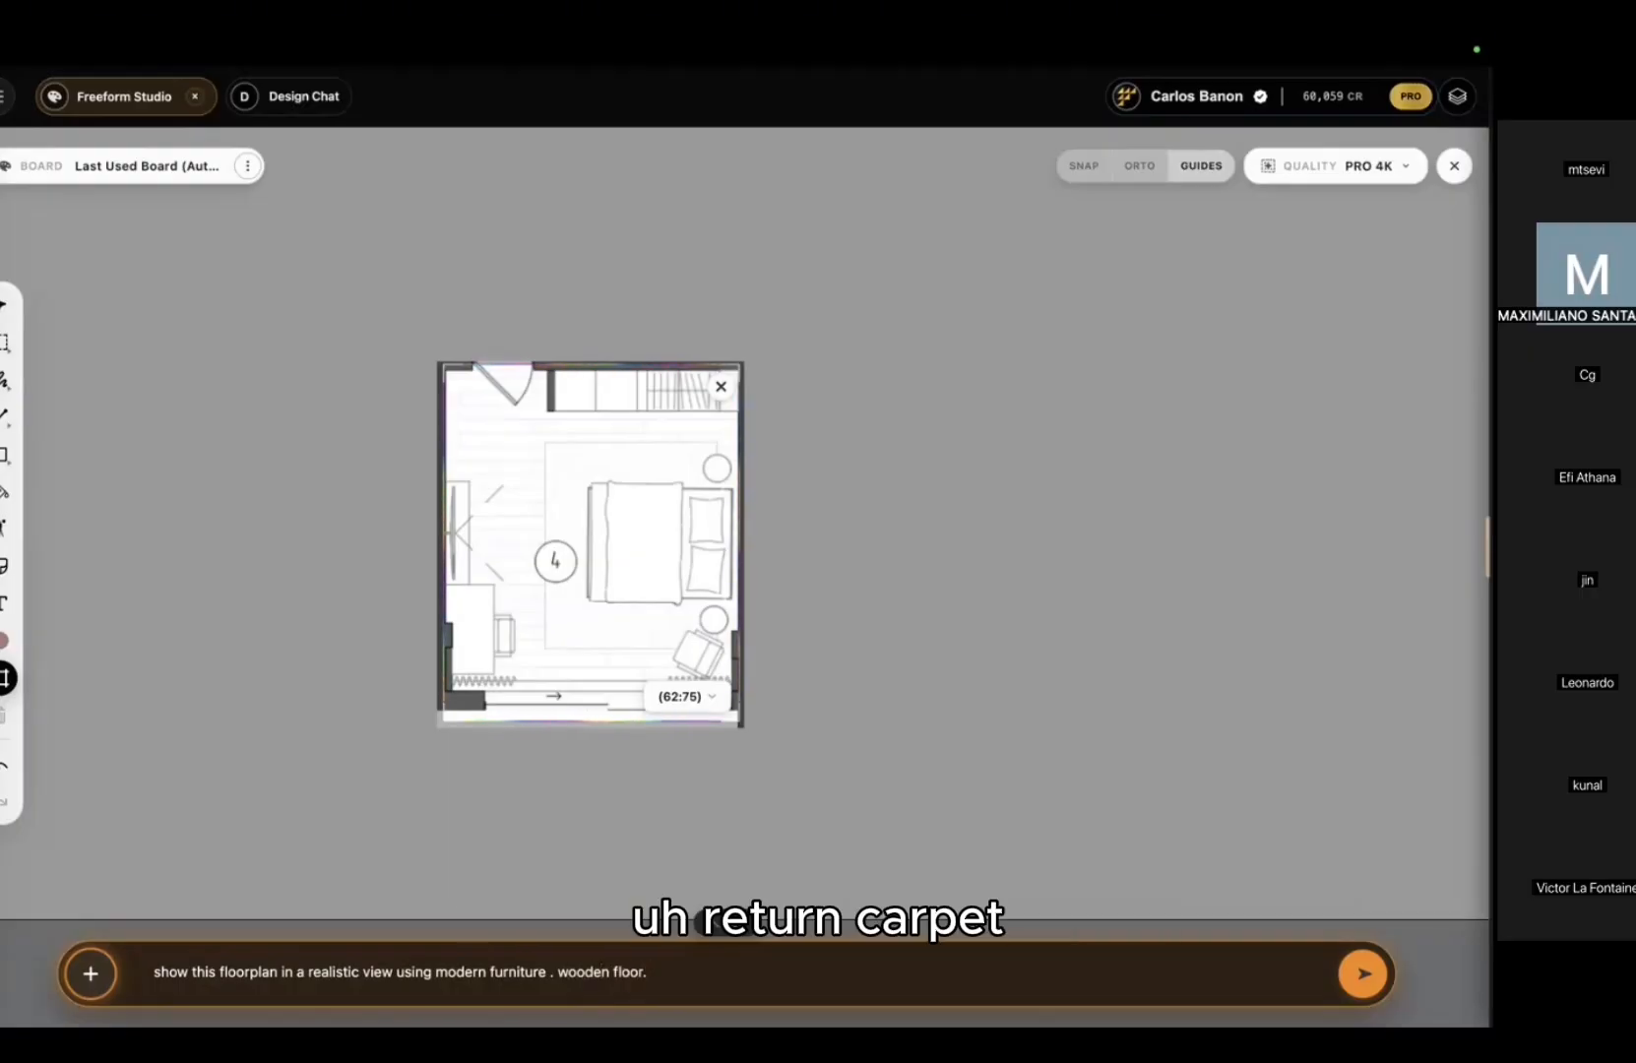
{"action": "type", "text": ". rattan carpet. nice natural light. top view"}
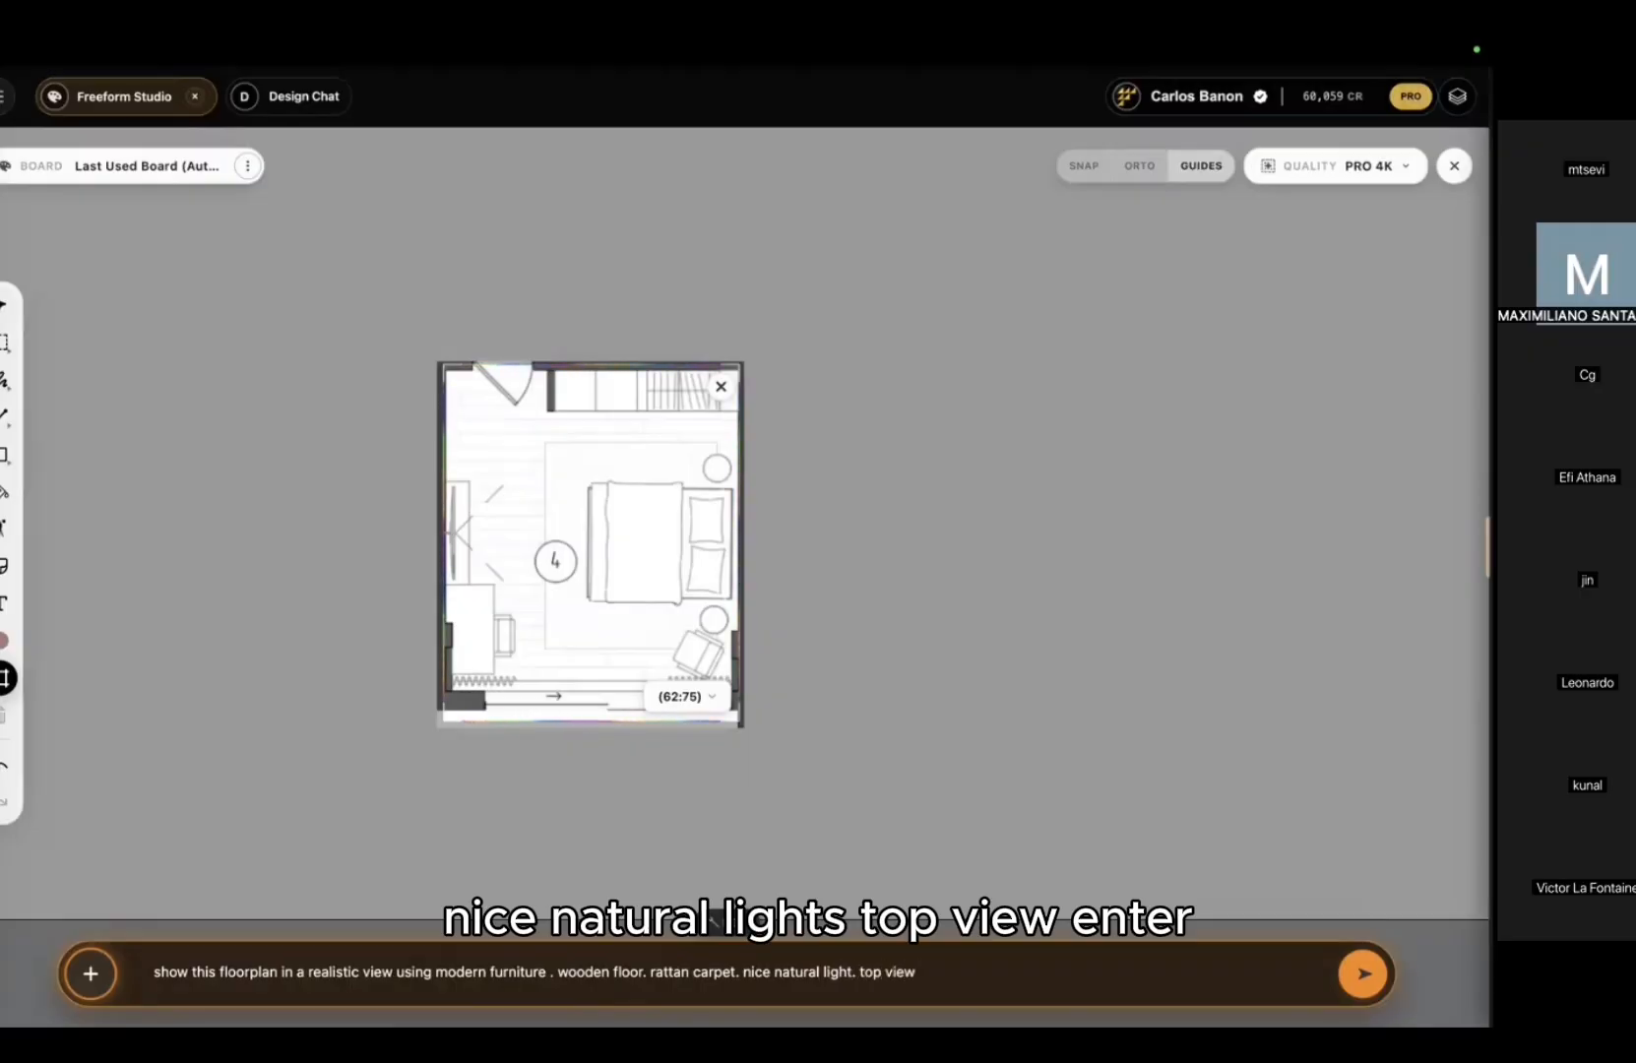
{"action": "key", "text": "Return"}
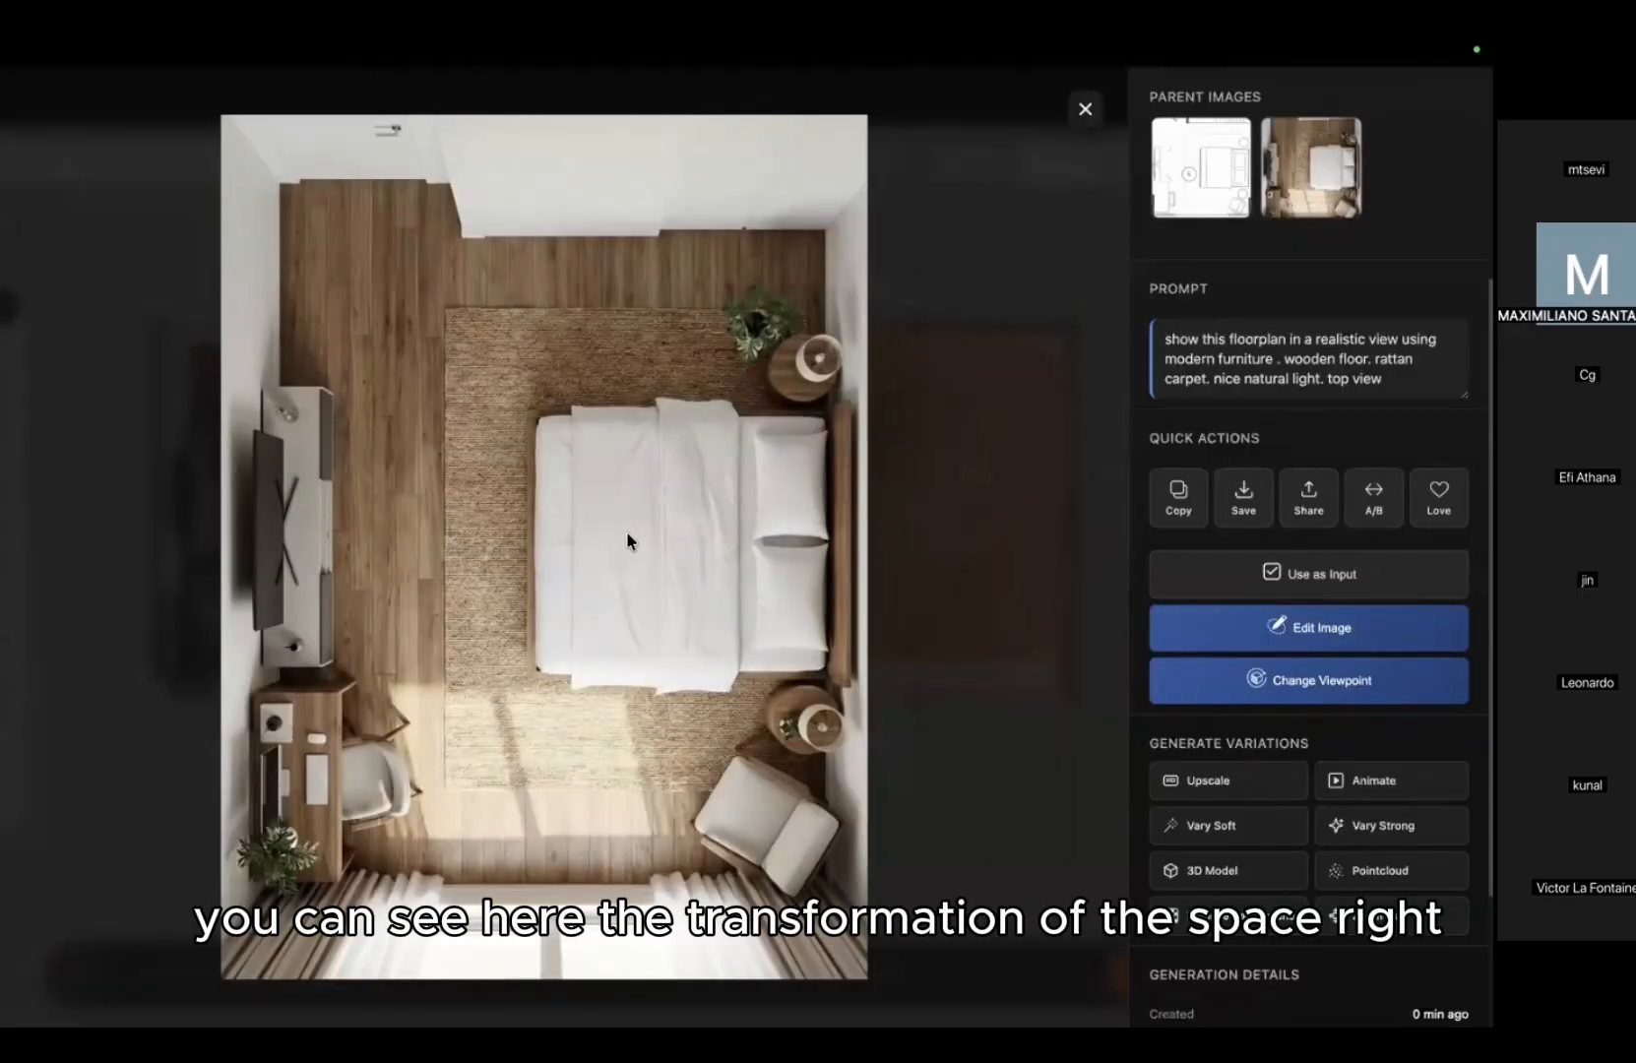
Step: Compare the finished bedroom render against its original floorplan with the A/B slider
{"action": "left_click", "coordinate": [687, 433]}
{"action": "left_click", "coordinate": [688, 433]}
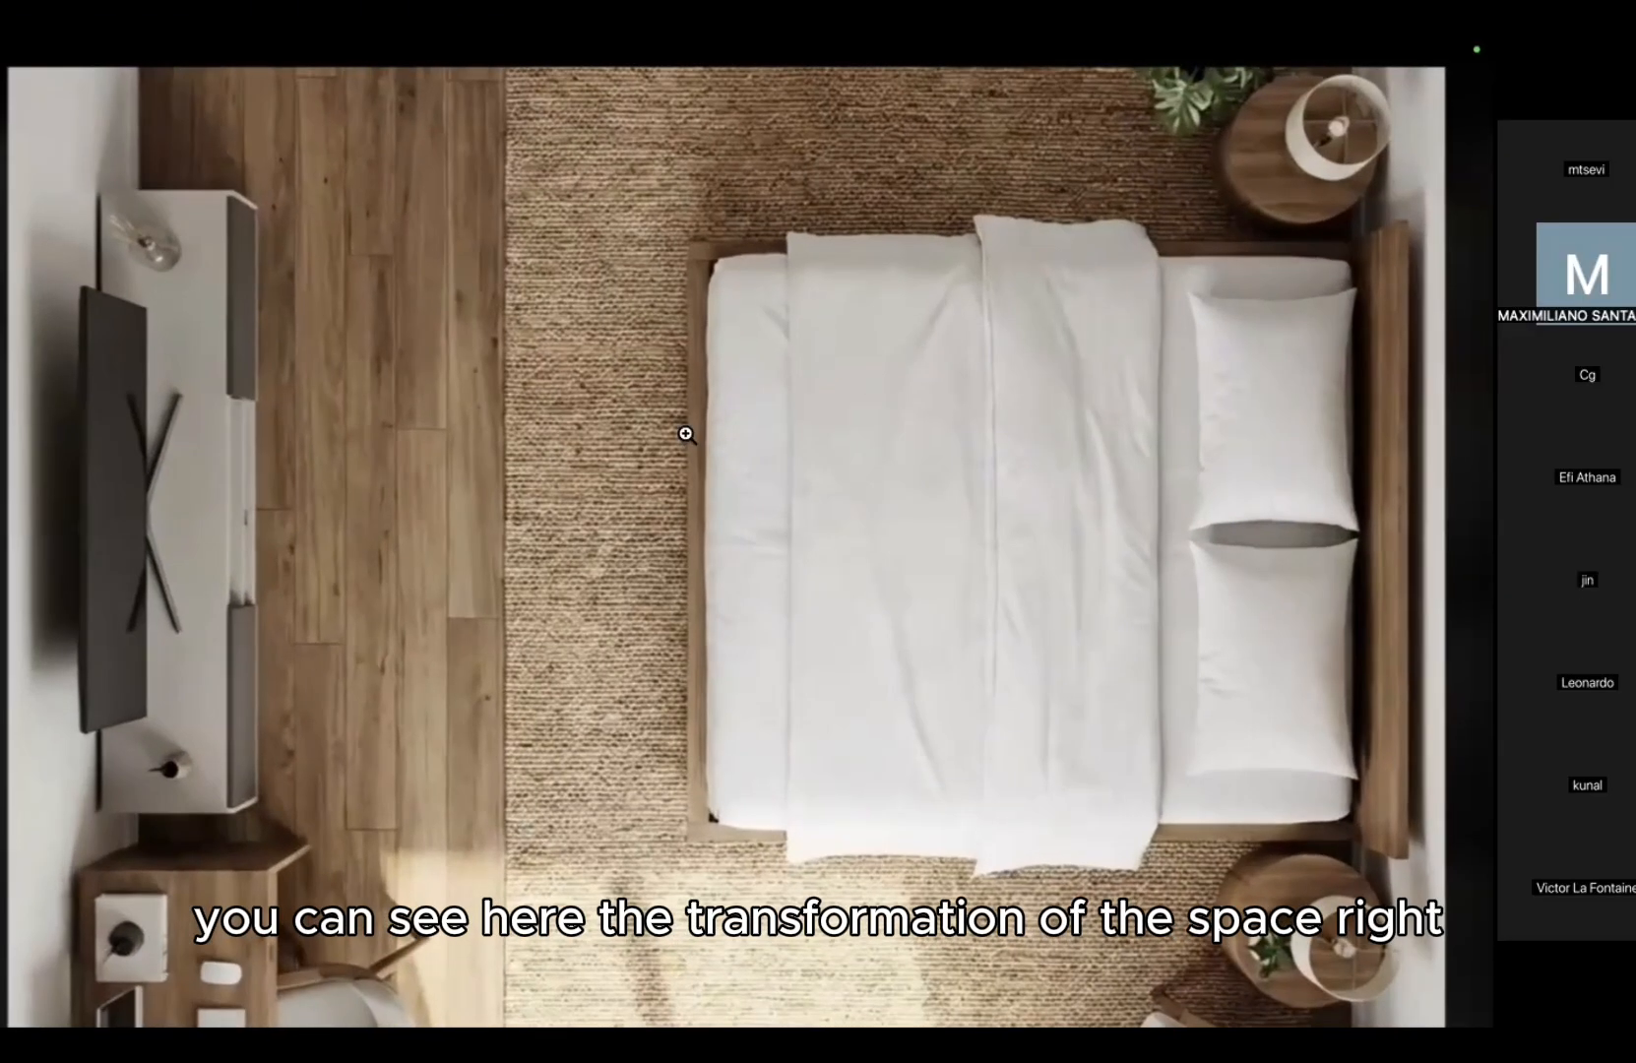
{"action": "left_click", "coordinate": [685, 432]}
{"action": "left_click", "coordinate": [1149, 354]}
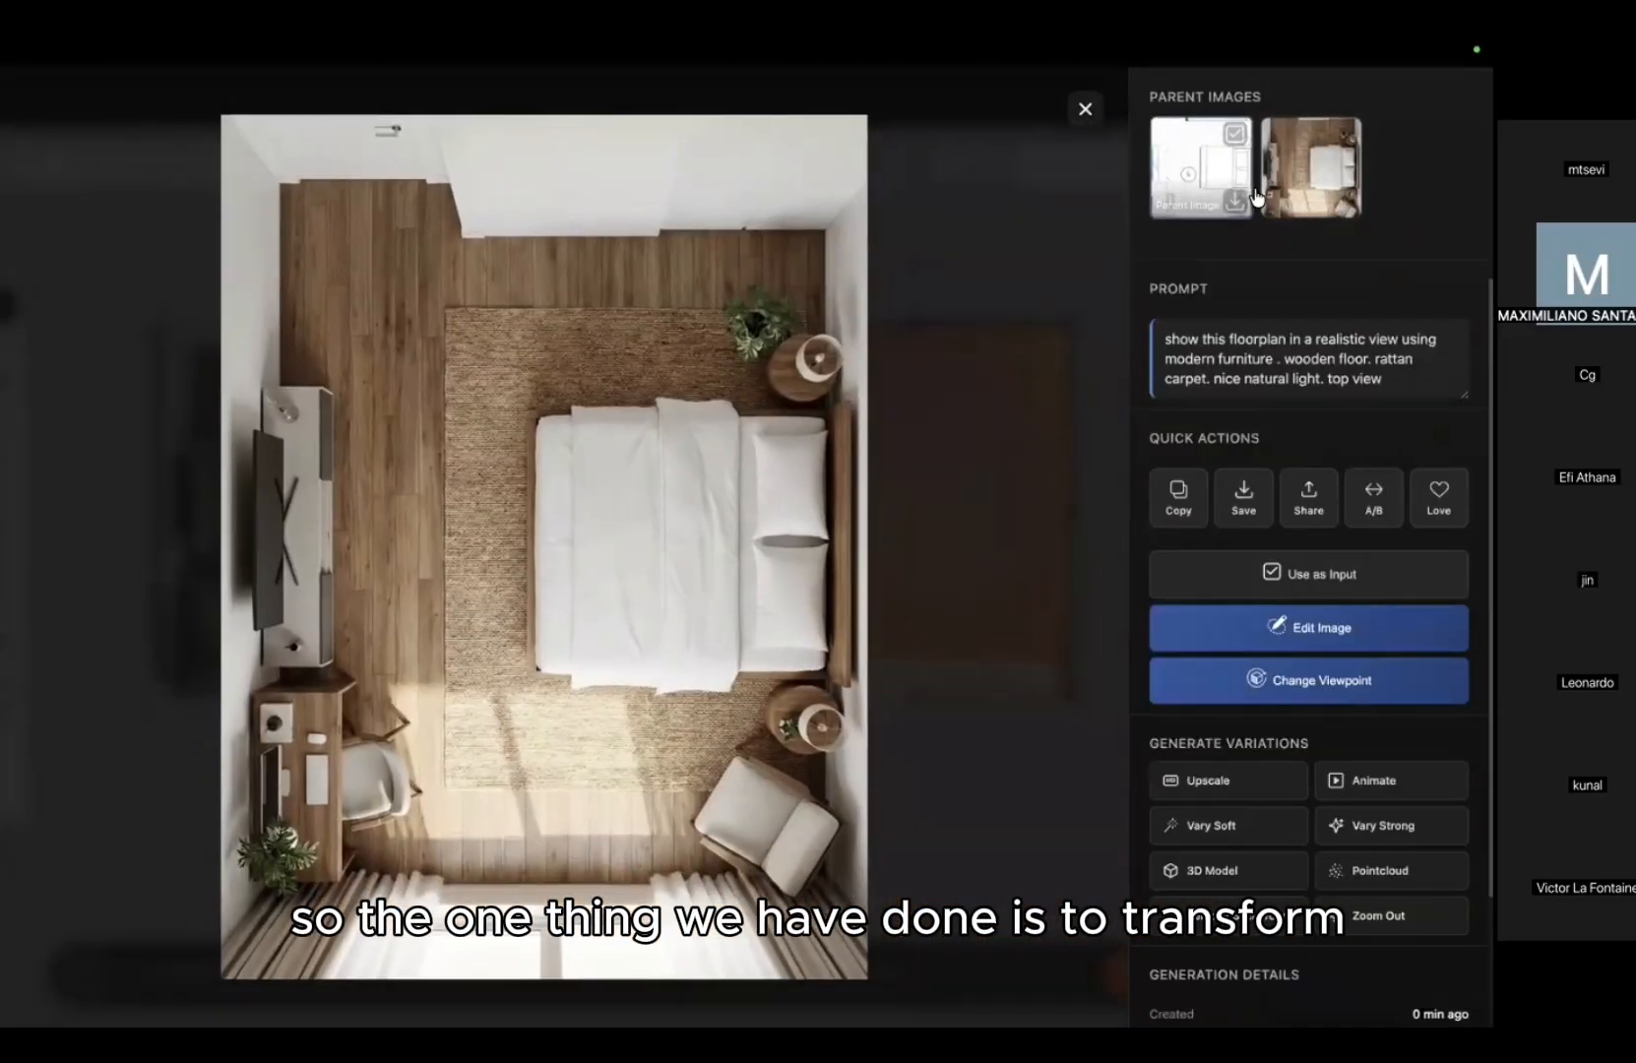
{"action": "left_click", "coordinate": [1272, 200]}
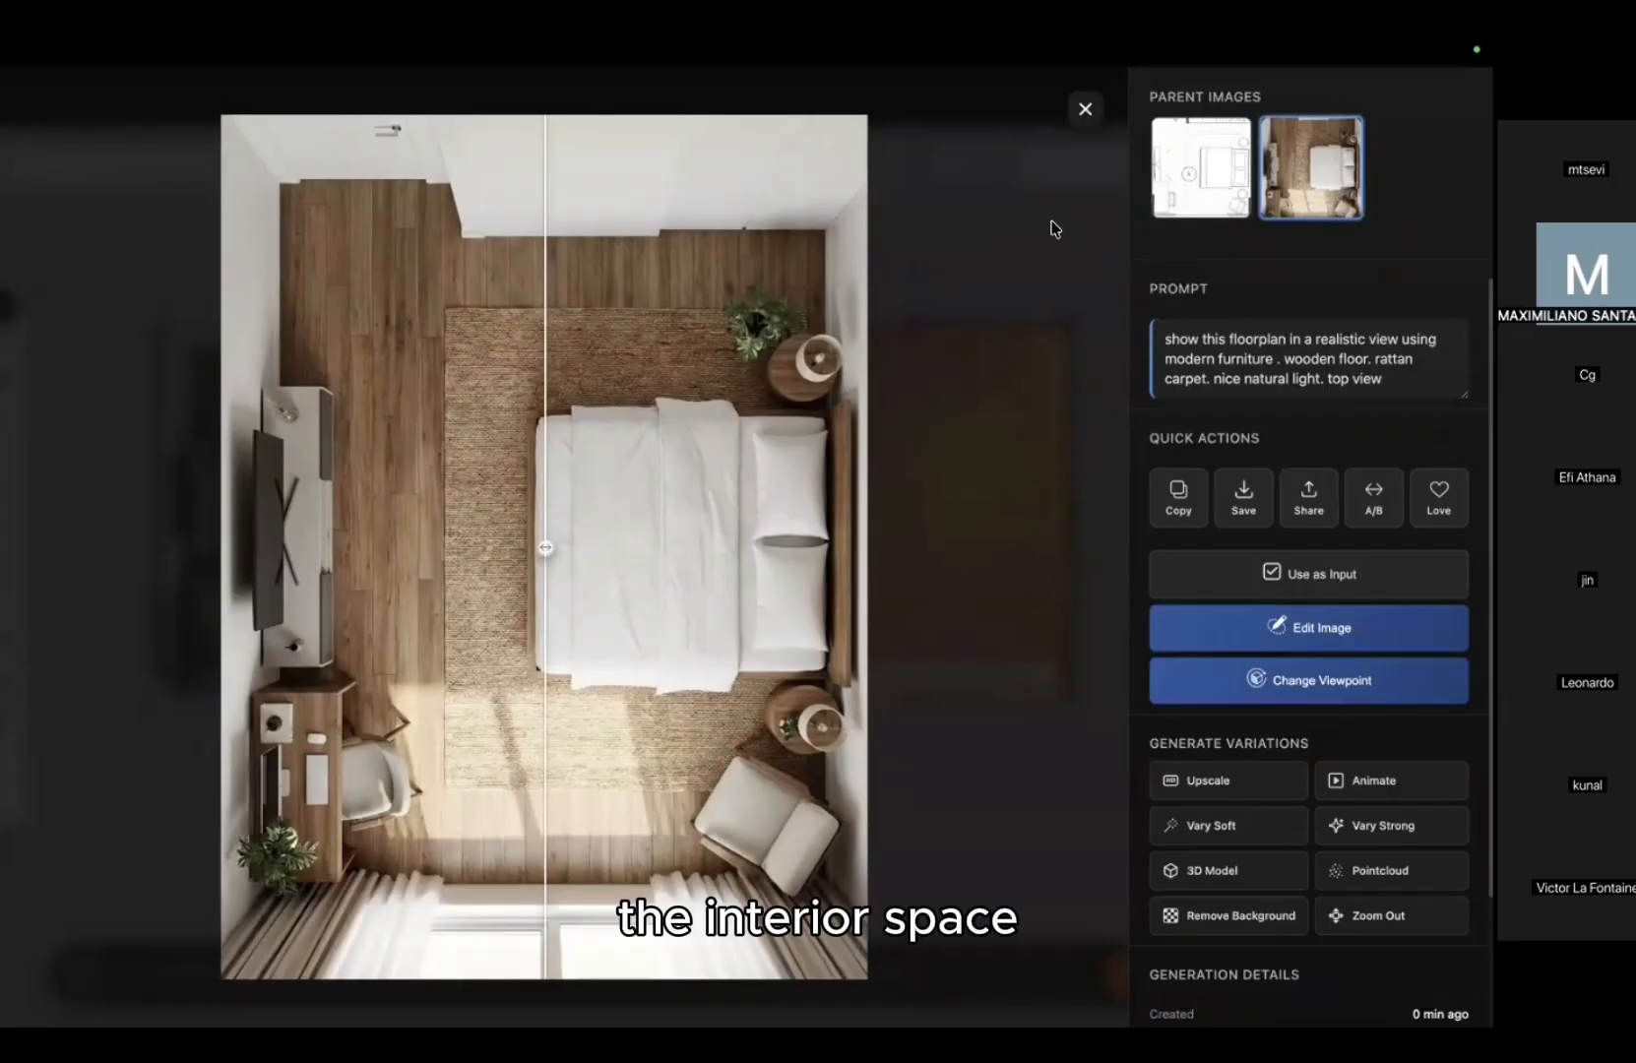
{"action": "left_click", "coordinate": [1201, 167]}
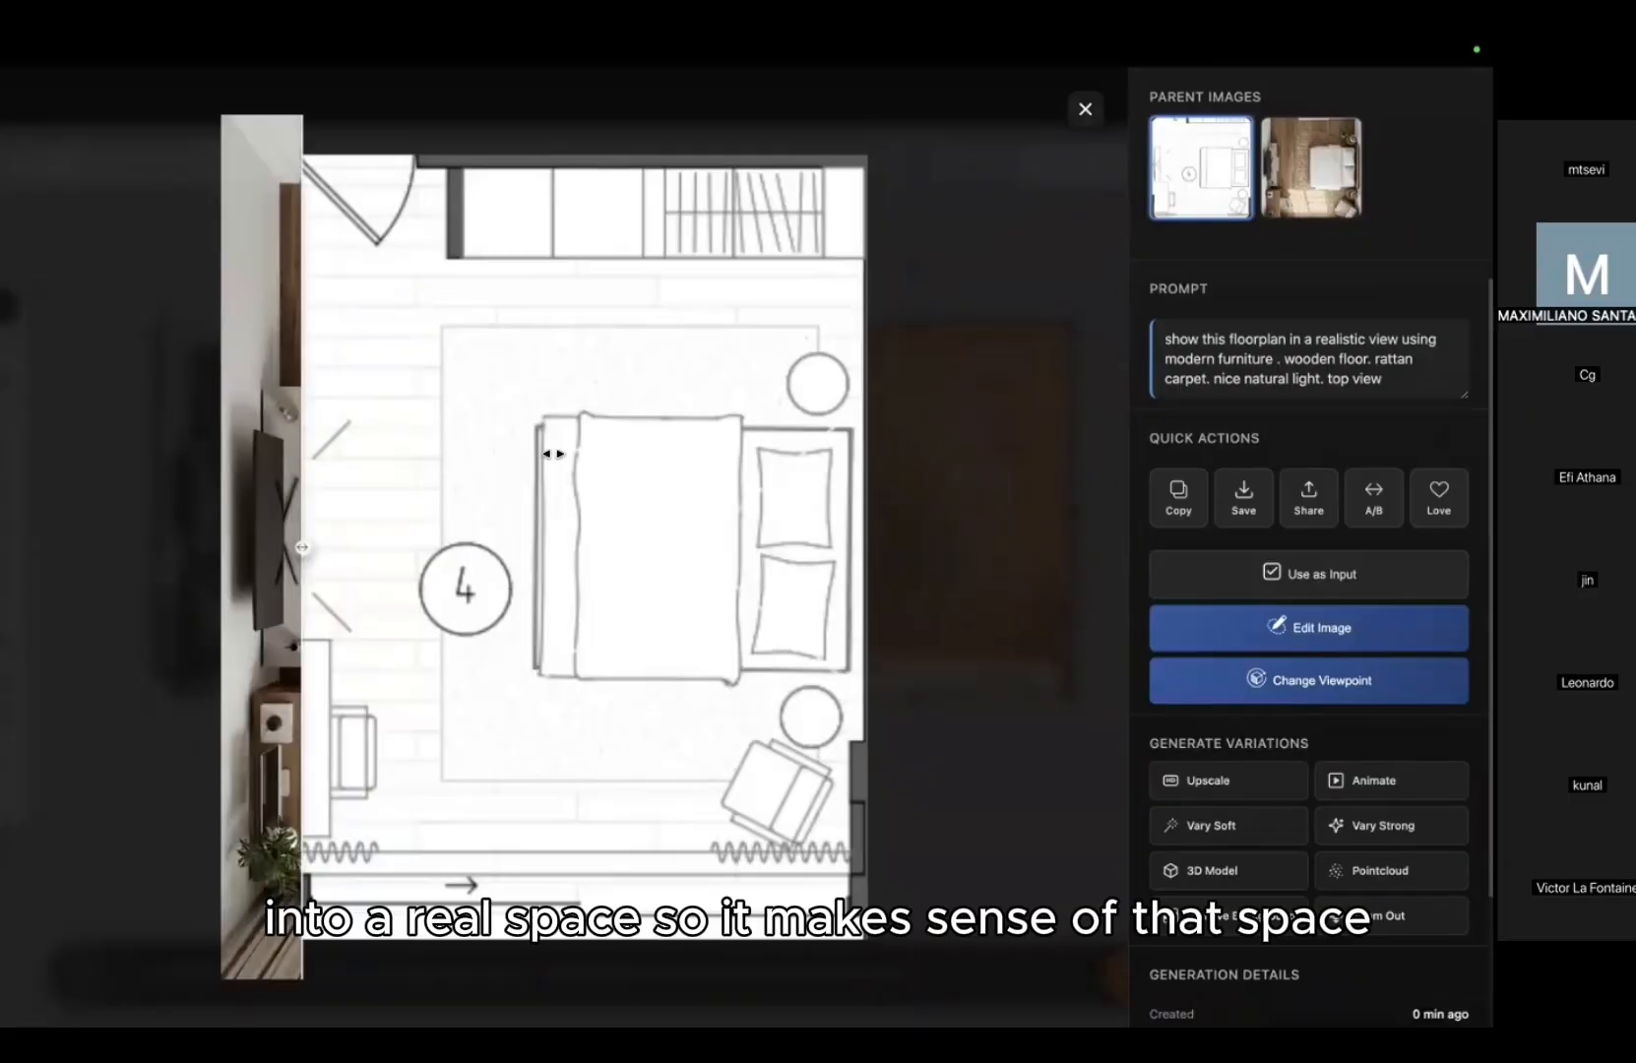
{"action": "left_click", "coordinate": [1048, 320]}
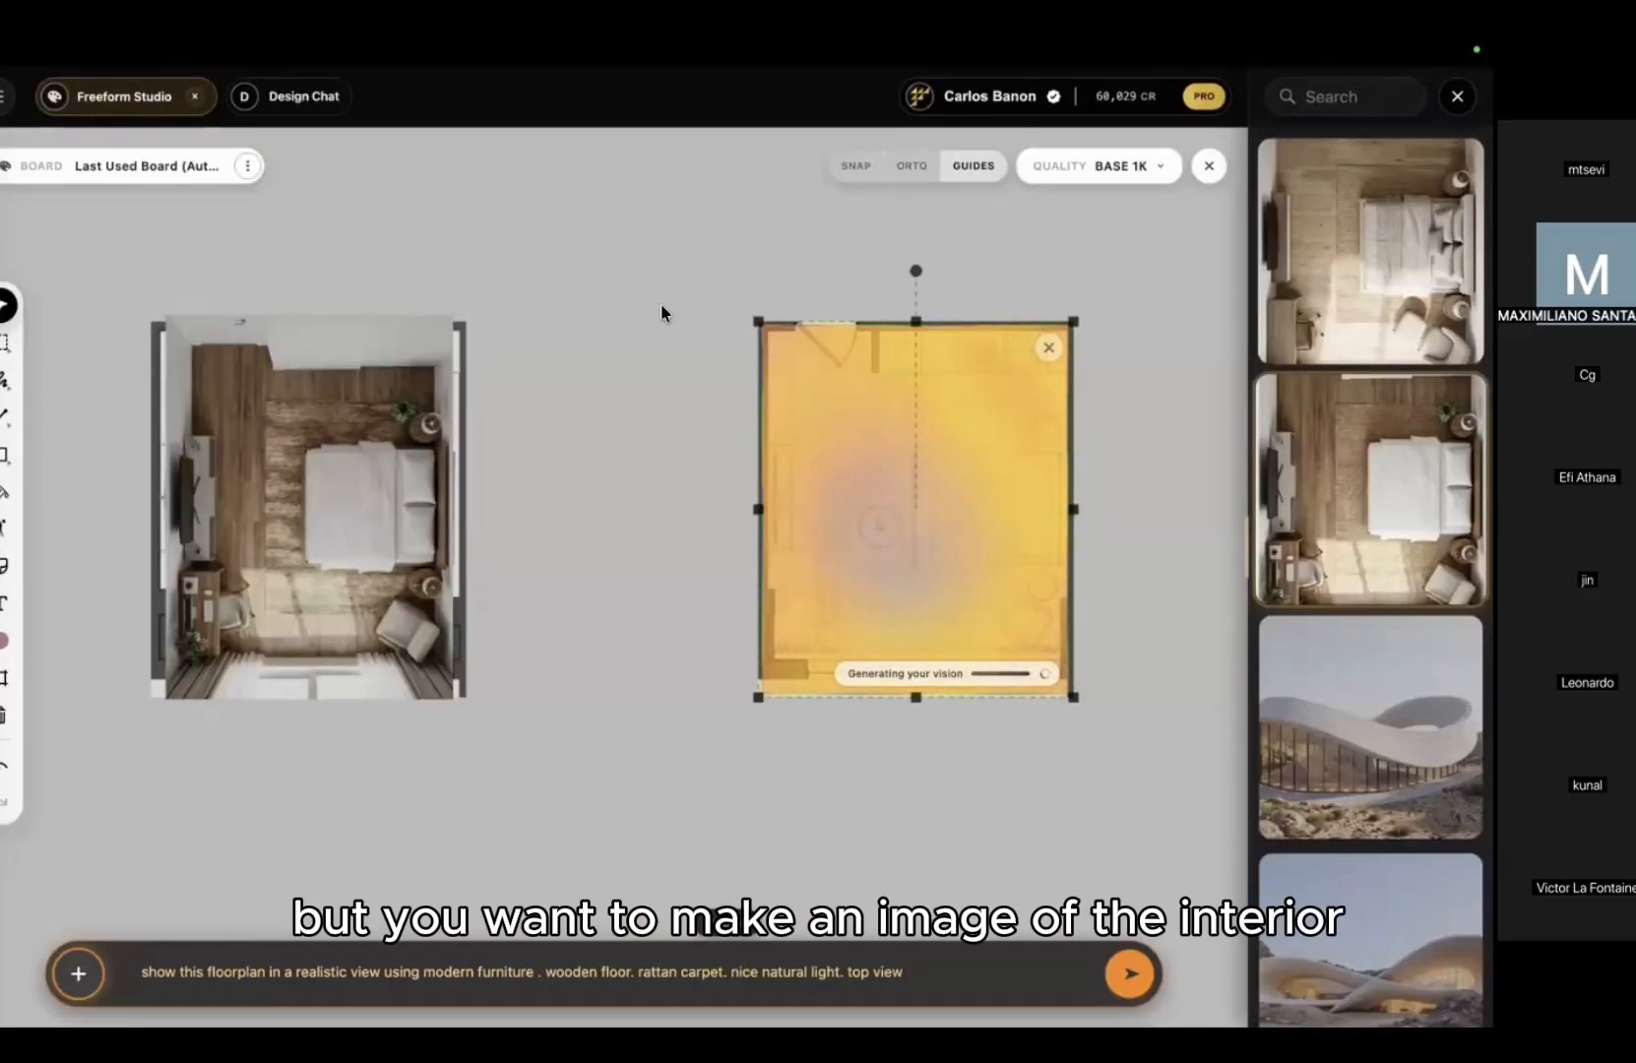
Step: Open the paler-wood bedroom render in full view and choose Change Viewpoint
{"action": "left_click", "coordinate": [1297, 222]}
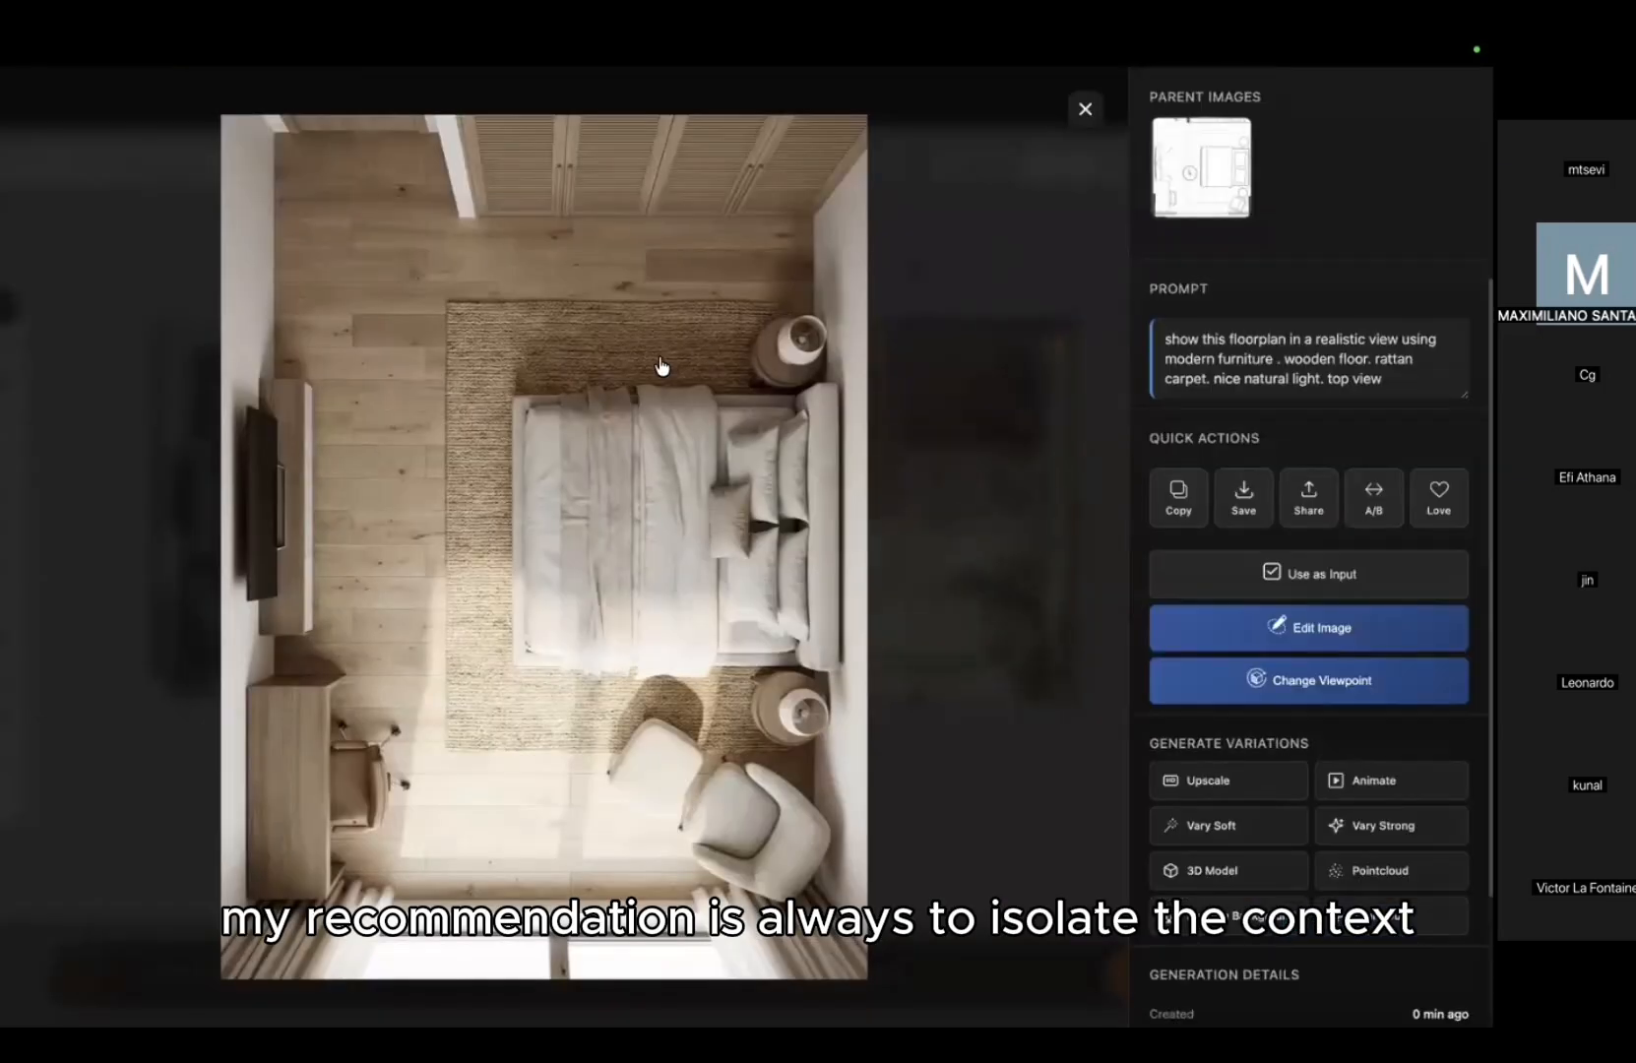
{"action": "left_click", "coordinate": [940, 292]}
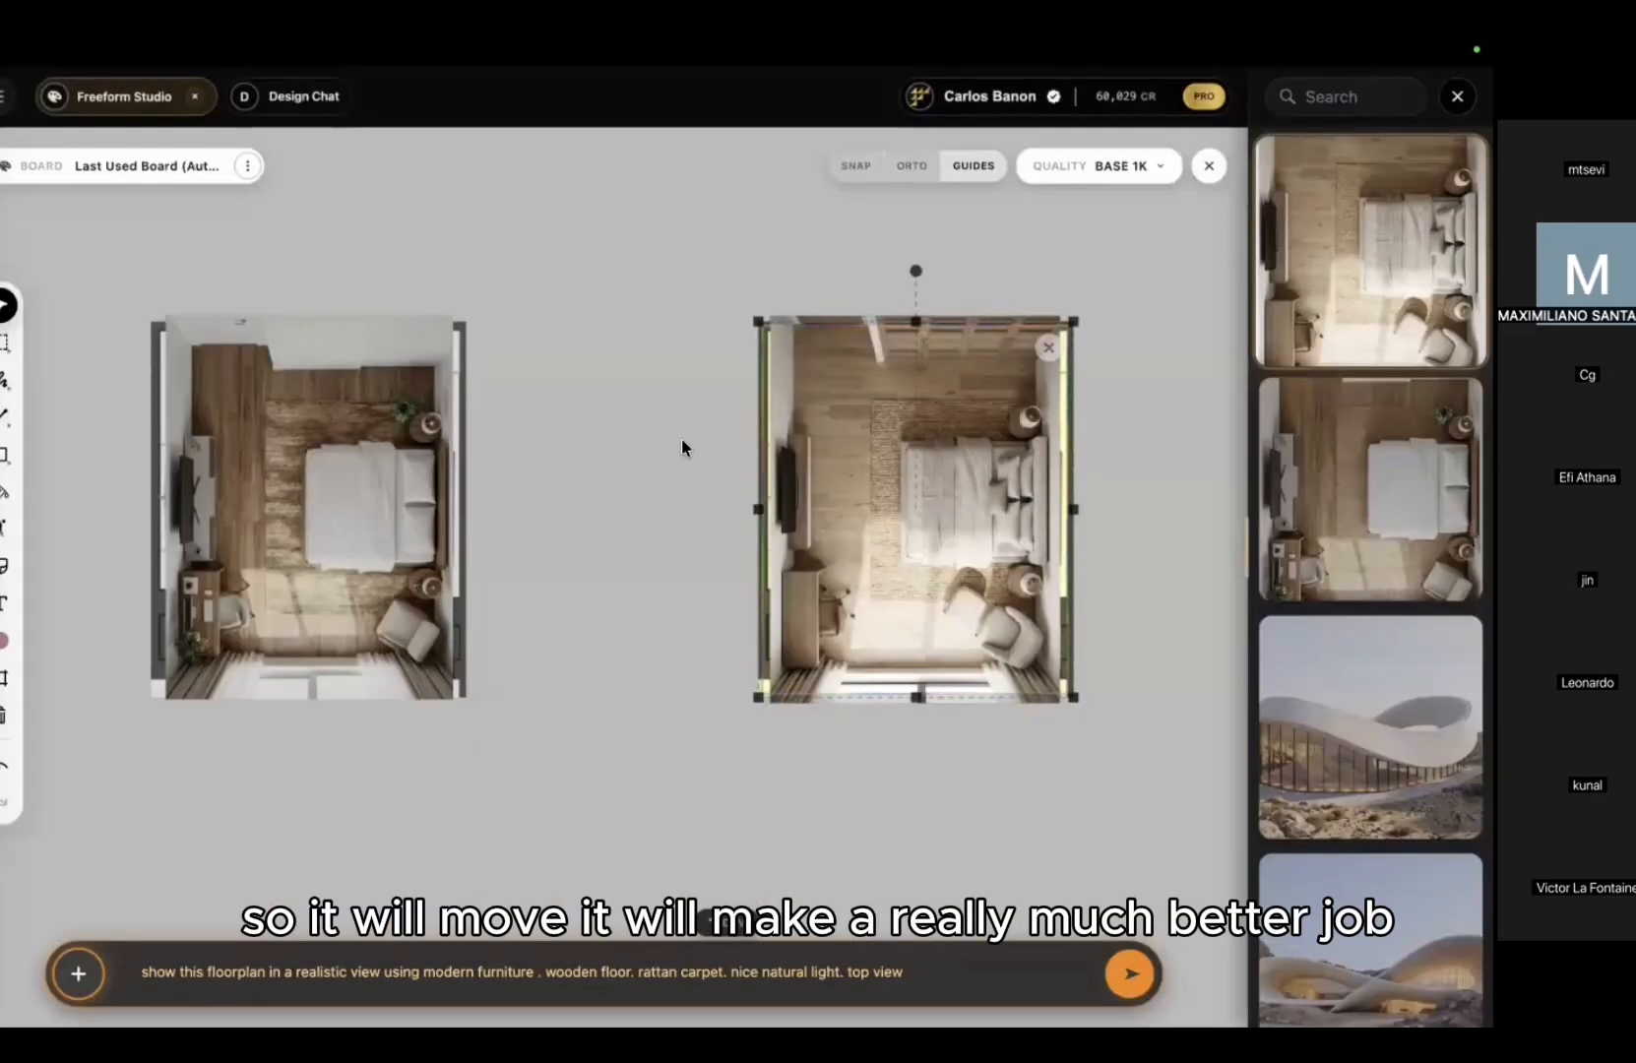
{"action": "left_click", "coordinate": [875, 451]}
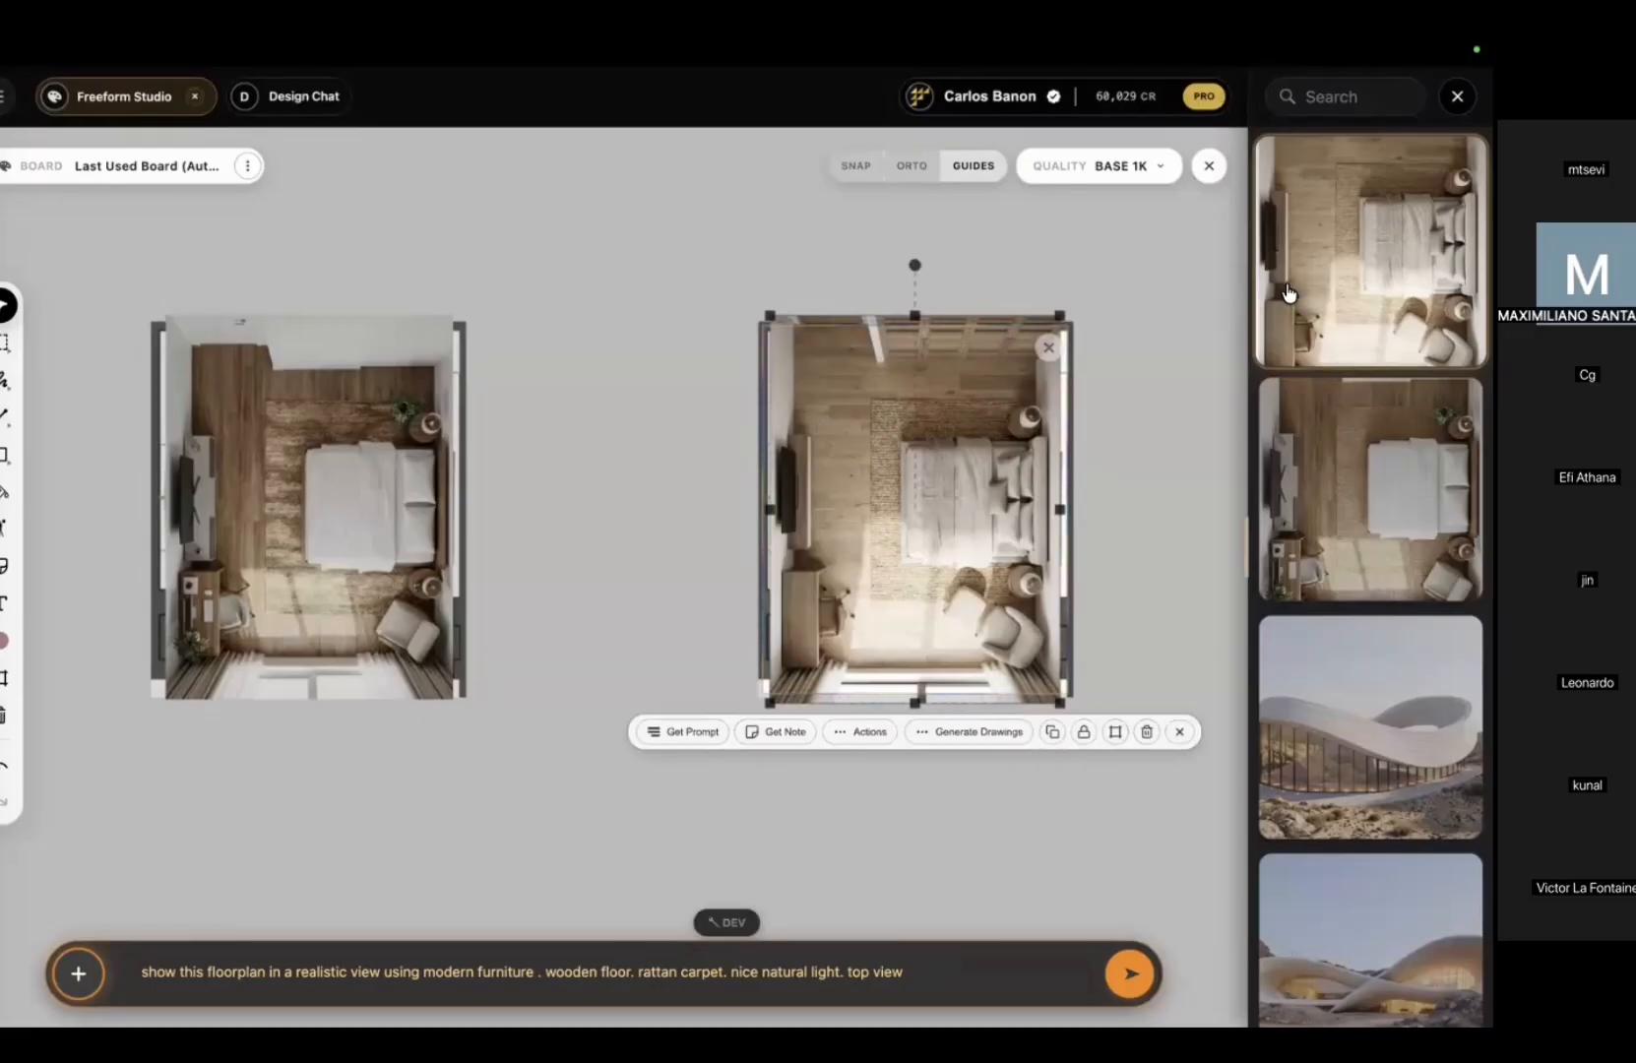
{"action": "double_click", "coordinate": [815, 426]}
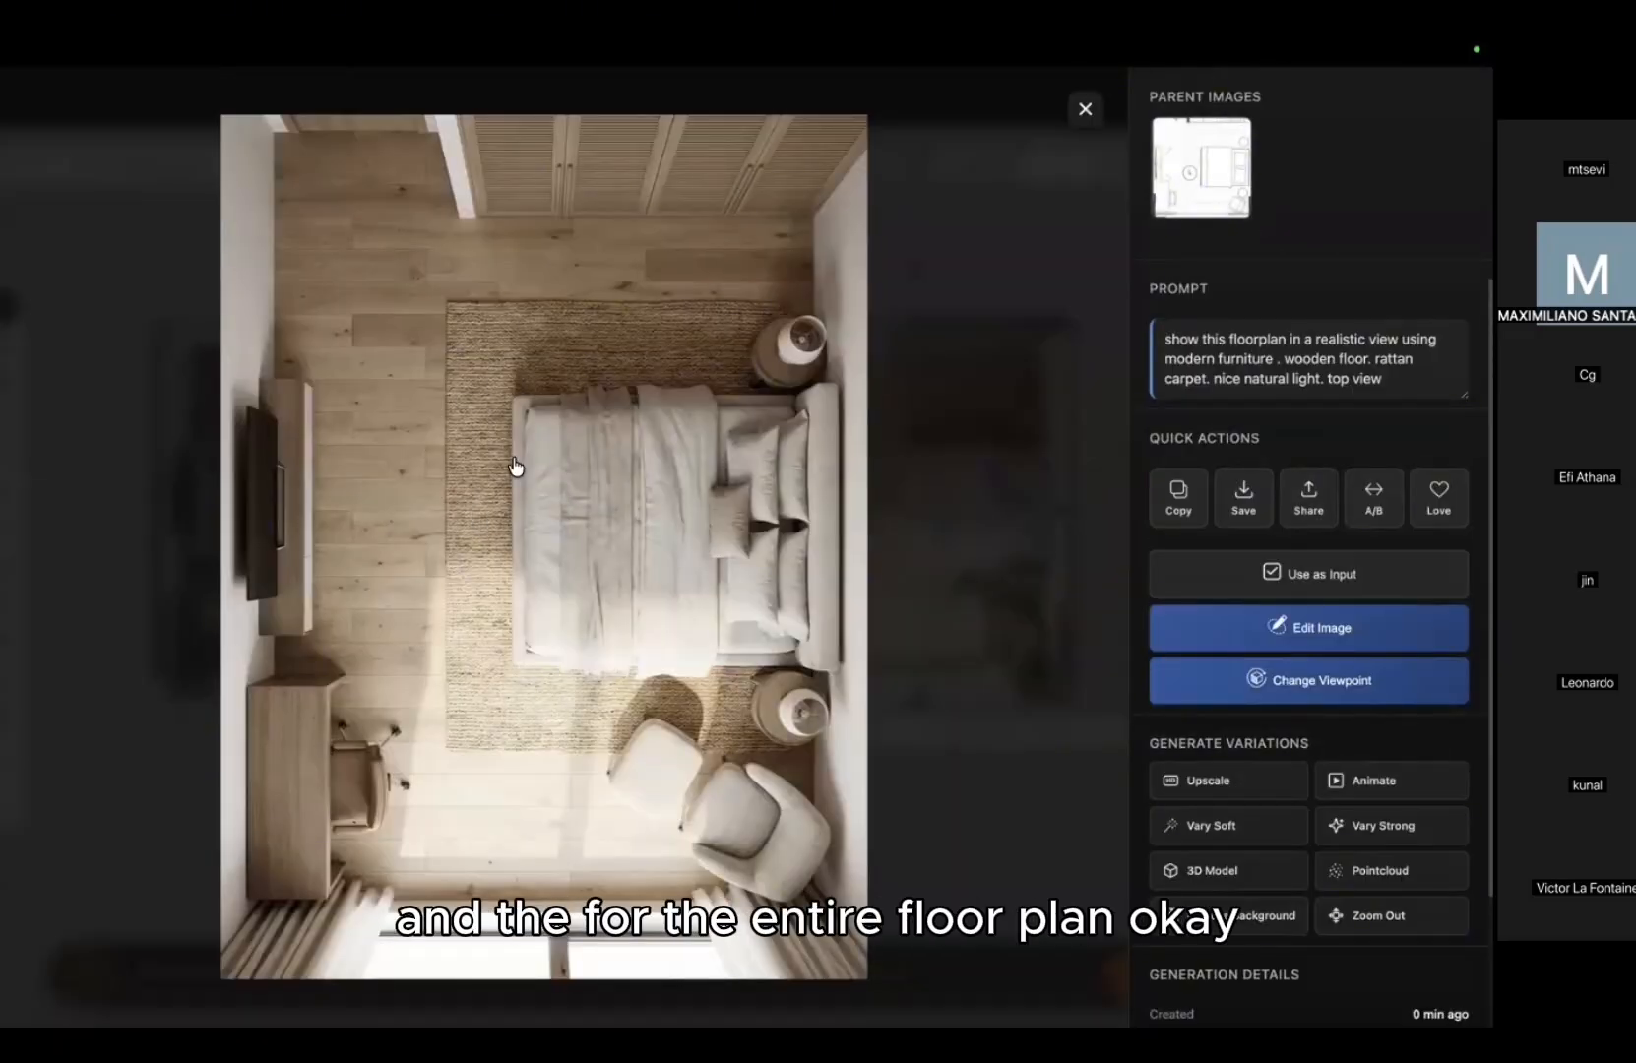
{"action": "left_click", "coordinate": [1305, 681]}
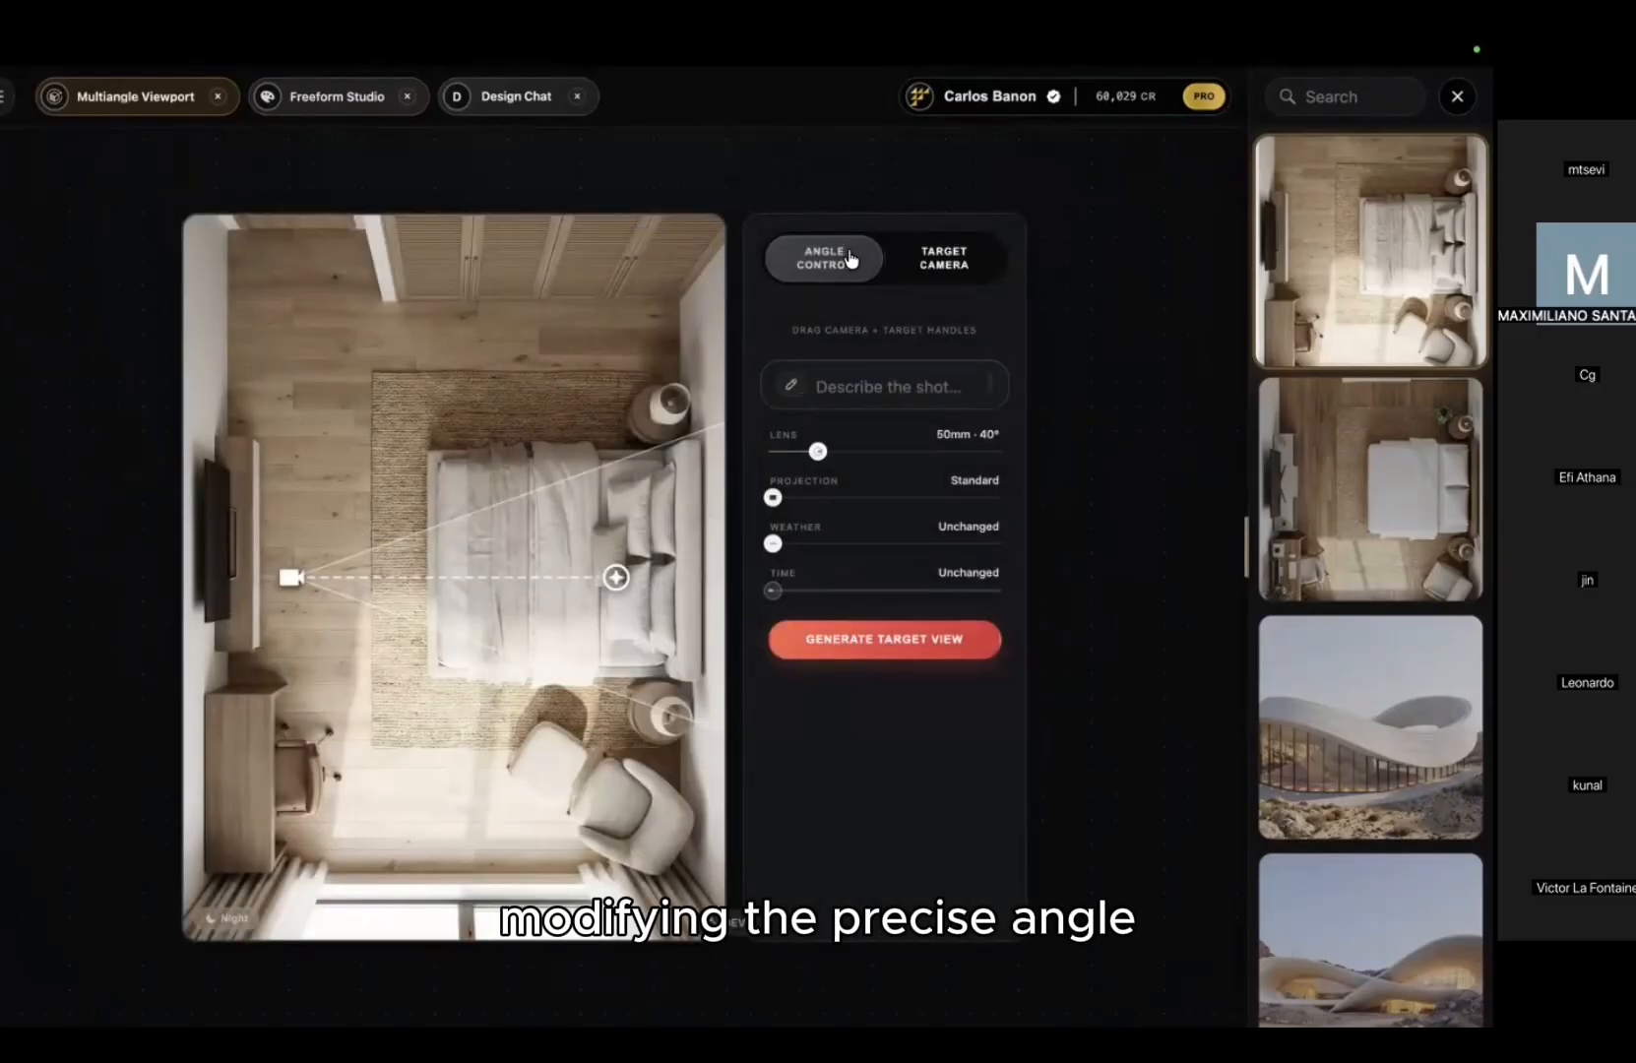
Step: Place the target camera in the top-left corner aiming down, and request a door-to-window bed view
{"action": "left_click_drag", "start_coordinate": [289, 577], "coordinate": [293, 242]}
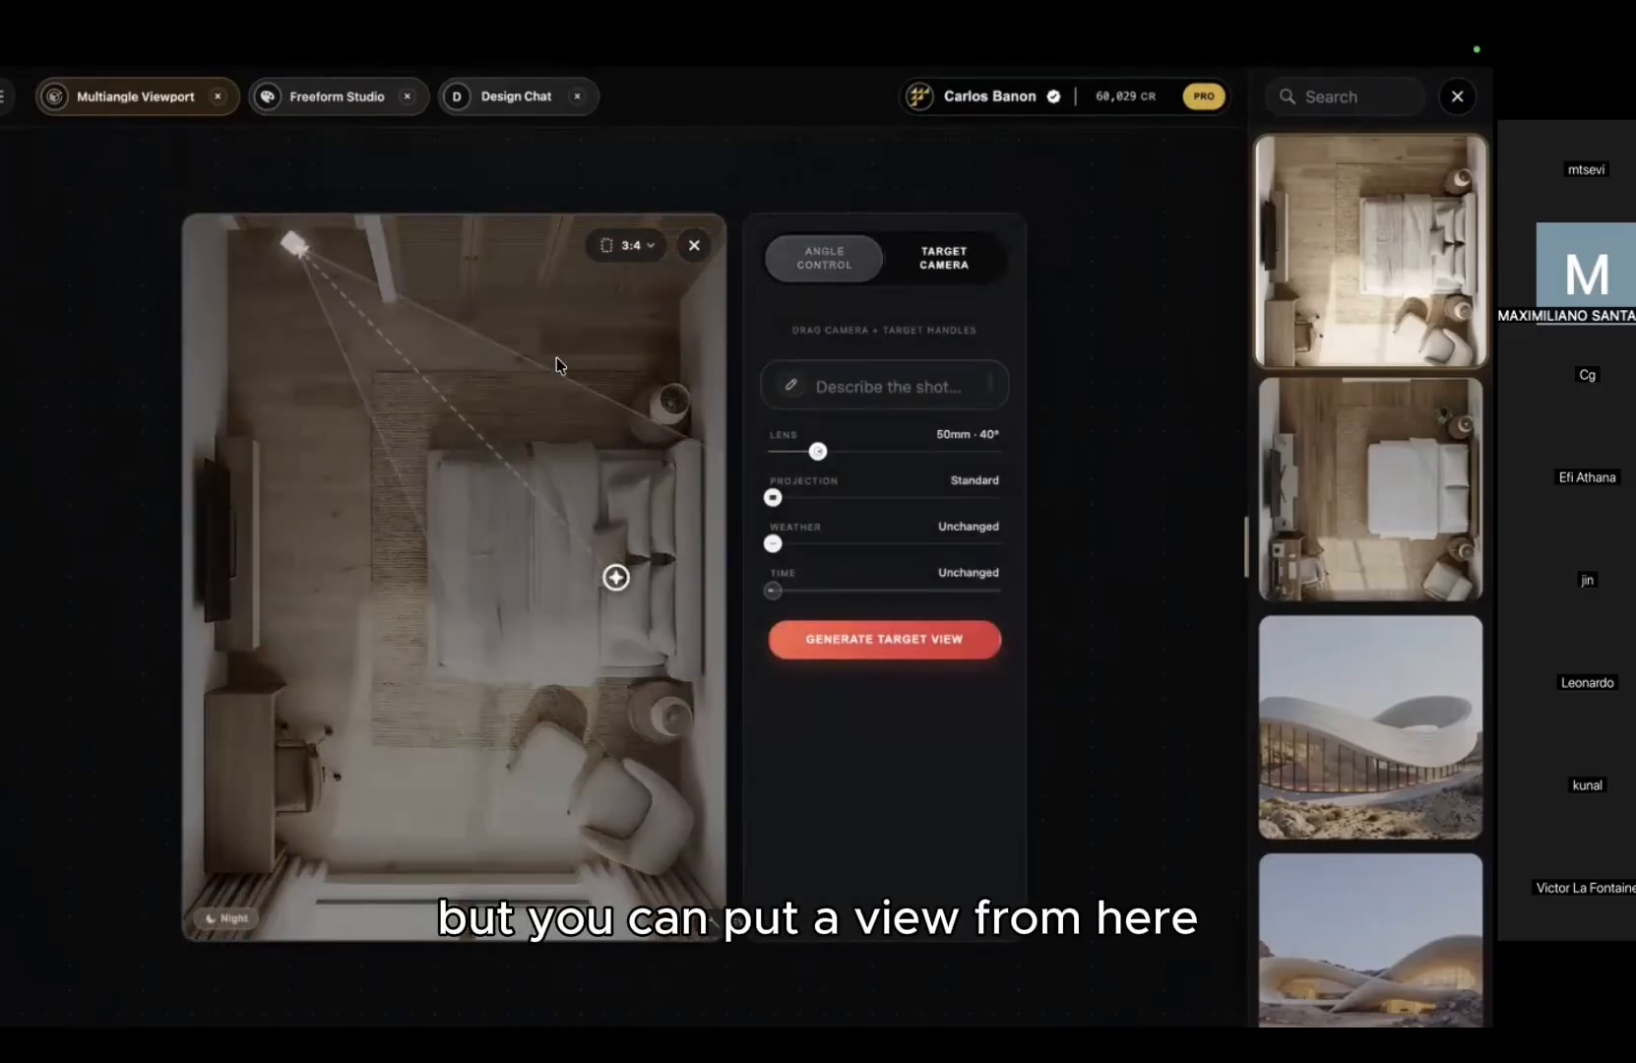
{"action": "left_click_drag", "start_coordinate": [610, 604], "coordinate": [472, 873]}
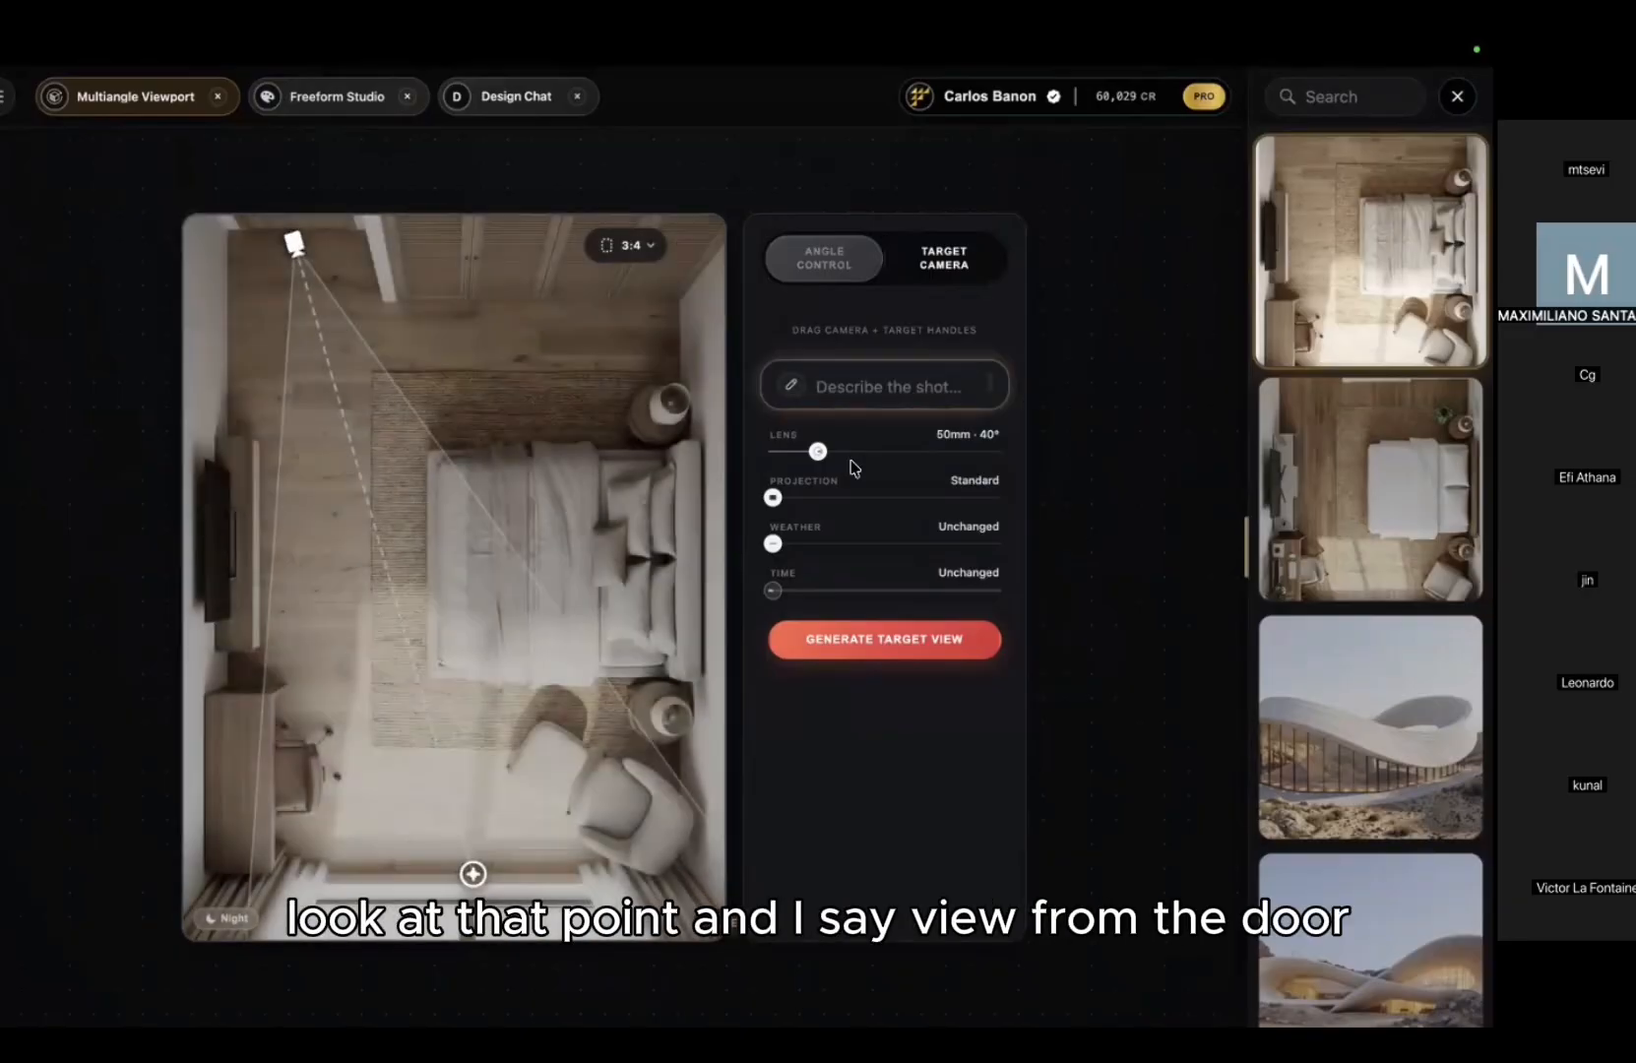
{"action": "left_click", "coordinate": [876, 386]}
{"action": "type", "text": "view from the"}
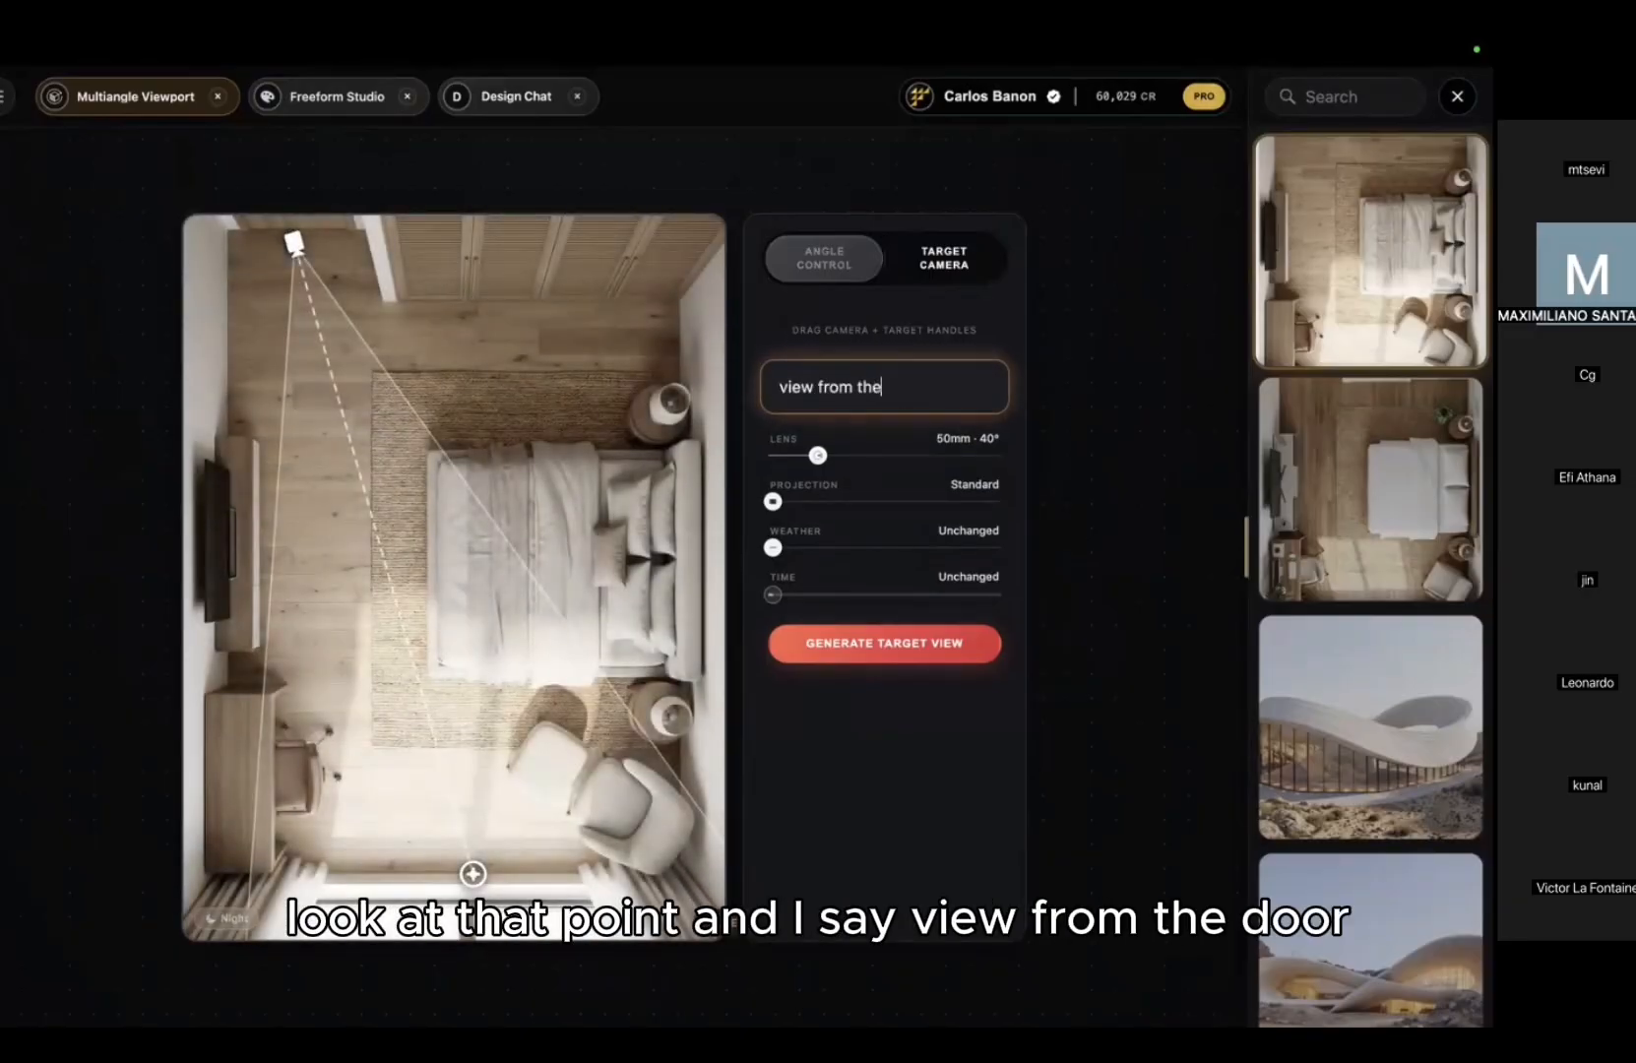
{"action": "type", "text": " door wo"}
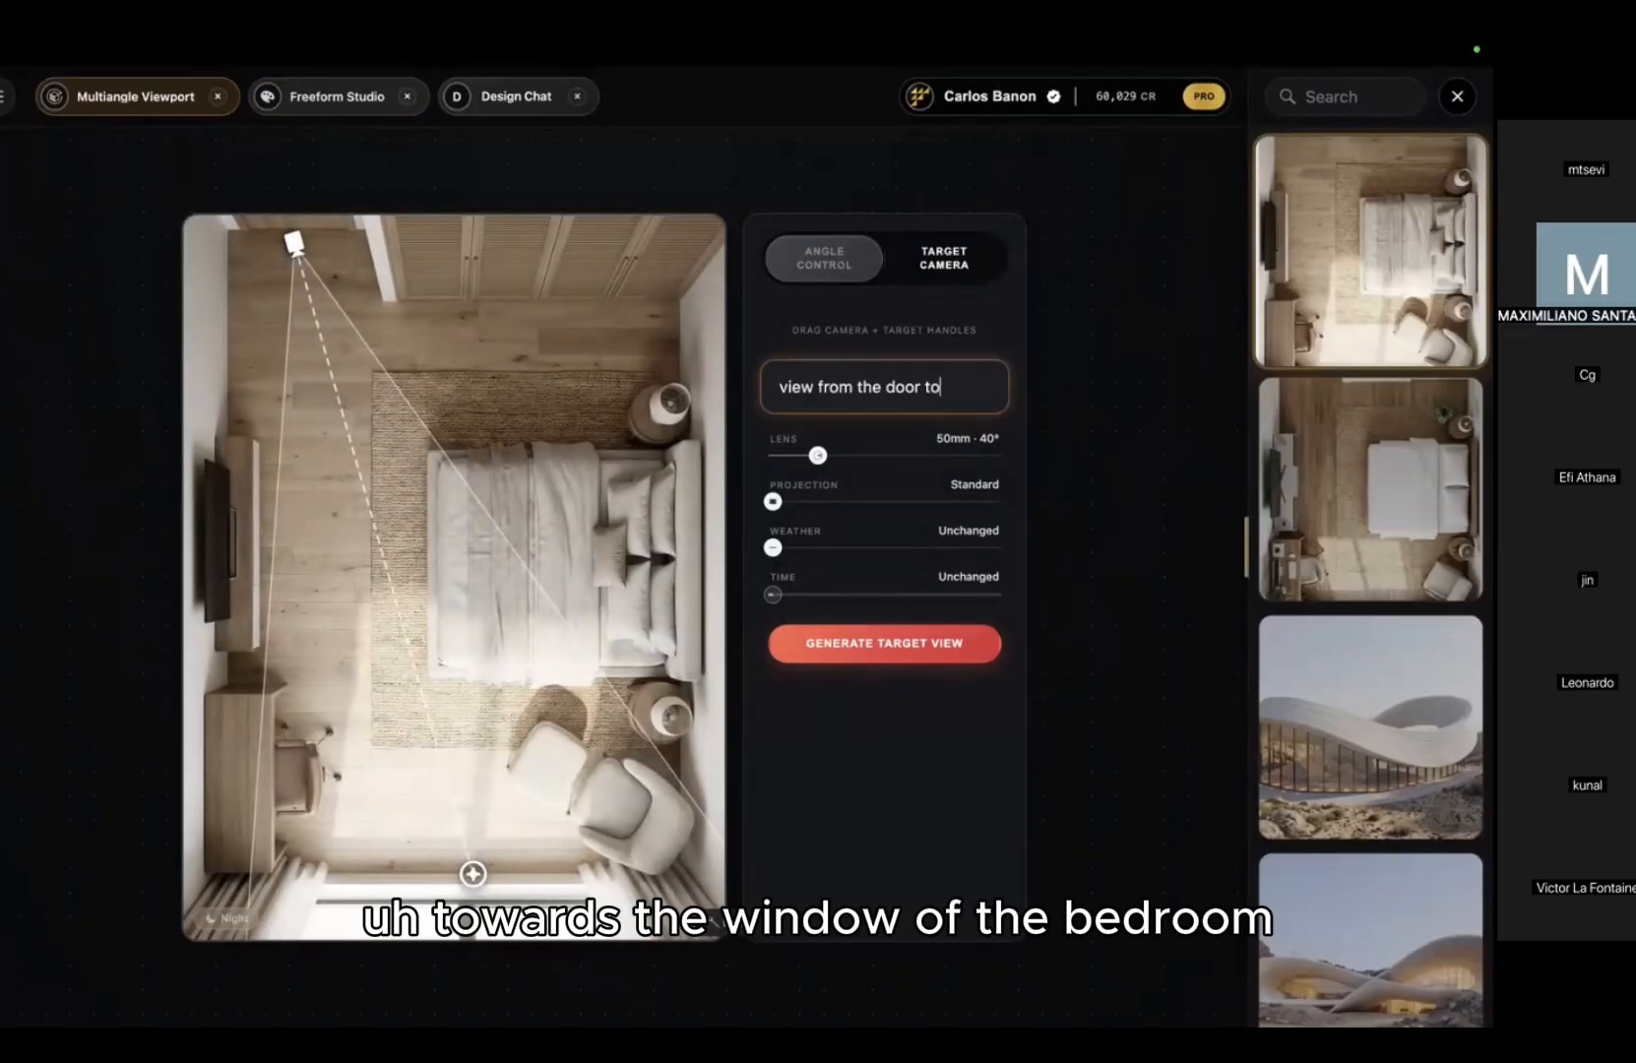
{"action": "type", "text": "ards the window of th"}
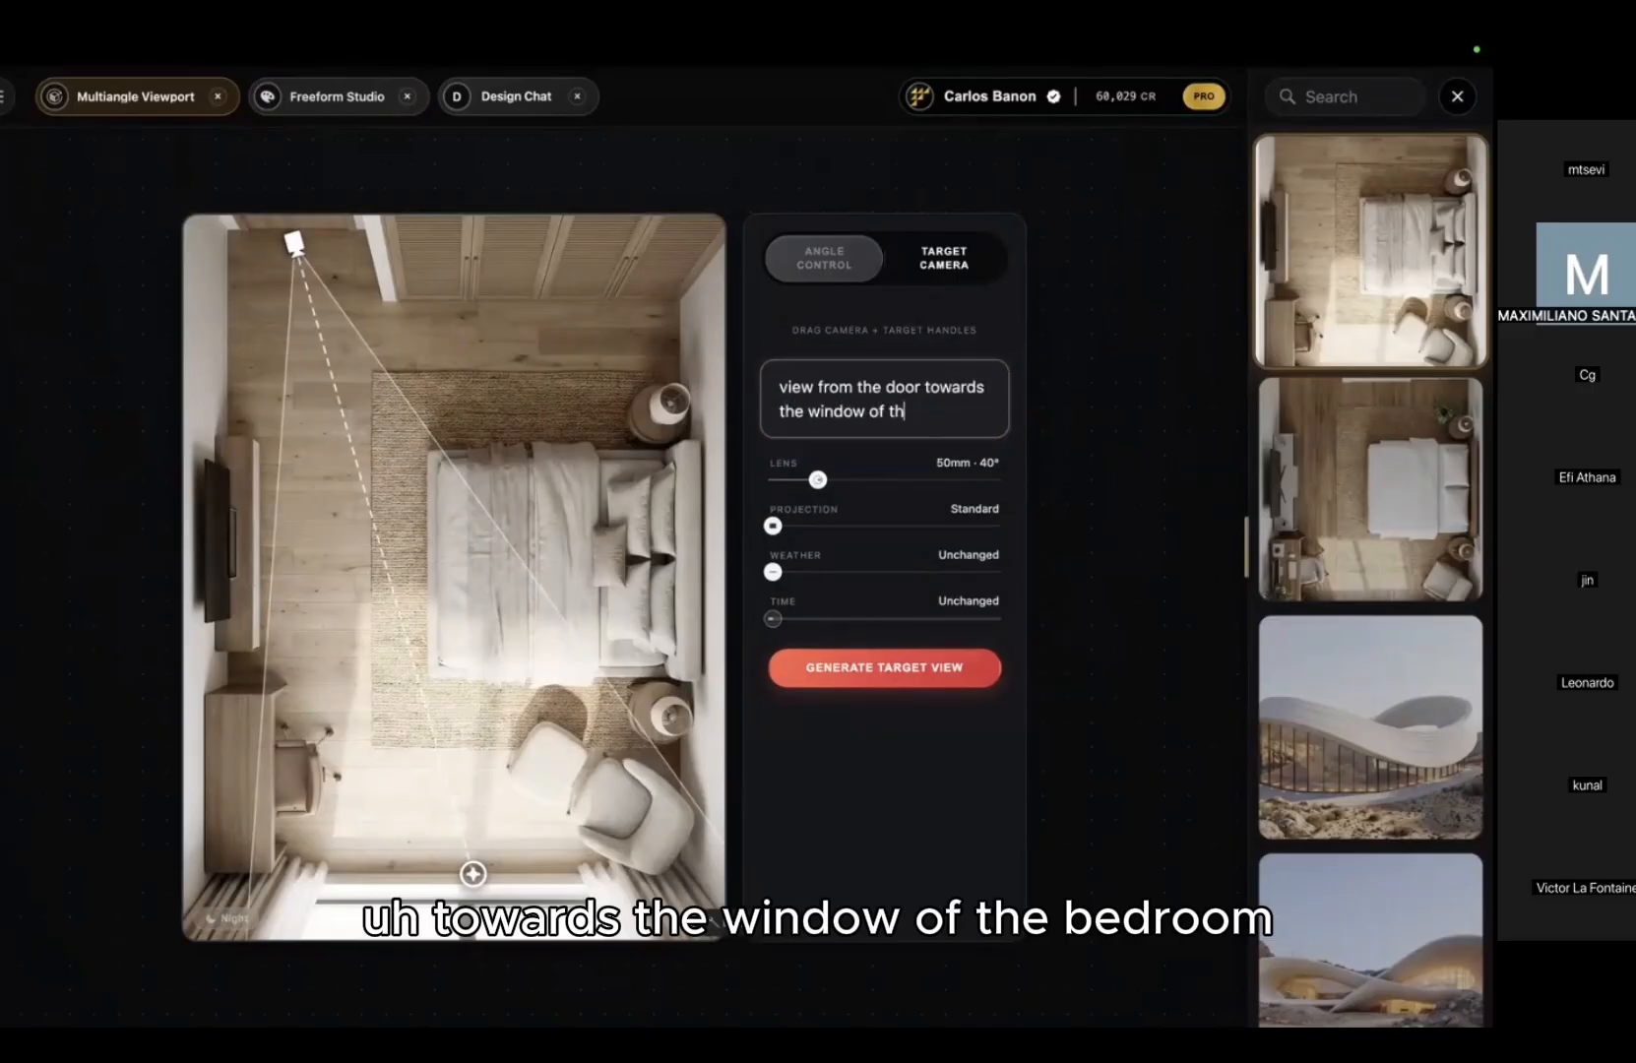
{"action": "type", "text": "e bedroom."}
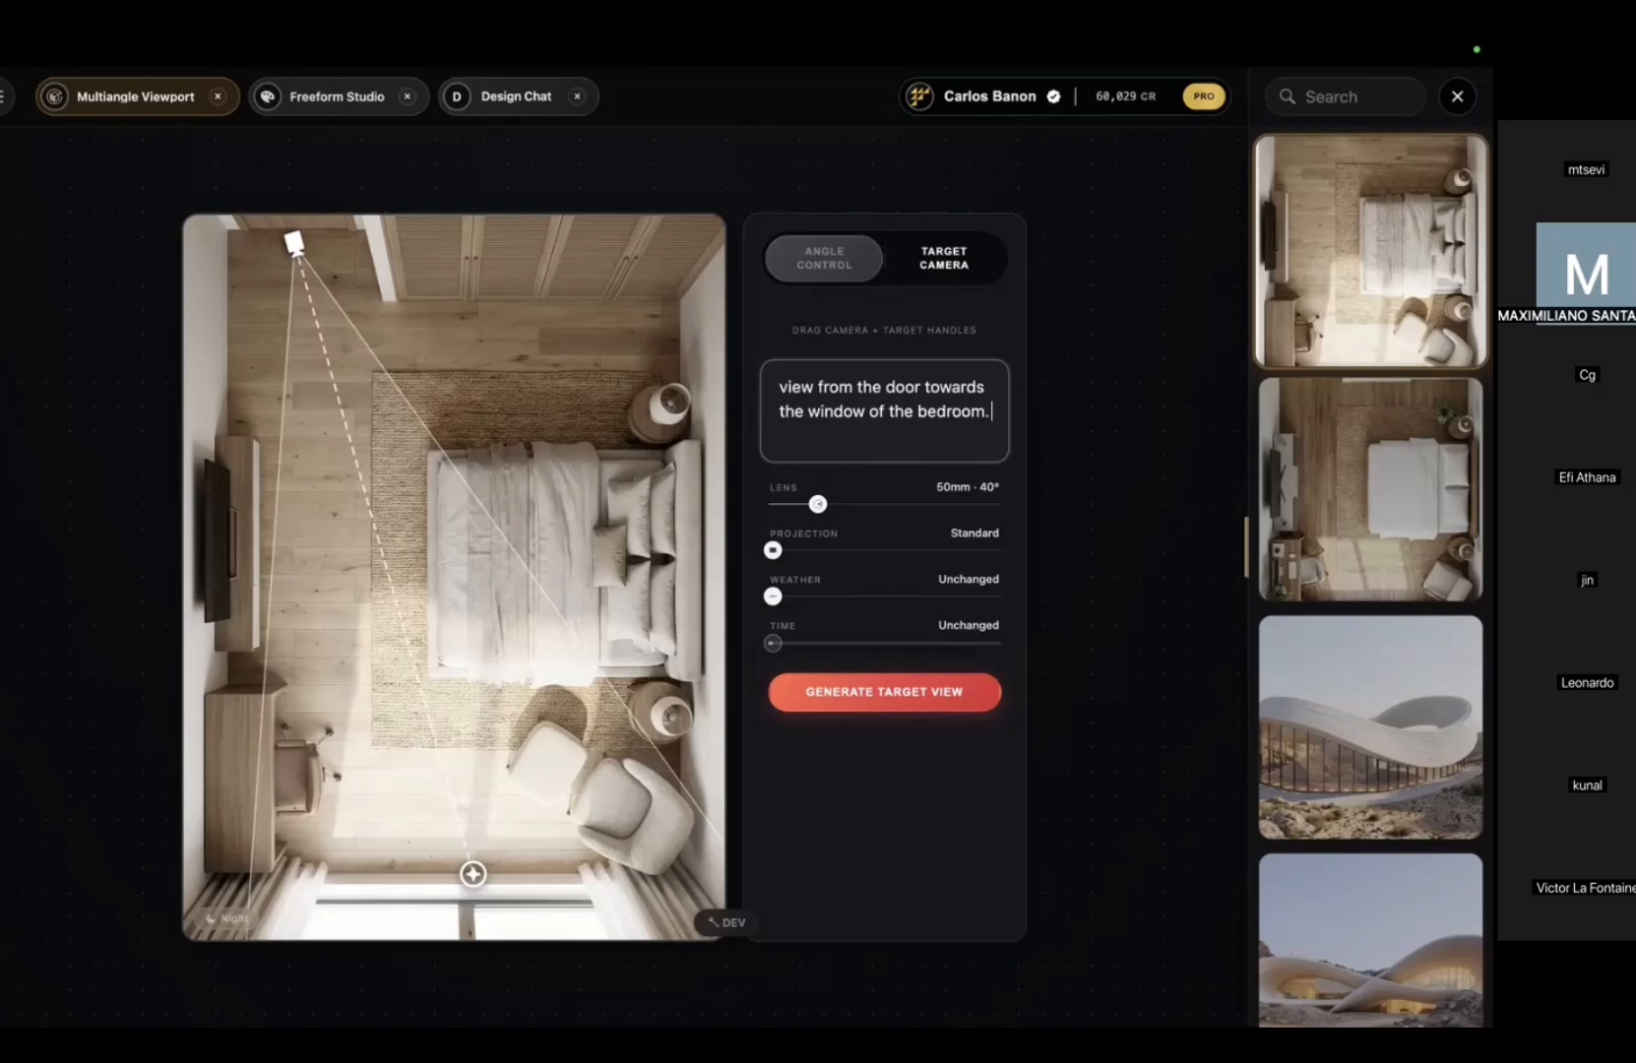
{"action": "type", "text": " showing the bed"}
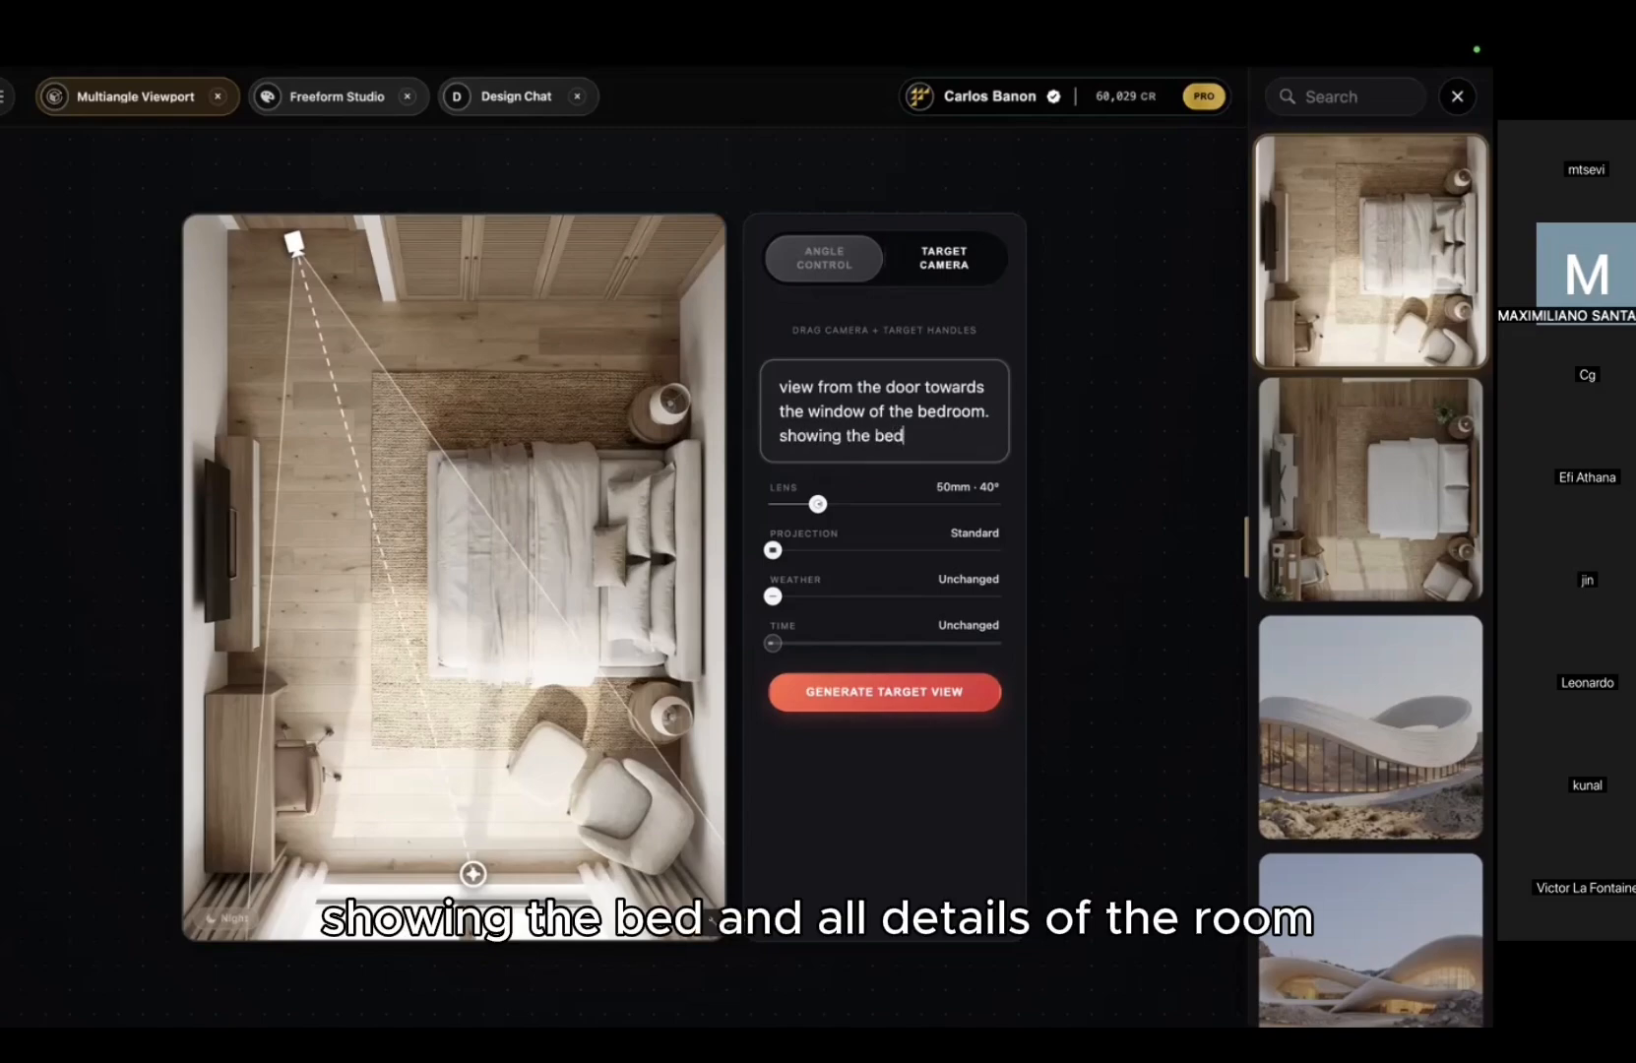
{"action": "type", "text": " and all details of the room"}
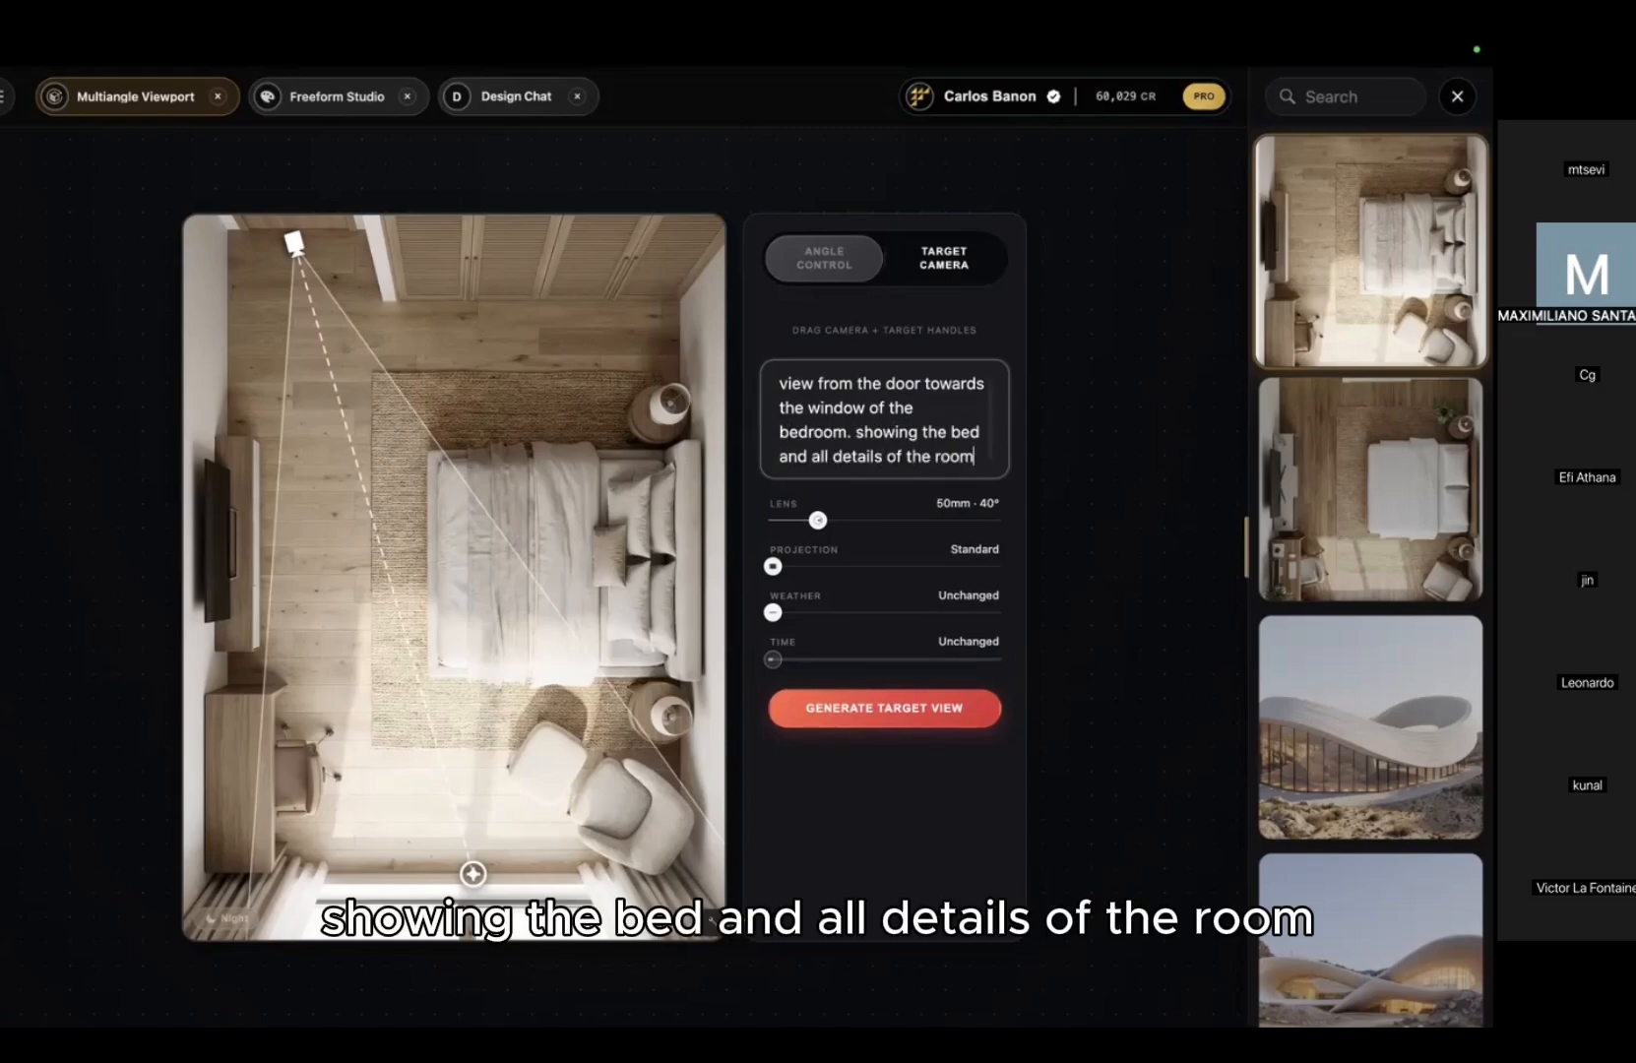
{"action": "key", "text": "Return"}
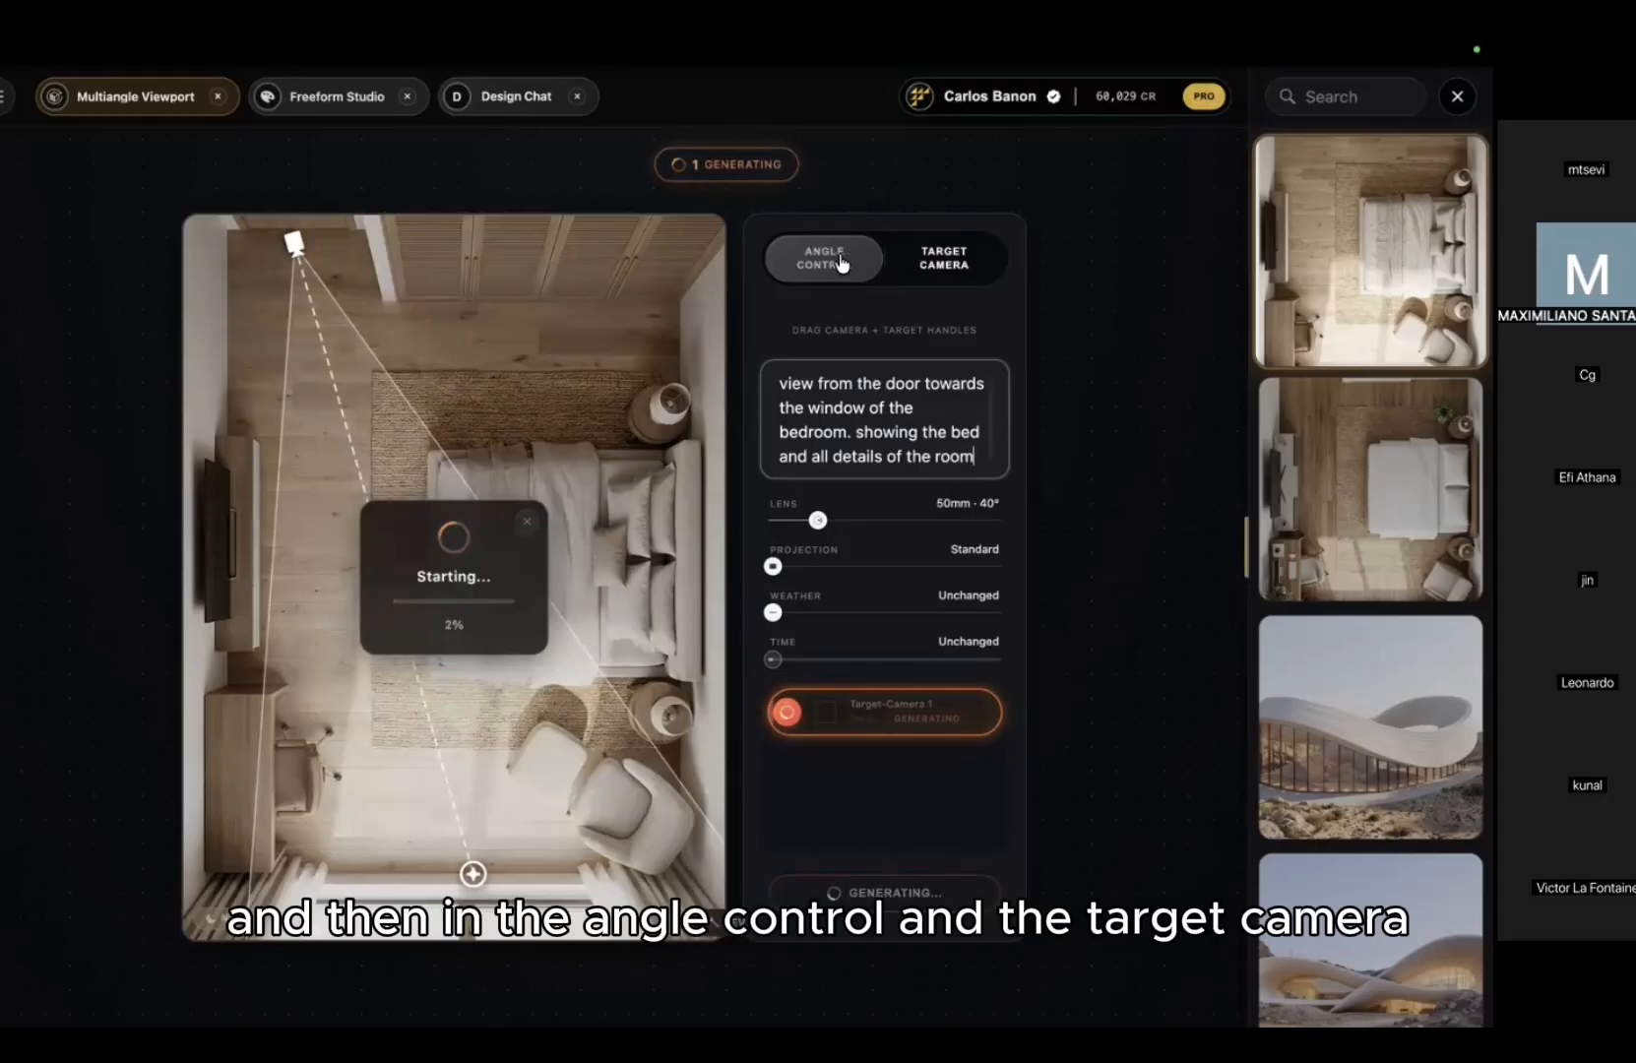
{"action": "left_click", "coordinate": [891, 260]}
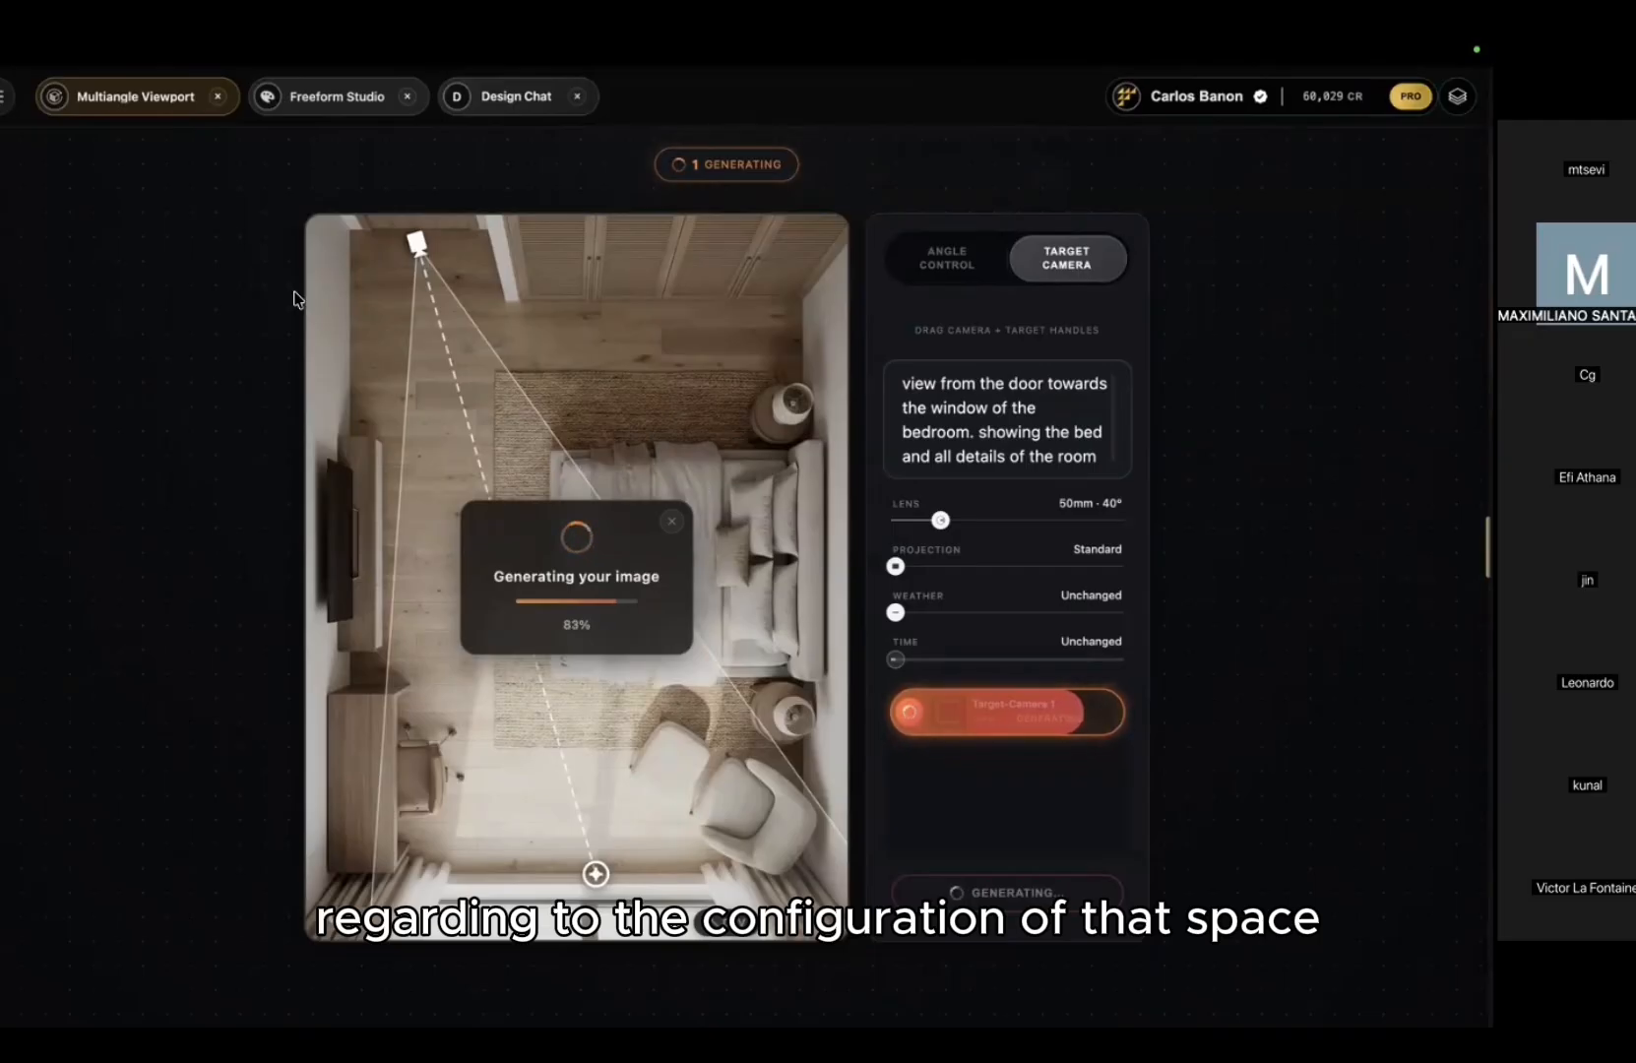
Step: Open the hamburger sidebar to list the studios and projects
{"action": "left_click", "coordinate": [6, 97]}
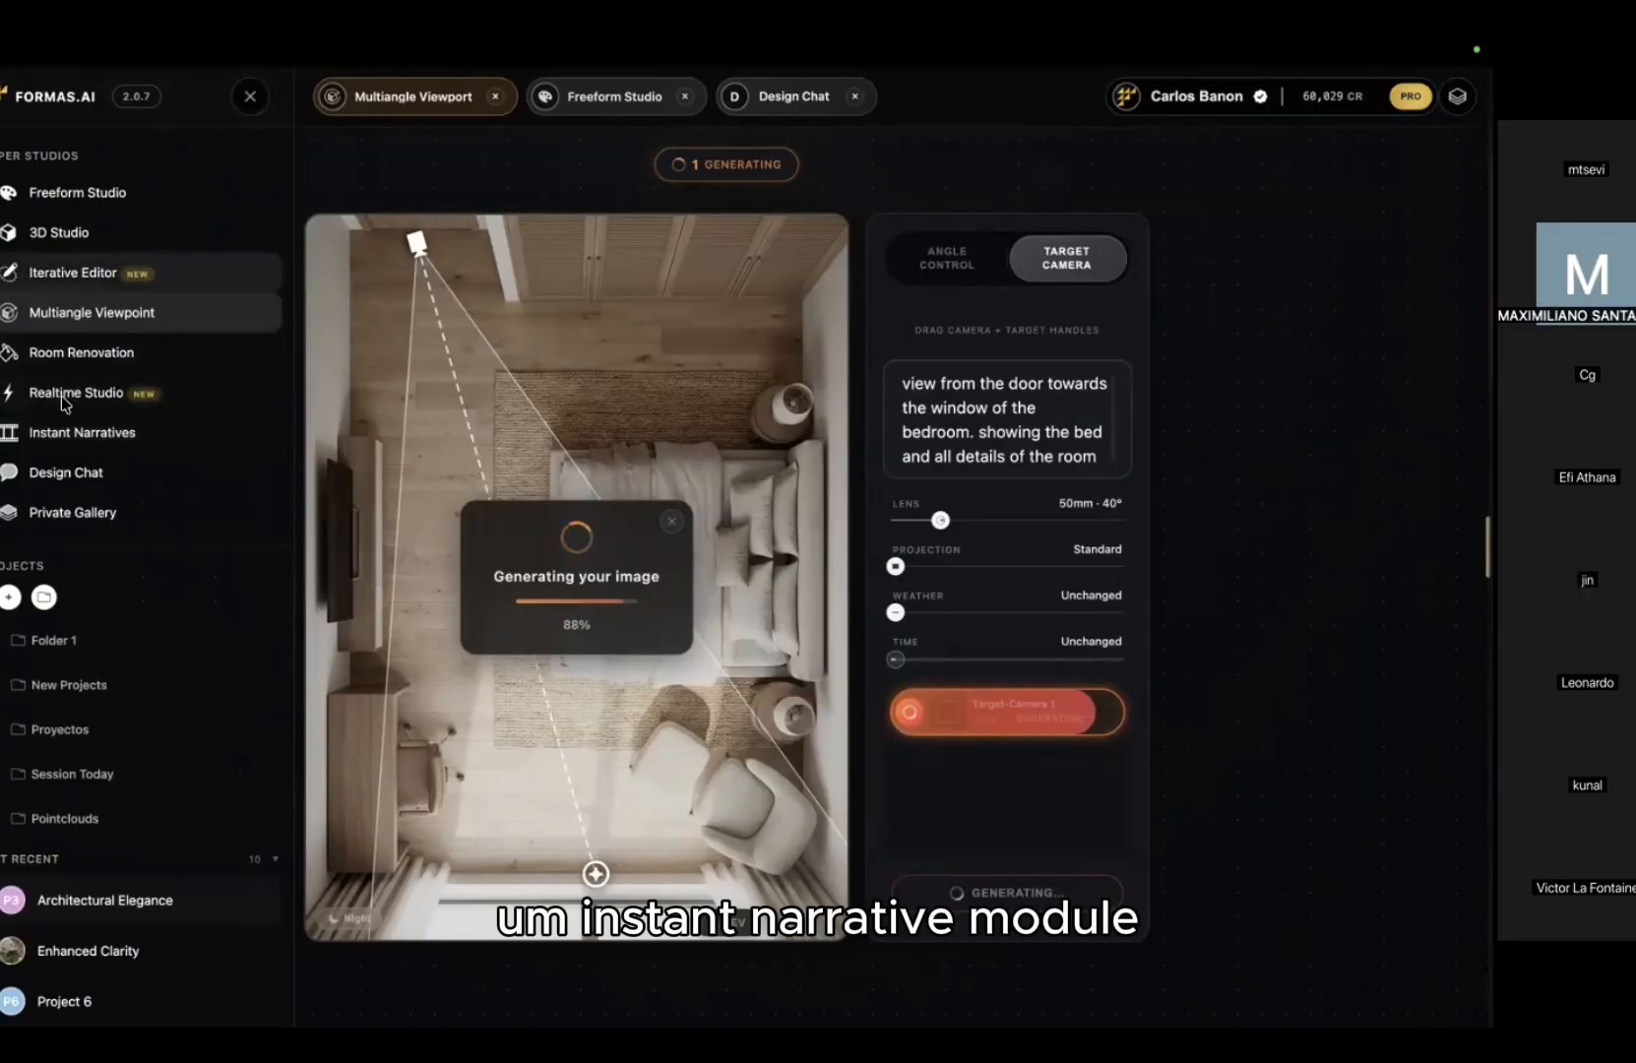
Step: In Instant Narratives, download the original floor plan image from a bedroom render
{"action": "left_click", "coordinate": [61, 438]}
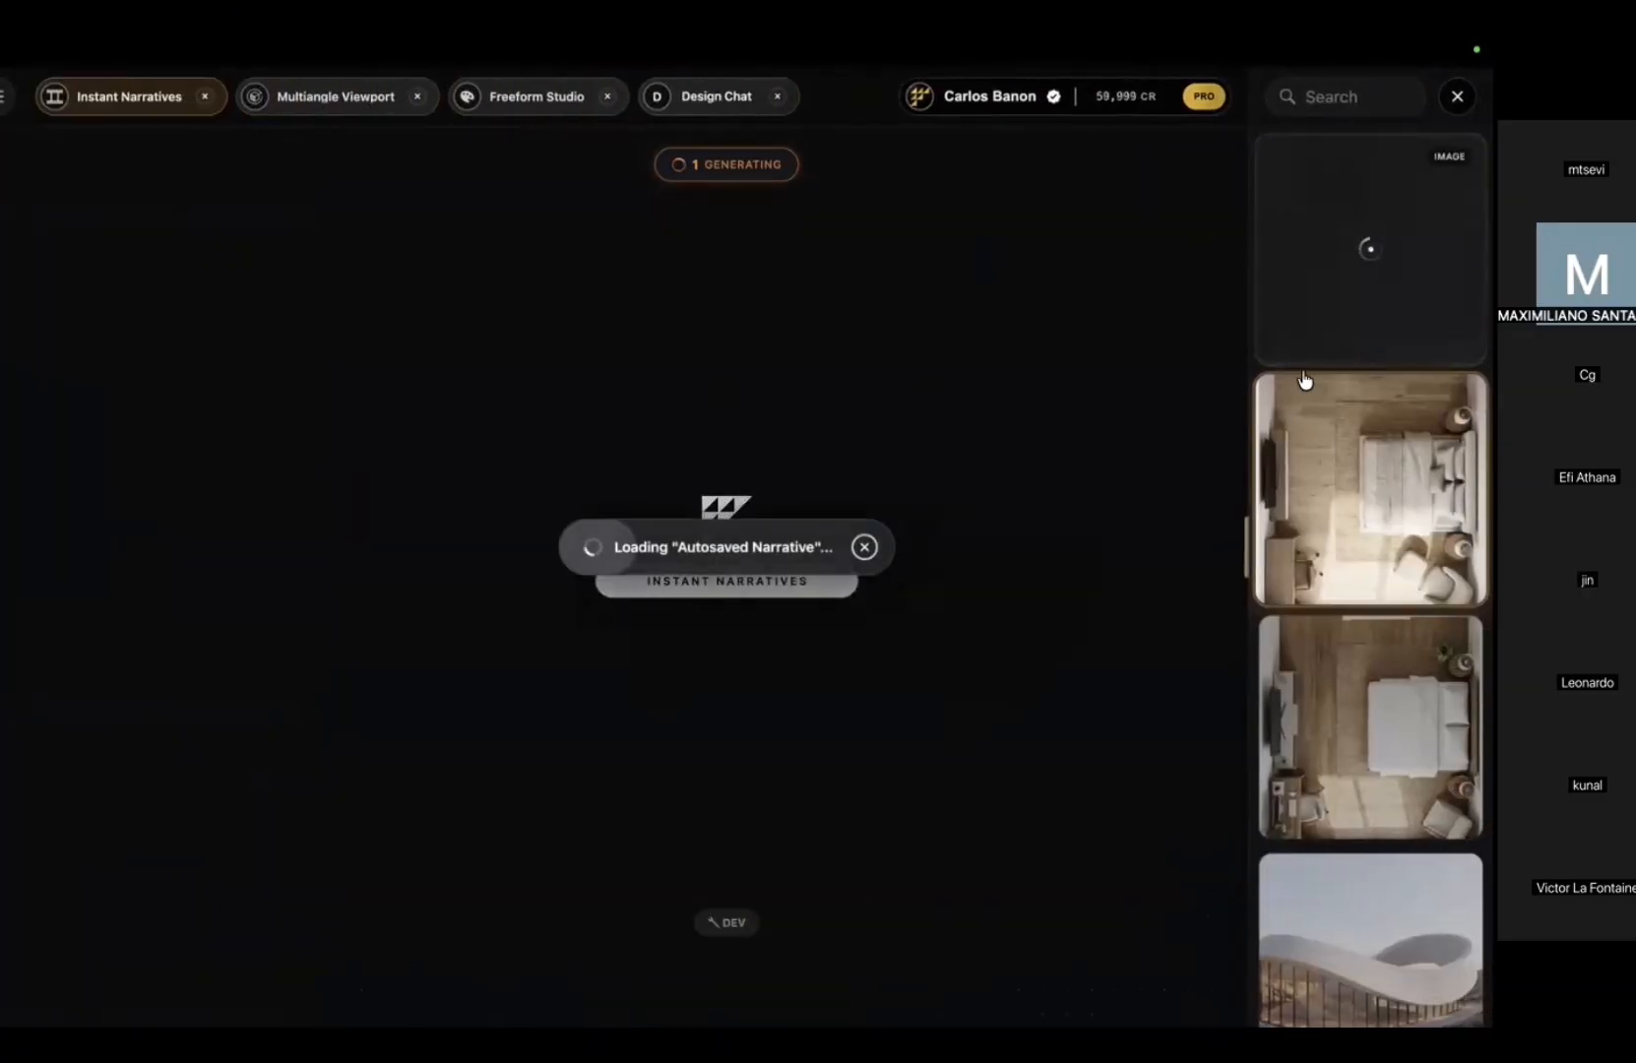
{"action": "left_click", "coordinate": [1368, 475]}
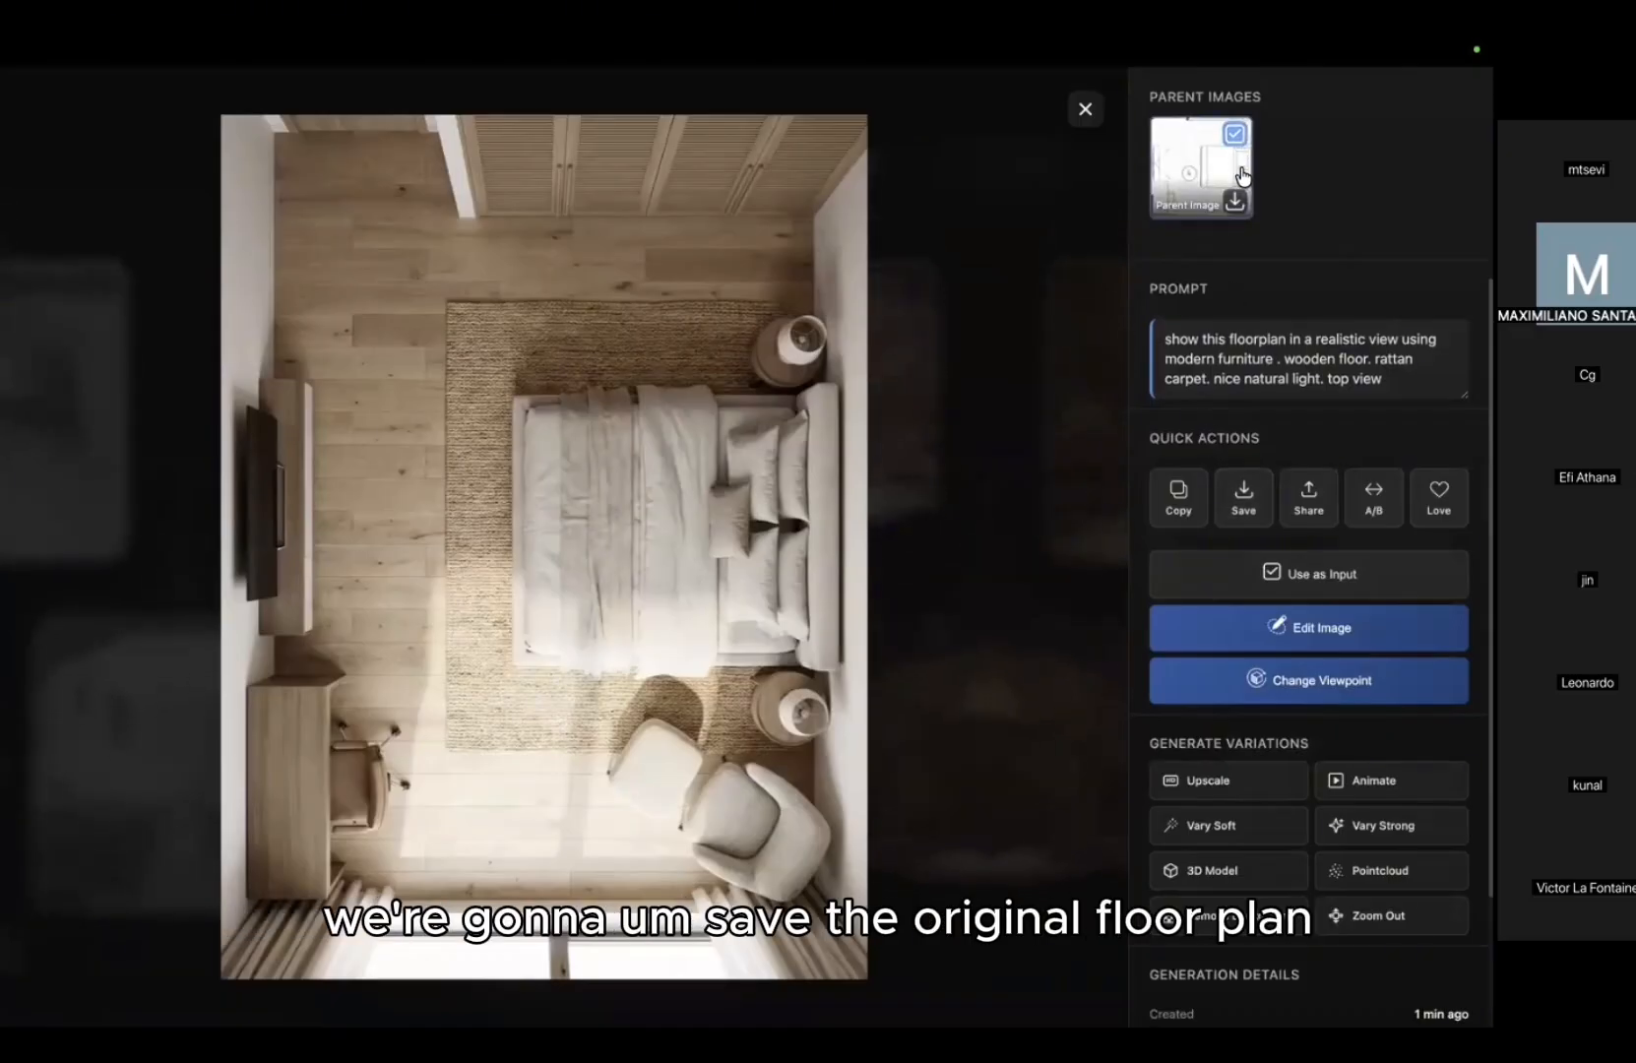
{"action": "left_click", "coordinate": [1239, 204]}
{"action": "left_click", "coordinate": [1043, 289]}
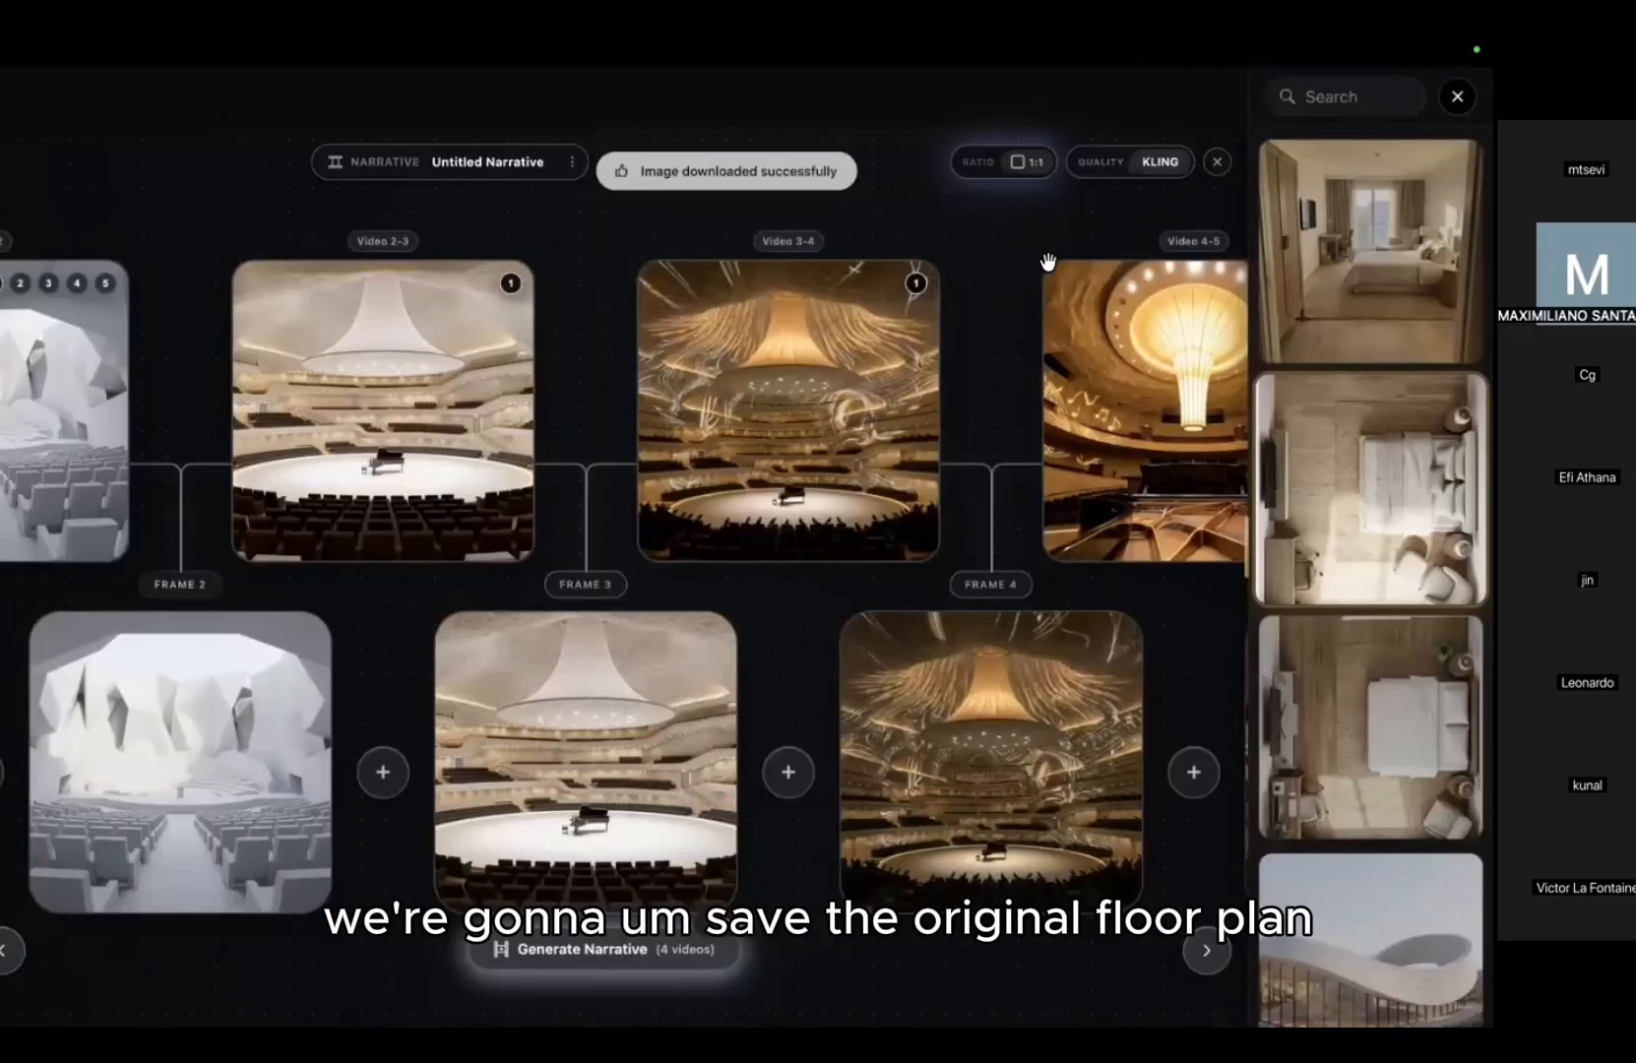
{"action": "left_click_drag", "start_coordinate": [194, 261], "coordinate": [718, 277]}
Step: Save the current narrative as 'Auditorium'
{"action": "left_click", "coordinate": [572, 161]}
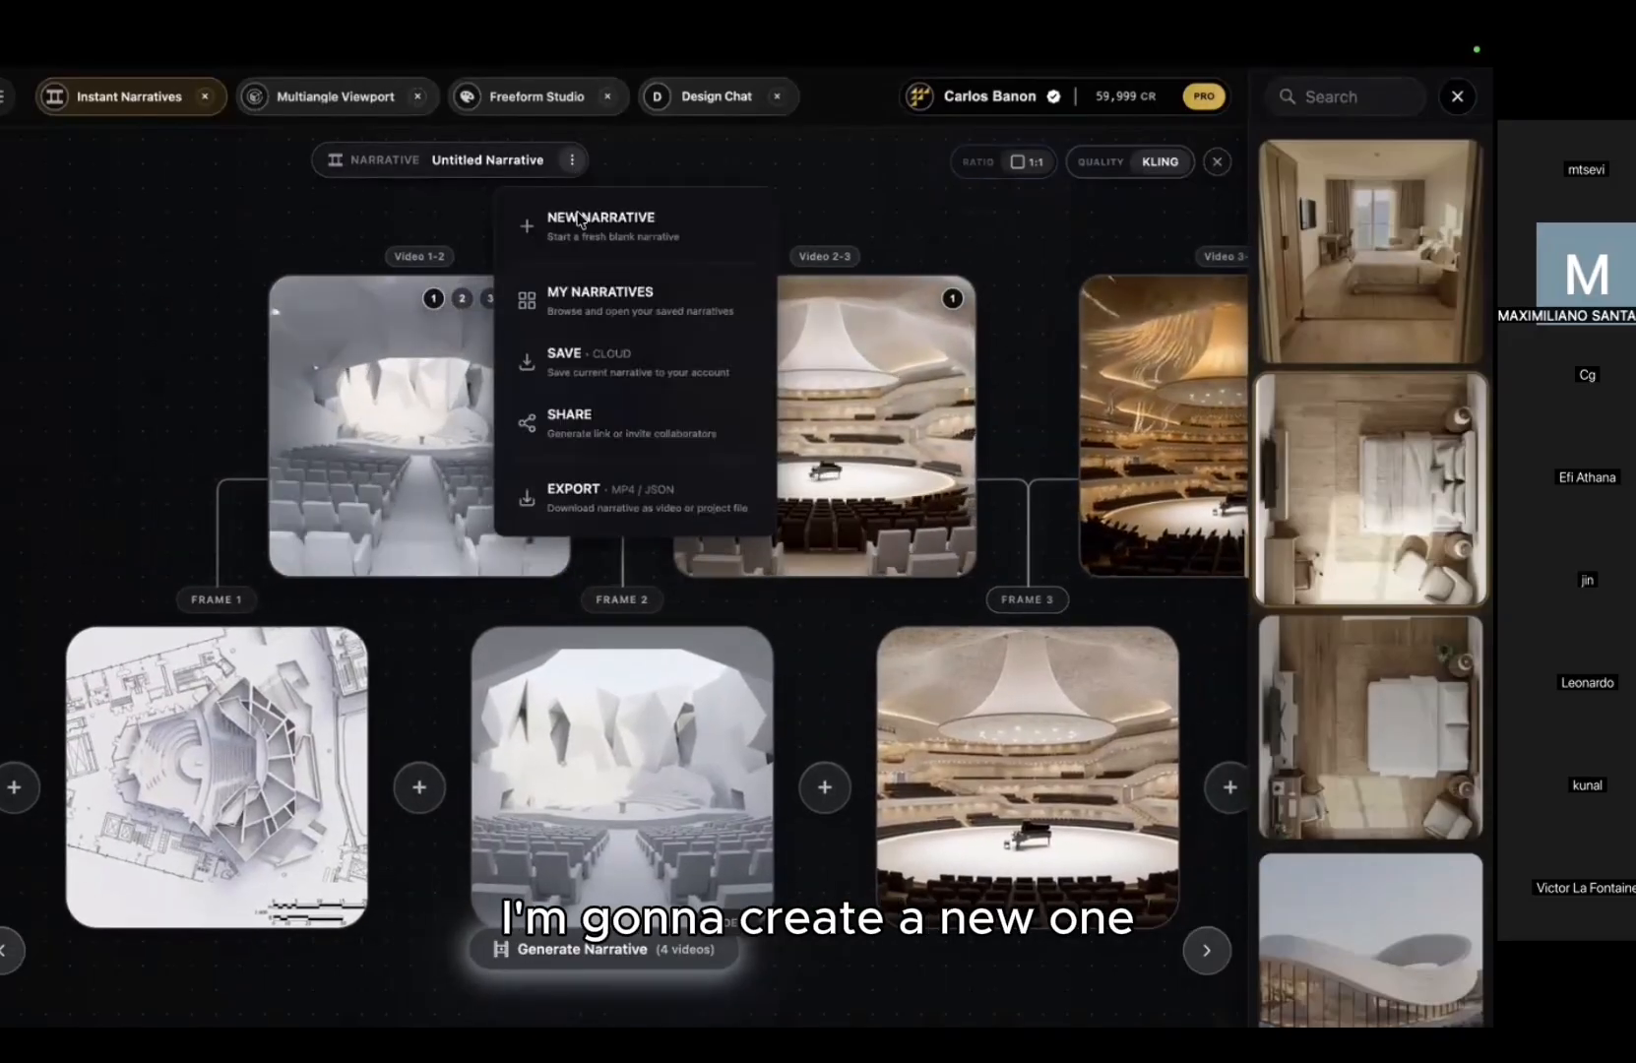
{"action": "left_click", "coordinate": [586, 352]}
{"action": "type", "text": "Aud"}
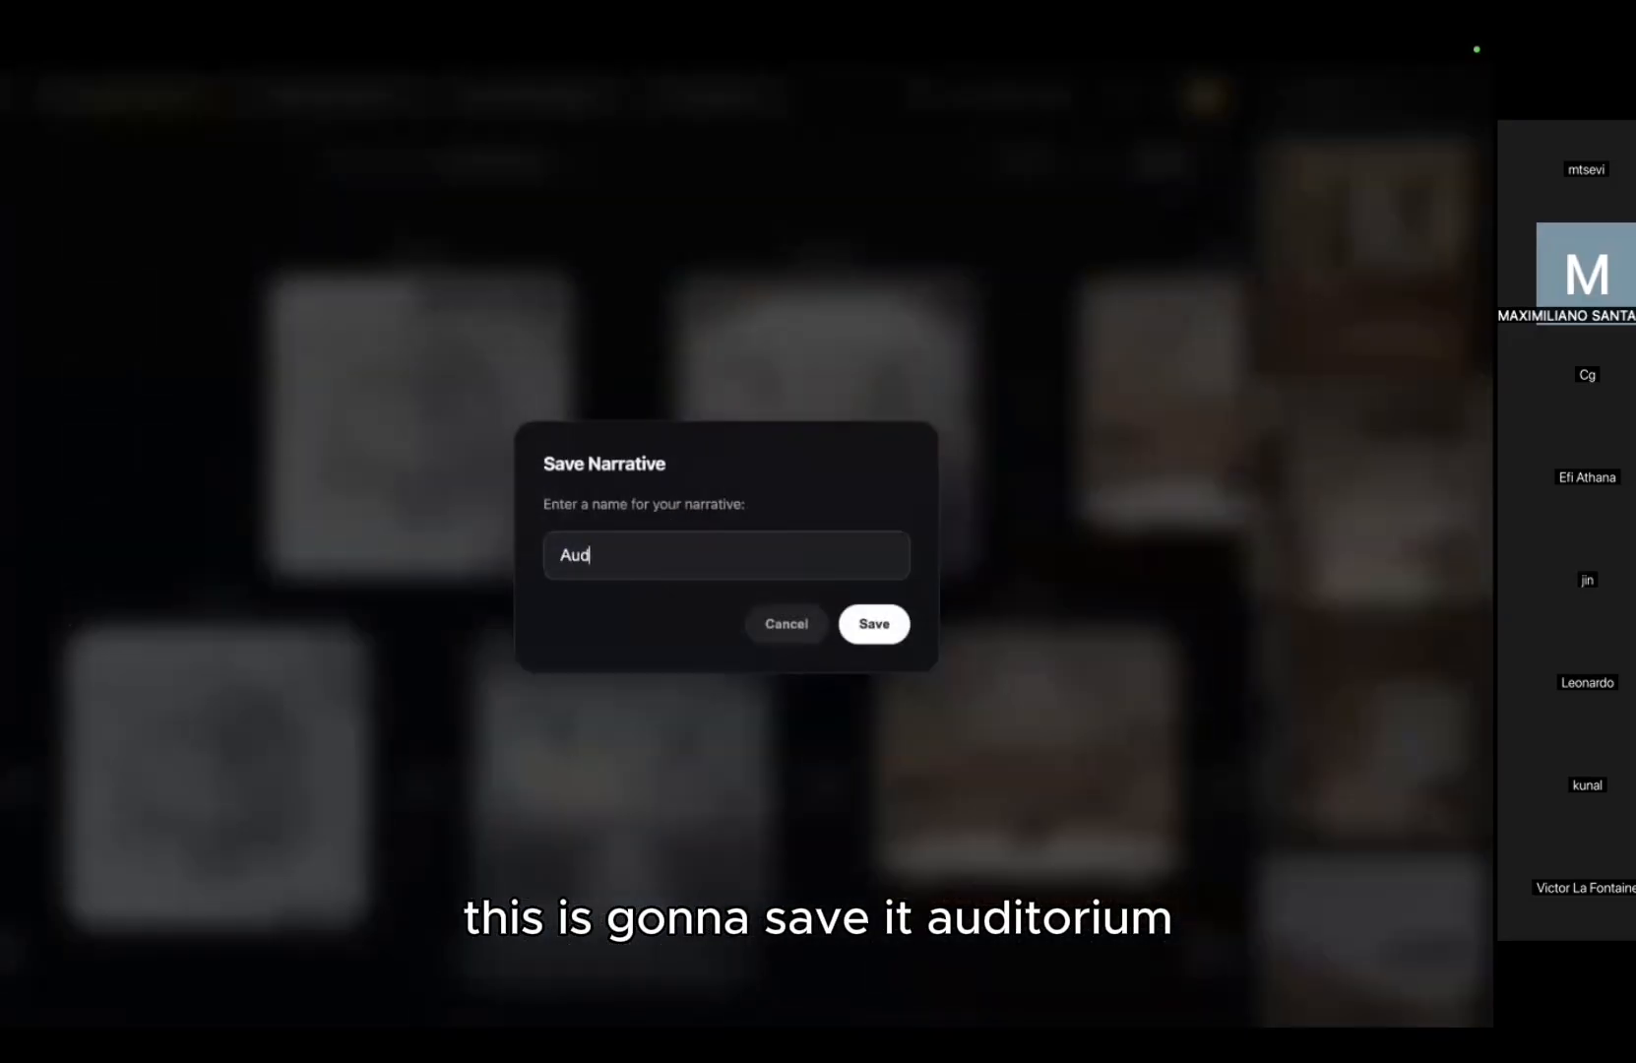
{"action": "type", "text": "itorium"}
{"action": "key", "text": "Return"}
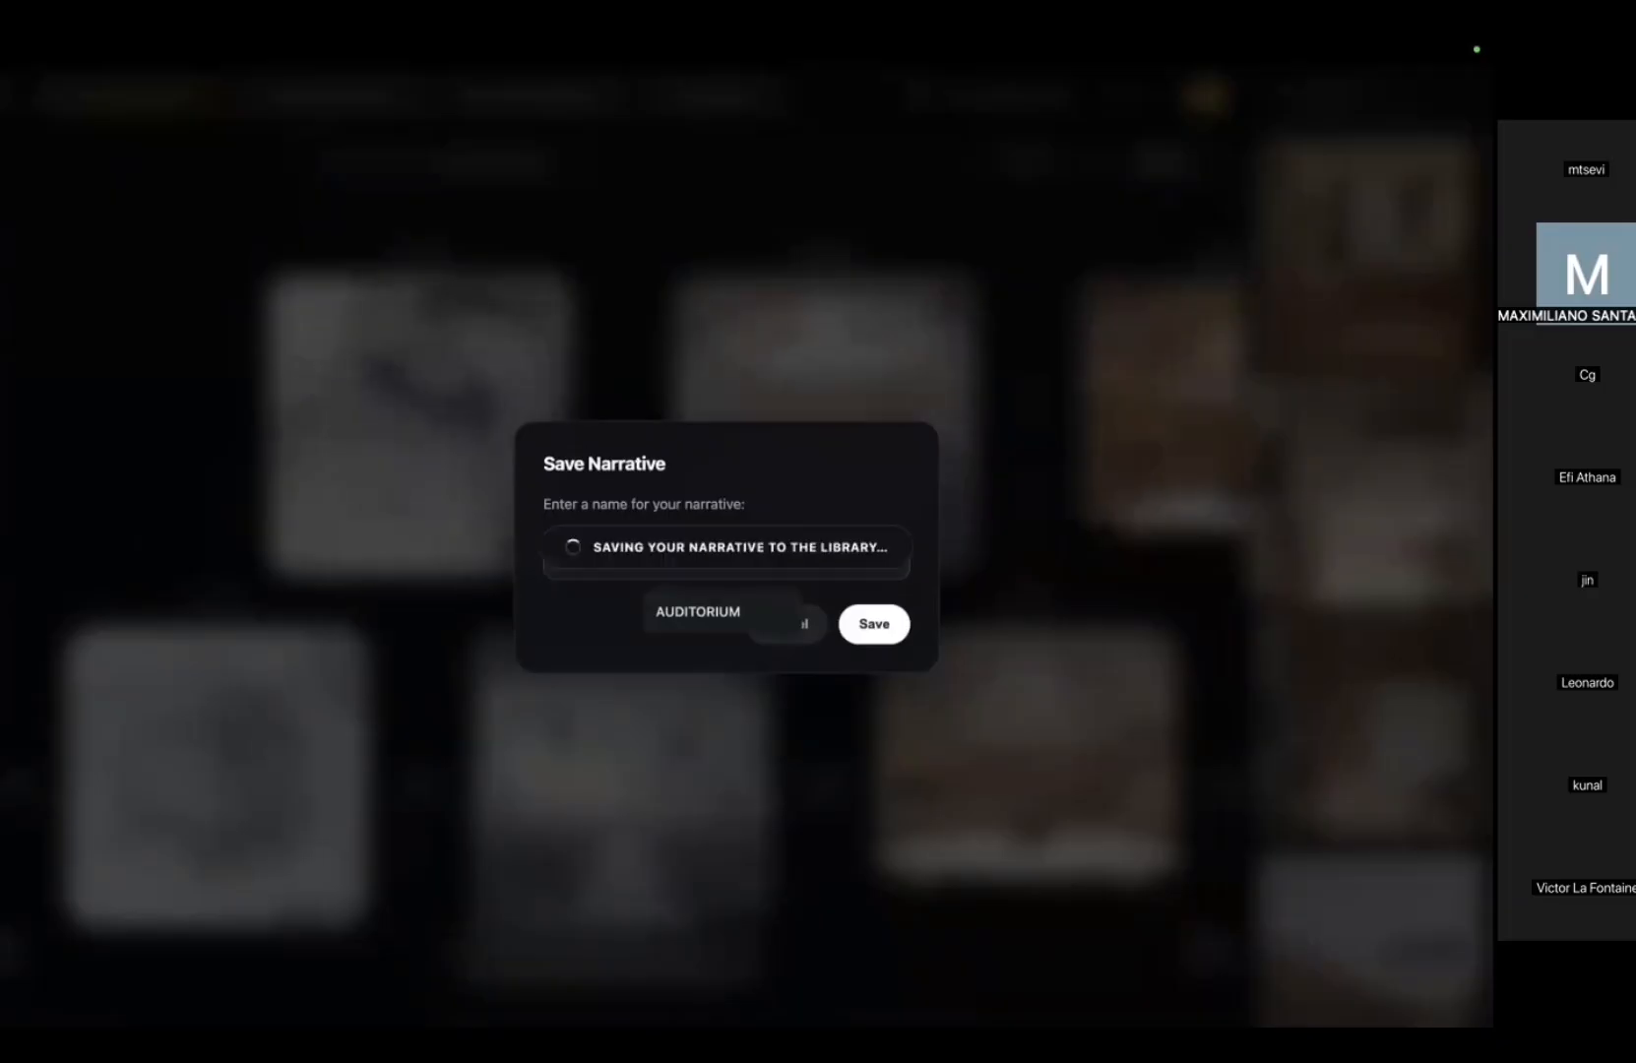
Step: Create a new blank narrative
{"action": "left_click", "coordinate": [568, 161]}
{"action": "left_click", "coordinate": [578, 241]}
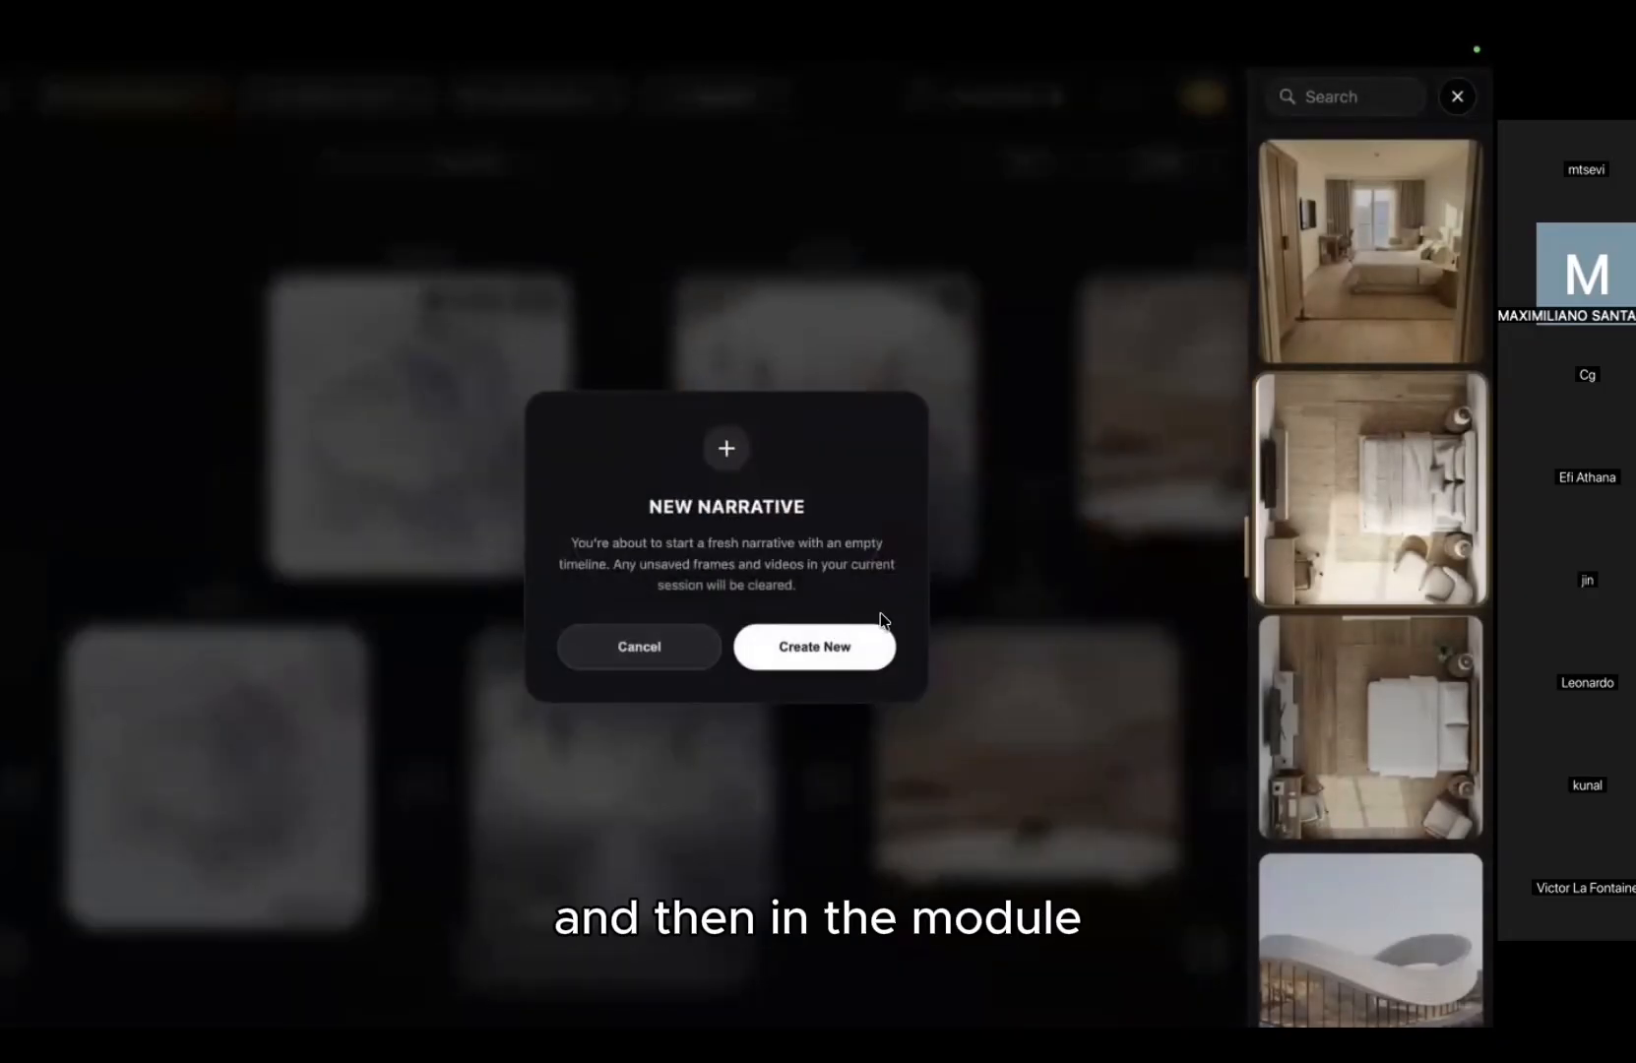
{"action": "left_click", "coordinate": [847, 647]}
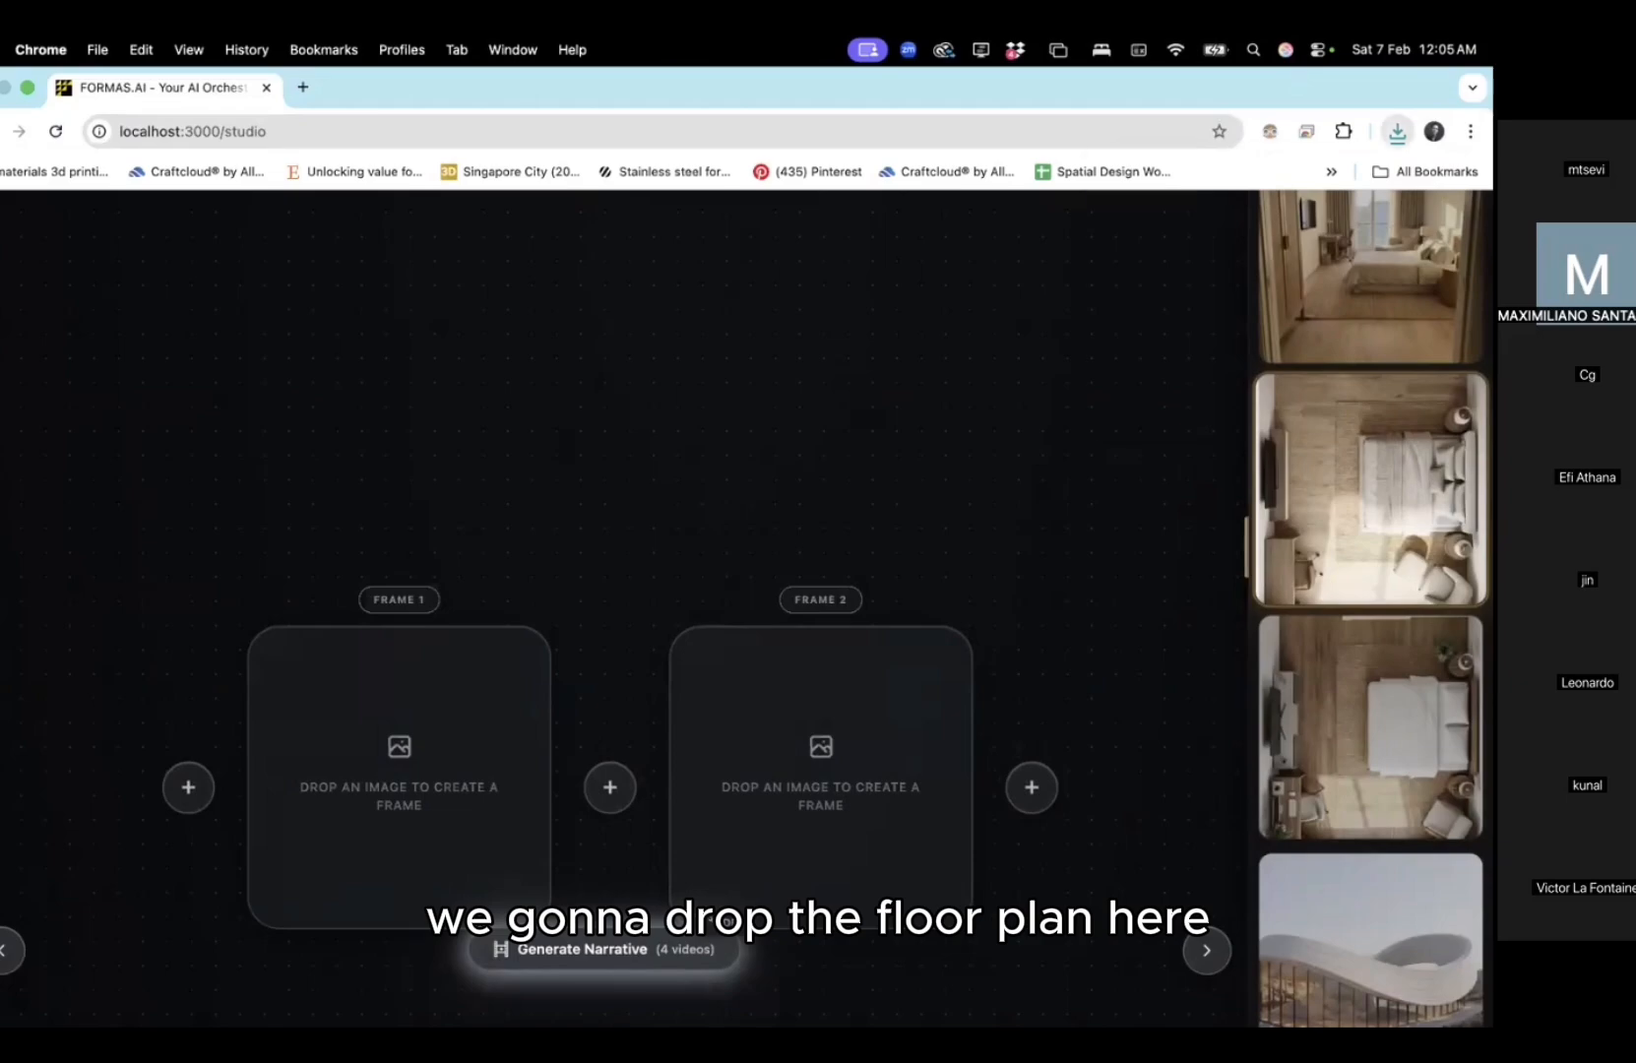
Step: Put the downloaded floor plan into Frame 1 and the top-view bedroom into Frame 2
{"action": "left_click", "coordinate": [1397, 131]}
{"action": "left_click_drag", "start_coordinate": [545, 645], "coordinate": [452, 728]}
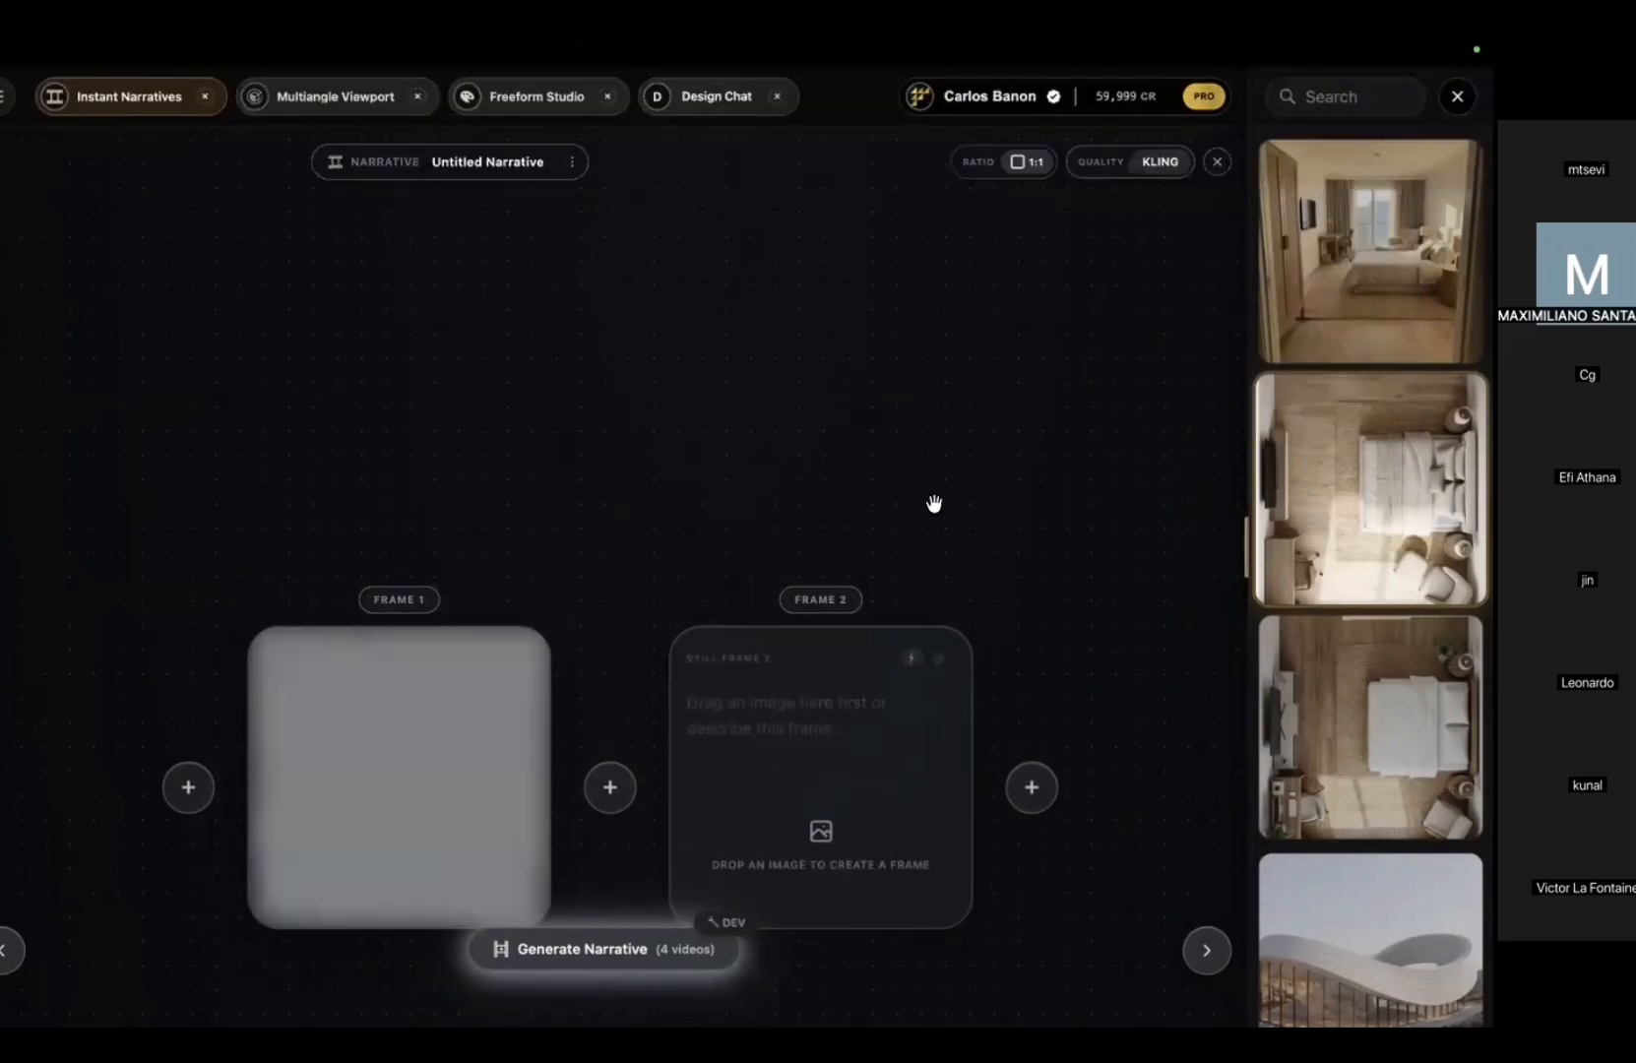
{"action": "scroll", "coordinate": [1296, 463], "scroll_direction": "down", "scroll_amount": 1}
{"action": "scroll", "coordinate": [1295, 463], "scroll_direction": "down", "scroll_amount": 1}
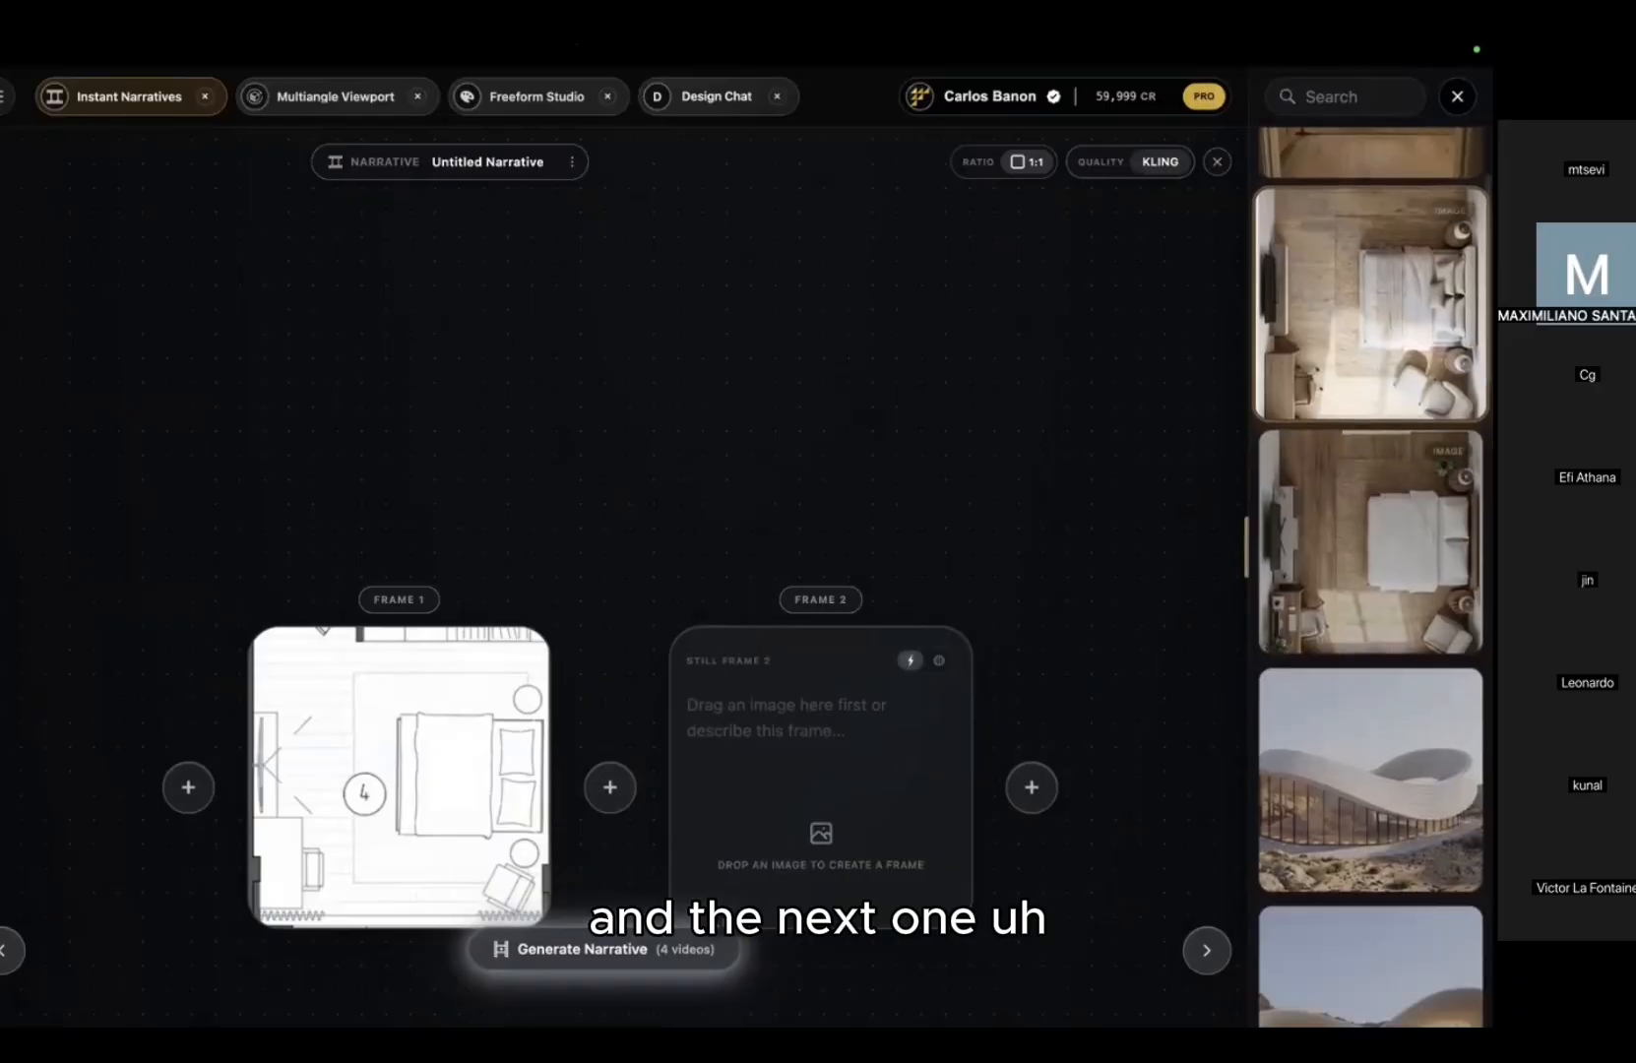
{"action": "left_click_drag", "start_coordinate": [1300, 532], "coordinate": [799, 760]}
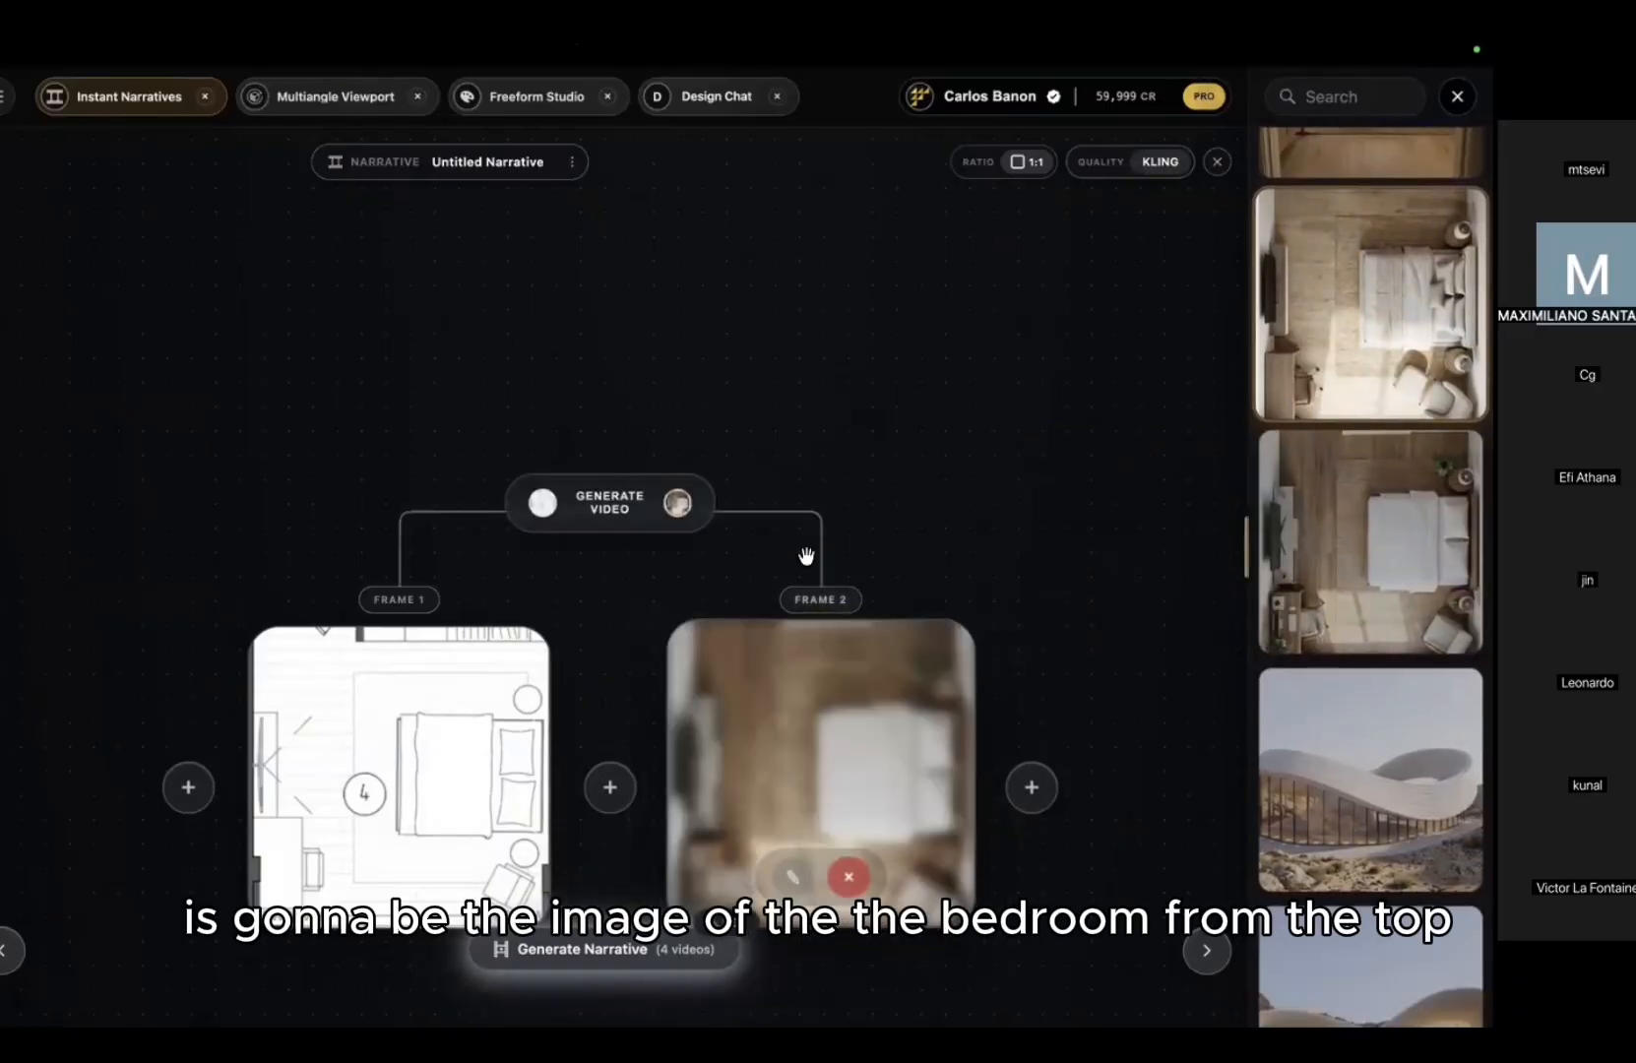
{"action": "left_click_drag", "start_coordinate": [993, 442], "coordinate": [842, 306]}
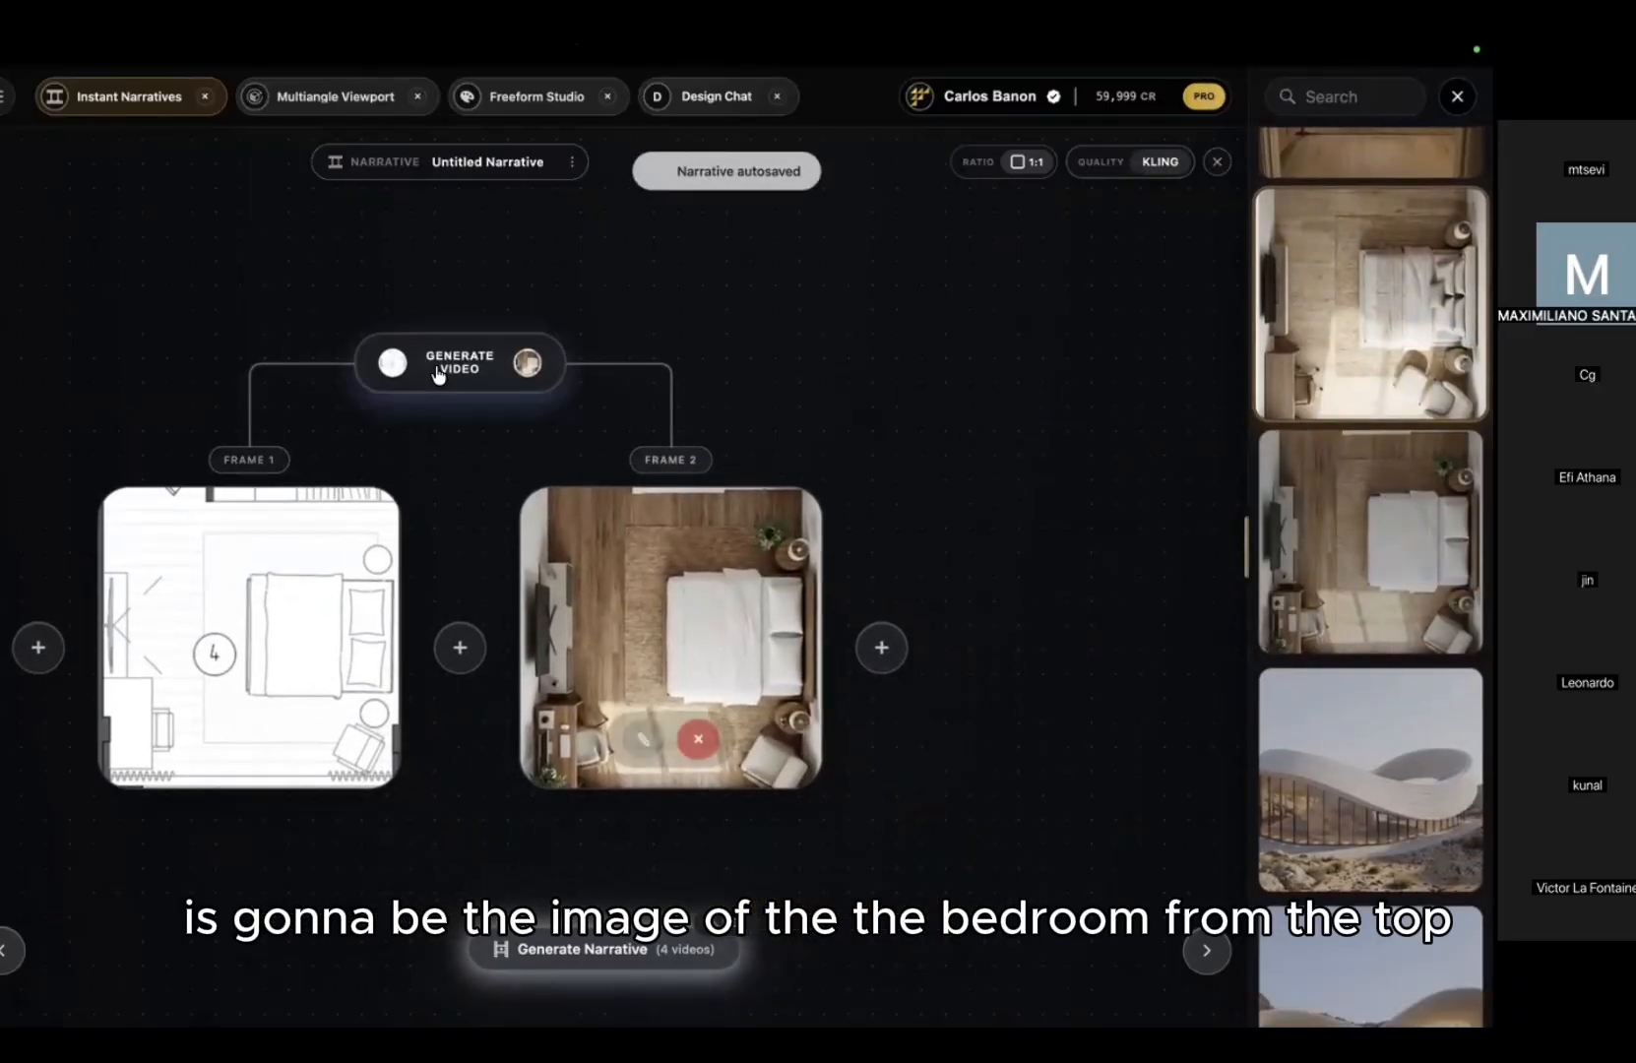
Step: Generate a WAN video from Frame 1 to Frame 2 prompted 'add texture to the floorplan smoothly'
{"action": "left_click", "coordinate": [554, 386]}
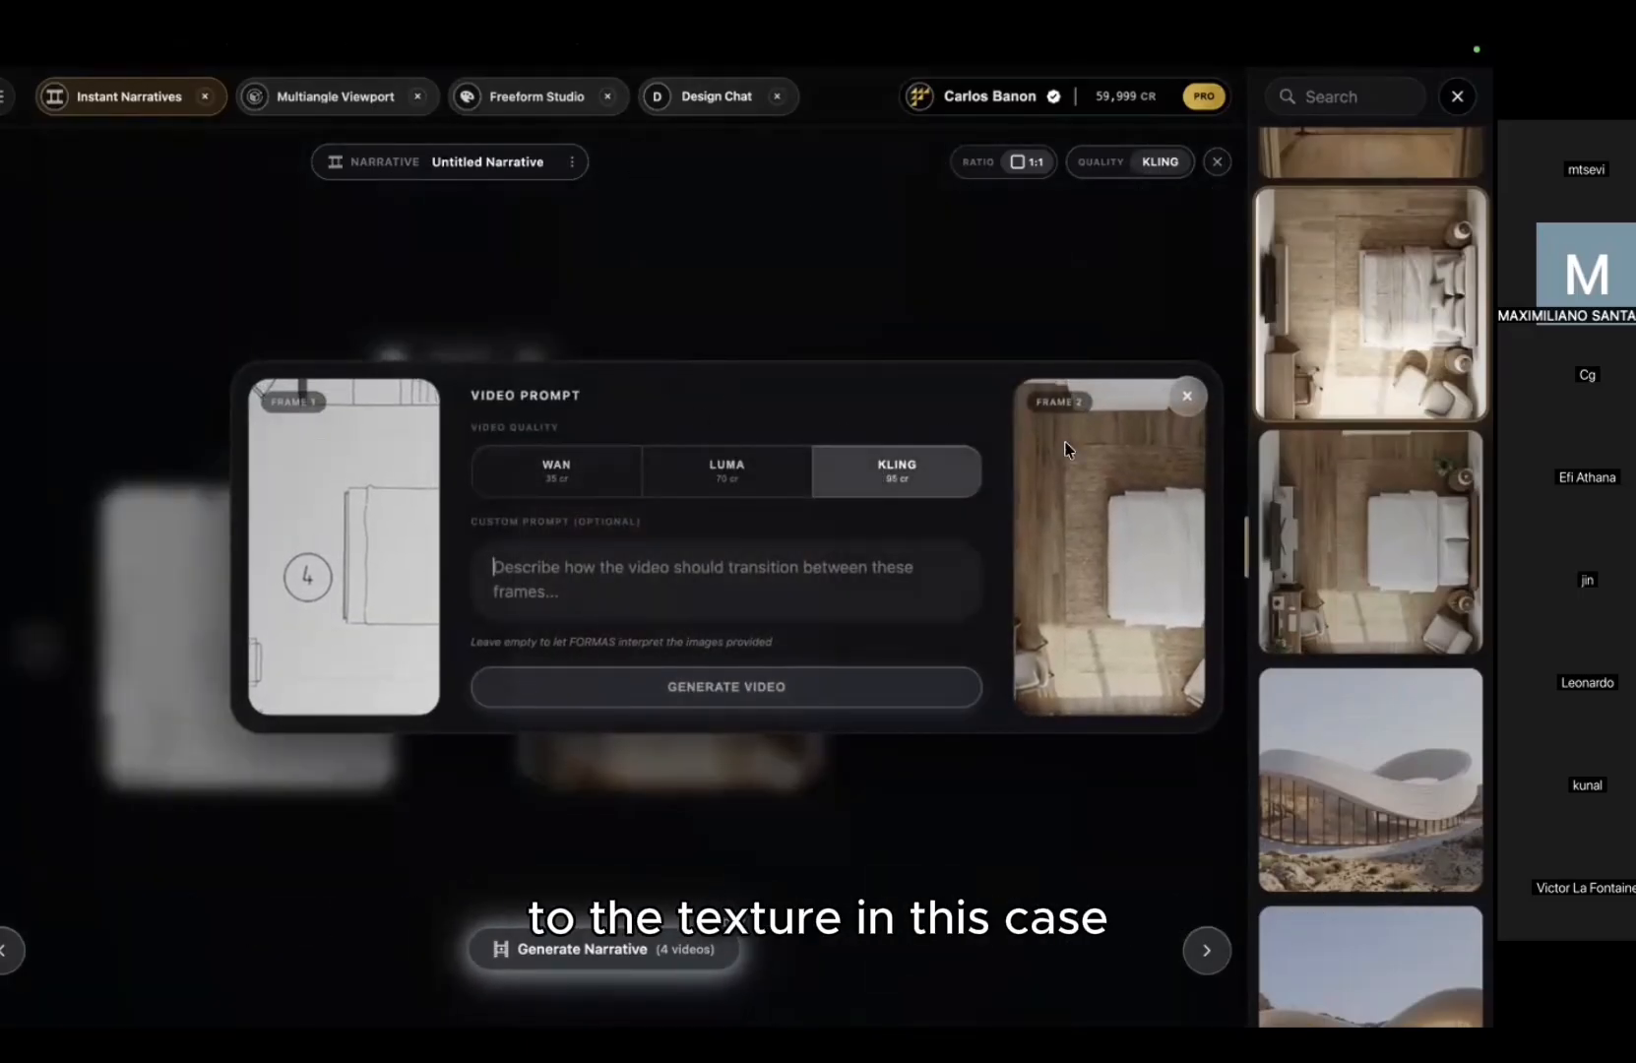
{"action": "left_click", "coordinate": [592, 486]}
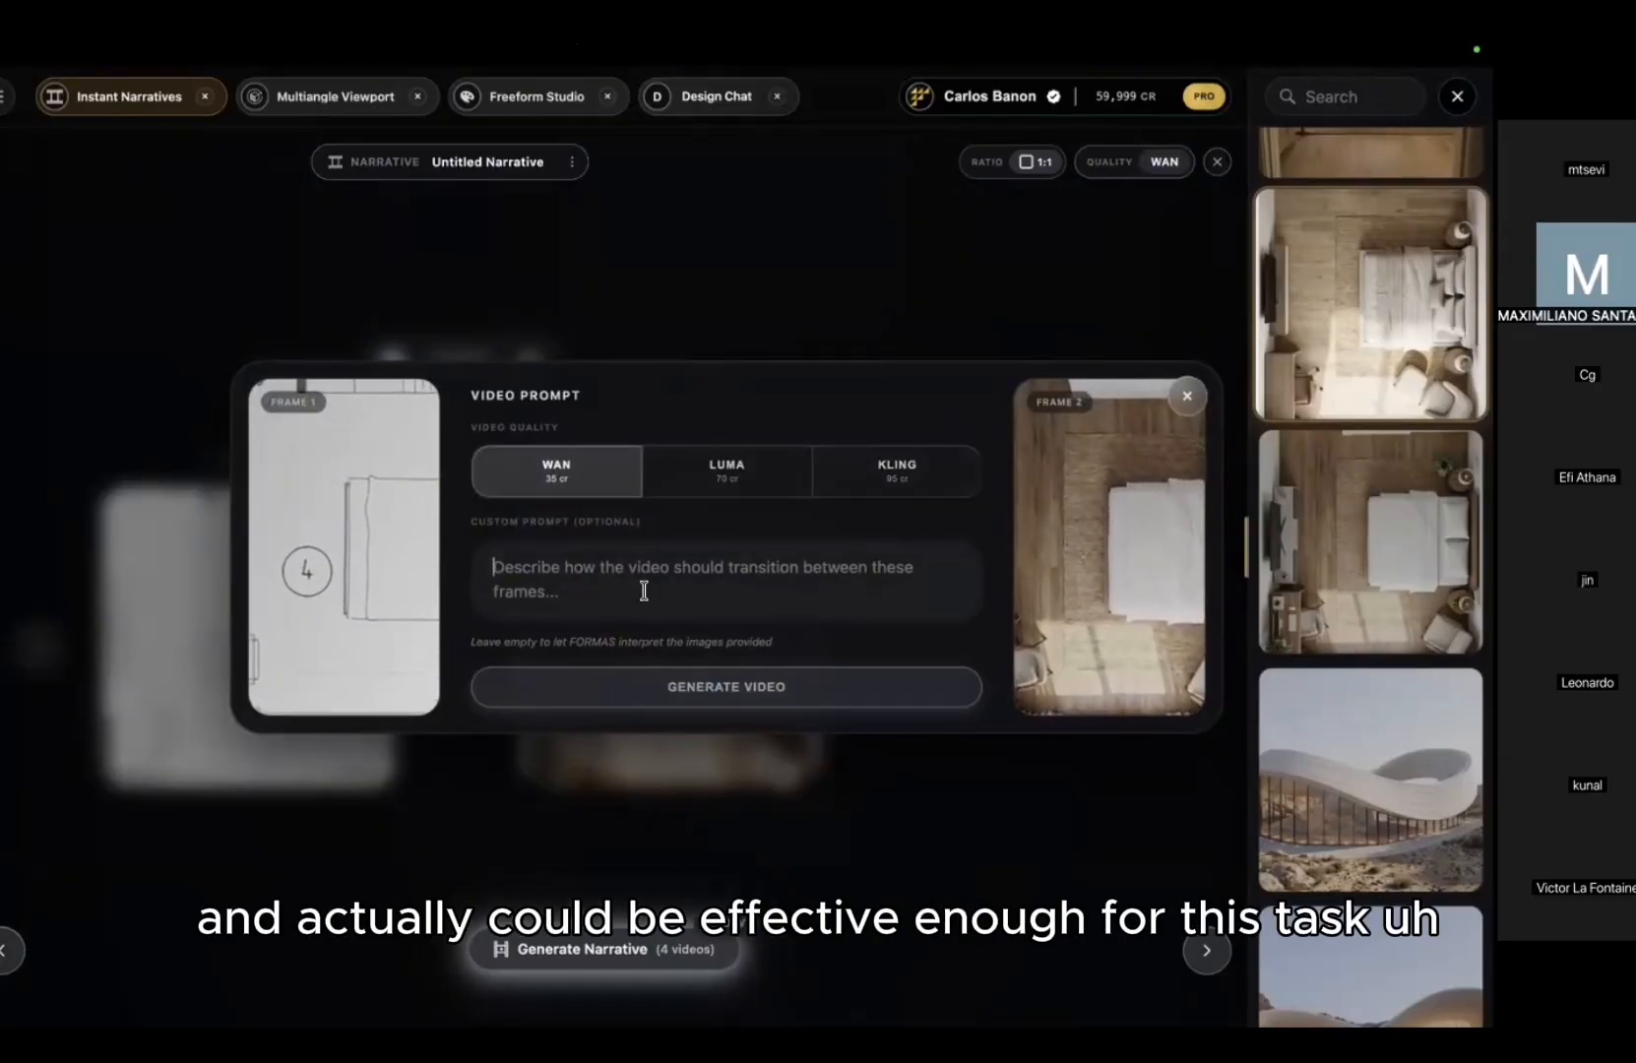
{"action": "type", "text": "add th"}
{"action": "type", "text": "xt"}
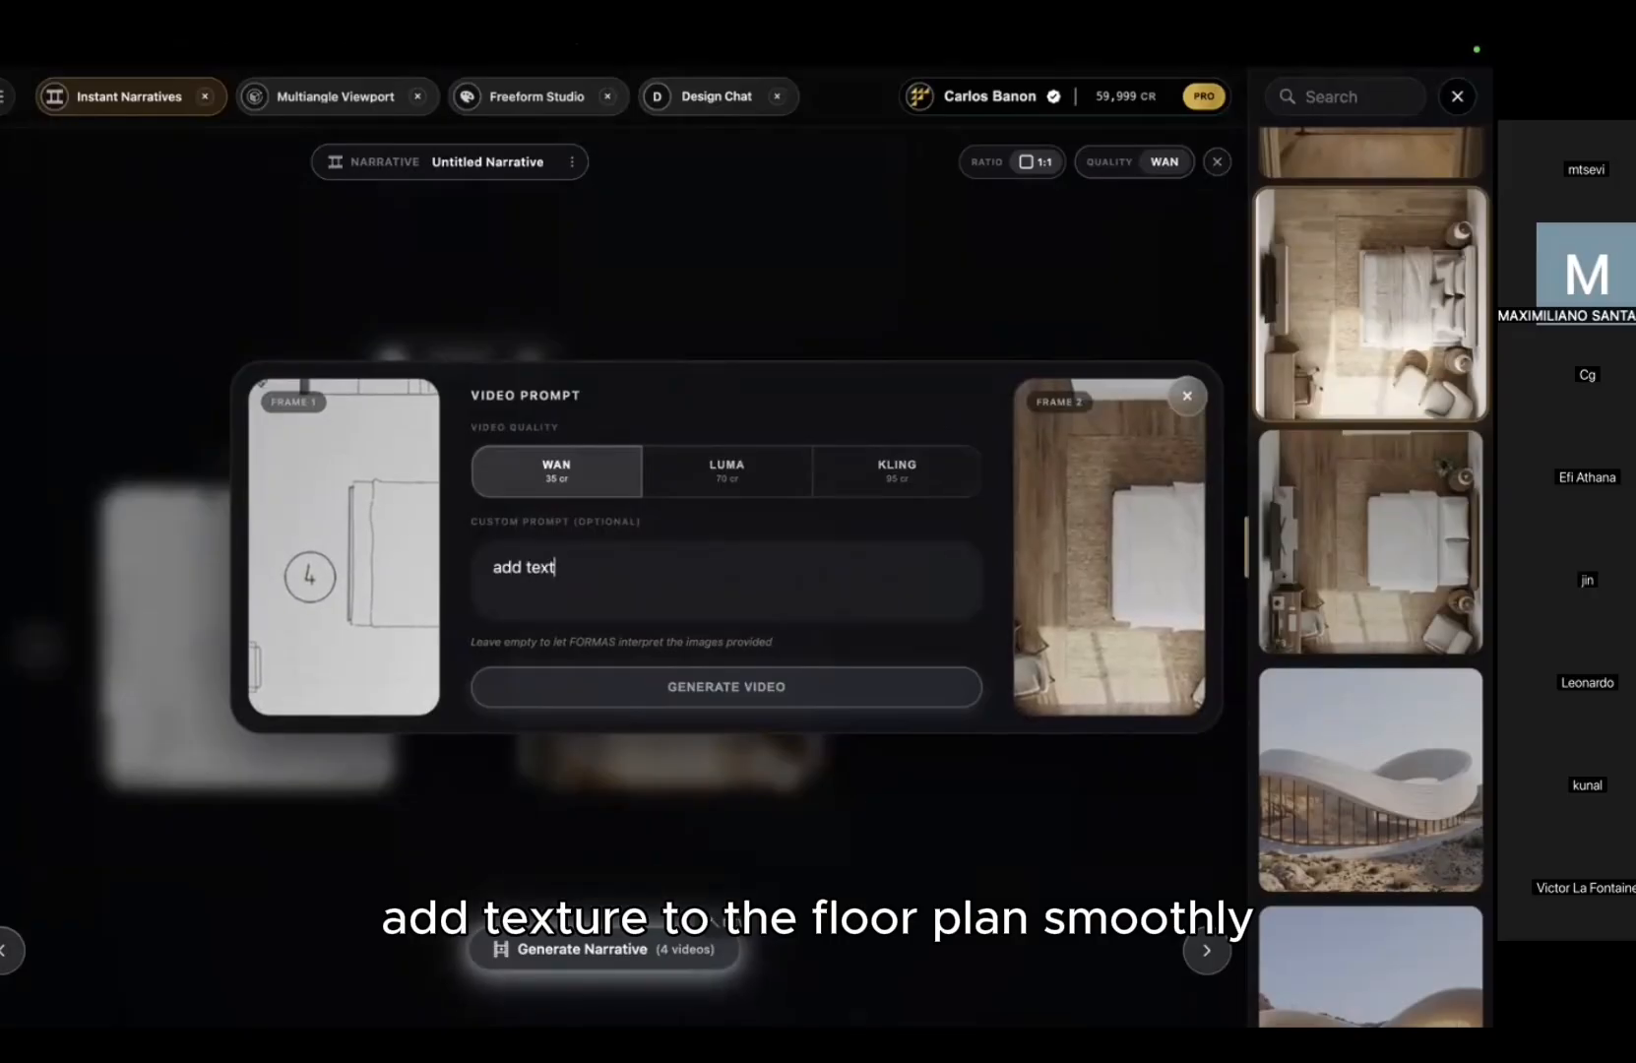
{"action": "type", "text": "ure to the floorplan smoothly"}
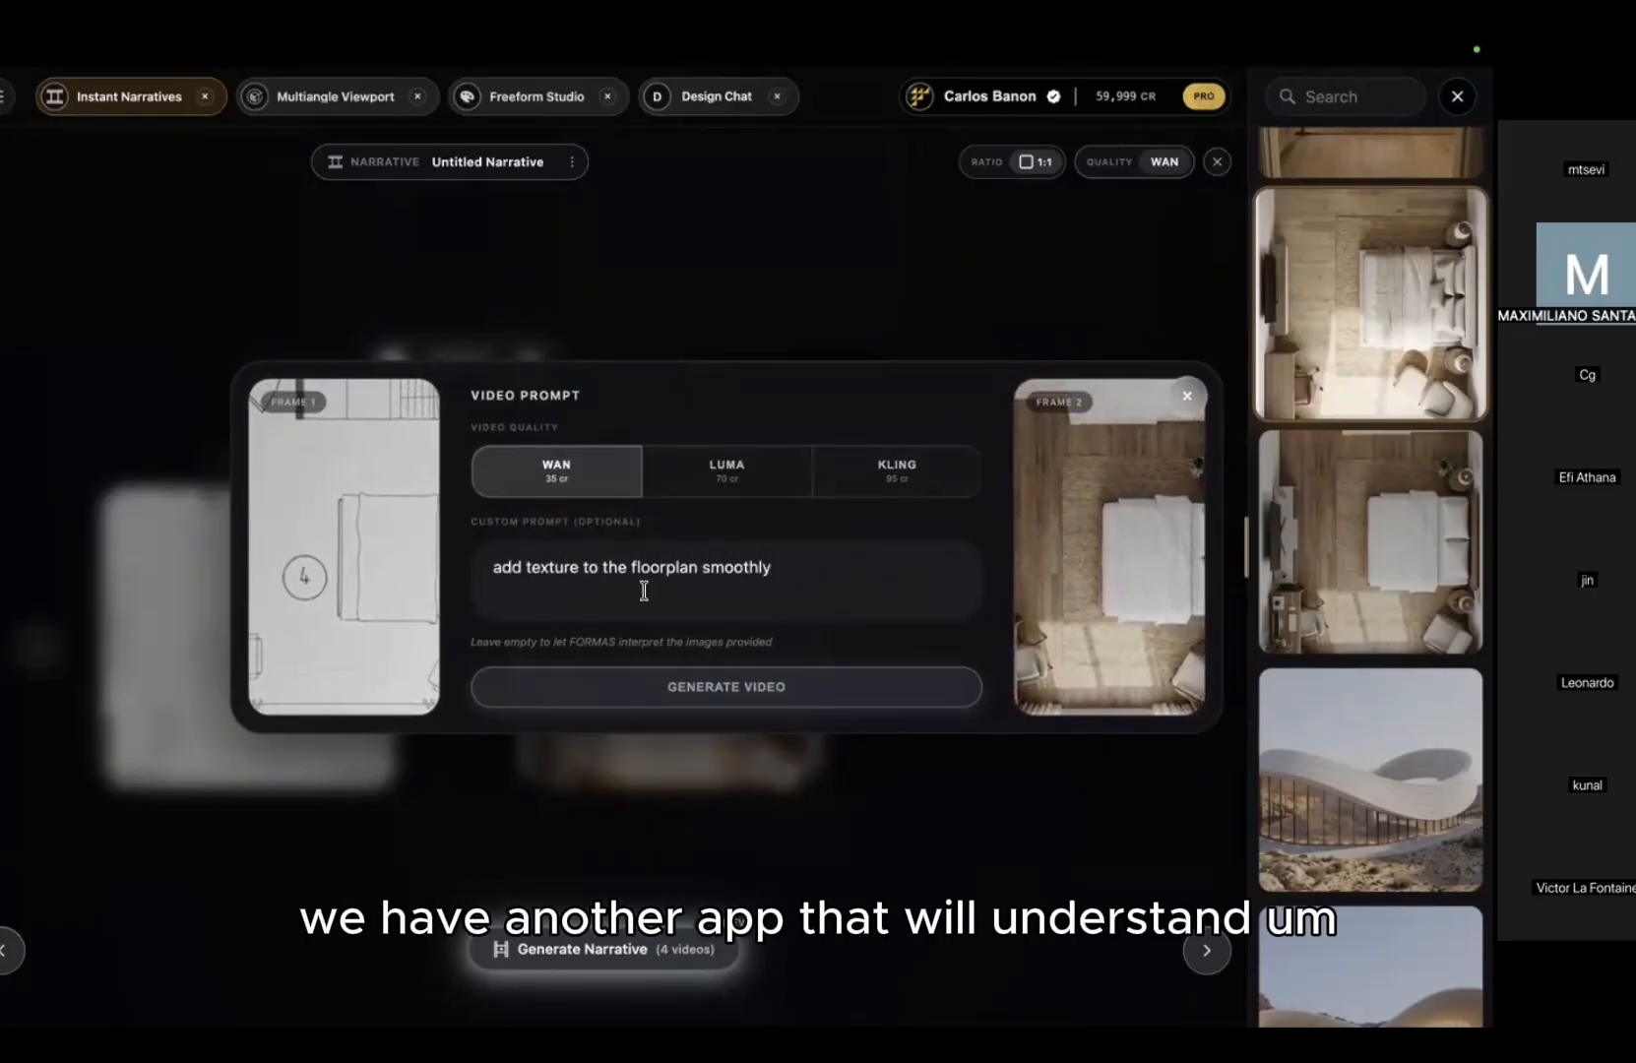
{"action": "key", "text": "BackSpace"}
{"action": "key", "text": "BackSpace"}
{"action": "type", "text": "hly"}
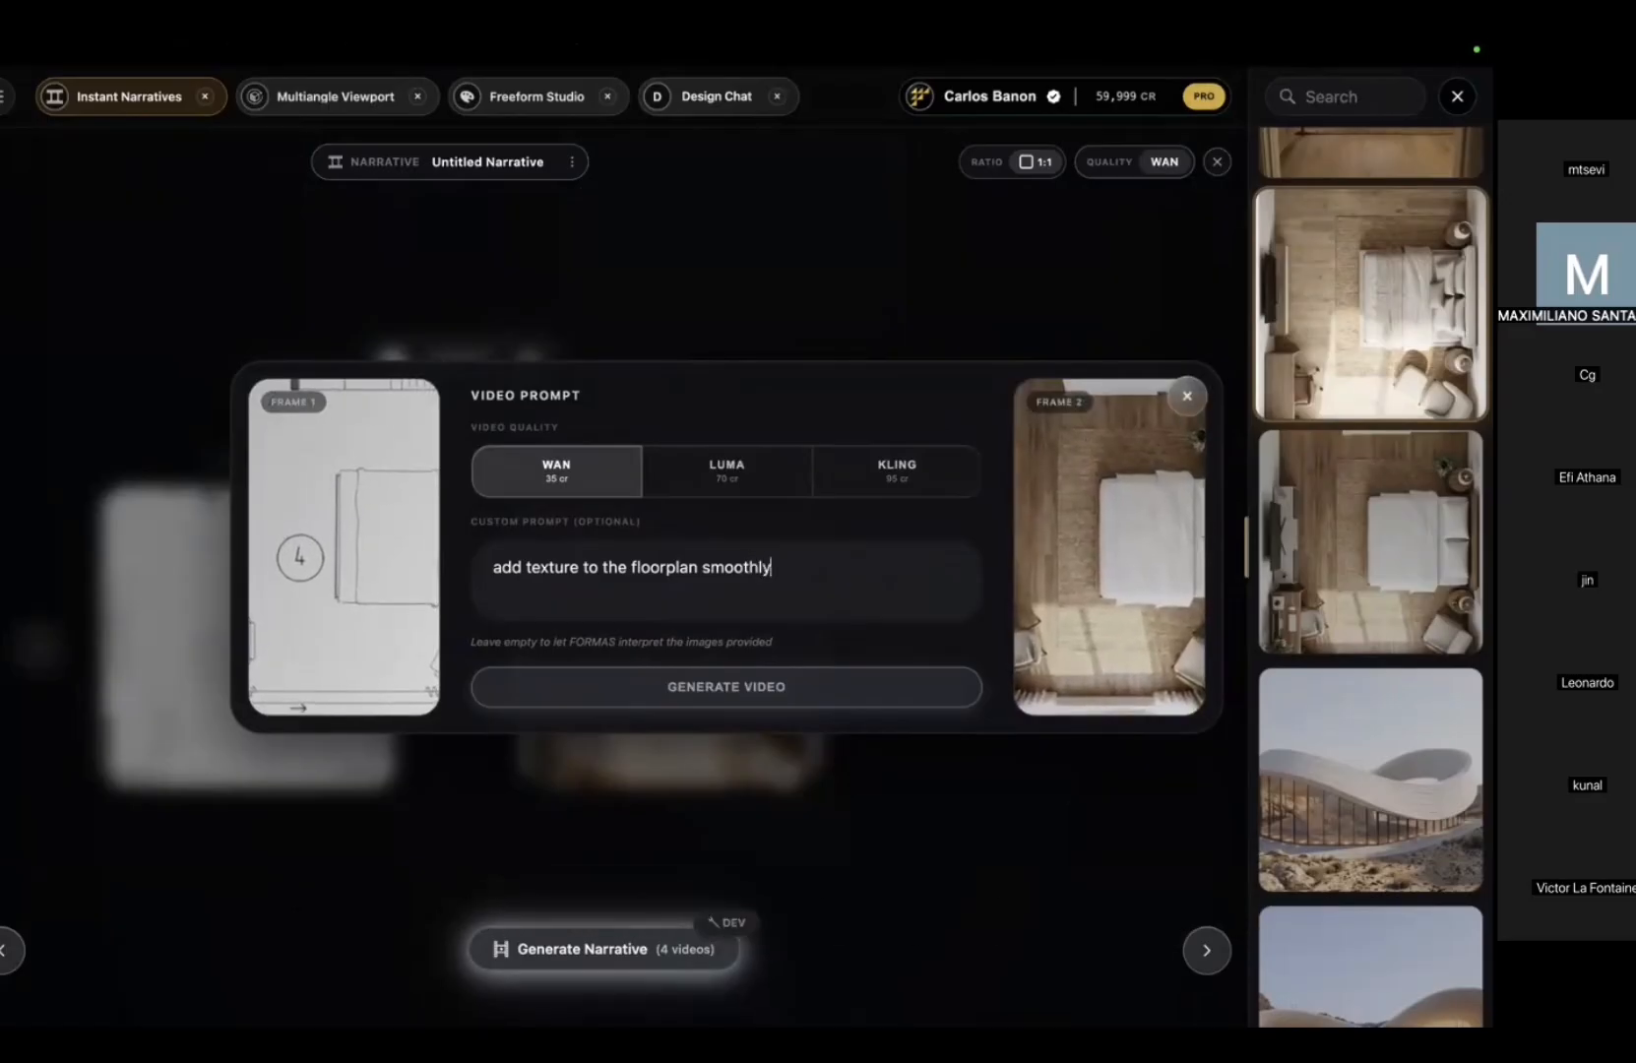
{"action": "left_click", "coordinate": [734, 689]}
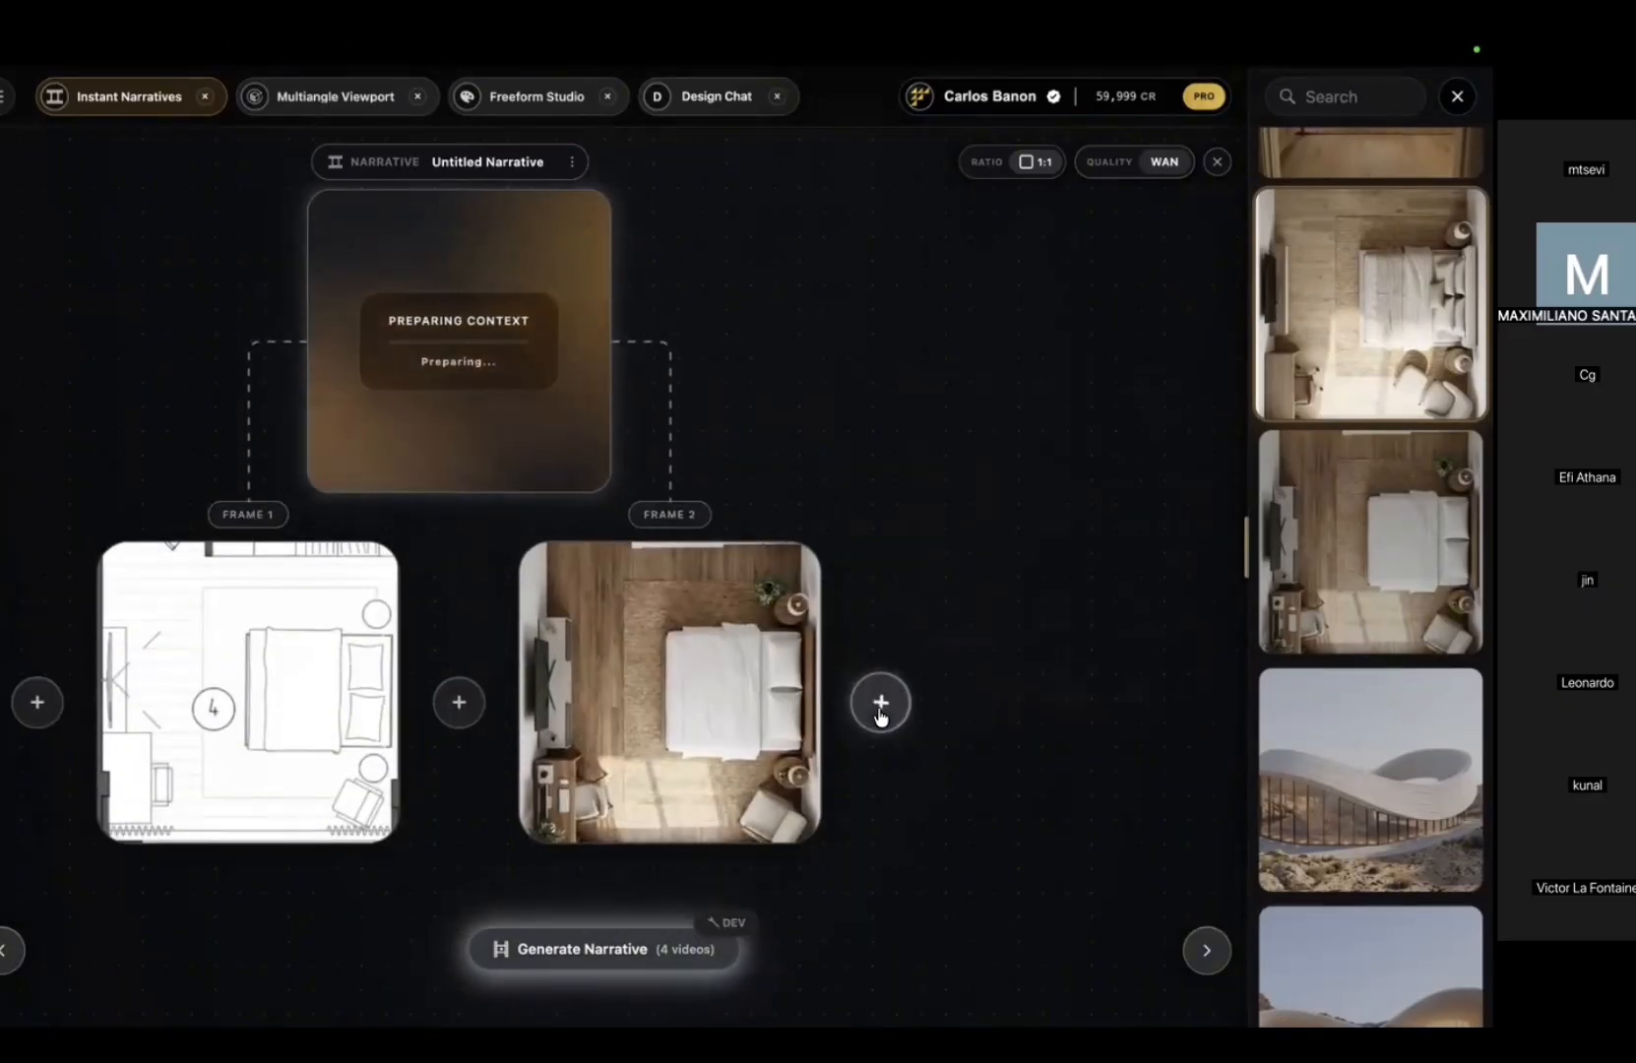
Step: Add the eye-level bedroom as Frame 3 and generate a Kling smooth floorplan-to-interior transition video
{"action": "left_click", "coordinate": [881, 701]}
{"action": "left_click_drag", "start_coordinate": [1371, 251], "coordinate": [728, 679]}
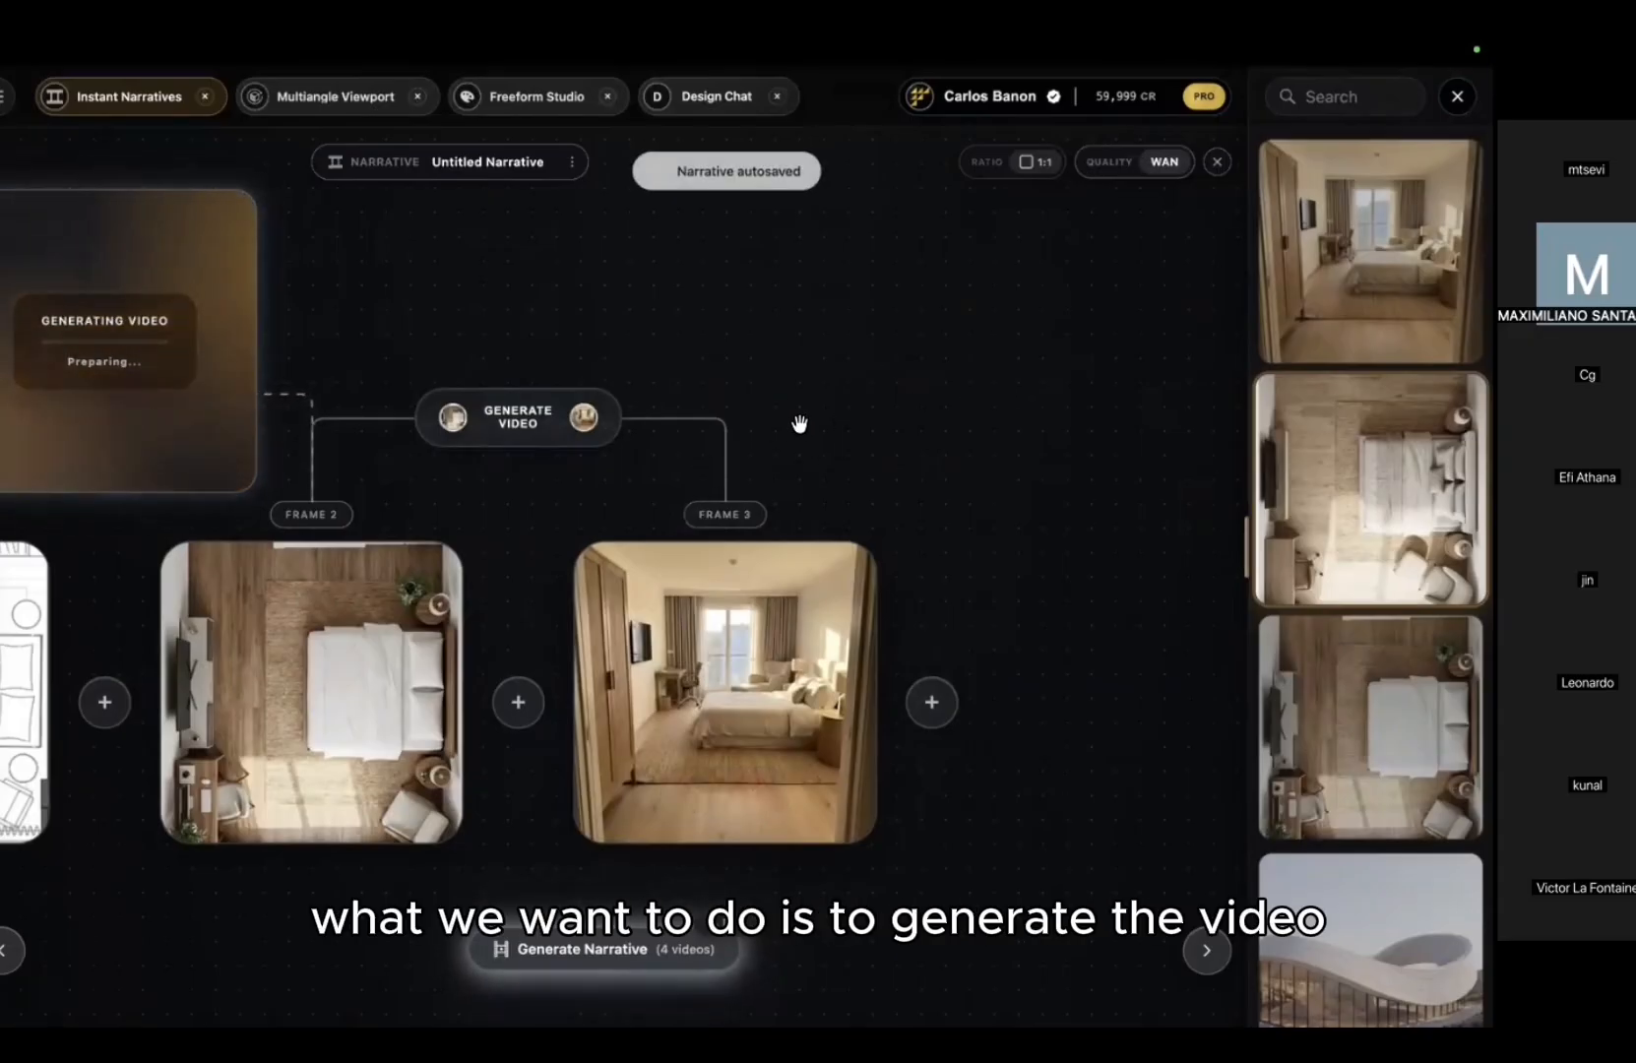
{"action": "left_click", "coordinate": [518, 417]}
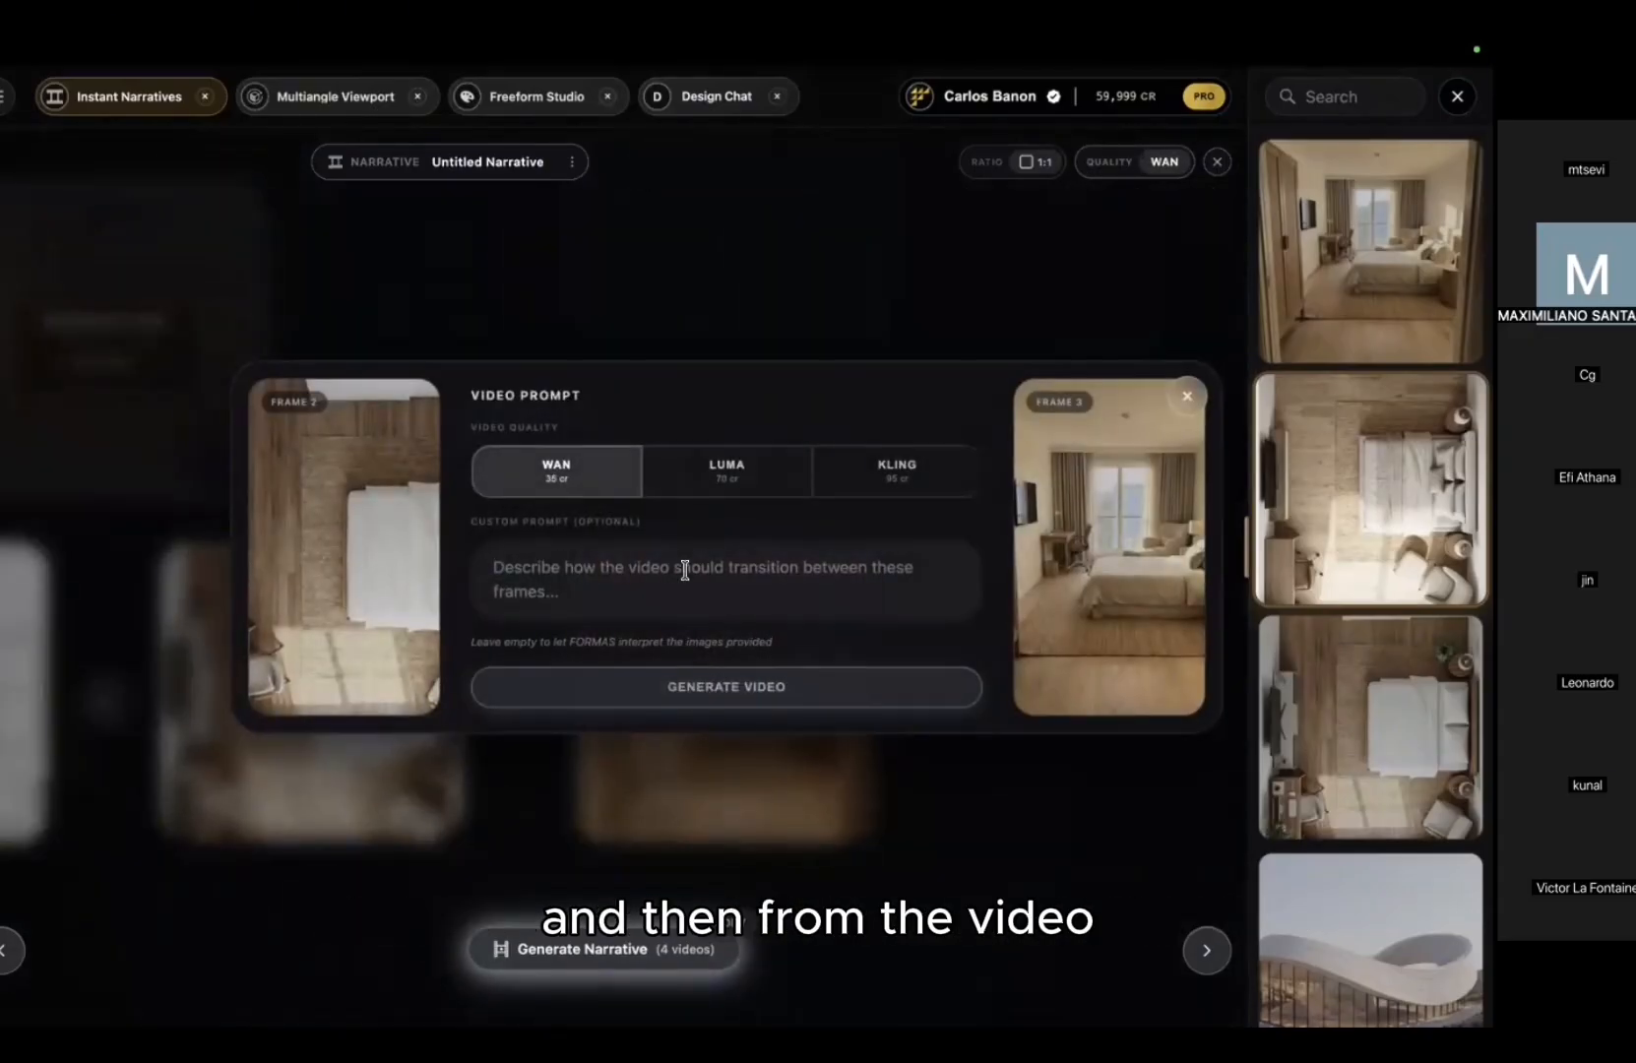
{"action": "left_click", "coordinate": [728, 471]}
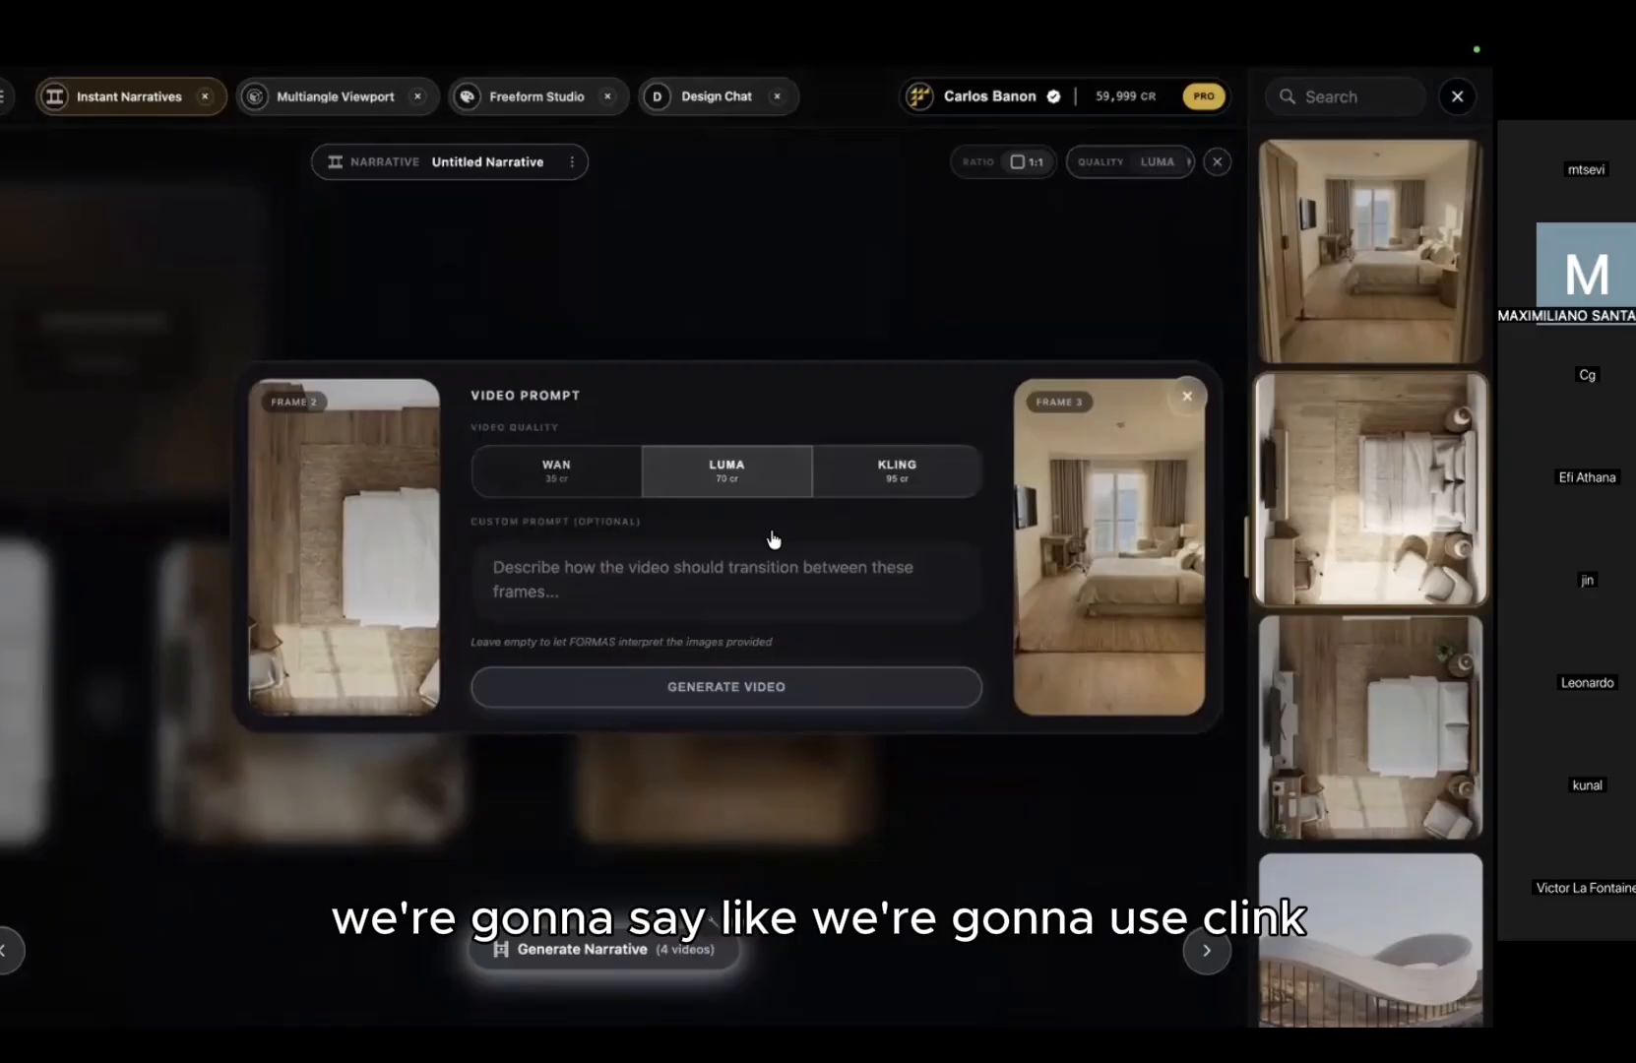
{"action": "left_click", "coordinate": [897, 471]}
{"action": "left_click", "coordinate": [671, 590]}
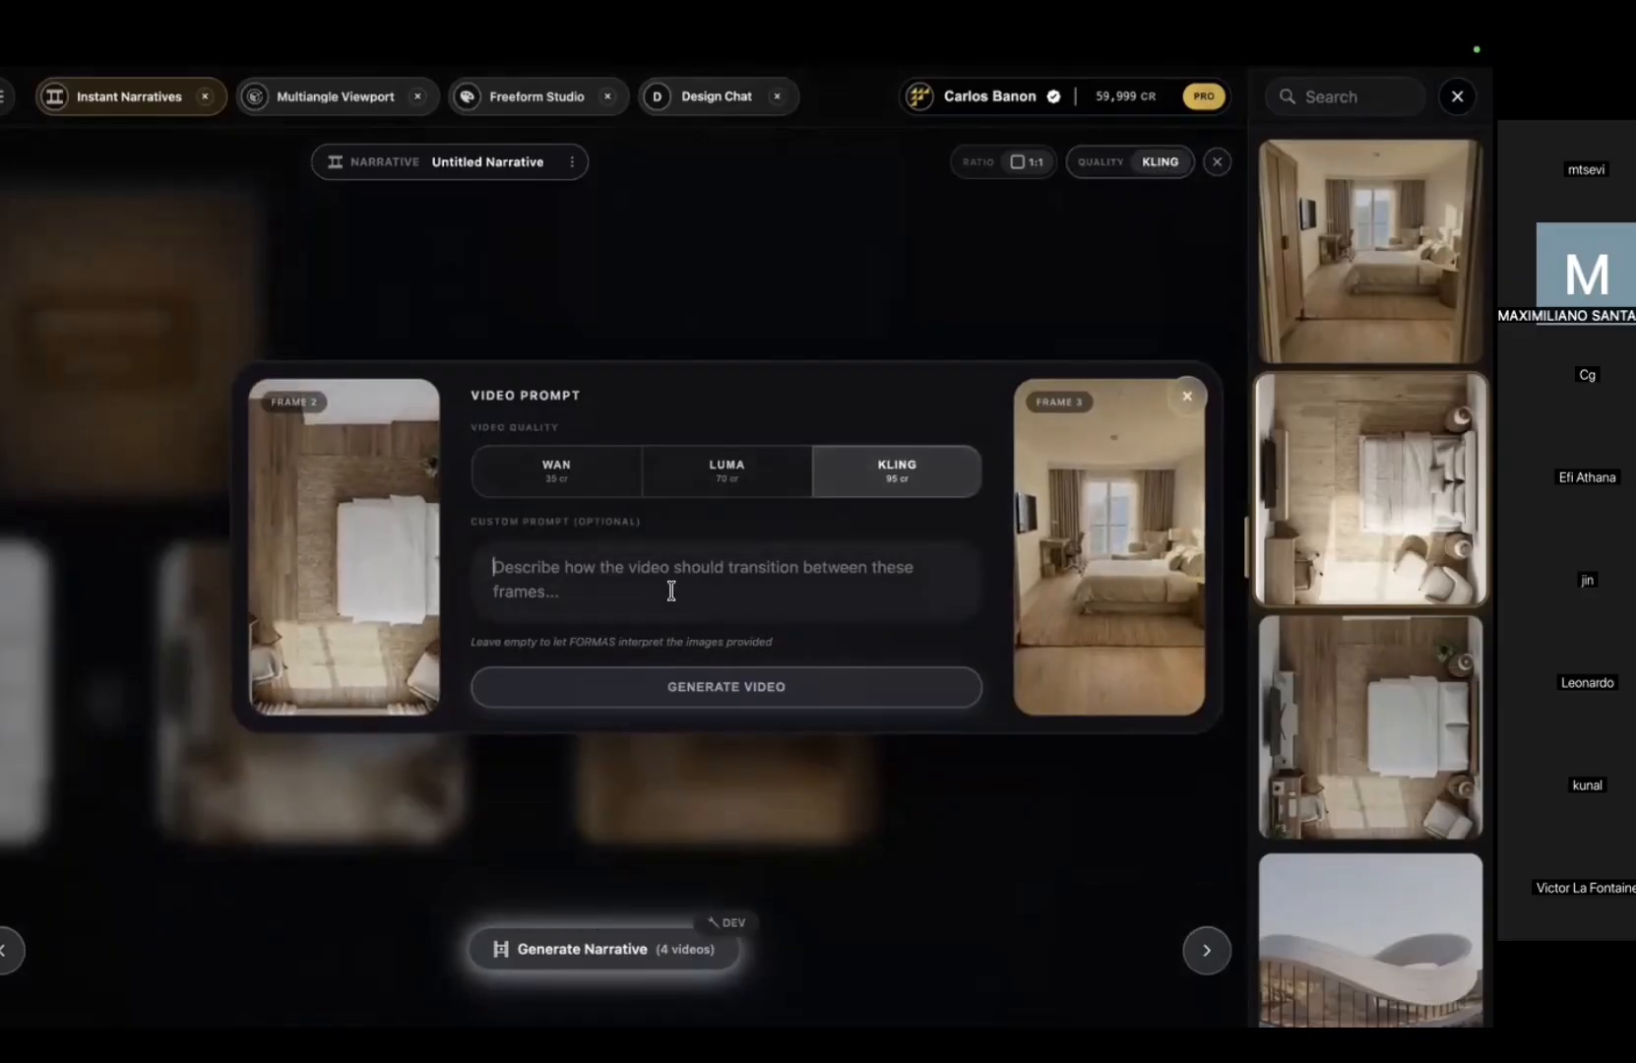
{"action": "type", "text": "generate a "}
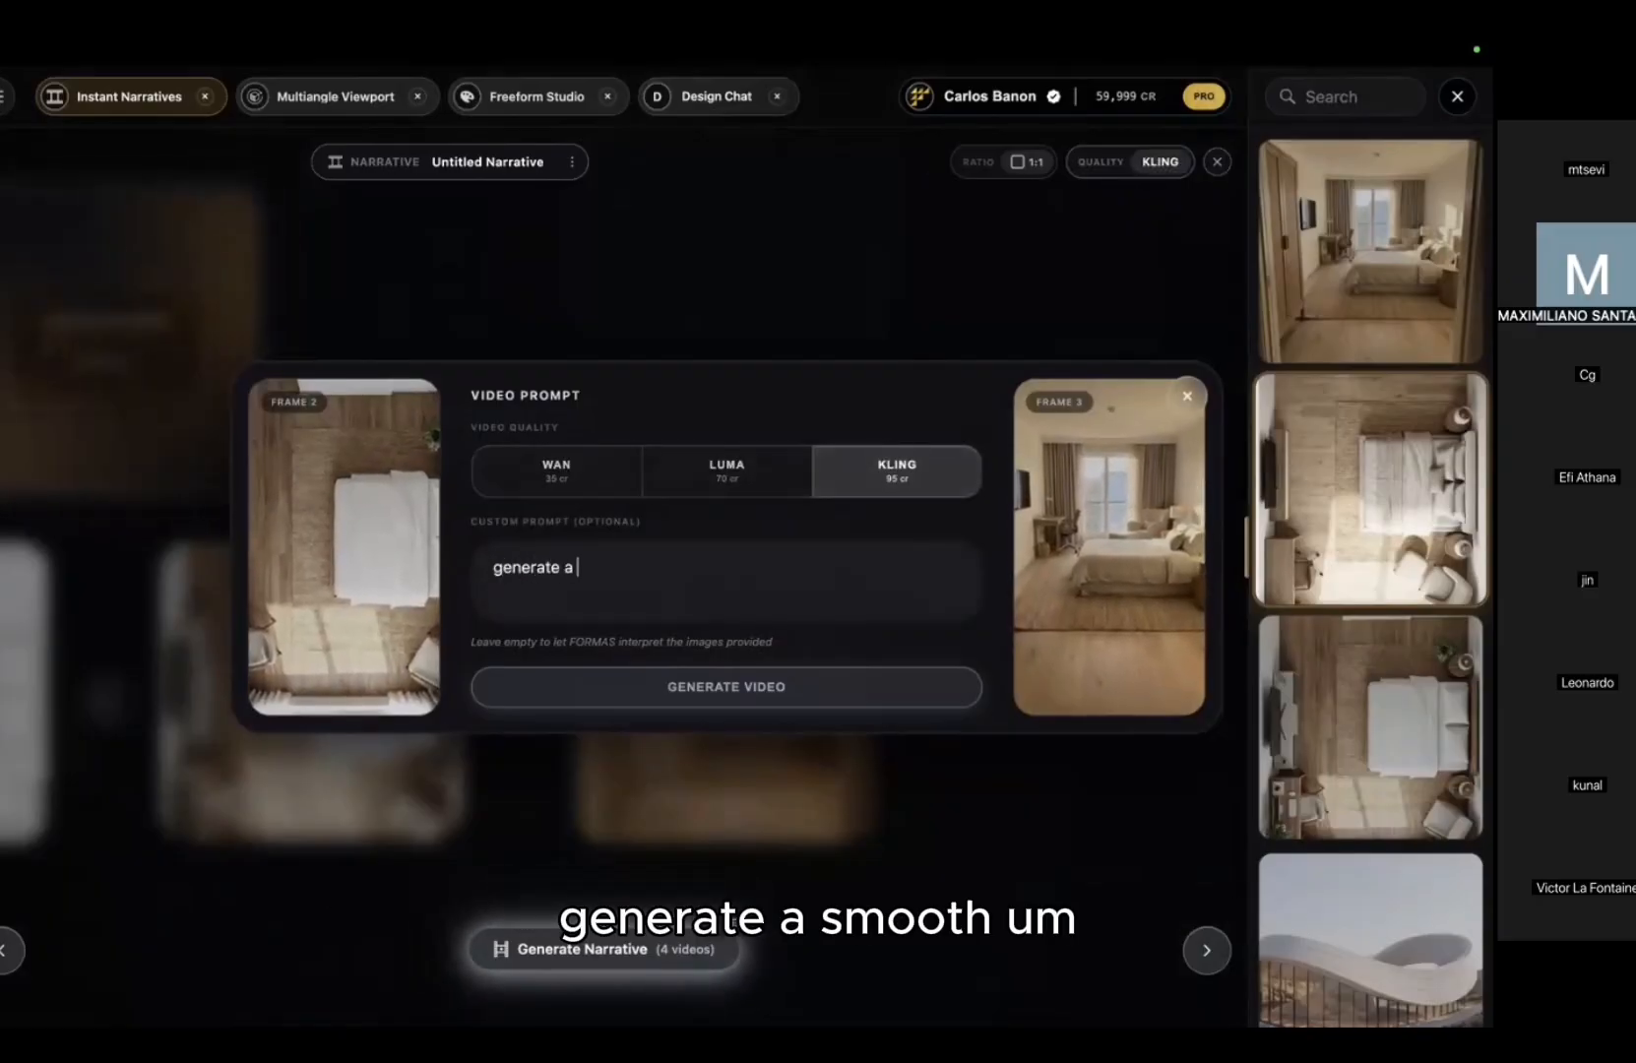
{"action": "type", "text": "smooth transition from"}
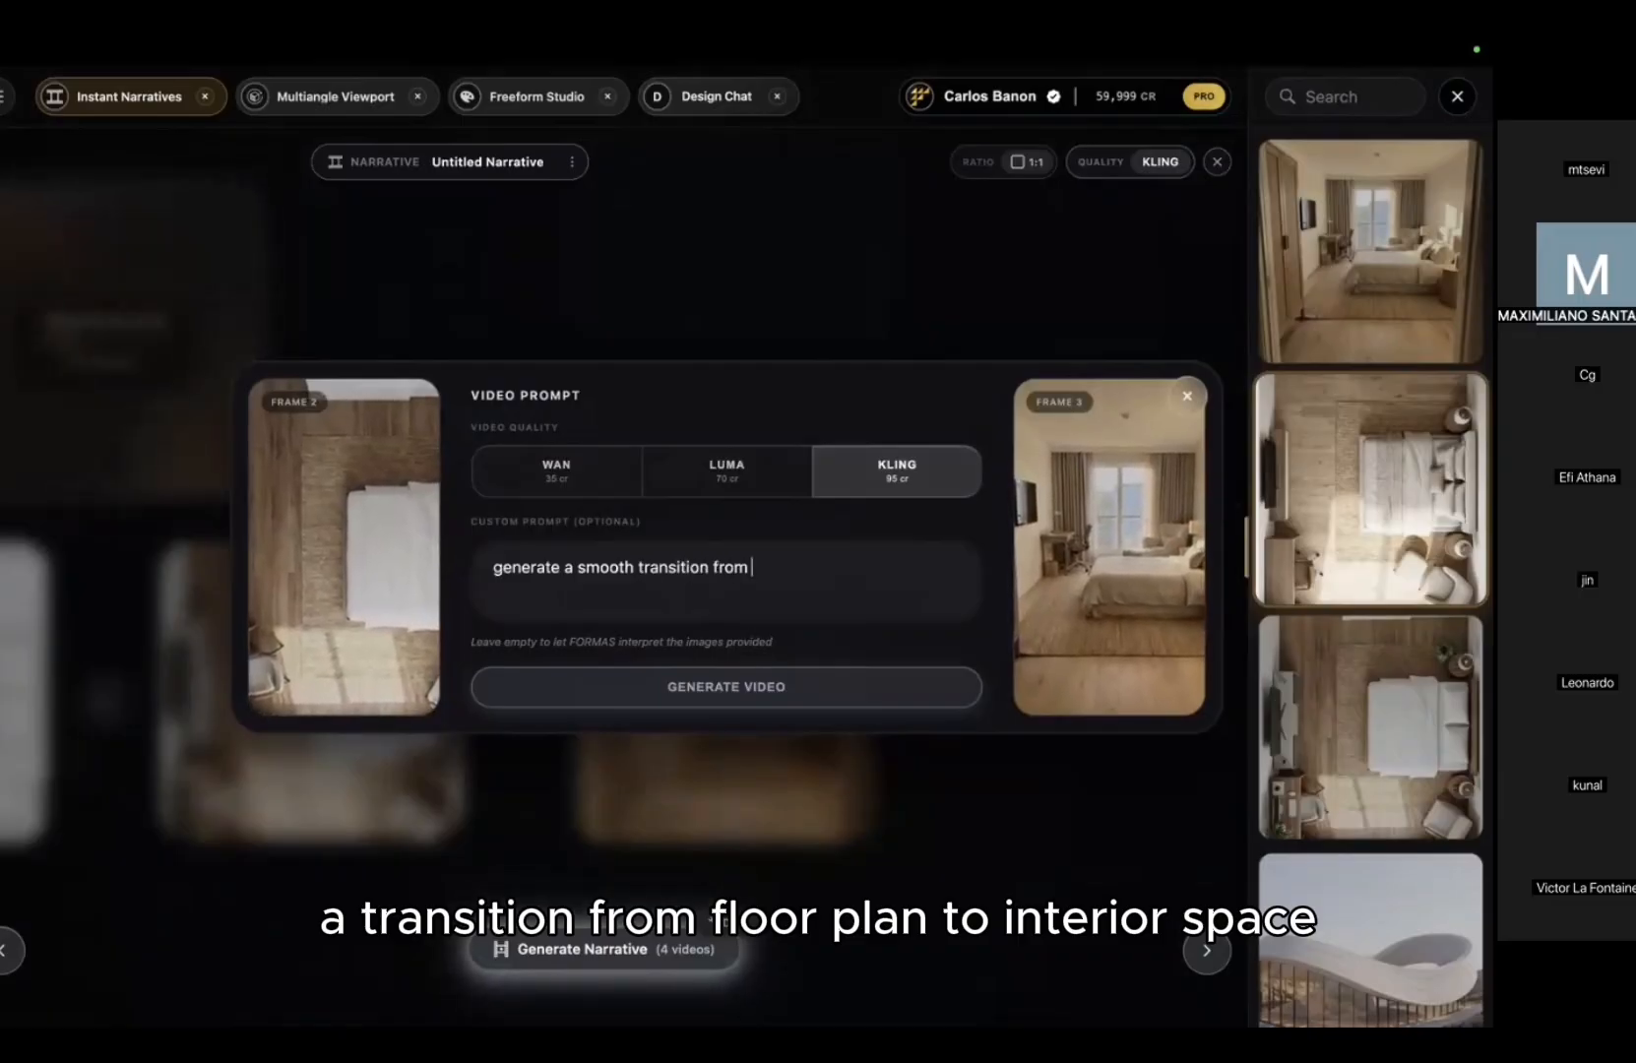
{"action": "type", "text": "flooplan to inter"}
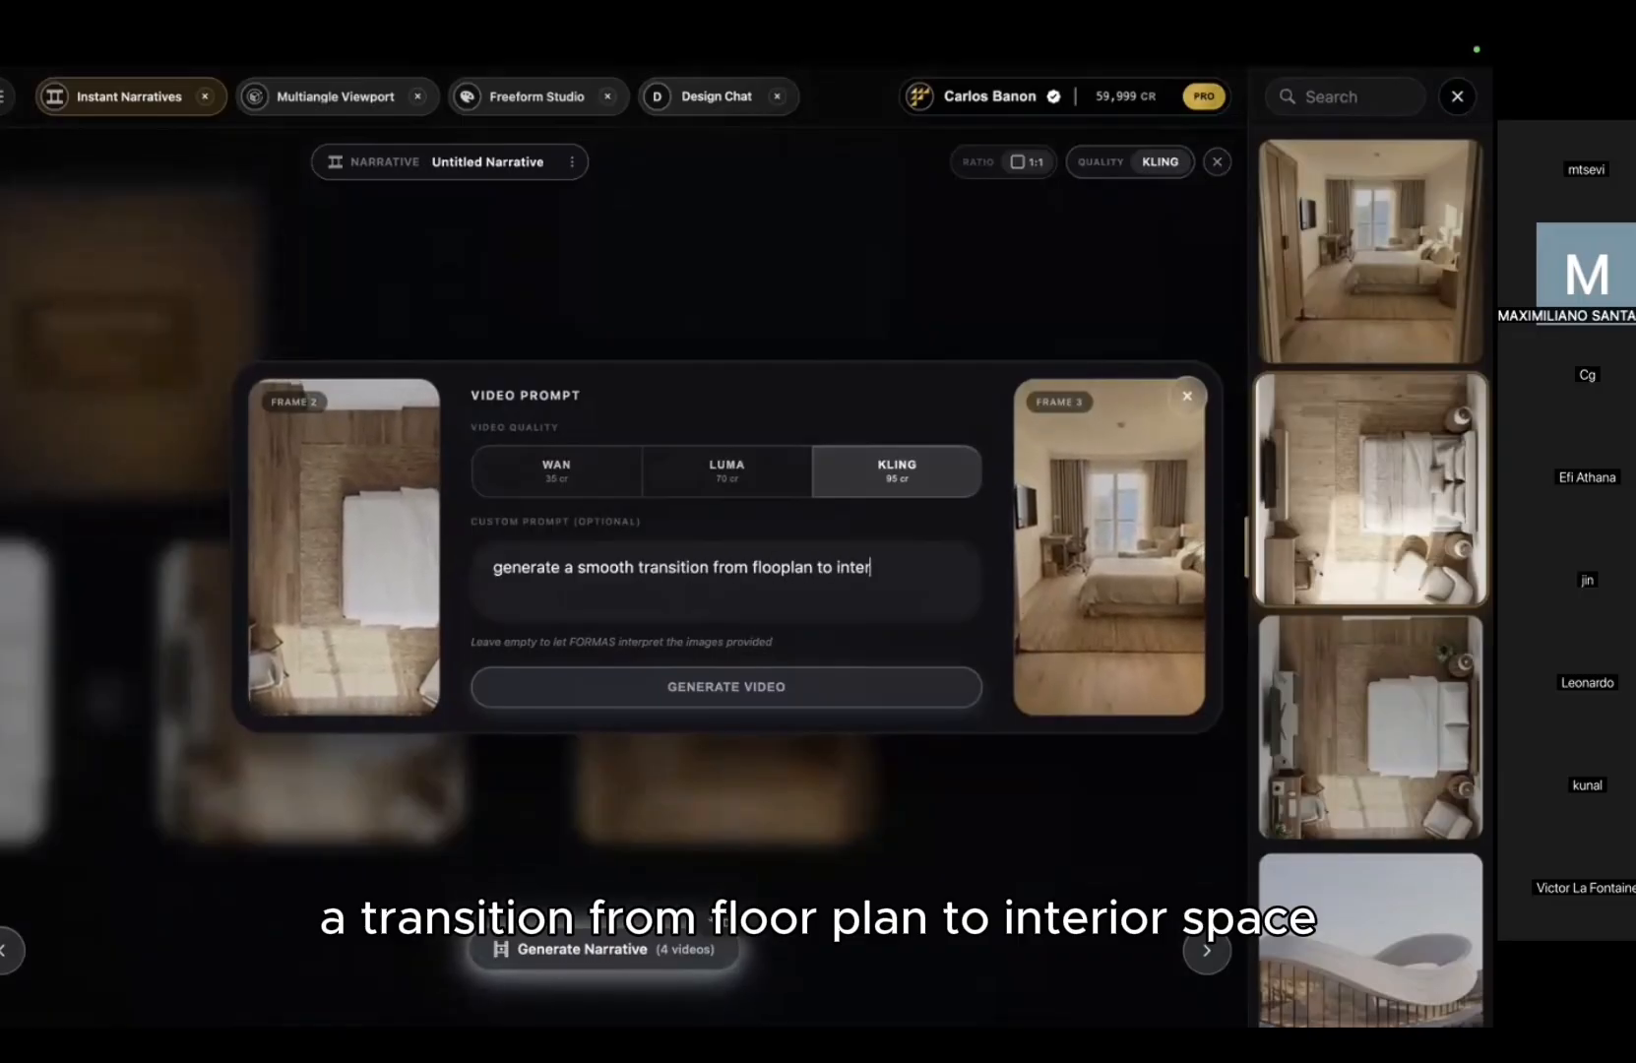
{"action": "type", "text": "ior space "}
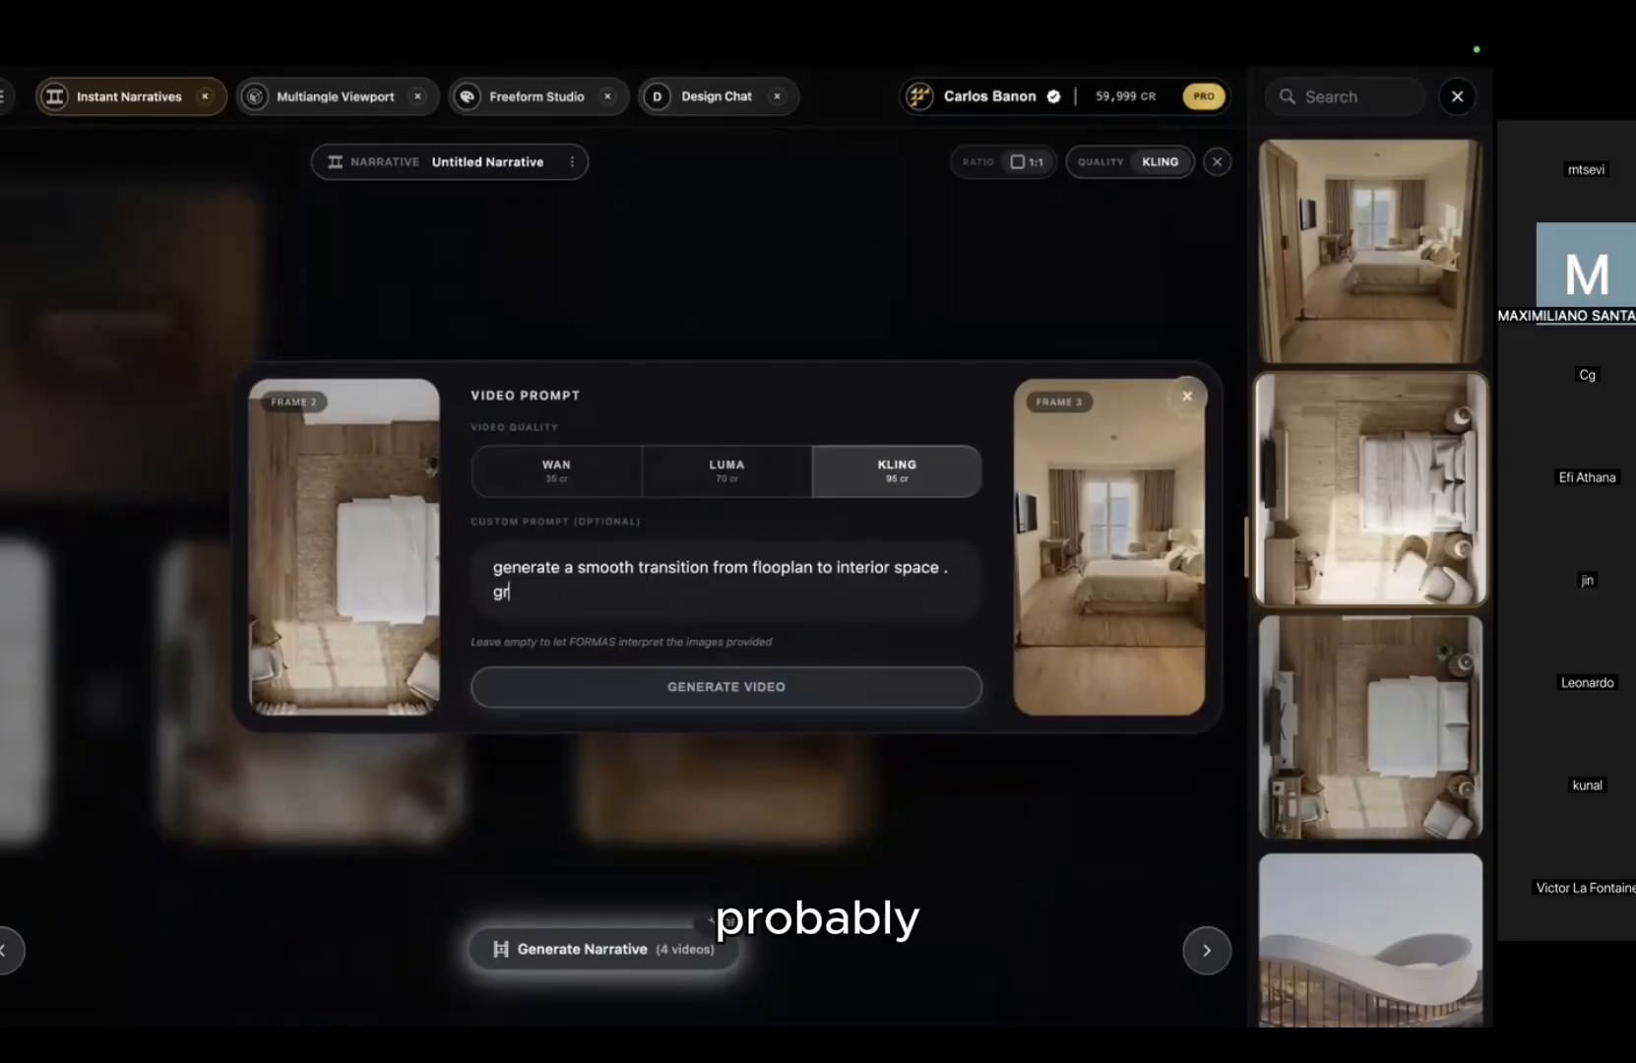
{"action": "type", "text": ". gradually move the cam"}
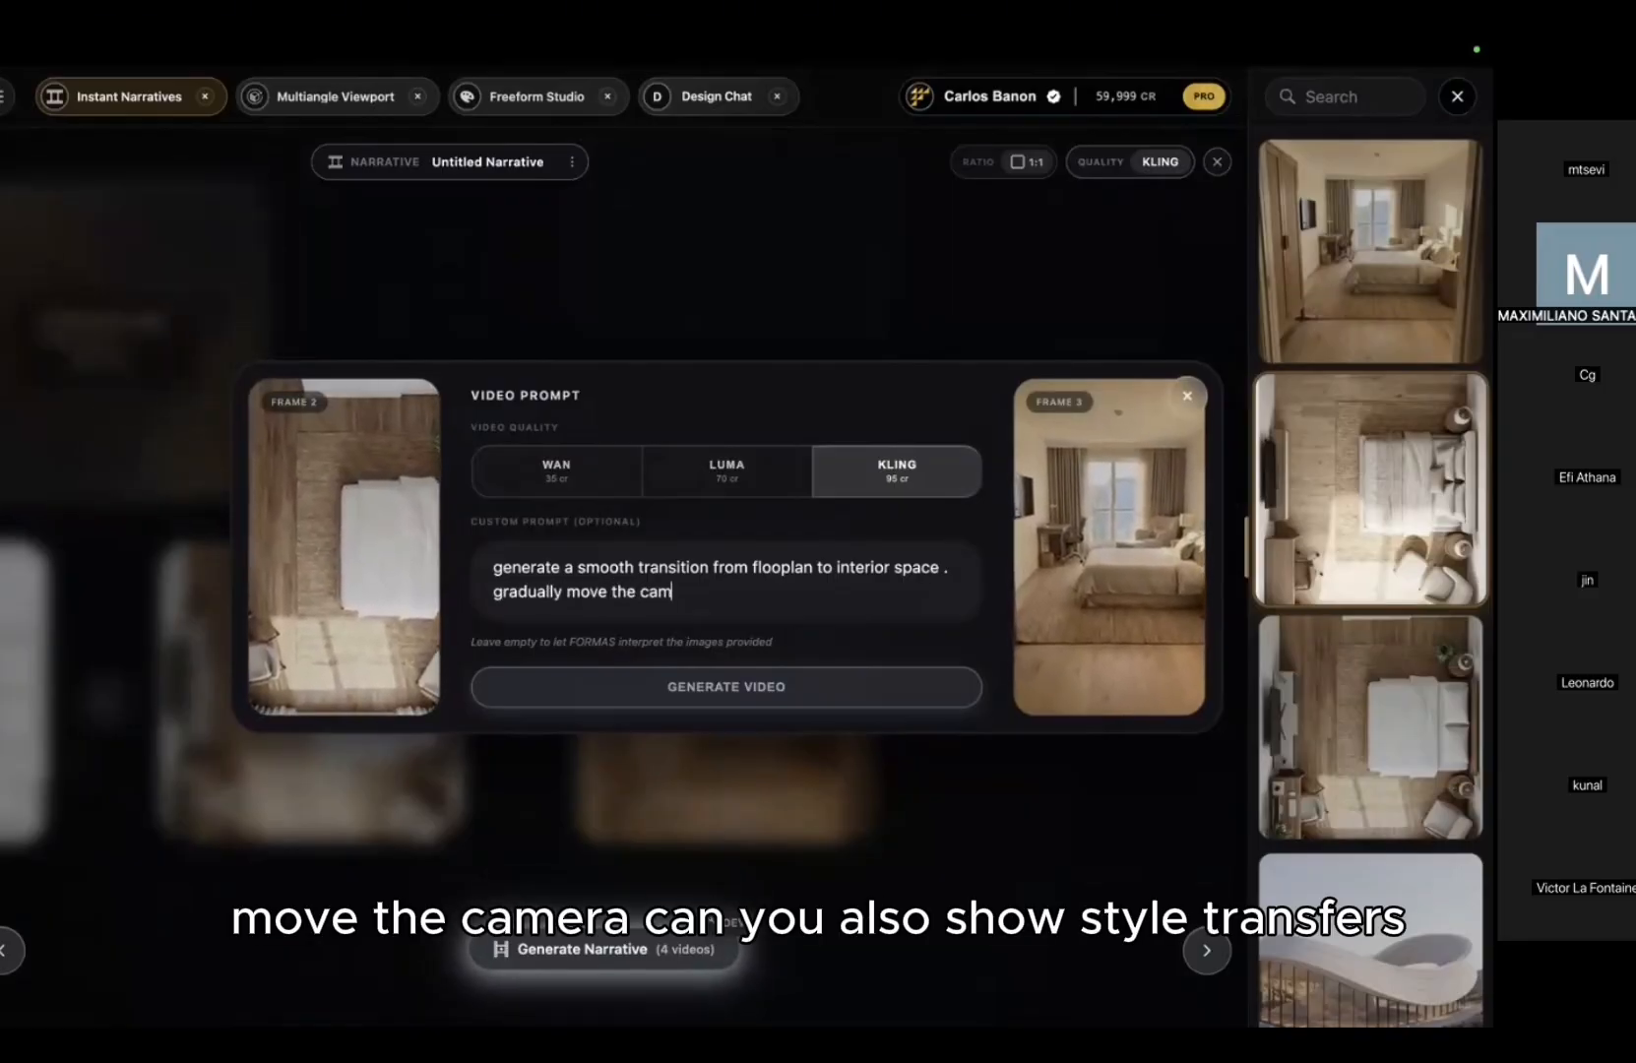
{"action": "left_click", "coordinate": [727, 687]}
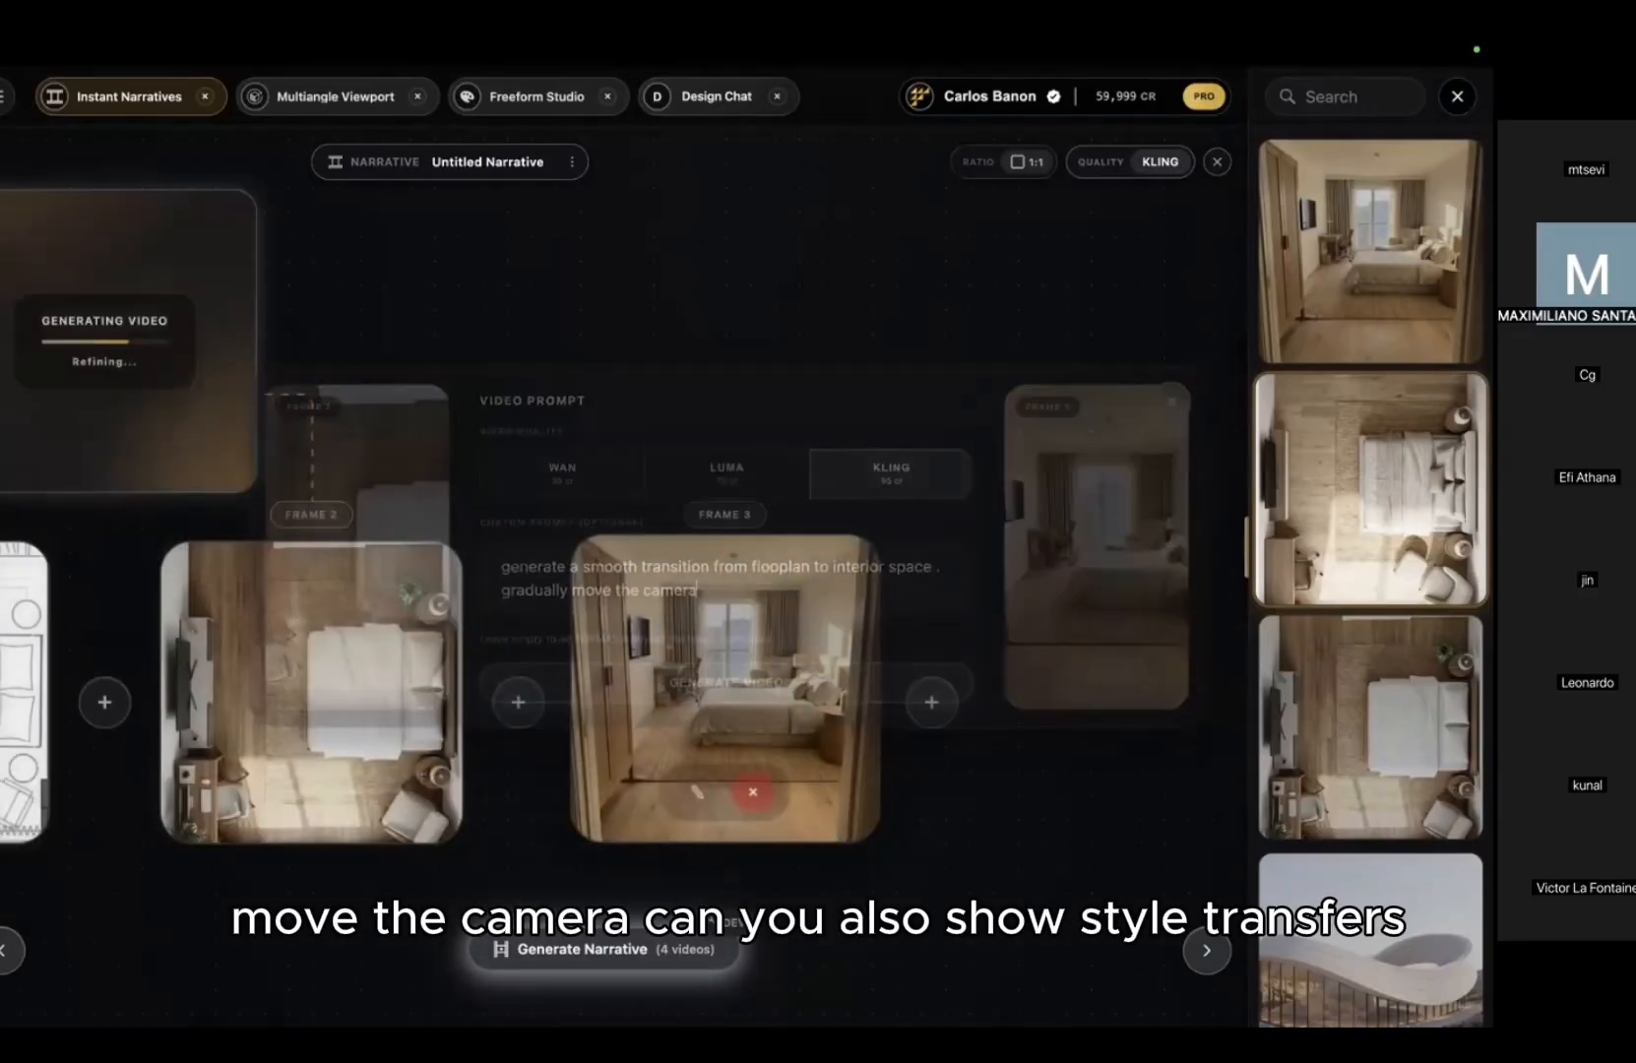
{"action": "left_click_drag", "start_coordinate": [867, 395], "coordinate": [950, 392]}
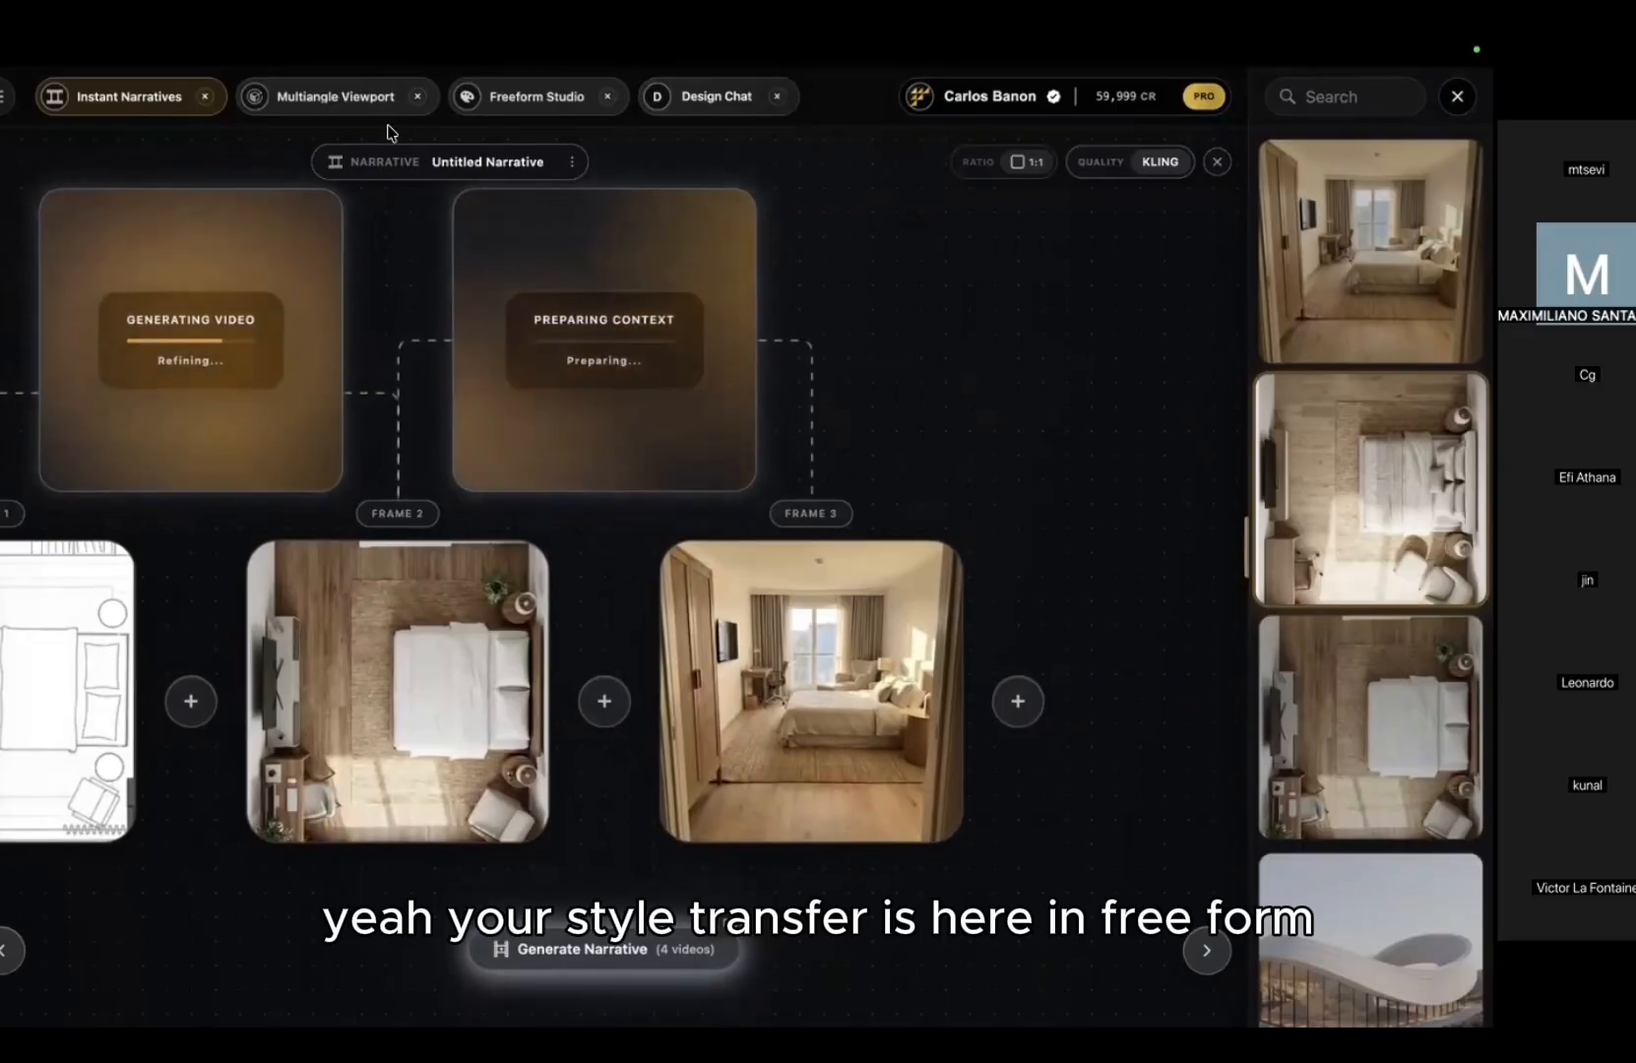
Step: Switch to Freeform Studio and load the BoarDo board from My Boards
{"action": "left_click", "coordinate": [536, 97]}
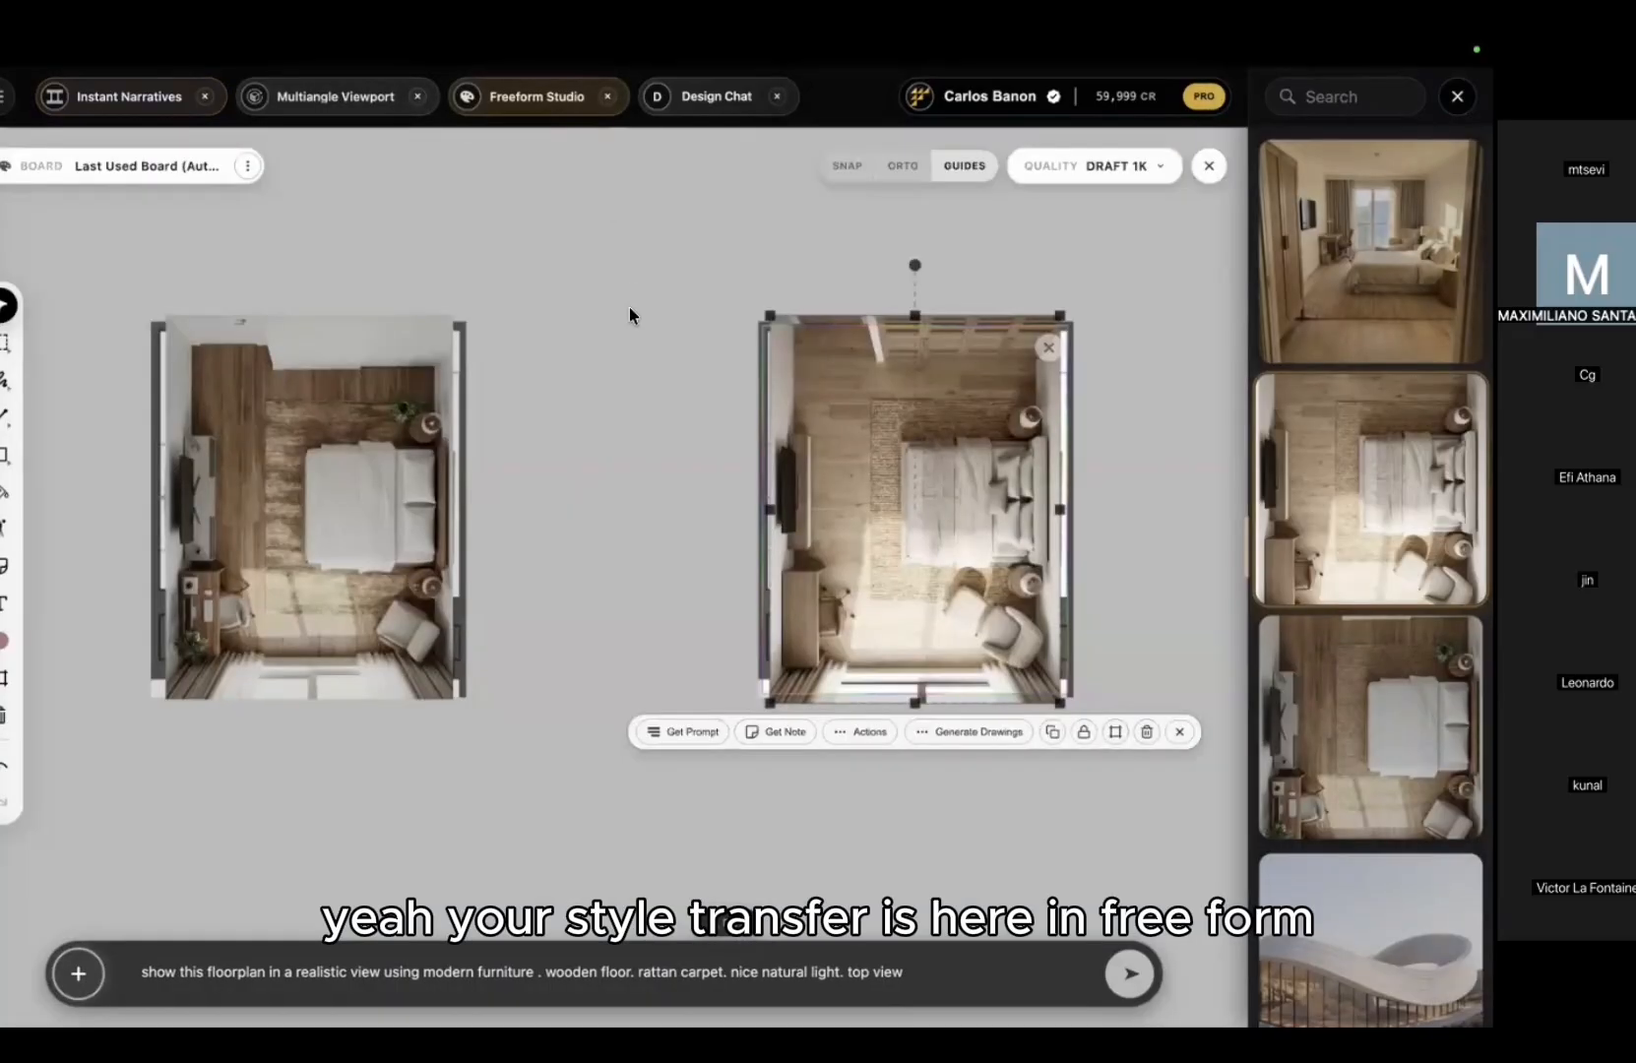
{"action": "left_click", "coordinate": [247, 165]}
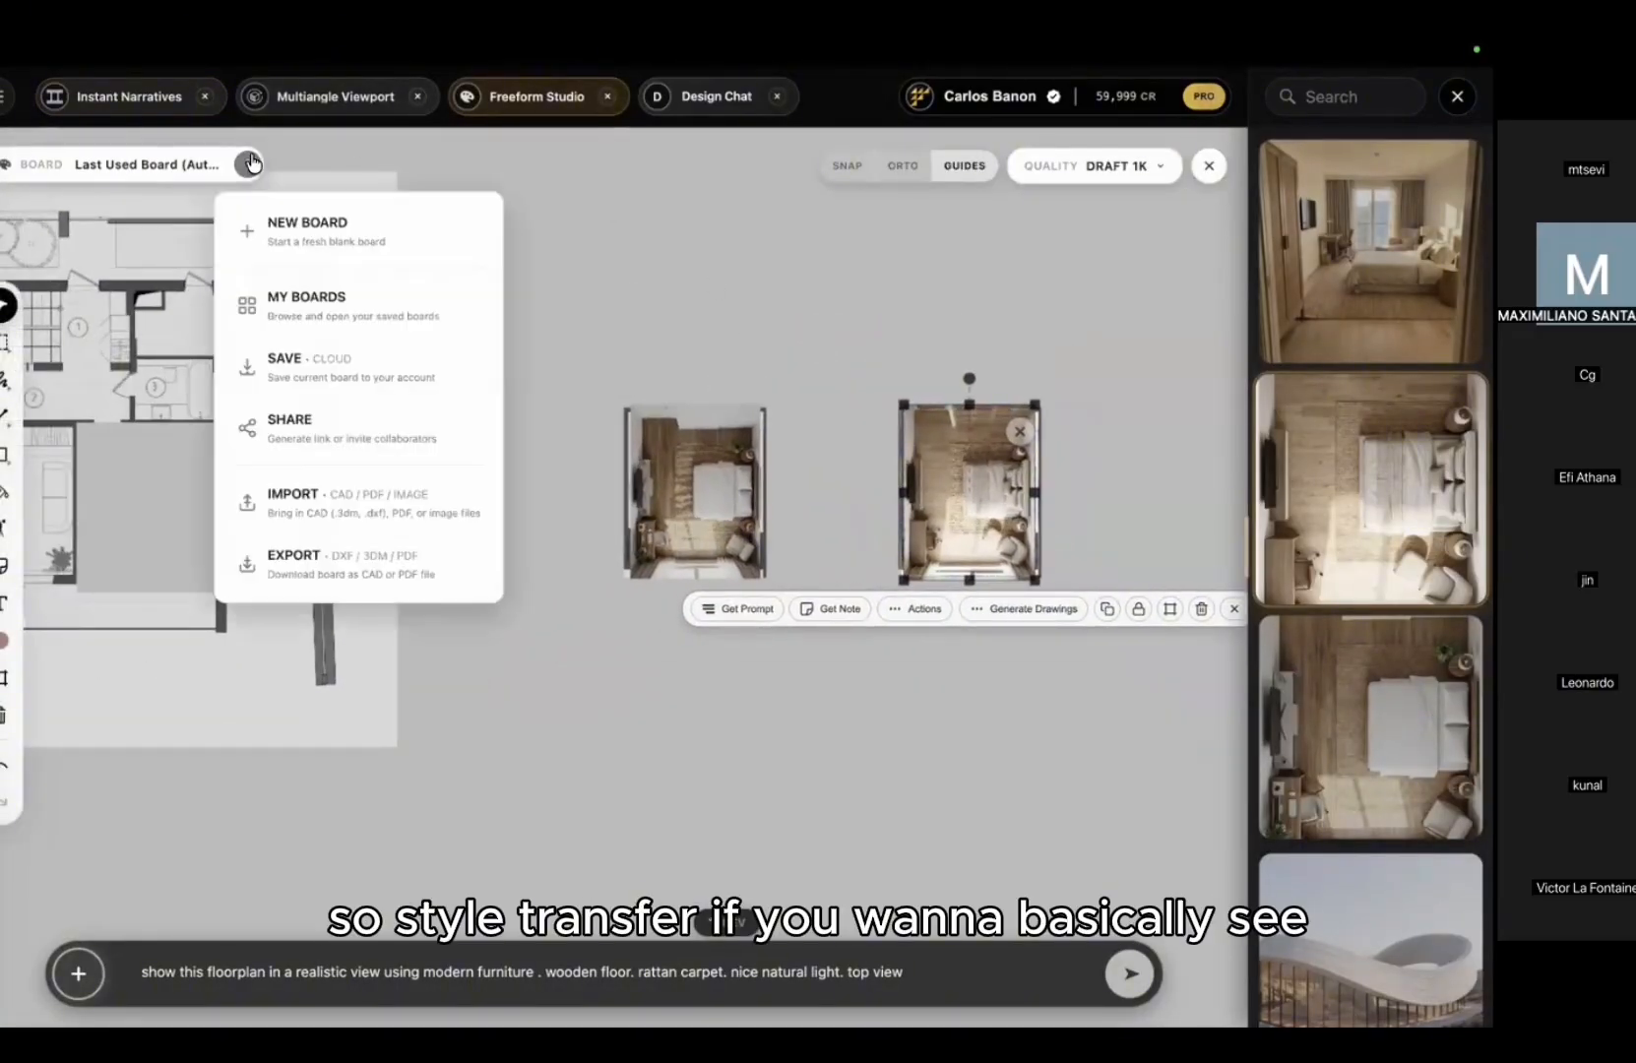
{"action": "left_click", "coordinate": [283, 296]}
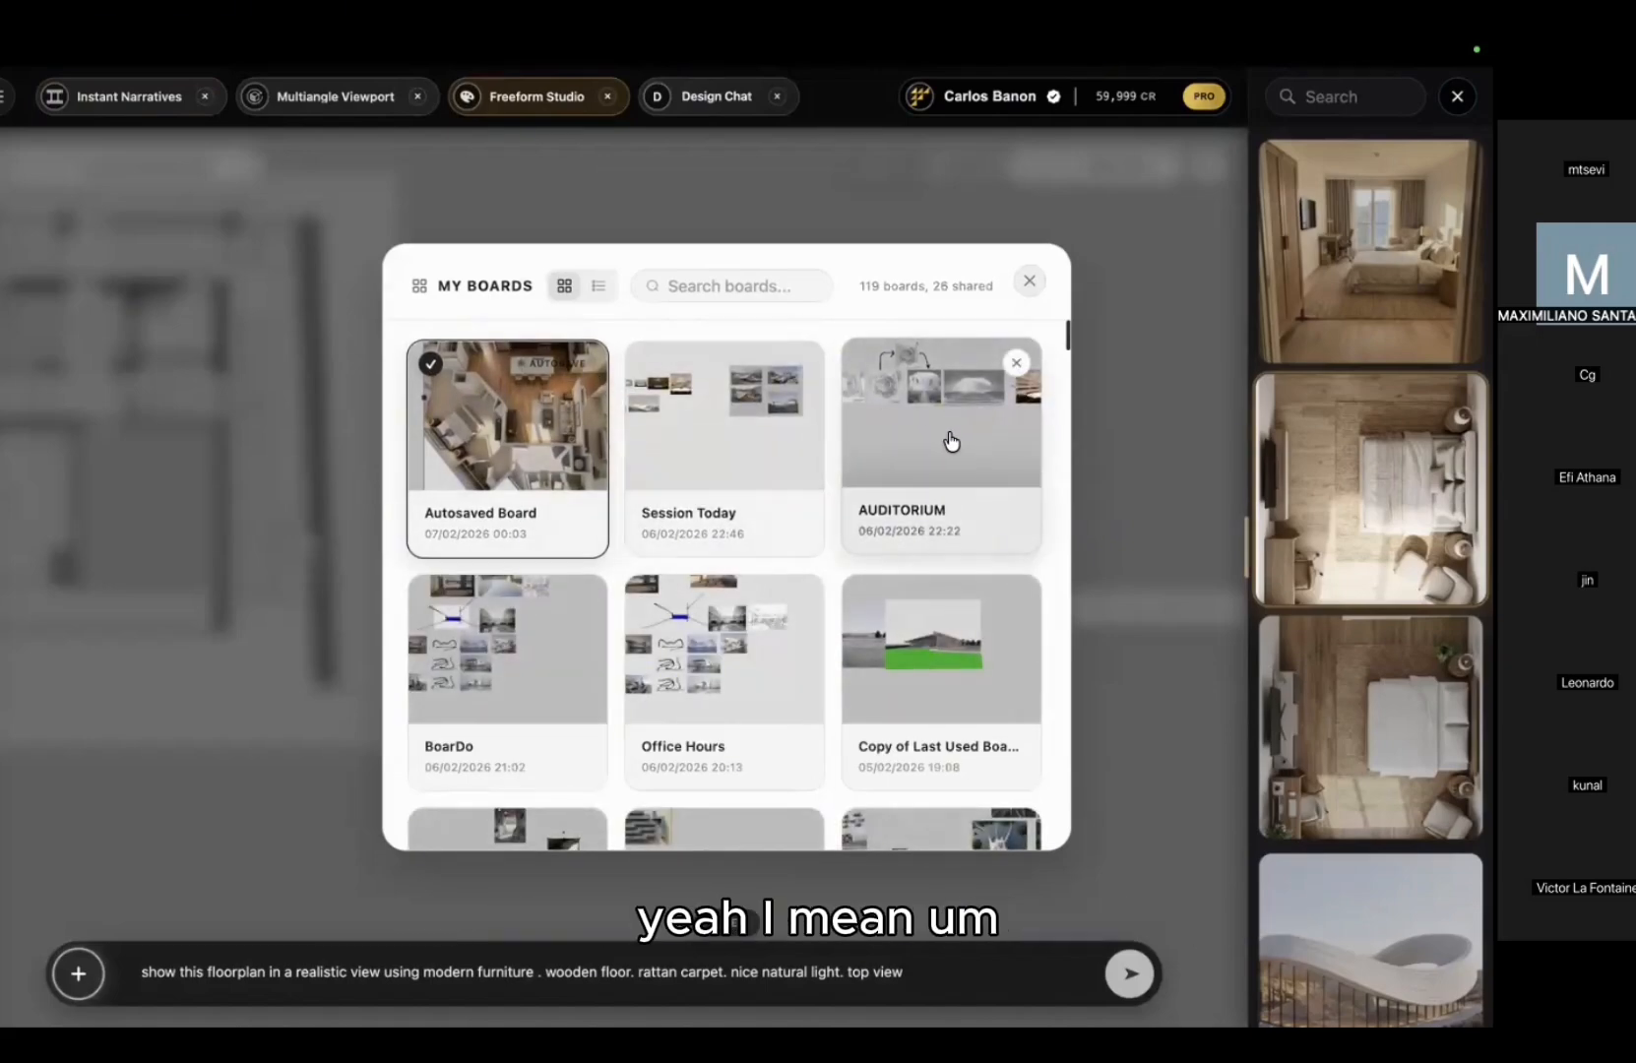
{"action": "left_click", "coordinate": [503, 648]}
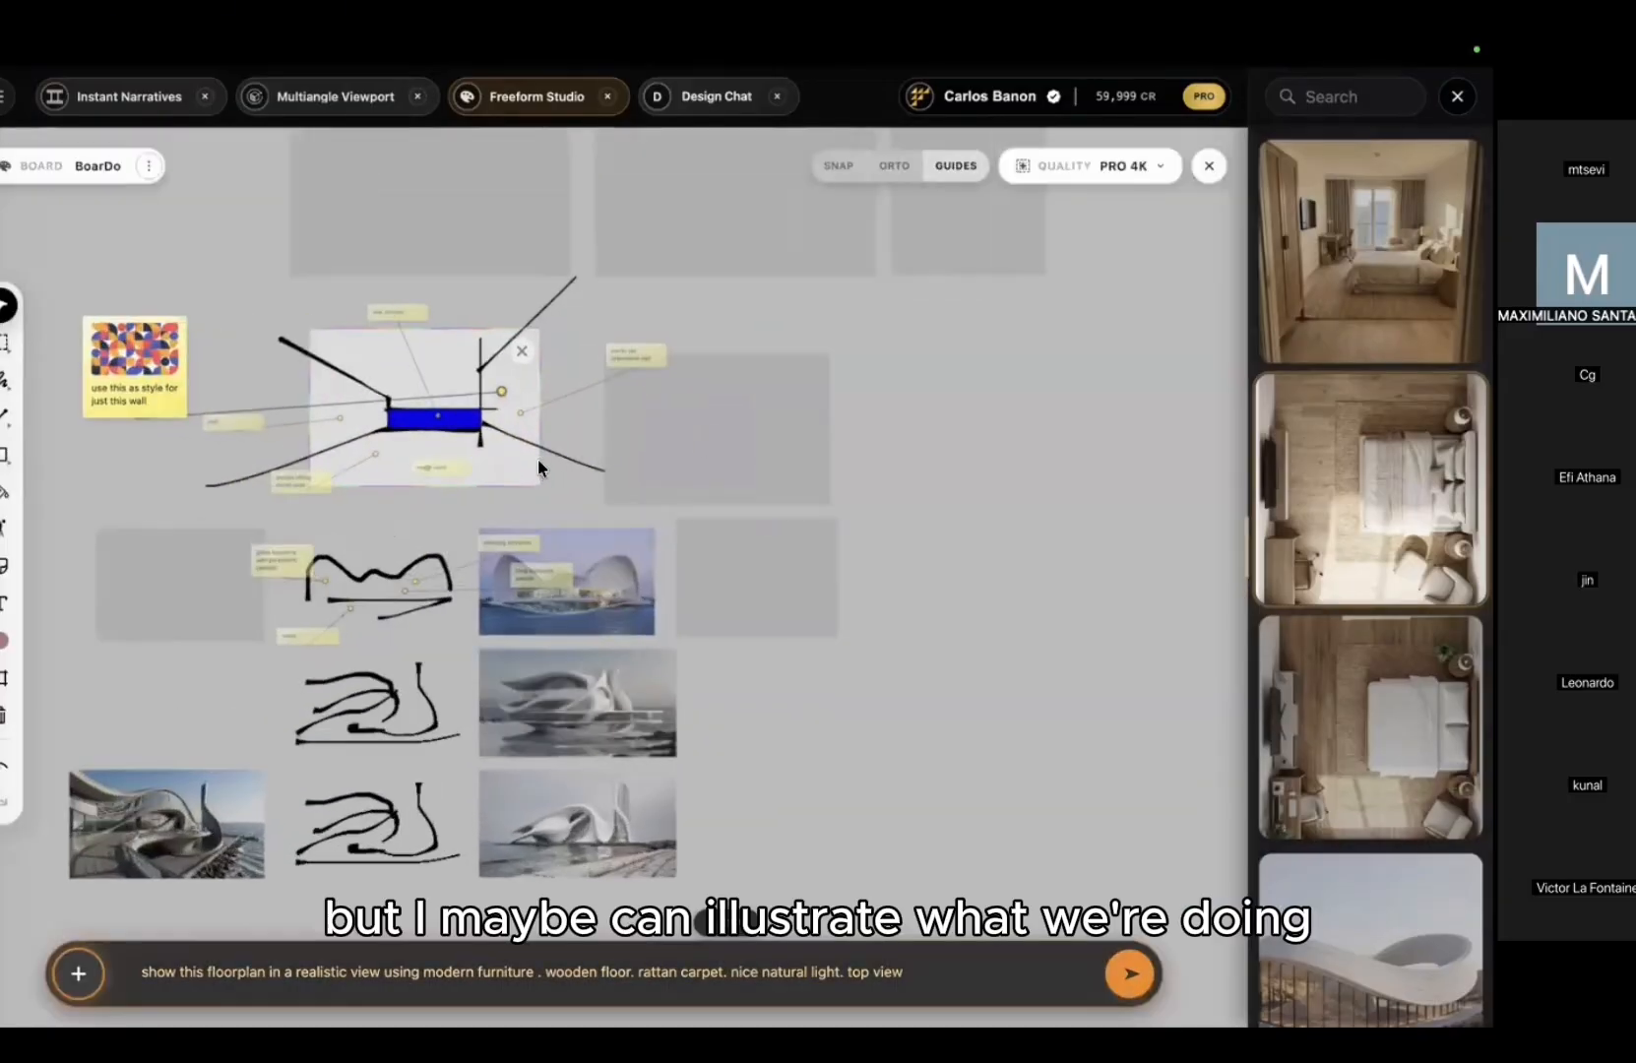
{"action": "scroll", "coordinate": [539, 459], "scroll_direction": "up", "scroll_amount": 2}
{"action": "middle_click_drag", "start_coordinate": [849, 456], "coordinate": [1208, 439]}
{"action": "scroll", "coordinate": [776, 332], "scroll_direction": "up", "scroll_amount": 3}
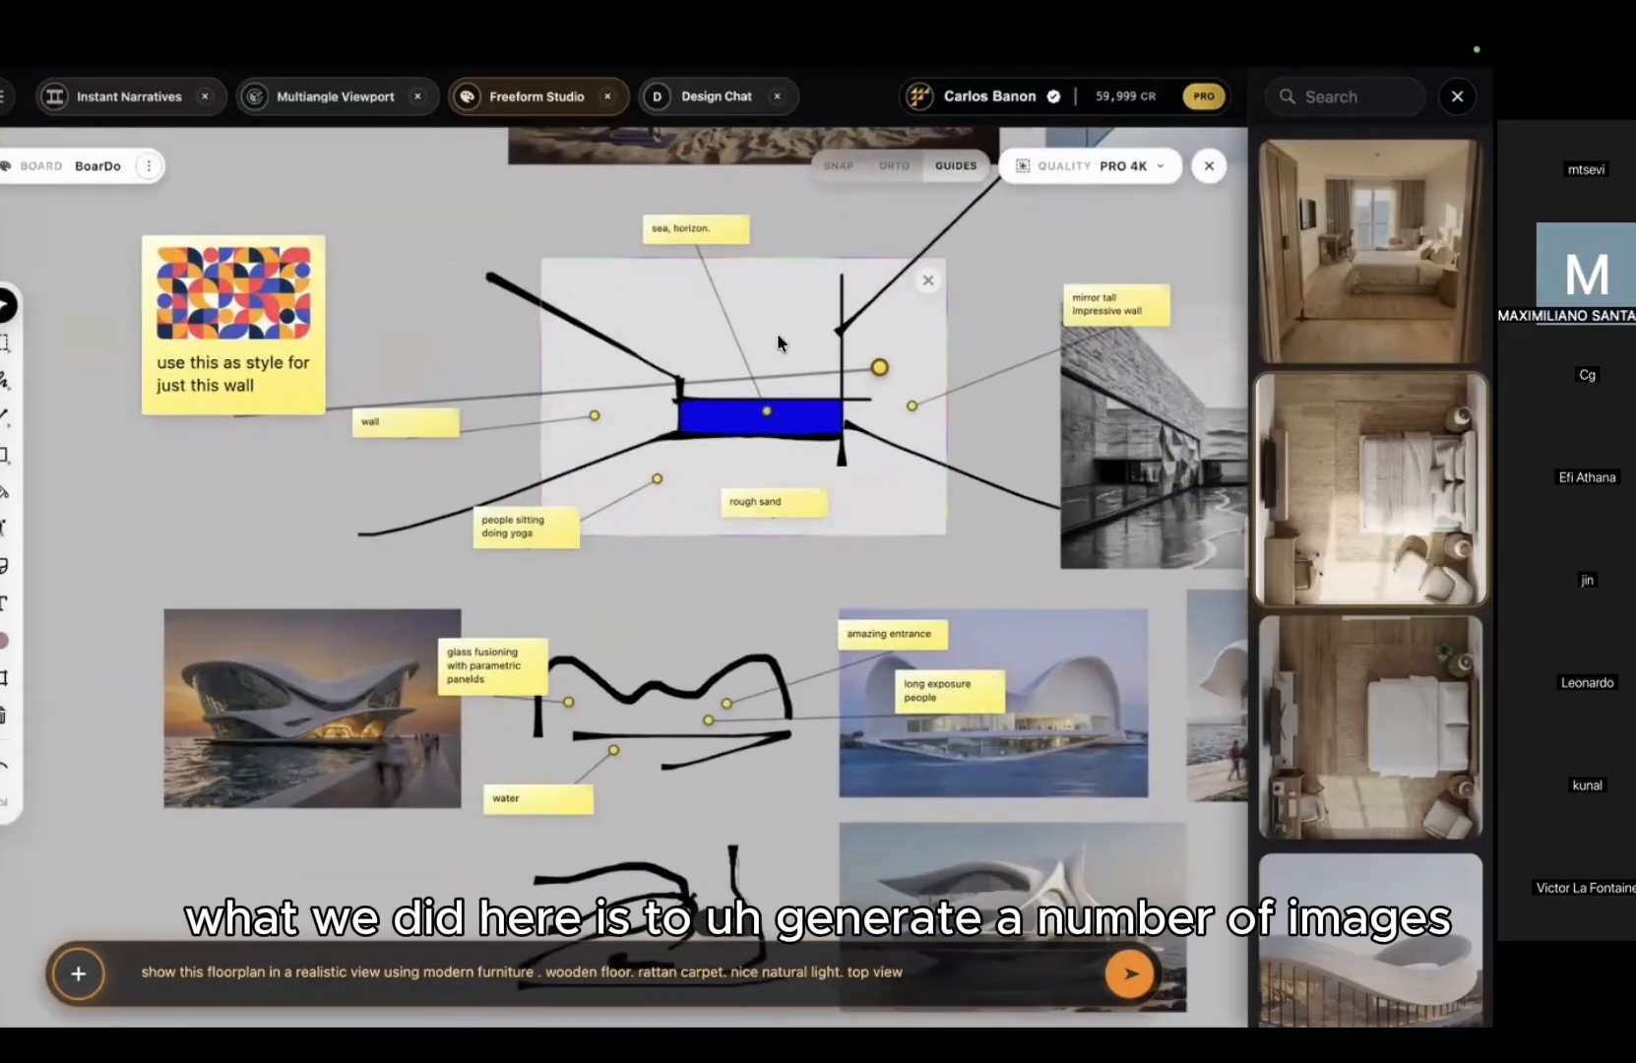
{"action": "scroll", "coordinate": [777, 334], "scroll_direction": "down", "scroll_amount": 3}
{"action": "middle_click_drag", "start_coordinate": [776, 335], "coordinate": [705, 691]}
{"action": "scroll", "coordinate": [457, 554], "scroll_direction": "down", "scroll_amount": 2}
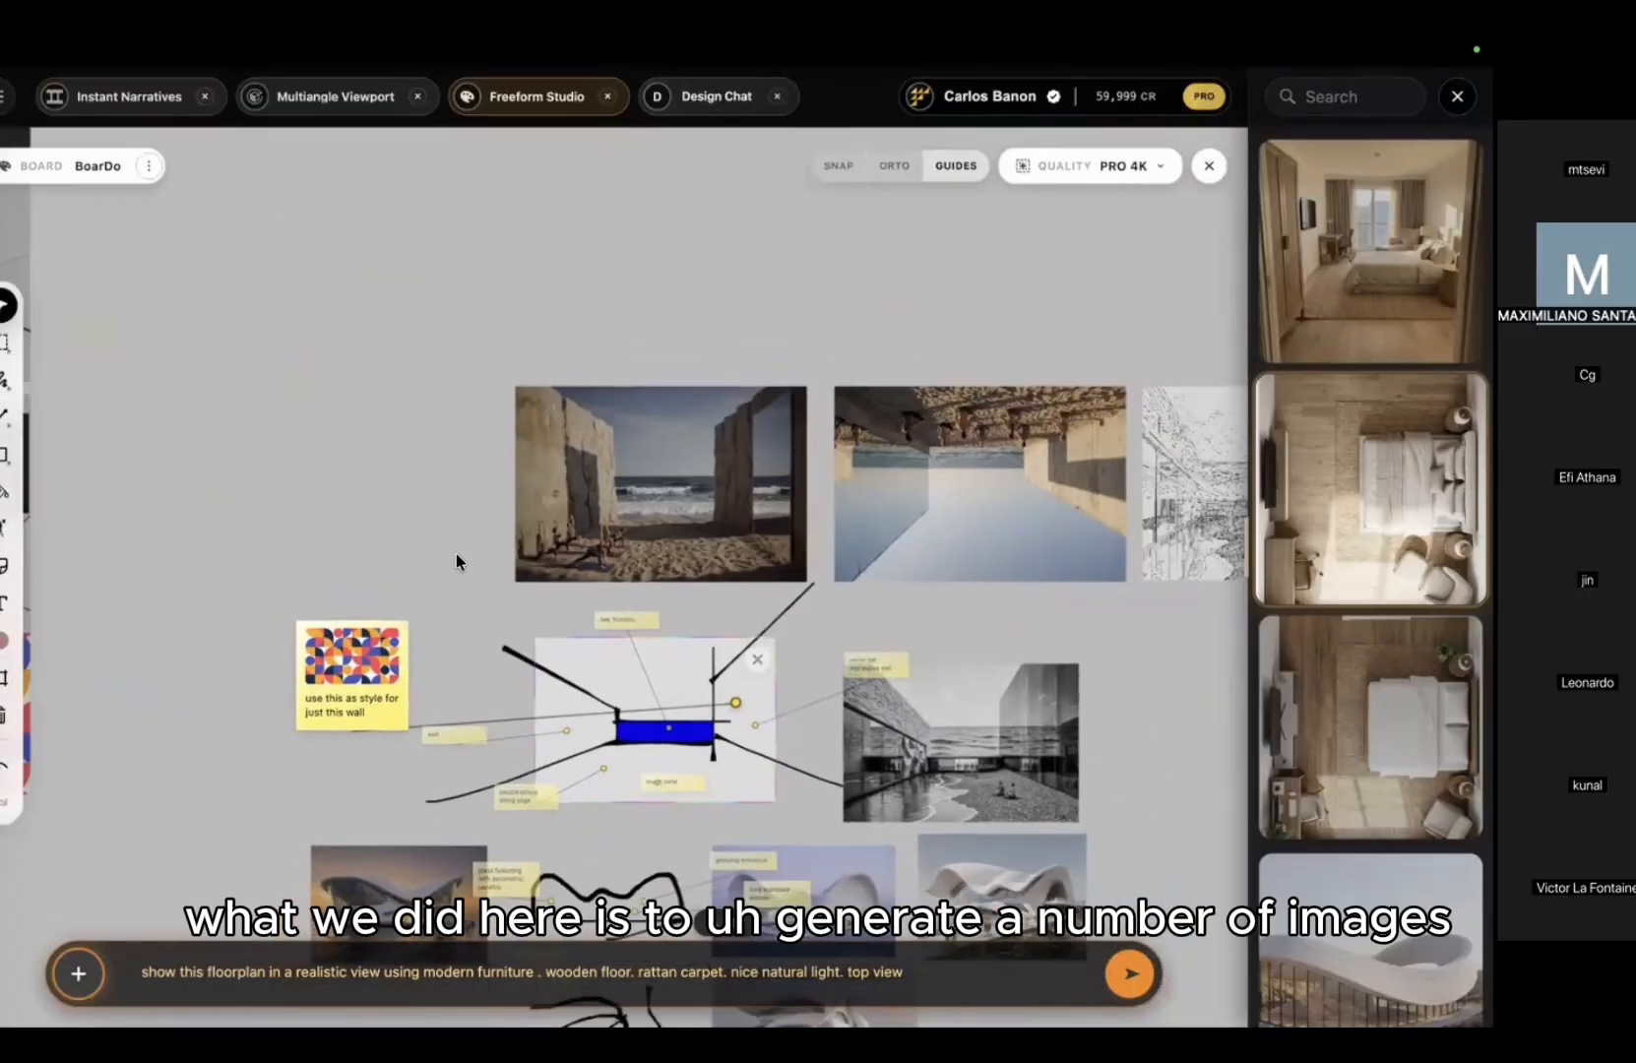
{"action": "scroll", "coordinate": [423, 546], "scroll_direction": "down", "scroll_amount": 1}
{"action": "middle_click_drag", "start_coordinate": [359, 533], "coordinate": [756, 453]}
{"action": "scroll", "coordinate": [238, 463], "scroll_direction": "up", "scroll_amount": 3}
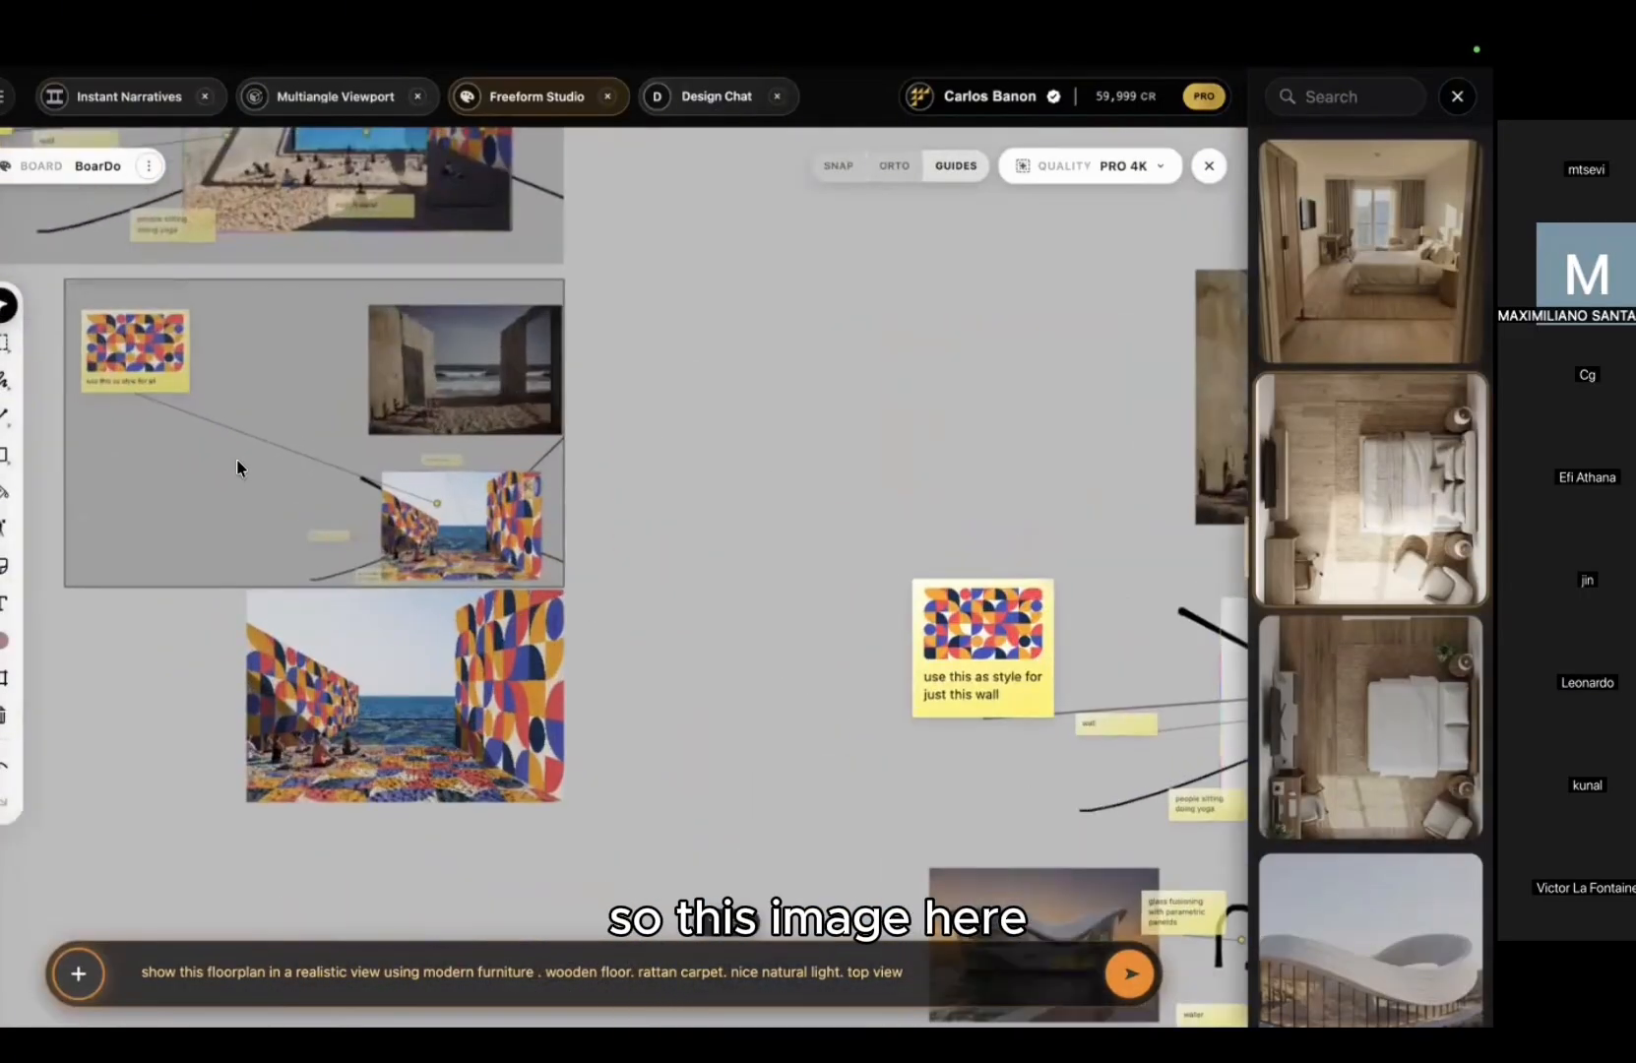
{"action": "scroll", "coordinate": [237, 460], "scroll_direction": "up", "scroll_amount": 3}
{"action": "scroll", "coordinate": [467, 555], "scroll_direction": "up", "scroll_amount": 4}
{"action": "middle_click_drag", "start_coordinate": [237, 459], "coordinate": [825, 636]}
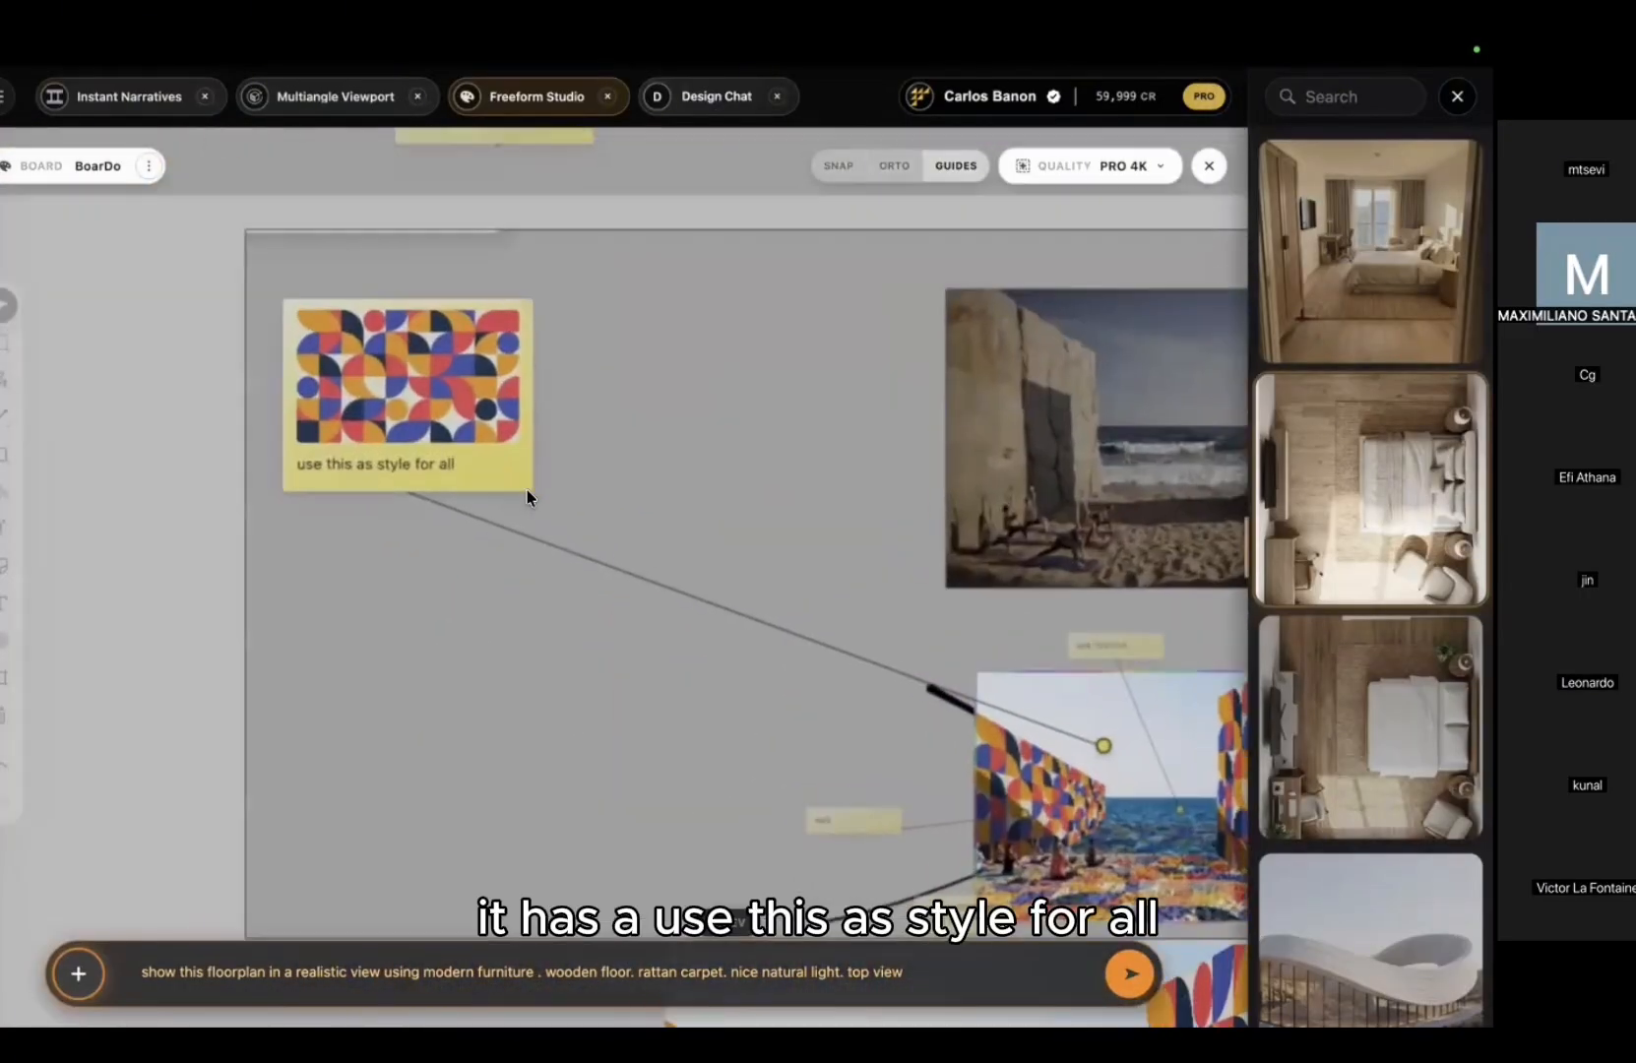
{"action": "scroll", "coordinate": [526, 489], "scroll_direction": "up", "scroll_amount": 2}
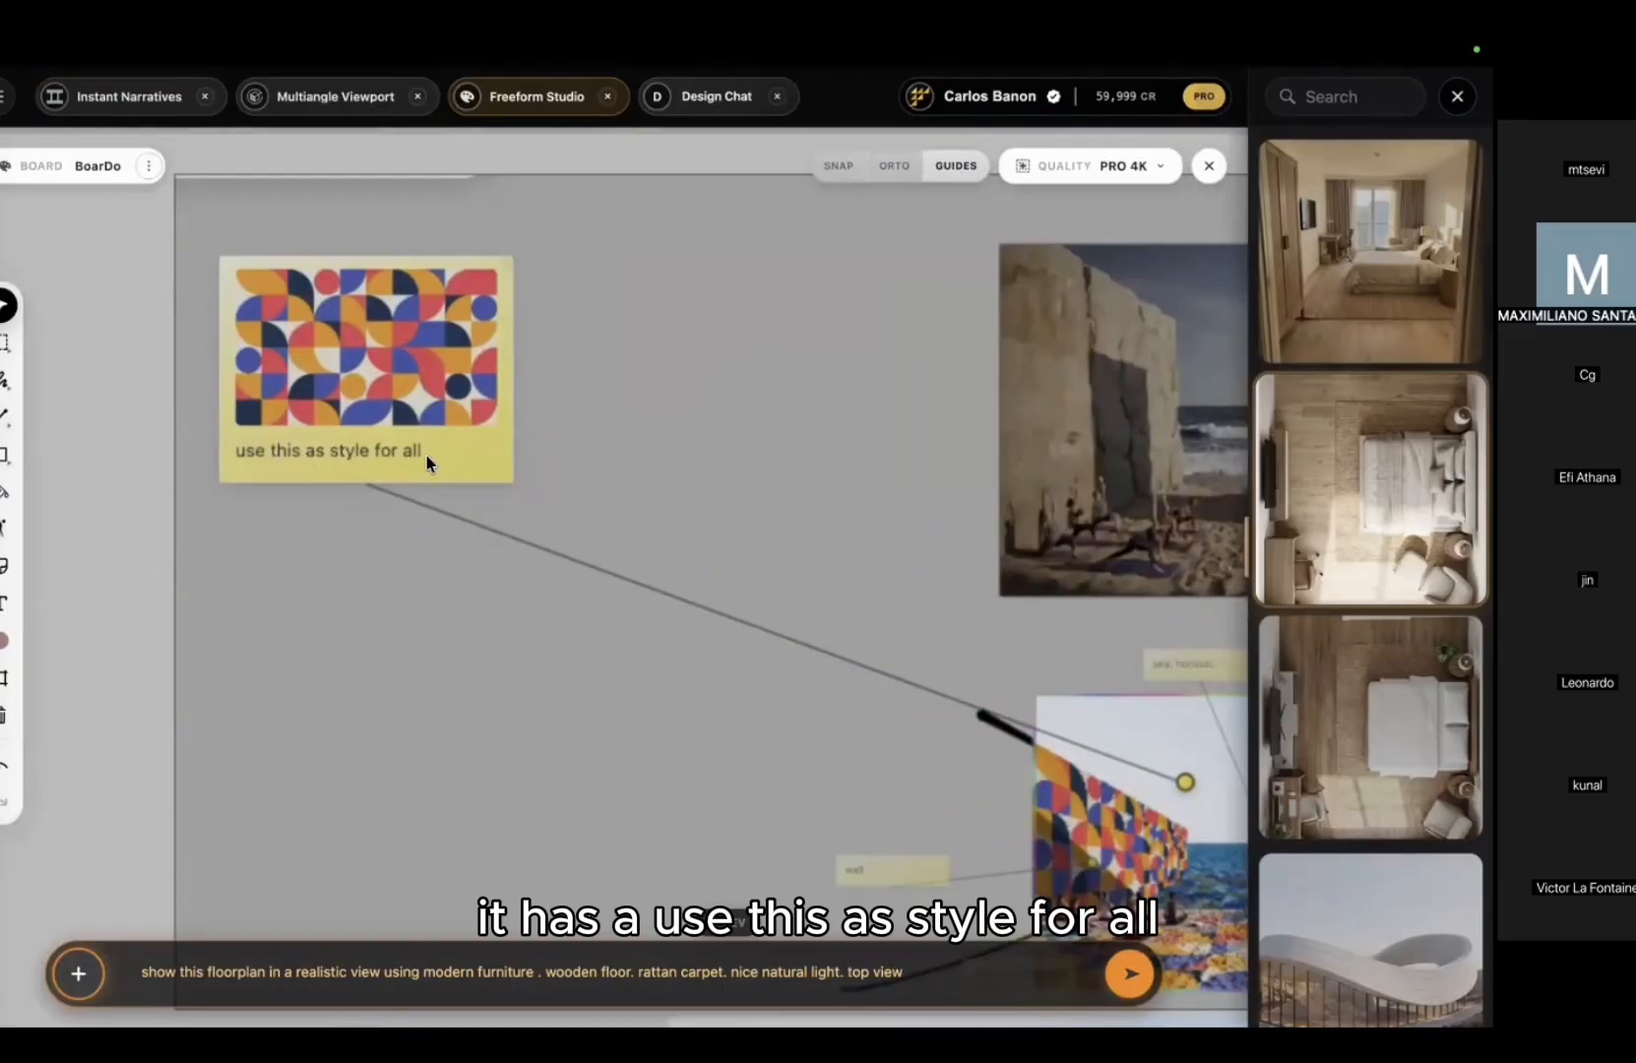
{"action": "scroll", "coordinate": [596, 552], "scroll_direction": "right", "scroll_amount": 5}
{"action": "scroll", "coordinate": [596, 551], "scroll_direction": "down", "scroll_amount": 2}
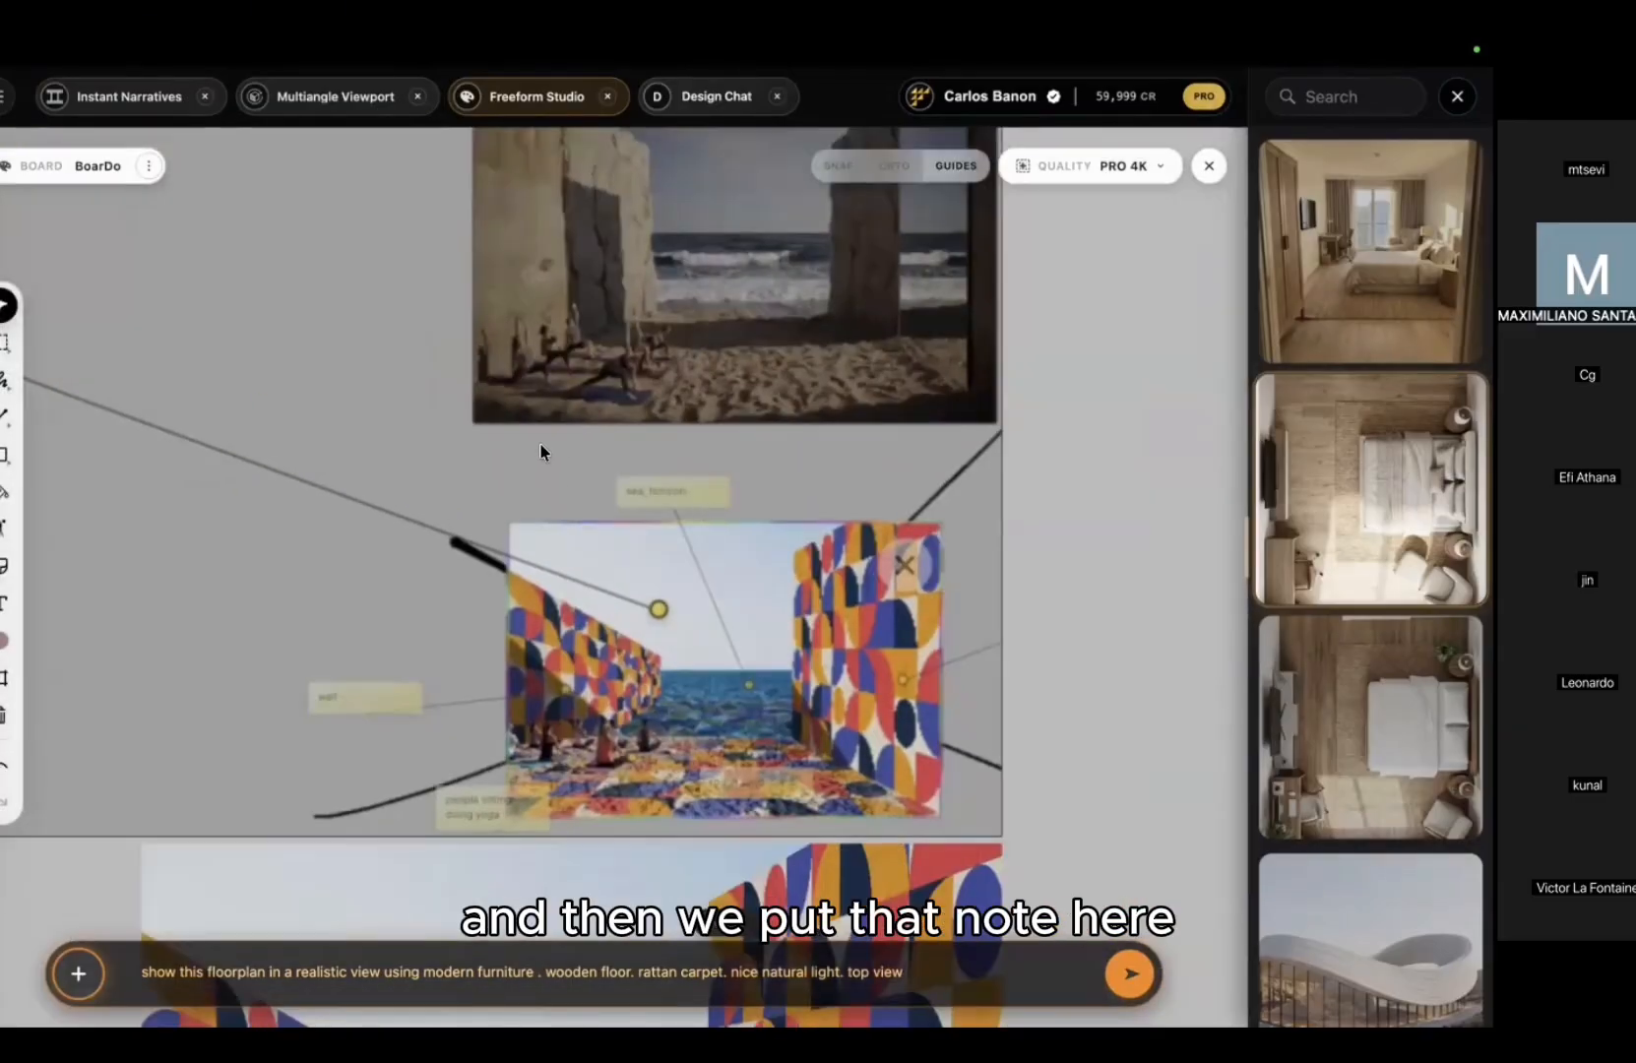
{"action": "scroll", "coordinate": [540, 452], "scroll_direction": "up", "scroll_amount": 3}
{"action": "scroll", "coordinate": [540, 394], "scroll_direction": "down", "scroll_amount": 5}
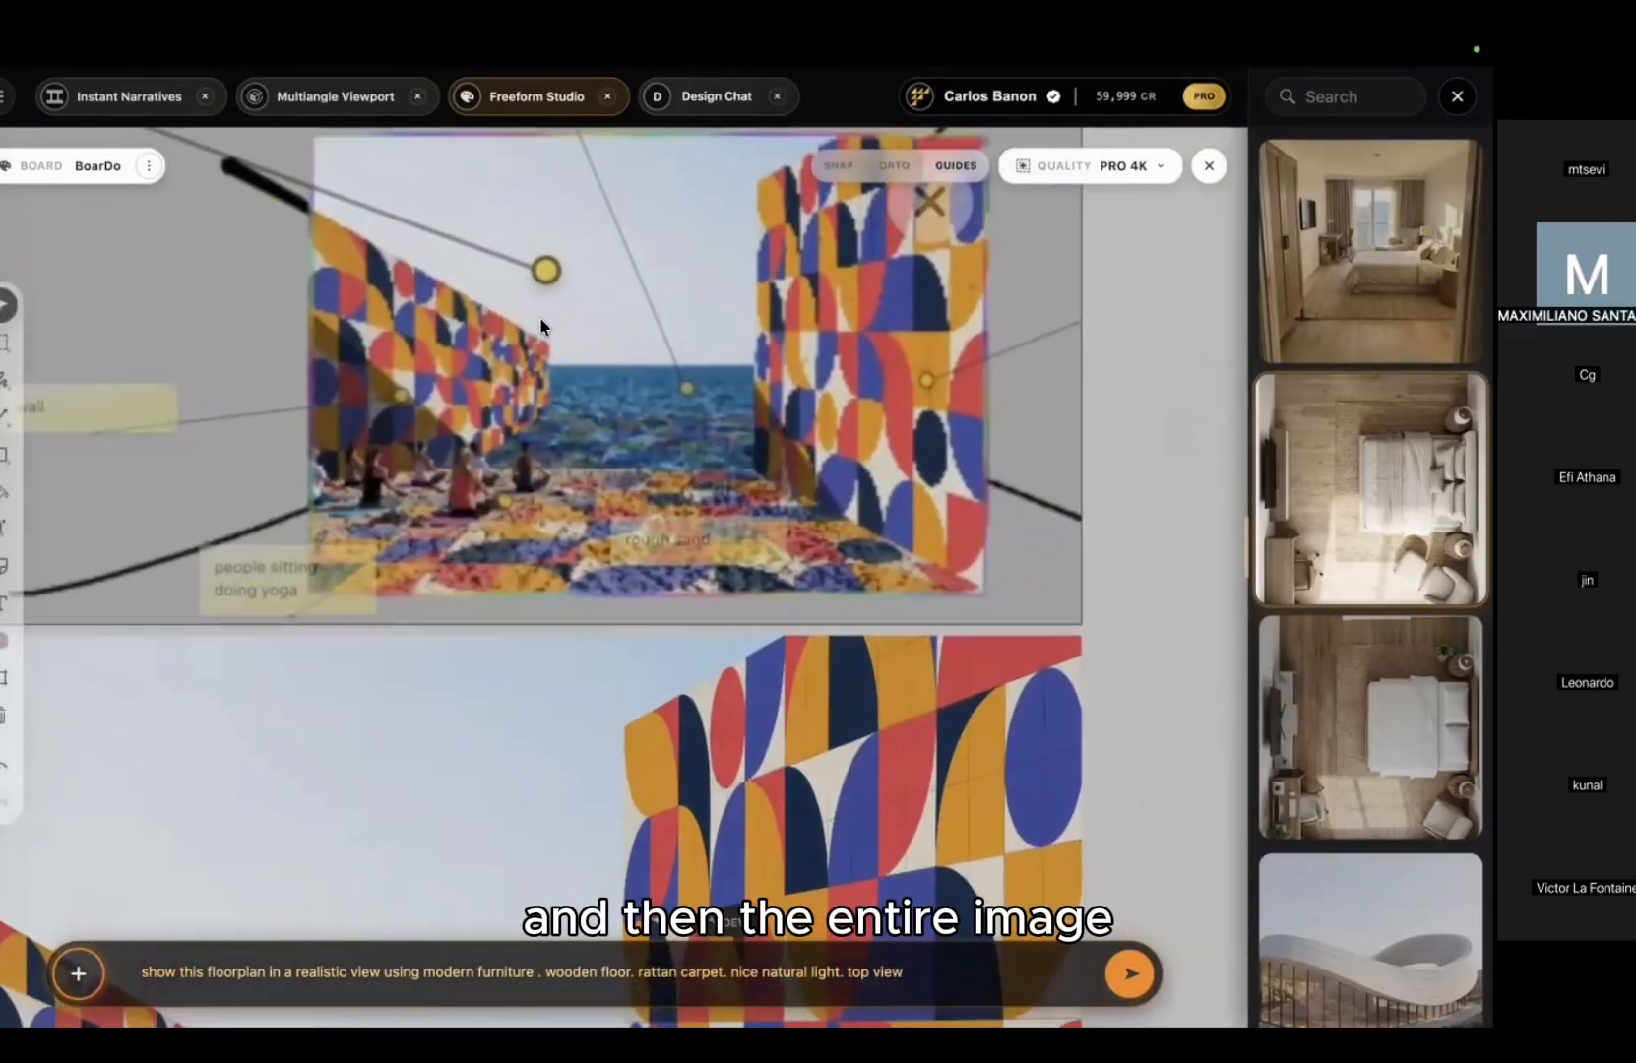
{"action": "scroll", "coordinate": [539, 317], "scroll_direction": "down", "scroll_amount": 10}
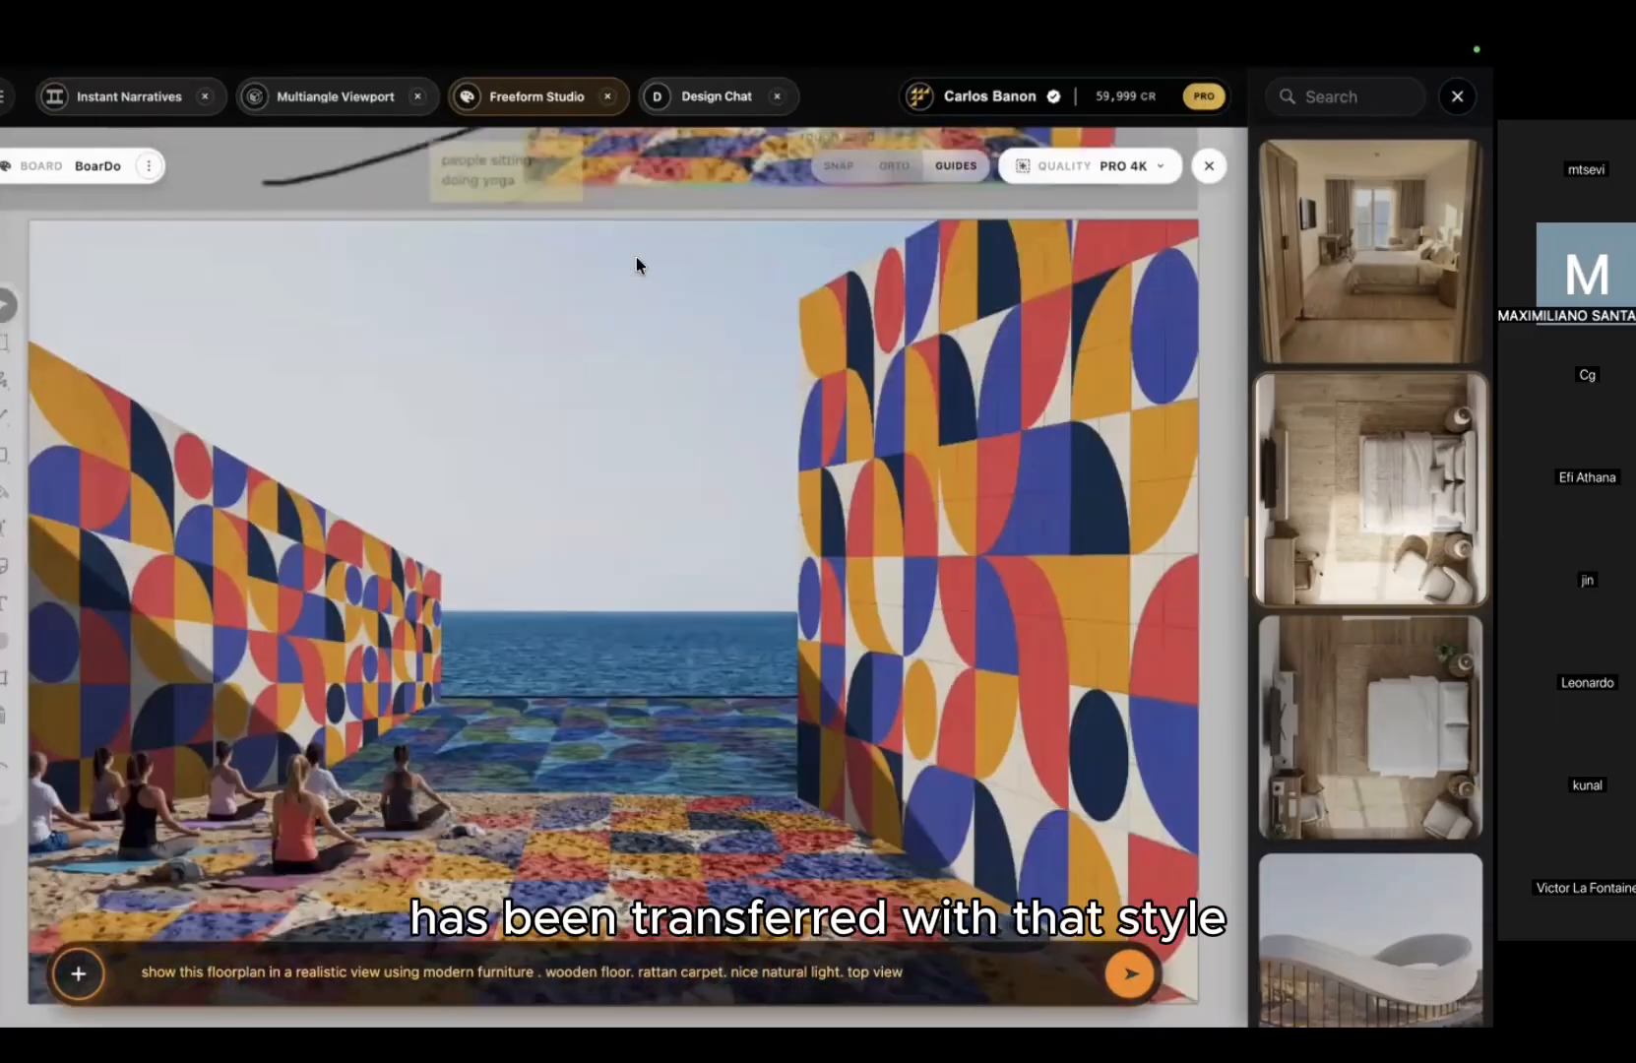
{"action": "middle_click_drag", "start_coordinate": [637, 257], "coordinate": [647, 239]}
{"action": "scroll", "coordinate": [568, 474], "scroll_direction": "down", "scroll_amount": 1}
{"action": "middle_click_drag", "start_coordinate": [568, 474], "coordinate": [655, 394]}
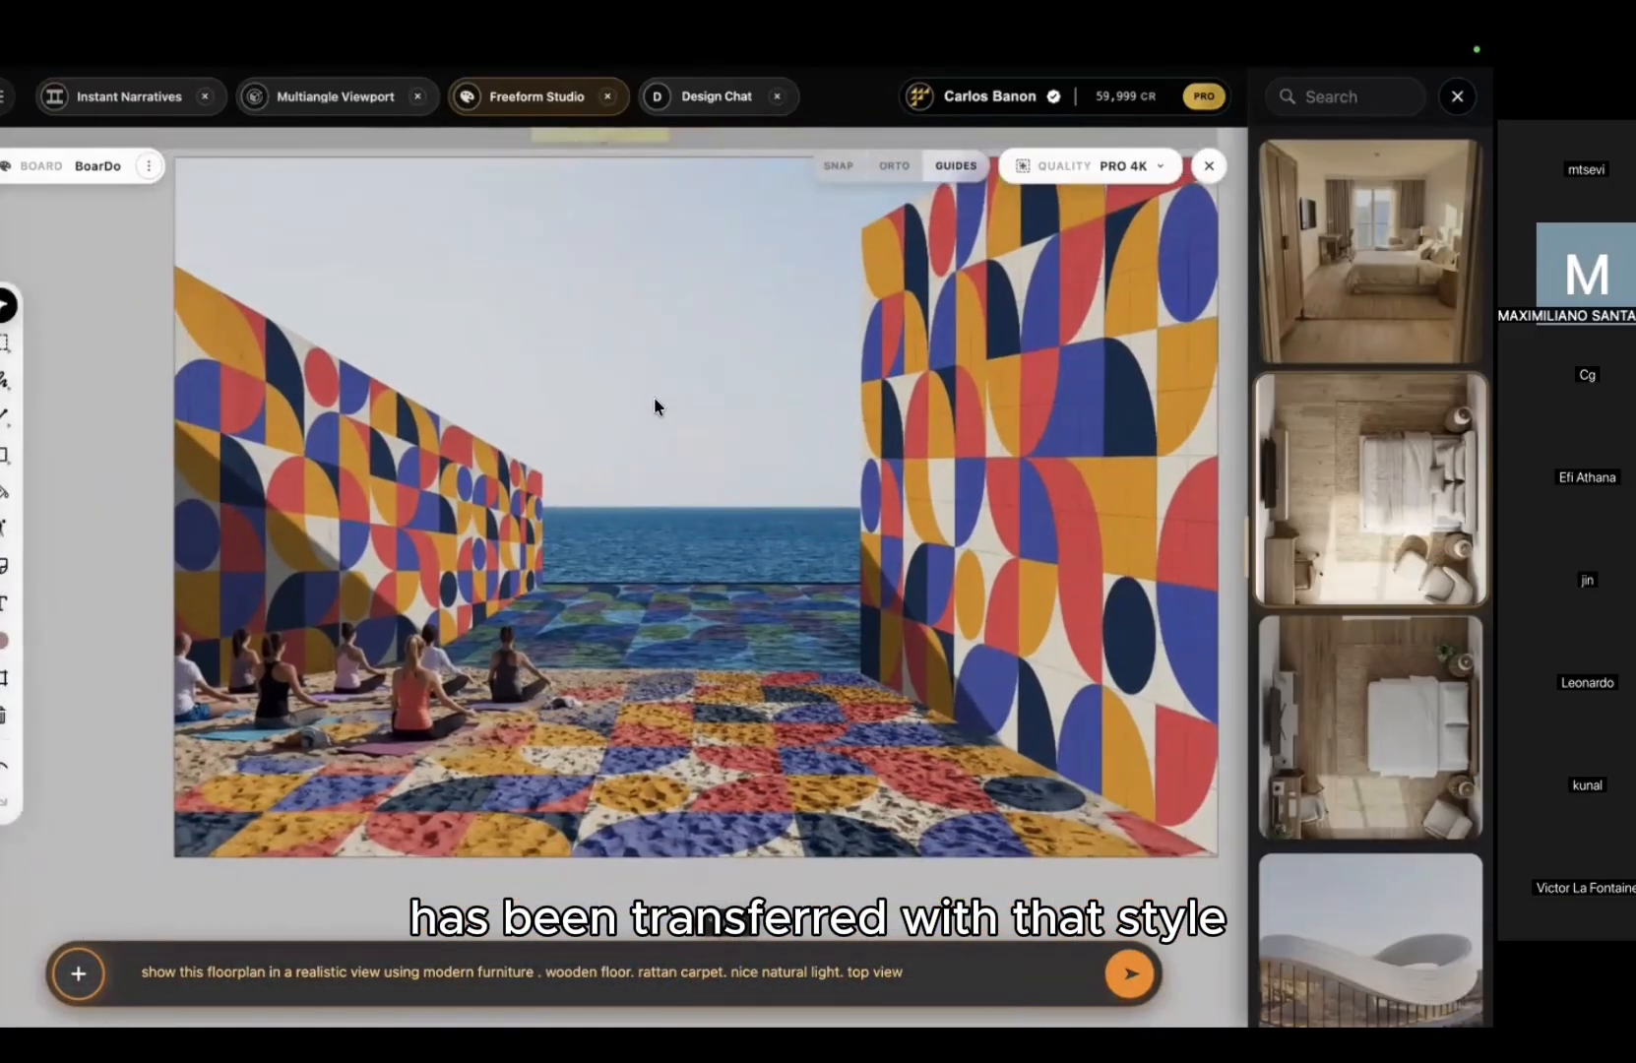
{"action": "scroll", "coordinate": [654, 397], "scroll_direction": "down", "scroll_amount": 5}
{"action": "middle_click_drag", "start_coordinate": [675, 565], "coordinate": [697, 742]}
{"action": "scroll", "coordinate": [695, 486], "scroll_direction": "down", "scroll_amount": 4}
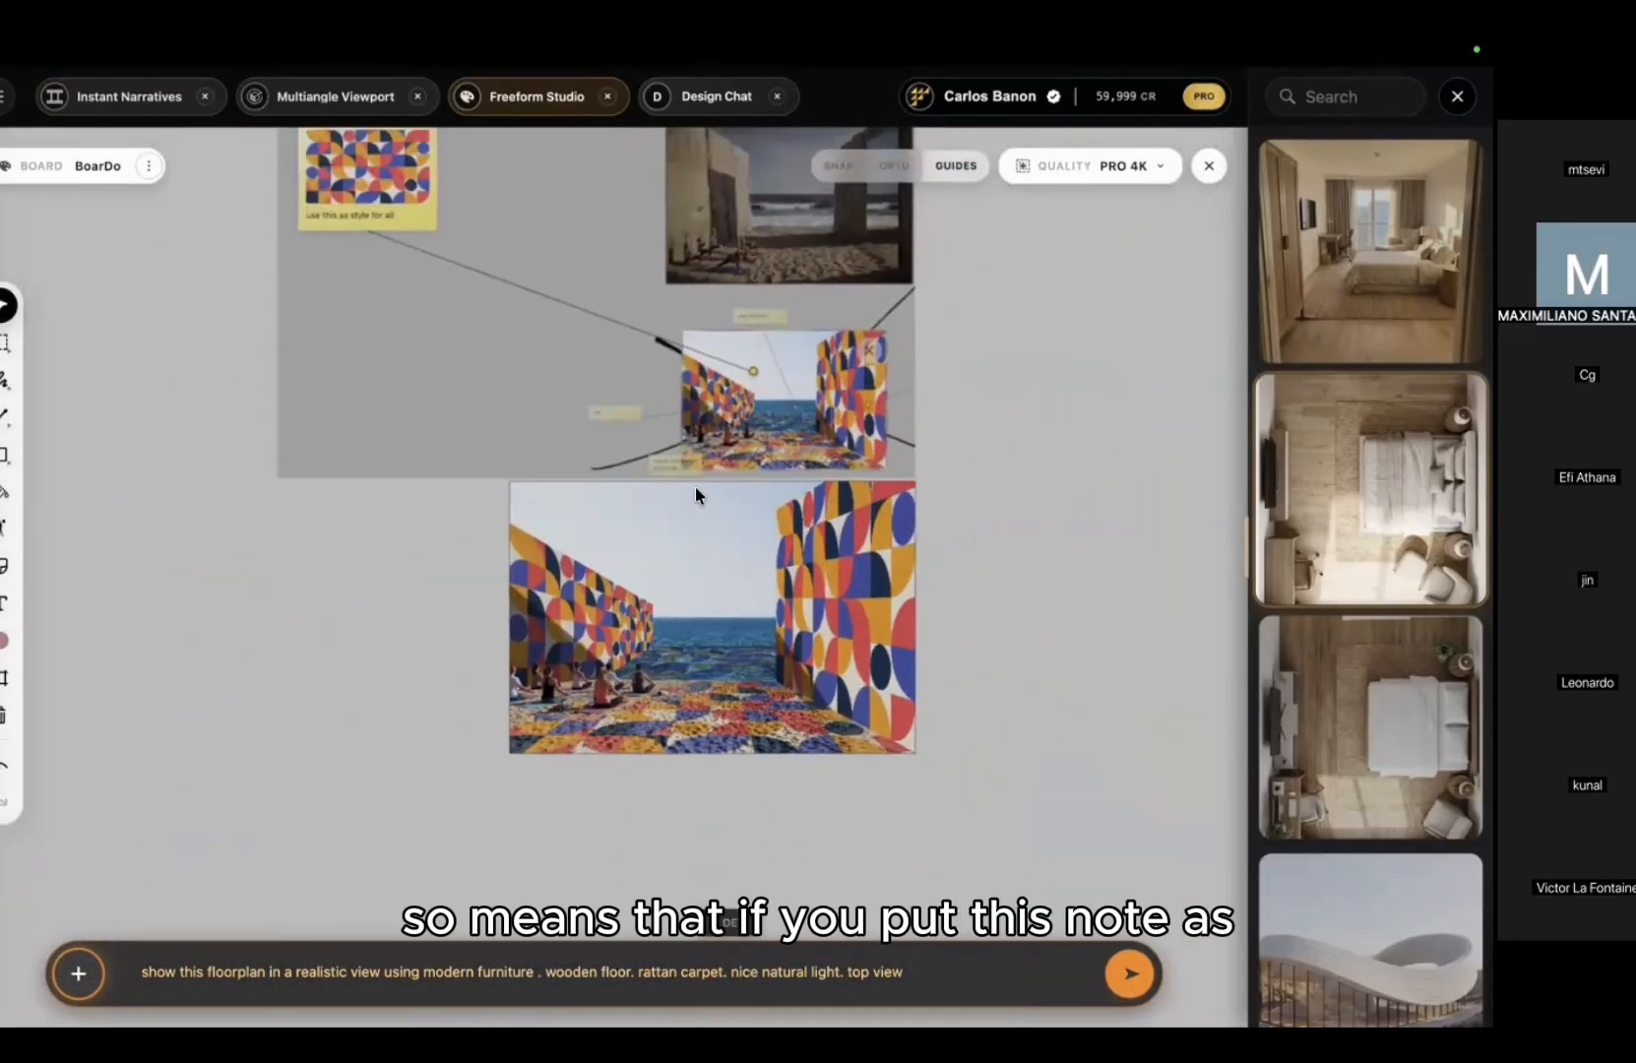
{"action": "scroll", "coordinate": [695, 486], "scroll_direction": "down", "scroll_amount": 3}
{"action": "middle_click_drag", "start_coordinate": [685, 577], "coordinate": [659, 895]}
{"action": "scroll", "coordinate": [175, 286], "scroll_direction": "up", "scroll_amount": 5}
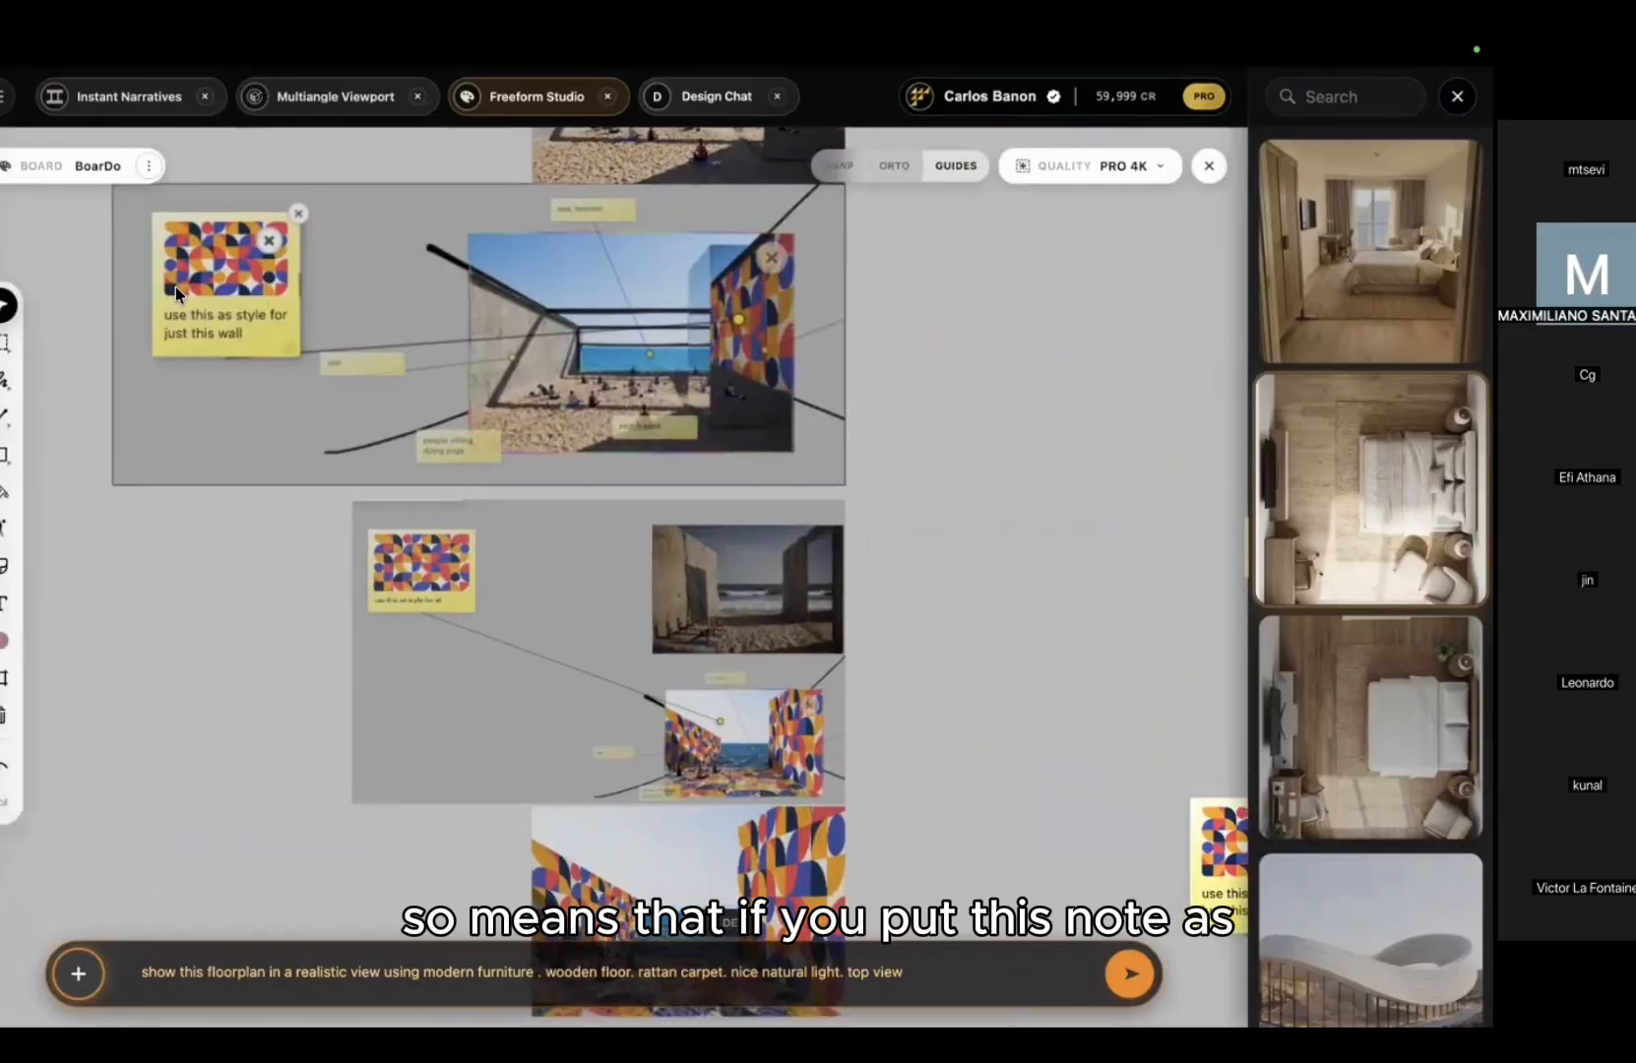
{"action": "middle_click_drag", "start_coordinate": [176, 286], "coordinate": [358, 438]}
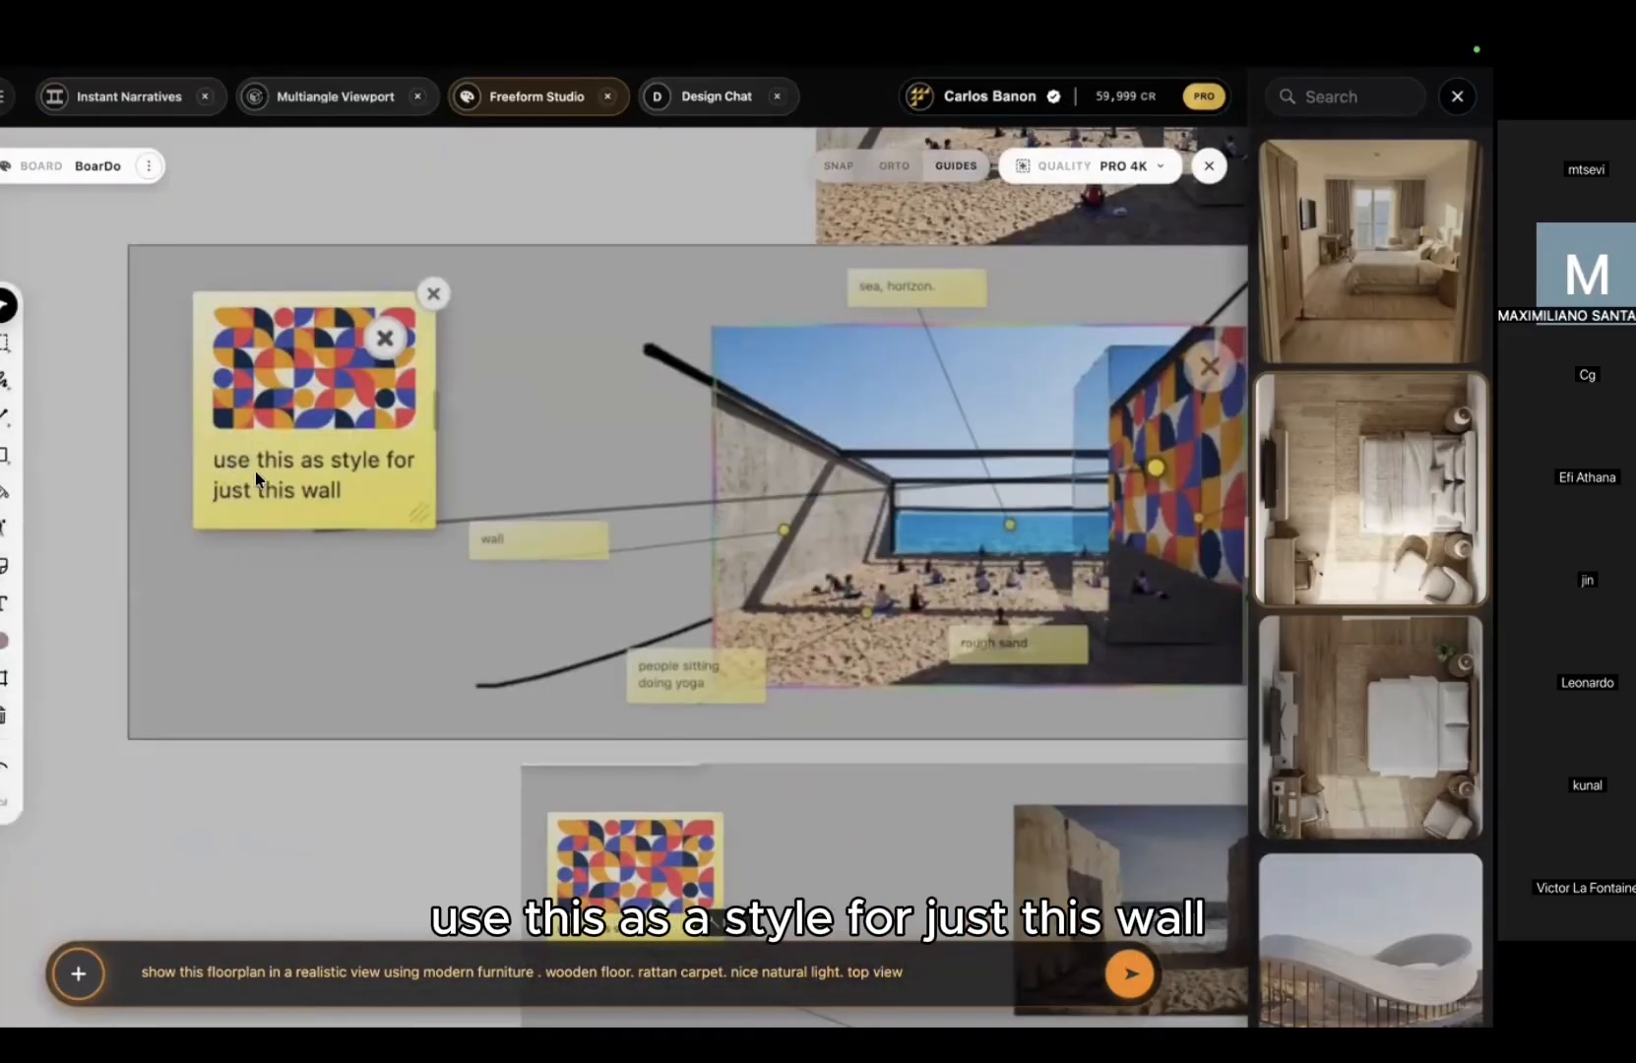
{"action": "middle_click_drag", "start_coordinate": [1134, 438], "coordinate": [642, 433]}
{"action": "scroll", "coordinate": [650, 431], "scroll_direction": "up", "scroll_amount": 5}
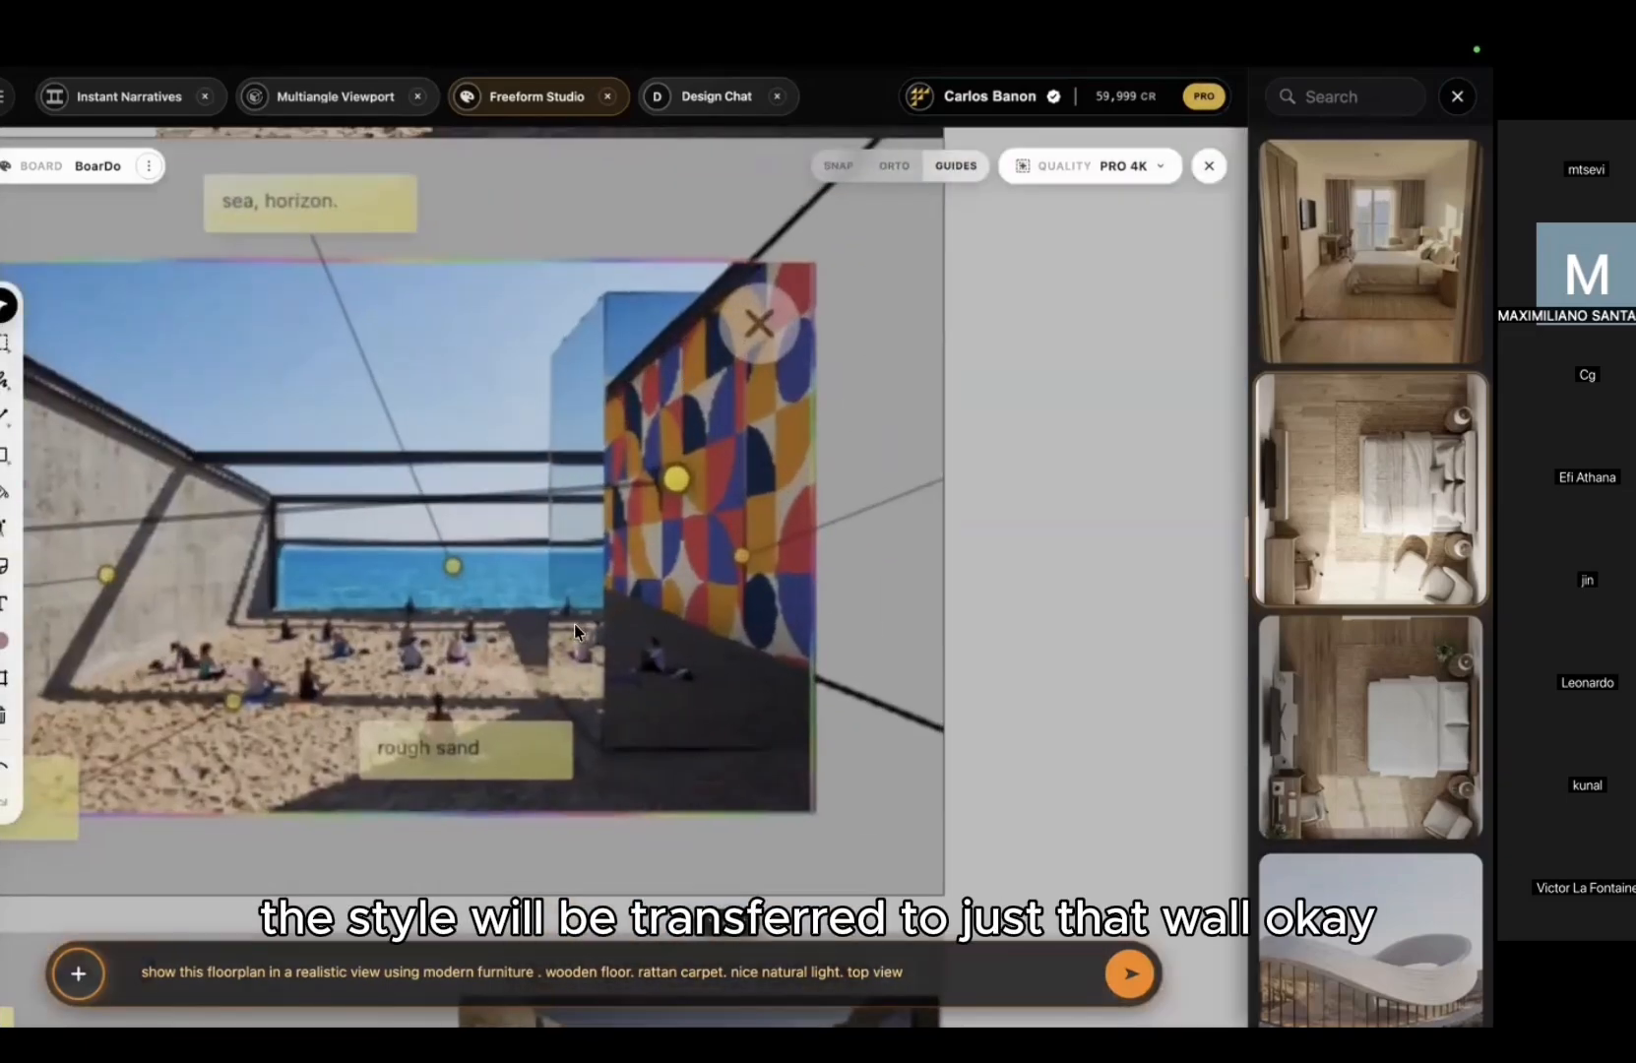
{"action": "scroll", "coordinate": [716, 505], "scroll_direction": "down", "scroll_amount": 5}
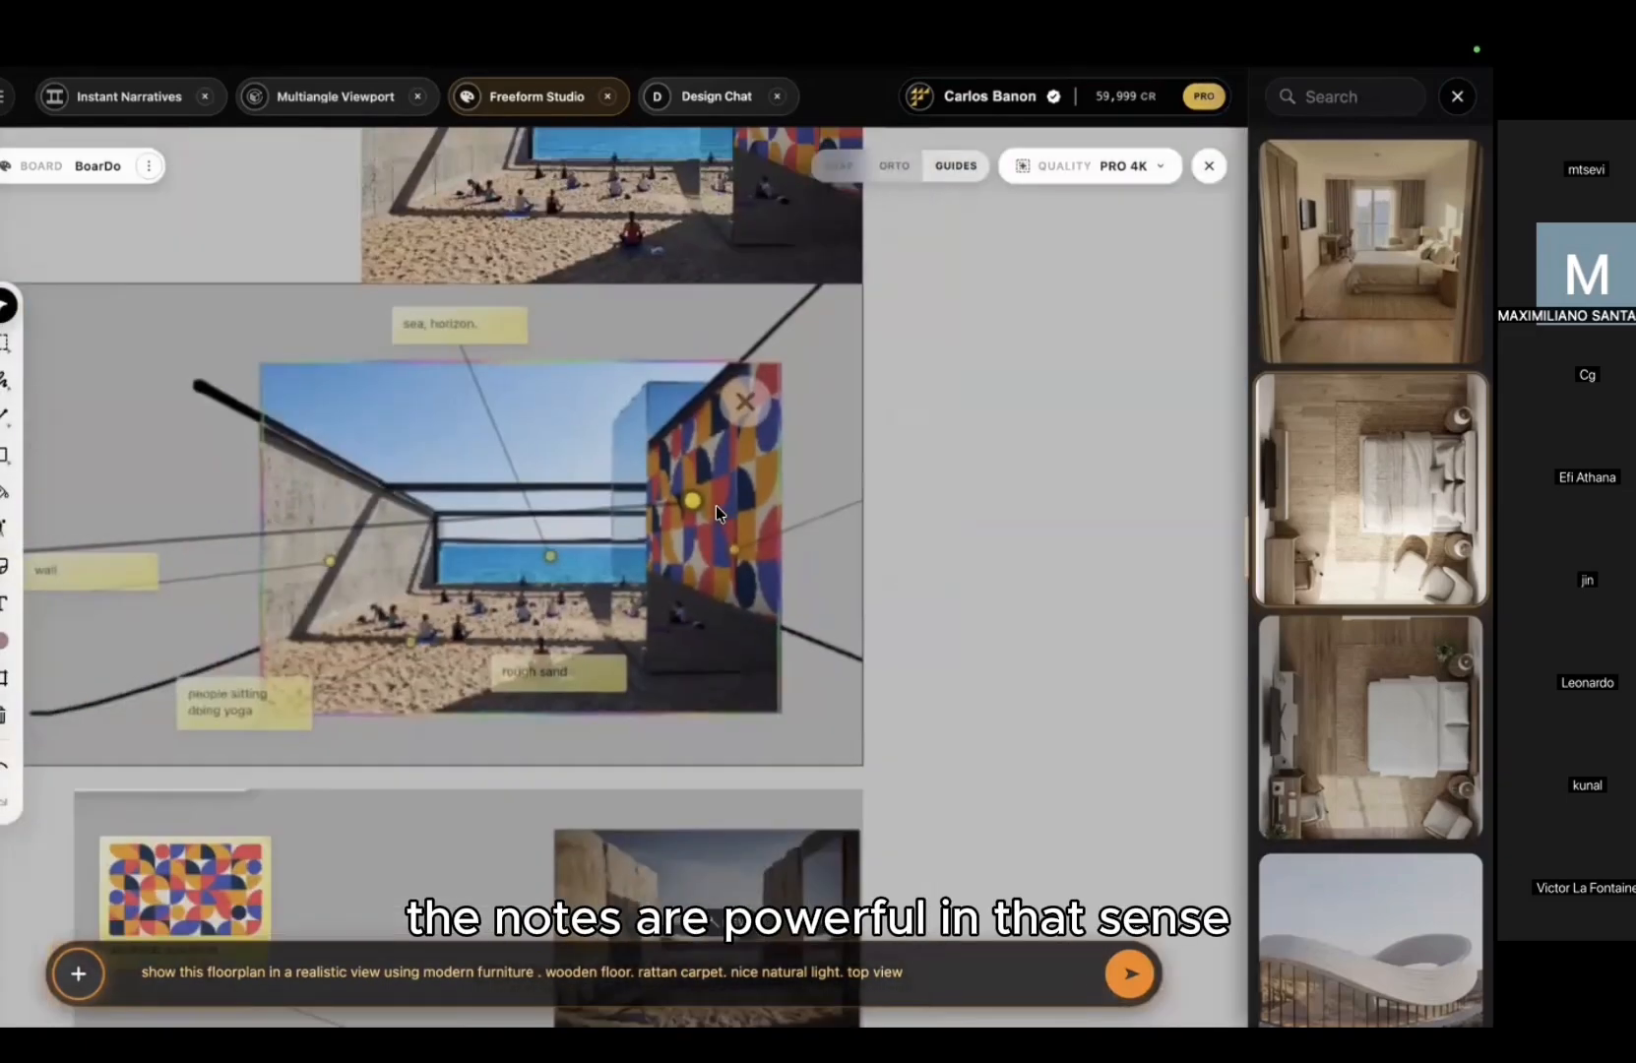
{"action": "middle_click_drag", "start_coordinate": [888, 241], "coordinate": [745, 509]}
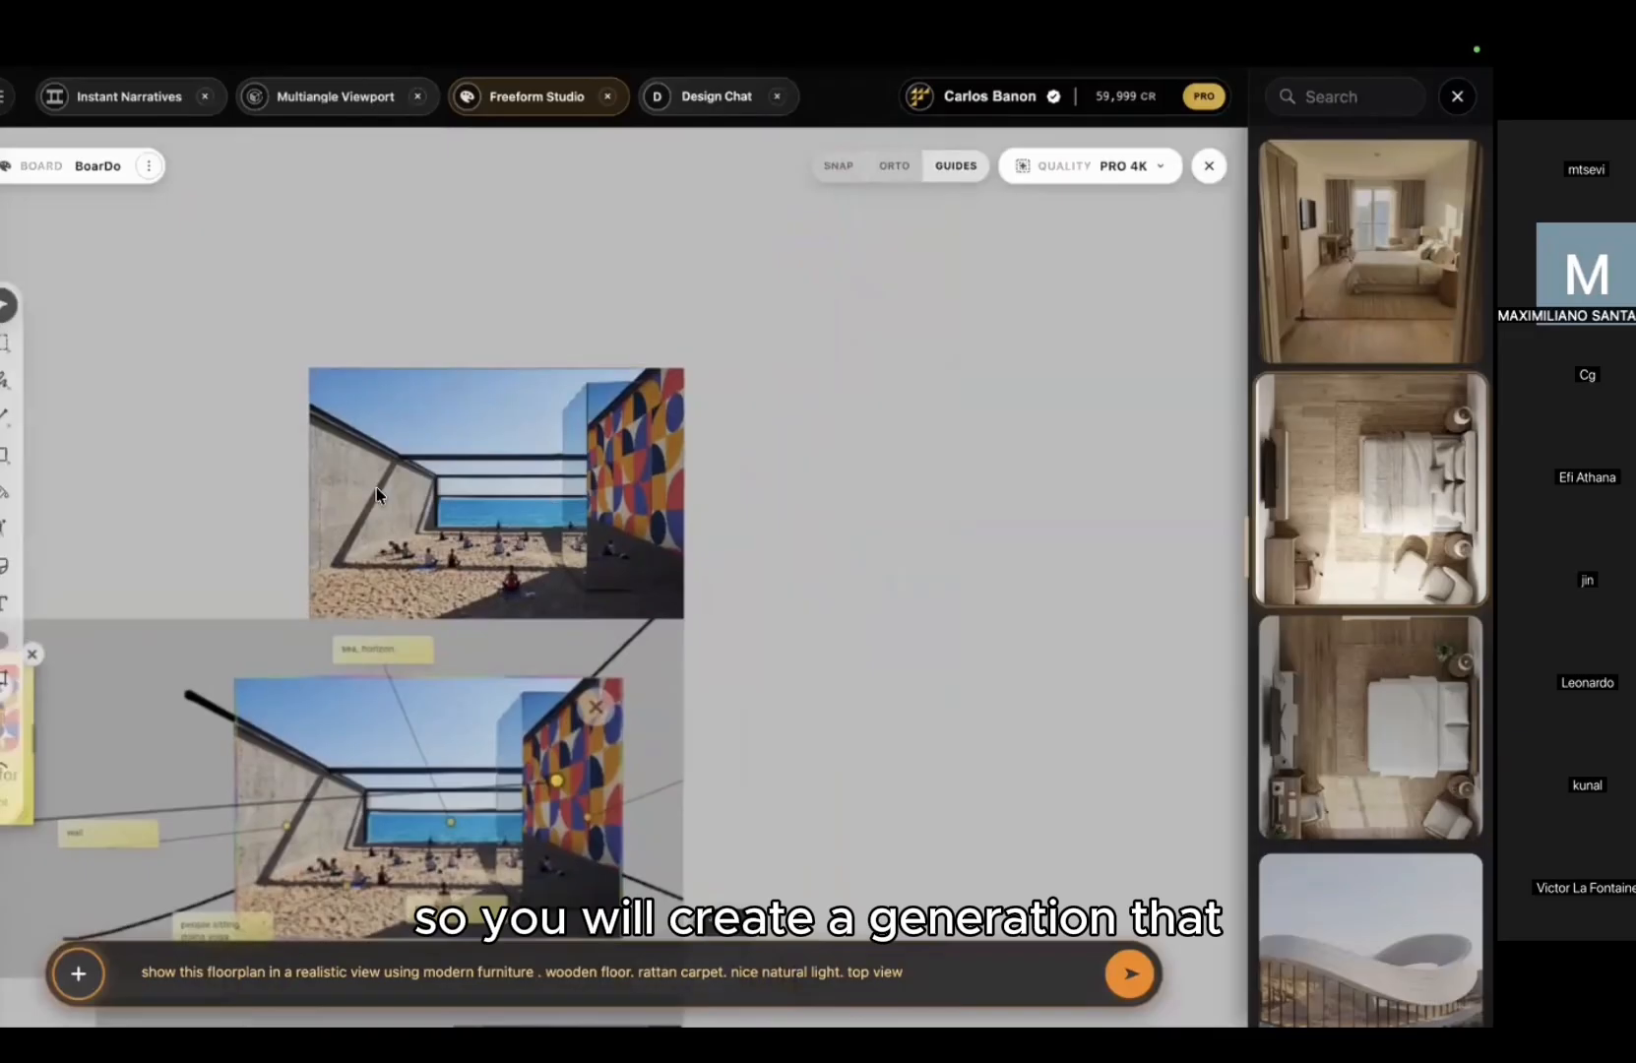
{"action": "scroll", "coordinate": [376, 483], "scroll_direction": "up", "scroll_amount": 5}
{"action": "scroll", "coordinate": [376, 482], "scroll_direction": "up", "scroll_amount": 6}
{"action": "middle_click_drag", "start_coordinate": [561, 523], "coordinate": [369, 557]}
{"action": "scroll", "coordinate": [759, 411], "scroll_direction": "down", "scroll_amount": 10}
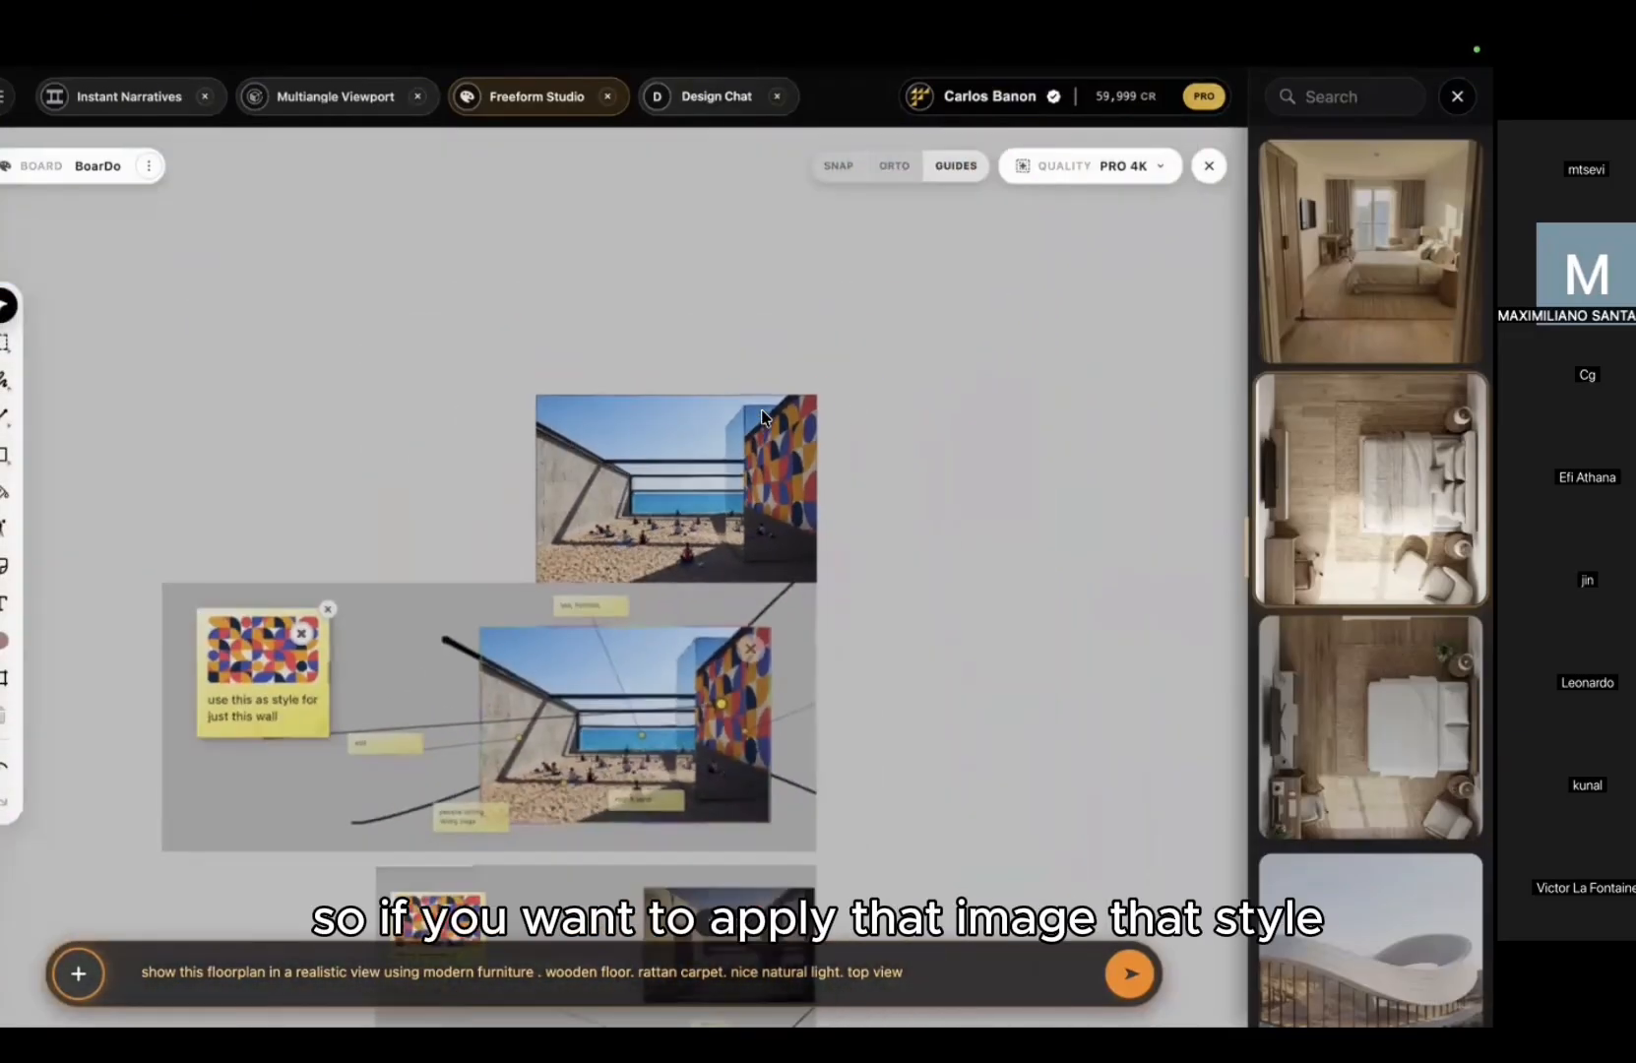
{"action": "middle_click_drag", "start_coordinate": [617, 412], "coordinate": [243, 420]}
Step: Place the bedroom perspective and top-view bedroom images on the board
{"action": "left_click_drag", "start_coordinate": [1369, 252], "coordinate": [792, 360]}
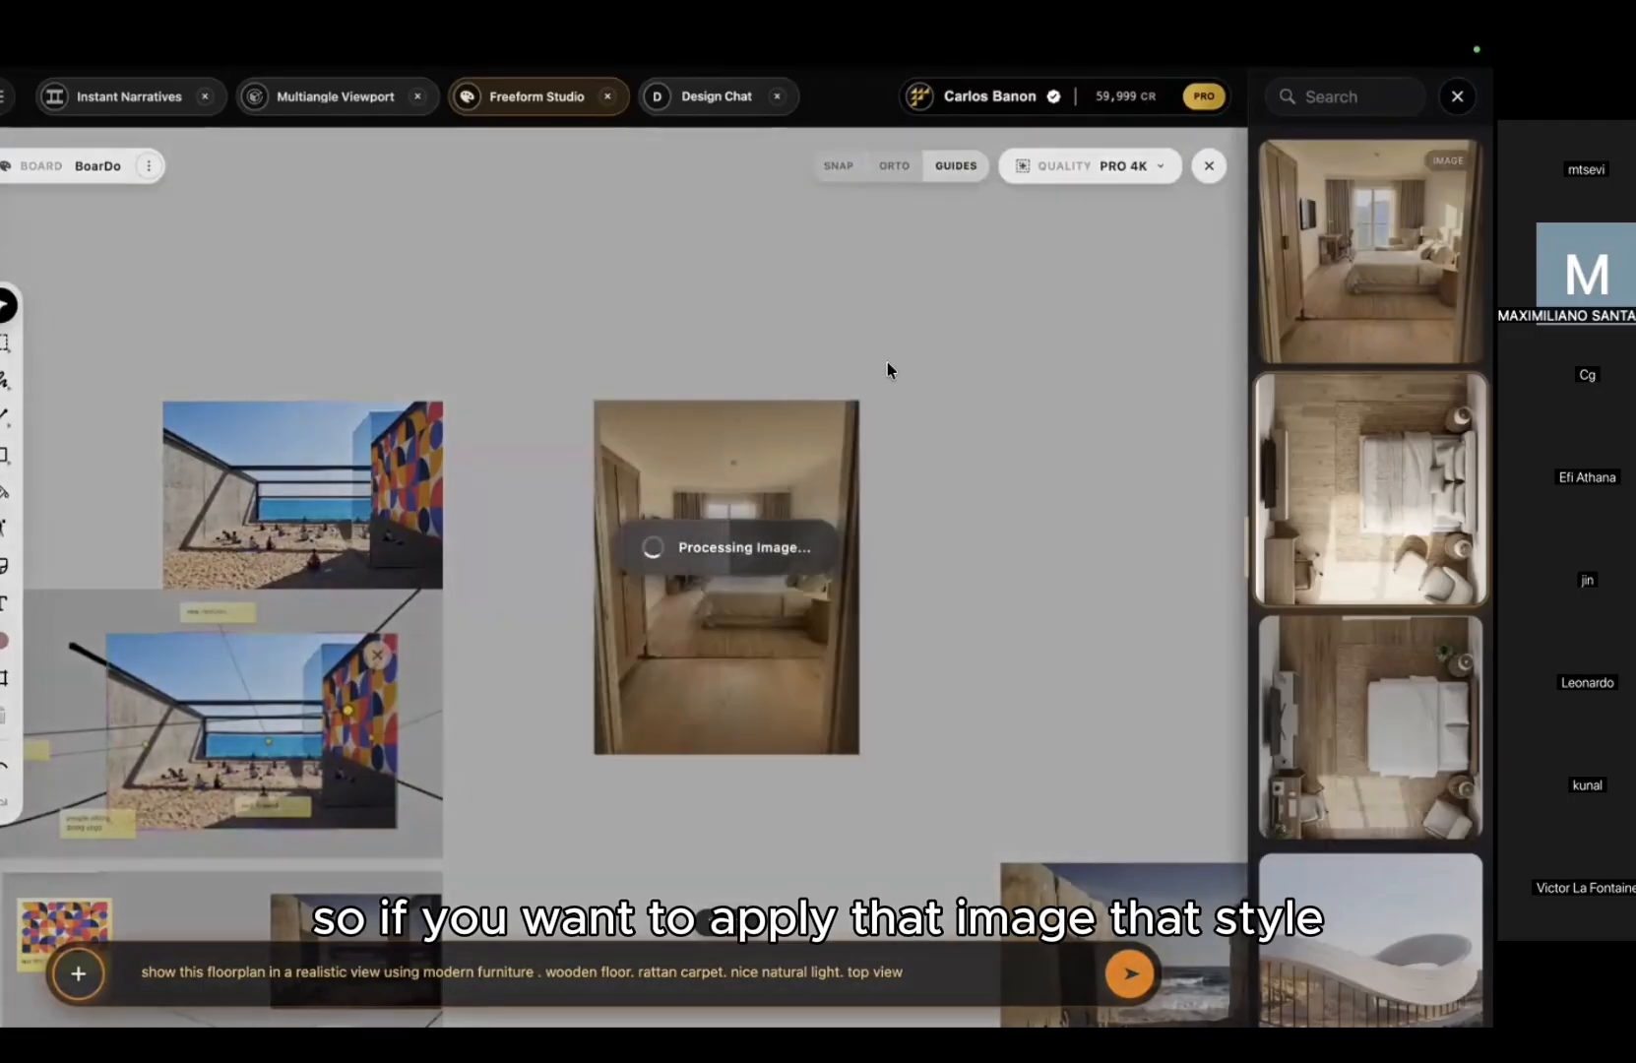
{"action": "left_click_drag", "start_coordinate": [717, 504], "coordinate": [773, 438]}
{"action": "left_click_drag", "start_coordinate": [1369, 488], "coordinate": [437, 322]}
{"action": "left_click_drag", "start_coordinate": [652, 457], "coordinate": [422, 245]}
{"action": "middle_click_drag", "start_coordinate": [421, 245], "coordinate": [682, 409]}
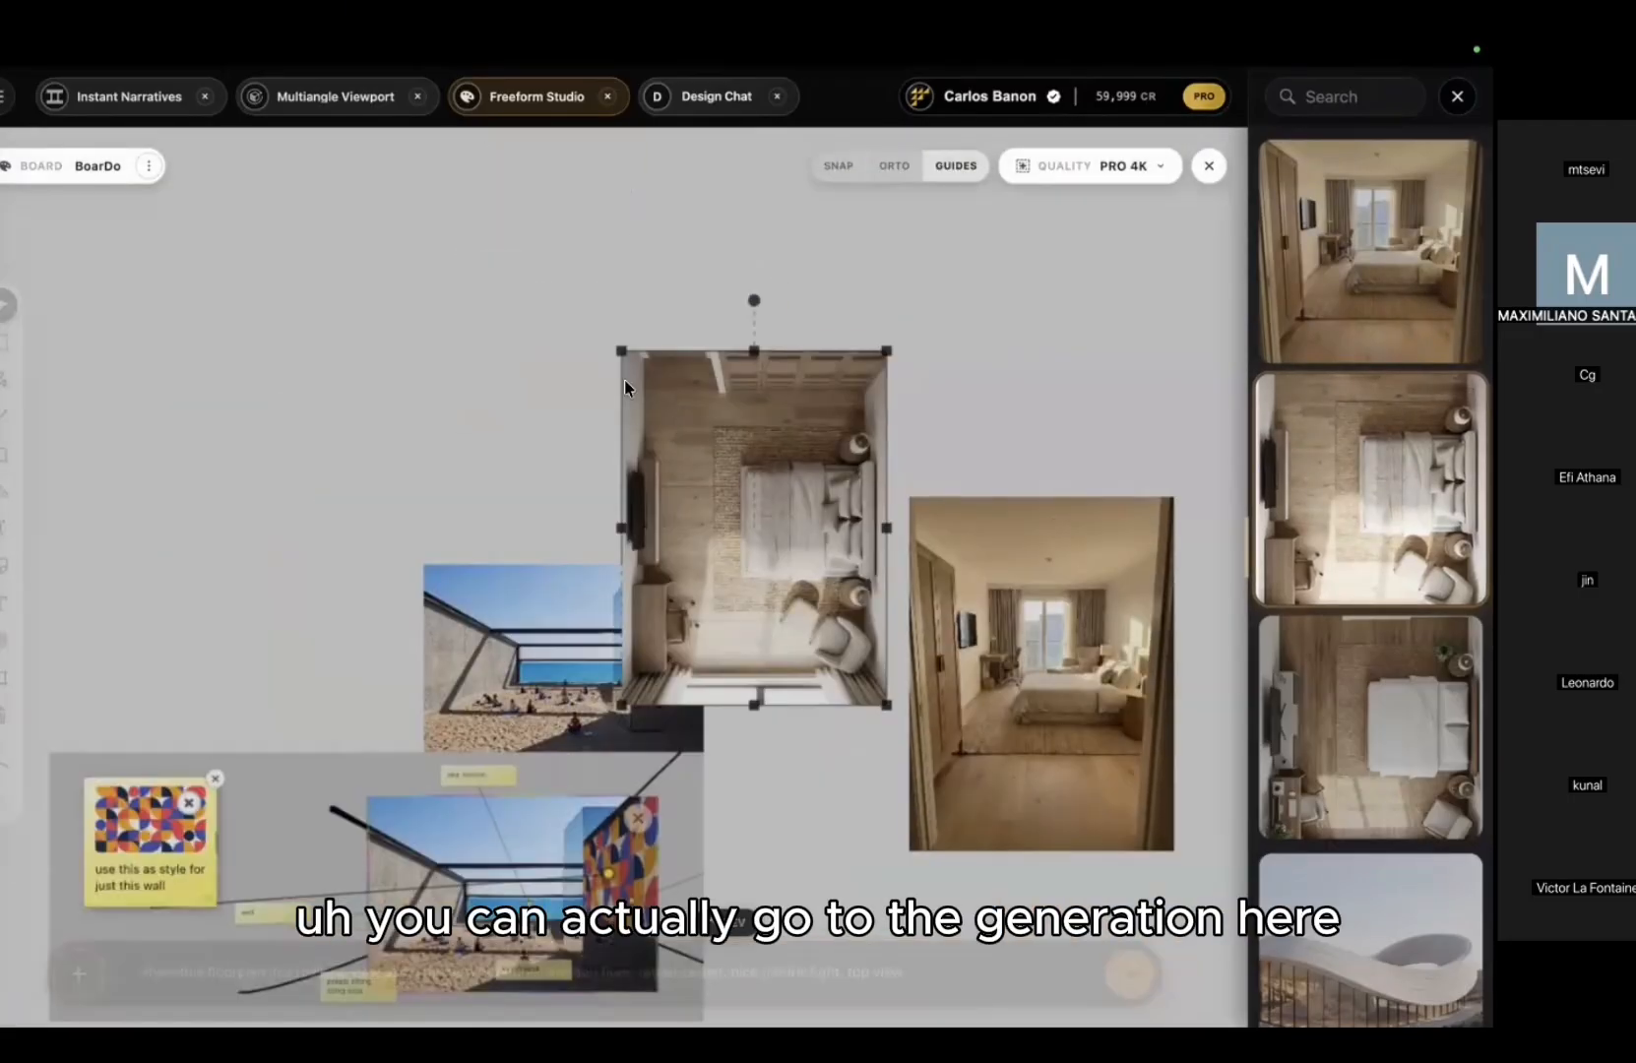
{"action": "left_click_drag", "start_coordinate": [684, 435], "coordinate": [202, 383]}
Step: Rotate the top-view bedroom 90° counter-clockwise and link the just-this-wall style note to it
{"action": "left_click_drag", "start_coordinate": [271, 245], "coordinate": [145, 483], "text": "shift"}
{"action": "left_click_drag", "start_coordinate": [250, 421], "coordinate": [250, 359]}
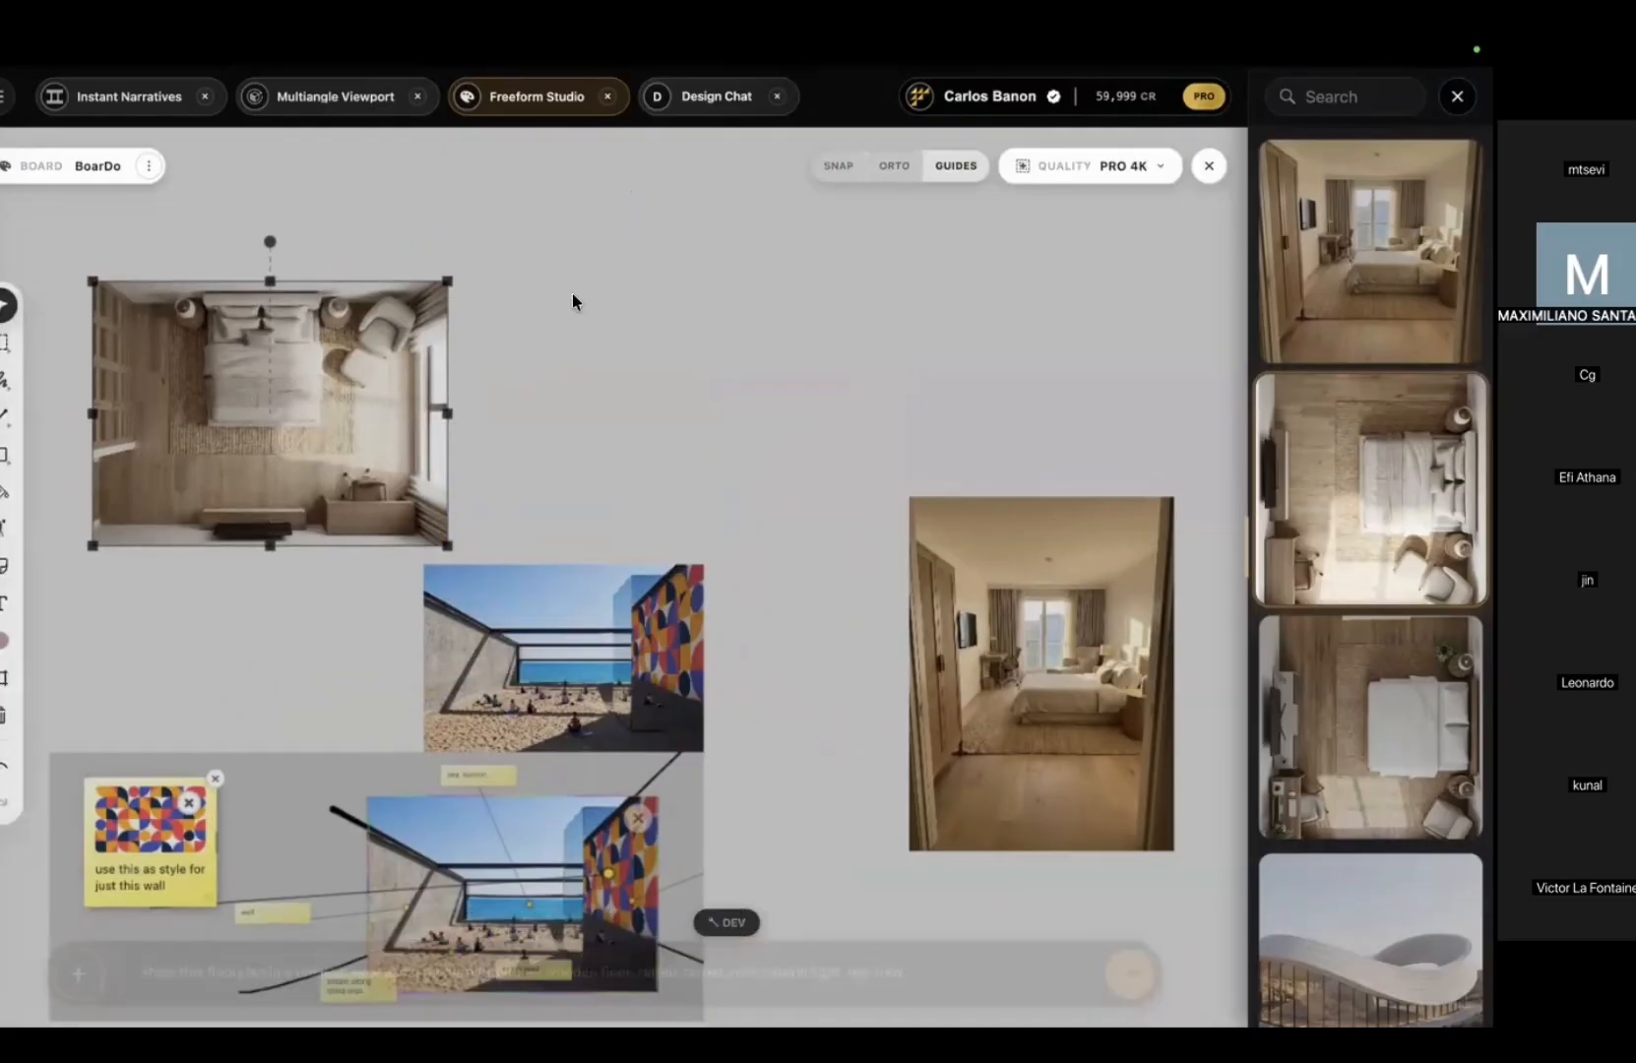
{"action": "middle_click_drag", "start_coordinate": [570, 292], "coordinate": [821, 228]}
{"action": "middle_click_drag", "start_coordinate": [804, 519], "coordinate": [546, 321]}
{"action": "scroll", "coordinate": [546, 321], "scroll_direction": "down", "scroll_amount": 4}
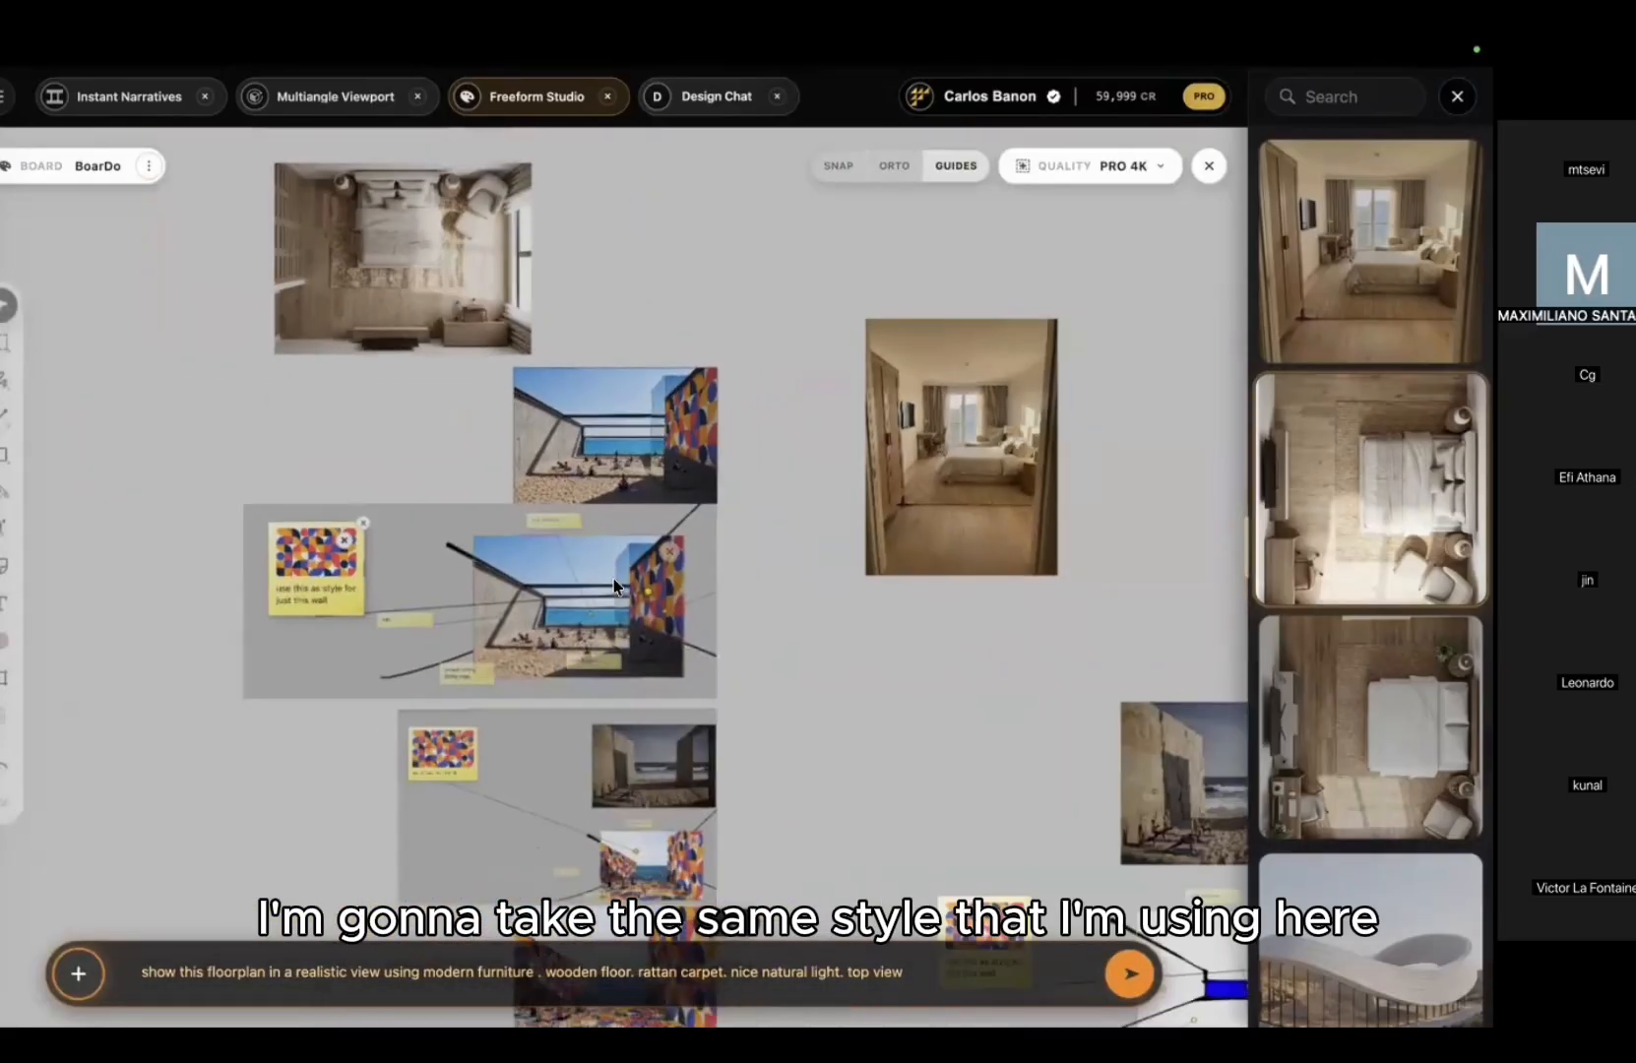
{"action": "middle_click_drag", "start_coordinate": [860, 793], "coordinate": [723, 653]}
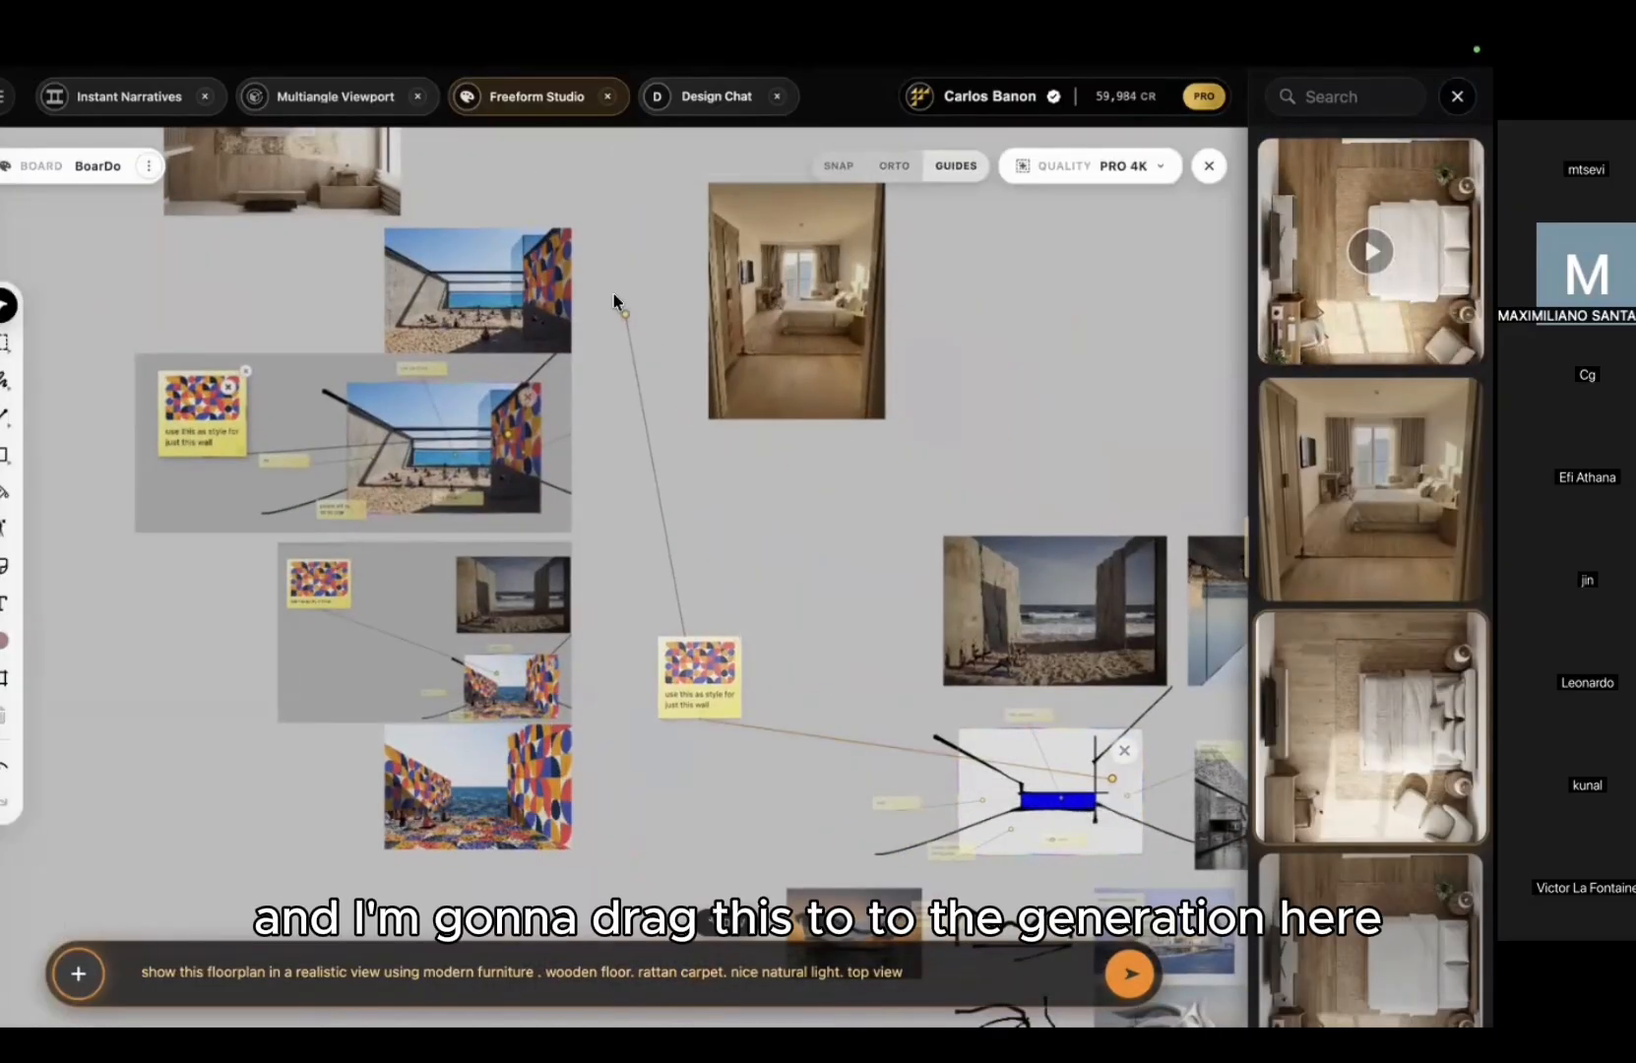
{"action": "middle_click_drag", "start_coordinate": [626, 313], "coordinate": [761, 558]}
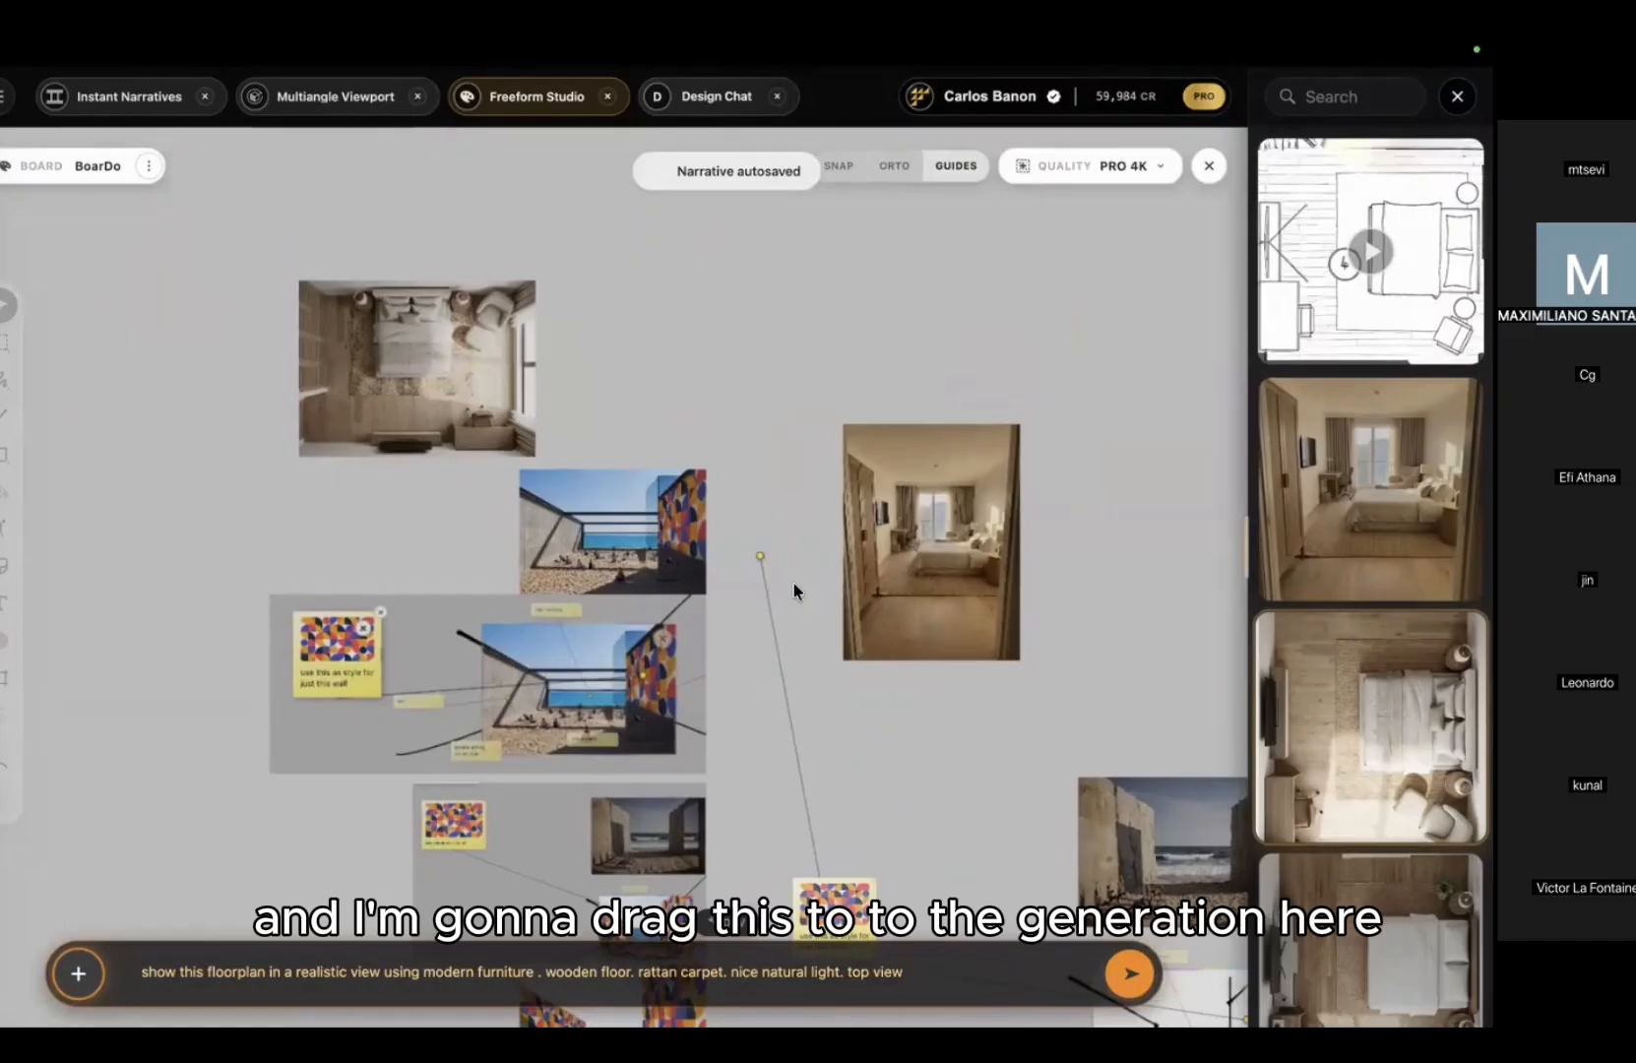
Step: Select the top-view bedroom image and begin a new generation prompt
{"action": "scroll", "coordinate": [578, 371], "scroll_direction": "up", "scroll_amount": 3}
{"action": "left_click", "coordinate": [441, 367]}
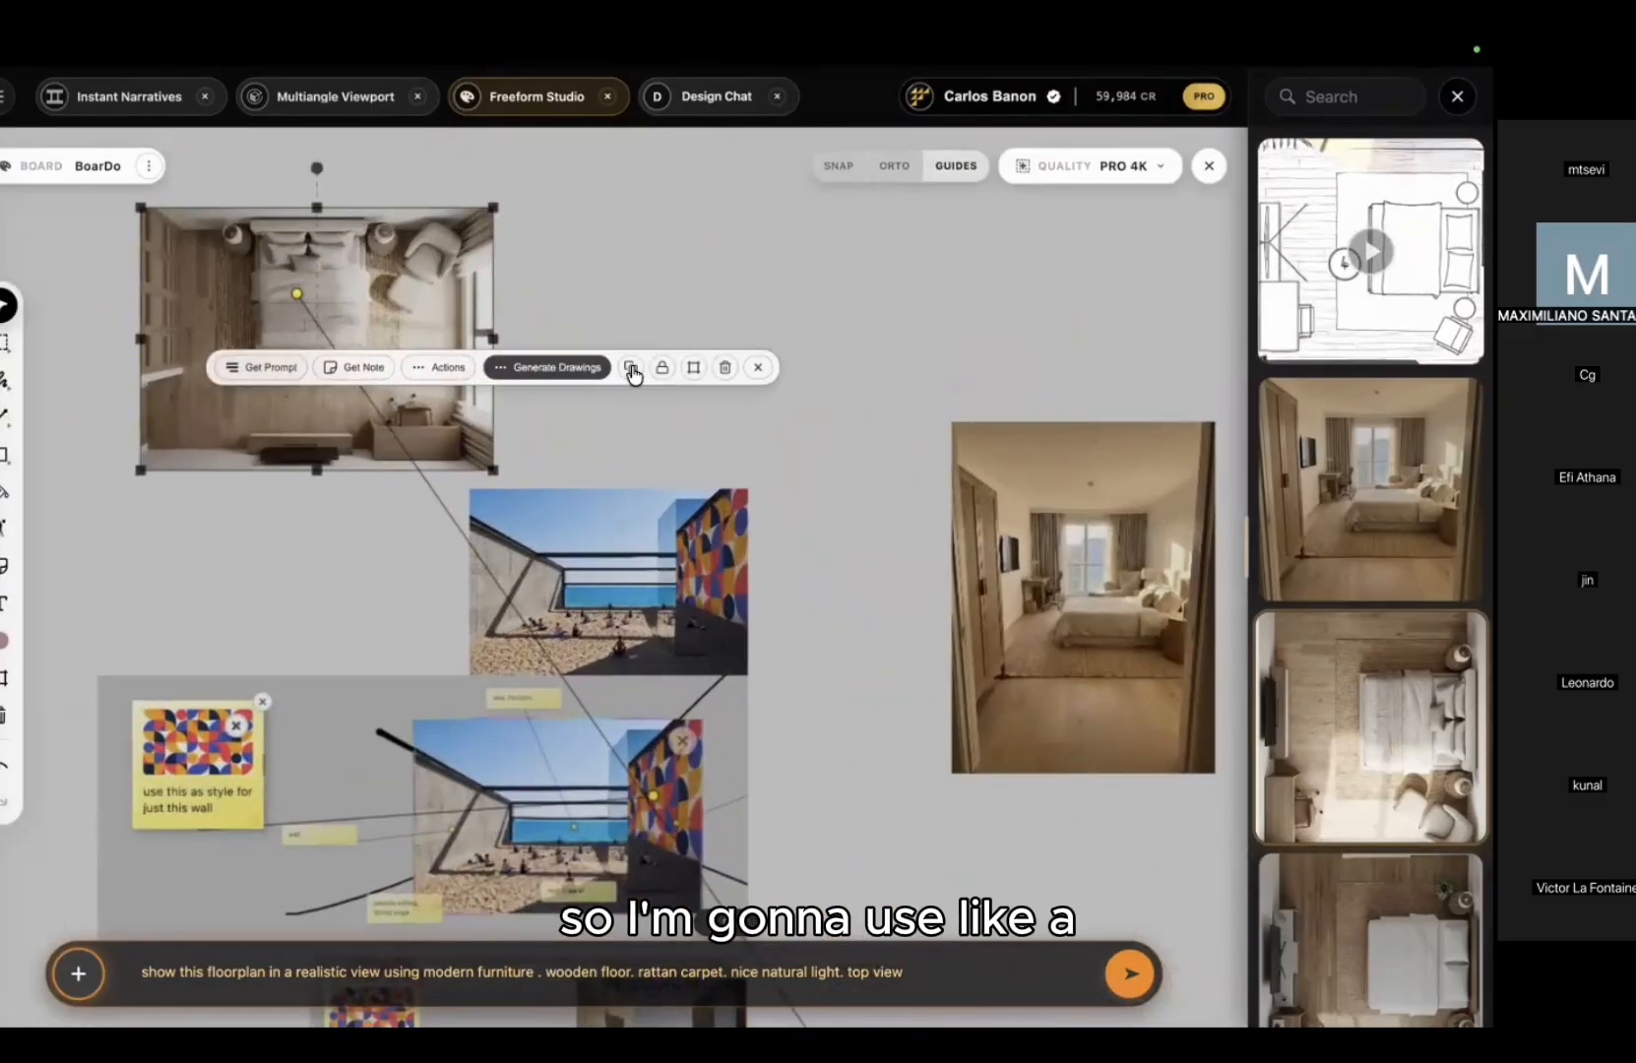
{"action": "left_click", "coordinate": [698, 371]}
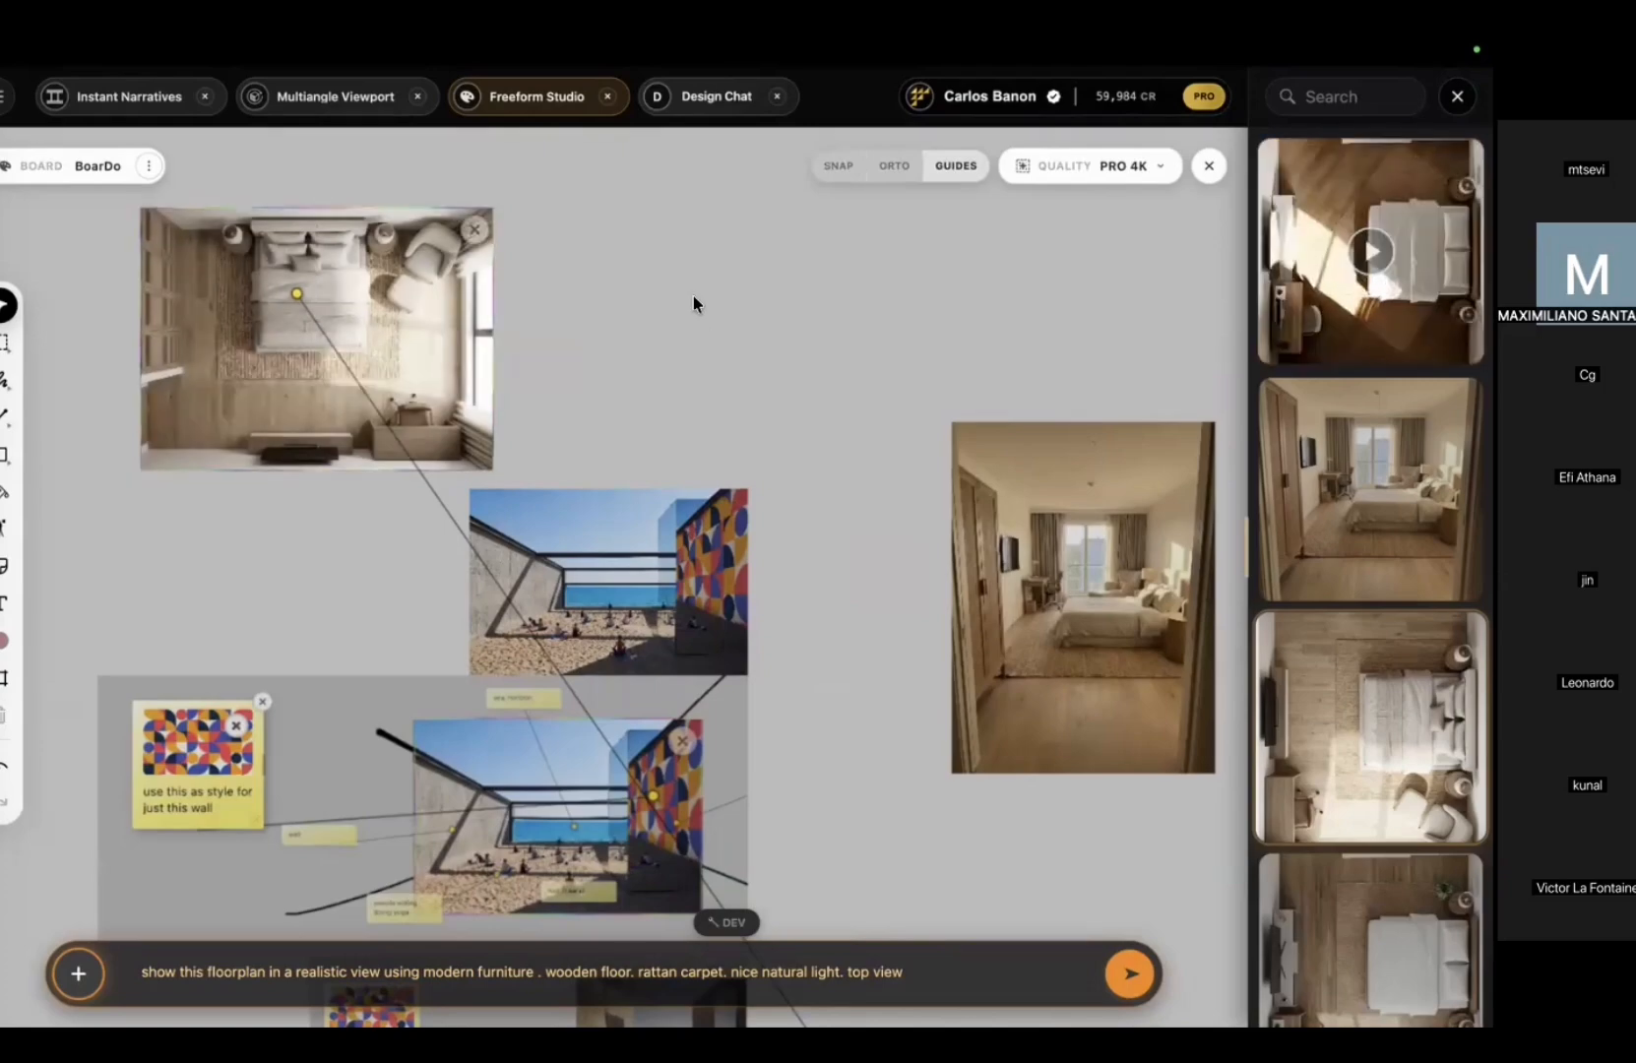
{"action": "middle_click_drag", "start_coordinate": [730, 297], "coordinate": [1021, 356]}
{"action": "scroll", "coordinate": [777, 414], "scroll_direction": "up", "scroll_amount": 2}
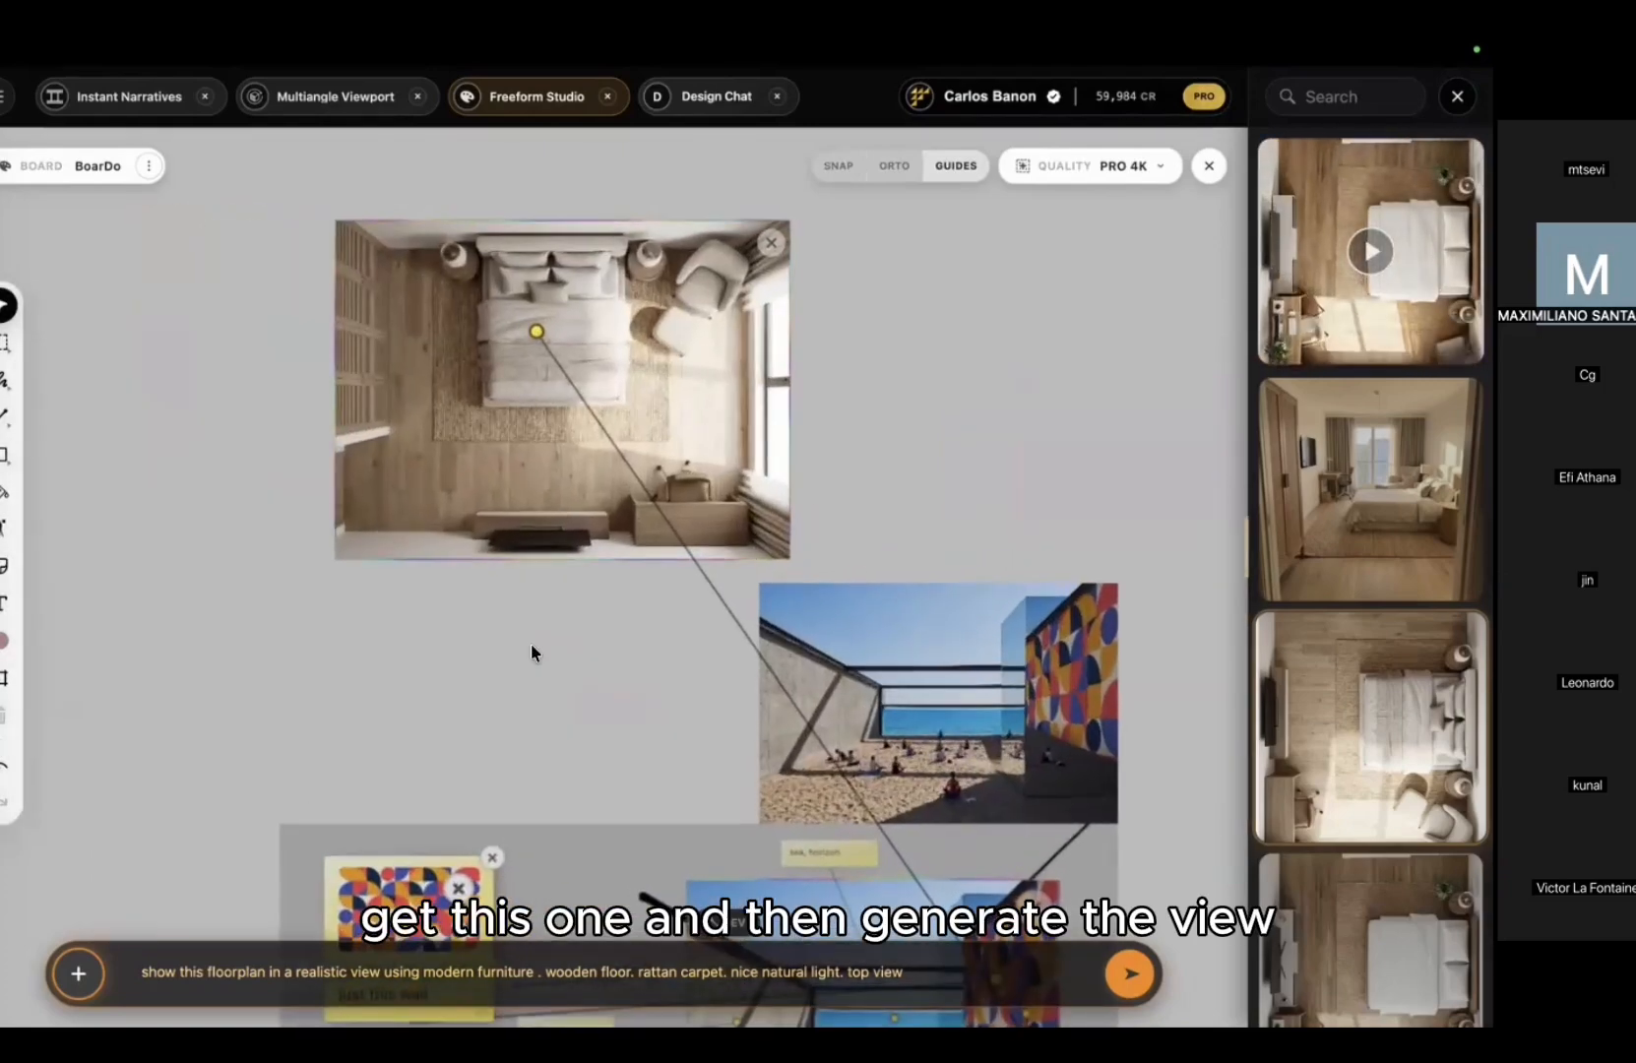
{"action": "left_click", "coordinate": [337, 984]}
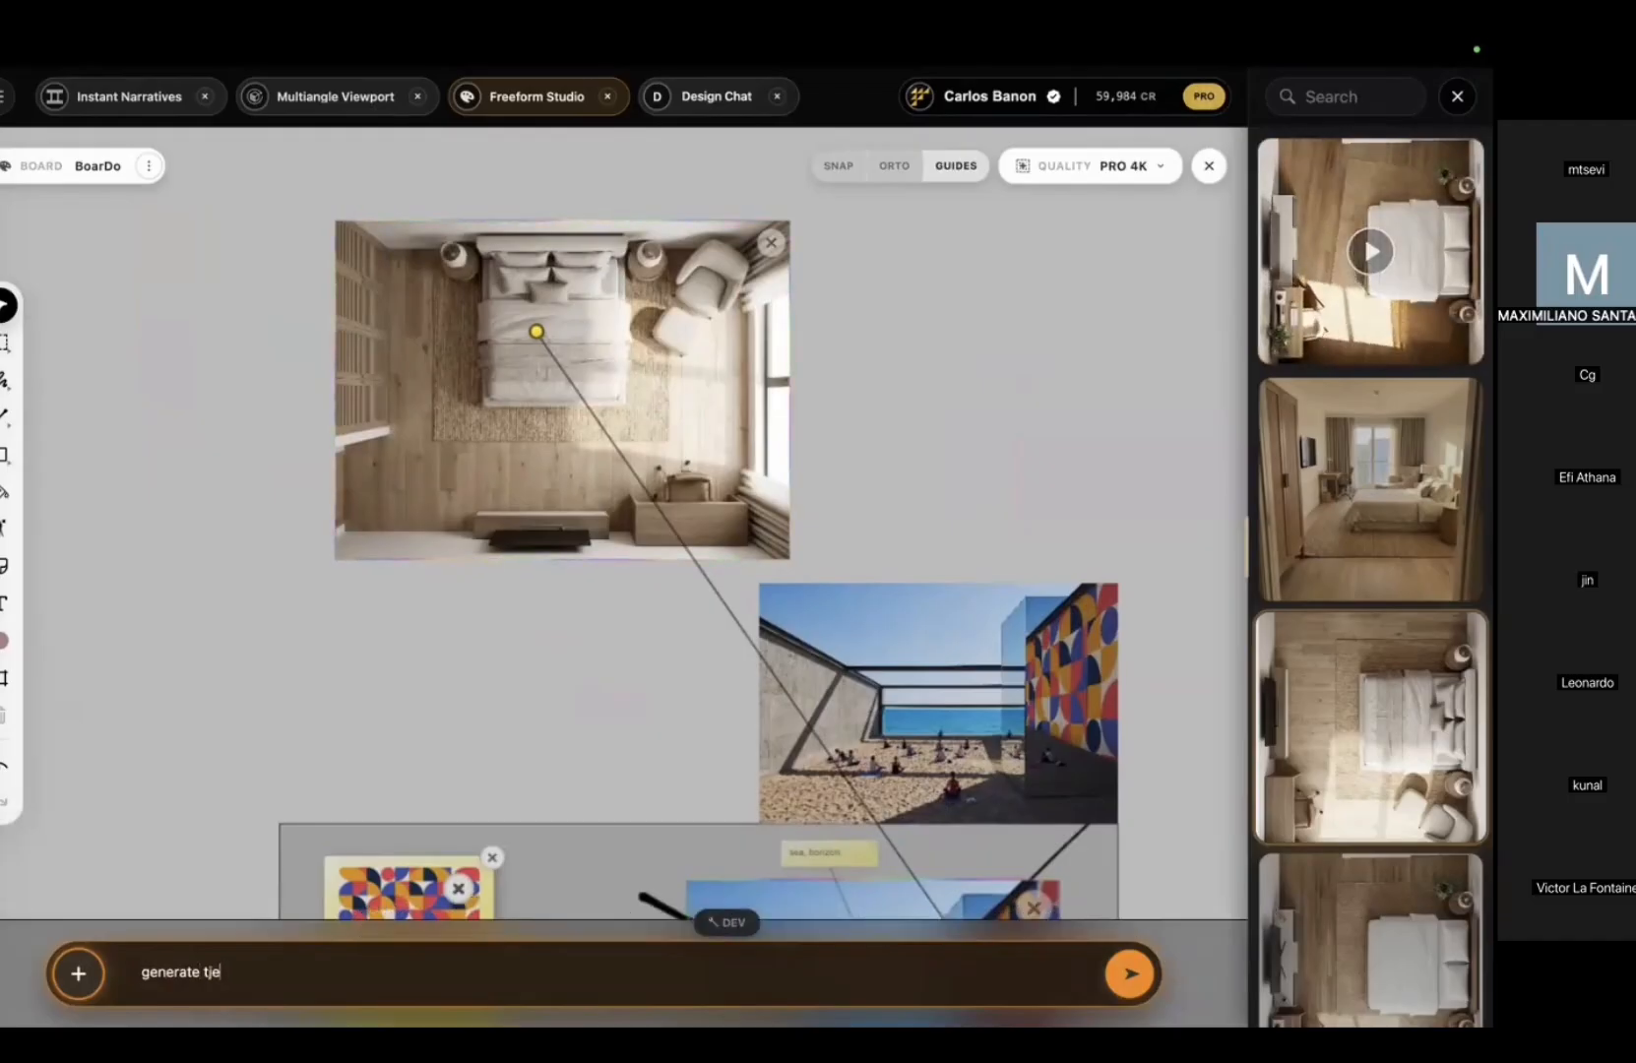
Step: Fix the prompt, generate the styled top-view bedroom at Base 1K, and show the floorplan texture video
{"action": "key", "text": "BackSpace"}
{"action": "key", "text": "BackSpace"}
{"action": "type", "text": "he exact same view in the style provided"}
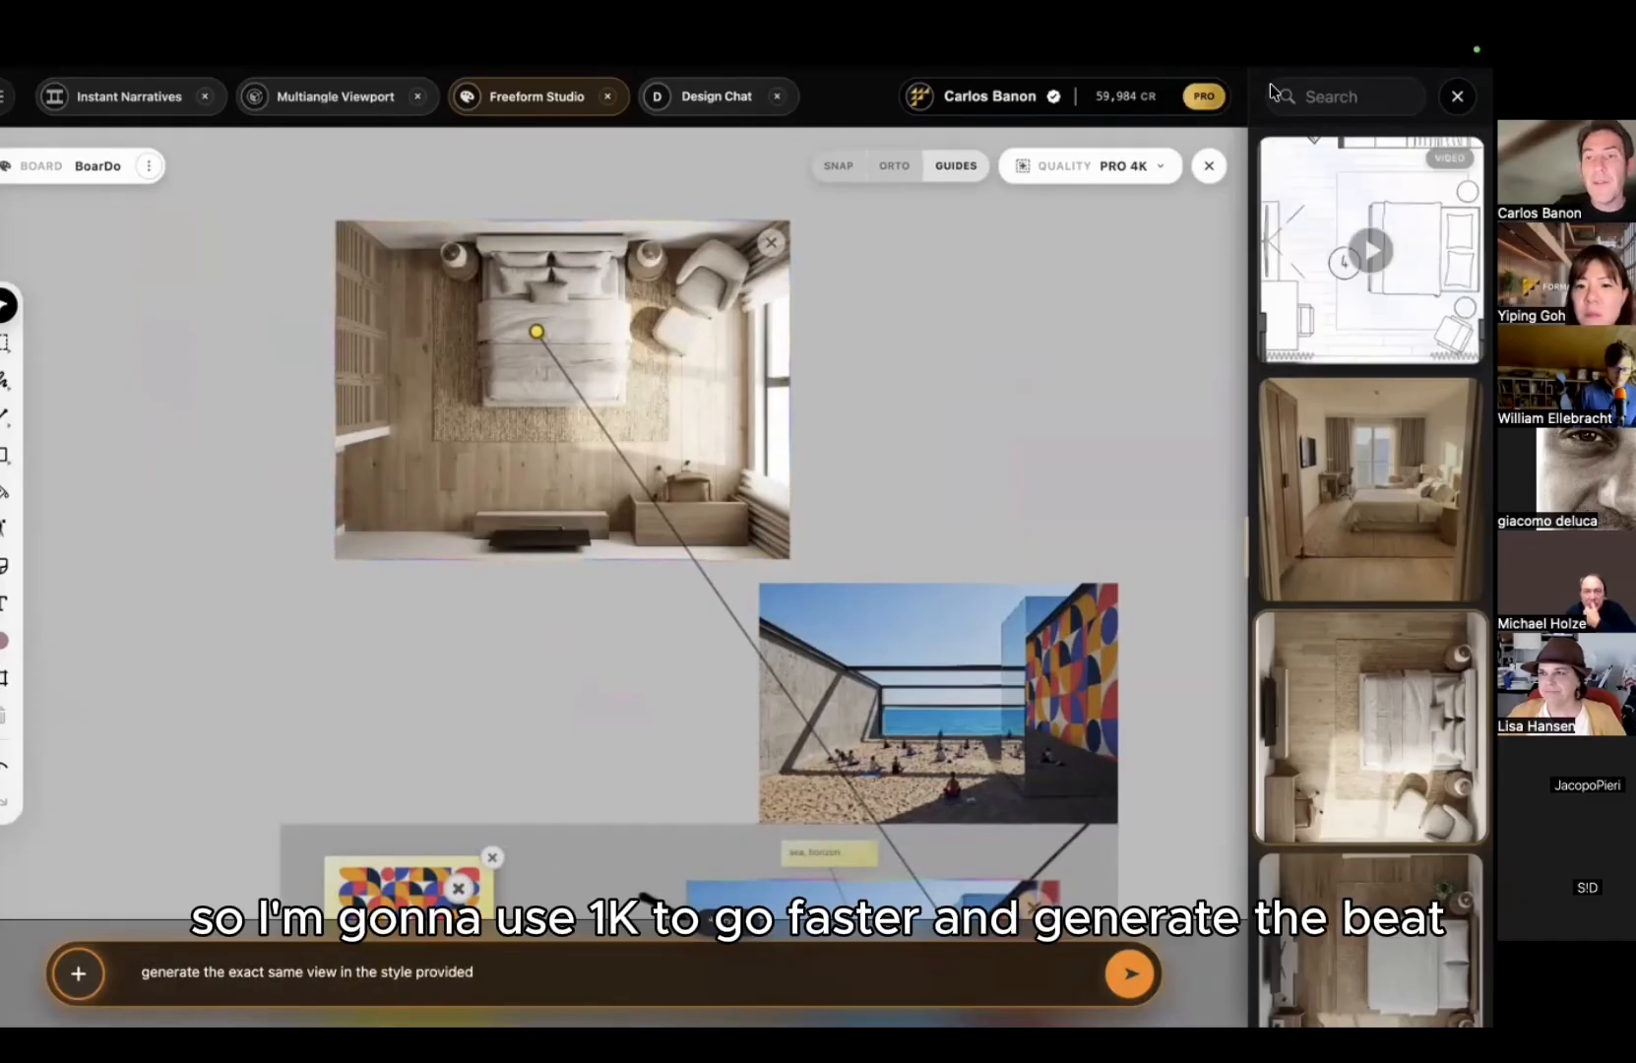
{"action": "left_click", "coordinate": [1137, 167]}
{"action": "left_click", "coordinate": [1058, 237]}
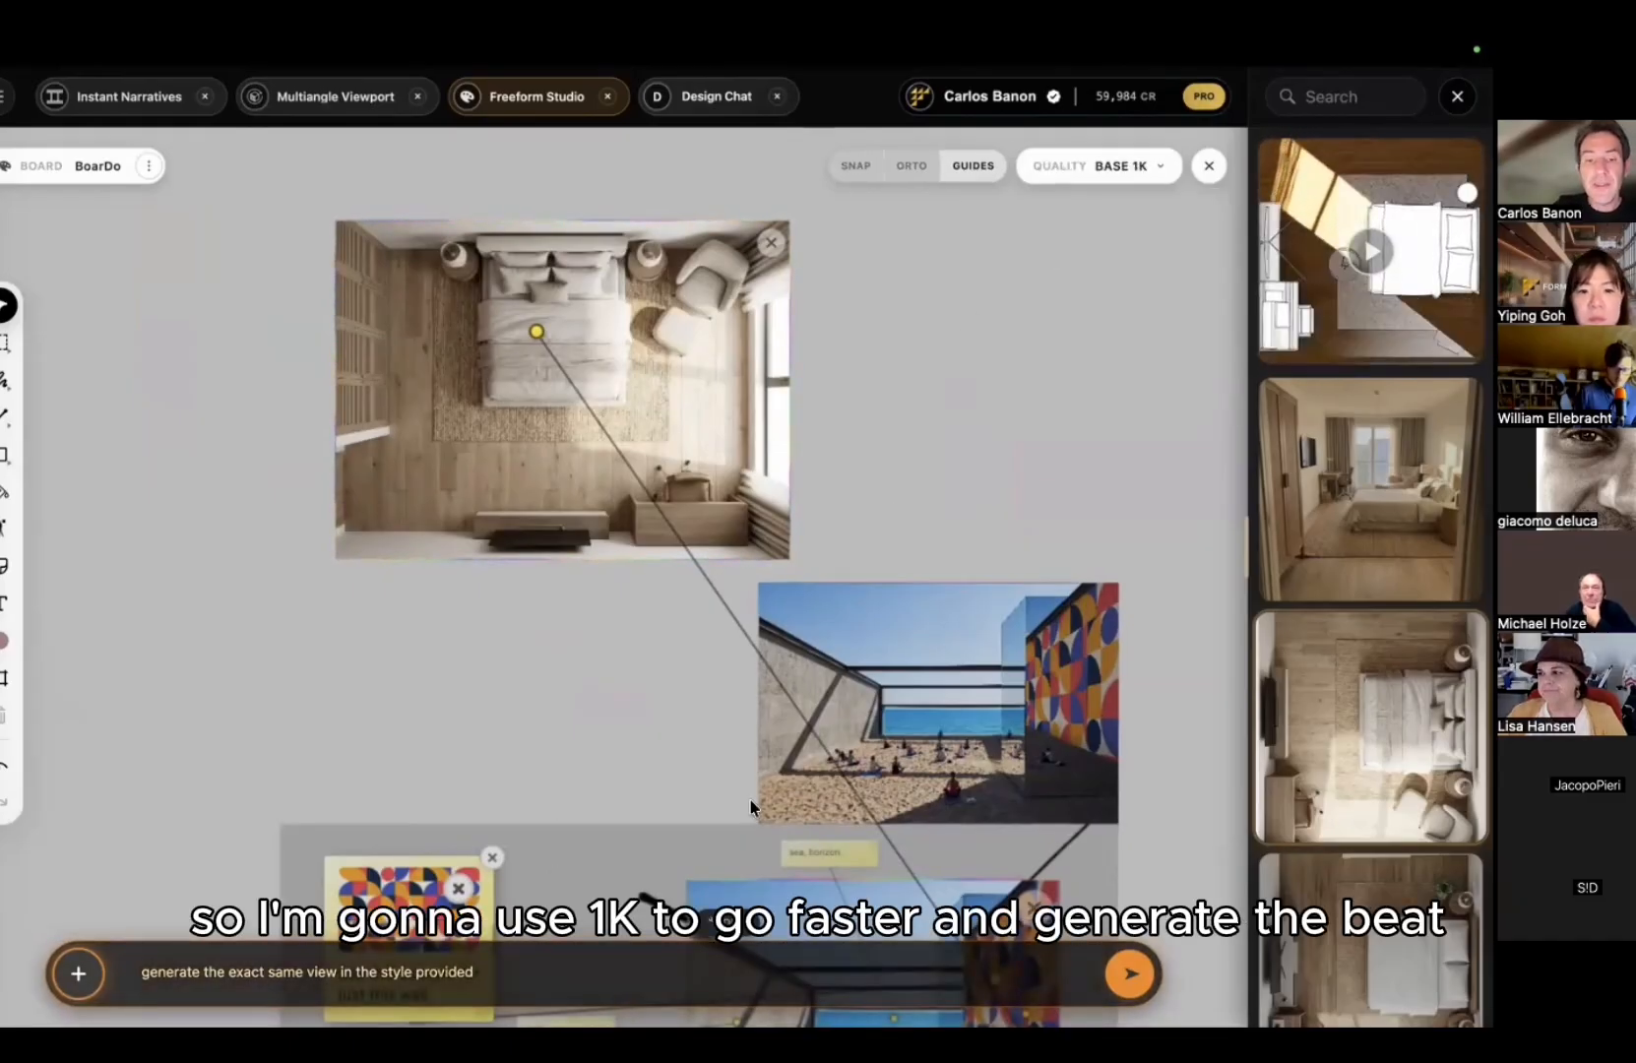
{"action": "left_click", "coordinate": [1122, 973]}
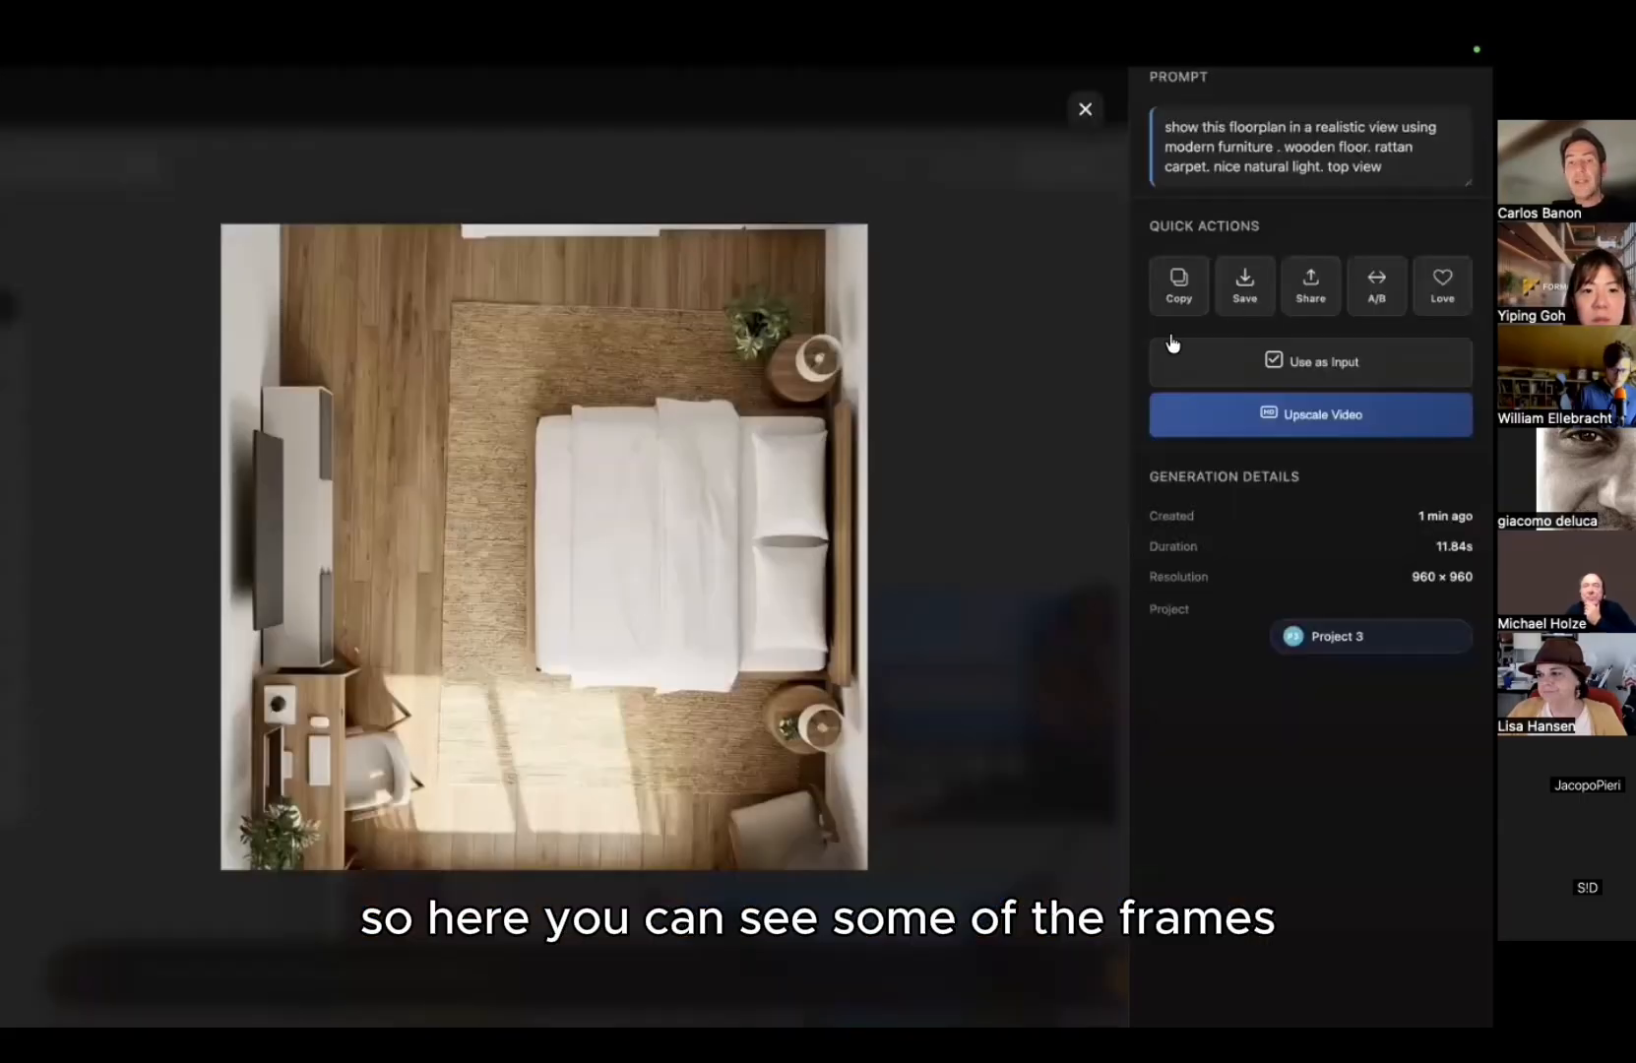
{"action": "key", "text": "Left"}
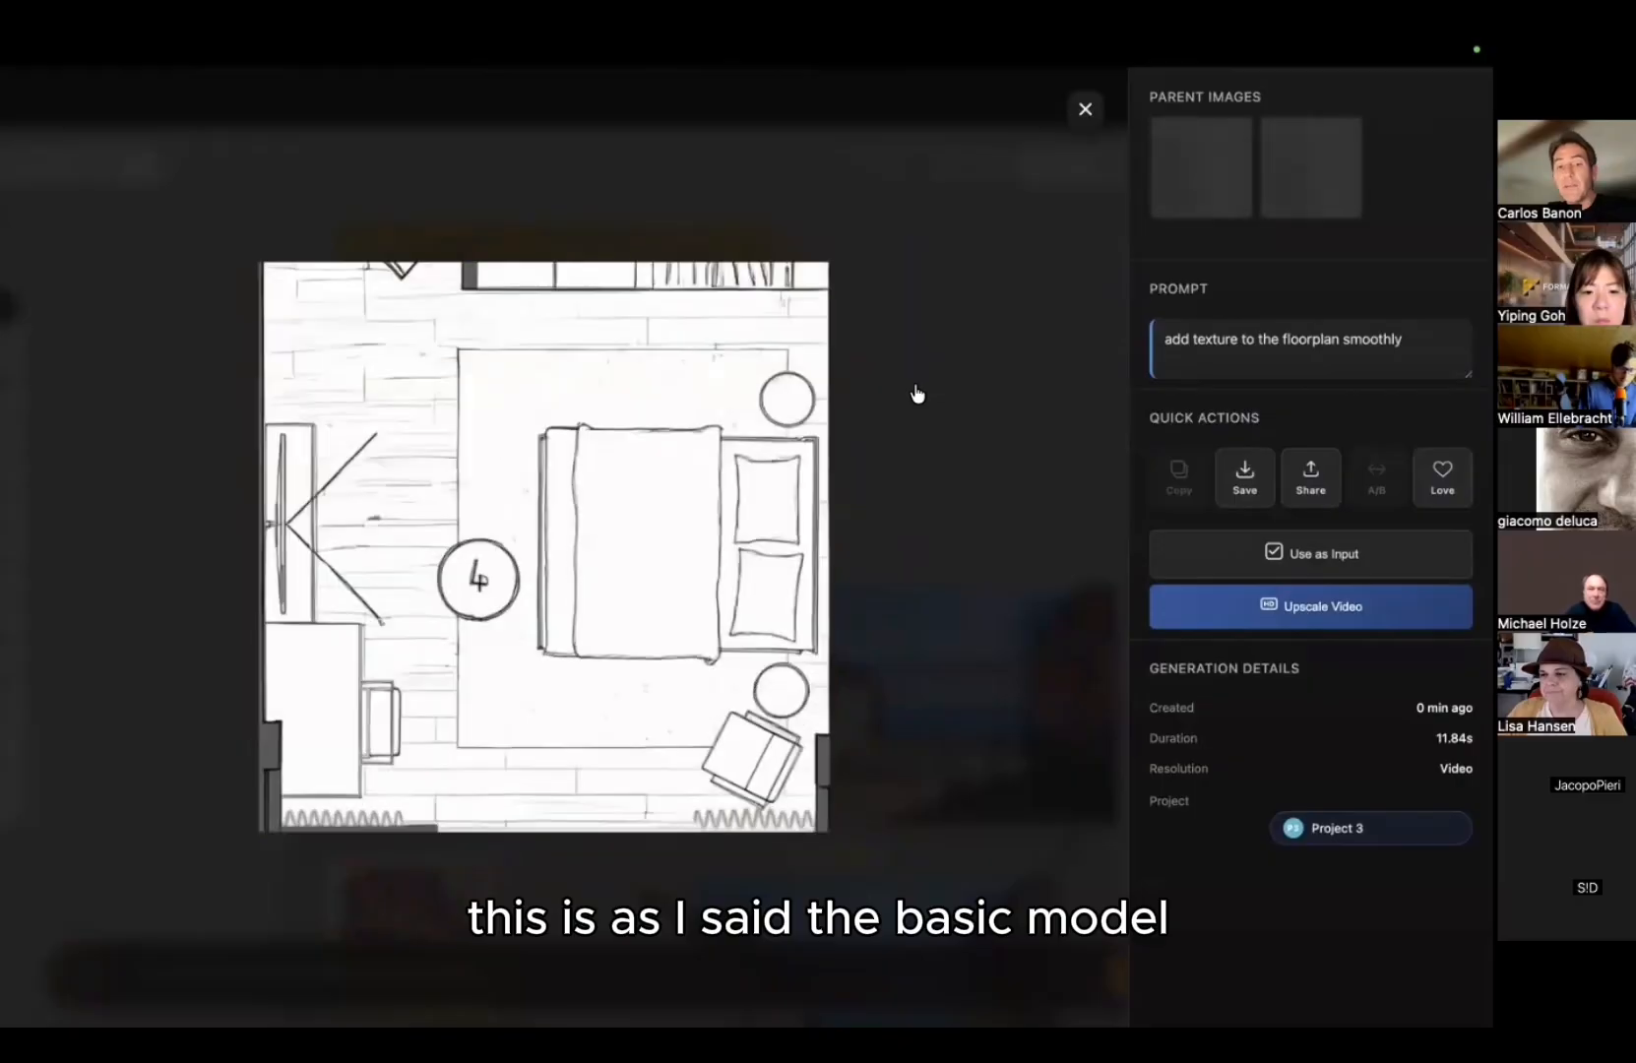
Step: Regenerate the first floorplan video with the KLING model, then go back to Freeform Studio
{"action": "left_click", "coordinate": [916, 393]}
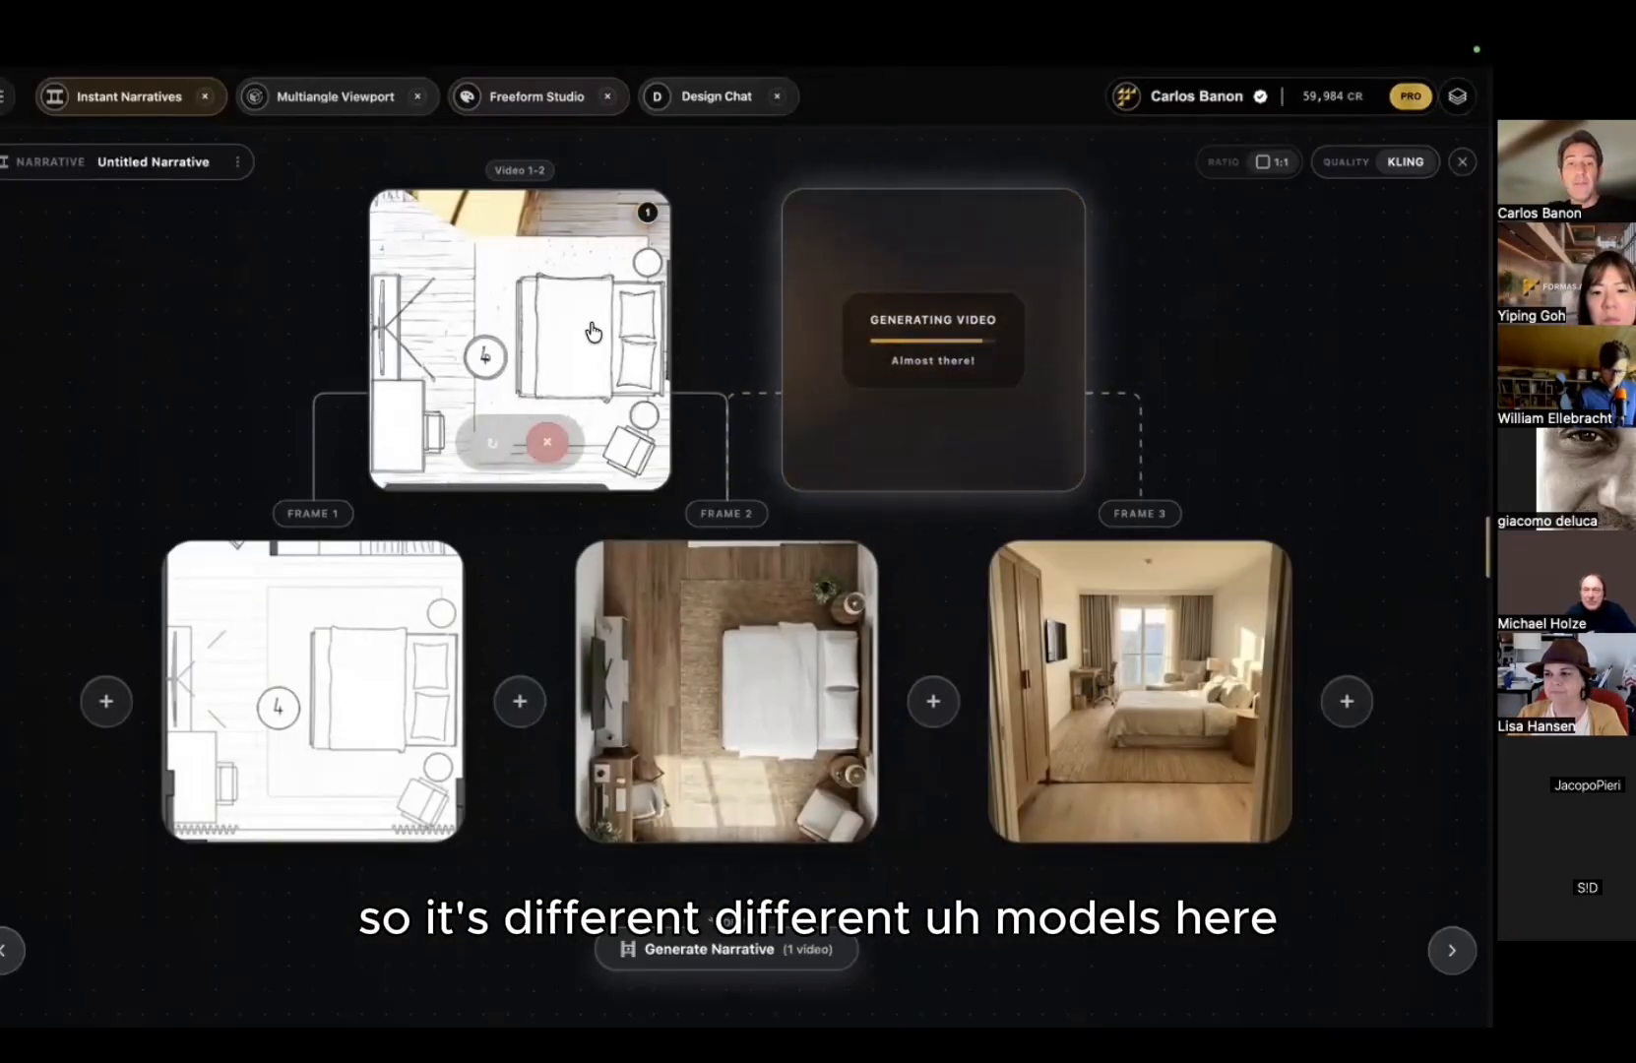
{"action": "left_click", "coordinate": [488, 442]}
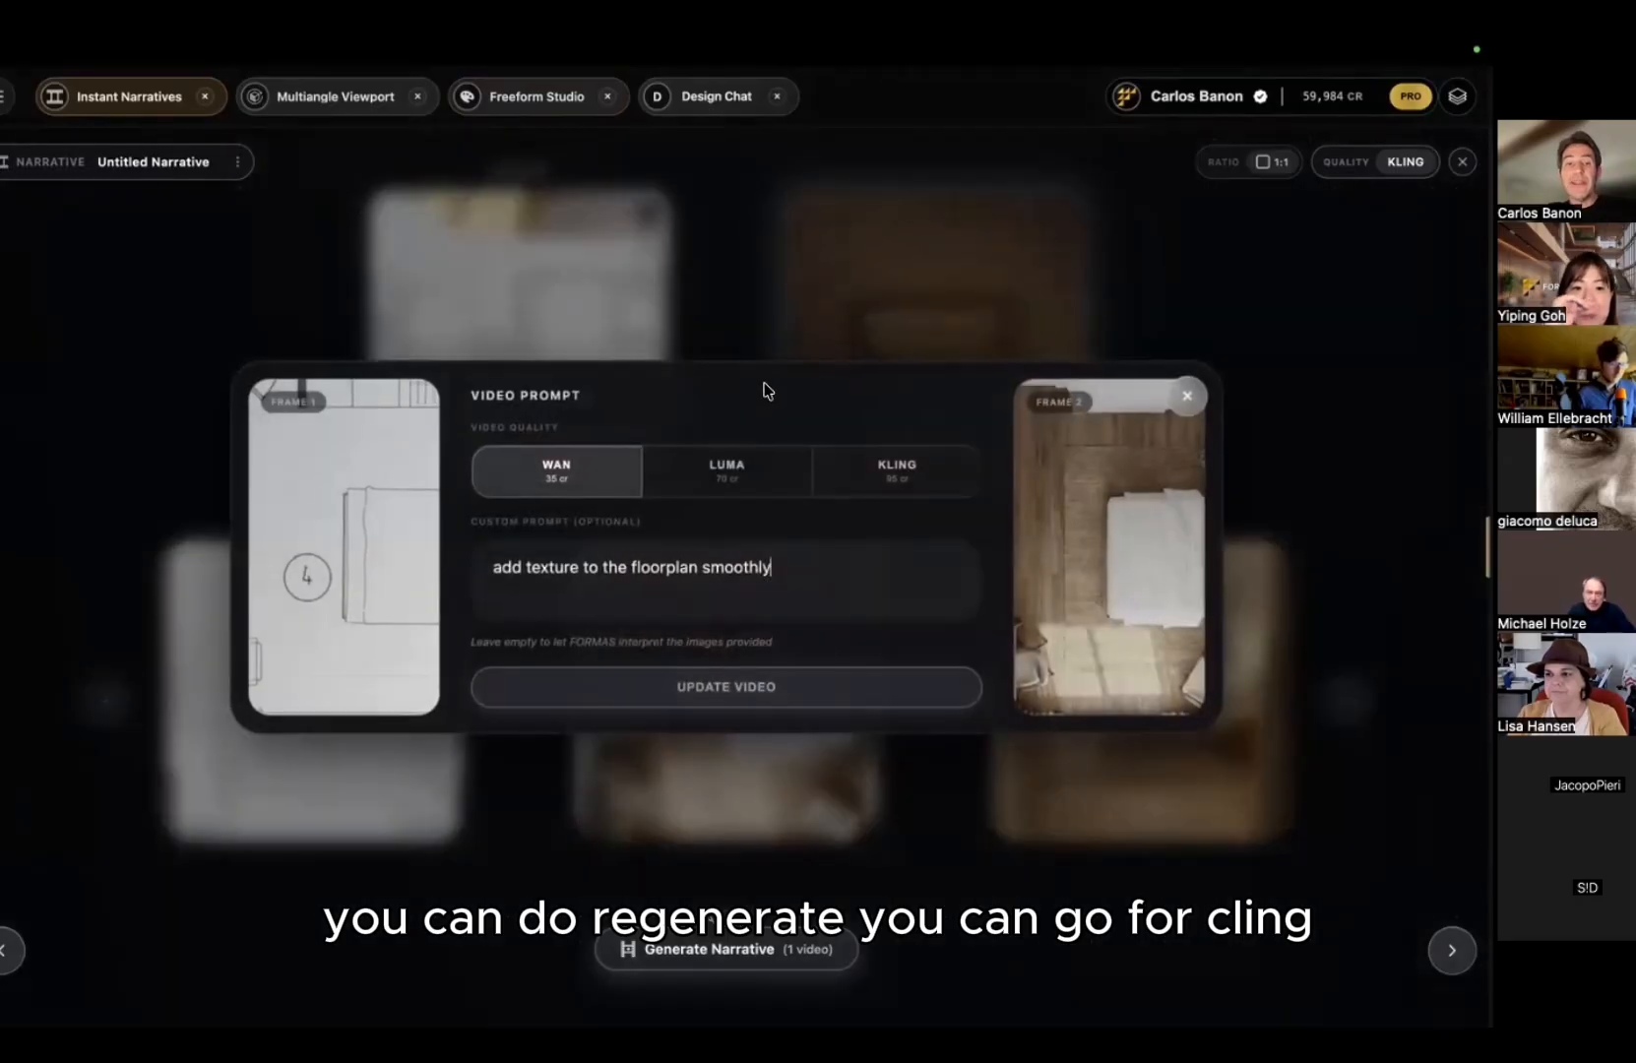
{"action": "left_click", "coordinate": [906, 489]}
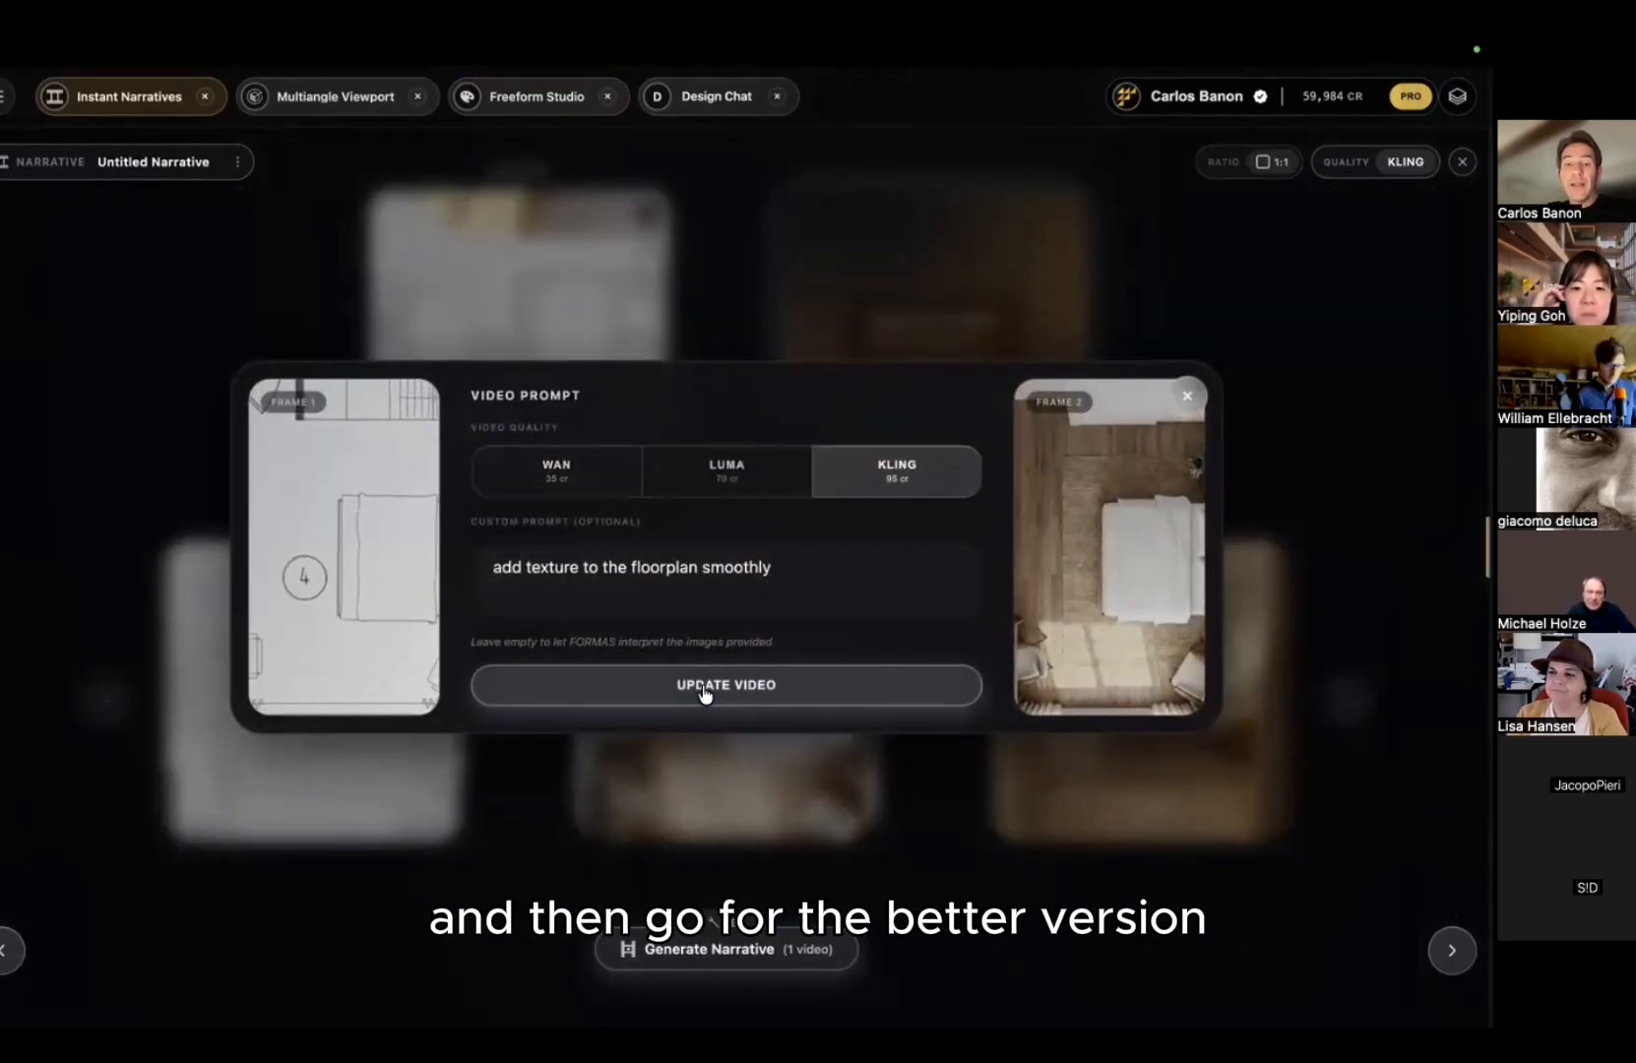
{"action": "left_click", "coordinate": [705, 689]}
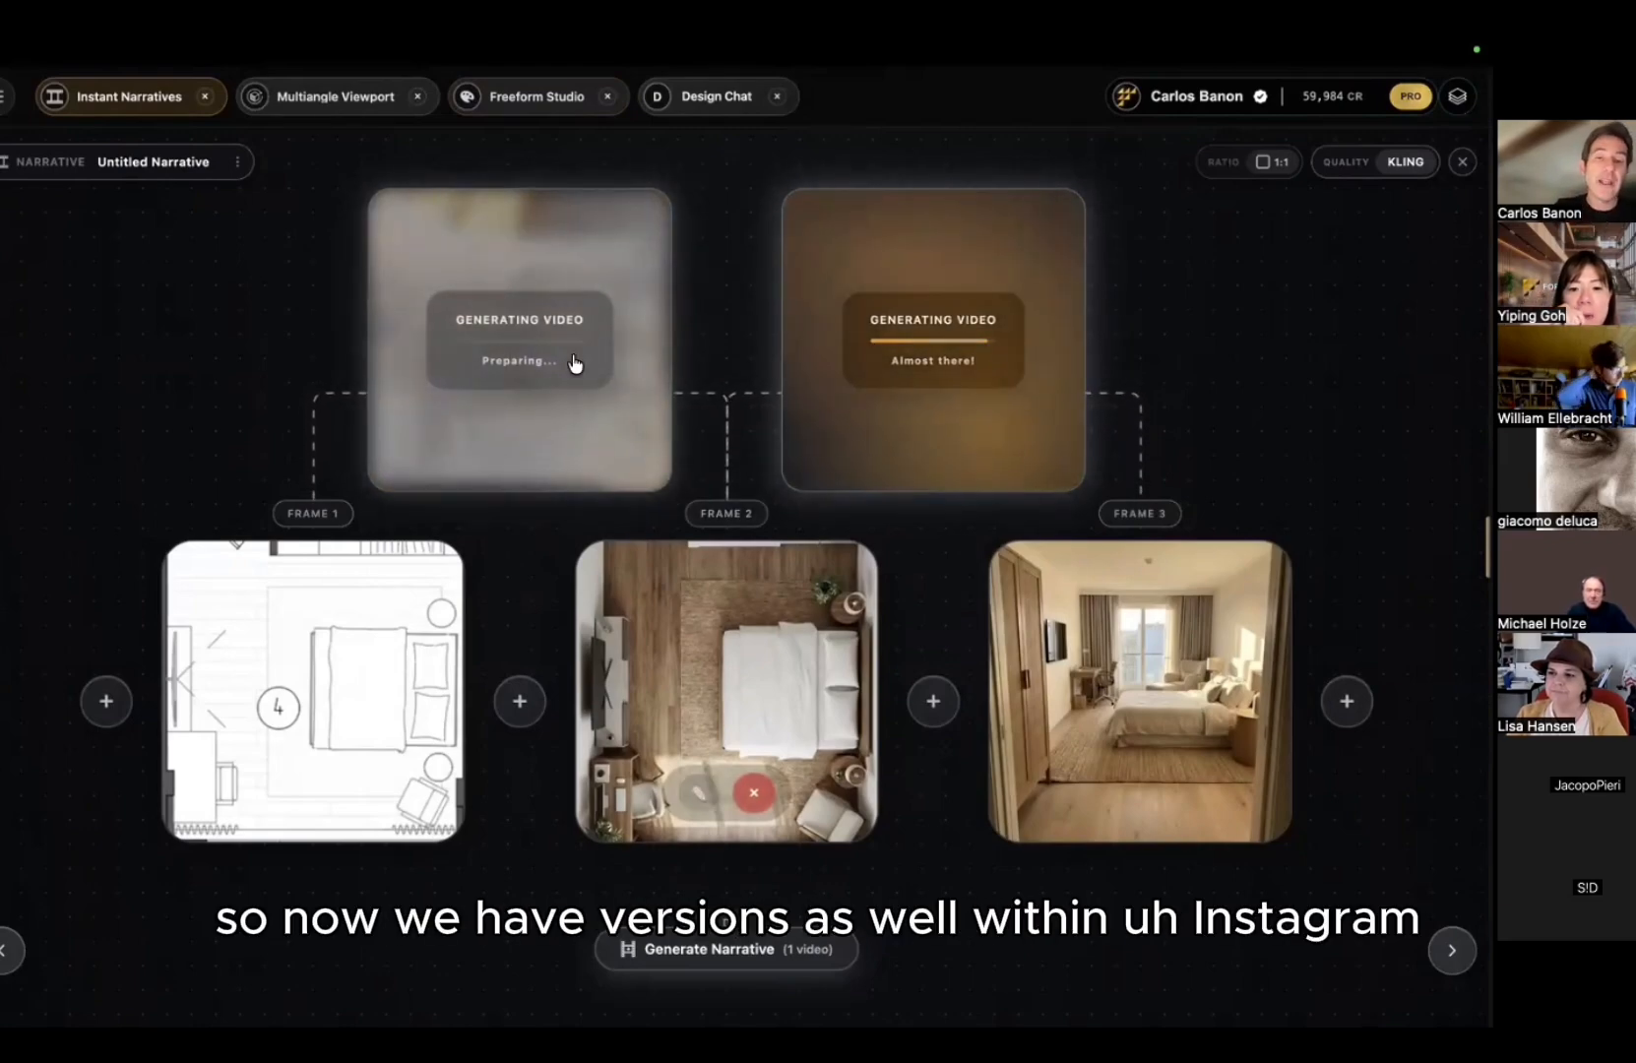
{"action": "left_click_drag", "start_coordinate": [271, 320], "coordinate": [266, 351]}
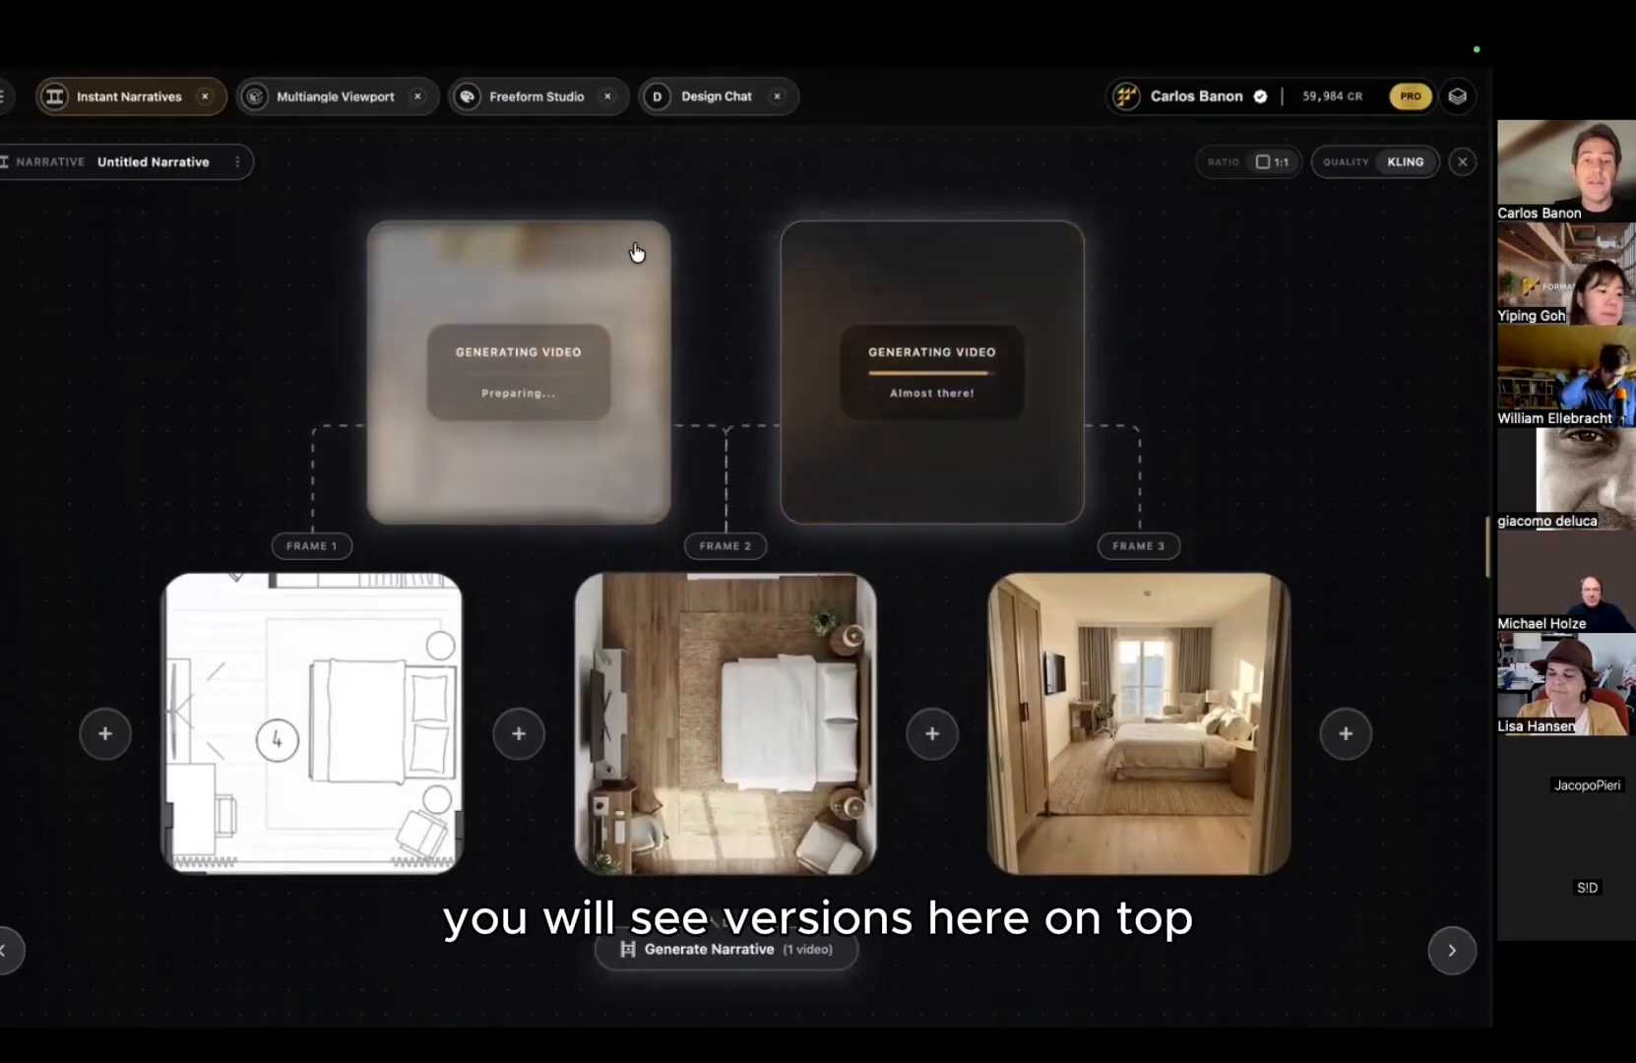
{"action": "left_click", "coordinate": [544, 98]}
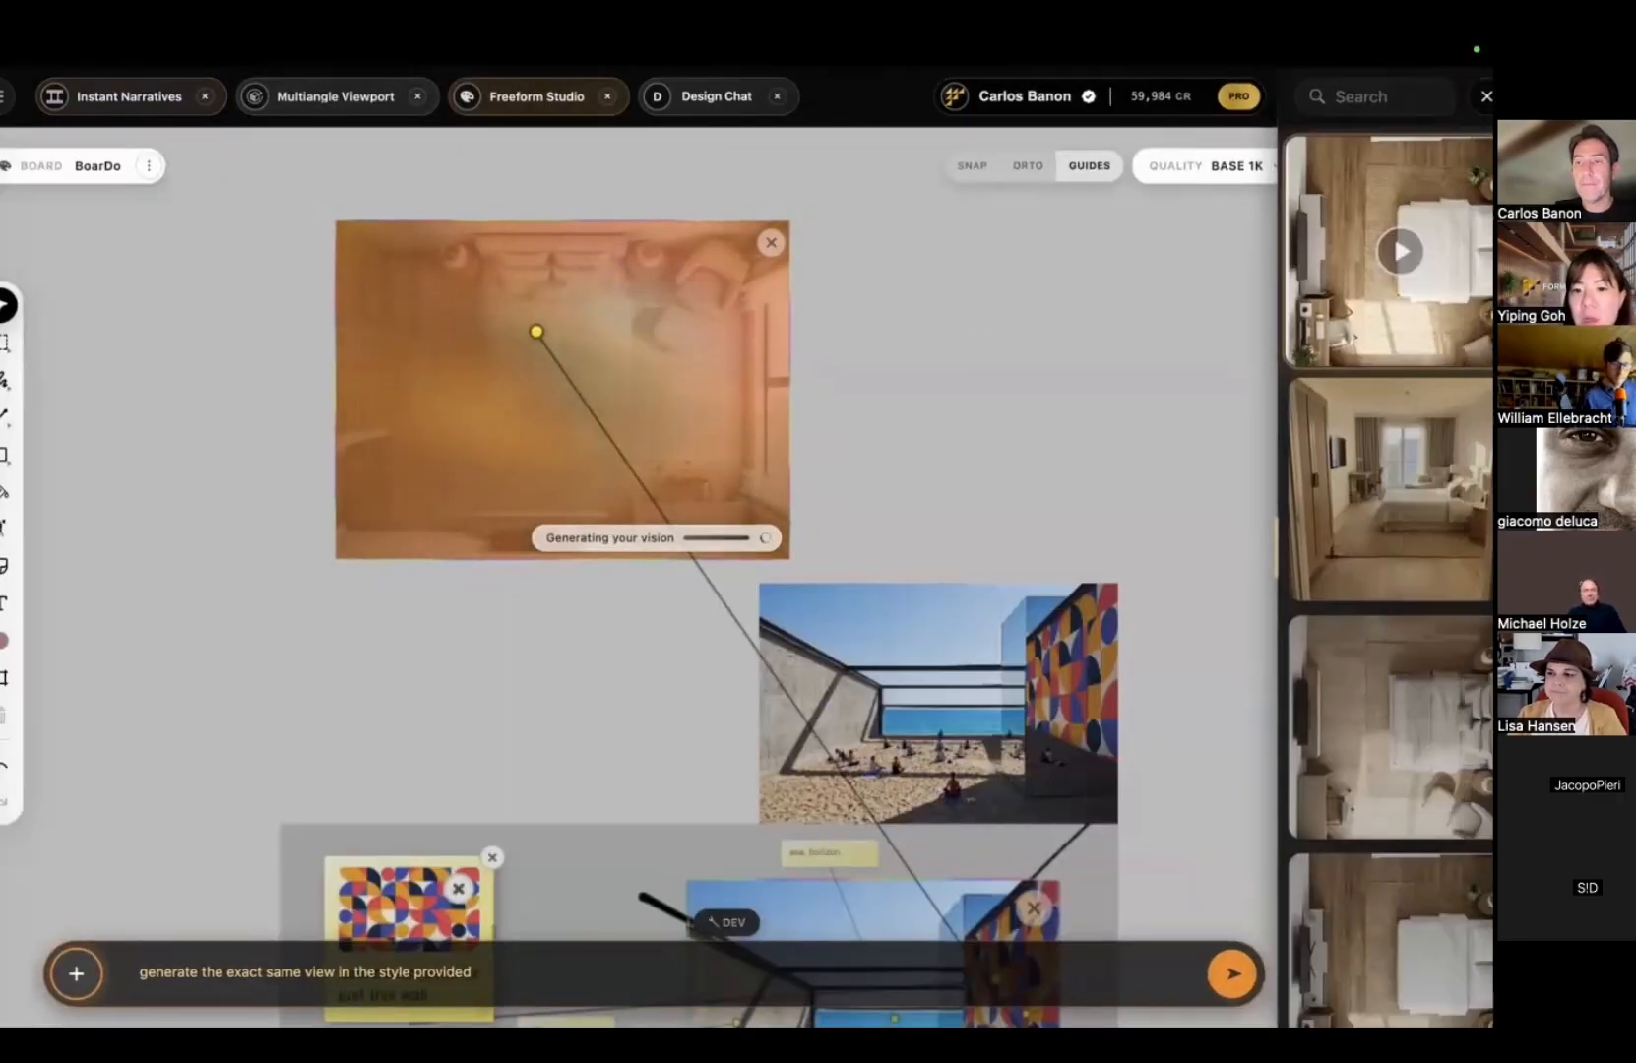
Step: Browse the board and review the newly finished video and the first gallery item
{"action": "scroll", "coordinate": [1304, 511], "scroll_direction": "down", "scroll_amount": 4}
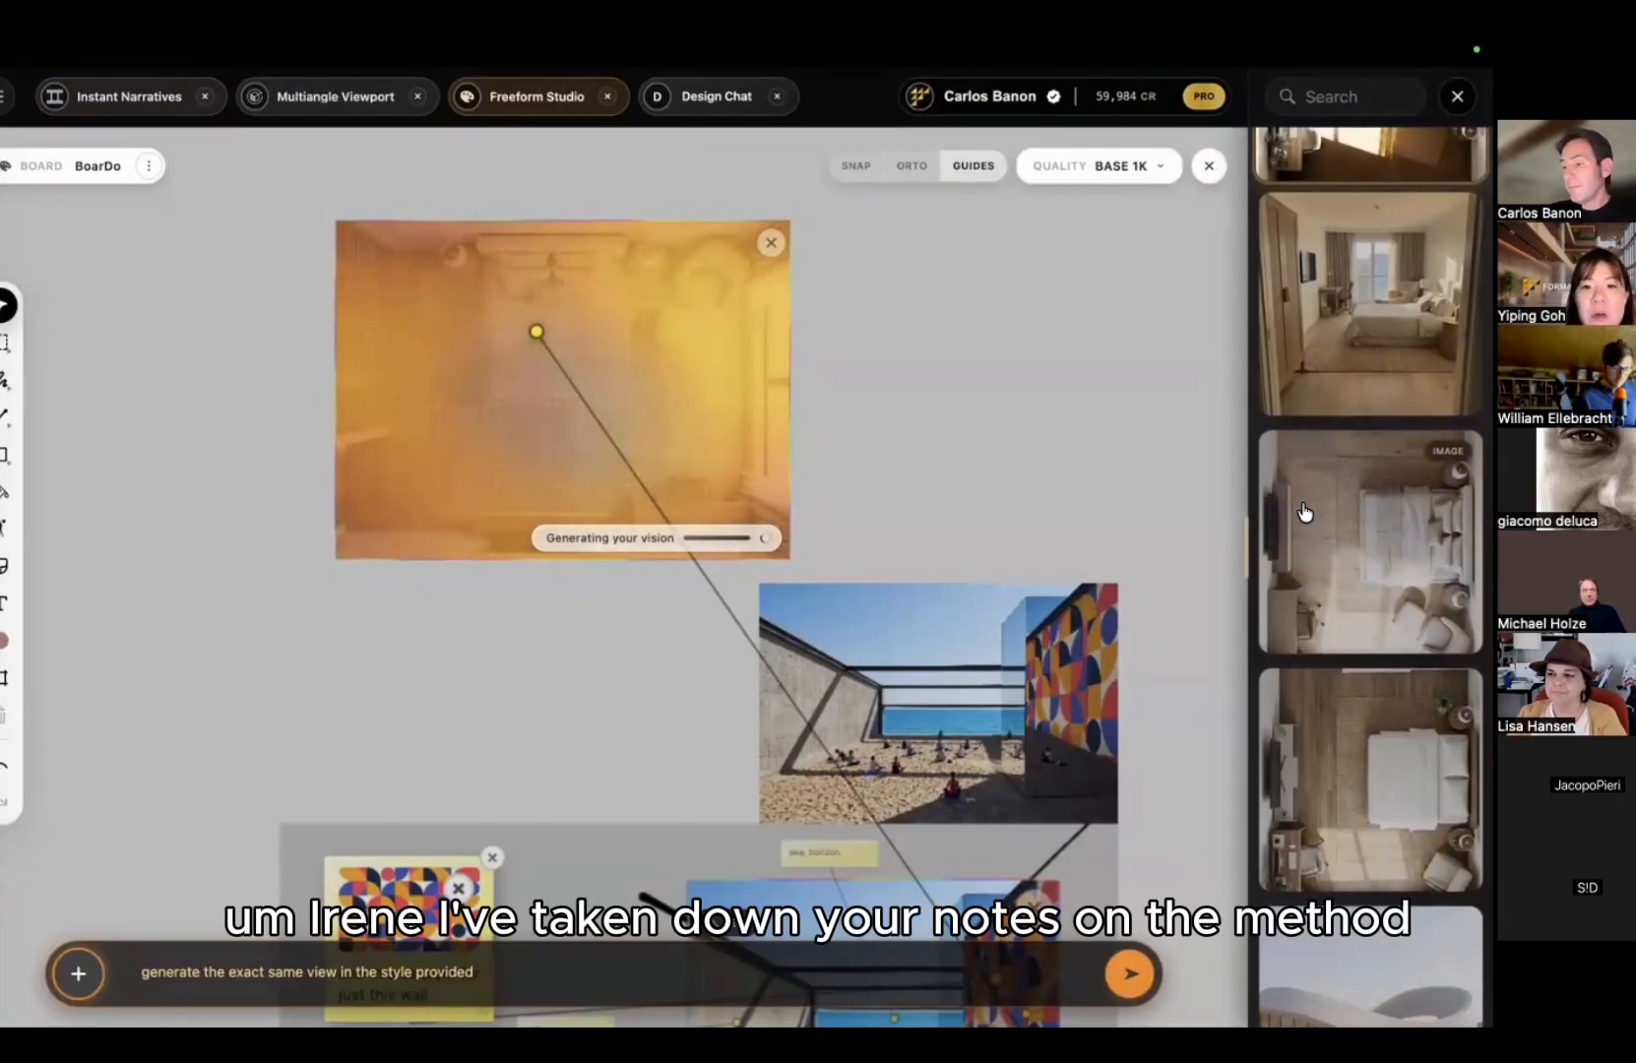
{"action": "scroll", "coordinate": [1305, 511], "scroll_direction": "up", "scroll_amount": 4}
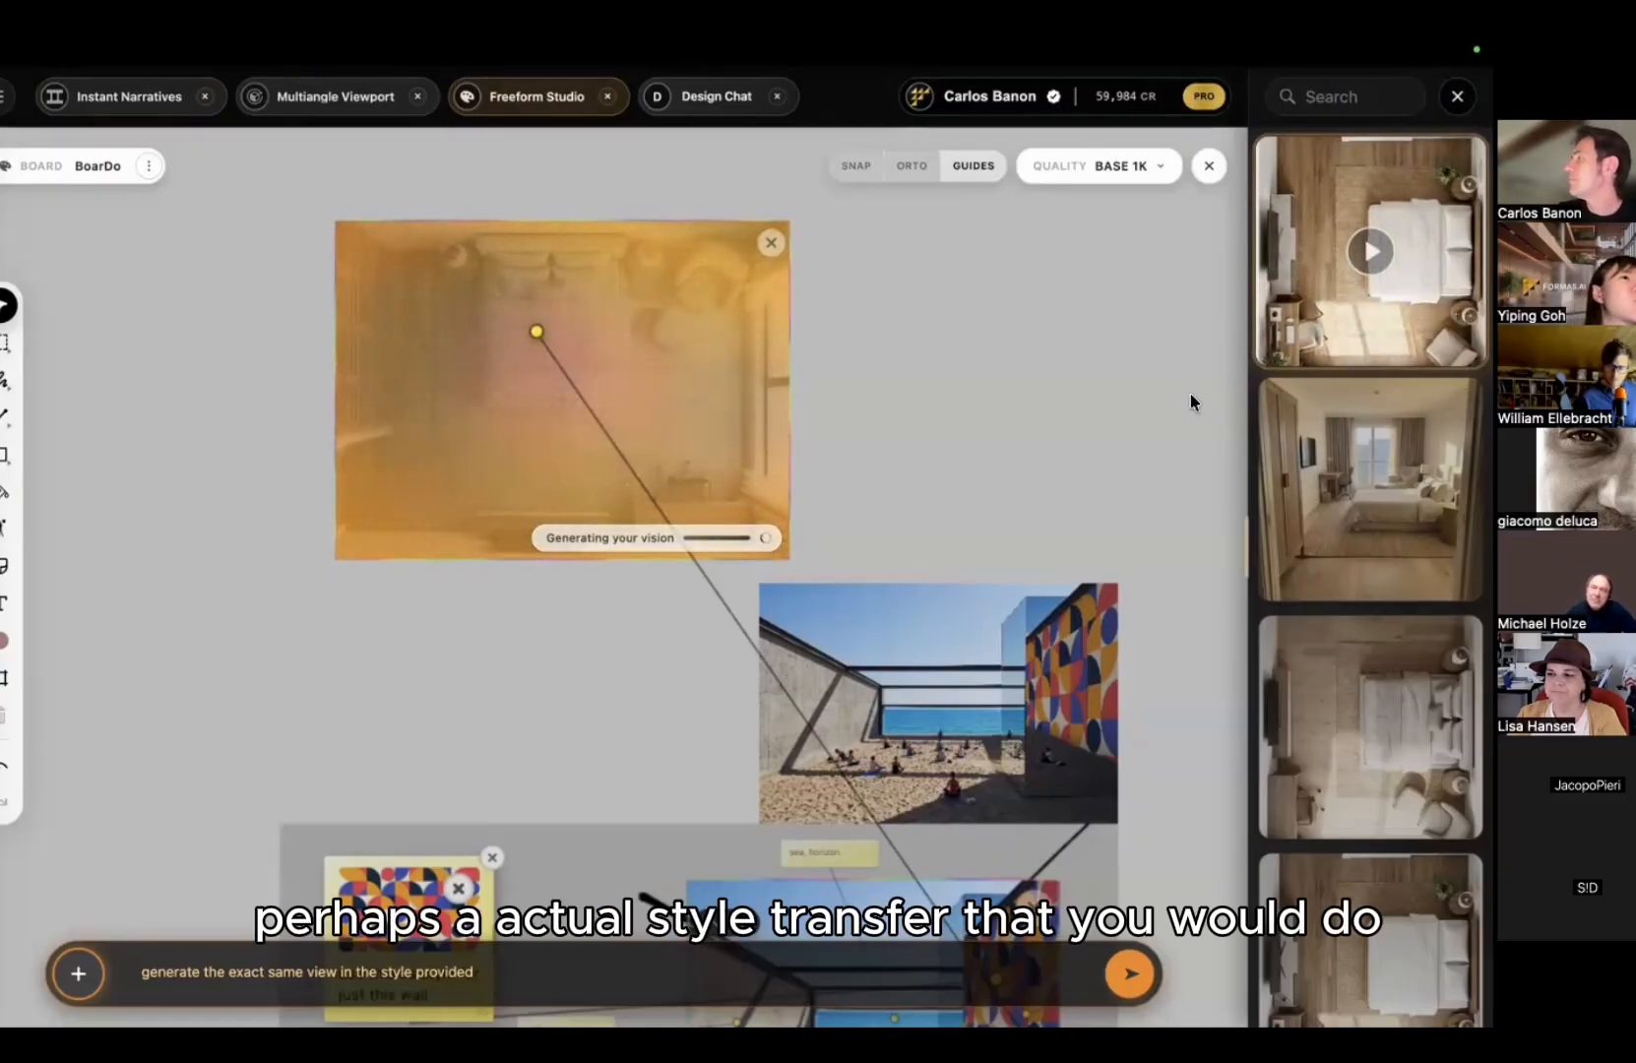
{"action": "scroll", "coordinate": [1190, 393], "scroll_direction": "down", "scroll_amount": 2, "text": "ctrl"}
{"action": "scroll", "coordinate": [1191, 394], "scroll_direction": "left", "scroll_amount": 2}
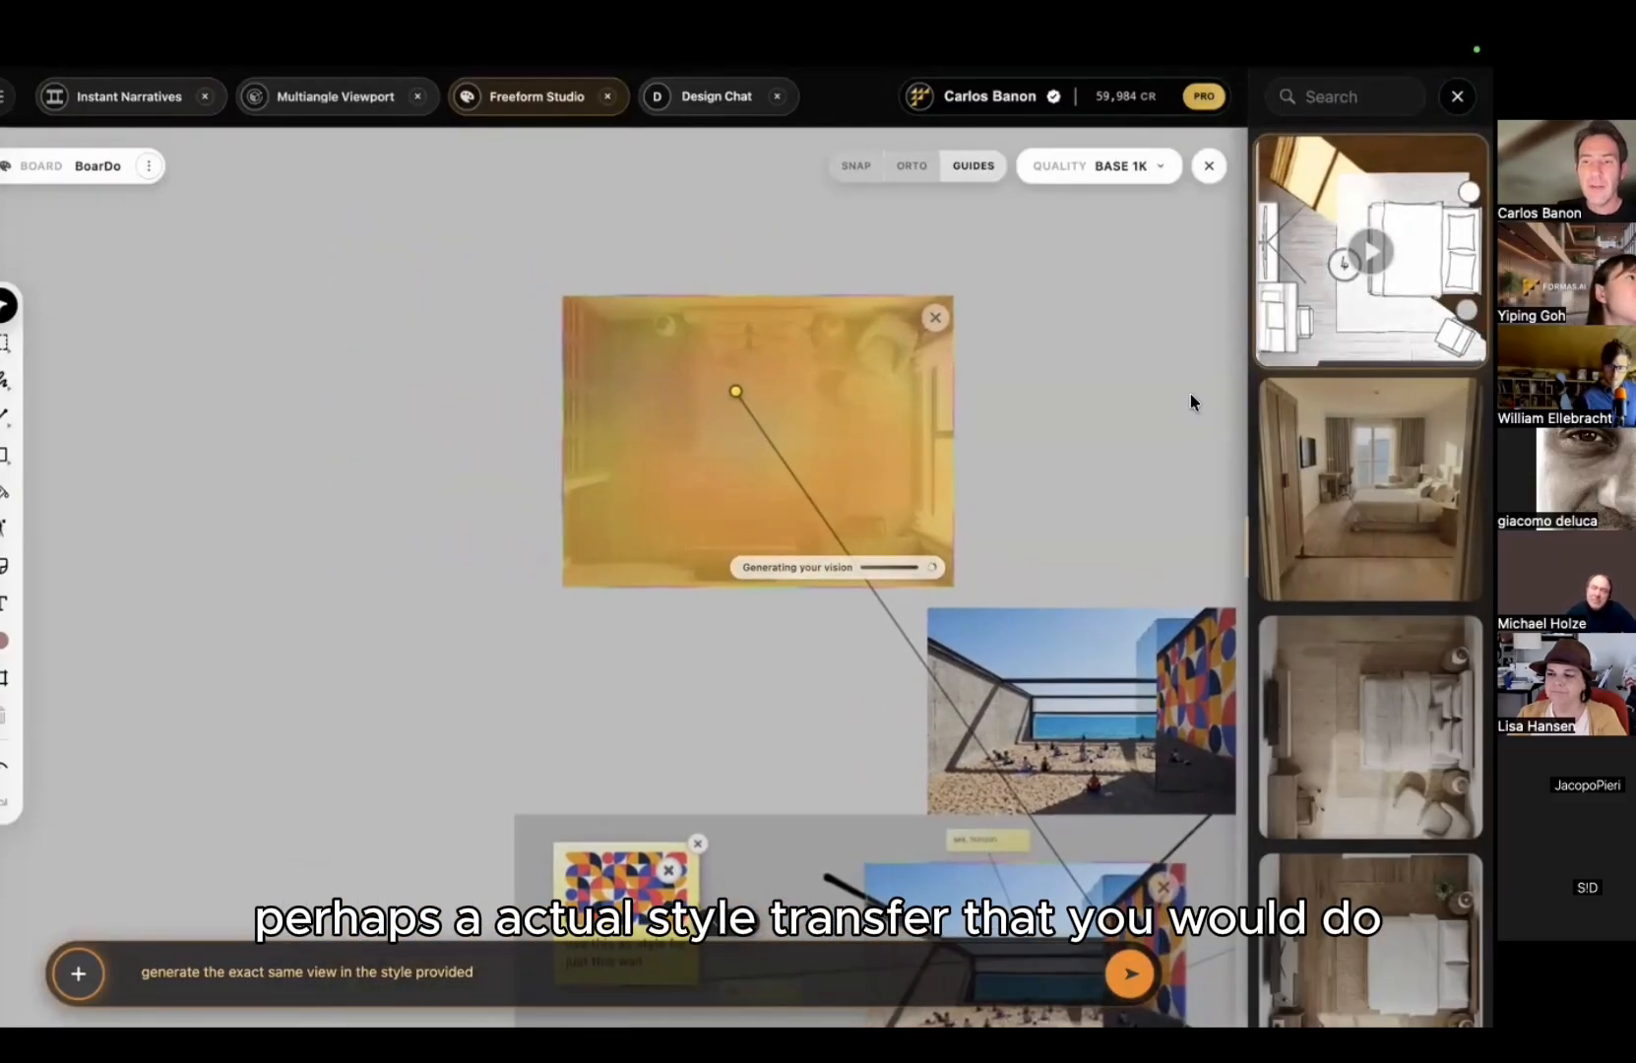
{"action": "scroll", "coordinate": [1190, 394], "scroll_direction": "right", "scroll_amount": 4}
{"action": "scroll", "coordinate": [935, 423], "scroll_direction": "down", "scroll_amount": 3}
{"action": "scroll", "coordinate": [935, 424], "scroll_direction": "right", "scroll_amount": 3}
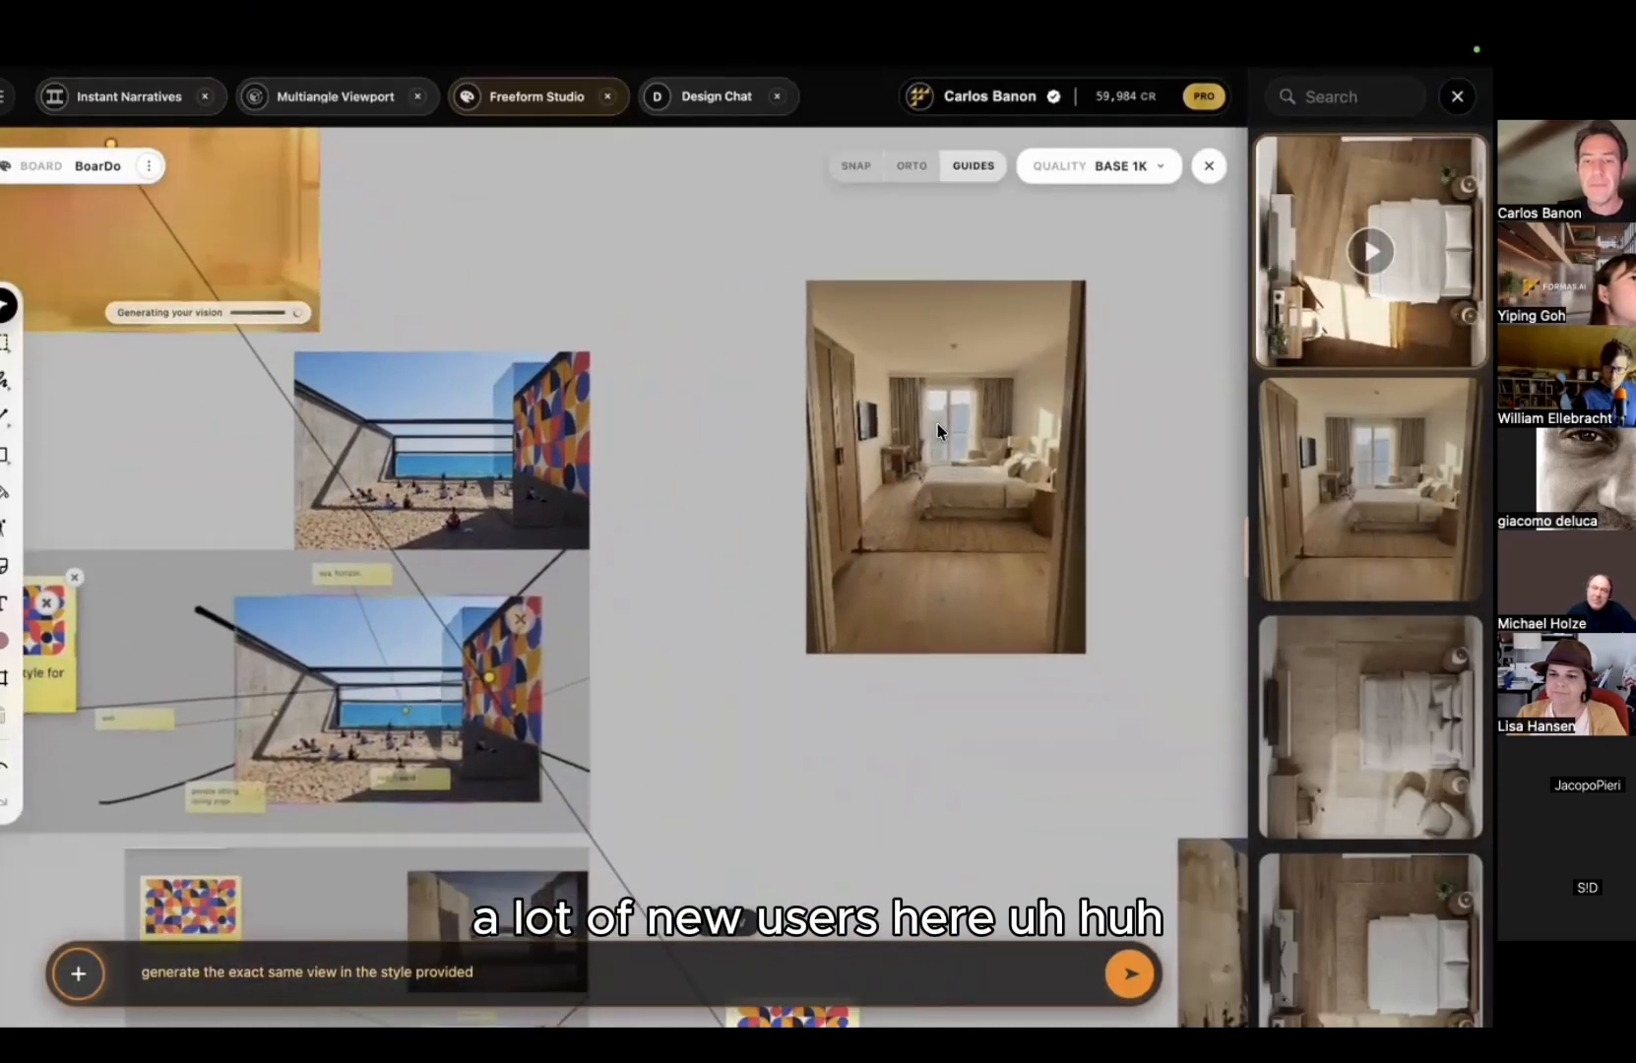
{"action": "scroll", "coordinate": [937, 423], "scroll_direction": "down", "scroll_amount": 2, "text": "ctrl"}
{"action": "scroll", "coordinate": [937, 423], "scroll_direction": "right", "scroll_amount": 2}
{"action": "scroll", "coordinate": [926, 382], "scroll_direction": "right", "scroll_amount": 1}
{"action": "scroll", "coordinate": [923, 376], "scroll_direction": "up", "scroll_amount": 4, "text": "ctrl"}
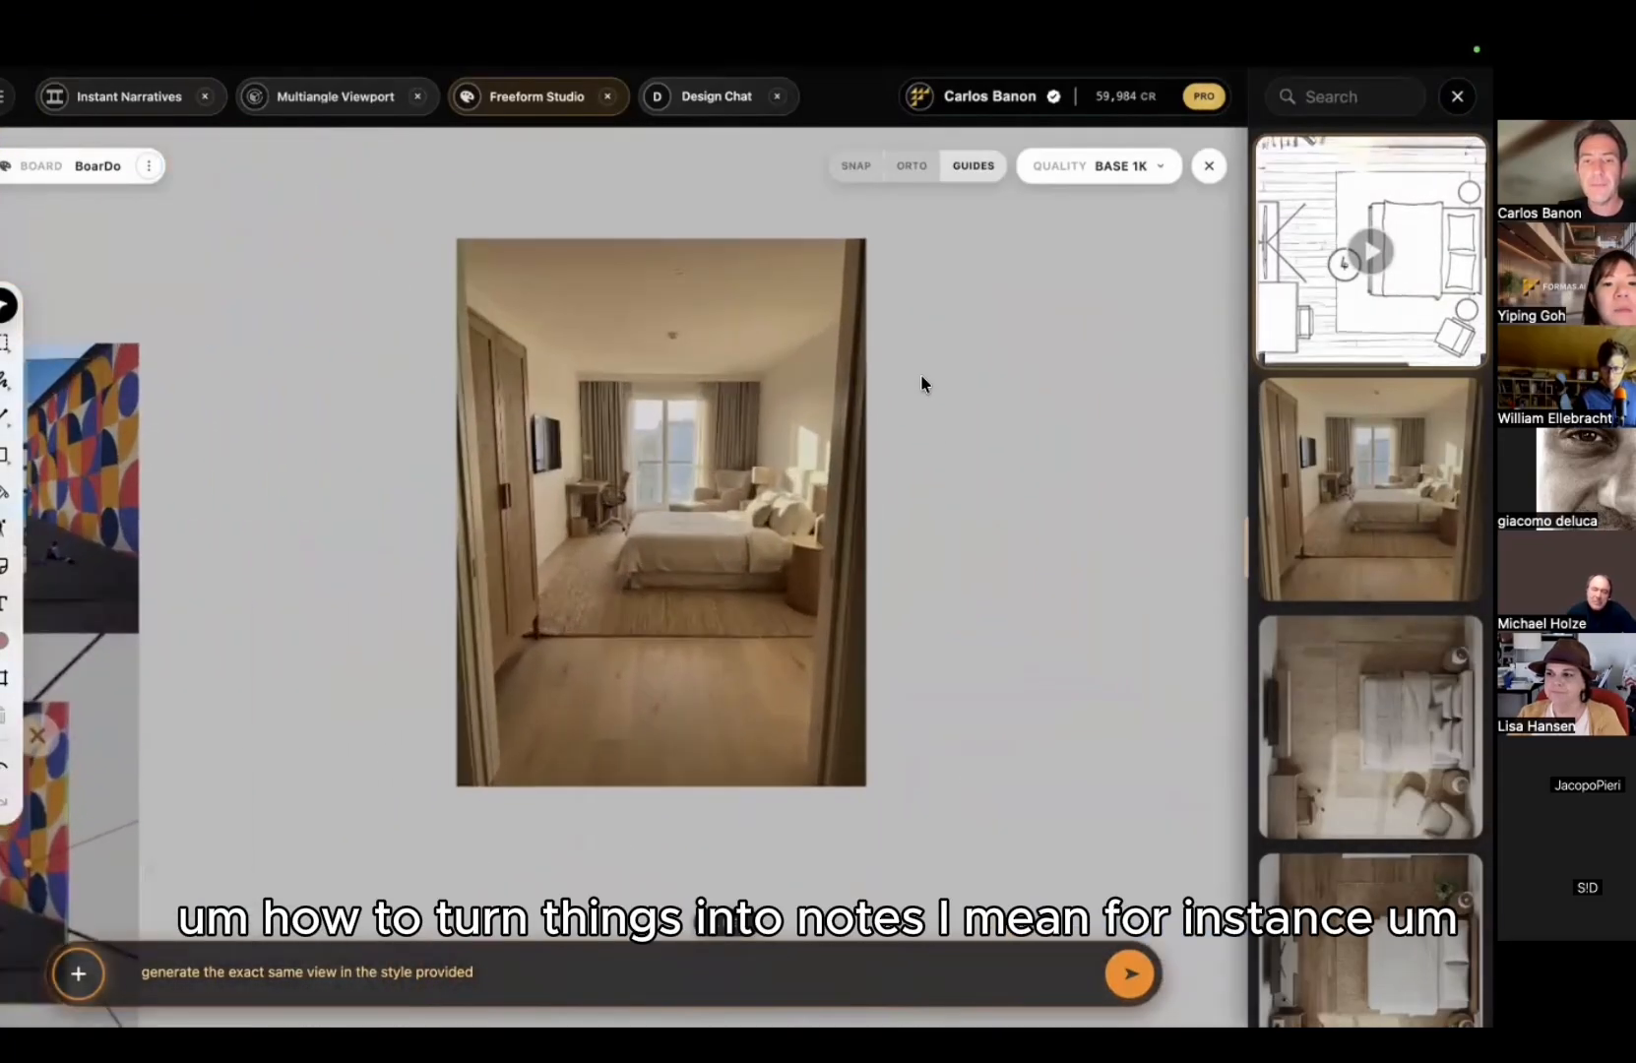
{"action": "left_click", "coordinate": [717, 401]}
{"action": "scroll", "coordinate": [356, 508], "scroll_direction": "up", "scroll_amount": 3, "text": "ctrl"}
{"action": "scroll", "coordinate": [355, 508], "scroll_direction": "right", "scroll_amount": 2}
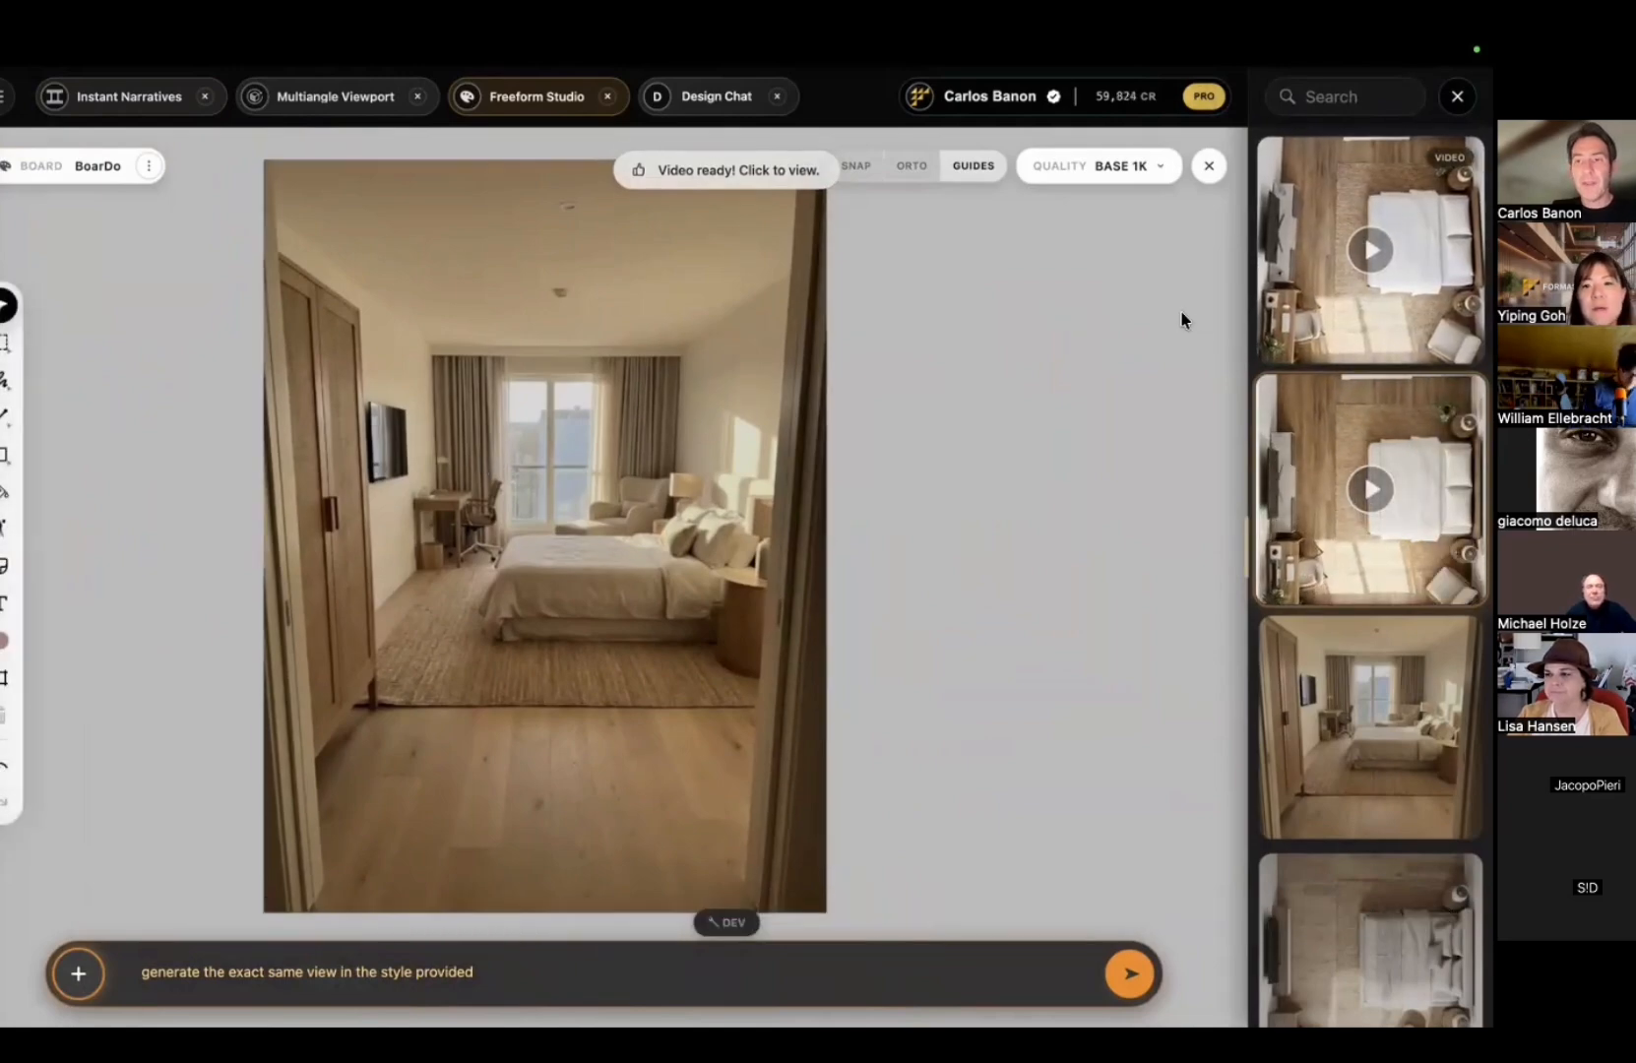
{"action": "left_click", "coordinate": [1305, 271]}
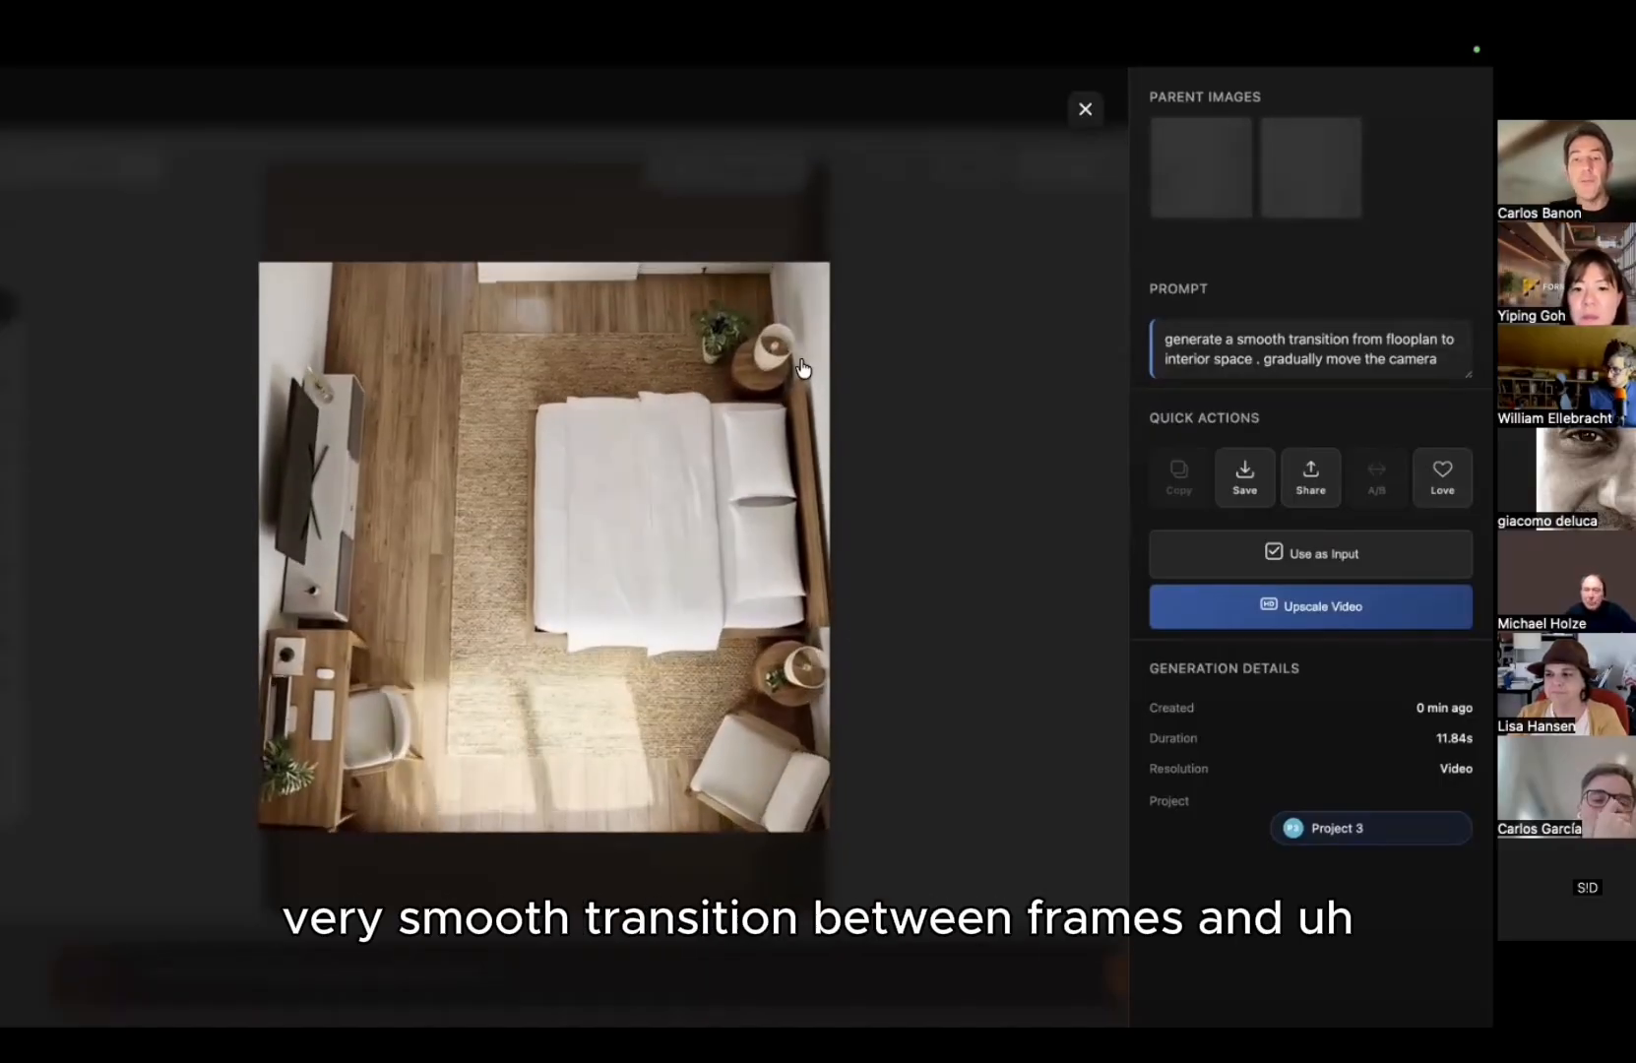
{"action": "left_click", "coordinate": [910, 337]}
{"action": "left_click", "coordinate": [1275, 300]}
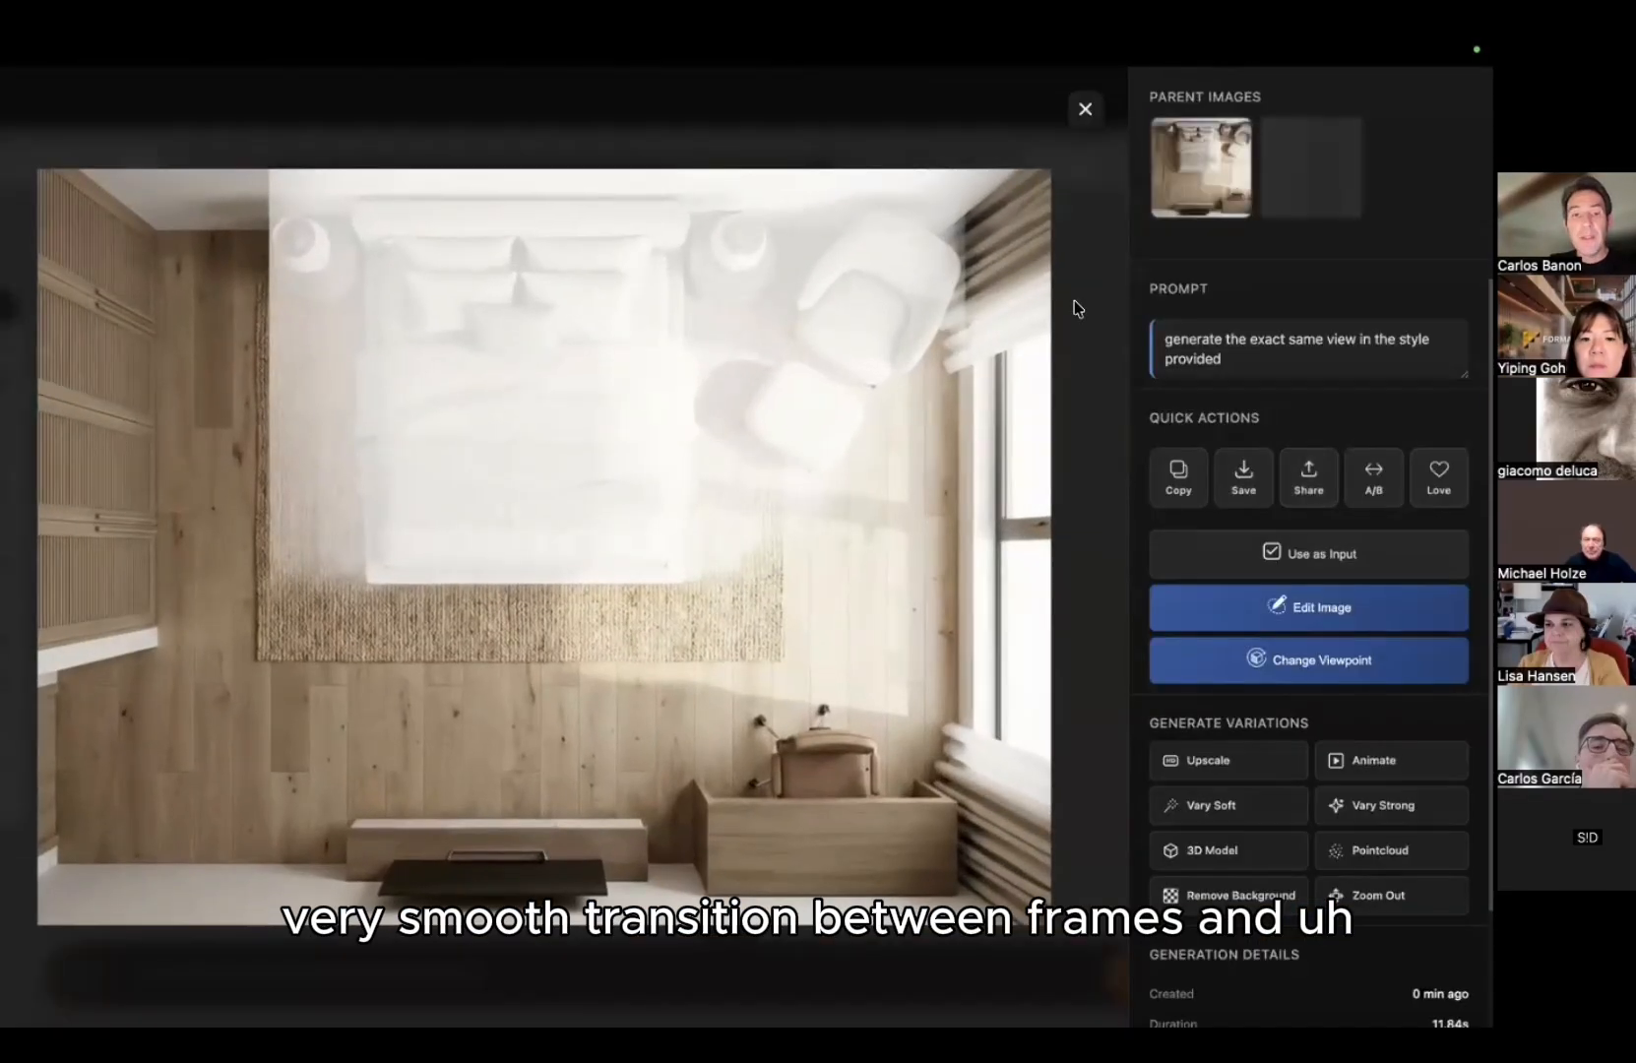
{"action": "left_click", "coordinate": [1077, 307]}
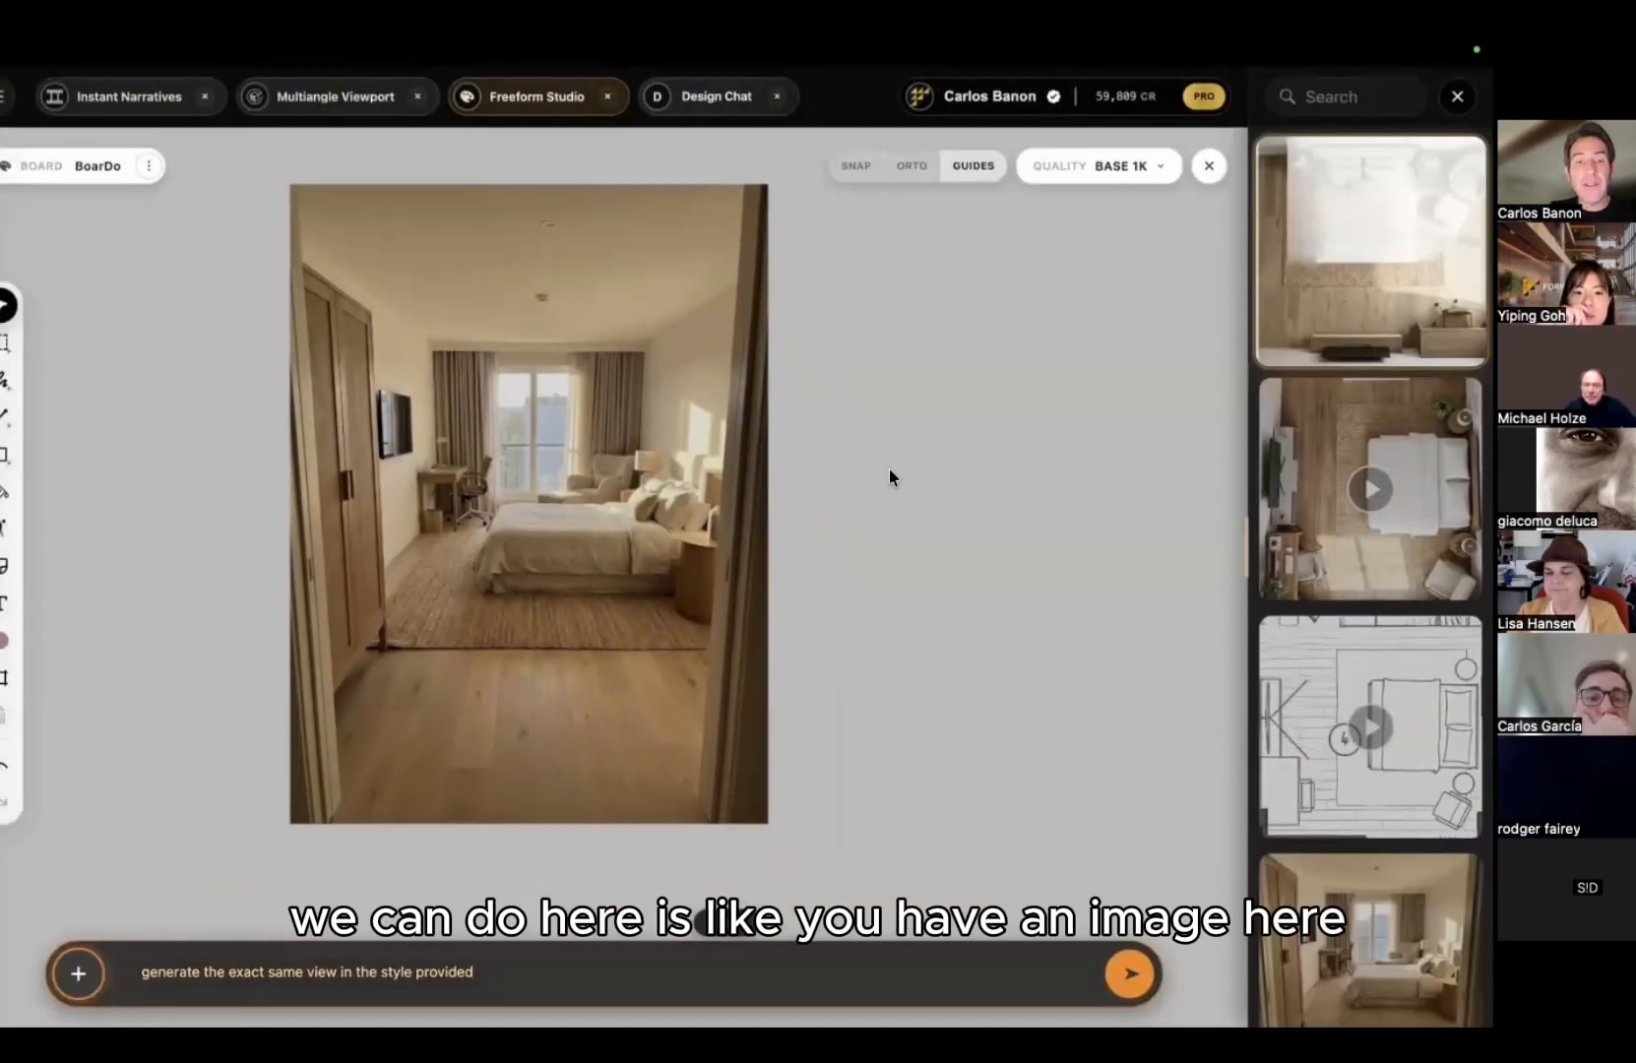
Step: Draw a 97:82 generation frame over the eye-level bedroom render
{"action": "left_click", "coordinate": [4, 678]}
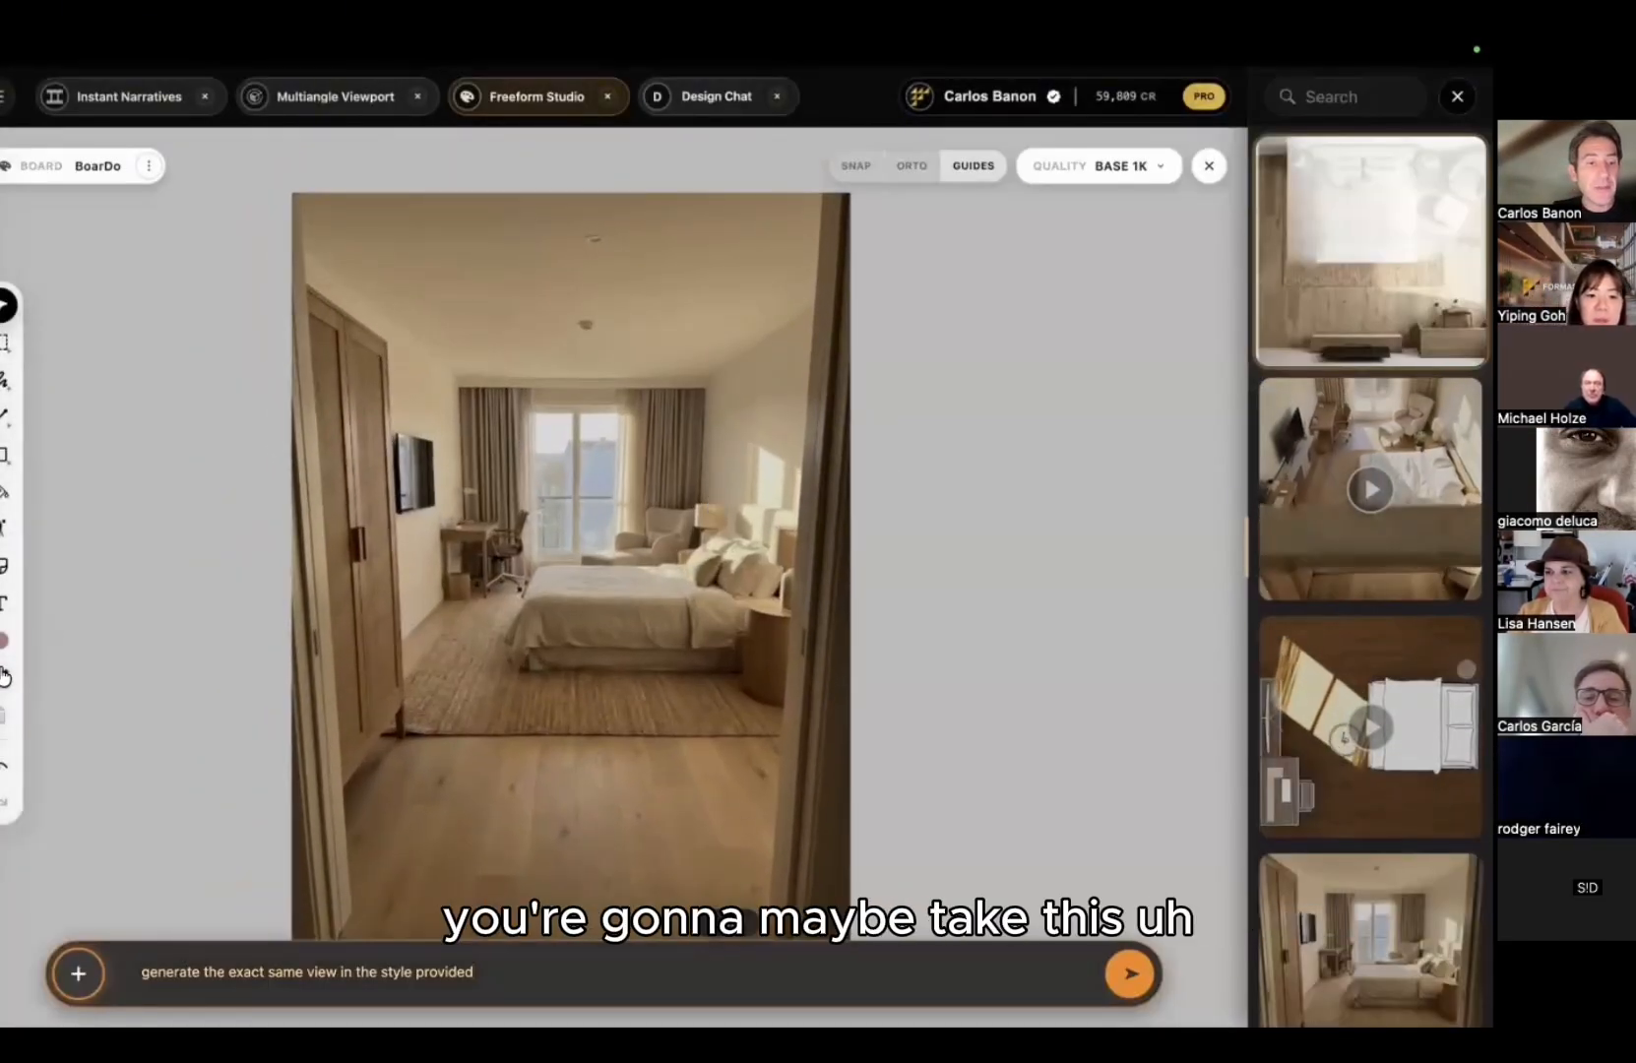
{"action": "mouse_move", "coordinate": [293, 329]}
{"action": "left_mouse_down"}
{"action": "mouse_move", "coordinate": [814, 730]}
{"action": "mouse_move", "coordinate": [822, 758]}
{"action": "mouse_move", "coordinate": [807, 765]}
{"action": "left_mouse_up"}
{"action": "scroll", "coordinate": [804, 668], "scroll_direction": "up", "scroll_amount": 3}
{"action": "middle_click_drag", "start_coordinate": [805, 669], "coordinate": [877, 685]}
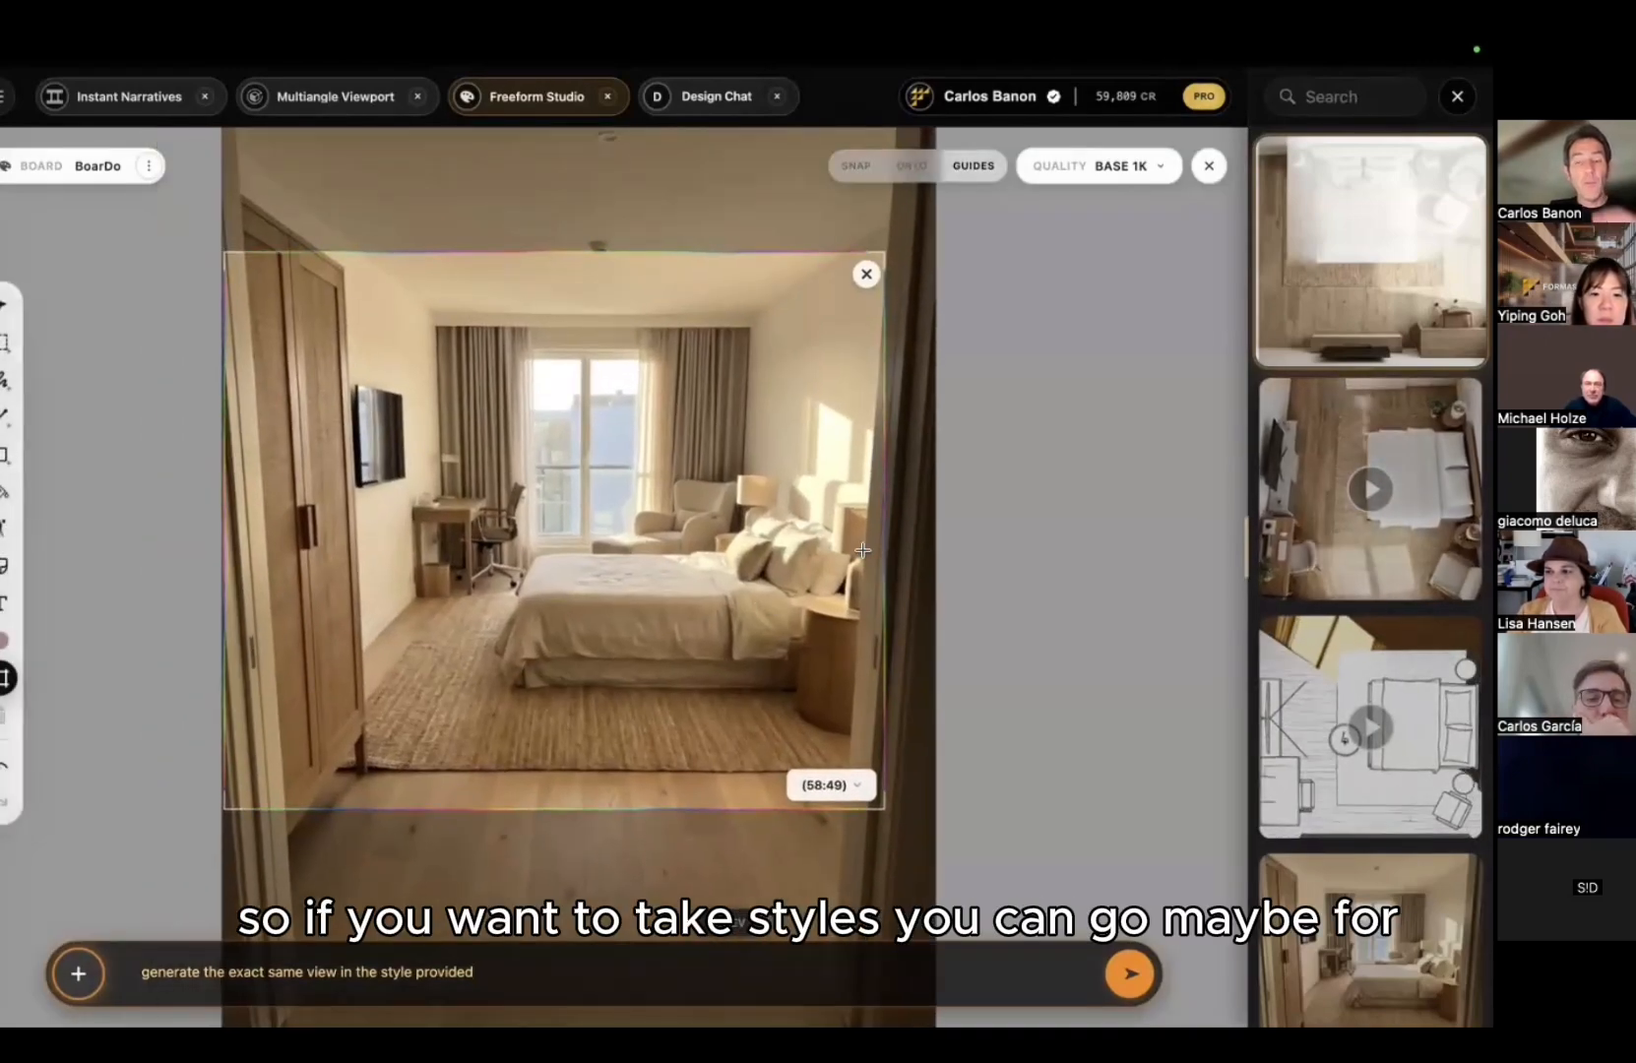
{"action": "scroll", "coordinate": [899, 533], "scroll_direction": "down", "scroll_amount": 3}
Step: Search Google for minimalist white interiors, copy the Home Designing image, and return to FORMAS.AI
{"action": "mouse_move", "coordinate": [922, 56]}
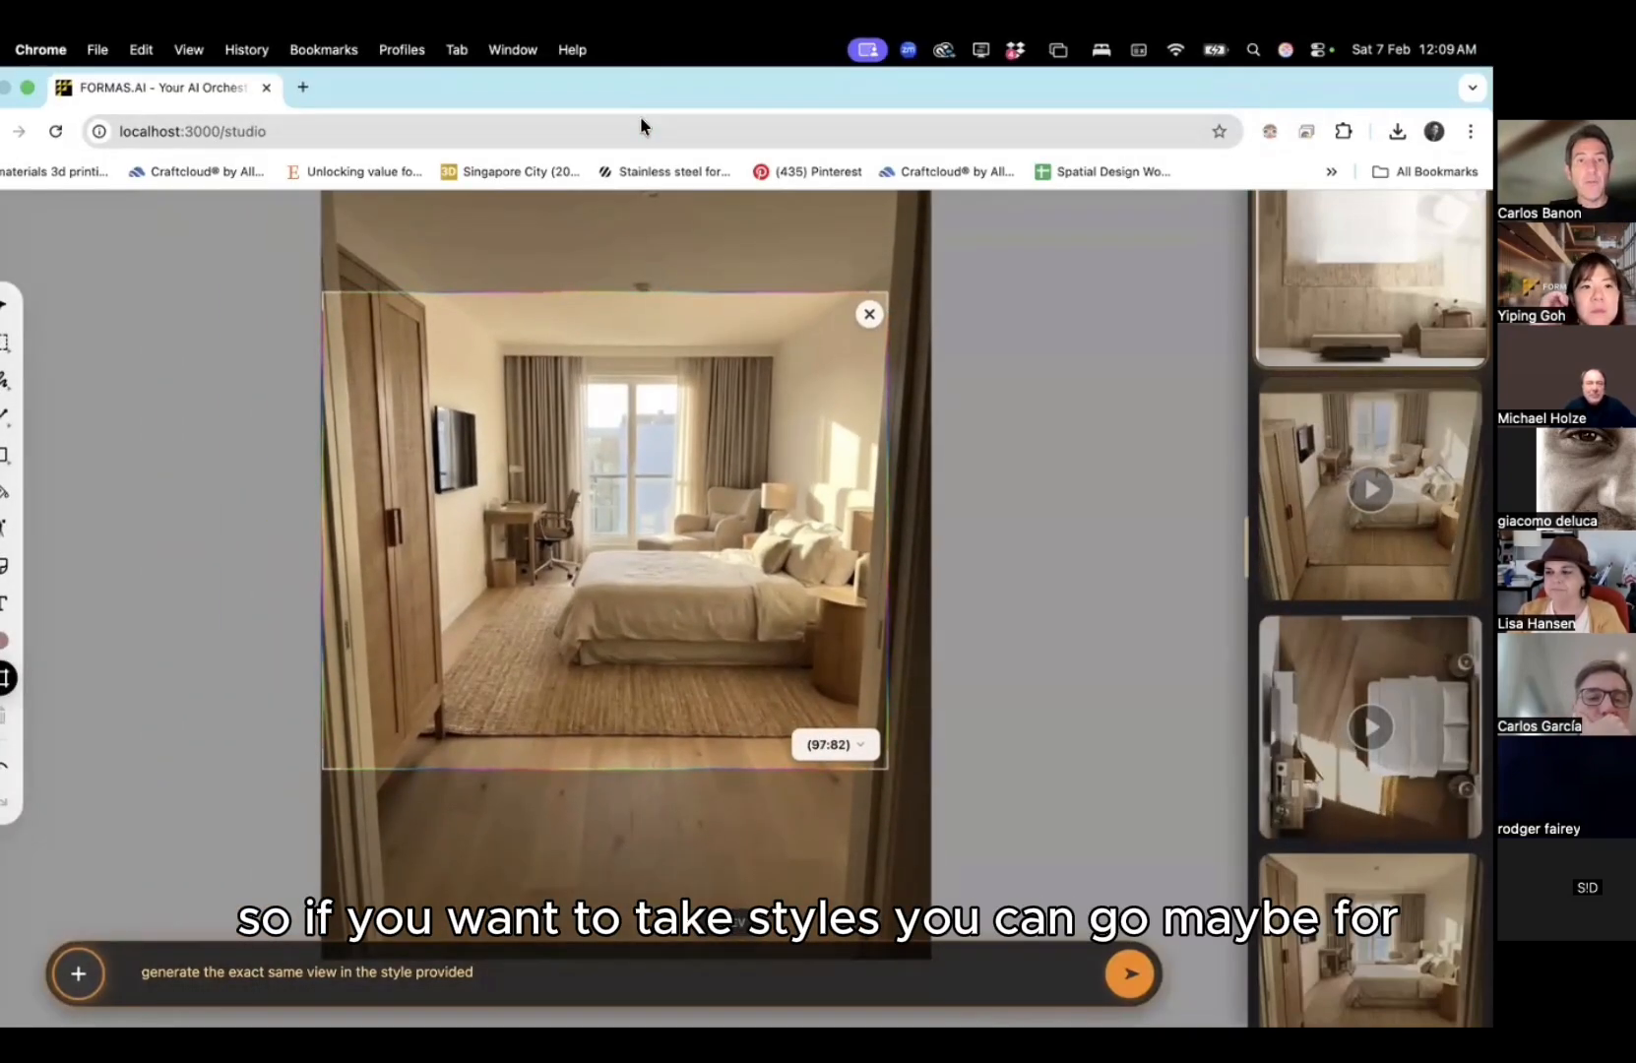
{"action": "key", "text": "super+t"}
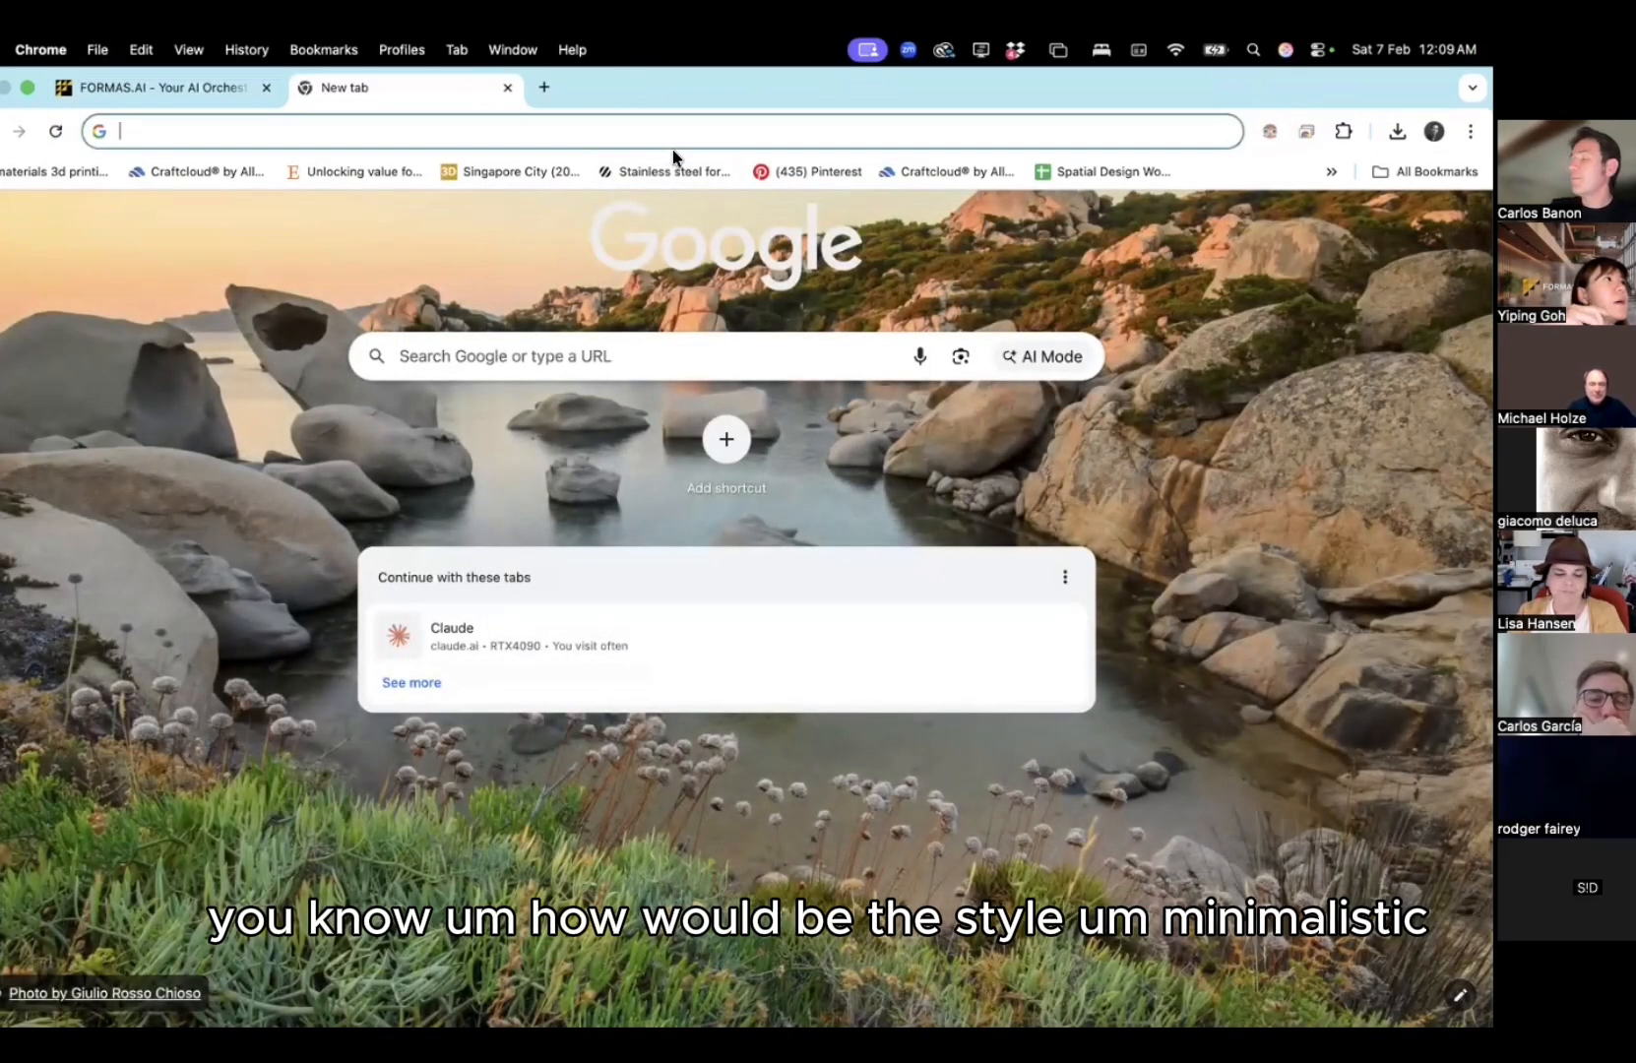
{"action": "type", "text": "minis"}
{"action": "key", "text": "BackSpace"}
{"action": "type", "text": "m"}
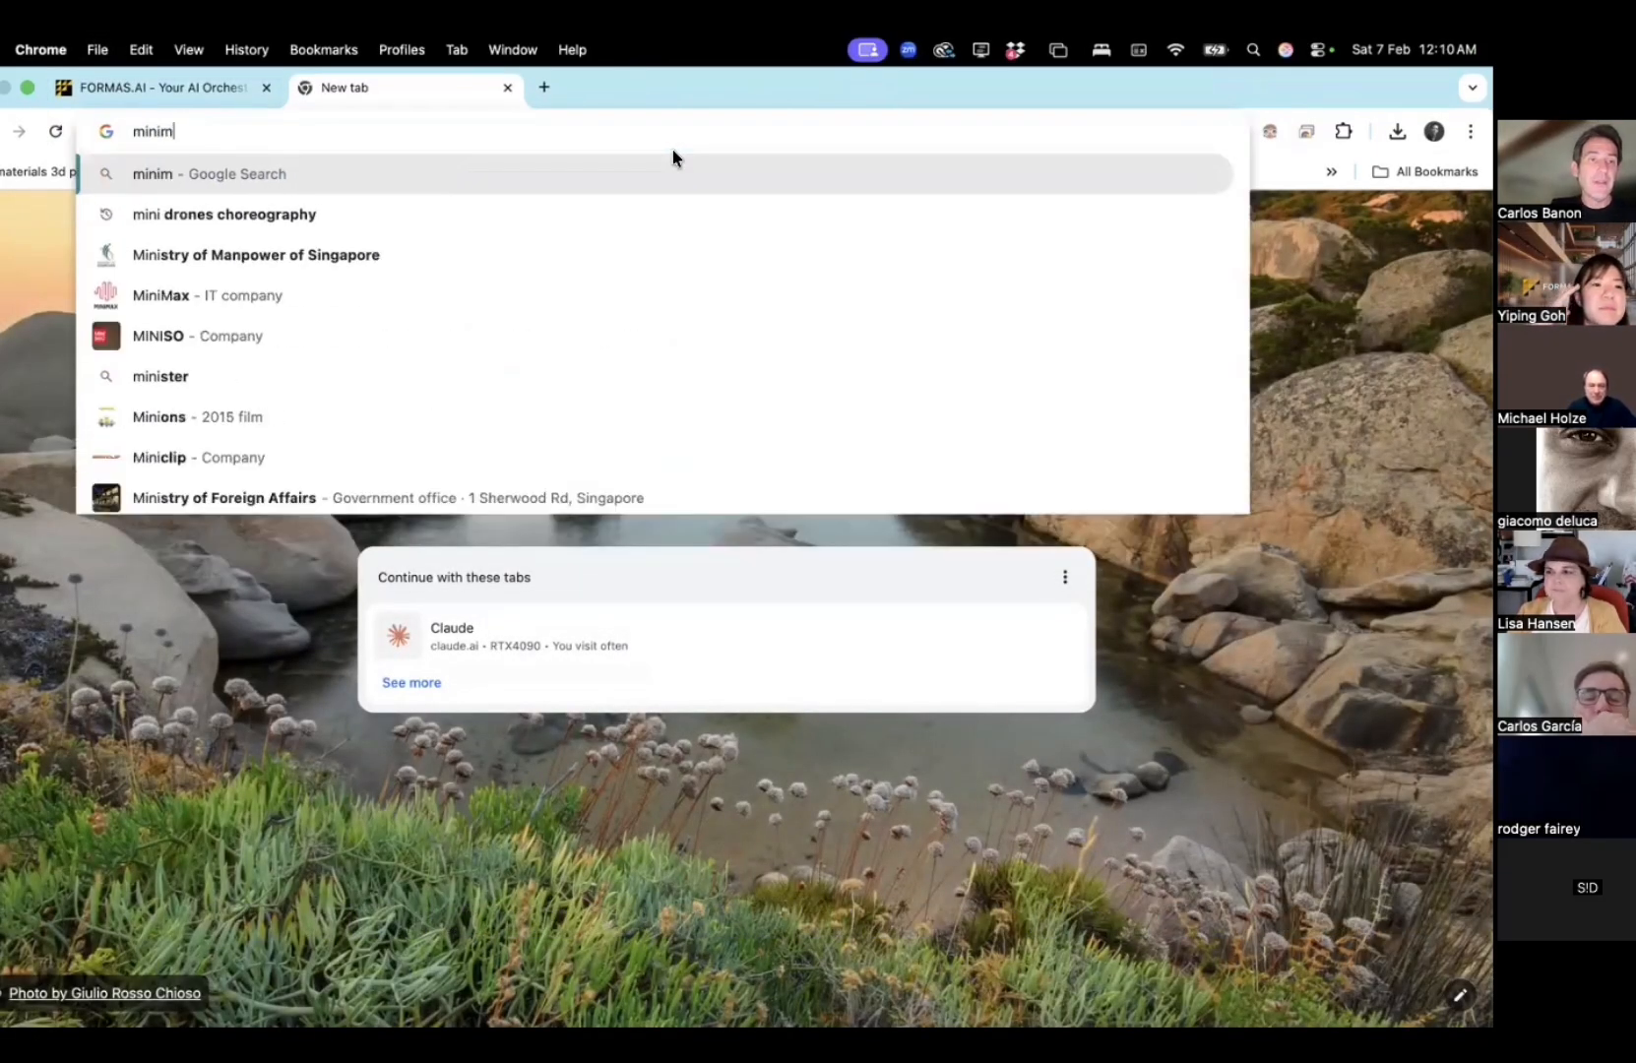
{"action": "type", "text": "alist white sta"}
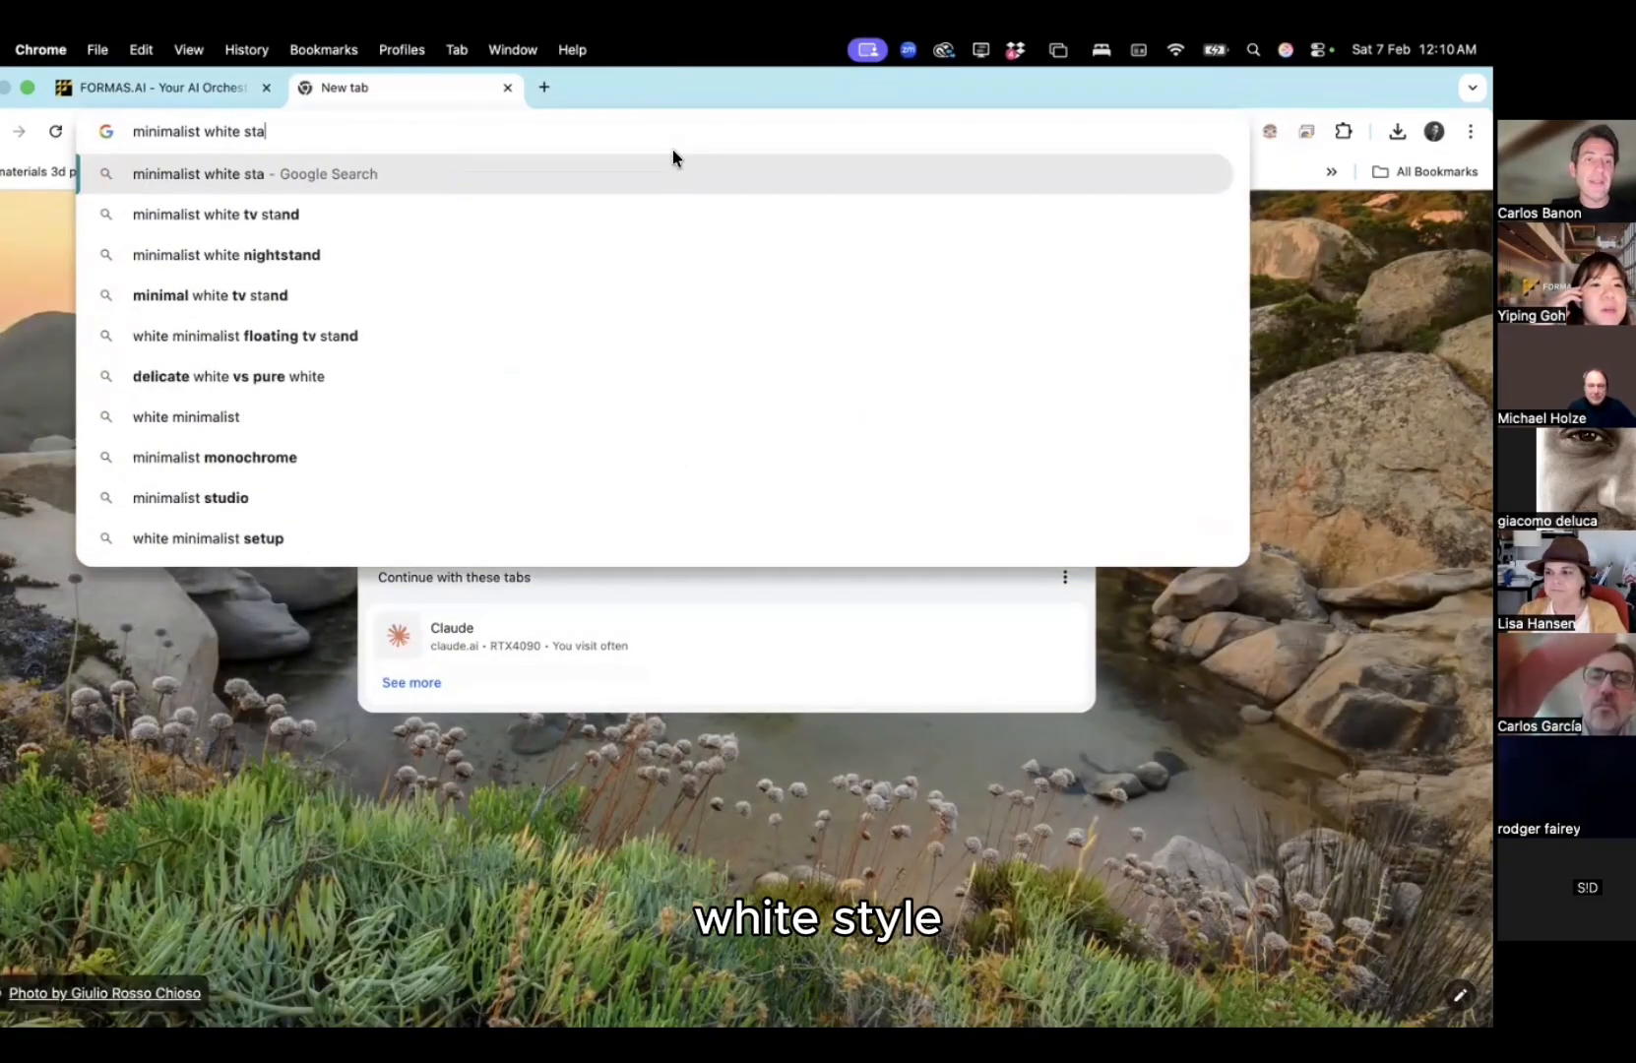
{"action": "type", "text": "ke"}
{"action": "key", "text": "Return"}
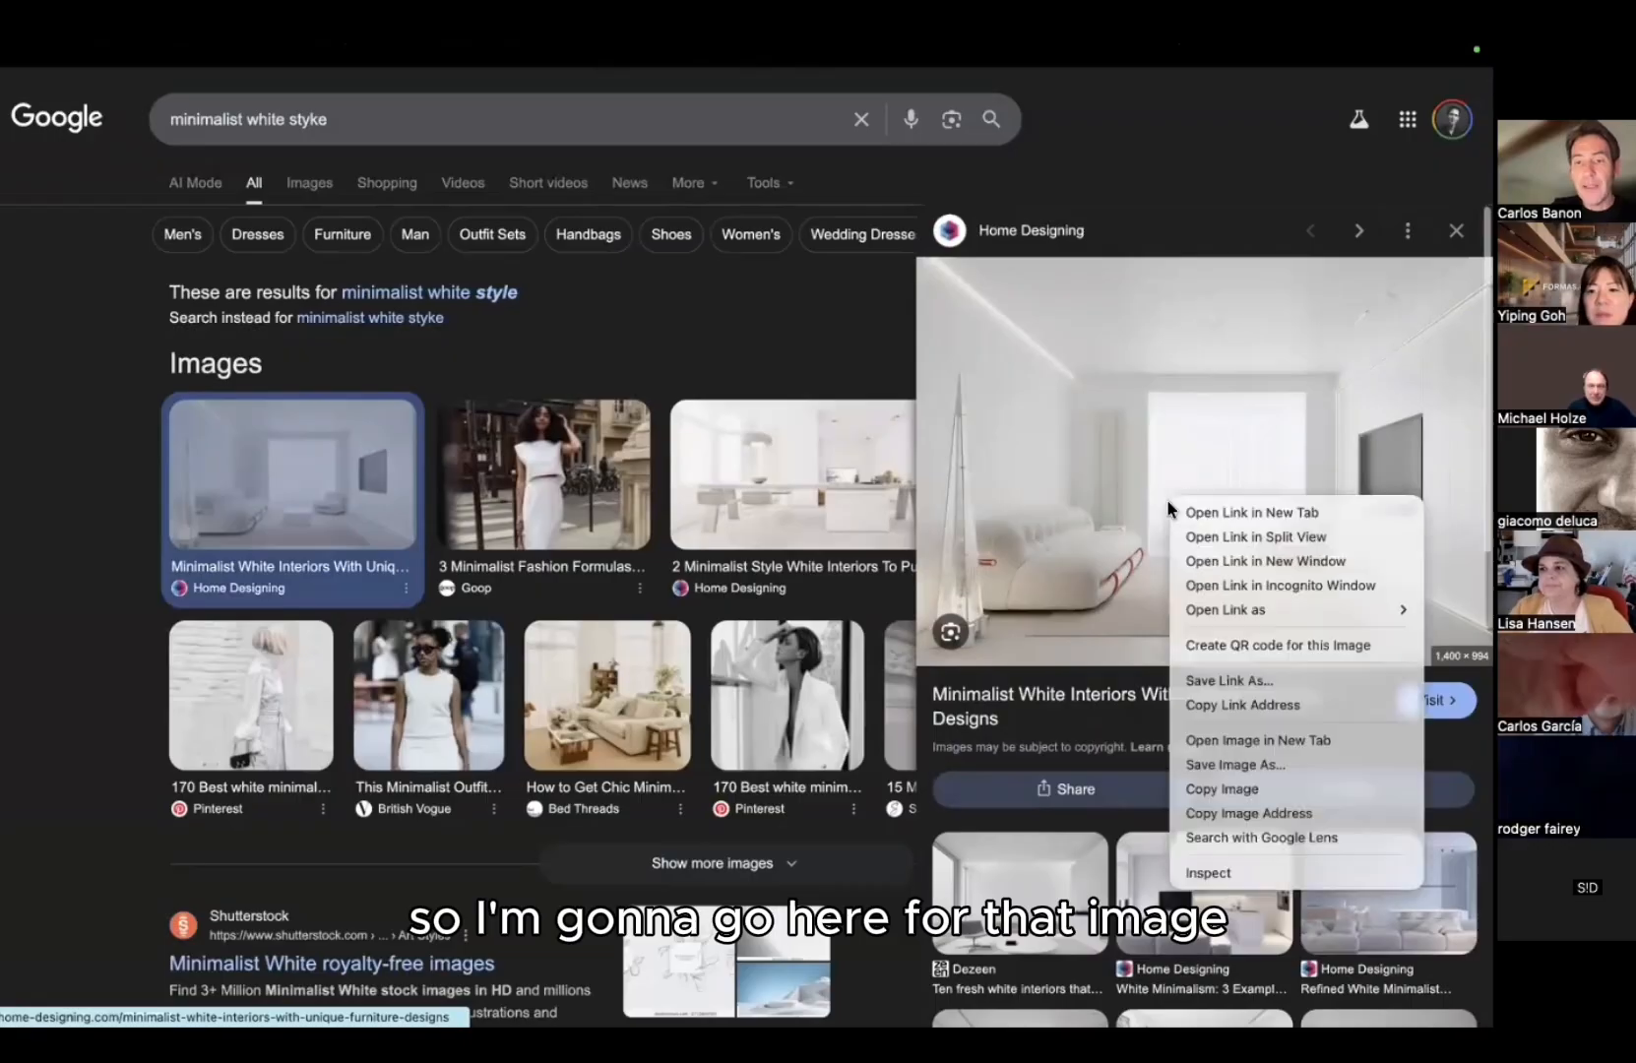
{"action": "key", "text": "Return"}
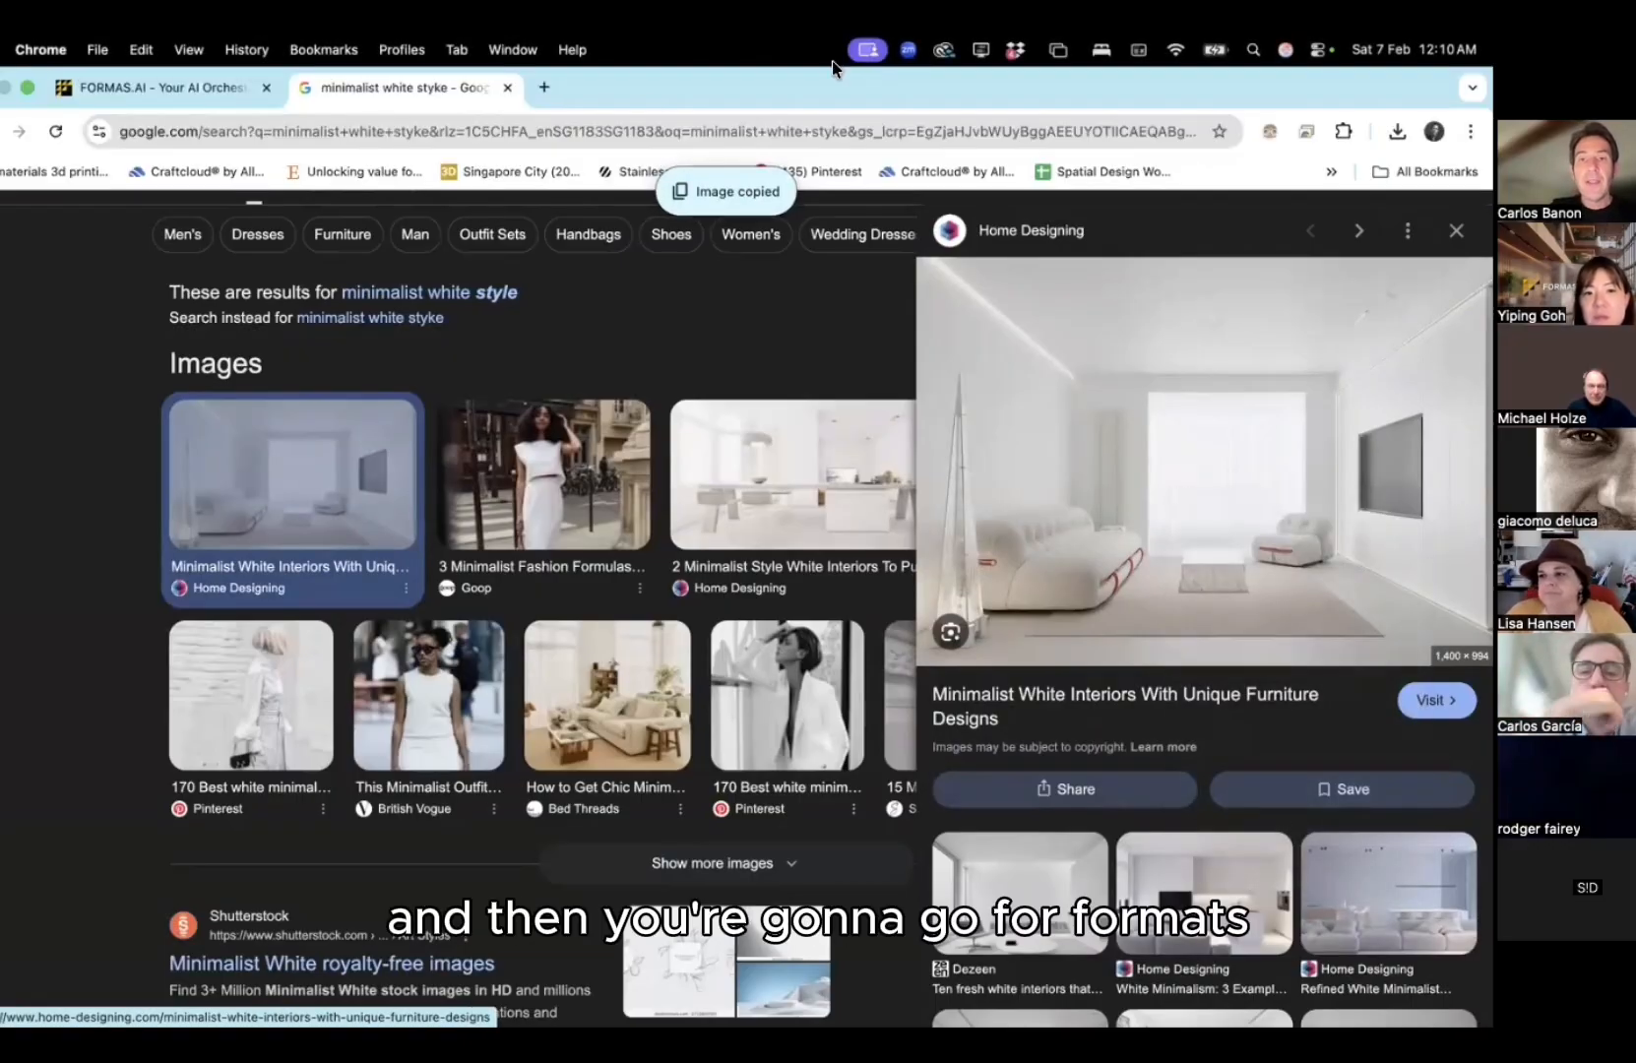
{"action": "left_click", "coordinate": [189, 89]}
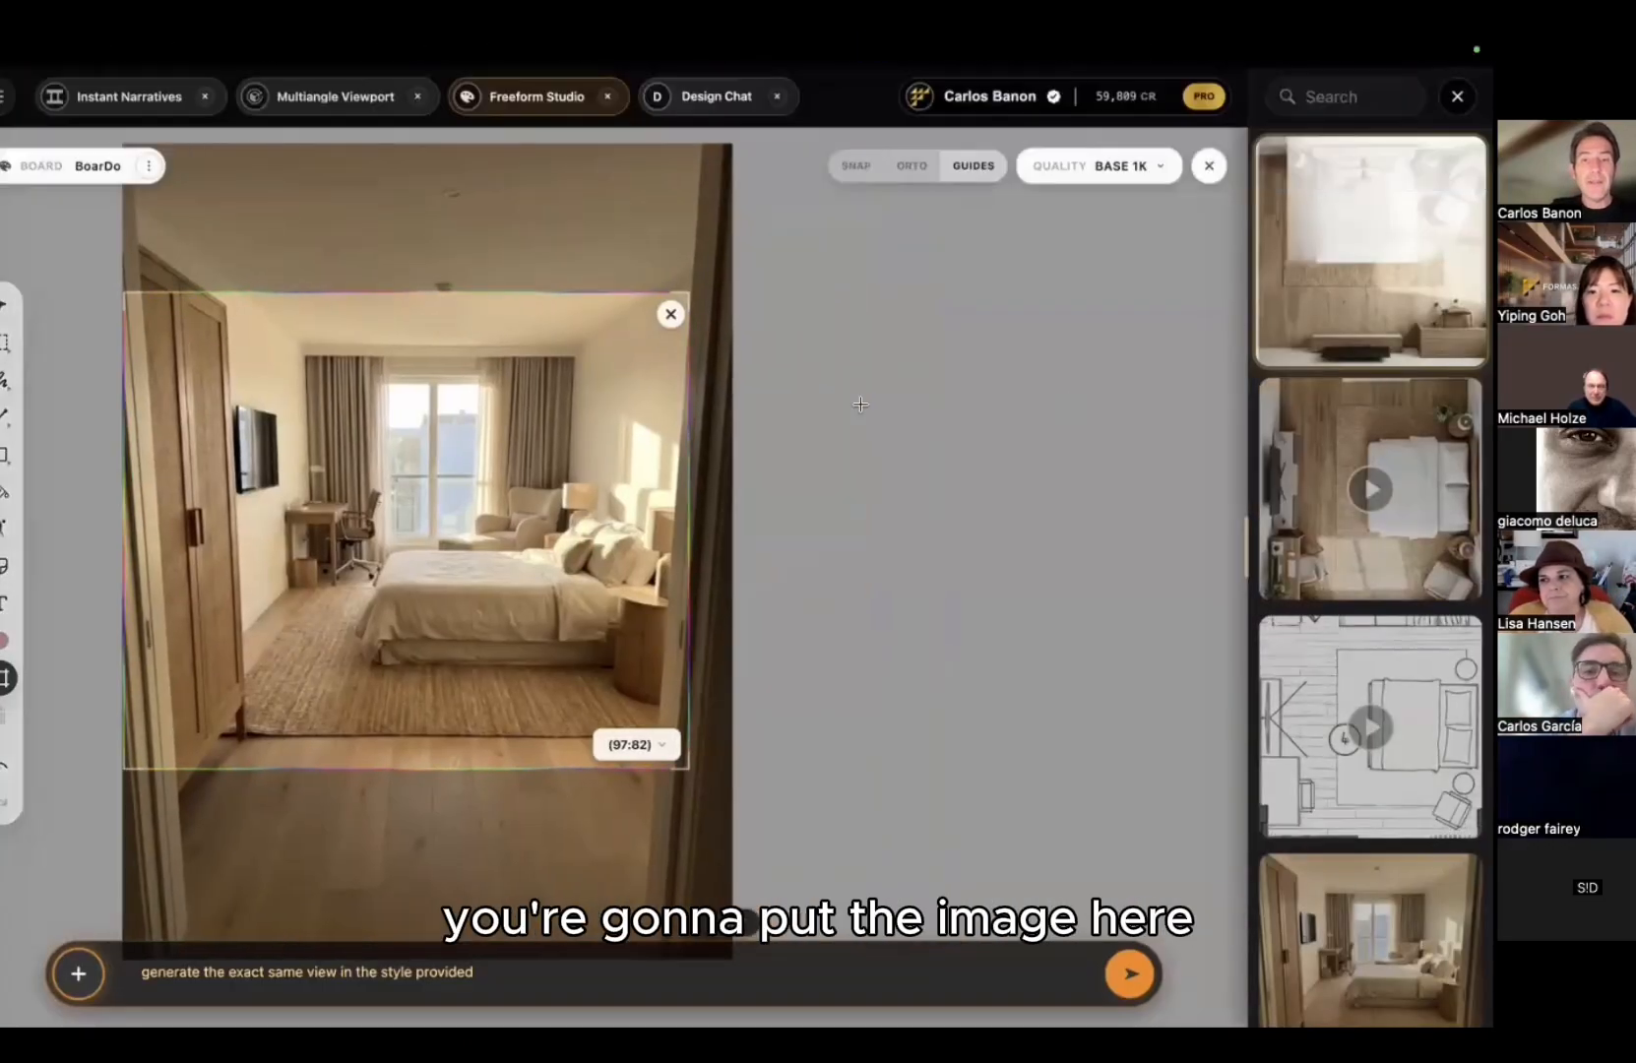
Step: Paste the white interior image beside the bedroom photo and link its note to the bed
{"action": "key", "text": "super+v"}
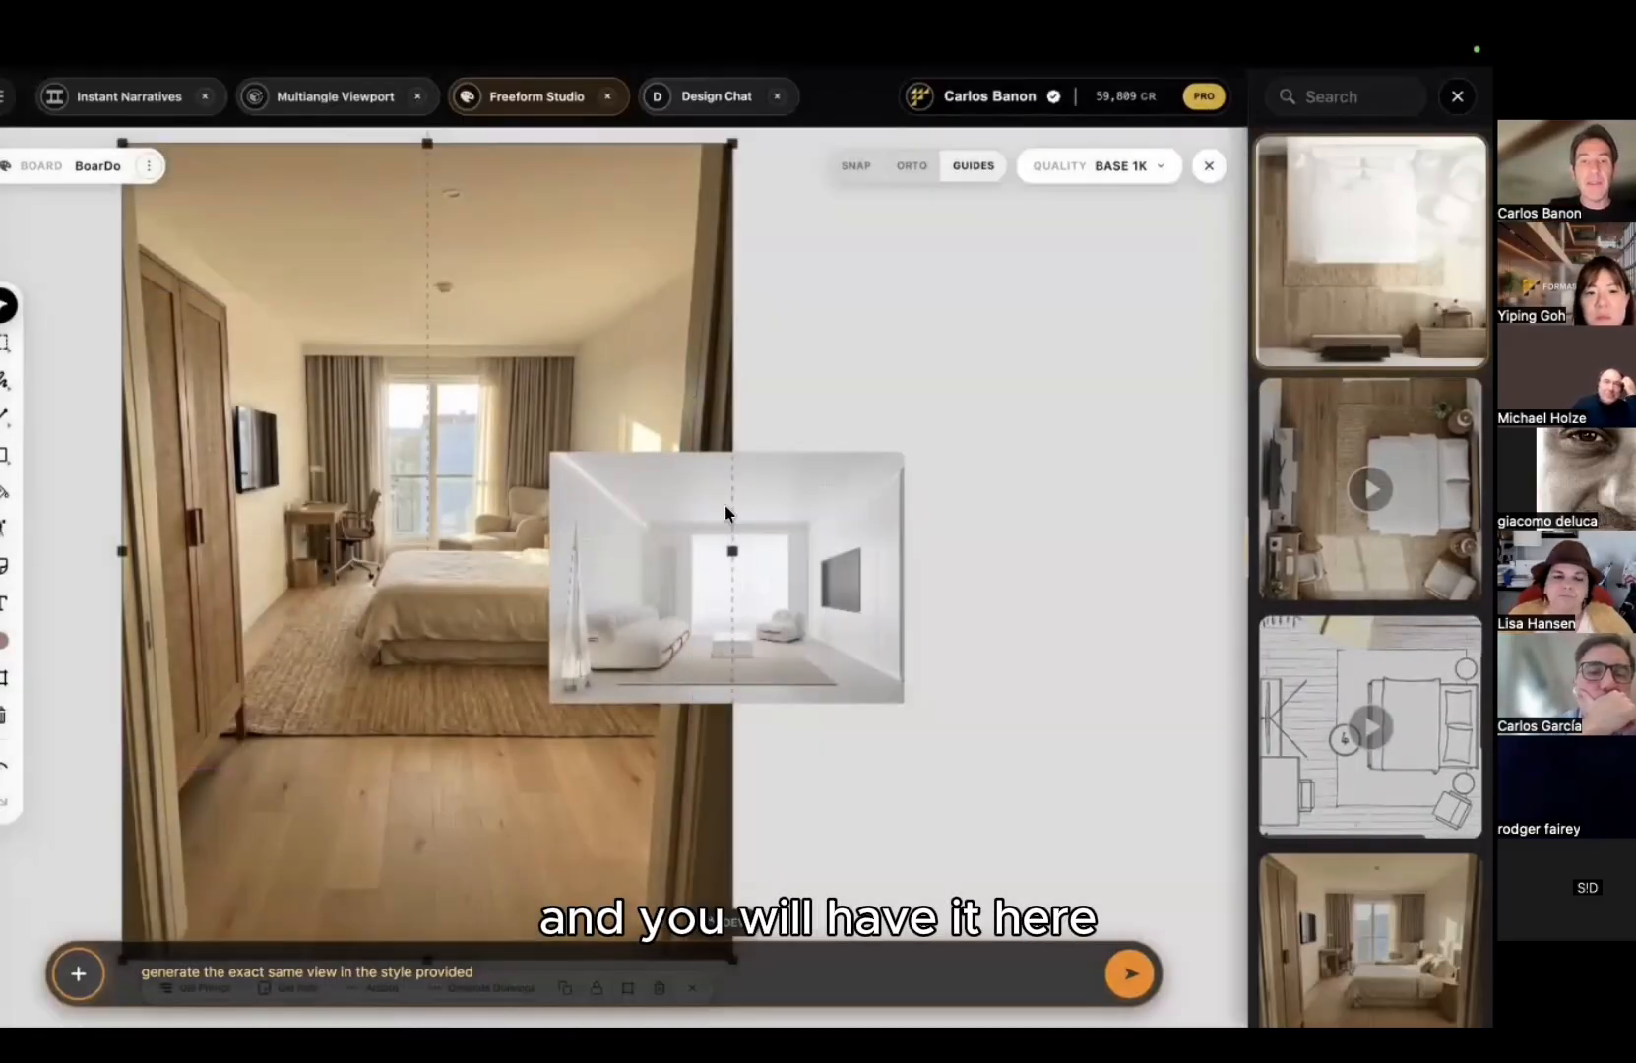
{"action": "left_click", "coordinate": [753, 585]}
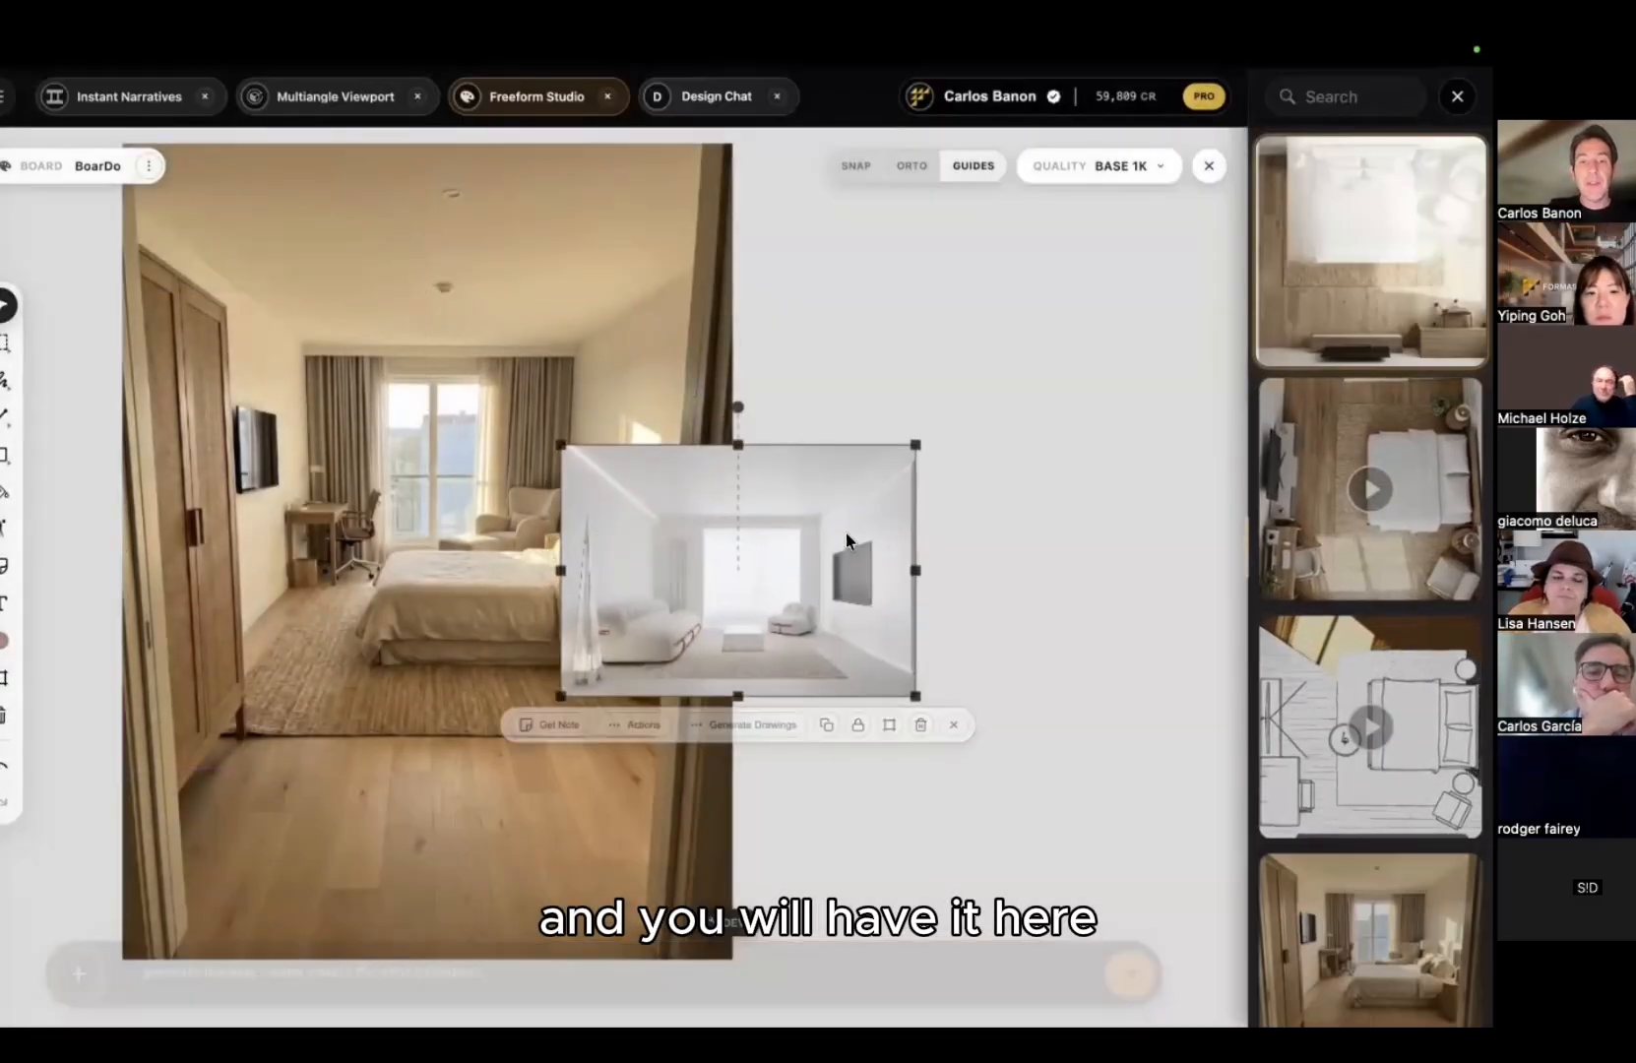
{"action": "left_click_drag", "start_coordinate": [753, 585], "coordinate": [1017, 344]}
{"action": "left_click", "coordinate": [969, 618]}
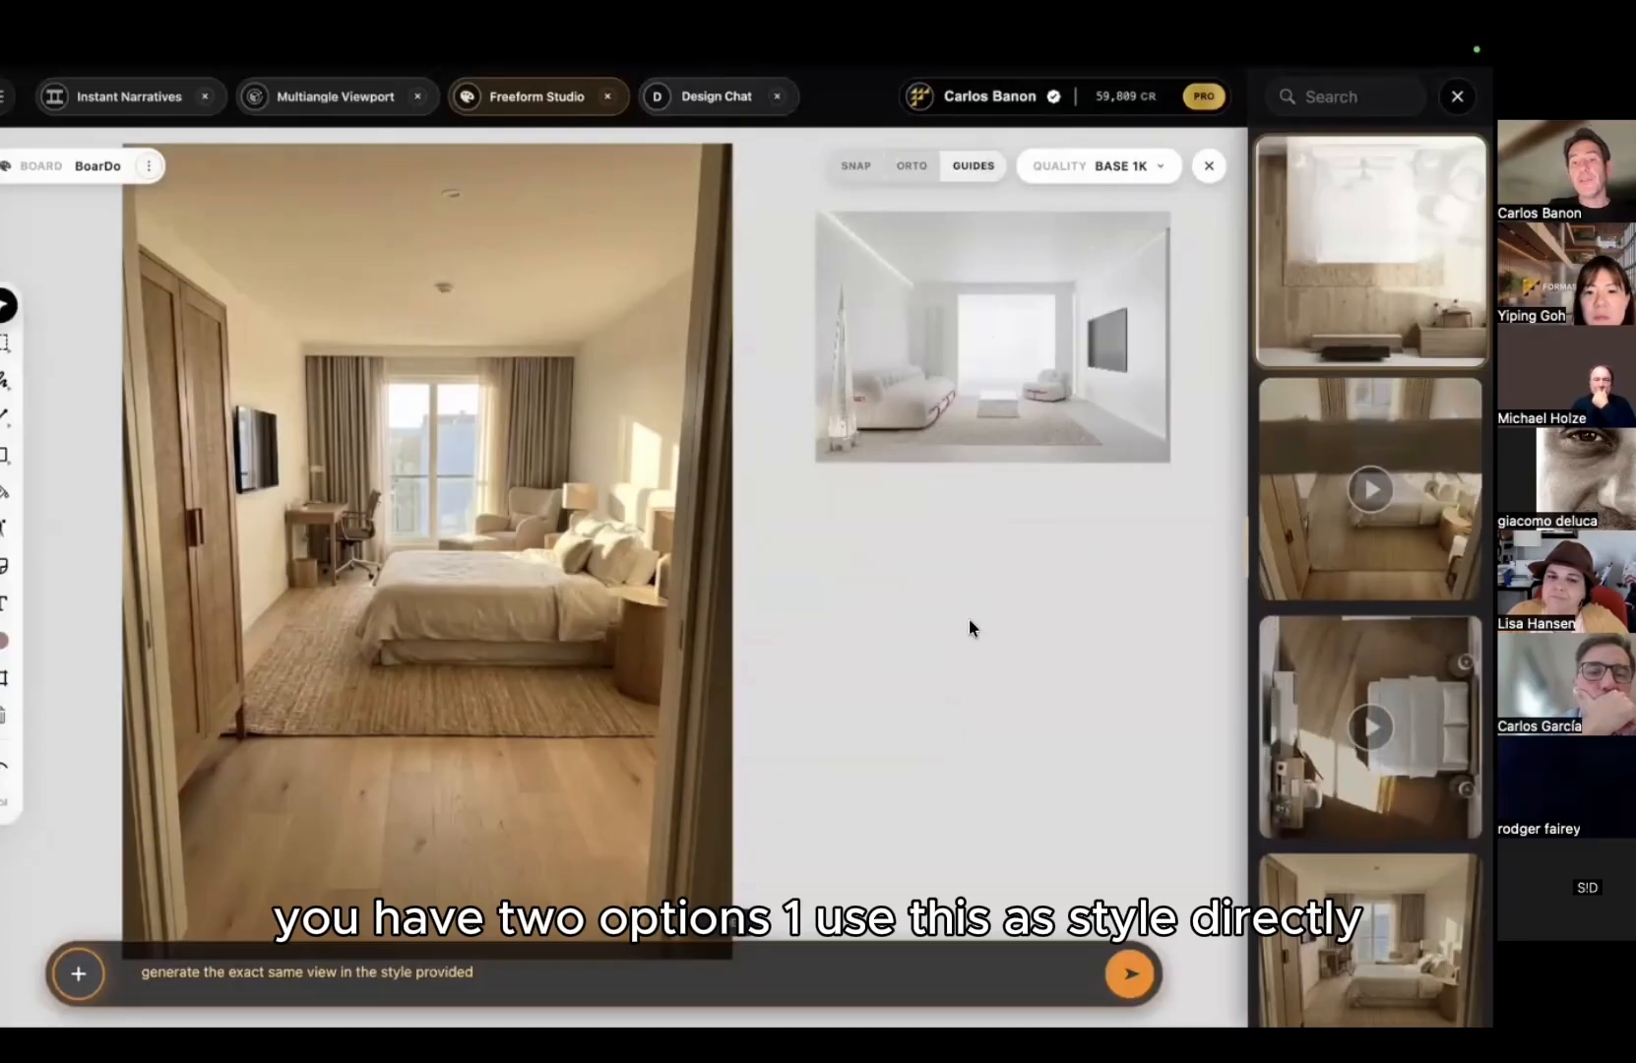
{"action": "left_click", "coordinate": [954, 341]}
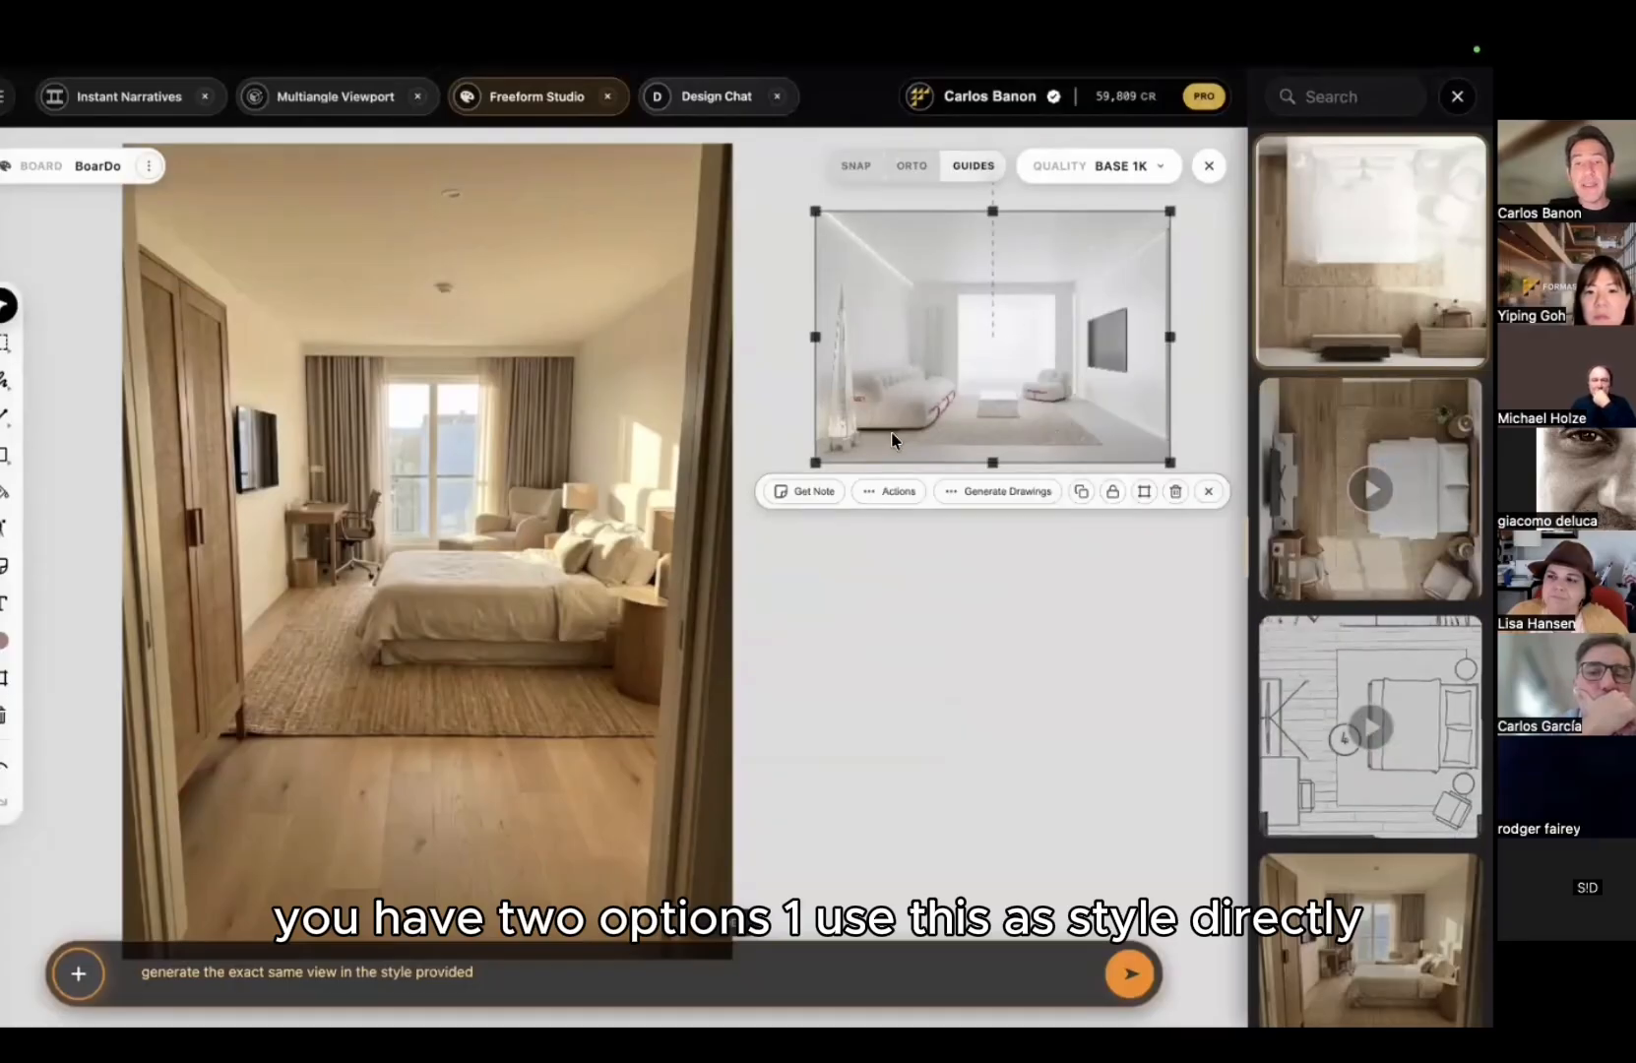
{"action": "left_click", "coordinate": [814, 492]}
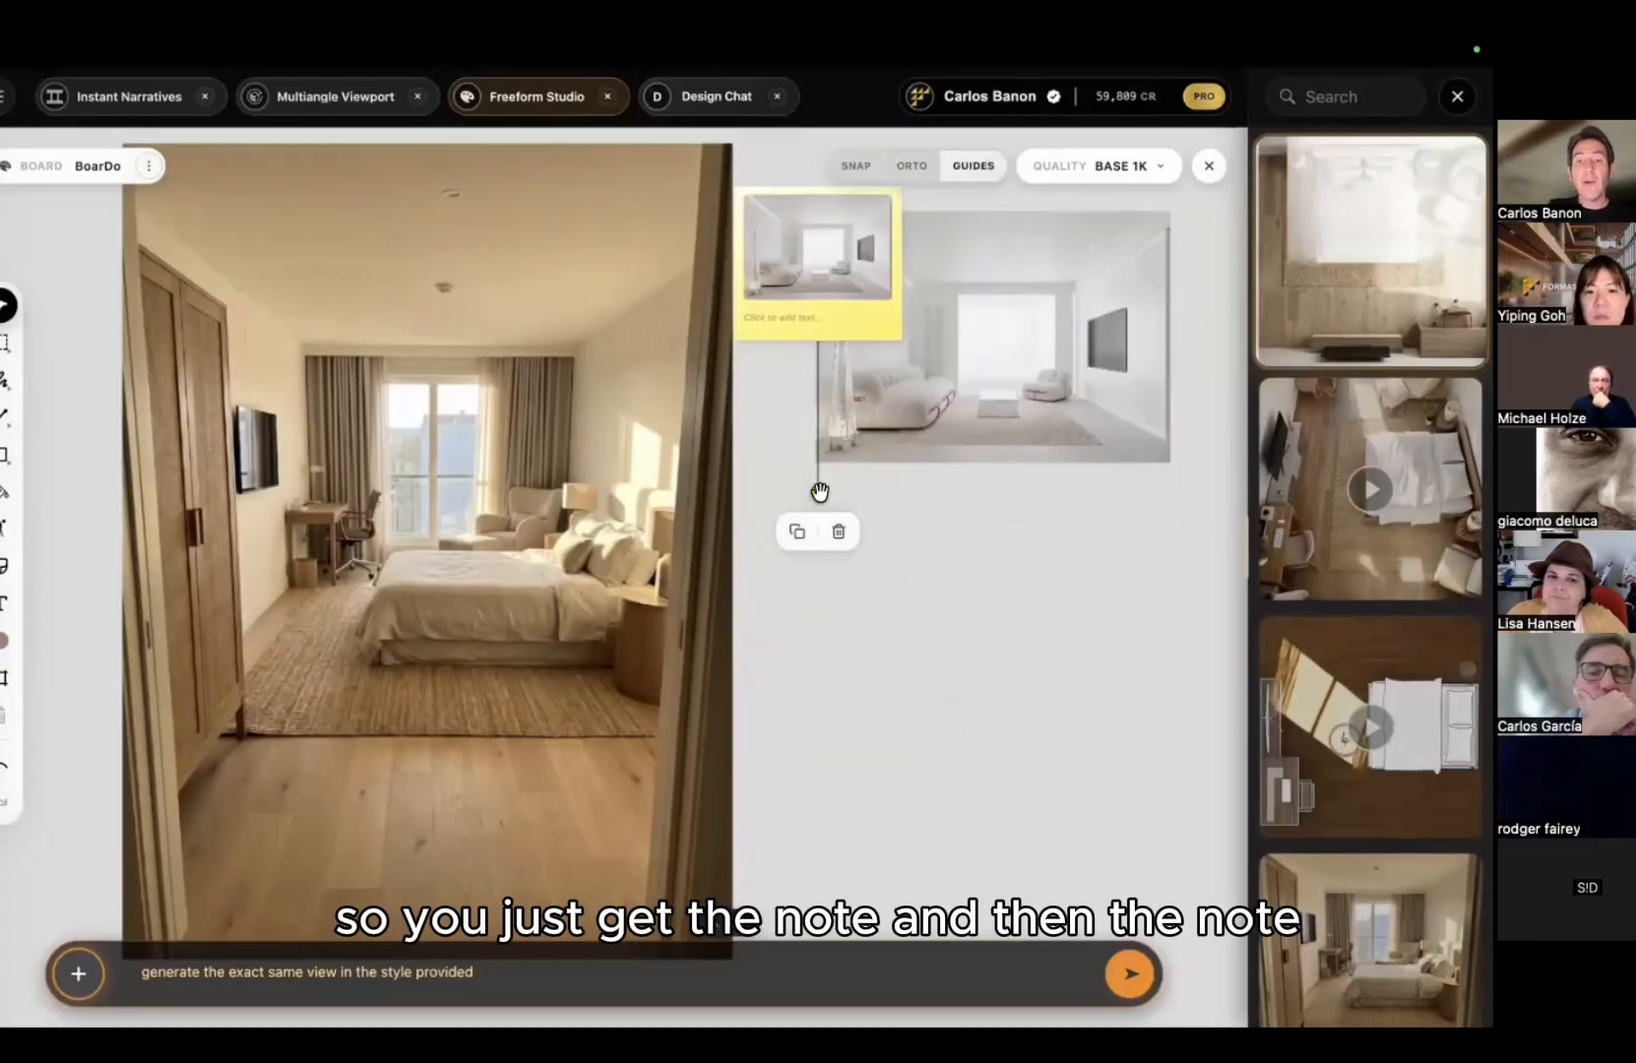
{"action": "left_click_drag", "start_coordinate": [819, 491], "coordinate": [661, 503]}
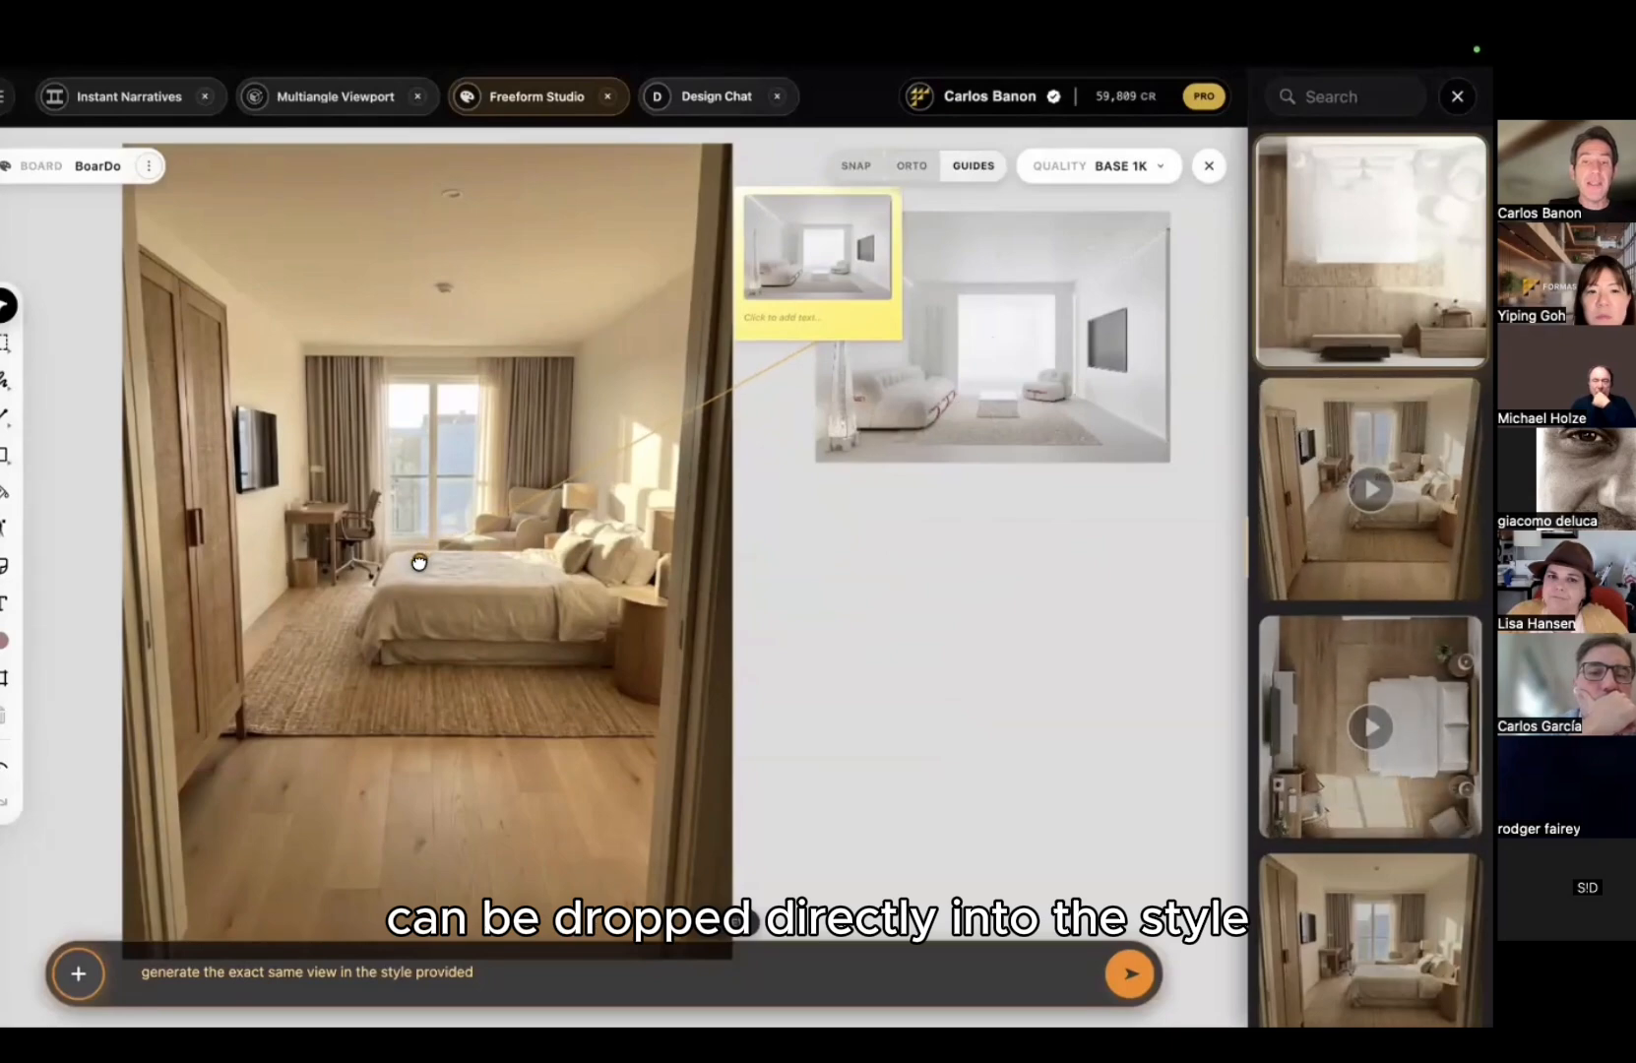
Step: Turn the white image into a moodboard and write 'apply this style to the image' in the note
{"action": "left_click_drag", "start_coordinate": [1019, 404], "coordinate": [1096, 406]}
{"action": "middle_click_drag", "start_coordinate": [1095, 409], "coordinate": [807, 411]}
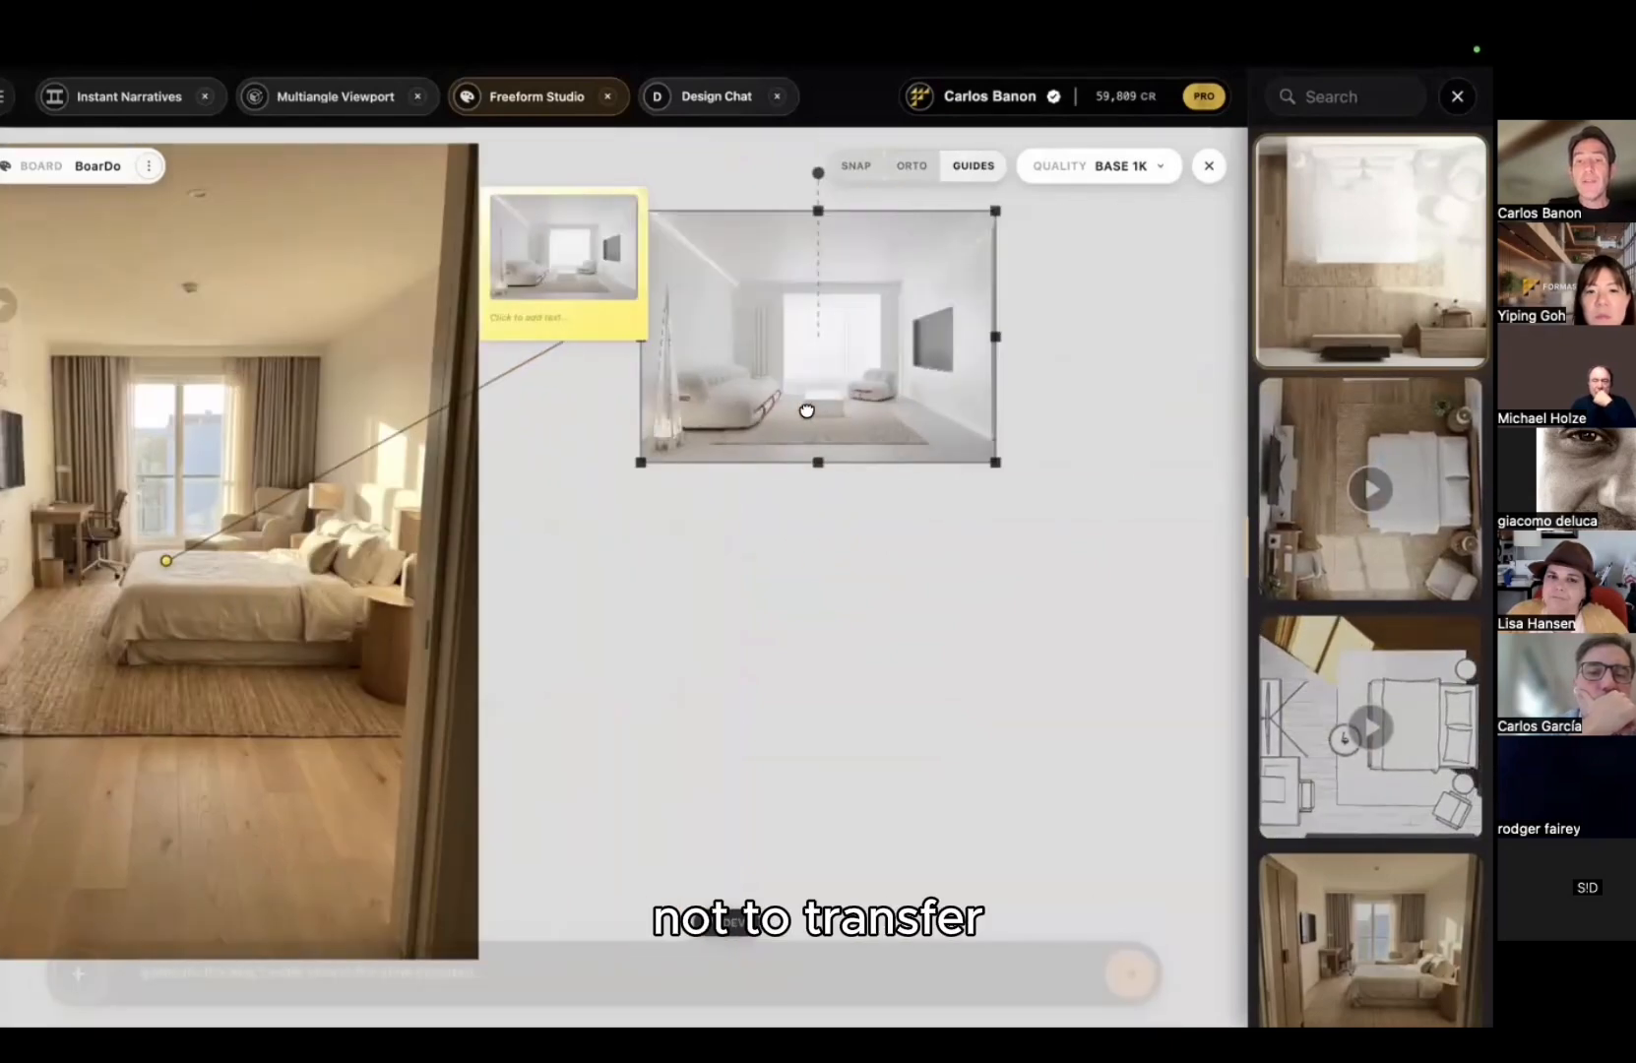
{"action": "left_click_drag", "start_coordinate": [815, 402], "coordinate": [905, 384]}
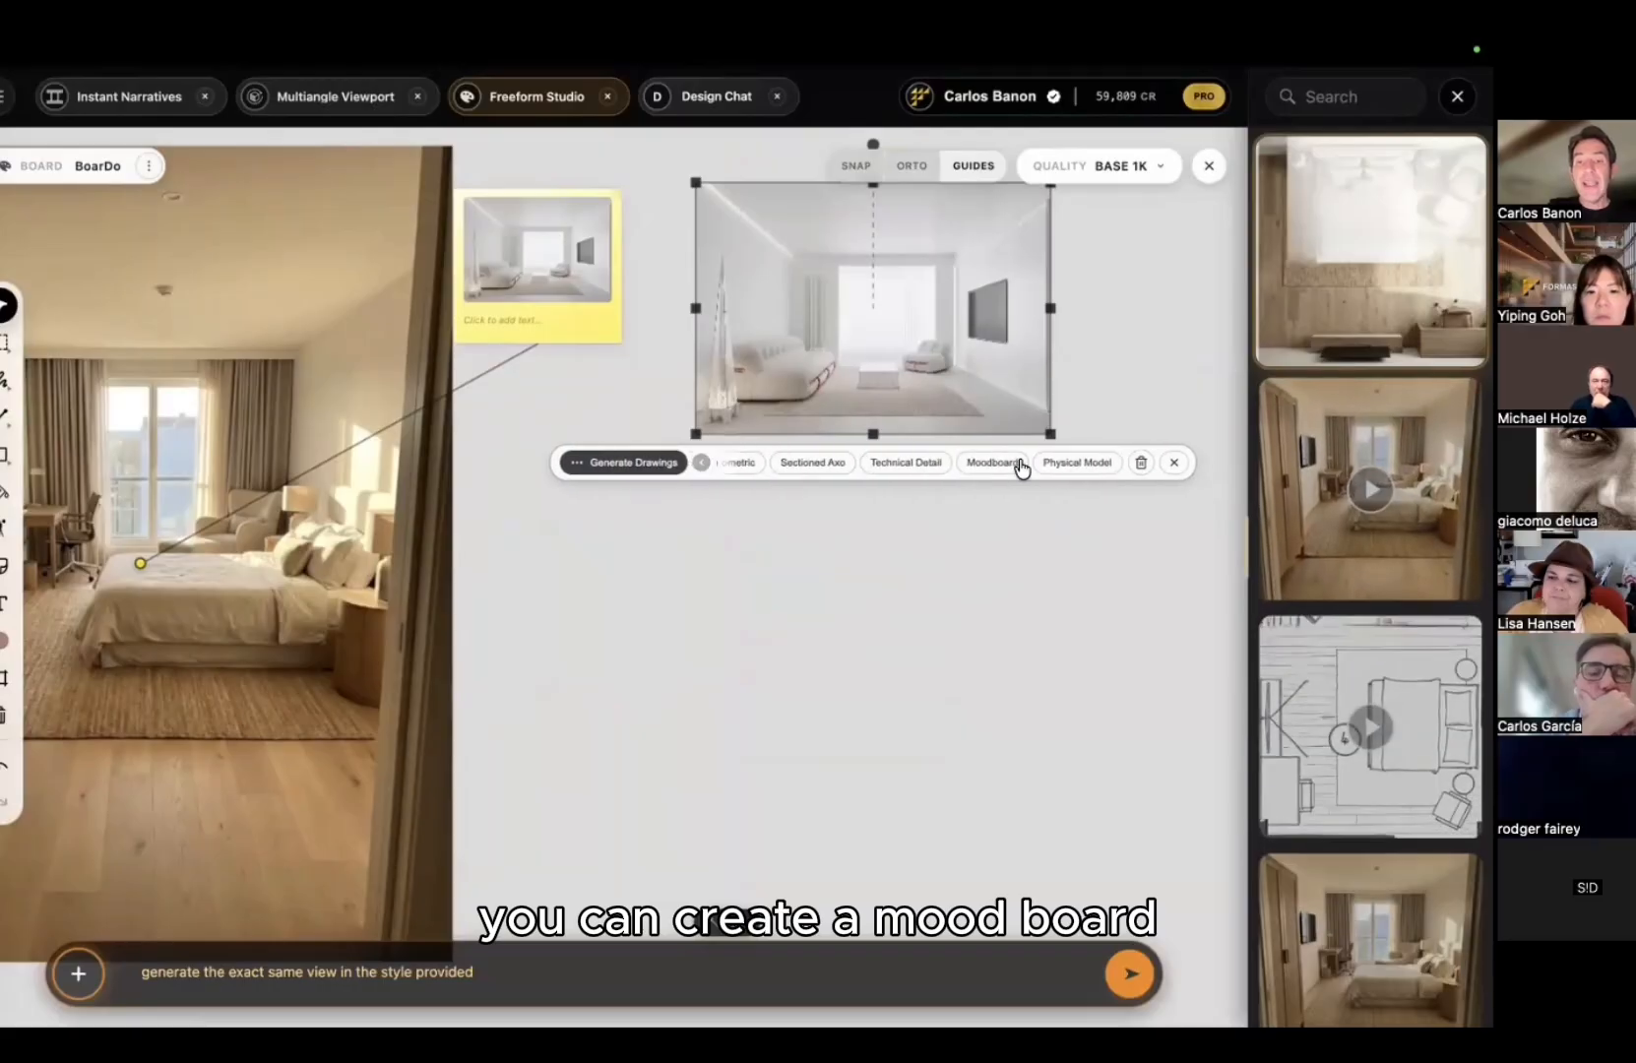
{"action": "left_click", "coordinate": [993, 463]}
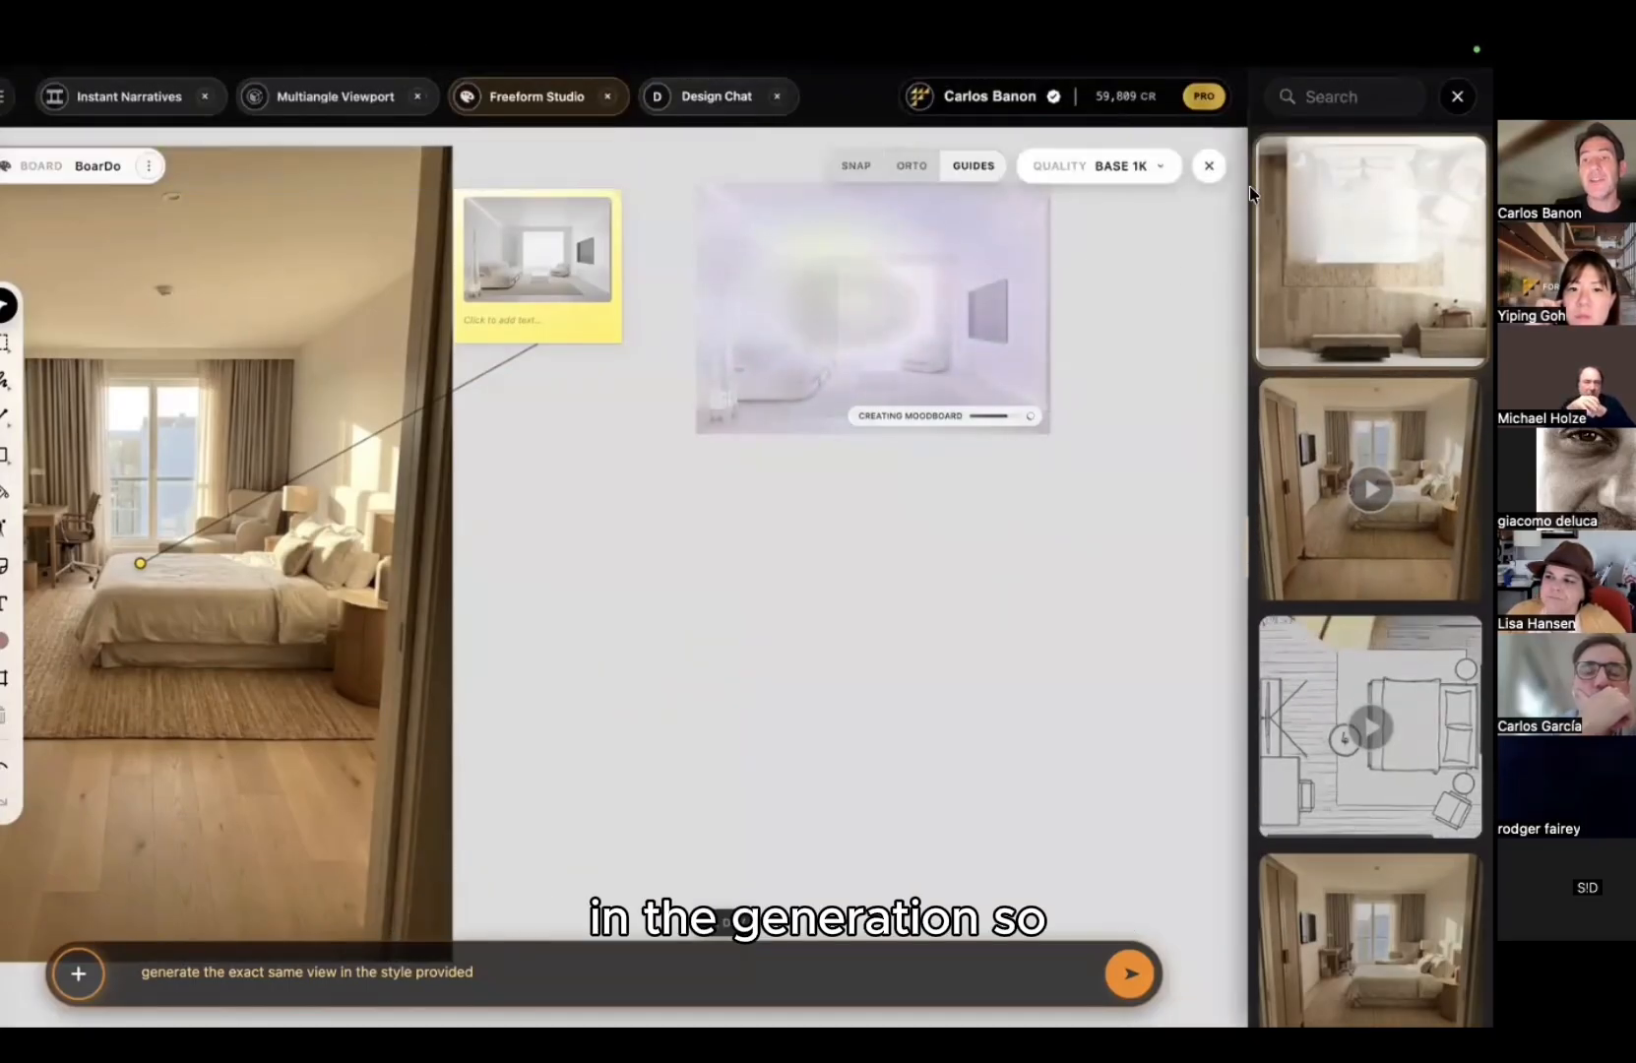
{"action": "left_click", "coordinate": [610, 318]}
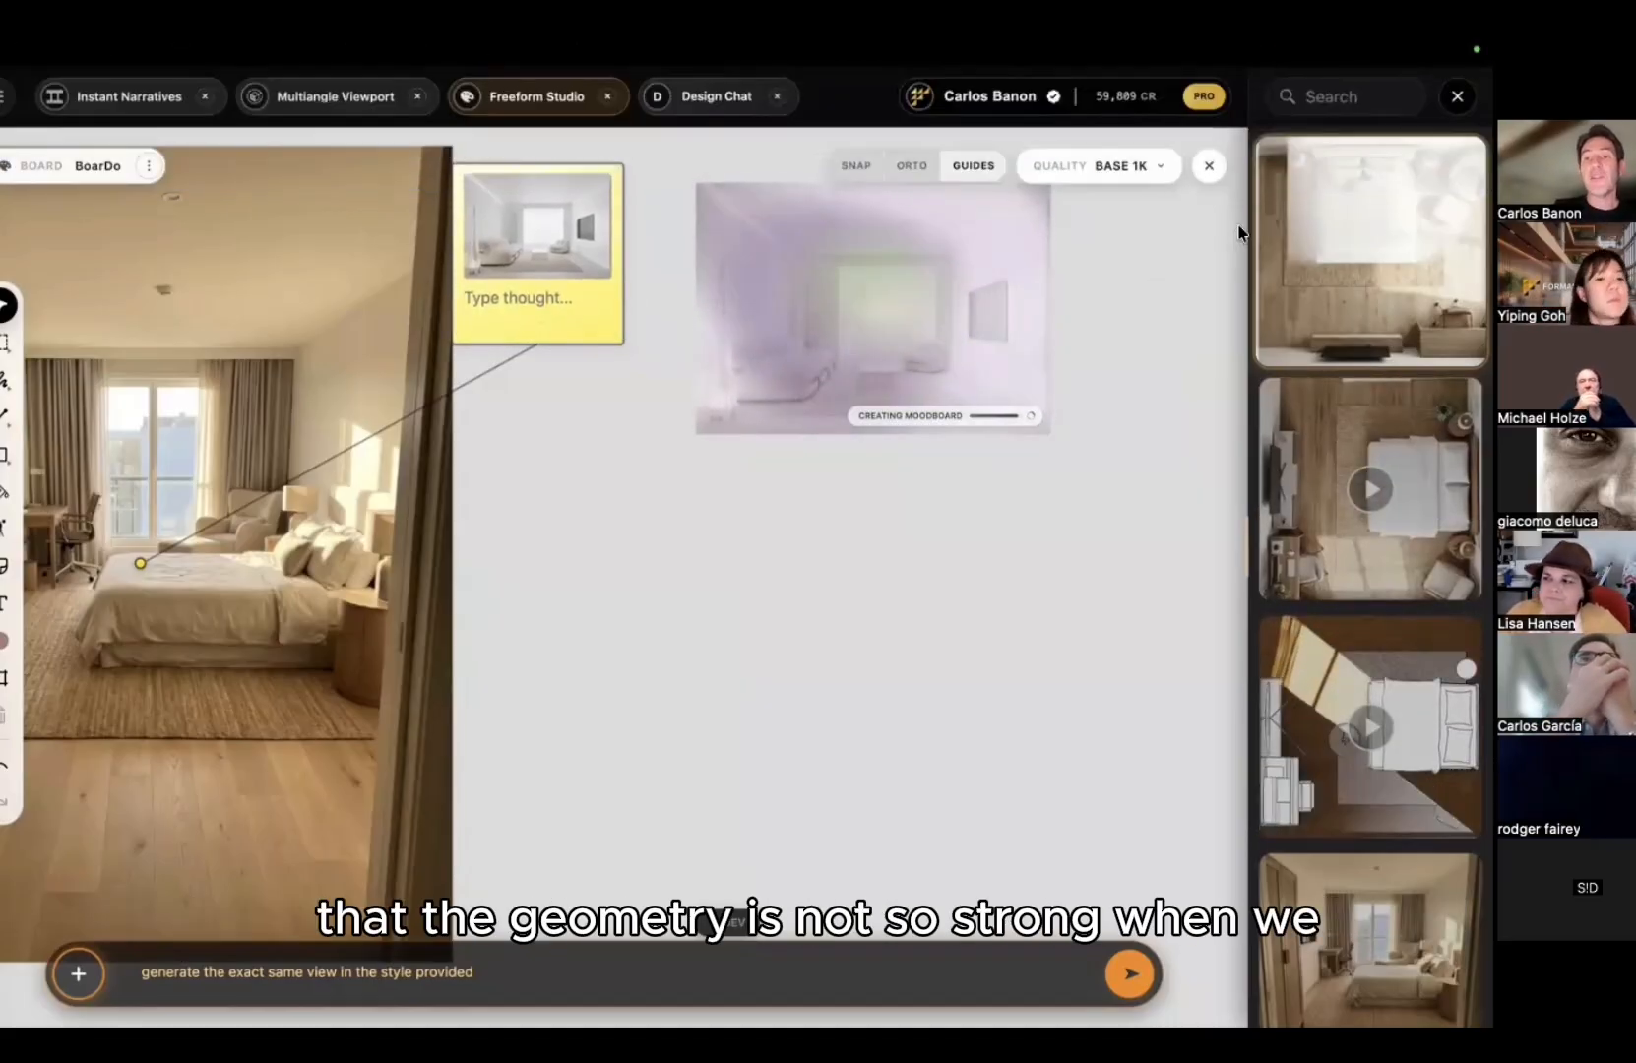
{"action": "left_click_drag", "start_coordinate": [630, 479], "coordinate": [876, 523]}
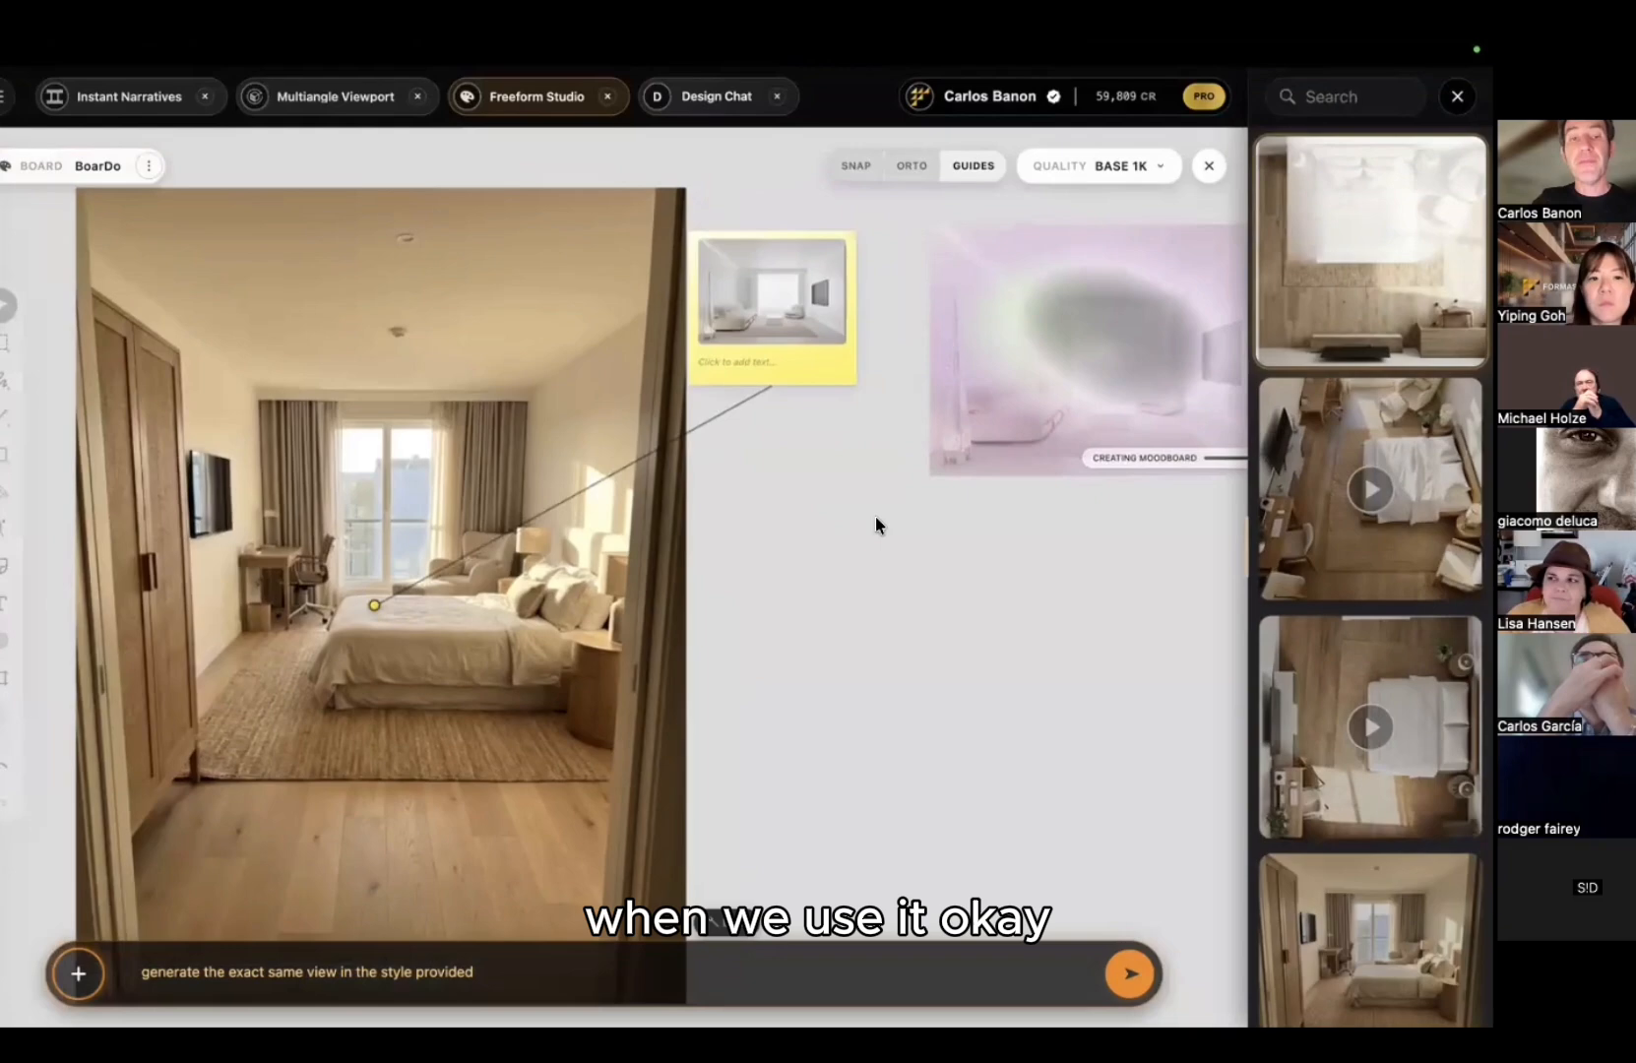
{"action": "left_click", "coordinate": [729, 361]}
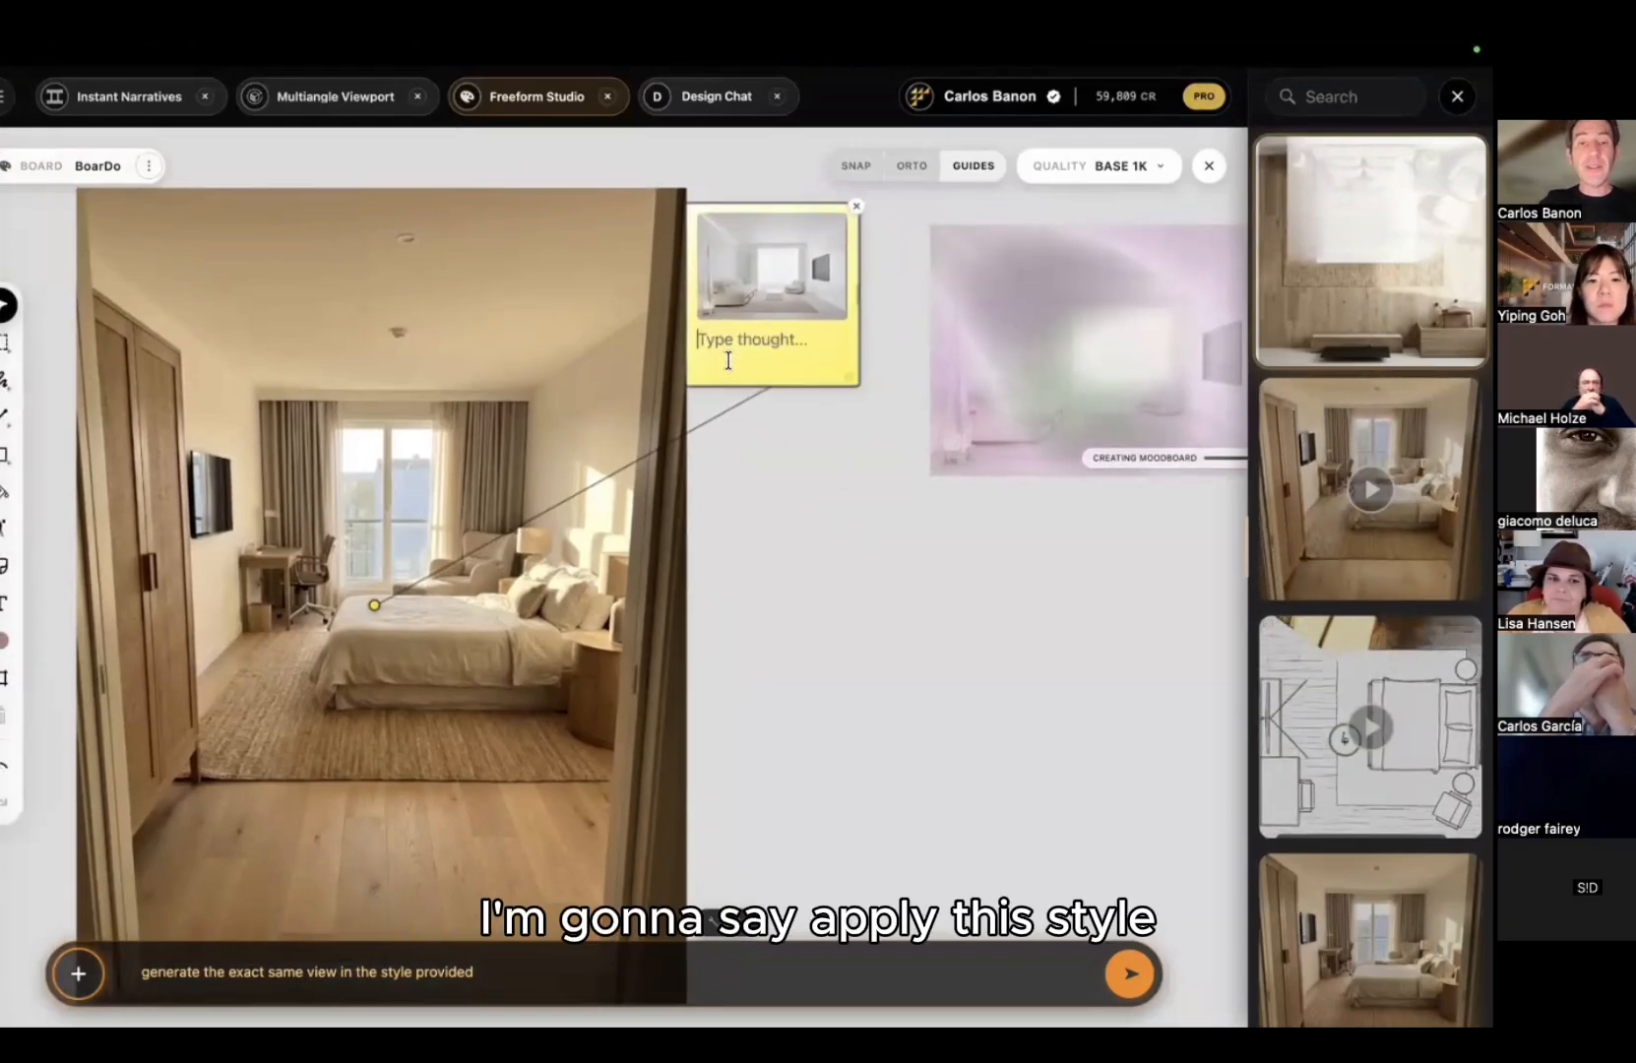
{"action": "type", "text": "apply this stly"}
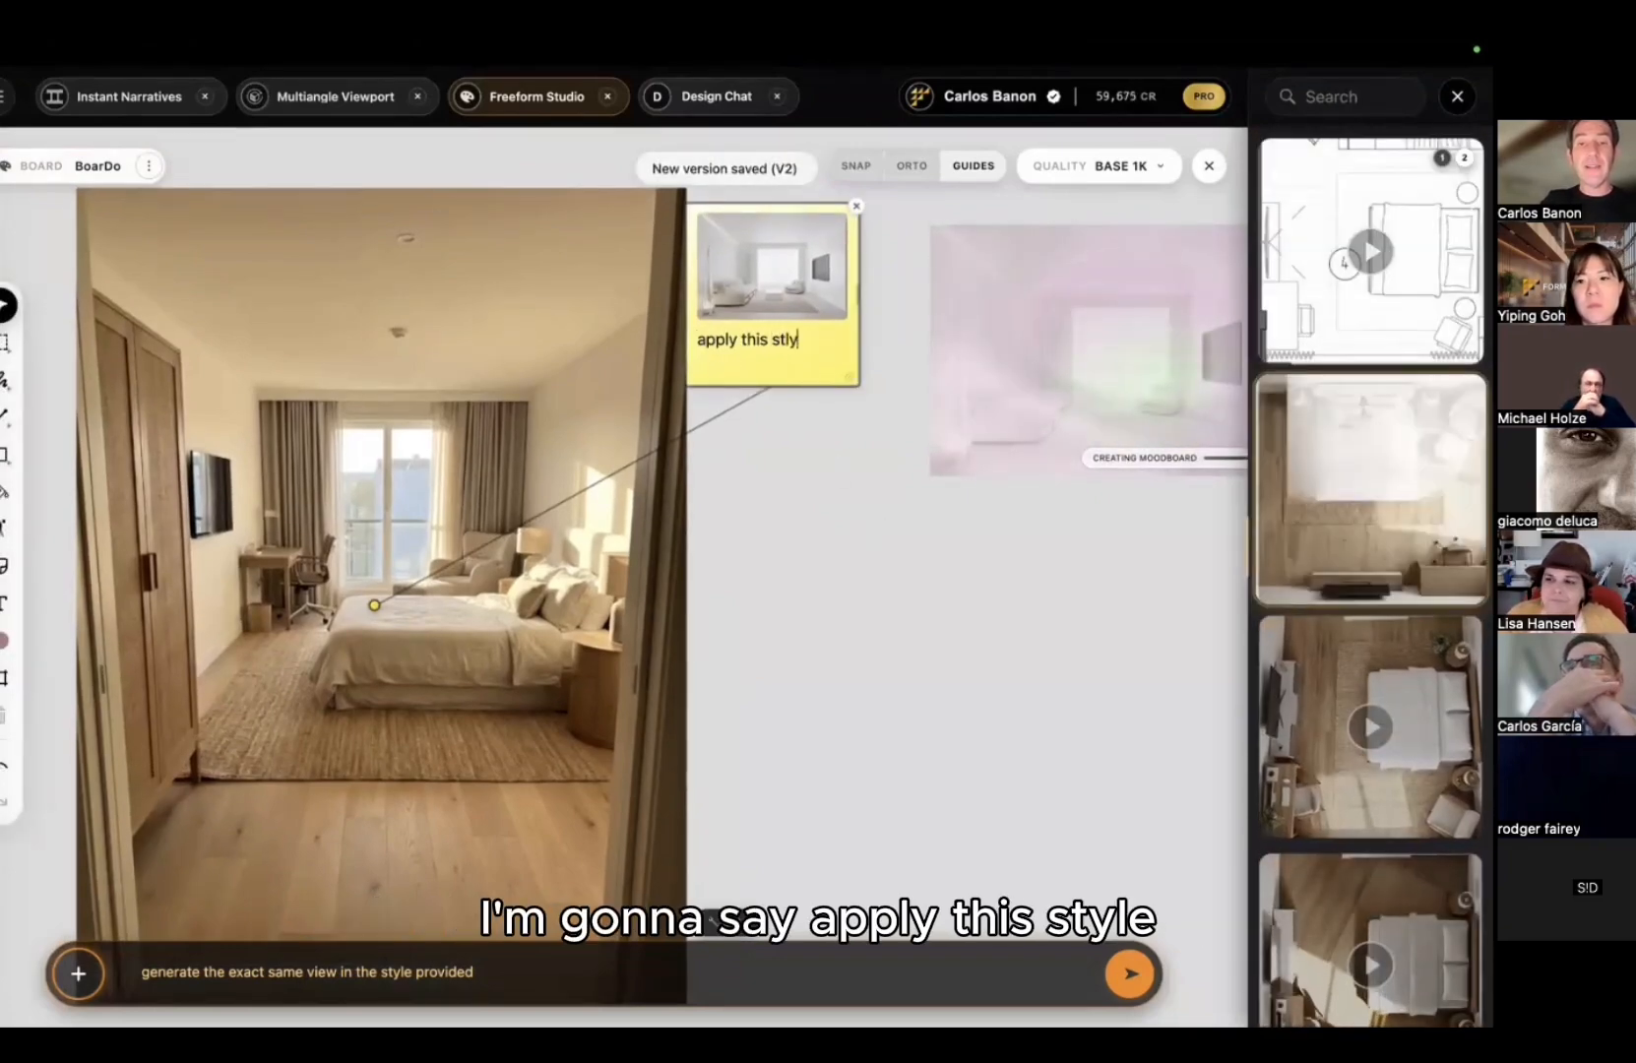
{"action": "type", "text": "le to the image"}
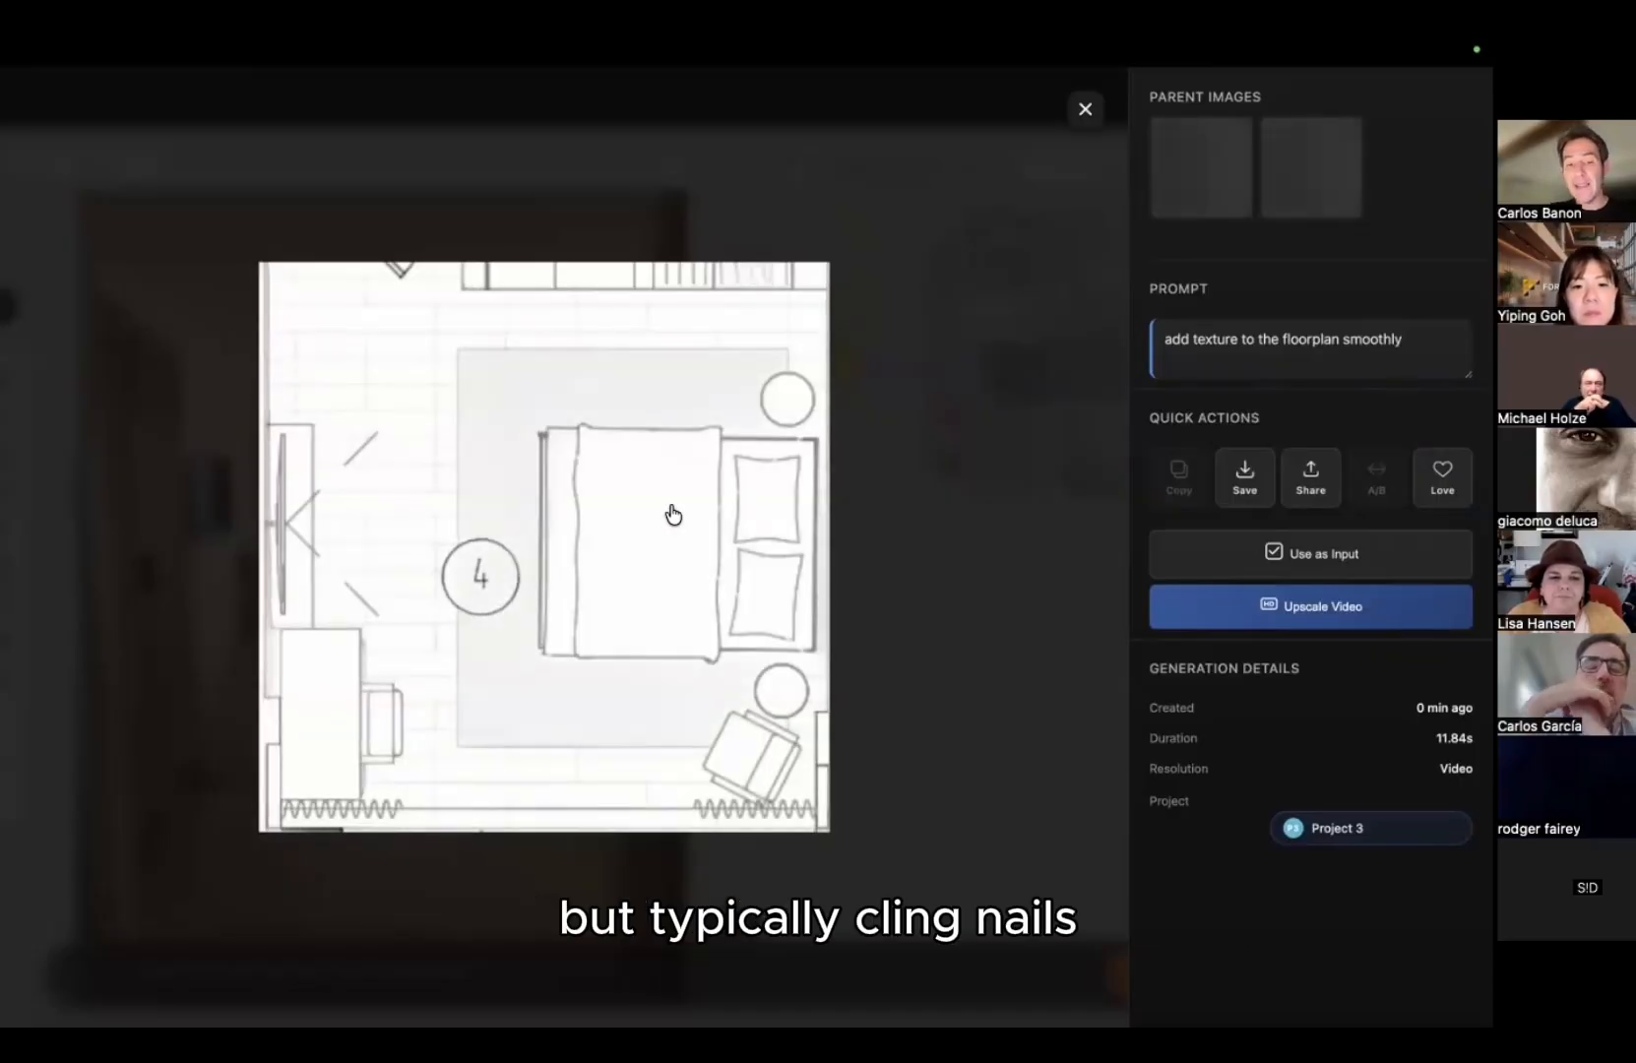
Step: Generate a combined narrative from the storyboard's two videos, then return to the freeform board
{"action": "left_click", "coordinate": [367, 303]}
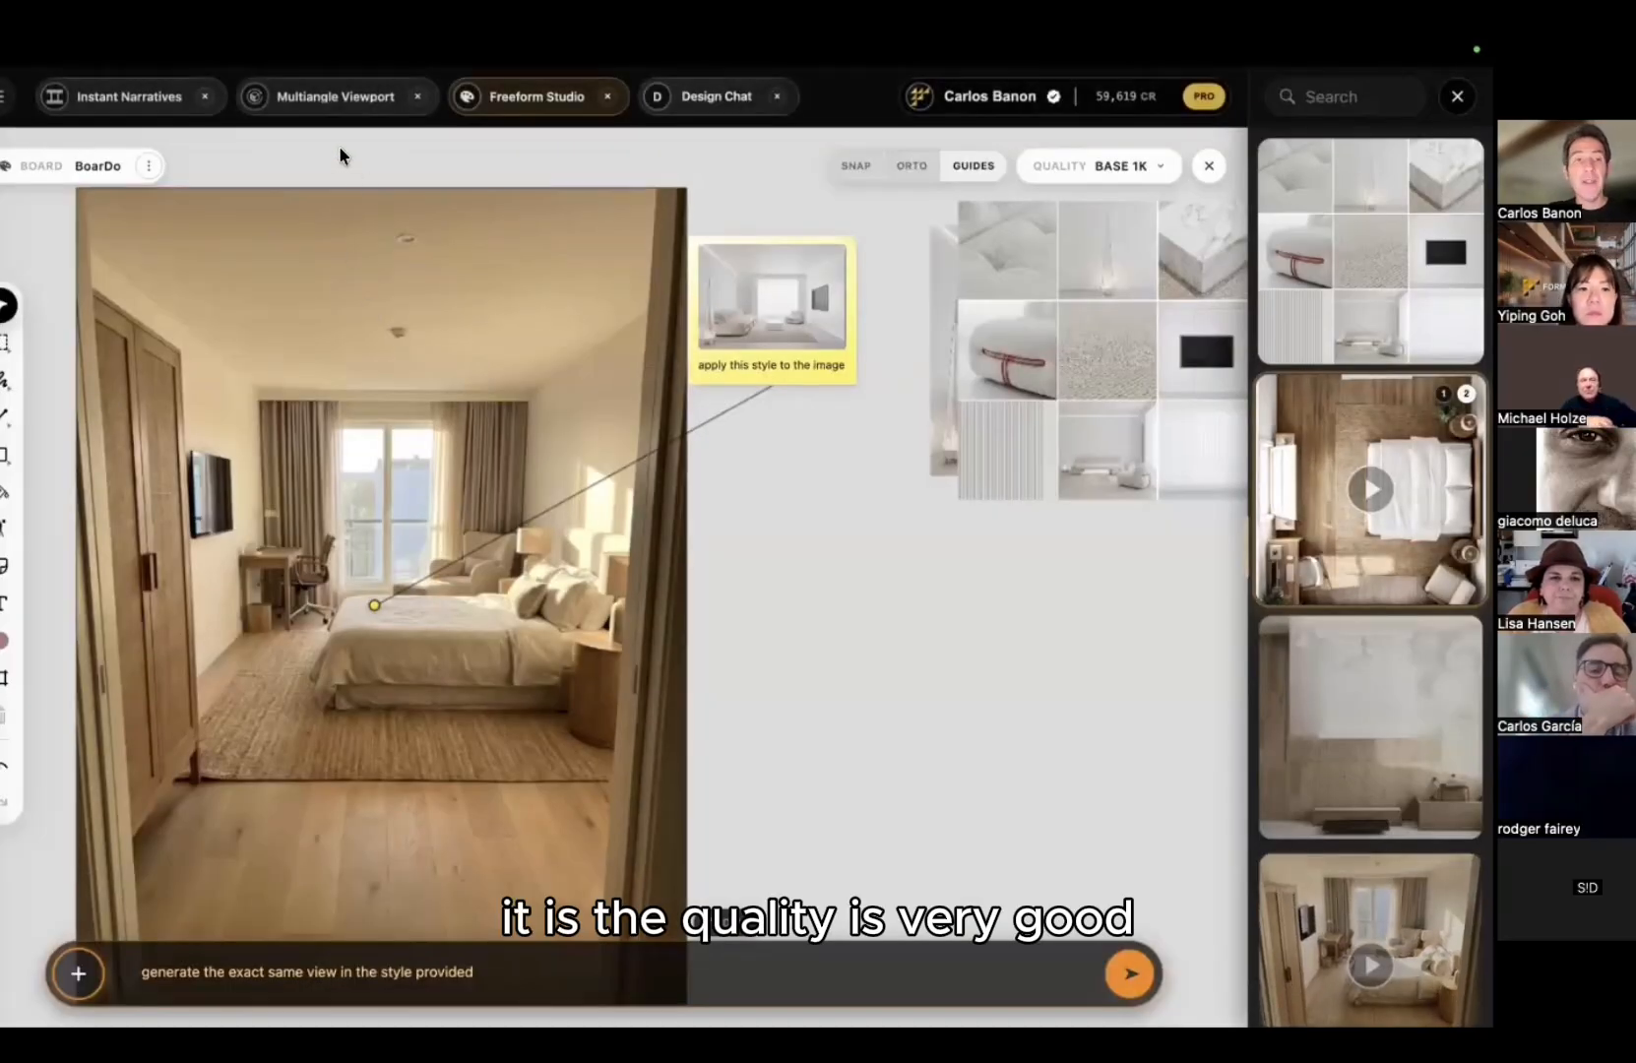
{"action": "left_click", "coordinate": [306, 98]}
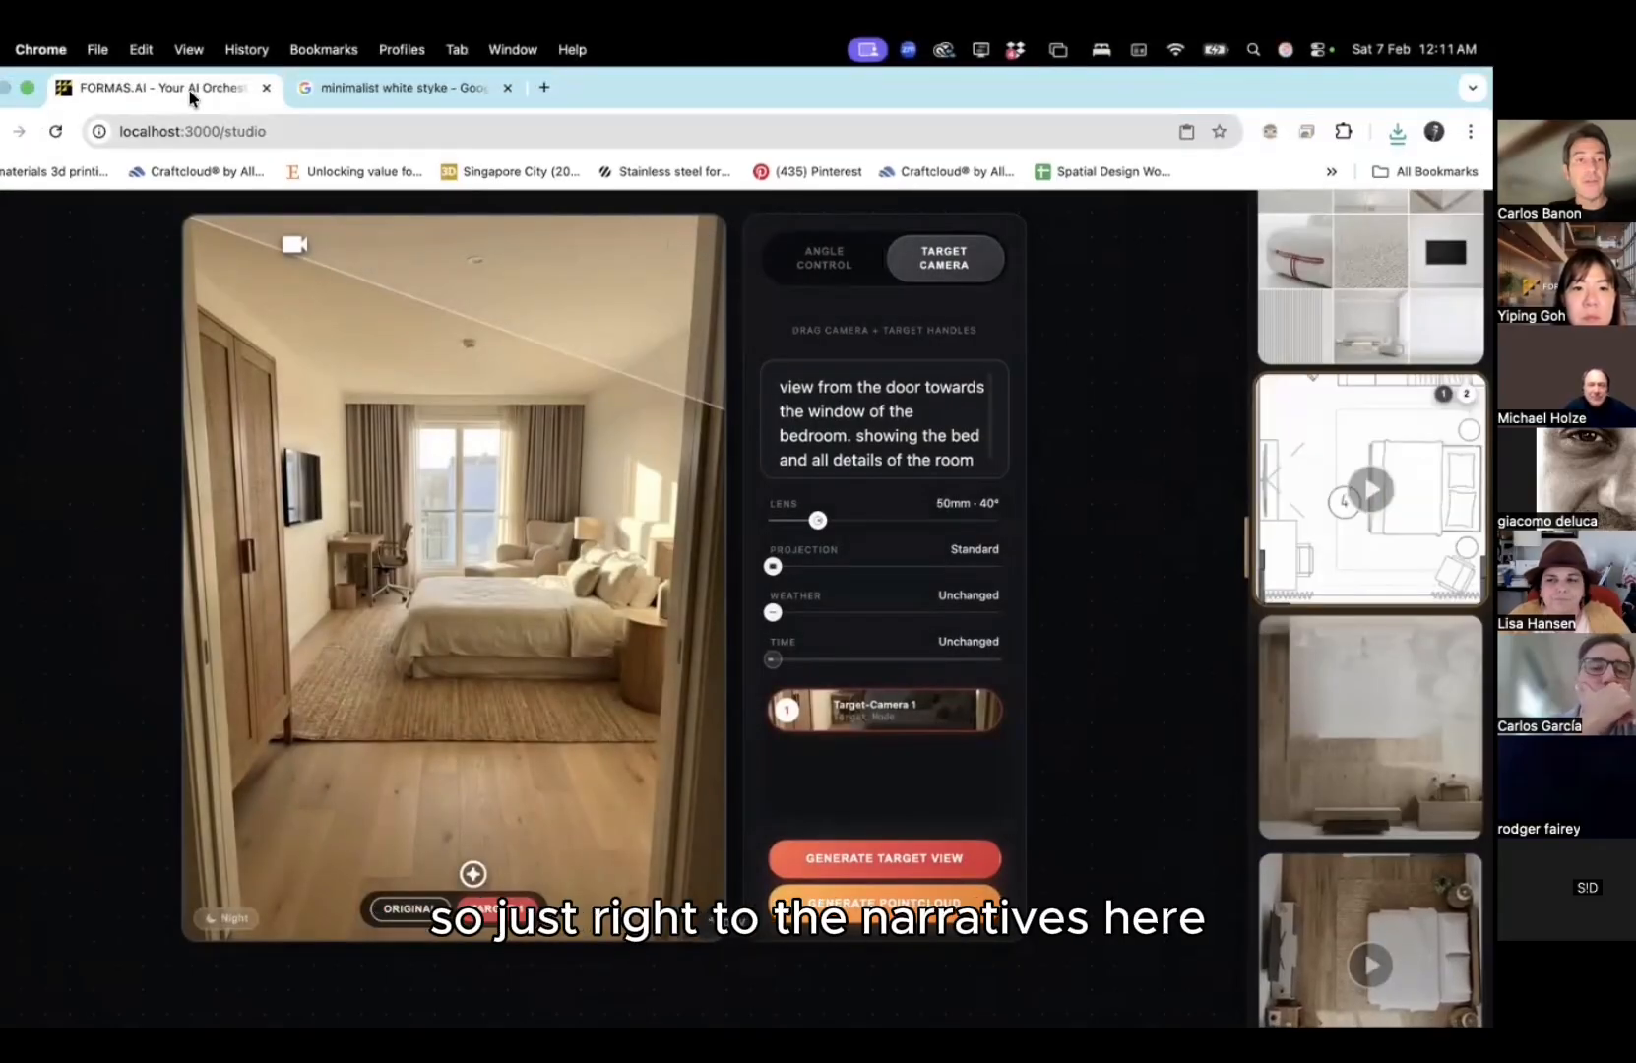
{"action": "left_click", "coordinate": [133, 97]}
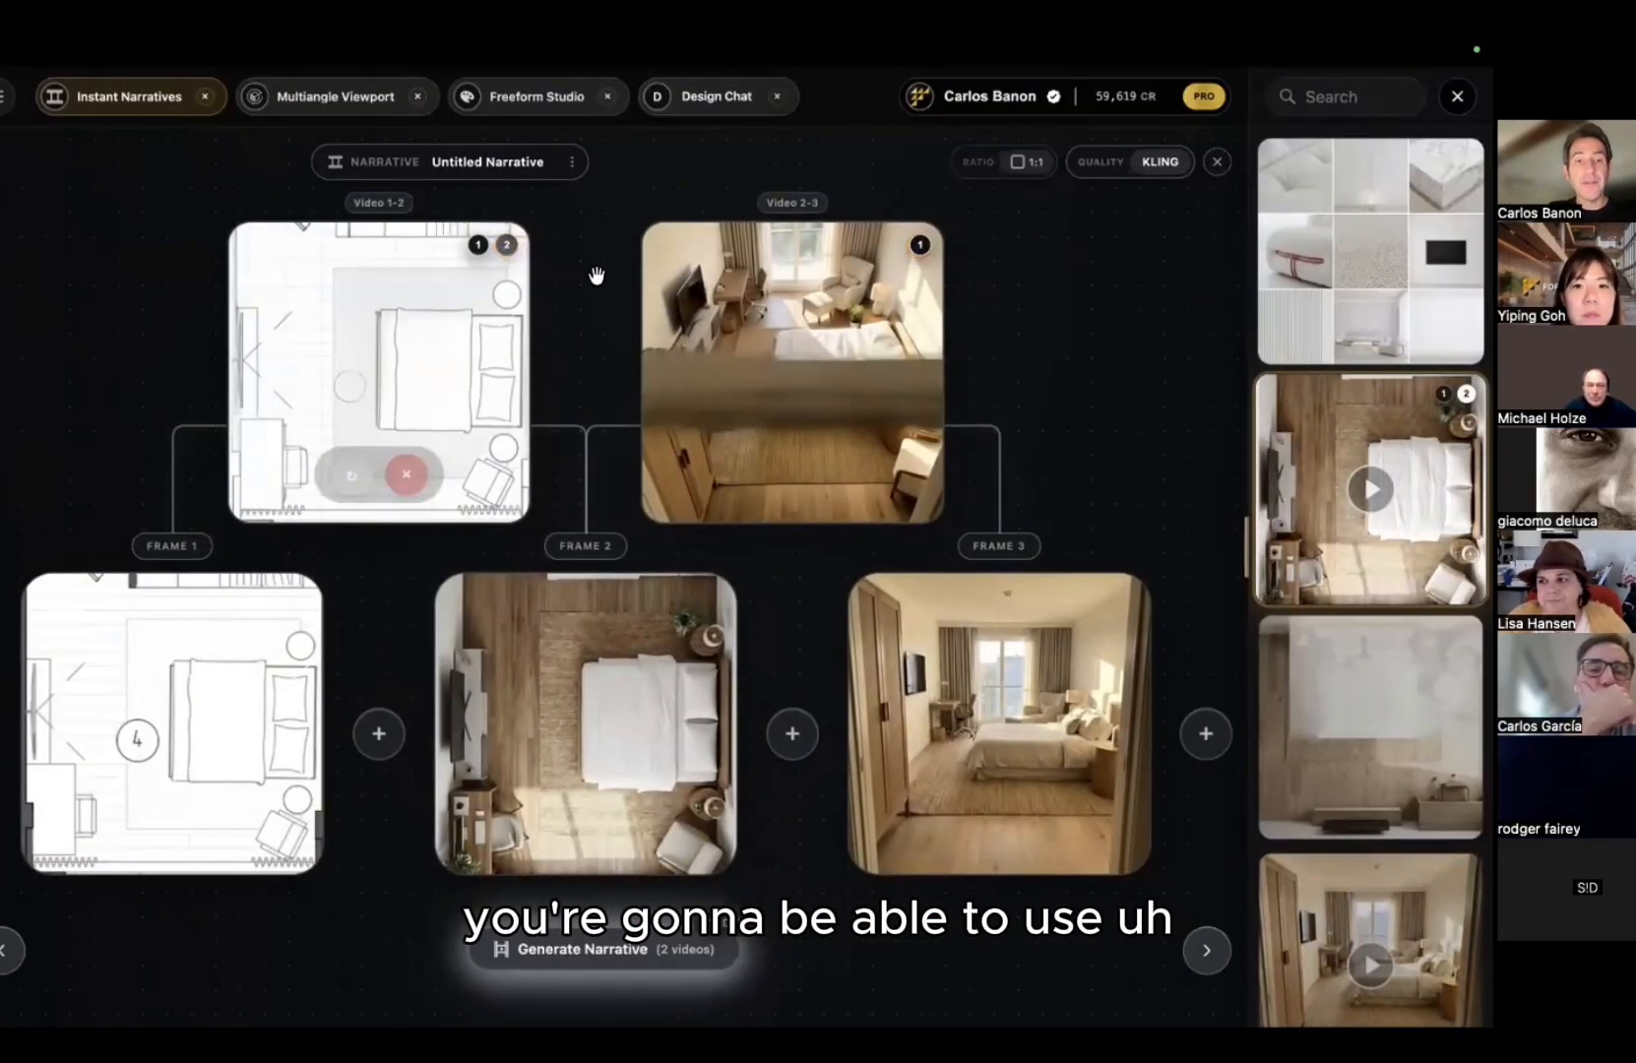
{"action": "left_click", "coordinate": [595, 950]}
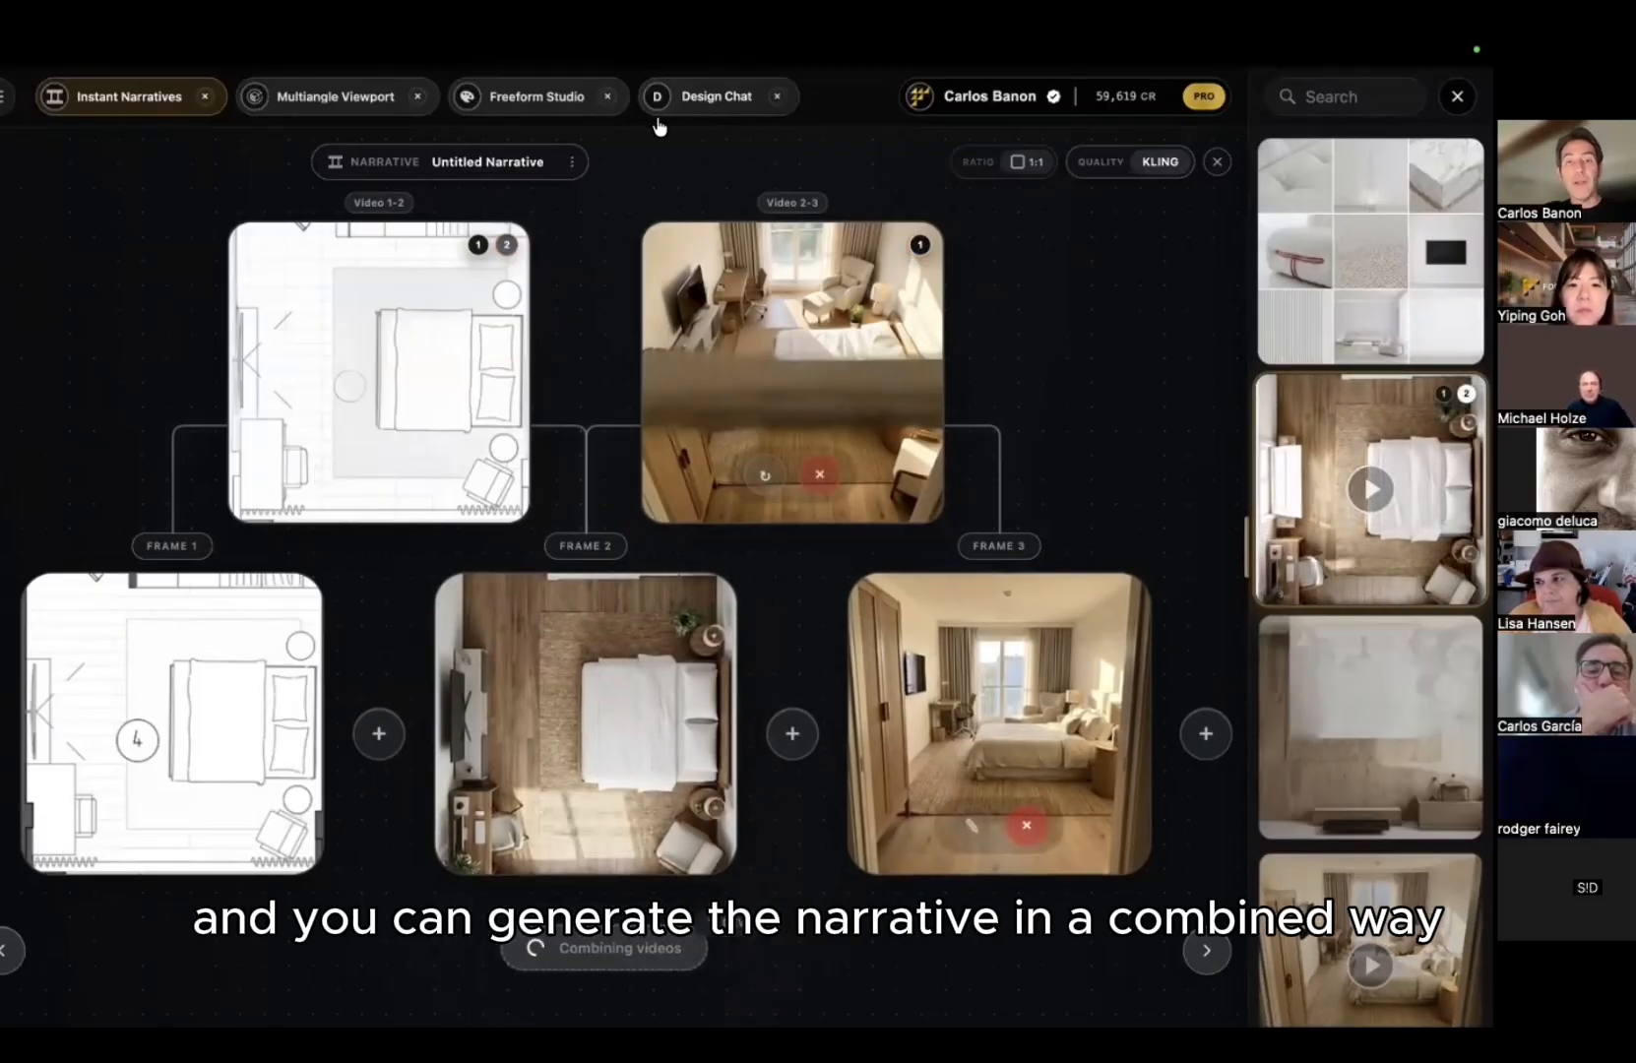
{"action": "left_click", "coordinate": [532, 98]}
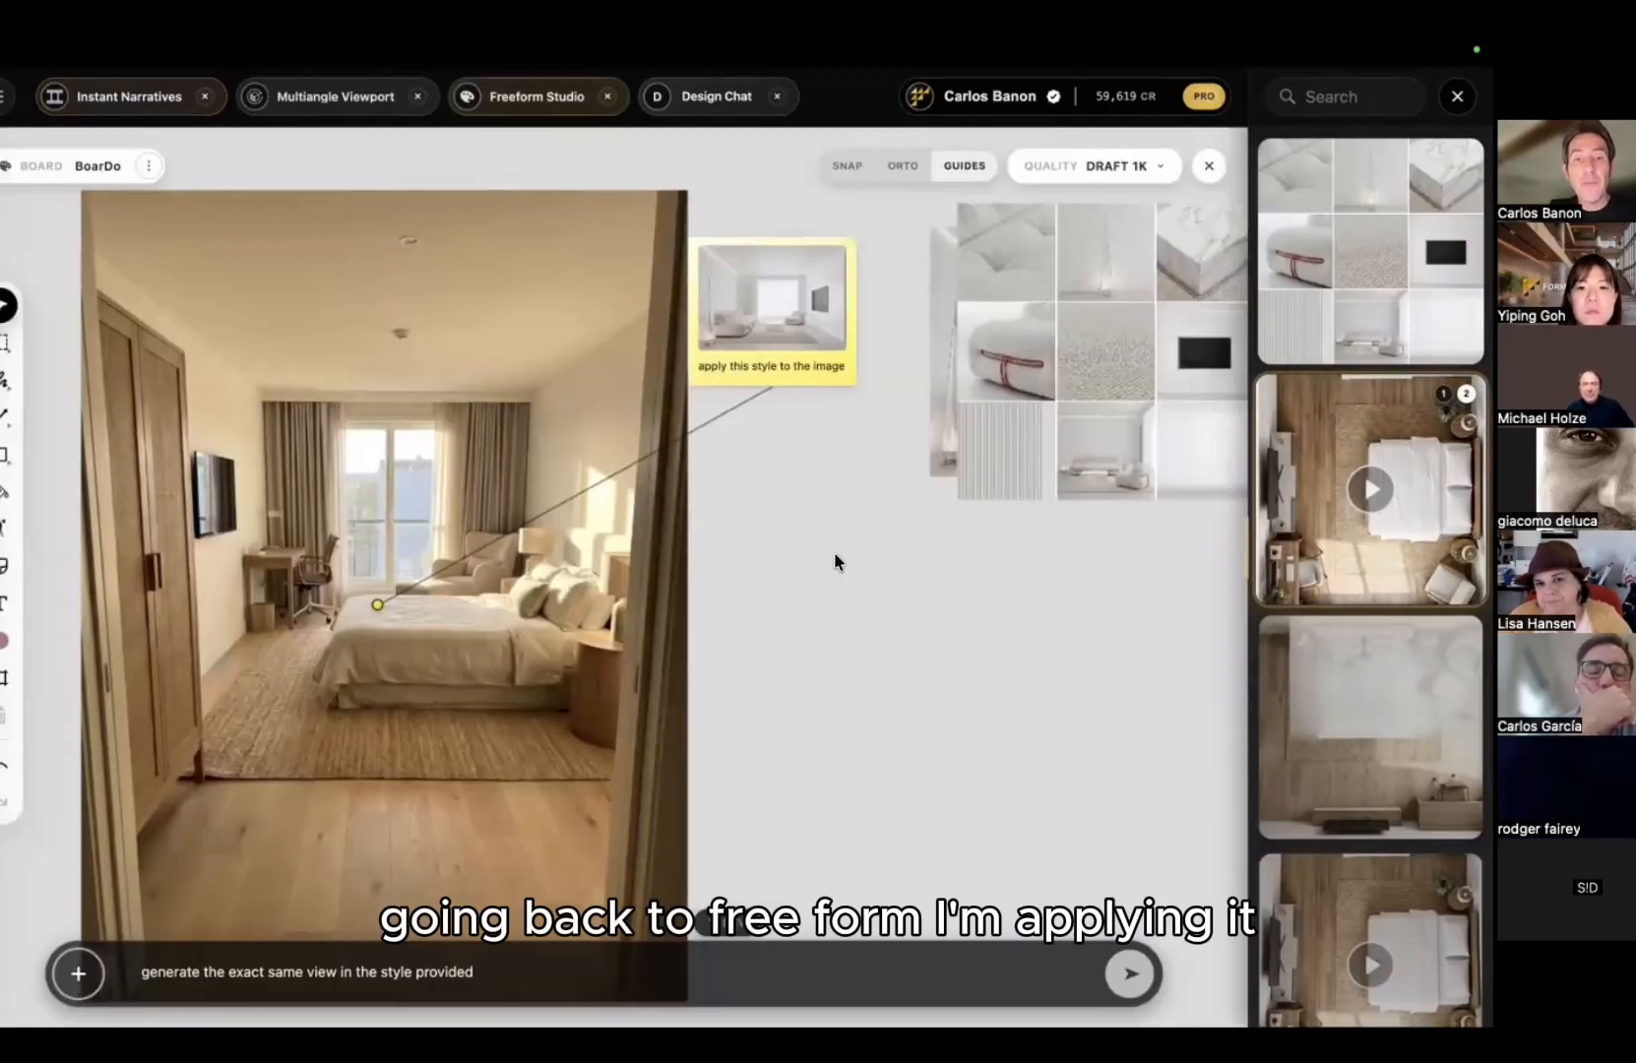
Step: Crop a region of the bedroom photo and generate a white minimalist restyle of it in Context mode
{"action": "scroll", "coordinate": [827, 559], "scroll_direction": "down", "scroll_amount": 1}
{"action": "middle_click_drag", "start_coordinate": [792, 583], "coordinate": [832, 547]}
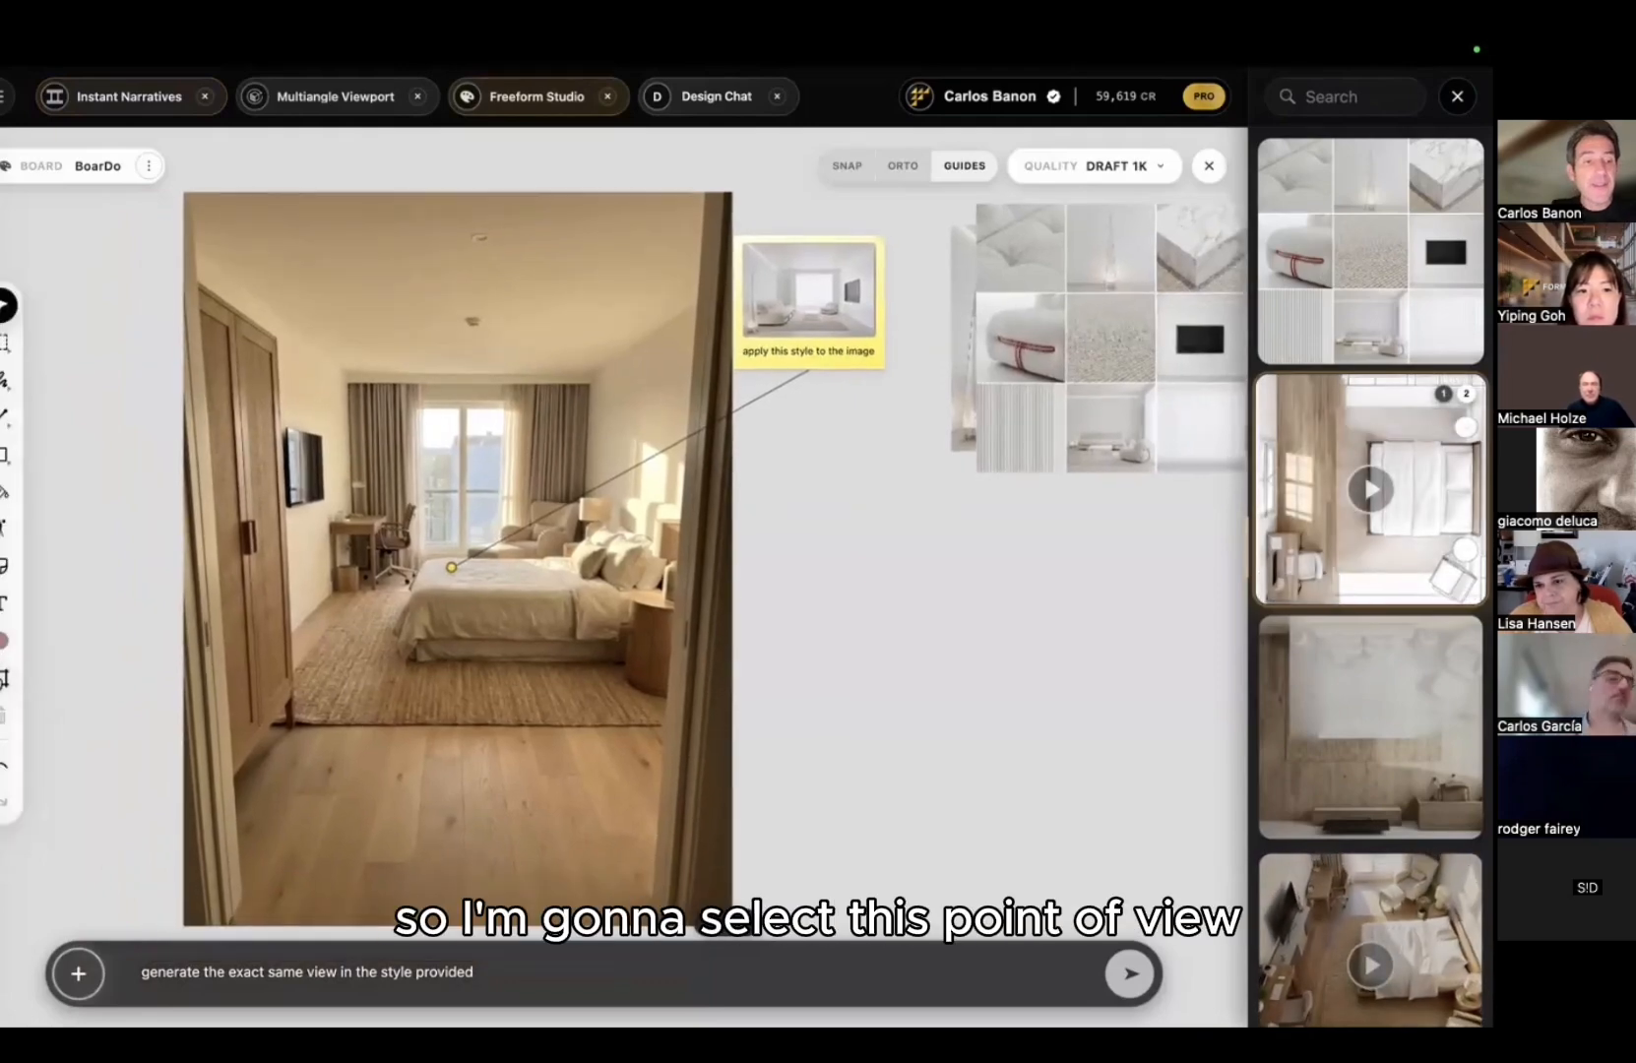
{"action": "left_click", "coordinate": [5, 678]}
{"action": "left_click_drag", "start_coordinate": [195, 330], "coordinate": [704, 720]}
{"action": "double_click", "coordinate": [428, 978]}
{"action": "type", "text": "a"}
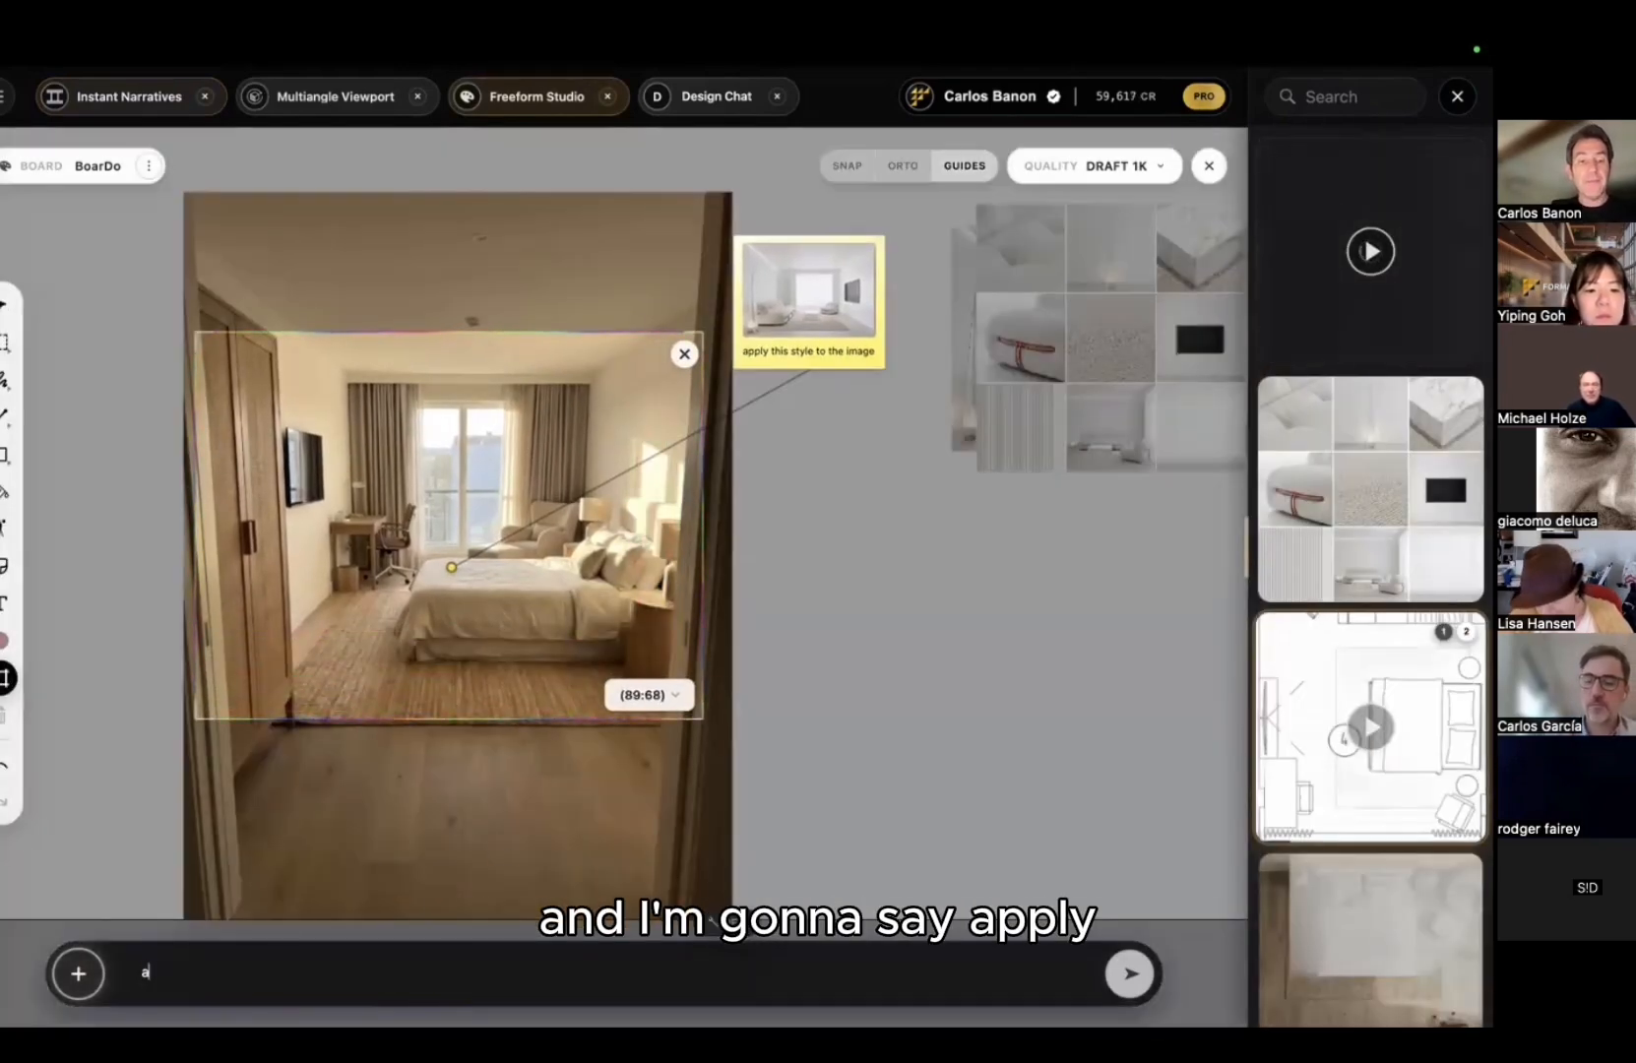
{"action": "type", "text": "pplythewhiteminimalisticstyle"}
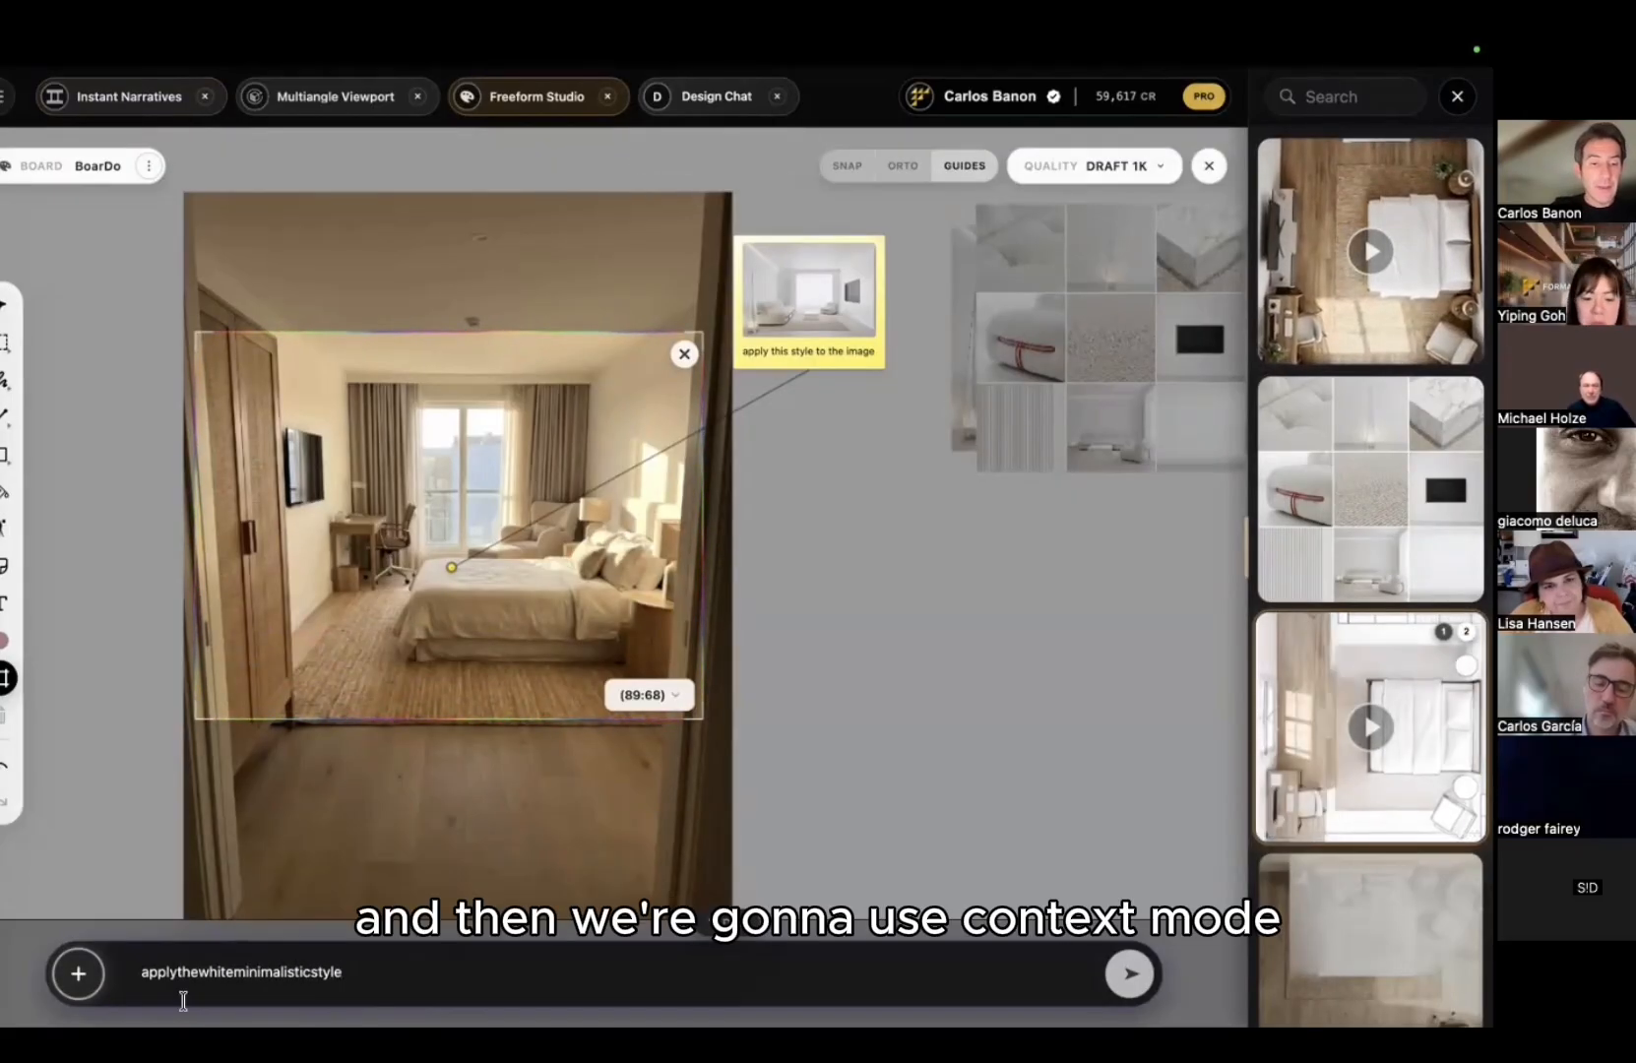
{"action": "left_click", "coordinate": [78, 973]}
{"action": "left_click", "coordinate": [215, 860]}
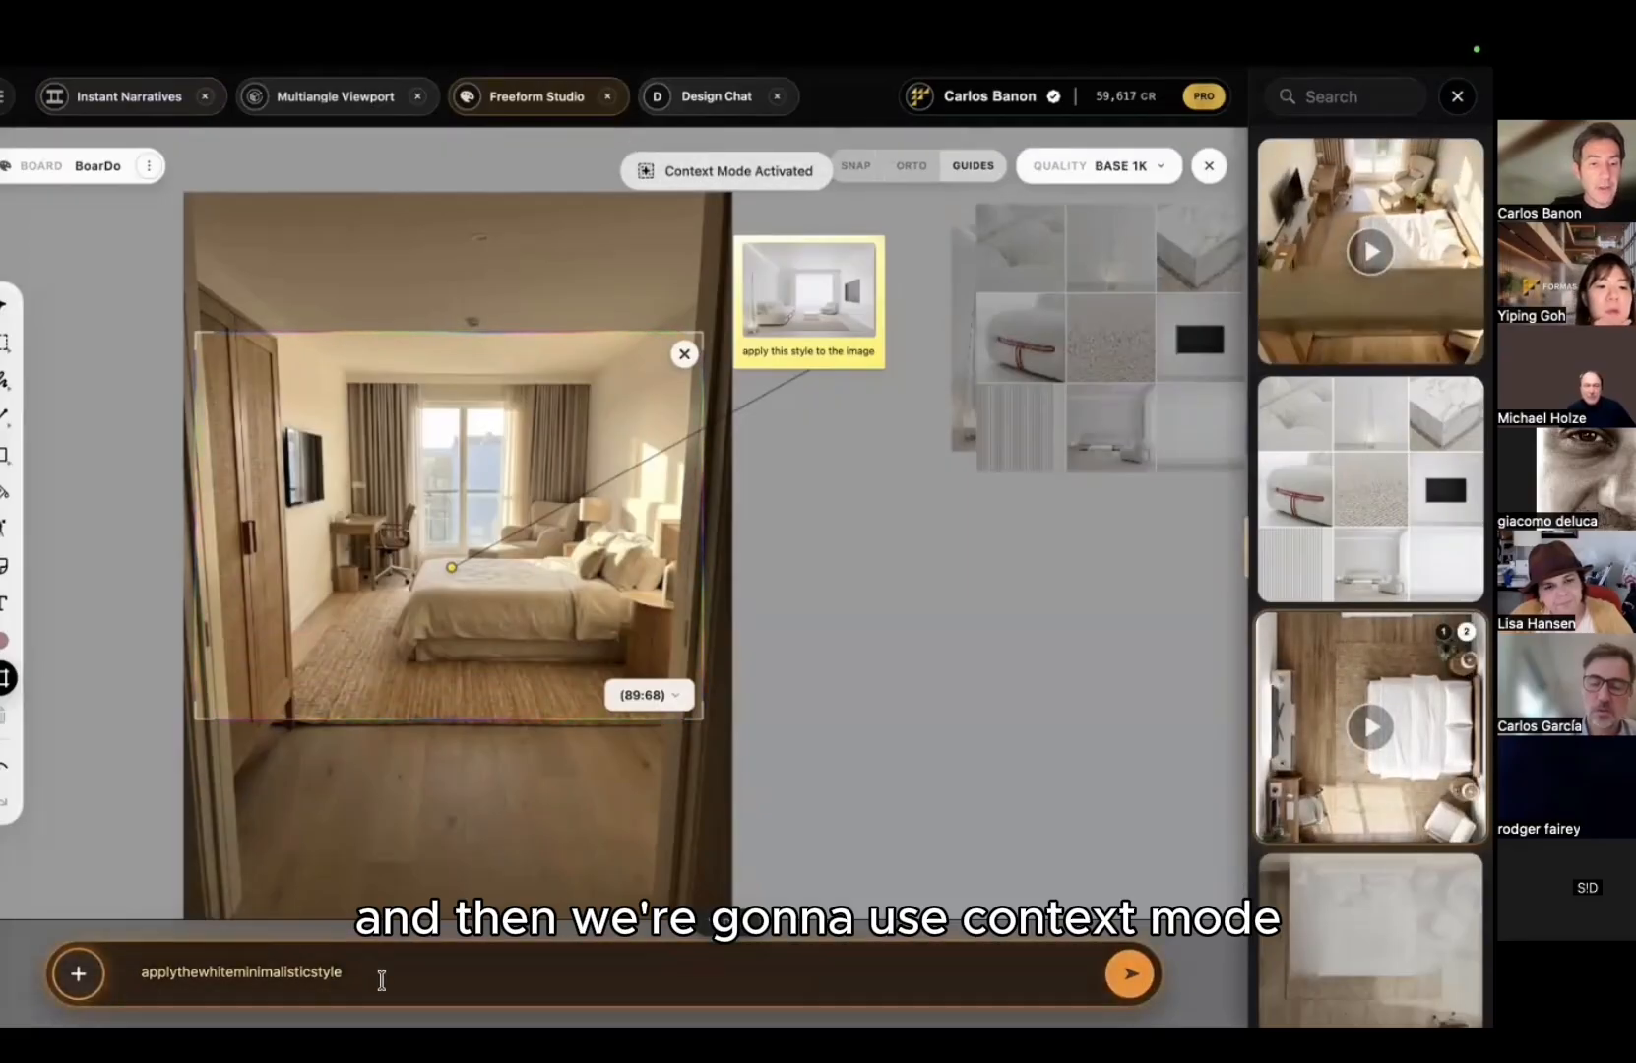
{"action": "key", "text": "Return"}
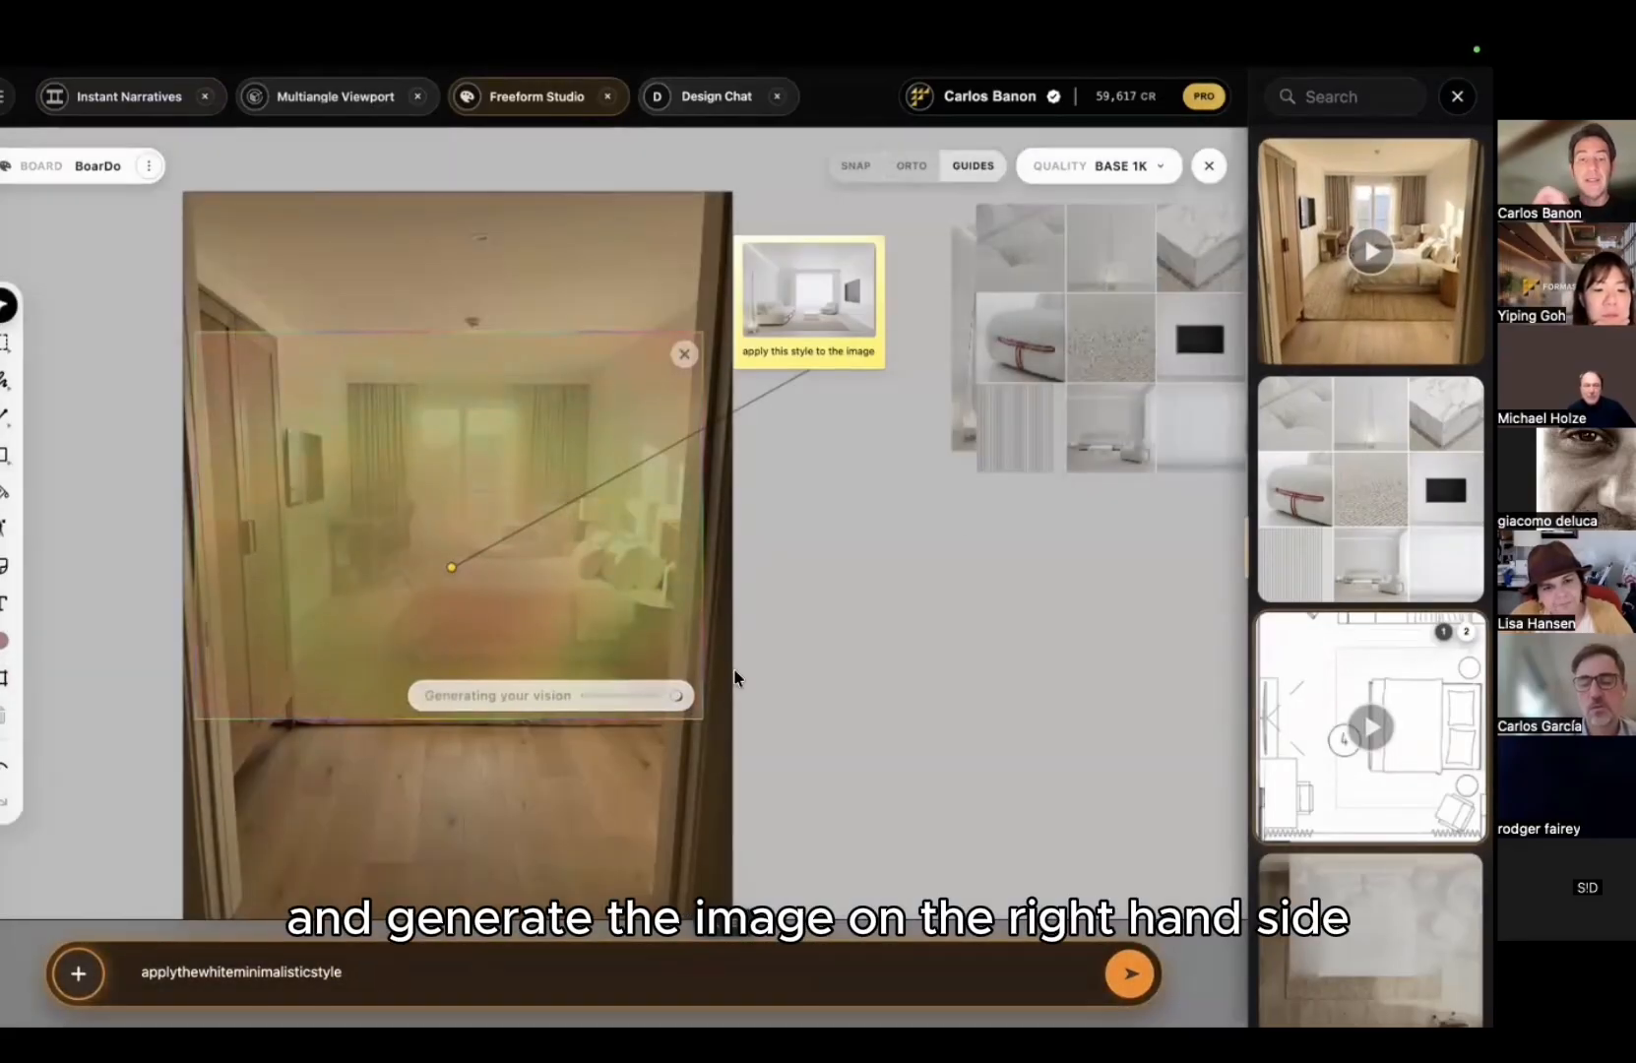
{"action": "scroll", "coordinate": [600, 640], "scroll_direction": "right", "scroll_amount": 5}
Step: Move the mood board beside the white room image
{"action": "scroll", "coordinate": [660, 502], "scroll_direction": "up", "scroll_amount": 5, "text": "ctrl"}
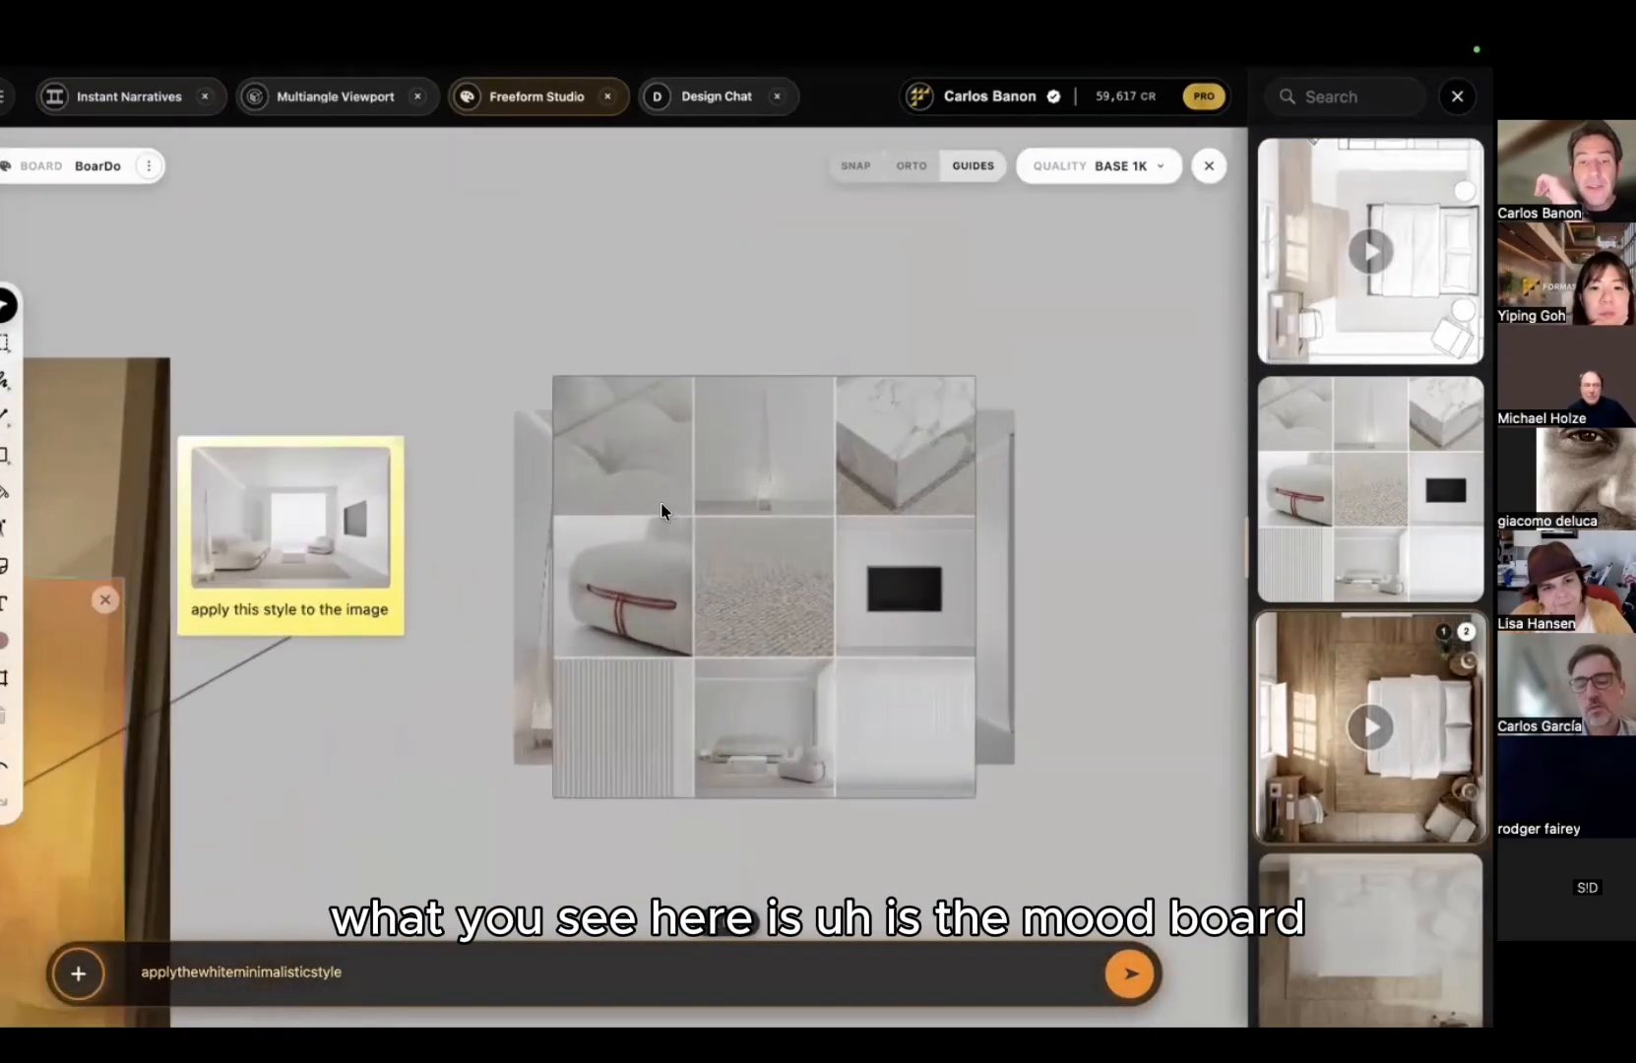
{"action": "scroll", "coordinate": [438, 175], "scroll_direction": "left", "scroll_amount": 5}
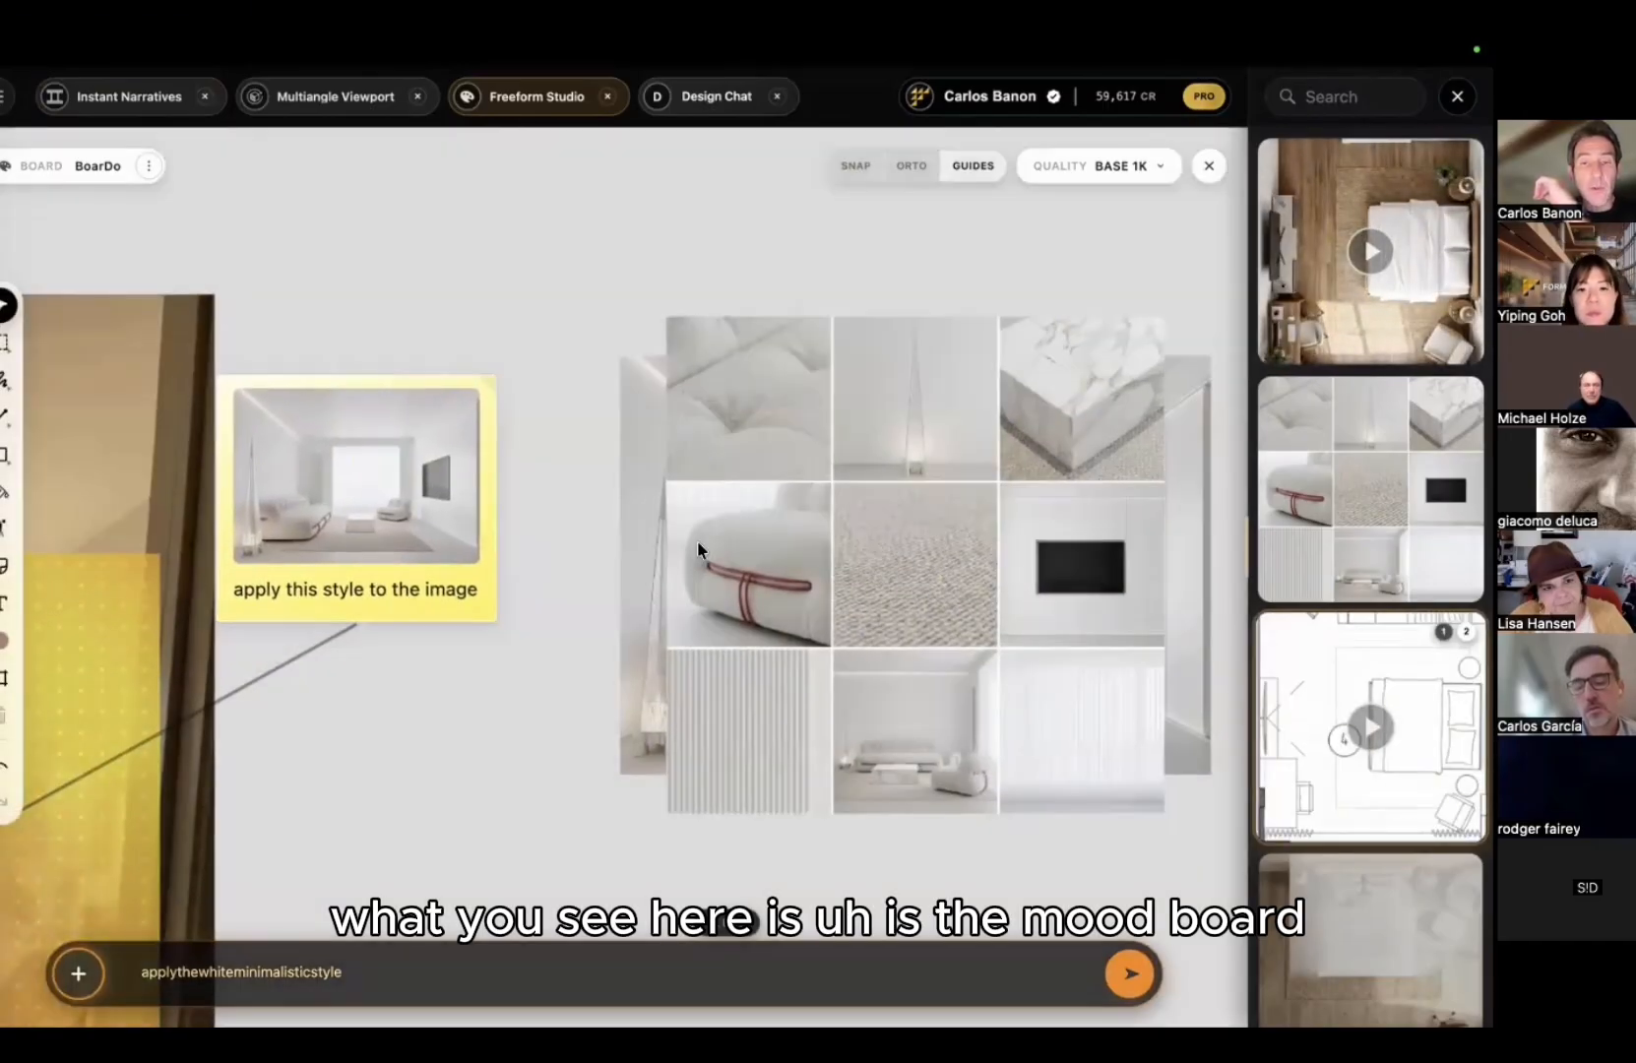
{"action": "middle_click_drag", "start_coordinate": [697, 541], "coordinate": [460, 387]}
{"action": "left_click", "coordinate": [580, 472]}
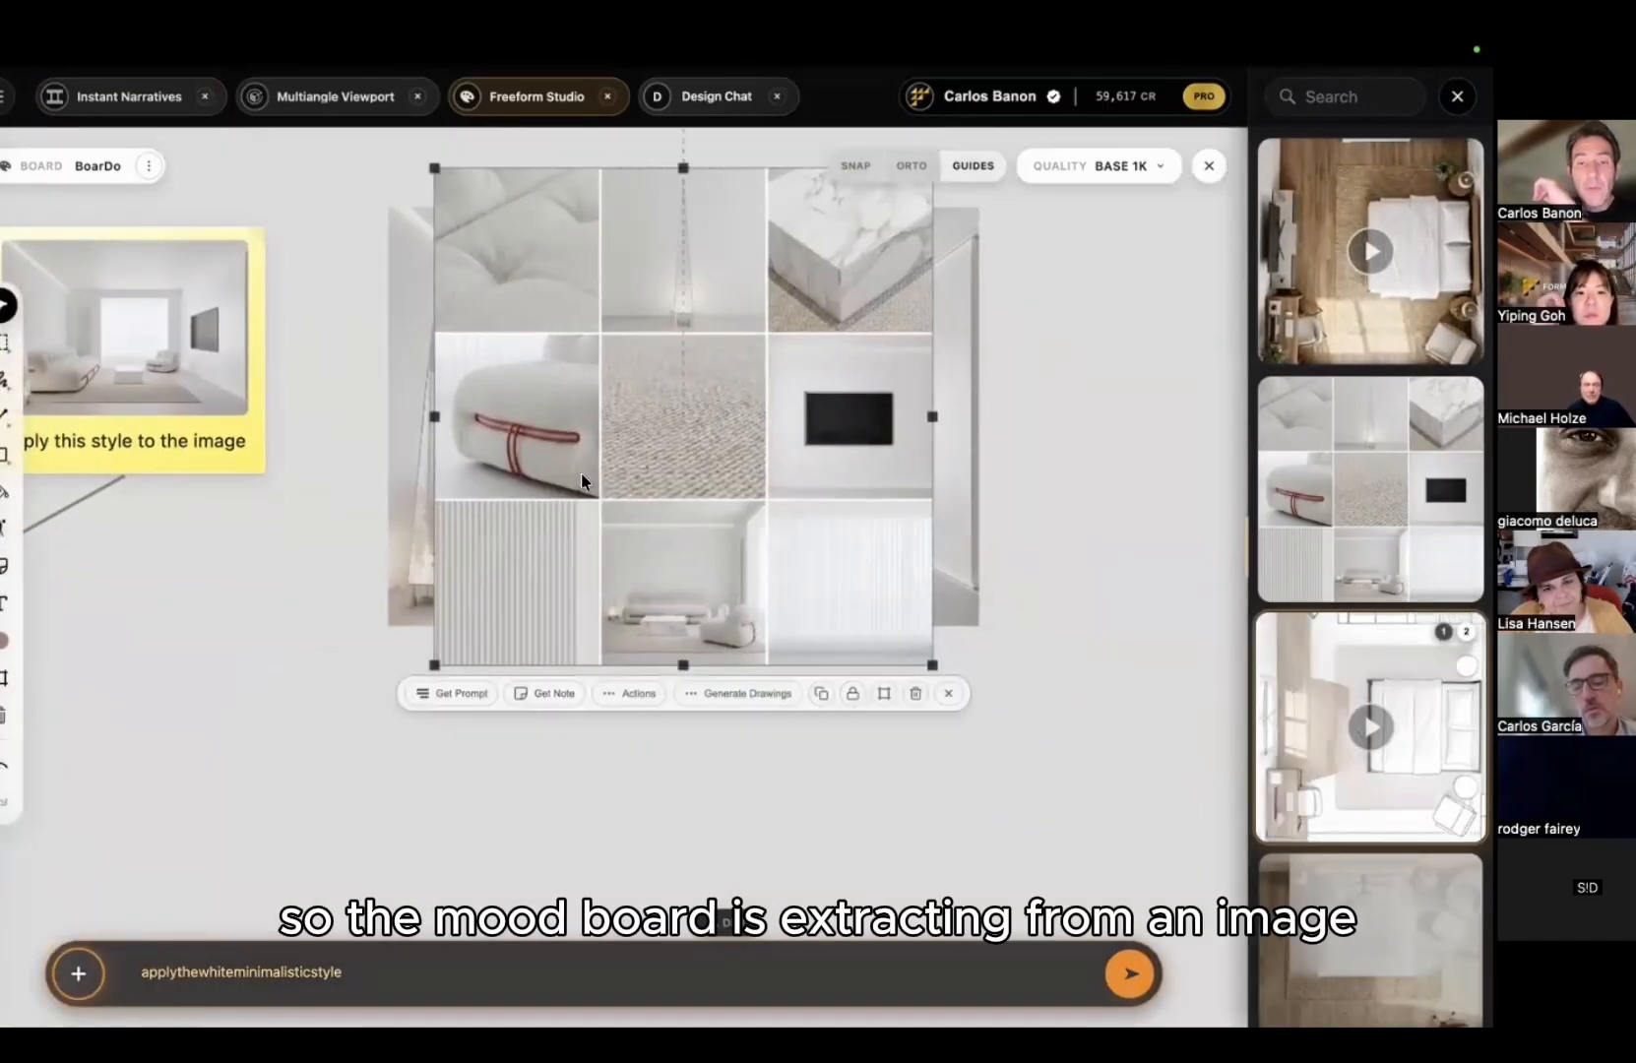
{"action": "left_click_drag", "start_coordinate": [580, 472], "coordinate": [580, 644]}
{"action": "middle_click_drag", "start_coordinate": [579, 593], "coordinate": [578, 366]}
{"action": "left_click_drag", "start_coordinate": [577, 372], "coordinate": [510, 669]}
{"action": "left_click", "coordinate": [948, 468]}
{"action": "scroll", "coordinate": [809, 524], "scroll_direction": "up", "scroll_amount": 5, "text": "ctrl"}
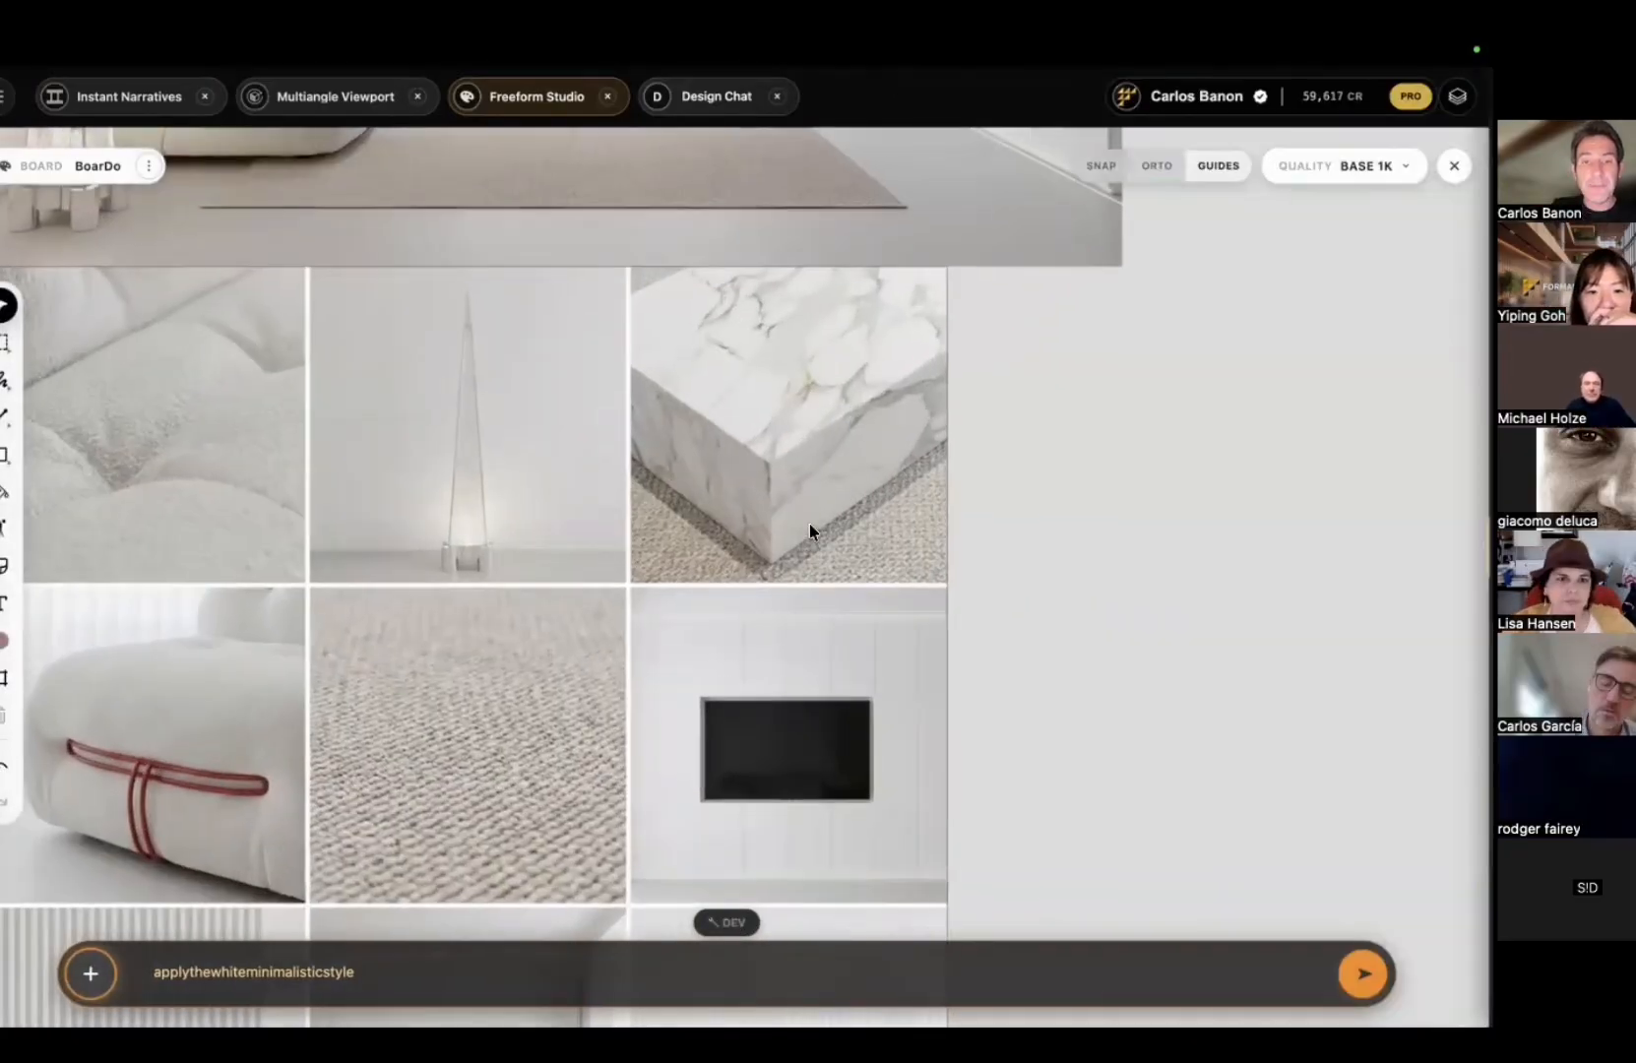
{"action": "scroll", "coordinate": [809, 523], "scroll_direction": "down", "scroll_amount": 2}
{"action": "scroll", "coordinate": [810, 523], "scroll_direction": "left", "scroll_amount": 2}
{"action": "scroll", "coordinate": [631, 570], "scroll_direction": "right", "scroll_amount": 3}
{"action": "scroll", "coordinate": [631, 570], "scroll_direction": "down", "scroll_amount": 2}
{"action": "scroll", "coordinate": [631, 570], "scroll_direction": "down", "scroll_amount": 1, "text": "ctrl"}
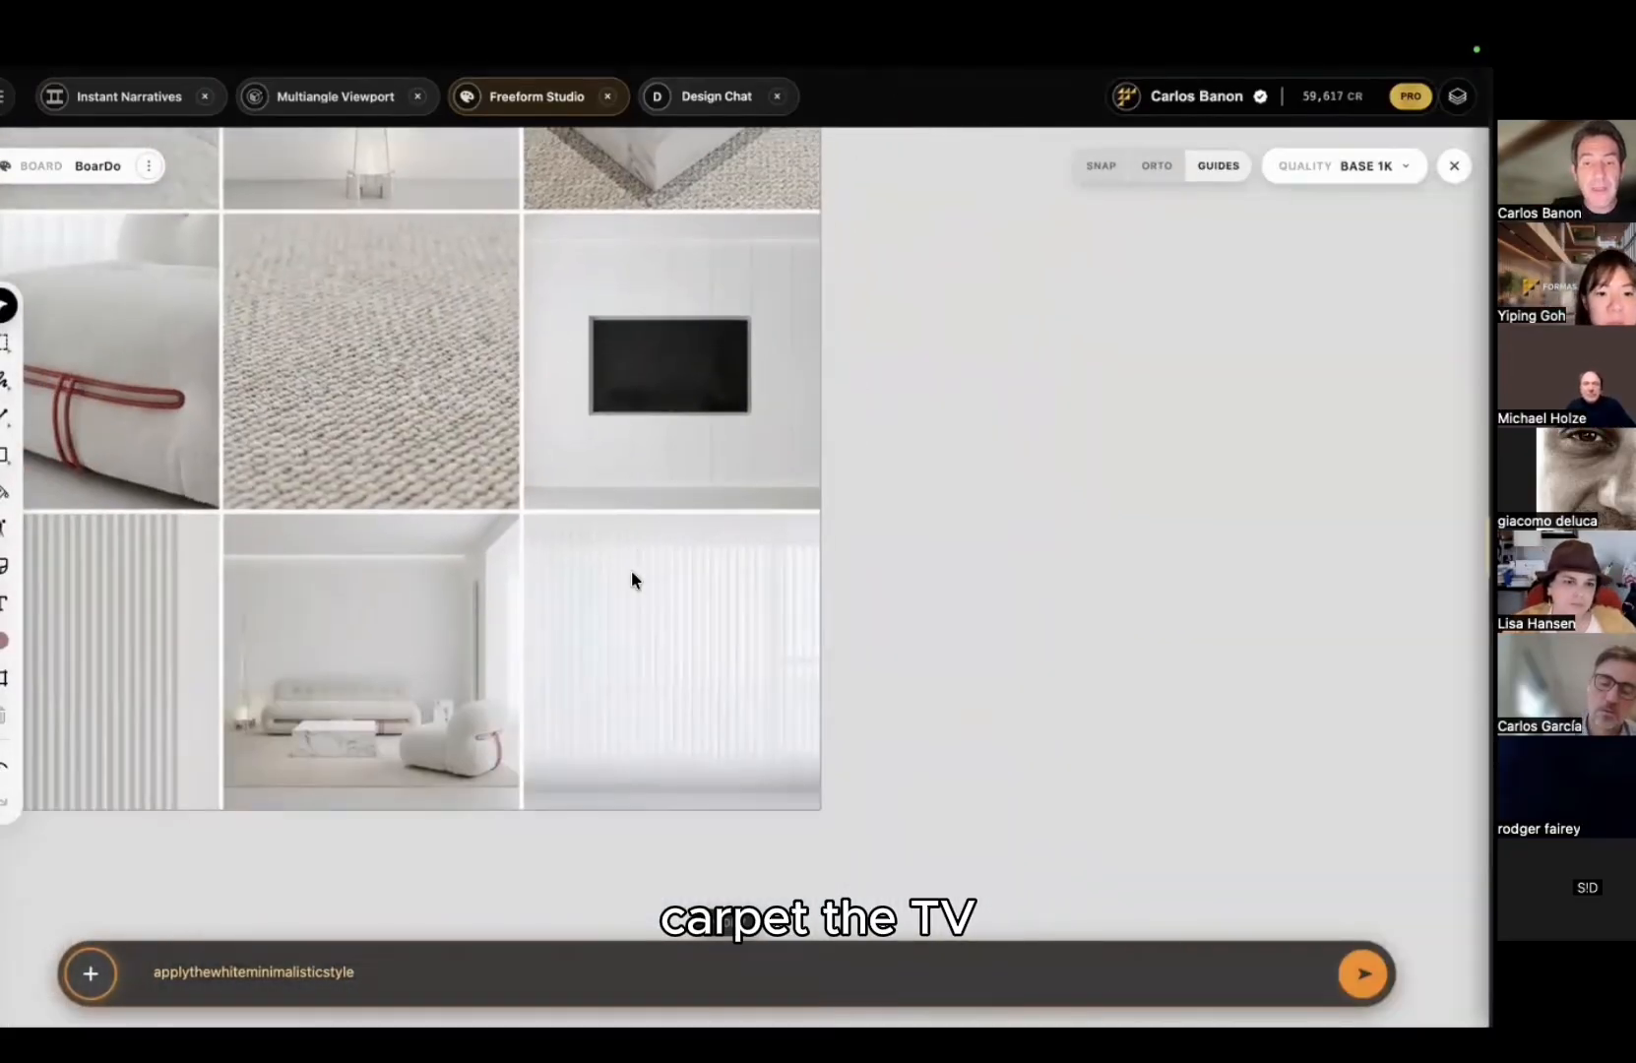
{"action": "scroll", "coordinate": [631, 570], "scroll_direction": "left", "scroll_amount": 2}
{"action": "scroll", "coordinate": [629, 568], "scroll_direction": "down", "scroll_amount": 3, "text": "ctrl"}
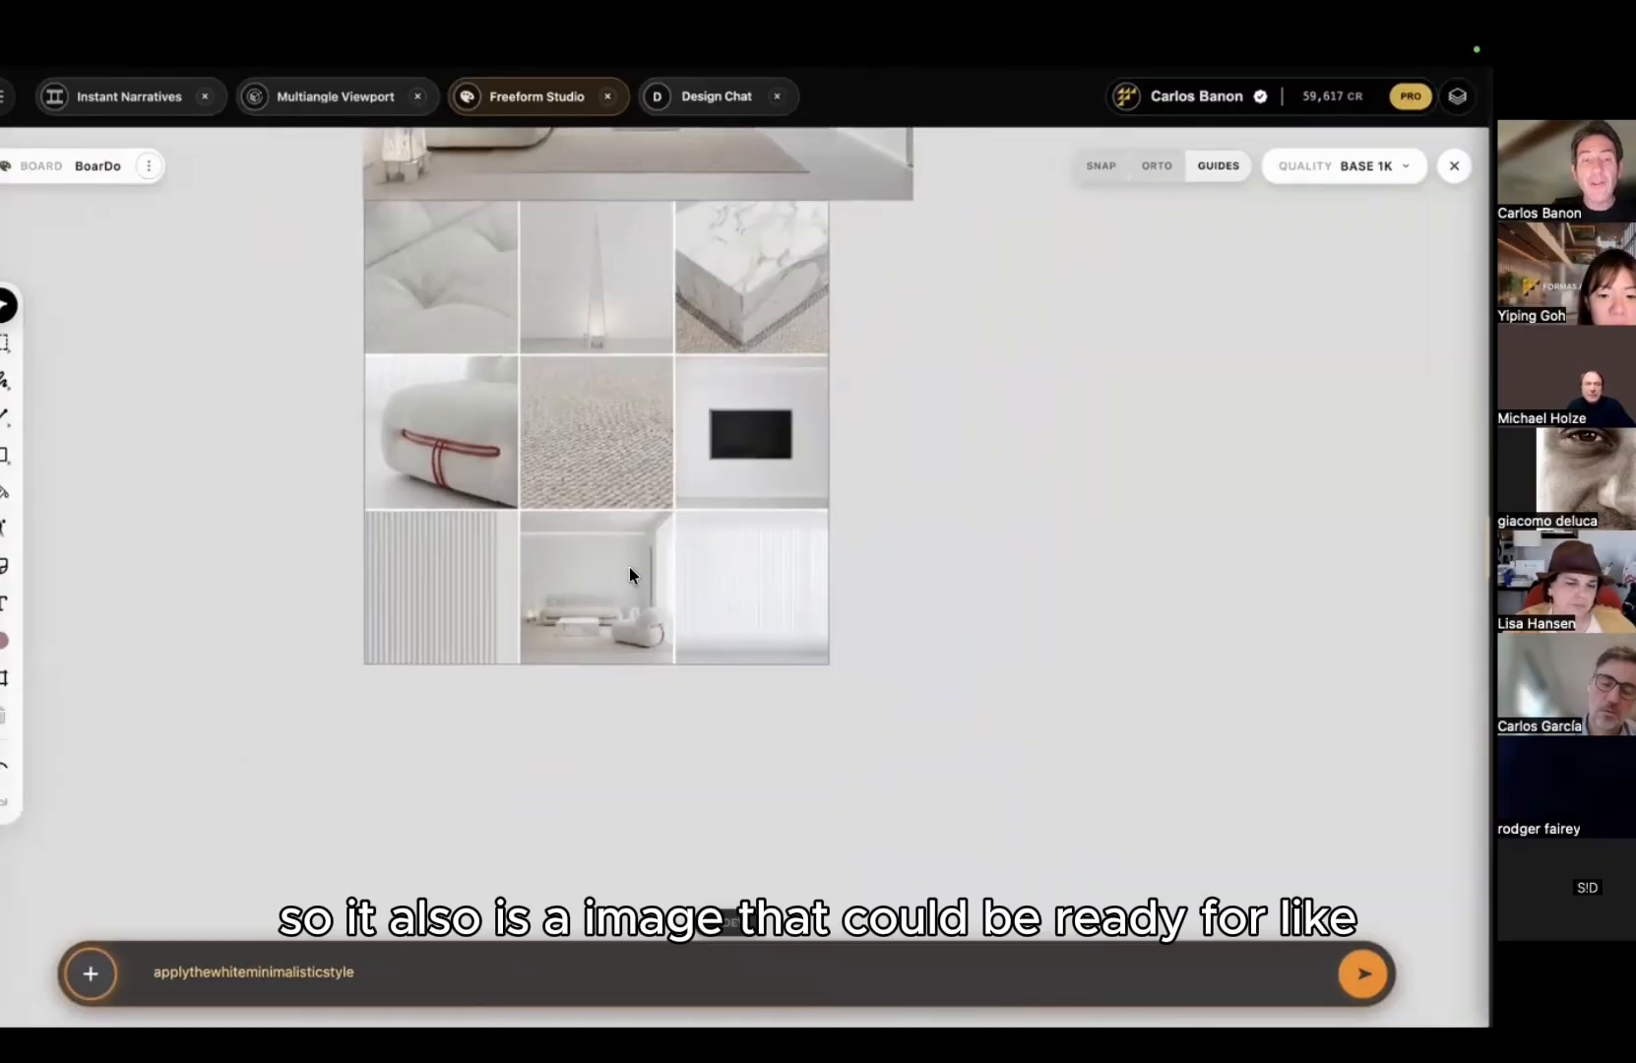
{"action": "scroll", "coordinate": [629, 568], "scroll_direction": "up", "scroll_amount": 4}
{"action": "scroll", "coordinate": [629, 568], "scroll_direction": "left", "scroll_amount": 2}
{"action": "scroll", "coordinate": [629, 566], "scroll_direction": "down", "scroll_amount": 4, "text": "ctrl"}
{"action": "left_click", "coordinate": [714, 559]}
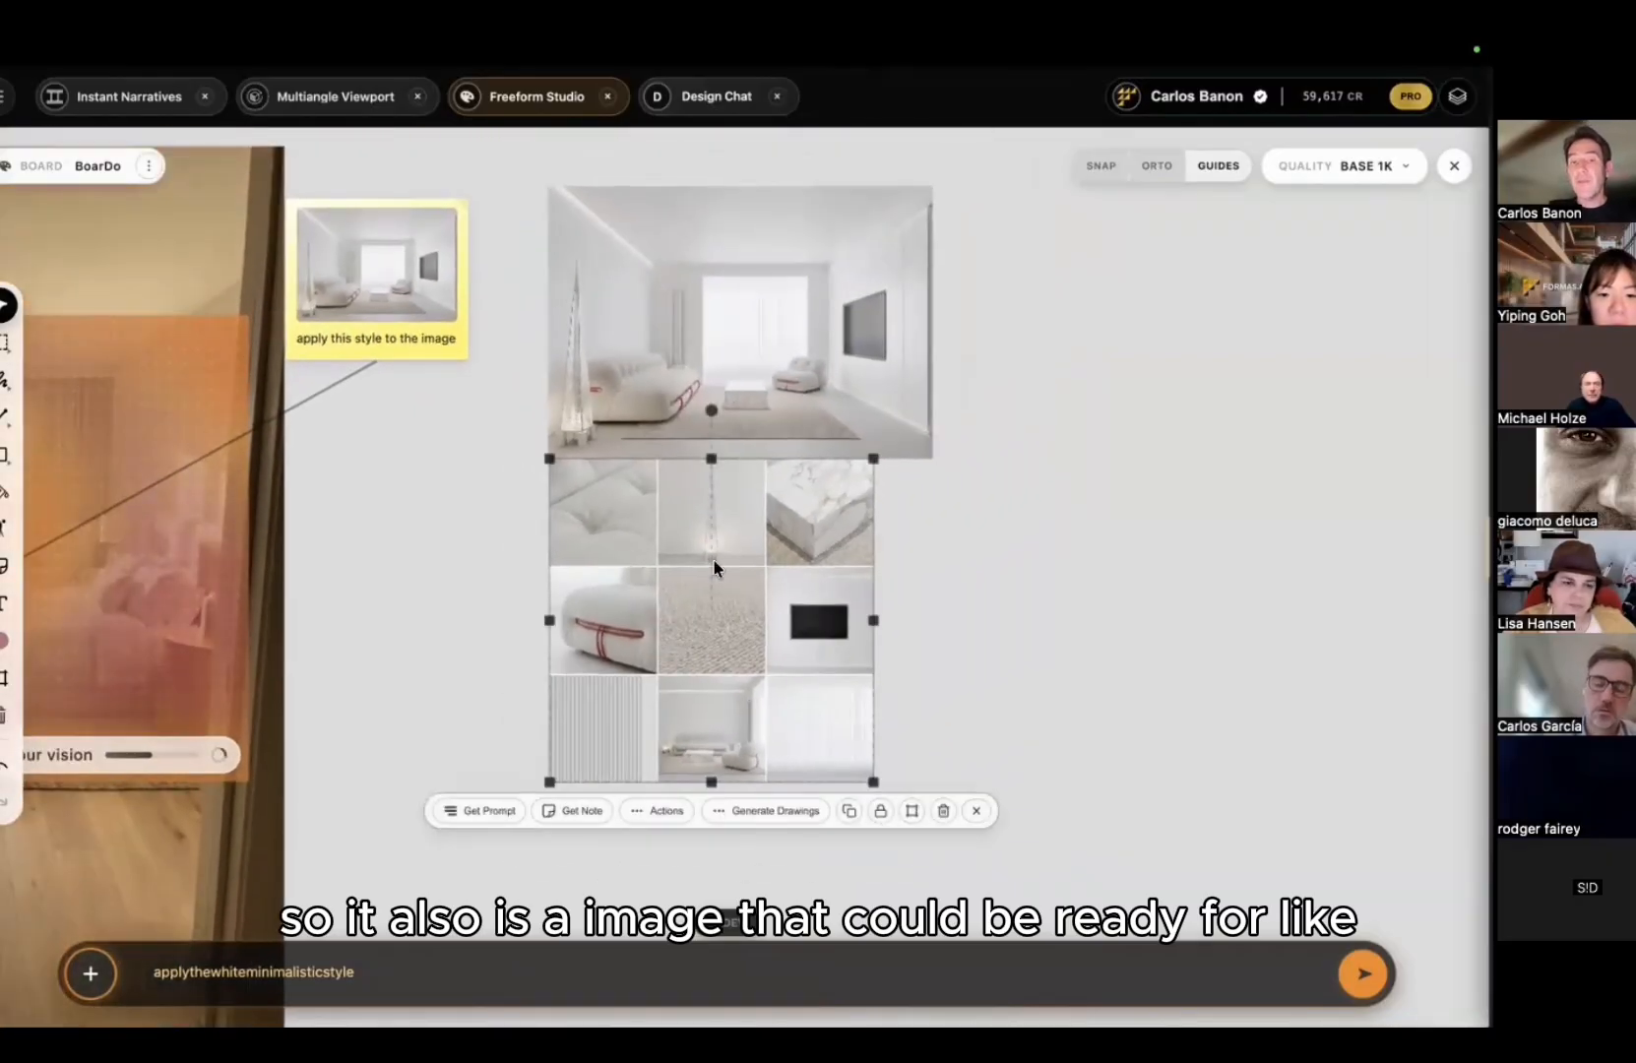
{"action": "left_click_drag", "start_coordinate": [713, 558], "coordinate": [1030, 285]}
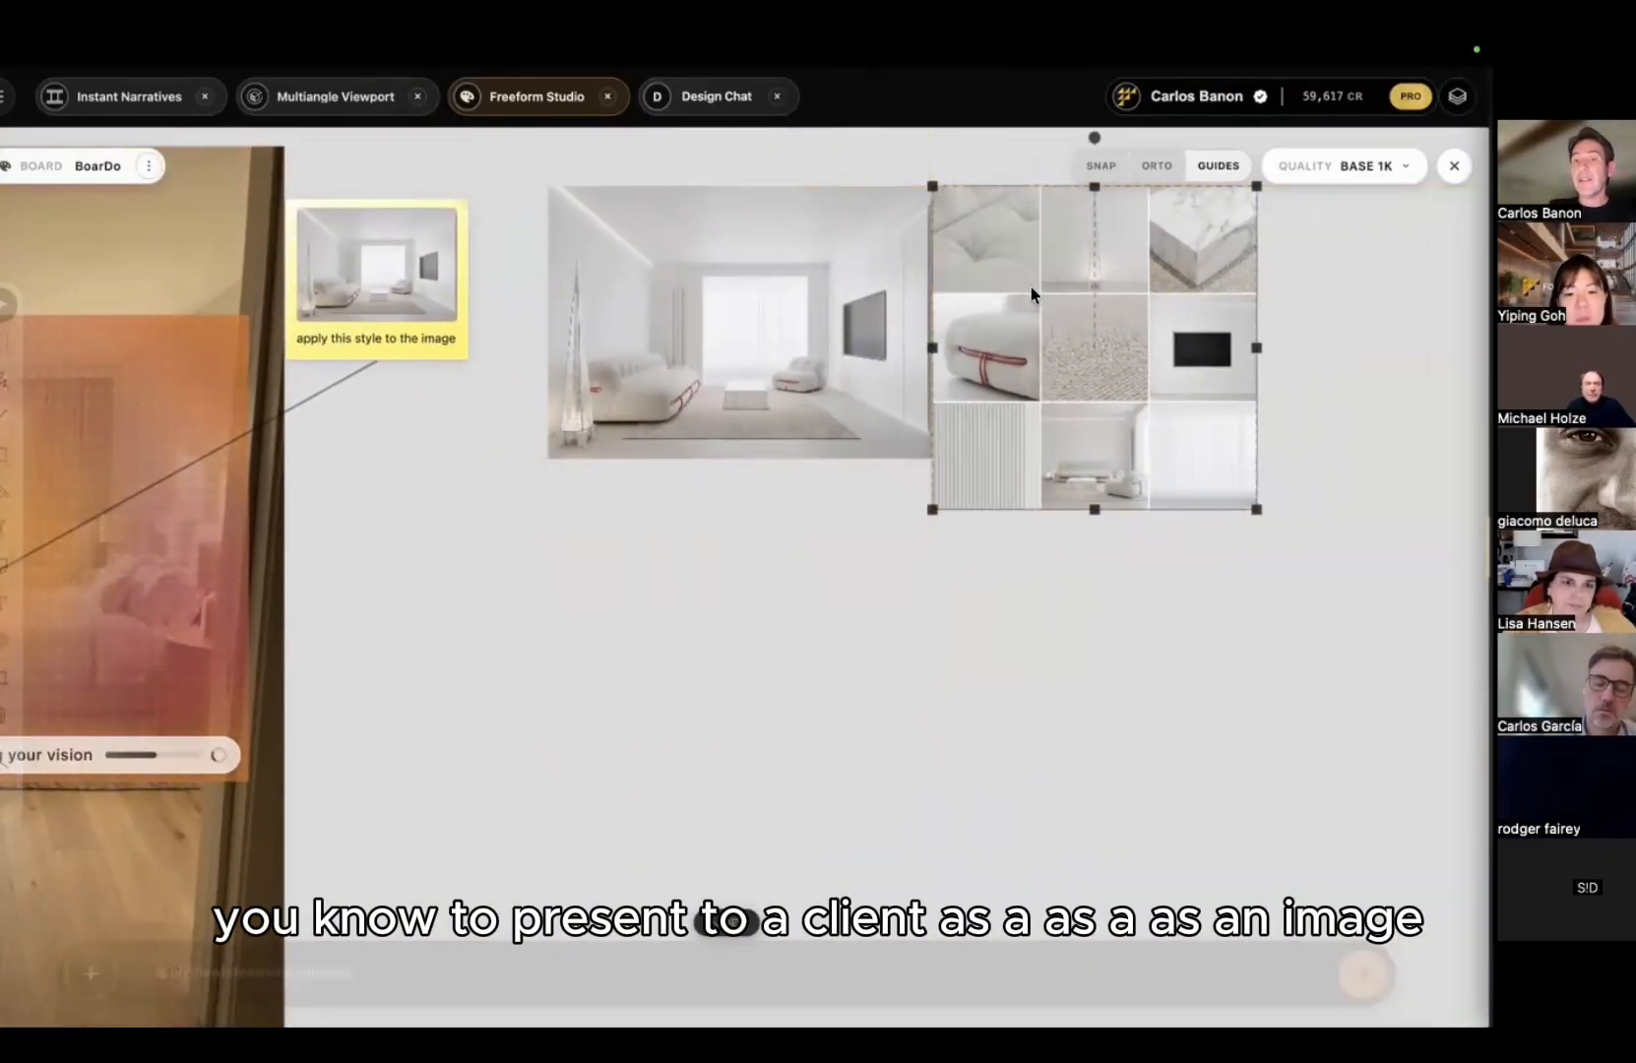
{"action": "scroll", "coordinate": [764, 581], "scroll_direction": "down", "scroll_amount": 1, "text": "ctrl"}
{"action": "scroll", "coordinate": [761, 582], "scroll_direction": "down", "scroll_amount": 1, "text": "ctrl"}
{"action": "left_click", "coordinate": [677, 613]}
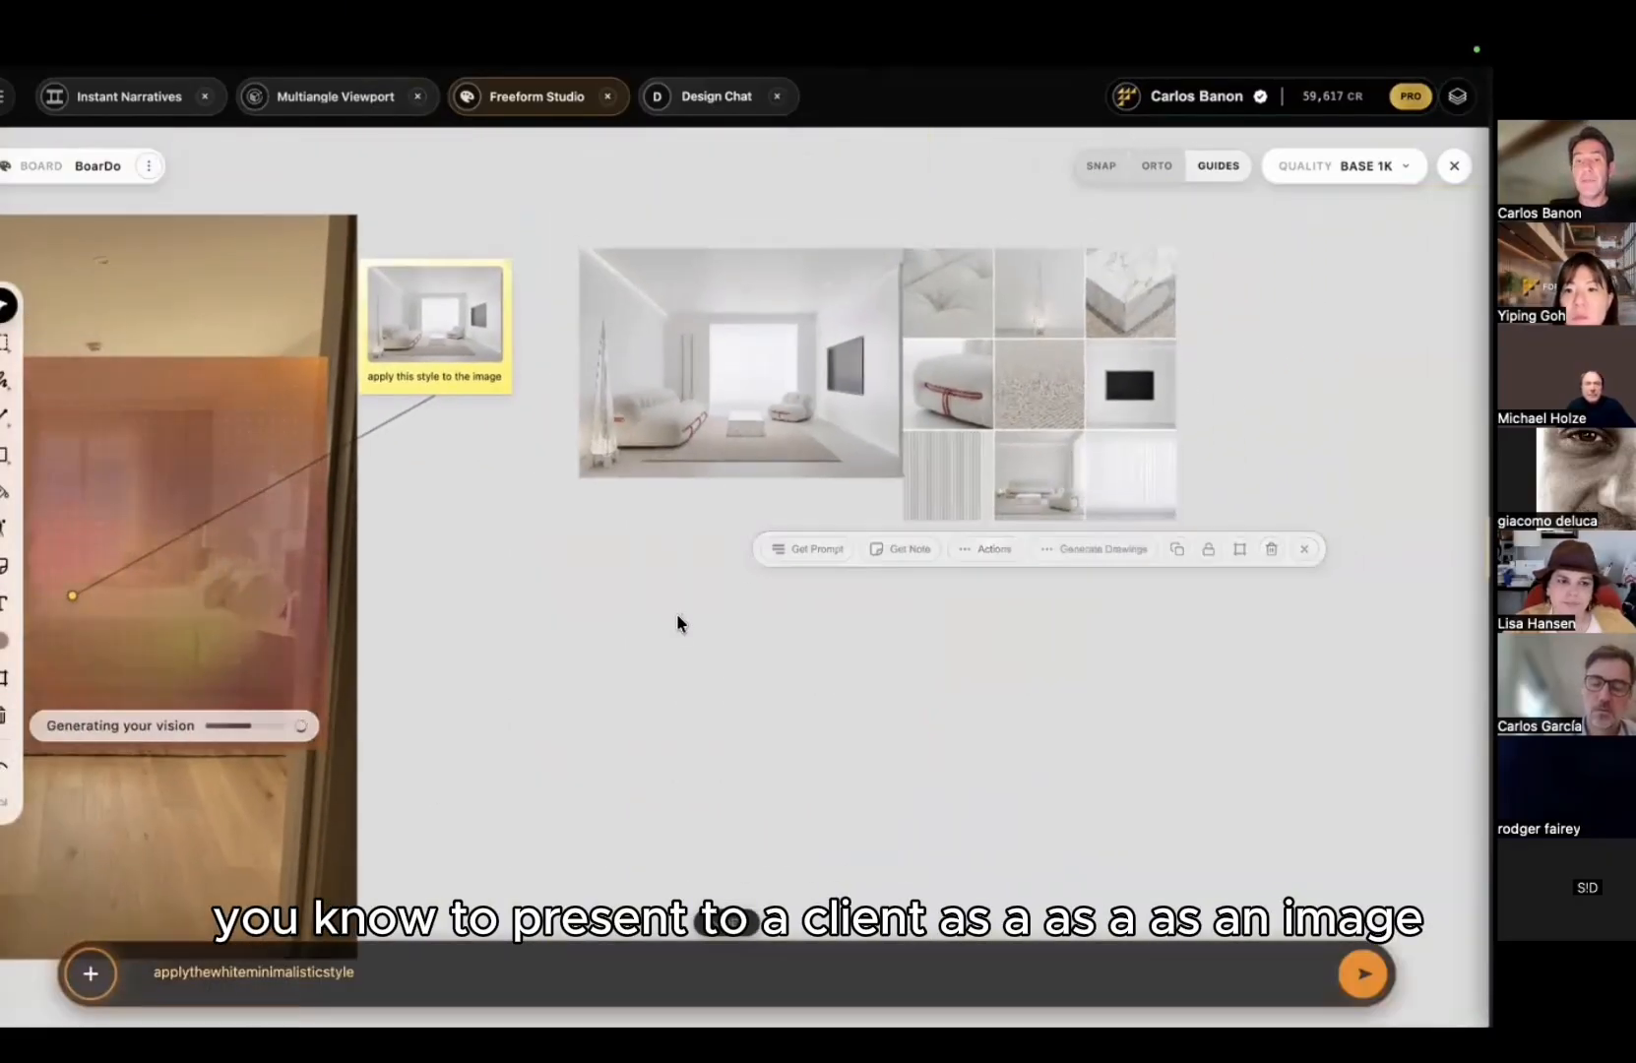
{"action": "left_click", "coordinate": [1035, 451]}
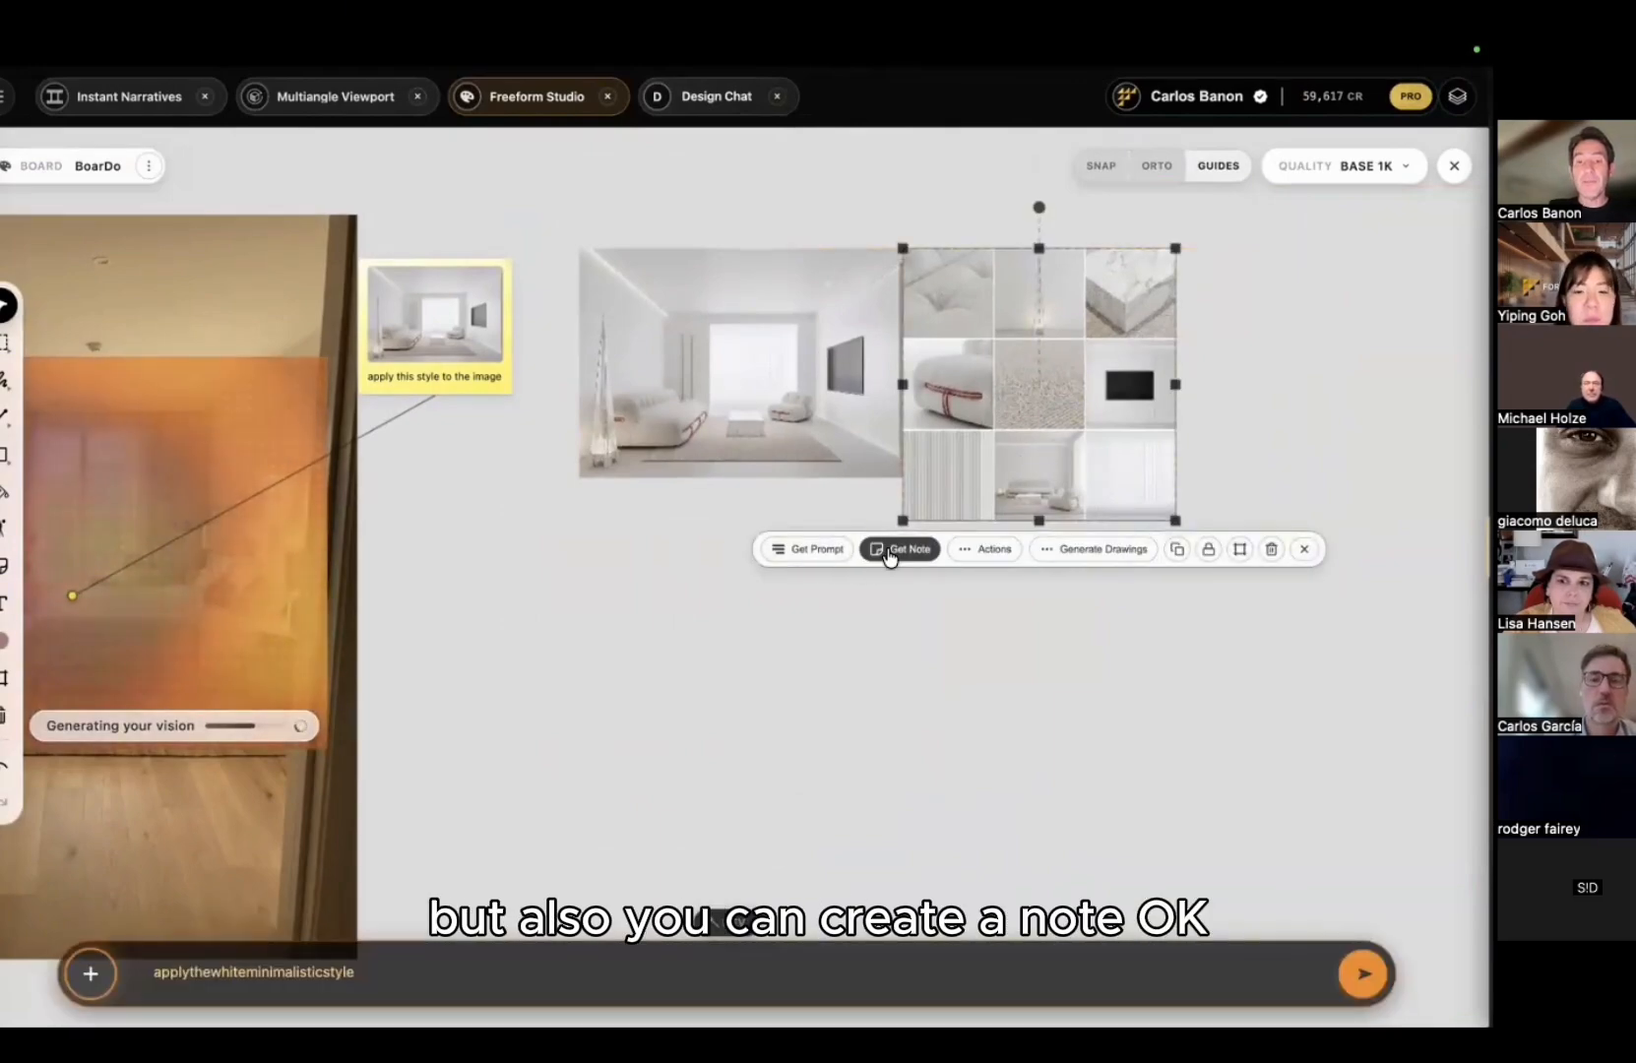
Step: Turn the mood board into a note and move the bedroom photo to the right
{"action": "left_click", "coordinate": [898, 549]}
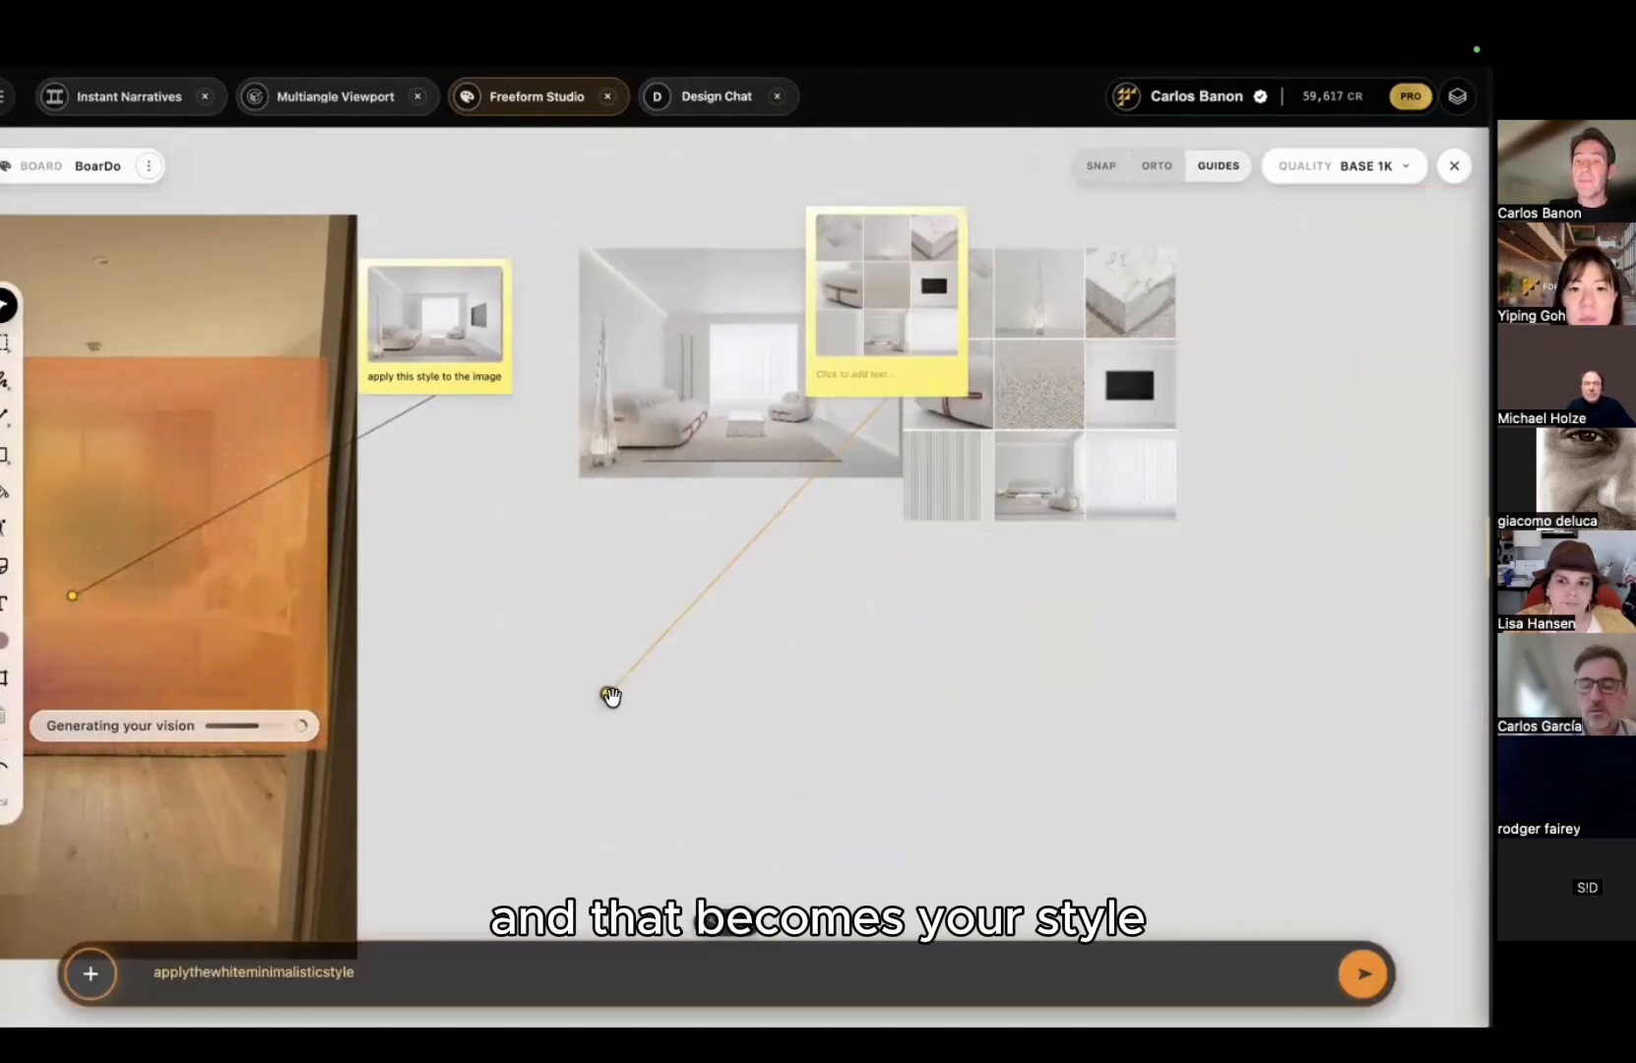
{"action": "scroll", "coordinate": [860, 637], "scroll_direction": "down", "scroll_amount": 3}
{"action": "middle_click_drag", "start_coordinate": [902, 587], "coordinate": [1050, 426]}
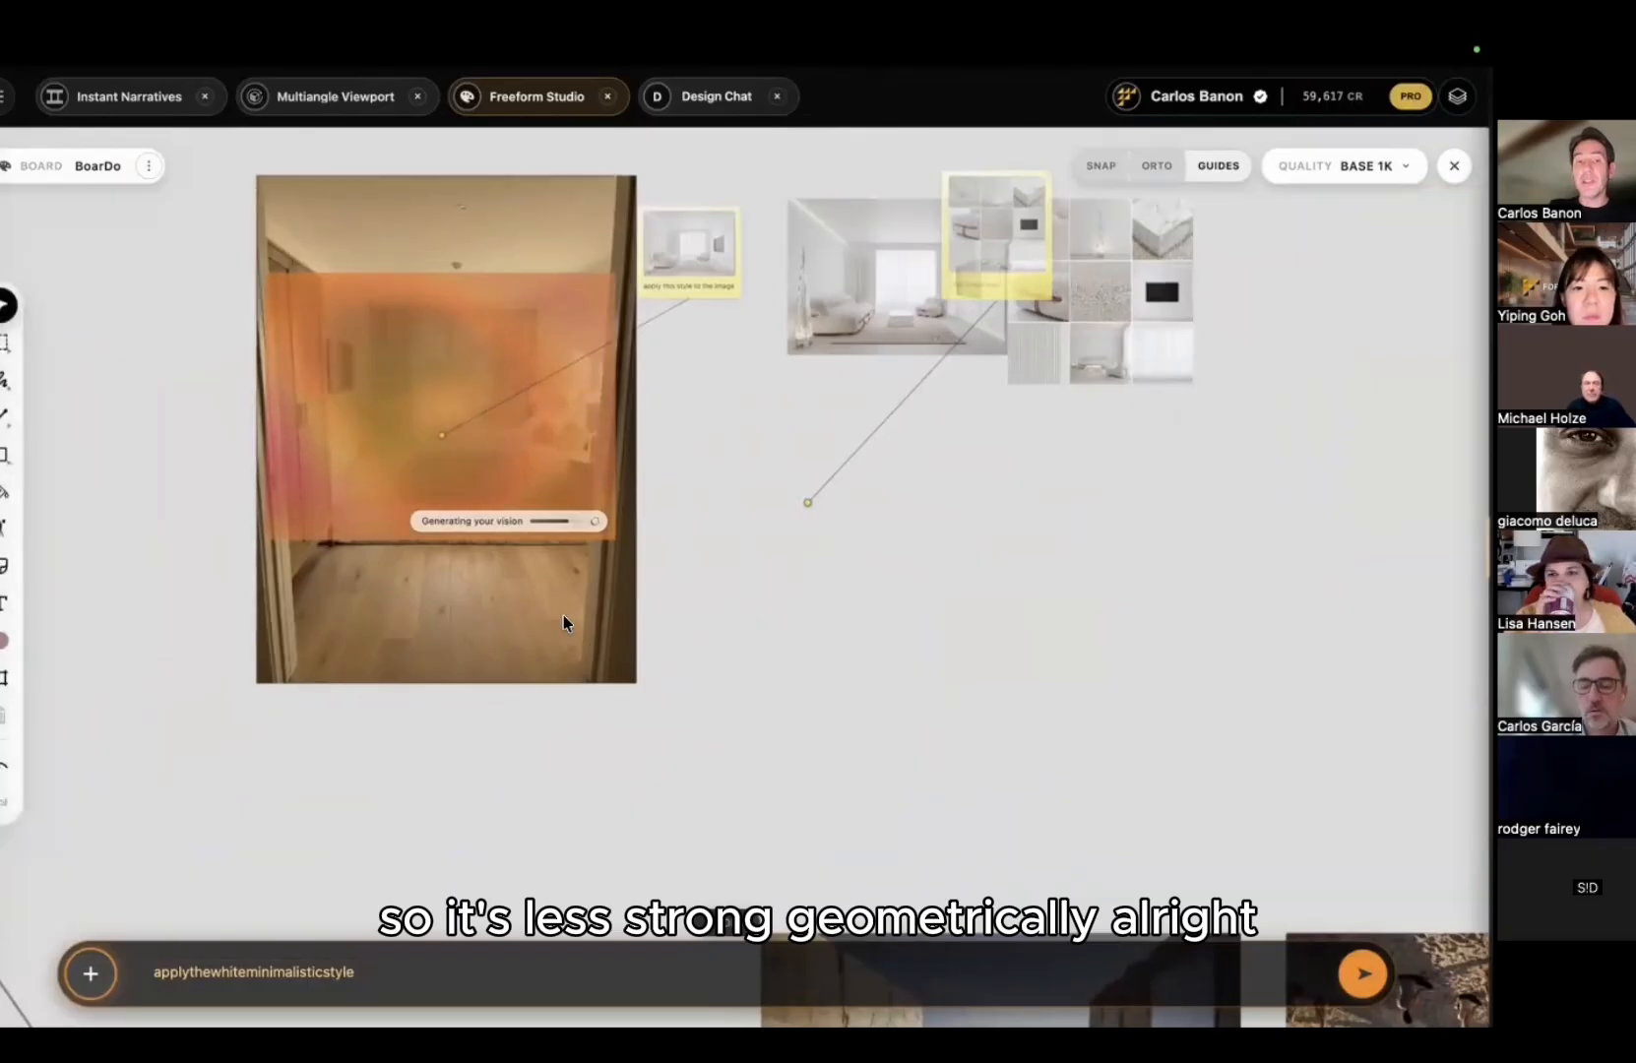
{"action": "left_click_drag", "start_coordinate": [563, 624], "coordinate": [1341, 595]}
{"action": "middle_click_drag", "start_coordinate": [1332, 595], "coordinate": [975, 643]}
{"action": "left_click_drag", "start_coordinate": [840, 619], "coordinate": [1160, 623]}
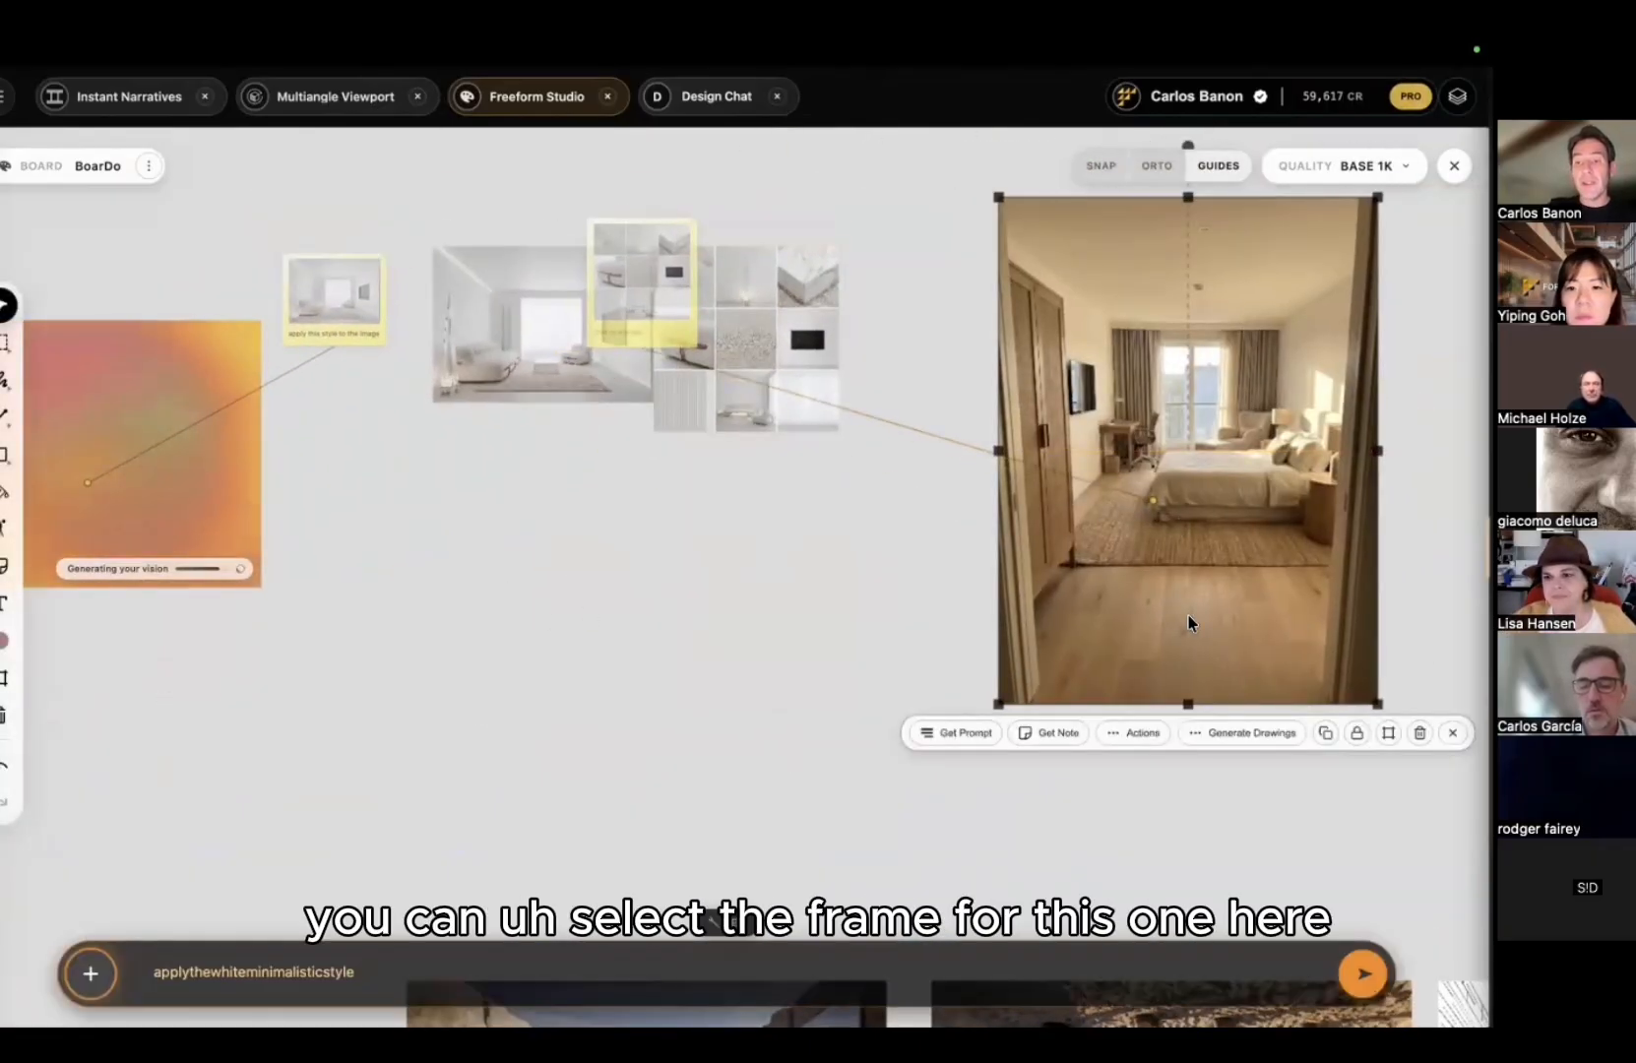
Step: Set the bedroom photo as the target and submit the white minimalist style prompt
{"action": "left_click", "coordinate": [1389, 734]}
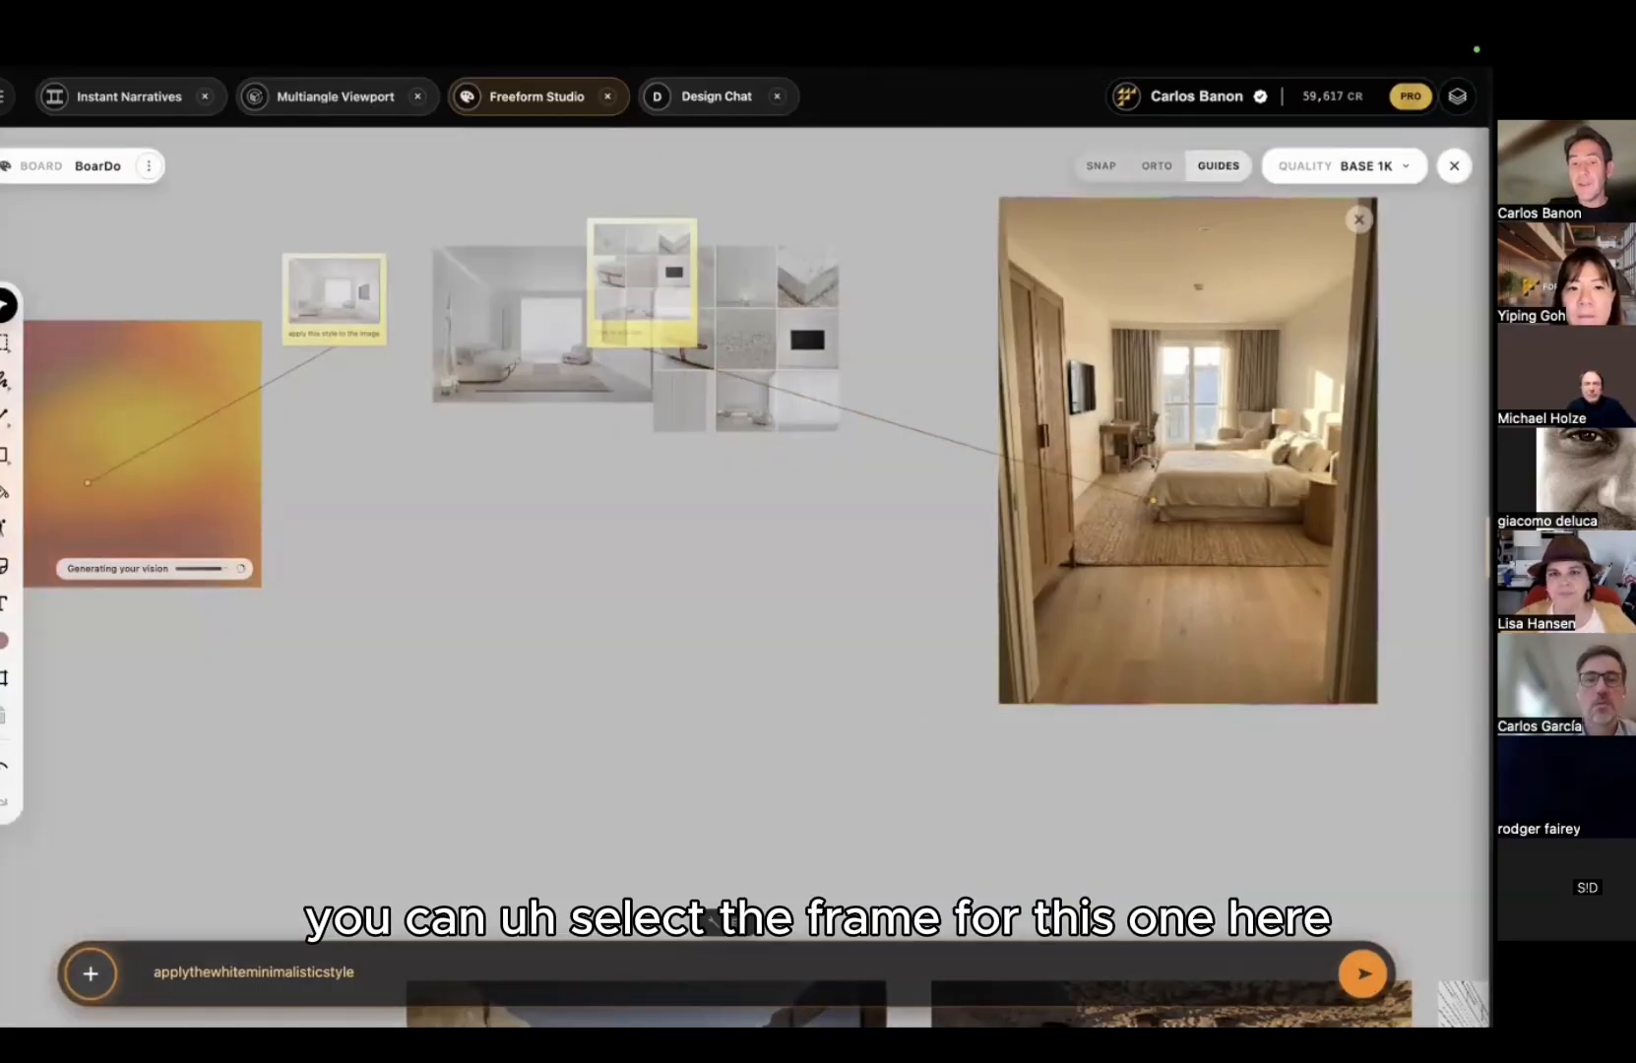
{"action": "left_click", "coordinate": [416, 973]}
{"action": "key", "text": "Return"}
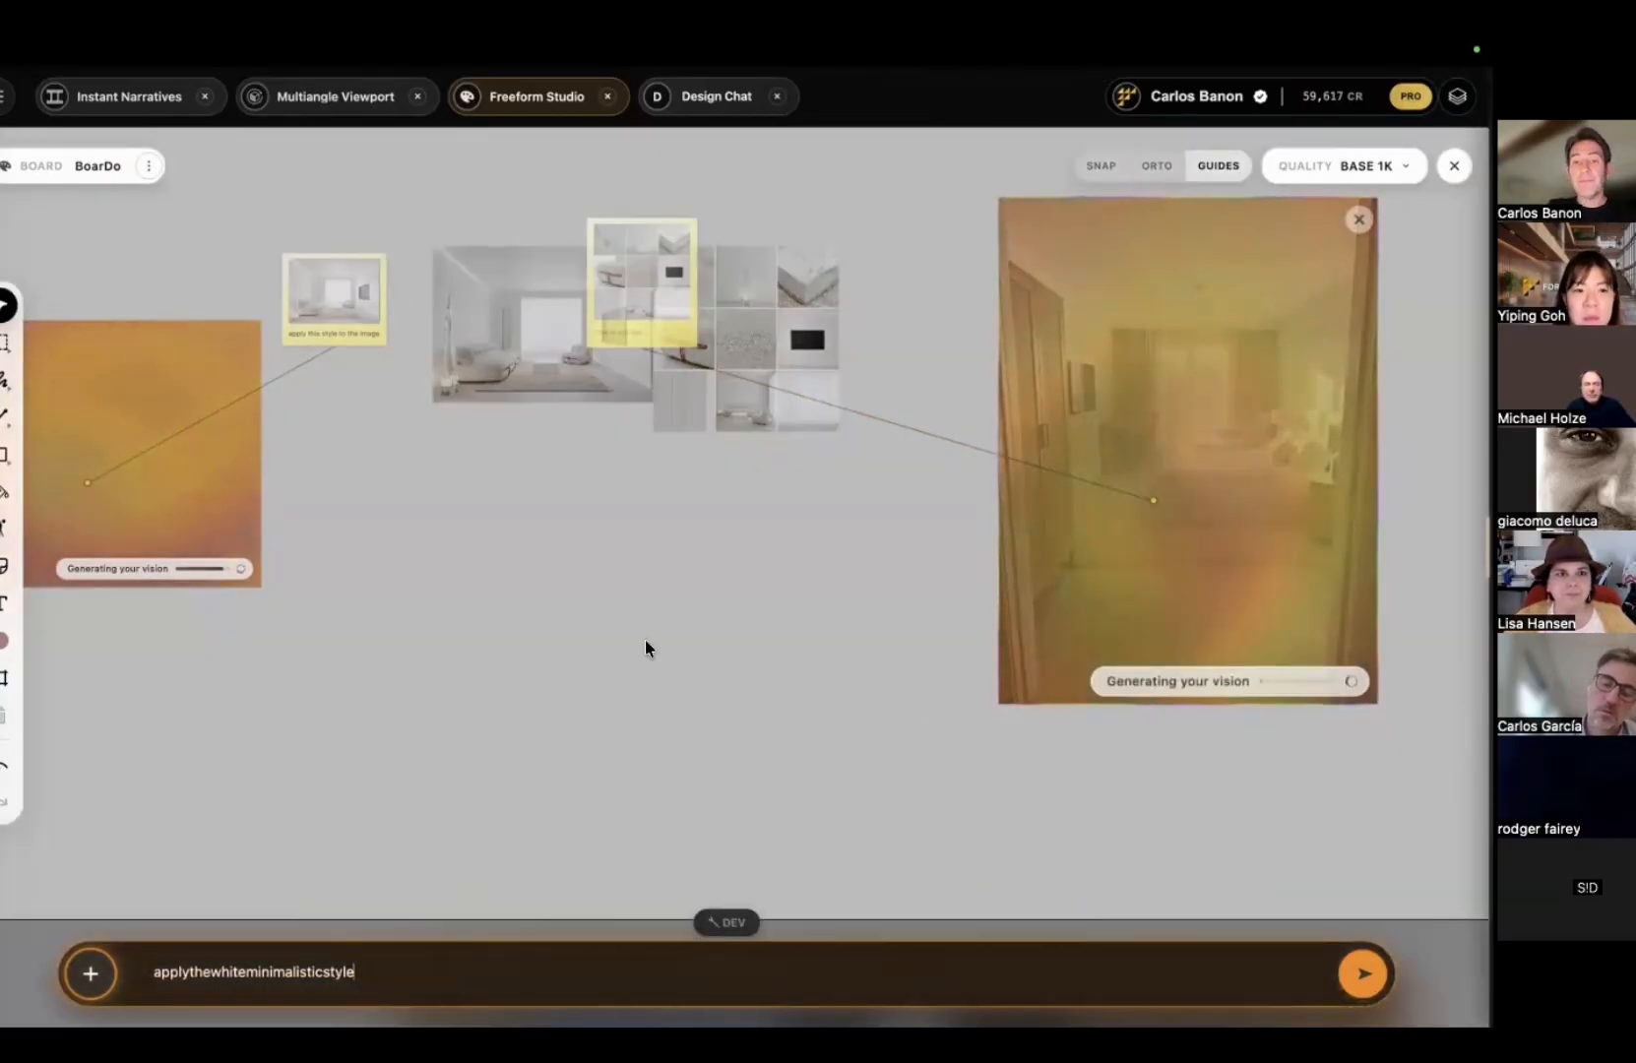
{"action": "middle_click_drag", "start_coordinate": [653, 457], "coordinate": [665, 455]}
{"action": "left_click_drag", "start_coordinate": [704, 242], "coordinate": [815, 237]}
{"action": "scroll", "coordinate": [486, 384], "scroll_direction": "up", "scroll_amount": 5}
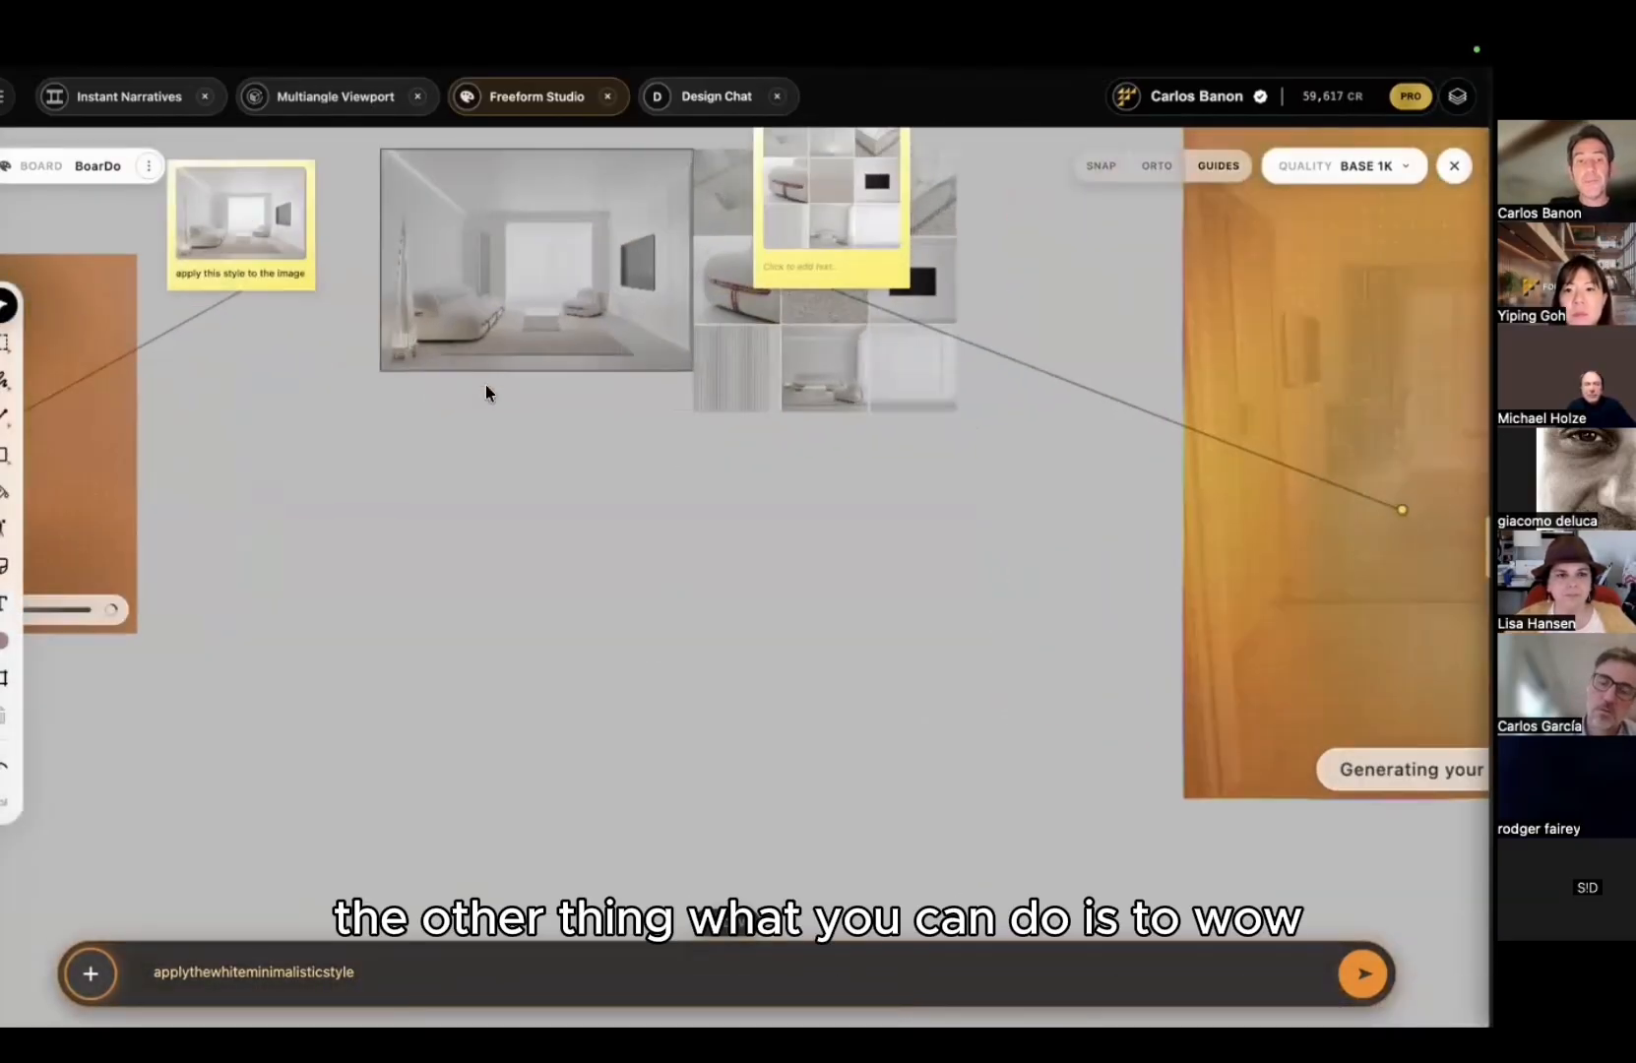
{"action": "middle_click_drag", "start_coordinate": [542, 541], "coordinate": [555, 692]}
{"action": "scroll", "coordinate": [544, 545], "scroll_direction": "up", "scroll_amount": 5}
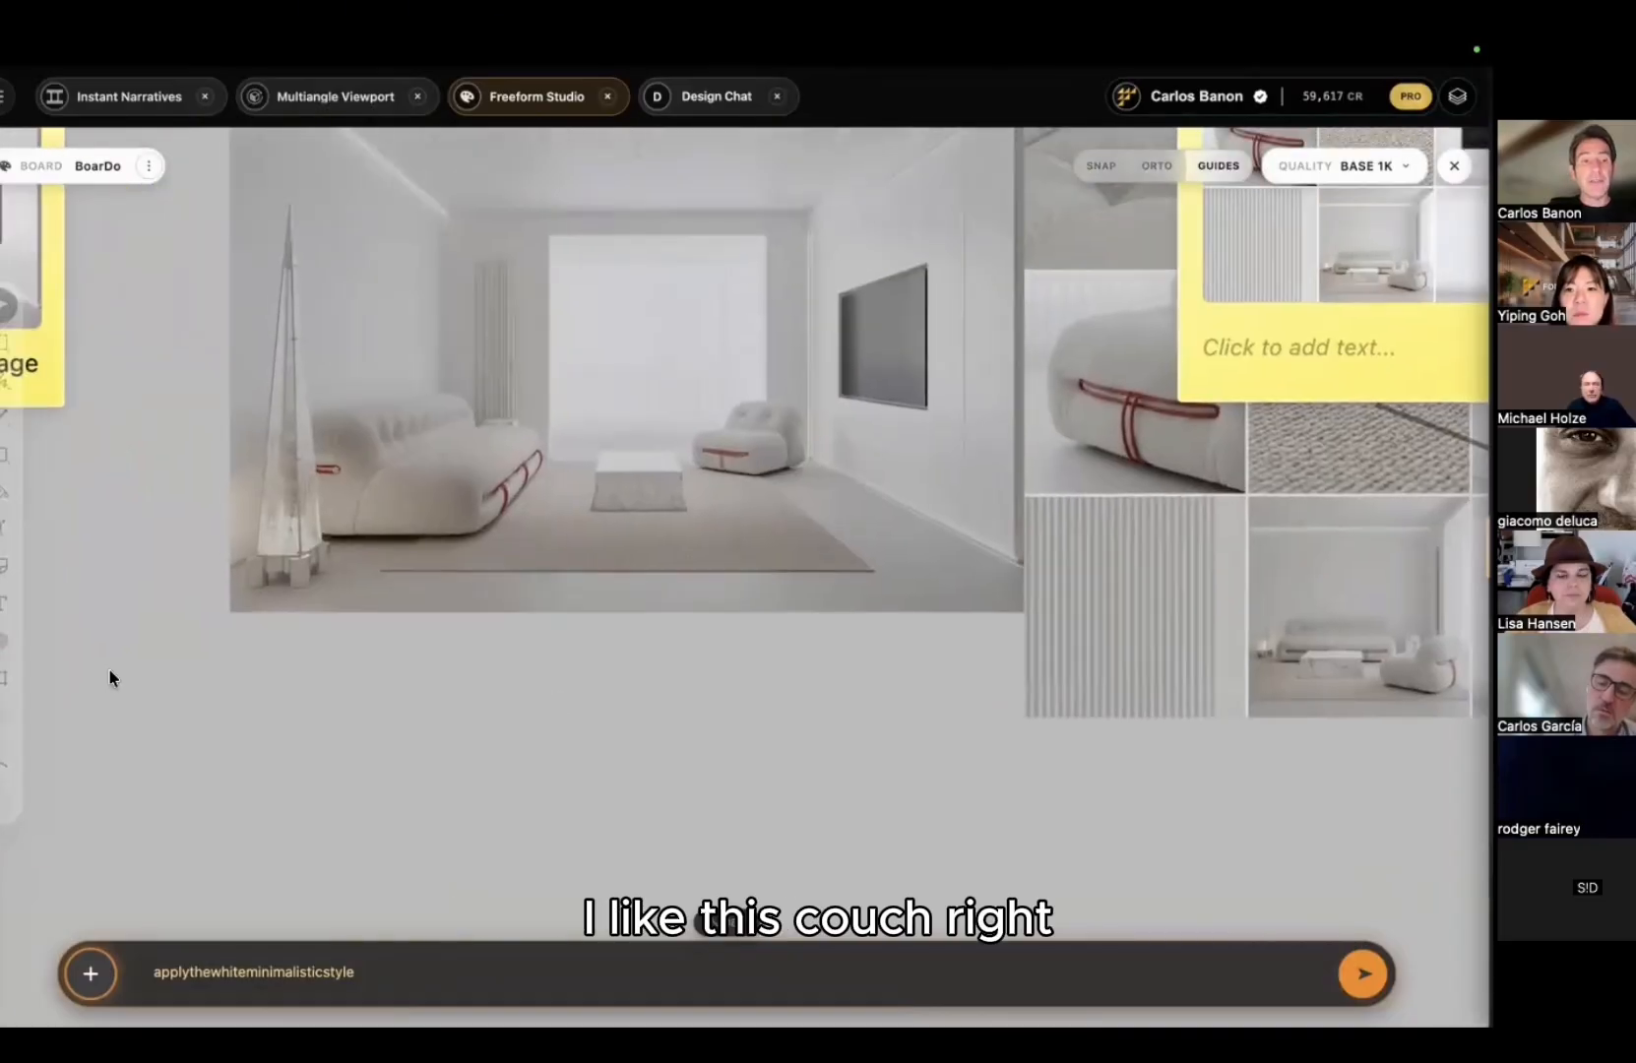
Step: Lasso the couch out of the white room render and place the cutout below the image
{"action": "left_click", "coordinate": [6, 679]}
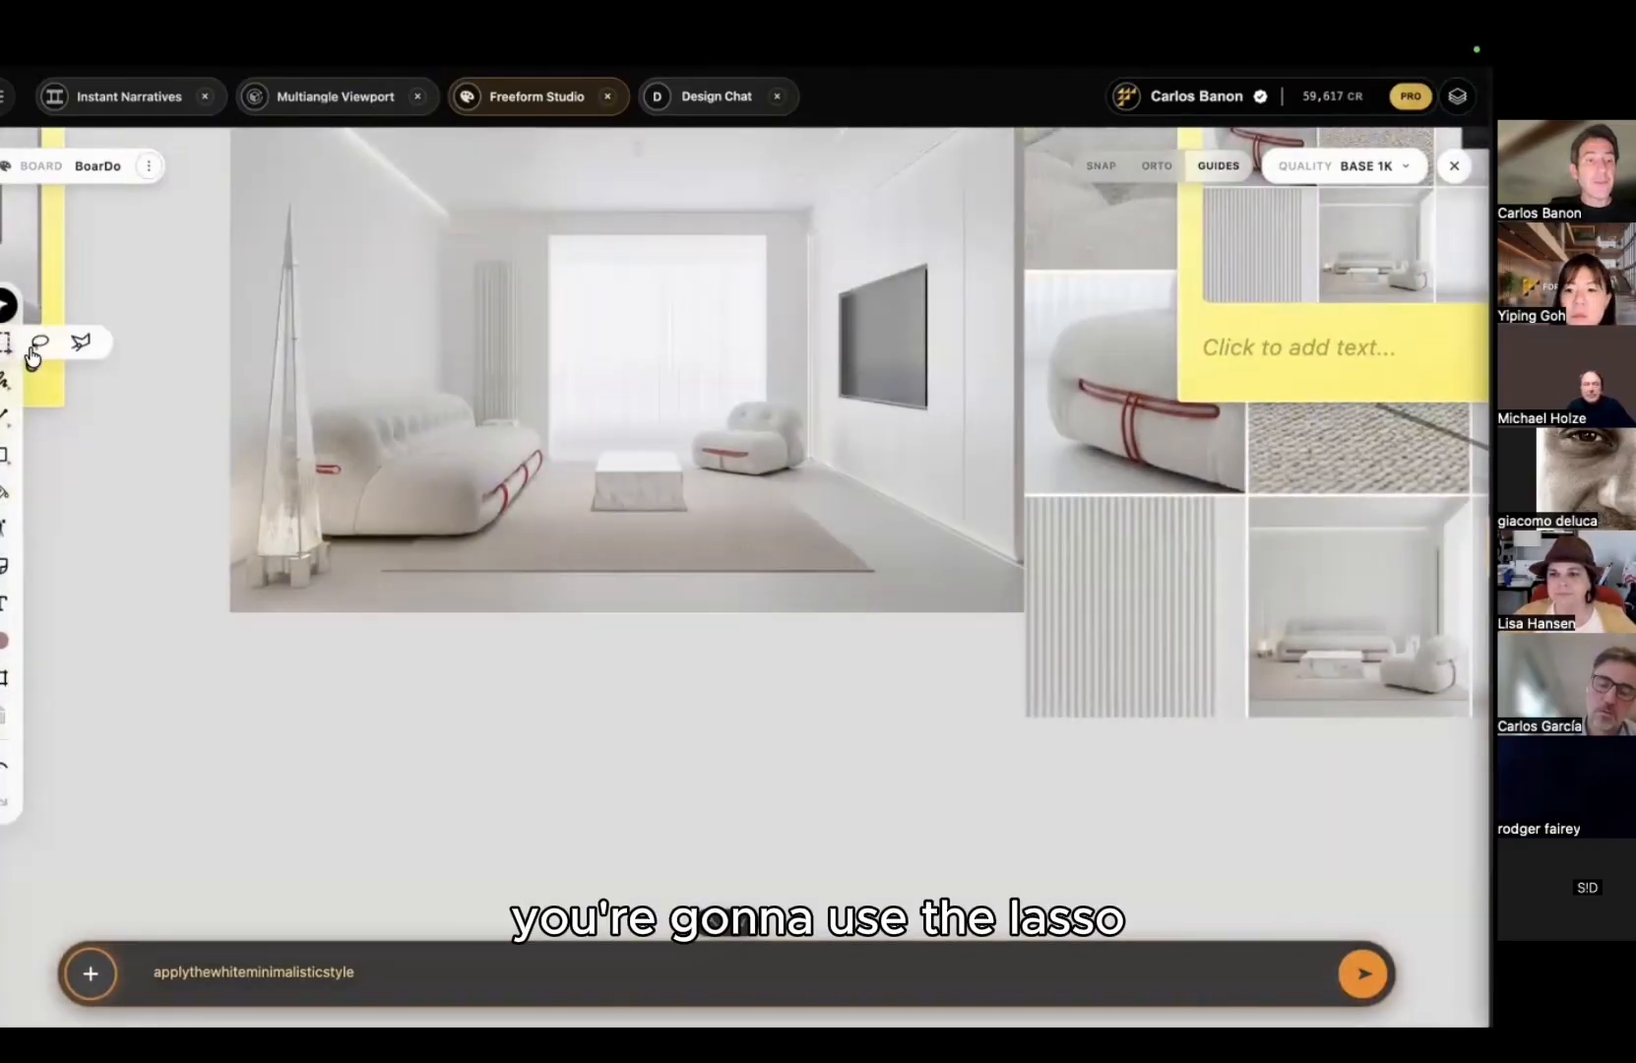
{"action": "left_click", "coordinate": [38, 349]}
{"action": "left_click_drag", "start_coordinate": [547, 455], "coordinate": [541, 431]}
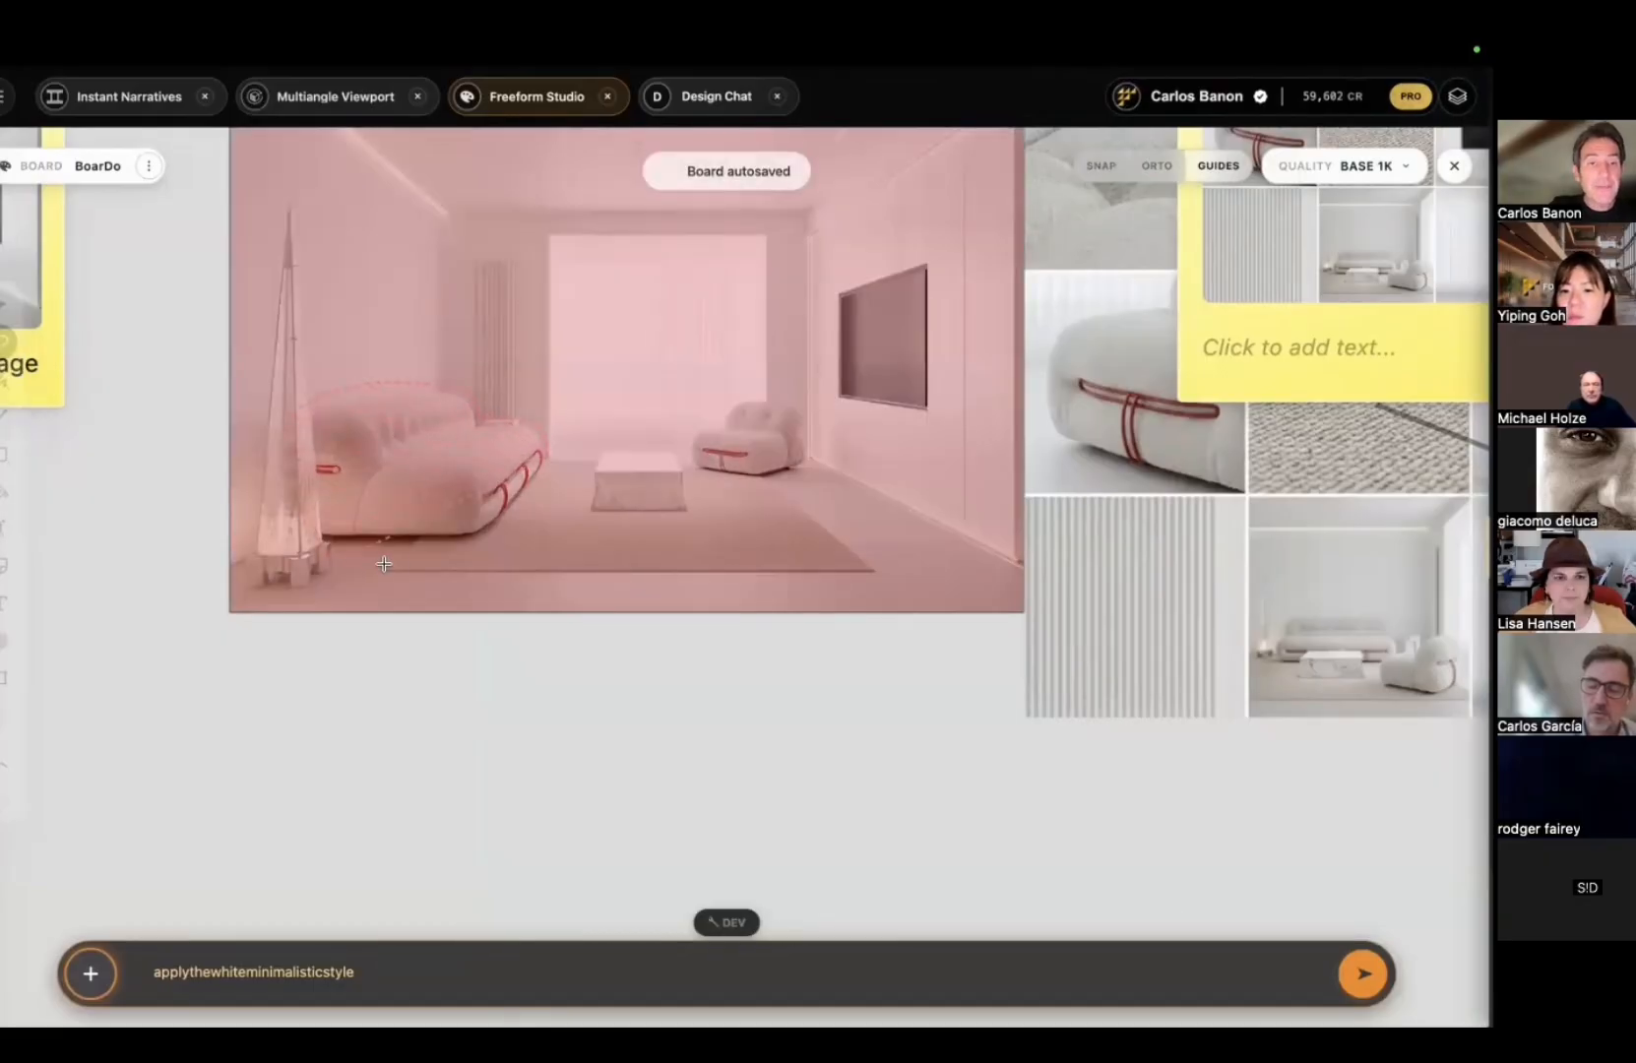
{"action": "left_click_drag", "start_coordinate": [516, 523], "coordinate": [544, 449]}
{"action": "mouse_move", "coordinate": [444, 484]}
{"action": "left_mouse_down"}
{"action": "mouse_move", "coordinate": [540, 812]}
{"action": "mouse_move", "coordinate": [552, 778]}
{"action": "left_mouse_up"}
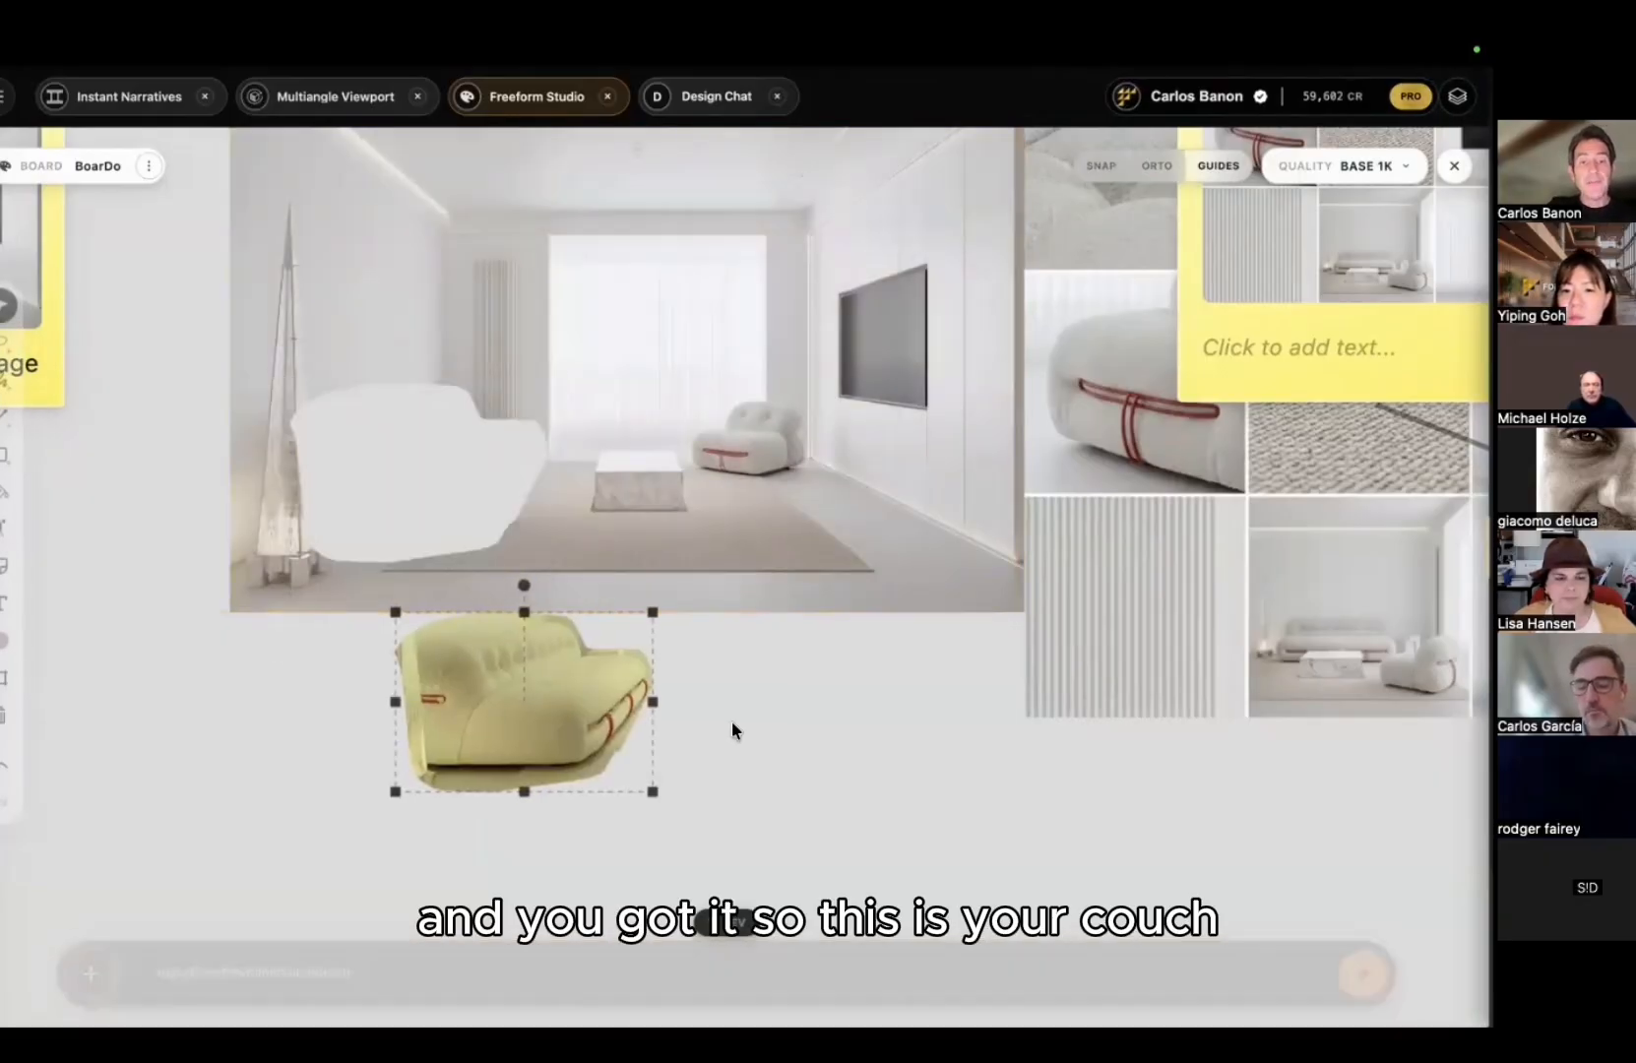
{"action": "scroll", "coordinate": [544, 557], "scroll_direction": "down", "scroll_amount": 2}
{"action": "left_click_drag", "start_coordinate": [545, 557], "coordinate": [544, 692]}
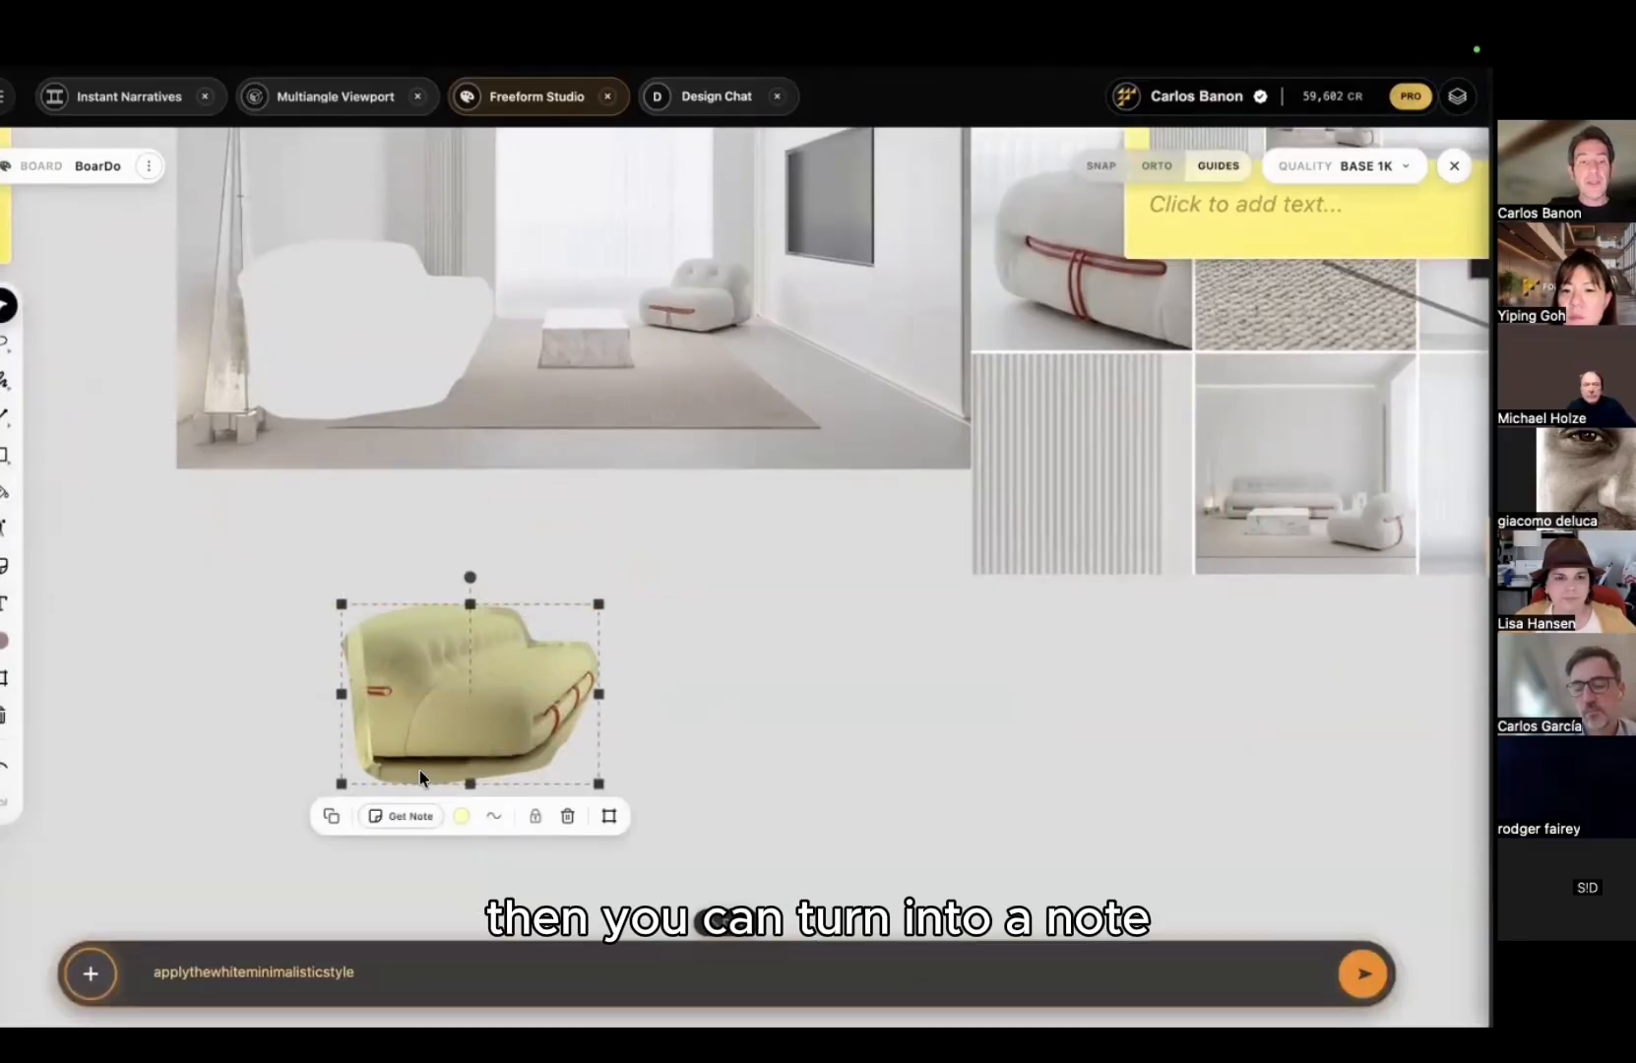
{"action": "scroll", "coordinate": [778, 547], "scroll_direction": "down", "scroll_amount": 3}
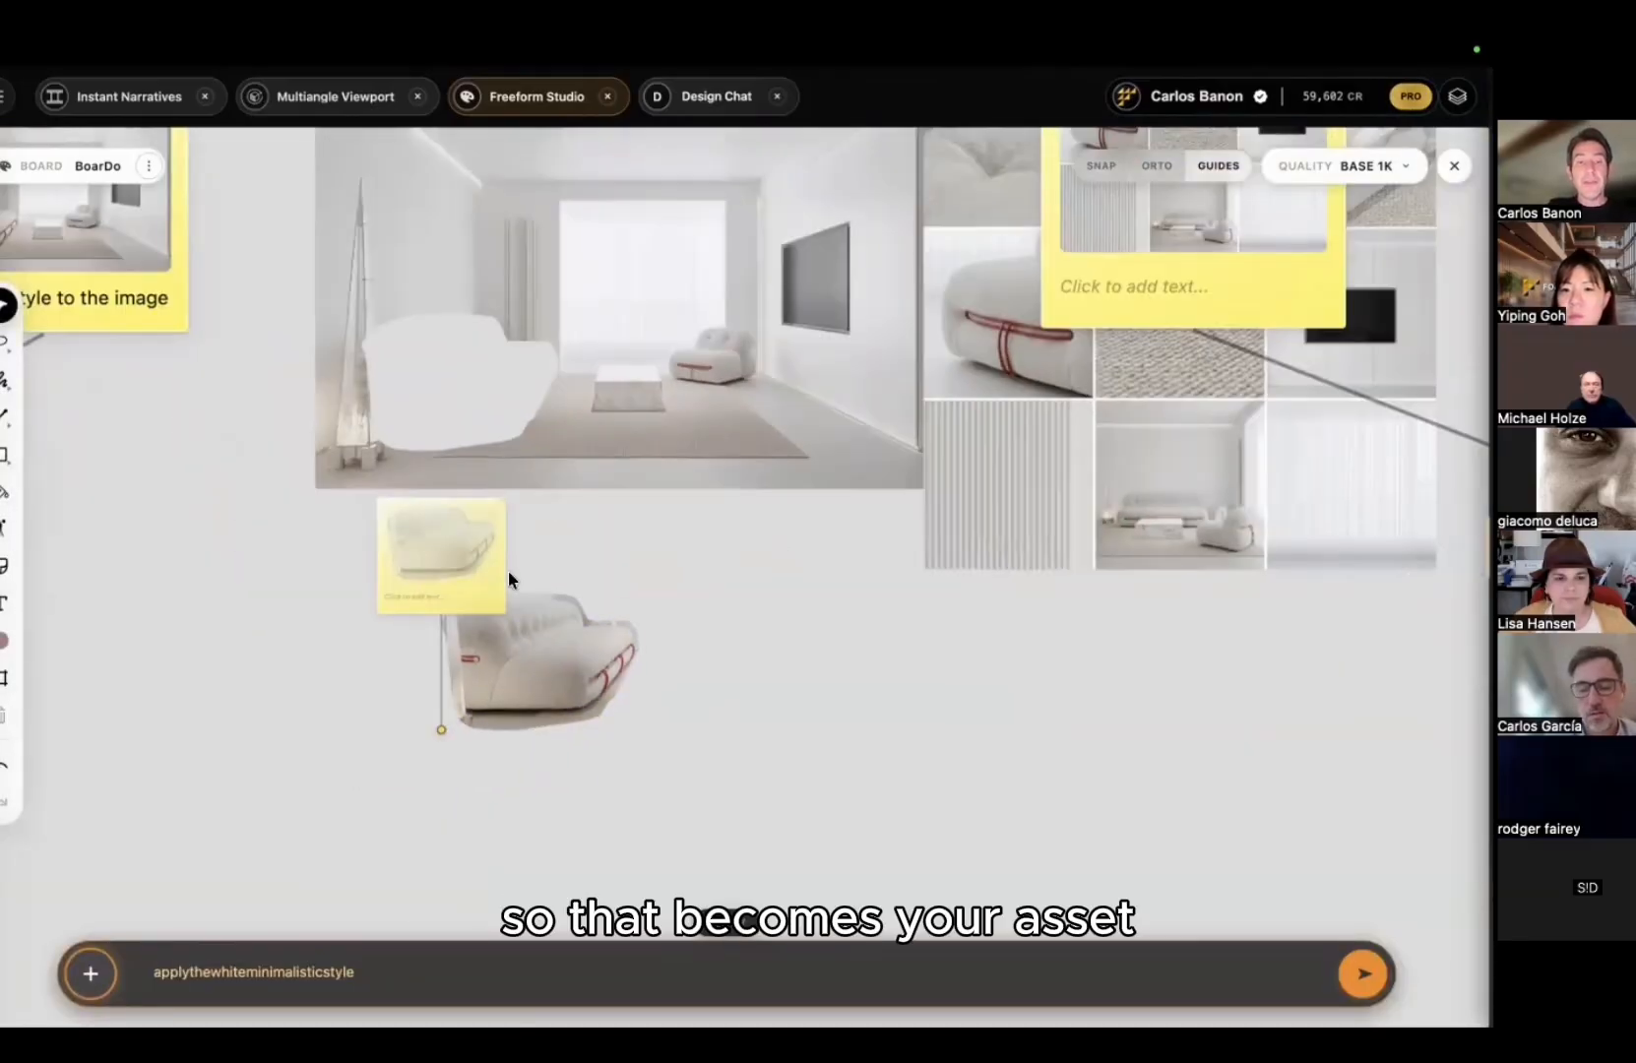
{"action": "left_click_drag", "start_coordinate": [452, 559], "coordinate": [765, 499]}
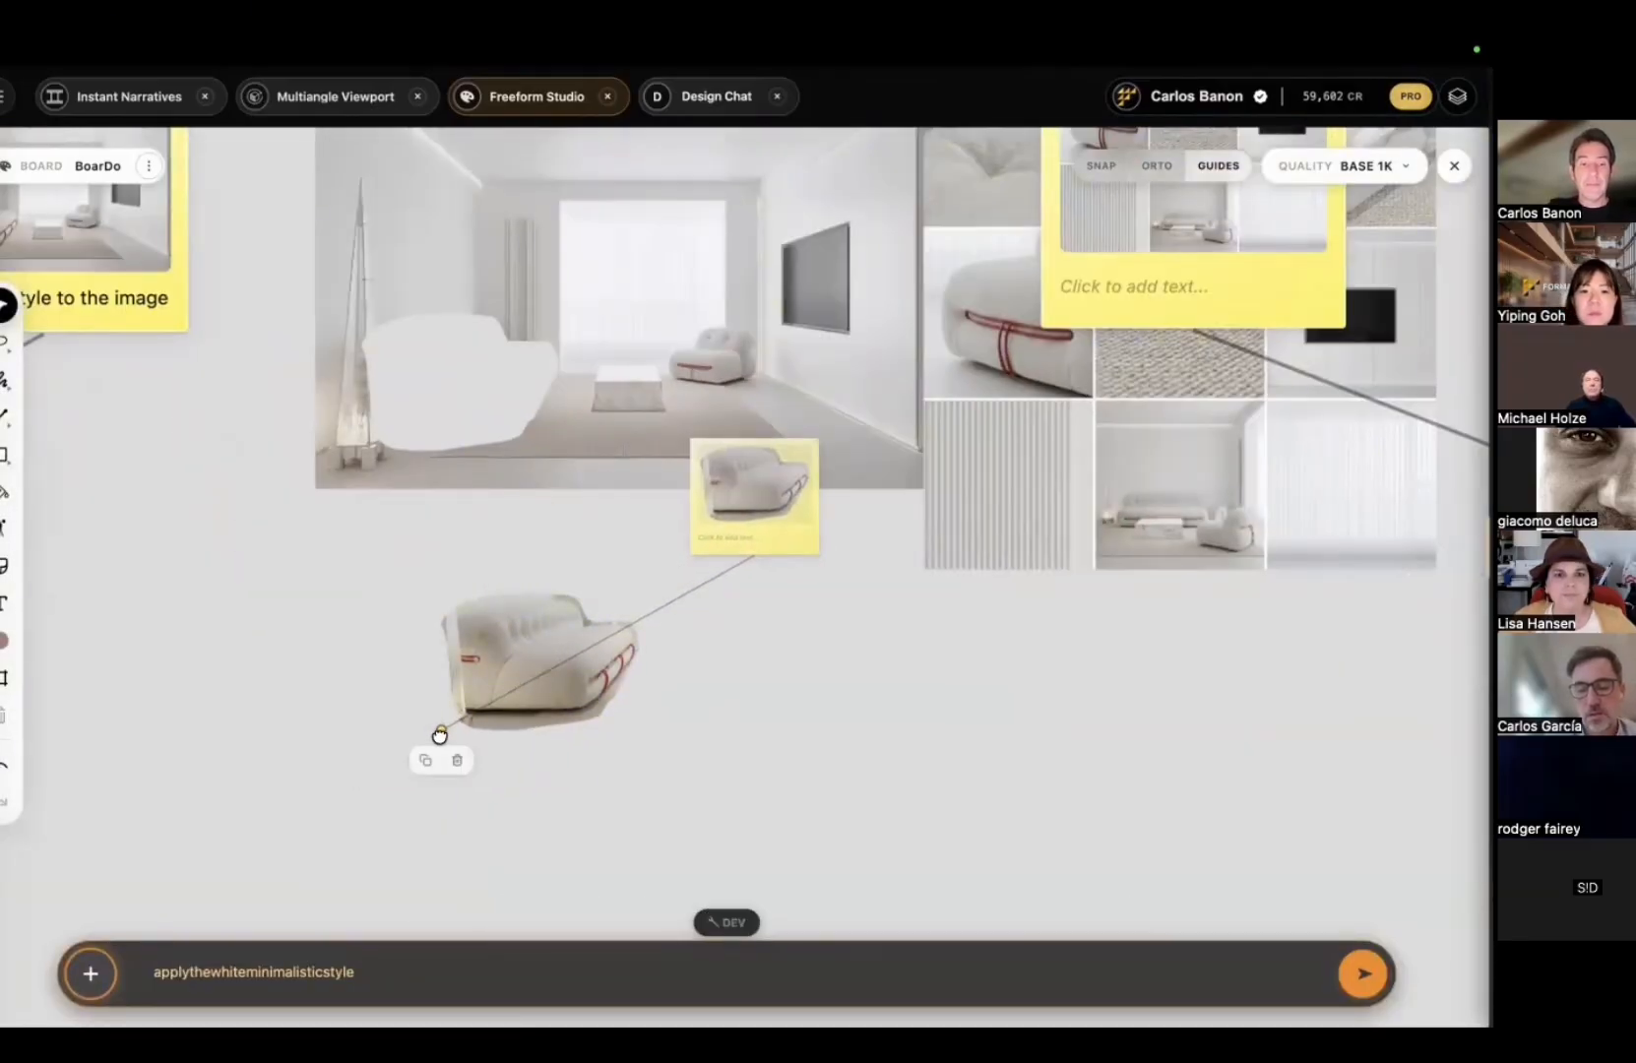
Step: Rearrange the room images on the board and extend the couch cutout's note link rightward
{"action": "scroll", "coordinate": [802, 726], "scroll_direction": "down", "scroll_amount": 4}
{"action": "middle_click_drag", "start_coordinate": [858, 647], "coordinate": [490, 593]}
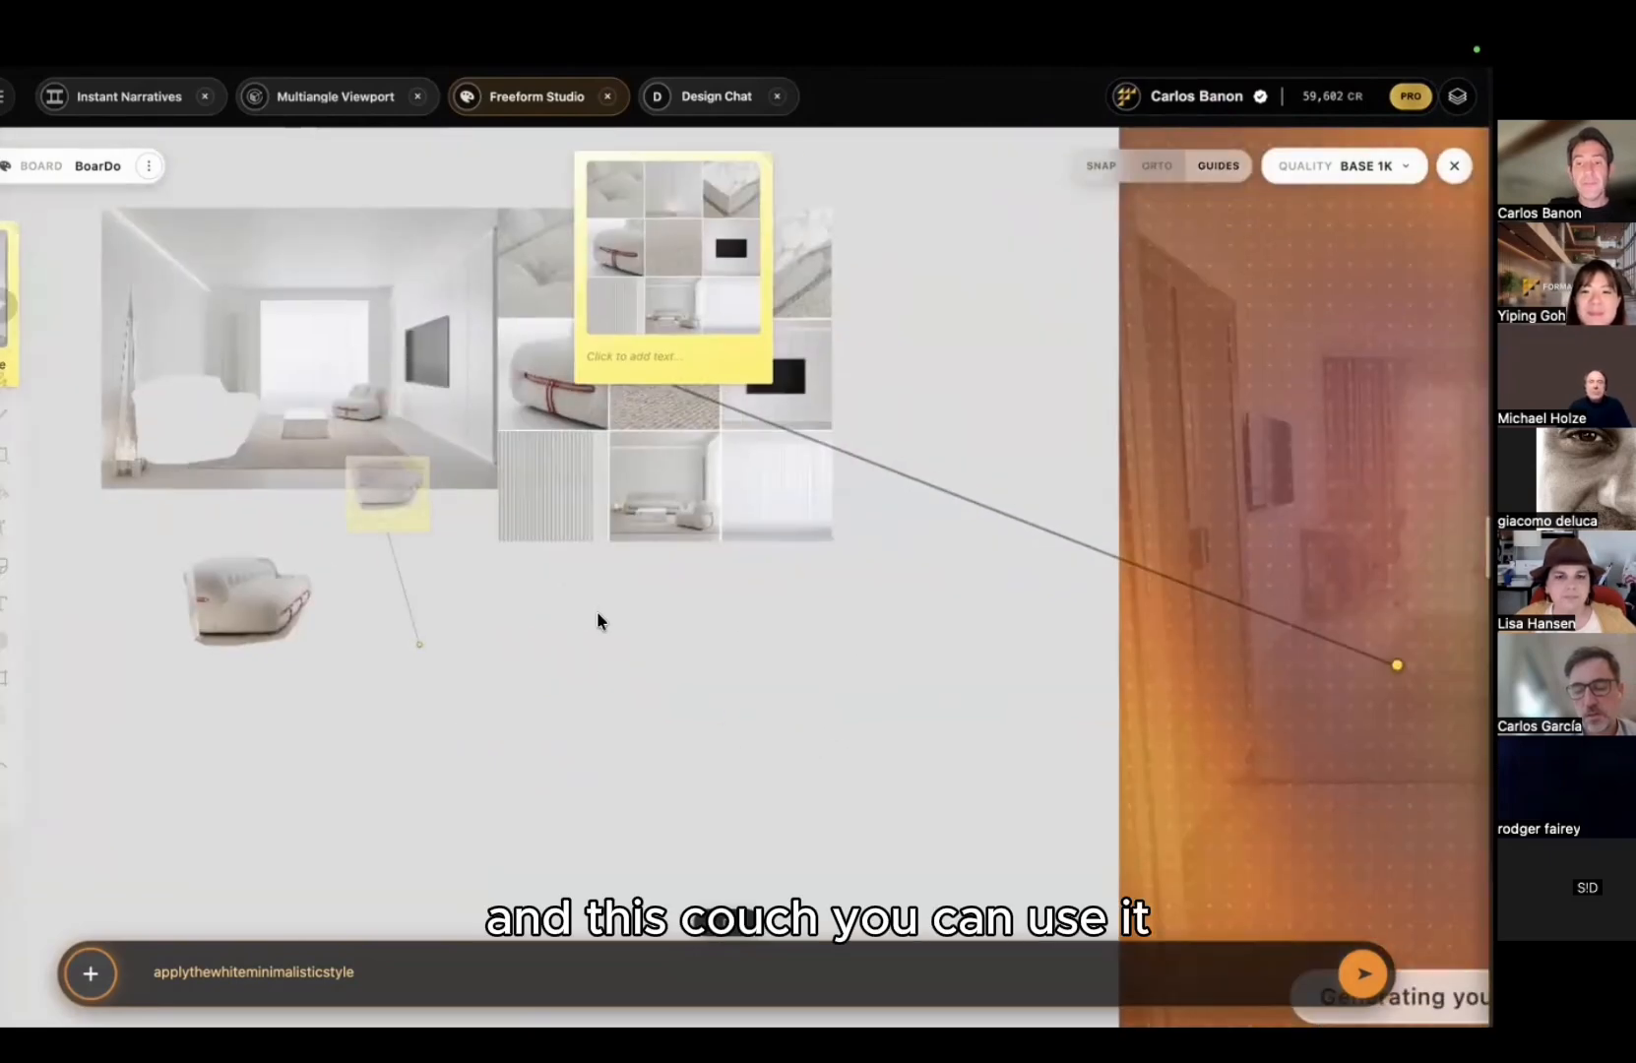
{"action": "scroll", "coordinate": [596, 612], "scroll_direction": "down", "scroll_amount": 3}
{"action": "middle_click_drag", "start_coordinate": [786, 665], "coordinate": [1210, 621]}
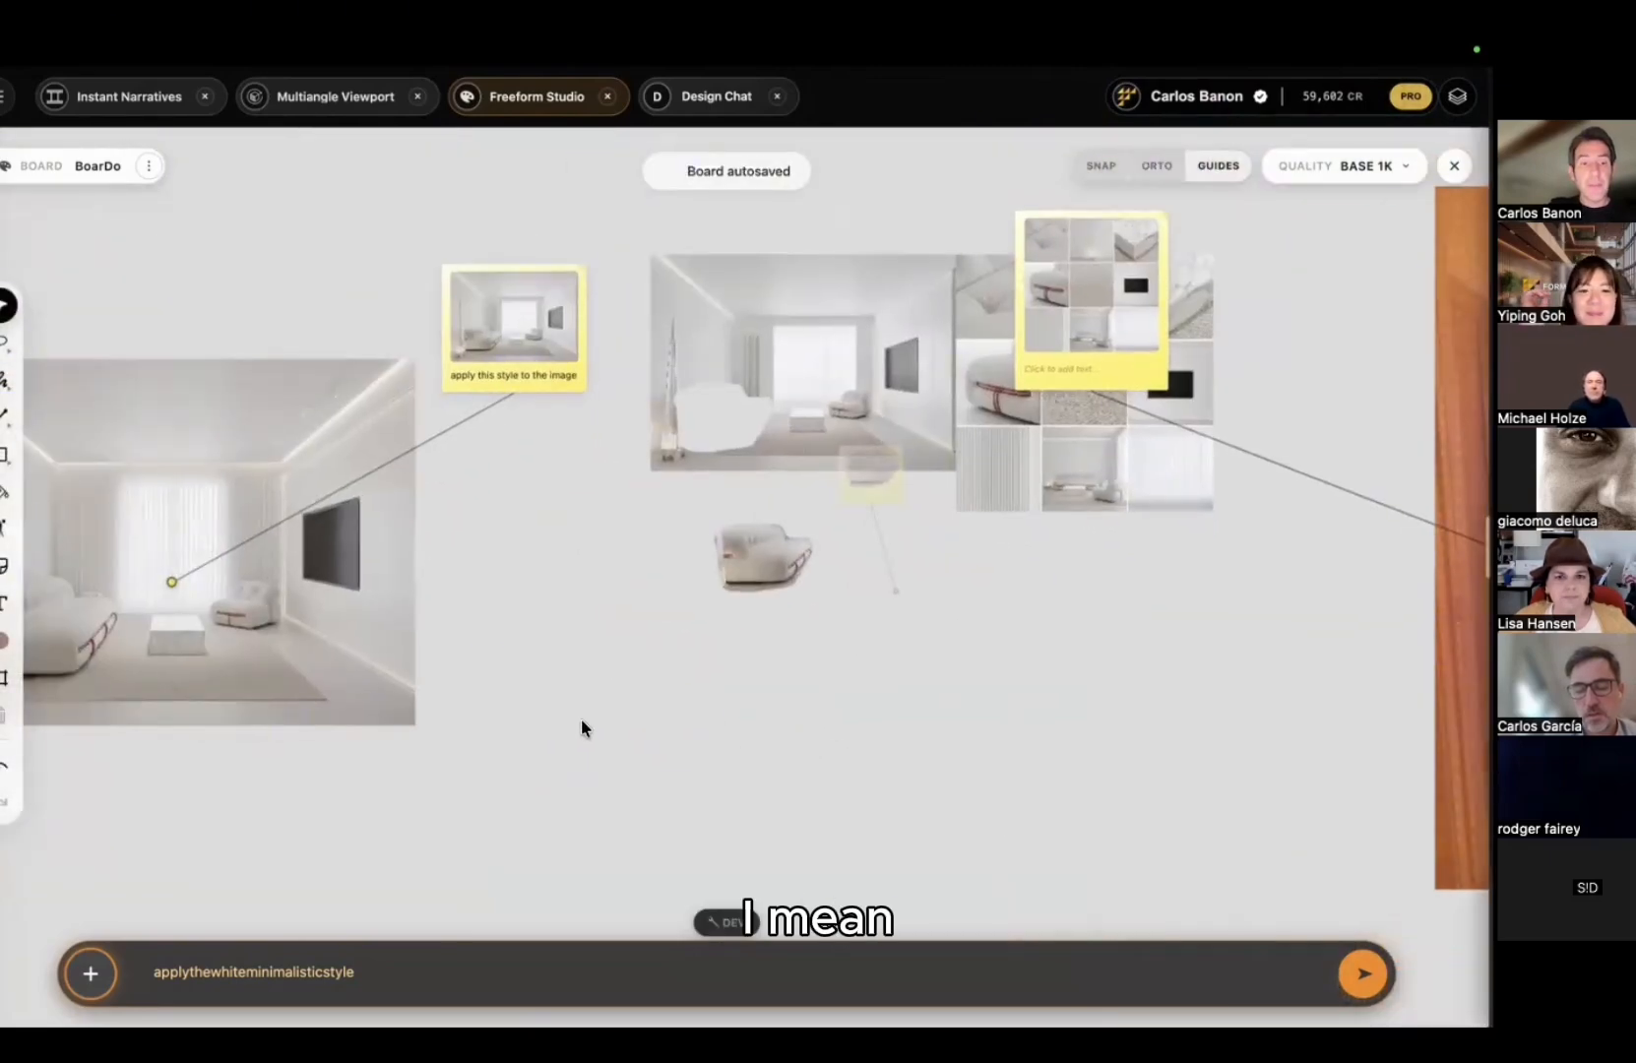
{"action": "middle_click_drag", "start_coordinate": [681, 621], "coordinate": [535, 612]}
{"action": "left_click_drag", "start_coordinate": [202, 579], "coordinate": [69, 490]}
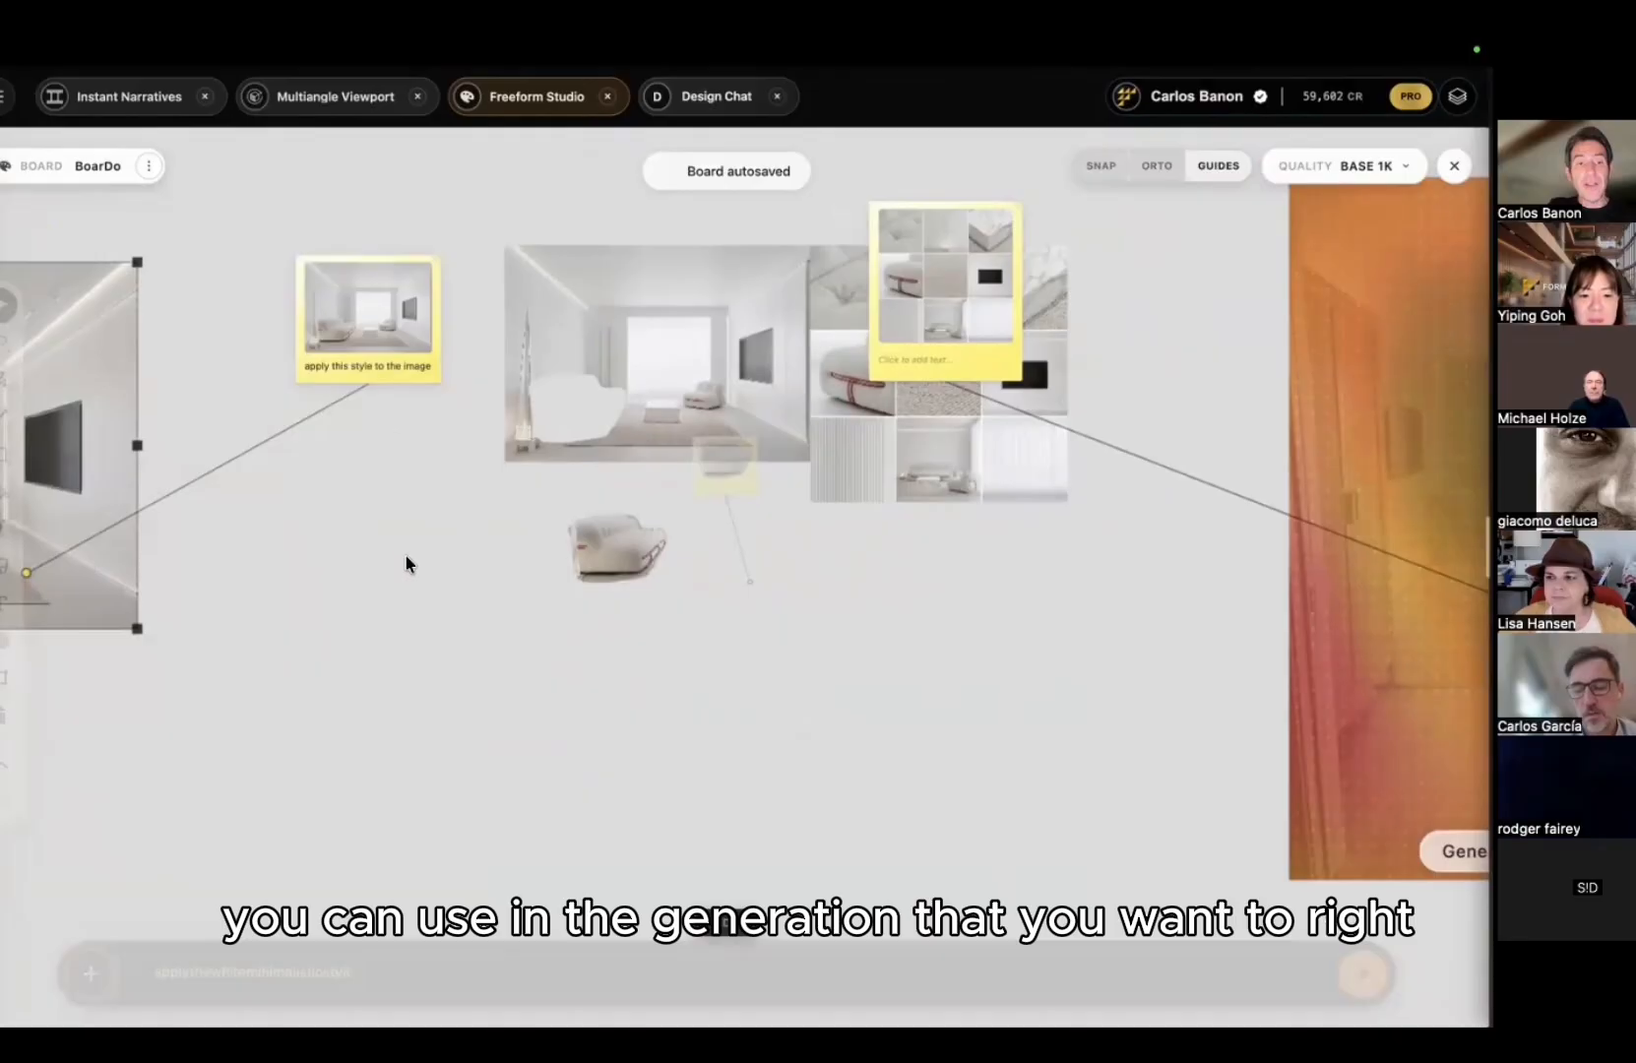
{"action": "middle_click_drag", "start_coordinate": [339, 630], "coordinate": [556, 500]}
{"action": "scroll", "coordinate": [553, 492], "scroll_direction": "down", "scroll_amount": 3}
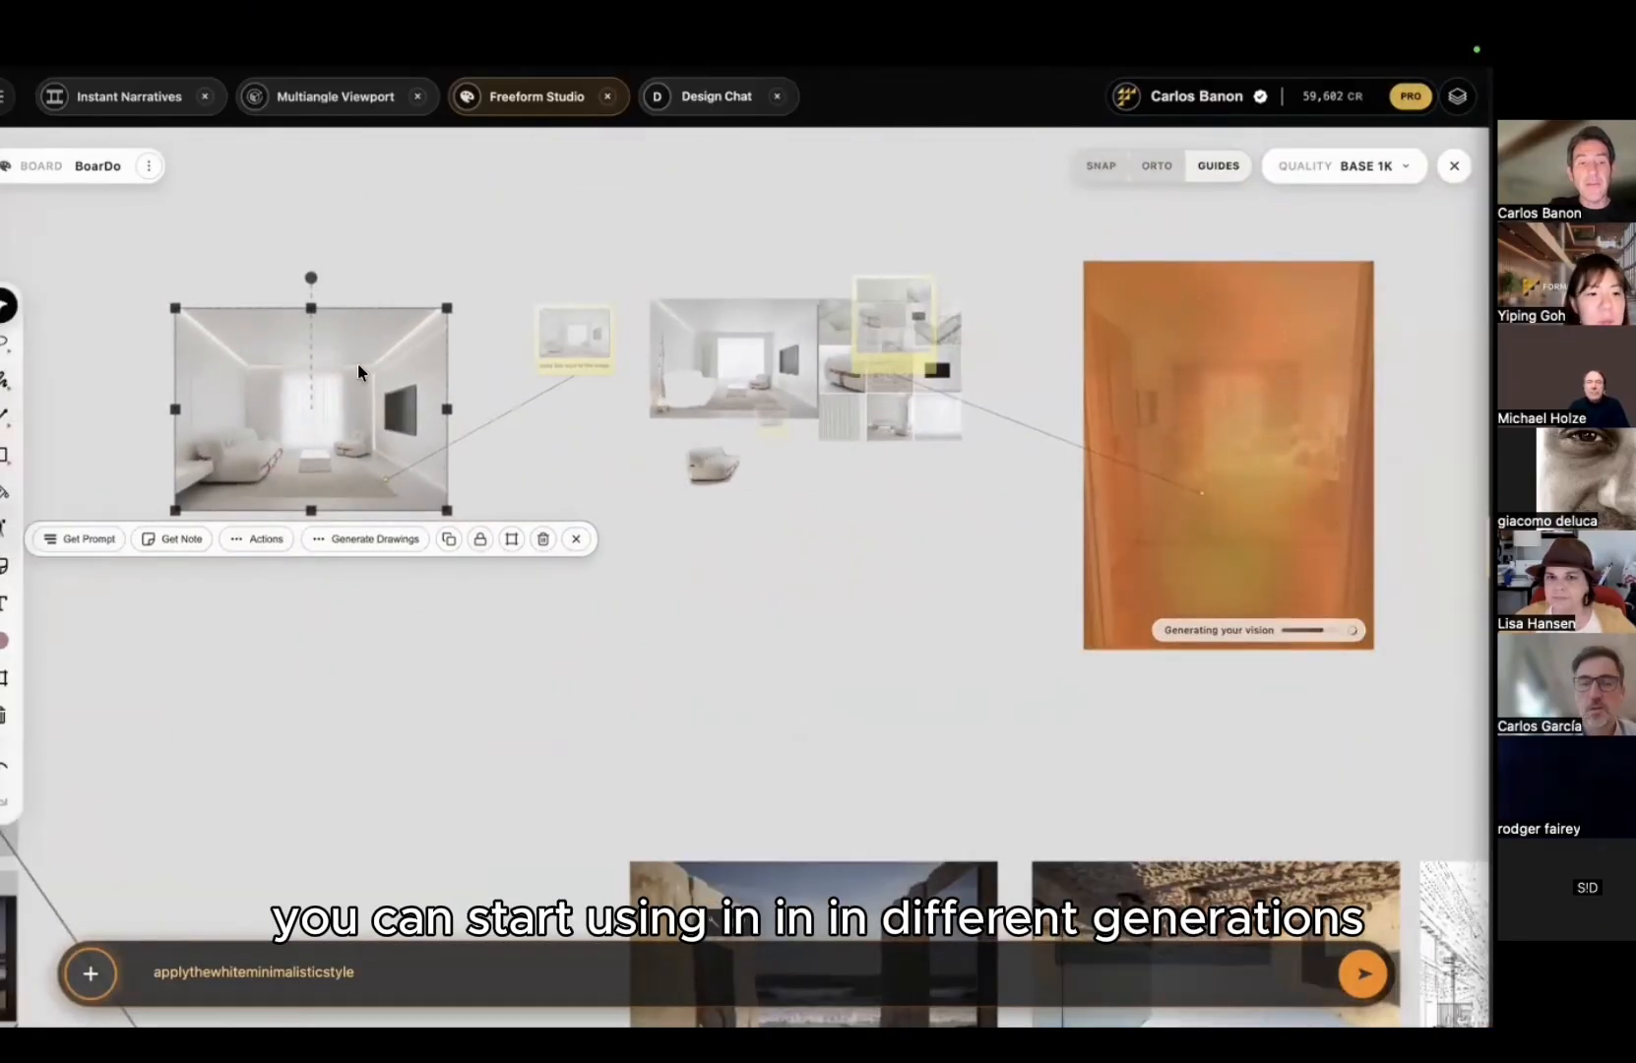
{"action": "left_click_drag", "start_coordinate": [358, 365], "coordinate": [256, 286]}
{"action": "middle_click_drag", "start_coordinate": [806, 533], "coordinate": [515, 552]}
{"action": "scroll", "coordinate": [515, 553], "scroll_direction": "up", "scroll_amount": 3}
{"action": "left_click", "coordinate": [366, 470]}
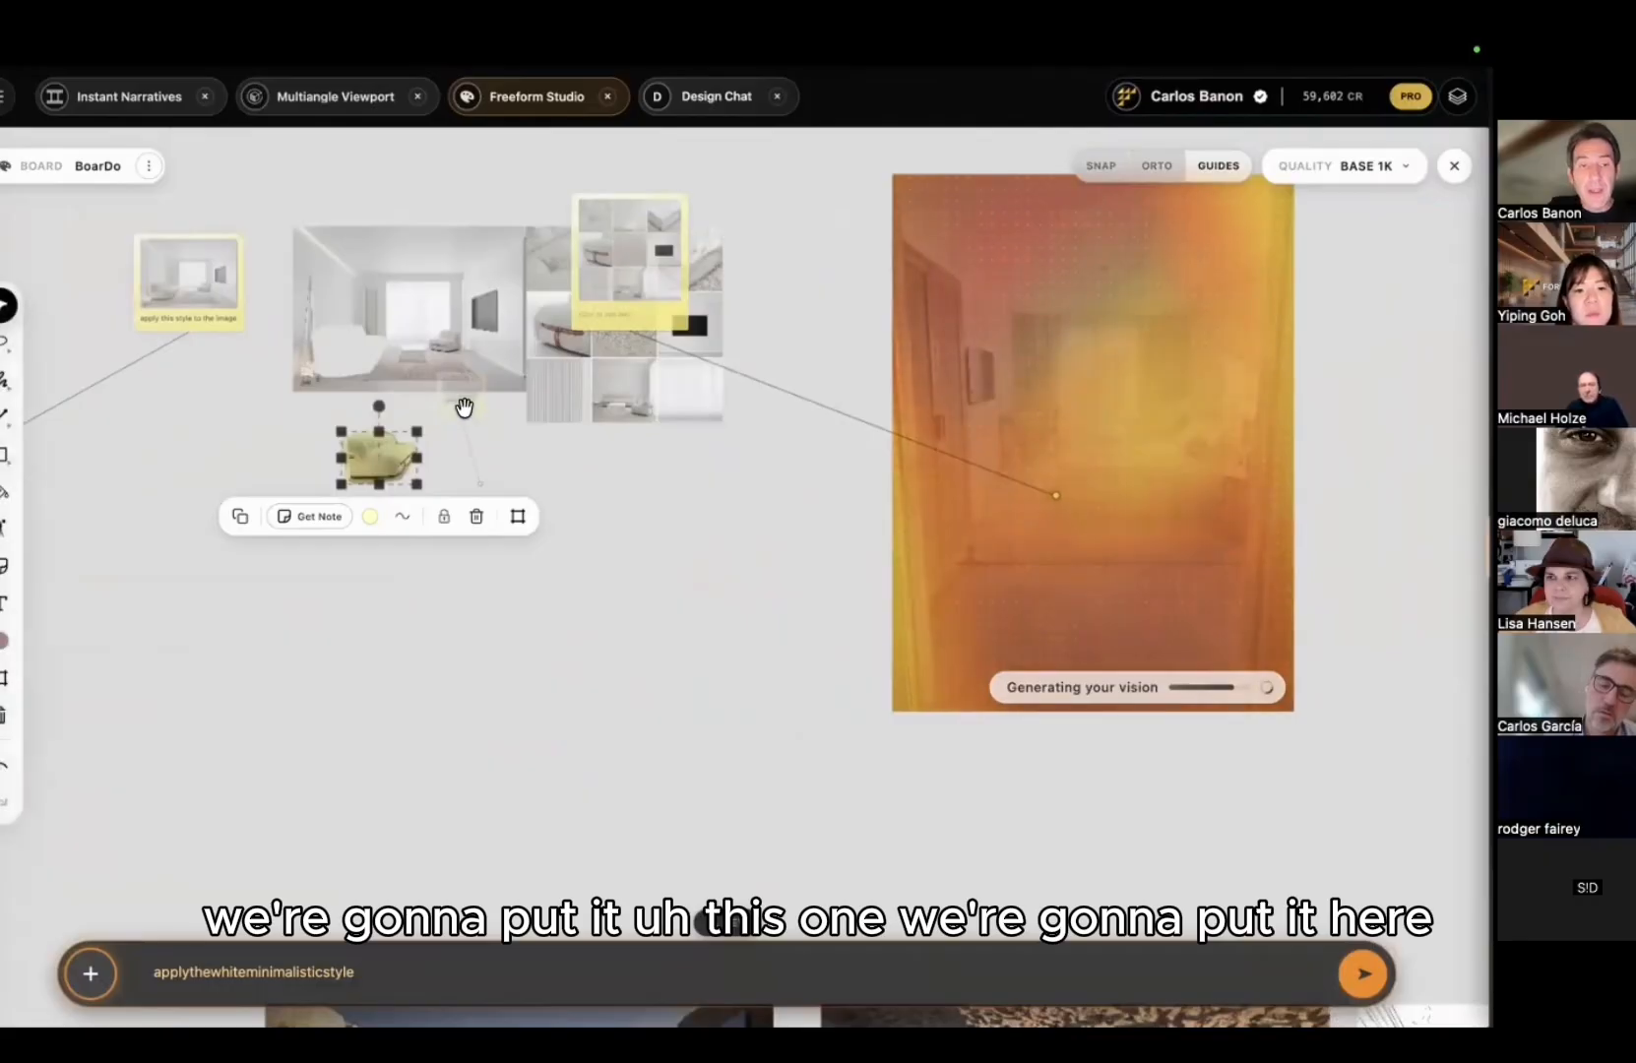
{"action": "left_click_drag", "start_coordinate": [481, 487], "coordinate": [811, 503]}
{"action": "scroll", "coordinate": [742, 586], "scroll_direction": "right", "scroll_amount": 5}
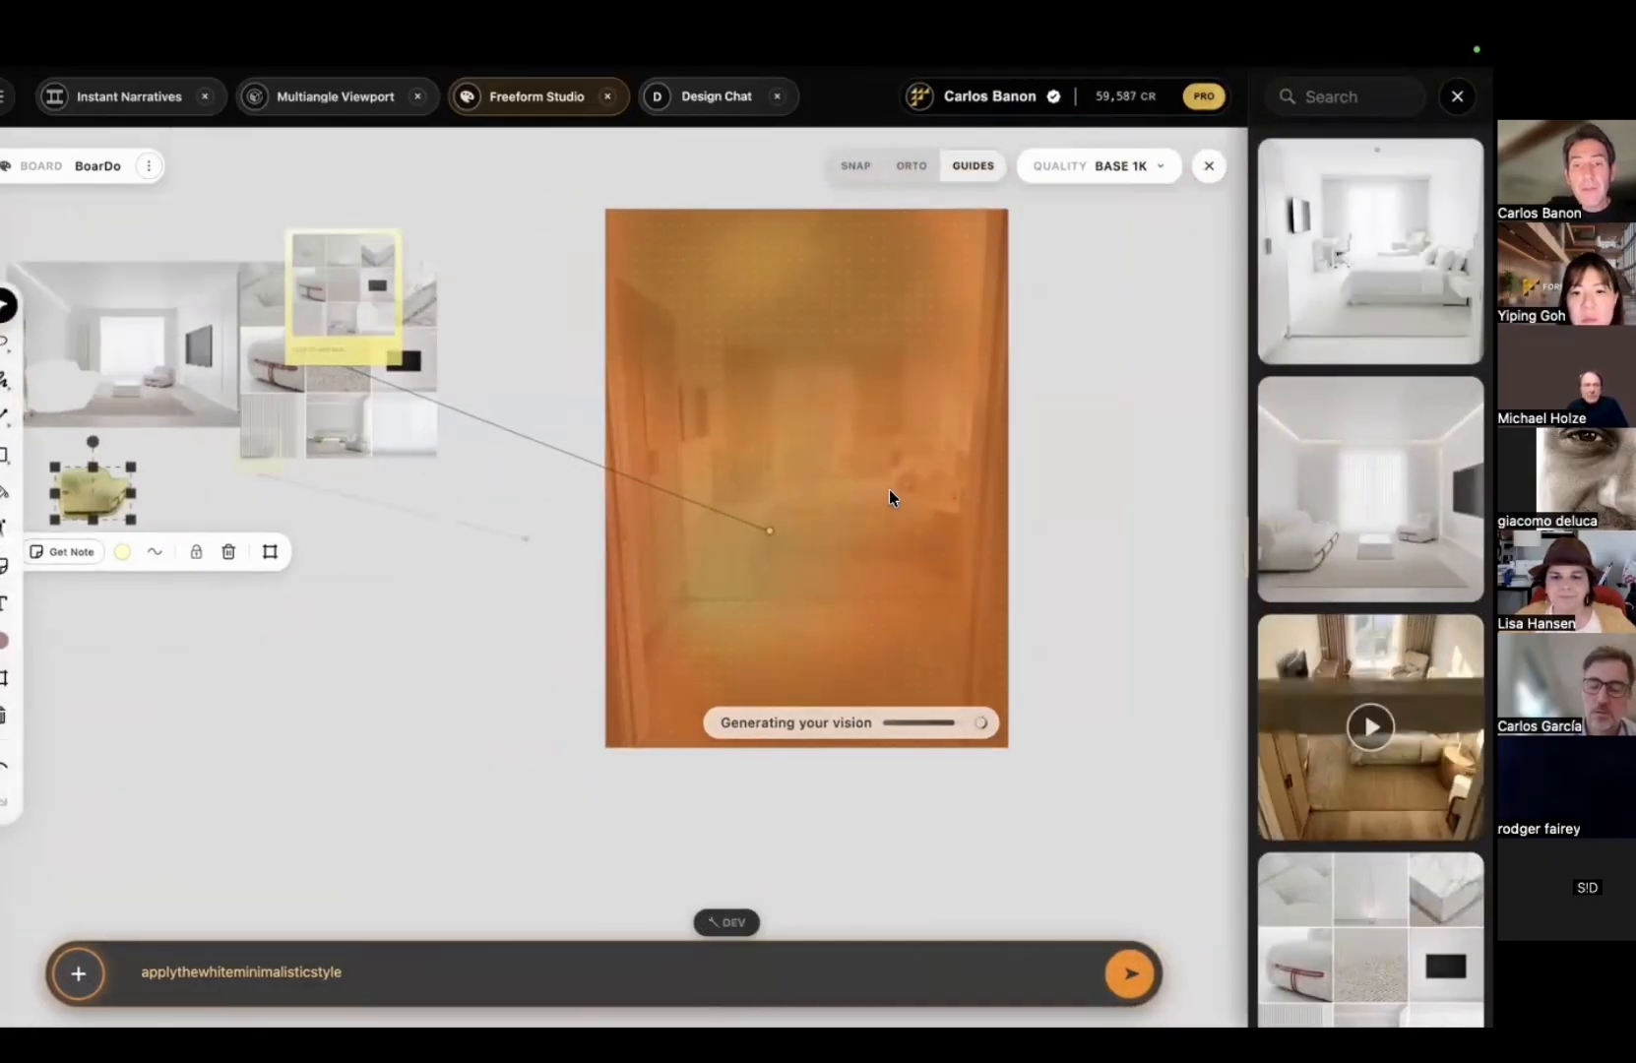
{"action": "left_click", "coordinate": [1303, 303]}
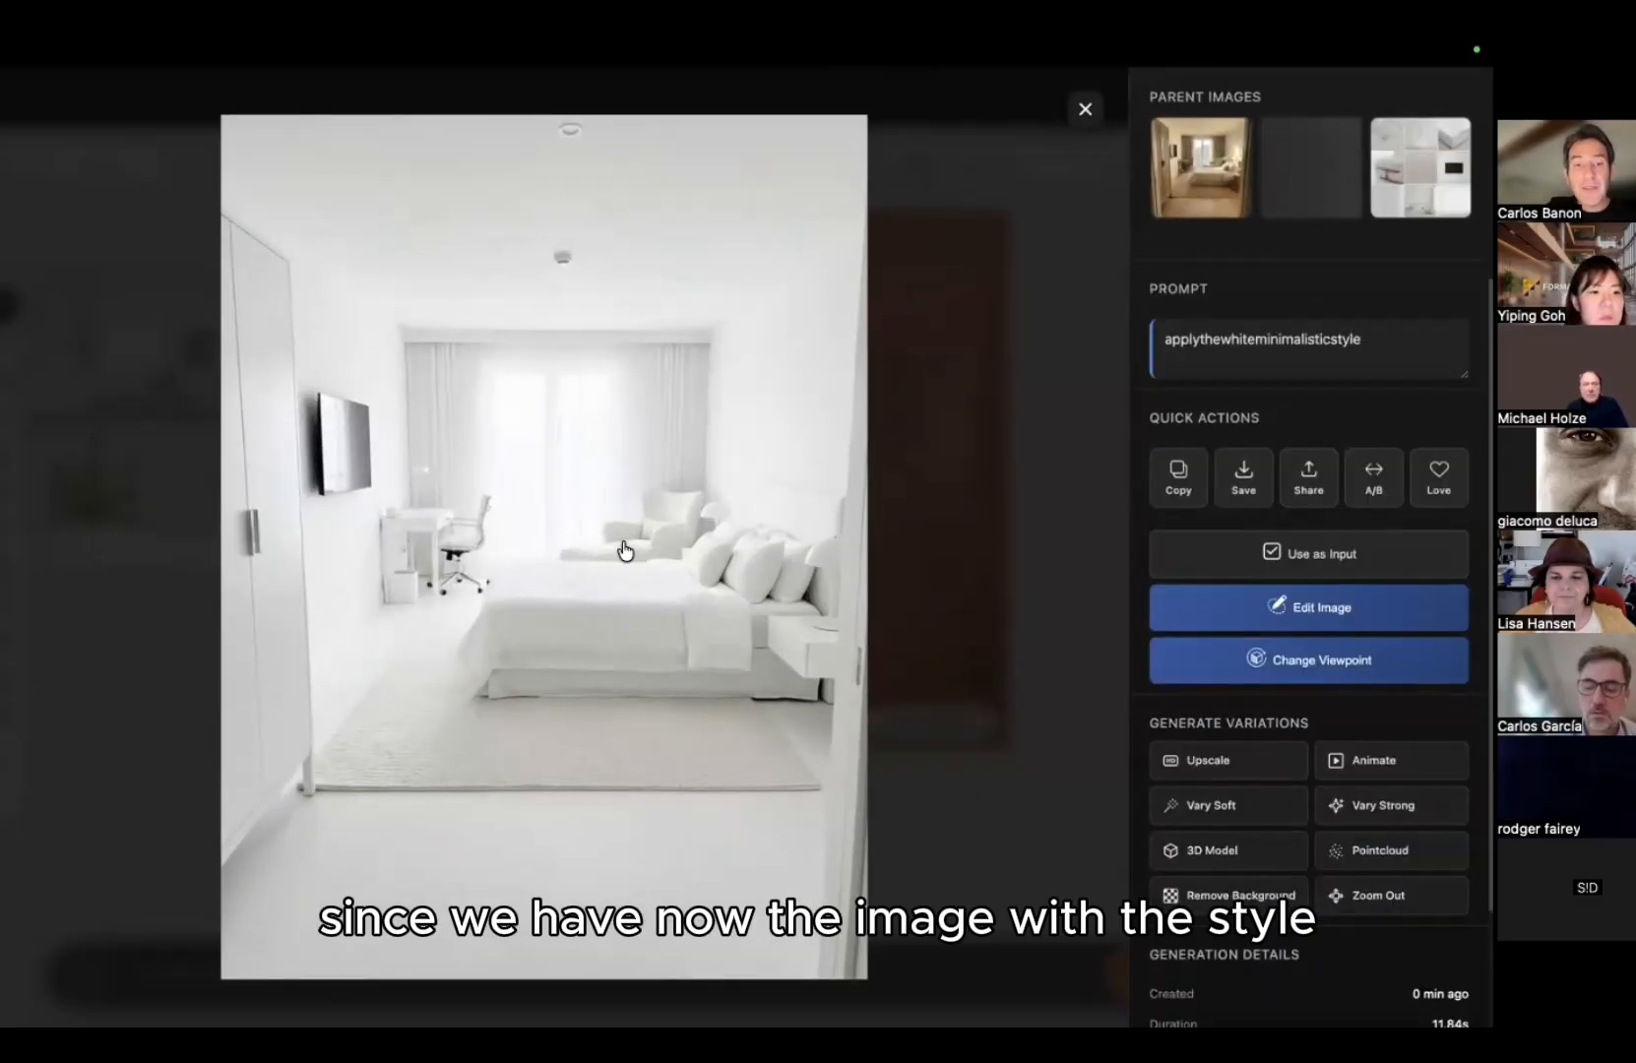
{"action": "left_click", "coordinate": [1178, 173]}
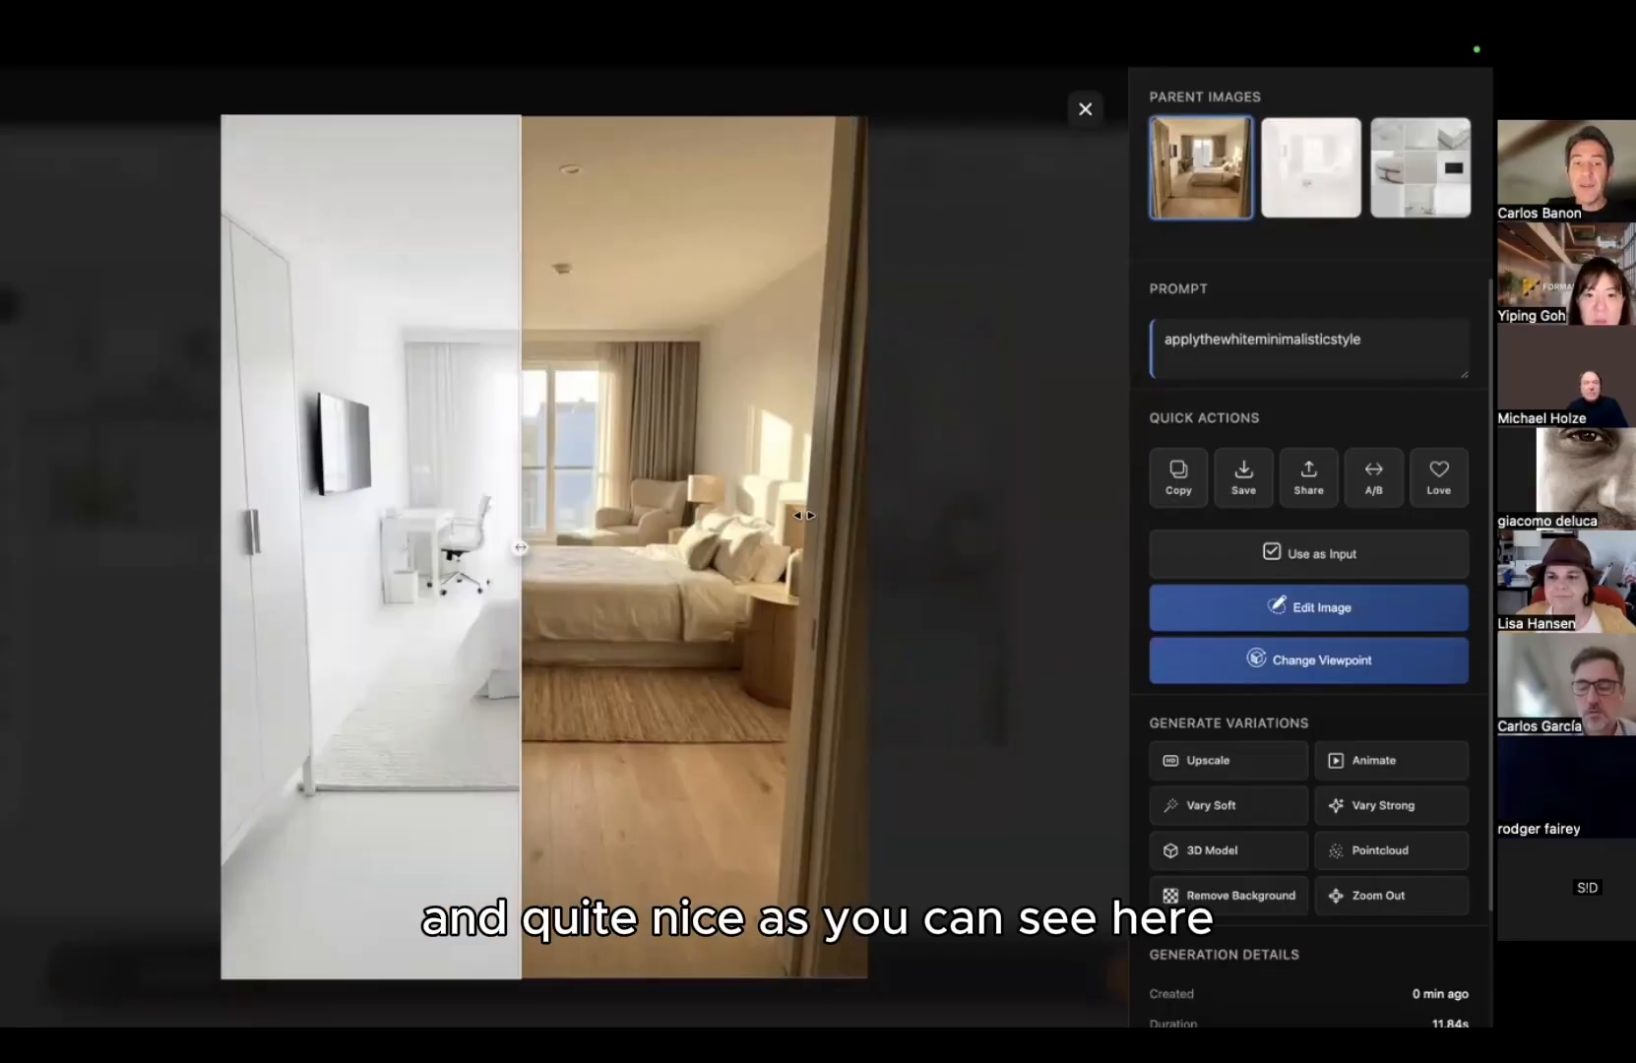
{"action": "left_click", "coordinate": [147, 562]}
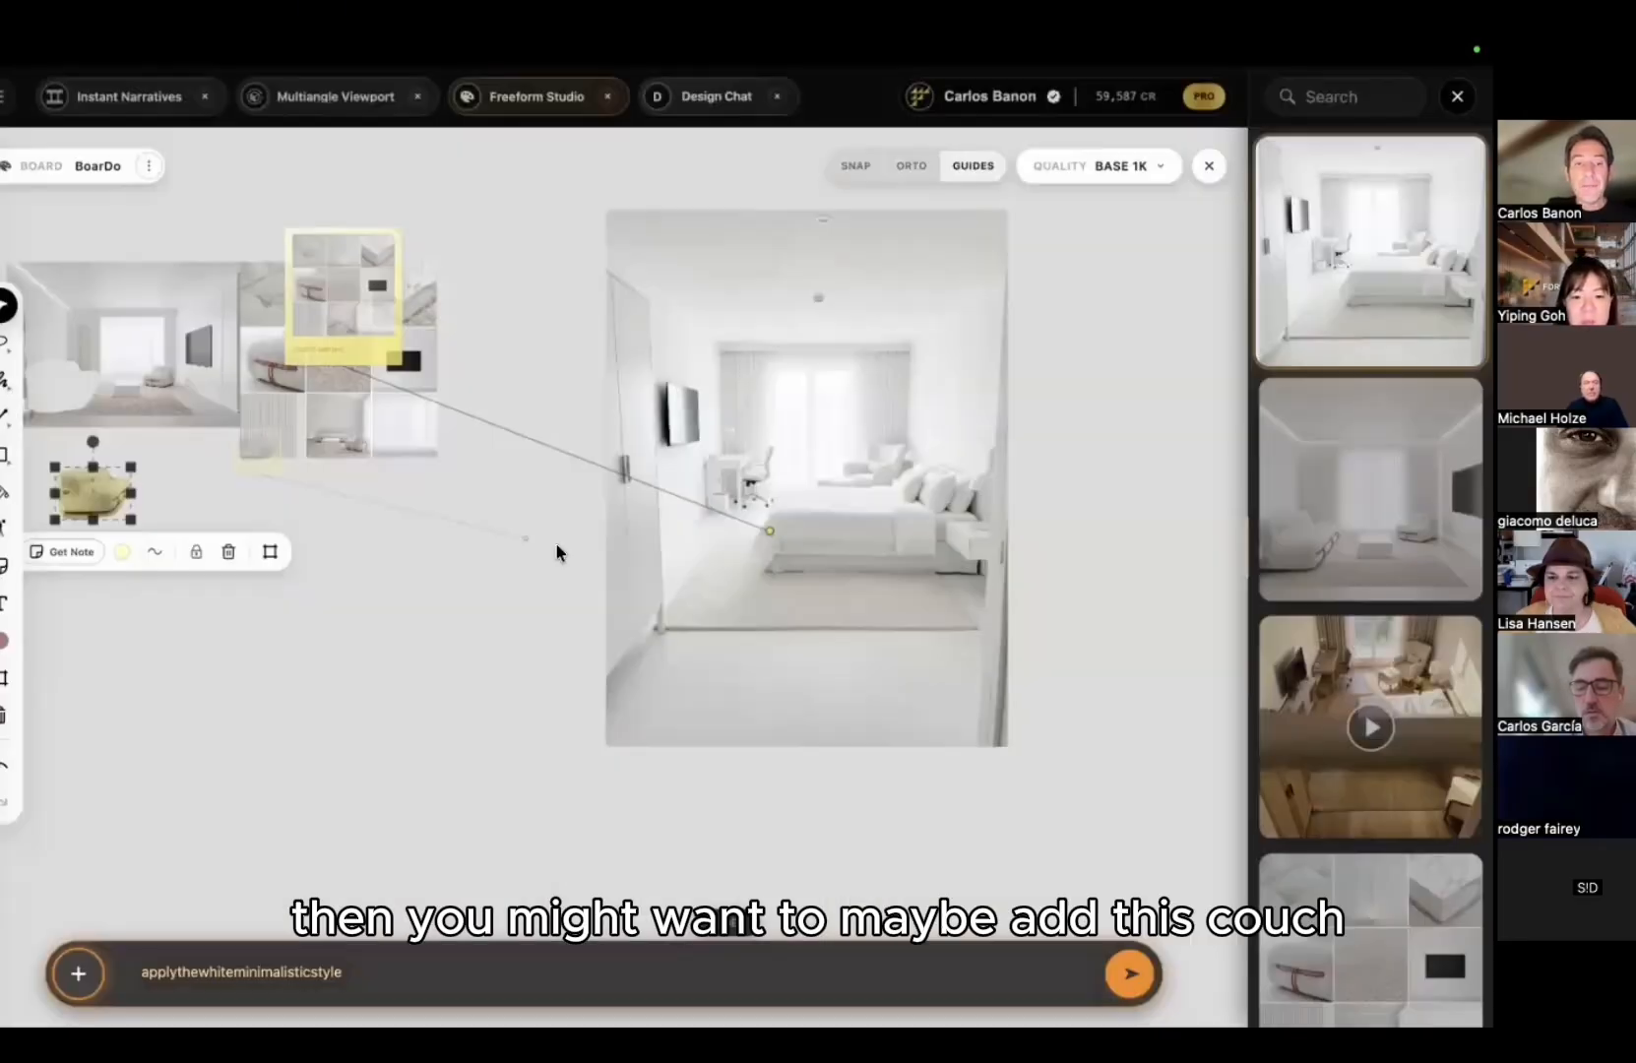
Step: Bring the couch cutout and its note over toward the bedroom render
{"action": "scroll", "coordinate": [583, 538], "scroll_direction": "up", "scroll_amount": 3}
{"action": "middle_click_drag", "start_coordinate": [379, 624], "coordinate": [631, 621]}
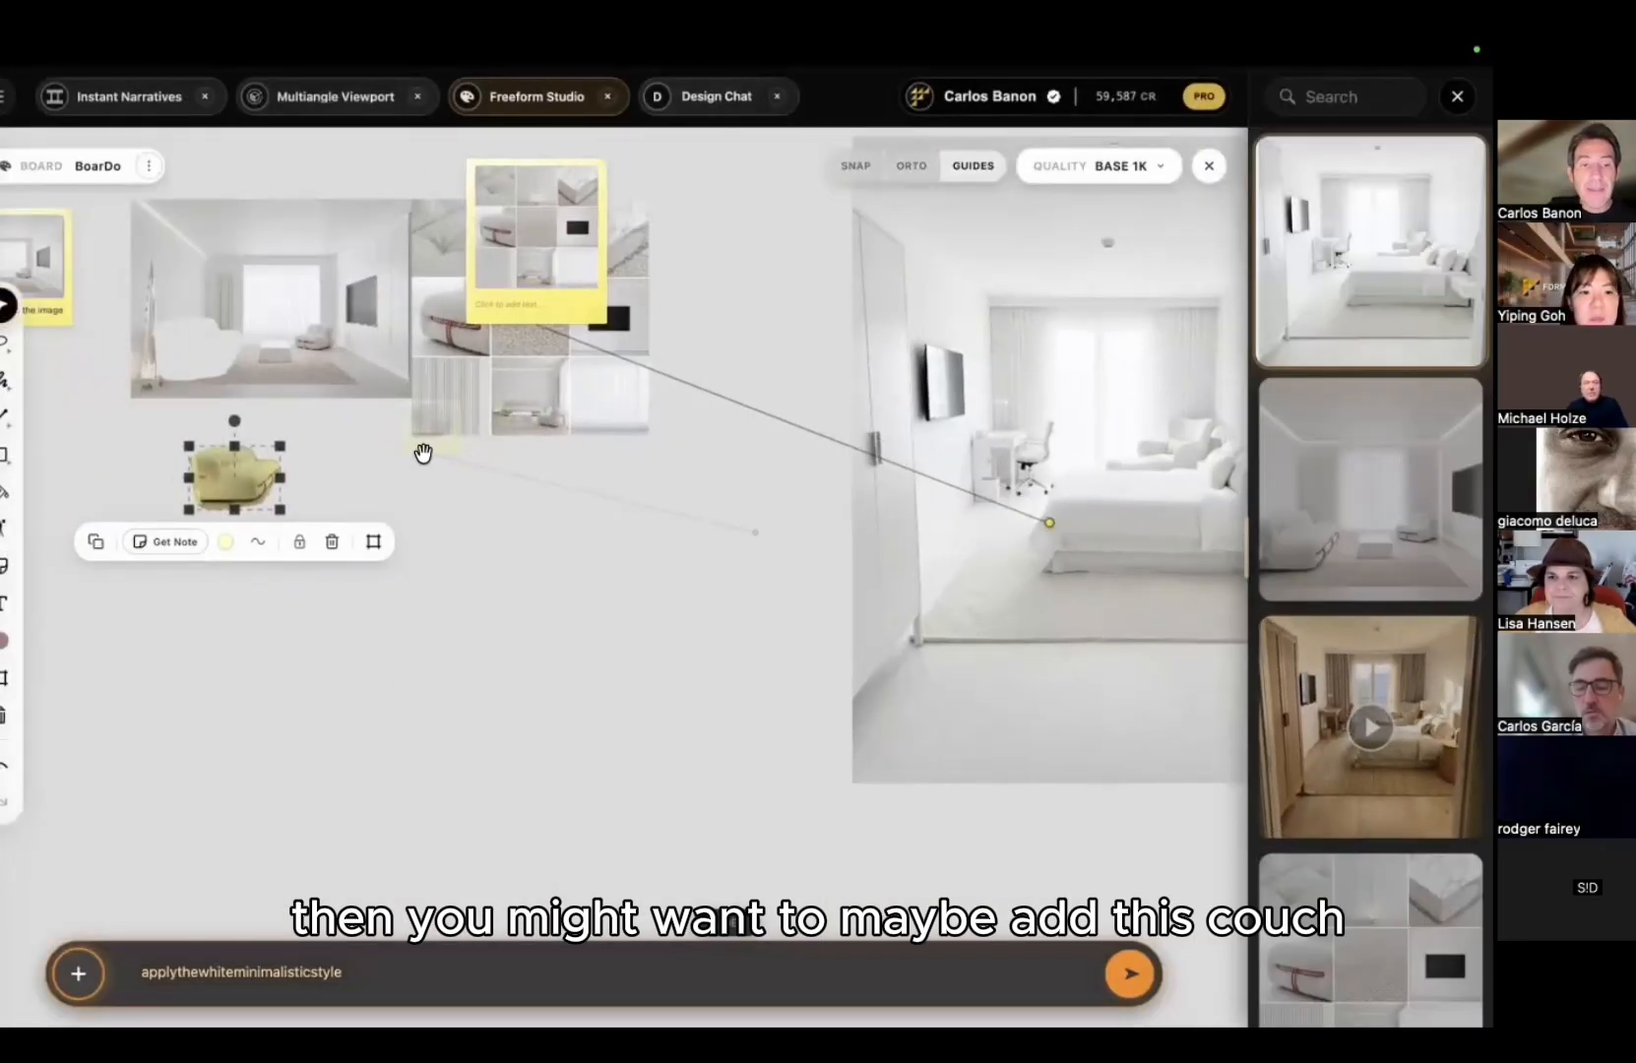
{"action": "scroll", "coordinate": [422, 453], "scroll_direction": "up", "scroll_amount": 3}
{"action": "left_click_drag", "start_coordinate": [398, 423], "coordinate": [910, 472]}
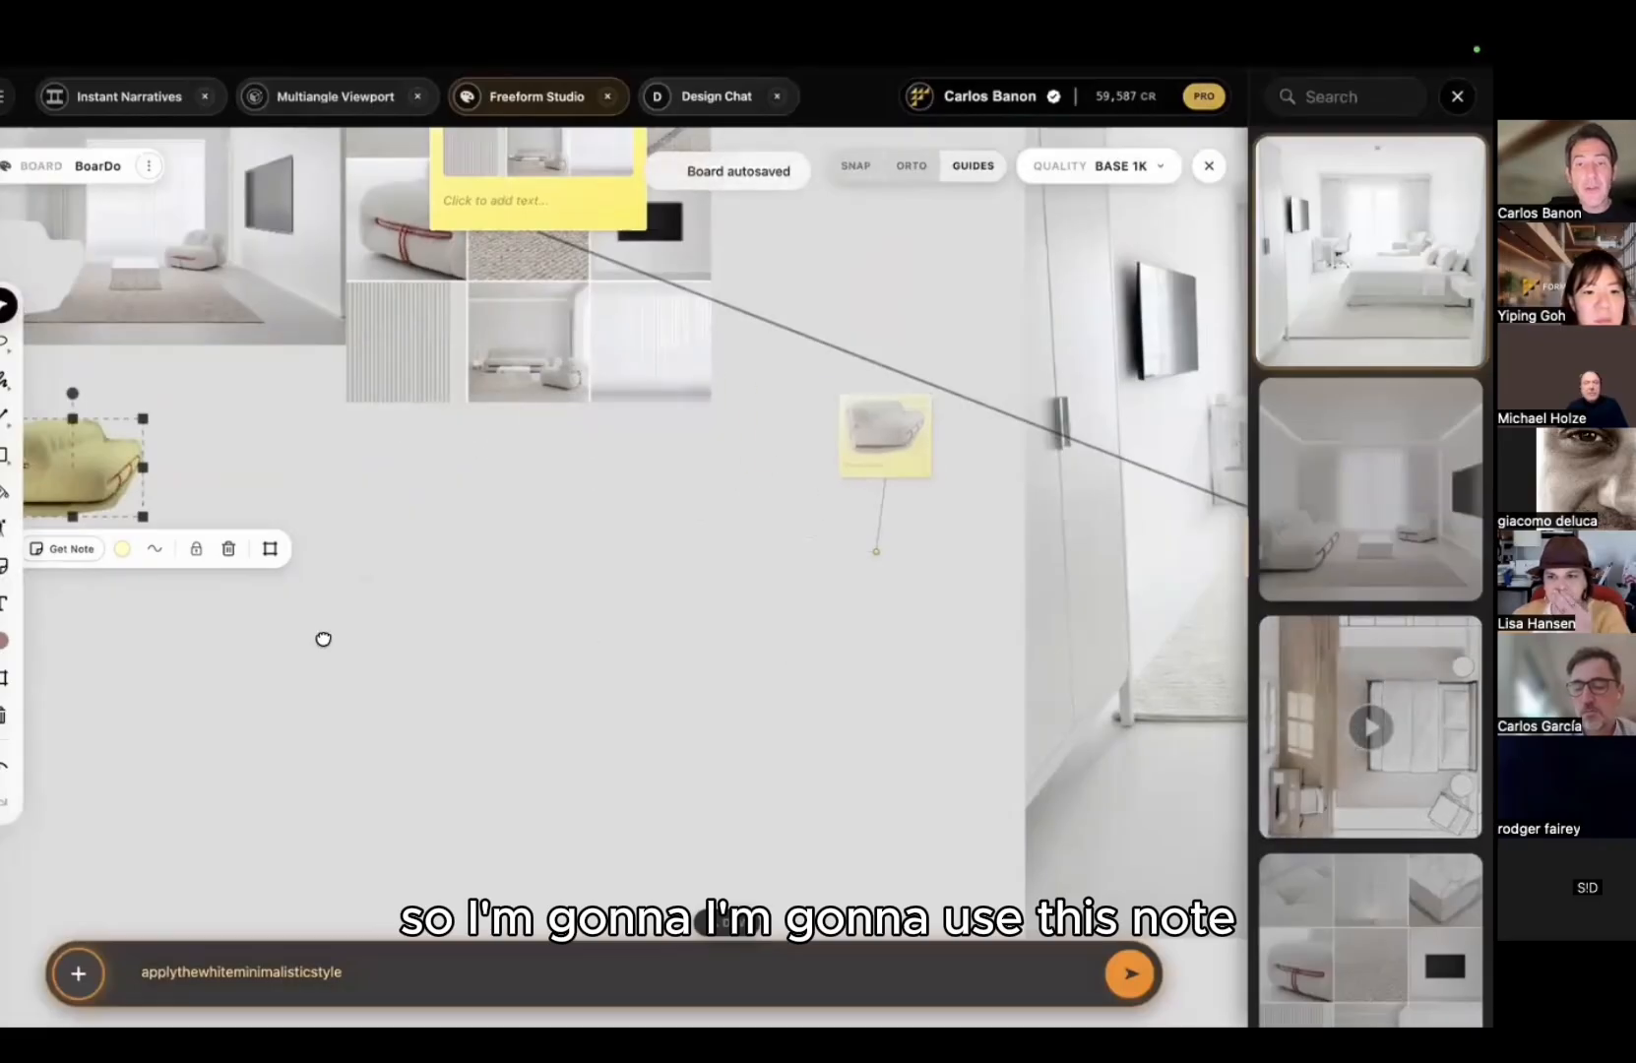
{"action": "scroll", "coordinate": [335, 591], "scroll_direction": "right", "scroll_amount": 5}
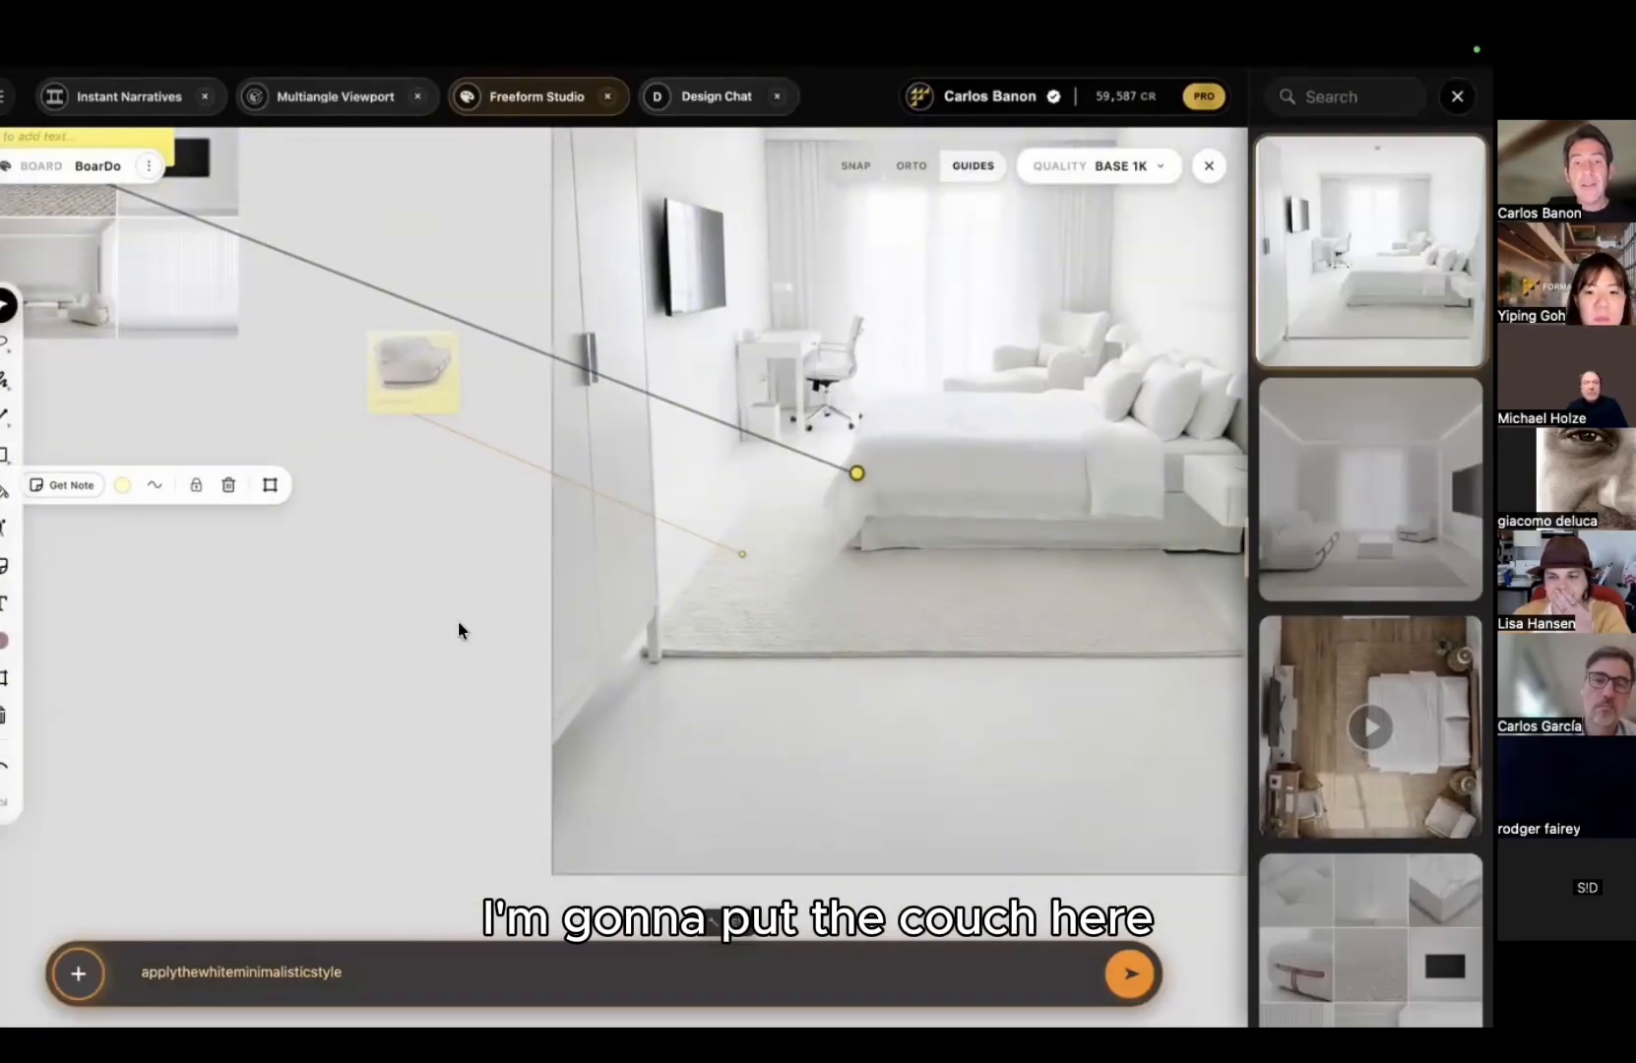
{"action": "scroll", "coordinate": [292, 621], "scroll_direction": "right", "scroll_amount": 2}
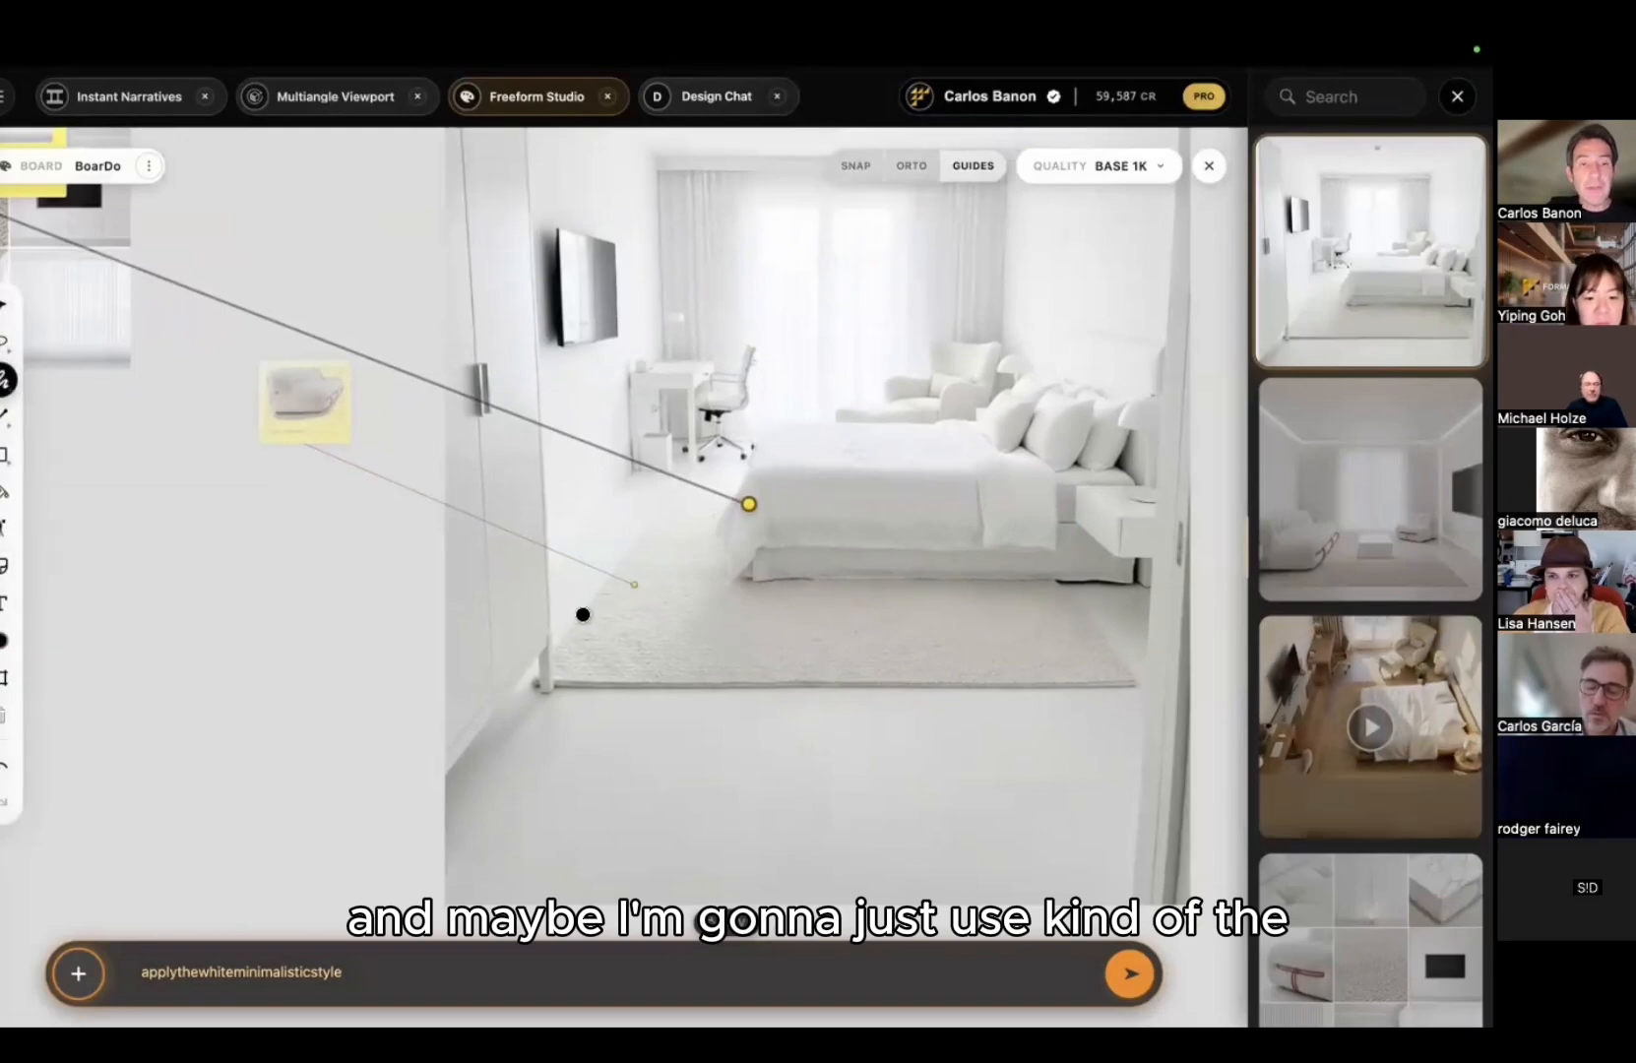
Step: Try and undo a freehand outline, then close a pink polygon on the rug
{"action": "left_click_drag", "start_coordinate": [583, 614], "coordinate": [562, 519]}
{"action": "left_click_drag", "start_coordinate": [654, 471], "coordinate": [704, 547]}
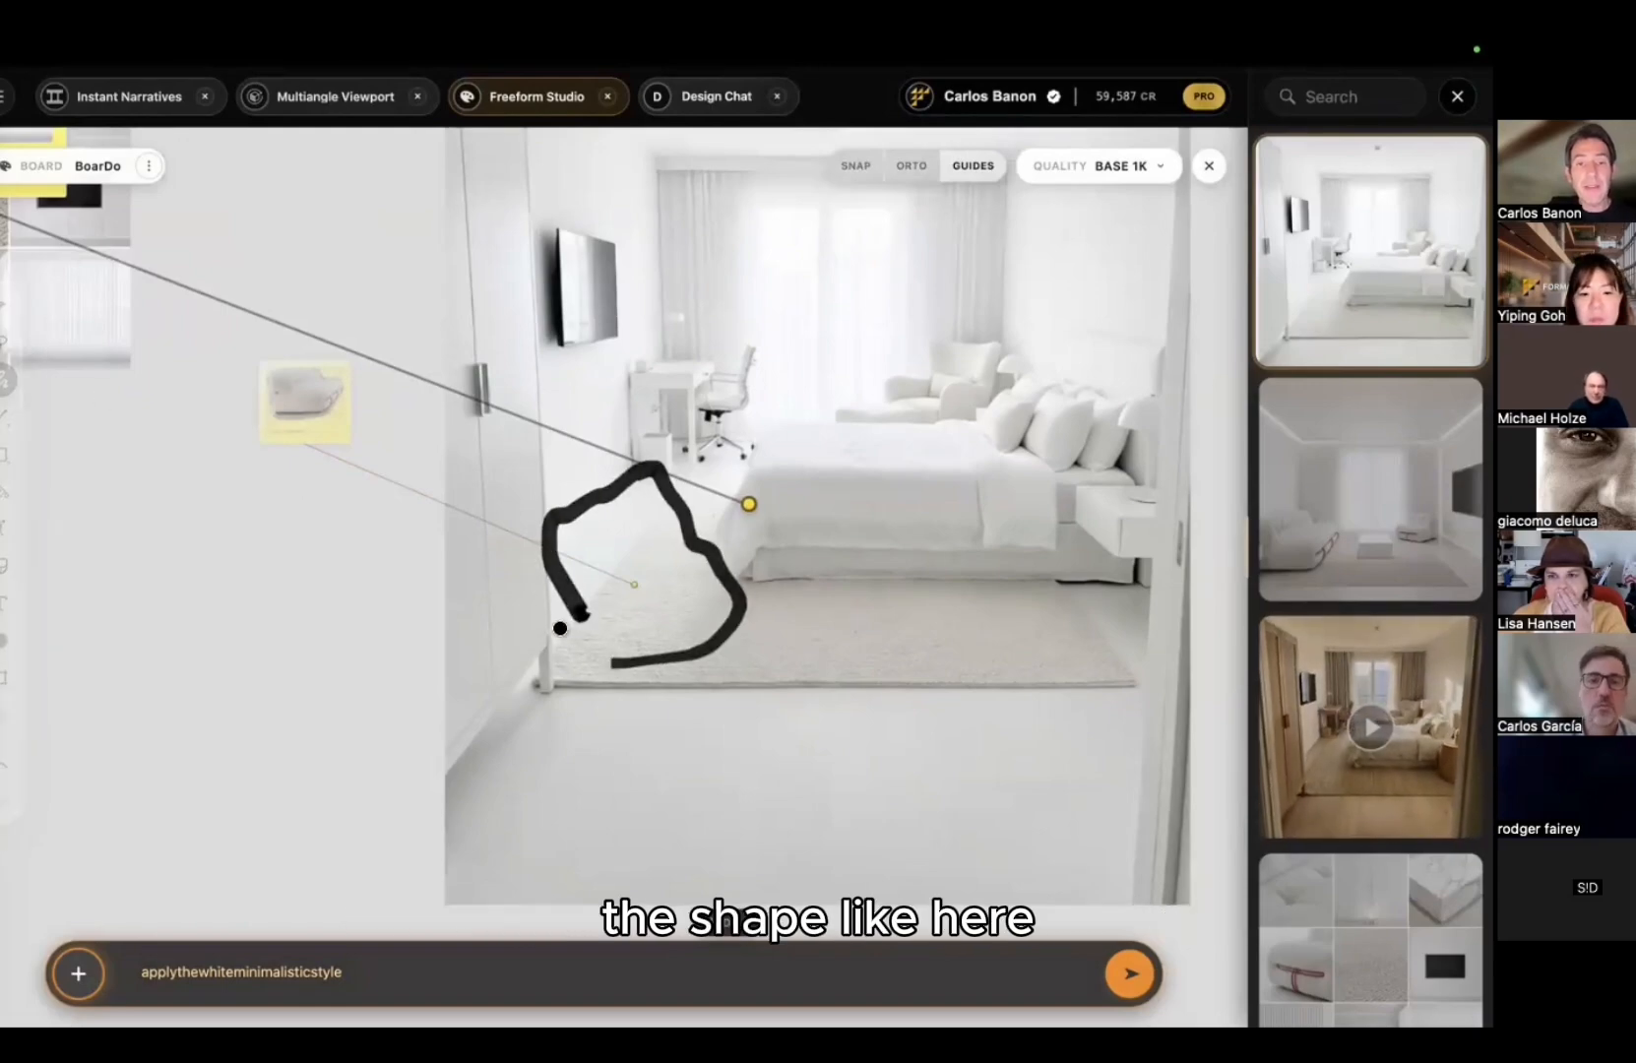
{"action": "left_click_drag", "start_coordinate": [561, 628], "coordinate": [547, 590]}
{"action": "key", "text": "ctrl+z"}
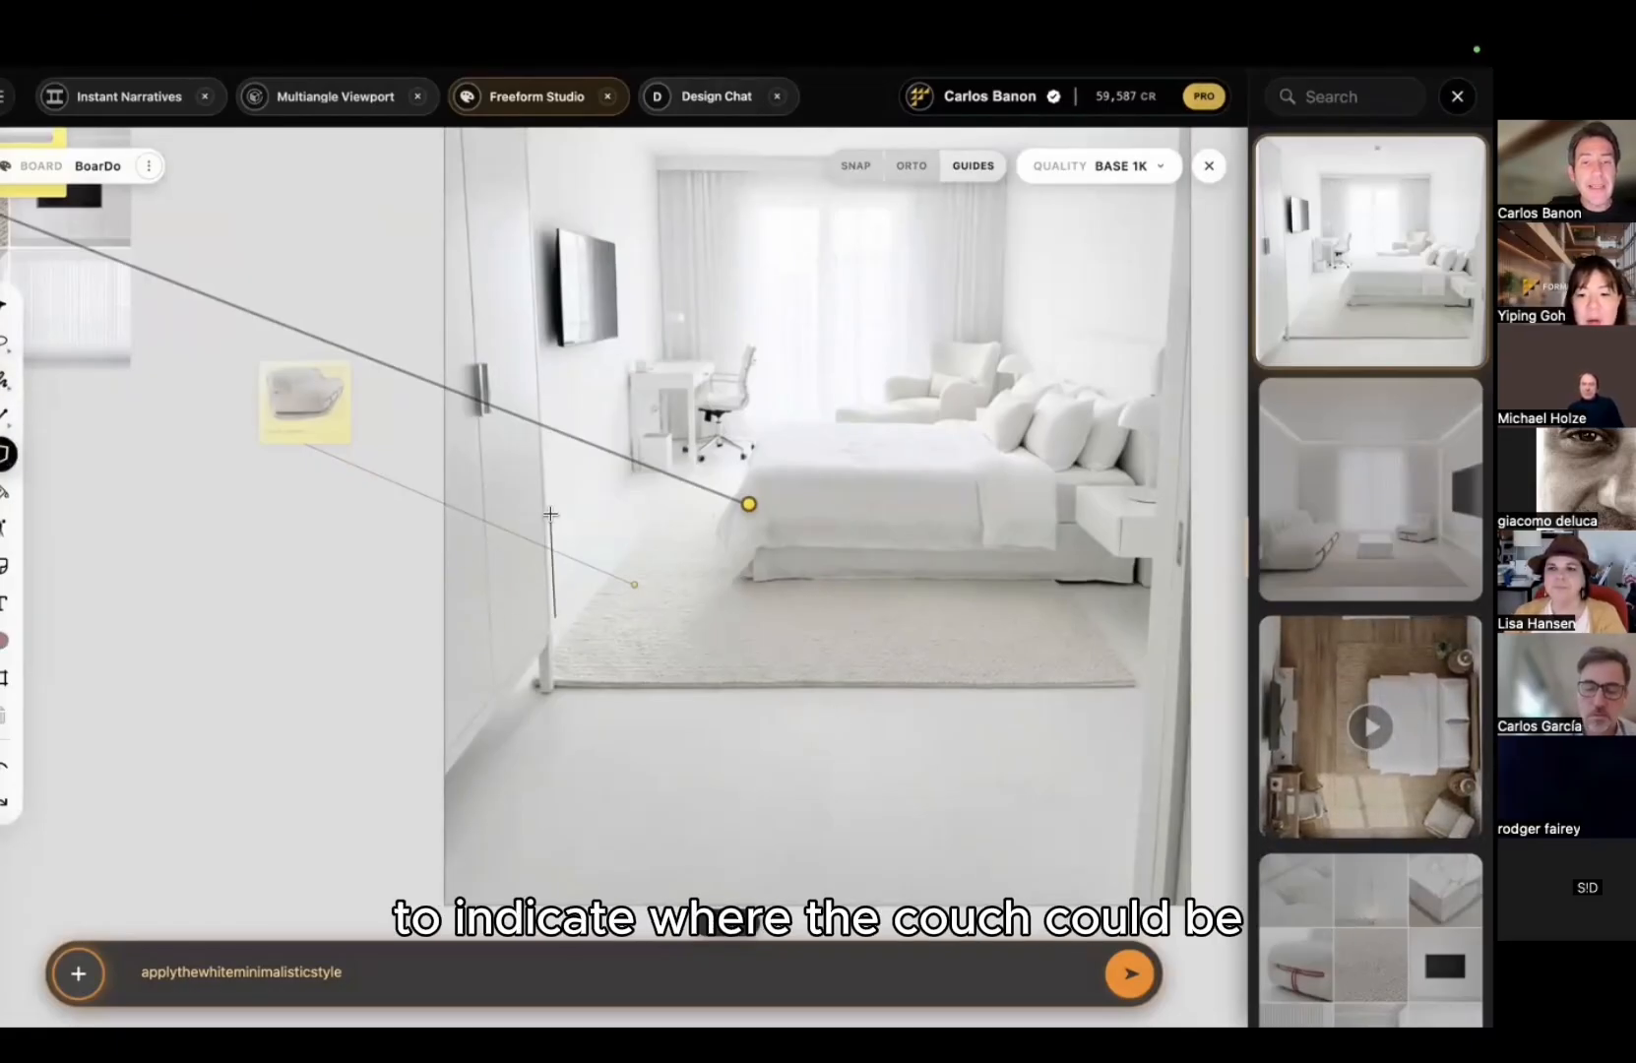
{"action": "left_click", "coordinate": [702, 620]}
{"action": "double_click", "coordinate": [646, 636]}
Step: Move the couch reference note beside the room image
{"action": "middle_click_drag", "start_coordinate": [733, 564], "coordinate": [568, 633]}
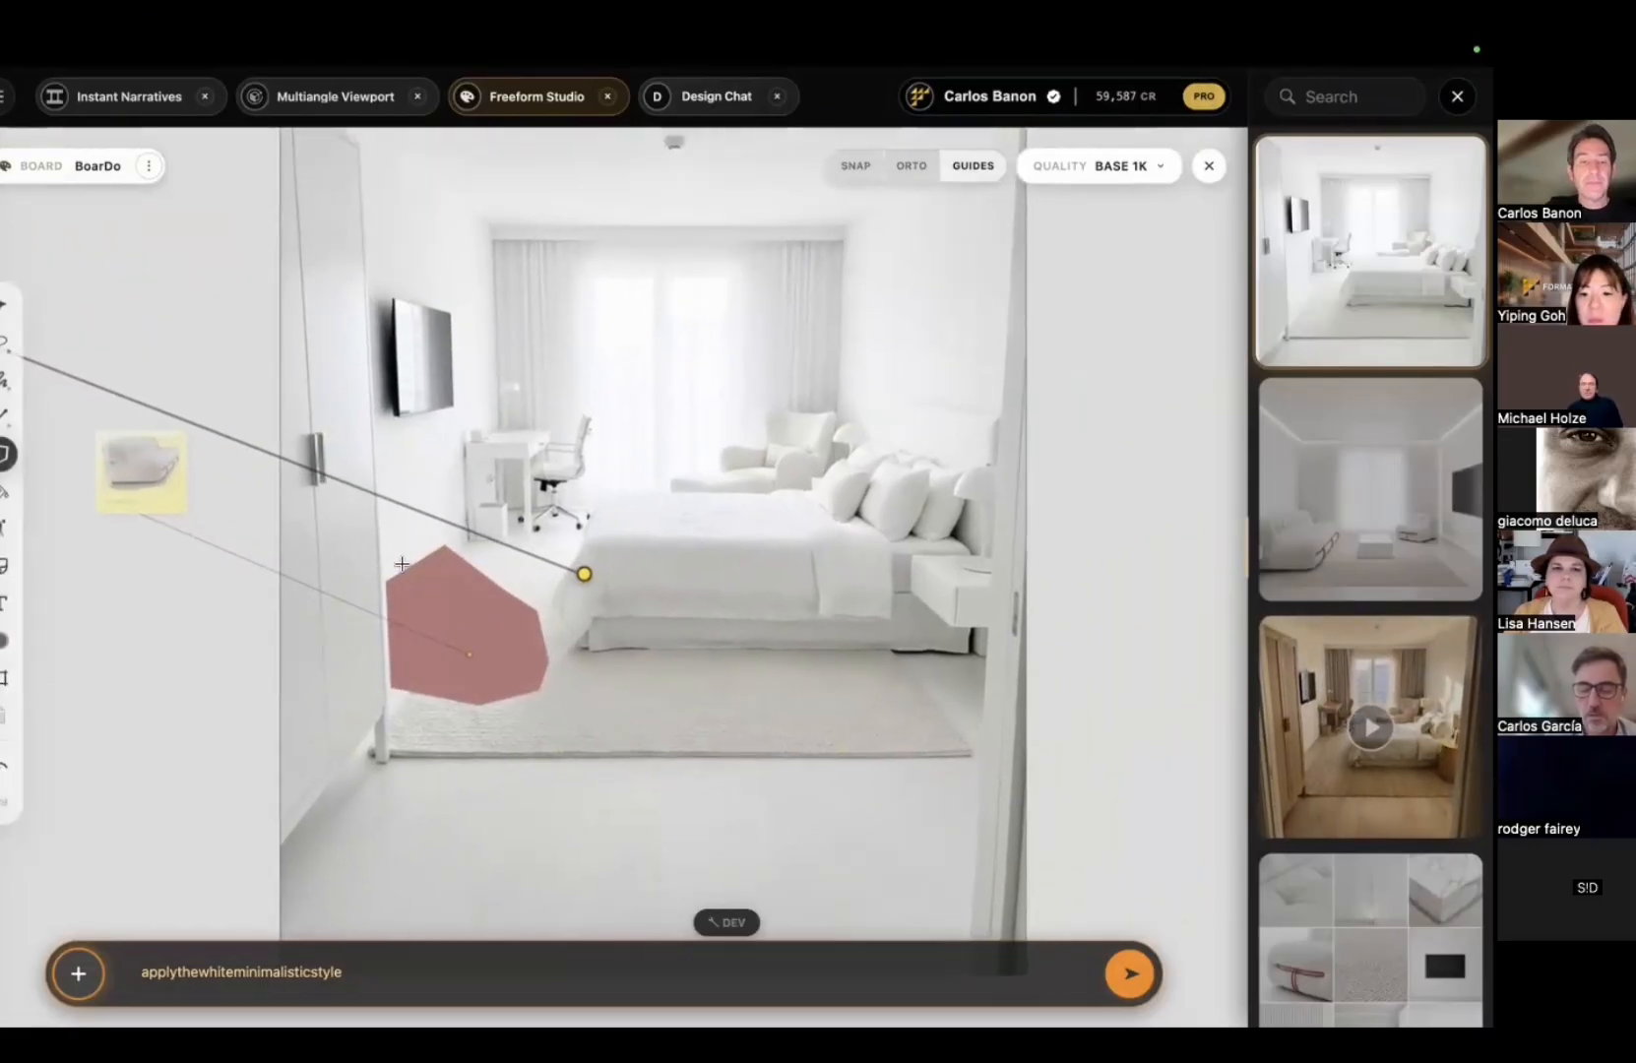
{"action": "scroll", "coordinate": [550, 543], "scroll_direction": "down", "scroll_amount": 2}
{"action": "scroll", "coordinate": [66, 475], "scroll_direction": "up", "scroll_amount": 6}
{"action": "right_click_drag", "start_coordinate": [66, 475], "coordinate": [264, 474]}
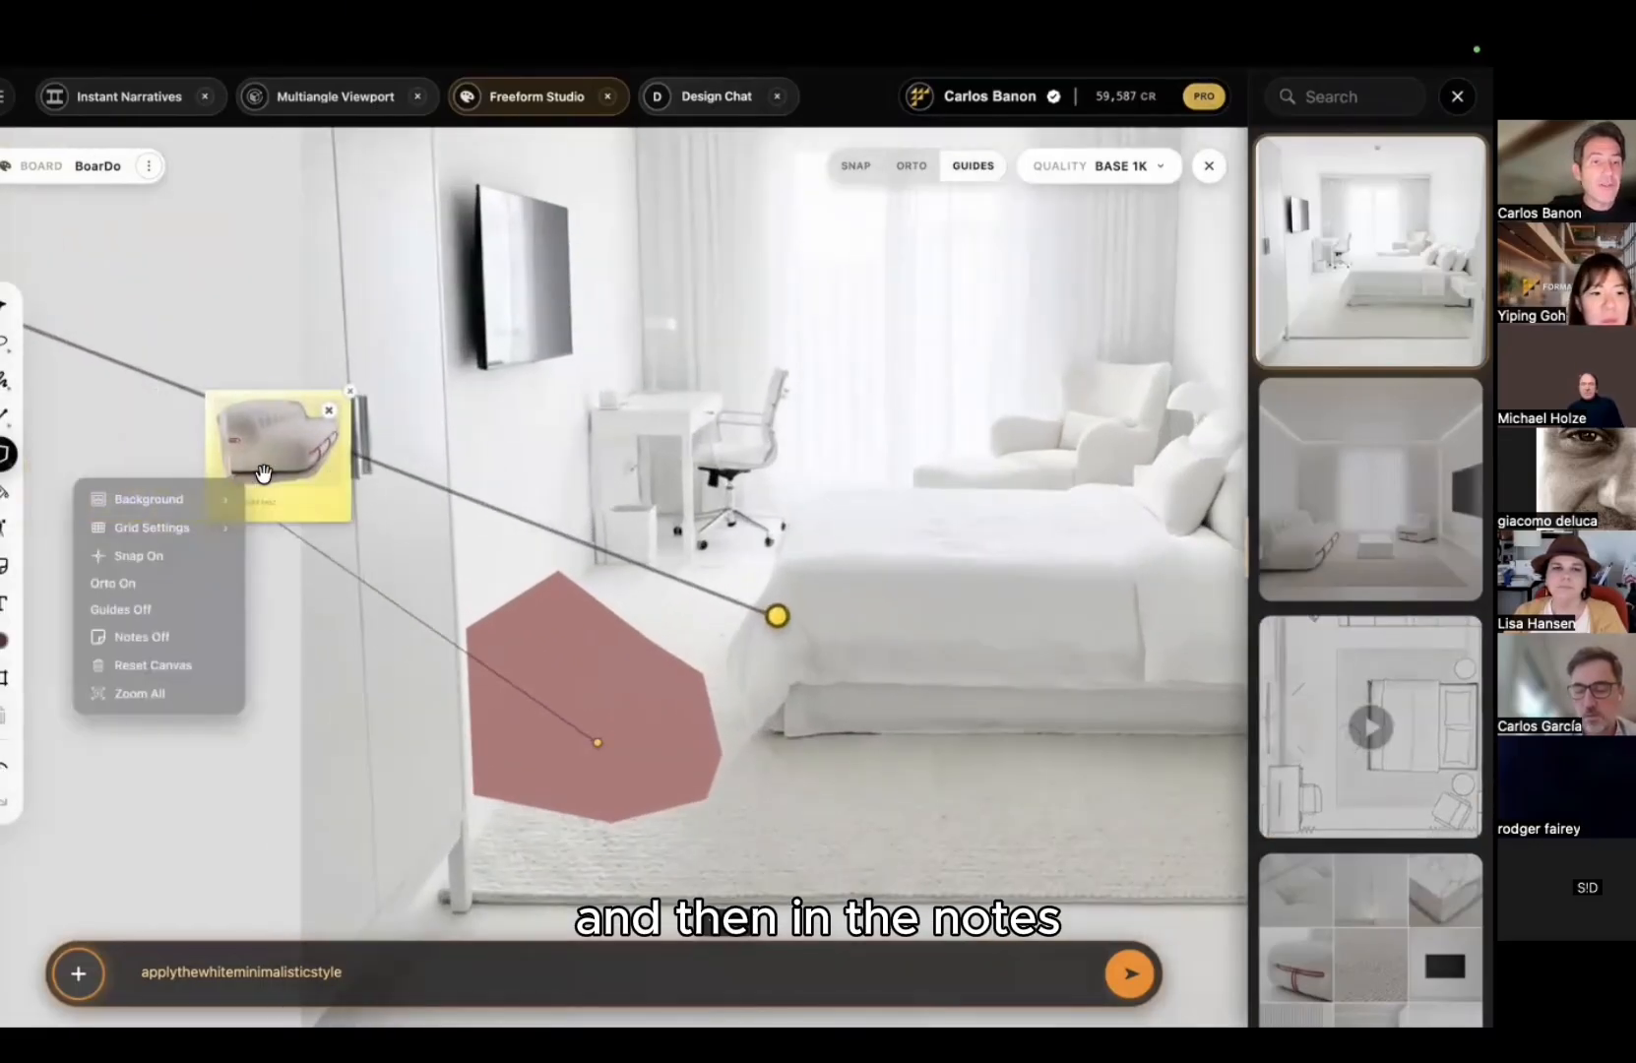
Step: Type 'this couch here' into the couch note
{"action": "left_click", "coordinate": [279, 500]}
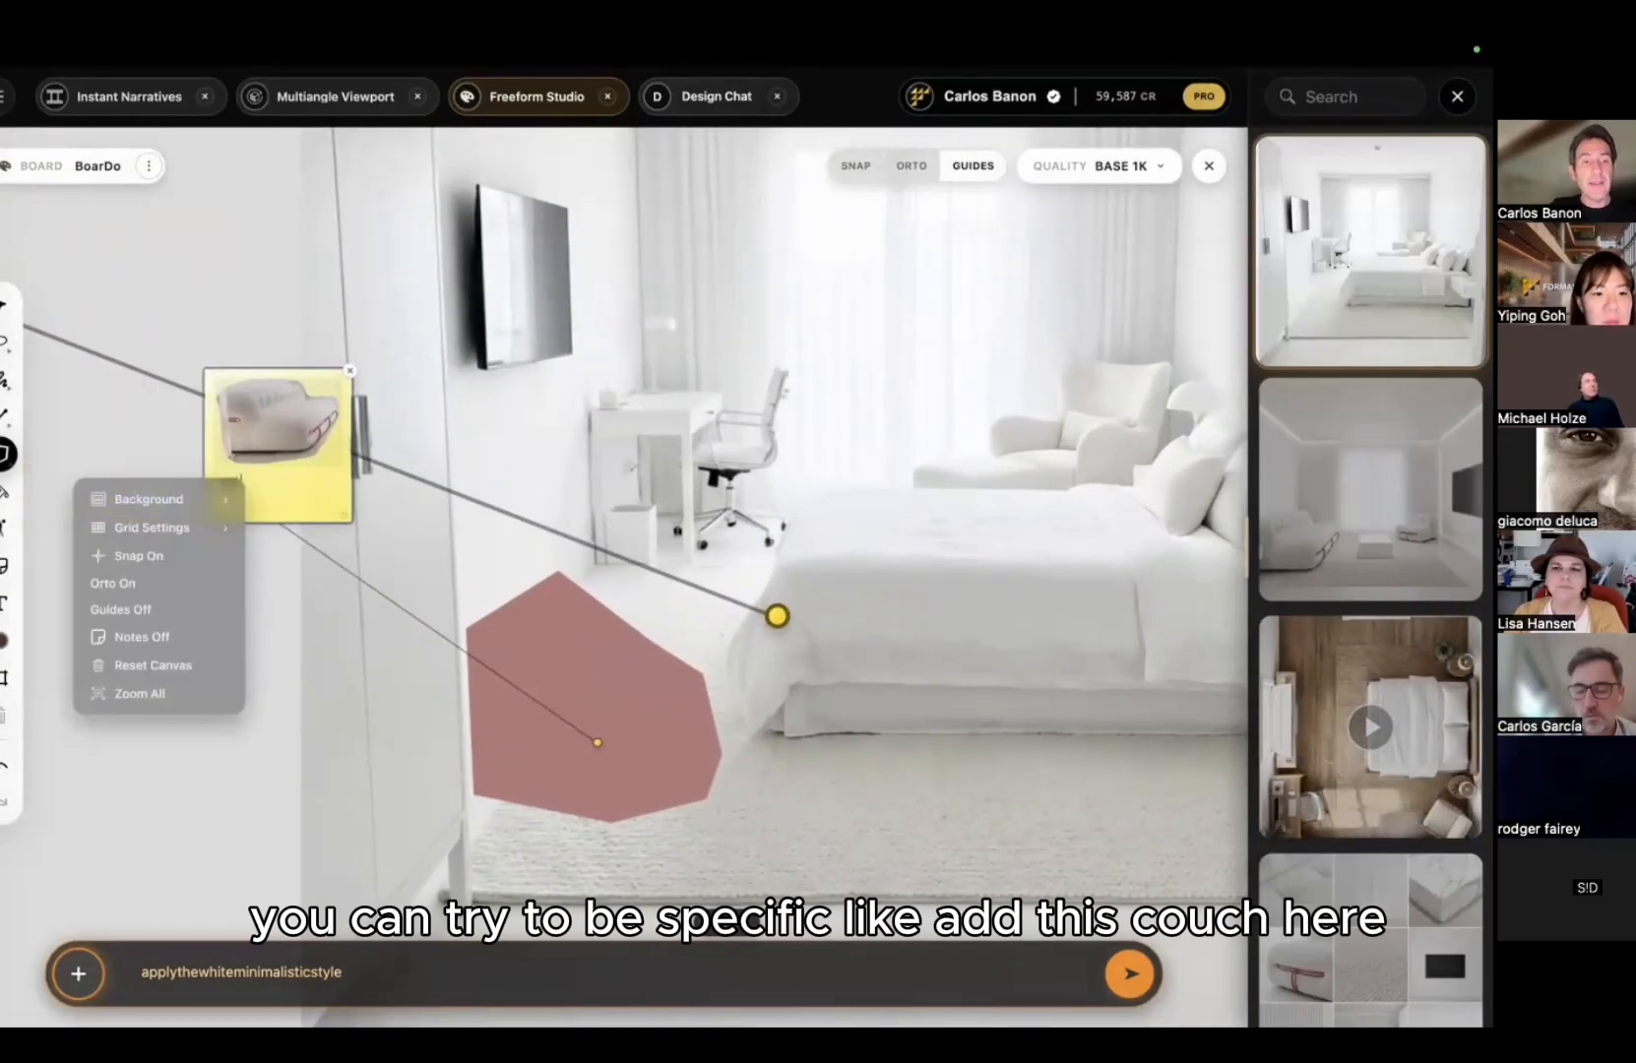
{"action": "type", "text": "this couch here"}
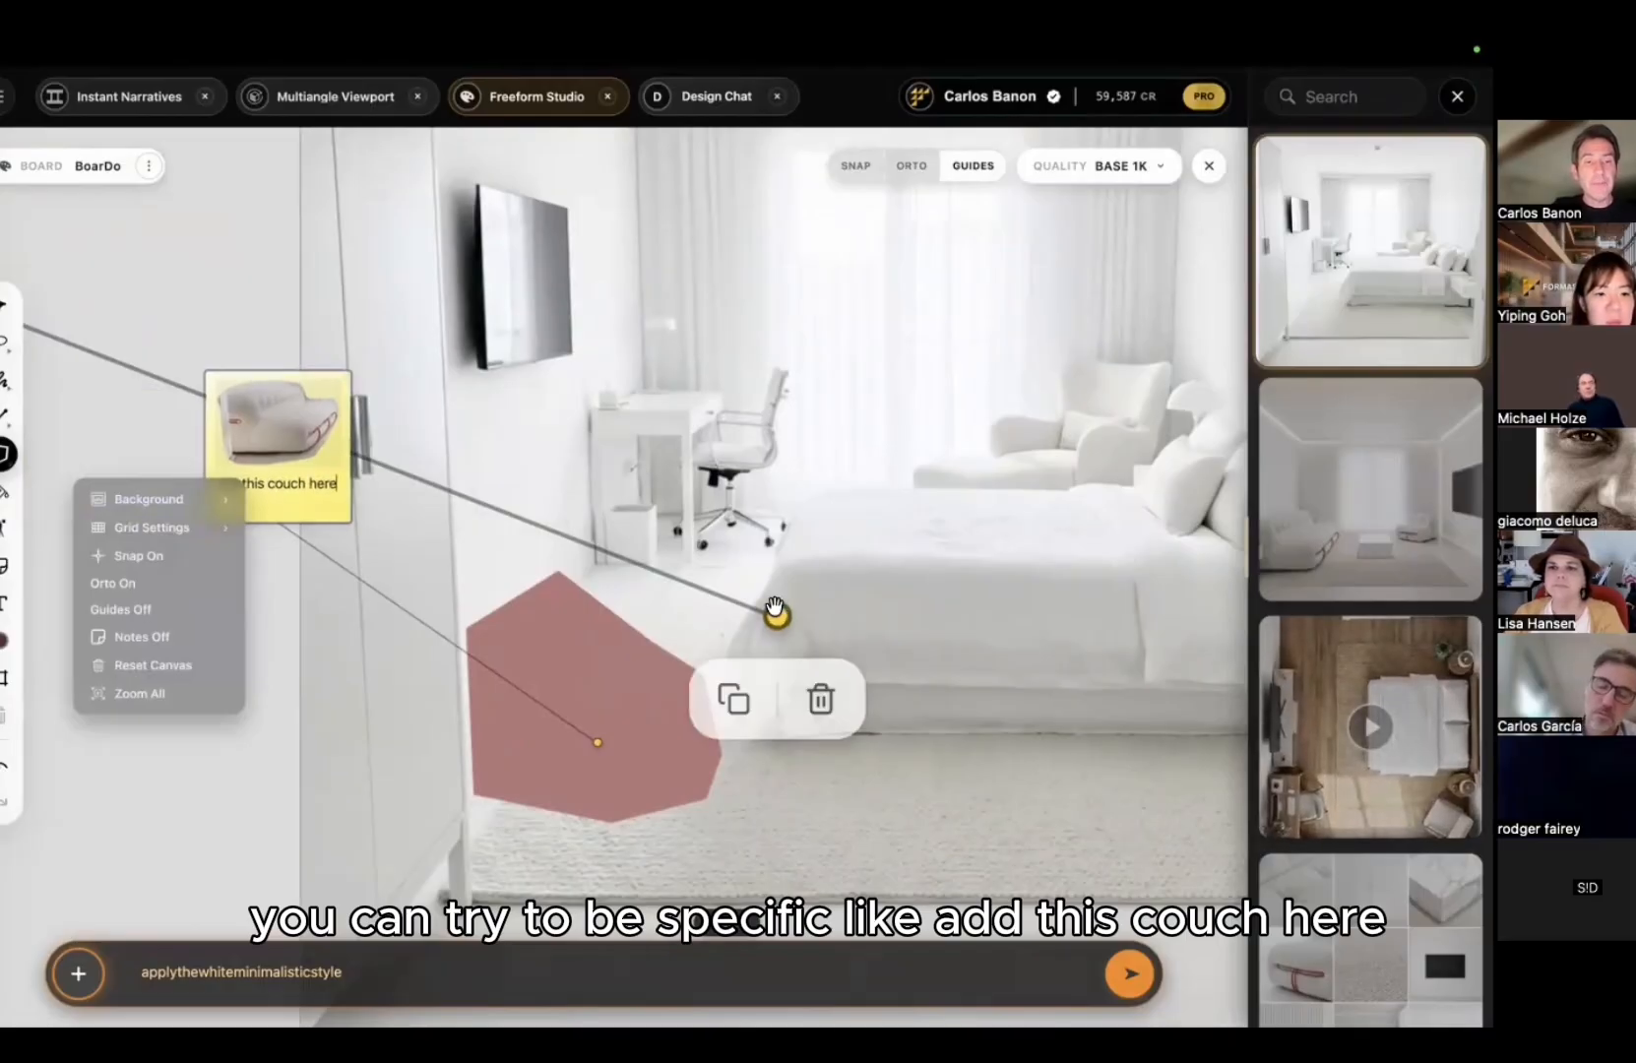
{"action": "scroll", "coordinate": [903, 404], "scroll_direction": "down", "scroll_amount": 5}
{"action": "middle_click_drag", "start_coordinate": [902, 404], "coordinate": [707, 407]}
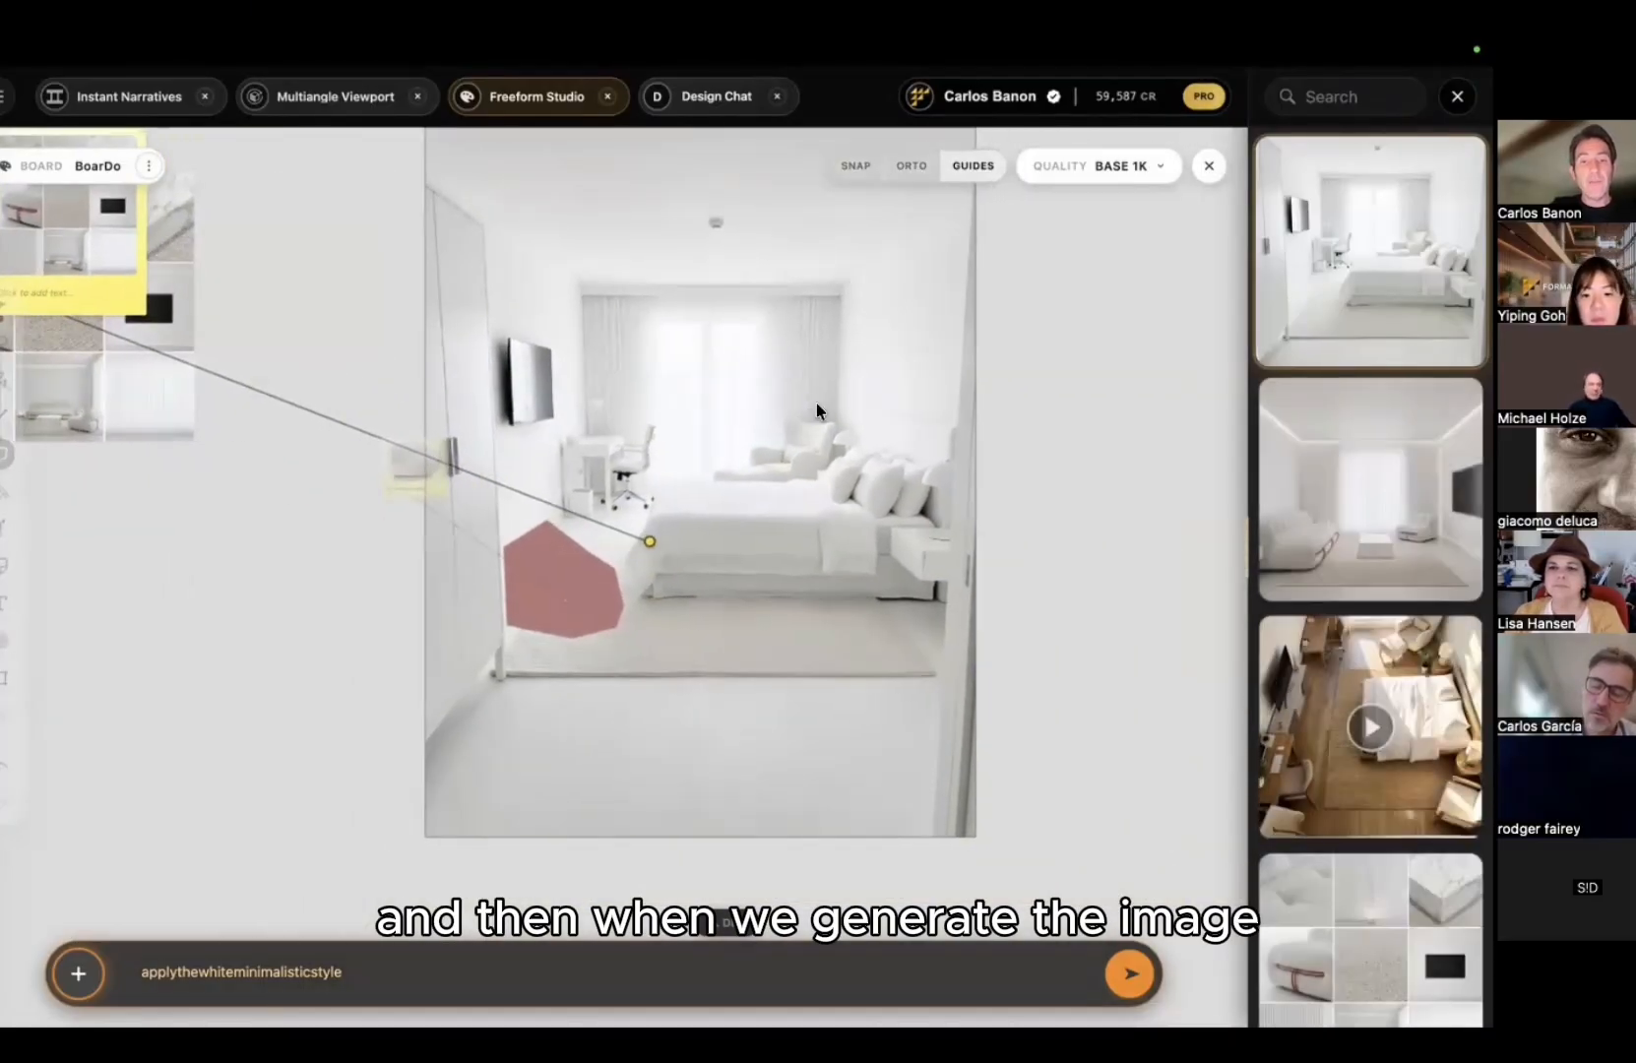
{"action": "key", "text": "Escape"}
Step: Frame the room, set prompt 'add the couch to the image', unlink style, generate
{"action": "left_click", "coordinate": [5, 677]}
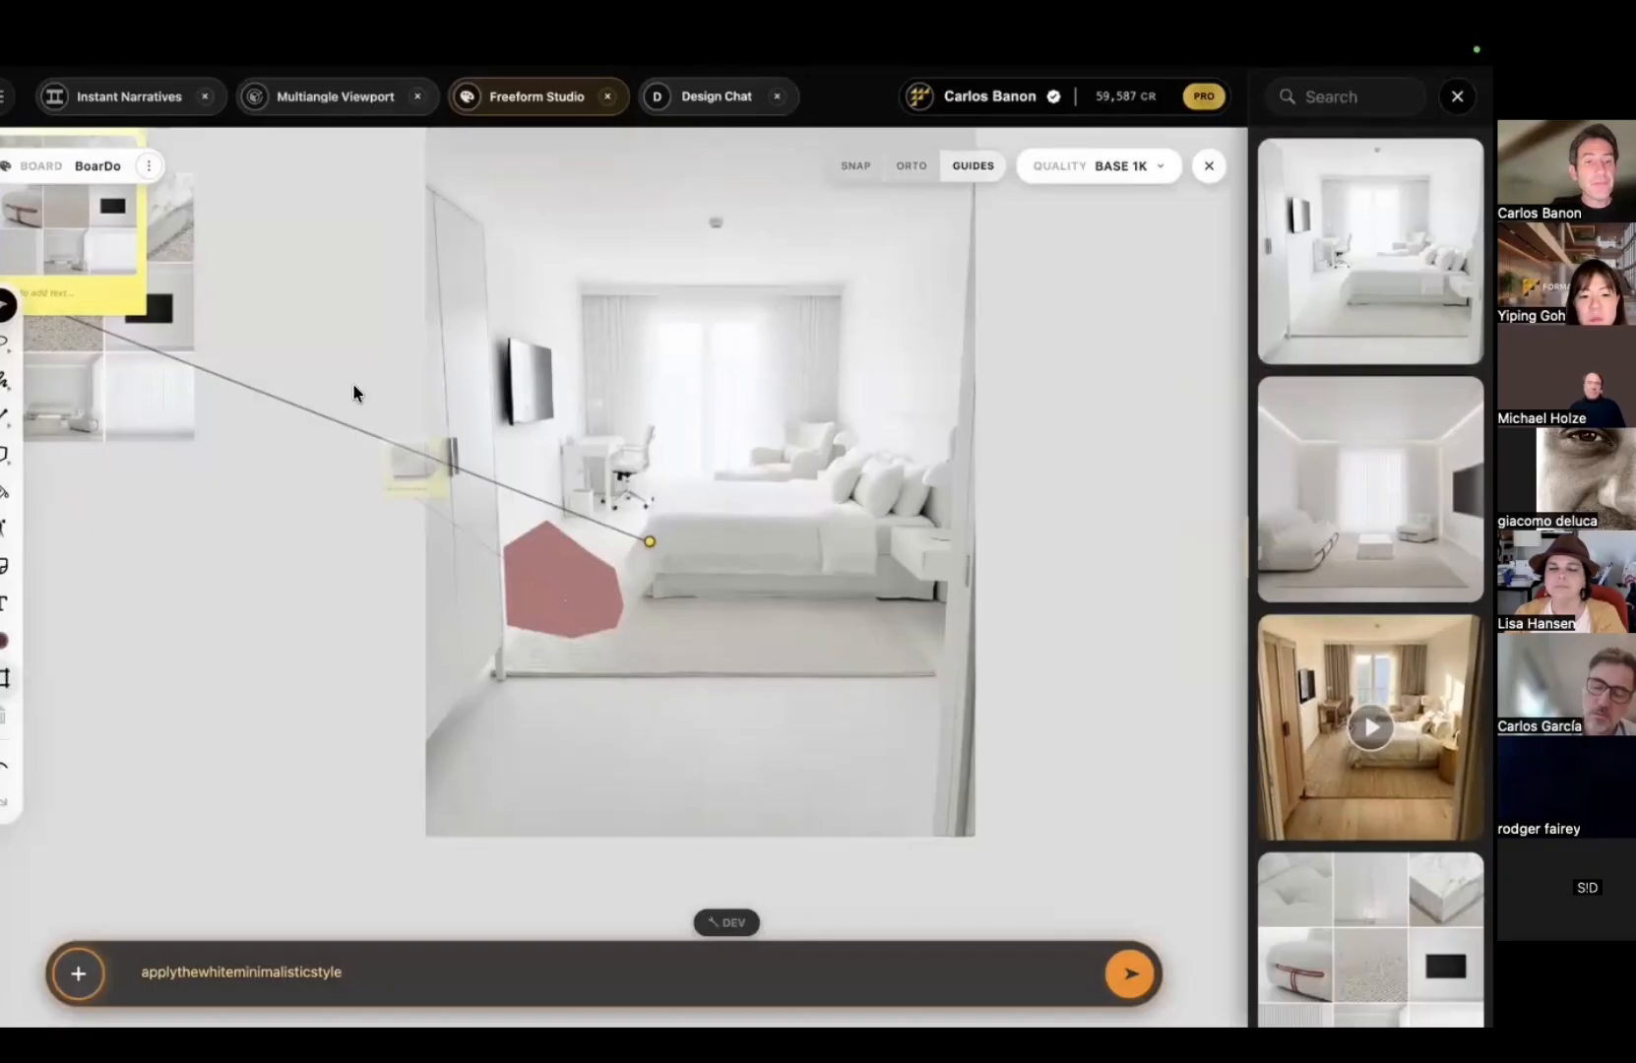
{"action": "scroll", "coordinate": [373, 361], "scroll_direction": "down", "scroll_amount": 2}
{"action": "left_click_drag", "start_coordinate": [372, 297], "coordinate": [819, 697]}
{"action": "left_click", "coordinate": [720, 980]}
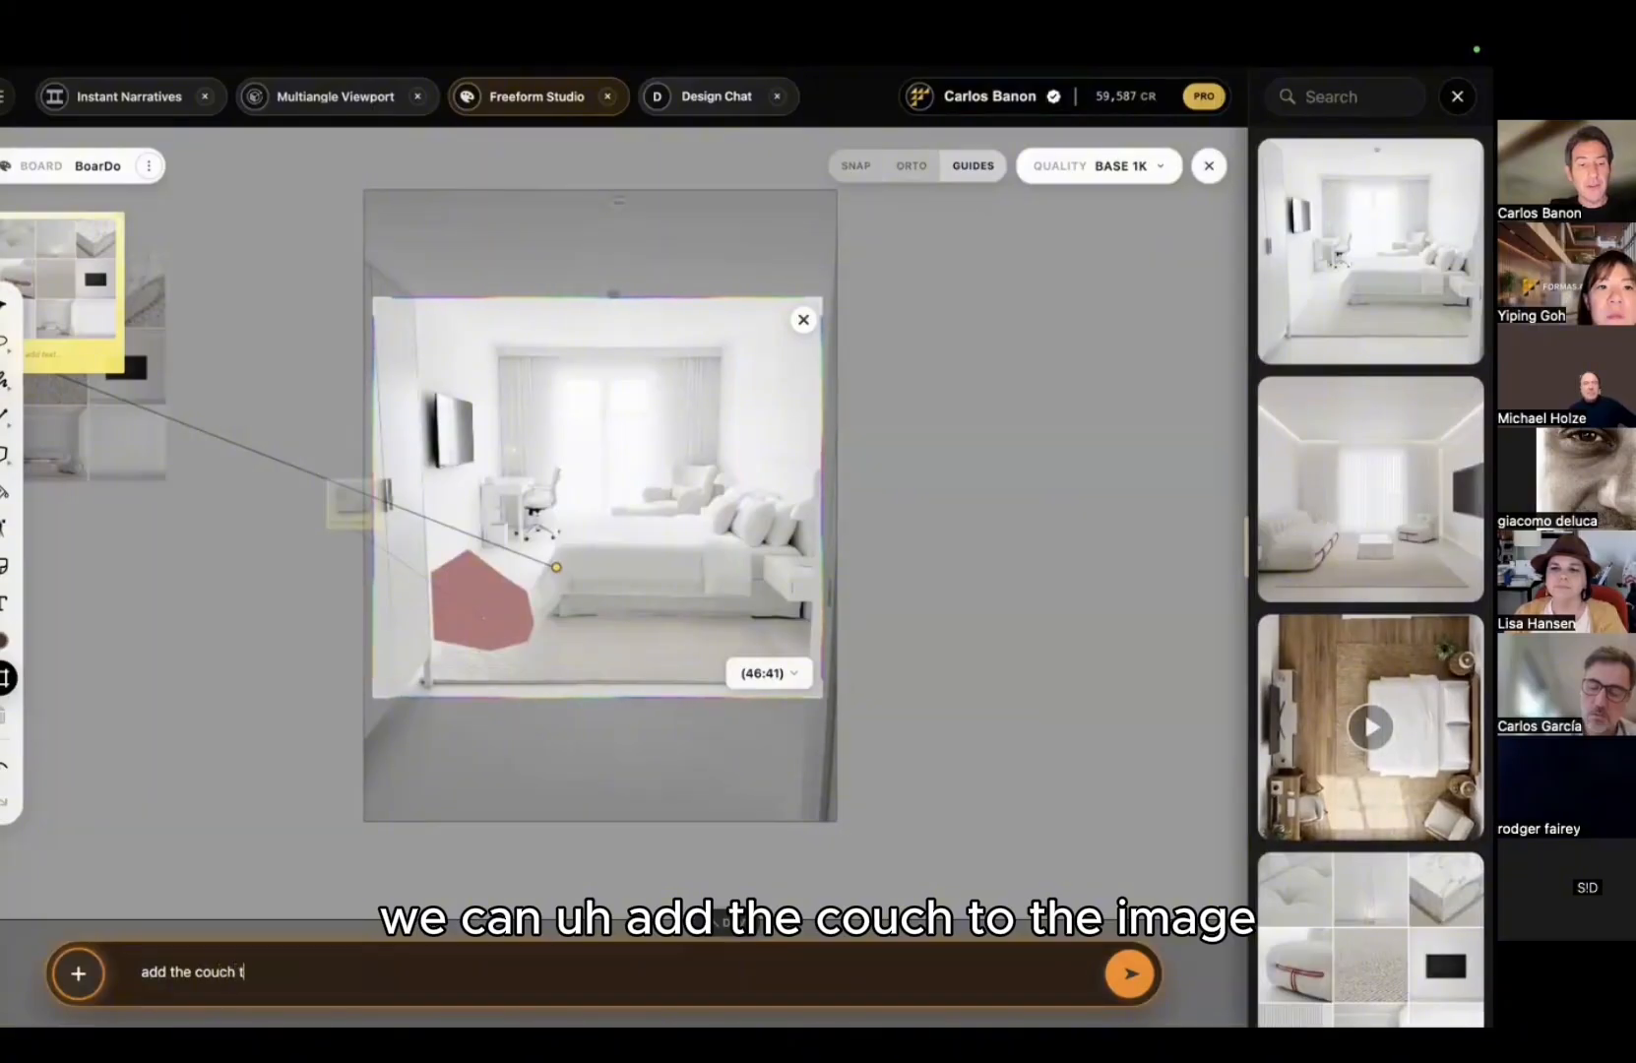
{"action": "type", "text": "he image"}
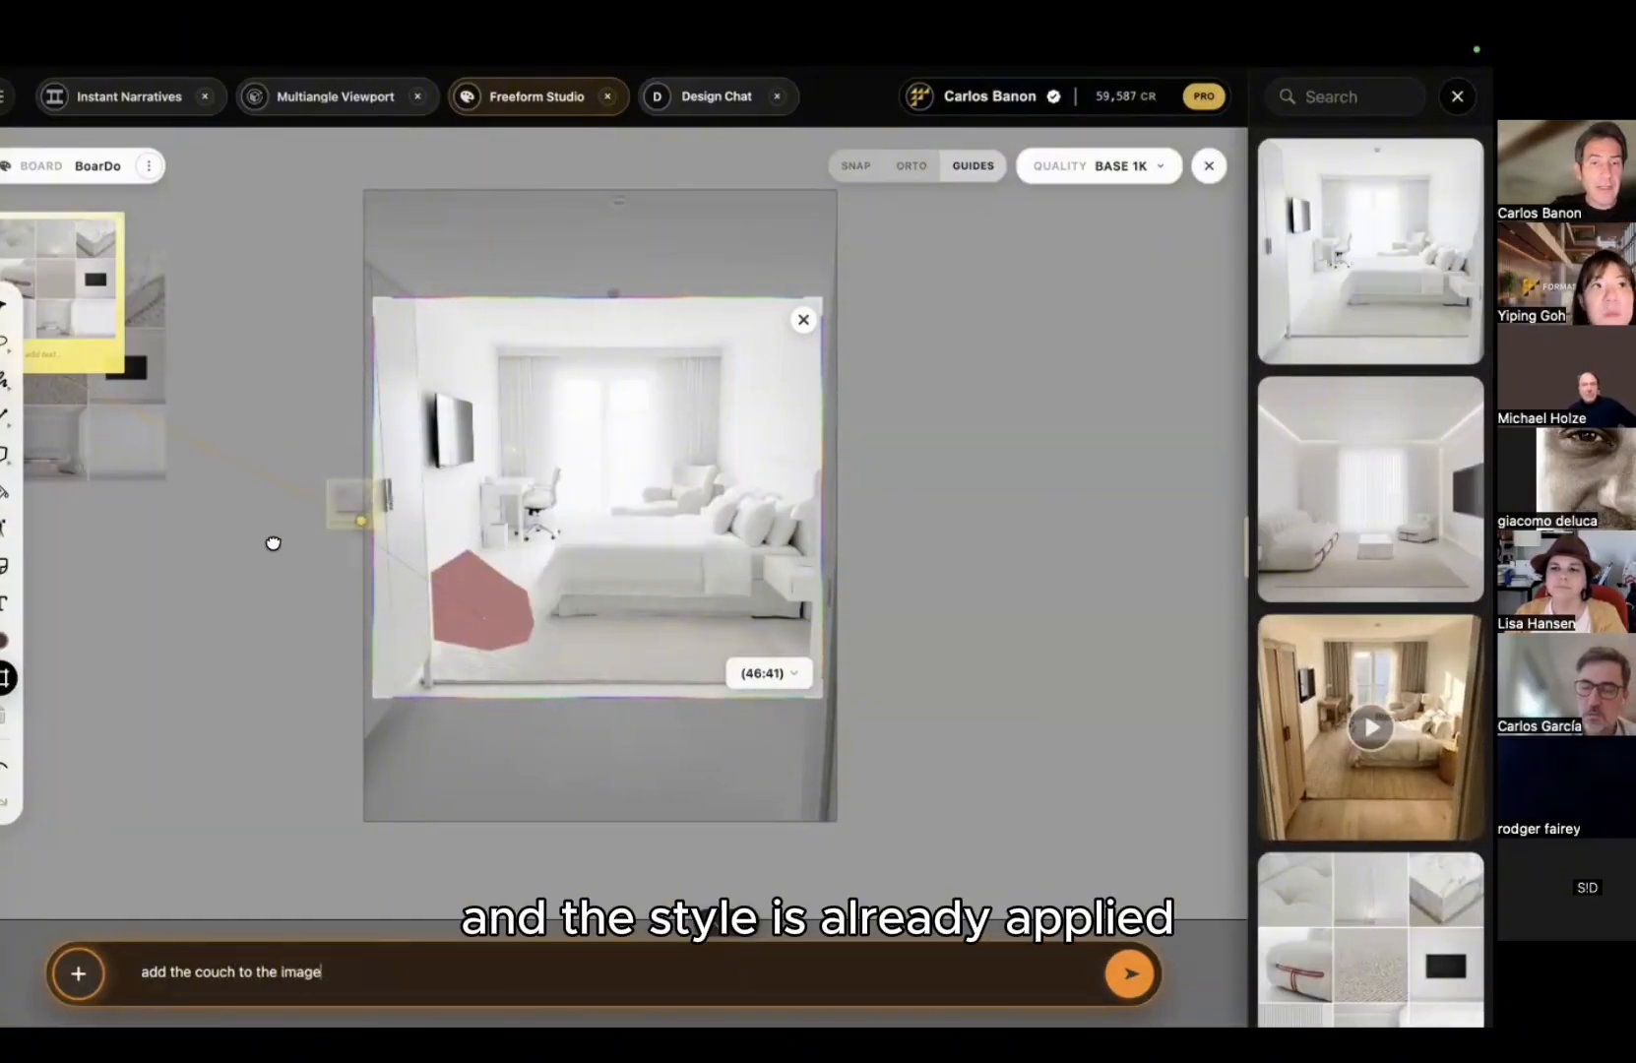
{"action": "left_click_drag", "start_coordinate": [273, 543], "coordinate": [253, 568]}
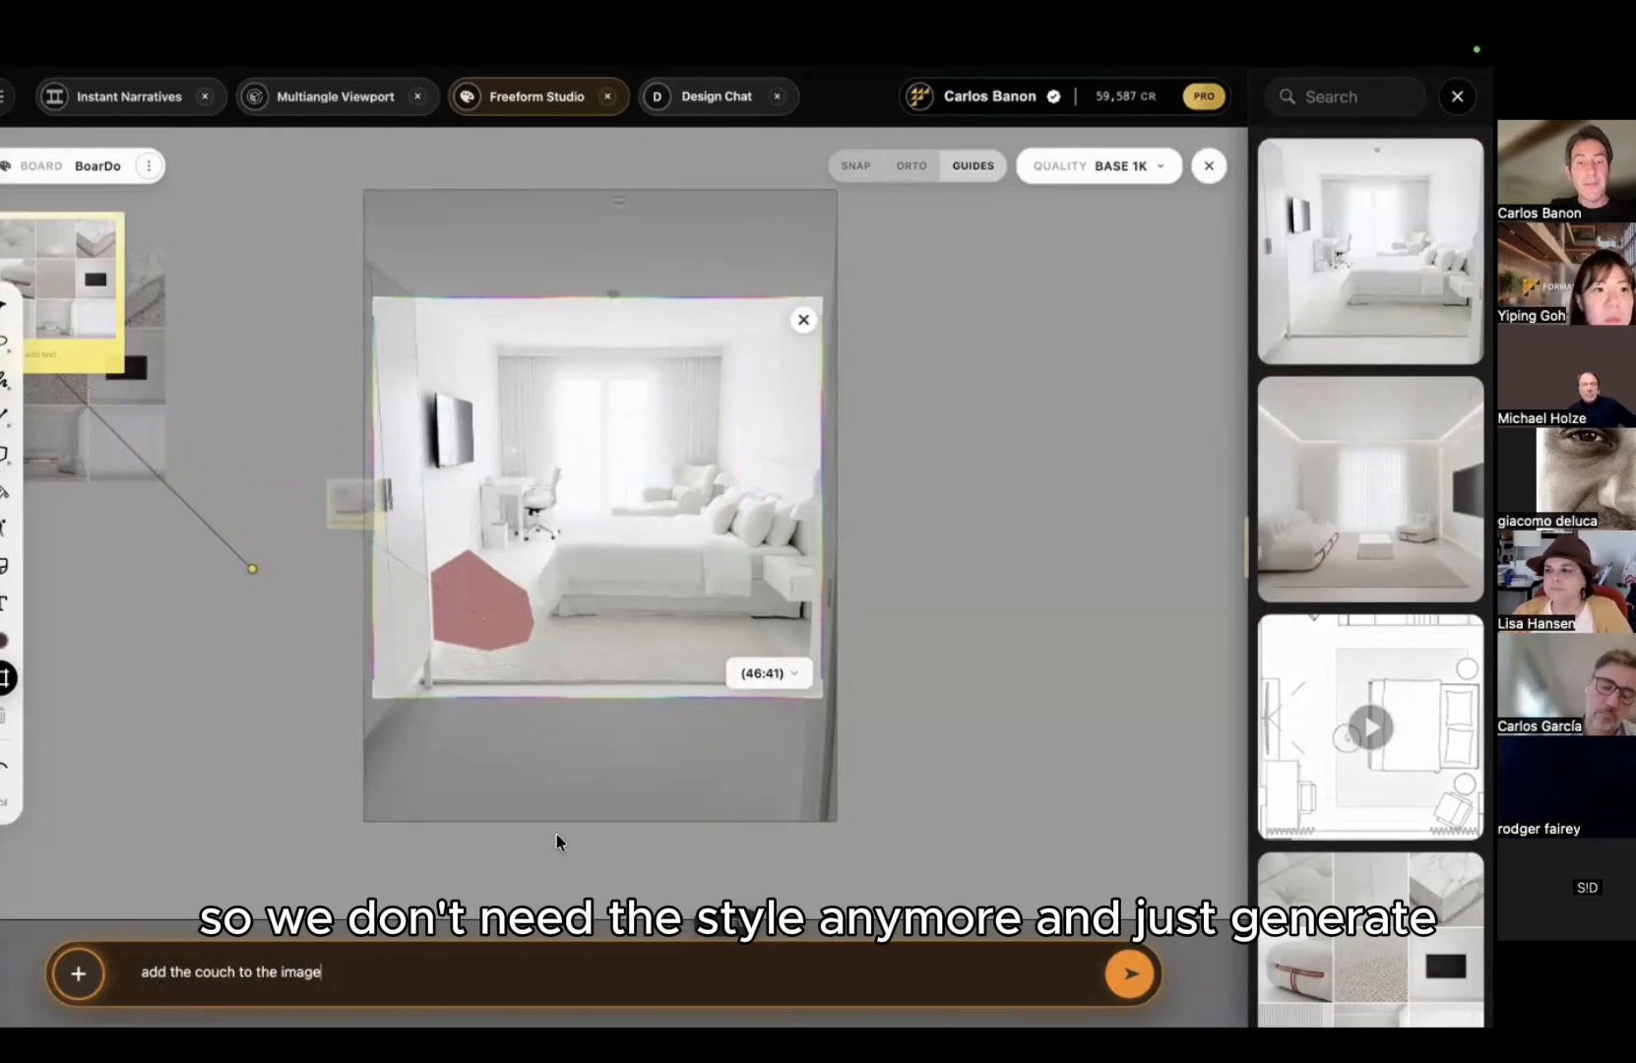
{"action": "key", "text": "Return"}
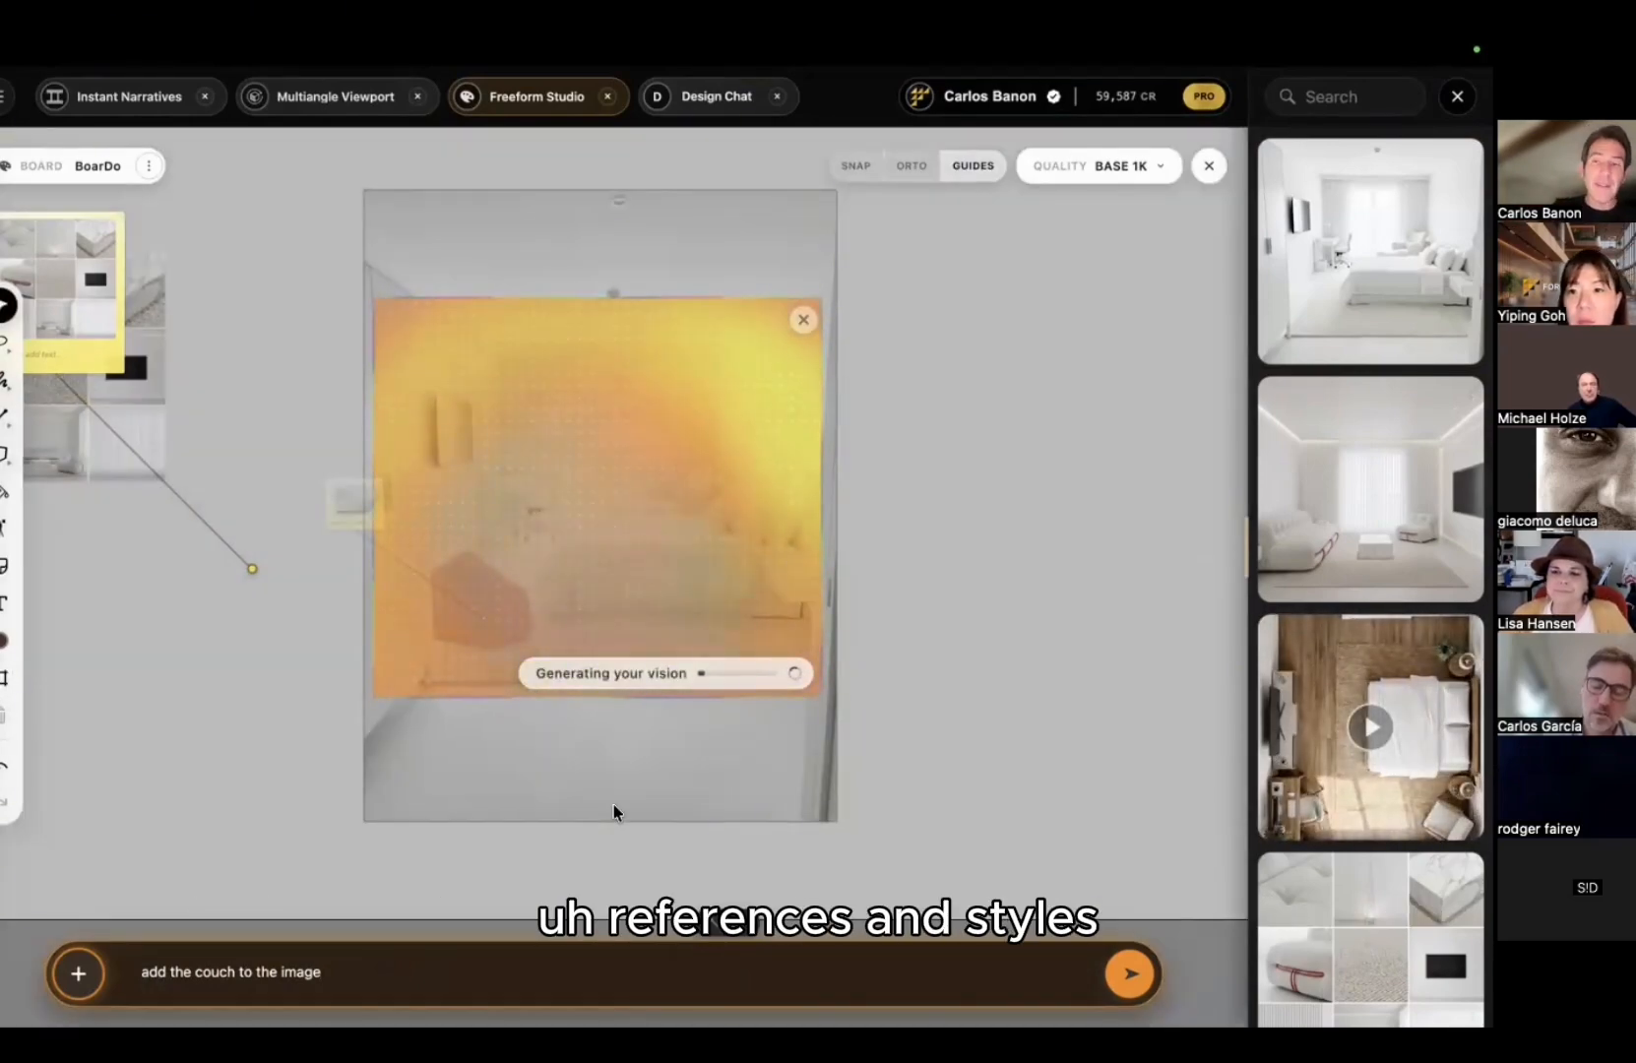
Step: View the mood board full screen, then return to the board
{"action": "left_click_drag", "start_coordinate": [303, 421], "coordinate": [581, 548]}
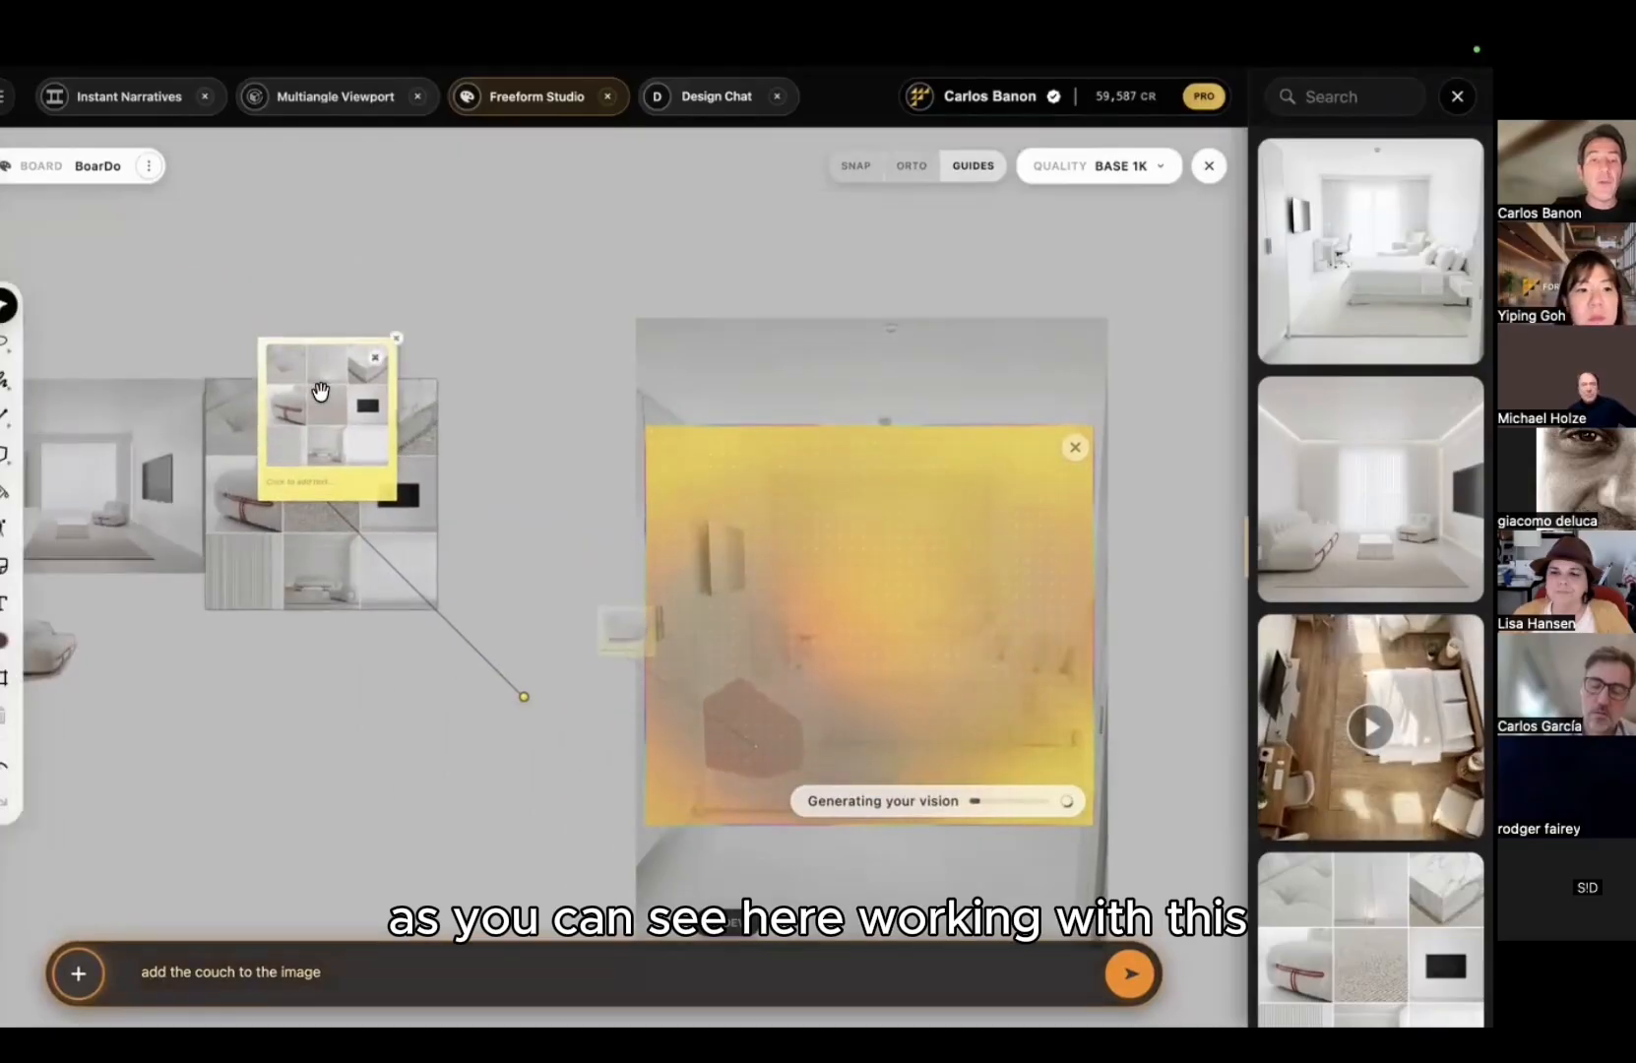
{"action": "left_click", "coordinate": [1305, 922]}
{"action": "scroll", "coordinate": [380, 518], "scroll_direction": "up", "scroll_amount": 5}
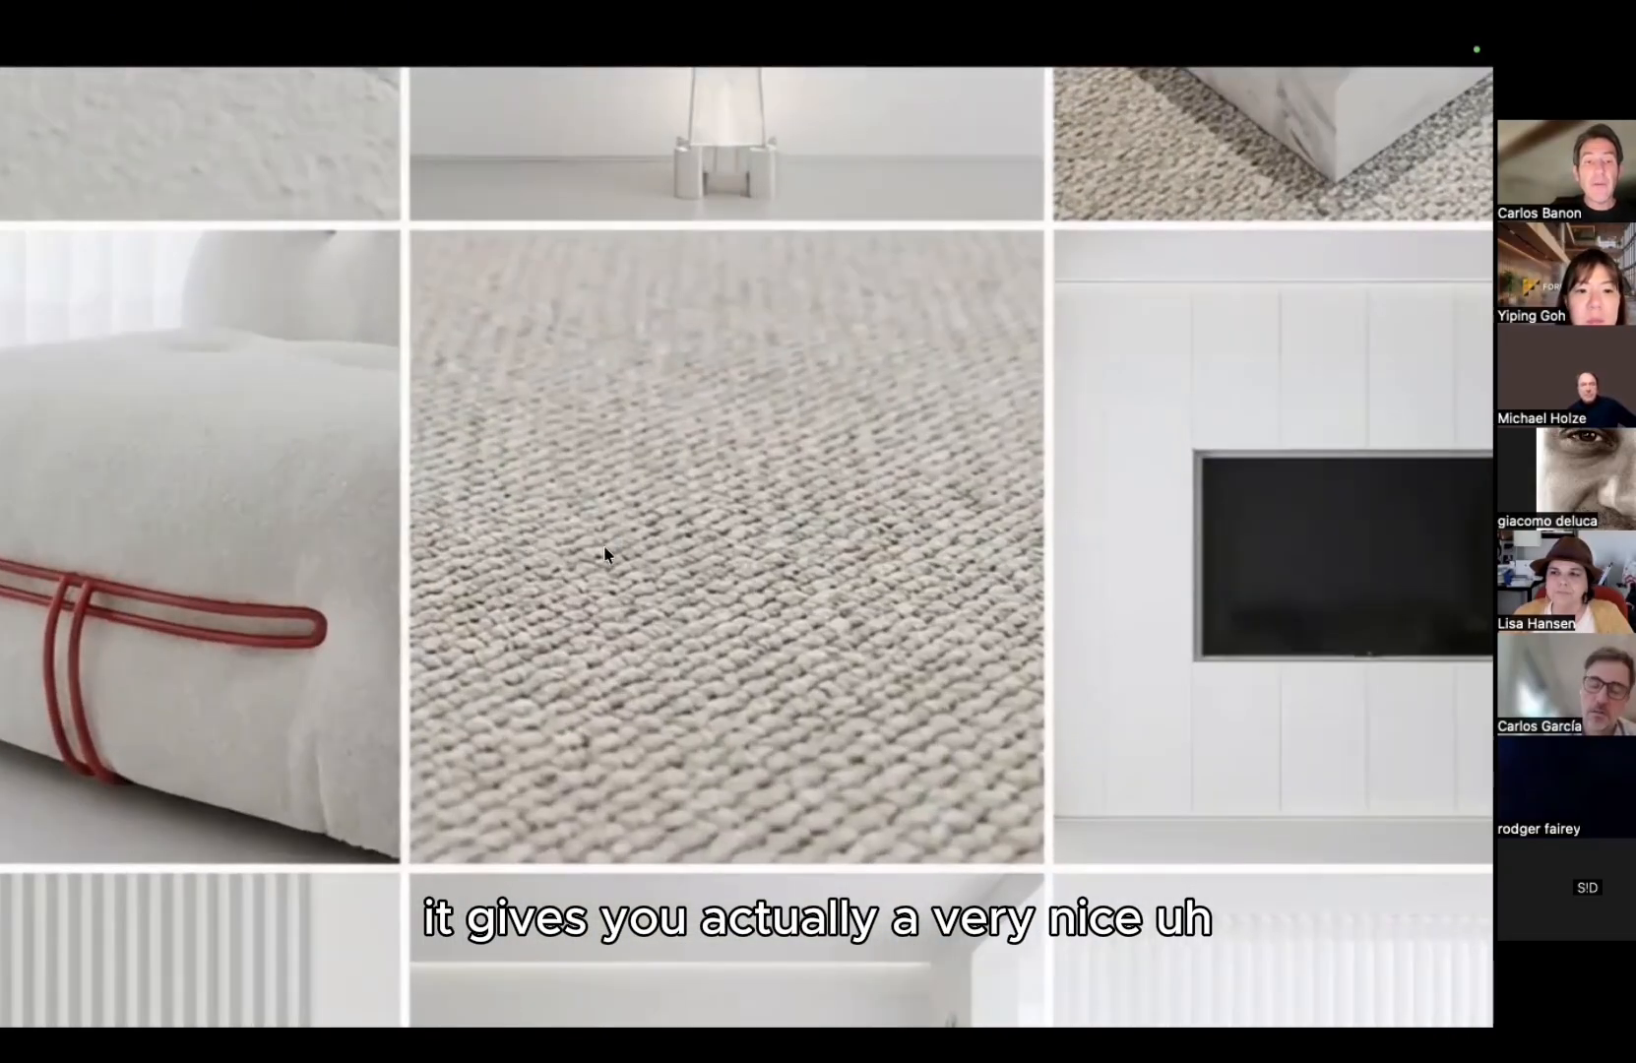
{"action": "left_click_drag", "start_coordinate": [606, 556], "coordinate": [508, 187]}
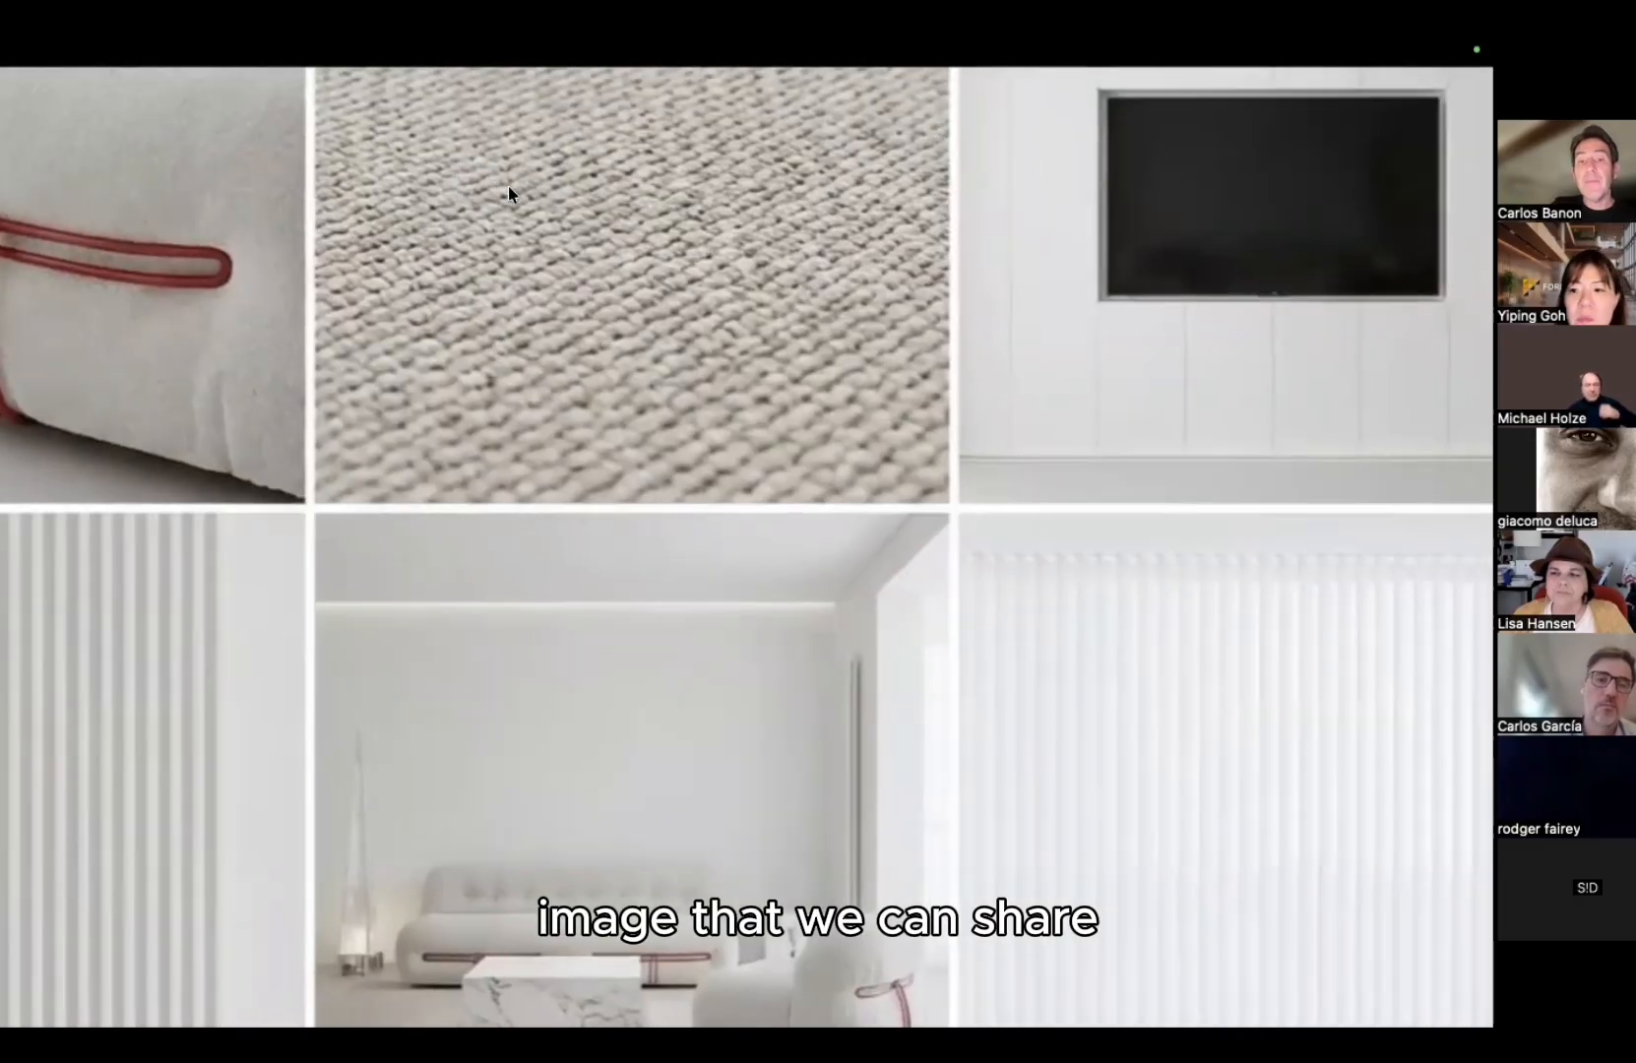
{"action": "scroll", "coordinate": [507, 187], "scroll_direction": "down", "scroll_amount": 5}
{"action": "key", "text": "Escape"}
{"action": "middle_click_drag", "start_coordinate": [1005, 392], "coordinate": [1018, 545]}
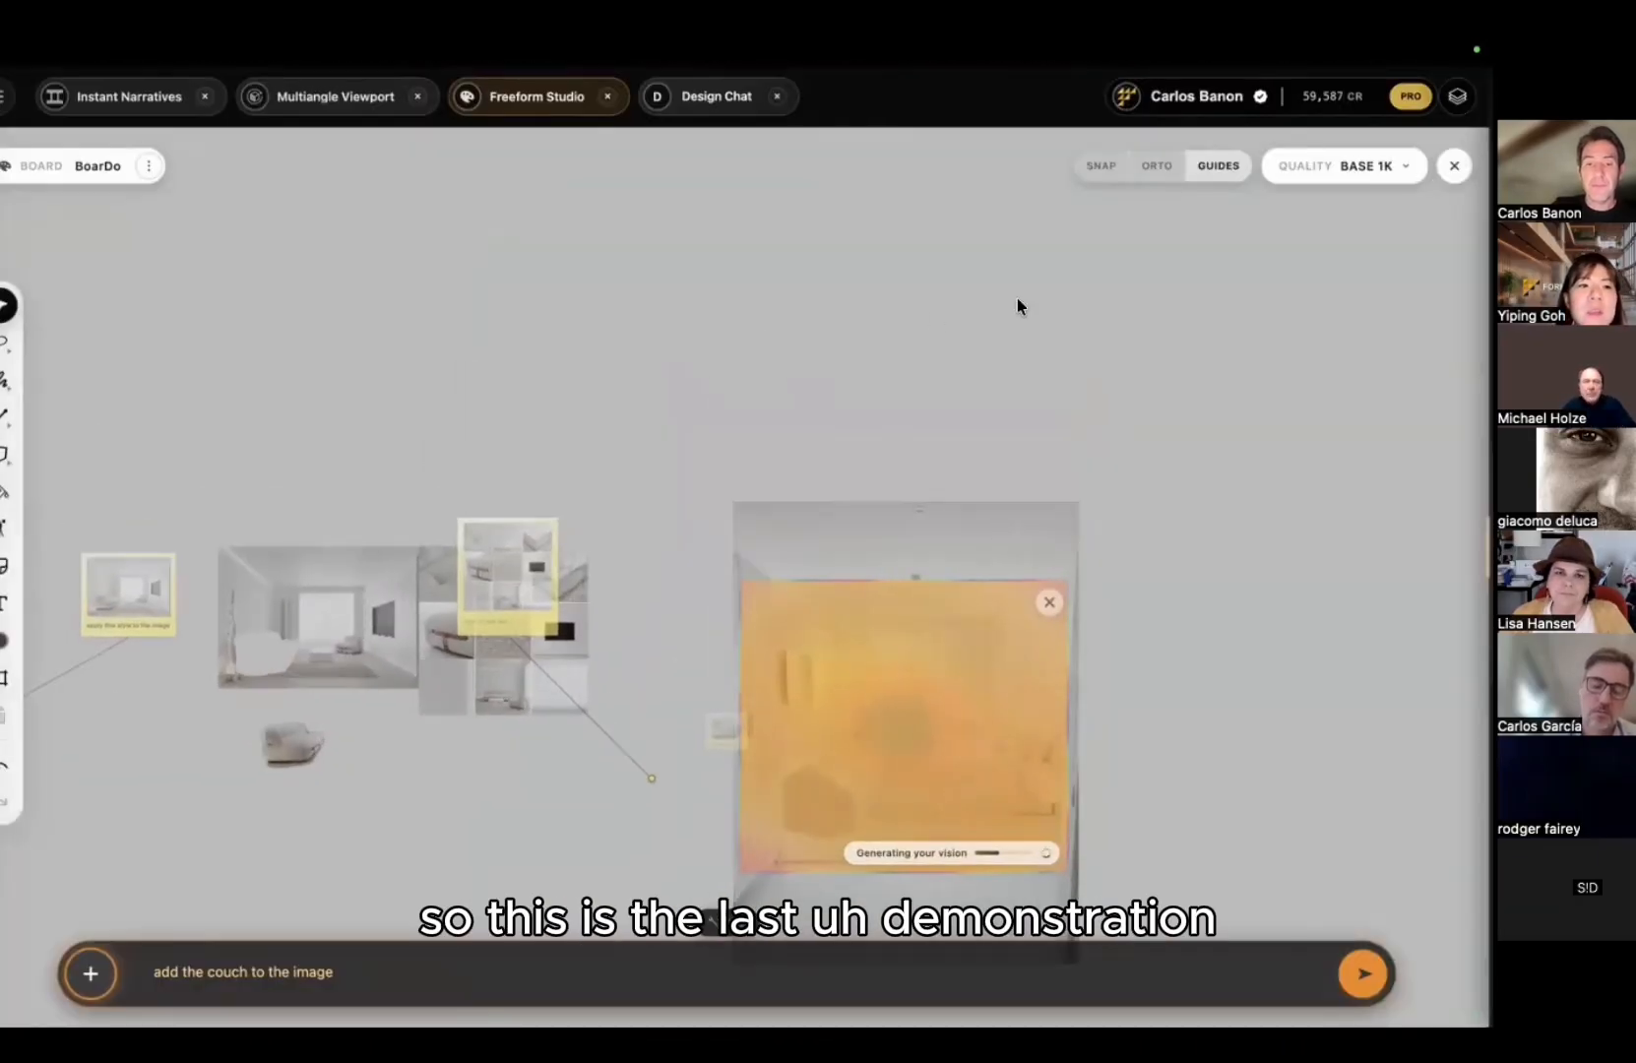
{"action": "scroll", "coordinate": [743, 377], "scroll_direction": "up", "scroll_amount": 2}
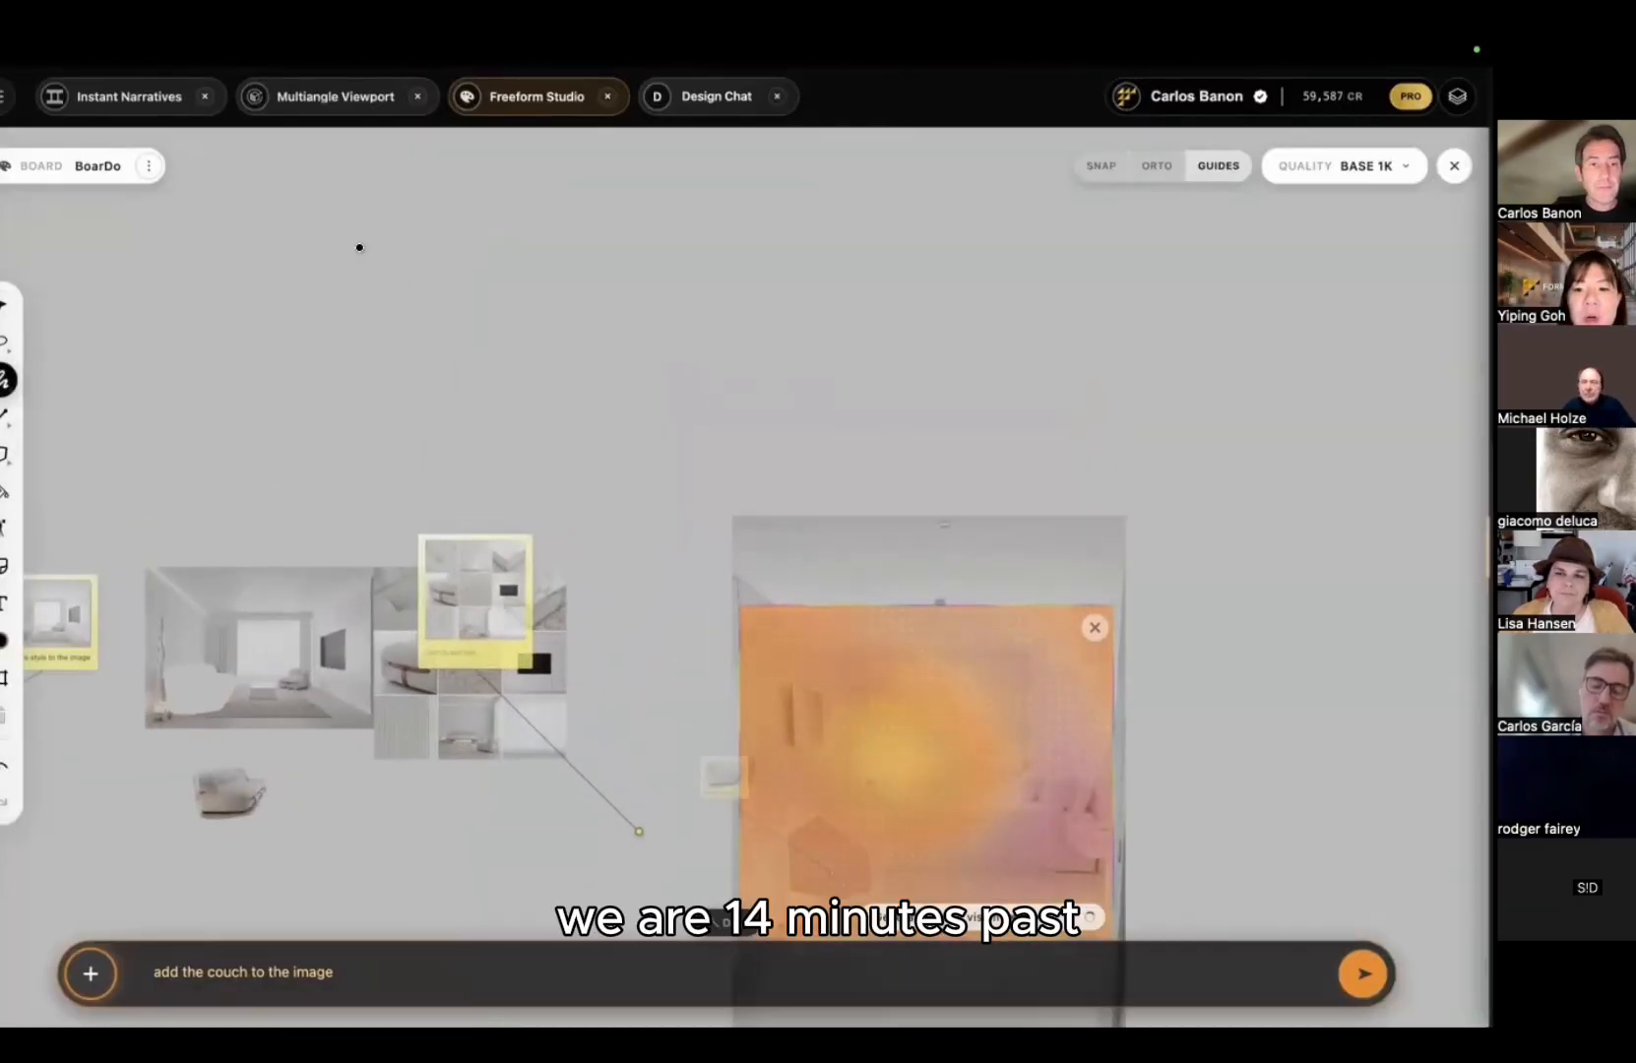
Step: Sketch a box-shaped room perspective and frame it as a 7:4 generation area
{"action": "left_click_drag", "start_coordinate": [359, 244], "coordinate": [532, 313]}
{"action": "mouse_move", "coordinate": [532, 391]}
{"action": "left_mouse_down"}
{"action": "mouse_move", "coordinate": [703, 382]}
{"action": "mouse_move", "coordinate": [847, 435]}
{"action": "left_mouse_up"}
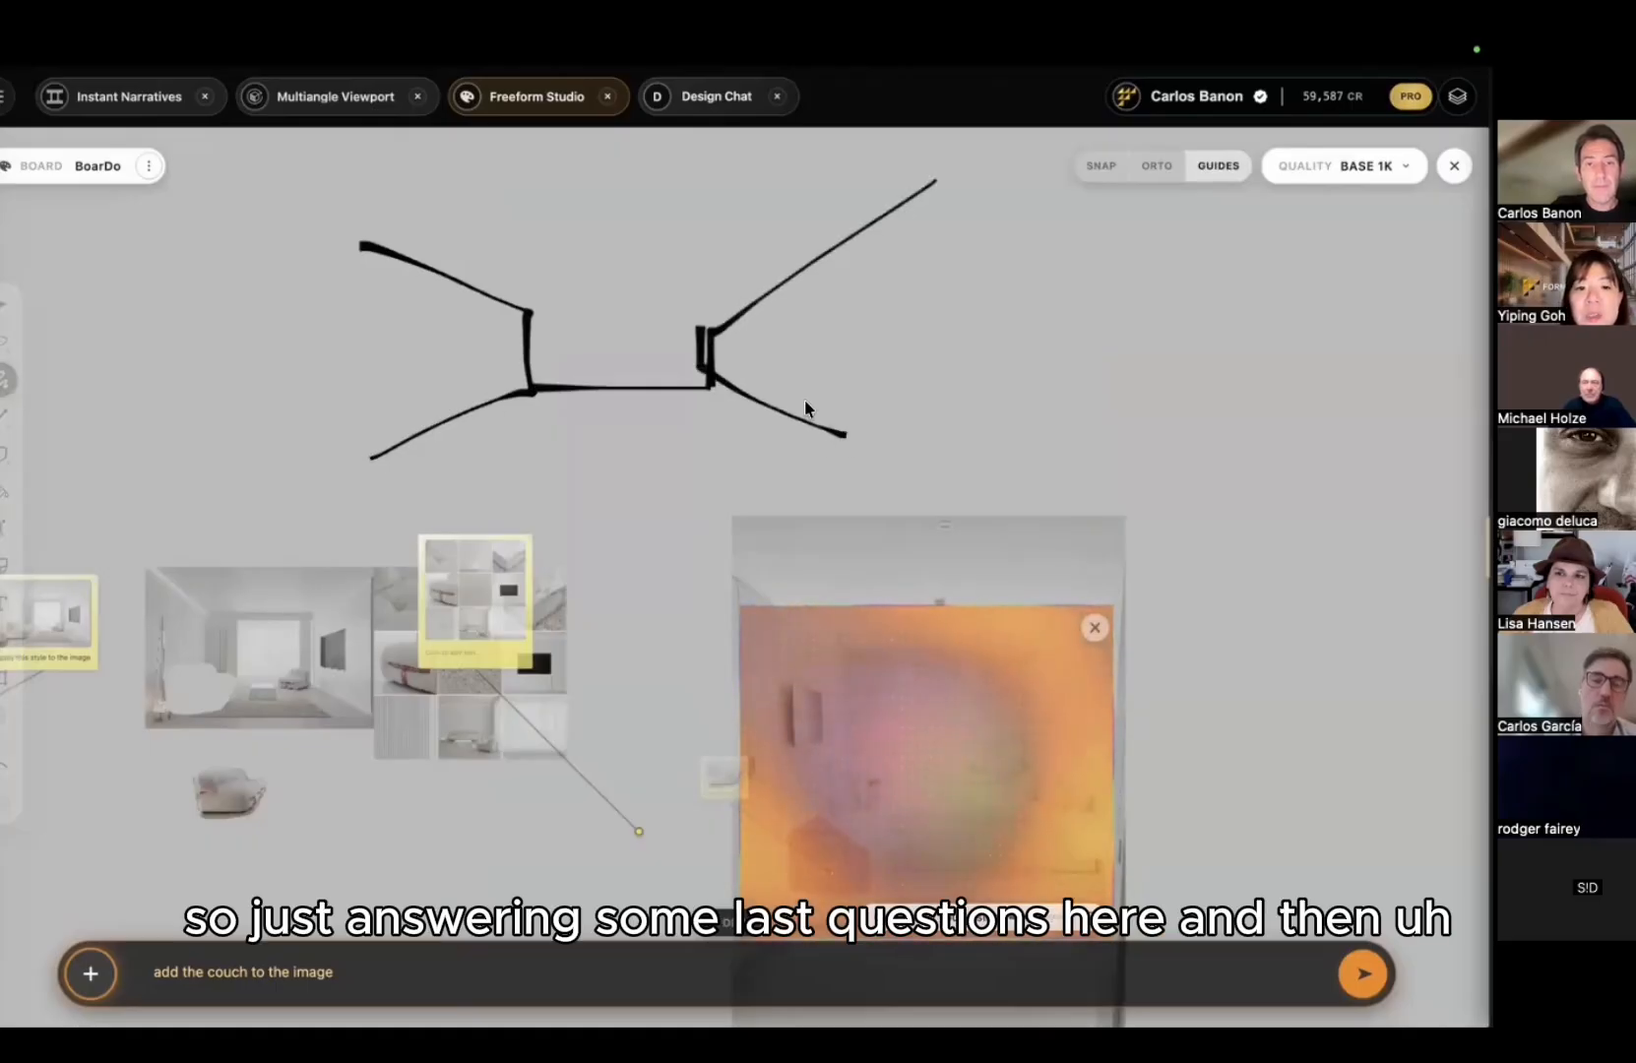
{"action": "left_click_drag", "start_coordinate": [528, 320], "coordinate": [780, 319]}
{"action": "mouse_move", "coordinate": [453, 313]}
{"action": "left_mouse_down"}
{"action": "mouse_move", "coordinate": [492, 295]}
{"action": "mouse_move", "coordinate": [734, 280]}
{"action": "mouse_move", "coordinate": [539, 232]}
{"action": "mouse_move", "coordinate": [446, 244]}
{"action": "left_mouse_up"}
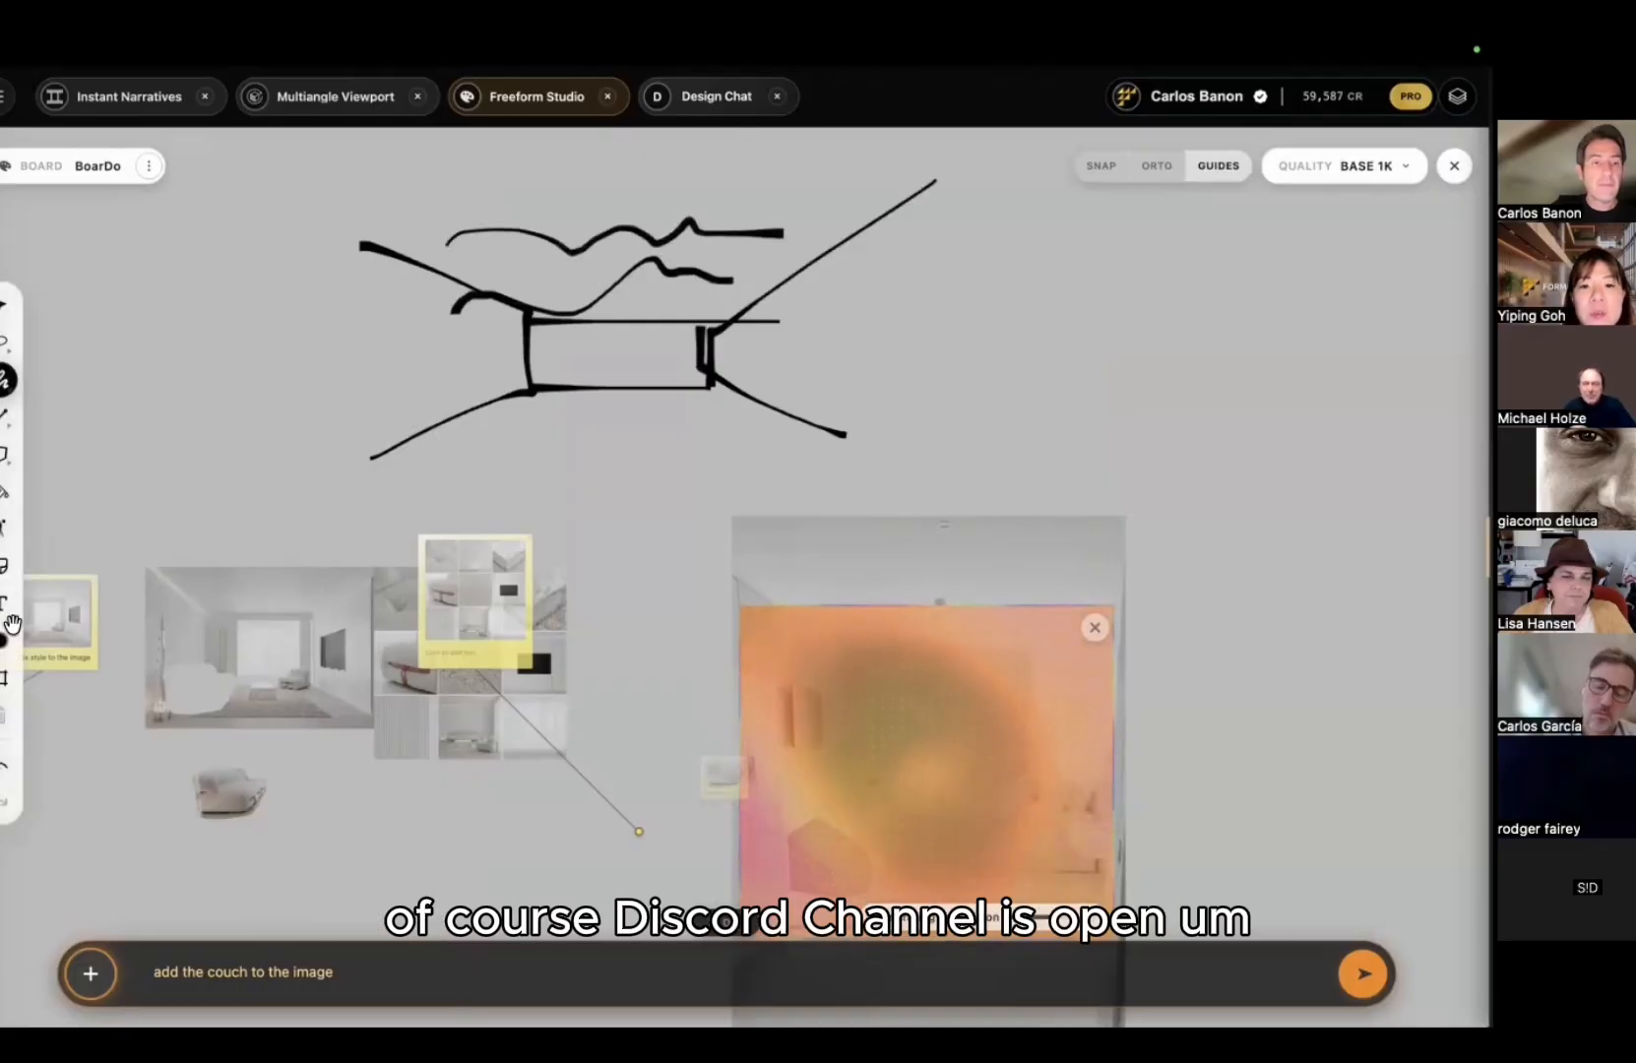
{"action": "left_click", "coordinate": [6, 677]}
{"action": "left_click_drag", "start_coordinate": [361, 167], "coordinate": [856, 449]}
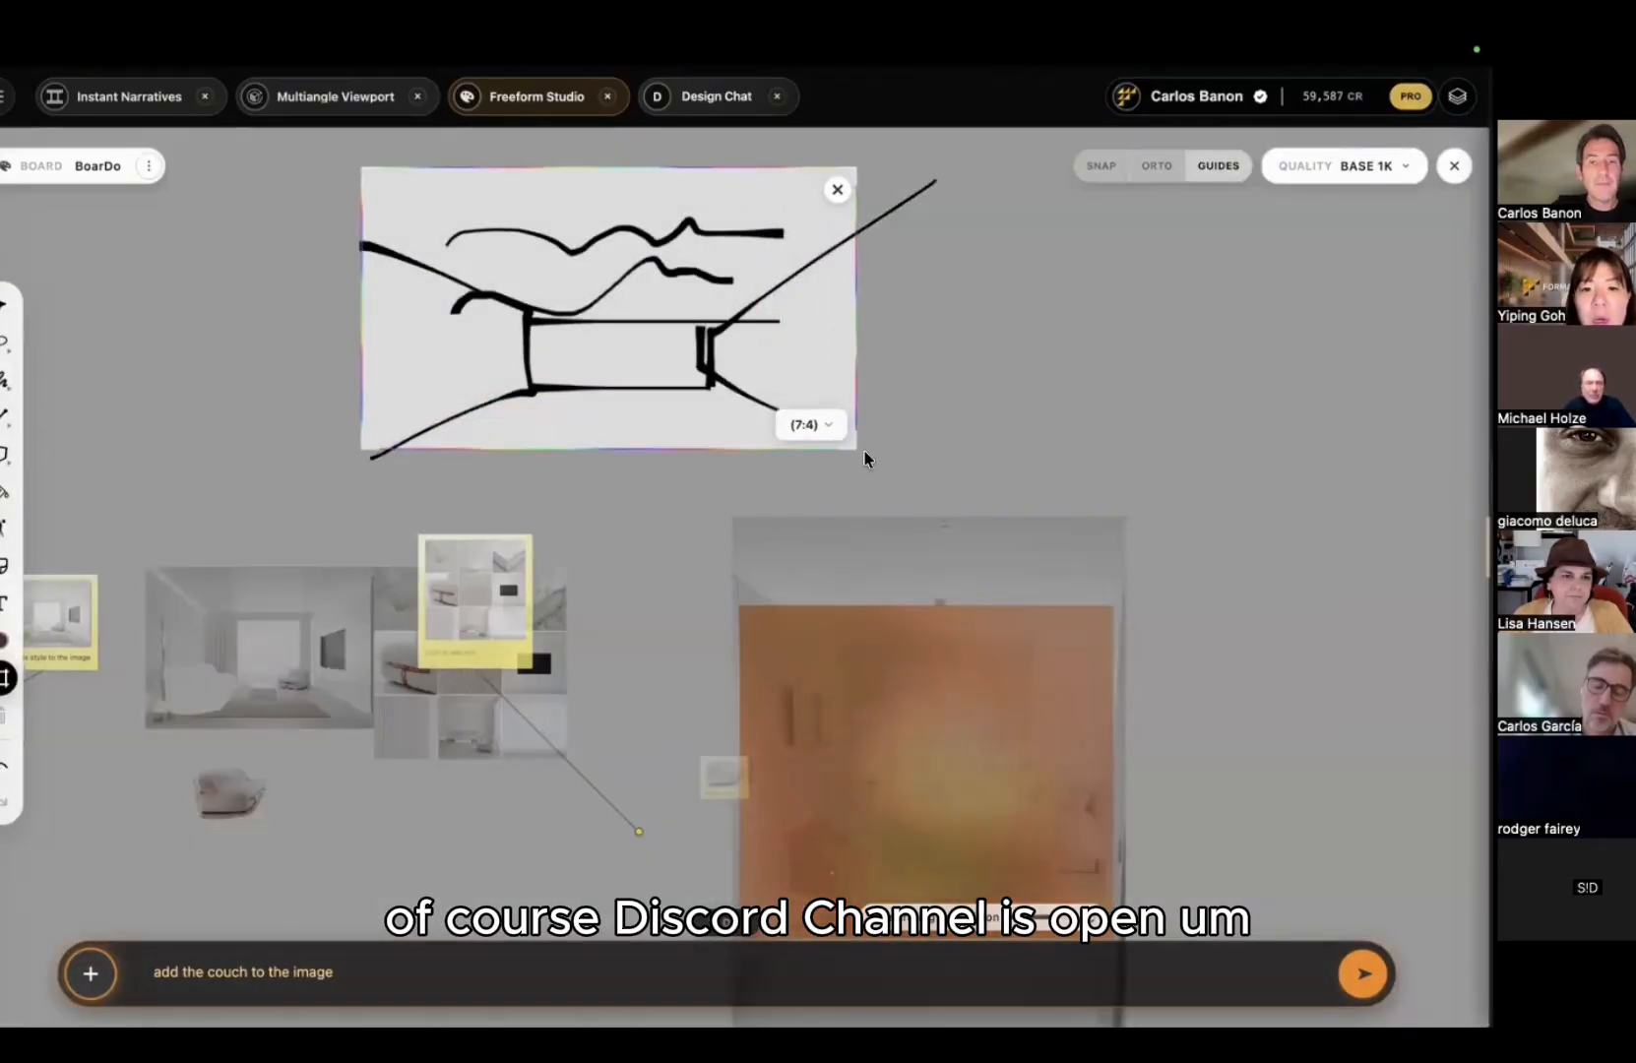
{"action": "key", "text": "v"}
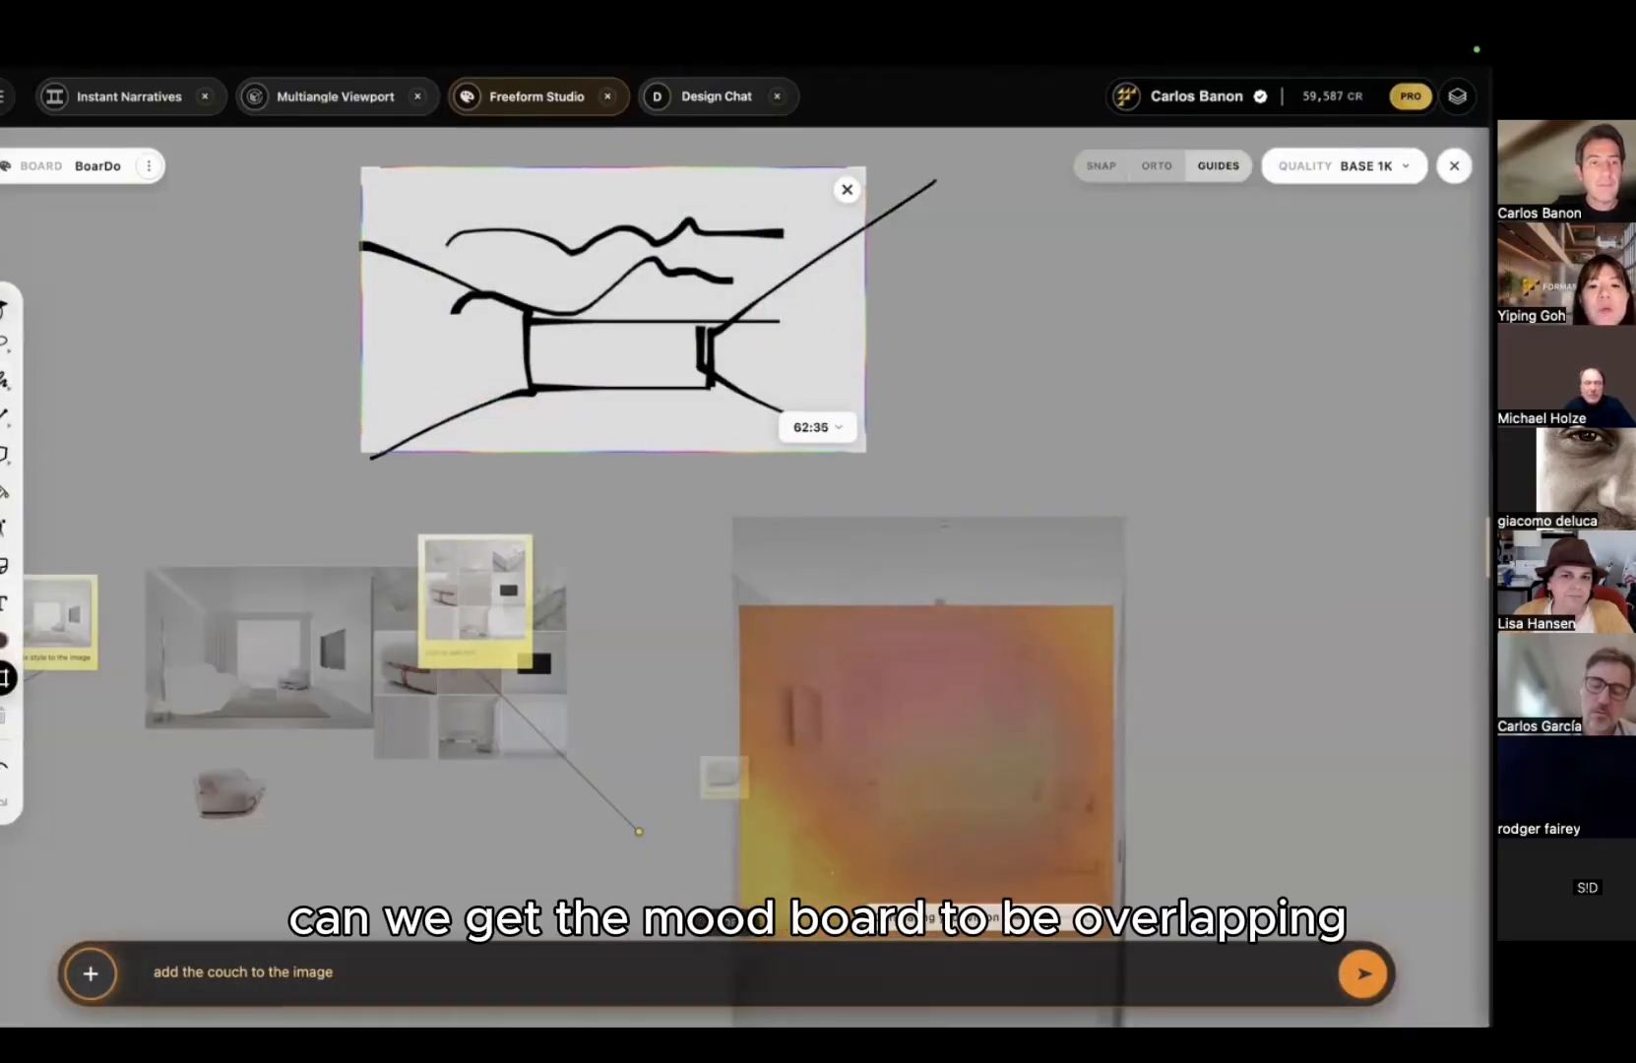
Step: Link the mood board to the sketch and enter prompt 'create interior space minimalist and realistic'
{"action": "left_click", "coordinate": [475, 660]}
{"action": "left_click_drag", "start_coordinate": [637, 825], "coordinate": [637, 821]}
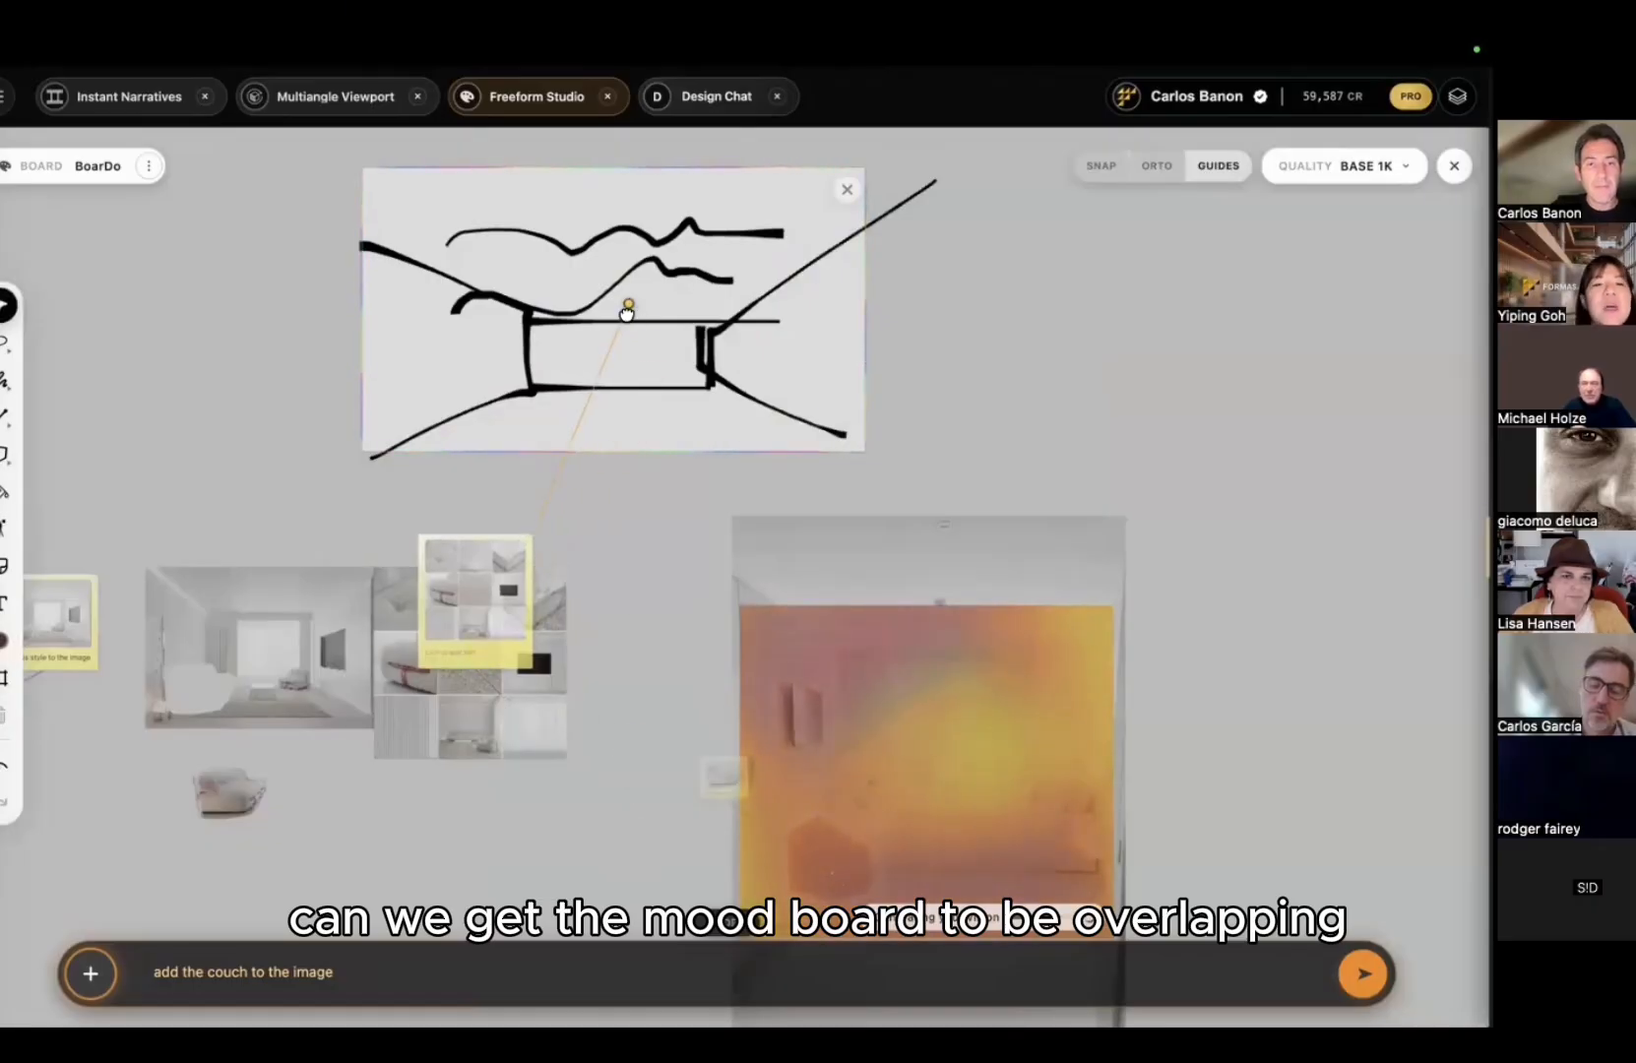
{"action": "left_click_drag", "start_coordinate": [628, 313], "coordinate": [621, 352]}
{"action": "middle_click_drag", "start_coordinate": [209, 401], "coordinate": [205, 446]}
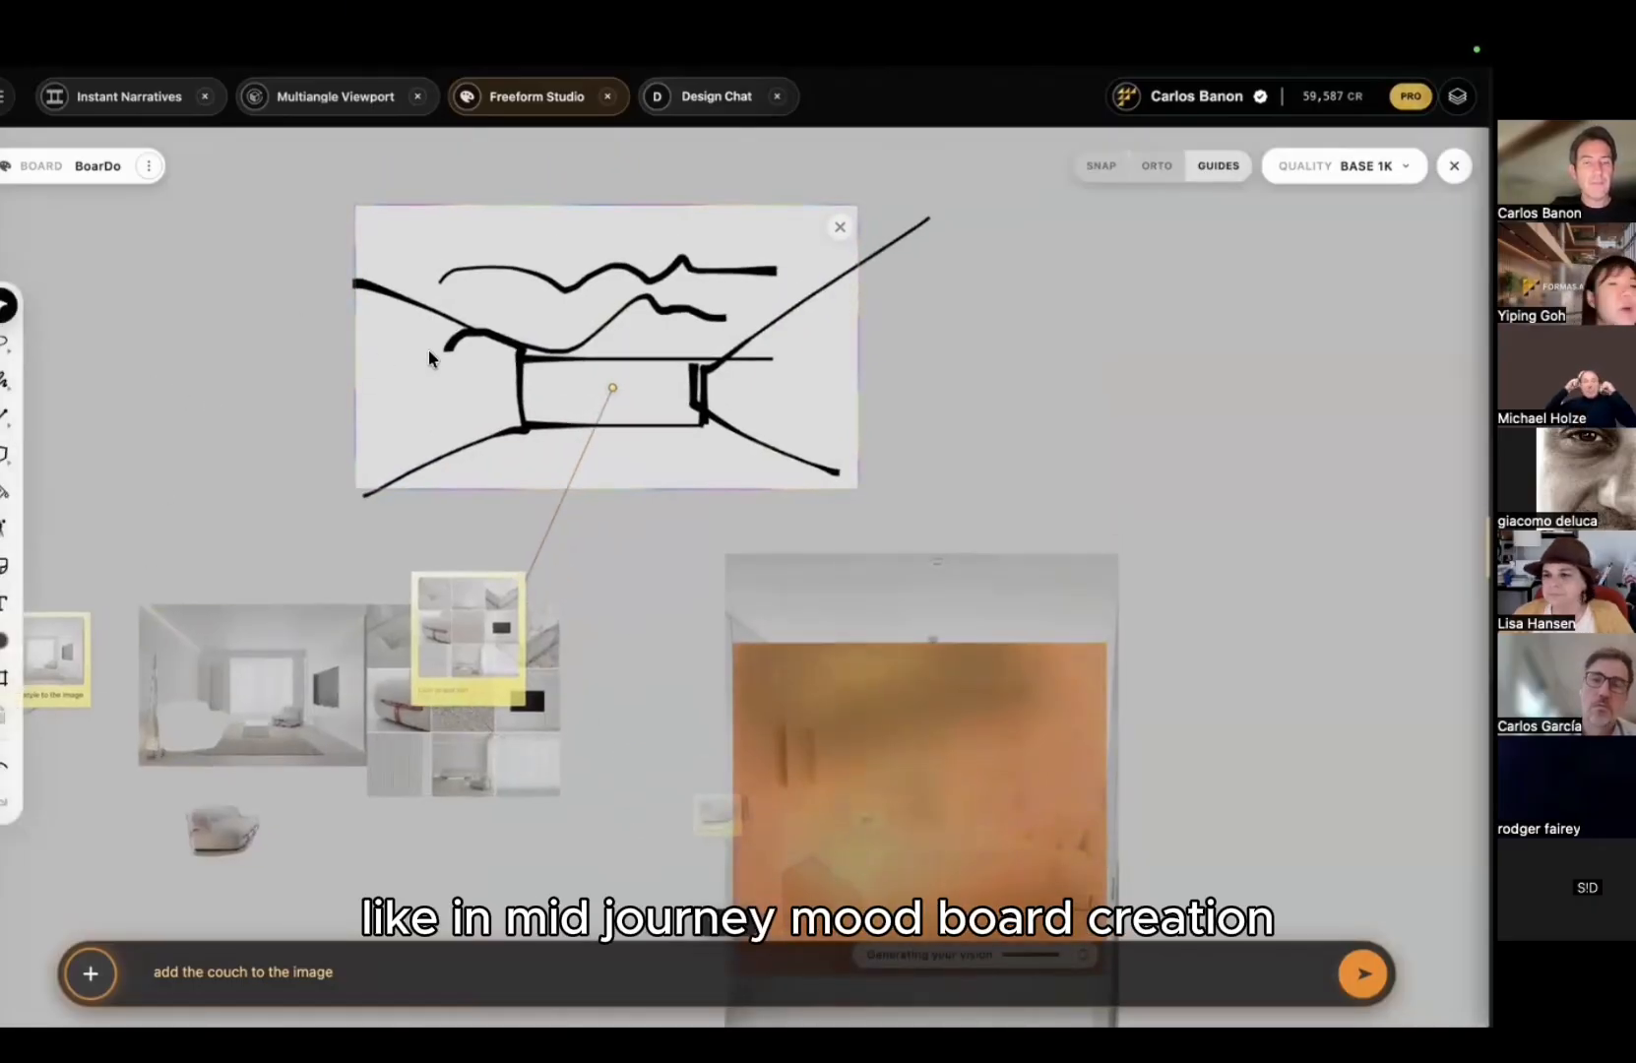
{"action": "triple_click", "coordinate": [320, 969]}
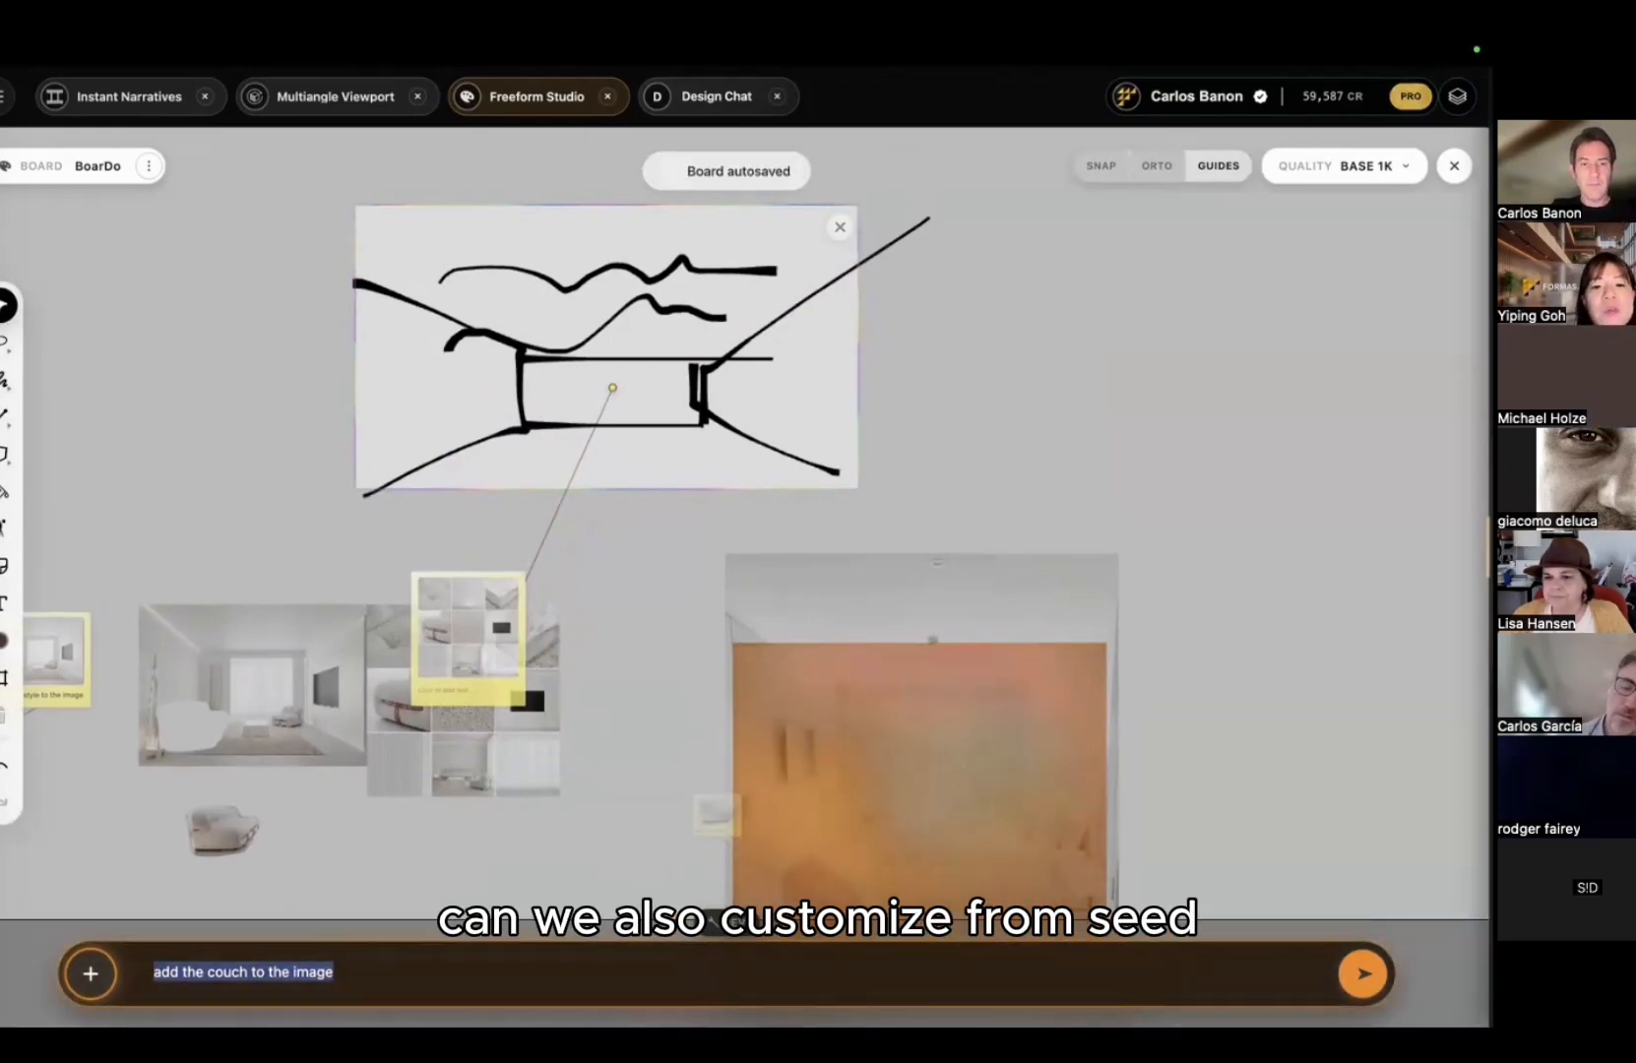
{"action": "type", "text": "create interior space m"}
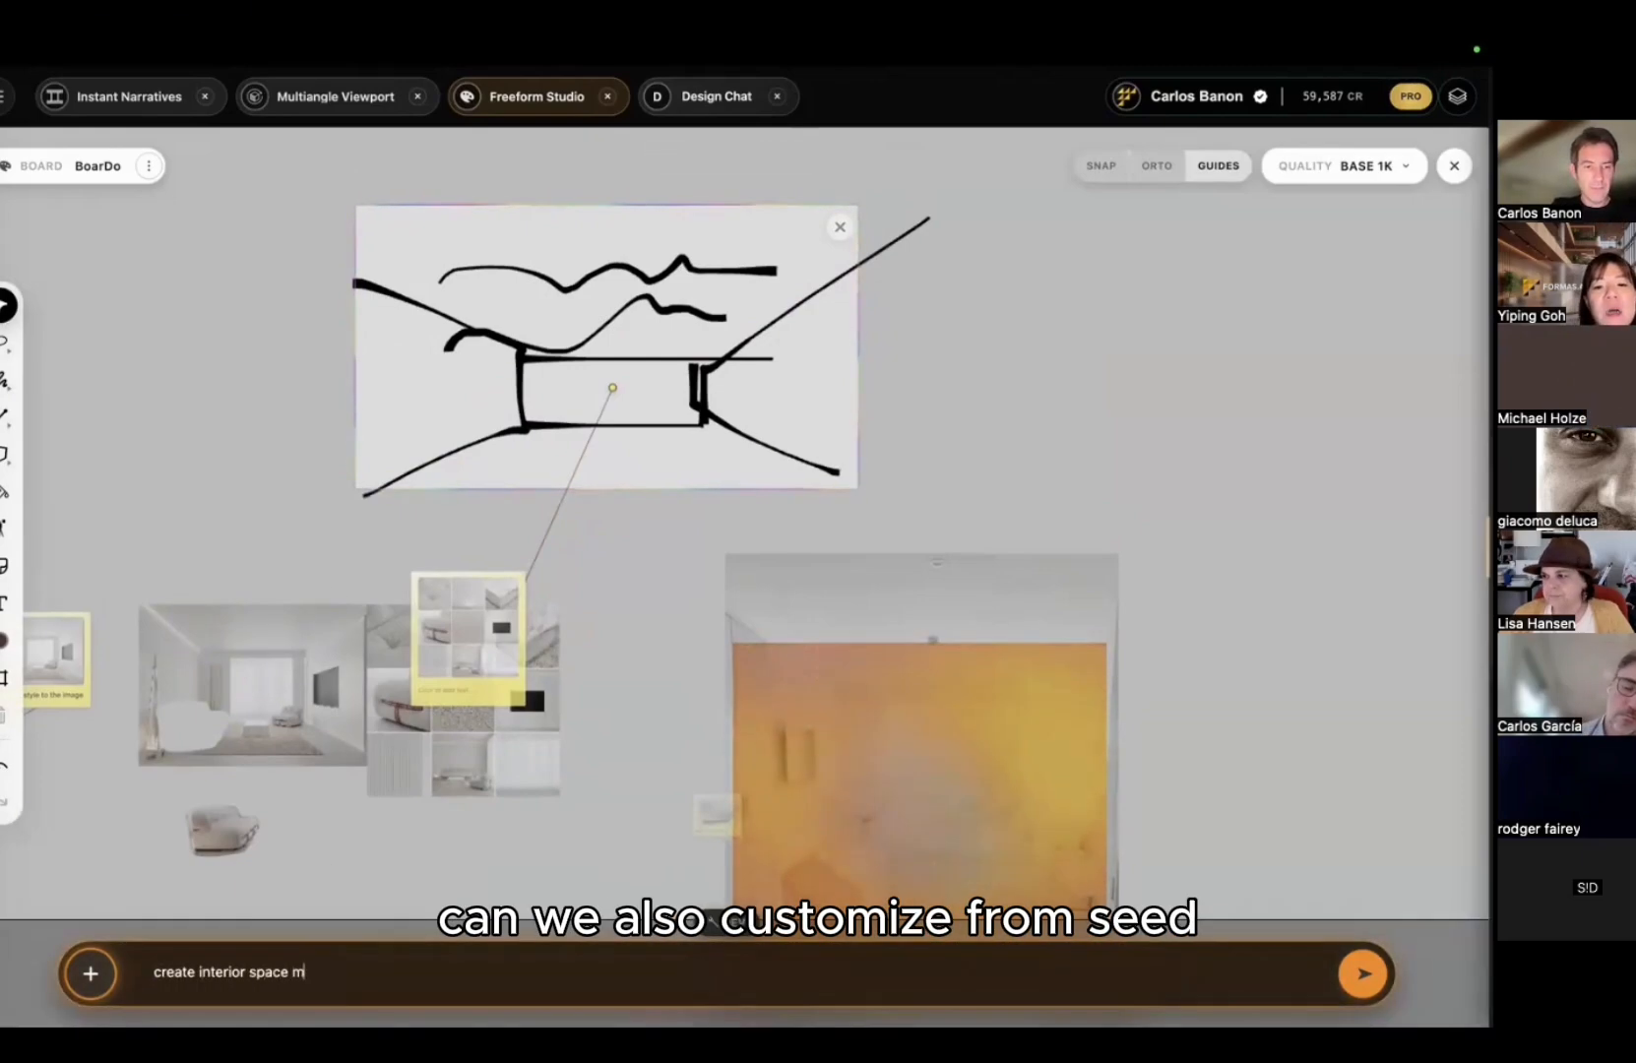
{"action": "type", "text": "inimalist and re"}
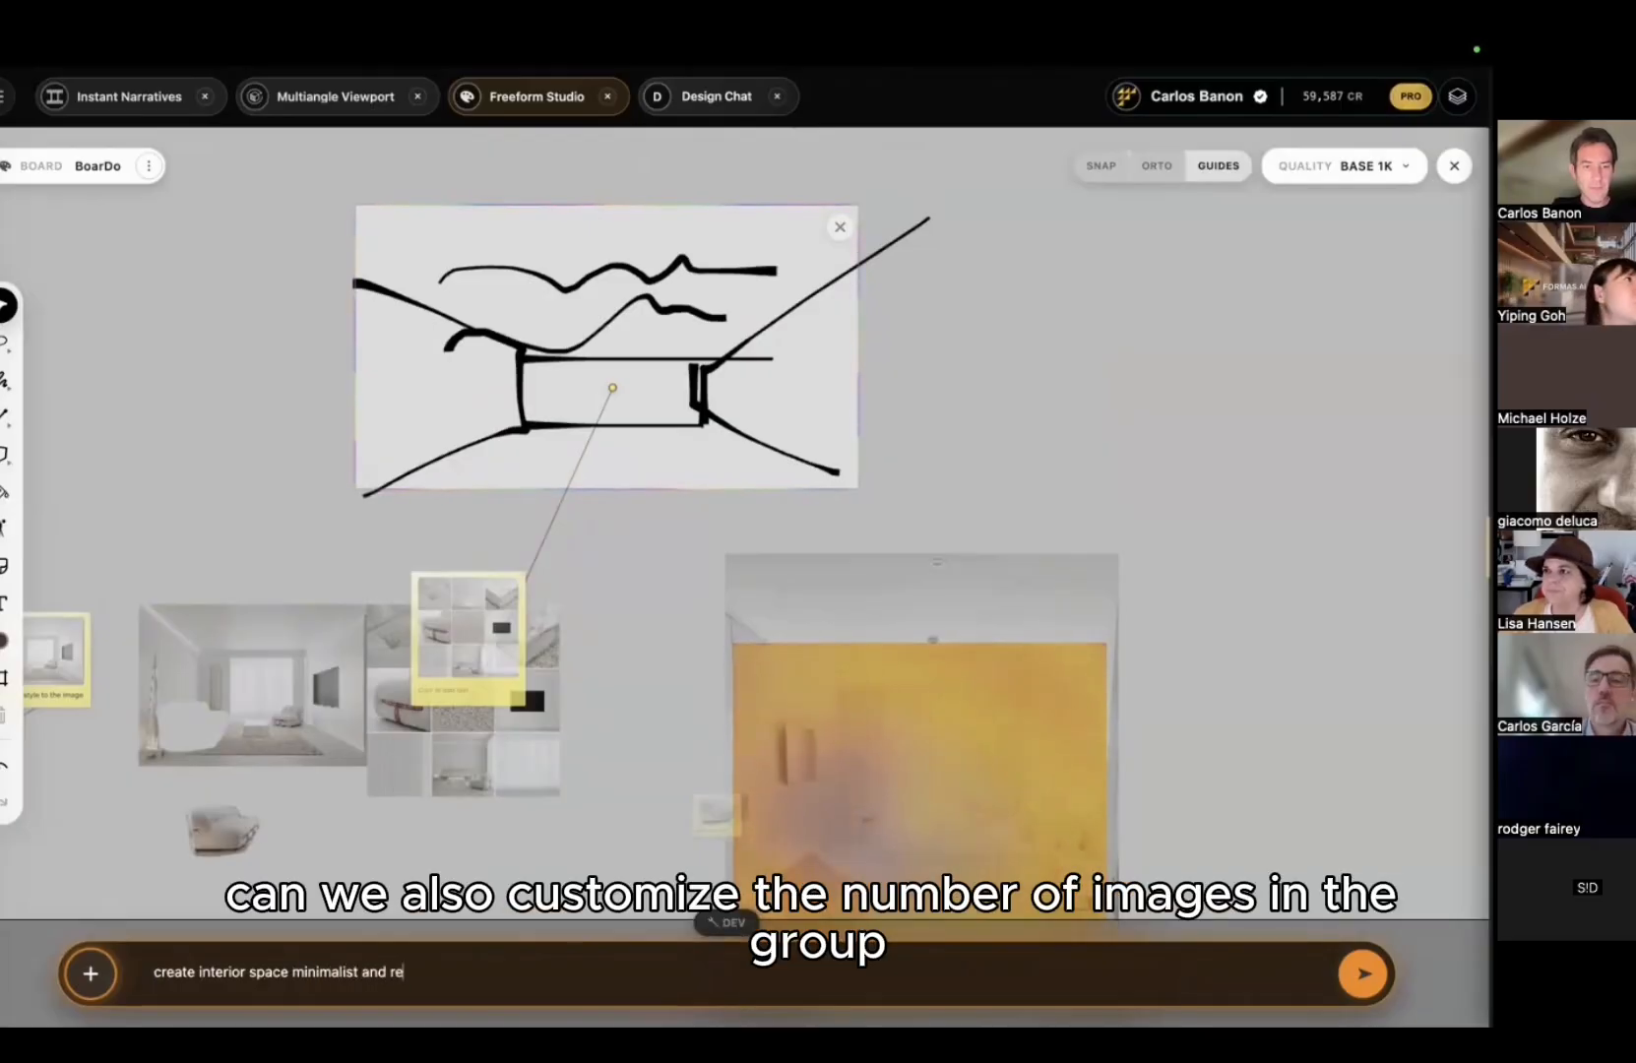
{"action": "type", "text": "alistic. pere"}
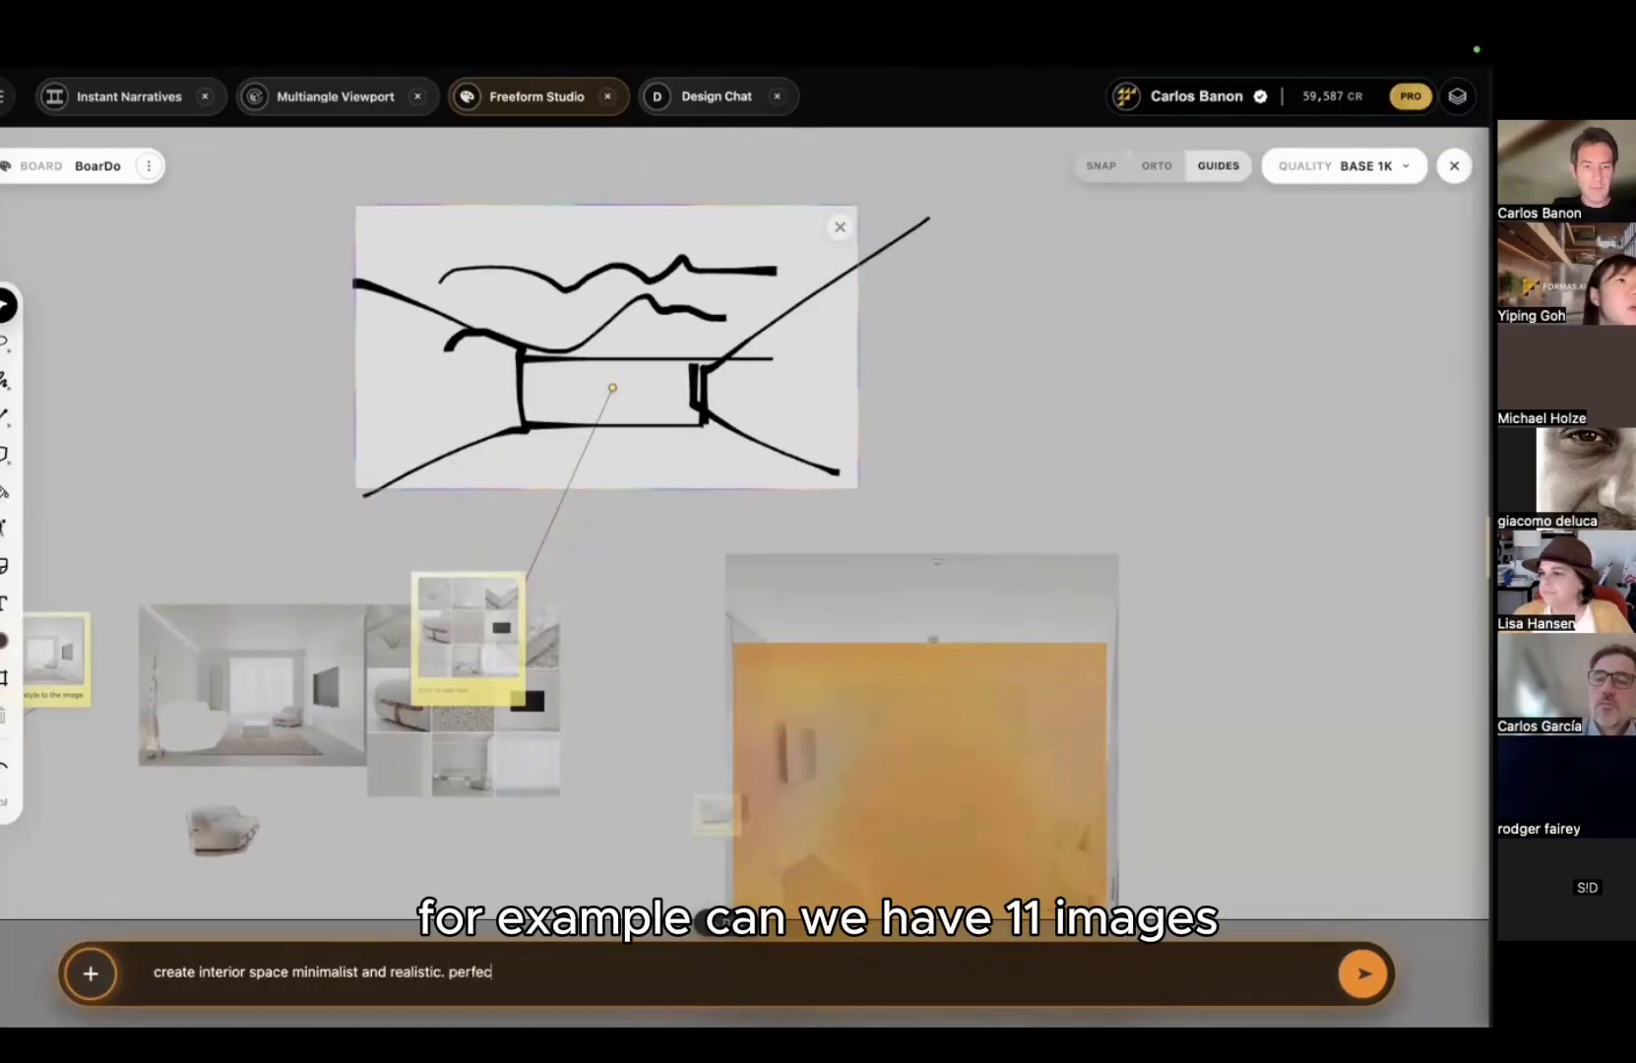
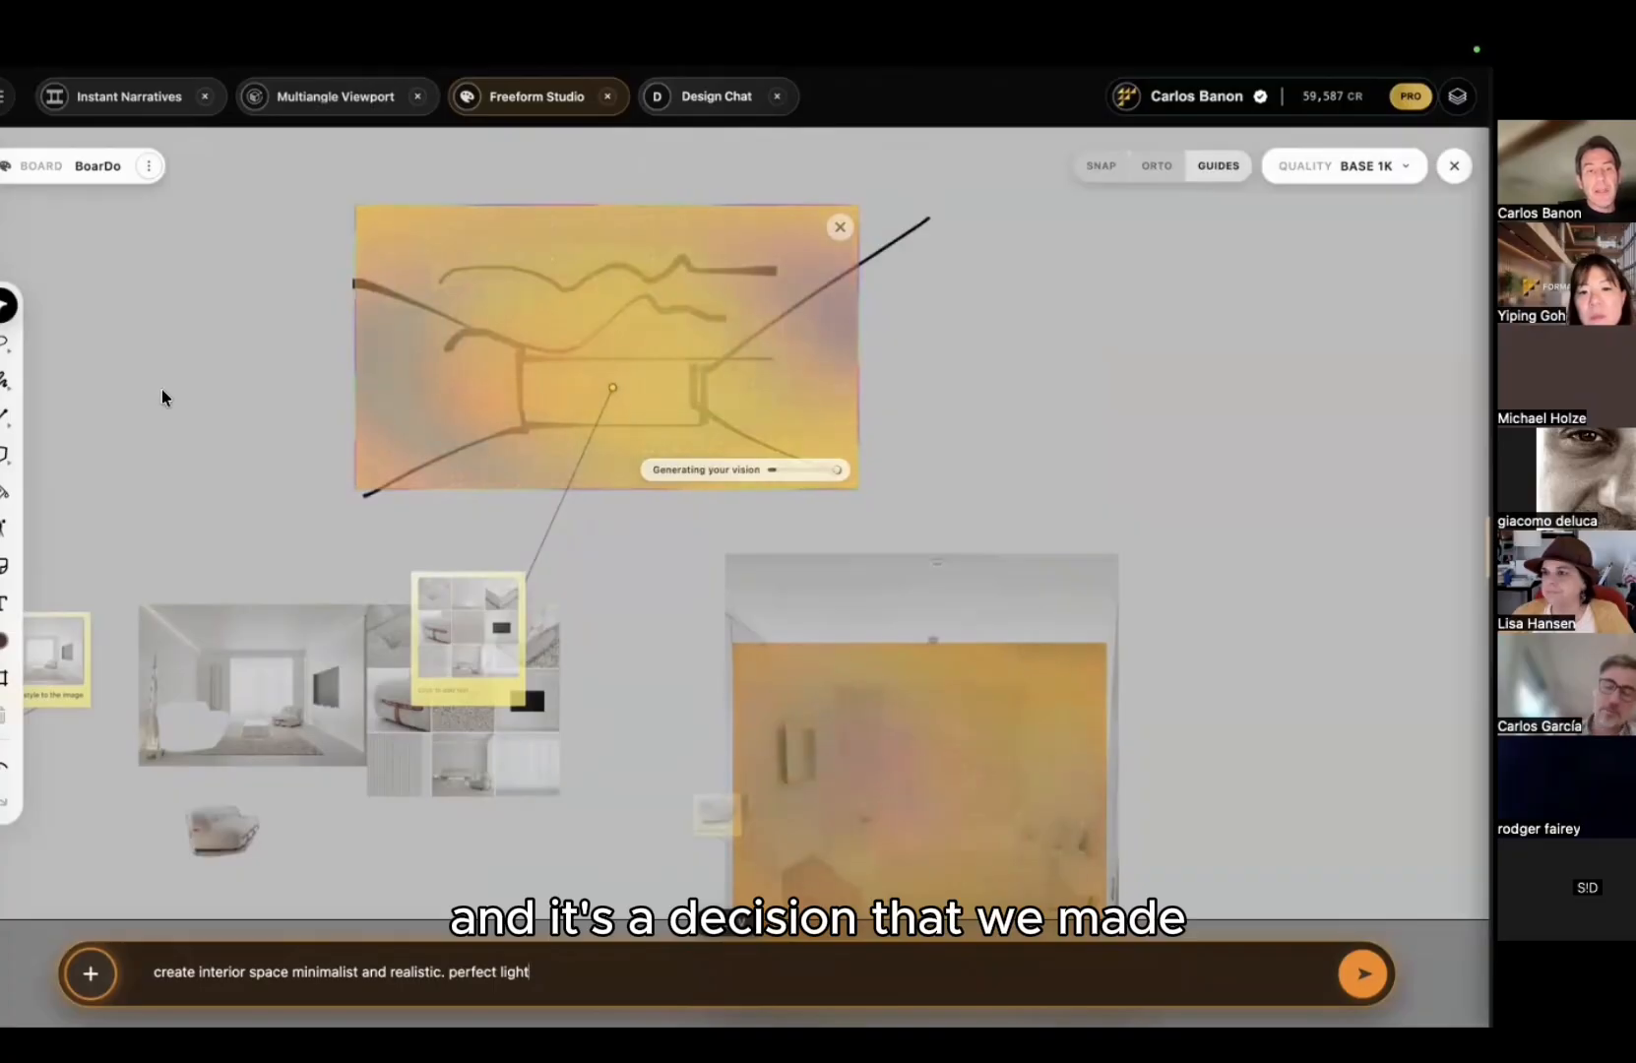
Step: Move the living-room render up and left, then bring the moodboard grid into view
{"action": "left_click_drag", "start_coordinate": [253, 604], "coordinate": [222, 484]}
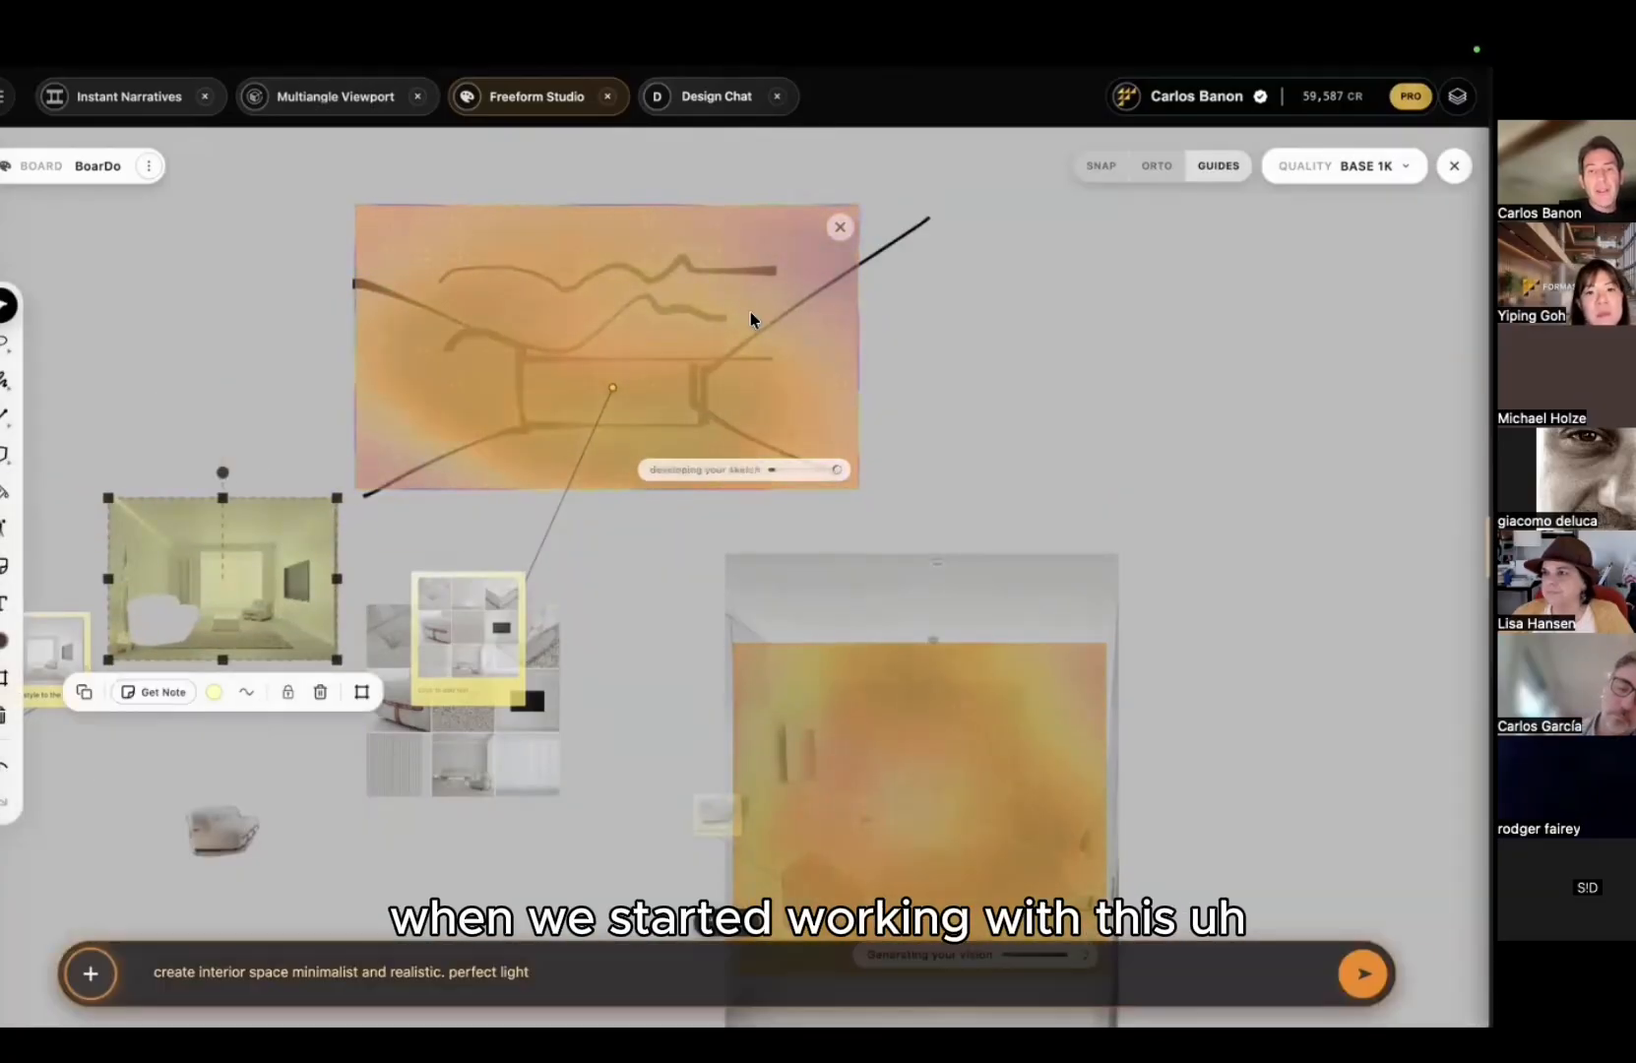
{"action": "scroll", "coordinate": [202, 344], "scroll_direction": "down", "scroll_amount": 2}
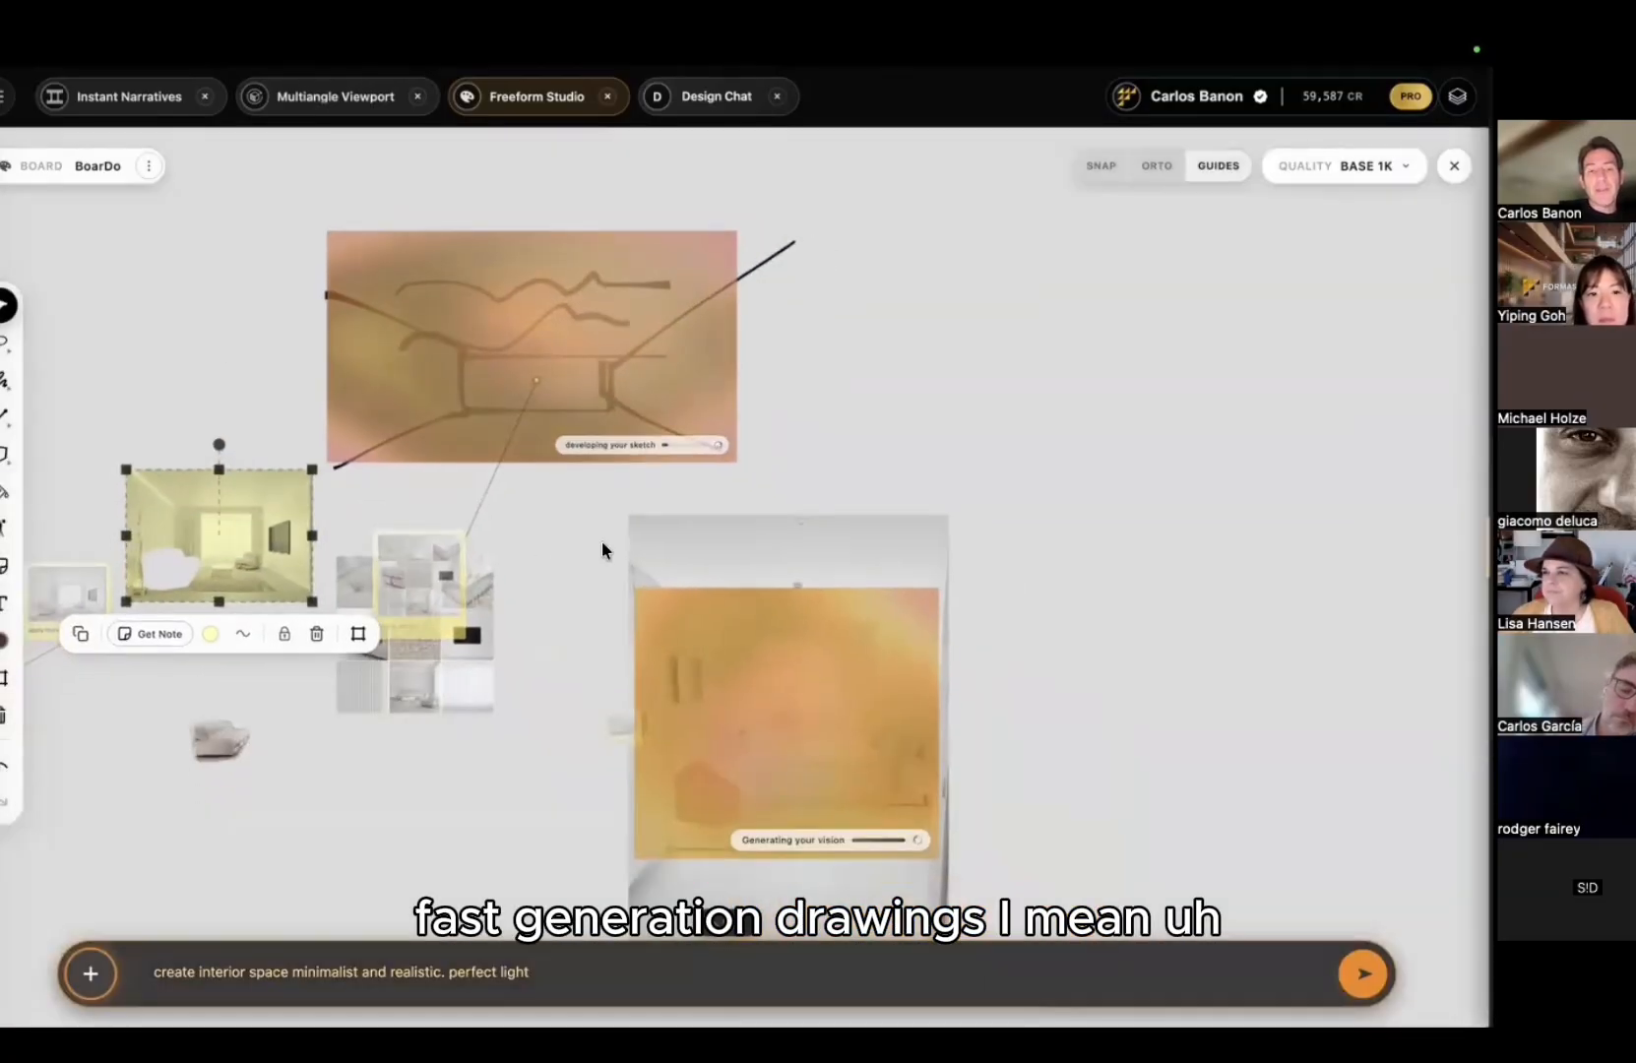
{"action": "middle_click_drag", "start_coordinate": [925, 502], "coordinate": [1369, 325]}
{"action": "middle_click_drag", "start_coordinate": [413, 427], "coordinate": [439, 585]}
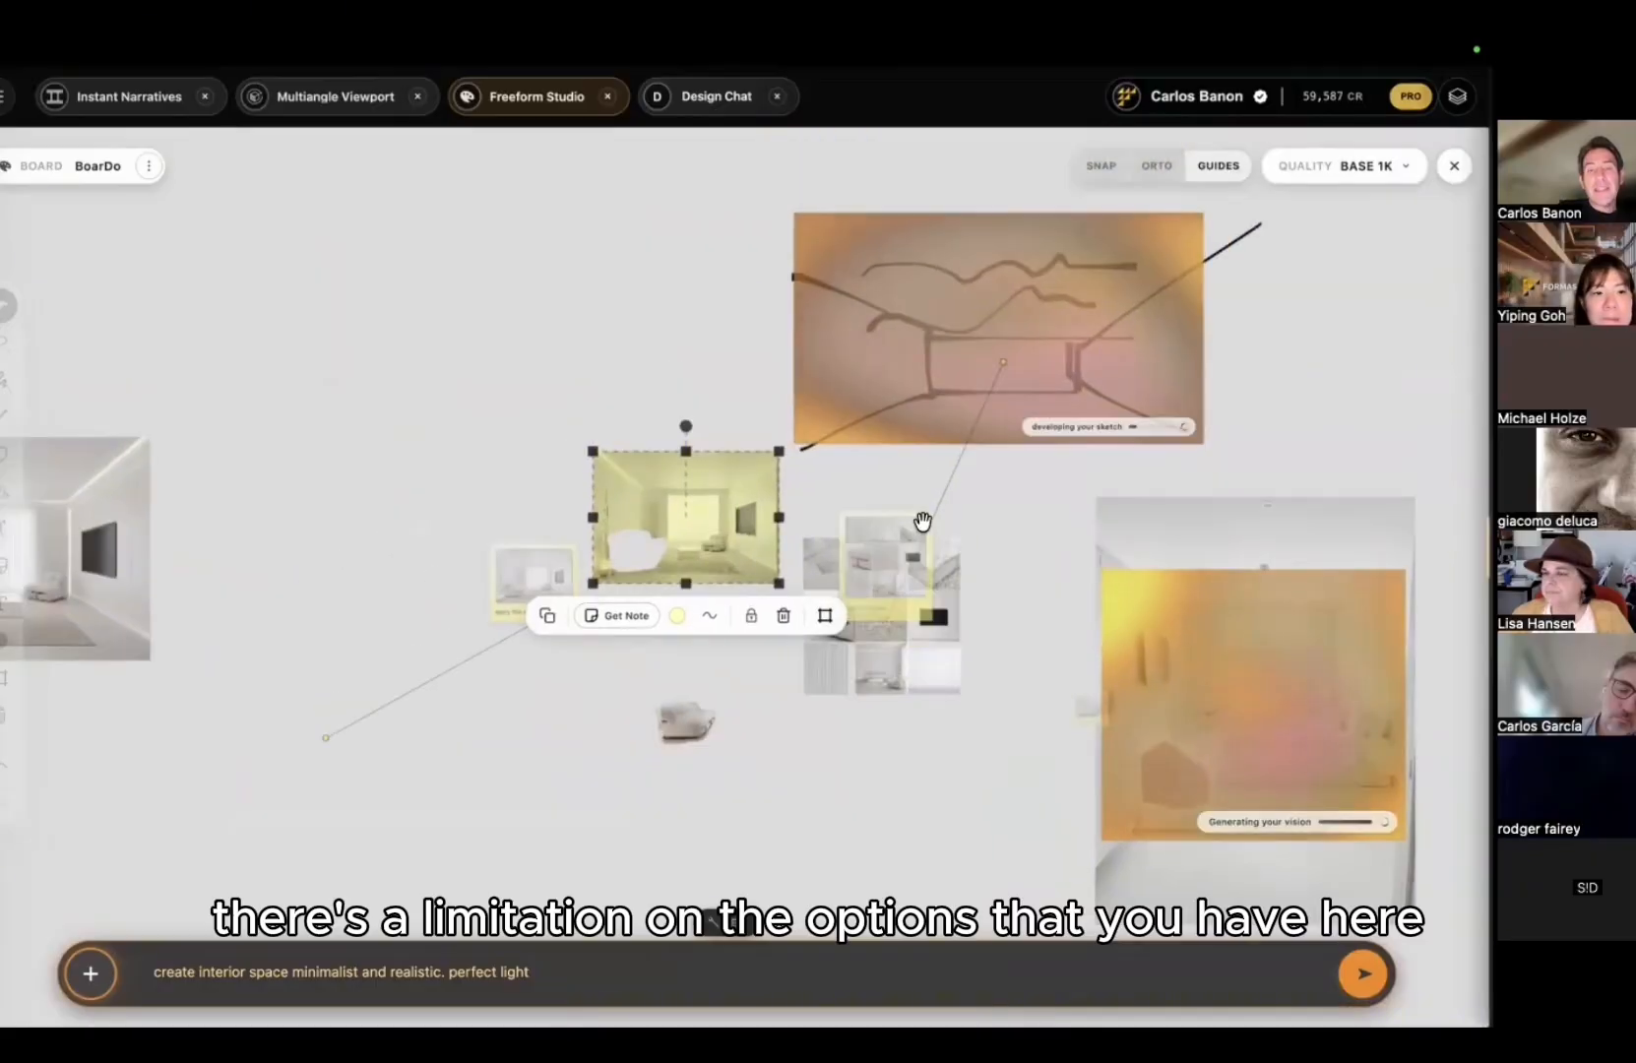
{"action": "scroll", "coordinate": [926, 514], "scroll_direction": "up", "scroll_amount": 3}
Step: Pull the moodboard grid off its note card to the right and preview its drawing types
{"action": "right_click", "coordinate": [934, 513]}
{"action": "left_click", "coordinate": [856, 714]}
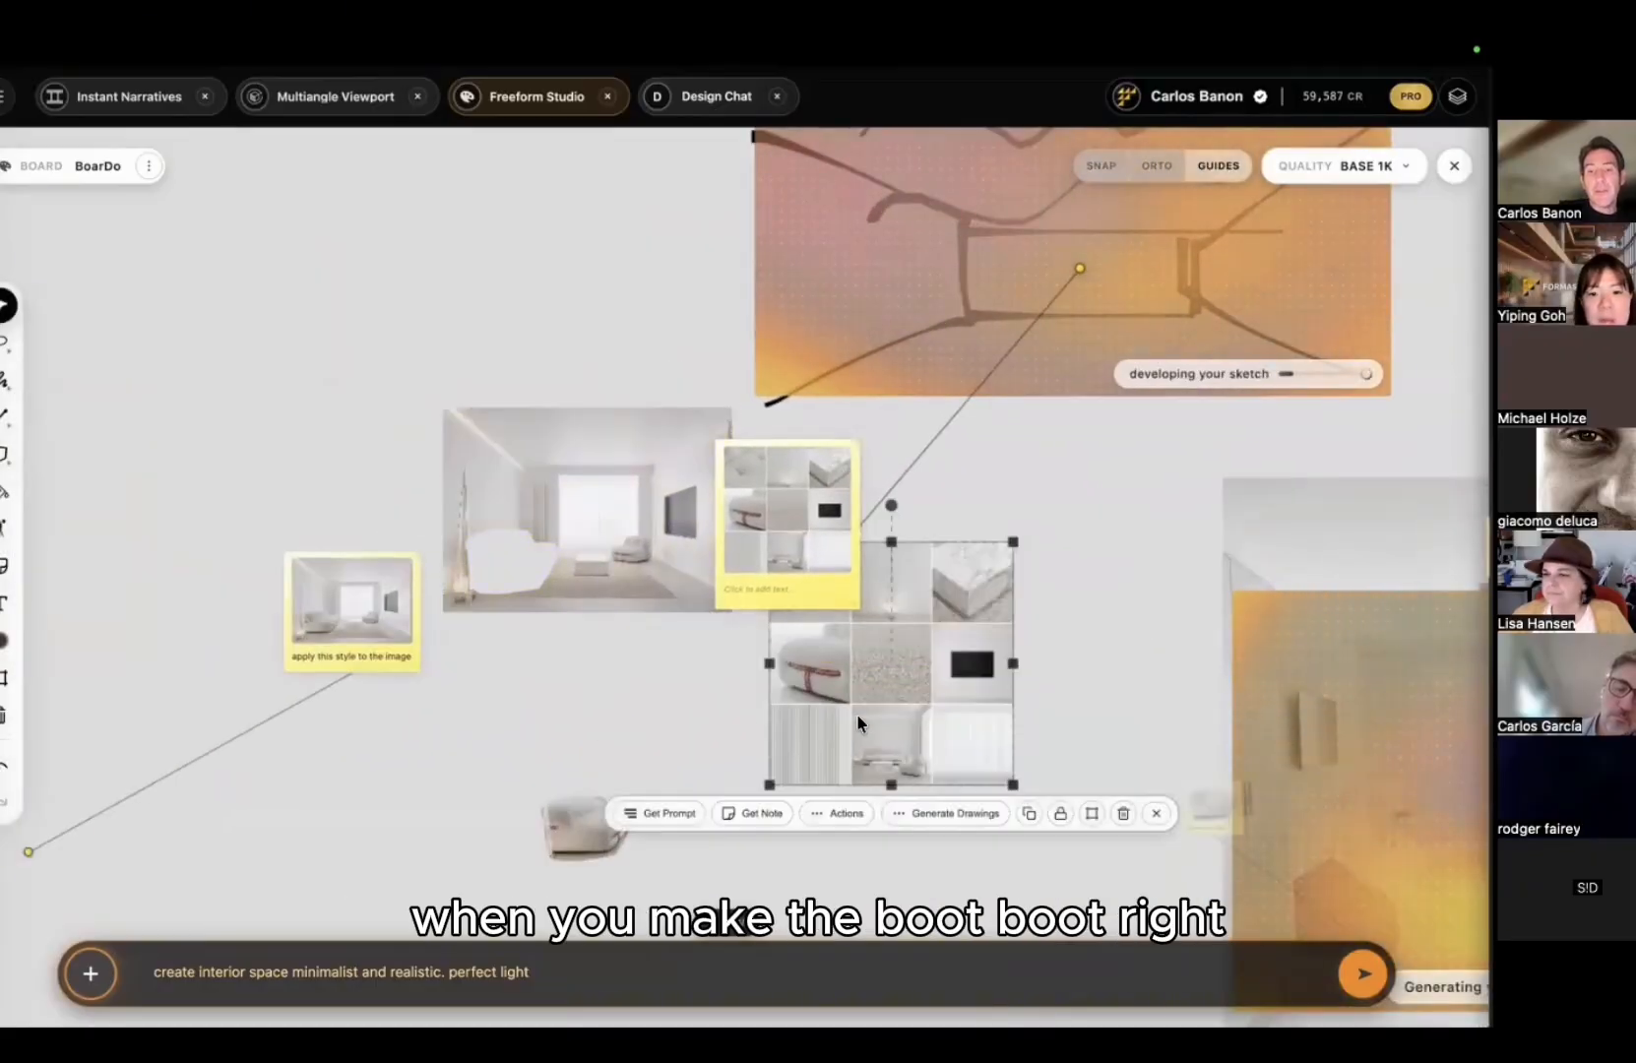
{"action": "middle_click_drag", "start_coordinate": [758, 758], "coordinate": [492, 632]}
{"action": "left_click_drag", "start_coordinate": [540, 593], "coordinate": [608, 583]}
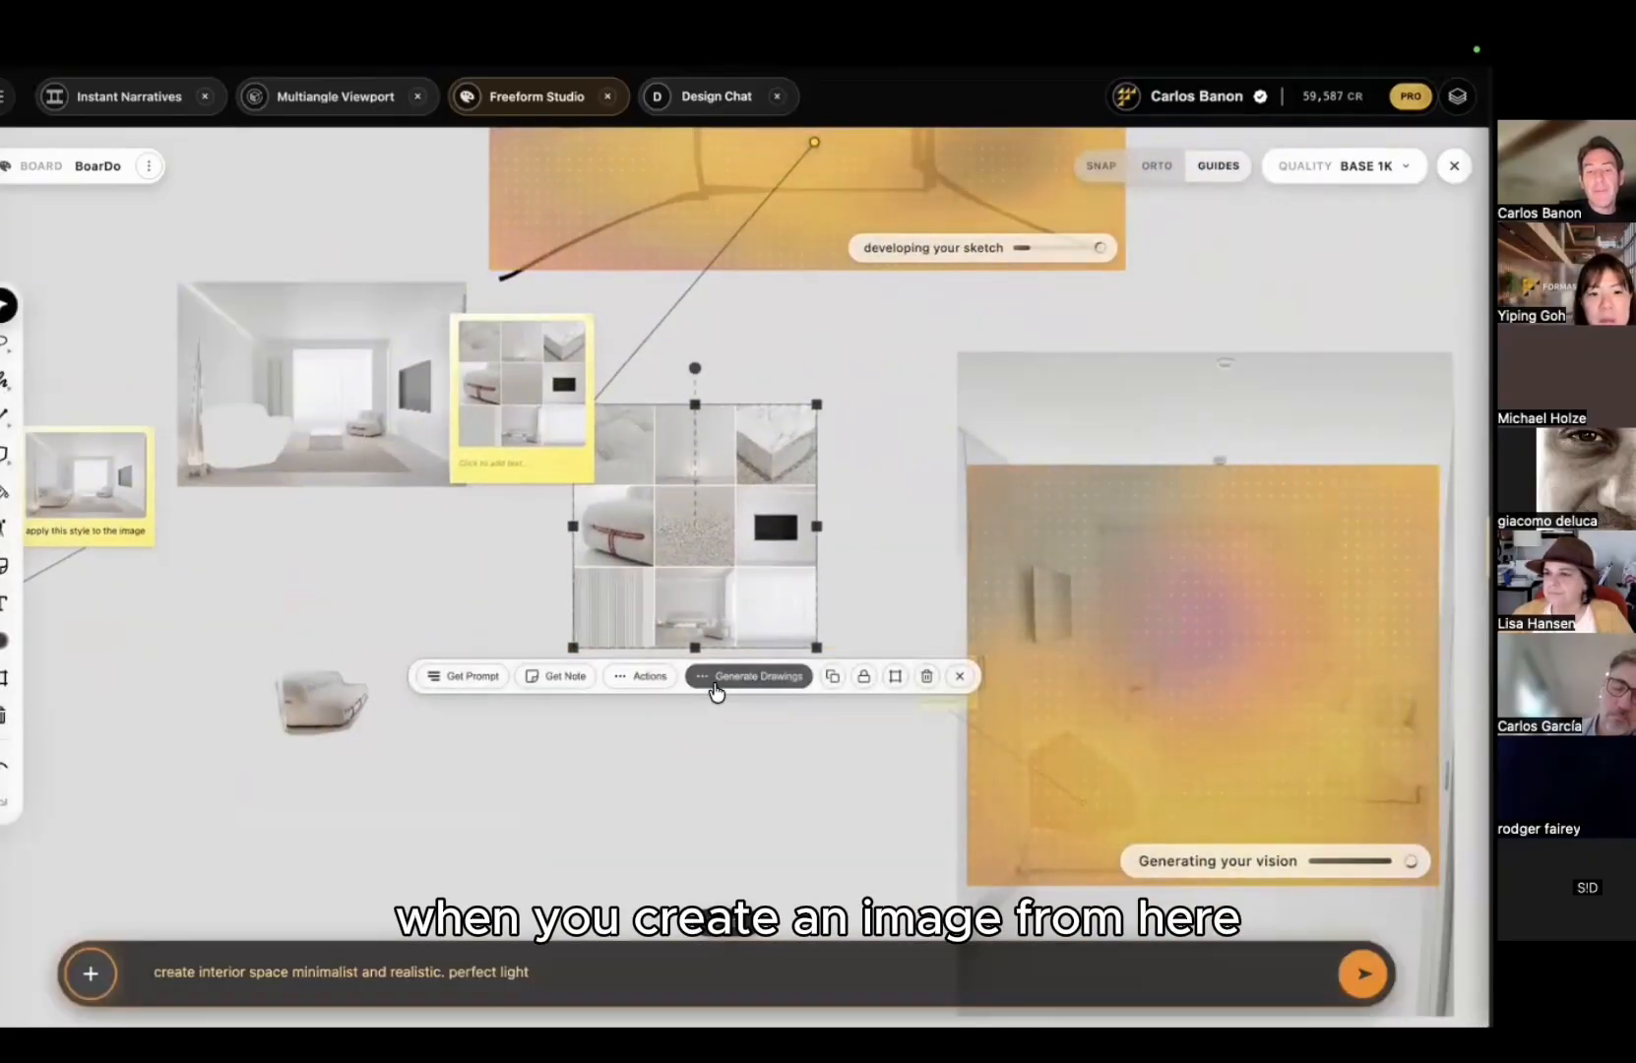
{"action": "left_click", "coordinate": [755, 677]}
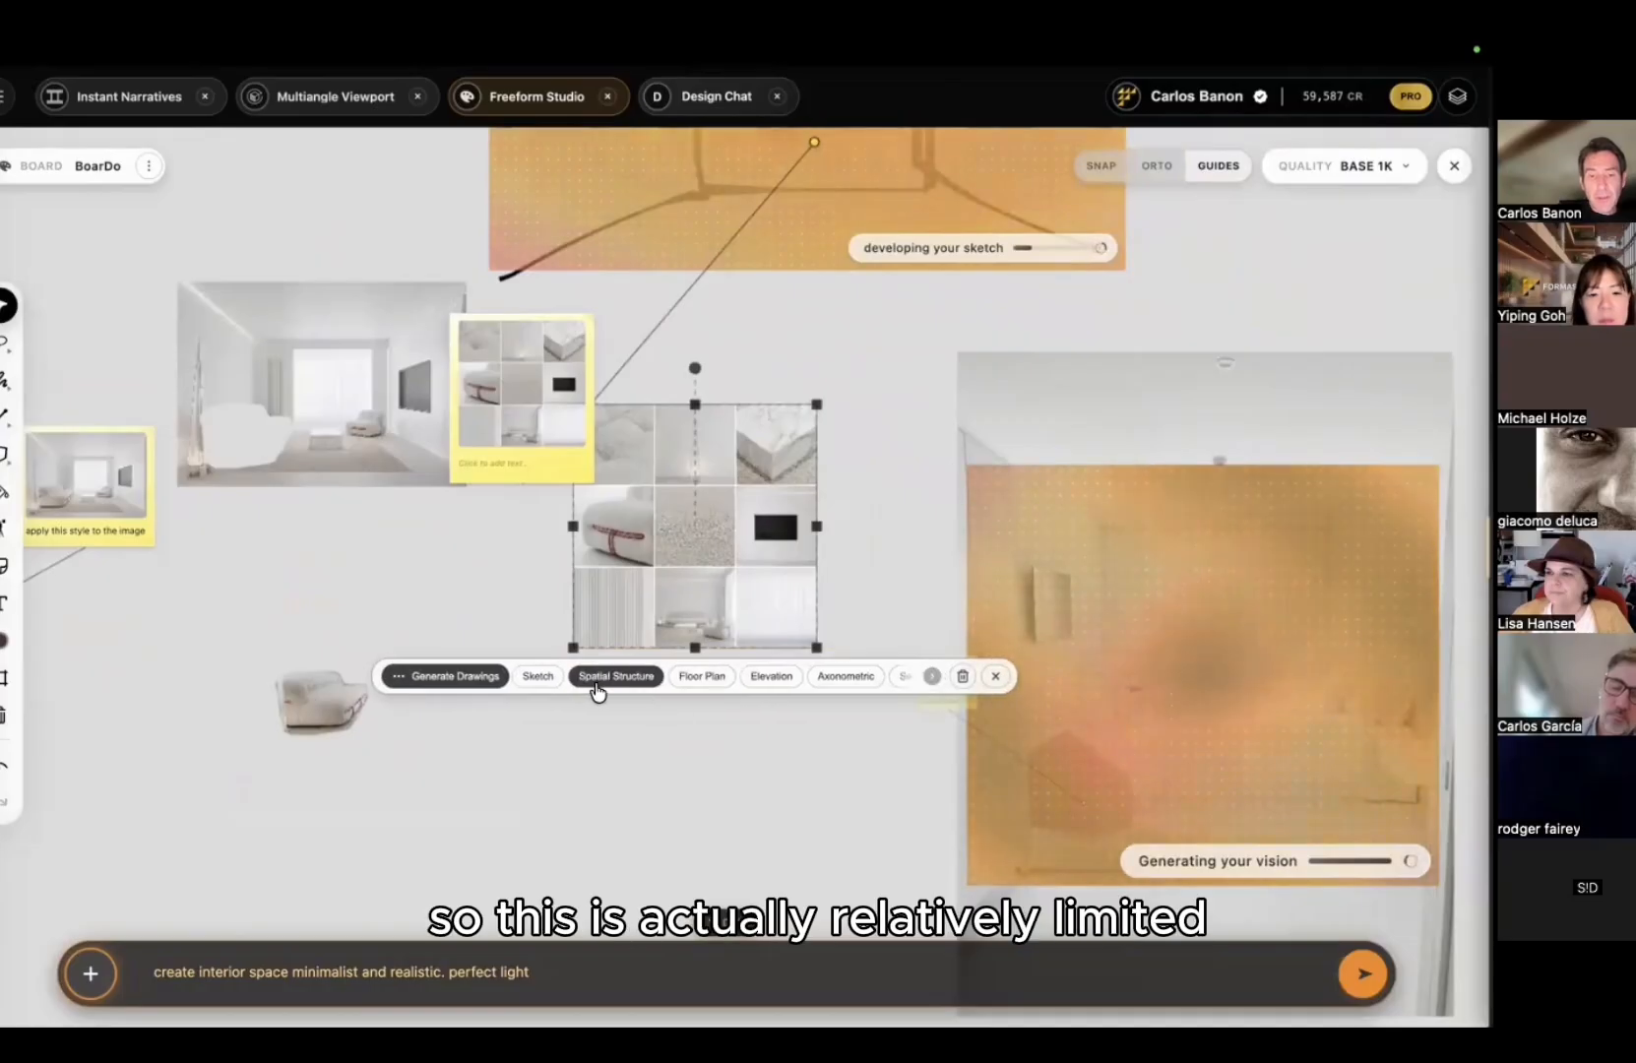
{"action": "left_click", "coordinate": [499, 563]}
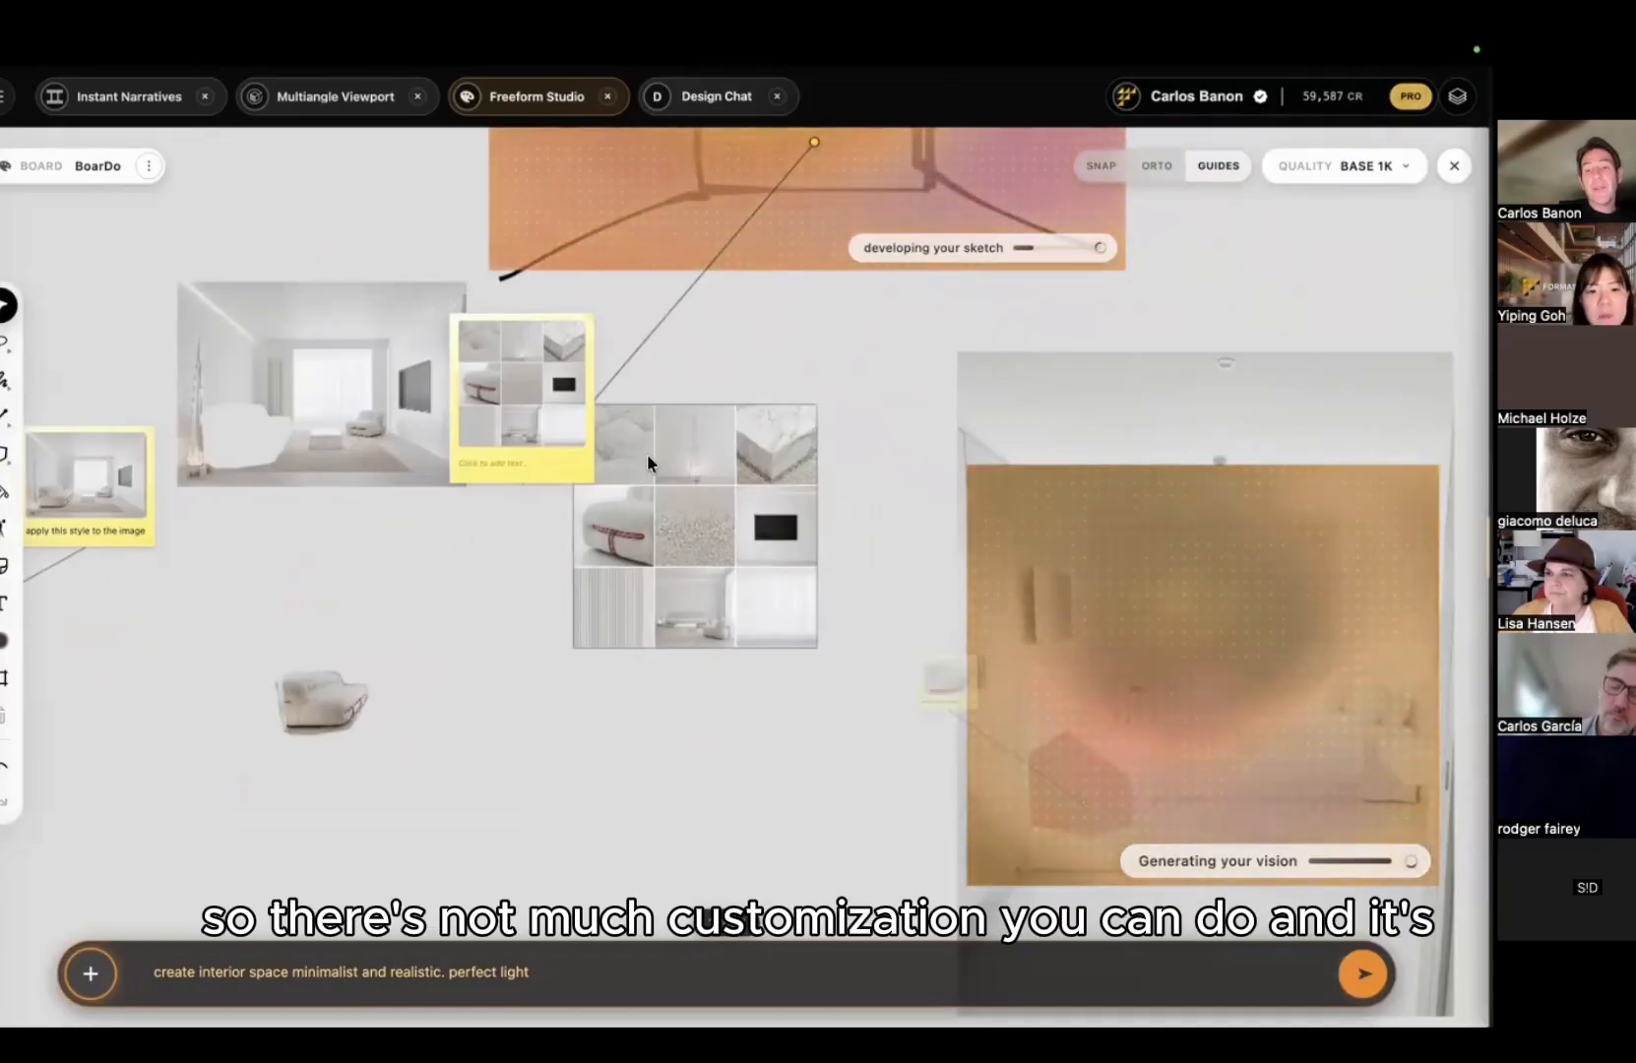
Step: Shift the moodboard grid further right so it sits beside the living-room render
{"action": "scroll", "coordinate": [690, 531], "scroll_direction": "up", "scroll_amount": 10}
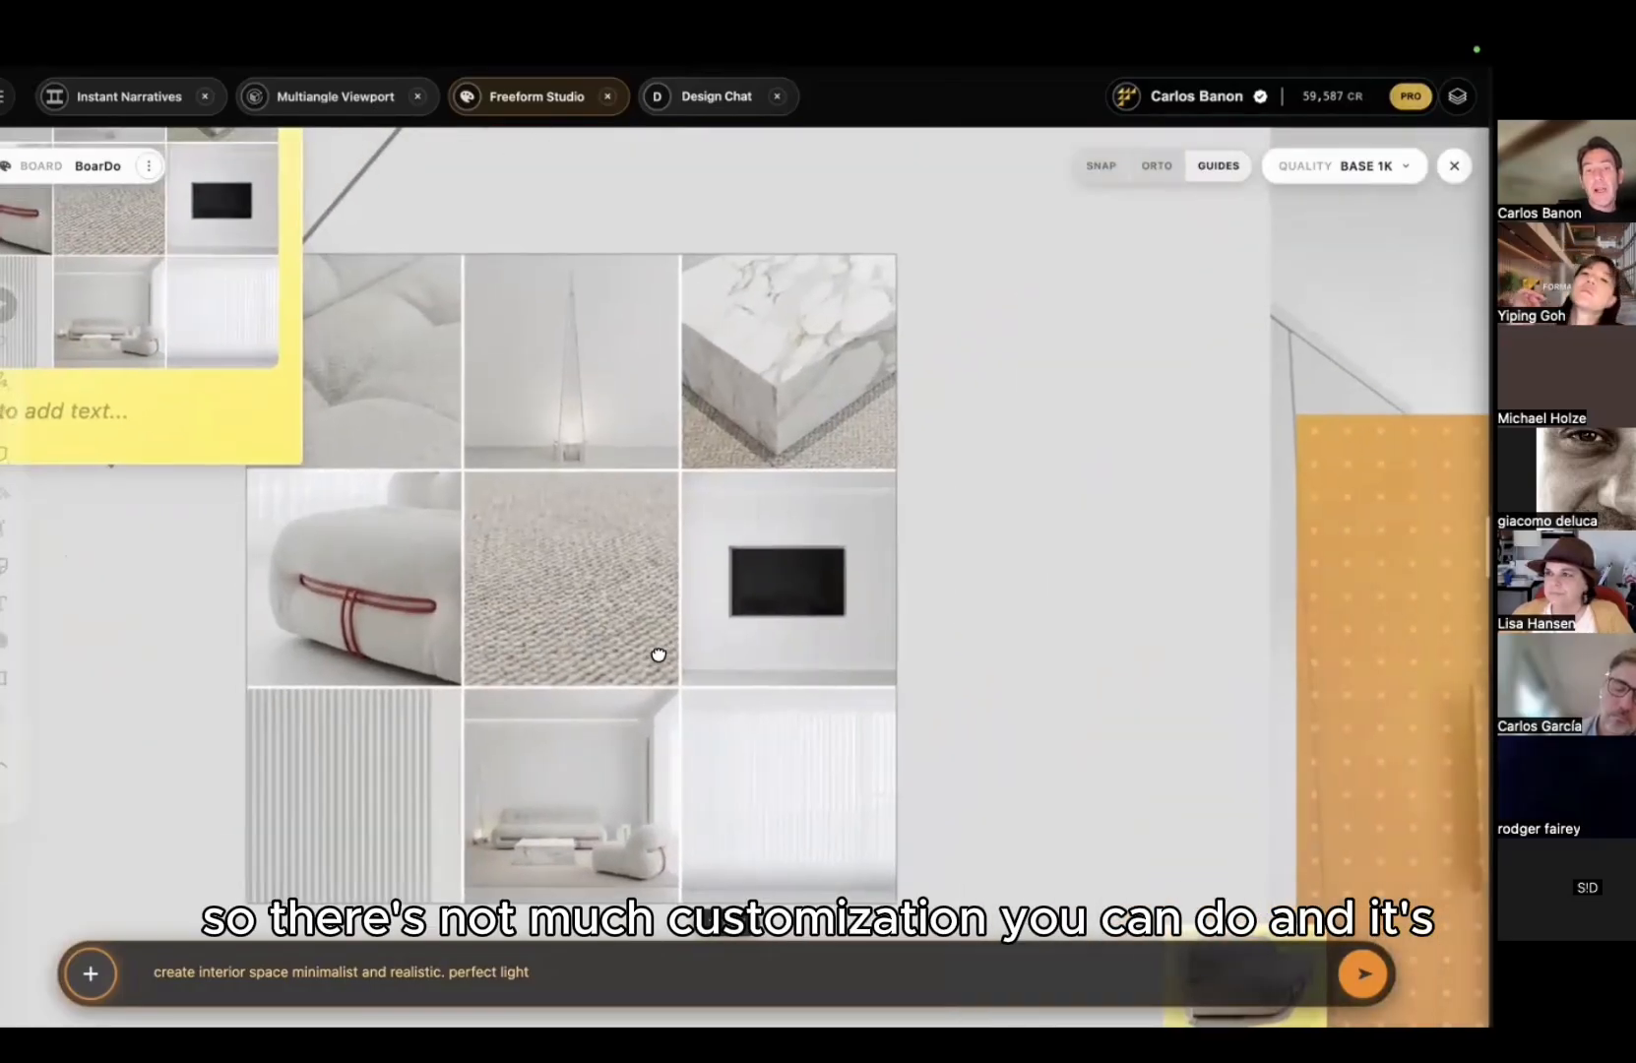
{"action": "middle_click_drag", "start_coordinate": [658, 655], "coordinate": [814, 690]}
{"action": "left_click_drag", "start_coordinate": [646, 579], "coordinate": [850, 558]}
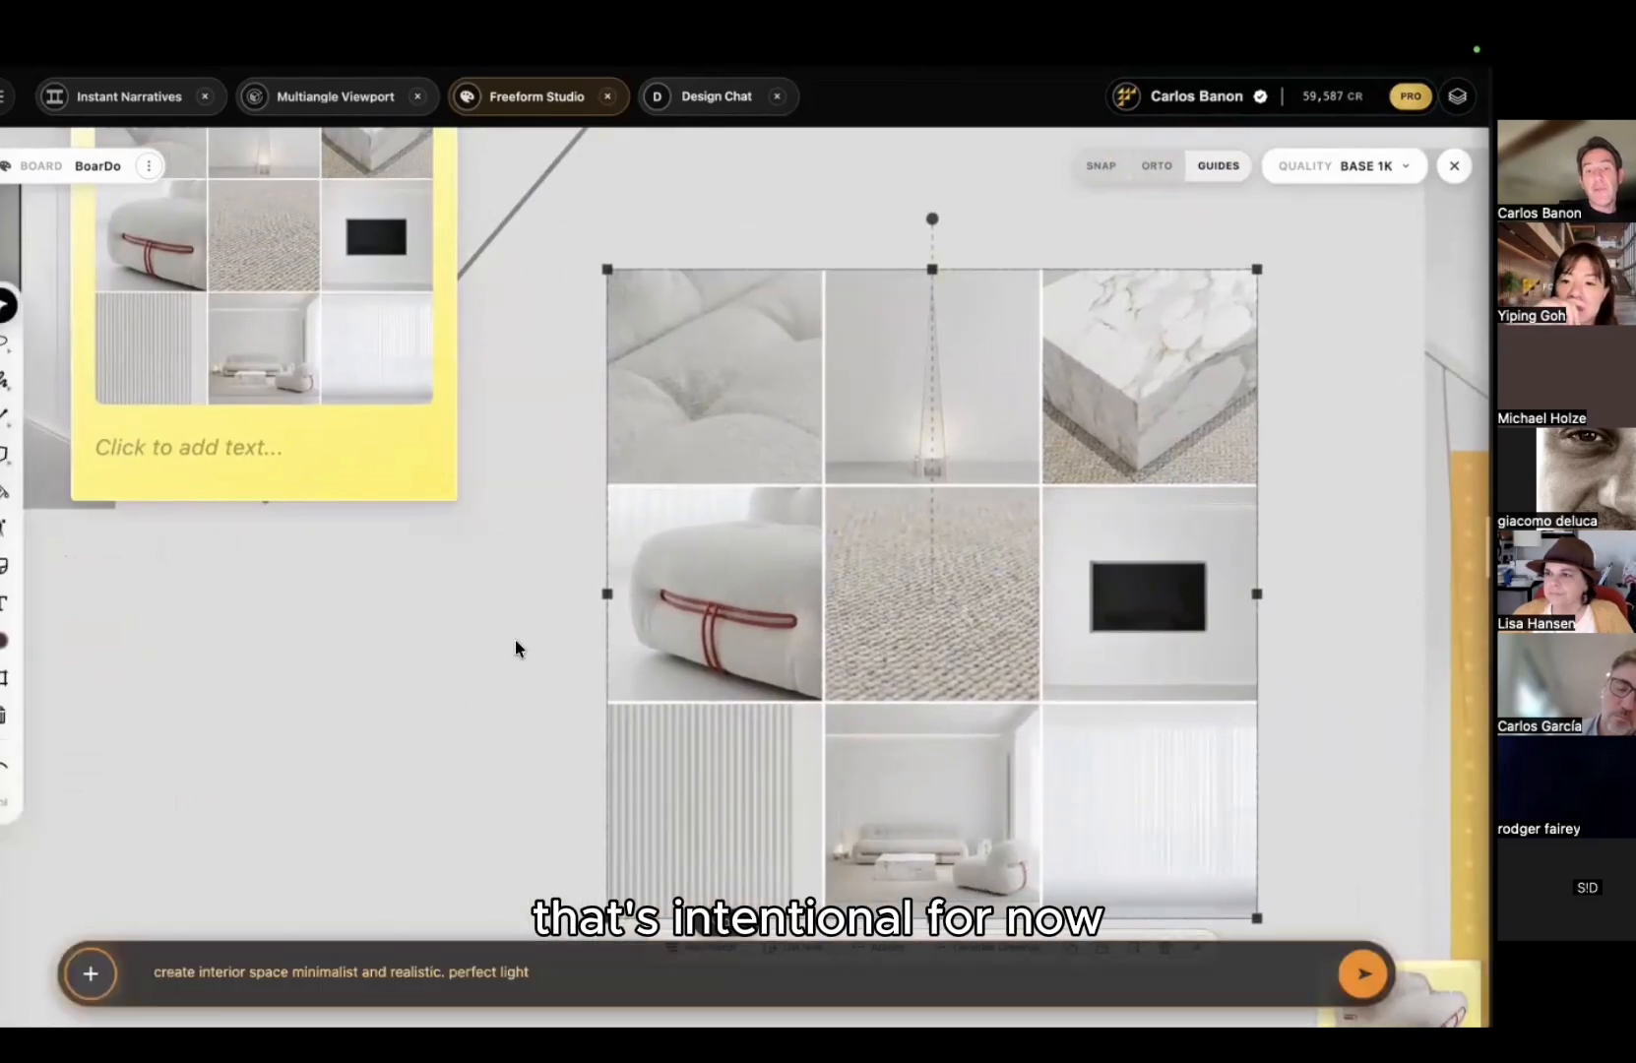
{"action": "scroll", "coordinate": [516, 641], "scroll_direction": "down", "scroll_amount": 2}
{"action": "middle_click_drag", "start_coordinate": [515, 639], "coordinate": [924, 665]}
{"action": "middle_click_drag", "start_coordinate": [451, 659], "coordinate": [651, 811]}
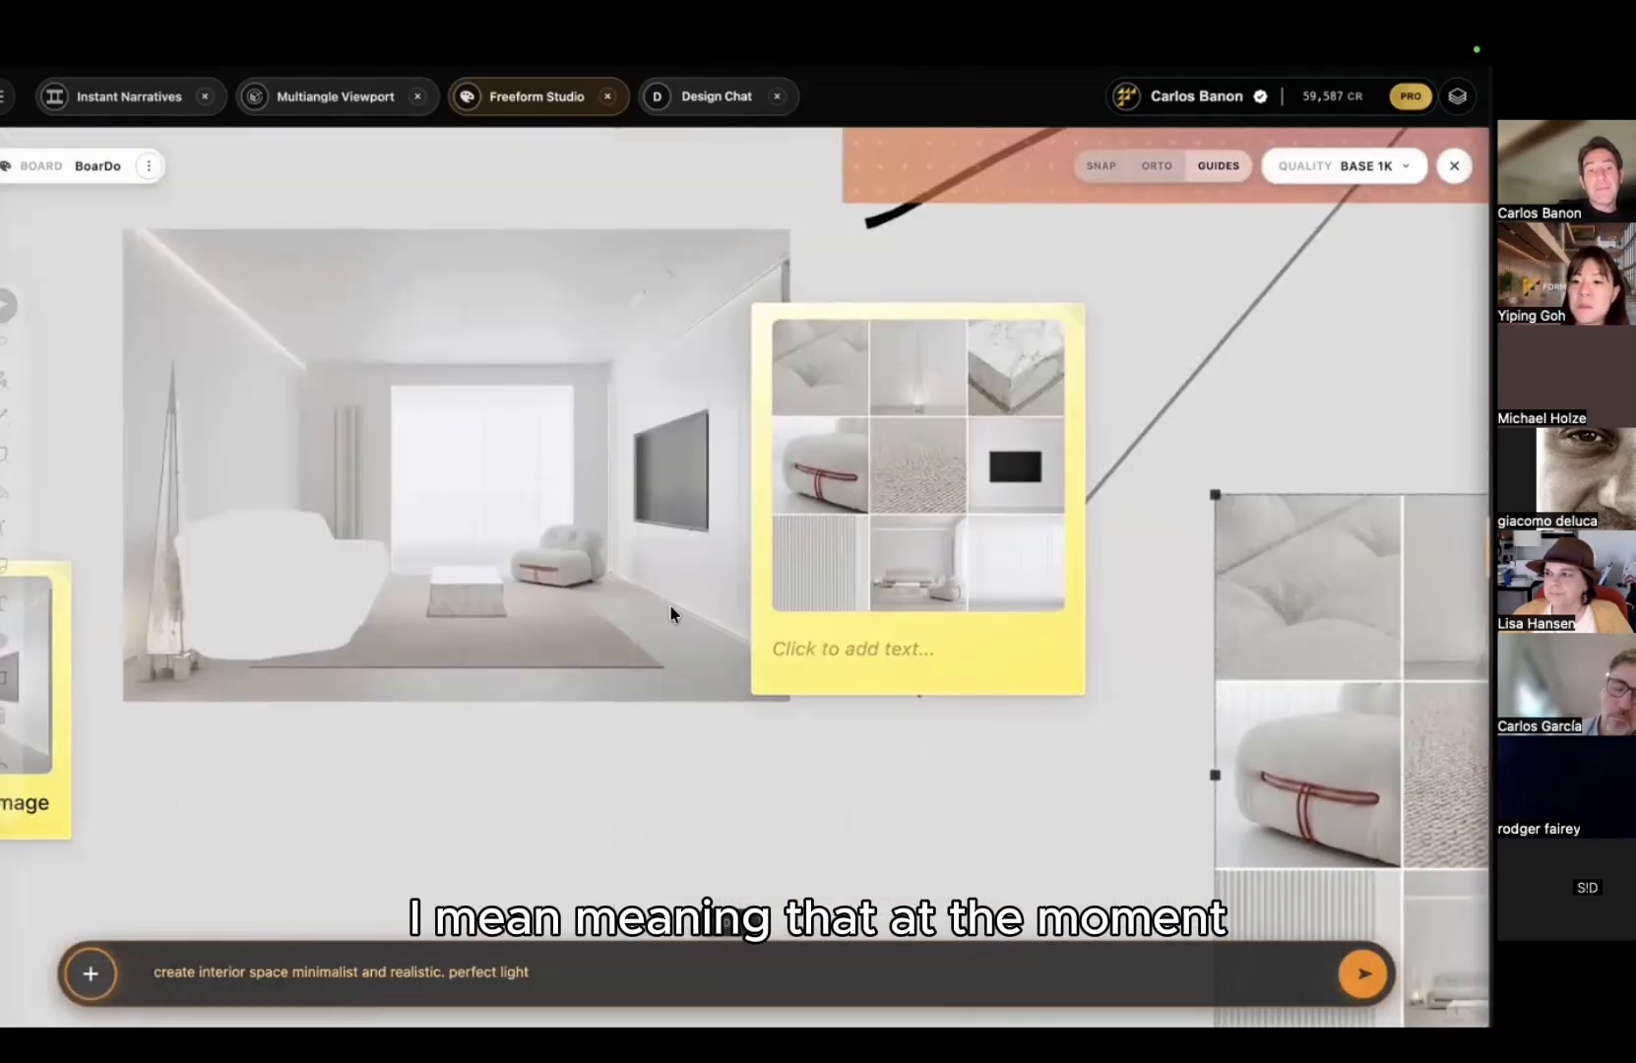
{"action": "scroll", "coordinate": [512, 365], "scroll_direction": "up", "scroll_amount": 5}
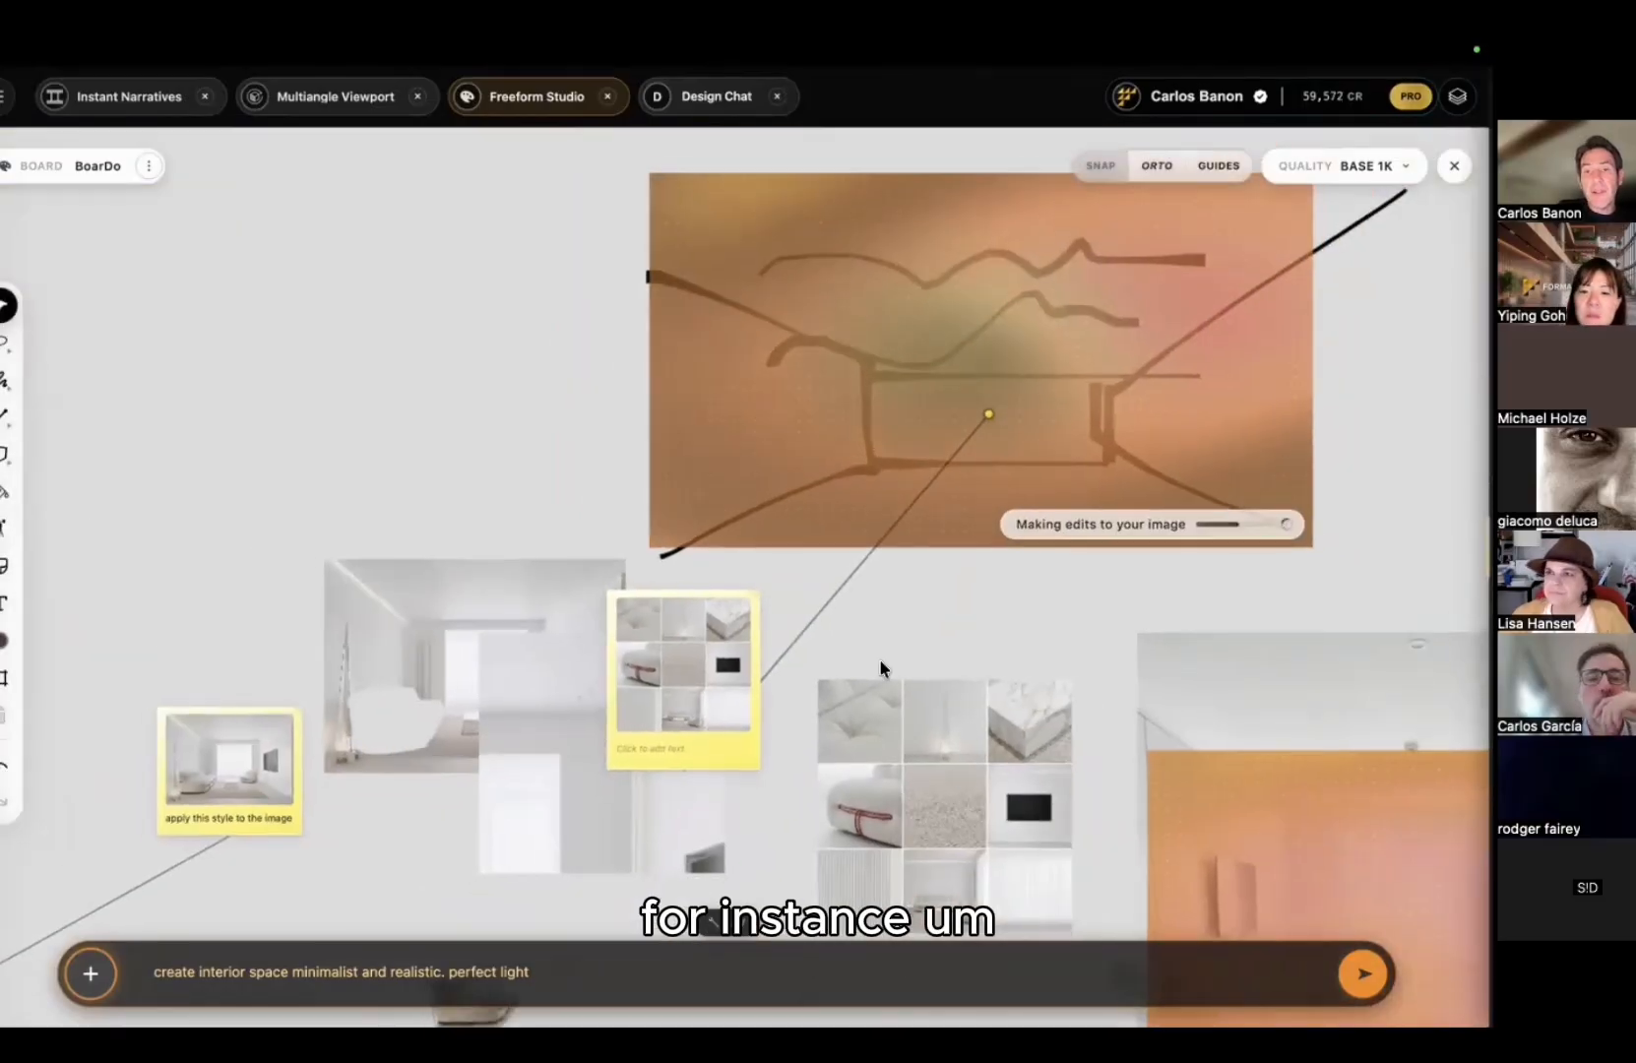
{"action": "scroll", "coordinate": [752, 514], "scroll_direction": "down", "scroll_amount": 3}
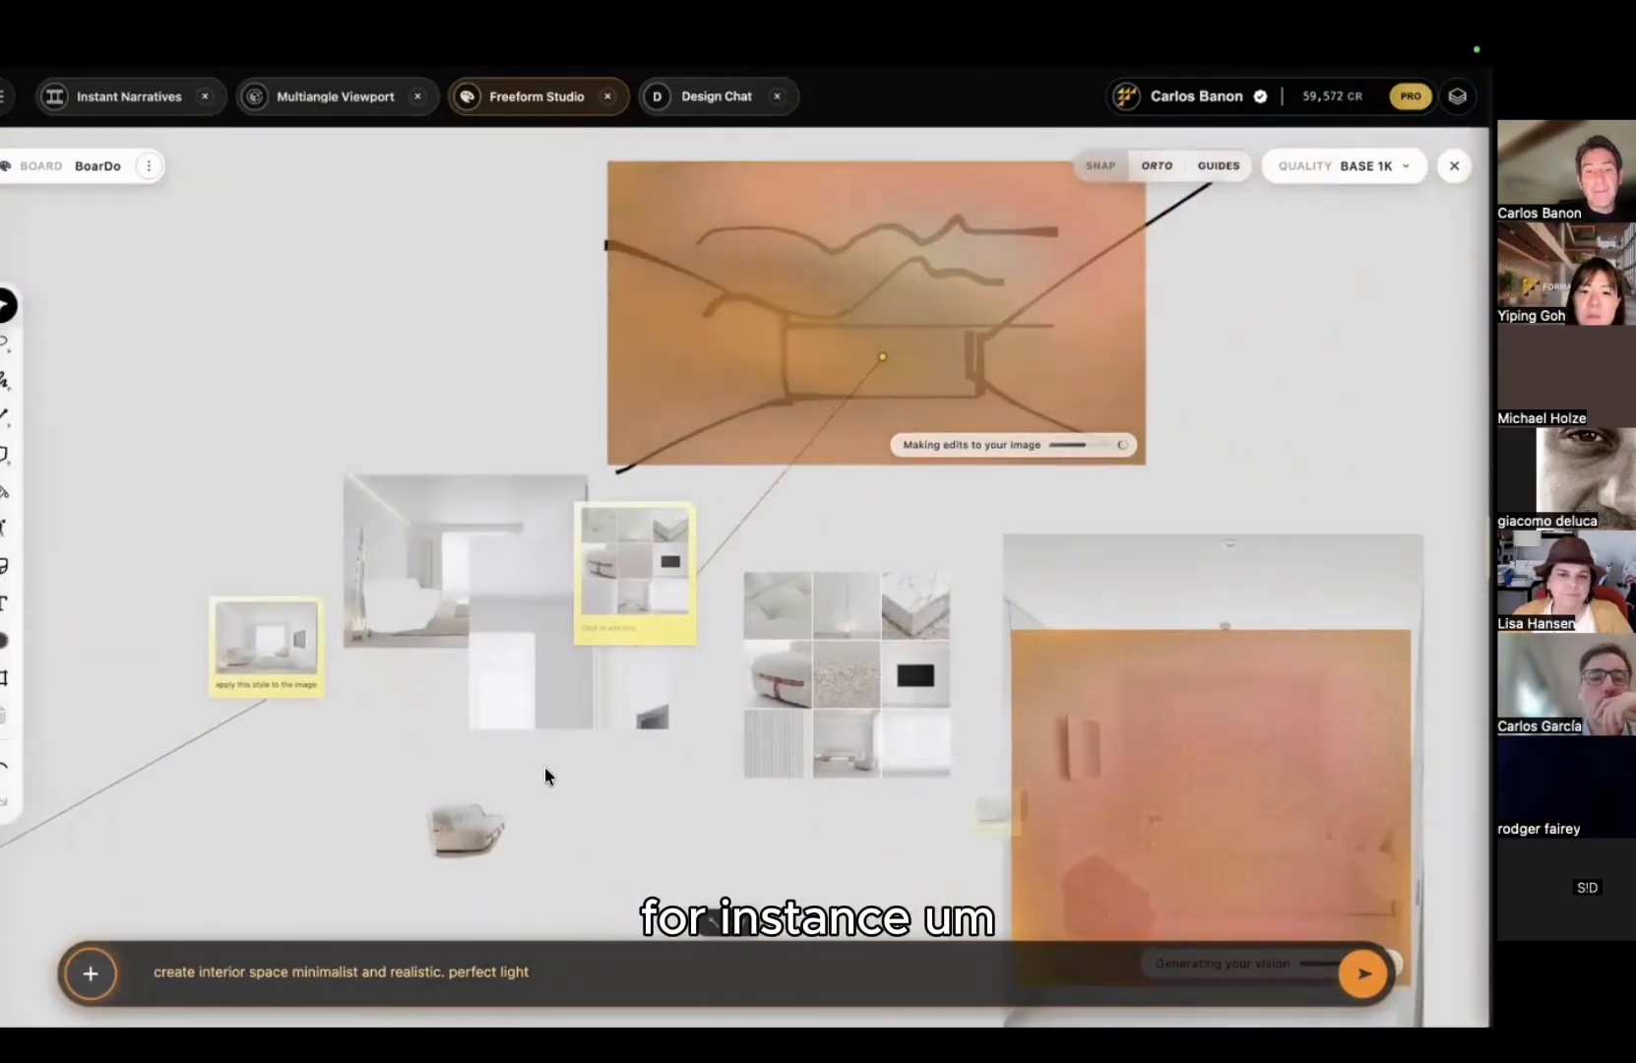
Step: Drop a larger sofa screenshot beside the small cutout and generate its Technical Detail drawing
{"action": "left_click", "coordinate": [481, 819]}
{"action": "scroll", "coordinate": [492, 795], "scroll_direction": "up", "scroll_amount": 5}
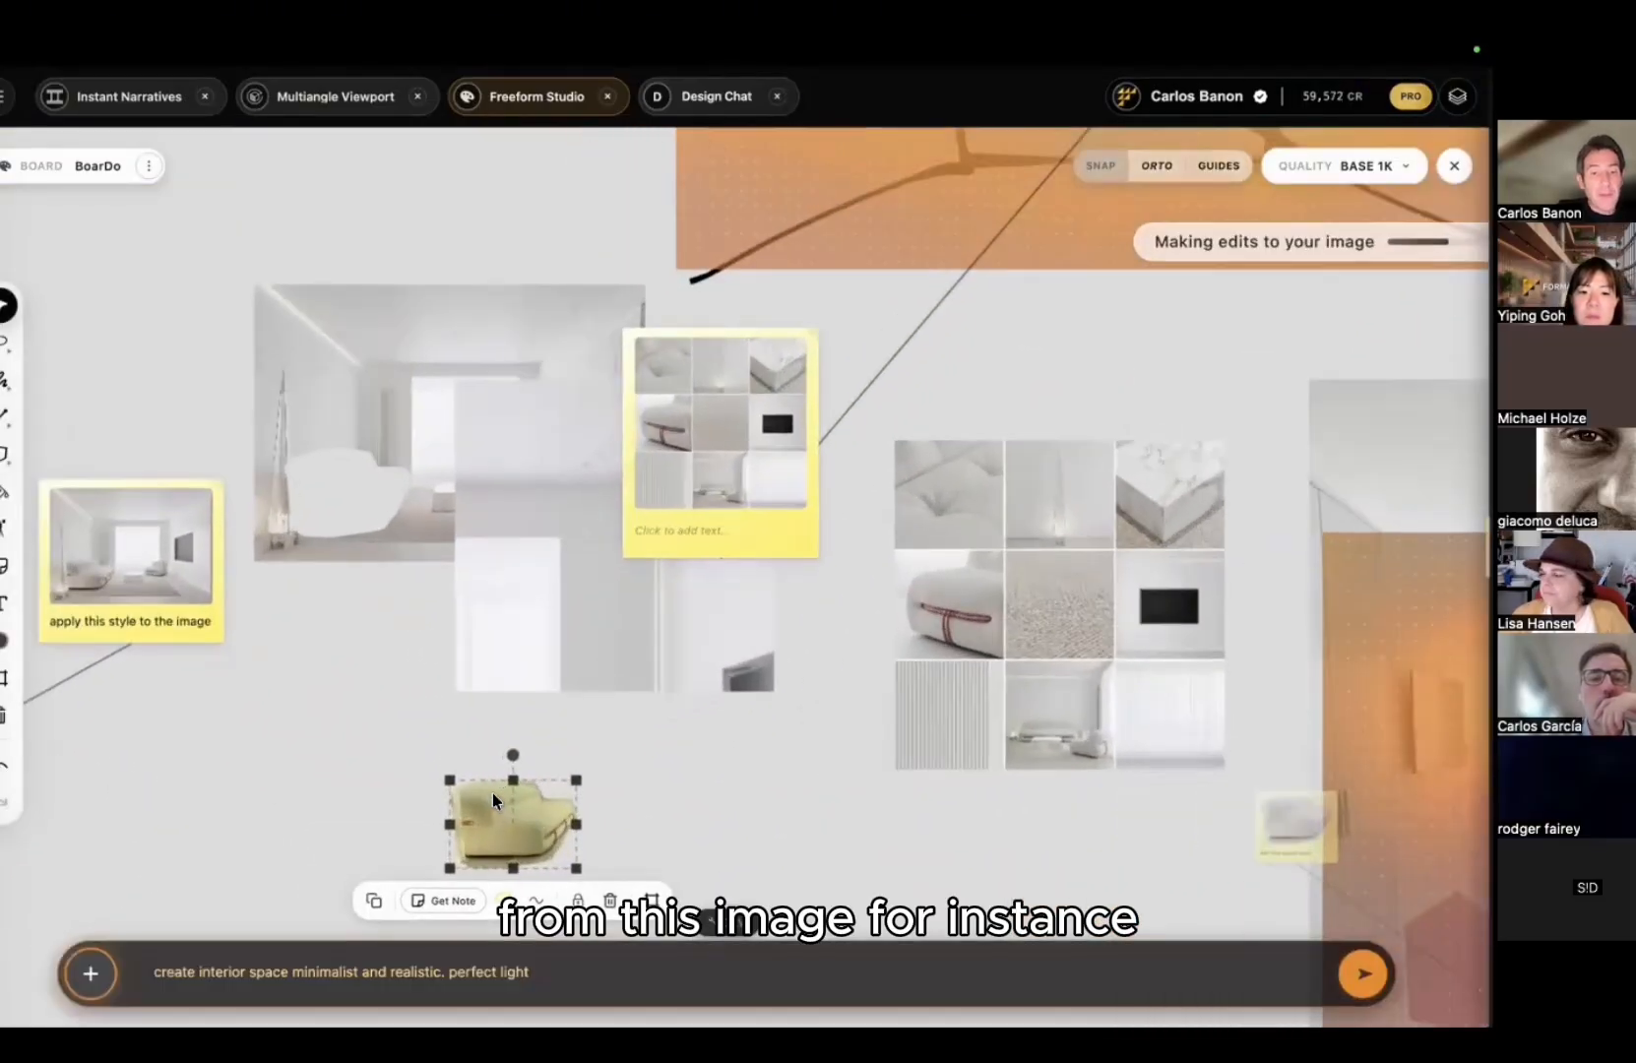
{"action": "scroll", "coordinate": [340, 478], "scroll_direction": "down", "scroll_amount": 3}
{"action": "scroll", "coordinate": [396, 552], "scroll_direction": "up", "scroll_amount": 2}
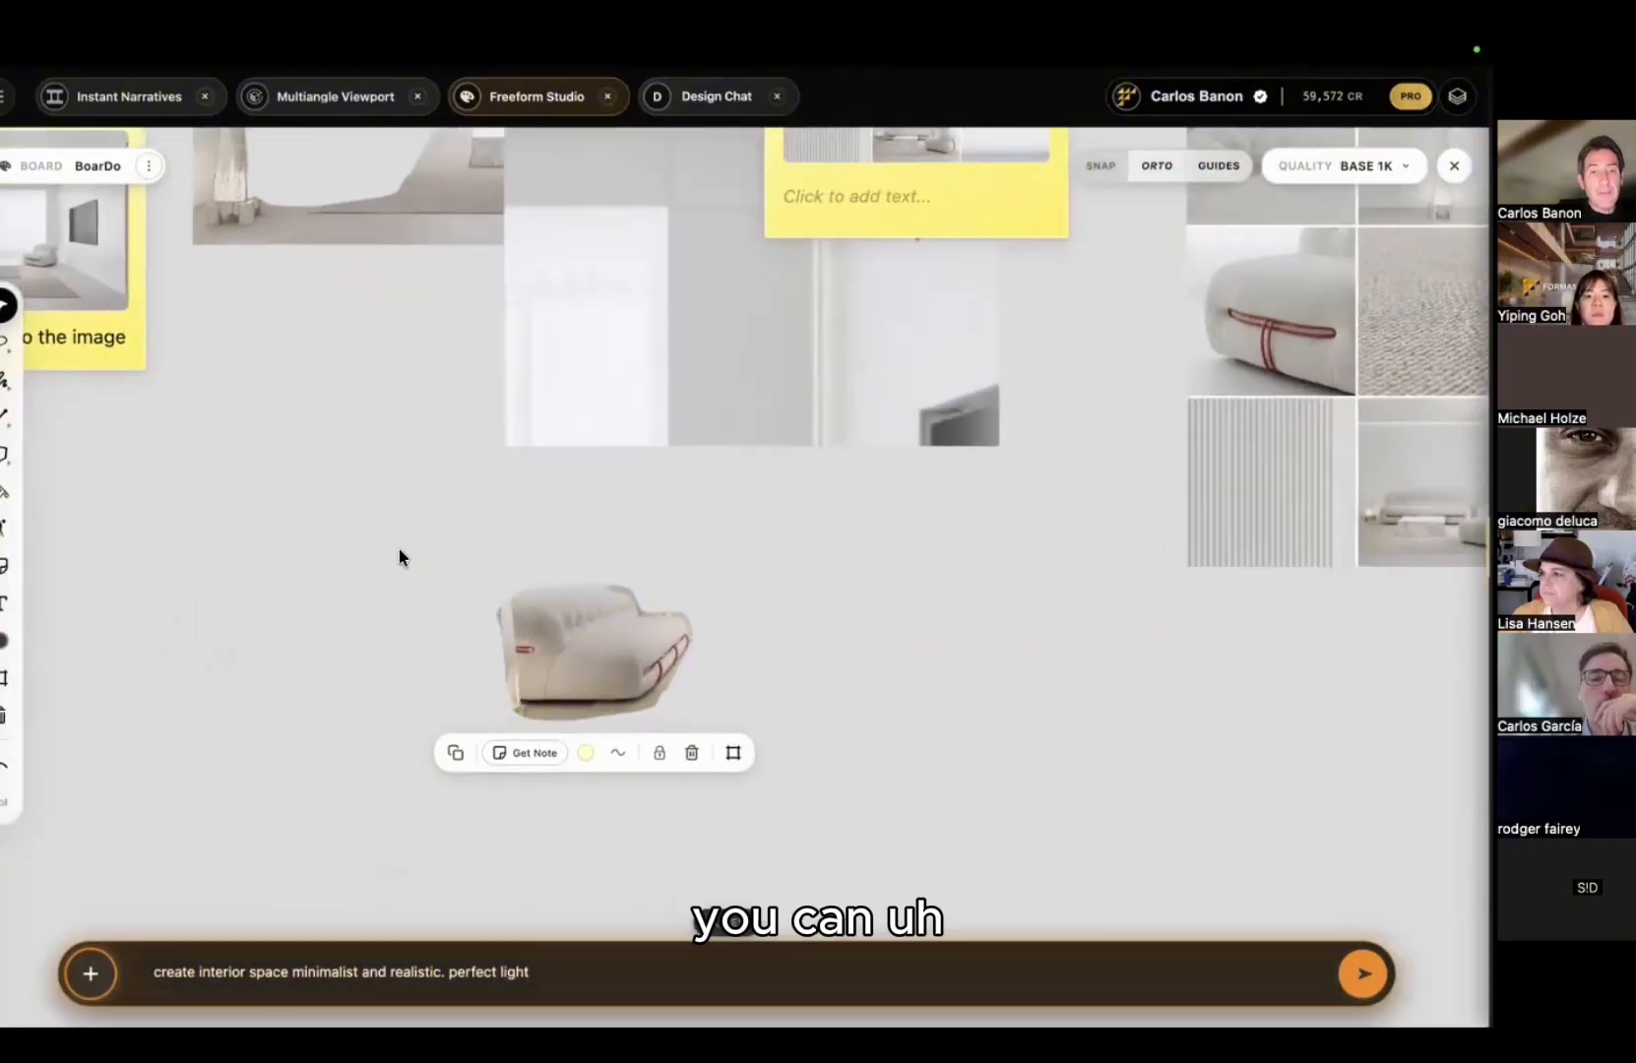
{"action": "left_click_drag", "start_coordinate": [398, 557], "coordinate": [437, 602]}
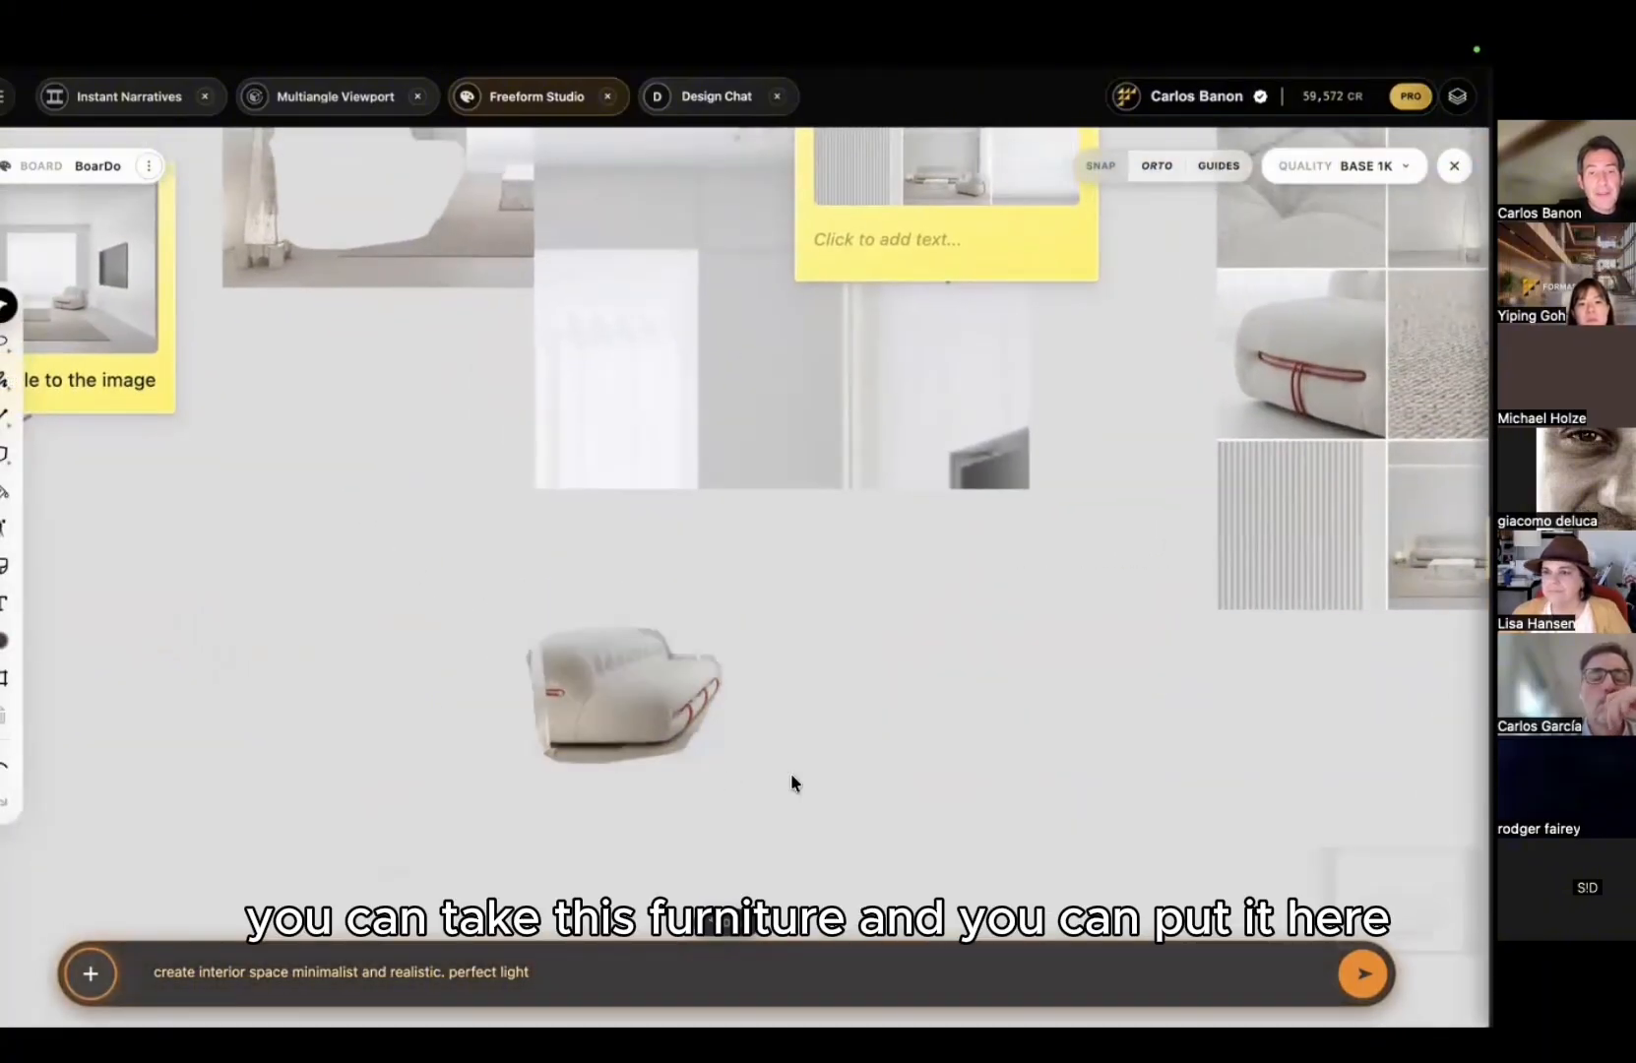
{"action": "left_click_drag", "start_coordinate": [1380, 878], "coordinate": [901, 645]}
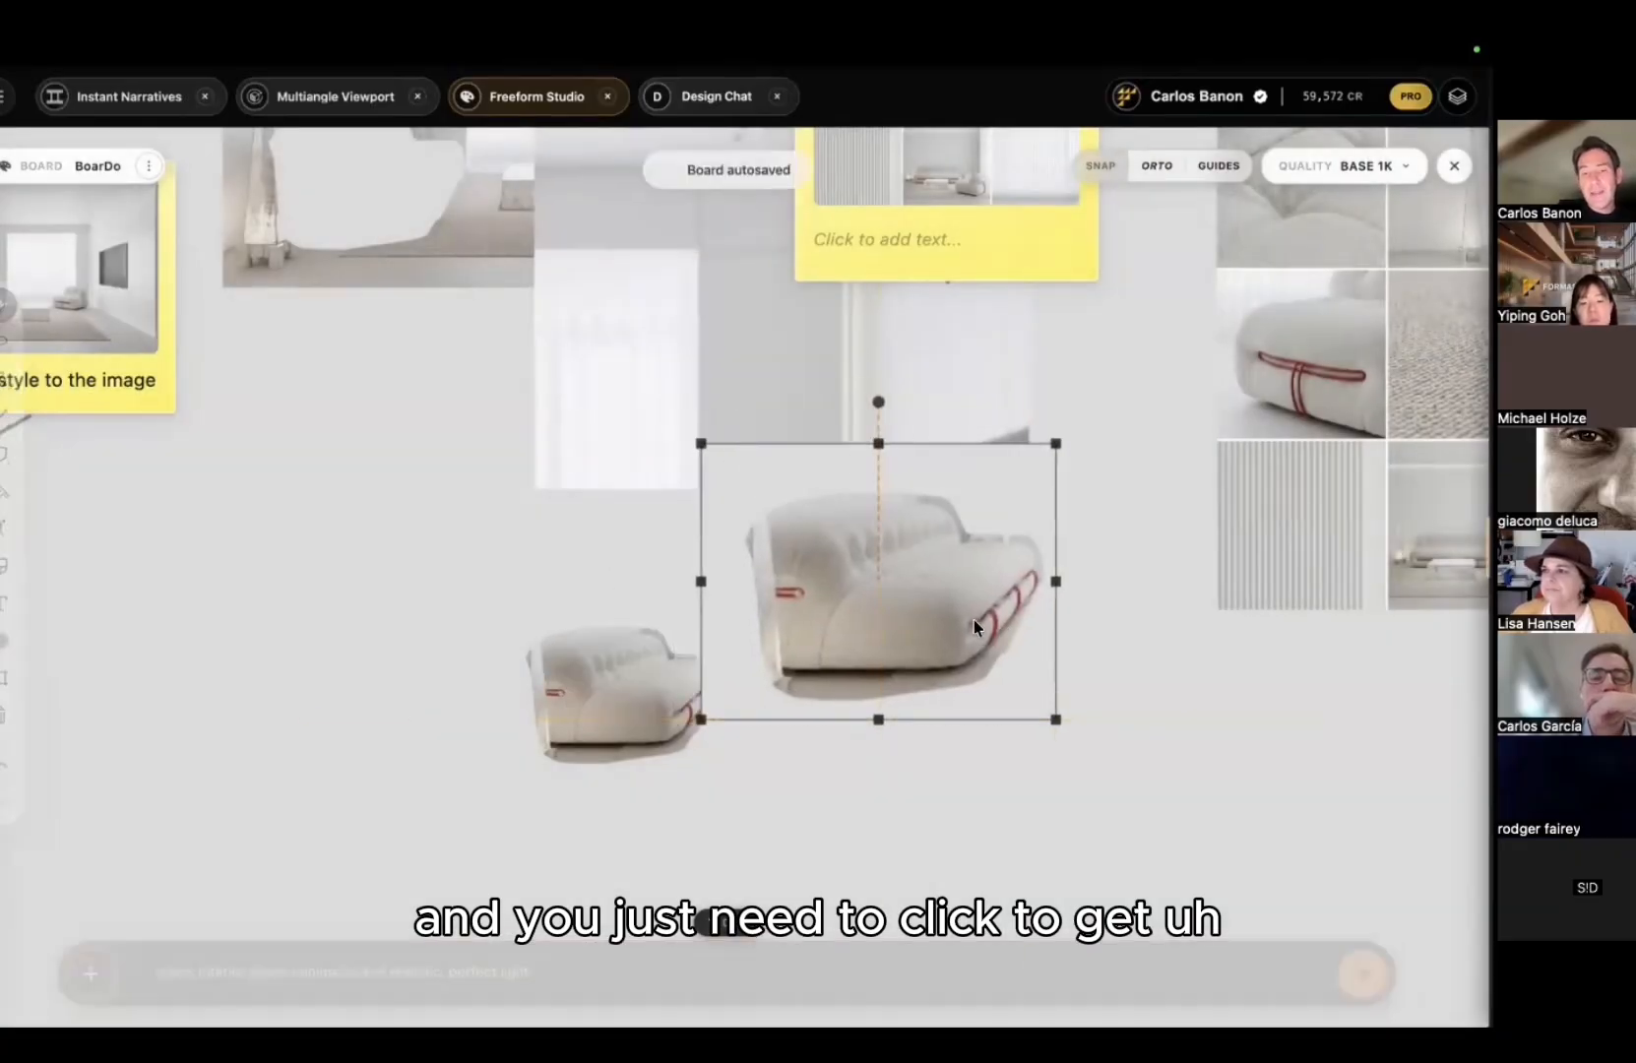
{"action": "left_click", "coordinate": [898, 754]}
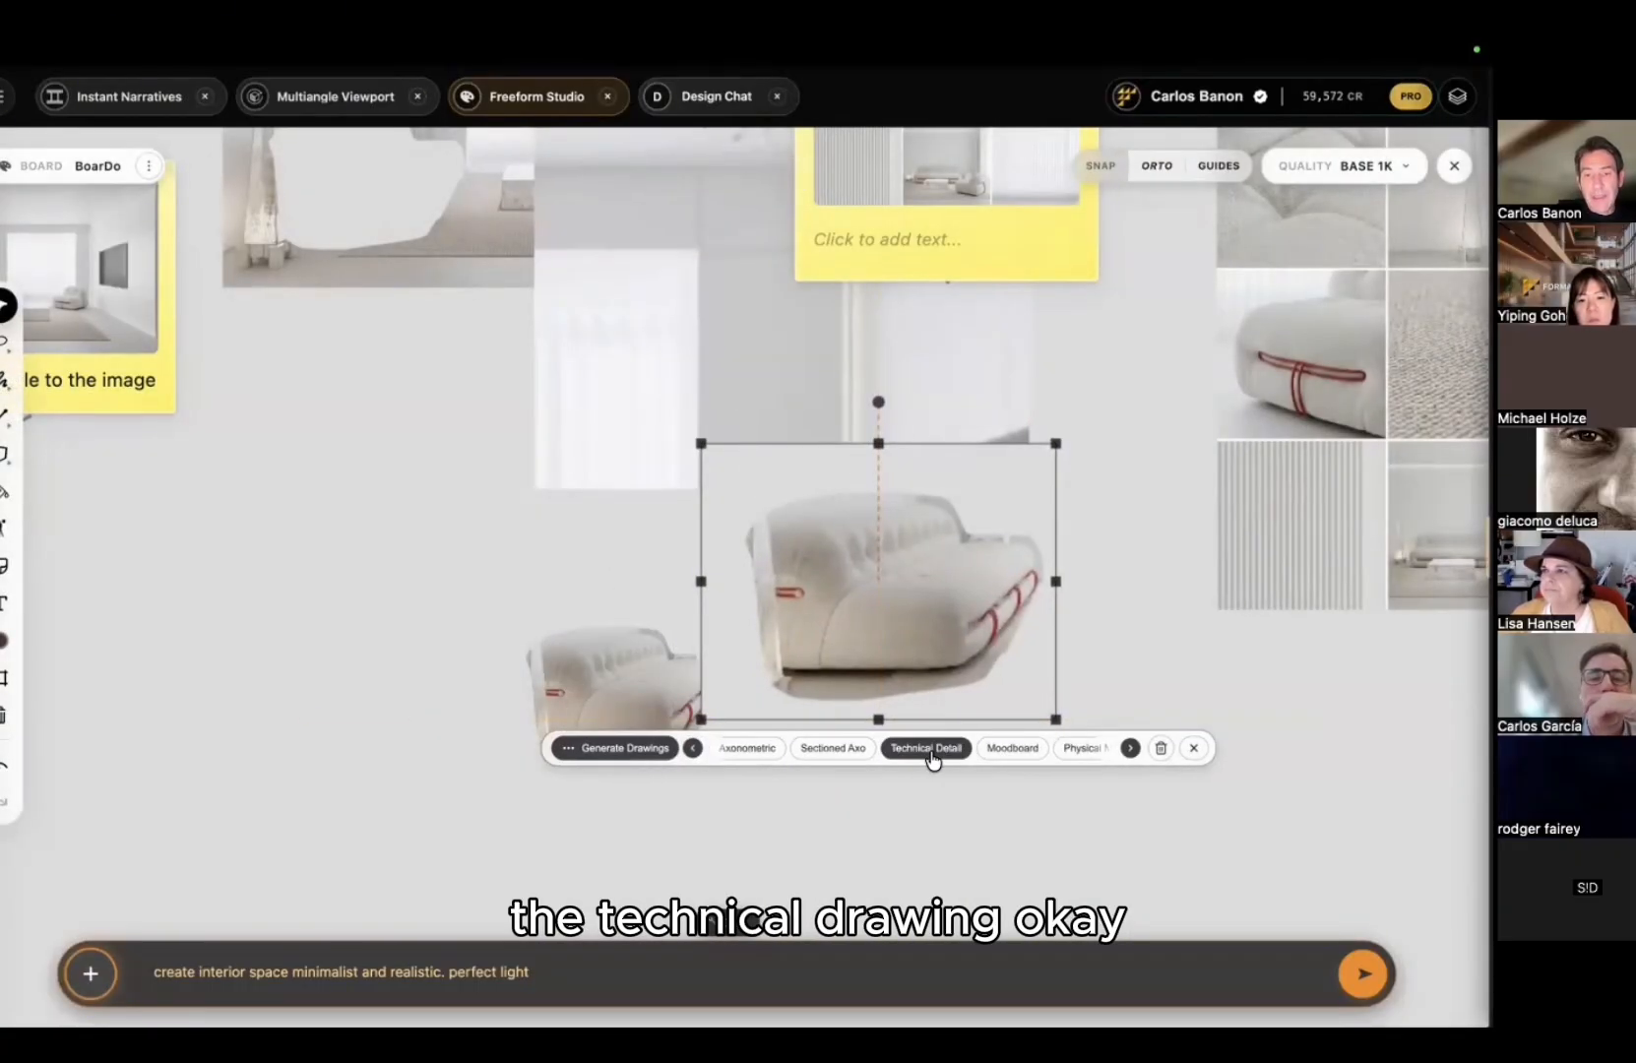
{"action": "left_click", "coordinate": [931, 750]}
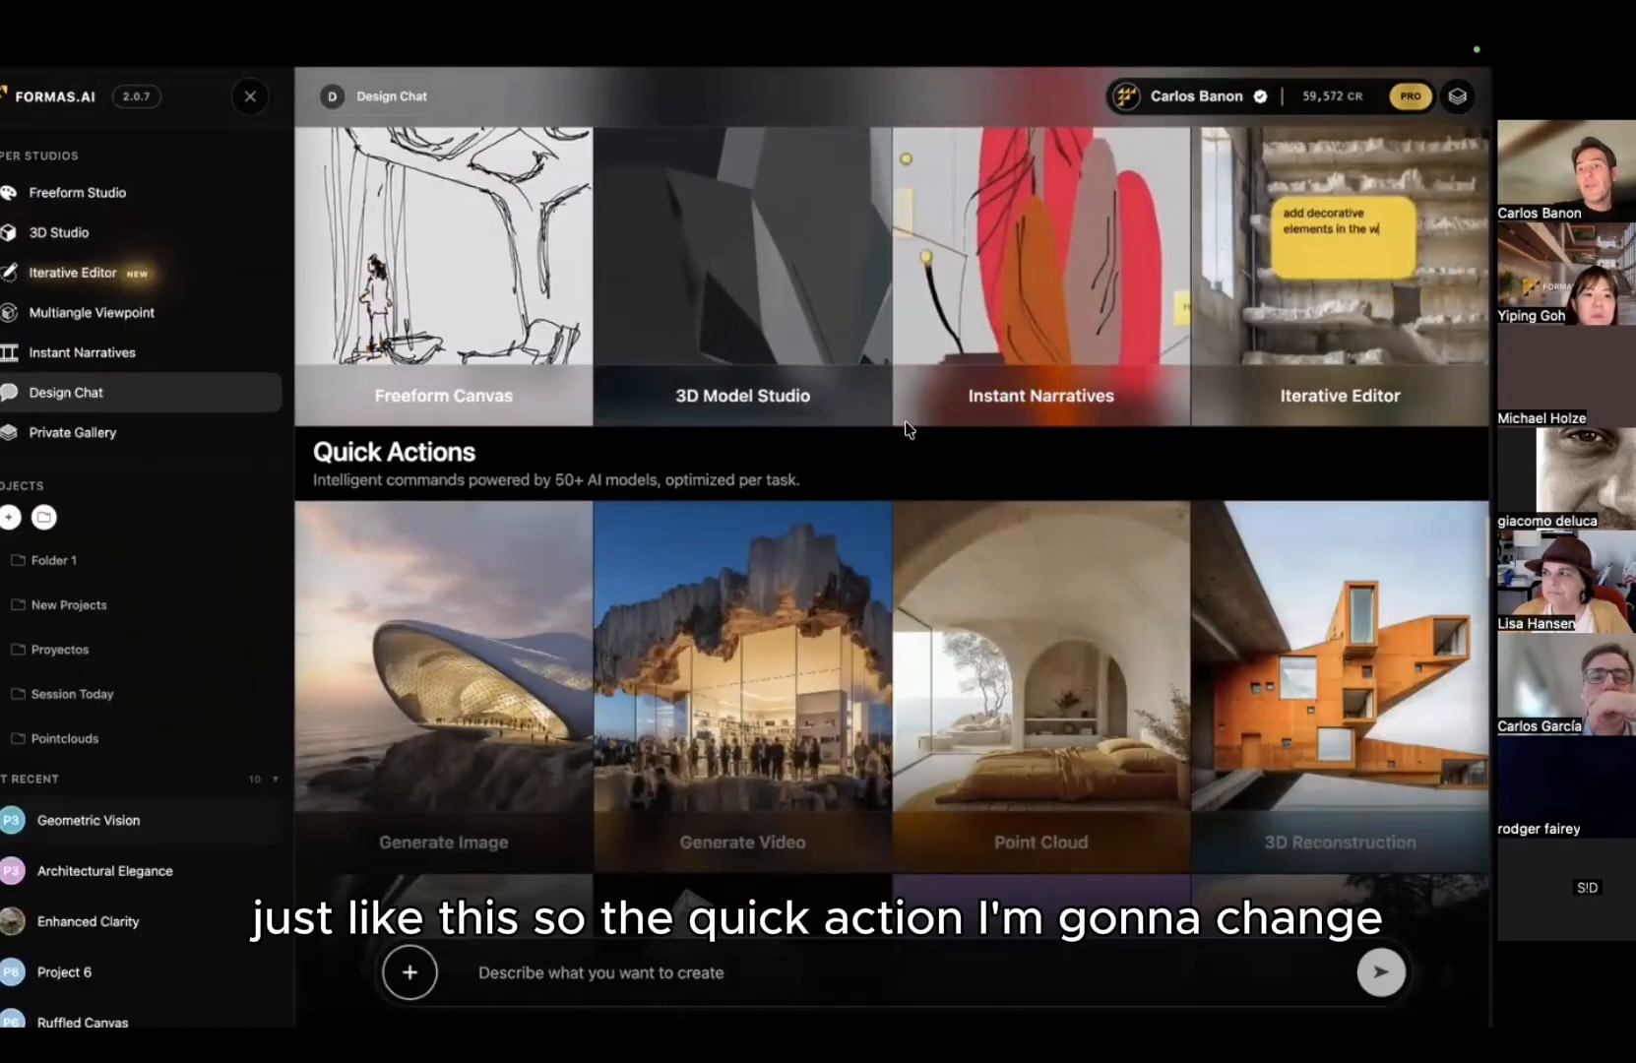
Step: Open the most recent board from the dashboard
{"action": "scroll", "coordinate": [422, 649], "scroll_direction": "down", "scroll_amount": 4}
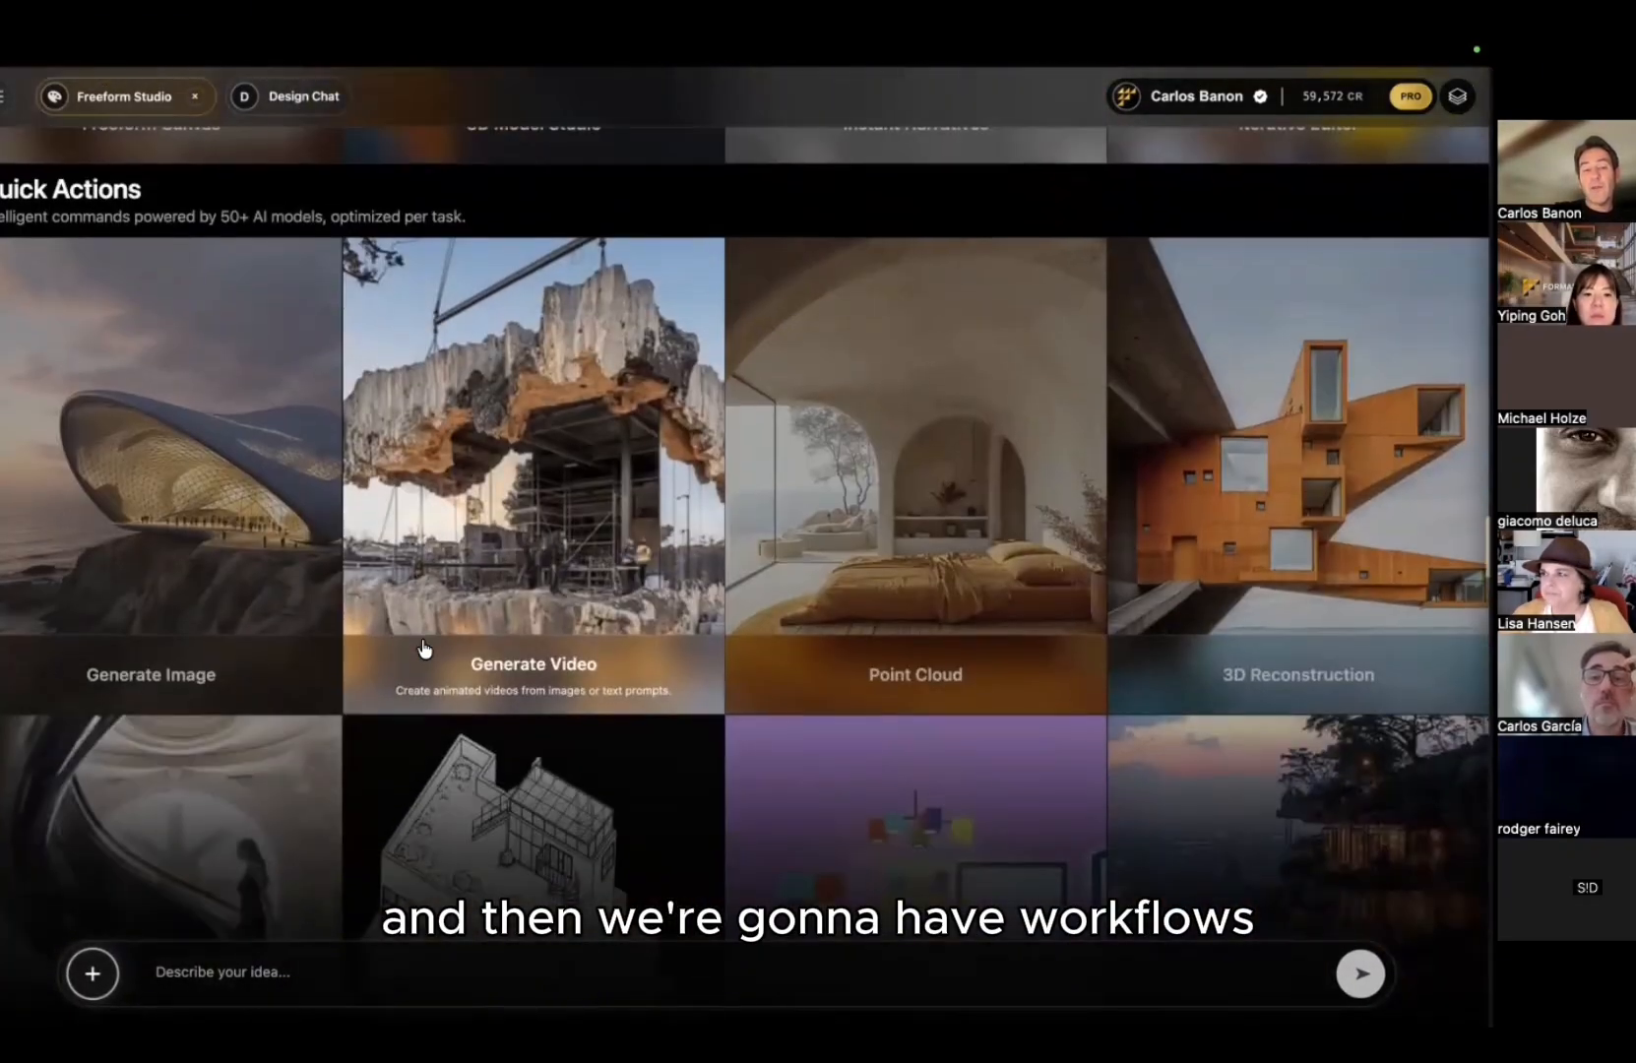
{"action": "left_click", "coordinate": [421, 650]}
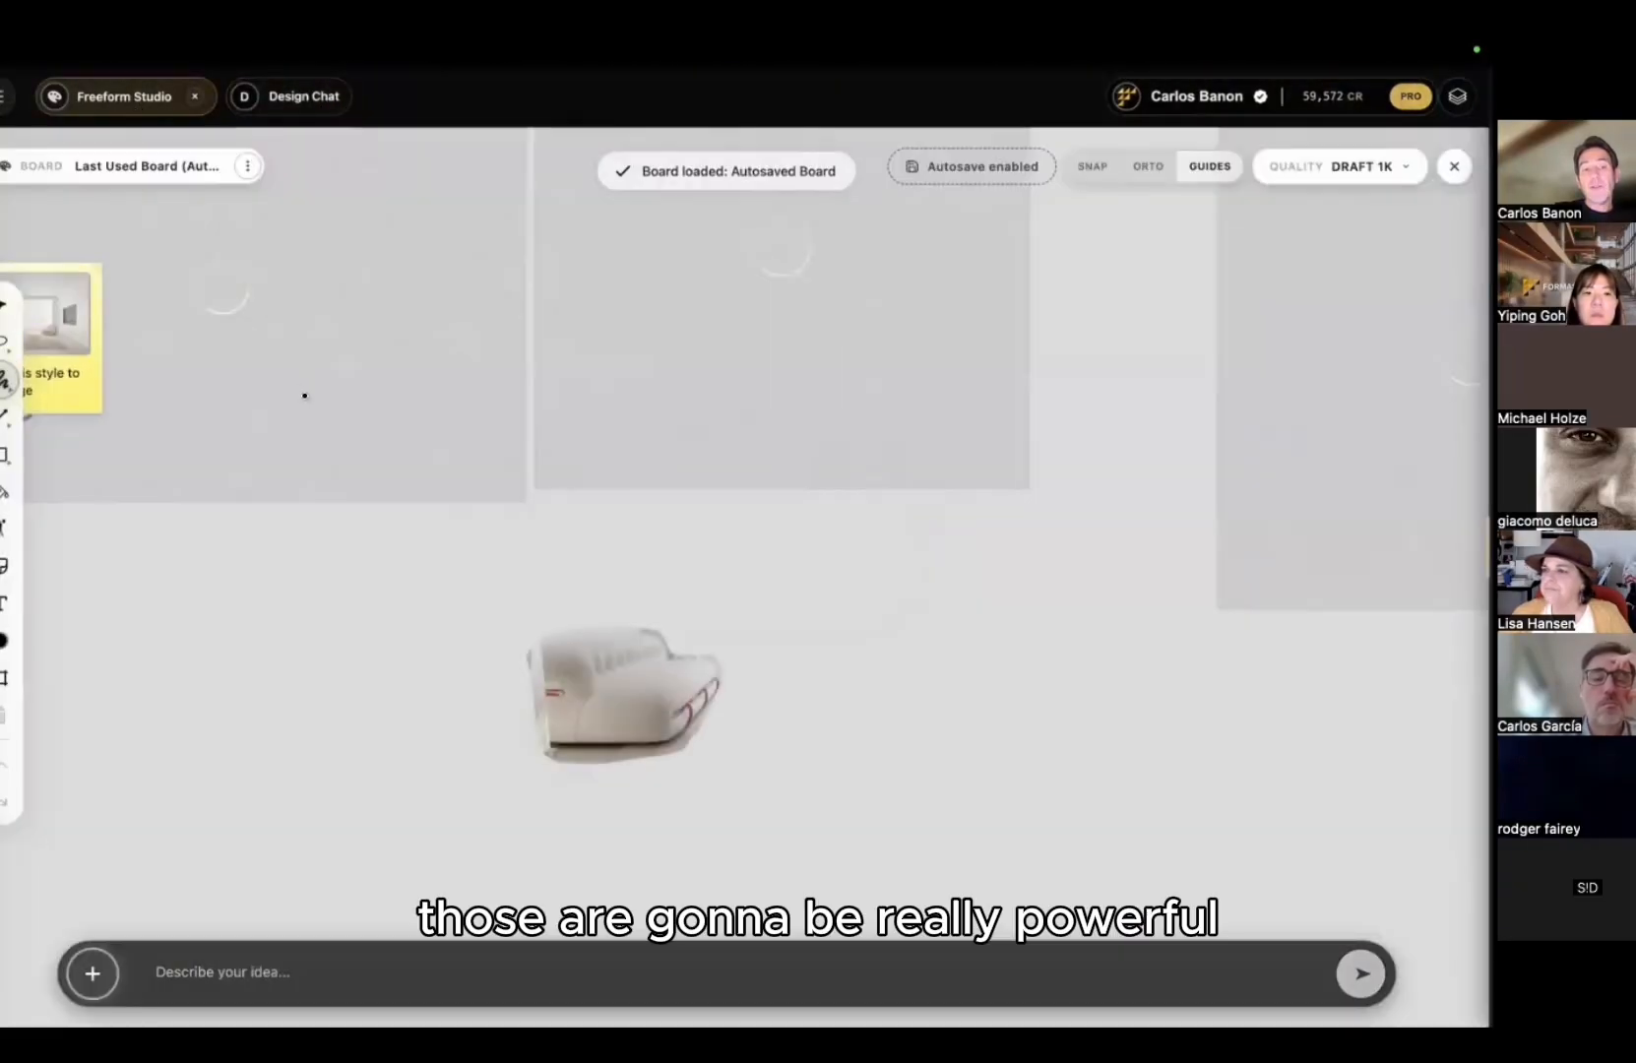
{"action": "scroll", "coordinate": [751, 539], "scroll_direction": "down", "scroll_amount": 3}
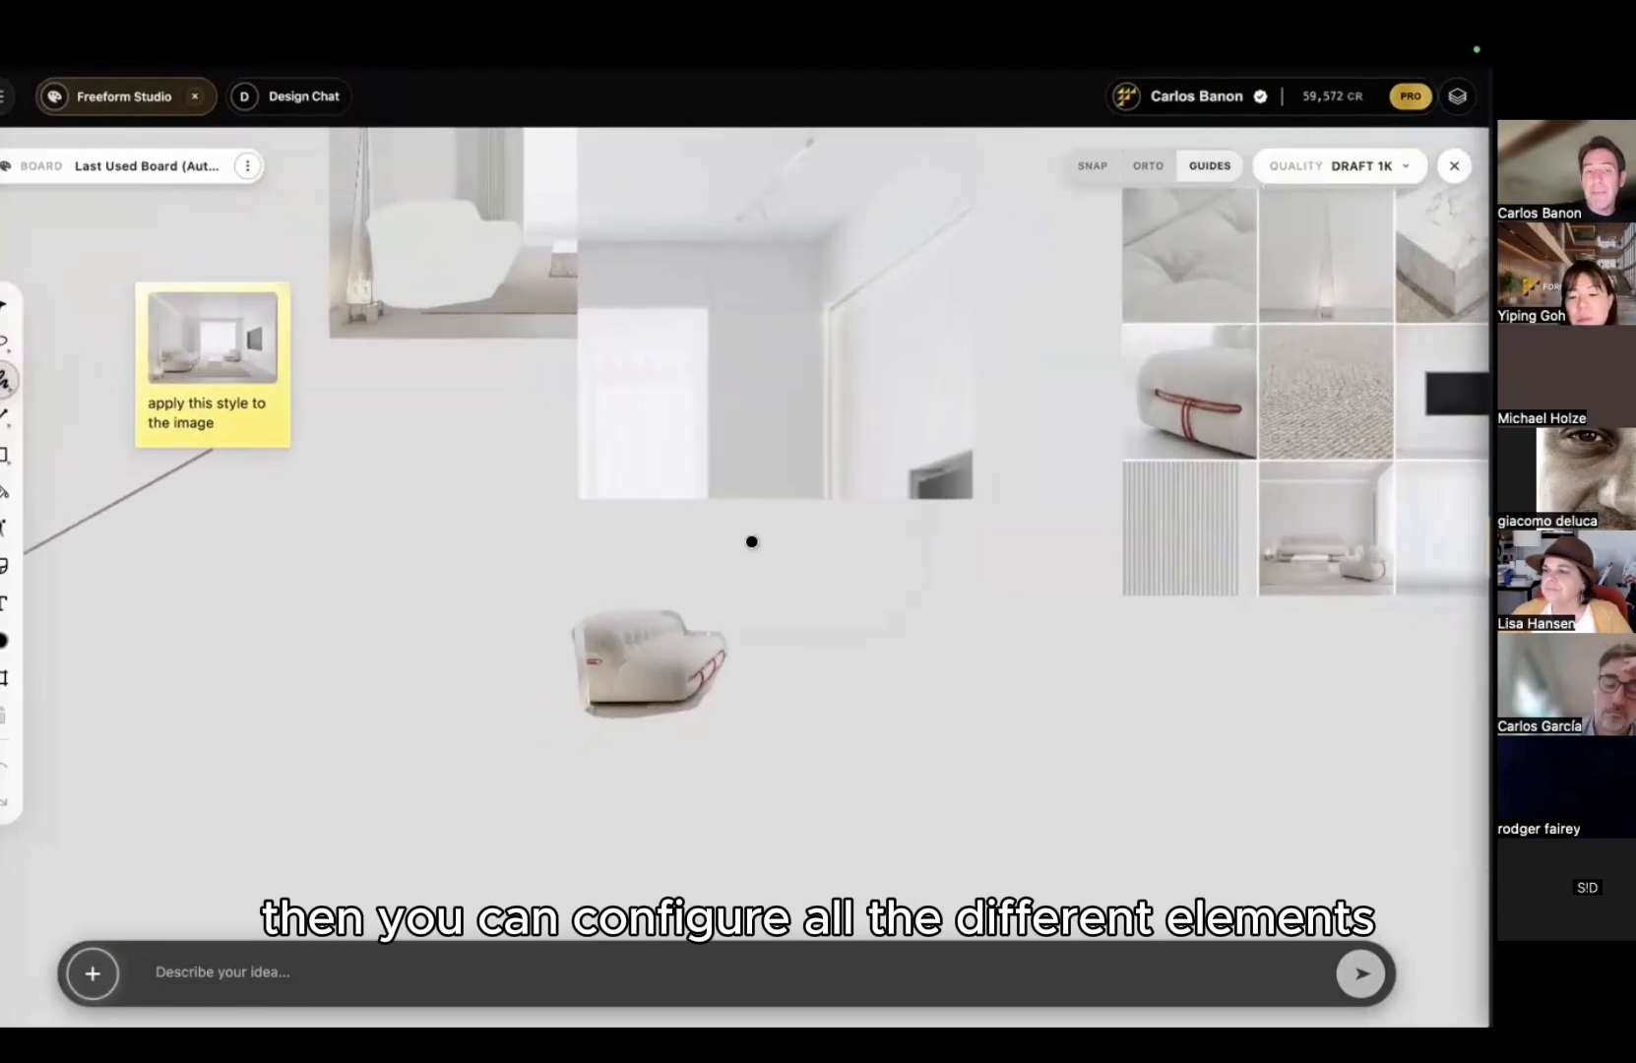
{"action": "scroll", "coordinate": [752, 541], "scroll_direction": "down", "scroll_amount": 3}
Step: Brush-mark the stray central image, then select and delete it
{"action": "left_click_drag", "start_coordinate": [767, 434], "coordinate": [655, 463]}
{"action": "key", "text": "v"}
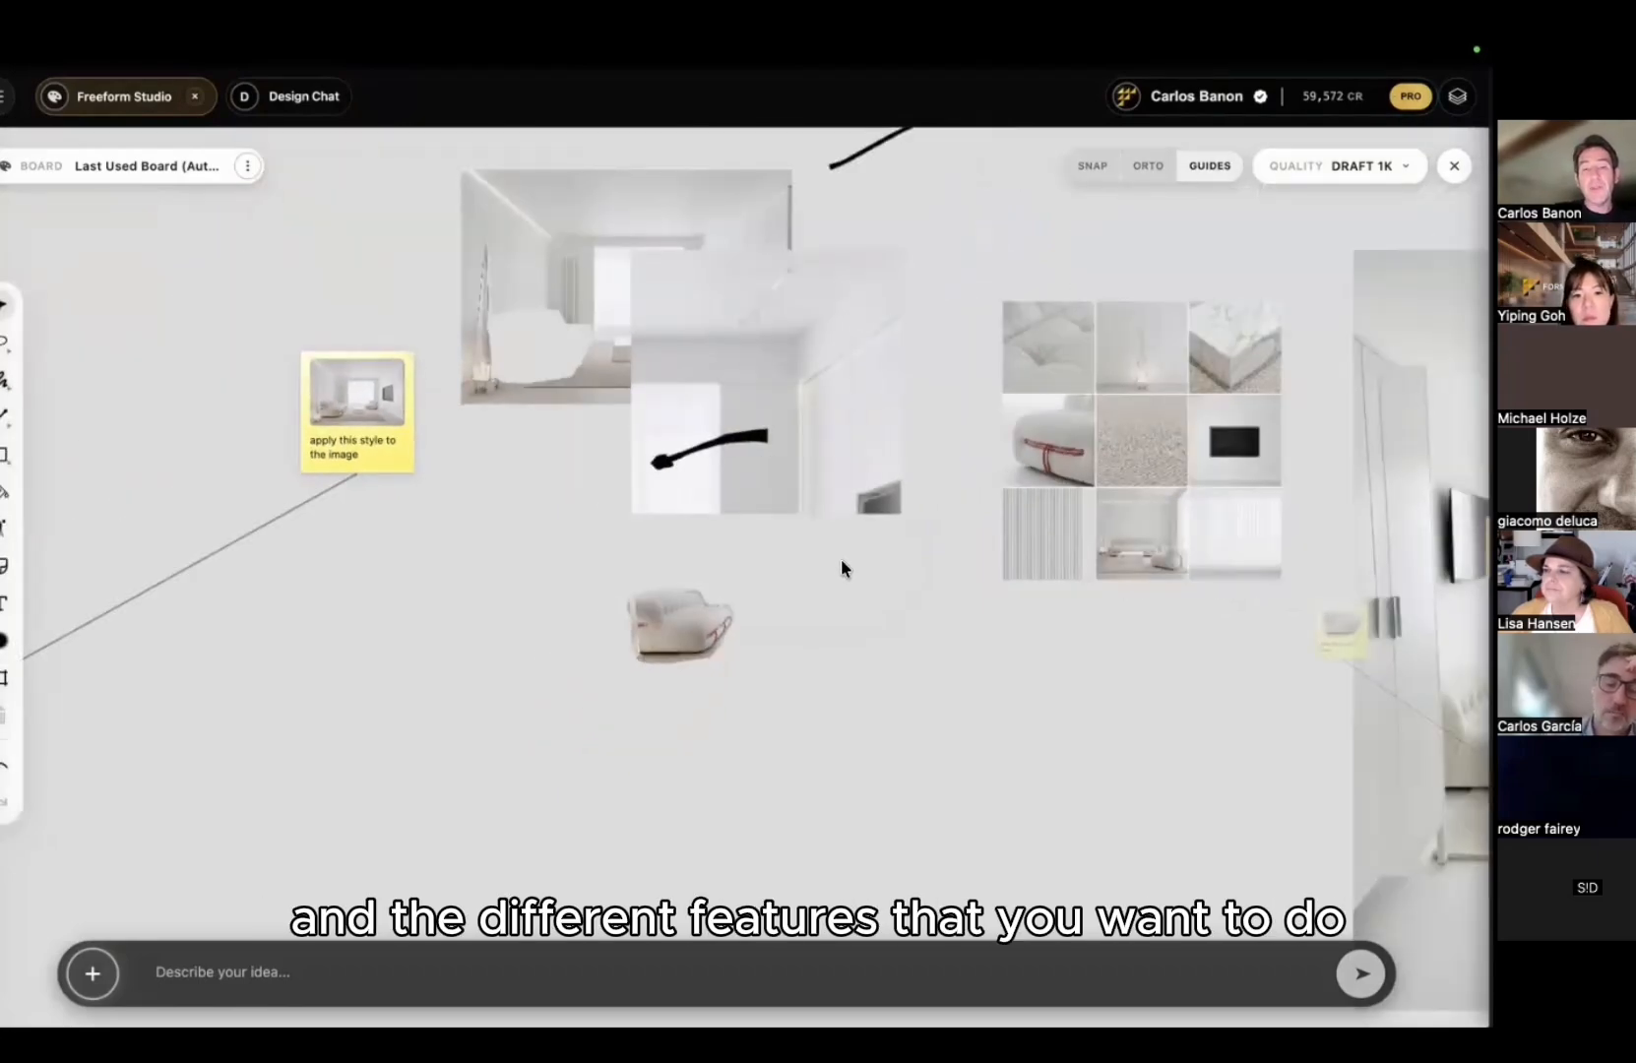
{"action": "left_click_drag", "start_coordinate": [841, 562], "coordinate": [729, 459]}
{"action": "key", "text": "Delete"}
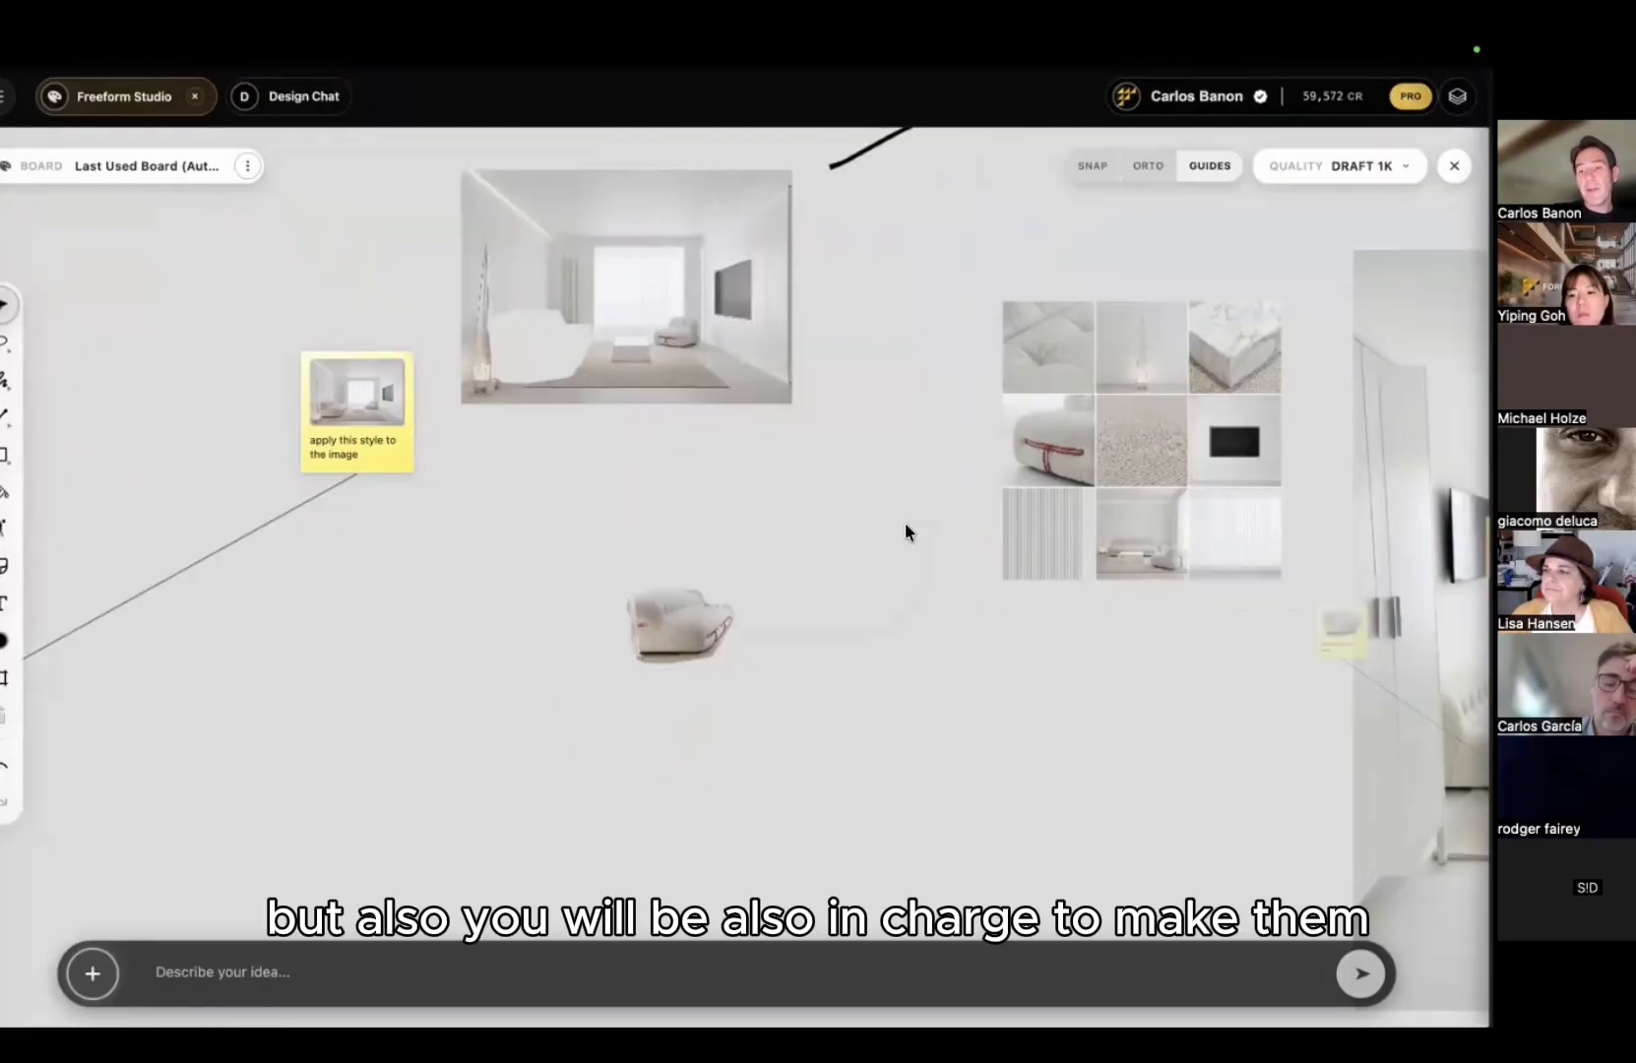
Step: Switch to the first FORMAS.AI tab, where the sofa's technical drawing is
{"action": "scroll", "coordinate": [905, 523], "scroll_direction": "down", "scroll_amount": 2}
{"action": "mouse_move", "coordinate": [562, 144]}
{"action": "left_click", "coordinate": [248, 87]}
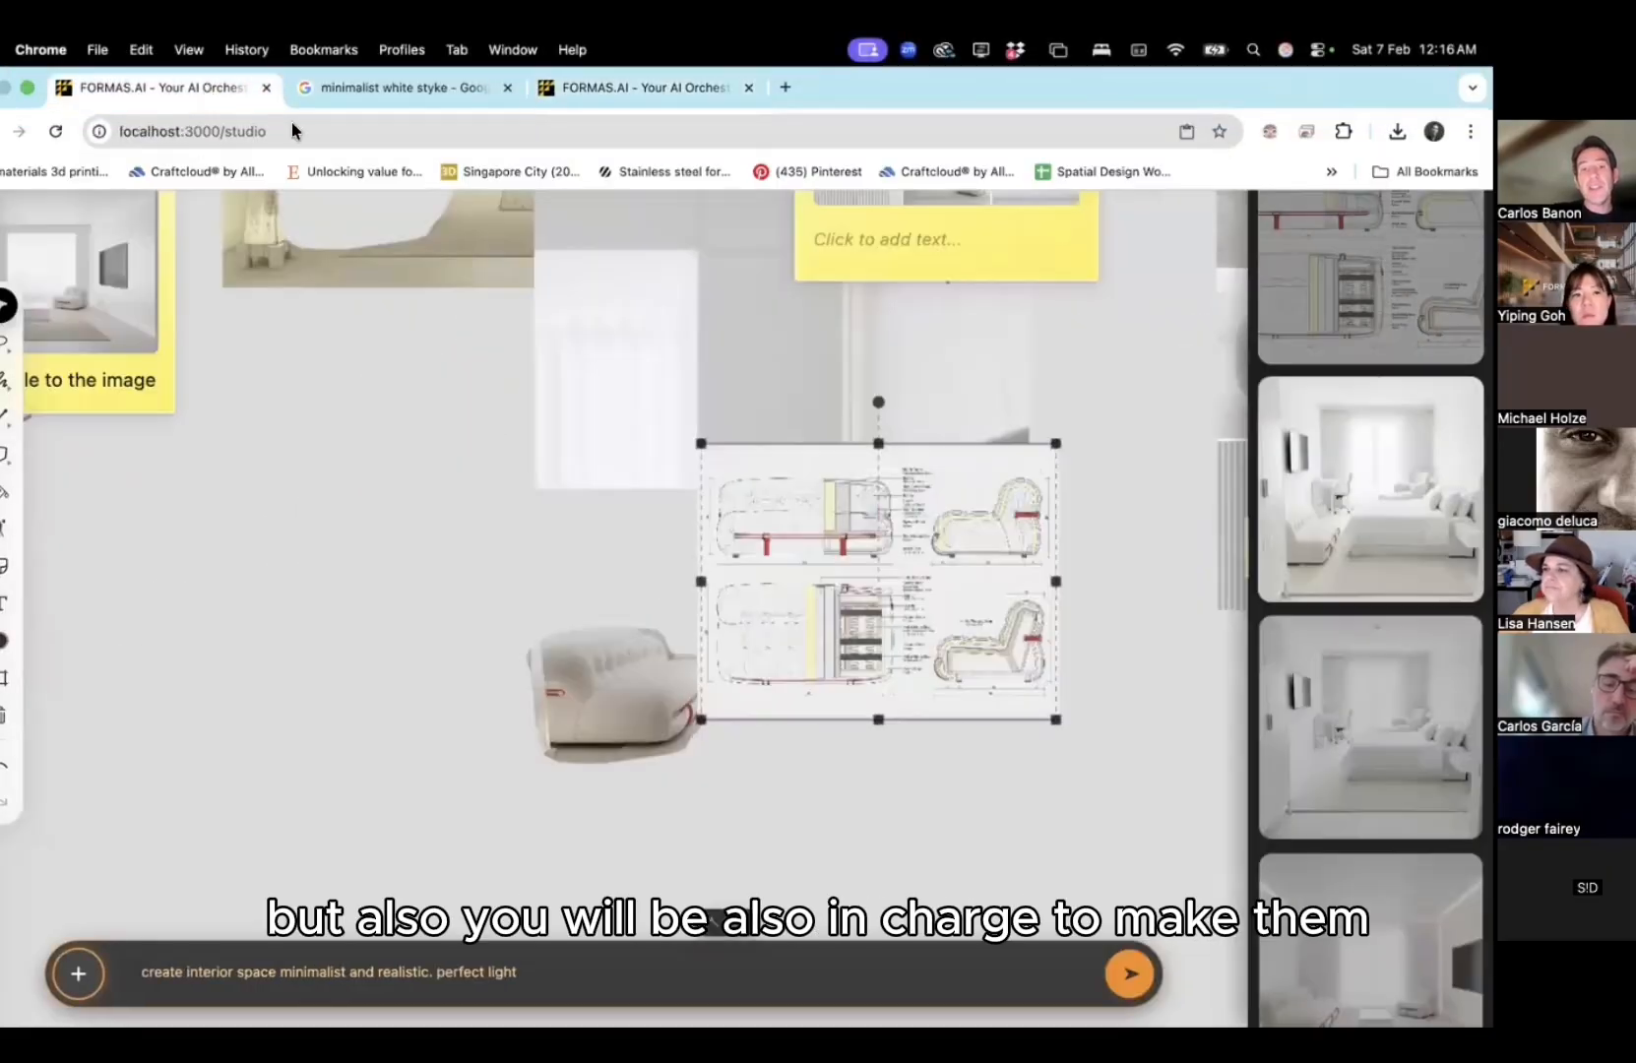
Step: Zoom out and pan to bring the sofa technical drawing sheet into view
{"action": "scroll", "coordinate": [905, 677], "scroll_direction": "up", "scroll_amount": 5}
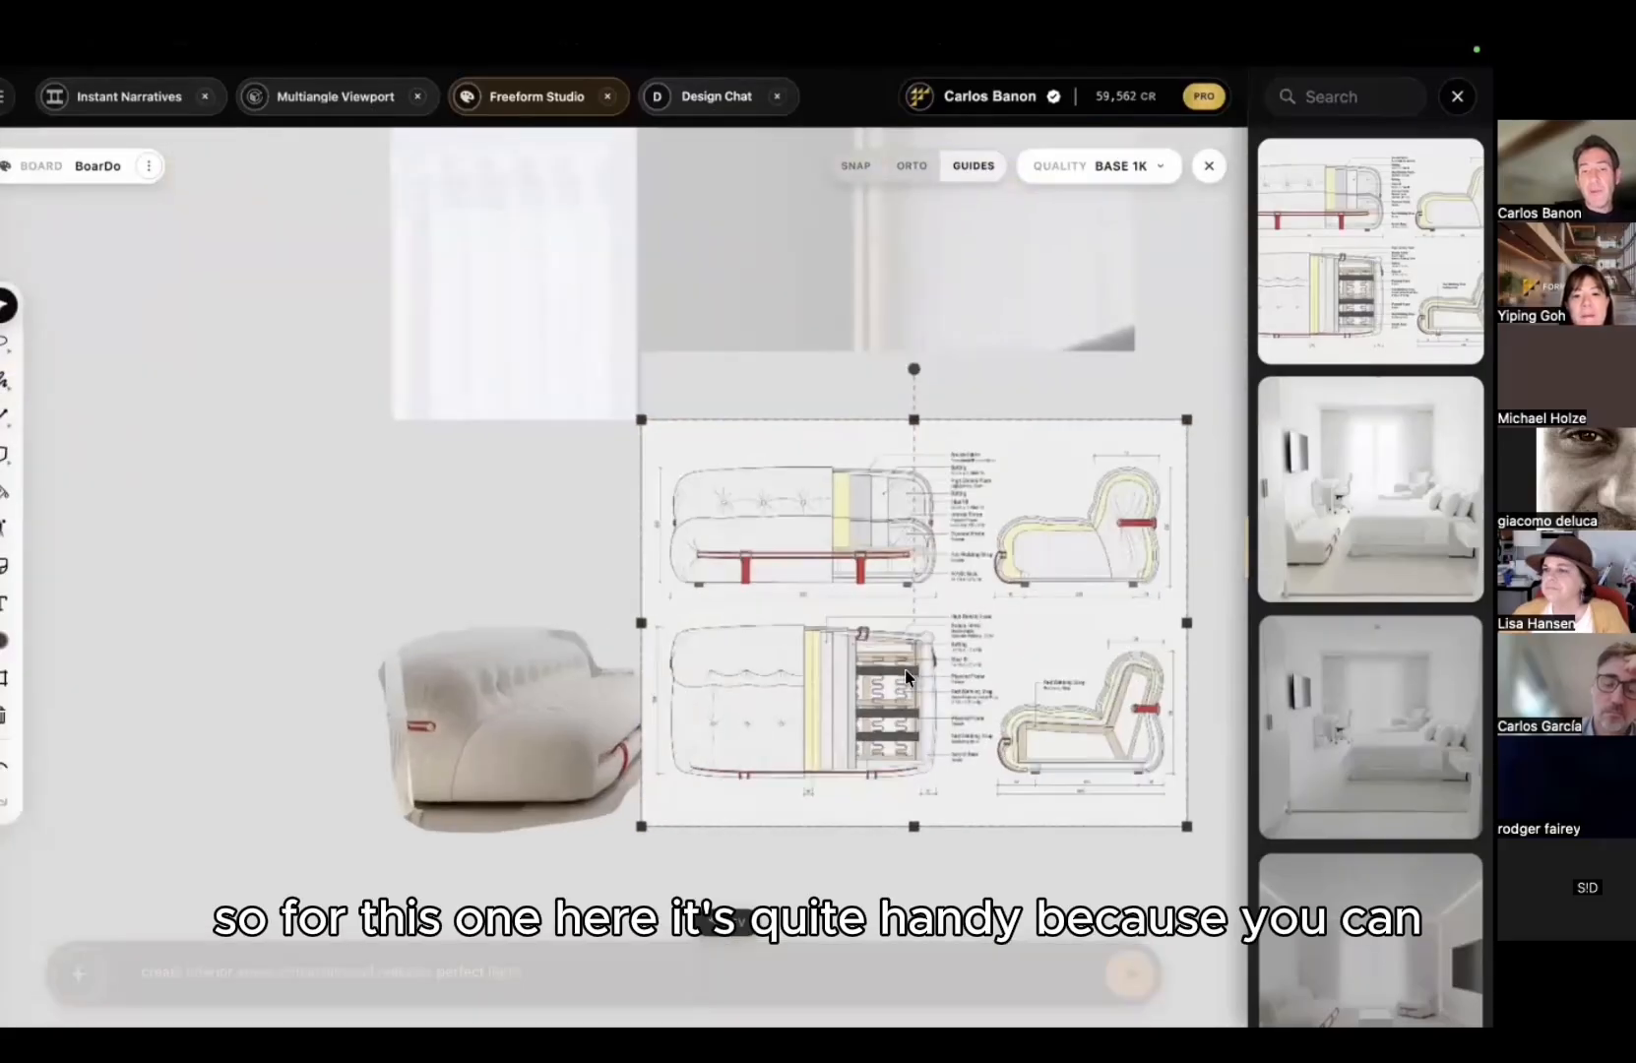
{"action": "middle_click_drag", "start_coordinate": [792, 657], "coordinate": [544, 632]}
{"action": "scroll", "coordinate": [502, 637], "scroll_direction": "up", "scroll_amount": 2}
{"action": "scroll", "coordinate": [428, 639], "scroll_direction": "left", "scroll_amount": 6}
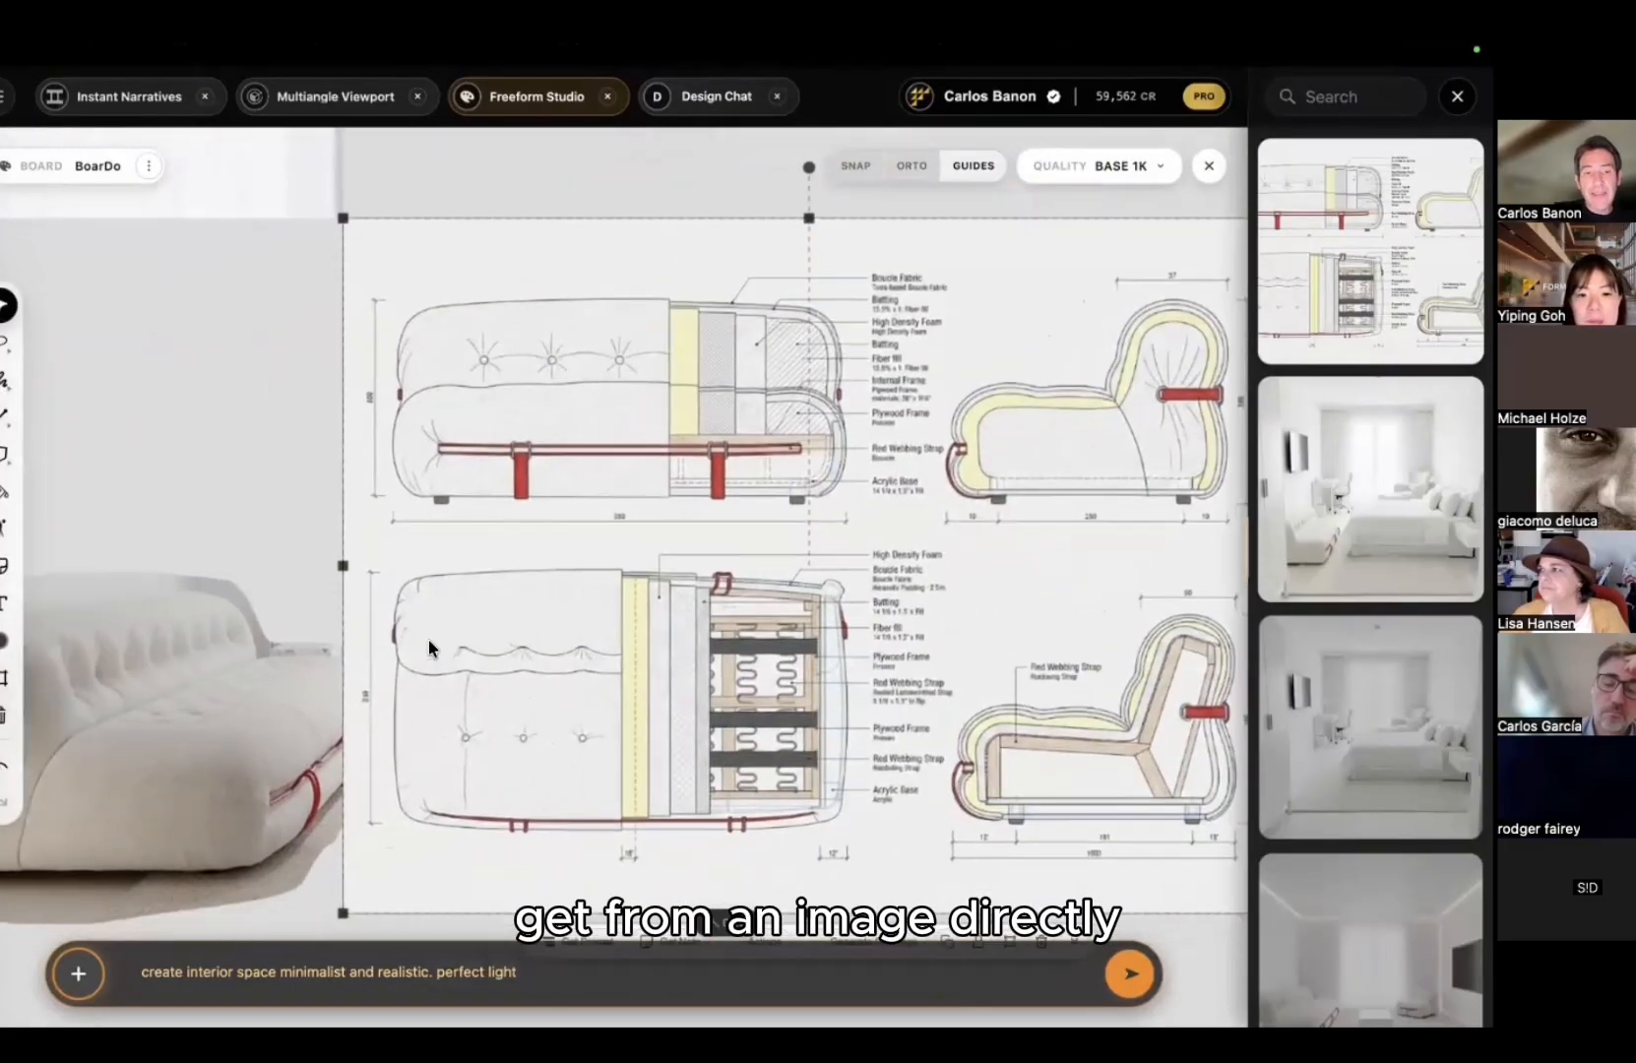
{"action": "scroll", "coordinate": [820, 618], "scroll_direction": "right", "scroll_amount": 6}
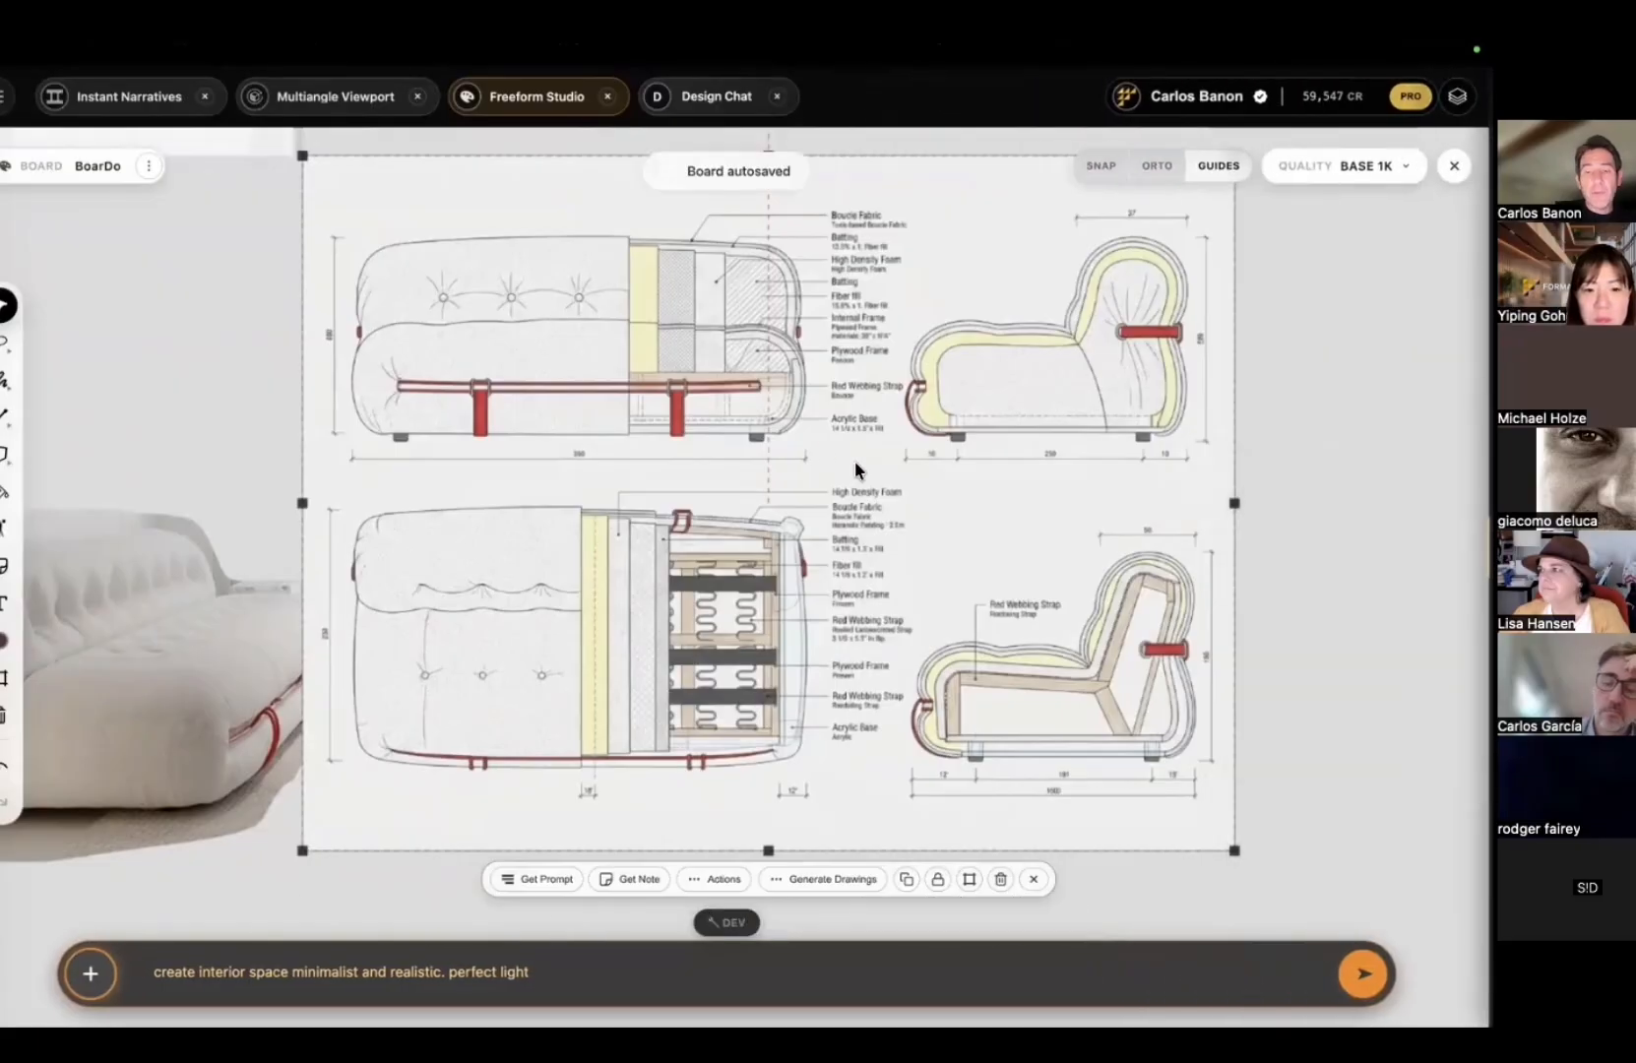
{"action": "scroll", "coordinate": [958, 562], "scroll_direction": "up", "scroll_amount": 4}
{"action": "scroll", "coordinate": [862, 506], "scroll_direction": "up", "scroll_amount": 5, "text": "ctrl"}
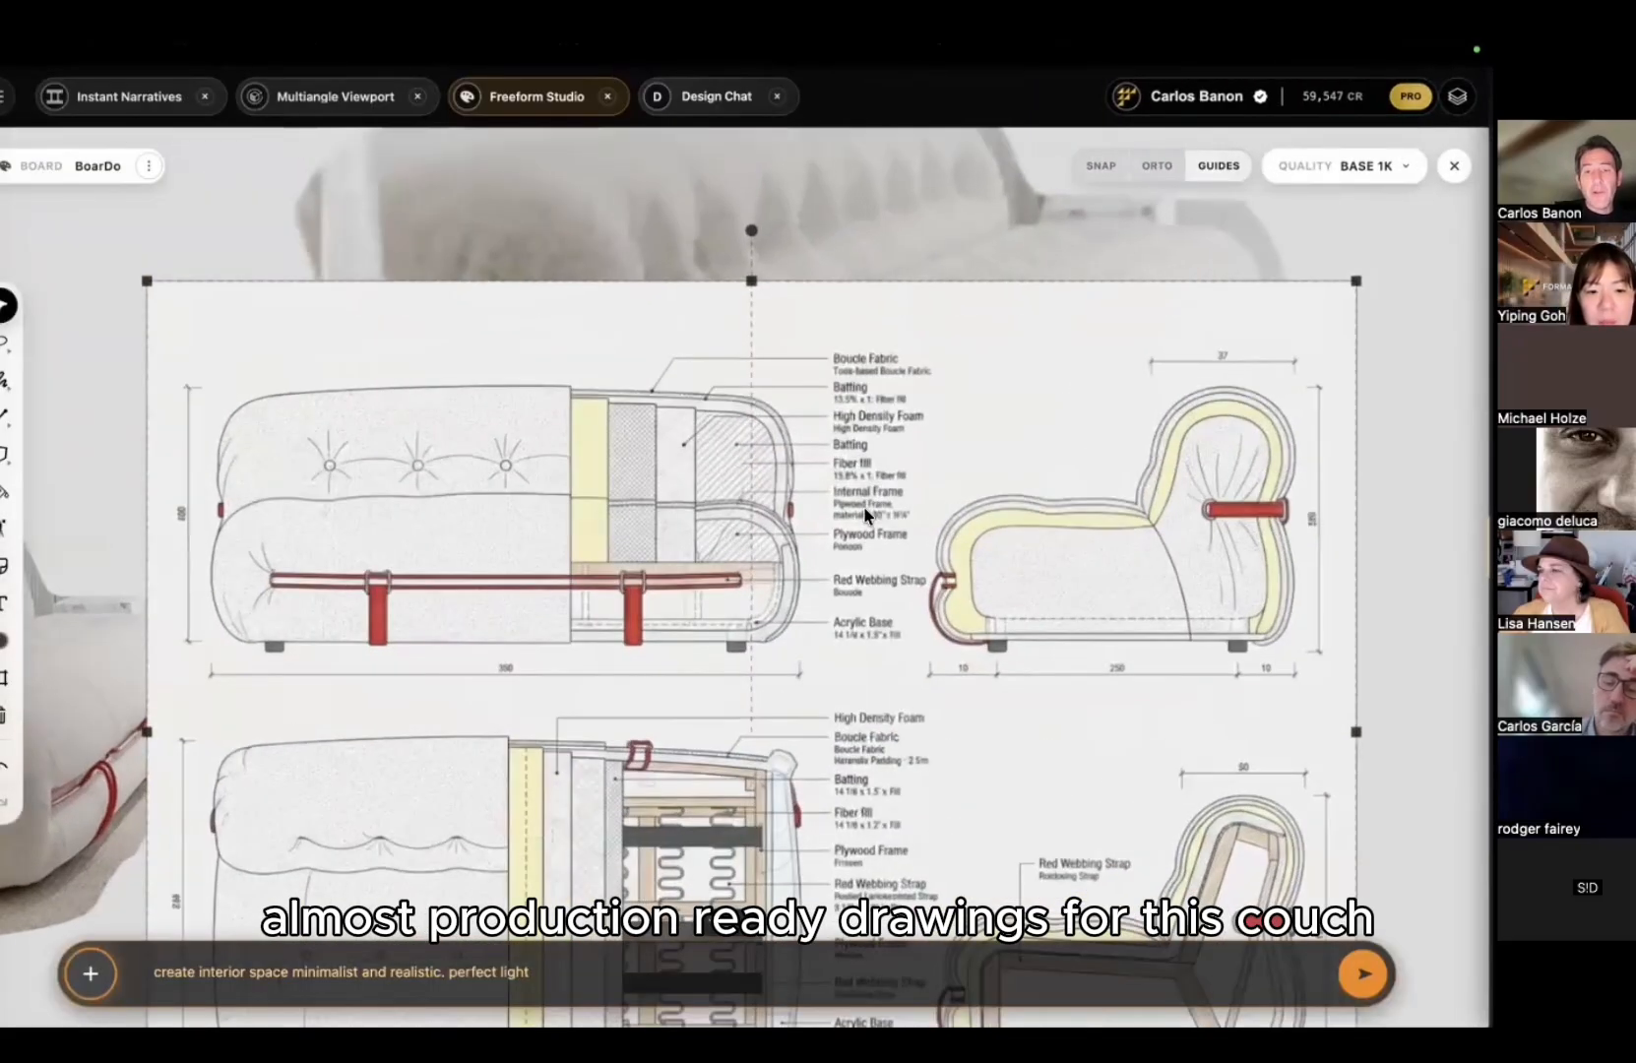
{"action": "middle_click_drag", "start_coordinate": [703, 265], "coordinate": [807, 164]}
{"action": "mouse_move", "coordinate": [509, 547]}
{"action": "middle_mouse_down"}
{"action": "mouse_move", "coordinate": [457, 430]}
{"action": "mouse_move", "coordinate": [612, 427]}
{"action": "mouse_move", "coordinate": [654, 470]}
{"action": "middle_mouse_up"}
Step: Move the drawing sheet beside the couch render and shift the render down-left
{"action": "scroll", "coordinate": [654, 469], "scroll_direction": "down", "scroll_amount": 8, "text": "ctrl"}
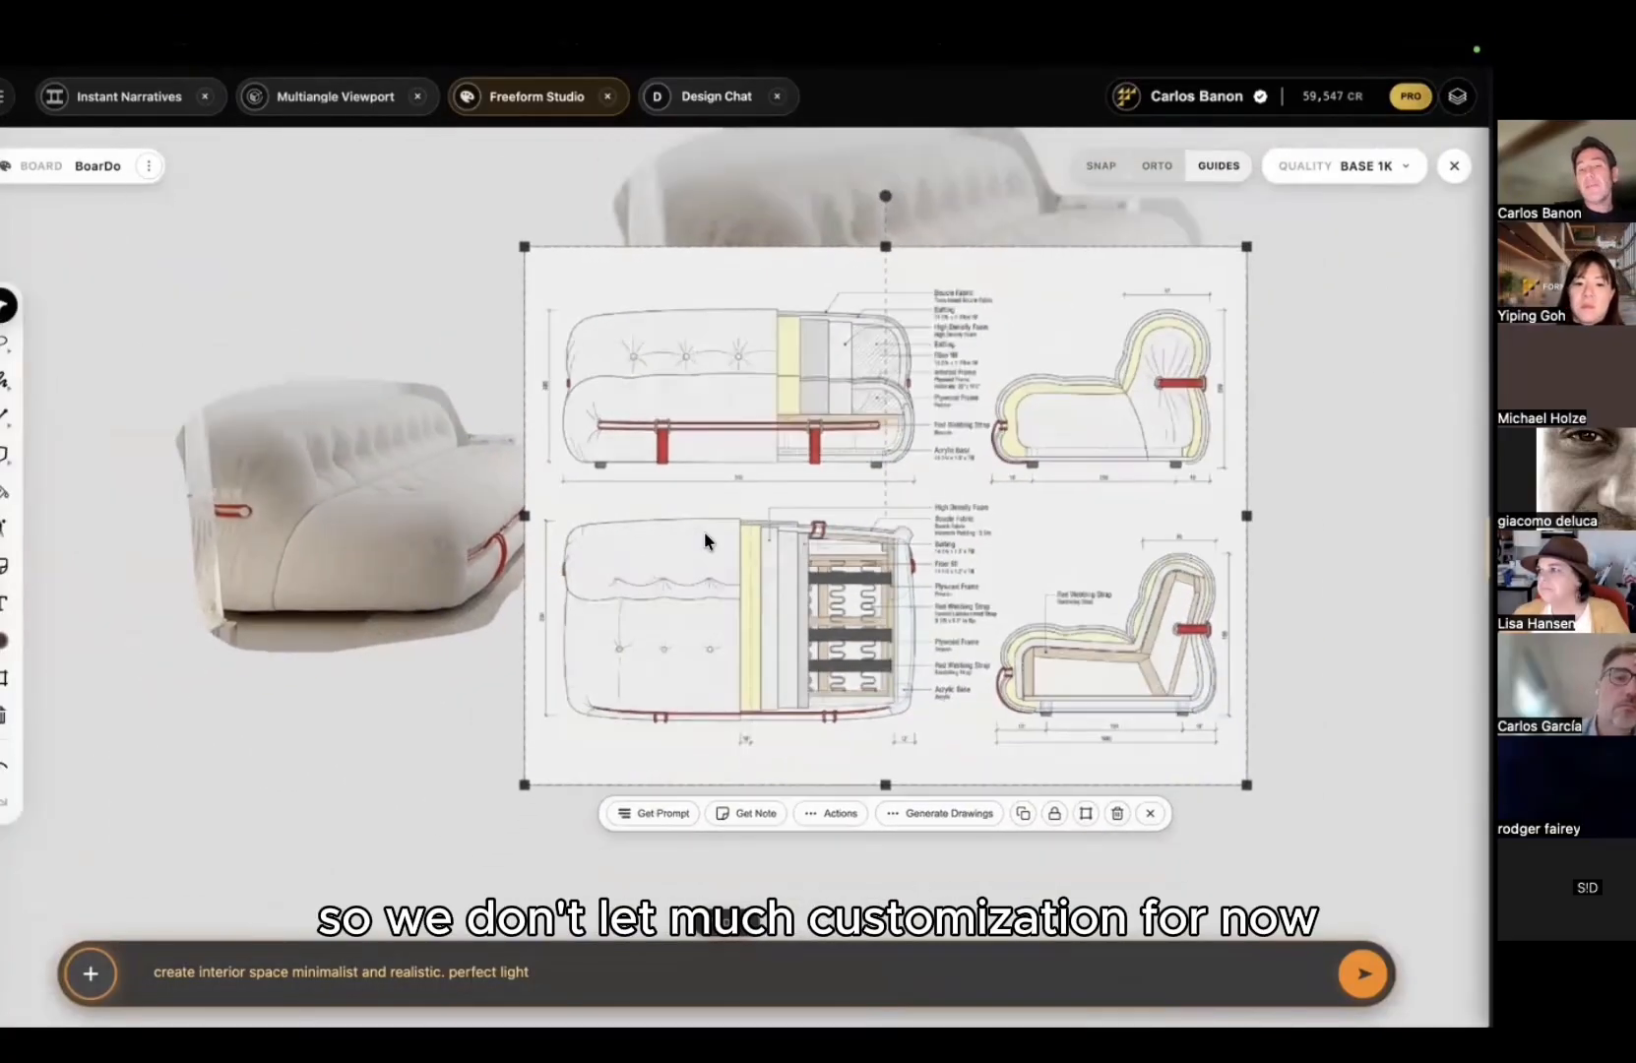
{"action": "scroll", "coordinate": [704, 531], "scroll_direction": "down", "scroll_amount": 6, "text": "ctrl"}
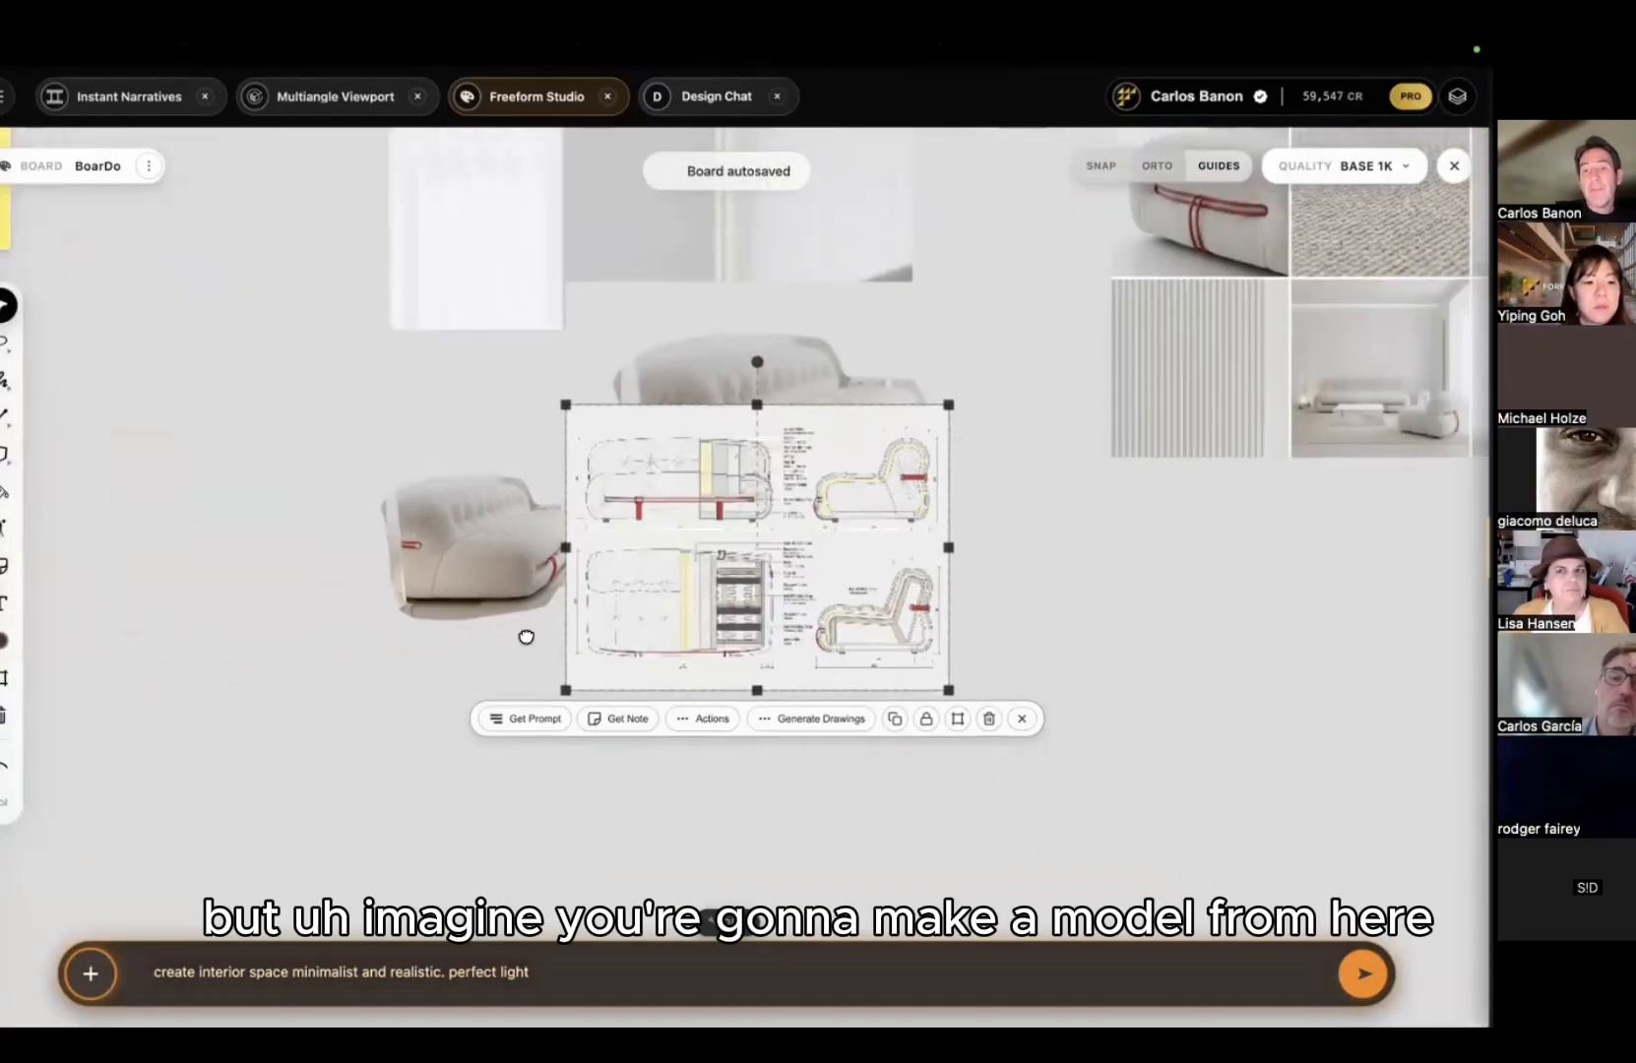
{"action": "left_click_drag", "start_coordinate": [677, 604], "coordinate": [959, 606]}
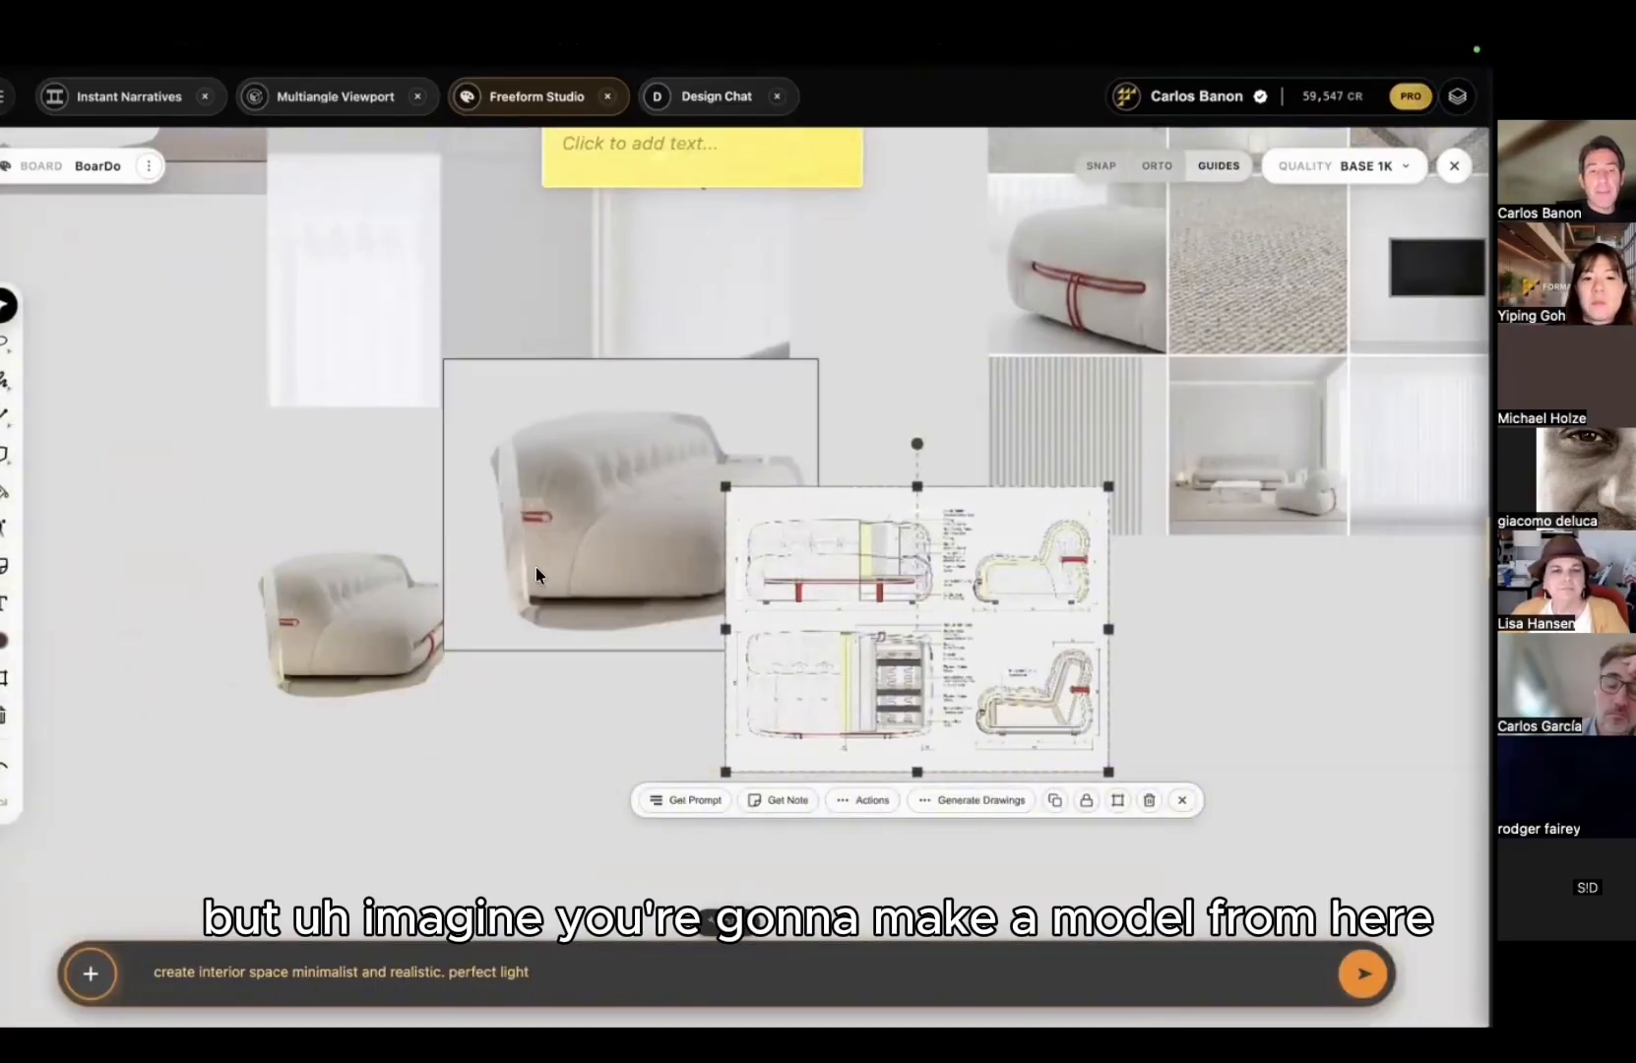
{"action": "left_click", "coordinate": [535, 568]}
{"action": "left_click_drag", "start_coordinate": [414, 555], "coordinate": [268, 696]}
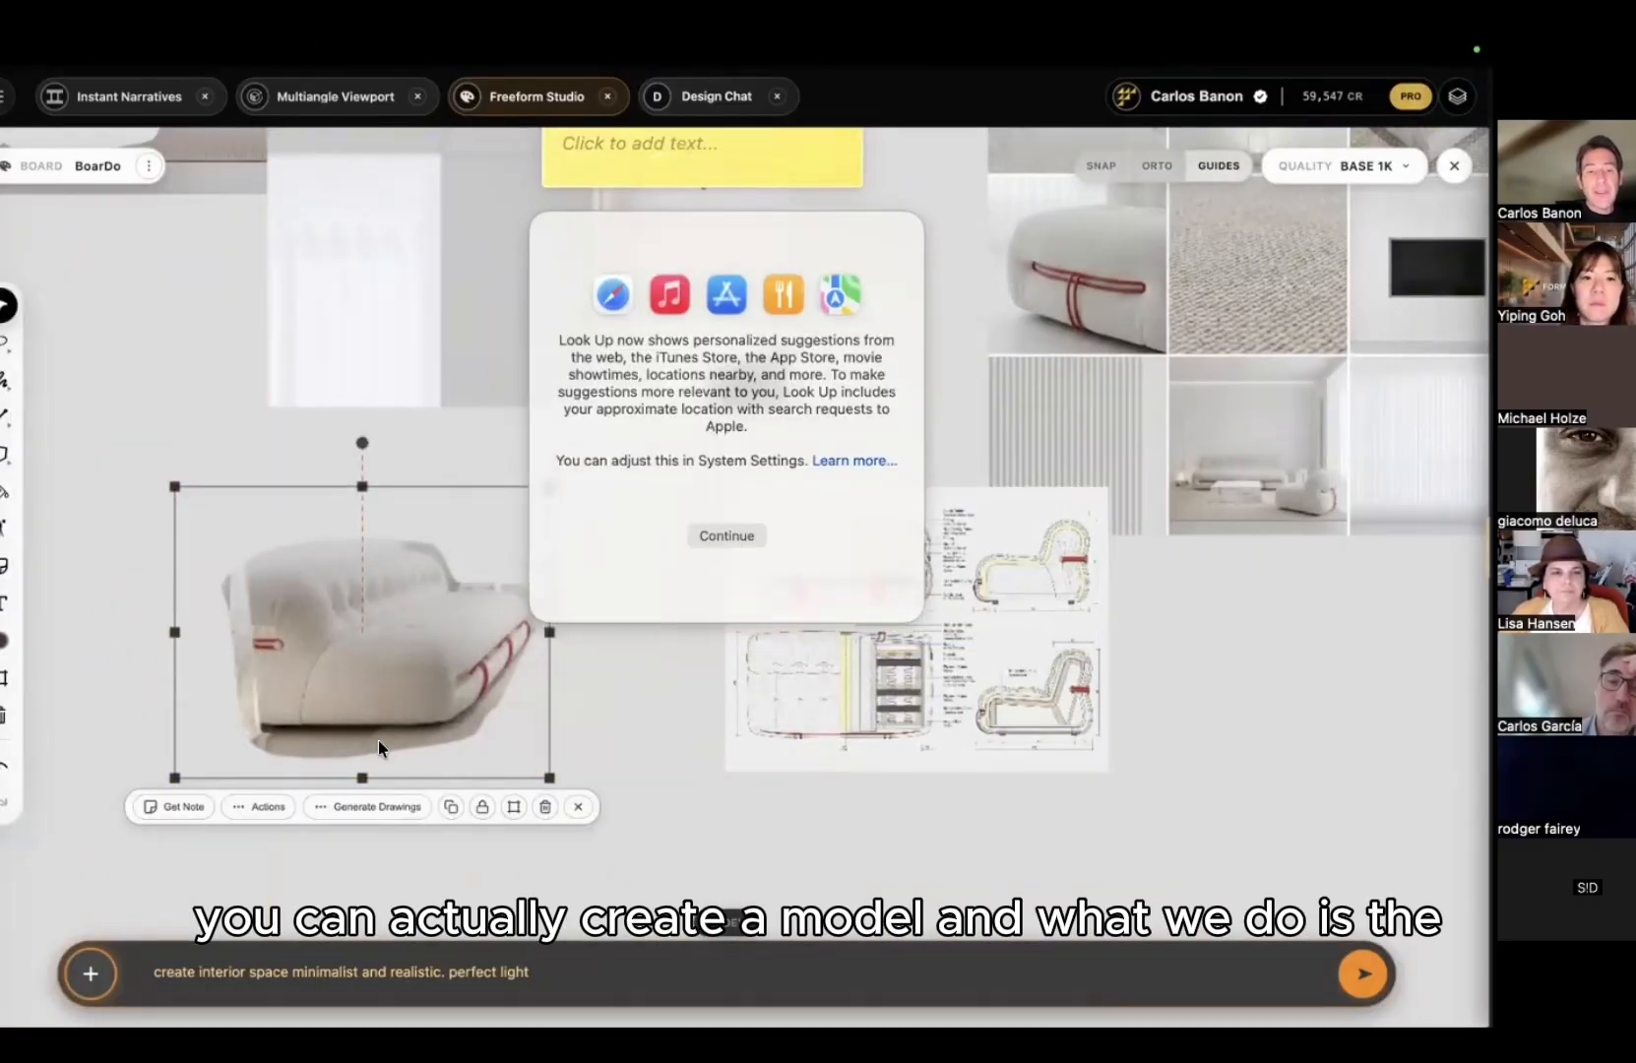
Step: Reselect the couch render and generate a Physical Model from it
{"action": "left_click", "coordinate": [381, 809]}
{"action": "left_click", "coordinate": [362, 869]}
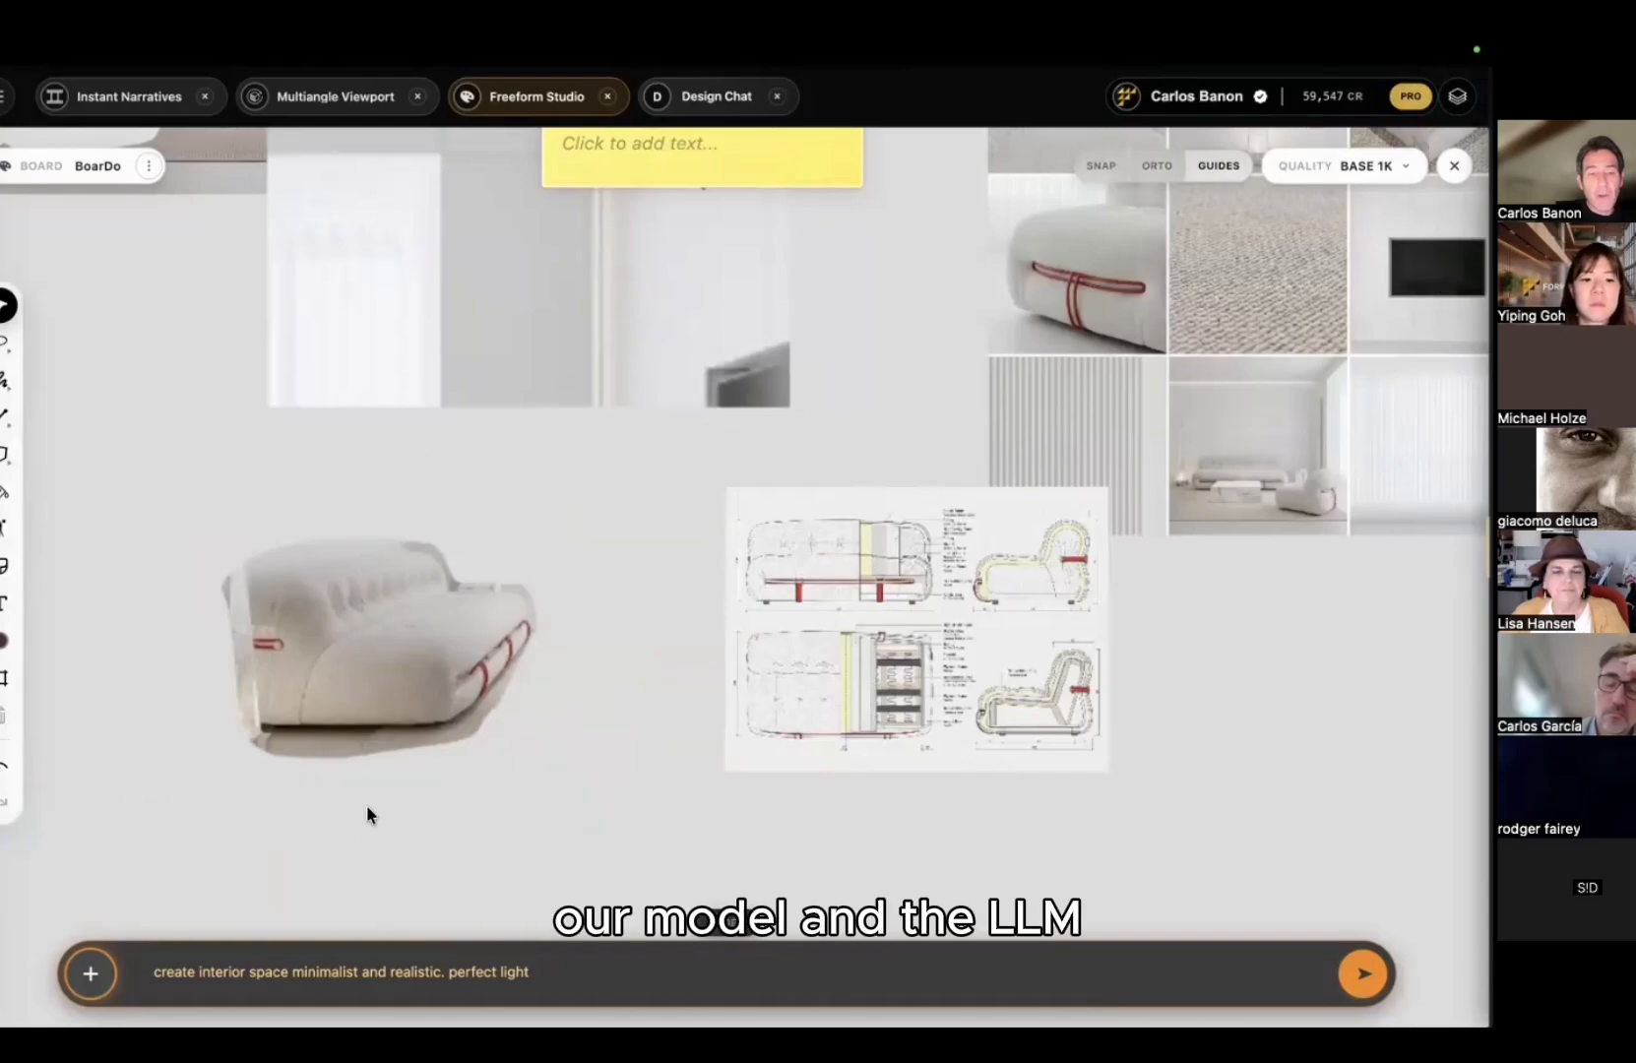
{"action": "left_click", "coordinate": [365, 745]}
{"action": "left_click", "coordinate": [366, 806]}
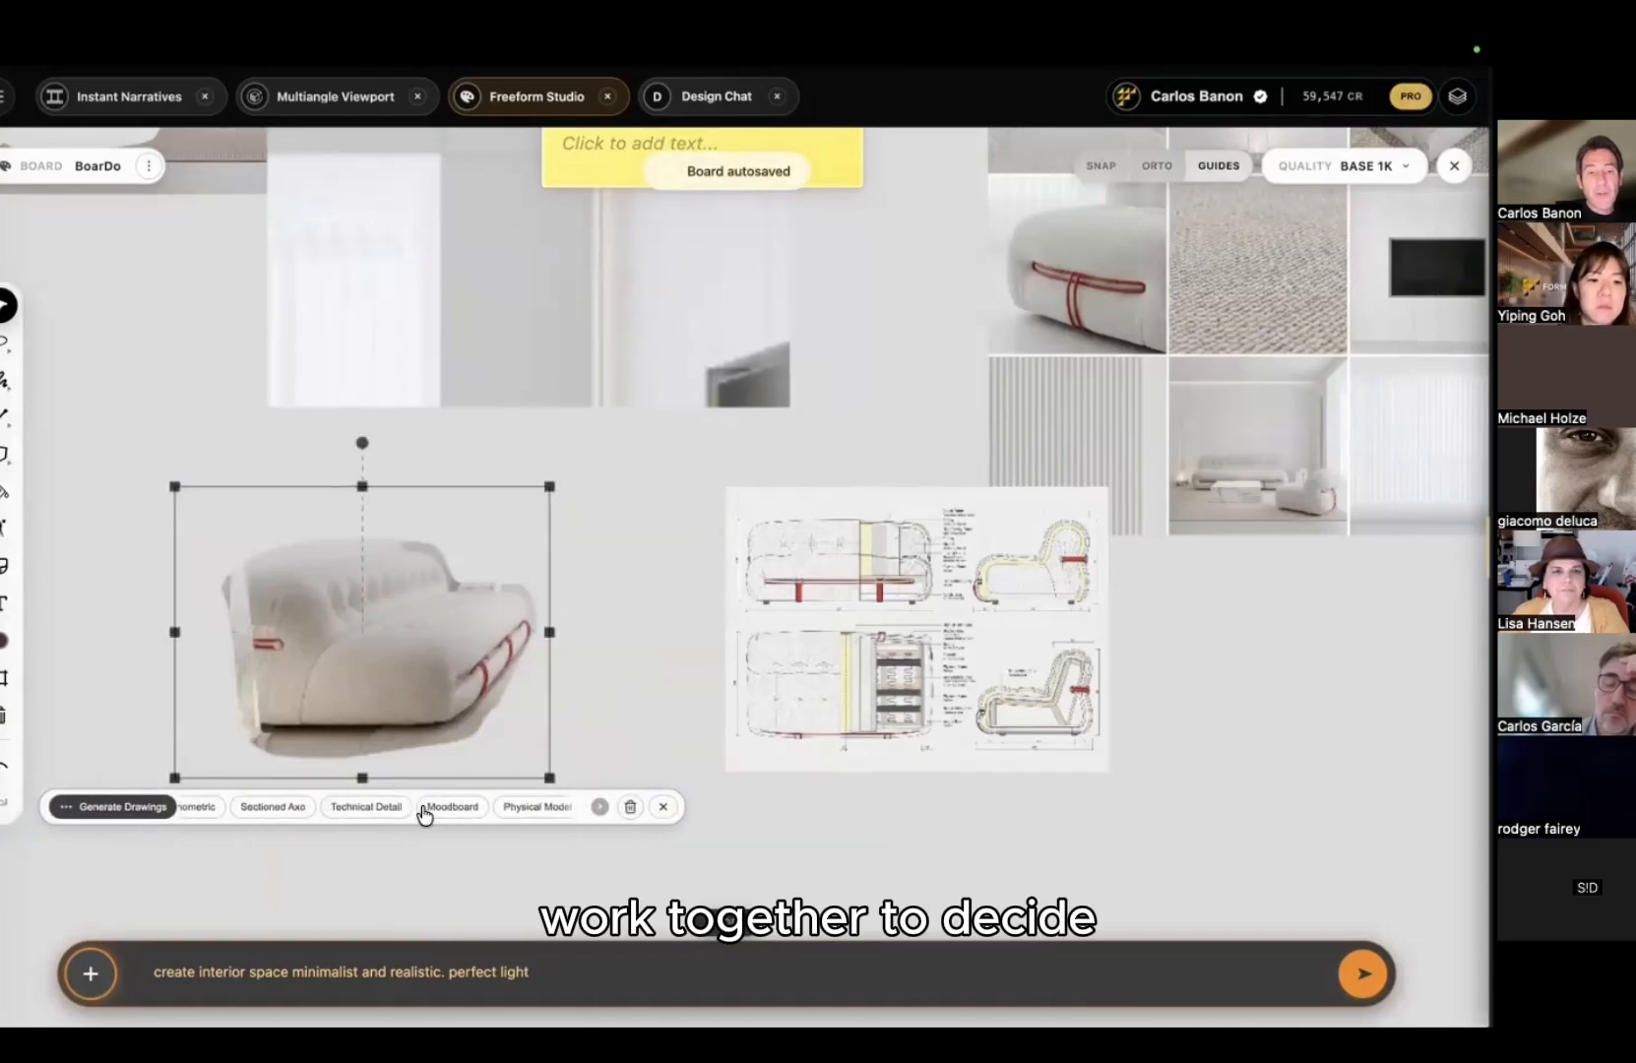
{"action": "left_click", "coordinate": [544, 819]}
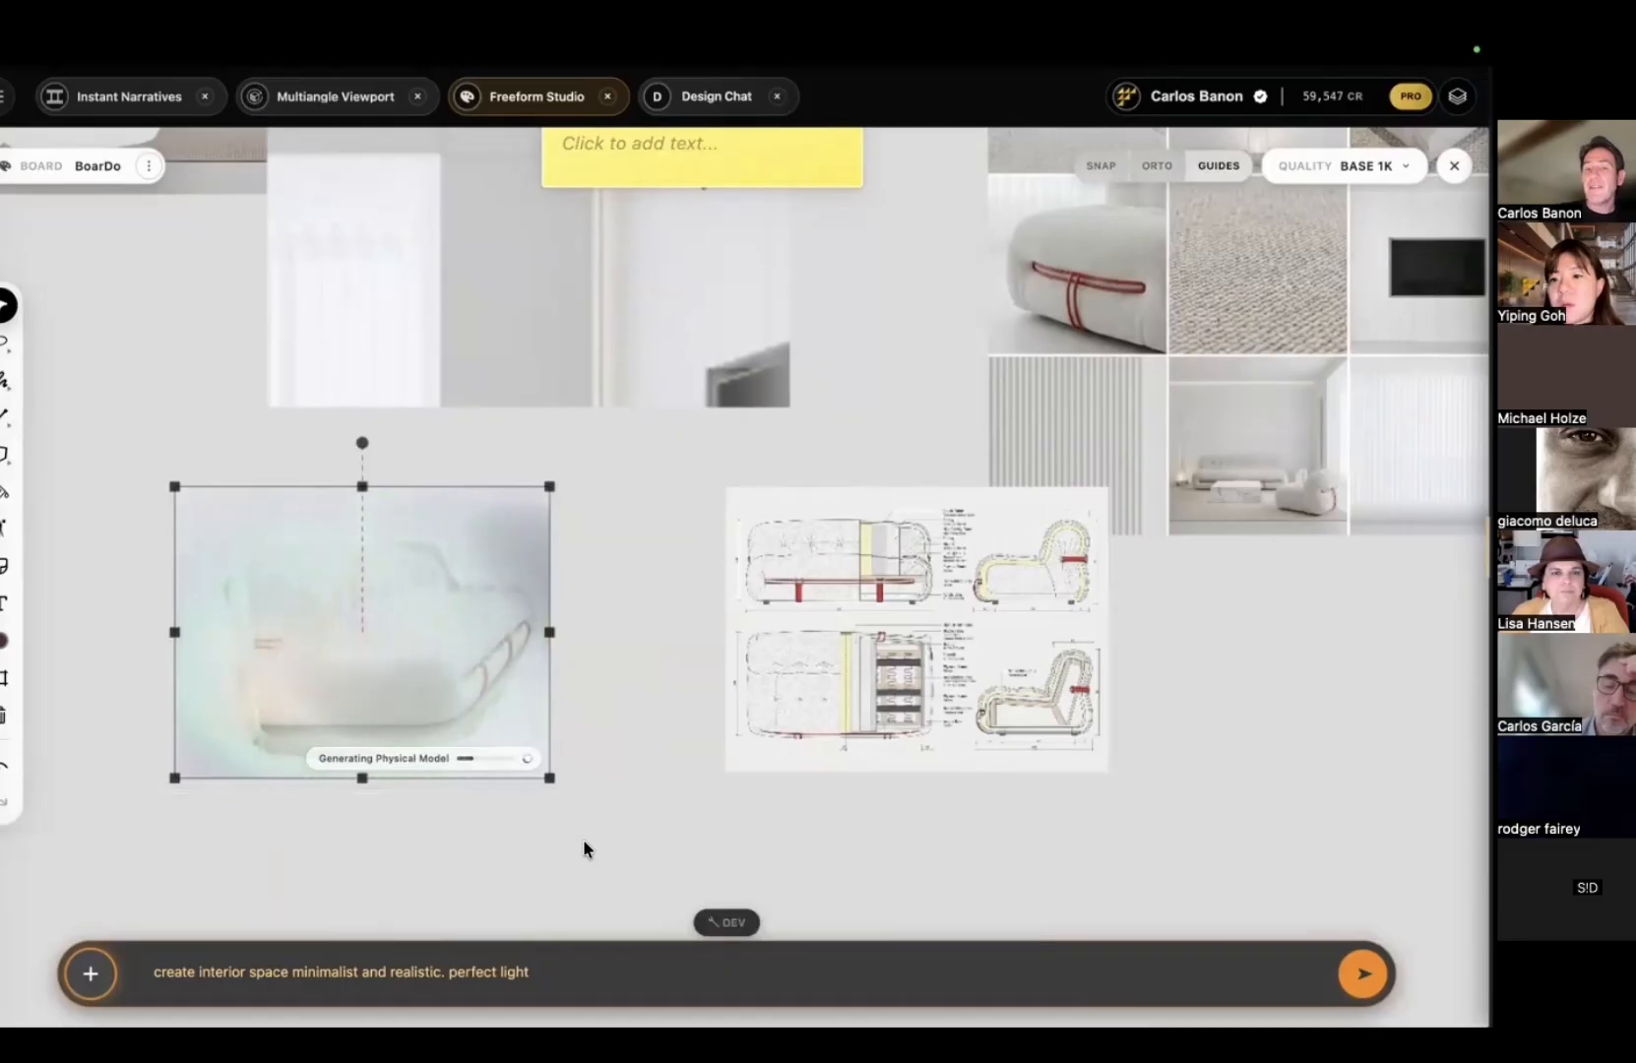
Step: Zoom to the tufted-sofa bedroom render and view its parent images and prompt
{"action": "scroll", "coordinate": [1208, 691], "scroll_direction": "up", "scroll_amount": 2}
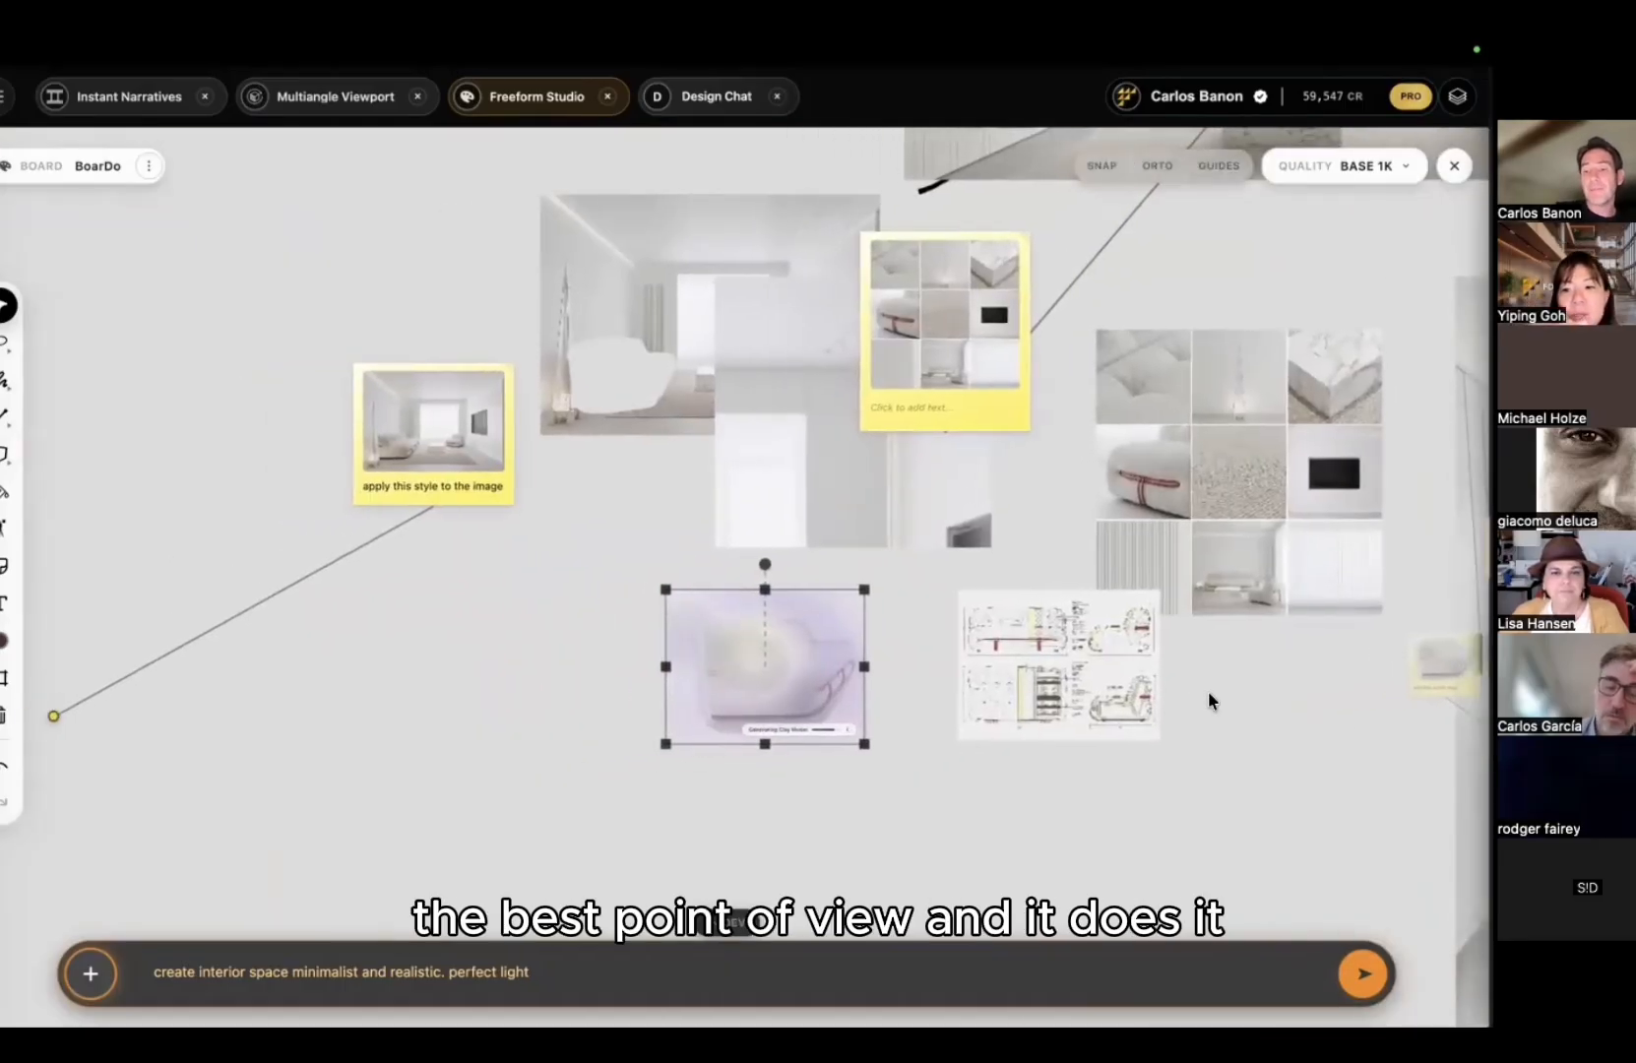
{"action": "scroll", "coordinate": [1208, 691], "scroll_direction": "right", "scroll_amount": 3}
{"action": "scroll", "coordinate": [1208, 691], "scroll_direction": "right", "scroll_amount": 5}
{"action": "scroll", "coordinate": [1208, 691], "scroll_direction": "up", "scroll_amount": 1}
{"action": "scroll", "coordinate": [1208, 691], "scroll_direction": "down", "scroll_amount": 1}
{"action": "scroll", "coordinate": [748, 701], "scroll_direction": "down", "scroll_amount": 2}
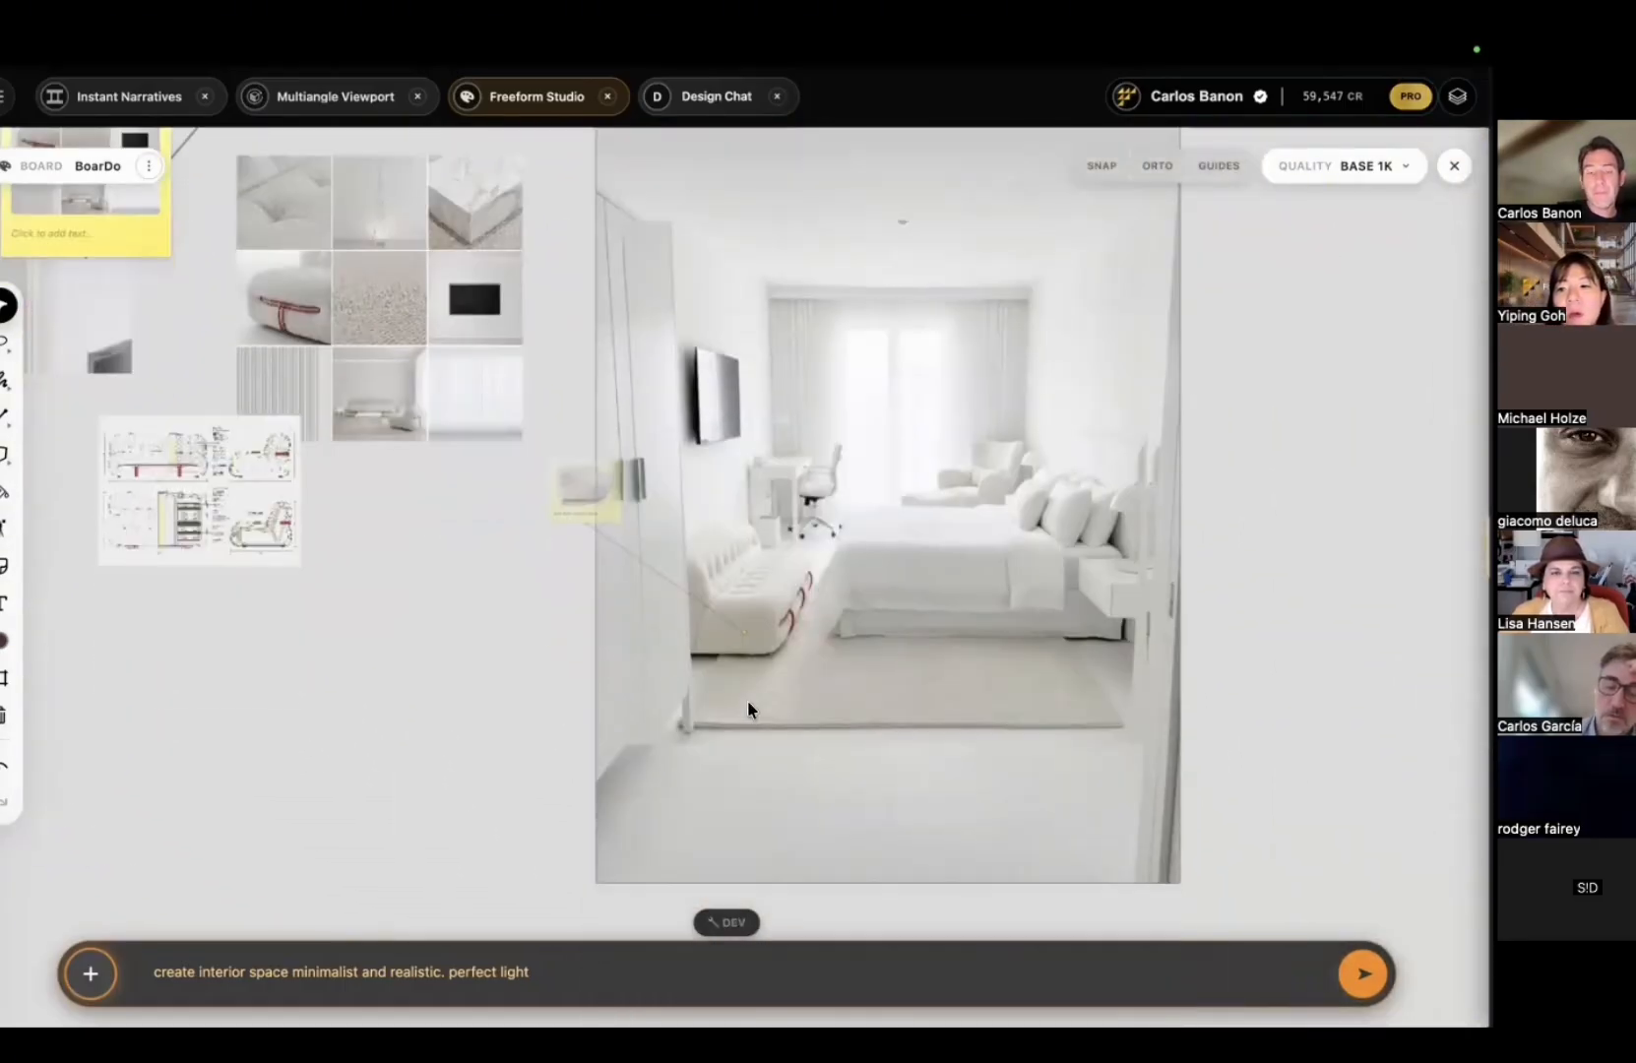
{"action": "scroll", "coordinate": [748, 701], "scroll_direction": "up", "scroll_amount": 3, "text": "ctrl"}
{"action": "scroll", "coordinate": [749, 698], "scroll_direction": "up", "scroll_amount": 5, "text": "ctrl"}
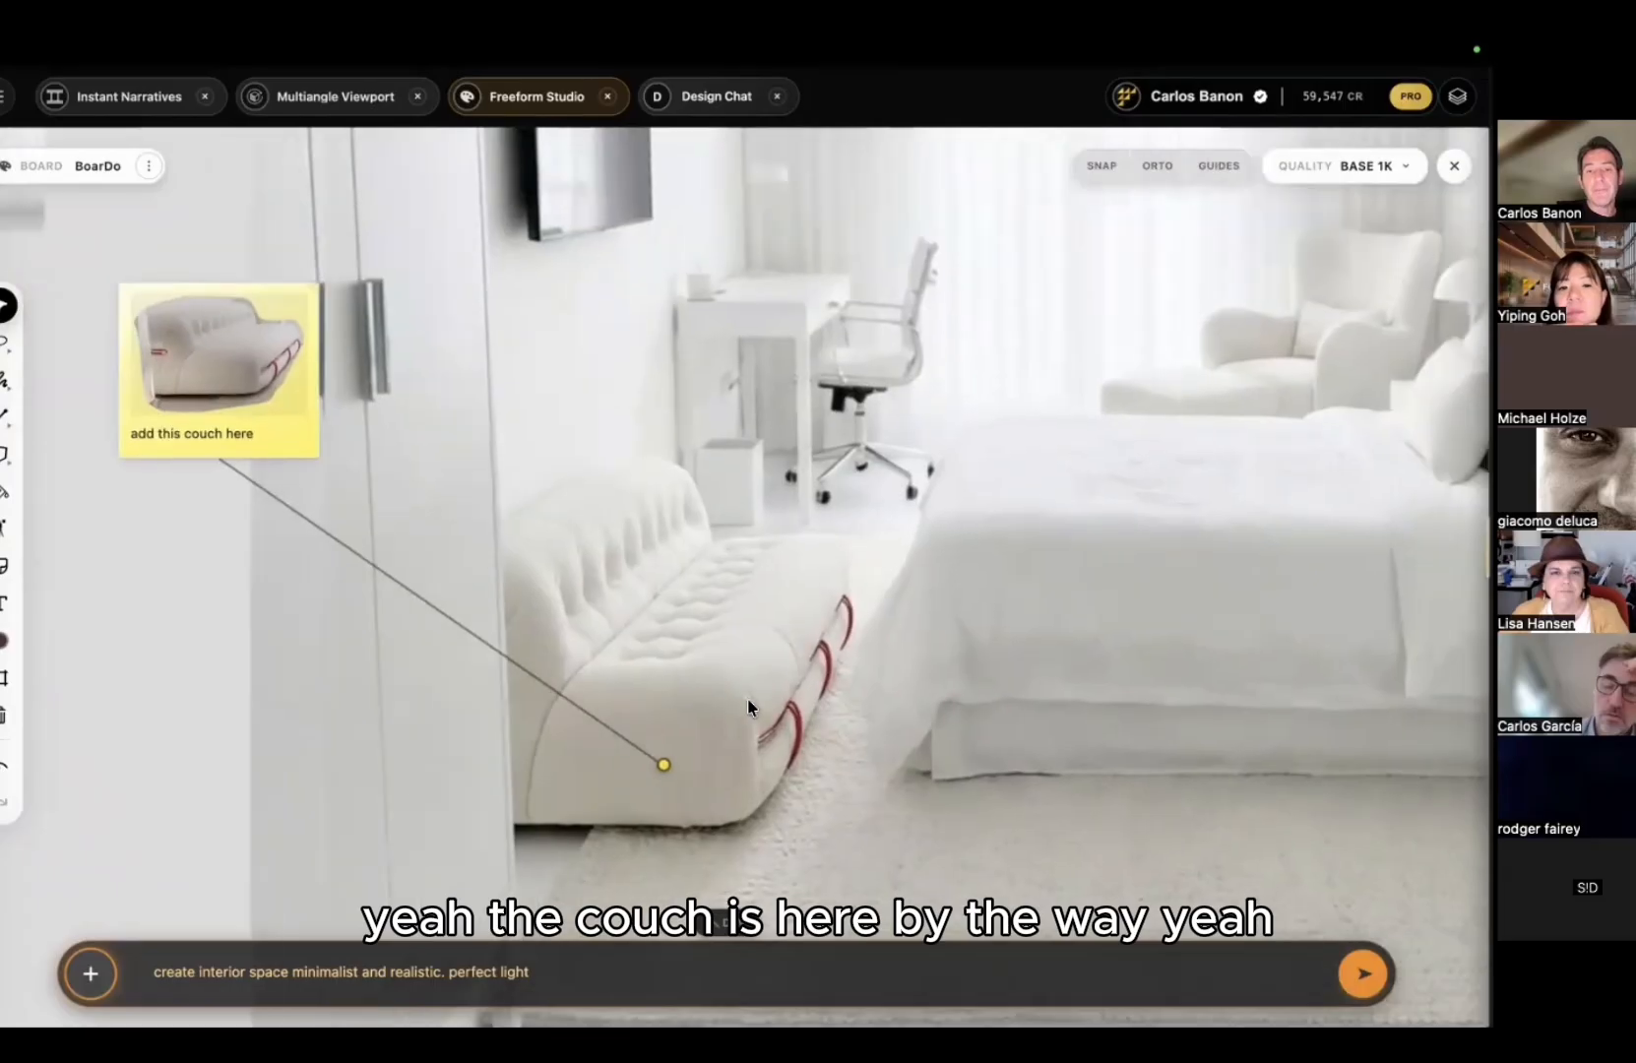
{"action": "scroll", "coordinate": [748, 697], "scroll_direction": "down", "scroll_amount": 3, "text": "ctrl"}
{"action": "scroll", "coordinate": [866, 612], "scroll_direction": "down", "scroll_amount": 3, "text": "ctrl"}
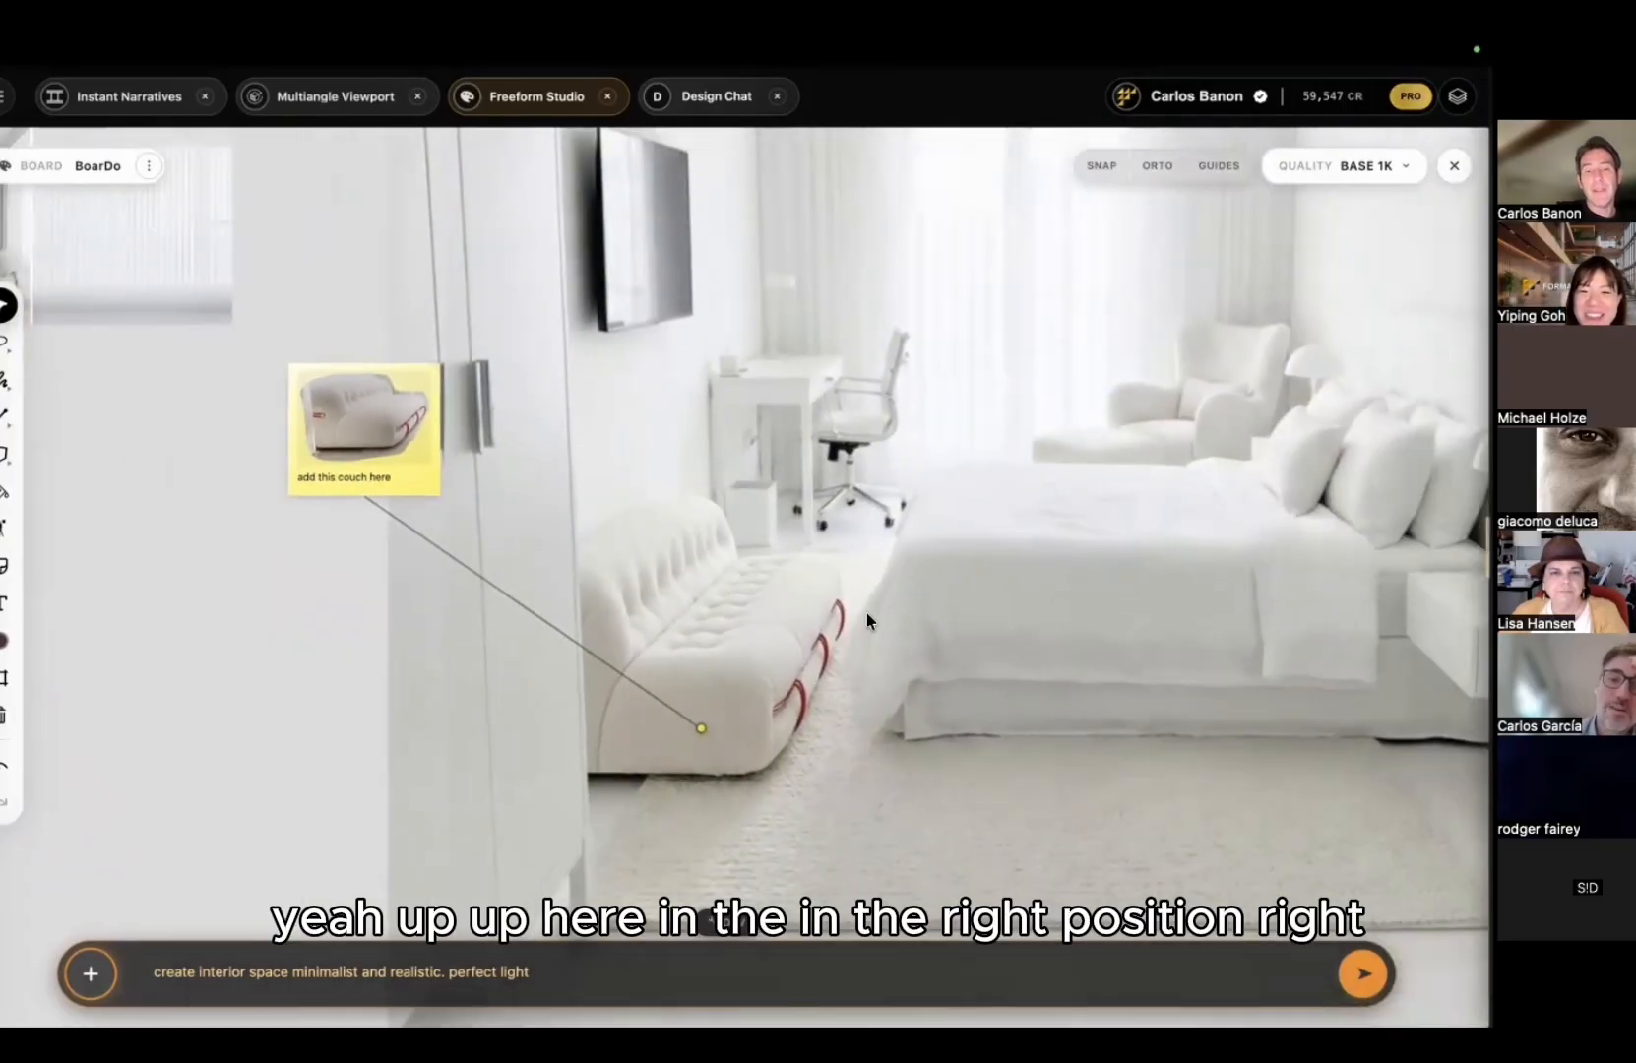
{"action": "scroll", "coordinate": [866, 613], "scroll_direction": "down", "scroll_amount": 8, "text": "ctrl"}
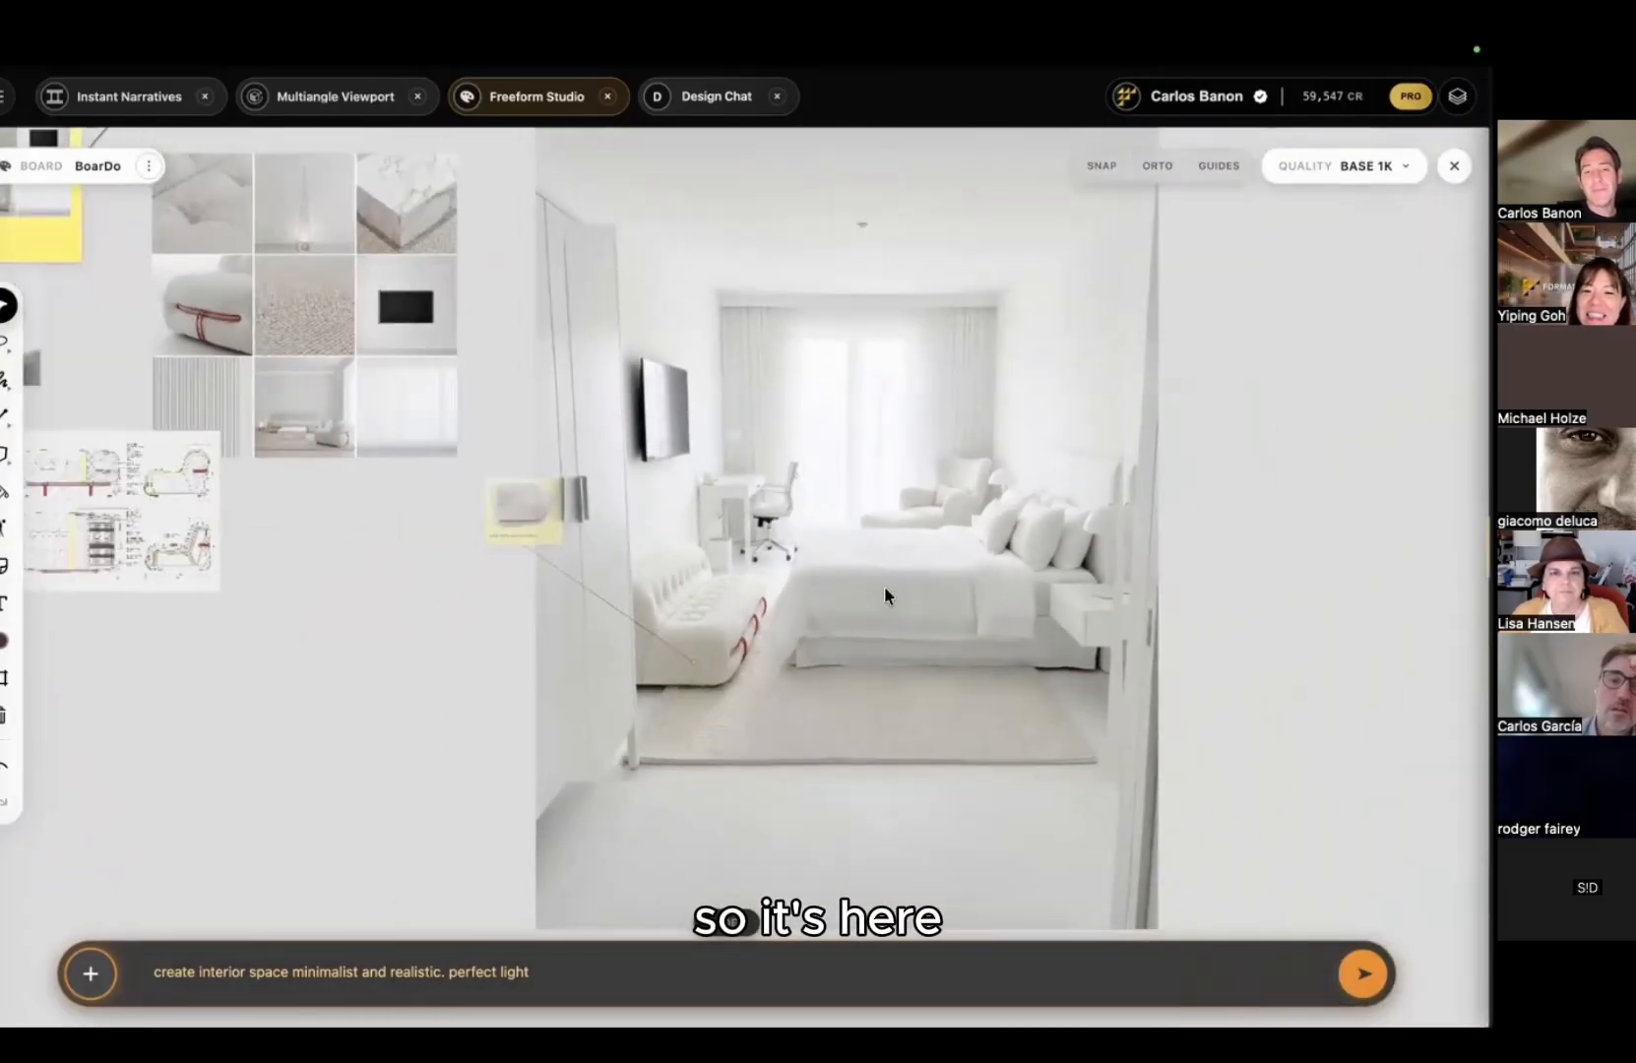
{"action": "double_click", "coordinate": [884, 587]}
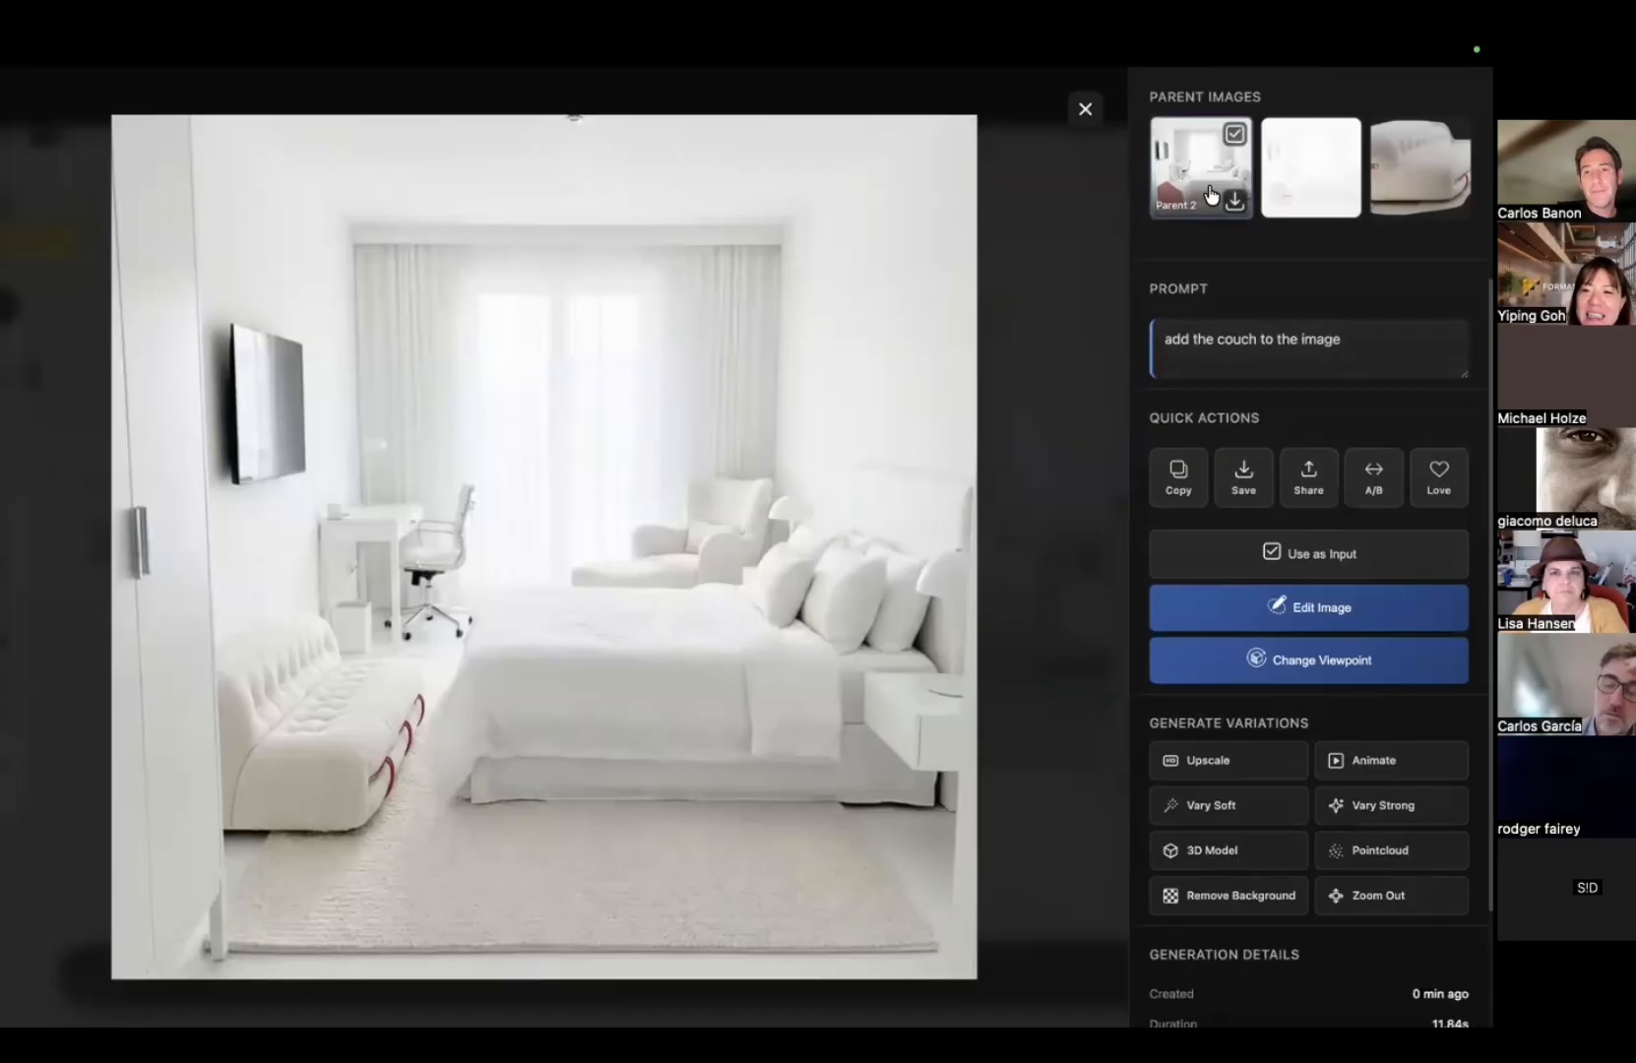
{"action": "left_click", "coordinate": [1082, 364]}
Step: Place the couch-added bedroom render beside the original bedroom render
{"action": "scroll", "coordinate": [765, 527], "scroll_direction": "down", "scroll_amount": 2}
{"action": "middle_click_drag", "start_coordinate": [765, 524], "coordinate": [699, 535]}
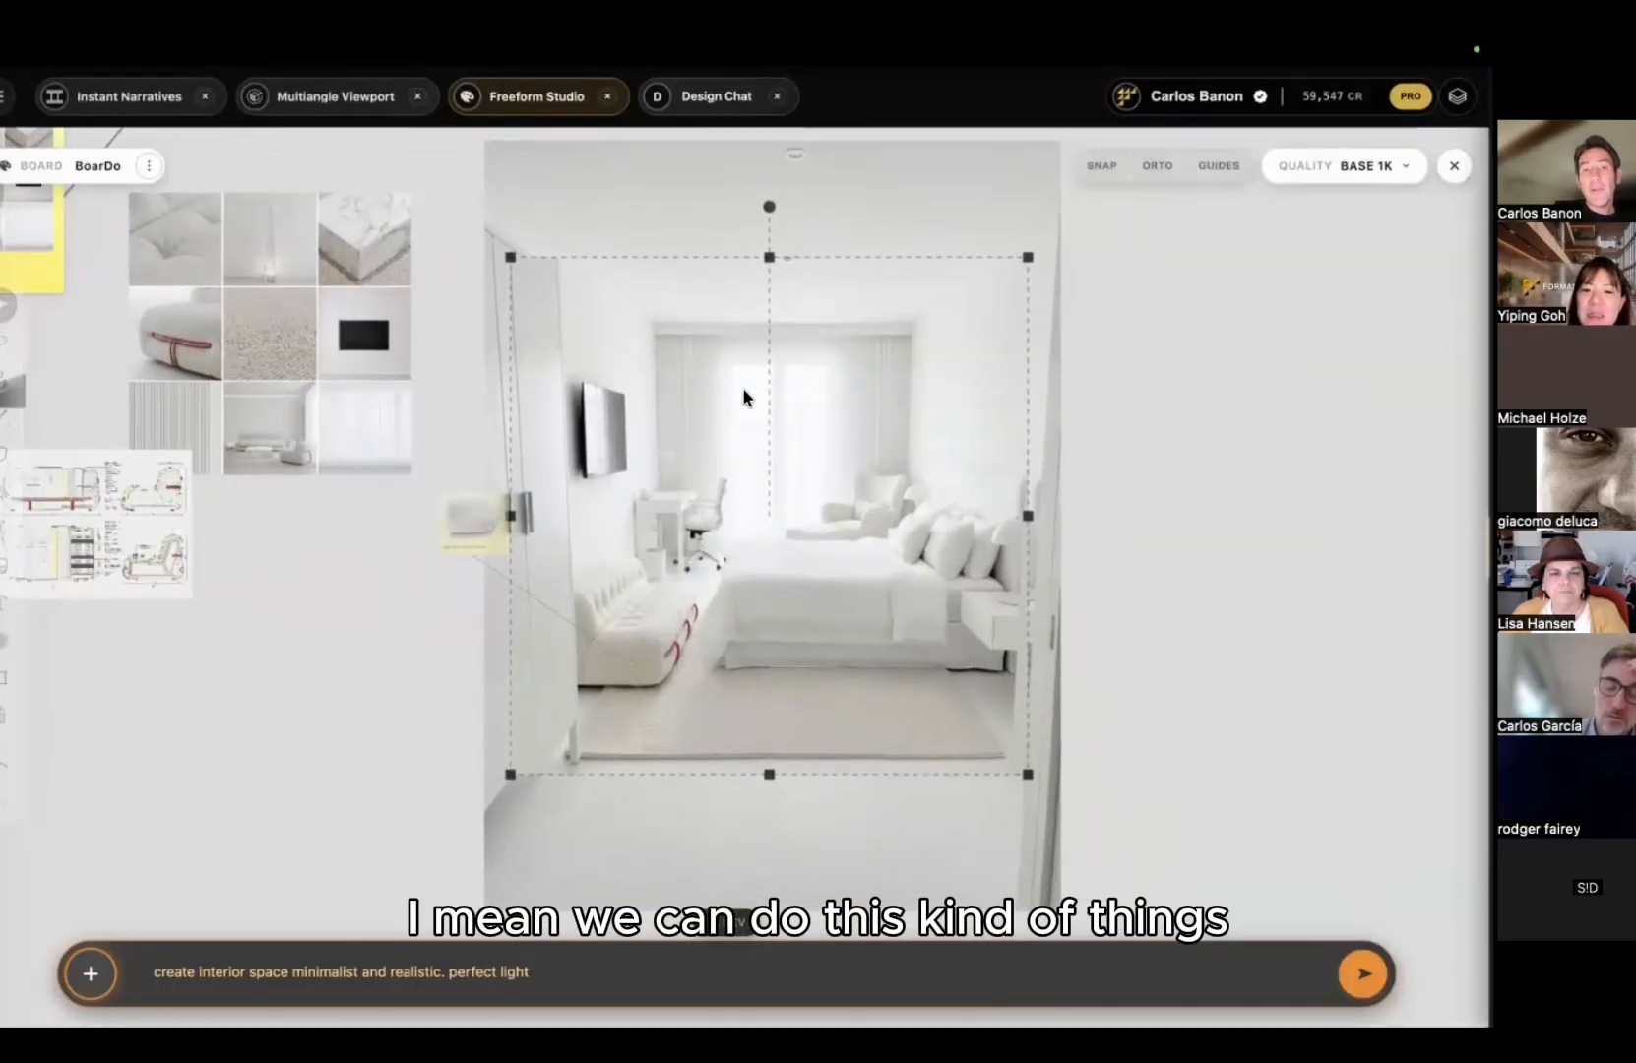
{"action": "left_click_drag", "start_coordinate": [963, 497], "coordinate": [1157, 504]}
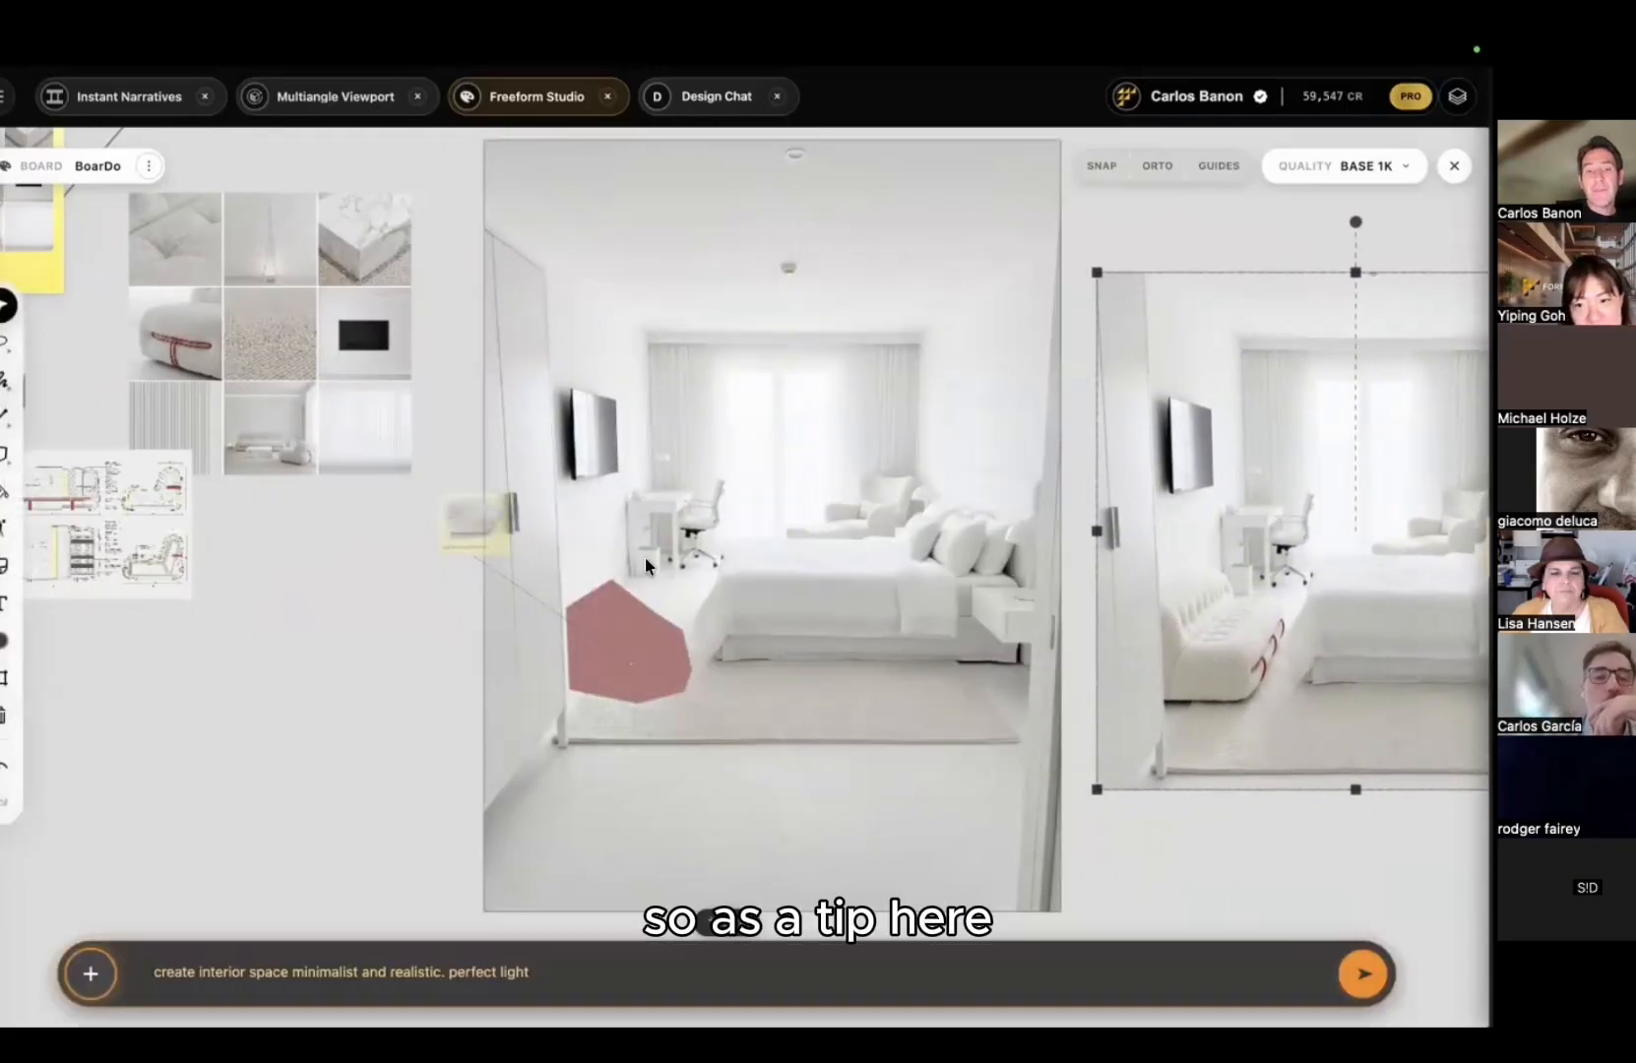
Step: Pan and zoom to frame both bedroom renders side by side
{"action": "scroll", "coordinate": [643, 557], "scroll_direction": "up", "scroll_amount": 5}
{"action": "scroll", "coordinate": [530, 774], "scroll_direction": "up", "scroll_amount": 4}
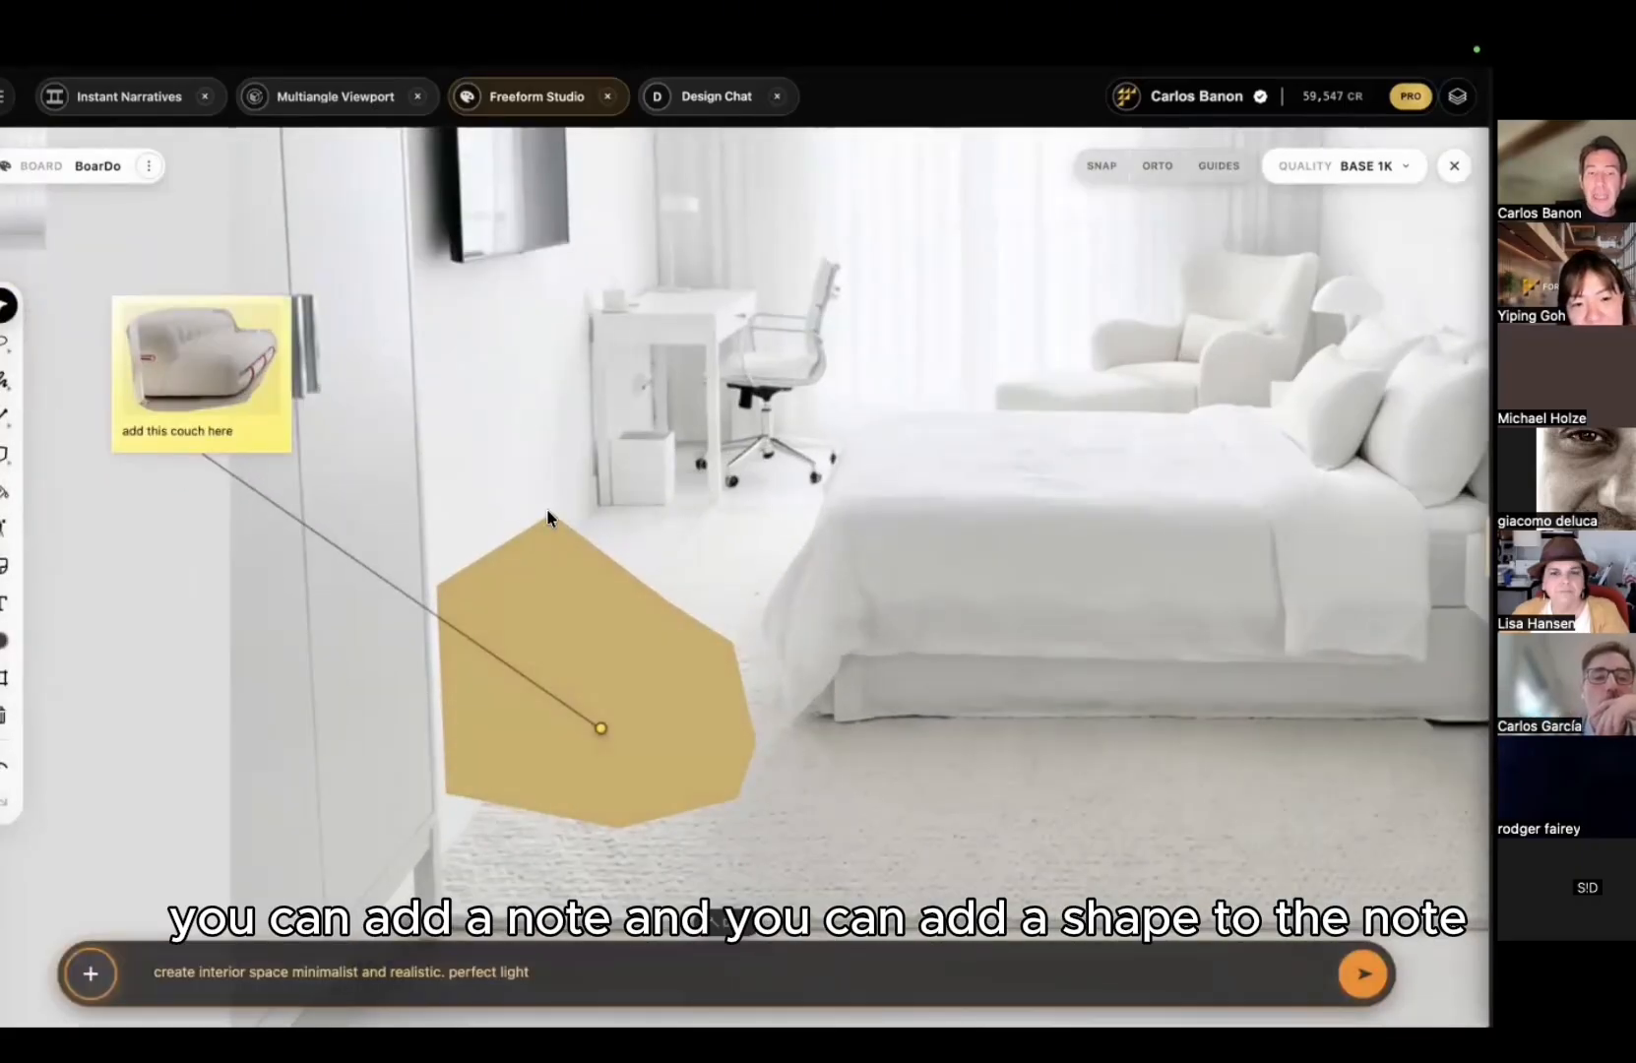
{"action": "scroll", "coordinate": [731, 735], "scroll_direction": "down", "scroll_amount": 8}
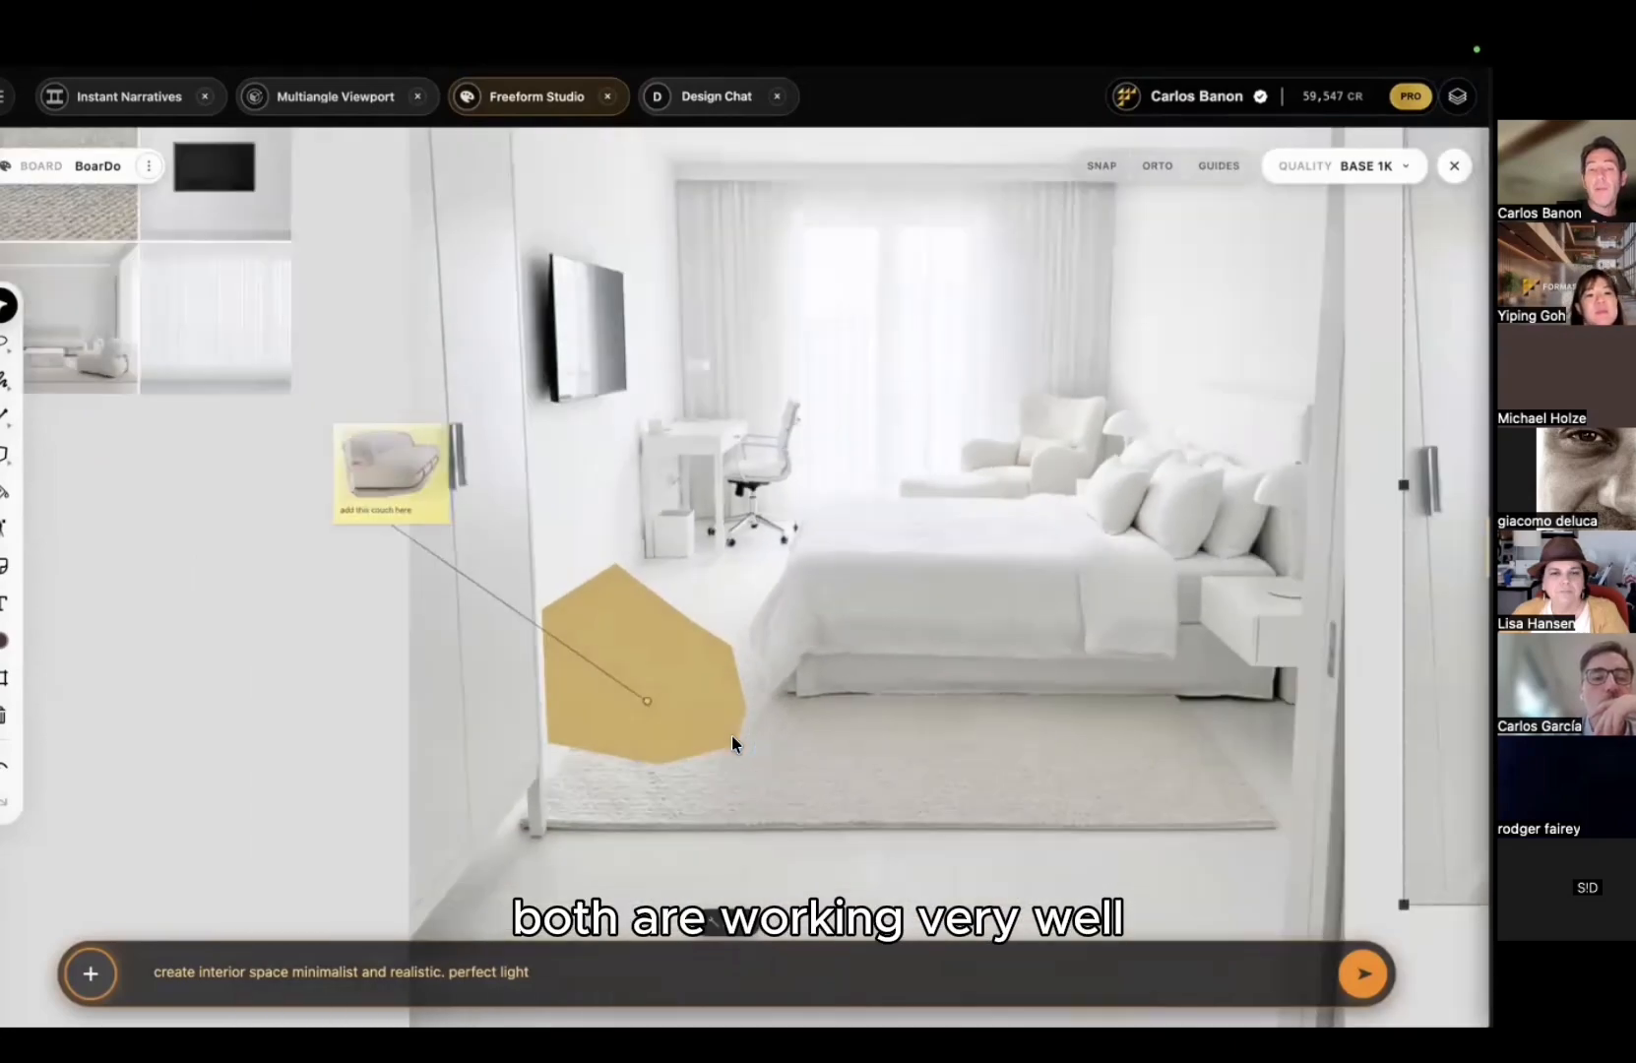
{"action": "middle_click_drag", "start_coordinate": [921, 613], "coordinate": [506, 558]}
{"action": "scroll", "coordinate": [882, 556], "scroll_direction": "up", "scroll_amount": 3}
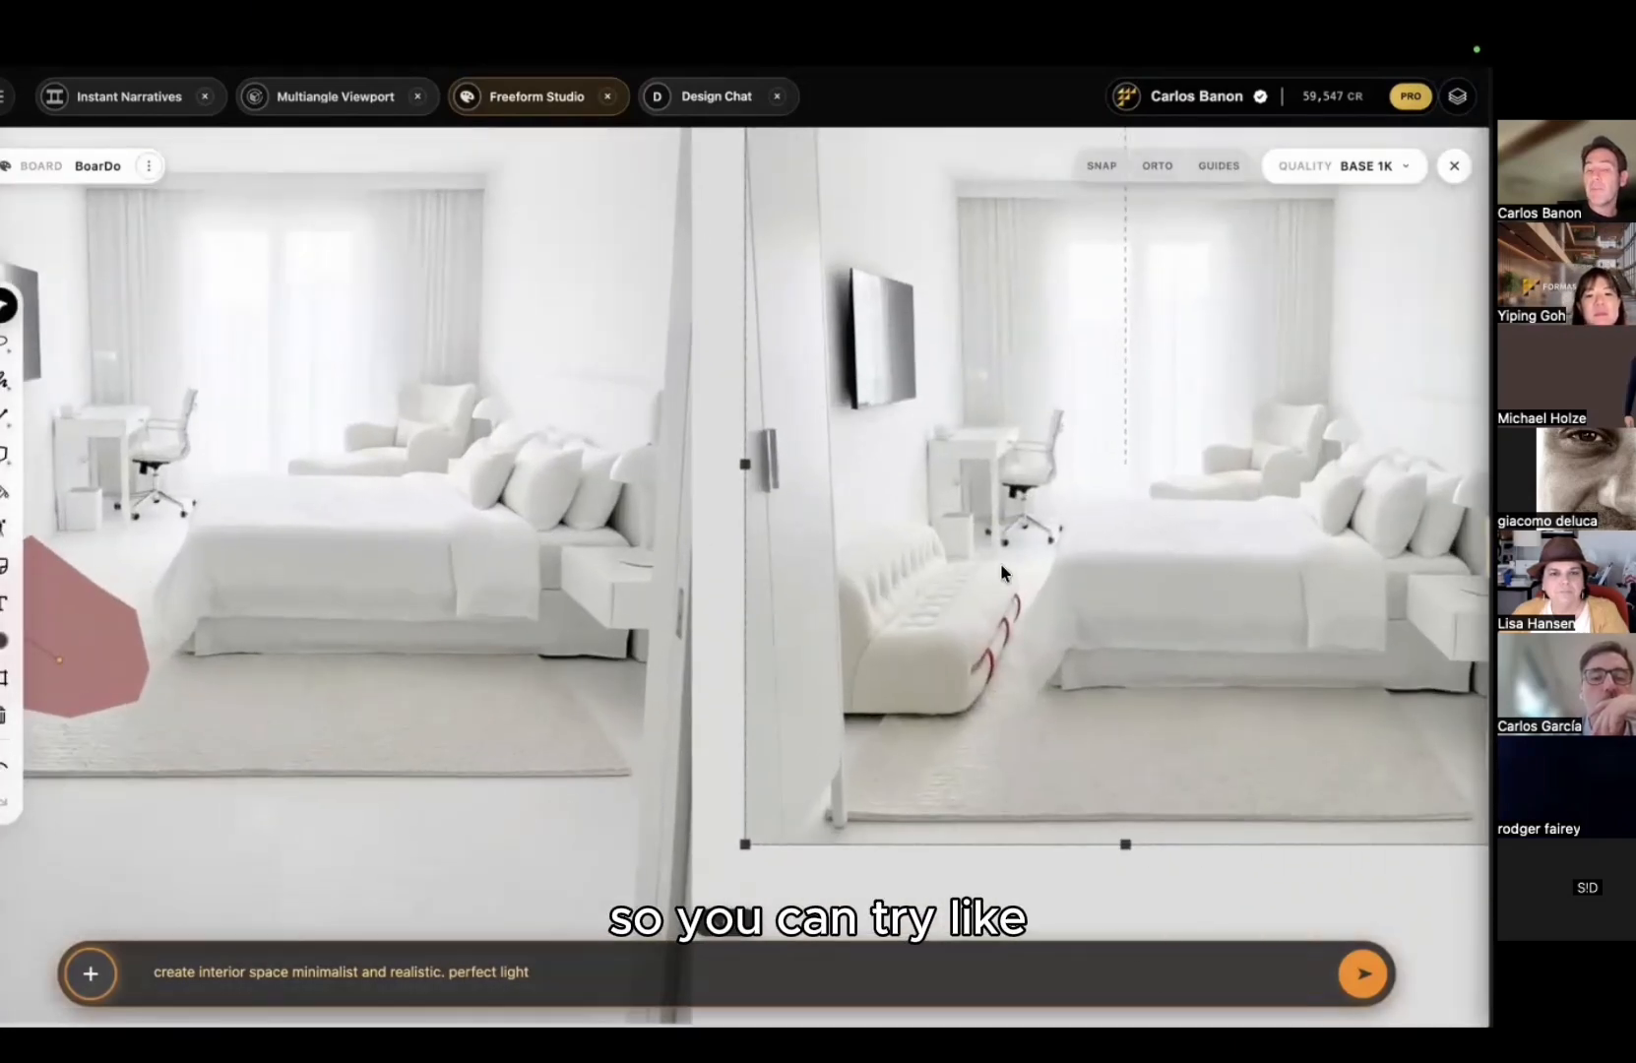
{"action": "middle_click_drag", "start_coordinate": [967, 542], "coordinate": [693, 532]}
{"action": "scroll", "coordinate": [879, 506], "scroll_direction": "down", "scroll_amount": 5}
{"action": "scroll", "coordinate": [879, 508], "scroll_direction": "down", "scroll_amount": 3}
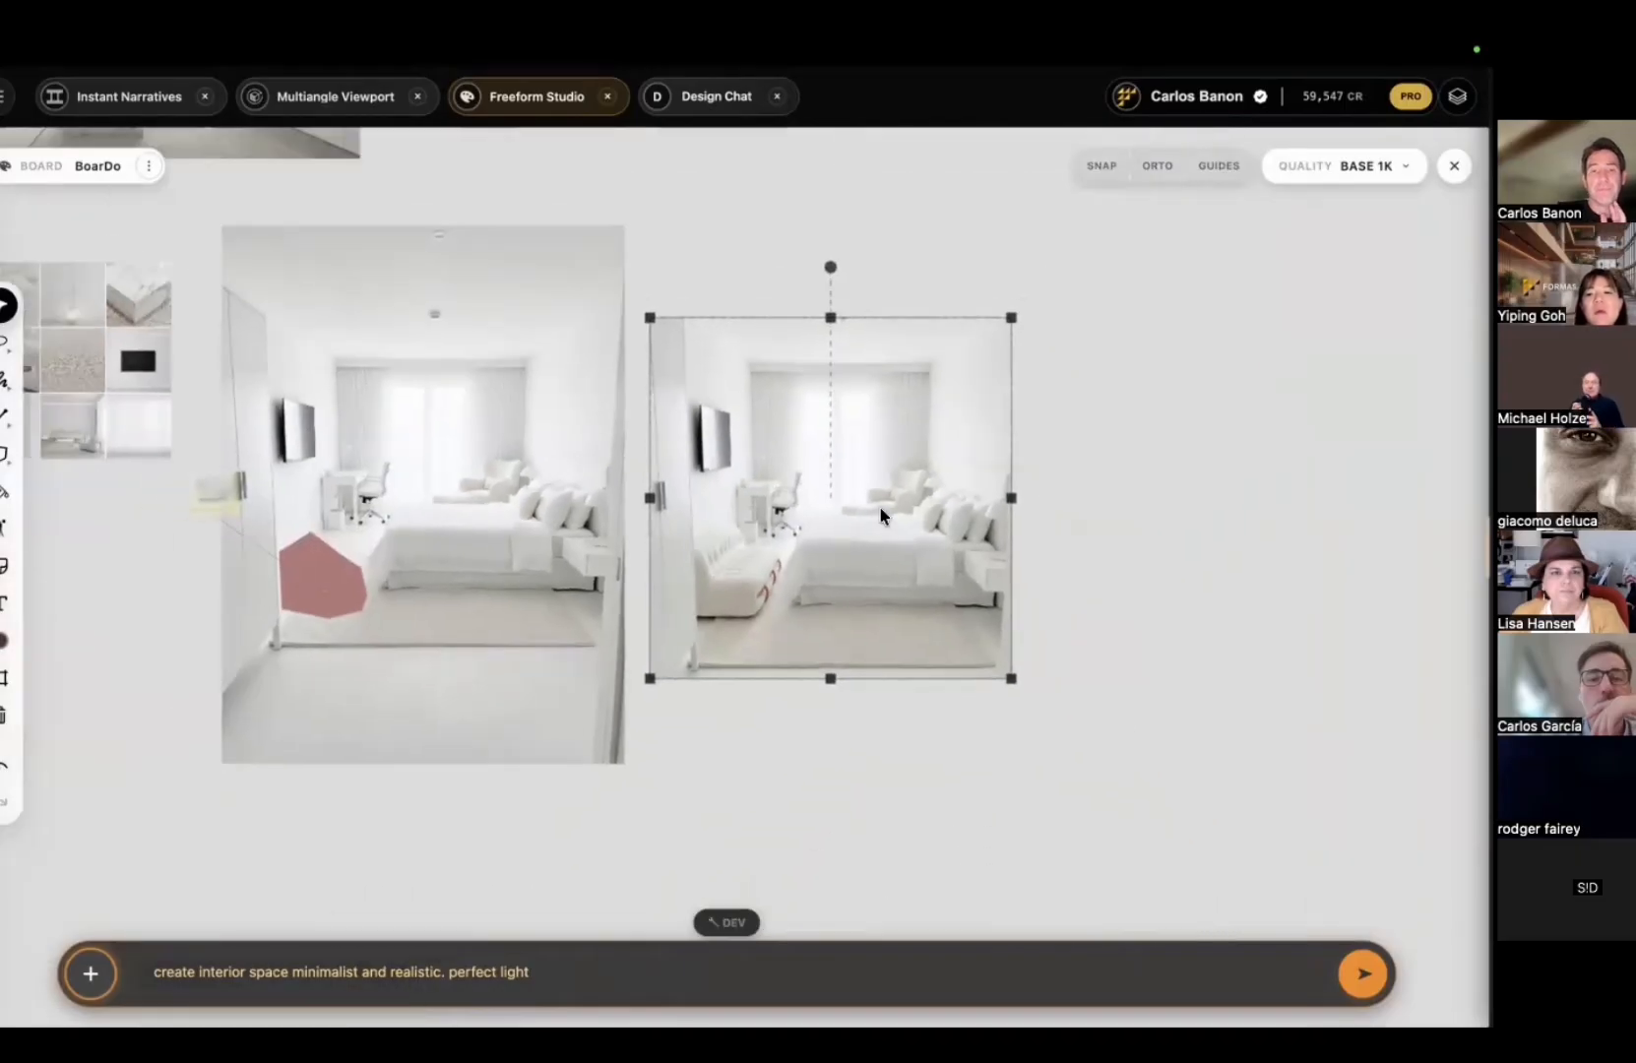
{"action": "middle_click_drag", "start_coordinate": [879, 508], "coordinate": [982, 622]}
{"action": "scroll", "coordinate": [841, 323], "scroll_direction": "down", "scroll_amount": 3}
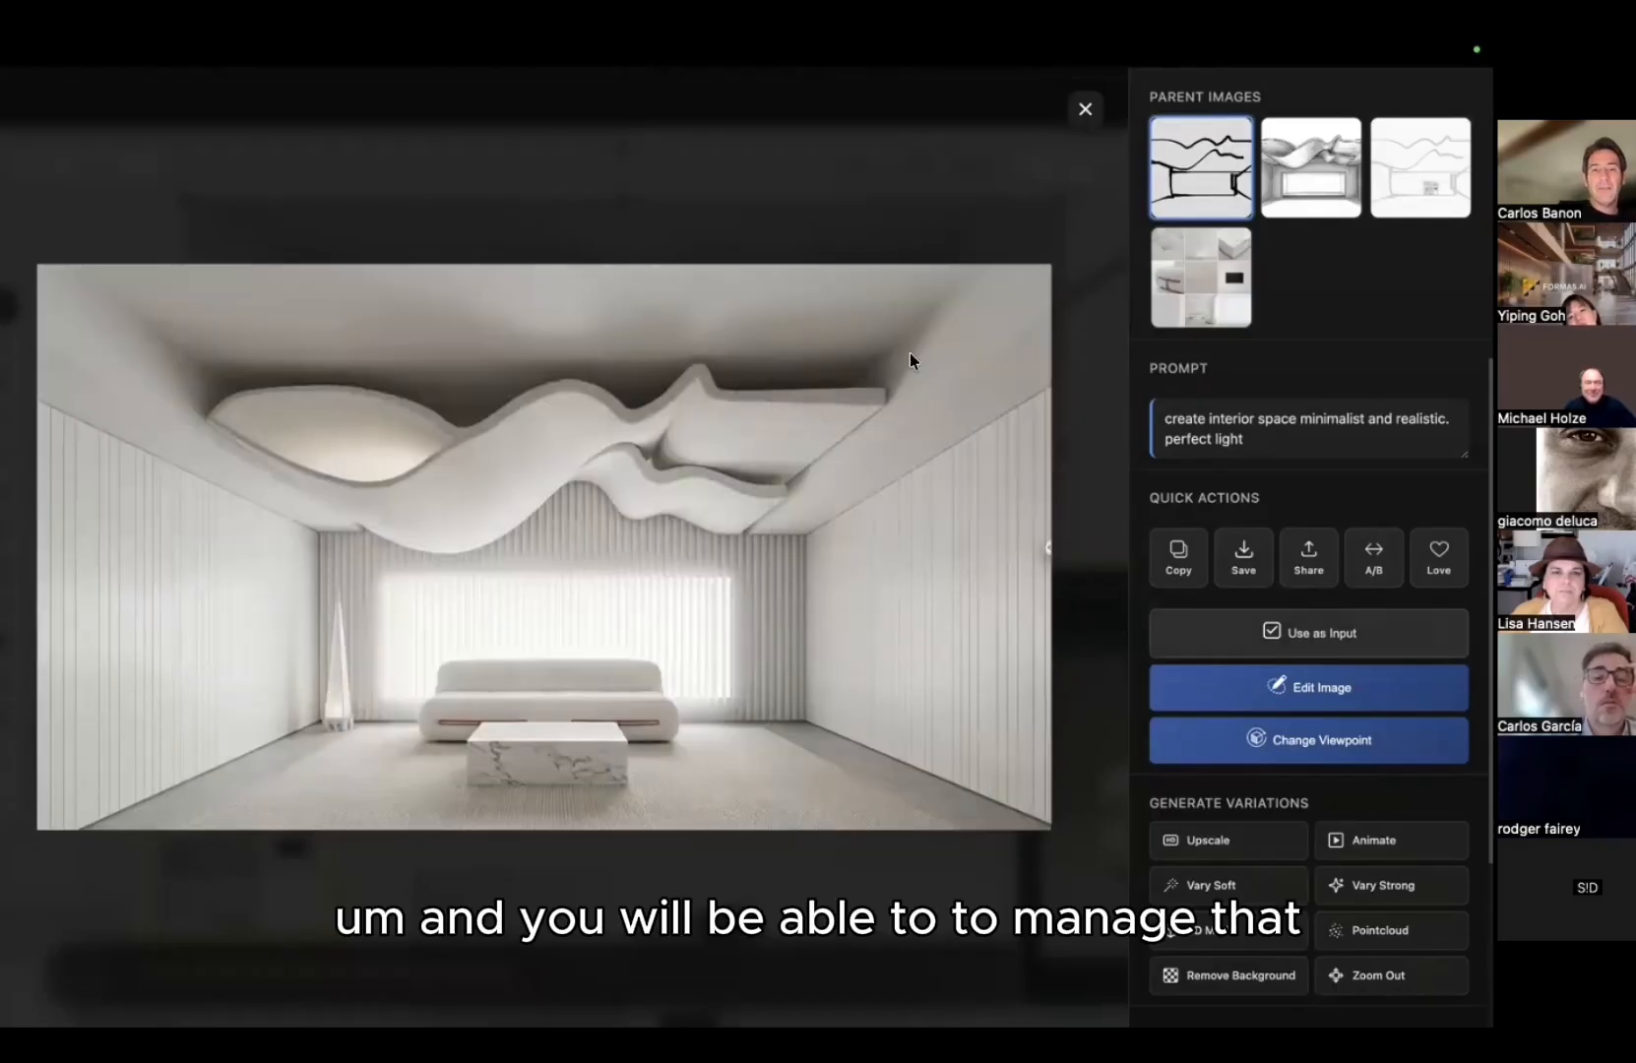
Step: Close the comparison view and move the moodboard note beside the wavy-ceiling render
{"action": "key", "text": "Escape"}
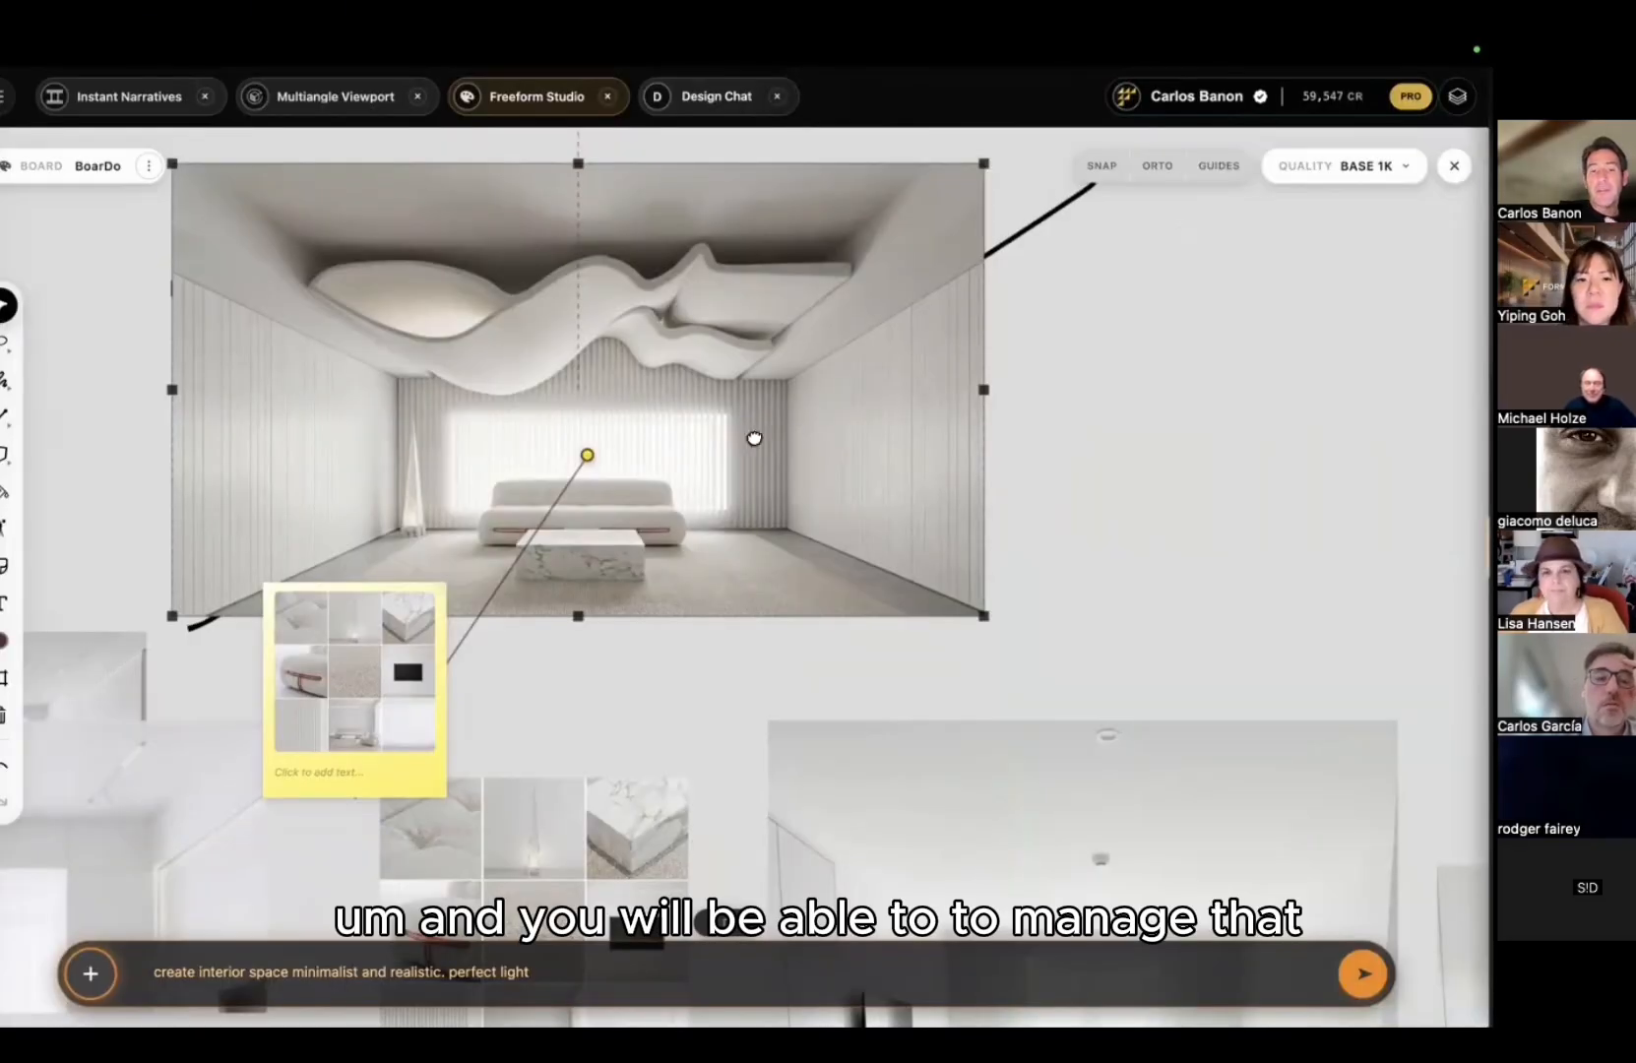
{"action": "left_click_drag", "start_coordinate": [754, 438], "coordinate": [839, 472]}
{"action": "left_click_drag", "start_coordinate": [446, 651], "coordinate": [224, 275]}
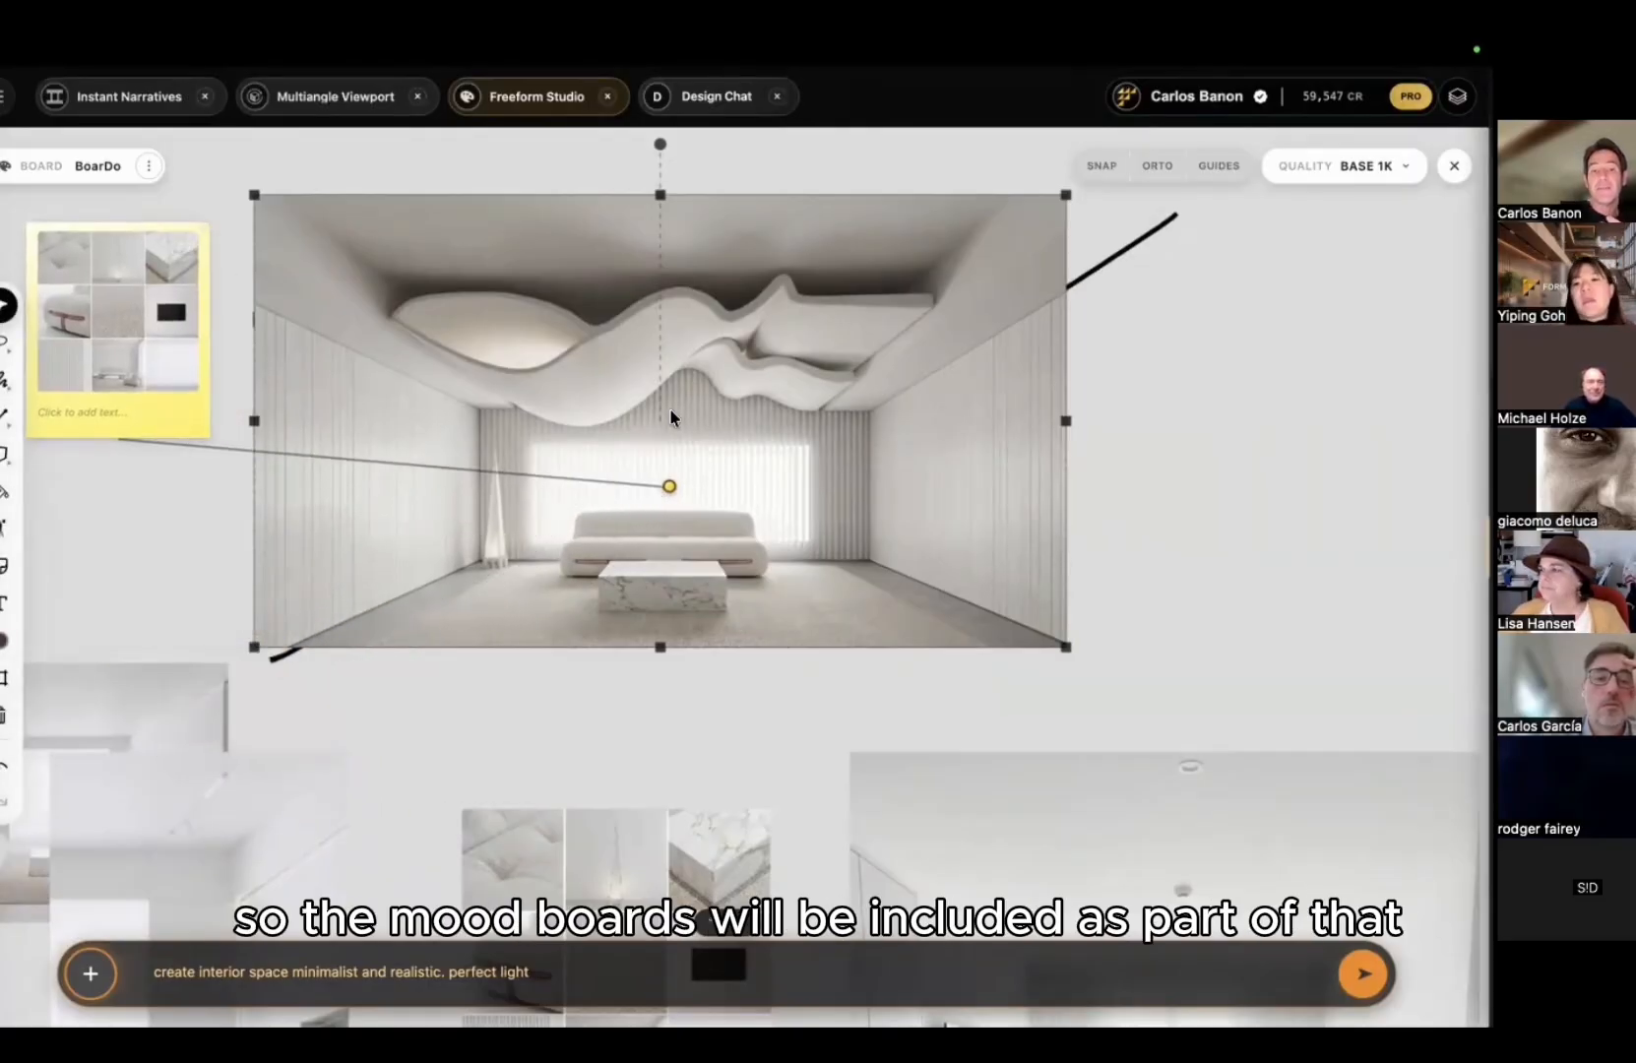
Step: Open the wavy-ceiling render's details from the generated-image library
{"action": "scroll", "coordinate": [681, 364], "scroll_direction": "up", "scroll_amount": 3}
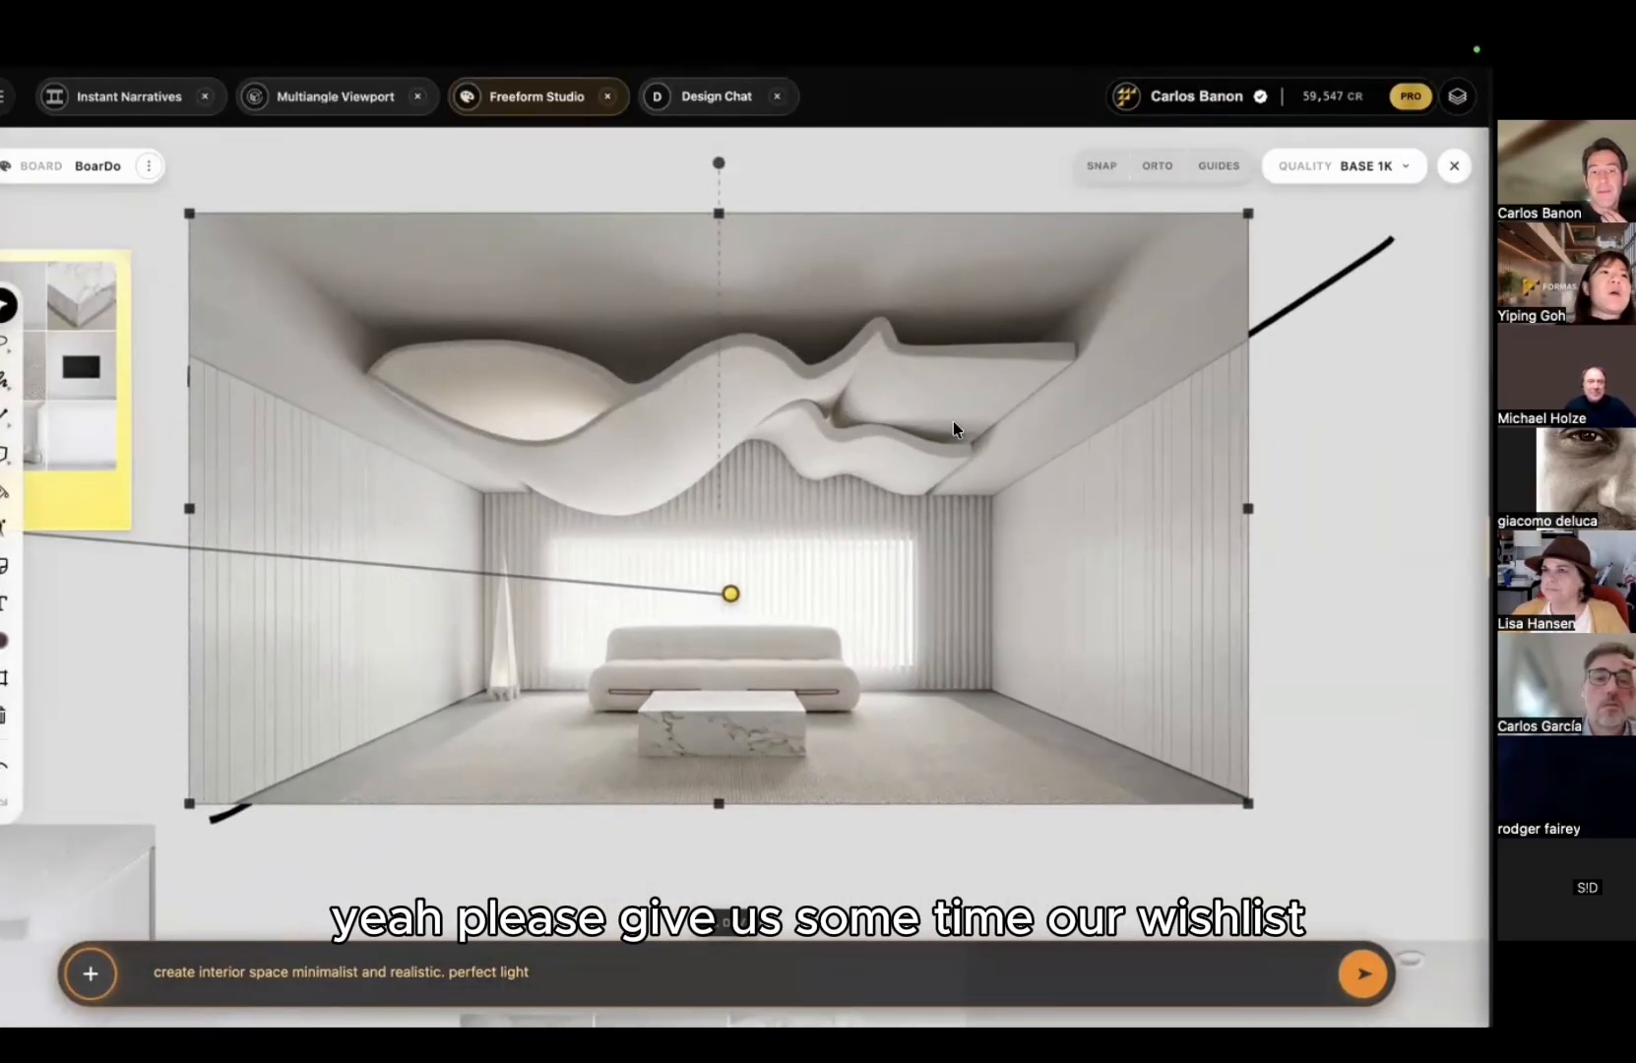
{"action": "left_click", "coordinate": [1278, 540]}
{"action": "left_click", "coordinate": [889, 426]}
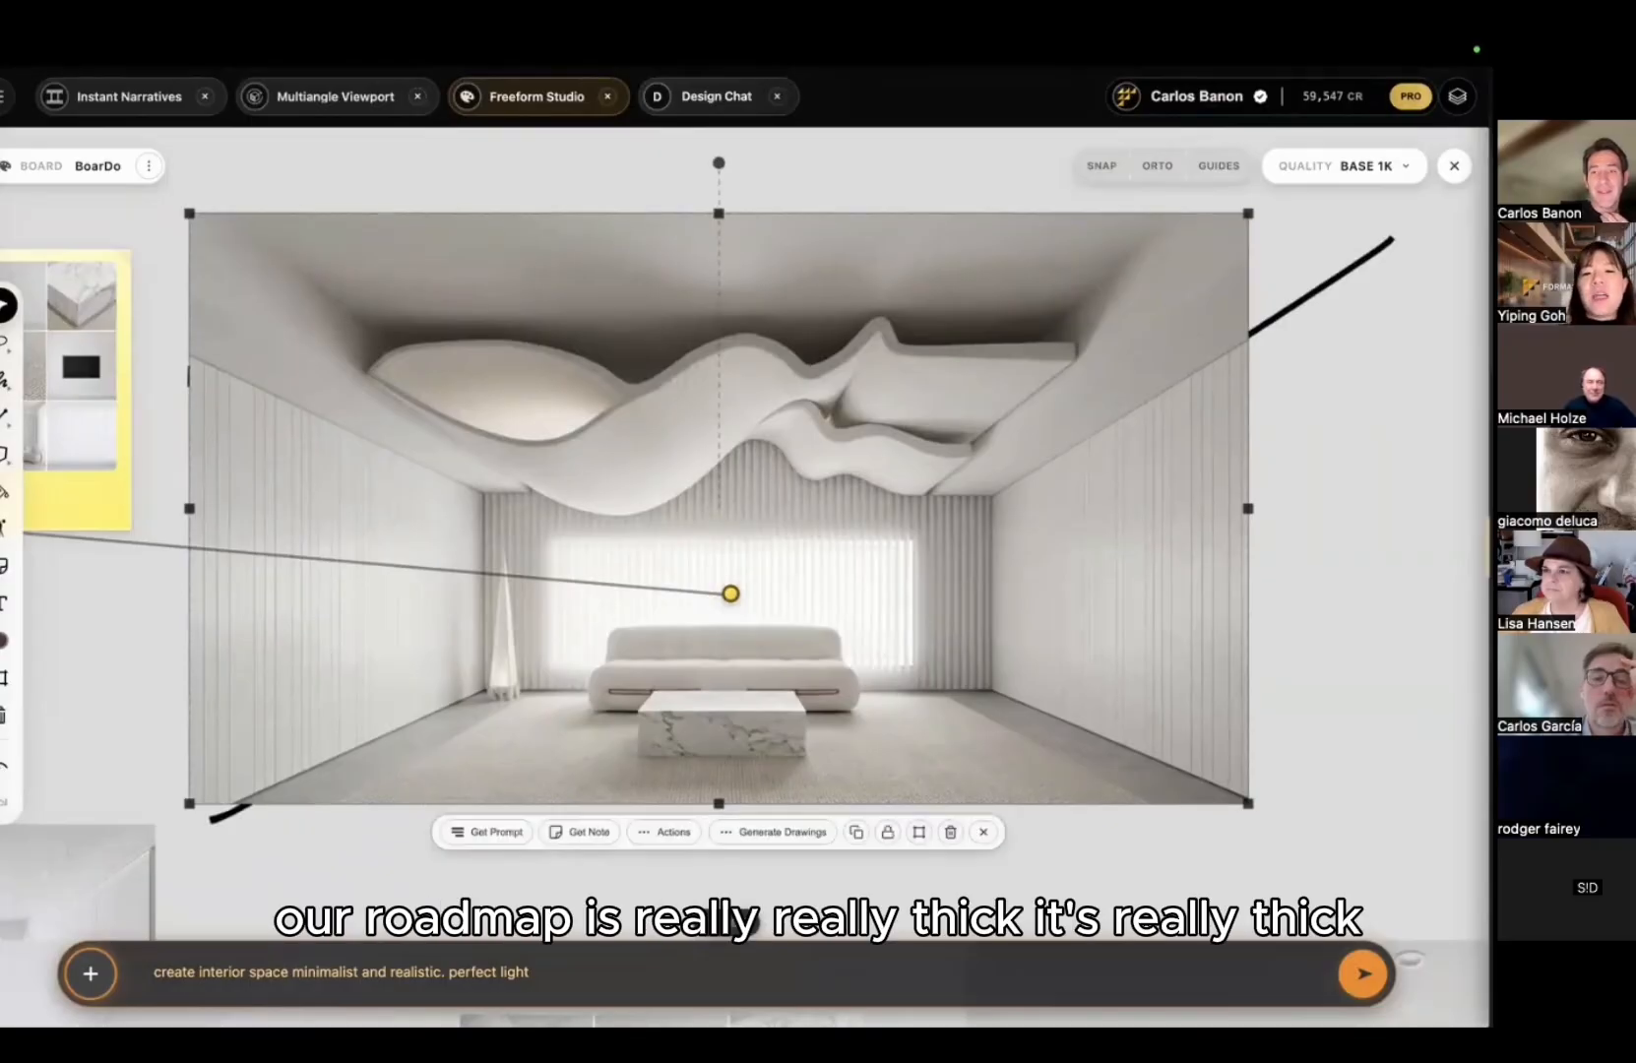
{"action": "left_click", "coordinate": [1457, 97]}
{"action": "left_click", "coordinate": [1370, 490]}
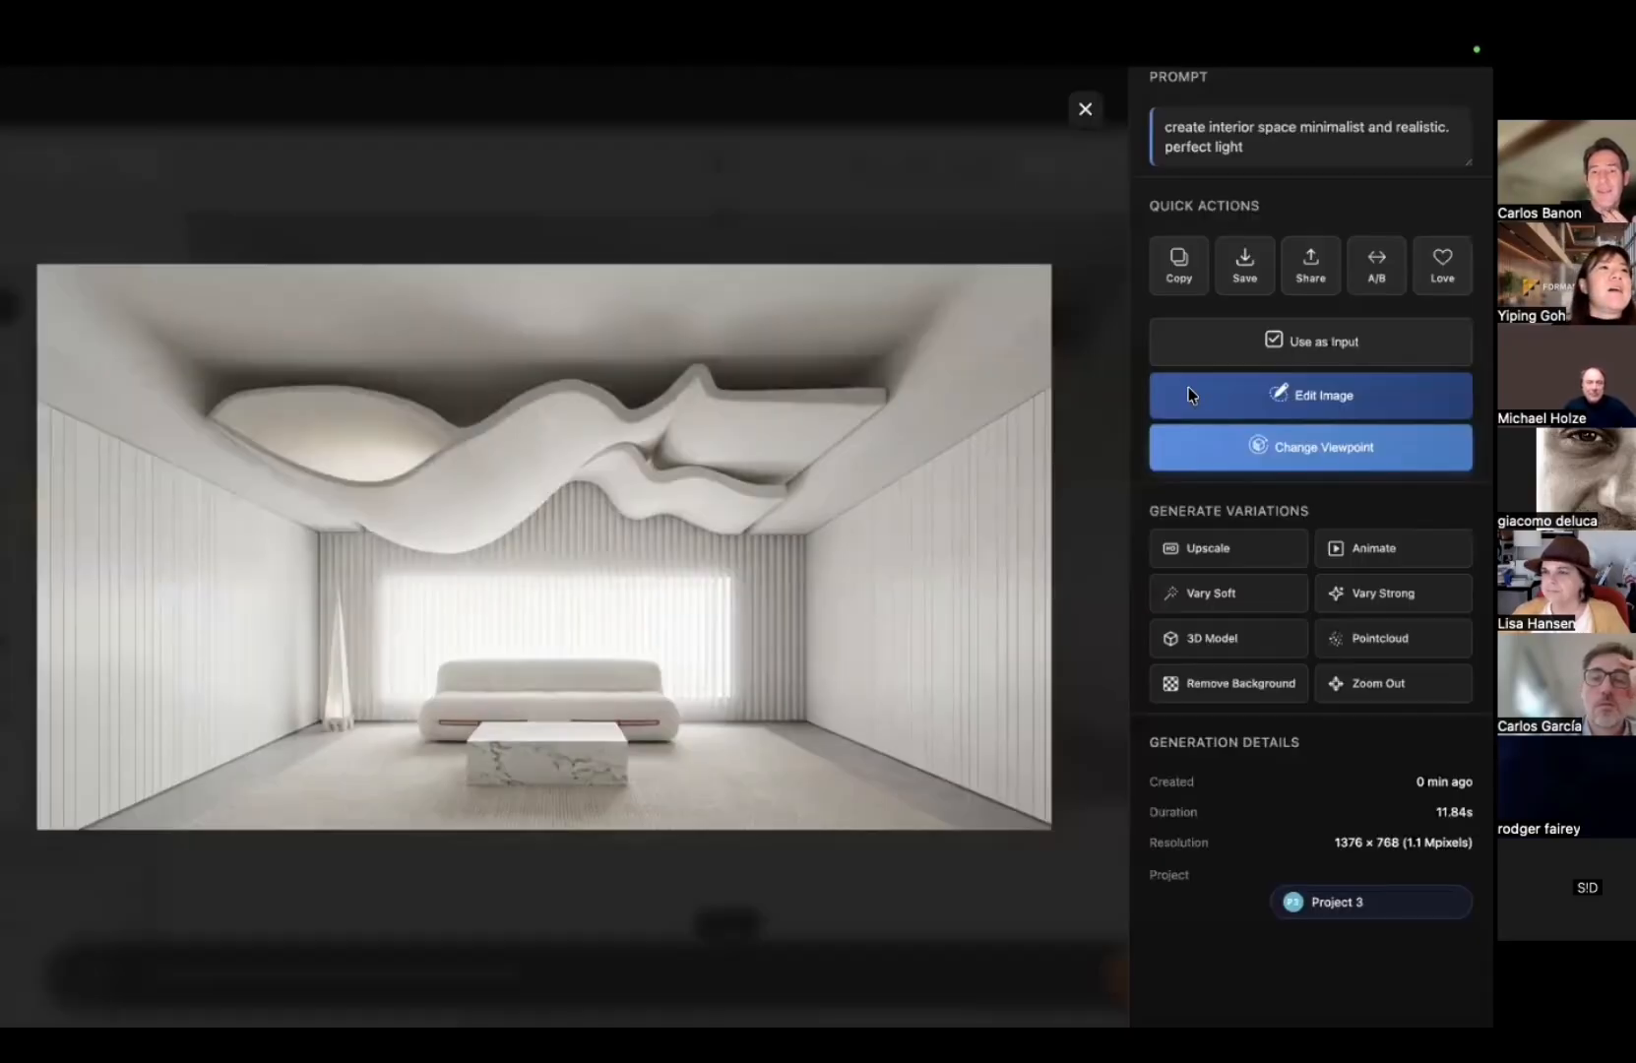
Step: Sweep A/B comparisons of the render against its sketch parent and its moodboard parent
{"action": "left_click", "coordinate": [1209, 200]}
{"action": "mouse_move", "coordinate": [548, 443]}
{"action": "left_mouse_down"}
{"action": "mouse_move", "coordinate": [143, 457]}
{"action": "mouse_move", "coordinate": [1008, 431]}
{"action": "mouse_move", "coordinate": [782, 432]}
{"action": "mouse_move", "coordinate": [206, 480]}
{"action": "mouse_move", "coordinate": [931, 500]}
{"action": "mouse_move", "coordinate": [37, 502]}
{"action": "left_mouse_up"}
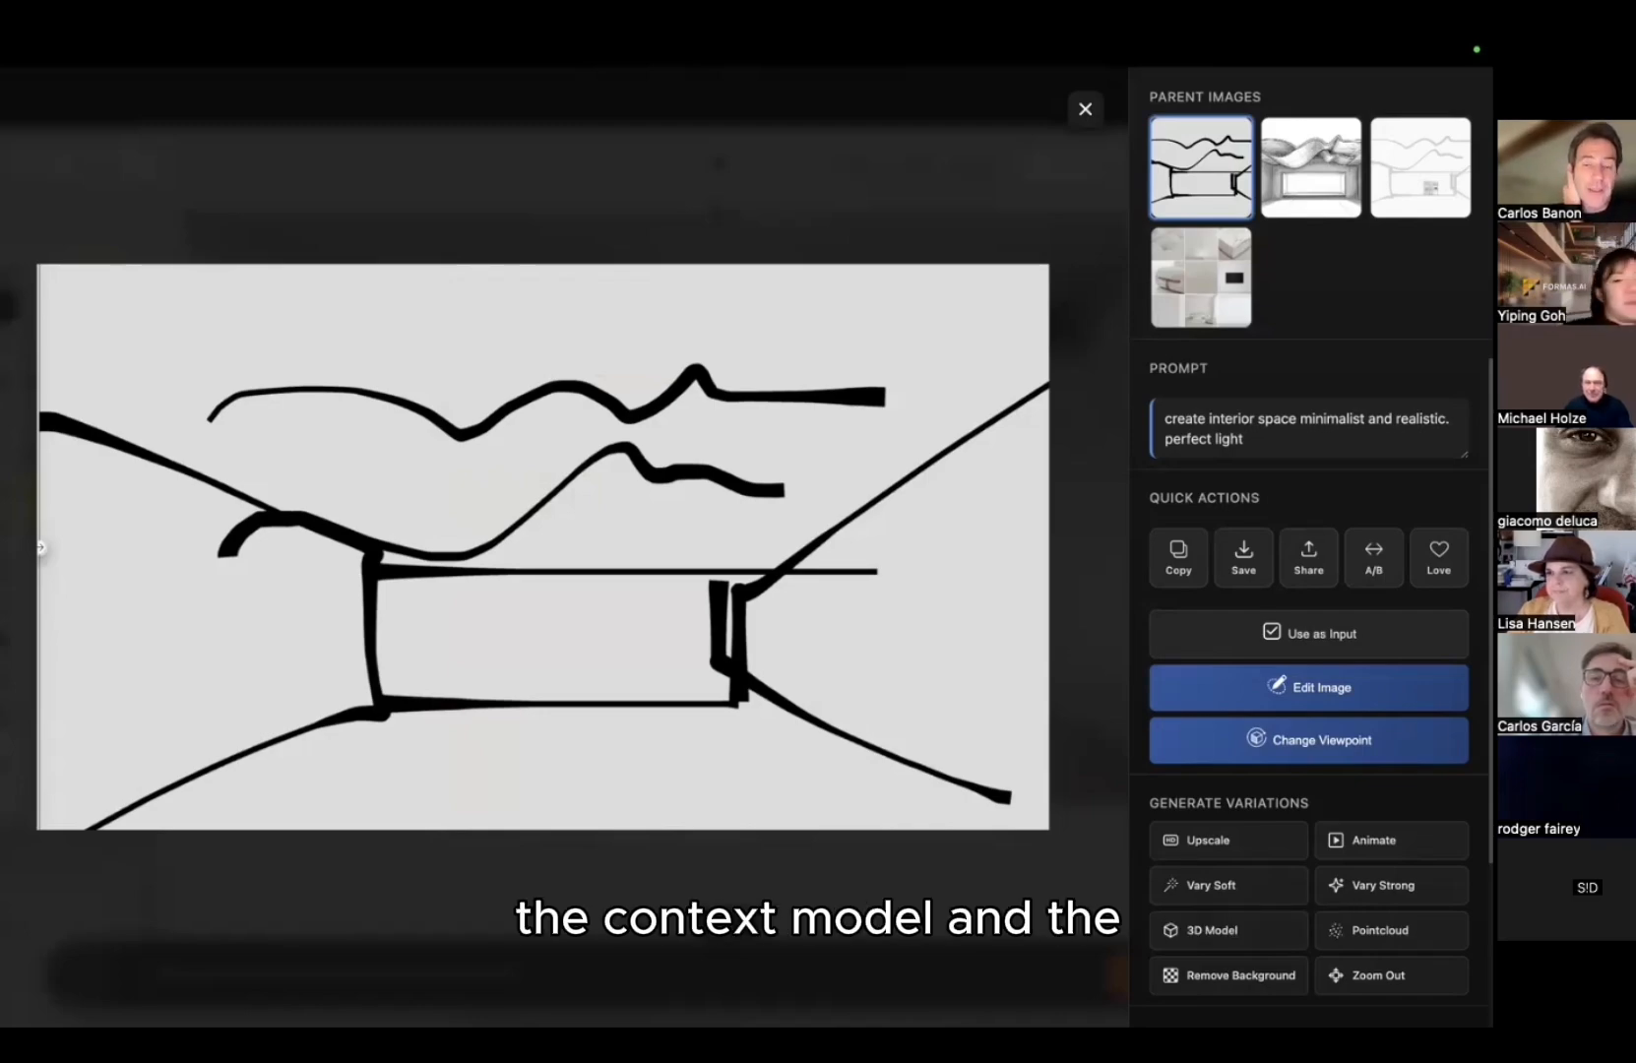
{"action": "left_click_drag", "start_coordinate": [8, 552], "coordinate": [994, 541]}
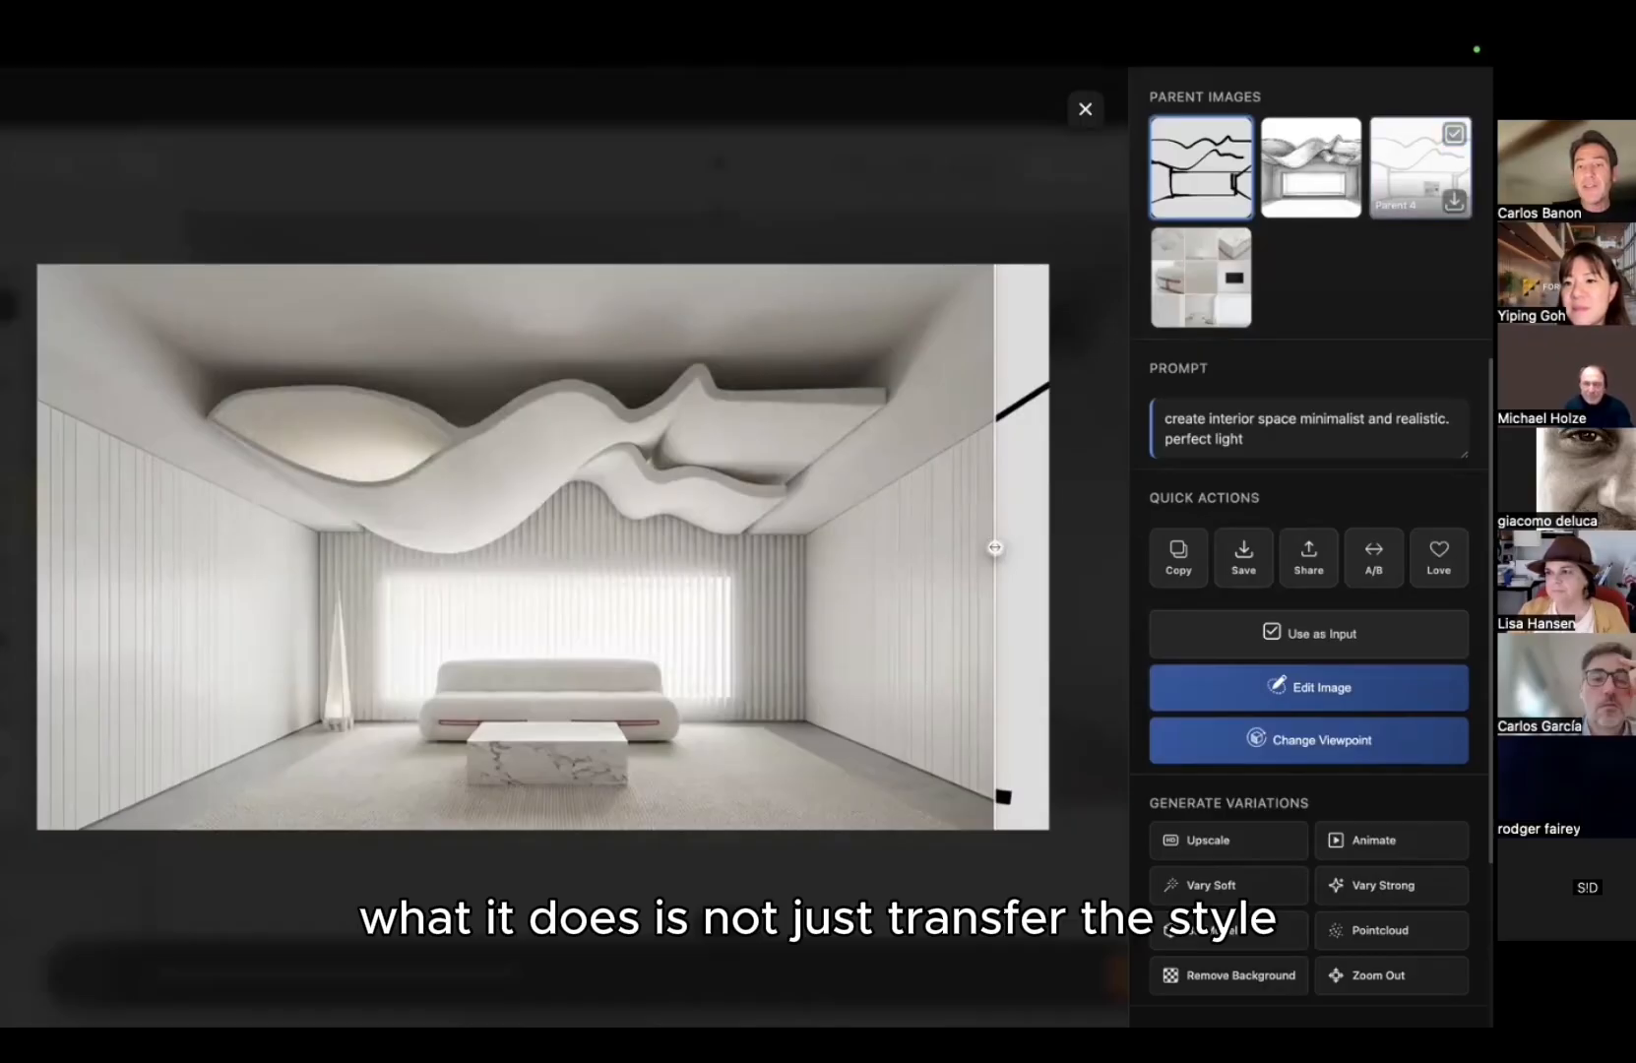
{"action": "left_click", "coordinate": [1236, 283]}
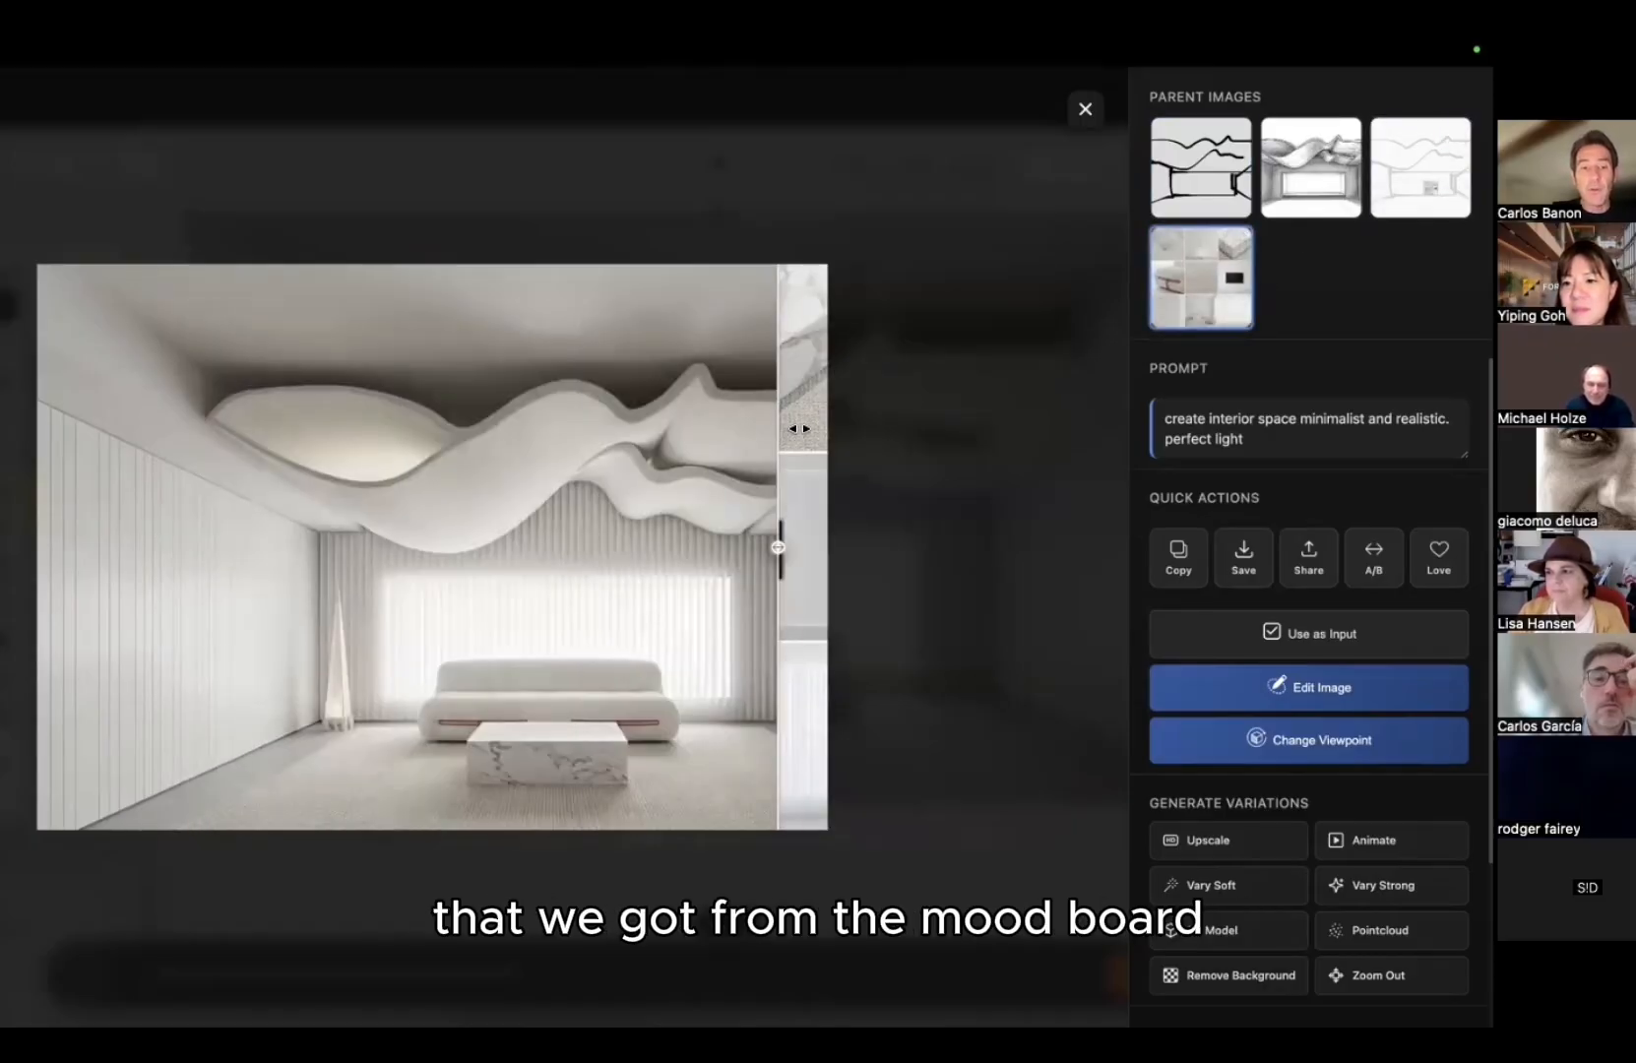
{"action": "left_click_drag", "start_coordinate": [909, 435], "coordinate": [206, 456]}
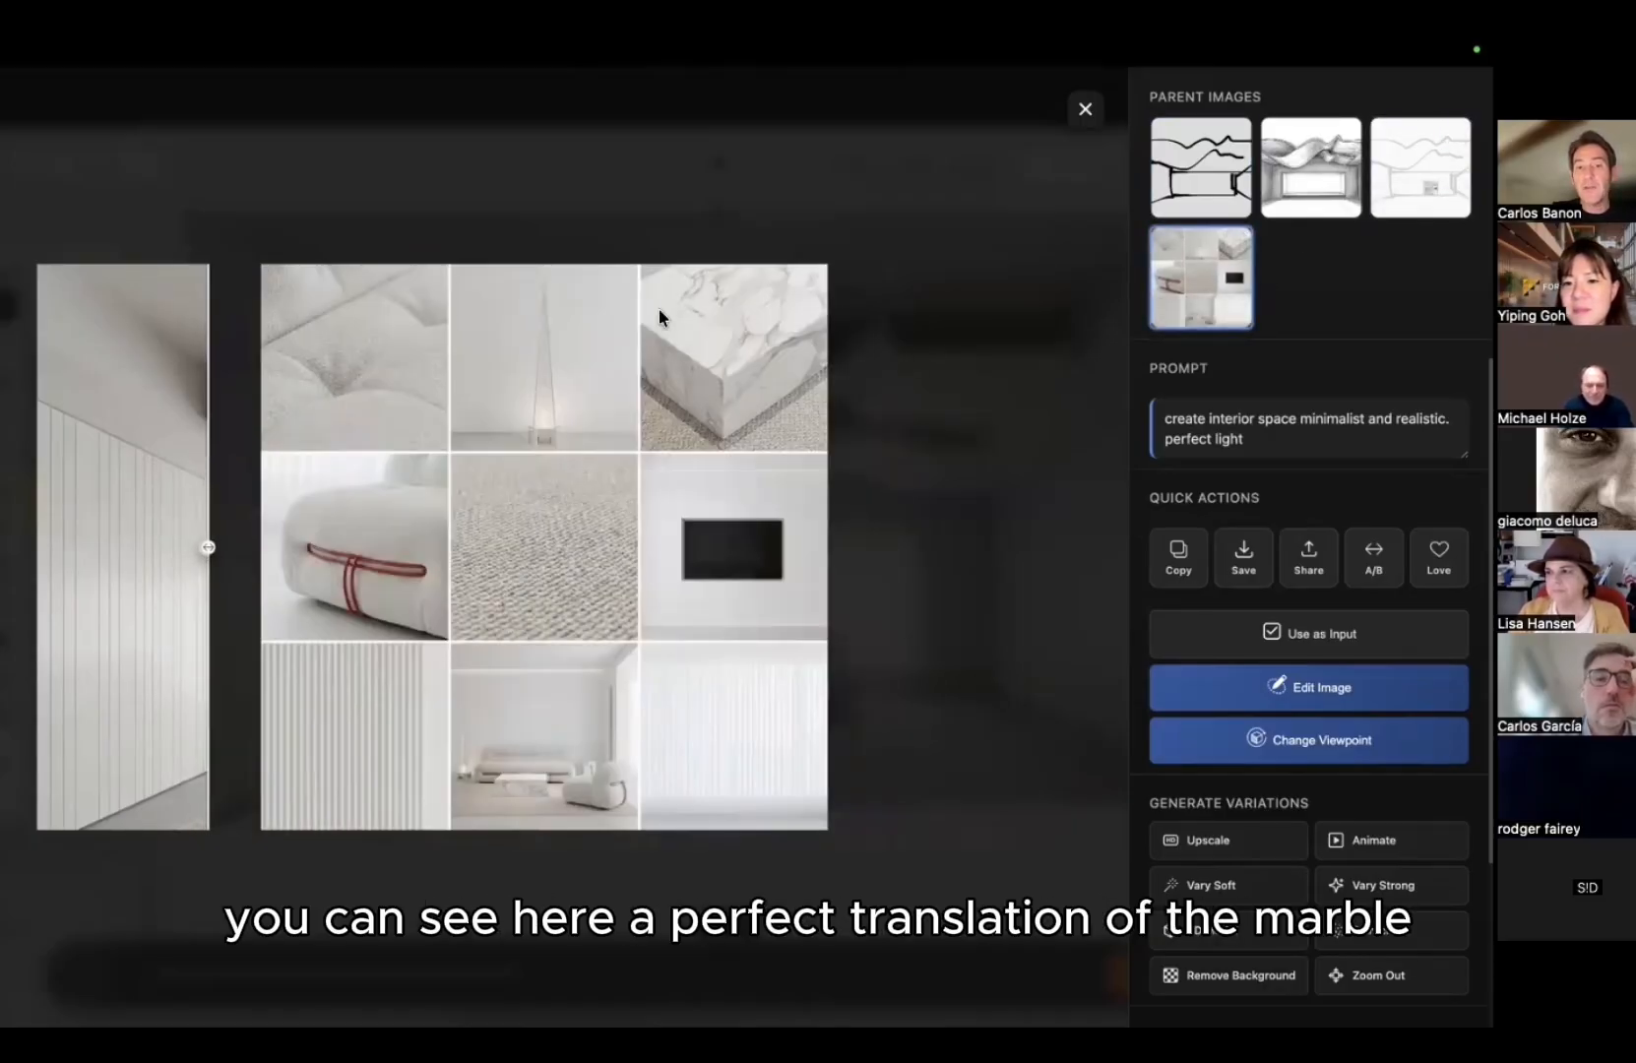
{"action": "left_click_drag", "start_coordinate": [269, 511], "coordinate": [826, 510]}
{"action": "left_click_drag", "start_coordinate": [605, 493], "coordinate": [987, 457]}
{"action": "left_click", "coordinate": [1305, 156]}
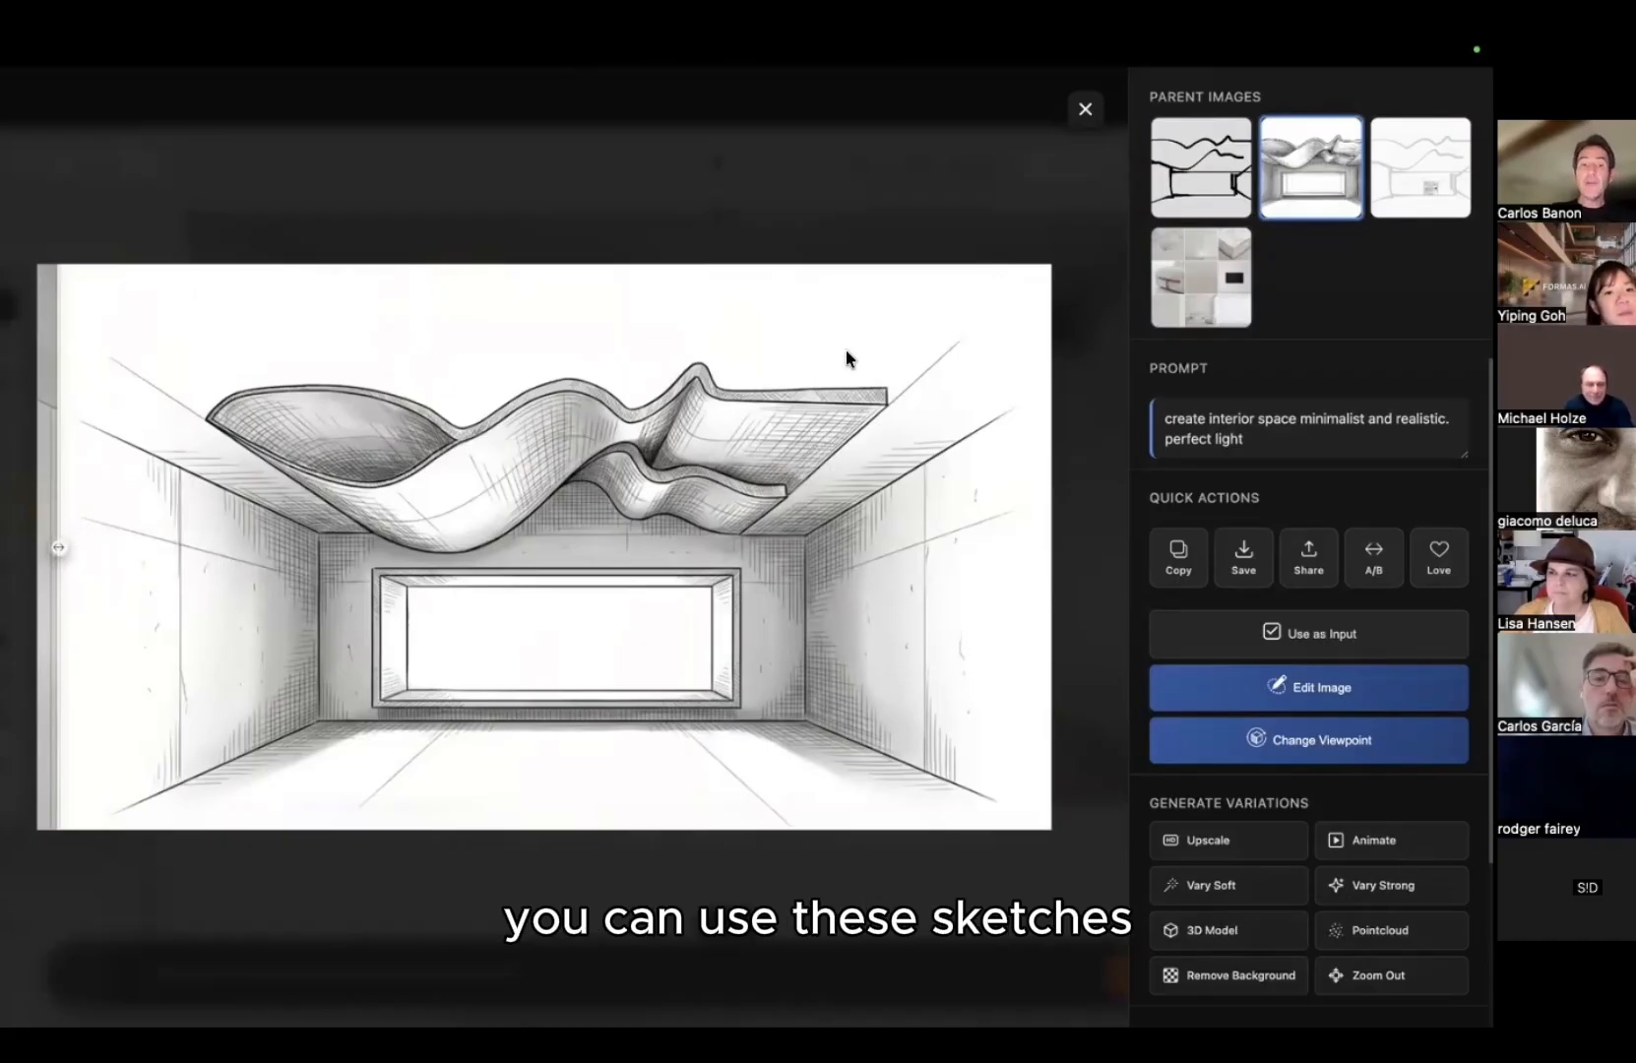
Step: Cycle through the line sketch, shaded sketch, moodboard and faded sketch parents, then close the viewer
{"action": "left_click", "coordinate": [1209, 153]}
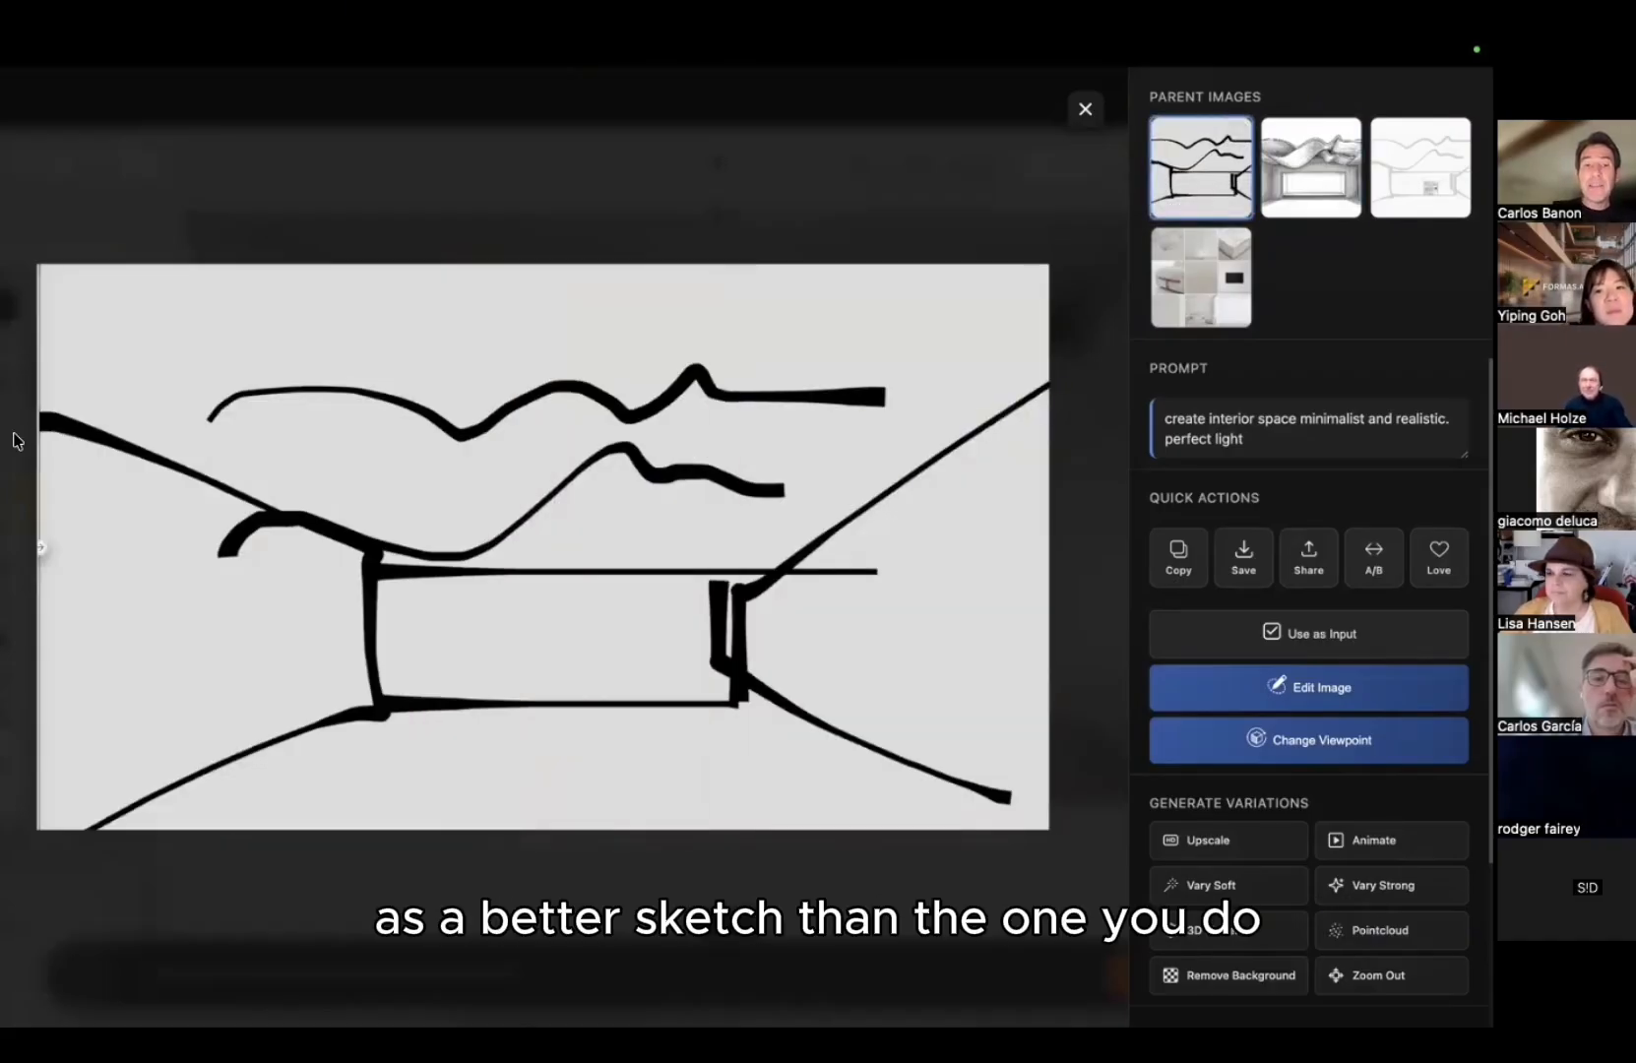
{"action": "left_click", "coordinate": [1304, 176]}
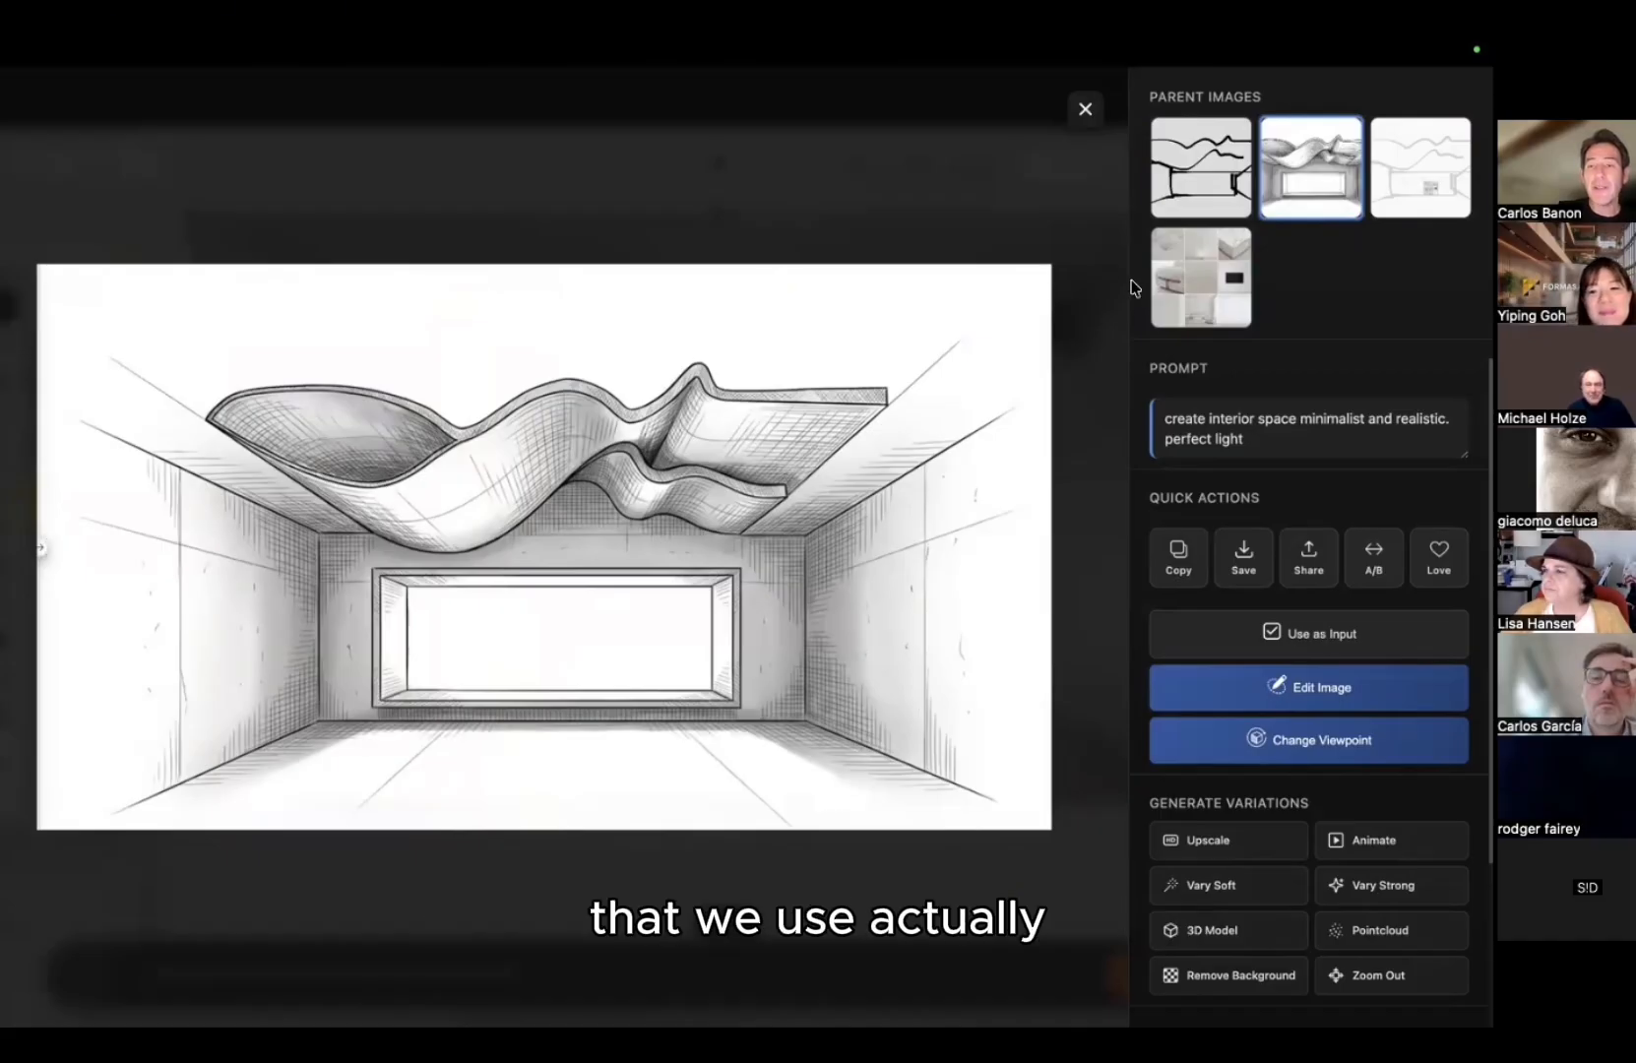
{"action": "left_click", "coordinate": [1221, 275]}
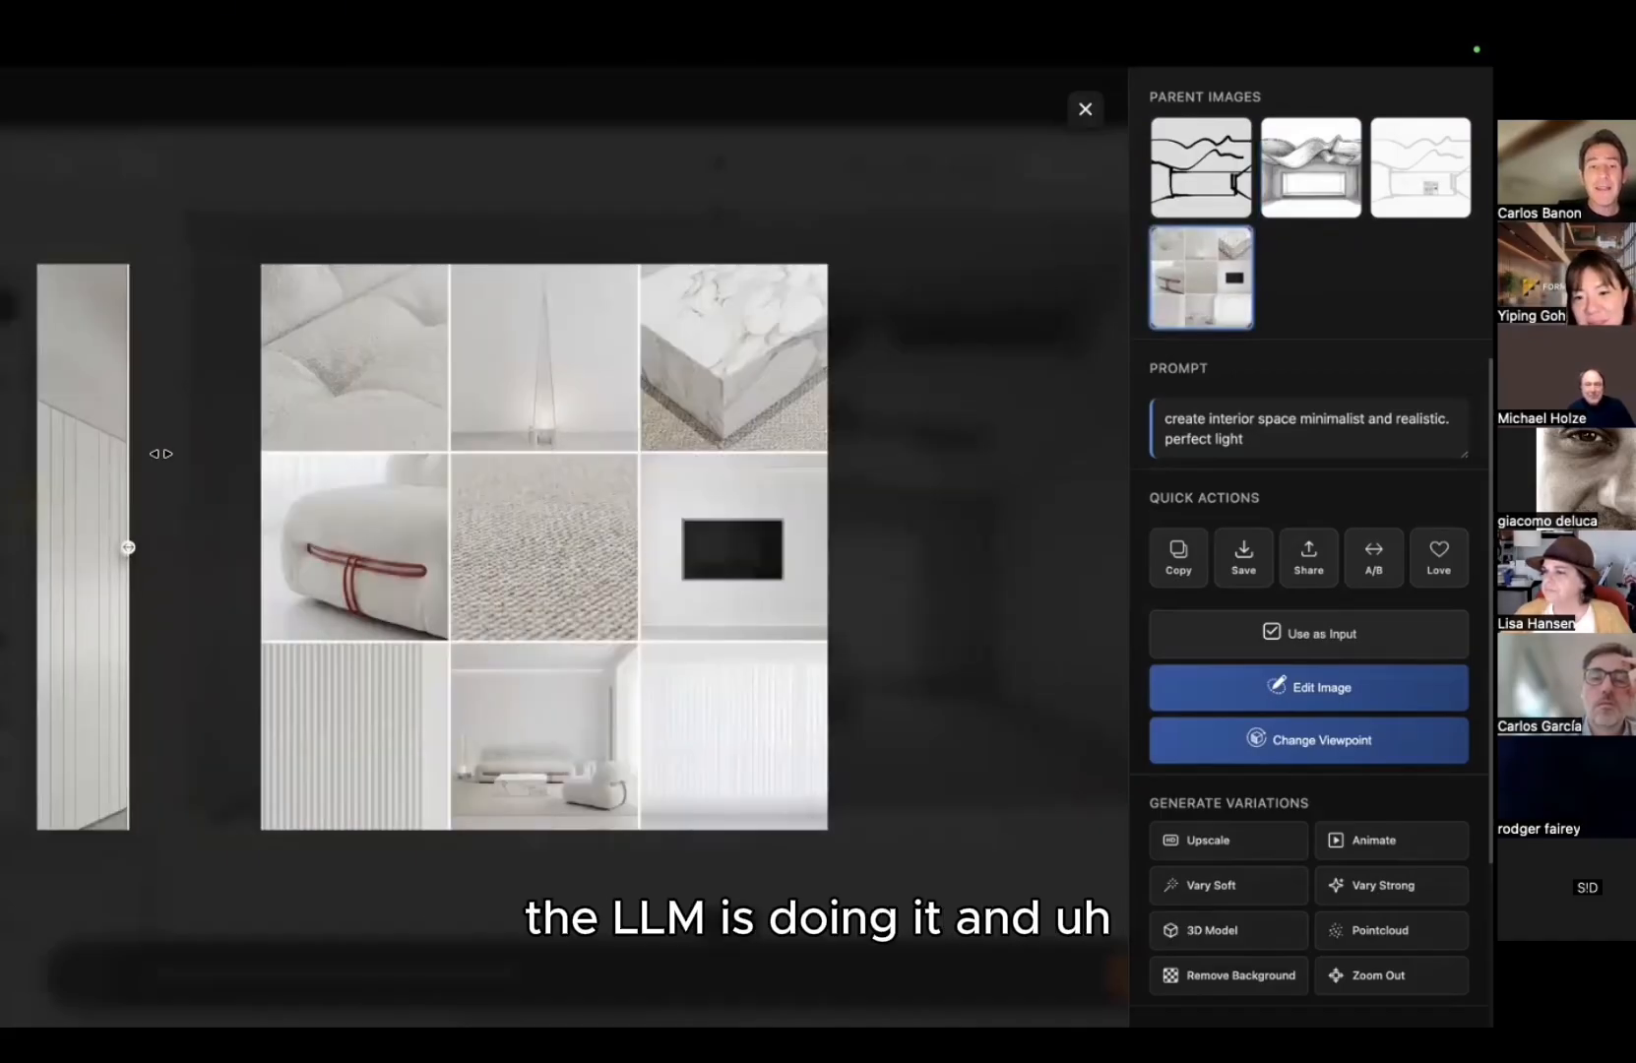
{"action": "left_click", "coordinate": [1420, 166]}
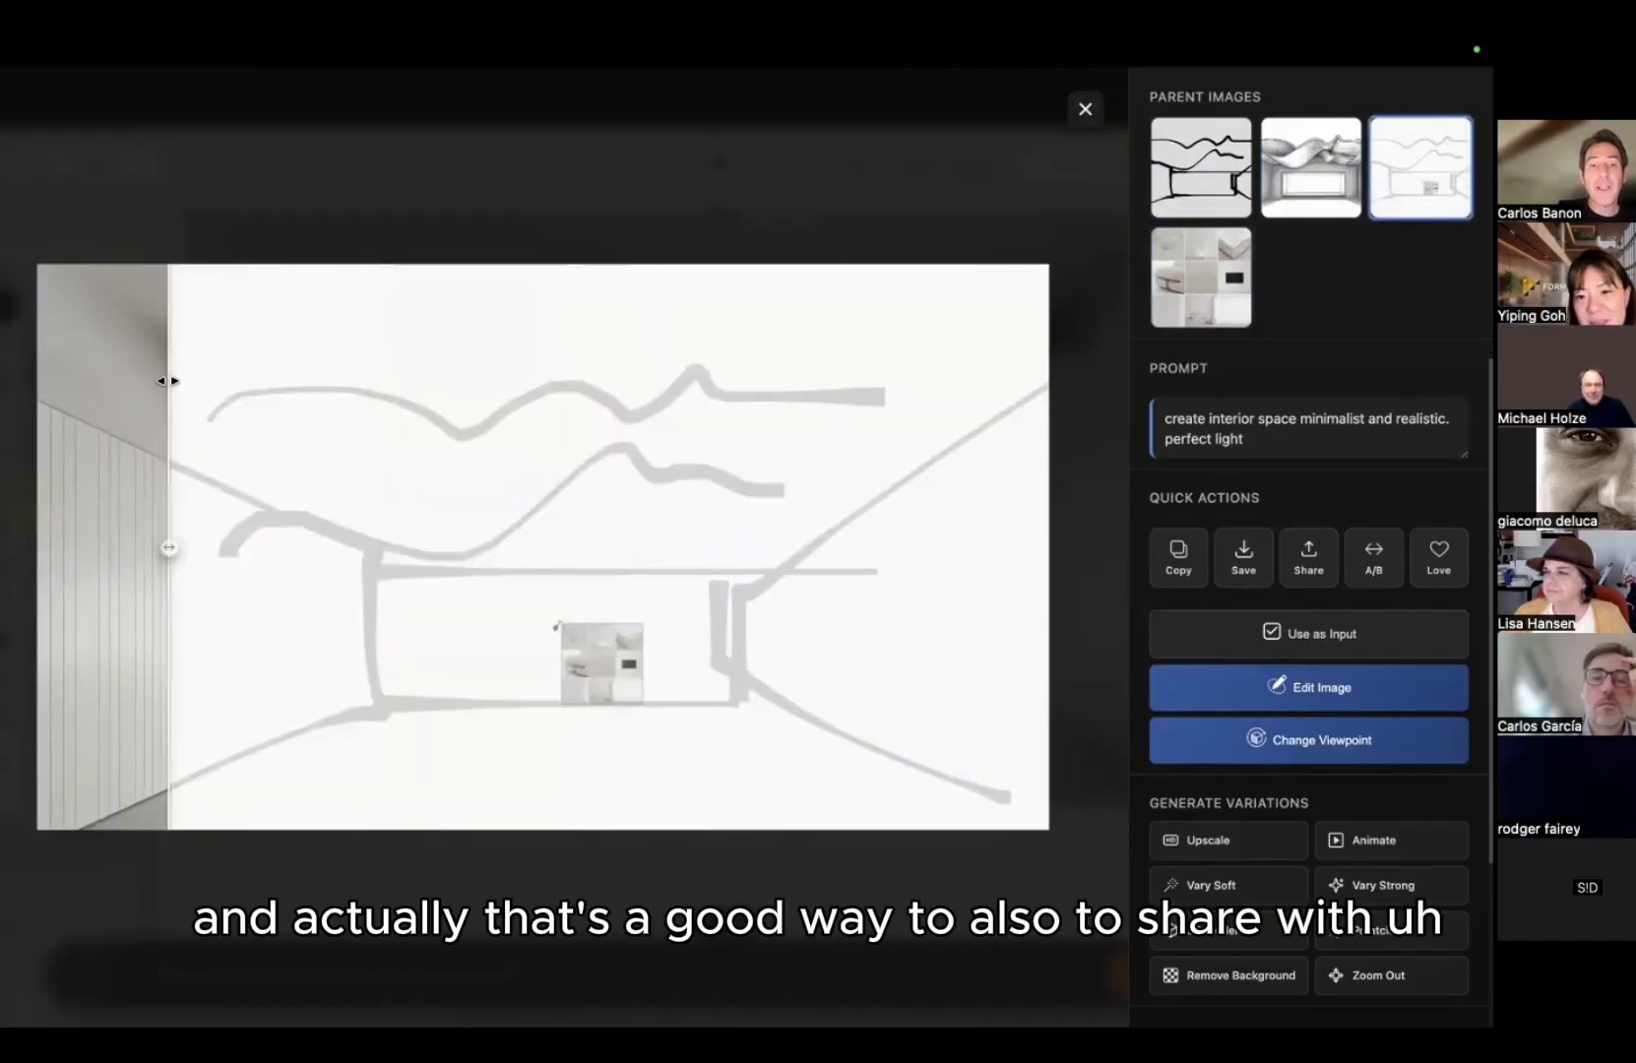
{"action": "left_click", "coordinate": [1311, 165]}
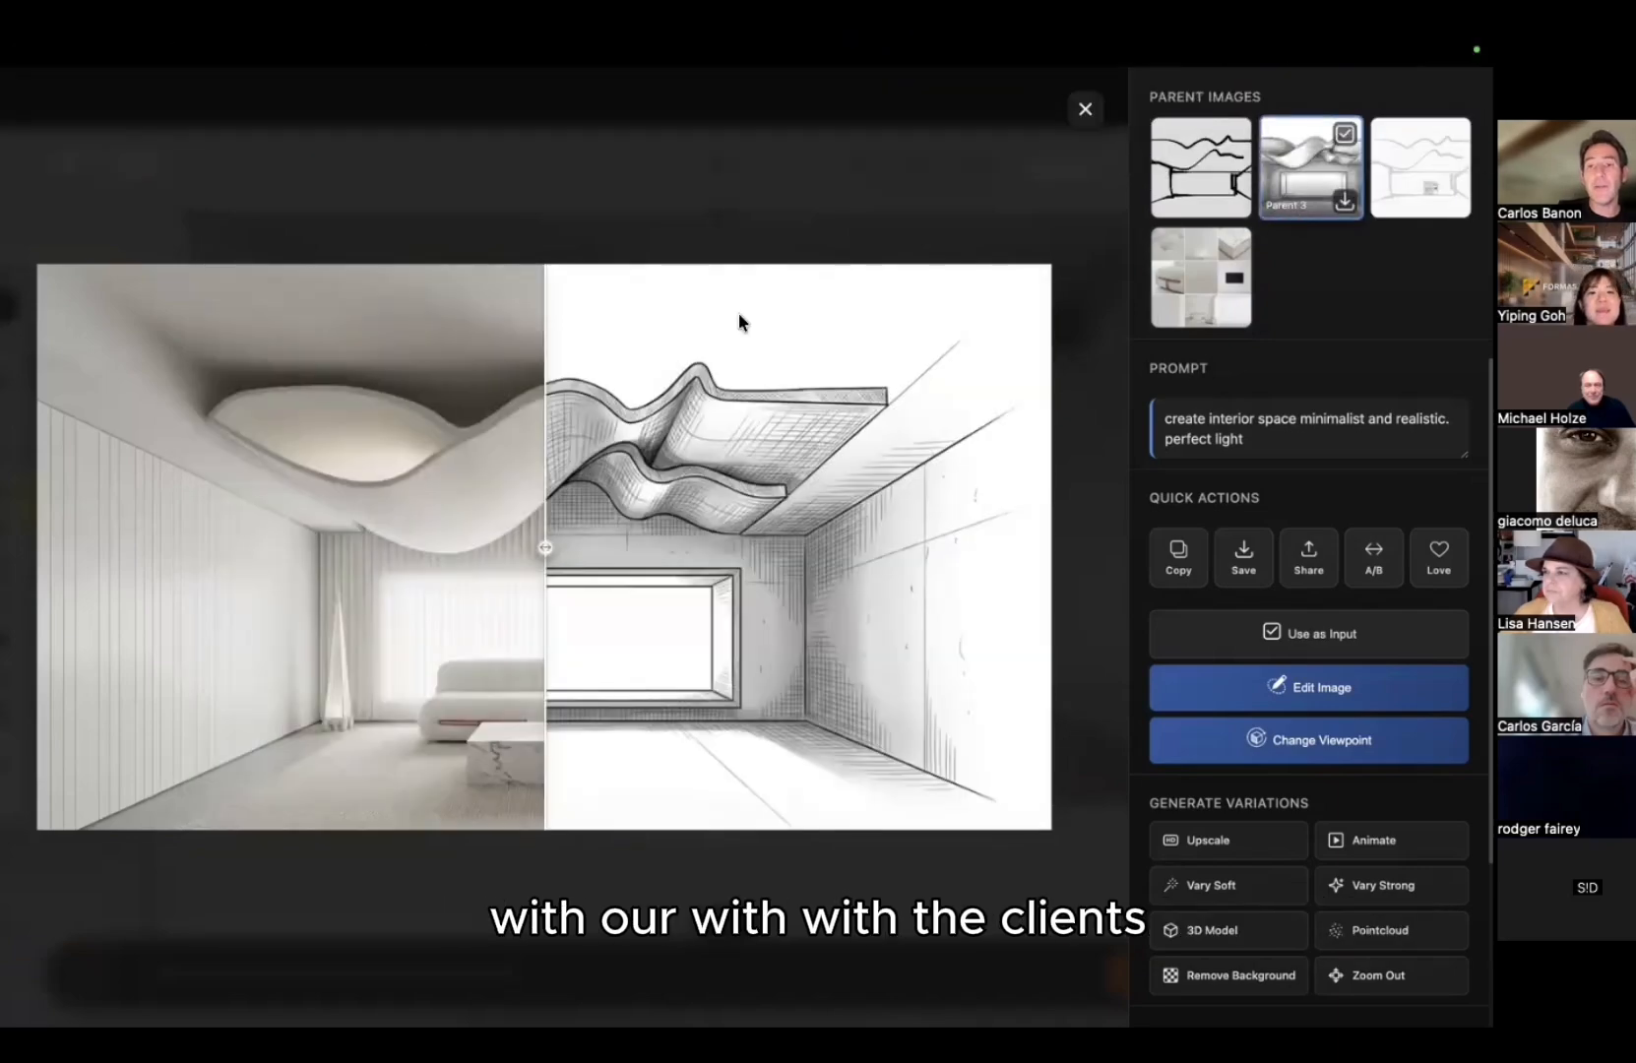
{"action": "left_click", "coordinate": [1201, 167]}
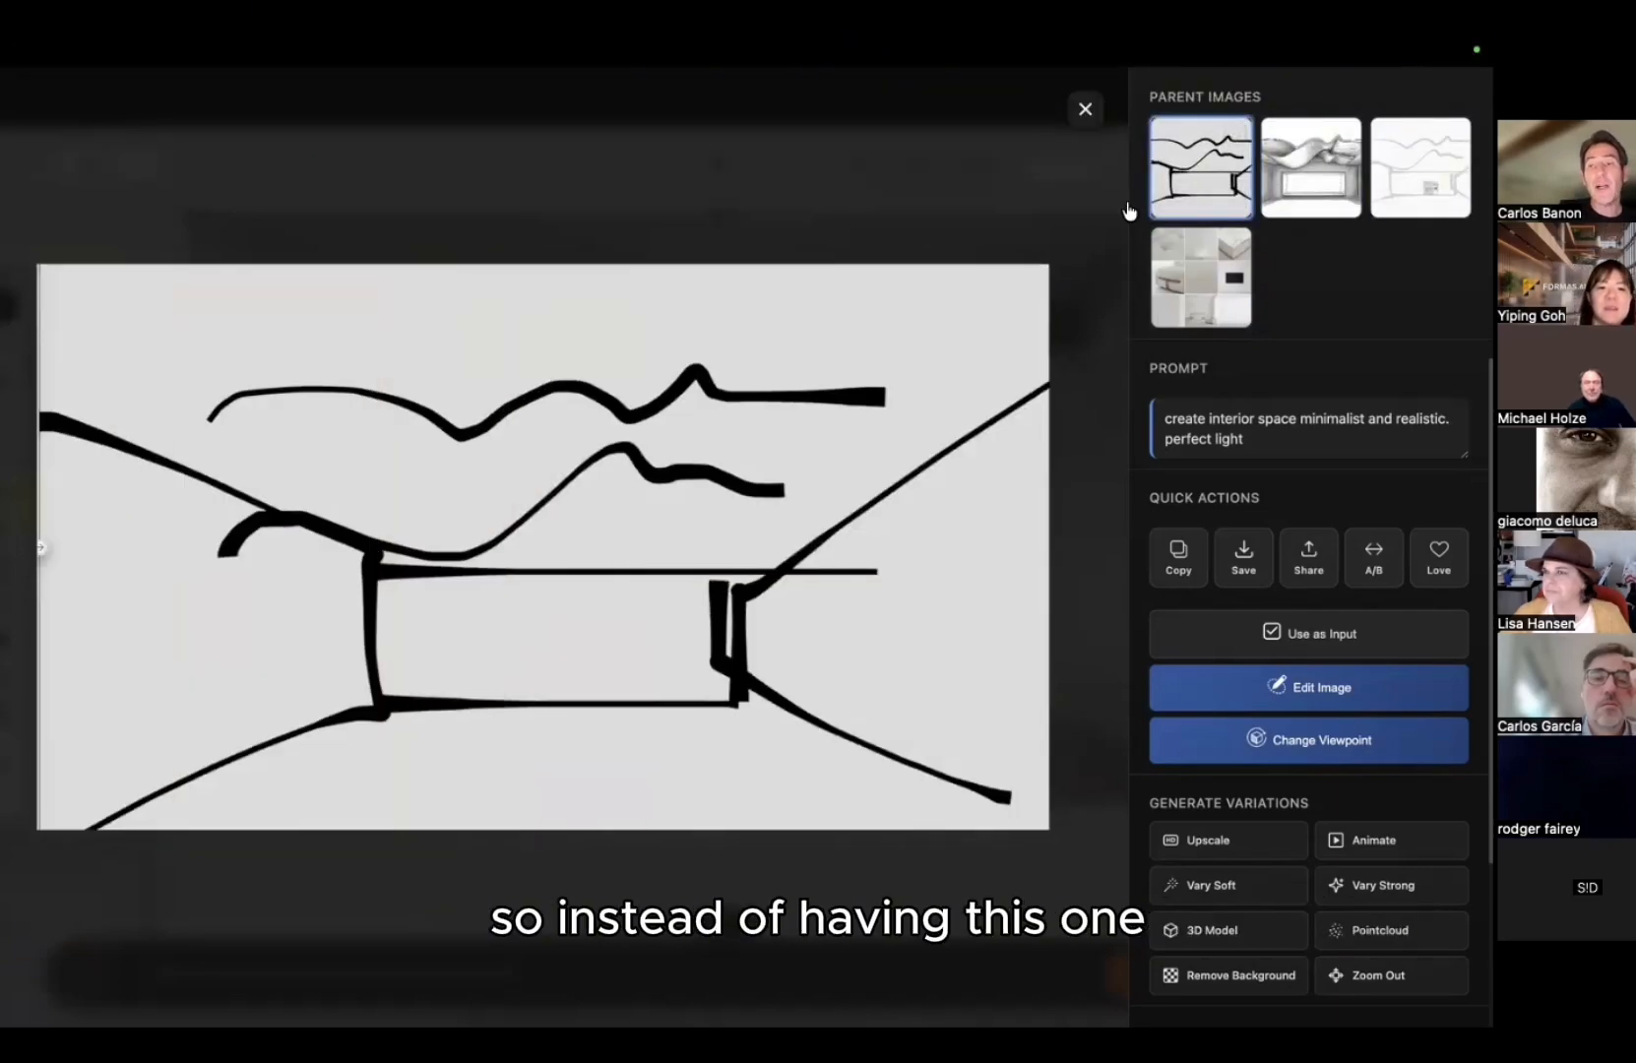
{"action": "left_click", "coordinate": [823, 181]}
{"action": "scroll", "coordinate": [844, 365], "scroll_direction": "down", "scroll_amount": 5}
{"action": "scroll", "coordinate": [626, 292], "scroll_direction": "down", "scroll_amount": 5}
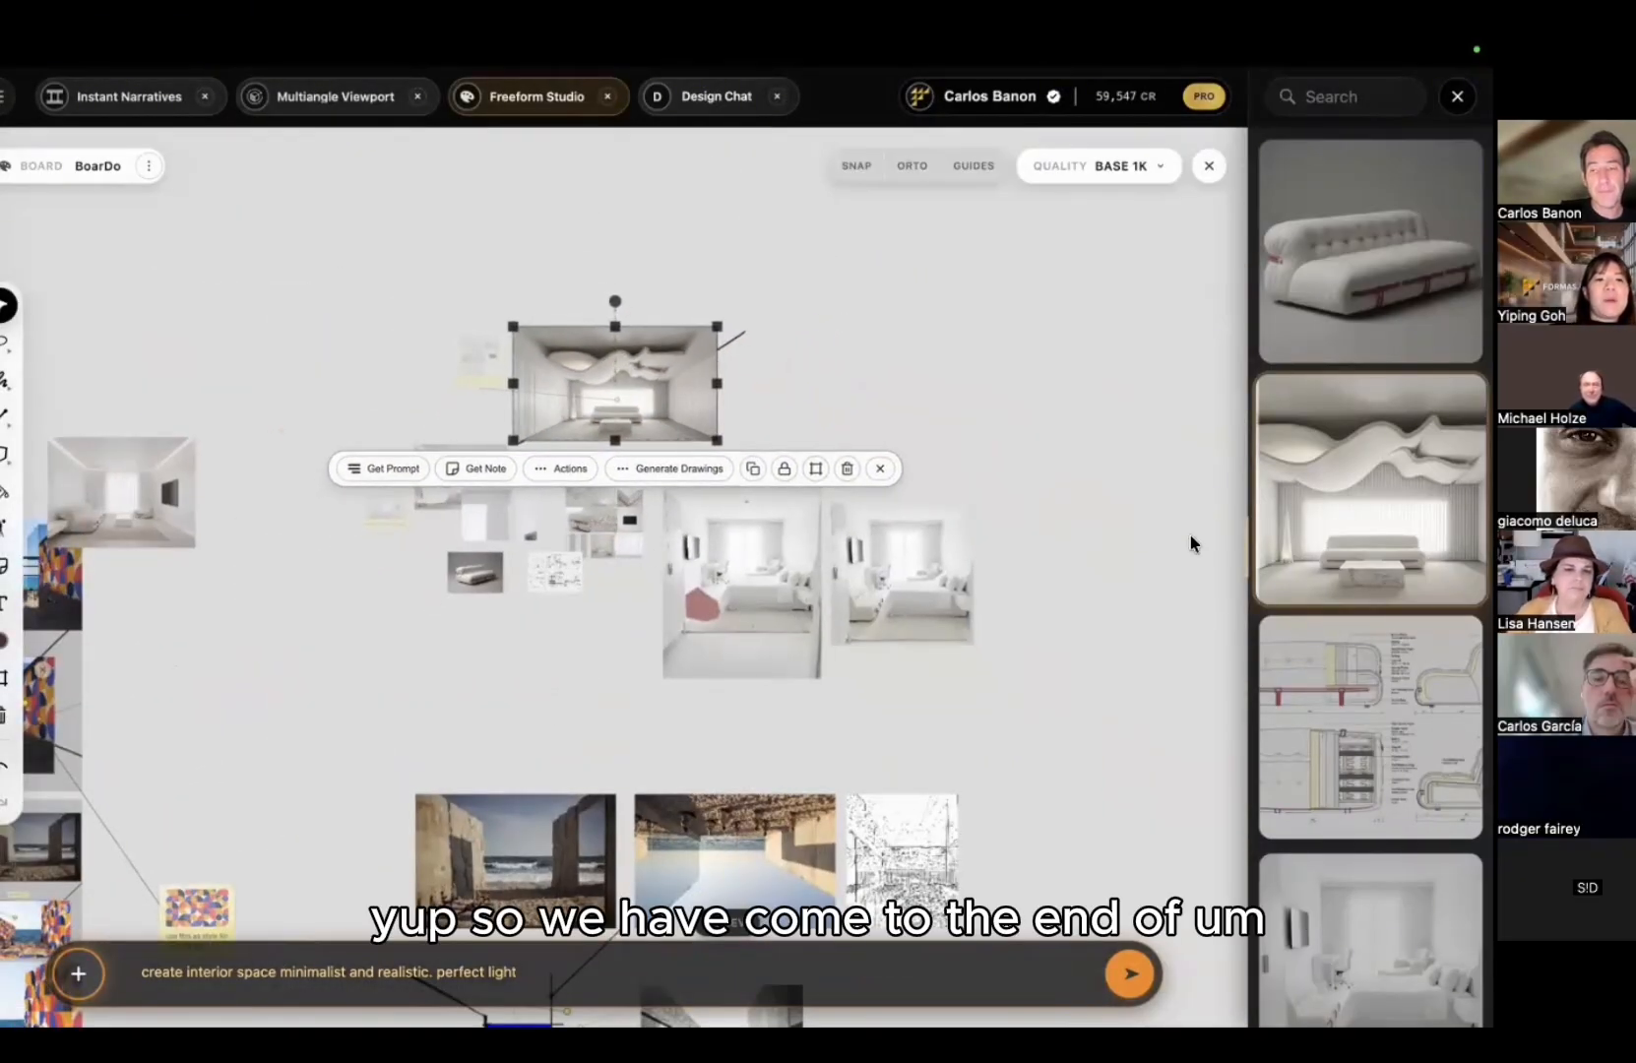
Step: From Instant Narratives, download the bedroom floor-plan video in SD and open the MP4
{"action": "scroll", "coordinate": [1300, 515], "scroll_direction": "down", "scroll_amount": 5}
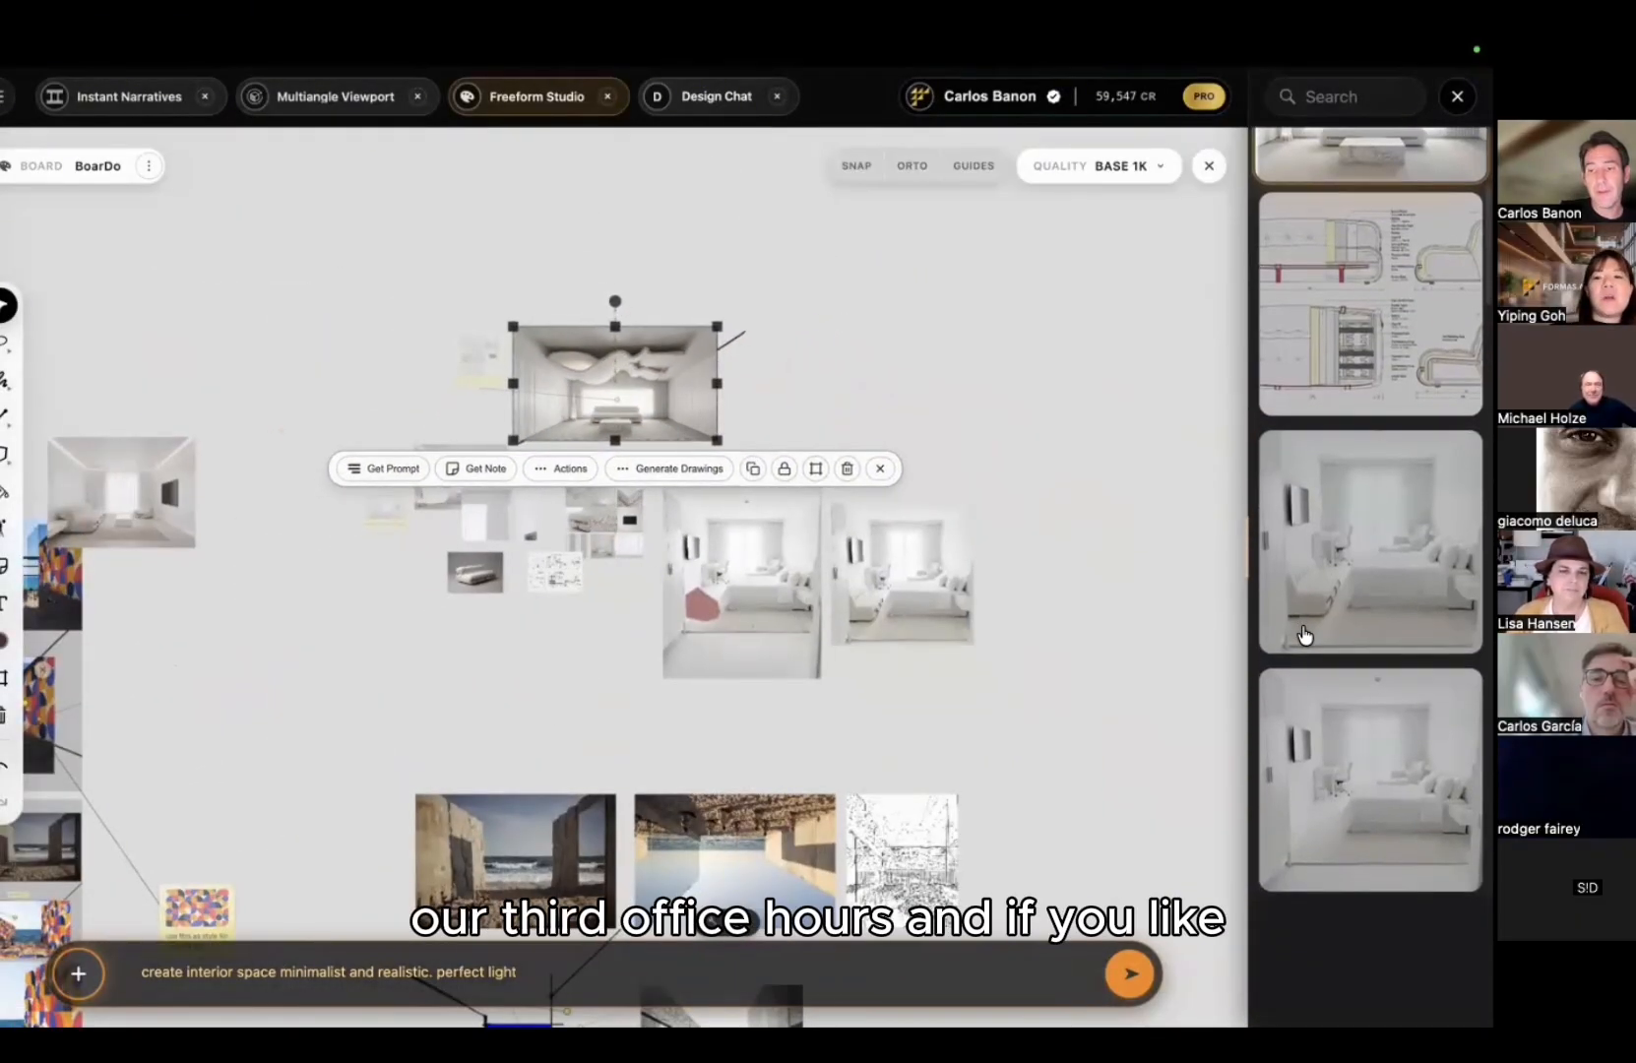
{"action": "scroll", "coordinate": [1305, 635], "scroll_direction": "down", "scroll_amount": 10}
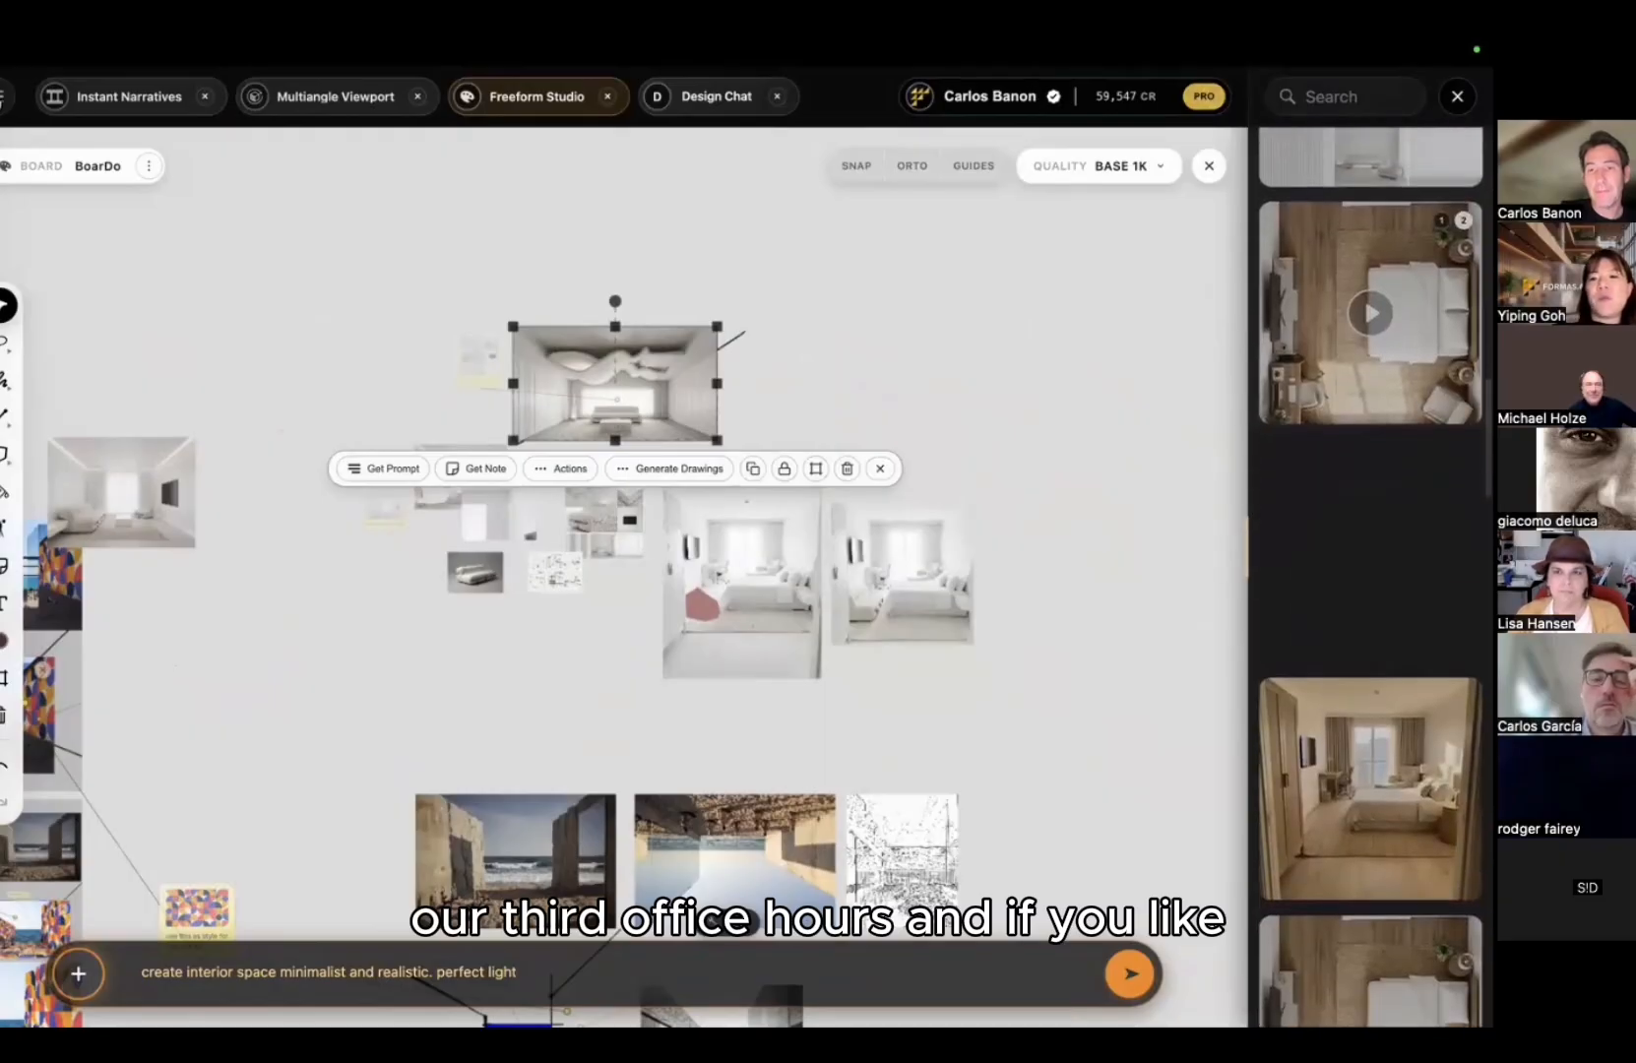
{"action": "left_click", "coordinate": [123, 97]}
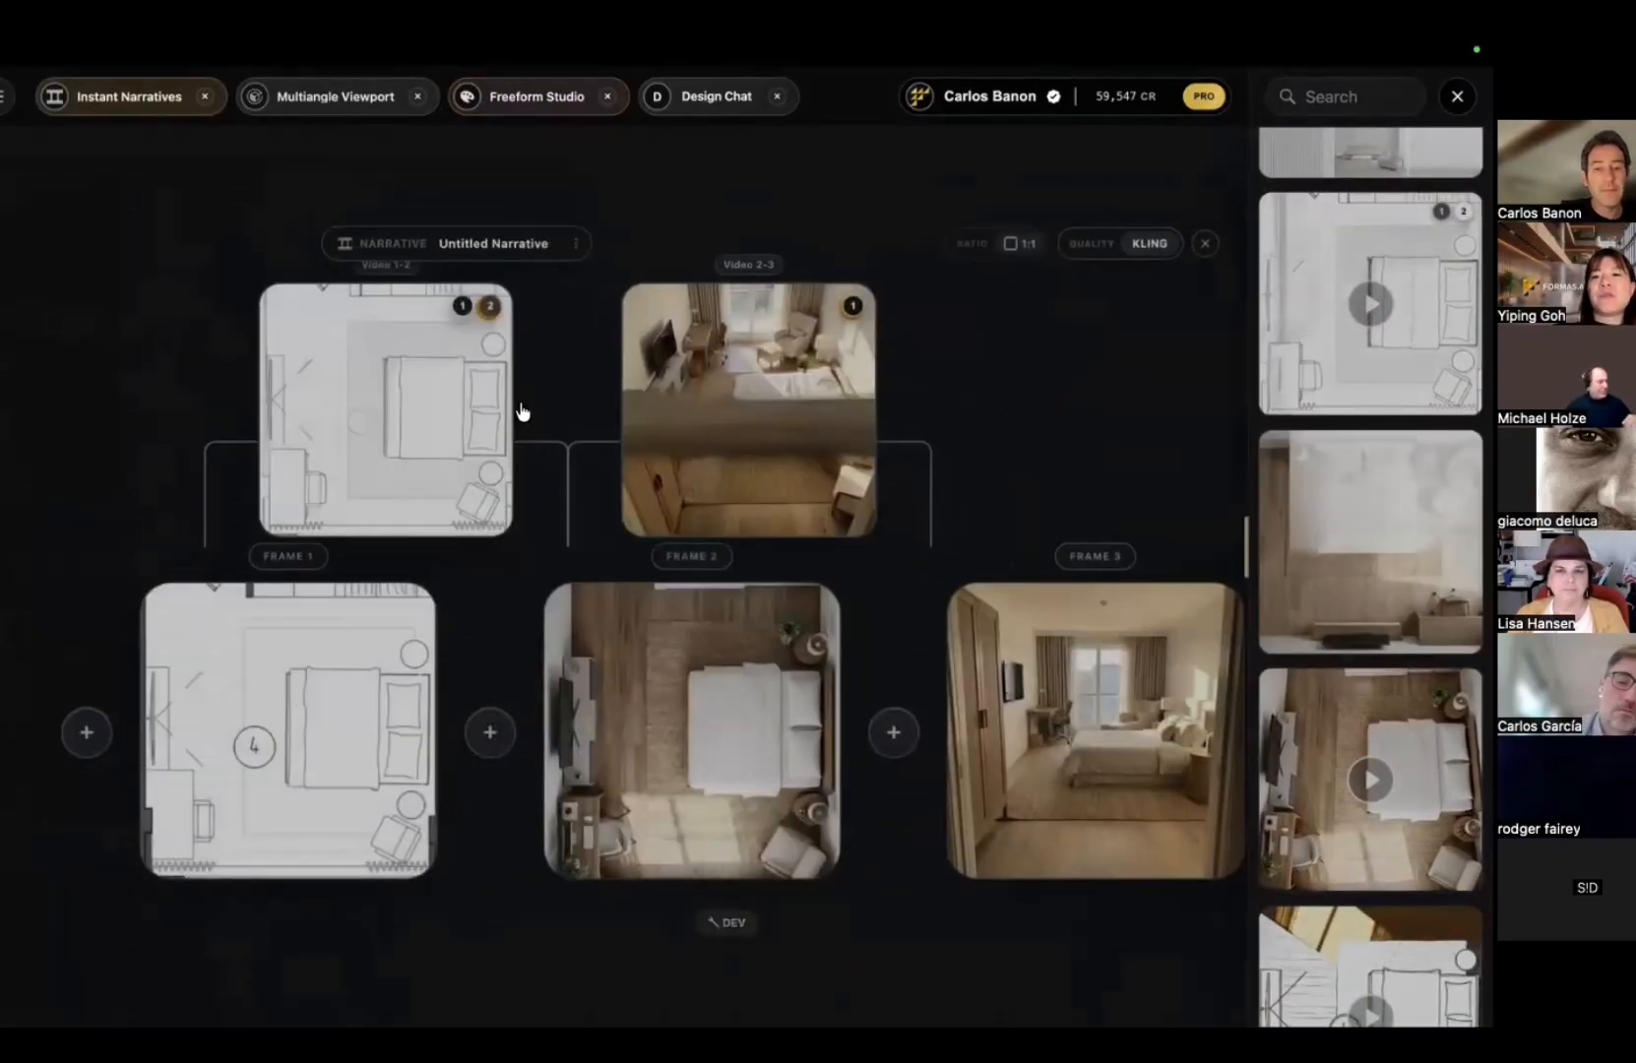
{"action": "left_click", "coordinate": [642, 947]}
{"action": "left_click", "coordinate": [1030, 234]}
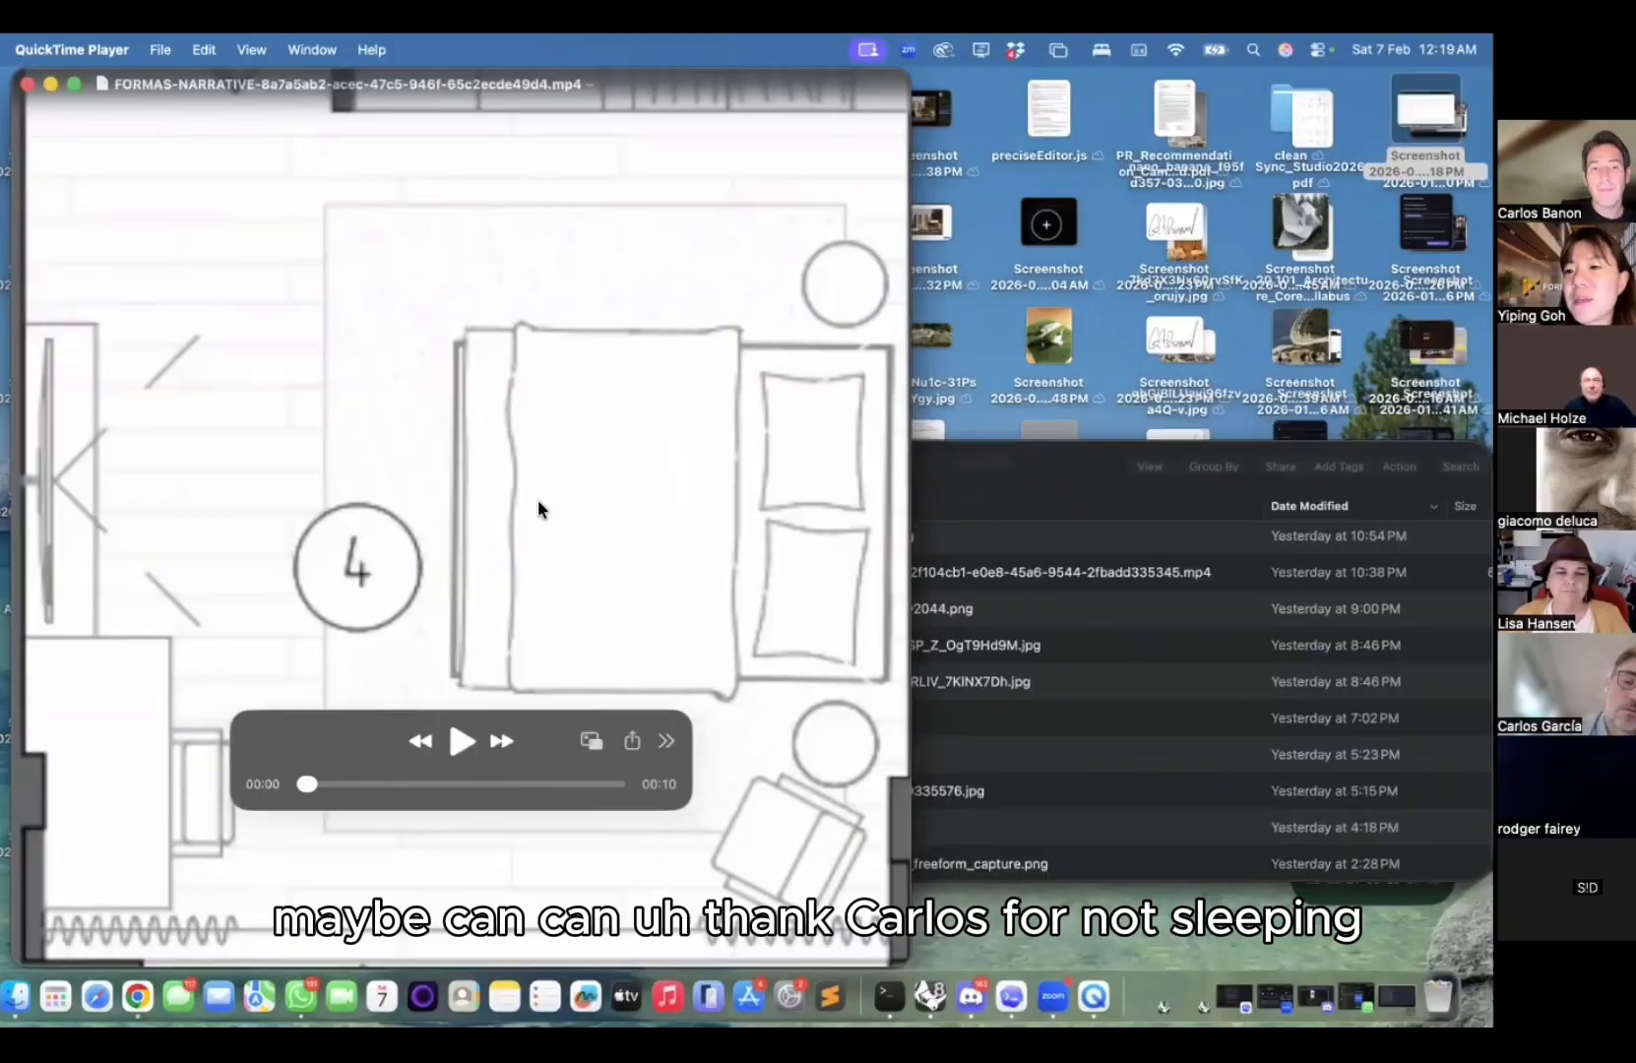
Step: Play the downloaded bedroom narrative video full screen in QuickTime Player
{"action": "left_click", "coordinate": [459, 740]}
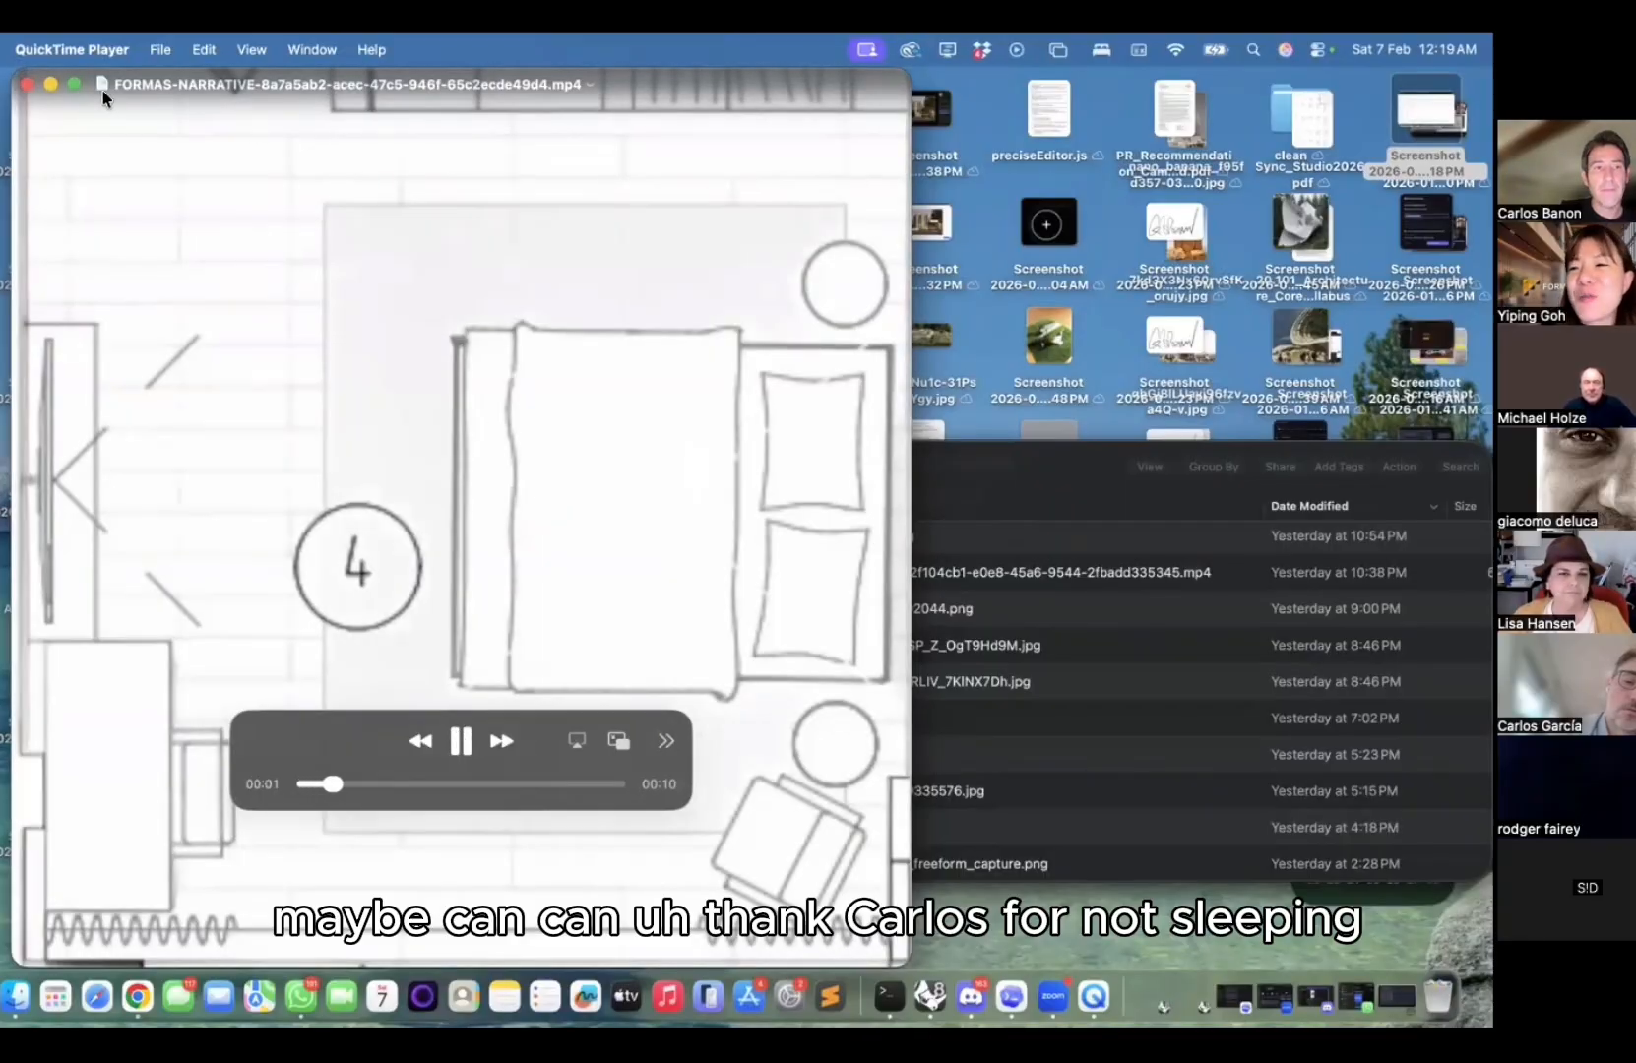
{"action": "left_click", "coordinate": [71, 82]}
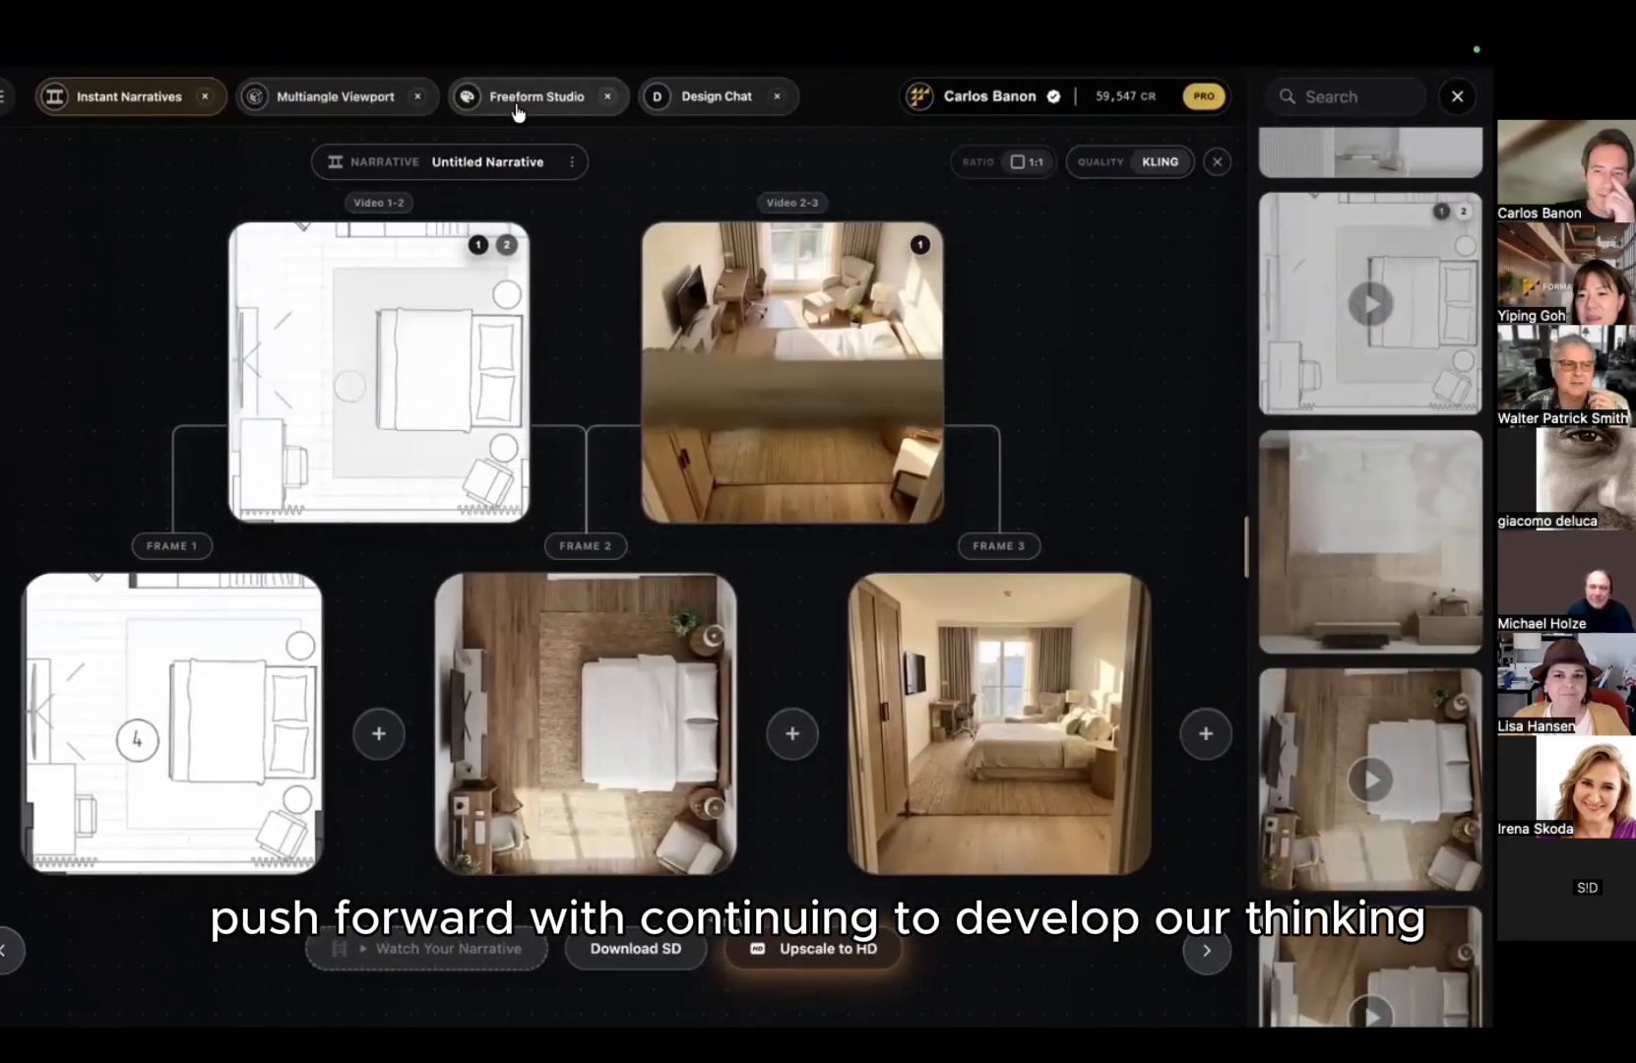
Step: Return to the Freeform Studio board and pan across the beach wall renders to the black line sketches
{"action": "left_click", "coordinate": [353, 100]}
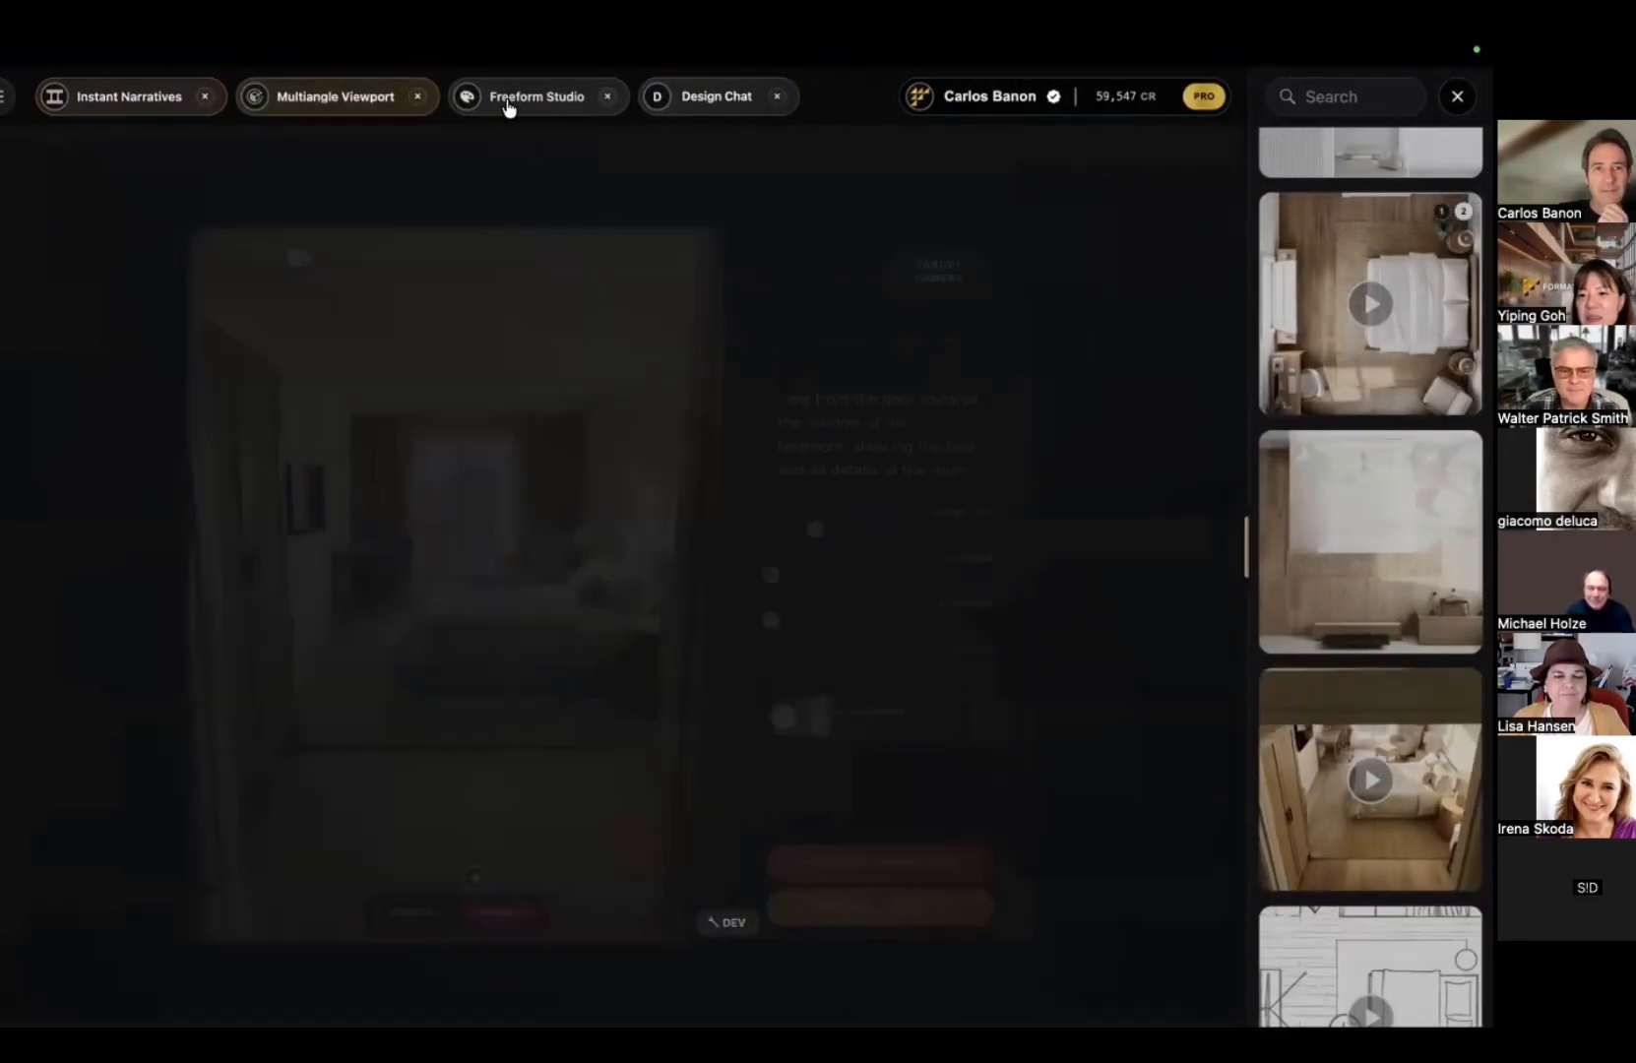
{"action": "left_click", "coordinate": [546, 110]}
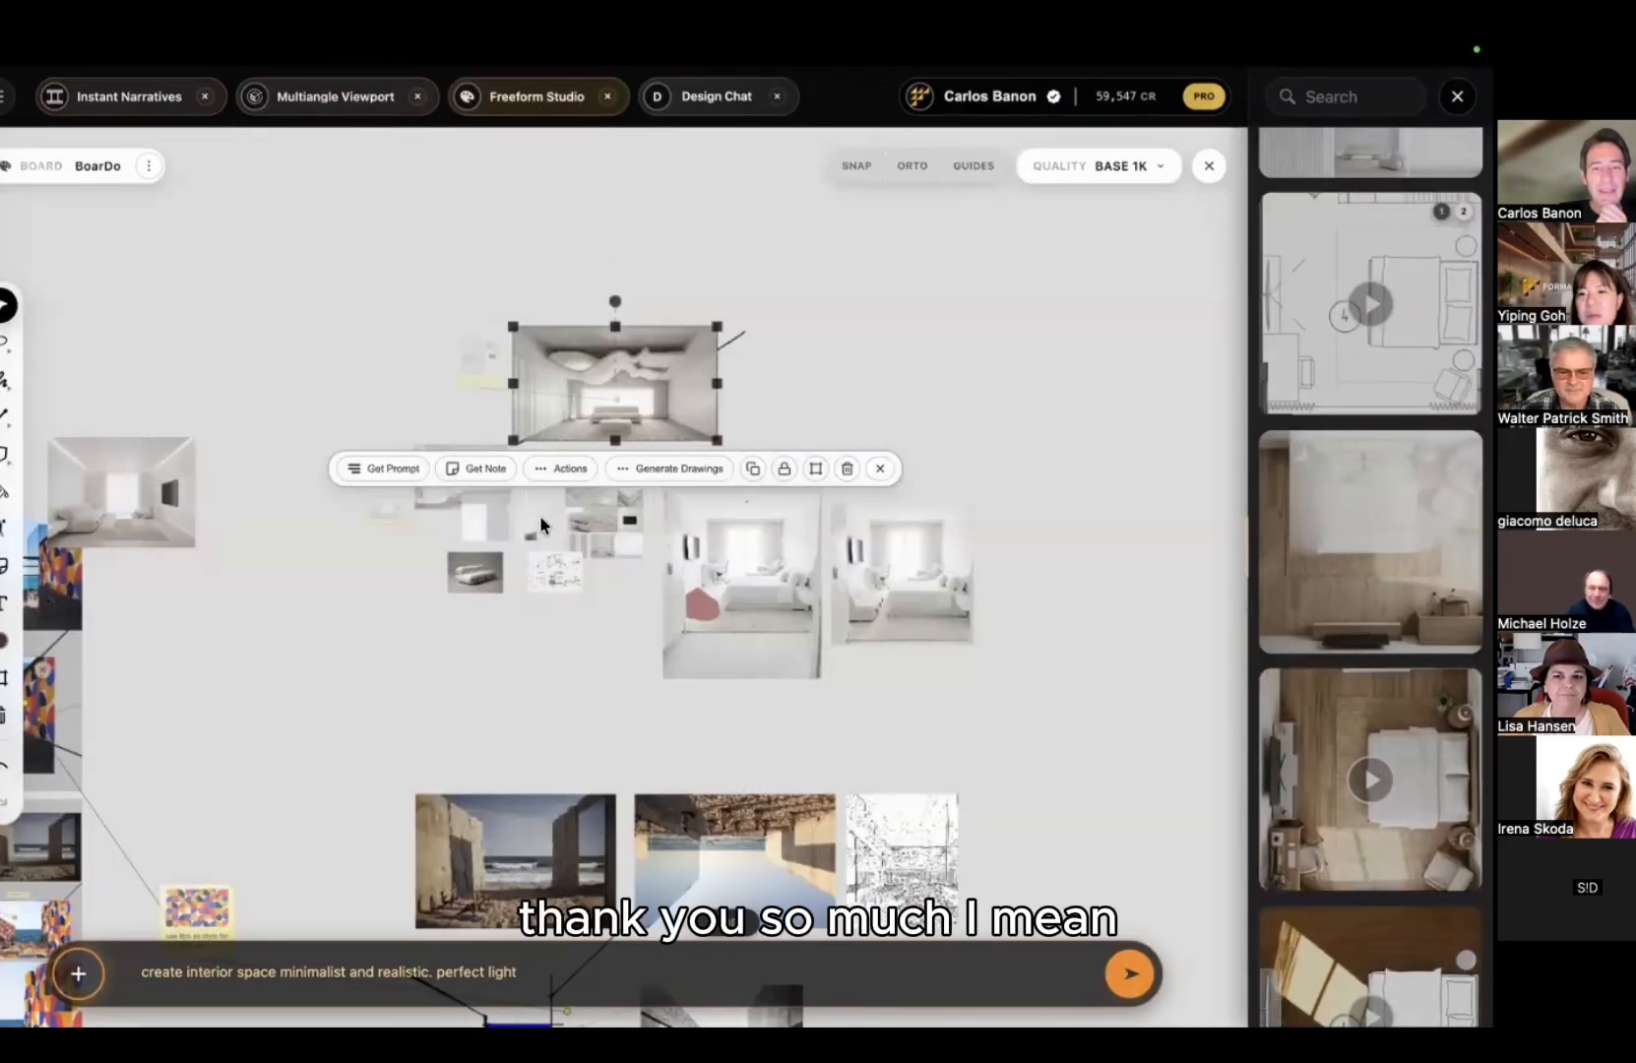
{"action": "scroll", "coordinate": [467, 716], "scroll_direction": "up", "scroll_amount": 5}
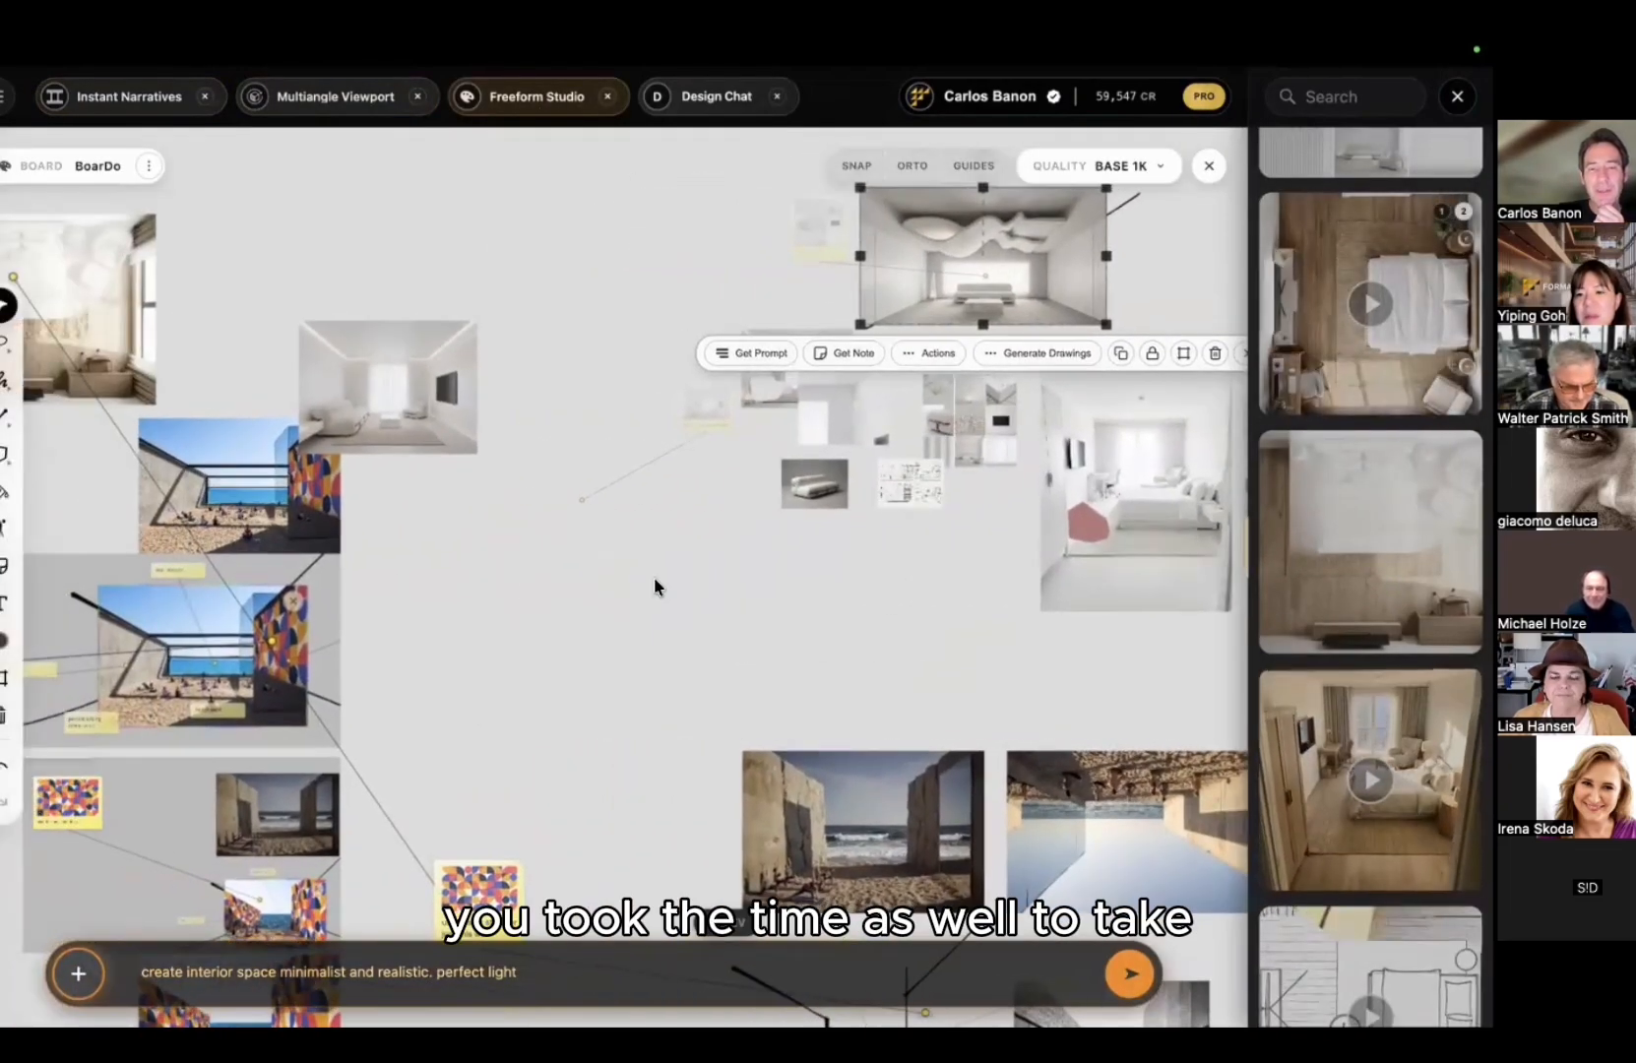
{"action": "middle_click_drag", "start_coordinate": [654, 578], "coordinate": [759, 591]}
{"action": "middle_click_drag", "start_coordinate": [399, 298], "coordinate": [574, 311]}
{"action": "scroll", "coordinate": [544, 320], "scroll_direction": "up", "scroll_amount": 2}
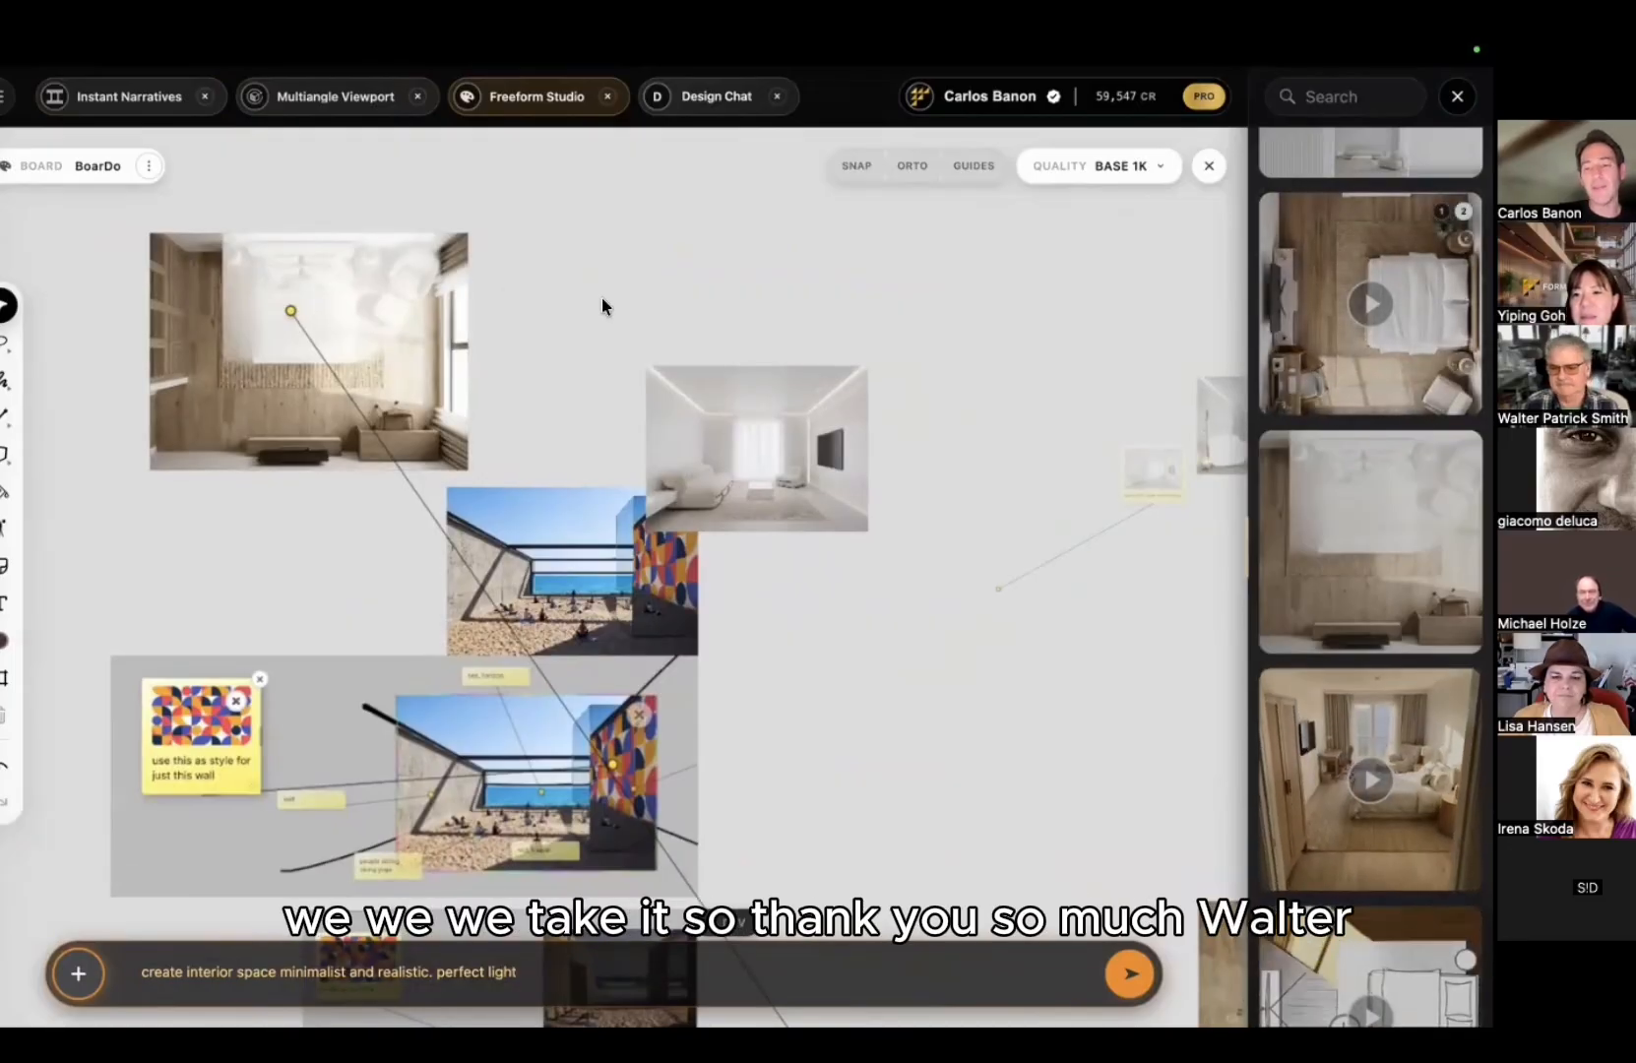
{"action": "scroll", "coordinate": [659, 453], "scroll_direction": "down", "scroll_amount": 3}
{"action": "middle_click_drag", "start_coordinate": [785, 643], "coordinate": [515, 364]}
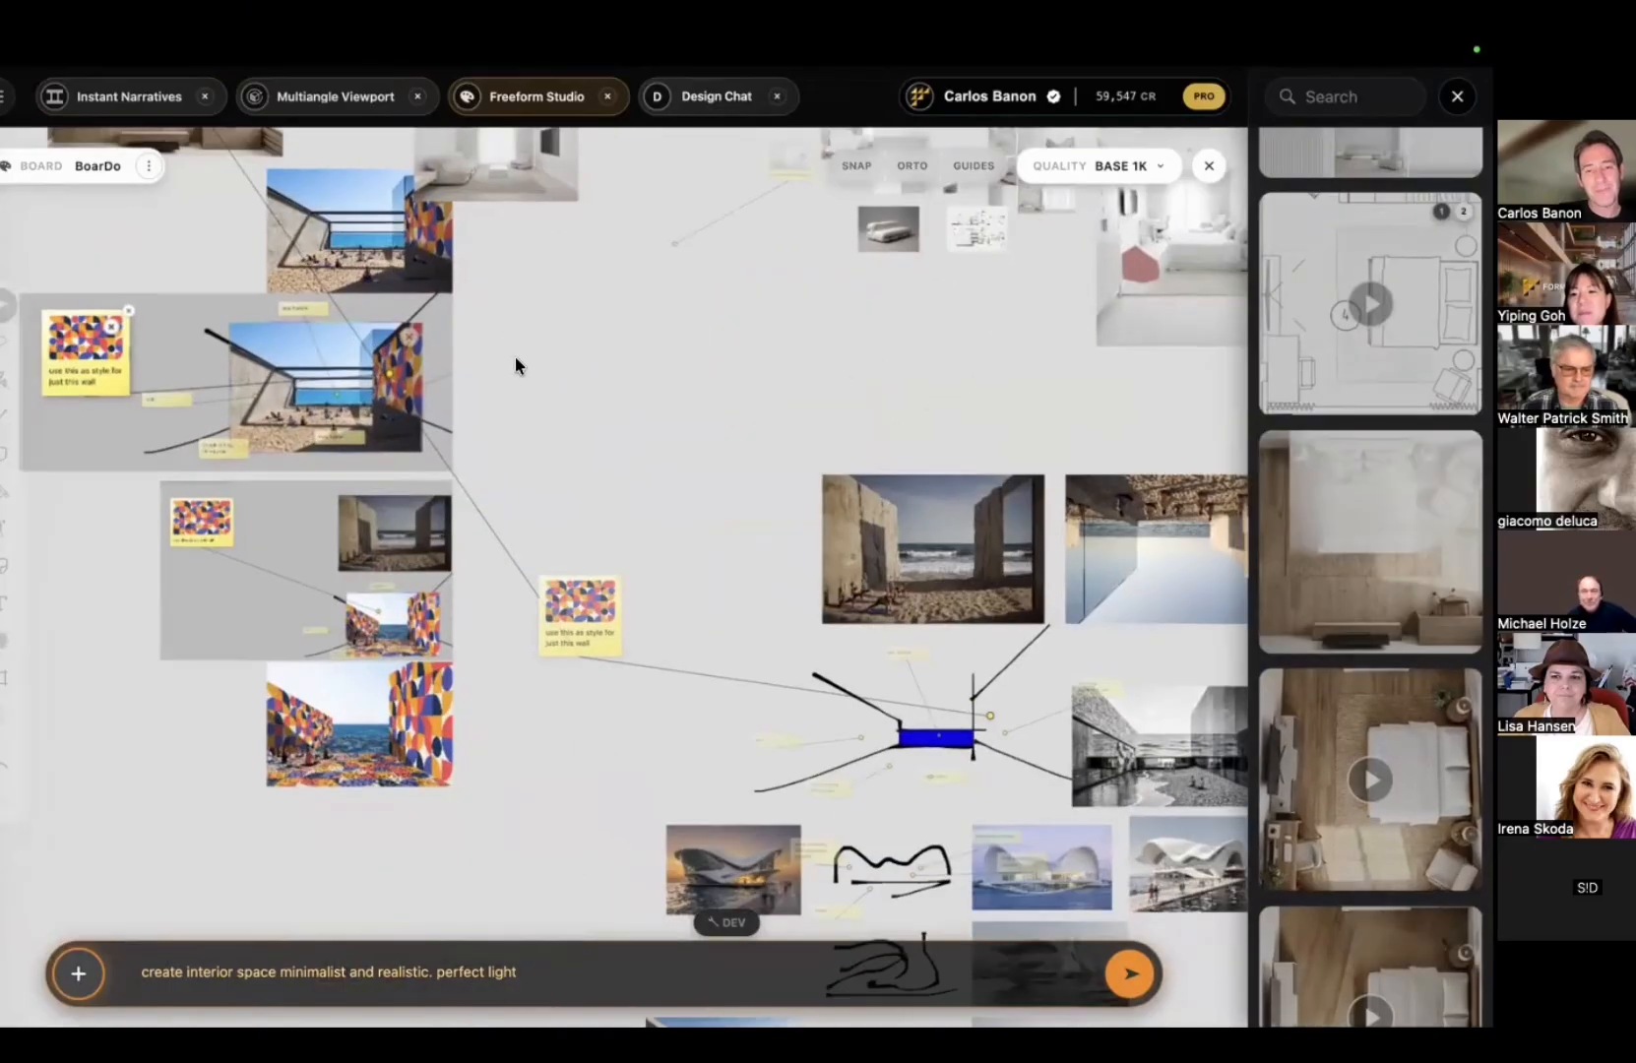
{"action": "middle_click_drag", "start_coordinate": [628, 474], "coordinate": [362, 279]}
Step: Open the seaside building render's details to inspect it, then close them
{"action": "scroll", "coordinate": [689, 630], "scroll_direction": "up", "scroll_amount": 3}
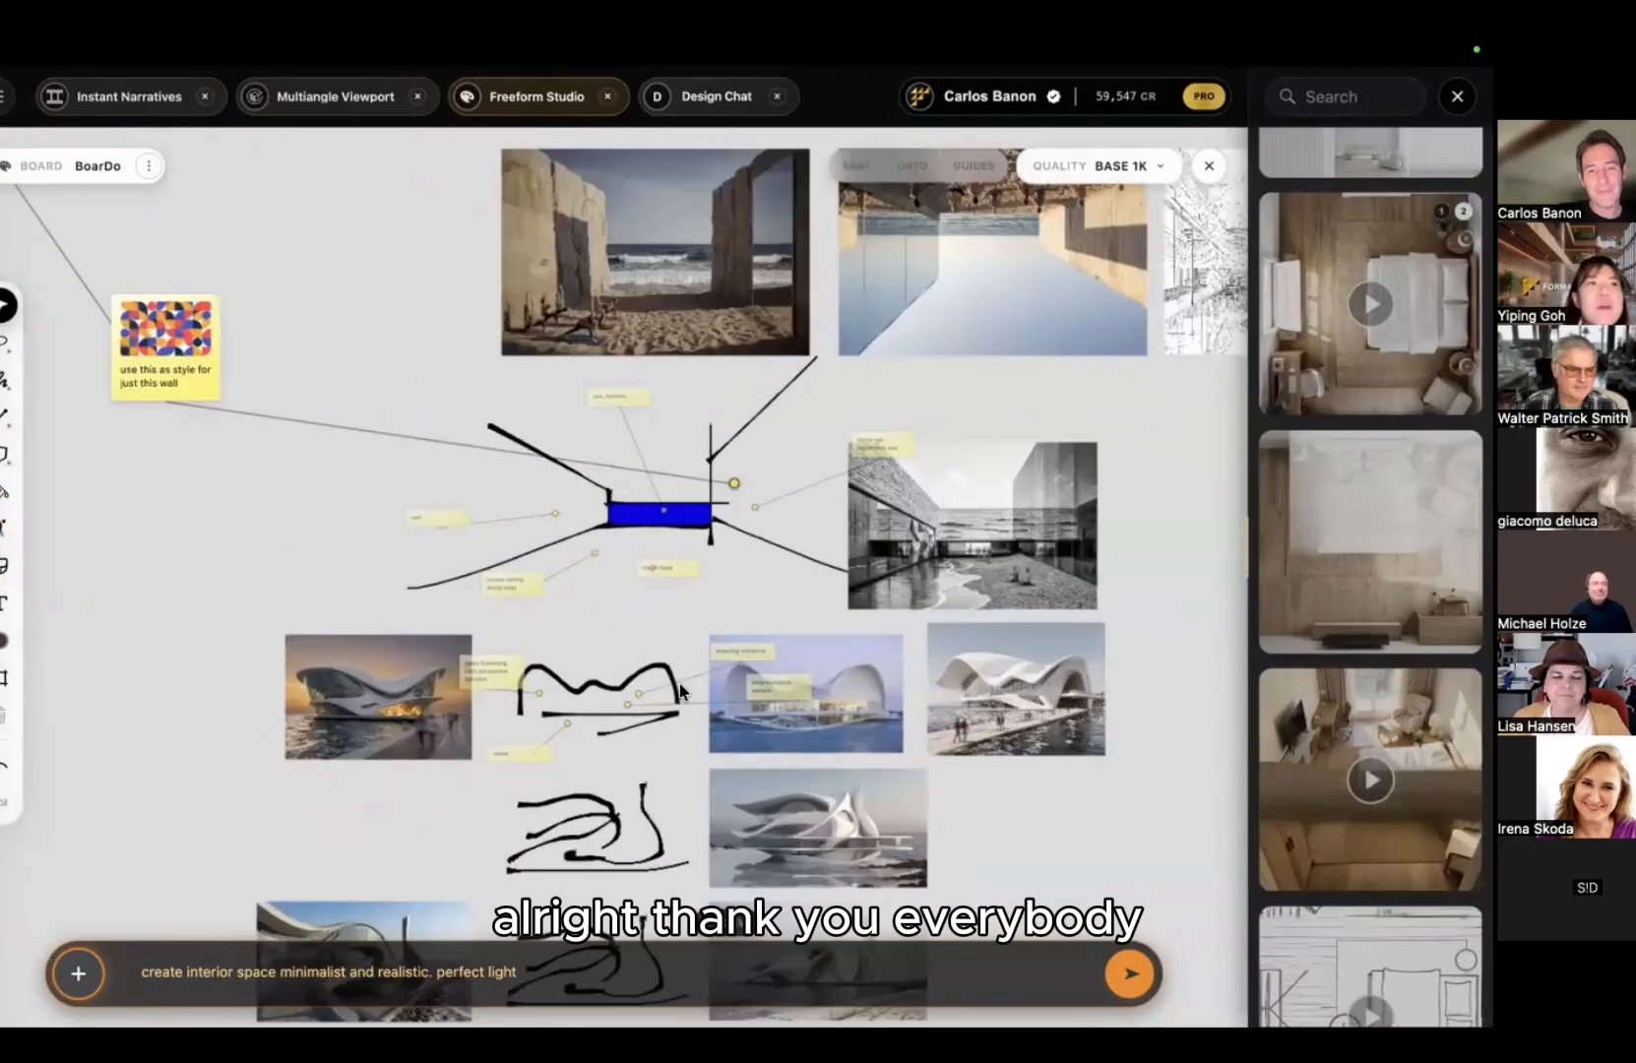
{"action": "scroll", "coordinate": [679, 647], "scroll_direction": "down", "scroll_amount": 3}
{"action": "scroll", "coordinate": [679, 647], "scroll_direction": "up", "scroll_amount": 5}
{"action": "scroll", "coordinate": [679, 630], "scroll_direction": "down", "scroll_amount": 3}
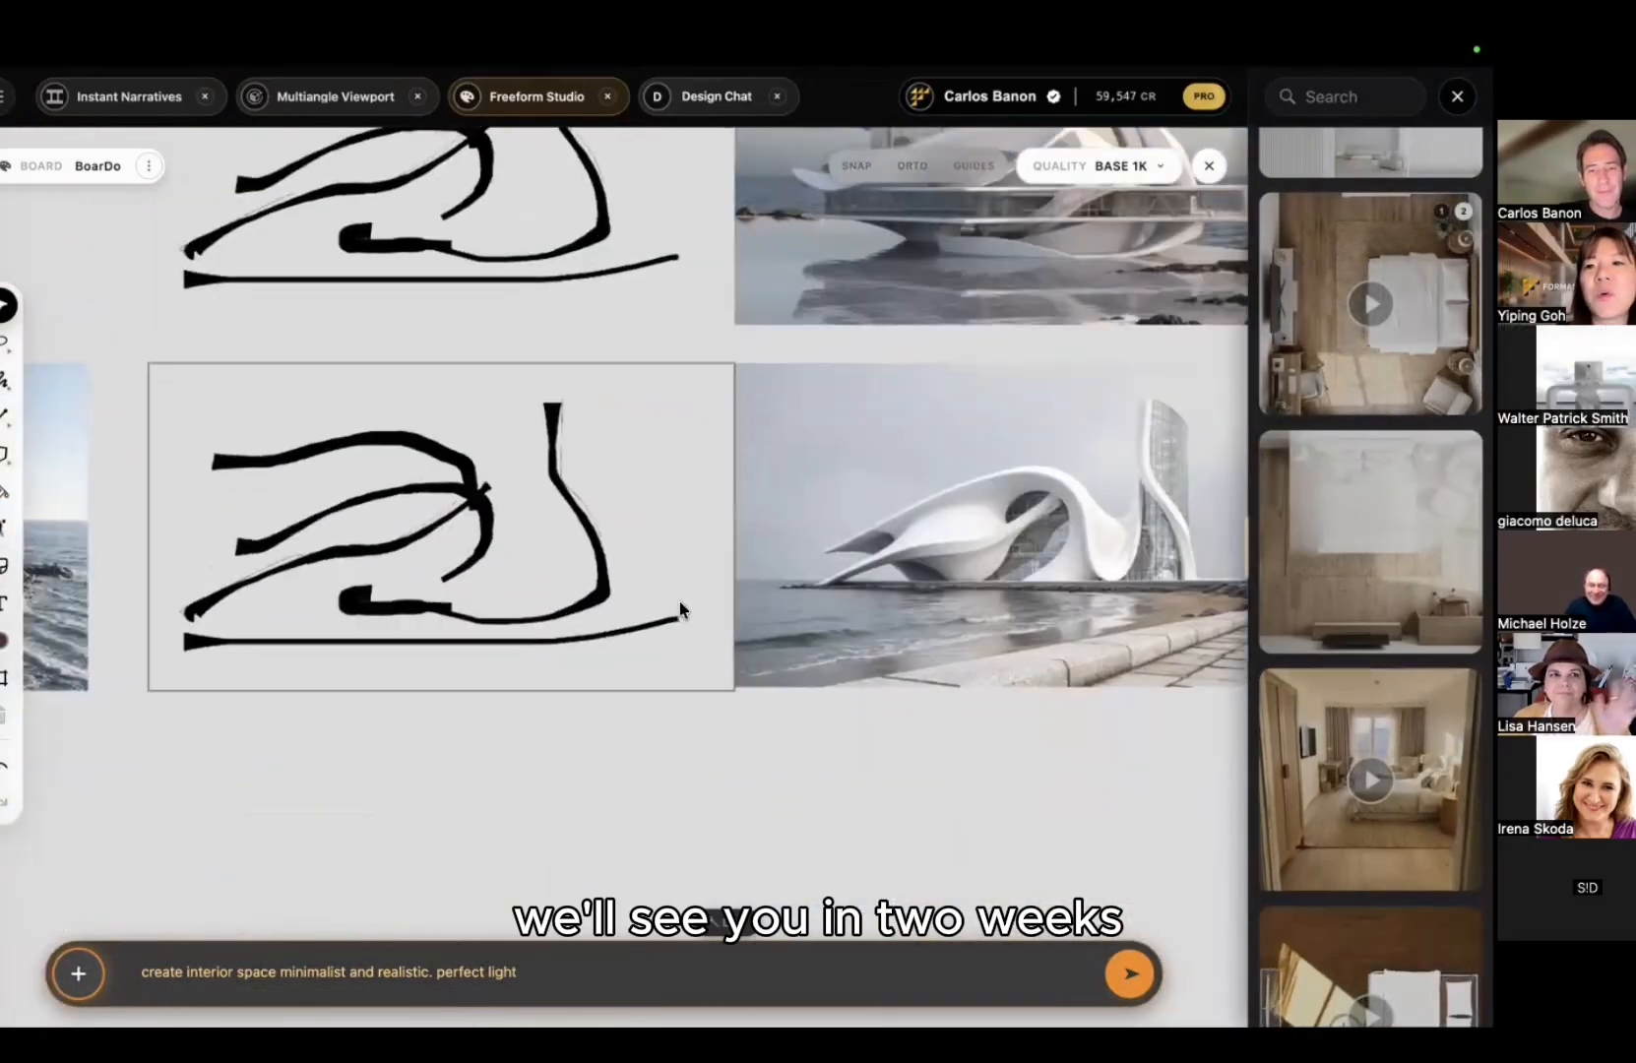
{"action": "scroll", "coordinate": [683, 610], "scroll_direction": "up", "scroll_amount": 3}
{"action": "scroll", "coordinate": [683, 610], "scroll_direction": "right", "scroll_amount": 6}
{"action": "double_click", "coordinate": [736, 557]}
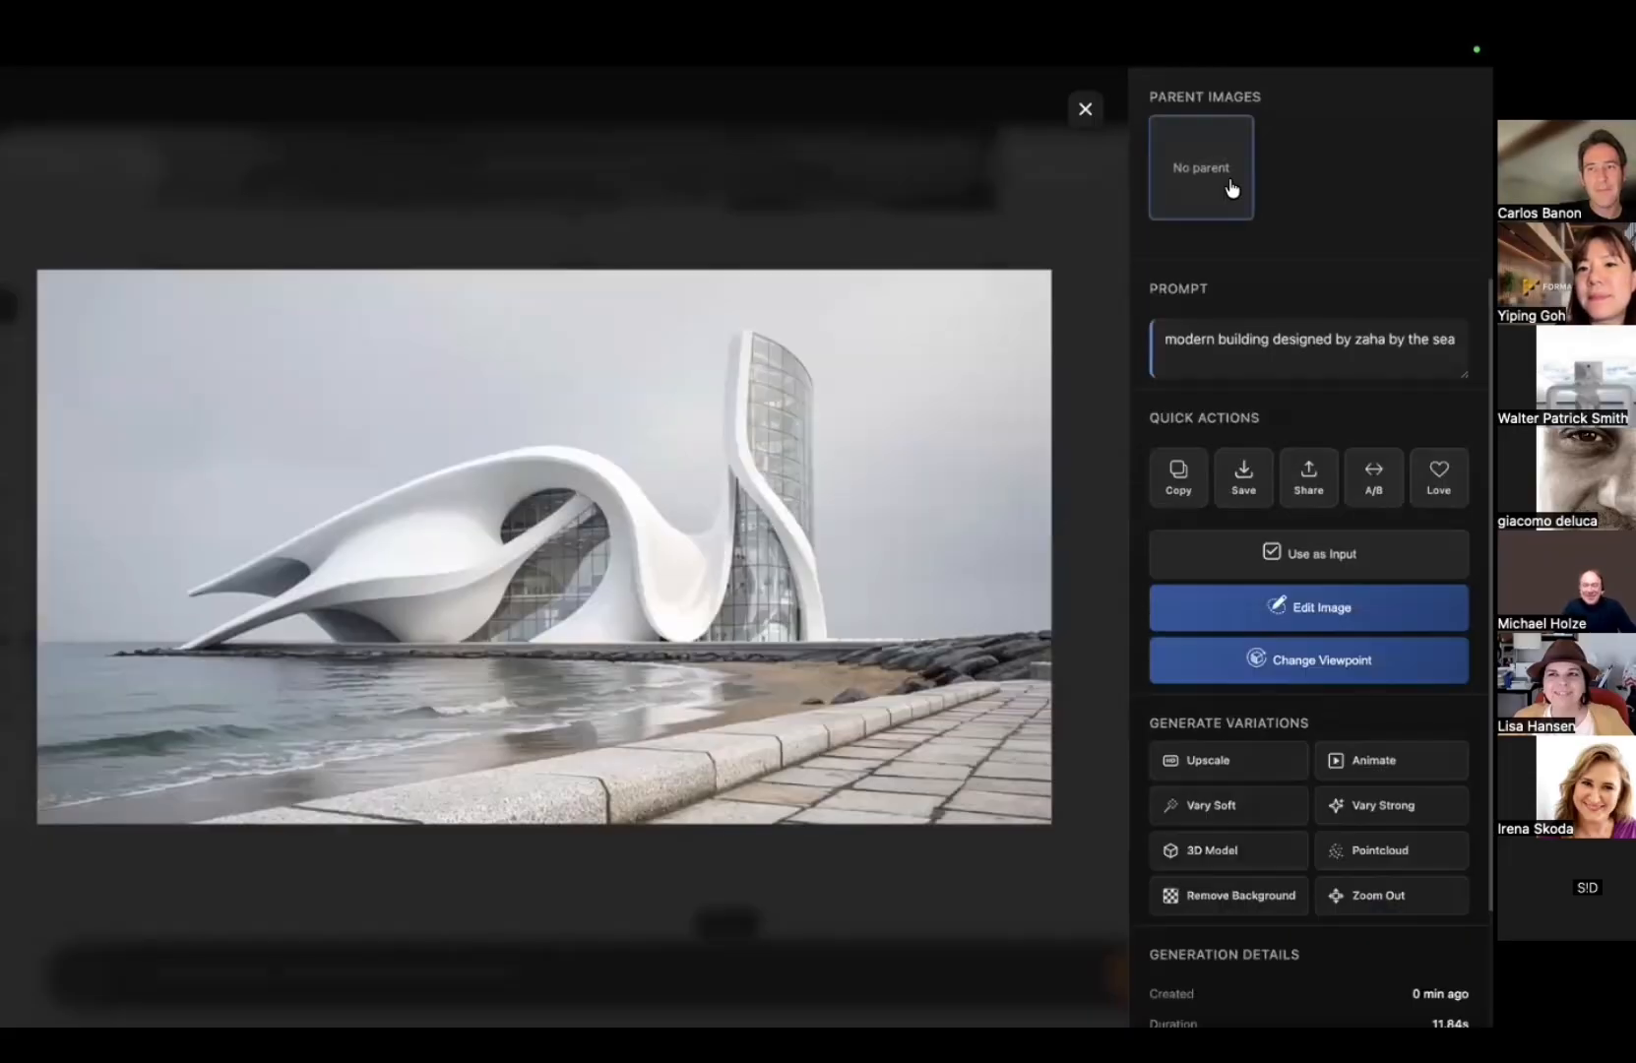
{"action": "left_click", "coordinate": [924, 160]}
Step: Frame both black line sketches beside their flowing white seafront building renders
{"action": "scroll", "coordinate": [847, 411], "scroll_direction": "down", "scroll_amount": 2}
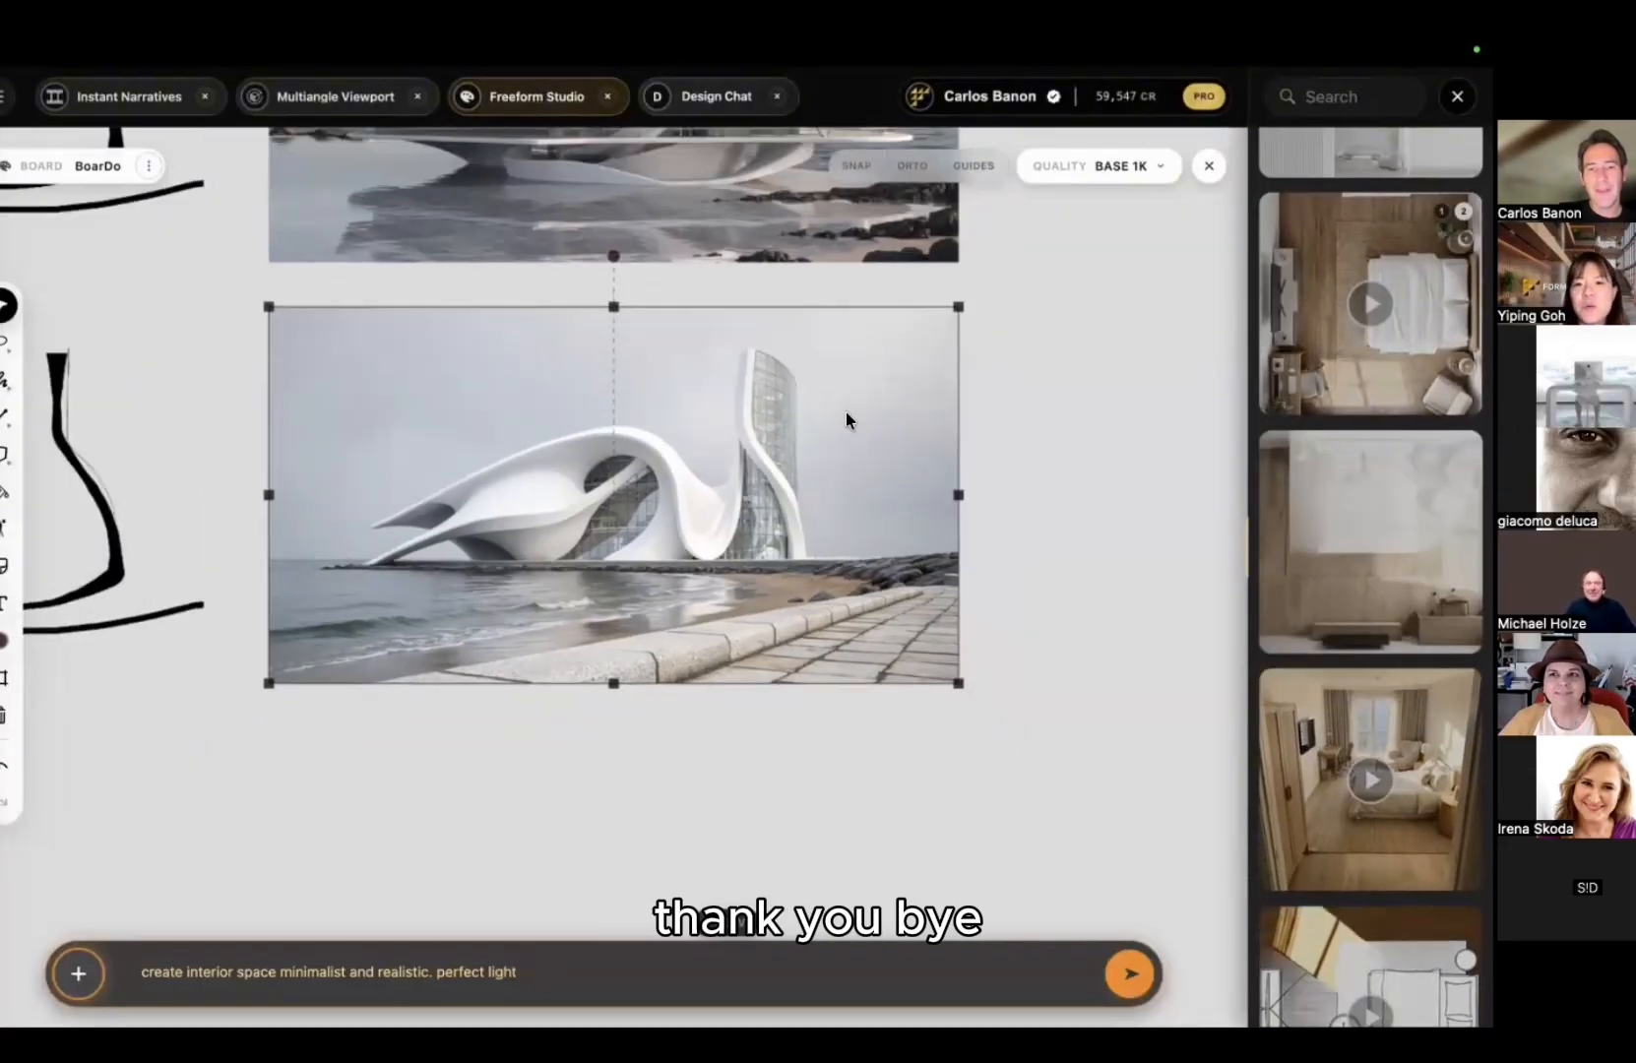
{"action": "middle_click_drag", "start_coordinate": [847, 411], "coordinate": [954, 421]}
{"action": "scroll", "coordinate": [705, 447], "scroll_direction": "down", "scroll_amount": 1}
{"action": "scroll", "coordinate": [704, 445], "scroll_direction": "down", "scroll_amount": 1}
{"action": "middle_click_drag", "start_coordinate": [703, 445], "coordinate": [876, 639]}
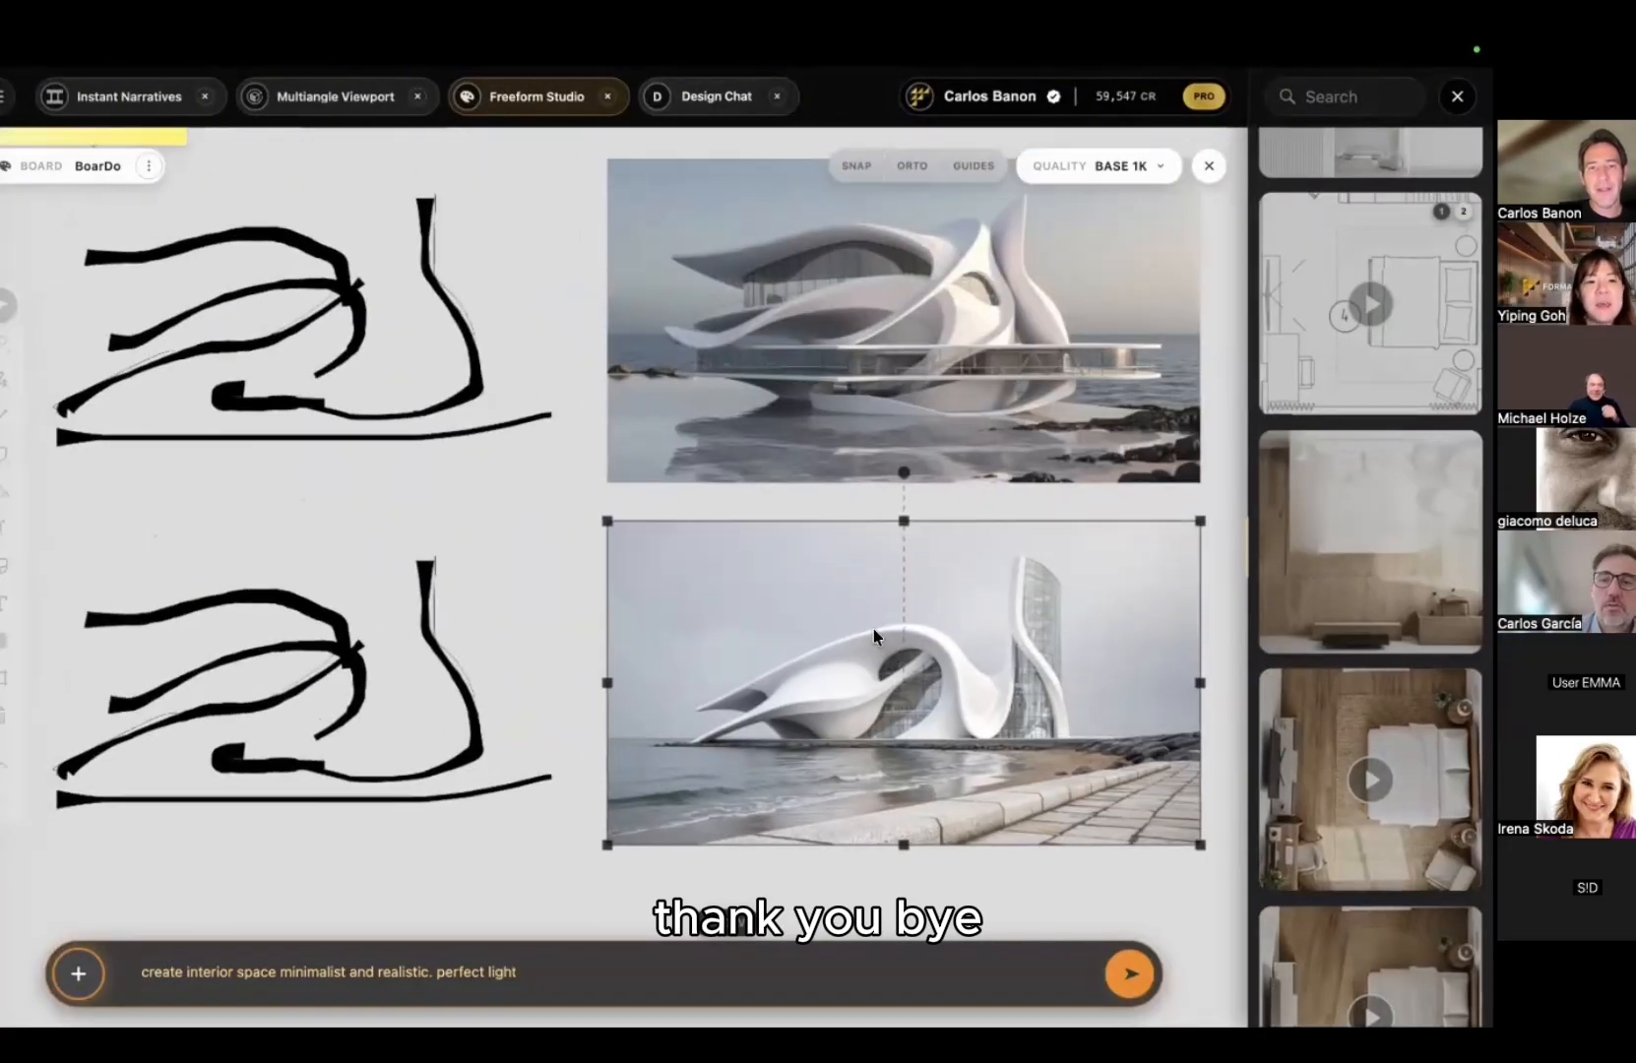